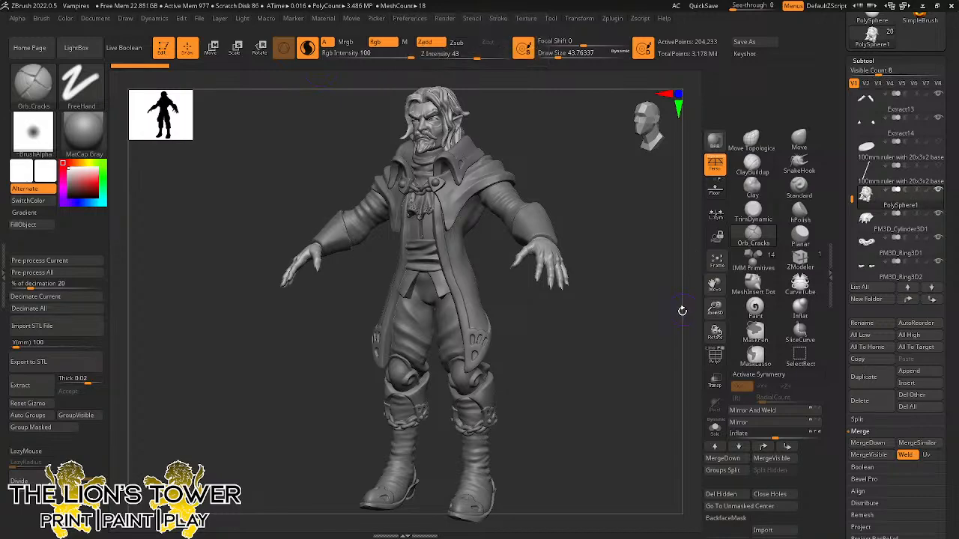
Turn off perspective distortion for the view of the vampire figure.
left_click_drag(678, 311, 676, 330, "shift")
mouse_move(723, 299)
left_mouse_down()
mouse_move(715, 291)
mouse_move(659, 310)
mouse_move(595, 310)
mouse_move(621, 326)
mouse_move(644, 317)
left_mouse_up()
left_click(715, 166)
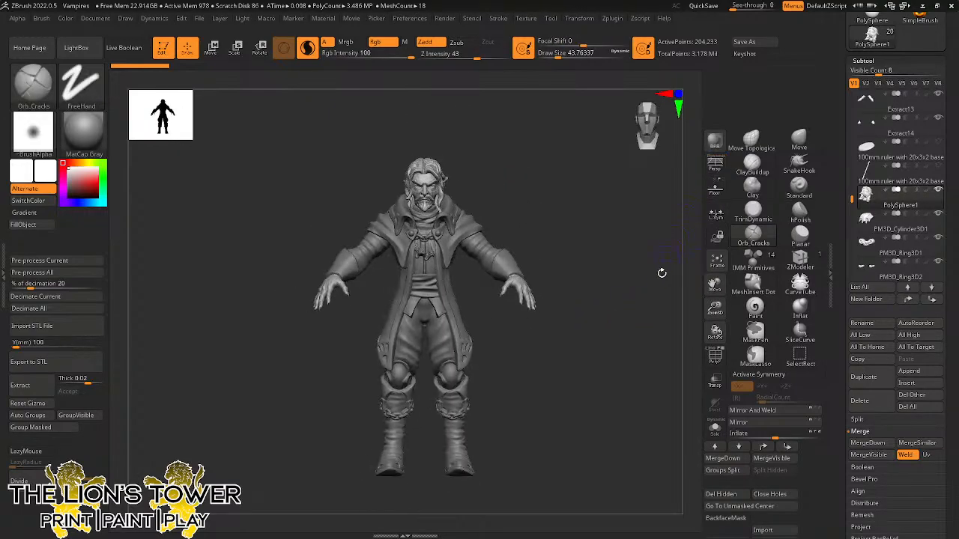
Examine the vampire figure from the back, the side and the front, both close up and at full height.
mouse_move(661, 274)
left_mouse_down()
mouse_move(593, 327)
mouse_move(564, 307)
left_mouse_up()
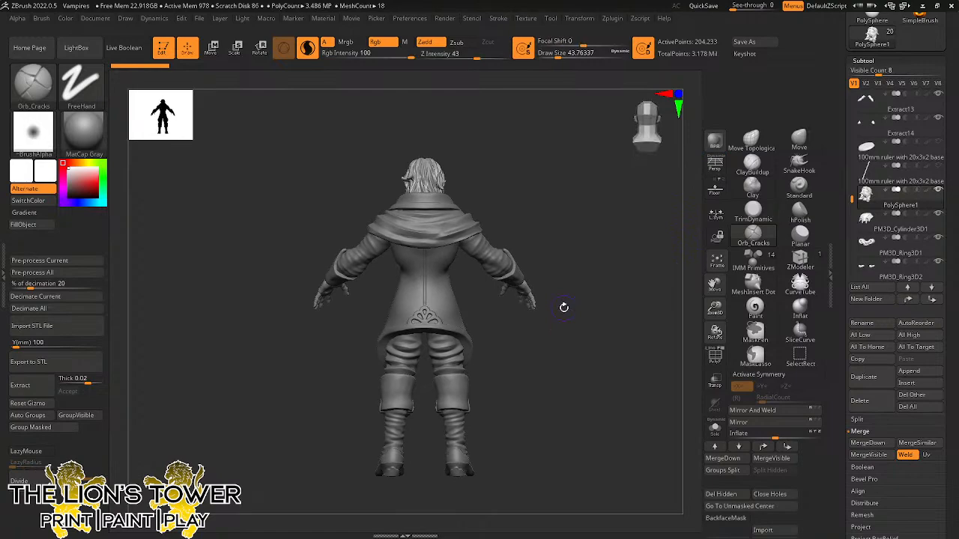
left_click_drag(571, 358, 622, 337, "shift")
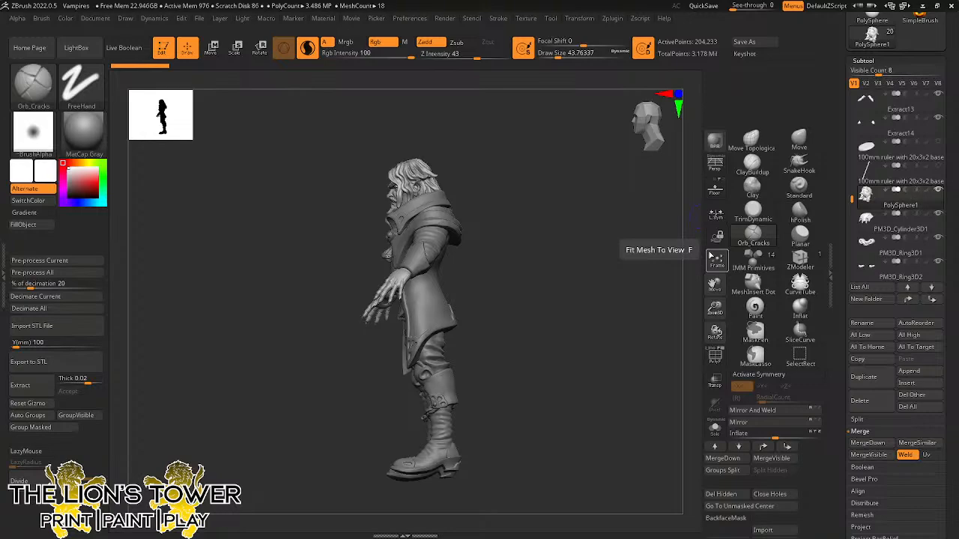
mouse_move(567, 315)
left_mouse_down("shift")
mouse_move(618, 323)
mouse_move(695, 233)
left_mouse_up("shift")
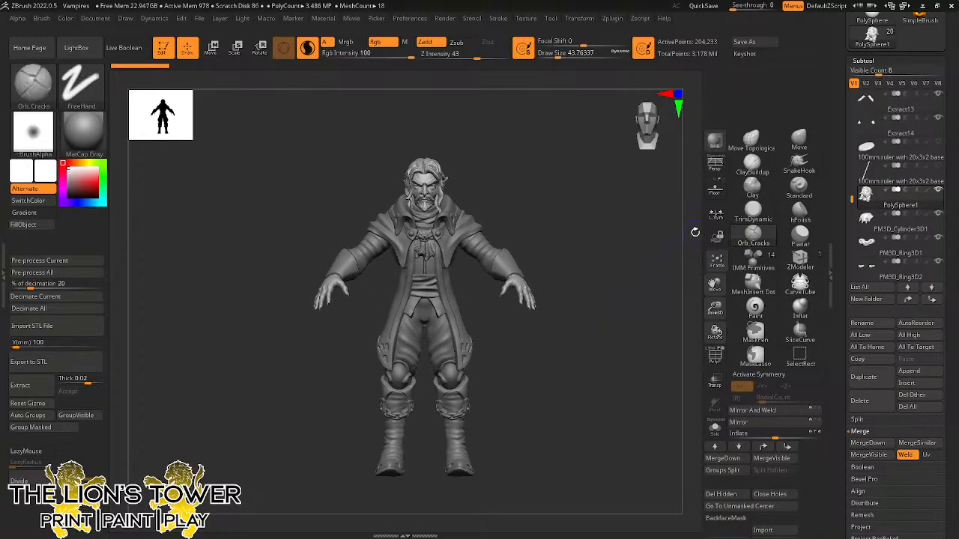
left_click_drag(714, 283, 718, 298)
left_click_drag(715, 306, 719, 333)
left_click_drag(712, 283, 723, 286)
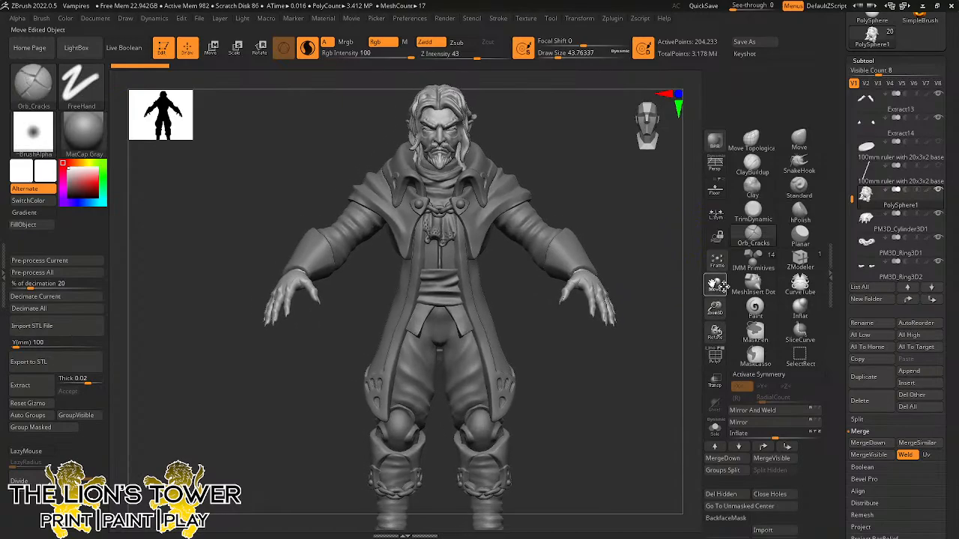
mouse_move(646, 247)
left_mouse_down()
mouse_move(609, 271)
mouse_move(692, 243)
left_mouse_up()
left_click_drag(714, 307, 714, 285)
mouse_move(660, 269)
left_mouse_down("shift")
mouse_move(633, 319)
mouse_move(621, 302)
mouse_move(629, 323)
mouse_move(634, 307)
mouse_move(590, 307)
left_mouse_up("shift")
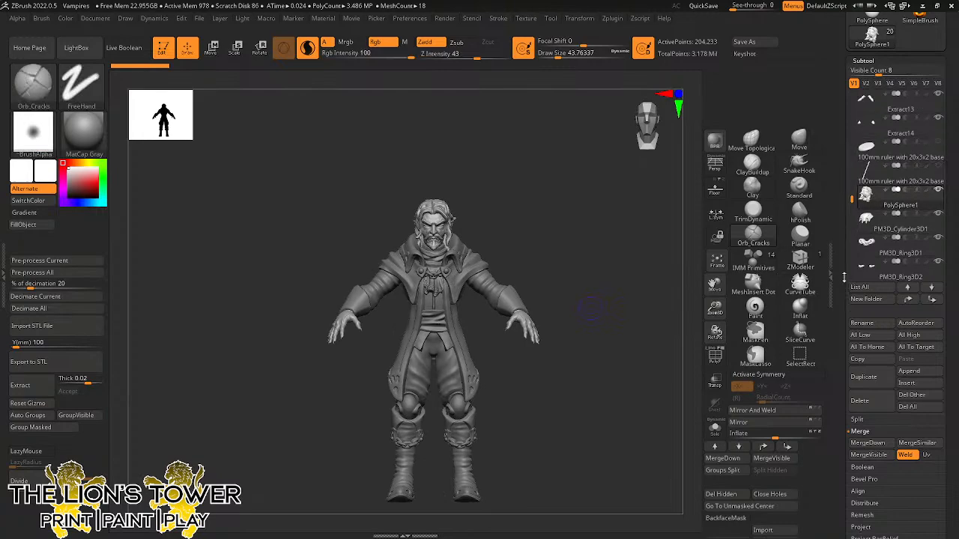
Select the Extract2 subtool and merge Extract3, the 32mm scale male base and Extract12 into it.
left_click_drag(852, 196, 850, 84)
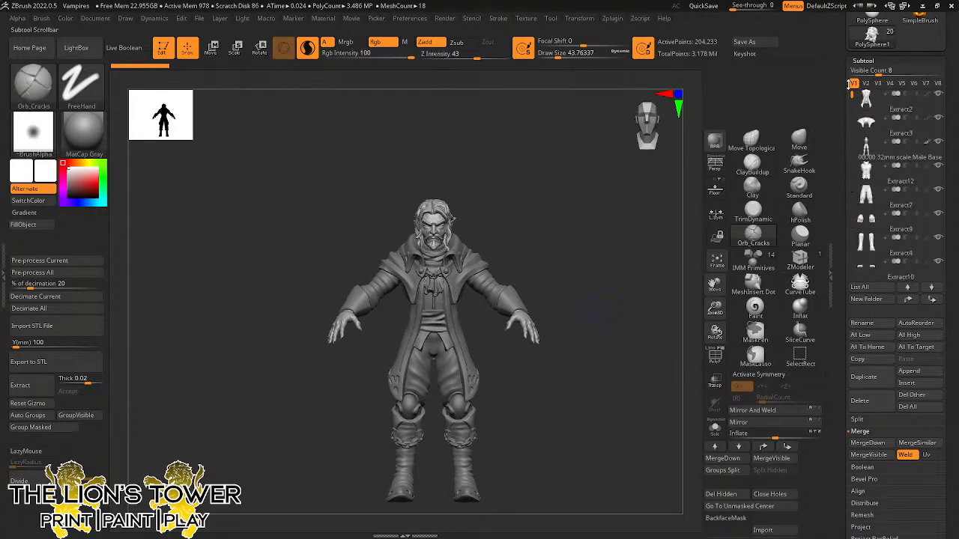
mouse_move(919, 190)
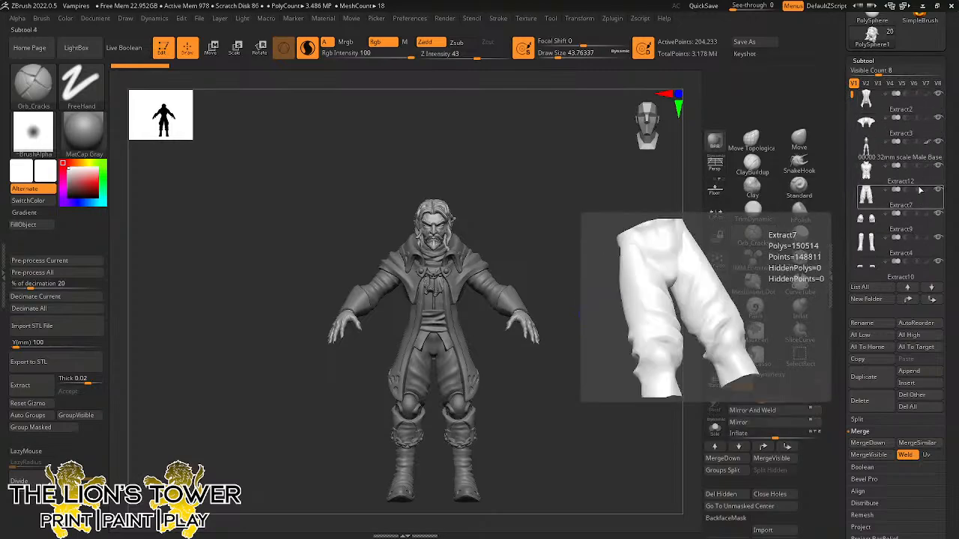
left_click(908, 107)
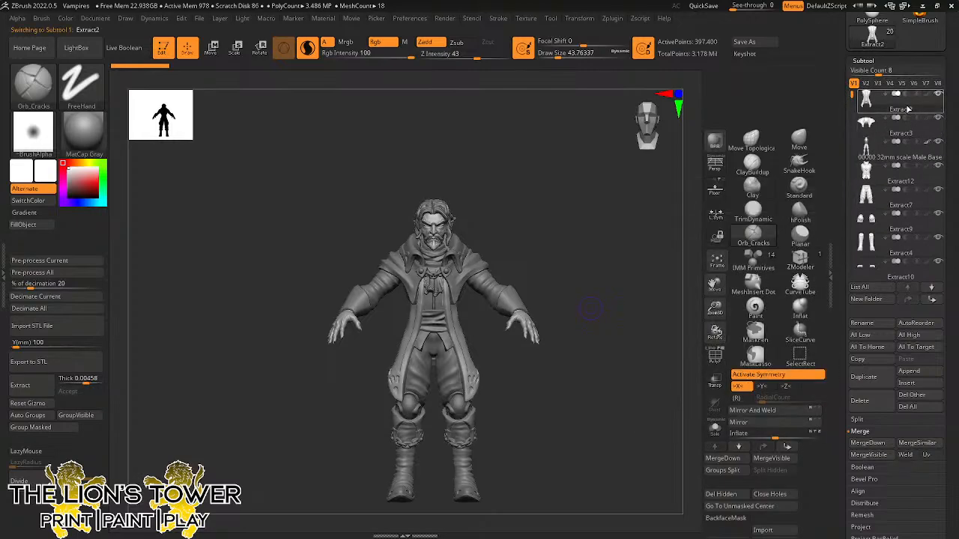
left_click(872, 405)
left_click(785, 468)
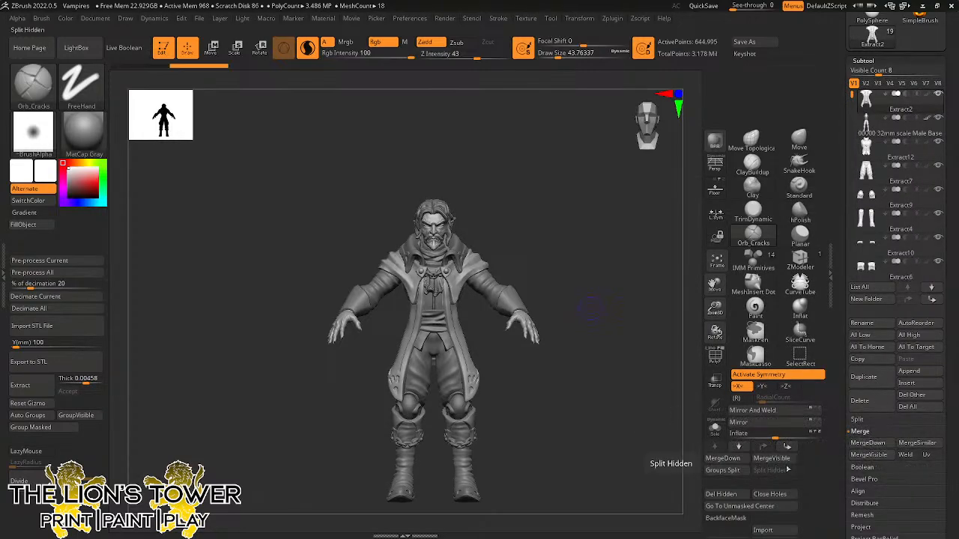
mouse_move(880, 122)
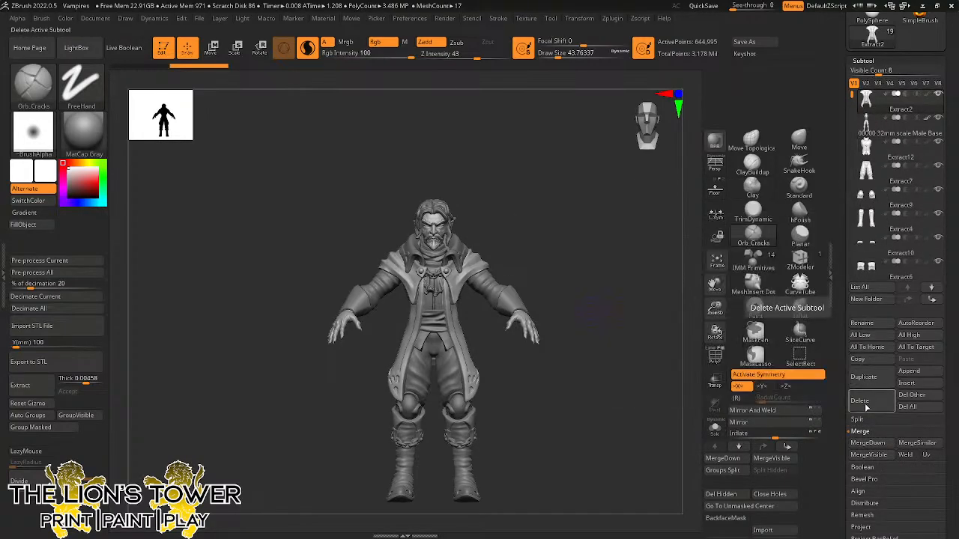
left_click(866, 405)
left_click(784, 464)
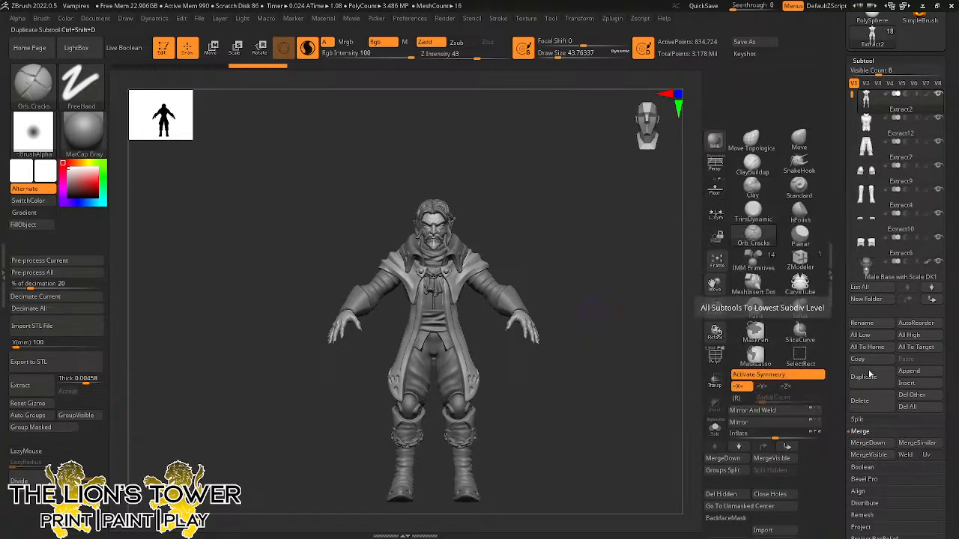
left_click(859, 400)
left_click(779, 464)
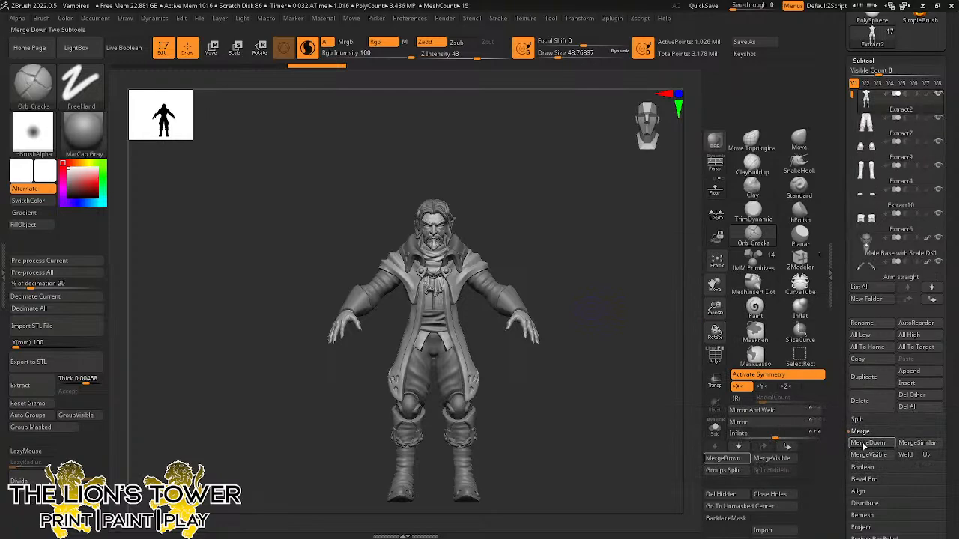
Merge Extract7, Extract9, Extract4 and Extract10 down into the Extract2 subtool.
left_click(867, 444)
left_click(782, 464)
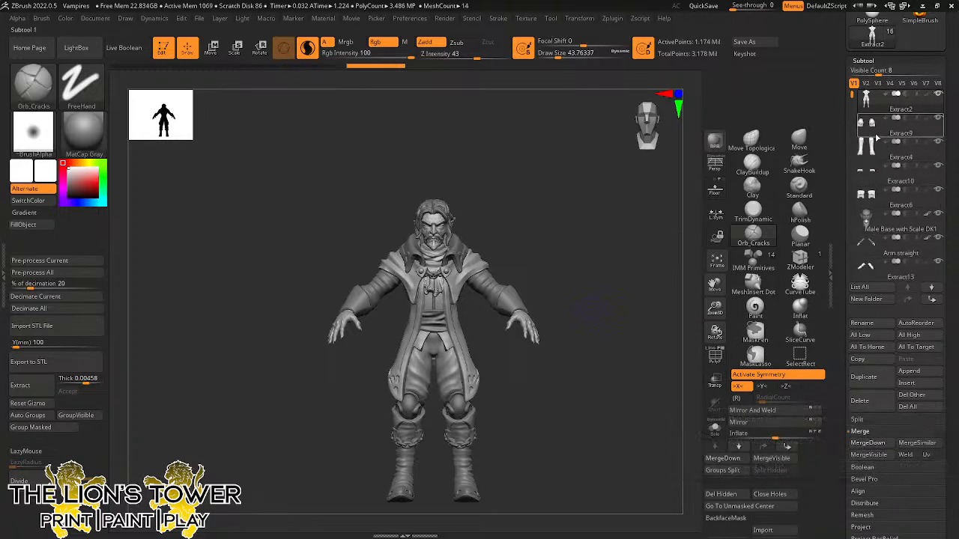
left_click(868, 443)
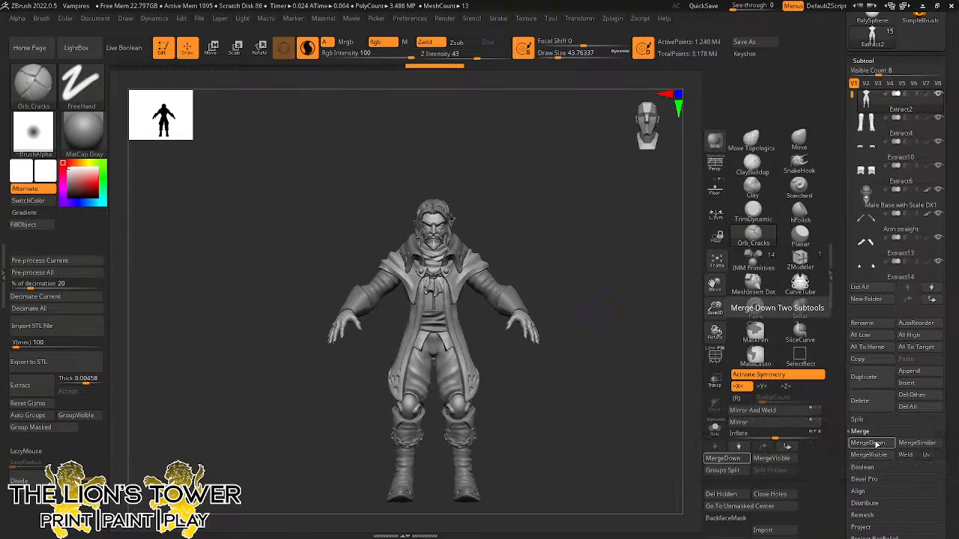
left_click(876, 444)
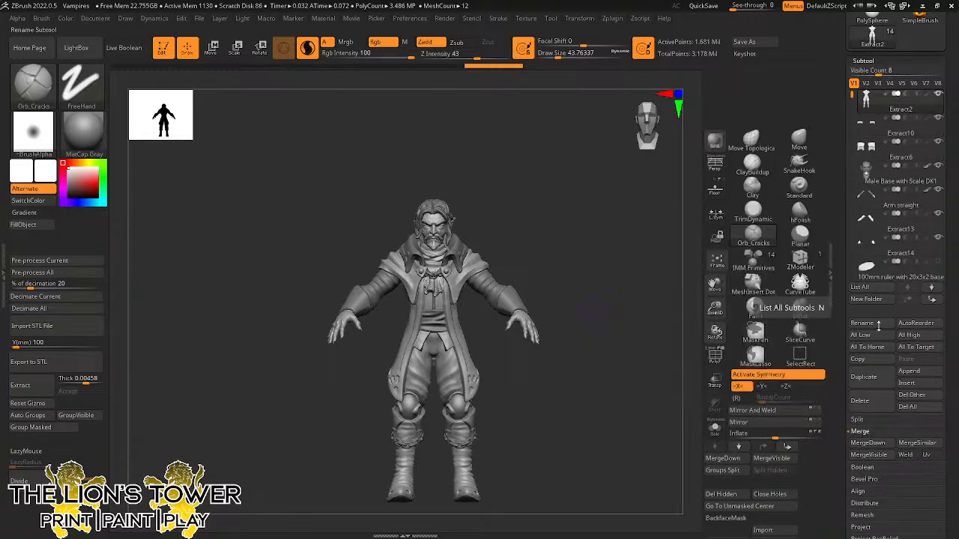
left_click(867, 443)
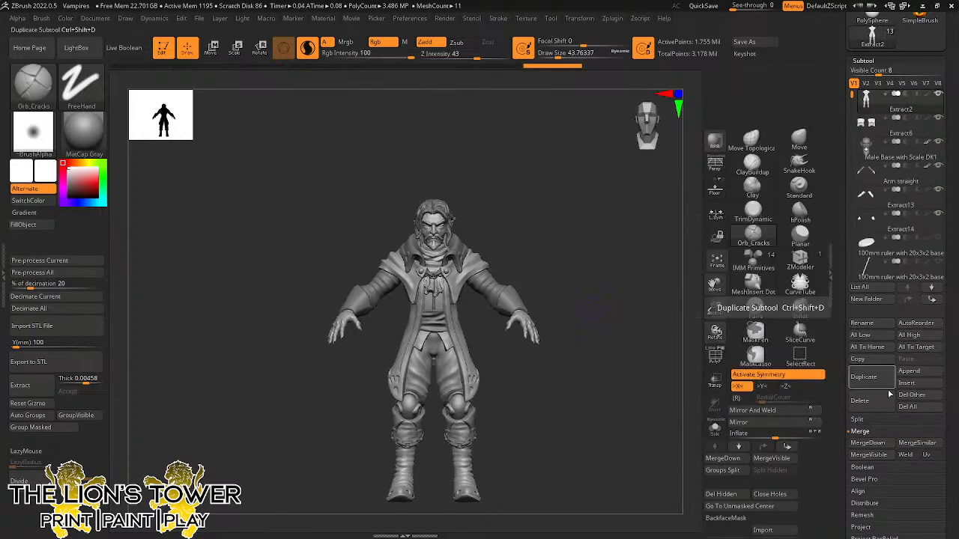
Merge Extract6, Male Base with Scale DK1, Arm straight and Extract13 into the Extract2 subtool.
left_click(866, 443)
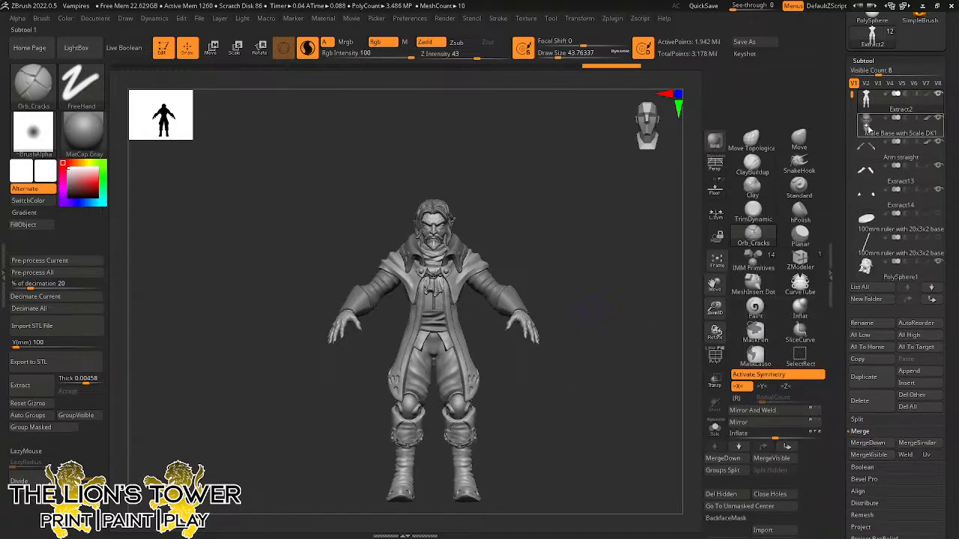
left_click(866, 444)
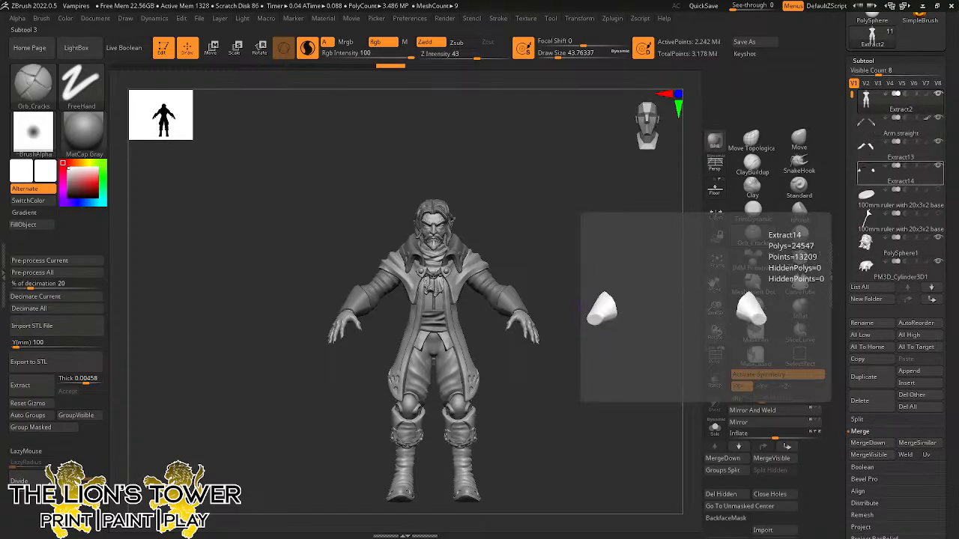
left_click(871, 443)
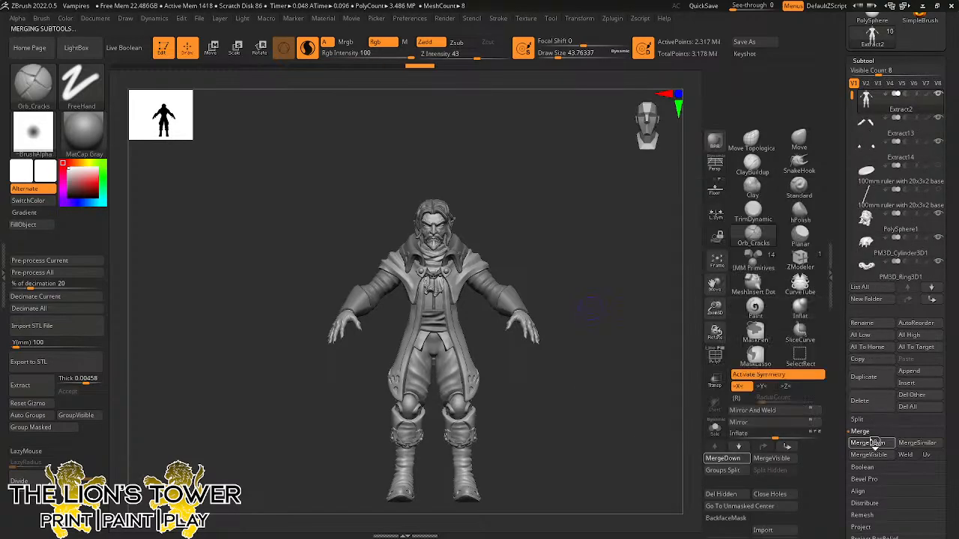
left_click(870, 443)
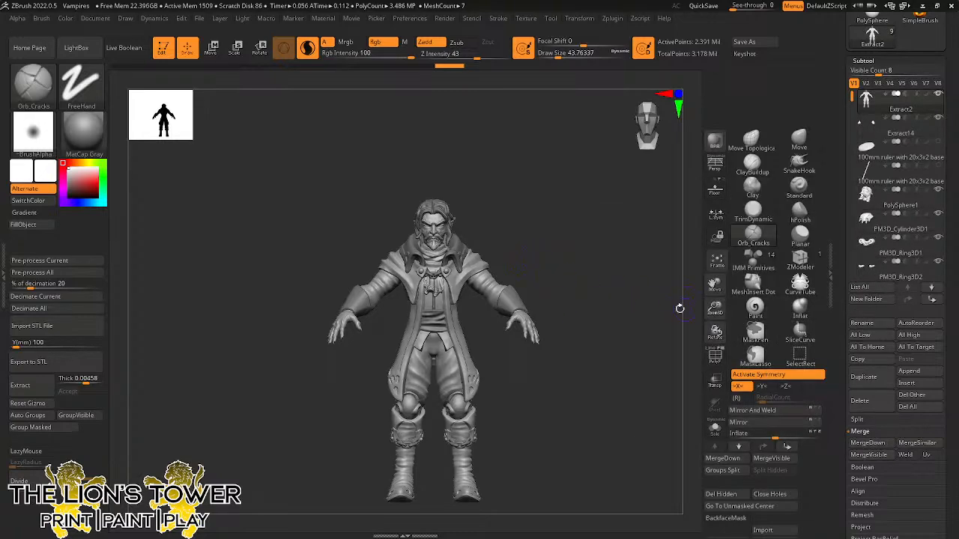
Reorder the merged Extract2 subtool three places lower, below Extract14 and the two 100mm ruler subtools.
left_click_drag(661, 291, 662, 334)
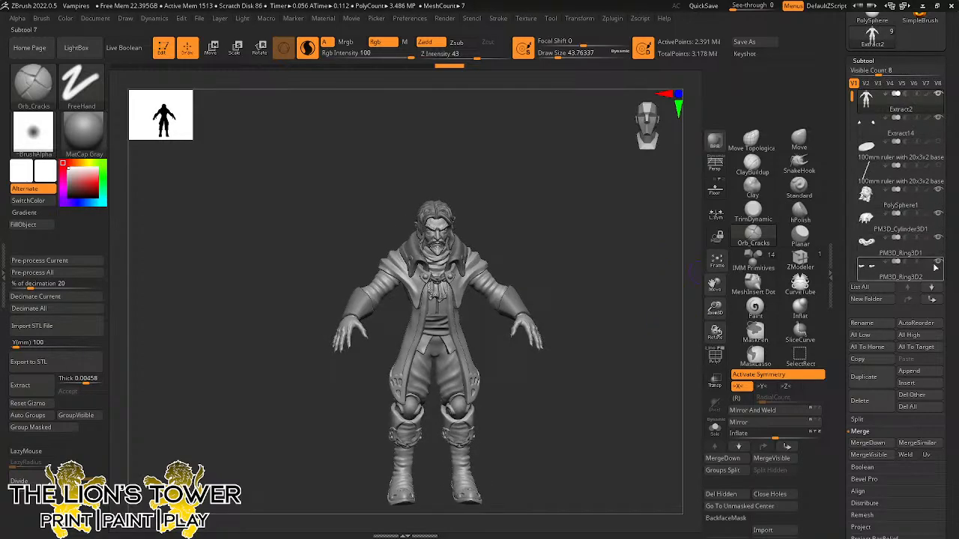
left_click(932, 300)
left_click(931, 300)
left_click(932, 301)
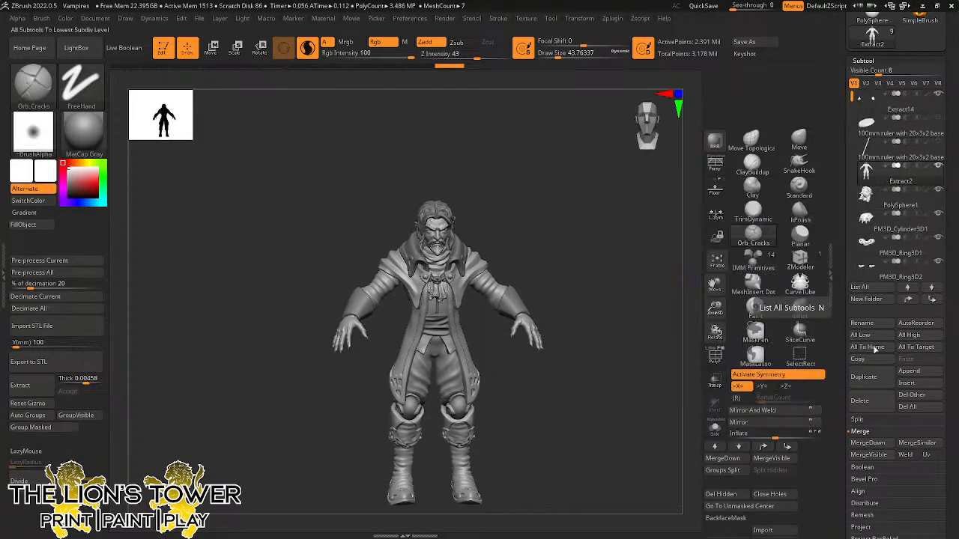
Merge PolySphere1, PM3D_Cylinder3D1, PM3D_Ring3D1, PM3D_Ring3D2 and PM3D_Cylinder3D1_1 into the Extract2 subtool.
left_click(868, 196)
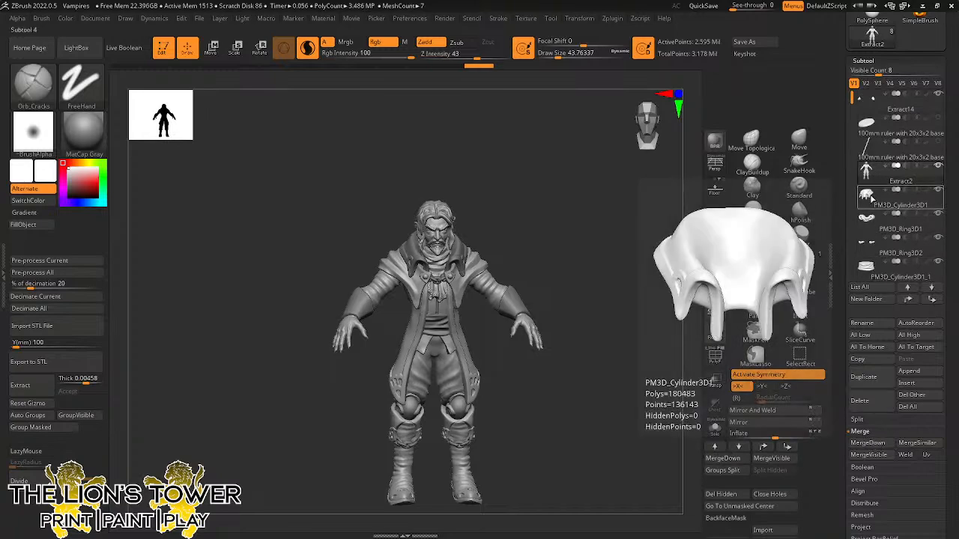
left_click(867, 443)
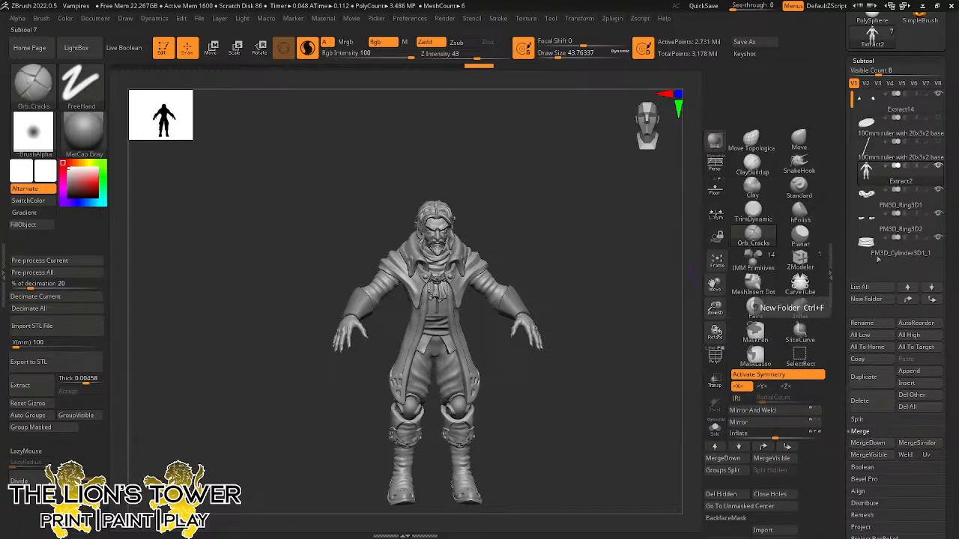
left_click(872, 443)
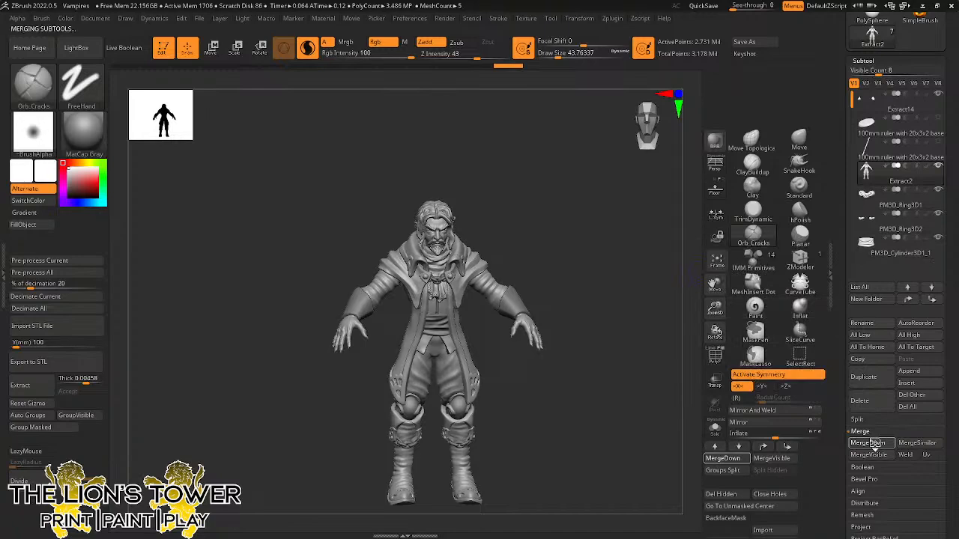
left_click(872, 444)
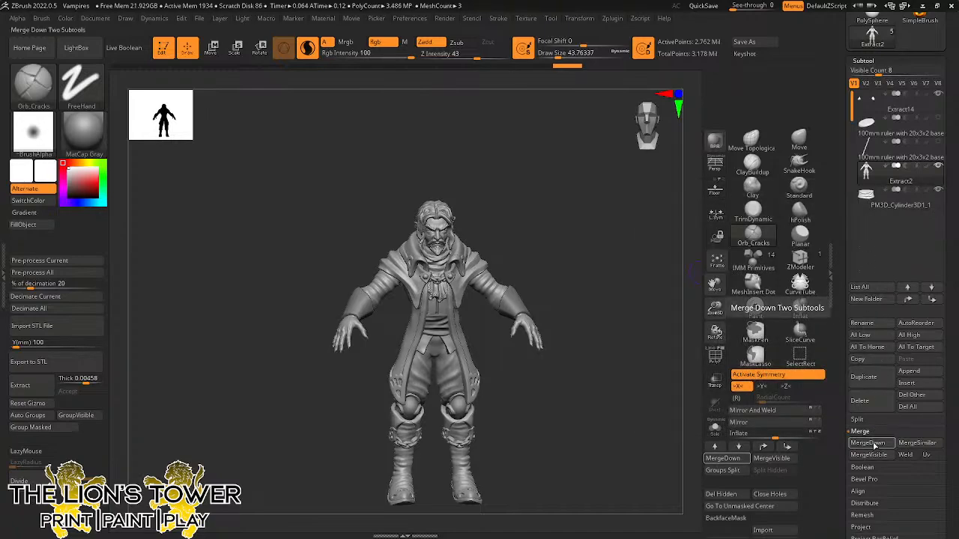
left_click(873, 444)
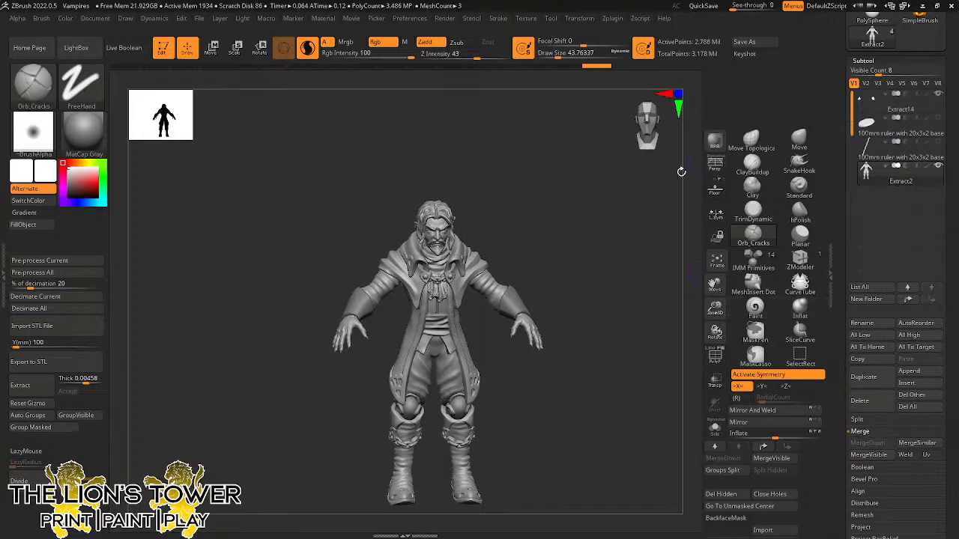
Select the Extract14 forearm cuffs and choose the ClayBuildup brush with a draw size of about 15.6.
left_click(898, 106)
mouse_move(681, 190)
left_mouse_down()
mouse_move(668, 293)
mouse_move(715, 345)
mouse_move(717, 330)
left_mouse_up()
left_click(751, 162)
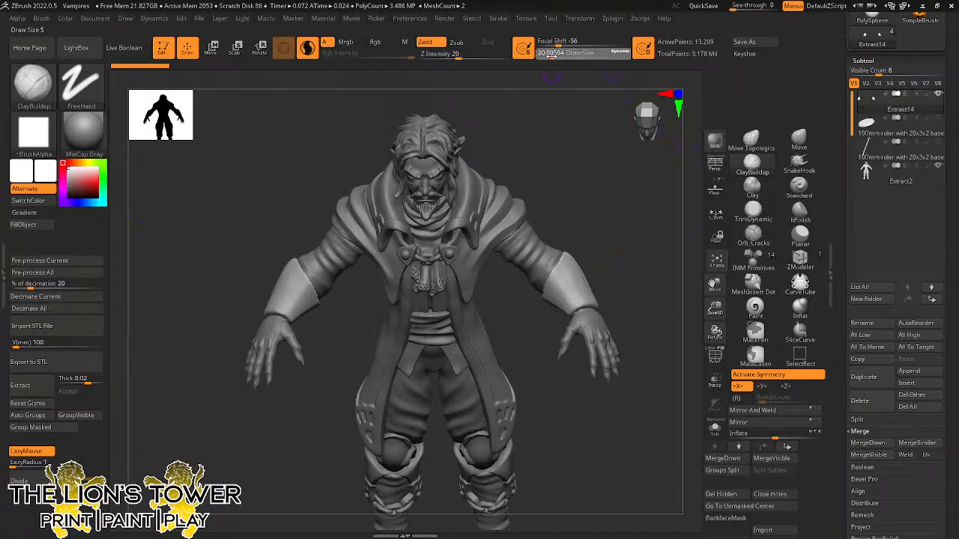
left_click_drag(550, 55, 549, 56)
Try a ClayBuildup stroke along the upper edge of the forearm cuff and undo it.
left_click_drag(618, 235, 644, 231)
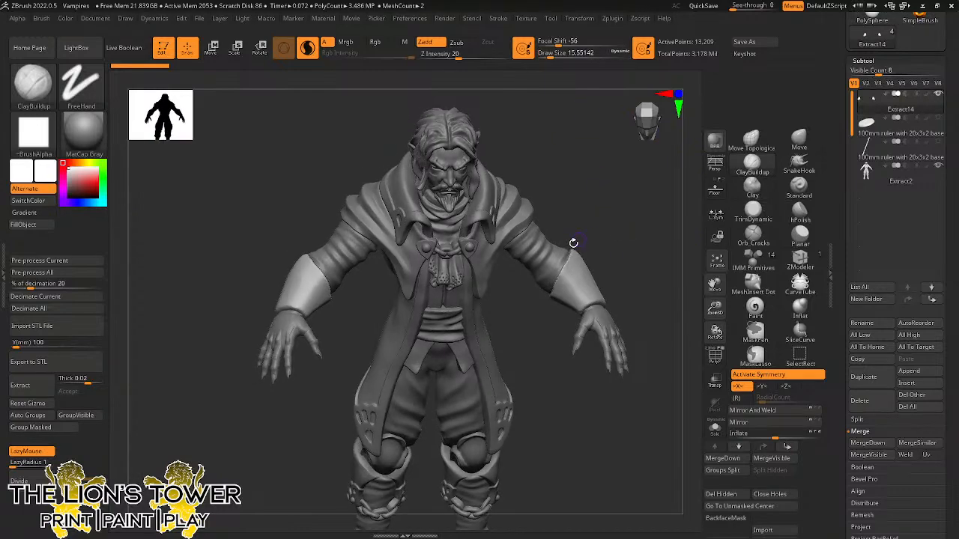
left_click_drag(571, 256, 543, 295)
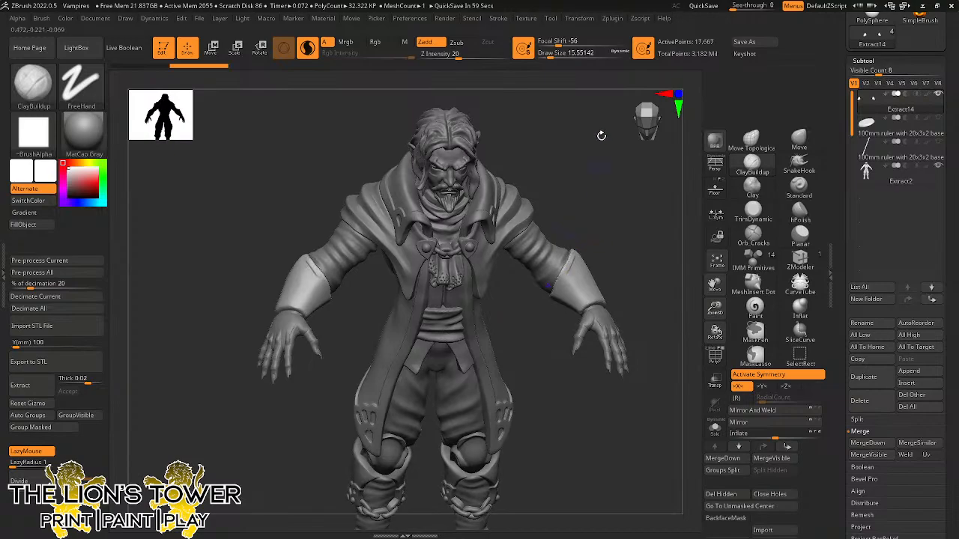
key("ctrl+z")
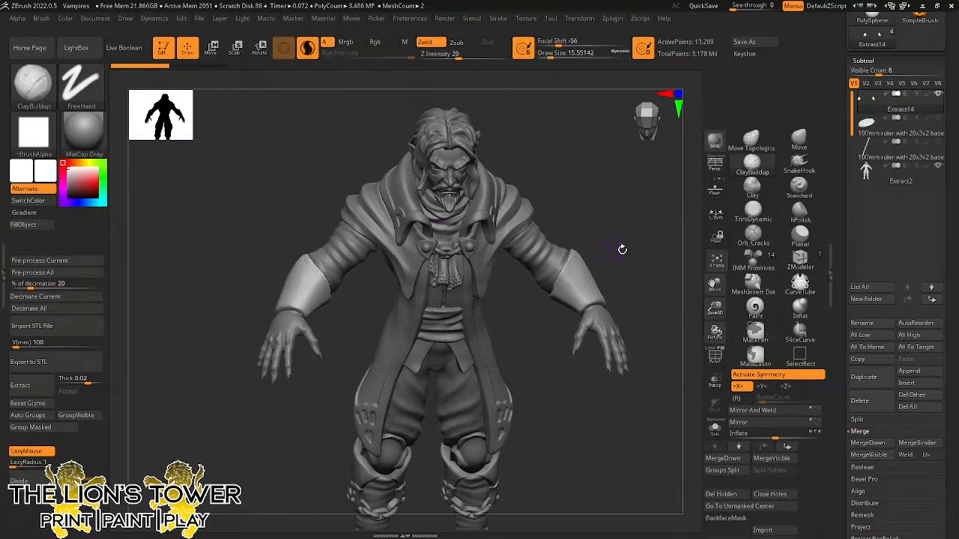
Reduce the ClayBuildup draw size to about 10.5 for working on the forearm cuffs.
left_click_drag(623, 249, 616, 279)
left_click_drag(575, 253, 554, 294, "ctrl")
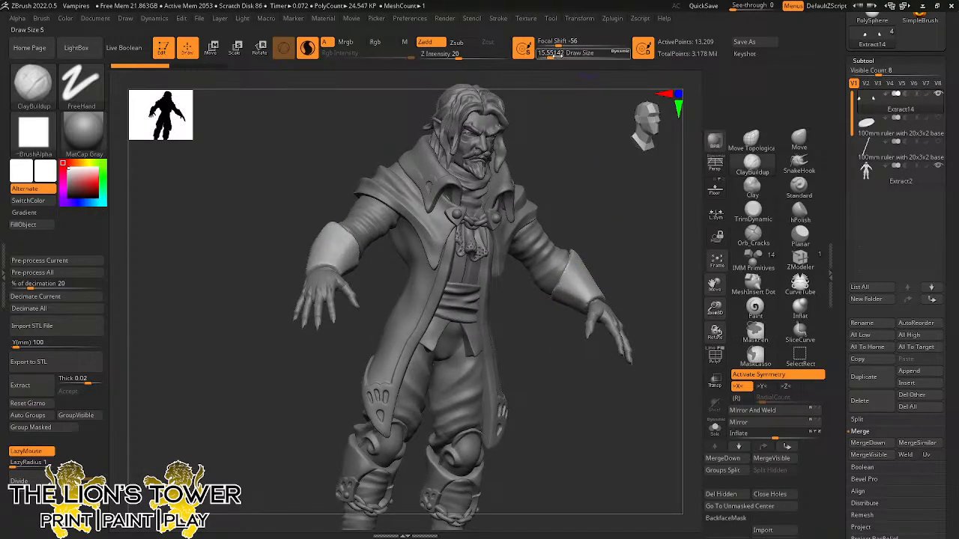
left_click_drag(553, 56, 546, 56)
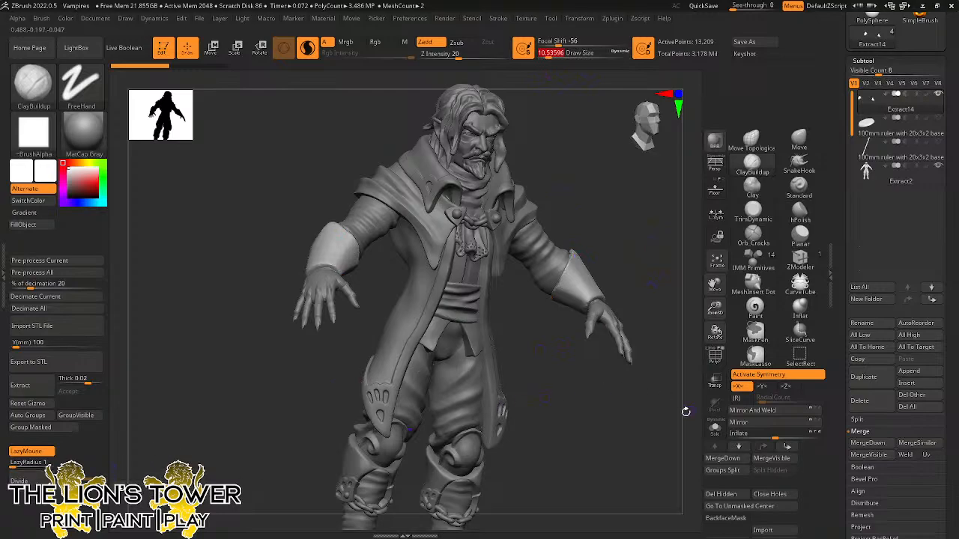
left_click_drag(685, 411, 651, 438)
right_click_drag(546, 264, 611, 246)
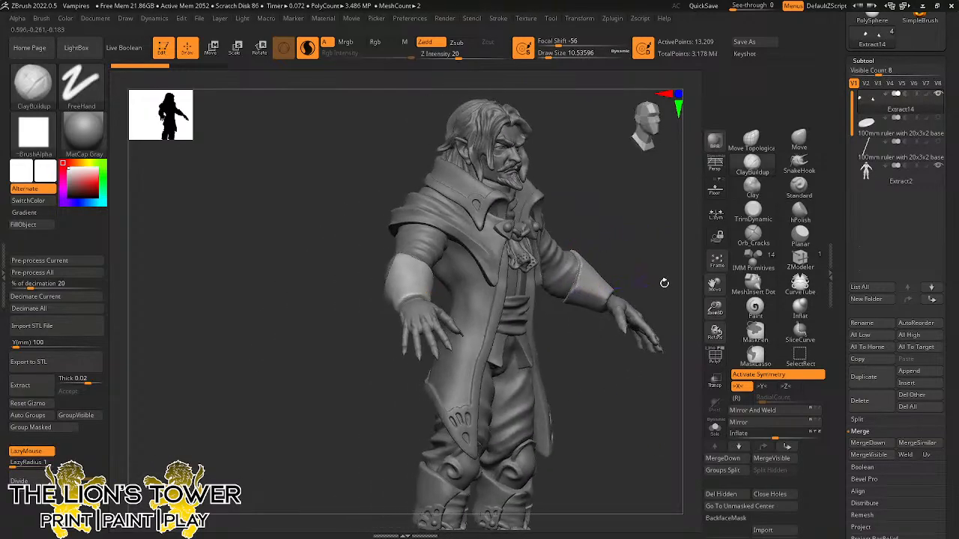
DynaMesh the forearm cuffs at a resolution of 816 and subdivide the mesh once.
left_click_drag(819, 474, 818, 364, "ctrl")
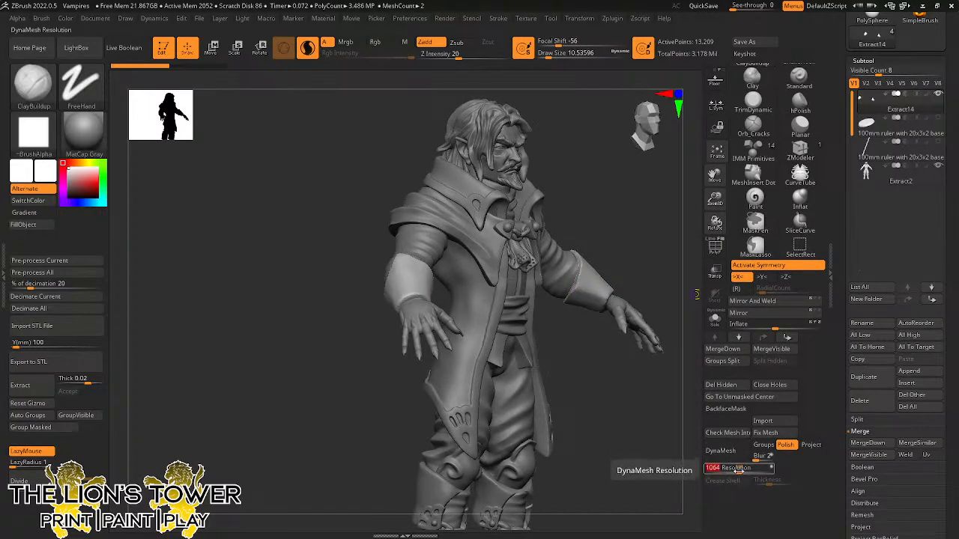
left_click_drag(734, 471, 731, 462)
left_click(720, 450)
mouse_move(594, 239)
left_mouse_down()
mouse_move(631, 235)
mouse_move(621, 259)
mouse_move(613, 241)
left_mouse_up()
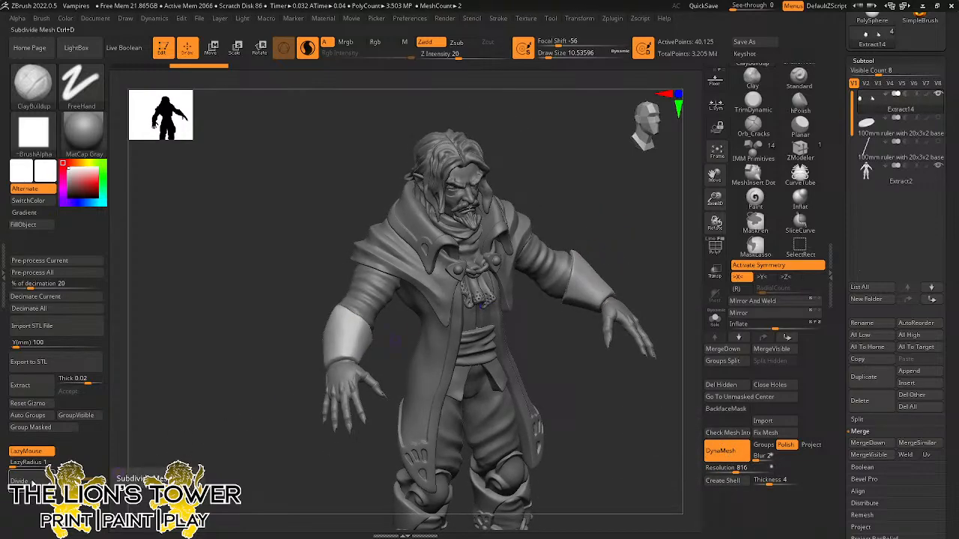
left_click(19, 481)
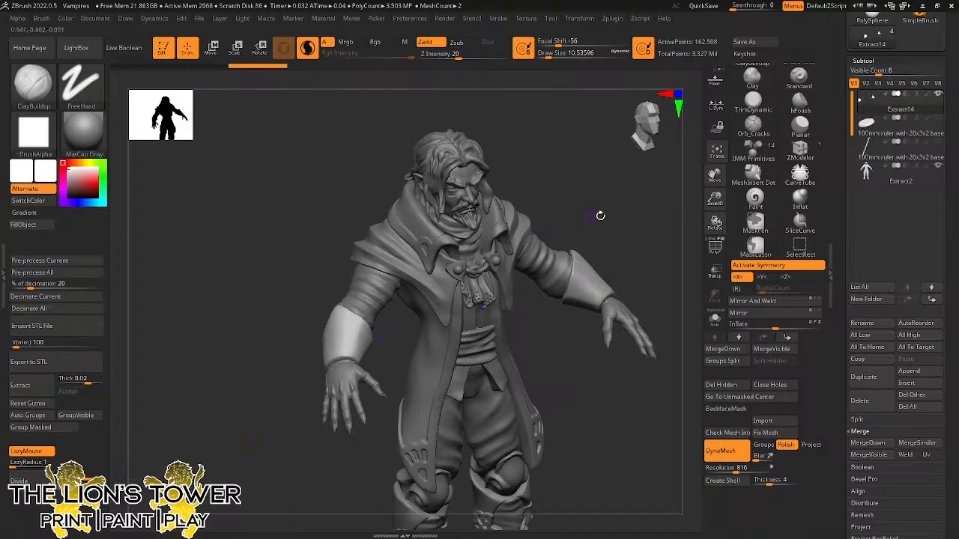
Try a mask stroke along the forearm cuff's upper edge, clear it and subdivide the cuffs once more.
left_click_drag(599, 214, 573, 264)
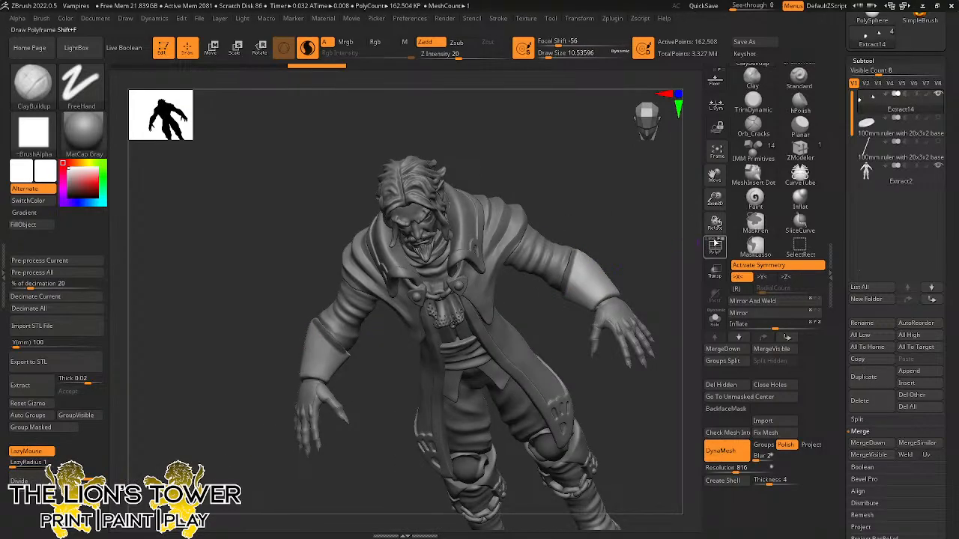
left_click_drag(716, 199, 654, 260)
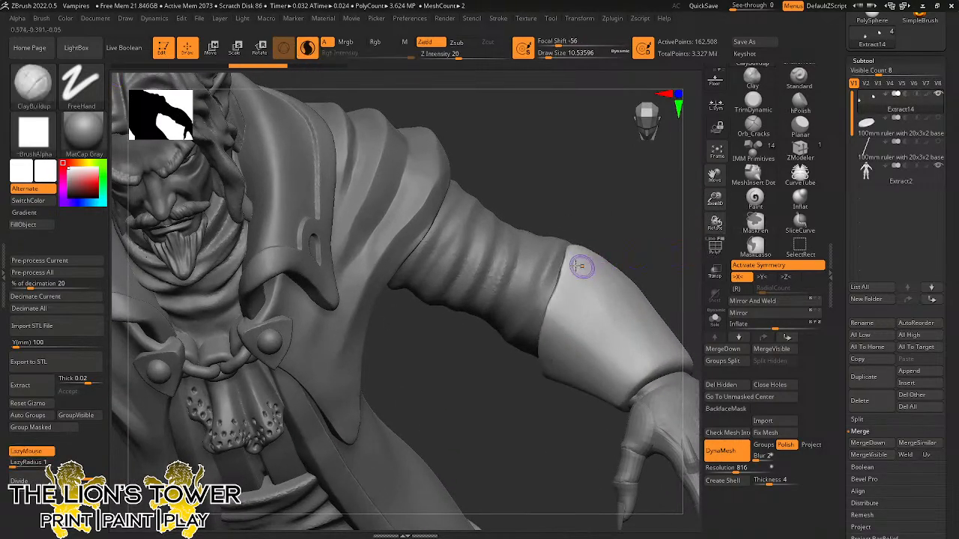
left_click_drag(570, 249, 539, 370, "ctrl")
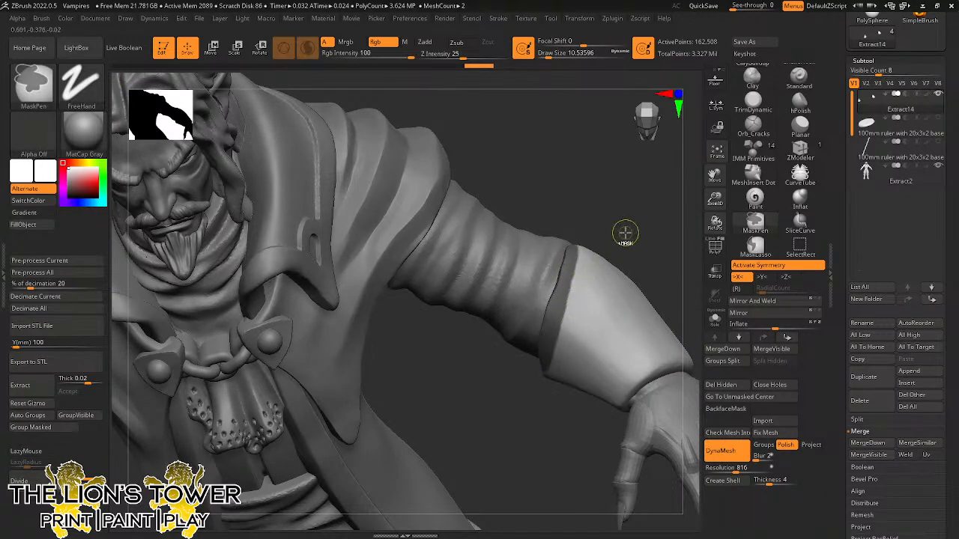
left_click(627, 226, "ctrl")
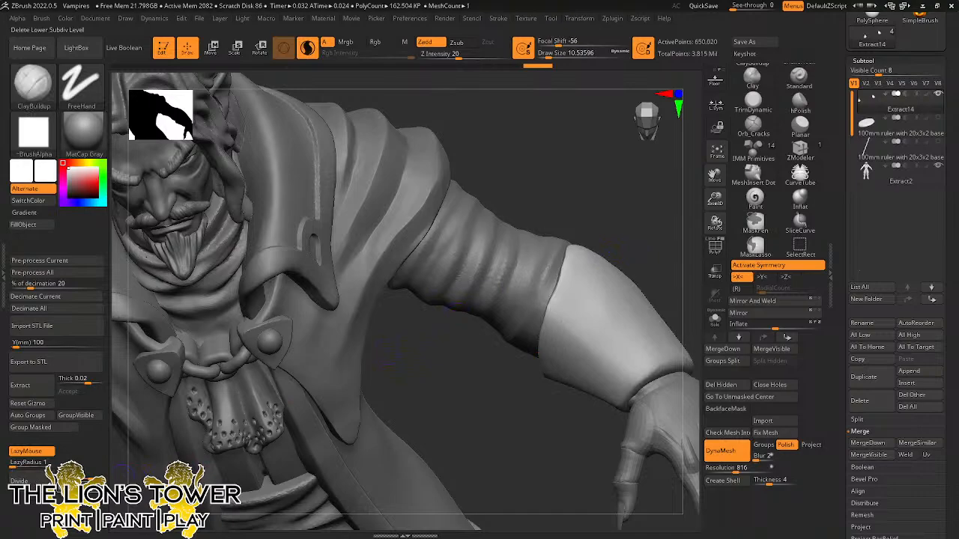
Mask an even band around the upper edge of the forearm cuff, following the rim on all sides.
left_click_drag(573, 243, 541, 348, "ctrl")
left_click_drag(646, 245, 670, 216)
left_click_drag(581, 281, 557, 376, "ctrl")
left_click_drag(644, 231, 667, 200)
left_click_drag(579, 301, 560, 400, "ctrl")
left_click_drag(640, 286, 667, 176)
left_click_drag(599, 308, 586, 355, "ctrl")
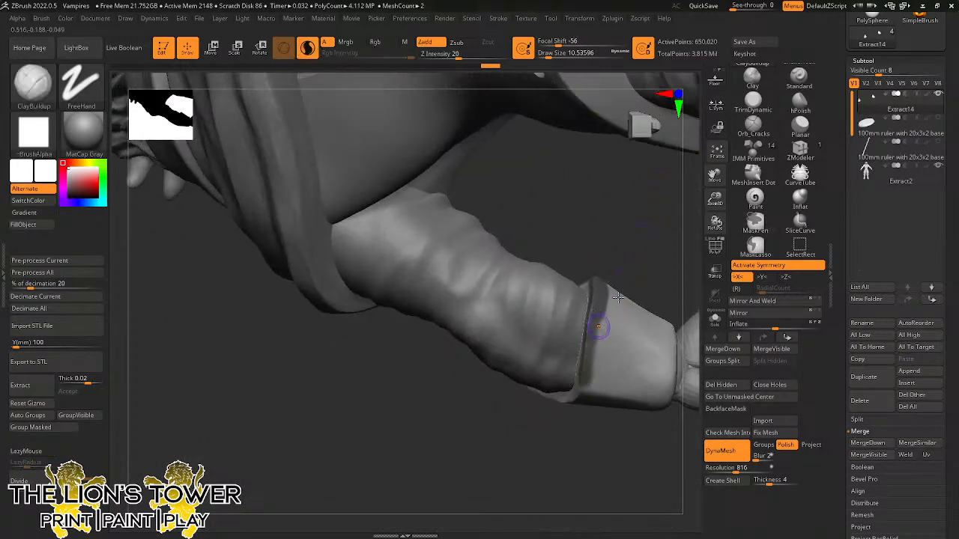
left_click_drag(646, 258, 659, 196)
left_click_drag(592, 318, 585, 361, "ctrl")
left_click_drag(644, 271, 660, 196)
left_click_drag(597, 303, 571, 373, "ctrl")
left_click_drag(642, 298, 656, 228)
mouse_move(603, 332)
left_mouse_down("ctrl")
mouse_move(590, 362)
mouse_move(554, 387)
left_mouse_up("ctrl")
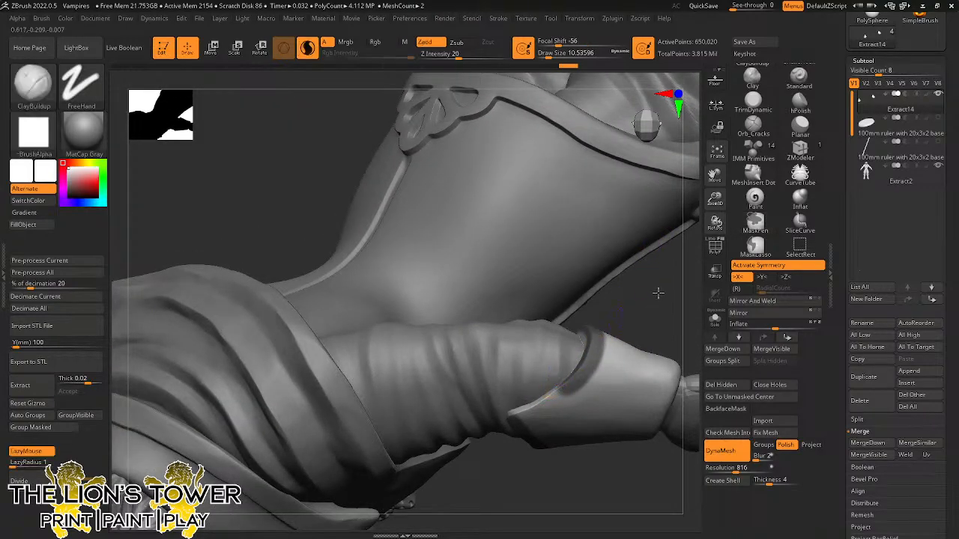
left_click_drag(657, 293, 650, 256)
mouse_move(529, 415)
left_mouse_down("ctrl")
mouse_move(521, 412)
mouse_move(575, 387)
left_mouse_up("ctrl")
mouse_move(646, 298)
left_mouse_down()
mouse_move(687, 278)
mouse_move(646, 412)
mouse_move(597, 394)
mouse_move(599, 363)
left_mouse_up()
Examine the whole figure, comparing the cuffs with the ornaments on the coat hem and boots.
left_click_drag(714, 200, 806, 99)
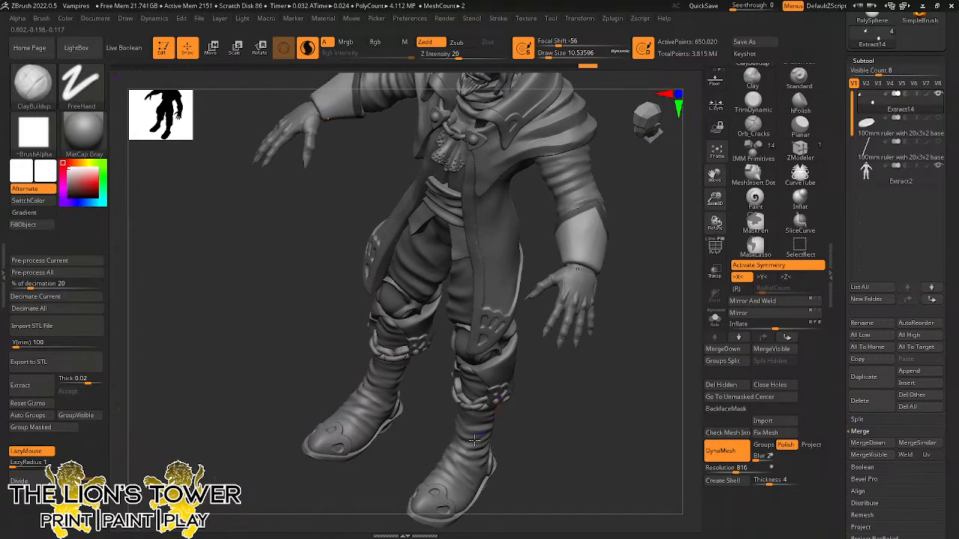
left_click_drag(714, 200, 715, 219)
left_click_drag(715, 176, 624, 332)
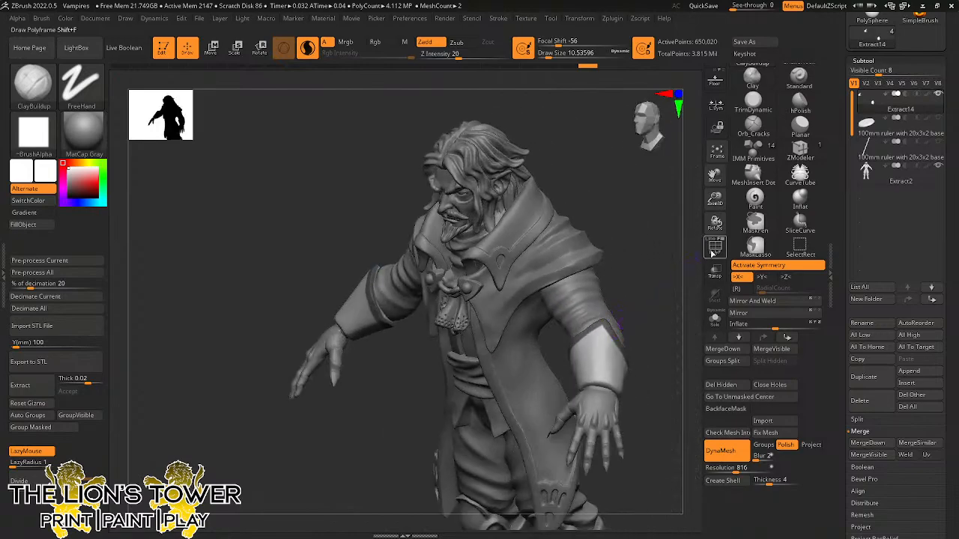
left_click_drag(714, 200, 723, 105)
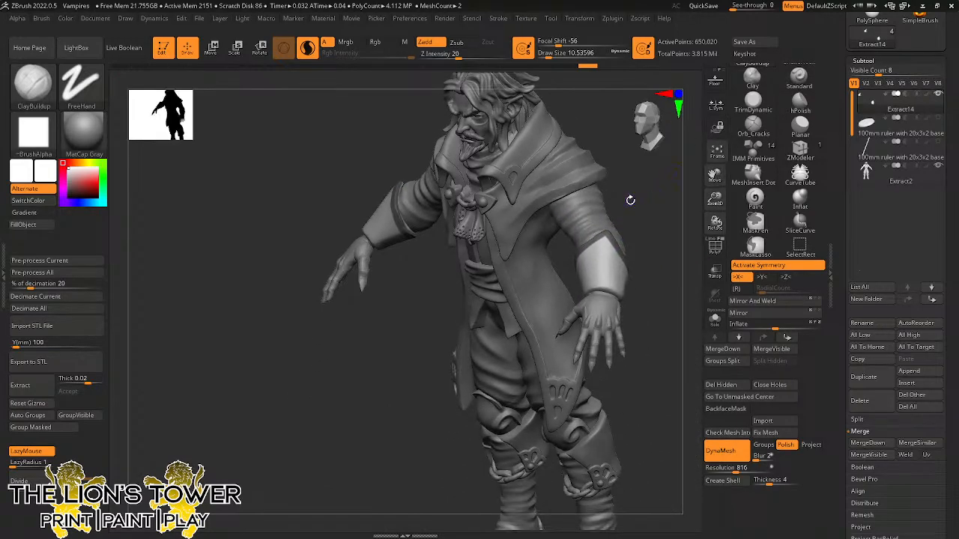
left_click_drag(630, 200, 714, 185)
left_click_drag(714, 177, 726, 101)
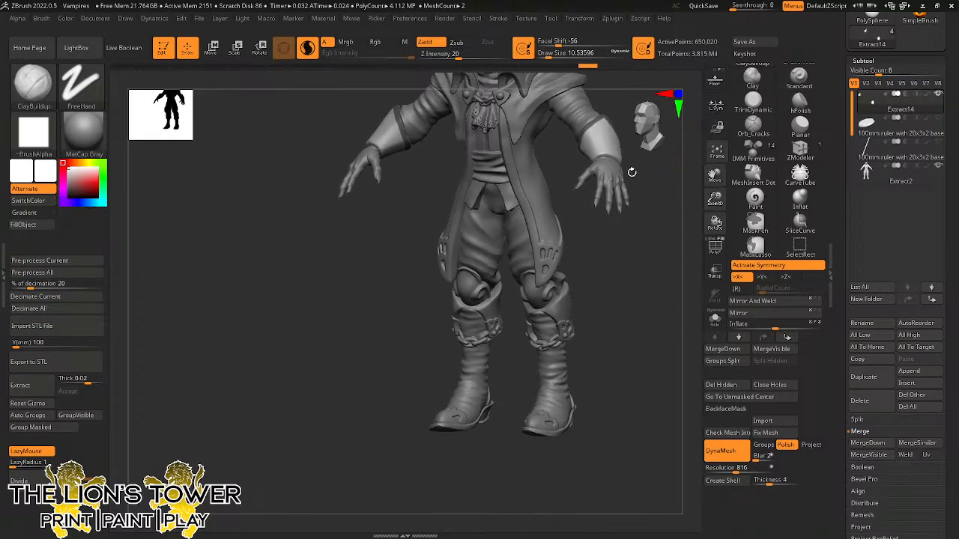
left_click_drag(627, 307, 580, 311)
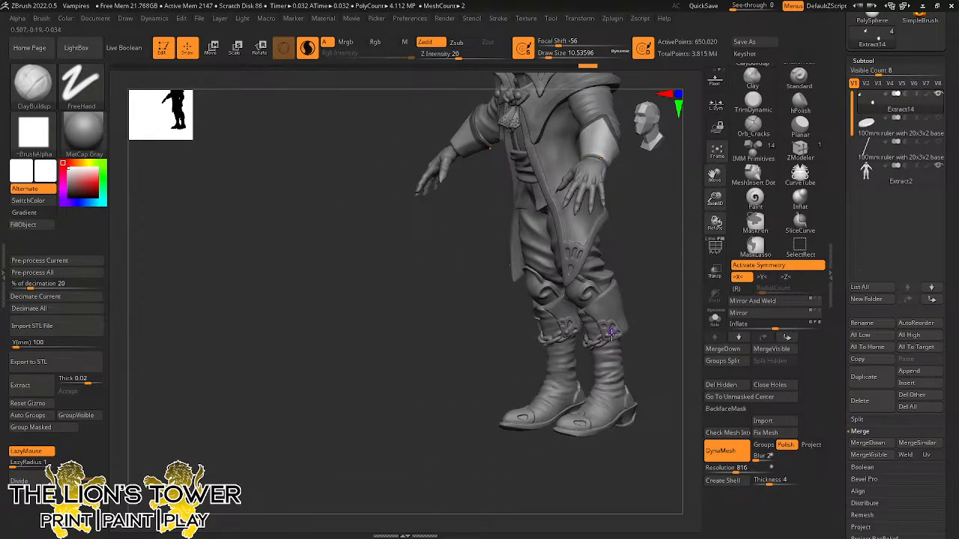
left_click_drag(713, 178, 703, 227)
left_click_drag(668, 257, 661, 295)
left_click_drag(717, 195, 717, 218)
left_click_drag(715, 176, 706, 200)
left_click_drag(657, 224, 638, 257)
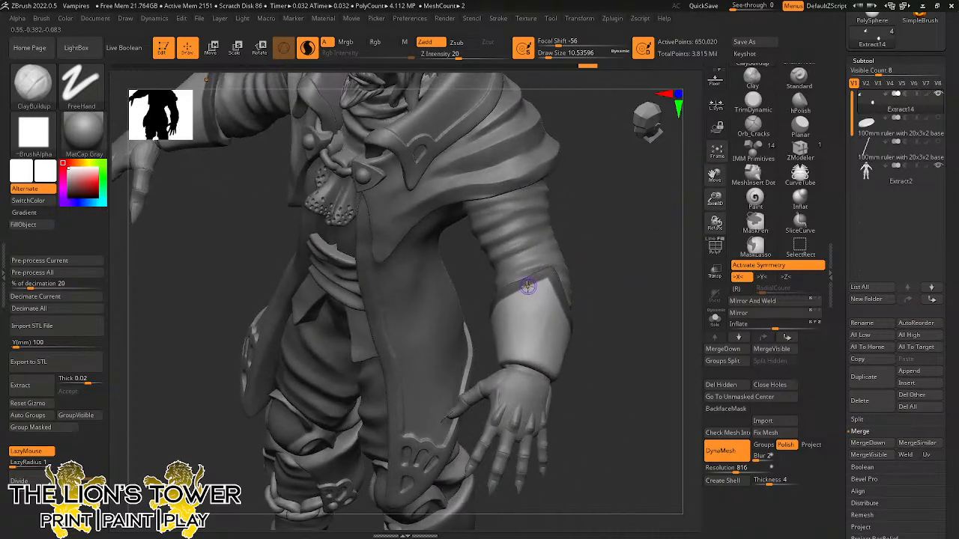
Set the draw size to about 8.4 and mask a scalloped fan ornament below the point of the cuff's band.
left_click(549, 55)
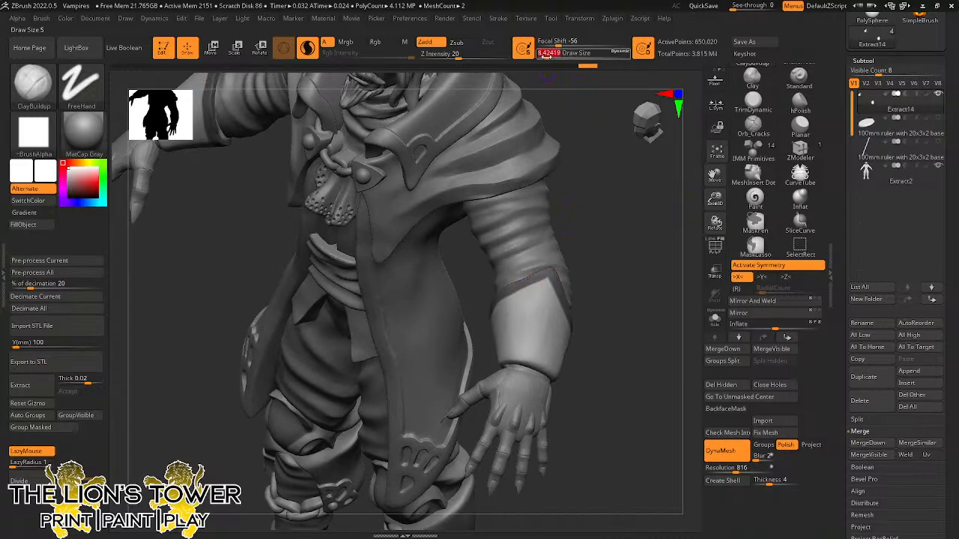
mouse_move(599, 192)
left_mouse_down()
mouse_move(577, 252)
mouse_move(593, 269)
left_mouse_up()
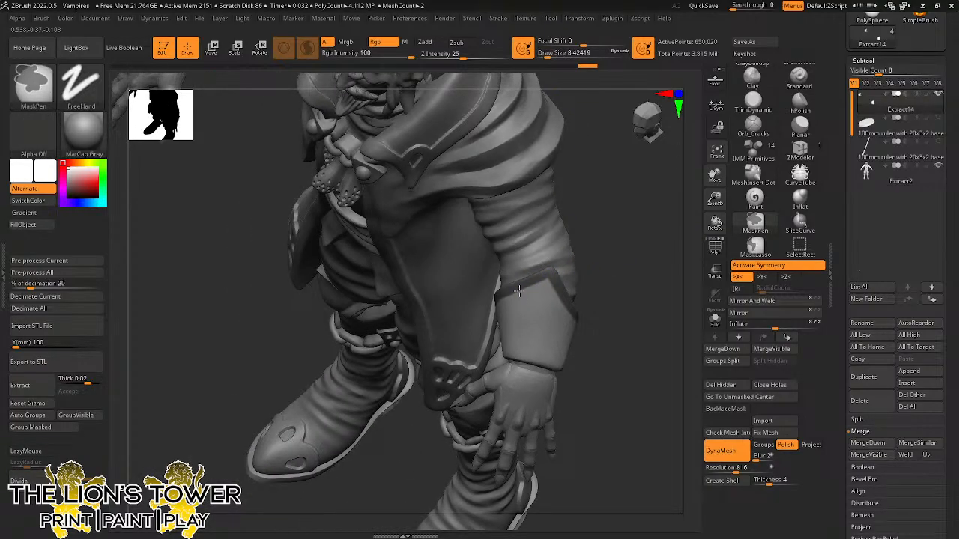
mouse_move(535, 297)
left_mouse_down("ctrl")
mouse_move(548, 278)
mouse_move(531, 301)
mouse_move(550, 297)
left_mouse_up("ctrl")
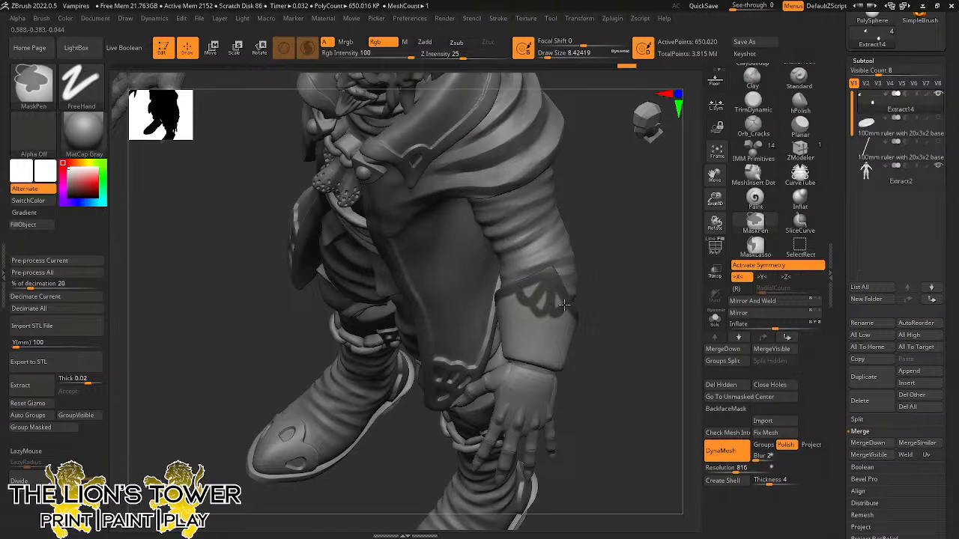
Set the draw size to about 7.5 and erase the mask inside the fan's segments to open up their gaps.
mouse_move(610, 272)
left_mouse_down()
mouse_move(558, 304)
mouse_move(572, 305)
left_mouse_up()
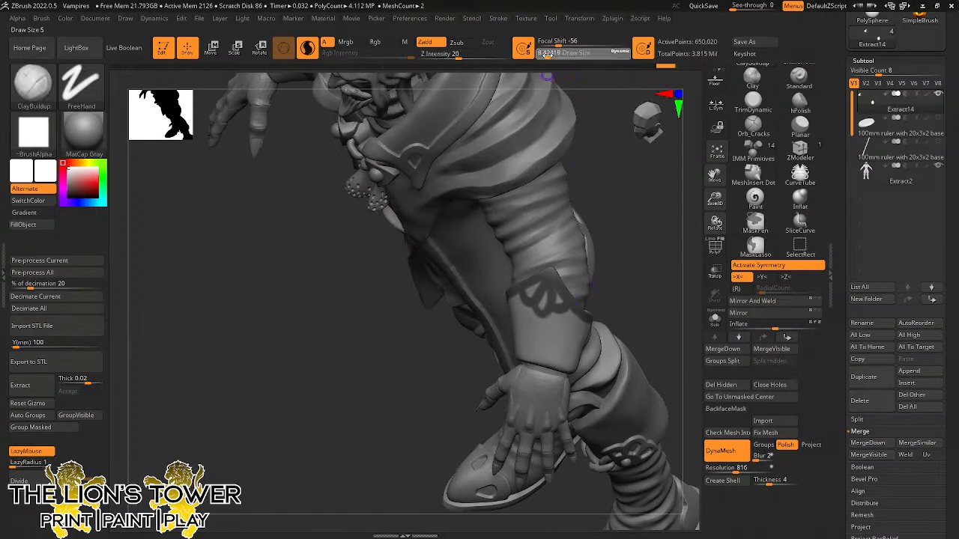
left_click_drag(714, 200, 714, 229)
left_click_drag(714, 176, 666, 169)
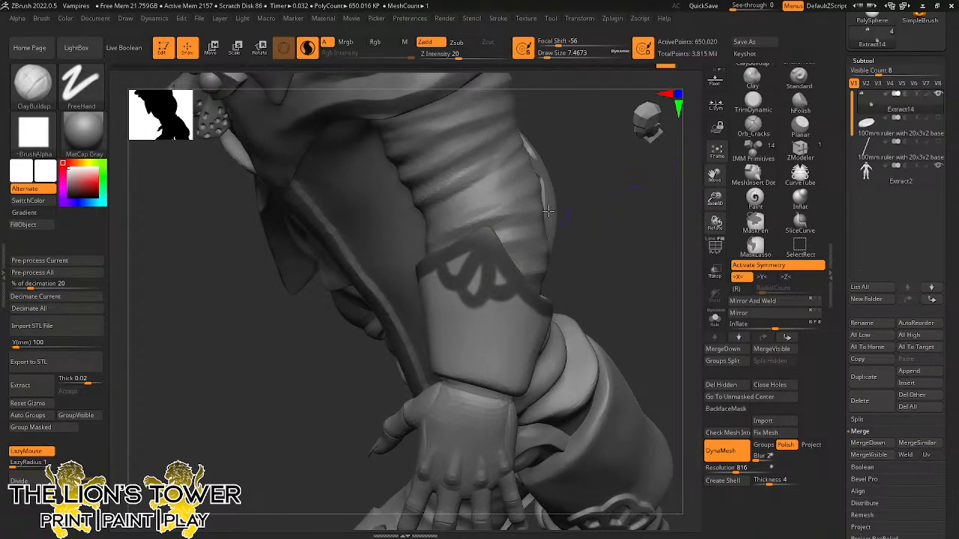
left_click_drag(549, 212, 582, 222)
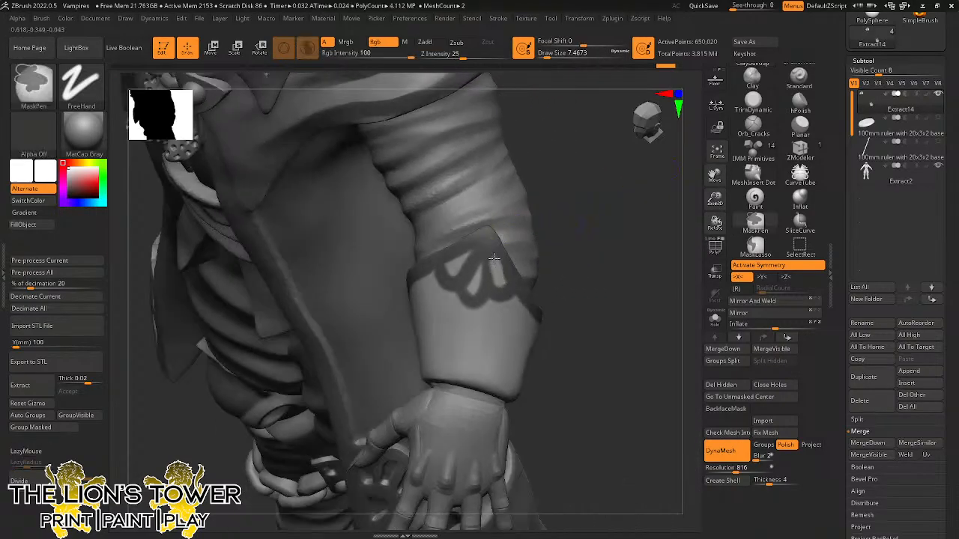
left_click_drag(494, 259, 488, 257, "ctrl+alt")
mouse_move(473, 293)
left_mouse_down("ctrl+alt")
mouse_move(458, 269)
mouse_move(471, 253)
mouse_move(453, 268)
left_mouse_up("ctrl+alt")
Set the draw size to about 3.1 and repaint the mask around the fan's segments to sharpen their outlines.
left_click_drag(547, 56, 544, 55)
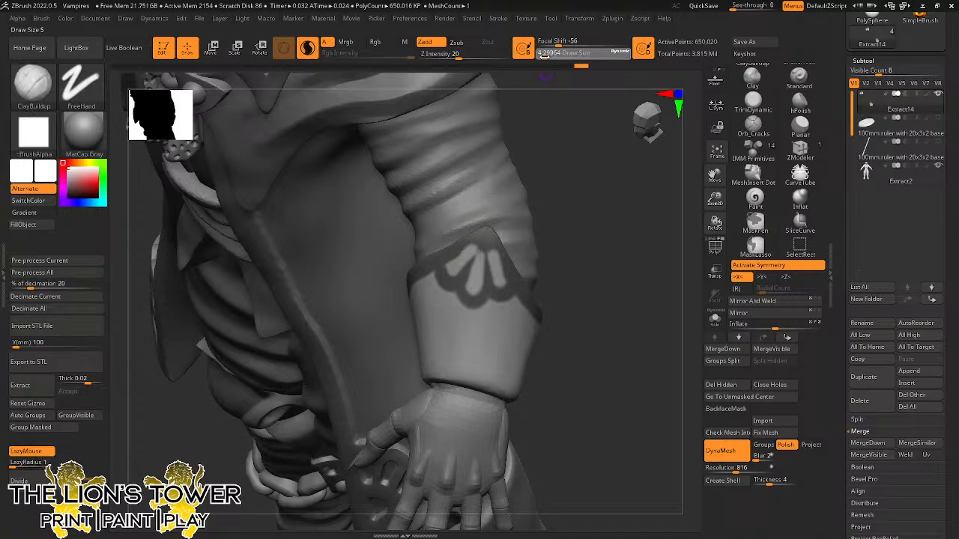
key("ctrl")
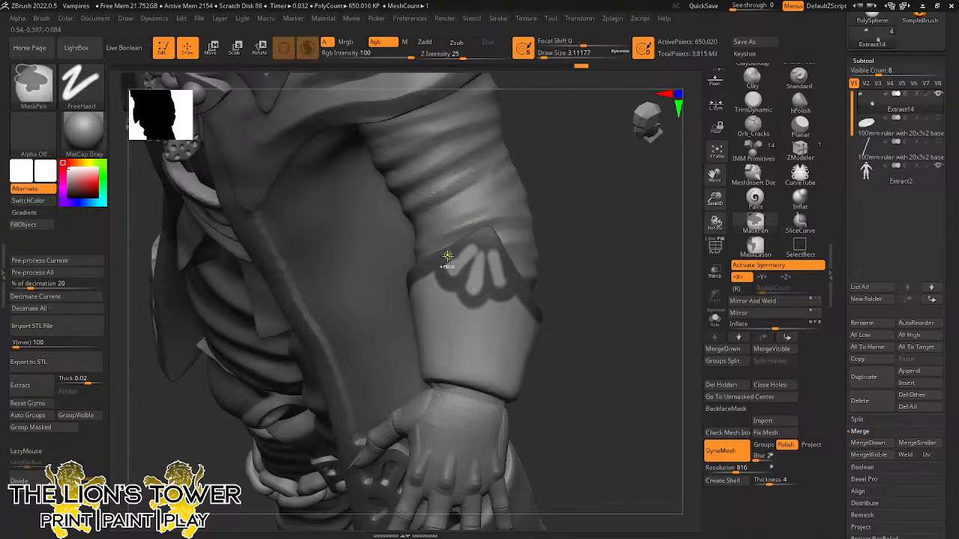
mouse_move(440, 274)
left_mouse_down("ctrl")
mouse_move(450, 256)
mouse_move(477, 247)
mouse_move(474, 256)
mouse_move(492, 216)
left_mouse_up("ctrl")
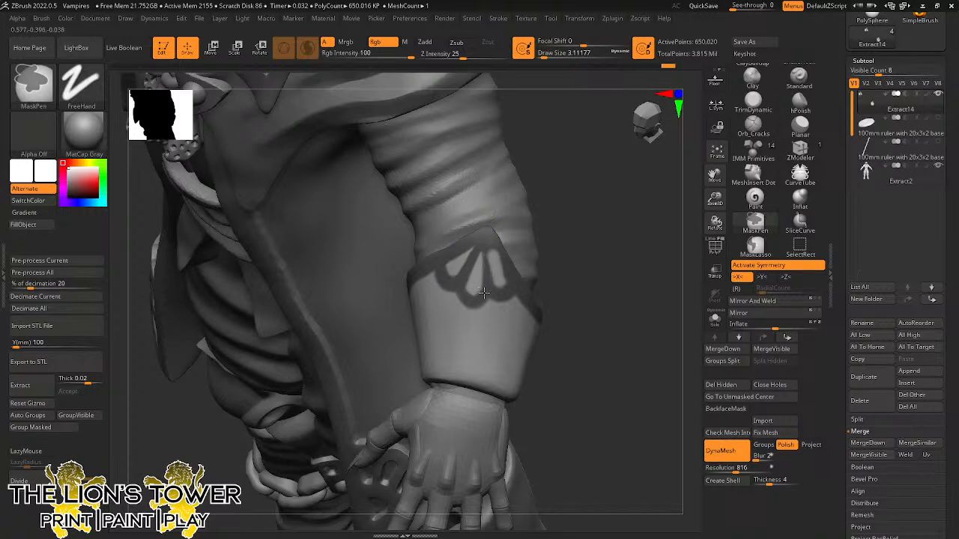
mouse_move(484, 292)
left_mouse_down("ctrl")
mouse_move(488, 232)
mouse_move(487, 248)
mouse_move(495, 242)
left_mouse_up("ctrl")
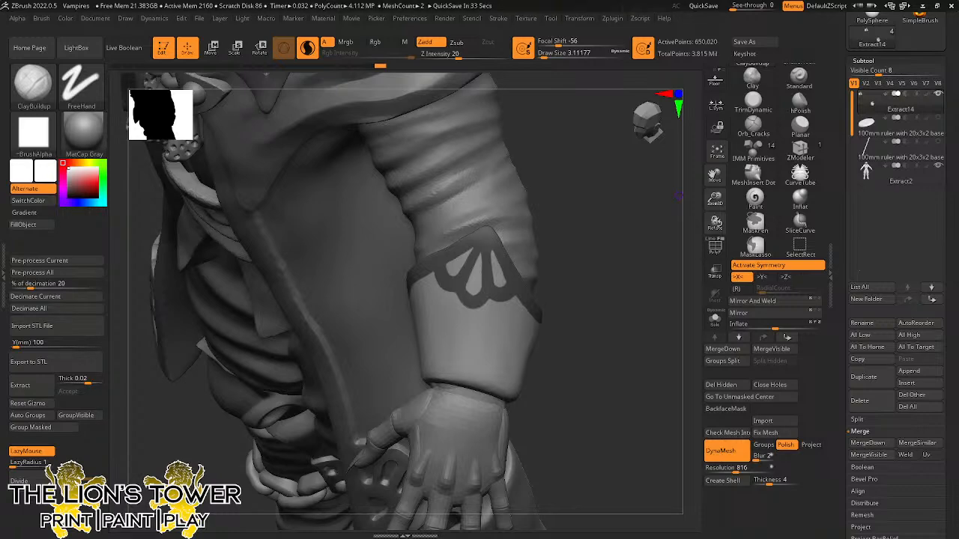
Invert the mask and inflate the cuff's upper band and fan ornament into raised relief.
left_click(632, 315, "ctrl")
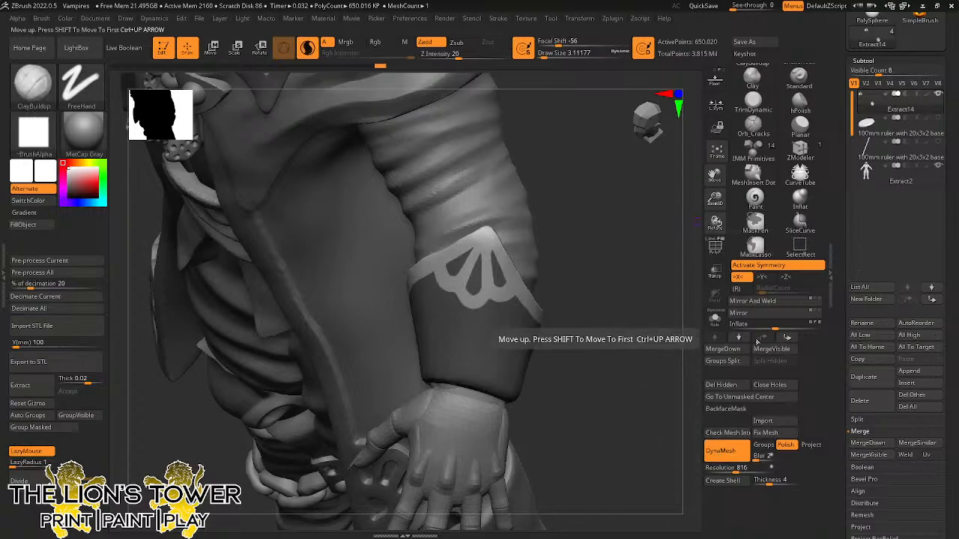
left_click_drag(774, 328, 779, 327)
left_click_drag(661, 379, 610, 400)
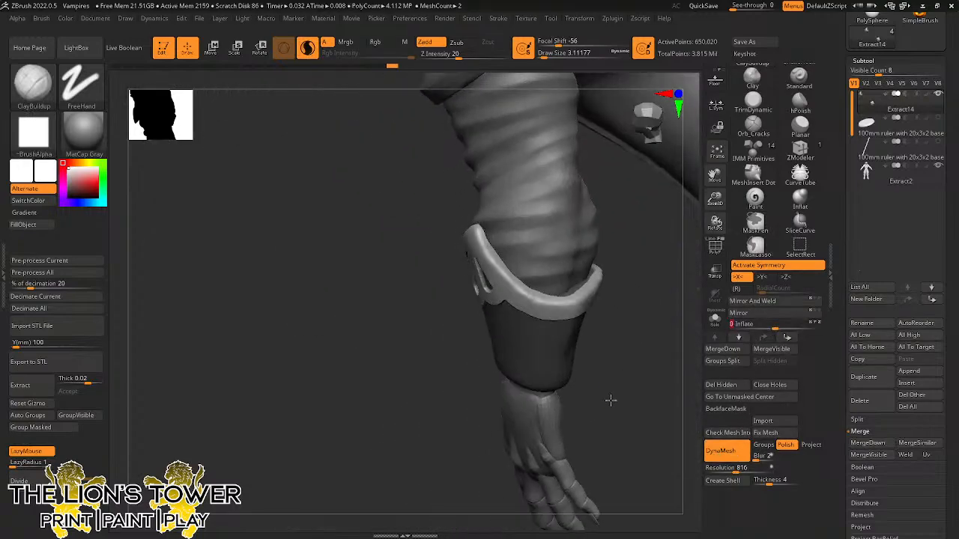
Isolate the forearm cuffs and choose the hPolish brush with a draw size of about 18.5.
left_click(715, 318)
left_click_drag(663, 307, 665, 371)
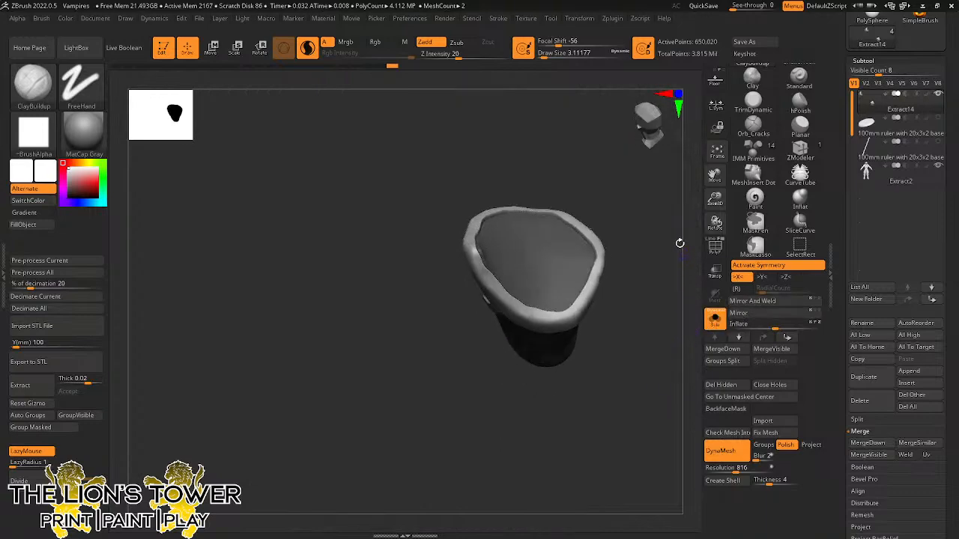
left_click(799, 105)
left_click_drag(621, 187, 605, 107)
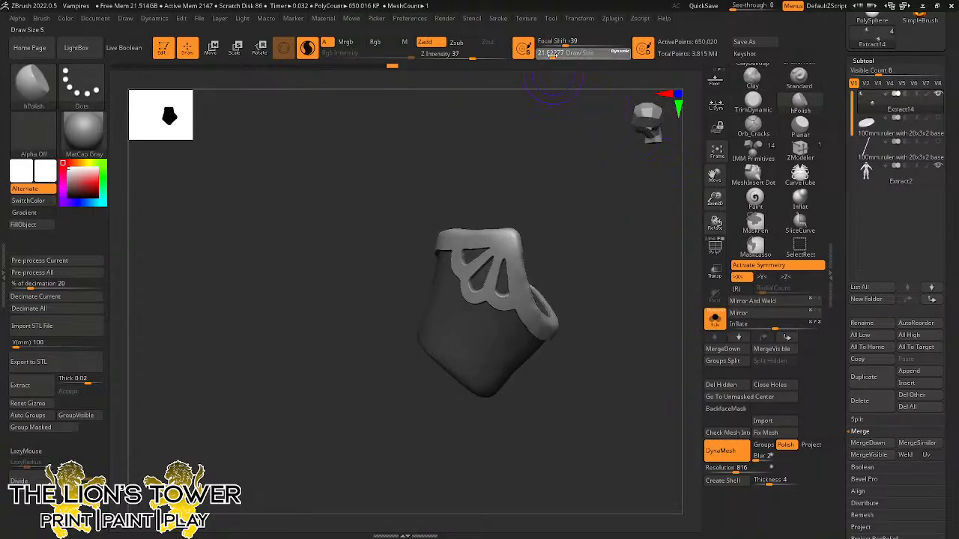
mouse_move(591, 217)
left_mouse_down()
mouse_move(509, 214)
mouse_move(504, 223)
left_mouse_up()
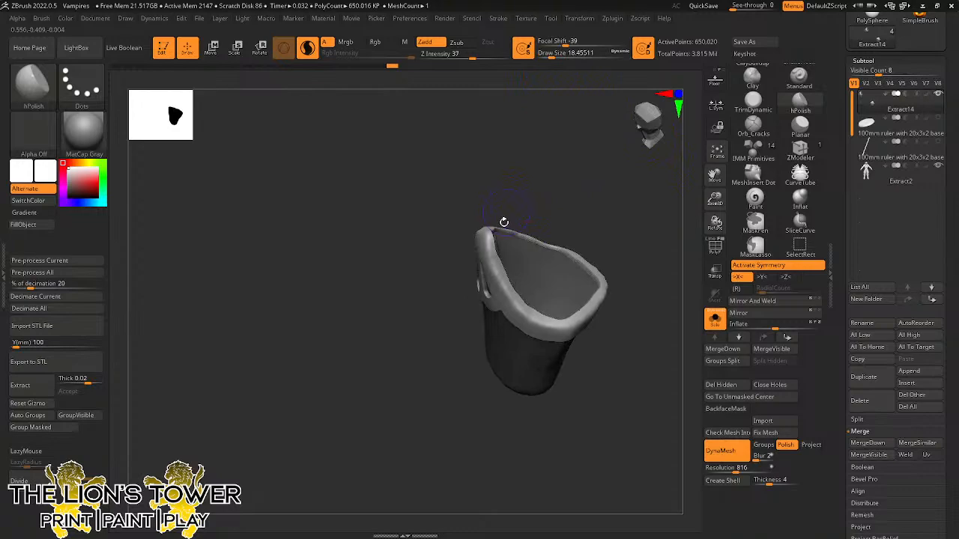
Set the draw size to about 15.5 and polish the front and outer edges of the cuff's raised upper rim.
left_click(550, 54)
left_click_drag(529, 126, 494, 209)
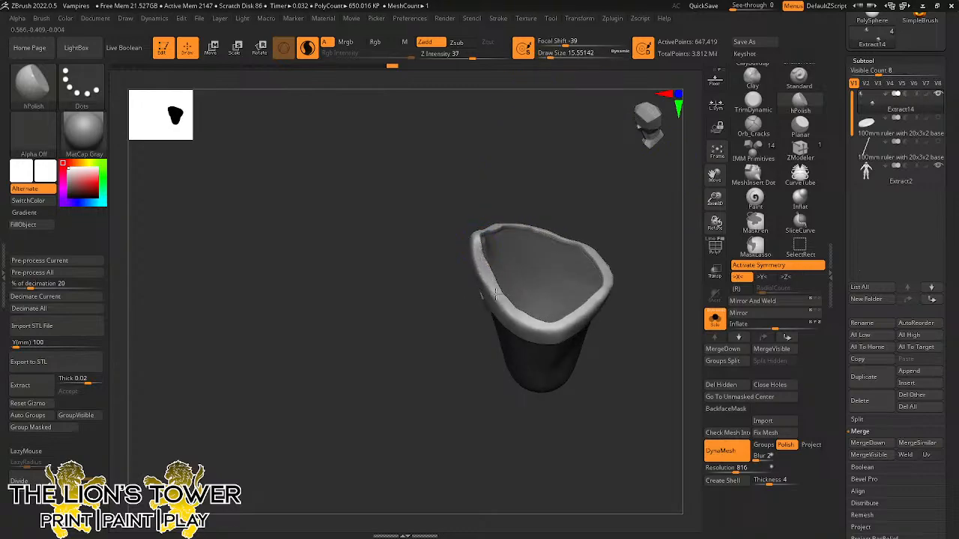
left_click_drag(526, 320, 530, 322)
left_click_drag(631, 232, 608, 233)
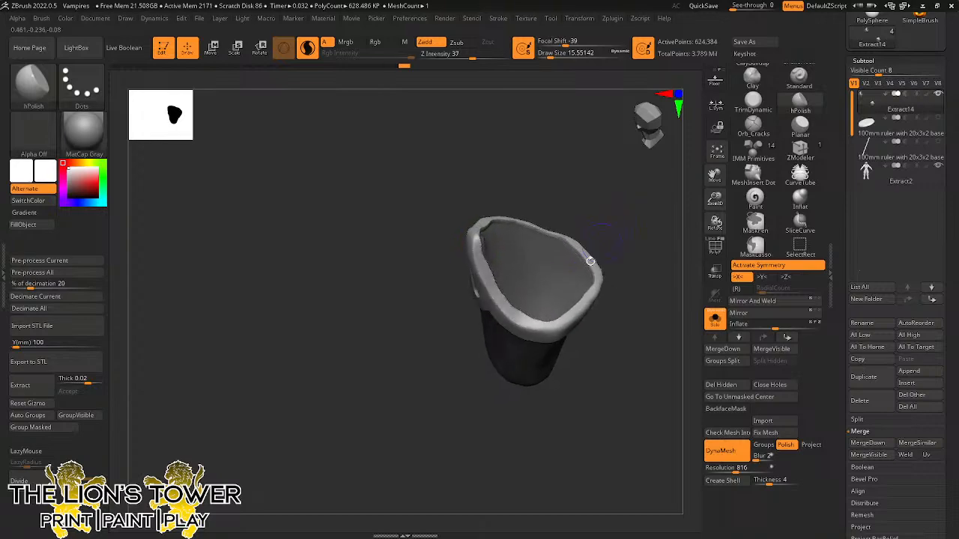
left_click_drag(534, 322, 546, 327)
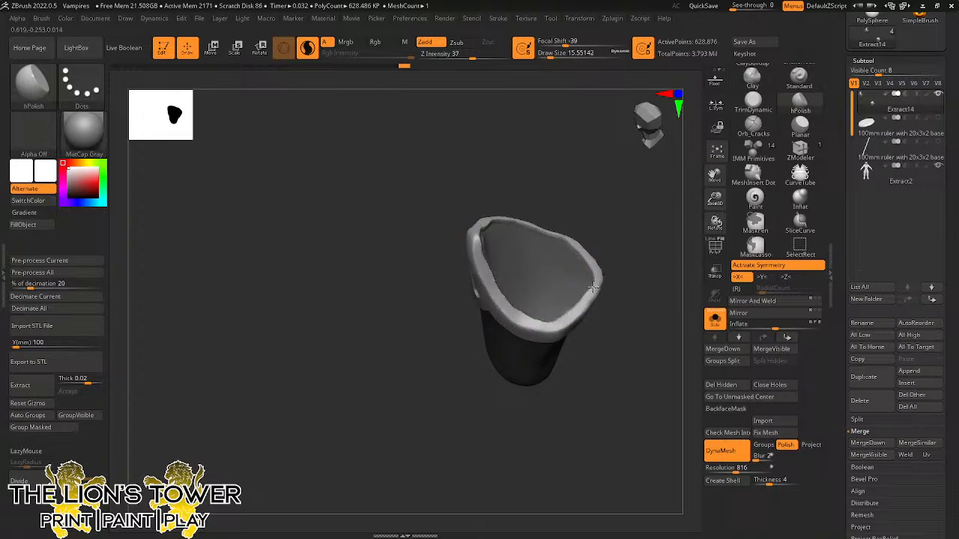
left_click_drag(637, 315, 653, 331, "ctrl")
left_click_drag(637, 300, 668, 302)
mouse_move(598, 284)
left_mouse_down()
mouse_move(599, 292)
mouse_move(609, 279)
left_mouse_up()
mouse_move(646, 239)
left_mouse_down()
mouse_move(616, 262)
mouse_move(611, 225)
mouse_move(631, 180)
left_mouse_up()
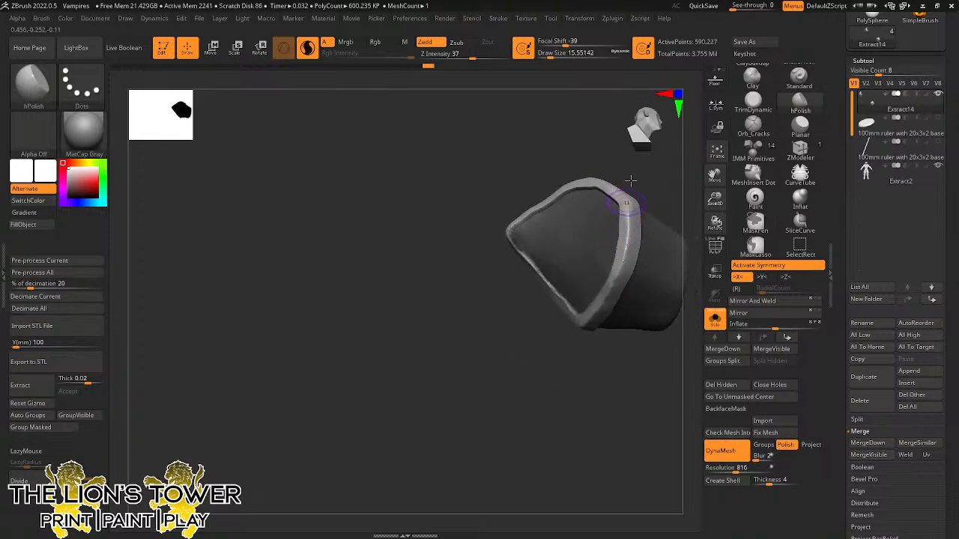
Polish the remaining sides of the cuff's rim from the pointed tip down to the lower edge.
left_click(561, 54)
mouse_move(715, 222)
left_mouse_down()
mouse_move(659, 225)
mouse_move(597, 247)
mouse_move(595, 212)
left_mouse_up()
mouse_move(616, 184)
left_mouse_down()
mouse_move(606, 219)
mouse_move(592, 206)
left_mouse_up()
right_click_drag(572, 187, 533, 177)
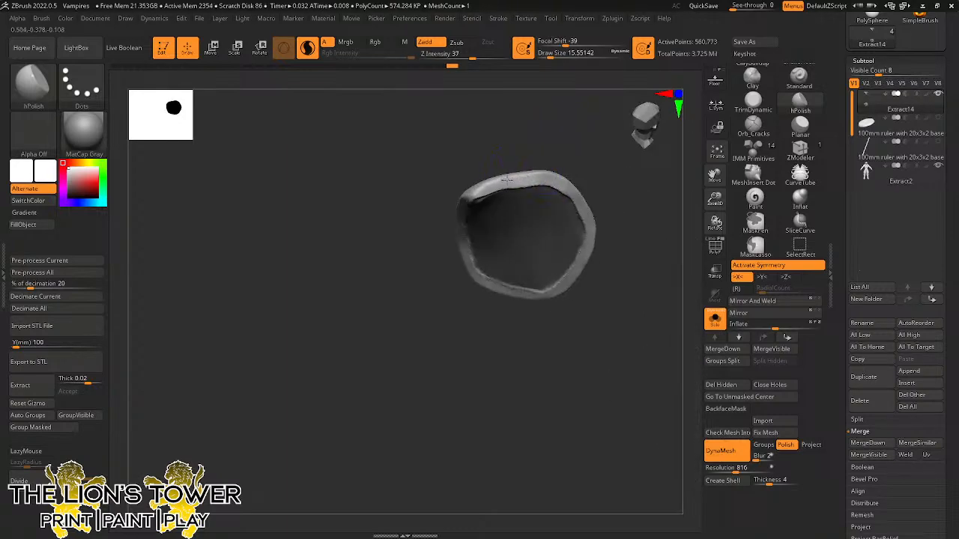
right_click_drag(475, 194, 524, 173)
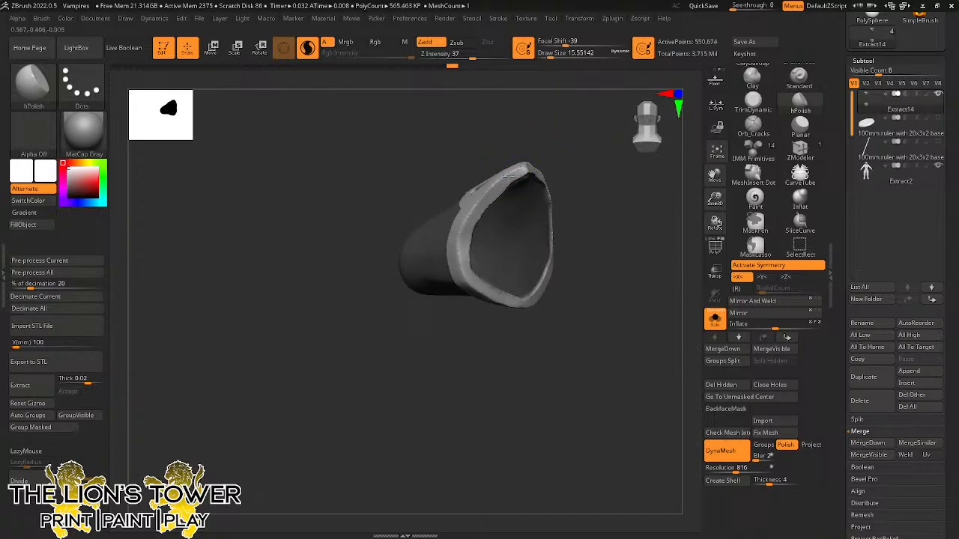
right_click_drag(508, 182, 483, 201)
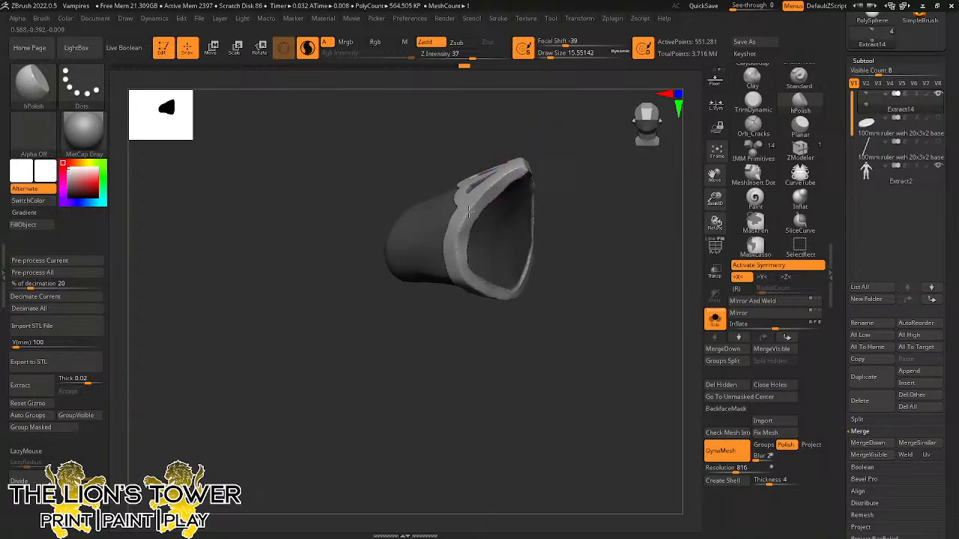
mouse_move(469, 211)
left_mouse_down()
mouse_move(452, 251)
mouse_move(464, 225)
left_mouse_up()
right_click_drag(556, 179, 558, 215)
mouse_move(459, 253)
right_mouse_down()
mouse_move(563, 285)
mouse_move(509, 232)
right_mouse_up()
Set the draw size to about 10.5, refine the rim near its pointed tip, and show the whole figure again.
key("ctrl")
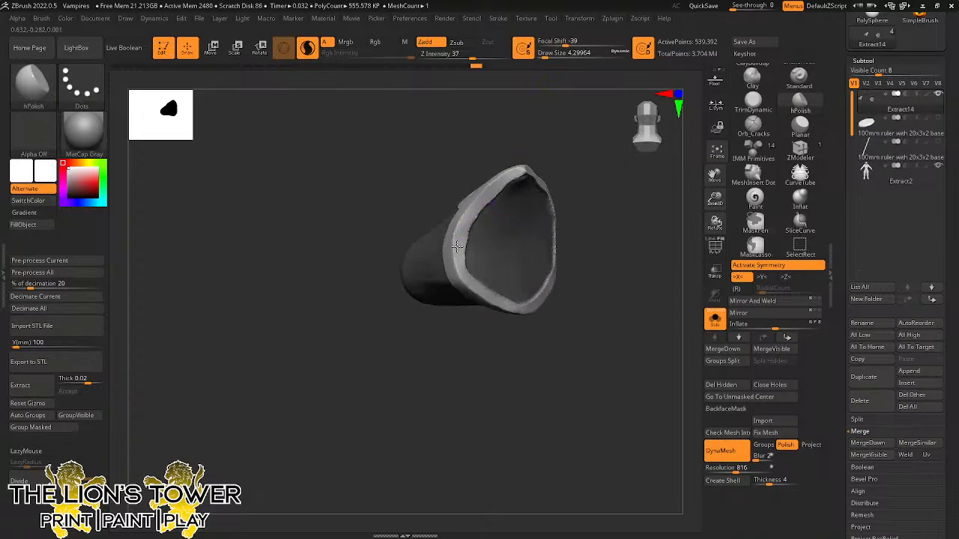
left_click_drag(457, 247, 458, 243)
left_click_drag(544, 54, 549, 55)
left_click_drag(557, 132, 555, 132)
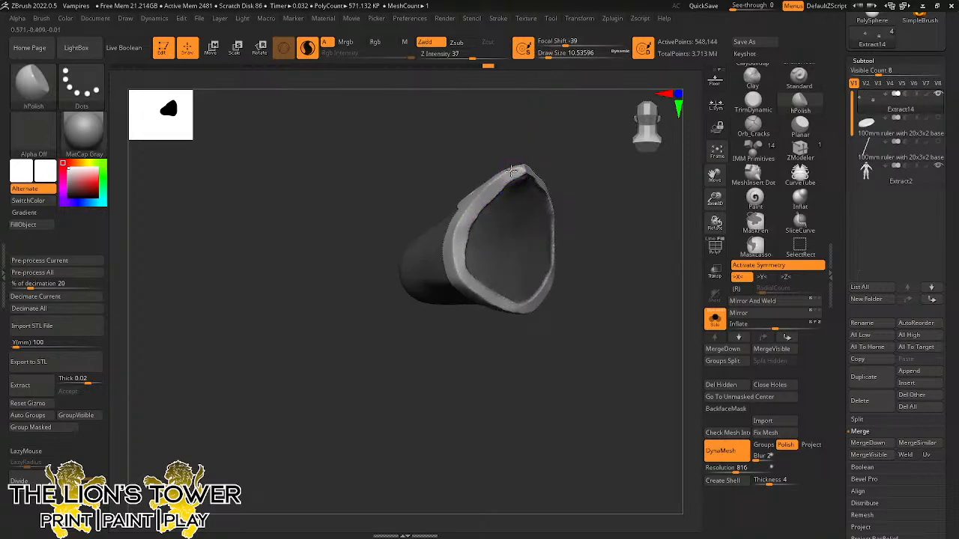
left_click_drag(610, 201, 684, 290)
left_click(714, 318)
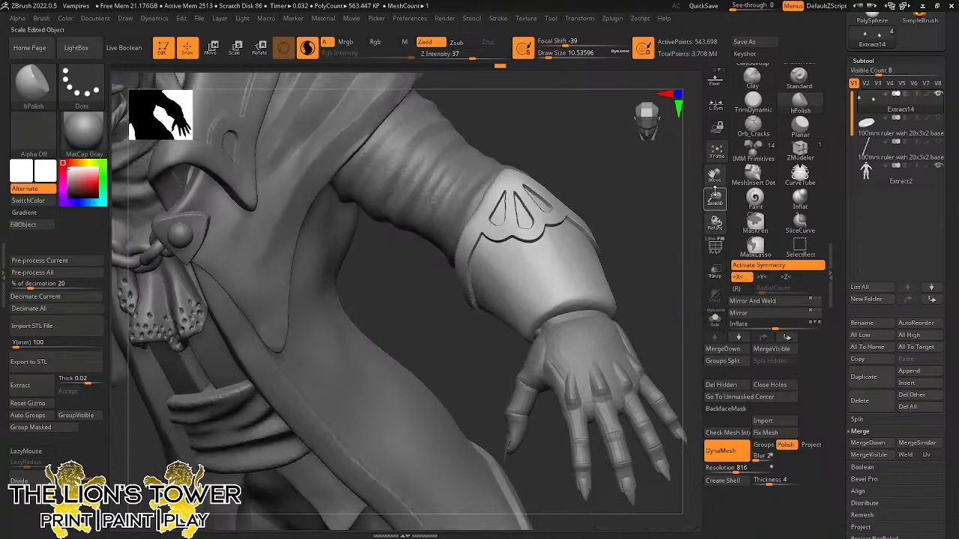
Select the body mesh and regenerate its polygroups with Auto Groups.
left_click_drag(715, 193, 710, 178)
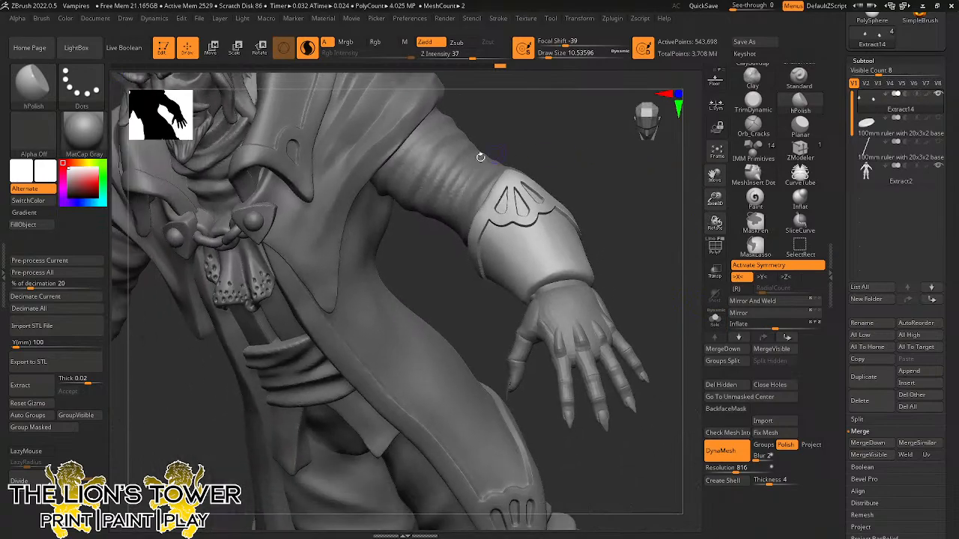
left_click(484, 157, "alt")
left_click_drag(541, 156, 525, 161)
left_click(465, 191, "ctrl+shift")
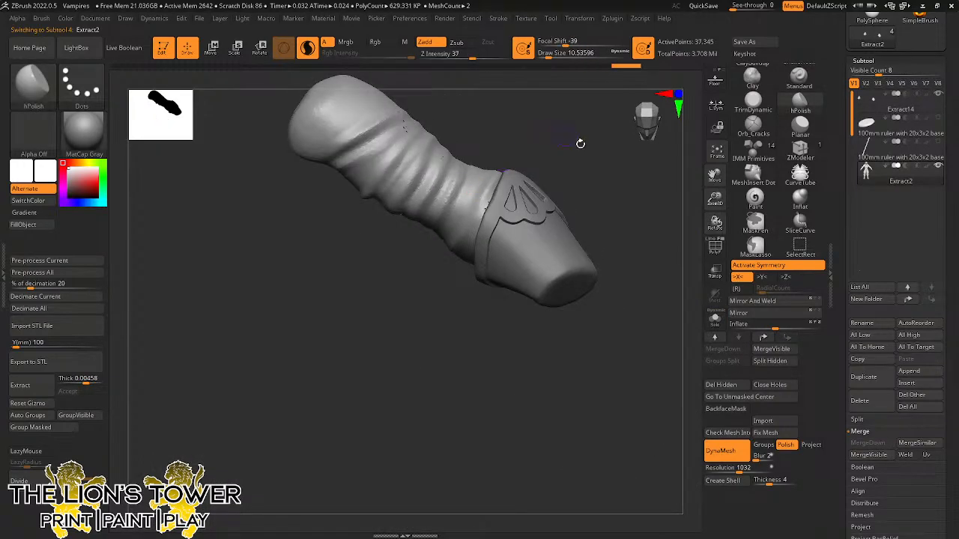
left_click(652, 214, "ctrl+shift")
left_click(36, 420)
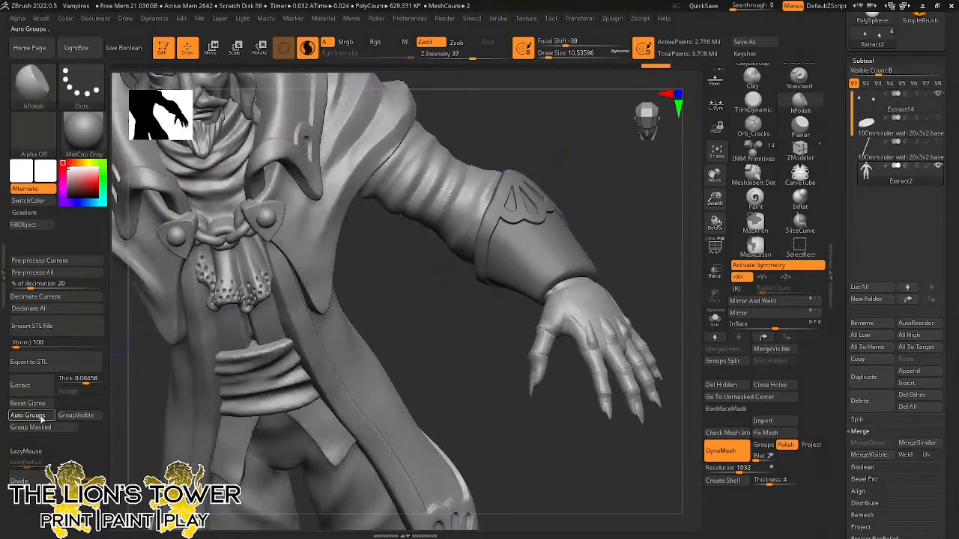
Isolate the two wrinkled sleeves and split the hidden remainder of the body into its own subtool.
left_click_drag(714, 199, 876, 220)
left_click(623, 238, "ctrl+shift")
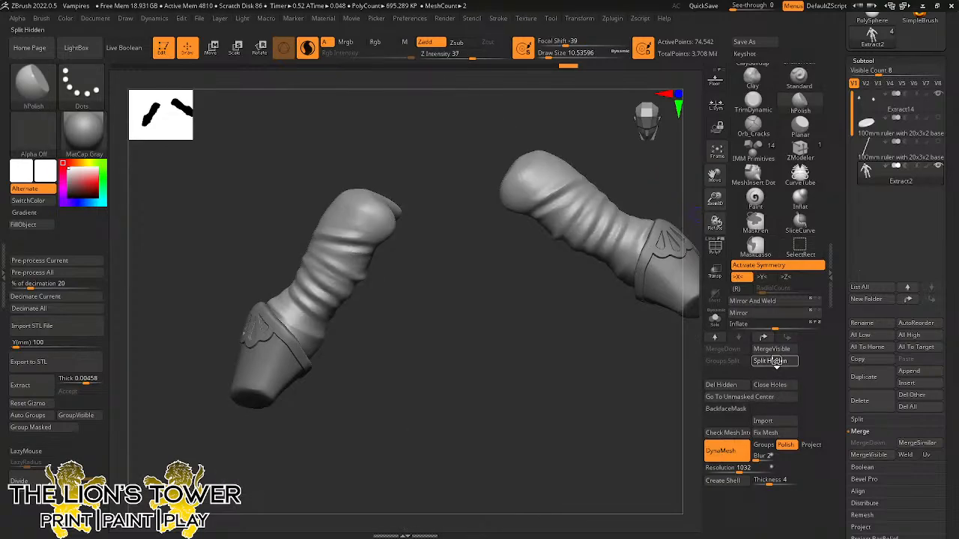
left_click(775, 362)
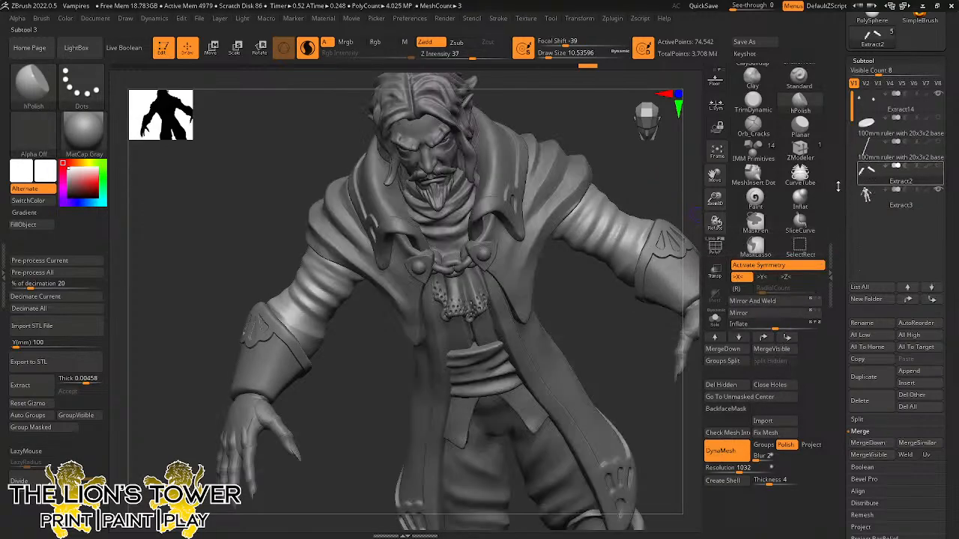
Remesh the separated sleeves and the remaining body individually with DynaMesh at resolution 1032.
left_click(714, 319)
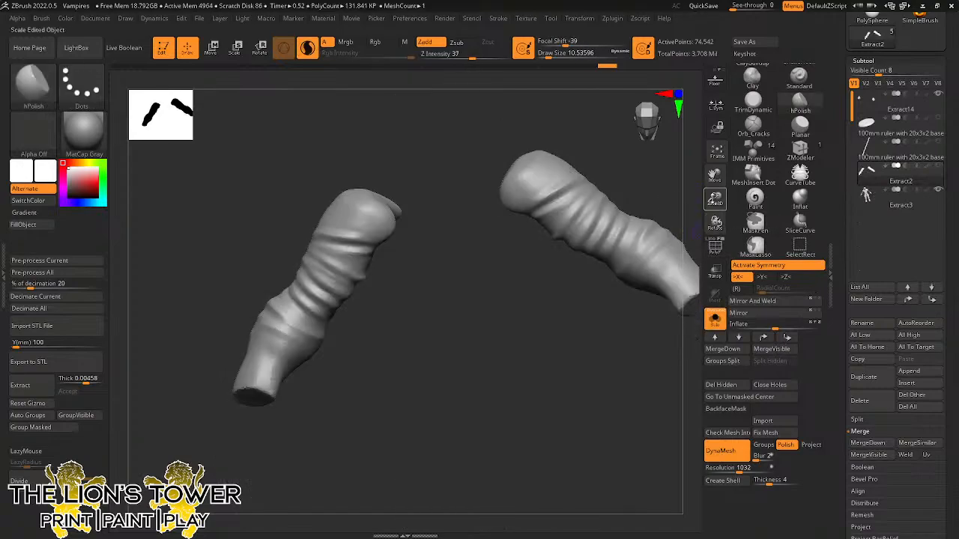
mouse_move(715, 198)
left_mouse_down()
mouse_move(711, 179)
mouse_move(715, 198)
left_mouse_up()
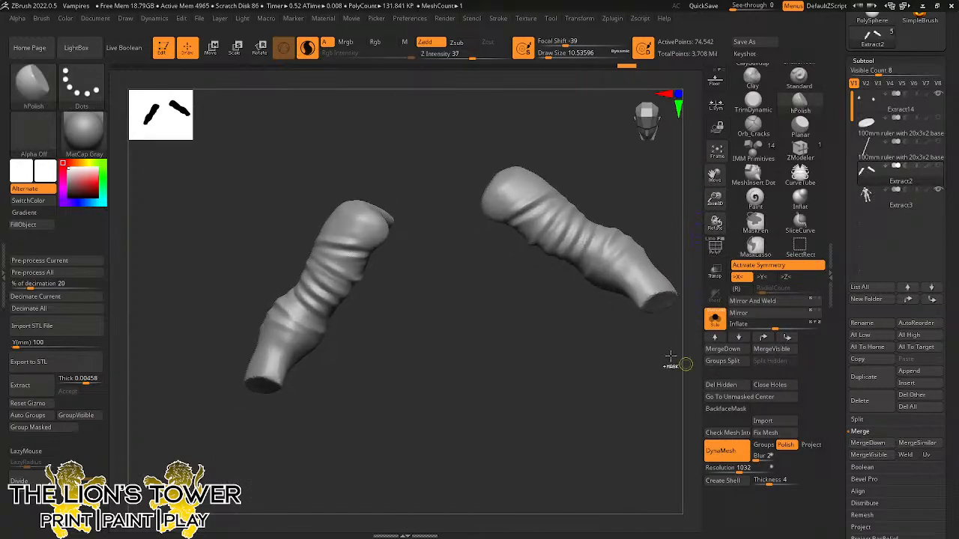
left_click_drag(598, 351, 637, 394, "ctrl")
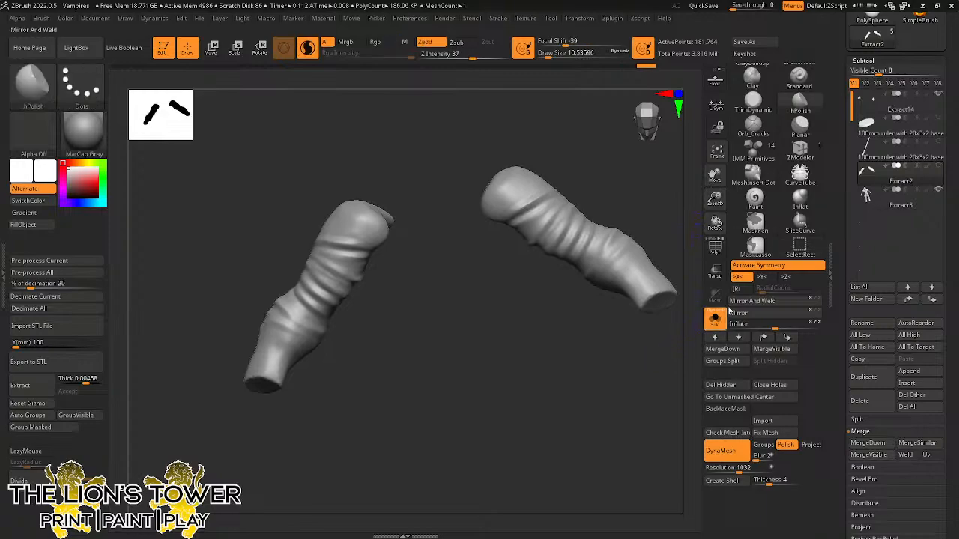
left_click(877, 205)
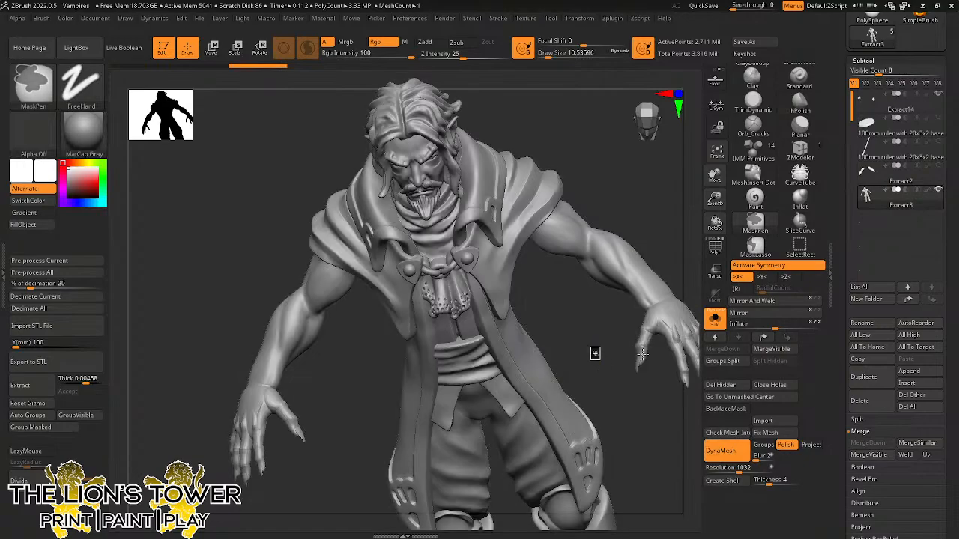
key("ctrl")
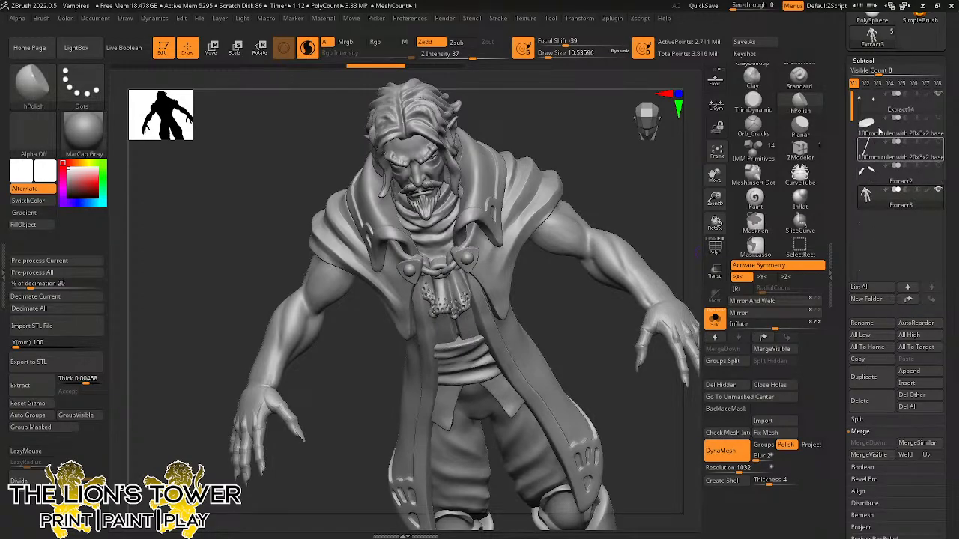
Reorder the cuffs directly above the sleeves and merge cuffs, sleeves and body into one subtool.
left_click(888, 110)
left_click(931, 287)
left_click(931, 287)
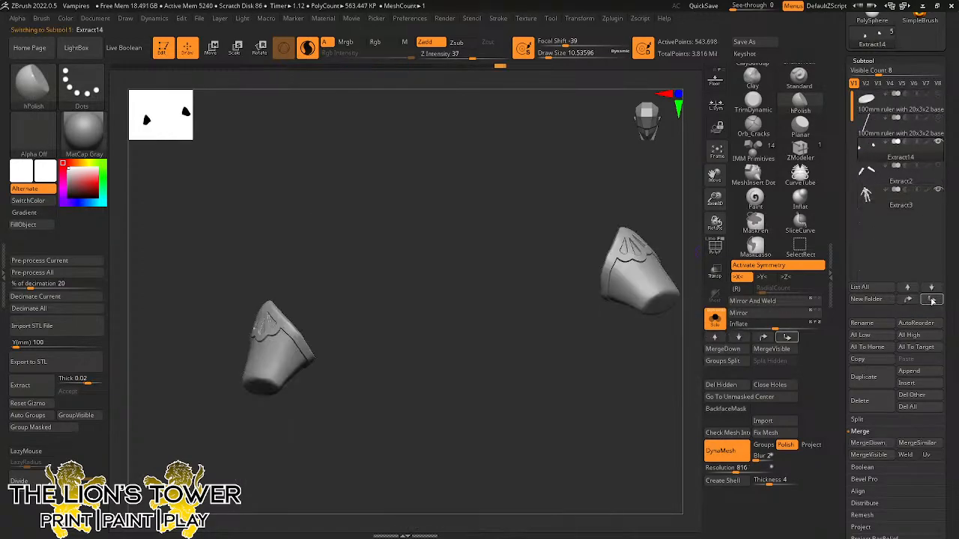
left_click(867, 444)
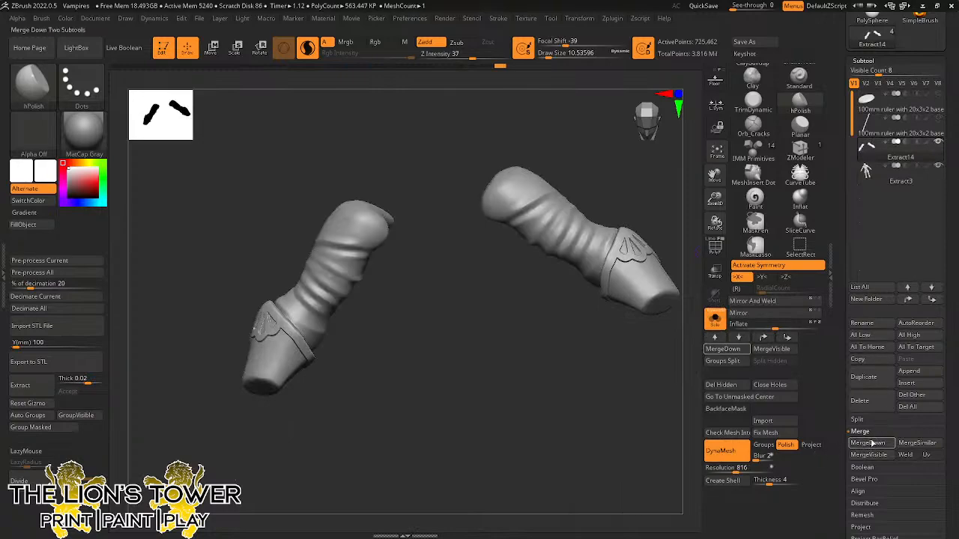
left_click(867, 443)
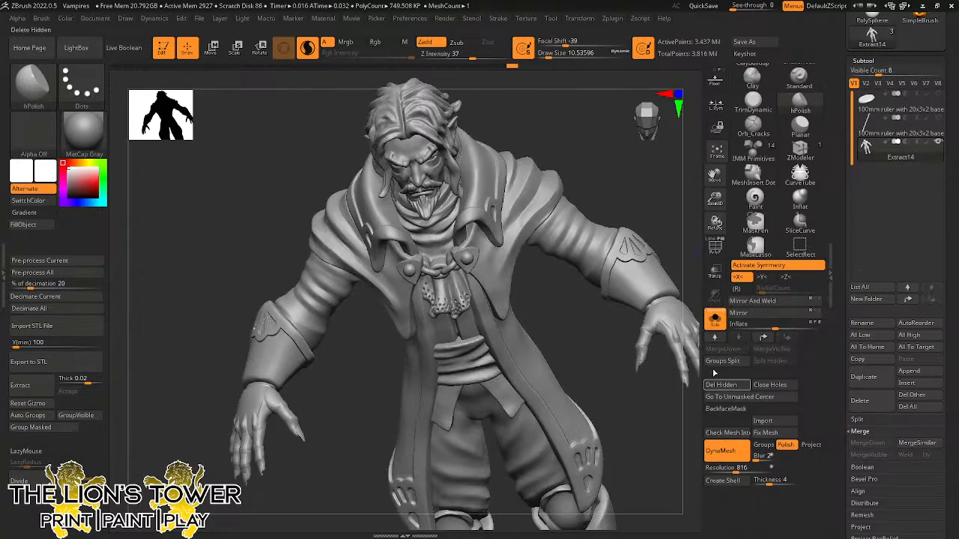
Bring the full figure into front view and duplicate the merged figure subtool.
left_click_drag(714, 202, 642, 221)
left_click_drag(714, 180, 736, 90)
mouse_move(680, 218)
left_mouse_down()
mouse_move(592, 274)
mouse_move(674, 217)
left_mouse_up()
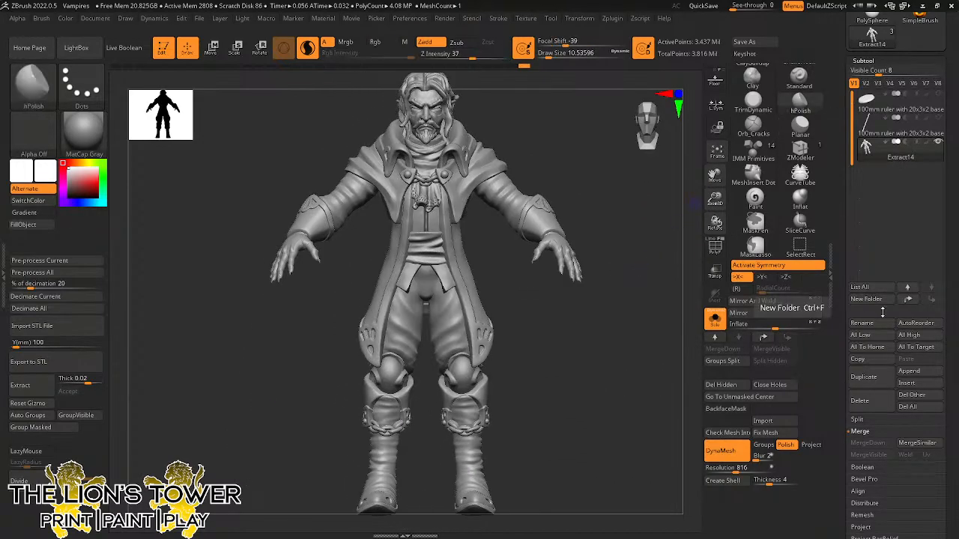
left_click(872, 379)
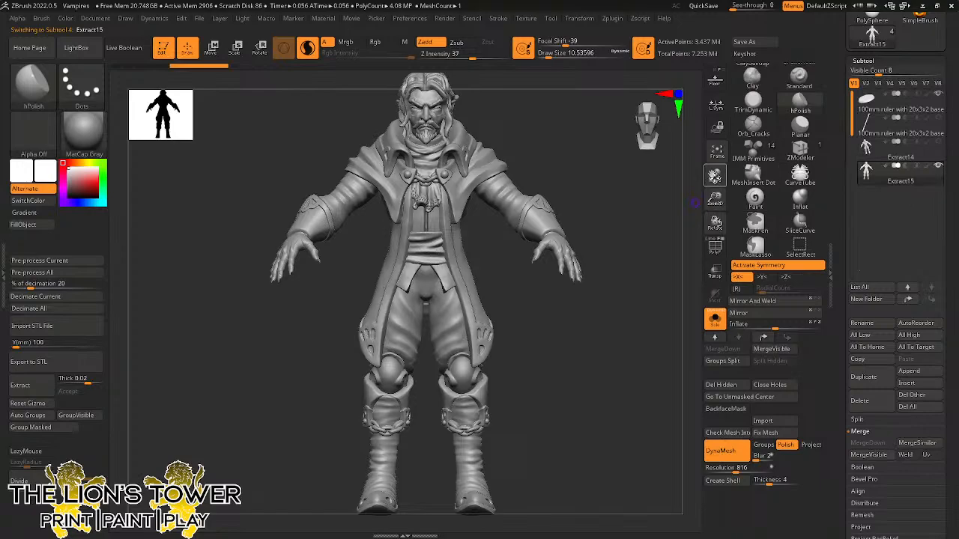
Show the base with the figure and, seen from above, shift the round base slightly towards the figure's front.
left_click_drag(715, 178, 714, 146)
left_click(716, 151)
left_click(714, 319)
mouse_move(689, 317)
left_mouse_down()
mouse_move(638, 349)
mouse_move(609, 336)
mouse_move(627, 355)
mouse_move(625, 406)
left_mouse_up()
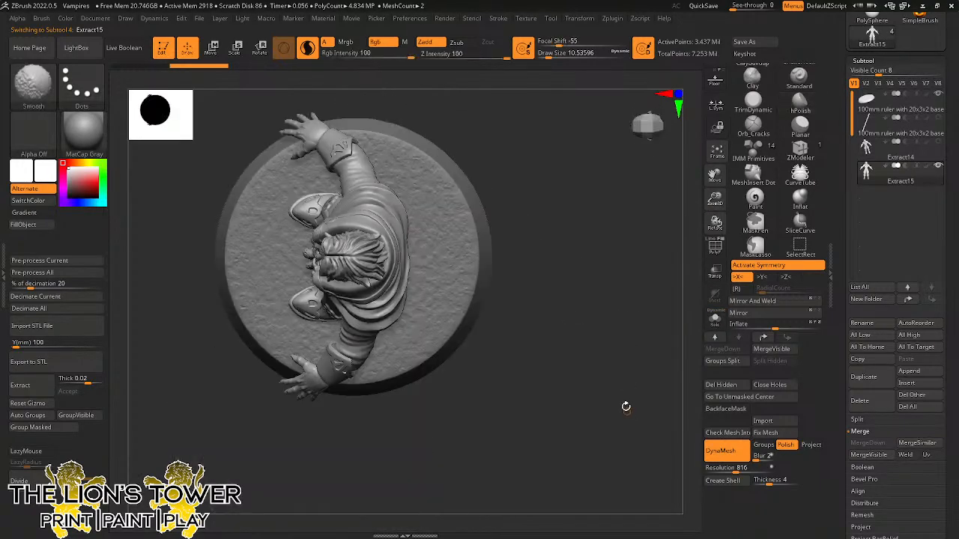
left_click(869, 97)
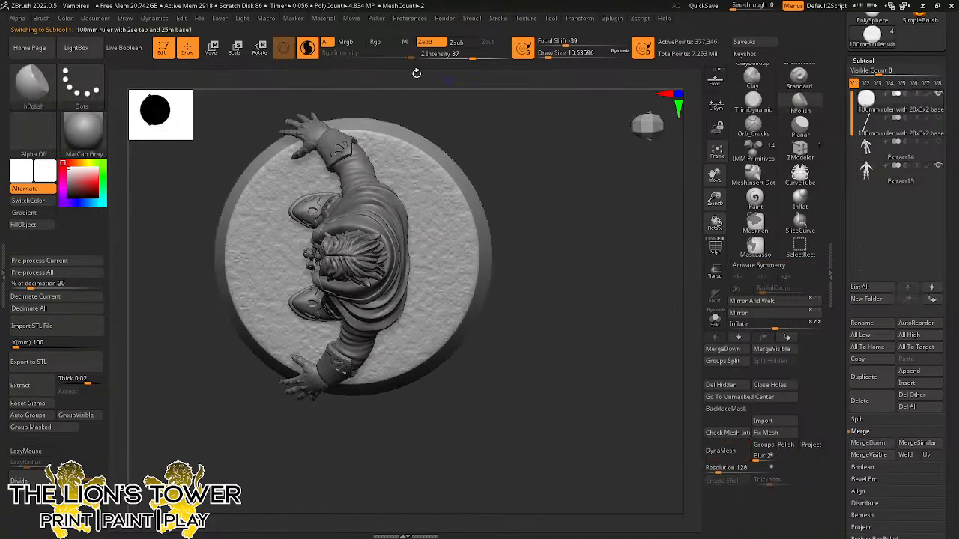
left_click(262, 48)
left_click_drag(393, 217, 373, 217)
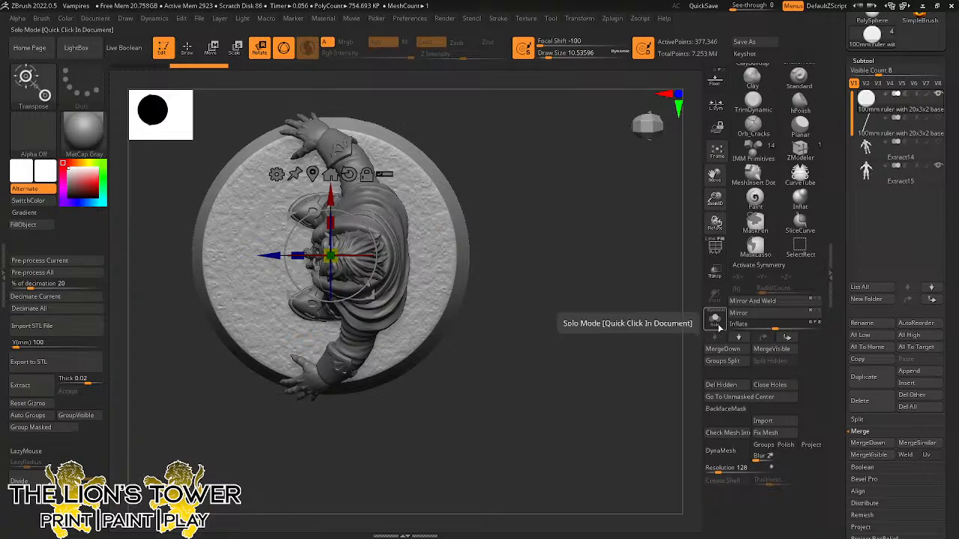
Clear any mask on the base and show the 100mm ruler beside the front-facing figure.
left_click_drag(599, 331, 599, 292)
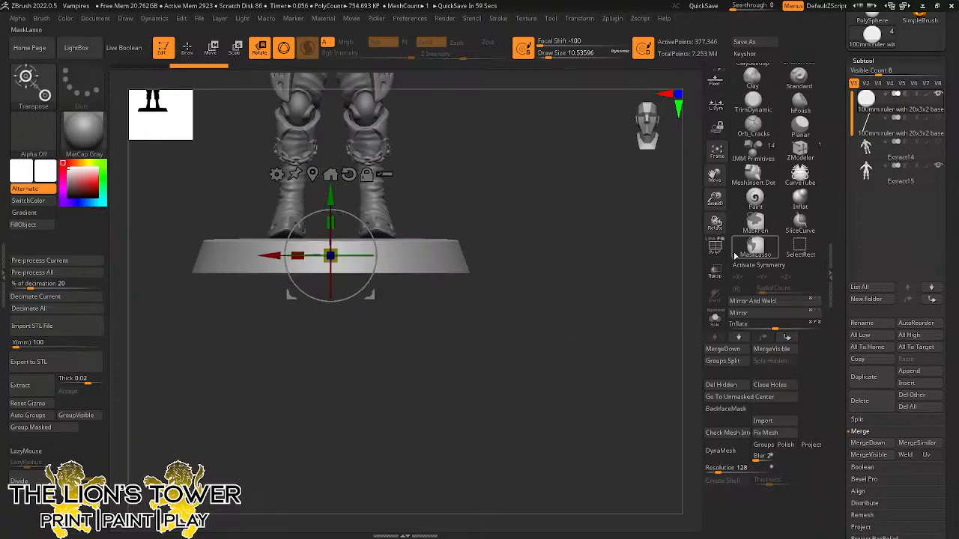
left_click_drag(715, 201, 759, 338)
left_click(624, 284, "ctrl")
mouse_move(624, 285)
left_mouse_down("ctrl")
mouse_move(637, 315)
mouse_move(633, 306)
left_mouse_up("ctrl")
left_click_drag(716, 201, 716, 184)
left_click_drag(714, 178, 741, 222)
left_click_drag(632, 250, 630, 287)
left_click(936, 119)
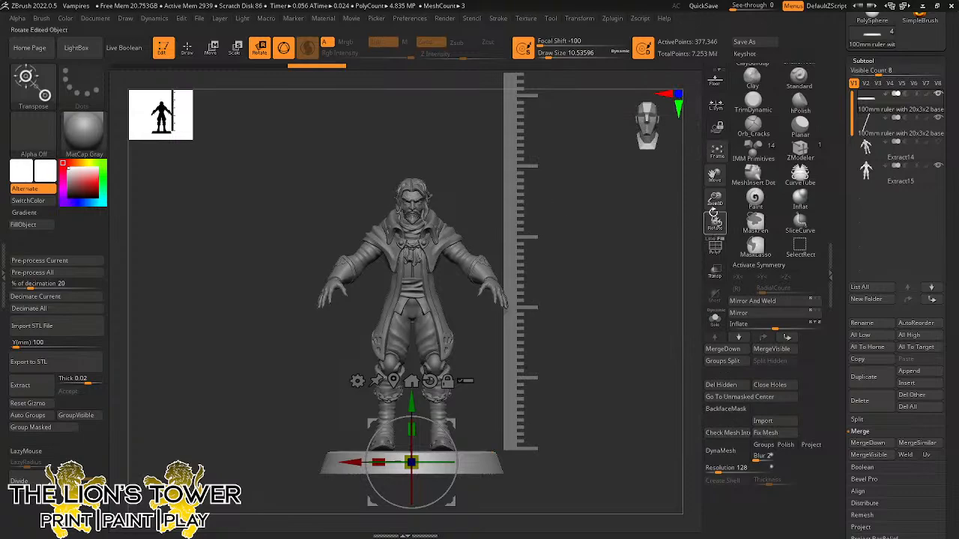
Examine the figure's height and body proportions against the 100mm ruler from the front.
left_click_drag(715, 200, 715, 218)
left_click_drag(714, 176, 716, 215)
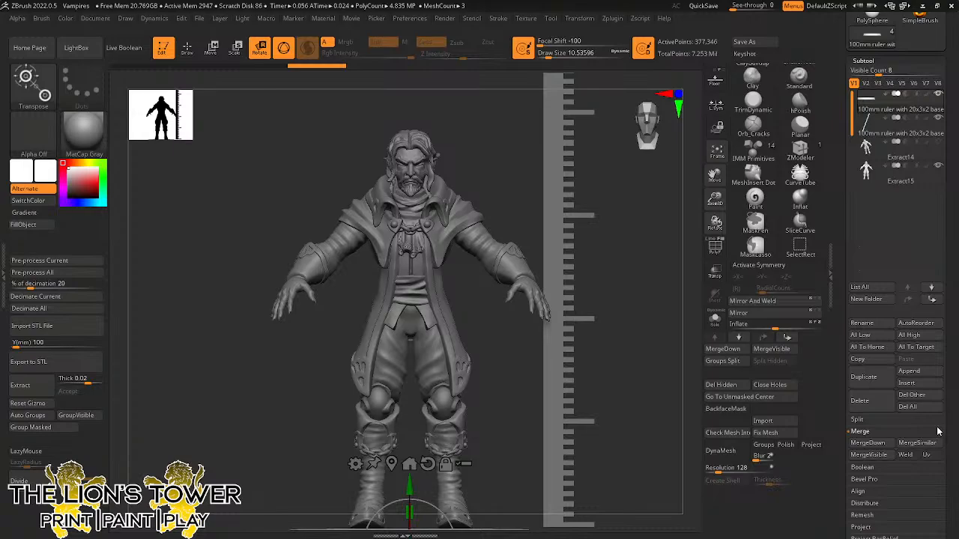
mouse_move(642, 329)
left_mouse_down()
mouse_move(592, 346)
mouse_move(567, 343)
mouse_move(638, 331)
left_mouse_up()
left_click_drag(714, 200, 724, 162)
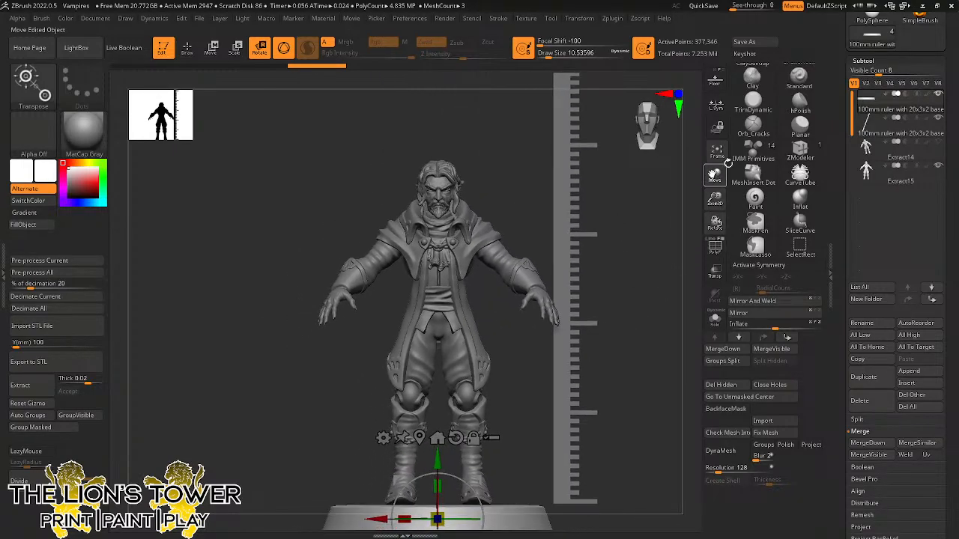
left_click_drag(654, 257, 609, 321)
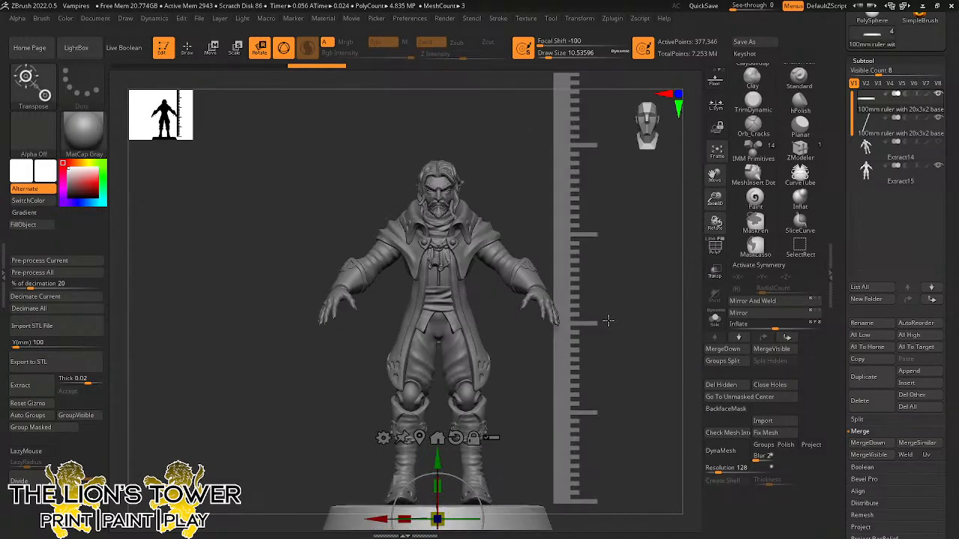
left_click_drag(621, 257, 637, 292, "ctrl")
mouse_move(638, 290)
left_mouse_down()
mouse_move(629, 287)
mouse_move(640, 283)
left_mouse_up()
left_click_drag(716, 200, 719, 224)
left_click_drag(716, 177, 747, 247)
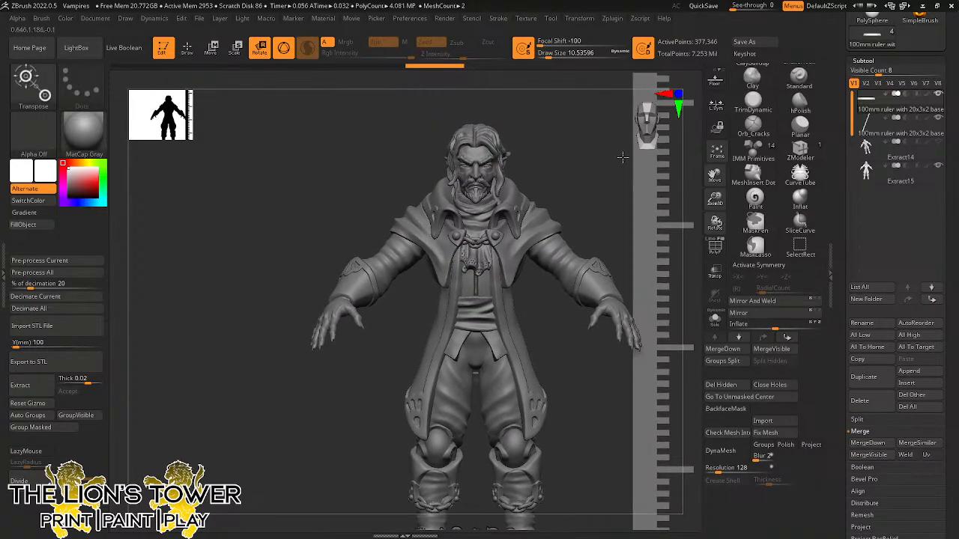
Select the duplicated figure and mask everything except the head, hair, facial hair and face parts by hiding their polygroups.
left_click(470, 174, "alt")
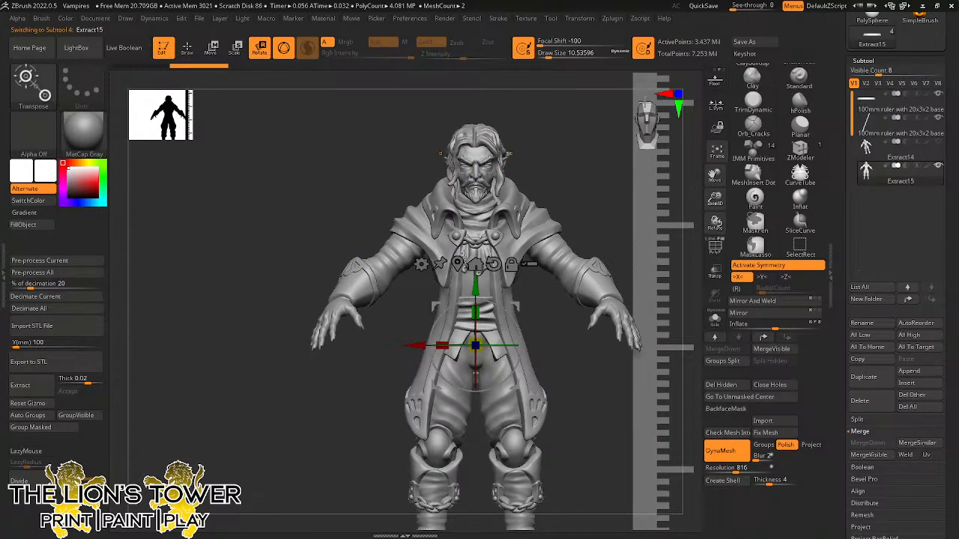
key("q")
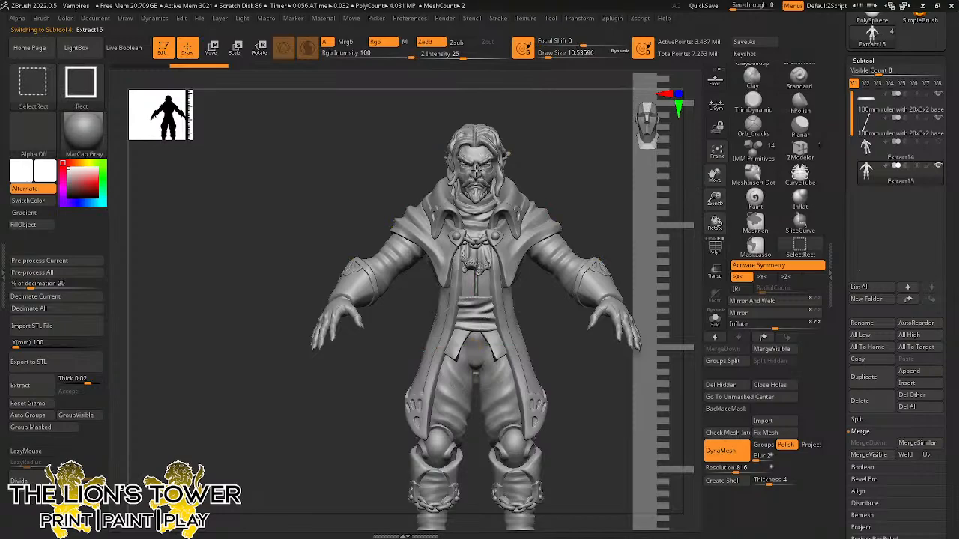
left_click(477, 172, "ctrl+shift")
left_click(483, 170, "ctrl+shift")
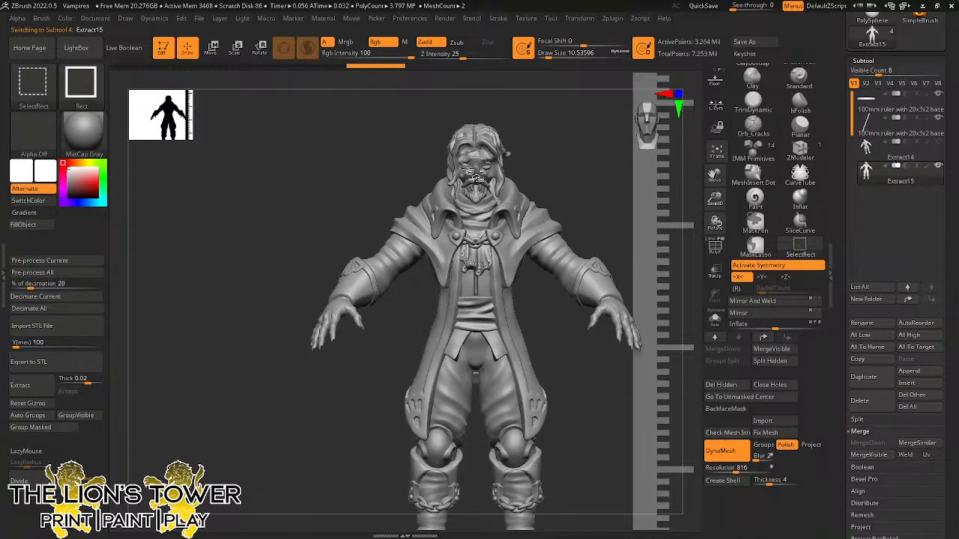
left_click(487, 163, "ctrl+shift")
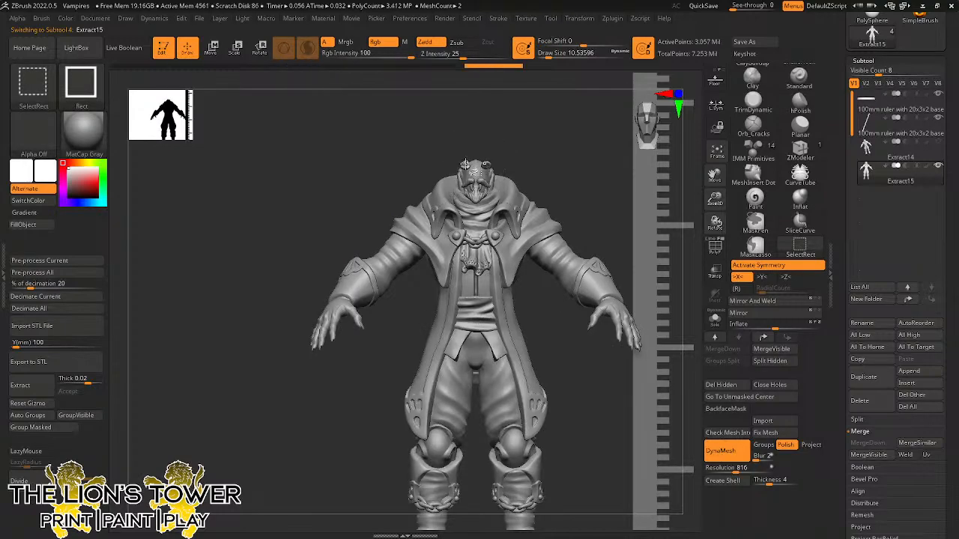
left_click(466, 164, "ctrl+shift")
left_click(484, 180, "ctrl+shift")
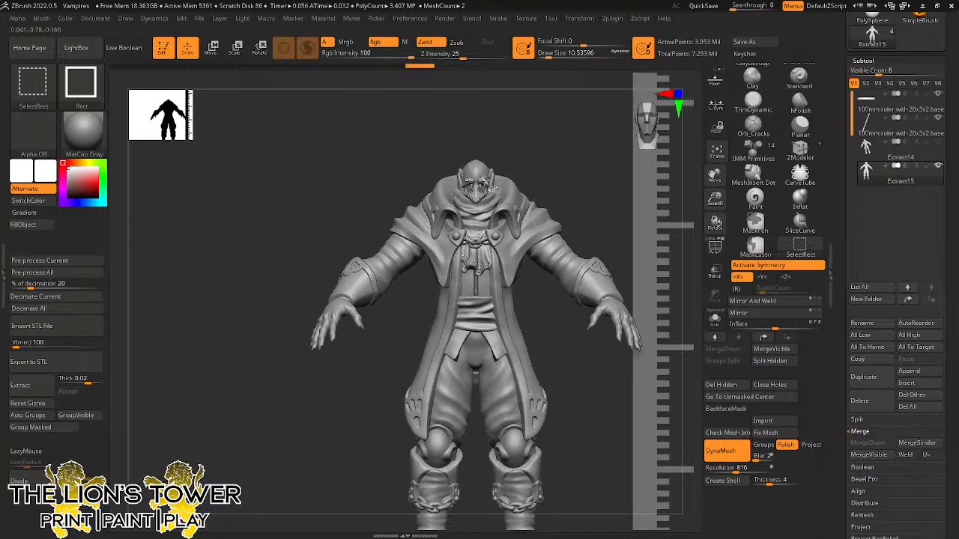
left_click(471, 180, "ctrl+shift")
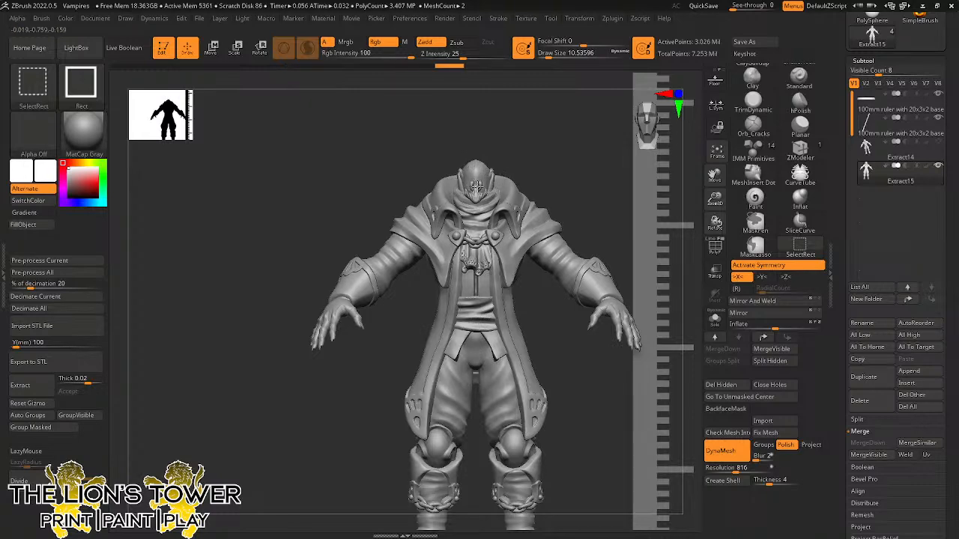
left_click(478, 186, "ctrl+shift")
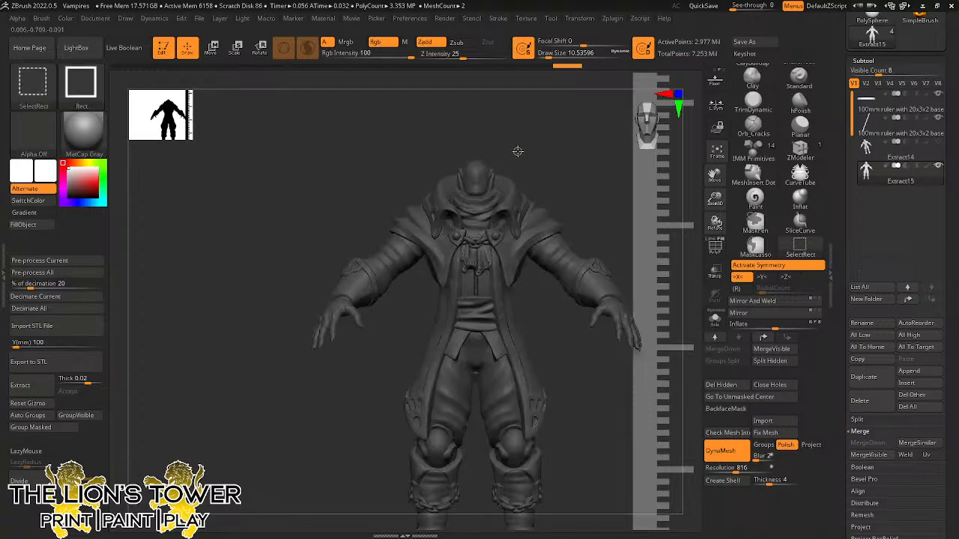
left_click(493, 112, "ctrl+shift")
left_click(283, 54)
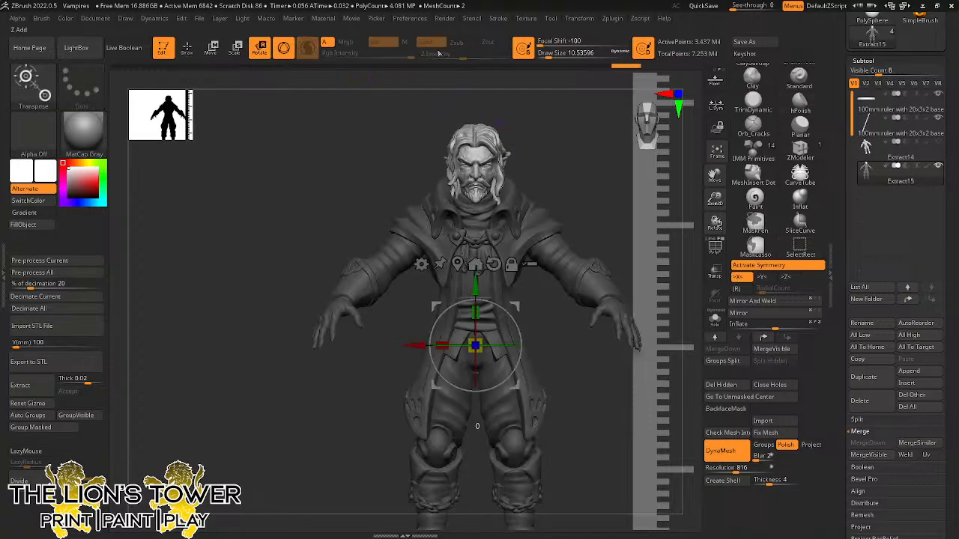
Place the gizmo pivot at the base of the unmasked head and turn the head about 23 degrees towards the figure's right.
left_click(458, 264)
left_click_drag(590, 159, 517, 131)
key("x")
key("ctrl+z")
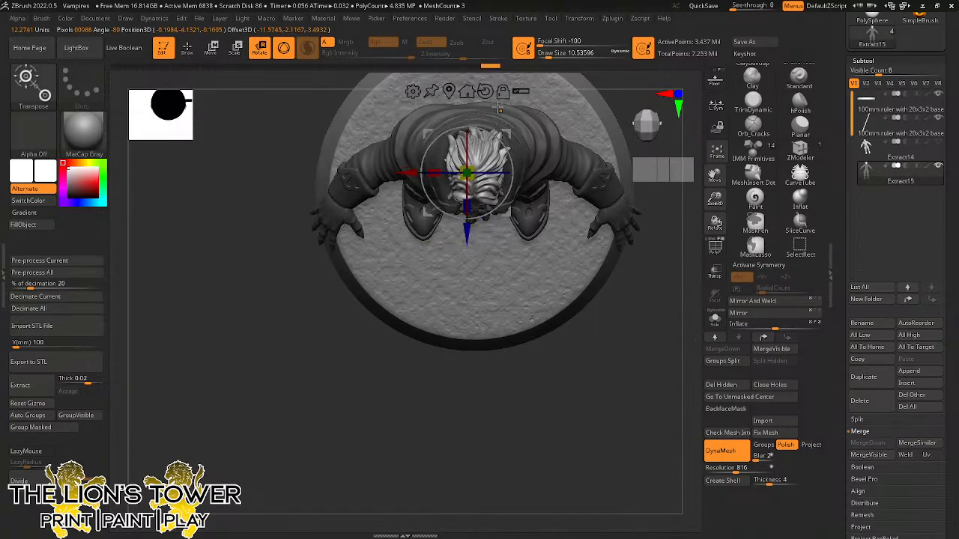
left_click(449, 92)
left_click_drag(583, 355, 557, 214)
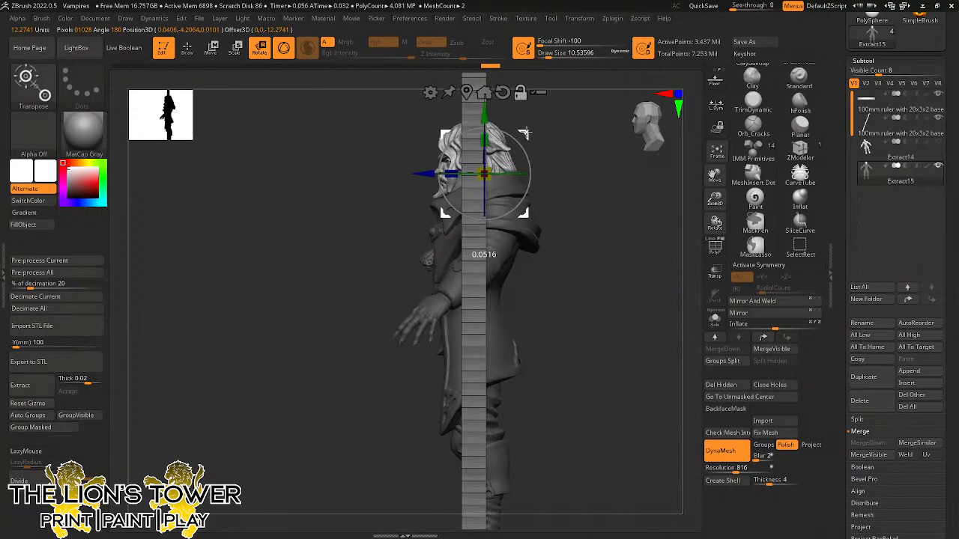
left_click_drag(527, 132, 522, 180, "alt")
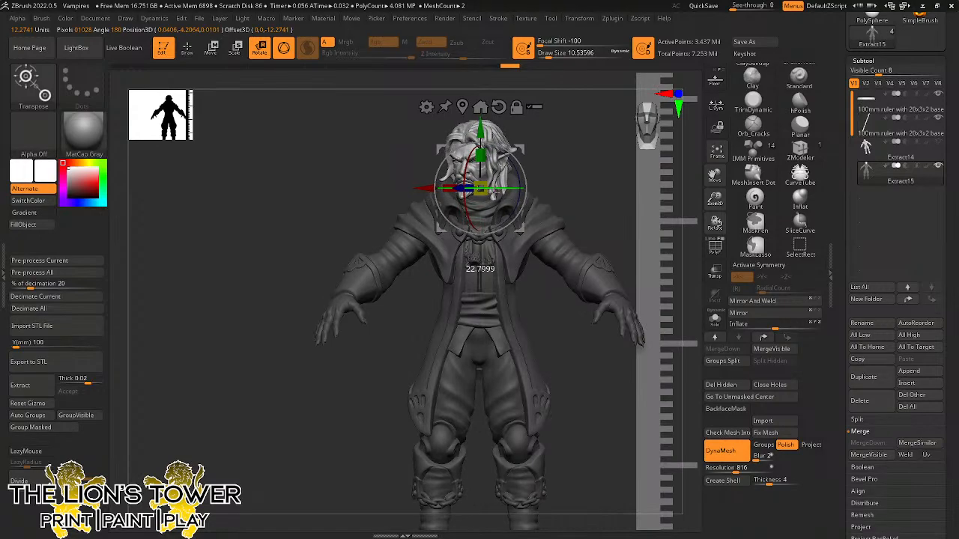
left_click_drag(561, 175, 535, 165)
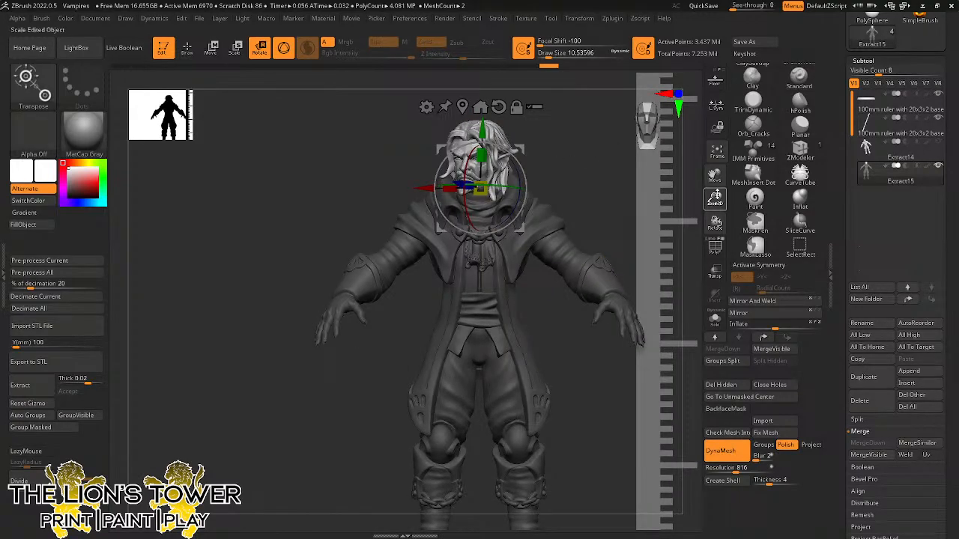
Nudge the turned head slightly within the screen plane so it sits properly in the collar.
left_click_drag(715, 202, 711, 180)
left_click_drag(715, 177, 791, 148)
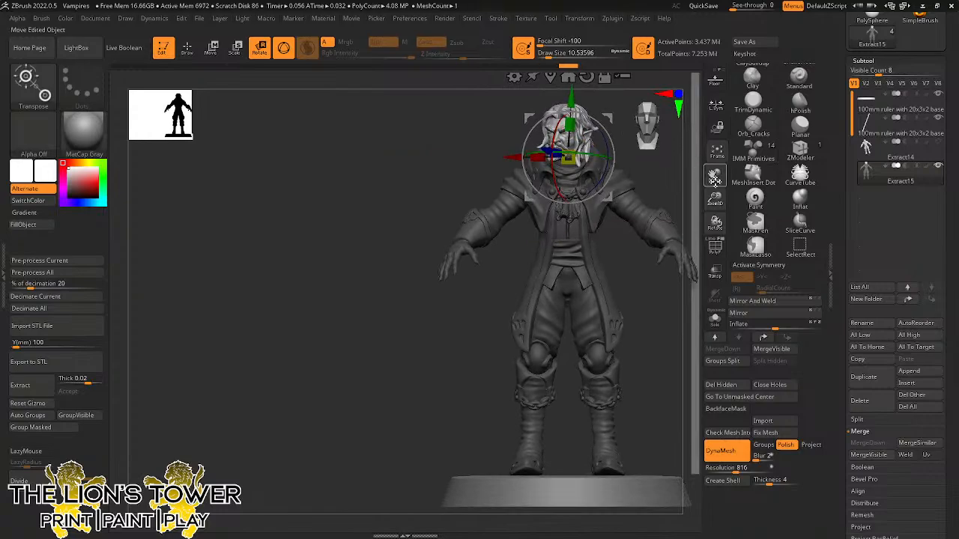
left_click_drag(714, 199, 717, 223)
left_click_drag(714, 177, 591, 203)
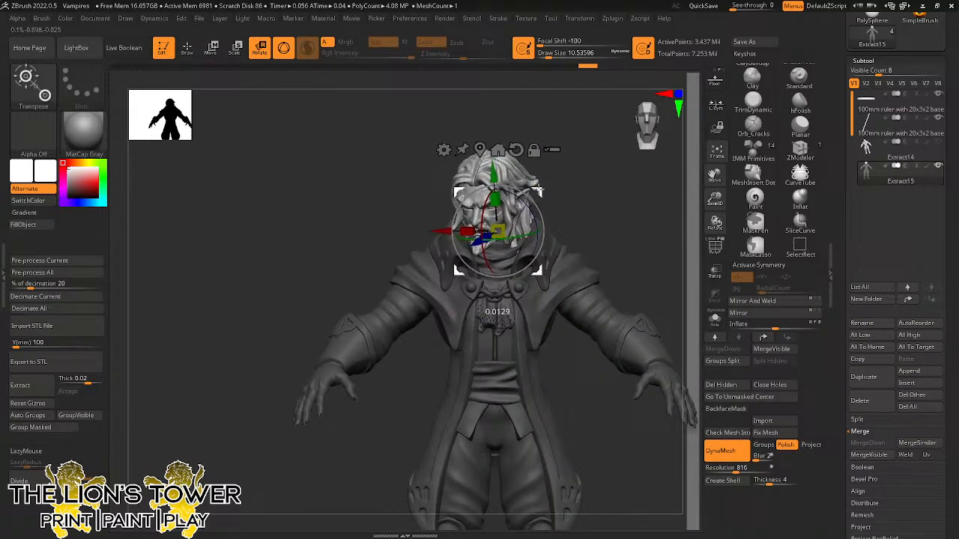
left_click_drag(536, 188, 579, 194)
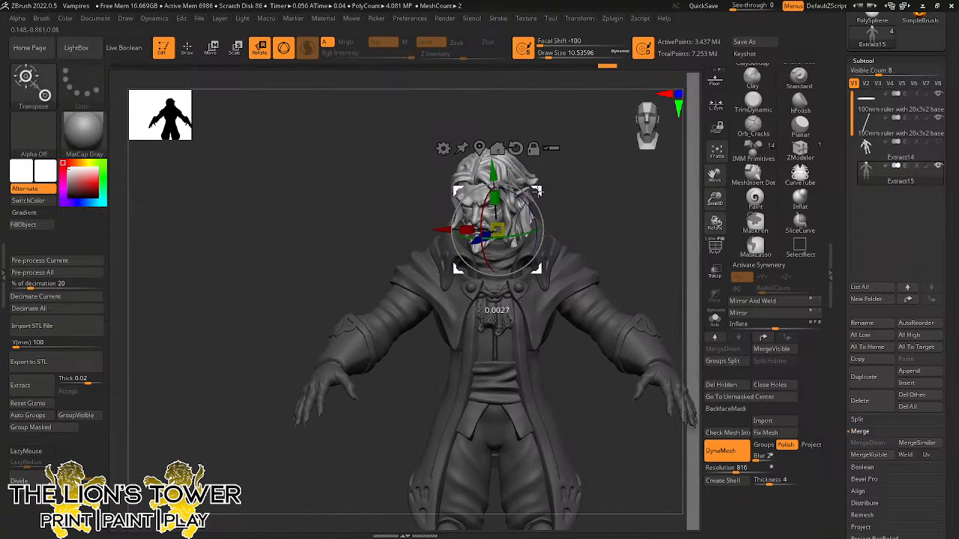
mouse_move(536, 188)
left_mouse_down()
mouse_move(582, 194)
mouse_move(567, 217)
mouse_move(585, 234)
mouse_move(600, 225)
left_mouse_up()
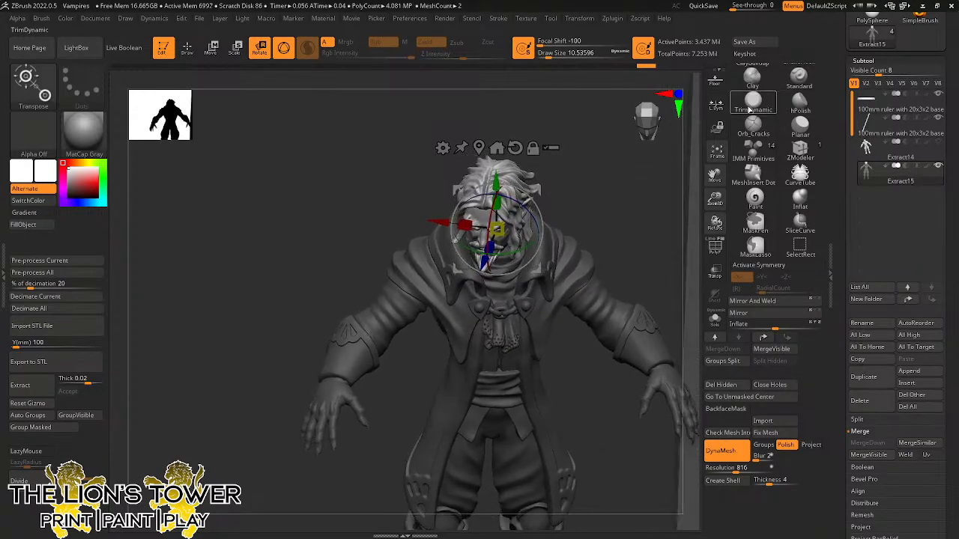
left_click_drag(628, 196, 637, 225)
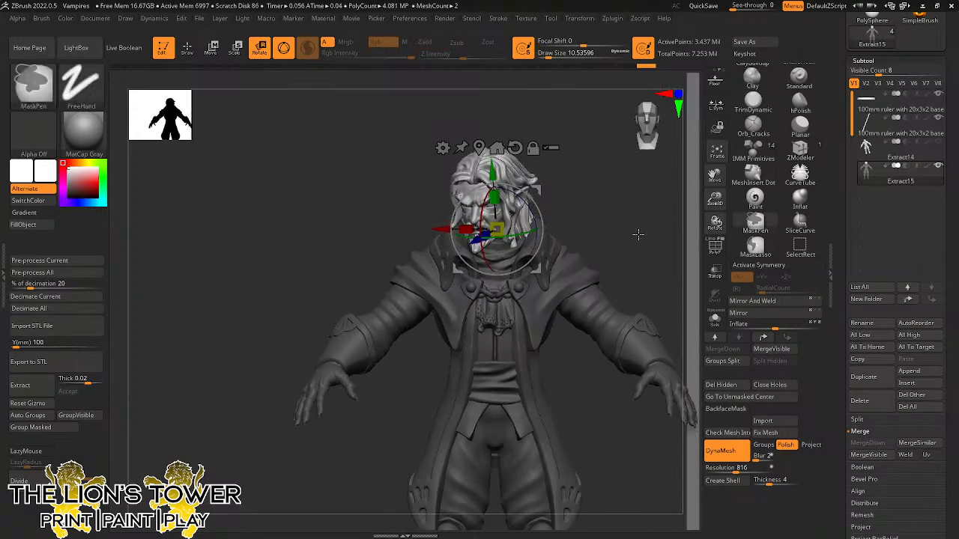
Clear the head-posing mask and mask the figure's whole right arm, from upper sleeve to fingers, by isolating polygroups.
left_click(187, 48)
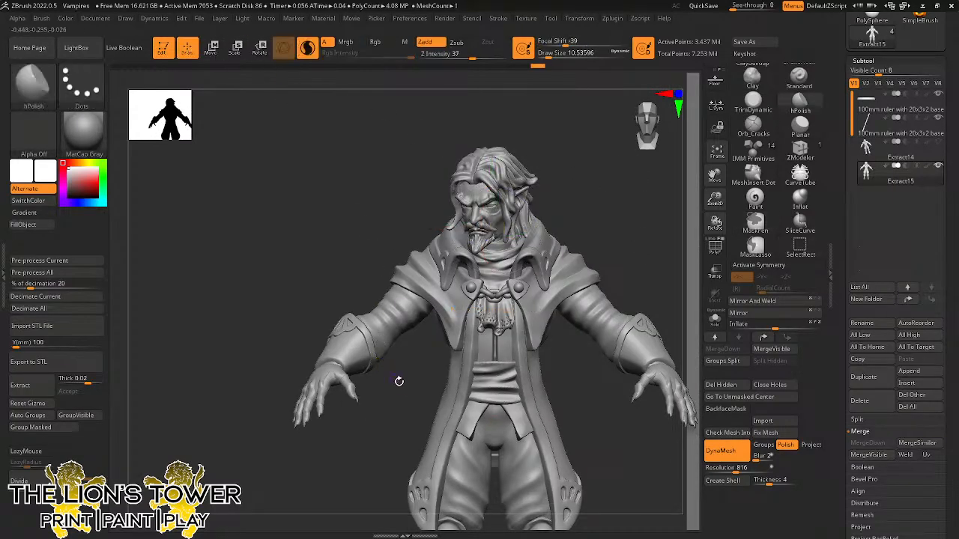
left_click_drag(390, 429, 224, 448, "ctrl")
left_click_drag(219, 282, 204, 249, "ctrl")
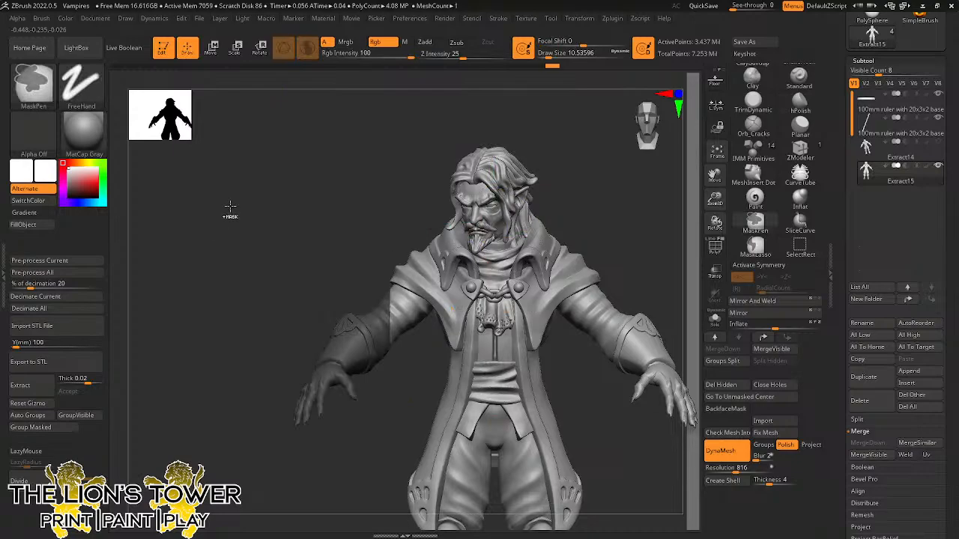
left_click(395, 315, "ctrl+shift")
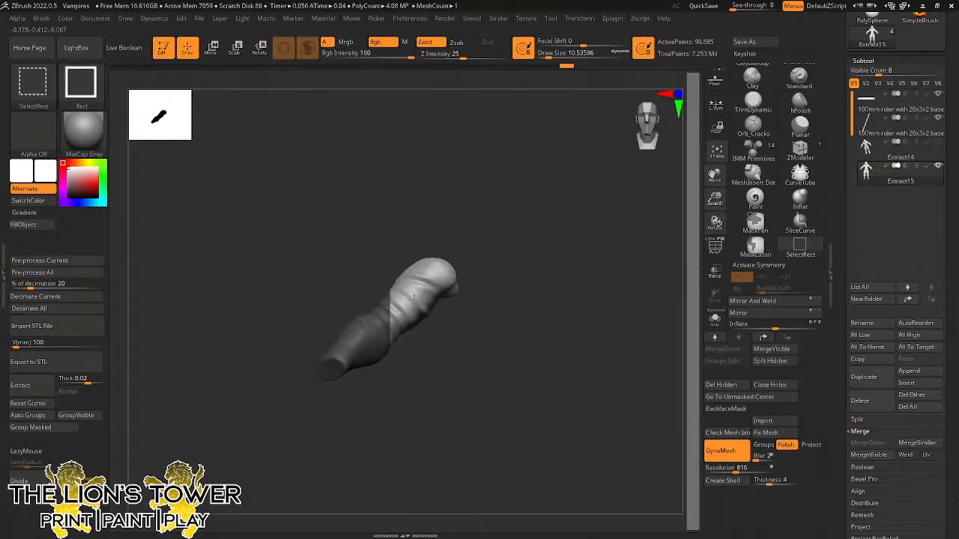
left_click(417, 306, "ctrl+shift")
left_click(417, 330, "ctrl+alt+shift")
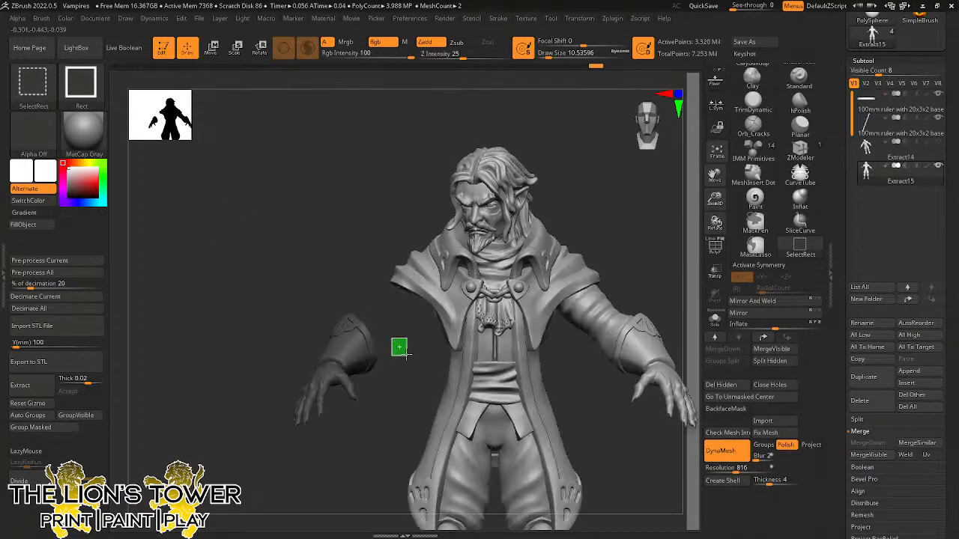
left_click(399, 347, "ctrl+shift")
left_click_drag(366, 434, 473, 167, "ctrl+shift")
left_click(511, 237, "ctrl+shift")
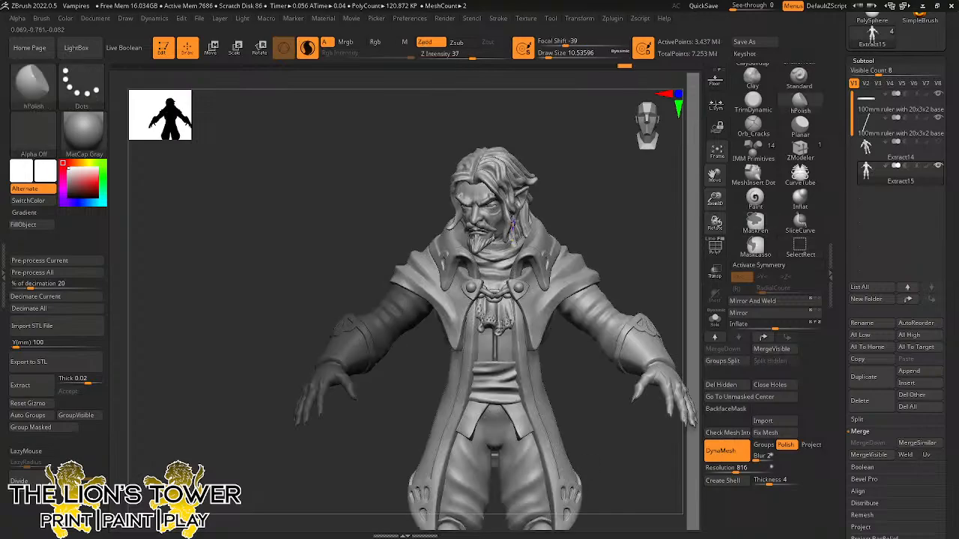
Clear the mask from the shoulder cape and invert the mask so only the figure's right arm can move.
left_click_drag(553, 193, 599, 196)
left_click(411, 261, "ctrl+shift")
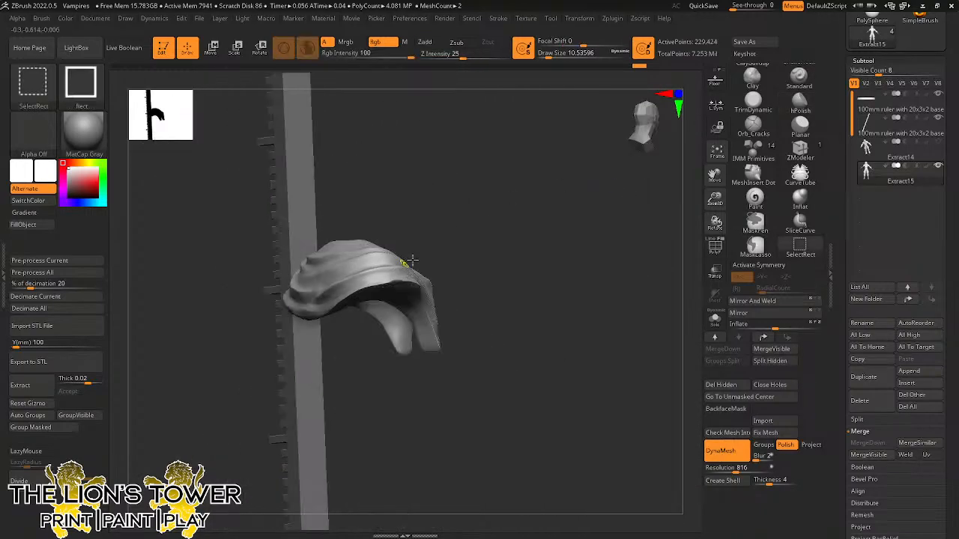
left_click_drag(475, 238, 331, 366, "ctrl+shift")
left_click(555, 267, "ctrl+shift")
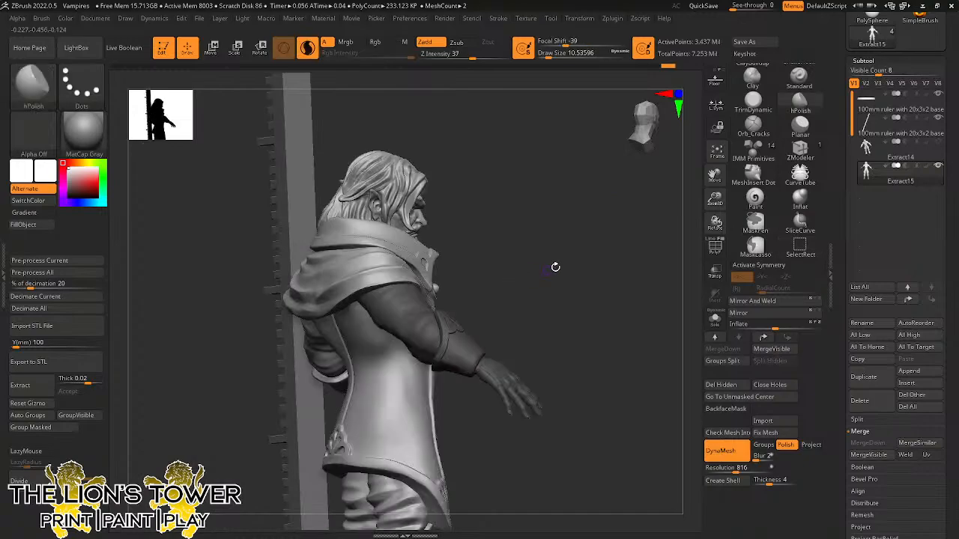
left_click_drag(555, 268, 437, 150)
left_click(416, 156, "ctrl")
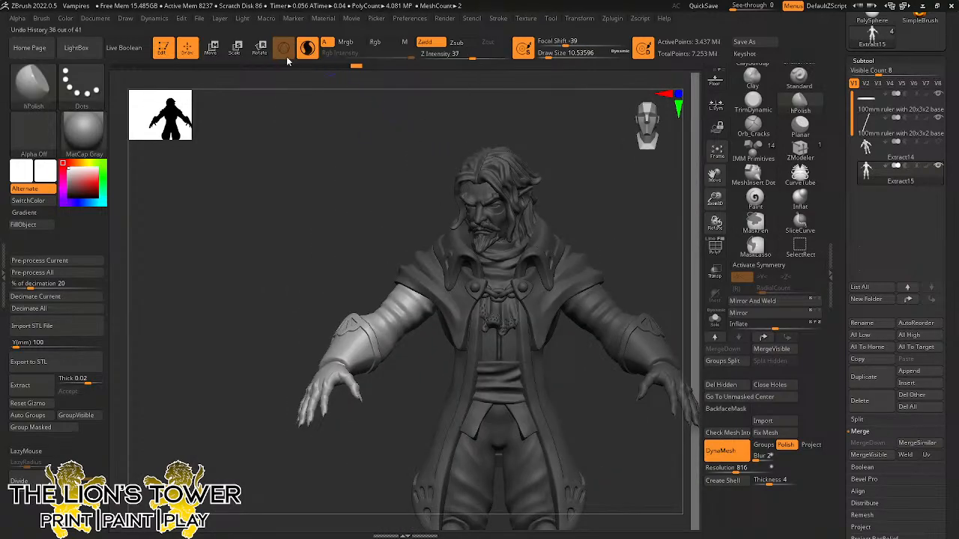
Place the gizmo pivot at the right shoulder joint and raise the arm to about horizontal, seen from behind.
key("r")
left_click_drag(540, 189, 477, 232, "alt")
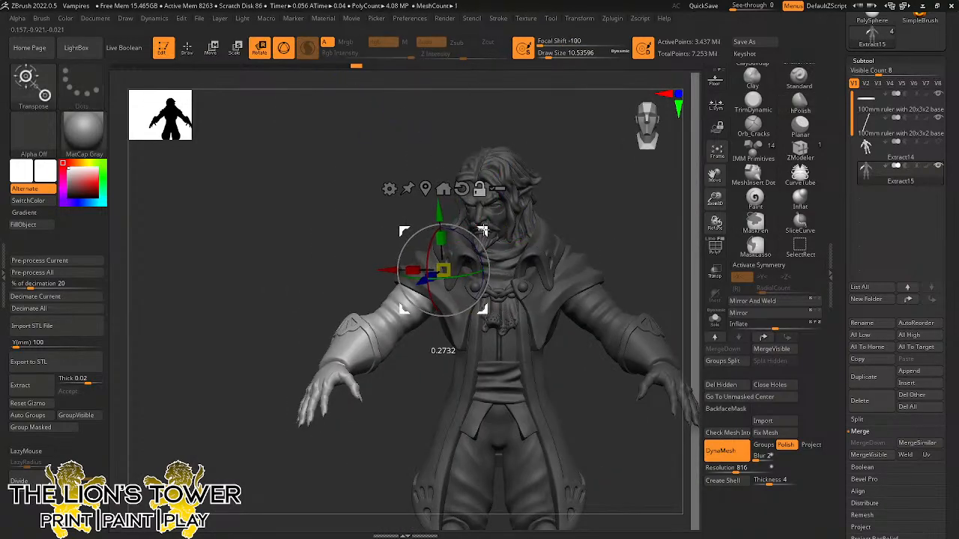
left_click_drag(566, 177, 595, 220, "shift")
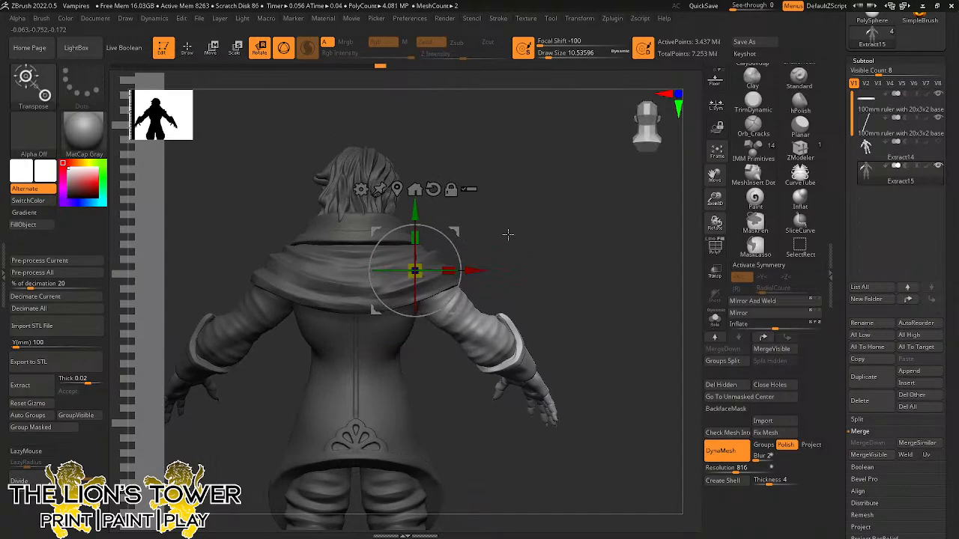
left_click_drag(507, 235, 466, 256, "shift")
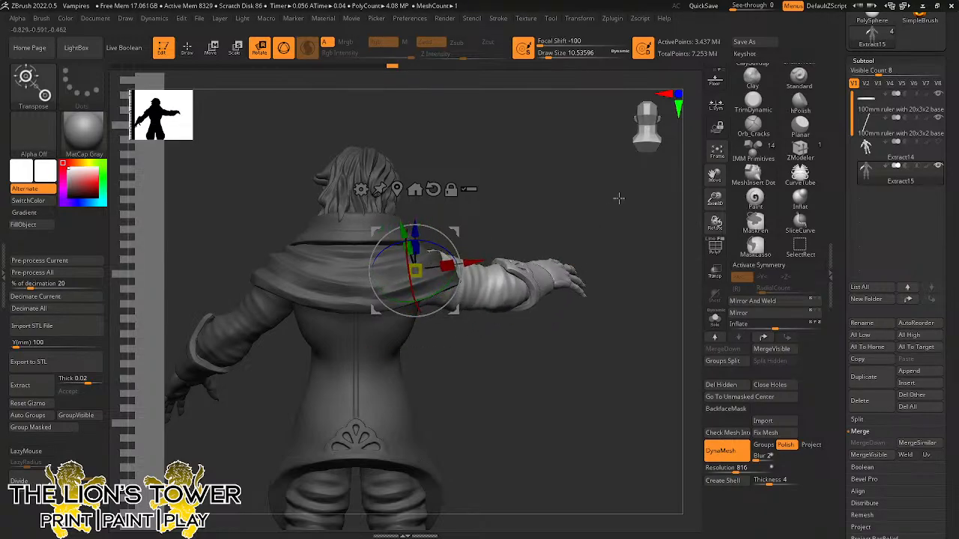
Refine the raised right arm's twist and swing at the shoulder from several views and clear the mask.
left_click_drag(619, 198, 552, 188)
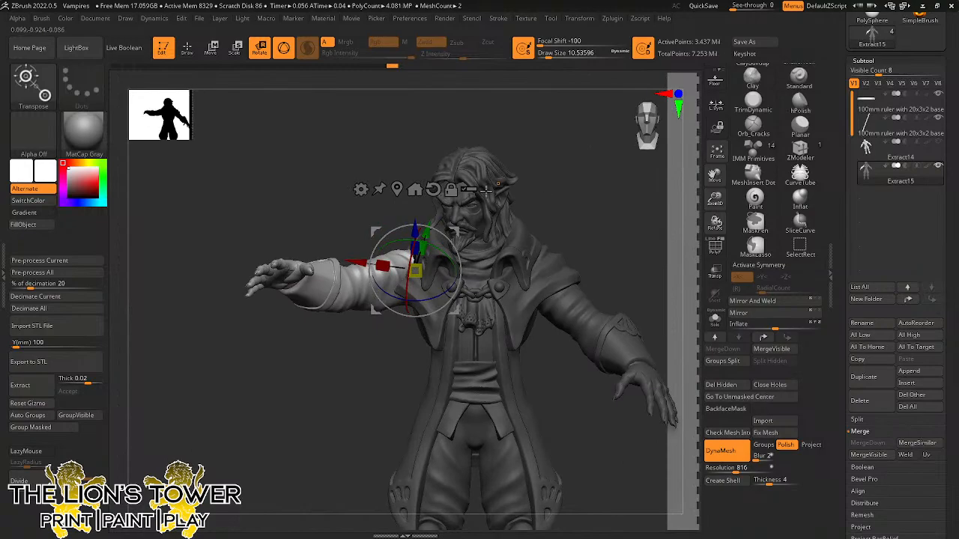
left_click_drag(411, 256, 412, 245)
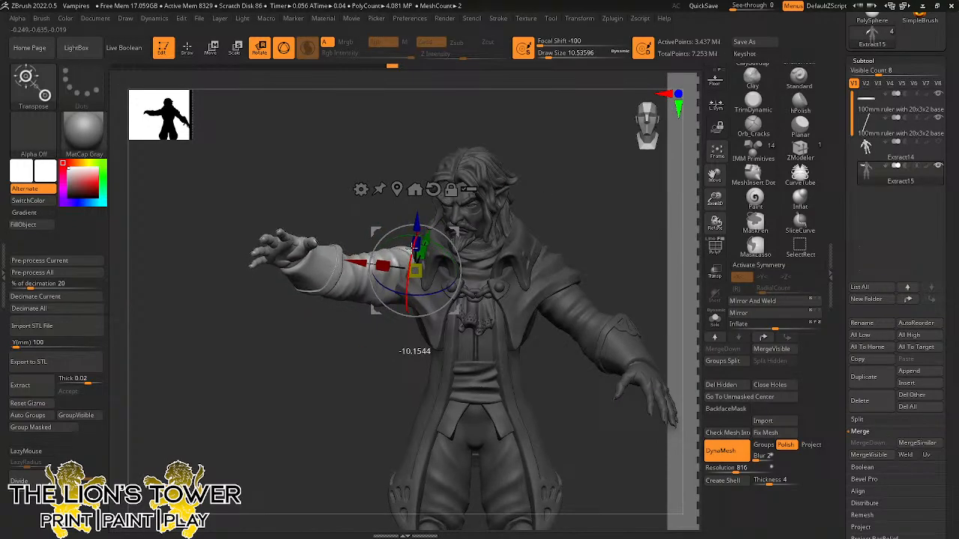
left_click_drag(437, 292, 433, 285)
left_click_drag(614, 194, 478, 242)
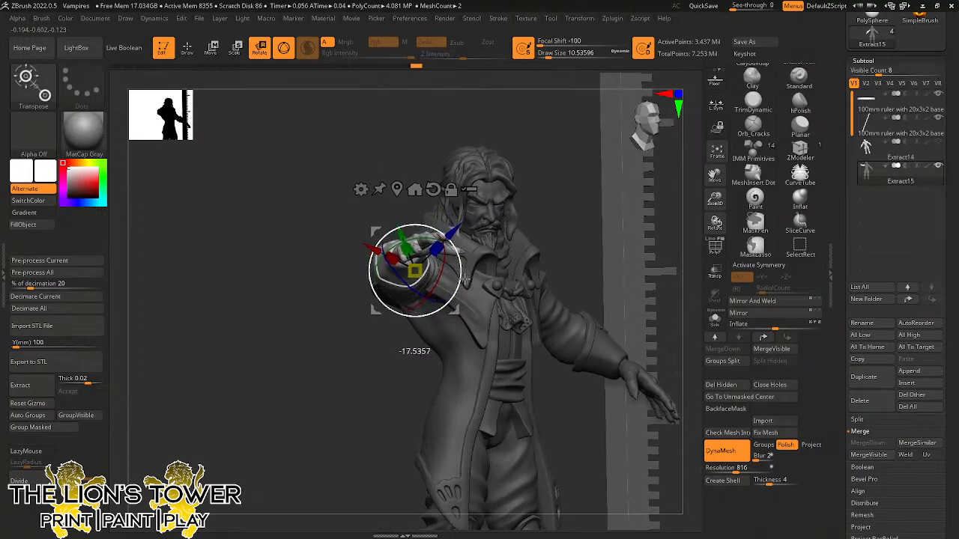
left_click_drag(483, 268, 584, 200)
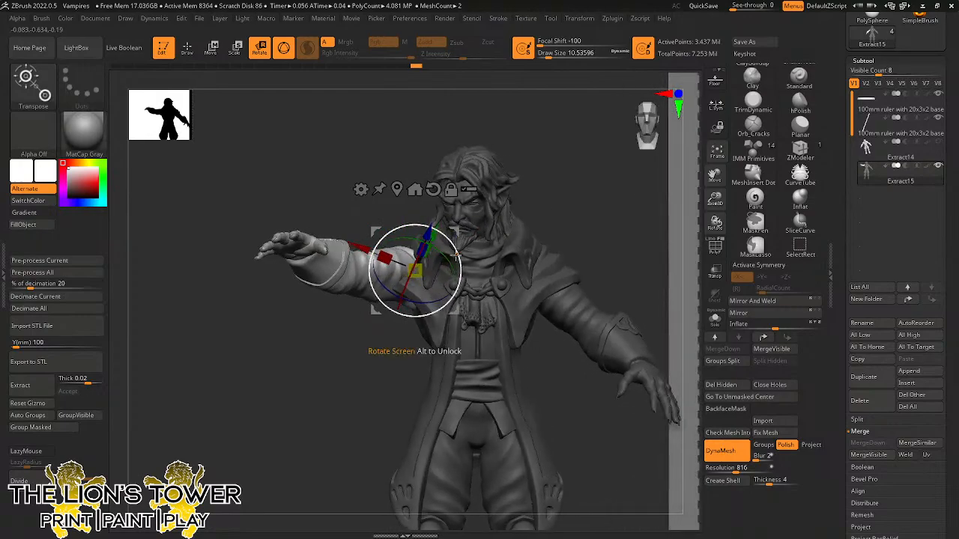
mouse_move(449, 242)
left_mouse_down()
mouse_move(453, 249)
mouse_move(462, 238)
mouse_move(454, 227)
left_mouse_up()
mouse_move(564, 200)
left_mouse_down()
mouse_move(572, 212)
mouse_move(668, 216)
mouse_move(712, 176)
mouse_move(698, 97)
left_mouse_up()
left_click_drag(567, 159, 574, 180, "ctrl")
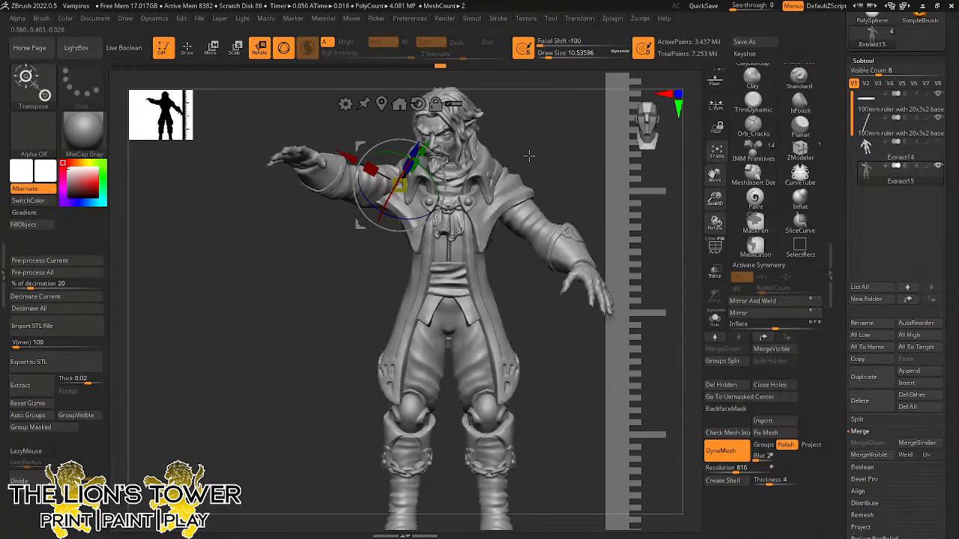
Mask the whole figure except the left thigh and return to draw mode.
left_click_drag(716, 182, 748, 125)
left_click(510, 302, "ctrl")
key("w")
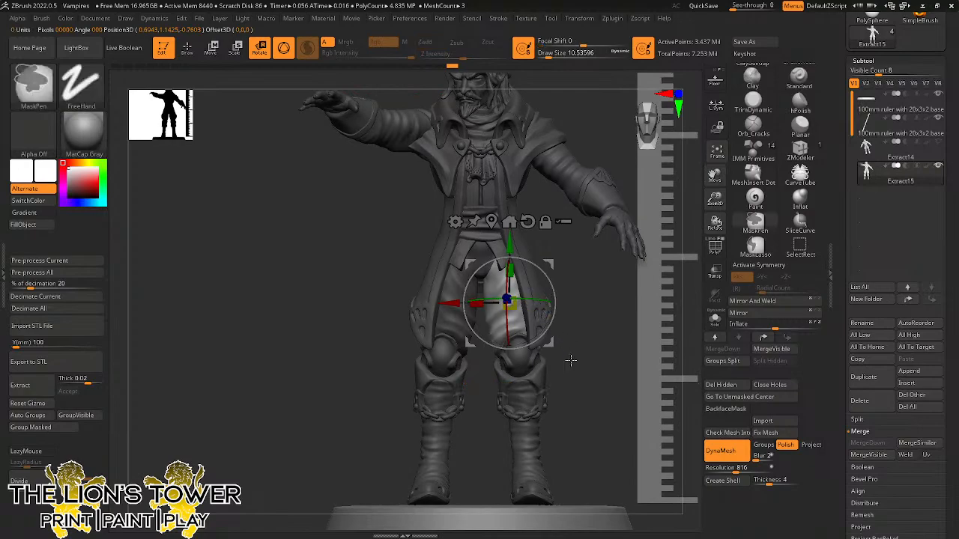
left_click(188, 48)
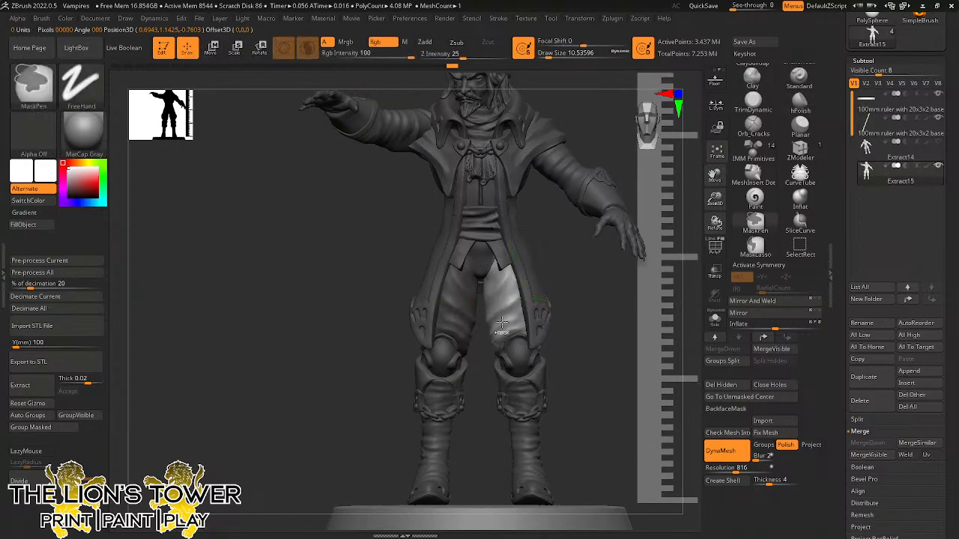
Hide the left knee and boot polygroups and invert visibility to isolate the figure's left leg.
left_click(522, 361, "ctrl+shift")
left_click(529, 387, "ctrl+shift")
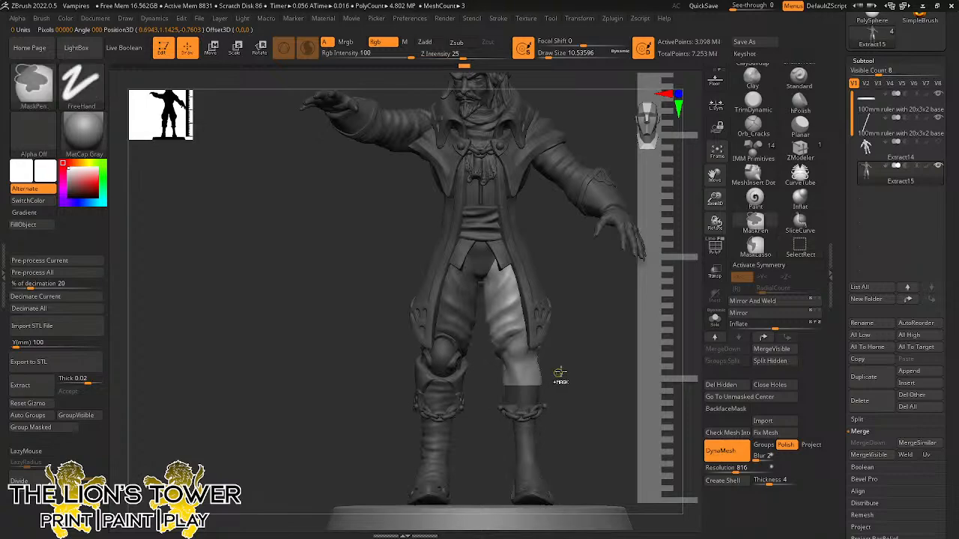
mouse_move(558, 374)
left_mouse_down()
mouse_move(487, 377)
mouse_move(549, 381)
left_mouse_up()
left_click(552, 382, "ctrl+shift")
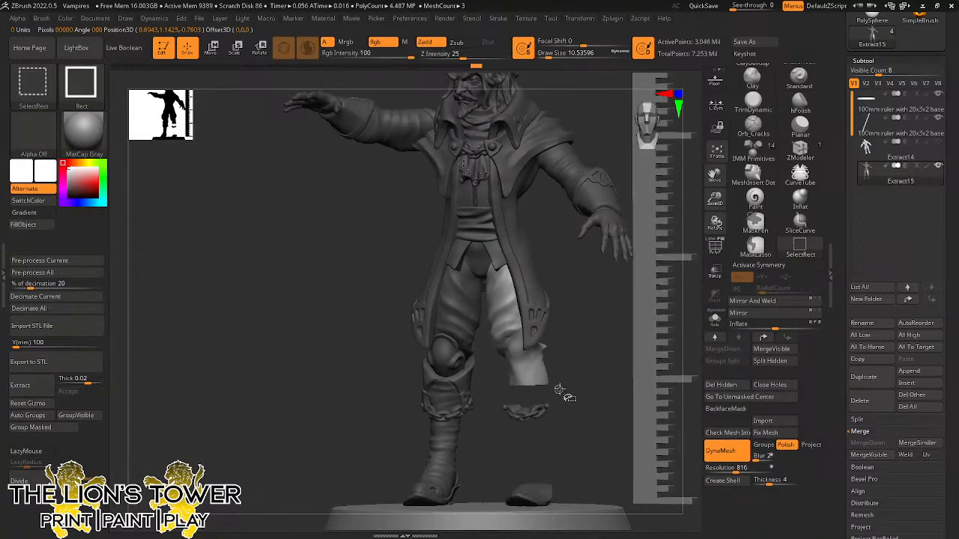
mouse_move(598, 357)
left_mouse_down("ctrl")
mouse_move(580, 467)
mouse_move(500, 535)
mouse_move(490, 532)
mouse_move(592, 331)
left_mouse_up("ctrl")
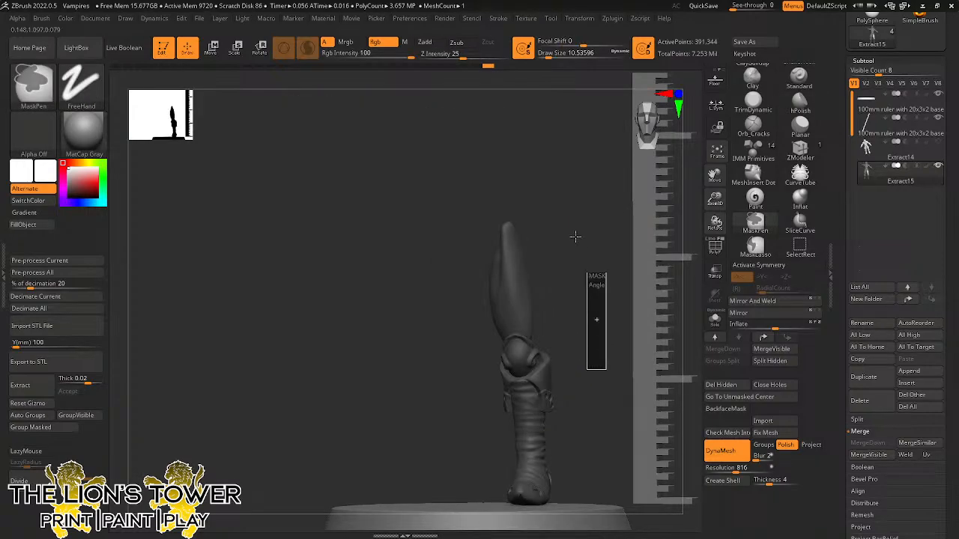
Clear the mask from the isolated left leg and show the whole figure again.
left_click_drag(607, 372, 423, 142, "ctrl")
left_click_drag(433, 180, 599, 528, "ctrl+alt")
left_click(590, 444, "ctrl+shift")
left_click_drag(590, 442, 579, 351)
left_click_drag(594, 295, 559, 306)
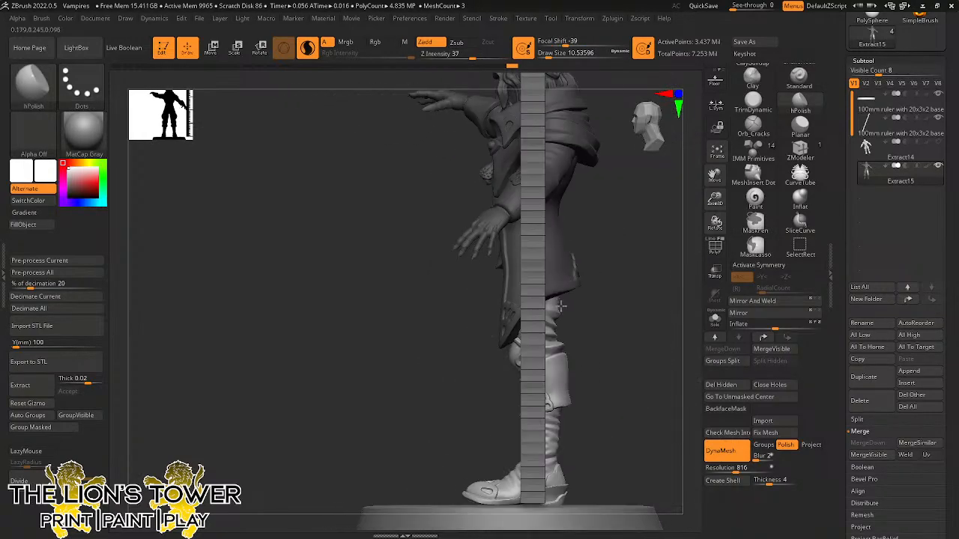
Place the gizmo pivot at the figure's left hip and swing the left leg inward.
left_click_drag(634, 268, 674, 267)
left_click(285, 50)
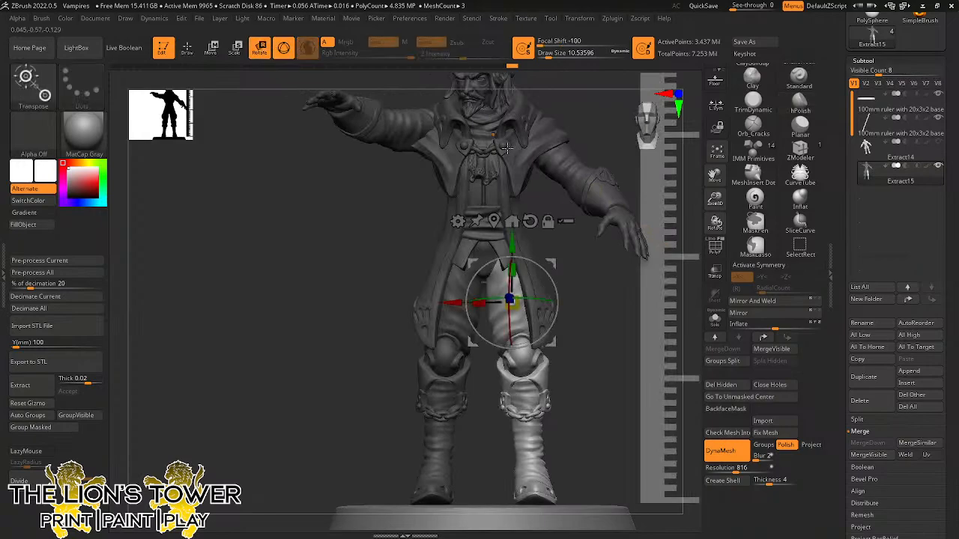
left_click_drag(556, 265, 546, 237)
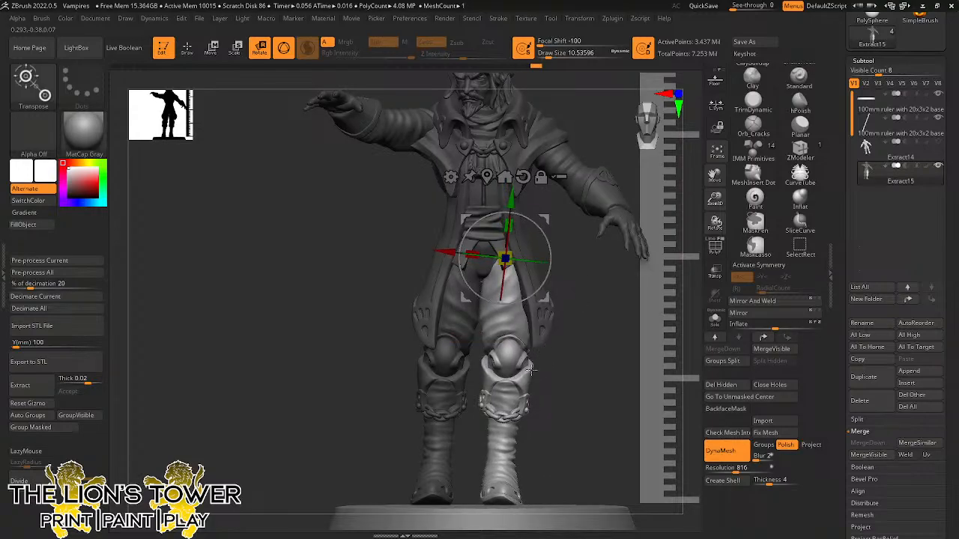
left_click_drag(608, 369, 627, 367)
Switch the masking brush to MaskLasso and undo the left leg's inward swing.
key("ctrl")
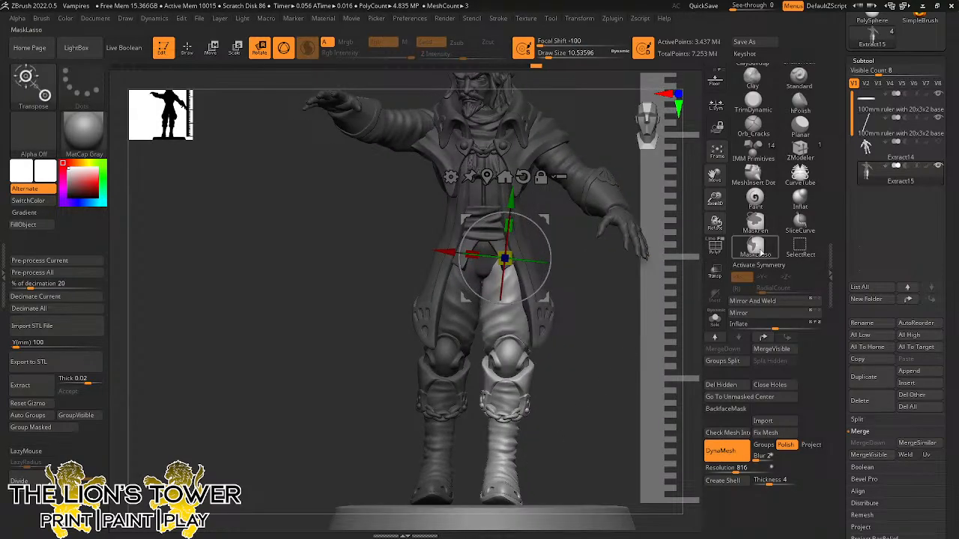
left_click(759, 251)
left_click(724, 273)
key("ctrl")
key("ctrl")
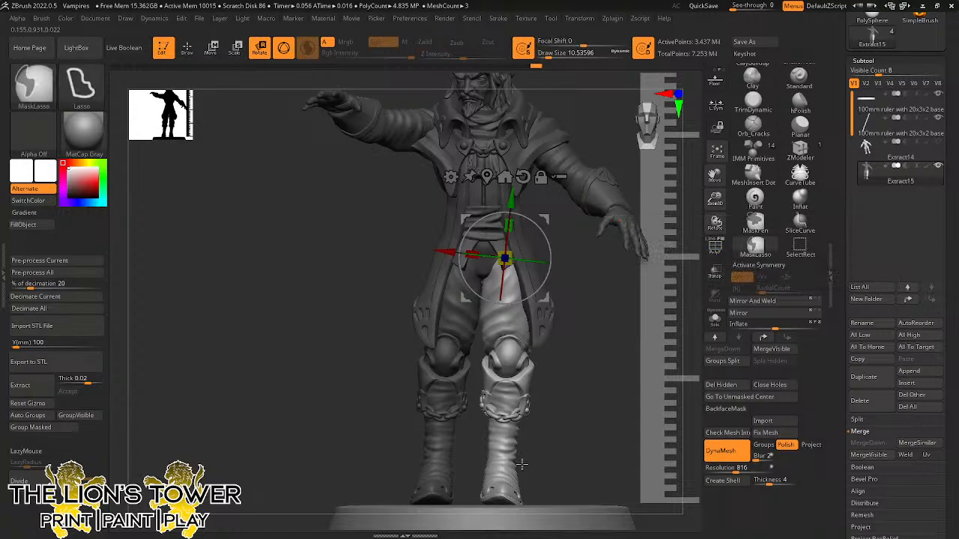
key("ctrl+z")
Isolate the figure's right leg by its polygroups, clear its mask and show the whole figure again.
key("q")
key("ctrl+shift")
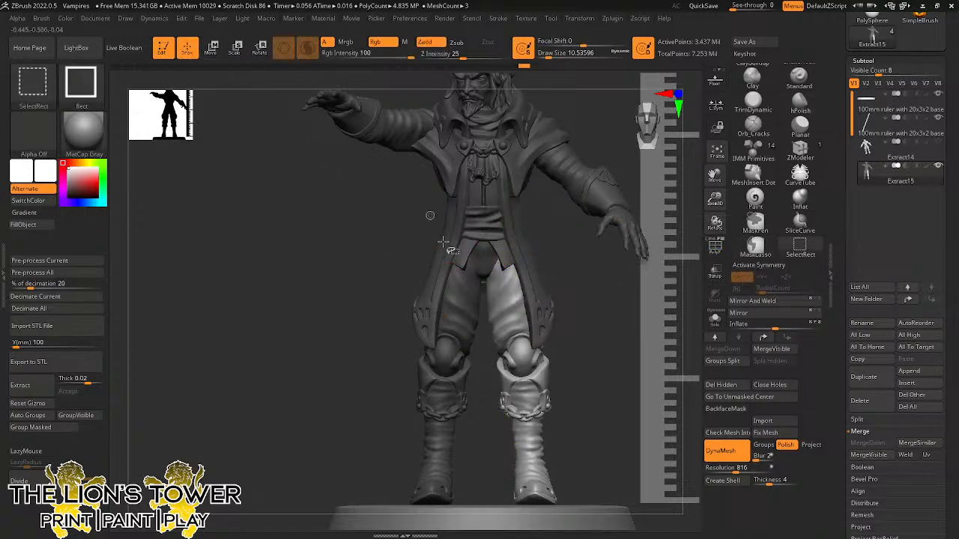
left_click(462, 301, "ctrl+shift")
left_click(444, 363, "ctrl+shift")
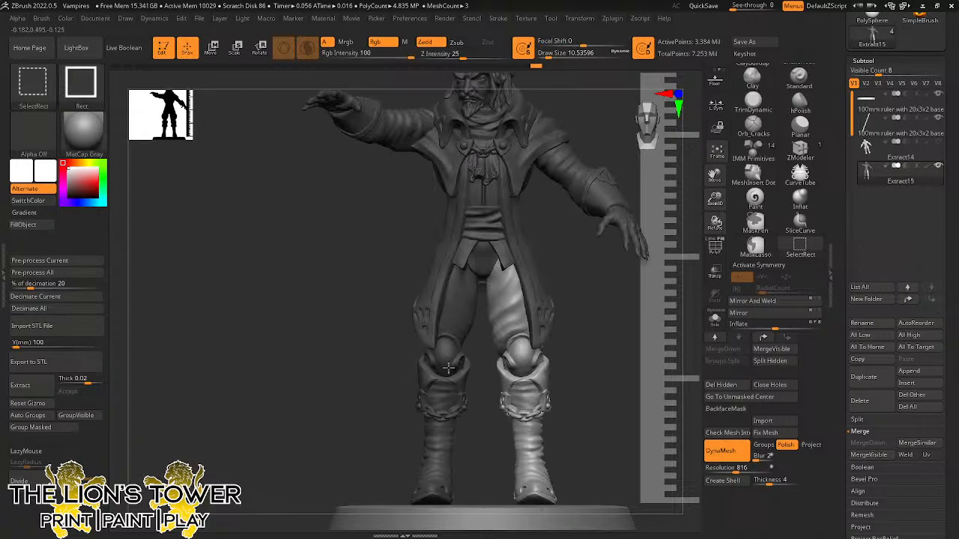
left_click(447, 365, "ctrl+shift")
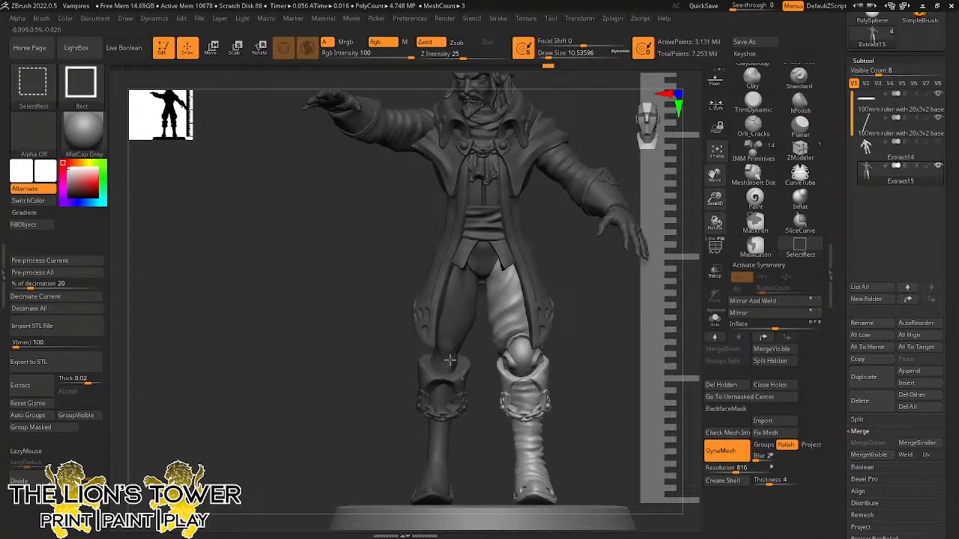
left_click(450, 361, "ctrl+shift")
mouse_move(475, 388)
left_mouse_down("ctrl")
mouse_move(462, 518)
mouse_move(354, 421)
left_mouse_up("ctrl")
left_click(447, 412, "ctrl+shift")
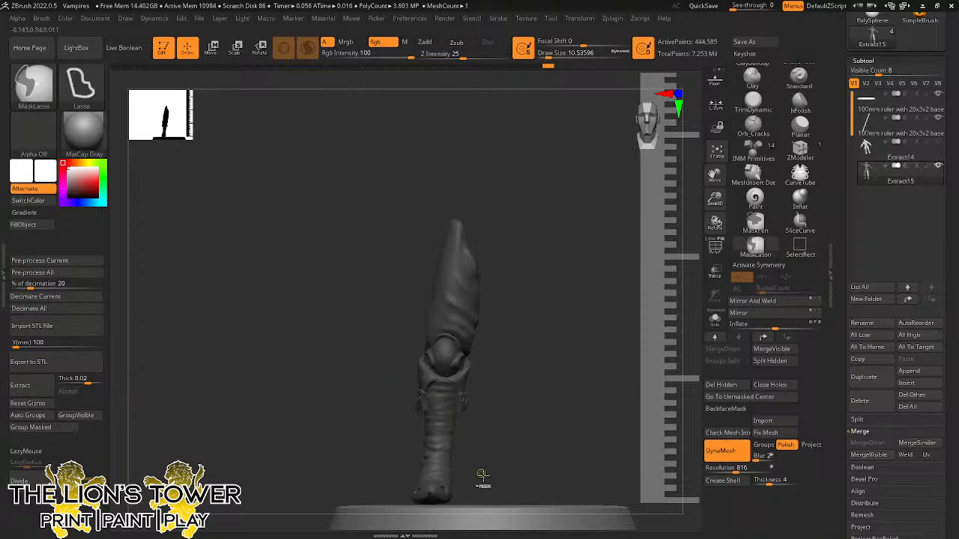
mouse_move(483, 474)
left_mouse_down("ctrl")
mouse_move(457, 155)
mouse_move(405, 524)
mouse_move(420, 524)
left_mouse_up("ctrl")
left_click(507, 414, "ctrl+shift")
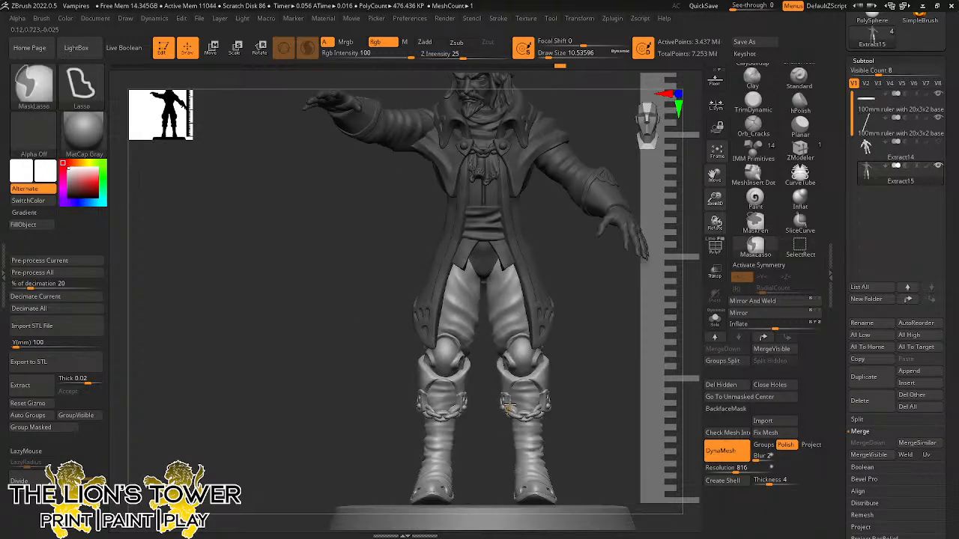
Activate X symmetry and rotate both legs inward at the hips.
key("r")
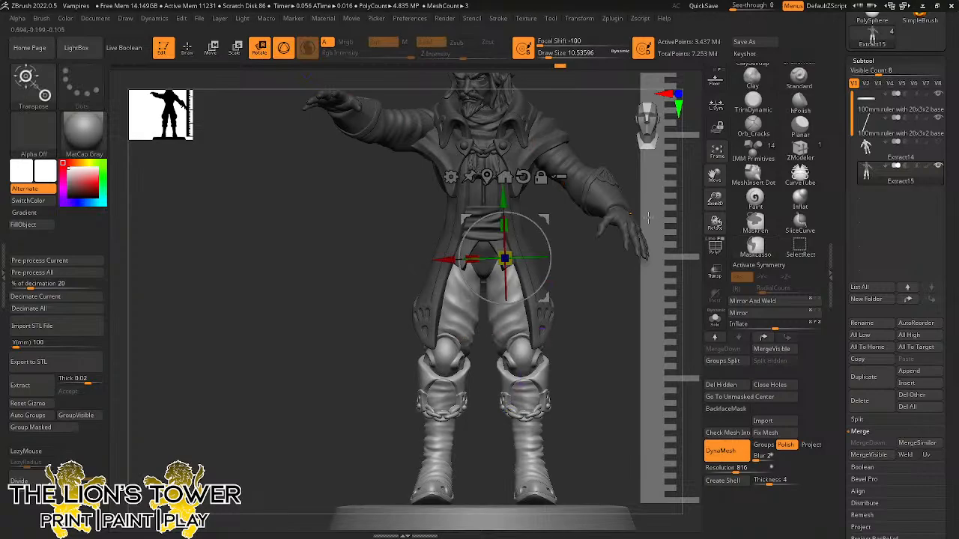
key("x")
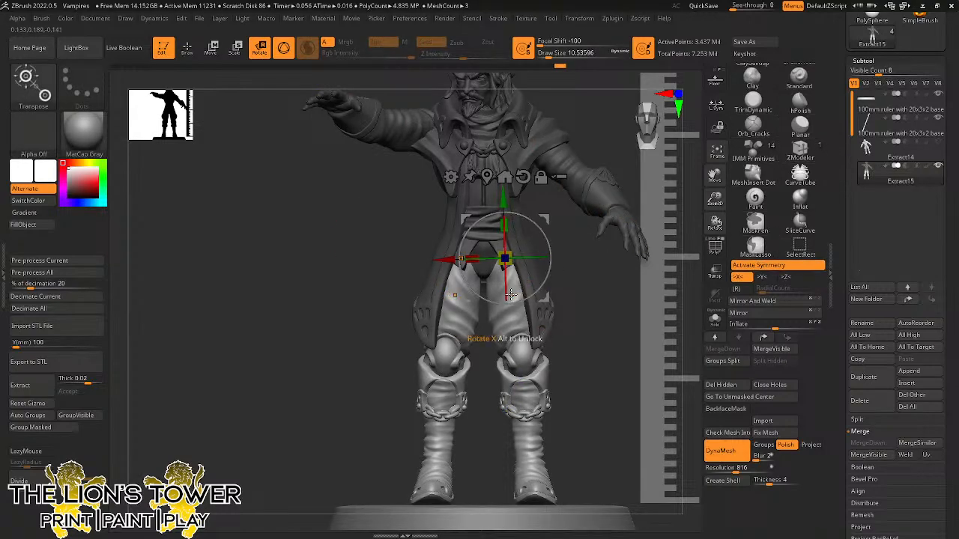
left_click_drag(542, 220, 541, 227)
Mask both legs down to the ankles and place the gizmo pivot at the ankles to rotate the feet.
key("ctrl")
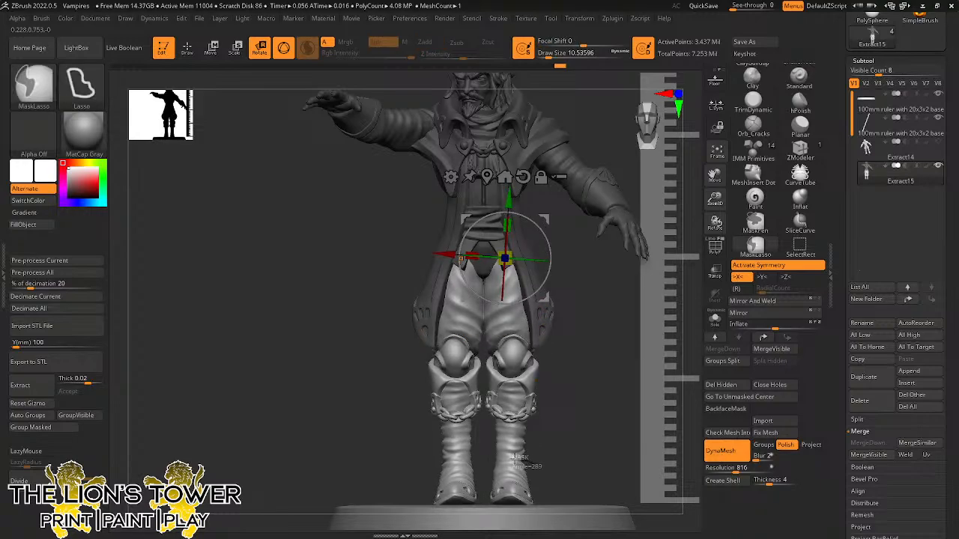
mouse_move(491, 458)
left_mouse_down("ctrl")
mouse_move(478, 404)
mouse_move(480, 229)
mouse_move(625, 161)
mouse_move(530, 215)
left_mouse_up("ctrl")
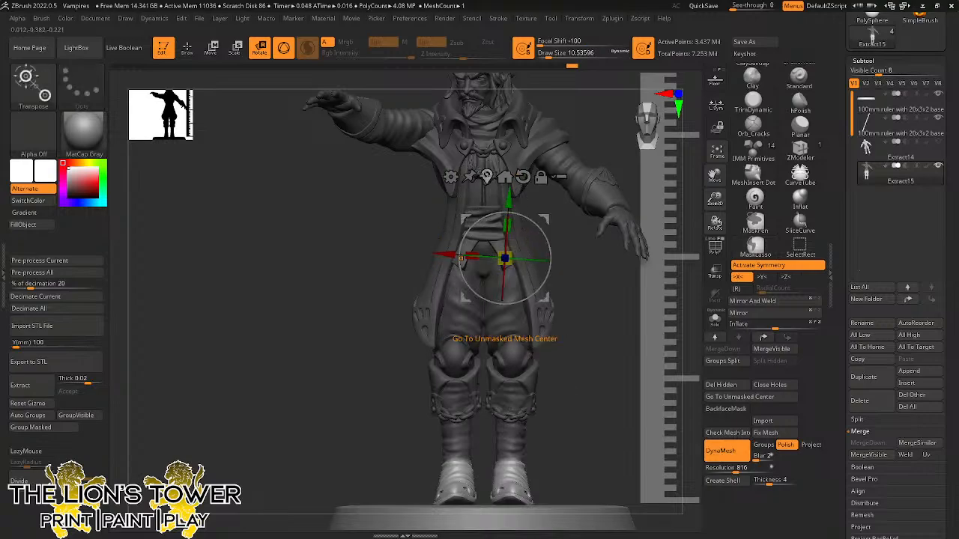
left_click_drag(715, 200, 633, 153)
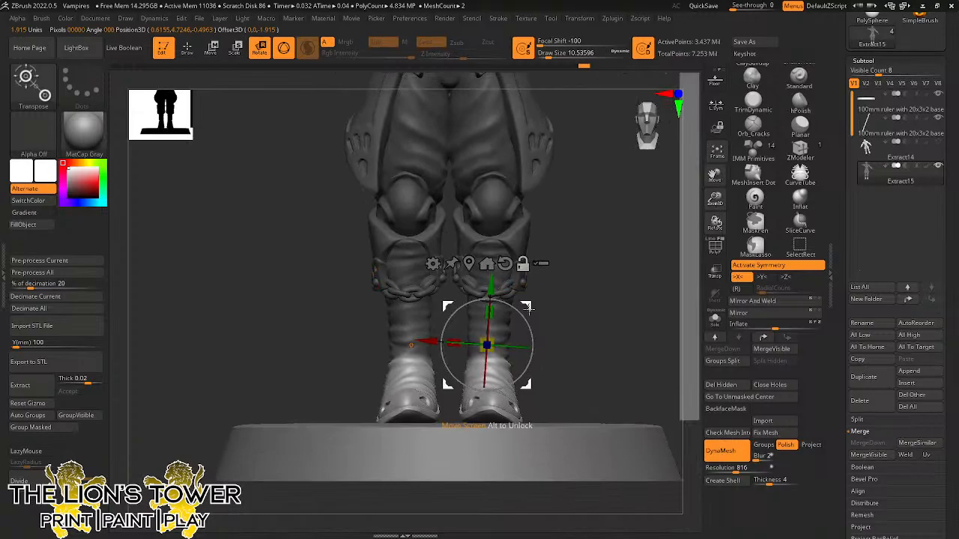
left_click_drag(530, 309, 530, 330, "alt")
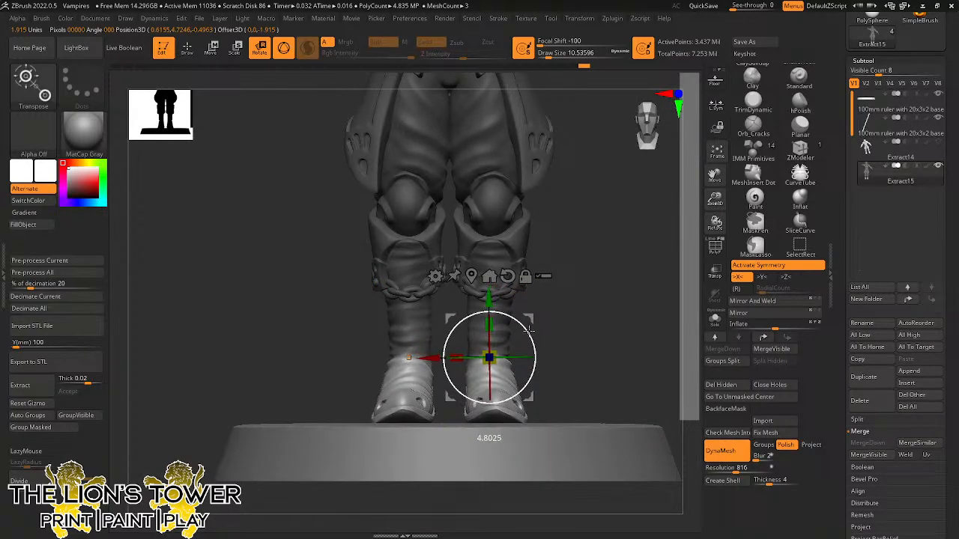
Adjust the tilt and twist of both feet at the ankles from side and front views.
left_click_drag(594, 356, 490, 356)
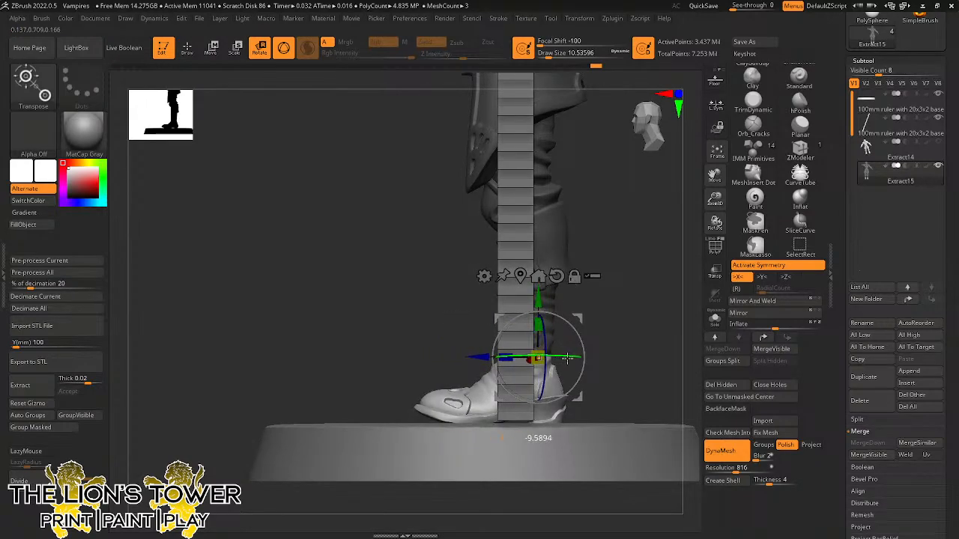
left_click_drag(596, 353, 667, 326)
left_click_drag(716, 201, 684, 270)
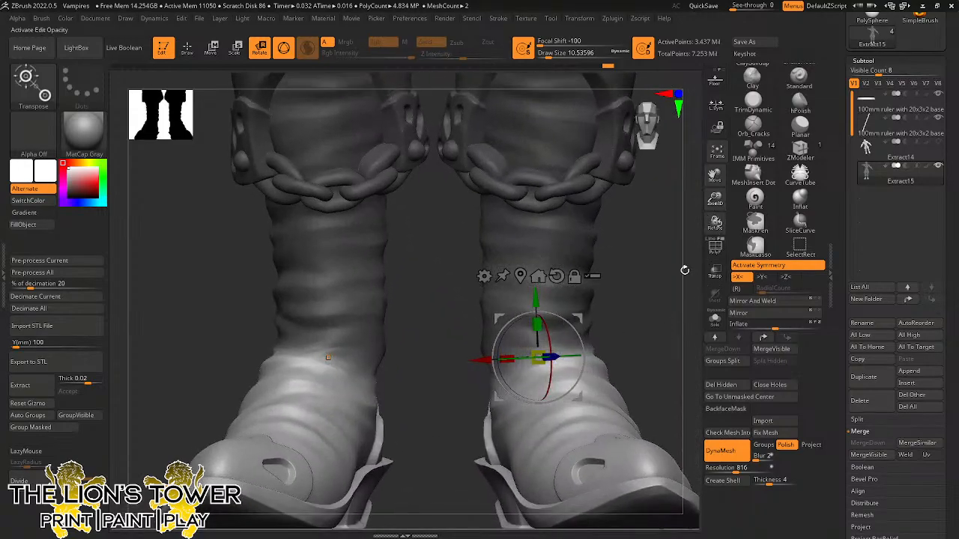
mouse_move(576, 321)
left_mouse_down()
mouse_move(561, 318)
mouse_move(571, 319)
left_mouse_up()
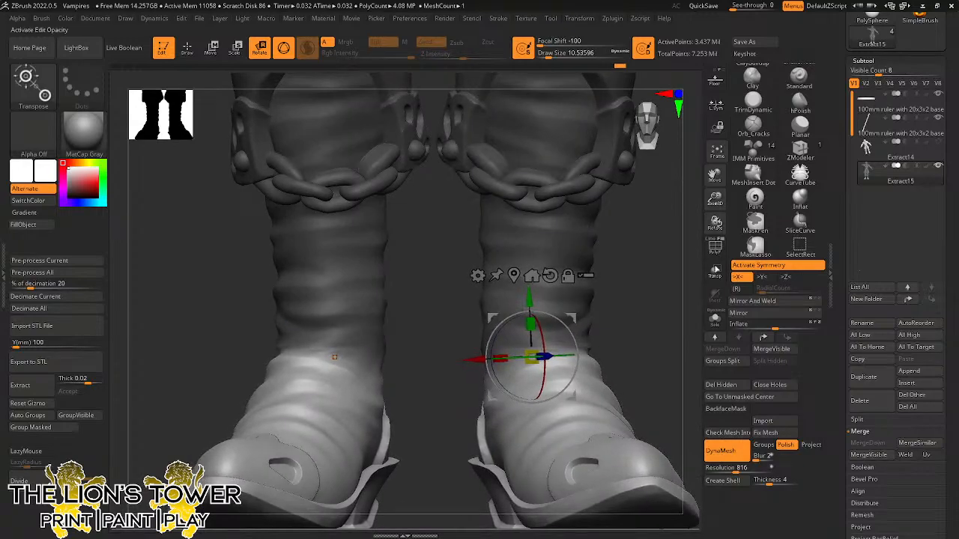
left_click_drag(713, 200, 602, 288)
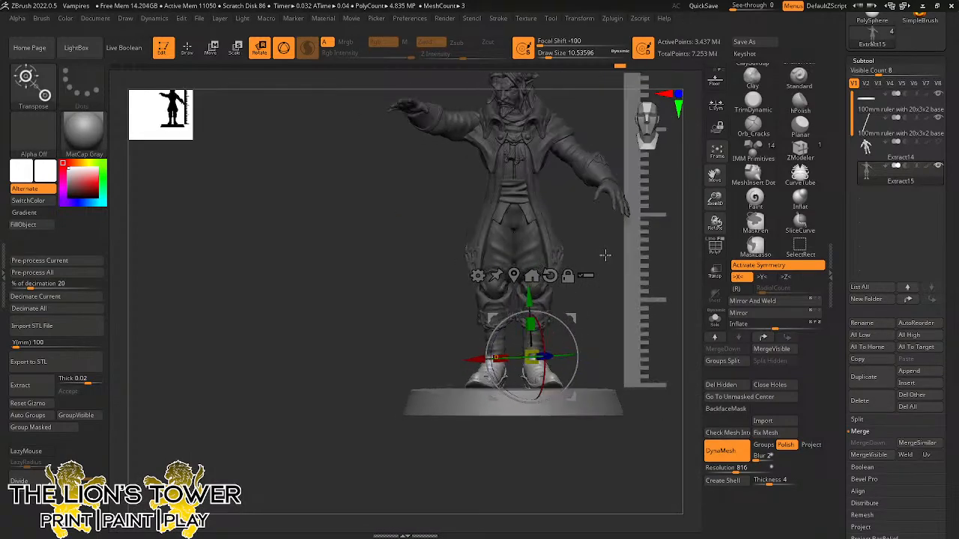
Undo the foot and leg rotations and the right leg's unmasking, back to only the left leg unmasked.
key("ctrl")
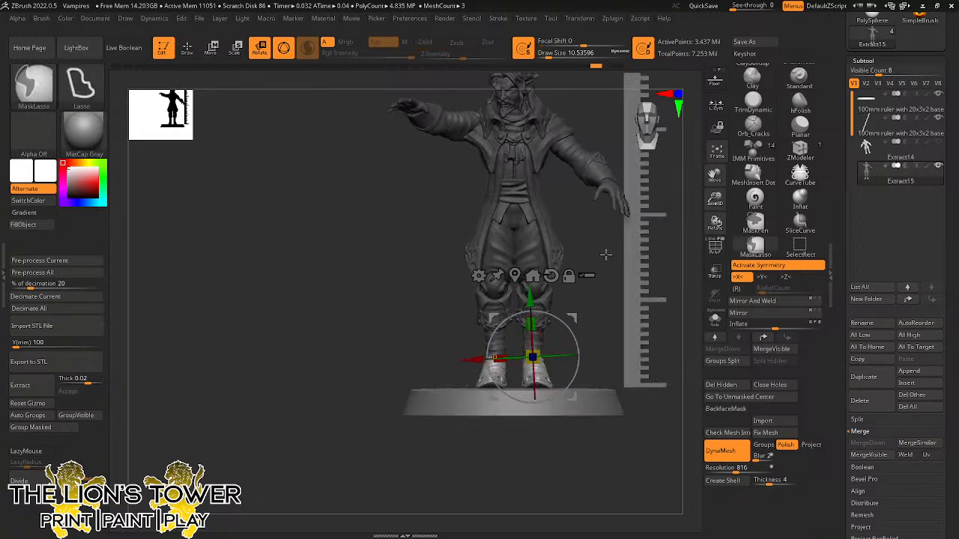
key("ctrl+z")
key("ctrl+z")
key("ctrl+z")
key("ctrl+z")
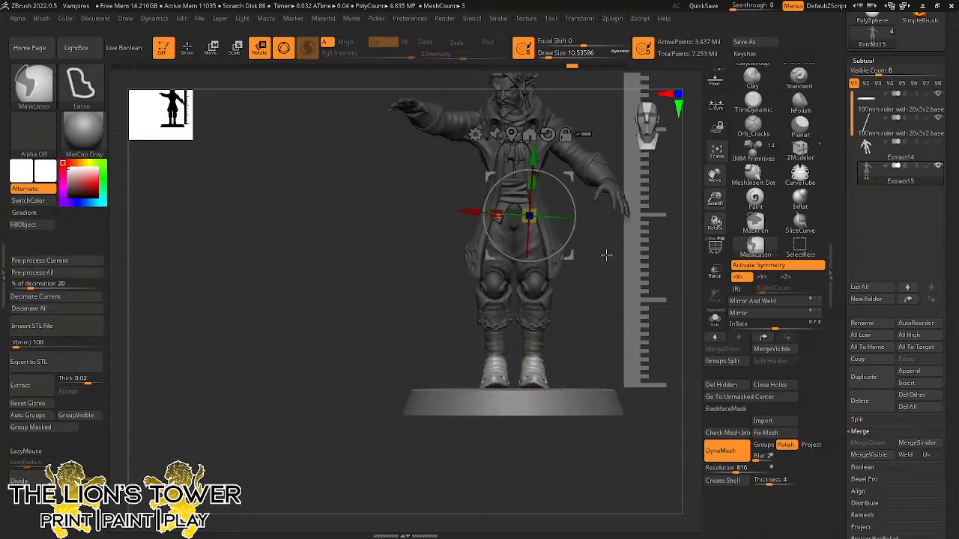
key("ctrl+z")
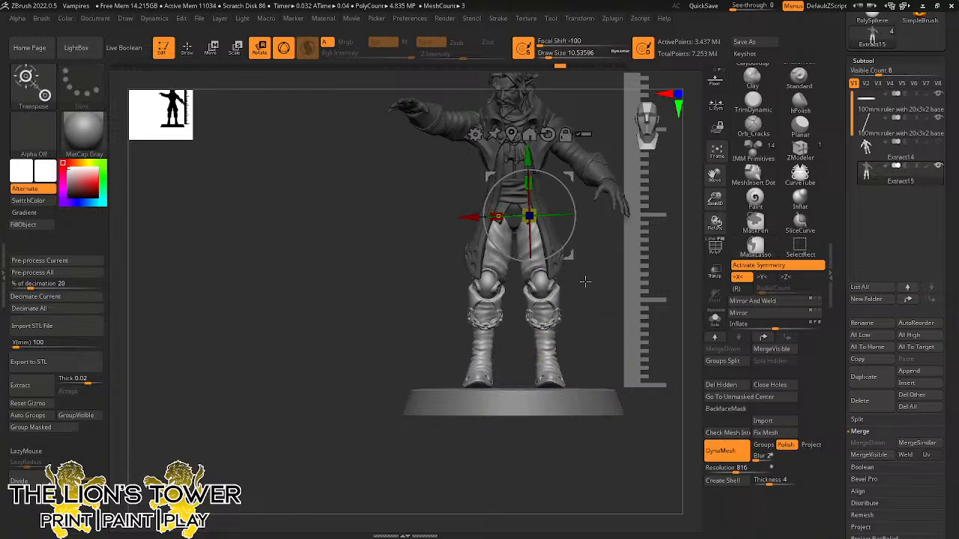
key("ctrl+z")
key("ctrl+z")
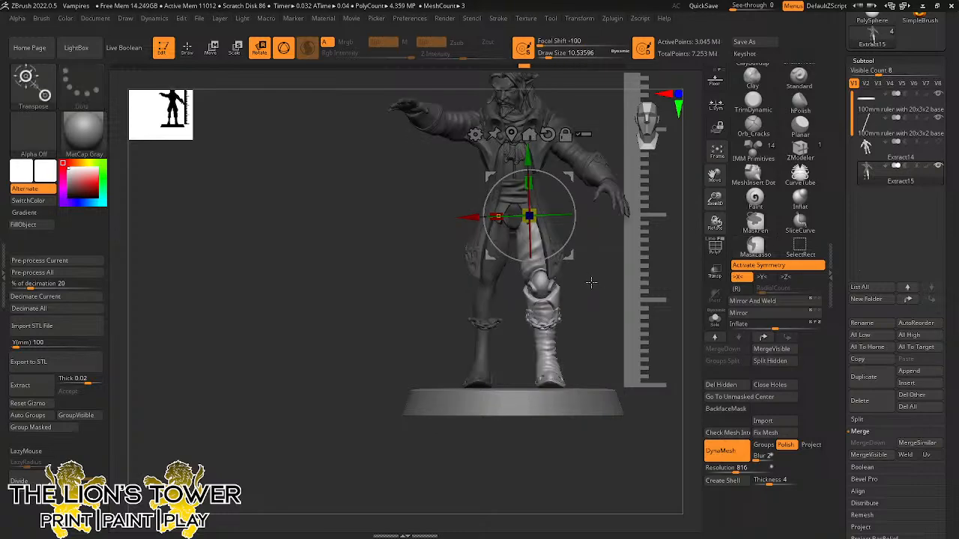
key("ctrl+z")
key("ctrl+z")
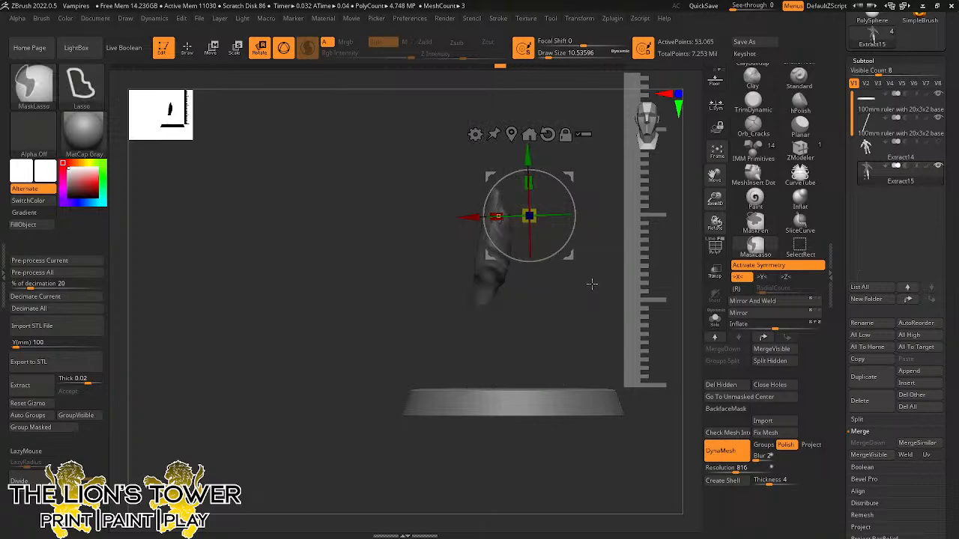
key("ctrl+z")
Center the gizmo pivot on the left hip joint and, with X symmetry off, swing the left leg outward about 9 degrees.
left_click_drag(592, 286, 545, 285)
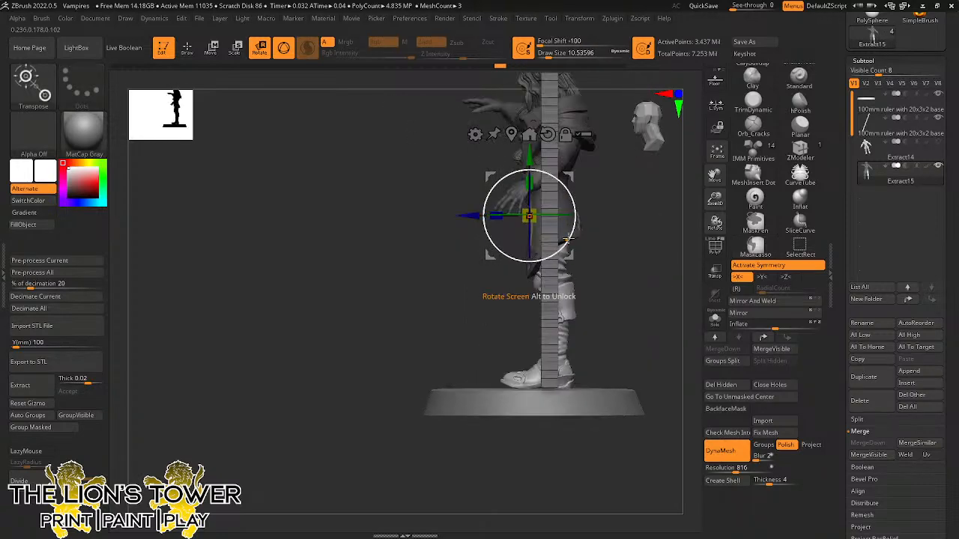
left_click(565, 135)
left_click_drag(570, 177, 593, 176)
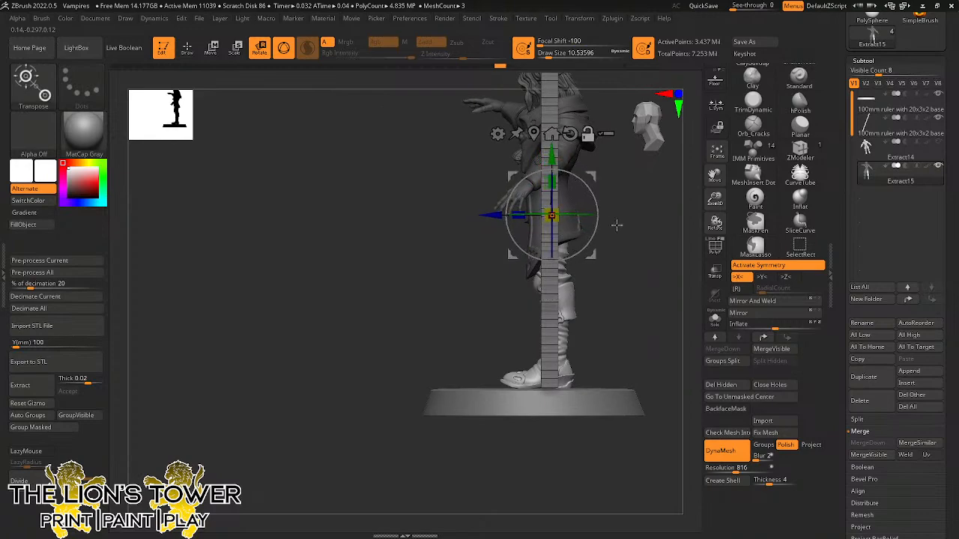
left_click_drag(617, 224, 647, 223, "shift")
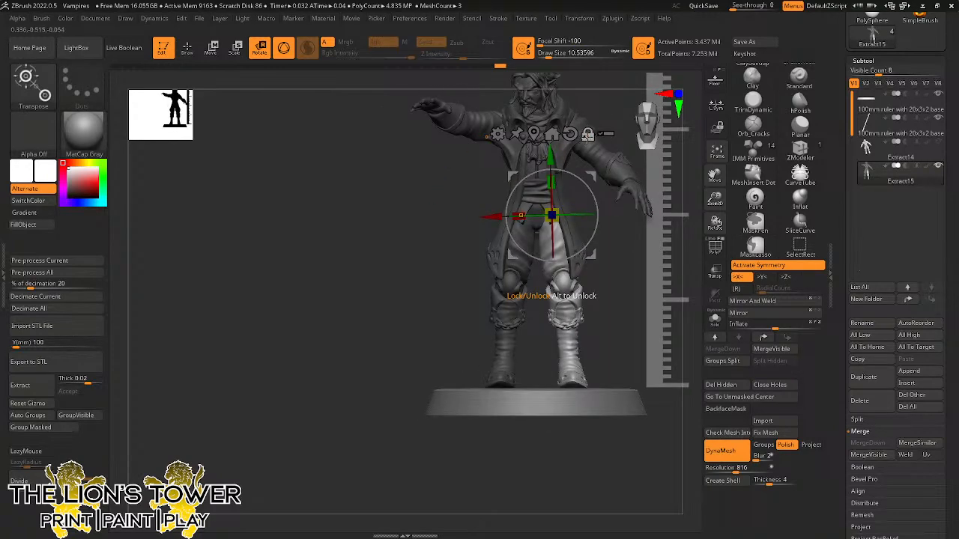
key("x")
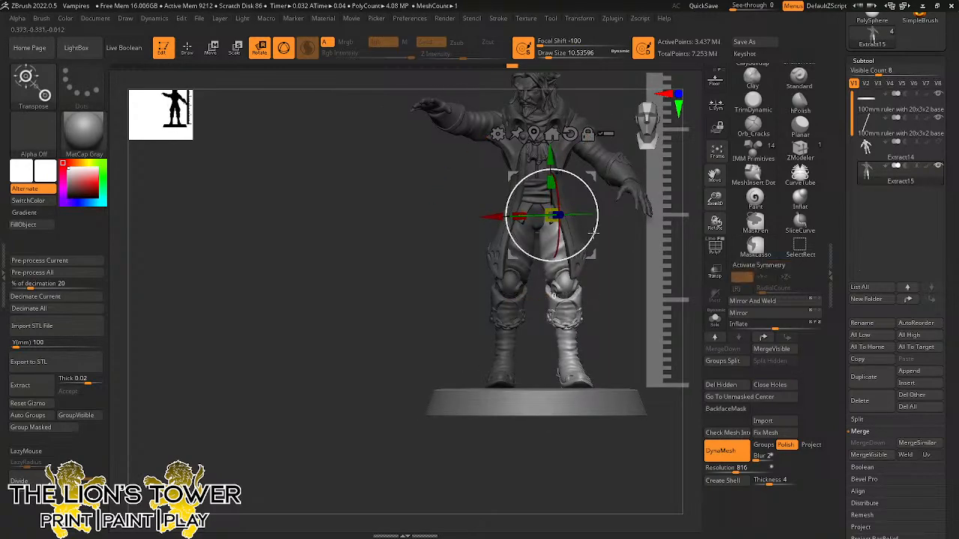
left_click_drag(593, 233, 600, 226)
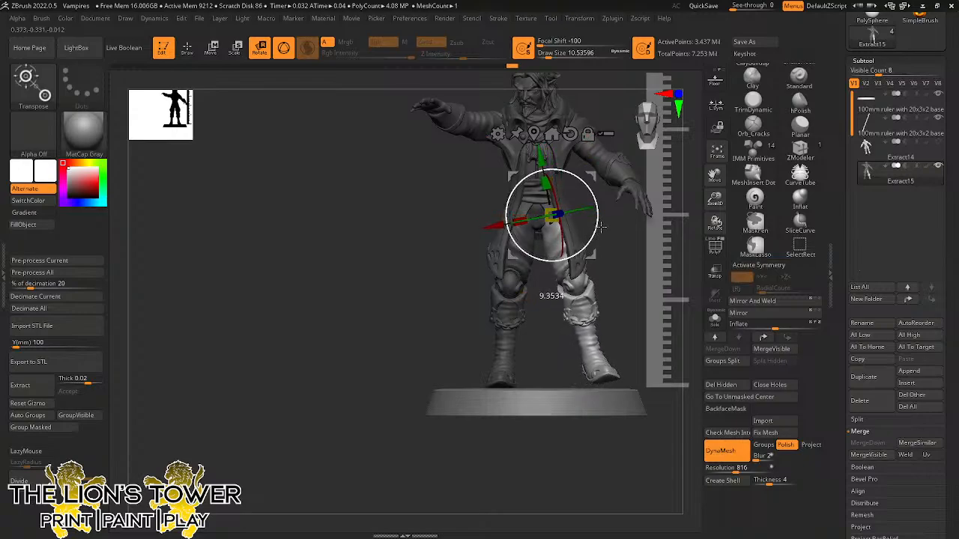
Mask the left leg down to the ankle, place the gizmo pivot there and rotate the foot about 14 degrees.
left_click_drag(624, 272, 668, 273)
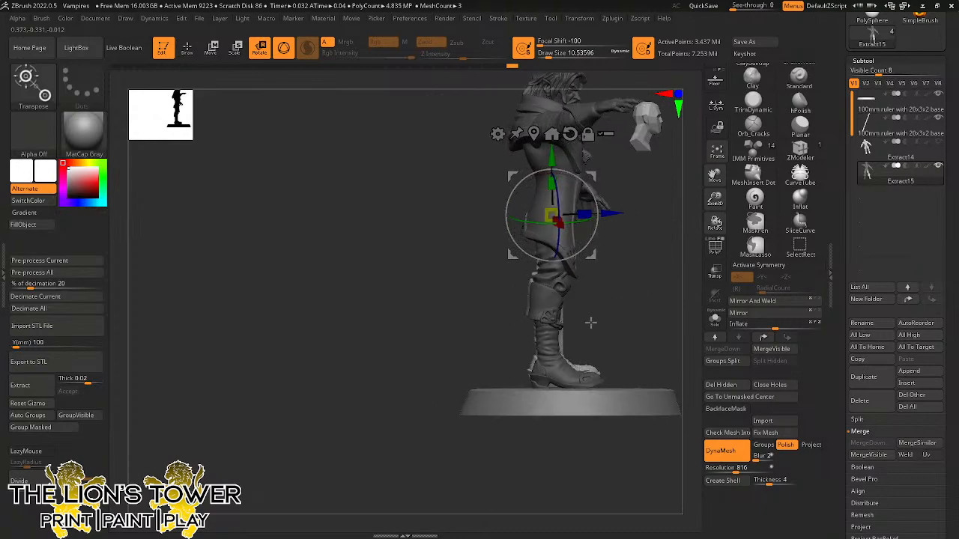
key("ctrl")
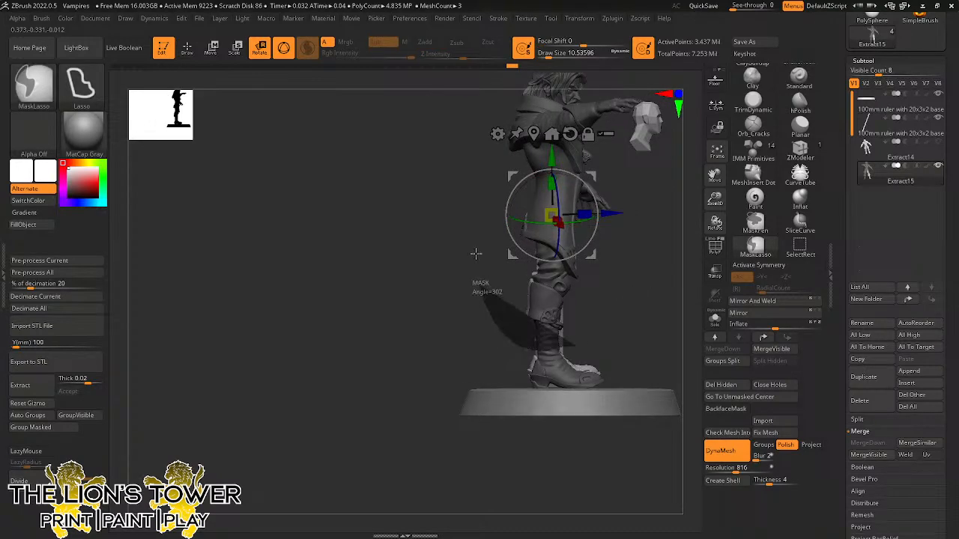
left_click_drag(475, 253, 666, 159, "ctrl")
left_click_drag(553, 168, 566, 274, "alt")
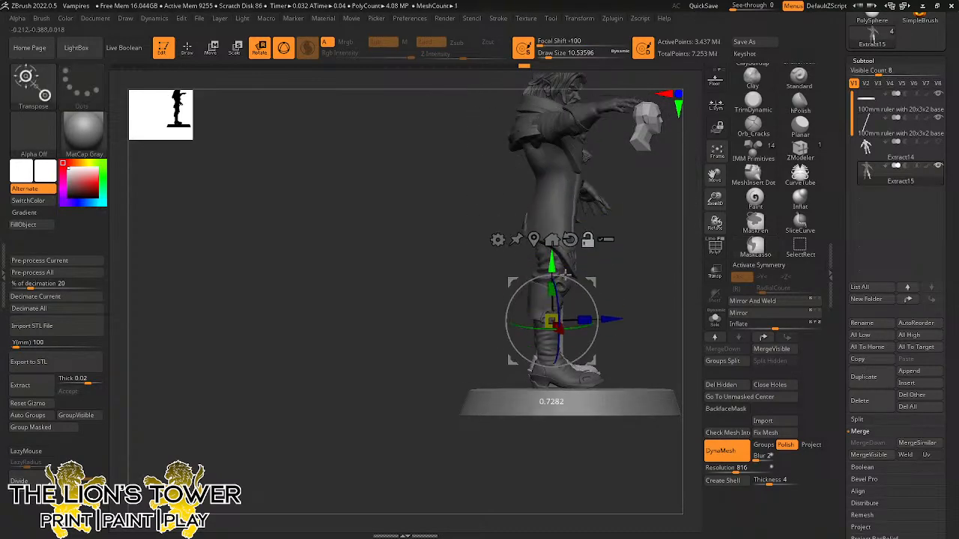
left_click_drag(648, 292, 599, 310)
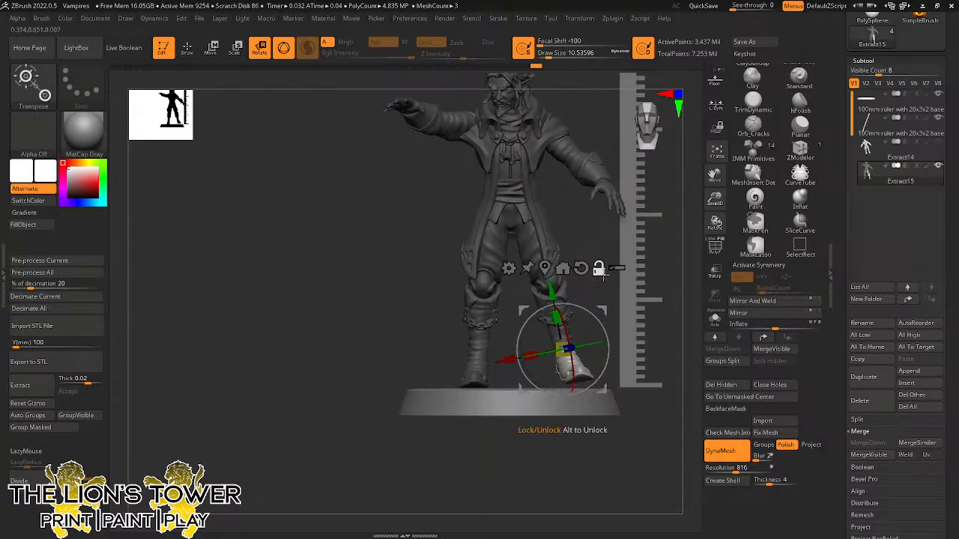
mouse_move(604, 332)
left_mouse_down()
mouse_move(632, 328)
mouse_move(599, 332)
left_mouse_up()
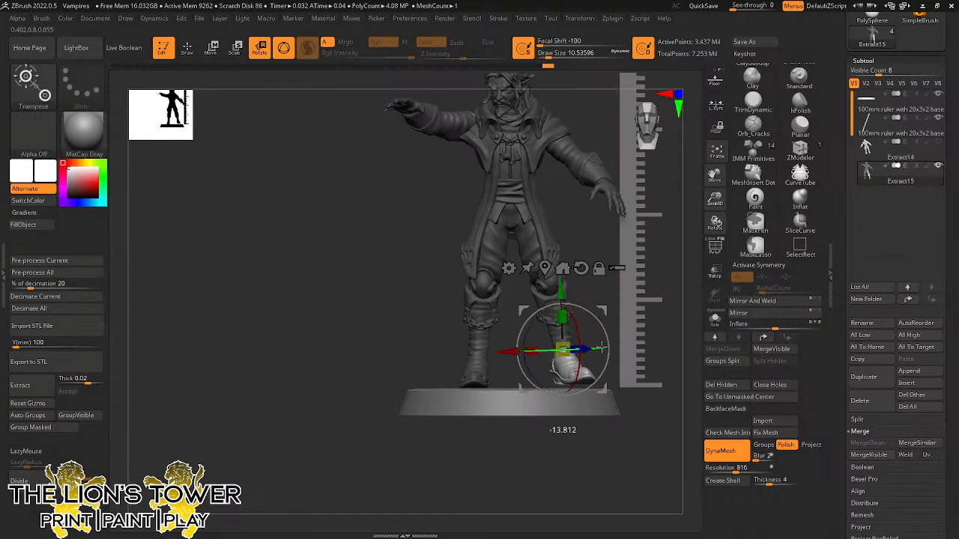
left_click_drag(584, 342, 583, 344)
Shift the left foot slightly along its depth axis to align it with the shin, and clear the mask.
left_click_drag(661, 301, 708, 292)
left_click_drag(715, 201, 716, 251)
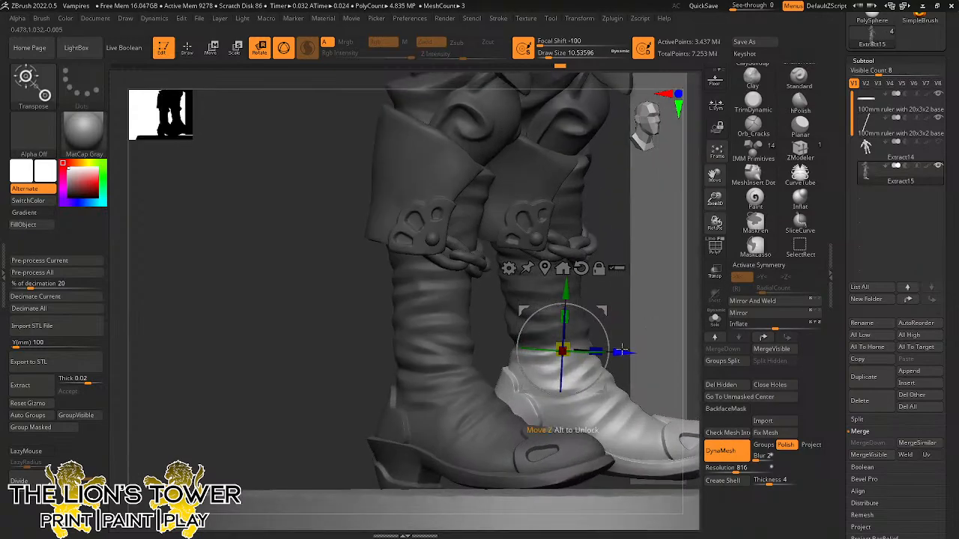
left_click_drag(625, 352, 622, 351)
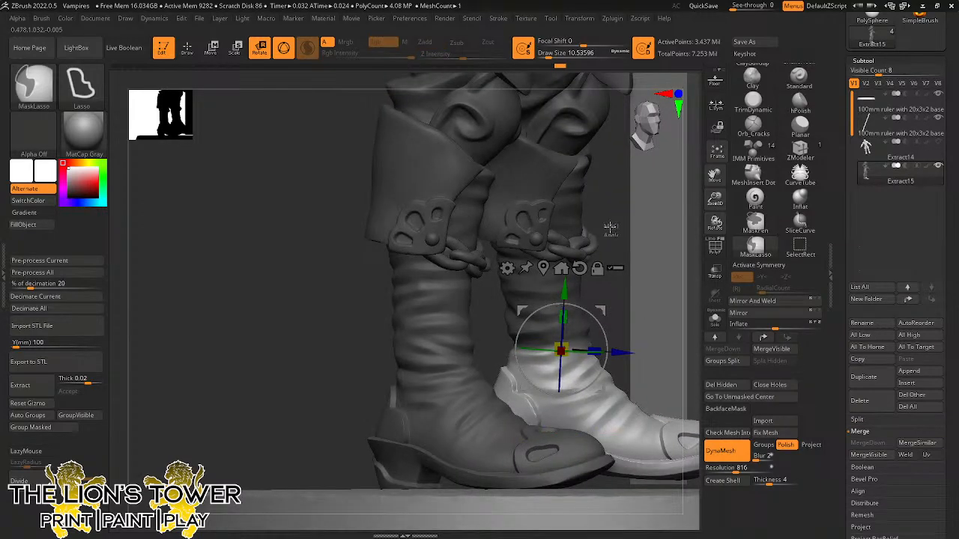
left_click_drag(609, 230, 613, 219, "ctrl")
Mask the right boot and trouser leg from behind, hiding the leg's separate pieces to reach every part.
left_click_drag(715, 201, 715, 166)
left_click_drag(665, 268, 619, 271)
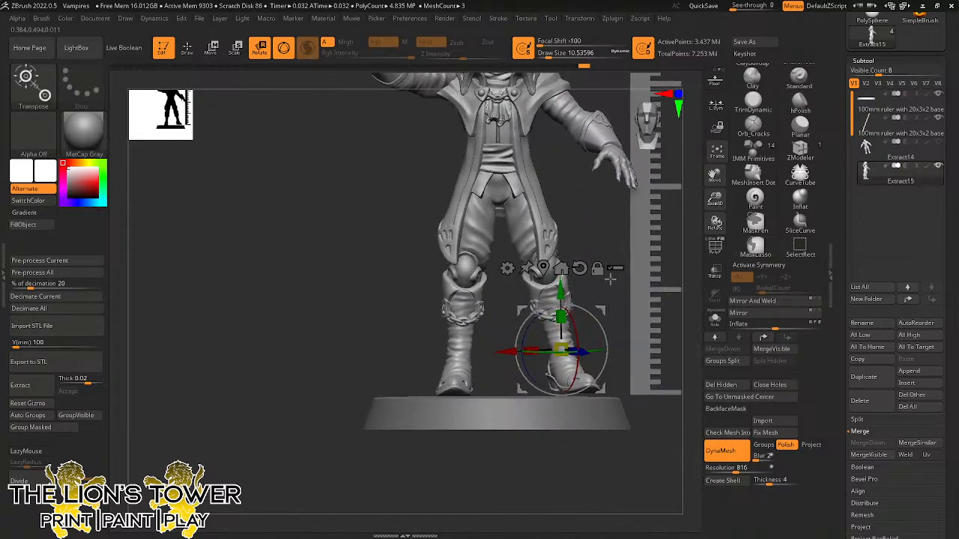
left_click_drag(594, 230, 683, 232)
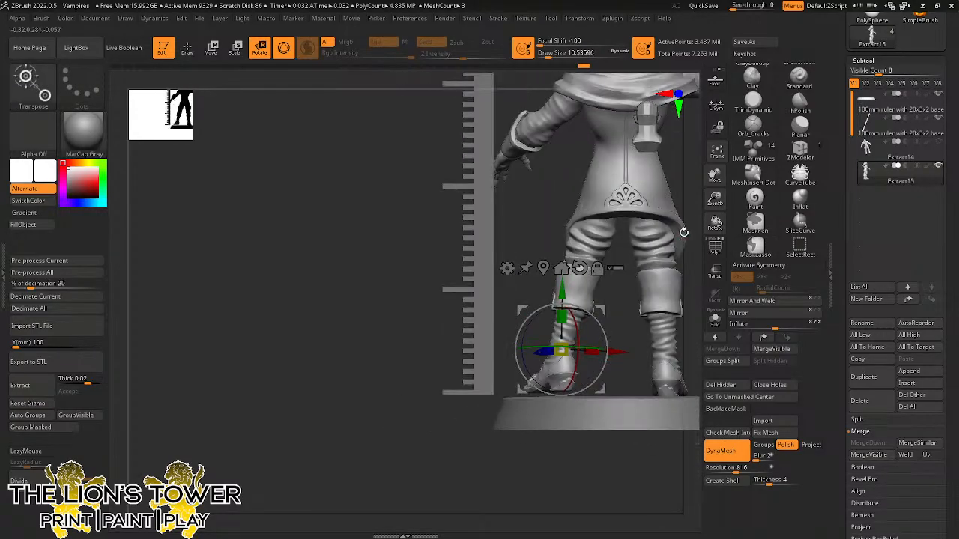
left_click_drag(717, 173, 650, 193)
left_click(189, 48)
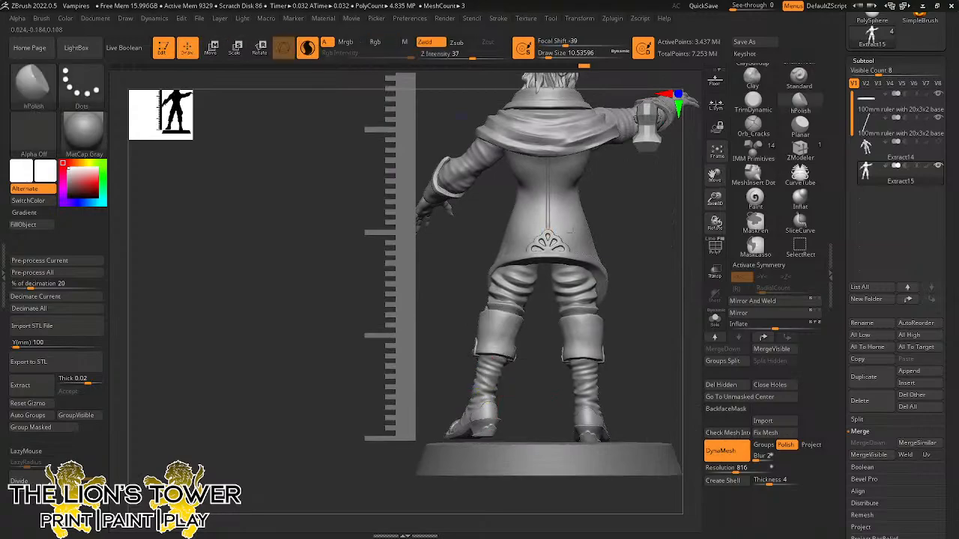
mouse_move(629, 434)
left_mouse_down("ctrl")
mouse_move(605, 319)
mouse_move(549, 424)
mouse_move(615, 461)
left_mouse_up("ctrl")
left_click(582, 310, "ctrl+shift")
left_click(581, 308, "ctrl+shift")
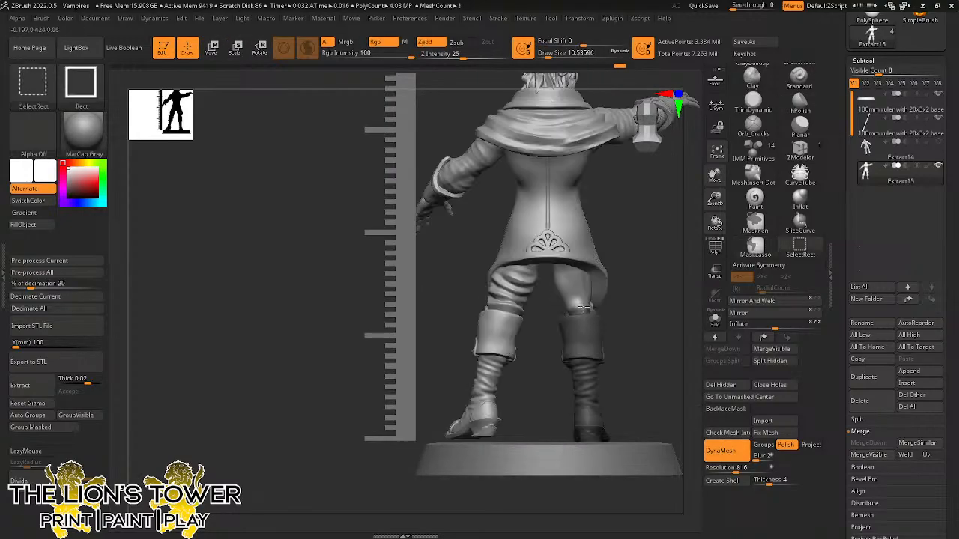
left_click(582, 309, "ctrl+shift")
left_click(582, 304, "ctrl+shift")
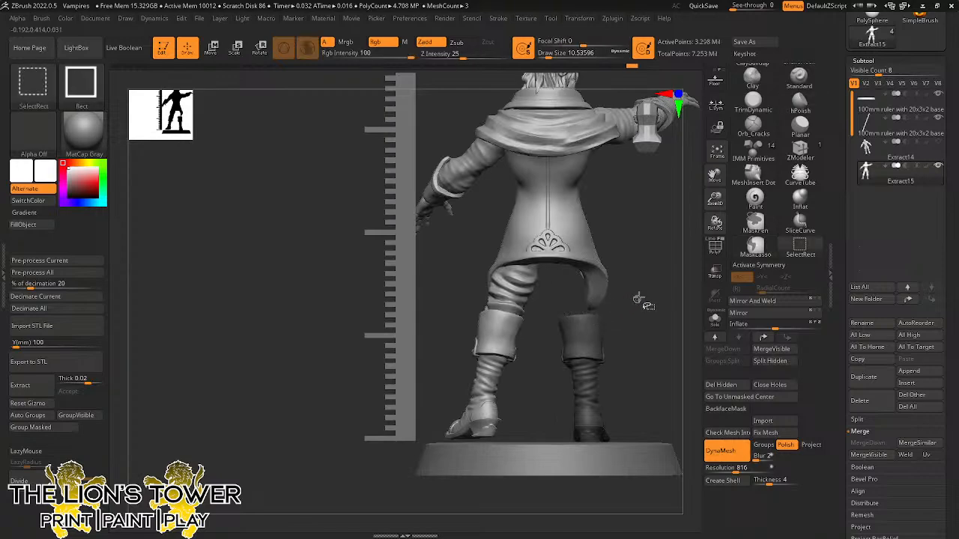
left_click(642, 302, "ctrl+shift")
mouse_move(639, 325)
left_mouse_down("ctrl")
mouse_move(503, 203)
mouse_move(659, 377)
left_mouse_up("ctrl")
Isolate the coat, clear the mask from its tail and show the whole figure again.
left_click(602, 276, "ctrl+shift")
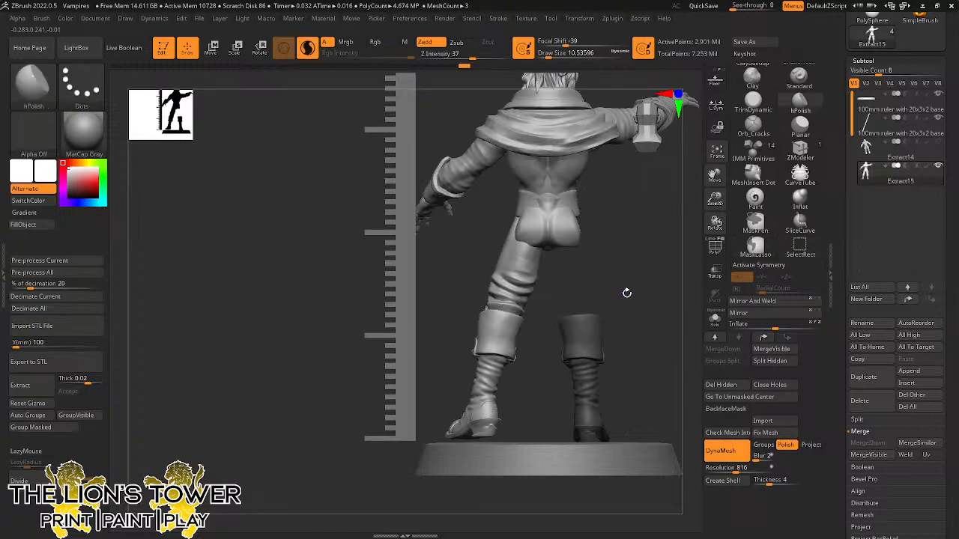
left_click(632, 286, "ctrl+shift")
left_click(603, 279, "ctrl+shift")
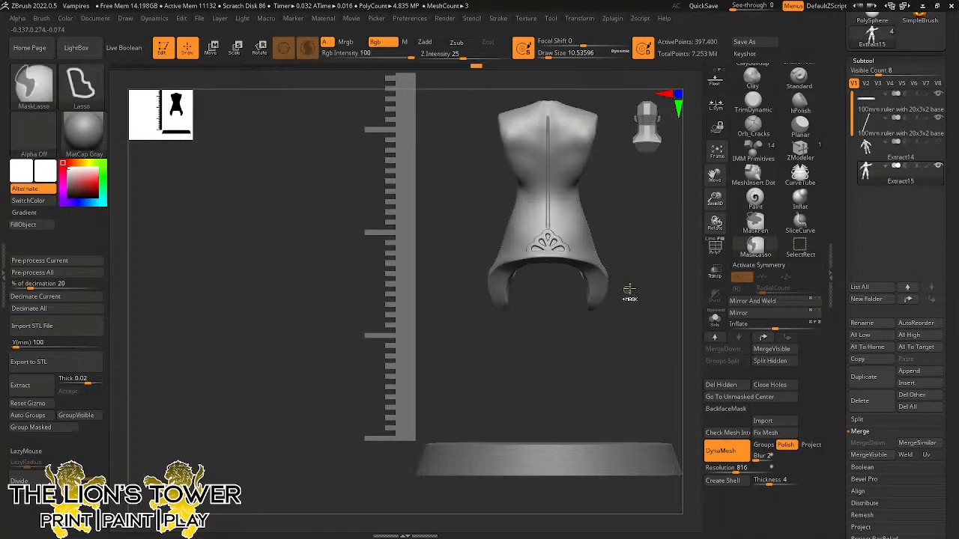
mouse_move(638, 295)
left_mouse_down("ctrl")
mouse_move(541, 352)
mouse_move(642, 330)
mouse_move(582, 342)
left_mouse_up("ctrl")
left_click(582, 342, "ctrl+shift")
left_click_drag(659, 349, 598, 351)
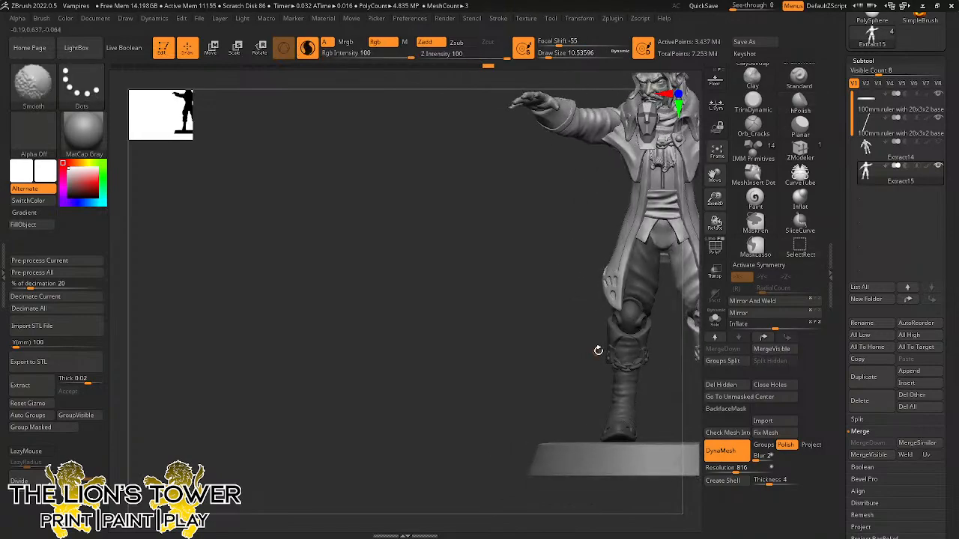
Invert the mask to free only the right leg and centre the gizmo pivot on the right hip joint.
left_click_drag(714, 201, 560, 225)
key("r")
left_click(606, 379)
mouse_move(607, 418)
left_mouse_down()
mouse_move(600, 287)
mouse_move(682, 313)
left_mouse_up()
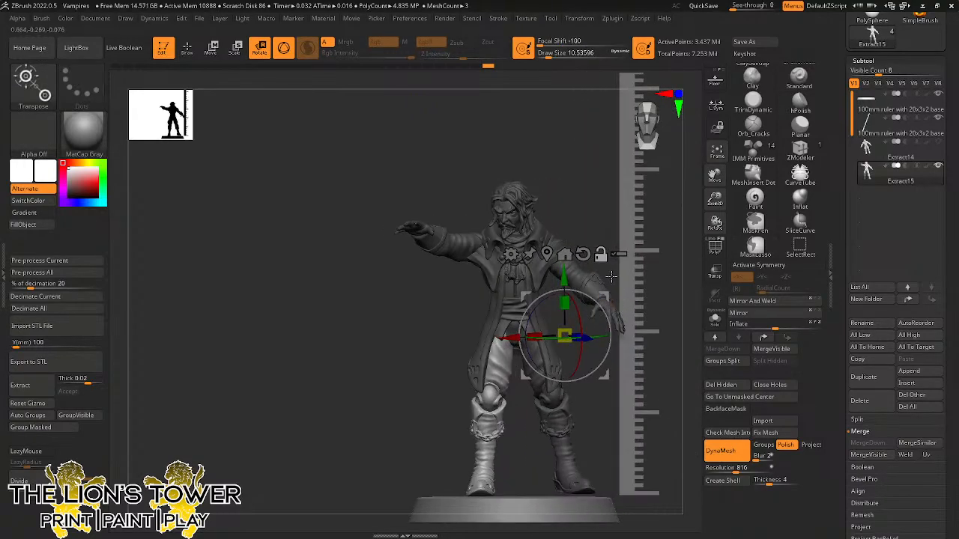
left_click_drag(506, 340, 444, 364)
Raise the right leg forward from the hip and turn it outward, working from side and front views.
left_click_drag(584, 357, 637, 355, "shift")
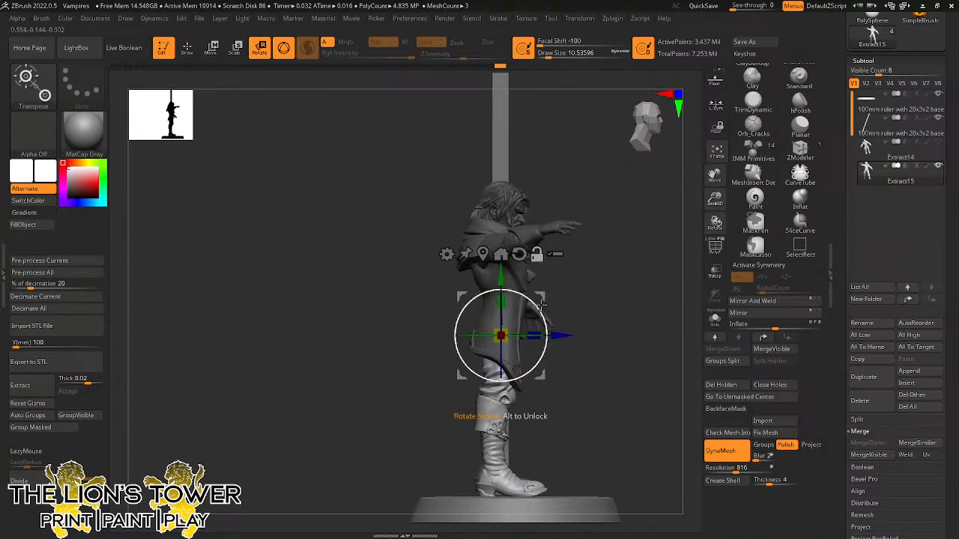
left_click_drag(543, 315, 522, 240)
left_click_drag(587, 311, 530, 313)
left_click_drag(531, 352, 489, 321)
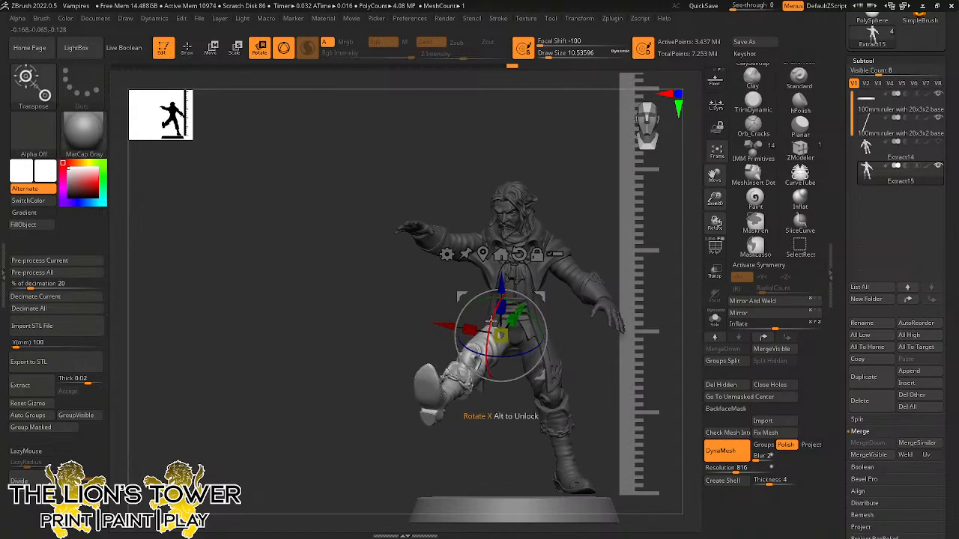
left_click_drag(584, 217, 552, 232)
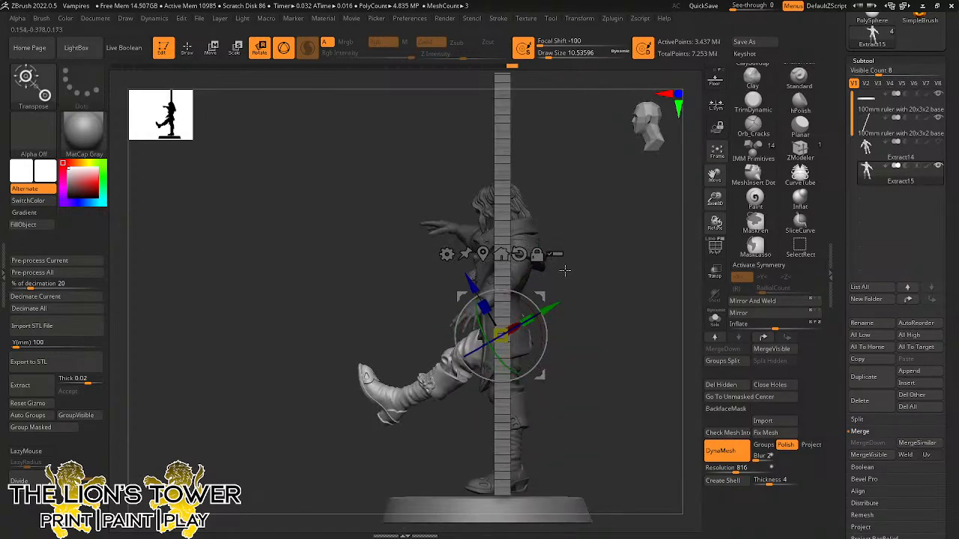
Mask the right thigh down to the knee and isolate the kneecap to keep it unmasked with the lower leg.
mouse_move(564, 270)
left_mouse_down()
mouse_move(604, 272)
mouse_move(464, 305)
mouse_move(451, 337)
mouse_move(498, 412)
left_mouse_up()
mouse_move(598, 273)
left_mouse_down("ctrl")
mouse_move(507, 294)
mouse_move(447, 357)
mouse_move(477, 389)
left_mouse_up("ctrl")
left_click(187, 49)
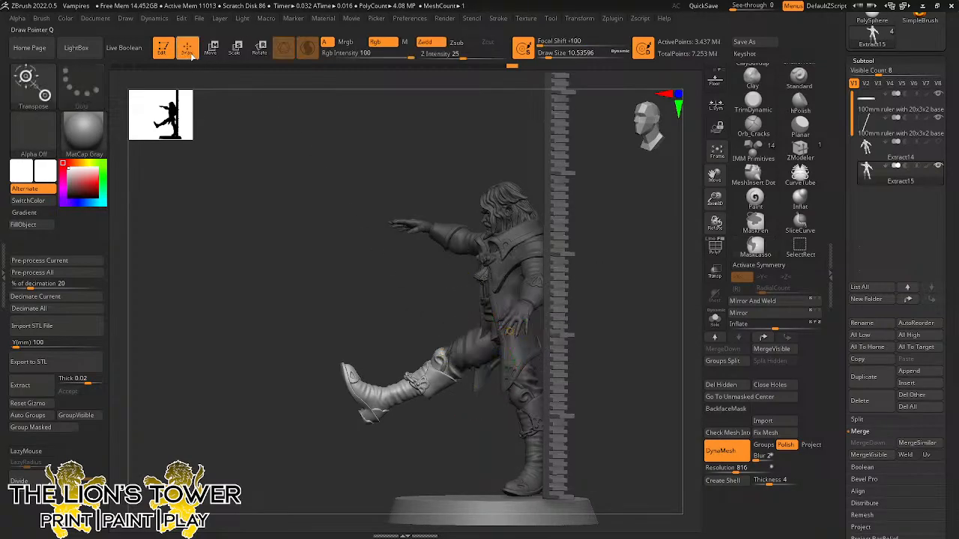
left_click(440, 355, "ctrl+shift")
mouse_move(453, 325)
left_mouse_down("ctrl")
mouse_move(475, 402)
mouse_move(497, 367)
left_mouse_up("ctrl")
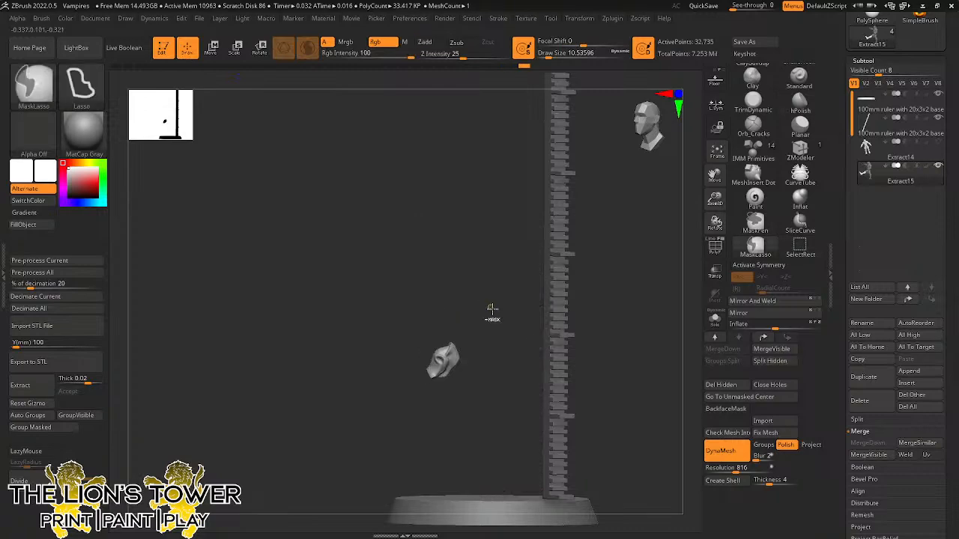
key("ctrl")
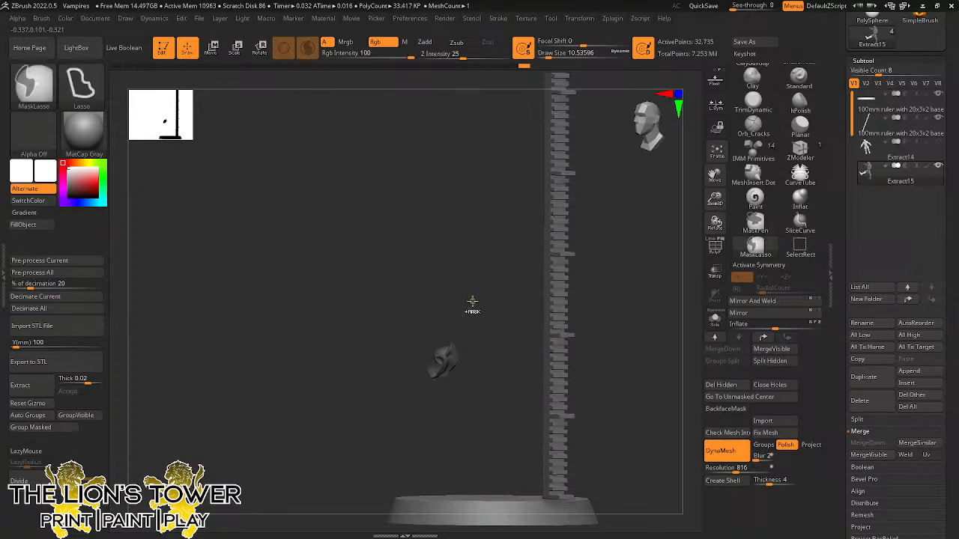
left_click(472, 302, "ctrl+shift")
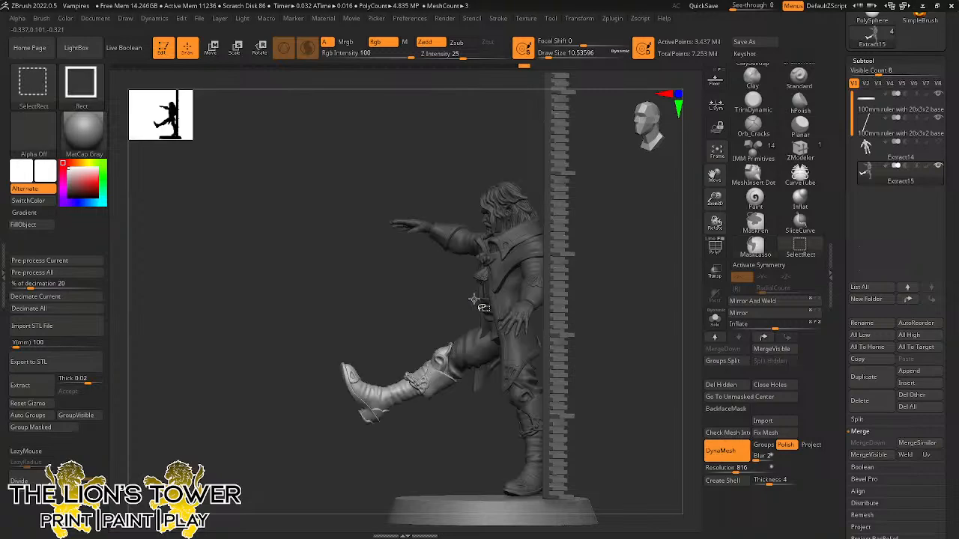
Centre the gizmo pivot on the right knee joint and adjust the lower leg's rotation around it.
left_click(259, 48)
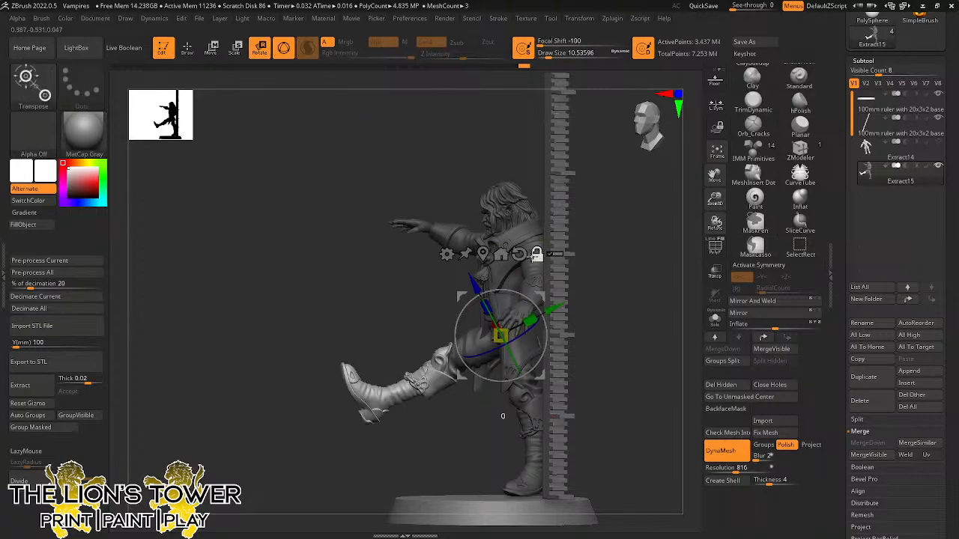
left_click_drag(511, 342, 510, 343)
right_click_drag(561, 309, 491, 330, "ctrl")
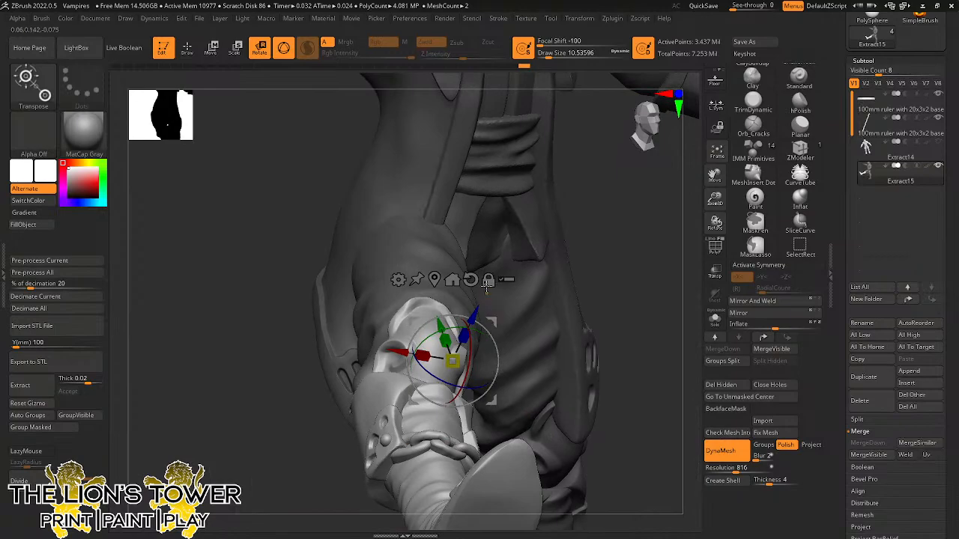
left_click_drag(392, 352, 379, 366)
right_click_drag(599, 267, 464, 332)
left_click_drag(463, 332, 453, 370)
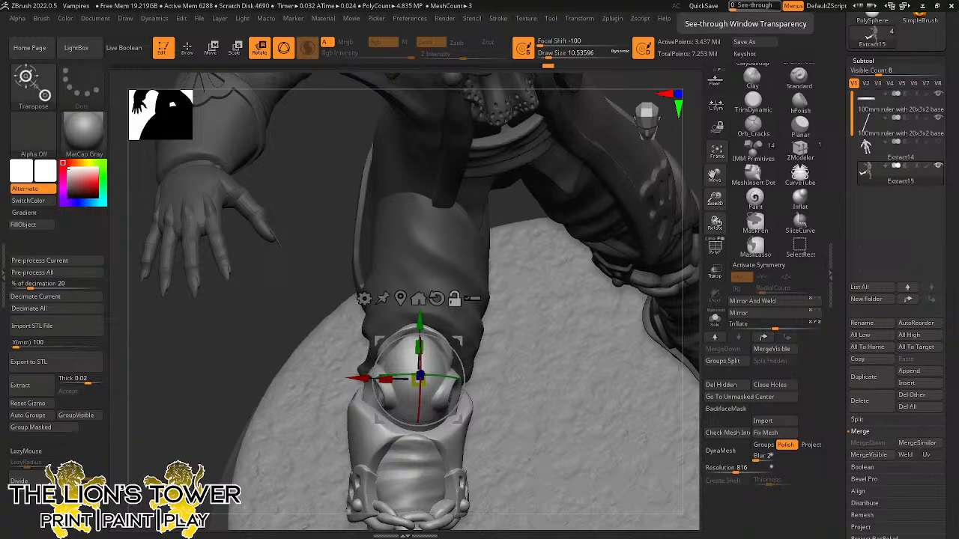
left_click_drag(288, 243, 454, 262)
mouse_move(540, 341)
left_mouse_down()
mouse_move(554, 316)
mouse_move(541, 342)
left_mouse_up()
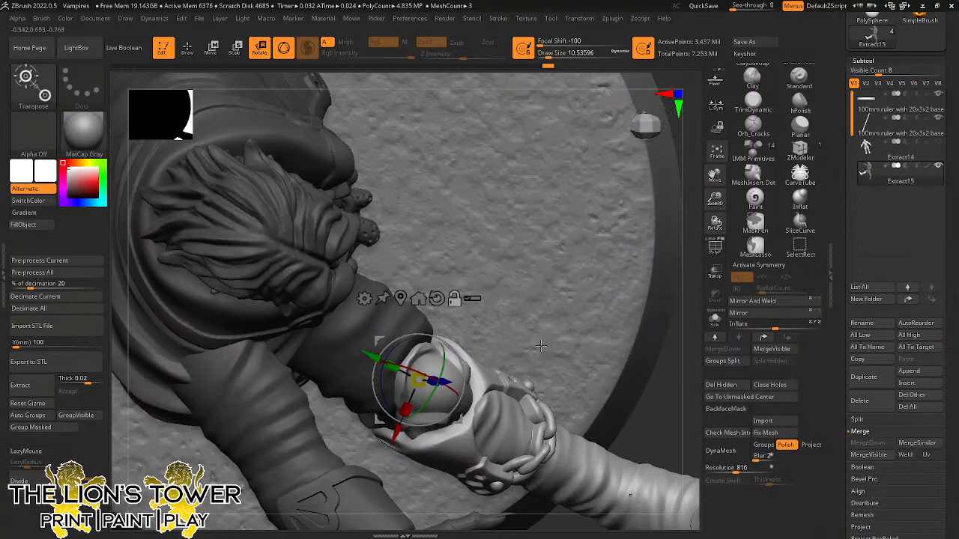
left_click_drag(668, 424, 573, 336)
left_click_drag(460, 363, 411, 352)
Isolate the right boot cuff, set Draw Size to about 23, even out its distorted upper rim and show the whole figure.
left_click(188, 51)
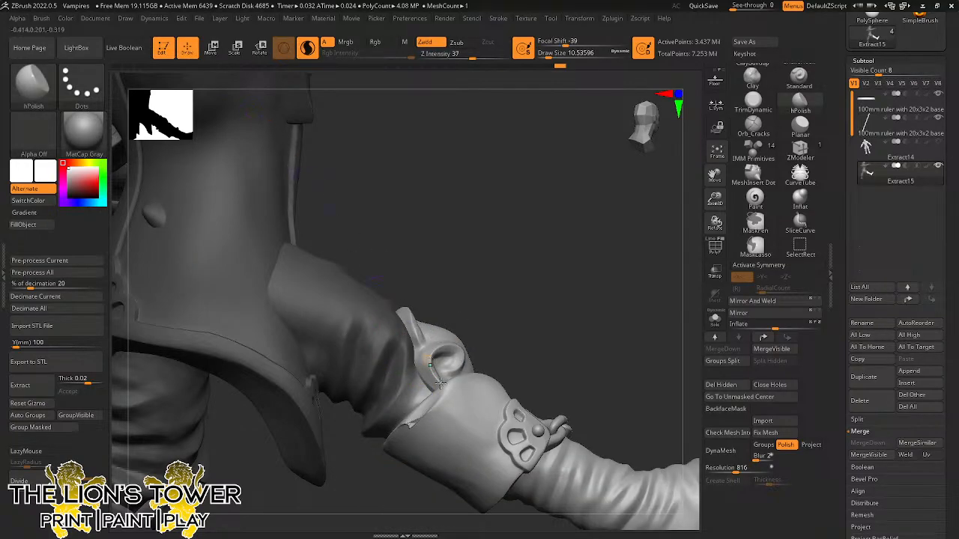
left_click(455, 419, "ctrl+shift")
left_click_drag(488, 329, 519, 342)
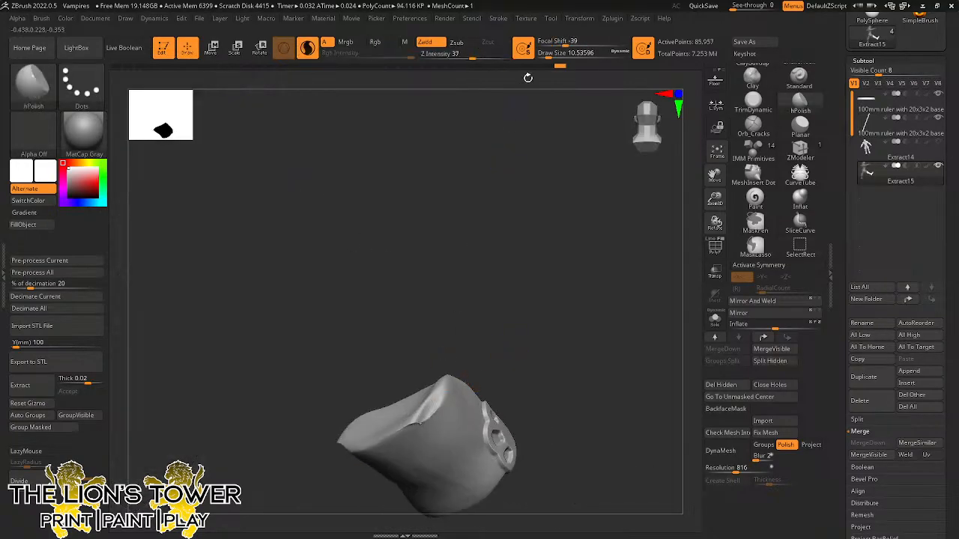
left_click(553, 54)
mouse_move(427, 409)
left_mouse_down()
mouse_move(484, 306)
mouse_move(332, 440)
left_mouse_up()
mouse_move(421, 438)
left_mouse_down()
mouse_move(487, 349)
mouse_move(520, 325)
mouse_move(514, 337)
left_mouse_up()
left_click(515, 337, "ctrl+shift")
mouse_move(459, 474)
left_mouse_down()
mouse_move(464, 499)
mouse_move(398, 502)
mouse_move(371, 482)
mouse_move(496, 312)
left_mouse_up()
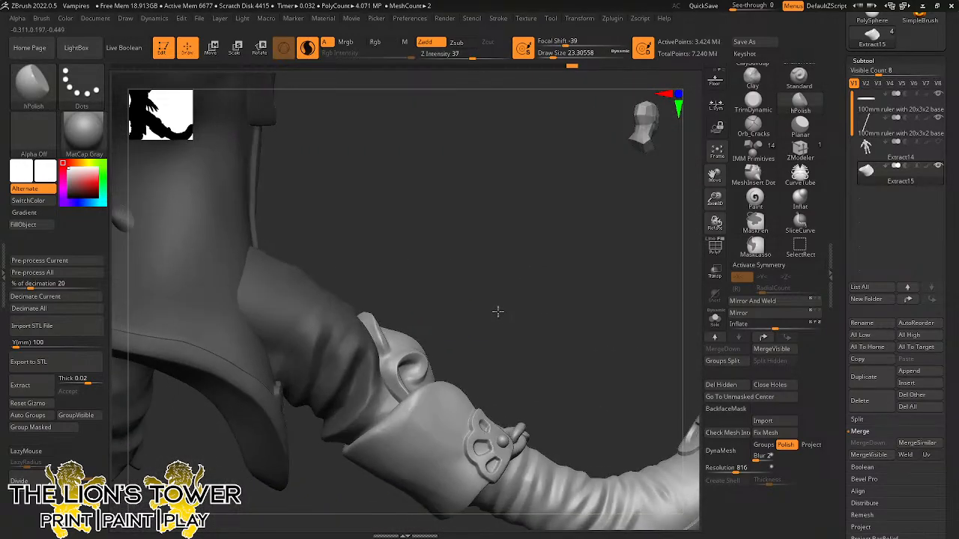
Bend the right lower leg down at the knee and refine its twist from top and side views.
key("r")
mouse_move(406, 349)
left_mouse_down()
mouse_move(416, 399)
mouse_move(413, 358)
left_mouse_up()
left_click_drag(480, 349, 449, 434)
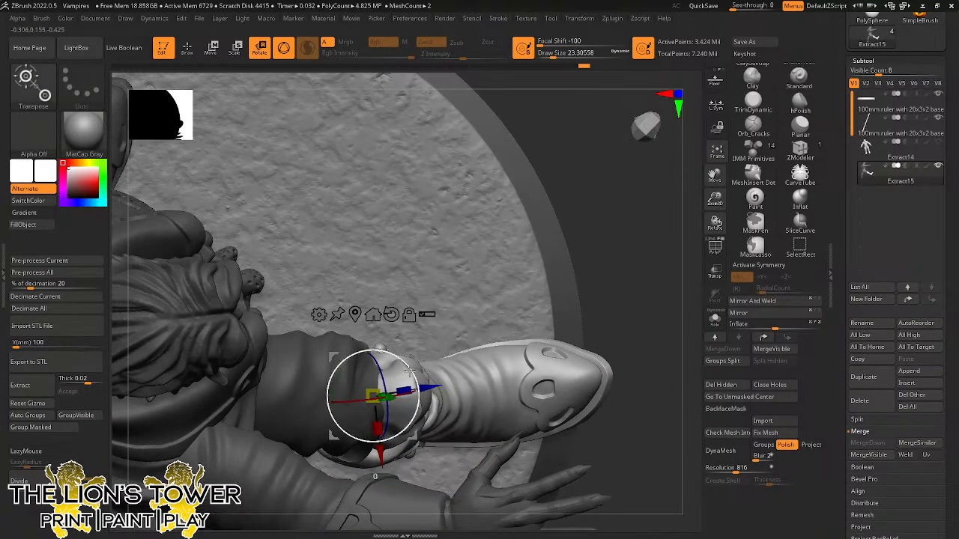
mouse_move(410, 368)
left_mouse_down()
mouse_move(415, 376)
mouse_move(410, 351)
left_mouse_up()
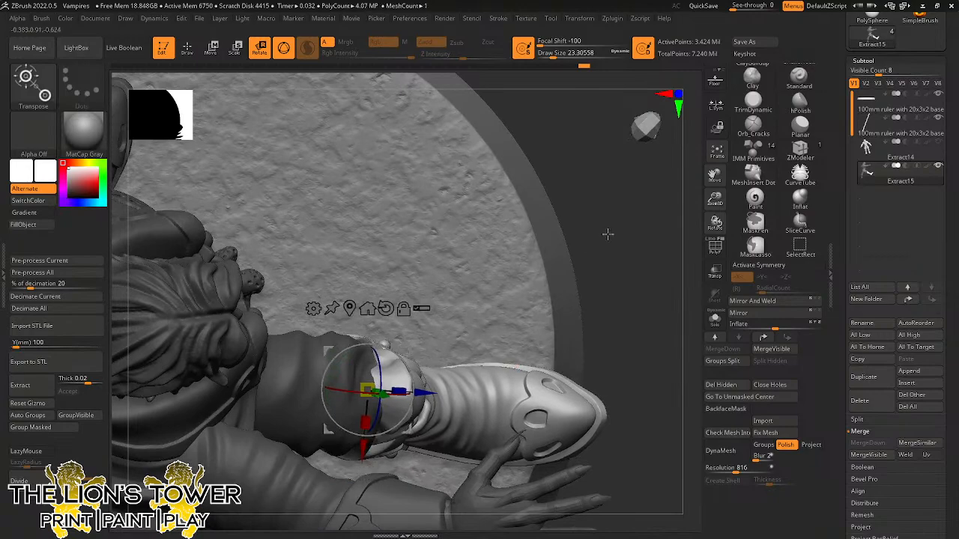
left_click_drag(607, 231, 481, 314)
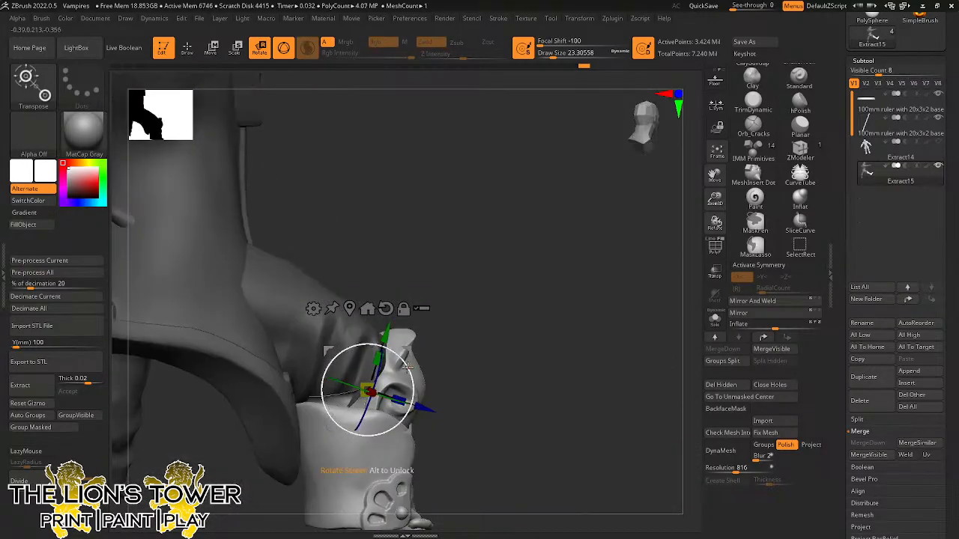
left_click_drag(408, 365, 405, 346)
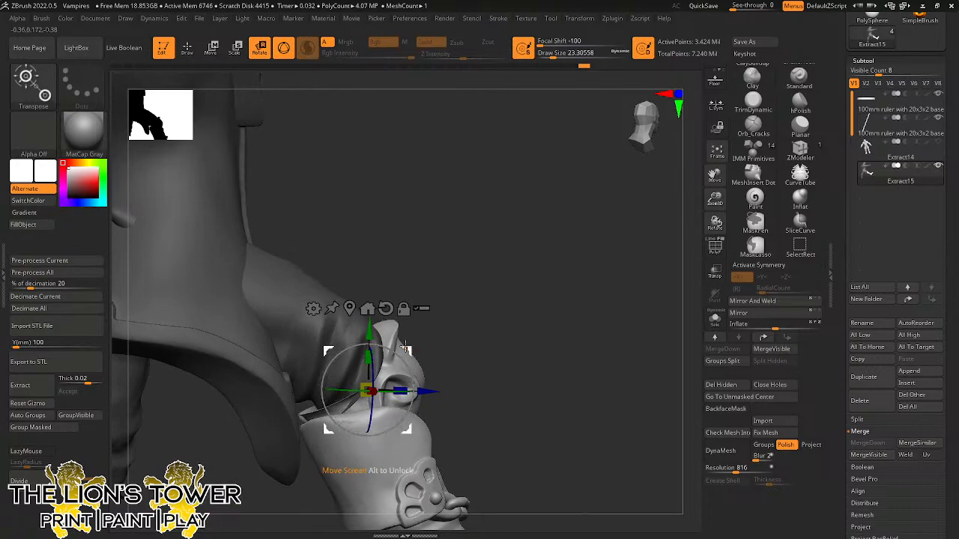
Leave rotation mode, clear the mask and isolate the right trouser leg.
left_click(193, 54)
left_click(444, 268, "ctrl")
left_click_drag(442, 263, 449, 283, "ctrl")
left_click(347, 377, "ctrl+shift")
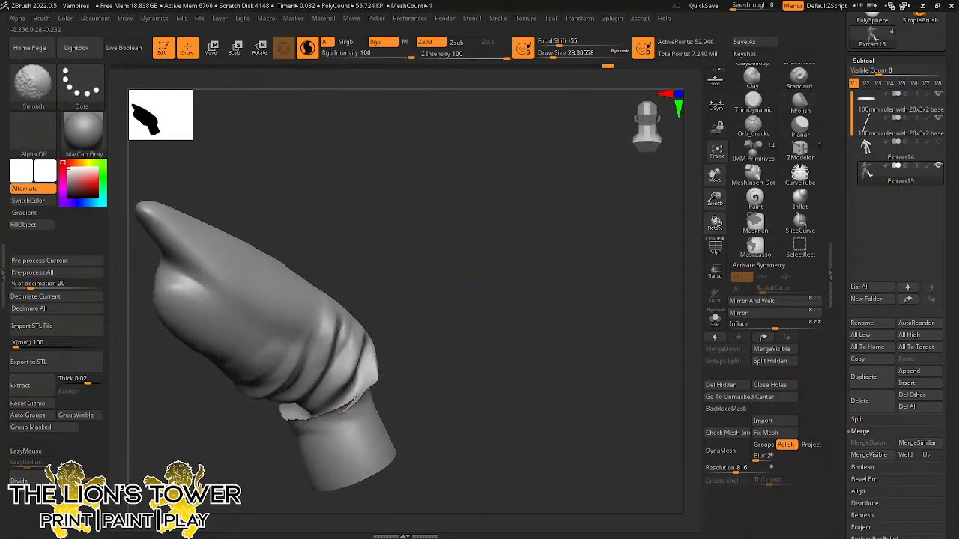
Smooth the jagged, stretched edge around the isolated trouser leg's knee from several sides.
left_click_drag(369, 395, 272, 418)
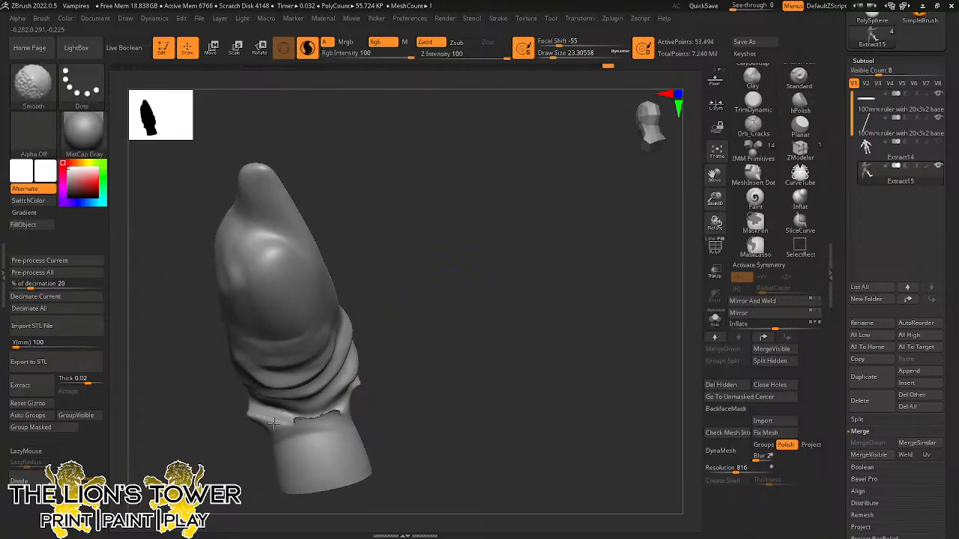
left_click_drag(415, 337, 375, 377)
left_click_drag(431, 318, 441, 341)
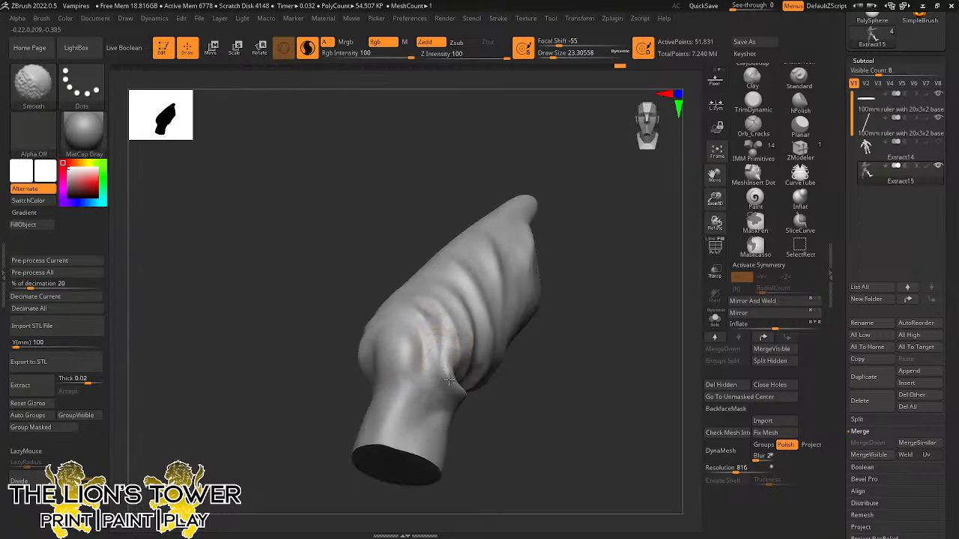
right_click_drag(448, 380, 470, 402)
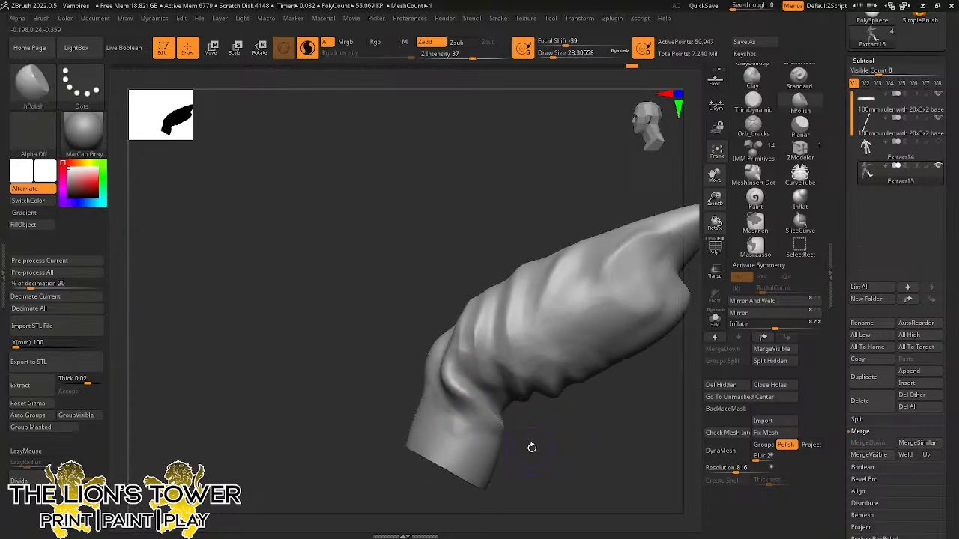
right_click_drag(531, 387, 453, 387)
mouse_move(478, 435)
right_mouse_down()
mouse_move(391, 394)
mouse_move(531, 257)
right_mouse_up()
right_click_drag(583, 277, 599, 217)
Switch to the ClayBuildup brush and set Draw Size to about 14.
left_click(752, 79)
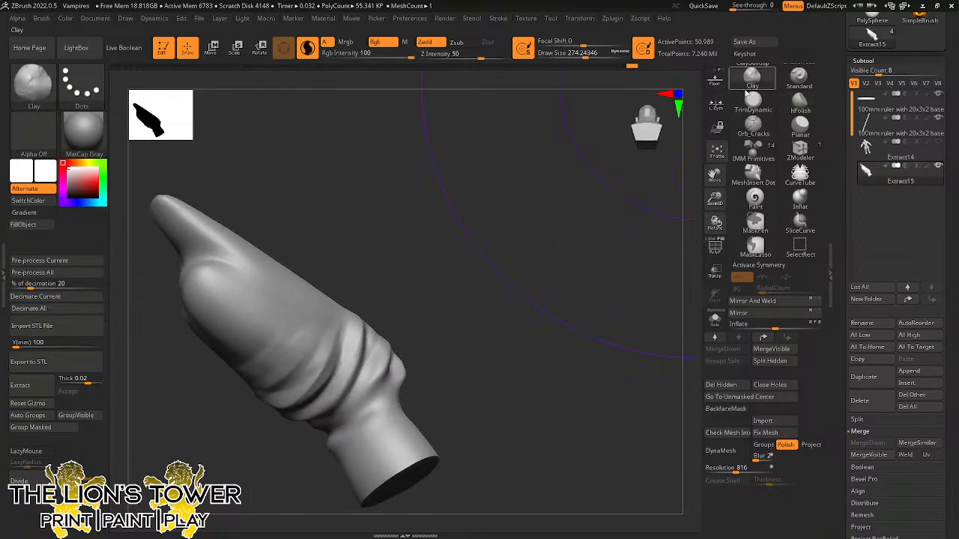
left_click(826, 97)
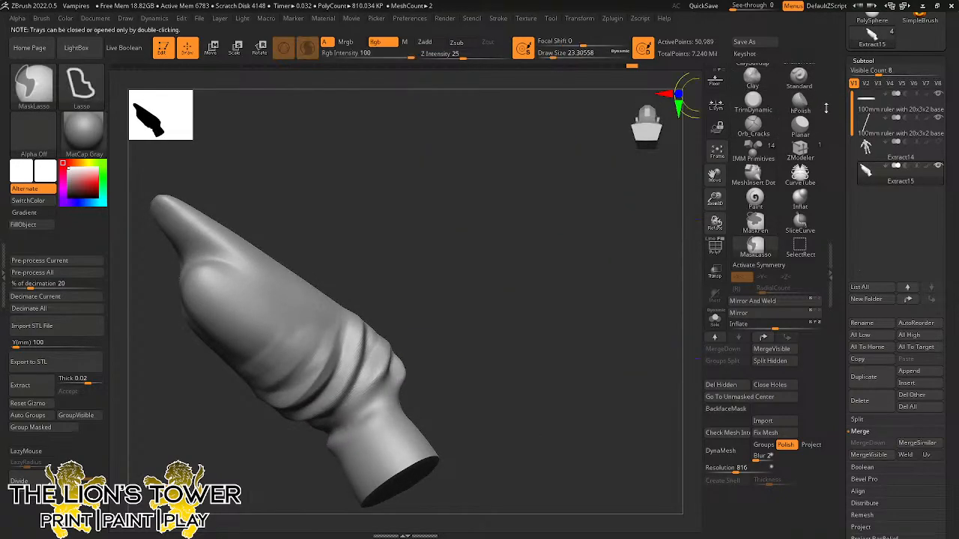
left_click_drag(826, 108, 825, 221)
left_click(752, 165)
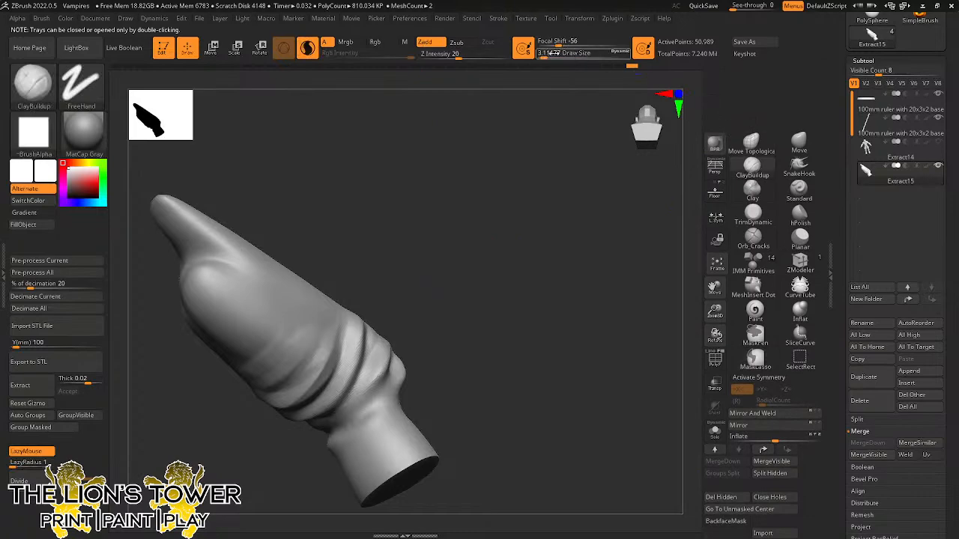
left_click_drag(554, 53, 547, 59)
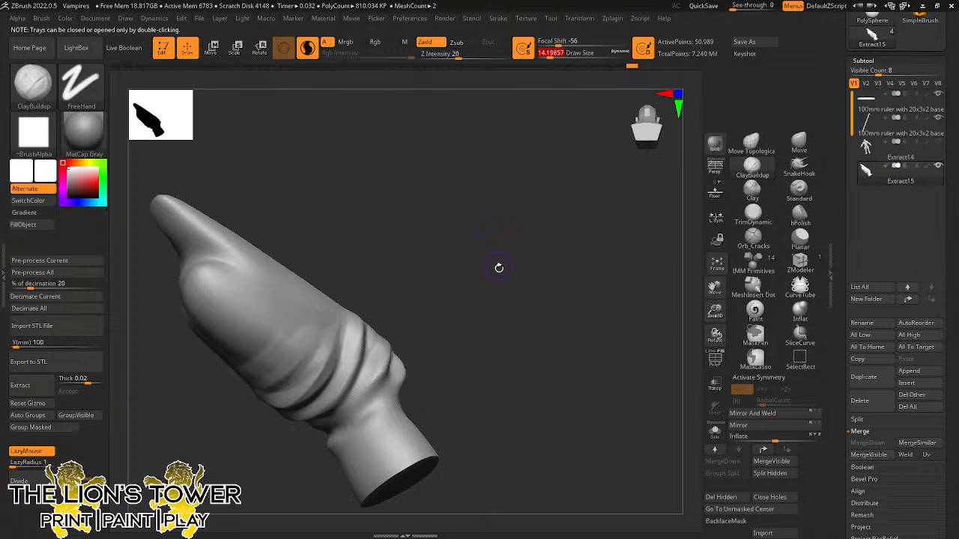
Try a ClayBuildup stroke across the lowest knee fold of the trouser leg and undo it.
mouse_move(498, 267)
left_mouse_down()
mouse_move(505, 246)
mouse_move(514, 261)
mouse_move(551, 106)
left_mouse_up()
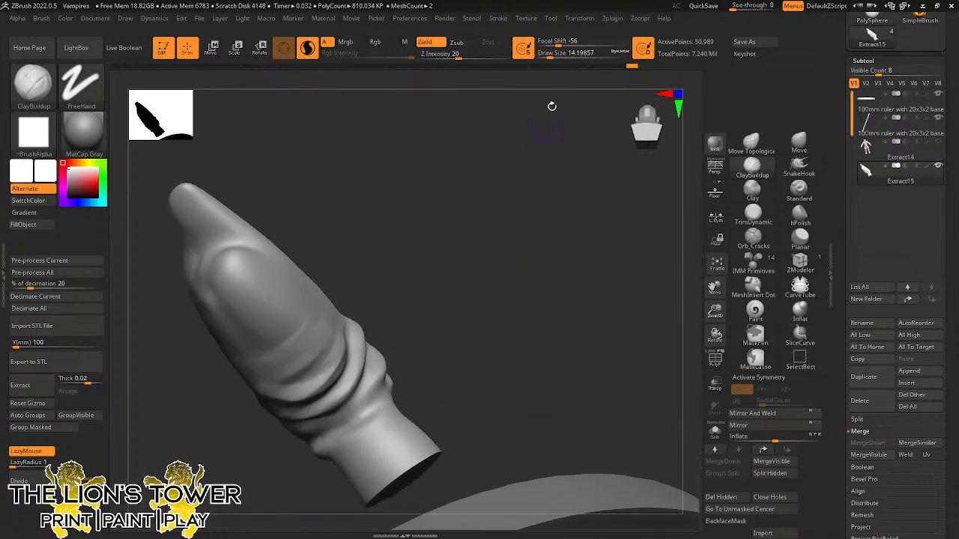
left_click_drag(476, 289, 410, 344)
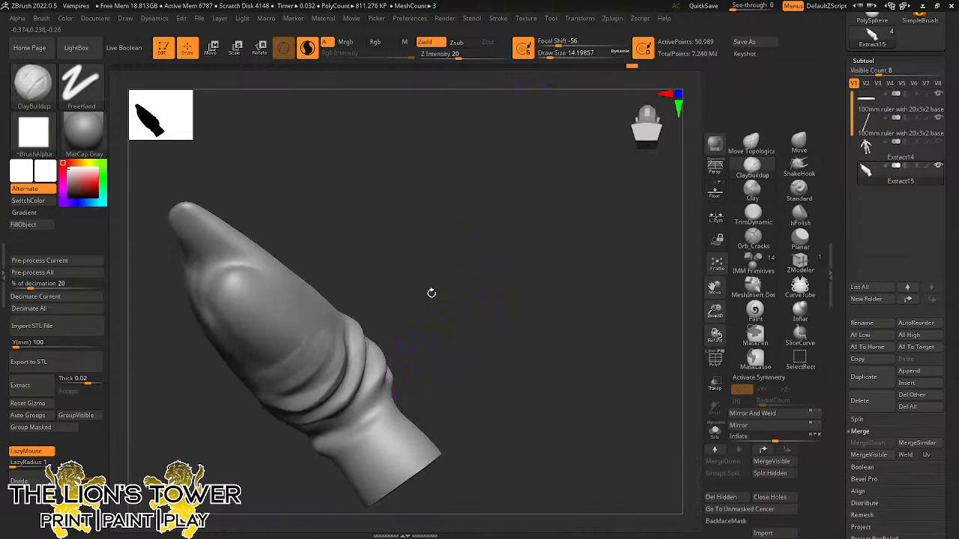
left_click_drag(550, 57, 549, 57)
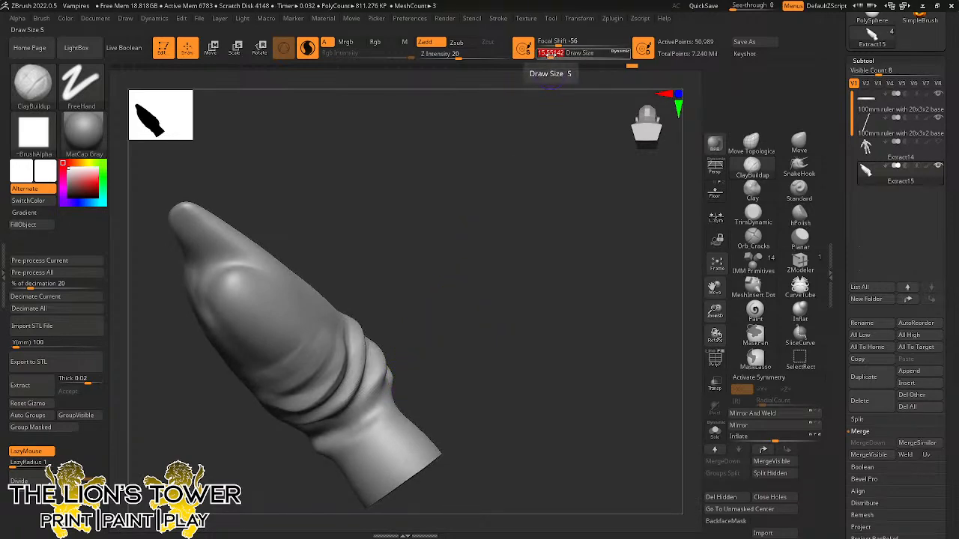
key("ctrl+z")
key("ctrl+z")
key("ctrl+z")
key("ctrl+z")
Set Draw Size to about 22 and build up extra cloth folds around the knee with ClayBuildup.
mouse_move(549, 58)
left_mouse_down()
mouse_move(541, 68)
mouse_move(552, 70)
left_mouse_up()
left_click_drag(472, 300, 465, 261)
mouse_move(395, 382)
left_mouse_down()
mouse_move(343, 432)
mouse_move(393, 385)
mouse_move(466, 377)
mouse_move(337, 448)
mouse_move(391, 393)
mouse_move(331, 451)
left_mouse_up()
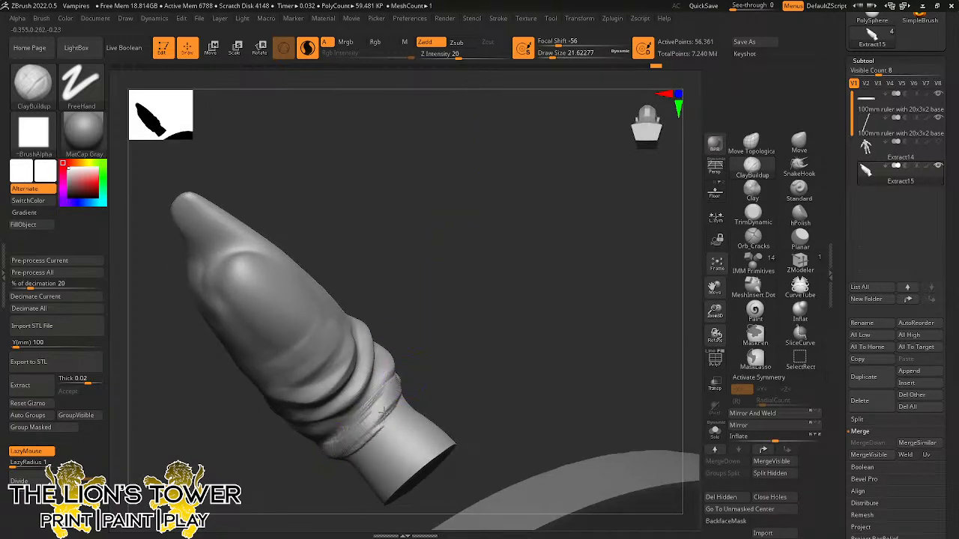
mouse_move(393, 403)
left_mouse_down()
mouse_move(338, 423)
mouse_move(398, 371)
left_mouse_up()
left_click_drag(490, 358, 436, 349)
left_click_drag(479, 309, 437, 345)
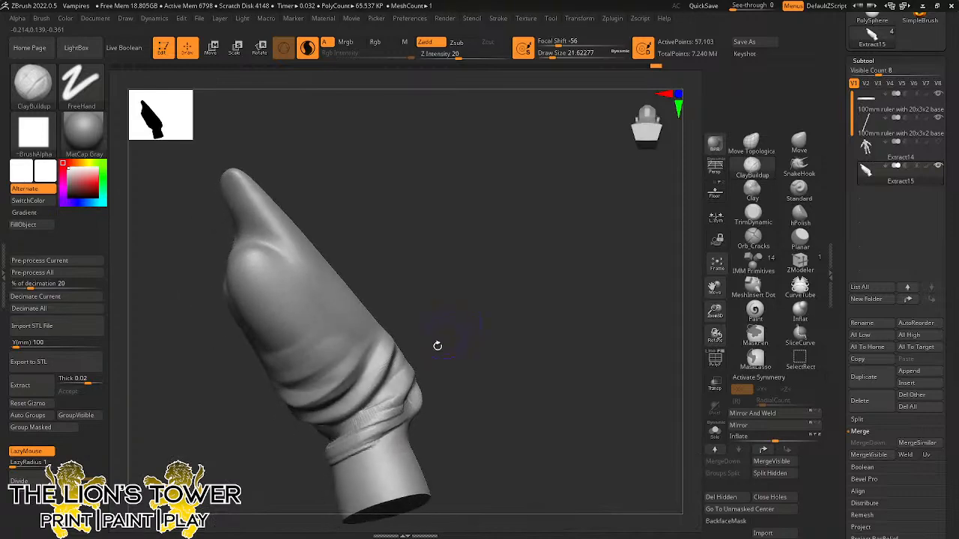
left_click_drag(392, 398, 332, 445)
mouse_move(438, 387)
left_mouse_down()
mouse_move(306, 435)
mouse_move(387, 407)
mouse_move(322, 435)
left_mouse_up()
Smooth the newly built folds around the trouser leg's knee so they blend into the cloth.
left_click_drag(397, 406, 301, 456, "shift")
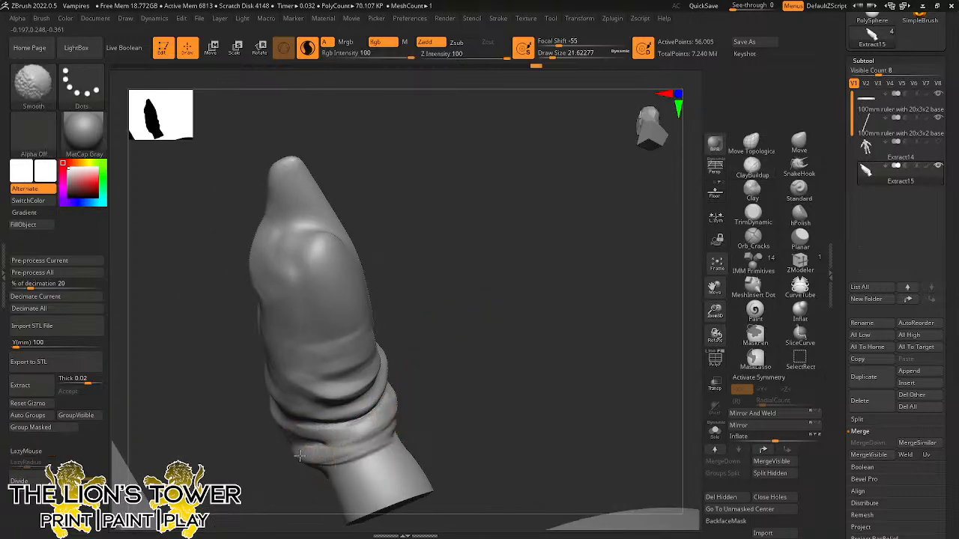
left_click_drag(472, 388, 425, 414)
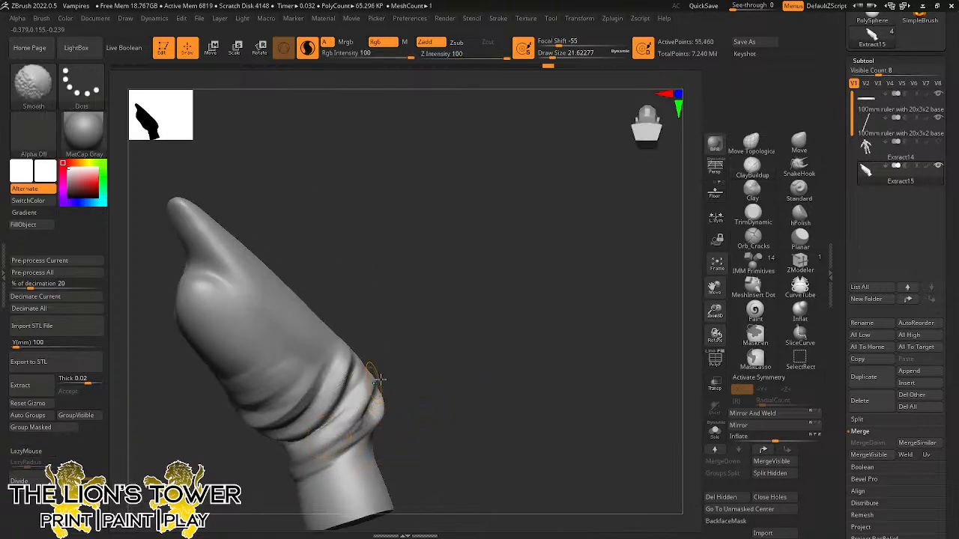
left_click_drag(380, 379, 370, 398, "shift")
Switch to the Orb_Cracks brush, try a crease along the knee folds at Draw Size about 17 and undo it.
left_click(752, 238)
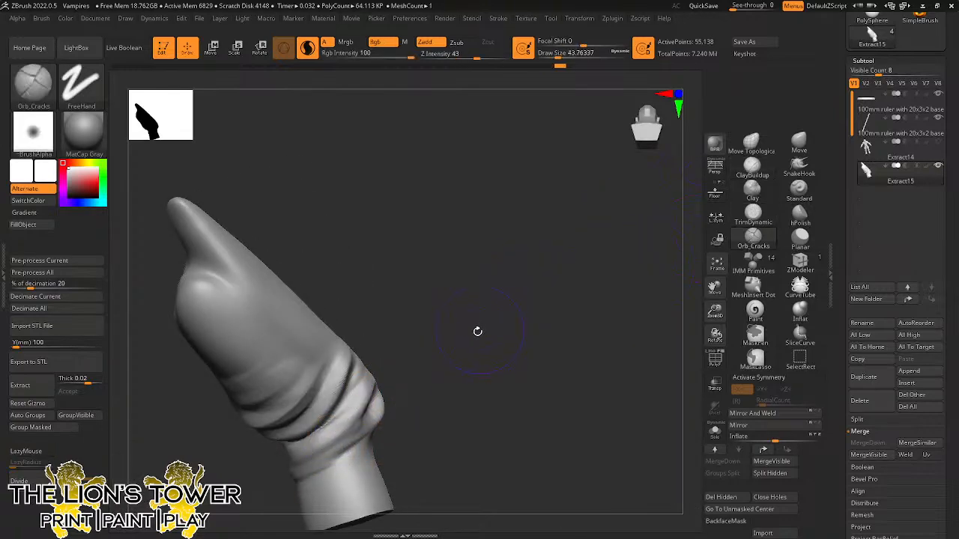
left_click_drag(474, 329, 435, 338)
left_click(551, 55)
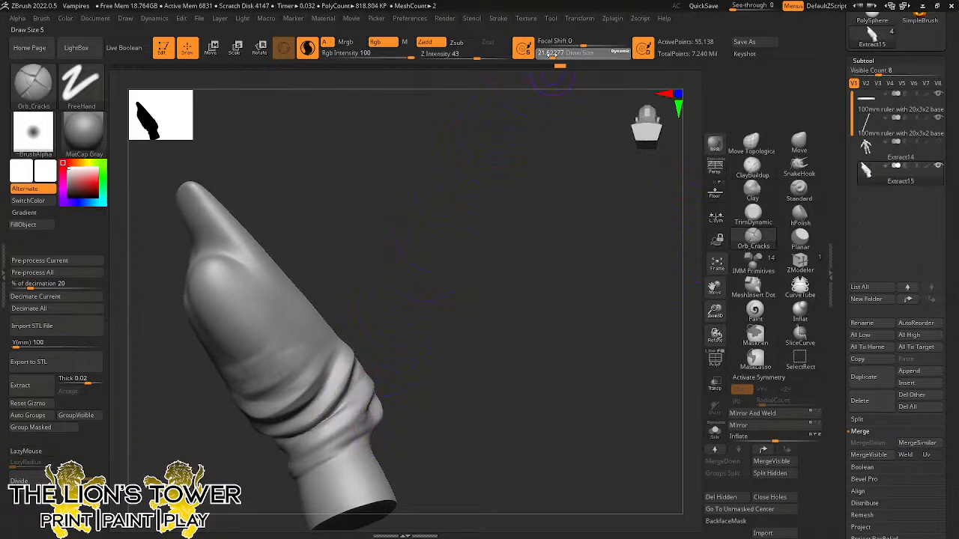
left_click_drag(375, 407, 322, 447)
key("ctrl+z")
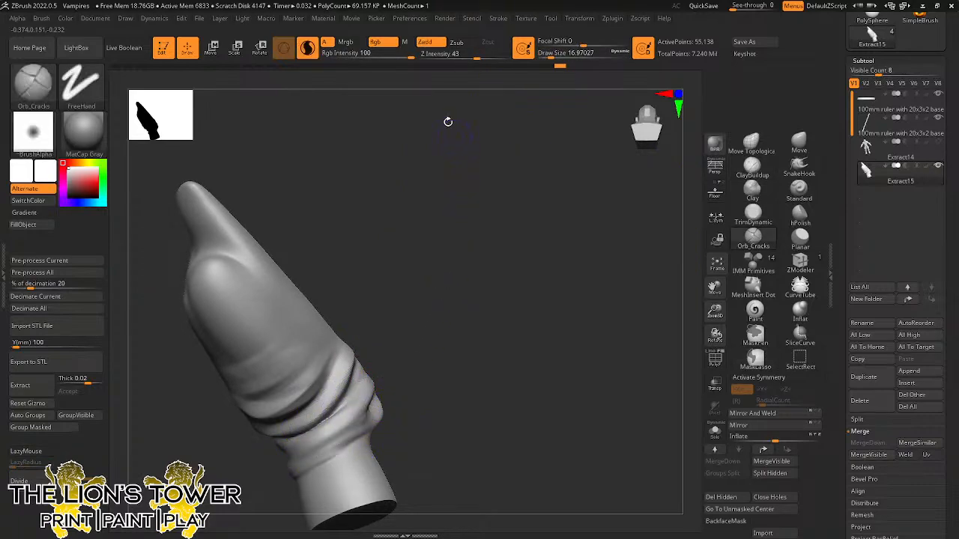
Set Z Intensity to 29 and Draw Size to about 14, and carve creases between the knee folds with Orb_Cracks.
left_click(466, 56)
left_click(549, 53)
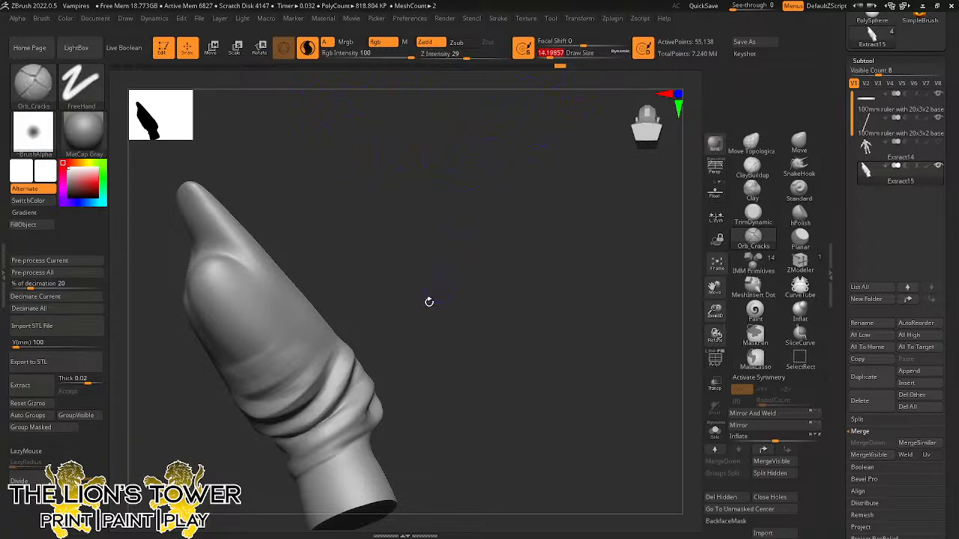
left_click_drag(356, 414, 302, 448)
key("ctrl+z")
left_click_drag(443, 355, 425, 377)
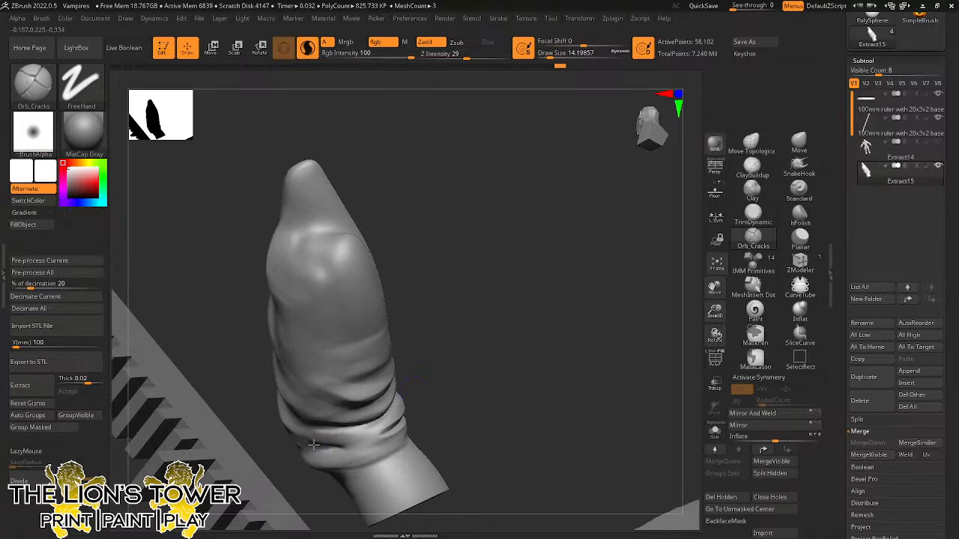
mouse_move(420, 414)
left_mouse_down()
mouse_move(479, 381)
mouse_move(380, 415)
left_mouse_up()
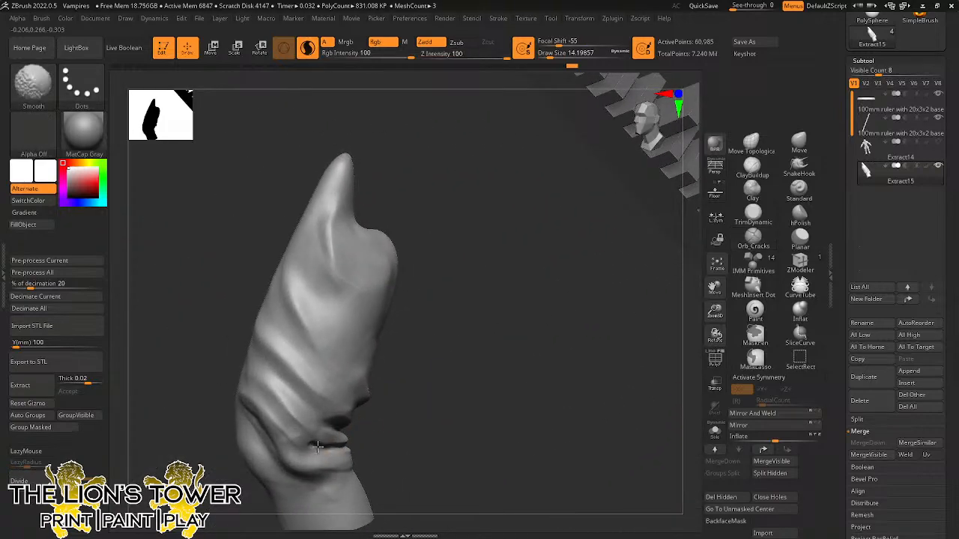
Lower Z Intensity to 17 and carve a softer crease between the folds on the side of the knee.
left_click(550, 57)
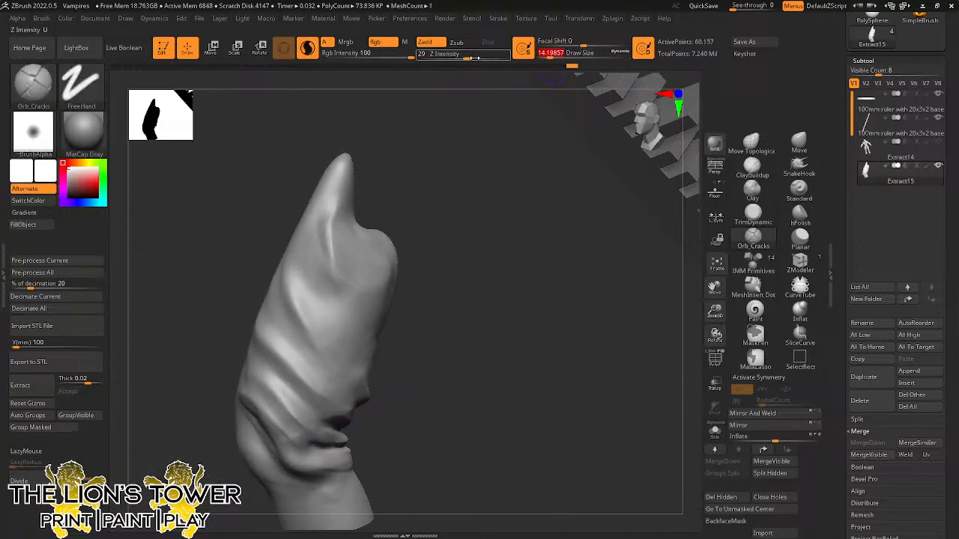
left_click(462, 57)
left_click_drag(460, 56, 454, 56)
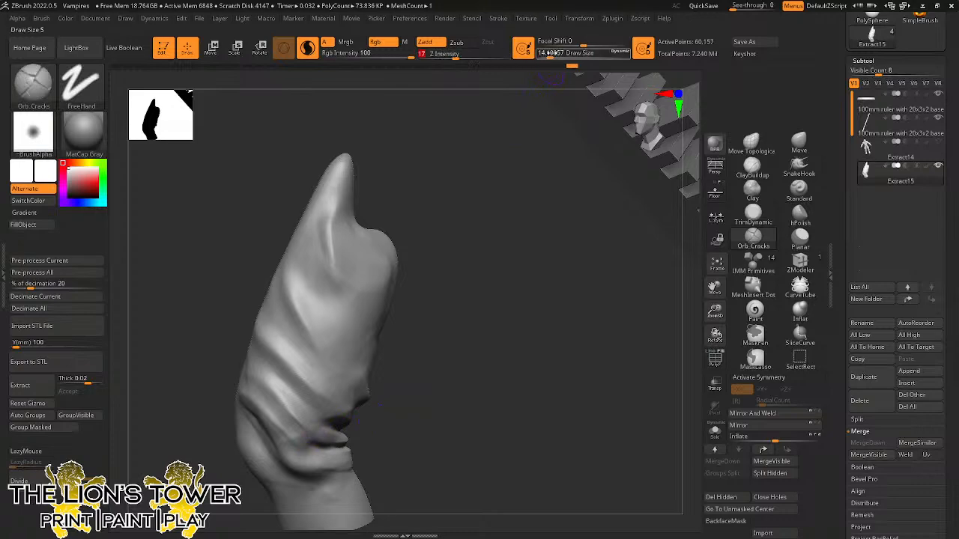
left_click_drag(457, 221, 466, 212)
left_click_drag(328, 445, 294, 429)
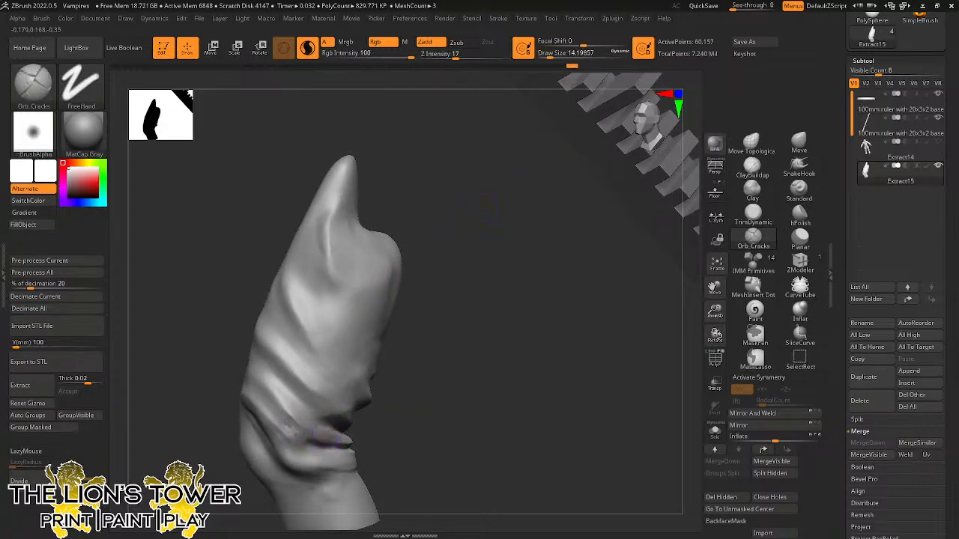
Set Draw Size to about 18 and deepen the creases along the side of the knee folds.
left_click(552, 56)
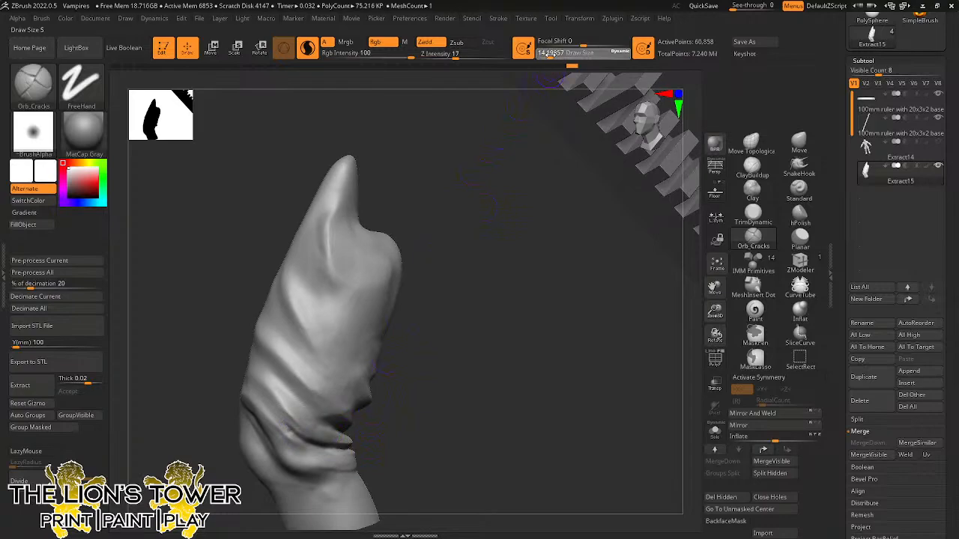
mouse_move(528, 255)
left_mouse_down()
mouse_move(497, 261)
mouse_move(502, 253)
left_mouse_up()
left_click_drag(322, 424, 295, 434)
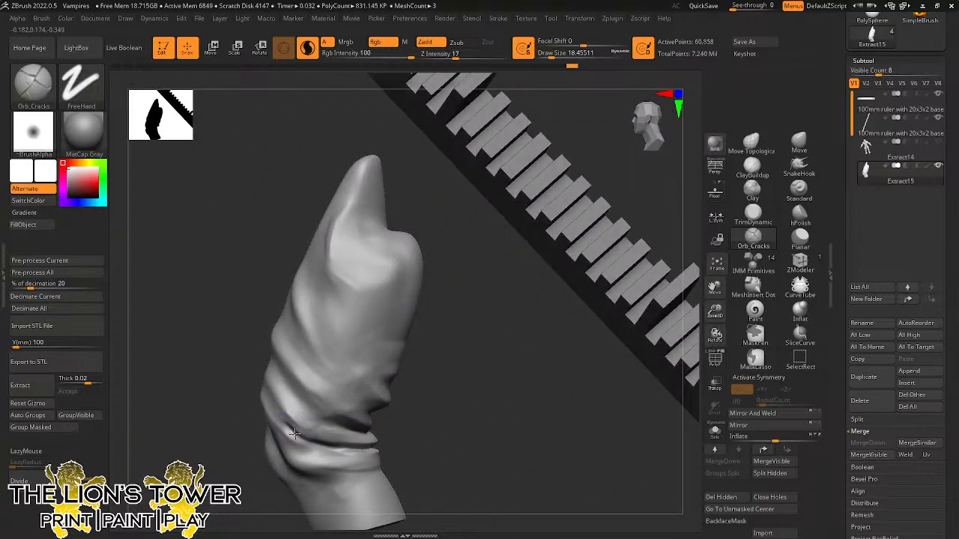
left_click_drag(389, 435, 356, 443)
left_click_drag(436, 416, 417, 421)
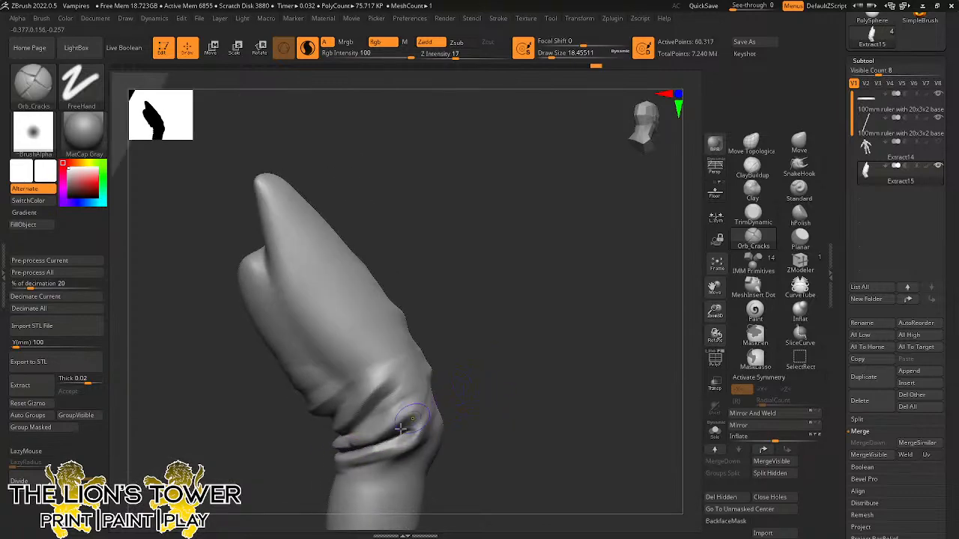
Extend the Orb_Cracks creases around the opposite side of the knee and smooth the lowest folds.
left_click_drag(503, 351, 409, 388)
left_click_drag(371, 423, 428, 368)
left_click_drag(492, 341, 450, 367)
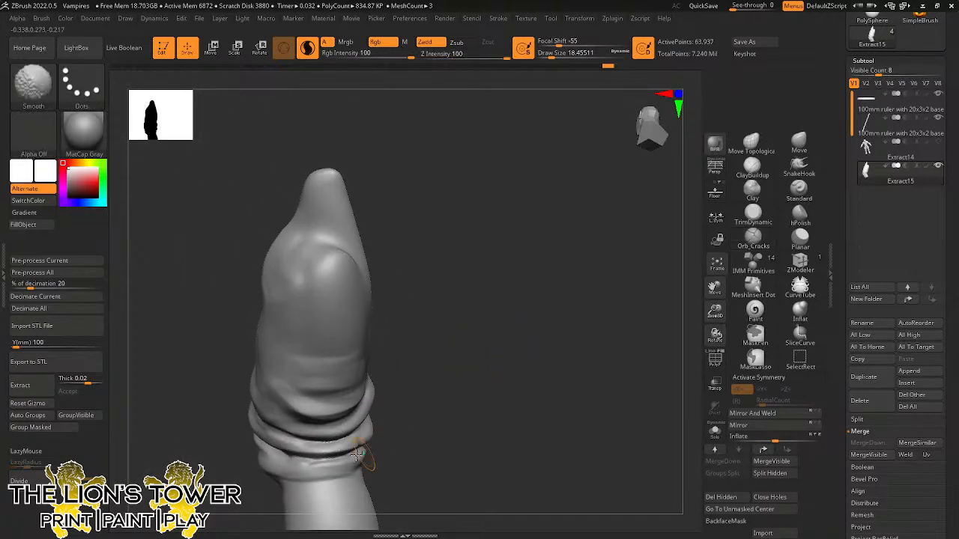
left_click_drag(368, 456, 296, 455, "shift")
Deepen the creases between the folds at the side of the knee with Orb_Cracks and smooth the ridges around them.
left_click_drag(396, 430, 442, 408)
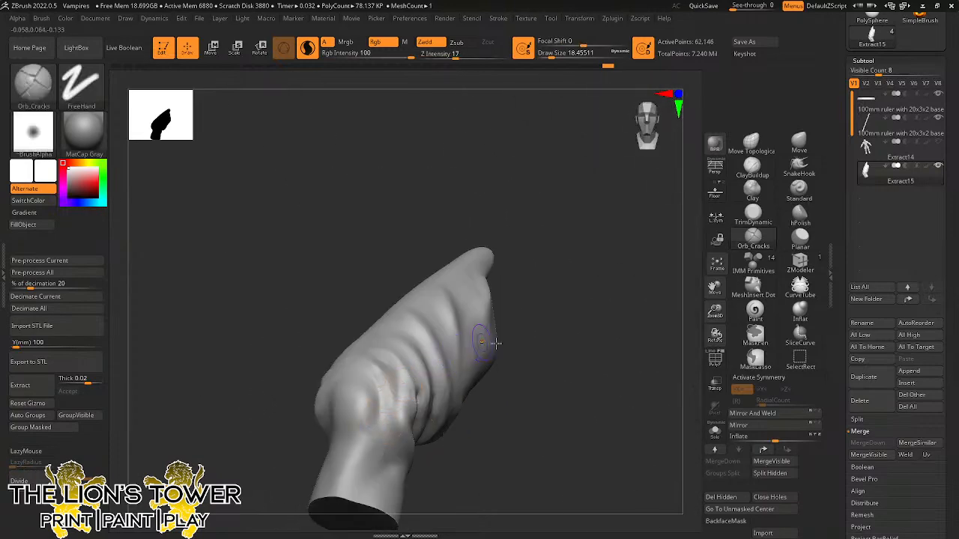
left_click_drag(490, 338, 390, 414)
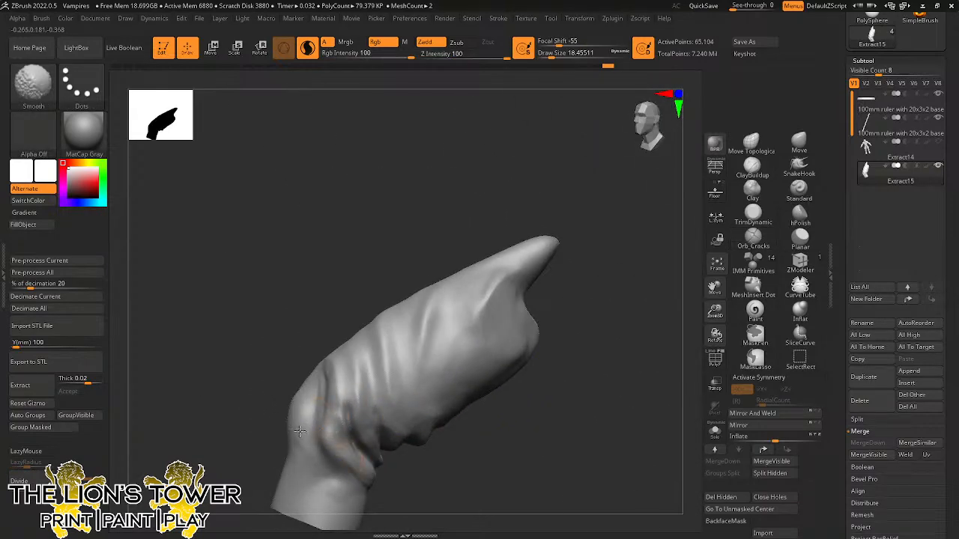
left_click_drag(299, 431, 330, 410, "shift")
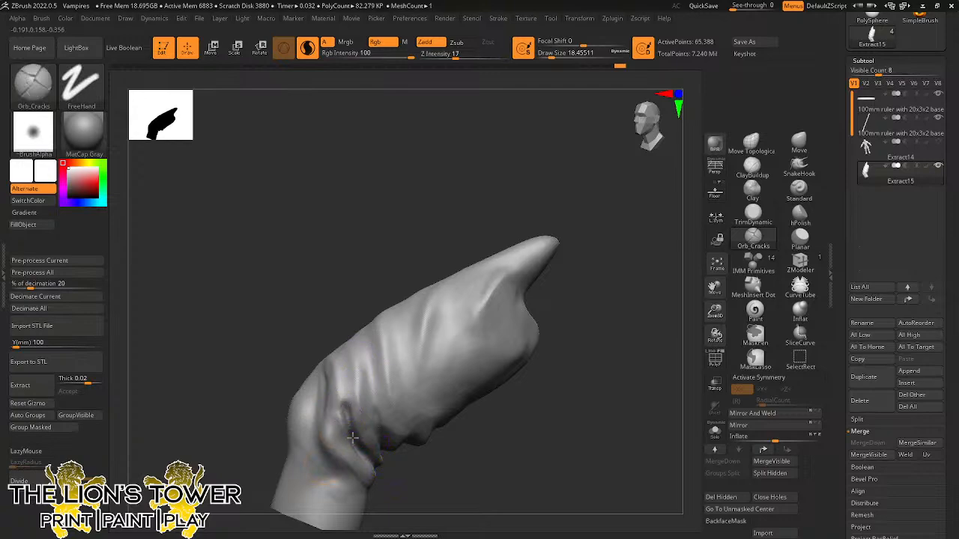
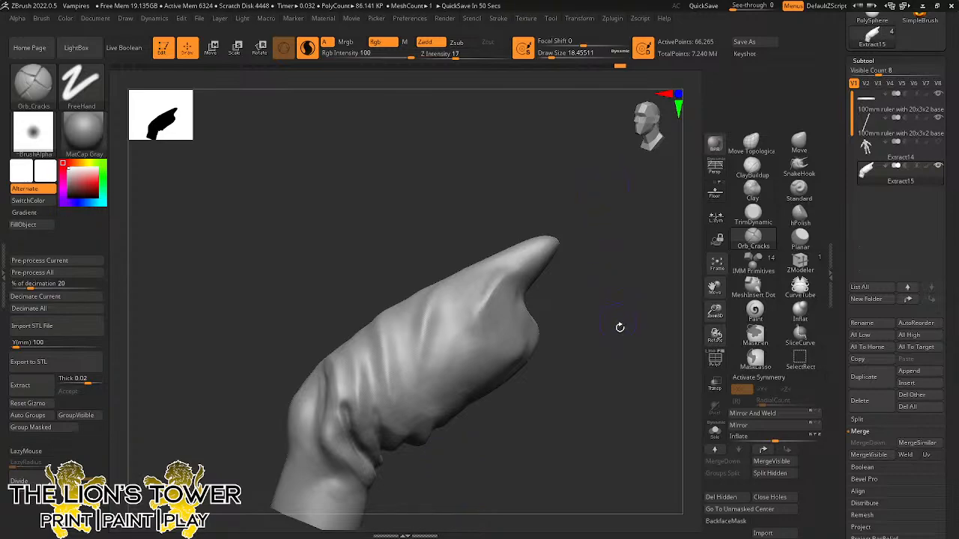
mouse_move(620, 328)
left_mouse_down()
mouse_move(636, 353)
mouse_move(619, 328)
left_mouse_up()
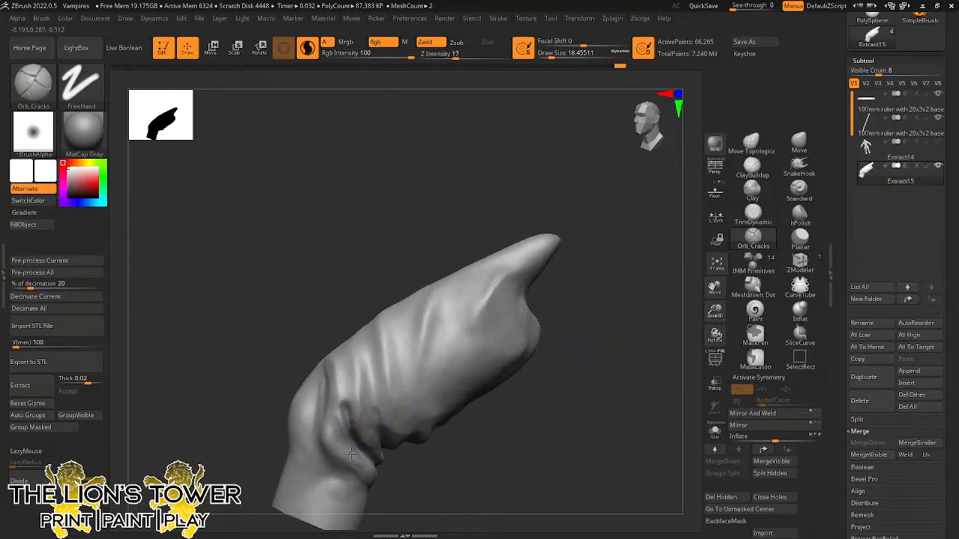
left_click_drag(337, 423, 347, 396)
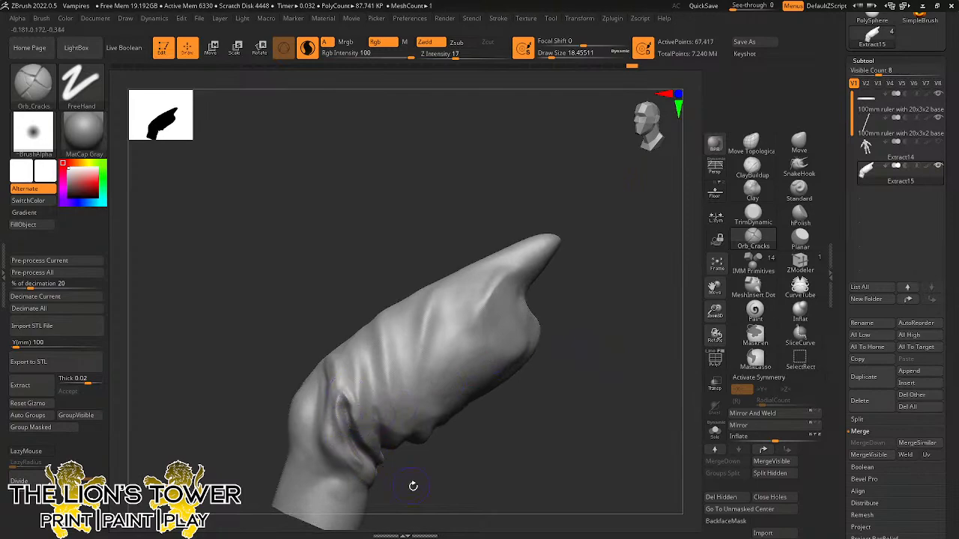
left_click_drag(413, 486, 351, 440)
left_click_drag(372, 294, 409, 307)
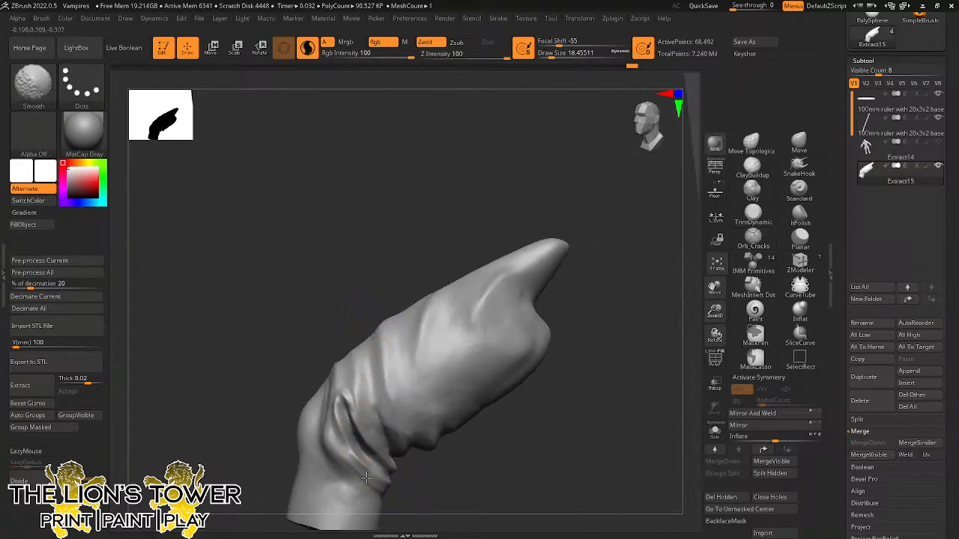
mouse_move(332, 389)
left_mouse_down()
mouse_move(334, 419)
mouse_move(392, 492)
left_mouse_up()
Carve diagonal Orb_Cracks creases through the folds on the opposite side of the knee and lightly smooth them.
left_click_drag(365, 288, 379, 329)
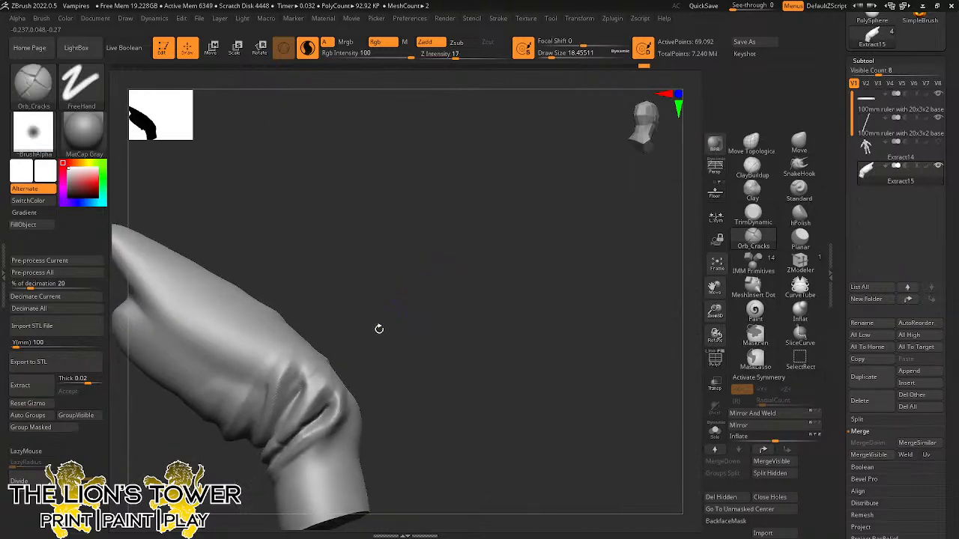
left_click_drag(319, 384, 265, 452)
left_click_drag(318, 385, 264, 453)
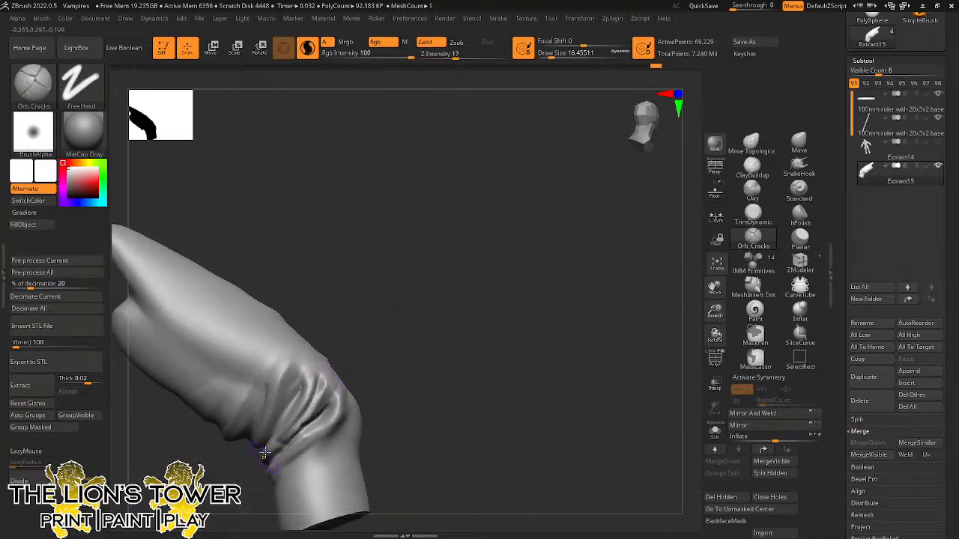
key("shift")
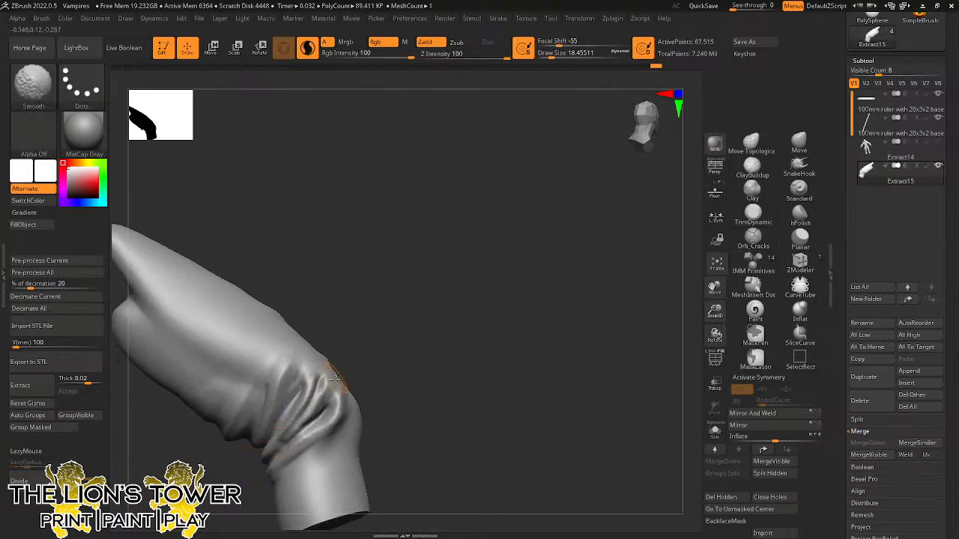
left_click_drag(362, 332, 318, 397)
key("shift")
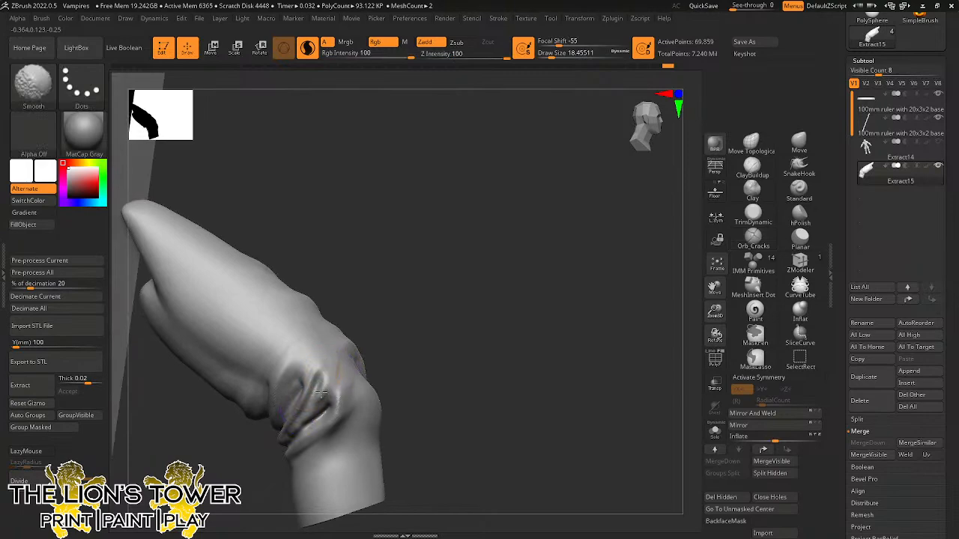
Soften the new diagonal creases by smoothing the folds from the knee's side toward the back.
left_click_drag(380, 325, 419, 317)
key("shift")
left_click_drag(293, 399, 253, 449, "shift")
left_click_drag(349, 338, 364, 329)
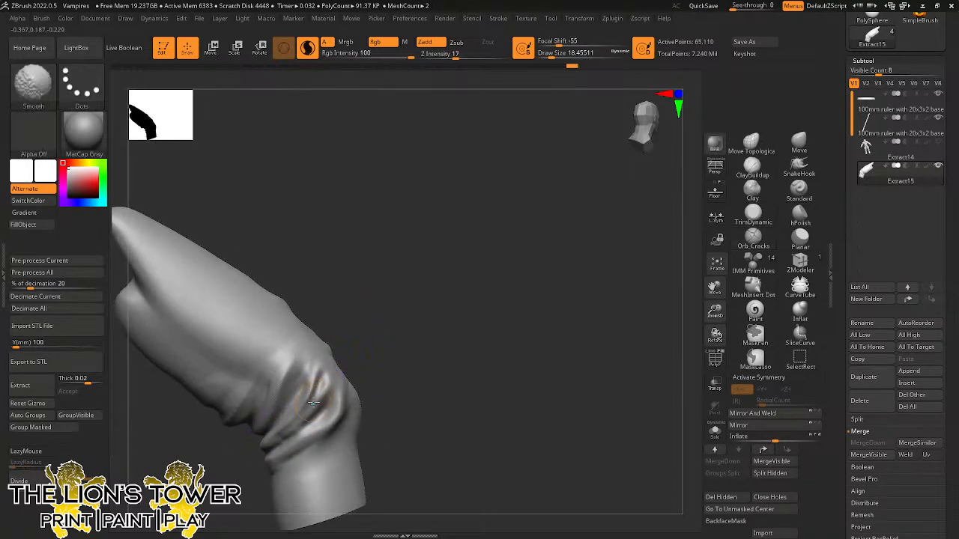
left_click_drag(321, 390, 311, 404, "shift")
left_click_drag(354, 322, 375, 307)
left_click_drag(329, 342, 388, 286)
left_click_drag(301, 364, 278, 386, "shift")
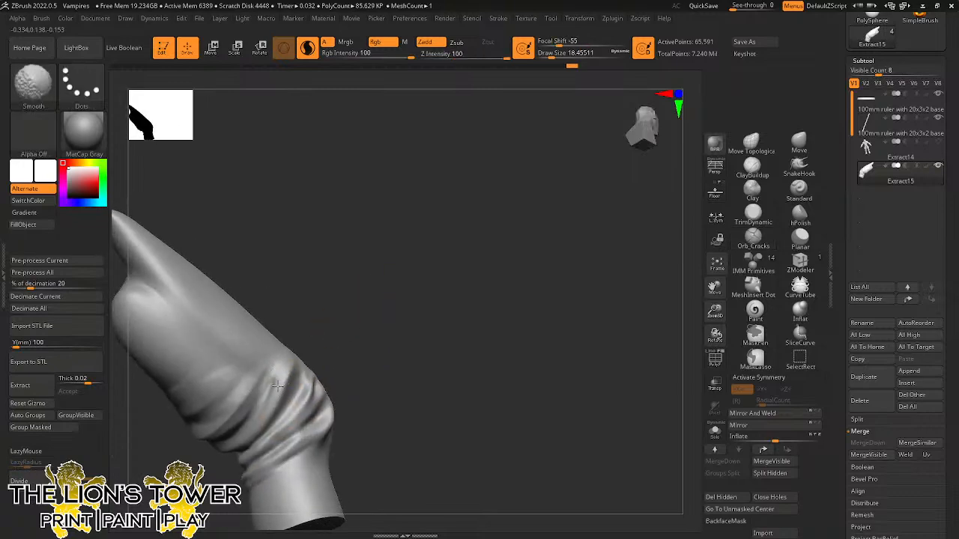
Smooth the folds behind the knee and the wrinkles running up the lower thigh.
left_click_drag(343, 300, 367, 286)
key("shift")
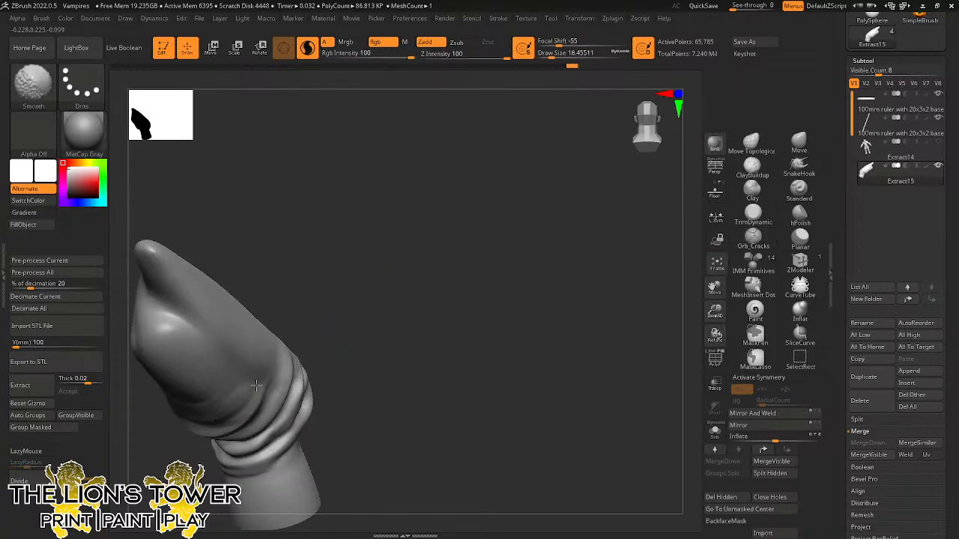
mouse_move(337, 330)
left_mouse_down()
mouse_move(404, 299)
mouse_move(334, 324)
left_mouse_up()
left_click_drag(242, 396, 225, 365, "shift")
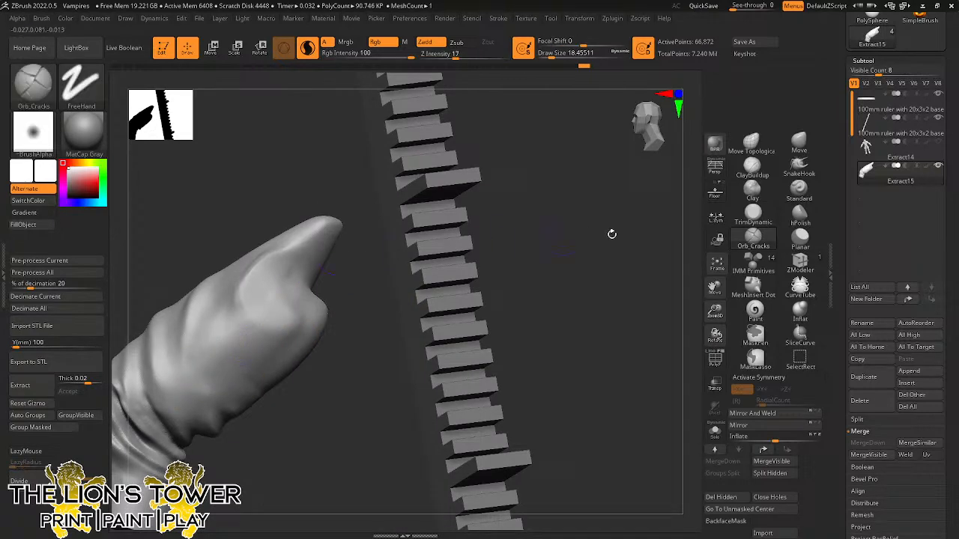
left_click_drag(714, 290, 744, 277)
key("shift")
left_click_drag(207, 351, 241, 414, "shift")
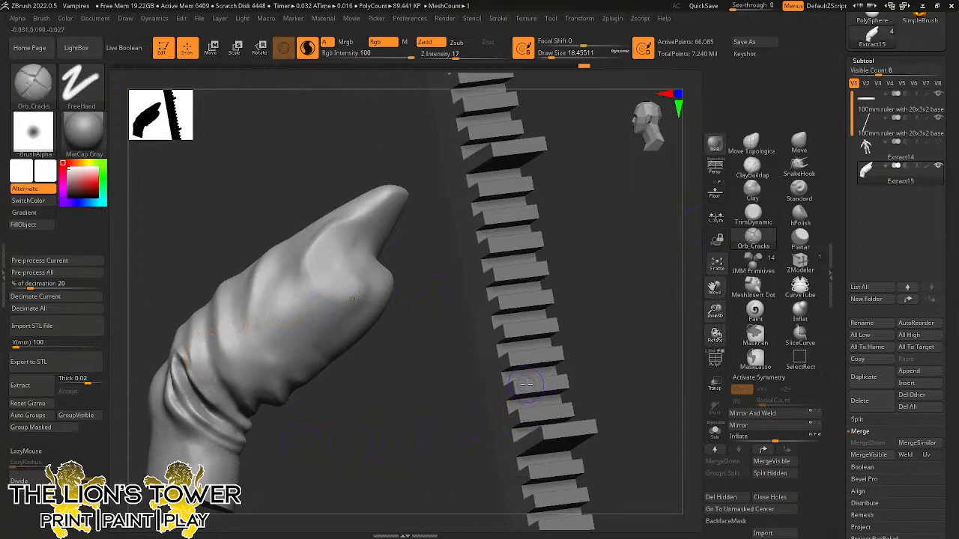
Unhide the rest of the figure around the isolated leg piece.
left_click_drag(537, 345, 676, 286)
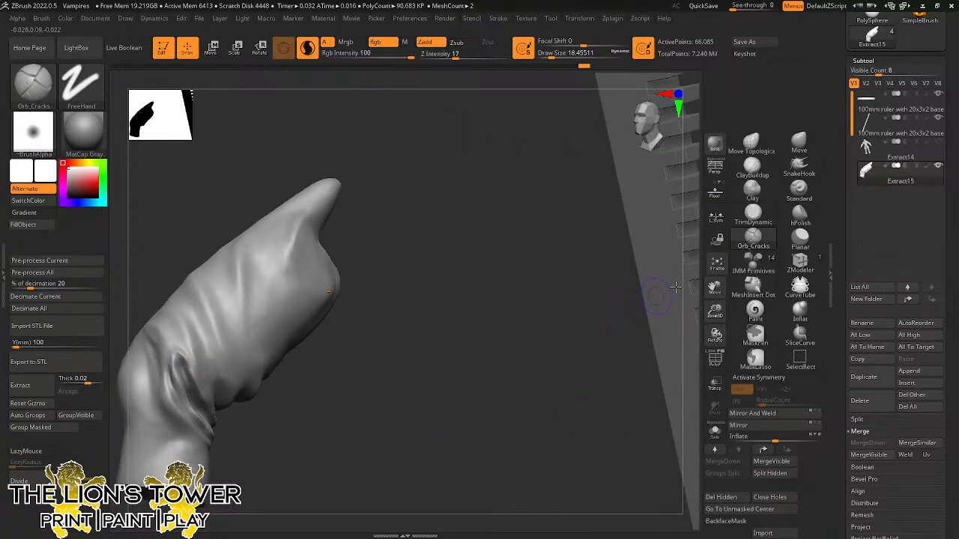
left_click_drag(716, 313, 737, 333)
left_click_drag(479, 401, 539, 408)
left_click(715, 430)
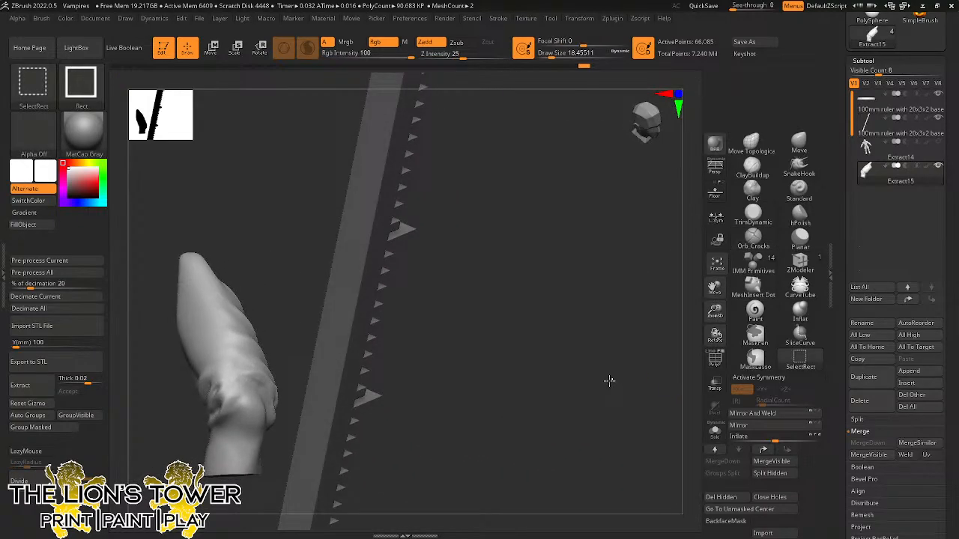
left_click_drag(589, 368, 627, 349)
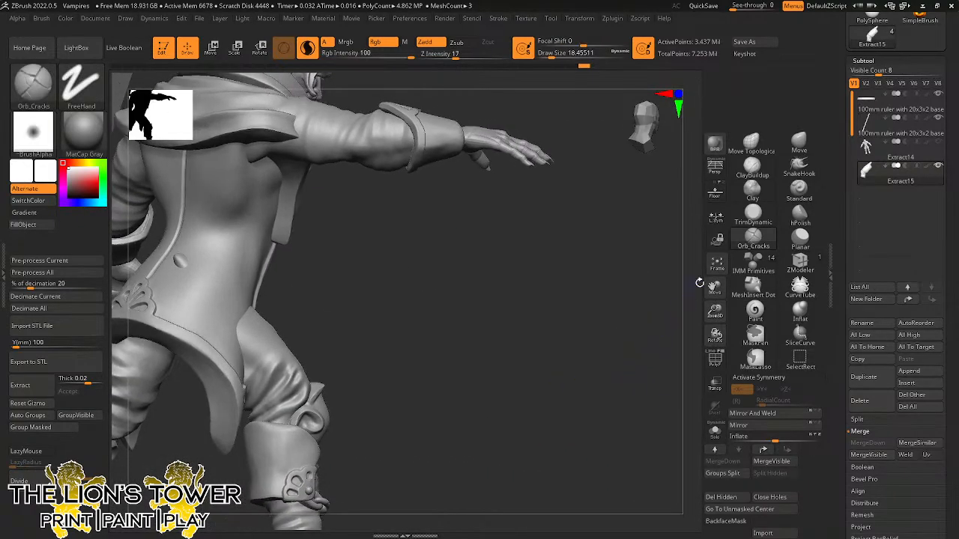
mouse_move(715, 311)
left_mouse_down()
mouse_move(714, 296)
mouse_move(716, 313)
left_mouse_up()
left_click_drag(716, 288, 782, 272)
left_click_drag(651, 335, 389, 352)
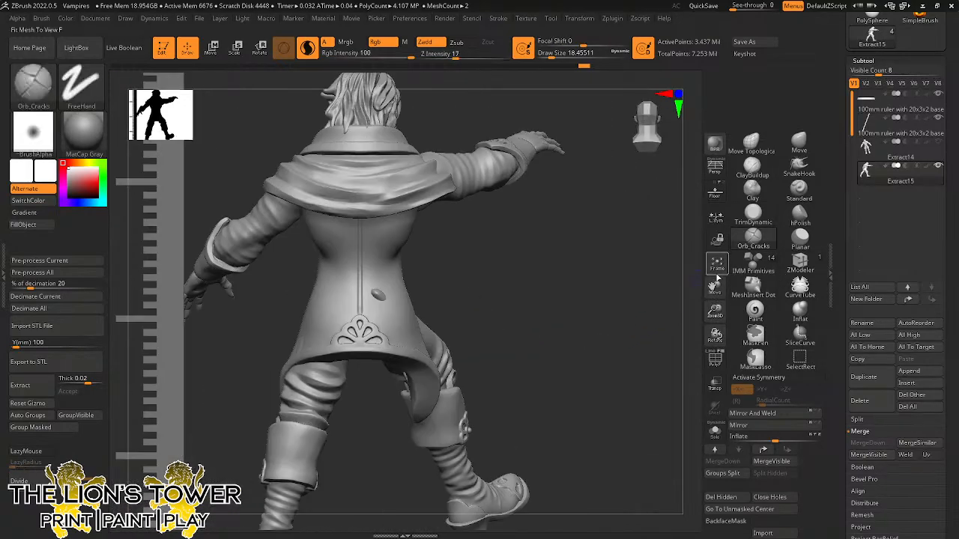
Mask everything except the raised boot, rotate the boot at the ankle, and clear the mask.
left_click_drag(714, 286, 740, 137)
mouse_move(678, 280)
left_mouse_down()
mouse_move(521, 323)
mouse_move(623, 328)
left_mouse_up()
left_click(622, 325, "ctrl")
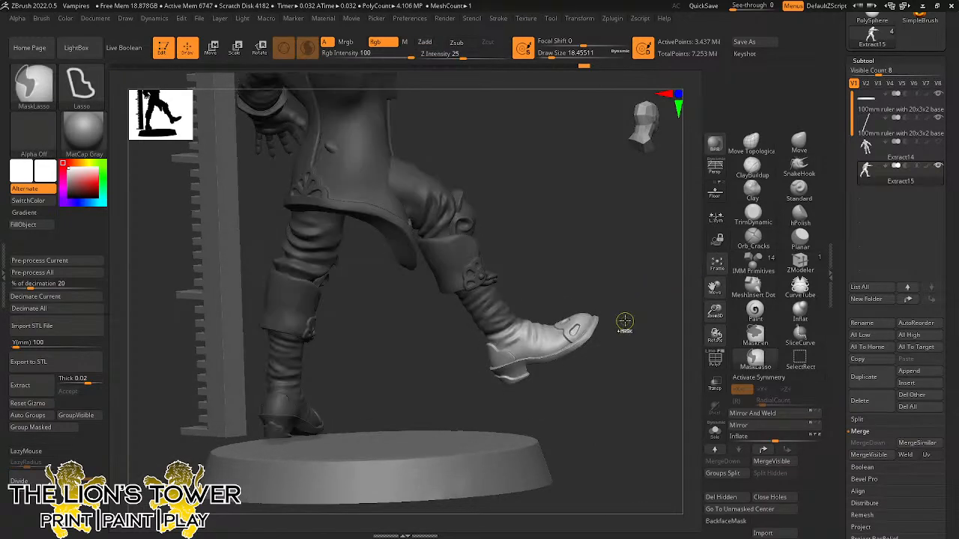
key("r")
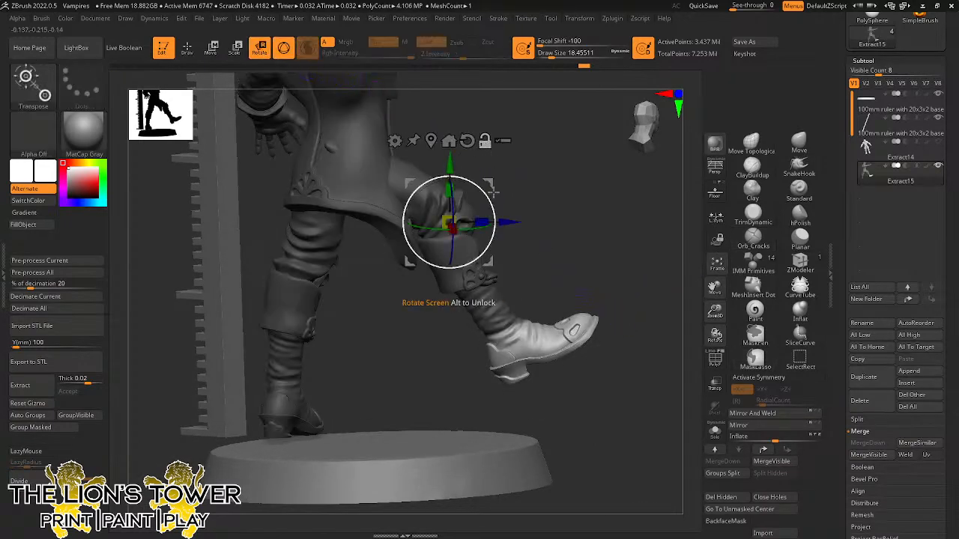
left_click_drag(497, 185, 543, 310, "alt")
left_click_drag(546, 291, 544, 291)
mouse_move(597, 285)
left_mouse_down()
mouse_move(560, 312)
mouse_move(599, 287)
mouse_move(655, 289)
left_mouse_up()
left_click(600, 288, "ctrl")
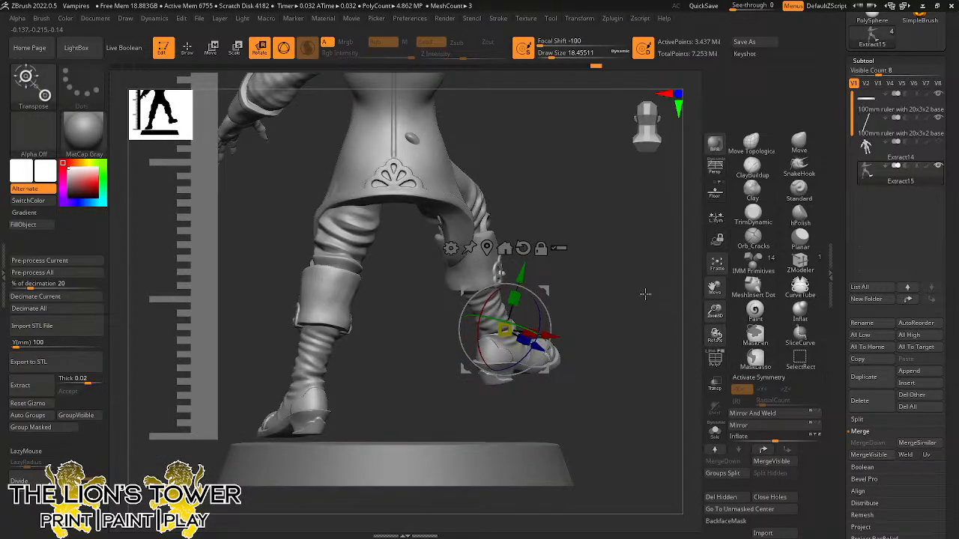
left_click_drag(599, 304, 656, 291)
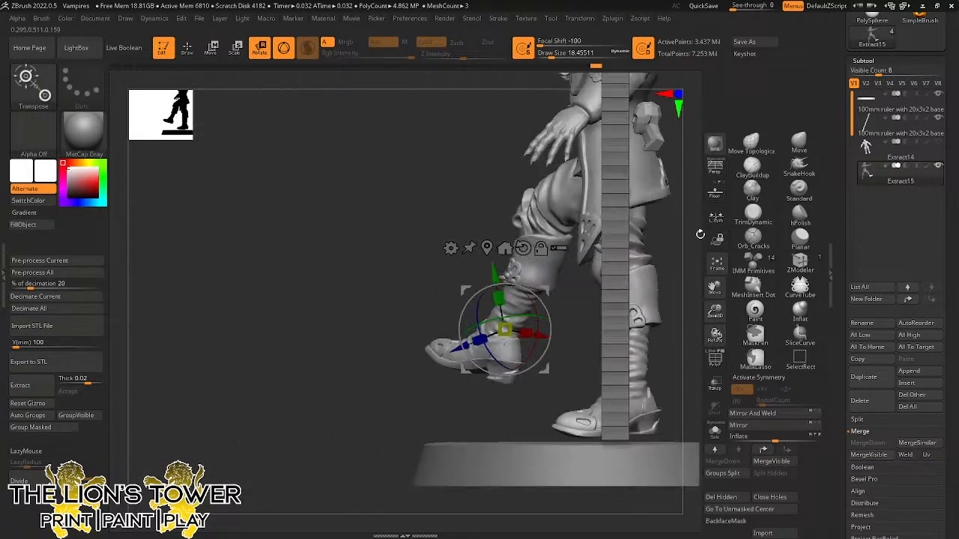
left_click_drag(713, 287, 623, 335)
left_click_drag(623, 329, 670, 285)
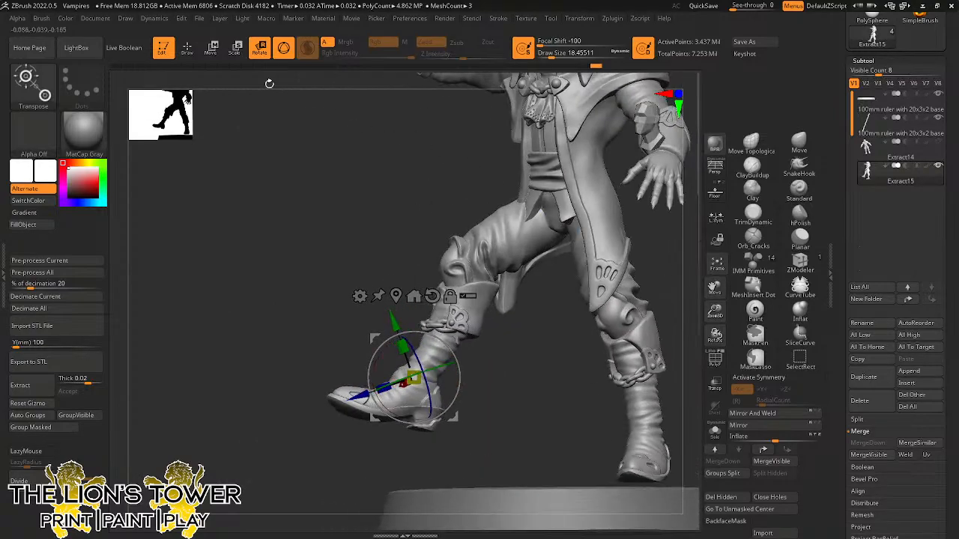
key("q")
Isolate the standing leg with its boot, cuff and chain by hiding their polygroups and inverting the visibility.
left_click(655, 251, "ctrl")
left_click(656, 251, "ctrl")
left_click_drag(657, 252, 683, 264)
left_click(575, 258, "ctrl+shift")
left_click(615, 325, "ctrl+shift")
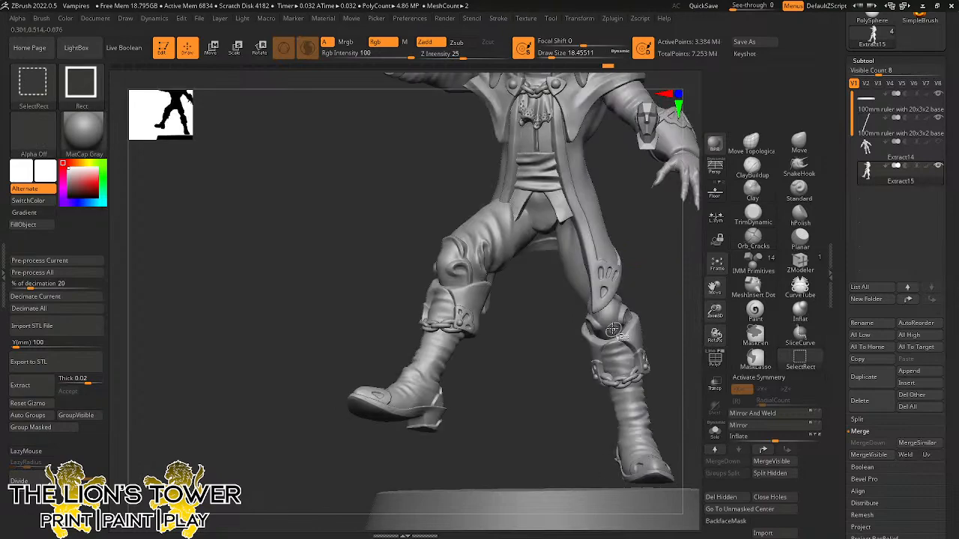
left_click(613, 337, "ctrl+alt+shift")
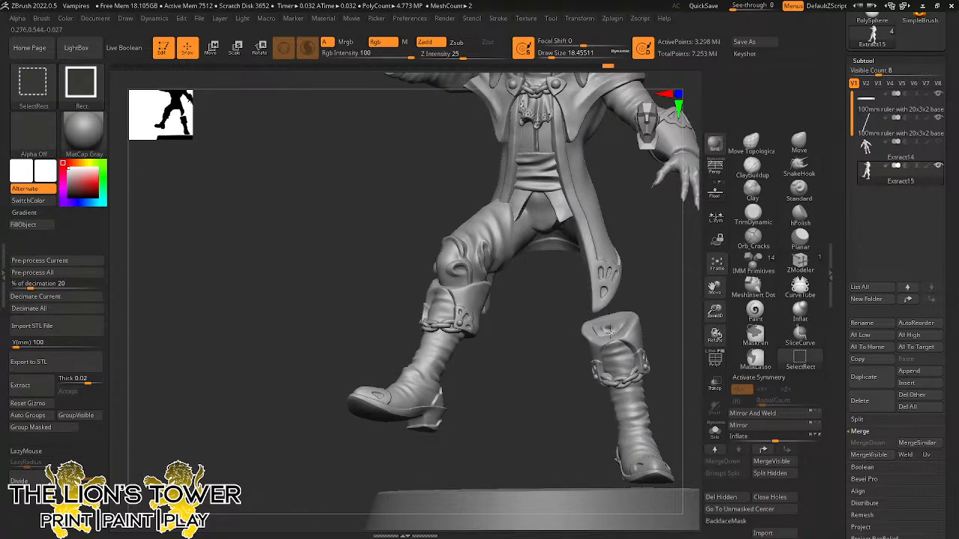
left_click(611, 332, "ctrl+shift")
left_click(619, 347, "ctrl+shift")
left_click(623, 352, "ctrl+shift")
key("ctrl+z")
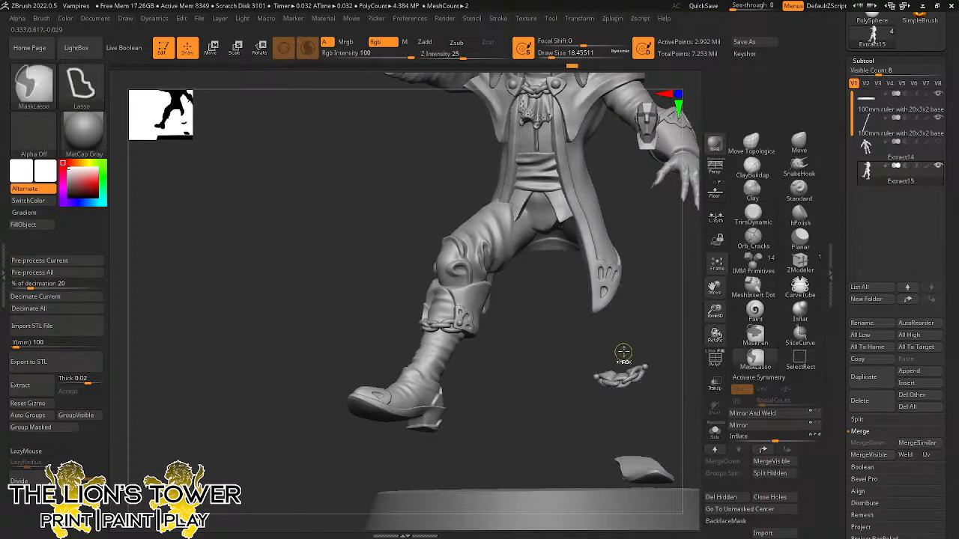
mouse_move(668, 349)
left_mouse_down("alt")
mouse_move(581, 340)
mouse_move(558, 506)
mouse_move(573, 328)
mouse_move(595, 332)
left_mouse_up("alt")
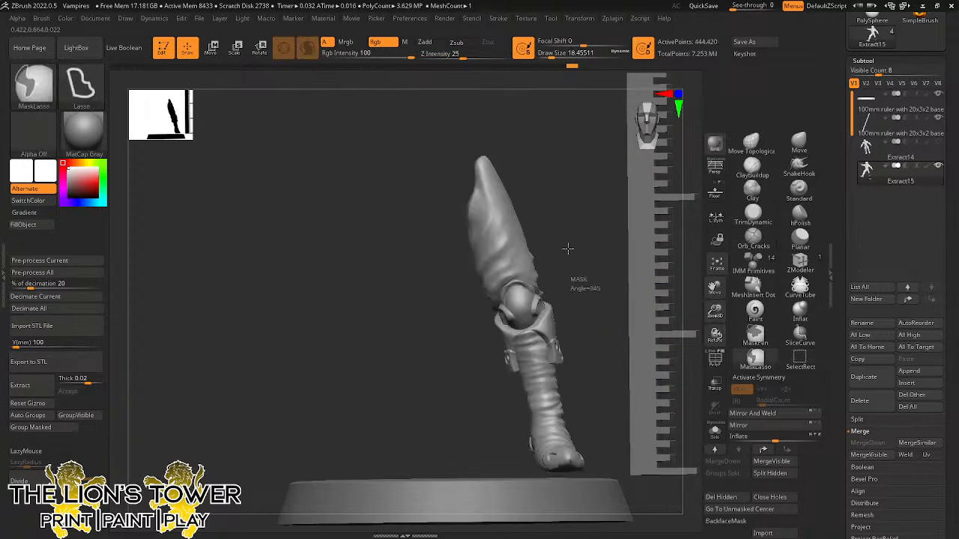
Show the whole figure with everything except the standing leg masked.
mouse_move(567, 247)
left_mouse_down("ctrl")
mouse_move(422, 272)
mouse_move(625, 465)
mouse_move(592, 306)
left_mouse_up("ctrl")
left_click(586, 284, "ctrl+shift")
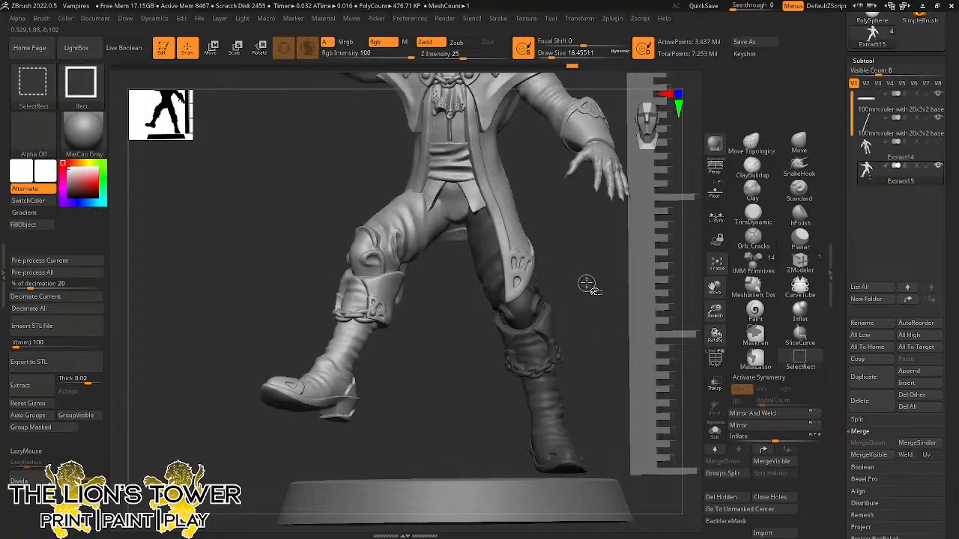
key("ctrl")
left_click(577, 256, "ctrl")
Switch to Rotate and reposition the unlocked gizmo at the hip joint of the standing leg.
left_click(259, 48)
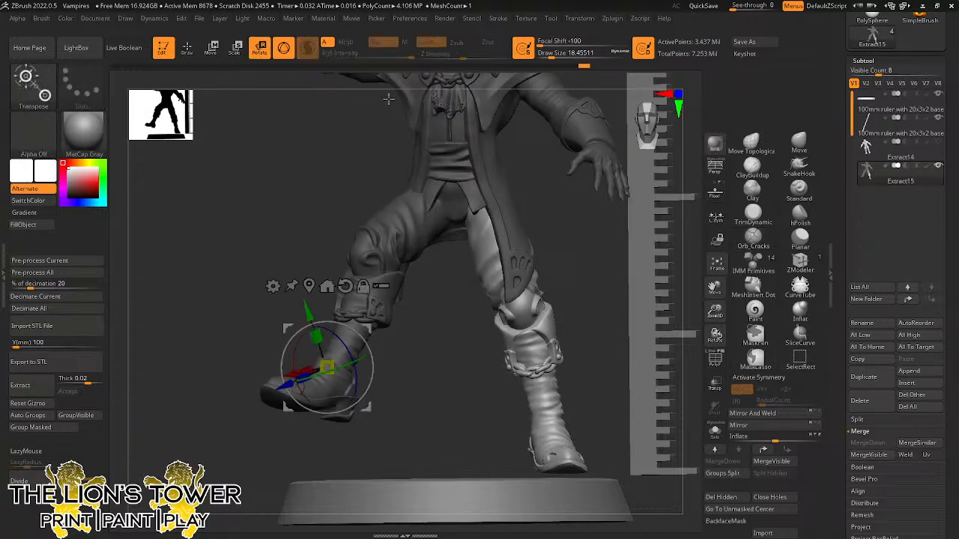
left_click_drag(547, 250, 570, 252)
left_click(363, 288)
left_click_drag(327, 367, 461, 212)
left_click_drag(551, 206, 522, 216)
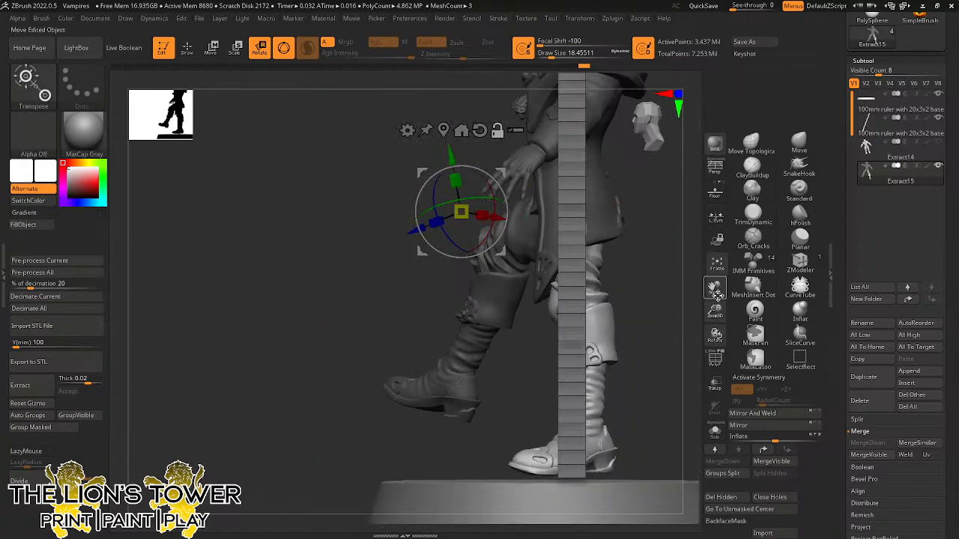
left_click_drag(715, 288, 666, 302)
left_click_drag(452, 185, 569, 185)
left_click_drag(657, 220, 649, 210)
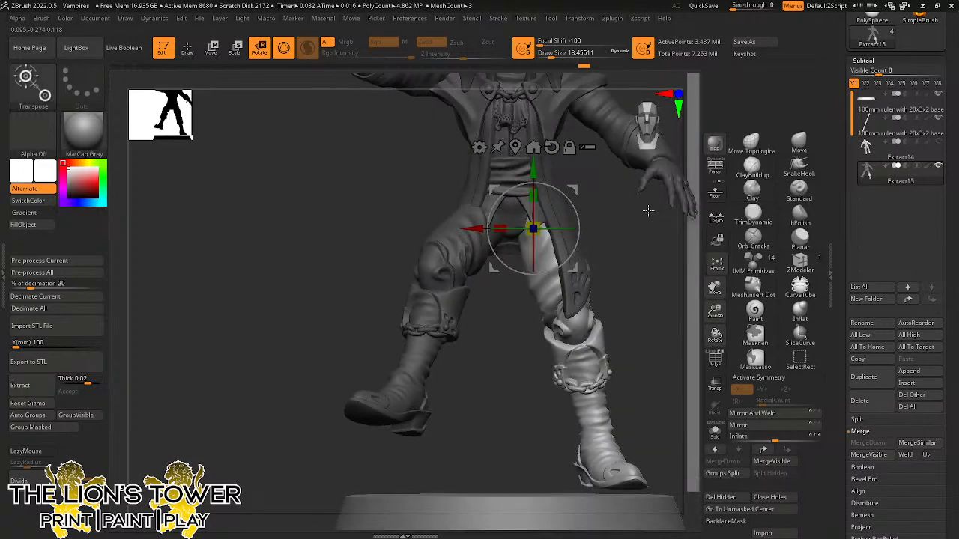
Turn the unmasked standing leg outward at the hip by about 18.6 degrees.
left_click_drag(557, 229, 568, 222)
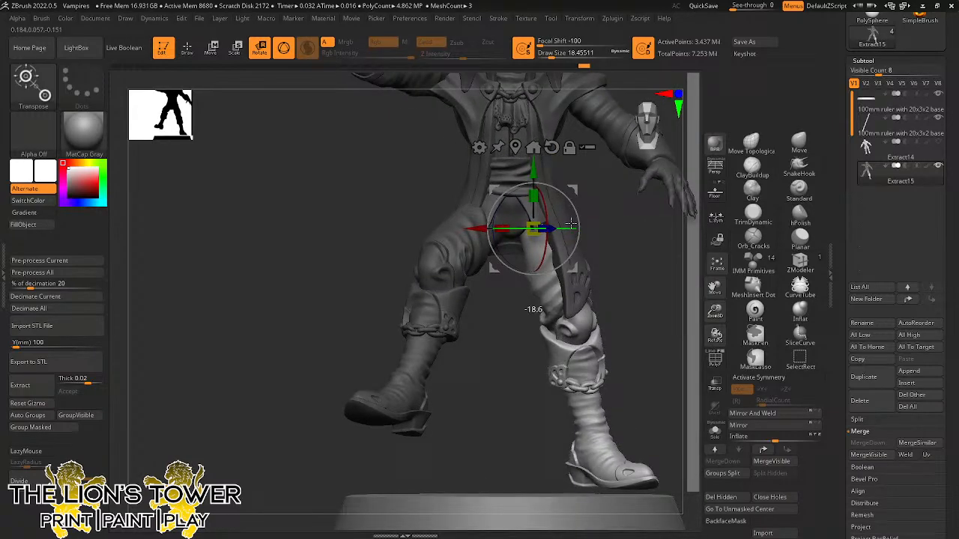
left_click_drag(715, 311, 715, 323)
left_click_drag(646, 247, 620, 283)
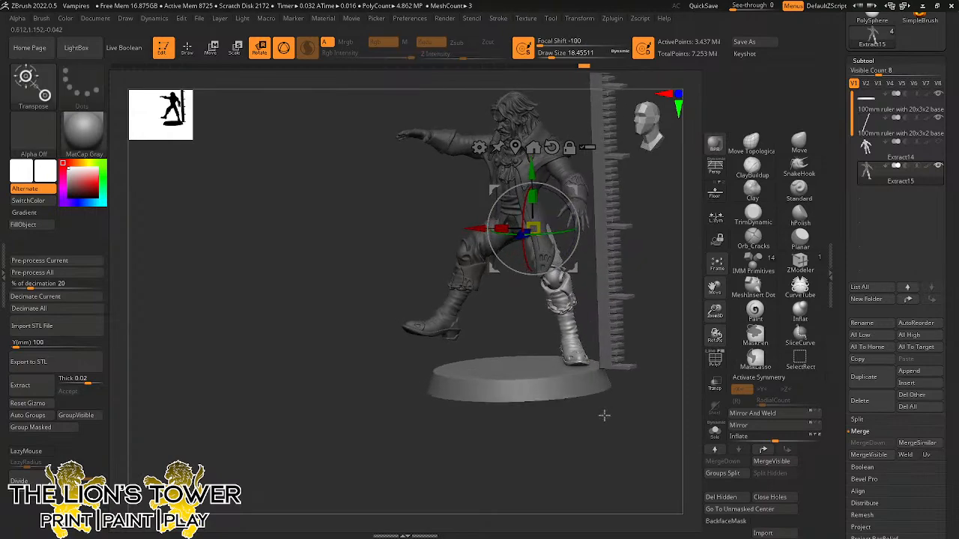
Mask everything except the foot of the standing leg and reposition the gizmo at its ankle.
left_click_drag(604, 415, 604, 416)
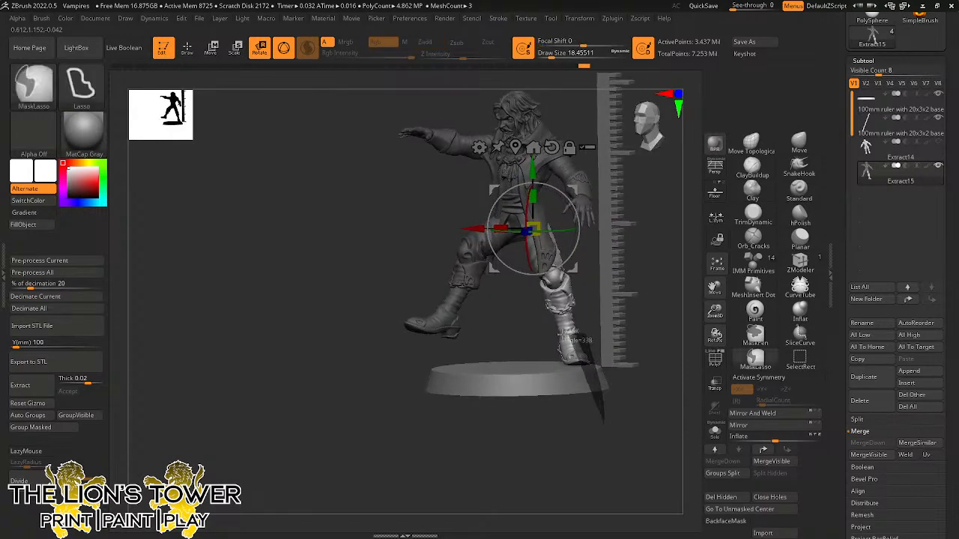
left_click_drag(563, 334, 563, 341, "ctrl")
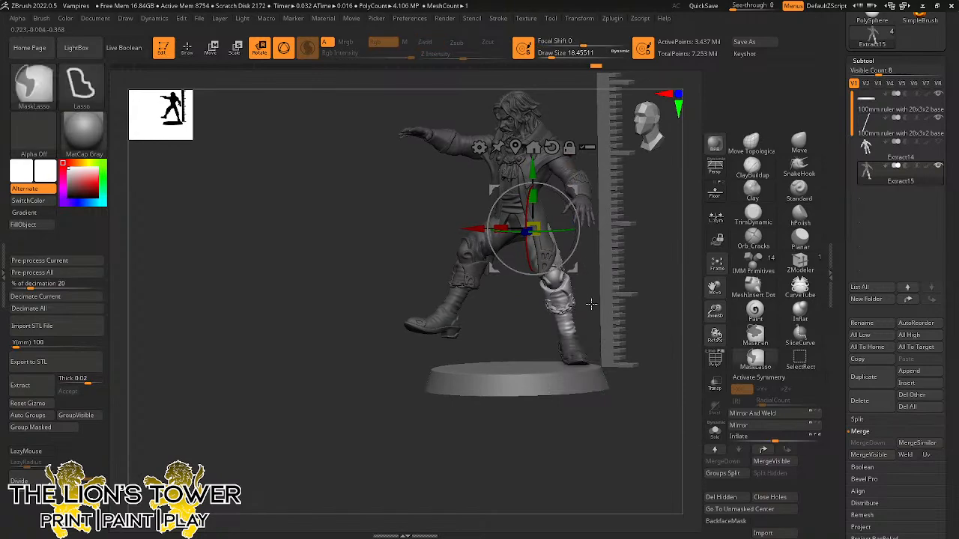
key("ctrl+z")
key("ctrl")
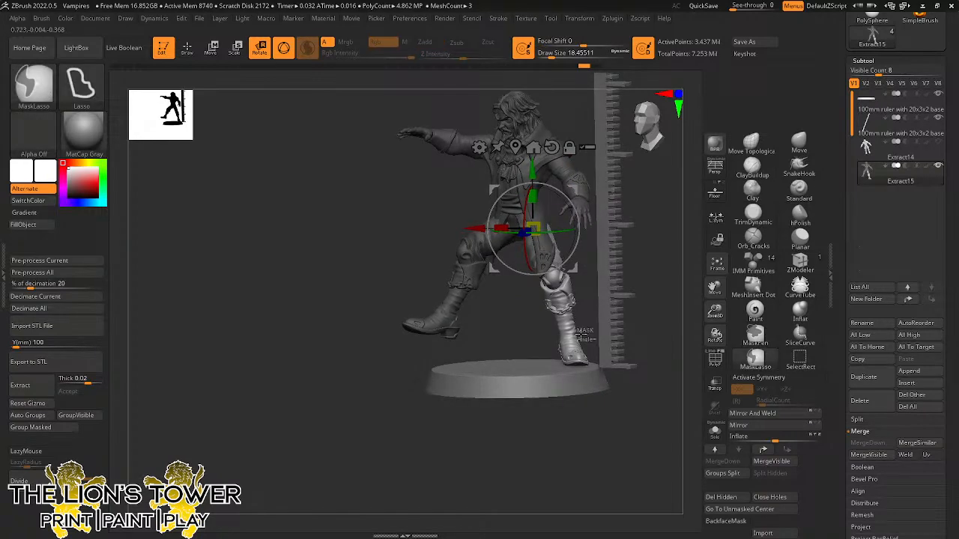
mouse_move(539, 325)
left_mouse_down("ctrl")
mouse_move(485, 120)
mouse_move(636, 231)
left_mouse_up("ctrl")
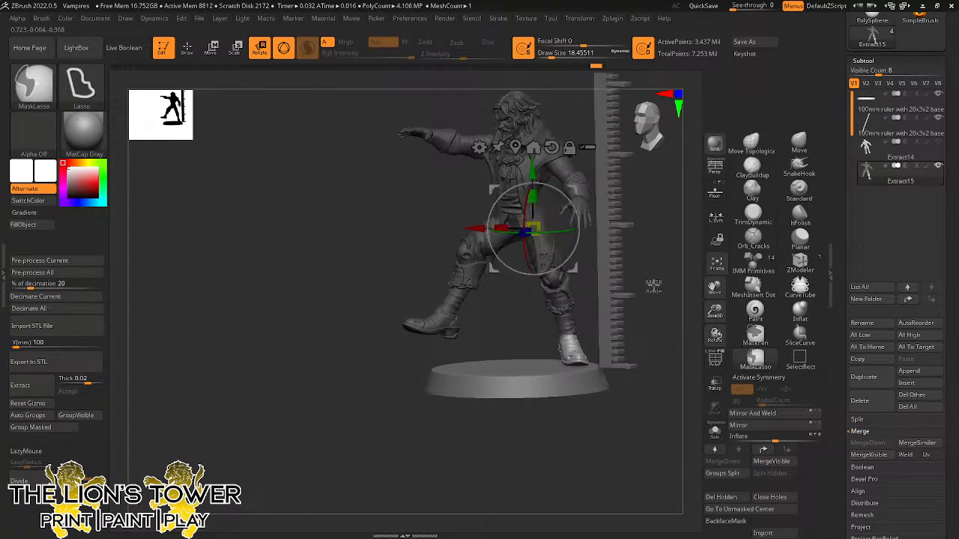
left_click(653, 287, "ctrl")
mouse_move(573, 191)
left_mouse_down("alt")
mouse_move(607, 293)
mouse_move(596, 303)
left_mouse_up("alt")
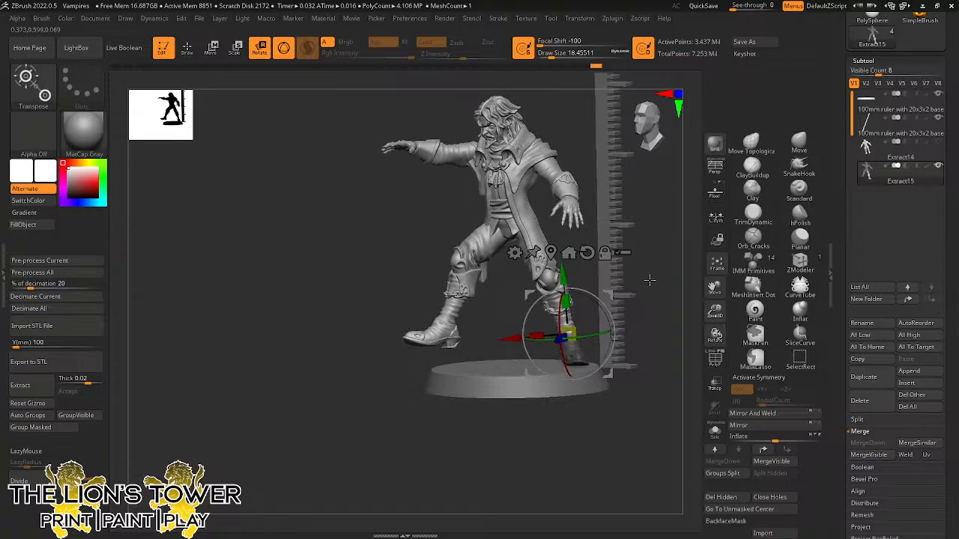
Clear the mask and rotate the whole figure slightly about the standing ankle to seat the boot on the base.
left_click_drag(649, 279, 685, 259)
left_click_drag(715, 288, 577, 305)
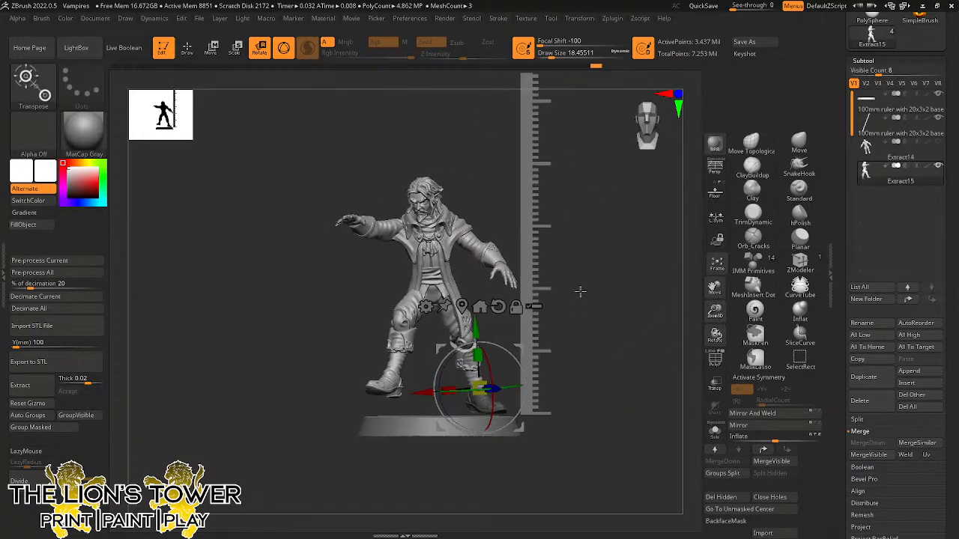
left_click_drag(615, 264, 662, 279)
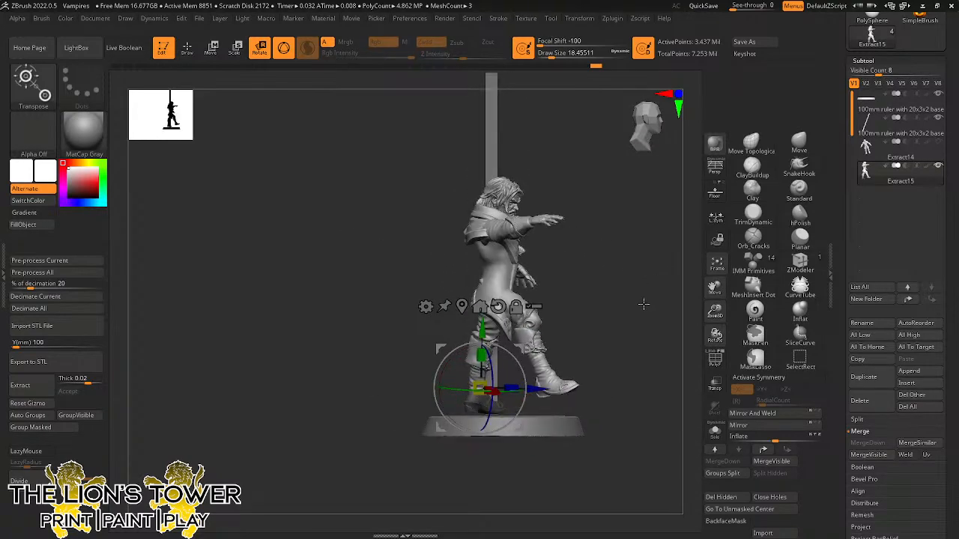
left_click(600, 323, "ctrl")
left_click_drag(600, 323, 616, 343, "ctrl")
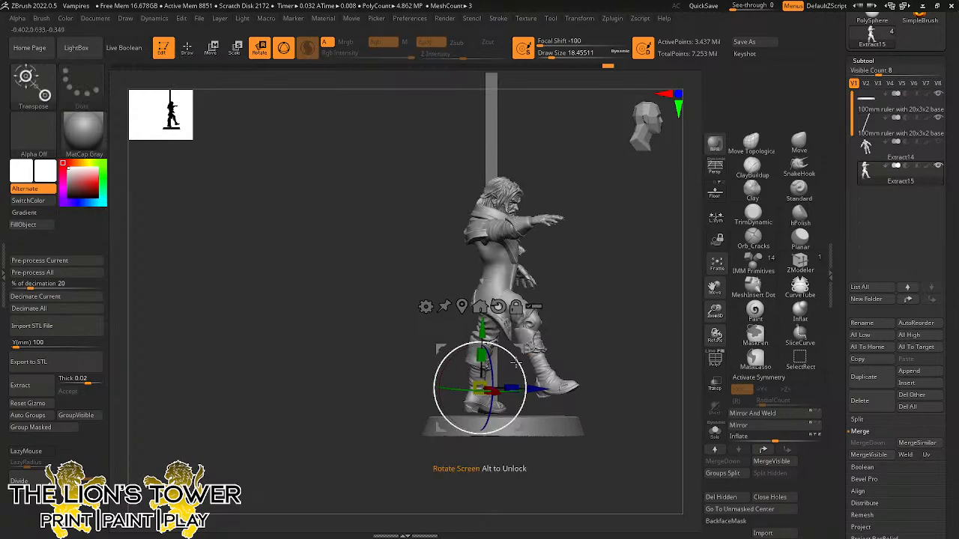
left_click_drag(606, 305, 514, 352)
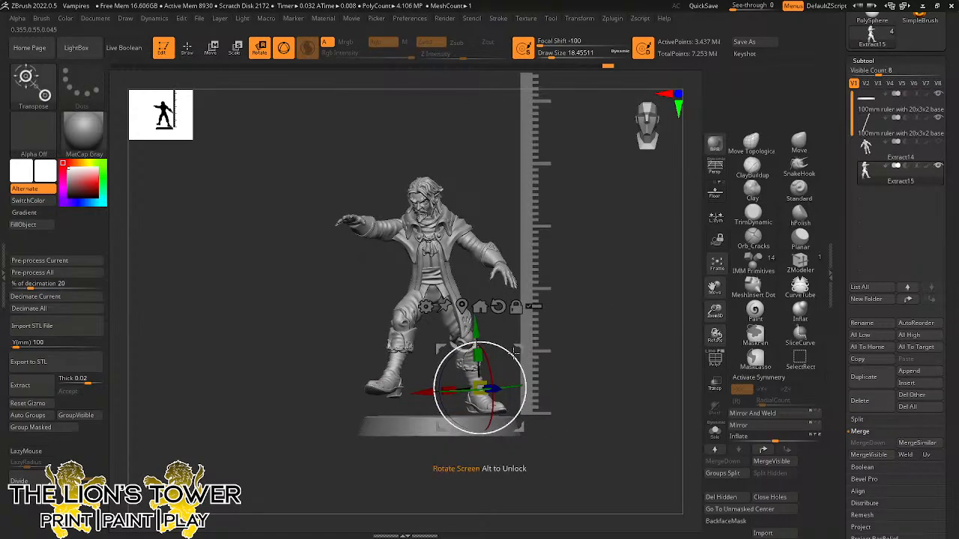
left_click_drag(714, 311, 590, 347)
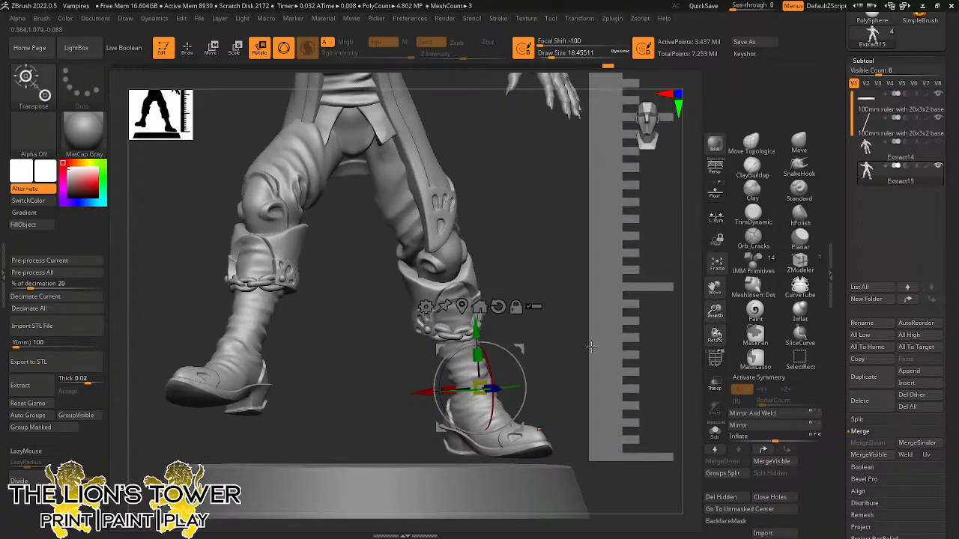
left_click_drag(445, 362, 450, 355)
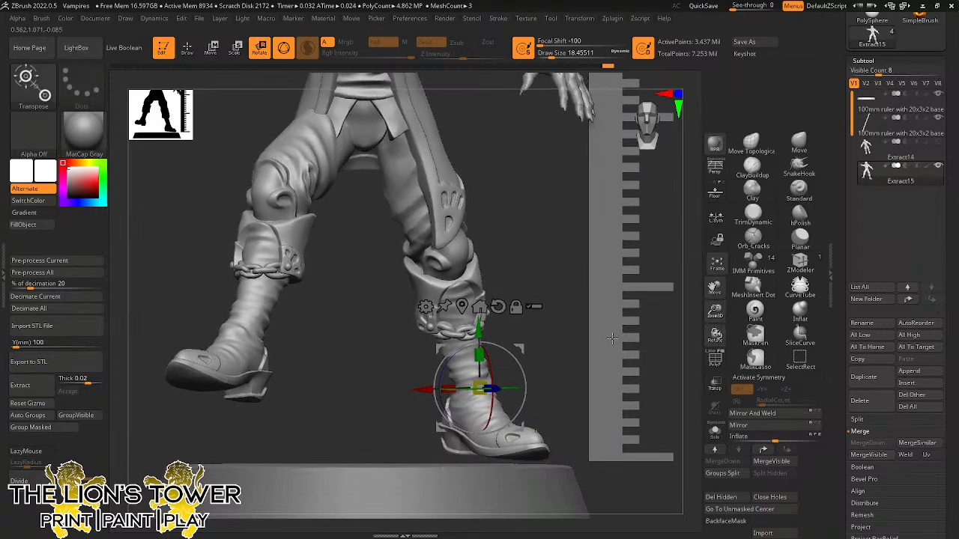
left_click_drag(610, 305, 518, 362)
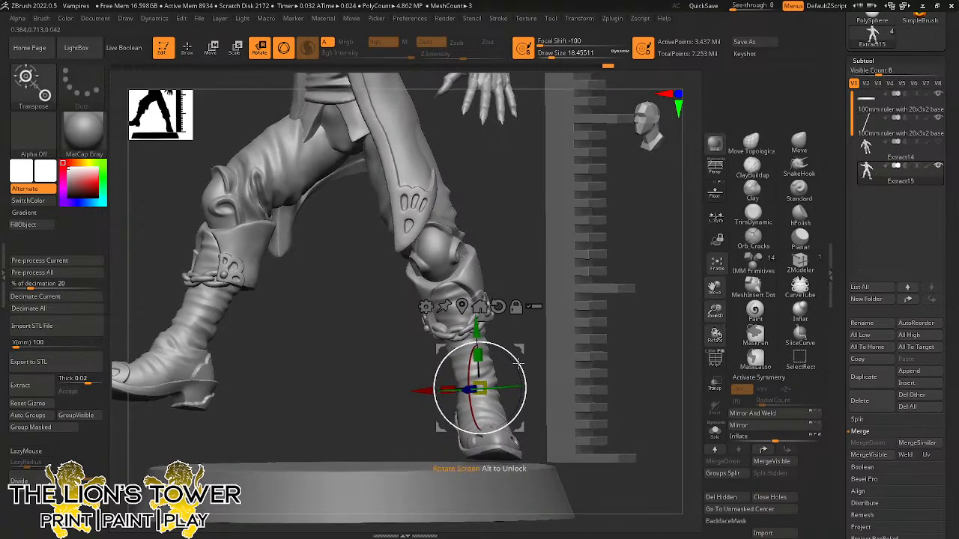
left_click_drag(716, 311, 714, 290)
left_click_drag(714, 288, 736, 352)
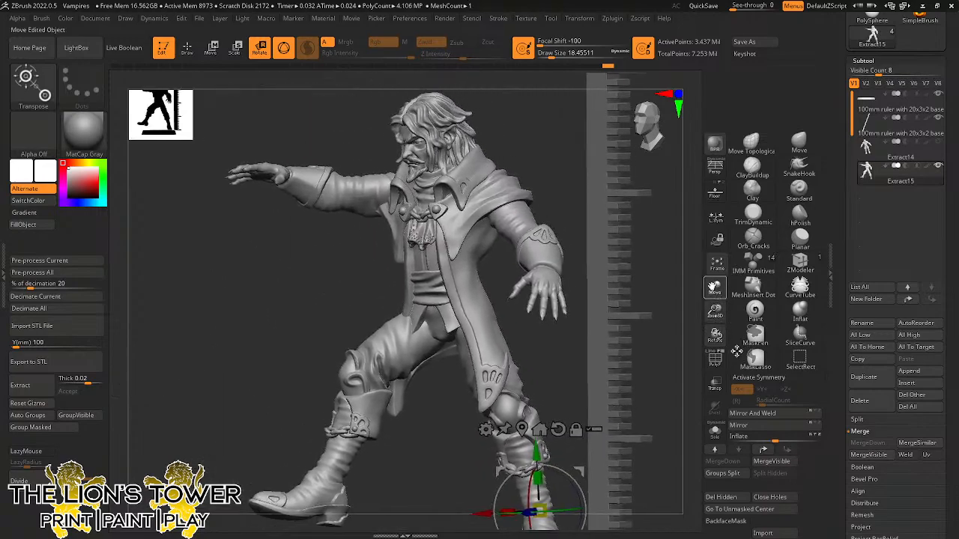
Mask the complete raised leg with its trousers, knee guard, cuff, chain and boot by isolating their polygroups, and show the whole figure.
left_click(565, 356, "ctrl")
left_click_drag(565, 356, 575, 367, "ctrl")
left_click(209, 50)
key("q")
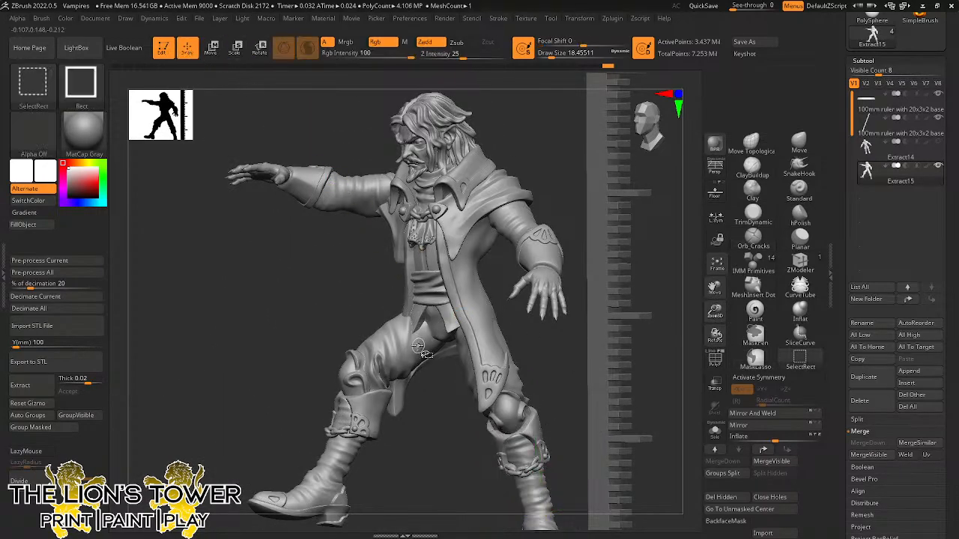
left_click(413, 345, "ctrl+shift")
left_click(370, 382, "ctrl+shift")
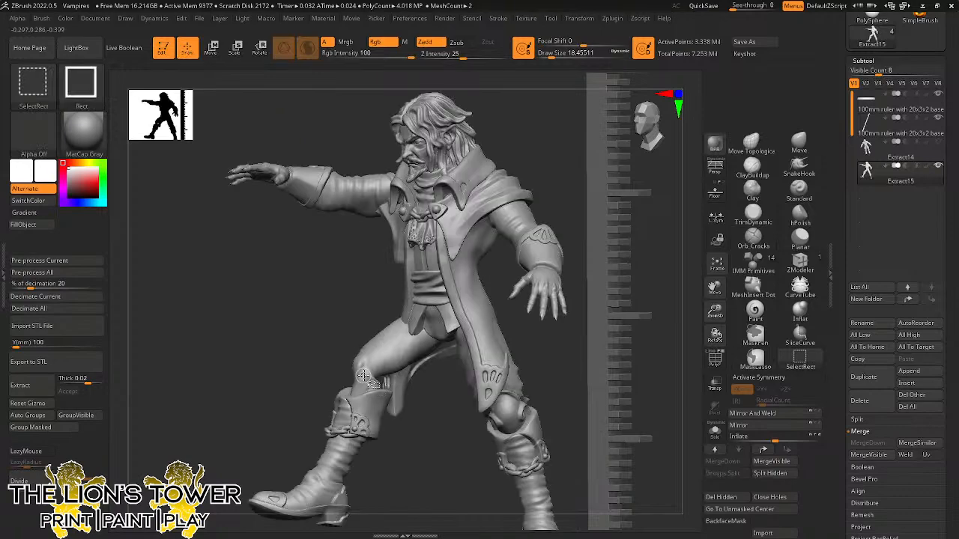
left_click(365, 392, "ctrl+shift")
left_click(353, 416, "ctrl+shift")
left_click(364, 441, "ctrl+shift")
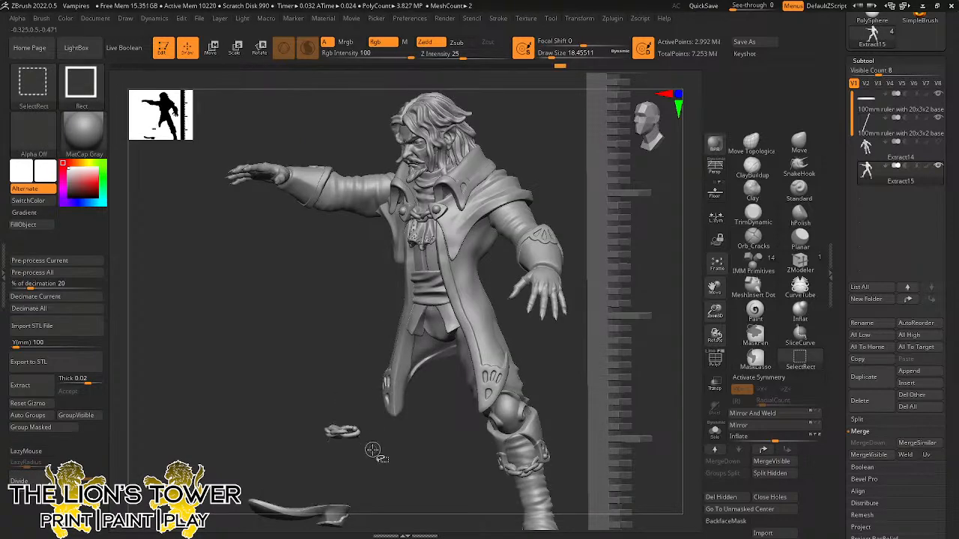
mouse_move(376, 454)
left_mouse_down("ctrl")
mouse_move(221, 475)
mouse_move(372, 528)
mouse_move(416, 481)
mouse_move(409, 483)
left_mouse_up("ctrl")
left_click(424, 488, "ctrl")
left_click(428, 477, "ctrl+shift")
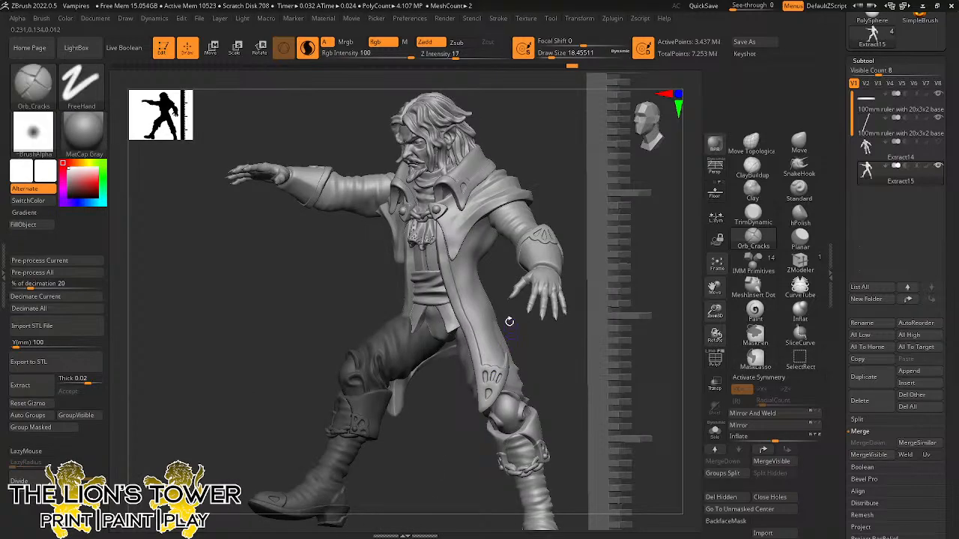
Invert the mask, reposition the Rotate gizmo at the raised leg's hip and swing that leg upward.
left_click_drag(546, 354, 539, 349)
left_click_drag(715, 290, 720, 239)
left_click(592, 270, "ctrl")
left_click(259, 47)
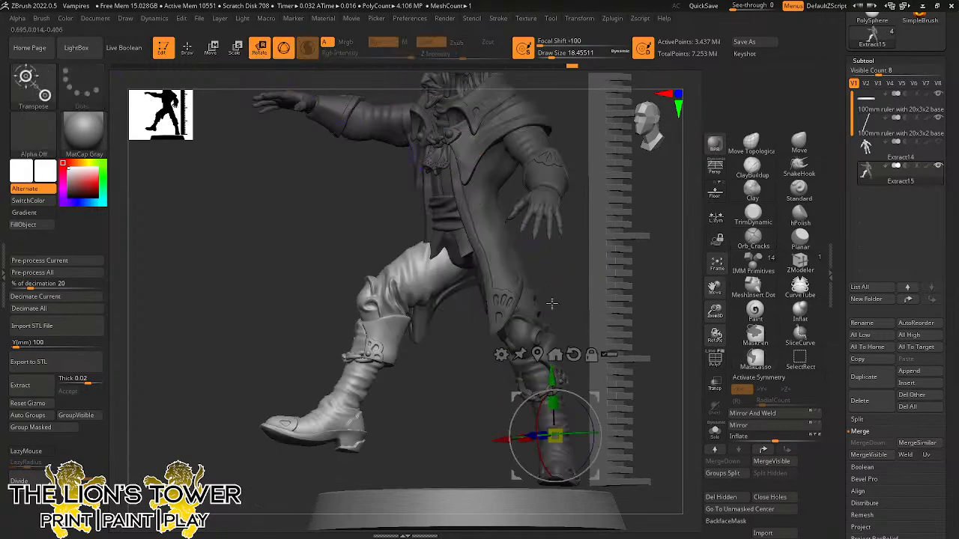
left_click_drag(511, 213, 508, 237, "alt")
left_click_drag(565, 293, 409, 312)
Lasso-mask the thigh of the raised leg above the knee and hide its trouser folds.
key("ctrl")
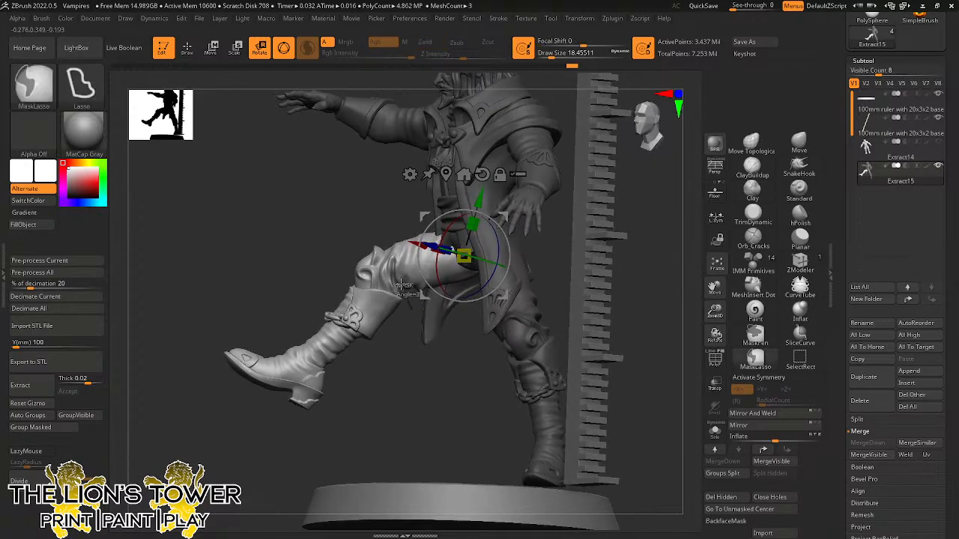
mouse_move(379, 225)
left_mouse_down("ctrl")
mouse_move(517, 292)
mouse_move(492, 324)
left_mouse_up("ctrl")
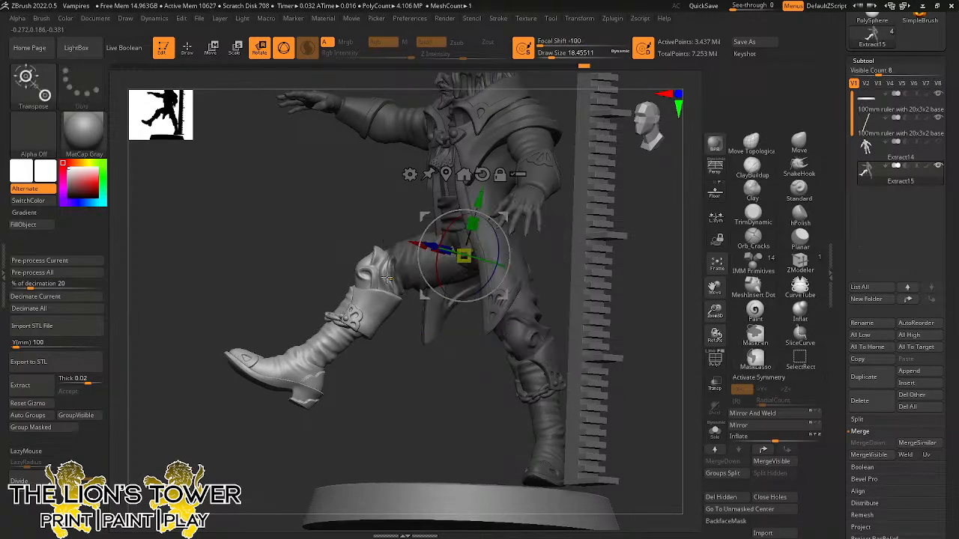
left_click(188, 47)
left_click(386, 276, "ctrl+shift")
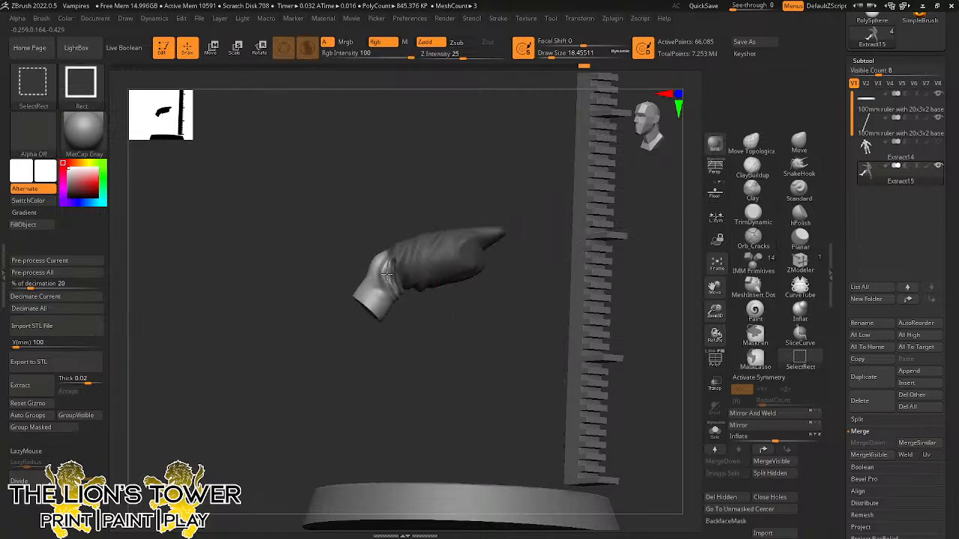
left_click(387, 277, "ctrl+shift")
key("ctrl+z")
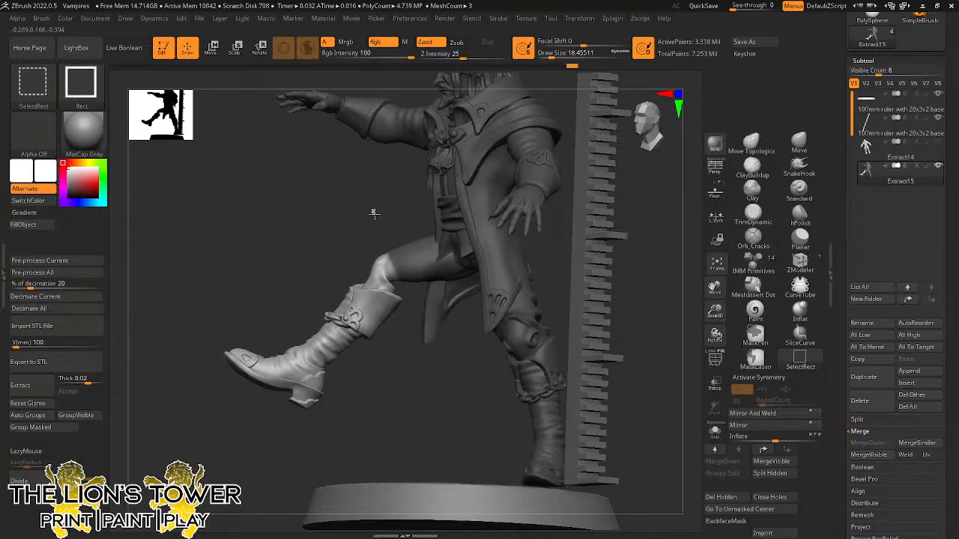
Isolate the raised leg's trousers and inner leg, extend the mask over the top of the knee, and show the whole figure.
mouse_move(352, 234)
left_mouse_down("ctrl+shift")
mouse_move(361, 233)
mouse_move(385, 291)
mouse_move(437, 303)
left_mouse_up("ctrl+shift")
left_click(376, 254, "ctrl+alt+shift")
left_click(382, 216, "ctrl+shift")
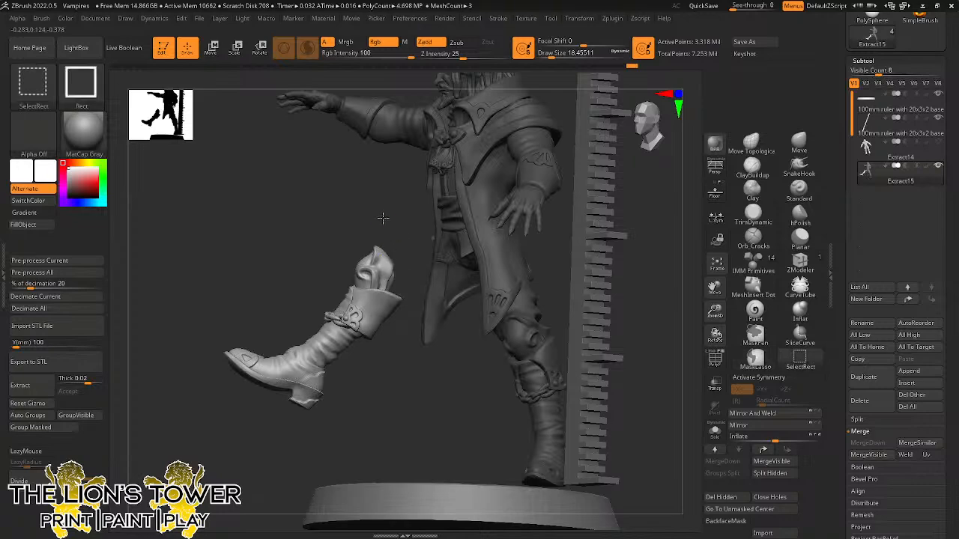
left_click(389, 222, "ctrl+shift")
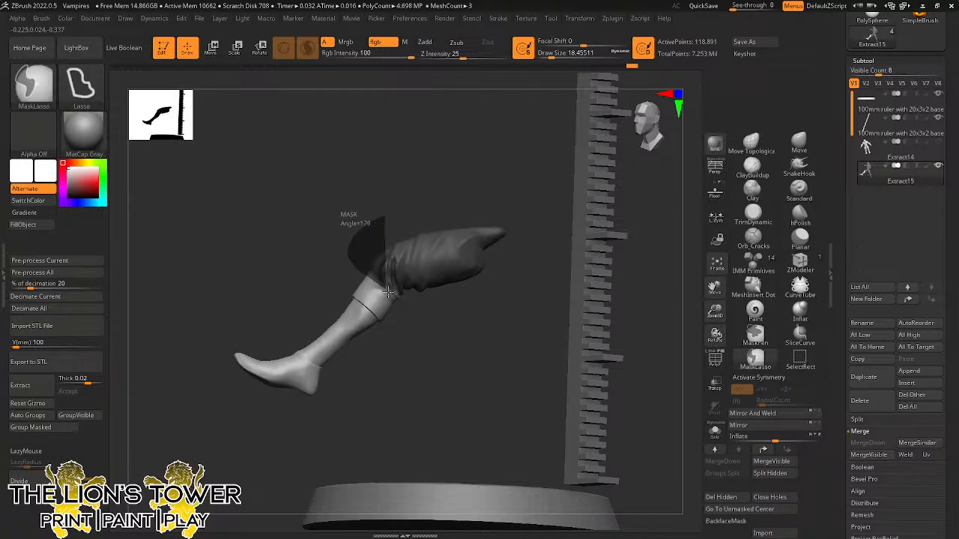
left_click(450, 332, "ctrl+shift")
Reposition the unlocked Rotate gizmo at the raised knee and bend the lower leg downward.
key("r")
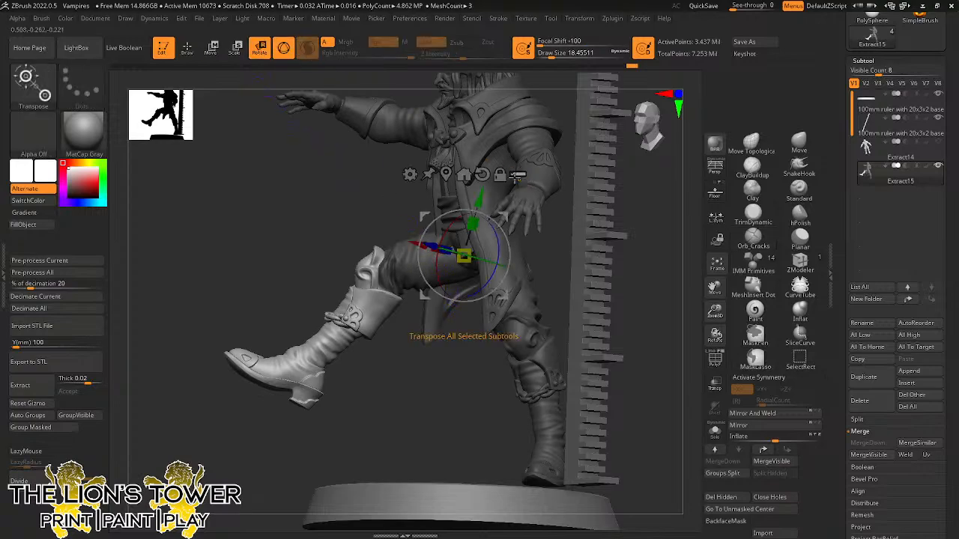
left_click(501, 175)
left_click_drag(504, 215, 411, 234)
left_click(404, 199)
left_click(421, 199)
mouse_move(454, 402)
left_mouse_down()
mouse_move(517, 367)
mouse_move(567, 319)
mouse_move(606, 313)
mouse_move(550, 304)
mouse_move(522, 320)
left_mouse_up()
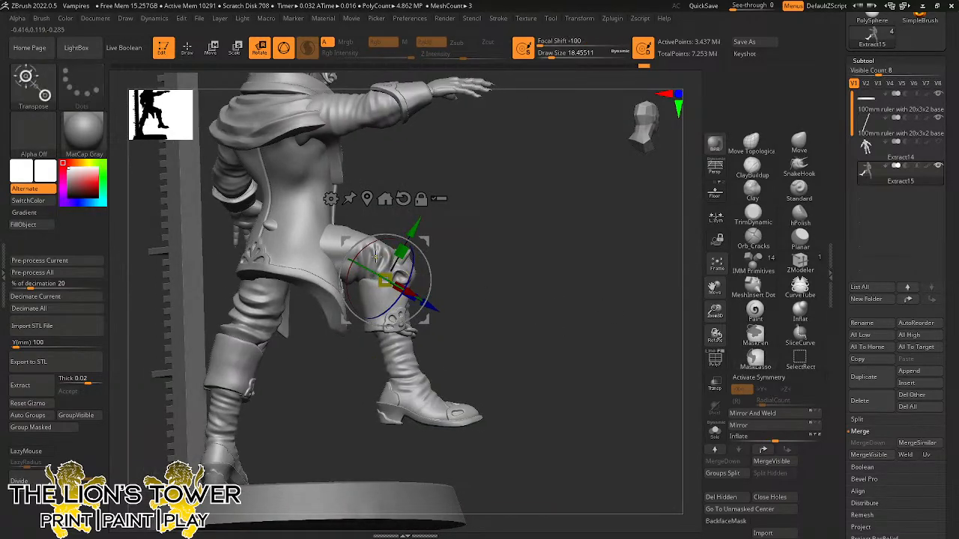
Mask everything except the raised leg's trousers and set up the Move brush with a draw size of about 49.
left_click(362, 251, "ctrl")
left_click(798, 142)
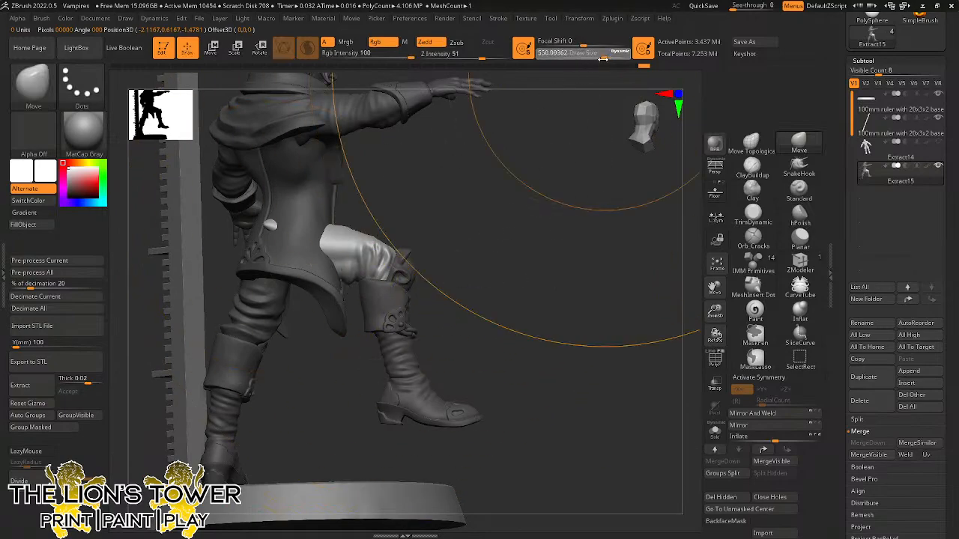
left_click_drag(606, 55, 559, 55)
Reshape the trouser folds beside and behind the raised knee with the Move brush, smoothing the inner side.
left_click_drag(467, 171, 452, 177)
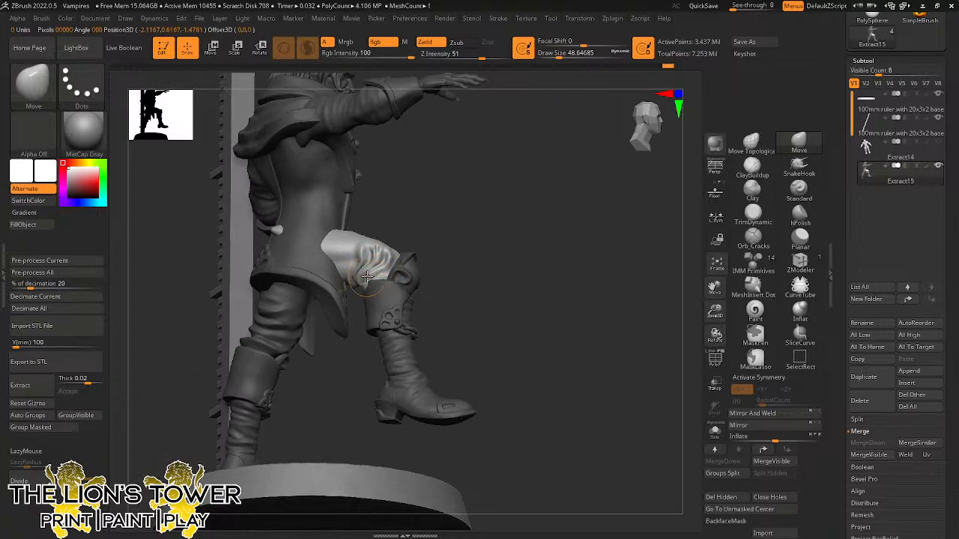
left_click_drag(414, 221, 369, 291)
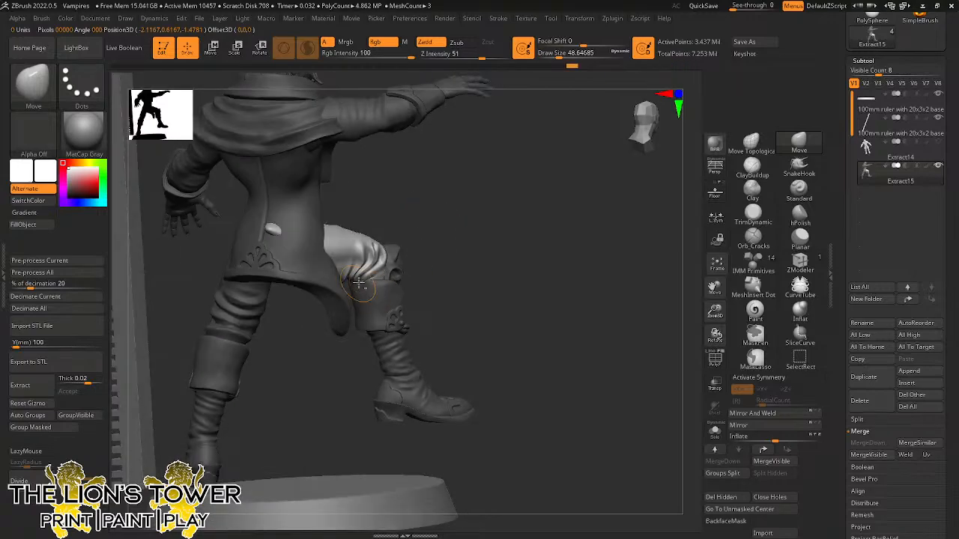
left_click_drag(429, 219, 352, 265)
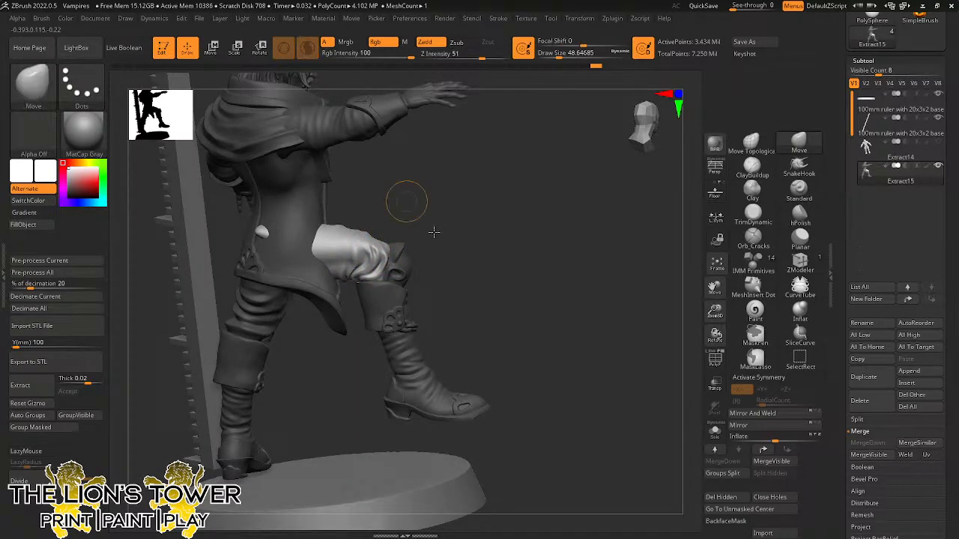
mouse_move(433, 229)
left_mouse_down()
mouse_move(397, 270)
mouse_move(360, 288)
left_mouse_up()
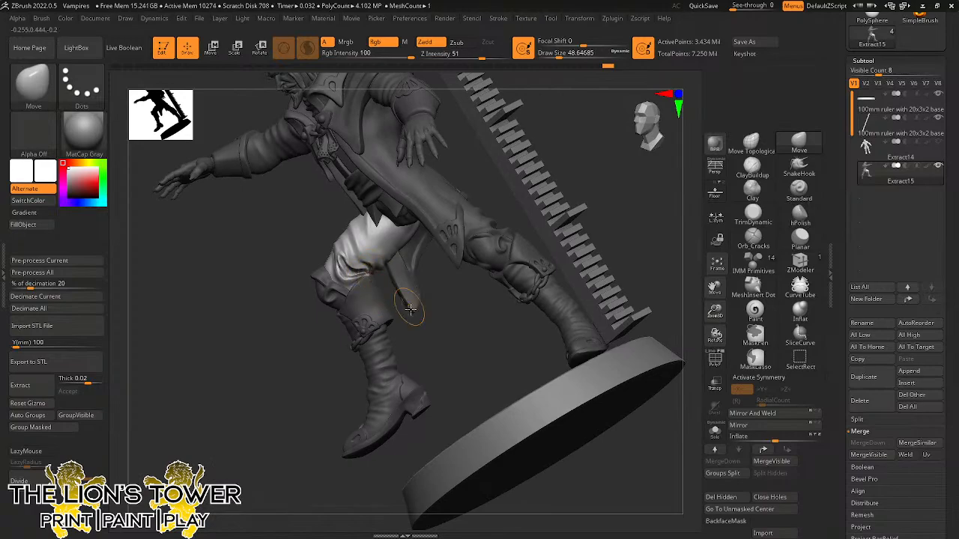
left_click_drag(419, 329, 381, 276)
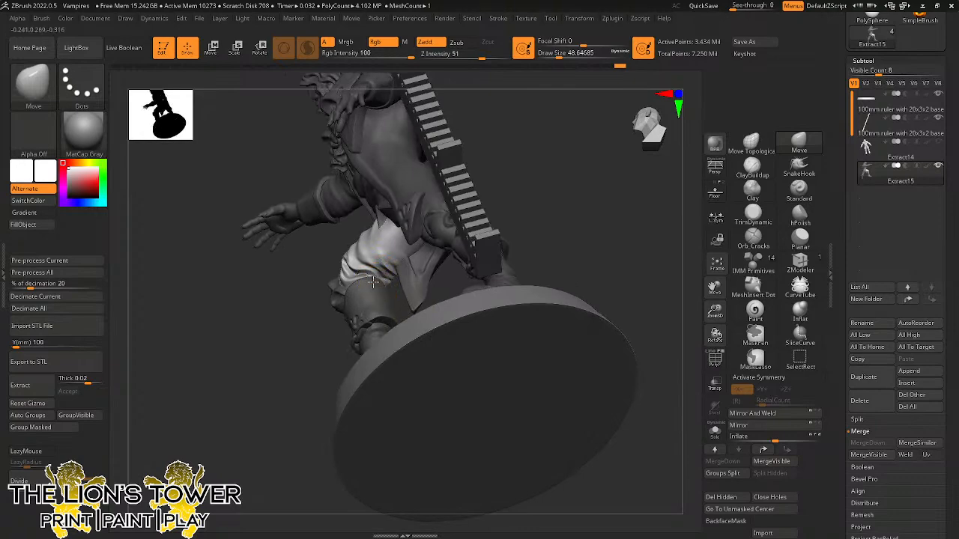
left_click_drag(430, 278, 410, 257)
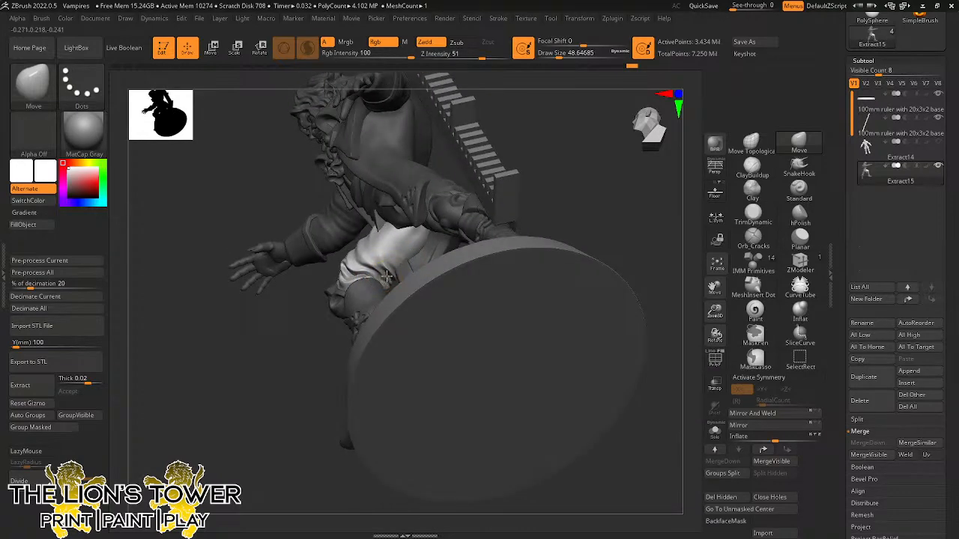
key("shift")
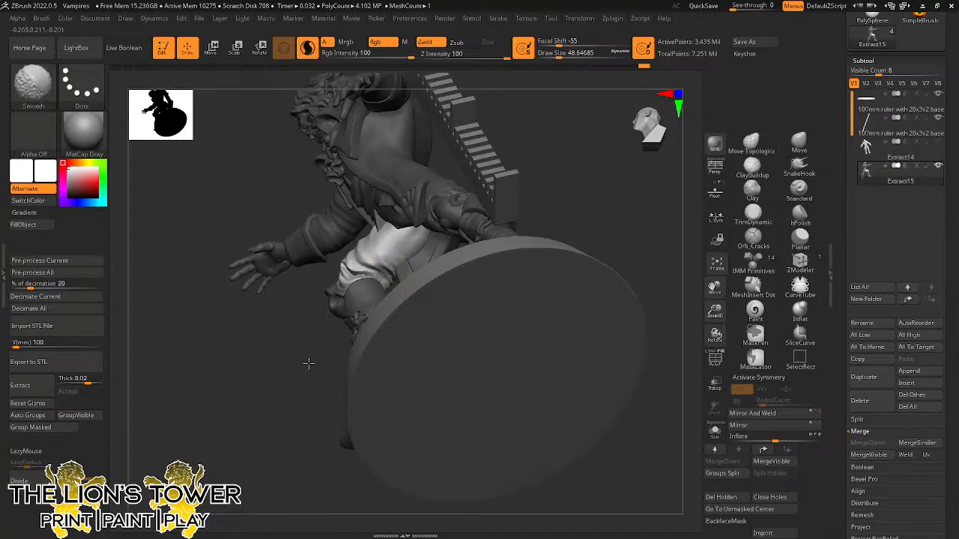
mouse_move(308, 363)
left_mouse_down()
mouse_move(342, 321)
mouse_move(445, 285)
mouse_move(358, 293)
left_mouse_up()
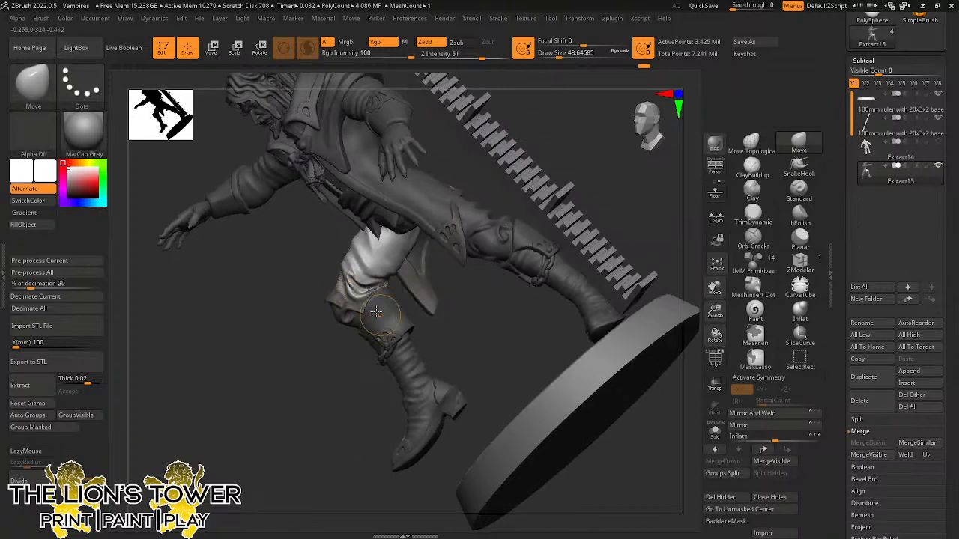
Set the Move brush's draw size to about 59 and reshape the trousers above the raised knee.
left_click(560, 55)
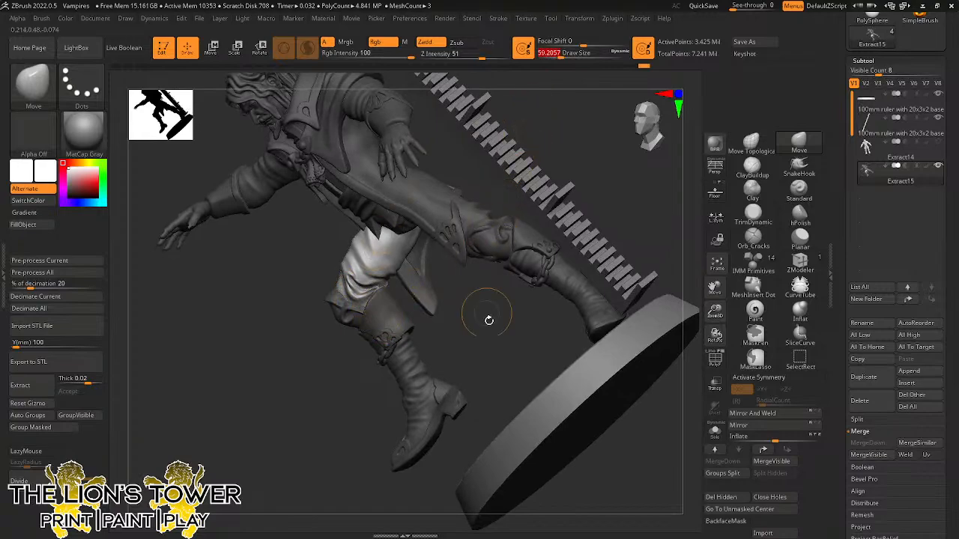
mouse_move(488, 320)
left_mouse_down()
mouse_move(497, 340)
mouse_move(449, 320)
left_mouse_up()
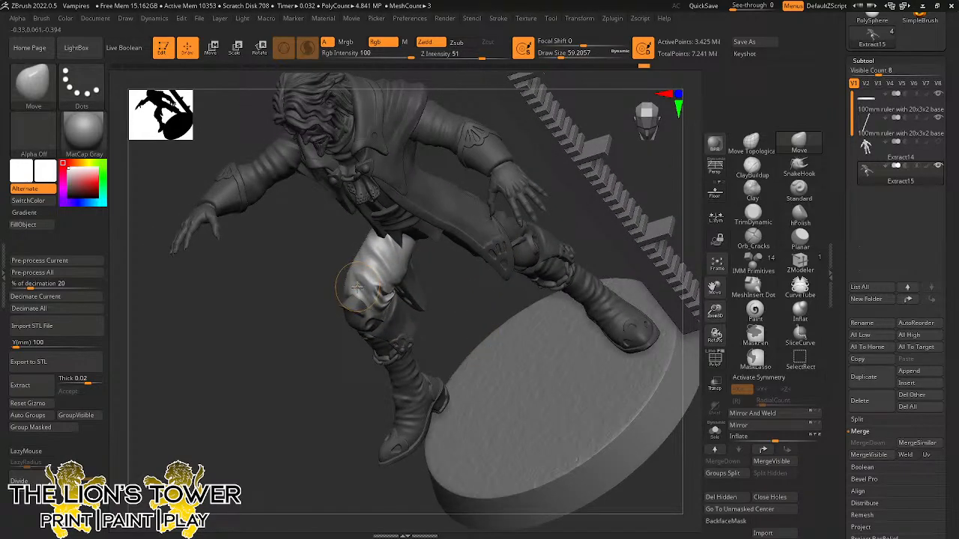
left_click_drag(384, 301, 353, 289)
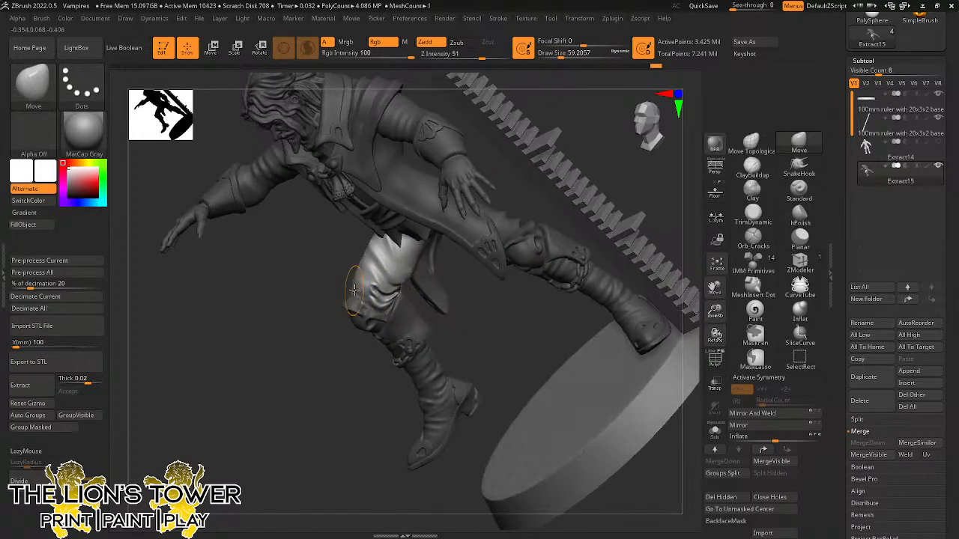
mouse_move(327, 365)
left_mouse_down()
mouse_move(396, 349)
mouse_move(426, 319)
mouse_move(368, 300)
mouse_move(376, 301)
left_mouse_up()
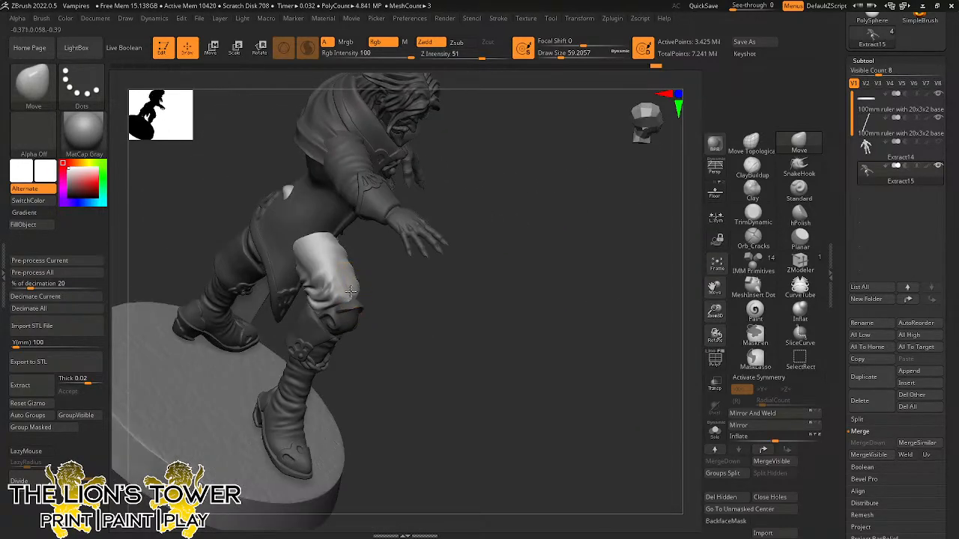
Set the draw size to about 39 and smooth the trouser folds on the front of the raised thigh and knee.
left_click_drag(561, 56, 558, 55)
left_click_drag(535, 262, 496, 296)
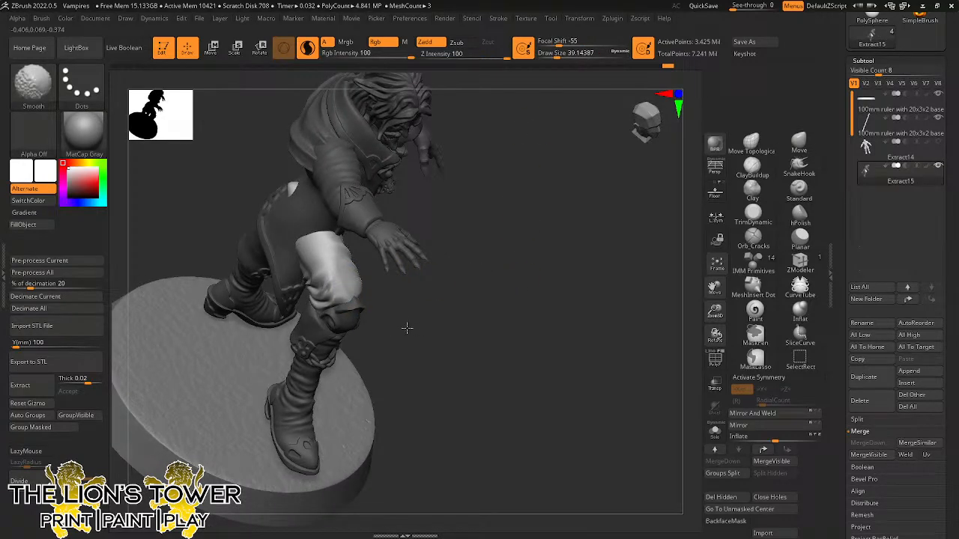
left_click_drag(439, 336, 352, 277)
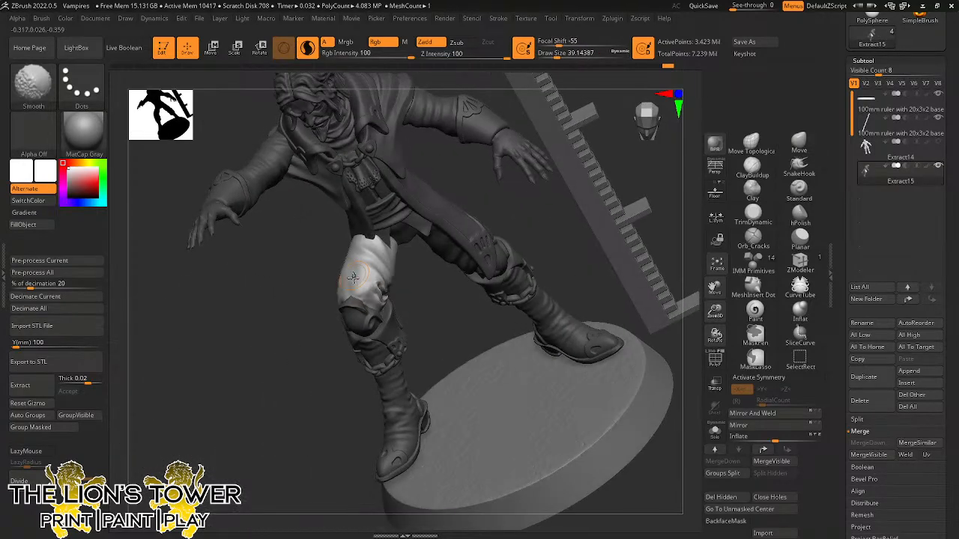
left_click_drag(453, 312, 364, 287)
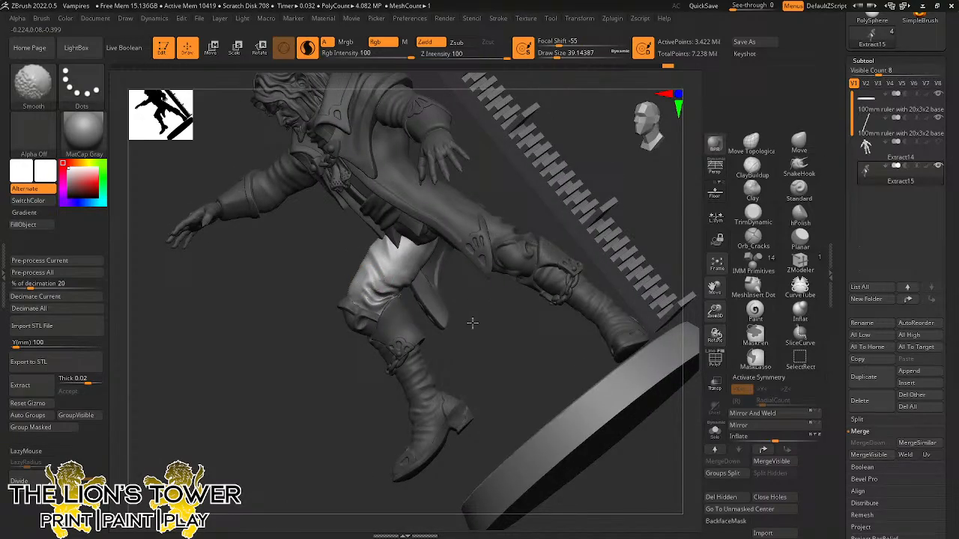
Set the draw size to about 44, then refine and smooth the trouser contour just above the kneecap.
left_click(558, 56)
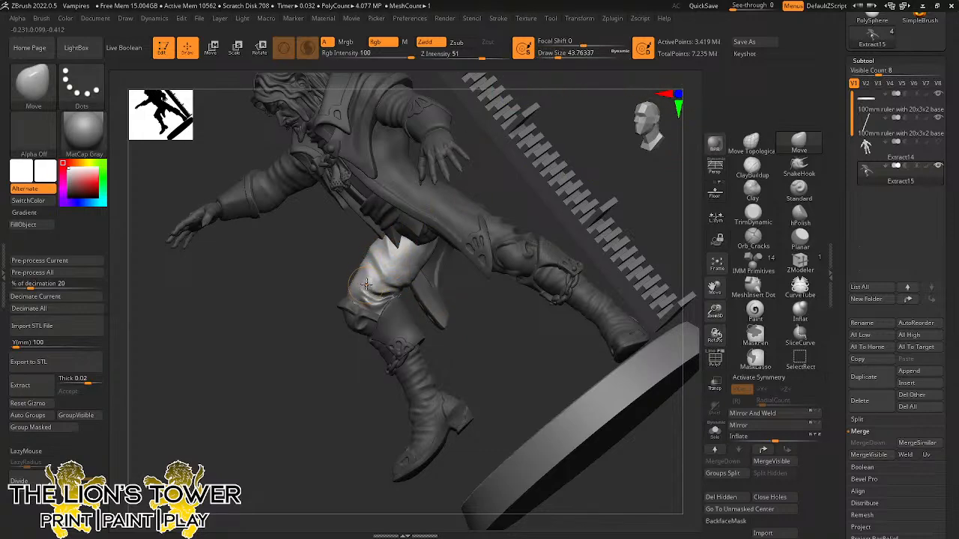
mouse_move(358, 302)
left_mouse_down()
mouse_move(365, 308)
mouse_move(364, 276)
left_mouse_up()
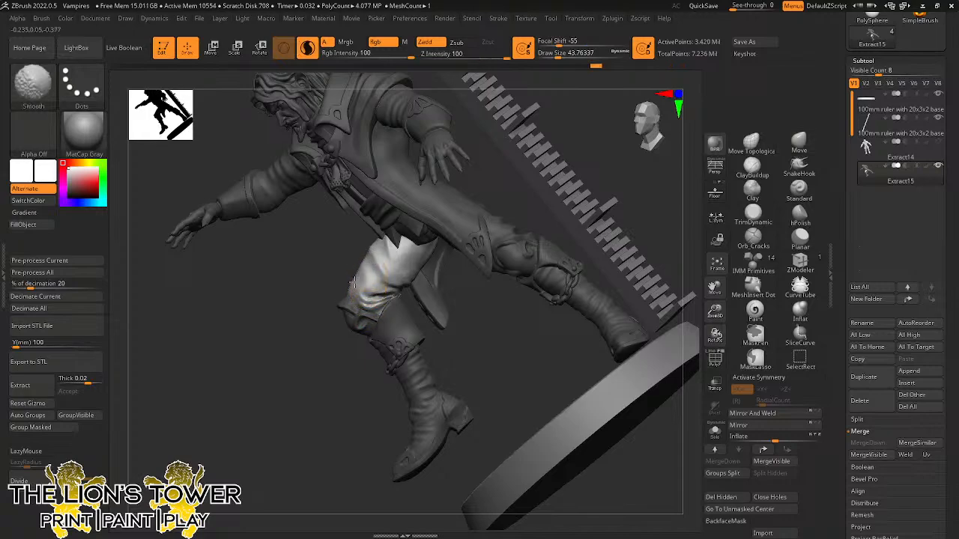
mouse_move(319, 258)
left_mouse_down()
mouse_move(356, 281)
mouse_move(343, 282)
left_mouse_up()
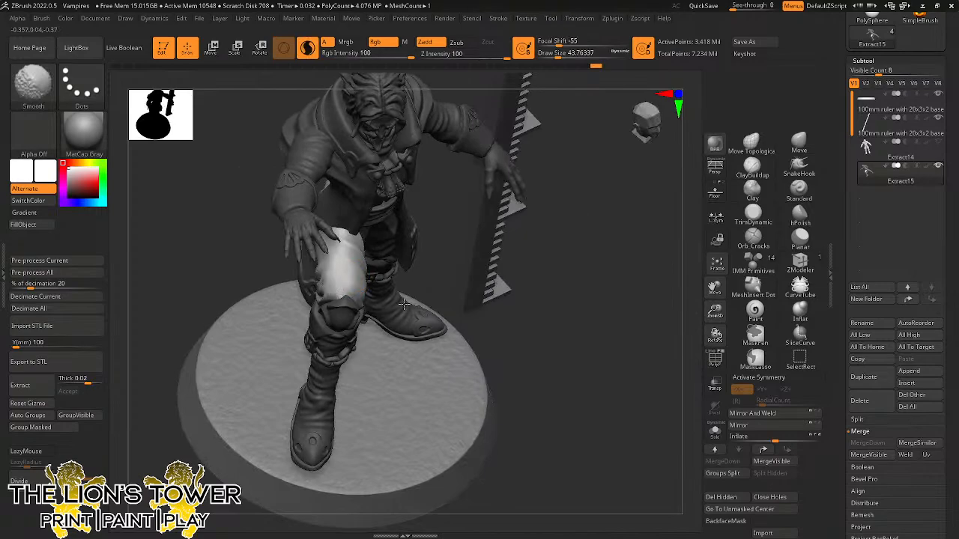
left_click_drag(507, 311, 603, 314)
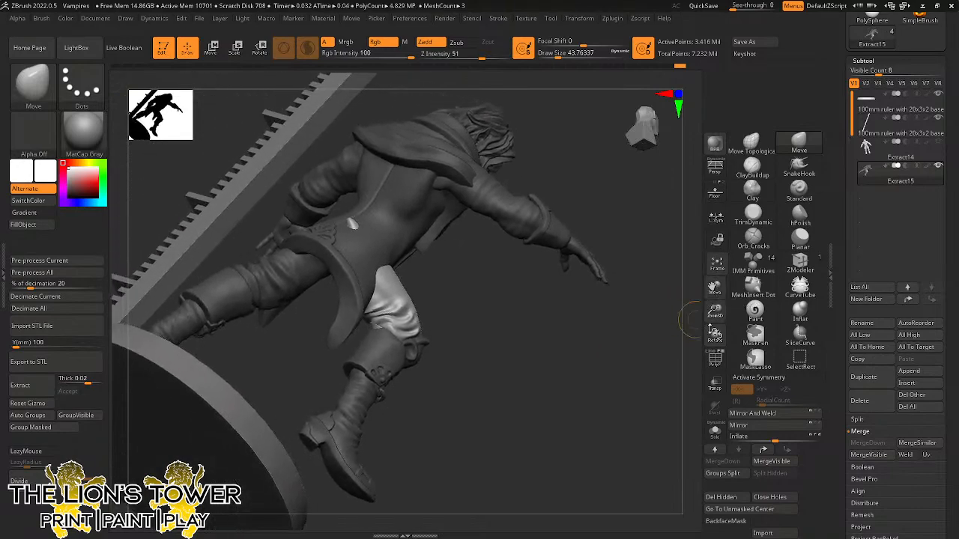
Isolate the raised leg's trousers and smooth the stretched area under the knee folds at a draw size of about 25.
left_click(389, 297, "ctrl+shift")
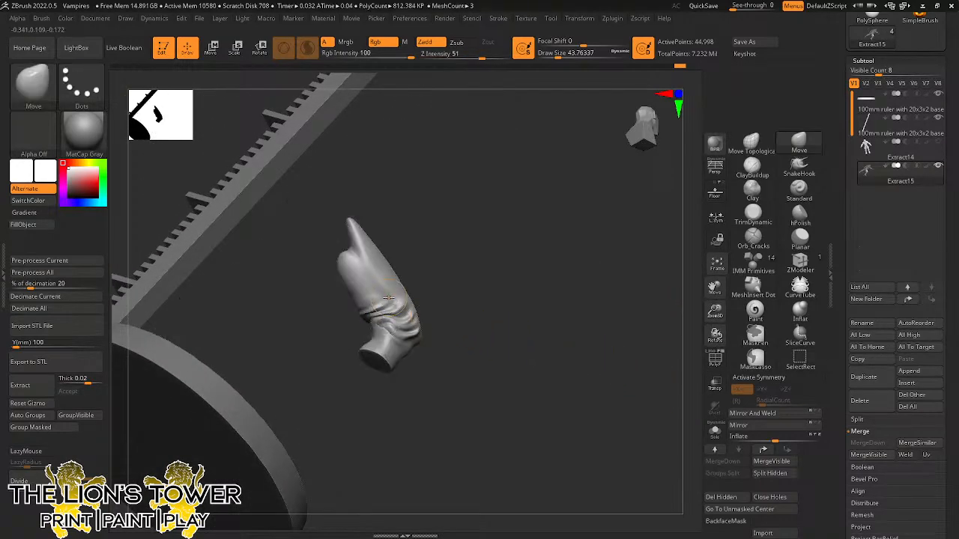
left_click(552, 54)
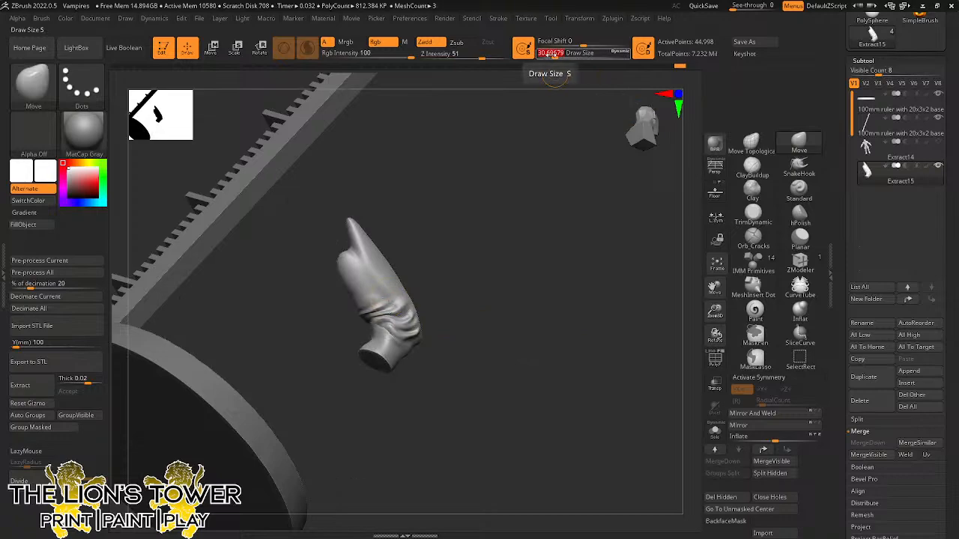
left_click_drag(714, 310, 616, 367)
left_click(553, 57)
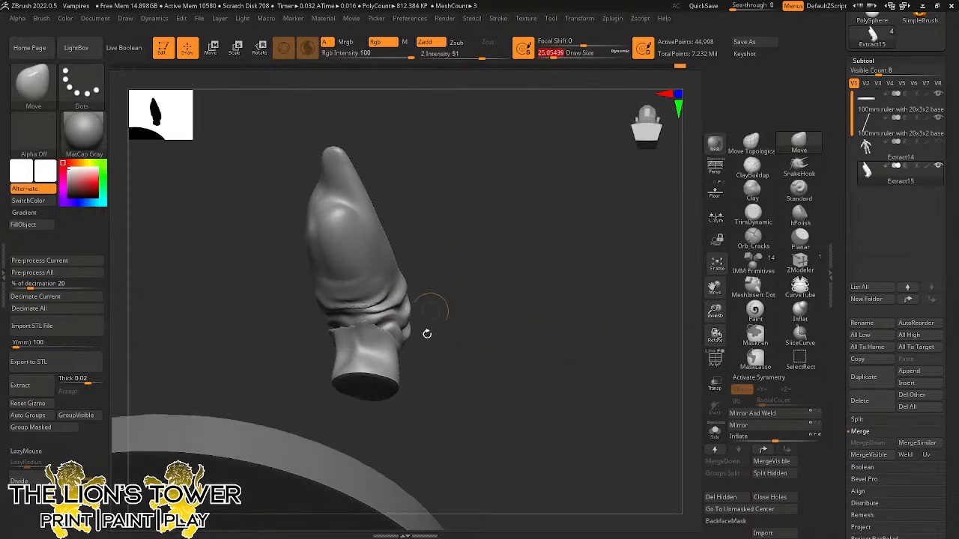
key("shift")
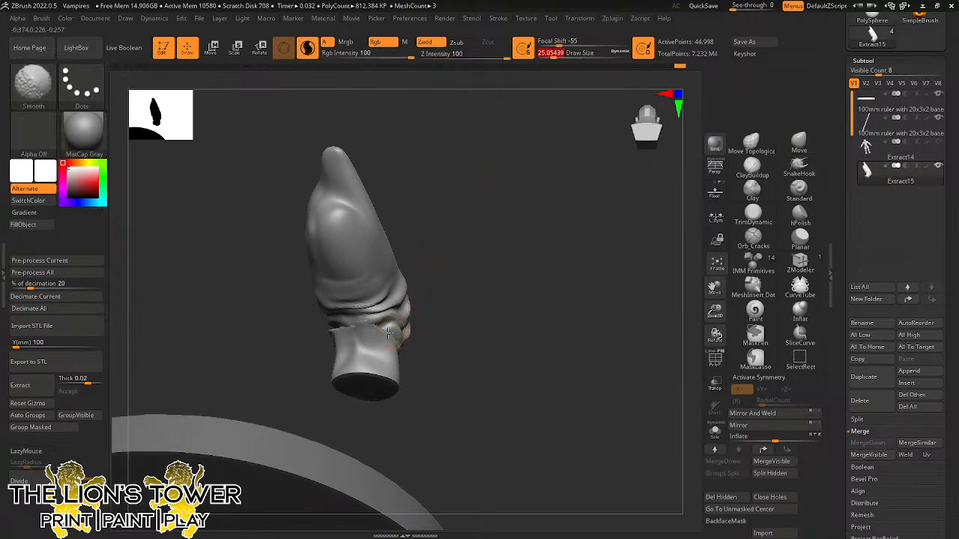
left_click_drag(370, 328, 339, 332, "shift")
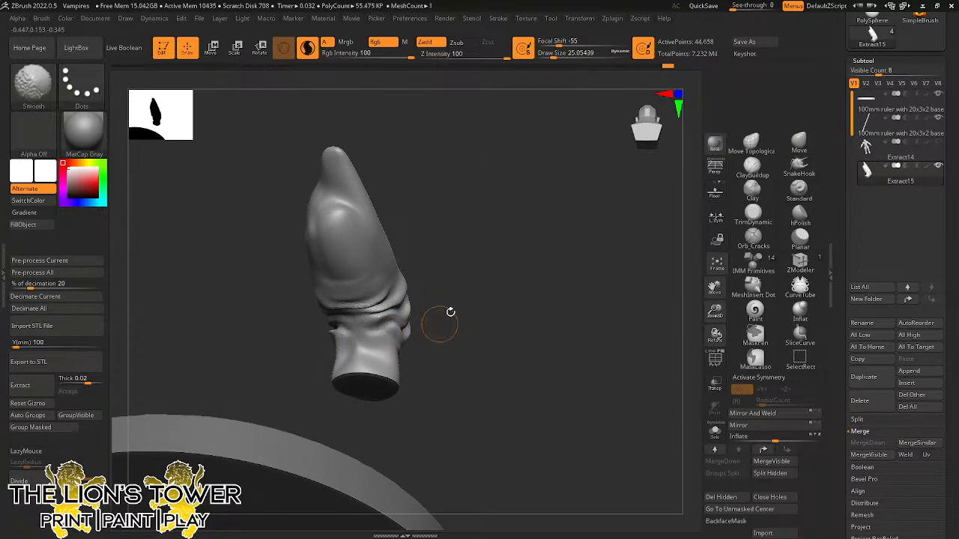
left_click_drag(419, 261, 480, 227)
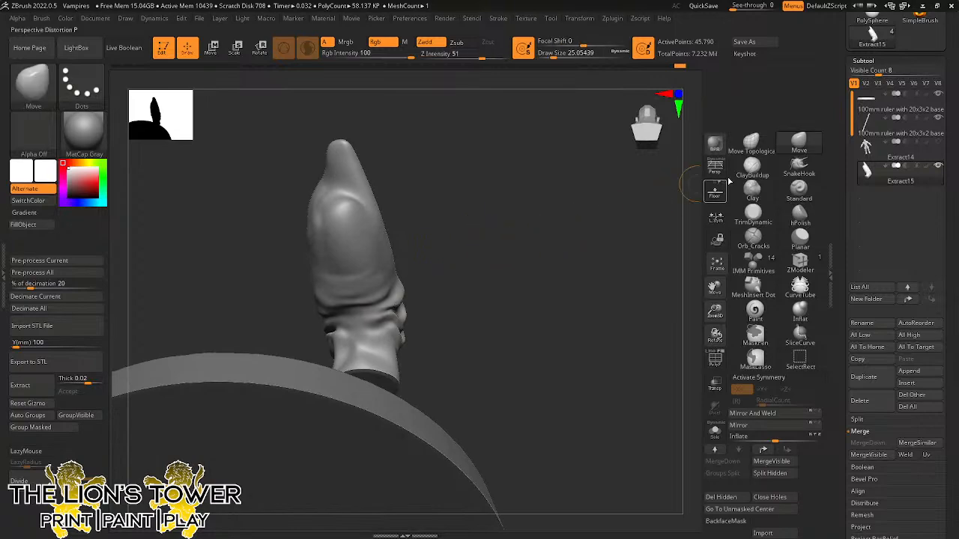
Carve creases across the back of the knee with the Orb_Cracks brush at a draw size of about 18.
left_click(752, 238)
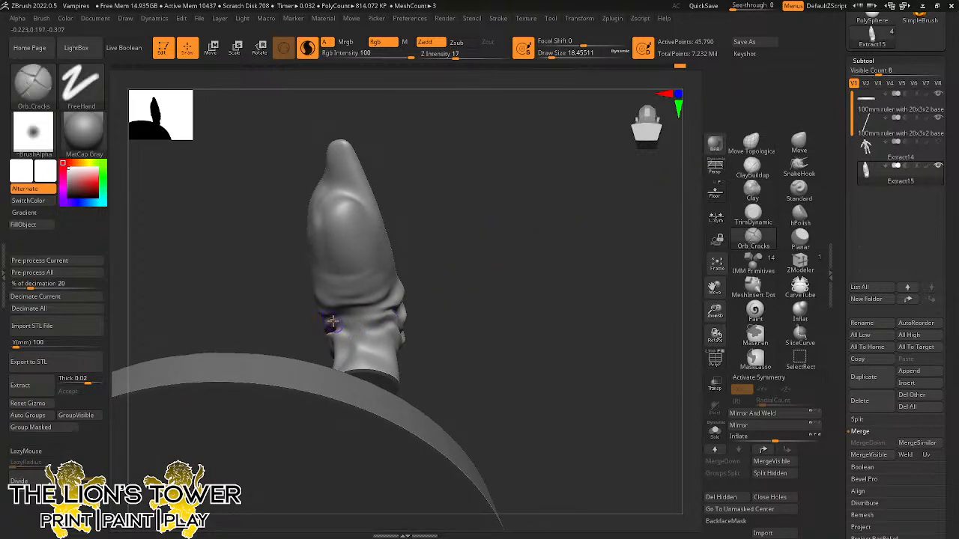
mouse_move(390, 318)
left_mouse_down()
mouse_move(318, 323)
mouse_move(402, 302)
mouse_move(334, 316)
mouse_move(348, 311)
left_mouse_up()
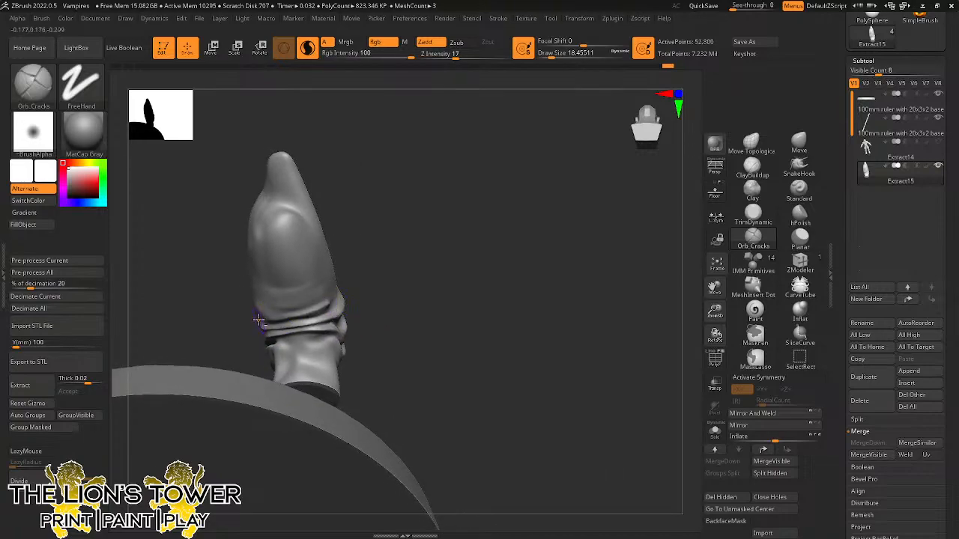
mouse_move(258, 321)
left_mouse_down()
mouse_move(364, 280)
mouse_move(312, 312)
left_mouse_up()
mouse_move(328, 303)
left_mouse_down("shift")
mouse_move(377, 291)
mouse_move(458, 301)
left_mouse_up("shift")
left_click_drag(378, 326, 378, 314, "shift")
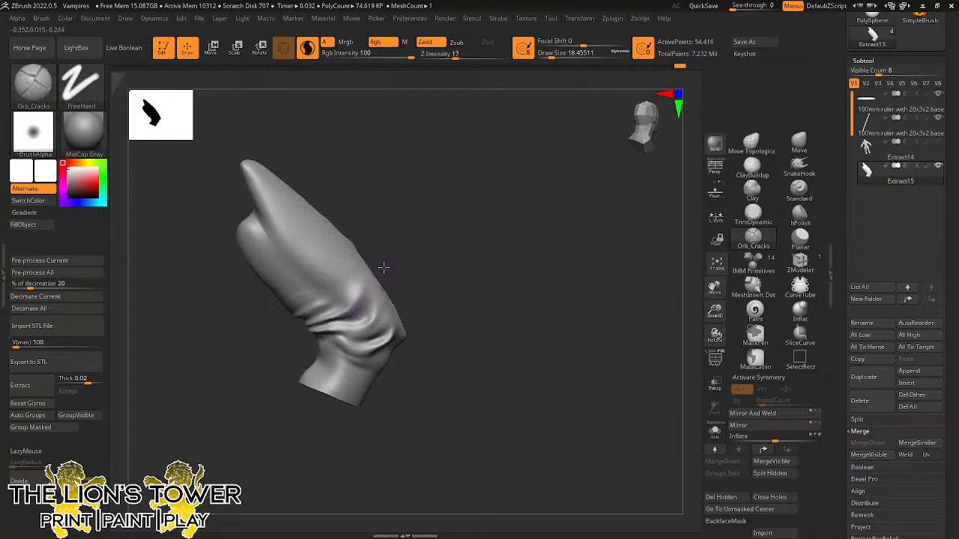
Deepen and extend the Orb_Cracks creases around the side and back of the trouser knee.
mouse_move(420, 291)
left_mouse_down()
mouse_move(365, 352)
mouse_move(301, 343)
left_mouse_up()
mouse_move(505, 257)
left_mouse_down()
mouse_move(456, 271)
mouse_move(408, 312)
left_mouse_up()
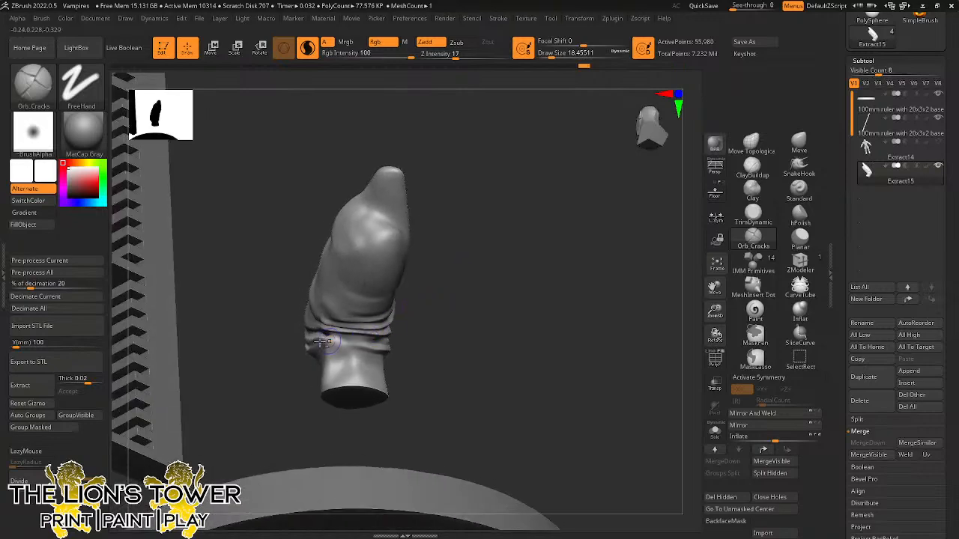
left_click_drag(316, 341, 388, 349)
left_click_drag(459, 328, 380, 341)
left_click_drag(431, 315, 434, 296)
mouse_move(339, 346)
left_mouse_down()
mouse_move(399, 325)
mouse_move(365, 327)
mouse_move(384, 320)
left_mouse_up()
key("shift")
Smooth the carved creases and blend the folds around the front of the isolated trouser leg.
left_click_drag(431, 277, 536, 276)
key("shift")
left_click_drag(431, 315, 424, 285, "shift")
mouse_move(394, 323)
left_mouse_down("shift")
mouse_move(431, 331)
mouse_move(391, 322)
mouse_move(424, 347)
mouse_move(400, 340)
mouse_move(440, 321)
mouse_move(413, 311)
mouse_move(422, 308)
left_mouse_up("shift")
left_click_drag(558, 322, 577, 316)
mouse_move(370, 318)
left_mouse_down()
mouse_move(371, 288)
mouse_move(400, 253)
left_mouse_up()
left_click_drag(405, 212, 382, 237)
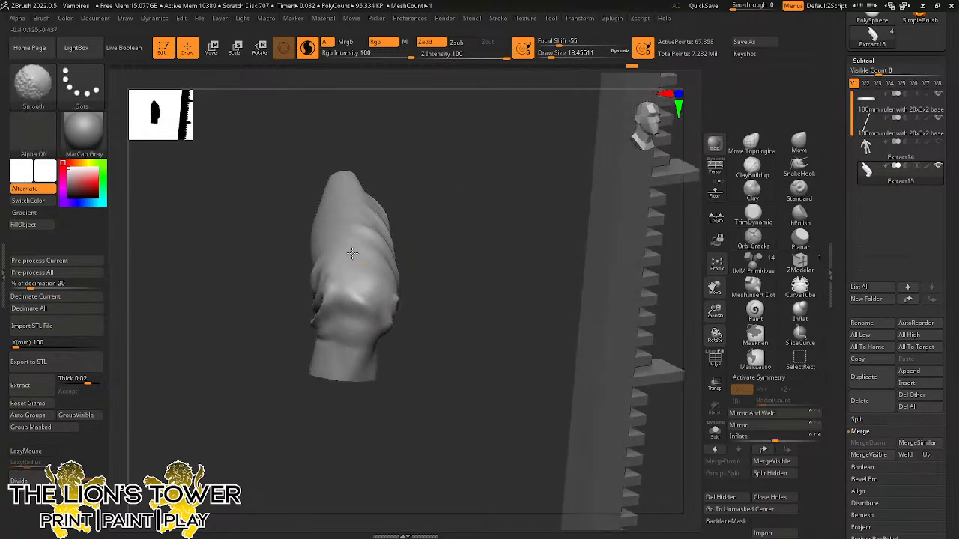
Bring back the full figure and isolate the boot cuff below the bent knee.
left_click(508, 272, "ctrl+shift")
left_click_drag(543, 331, 672, 174)
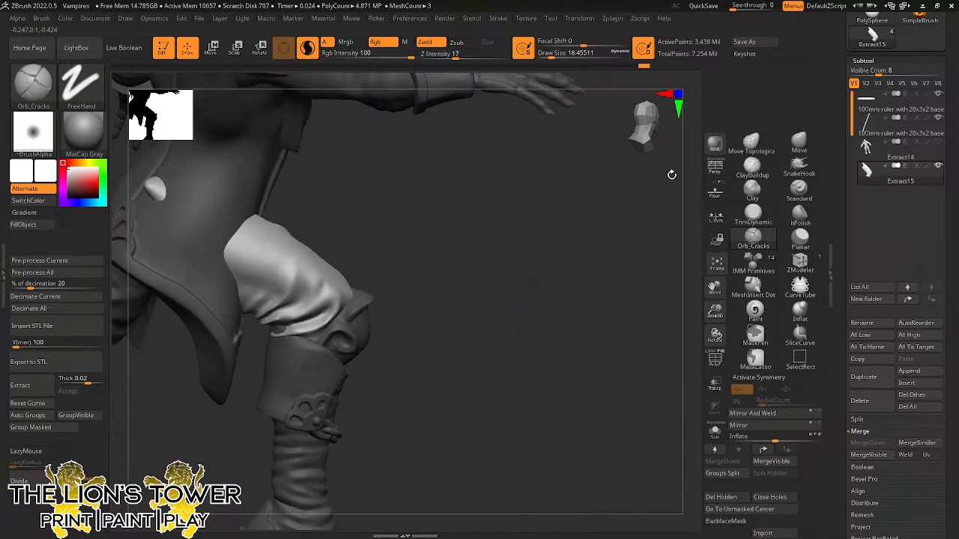
key("shift")
key("ctrl+shift")
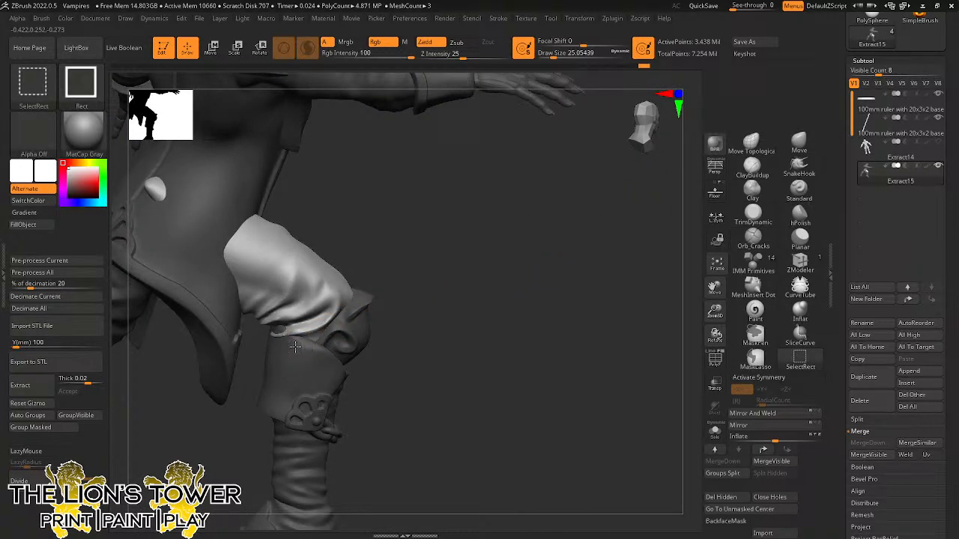
left_click(295, 346, "ctrl+shift")
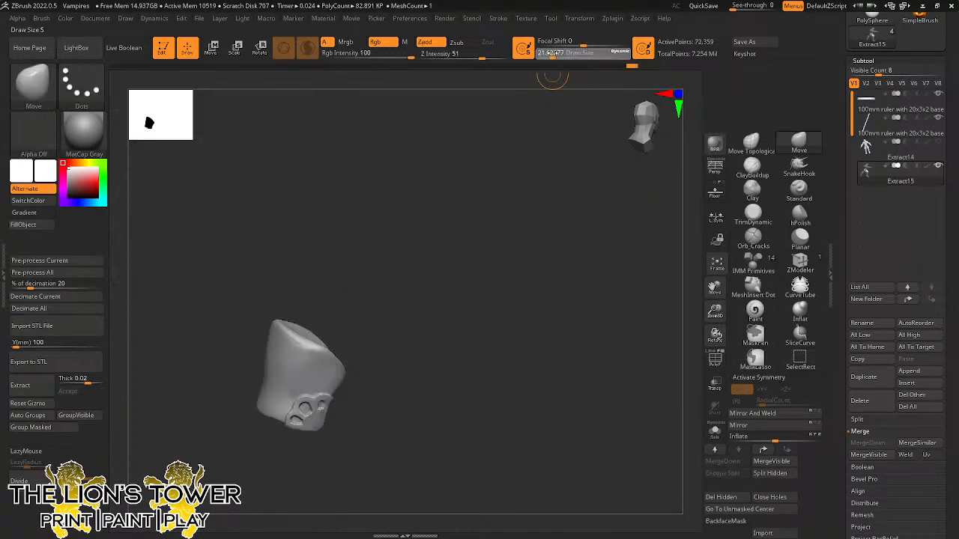
Reshape the isolated cuff's upper rim with the Move brush at a draw size of about 49, and unhide the figure.
left_click_drag(460, 192, 359, 254)
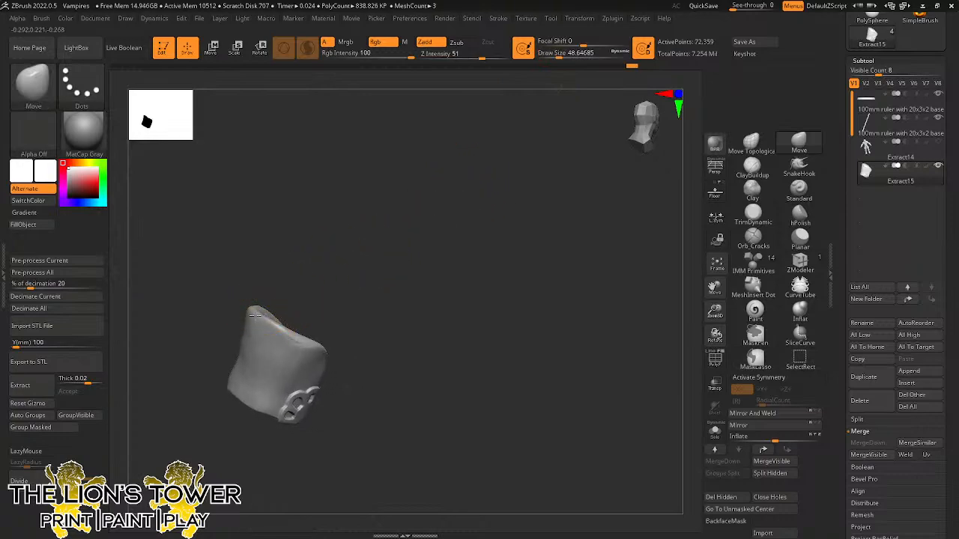
left_click_drag(256, 316, 280, 337)
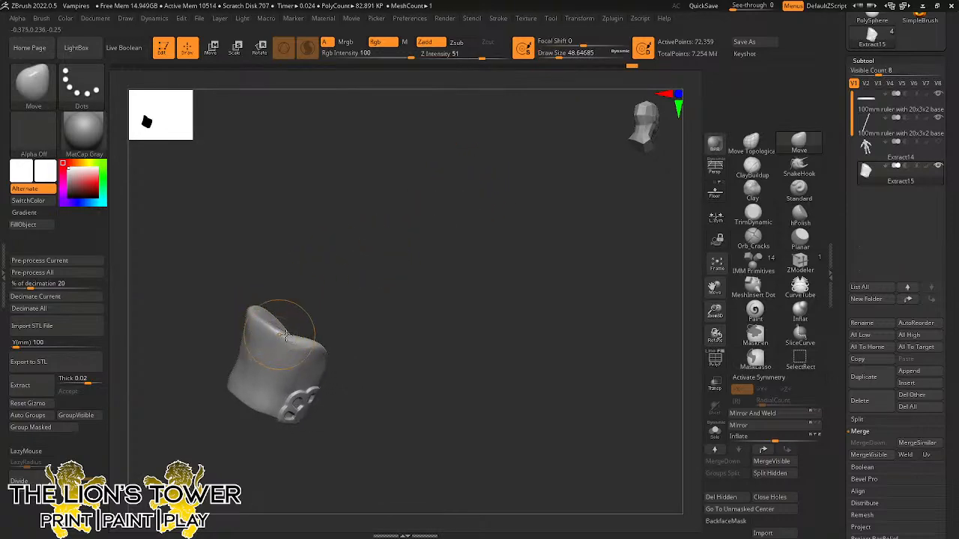
left_click_drag(387, 293, 420, 257)
left_click(453, 260, "ctrl+shift")
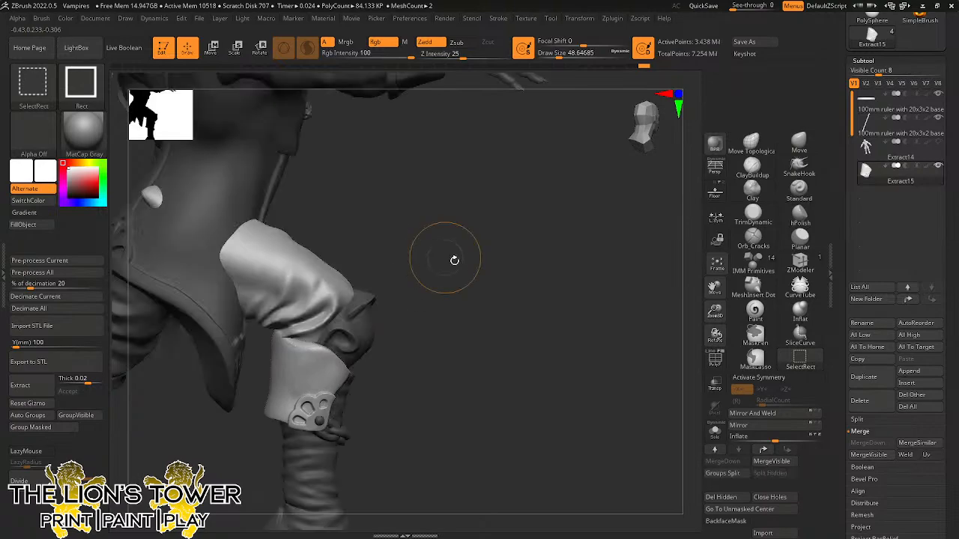
Adjust the cuff's upper back edge under the trouser folds with the Move Topological brush.
left_click_drag(496, 290, 541, 272)
left_click(752, 143)
left_click_drag(588, 225, 506, 243)
left_click_drag(604, 54, 566, 54)
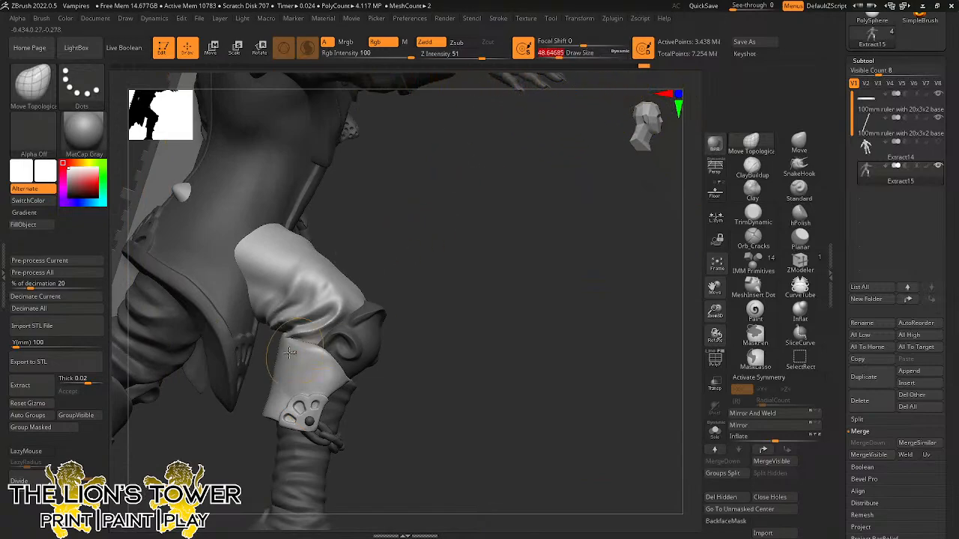
left_click_drag(283, 347, 275, 341)
mouse_move(429, 249)
left_mouse_down()
mouse_move(561, 223)
mouse_move(450, 299)
mouse_move(422, 361)
mouse_move(417, 347)
left_mouse_up()
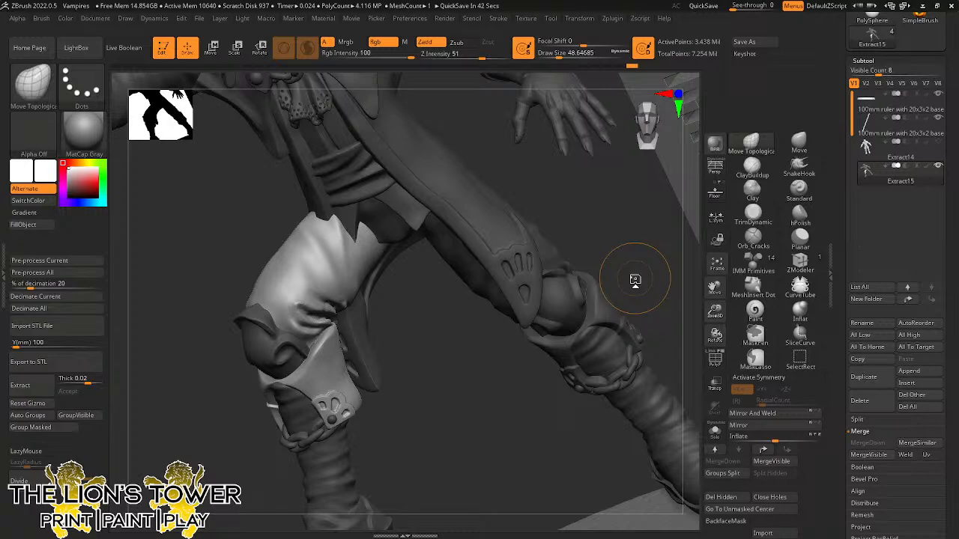
Clear the mask from the whole figure and check the bent leg from the front.
left_click_drag(625, 235, 555, 302)
left_click(599, 298, "ctrl")
left_click_drag(265, 213, 276, 244)
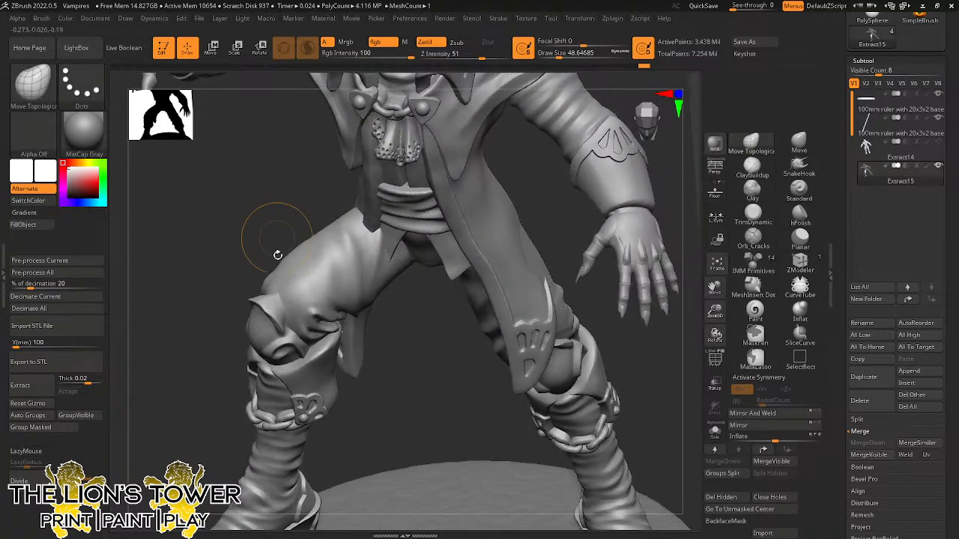
Isolate the bent leg's knee guard and build up its hollow top with the ClayBuildup brush at a draw size of about 22.
left_click(284, 311, "ctrl+shift")
left_click(752, 164)
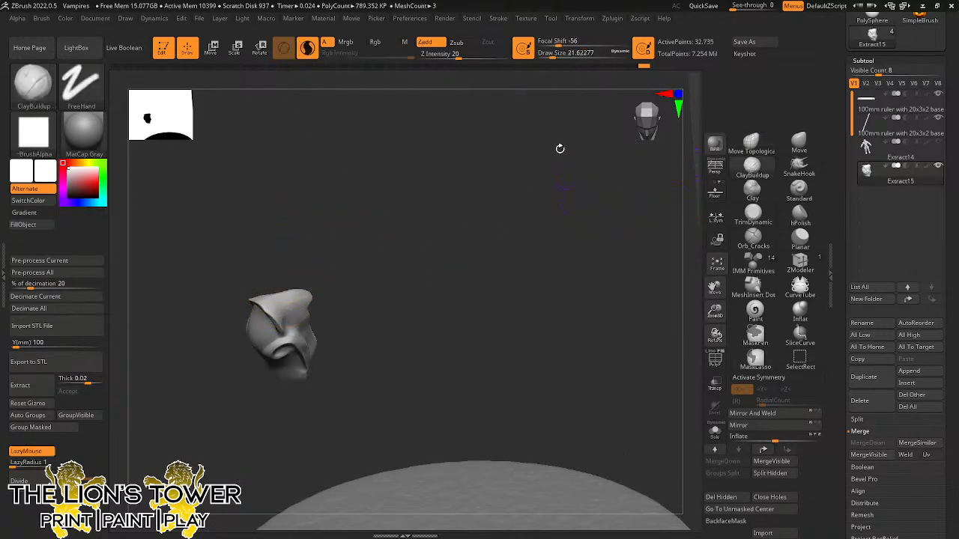
left_click_drag(522, 100, 302, 232)
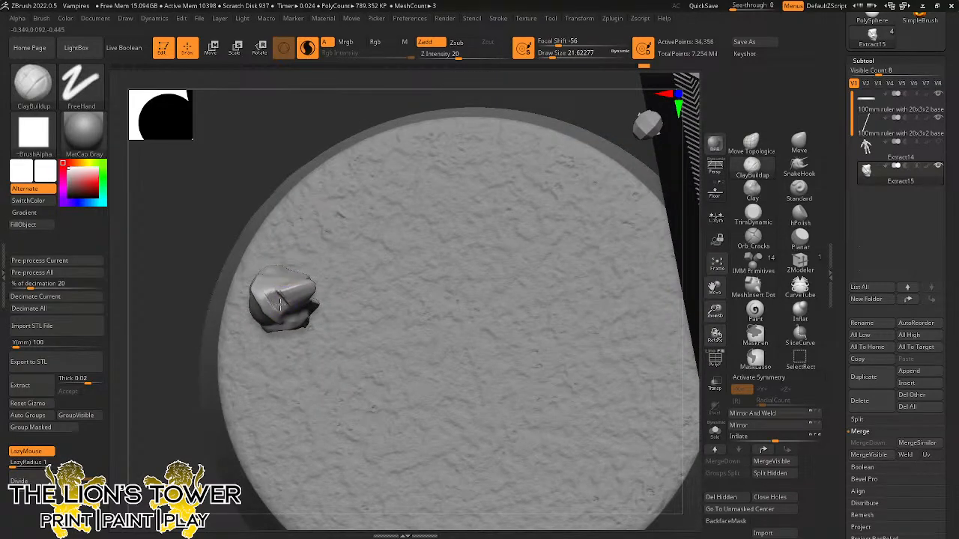
left_click_drag(280, 304, 276, 285)
left_click_drag(248, 170, 261, 220)
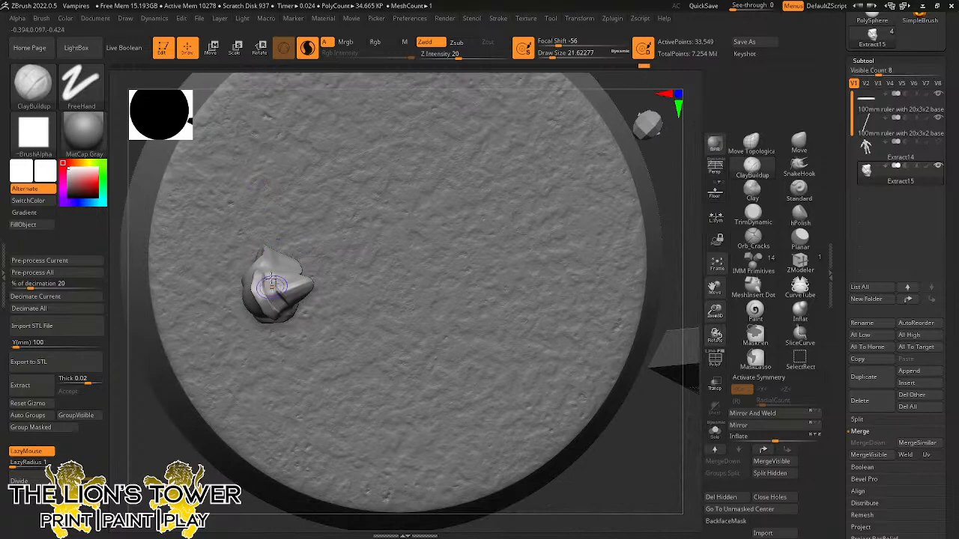
Fill the gap across the knee guard's top with more ClayBuildup strokes and smooth the added clay.
left_click_drag(271, 283, 271, 280)
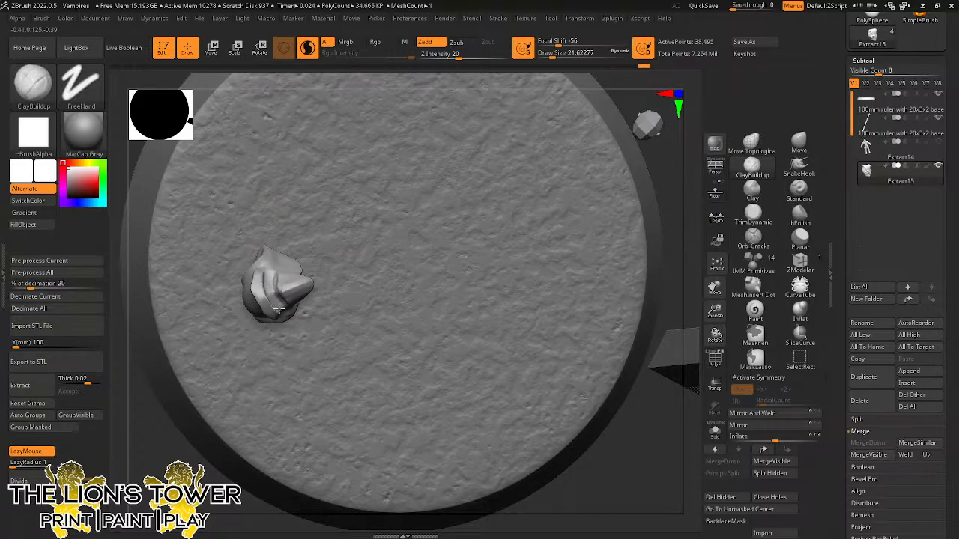
left_click_drag(286, 286, 286, 293)
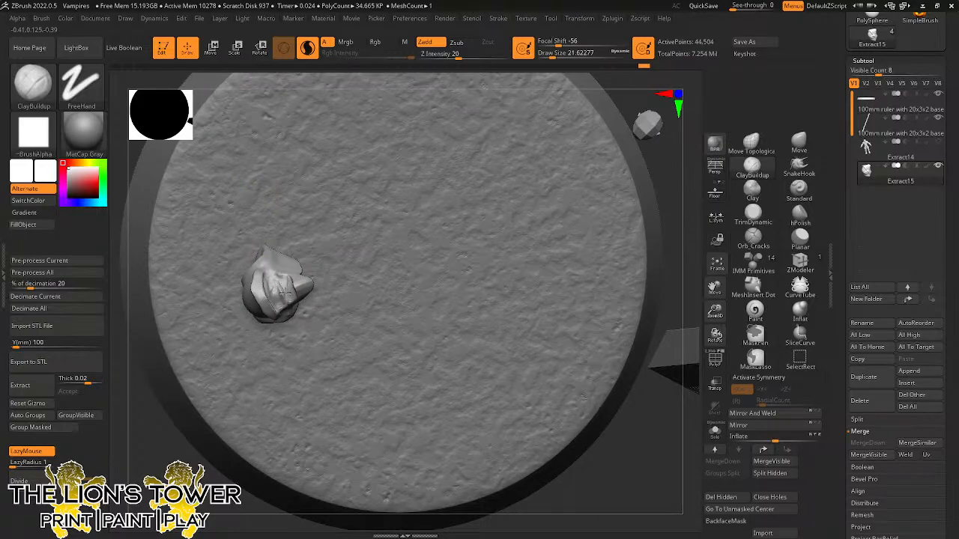
left_click_drag(665, 379, 629, 382)
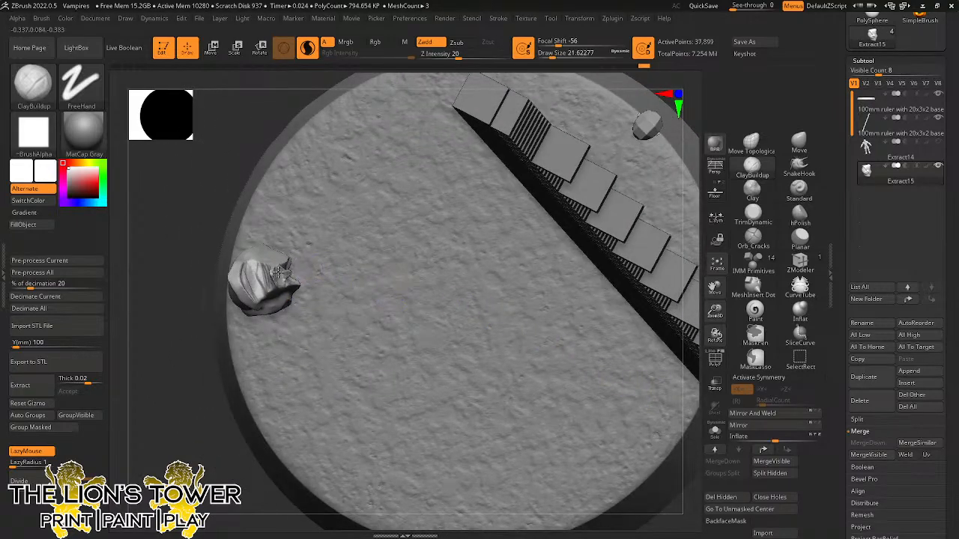
key("shift")
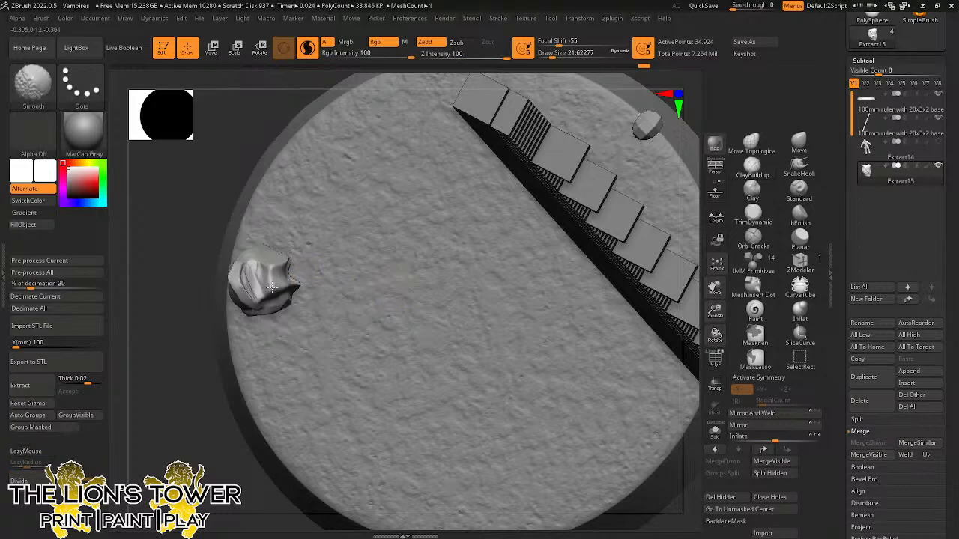
mouse_move(271, 287)
left_mouse_down("shift")
mouse_move(260, 274)
mouse_move(258, 288)
mouse_move(246, 288)
left_mouse_up("shift")
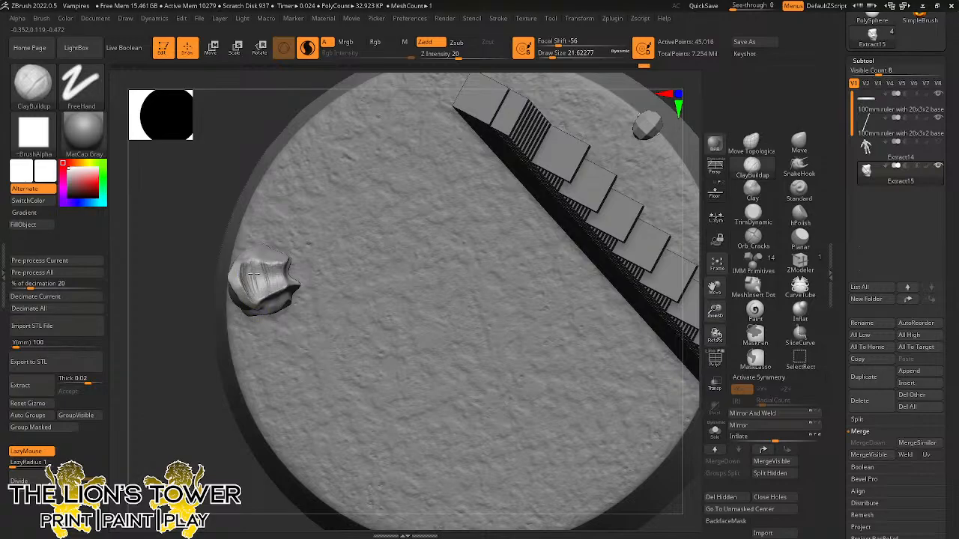
Build up and smooth the surface of the isolated knee guard with ClayBuildup, and show the whole figure again.
left_click_drag(254, 274, 252, 293)
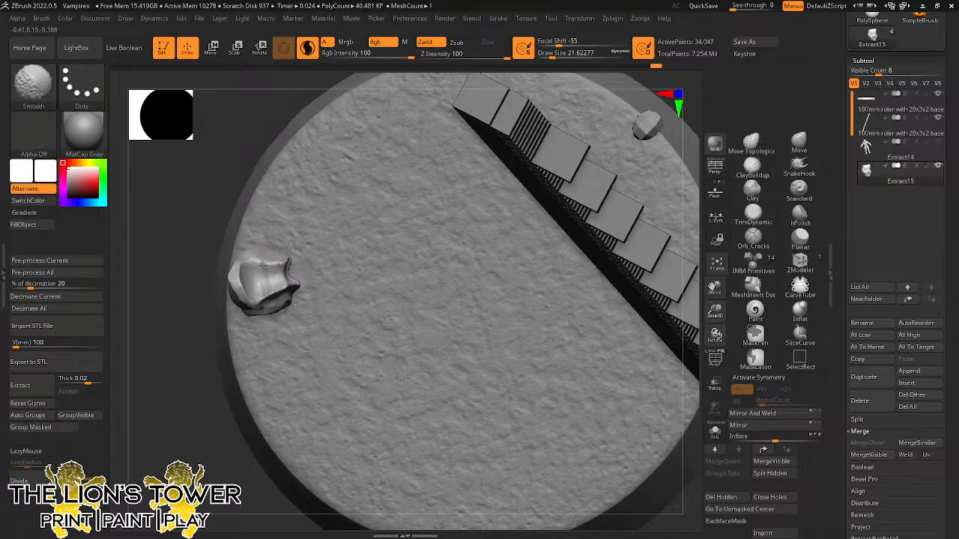
mouse_move(225, 352)
left_mouse_down()
mouse_move(179, 400)
mouse_move(379, 187)
left_mouse_up()
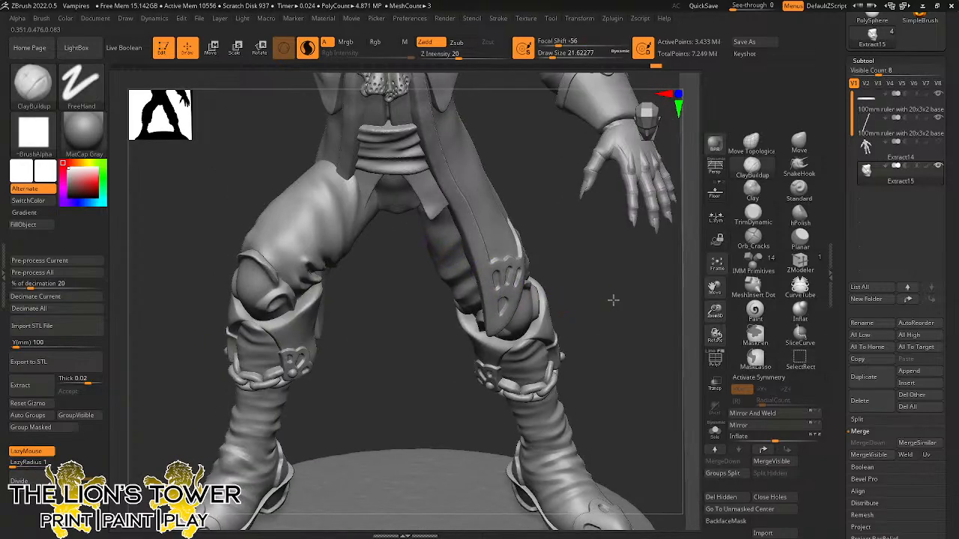
left_click_drag(610, 299, 482, 343)
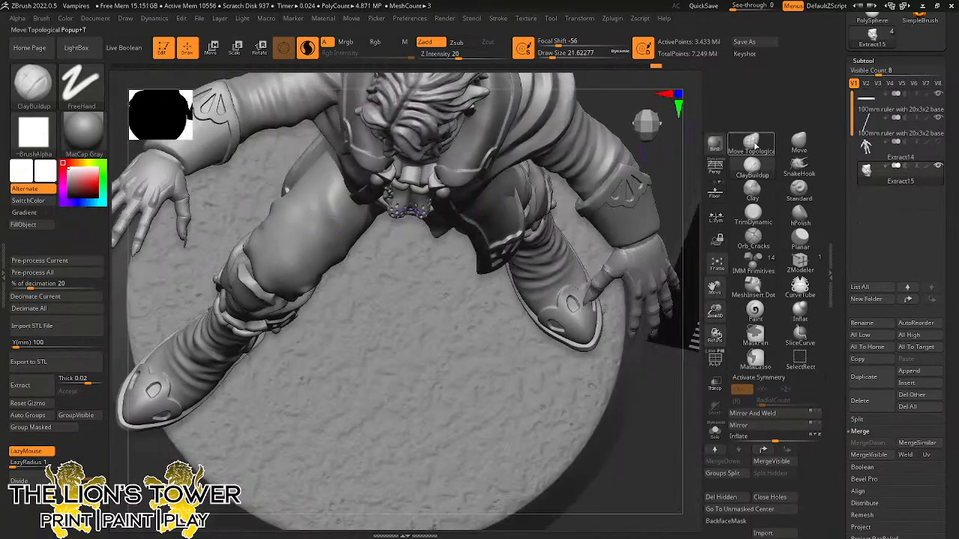
Reshape the flared upper edge of the bent leg's knee guard using Move Topological at a draw size of about 43.8.
left_click(751, 143)
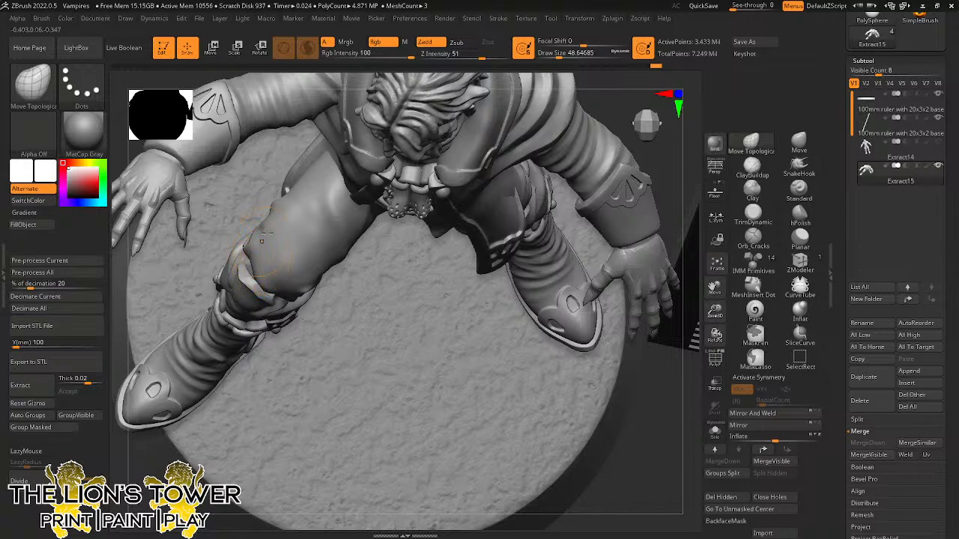
left_click_drag(559, 54, 562, 53)
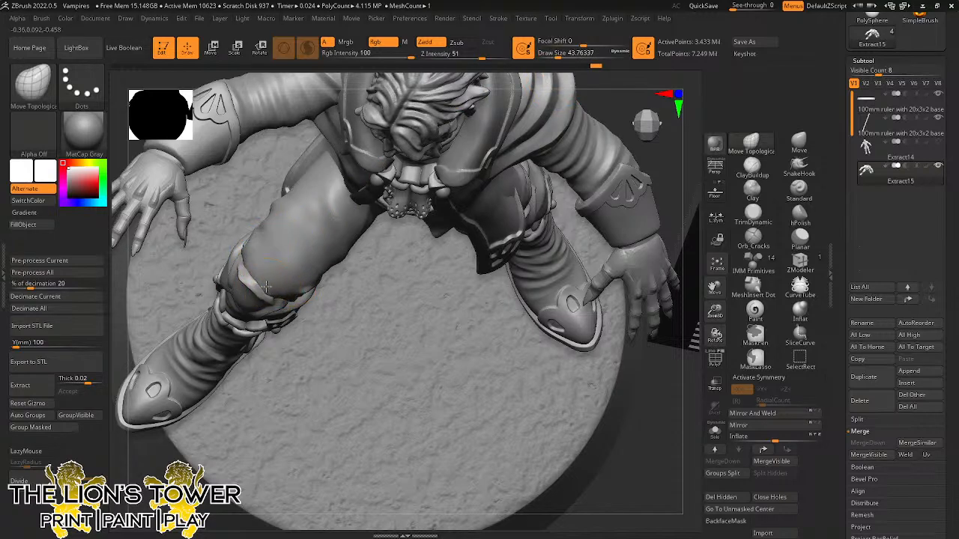
left_click_drag(627, 455, 579, 431)
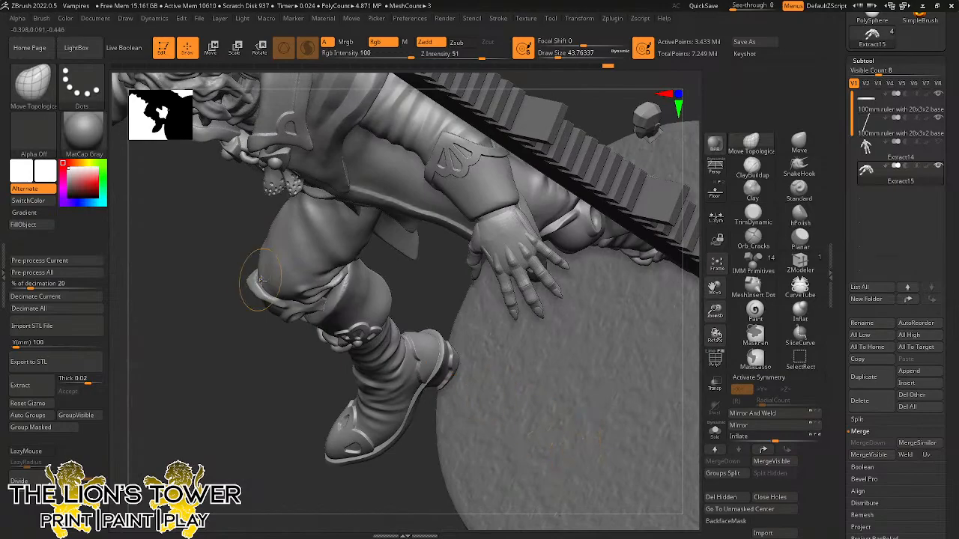
mouse_move(244, 247)
left_mouse_down()
mouse_move(233, 182)
mouse_move(297, 222)
mouse_move(338, 314)
mouse_move(331, 247)
mouse_move(344, 226)
mouse_move(442, 193)
left_mouse_up()
Flatten the rim of the knee guard using the hPolish brush with the draw size reduced to about 7.5.
left_click(800, 214)
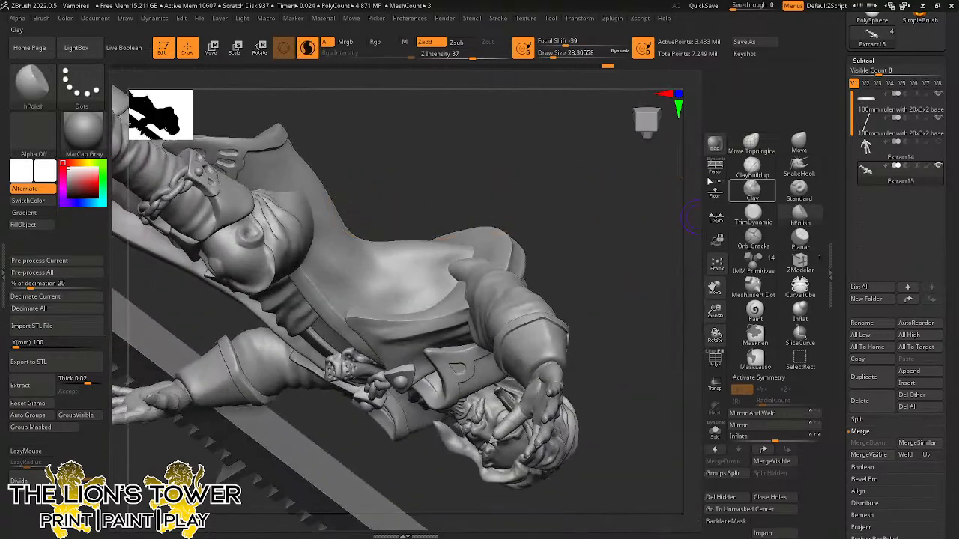
left_click_drag(551, 52, 546, 53)
left_click_drag(399, 112, 327, 214)
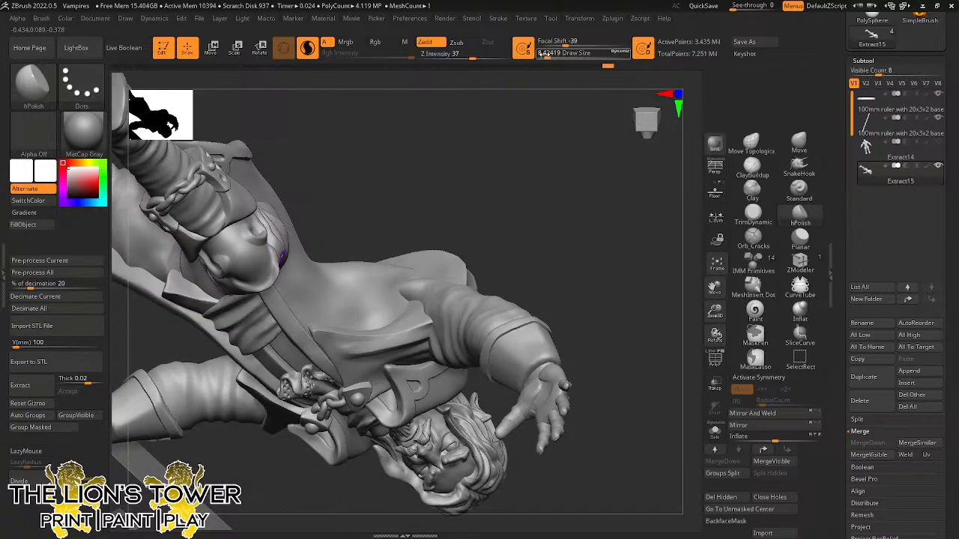
left_click_drag(549, 54, 547, 54)
left_click_drag(437, 142, 367, 204)
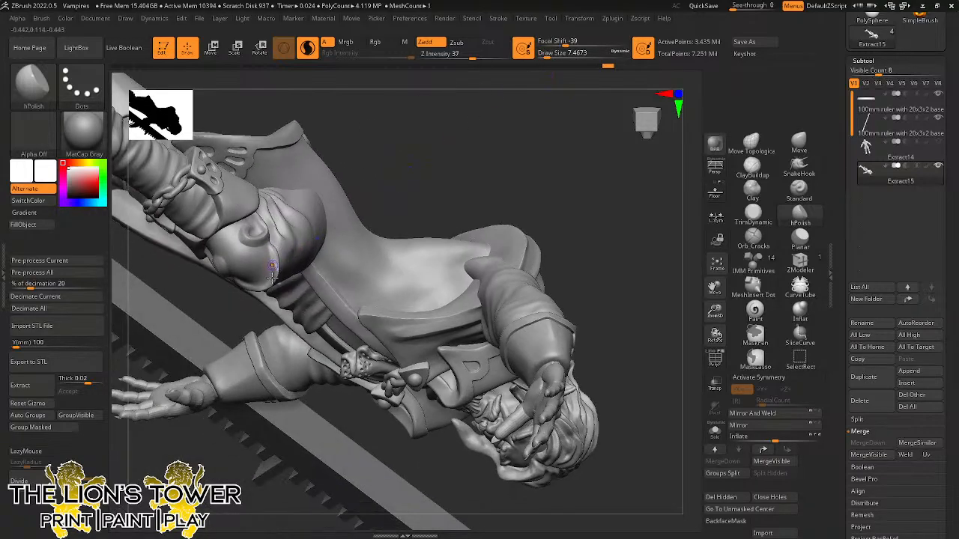
Polish the knee guard's rim at a draw size of about 12.9, undo the unwanted stroke, and smooth the edge.
left_click_drag(548, 54, 549, 54)
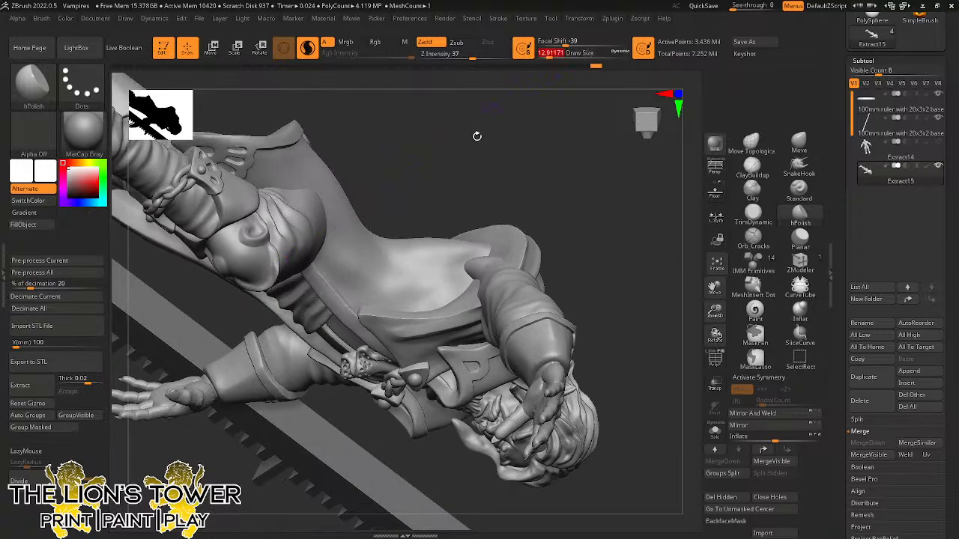
left_click_drag(478, 135, 433, 170)
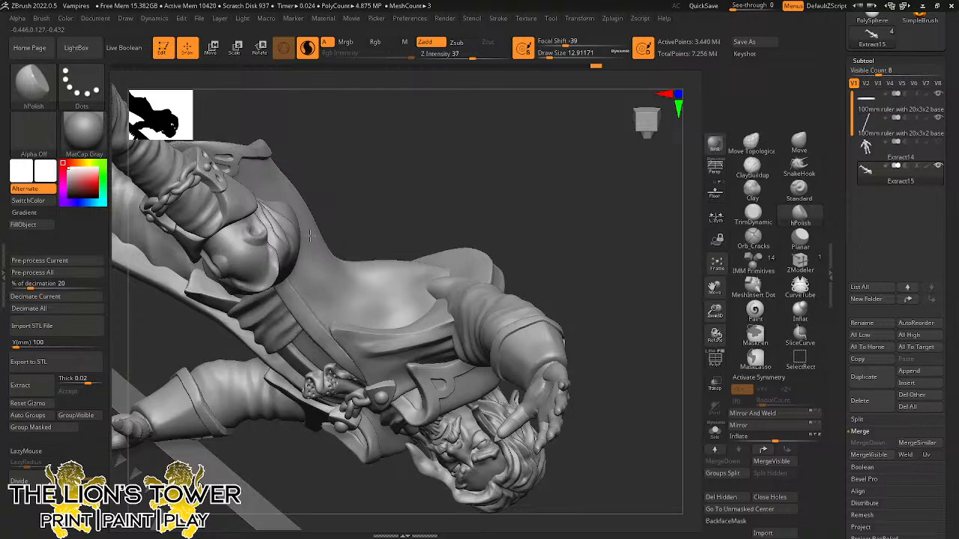
key("ctrl+z")
mouse_move(467, 208)
left_mouse_down()
mouse_move(445, 167)
mouse_move(448, 133)
mouse_move(420, 176)
left_mouse_up()
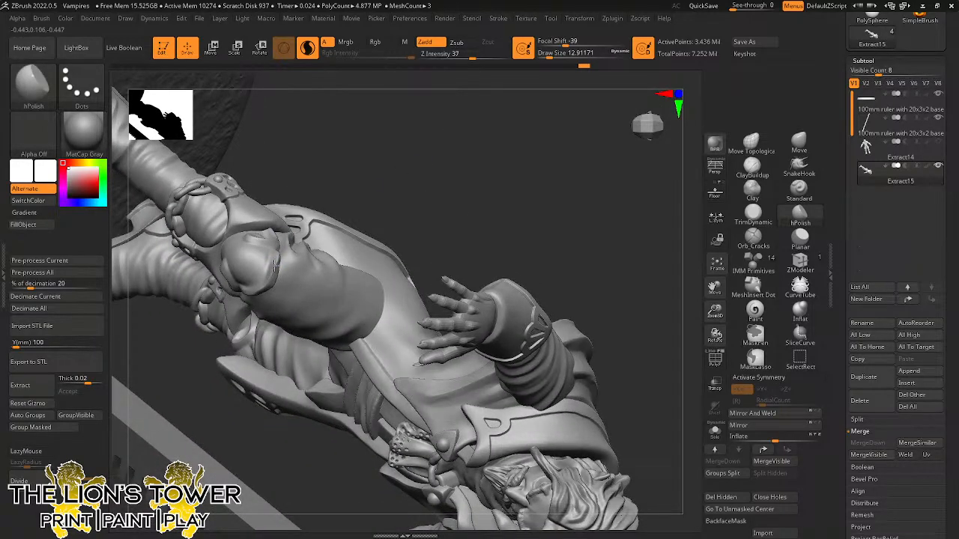
left_click_drag(350, 184, 346, 229)
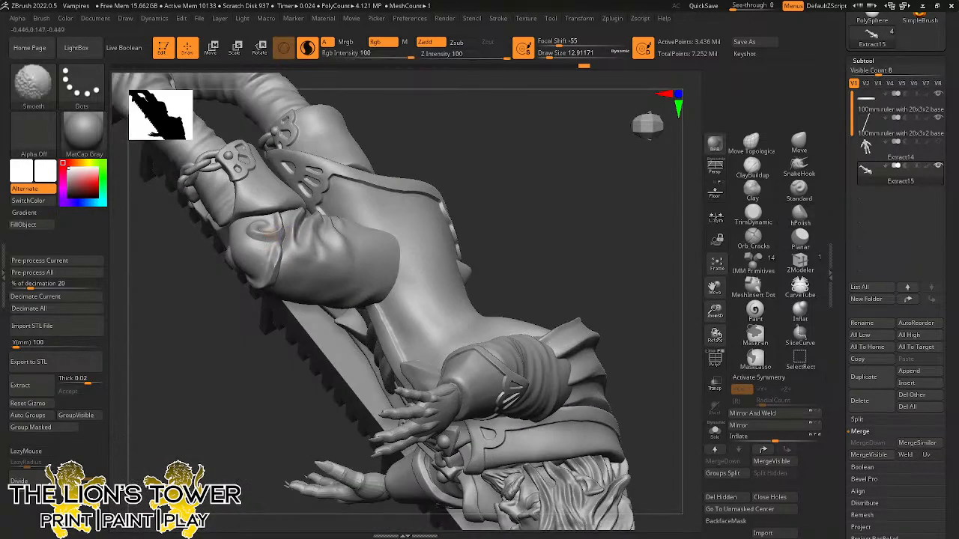
left_click_drag(284, 253, 282, 262, "shift")
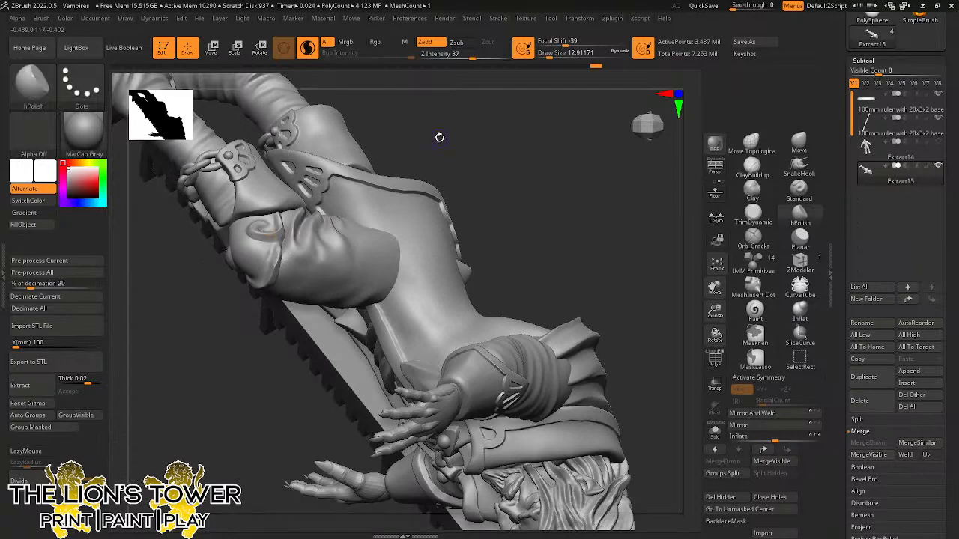
Refine the knee guard's rim from several sides with hPolish and smoothing, reducing the draw size to about 9.4.
left_click_drag(439, 137, 396, 143)
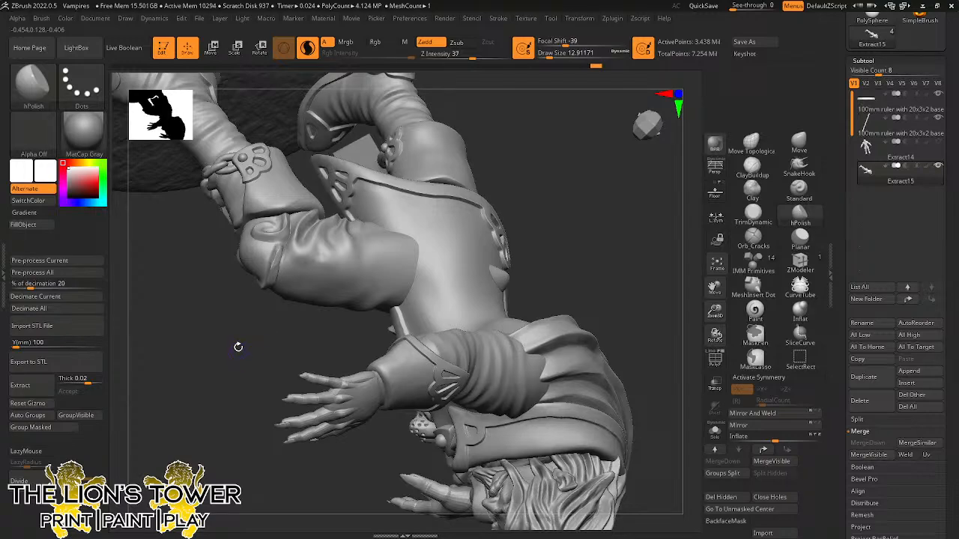
left_click_drag(238, 347, 396, 185)
left_click_drag(412, 206, 449, 180)
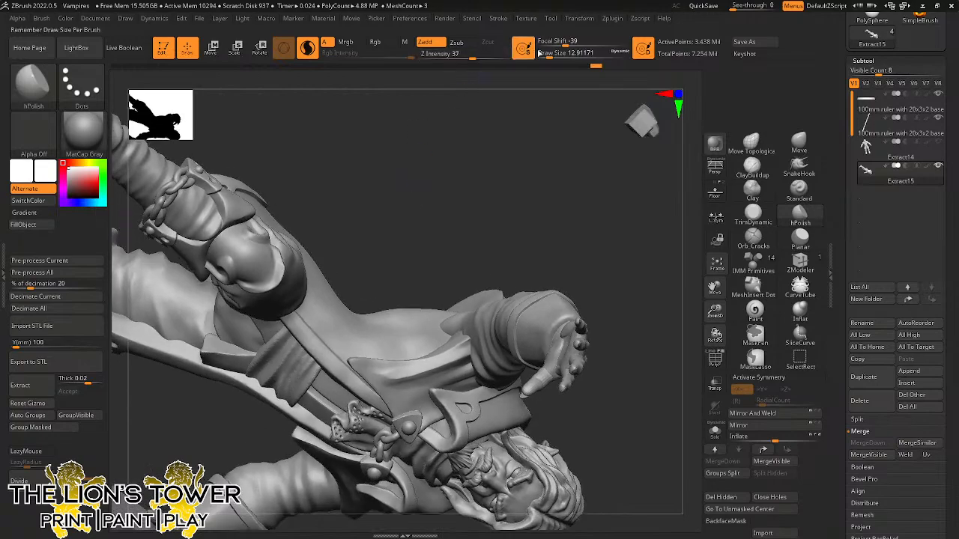
left_click_drag(555, 57, 549, 57)
left_click_drag(389, 172, 330, 207)
key("shift")
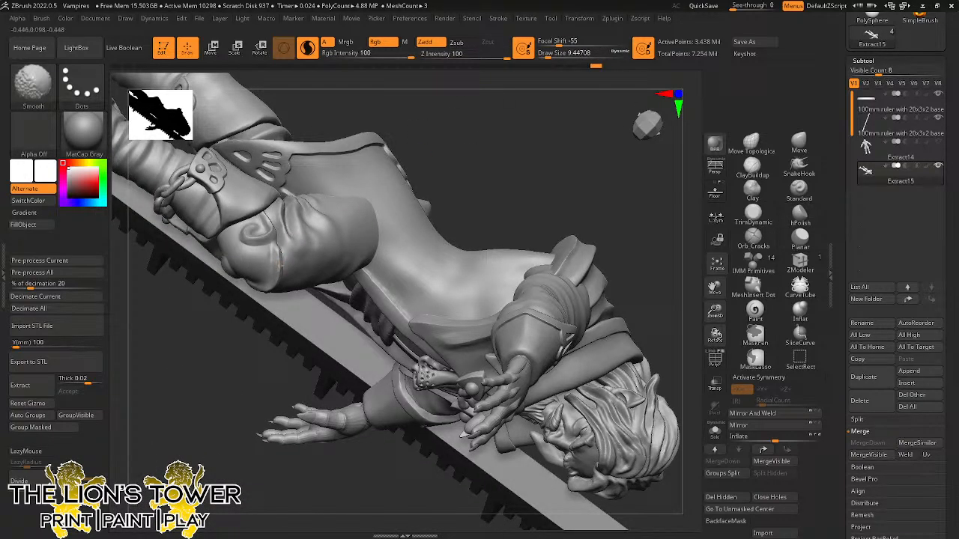
left_click_drag(463, 94, 304, 224)
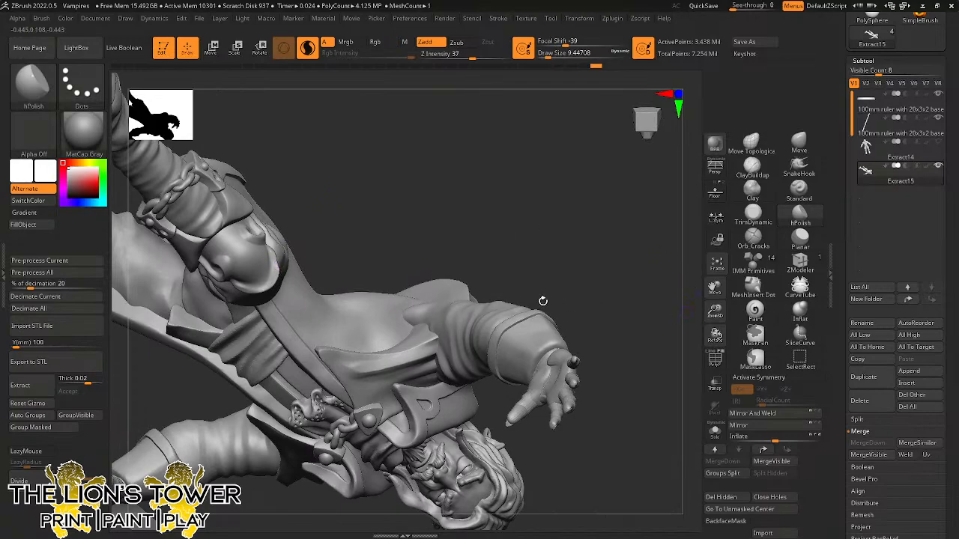
Isolate the knee guard, turn off Sculptris Pro, and polish its rim with a draw size of about 12.9.
left_click(277, 269, "ctrl+shift")
left_click_drag(395, 209, 311, 211)
left_click_drag(300, 260, 307, 216)
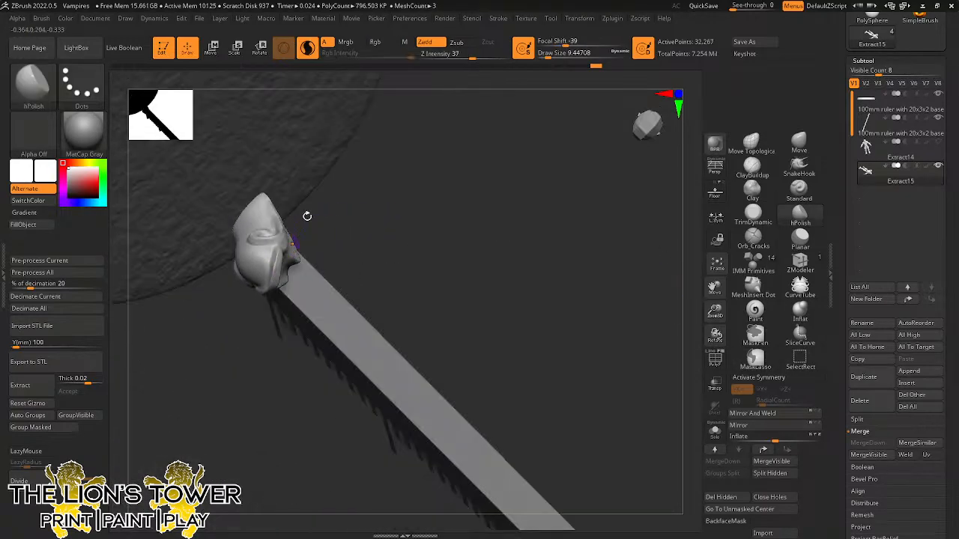
left_click_drag(564, 59, 578, 60)
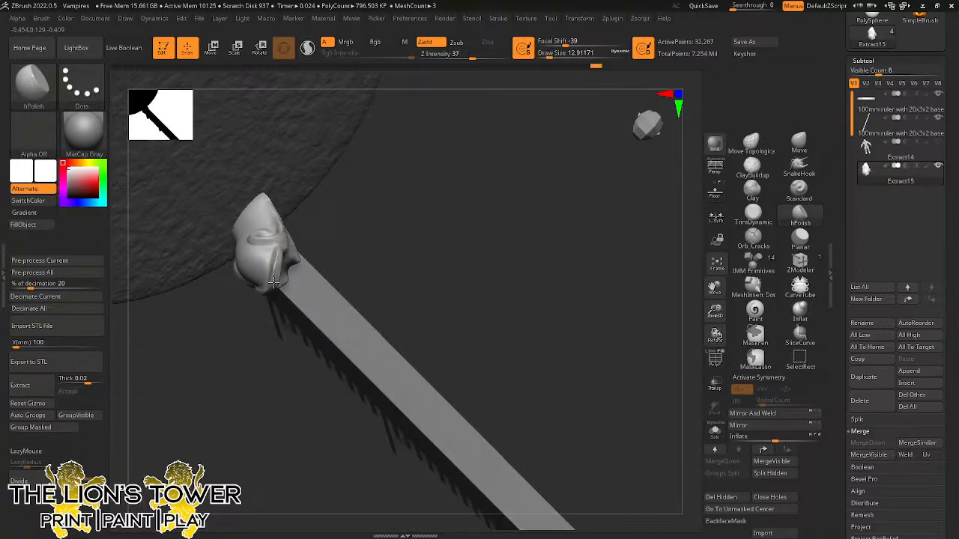
left_click_drag(353, 222, 341, 189)
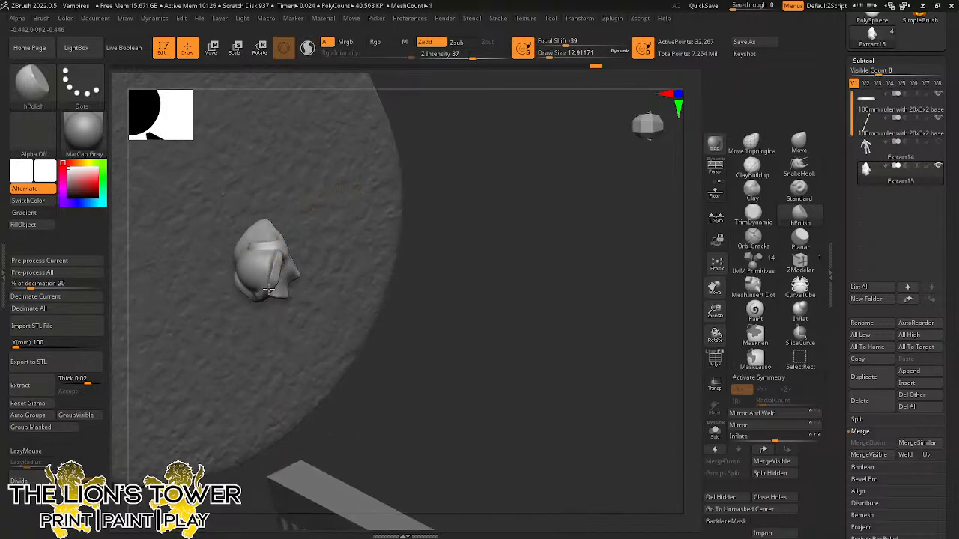
left_click_drag(419, 151, 344, 269)
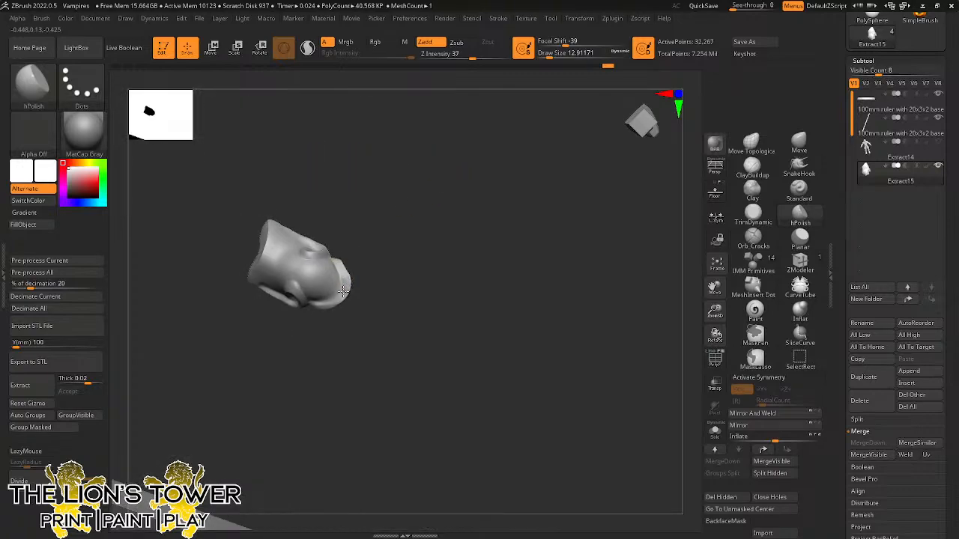
left_click_drag(344, 277, 350, 259)
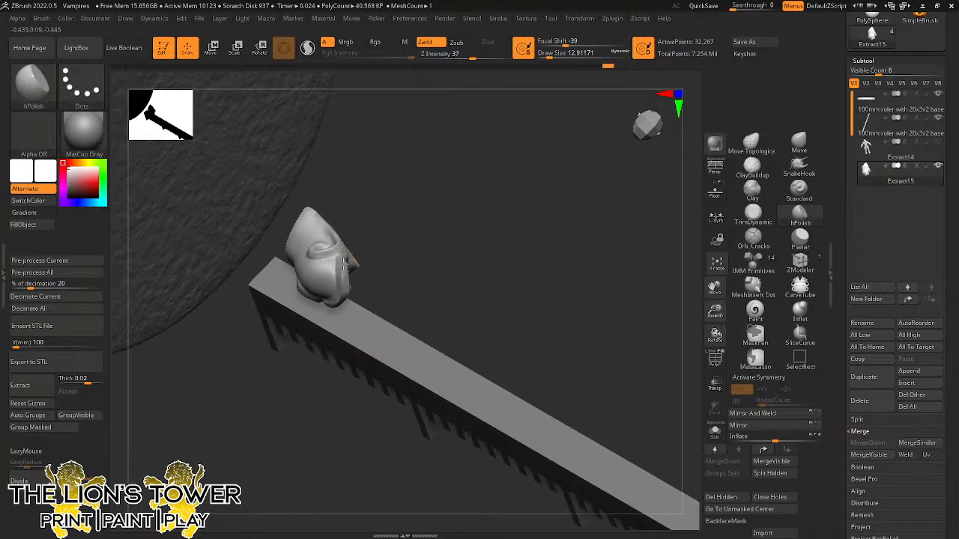
Polish the inner and front faces of the isolated knee guard's raised rim at close range.
left_click_drag(398, 218, 398, 214)
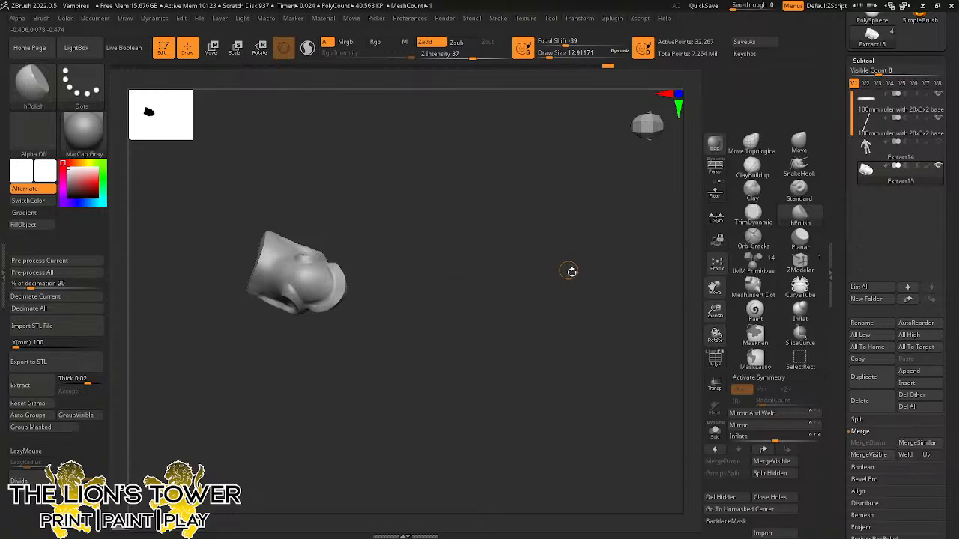
left_click_drag(714, 289, 925, 303)
mouse_move(612, 263)
left_mouse_down()
mouse_move(591, 272)
mouse_move(582, 261)
mouse_move(584, 274)
left_mouse_up()
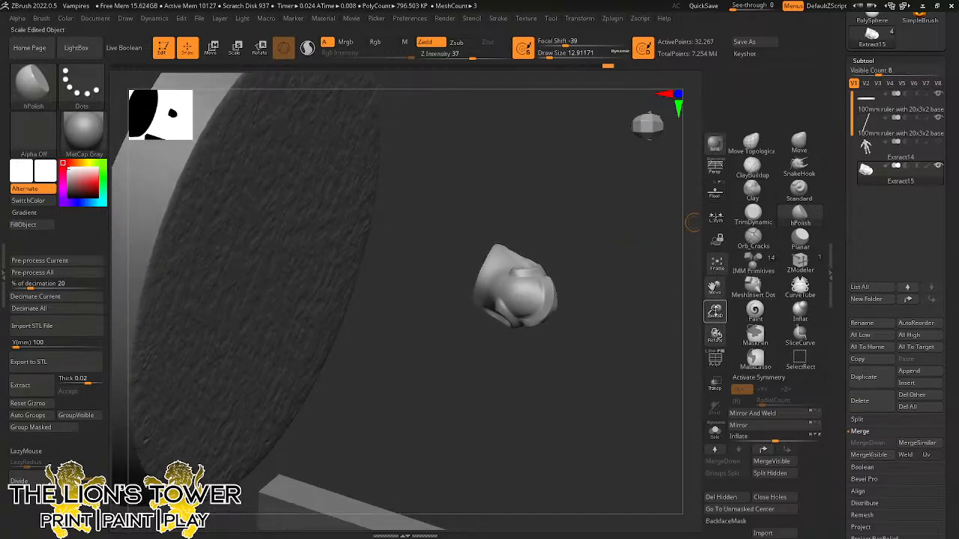
mouse_move(715, 309)
left_mouse_down()
mouse_move(638, 272)
mouse_move(606, 233)
left_mouse_up()
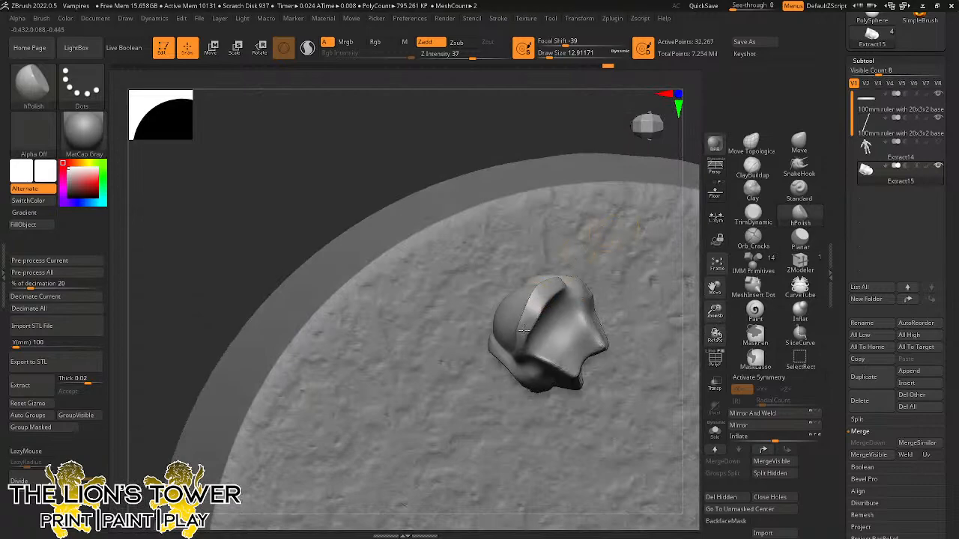
left_click_drag(593, 148, 558, 157)
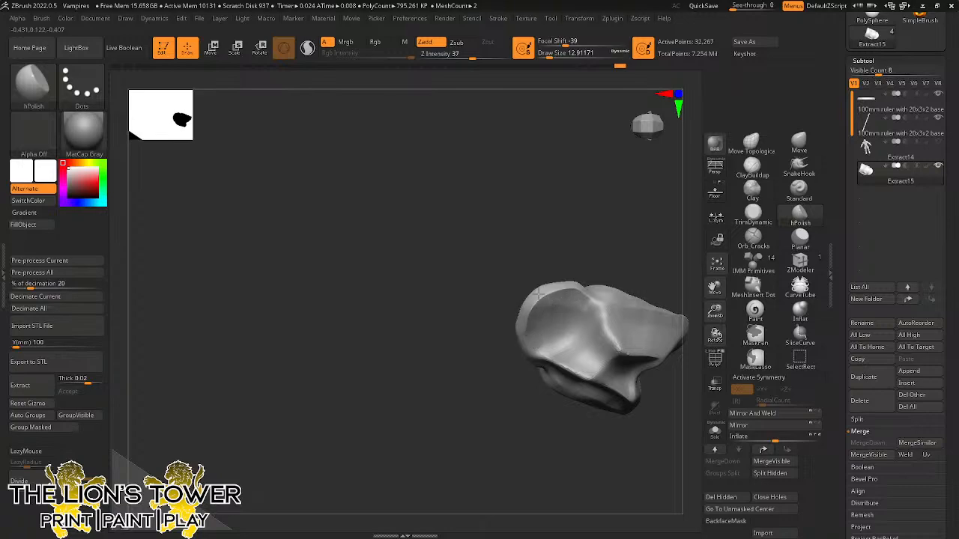
mouse_move(539, 293)
left_mouse_down()
mouse_move(597, 177)
mouse_move(576, 196)
left_mouse_up()
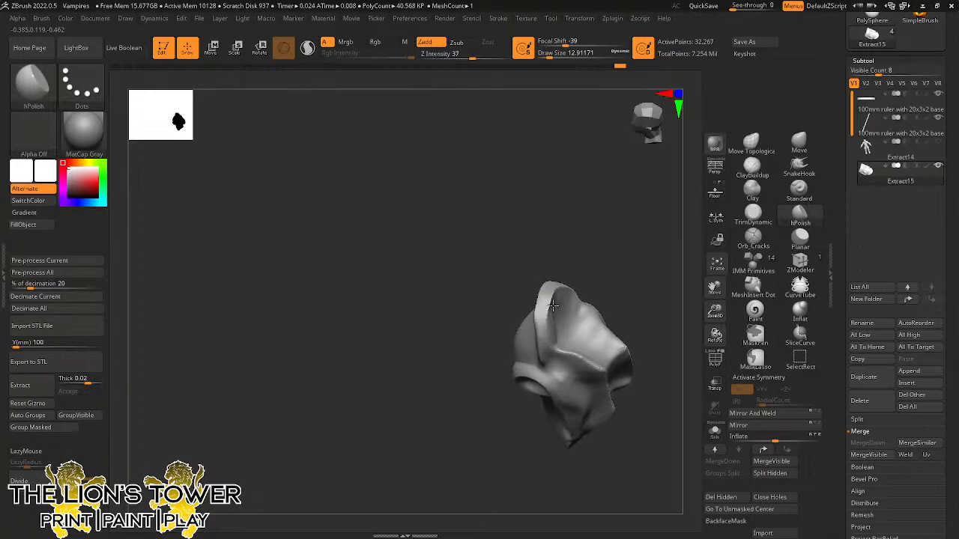
left_click_drag(587, 216, 575, 232)
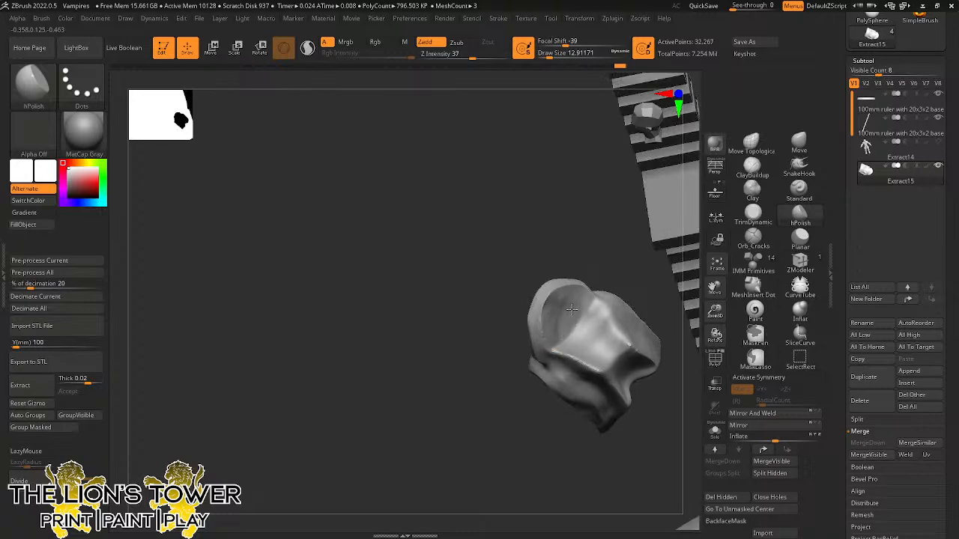
Even out the outer edge of the knee guard's rim with hPolish, and show the whole figure again.
mouse_move(563, 231)
left_mouse_down()
mouse_move(567, 192)
mouse_move(553, 230)
left_mouse_up()
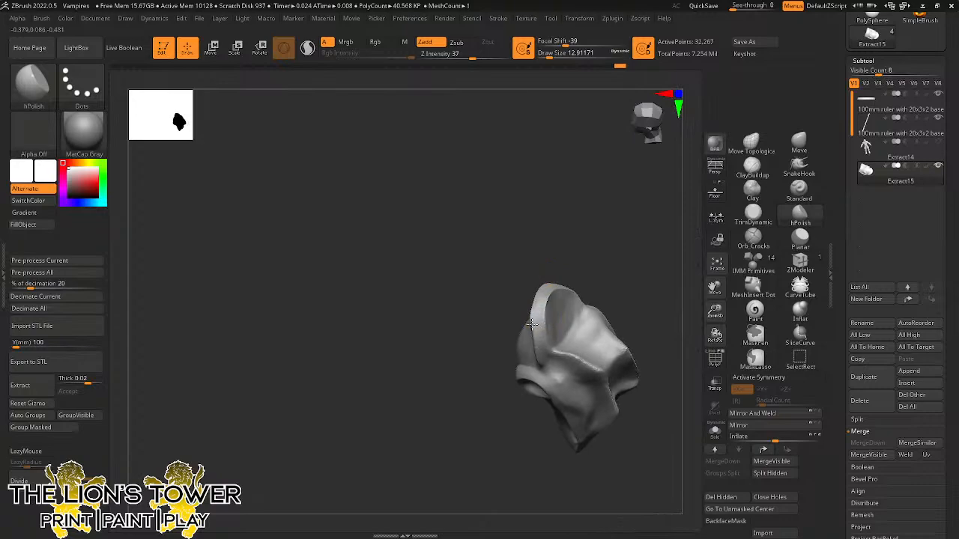
mouse_move(534, 272)
left_mouse_down()
mouse_move(544, 300)
mouse_move(557, 280)
left_mouse_up()
mouse_move(531, 350)
left_mouse_down()
mouse_move(526, 363)
mouse_move(517, 321)
mouse_move(477, 299)
left_mouse_up()
mouse_move(549, 284)
left_mouse_down()
mouse_move(584, 294)
mouse_move(578, 227)
left_mouse_up()
left_click(579, 227, "ctrl+shift")
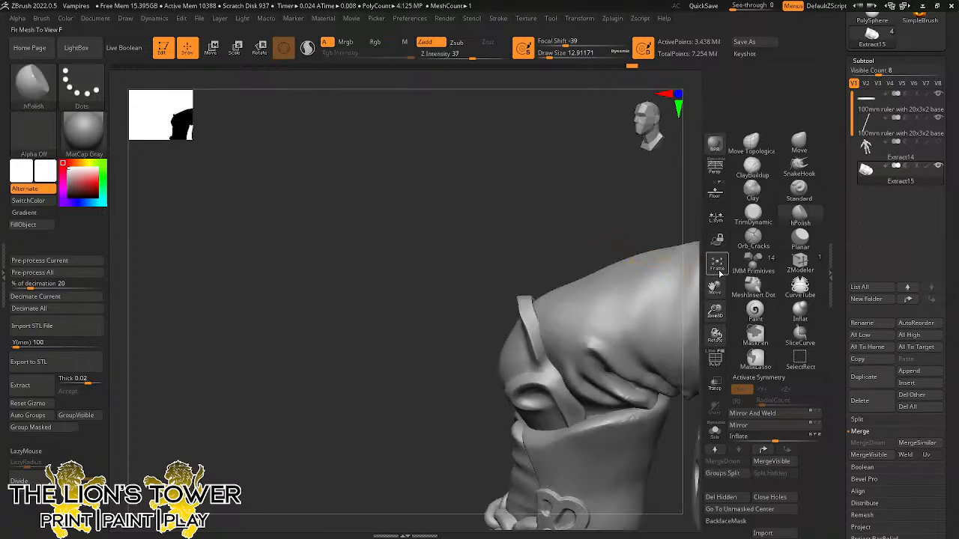
Isolate the bent leg's trousers, turn on Sculptris Pro, and smooth the folds behind the knee with a draw size of about 12.9.
left_click_drag(716, 312, 714, 294)
left_click_drag(714, 291, 616, 216)
left_click_drag(582, 426, 553, 422)
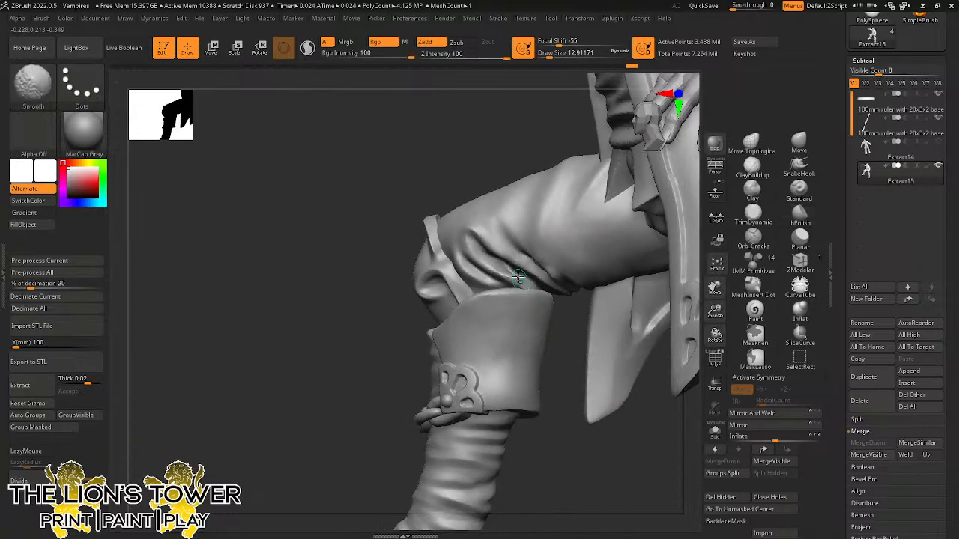
left_click(519, 274, "ctrl+shift")
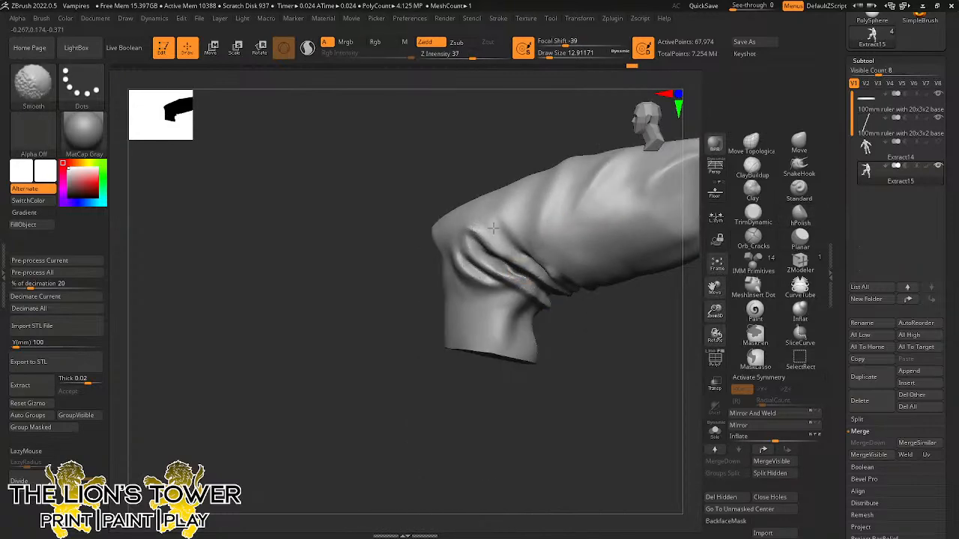
left_click(308, 49)
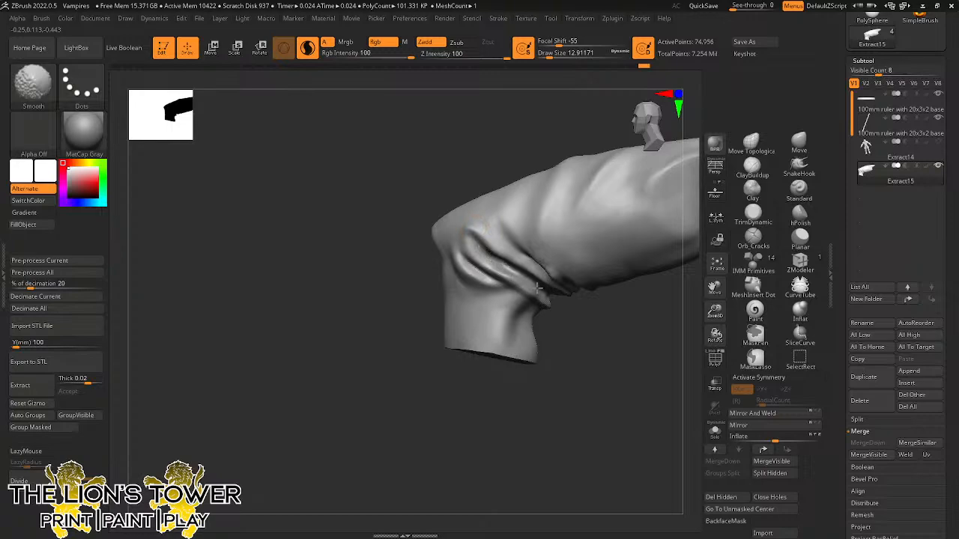
left_click_drag(503, 265, 530, 273)
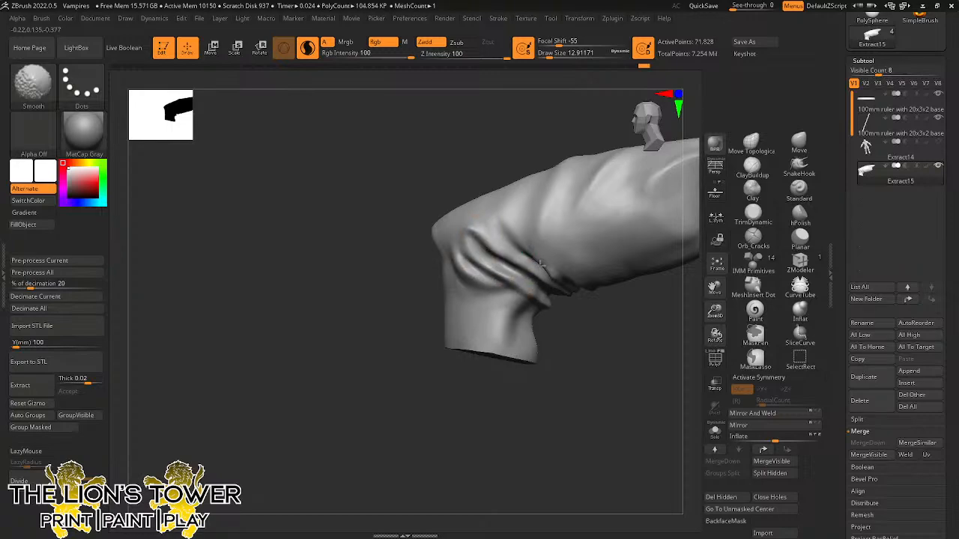
left_click_drag(603, 328, 604, 294)
left_click_drag(546, 274, 554, 283, "shift")
left_click_drag(596, 383, 593, 337)
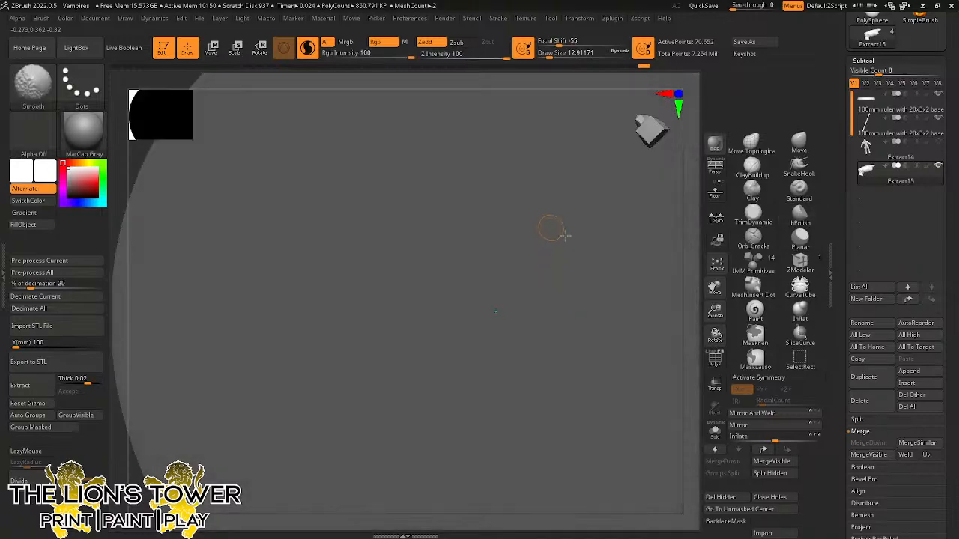
Turn on Solo mode, smooth the trouser folds on the underside of the knee, and show the whole figure again.
left_click(714, 431)
left_click_drag(642, 420, 528, 299)
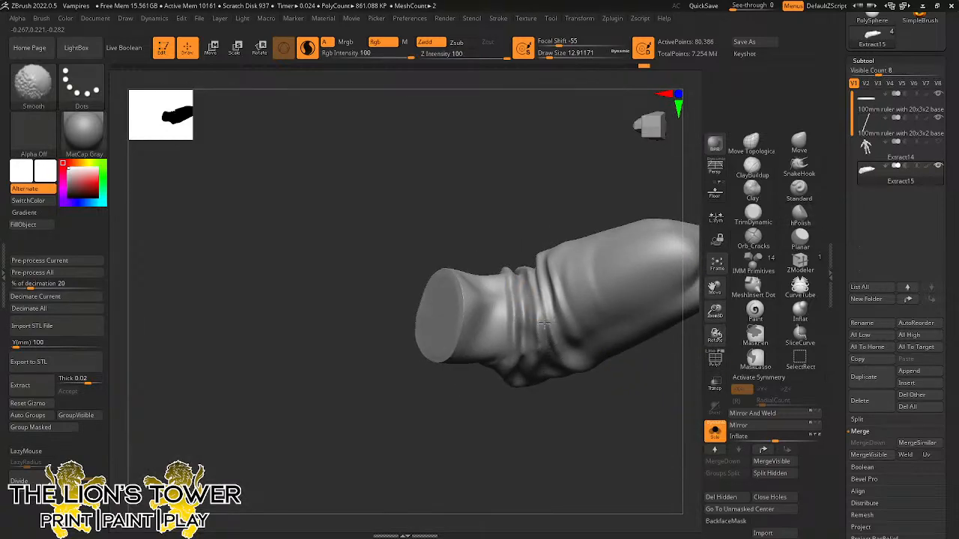
left_click_drag(573, 413, 518, 306)
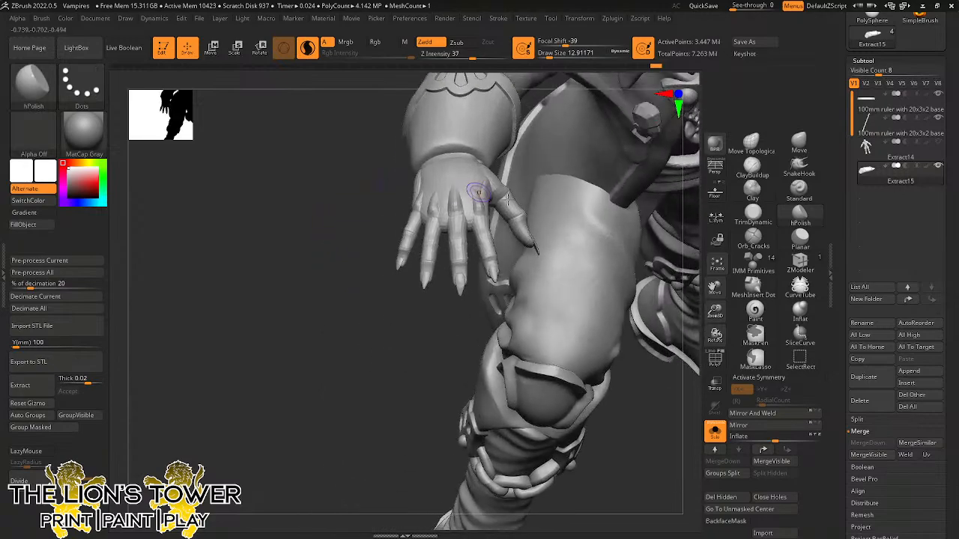
key("f")
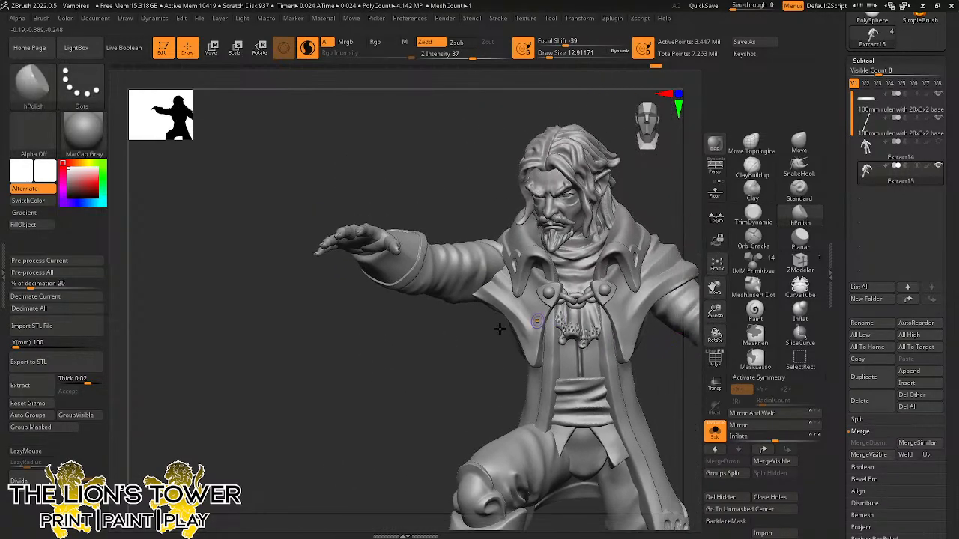
Isolate the bent leg's trousers and work their pointed hip end with ClayBuildup at a draw size of about 36.9, then unhide the figure.
mouse_move(326, 359)
left_mouse_down()
mouse_move(531, 360)
mouse_move(535, 340)
mouse_move(495, 312)
left_mouse_up()
left_click(529, 354, "ctrl")
left_click(528, 354, "ctrl")
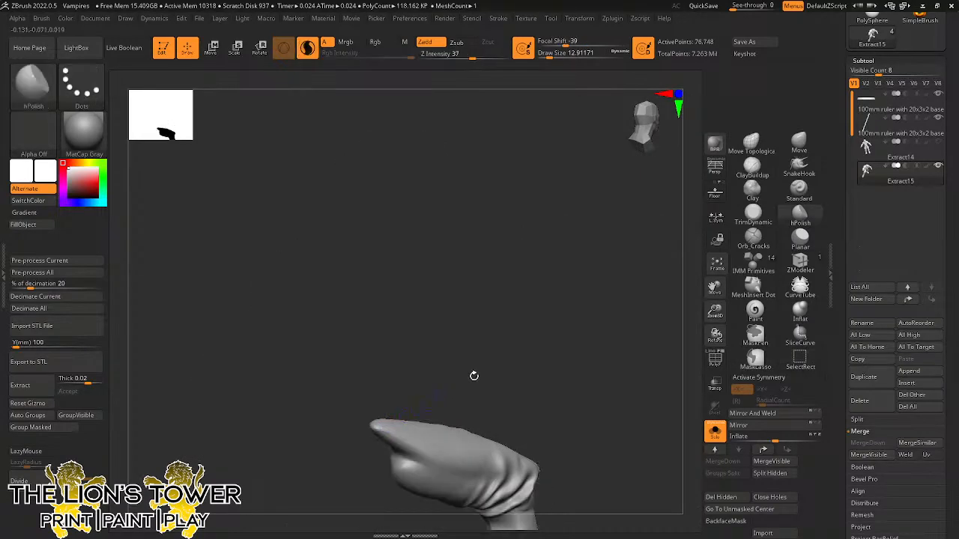
left_click(755, 174)
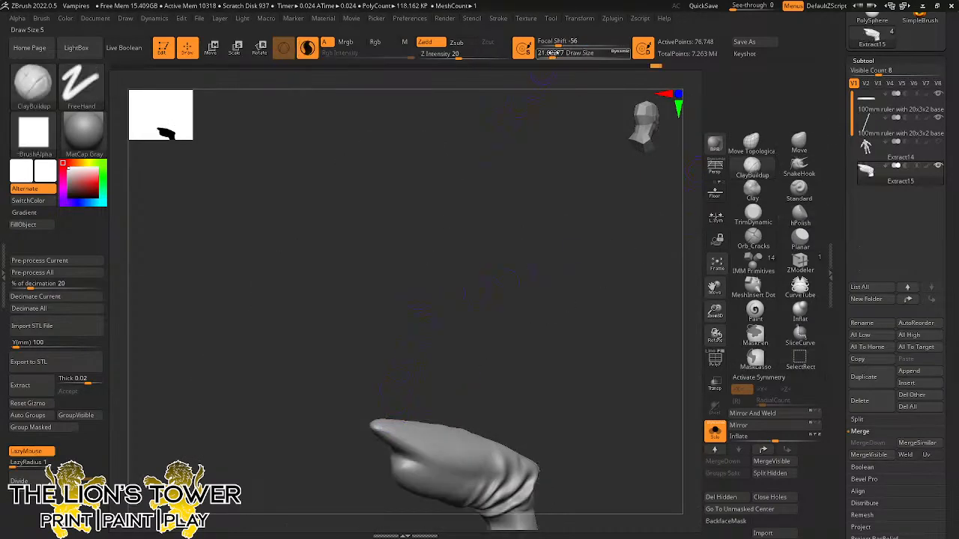
mouse_move(506, 174)
left_mouse_down()
mouse_move(504, 263)
mouse_move(446, 322)
left_mouse_up()
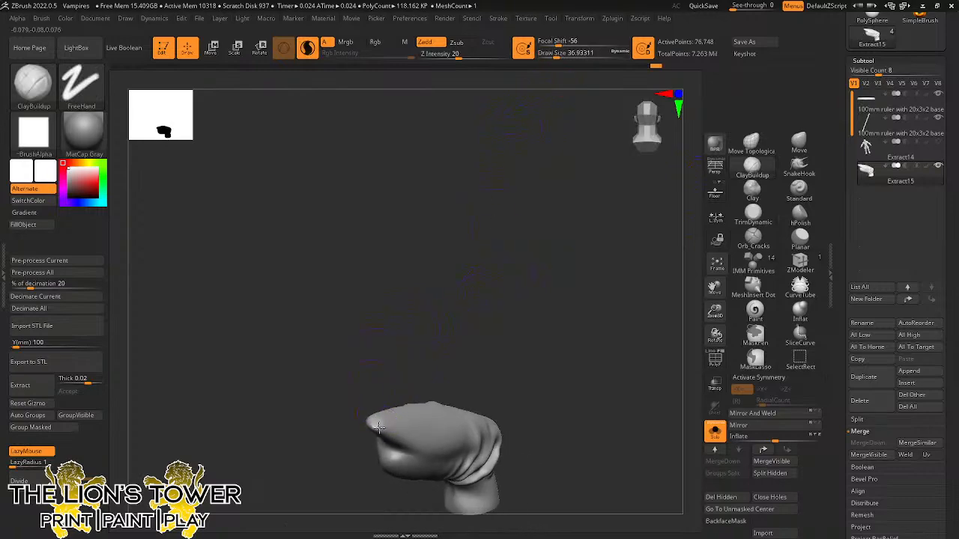
mouse_move(374, 429)
left_mouse_down()
mouse_move(389, 422)
mouse_move(392, 433)
mouse_move(385, 424)
left_mouse_up()
left_click(422, 332, "ctrl+shift")
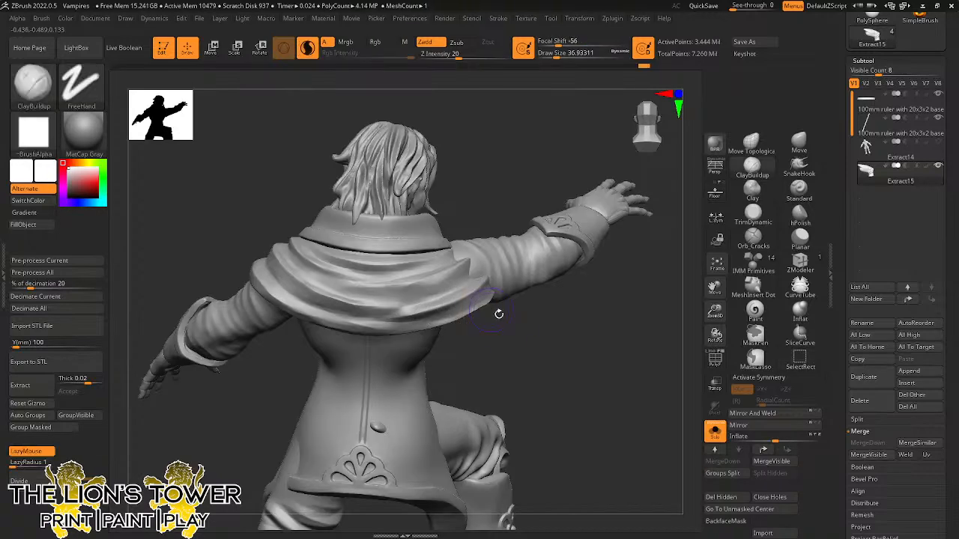
Isolate the trousers once more, smooth down the tip at their hip end, and bring back the whole figure.
left_click_drag(511, 362, 392, 396)
left_click(371, 423, "ctrl+shift")
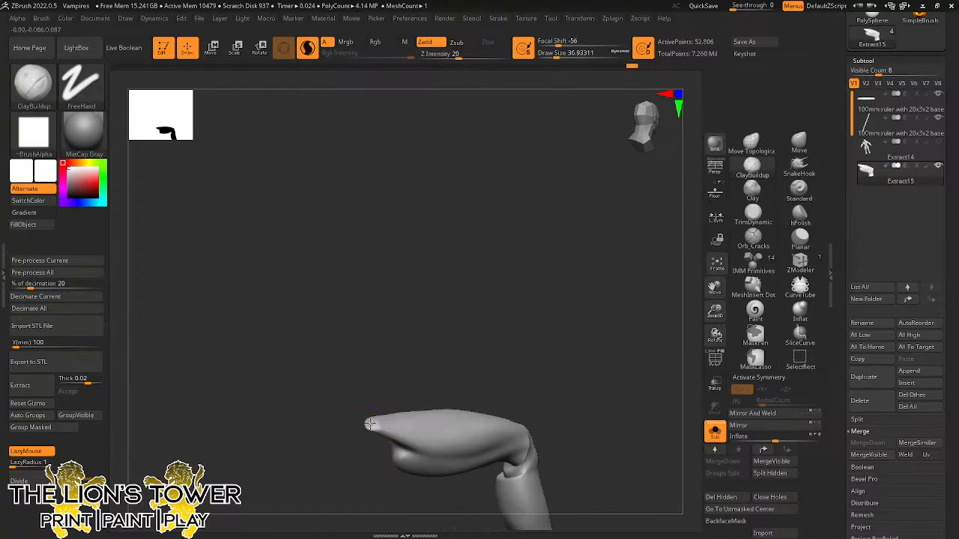
left_click_drag(374, 428, 377, 431, "shift")
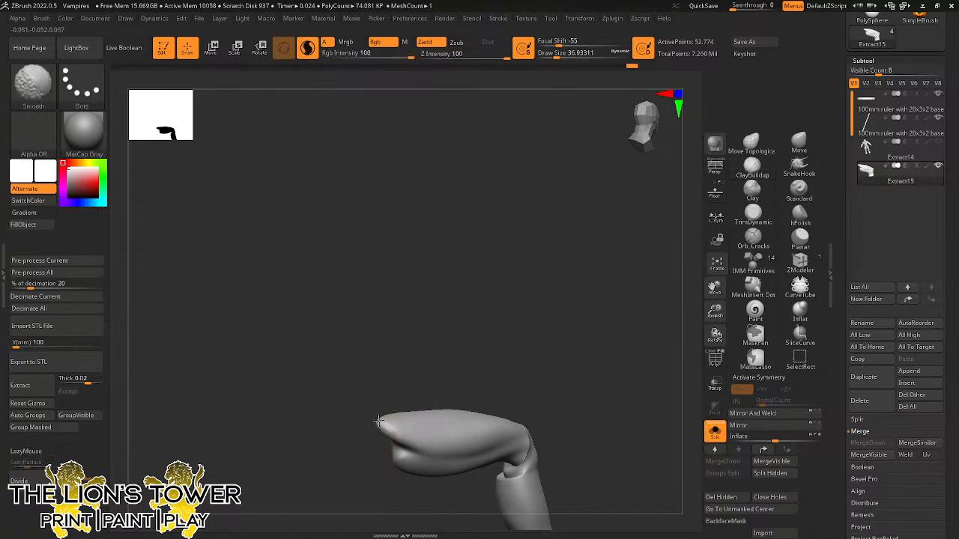
left_click(449, 312, "ctrl+shift")
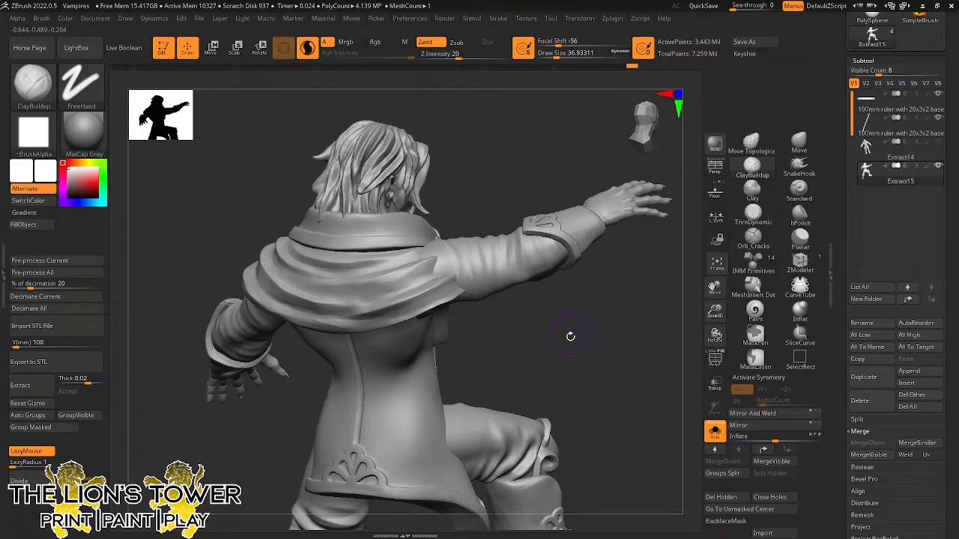
Isolate the shoulder cape and use it to mask everything on the figure except the cape.
left_click_drag(570, 336, 524, 327)
left_click(459, 298, "ctrl+shift")
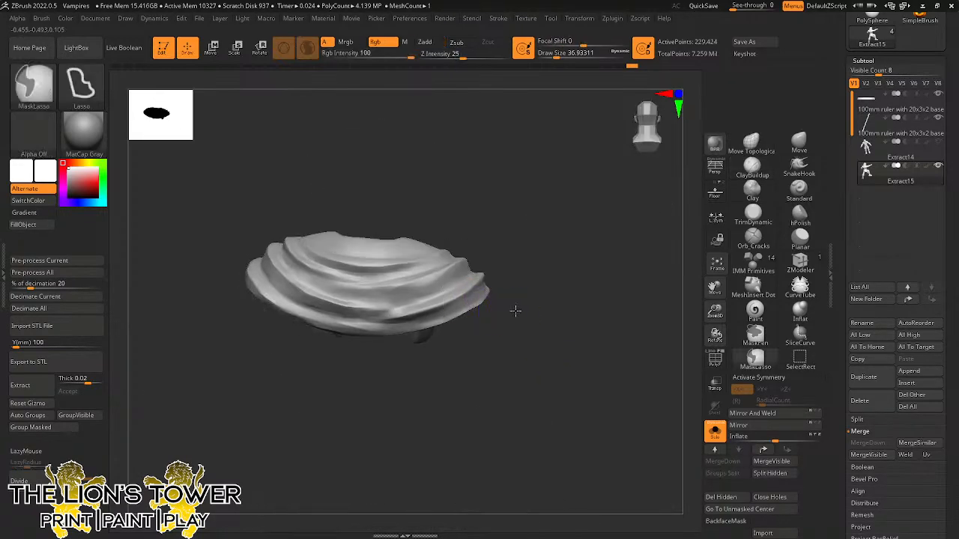
left_click(516, 311, "ctrl")
left_click(520, 305, "ctrl+shift")
left_click(550, 294, "ctrl")
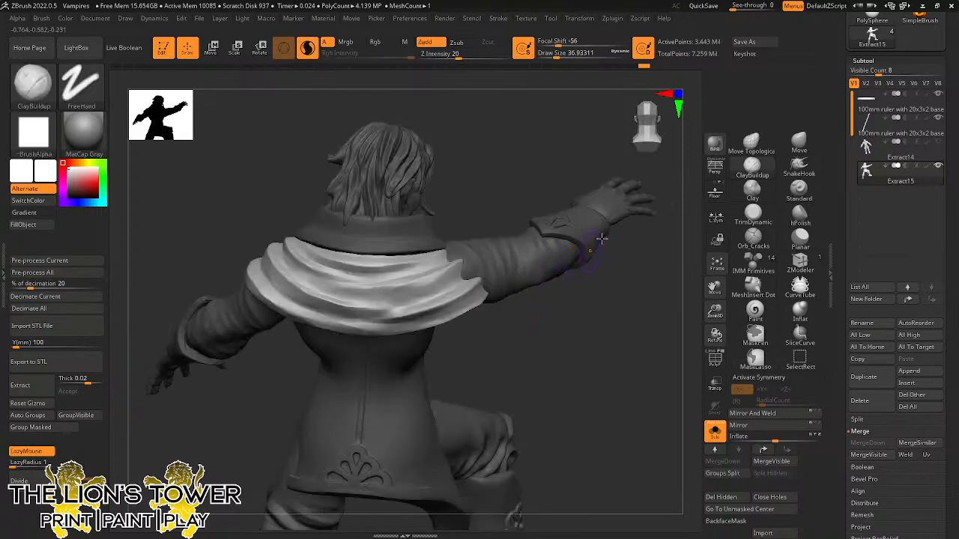
Reshape the cape's edge over the outstretched arm with the Move brush at a draw size of about 104.5.
left_click(798, 147)
left_click_drag(557, 54, 567, 55)
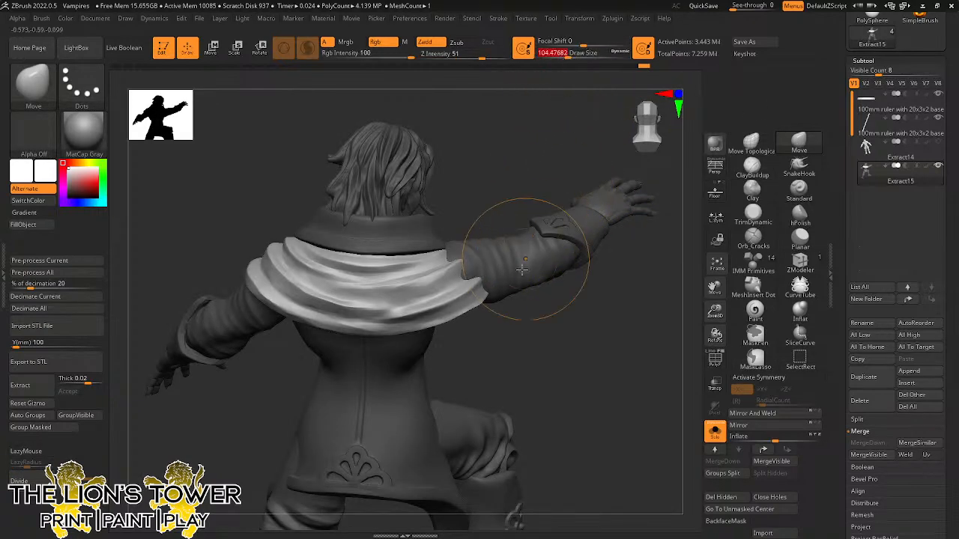
mouse_move(489, 269)
left_mouse_down()
mouse_move(486, 250)
mouse_move(460, 242)
mouse_move(487, 260)
left_mouse_up()
mouse_move(646, 315)
left_mouse_down()
mouse_move(516, 292)
mouse_move(540, 265)
mouse_move(568, 255)
left_mouse_up()
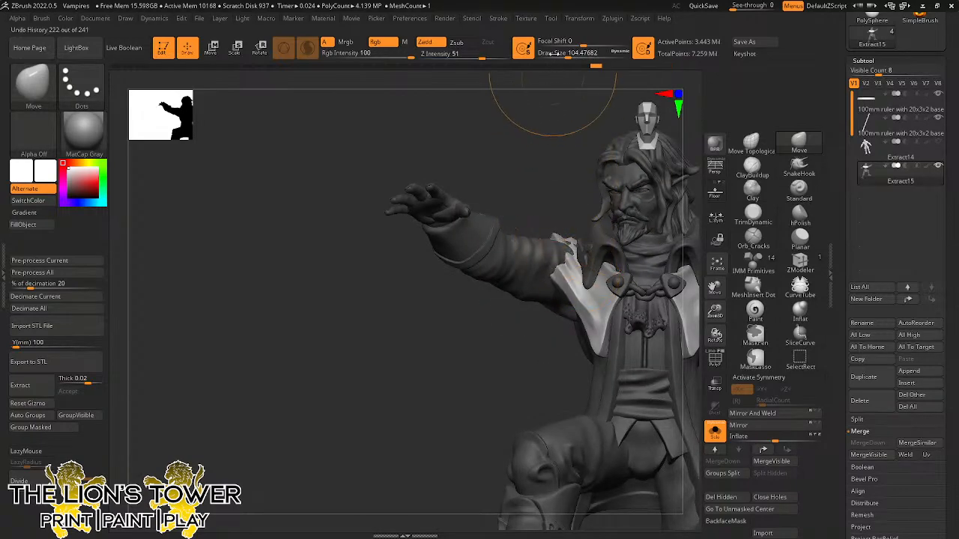
Adjust the cape's folds around the outstretched arm's shoulder from several sides with a Move draw size of about 67.8.
left_click_drag(582, 50, 563, 51)
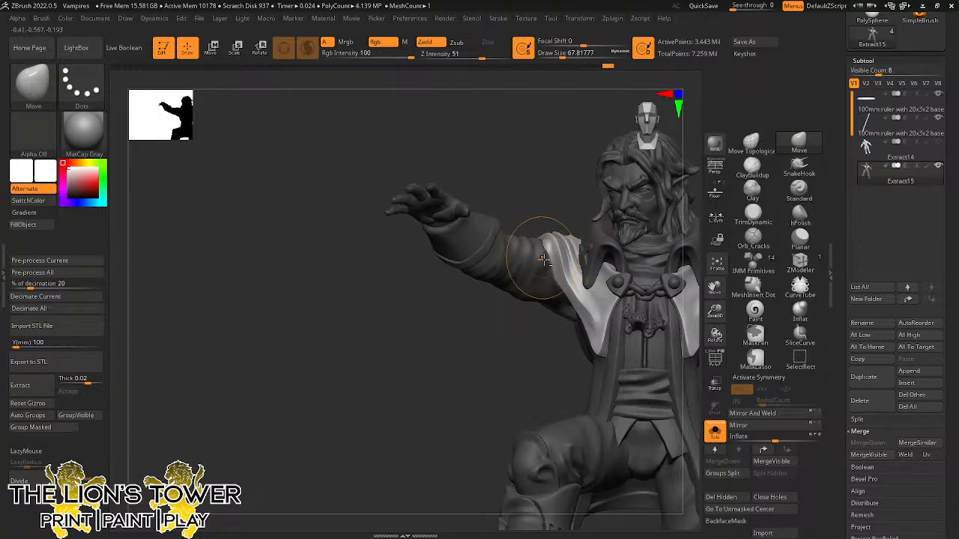
mouse_move(537, 207)
left_mouse_down()
mouse_move(537, 184)
mouse_move(537, 243)
left_mouse_up()
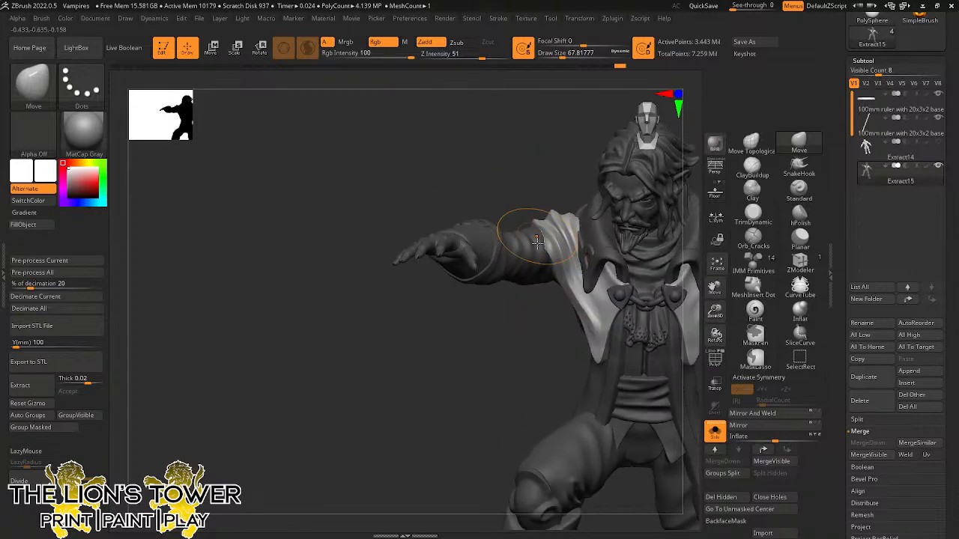
mouse_move(528, 182)
left_mouse_down()
mouse_move(525, 235)
mouse_move(522, 223)
left_mouse_up()
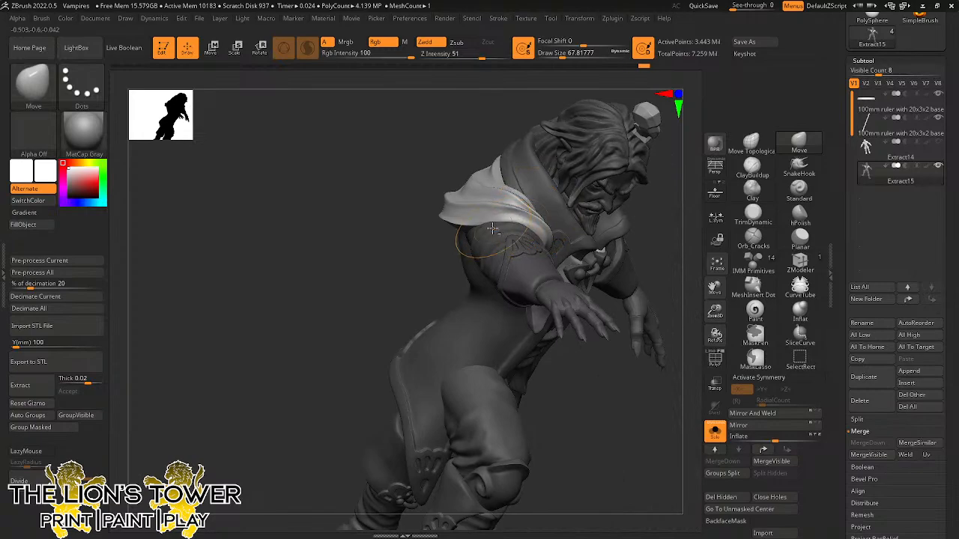
mouse_move(674, 237)
left_mouse_down()
mouse_move(641, 238)
mouse_move(619, 197)
mouse_move(589, 206)
mouse_move(580, 155)
mouse_move(571, 193)
mouse_move(532, 161)
left_mouse_up()
Clear the cape mask and mask everything on the figure except the coat's body.
key("ctrl")
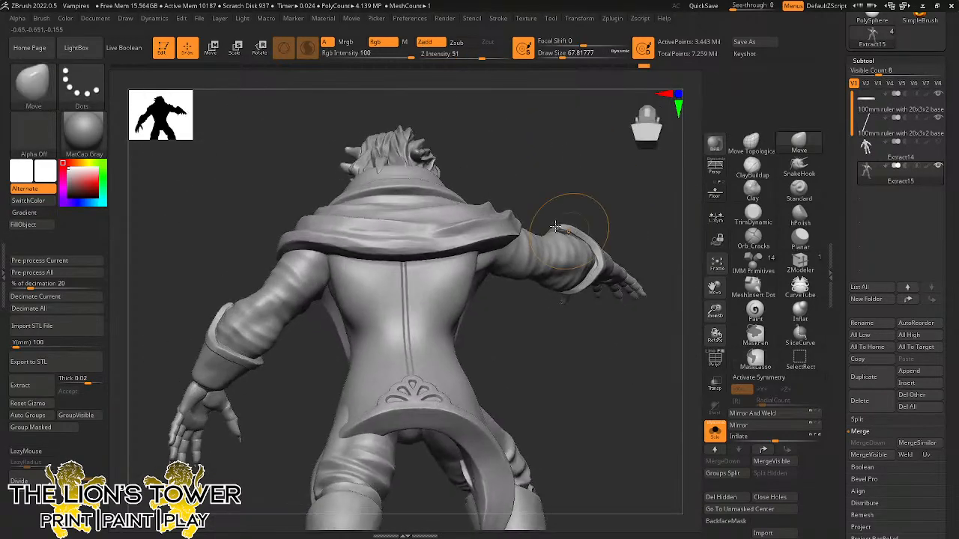
left_click(397, 315, "ctrl+shift")
left_click(590, 193, "ctrl+shift")
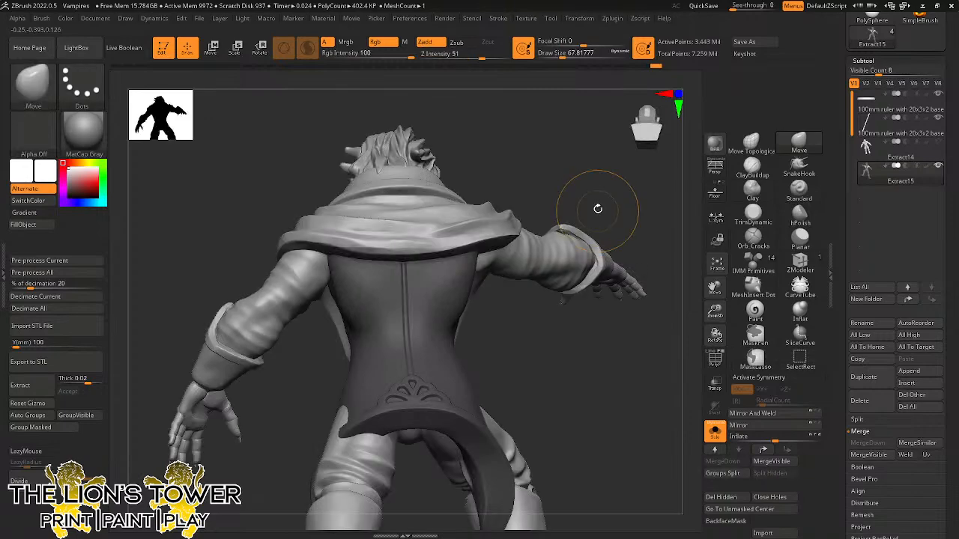
left_click_drag(594, 210, 561, 123)
Reshape the coat under the outstretched arm's armpit with the Move brush, using draw sizes of about 100.8 and 83.5.
left_click_drag(563, 55, 567, 55)
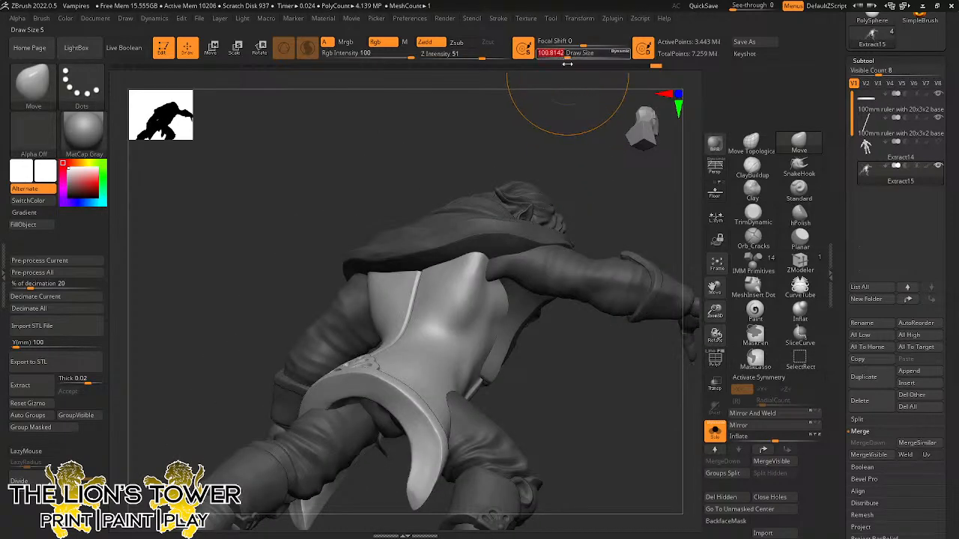
mouse_move(569, 139)
left_mouse_down()
mouse_move(589, 143)
mouse_move(582, 160)
left_mouse_up()
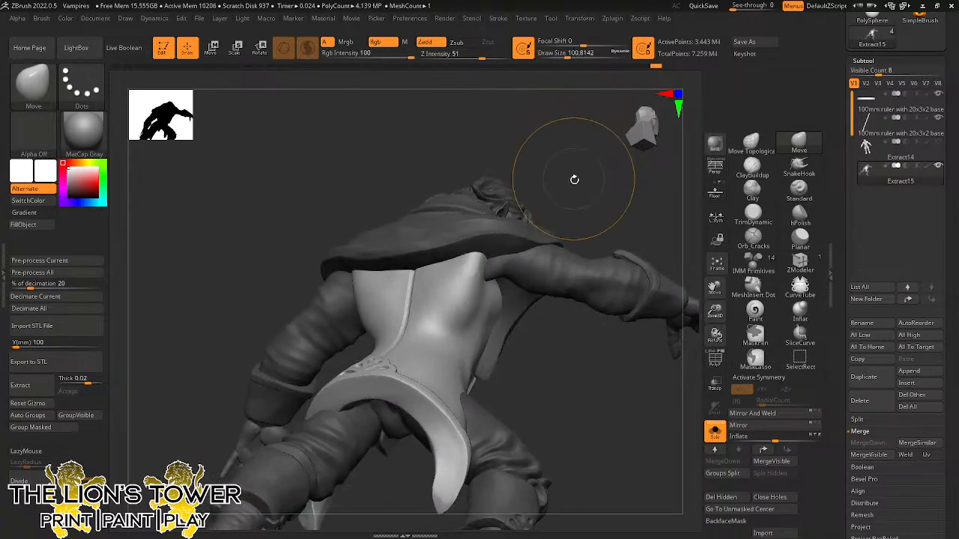
left_click_drag(567, 54, 563, 54)
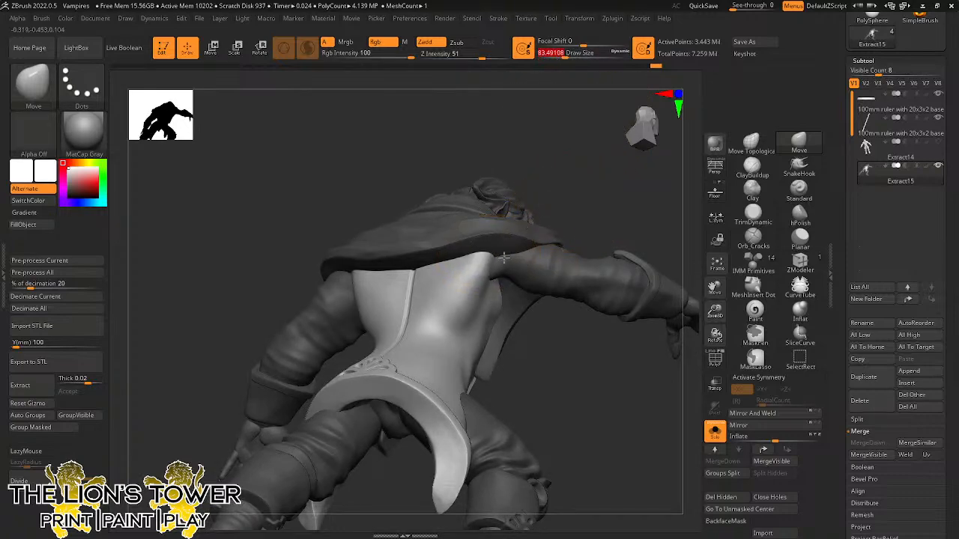
left_click_drag(492, 258, 503, 256)
left_click_drag(576, 188, 581, 169)
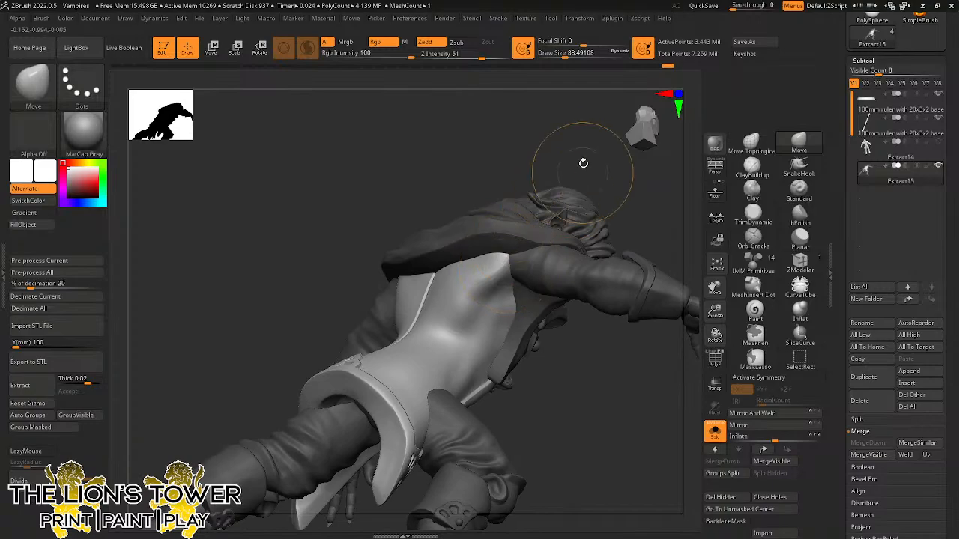
mouse_move(548, 122)
left_mouse_down()
mouse_move(529, 128)
mouse_move(518, 207)
left_mouse_up()
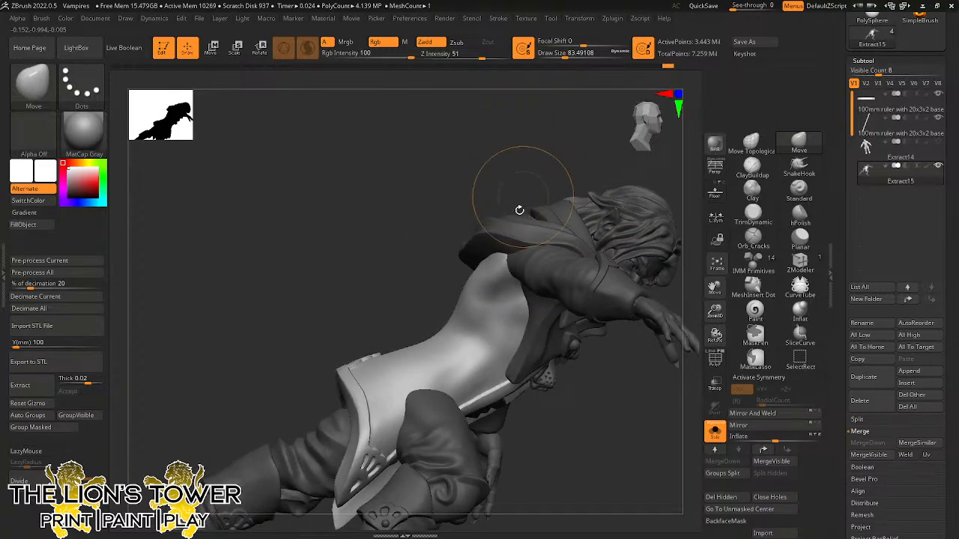
mouse_move(527, 158)
left_mouse_down()
mouse_move(562, 180)
mouse_move(551, 152)
left_mouse_up()
Clear the coat mask, isolate the outstretched arm's sleeve to mask it, and show the whole figure again.
left_click(565, 187, "ctrl")
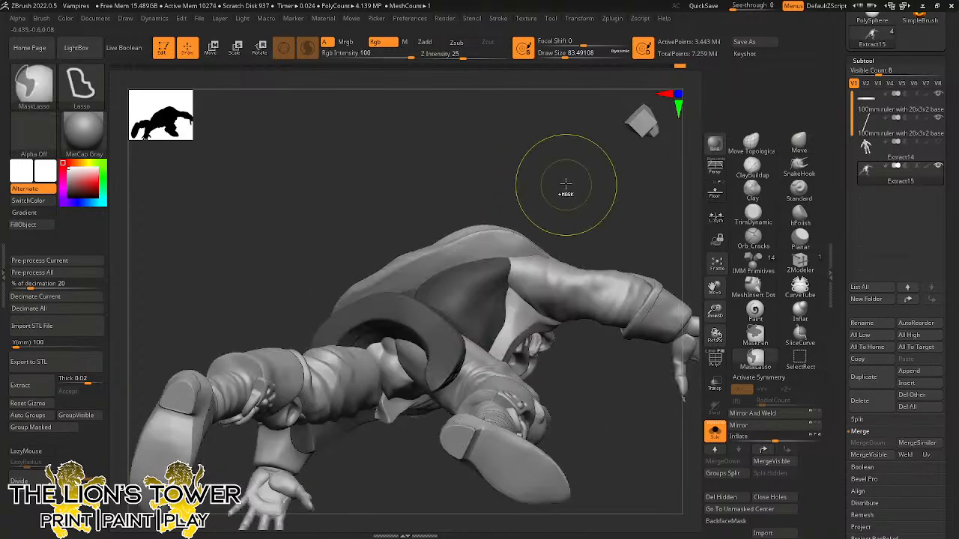
left_click_drag(566, 186, 573, 195, "ctrl")
left_click(542, 294, "ctrl+shift")
left_click(561, 215, "ctrl+shift")
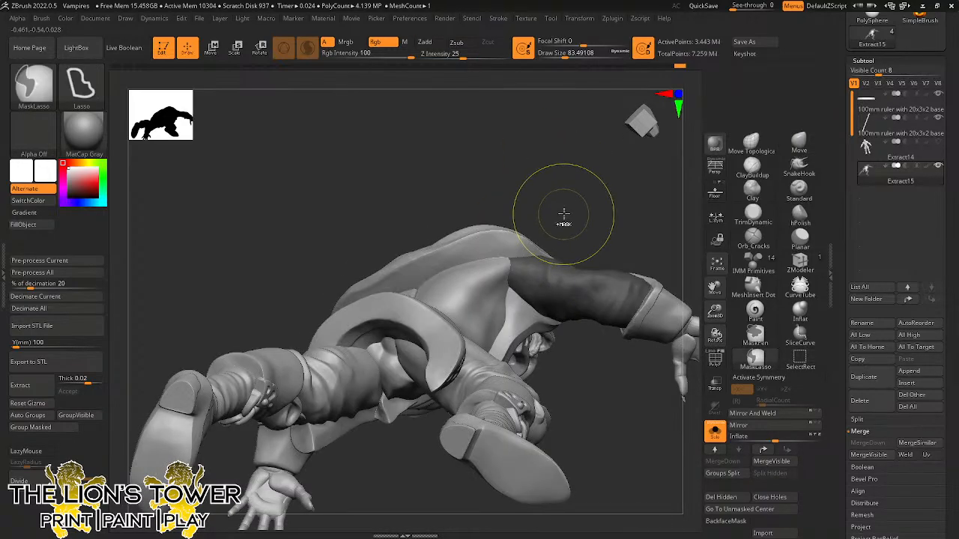
Reshape and smooth the outstretched arm's sleeve around the armpit with the Move brush at a draw size of about 56.5.
left_click_drag(567, 56, 561, 56)
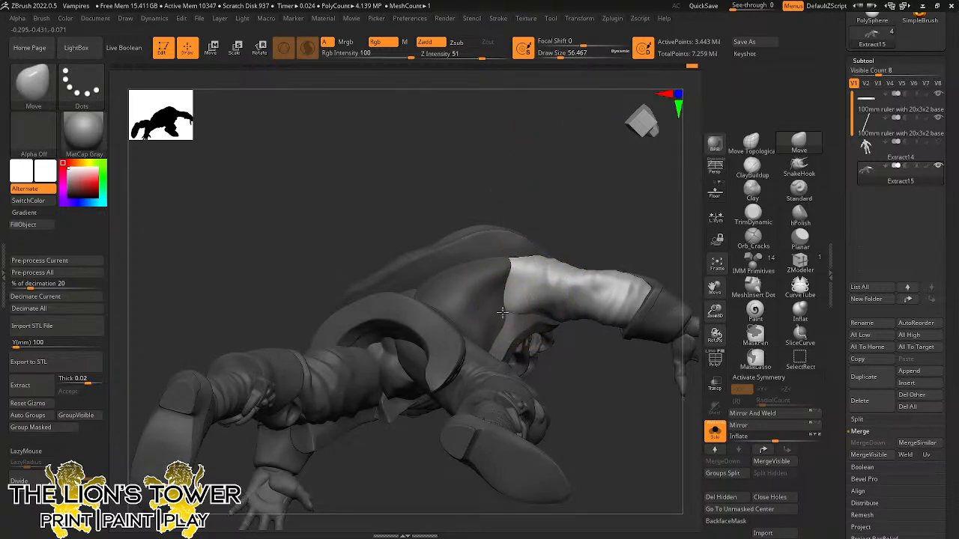
left_click_drag(566, 232, 573, 124)
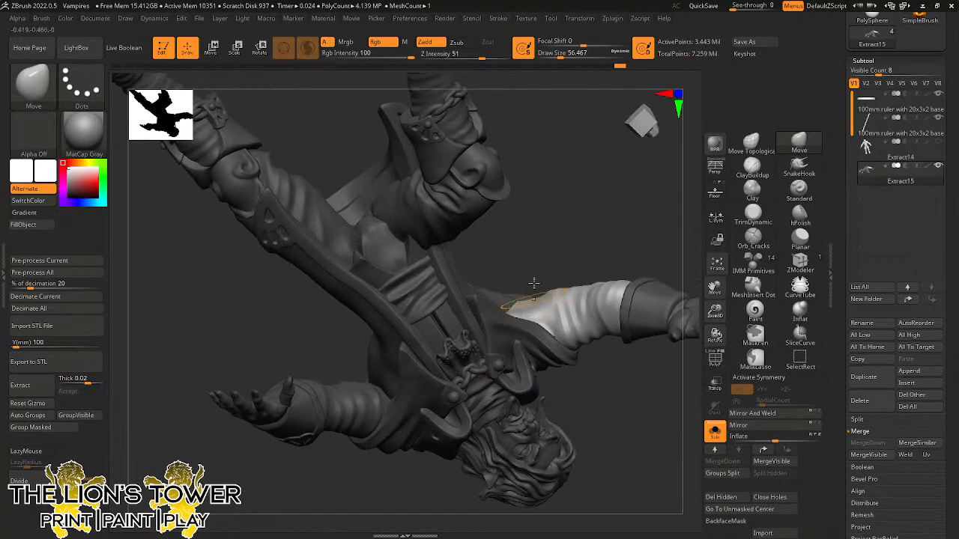
left_click_drag(554, 196, 532, 240)
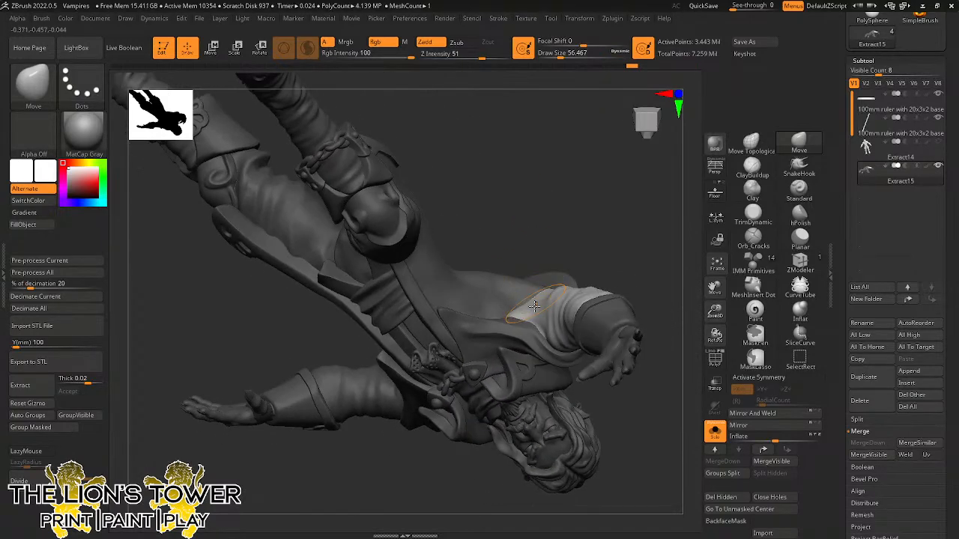
mouse_move(535, 313)
left_mouse_down()
mouse_move(557, 257)
mouse_move(528, 310)
left_mouse_up()
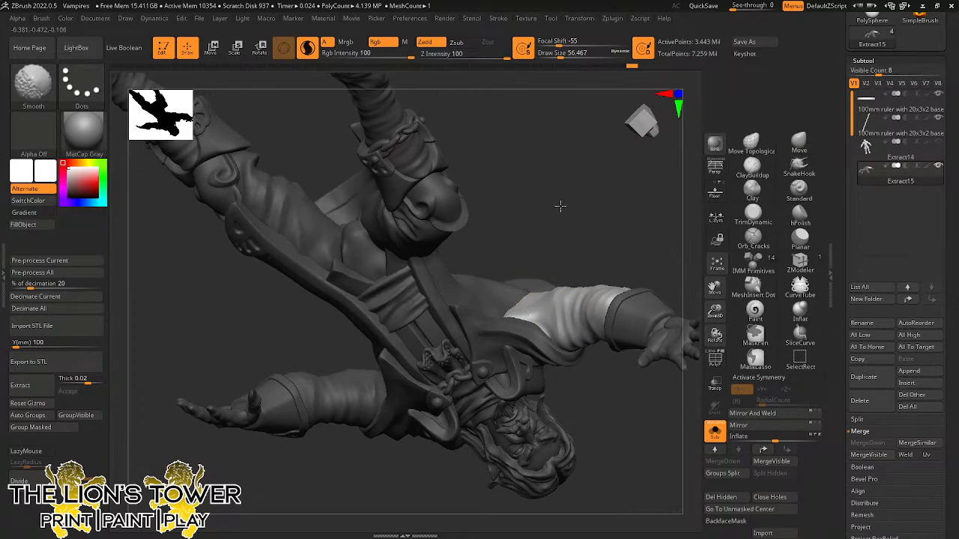
mouse_move(560, 205)
left_mouse_down()
mouse_move(591, 218)
mouse_move(587, 180)
mouse_move(656, 225)
left_mouse_up()
mouse_move(652, 293)
left_mouse_down()
mouse_move(647, 347)
mouse_move(728, 155)
mouse_move(643, 271)
left_mouse_up()
left_click_drag(636, 347, 690, 312)
mouse_move(697, 308)
left_mouse_down()
mouse_move(634, 351)
mouse_move(624, 328)
mouse_move(635, 342)
mouse_move(655, 342)
mouse_move(661, 362)
mouse_move(625, 362)
left_mouse_up()
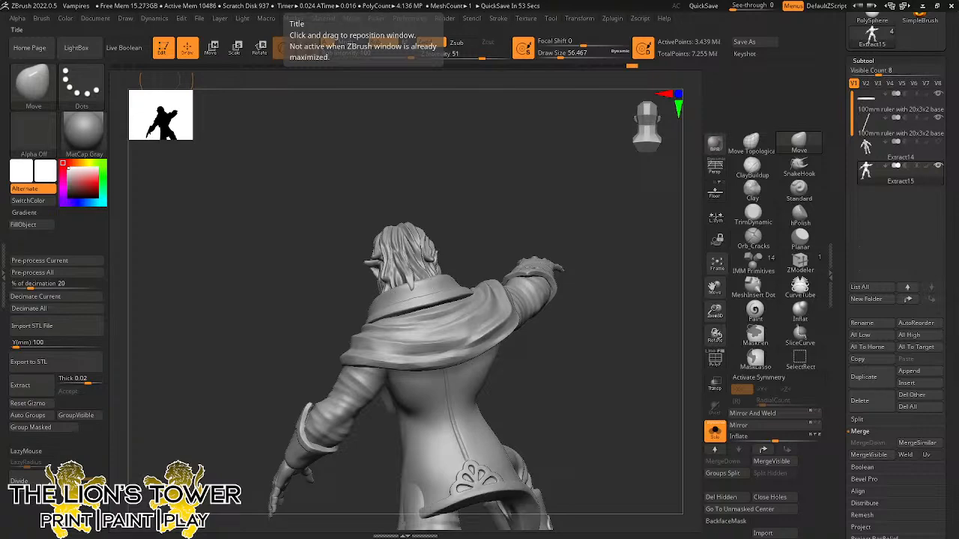
Clear the sleeve mask and mask everything on the figure except the long coat's body.
mouse_move(610, 347)
left_mouse_down()
mouse_move(586, 346)
mouse_move(586, 355)
mouse_move(609, 362)
mouse_move(661, 347)
mouse_move(664, 336)
left_mouse_up()
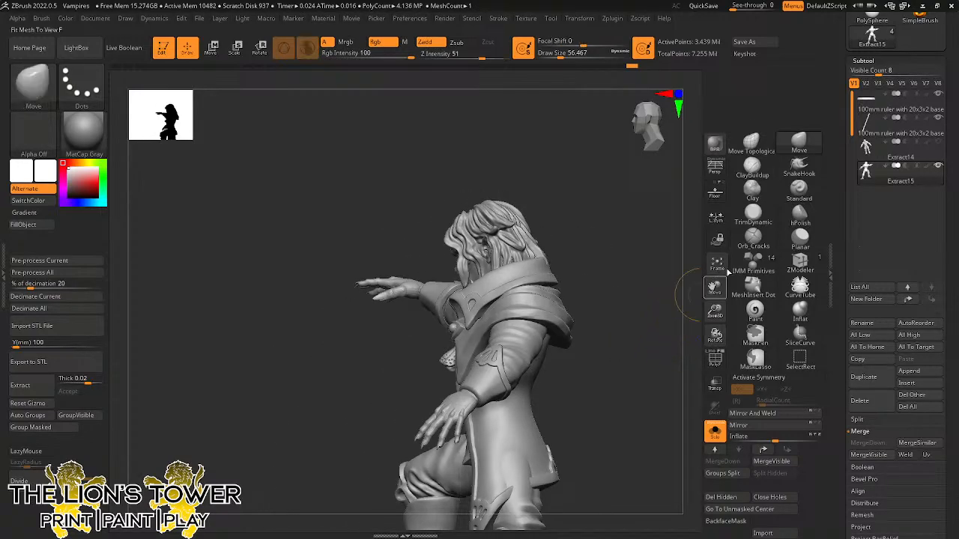
left_click_drag(716, 309, 710, 157)
mouse_move(630, 273)
left_mouse_down()
mouse_move(678, 272)
mouse_move(669, 316)
left_mouse_up()
left_click(667, 318, "ctrl")
left_click(668, 338, "ctrl")
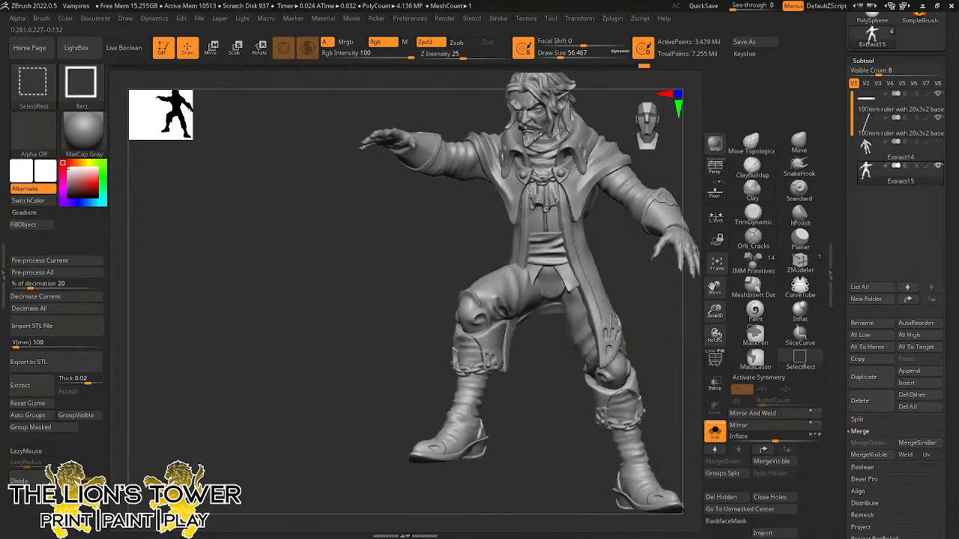
left_click(610, 325, "ctrl+shift")
left_click(649, 311, "ctrl")
left_click(650, 303, "ctrl+shift")
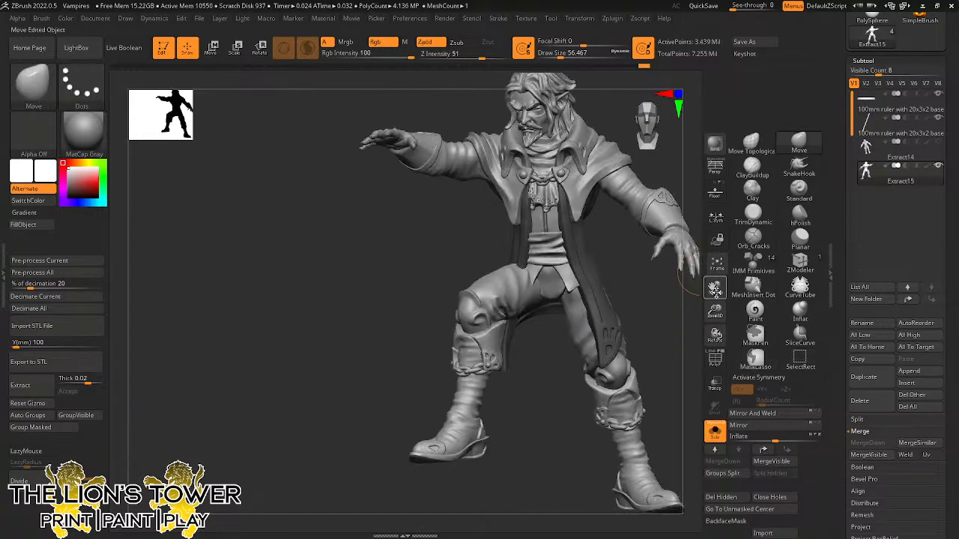
left_click_drag(650, 303, 607, 322)
left_click(608, 322, "ctrl")
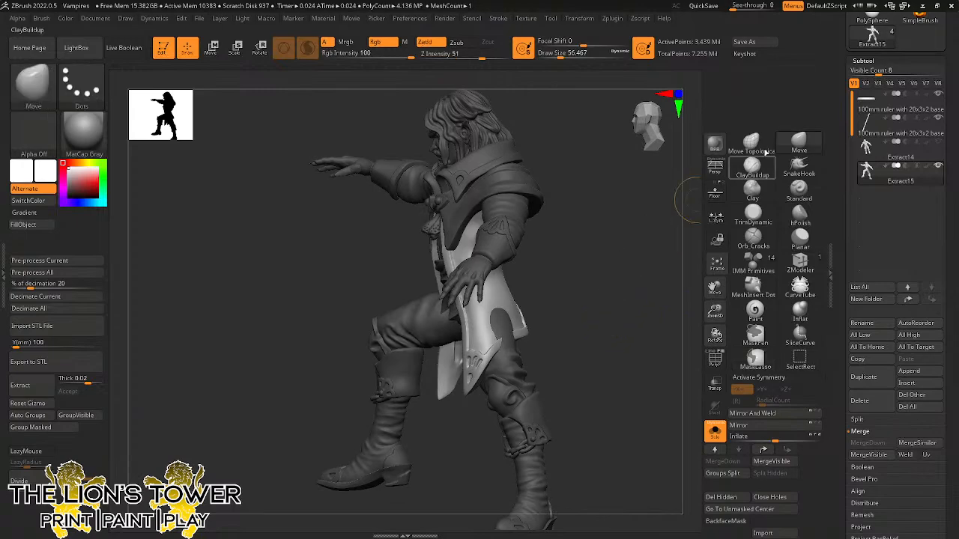
Reshape the coat's skirts and front edges around the legs with the Move brush, using draw sizes of about 144.7 and 176.8.
left_click_drag(562, 54, 583, 54)
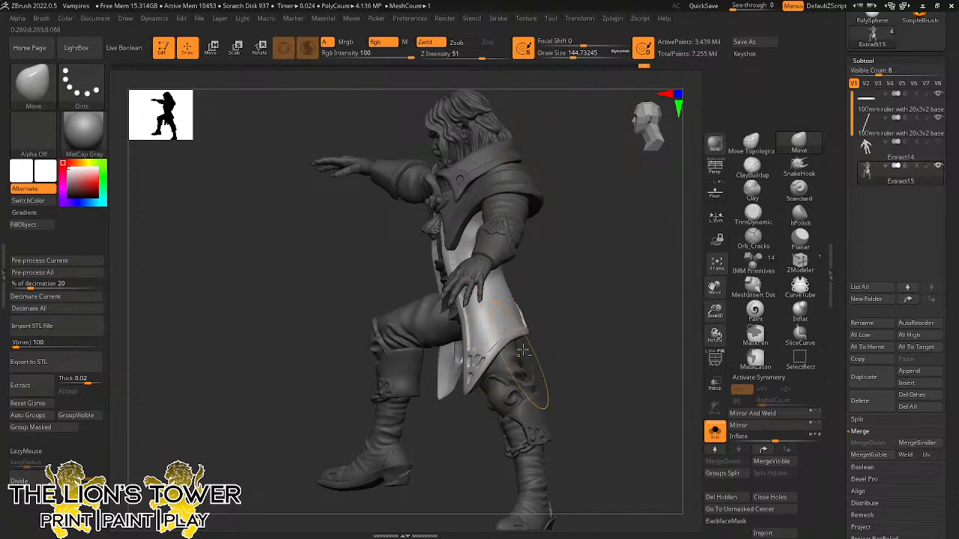
mouse_move(610, 313)
left_mouse_down()
mouse_move(676, 299)
mouse_move(561, 299)
mouse_move(529, 285)
left_mouse_up()
left_click_drag(581, 54, 585, 53)
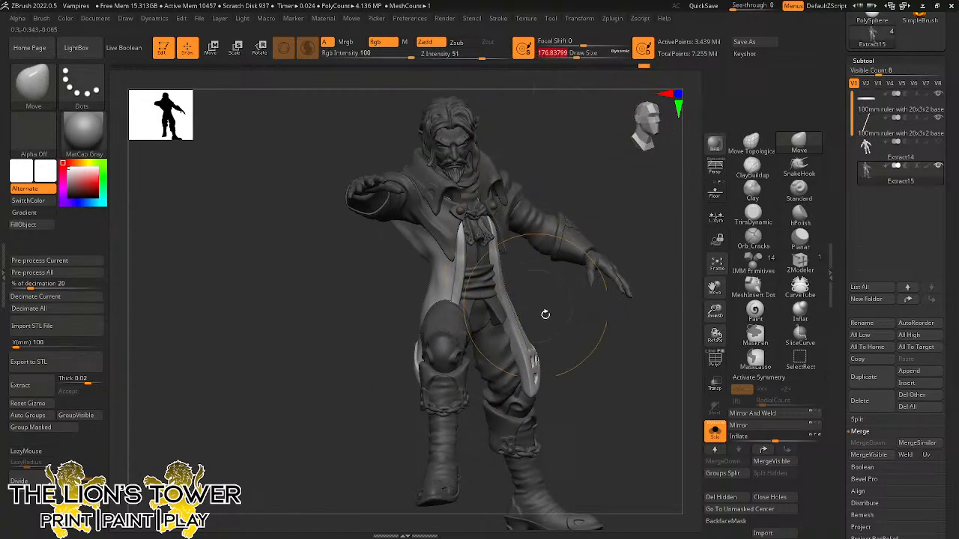
mouse_move(598, 249)
left_mouse_down("shift")
mouse_move(616, 188)
mouse_move(517, 136)
mouse_move(451, 243)
mouse_move(632, 503)
left_mouse_up("shift")
left_click_drag(417, 327, 406, 323)
left_click_drag(529, 285, 583, 289)
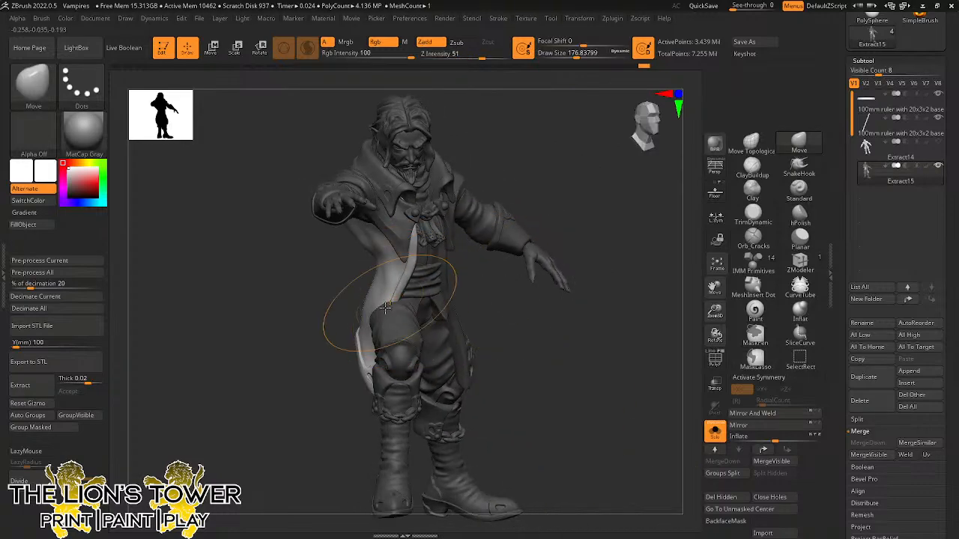
left_click_drag(388, 308, 385, 325)
left_click_drag(496, 312, 364, 307)
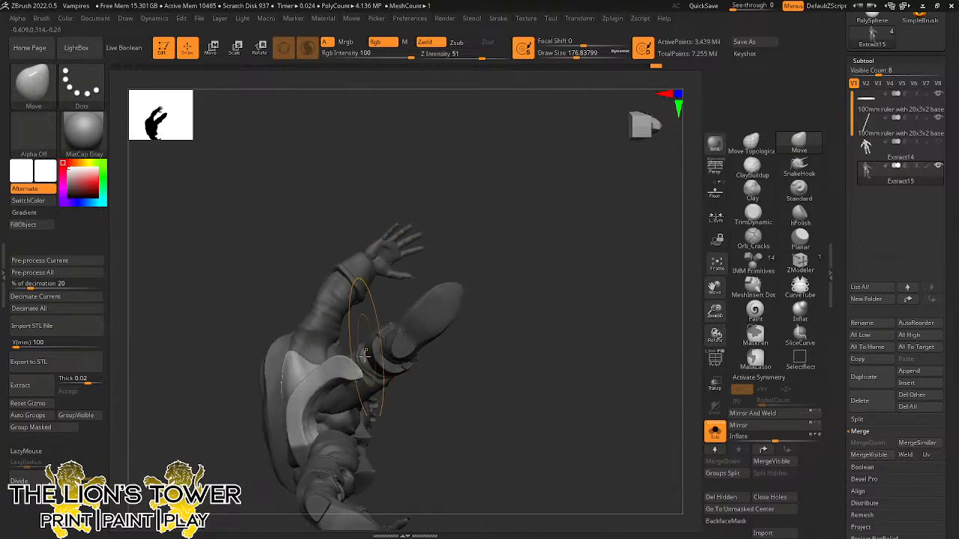
mouse_move(363, 372)
left_mouse_down()
mouse_move(337, 355)
mouse_move(309, 378)
mouse_move(297, 370)
left_mouse_up()
mouse_move(431, 253)
left_mouse_down()
mouse_move(490, 325)
mouse_move(457, 299)
mouse_move(445, 255)
left_mouse_up()
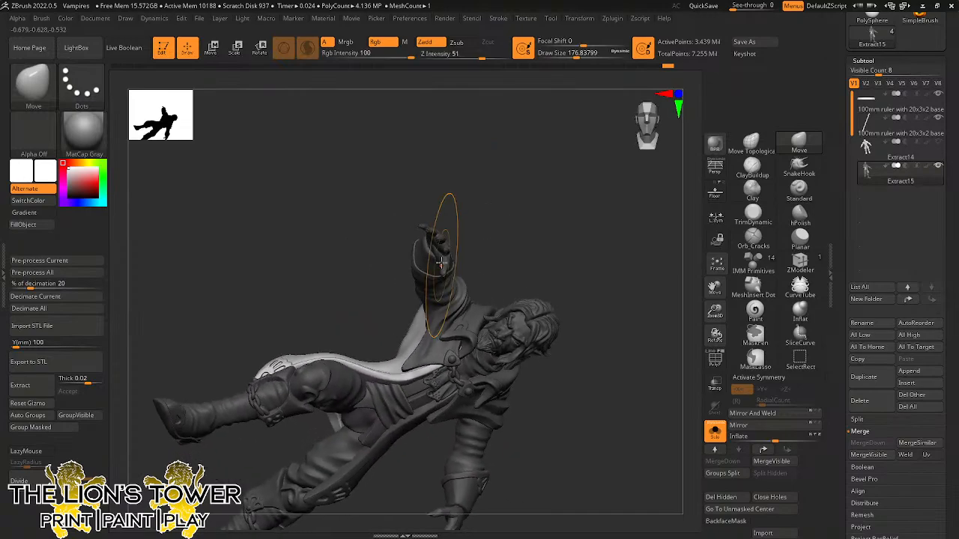
mouse_move(494, 207)
left_mouse_down()
mouse_move(567, 242)
mouse_move(545, 173)
mouse_move(576, 229)
mouse_move(552, 207)
left_mouse_up()
Isolate the shirt's lower part, mask all but one end, and adjust that end with a Move draw size of about 93.7.
left_click(351, 402, "alt")
left_click_drag(369, 343, 397, 280)
left_click_drag(576, 56, 566, 56)
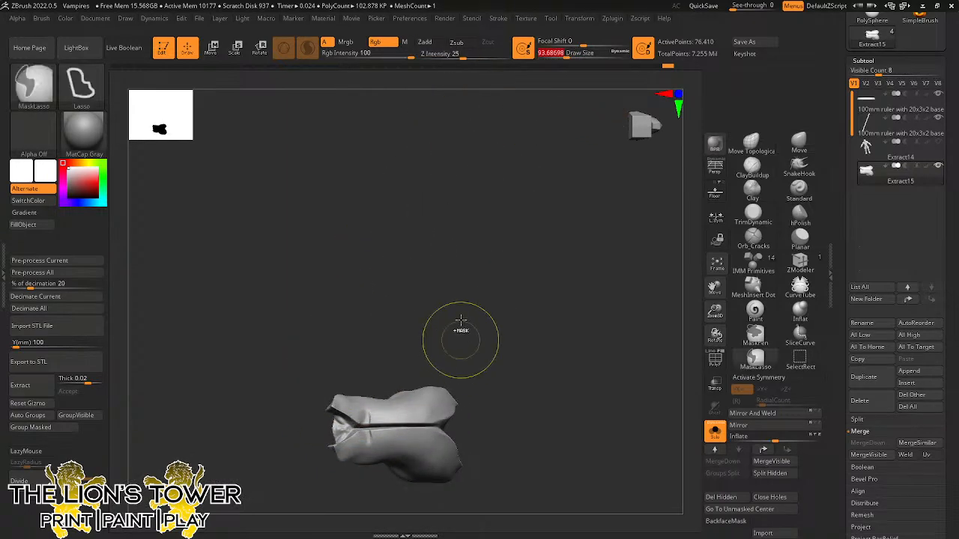
mouse_move(469, 303)
left_mouse_down("ctrl")
mouse_move(450, 417)
mouse_move(348, 429)
mouse_move(403, 506)
mouse_move(412, 500)
left_mouse_up("ctrl")
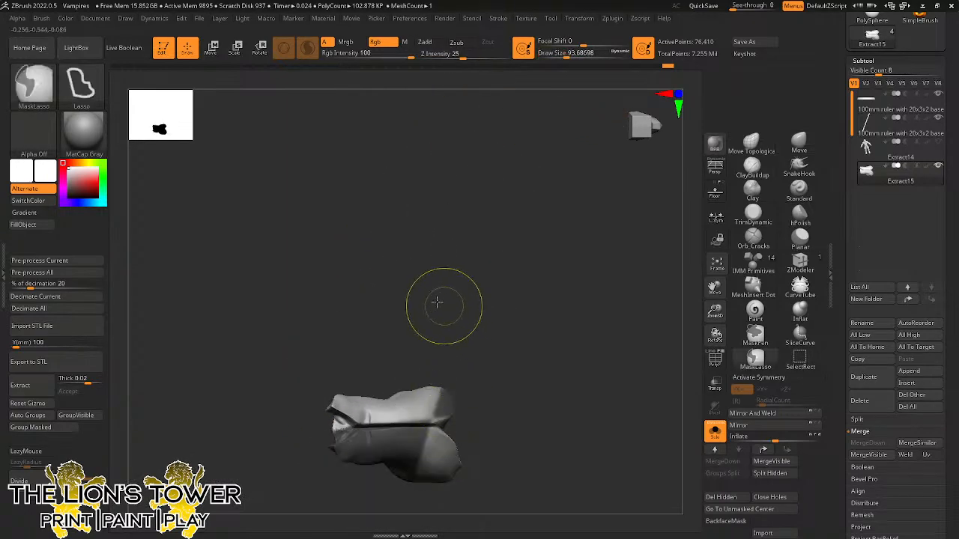
mouse_move(439, 303)
left_mouse_down("ctrl")
mouse_move(432, 503)
mouse_move(568, 367)
left_mouse_up("ctrl")
left_click_drag(398, 310, 387, 316)
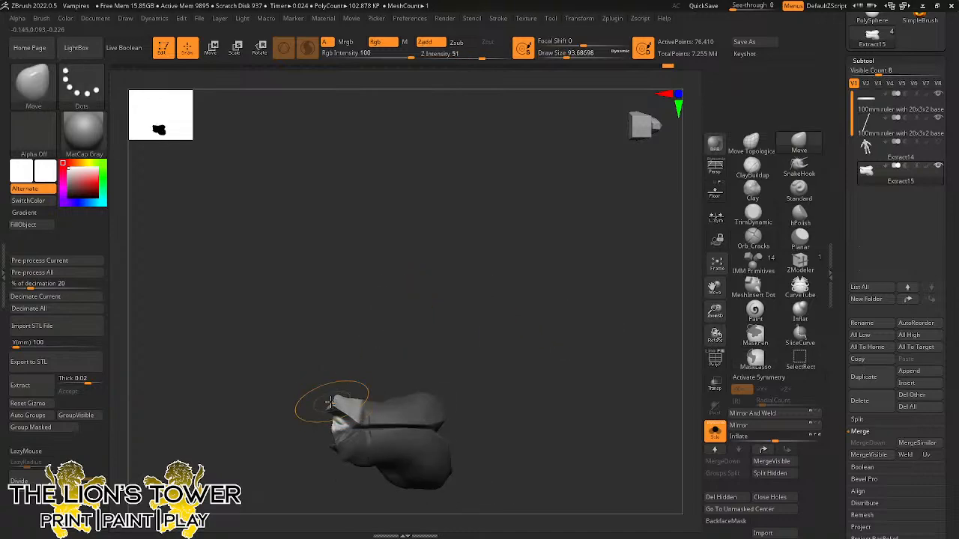
Show the whole figure, mask everything except the shirt, and fit the shirt tails against the bent leg's thigh.
left_click(522, 325, "ctrl")
left_click(524, 326, "ctrl+shift")
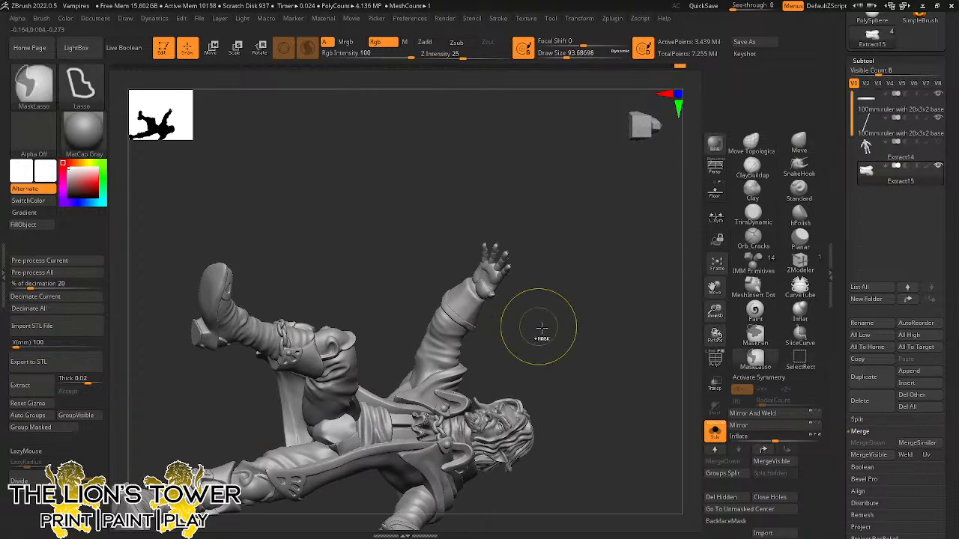
mouse_move(539, 326)
left_mouse_down()
mouse_move(537, 338)
mouse_move(492, 344)
left_mouse_up()
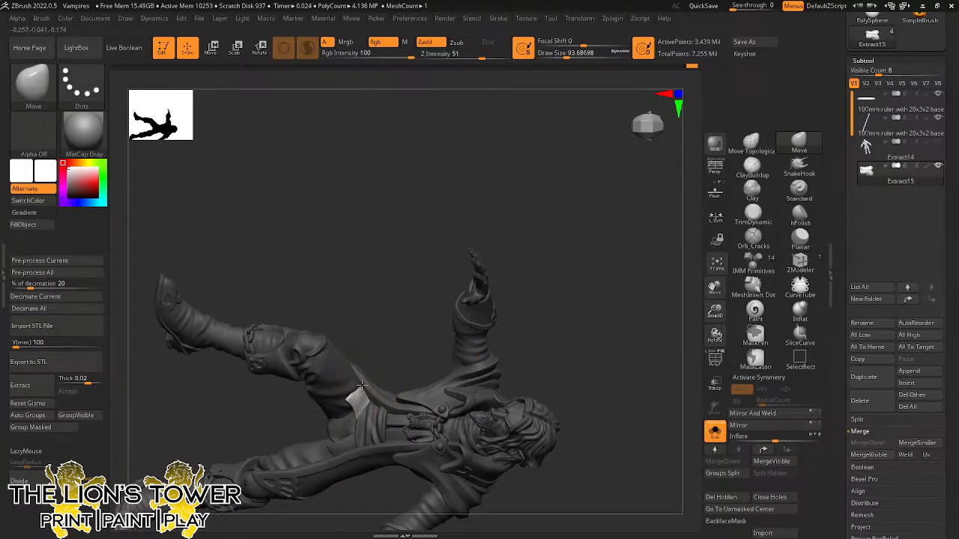
right_click_drag(362, 378, 370, 389)
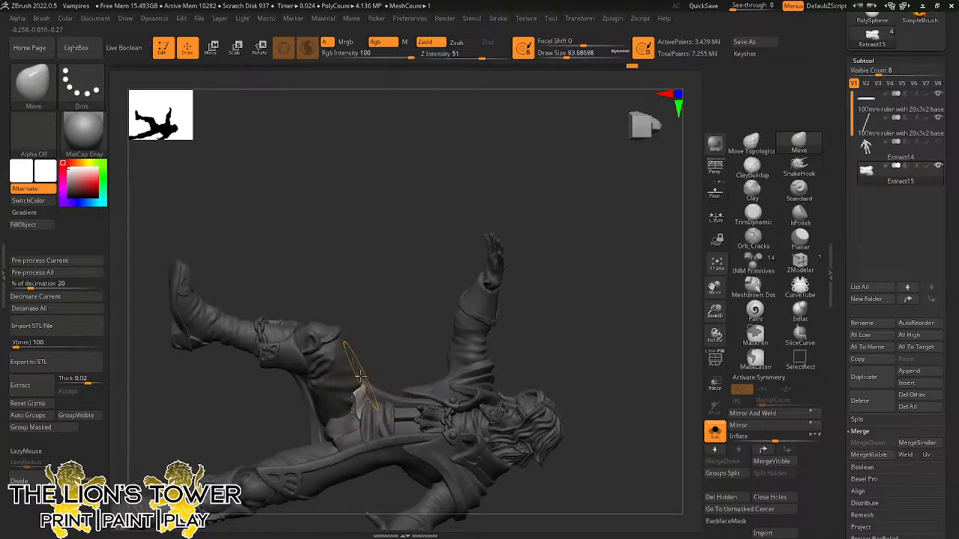
mouse_move(363, 376)
right_mouse_down()
mouse_move(381, 327)
mouse_move(368, 386)
right_mouse_up()
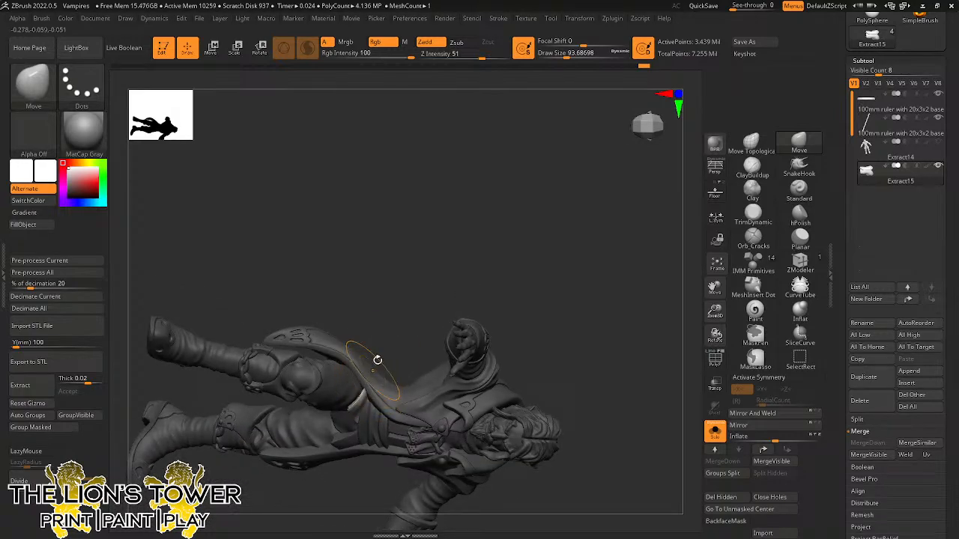
mouse_move(387, 336)
right_mouse_down()
mouse_move(400, 297)
mouse_move(367, 397)
right_mouse_up()
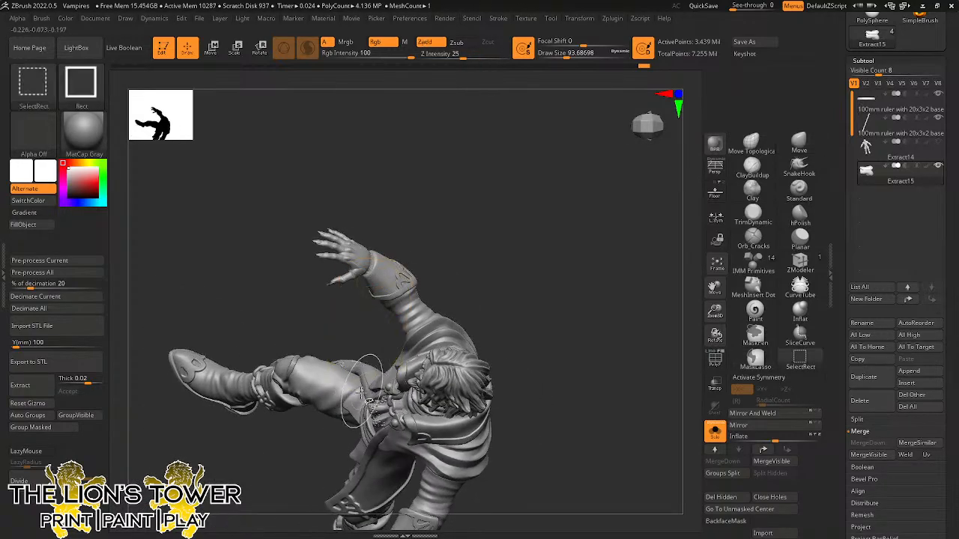
Isolate the trousers' crotch section, reshape it with a Move draw size of about 51.2, and show the whole figure again.
left_click(367, 397, "ctrl+shift")
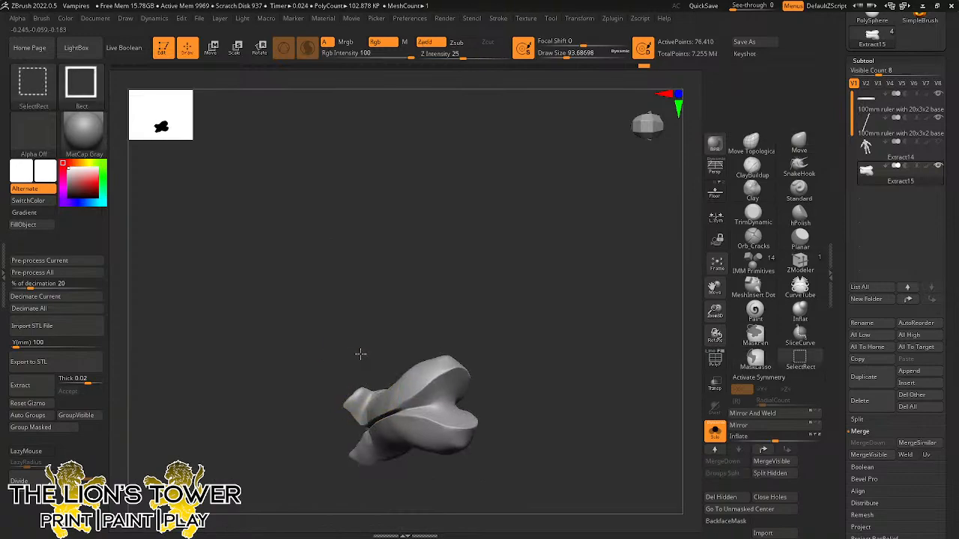
left_click(359, 353, "ctrl+shift")
mouse_move(377, 316)
right_mouse_down()
mouse_move(512, 236)
mouse_move(595, 300)
mouse_move(575, 335)
right_mouse_up()
left_click(382, 440, "ctrl+shift")
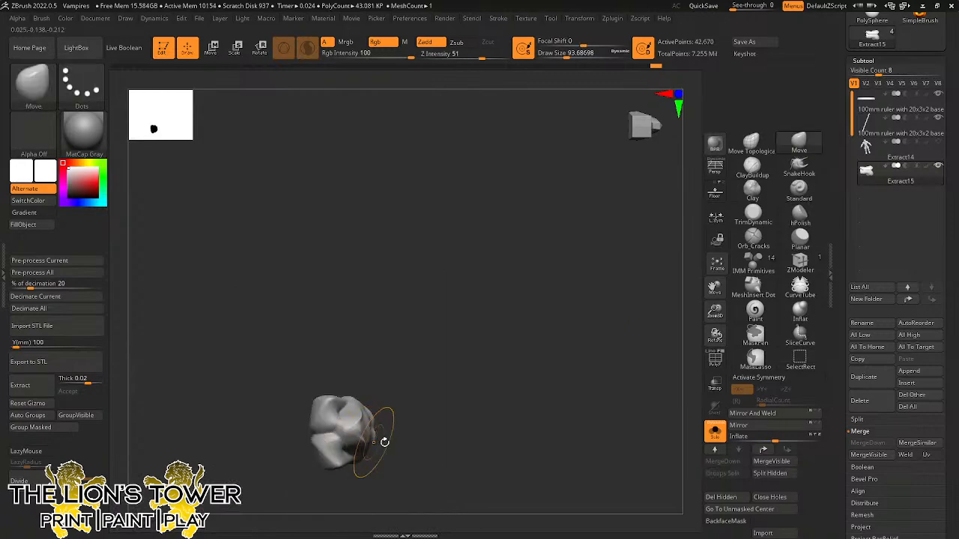
left_click_drag(564, 57, 558, 57)
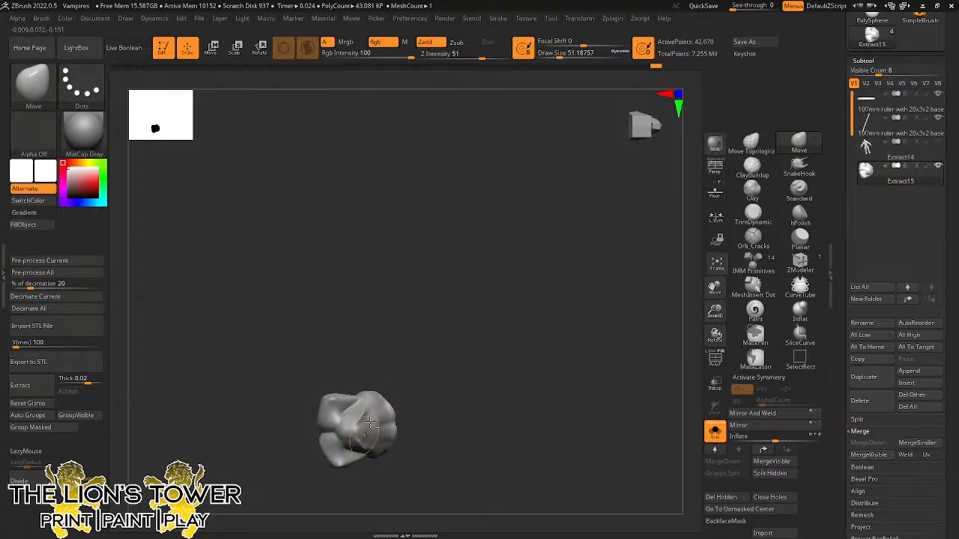
left_click(409, 338, "ctrl+shift")
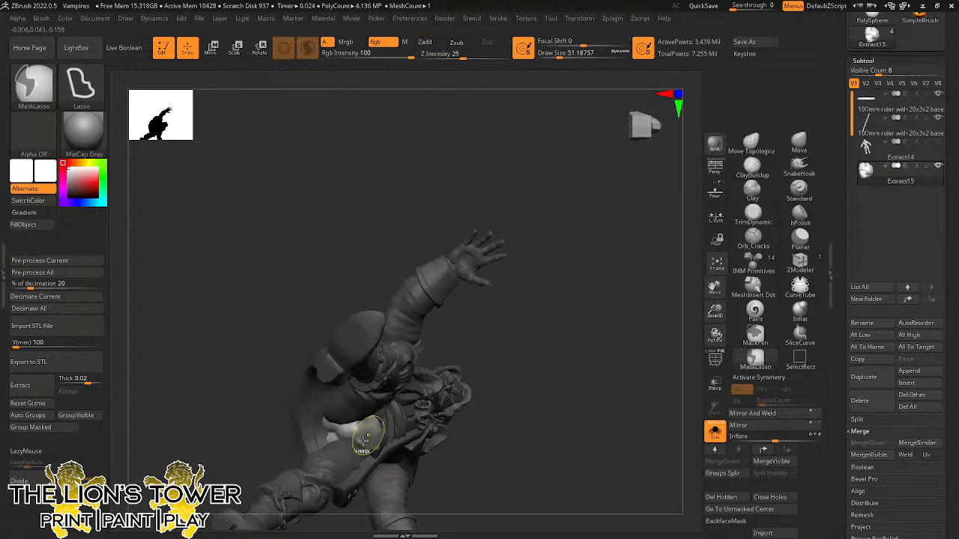
Adjust the trousers around the crotch and bent thigh with the Move brush at a draw size of about 62.
left_click(478, 334, "ctrl")
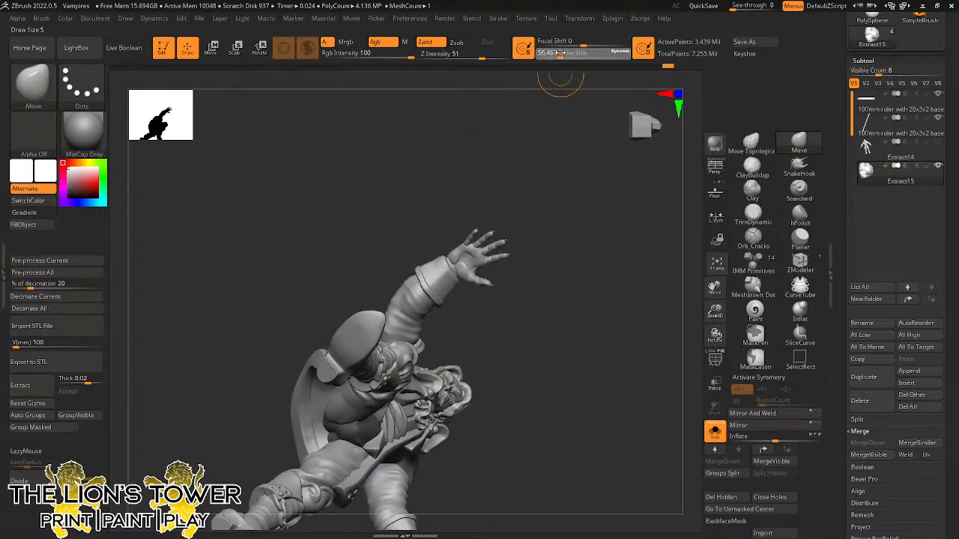
mouse_move(537, 253)
left_mouse_down()
mouse_move(535, 321)
mouse_move(382, 413)
left_mouse_up()
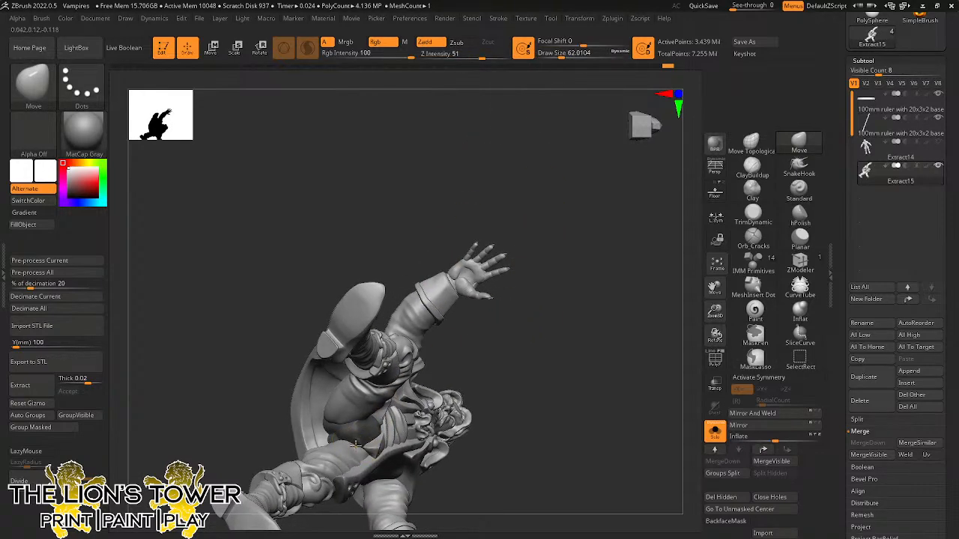
left_click_drag(524, 378, 374, 378)
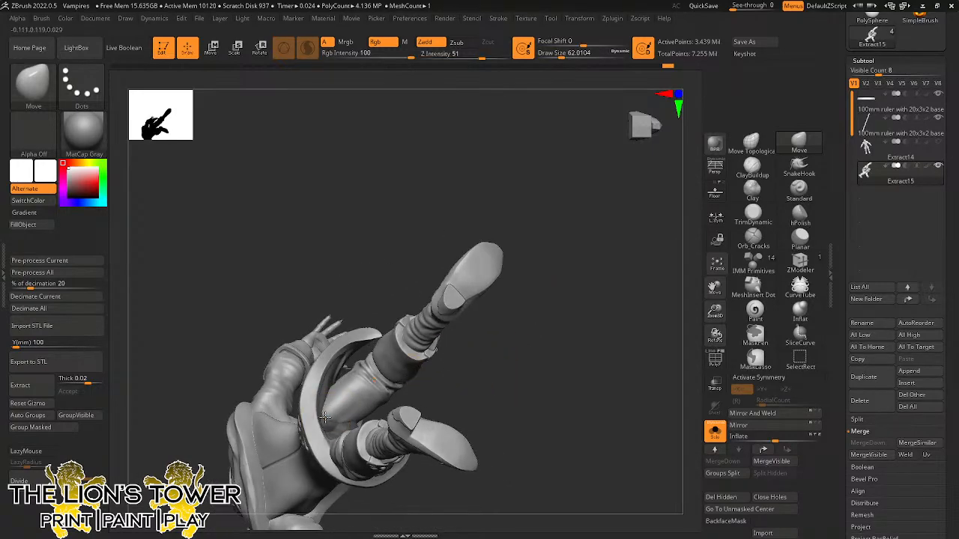
Clear the crotch mask, isolate the bent leg's trousers to mask them, and show the whole figure with the mask inverted.
left_click(462, 385, "ctrl")
left_click(473, 384, "ctrl")
left_click_drag(474, 380, 470, 405)
left_click(367, 391, "ctrl+shift")
left_click(413, 409, "ctrl")
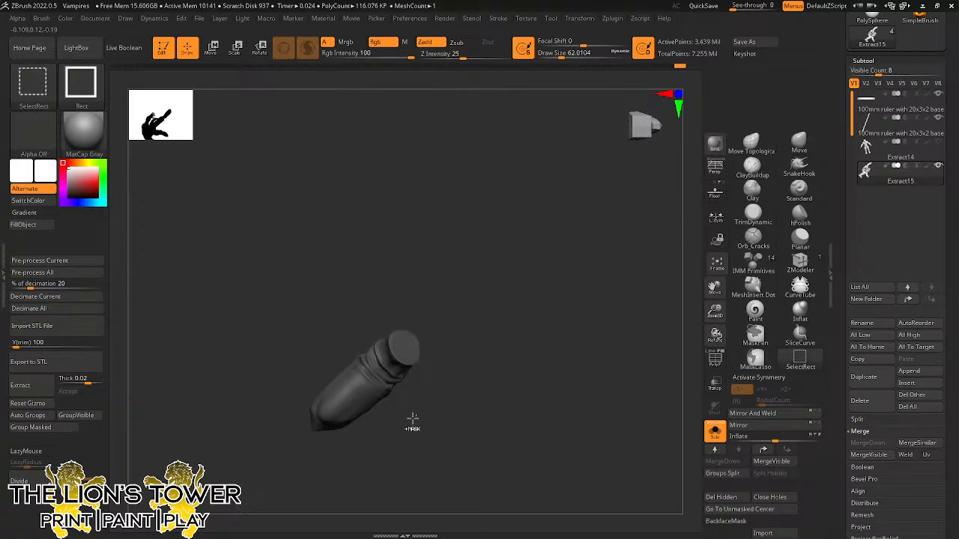
left_click(413, 418, "ctrl+shift")
left_click(410, 416, "ctrl")
Adjust the upper end of the trouser legs with the Move brush, show the whole figure, and clear the mask.
left_click_drag(468, 417, 321, 412)
left_click_drag(340, 368, 324, 431)
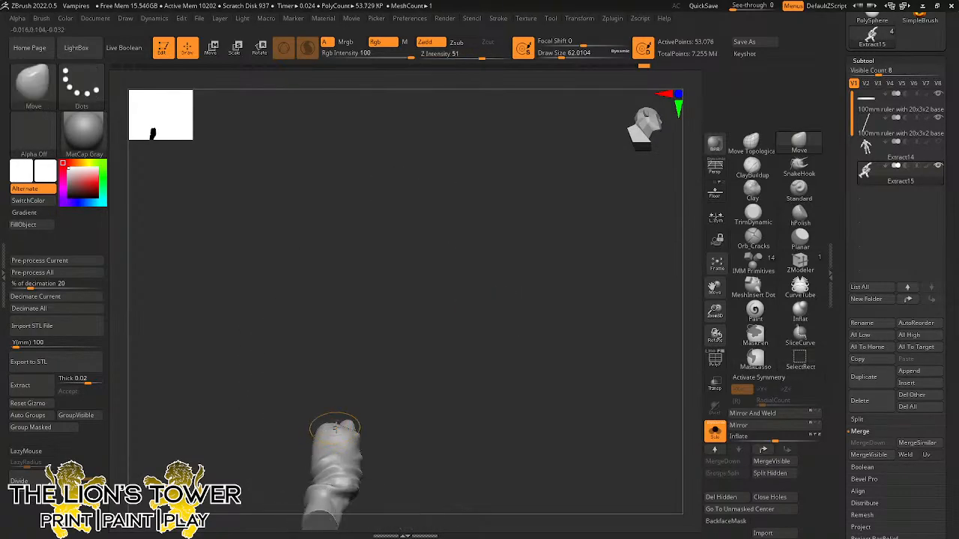
left_click_drag(471, 368, 451, 328)
left_click_drag(535, 270, 543, 311)
left_click(543, 313, "ctrl")
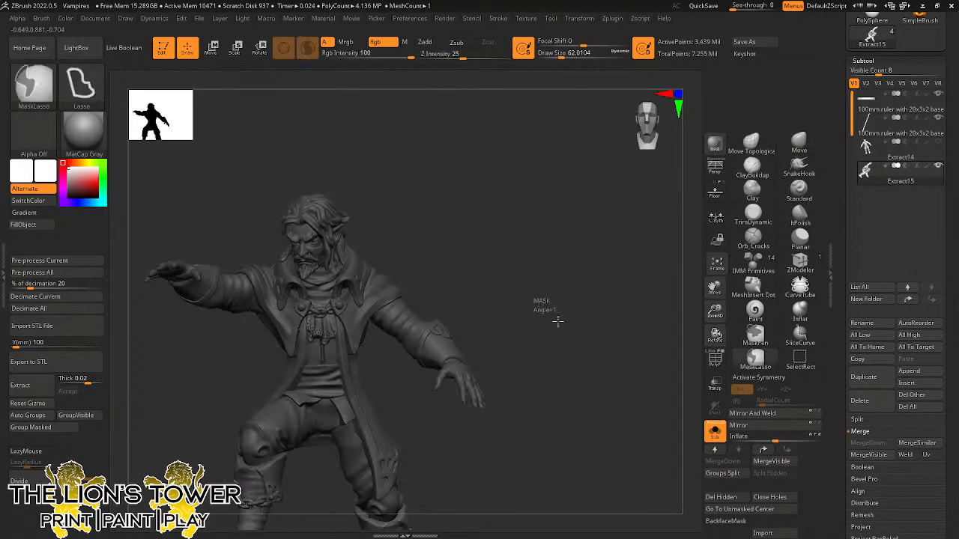
left_click(558, 320, "ctrl")
Isolate the shirt's lower part, mask it, and show the whole figure with everything except the shirt masked.
left_click_drag(715, 311, 713, 206)
left_click_drag(642, 270, 614, 184)
left_click_drag(715, 311, 661, 307)
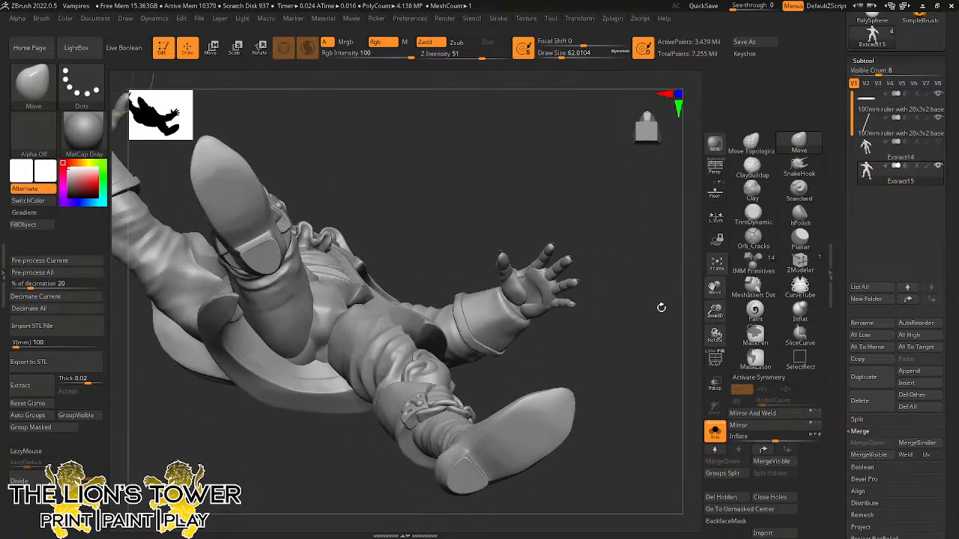
left_click(437, 197, "ctrl")
left_click(436, 199, "ctrl")
left_click(362, 295, "ctrl+shift")
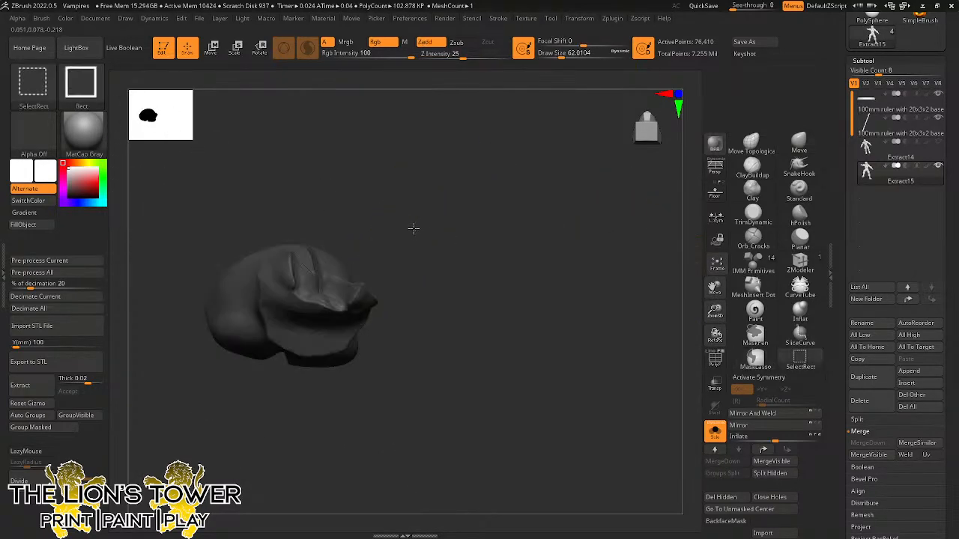
left_click(413, 228, "ctrl+shift")
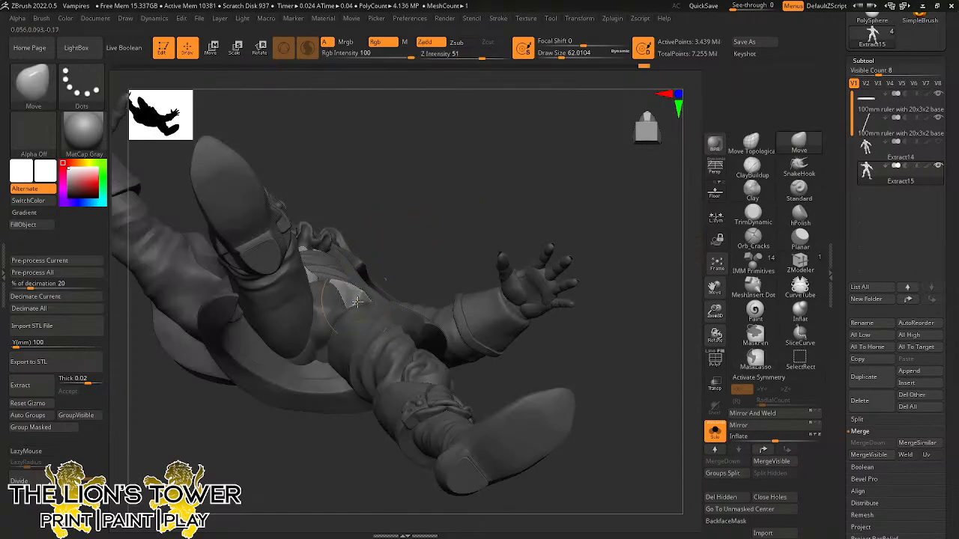
Clear the mask around the shirt and review the whole figure from the front and the side.
left_click_drag(480, 177, 509, 255)
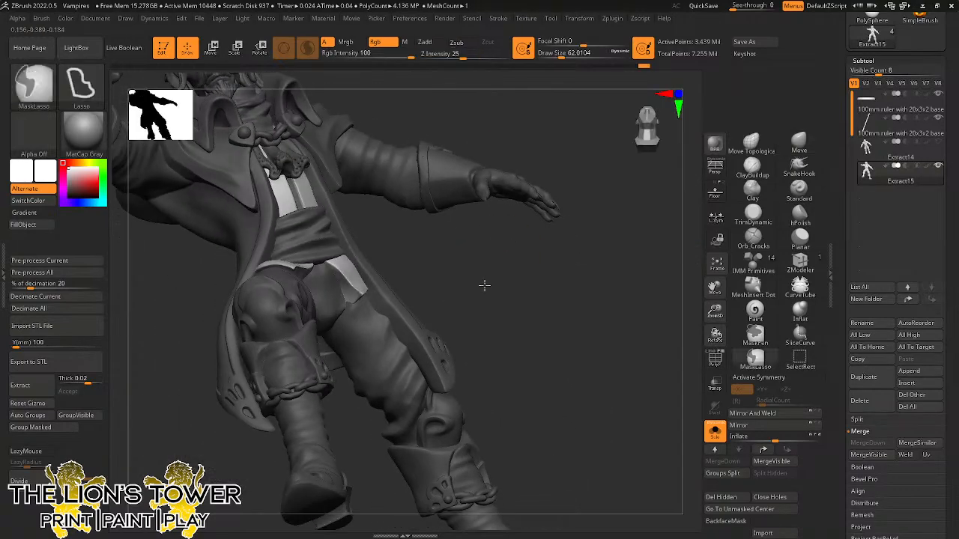
left_click(484, 285, "ctrl")
mouse_move(714, 310)
left_mouse_down()
mouse_move(711, 297)
mouse_move(641, 262)
mouse_move(577, 312)
left_mouse_up()
left_click_drag(714, 289, 770, 352)
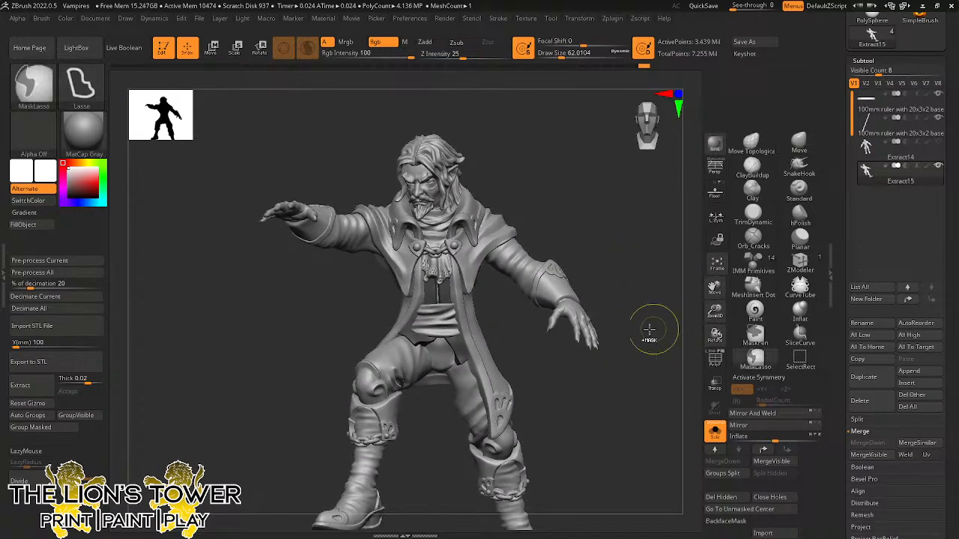
left_click(650, 328, "ctrl")
left_click_drag(659, 334, 668, 345, "ctrl")
left_click_drag(714, 311, 686, 278)
mouse_move(639, 328)
left_mouse_down()
mouse_move(626, 346)
mouse_move(598, 310)
left_mouse_up()
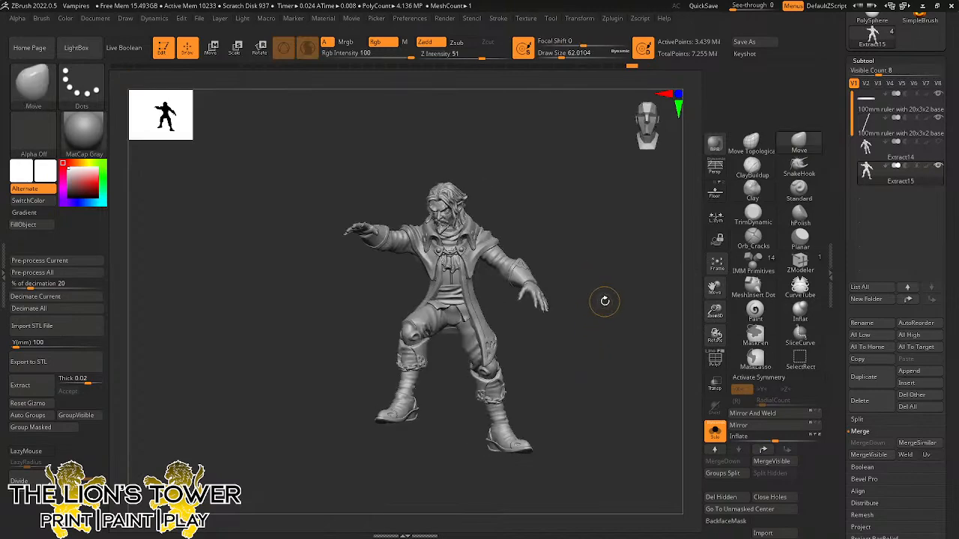
mouse_move(605, 334)
left_mouse_down()
mouse_move(668, 352)
mouse_move(652, 371)
left_mouse_up()
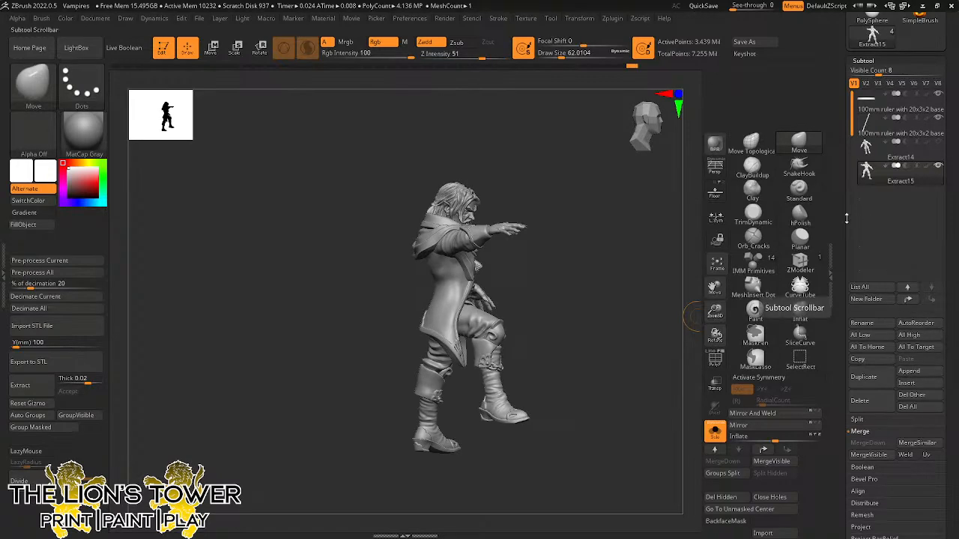
Append a Cylinder3D as a new subtool below the vampire figure.
left_click_drag(847, 234, 849, 253)
left_click(912, 401)
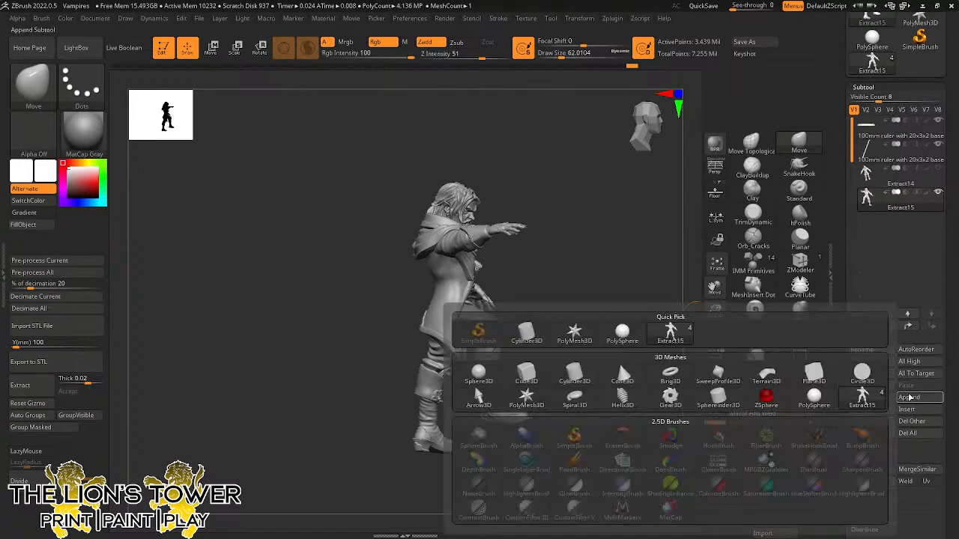
left_click(575, 374)
left_click(912, 402)
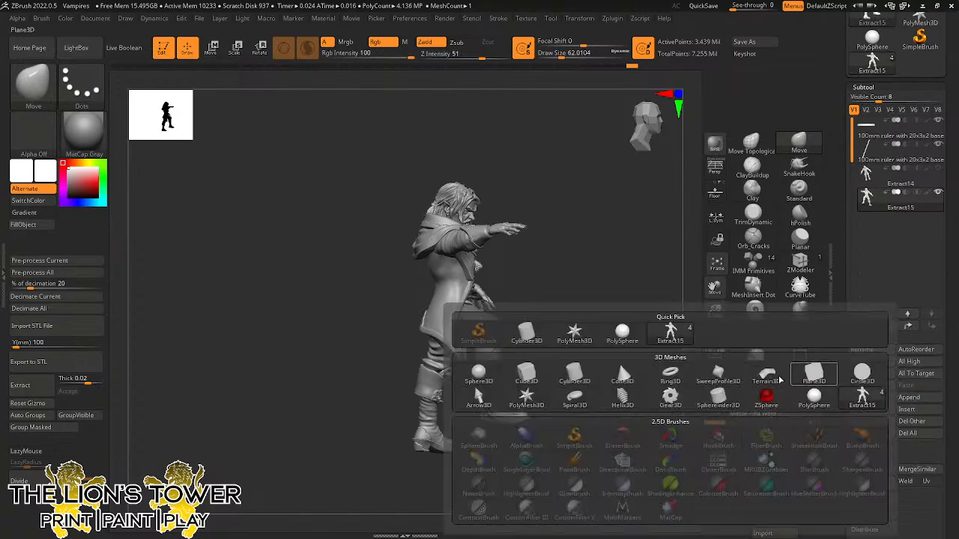
left_click(559, 372)
Save the project as Vampires.ZPR in the SCULPTS folder.
key("ctrl+s")
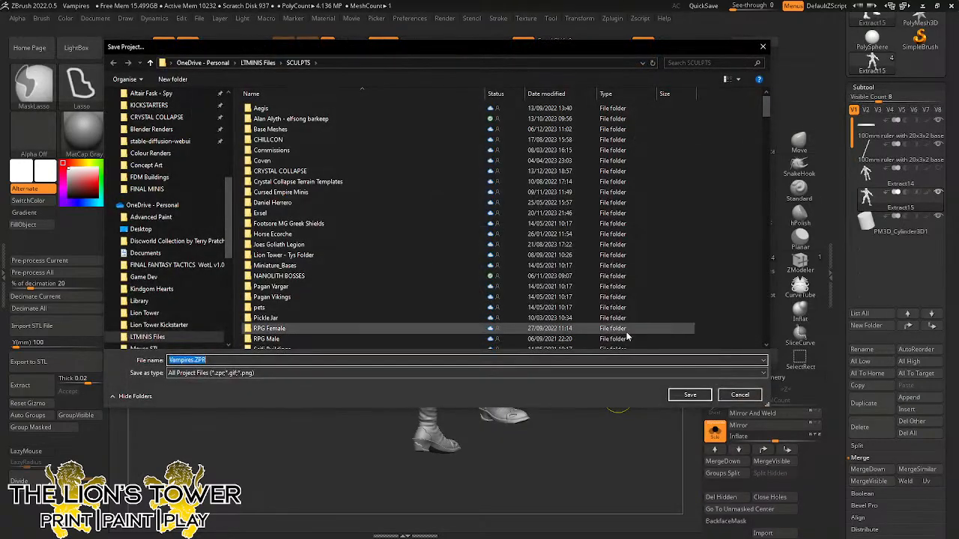
left_click(690, 395)
left_click(502, 265)
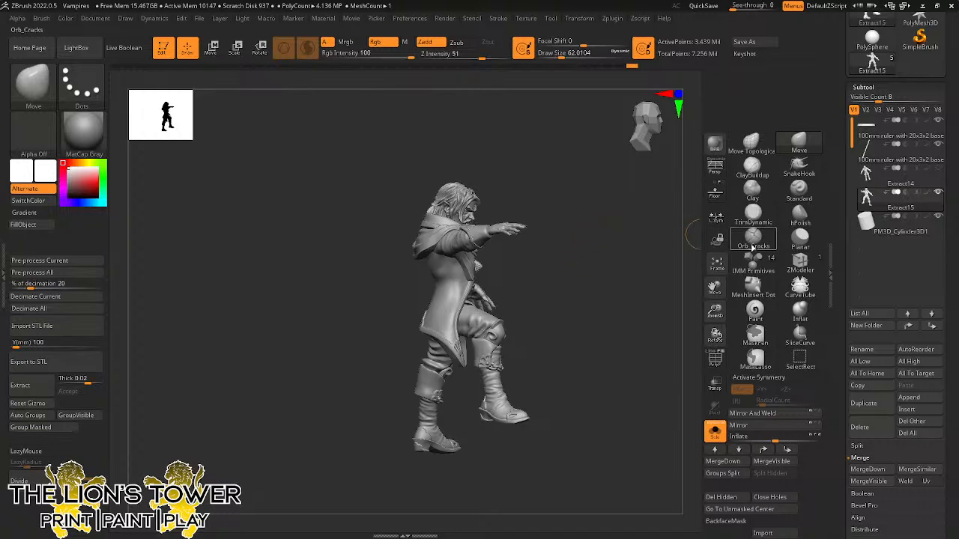
Isolate the coat, adjust its lower tails with the Move brush at a draw size of about 62, and show the whole figure.
mouse_move(715, 308)
left_mouse_down()
mouse_move(647, 327)
mouse_move(610, 325)
mouse_move(648, 323)
left_mouse_up()
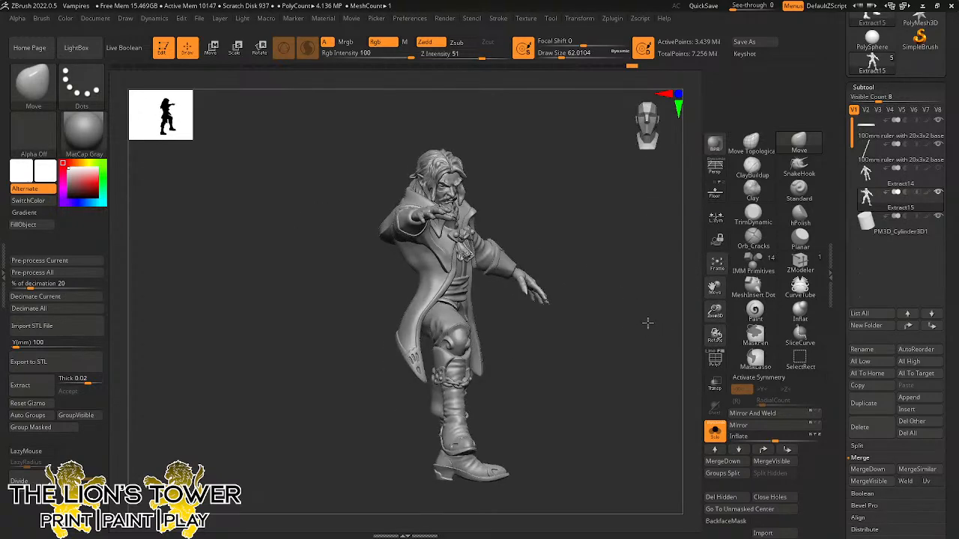
left_click(420, 324, "ctrl+shift")
key("f")
left_click(799, 147)
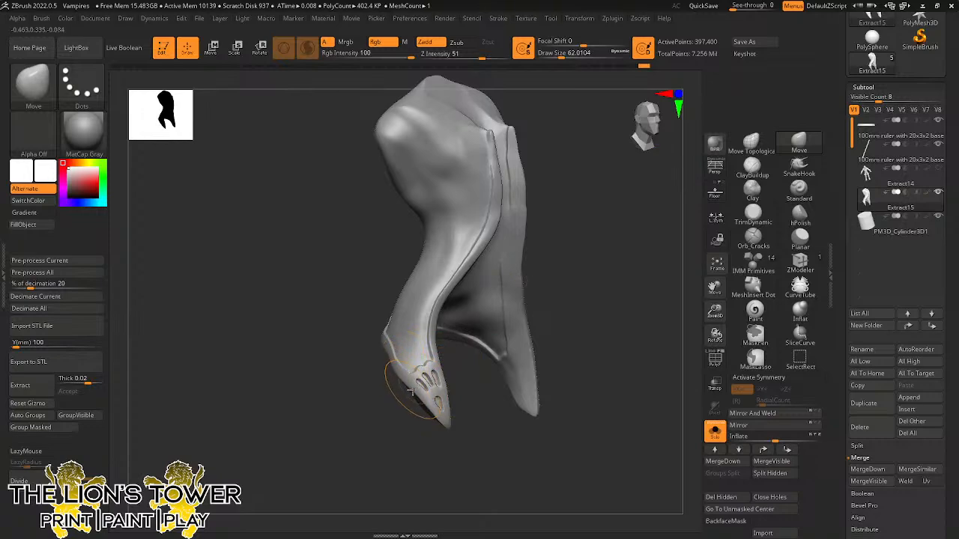
left_click_drag(475, 388, 424, 337)
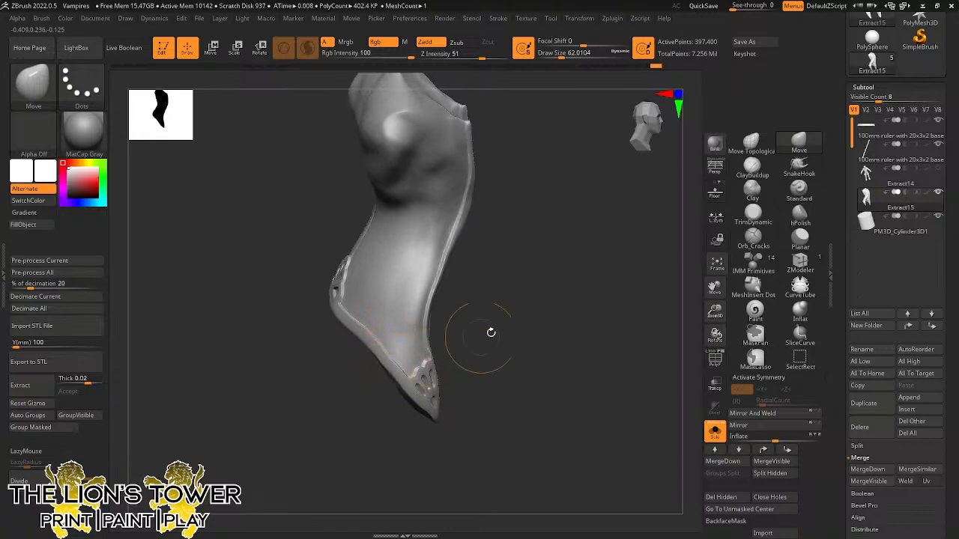
left_click_drag(492, 332, 466, 308)
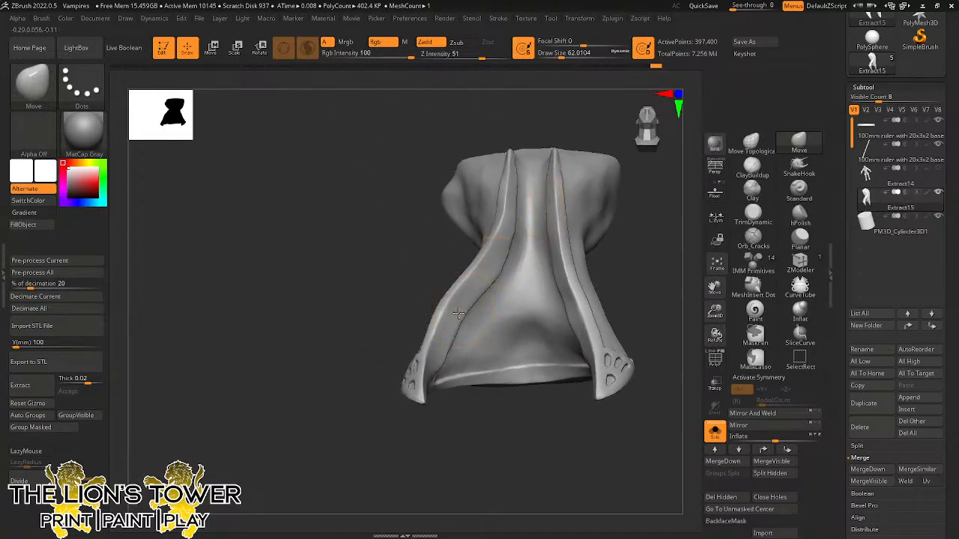
left_click(496, 421, "ctrl+shift")
Examine the figure's overall pose and clothing from the front at several zoom levels.
left_click_drag(648, 289, 621, 182)
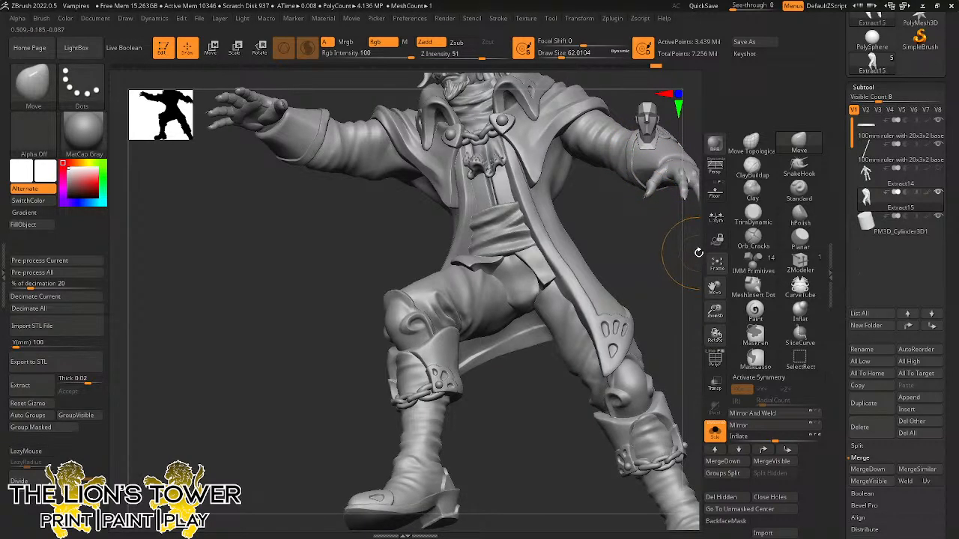
left_click_drag(715, 307, 715, 318)
left_click_drag(665, 276, 641, 323)
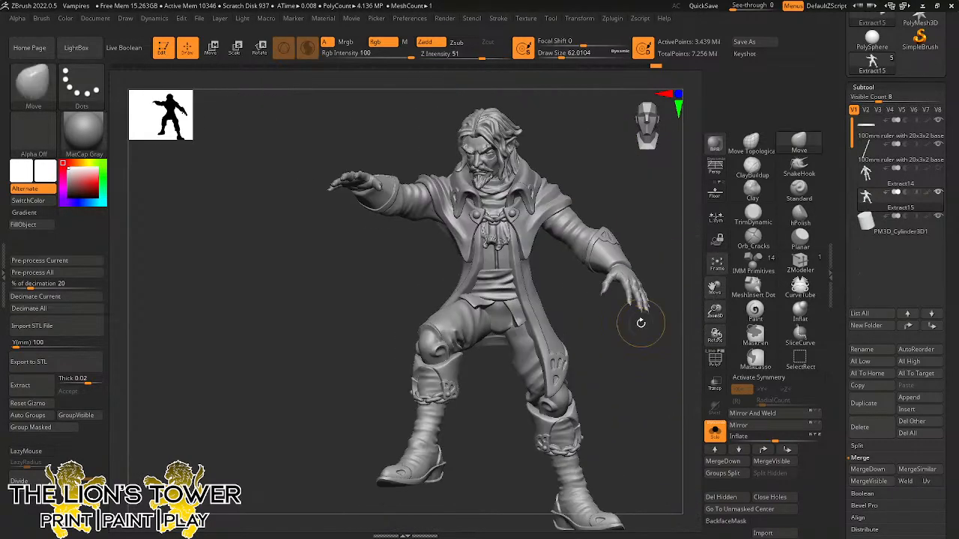
left_click_drag(614, 353, 595, 312)
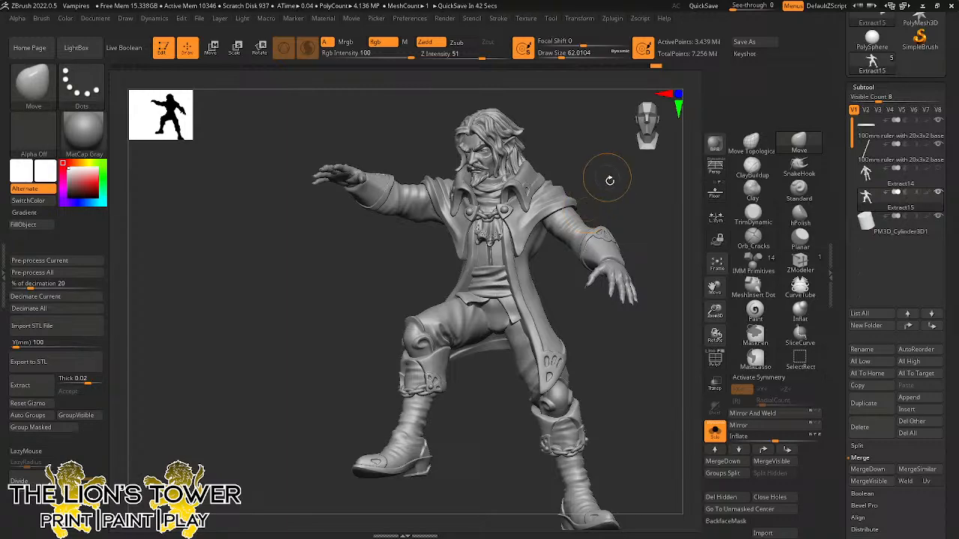
left_click_drag(715, 315, 710, 322)
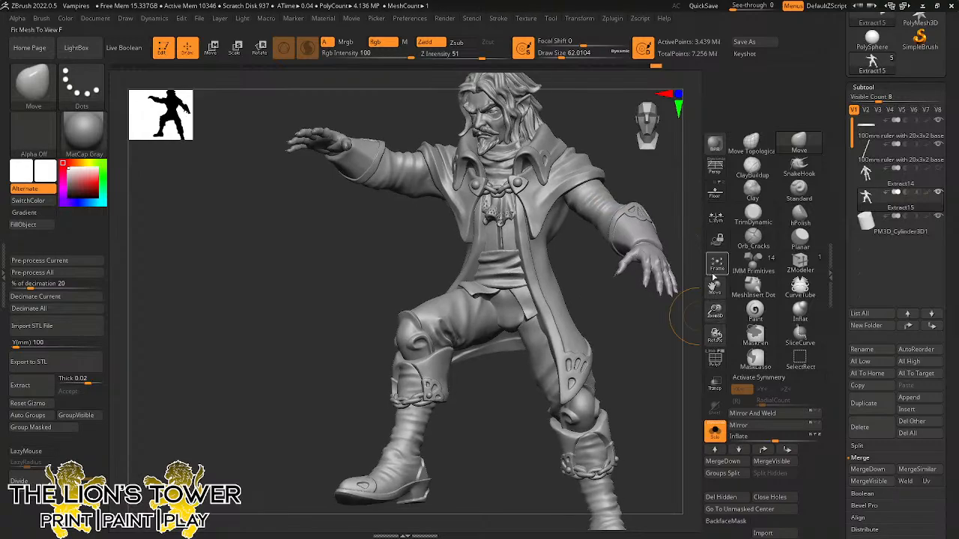
left_click_drag(715, 287, 669, 306)
left_click(639, 238, "ctrl")
left_click(640, 240, "ctrl")
left_click_drag(646, 263, 656, 278)
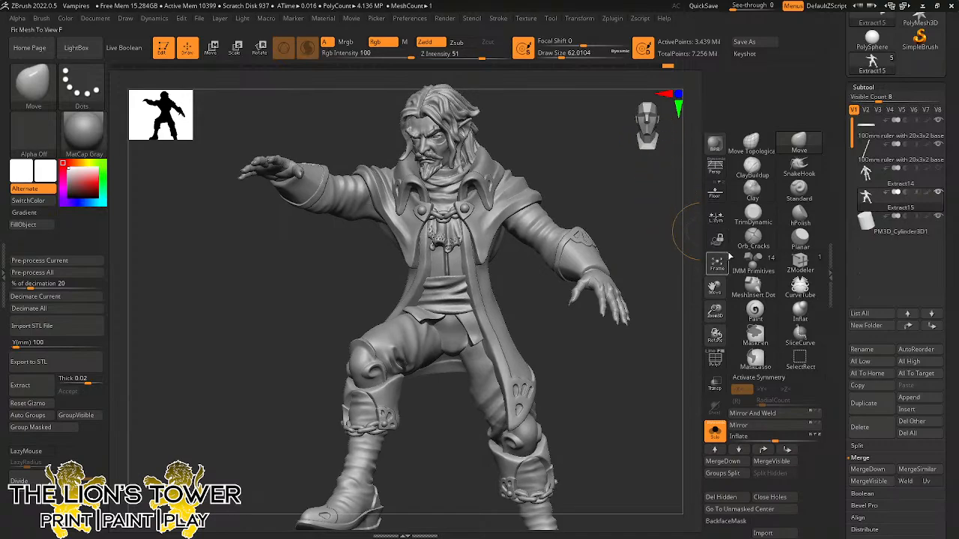
left_click_drag(714, 287, 733, 315)
left_click(646, 225, "ctrl")
left_click(645, 226, "ctrl")
Isolate the lowered arm's sleeve, cuff and covered arm by hiding these parts and reversing the visibility.
left_click_drag(656, 250, 604, 252)
left_click_drag(516, 252, 537, 253)
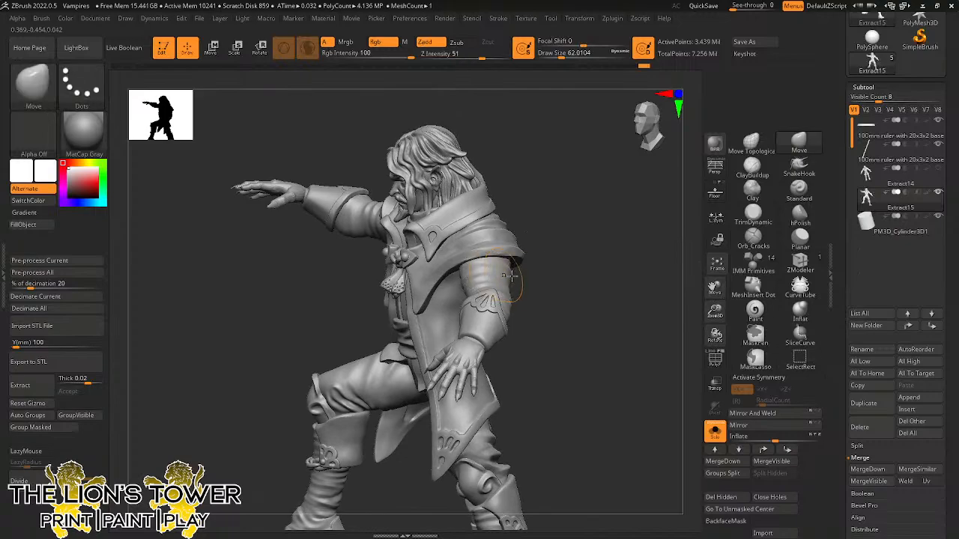
left_click_drag(568, 287, 521, 277)
left_click(456, 269, "ctrl+shift")
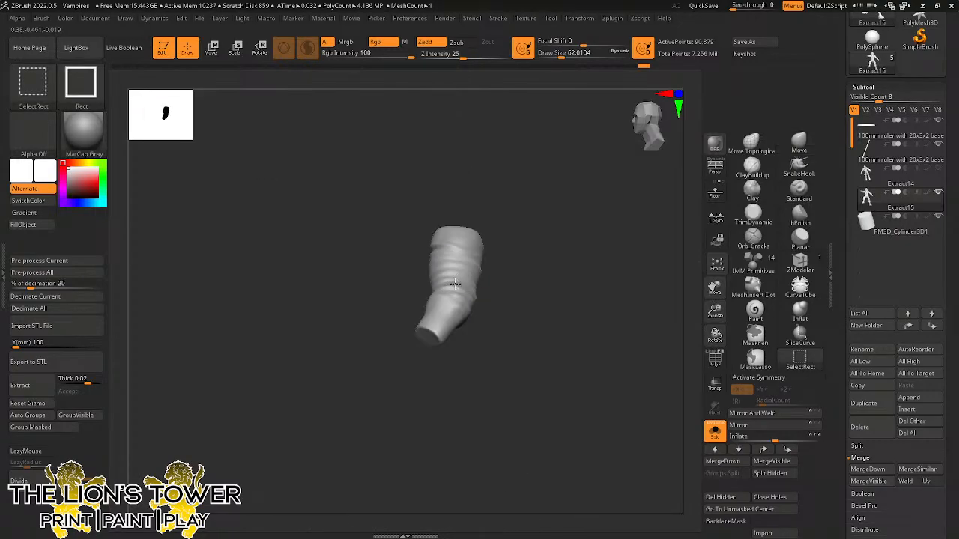
left_click(458, 283, "ctrl+shift")
left_click(459, 287, "ctrl+shift")
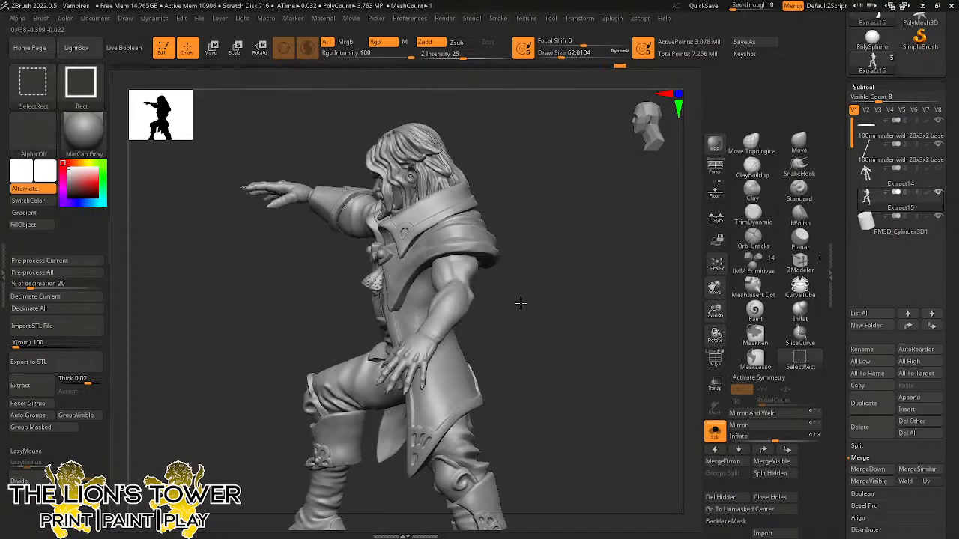
mouse_move(520, 301)
left_mouse_down()
mouse_move(588, 309)
mouse_move(548, 421)
mouse_move(588, 316)
left_mouse_up()
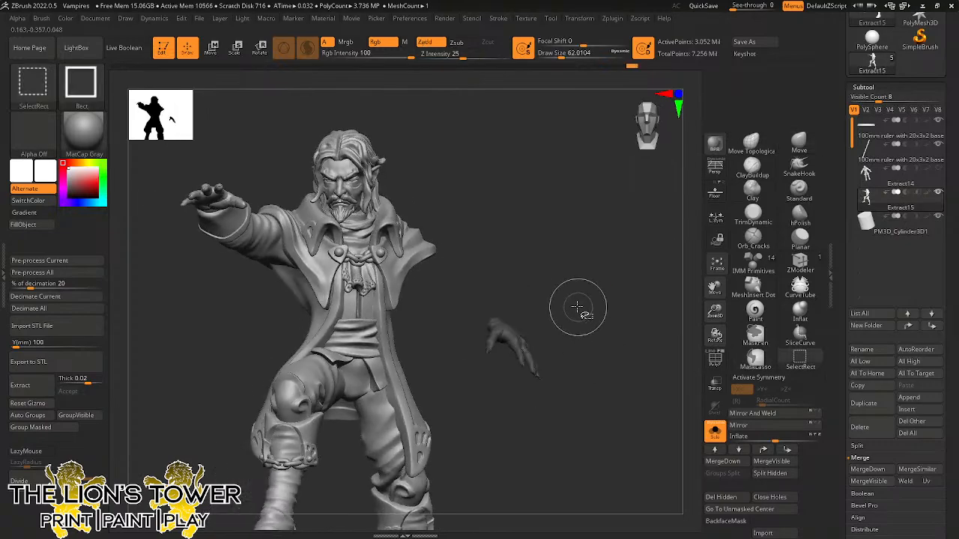
left_click(574, 302, "ctrl+shift")
key("ctrl+z")
left_click_drag(567, 279, 582, 312, "ctrl+shift")
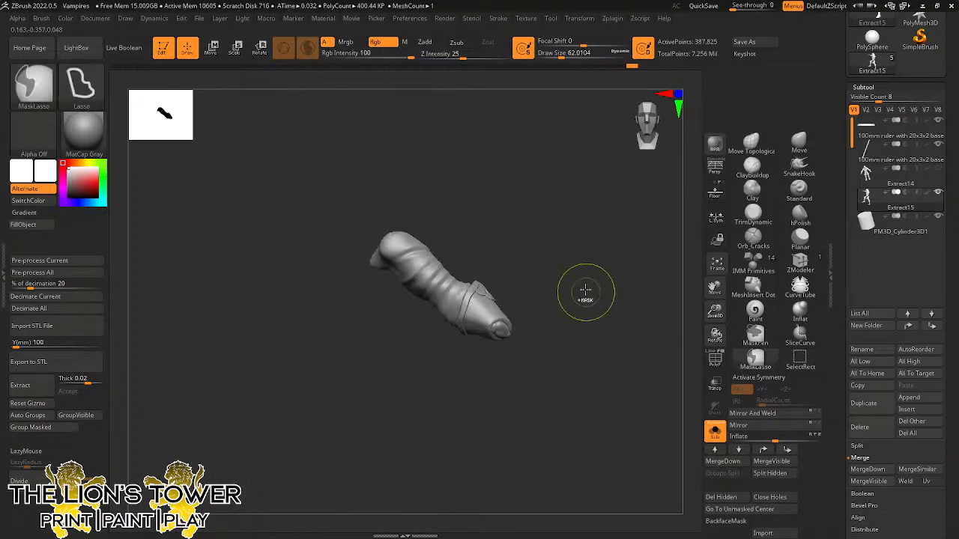
Mask the isolated arm, show the whole figure, invert the mask, and place the Rotate gizmo at the lowered arm's shoulder.
left_click(588, 253, "ctrl")
left_click(587, 250, "ctrl+shift")
left_click_drag(588, 246, 615, 227)
key("r")
left_click(572, 227, "ctrl")
left_click(432, 325)
left_click_drag(435, 365, 648, 217)
left_click_drag(715, 287, 657, 291)
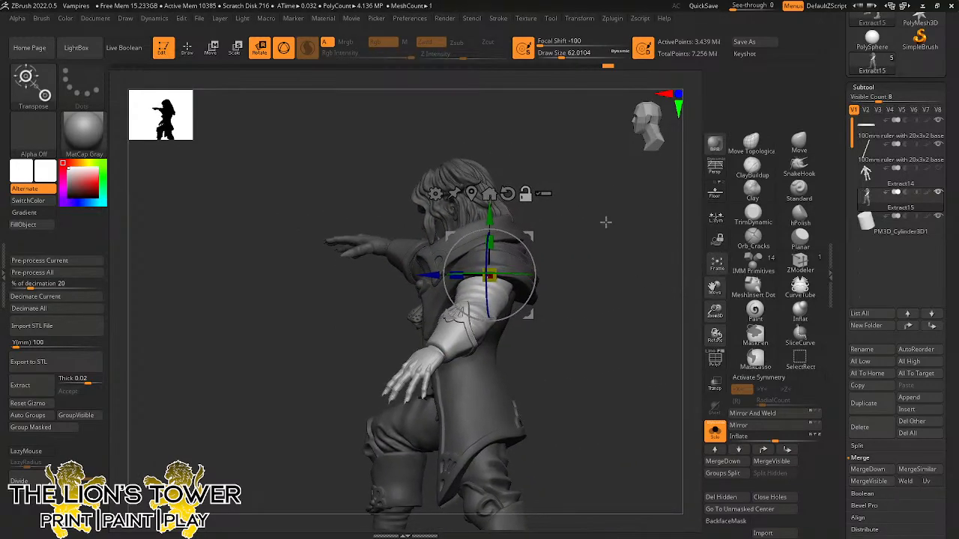
Try to rotate the lowered arm about the shoulder, bringing it down towards the body.
mouse_move(526, 239)
left_mouse_down()
mouse_move(531, 255)
mouse_move(513, 234)
left_mouse_up()
left_click_drag(575, 240, 609, 232, "shift")
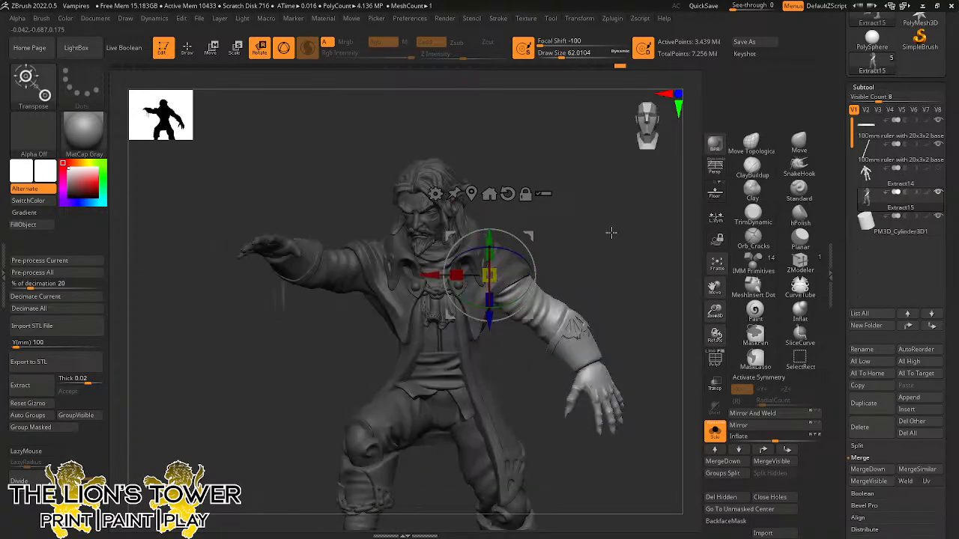
left_click_drag(527, 259, 532, 271)
mouse_move(582, 250)
left_mouse_down()
mouse_move(507, 258)
mouse_move(535, 260)
mouse_move(596, 238)
left_mouse_up()
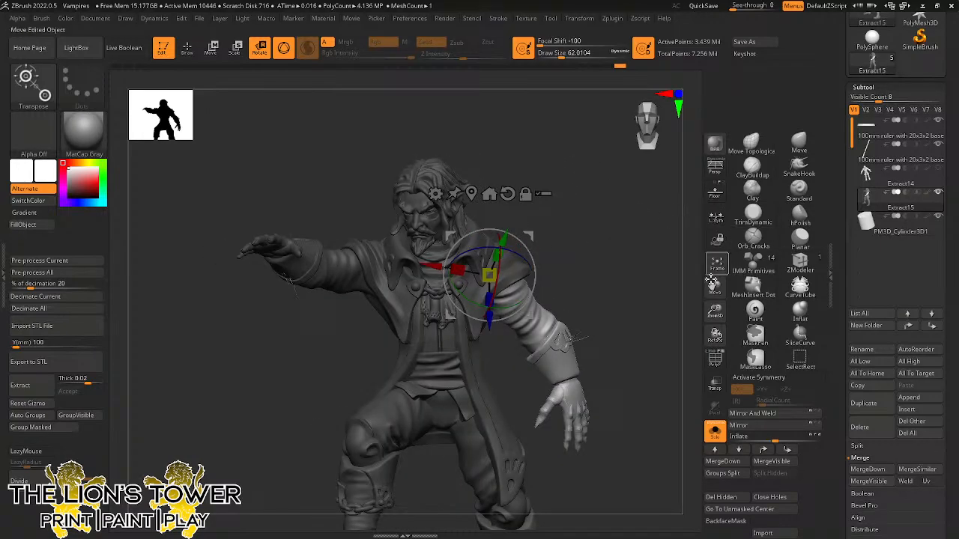
left_click_drag(711, 284, 703, 255)
left_click_drag(628, 264, 625, 266)
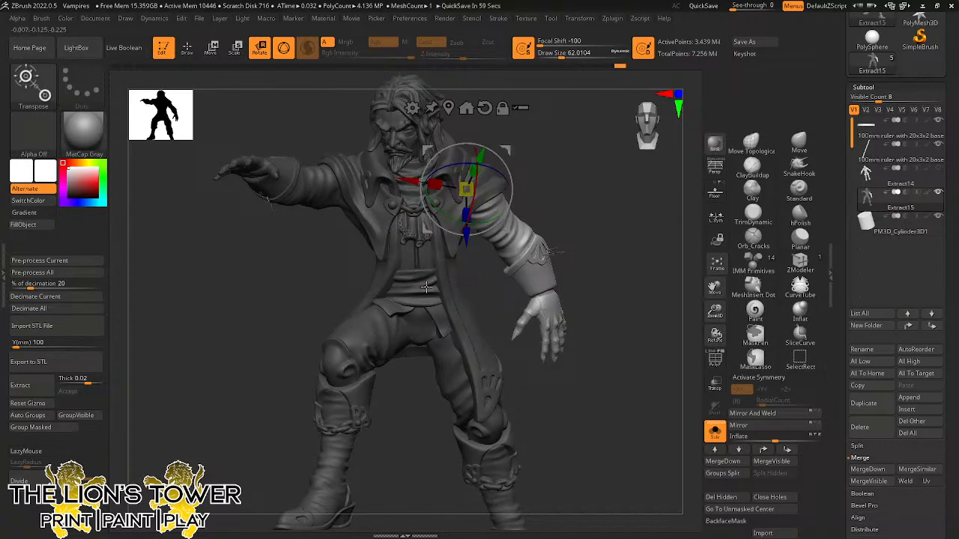
left_click_drag(511, 154, 511, 175)
key("ctrl+z")
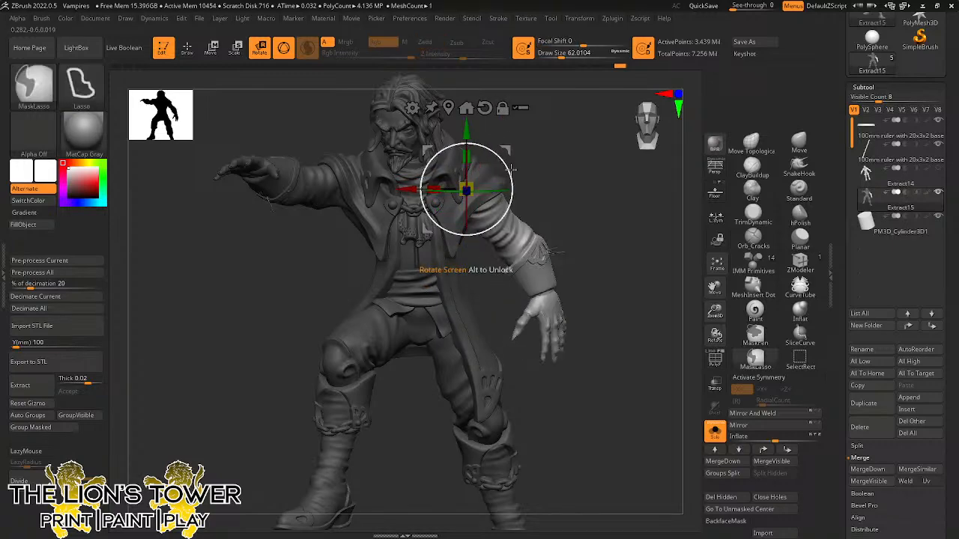
key("ctrl+z")
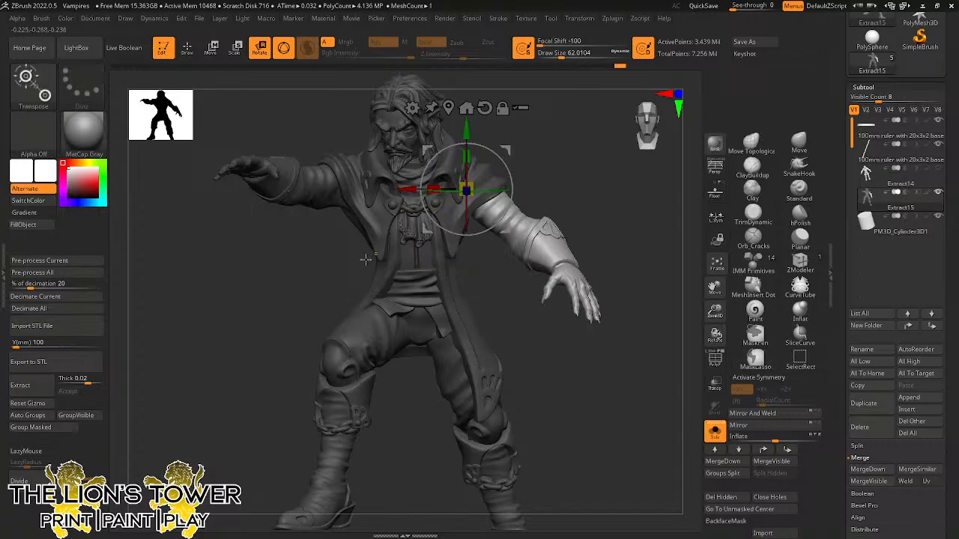
Mask the outstretched arm's side with a lasso and try a smaller downward rotation of the lowered arm.
mouse_move(314, 127)
left_mouse_down("ctrl")
mouse_move(304, 371)
mouse_move(317, 360)
left_mouse_up("ctrl")
mouse_move(617, 204)
left_mouse_down()
mouse_move(532, 188)
mouse_move(499, 152)
mouse_move(616, 175)
left_mouse_up()
left_click_drag(501, 194, 497, 134)
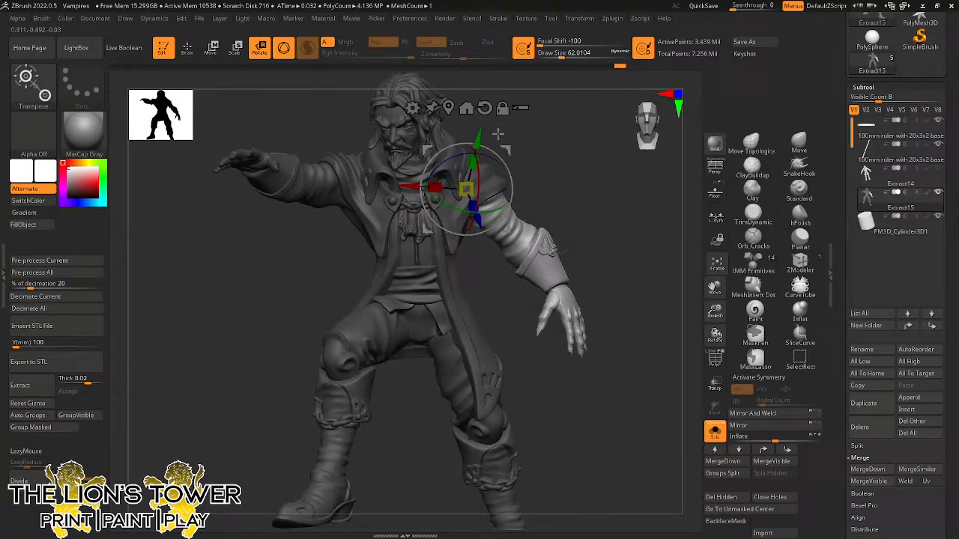
left_click_drag(630, 259, 584, 245)
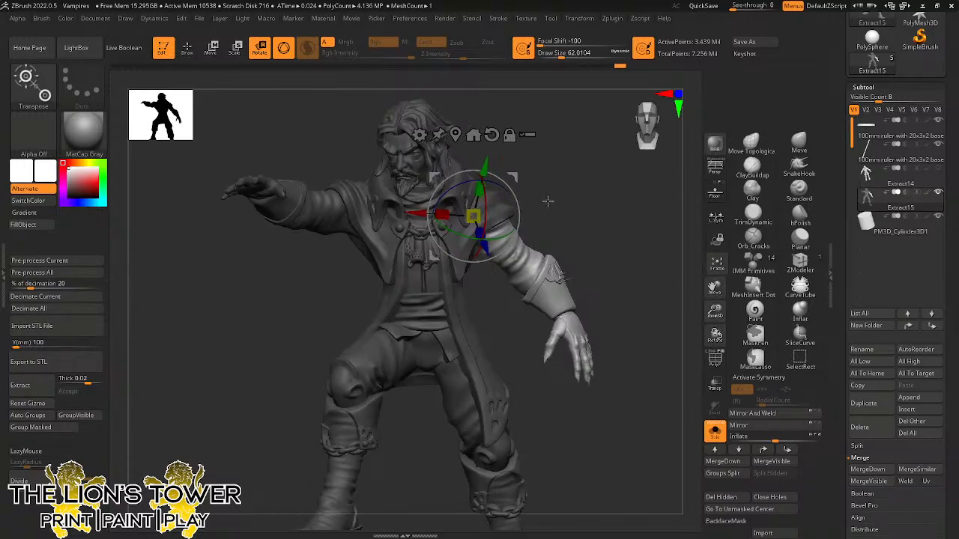
left_click_drag(509, 190, 513, 197)
key("ctrl+z")
key("ctrl+z")
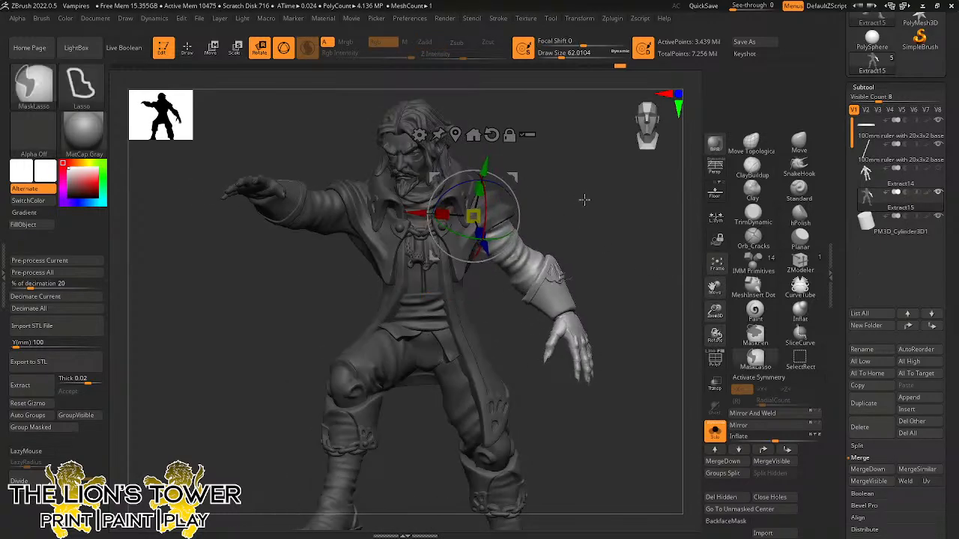
key("ctrl+z")
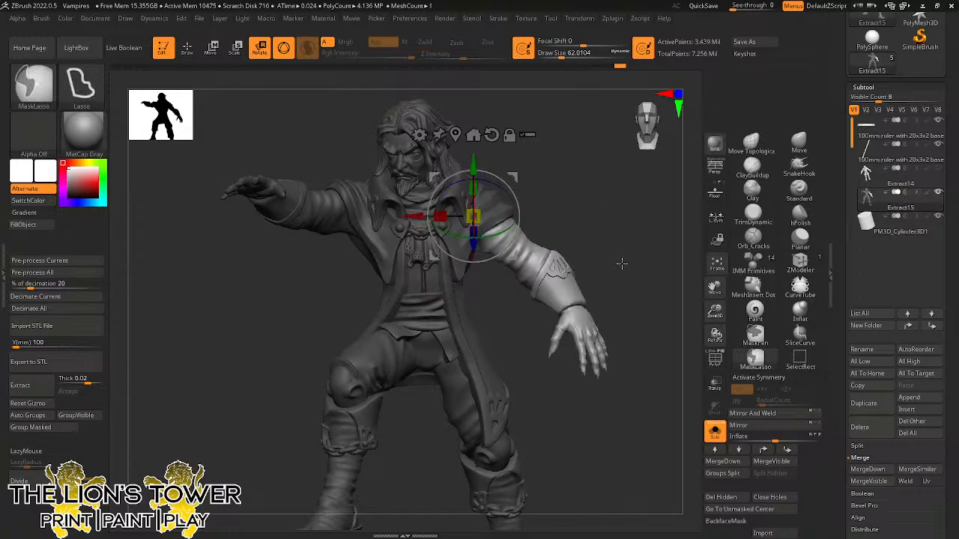
key("ctrl+z")
Rotate the unmasked lowered arm about the shoulder until it hangs closer to the body, checking the pose from the side and front.
mouse_move(629, 281)
left_mouse_down("ctrl")
mouse_move(558, 224)
mouse_move(524, 367)
mouse_move(636, 228)
left_mouse_up("ctrl")
left_click_drag(499, 217, 521, 208)
mouse_move(603, 226)
left_mouse_down()
mouse_move(618, 225)
mouse_move(562, 242)
mouse_move(607, 218)
left_mouse_up()
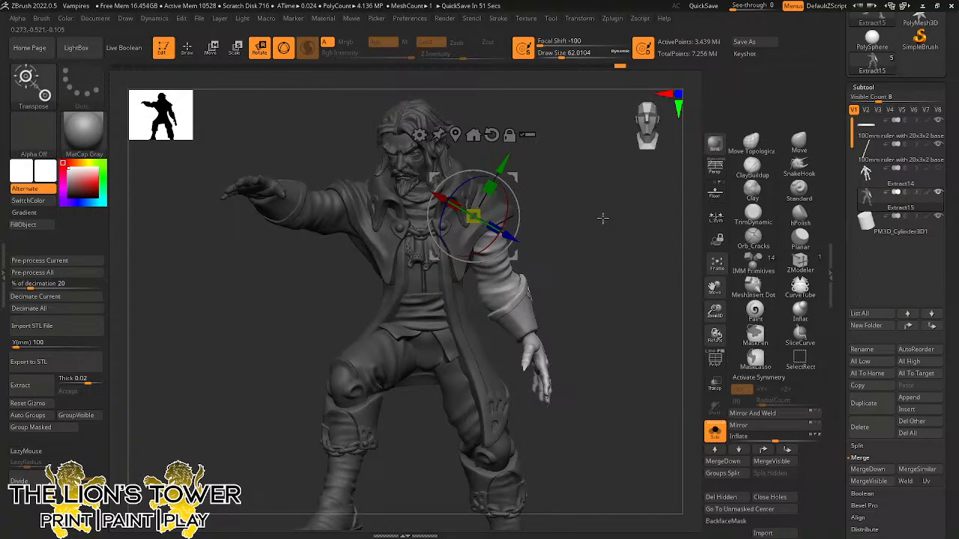
left_click_drag(511, 187, 516, 195)
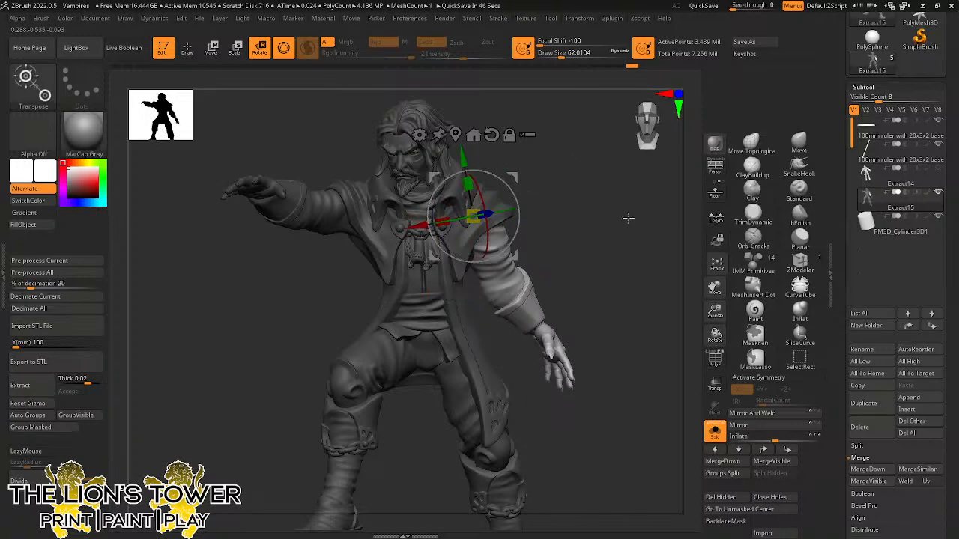
left_click_drag(716, 312, 690, 186)
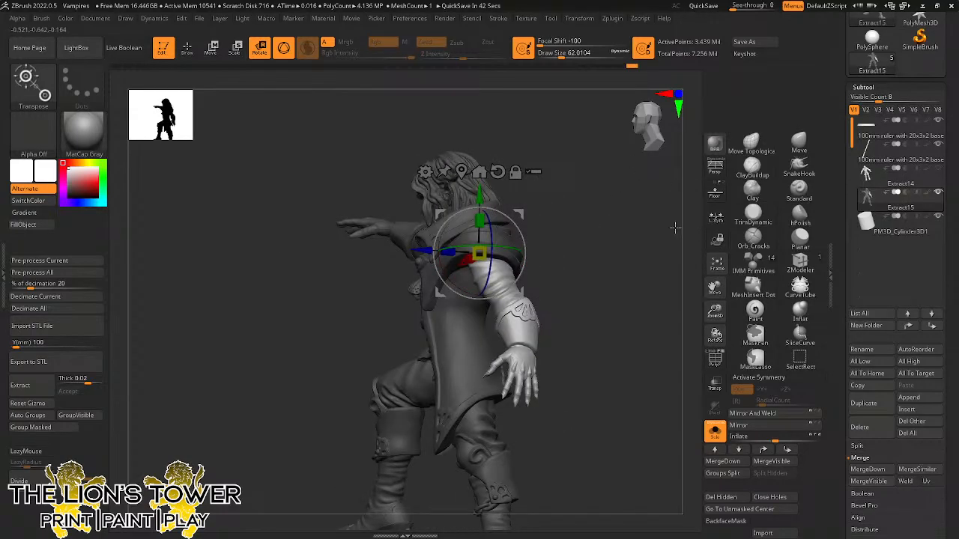
left_click_drag(628, 260, 685, 248)
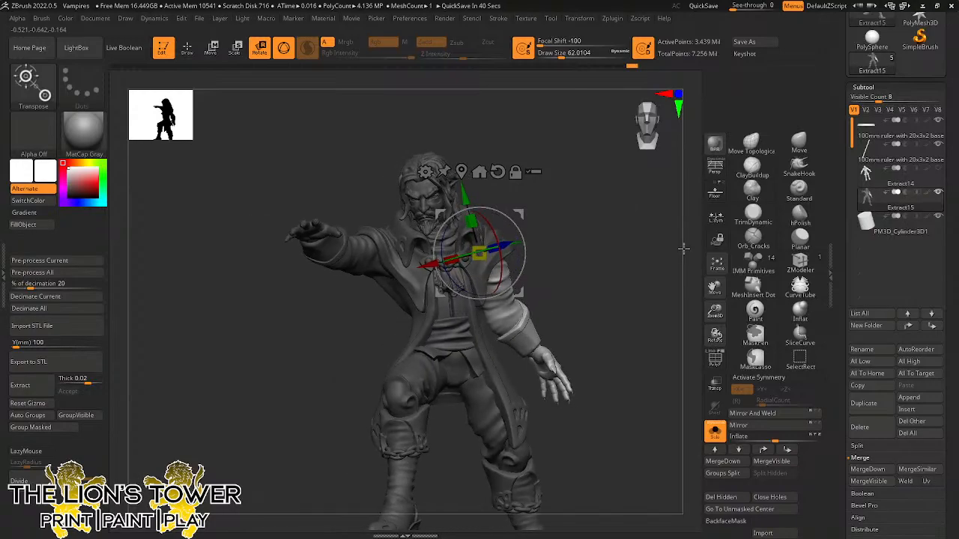
left_click_drag(715, 306, 608, 292)
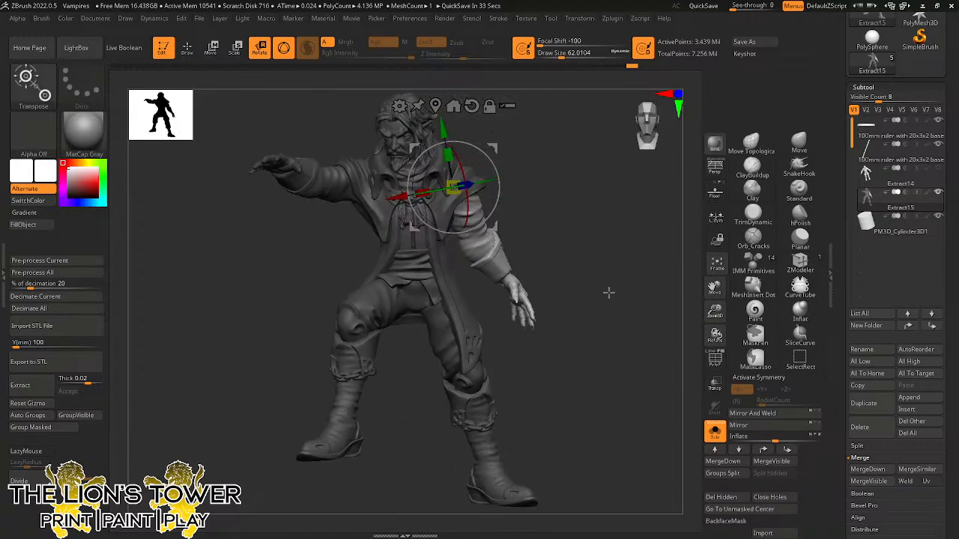
left_click_drag(715, 310, 716, 313)
left_click_drag(715, 287, 744, 301)
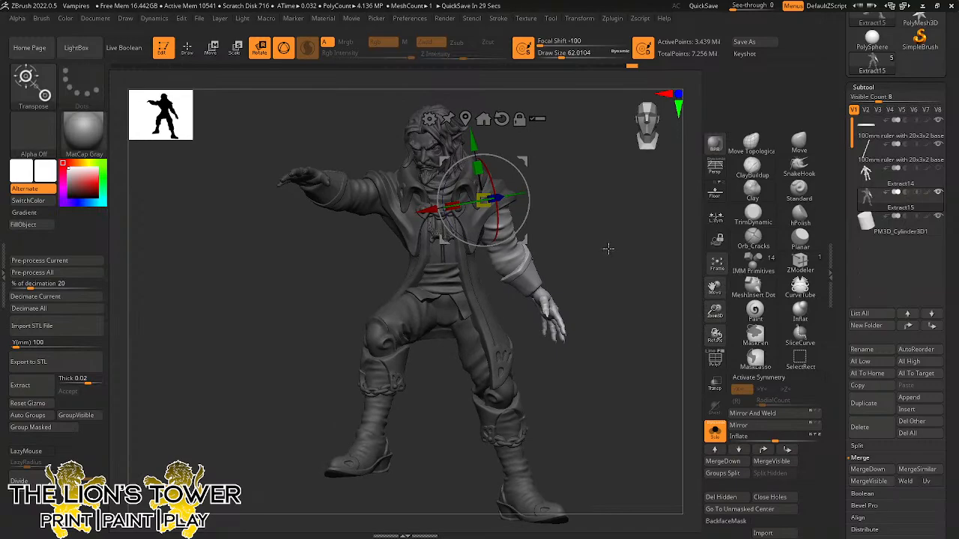
mouse_move(604, 238)
left_mouse_down()
mouse_move(582, 240)
mouse_move(599, 239)
left_mouse_up()
left_click_drag(714, 311, 713, 324)
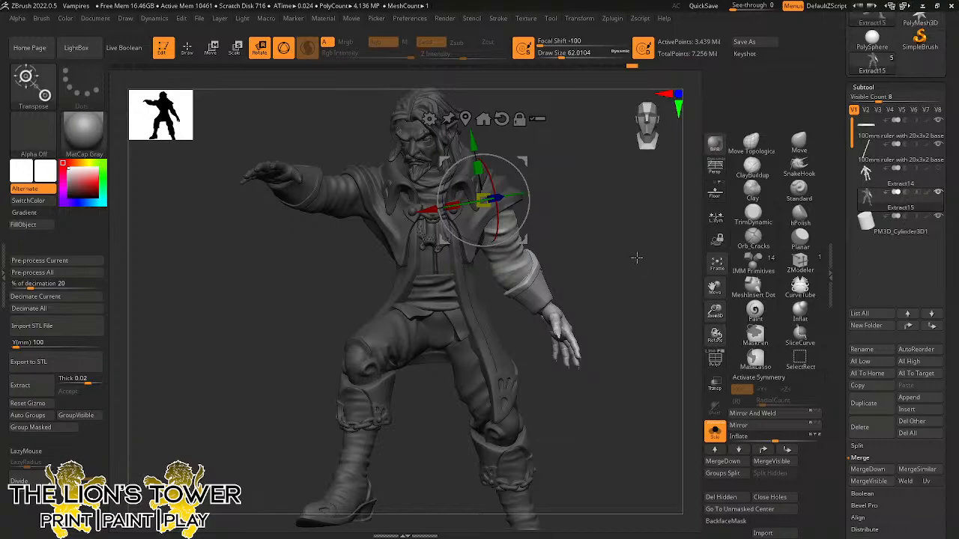
Clear the mask from the figure and save the project over the existing Vampires.ZPR file.
left_click_drag(633, 257, 654, 256)
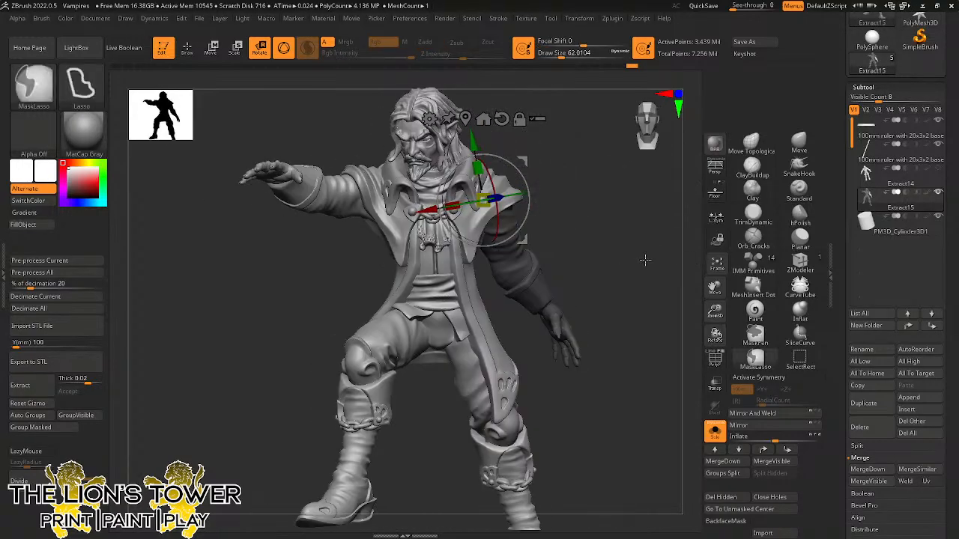
left_click_drag(716, 287, 734, 275)
left_click_drag(653, 286, 730, 297)
mouse_move(652, 363)
left_mouse_down()
mouse_move(693, 363)
mouse_move(740, 346)
left_mouse_up()
left_click_drag(678, 277, 695, 318)
key("ctrl+s")
left_click(690, 395)
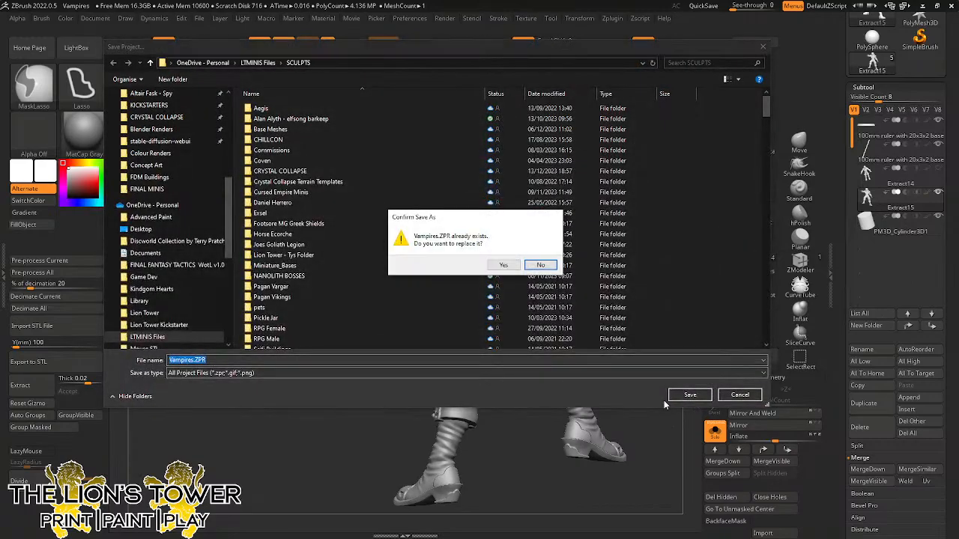
left_click(507, 266)
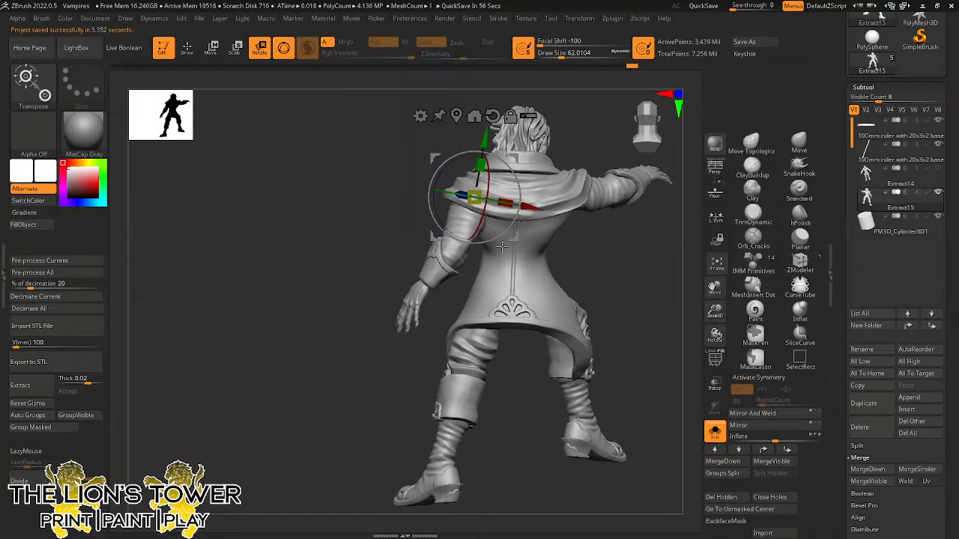
Isolate the long coat, mask it, show the whole figure and invert the mask so only the coat is editable.
left_click_drag(716, 288, 701, 268)
mouse_move(661, 293)
left_mouse_down()
mouse_move(604, 295)
mouse_move(659, 282)
mouse_move(665, 292)
mouse_move(603, 304)
mouse_move(700, 282)
mouse_move(702, 263)
mouse_move(677, 246)
mouse_move(655, 269)
left_mouse_up()
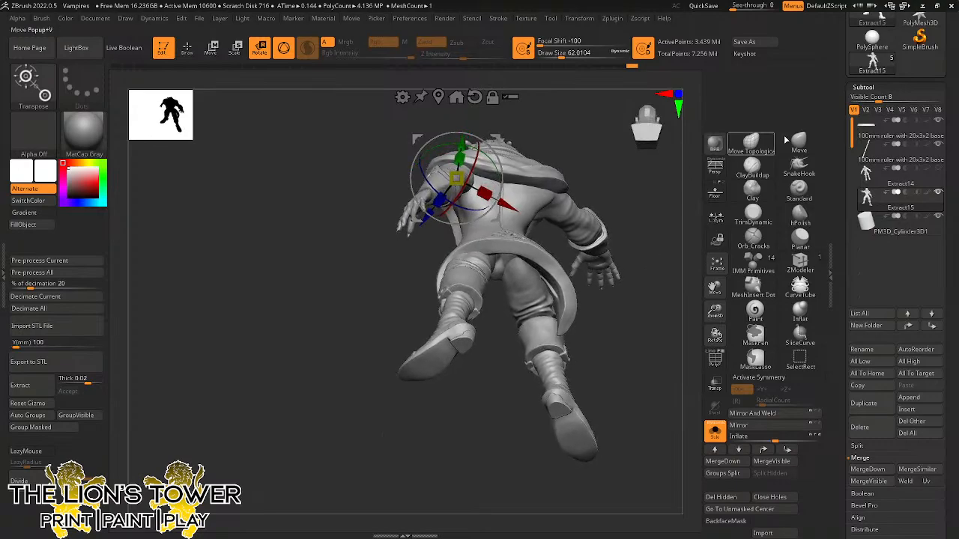
key("q")
key("ctrl+shift")
left_click(525, 251, "ctrl+shift")
left_click_drag(561, 57, 575, 58)
left_click(612, 232, "ctrl")
left_click(612, 235, "ctrl+shift")
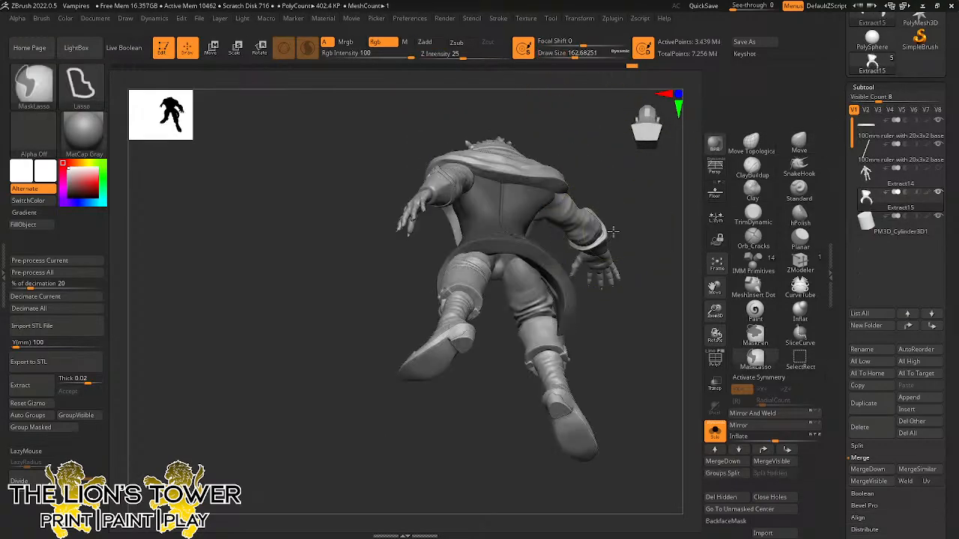
Push the coat's rear hem outward around the legs from below using the Move brush at a draw size of about 262.
mouse_move(608, 235)
left_mouse_down()
mouse_move(637, 208)
mouse_move(567, 78)
mouse_move(585, 58)
left_mouse_up()
left_click_drag(537, 118, 537, 167)
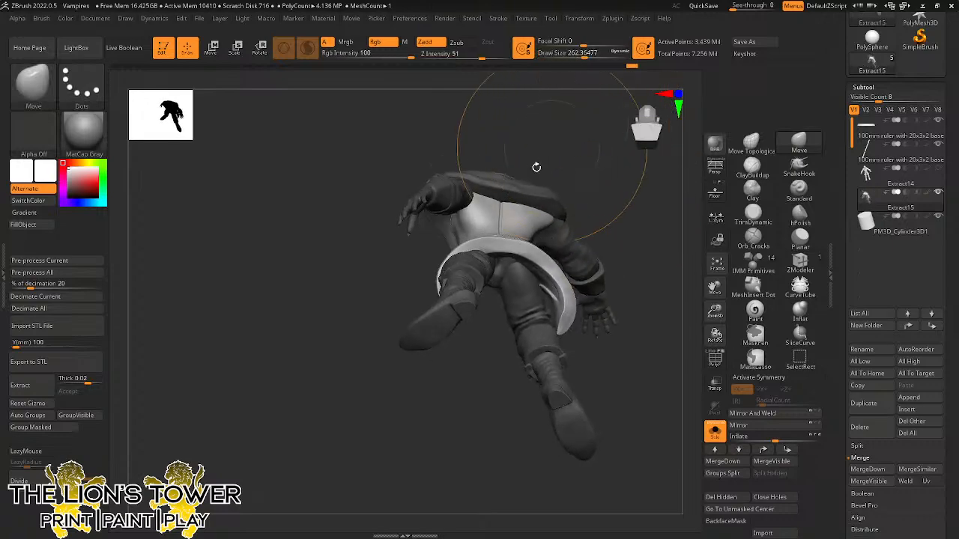
left_click_drag(487, 241, 473, 237)
left_click_drag(553, 256, 541, 278)
Shift the ornamented middle of the rear coat hem sideways with the Move brush at draw size 162.68, and clear the mask.
left_click_drag(584, 58, 575, 58)
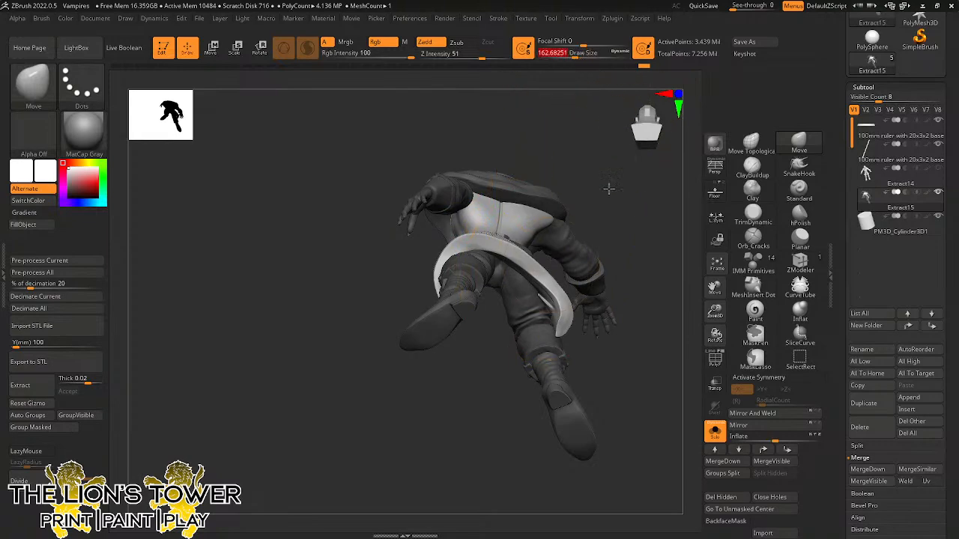
left_click_drag(610, 188, 537, 217)
left_click_drag(611, 225, 581, 274)
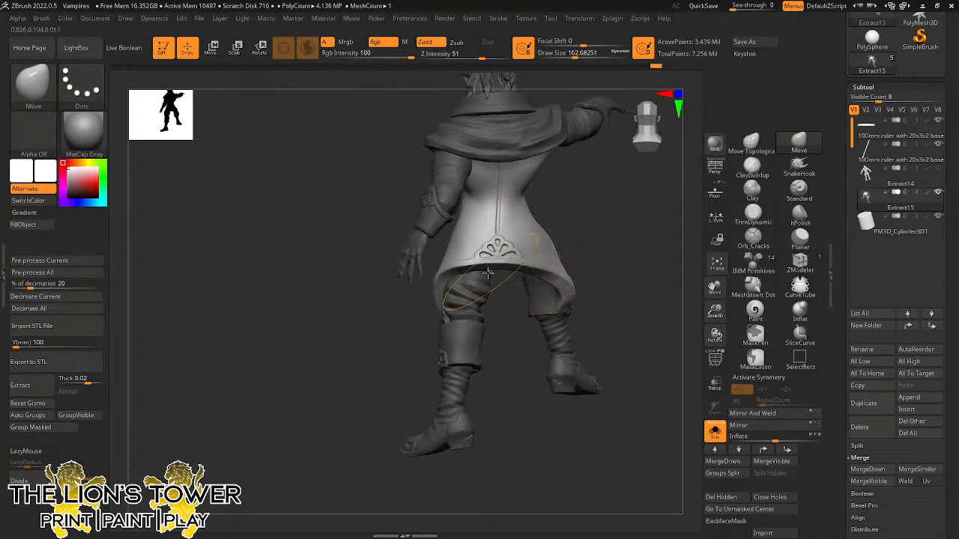
left_click_drag(502, 266, 516, 247)
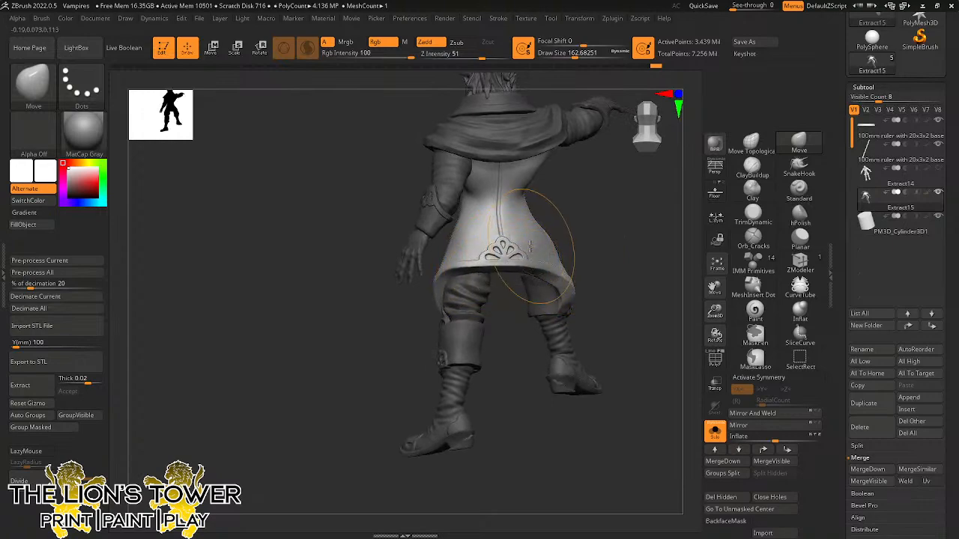
left_click_drag(608, 214, 616, 300)
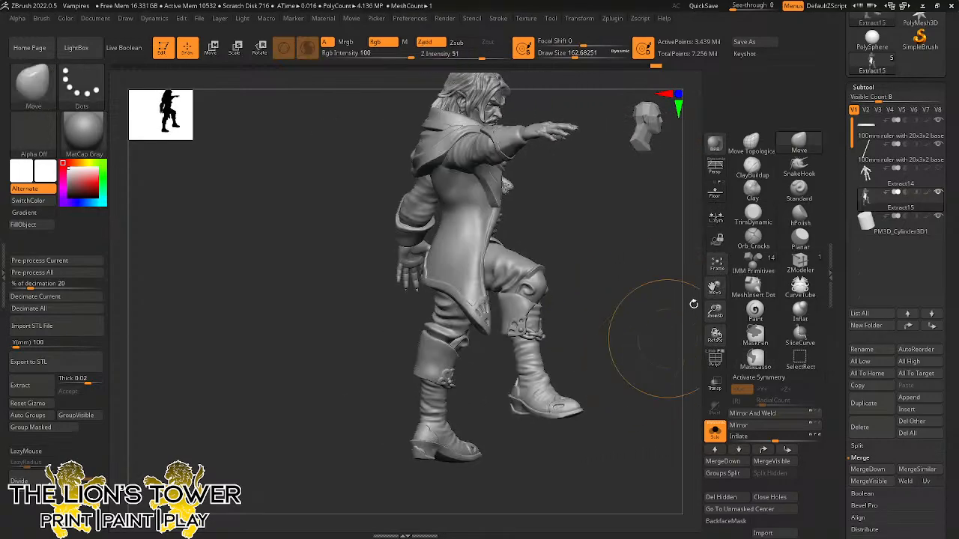
Select the PM3D_Cylinder3D1 subtool, turn off solo mode to show the other parts, and set up an unlocked Scale gizmo on it.
left_click(898, 221)
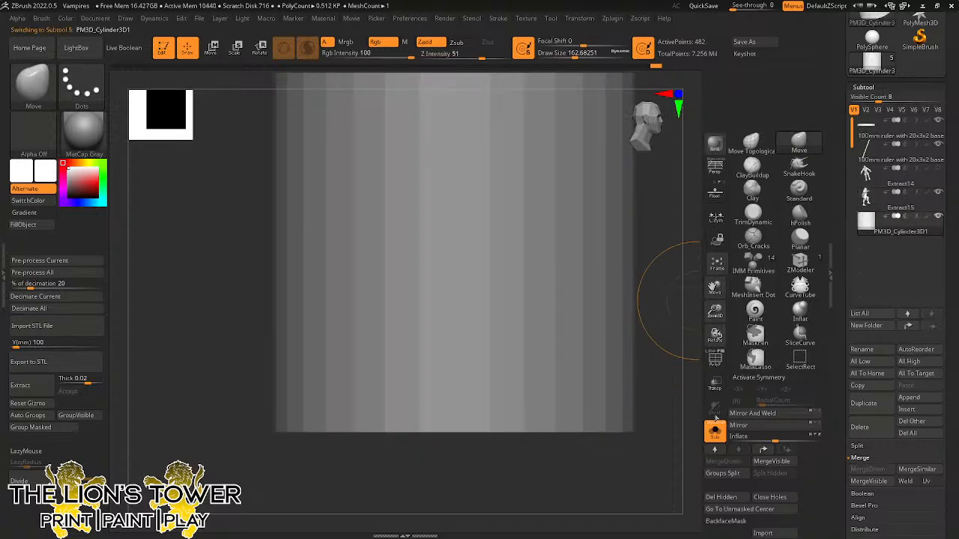
left_click_drag(714, 310, 698, 268)
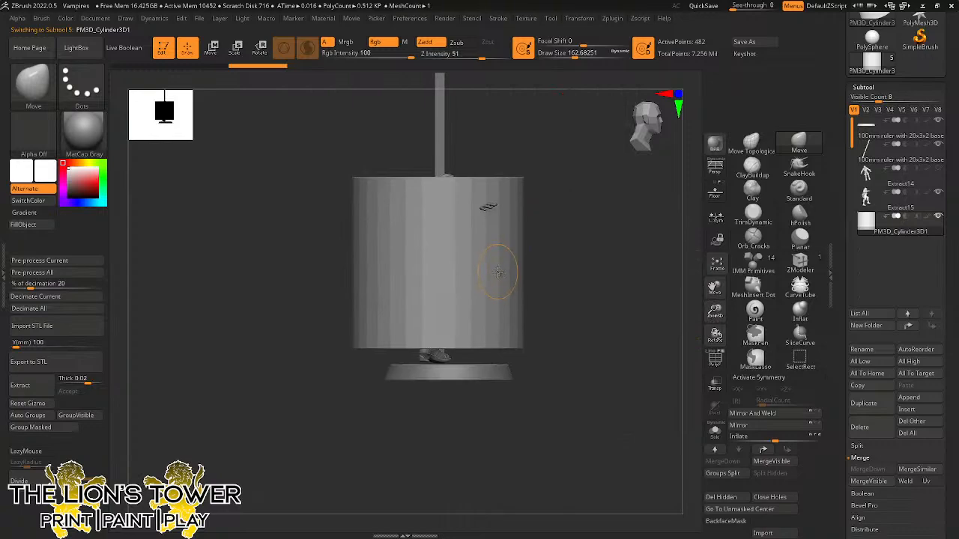
left_click(235, 49)
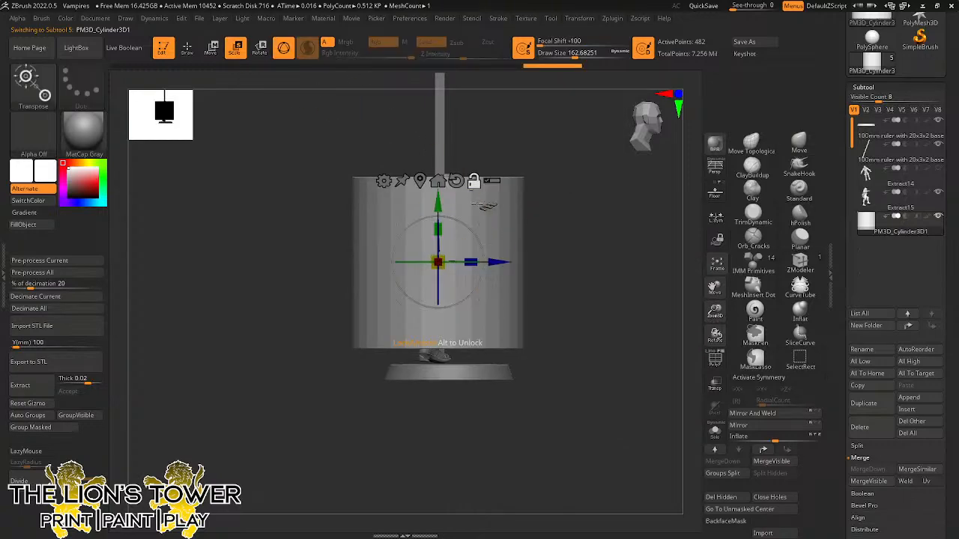
left_click(473, 181)
left_click(509, 238)
left_click_drag(452, 177, 480, 175, "alt")
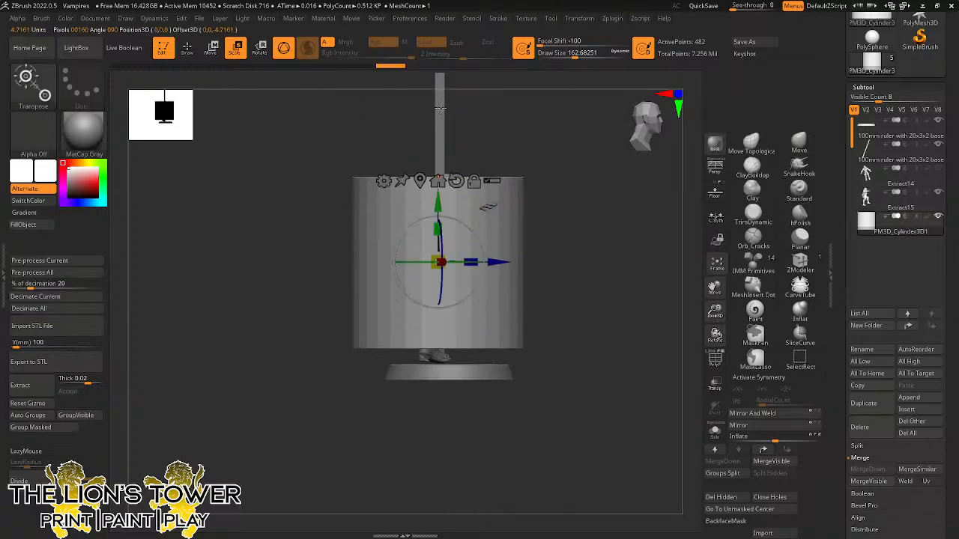
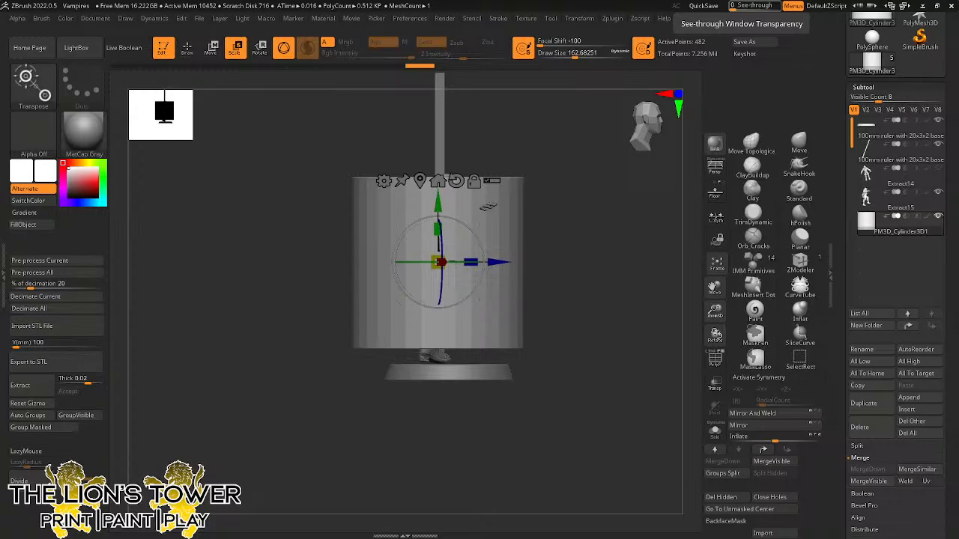
Switch to the browser, maximize its window and examine the winter sale announcement on The Lion's Tower home page.
left_click_drag(420, 0, 486, 97)
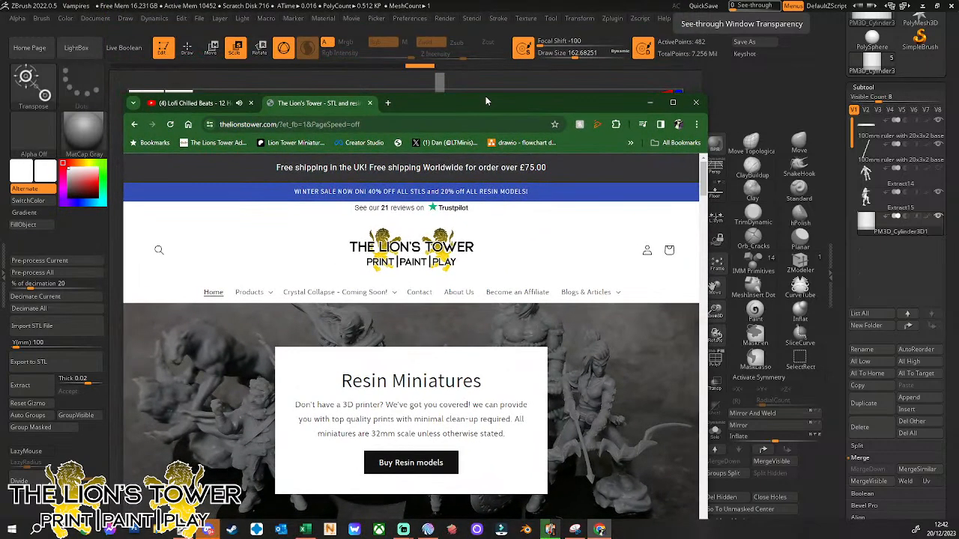
left_click(672, 102)
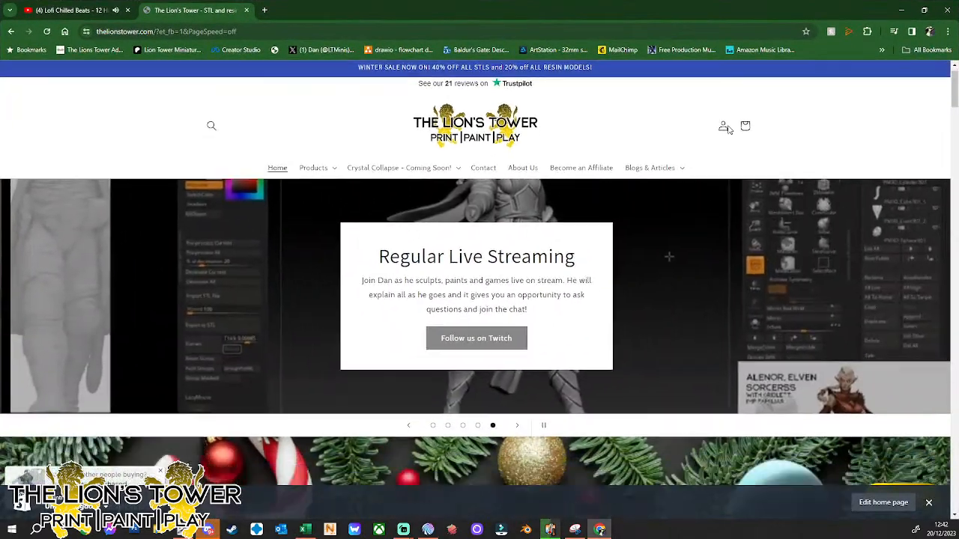
scroll(841, 105, "down", 3)
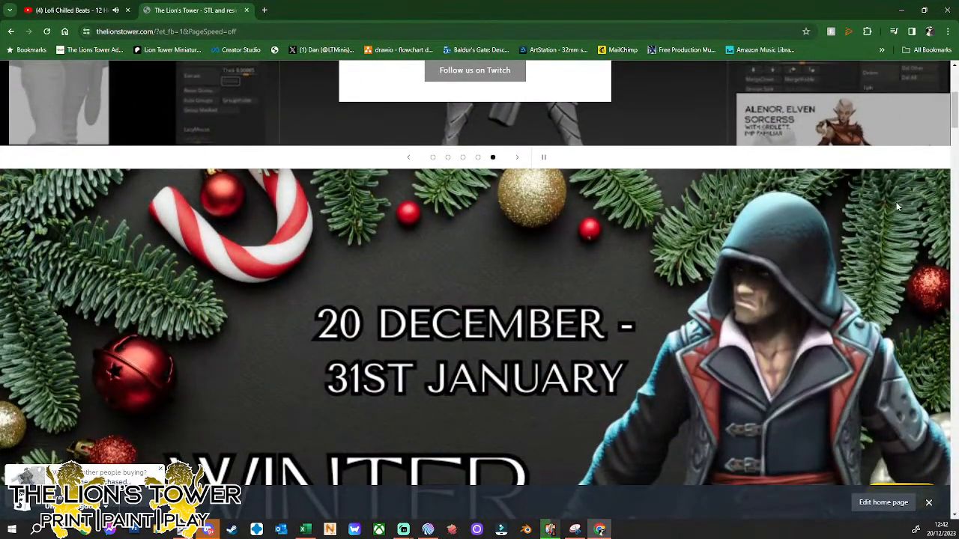
scroll(896, 202, "down", 1)
scroll(886, 197, "down", 1)
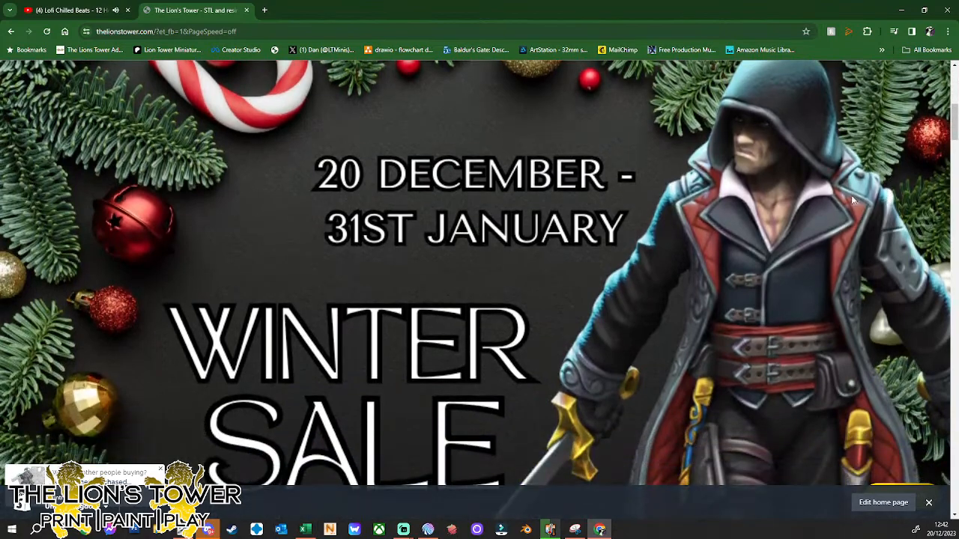
scroll(528, 222, "up", 5)
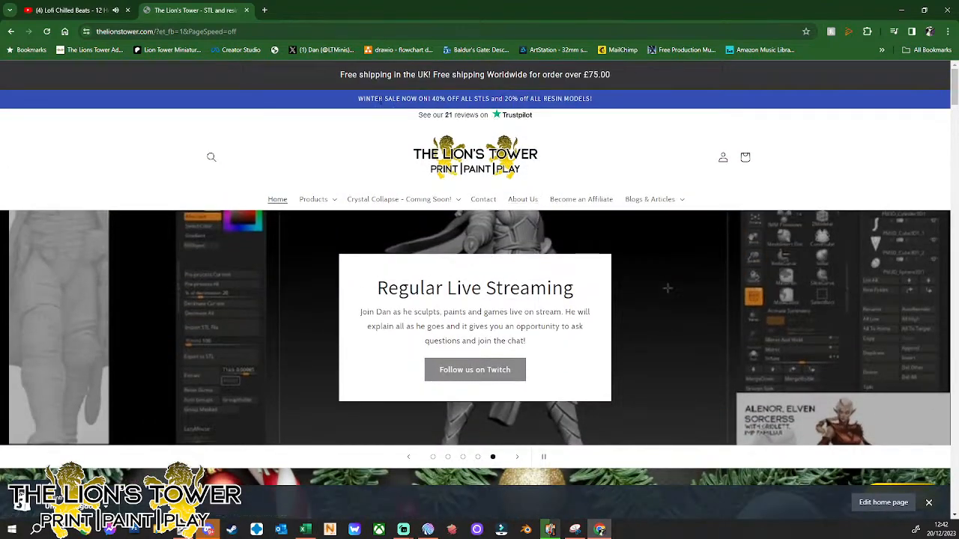
left_click_drag(370, 98, 459, 99)
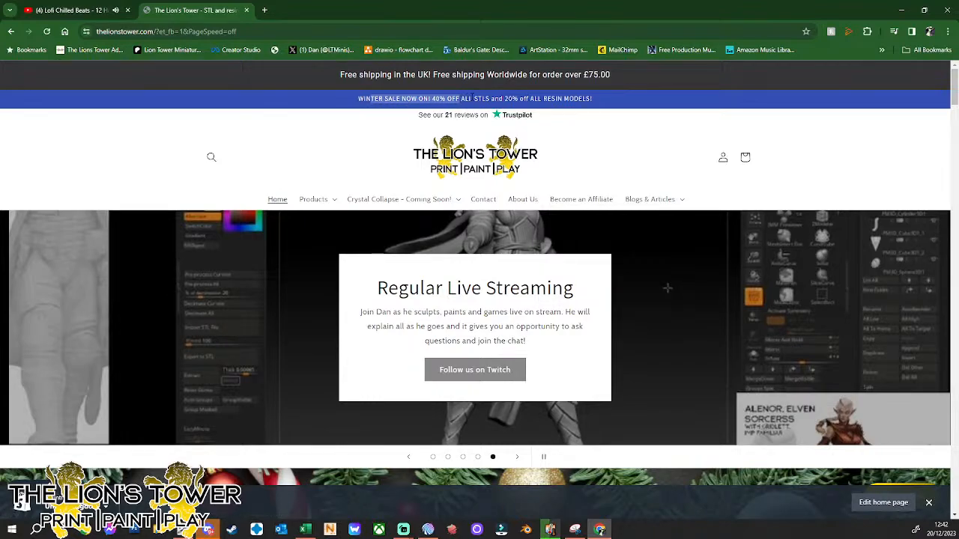
left_click_drag(490, 98, 619, 98)
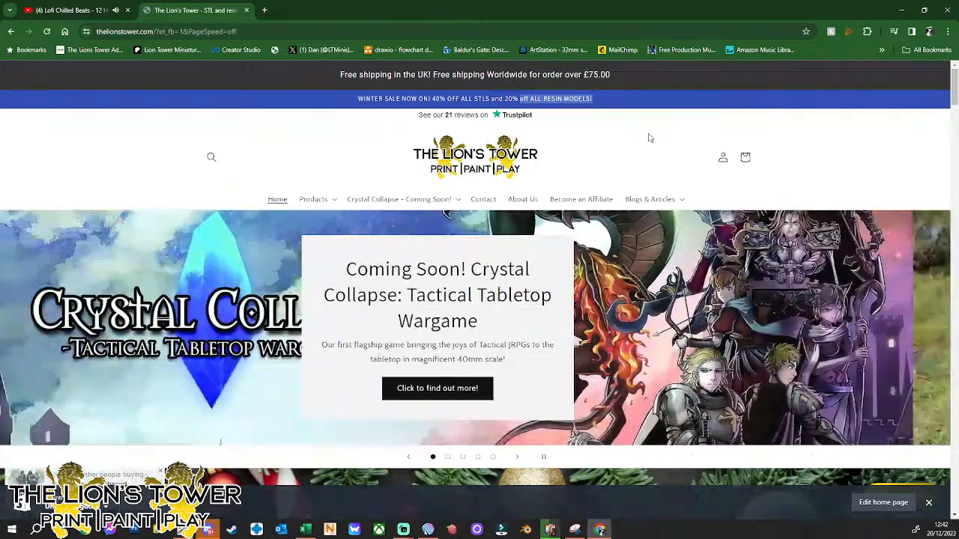
Examine the shop home page's winter sale banner, Festive Dwarf offer, free models and blog sections, and return to ZBrush.
scroll(633, 172, "down", 4)
scroll(625, 213, "down", 8)
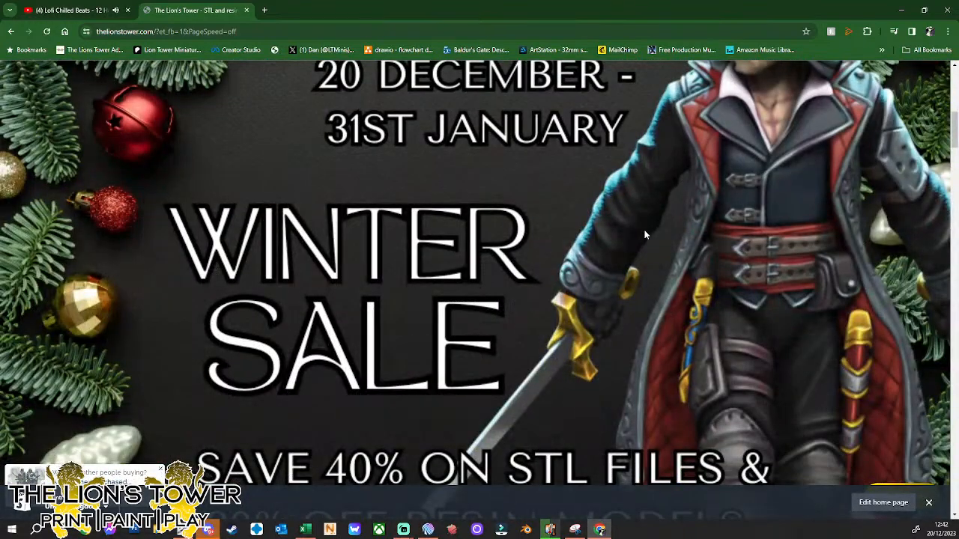
scroll(647, 235, "down", 7)
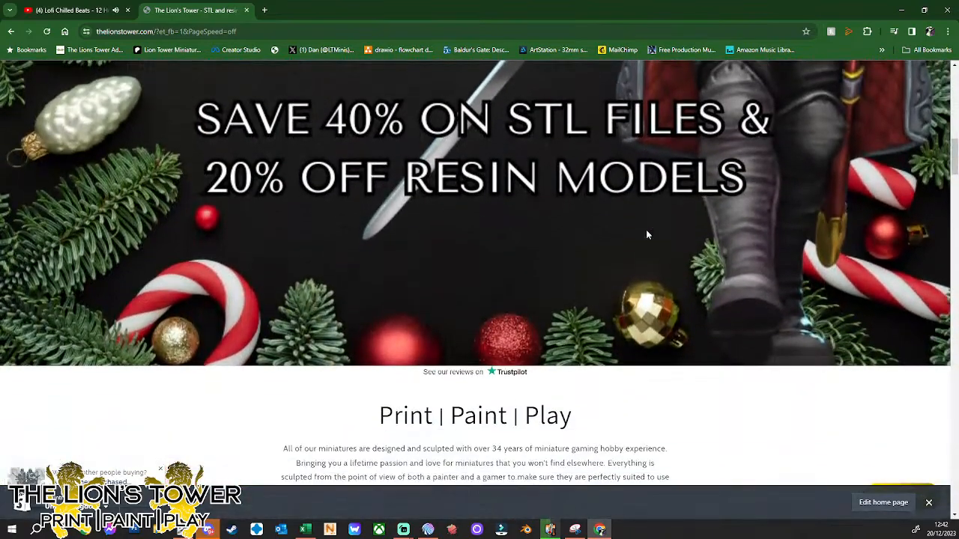
scroll(648, 230, "up", 2)
scroll(648, 230, "up", 1)
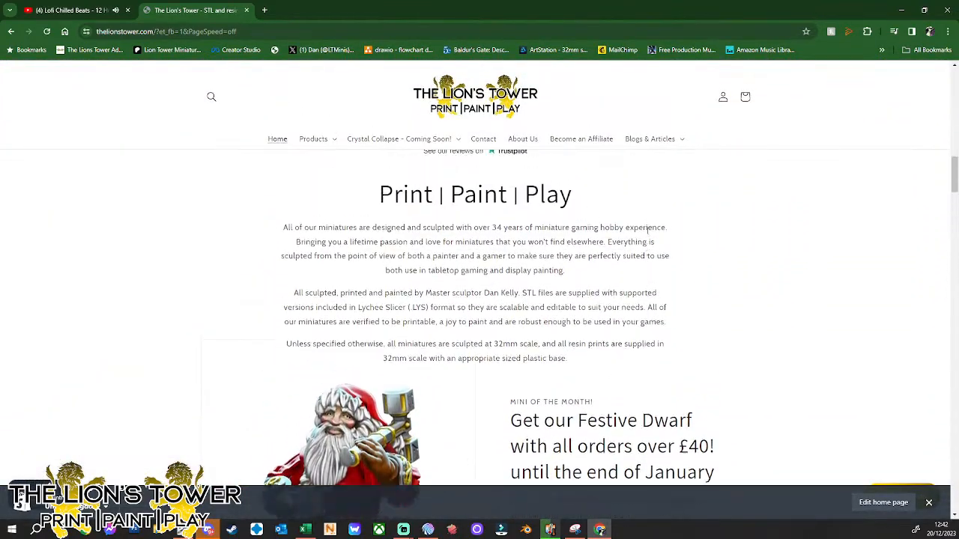
scroll(648, 230, "down", 4)
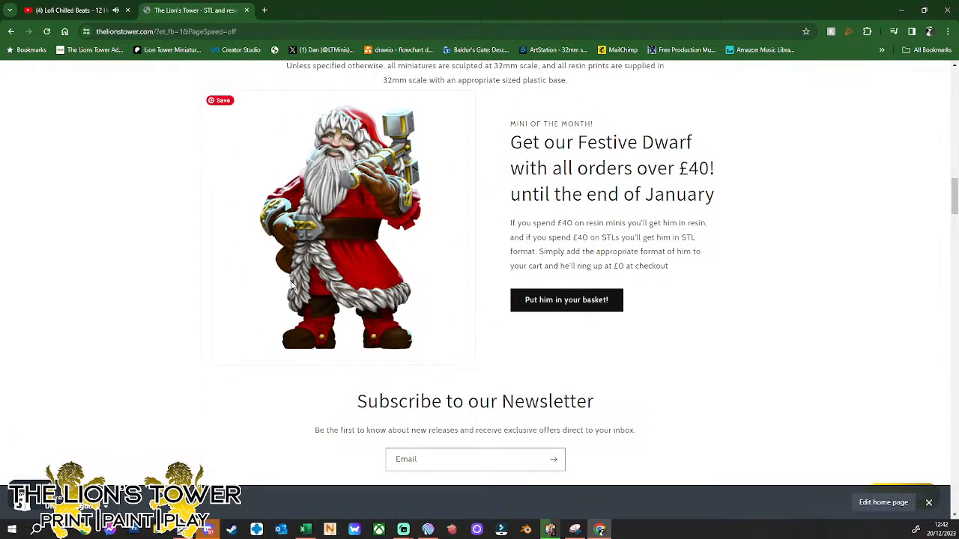
scroll(738, 255, "down", 10)
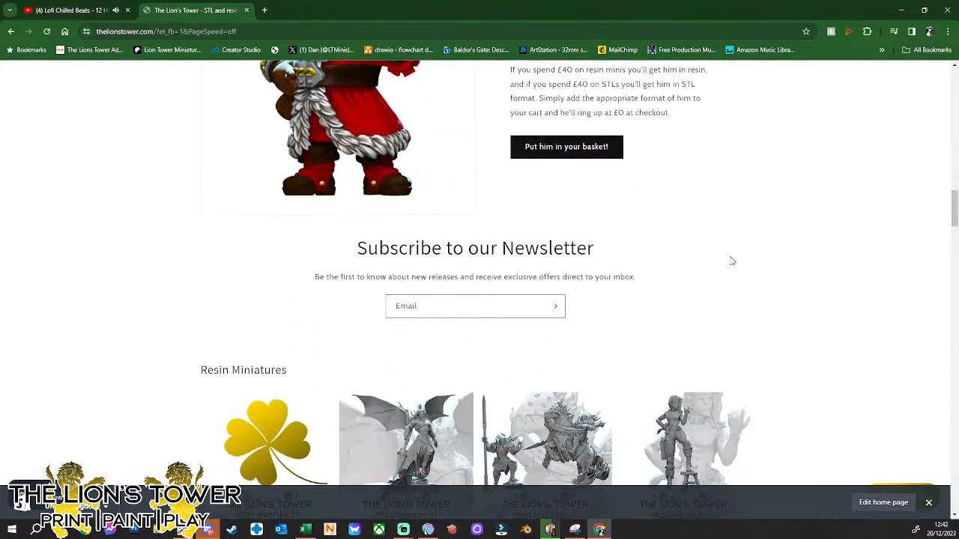
scroll(727, 264, "down", 10)
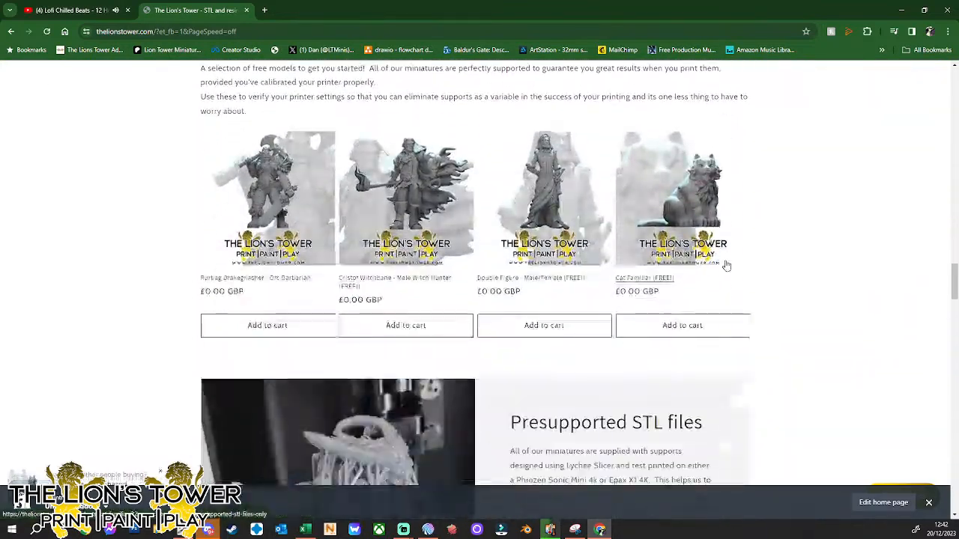
scroll(727, 279, "down", 10)
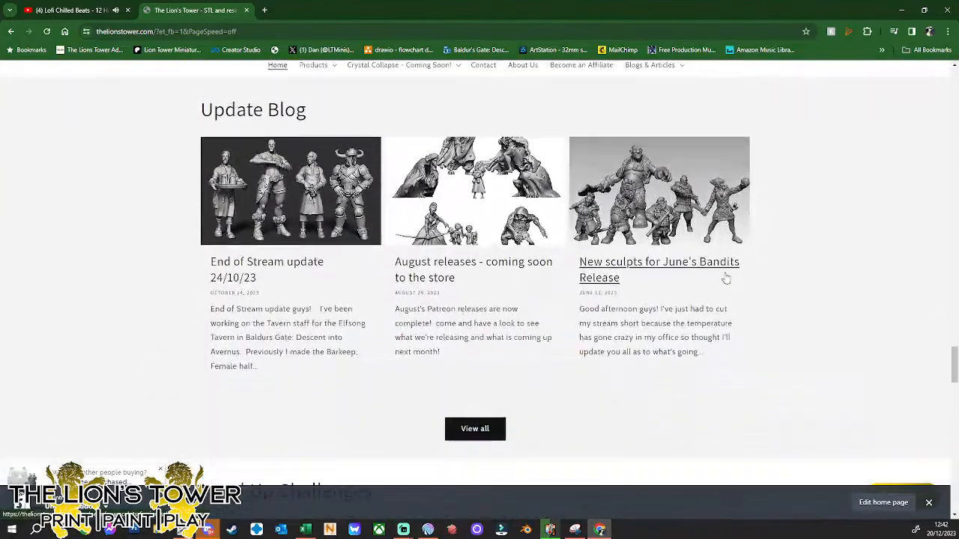
scroll(725, 279, "up", 6)
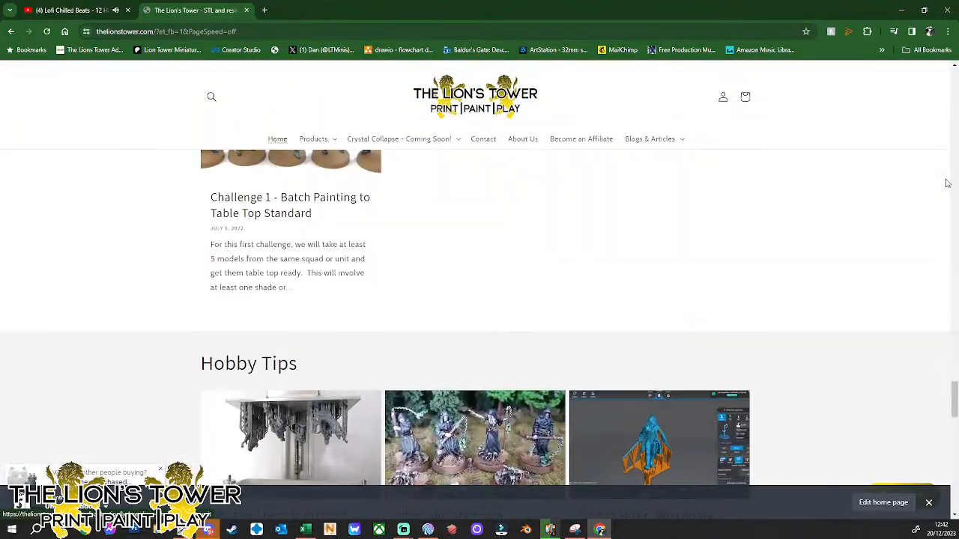
left_click_drag(954, 404, 896, 59)
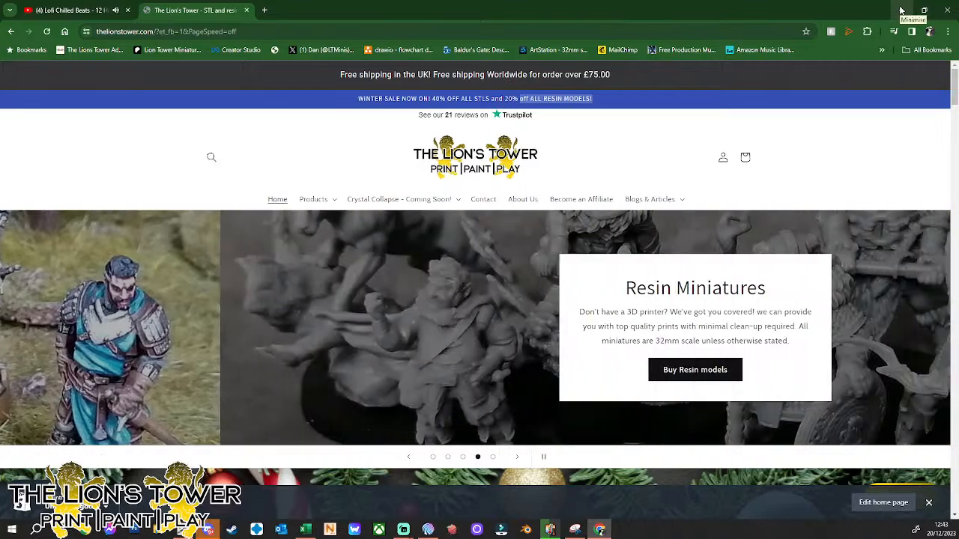
left_click(901, 9)
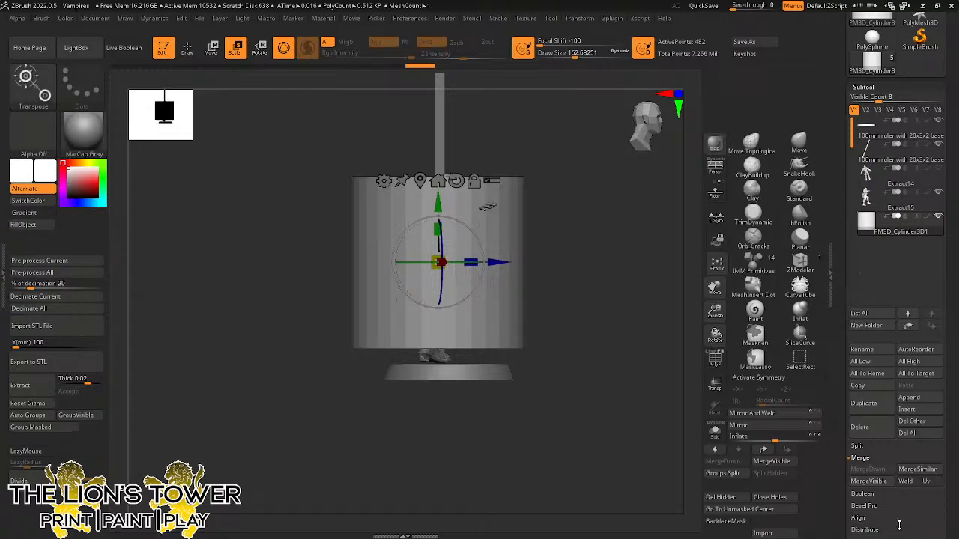
Subdivide the cylinder to round its edges, scale it down and flatten it into a thin disc around the vampire's hips.
key("q")
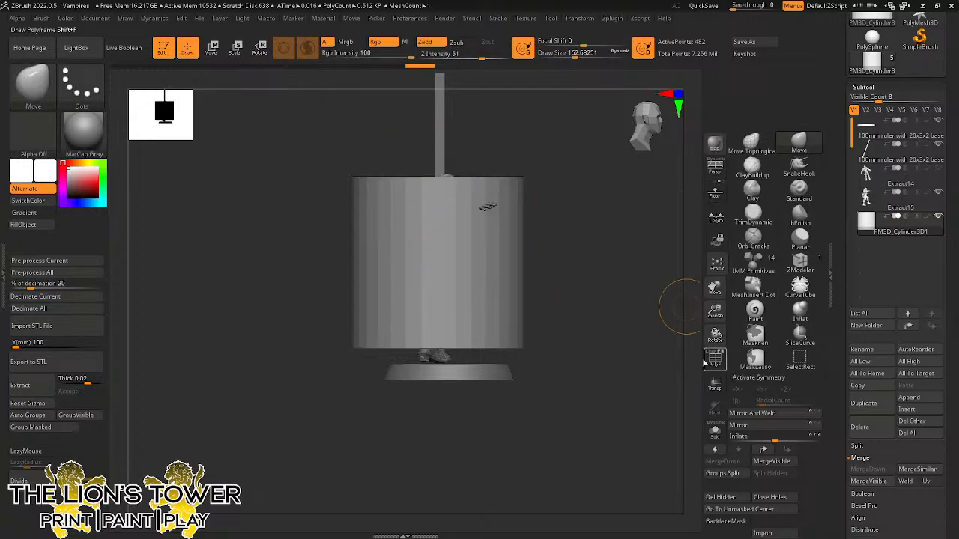
left_click(35, 481)
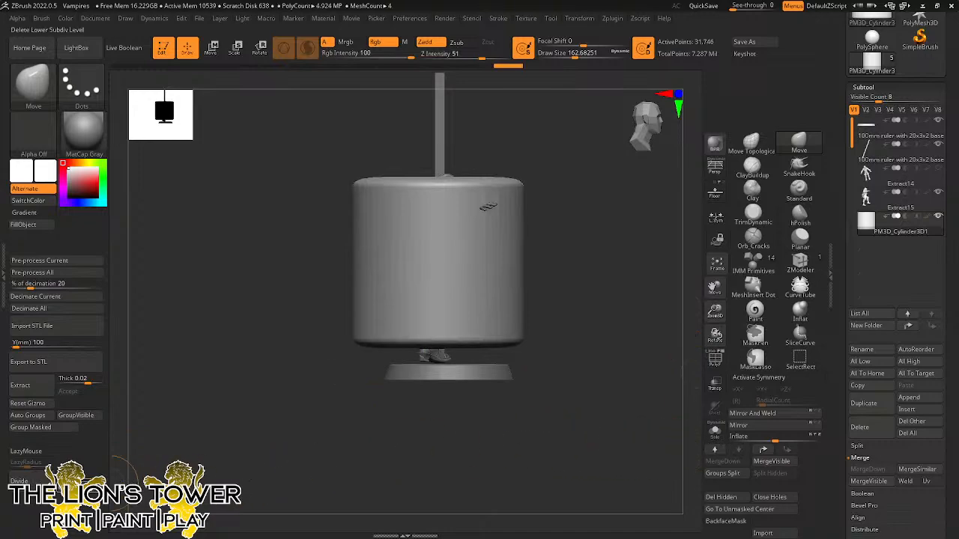
left_click(235, 48)
left_click_drag(437, 260, 413, 310)
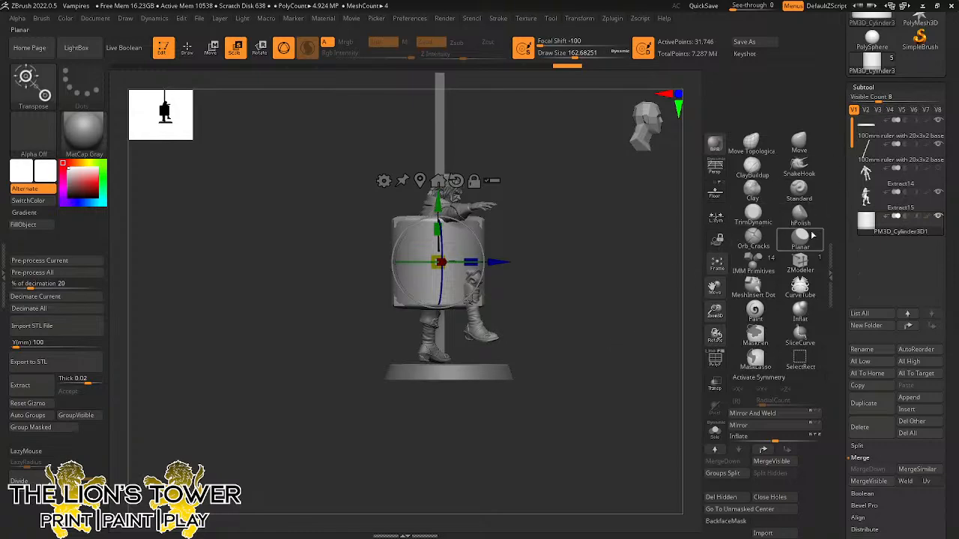
left_click_drag(437, 229, 437, 274)
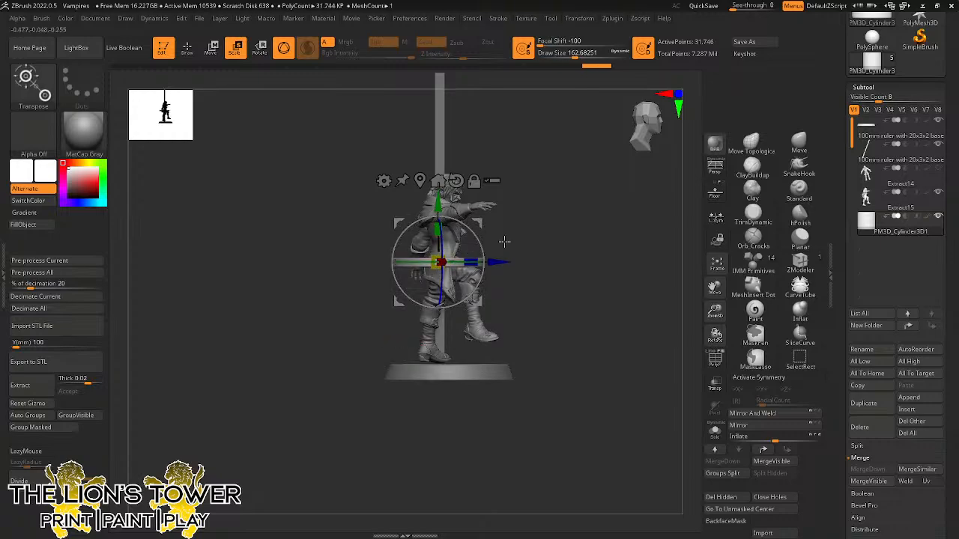
Remesh the flattened cylinder with DynaMesh at resolution 416 with Polish enabled.
left_click_drag(714, 311, 747, 440)
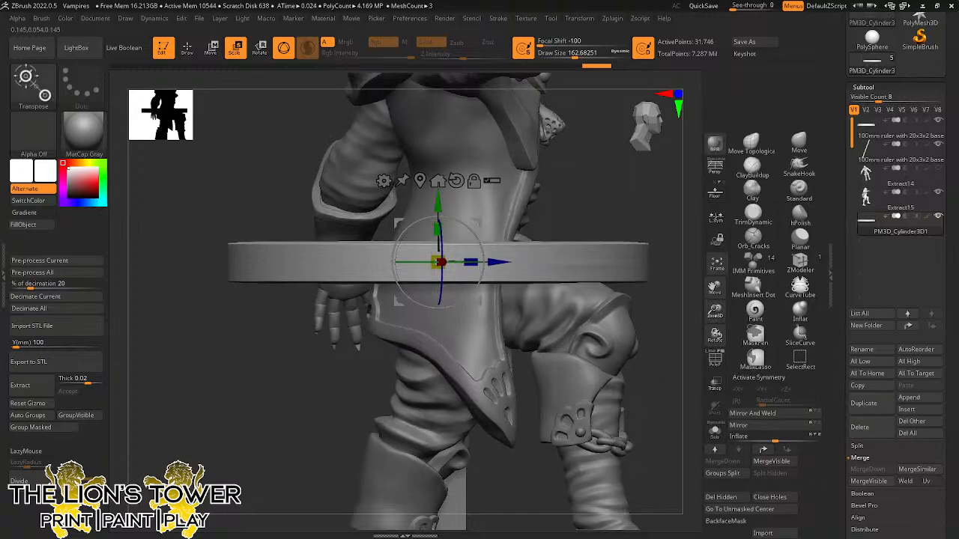
left_click(755, 358)
scroll(820, 399, "down", 3)
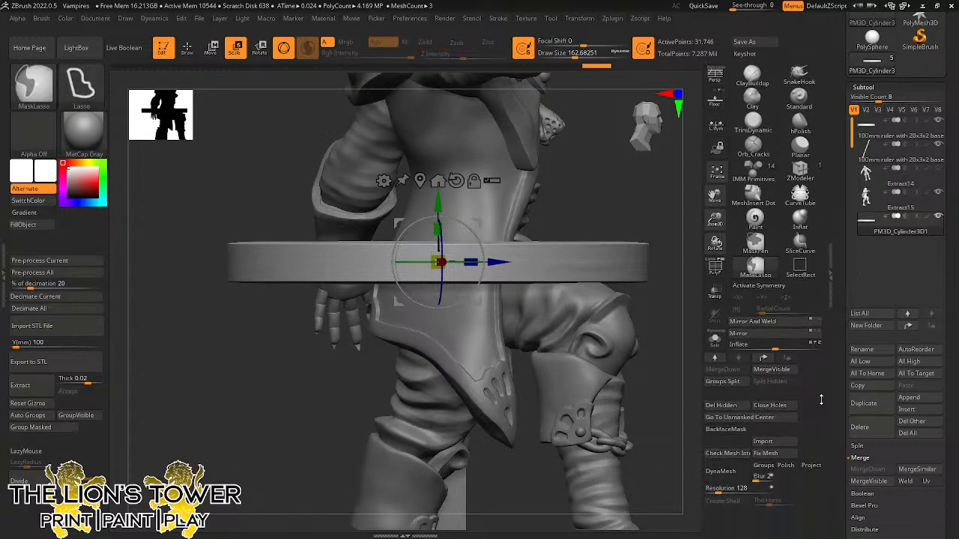
left_click(785, 466)
left_click(727, 490)
left_click(720, 471)
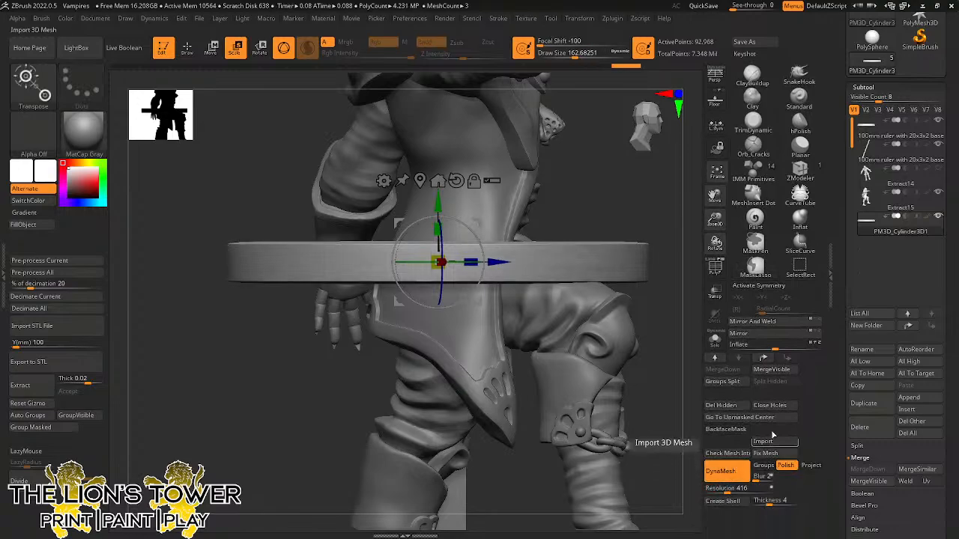
Choose the ClayBuildup brush and activate radial symmetry around the Y axis only, with a radial count of 17.
left_click(752, 74)
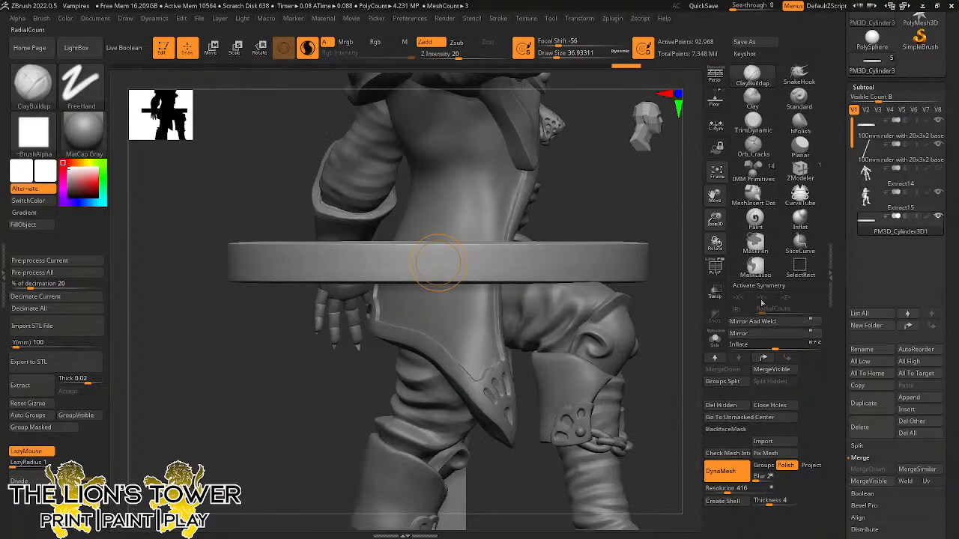
left_click(758, 286)
left_click(738, 298)
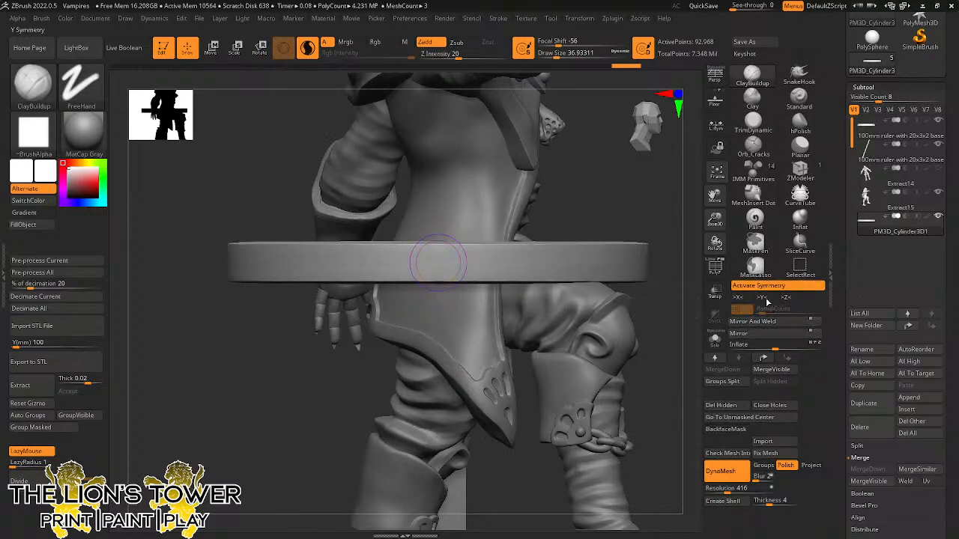
left_click(762, 297)
left_click_drag(654, 234, 659, 301)
mouse_move(671, 196)
left_mouse_down()
mouse_move(666, 218)
mouse_move(620, 231)
left_mouse_up()
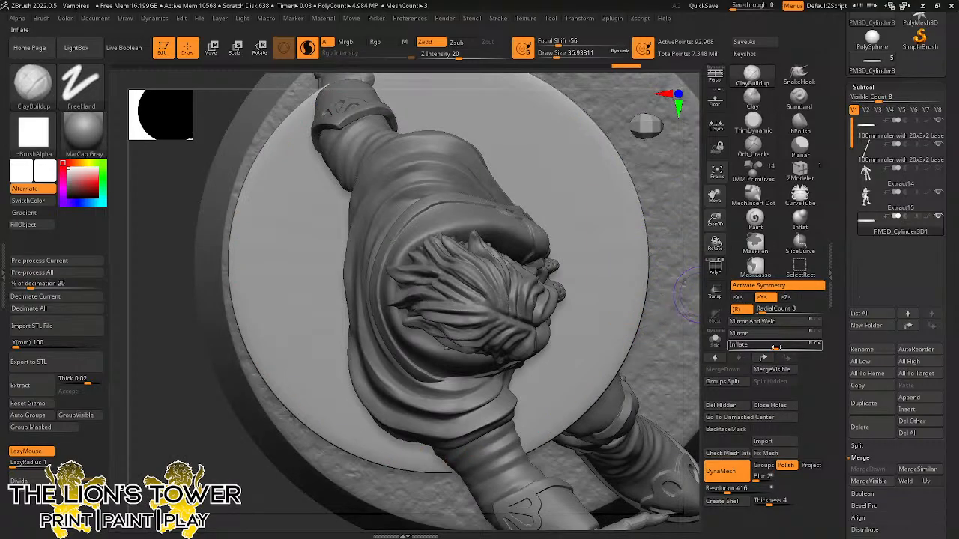
left_click_drag(757, 310, 764, 309)
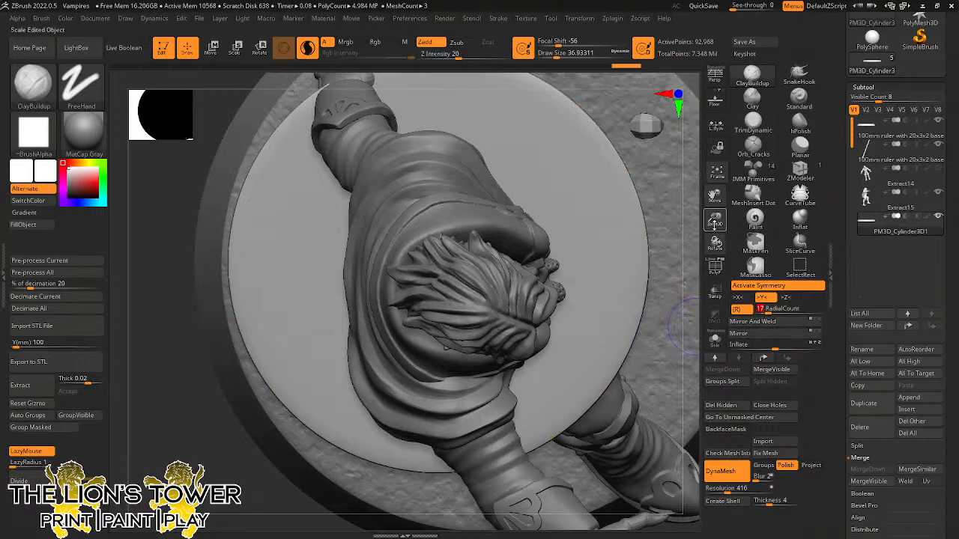
Try building up clay ridges on the disc's rim at draw sizes 36.93 and 93.69, and undo the strokes.
left_click_drag(714, 223, 709, 265)
left_click_drag(689, 357, 637, 289)
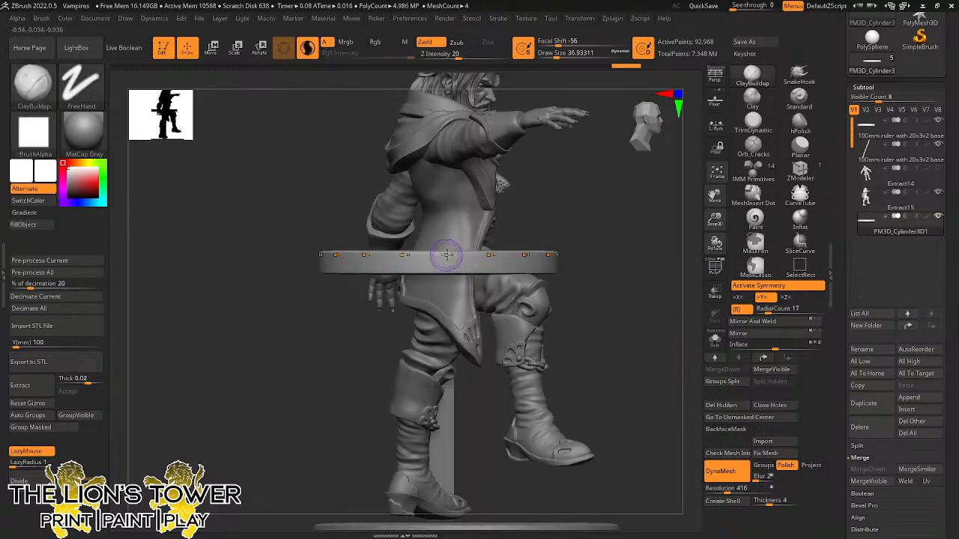
left_click_drag(447, 255, 448, 257)
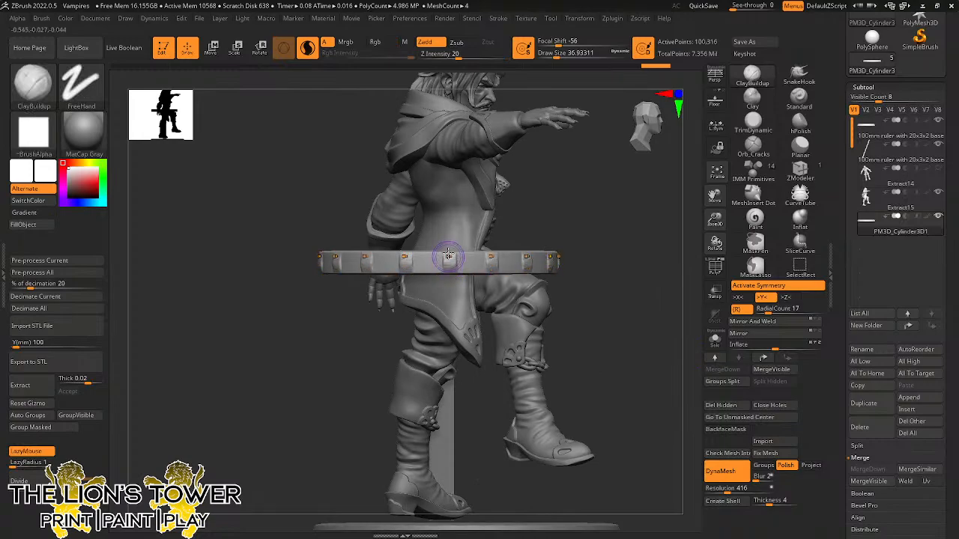
key("ctrl")
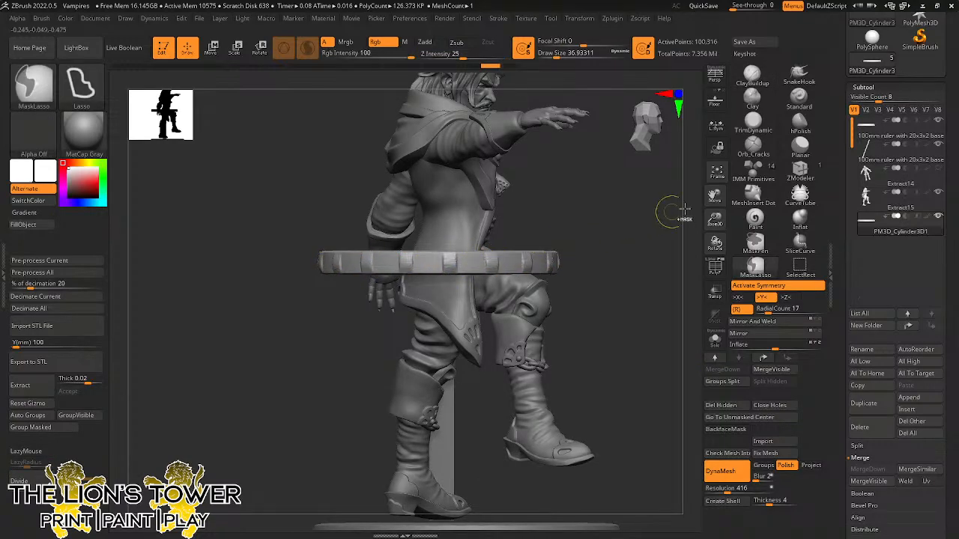
key("ctrl+z")
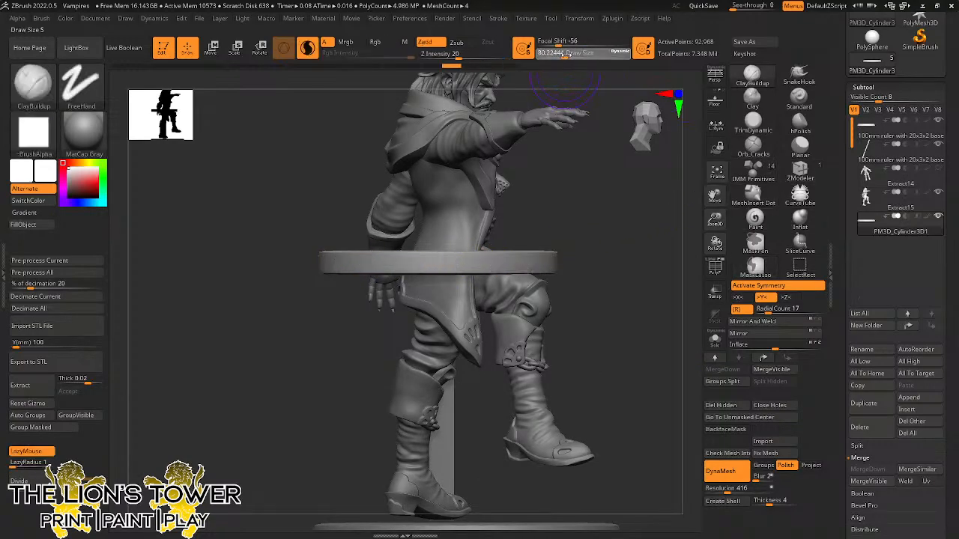
left_click_drag(567, 54, 569, 54)
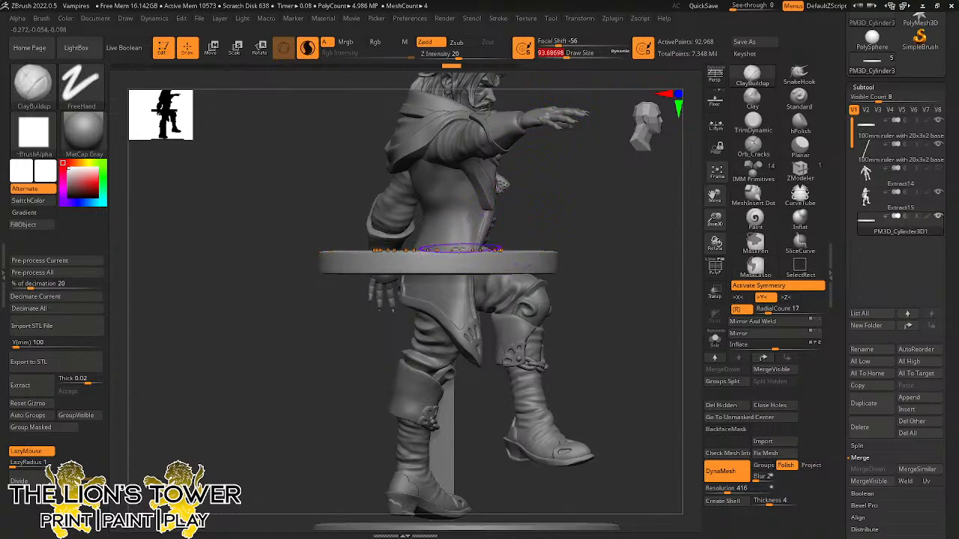
left_click(450, 260)
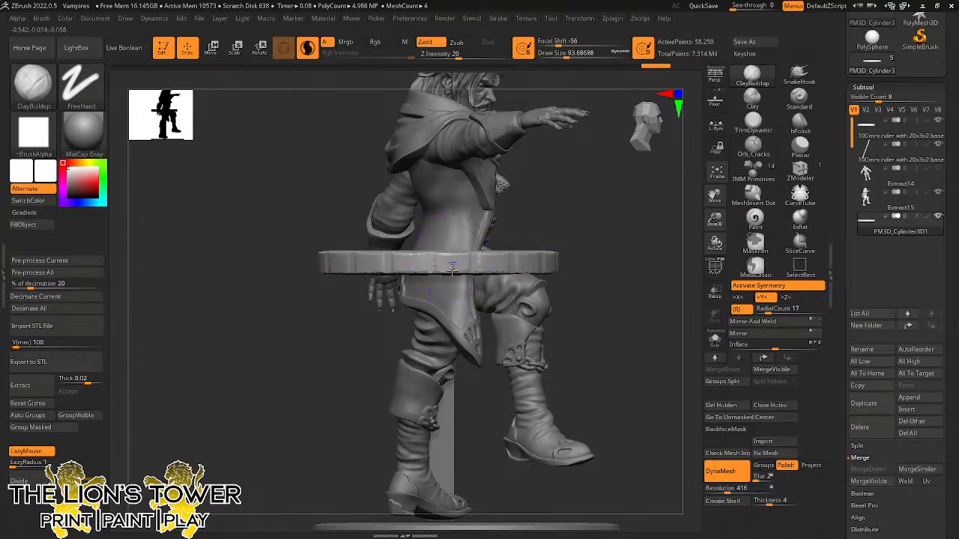
key("ctrl+z")
Build up evenly spaced bumps around the disc's rim with ClayBuildup at draw size 46.17, smooth them and update the DynaMesh.
left_click_drag(567, 55, 553, 56)
key("ctrl+z")
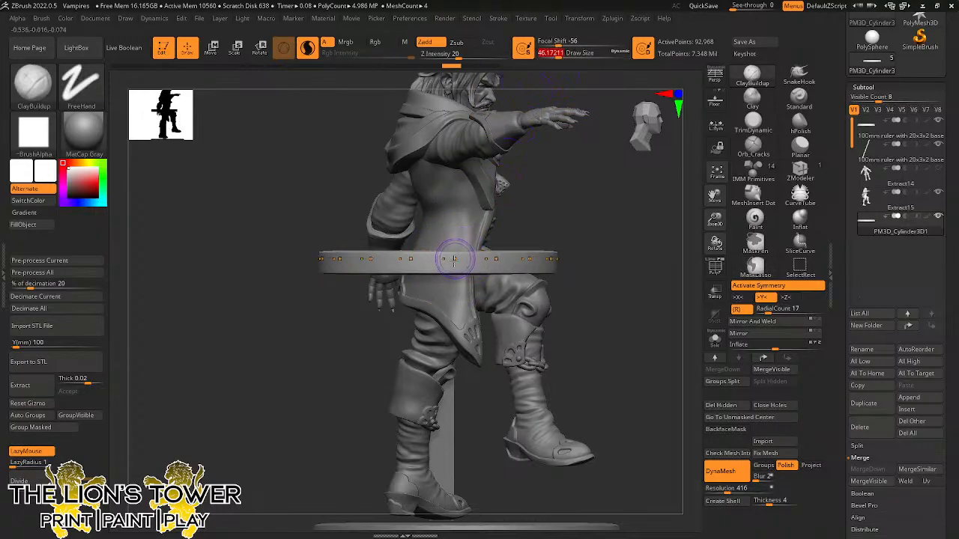
left_click(462, 259)
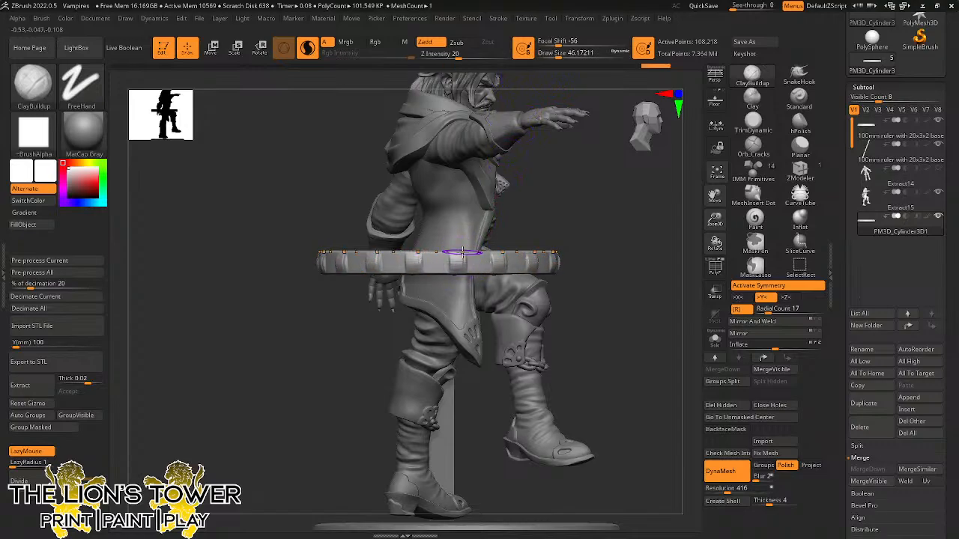
left_click(466, 269)
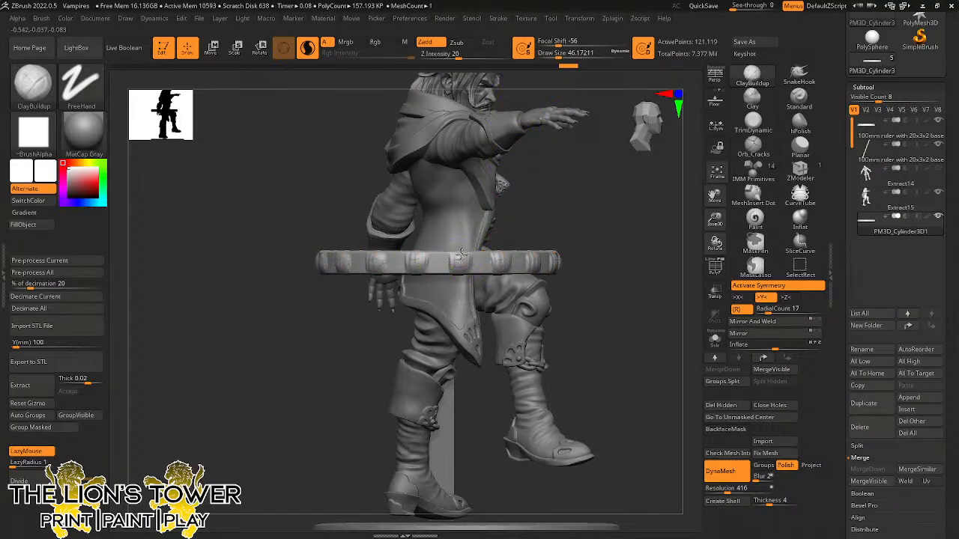
left_click(461, 268)
left_click_drag(452, 258, 459, 270)
left_click_drag(552, 205, 568, 217, "ctrl")
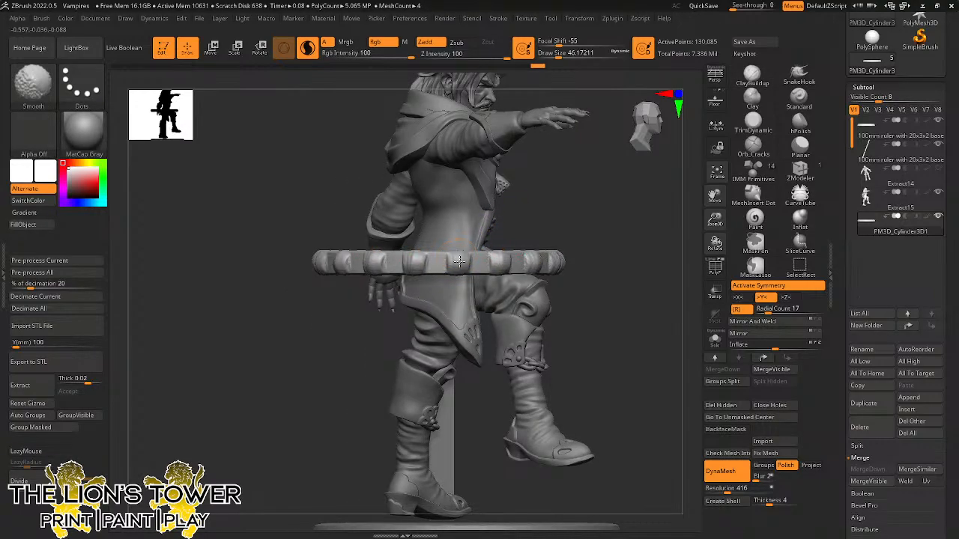
mouse_move(498, 241)
left_mouse_down()
mouse_move(556, 218)
mouse_move(517, 250)
left_mouse_up()
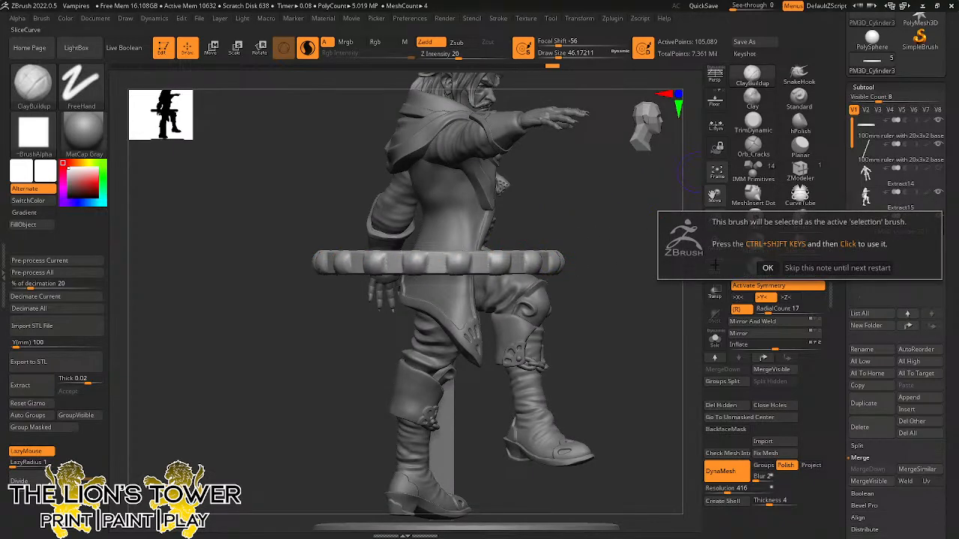
Slice the bumpy disc horizontally through its mid-height with the SliceCurve brush and display its polygroups with Polyframe.
left_click(768, 268)
mouse_move(274, 249)
left_mouse_down("ctrl+shift")
mouse_move(624, 249)
mouse_move(625, 258)
left_mouse_up("ctrl+shift")
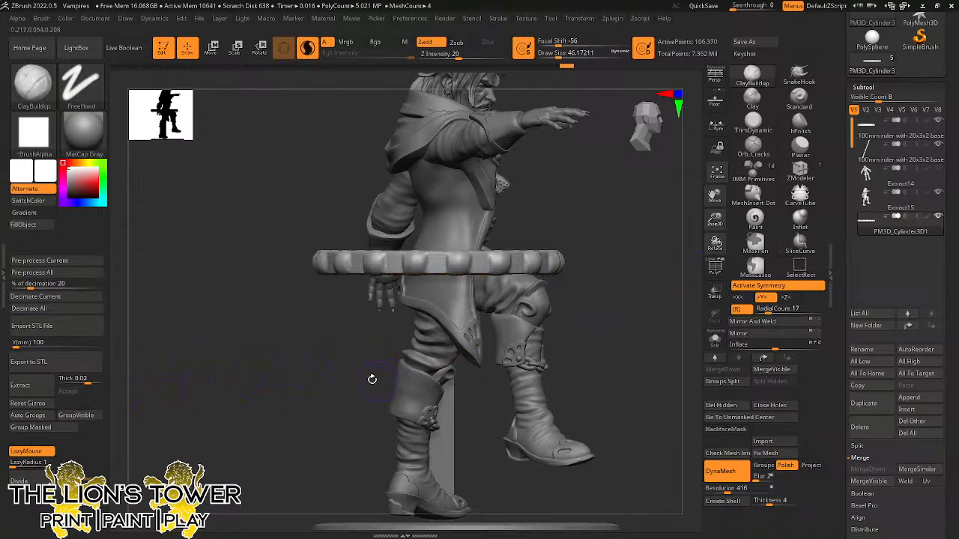
left_click(714, 268)
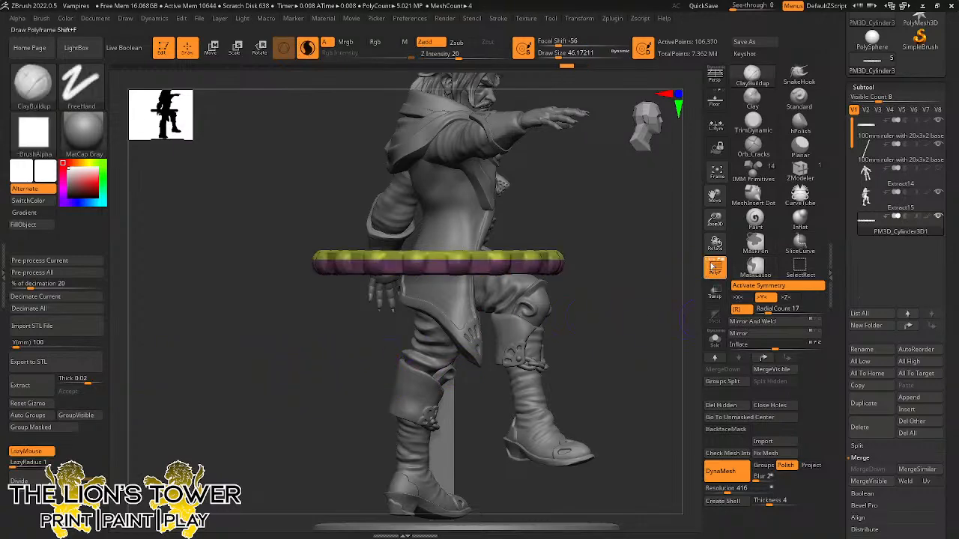
left_click(710, 262)
left_click(711, 261)
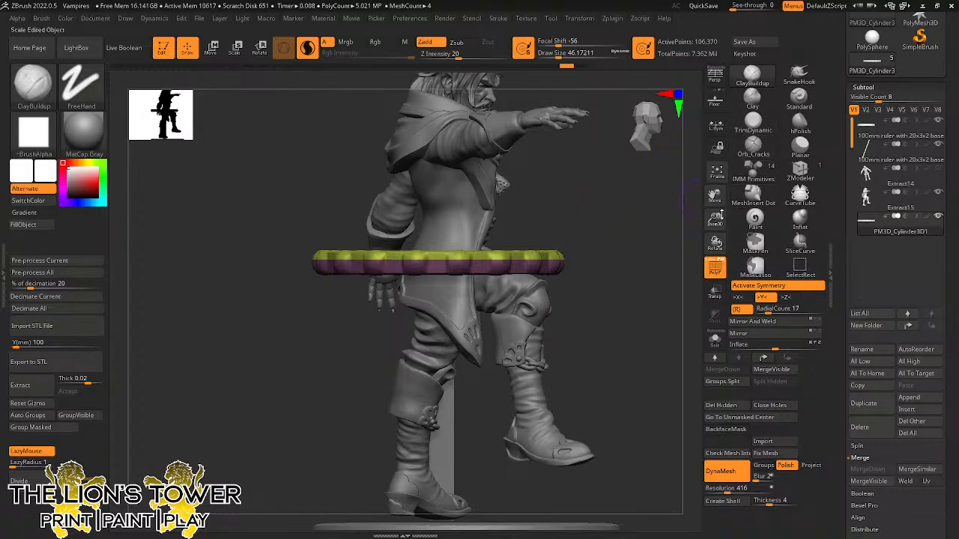
Enable DynaMesh Groups, disable Polish and remesh the sliced disc.
left_click(763, 465)
left_click(785, 466)
left_click_drag(619, 234, 663, 317, "ctrl")
Delete the disc's upper half, remesh the remaining half and isolate its thin scalloped cap at the cut.
left_click(539, 255, "ctrl+shift")
left_click(540, 254, "ctrl+shift")
mouse_move(604, 224)
left_mouse_down()
mouse_move(602, 245)
mouse_move(300, 269)
left_mouse_up()
left_click(740, 405)
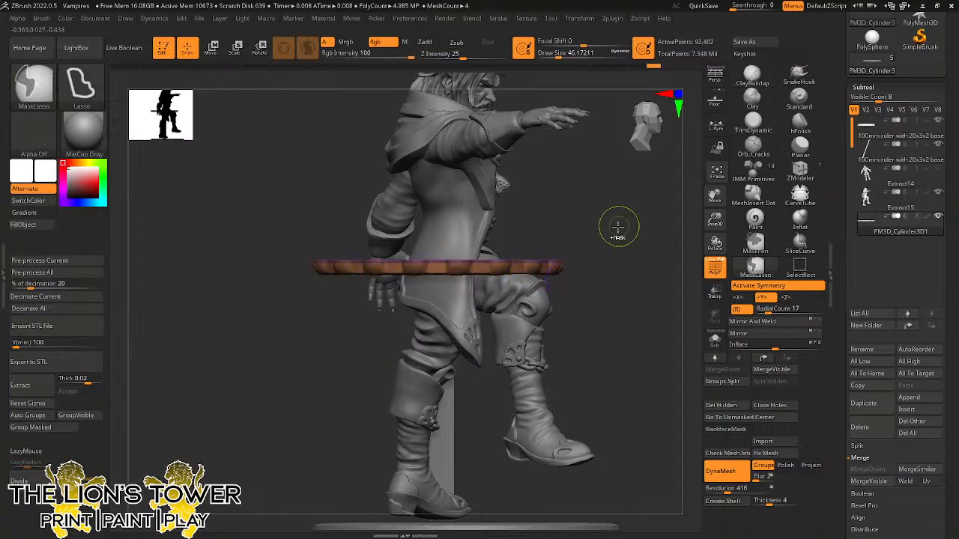
left_click_drag(619, 227, 642, 310, "ctrl")
left_click(543, 268, "ctrl+shift")
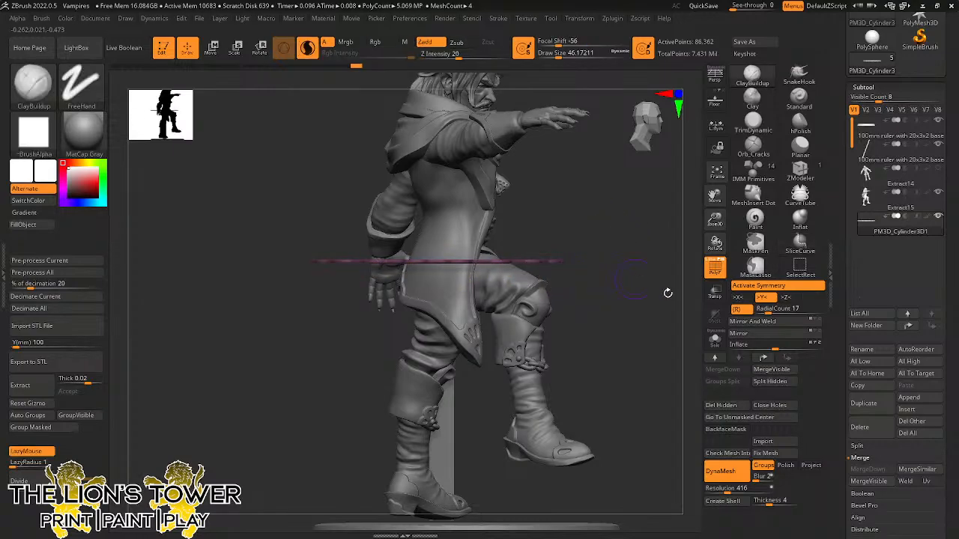
Stretch the thin scalloped disc along its vertical axis into a tall fluted column.
left_click(238, 49)
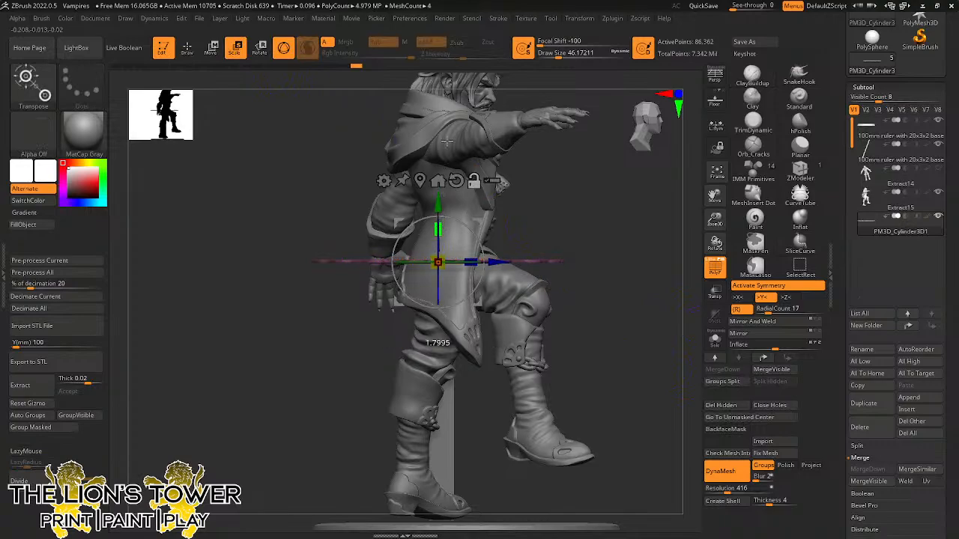
left_click(480, 184)
left_click_drag(439, 204, 444, 124)
mouse_move(714, 221)
left_mouse_down()
mouse_move(713, 197)
mouse_move(695, 307)
left_mouse_up()
left_click_drag(576, 287, 624, 385, "ctrl")
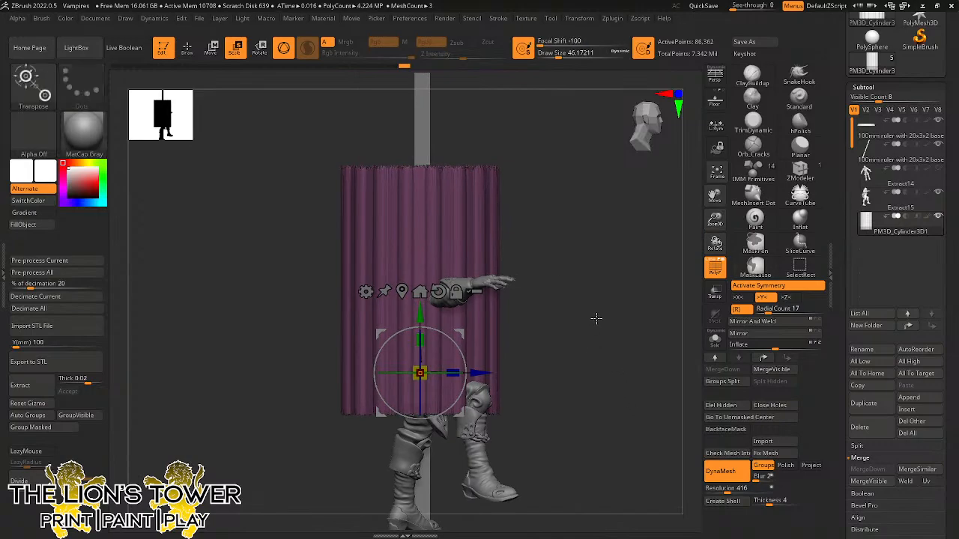
Slice the fluted column near both ends and isolate its middle section.
mouse_move(316, 180)
left_mouse_down("ctrl+shift")
mouse_move(597, 195)
mouse_move(609, 177)
mouse_move(601, 210)
left_mouse_up("ctrl+shift")
mouse_move(552, 353)
left_mouse_down("ctrl+shift")
mouse_move(380, 367)
mouse_move(305, 361)
left_mouse_up("ctrl+shift")
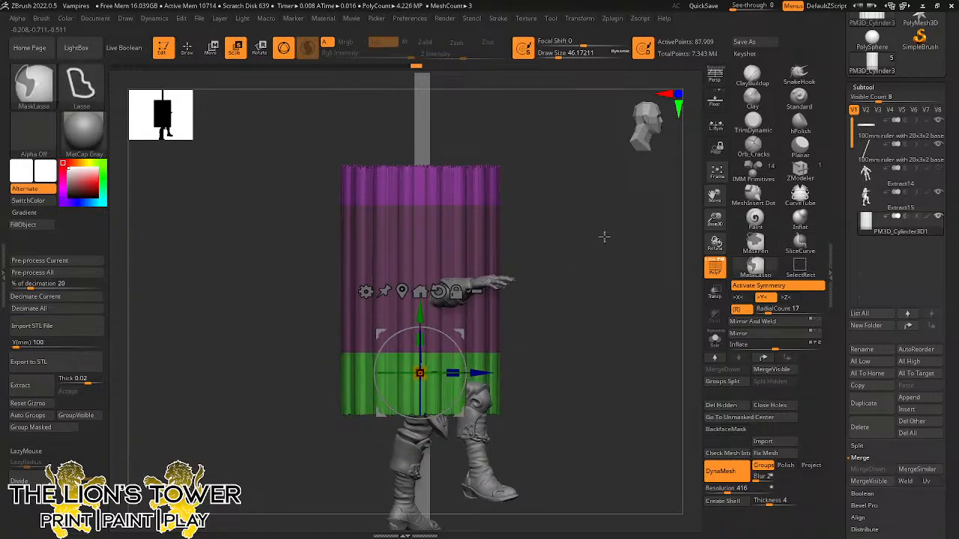
key("q")
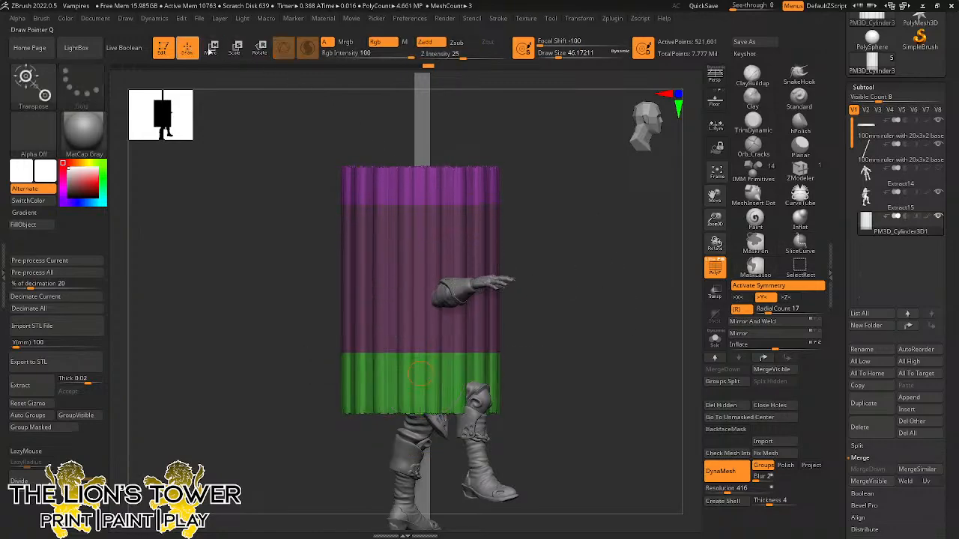
left_click(454, 254, "ctrl+shift")
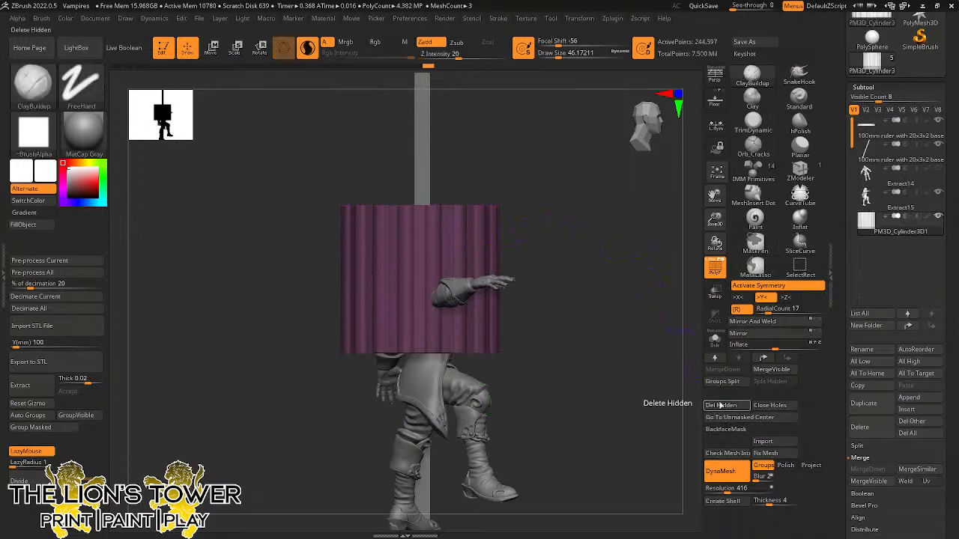
Scale down the fluted column and tilt it over the base toward the figure's raised foot.
left_click_drag(695, 254, 634, 149, "alt")
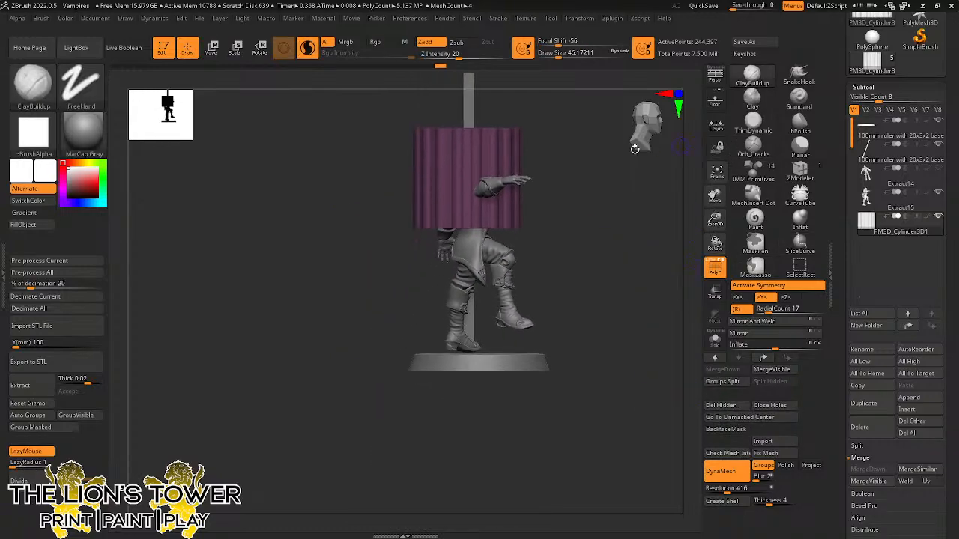
left_click(236, 49)
left_click_drag(506, 217, 489, 314)
left_click_drag(590, 199, 646, 244)
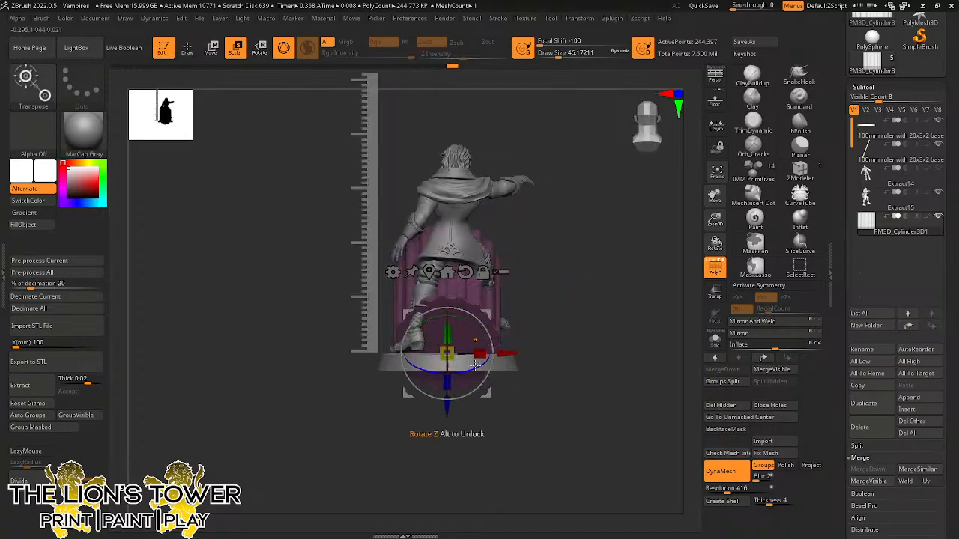
left_click_drag(446, 354, 477, 364)
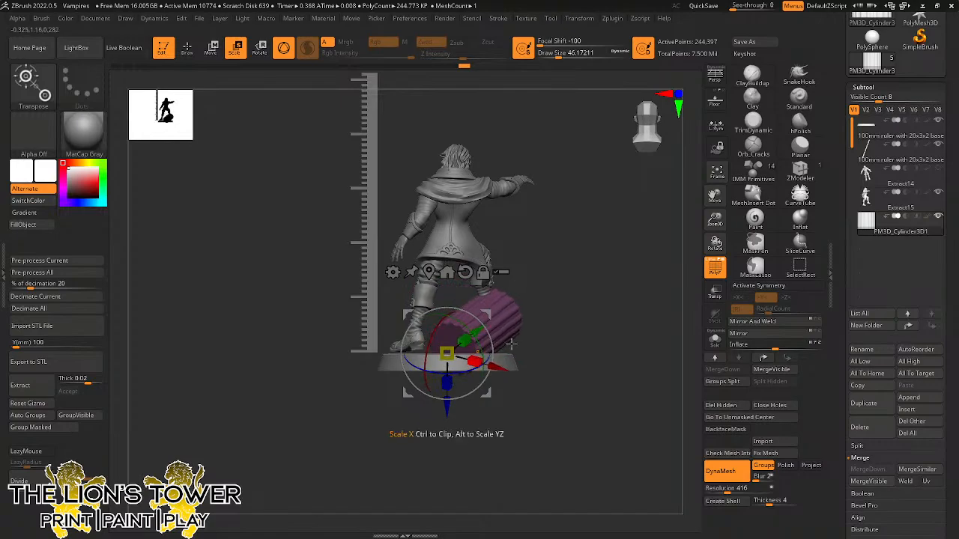
left_click_drag(580, 323, 523, 322)
left_click_drag(471, 341, 485, 333)
left_click_drag(593, 235, 631, 247, "shift")
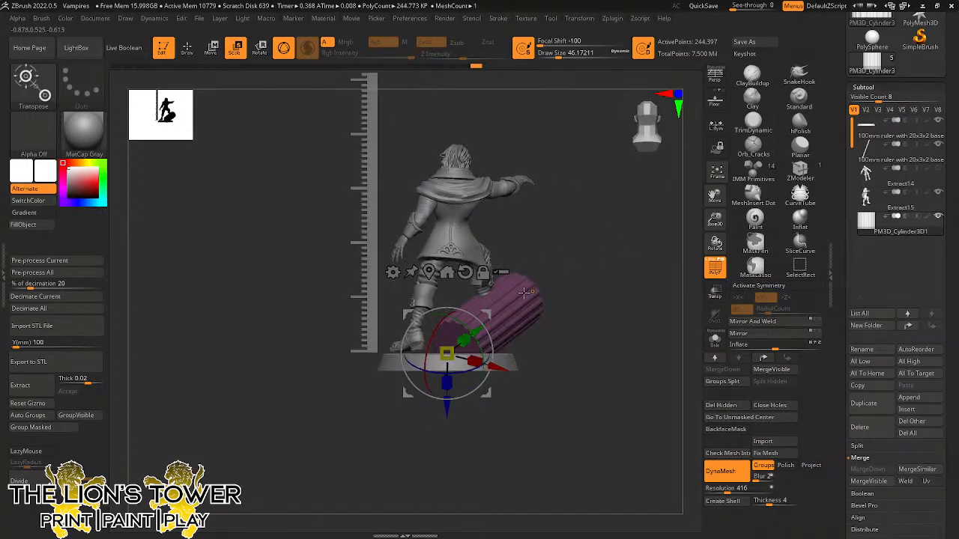
Lower the tilted column into the base and slide it along its length beneath the raised boot.
left_click_drag(447, 406, 448, 435)
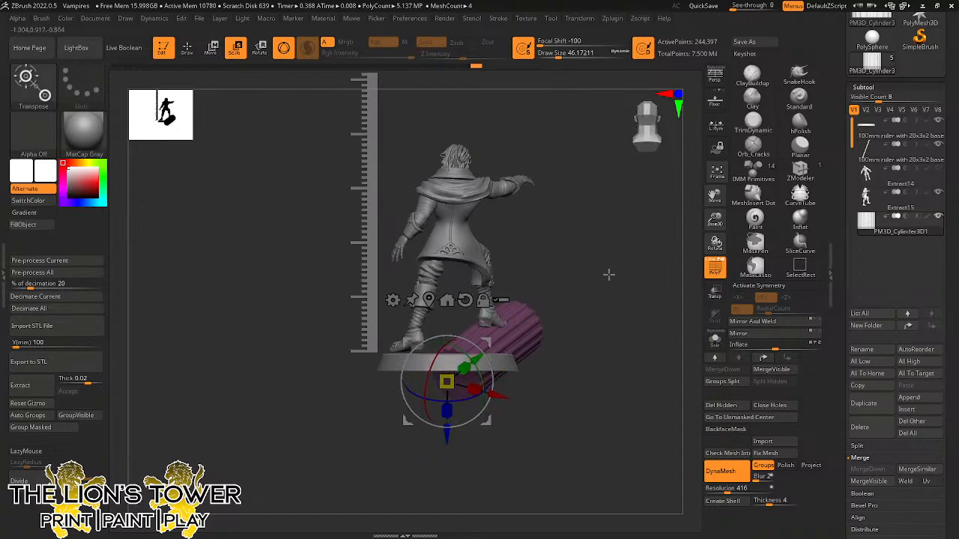
left_click_drag(608, 275, 581, 284)
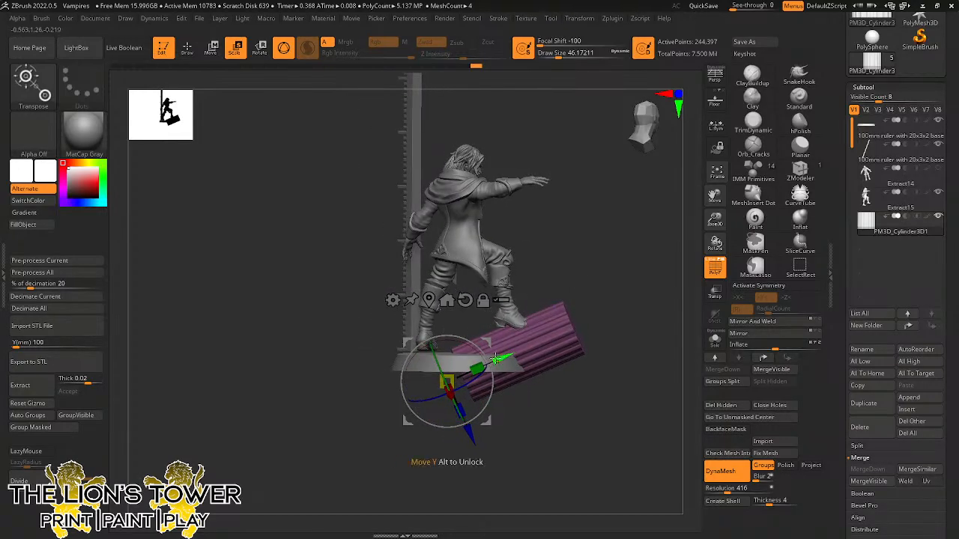
left_click_drag(499, 360, 449, 321)
left_click_drag(558, 263, 674, 253)
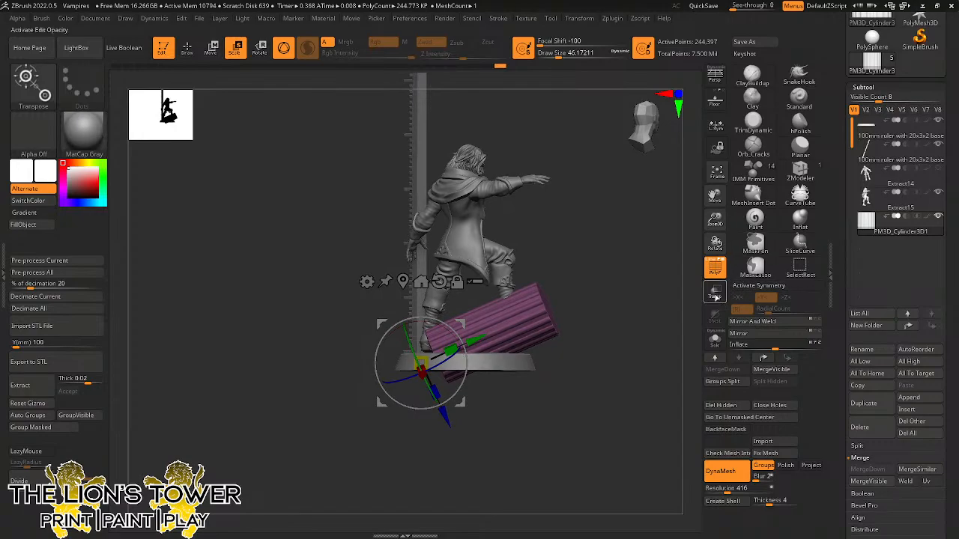
Turn on transparency and fine-tune the column's tilt and position so its upper end overlaps the raised boot.
left_click(715, 294)
mouse_move(641, 323)
left_mouse_down()
mouse_move(652, 338)
mouse_move(644, 331)
left_mouse_up()
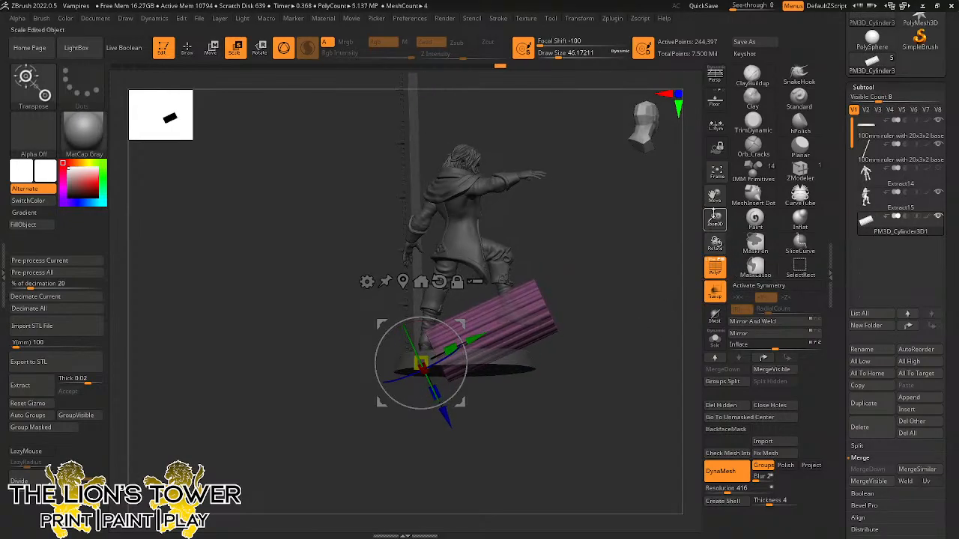
left_click_drag(714, 199, 692, 240)
left_click_drag(715, 197, 726, 109)
left_click_drag(484, 315, 480, 304)
left_click_drag(477, 269, 486, 291)
mouse_move(613, 308)
left_mouse_down()
mouse_move(615, 334)
mouse_move(621, 312)
left_mouse_up()
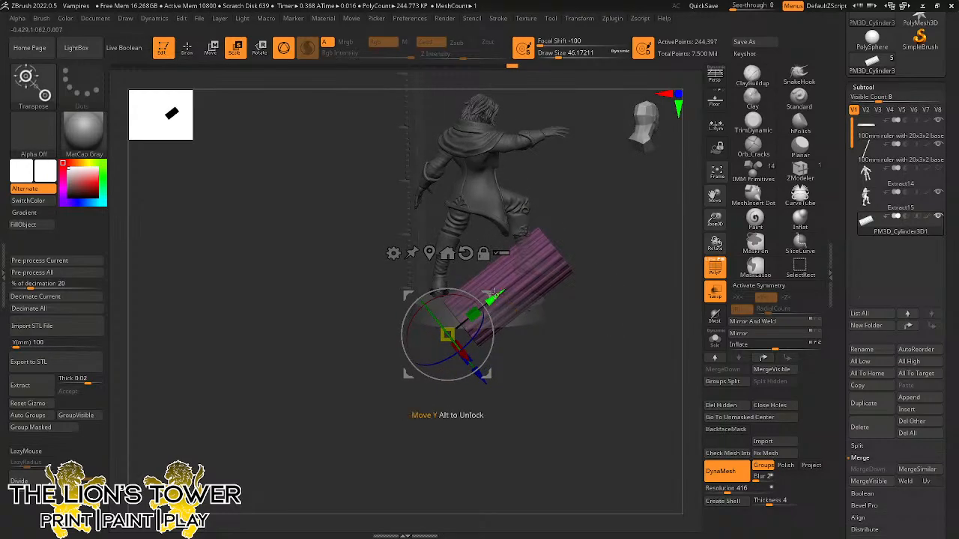
left_click_drag(487, 292, 490, 294)
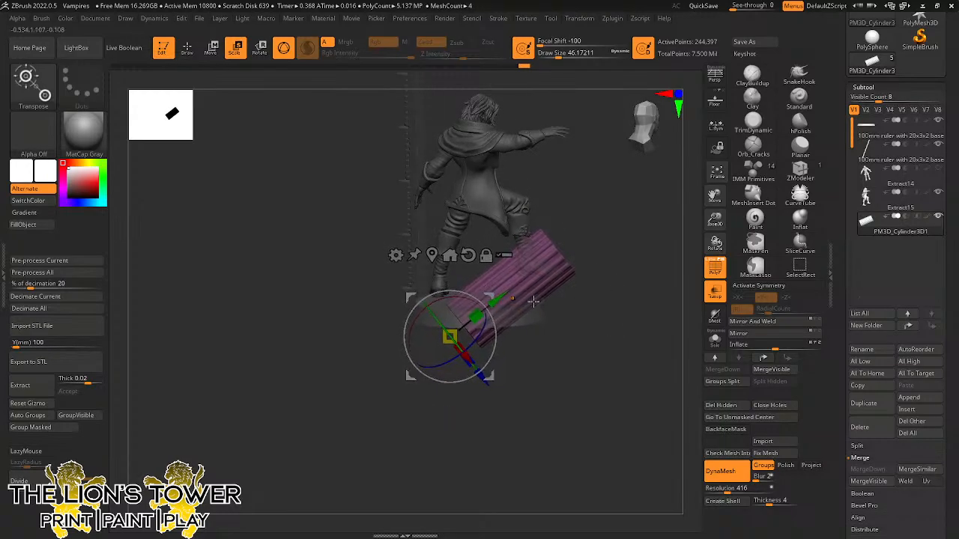
mouse_move(601, 286)
left_mouse_down()
mouse_move(616, 284)
mouse_move(574, 272)
left_mouse_up()
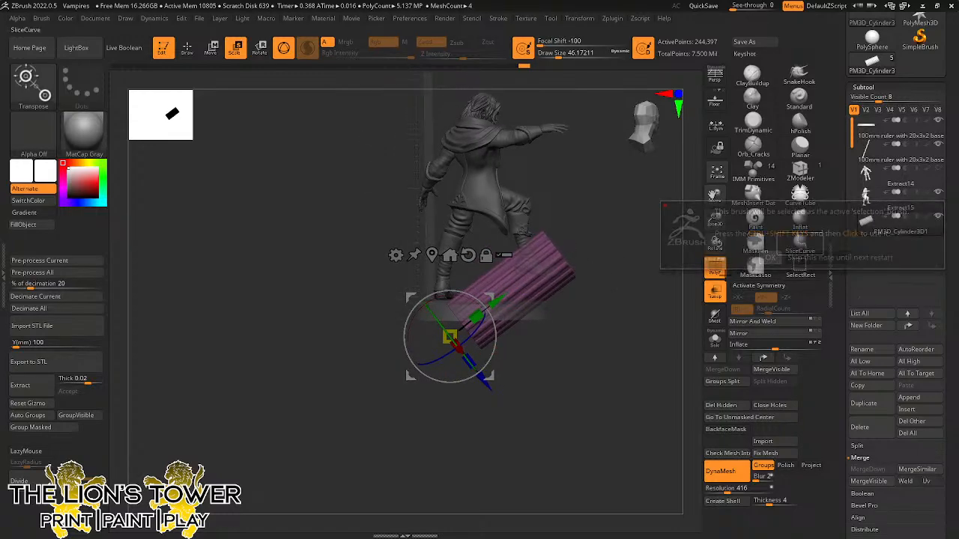
Cut the column's upper end along the boot sole with SliceCurve and hide the cut-off piece.
key("ctrl+shift")
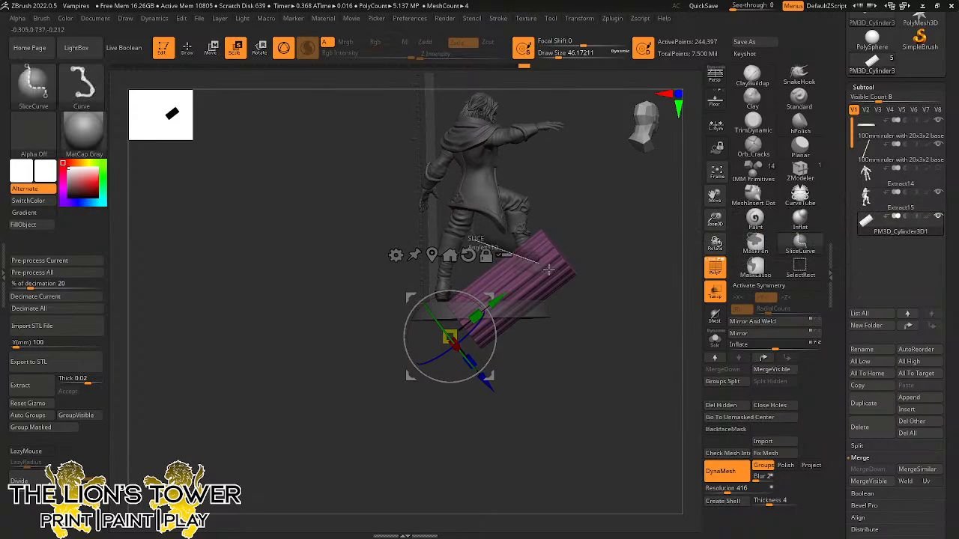
mouse_move(596, 294)
left_mouse_down("ctrl+shift")
mouse_move(605, 285)
mouse_move(536, 271)
left_mouse_up("ctrl+shift")
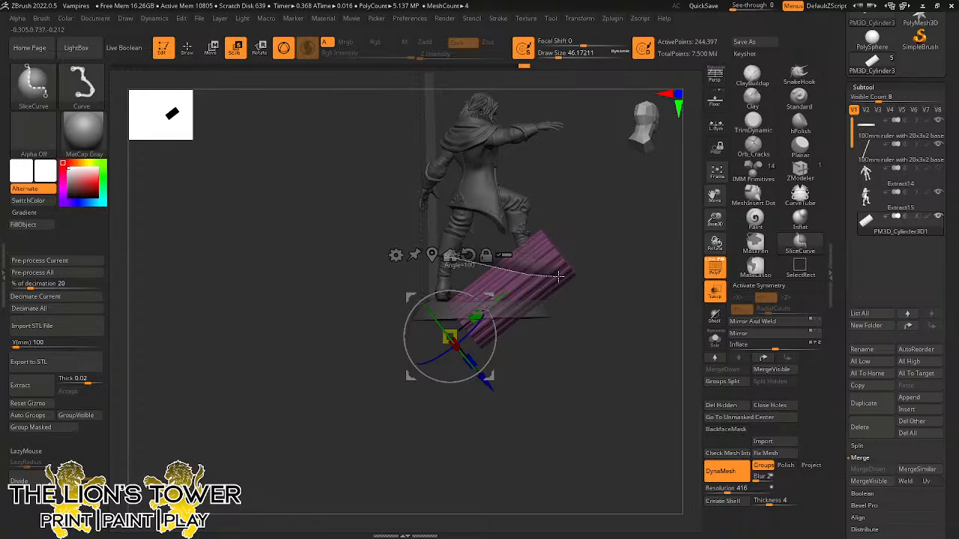
left_click_drag(594, 299, 595, 299, "ctrl+shift")
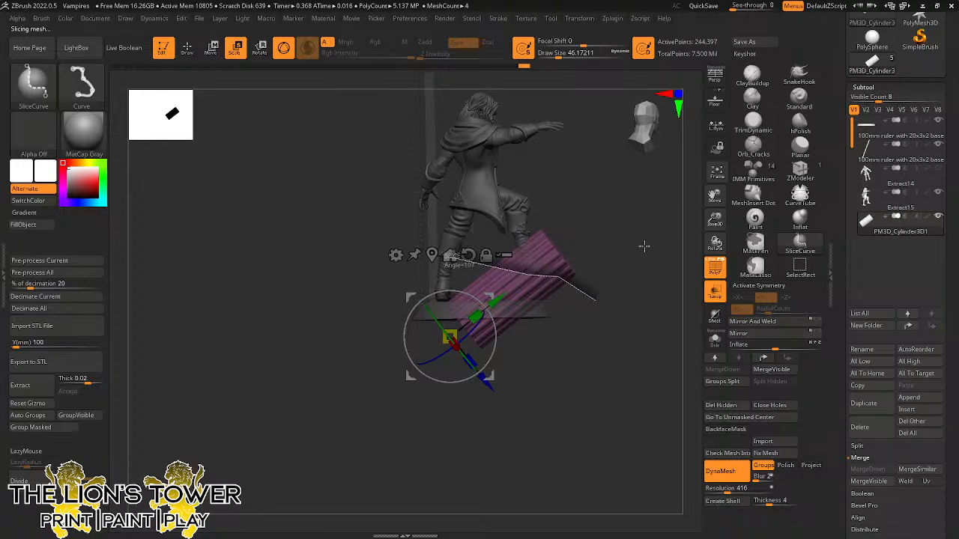
left_click(552, 259, "ctrl+shift")
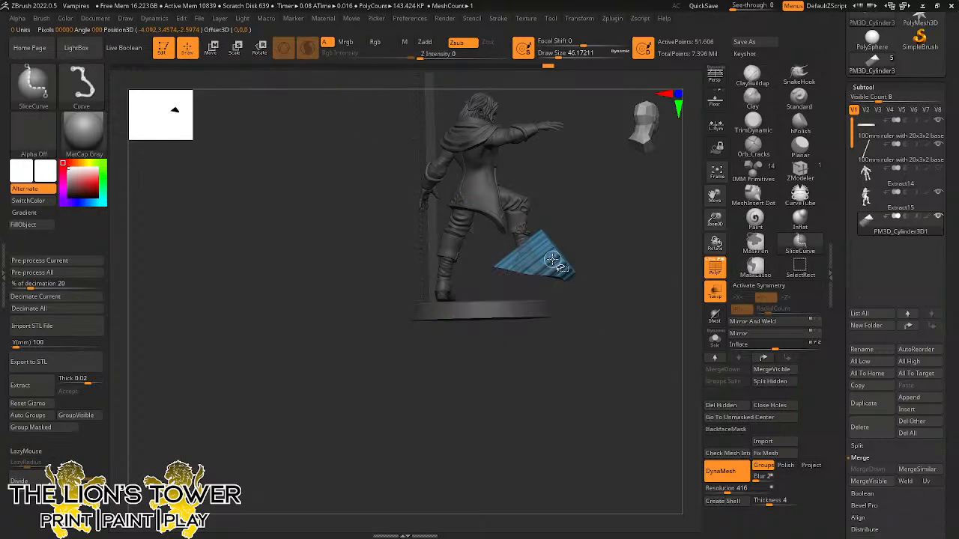
left_click(601, 262, "ctrl+shift")
Choose the ClayBuildup brush with a draw size of 59.21 and turn off transparency.
left_click_drag(601, 261, 644, 346)
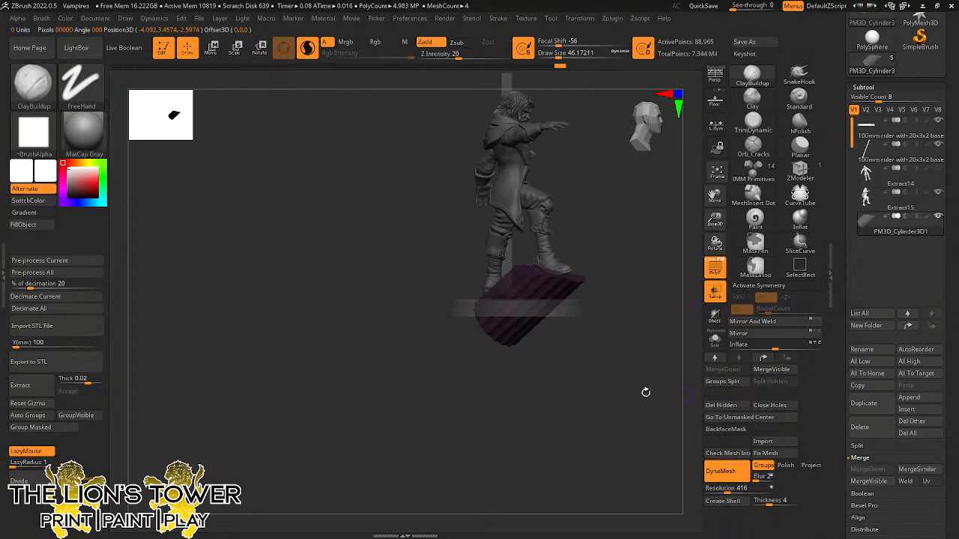
left_click_drag(646, 391, 620, 380)
left_click_drag(715, 219, 715, 256)
left_click_drag(715, 196, 644, 201)
left_click(752, 98)
left_click(752, 74)
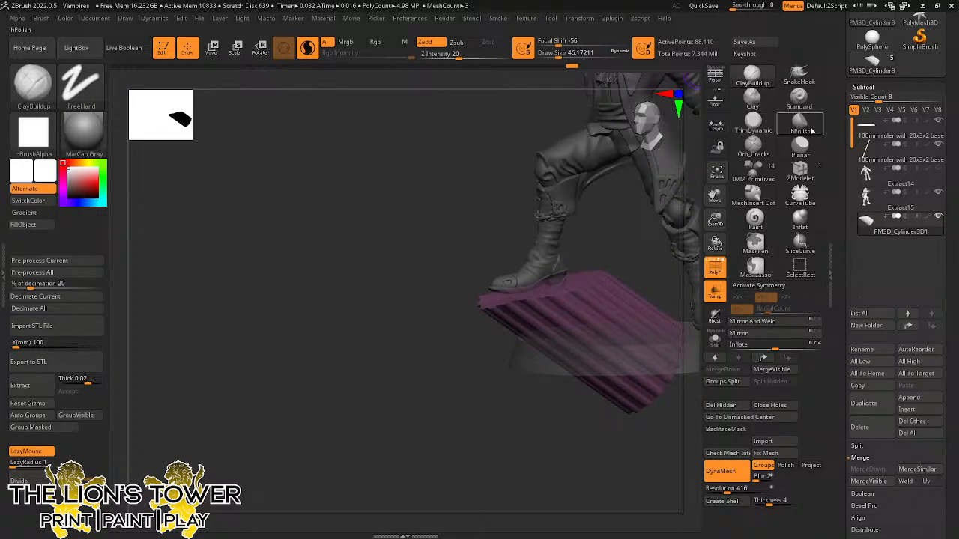
left_click_drag(560, 52, 562, 52)
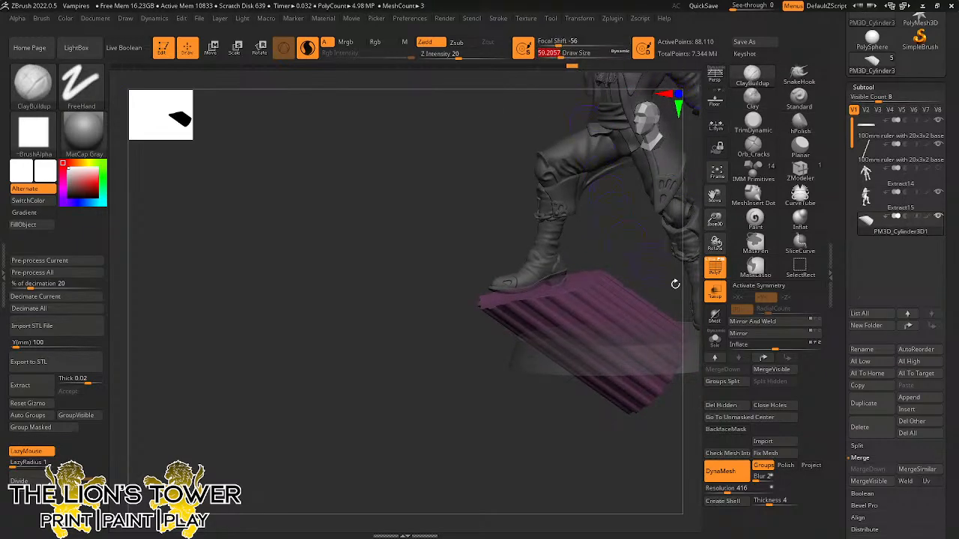
left_click(715, 293)
mouse_move(582, 252)
left_mouse_down()
mouse_move(607, 265)
mouse_move(597, 287)
left_mouse_up()
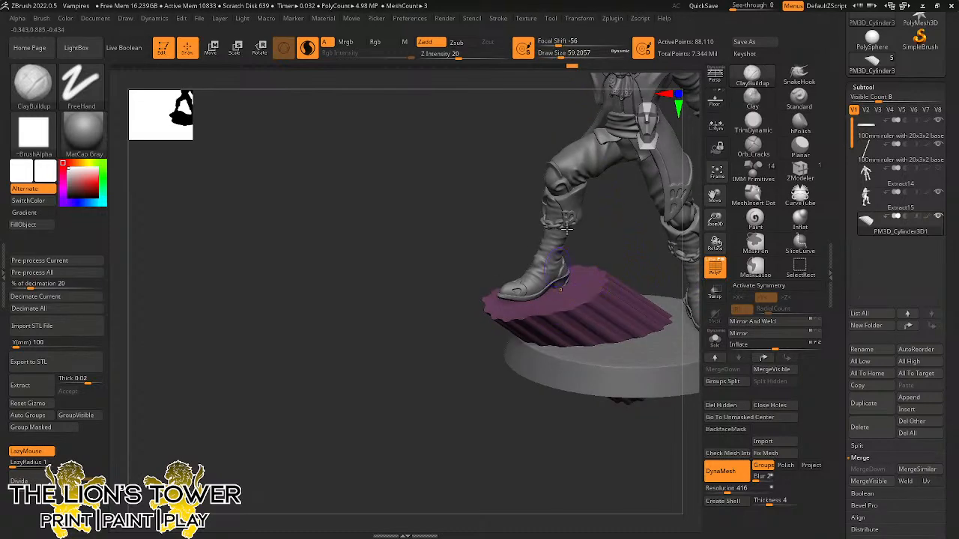
Roughen the near edge of the column's cut top with ClayBuildup at draw size 67.82, undoing unwanted strokes.
left_click(562, 55)
left_click_drag(556, 314, 522, 320)
left_click(308, 48)
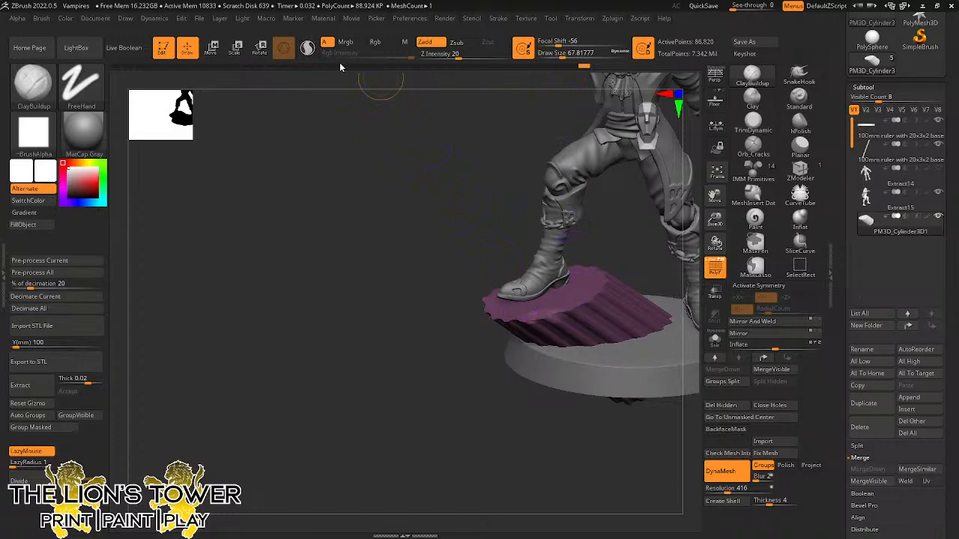
left_click(310, 51)
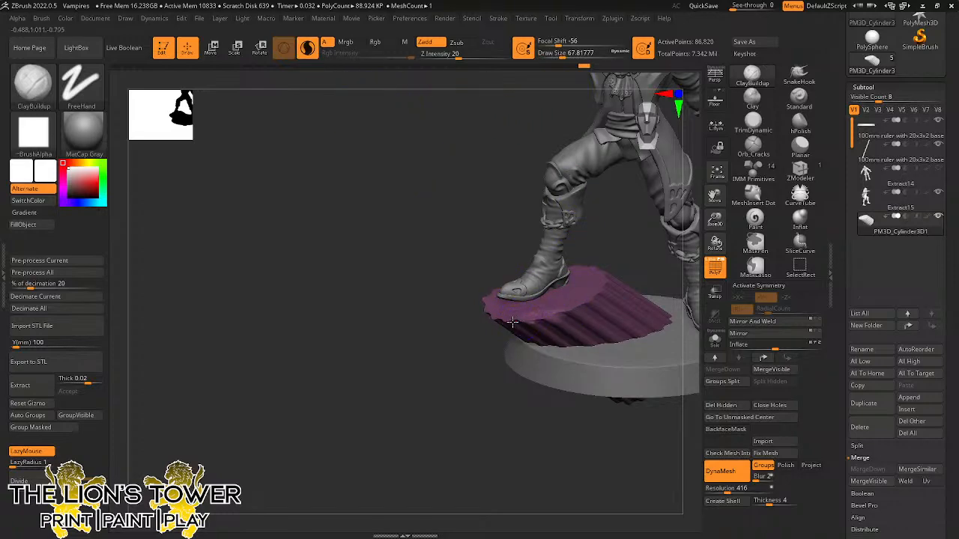
mouse_move(510, 321)
left_mouse_down()
mouse_move(551, 318)
mouse_move(558, 307)
mouse_move(542, 304)
mouse_move(588, 297)
left_mouse_up()
key("ctrl+z")
key("ctrl+z")
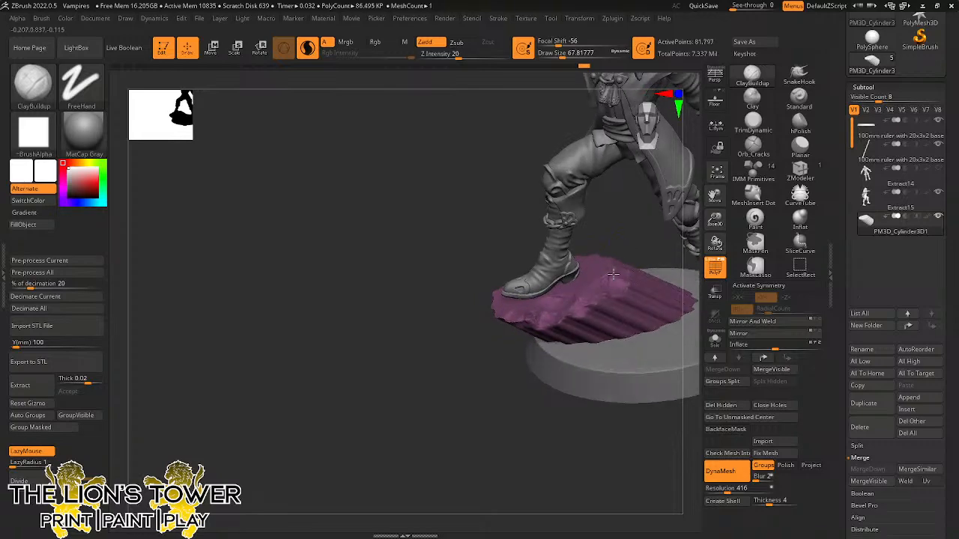
left_click_drag(602, 282, 605, 257)
Build up broken-stone texture around the boot on the cut top with ClayBuildup at draw size 51.19.
mouse_move(602, 198)
left_mouse_down()
mouse_move(610, 283)
mouse_move(653, 268)
mouse_move(584, 254)
left_mouse_up()
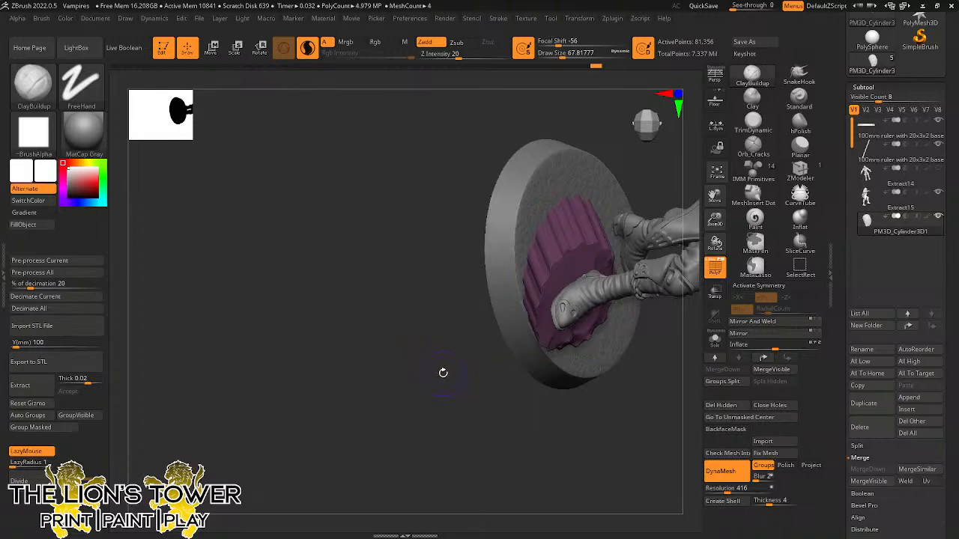
left_click(559, 56)
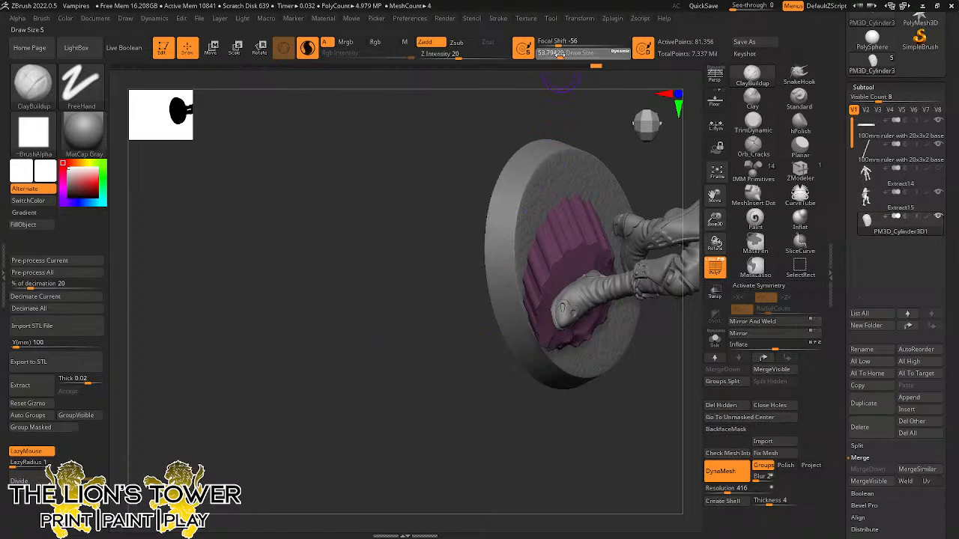
mouse_move(588, 248)
left_mouse_down()
mouse_move(554, 265)
mouse_move(577, 273)
mouse_move(567, 279)
mouse_move(591, 265)
mouse_move(593, 273)
left_mouse_up()
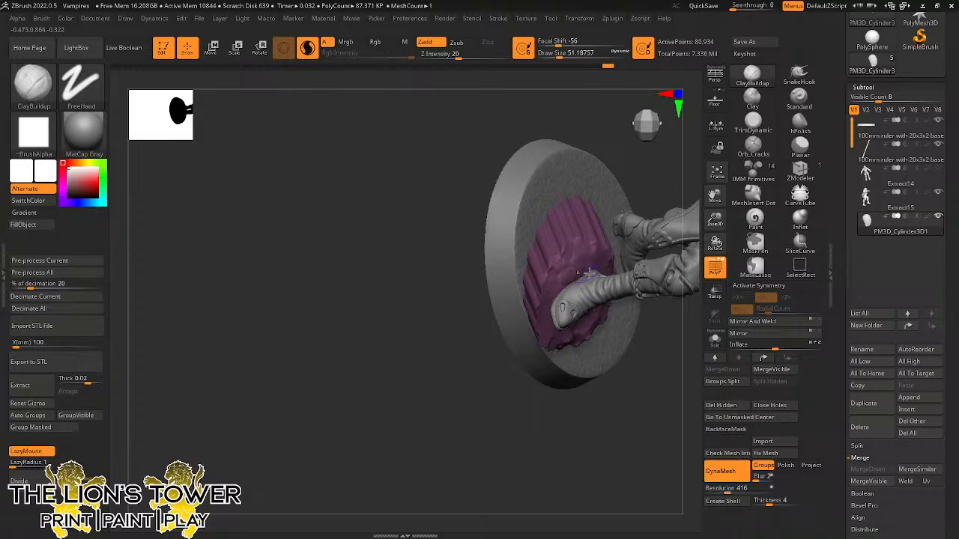
mouse_move(587, 274)
right_mouse_down()
mouse_move(608, 259)
mouse_move(590, 260)
right_mouse_up()
left_click_drag(573, 290, 561, 302)
right_click_drag(592, 379, 577, 297)
left_click_drag(562, 293, 551, 302)
right_click_drag(628, 182, 596, 248)
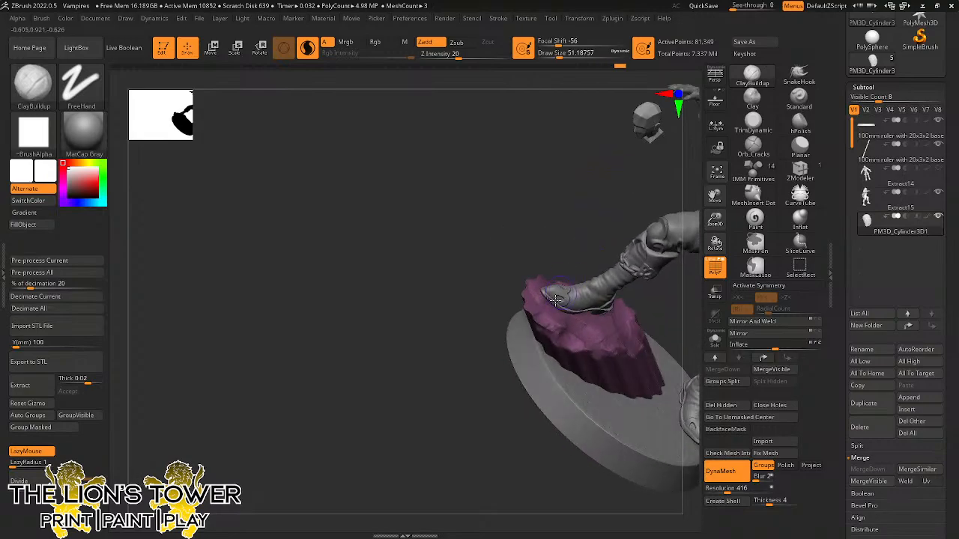
Show the column alone in Solo mode and roughen the rest of its cut face with ClayBuildup.
left_click(714, 341)
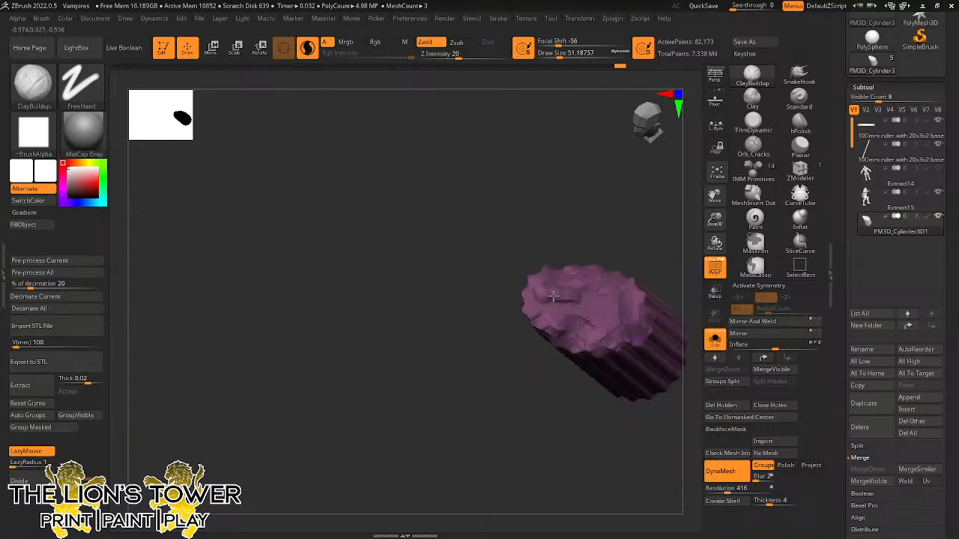
mouse_move(552, 297)
left_mouse_down()
mouse_move(586, 317)
mouse_move(610, 311)
mouse_move(578, 315)
mouse_move(590, 301)
mouse_move(600, 323)
left_mouse_up()
left_click_drag(714, 220, 713, 231)
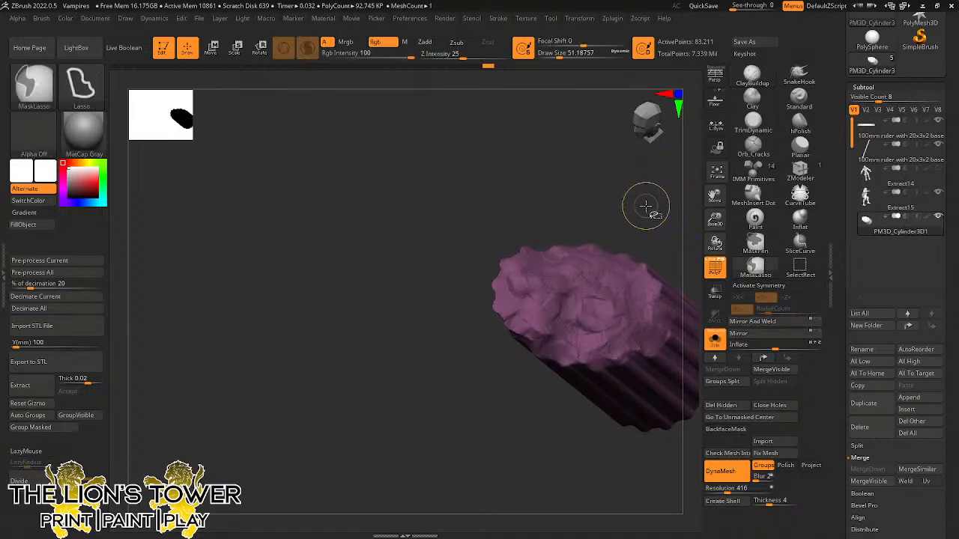
Exit Solo mode and build up more broken-stone texture around the boot with ClayBuildup at draw size 51.19.
left_click(644, 207, "ctrl+shift")
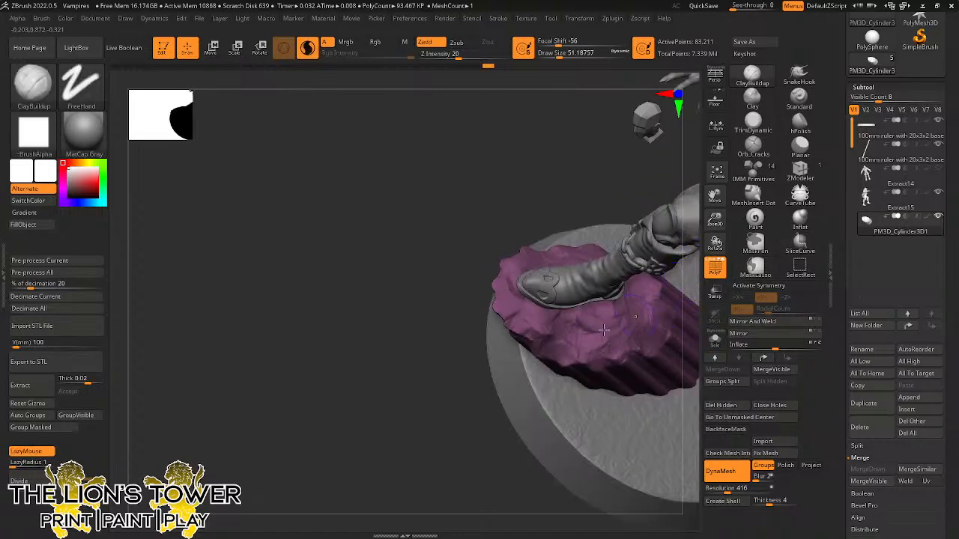
left_click_drag(456, 436, 483, 355)
mouse_move(510, 285)
left_mouse_down()
mouse_move(521, 309)
mouse_move(513, 271)
mouse_move(519, 279)
mouse_move(522, 265)
left_mouse_up()
mouse_move(548, 206)
left_mouse_down()
mouse_move(589, 188)
mouse_move(575, 182)
mouse_move(576, 155)
mouse_move(564, 187)
left_mouse_up()
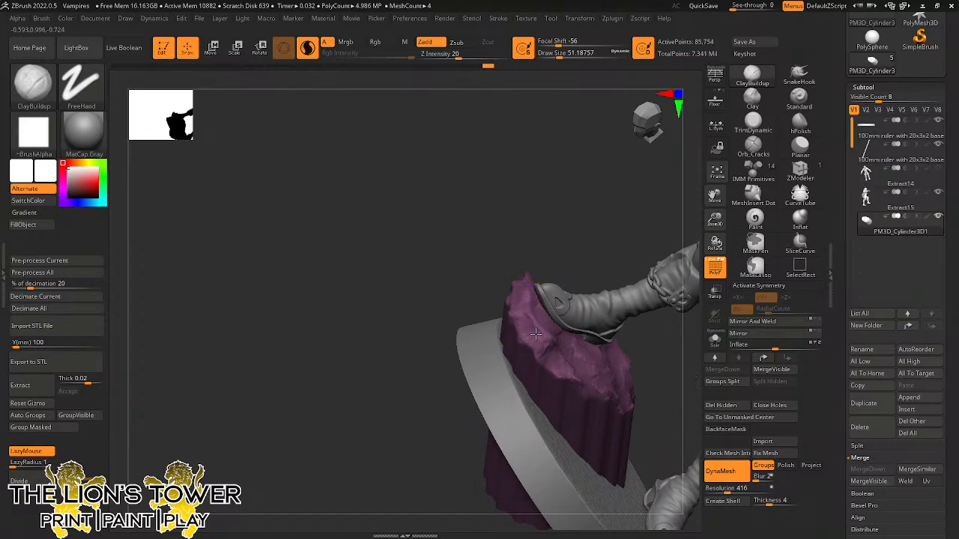
left_click_drag(541, 332, 533, 313)
left_click_drag(575, 209, 585, 242)
mouse_move(526, 296)
left_mouse_down()
mouse_move(545, 312)
mouse_move(537, 303)
left_mouse_up()
mouse_move(571, 265)
left_mouse_down()
mouse_move(567, 190)
mouse_move(587, 240)
mouse_move(605, 244)
mouse_move(600, 282)
mouse_move(657, 332)
mouse_move(498, 332)
left_mouse_up()
left_click(496, 328)
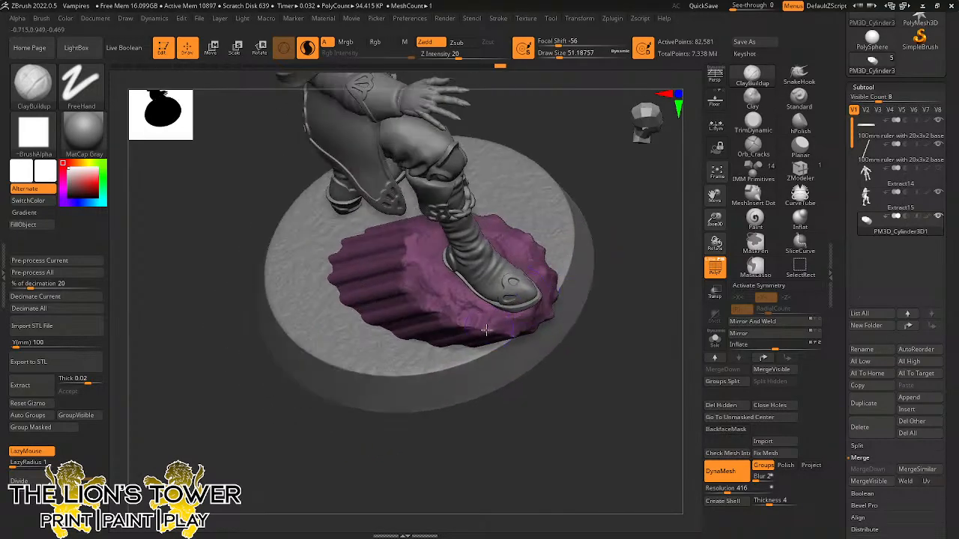
Break up the edge where the column's flutes meet the cut face with ClayBuildup.
mouse_move(608, 251)
left_mouse_down()
mouse_move(610, 242)
mouse_move(618, 254)
left_mouse_up()
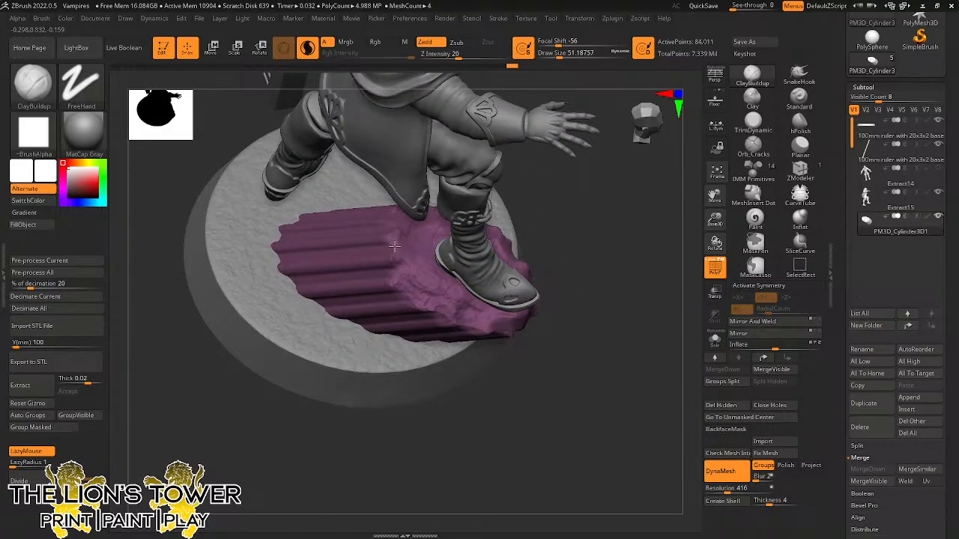
left_click_drag(394, 247, 405, 229)
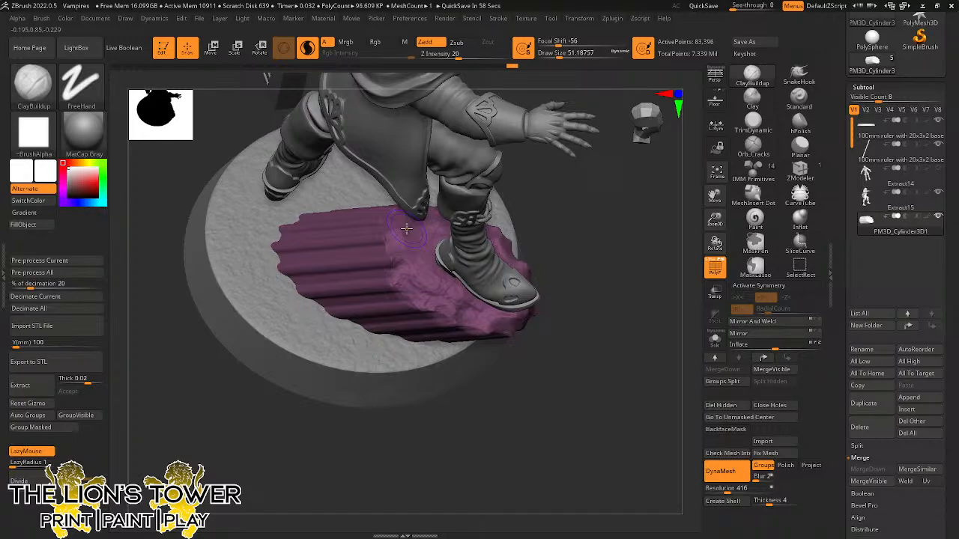
left_click_drag(626, 327, 604, 326)
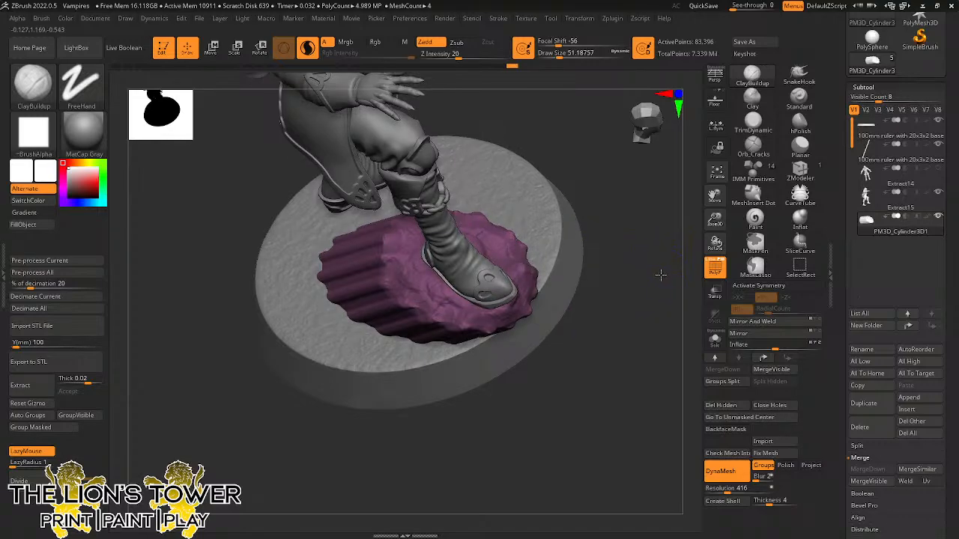
left_click_drag(659, 274, 659, 150)
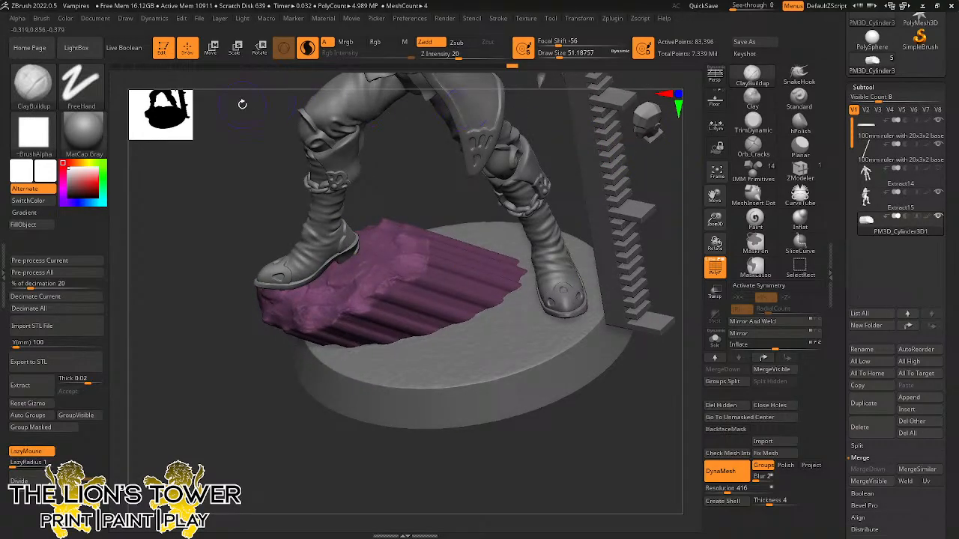
left_click_drag(469, 200, 447, 183)
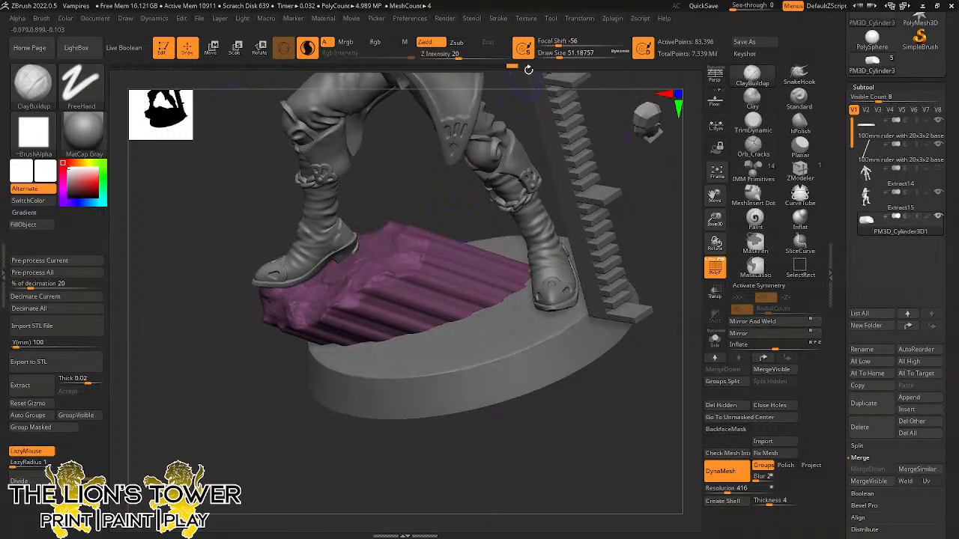
Sculpt a chip across the flutes on the column's front side with ClayBuildup at draw size 36.93.
left_click_drag(559, 56, 555, 57)
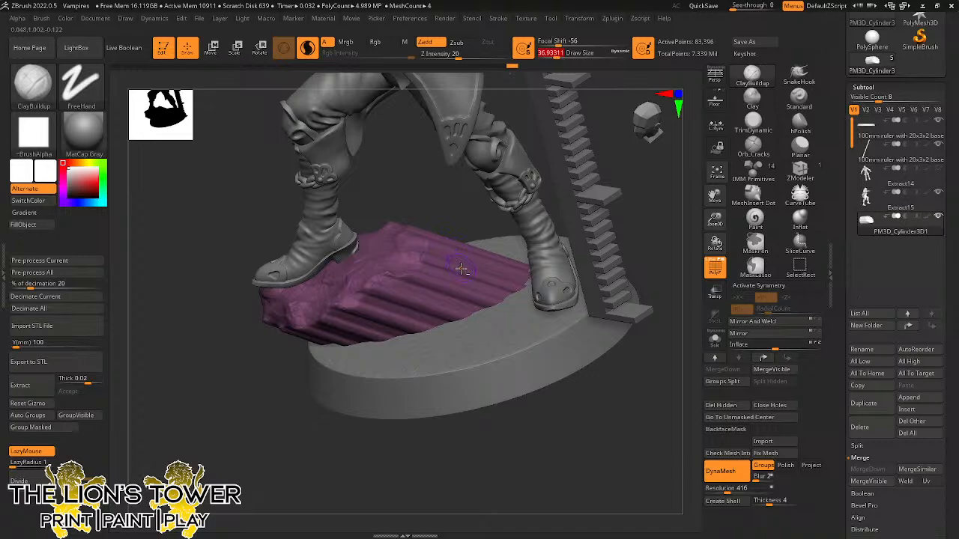
left_click_drag(468, 274, 462, 280)
left_click_drag(462, 276, 462, 292)
Sharpen and roughen the chip on the column's front side with ClayBuildup at draw size 12.91.
left_click_drag(569, 54, 552, 54)
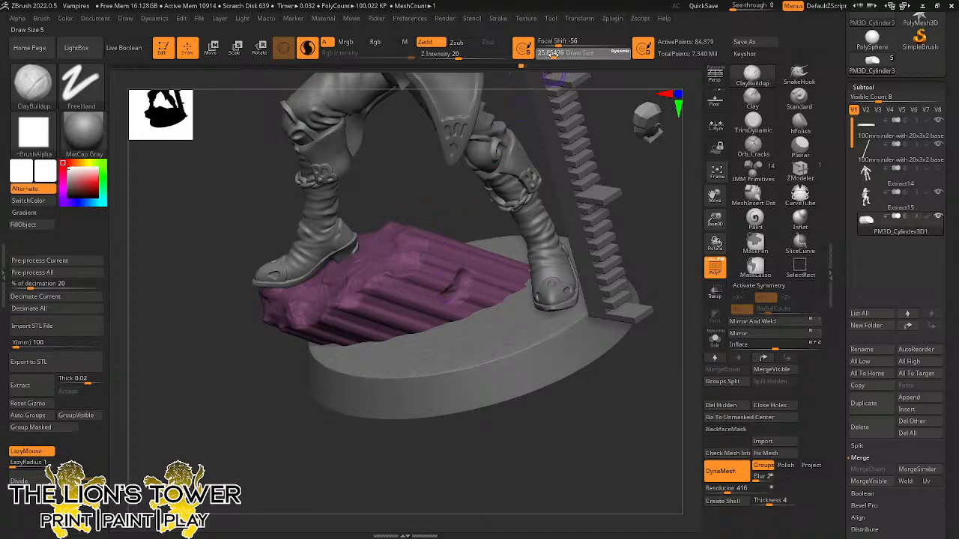
right_click_drag(531, 128, 497, 120)
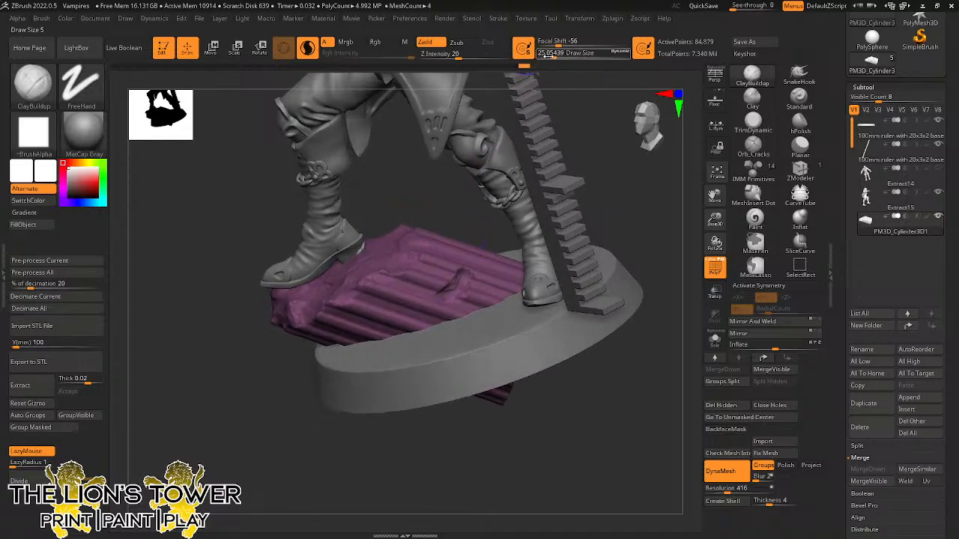
left_click_drag(550, 54, 542, 54)
mouse_move(564, 122)
right_mouse_down()
mouse_move(564, 153)
mouse_move(472, 154)
mouse_move(507, 200)
right_mouse_up()
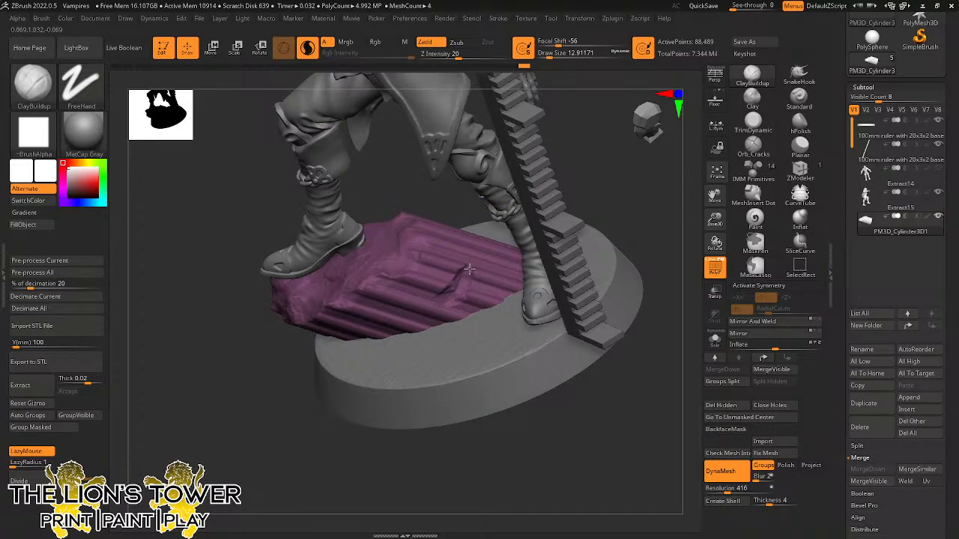
left_click_drag(628, 162, 598, 204)
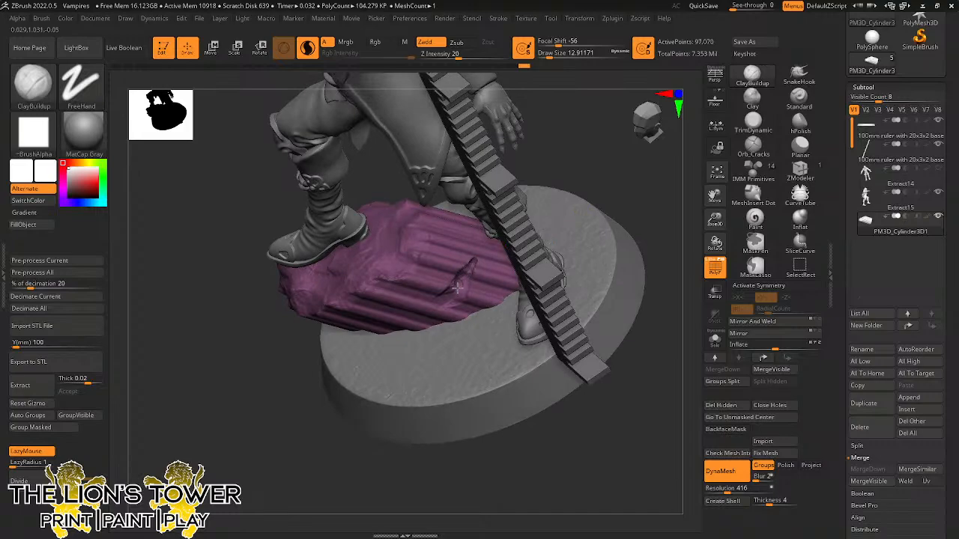
left_click_drag(586, 159, 567, 126)
left_click_drag(452, 289, 433, 302)
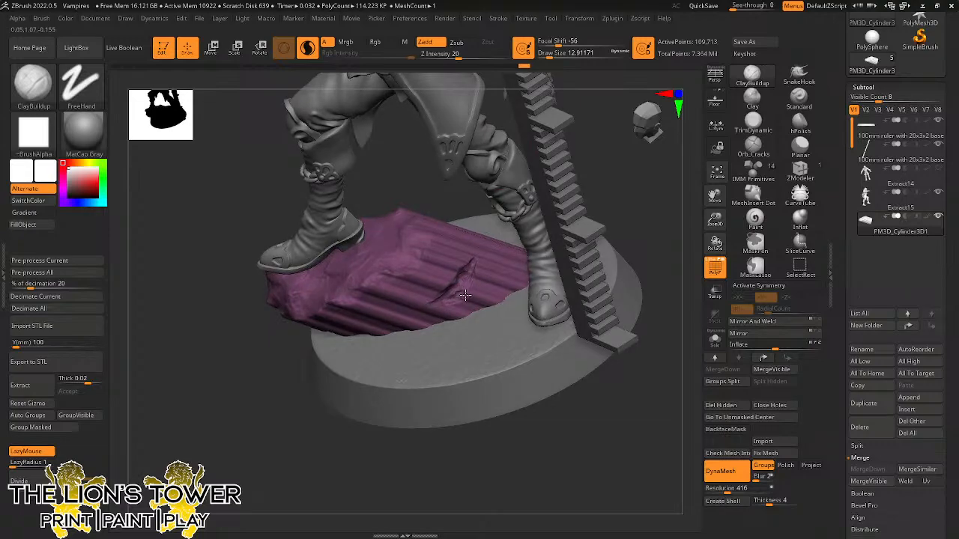
left_click_drag(469, 287, 476, 258)
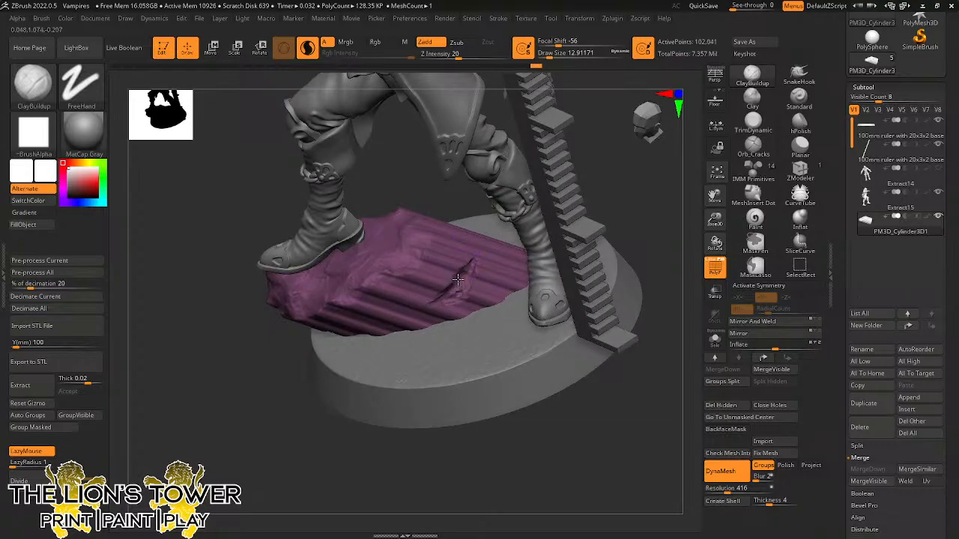
Sculpt a second chip across the flutes on the column's upper side with ClayBuildup at draw size 28.75, refining it at 16.97.
mouse_move(602, 184)
left_mouse_down()
mouse_move(622, 169)
mouse_move(609, 186)
mouse_move(614, 156)
mouse_move(489, 198)
left_mouse_up()
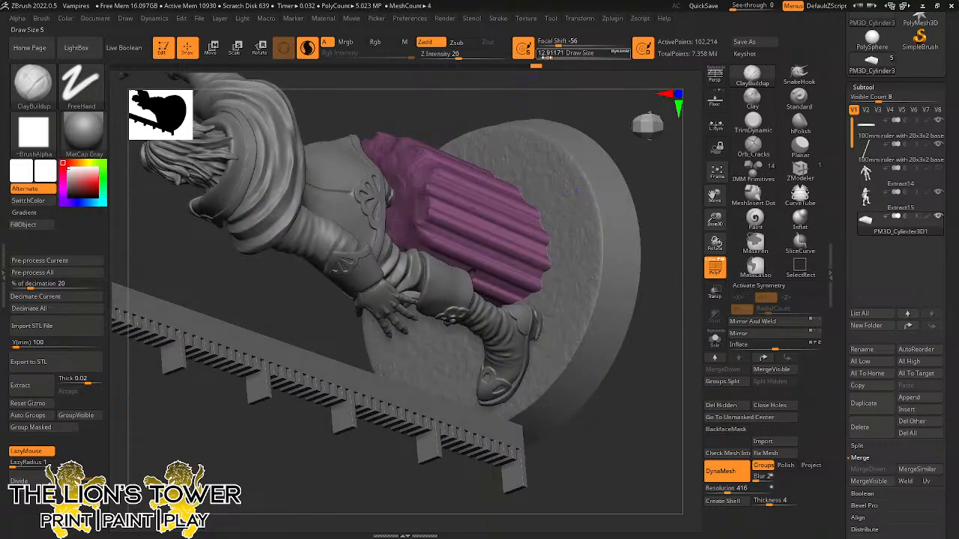
left_click_drag(546, 57, 551, 57)
left_click_drag(579, 101, 560, 161)
left_click(554, 57)
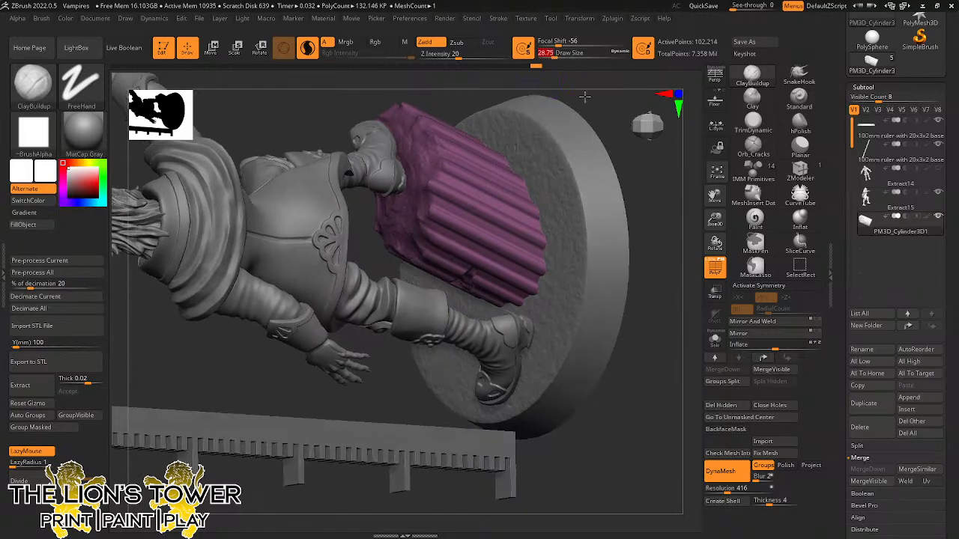
left_click_drag(584, 96, 474, 209)
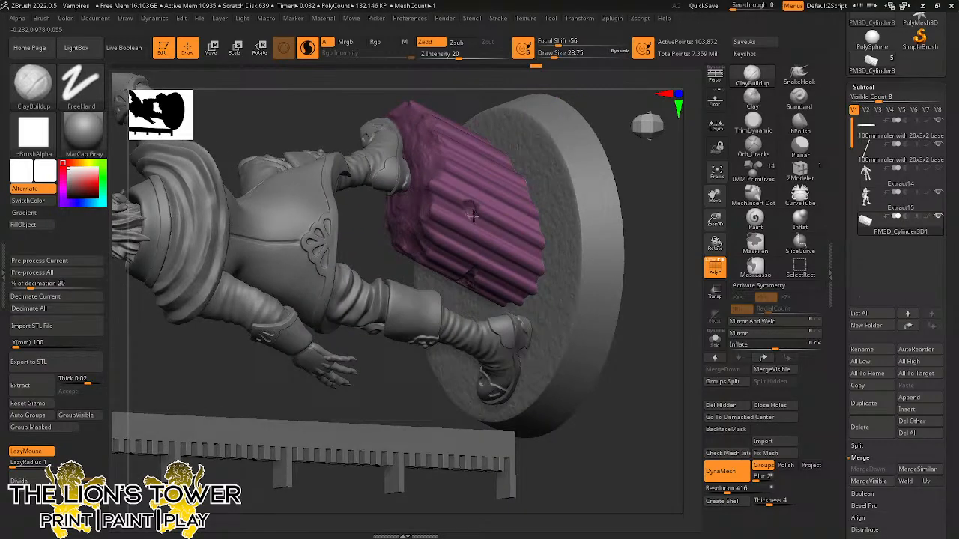
mouse_move(477, 204)
left_mouse_down()
mouse_move(478, 214)
mouse_move(474, 193)
left_mouse_up()
left_click(549, 57)
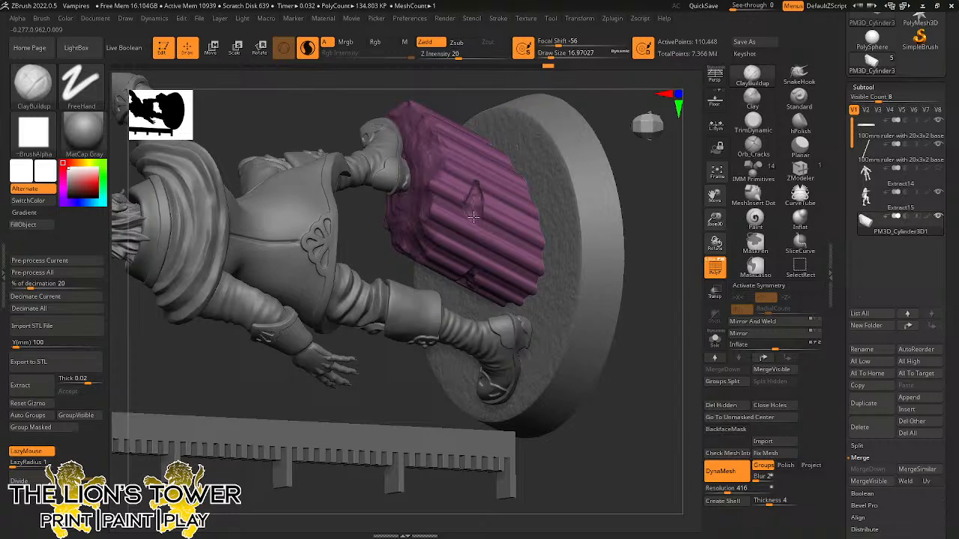
mouse_move(593, 165)
left_mouse_down()
mouse_move(633, 168)
mouse_move(602, 167)
left_mouse_up()
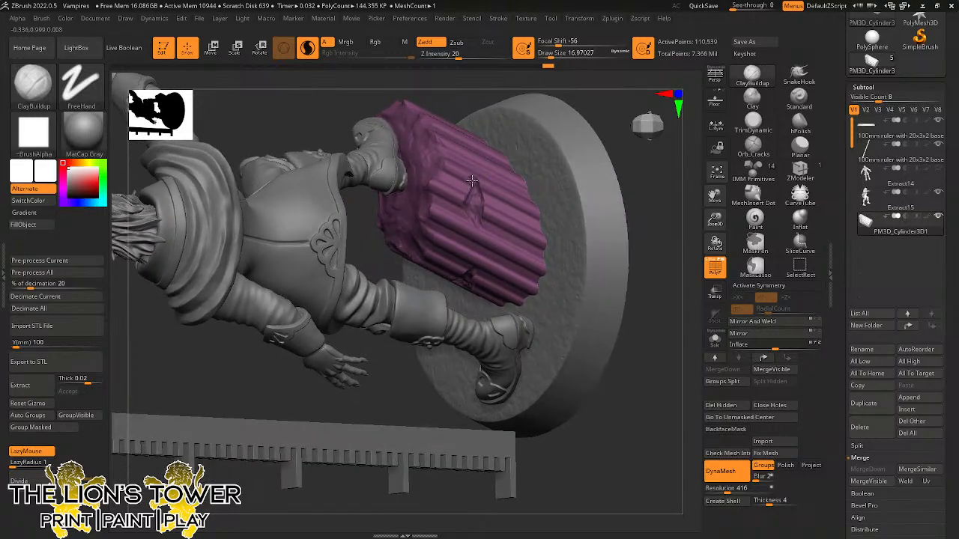
Choose the Orb_Cracks brush with Z Intensity 30 and draw size 14.2.
mouse_move(602, 122)
left_mouse_down()
mouse_move(605, 202)
mouse_move(616, 159)
left_mouse_up()
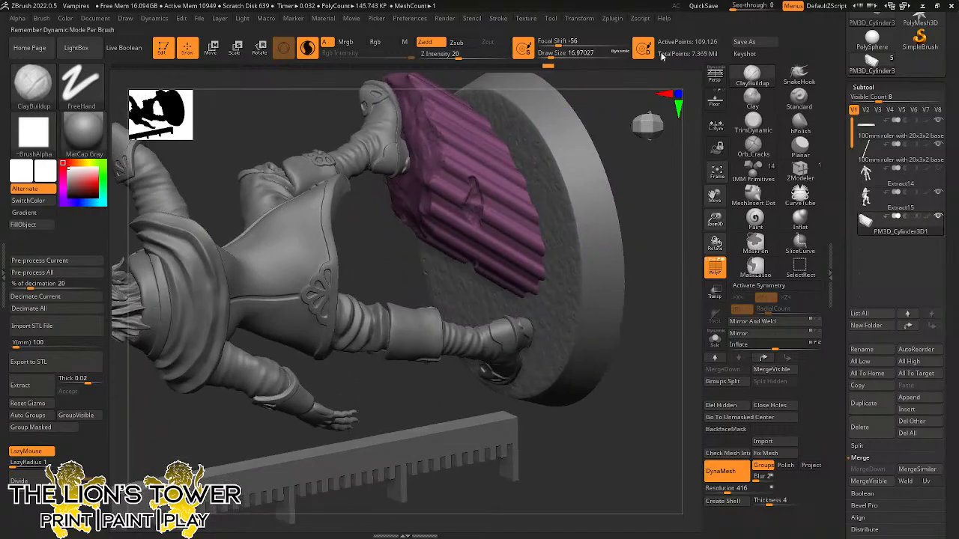
left_click(753, 144)
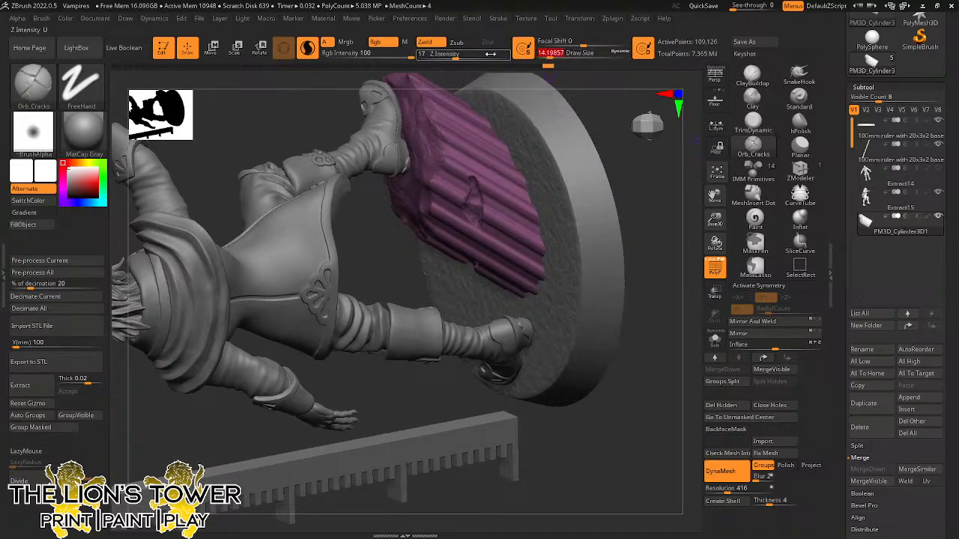
left_click_drag(465, 57, 468, 57)
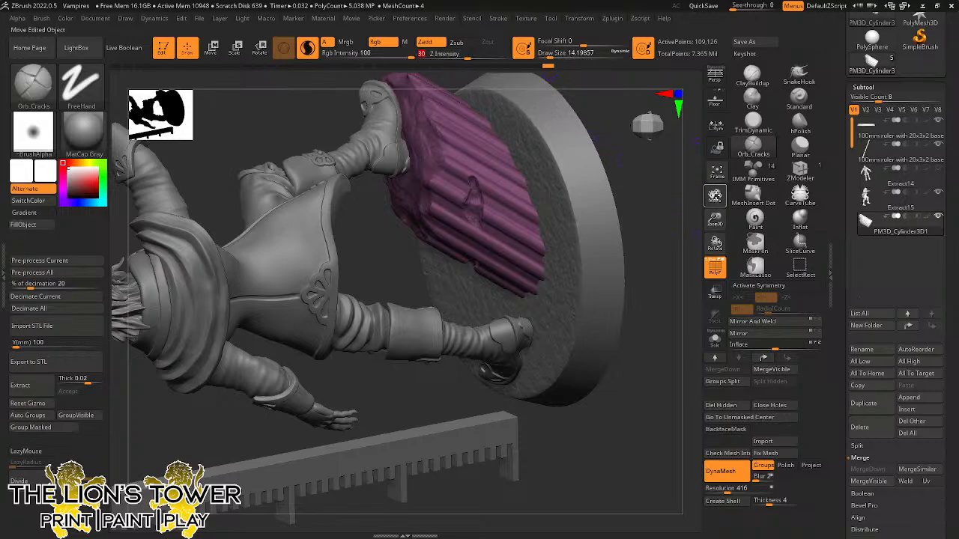
left_click_drag(715, 197, 714, 300)
left_click_drag(509, 116, 521, 109)
left_click(551, 55)
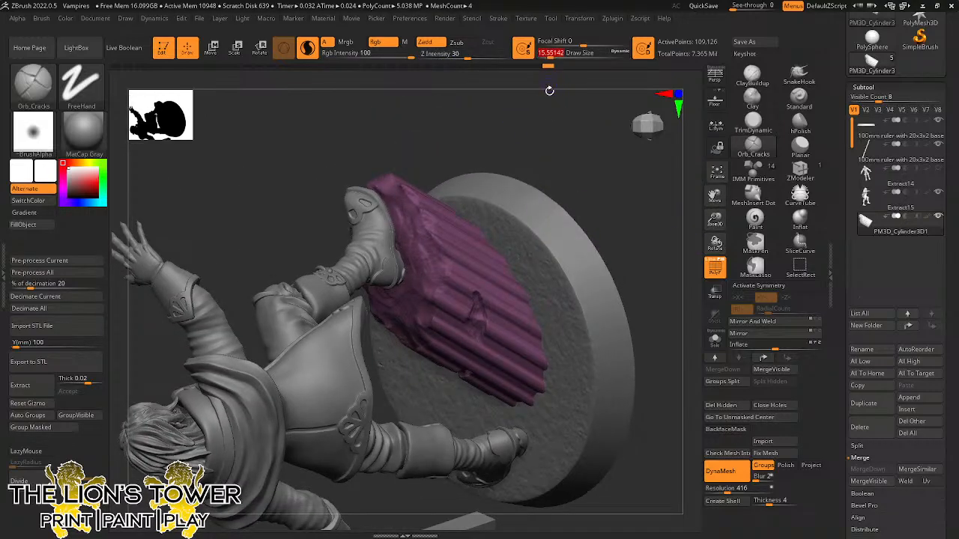
left_click_drag(550, 145, 529, 150)
left_click(550, 55)
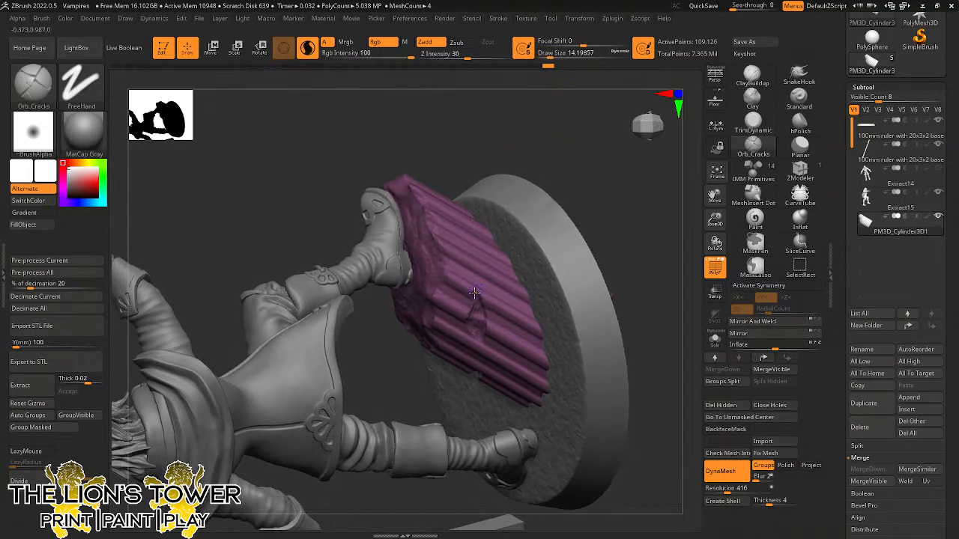
Carve cracks running from the upper chip across the flutes toward the column's broken edge with Orb_Cracks.
mouse_move(471, 286)
left_mouse_down()
mouse_move(473, 293)
mouse_move(448, 256)
mouse_move(450, 267)
left_mouse_up()
left_click_drag(491, 129, 470, 165)
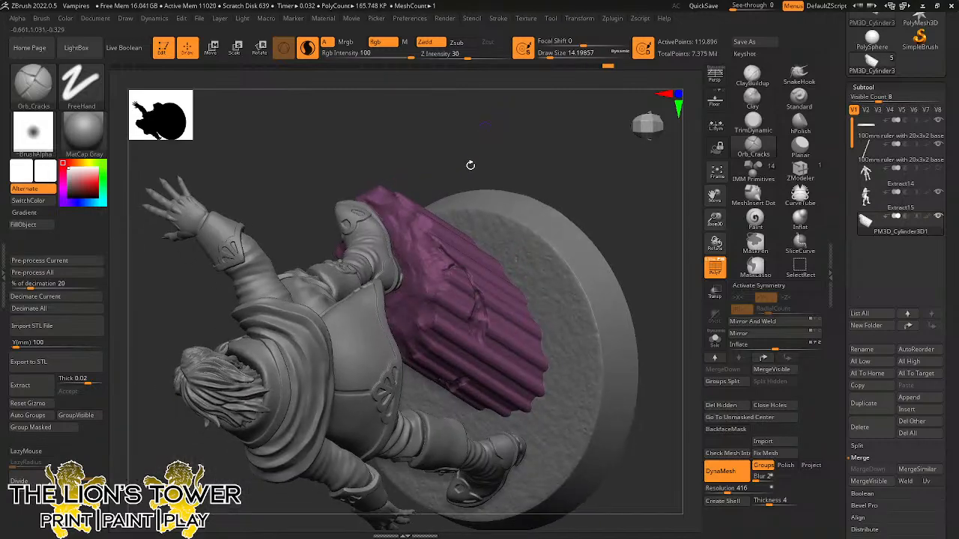
mouse_move(443, 279)
left_mouse_down()
mouse_move(439, 247)
mouse_move(433, 255)
left_mouse_up()
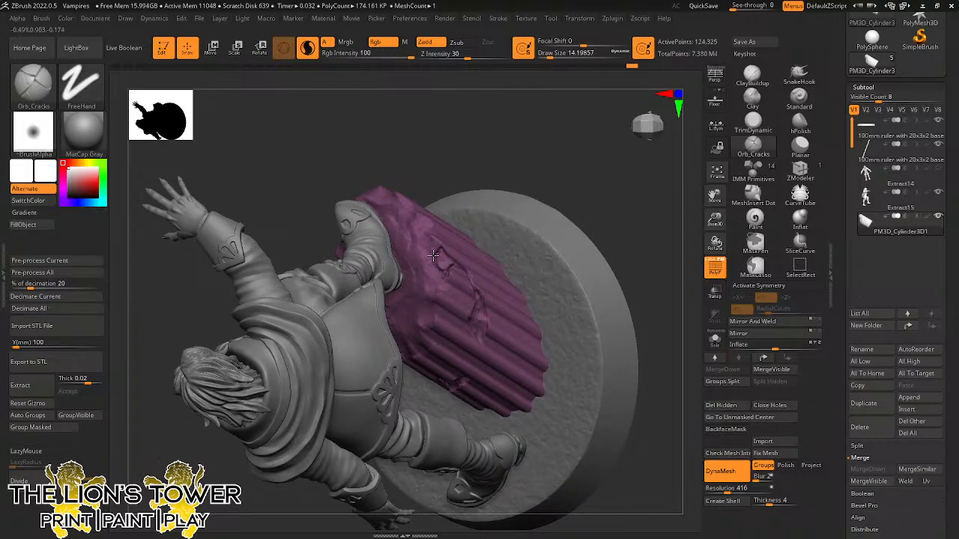
left_click_drag(500, 161, 498, 156)
left_click_drag(486, 171, 487, 257)
left_click_drag(482, 330, 489, 404)
Carve a branching crack from the front chip down across the flutes toward the base with Orb_Cracks.
mouse_move(596, 248)
left_mouse_down()
mouse_move(605, 172)
mouse_move(605, 205)
mouse_move(651, 194)
left_mouse_up()
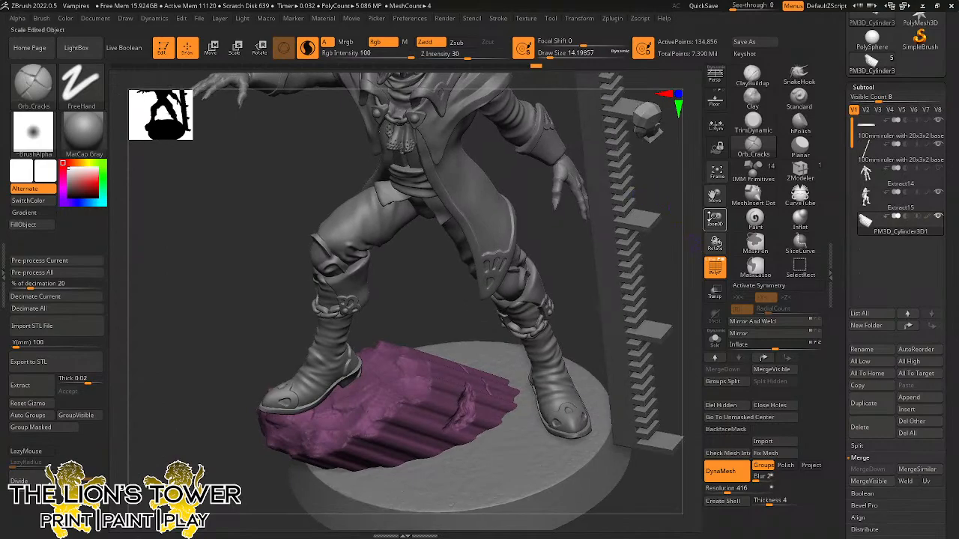
left_click_drag(711, 199, 708, 159)
left_click_drag(665, 212, 625, 210)
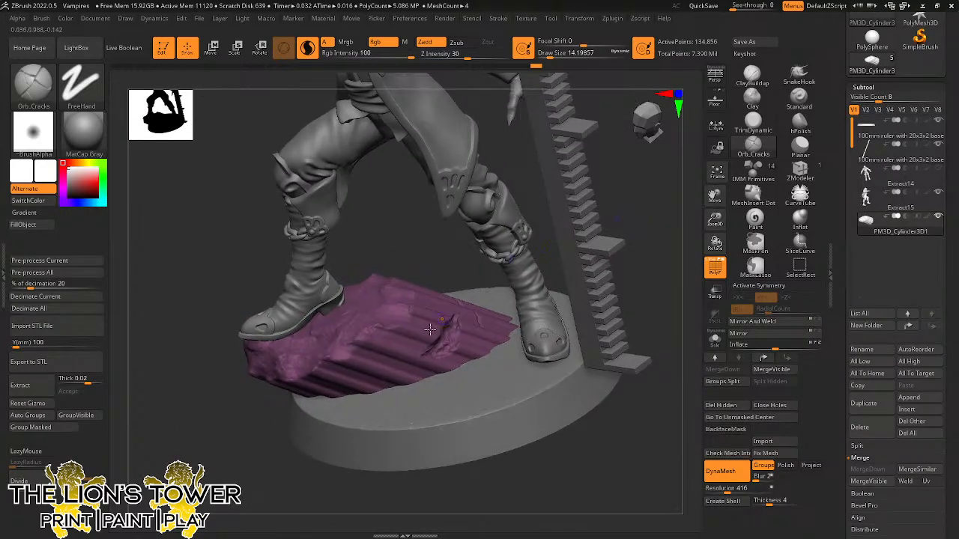
left_click_drag(436, 349, 408, 364)
left_click_drag(449, 246, 448, 223)
mouse_move(400, 369)
left_mouse_down()
mouse_move(386, 379)
mouse_move(410, 359)
mouse_move(410, 379)
left_mouse_up()
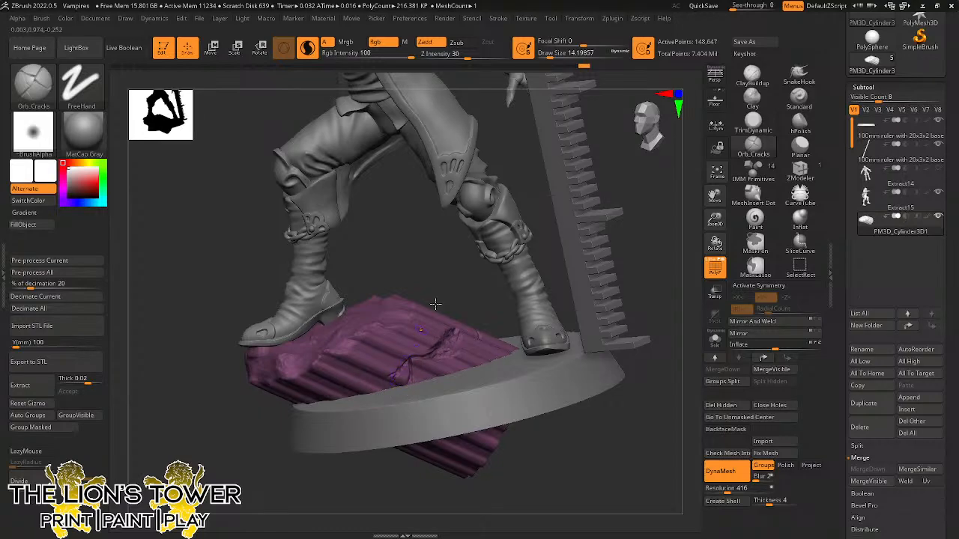
Carve crack branches from the front chip up across the flutes toward the broken cut face with Orb_Cracks.
mouse_move(435, 305)
left_mouse_down()
mouse_move(439, 337)
mouse_move(441, 328)
mouse_move(447, 335)
mouse_move(436, 318)
left_mouse_up()
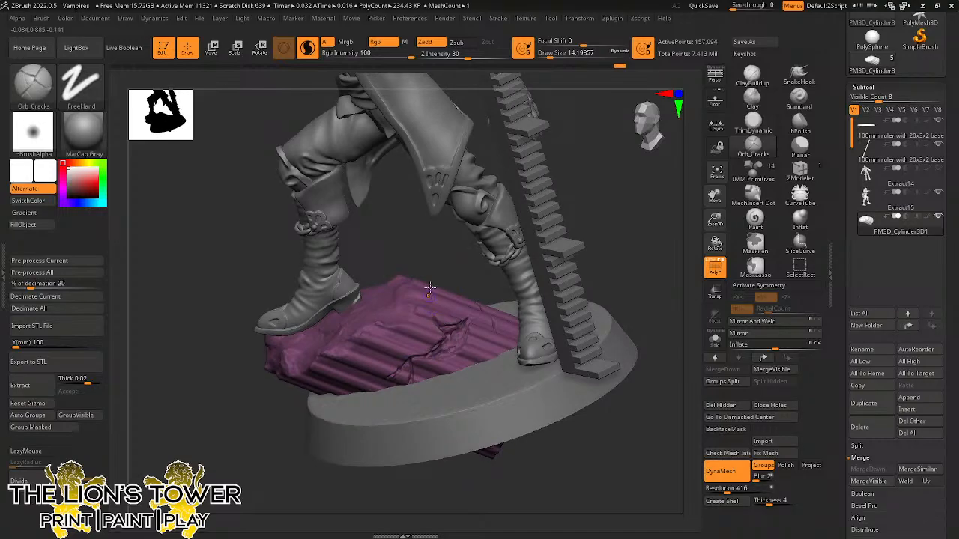
left_click_drag(458, 244, 434, 320)
left_click_drag(567, 212, 575, 238)
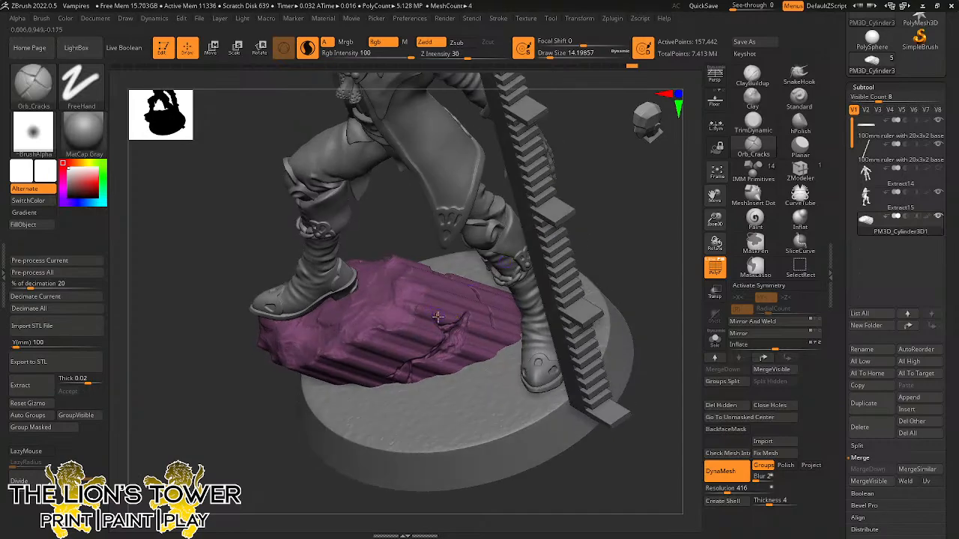
left_click_drag(435, 317, 415, 295)
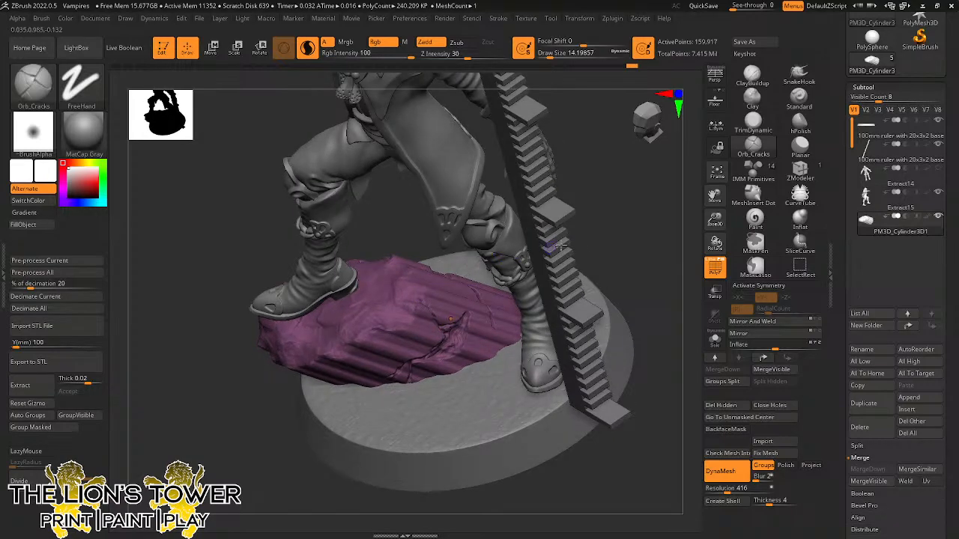
mouse_move(604, 238)
left_mouse_down()
mouse_move(613, 237)
mouse_move(588, 247)
left_mouse_up()
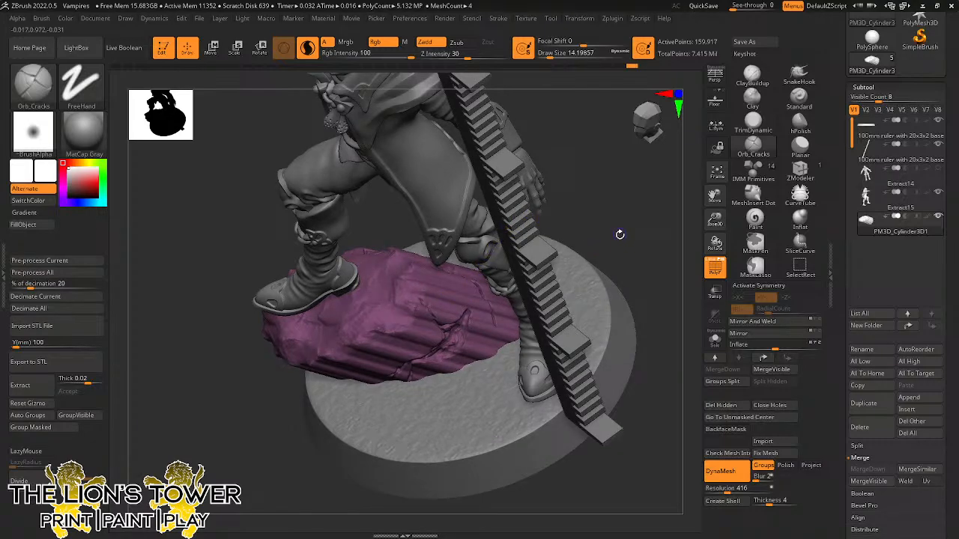
mouse_move(619, 235)
left_mouse_down()
mouse_move(586, 258)
mouse_move(659, 267)
mouse_move(617, 236)
left_mouse_up()
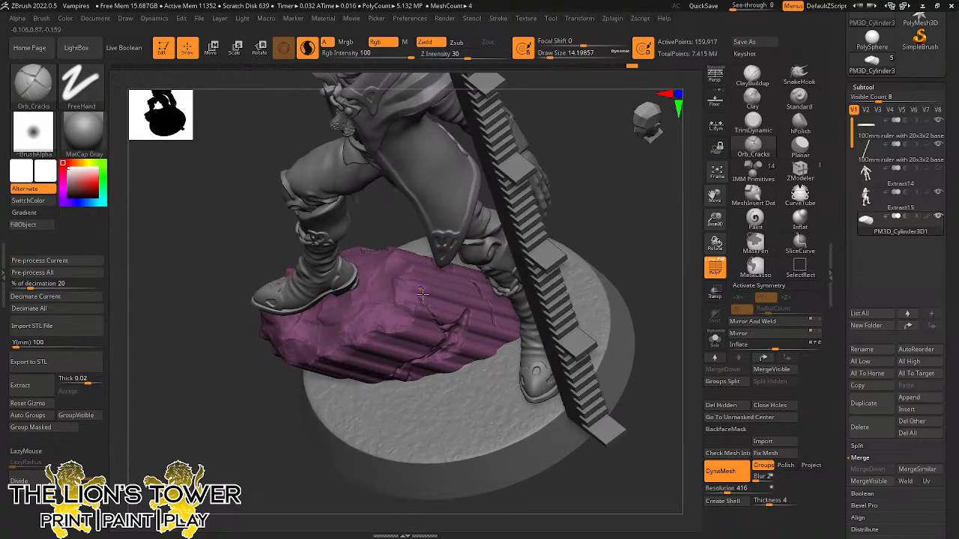
Carve short Orb_Cracks strokes around the front chip where the flutes meet the column's broken cut face.
left_click_drag(422, 294, 410, 275)
left_click_drag(612, 174, 600, 239)
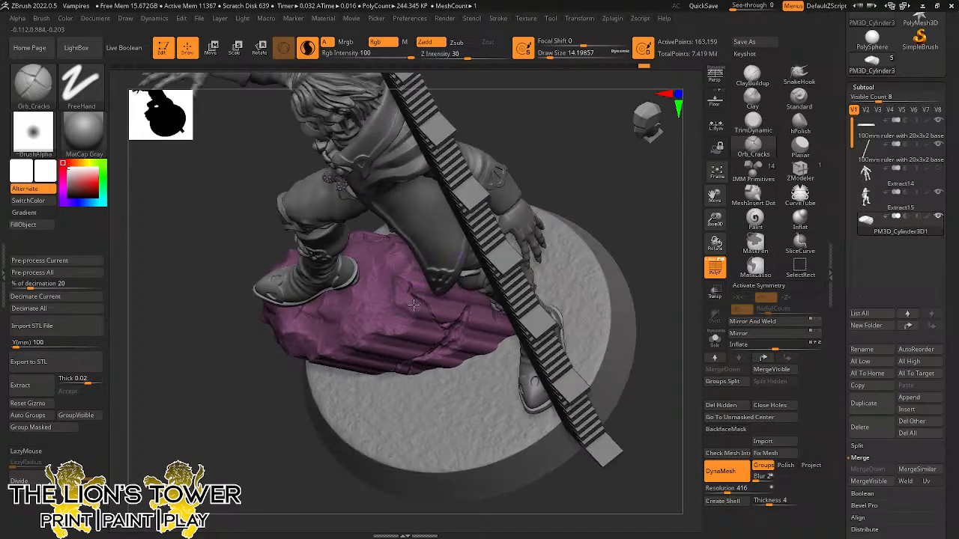
left_click_drag(414, 305, 414, 314)
left_click_drag(610, 180, 601, 124)
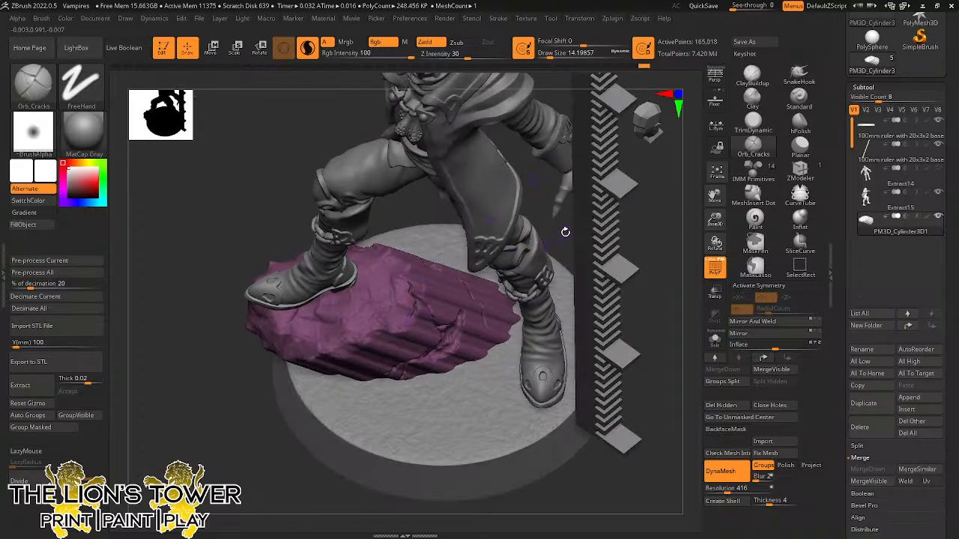
mouse_move(563, 234)
left_mouse_down()
mouse_move(567, 210)
mouse_move(560, 223)
mouse_move(434, 252)
mouse_move(402, 287)
left_mouse_up()
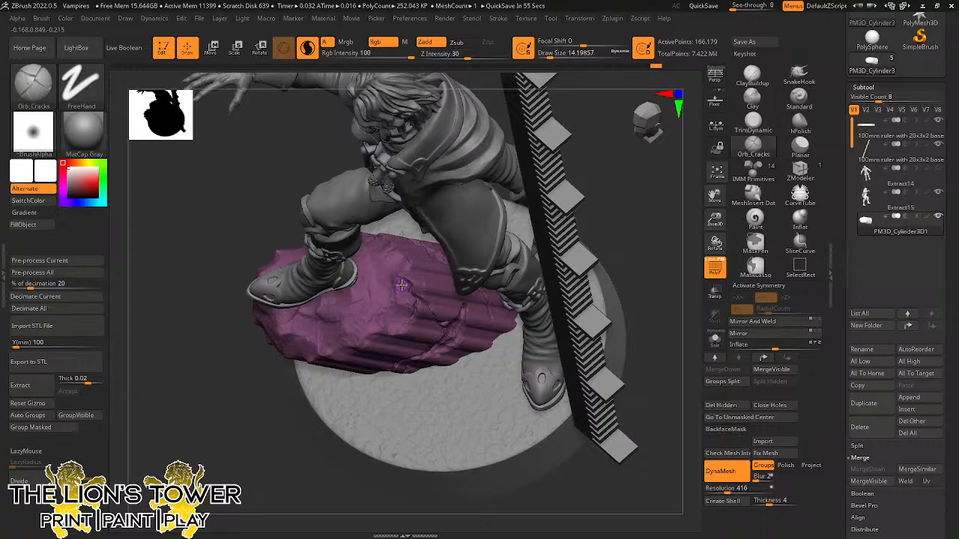
left_click_drag(635, 195, 647, 175)
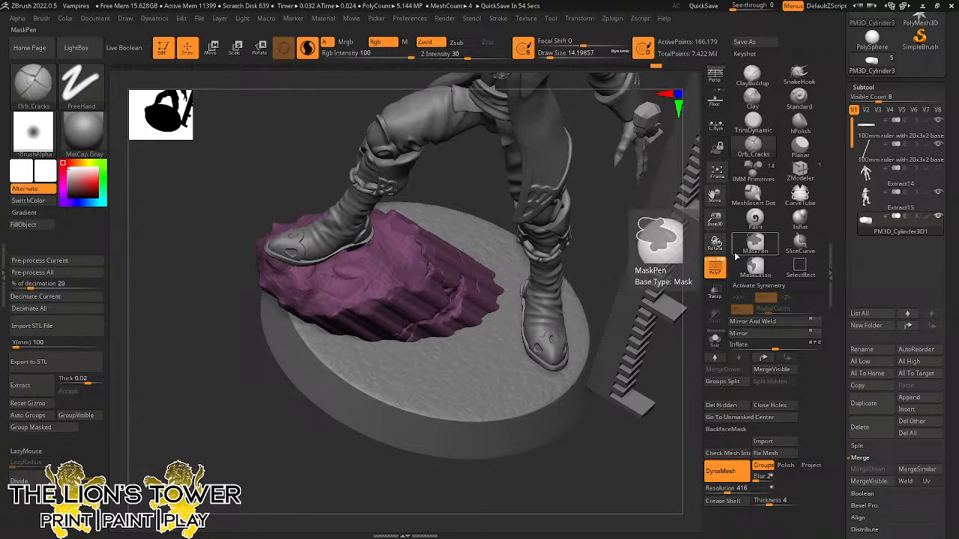
Set the draw size to about 18.5 and carve a crack along the front edge between the flutes and broken face.
mouse_move(635, 196)
left_mouse_down()
mouse_move(620, 282)
mouse_move(633, 320)
left_mouse_up()
left_click_drag(549, 54, 550, 54)
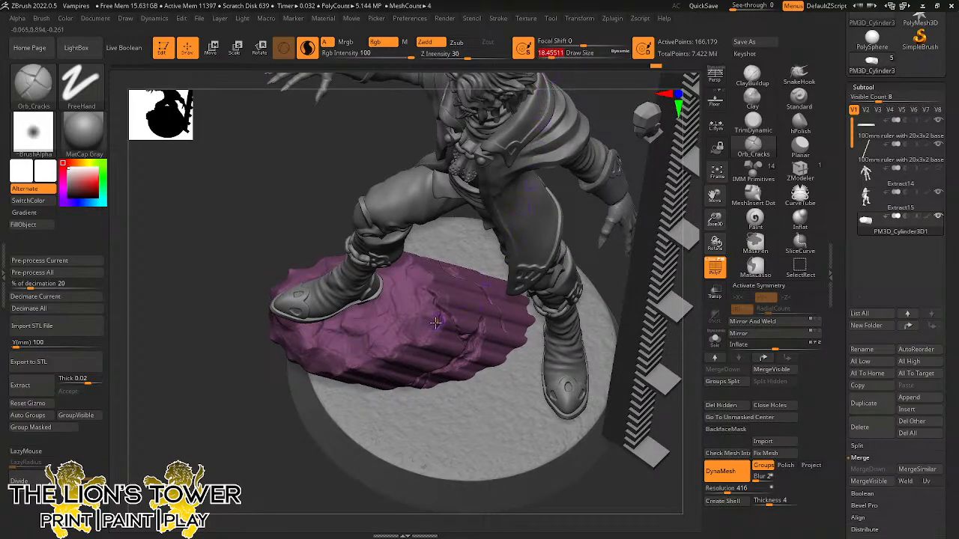
left_click_drag(440, 324, 432, 336)
mouse_move(608, 281)
left_mouse_down()
mouse_move(575, 203)
mouse_move(542, 224)
left_mouse_up()
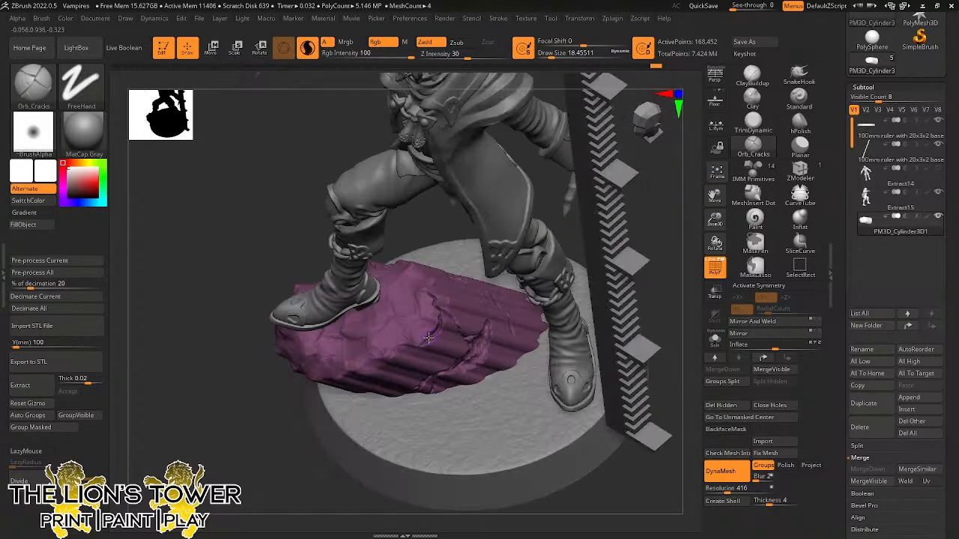
left_click_drag(429, 339, 387, 355)
mouse_move(442, 239)
left_mouse_down()
mouse_move(447, 227)
mouse_move(439, 247)
left_mouse_up()
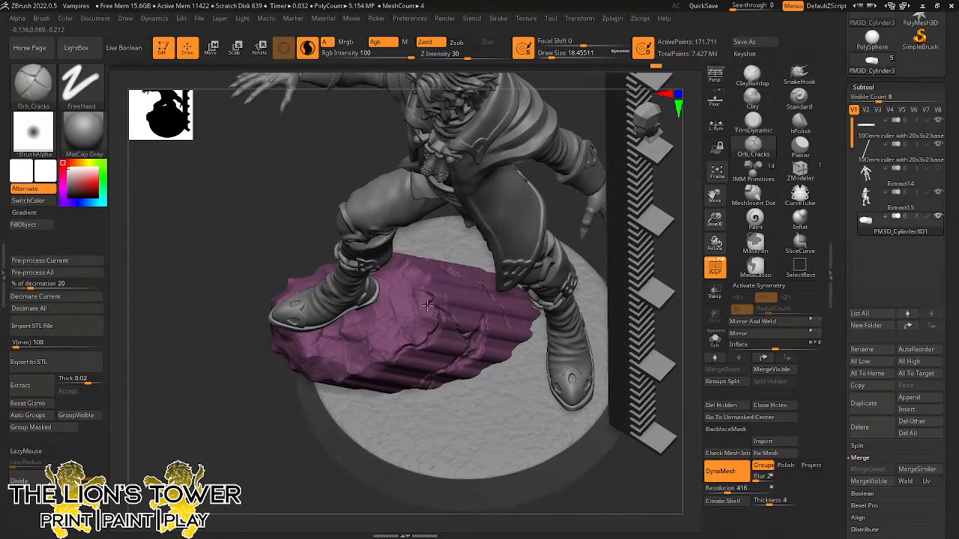
Carve short curved cracks into the broken cut face between the front chip and the raised boot.
left_click_drag(427, 305, 417, 305)
left_click_drag(431, 245, 448, 243)
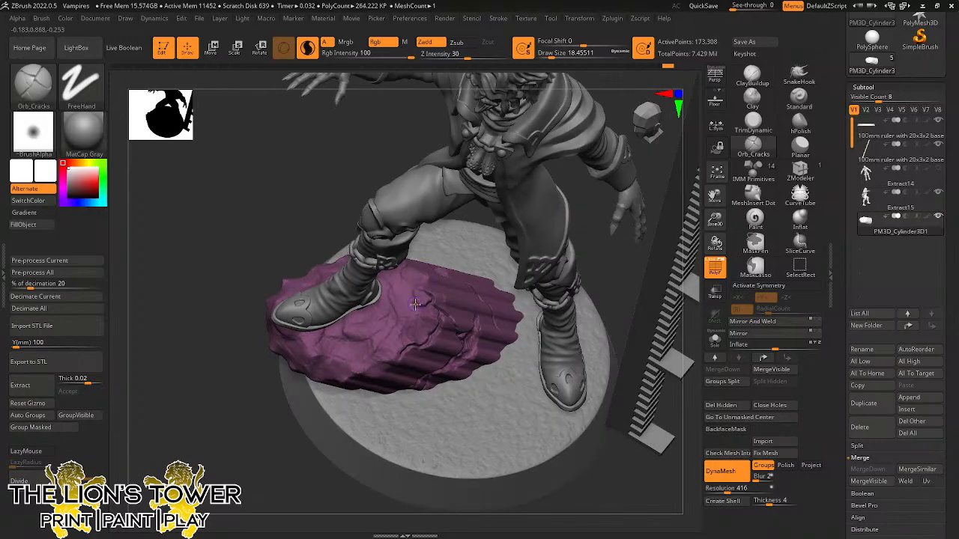
mouse_move(416, 303)
left_mouse_down()
mouse_move(390, 301)
mouse_move(416, 310)
left_mouse_up()
mouse_move(611, 274)
left_mouse_down()
mouse_move(621, 266)
mouse_move(613, 271)
left_mouse_up()
left_click_drag(409, 352, 394, 358)
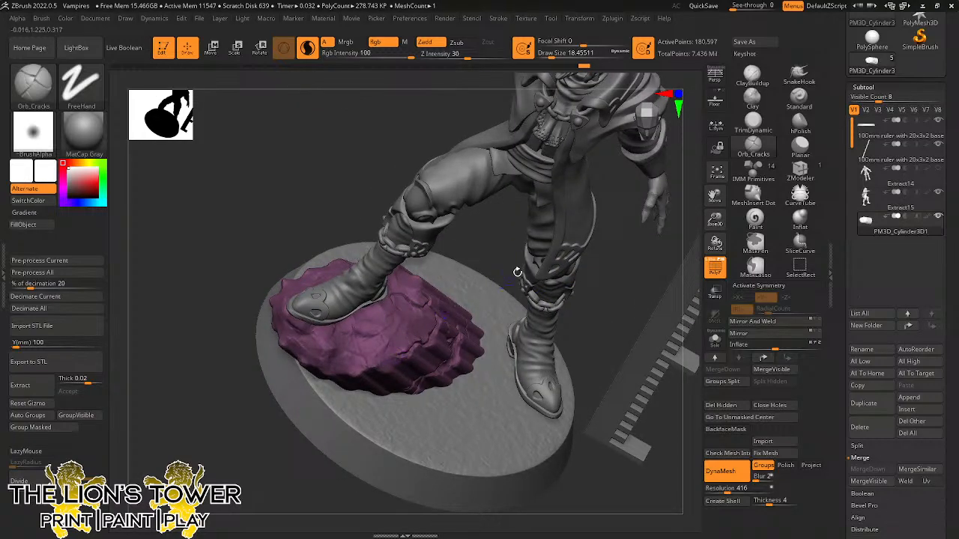
Carve cracks along the chipped edge of the flutes on the column side facing the standing leg.
mouse_move(516, 272)
left_mouse_down()
mouse_move(475, 220)
mouse_move(301, 358)
left_mouse_up()
left_click_drag(588, 249, 438, 303)
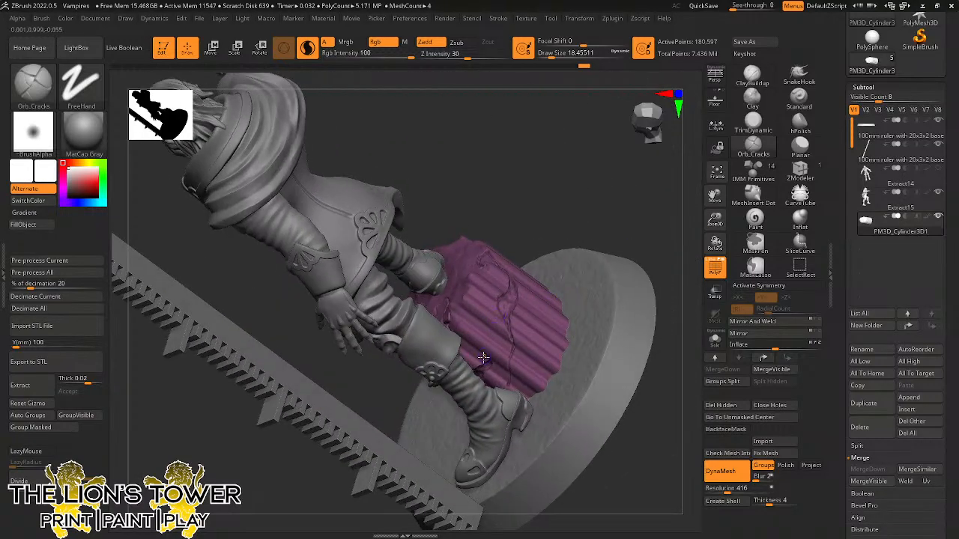
left_click_drag(479, 369, 493, 345)
mouse_move(584, 216)
left_mouse_down()
mouse_move(479, 295)
mouse_move(491, 314)
left_mouse_up()
mouse_move(519, 178)
left_mouse_down()
mouse_move(526, 251)
mouse_move(533, 244)
mouse_move(551, 292)
left_mouse_up()
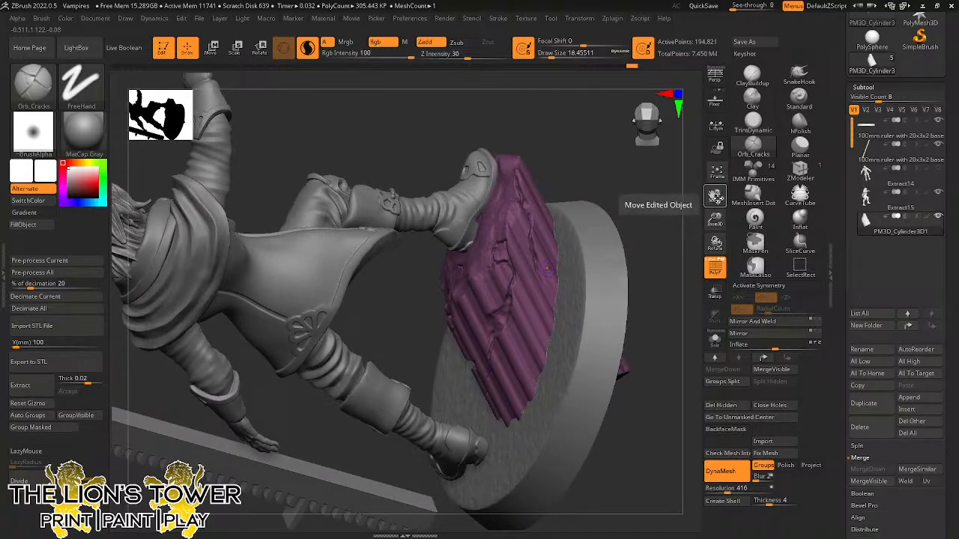
mouse_move(659, 217)
left_mouse_down()
mouse_move(642, 212)
mouse_move(648, 232)
left_mouse_up()
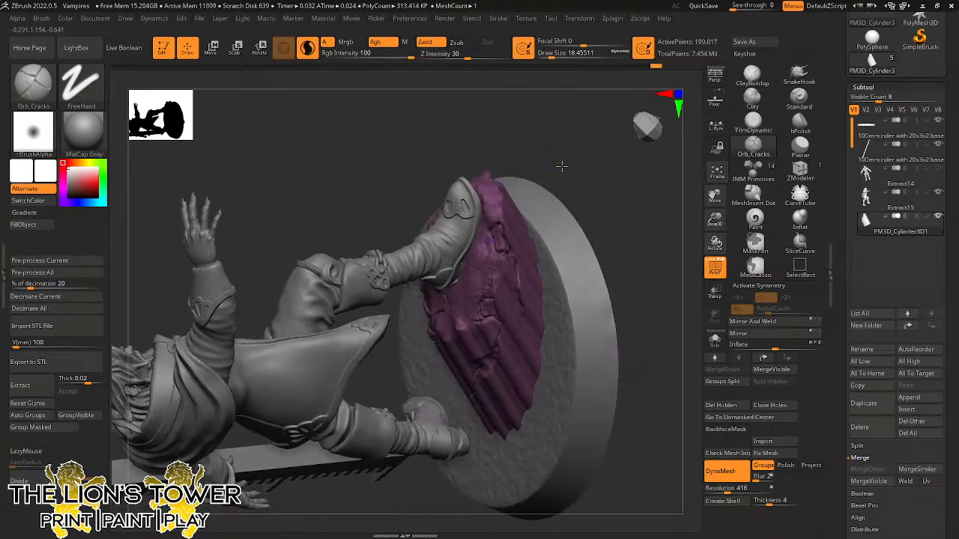
Carve cracks into the broken face and its scalloped rim around the raised boot's toe.
left_click_drag(562, 166, 588, 200)
mouse_move(590, 259)
left_mouse_down()
mouse_move(564, 245)
mouse_move(566, 184)
mouse_move(588, 232)
mouse_move(585, 214)
mouse_move(597, 210)
mouse_move(633, 225)
mouse_move(646, 185)
mouse_move(516, 167)
mouse_move(520, 198)
left_mouse_up()
mouse_move(623, 173)
left_mouse_down()
mouse_move(545, 184)
mouse_move(520, 199)
mouse_move(517, 216)
left_mouse_up()
mouse_move(571, 194)
left_mouse_down()
mouse_move(591, 209)
mouse_move(518, 193)
mouse_move(500, 179)
left_mouse_up()
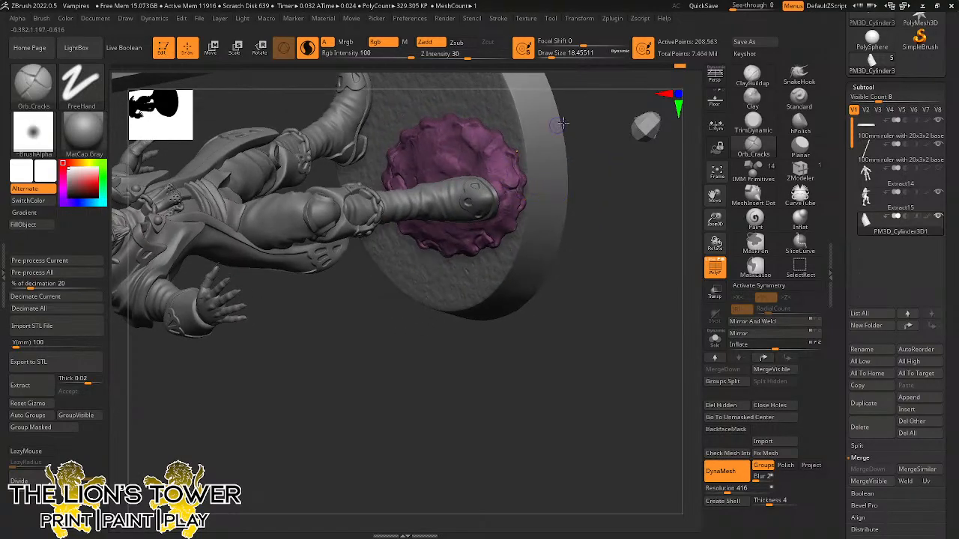
mouse_move(563, 123)
left_mouse_down()
mouse_move(503, 164)
mouse_move(501, 181)
left_mouse_up()
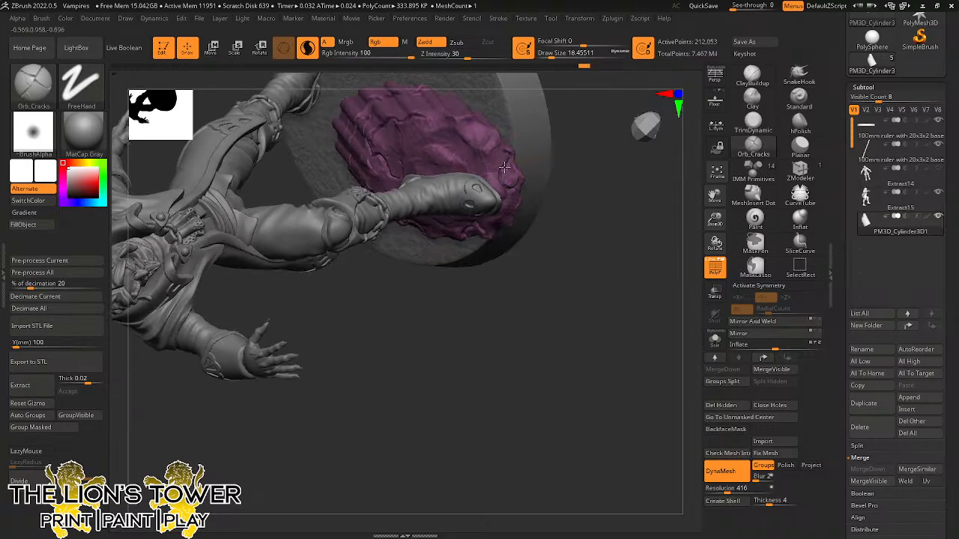
left_click_drag(582, 159, 553, 142)
left_click_drag(508, 169, 501, 155)
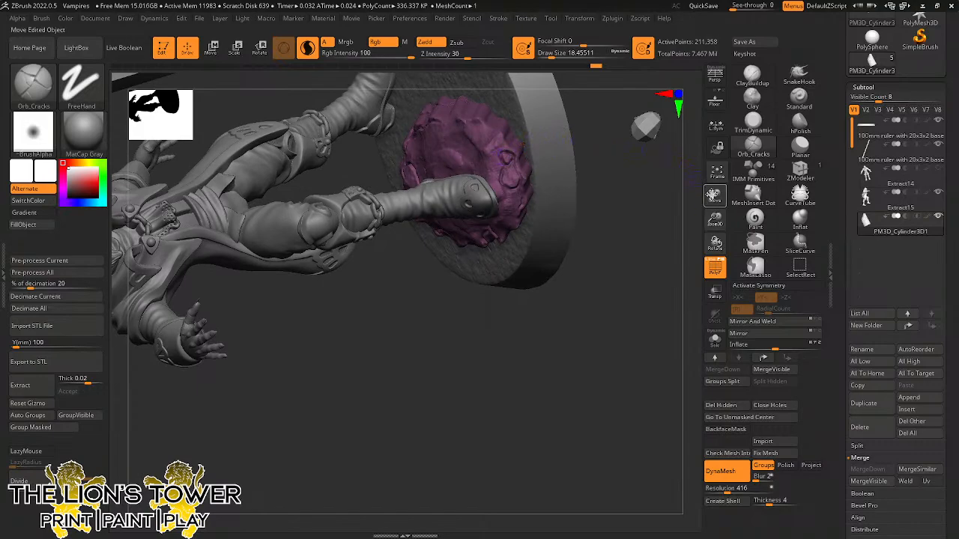
Carve angular cracks across the broken face from the rim beside the toe to the fluted edge near the knee.
left_click_drag(715, 196, 746, 274)
left_click_drag(610, 199, 562, 181)
left_click_drag(537, 218, 534, 228)
left_click_drag(596, 180, 646, 187)
left_click_drag(447, 202, 465, 193)
left_click_drag(572, 145, 558, 196)
mouse_move(454, 199)
left_mouse_down()
mouse_move(462, 198)
mouse_move(417, 209)
mouse_move(428, 217)
left_mouse_up()
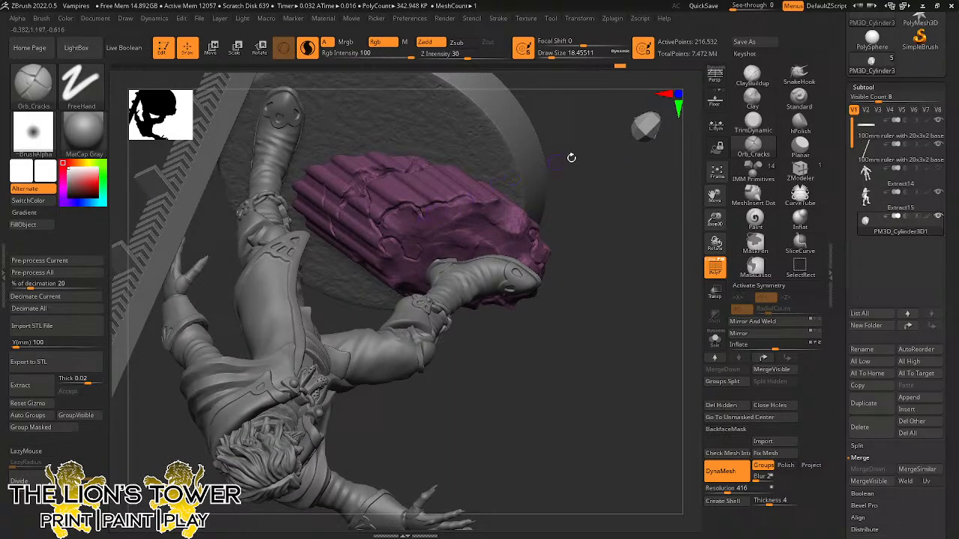
left_click_drag(571, 158, 541, 149)
left_click_drag(418, 207, 436, 228)
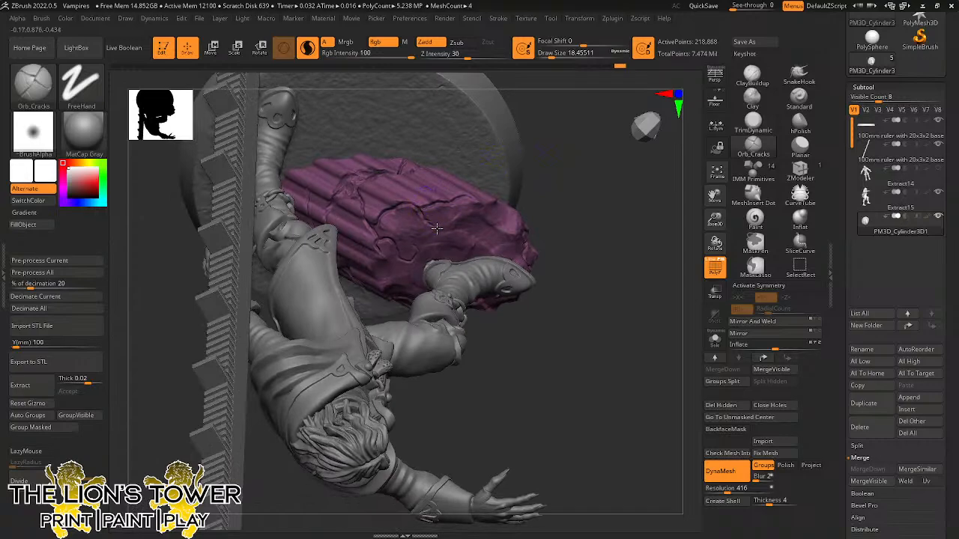
mouse_move(562, 160)
left_mouse_down()
mouse_move(457, 192)
mouse_move(428, 226)
mouse_move(447, 234)
left_mouse_up()
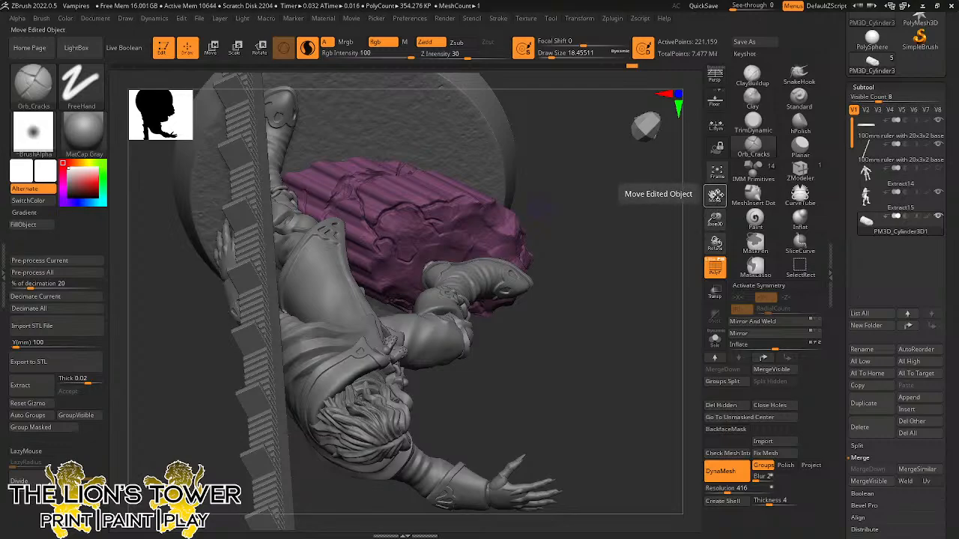
Carve cracks into the broken face along the flute edge on the column's opposite side, beneath the coat.
left_click_drag(717, 196, 737, 213)
left_click_drag(642, 272, 645, 251)
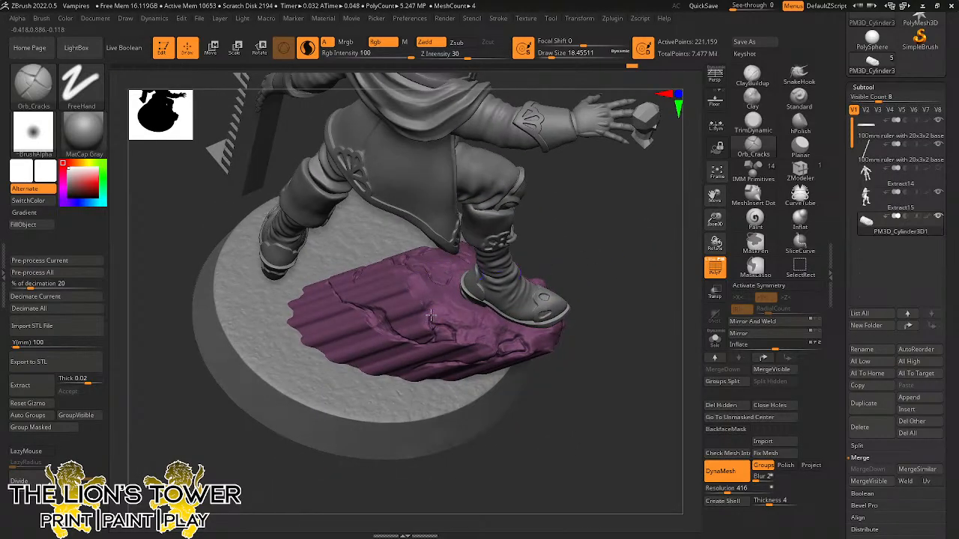
left_click_drag(431, 315, 421, 300)
left_click_drag(567, 247, 565, 262)
left_click_drag(424, 309, 424, 294)
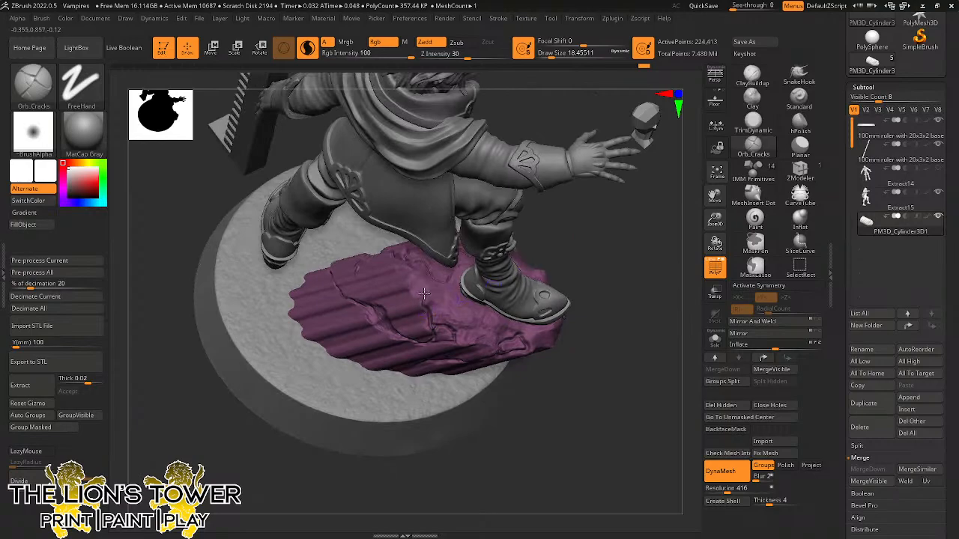
left_click_drag(571, 238, 573, 258)
left_click_drag(569, 307, 600, 321)
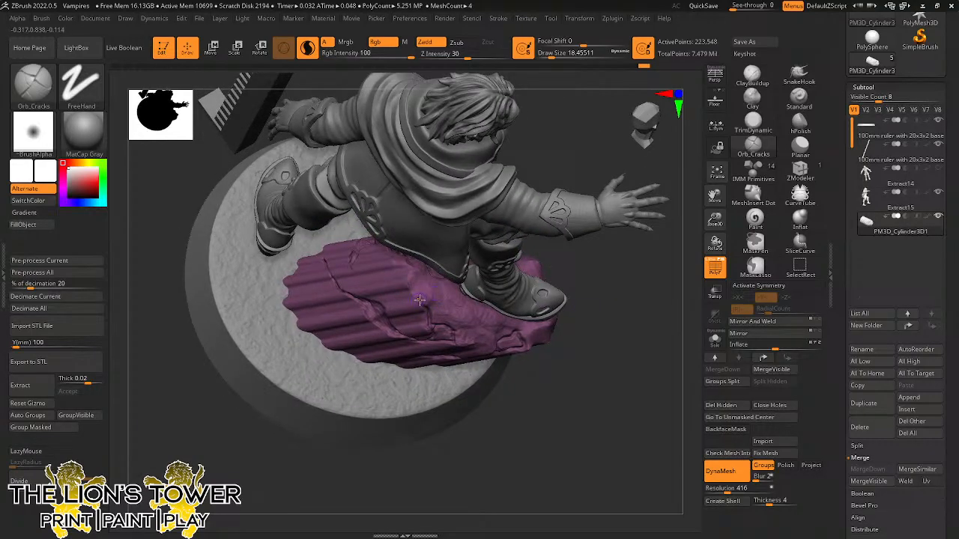
left_click_drag(414, 289, 427, 275)
mouse_move(607, 327)
left_mouse_down()
mouse_move(440, 317)
mouse_move(463, 304)
mouse_move(454, 325)
left_mouse_up()
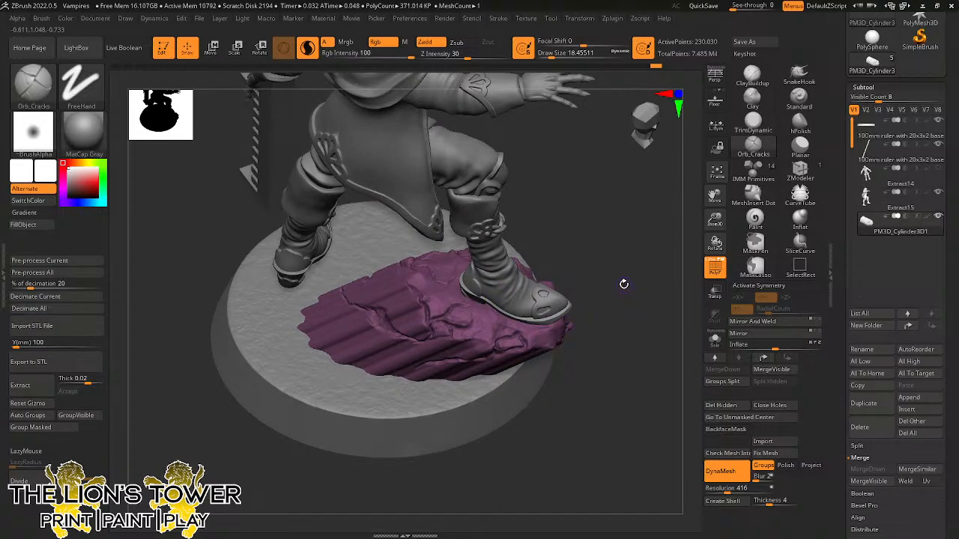
Carve interlocking, stone-like crack shapes into the broken face along the outer side of the raised boot.
mouse_move(619, 269)
left_mouse_down()
mouse_move(472, 322)
mouse_move(475, 313)
mouse_move(511, 328)
mouse_move(655, 235)
mouse_move(641, 266)
left_mouse_up()
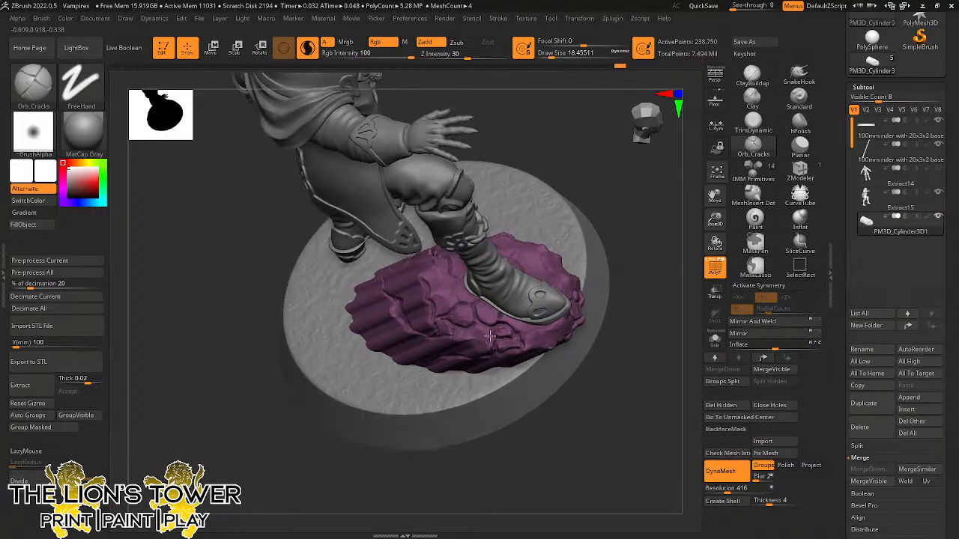
mouse_move(471, 327)
left_mouse_down()
mouse_move(477, 348)
mouse_move(493, 348)
mouse_move(479, 331)
mouse_move(497, 330)
left_mouse_up()
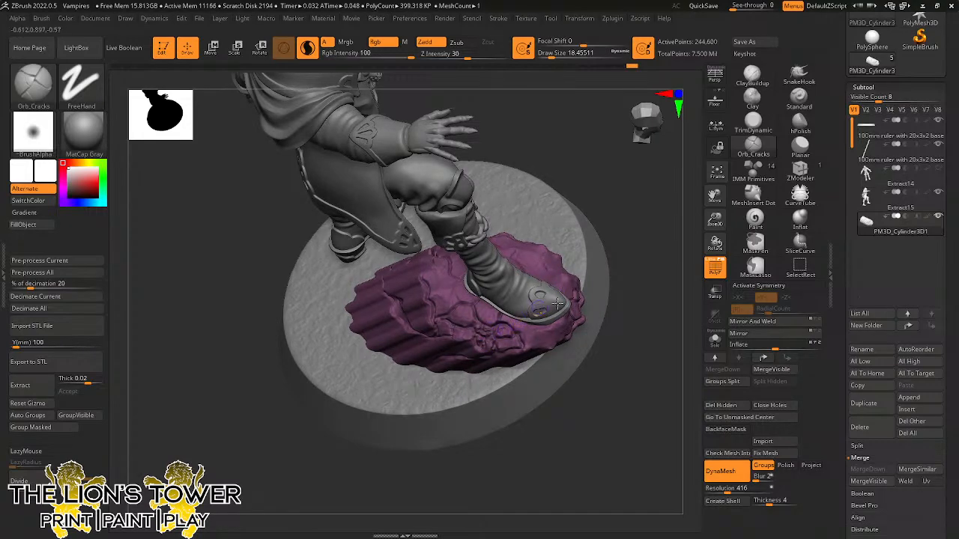
left_click_drag(643, 239, 552, 281)
mouse_move(508, 338)
left_mouse_down()
mouse_move(487, 310)
mouse_move(488, 321)
left_mouse_up()
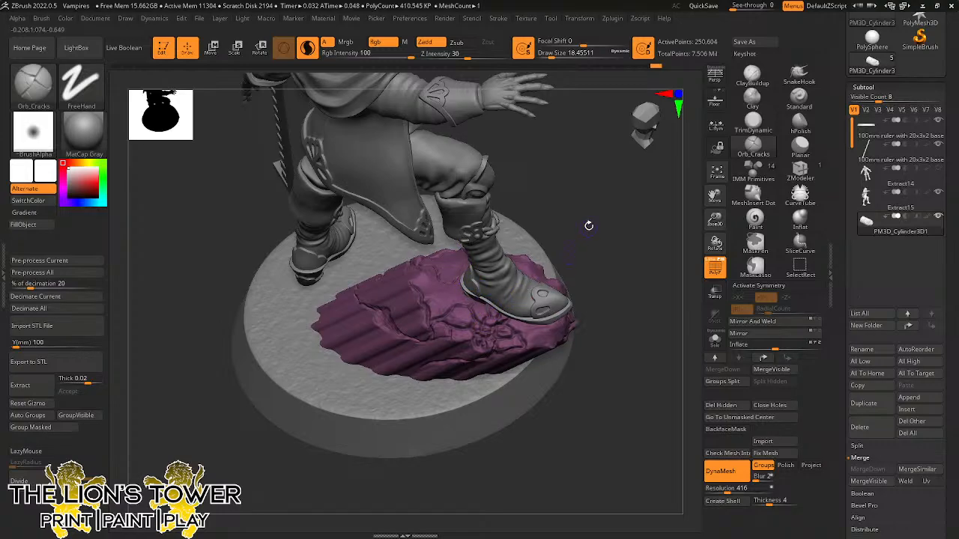
left_click_drag(589, 226, 477, 311)
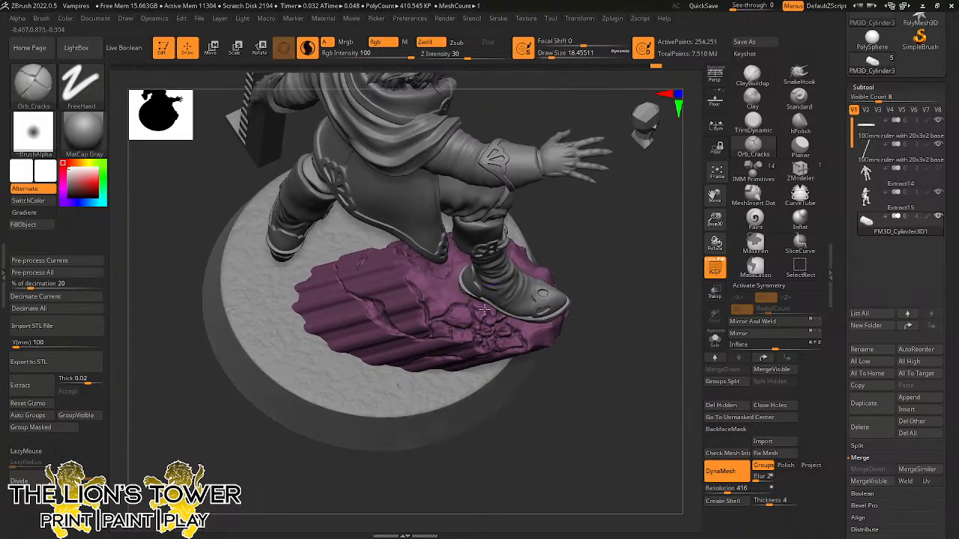
mouse_move(541, 257)
left_mouse_down()
mouse_move(572, 246)
mouse_move(544, 256)
left_mouse_up()
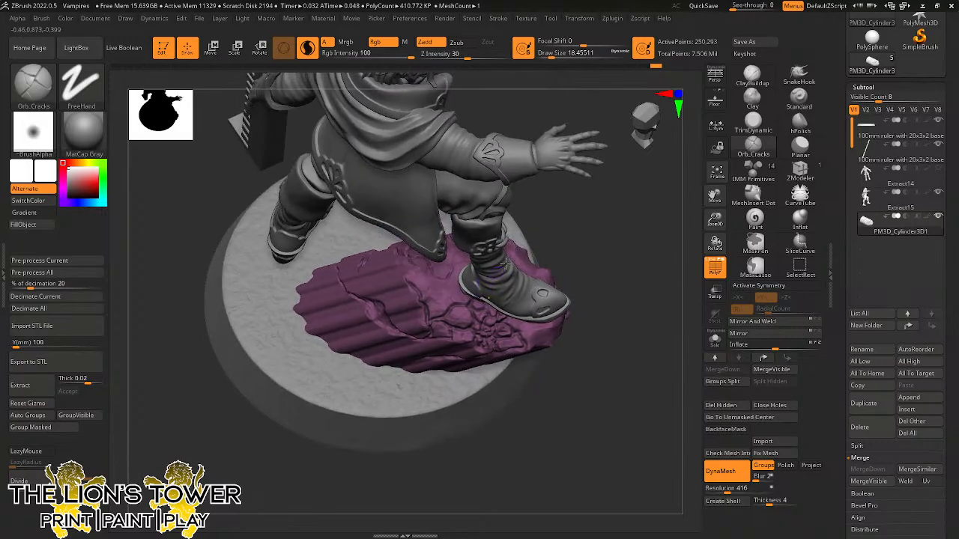
Extend the stone-like crack pattern from the chipped flute edge along the boot's outer side to the toe.
left_click_drag(570, 225, 460, 271)
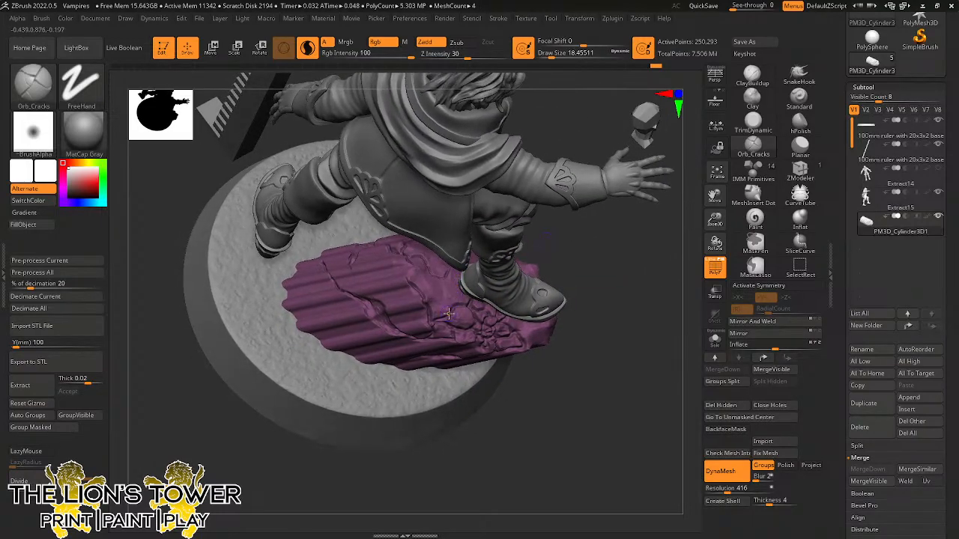
mouse_move(449, 313)
left_mouse_down()
mouse_move(464, 281)
mouse_move(432, 319)
left_mouse_up()
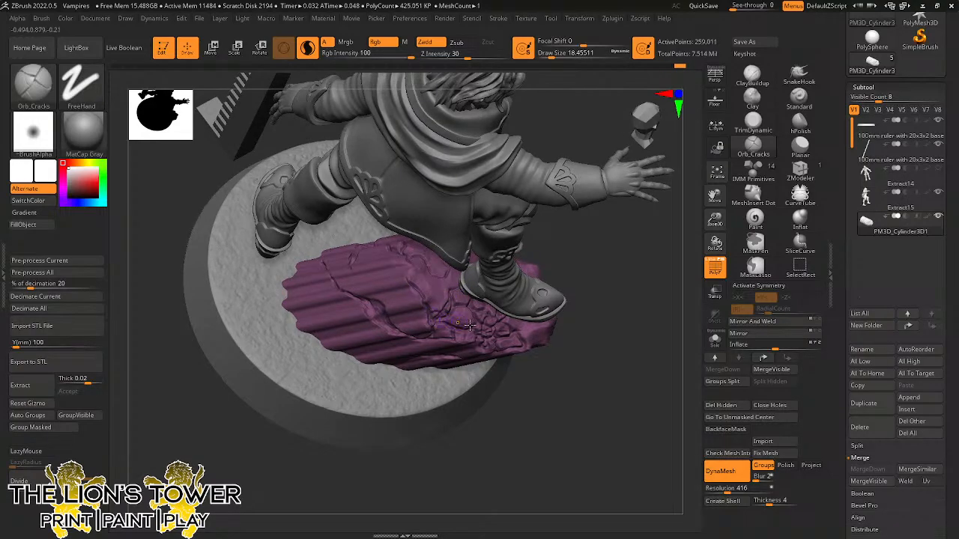
mouse_move(577, 281)
left_mouse_down()
mouse_move(604, 250)
mouse_move(591, 236)
mouse_move(587, 264)
left_mouse_up()
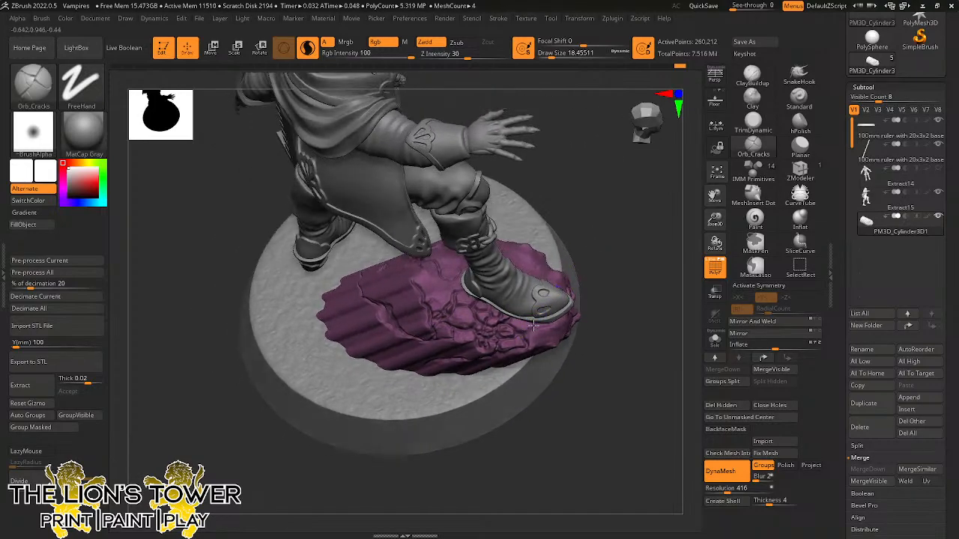
left_click_drag(530, 346, 565, 338)
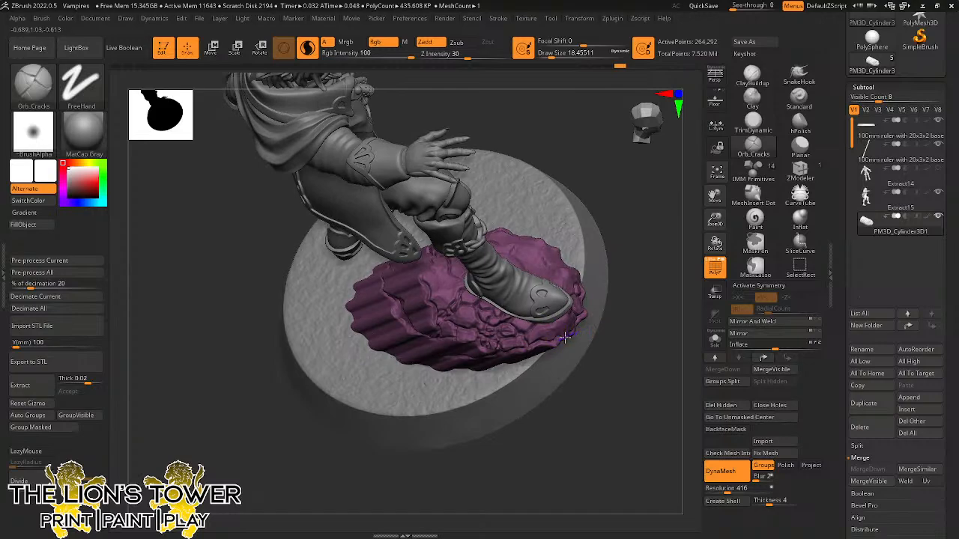
left_click_drag(637, 309, 616, 316)
mouse_move(561, 335)
left_mouse_down()
mouse_move(558, 321)
mouse_move(552, 341)
mouse_move(541, 334)
mouse_move(540, 323)
mouse_move(552, 339)
mouse_move(548, 320)
left_mouse_up()
mouse_move(674, 256)
left_mouse_down()
mouse_move(674, 201)
mouse_move(662, 198)
mouse_move(678, 222)
mouse_move(682, 210)
left_mouse_up()
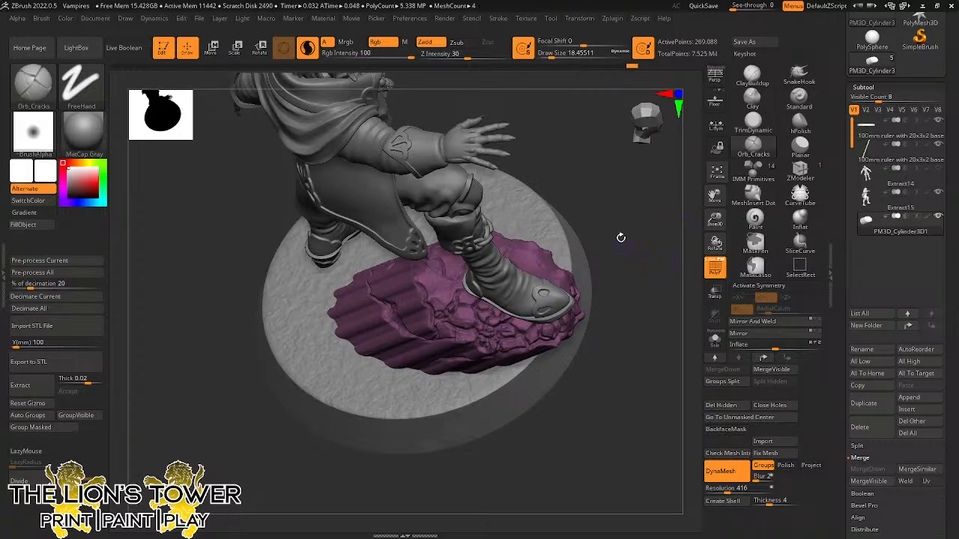
Carve further stone-like cracks into the broken face between the flute edge and the boot heel, beneath the coat.
left_click_drag(619, 234, 641, 279)
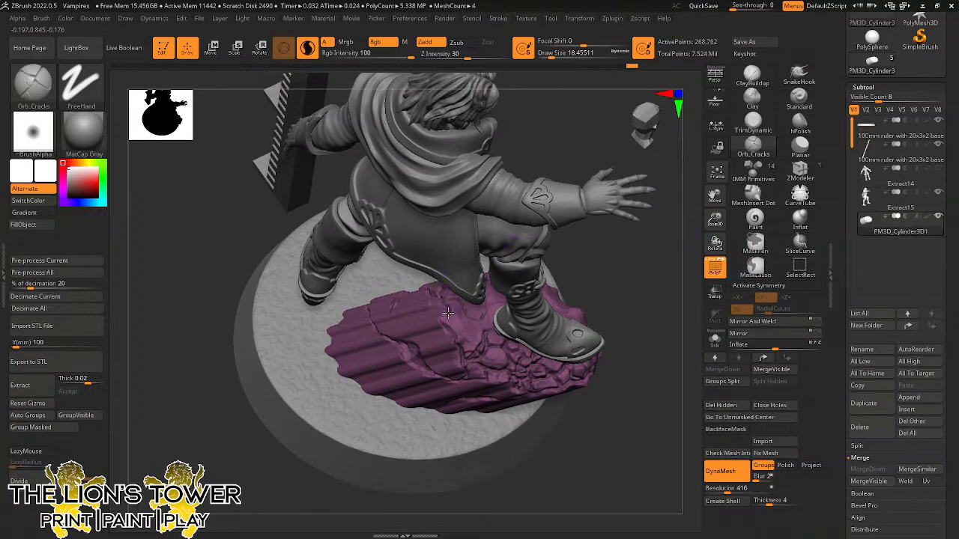
mouse_move(442, 316)
left_mouse_down()
mouse_move(448, 326)
mouse_move(452, 316)
mouse_move(448, 330)
mouse_move(456, 334)
mouse_move(454, 323)
mouse_move(457, 343)
mouse_move(461, 330)
mouse_move(469, 353)
mouse_move(474, 338)
mouse_move(480, 349)
mouse_move(466, 355)
left_mouse_up()
left_click_drag(622, 293, 651, 248)
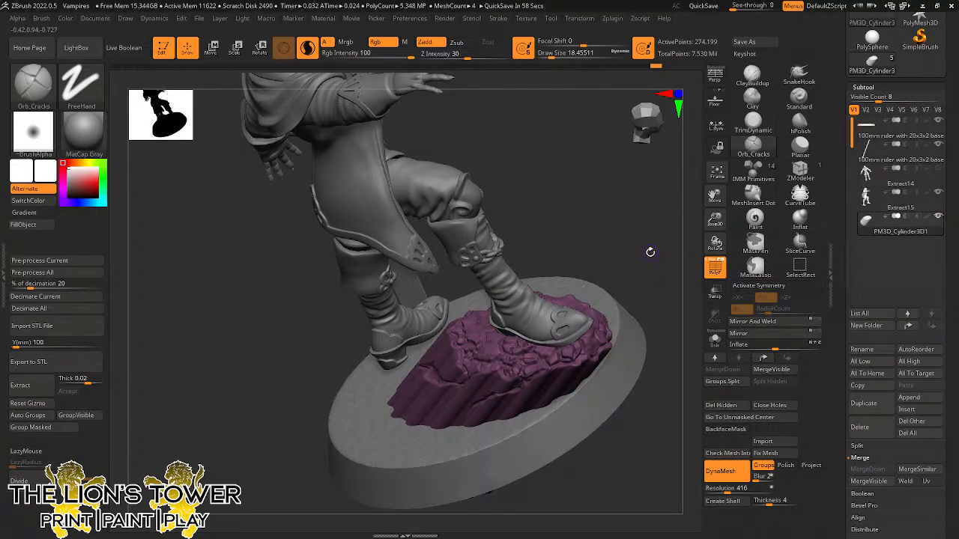
mouse_move(642, 254)
left_mouse_down()
mouse_move(648, 274)
mouse_move(485, 323)
mouse_move(612, 213)
mouse_move(576, 239)
mouse_move(613, 193)
mouse_move(464, 322)
mouse_move(472, 326)
left_mouse_up()
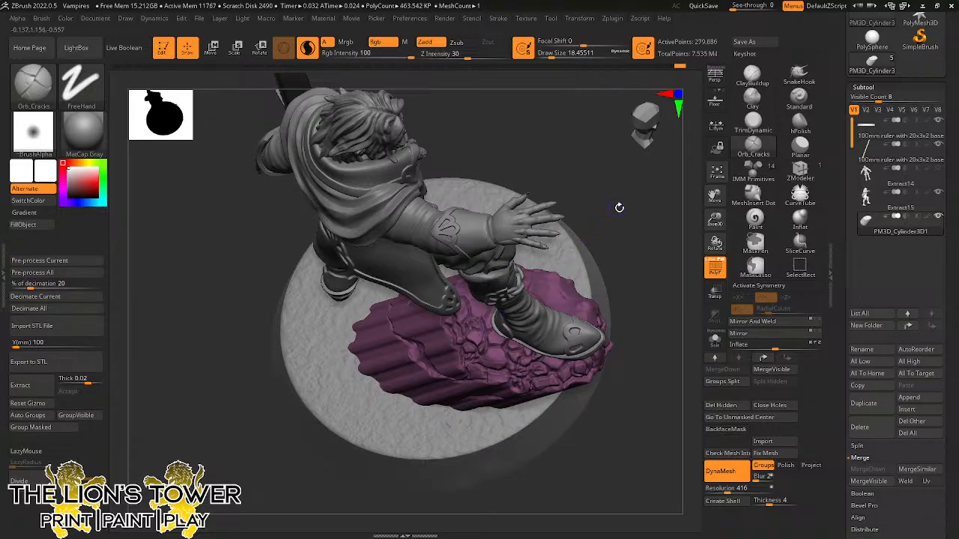
Carve interlocking, stone-like cracks into the smooth broken face on the inner side of the raised boot, beside the heel.
mouse_move(618, 207)
left_mouse_down()
mouse_move(617, 272)
mouse_move(595, 270)
left_mouse_up()
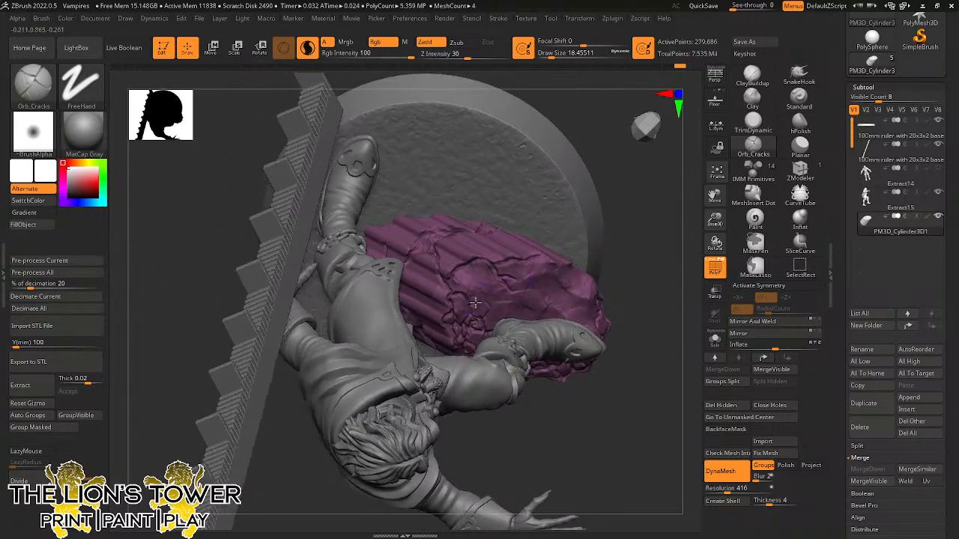
left_click_drag(475, 302, 505, 329)
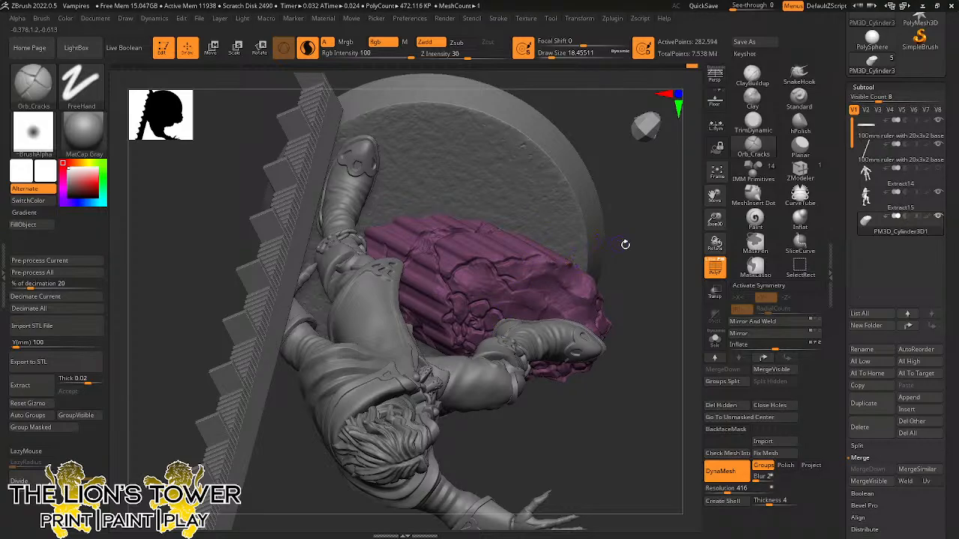
left_click_drag(626, 244, 584, 269)
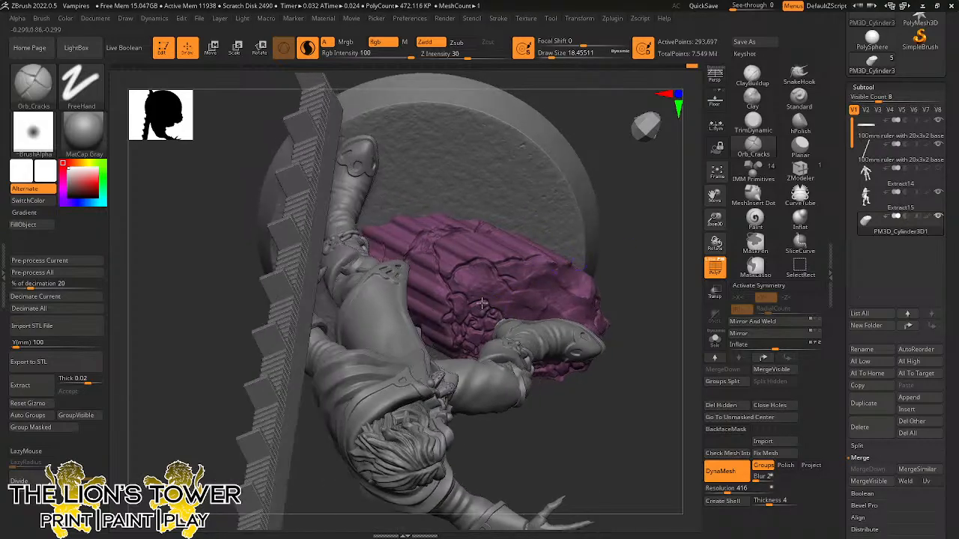
mouse_move(496, 277)
left_mouse_down()
mouse_move(471, 280)
mouse_move(487, 286)
mouse_move(475, 292)
mouse_move(484, 280)
mouse_move(469, 283)
mouse_move(494, 297)
left_mouse_up()
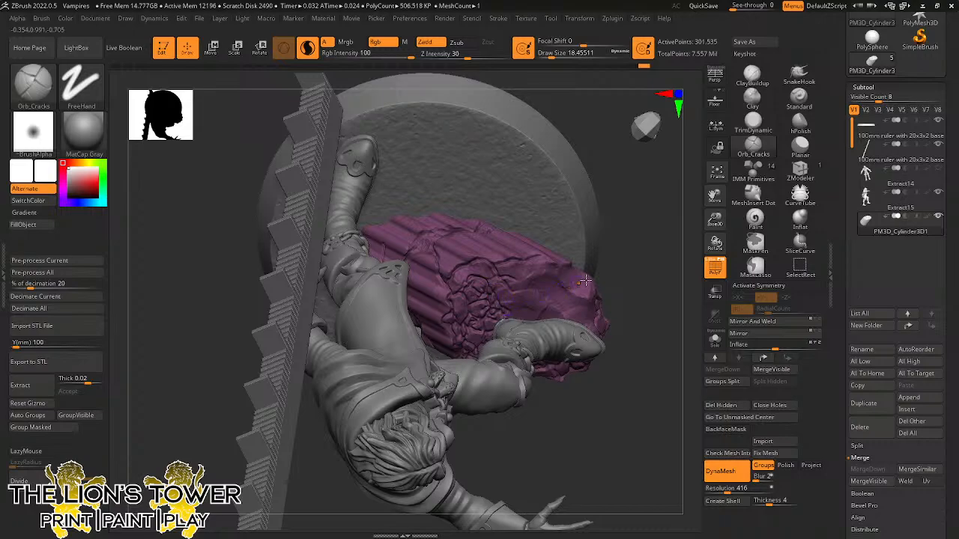
mouse_move(637, 255)
left_mouse_down()
mouse_move(609, 248)
mouse_move(527, 273)
mouse_move(535, 313)
mouse_move(539, 295)
mouse_move(539, 313)
mouse_move(548, 308)
mouse_move(510, 317)
mouse_move(514, 298)
mouse_move(536, 292)
left_mouse_up()
left_click_drag(626, 225, 659, 213)
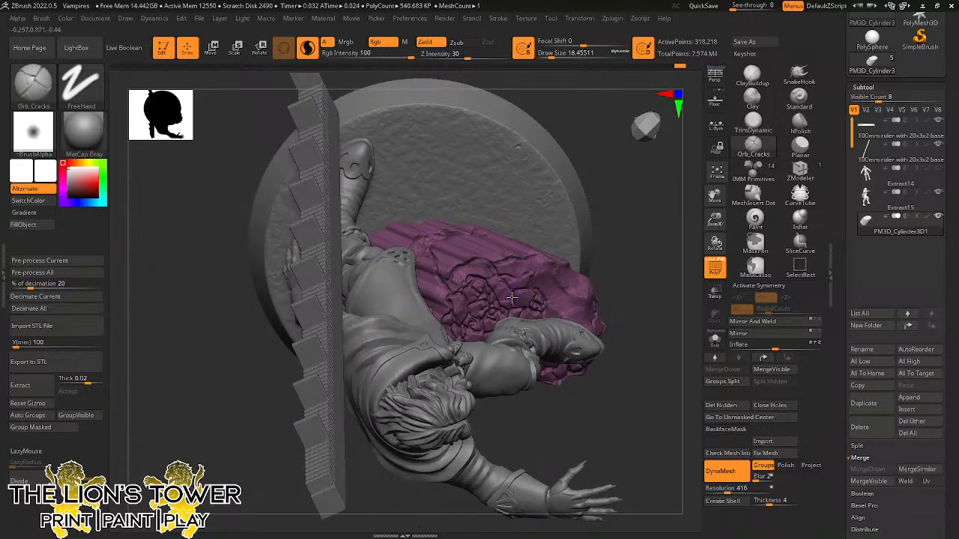
Extend the crack pattern across the broken face from the heel area to the flute edge opposite the boot.
mouse_move(512, 296)
left_mouse_down()
mouse_move(496, 301)
mouse_move(493, 274)
mouse_move(483, 281)
left_mouse_up()
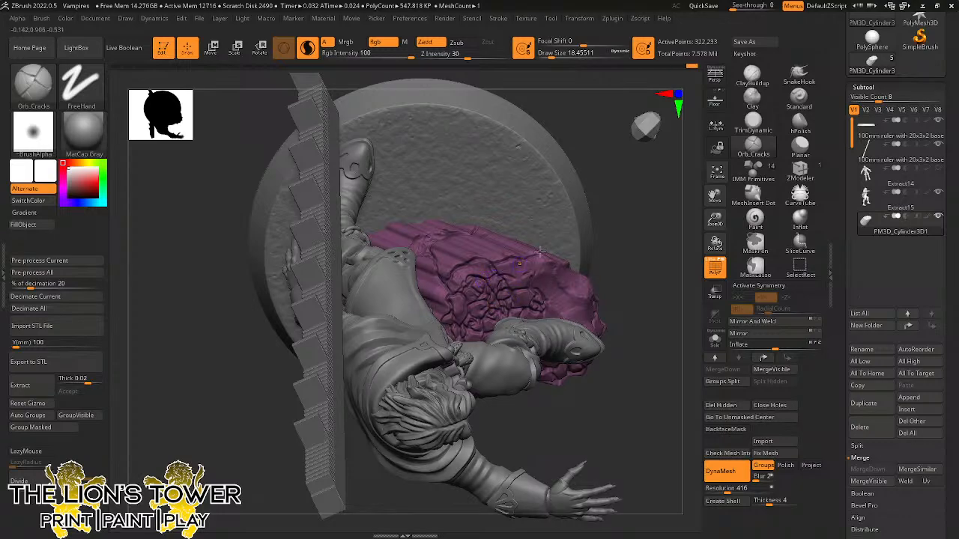
left_click_drag(657, 197, 567, 196)
left_click_drag(465, 265, 471, 275)
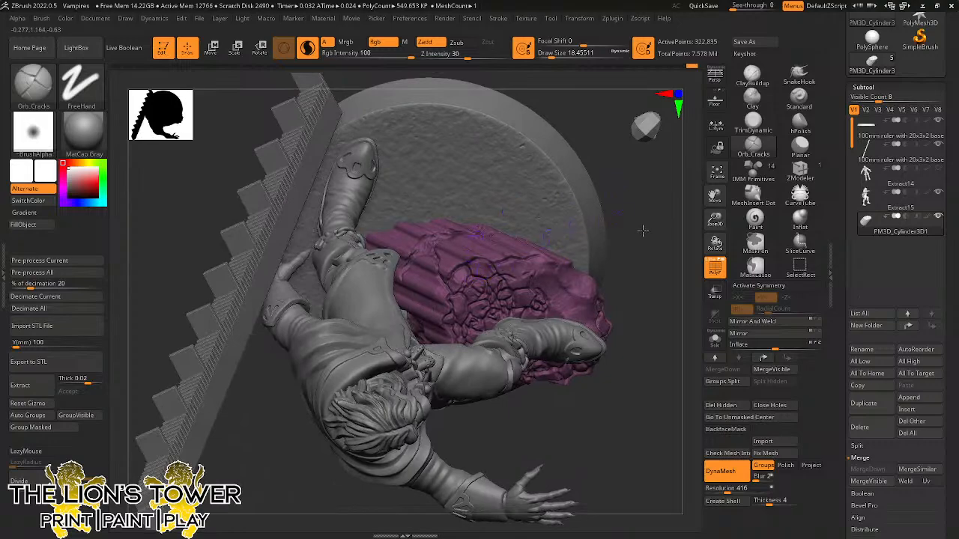
left_click_drag(642, 227, 597, 229)
mouse_move(509, 270)
left_mouse_down()
mouse_move(504, 259)
mouse_move(548, 251)
left_mouse_up()
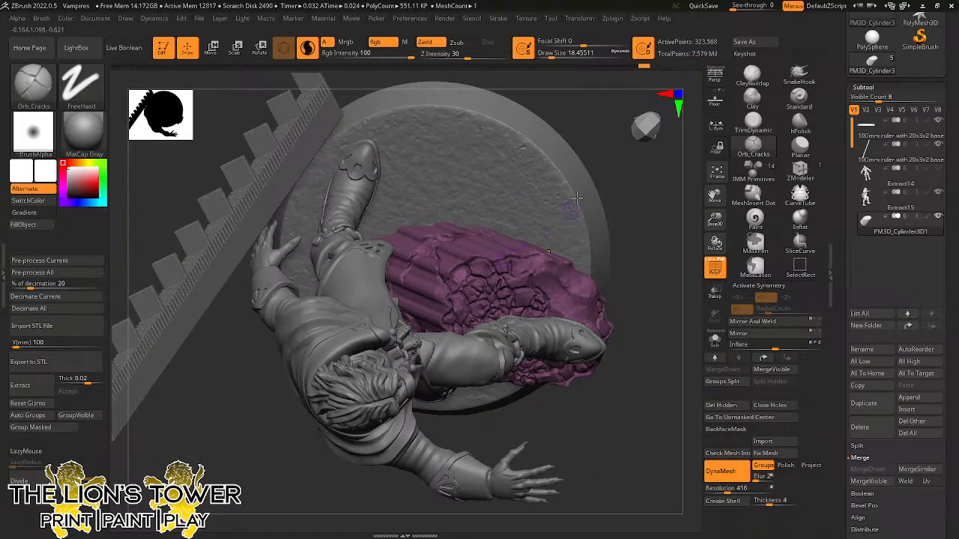
Carve stone-like cracks into the broken face near the boot toe and along the middle of the inner flute edge.
mouse_move(644, 273)
left_mouse_down()
mouse_move(636, 287)
mouse_move(571, 289)
mouse_move(595, 307)
mouse_move(574, 320)
mouse_move(598, 331)
mouse_move(573, 276)
left_mouse_up()
mouse_move(597, 284)
left_mouse_down()
mouse_move(600, 294)
mouse_move(580, 277)
mouse_move(599, 295)
left_mouse_up()
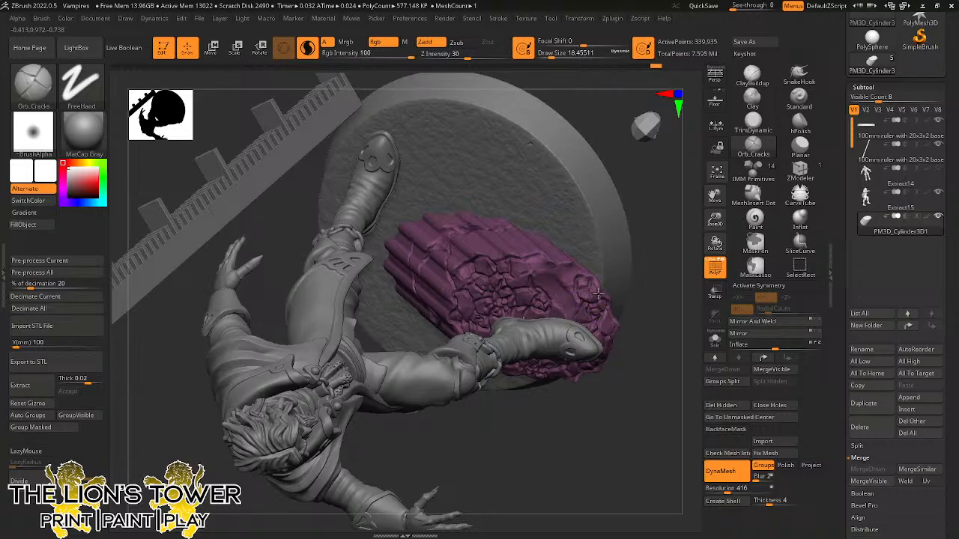
left_click_drag(647, 247, 616, 256)
mouse_move(597, 289)
left_mouse_down()
mouse_move(577, 298)
mouse_move(566, 266)
mouse_move(567, 279)
left_mouse_up()
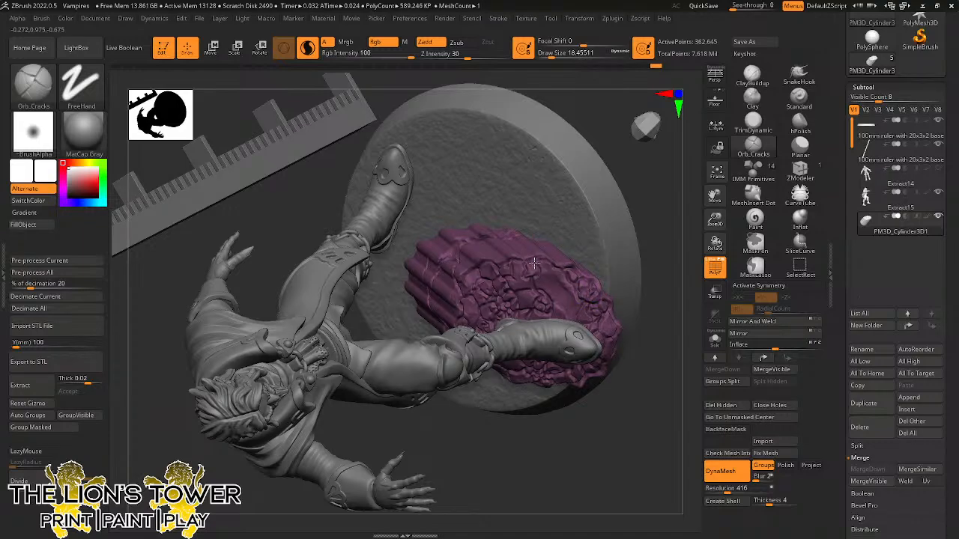
left_click_drag(538, 277, 542, 273)
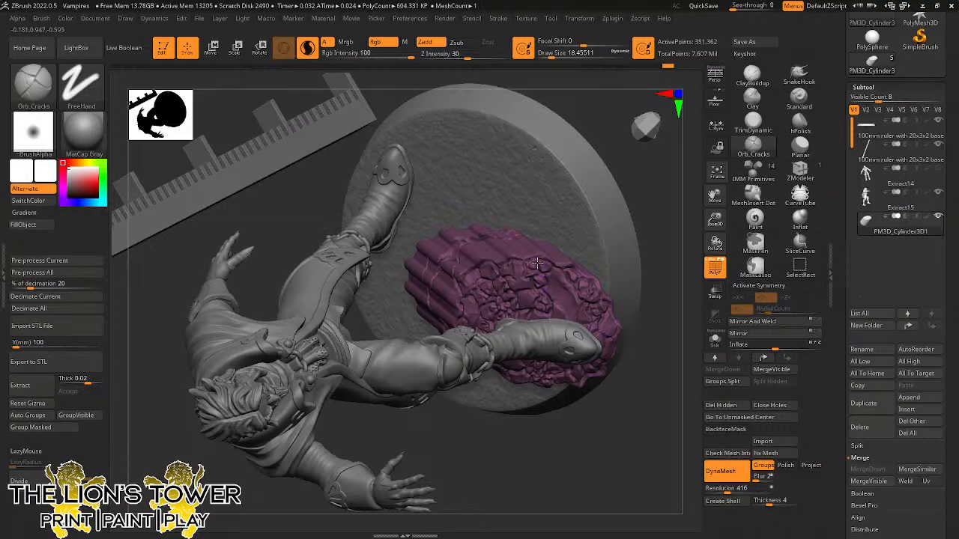
Fill the remaining smooth patch of the broken face along the boot's inner side with small stone-like cracks.
mouse_move(658, 221)
left_mouse_down()
mouse_move(601, 210)
mouse_move(549, 298)
mouse_move(570, 299)
mouse_move(576, 316)
mouse_move(668, 256)
left_mouse_up()
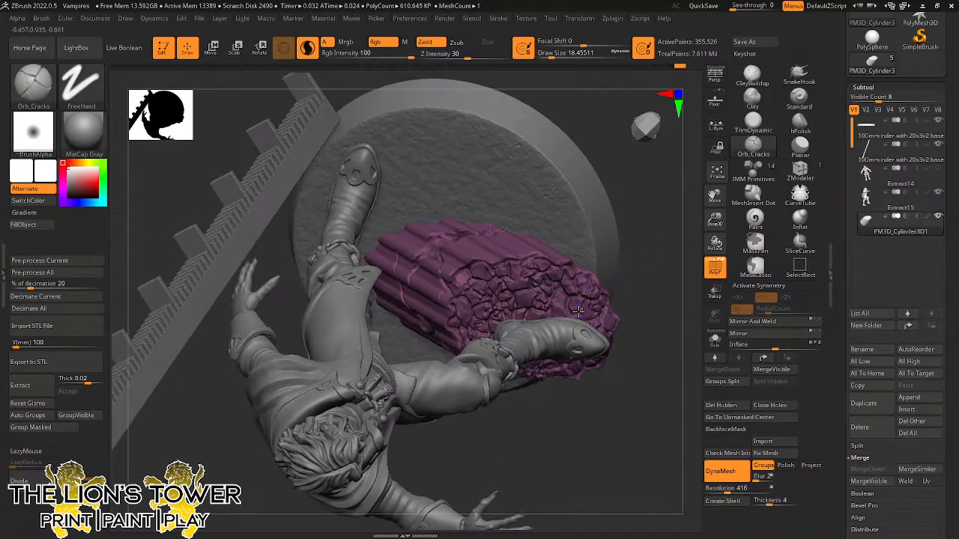
left_click_drag(580, 310, 575, 316)
left_click_drag(638, 262, 666, 262)
mouse_move(567, 309)
left_mouse_down()
mouse_move(547, 319)
mouse_move(565, 293)
mouse_move(553, 303)
left_mouse_up()
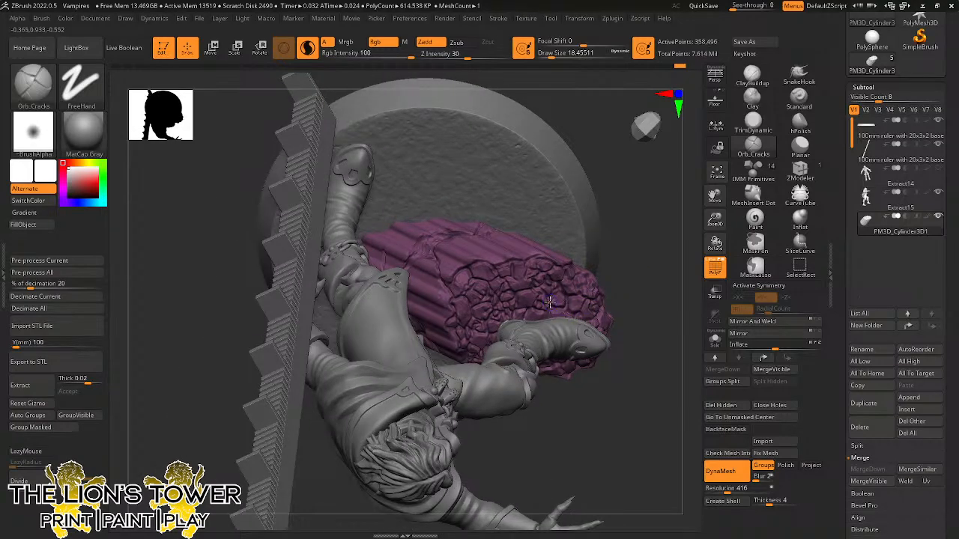
Add further cracks to the broken face between the boot's outer side and the adjacent chipped flute edge.
mouse_move(638, 258)
left_mouse_down()
mouse_move(641, 178)
mouse_move(644, 191)
mouse_move(632, 178)
left_mouse_up()
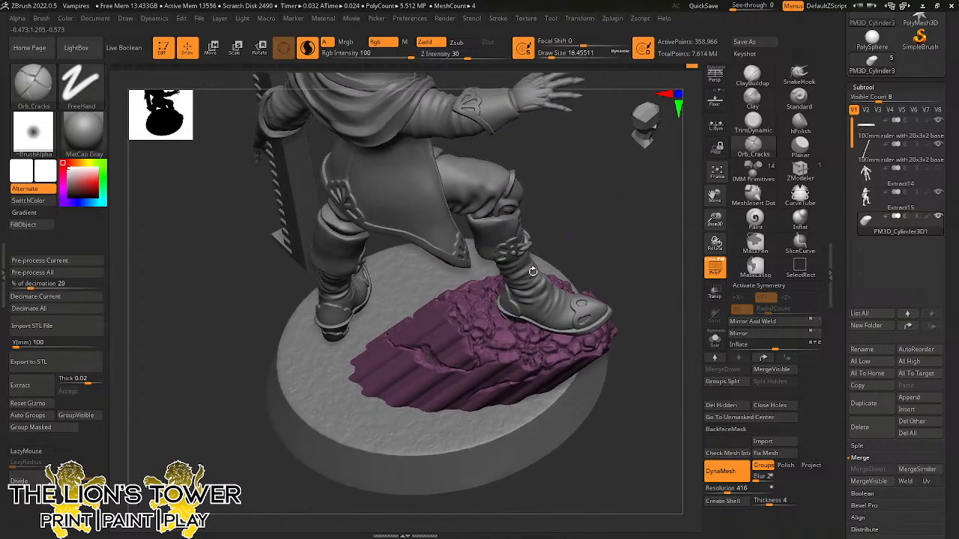
mouse_move(498, 335)
left_mouse_down()
mouse_move(510, 348)
mouse_move(495, 349)
left_mouse_up()
left_click_drag(618, 241, 608, 240)
mouse_move(504, 343)
left_mouse_down()
mouse_move(517, 339)
mouse_move(511, 361)
left_mouse_up()
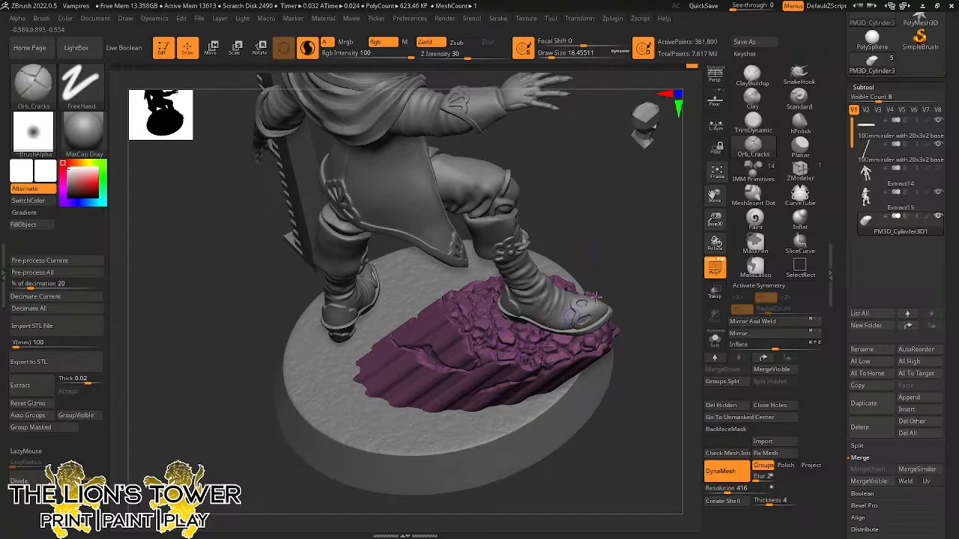
left_click_drag(660, 259, 642, 285)
left_click_drag(517, 364, 532, 355)
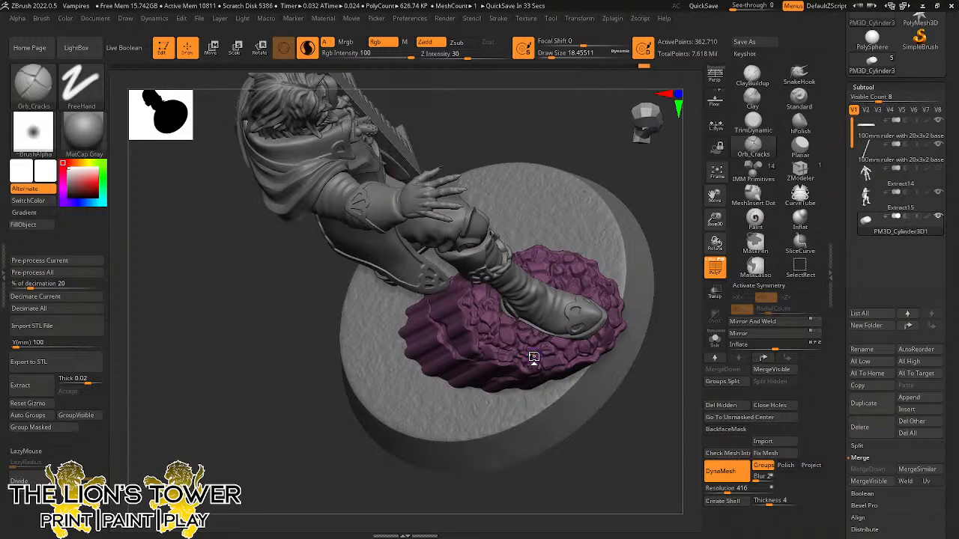
Carve a jagged crack from the broken rim down the flutes on the column's end beneath the boot toe.
mouse_move(669, 337)
left_mouse_down()
mouse_move(669, 352)
mouse_move(678, 284)
mouse_move(674, 310)
mouse_move(629, 288)
left_mouse_up()
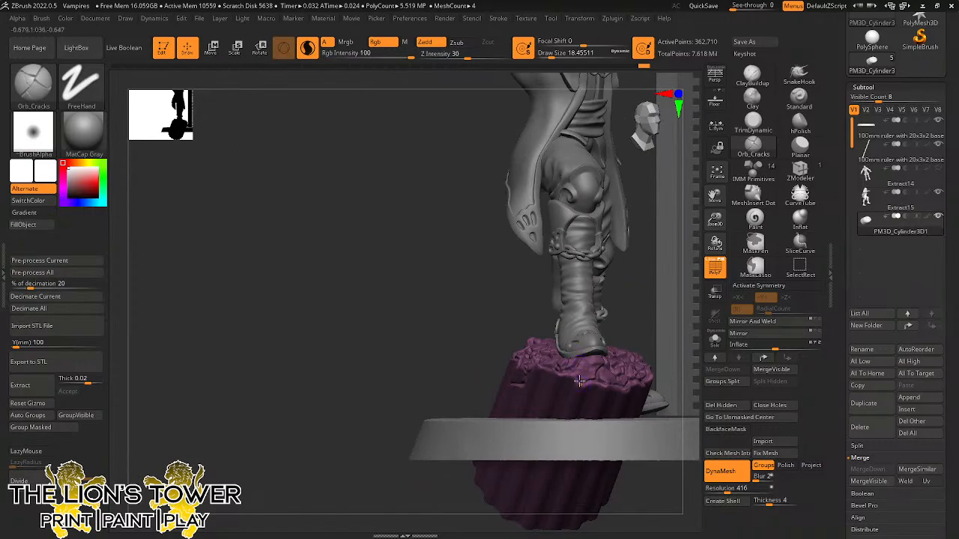
left_click_drag(592, 394, 594, 399)
left_click_drag(650, 310, 630, 293)
left_click_drag(593, 385, 596, 399)
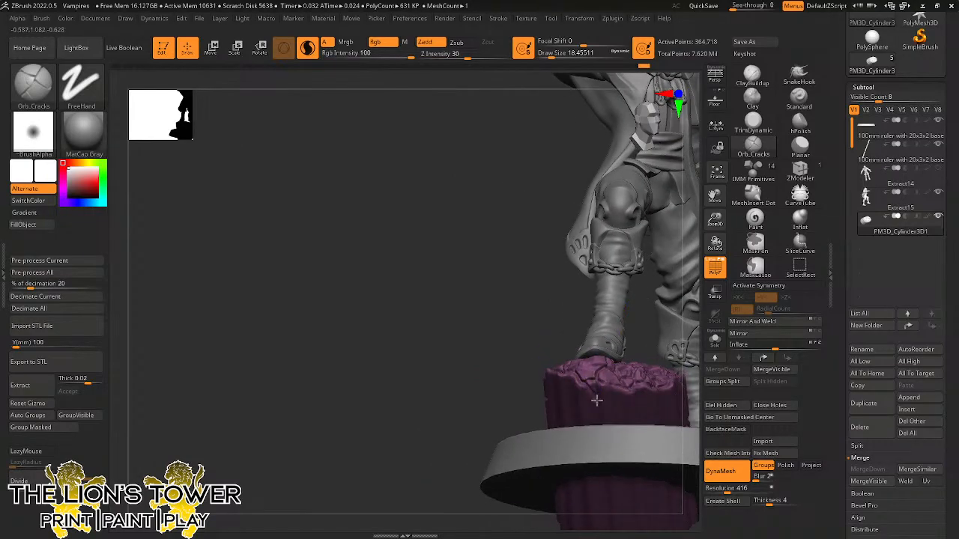
left_click_drag(624, 346, 653, 322)
left_click_drag(601, 389, 597, 412)
left_click_drag(633, 361, 690, 330)
mouse_move(597, 399)
left_mouse_down()
mouse_move(591, 418)
mouse_move(601, 422)
left_mouse_up()
left_click_drag(667, 329, 617, 353)
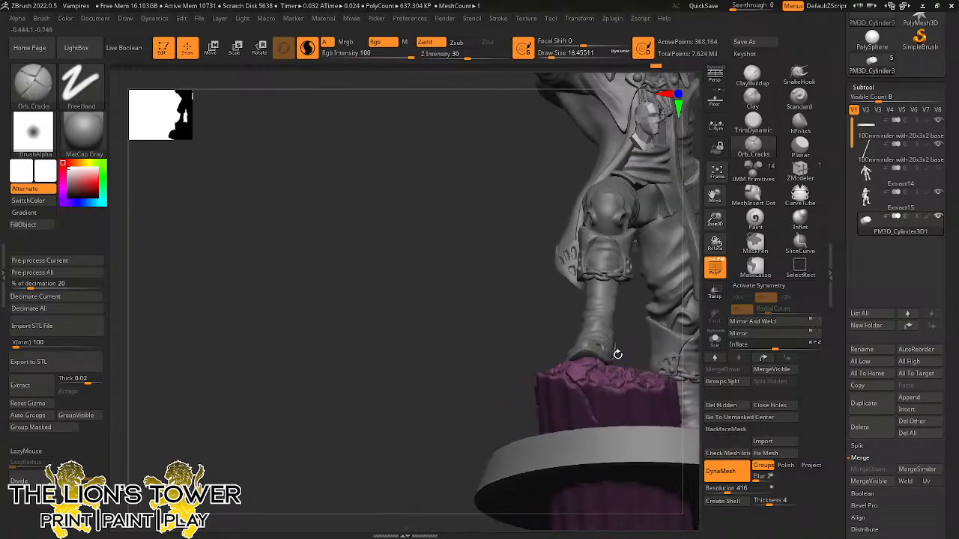
Deepen the crack in the flutes beneath the boot toe and carve short branches off it.
mouse_move(589, 401)
left_mouse_down()
mouse_move(600, 422)
mouse_move(599, 406)
left_mouse_up()
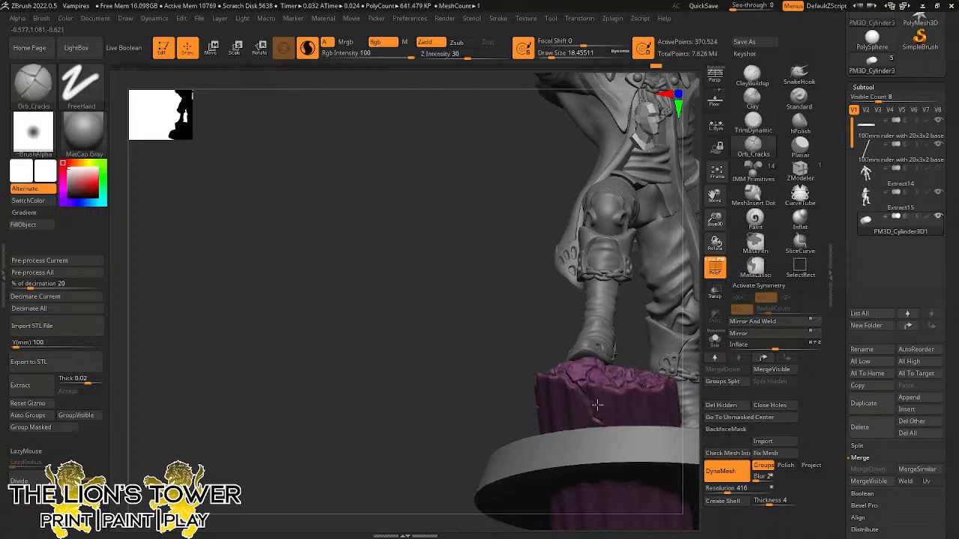
left_click_drag(635, 347, 670, 327)
left_click_drag(595, 392, 600, 409)
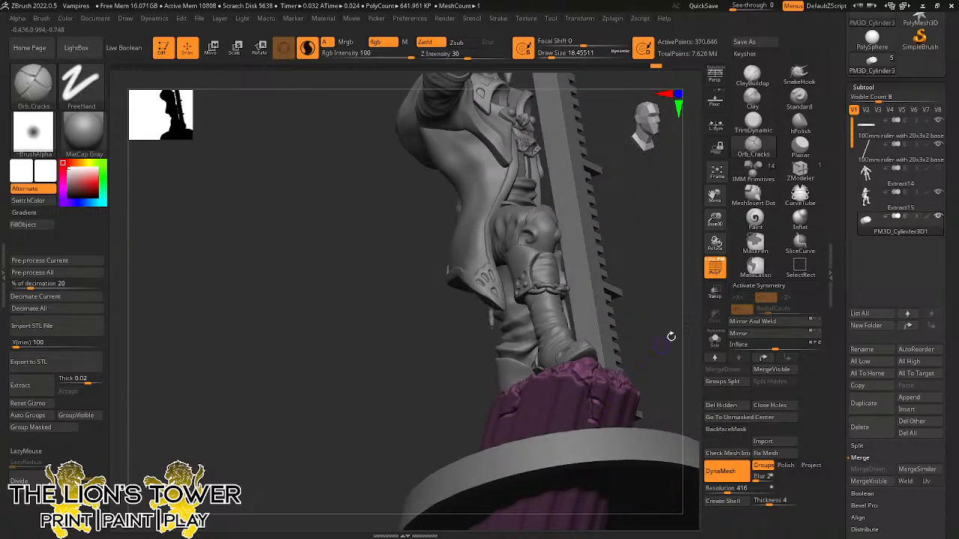
left_click_drag(670, 336, 628, 343)
left_click_drag(599, 400, 606, 413)
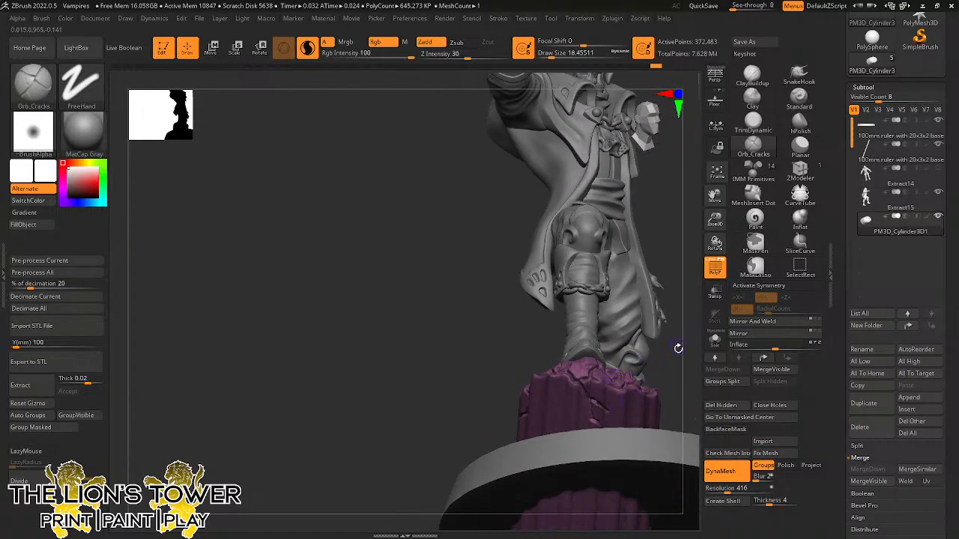
left_click_drag(678, 347, 637, 349)
left_click_drag(598, 407, 613, 413)
left_click_drag(664, 341, 685, 330)
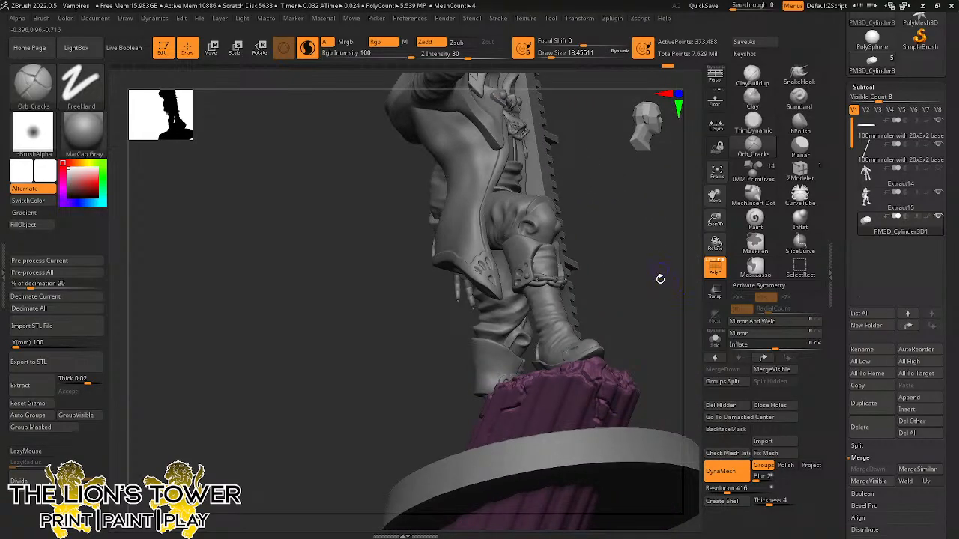
Slice the column horizontally at the top surface of the round base to separate its lower part into another polygroup.
left_click_drag(657, 273, 664, 310)
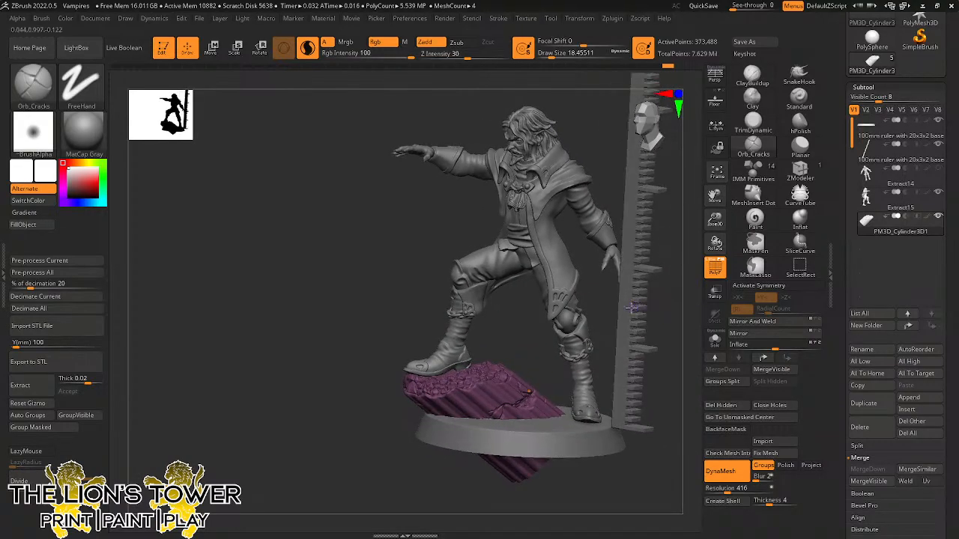
left_click_drag(670, 361, 675, 364, "shift")
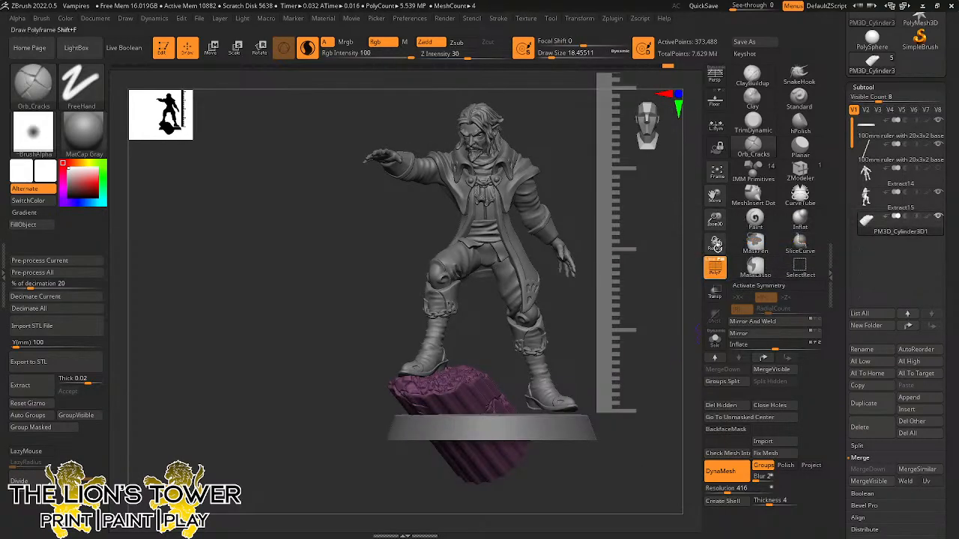
left_click_drag(715, 221, 680, 274)
left_click_drag(652, 413, 288, 412, "ctrl+shift")
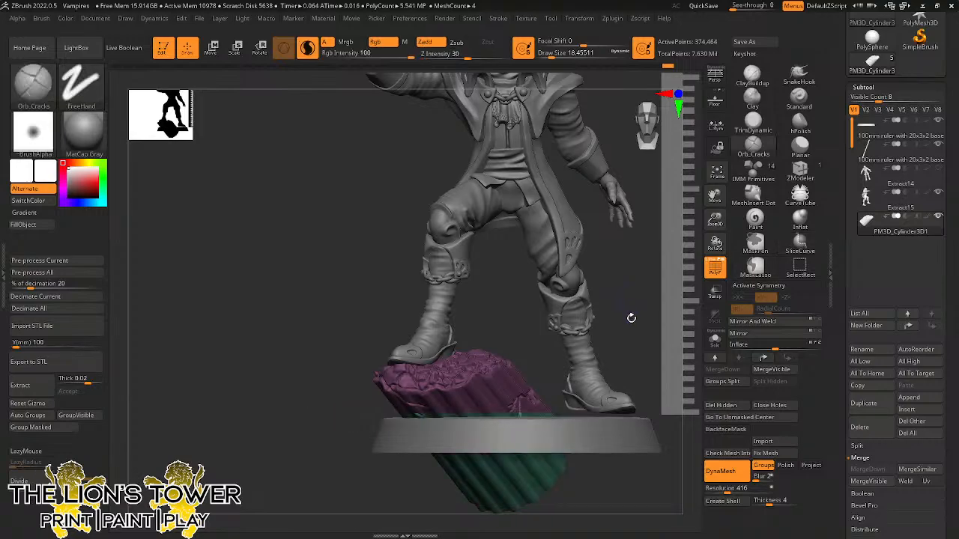
Raise the column's DynaMesh resolution to 816 and remesh it with its polygroups kept.
left_click_drag(631, 318, 672, 325)
left_click_drag(716, 219, 716, 203)
left_click_drag(715, 196, 747, 193)
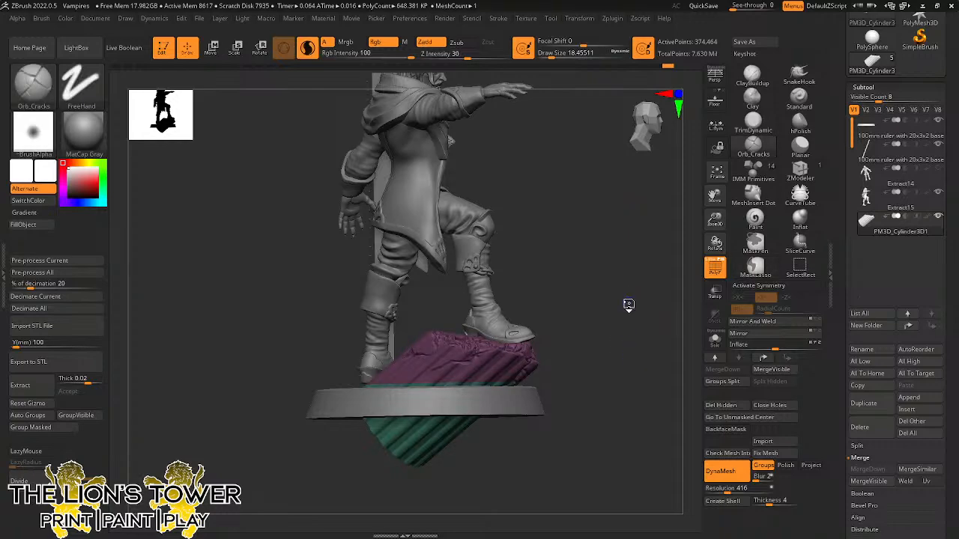
mouse_move(701, 212)
left_mouse_down()
mouse_move(642, 259)
mouse_move(647, 271)
left_mouse_up()
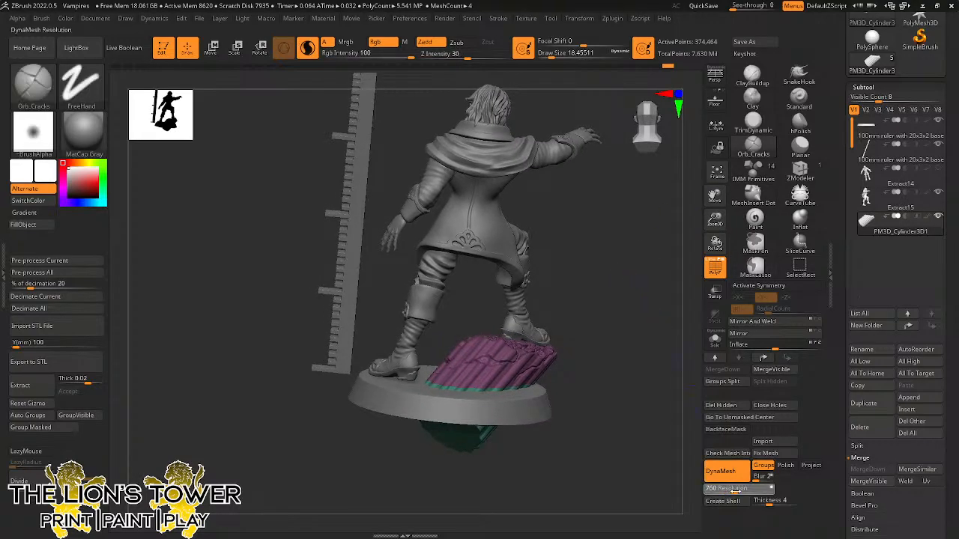
key("ctrl")
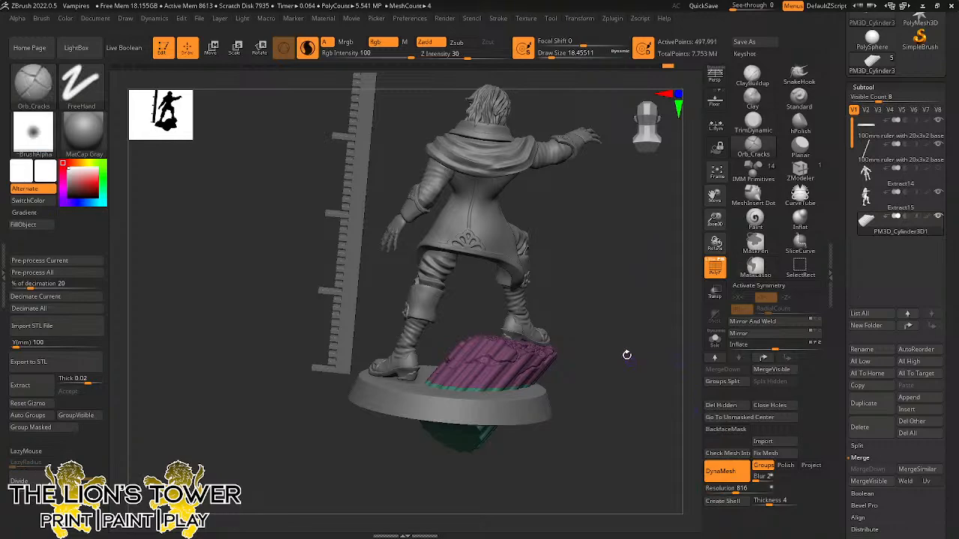
Hide the lower part of the column that passes below the round base's top surface.
left_click_drag(714, 219, 716, 279)
left_click(488, 405, "ctrl+shift")
left_click(490, 405, "ctrl+shift")
left_click_drag(650, 386, 657, 375)
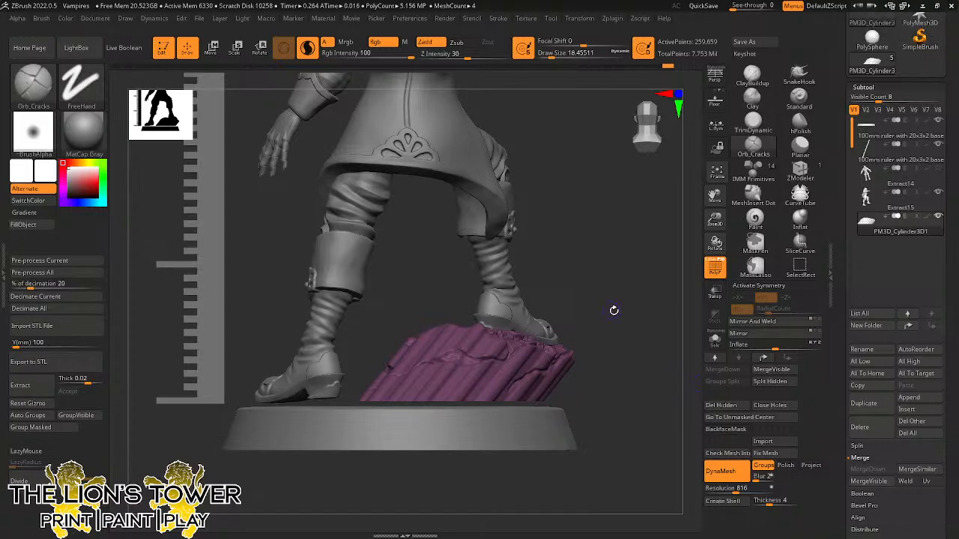
Carve cracks along the flute edge of the broken face on the column's side behind the raised boot.
left_click_drag(629, 290, 625, 242)
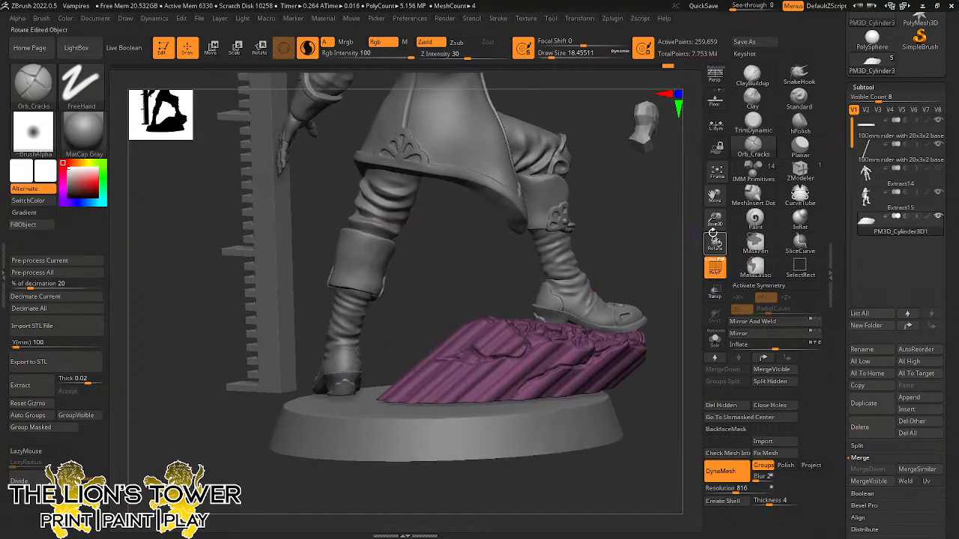
left_click_drag(714, 200, 680, 236)
left_click_drag(640, 265, 552, 348)
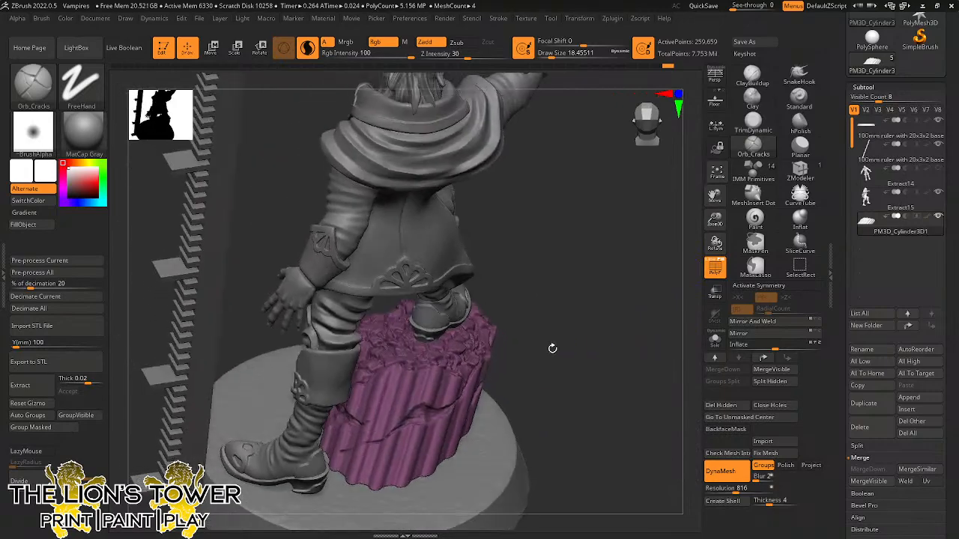
left_click_drag(584, 274, 421, 368)
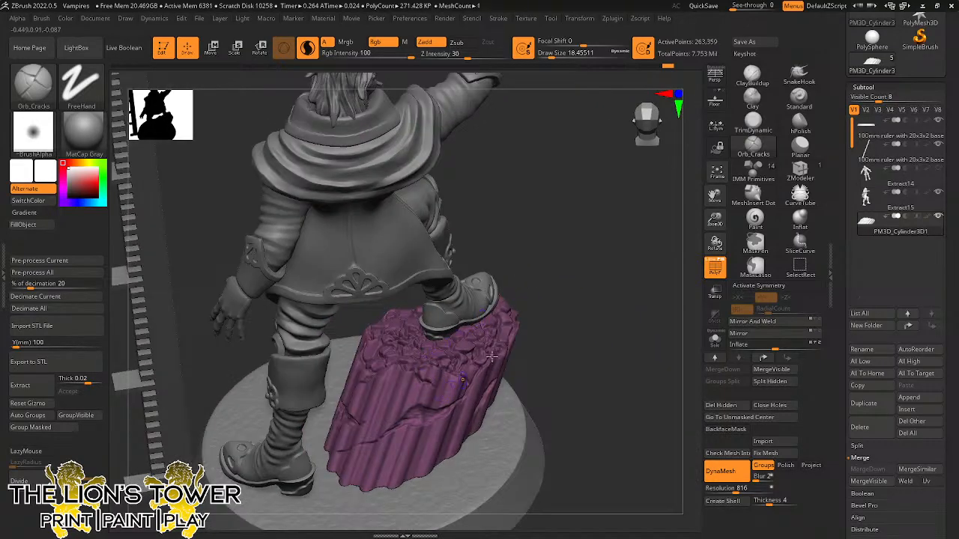
left_click_drag(603, 294, 529, 314)
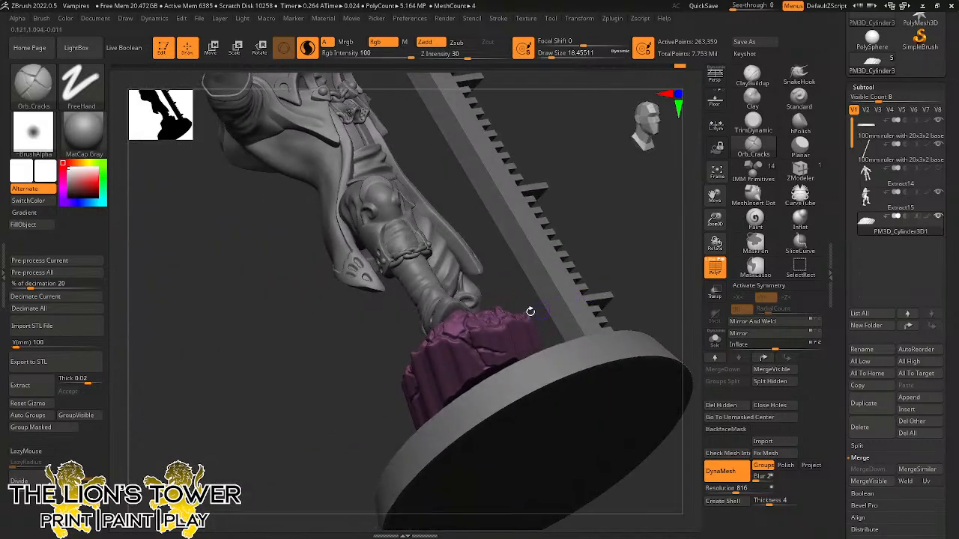
Carve cracks from the broken face into the upper flutes on the column's inner side, behind the raised boot heel.
left_click_drag(608, 242, 522, 301)
left_click_drag(378, 399, 382, 405)
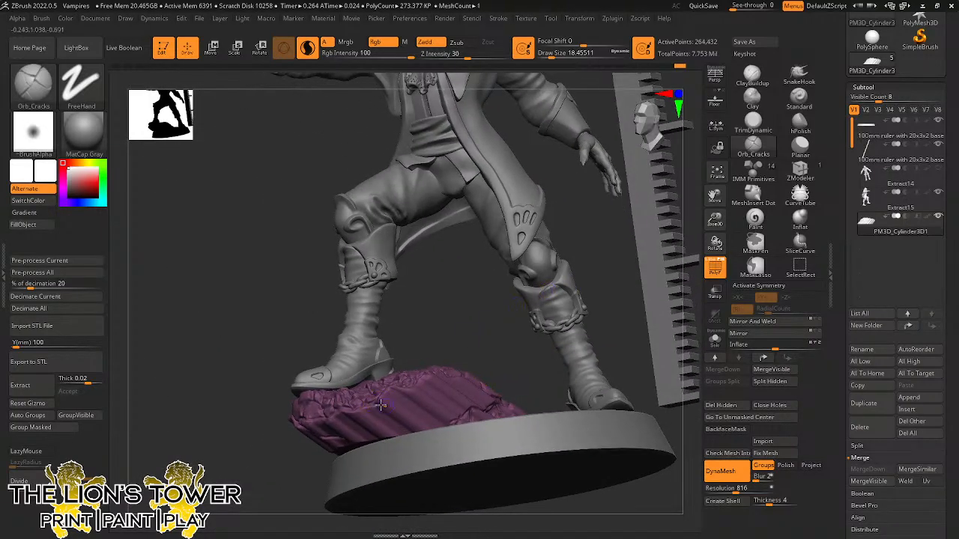
left_click_drag(458, 324, 388, 402)
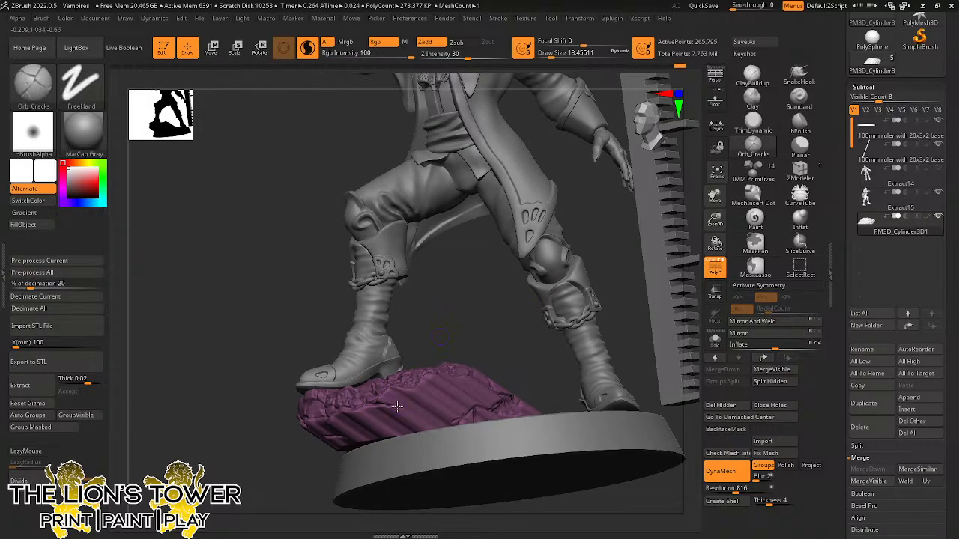
left_click_drag(473, 310, 405, 413)
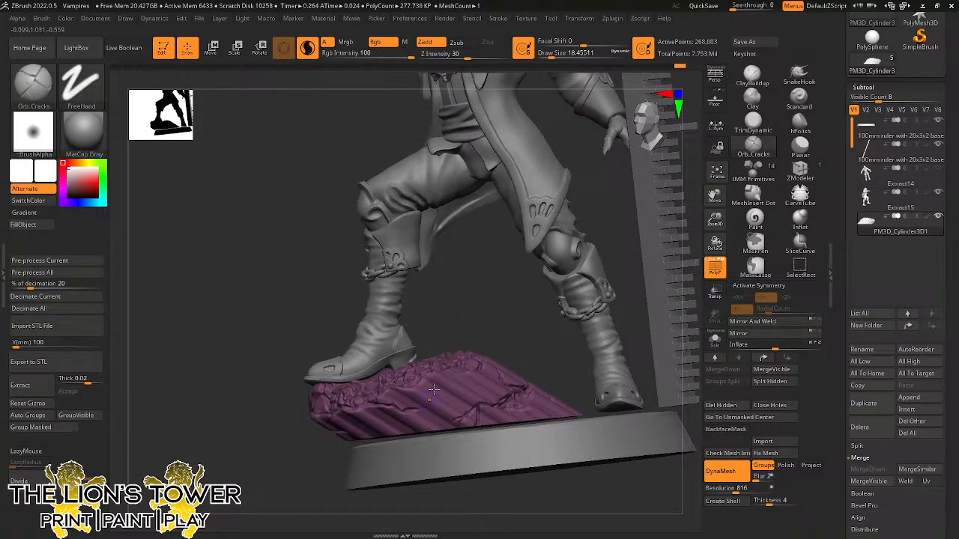
mouse_move(491, 309)
left_mouse_down()
mouse_move(476, 315)
mouse_move(483, 304)
mouse_move(476, 334)
left_mouse_up()
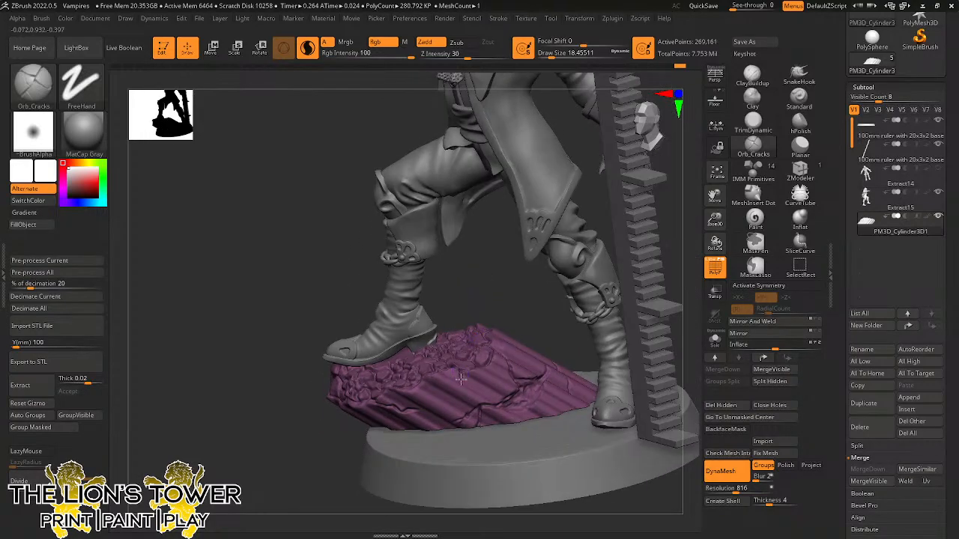
left_click_drag(460, 379, 462, 383)
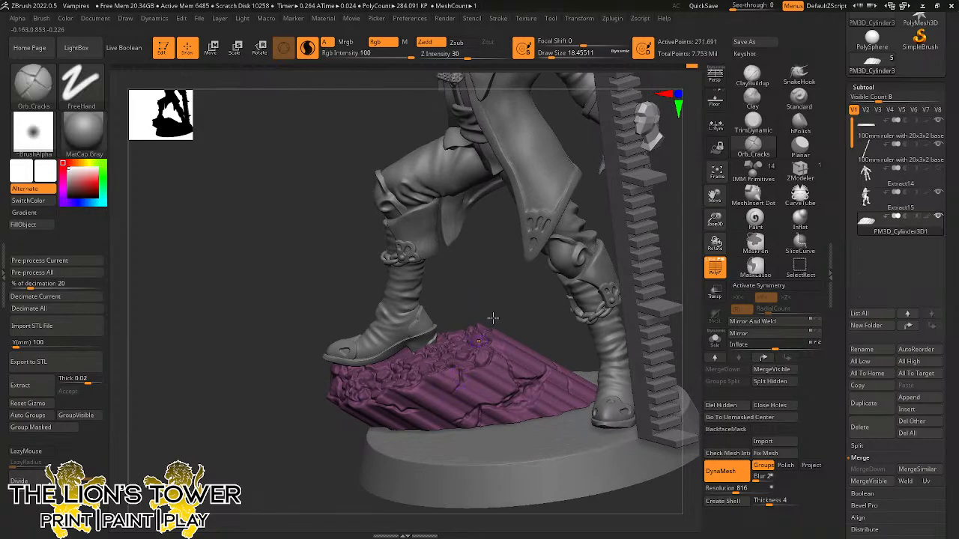
mouse_move(493, 317)
left_mouse_down()
mouse_move(511, 275)
mouse_move(455, 388)
left_mouse_up()
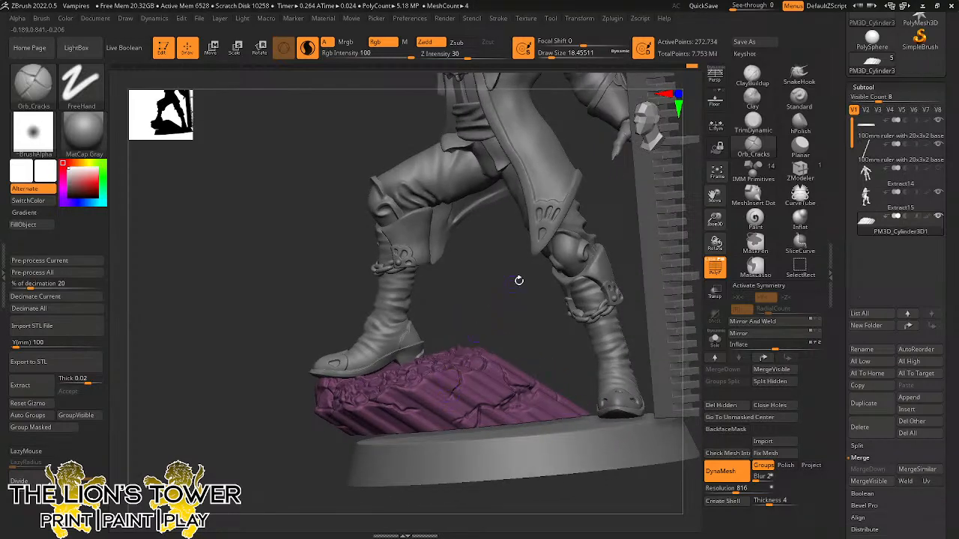
Append a Sphere3D as a new subtool and make it the active one.
left_click_drag(519, 280, 517, 302)
mouse_move(662, 264)
left_mouse_down()
mouse_move(635, 320)
mouse_move(612, 233)
mouse_move(631, 178)
left_mouse_up()
left_click_drag(623, 222, 669, 229)
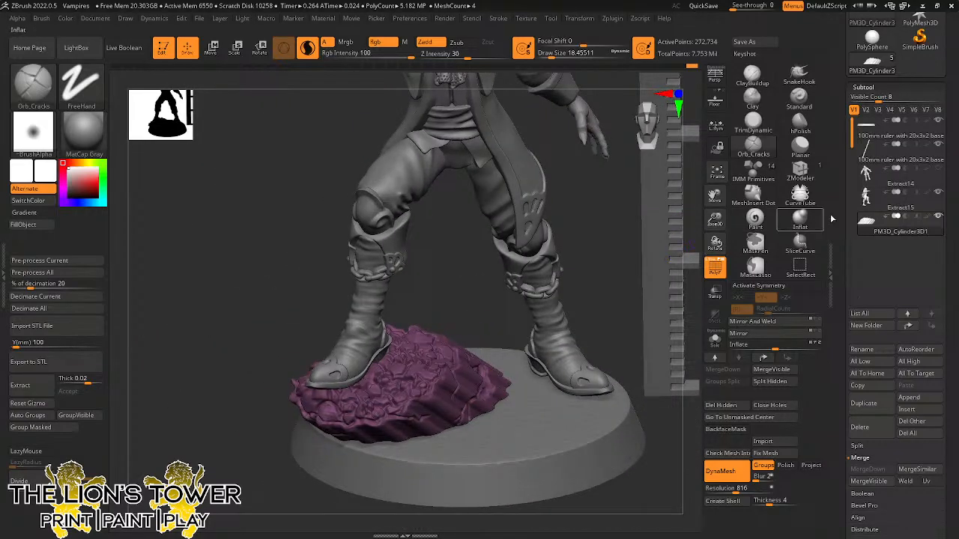
left_click(908, 397)
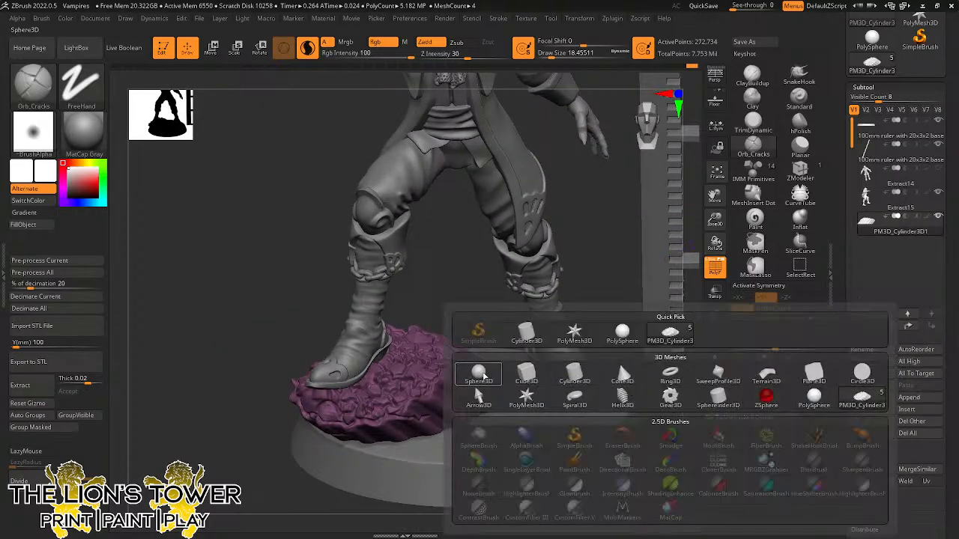
left_click(483, 376)
left_click_drag(714, 223, 714, 180)
left_click_drag(713, 194, 708, 225)
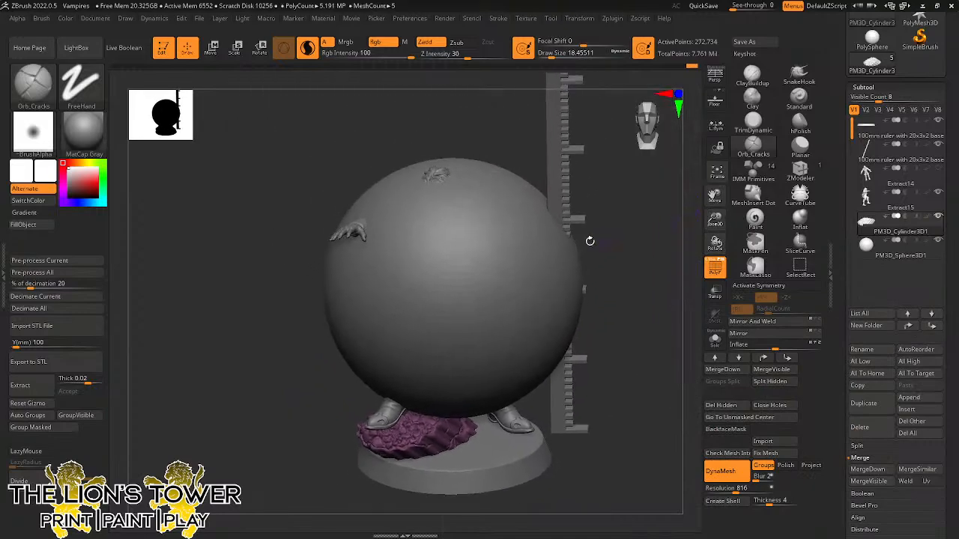
left_click(462, 268, "alt")
mouse_move(595, 225)
left_mouse_down()
mouse_move(621, 212)
mouse_move(595, 215)
left_mouse_up()
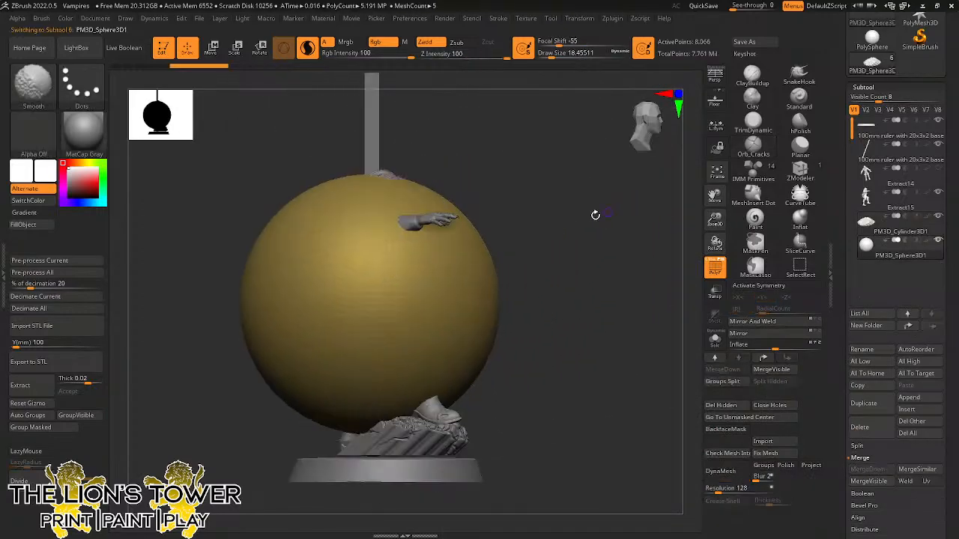
Scale the sphere front to back to about 0.33, flattening it into an upright disc behind the figure.
left_click(259, 47)
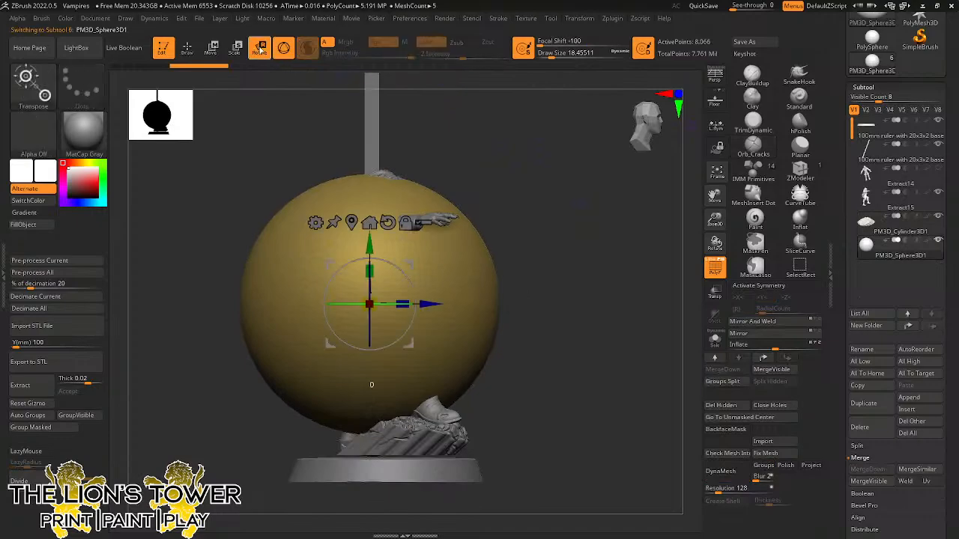
left_click_drag(386, 304, 315, 319)
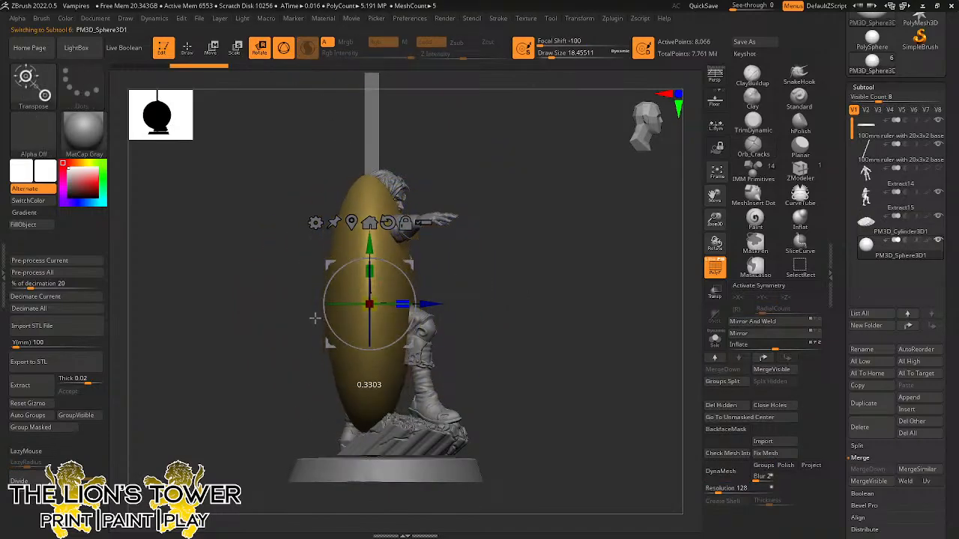
mouse_move(491, 262)
left_mouse_down()
mouse_move(546, 257)
mouse_move(531, 249)
left_mouse_up()
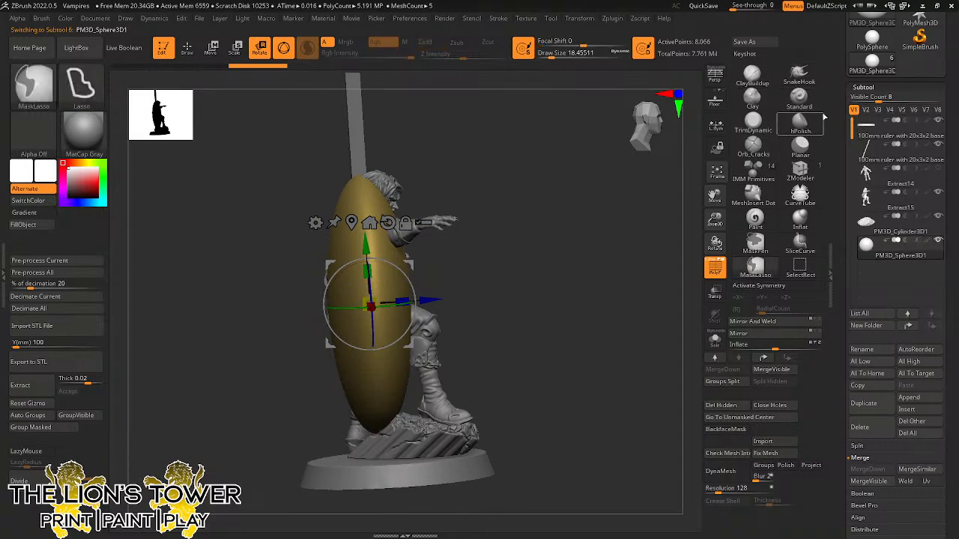
Using SnakeHook at draw size about 217 and then smaller, pull a long point out of the disc toward the raised arm.
scroll(805, 133, "up", 1)
left_click(806, 133)
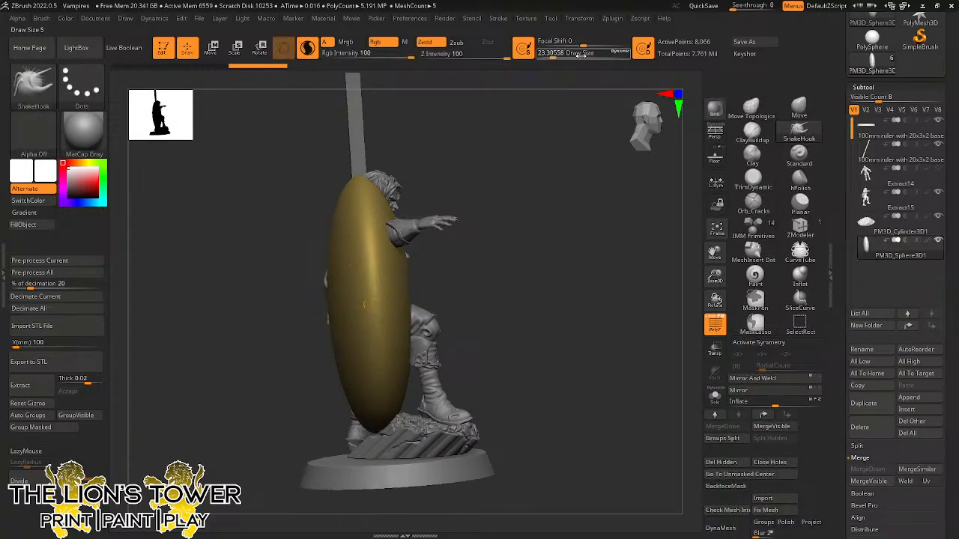
left_click_drag(549, 55, 579, 56)
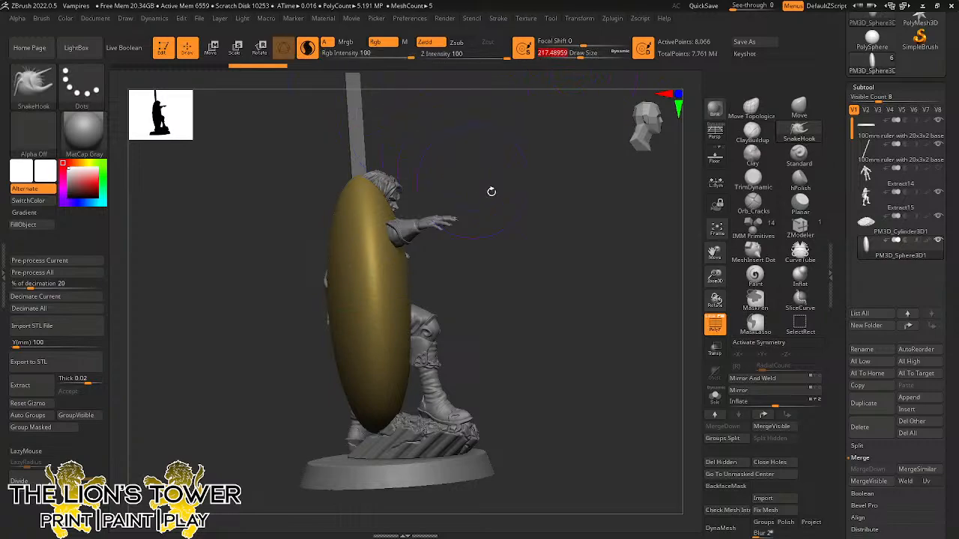
left_click_drag(489, 188, 497, 291)
mouse_move(551, 284)
left_mouse_down()
mouse_move(514, 276)
mouse_move(563, 250)
mouse_move(510, 276)
mouse_move(572, 233)
mouse_move(534, 267)
mouse_move(603, 239)
mouse_move(579, 246)
left_mouse_up()
left_click_drag(572, 255, 594, 253)
left_click_drag(581, 57, 569, 58)
left_click_drag(619, 232, 617, 228)
left_click_drag(501, 337, 522, 343)
Set the SnakeHook draw size to about 132 and pull further jagged points along the cape's side below the first one.
left_click(571, 57)
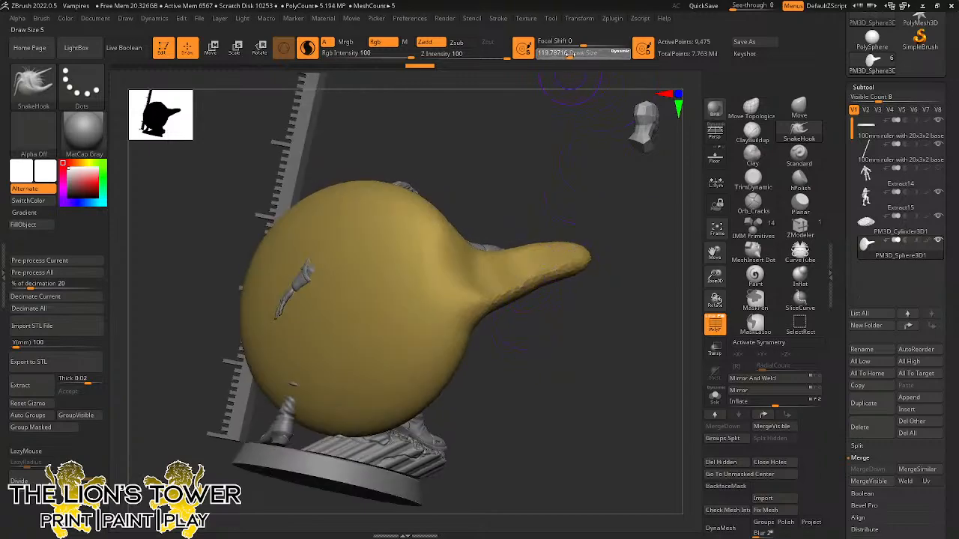
mouse_move(467, 316)
left_mouse_down()
mouse_move(563, 320)
mouse_move(548, 301)
mouse_move(561, 285)
mouse_move(483, 351)
mouse_move(509, 352)
mouse_move(449, 380)
mouse_move(468, 415)
mouse_move(483, 416)
left_mouse_up()
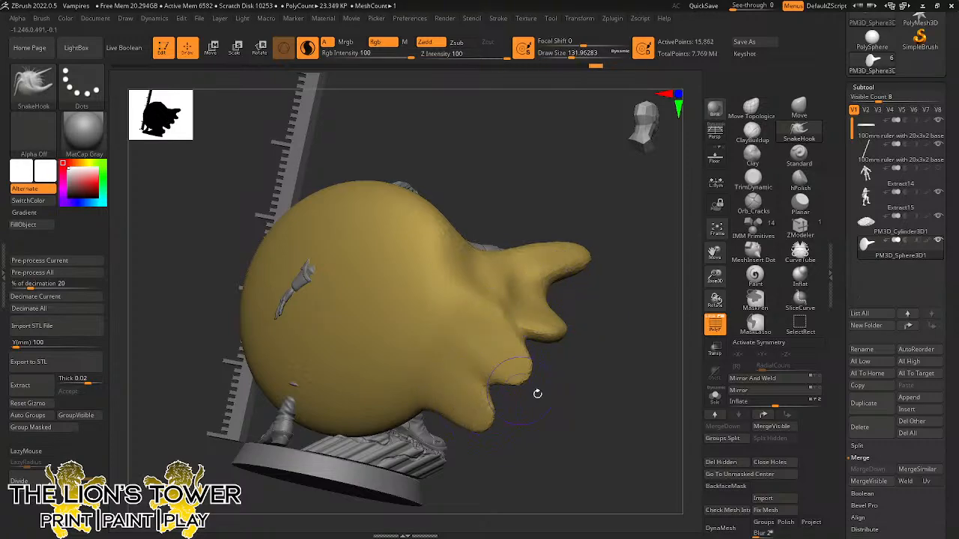
left_click_drag(536, 393, 567, 418)
With a draw size of about 223, pull in the cape's upper and opposite edges to follow the figure's shoulders and back.
left_click_drag(571, 56, 581, 56)
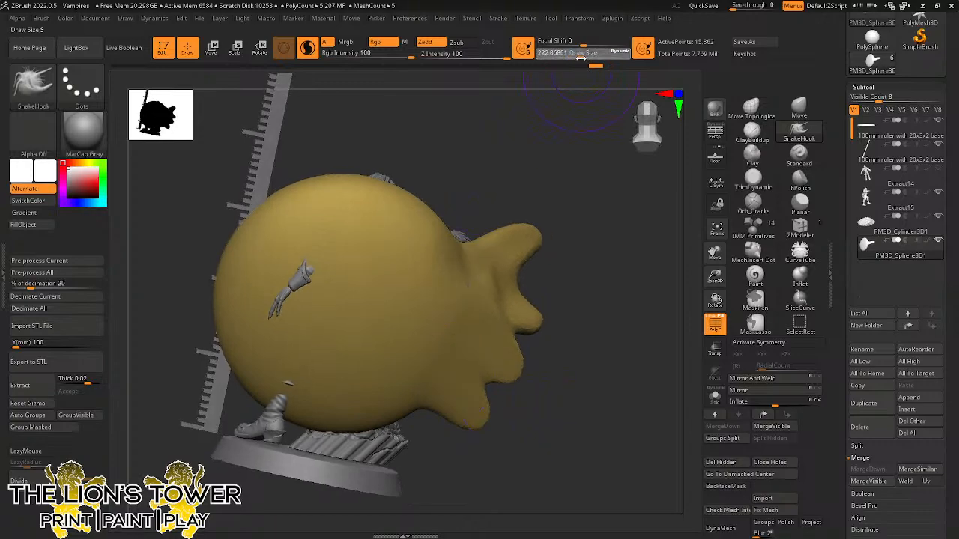
mouse_move(525, 145)
left_mouse_down()
mouse_move(548, 144)
mouse_move(509, 138)
left_mouse_up()
left_click_drag(387, 176, 375, 210)
mouse_move(480, 131)
left_mouse_down()
mouse_move(490, 139)
mouse_move(479, 161)
left_mouse_up()
mouse_move(378, 172)
left_mouse_down()
mouse_move(351, 225)
mouse_move(325, 226)
mouse_move(301, 249)
mouse_move(295, 324)
left_mouse_up()
left_click_drag(524, 192, 342, 233)
left_click_drag(242, 268, 233, 294)
mouse_move(243, 234)
left_mouse_down()
mouse_move(229, 257)
mouse_move(238, 330)
mouse_move(220, 391)
left_mouse_up()
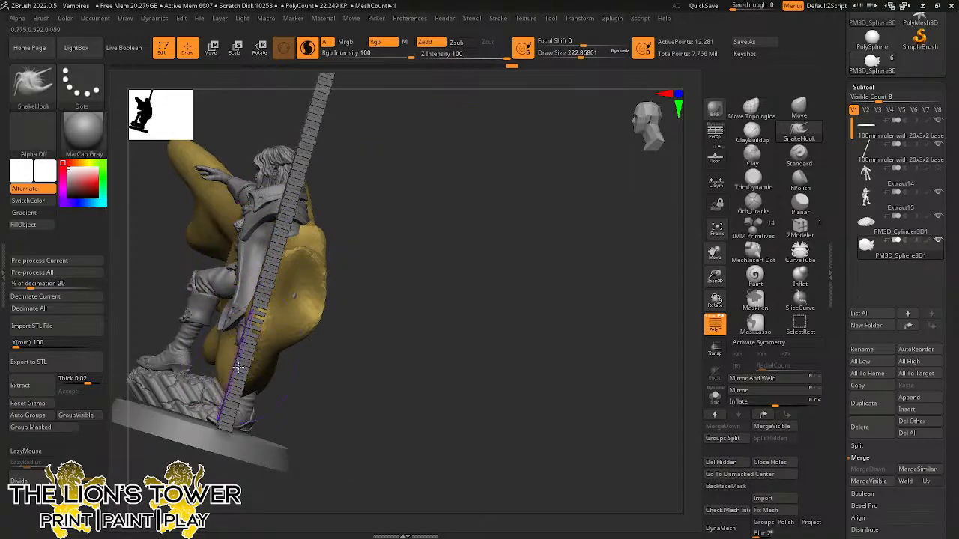
mouse_move(404, 377)
left_mouse_down()
mouse_move(334, 385)
mouse_move(331, 375)
mouse_move(341, 382)
left_mouse_up()
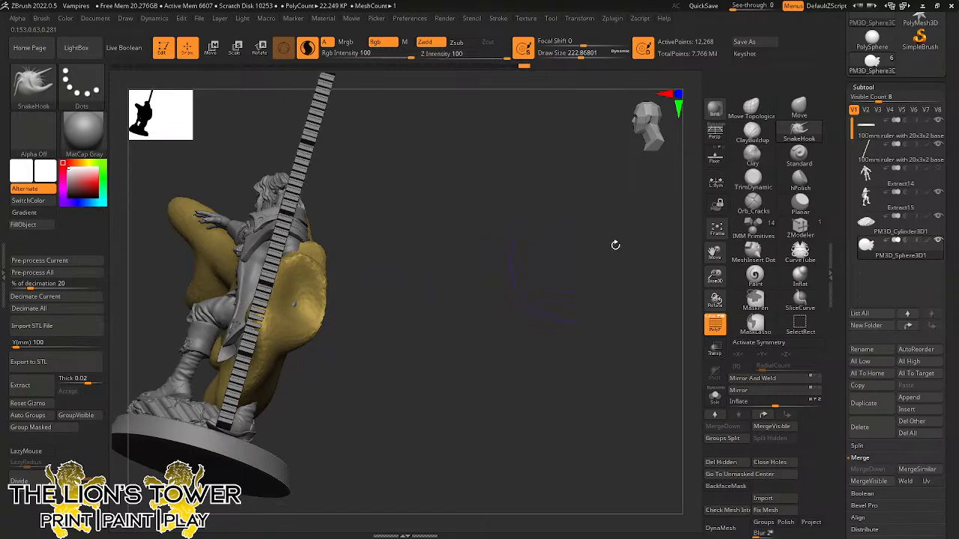
Hide the upright ruler subtool and reshape the cape's edge beside the lowered arm.
left_click(934, 146)
left_click_drag(389, 320, 420, 324)
mouse_move(239, 375)
left_mouse_down()
mouse_move(253, 405)
mouse_move(252, 333)
mouse_move(278, 318)
mouse_move(294, 261)
mouse_move(360, 240)
mouse_move(341, 248)
left_mouse_up()
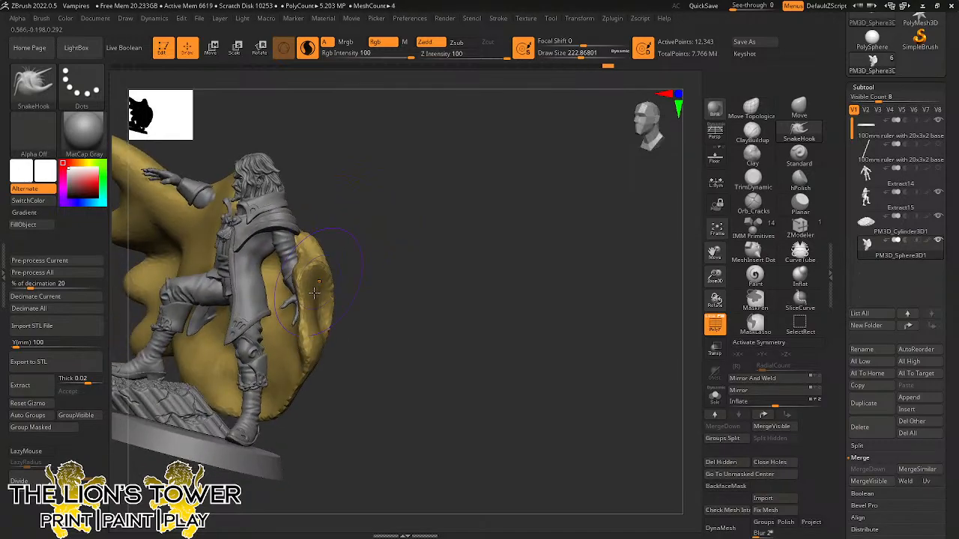
Set the draw size to about 172, then shape and smooth the cape's lower edge around the lowered arm.
left_click_drag(581, 57, 569, 55)
left_click_drag(492, 185, 487, 224)
mouse_move(349, 312)
left_mouse_down()
mouse_move(328, 309)
mouse_move(329, 290)
mouse_move(357, 354)
mouse_move(334, 374)
left_mouse_up()
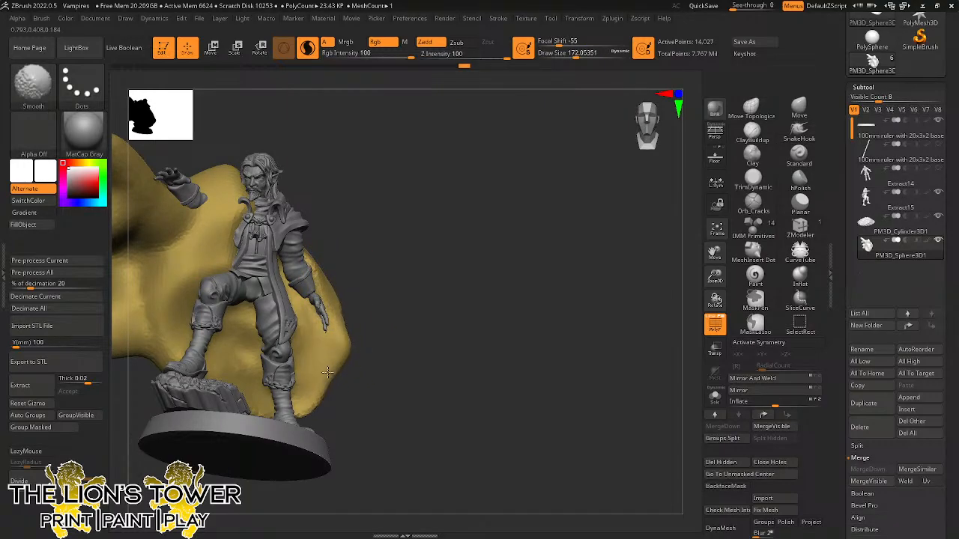
left_click_drag(464, 300, 412, 330)
left_click_drag(369, 273, 355, 269)
mouse_move(442, 262)
left_mouse_down()
mouse_move(396, 259)
mouse_move(367, 225)
mouse_move(370, 192)
left_mouse_up()
Fit the cape's upper edge against the figure's back beneath the collar, checking it from the side.
left_click_drag(445, 141, 408, 157)
right_click_drag(420, 170, 407, 142)
mouse_move(406, 135)
left_mouse_down("shift")
mouse_move(401, 147)
mouse_move(427, 135)
left_mouse_up("shift")
right_click_drag(420, 113, 422, 123)
mouse_move(423, 128)
left_mouse_down()
mouse_move(413, 146)
mouse_move(435, 155)
mouse_move(413, 192)
mouse_move(420, 122)
mouse_move(450, 137)
left_mouse_up()
left_click_drag(415, 198, 399, 220)
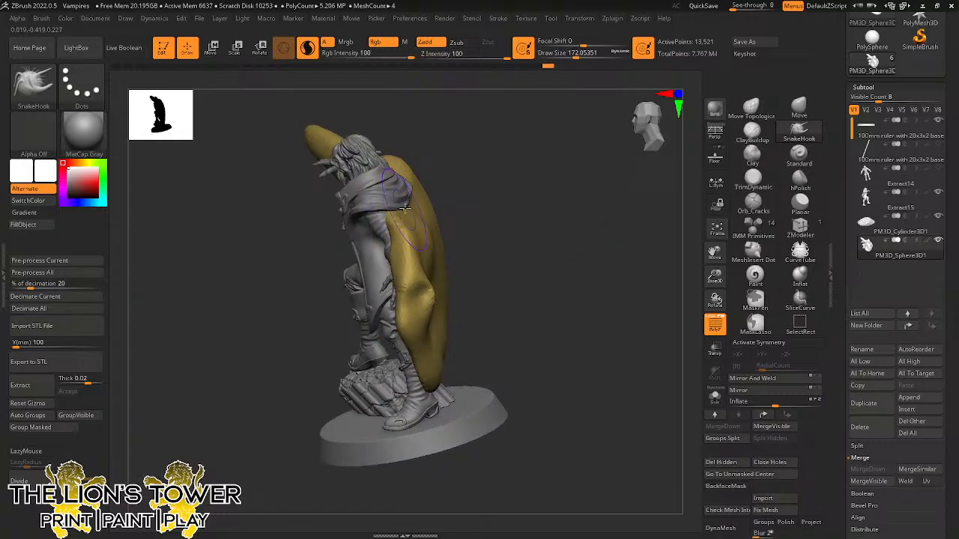
Tuck the cape's top edge under the collar and shoulder above the lowered arm.
left_click_drag(479, 147, 435, 152)
left_click_drag(384, 214, 387, 203)
left_click_drag(427, 107, 469, 100)
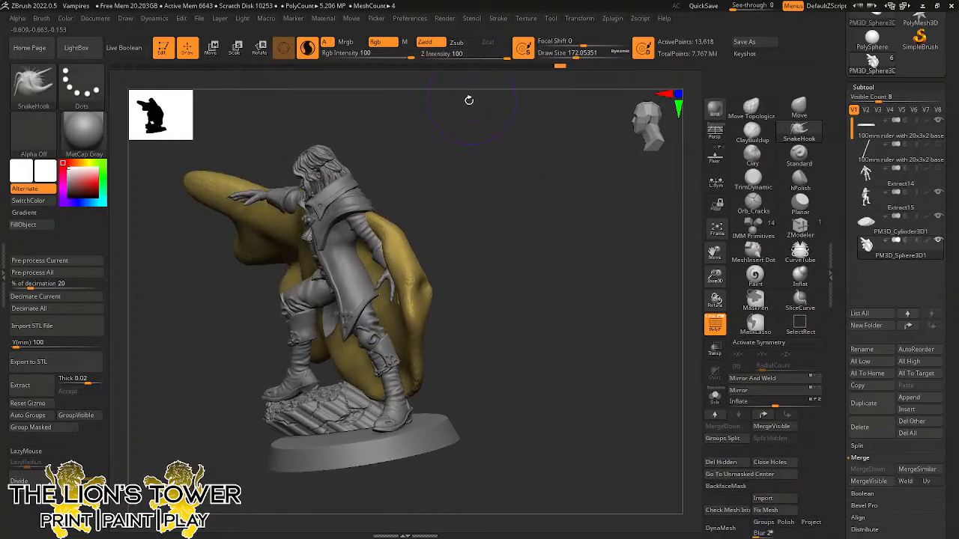
left_click_drag(353, 206, 355, 201)
mouse_move(403, 182)
left_mouse_down()
mouse_move(425, 146)
mouse_move(393, 184)
left_mouse_up()
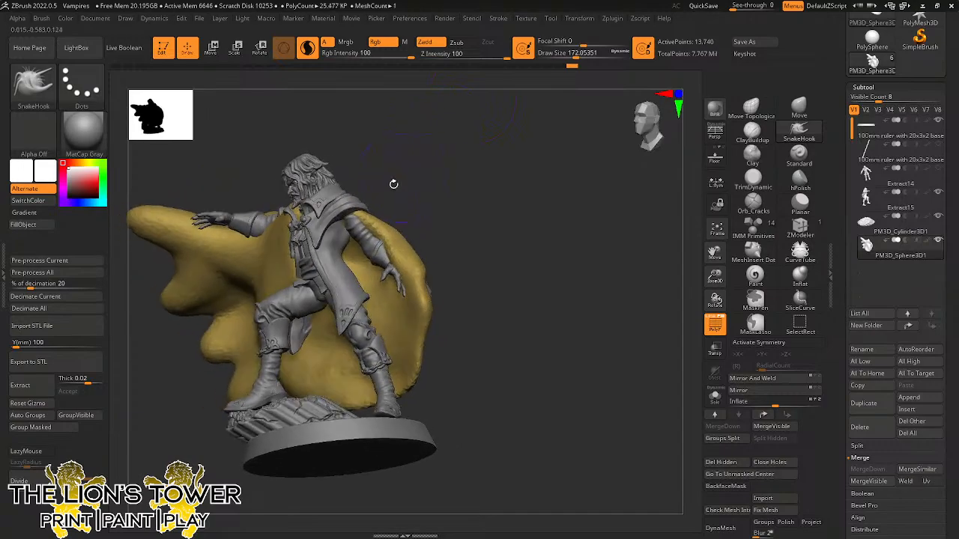
left_click_drag(365, 215, 346, 224)
mouse_move(408, 169)
left_mouse_down()
mouse_move(355, 215)
mouse_move(422, 167)
left_mouse_up()
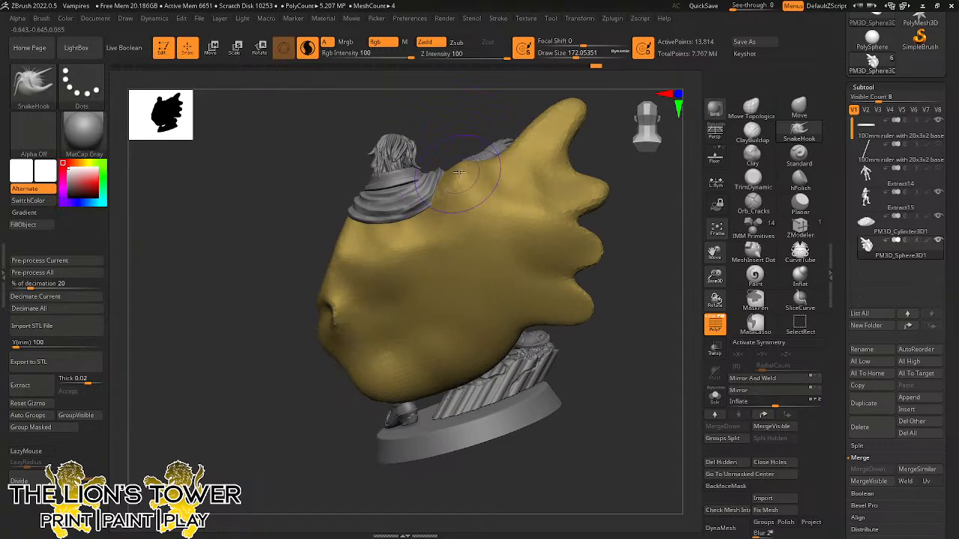
Adjust the cape's top edge along the raised arm and lengthen the uppermost point.
mouse_move(480, 181)
left_mouse_down()
mouse_move(485, 195)
mouse_move(449, 186)
left_mouse_up()
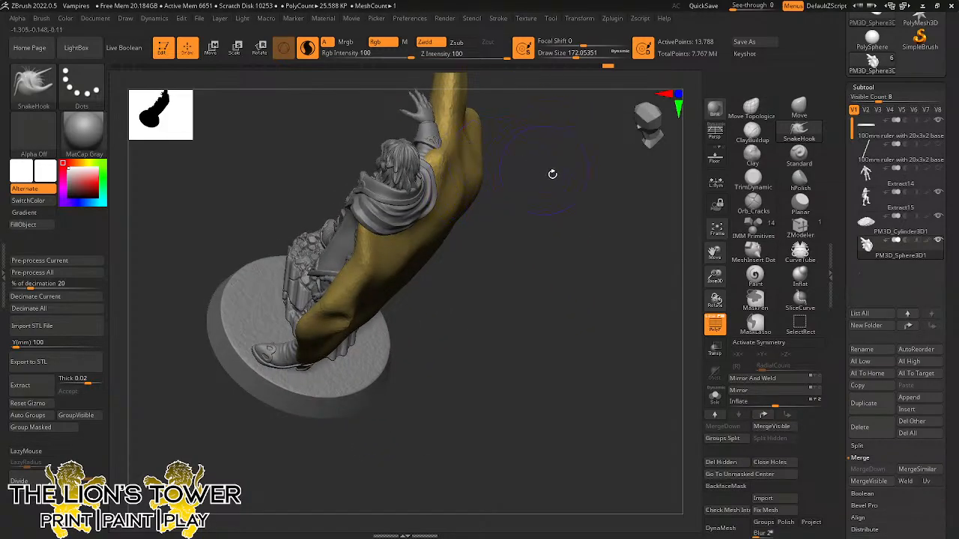
left_click_drag(552, 172, 706, 192)
left_click_drag(682, 248, 571, 259)
left_click_drag(403, 307, 403, 316)
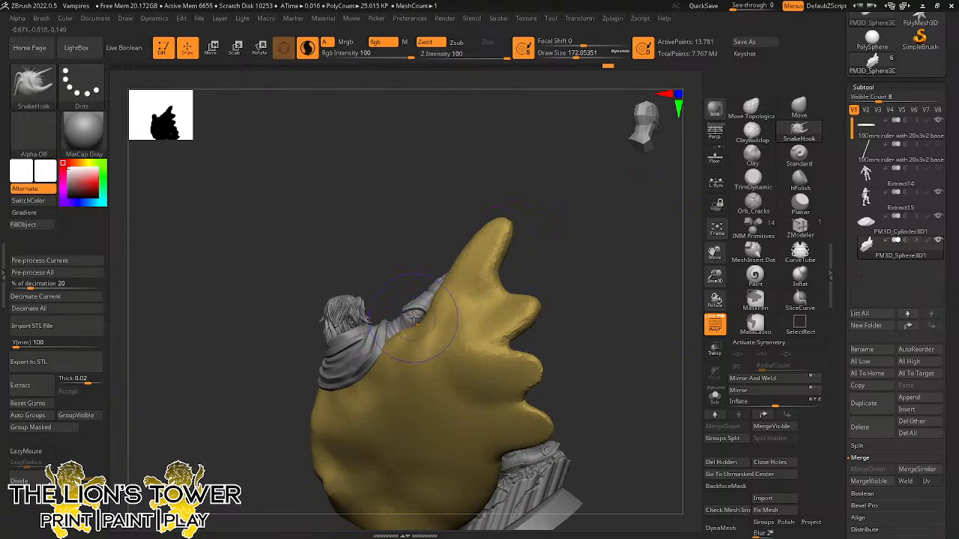
mouse_move(476, 255)
left_mouse_down()
mouse_move(468, 247)
mouse_move(490, 202)
left_mouse_up()
left_click_drag(571, 209, 392, 272)
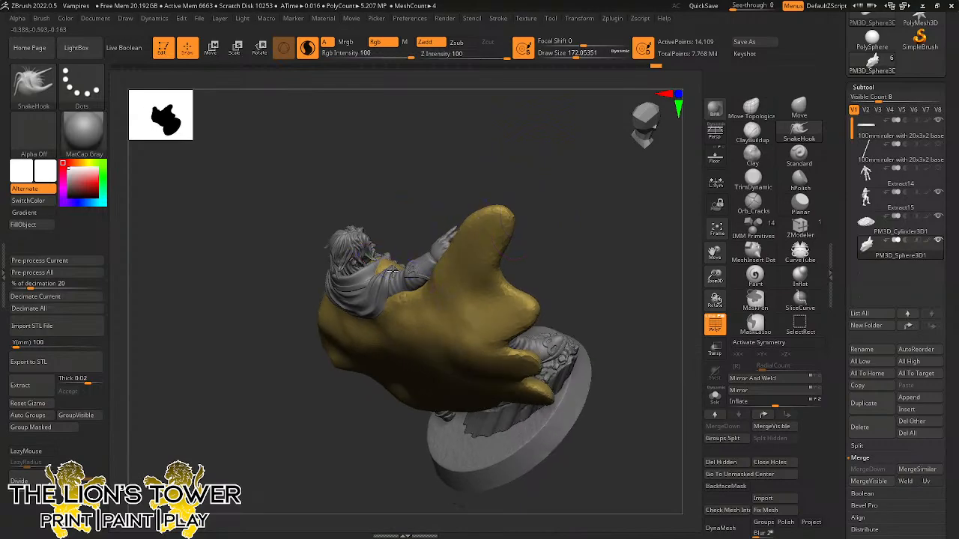
Shape the cape's inner surface around the figure's back and coat tail with SnakeHook.
mouse_move(461, 169)
left_mouse_down()
mouse_move(471, 187)
mouse_move(407, 297)
left_mouse_up()
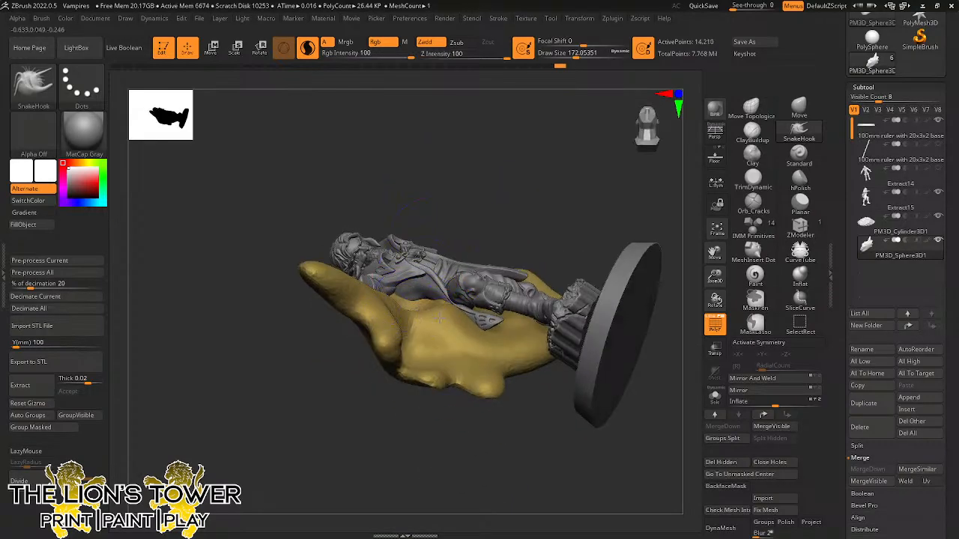
mouse_move(452, 320)
left_mouse_down()
mouse_move(457, 334)
mouse_move(484, 331)
left_mouse_up()
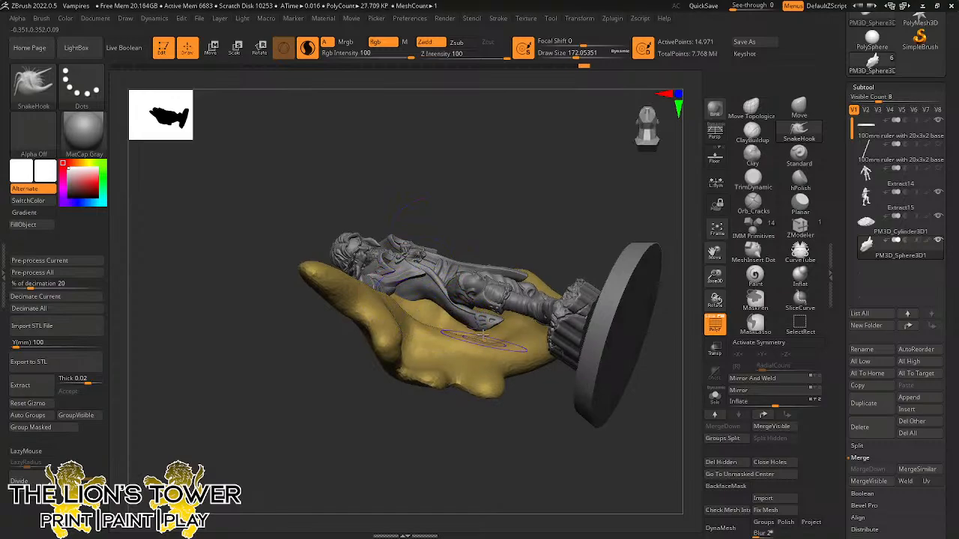
left_click_drag(487, 180, 449, 326)
mouse_move(518, 147)
left_mouse_down()
mouse_move(442, 340)
mouse_move(410, 326)
mouse_move(450, 364)
mouse_move(514, 382)
left_mouse_up()
left_click_drag(488, 350, 475, 370)
Pull the lower and middle points of the cape's jagged edge outward and upward.
mouse_move(538, 188)
left_mouse_down()
mouse_move(534, 279)
mouse_move(544, 208)
mouse_move(576, 214)
mouse_move(594, 131)
left_mouse_up()
left_click_drag(687, 143, 635, 176)
mouse_move(533, 432)
left_mouse_down()
mouse_move(512, 406)
mouse_move(500, 419)
mouse_move(551, 403)
left_mouse_up()
left_click_drag(607, 346, 624, 328)
mouse_move(547, 397)
left_mouse_down()
mouse_move(600, 351)
mouse_move(593, 331)
mouse_move(603, 315)
left_mouse_up()
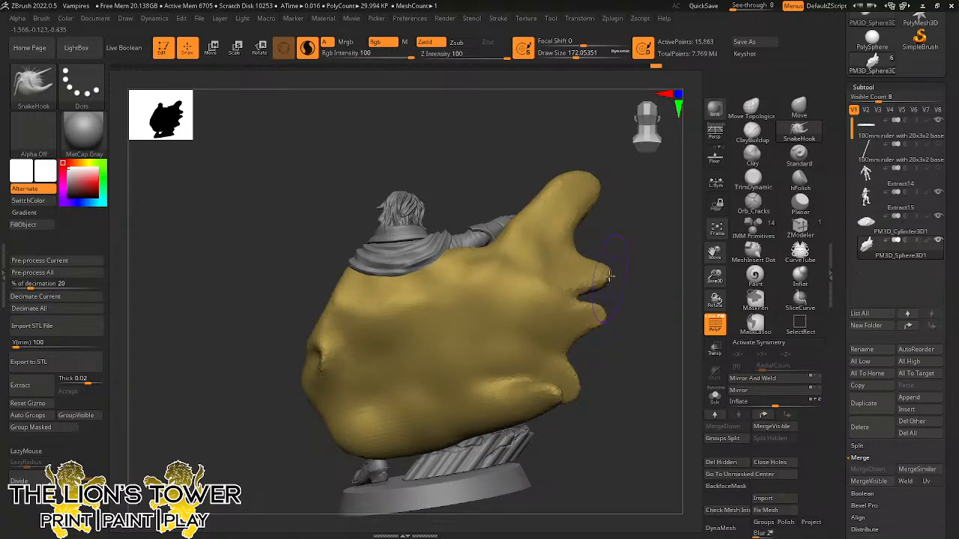
Set the draw size to about 124 and draw the cape's two uppermost points into longer, thinner tips.
left_click(570, 55)
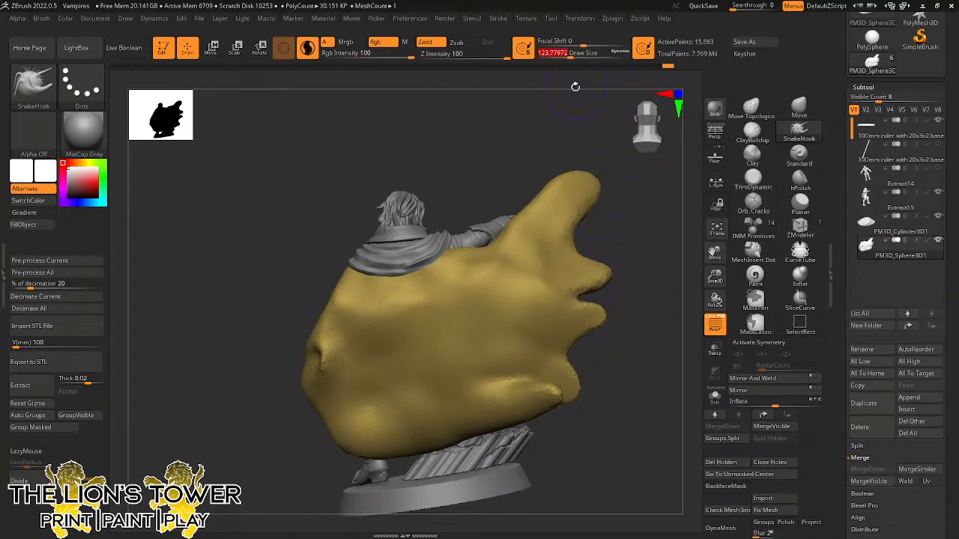
left_click_drag(601, 280, 611, 268)
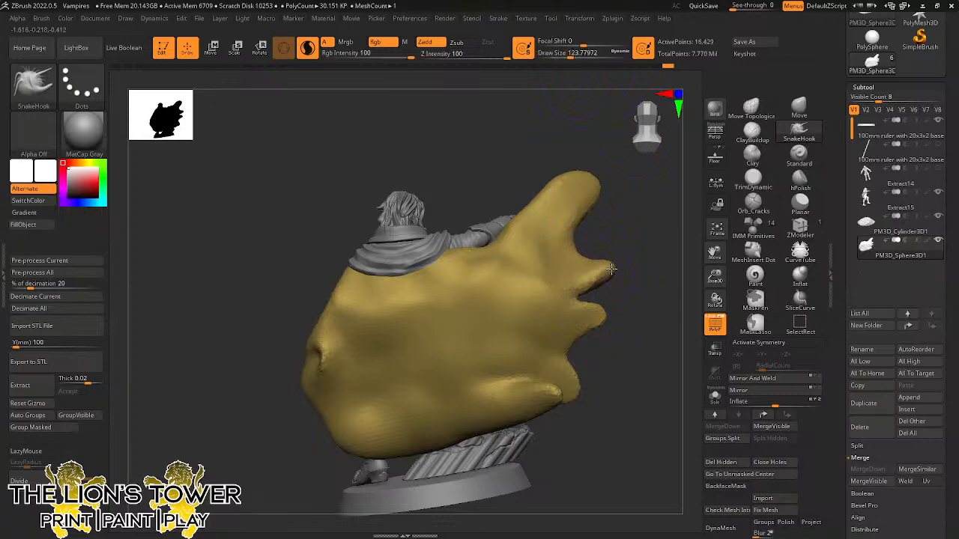
mouse_move(636, 232)
left_mouse_down()
mouse_move(618, 203)
mouse_move(621, 171)
mouse_move(563, 191)
mouse_move(517, 231)
mouse_move(537, 224)
left_mouse_up()
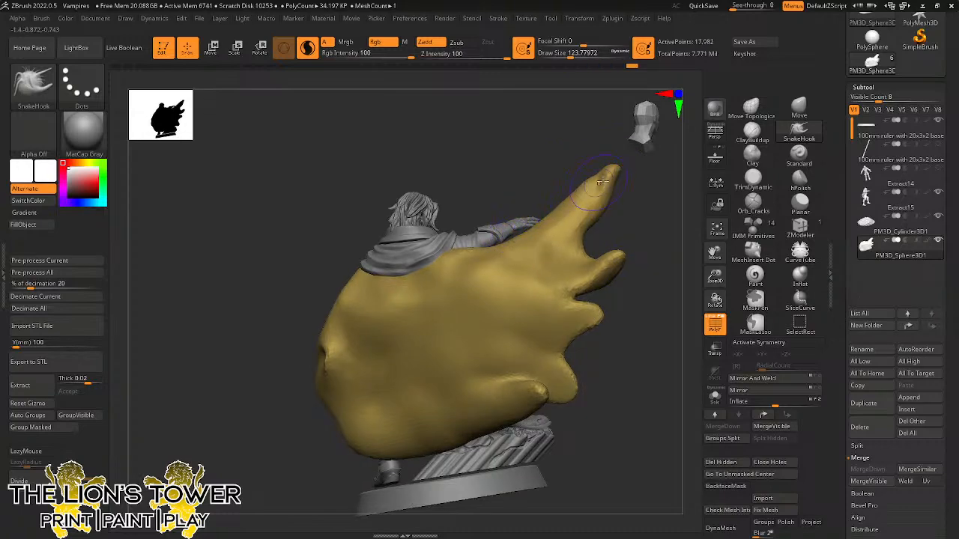
left_click_drag(604, 181, 627, 173)
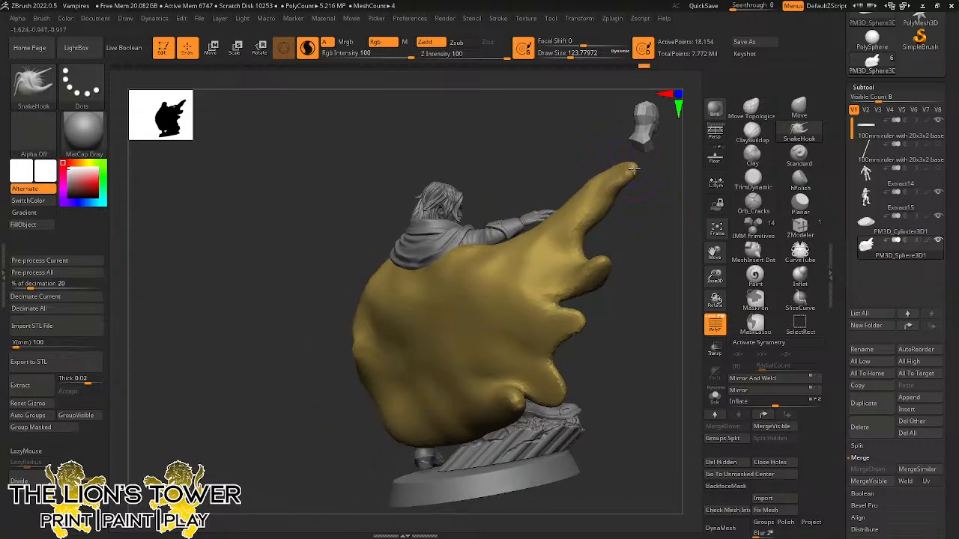
left_click_drag(621, 217, 642, 222)
left_click_drag(582, 227, 609, 254)
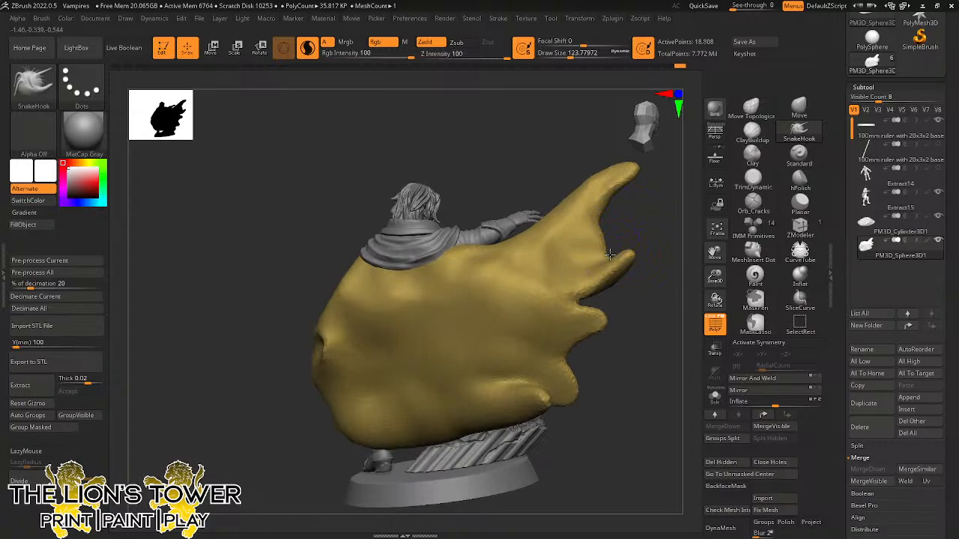
Refine the curved edge between the cape's upper points from the front, and switch to the Orb_Cracks brush.
left_click_drag(665, 234, 598, 199)
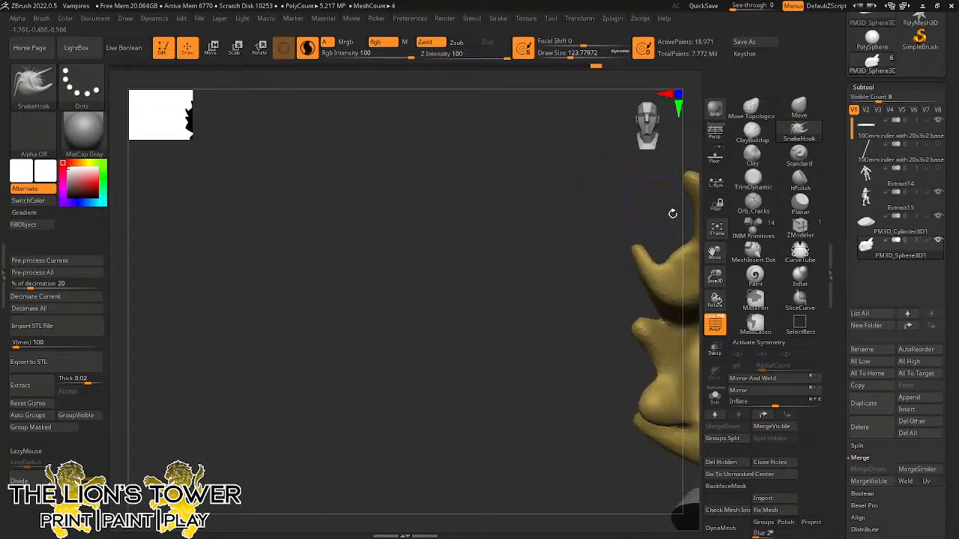
mouse_move(716, 252)
left_mouse_down()
mouse_move(621, 251)
mouse_move(571, 226)
left_mouse_up()
left_click_drag(584, 267, 573, 255)
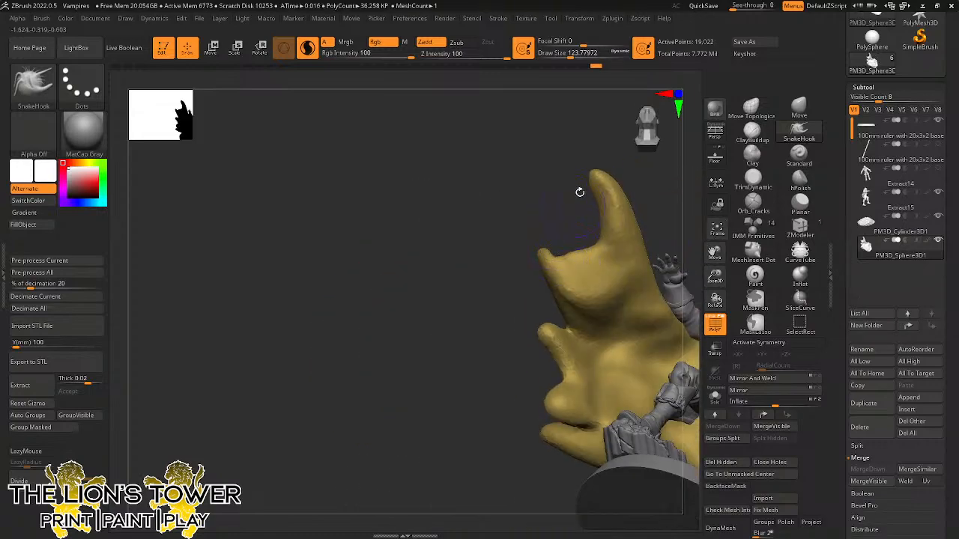
left_click(567, 57)
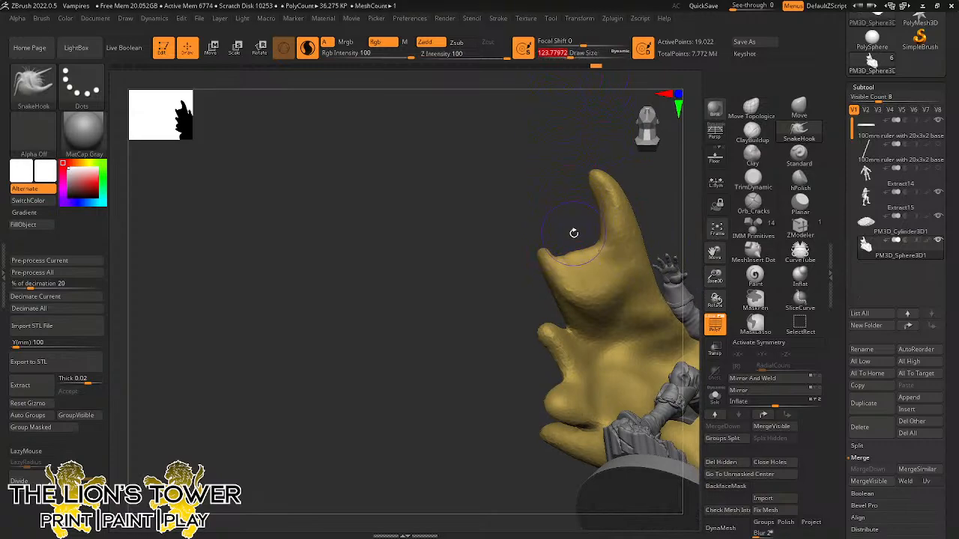
mouse_move(581, 260)
left_mouse_down()
mouse_move(573, 238)
mouse_move(652, 235)
mouse_move(672, 269)
left_mouse_up()
left_click(754, 204)
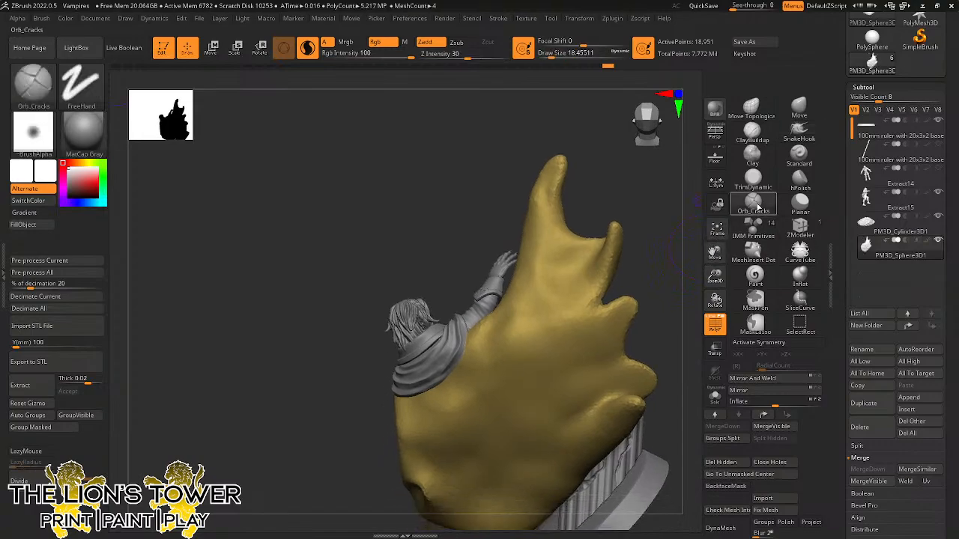
Turn off Sculptris Pro and set the Orb_Cracks brush to a draw size of about 163 and Z intensity 39.
left_click(559, 54)
left_click(307, 49)
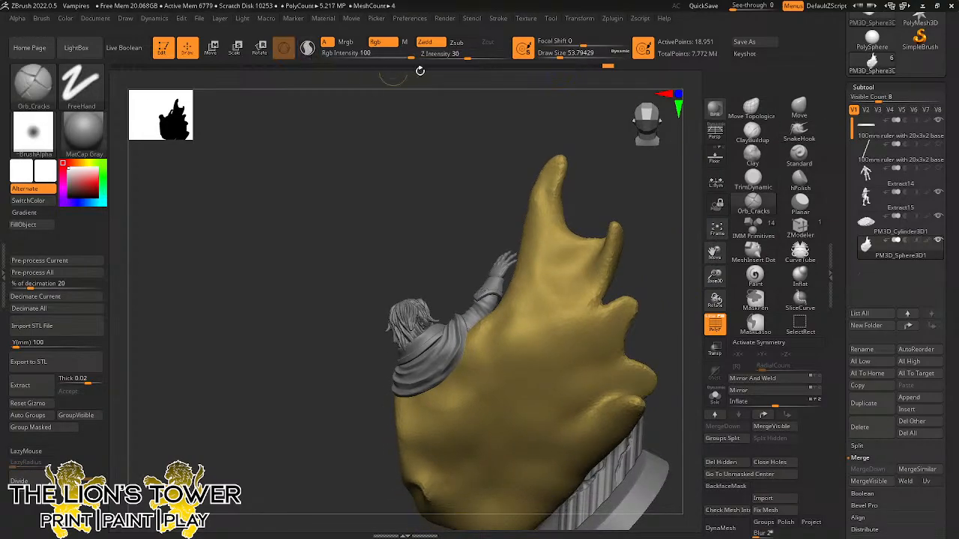
left_click_drag(562, 57, 572, 55)
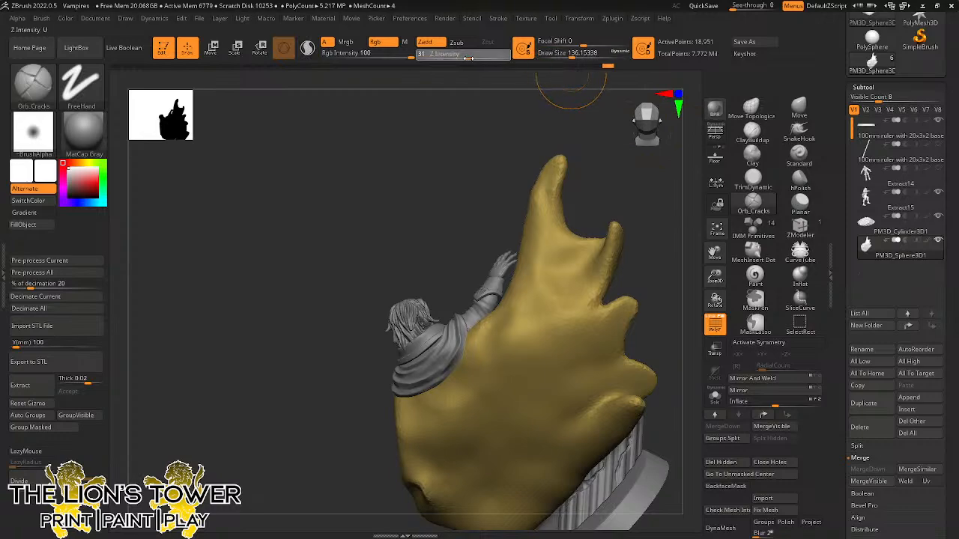
left_click_drag(471, 58, 475, 58)
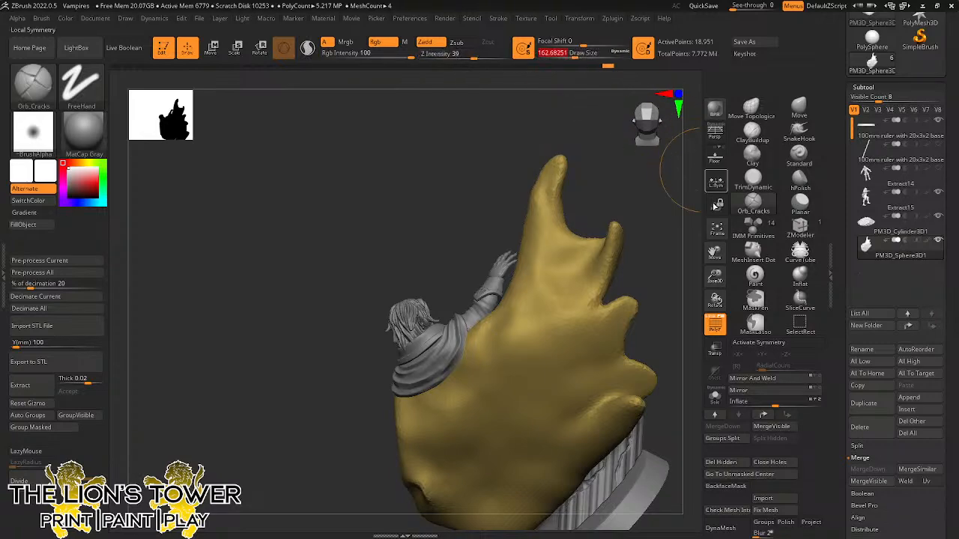
left_click_drag(715, 253, 701, 206)
Carve a deep fold from the notch below the cape's two upper points across its inner and outer faces toward the shoulder.
left_click_drag(668, 200, 648, 172)
left_click_drag(604, 213, 559, 265)
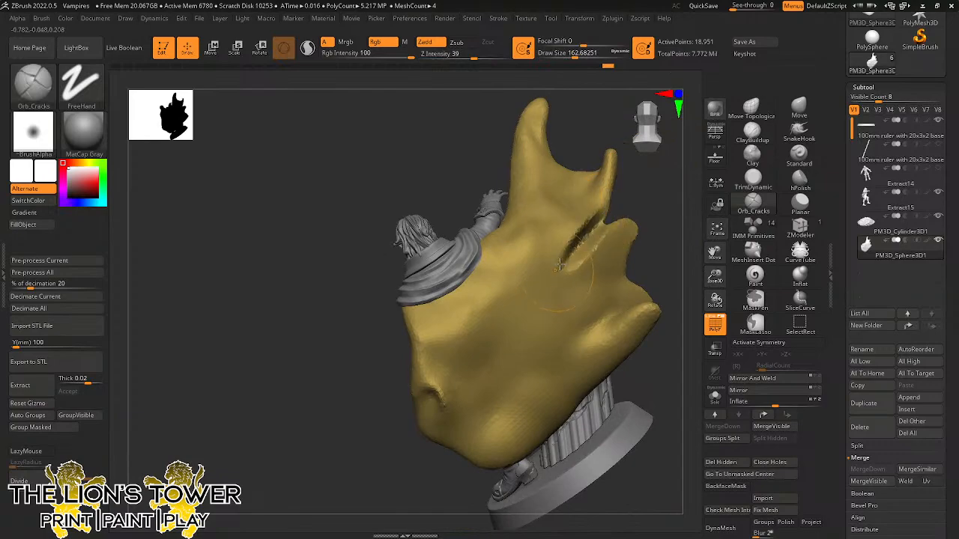
key("ctrl+z")
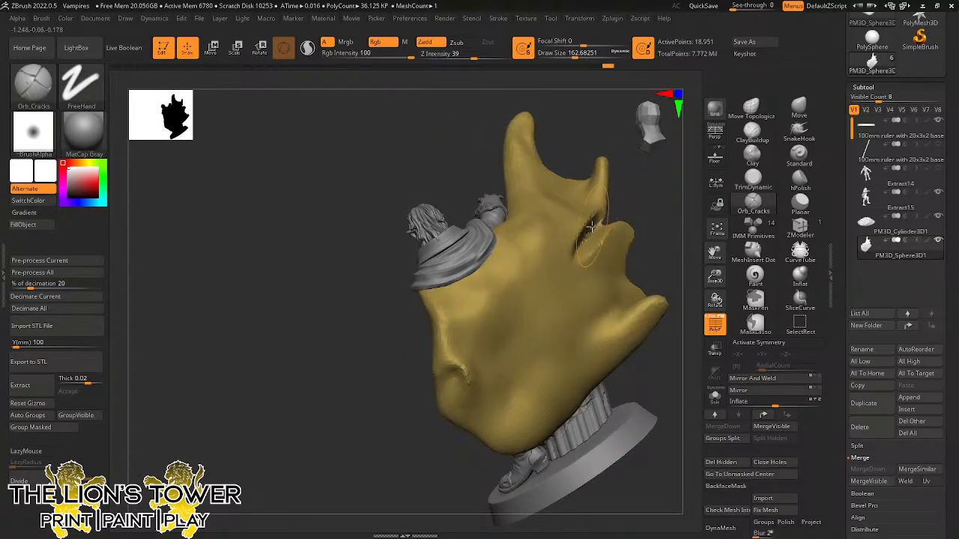
mouse_move(575, 256)
left_mouse_down()
mouse_move(483, 279)
mouse_move(495, 283)
mouse_move(614, 208)
mouse_move(595, 243)
left_mouse_up()
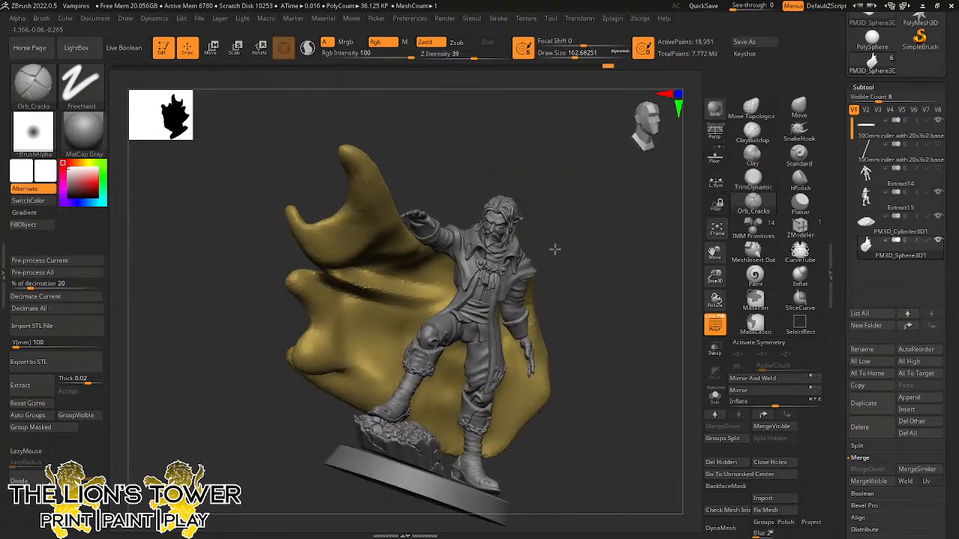
left_click_drag(555, 251, 695, 248)
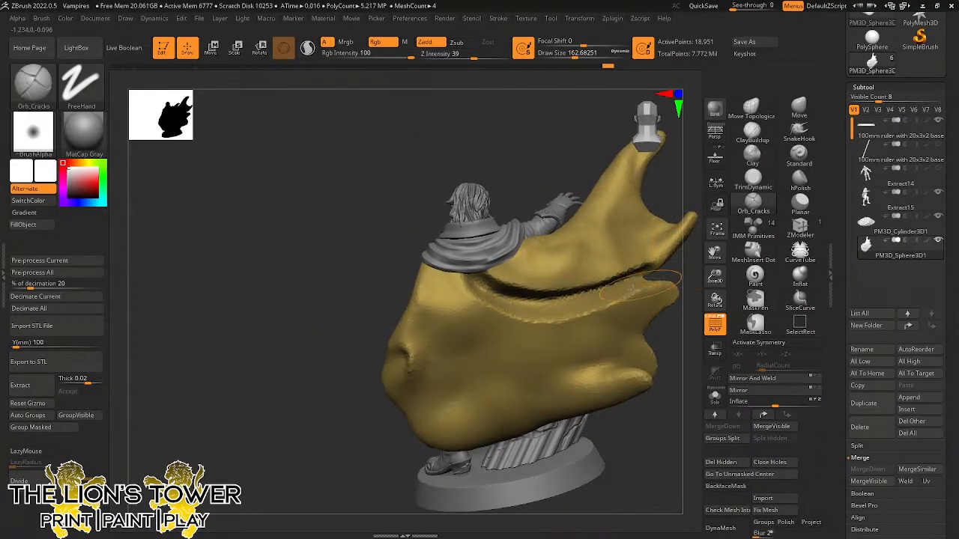
mouse_move(674, 291)
left_mouse_down()
mouse_move(563, 313)
mouse_move(495, 299)
mouse_move(480, 282)
left_mouse_up()
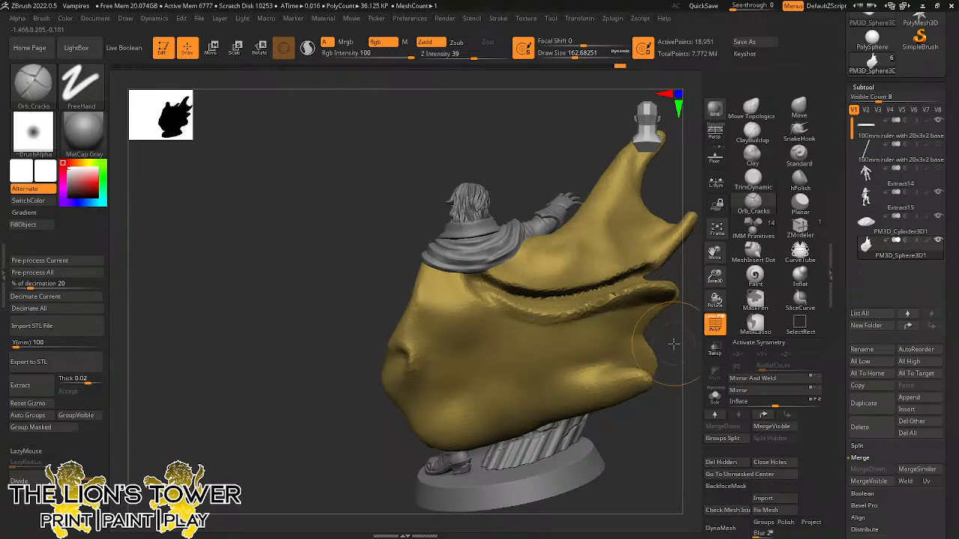
left_click_drag(673, 344, 654, 269)
Re-enable Sculptris Pro, set the draw size to about 104, and smooth the rough edges of the carved fold.
left_click(563, 55)
key("shift")
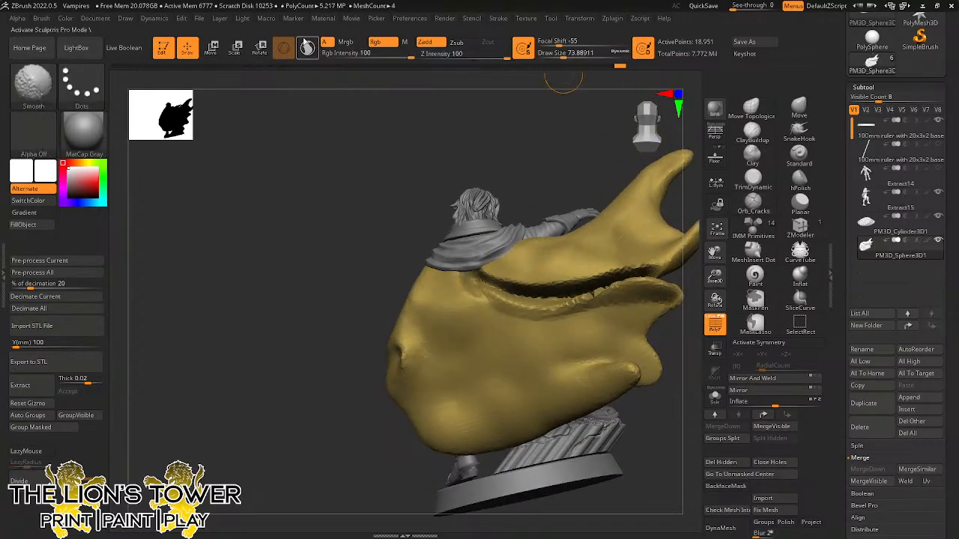
left_click(306, 46)
left_click(568, 56)
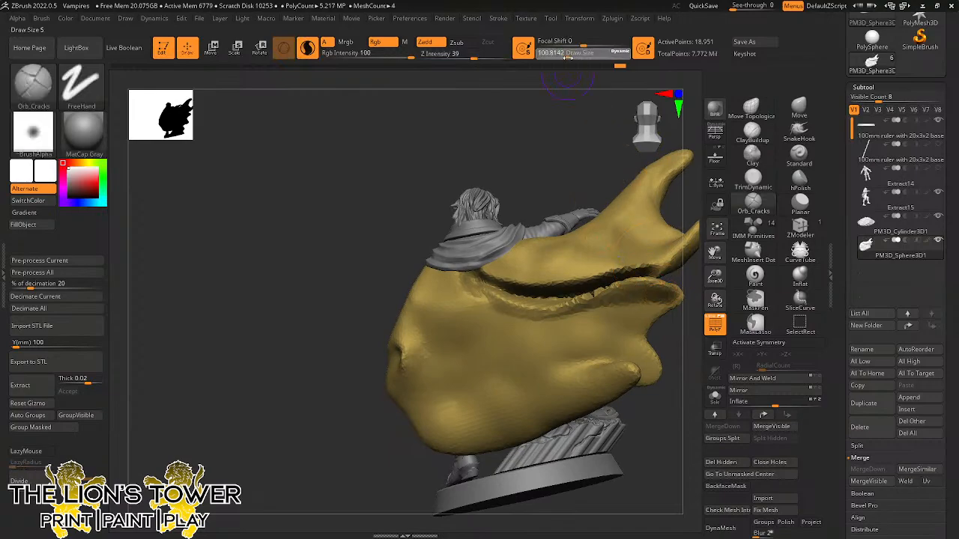
left_click_drag(719, 253, 690, 262)
mouse_move(627, 305)
left_mouse_down("shift")
mouse_move(442, 279)
mouse_move(634, 268)
mouse_move(668, 240)
left_mouse_up("shift")
left_click_drag(544, 297, 571, 289, "shift")
left_click_drag(668, 291, 666, 329)
left_click_drag(626, 302, 553, 294, "shift")
left_click_drag(503, 240, 516, 237, "shift")
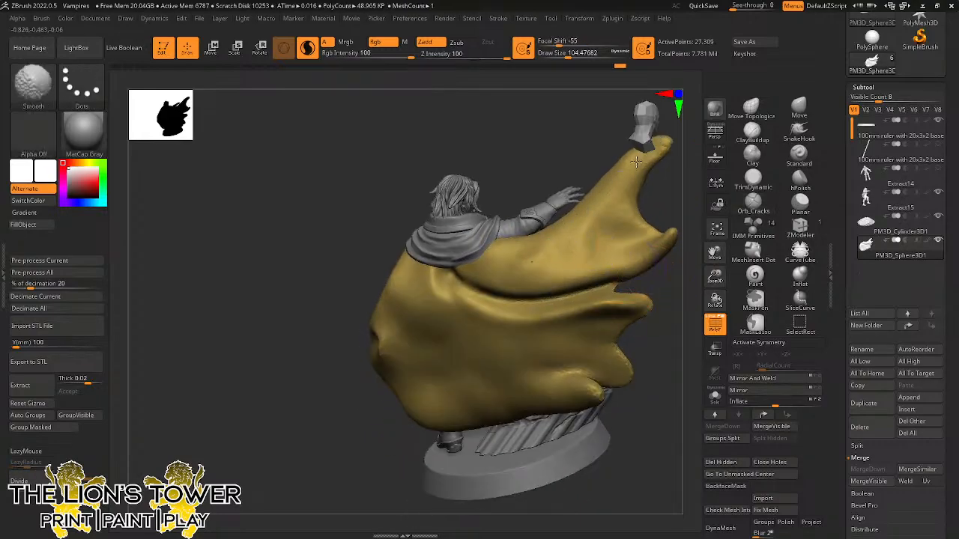
Smooth the outer face of the cape's upper section from the top point down to the carved fold.
left_click_drag(636, 162, 661, 151, "shift")
left_click(710, 234)
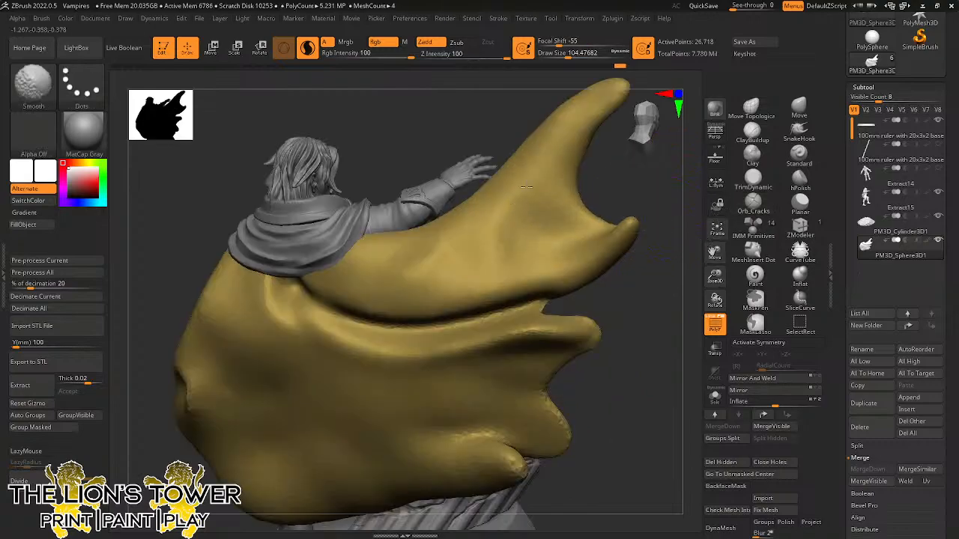
left_click_drag(527, 187, 465, 249, "shift")
left_click_drag(412, 290, 604, 217, "shift")
mouse_move(649, 262)
left_mouse_down()
mouse_move(404, 314)
mouse_move(374, 262)
mouse_move(404, 232)
left_mouse_up()
Switch to ClayBuildup at a draw size of about 80 and try strokes along the inner edge between the two upper points.
left_click(751, 133)
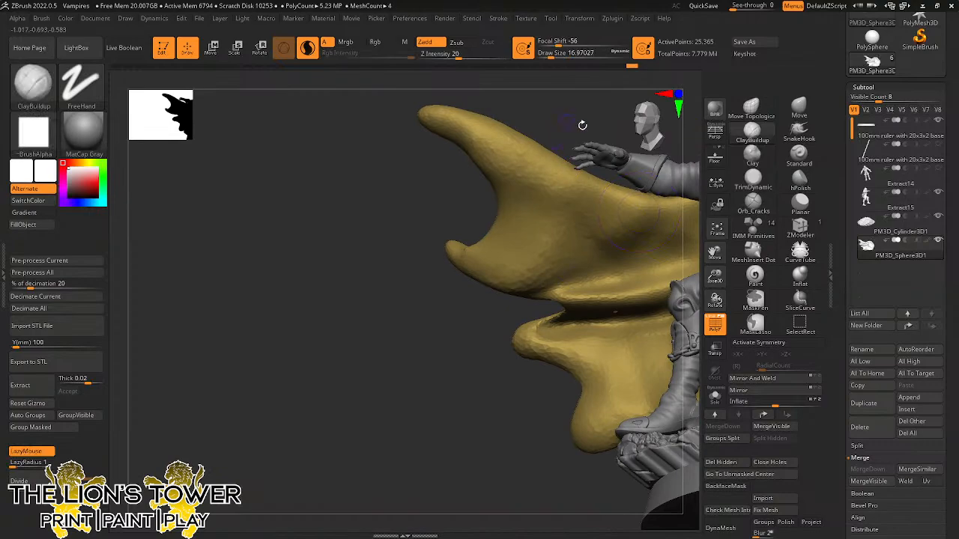
left_click_drag(715, 276, 715, 228)
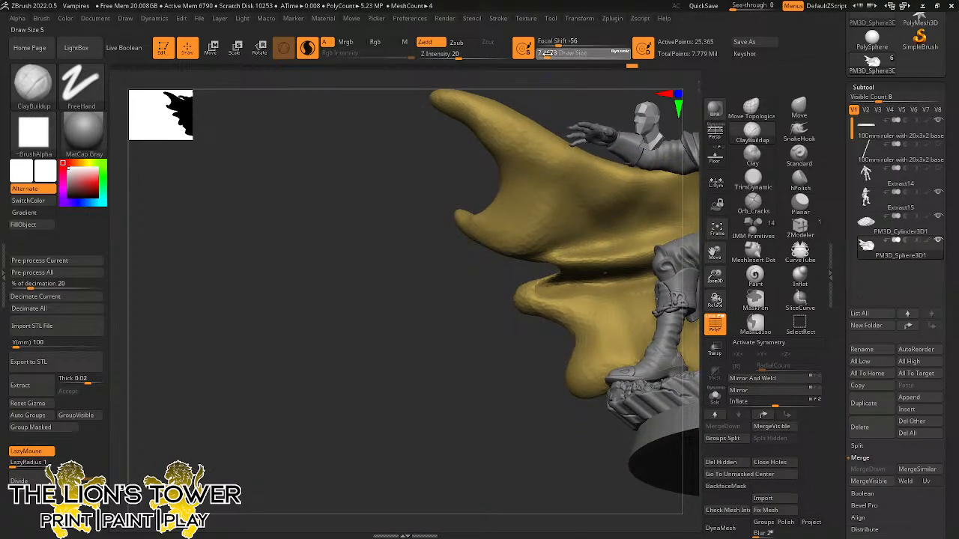
left_click_drag(715, 277, 715, 253)
left_click_drag(715, 253, 674, 337)
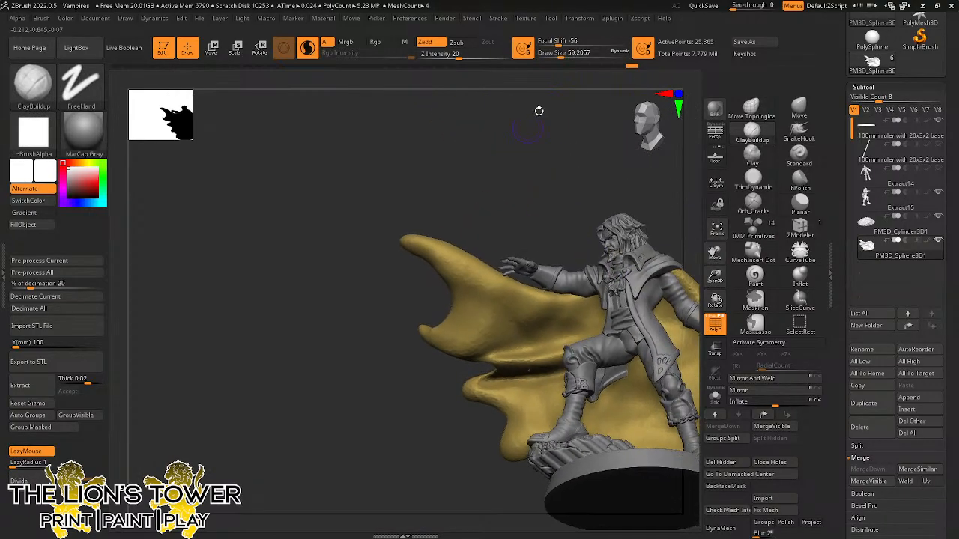
left_click(564, 54)
left_click_drag(440, 254, 434, 332)
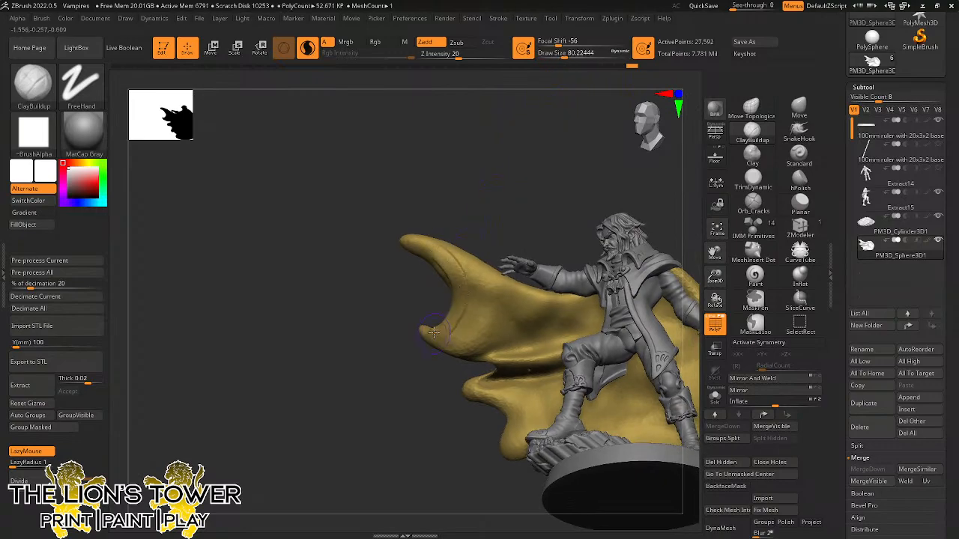
mouse_move(458, 297)
left_mouse_down()
mouse_move(449, 248)
mouse_move(472, 276)
left_mouse_up()
key("ctrl+z")
Layer crosswise fold ridges over the outer face of the cape's upper section, from its tips to the shoulder.
mouse_move(494, 218)
left_mouse_down()
mouse_move(546, 212)
mouse_move(587, 190)
left_mouse_up()
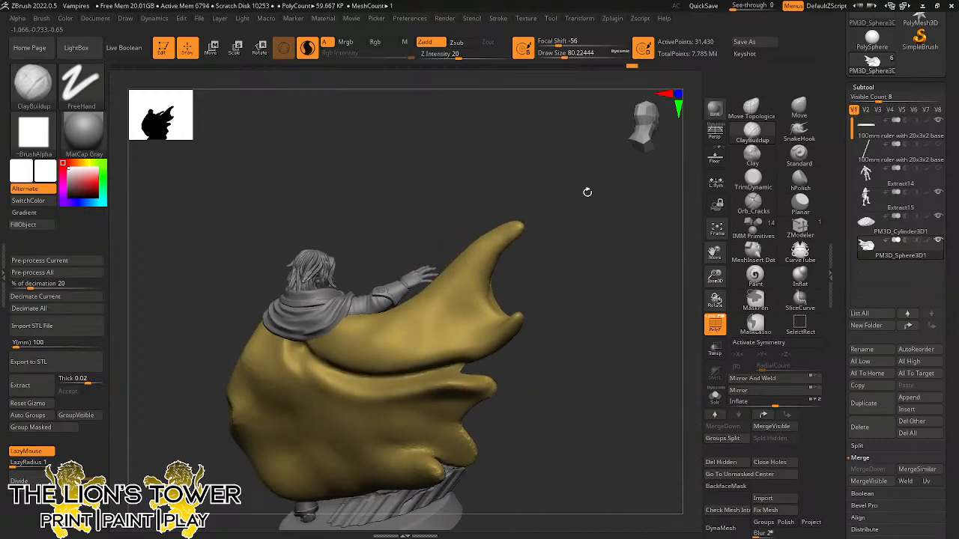
mouse_move(496, 241)
left_mouse_down()
mouse_move(482, 277)
mouse_move(487, 246)
mouse_move(483, 311)
mouse_move(472, 330)
mouse_move(479, 262)
mouse_move(449, 345)
mouse_move(447, 277)
mouse_move(453, 345)
mouse_move(442, 288)
mouse_move(430, 352)
mouse_move(420, 310)
mouse_move(411, 358)
mouse_move(394, 307)
mouse_move(375, 362)
mouse_move(350, 331)
mouse_move(378, 313)
left_mouse_up()
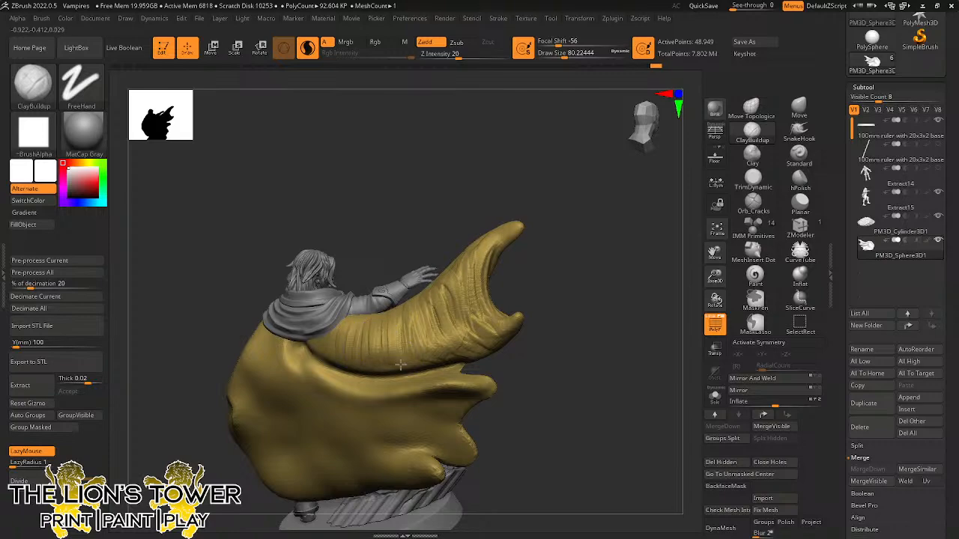
mouse_move(401, 365)
left_mouse_down()
mouse_move(410, 314)
mouse_move(421, 355)
mouse_move(433, 348)
mouse_move(429, 307)
mouse_move(447, 346)
mouse_move(462, 353)
mouse_move(432, 274)
mouse_move(475, 321)
mouse_move(461, 263)
mouse_move(466, 332)
mouse_move(459, 263)
mouse_move(488, 338)
mouse_move(496, 329)
mouse_move(493, 259)
mouse_move(496, 326)
mouse_move(504, 238)
mouse_move(496, 326)
left_mouse_up()
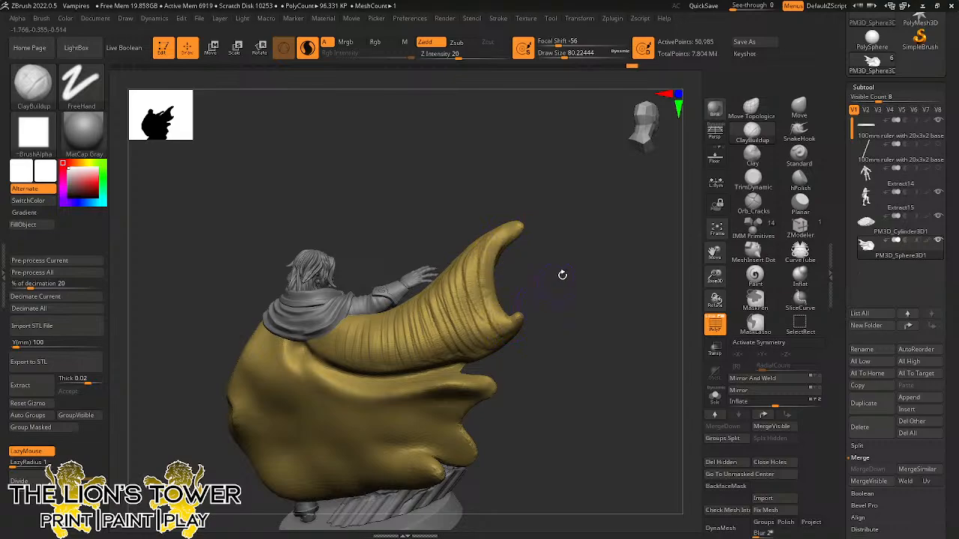
Build up ridges on the cape's inner face beside the curved edge between the two upper points.
left_click_drag(562, 274, 420, 284)
left_click_drag(518, 262, 515, 299)
left_click_drag(552, 214, 534, 225)
mouse_move(524, 232)
left_mouse_down()
mouse_move(525, 322)
mouse_move(535, 258)
mouse_move(529, 330)
mouse_move(556, 266)
mouse_move(547, 341)
mouse_move(567, 307)
mouse_move(557, 341)
mouse_move(616, 271)
left_mouse_up()
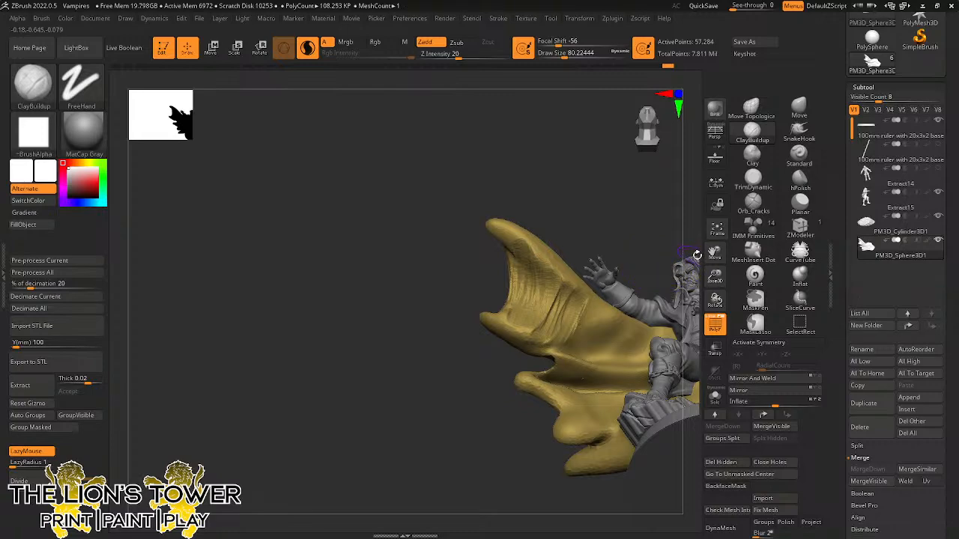
Extend the ClayBuildup ridges across the upper section's inner face between the curved edge and the figure's torso.
left_click_drag(714, 253, 677, 227)
mouse_move(588, 240)
left_mouse_down()
mouse_move(561, 197)
mouse_move(580, 228)
left_mouse_up()
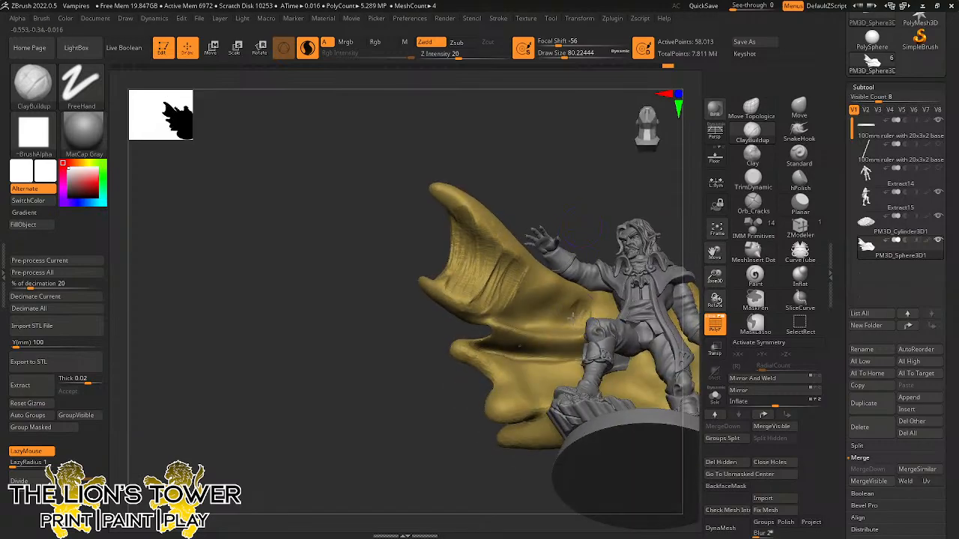
mouse_move(573, 317)
left_mouse_down()
mouse_move(571, 303)
mouse_move(541, 315)
mouse_move(532, 298)
mouse_move(497, 317)
mouse_move(507, 296)
mouse_move(490, 272)
left_mouse_up()
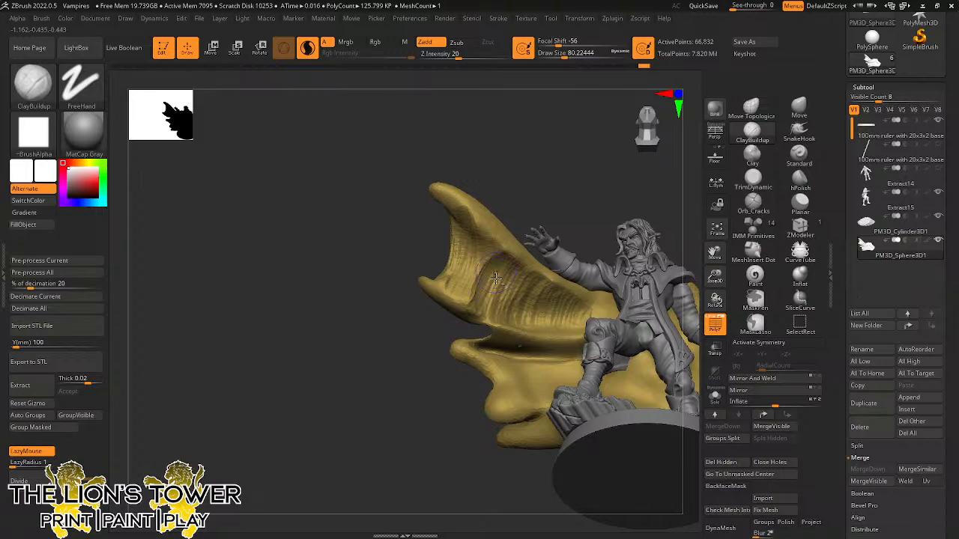
mouse_move(496, 278)
left_mouse_down()
mouse_move(476, 283)
mouse_move(485, 248)
mouse_move(472, 277)
mouse_move(461, 264)
mouse_move(447, 281)
left_mouse_up()
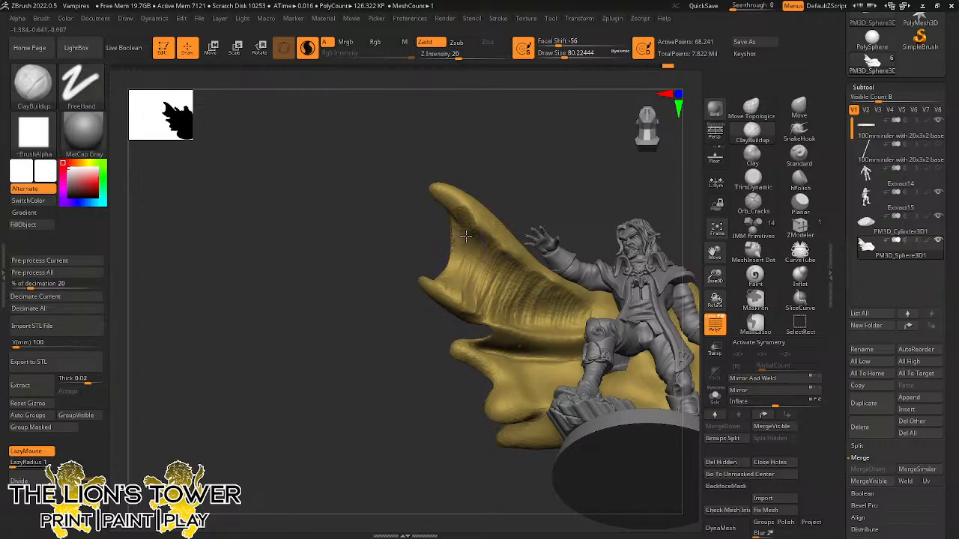
Save the project as Vampires.ZPR, overwriting the existing file.
key("ctrl+s")
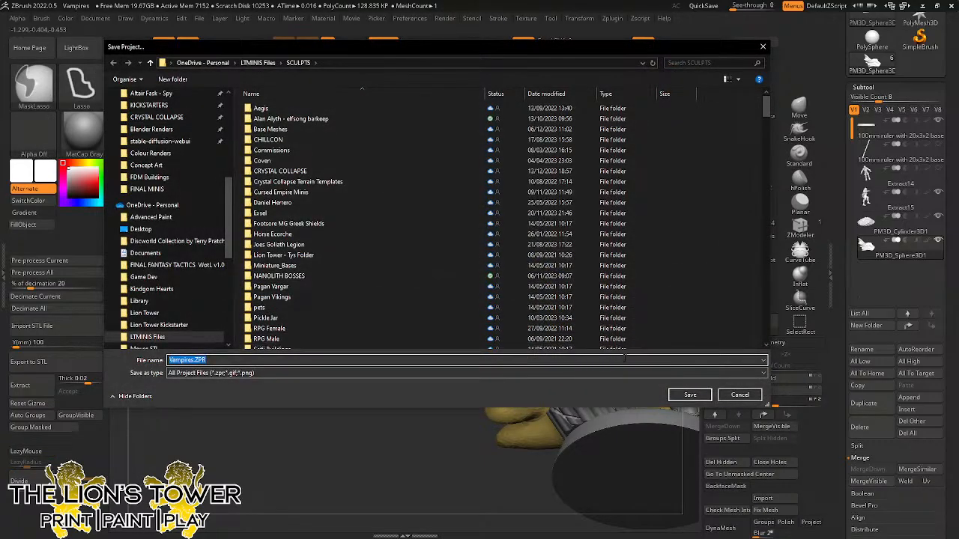
left_click(688, 395)
left_click(542, 265)
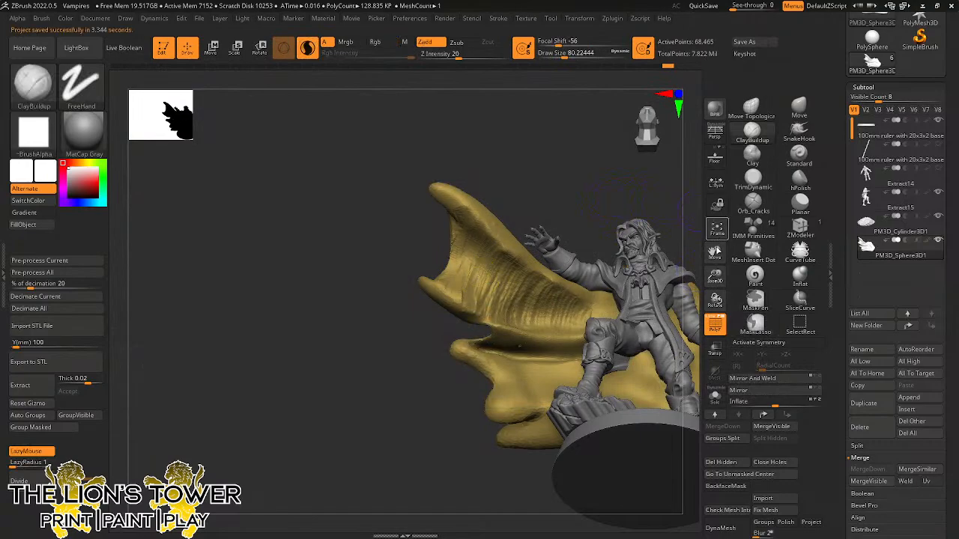
Add clay strokes along the inner face's upper rim, below the outstretched arm and around the second point.
left_click_drag(717, 251, 671, 262)
left_click_drag(530, 166, 554, 222)
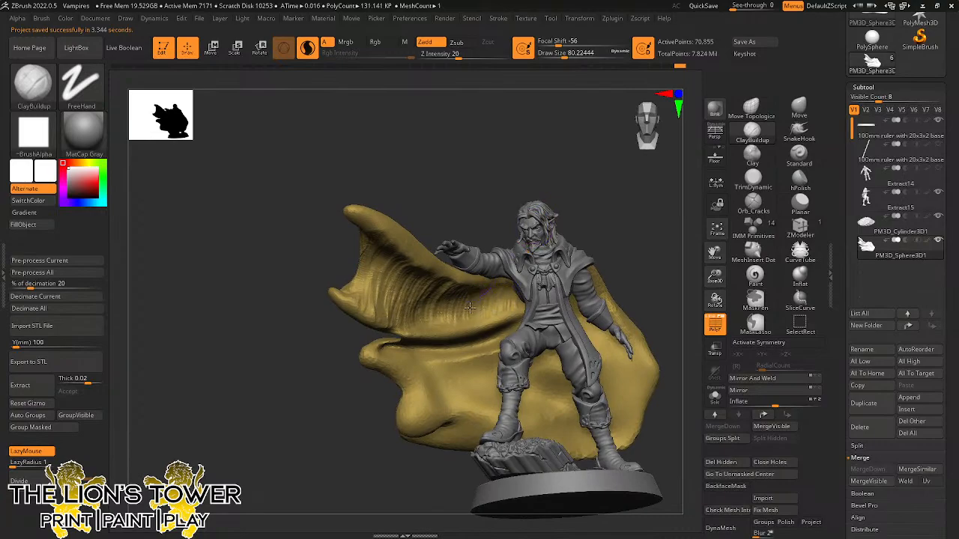
left_click_drag(456, 286, 445, 275)
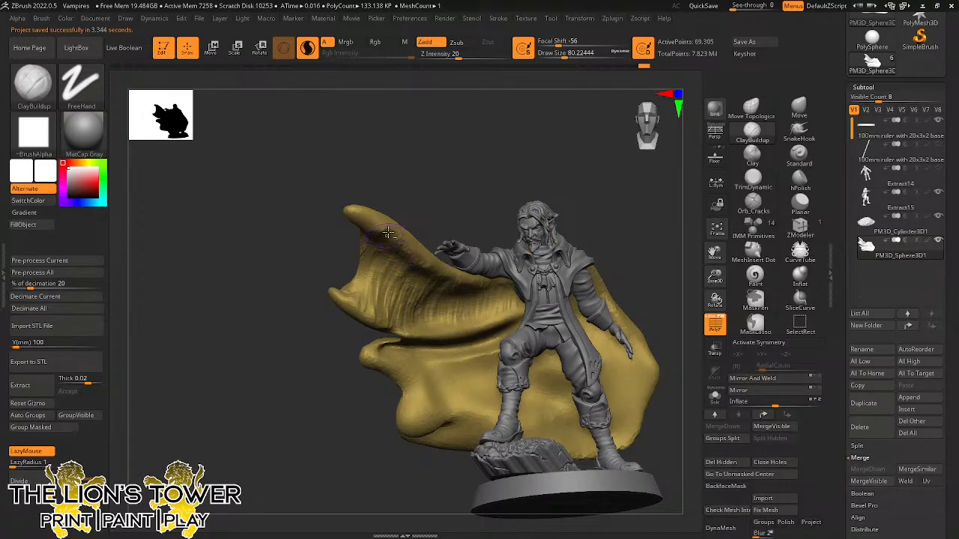
mouse_move(375, 232)
left_mouse_down()
mouse_move(368, 226)
mouse_move(397, 258)
left_mouse_up()
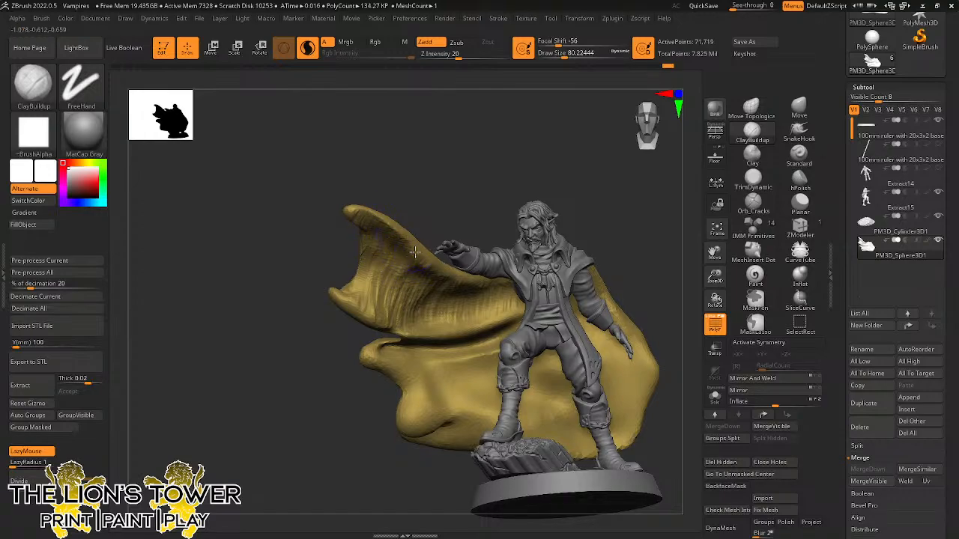
left_click_drag(429, 296, 459, 286)
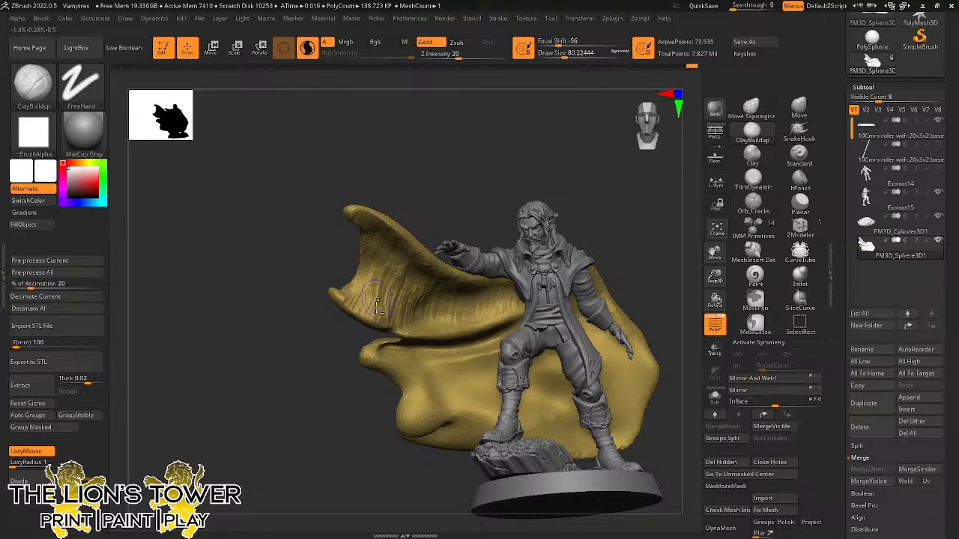
left_click_drag(378, 305, 369, 301)
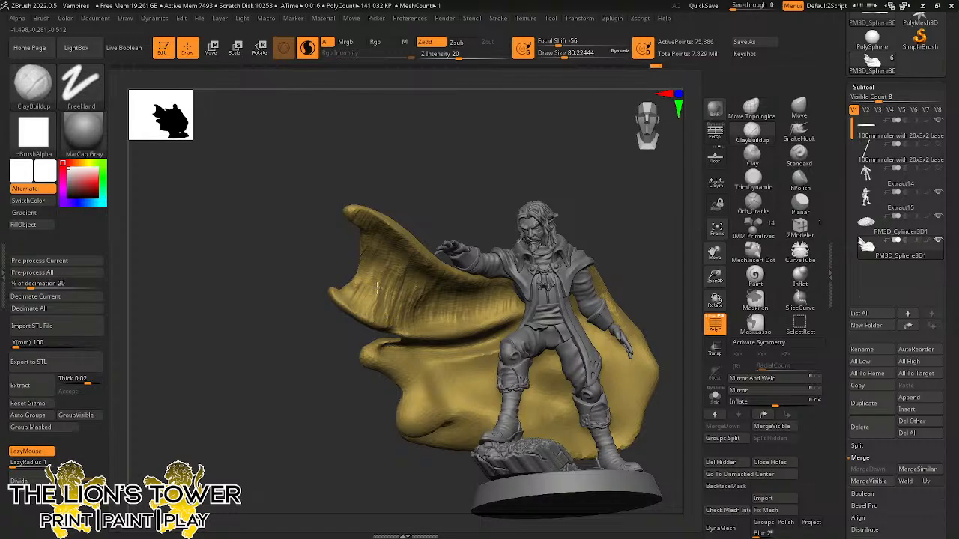
left_click_drag(376, 288, 379, 314)
Smooth the inner face near the curved edge and rebuild its folds with ClayBuildup strokes.
left_click_drag(413, 182, 405, 229)
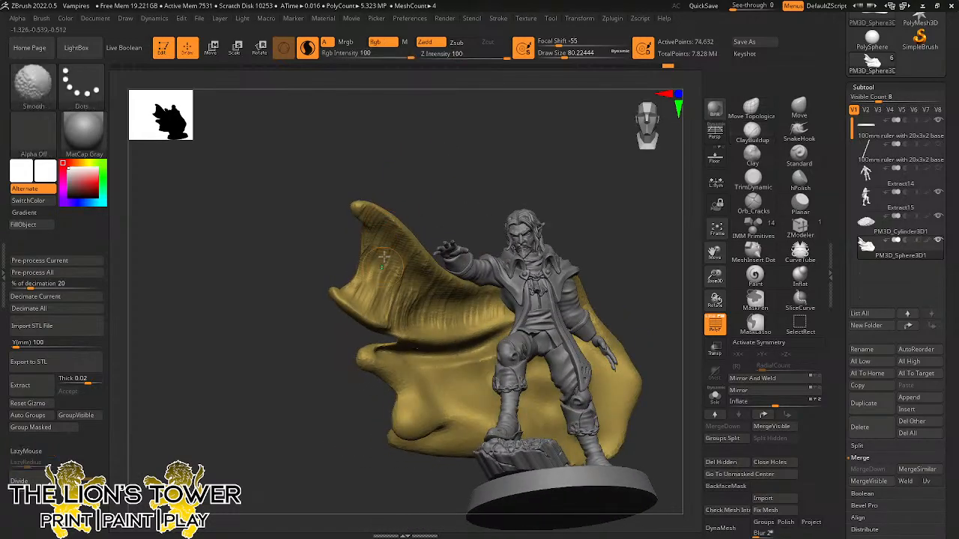
left_click_drag(378, 261, 383, 303)
right_click_drag(394, 285, 396, 222)
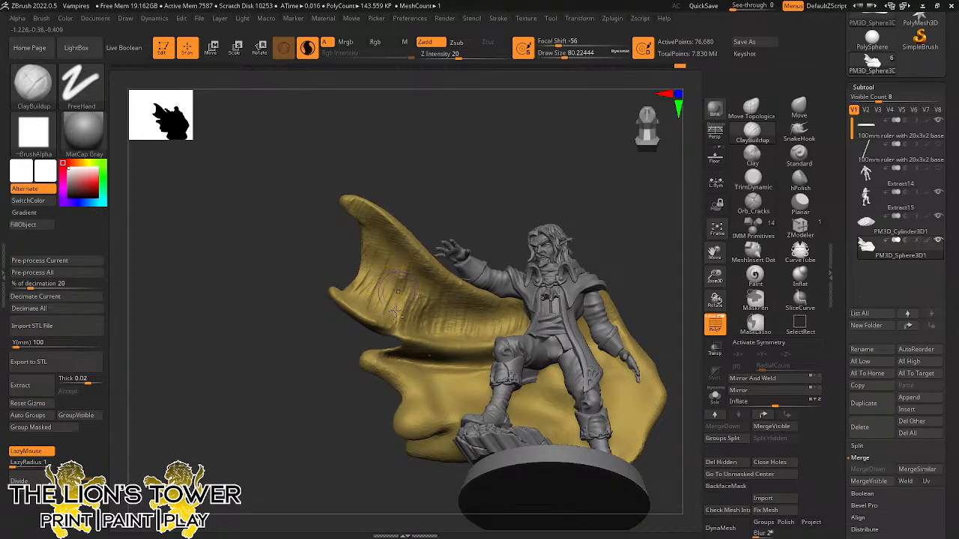
left_click_drag(408, 283, 415, 318)
mouse_move(473, 172)
left_mouse_down()
mouse_move(507, 203)
mouse_move(464, 165)
left_mouse_up()
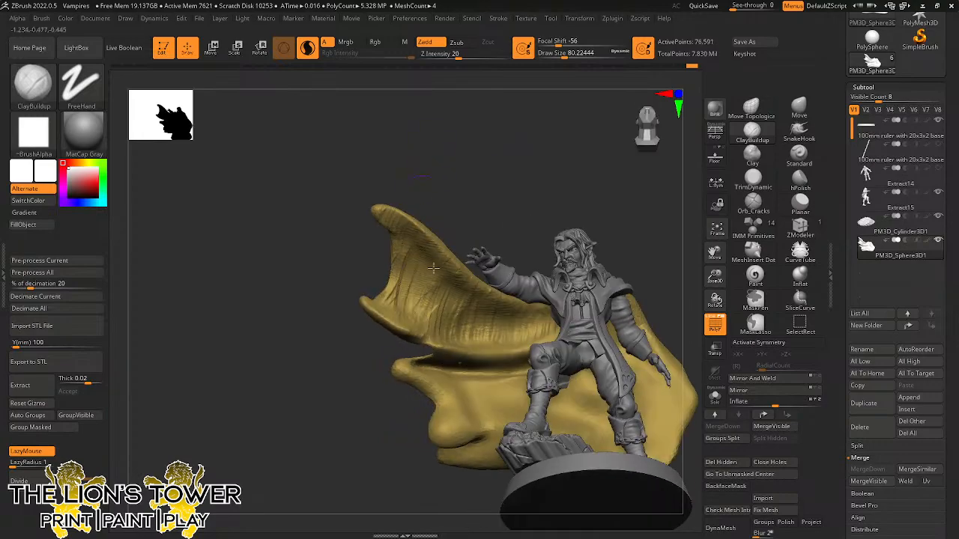
Sculpt long folds down the upper section's inner face from the torso to the uppermost tip.
mouse_move(433, 268)
left_mouse_down()
mouse_move(421, 318)
mouse_move(438, 330)
left_mouse_up()
left_click_drag(464, 281, 453, 337)
mouse_move(488, 297)
left_mouse_down()
mouse_move(491, 317)
mouse_move(522, 331)
left_mouse_up()
mouse_move(529, 343)
left_mouse_down()
mouse_move(500, 328)
mouse_move(435, 321)
mouse_move(402, 289)
mouse_move(399, 227)
left_mouse_up()
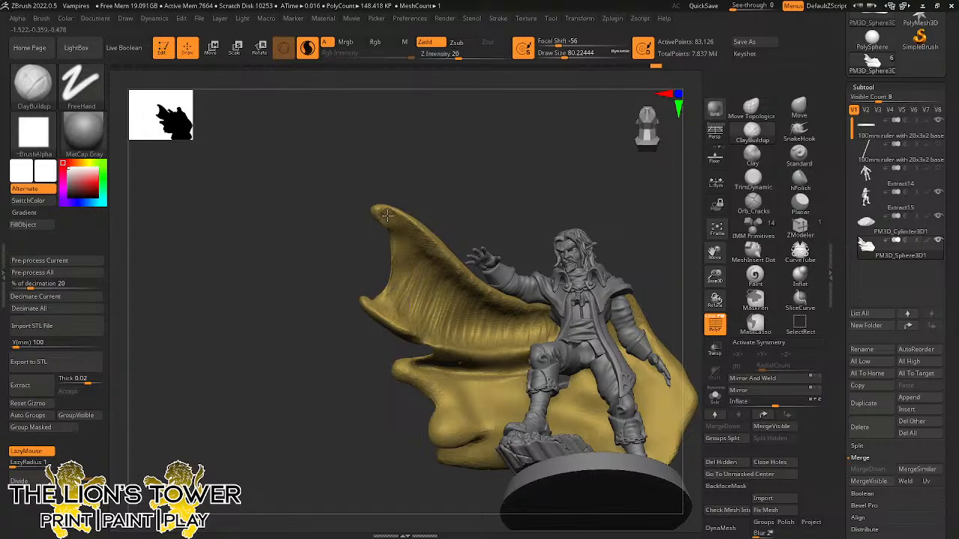
mouse_move(450, 149)
left_mouse_down()
mouse_move(479, 124)
mouse_move(514, 137)
mouse_move(392, 239)
left_mouse_up()
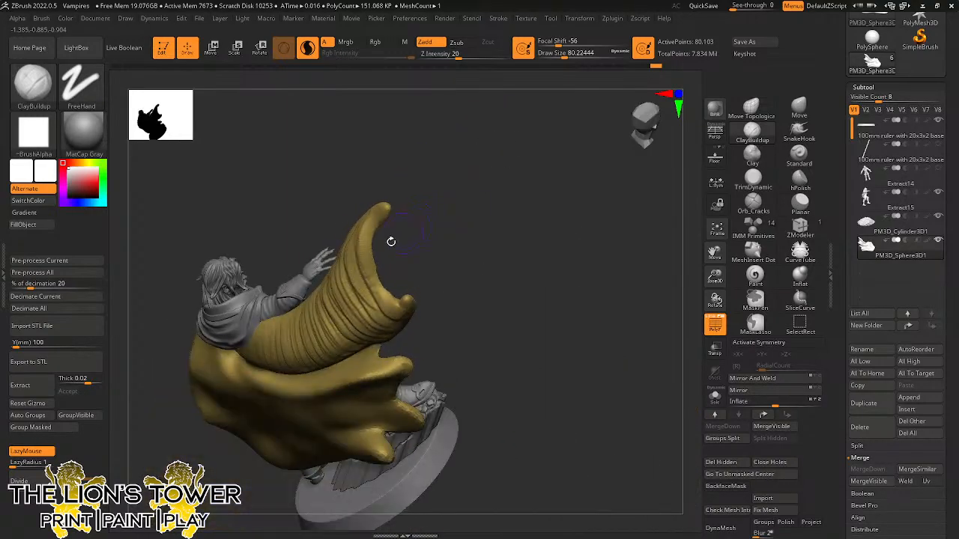
Build folds across the outer face of the cape's upper section with ClayBuildup strokes.
mouse_move(379, 302)
left_mouse_down()
mouse_move(347, 251)
mouse_move(349, 322)
mouse_move(333, 240)
left_mouse_up()
left_click_drag(350, 154, 342, 195)
mouse_move(345, 278)
left_mouse_down()
mouse_move(320, 330)
mouse_move(296, 343)
mouse_move(242, 345)
left_mouse_up()
left_click_drag(529, 238, 437, 319)
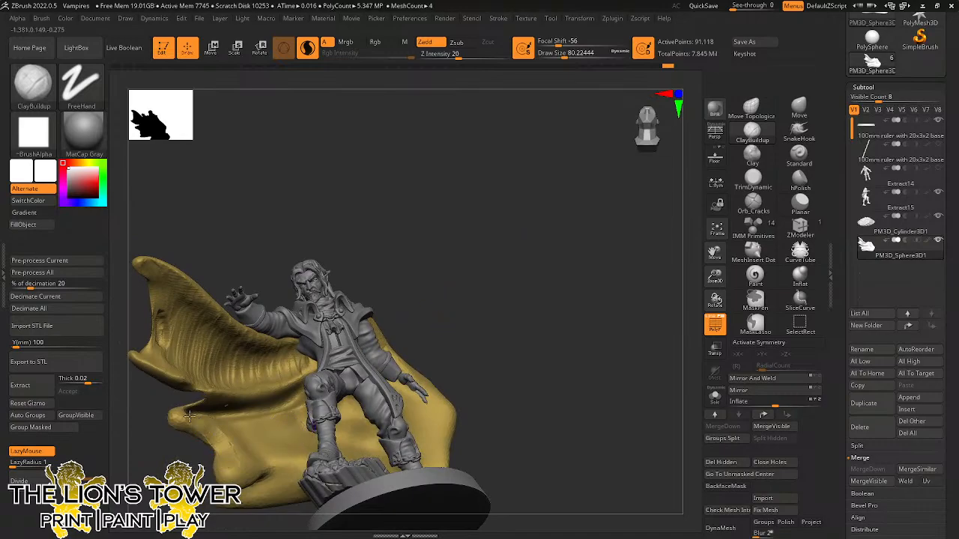
Lay ClayBuildup folds across the lower section's inner face from the third point toward the bent leg.
left_click_drag(274, 237, 231, 313)
mouse_move(190, 421)
left_mouse_down()
mouse_move(227, 440)
mouse_move(228, 459)
left_mouse_up()
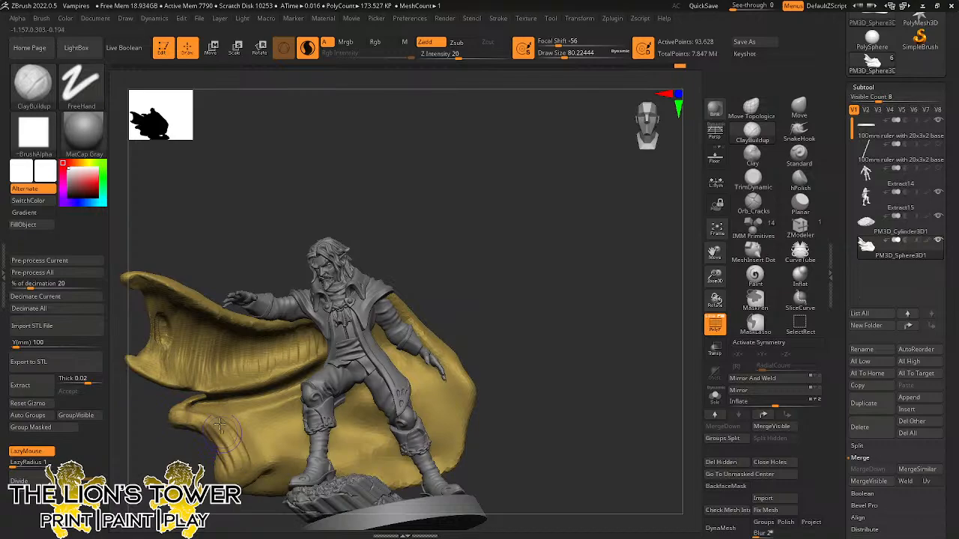
mouse_move(219, 425)
left_mouse_down()
mouse_move(247, 458)
mouse_move(268, 464)
left_mouse_up()
mouse_move(247, 414)
left_mouse_down()
mouse_move(274, 444)
mouse_move(272, 455)
left_mouse_up()
mouse_move(251, 416)
left_mouse_down()
mouse_move(273, 454)
mouse_move(284, 448)
left_mouse_up()
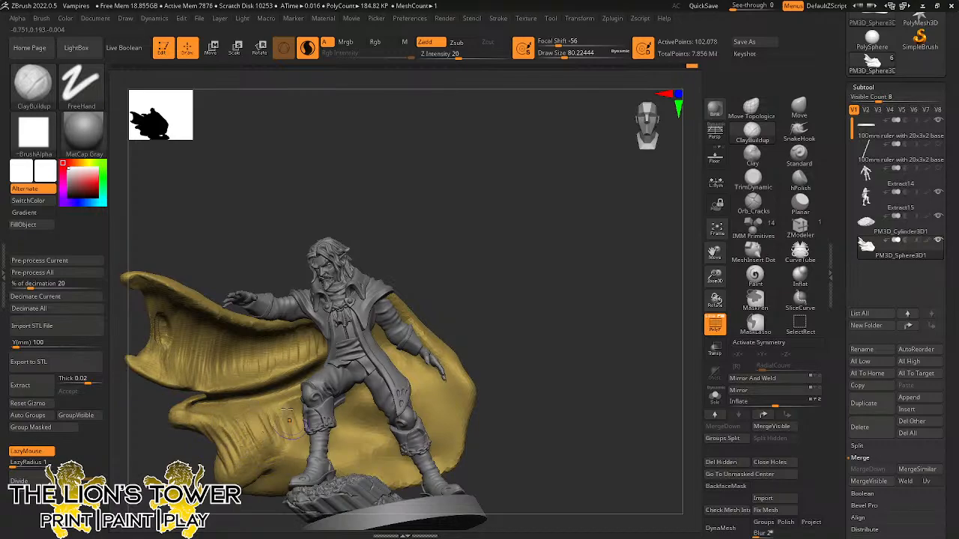
mouse_move(283, 408)
left_mouse_down()
mouse_move(294, 437)
mouse_move(299, 428)
left_mouse_up()
Strengthen the lower section's inner folds beside the leg and along the curved outer edge.
mouse_move(419, 238)
left_mouse_down()
mouse_move(471, 203)
mouse_move(482, 223)
left_mouse_up()
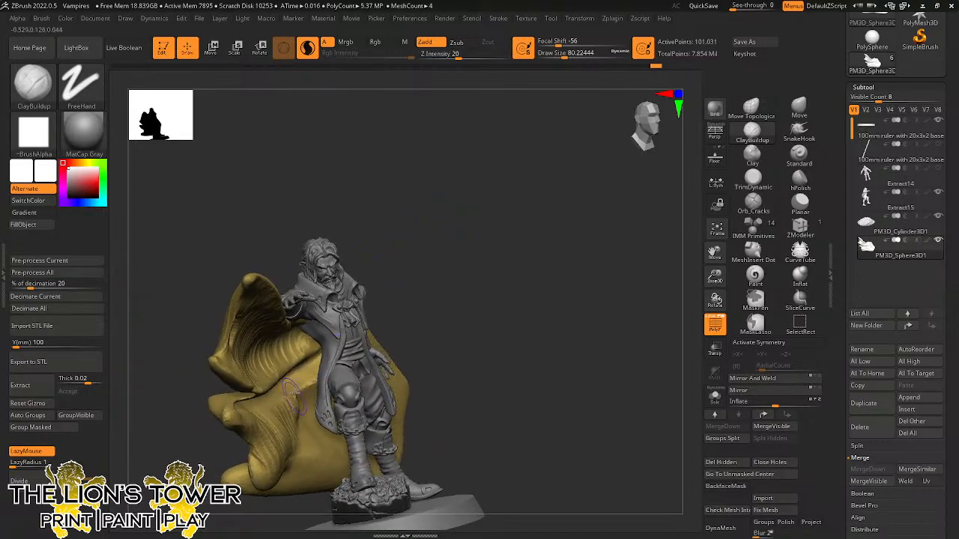
left_click_drag(290, 394, 298, 419)
left_click_drag(450, 243, 393, 258)
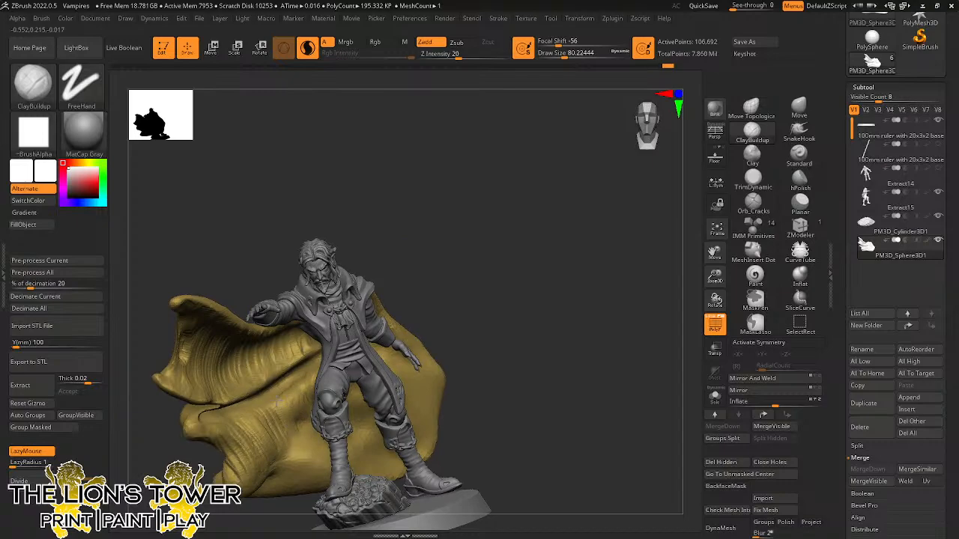
left_click_drag(267, 408, 271, 454)
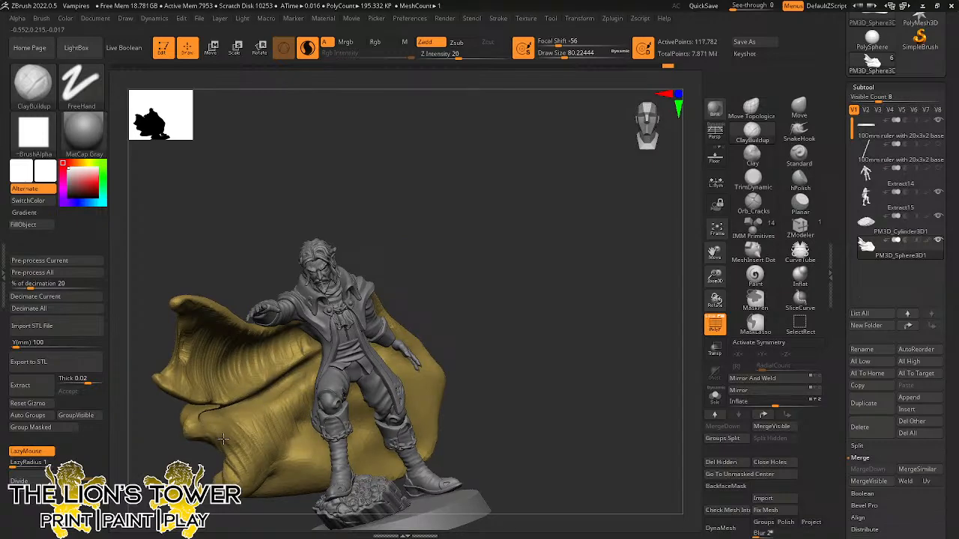
left_click_drag(232, 448, 237, 473)
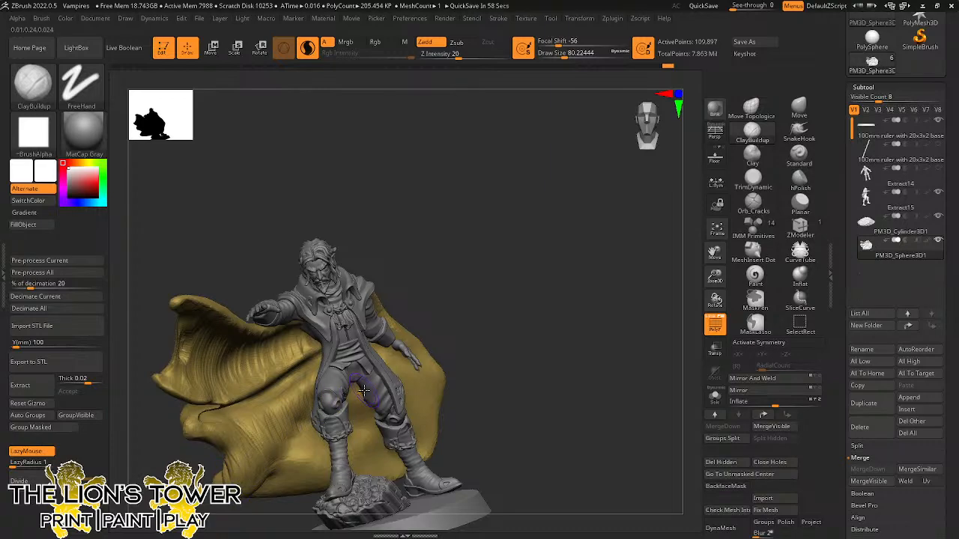
left_click_drag(241, 421, 232, 440)
Thicken the cloth along the deep crease between the upper and lower sections with the Inflat brush.
mouse_move(454, 258)
left_mouse_down()
mouse_move(491, 263)
mouse_move(447, 254)
mouse_move(496, 229)
left_mouse_up()
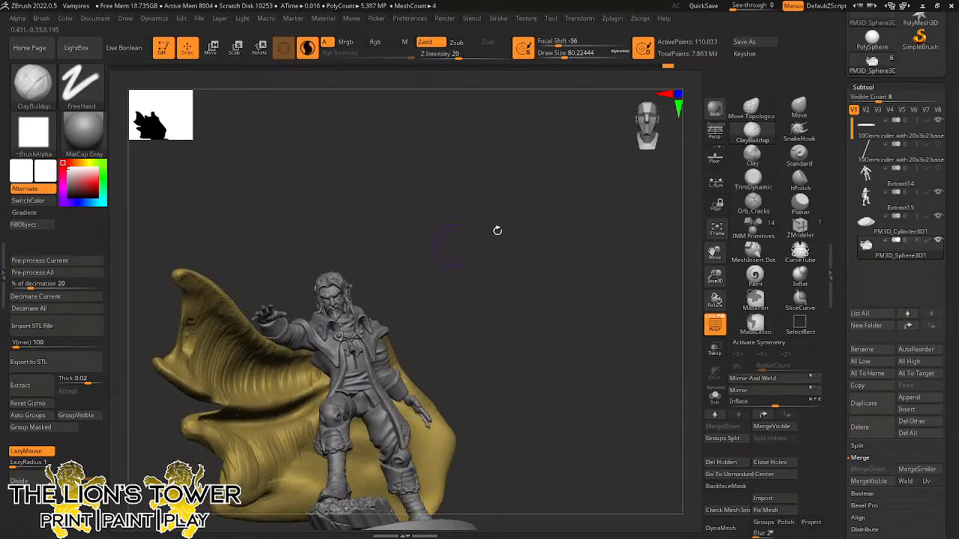
left_click(800, 276)
left_click_drag(503, 295, 485, 299)
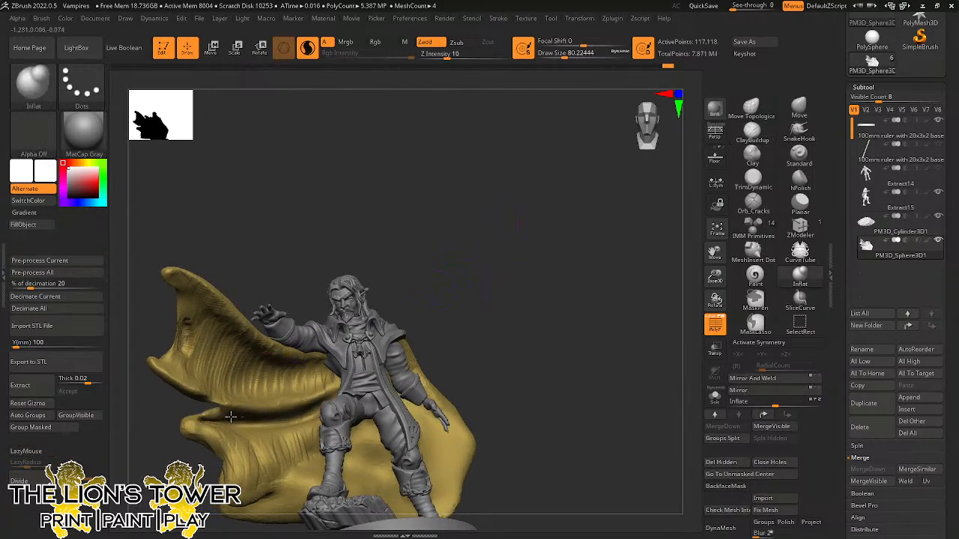
mouse_move(259, 418)
left_mouse_down()
mouse_move(213, 420)
mouse_move(282, 413)
left_mouse_up()
left_click_drag(217, 422, 300, 412)
left_click_drag(474, 303, 538, 283)
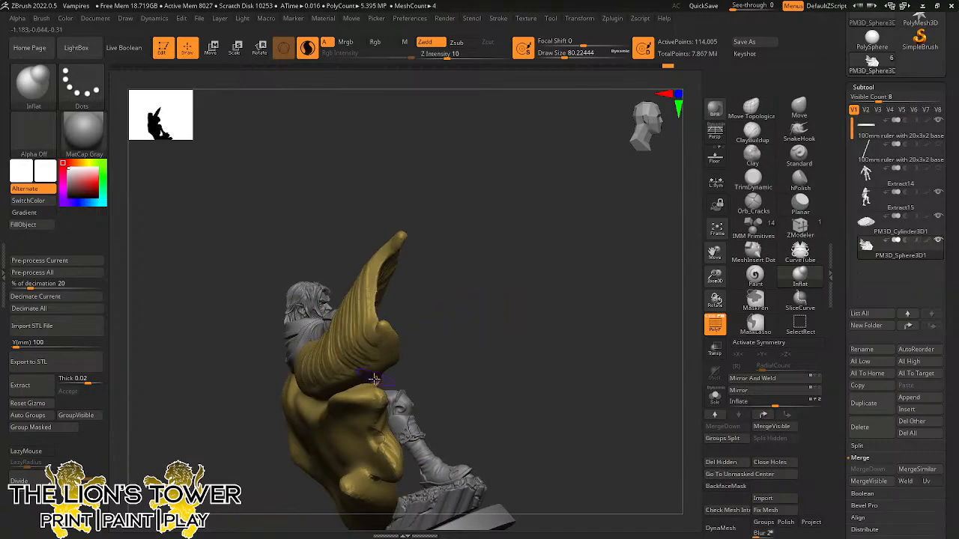
left_click_drag(377, 382, 373, 377)
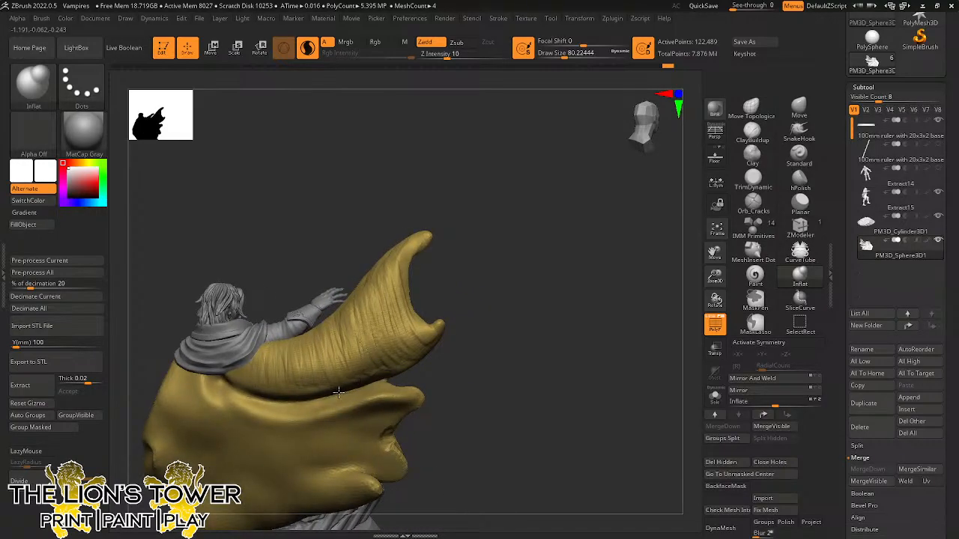
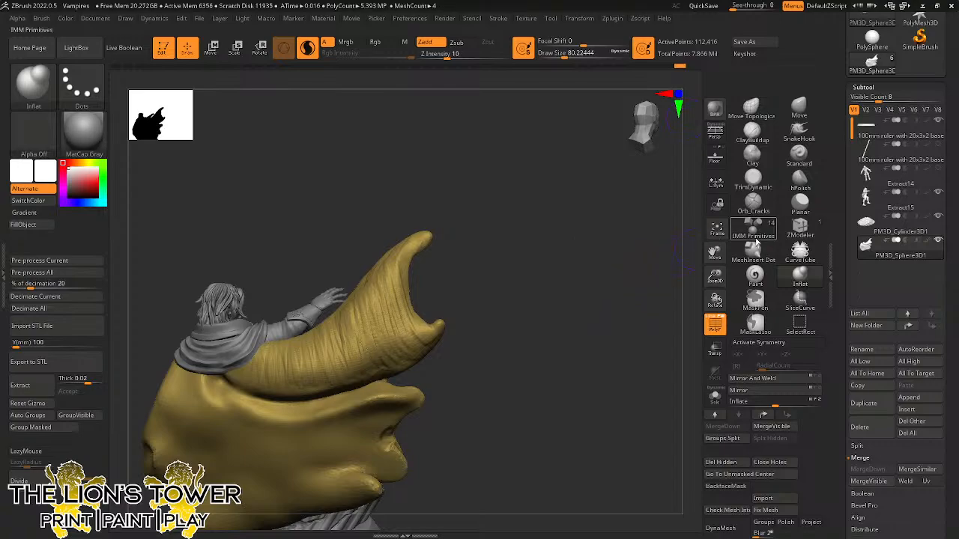
Set the ClayBuildup draw size to about 94 and sculpt folds on the outer face below the third point.
left_click_drag(620, 295, 656, 268)
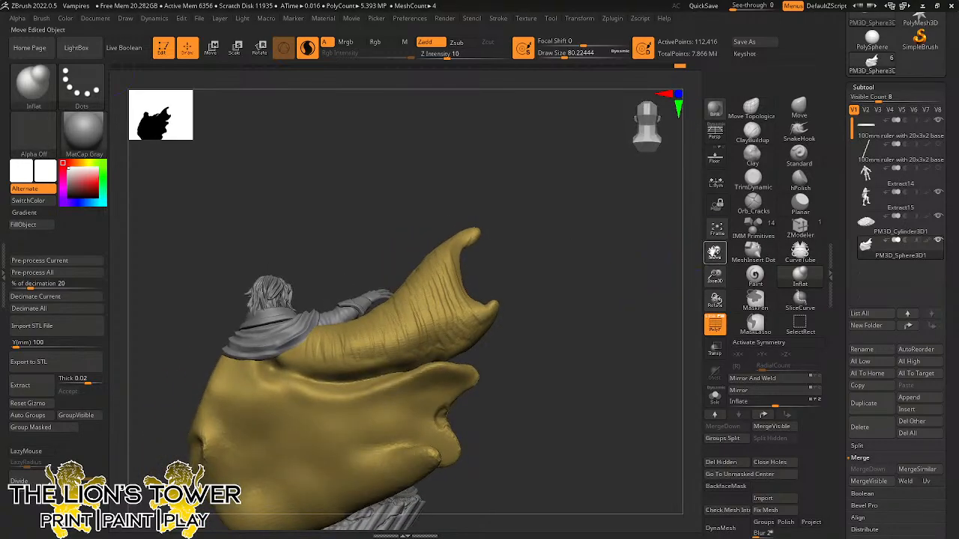
mouse_move(621, 295)
left_mouse_down()
mouse_move(665, 265)
mouse_move(604, 278)
mouse_move(677, 181)
mouse_move(714, 179)
mouse_move(766, 150)
left_mouse_up()
left_click(751, 132)
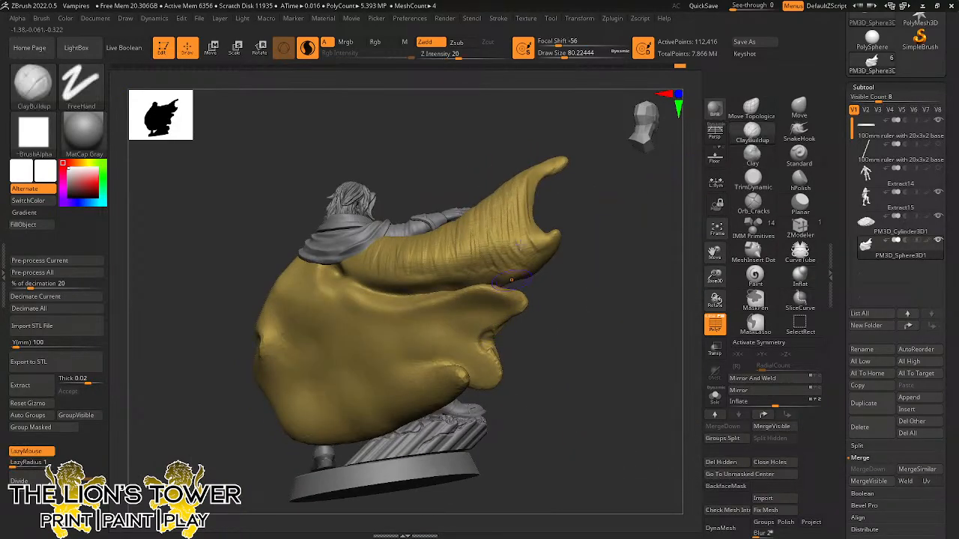
left_click(566, 55)
left_click_drag(593, 306, 555, 307)
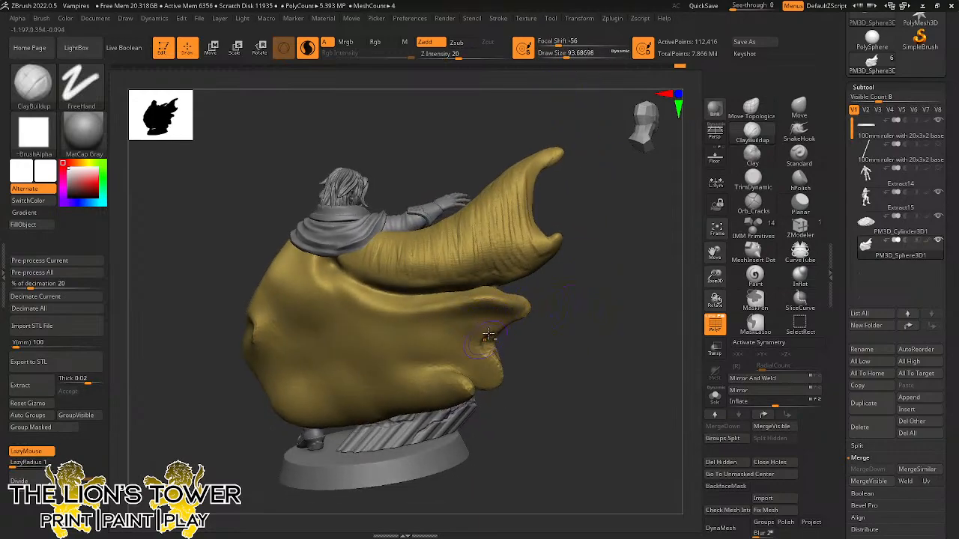
mouse_move(488, 334)
left_mouse_down()
mouse_move(493, 374)
mouse_move(501, 332)
mouse_move(481, 366)
mouse_move(473, 315)
mouse_move(453, 363)
mouse_move(438, 322)
mouse_move(422, 319)
mouse_move(402, 350)
mouse_move(346, 301)
mouse_move(334, 274)
mouse_move(346, 295)
mouse_move(327, 290)
mouse_move(358, 307)
mouse_move(360, 322)
mouse_move(377, 328)
mouse_move(387, 316)
mouse_move(393, 342)
mouse_move(411, 350)
mouse_move(424, 339)
mouse_move(422, 321)
mouse_move(442, 354)
mouse_move(455, 343)
mouse_move(488, 351)
mouse_move(505, 317)
left_mouse_up()
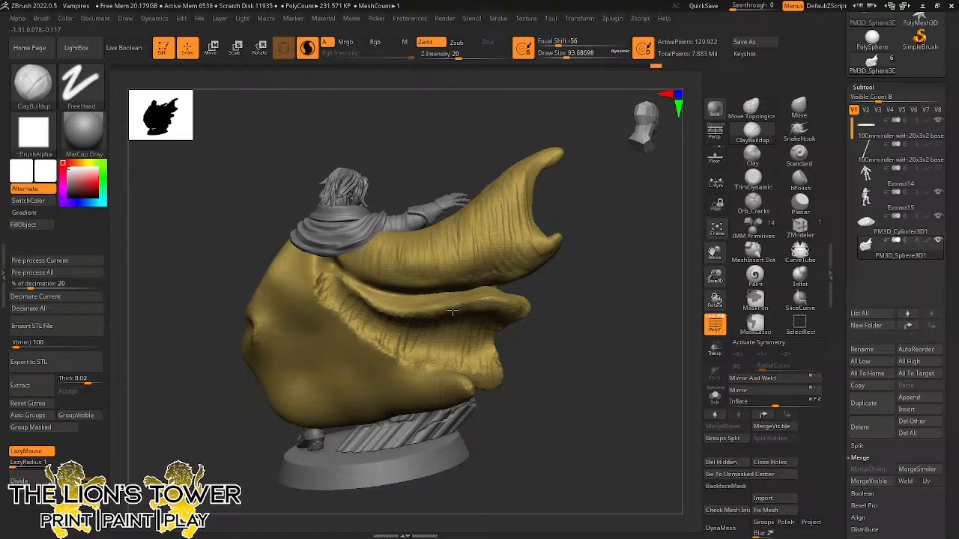
Smooth the rough clay strokes on the inner face of both the upper and lower cape sections.
mouse_move(581, 305)
left_mouse_down()
mouse_move(530, 223)
mouse_move(382, 330)
mouse_move(406, 329)
left_mouse_up()
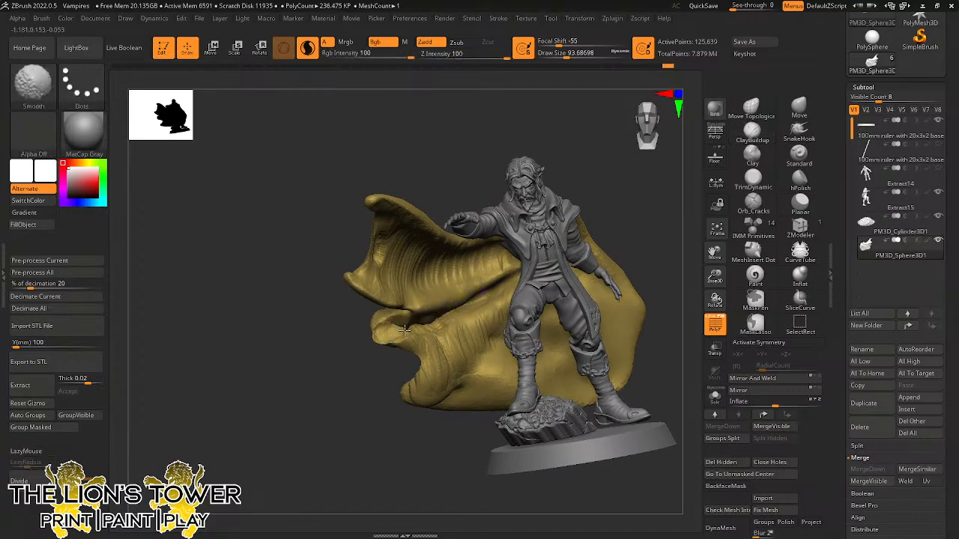
mouse_move(671, 253)
left_mouse_down()
mouse_move(659, 218)
mouse_move(646, 228)
left_mouse_up()
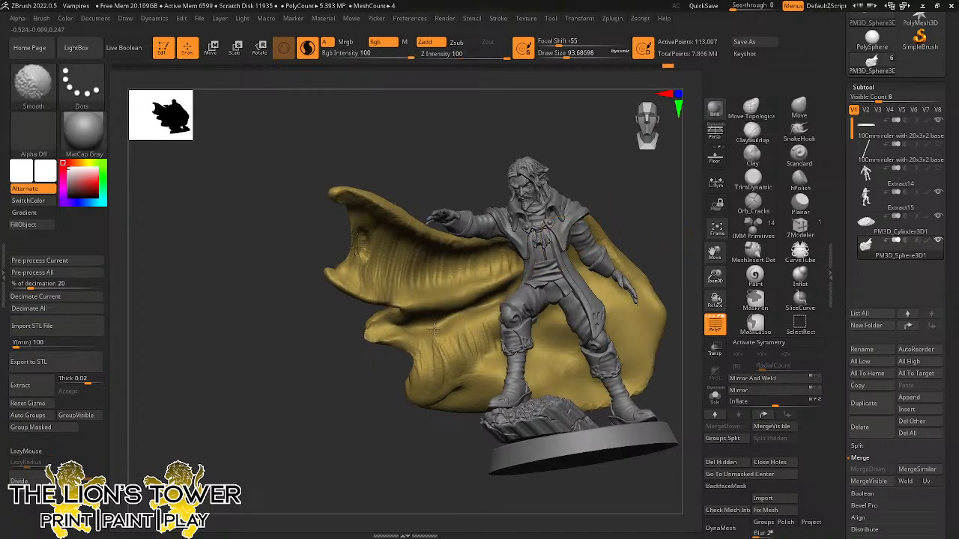
left_click_drag(418, 325, 435, 305, "shift")
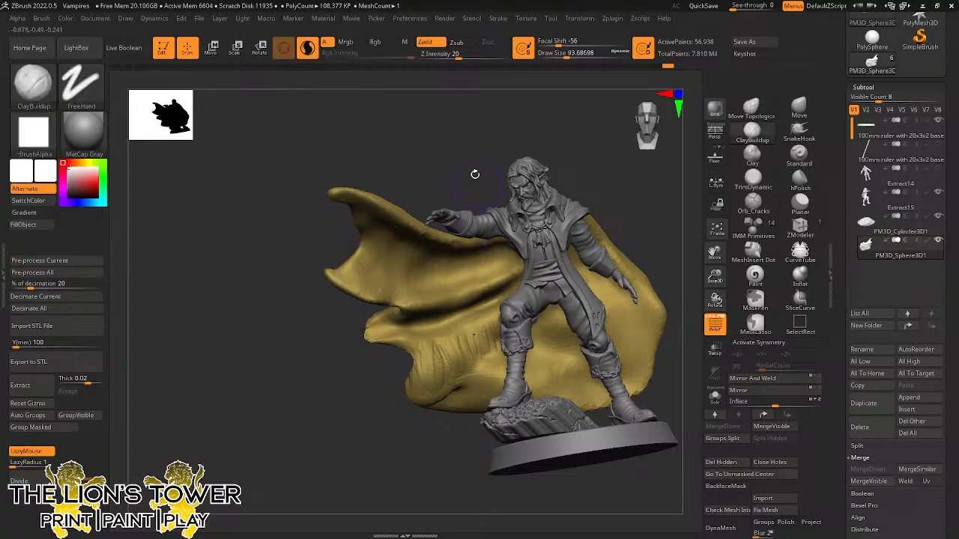
mouse_move(475, 173)
left_mouse_down()
mouse_move(458, 139)
mouse_move(404, 190)
mouse_move(423, 201)
left_mouse_up()
mouse_move(440, 262)
left_mouse_down("shift")
mouse_move(481, 236)
mouse_move(496, 254)
left_mouse_up("shift")
left_click_drag(600, 182, 626, 188)
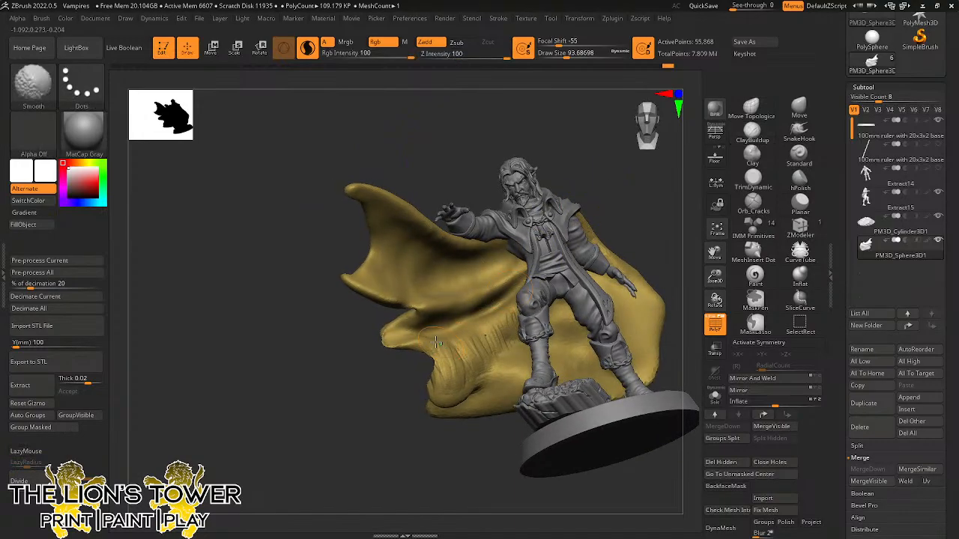
left_click_drag(437, 342, 445, 384, "shift")
left_click_drag(504, 316, 515, 325, "shift")
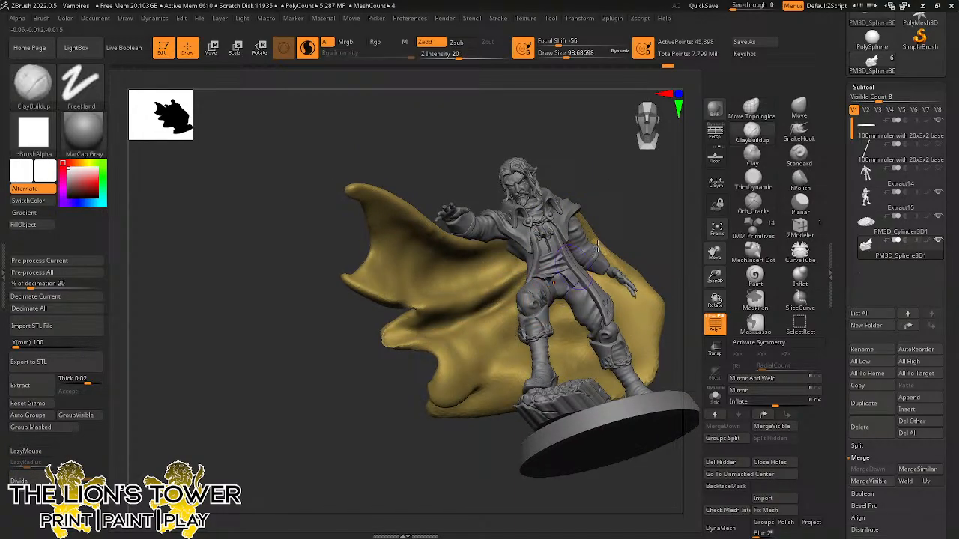
Build short cross strokes with ClayBuildup on the outer face, from the lowest point inward across the back.
left_click_drag(615, 187, 692, 165)
left_click_drag(634, 280, 688, 222)
left_click_drag(714, 255, 769, 173)
left_click_drag(687, 221, 596, 257)
mouse_move(509, 293)
left_mouse_down()
mouse_move(467, 323)
mouse_move(462, 352)
mouse_move(499, 298)
mouse_move(465, 349)
left_mouse_up()
left_click_drag(607, 244, 602, 247)
left_click_drag(493, 291, 454, 349)
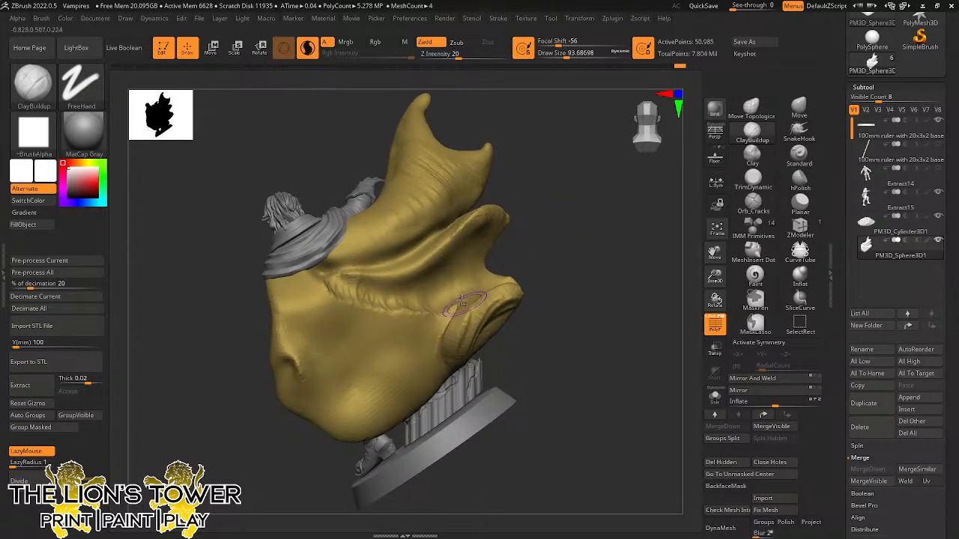
mouse_move(460, 313)
left_mouse_down()
mouse_move(441, 358)
mouse_move(424, 358)
left_mouse_up()
mouse_move(420, 323)
left_mouse_down()
mouse_move(409, 357)
mouse_move(393, 356)
left_mouse_up()
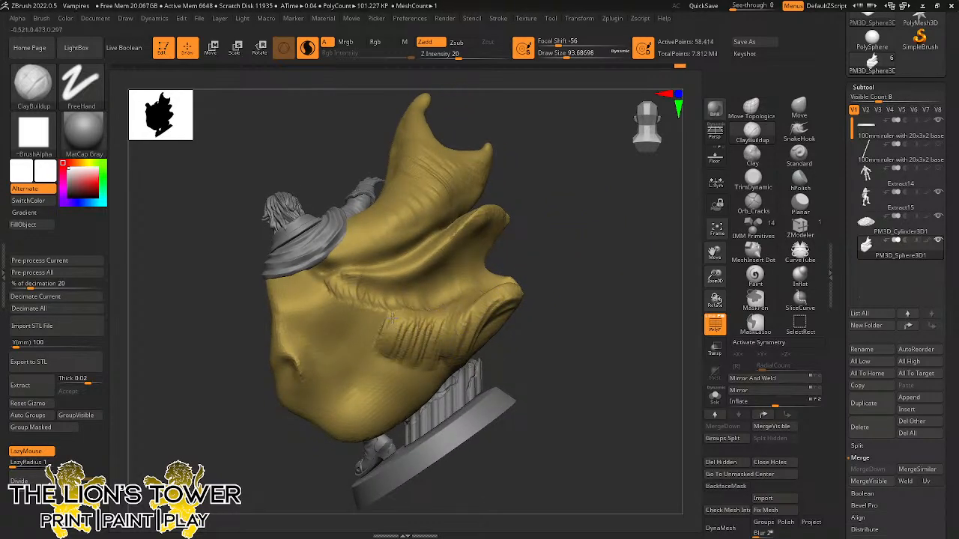
Extend the outer face's clay folds toward the shoulder and reinforce them back to the lowest point.
mouse_move(383, 322)
left_mouse_down()
mouse_move(373, 349)
mouse_move(351, 327)
left_mouse_up()
mouse_move(331, 280)
left_mouse_down()
mouse_move(310, 289)
mouse_move(307, 307)
mouse_move(329, 310)
mouse_move(359, 341)
left_mouse_up()
mouse_move(381, 309)
left_mouse_down()
mouse_move(374, 351)
mouse_move(403, 360)
left_mouse_up()
mouse_move(416, 318)
left_mouse_down()
mouse_move(413, 367)
mouse_move(439, 370)
left_mouse_up()
left_click_drag(471, 312, 453, 366)
Sculpt ClayBuildup folds on the inner side of the lowest point and the edge beneath it.
left_click_drag(570, 255, 500, 290)
mouse_move(581, 223)
left_mouse_down()
mouse_move(619, 235)
mouse_move(475, 315)
mouse_move(481, 364)
left_mouse_up()
mouse_move(563, 320)
left_mouse_down()
mouse_move(503, 328)
mouse_move(517, 355)
left_mouse_up()
mouse_move(495, 322)
left_mouse_down()
mouse_move(527, 346)
mouse_move(528, 334)
left_mouse_up()
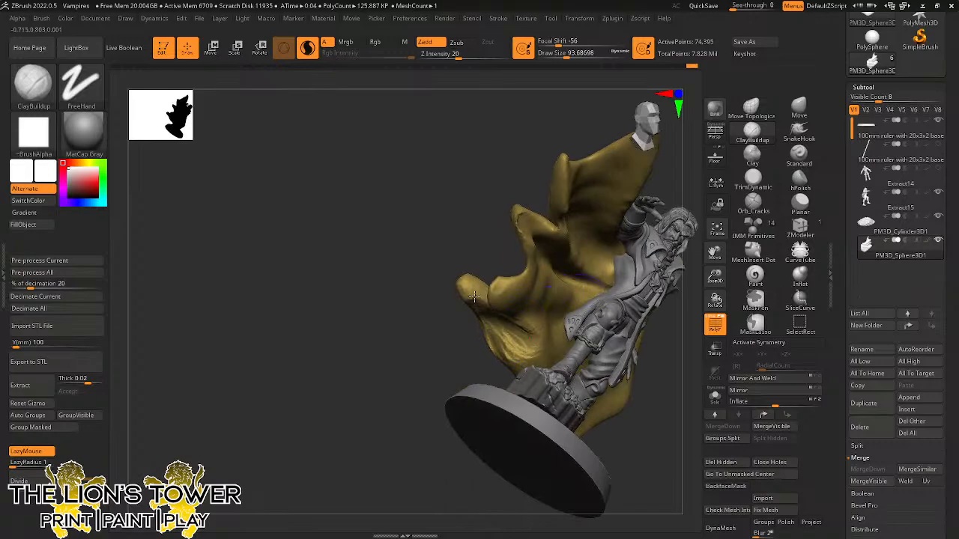
left_click_drag(455, 241, 522, 193)
left_click_drag(479, 285, 478, 337)
left_click_drag(485, 327, 501, 352)
left_click_drag(659, 285, 600, 303)
left_click_drag(517, 321, 546, 324)
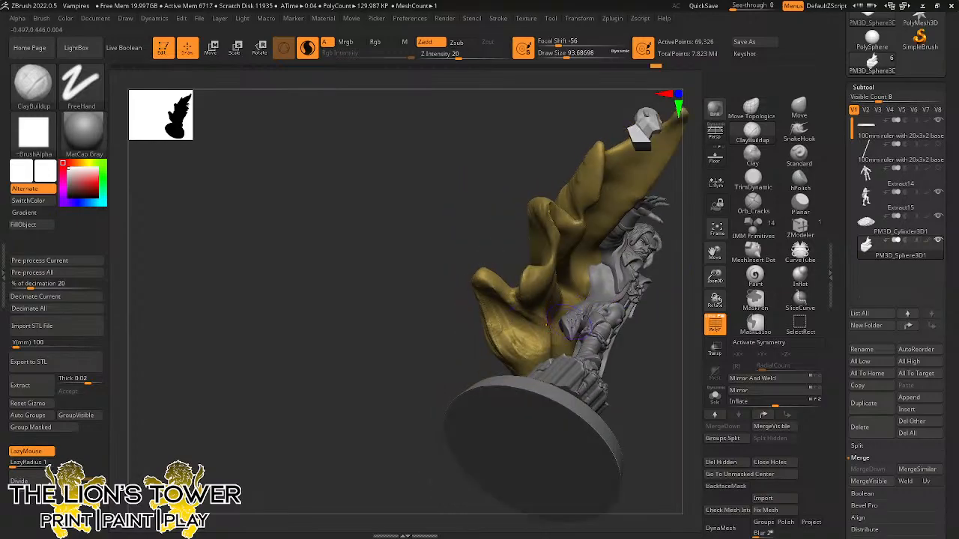
Isolate the cape in Solo mode and layer short folds on its inner face below the lowest point.
right_click_drag(584, 324, 661, 332)
left_click(710, 399)
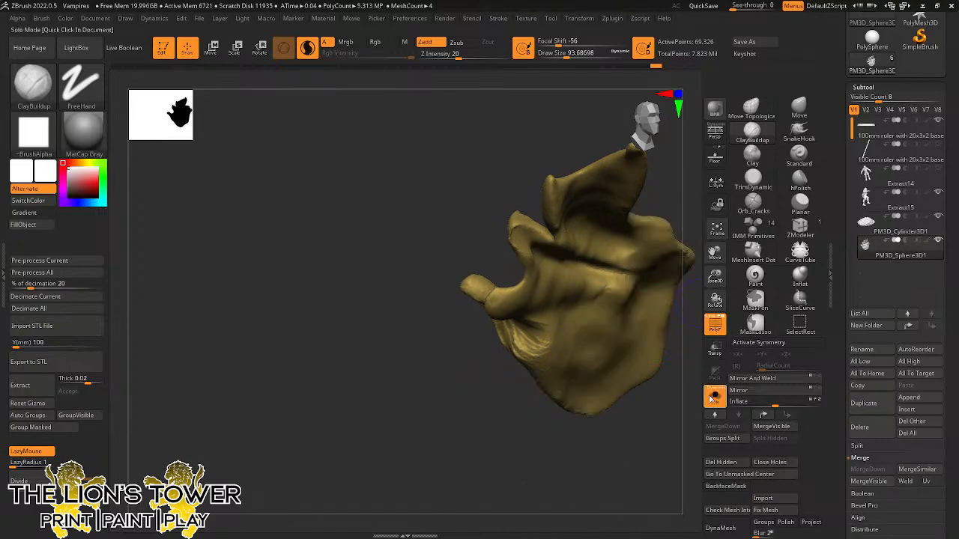
left_click_drag(648, 414, 600, 405)
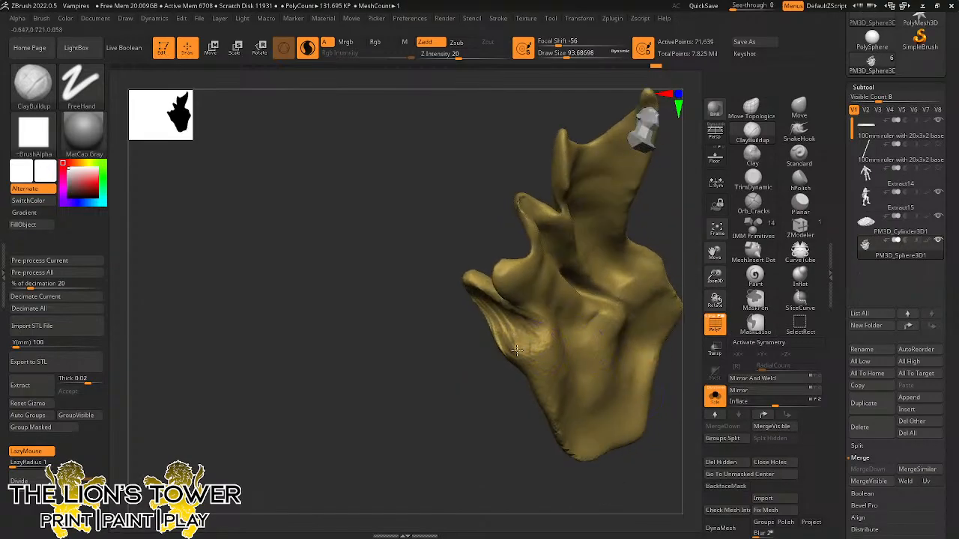
left_click_drag(517, 351, 525, 353)
left_click_drag(511, 322, 534, 370)
left_click_drag(544, 332, 543, 377)
left_click_drag(682, 243, 700, 246)
mouse_move(545, 341)
left_mouse_down()
mouse_move(551, 377)
mouse_move(540, 368)
left_mouse_up()
mouse_move(583, 374)
right_mouse_down()
mouse_move(629, 340)
mouse_move(671, 336)
mouse_move(593, 323)
right_mouse_up()
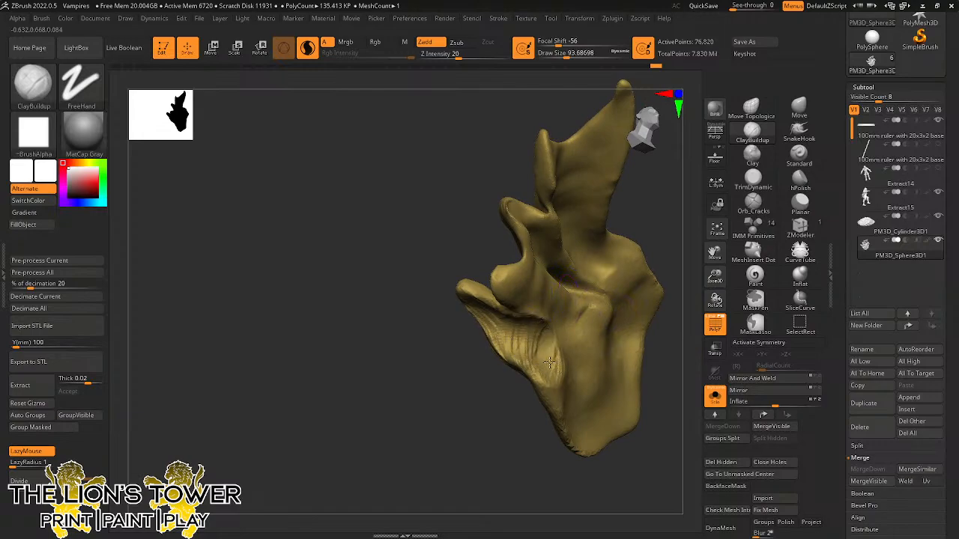
Continue the row of short folds beneath the lower crease across the cape's inner face.
left_click_drag(557, 334, 559, 375)
right_click_drag(563, 368, 591, 358)
left_click_drag(586, 330, 587, 362)
mouse_move(610, 343)
left_mouse_down()
mouse_move(611, 373)
mouse_move(625, 374)
mouse_move(608, 368)
left_mouse_up()
left_click_drag(597, 336, 596, 346)
left_click_drag(590, 338, 501, 327)
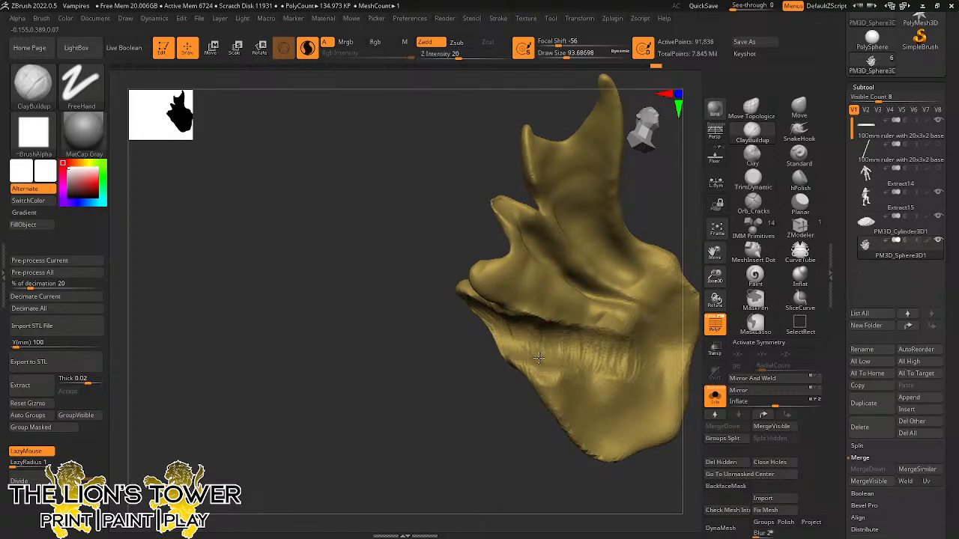
Smooth the new clay folds under the lower crease on the inner face.
left_click_drag(570, 342, 623, 342, "shift")
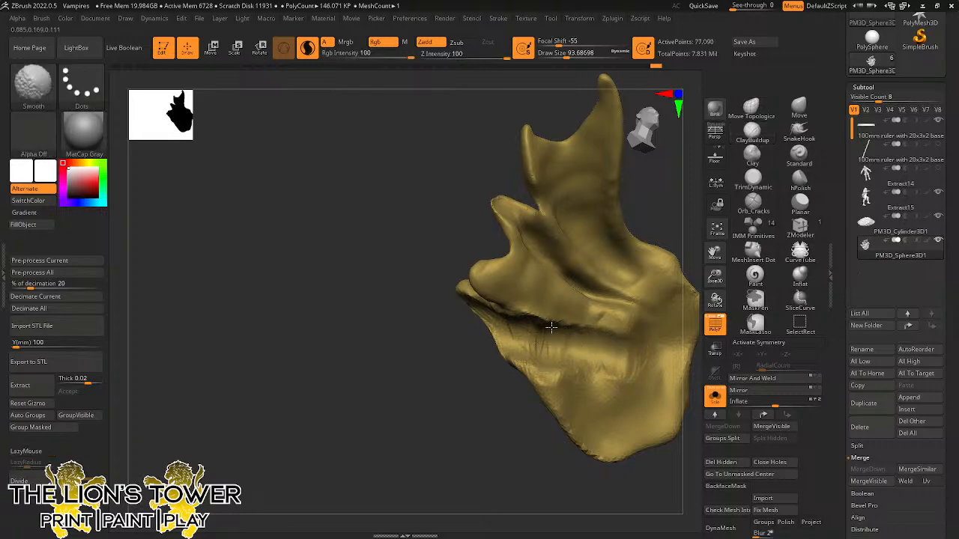
left_click_drag(540, 362, 582, 367, "shift")
left_click_drag(508, 430, 696, 326)
left_click_drag(536, 416, 454, 408)
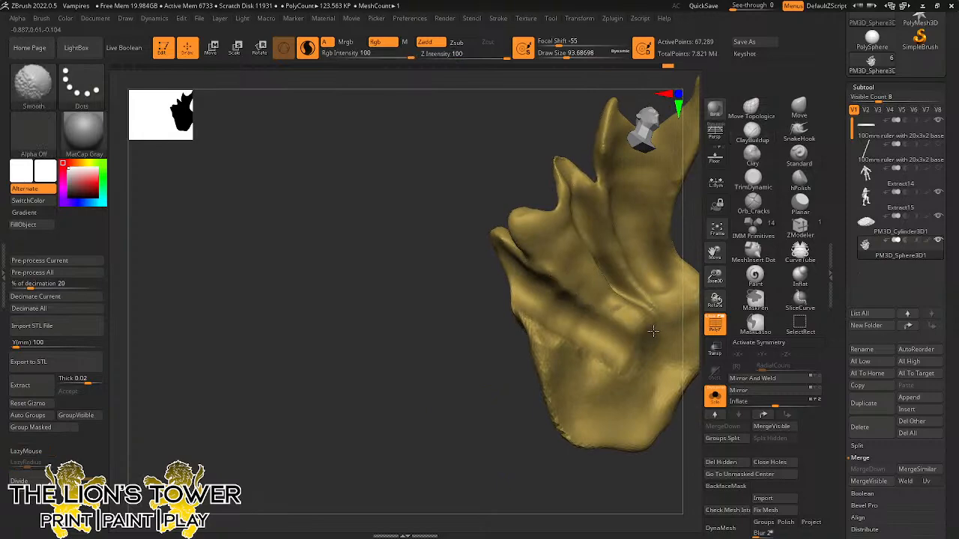
Enable BackfaceMask and add a ClayBuildup stroke along the curved edge between the third and fourth points.
mouse_move(715, 277)
left_mouse_down()
mouse_move(716, 258)
mouse_move(666, 236)
mouse_move(680, 245)
mouse_move(539, 206)
left_mouse_up()
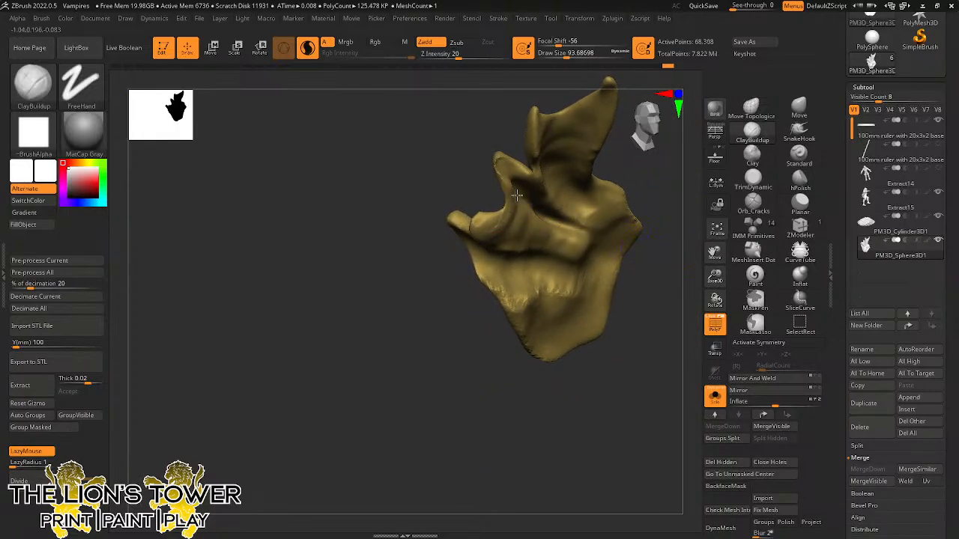
mouse_move(648, 178)
left_mouse_down()
mouse_move(691, 188)
mouse_move(658, 254)
mouse_move(696, 258)
left_mouse_up()
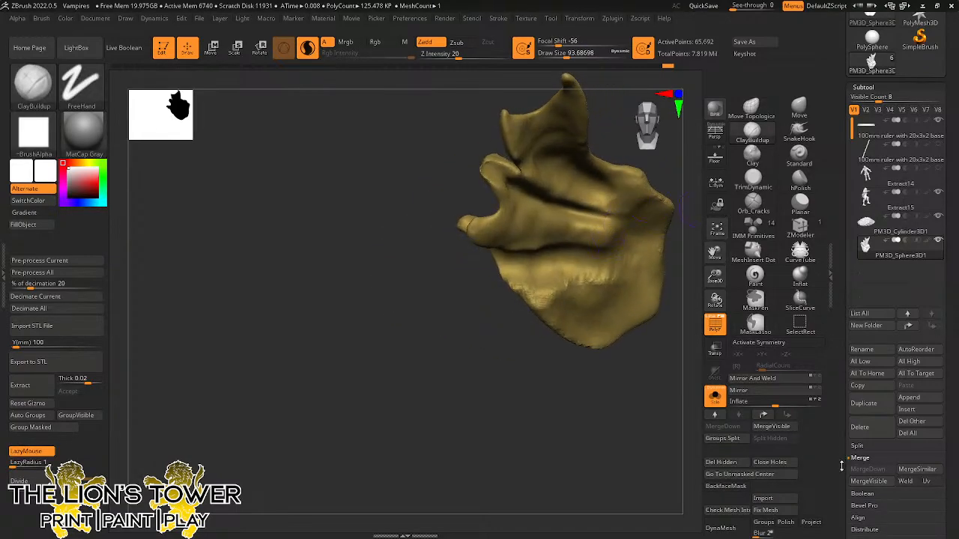
scroll(842, 449, "down", 1)
scroll(842, 449, "down", 5)
left_click(726, 486)
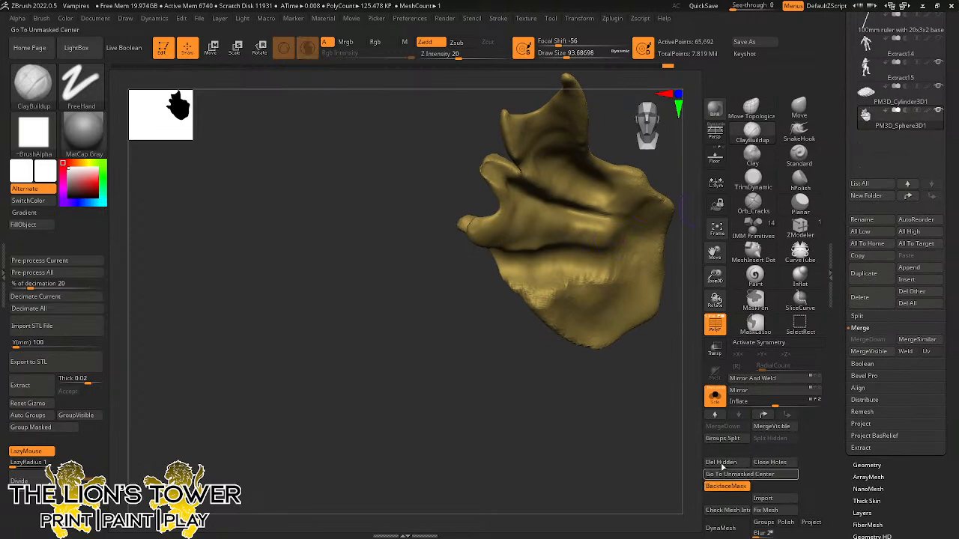
left_click_drag(498, 193, 490, 236)
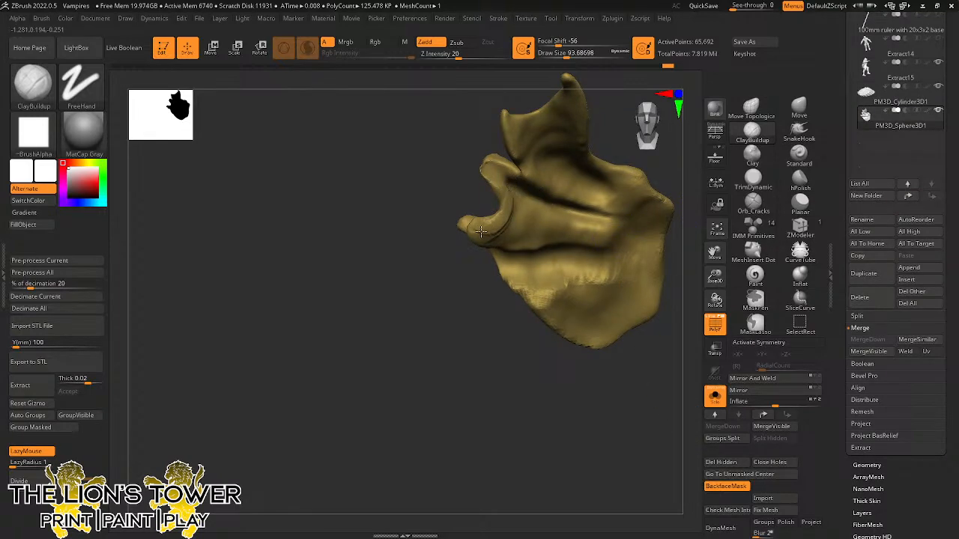
Layer ClayBuildup strokes over the folds between the cape's third and fourth points, smooth them, and dismiss the Auto Masking note.
left_click_drag(512, 191, 496, 238)
left_click_drag(419, 326, 454, 327)
mouse_move(518, 204)
left_mouse_down()
mouse_move(511, 239)
mouse_move(528, 246)
mouse_move(547, 223)
mouse_move(568, 219)
mouse_move(635, 252)
mouse_move(632, 241)
left_mouse_up()
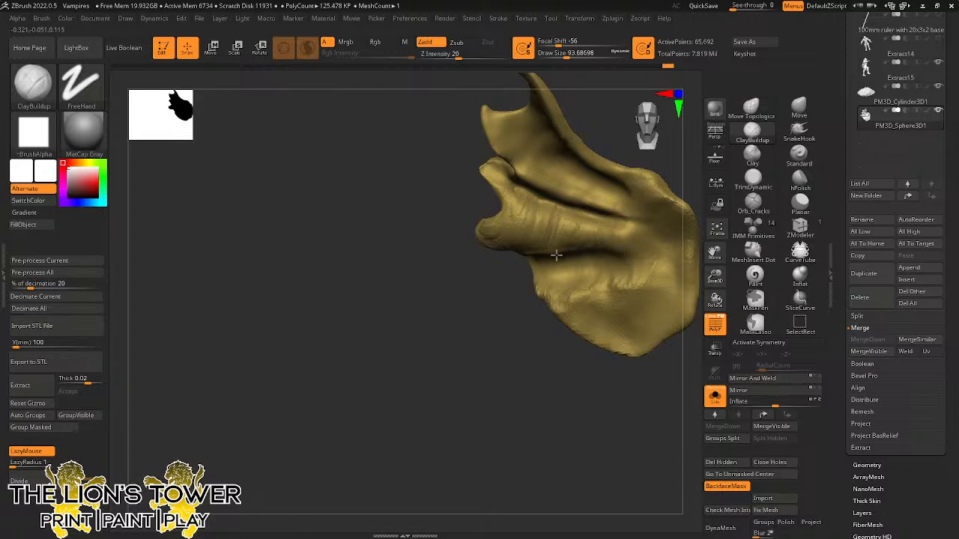
key("shift")
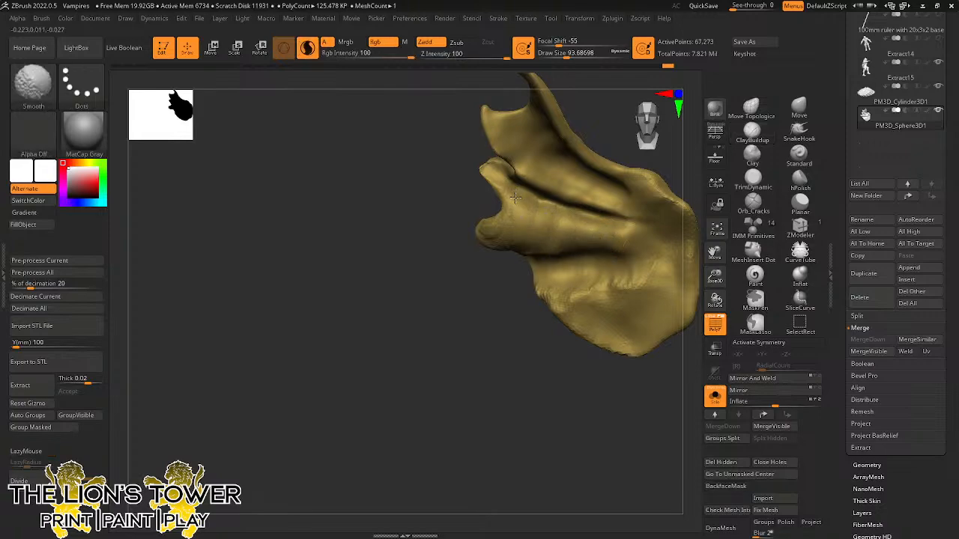
mouse_move(516, 197)
left_mouse_down("shift")
mouse_move(482, 227)
mouse_move(489, 169)
left_mouse_up("shift")
left_click(539, 117, "shift")
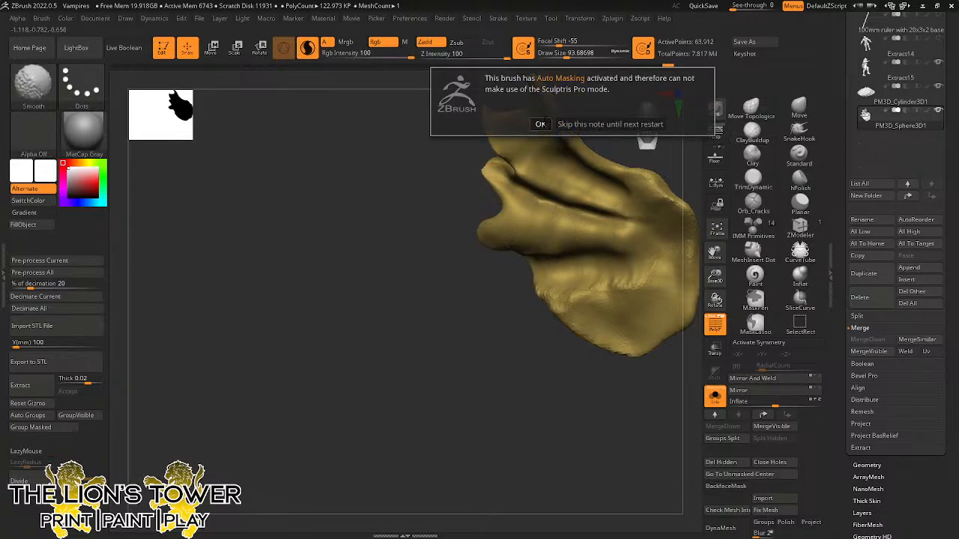
left_click(540, 125)
Turn off BackfaceMask and exit Solo mode to bring the rest of the miniature back around the cape.
mouse_move(459, 324)
left_mouse_down()
mouse_move(479, 321)
mouse_move(572, 259)
mouse_move(616, 265)
mouse_move(591, 278)
mouse_move(605, 270)
mouse_move(569, 246)
mouse_move(561, 216)
left_mouse_up()
key("x")
left_click_drag(603, 274, 565, 271)
key("x")
left_click(731, 486)
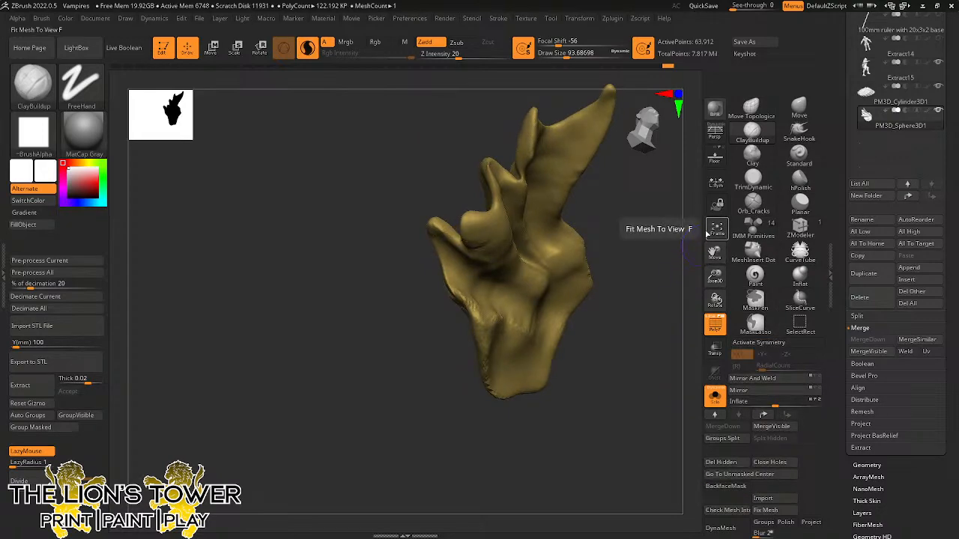
left_click_drag(632, 352, 610, 315)
left_click_drag(407, 330, 451, 344)
mouse_move(605, 287)
left_mouse_down()
mouse_move(638, 311)
mouse_move(612, 298)
left_mouse_up()
left_click(715, 397)
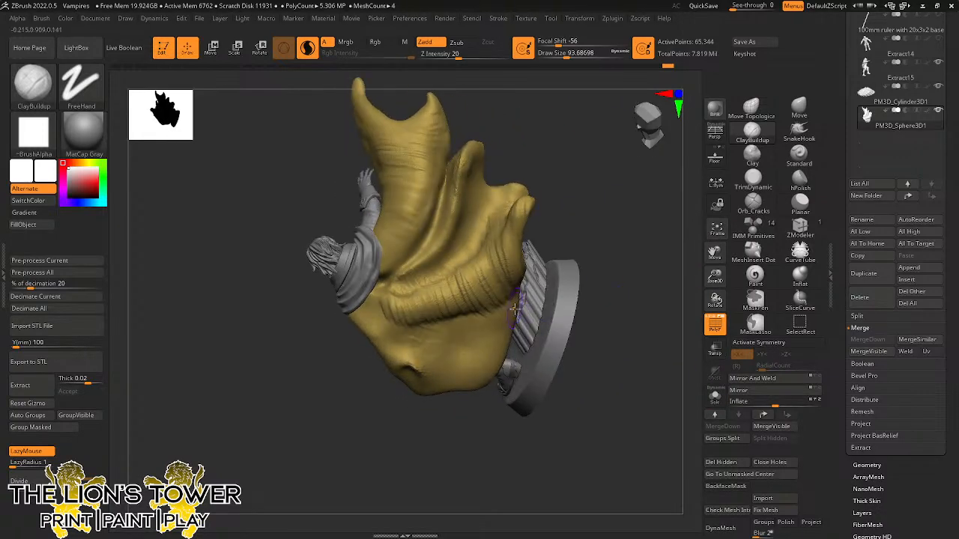
Pull the cape's lower outer corner near the base outward into a point with the SnakeHook brush.
left_click_drag(514, 309, 514, 320)
left_click_drag(584, 243, 616, 177)
left_click(799, 132)
left_click_drag(627, 223, 598, 263)
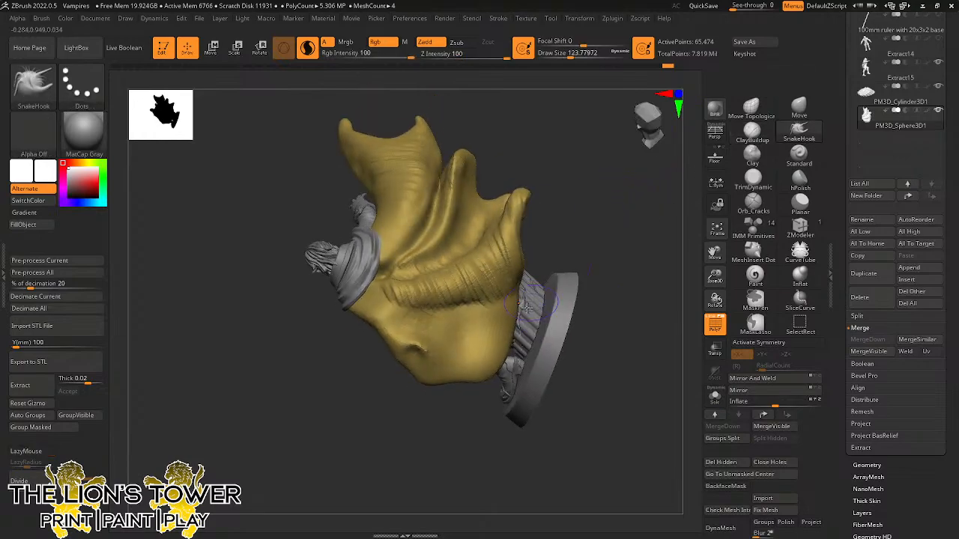
mouse_move(515, 318)
left_mouse_down()
mouse_move(534, 274)
mouse_move(571, 234)
left_mouse_up()
left_click_drag(537, 277, 542, 260)
mouse_move(626, 250)
left_mouse_down()
mouse_move(590, 277)
mouse_move(712, 259)
mouse_move(713, 233)
left_mouse_up()
mouse_move(691, 317)
left_mouse_down()
mouse_move(641, 235)
mouse_move(667, 252)
mouse_move(669, 188)
mouse_move(642, 242)
mouse_move(647, 209)
mouse_move(666, 238)
mouse_move(649, 198)
mouse_move(666, 180)
mouse_move(668, 205)
mouse_move(696, 187)
mouse_move(641, 278)
mouse_move(659, 274)
left_mouse_up()
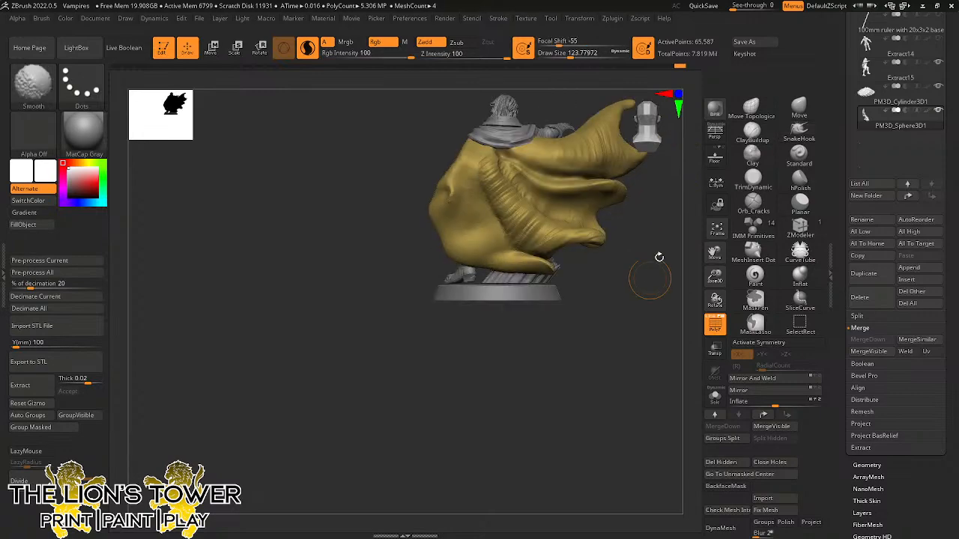
Set the Move brush's Draw Size to about 318 and push the cape's bulging side edge inward behind the legs.
left_click(779, 108)
left_click(589, 56)
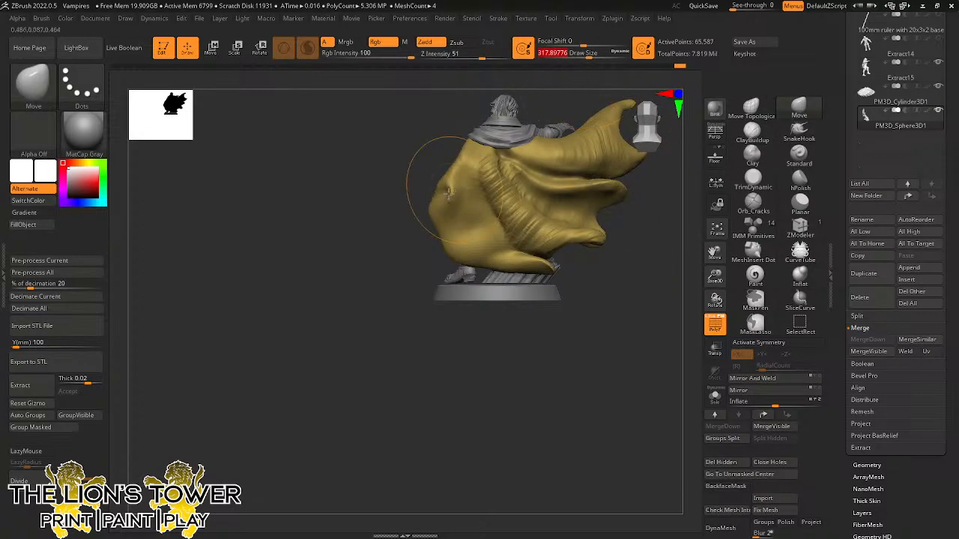
mouse_move(435, 218)
left_mouse_down()
mouse_move(454, 216)
mouse_move(473, 185)
mouse_move(447, 239)
mouse_move(456, 243)
left_mouse_up()
left_click_drag(661, 224, 626, 223)
mouse_move(457, 251)
left_mouse_down()
mouse_move(474, 251)
mouse_move(466, 224)
left_mouse_up()
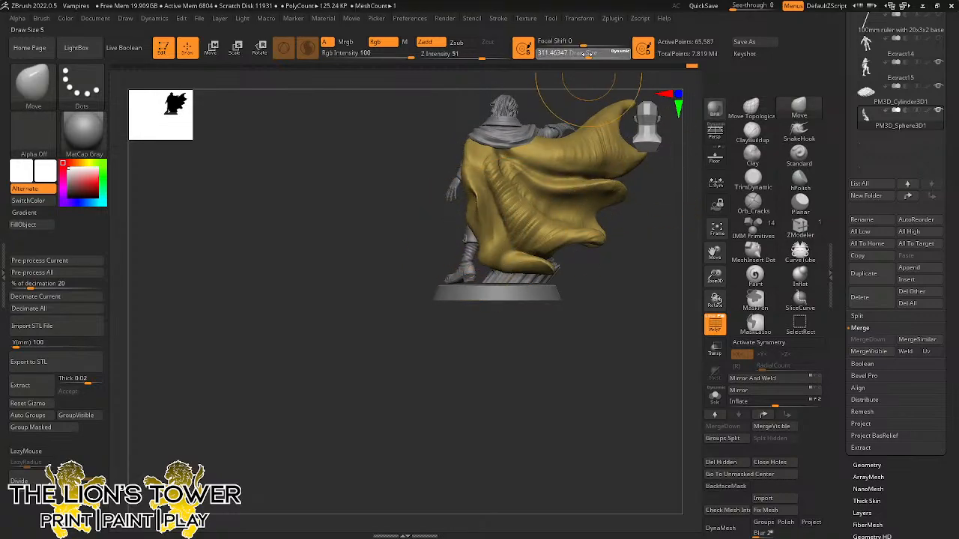
Smooth the reshaped side edge from shoulder to hem, using Draw Sizes of about 187 and 128.
key("shift")
mouse_move(495, 159)
left_mouse_down("shift")
mouse_move(482, 196)
mouse_move(466, 155)
left_mouse_up("shift")
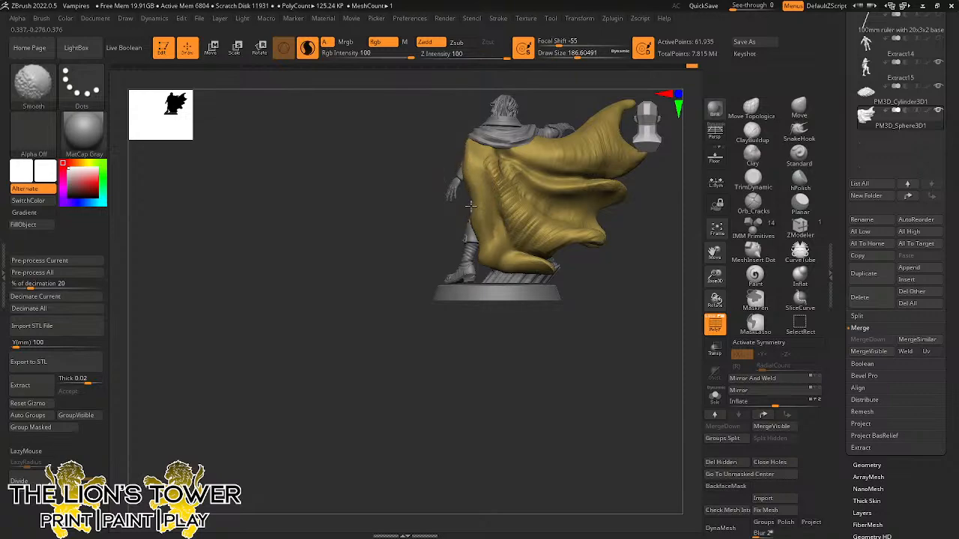
left_click_drag(482, 246, 497, 262, "shift")
left_click(571, 55)
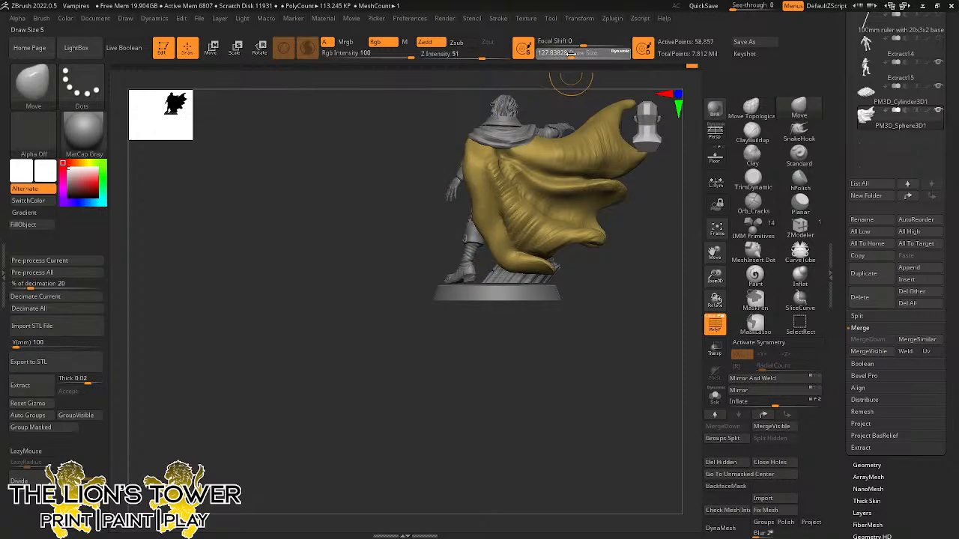
key("shift")
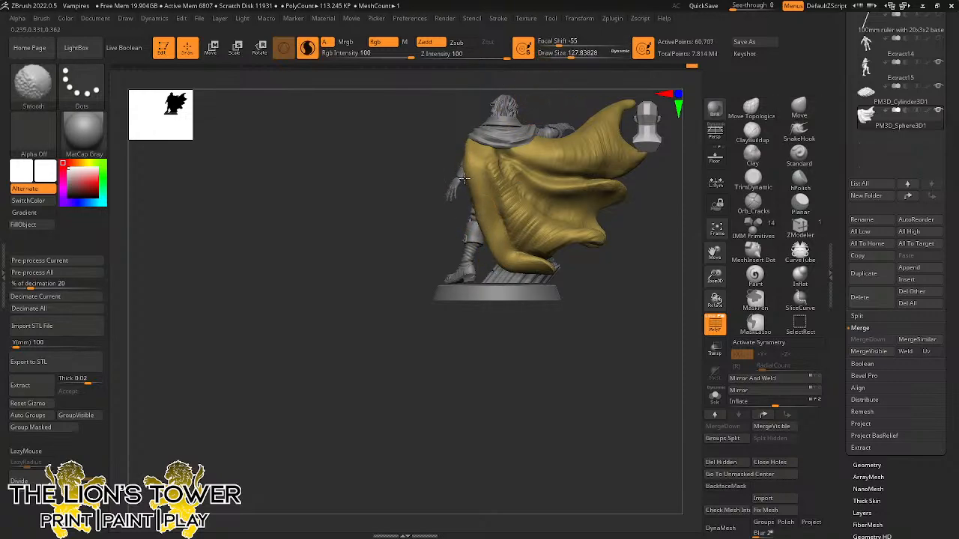
left_click_drag(462, 149, 474, 206, "shift")
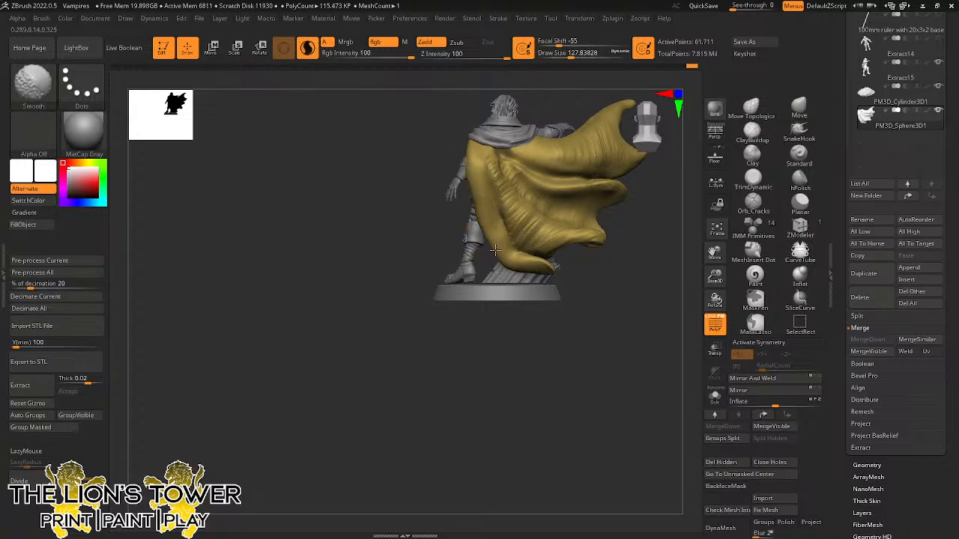
Set up the Orb_Cracks brush with Draw Size about 90 and Z Intensity 19, undoing the test crease on the side panel.
left_click_drag(611, 299, 669, 316)
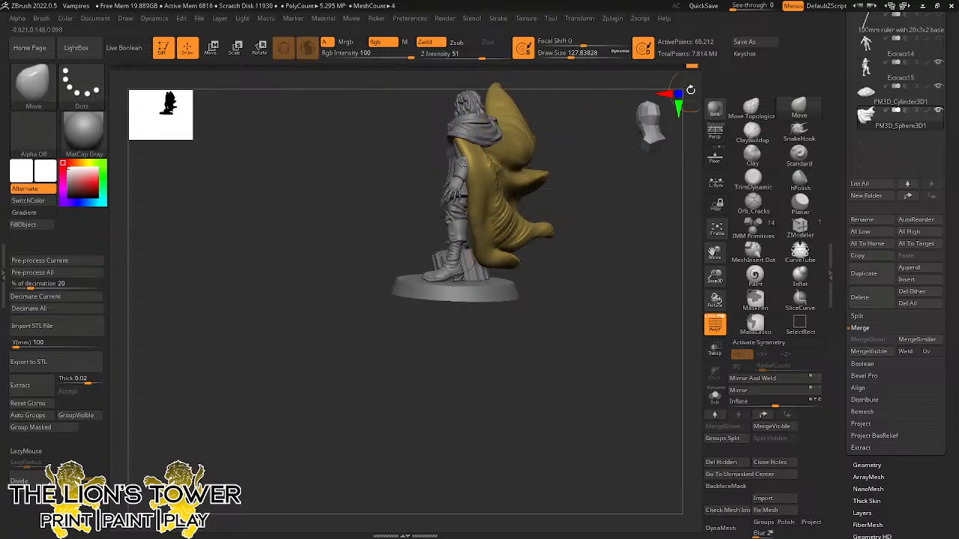
left_click(751, 135)
mouse_move(627, 216)
left_mouse_down()
mouse_move(586, 198)
mouse_move(619, 216)
left_mouse_up()
left_click(753, 201)
left_click_drag(693, 218, 628, 215)
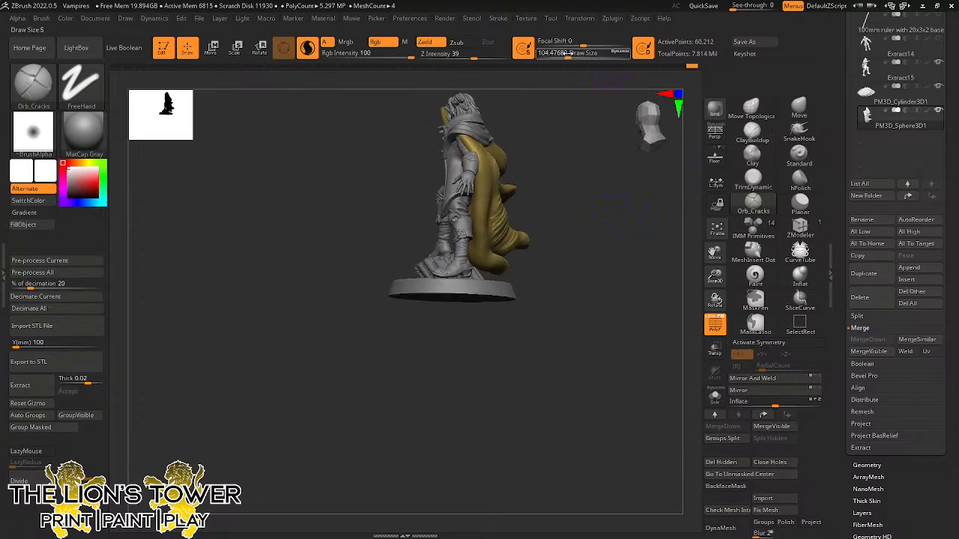
mouse_move(585, 107)
left_mouse_down()
mouse_move(577, 152)
mouse_move(562, 120)
mouse_move(566, 88)
left_mouse_up()
left_click_drag(570, 54, 571, 53)
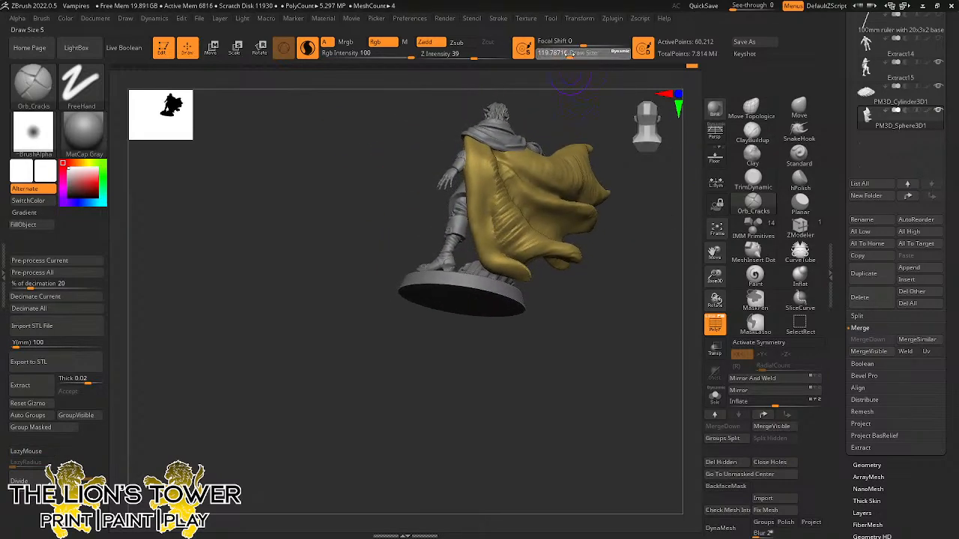
left_click_drag(715, 273, 713, 282)
mouse_move(654, 308)
left_mouse_down()
mouse_move(647, 319)
mouse_move(490, 148)
left_mouse_up()
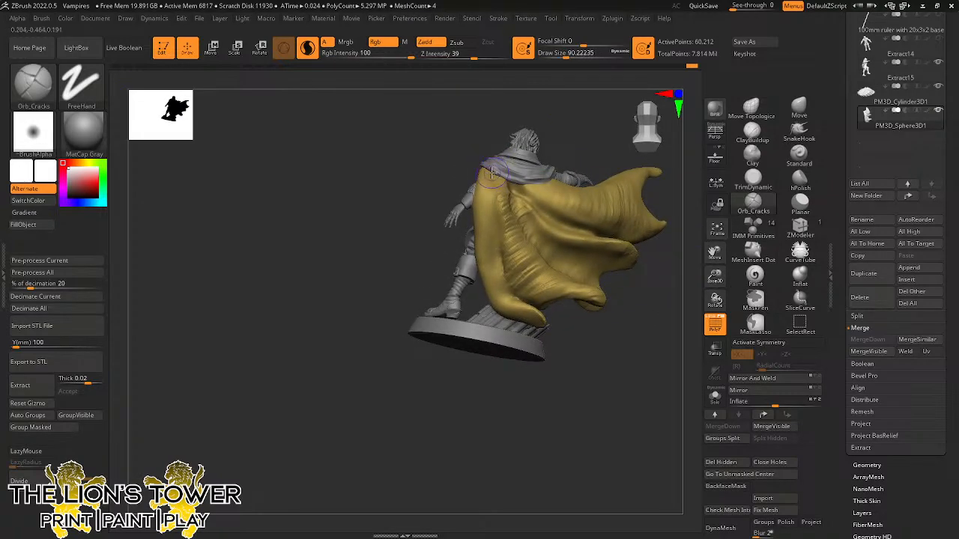
left_click_drag(473, 55, 467, 55)
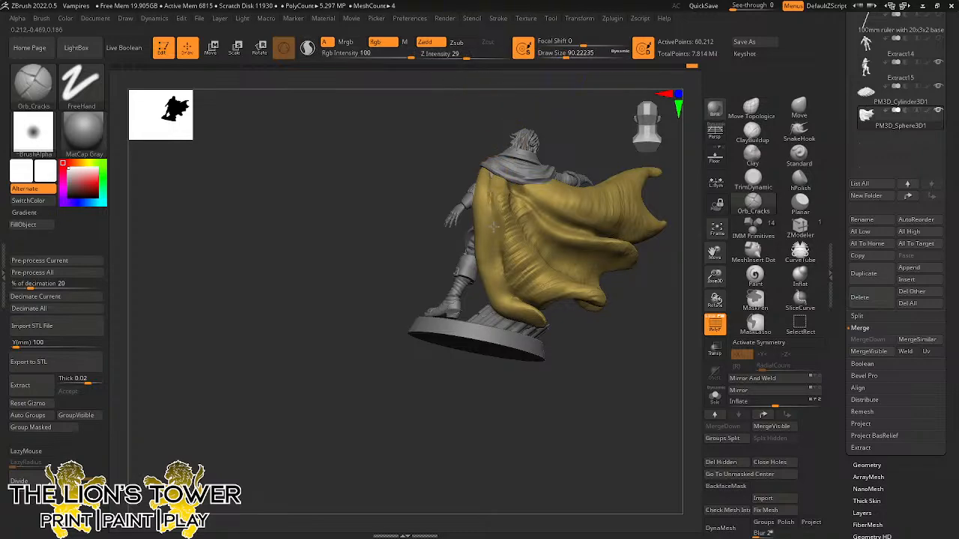
key("ctrl+z")
left_click_drag(466, 56, 458, 56)
Carve long creases with Orb_Cracks from the shoulder down the cape's side panel and along the folds of its outer face.
left_click_drag(489, 184, 489, 204)
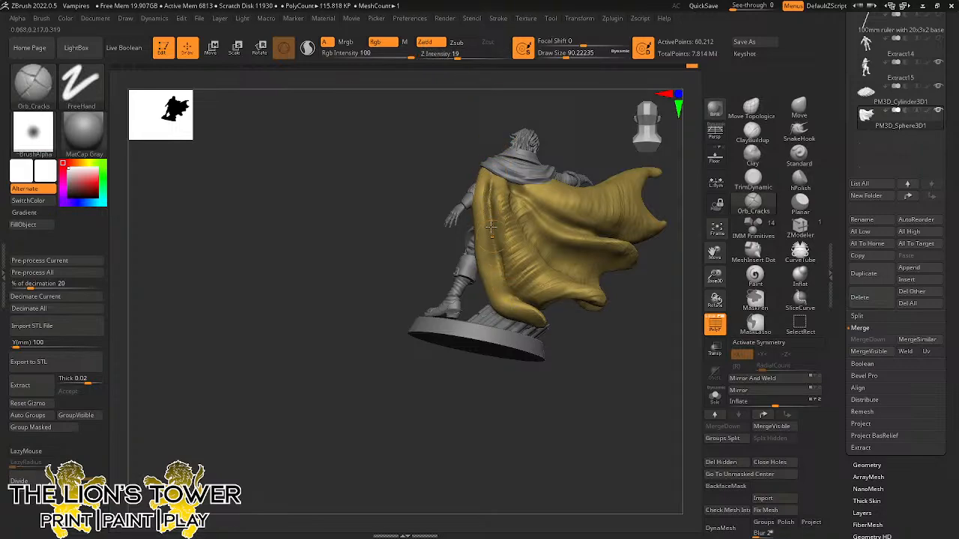
left_click_drag(485, 173, 493, 275)
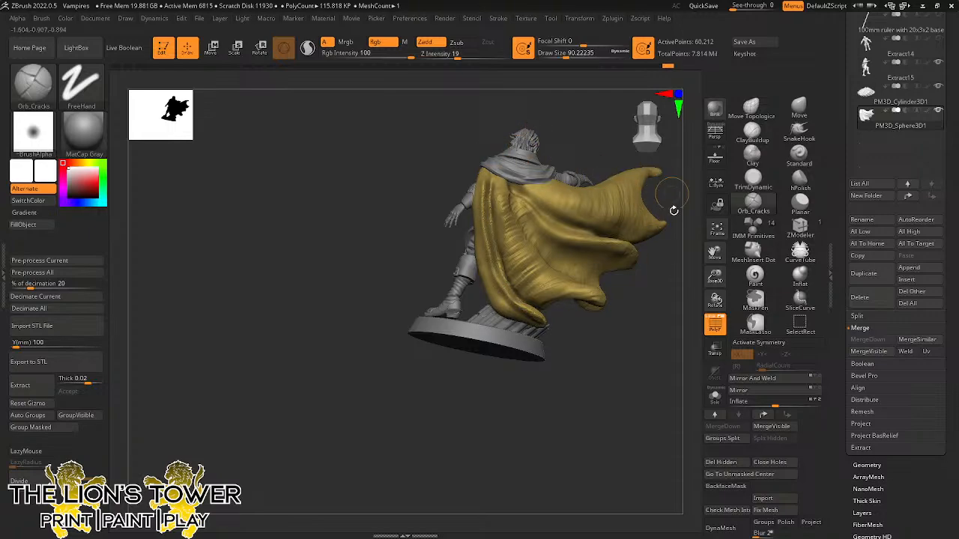
mouse_move(672, 207)
left_mouse_down()
mouse_move(664, 277)
mouse_move(668, 300)
mouse_move(680, 306)
left_mouse_up()
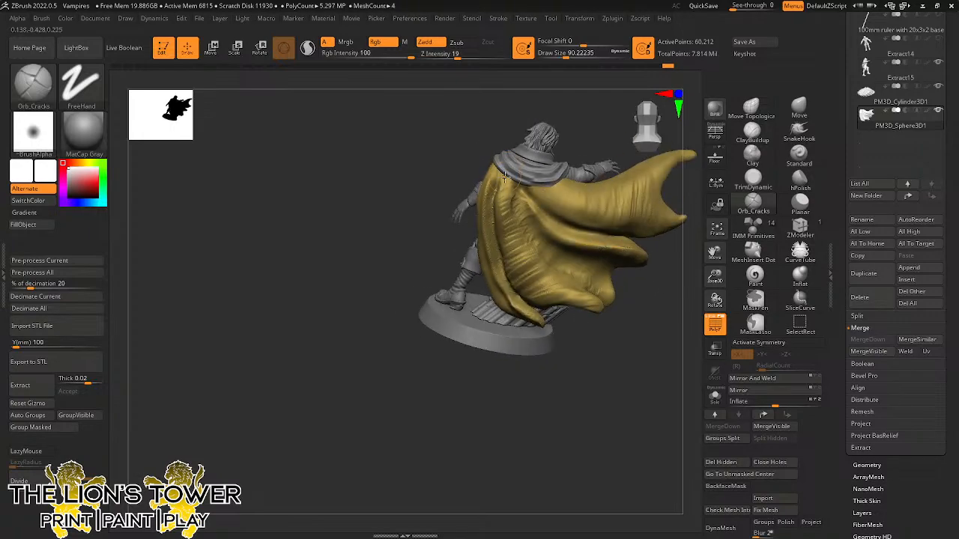
mouse_move(504, 178)
left_mouse_down()
mouse_move(505, 208)
mouse_move(605, 225)
left_mouse_up()
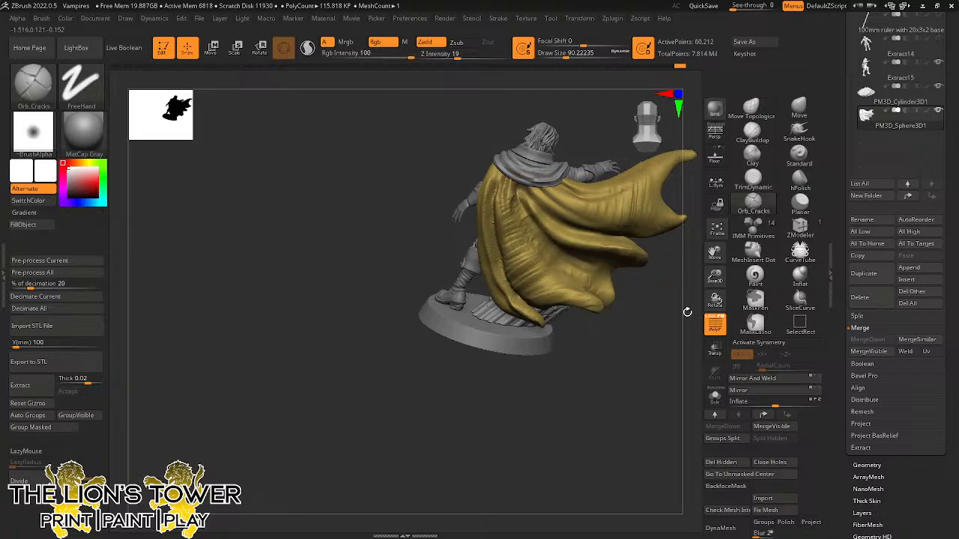
Examine the cape's shape and folds around the miniature from the back, front and side.
left_click_drag(686, 312, 710, 258)
left_click(717, 232)
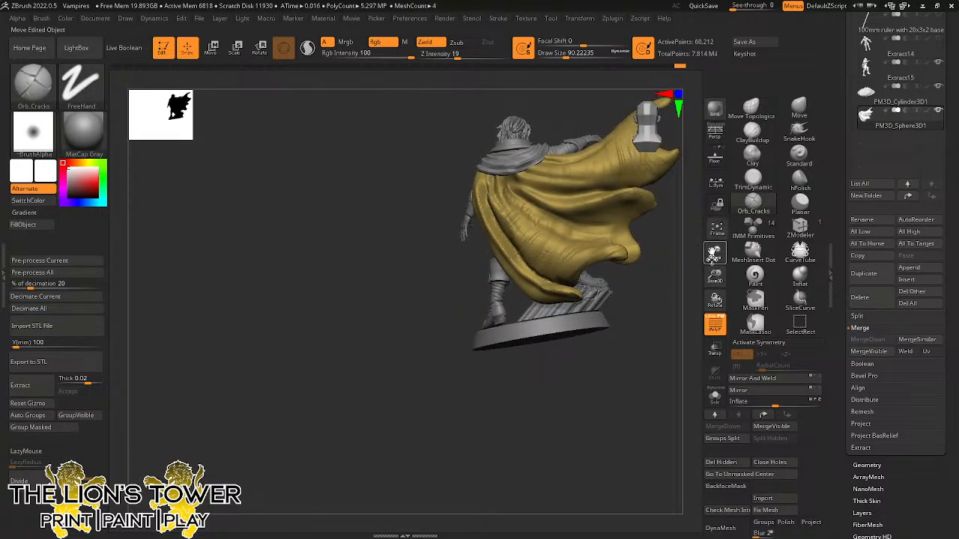
left_click_drag(598, 201, 524, 253)
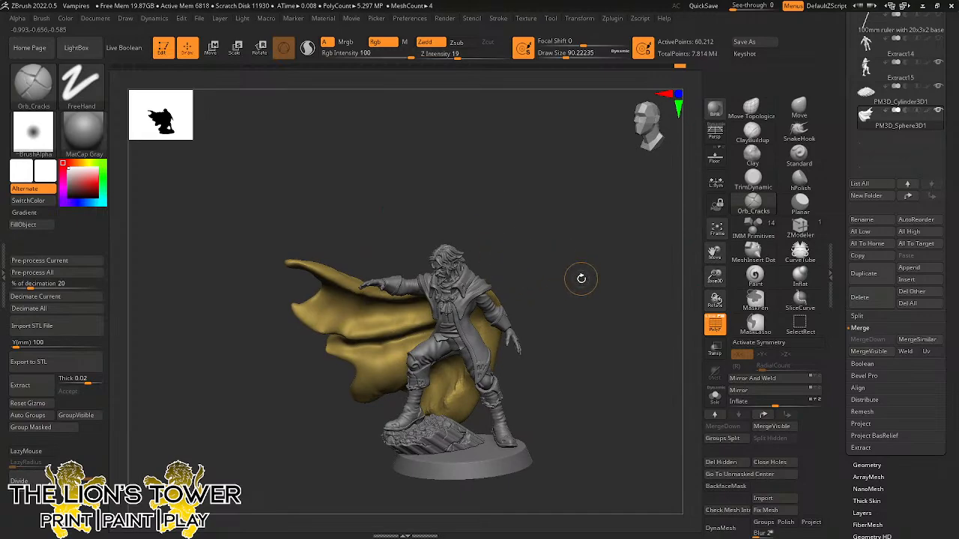
left_click_drag(597, 270, 712, 208)
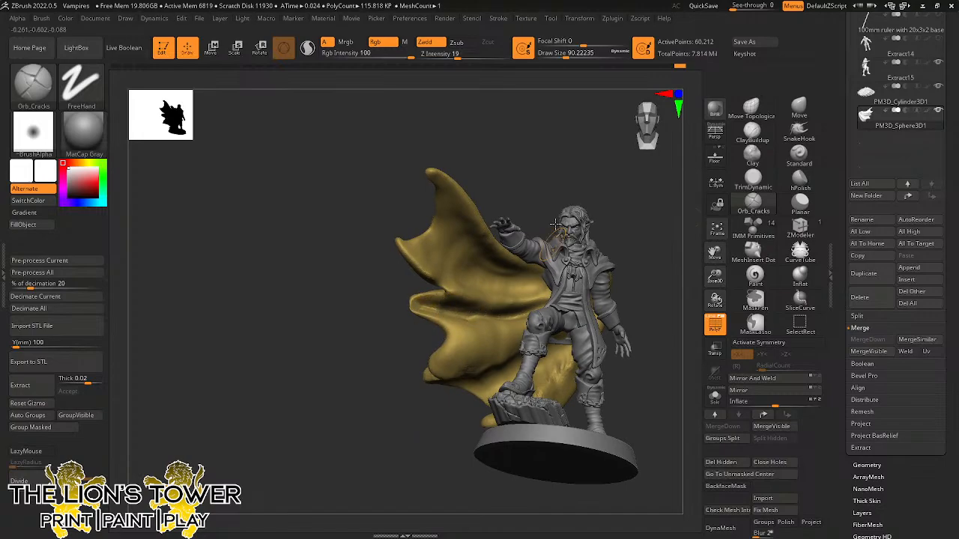
mouse_move(560, 146)
left_mouse_down()
mouse_move(550, 176)
mouse_move(534, 174)
left_mouse_up()
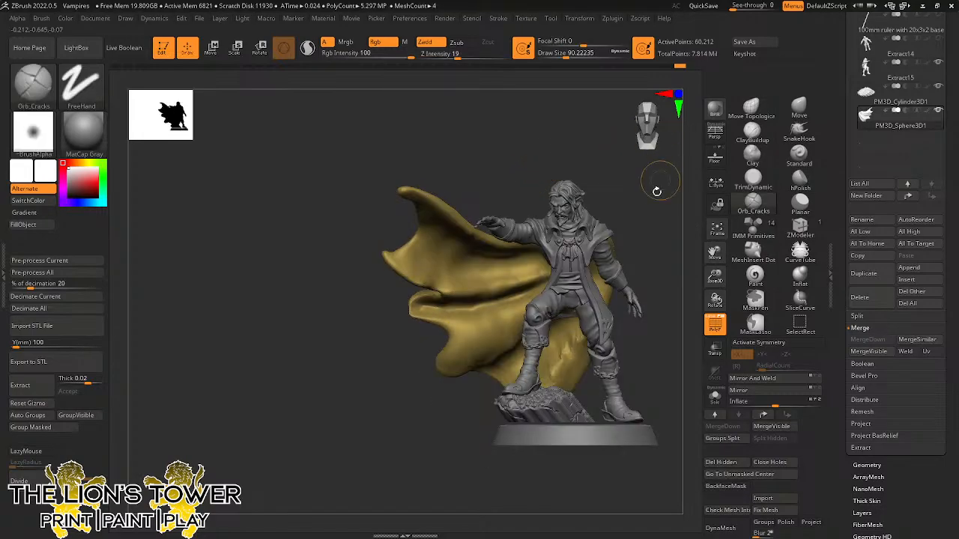
mouse_move(657, 171)
left_mouse_down()
mouse_move(731, 210)
mouse_move(589, 226)
mouse_move(612, 198)
left_mouse_up()
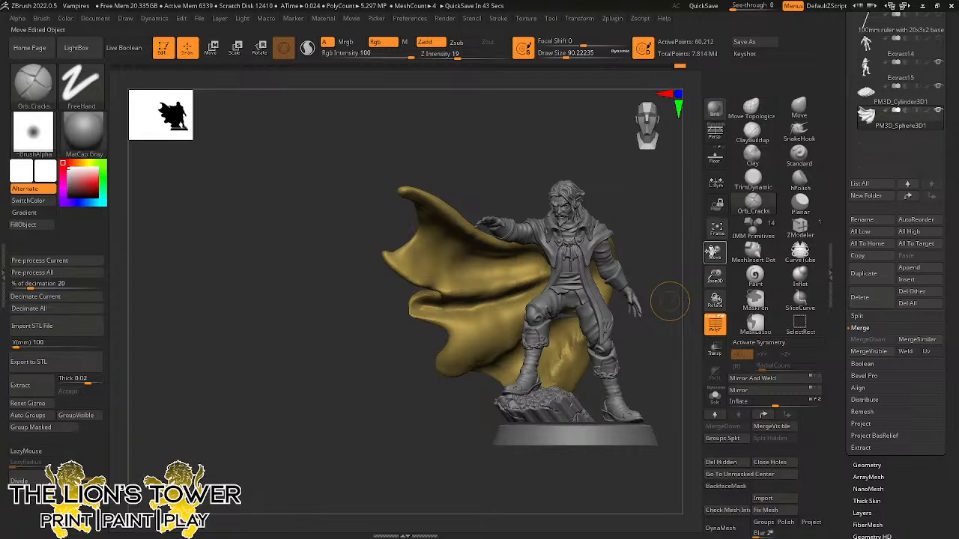
left_click_drag(669, 299, 685, 231)
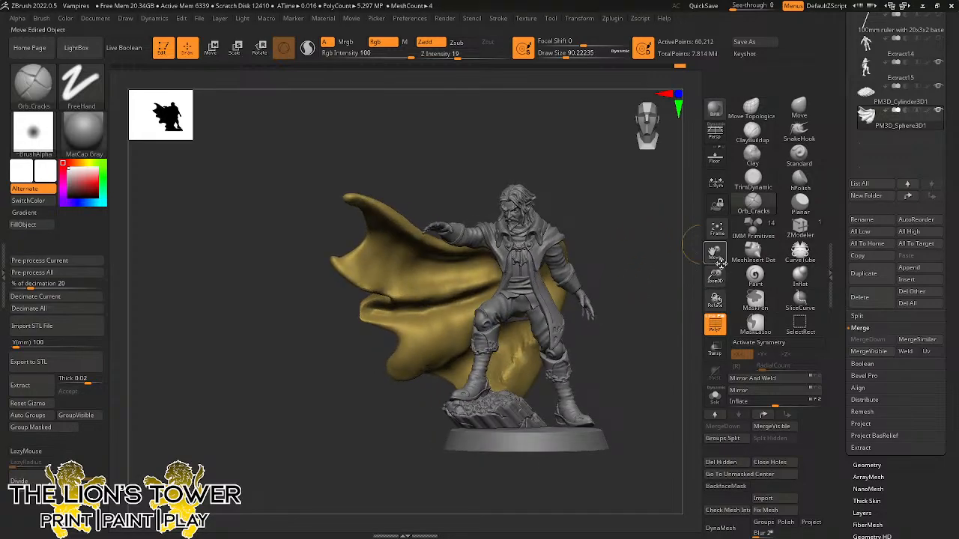
left_click_drag(678, 279, 714, 258)
left_click_drag(716, 253, 870, 307)
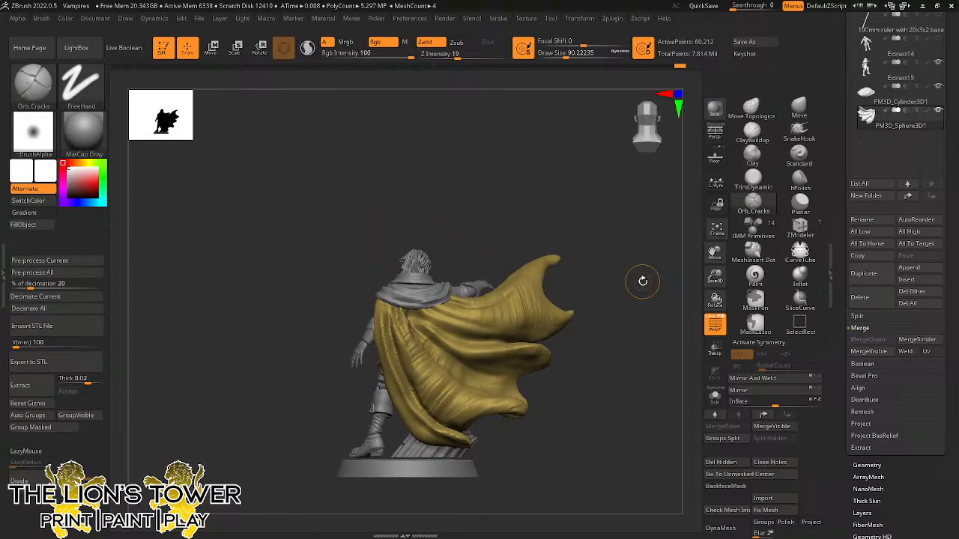
left_click_drag(641, 278, 610, 300)
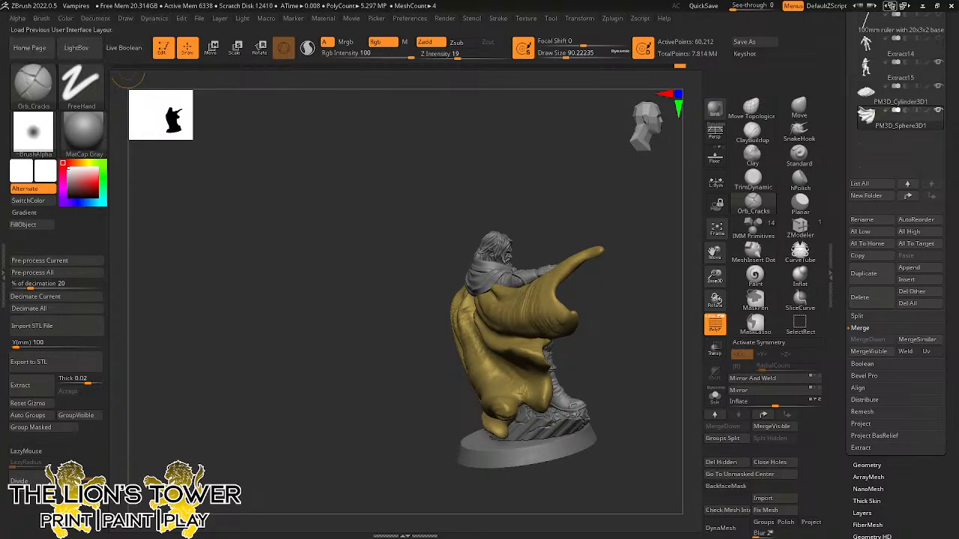
Switch to Chrome and look over the winter sale banner on The Lion's Tower home page.
key("alt+Tab")
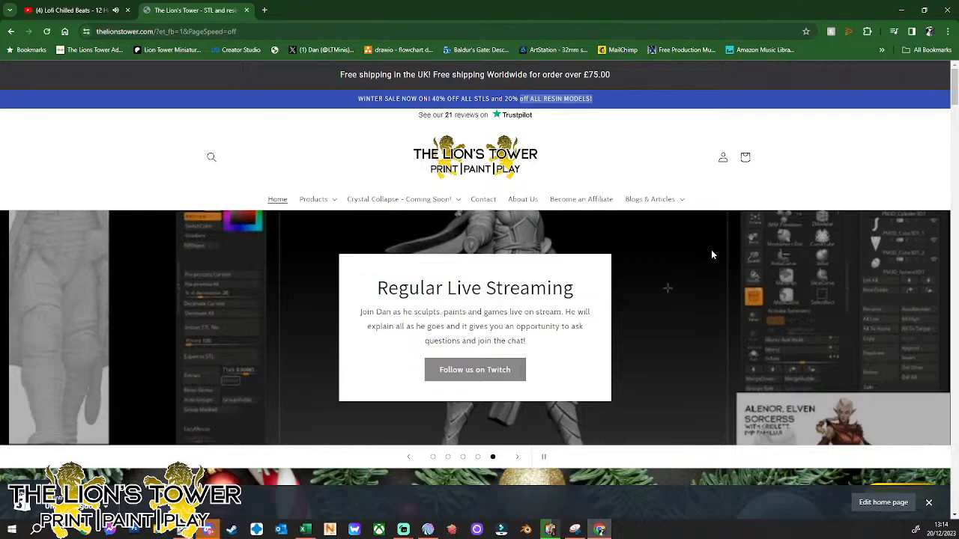
scroll(606, 282, "down", 6)
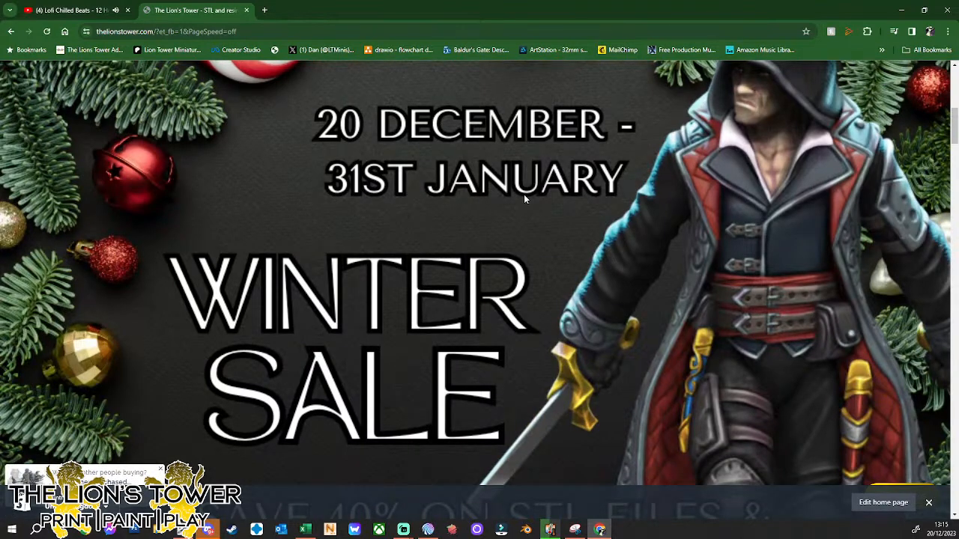
scroll(577, 223, "down", 4)
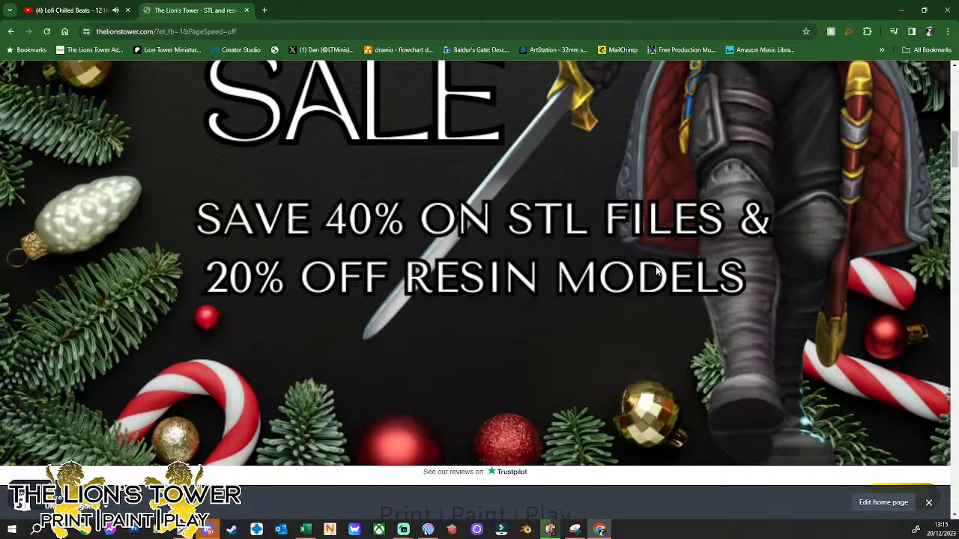
scroll(656, 272, "down", 3)
scroll(651, 273, "up", 8)
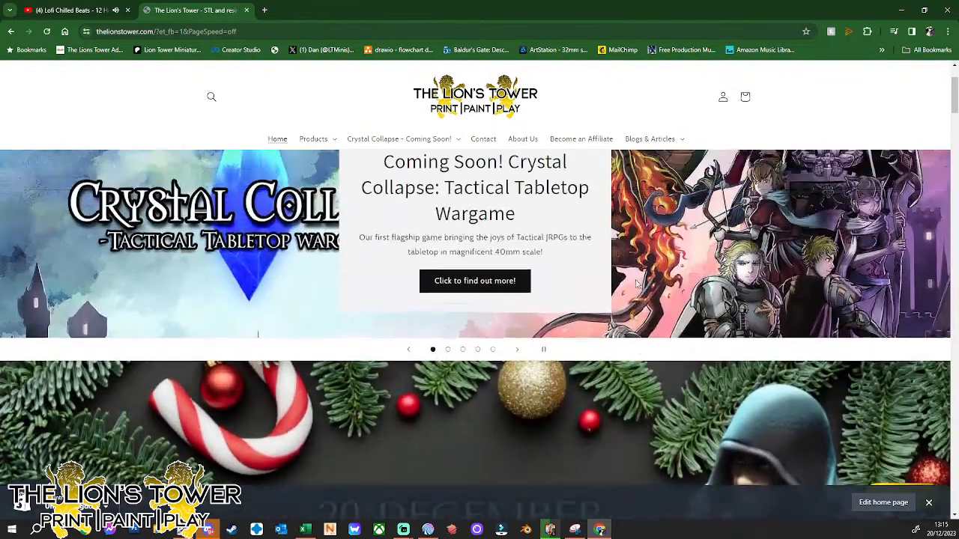
scroll(637, 282, "up", 1)
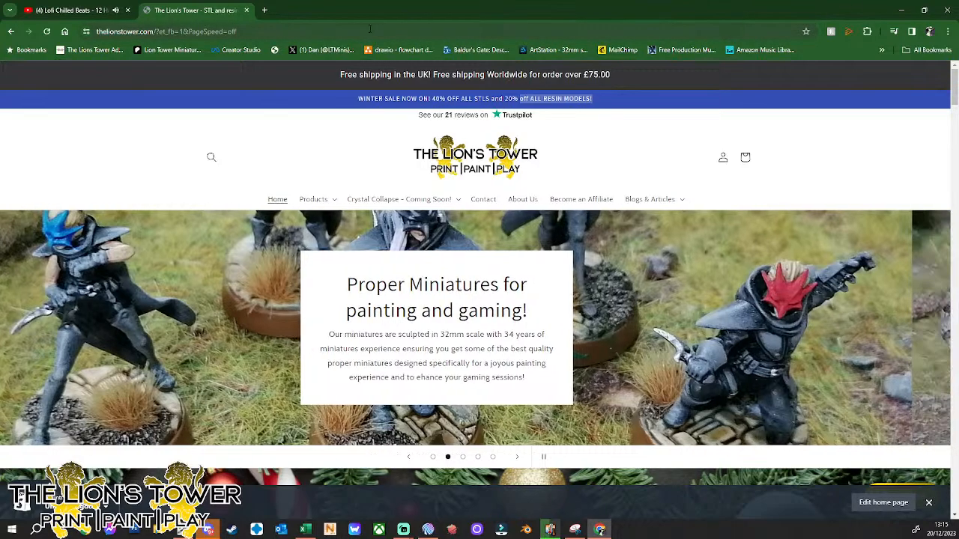
Go to google.com in the current browser tab.
left_click(368, 32)
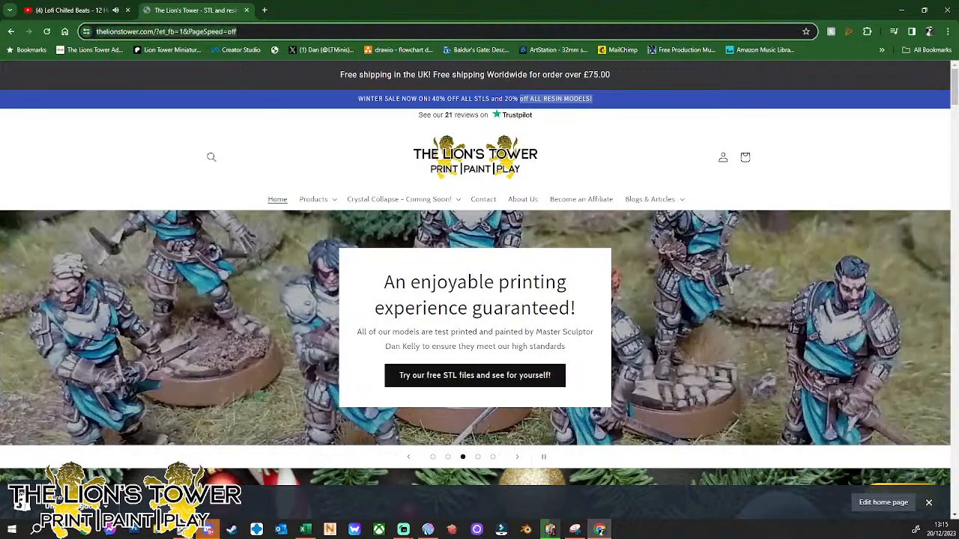
type("googl")
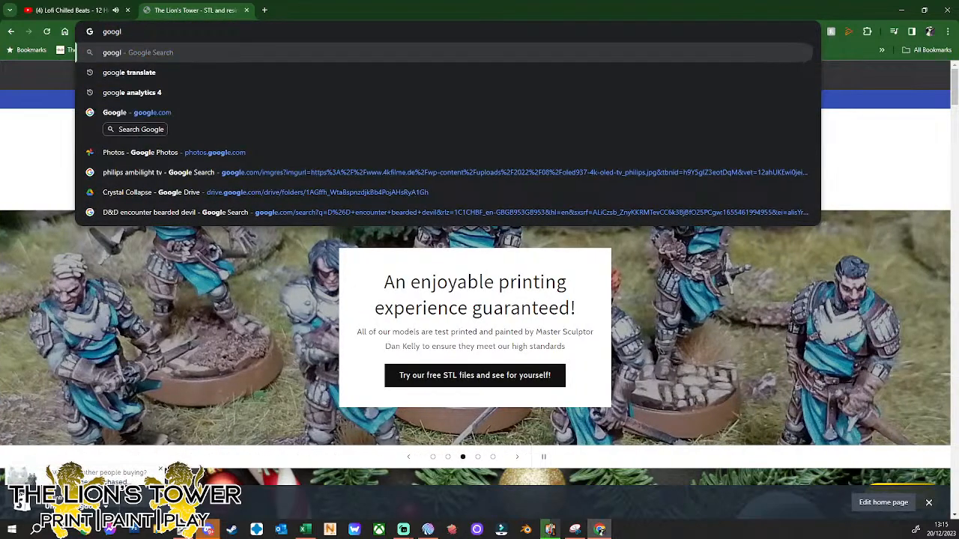
type("le")
key("BackSpace")
type("e.com")
key("Return")
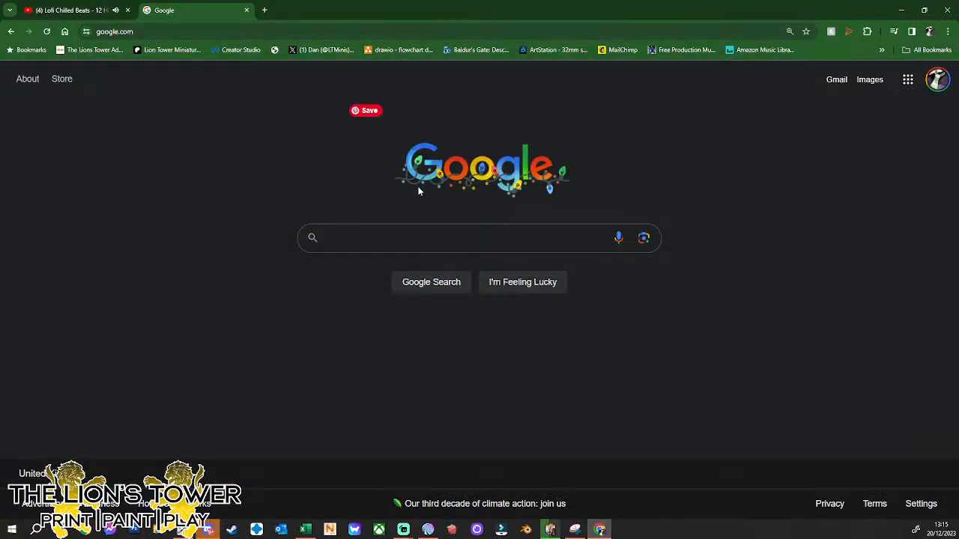
Search Google Images for bats, enlarge The RSPB Community's bat illustration as reference, and move the browser out of the way.
left_click(419, 236)
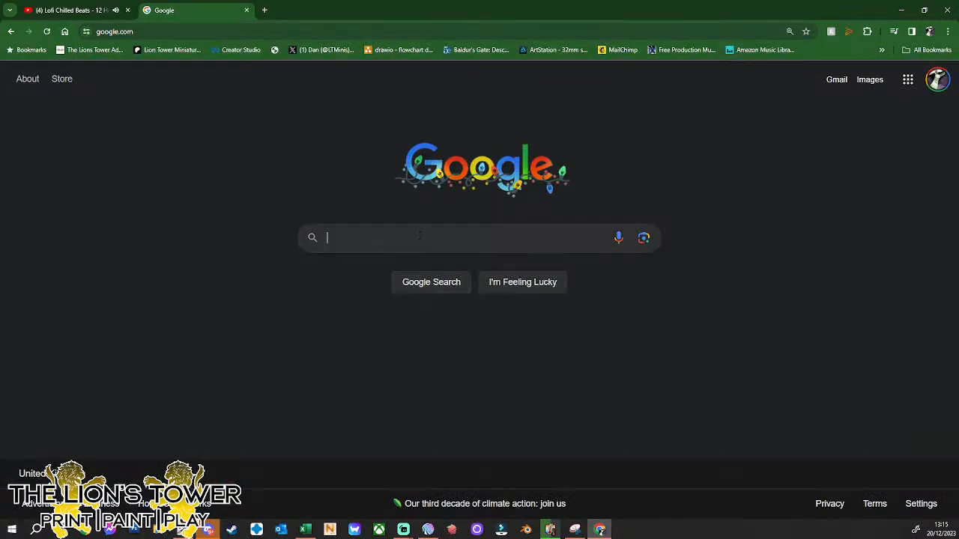
type("bats")
key("Return")
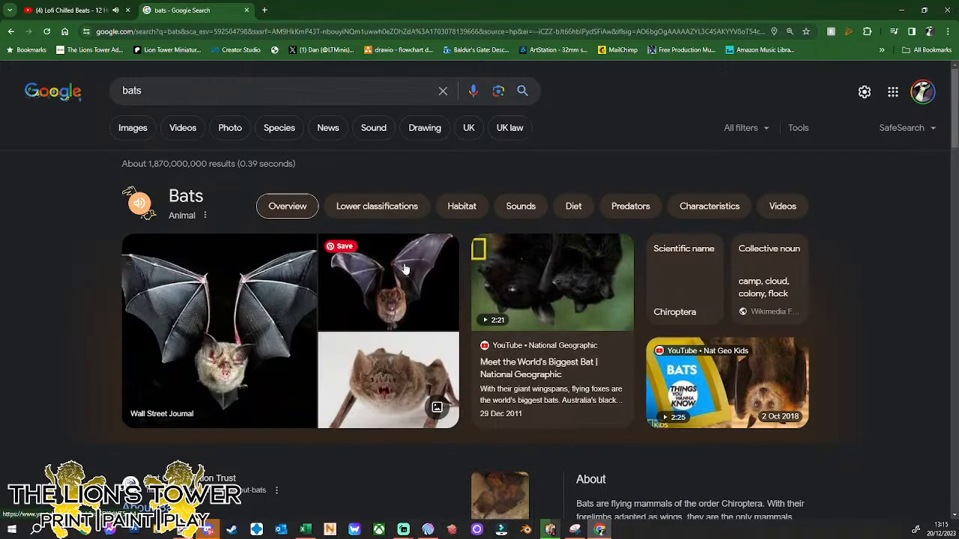
left_click(129, 128)
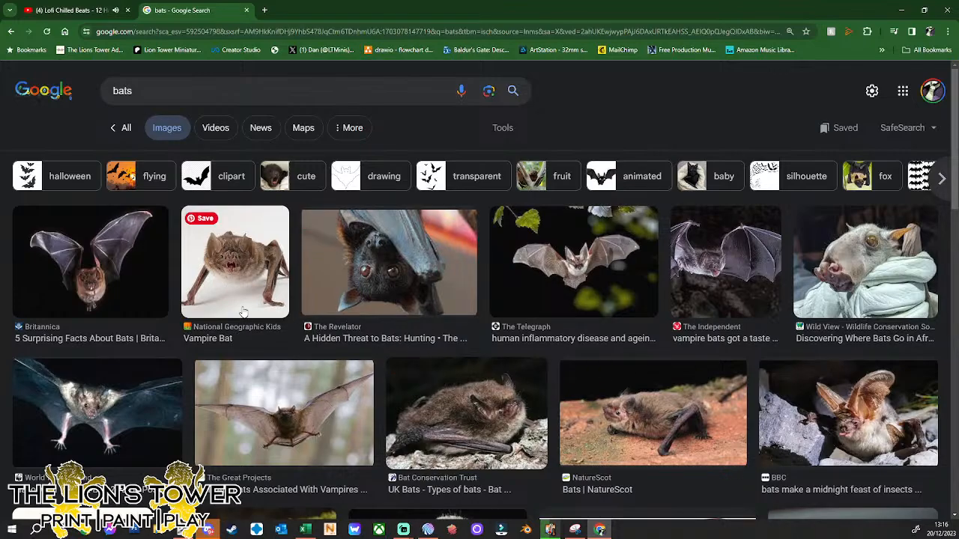
scroll(244, 313, "down", 3)
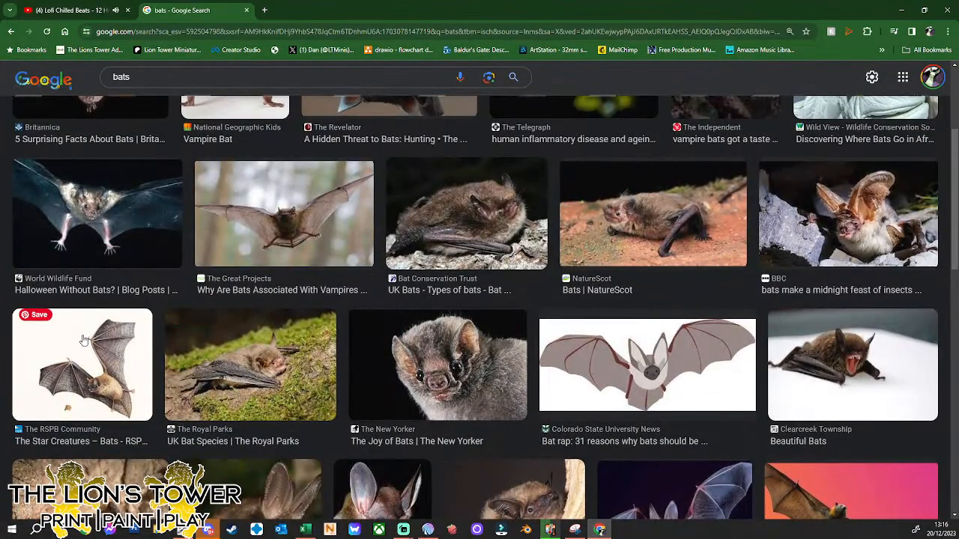
left_click(105, 405)
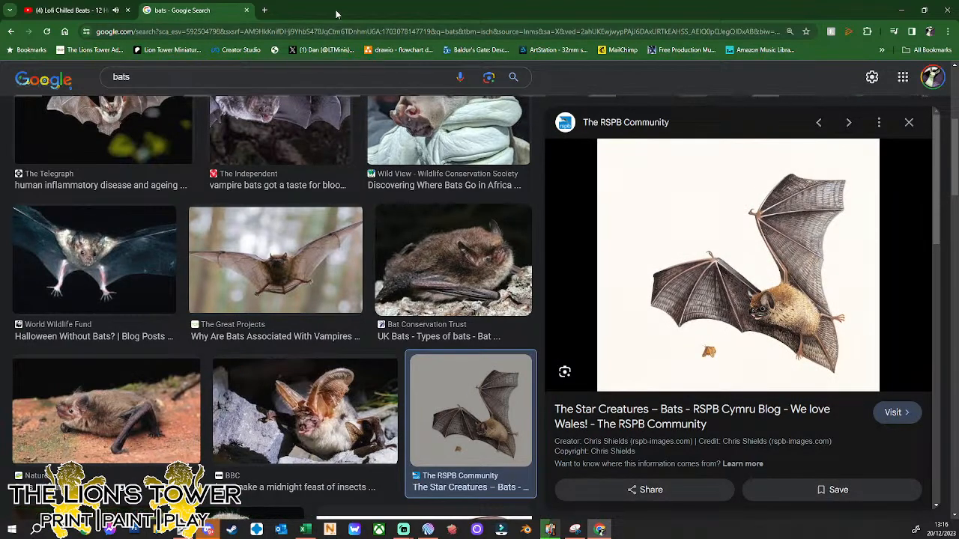
left_click_drag(335, 10, 338, 0)
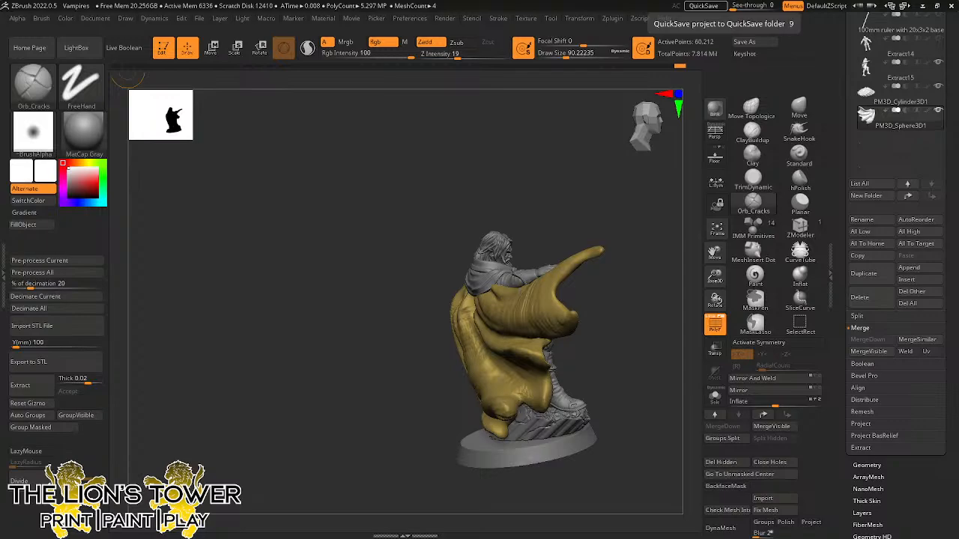
Switch back to ZBrush and save the project over the existing Vampires.ZPR.
mouse_move(667, 379)
left_mouse_down()
mouse_move(614, 383)
mouse_move(710, 261)
left_mouse_up()
key("f")
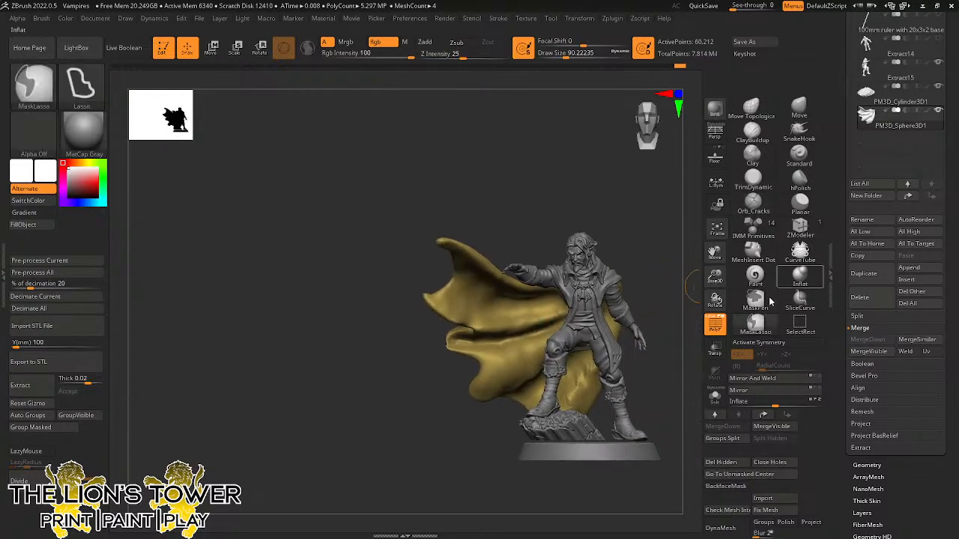
key("ctrl+s")
left_click(690, 395)
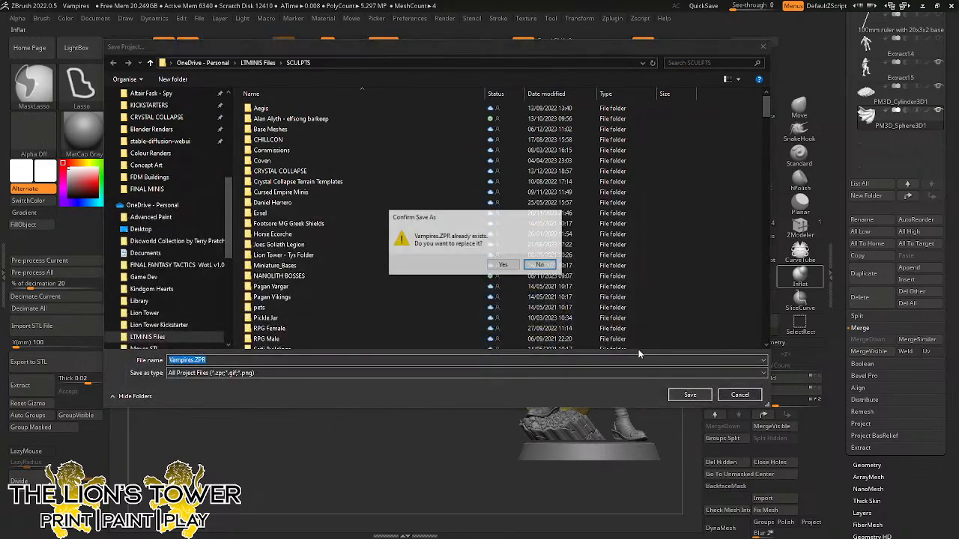
left_click(517, 262)
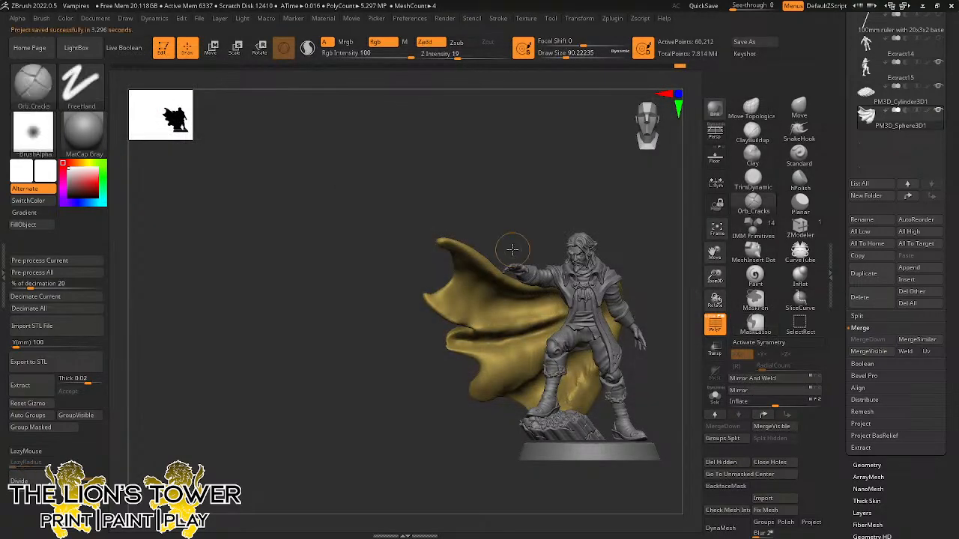
Switch to the PolySphere tool and convert it into a PolyMesh3D.
left_click_drag(838, 131, 840, 241)
left_click(872, 186)
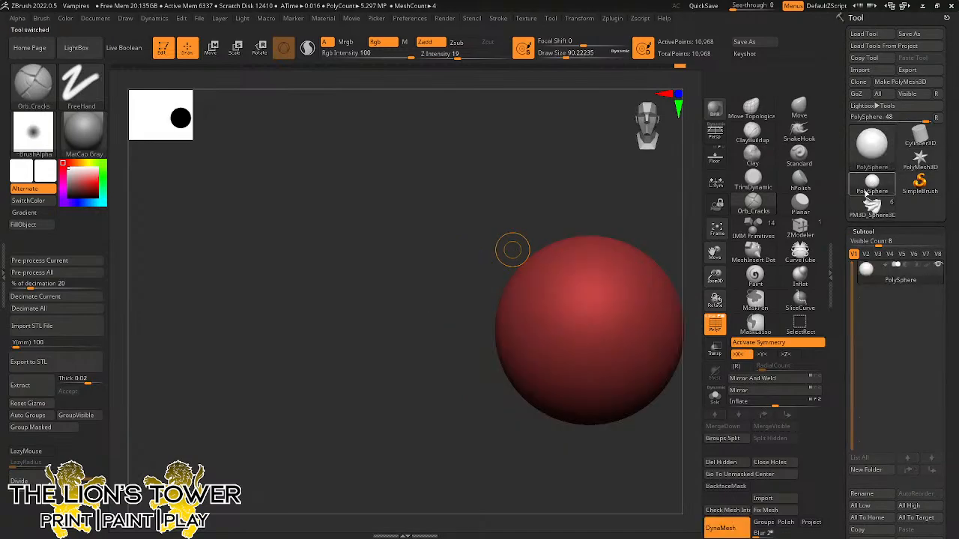
left_click_drag(716, 249, 612, 252)
left_click(908, 81)
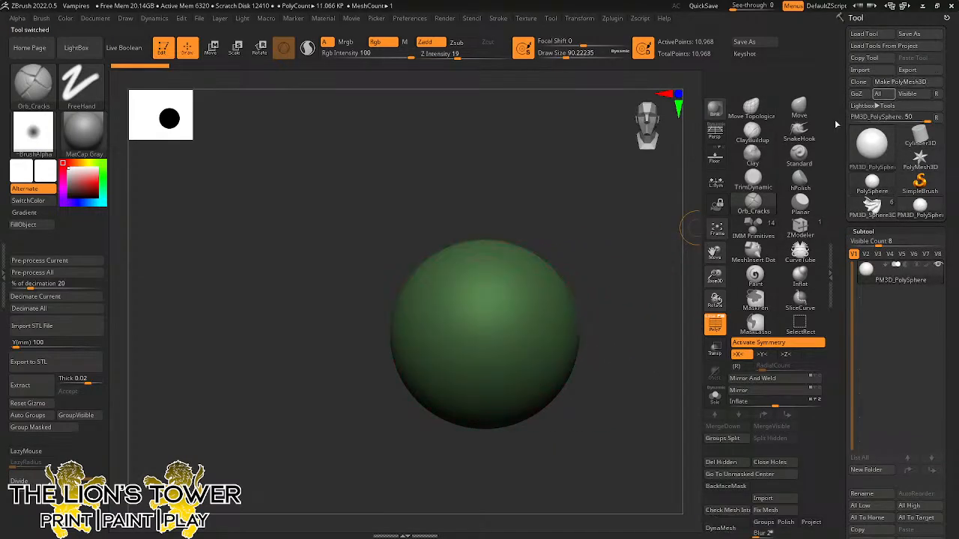
left_click(644, 308, "ctrl")
left_click_drag(644, 308, 662, 337, "ctrl")
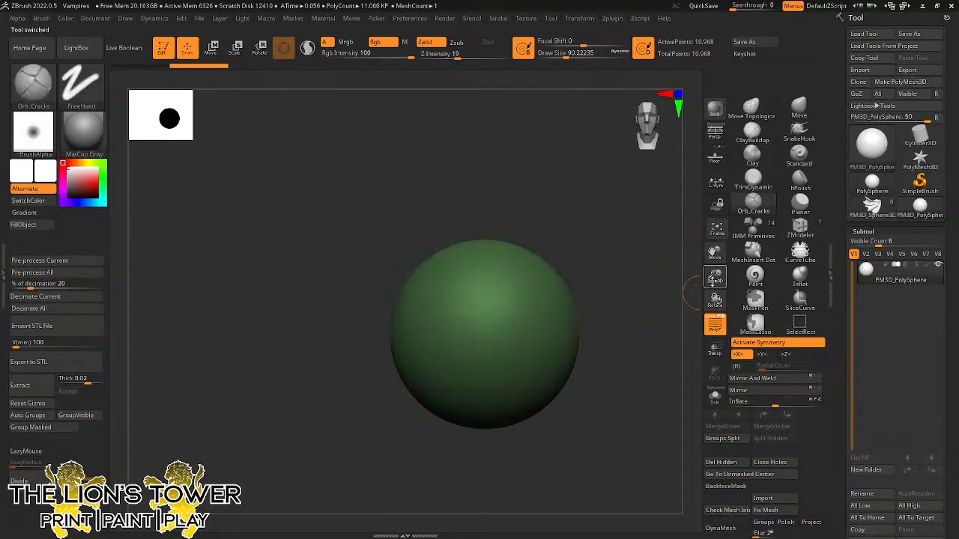
left_click_drag(716, 277, 722, 228)
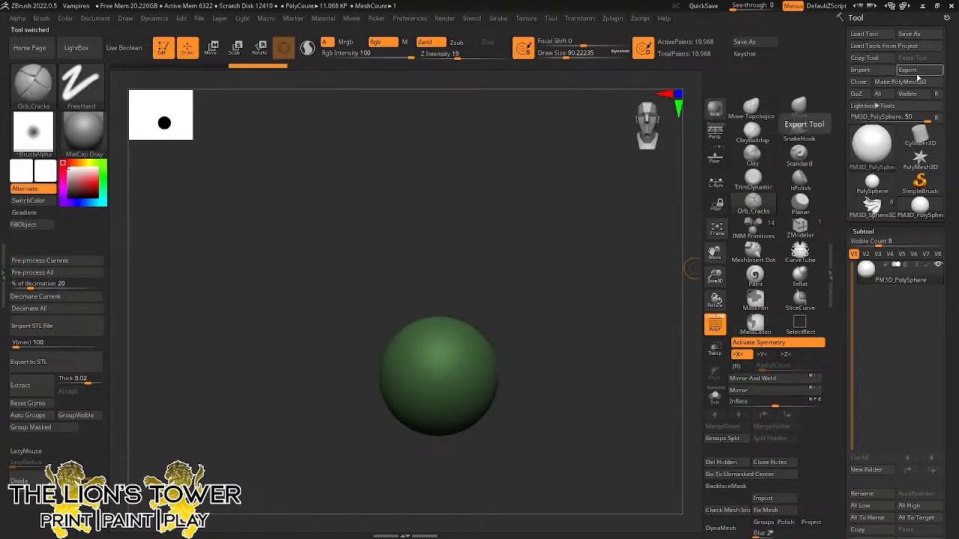
Duplicate the sphere as a second subtool.
mouse_move(890, 213)
scroll(875, 331, "down", 4)
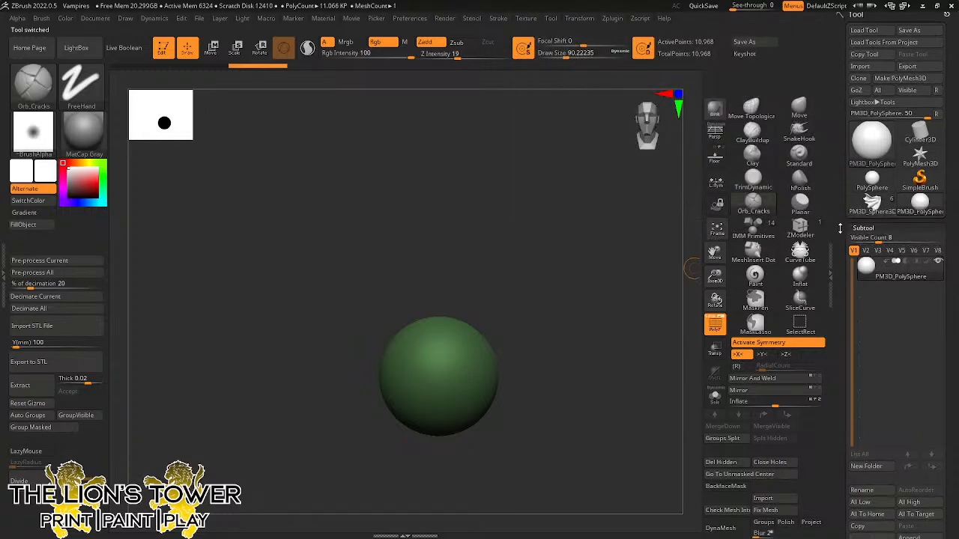
left_click(868, 373)
scroll(886, 150, "up", 4)
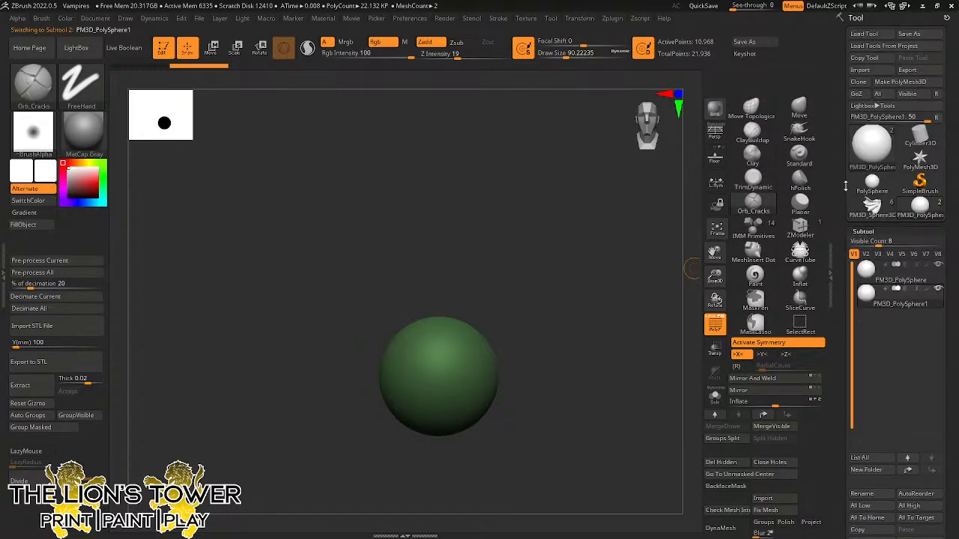
Import bat wings.obj from the SCULPT LIBRARY folder into the duplicated sphere subtool.
left_click(880, 68)
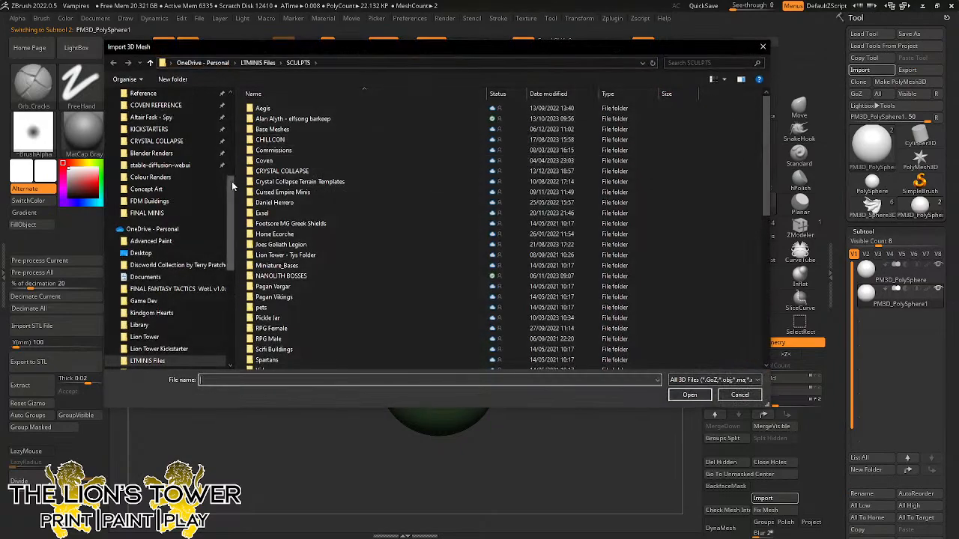
scroll(232, 181, "up", 6)
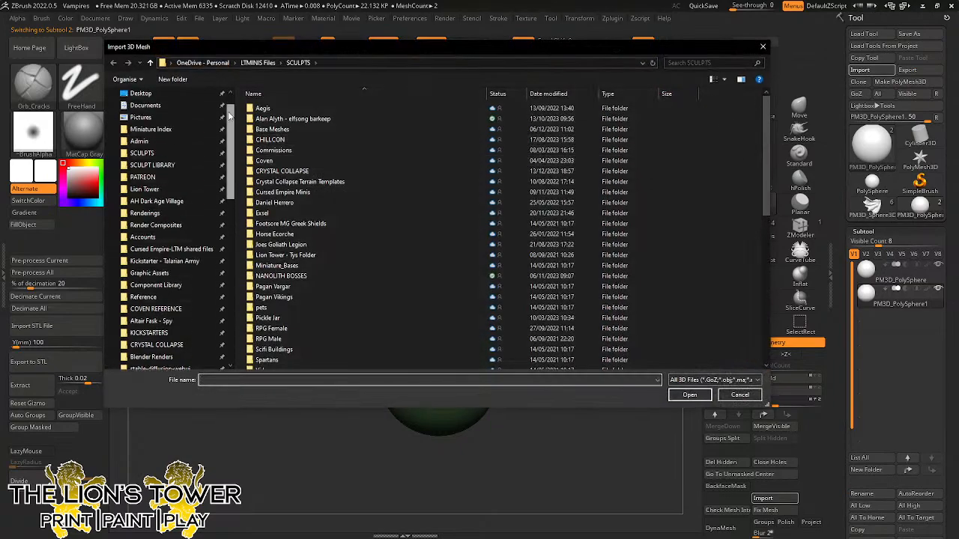
left_click(165, 165)
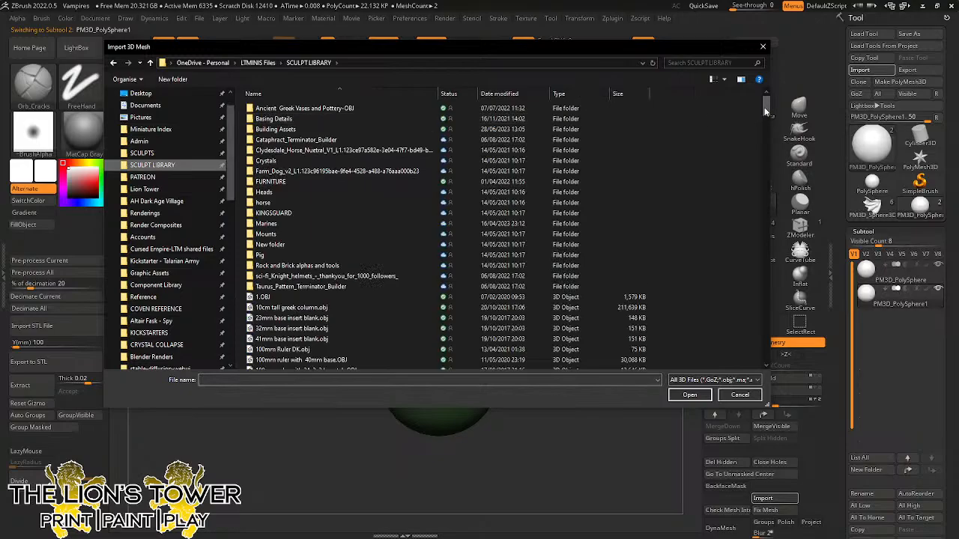
left_click_drag(765, 110, 764, 138)
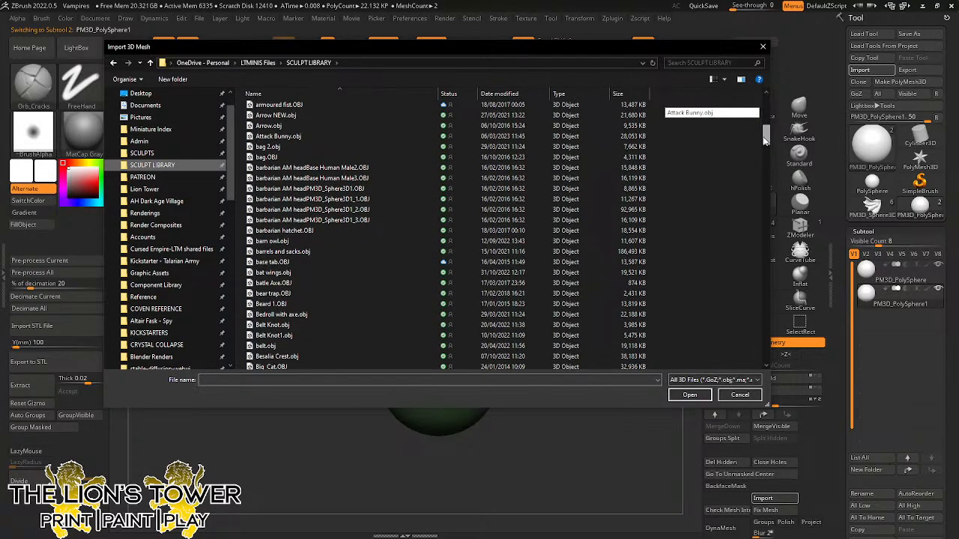
left_click(273, 265)
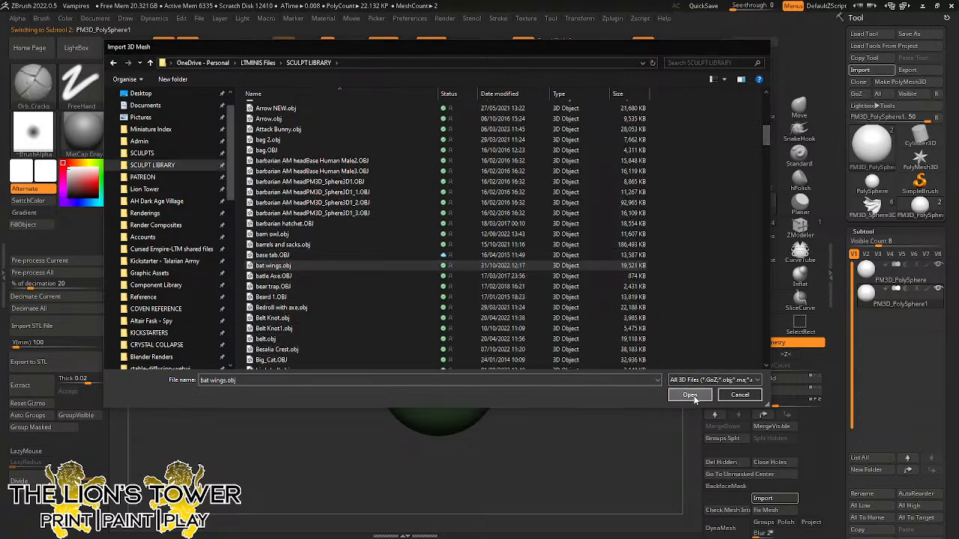
left_click(690, 394)
Set up the Rotate gizmo on the bat wings with X symmetry active, undoing the test rotation.
left_click_drag(715, 277, 610, 199)
left_click(260, 48)
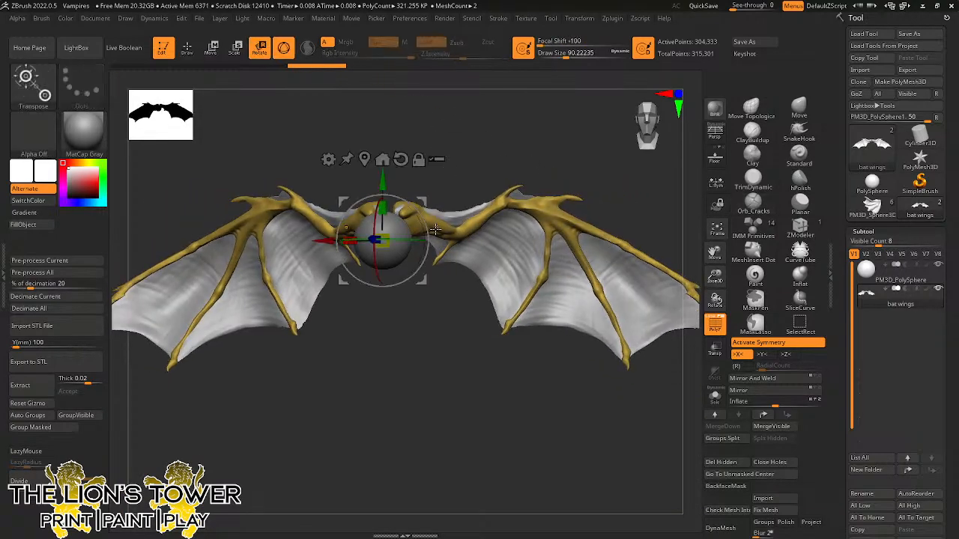
mouse_move(428, 234)
left_mouse_down()
mouse_move(433, 224)
mouse_move(437, 231)
left_mouse_up()
key("ctrl+z")
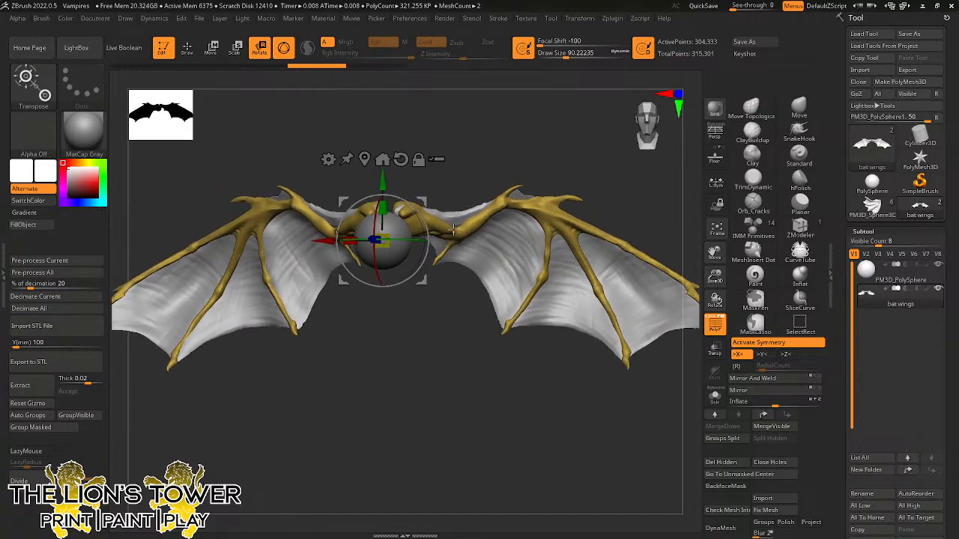
key("x")
left_click_drag(546, 160, 542, 161, "shift")
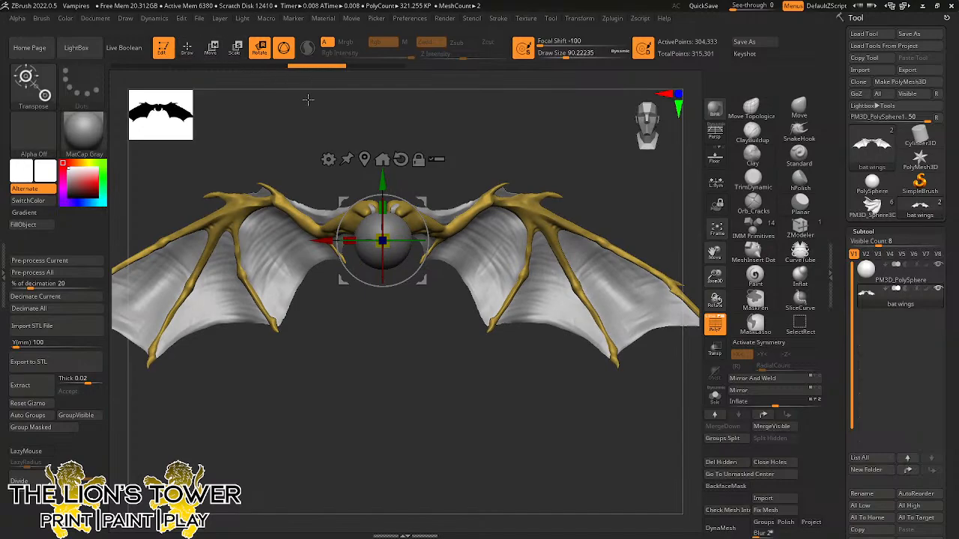
left_click(383, 159)
key("x")
Place the gizmo pivot at the wing's shoulder joint and rotate both wings symmetrically into a raised, upright pose.
left_click(208, 276, "alt")
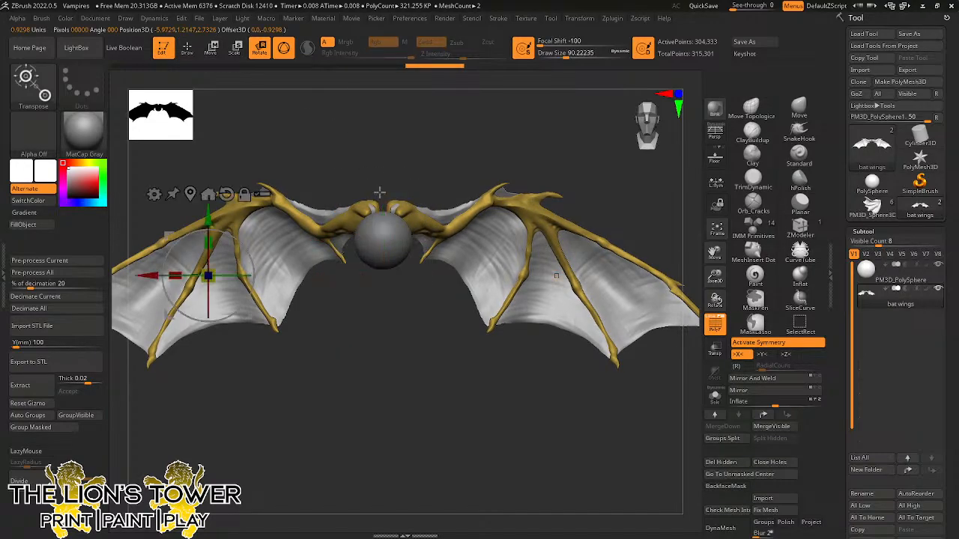
left_click(244, 195)
left_click_drag(248, 239, 393, 179)
left_click(402, 138)
left_click_drag(386, 189, 409, 224)
left_click_drag(716, 254, 738, 309)
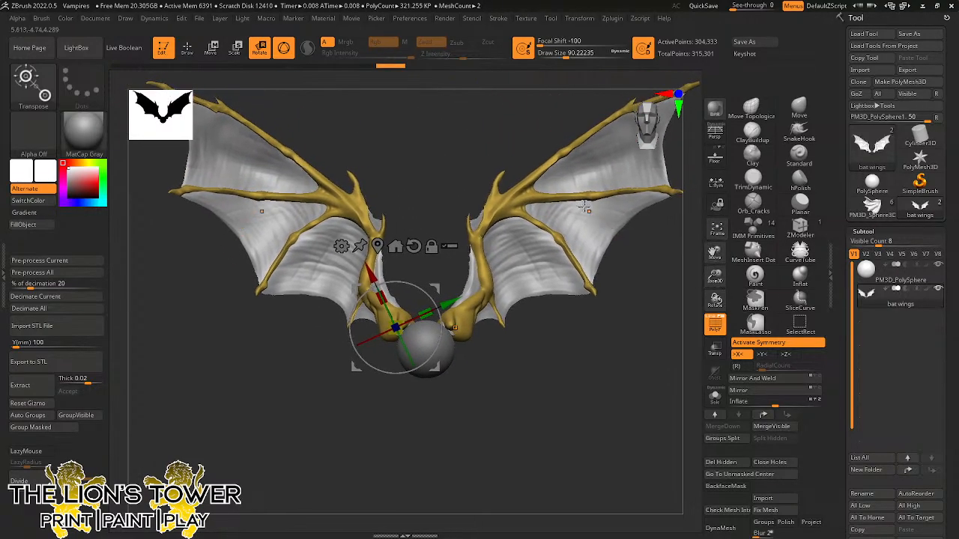
Isolate the wing-bone polygroup and smooth away the thumb claws on the upper arm bones with Draw Size about 172.
key("q")
left_click(483, 223, "ctrl+shift")
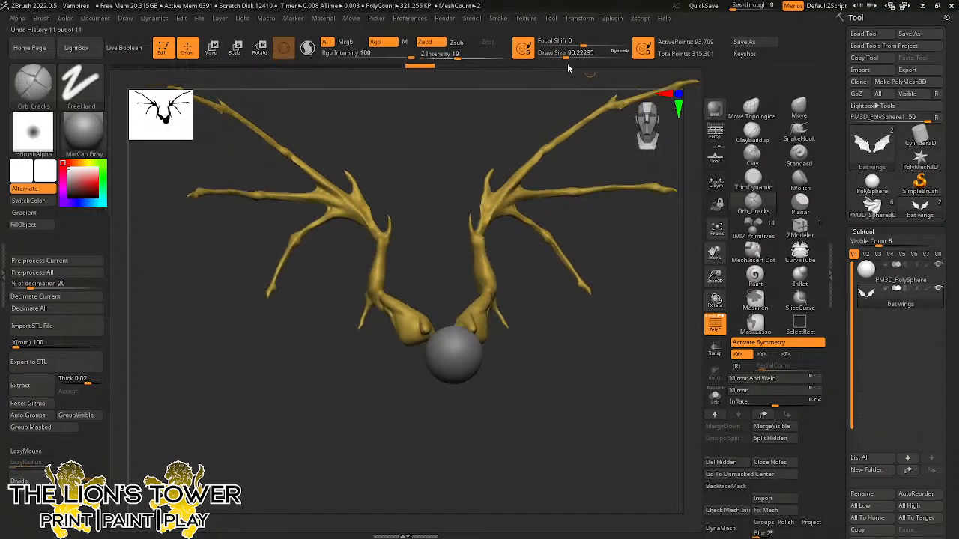
left_click_drag(566, 53, 576, 52)
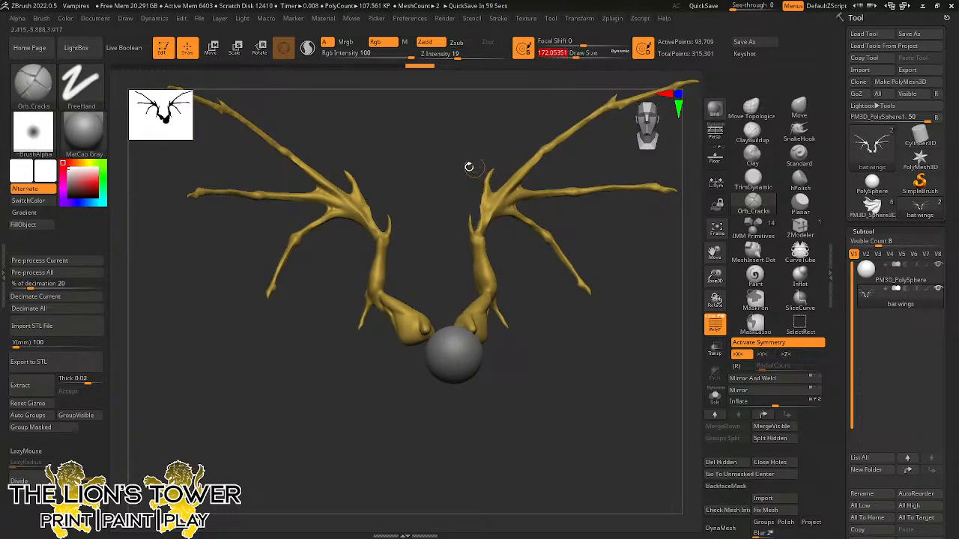
key("shift")
left_click(307, 48, "shift")
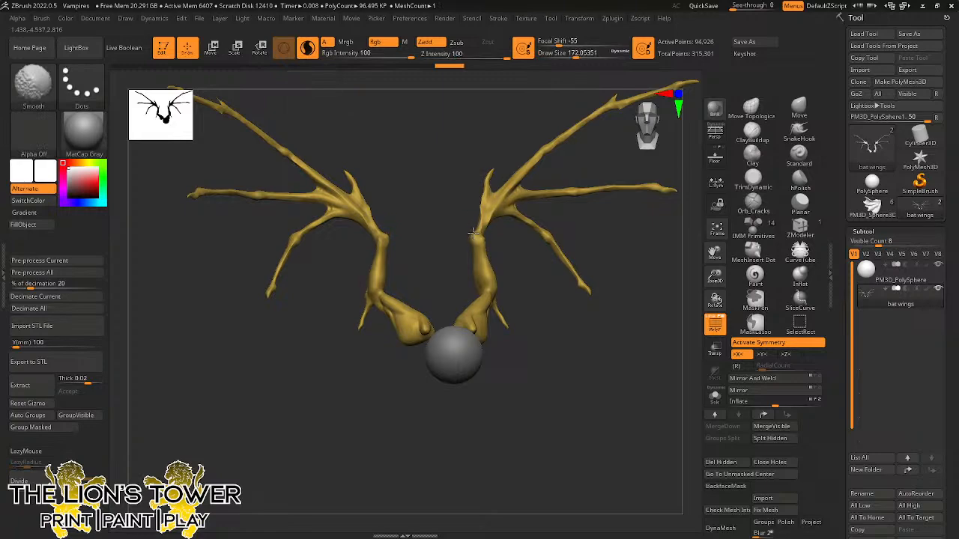
left_click_drag(471, 239, 492, 289, "shift")
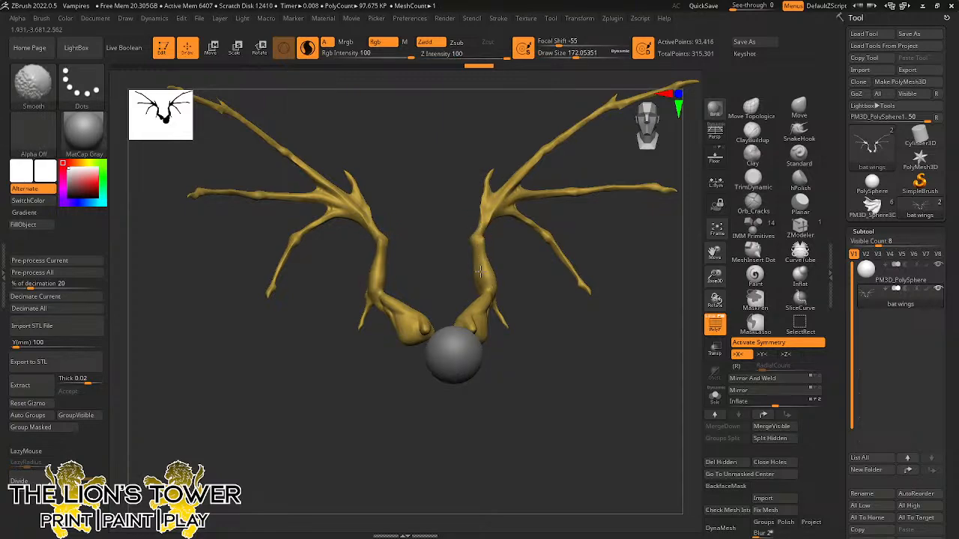
Smooth the wings' arm bones, raising Draw Size to about 251 to soften the bulky shoulder joints beside the sphere.
left_click_drag(518, 242, 526, 250)
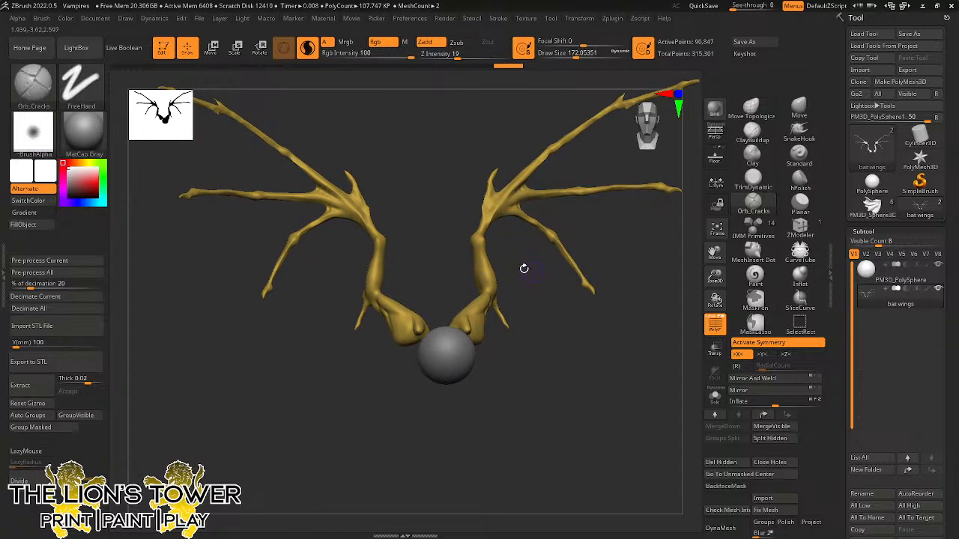
key("shift")
left_click_drag(478, 276, 481, 279, "shift")
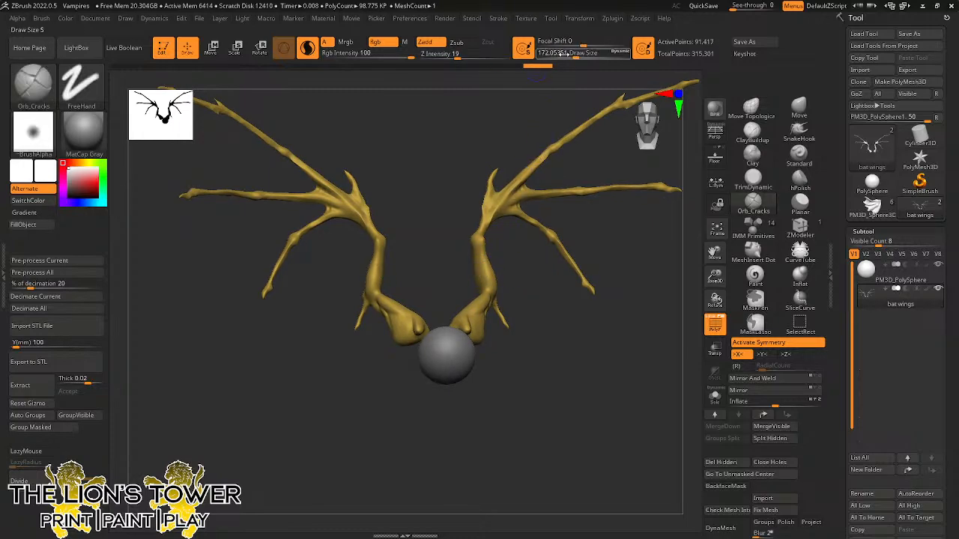
left_click_drag(575, 56, 582, 55)
key("shift")
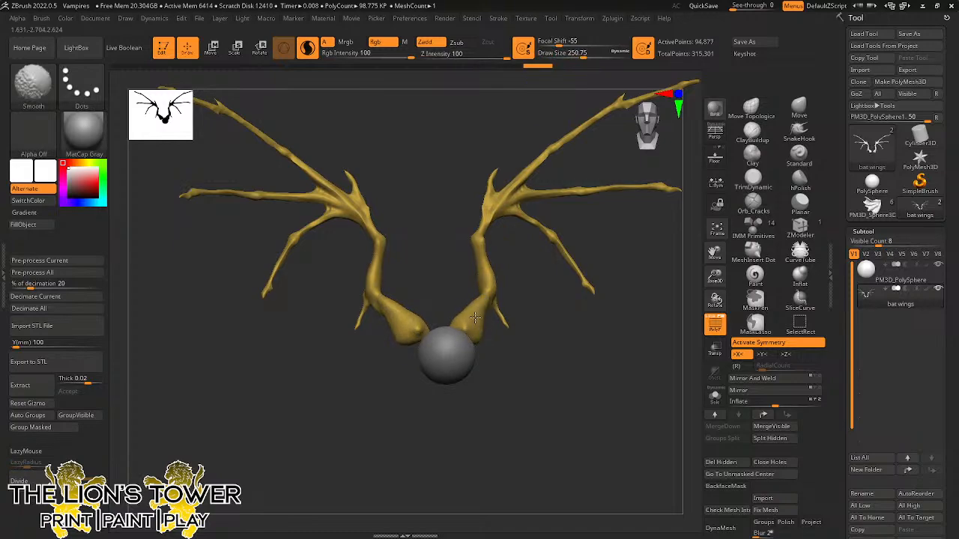
Smooth away the spikes at the upper wing fingers' joints, reducing Draw Size to about 90 for the finer passes.
mouse_move(548, 357)
left_mouse_down()
mouse_move(533, 387)
mouse_move(628, 296)
mouse_move(642, 266)
left_mouse_up()
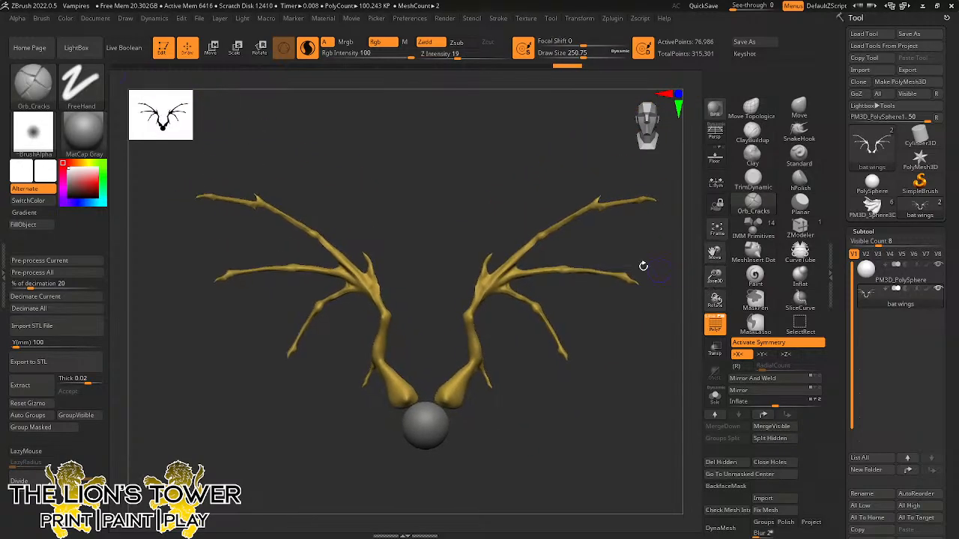
key("shift")
left_click_drag(599, 196, 591, 205, "shift")
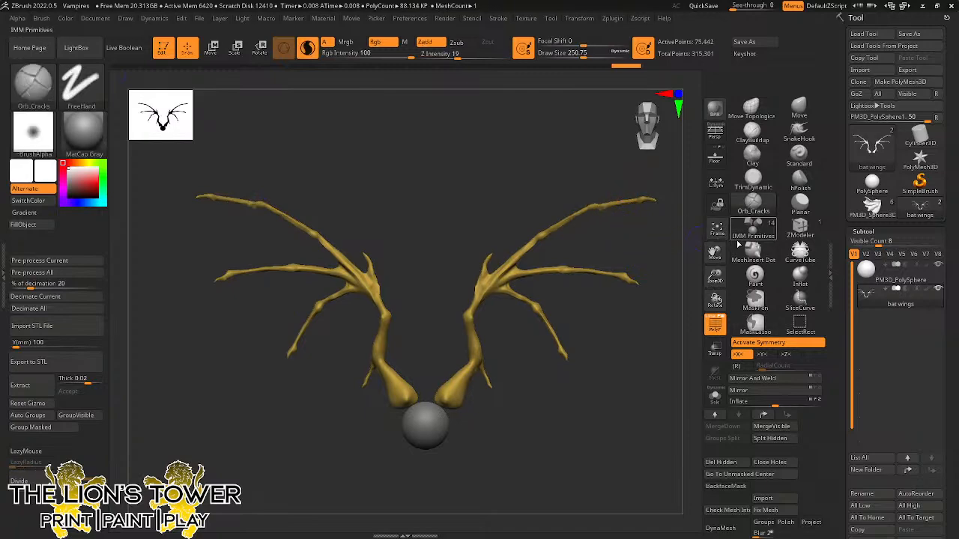
left_click_drag(715, 277, 716, 259)
left_click_drag(569, 52, 561, 67)
left_click_drag(635, 238, 636, 271)
left_click_drag(595, 209, 591, 215, "shift")
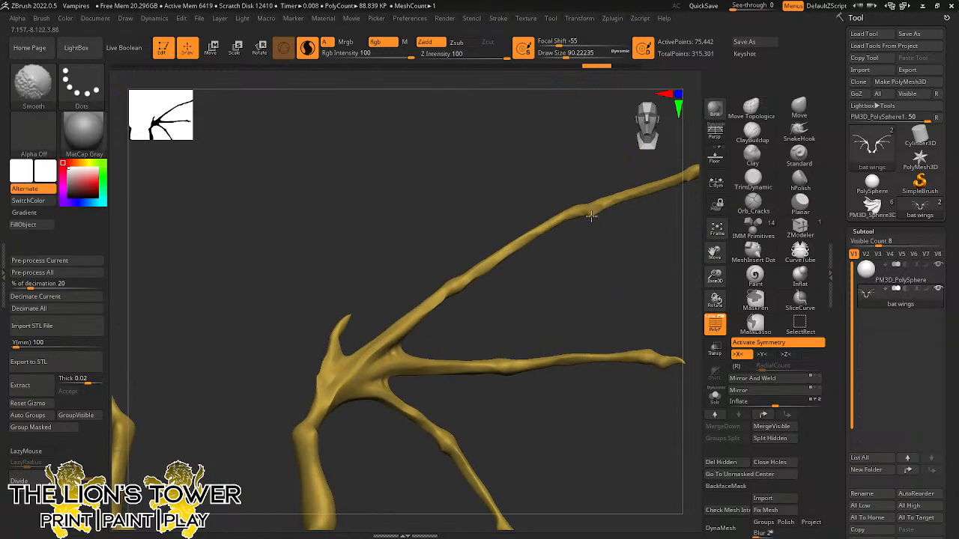
key("f")
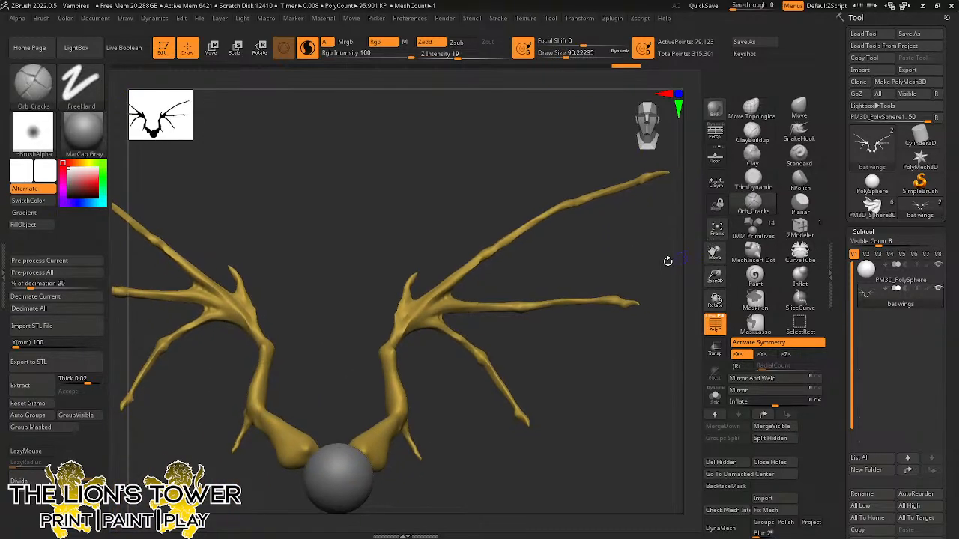
mouse_move(666, 256)
left_mouse_down()
mouse_move(623, 317)
mouse_move(634, 332)
mouse_move(653, 277)
left_mouse_up()
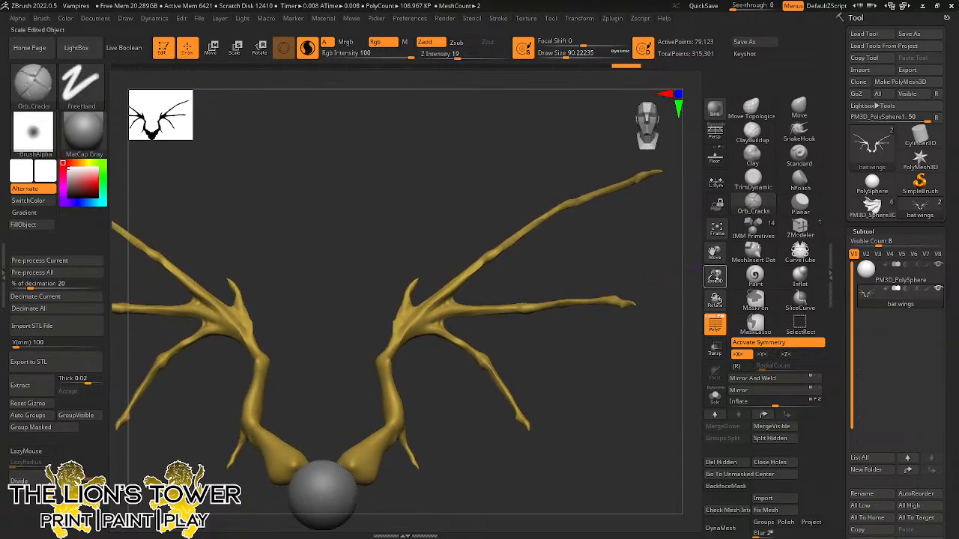
left_click_drag(715, 275, 705, 216)
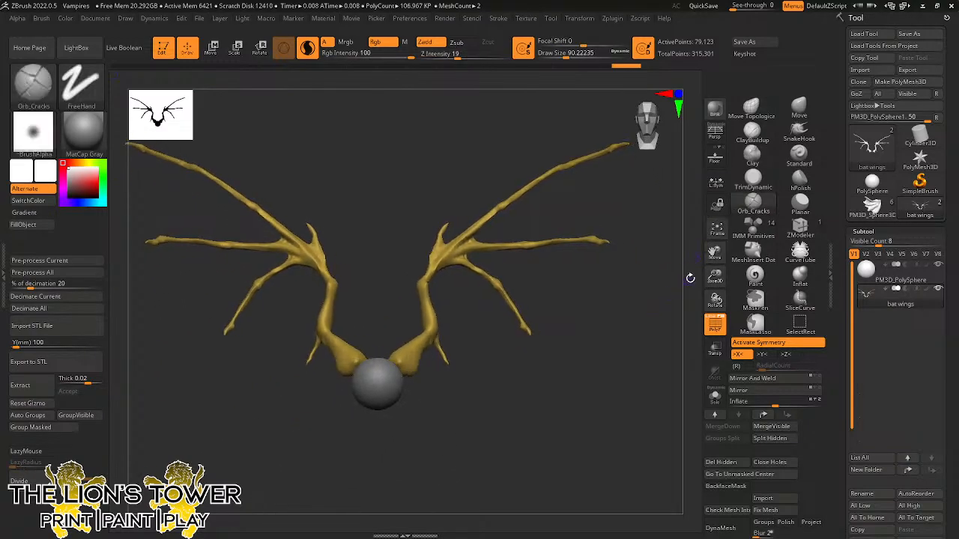
left_click_drag(714, 276, 698, 252)
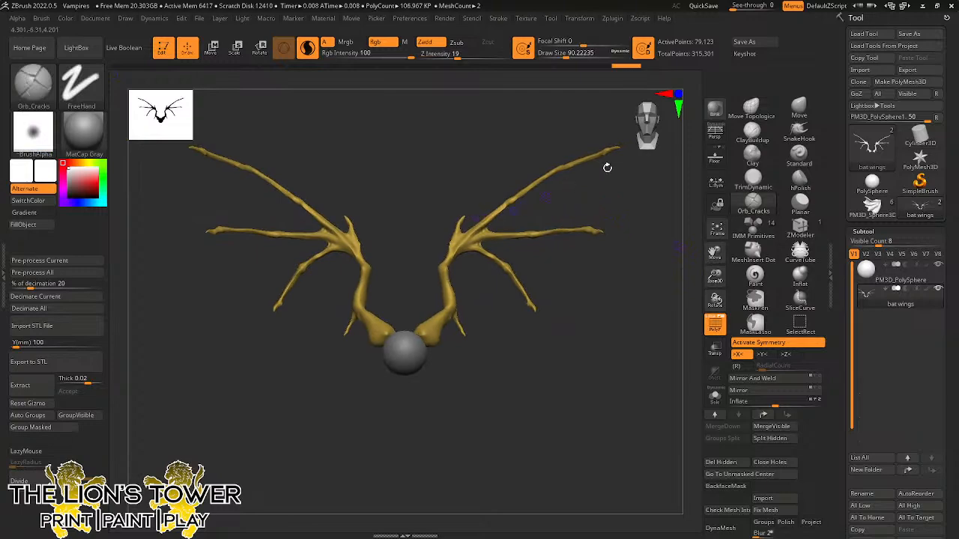
Bend the tips of the wings' thumb claws with the Move brush and thicken them with Inflat at Draw Size about 245.
left_click(799, 109)
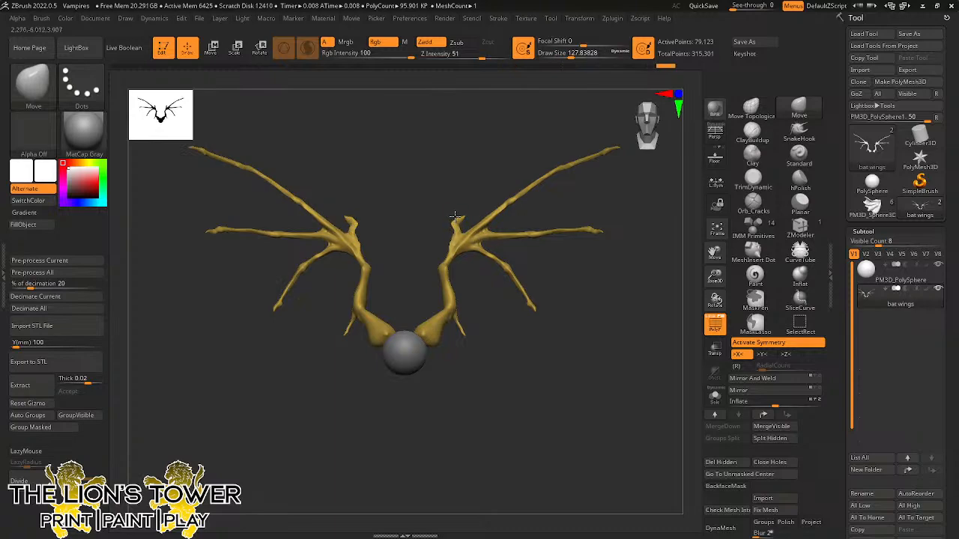
mouse_move(484, 190)
left_mouse_down()
mouse_move(471, 213)
mouse_move(494, 217)
left_mouse_up()
left_click(795, 276)
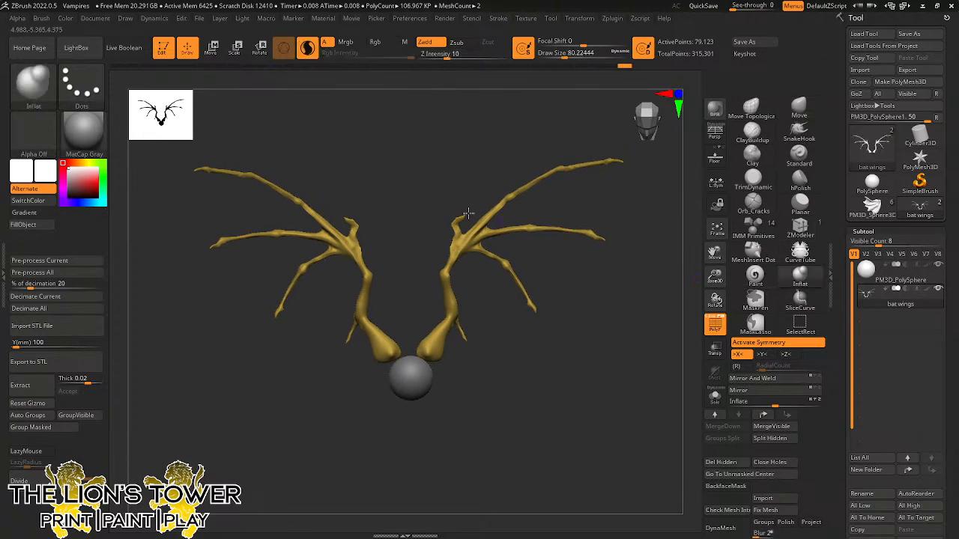
left_click_drag(604, 201, 606, 241, "alt")
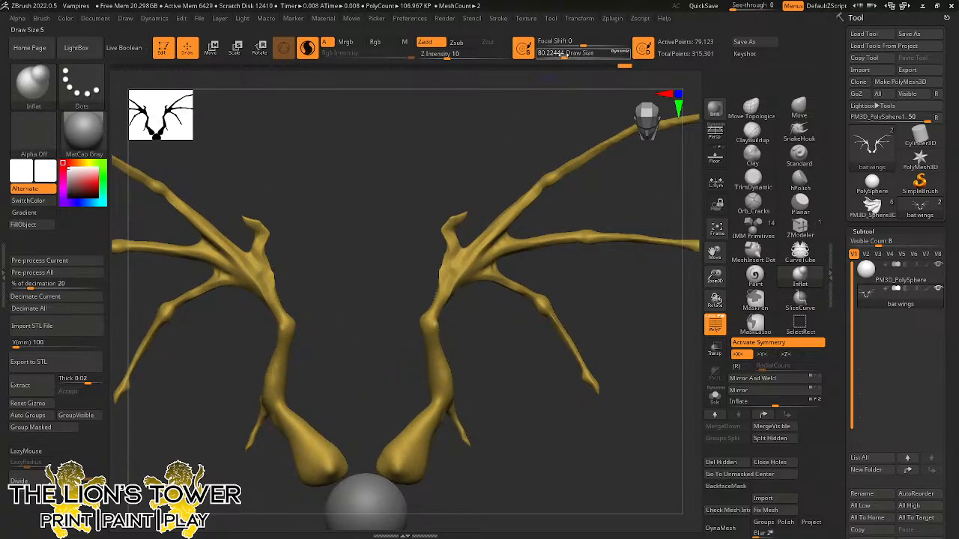
left_click_drag(565, 57, 583, 56)
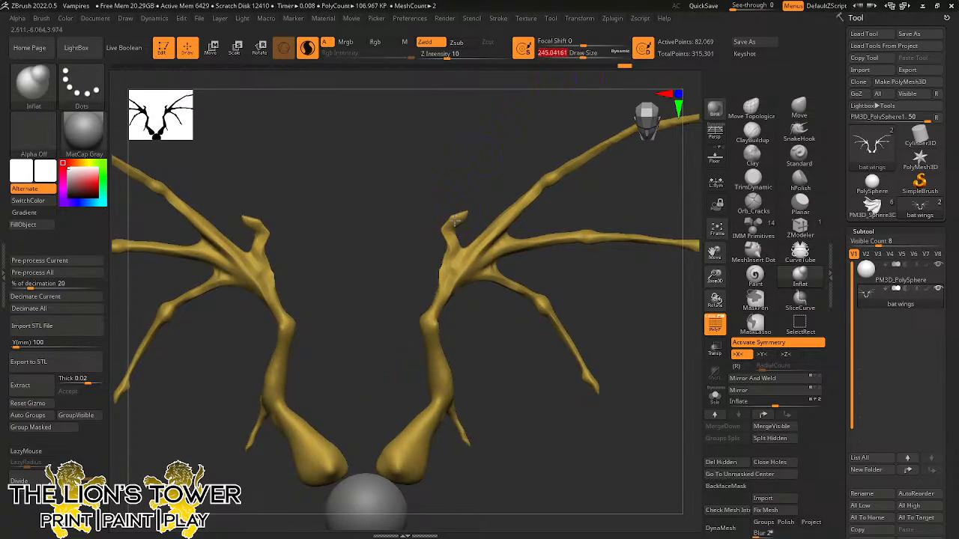
left_click_drag(455, 219, 454, 262)
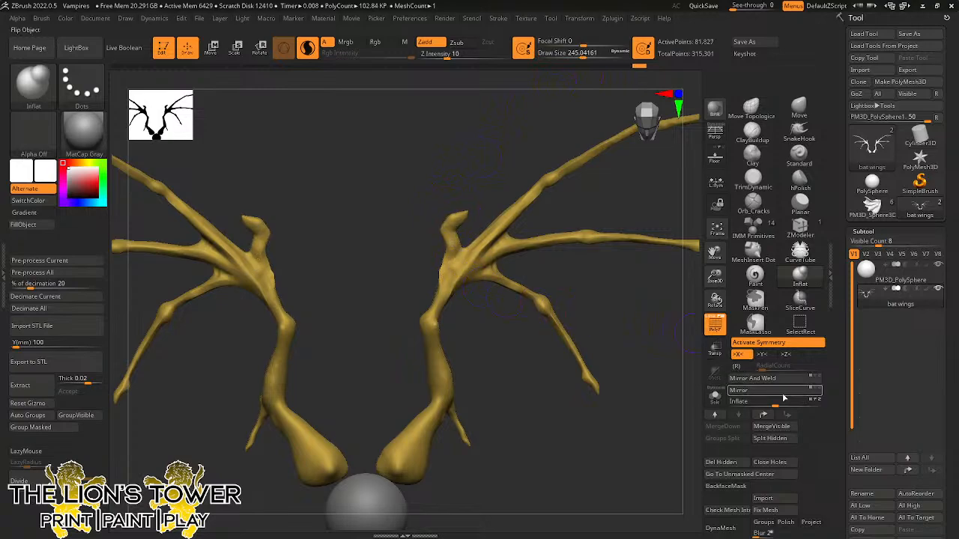
left_click(717, 229)
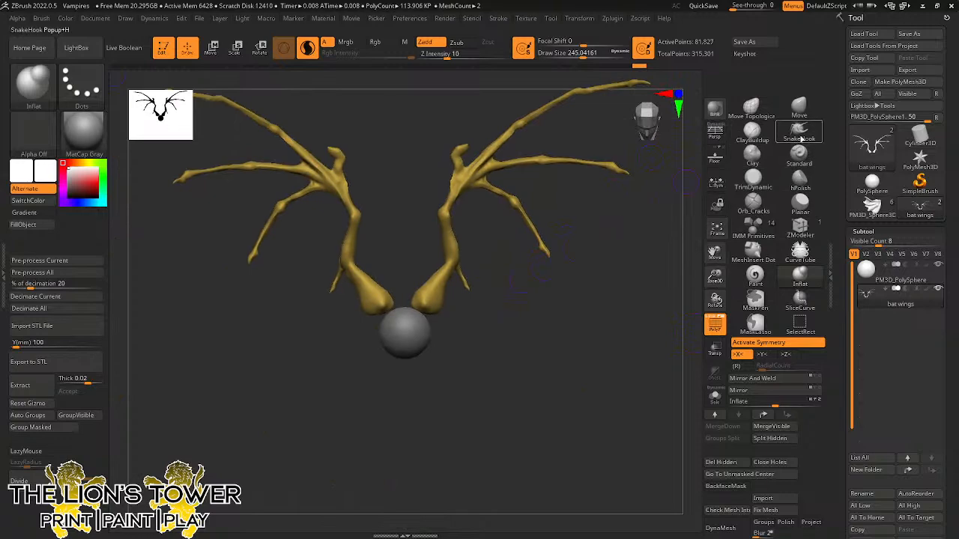
Isolate the wings' small elbow spurs with an inverted lasso mask, extend them downward with the gizmo, and clear the mask.
left_click(799, 133)
key("ctrl")
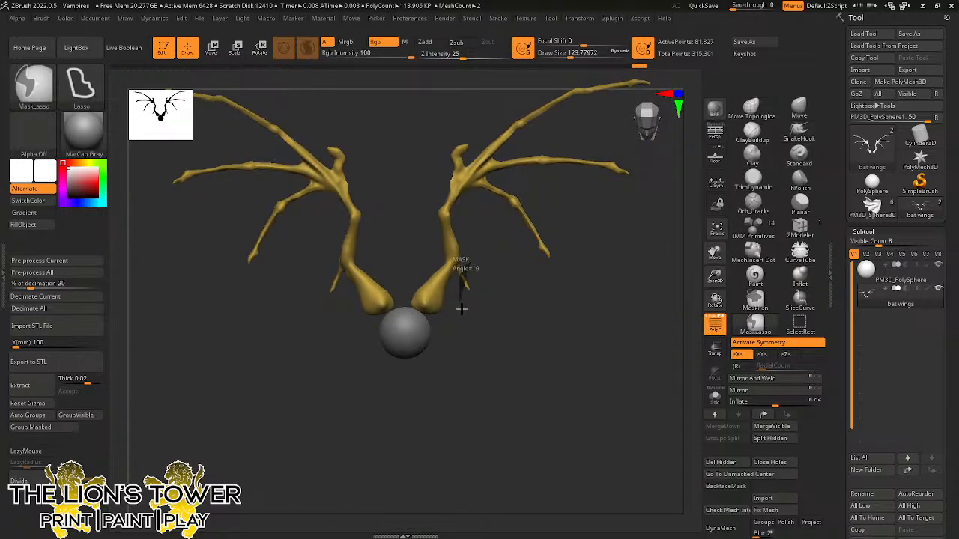
left_click_drag(462, 309, 500, 334, "ctrl")
left_click(504, 295, "ctrl")
key("r")
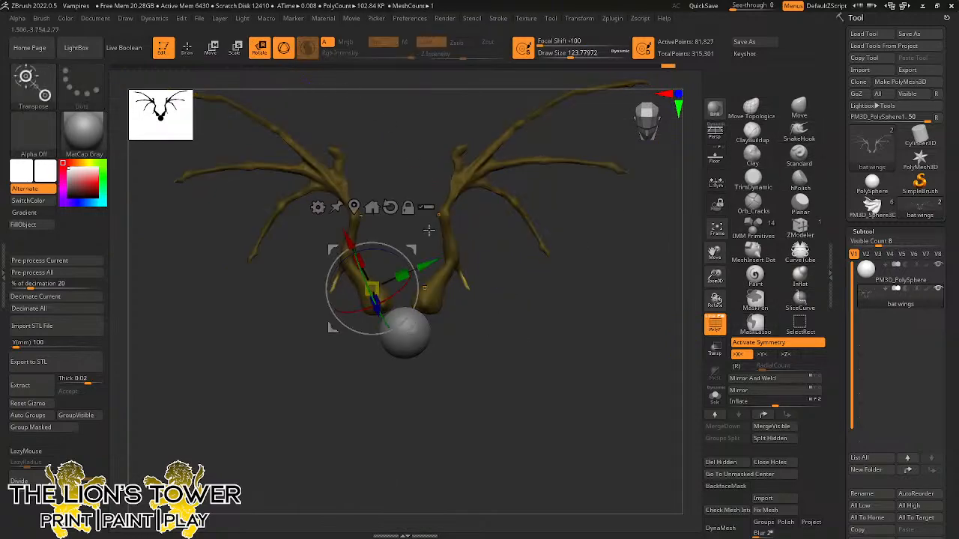
left_click_drag(413, 249, 405, 308)
left_click_drag(514, 374, 521, 380, "ctrl")
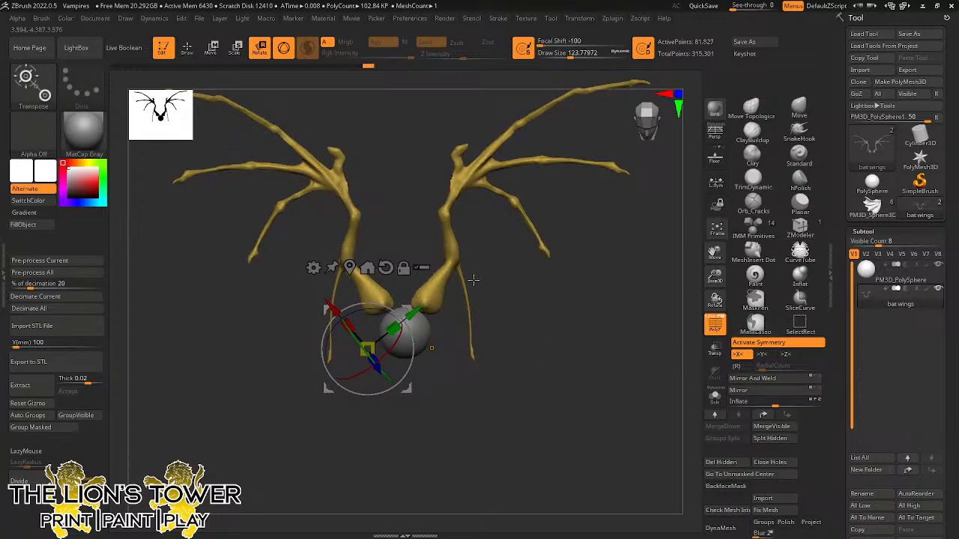
key("q")
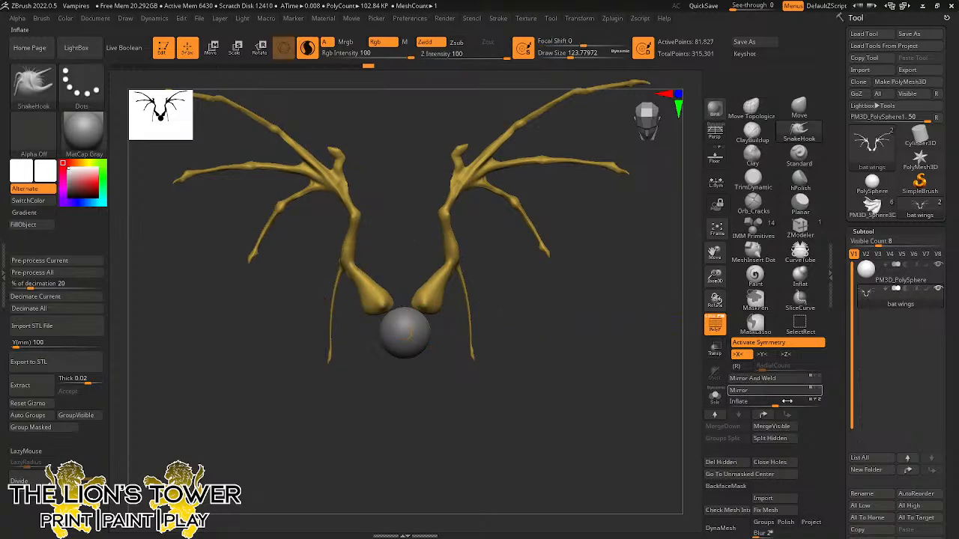
Open the Split options for the bat wings subtool.
left_click_drag(815, 449, 802, 395, "ctrl")
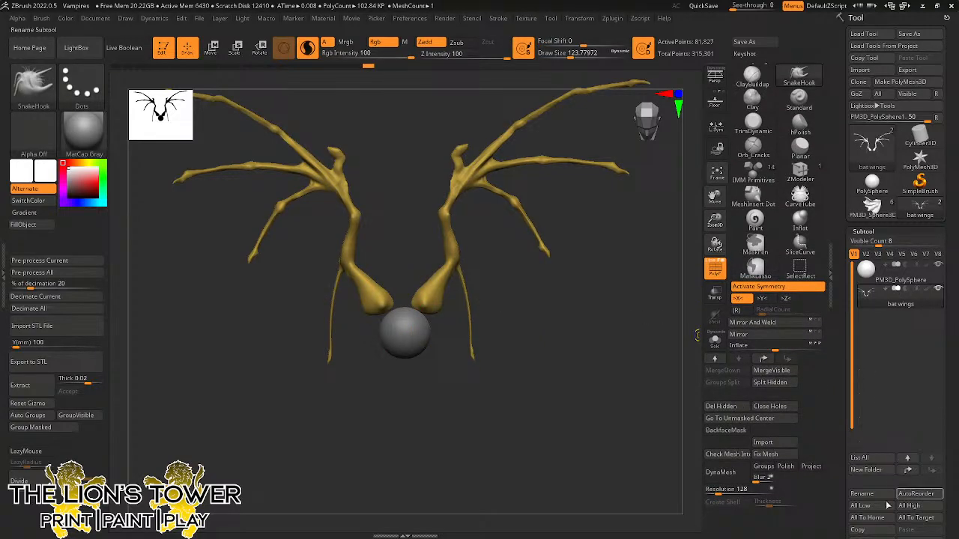
left_click_drag(862, 534, 861, 405)
left_click(863, 462)
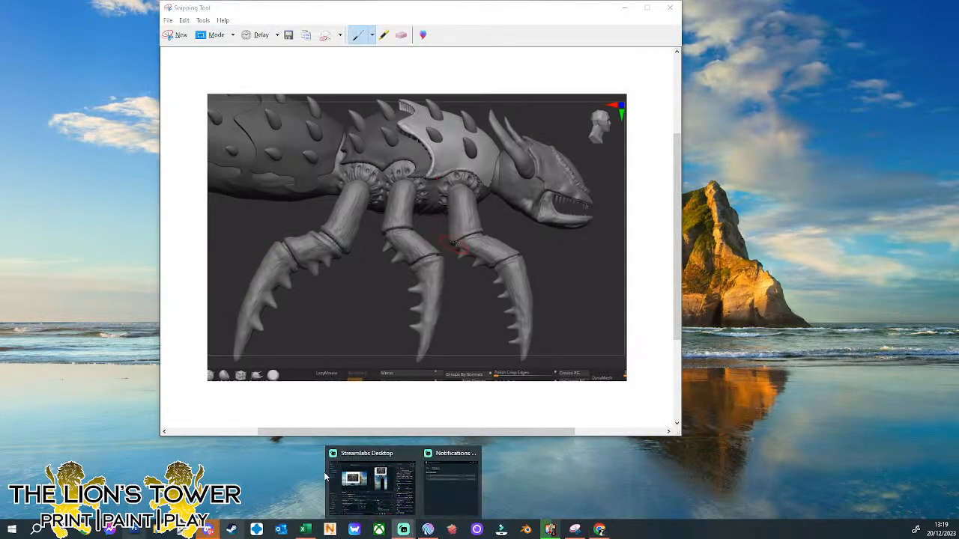
Reopen the recent Vampires.ZPR project in ZBrush and close the Snipping Tool without saving the snip.
right_click(184, 530)
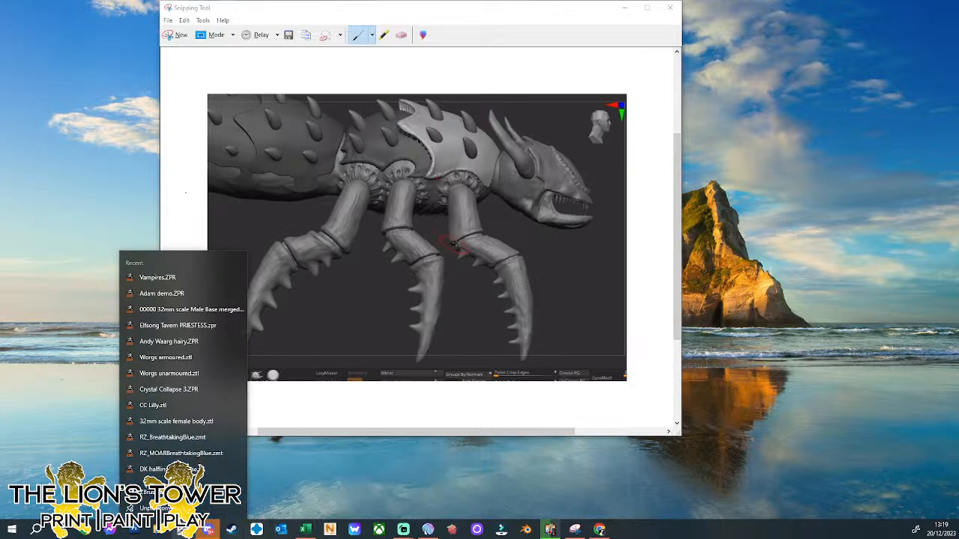
left_click(159, 279)
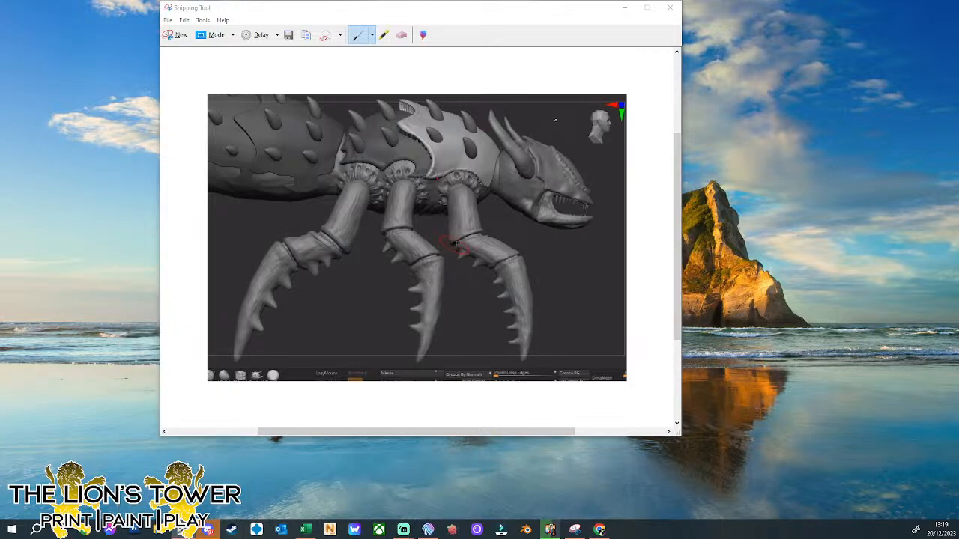
left_click(670, 7)
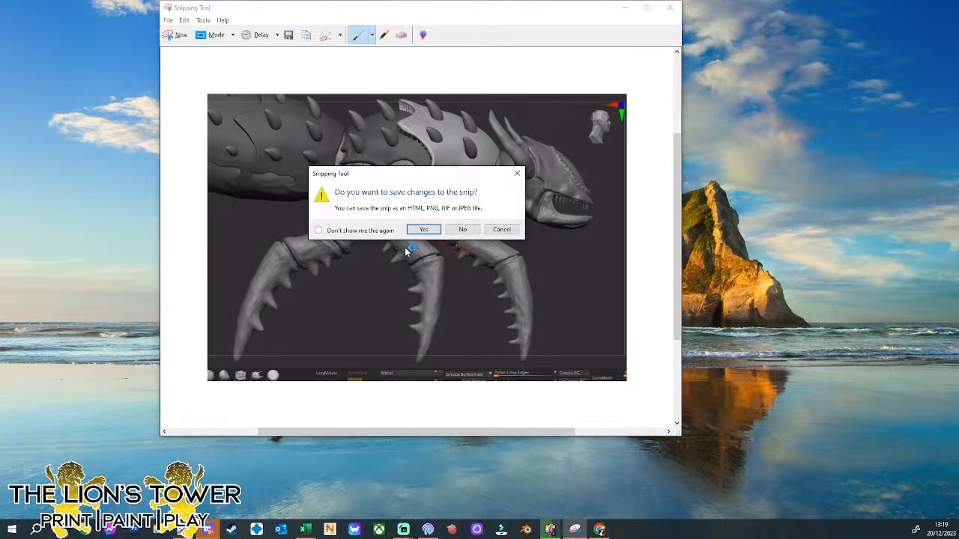
left_click(460, 230)
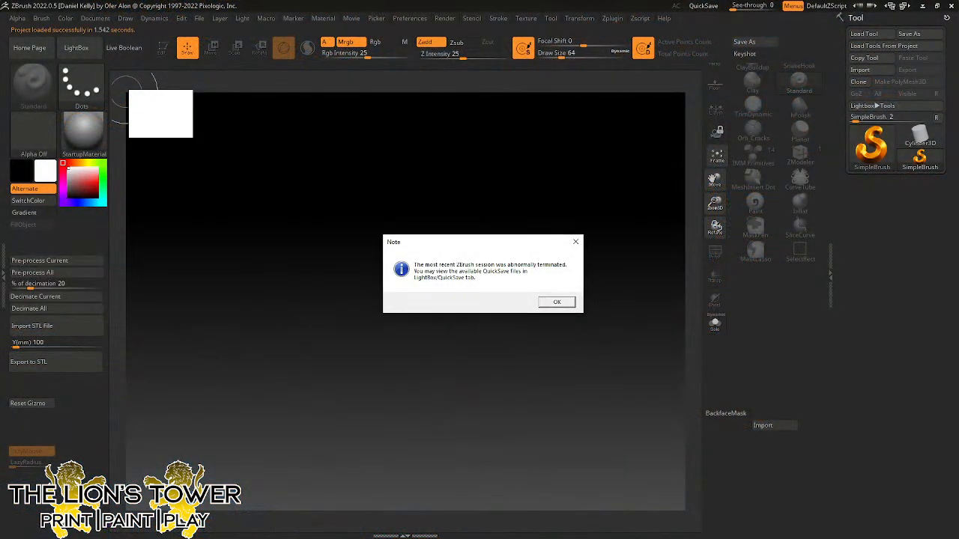
Dismiss the abnormal-termination note and the LightBox QuickSave browser, and frame the whole vampire miniature.
left_click(556, 302)
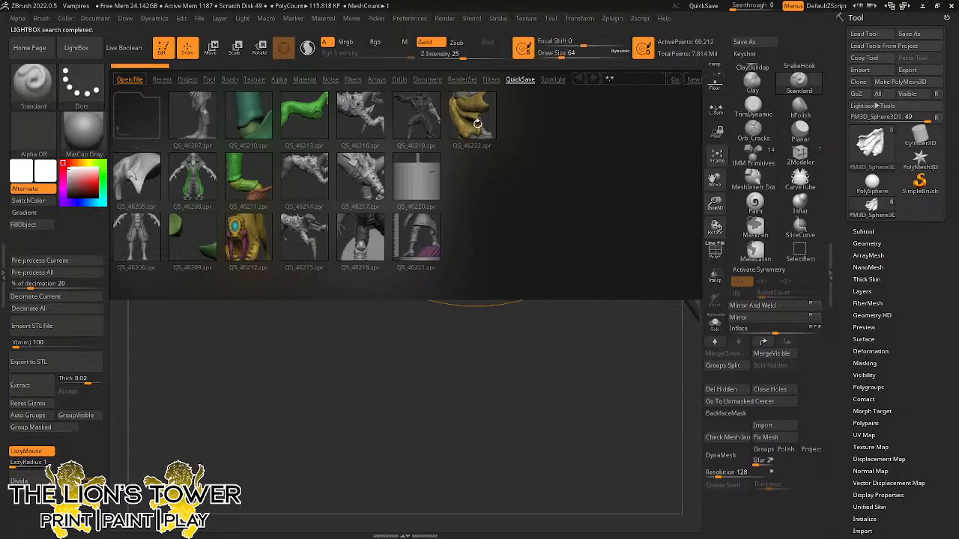
left_click(76, 47)
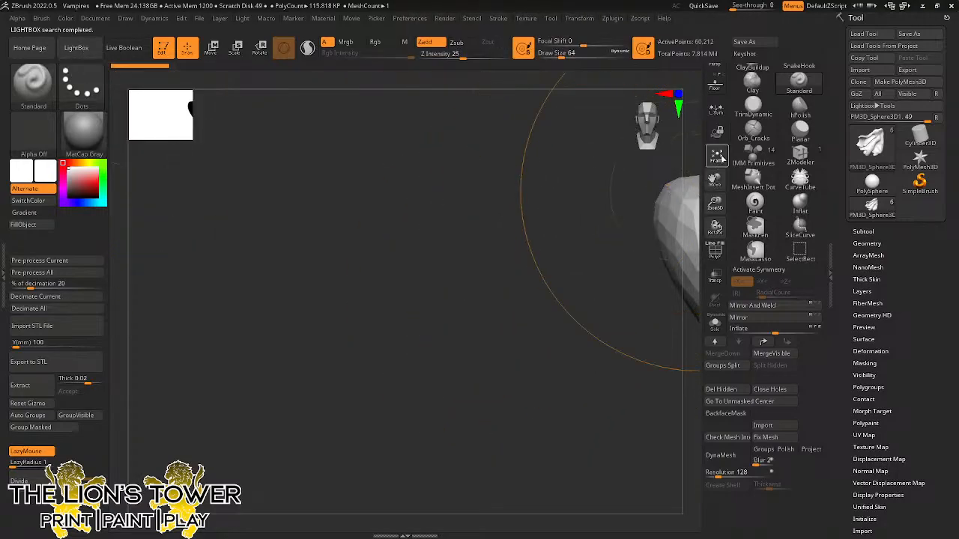
left_click(717, 155)
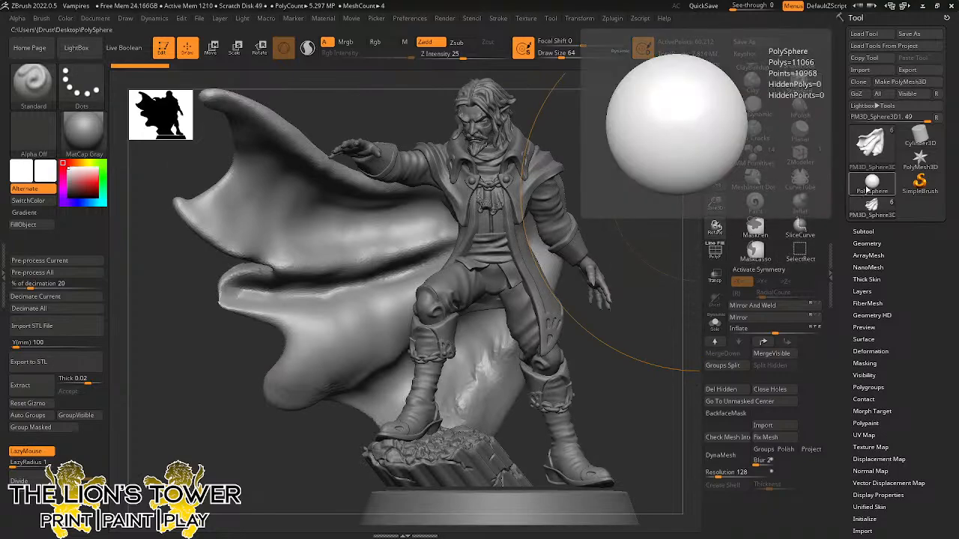
Switch to the PolySphere tool and try to append another PolySphere as a subtool.
left_click(869, 186)
left_click(863, 231)
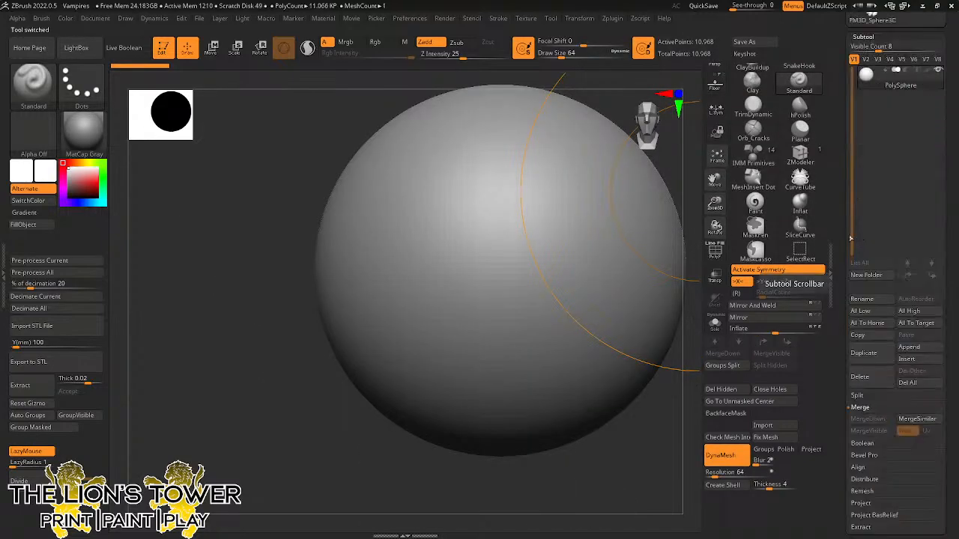
left_click(908, 348)
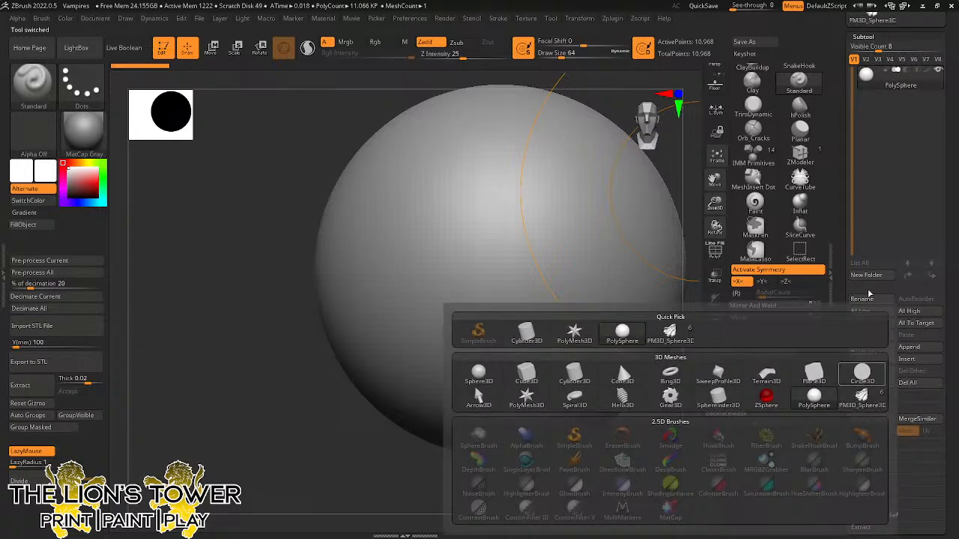
left_click(832, 397)
scroll(875, 195, "up", 5)
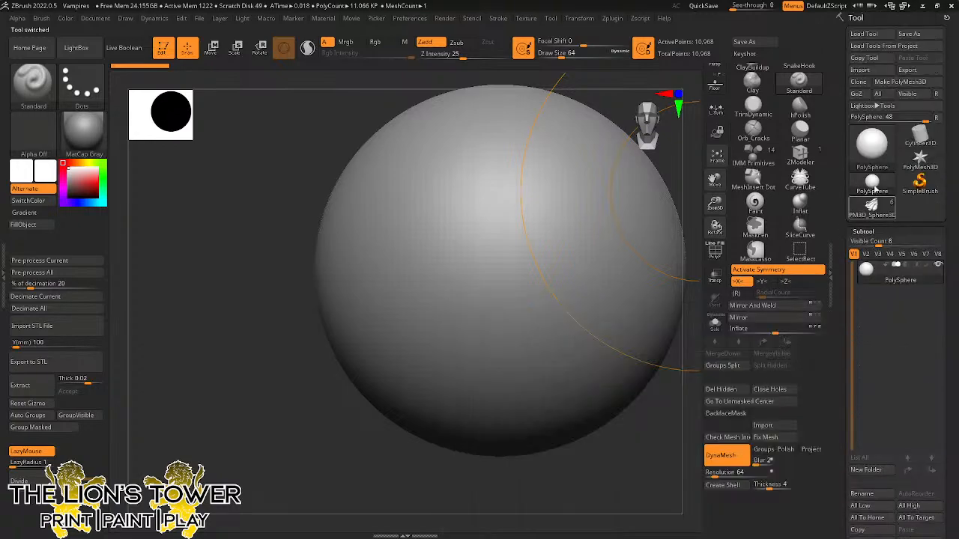
Convert the PolySphere with Make PolyMesh3D and duplicate it as a second subtool.
left_click(909, 84)
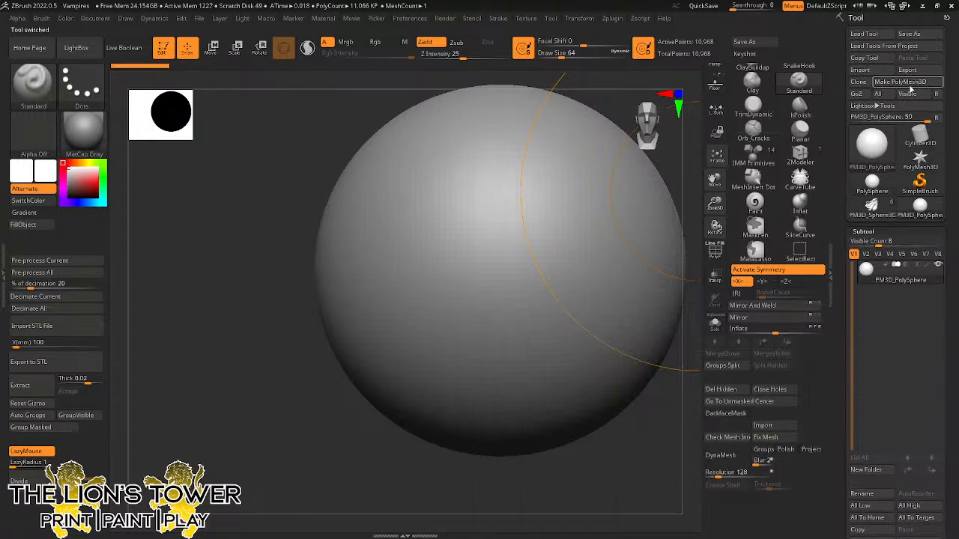
scroll(861, 450, "down", 4)
left_click(863, 405)
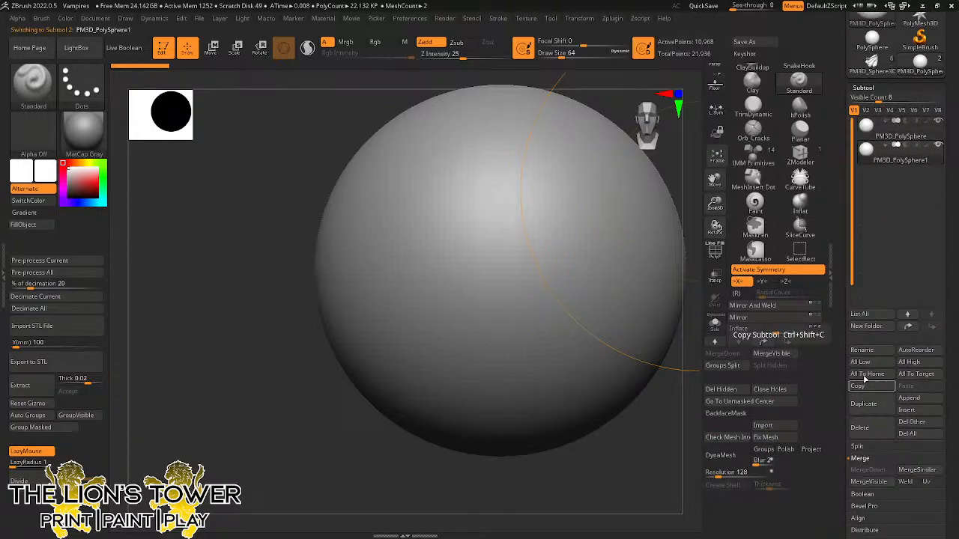
Import bat wings.obj from the SCULPT LIBRARY folder to replace the duplicated sphere subtool.
scroll(841, 253, "up", 4)
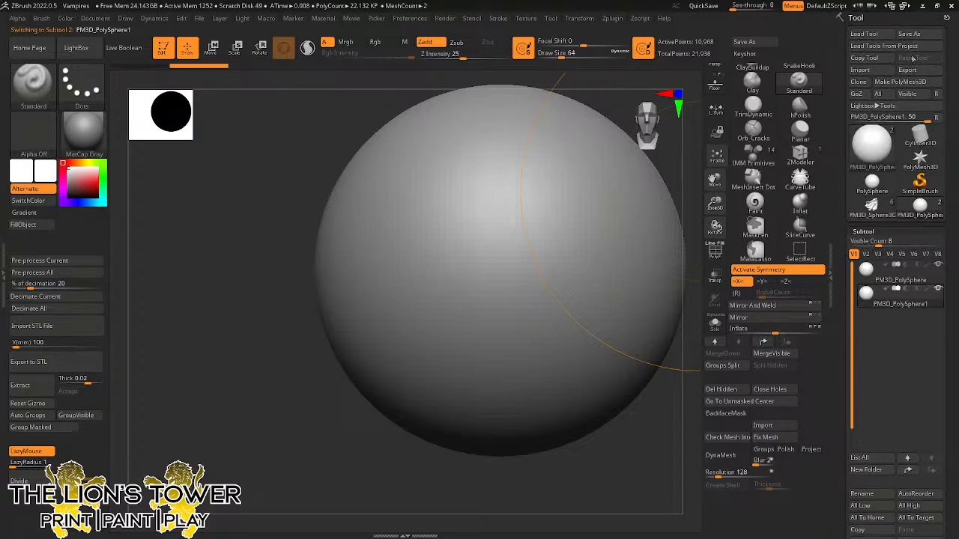
left_click(865, 70)
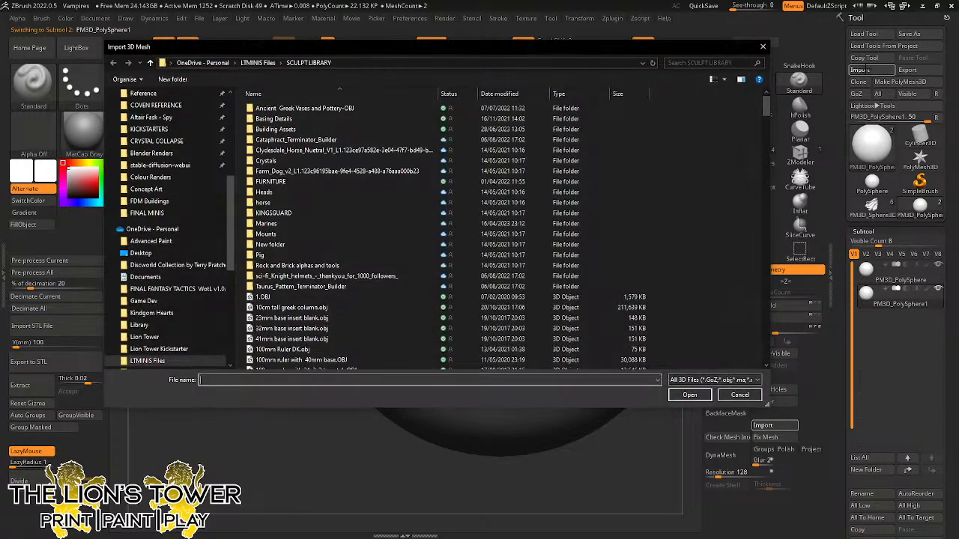
scroll(299, 280, "down", 3)
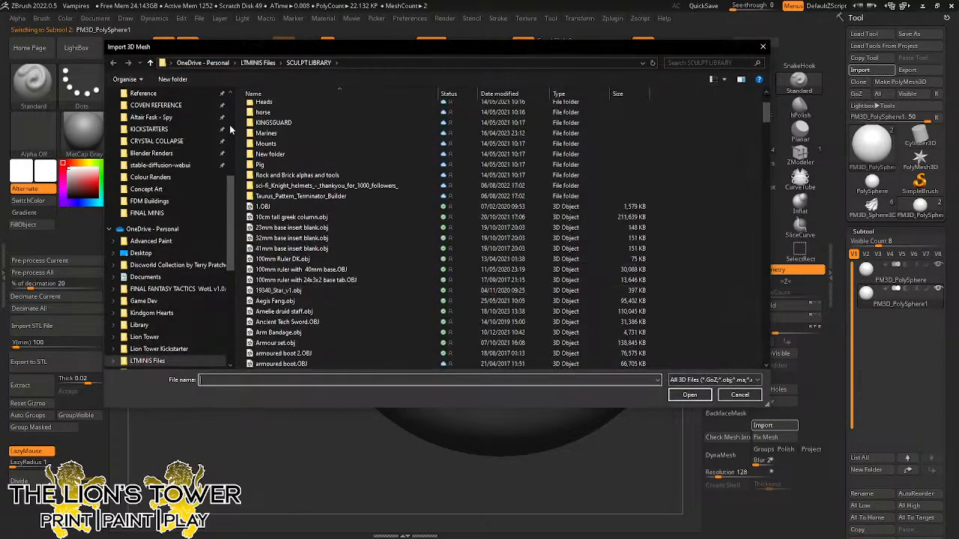
left_click(230, 126)
left_click(153, 197)
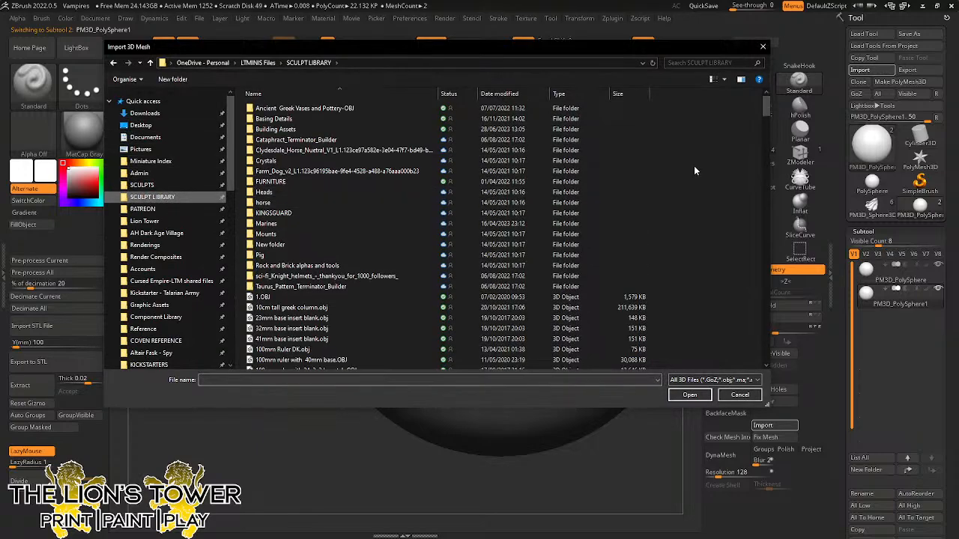
left_click_drag(765, 109, 765, 133)
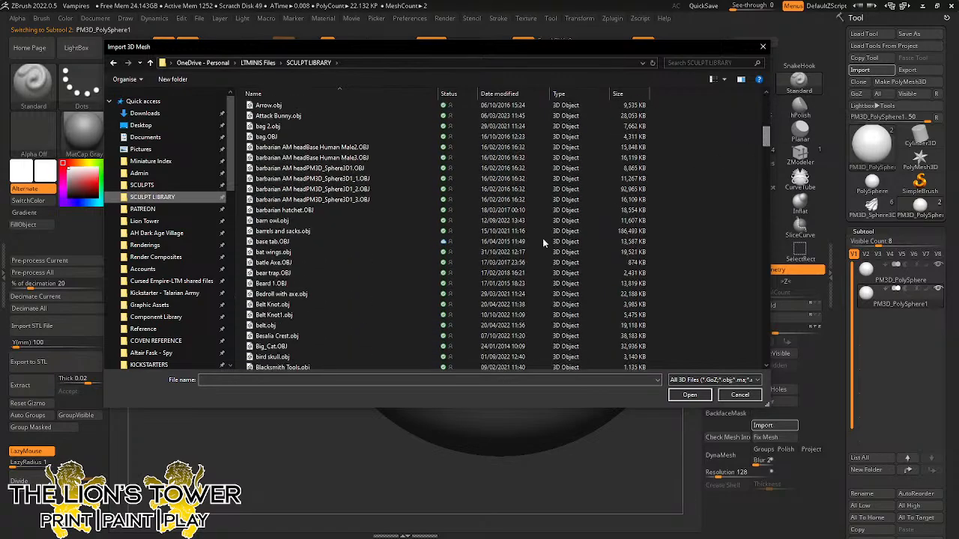
double_click(275, 252)
Rotate the mirrored bat wings so their tips sweep upward and their shoulder joints point down.
left_click_drag(715, 201, 668, 48)
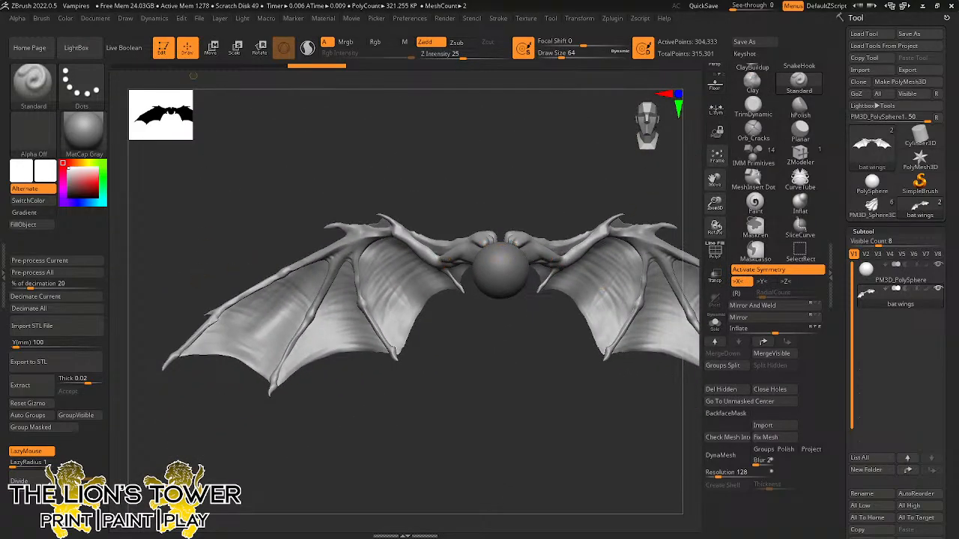
left_click(212, 48)
left_click(670, 303)
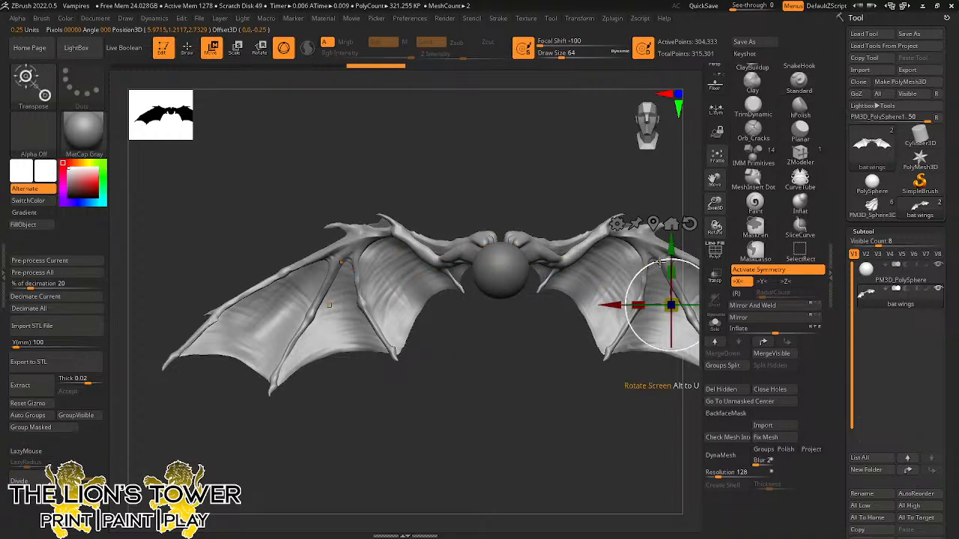
left_click_drag(658, 262, 670, 358)
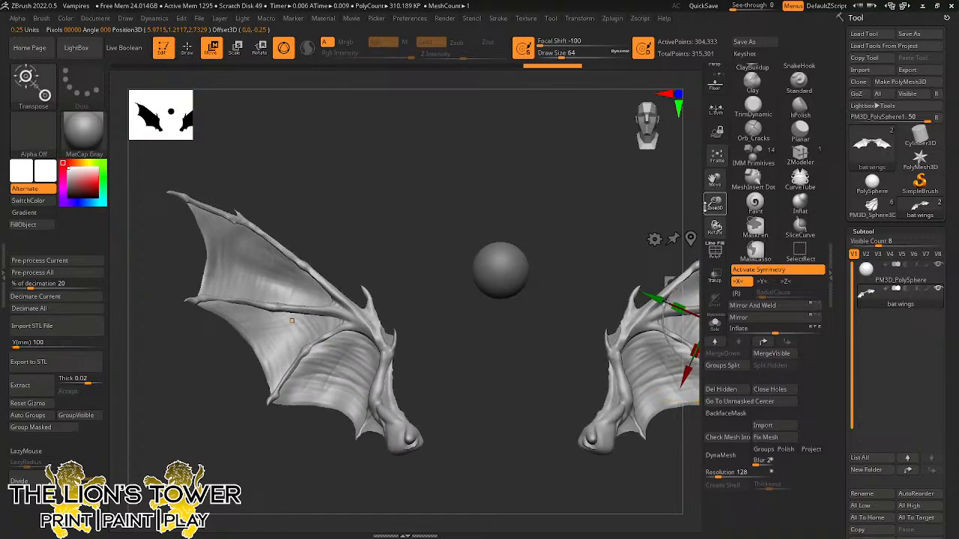
Move the rotated wings inward so their shoulder joints meet the sides of the sphere.
left_click_drag(715, 178, 635, 190)
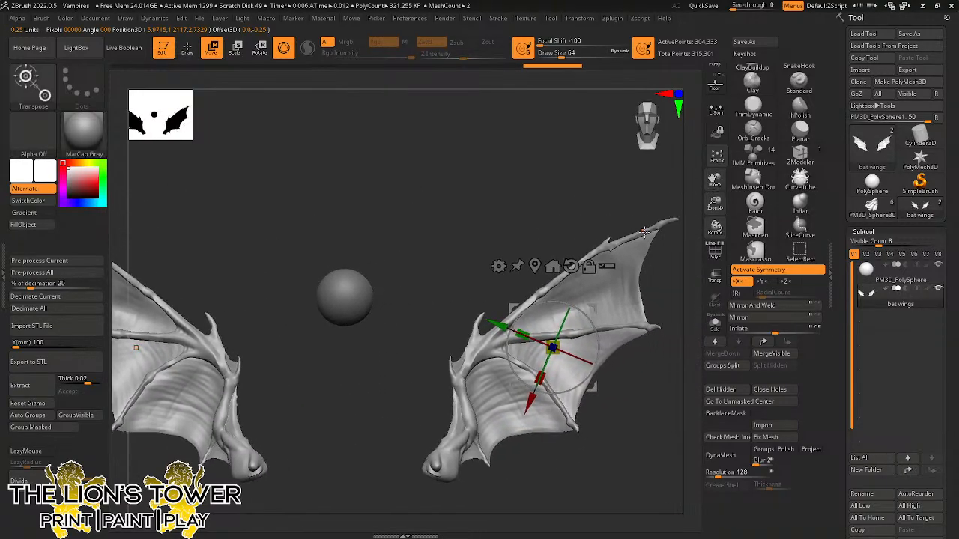
left_click_drag(592, 307, 530, 122)
left_click_drag(717, 205, 726, 231)
left_click_drag(715, 182, 807, 227)
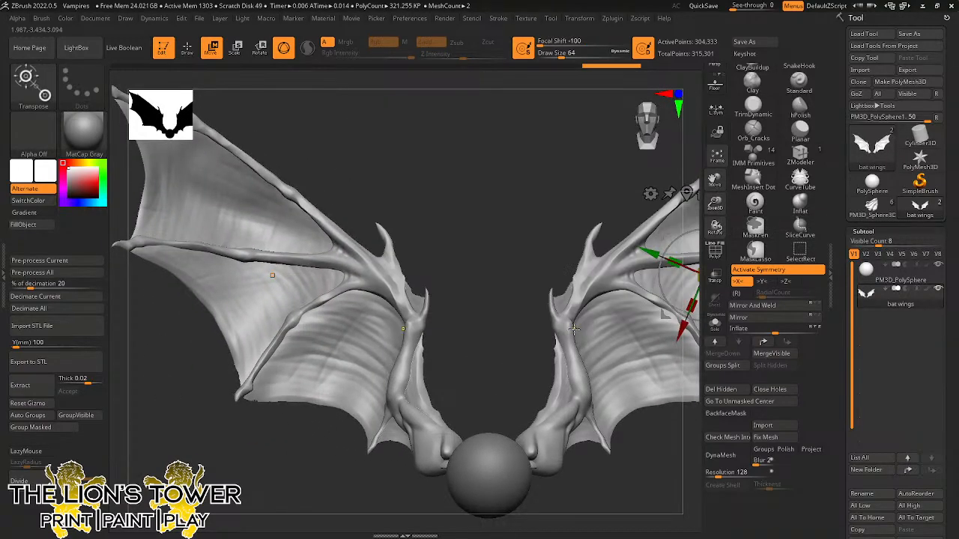
Mask the wing membranes so only the bones stay editable, and return to drawing with Sculptris Pro enabled.
left_click(574, 352, "ctrl")
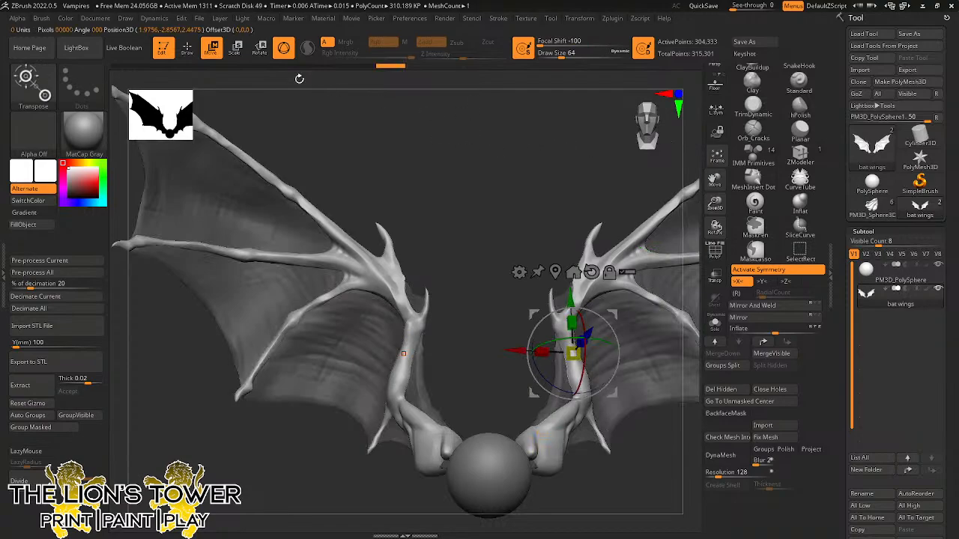
left_click(193, 45)
left_click(308, 47)
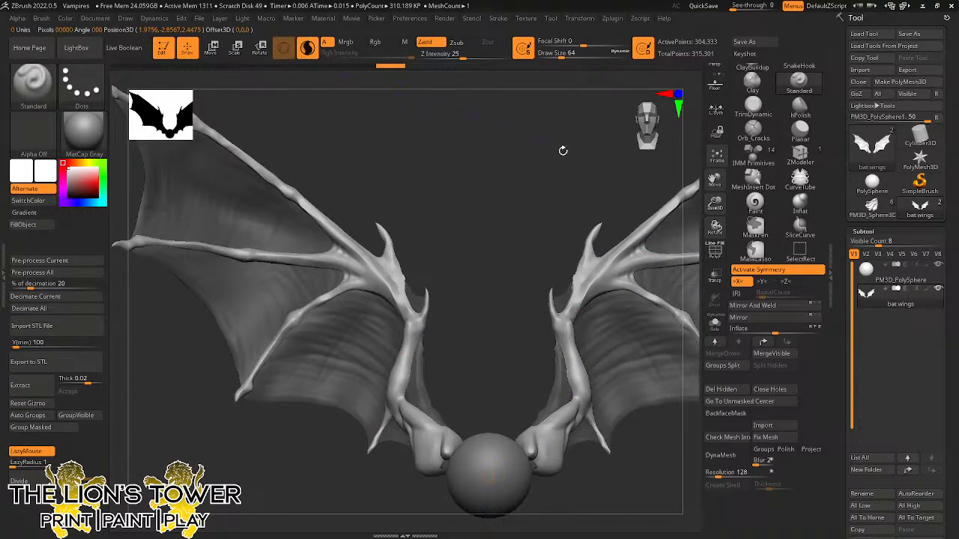
Smooth away the small inner spurs on both wing arms using a draw size of about 187.
left_click(753, 78)
key("shift")
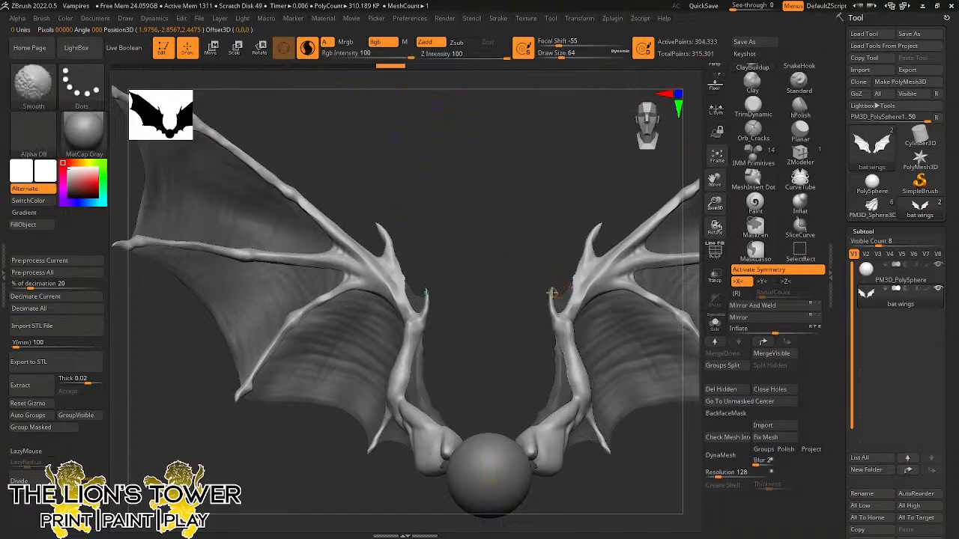
left_click_drag(561, 59, 593, 152)
key("shift")
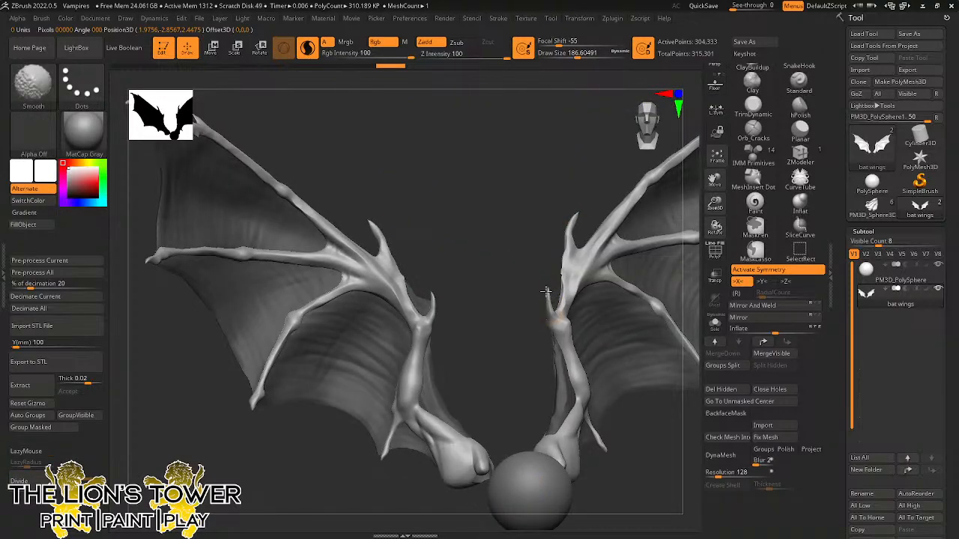
left_click_drag(548, 305, 551, 325, "shift")
left_click_drag(715, 205, 662, 218)
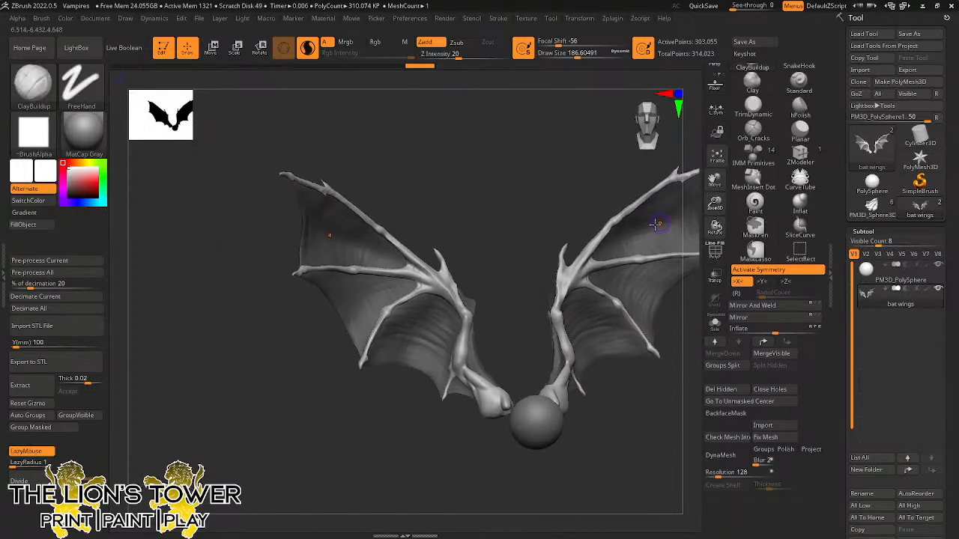
key("shift")
key("shift")
mouse_move(715, 182)
left_mouse_down()
mouse_move(607, 196)
mouse_move(615, 212)
mouse_move(604, 200)
left_mouse_up()
left_click_drag(714, 182, 707, 121)
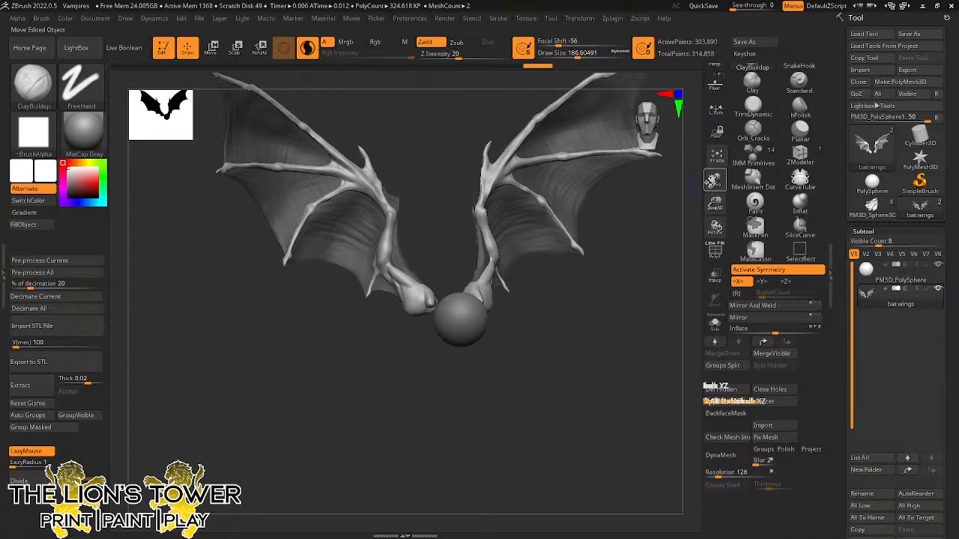
left_click_drag(710, 182, 682, 212)
left_click_drag(627, 300, 586, 296, "shift")
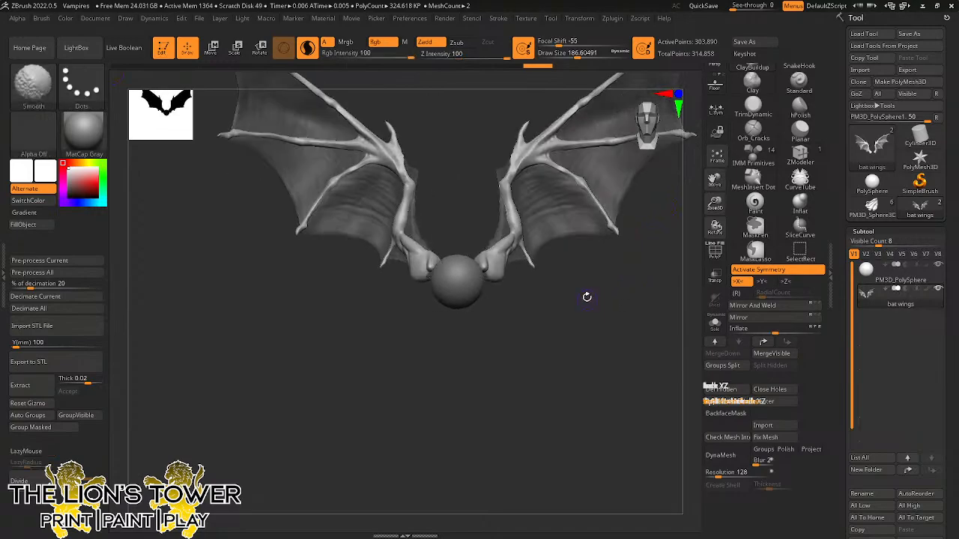
Choose the SnakeHook brush and raise its draw size to about 533 for the lower finger bones.
left_click(798, 69)
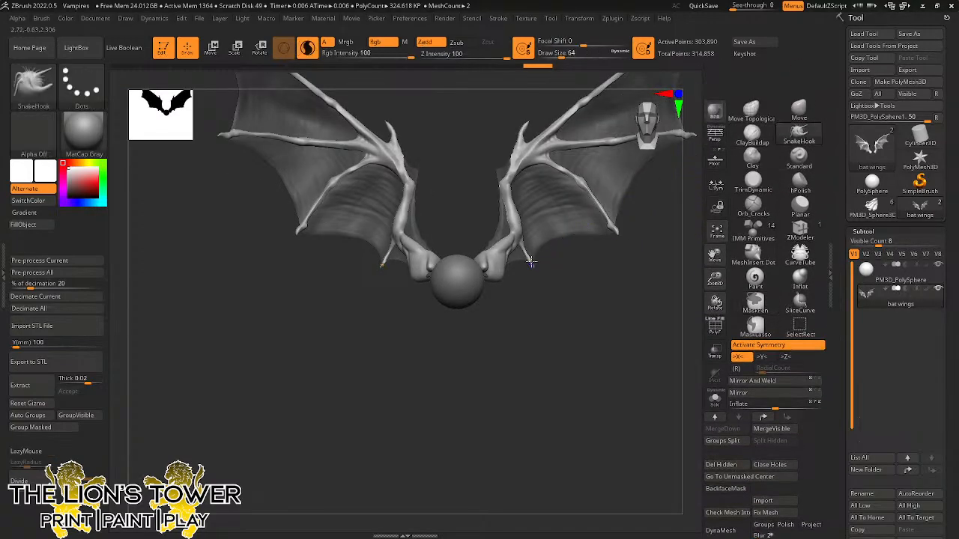
left_click(563, 54)
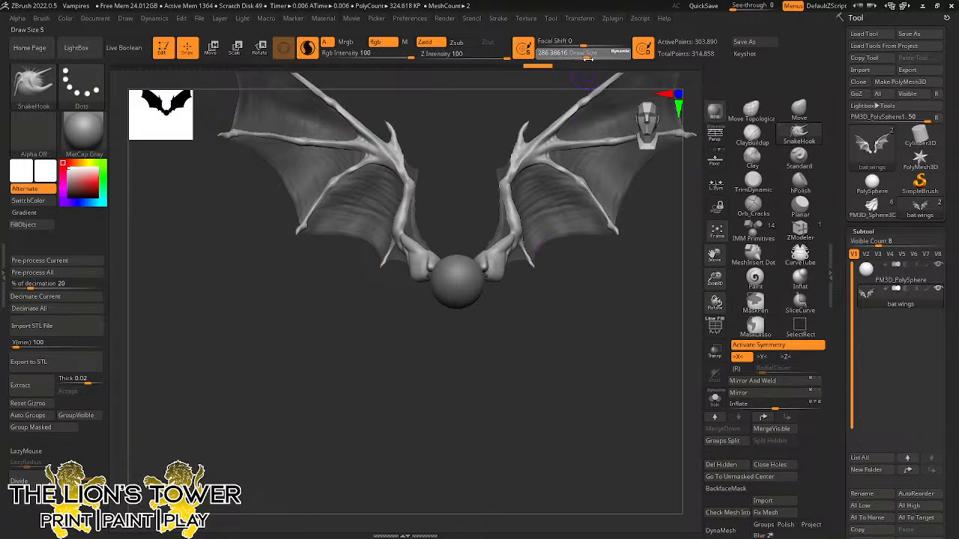
left_click(589, 58)
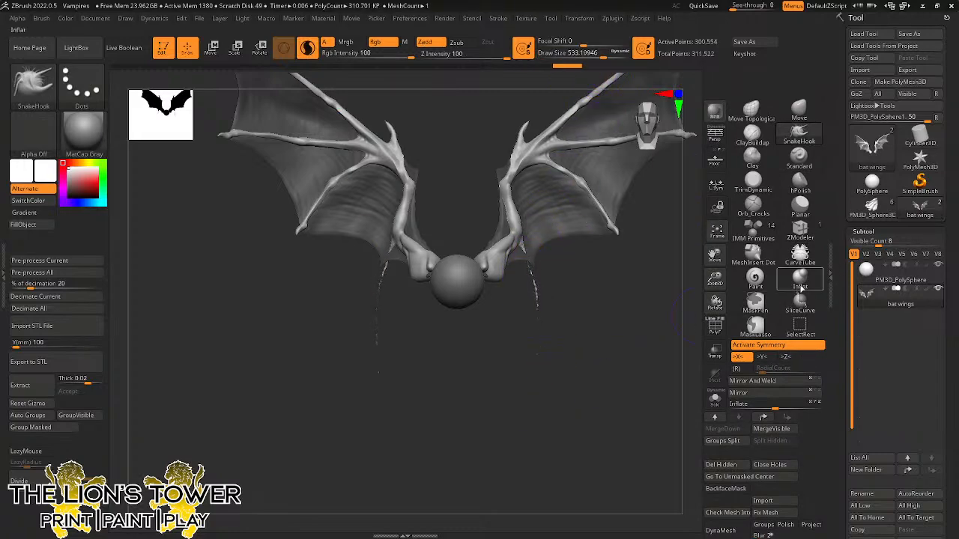
Try to thicken the strands pulled from the lowest finger bones with the Inflat brush, and undo the strokes.
left_click(800, 281)
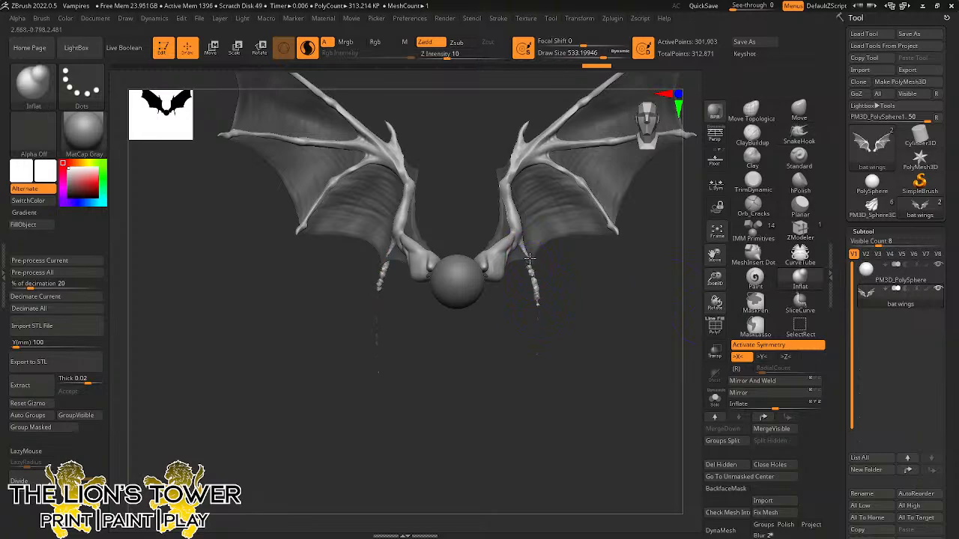
key("ctrl+z")
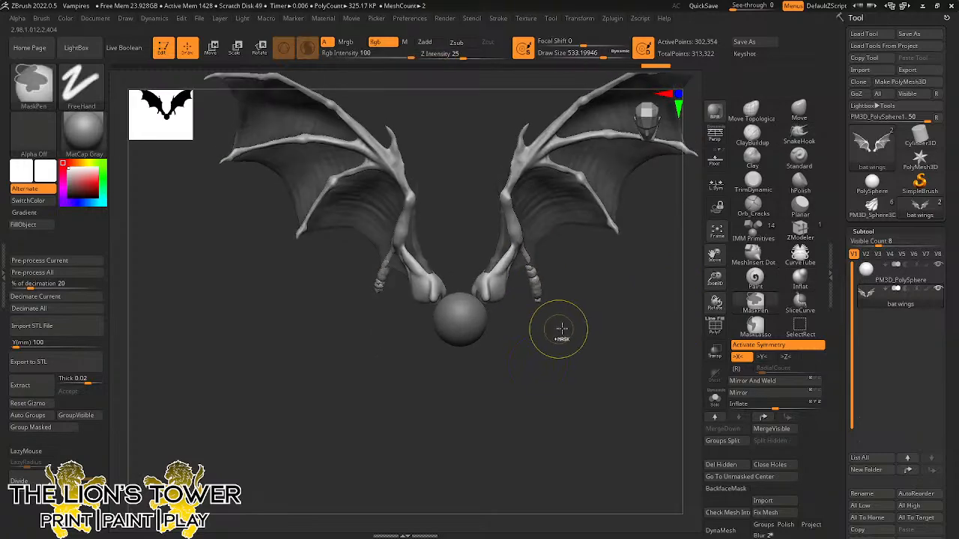
mouse_move(612, 341)
left_mouse_down()
mouse_move(563, 280)
mouse_move(528, 256)
left_mouse_up()
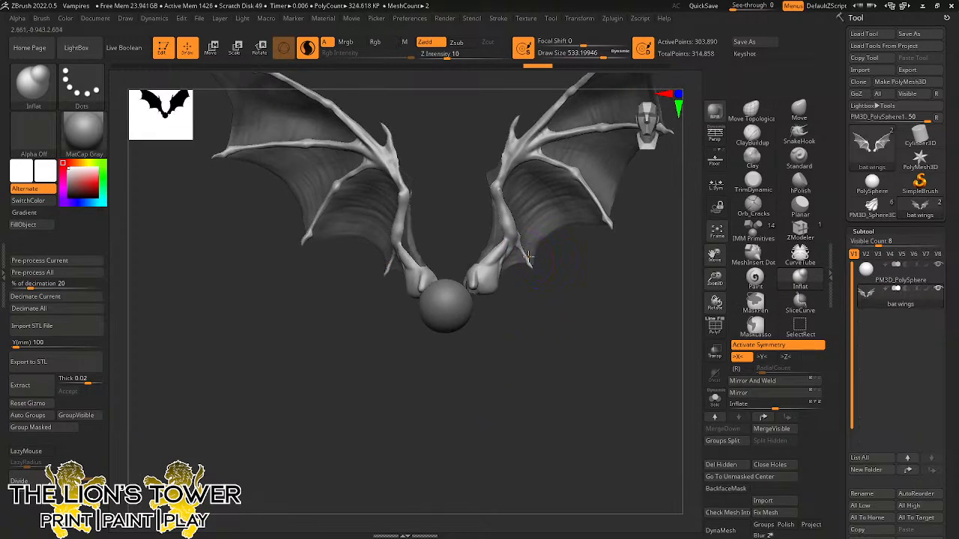
Pull the lowest finger bones down into long struts below the sphere with SnakeHook, and smooth their surfaces.
left_click(798, 133)
left_click_drag(533, 283, 537, 295)
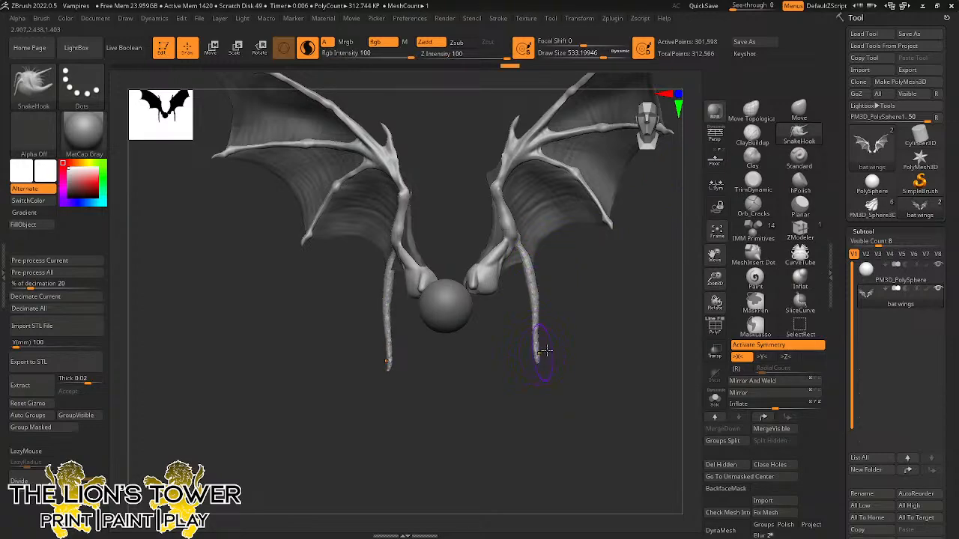
left_click_drag(545, 349, 617, 327, "shift")
left_click_drag(532, 279, 532, 337, "shift")
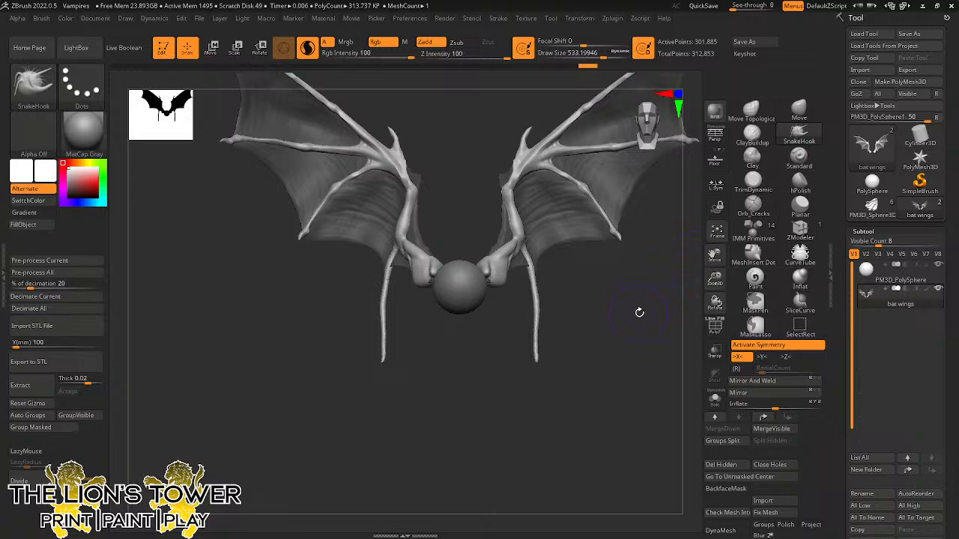
Clear the mask, isolate the membranes to mask them, then show everything and invert so only the bones are masked.
left_click_drag(717, 283, 697, 287)
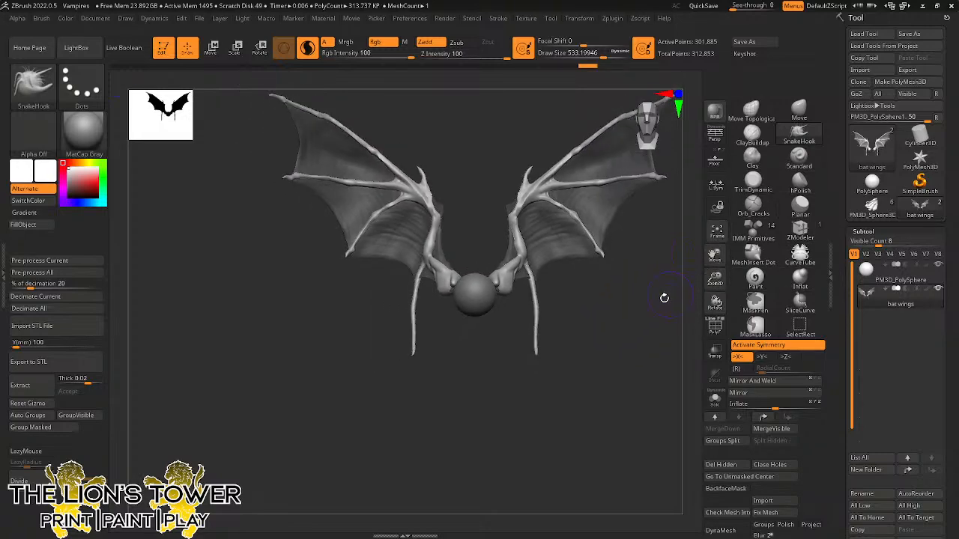
left_click(637, 311, "ctrl")
left_click_drag(636, 313, 573, 325, "ctrl")
left_click(535, 263, "ctrl+shift")
left_click(557, 331, "ctrl")
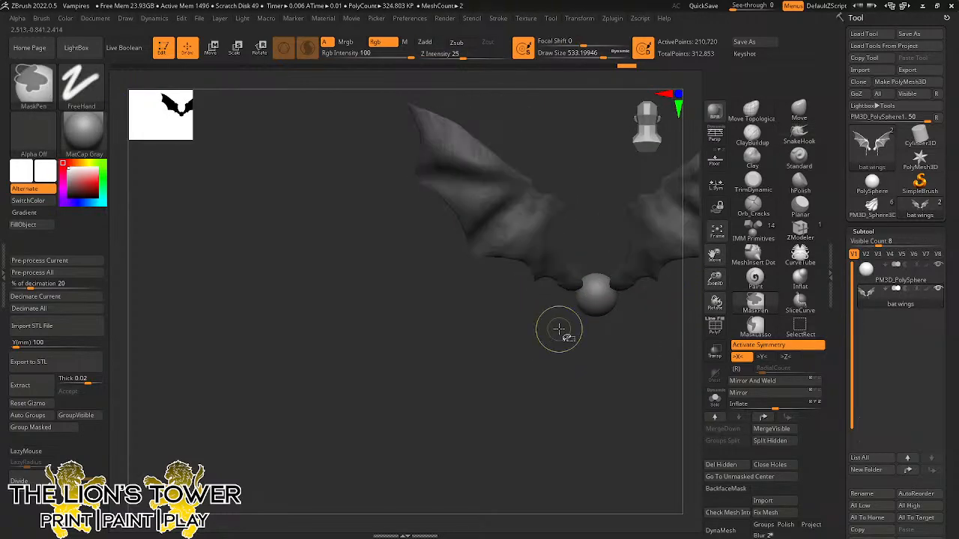
left_click(561, 336, "ctrl+shift")
left_click(583, 363, "ctrl")
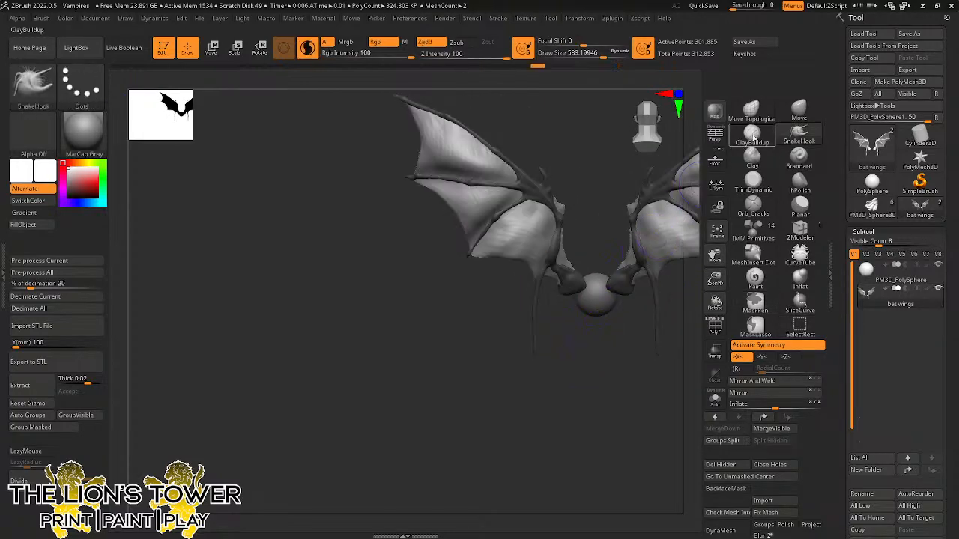
Stretch the lower membranes down along the extended finger bones using the Move brush at draw size 1000.
left_click(799, 110)
left_click_drag(586, 54, 635, 65)
mouse_move(533, 286)
left_mouse_down()
mouse_move(533, 376)
mouse_move(577, 349)
mouse_move(541, 402)
mouse_move(528, 340)
mouse_move(499, 359)
left_mouse_up()
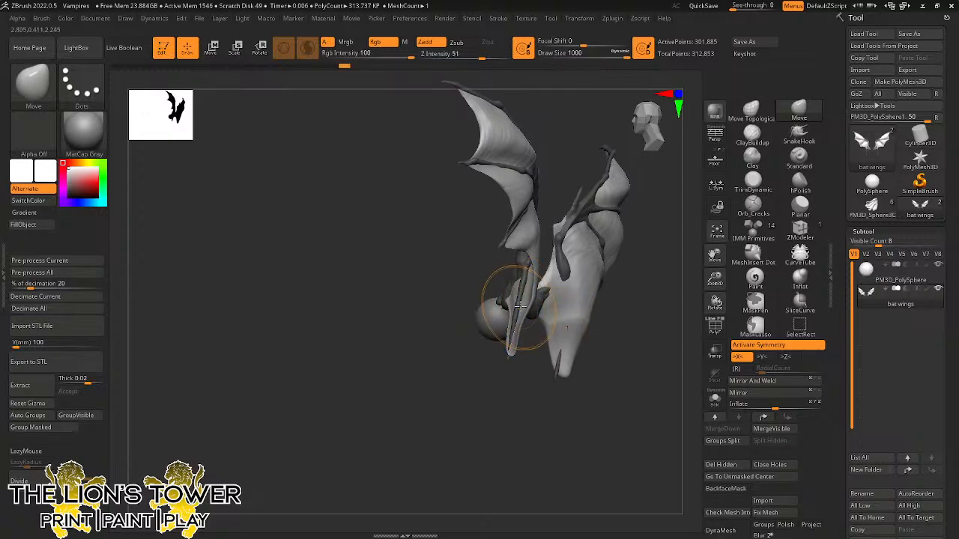
left_click_drag(646, 315, 589, 331)
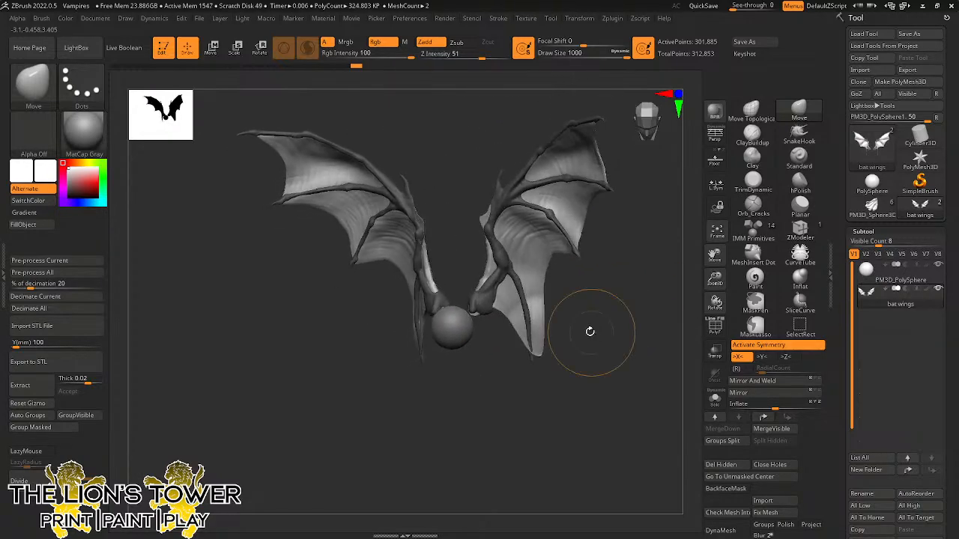
Mask the upper part of both wings and pull the inner membranes' lower edges down past the extended finger bones.
mouse_move(586, 114)
left_mouse_down()
mouse_move(634, 182)
mouse_move(601, 251)
mouse_move(540, 255)
mouse_move(520, 227)
mouse_move(475, 217)
mouse_move(448, 123)
left_mouse_up()
key("ctrl")
left_click_drag(504, 90, 657, 275, "ctrl")
left_click_drag(715, 255, 688, 256)
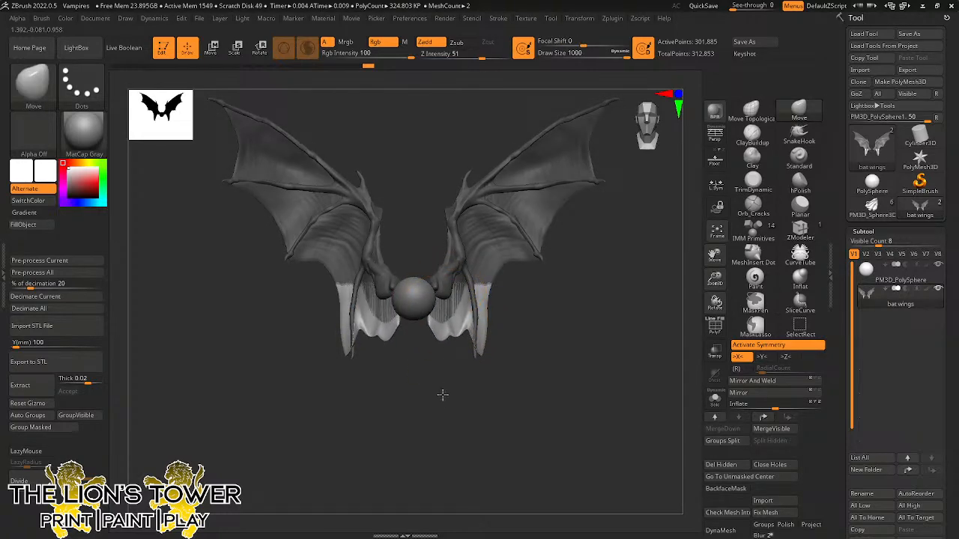
left_click_drag(443, 395, 443, 398)
mouse_move(456, 347)
left_mouse_down()
mouse_move(447, 401)
mouse_move(442, 388)
left_mouse_up()
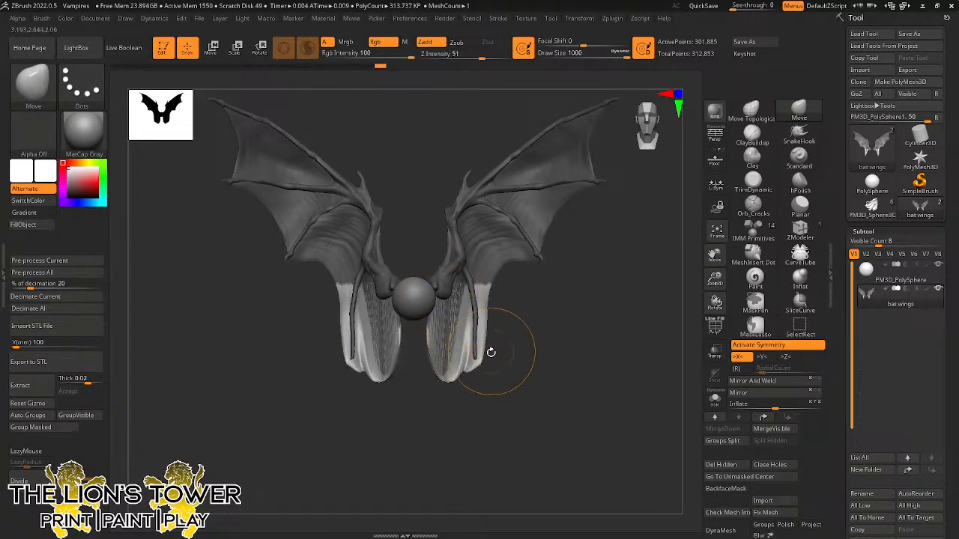
Clear the upper-wing mask and mask only the bones again, leaving the whole membrane editable.
left_click_drag(490, 352, 360, 348)
left_click_drag(715, 280, 714, 327)
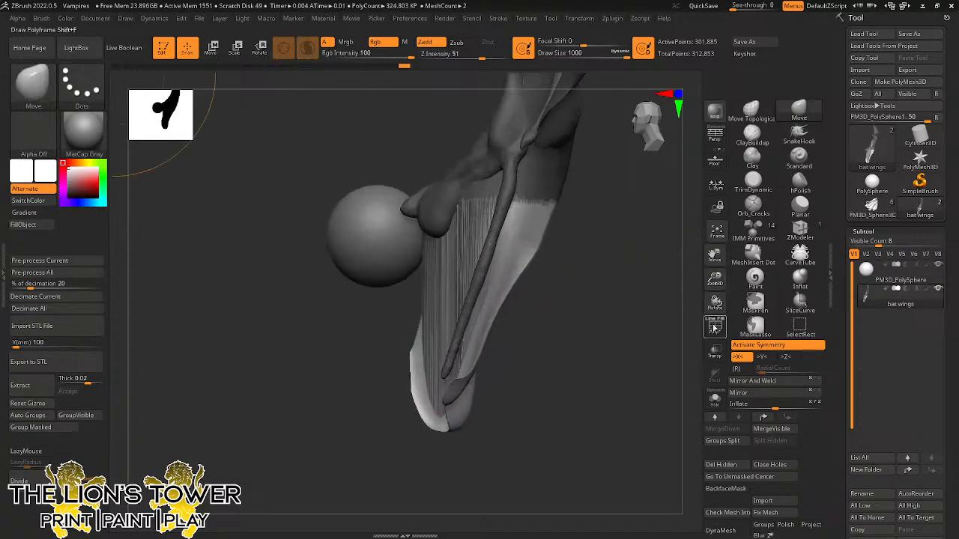
left_click_drag(527, 332, 543, 346)
left_click(532, 335, "ctrl")
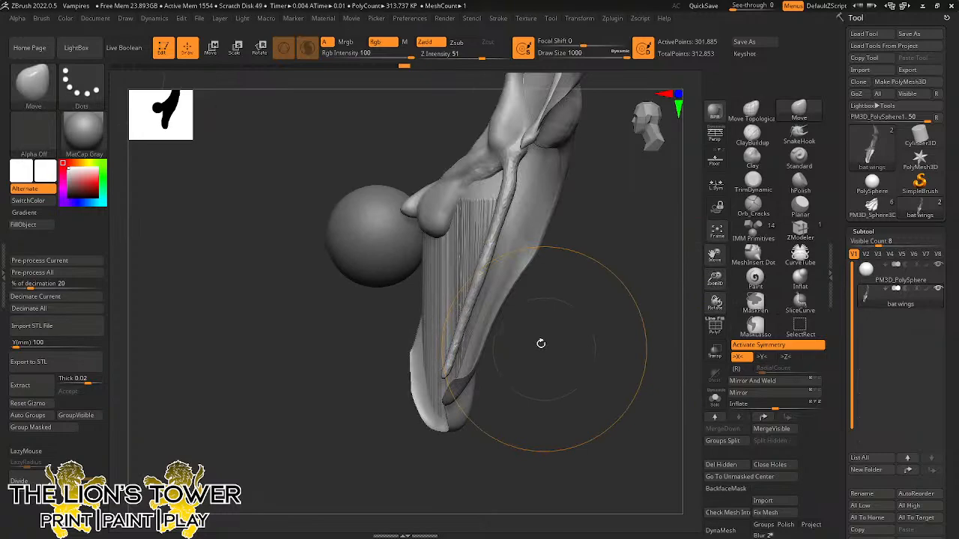
left_click(486, 256, "ctrl+shift")
left_click(523, 303, "ctrl")
left_click(523, 303, "ctrl+shift")
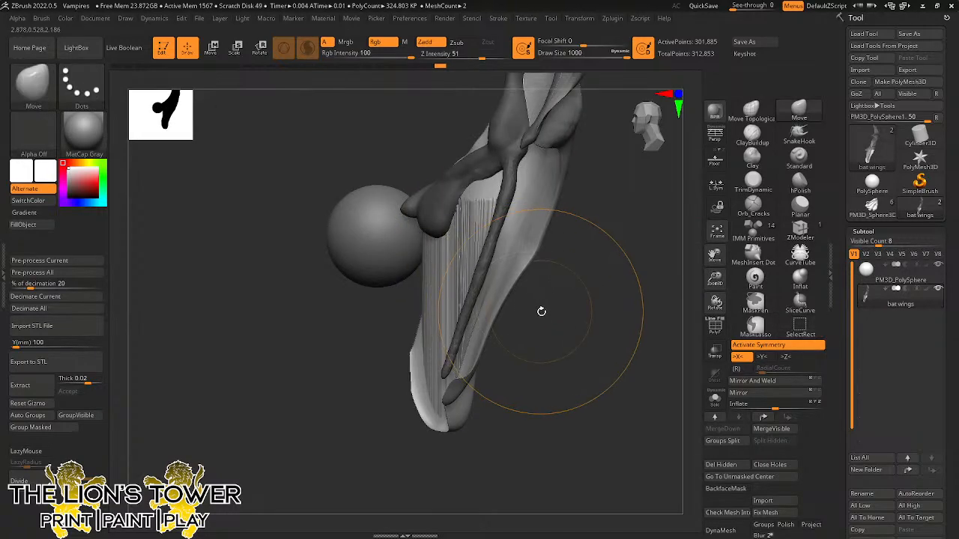
Invert the wing mask and reshape the lower finger bones with the Move brush so they follow the stretched membranes.
left_click(603, 261, "ctrl")
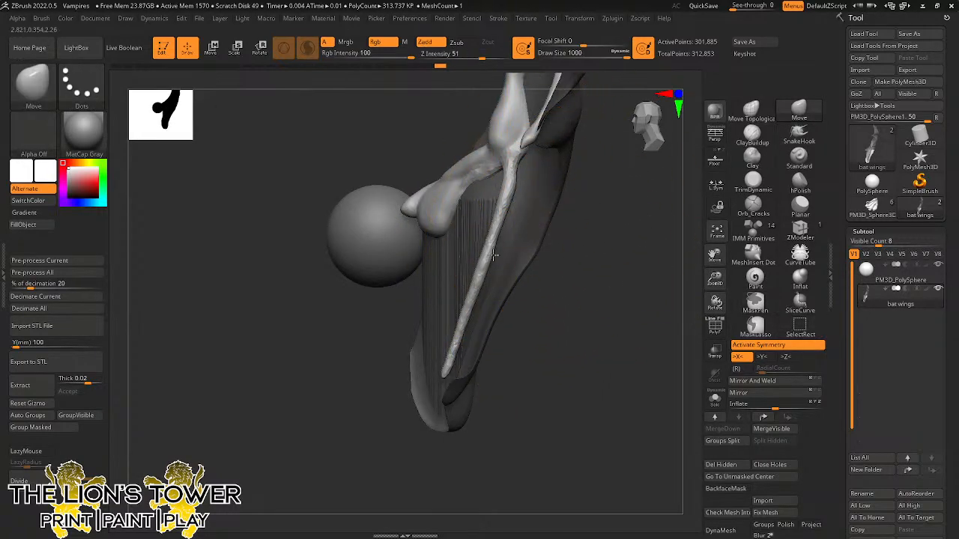
mouse_move(496, 252)
left_mouse_down()
mouse_move(500, 238)
mouse_move(505, 248)
left_mouse_up()
left_click_drag(554, 316, 501, 271)
left_click_drag(472, 361, 455, 381)
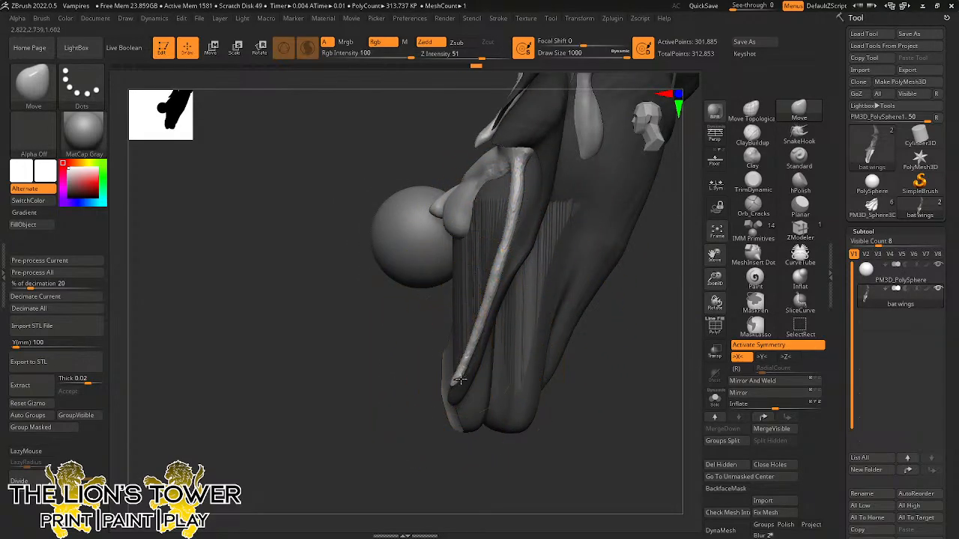
mouse_move(570, 386)
left_mouse_down("shift")
mouse_move(663, 383)
mouse_move(652, 397)
left_mouse_up("shift")
left_click(632, 370, "ctrl")
left_click_drag(715, 255, 719, 217)
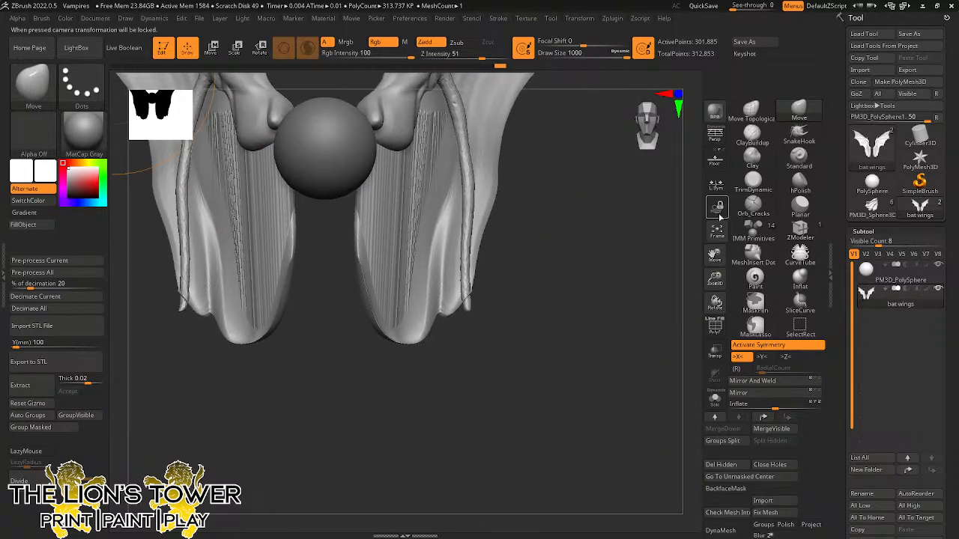
left_click_drag(714, 268, 749, 255)
left_click_drag(715, 280, 741, 318)
Clear the wings' mask and DynaMesh them with Groups enabled at resolution 144.
left_click(632, 324, "ctrl")
left_click_drag(632, 325, 650, 333, "ctrl")
left_click_drag(642, 367, 659, 346)
scroll(819, 488, "down", 3)
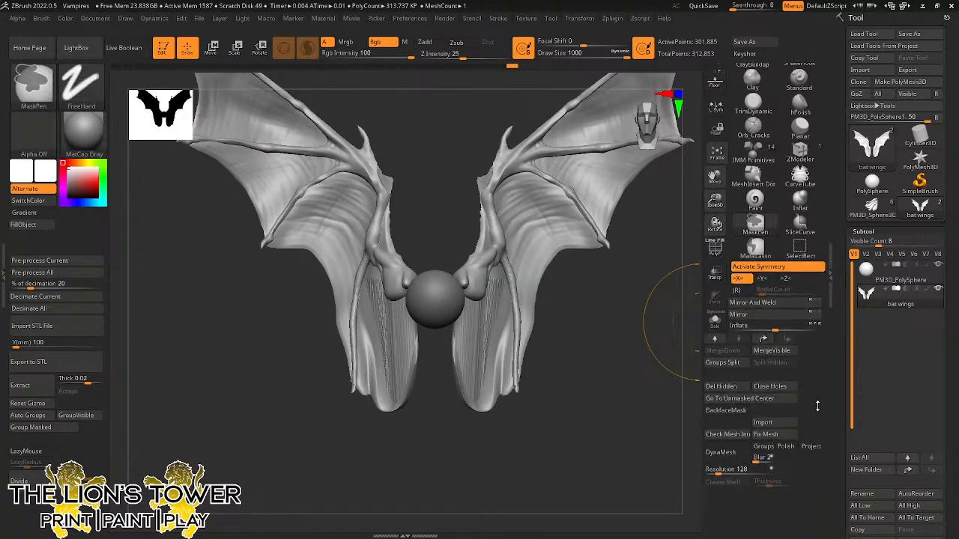
left_click(770, 418)
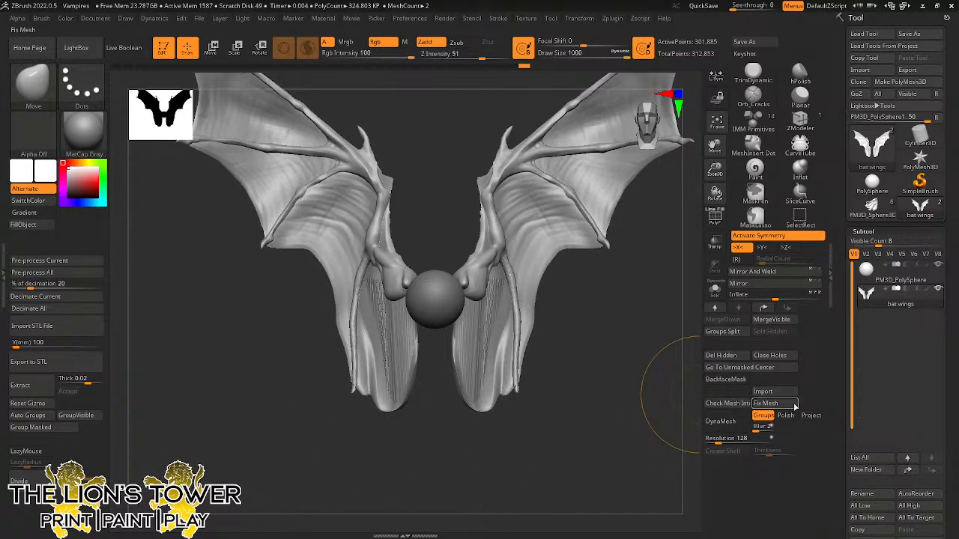
left_click(728, 439)
type("144")
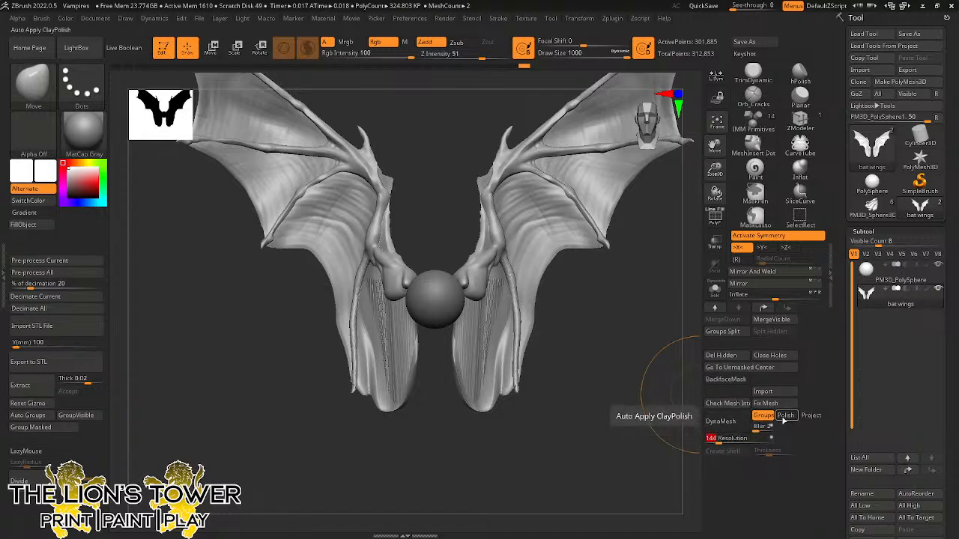
key("Return")
left_click(731, 423)
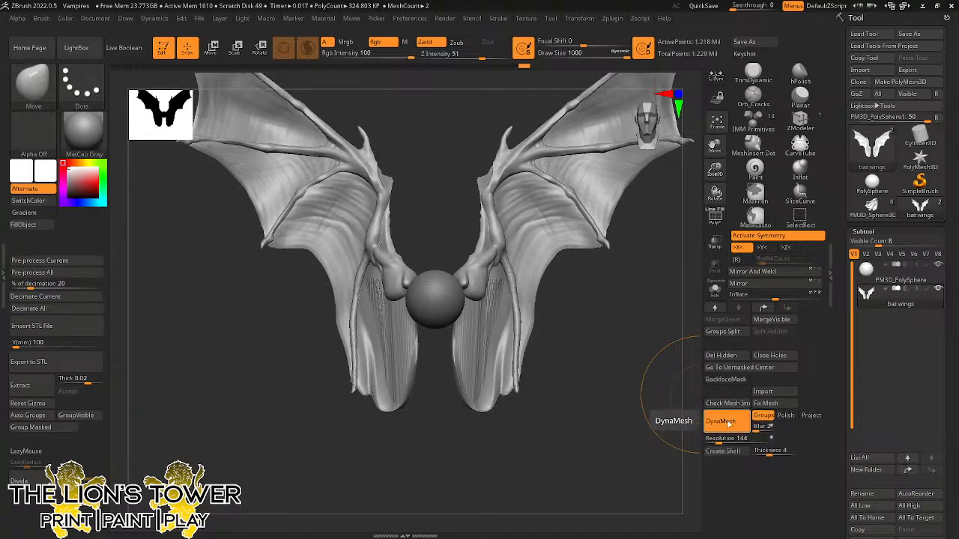
Set the draw size to about 550, isolate the wing bones to mask them, then show the whole wings again.
mouse_move(608, 298)
left_mouse_down()
mouse_move(664, 298)
mouse_move(647, 268)
left_mouse_up()
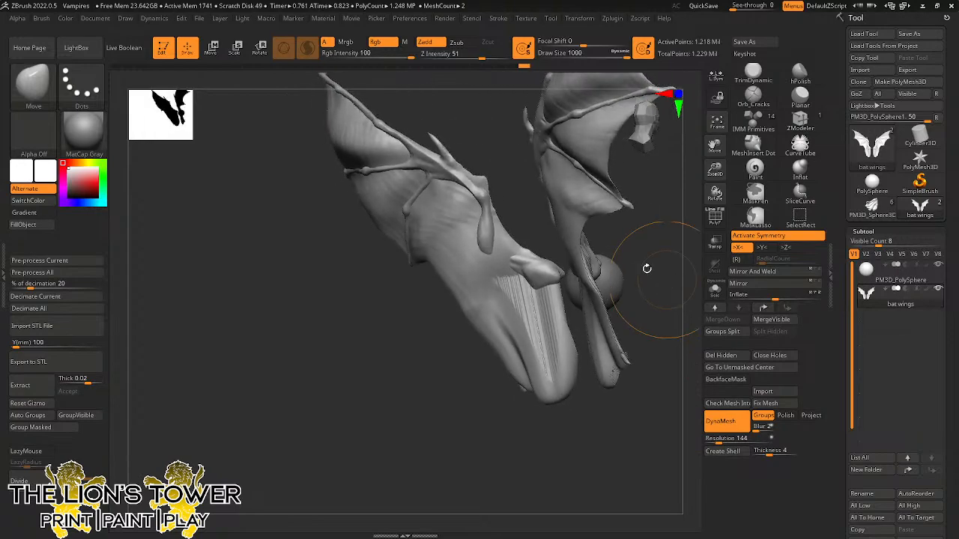
left_click(484, 188, "ctrl+shift")
left_click(604, 55)
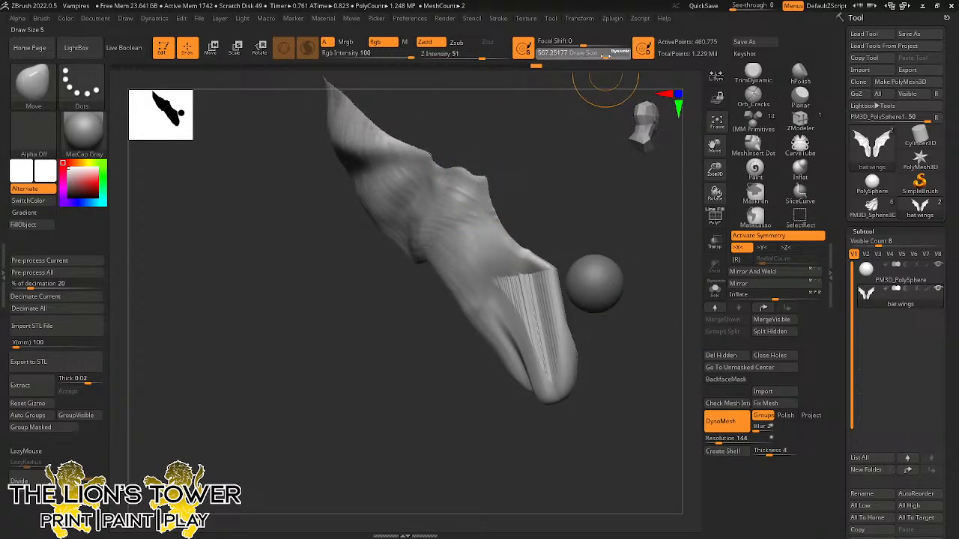
left_click(483, 181, "ctrl+shift")
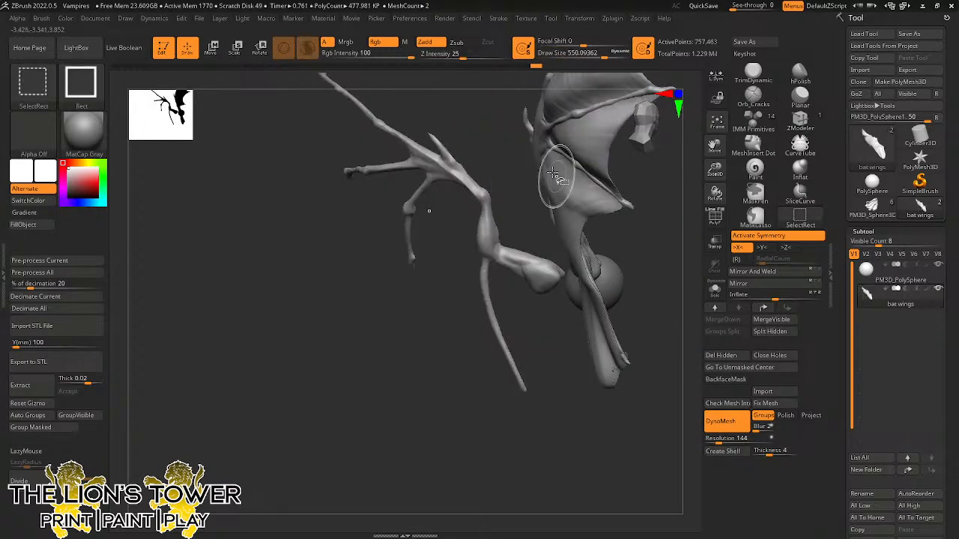
left_click(560, 178, "ctrl+shift")
left_click(613, 226, "ctrl")
left_click(614, 224, "ctrl+shift")
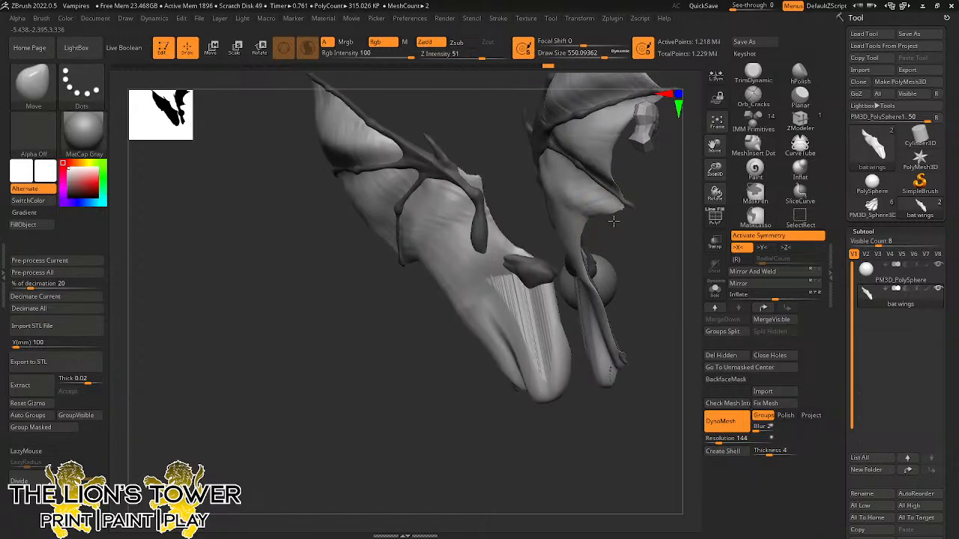
Smooth the stretched folds and rough edges of the wing membranes on both the back and the front.
left_click_drag(614, 223, 578, 177)
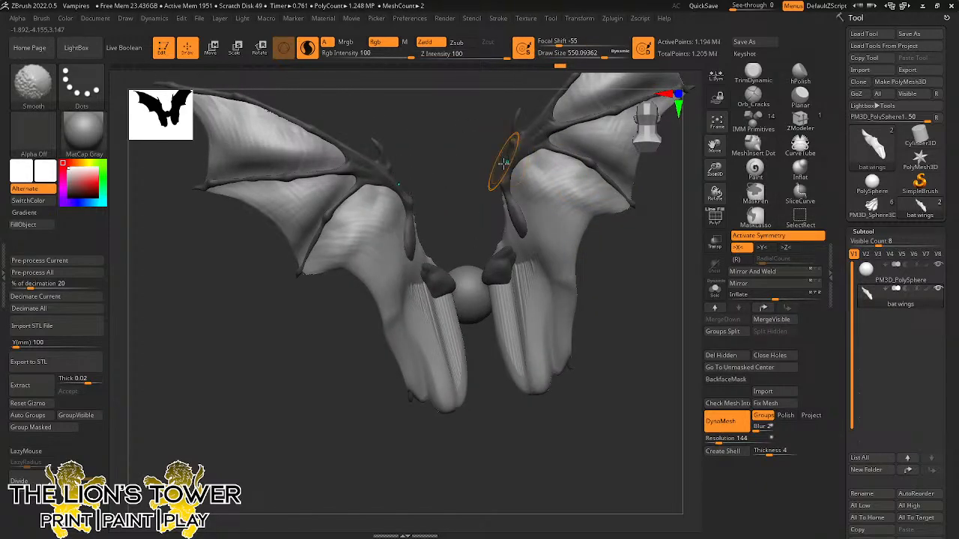
left_click_drag(503, 201, 492, 238, "shift")
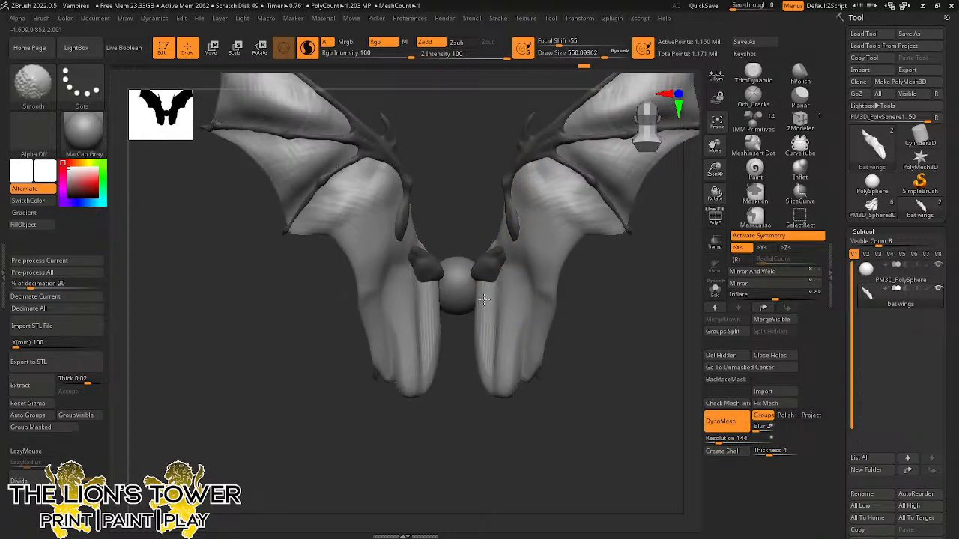
left_click_drag(519, 307, 527, 354)
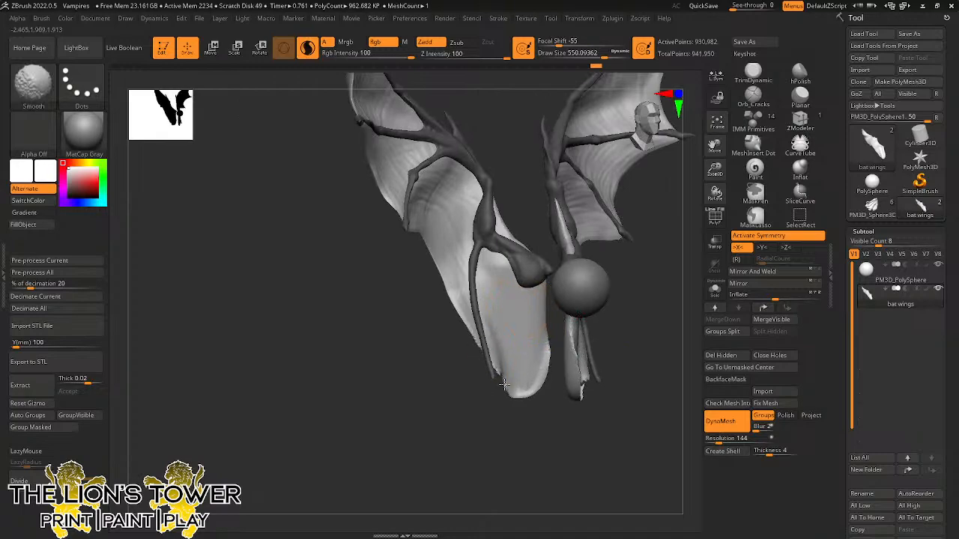
left_click_drag(524, 408, 607, 386, "shift")
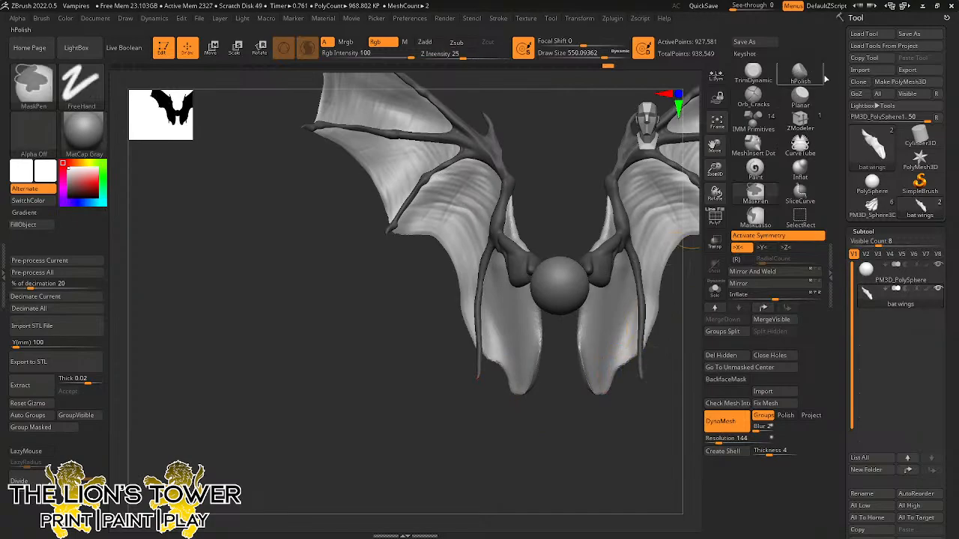
left_click_drag(827, 78, 828, 132, "ctrl")
left_click_drag(827, 87, 828, 152, "ctrl")
Pull the lower membrane edges out to the finger bone tips and down into points with the Move brush.
key("b")
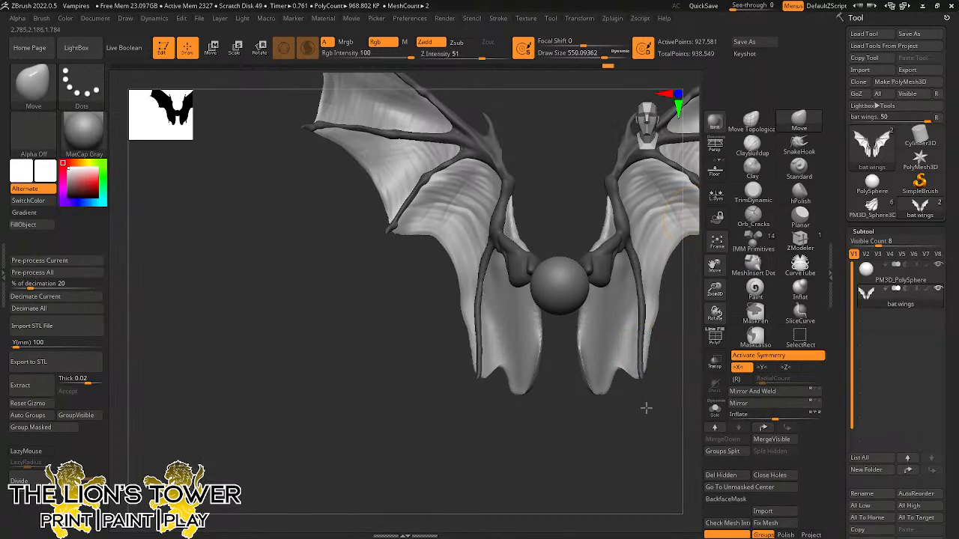
left_click_drag(646, 408, 662, 311)
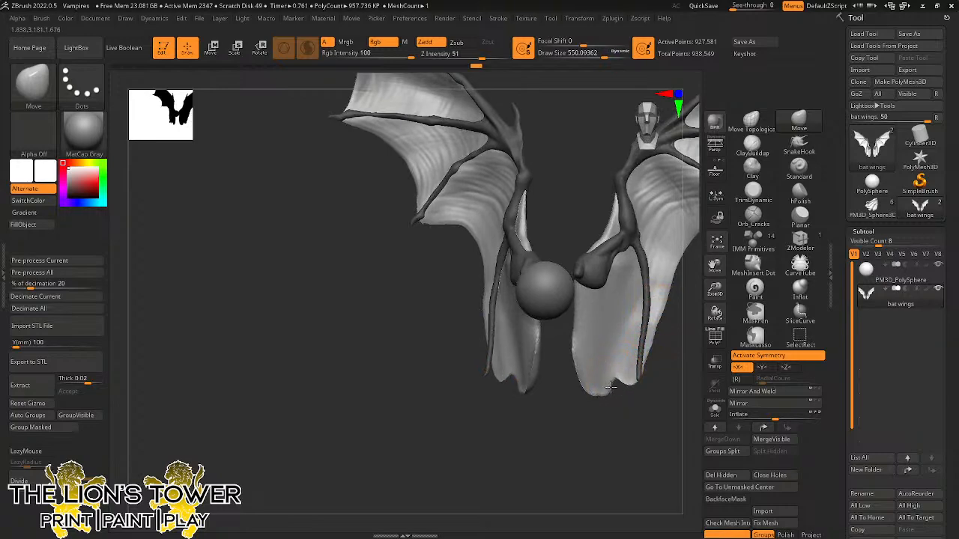
left_click_drag(610, 386, 599, 422)
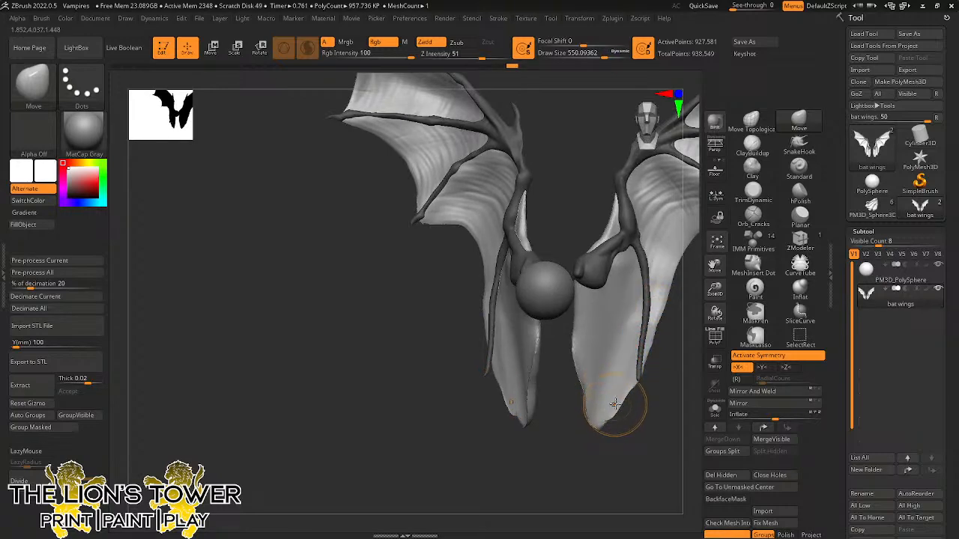
left_click_drag(701, 307, 712, 259)
Select the sphere and shape it into an elongated, tapered bat body using the Move brush at draw size about 724.
left_click(559, 300, "alt")
left_click_drag(546, 392, 553, 352, "shift")
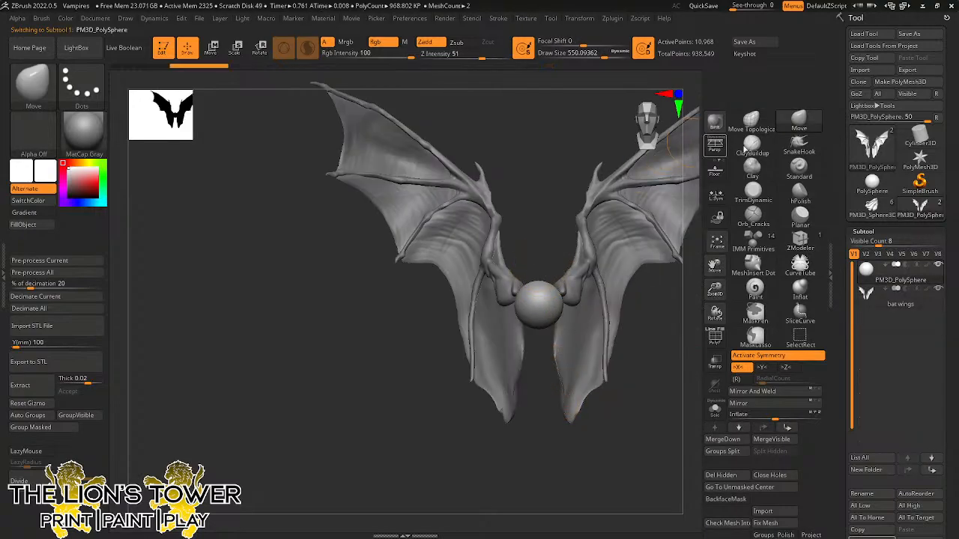
left_click(613, 57)
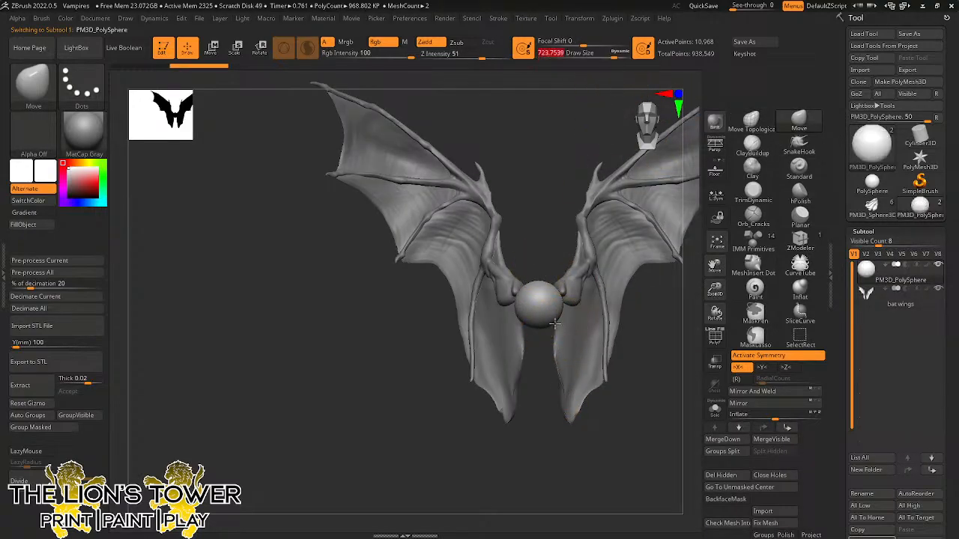
left_click_drag(554, 322, 543, 380)
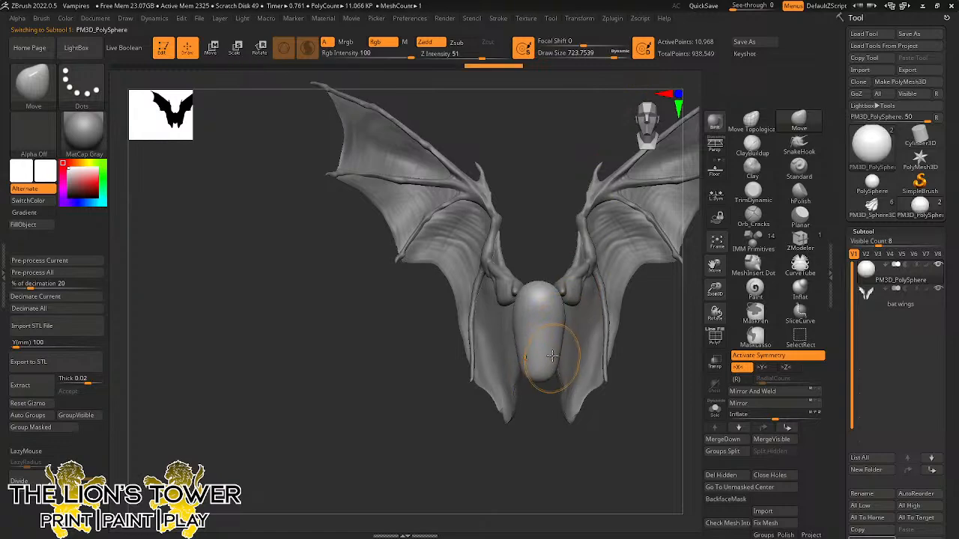
mouse_move(558, 309)
left_mouse_down()
mouse_move(563, 296)
mouse_move(570, 315)
left_mouse_up()
left_click_drag(641, 384, 556, 374)
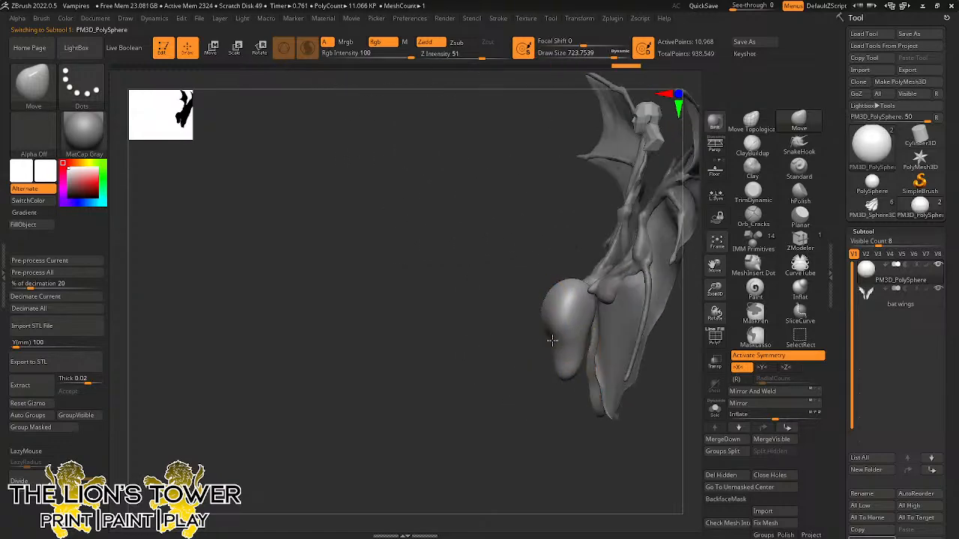
mouse_move(551, 341)
left_mouse_down()
mouse_move(554, 368)
mouse_move(593, 349)
mouse_move(599, 398)
mouse_move(567, 342)
left_mouse_up()
mouse_move(550, 302)
left_mouse_down()
mouse_move(662, 337)
mouse_move(637, 300)
left_mouse_up()
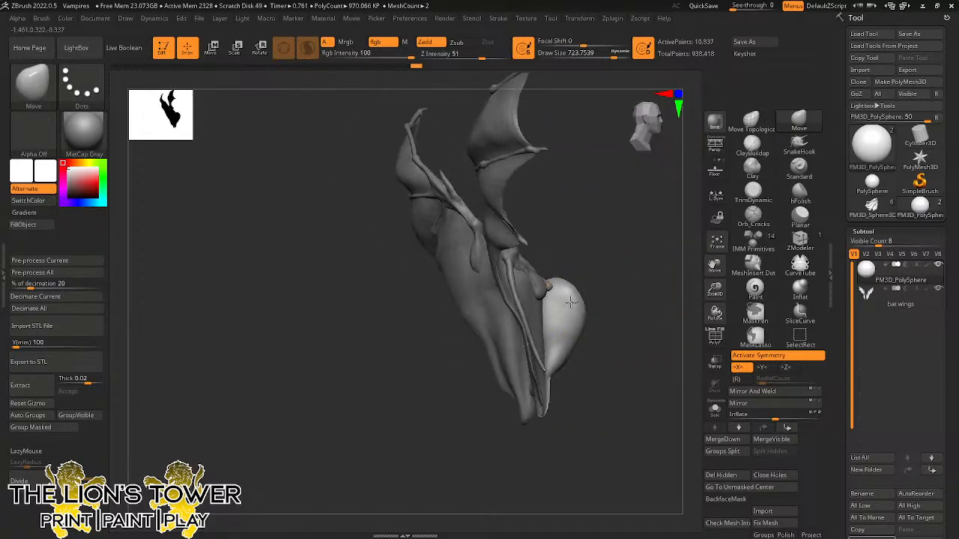
left_click_drag(601, 258, 642, 279)
Switch to the wings and, with the membranes masked, move the inner arm bones onto the top of the body.
left_click(621, 262, "alt")
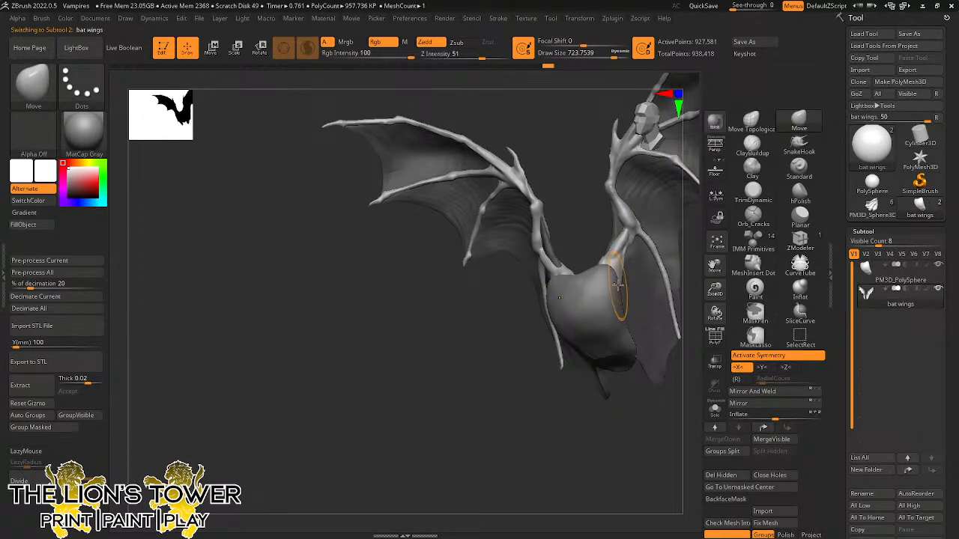
right_click_drag(616, 267, 617, 268)
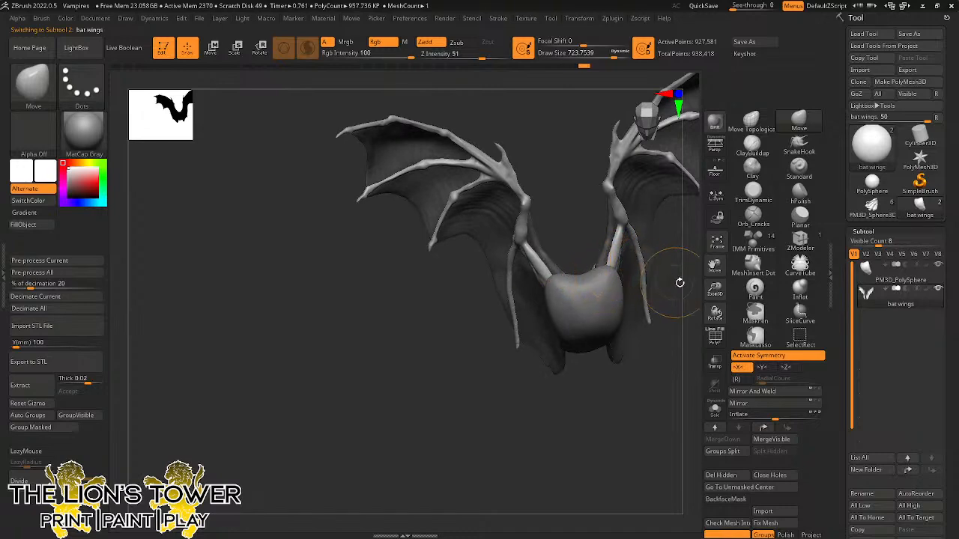
right_click_drag(679, 282, 627, 247)
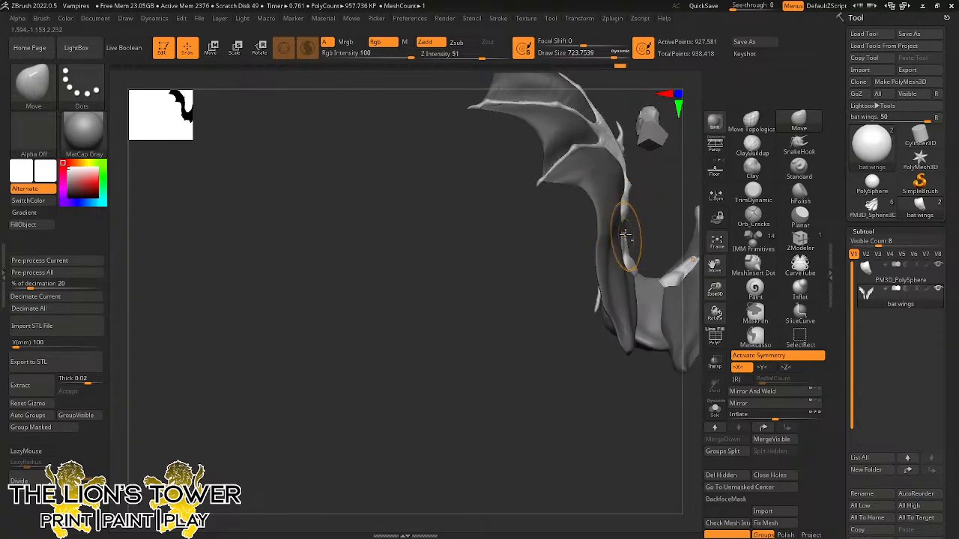
right_click_drag(633, 214, 676, 194)
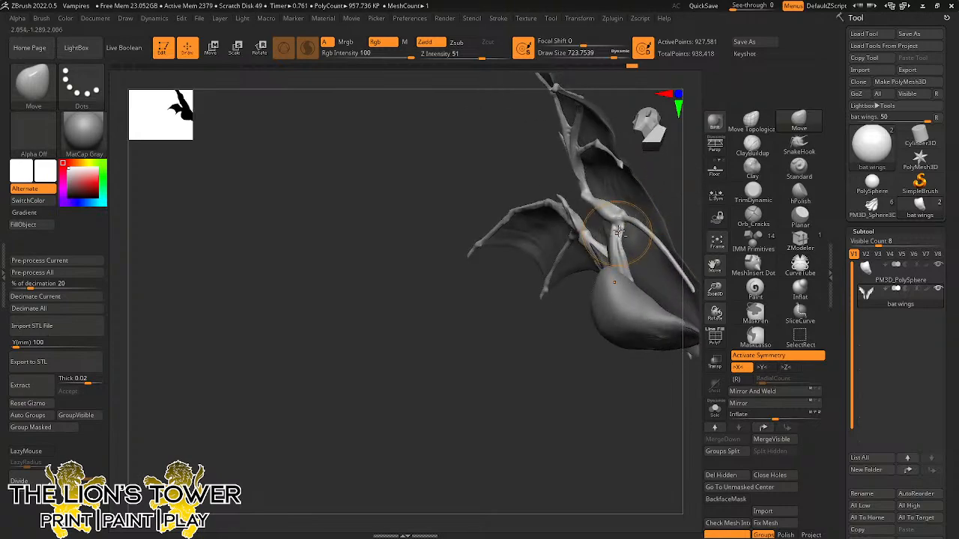
mouse_move(619, 233)
right_mouse_down()
mouse_move(663, 192)
mouse_move(634, 232)
mouse_move(611, 233)
mouse_move(653, 199)
mouse_move(715, 200)
right_mouse_up()
Clear the wings' mask, then isolate the bones, mask them and show the whole wings again.
right_click_drag(715, 264, 657, 283, "ctrl")
left_click(651, 251, "ctrl")
left_click_drag(651, 250, 661, 286, "ctrl")
mouse_move(662, 292)
right_mouse_down()
mouse_move(695, 236)
mouse_move(682, 204)
right_mouse_up()
mouse_move(667, 342)
right_mouse_down()
mouse_move(676, 315)
mouse_move(661, 327)
mouse_move(628, 326)
right_mouse_up()
left_click_drag(715, 289, 713, 267)
left_click_drag(713, 264, 776, 277)
right_click_drag(647, 341, 605, 347)
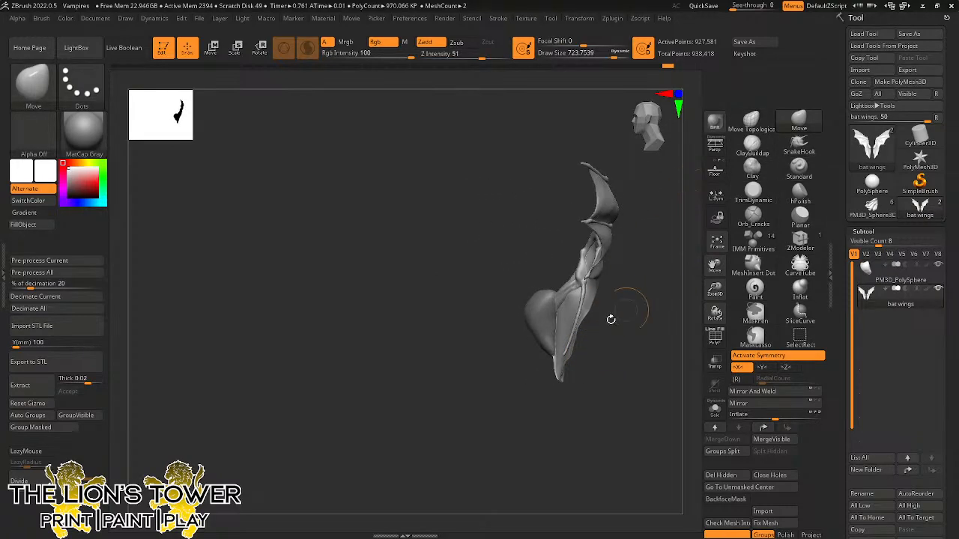
left_click(573, 358, "ctrl+shift")
left_click(585, 361, "ctrl")
left_click(584, 360, "ctrl+shift")
left_click(583, 361, "ctrl")
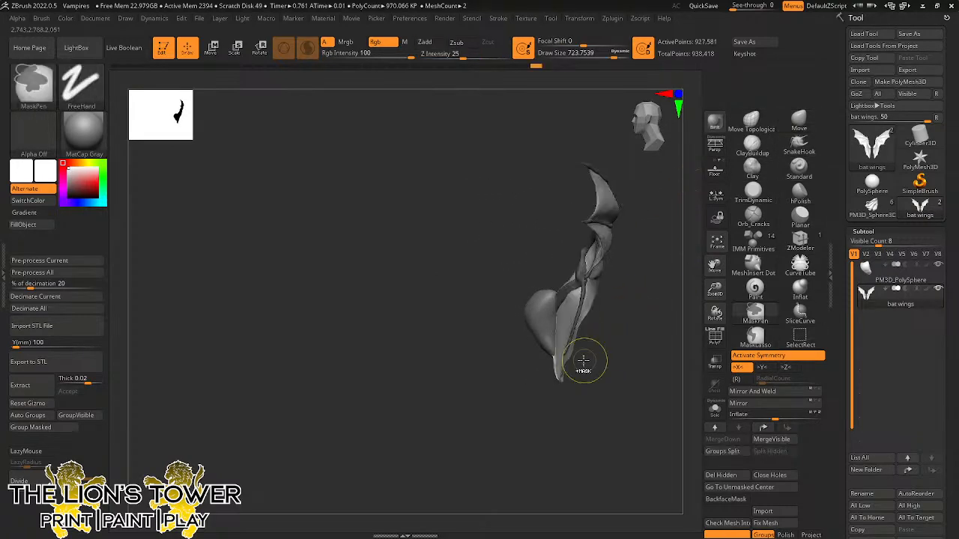
Adjust the lower wing membranes around the masked finger bones with the Move brush, working from the side and behind.
mouse_move(587, 364)
right_mouse_down()
mouse_move(575, 361)
mouse_move(584, 366)
right_mouse_up()
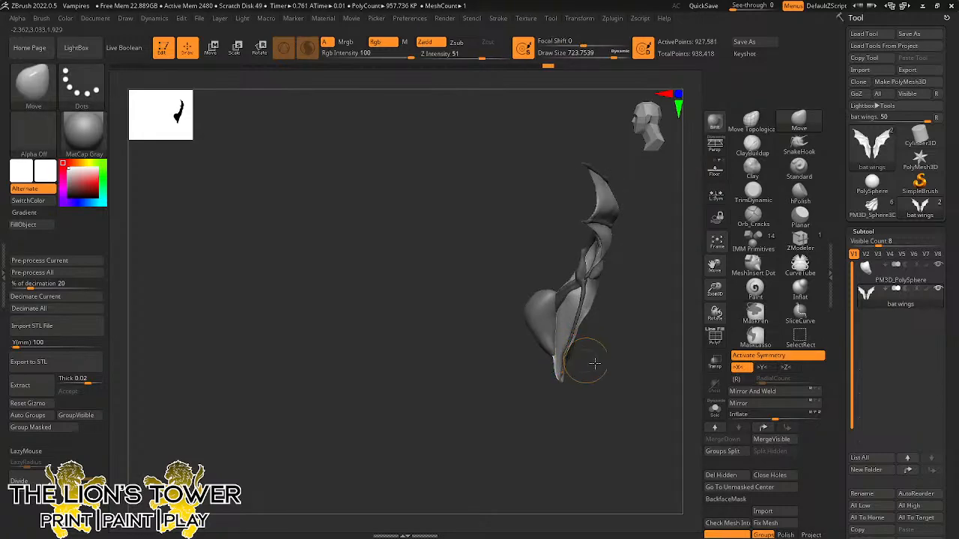
right_click_drag(594, 364, 635, 339)
right_click_drag(637, 342, 657, 309)
mouse_move(651, 348)
right_mouse_down()
mouse_move(636, 329)
mouse_move(632, 368)
mouse_move(618, 265)
mouse_move(649, 194)
mouse_move(642, 274)
mouse_move(670, 263)
mouse_move(624, 360)
right_mouse_up()
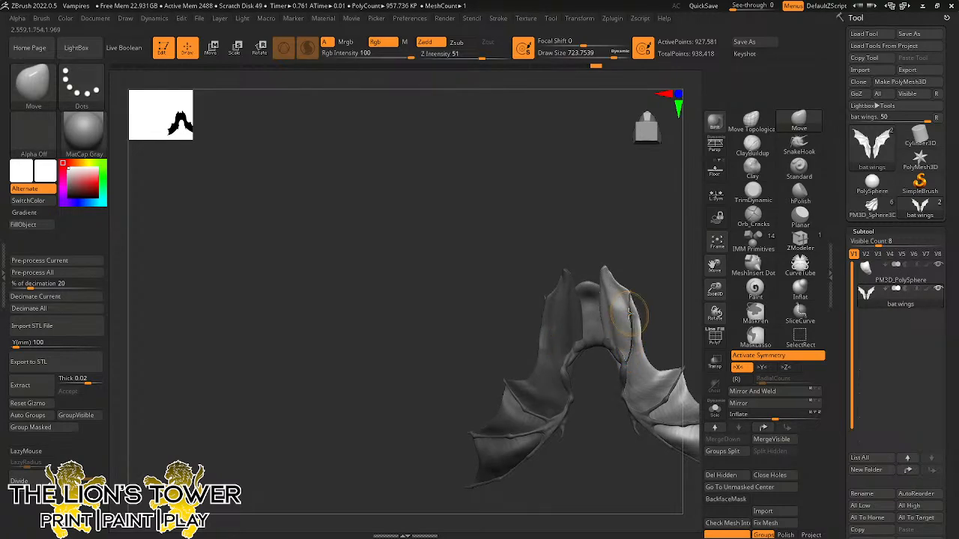
right_click_drag(647, 296, 636, 308)
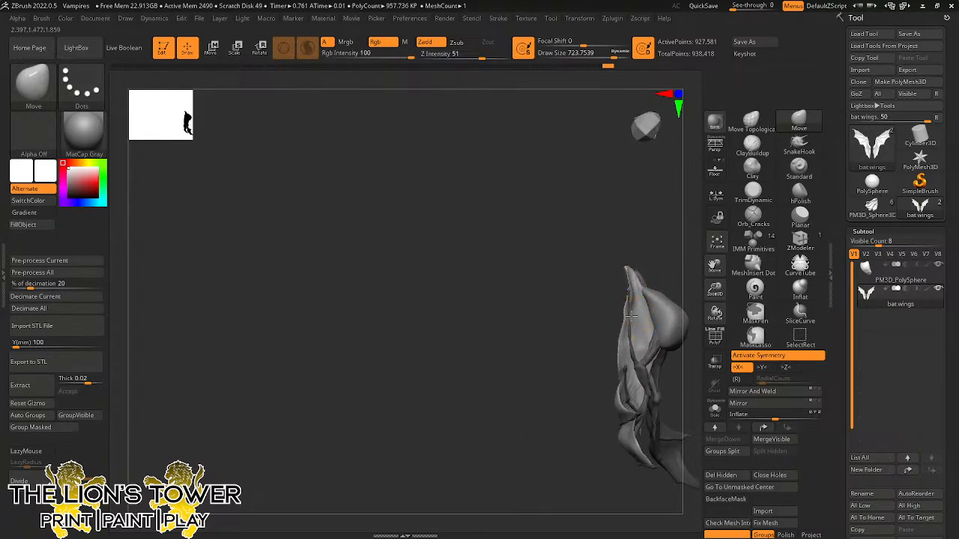
right_click_drag(660, 250, 626, 259)
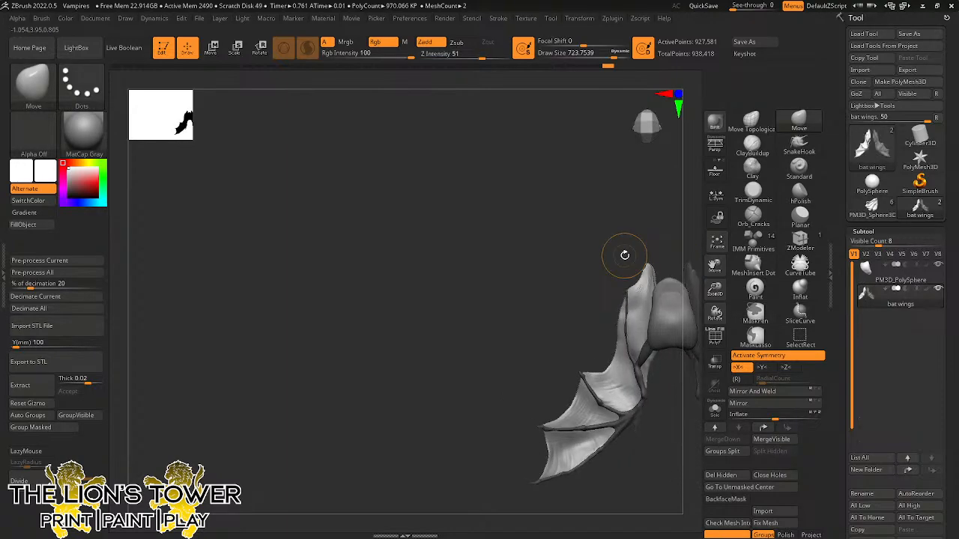
right_click_drag(663, 179, 648, 306)
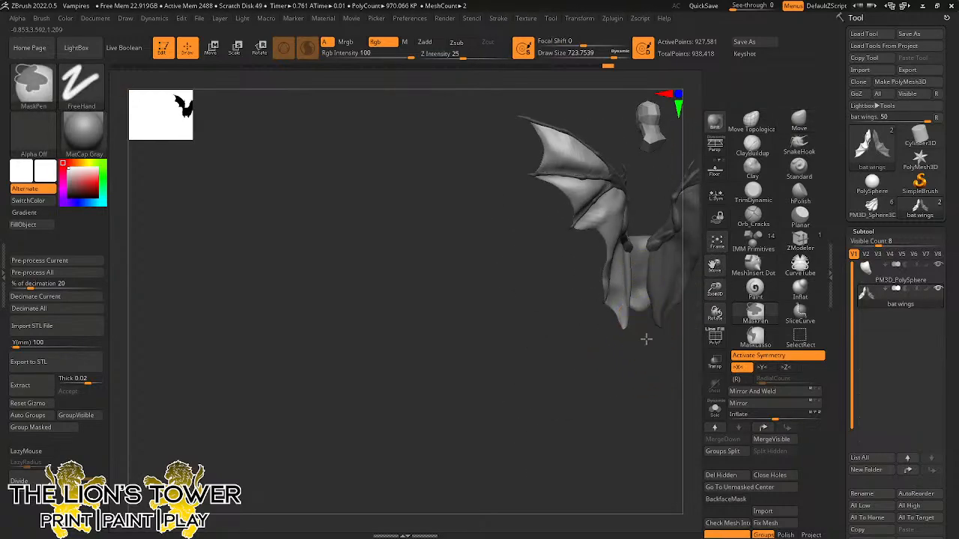
Select the bat's body and pull its lower end down into a pointed tail using the Move brush at draw size about 724.
left_click(639, 264, "alt")
right_click_drag(647, 341, 646, 264)
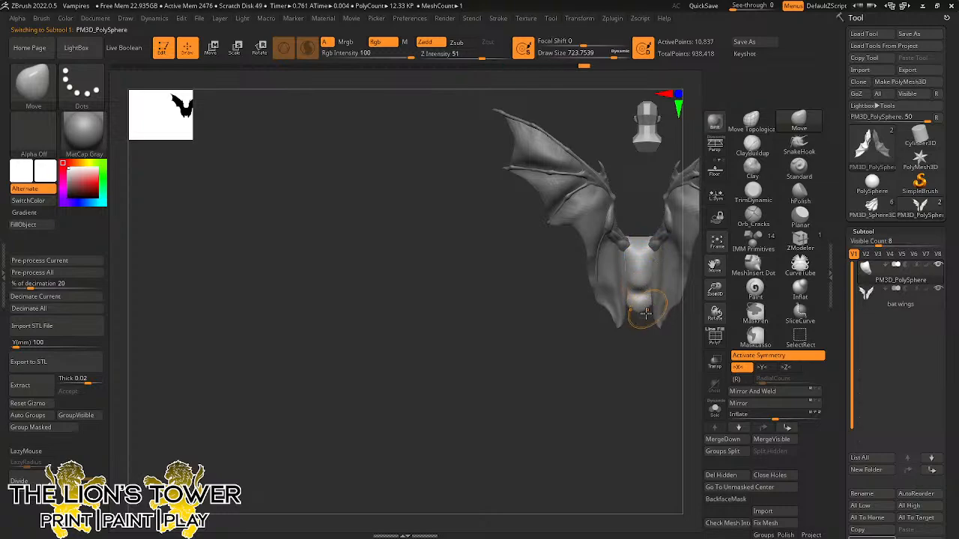
left_click_drag(639, 313, 639, 360)
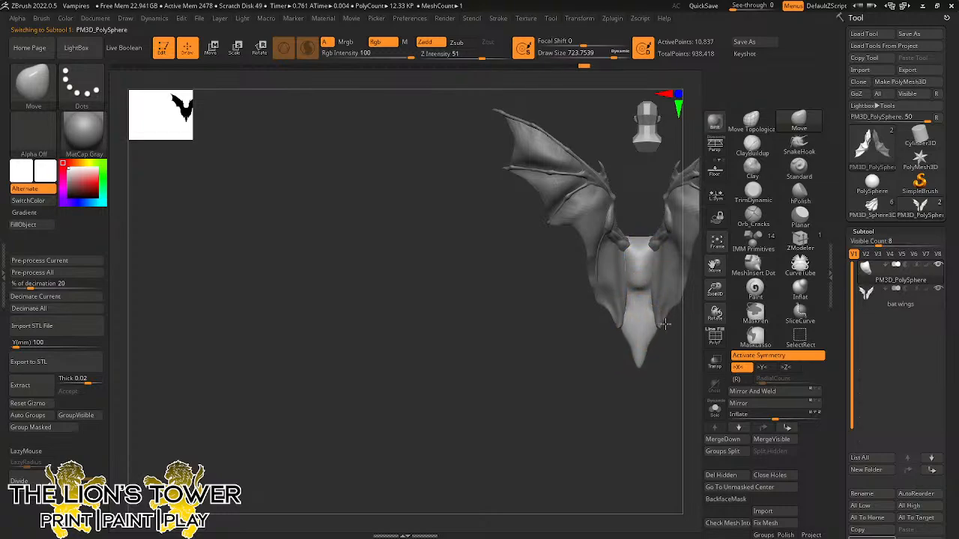
mouse_move(668, 323)
right_mouse_down()
mouse_move(702, 349)
mouse_move(730, 337)
mouse_move(713, 269)
mouse_move(666, 280)
right_mouse_up()
right_click_drag(668, 340, 674, 292)
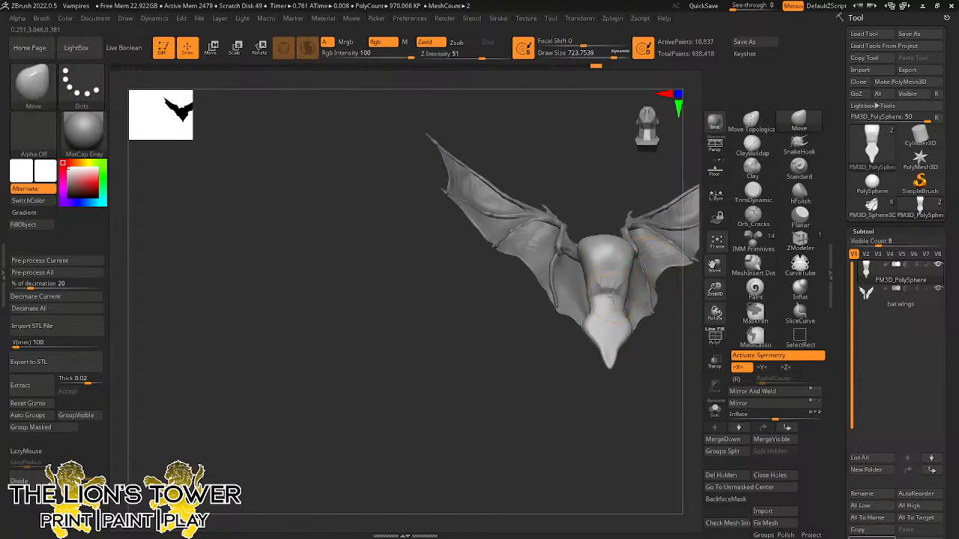
mouse_move(670, 336)
right_mouse_down()
mouse_move(659, 368)
mouse_move(683, 359)
right_mouse_up()
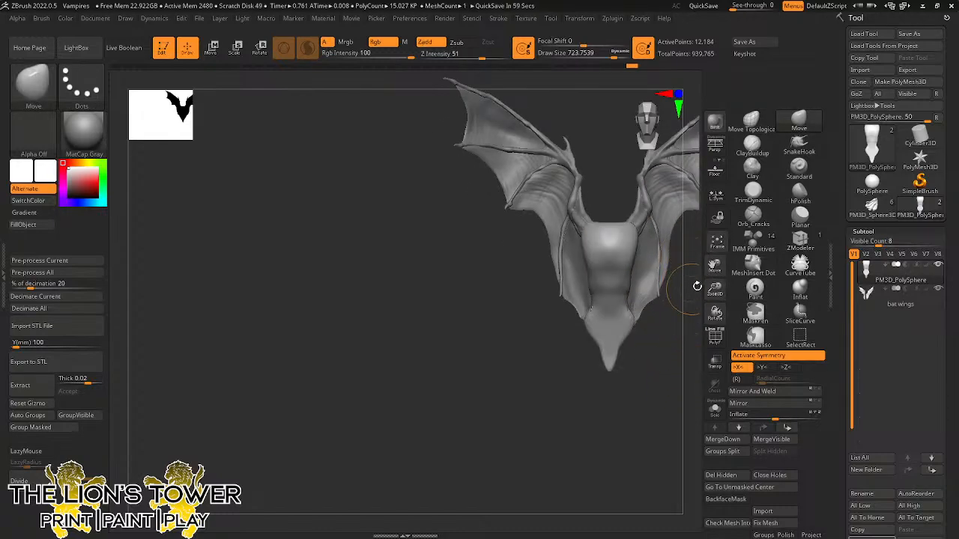
Build up a symmetrical pair of legs with clawed feet beside the tail, using ClayBuildup at draw size about 167.
left_click_drag(712, 286, 656, 294)
left_click(753, 145)
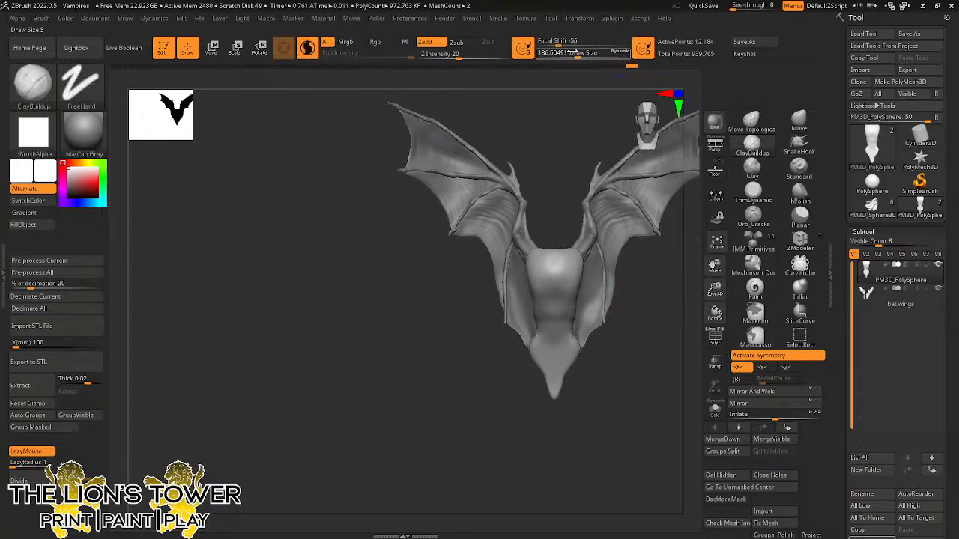
left_click_drag(573, 53, 575, 54)
left_click_drag(713, 289, 707, 334)
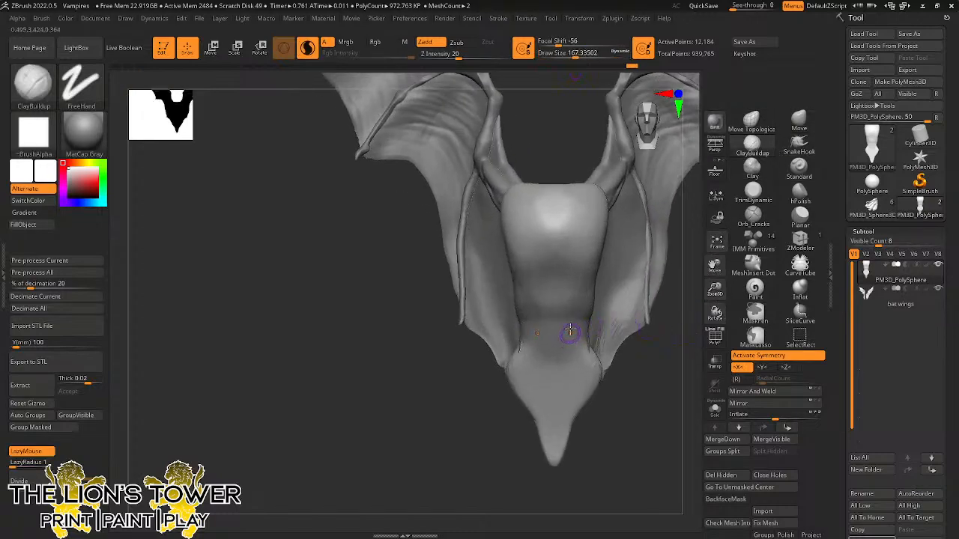
left_click_drag(571, 329, 588, 367)
mouse_move(624, 435)
left_mouse_down()
mouse_move(592, 421)
mouse_move(601, 383)
mouse_move(643, 387)
mouse_move(585, 418)
mouse_move(580, 388)
mouse_move(584, 413)
mouse_move(593, 400)
mouse_move(592, 415)
mouse_move(620, 425)
left_mouse_up()
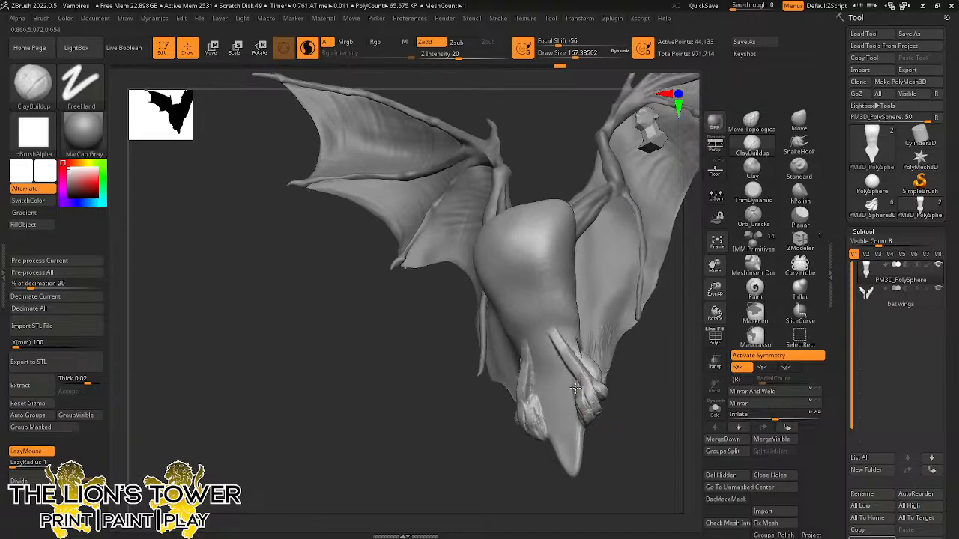
Thicken the legs with more ClayBuildup strokes from the front and side, and smooth them into the body.
left_click_drag(575, 388, 555, 349)
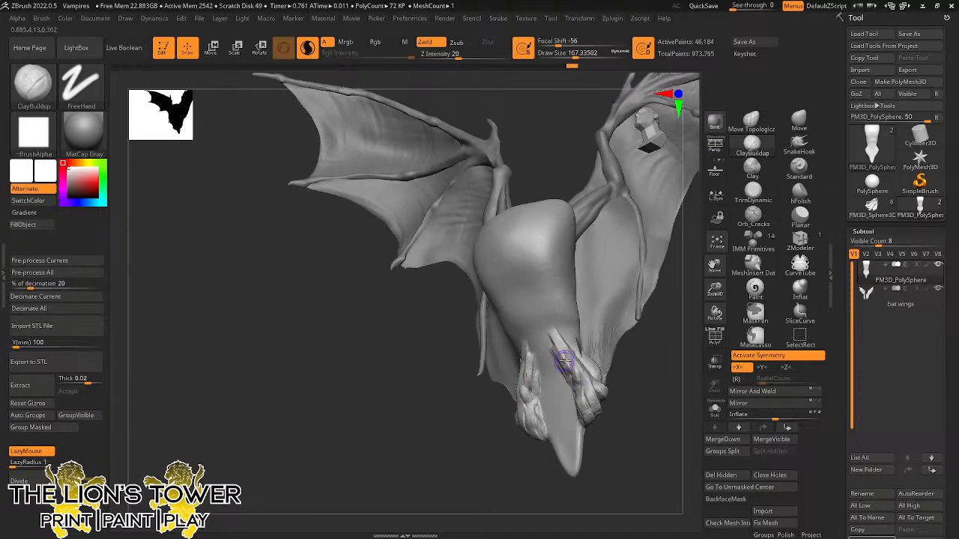
left_click_drag(642, 385, 634, 383)
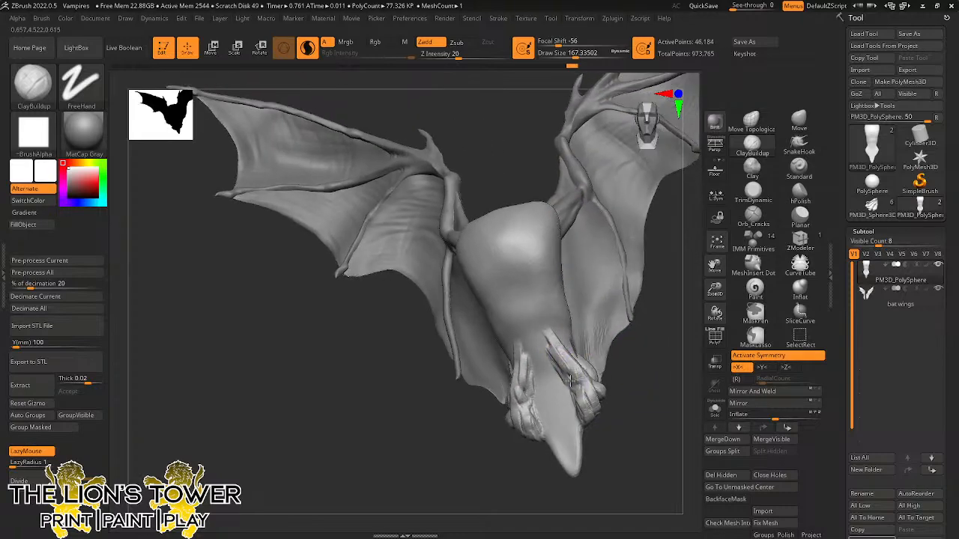
right_click_drag(588, 387, 574, 367)
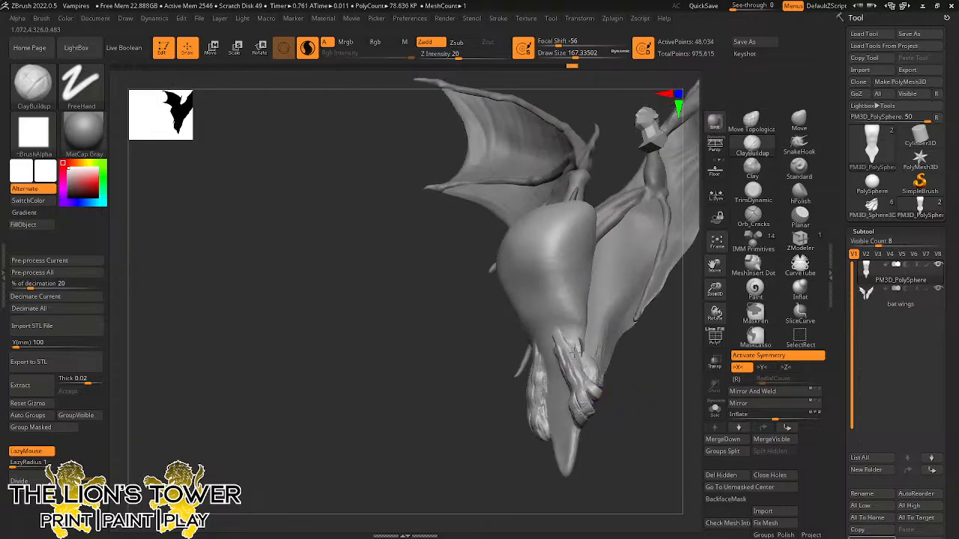
left_click_drag(618, 386, 587, 340)
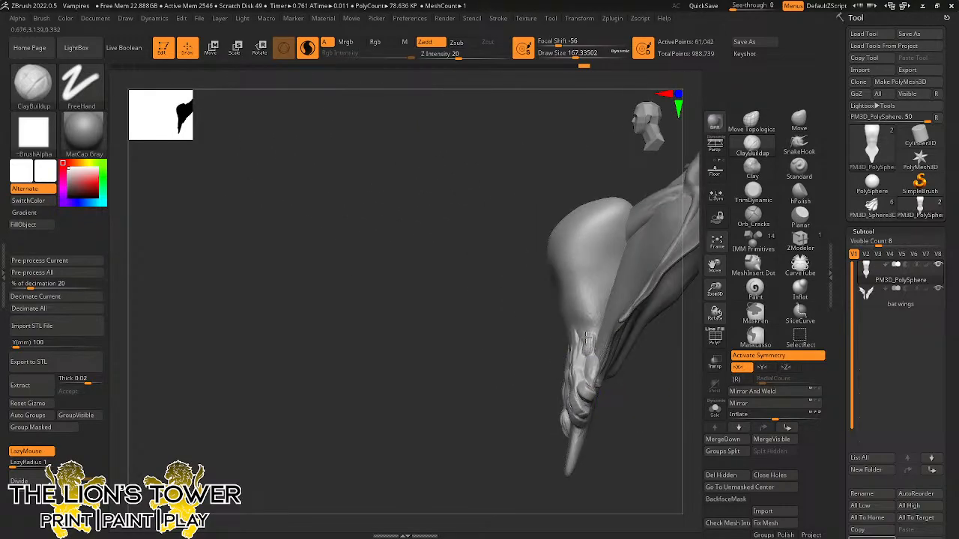
right_click_drag(574, 333, 554, 394)
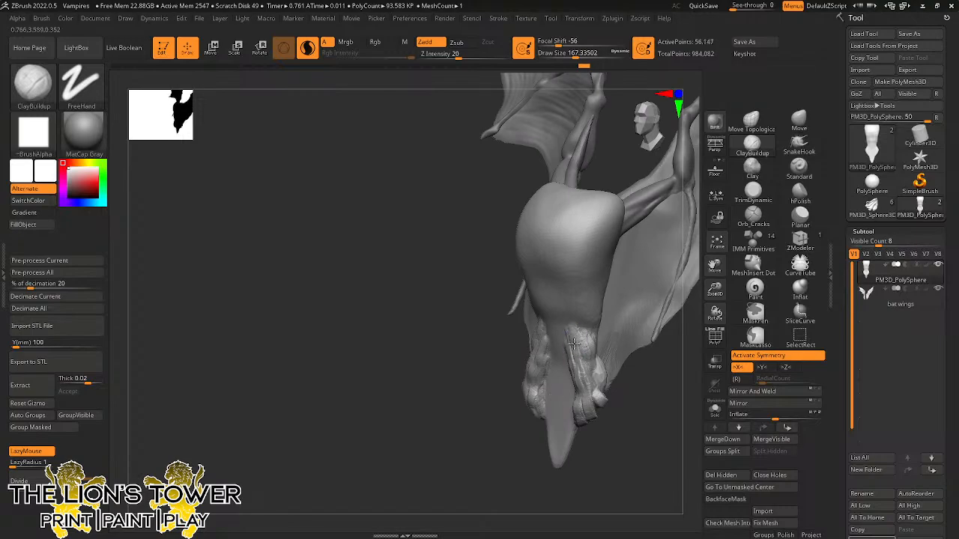
left_click_drag(567, 336, 568, 363, "shift")
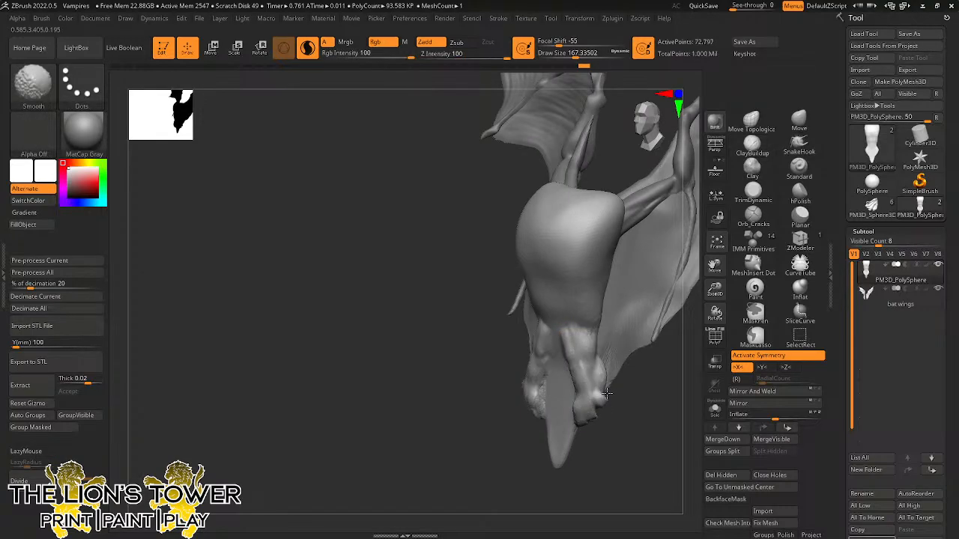
right_click_drag(607, 393, 529, 395)
right_click_drag(615, 384, 653, 400)
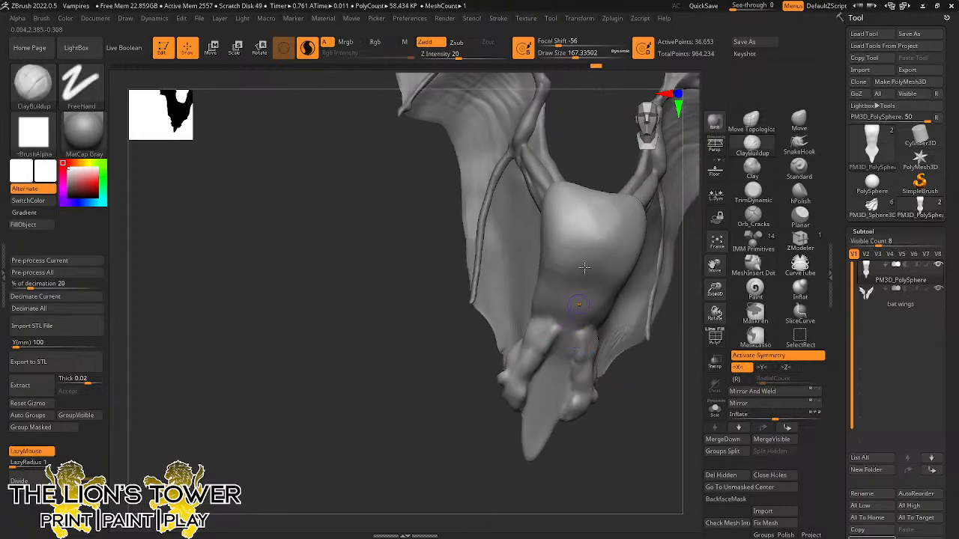
Bulk up the thighs where they meet the body, using ClayBuildup at draw size about 202.
left_click_drag(575, 54, 579, 54)
right_click_drag(583, 91, 592, 110)
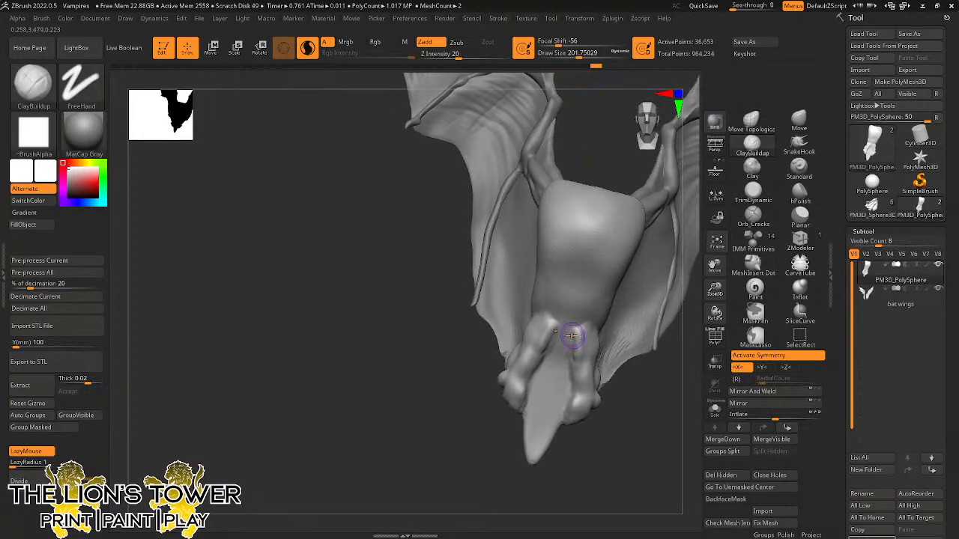
mouse_move(574, 336)
left_mouse_down()
mouse_move(572, 365)
mouse_move(583, 371)
left_mouse_up()
mouse_move(592, 375)
right_mouse_down()
mouse_move(621, 428)
mouse_move(592, 346)
right_mouse_up()
left_click_drag(606, 345, 608, 354)
mouse_move(625, 401)
right_mouse_down()
mouse_move(646, 450)
mouse_move(616, 423)
right_mouse_up()
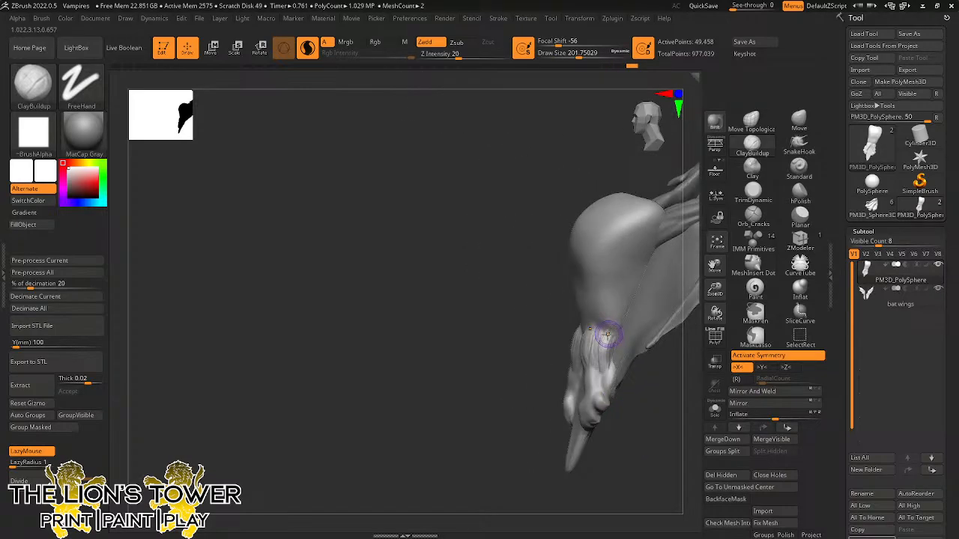
left_click_drag(607, 335, 610, 361)
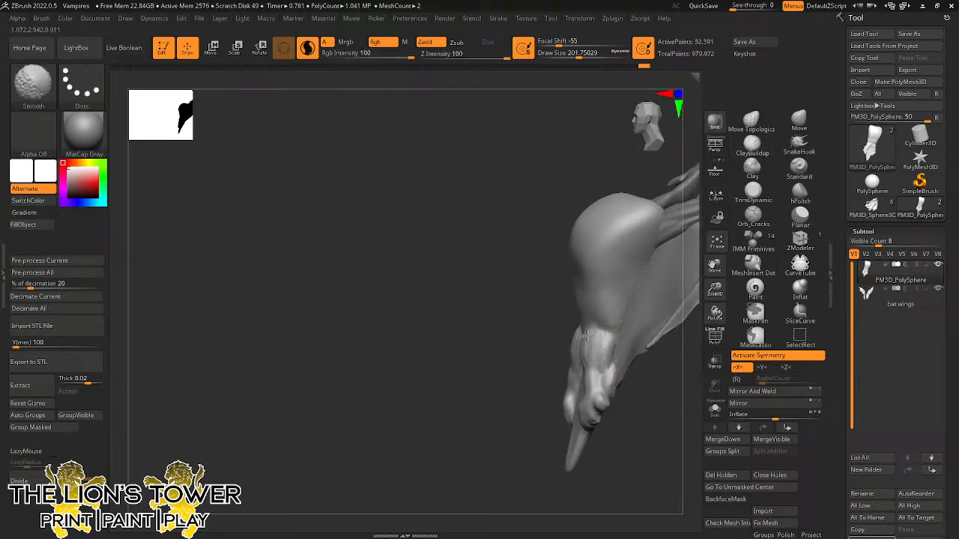
Smooth the clay strokes on the thighs and lower legs into rounded muscle forms.
right_click_drag(520, 275, 578, 280)
left_click_drag(579, 342, 589, 371, "shift")
right_click_drag(662, 454, 669, 452, "shift")
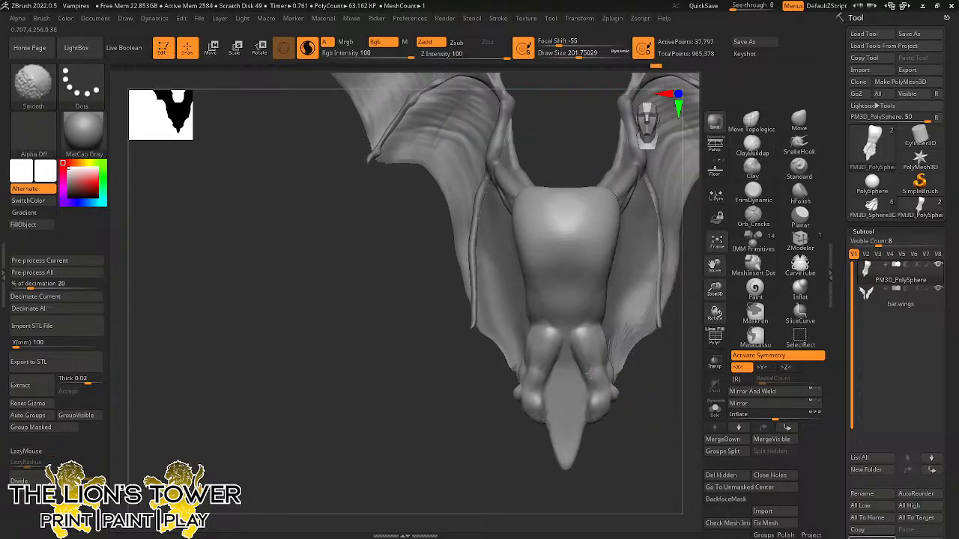
mouse_move(587, 357)
left_mouse_down("shift")
mouse_move(584, 367)
mouse_move(612, 388)
left_mouse_up("shift")
right_click_drag(652, 430, 659, 439)
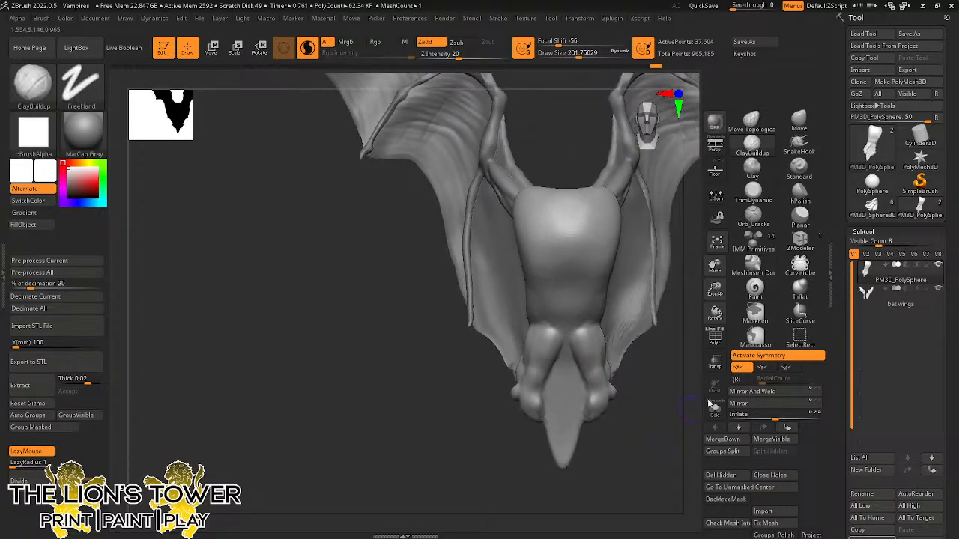
Add a raised ridge down the centre of the tail's front face with ClayBuildup and soften the tail's ridge and tip.
left_click_drag(716, 292, 692, 274)
right_click_drag(672, 298, 653, 329)
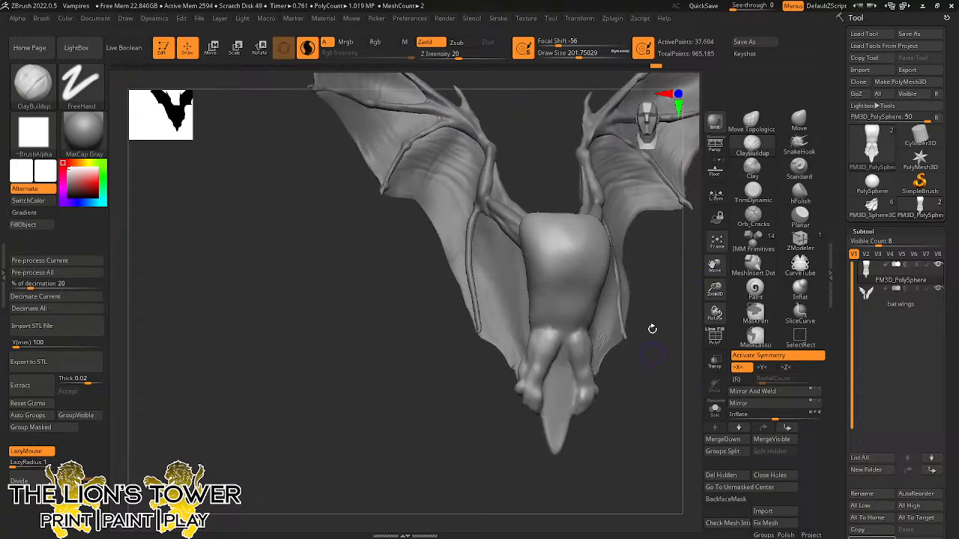
right_click_drag(640, 373, 622, 413)
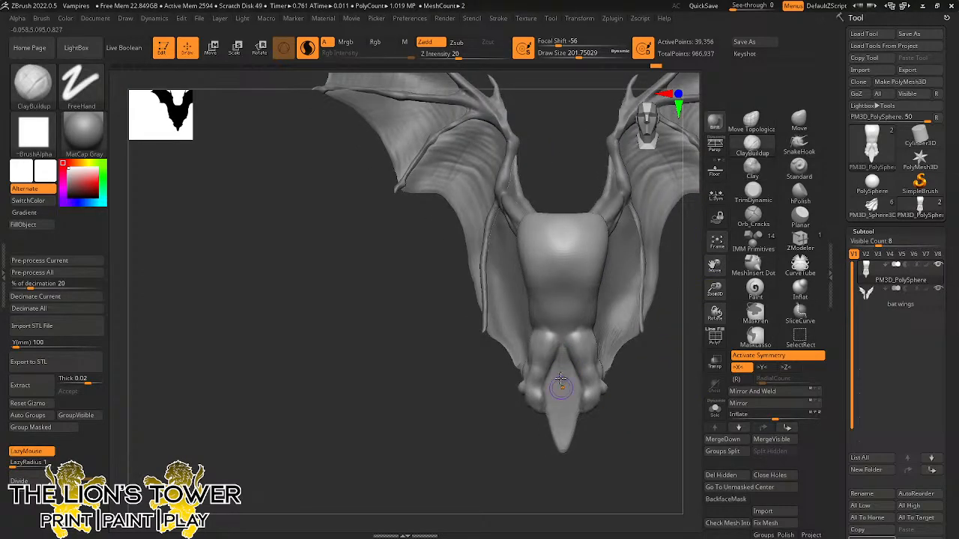
left_click_drag(561, 380, 562, 423)
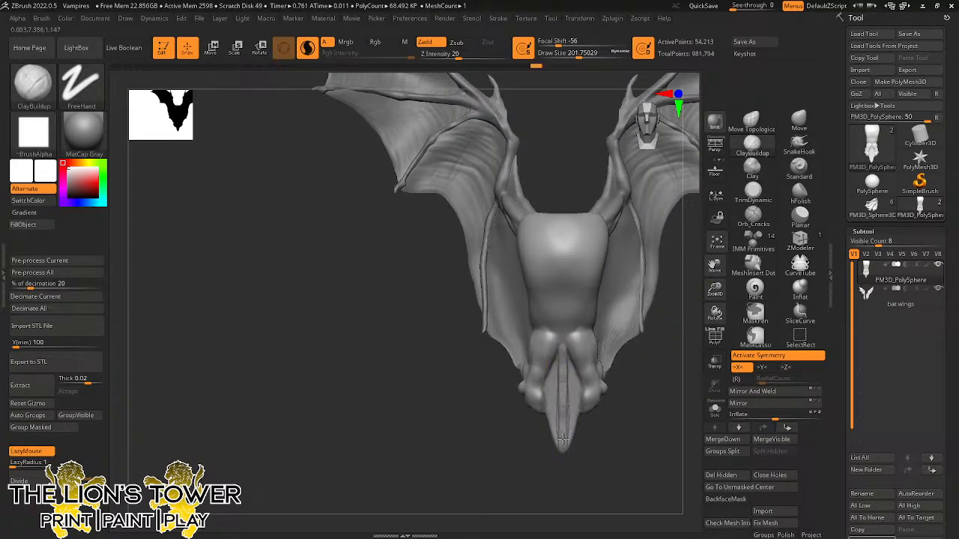
left_click_drag(562, 442, 565, 412, "shift")
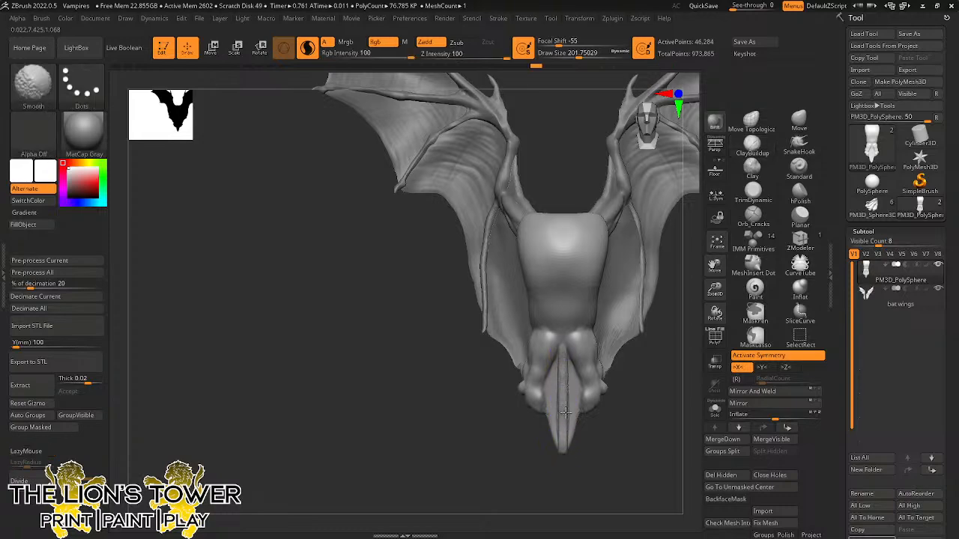
mouse_move(577, 417)
right_mouse_down()
mouse_move(635, 442)
mouse_move(639, 395)
mouse_move(616, 408)
right_mouse_up()
left_click_drag(593, 433, 596, 442, "shift")
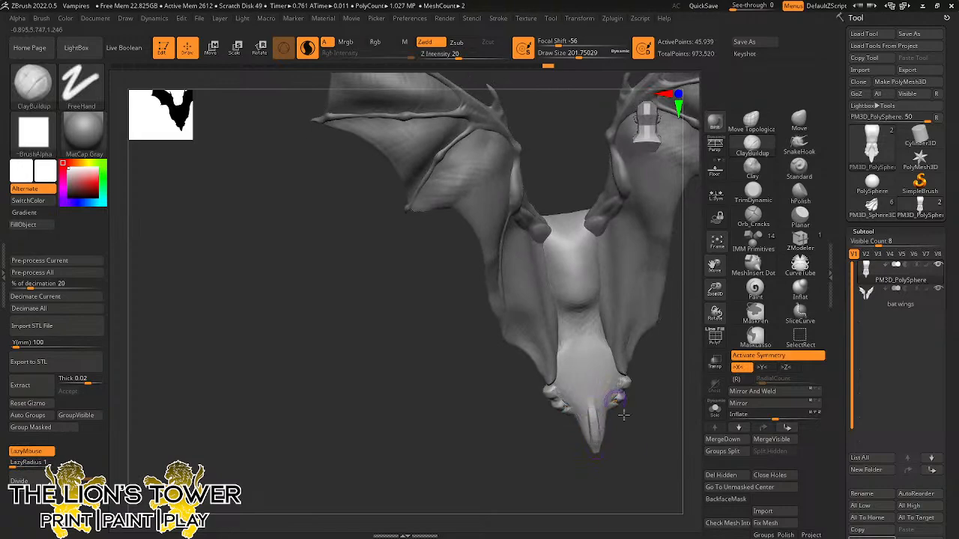
Build a central ridge and leg strands across the tail and lower back with ClayBuildup, and smooth the lower back and feet.
right_click_drag(622, 412, 628, 405)
left_click_drag(593, 405, 597, 431)
right_click_drag(596, 432, 606, 426)
left_click_drag(589, 407, 582, 327)
mouse_move(613, 380)
left_mouse_down()
mouse_move(597, 334)
mouse_move(599, 357)
left_mouse_up()
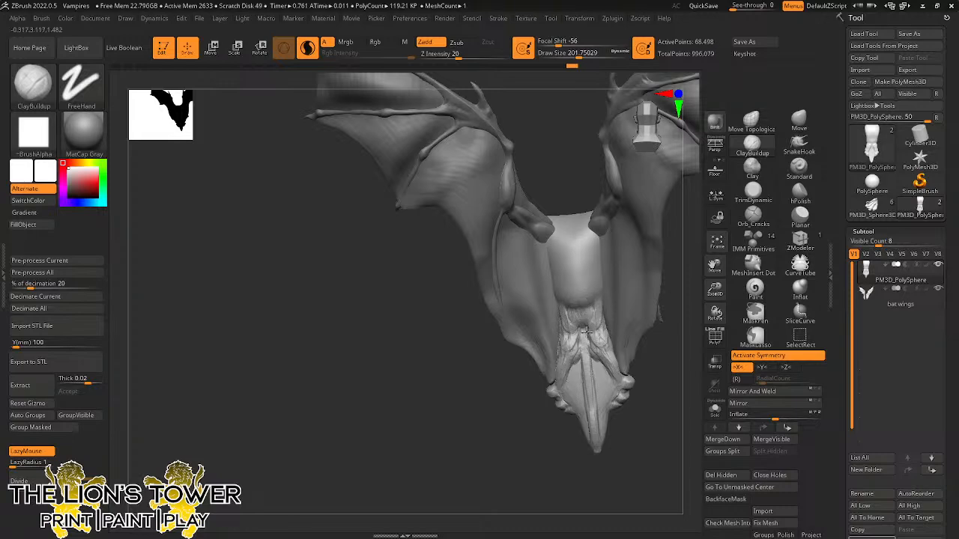
mouse_move(586, 332)
left_mouse_down("shift")
mouse_move(622, 403)
mouse_move(649, 360)
left_mouse_up("shift")
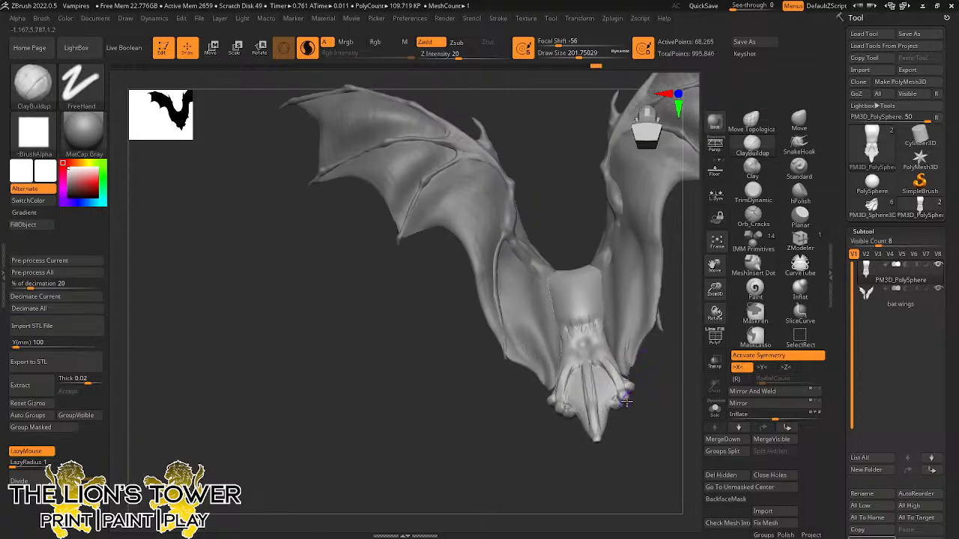
mouse_move(616, 403)
left_mouse_down()
mouse_move(628, 386)
mouse_move(671, 405)
mouse_move(693, 380)
left_mouse_up()
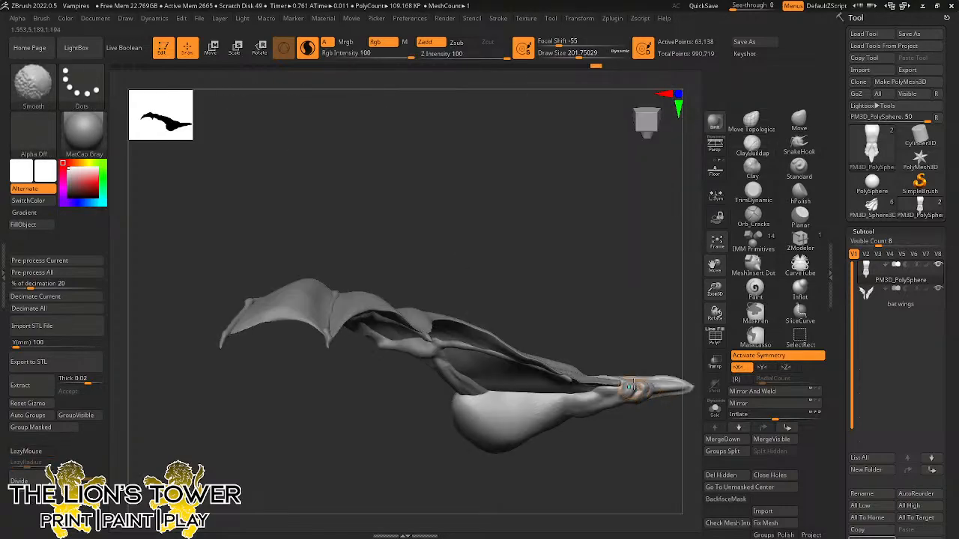
left_click_drag(636, 391, 642, 384, "shift")
Reshape the legs and hips with the Move brush, reducing the draw size to about 468.
mouse_move(663, 364)
left_mouse_down()
mouse_move(659, 274)
mouse_move(635, 276)
mouse_move(646, 209)
mouse_move(611, 249)
left_mouse_up()
key("b")
key("m")
key("v")
left_click_drag(583, 329, 572, 305)
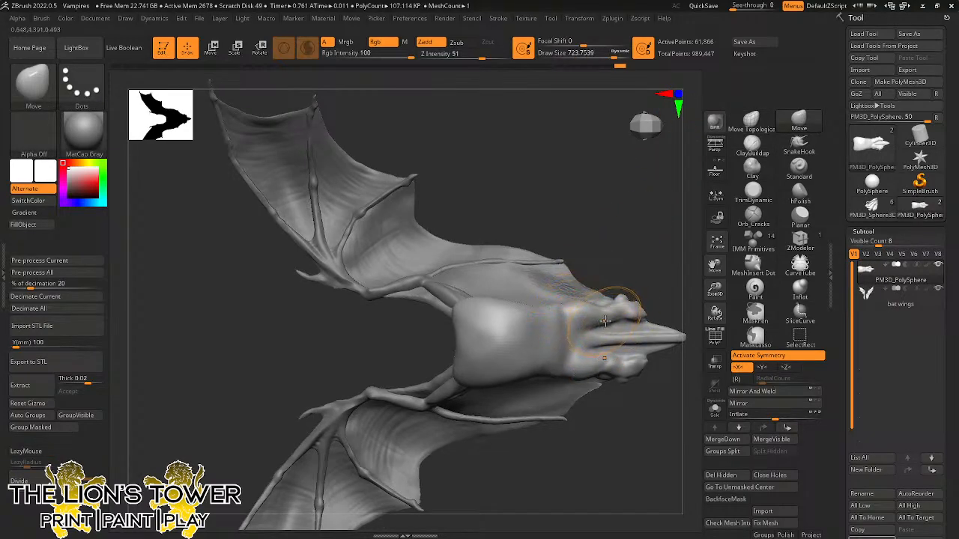
left_click_drag(618, 58, 604, 59)
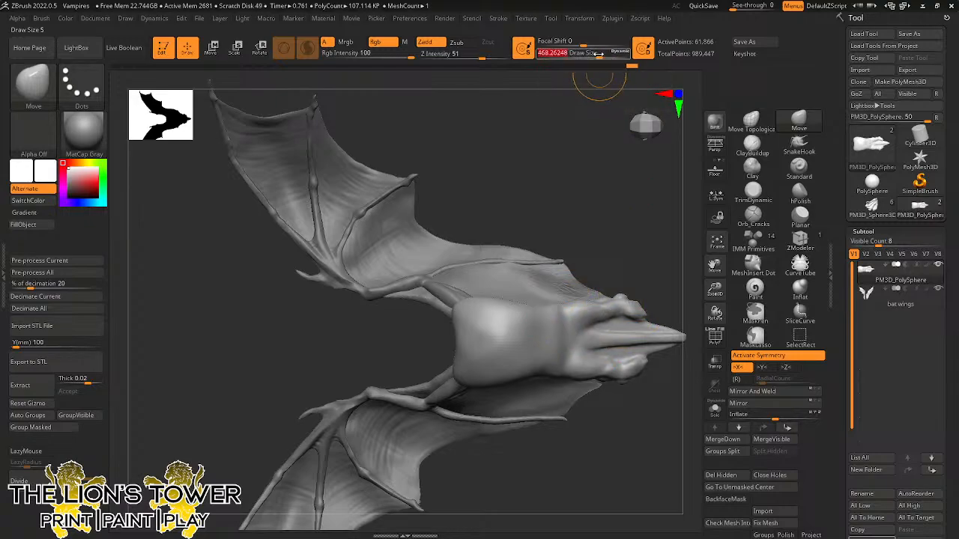
mouse_move(637, 229)
left_mouse_down()
mouse_move(636, 364)
mouse_move(623, 355)
mouse_move(641, 450)
mouse_move(592, 323)
mouse_move(475, 326)
left_mouse_up()
Smooth the bat's back into the tail base and adjust the feet and tail outline with the Move brush.
key("shift")
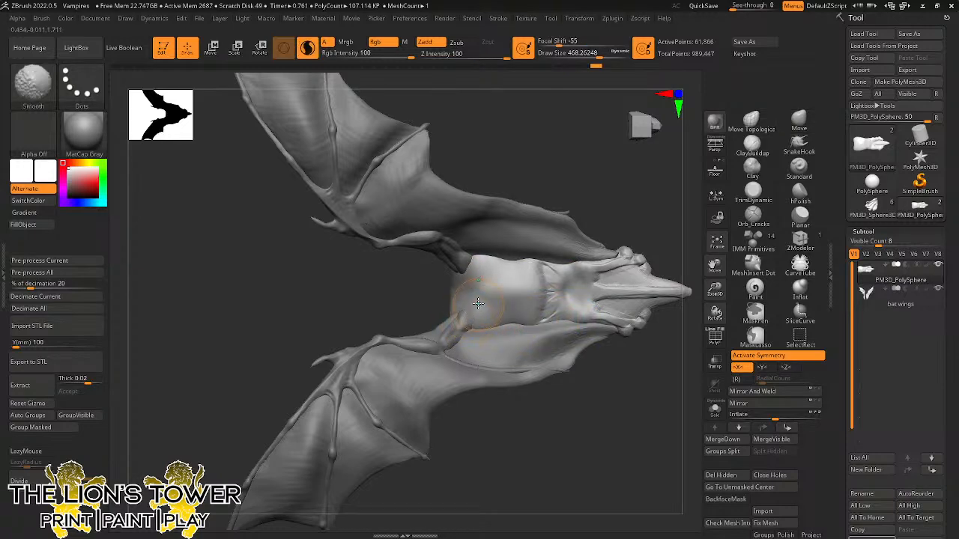
mouse_move(546, 317)
left_mouse_down("shift")
mouse_move(678, 284)
mouse_move(649, 265)
left_mouse_up("shift")
left_click_drag(714, 289, 714, 265)
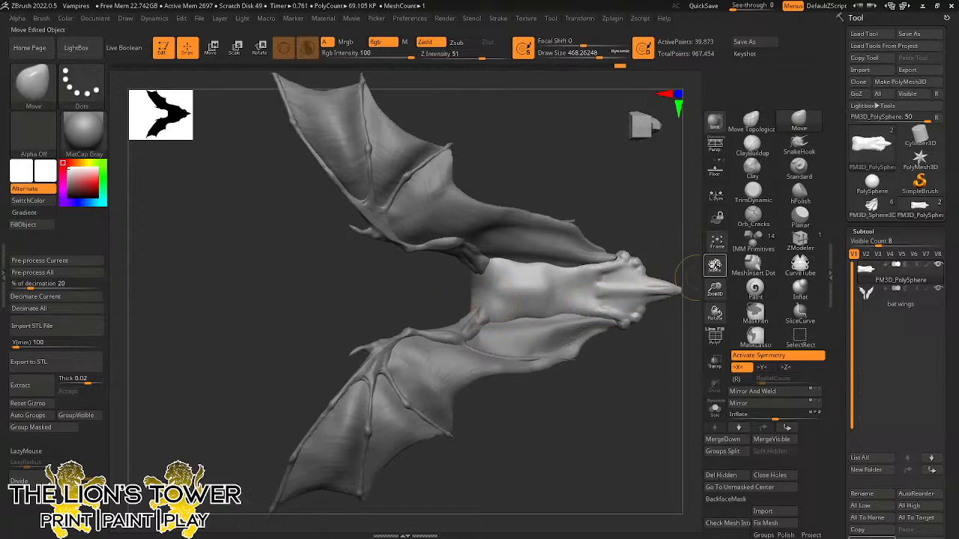
left_click_drag(629, 322, 627, 278)
left_click_drag(610, 316, 638, 326)
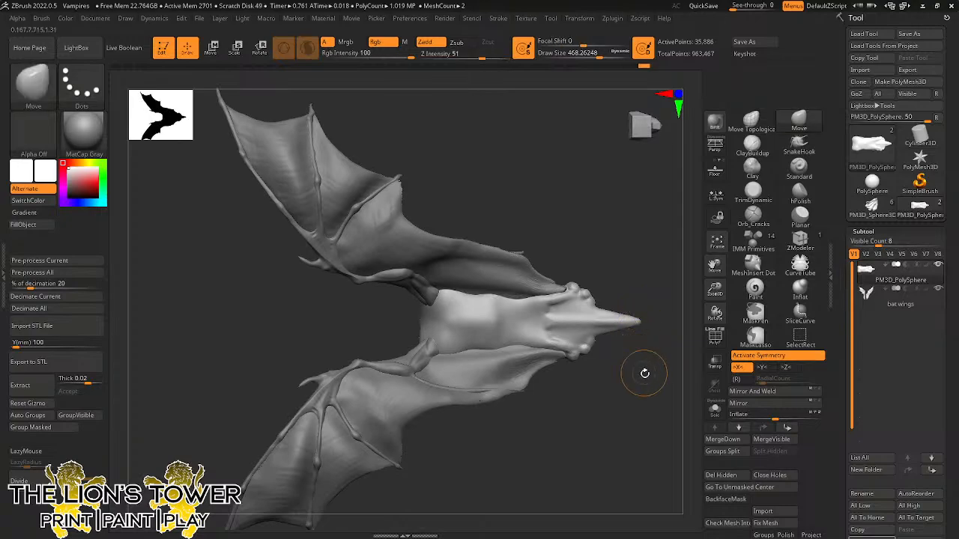
Switch to the wings, then smooth and adjust the lower membranes beside the bat's body and legs.
mouse_move(647, 368)
left_mouse_down()
mouse_move(639, 217)
mouse_move(621, 235)
left_mouse_up()
left_click(524, 277, "alt")
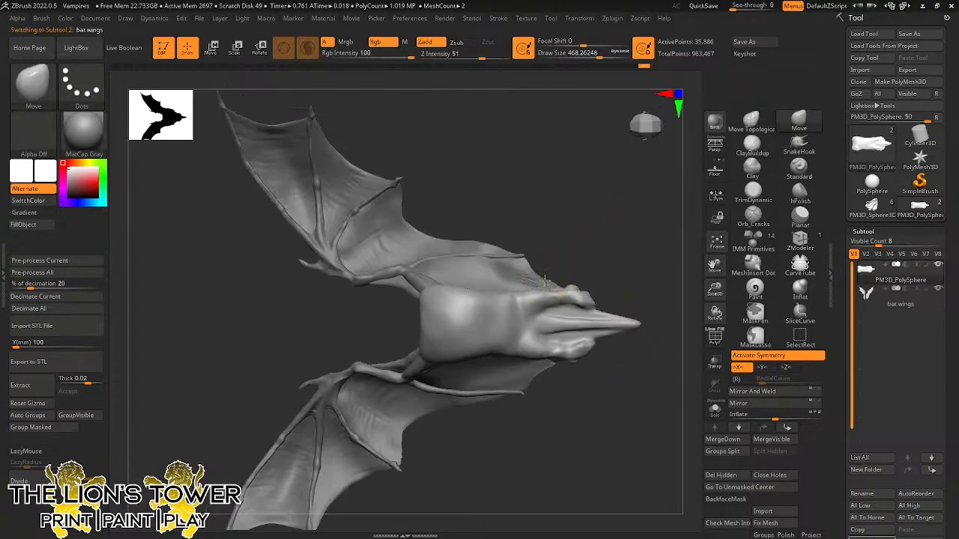
key("shift")
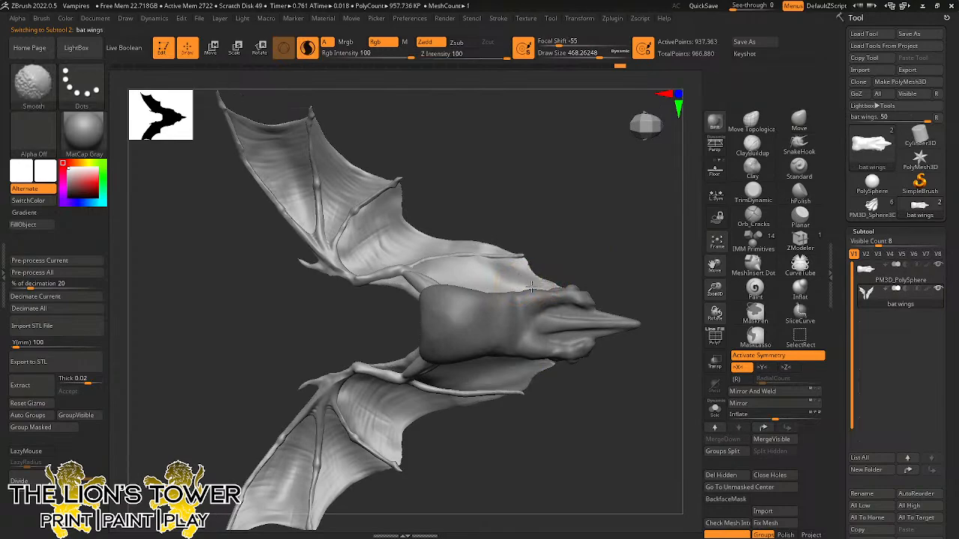
mouse_move(569, 232)
left_mouse_down()
mouse_move(576, 397)
mouse_move(561, 360)
left_mouse_up()
mouse_move(580, 257)
left_mouse_down()
mouse_move(614, 219)
mouse_move(642, 227)
mouse_move(594, 265)
mouse_move(575, 250)
left_mouse_up()
key("ctrl+shift")
mouse_move(578, 201)
left_mouse_down()
mouse_move(597, 207)
mouse_move(601, 192)
left_mouse_up()
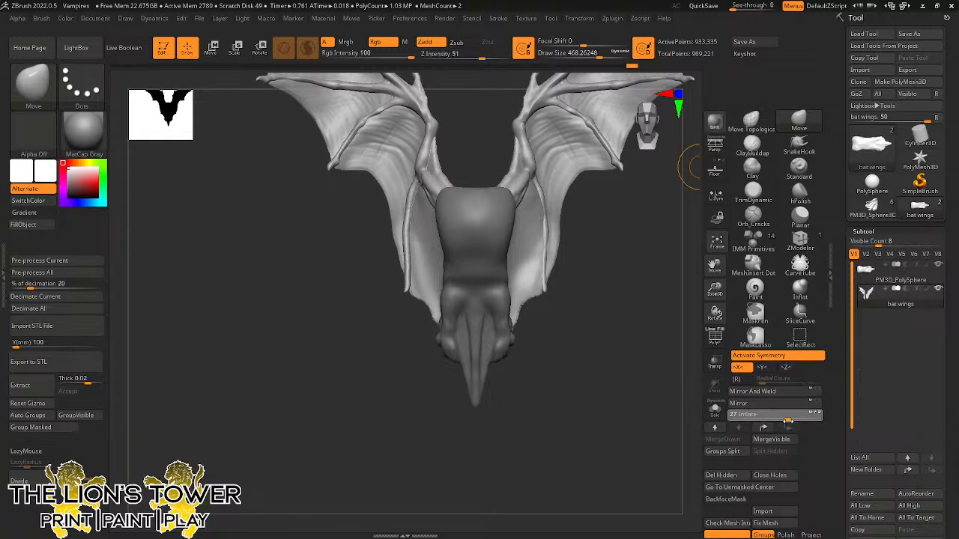
Inflate the bat wings to thicken the membranes and finger bones.
left_click_drag(788, 420, 854, 424)
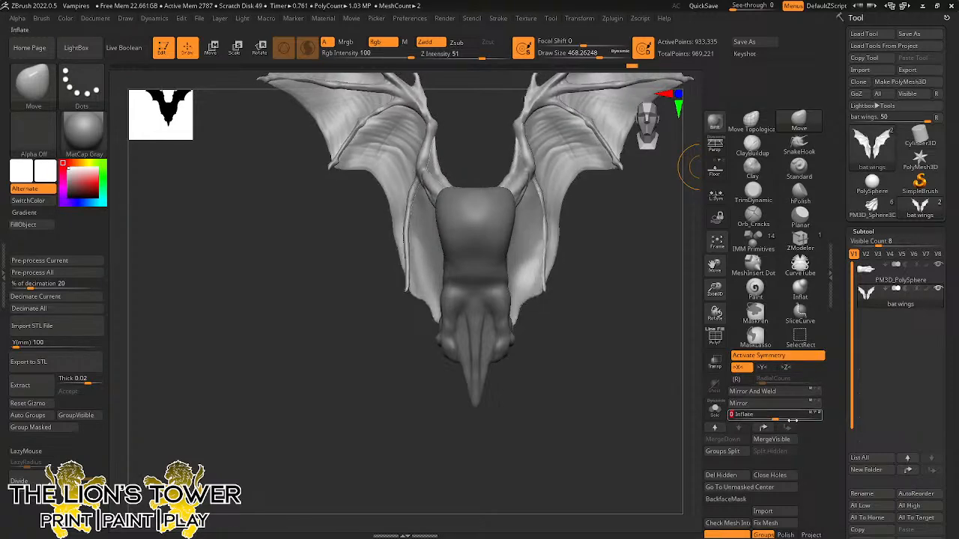
left_click_drag(792, 421, 814, 420)
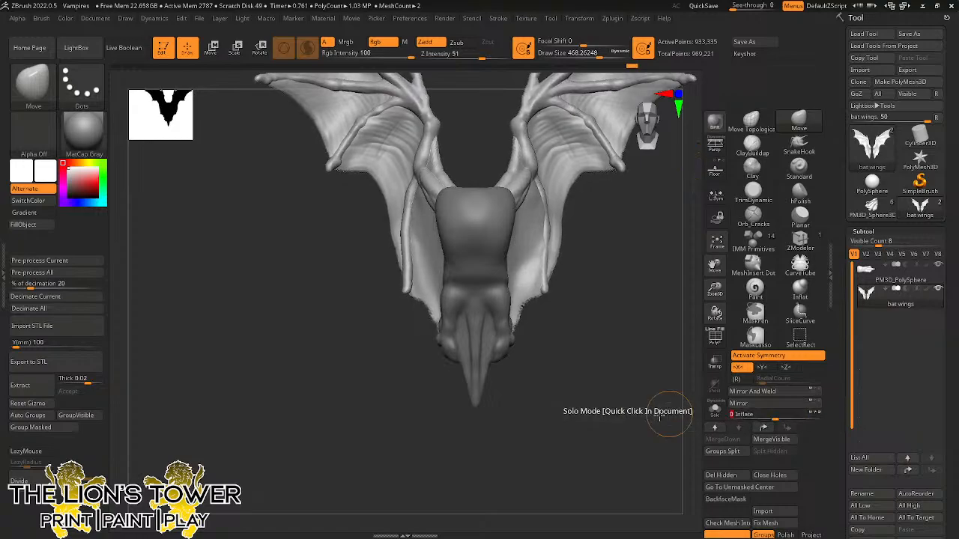
left_click_drag(669, 412, 606, 409)
left_click(604, 322, "ctrl")
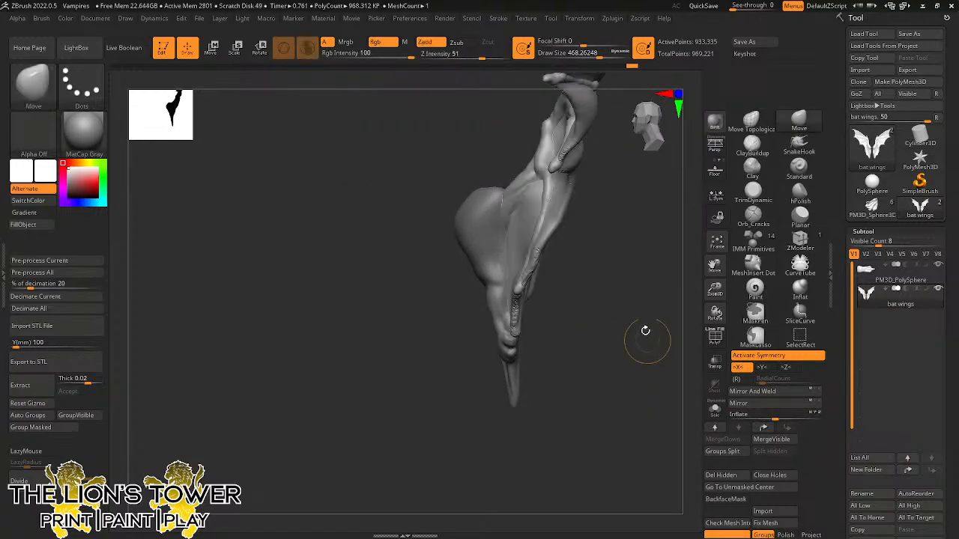
Save the project, overwriting the existing Vampires.ZPR file.
scroll(724, 387, "down", 3)
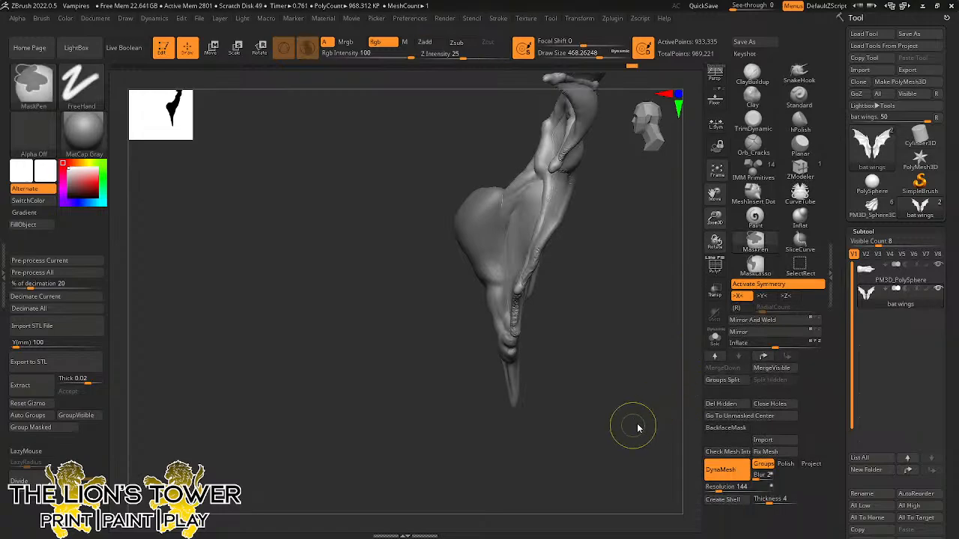
key("ctrl+s")
left_click(686, 396)
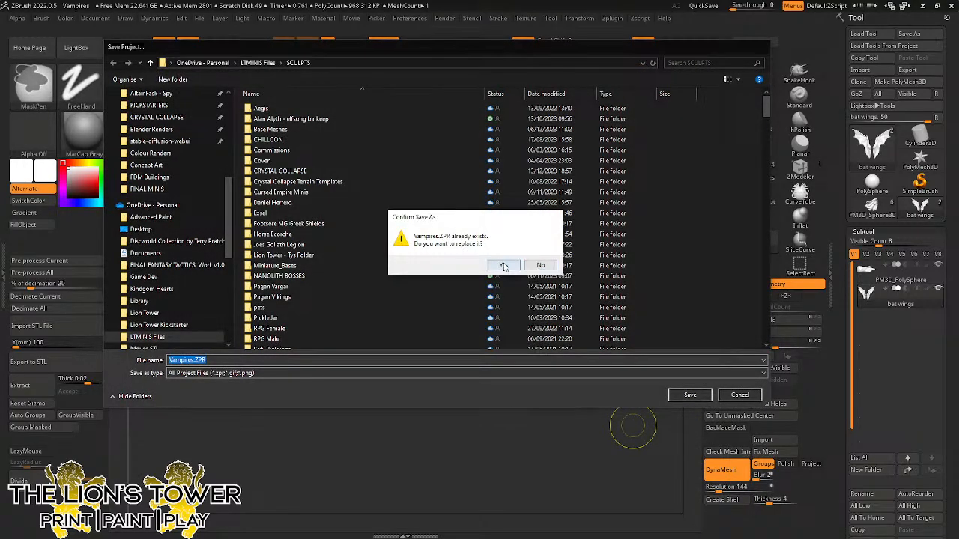
left_click(540, 265)
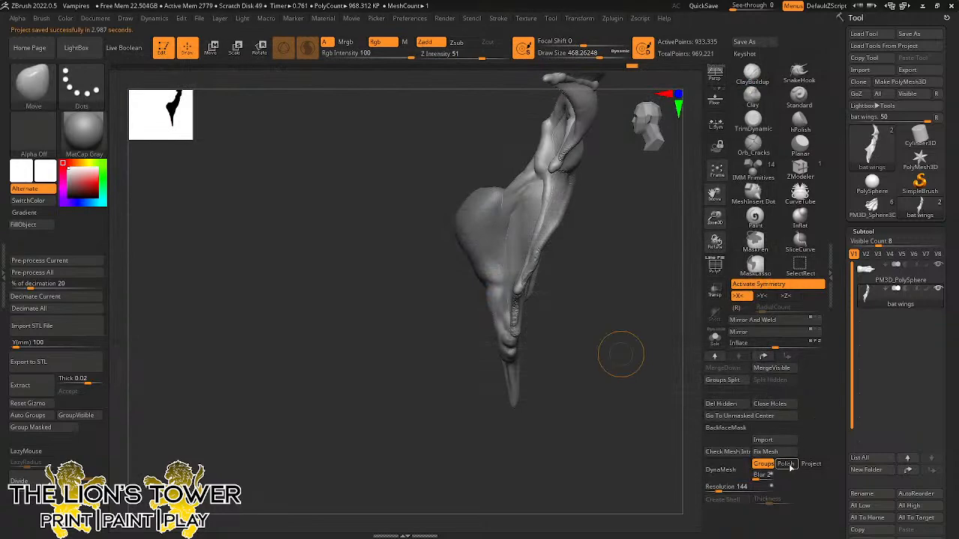
Remesh the wings with DynaMesh at resolution 144 and enable its Polish option.
left_click(725, 471)
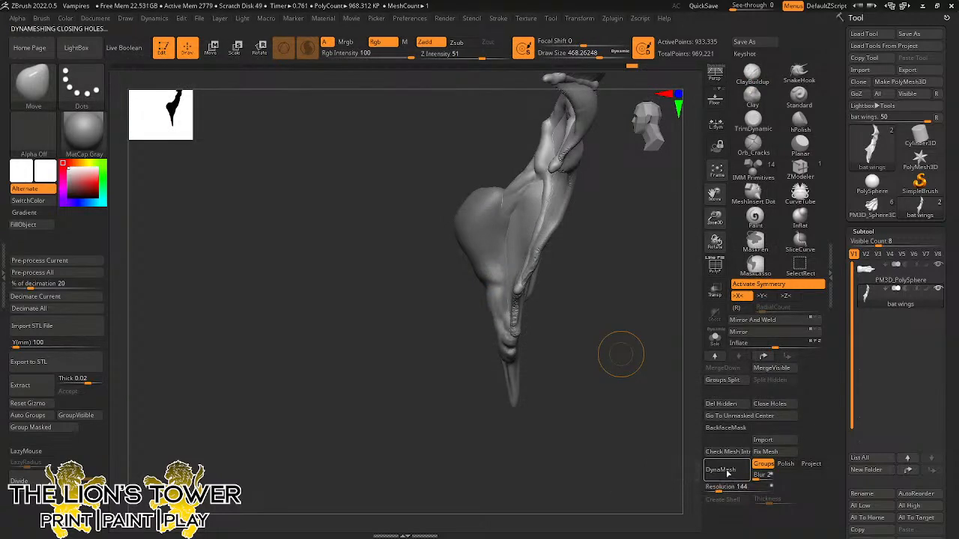
left_click(782, 465)
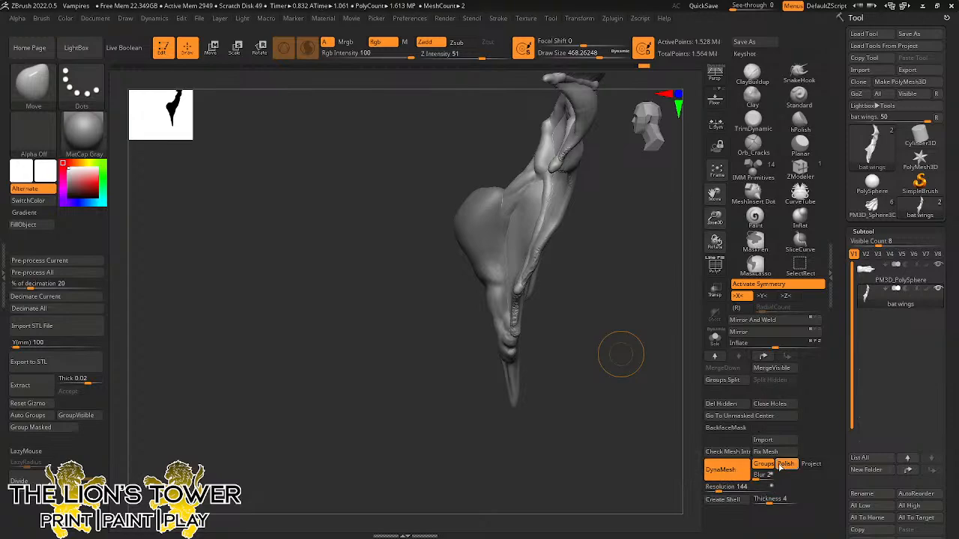
mouse_move(642, 422)
left_mouse_down()
mouse_move(663, 436)
mouse_move(652, 414)
left_mouse_up()
Smooth the rough wing edges and finger tips from beside the legs up to the outer wing points.
left_click_drag(567, 323, 586, 330)
left_click_drag(531, 310, 517, 315, "shift")
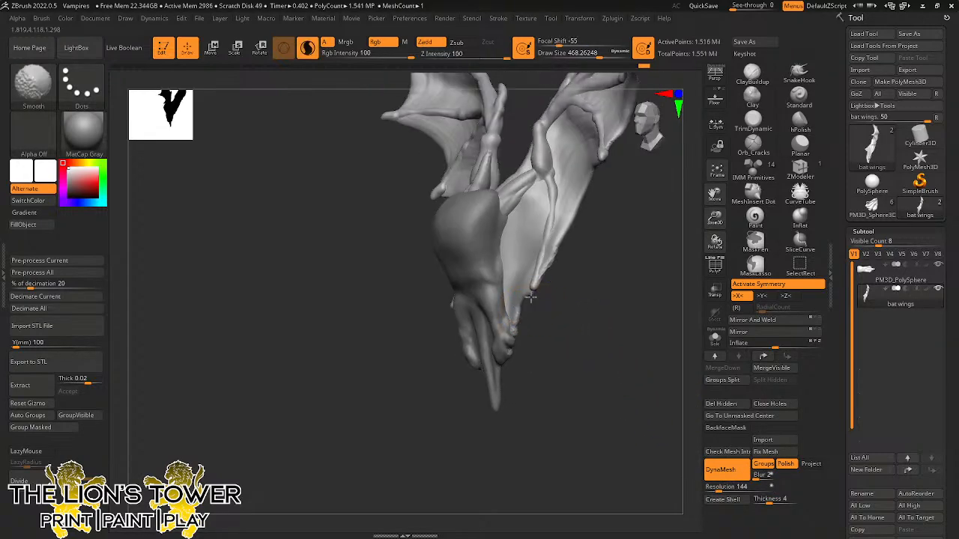
mouse_move(702, 207)
left_mouse_down("alt")
mouse_move(696, 257)
mouse_move(674, 271)
left_mouse_up("alt")
left_click_drag(596, 287, 628, 233)
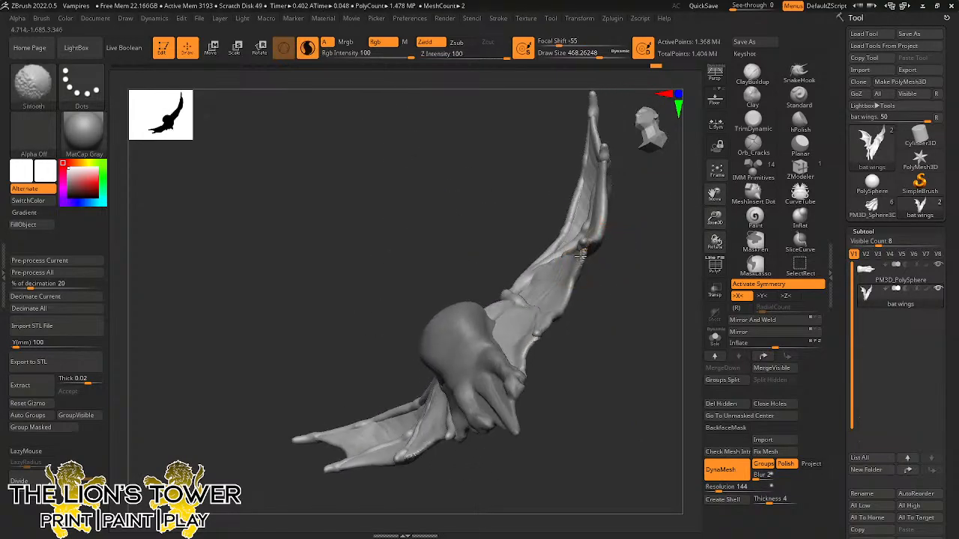
left_click_drag(581, 260, 633, 338)
left_click_drag(584, 293, 567, 263)
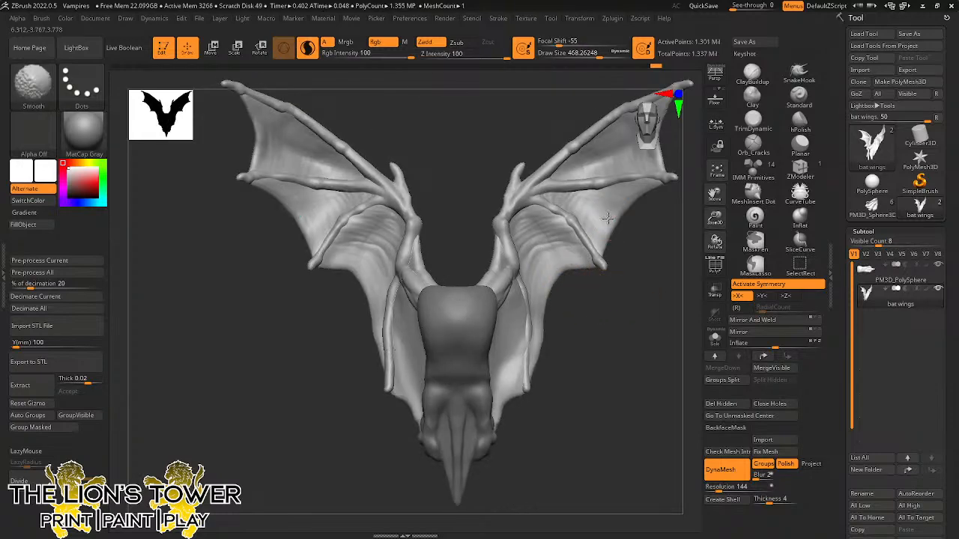
left_click_drag(714, 197, 685, 295)
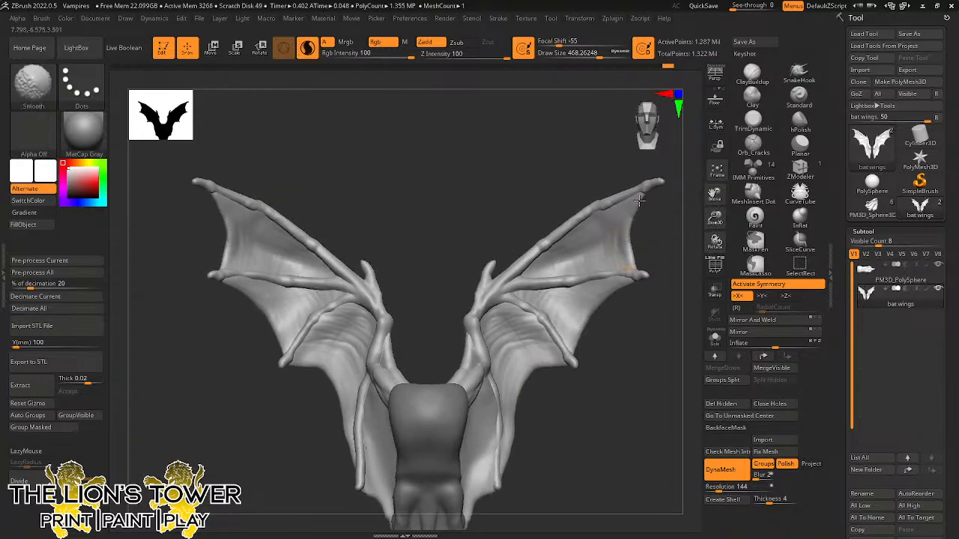
left_click_drag(628, 267, 626, 271, "shift")
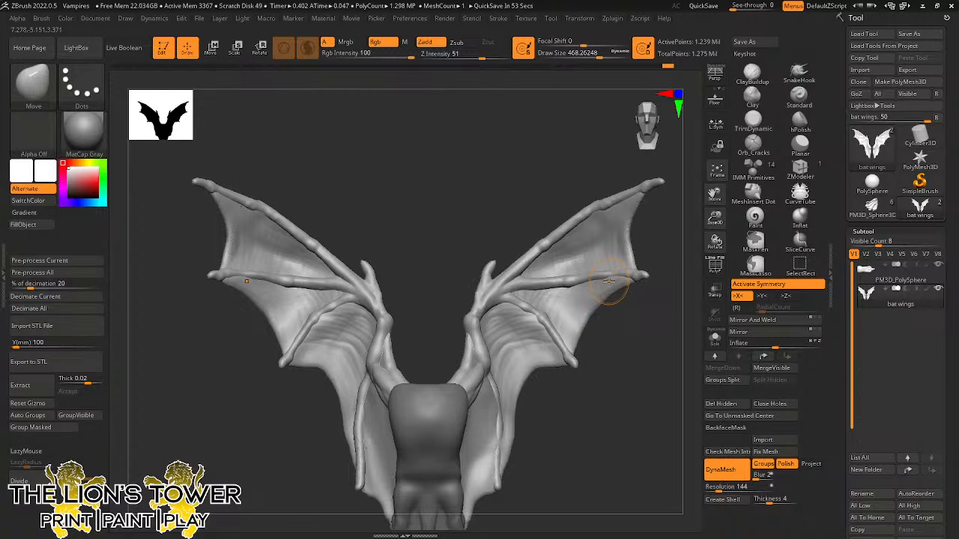
Adjust the outer wing membrane with the Move Topological brush at a draw size of about 550.
left_click_drag(712, 221, 687, 242)
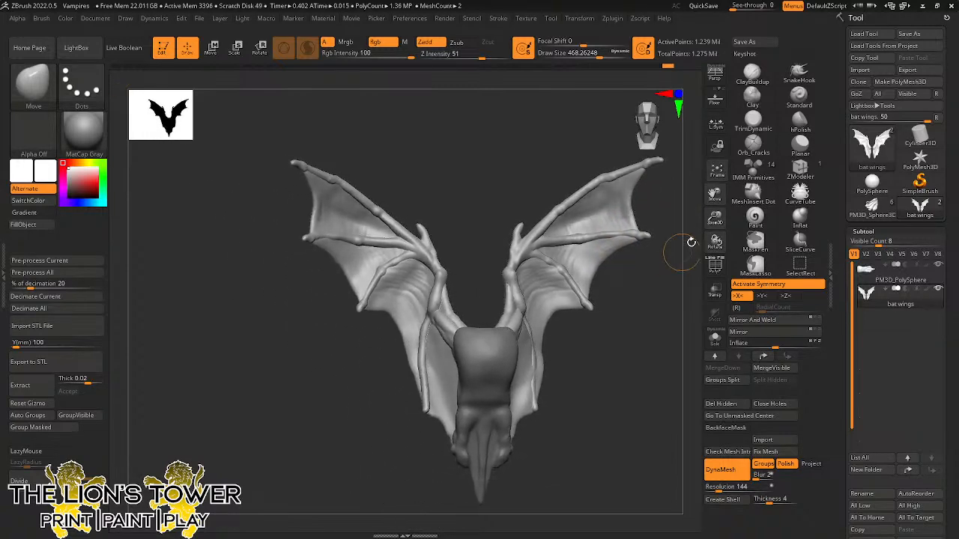
left_click_drag(715, 196, 656, 267)
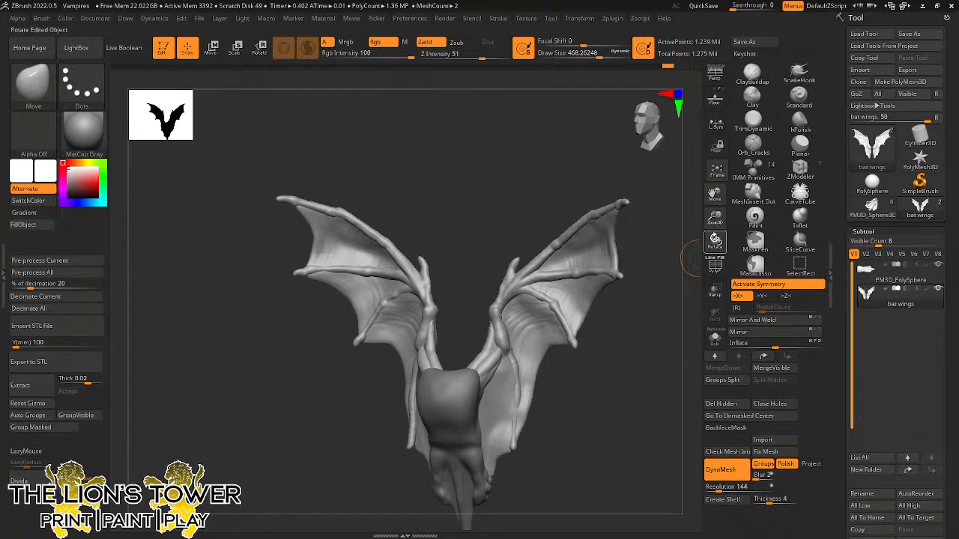
left_click_drag(685, 262, 621, 275)
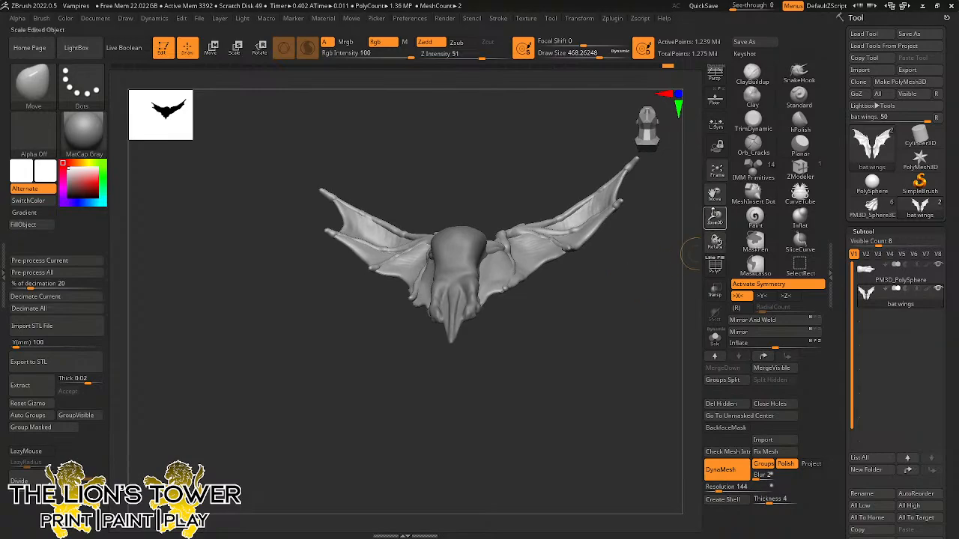
mouse_move(713, 215)
left_mouse_down()
mouse_move(715, 184)
mouse_move(715, 196)
left_mouse_up()
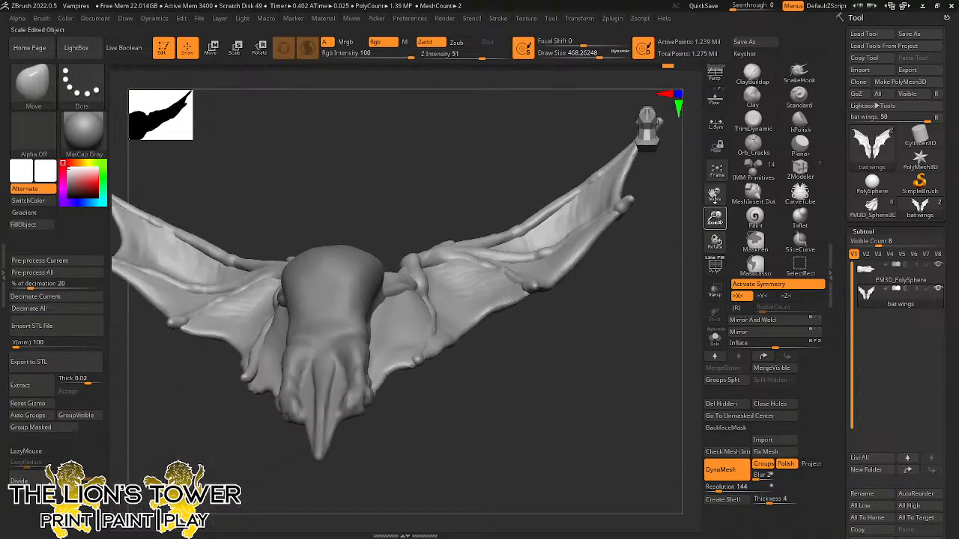
mouse_move(678, 240)
left_mouse_down()
mouse_move(670, 325)
mouse_move(659, 327)
mouse_move(677, 232)
left_mouse_up()
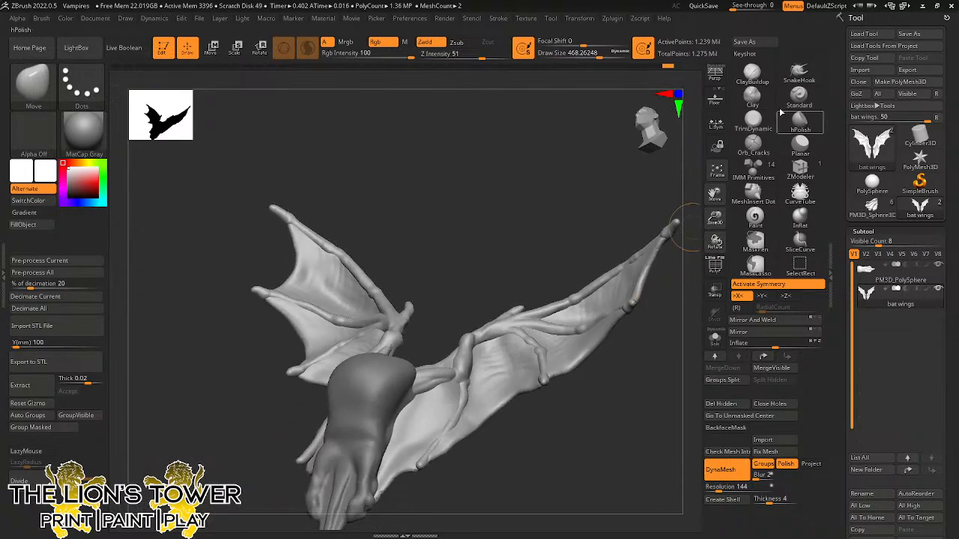
left_click(815, 110)
left_click_drag(823, 108, 826, 160)
left_click(759, 105)
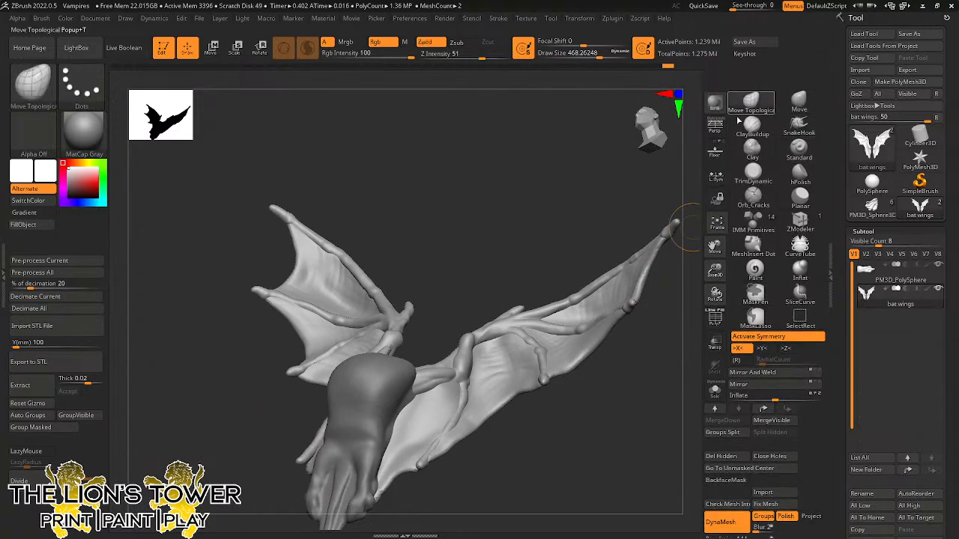
mouse_move(654, 327)
left_mouse_down()
mouse_move(633, 378)
mouse_move(623, 322)
left_mouse_up()
left_click(604, 56)
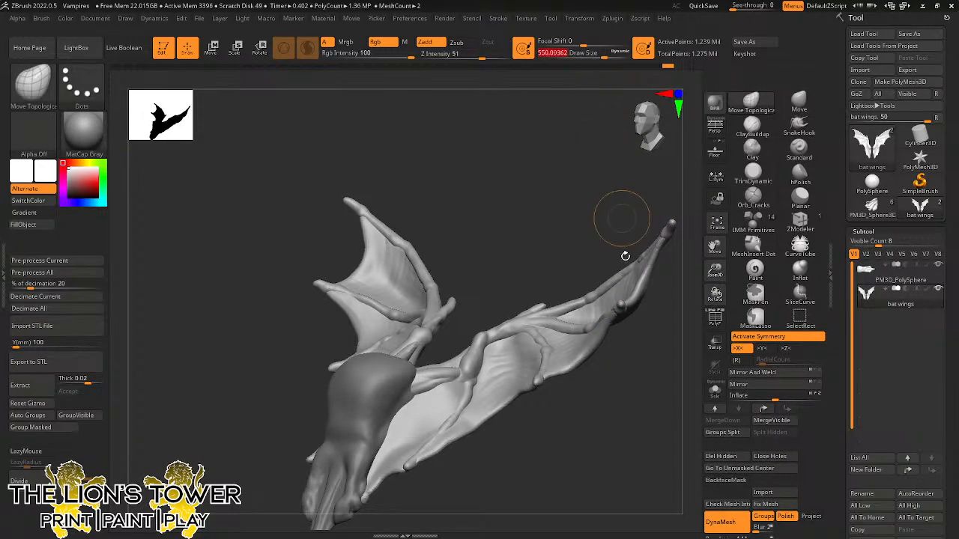
left_click_drag(653, 394, 611, 322)
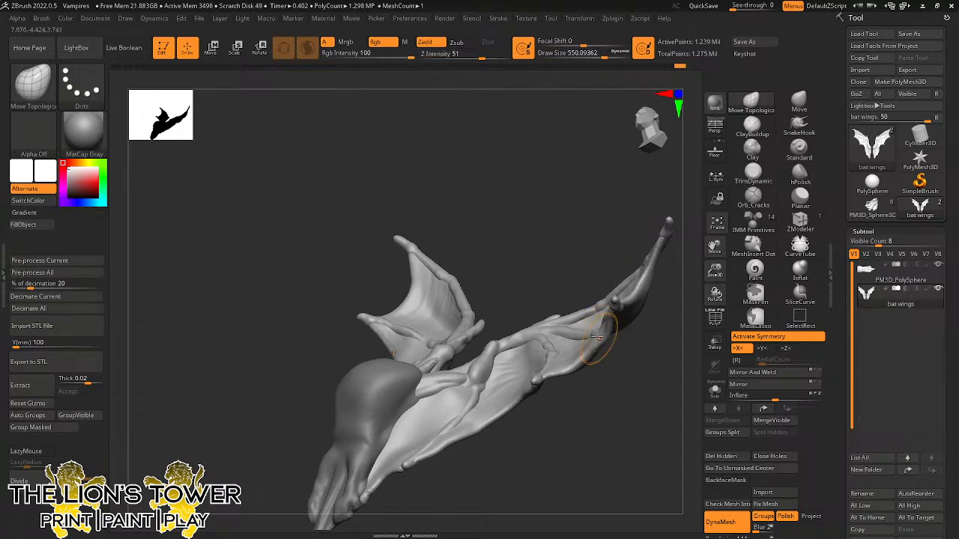
mouse_move(649, 351)
left_mouse_down()
mouse_move(634, 385)
mouse_move(627, 358)
left_mouse_up()
Raise the draw size to about 676 and bend the wing membranes and finger bones into a stronger curve.
left_click(611, 57)
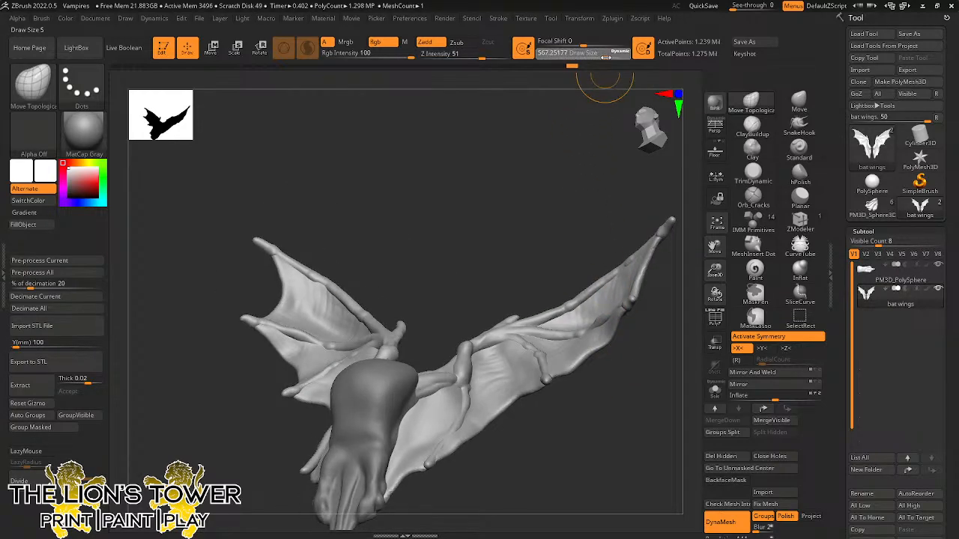
left_click_drag(608, 206, 595, 184)
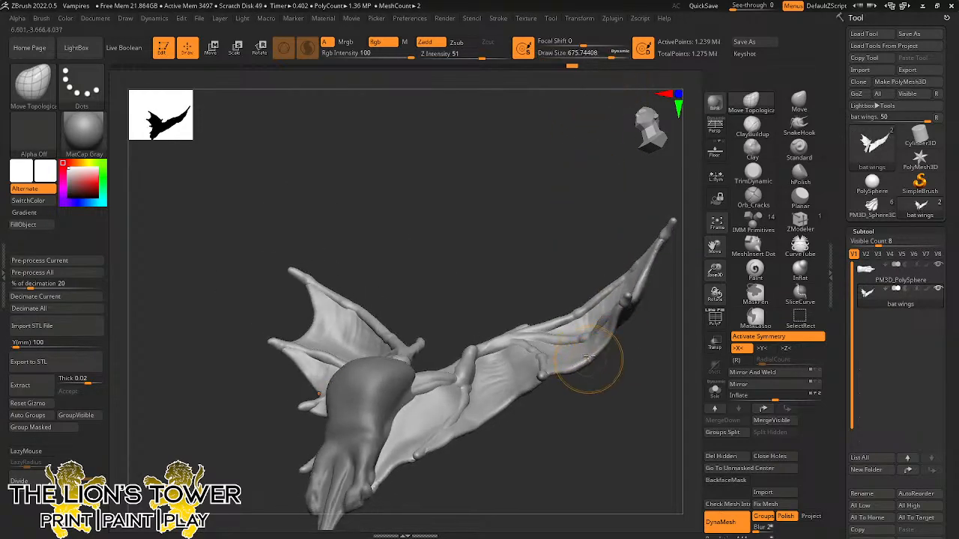
mouse_move(556, 374)
left_mouse_down()
mouse_move(573, 396)
mouse_move(541, 380)
left_mouse_up()
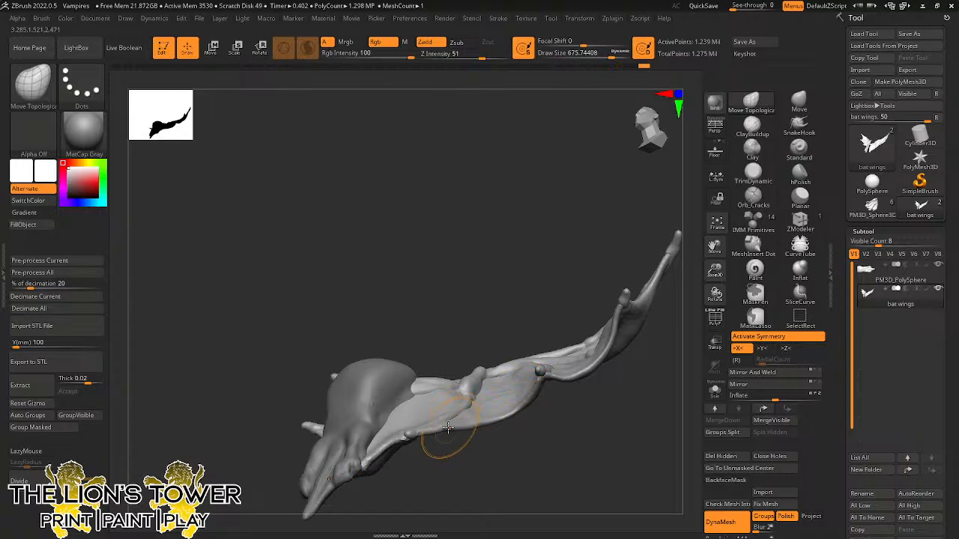
mouse_move(544, 262)
left_mouse_down()
mouse_move(532, 265)
mouse_move(551, 390)
left_mouse_up()
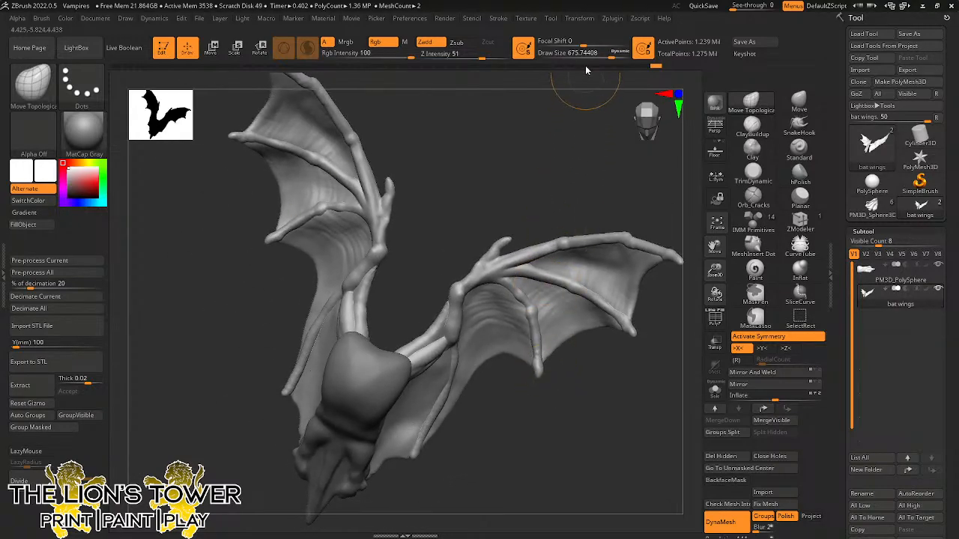
Curl the outer wings and finger bones in side view with Move Topological, using draw sizes of about 784 and 714.
left_click(617, 56)
left_click_drag(595, 142, 531, 178)
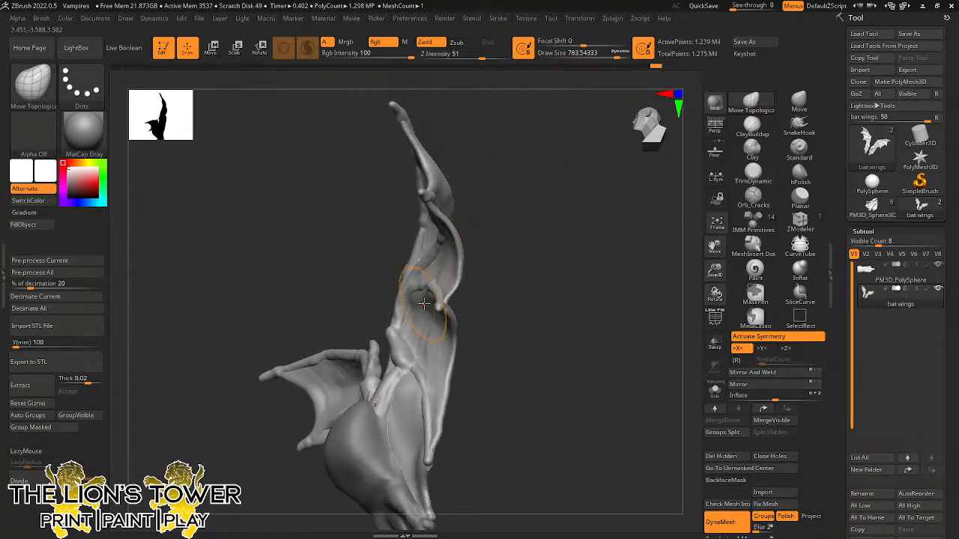
left_click_drag(495, 246, 430, 268)
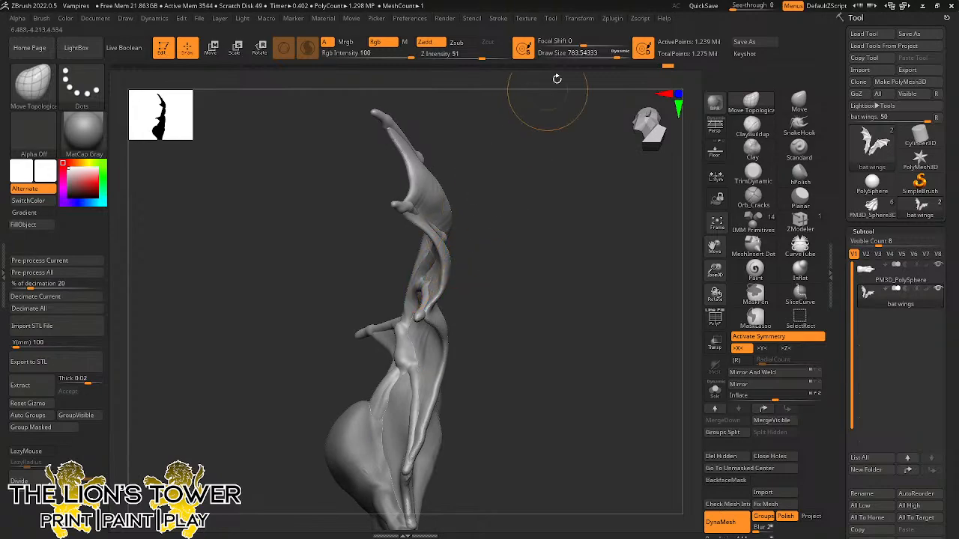
left_click(613, 57)
mouse_move(555, 210)
left_mouse_down()
mouse_move(486, 231)
mouse_move(494, 238)
mouse_move(479, 251)
mouse_move(535, 247)
mouse_move(494, 236)
left_mouse_up()
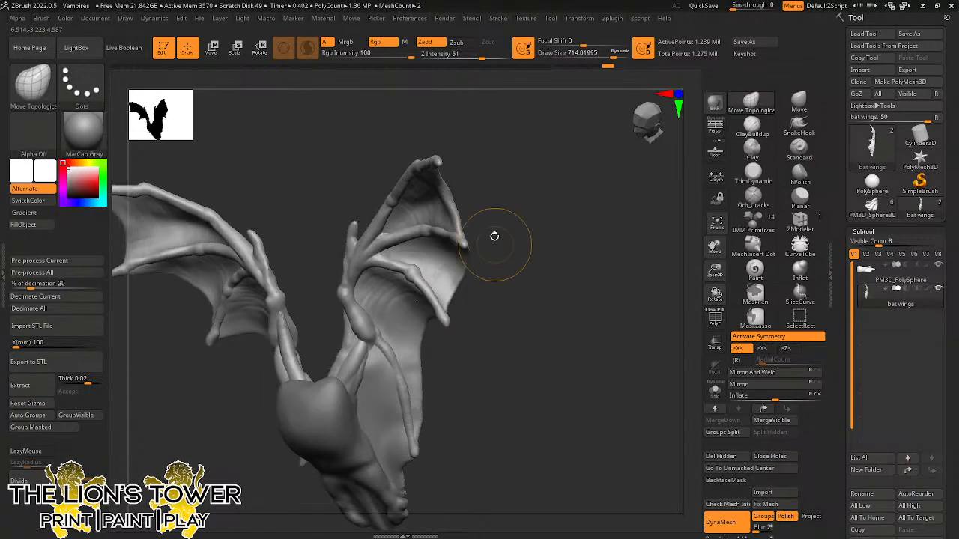
Reshape the wing fingers and membrane with the Move Topological brush at a Draw Size of about 714.
left_click_drag(500, 173, 425, 189)
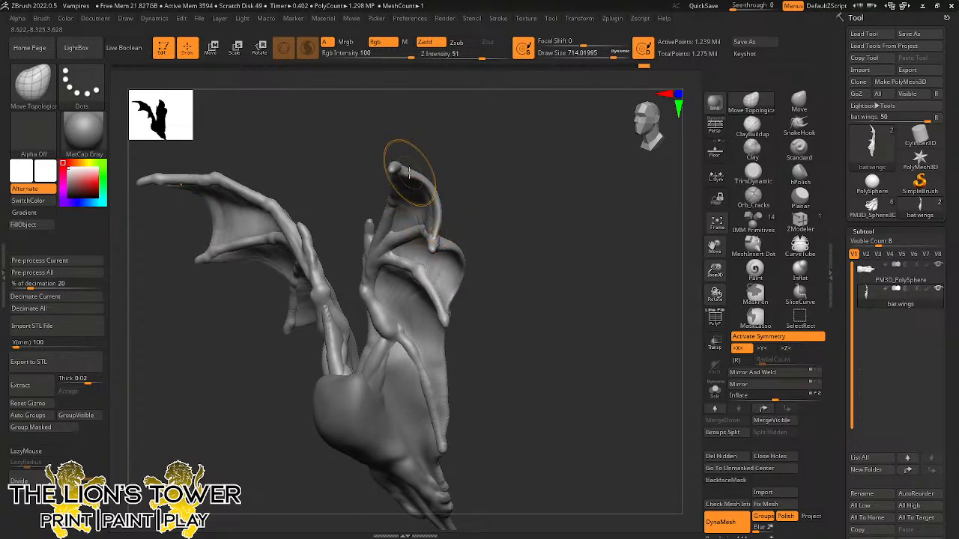
left_click_drag(469, 155, 431, 212)
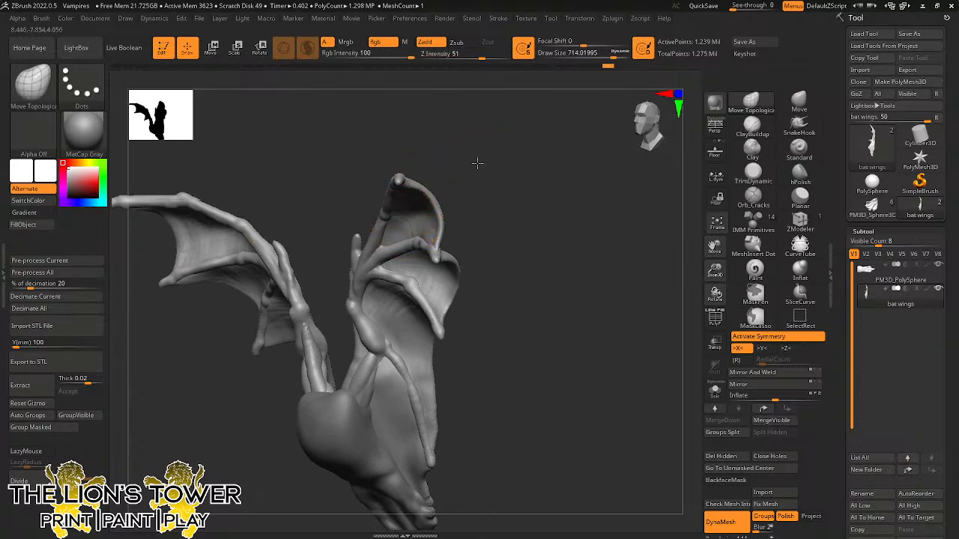
mouse_move(477, 162)
left_mouse_down()
mouse_move(427, 193)
mouse_move(469, 186)
mouse_move(519, 232)
mouse_move(396, 272)
mouse_move(514, 203)
mouse_move(614, 176)
mouse_move(507, 263)
mouse_move(448, 362)
mouse_move(535, 225)
mouse_move(449, 359)
left_mouse_up()
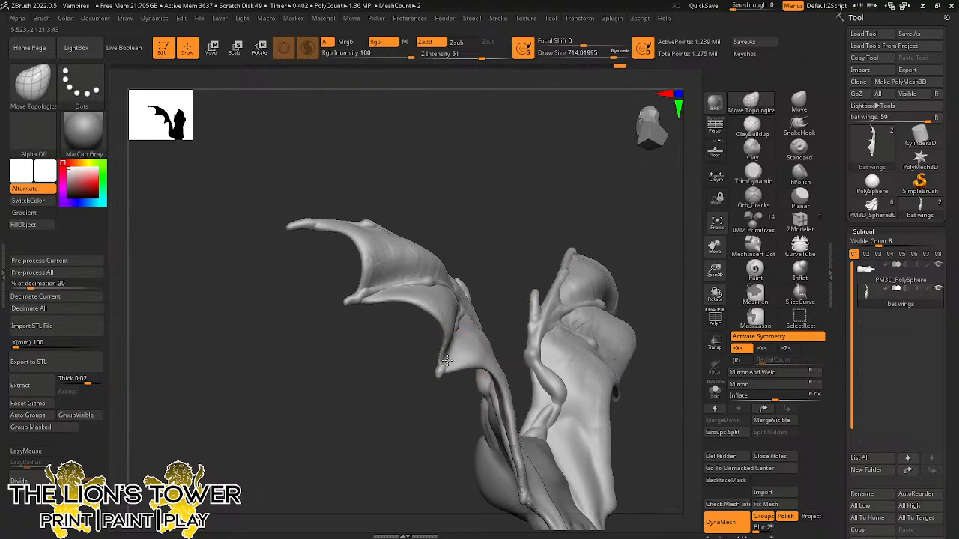
mouse_move(517, 255)
left_mouse_down()
mouse_move(585, 188)
mouse_move(558, 214)
mouse_move(648, 226)
mouse_move(513, 299)
mouse_move(529, 268)
mouse_move(505, 242)
left_mouse_up()
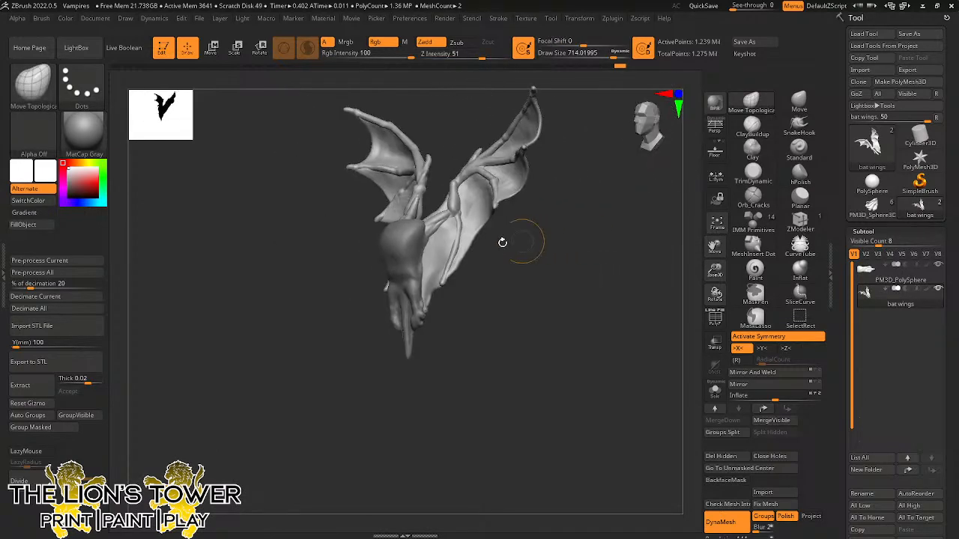
Isolate the wing bone polygroup and thicken the lowest finger bone with the Inflat brush at intensity 10.
left_click(462, 225, "ctrl+shift")
left_click_drag(553, 268, 603, 199)
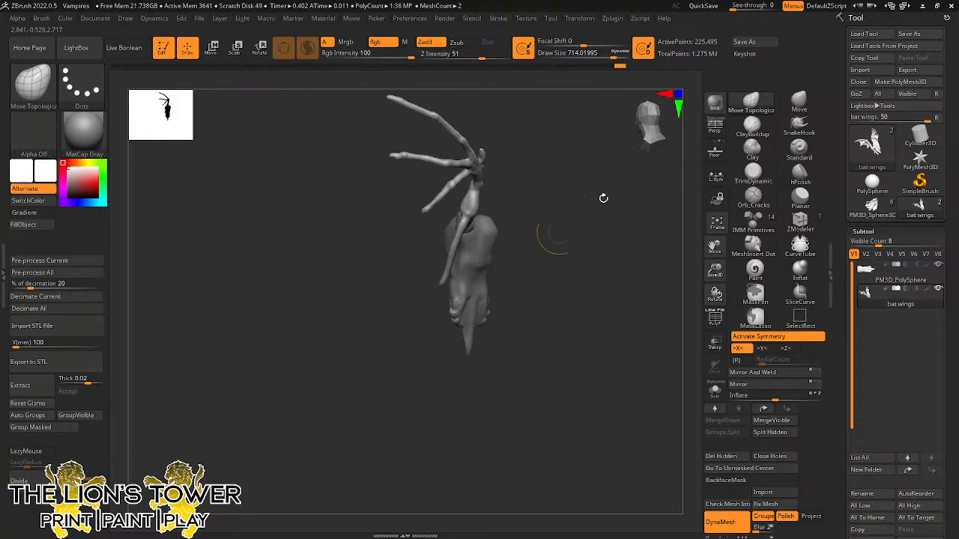
left_click(800, 269)
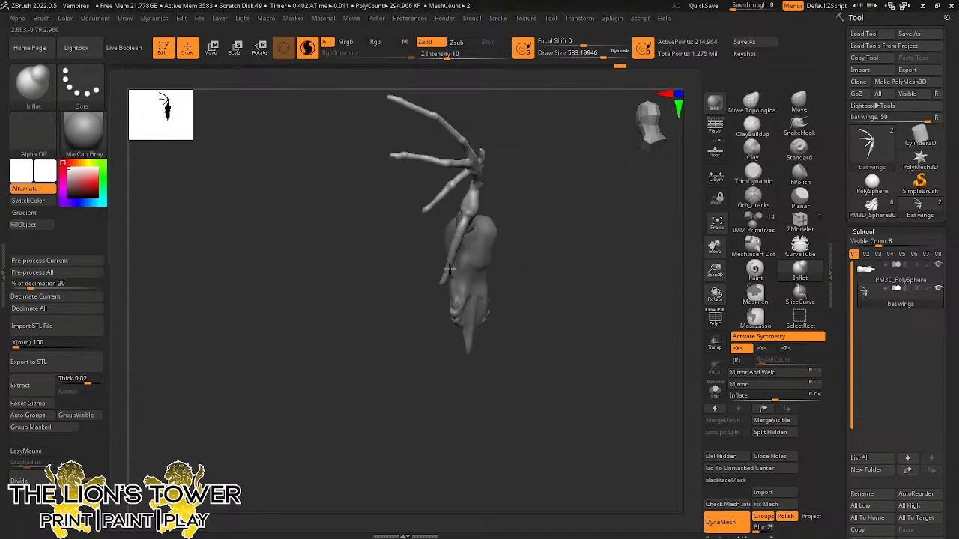
right_click_drag(456, 261, 456, 257)
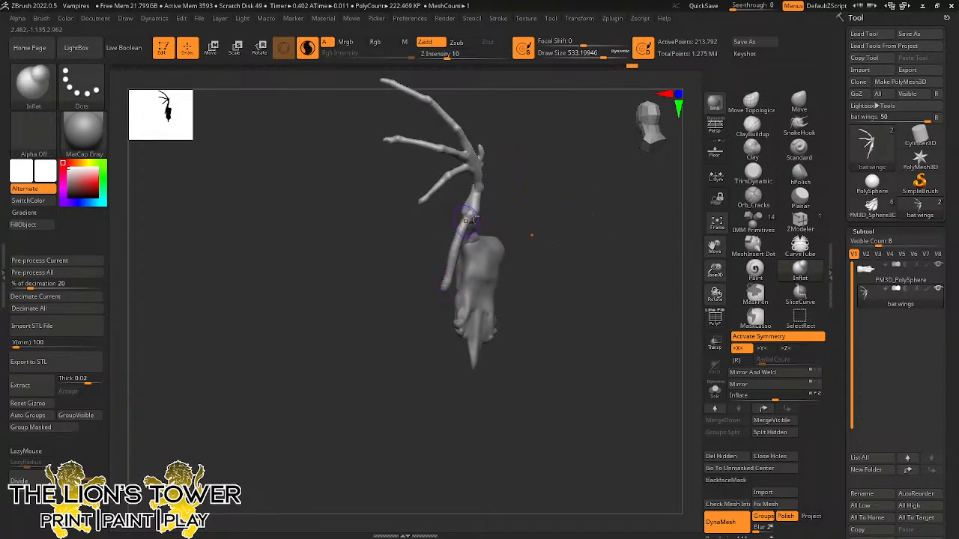
right_click_drag(471, 219, 499, 184)
Smooth the lowest finger bone and the upper arm where it joins the shoulder.
key("shift")
left_click_drag(445, 278, 465, 228, "shift")
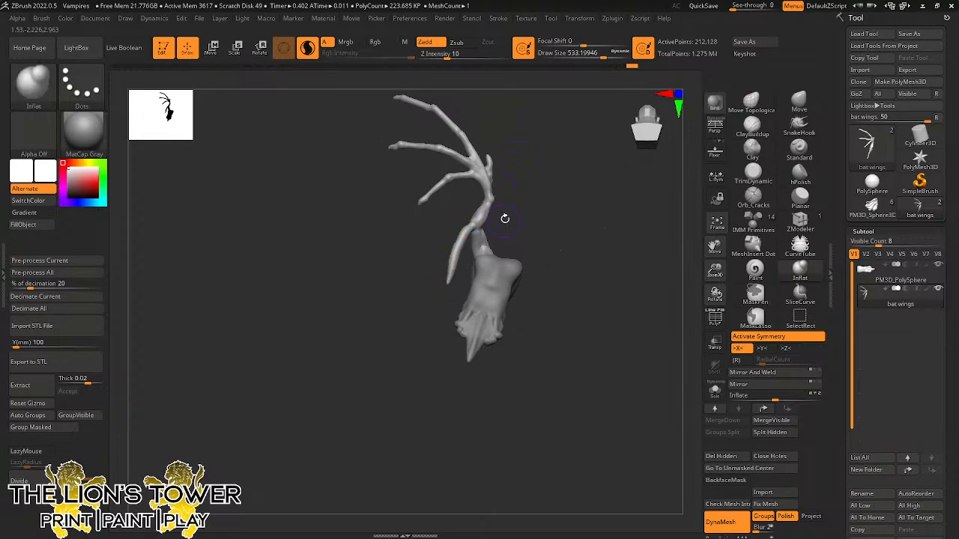
mouse_move(505, 218)
right_mouse_down()
mouse_move(513, 236)
mouse_move(540, 197)
mouse_move(496, 238)
right_mouse_up()
key("shift")
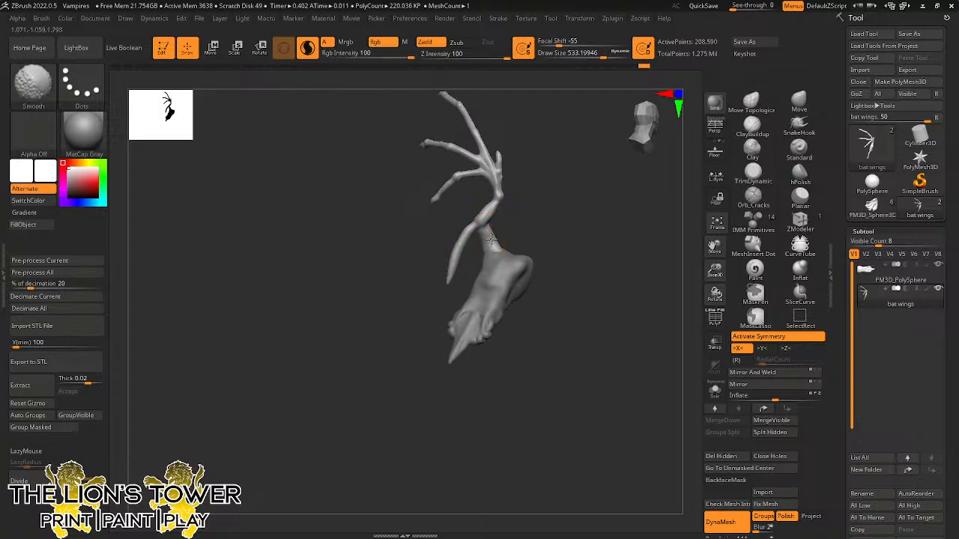
left_click_drag(490, 239, 496, 250, "shift")
Unhide the rest of the bat wings mesh and mirror and weld it across the X axis.
left_click(567, 223, "ctrl+shift")
right_click_drag(572, 230, 644, 328)
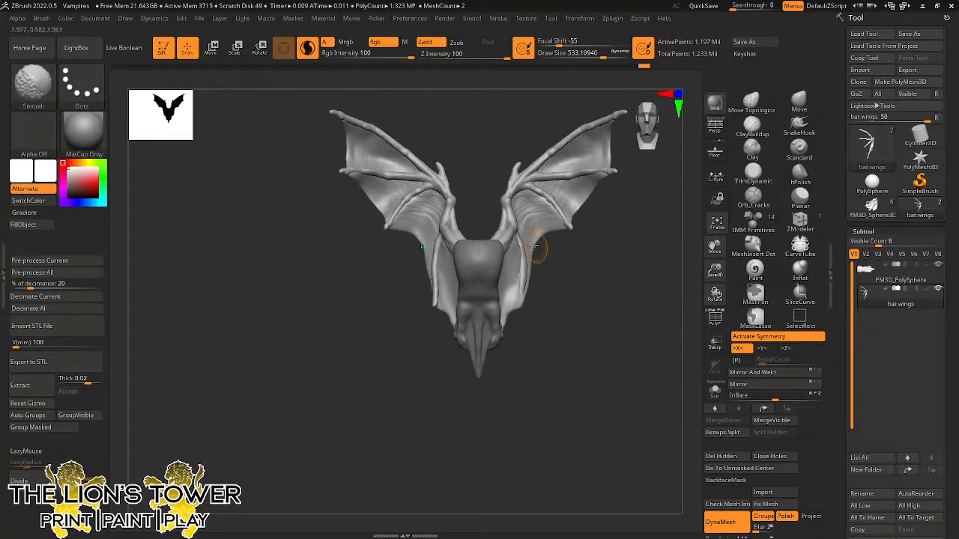
mouse_move(560, 312)
right_mouse_down()
mouse_move(523, 280)
mouse_move(593, 325)
mouse_move(595, 317)
mouse_move(576, 323)
mouse_move(627, 315)
mouse_move(582, 330)
mouse_move(595, 261)
right_mouse_up()
right_click_drag(655, 252, 666, 279, "shift")
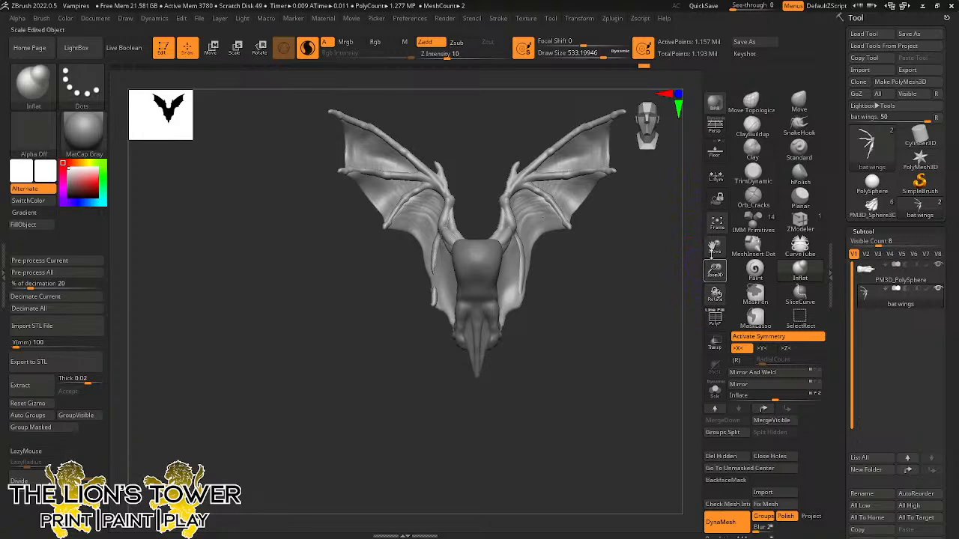
left_click(782, 372)
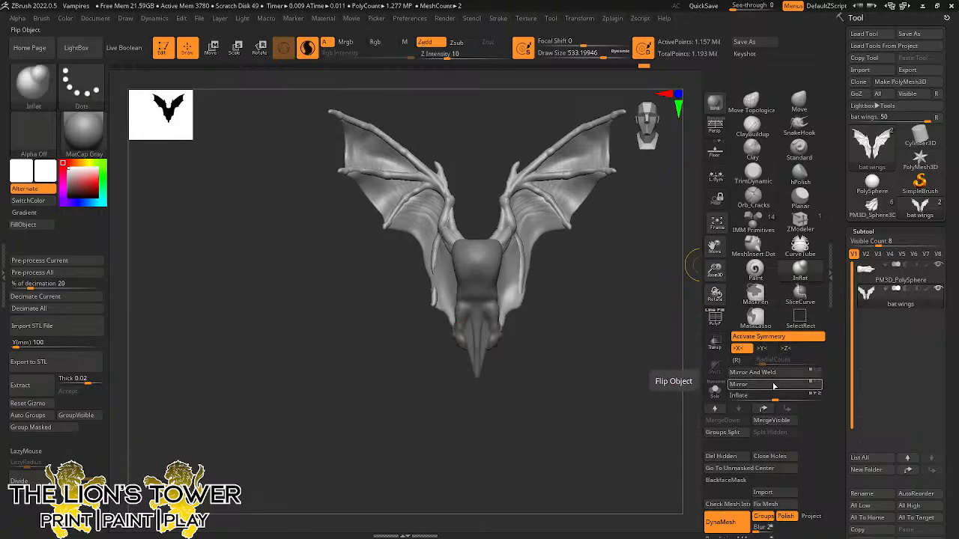
left_click(772, 385)
left_click(772, 376)
left_click_drag(669, 357, 651, 376)
left_click_drag(714, 268, 634, 314)
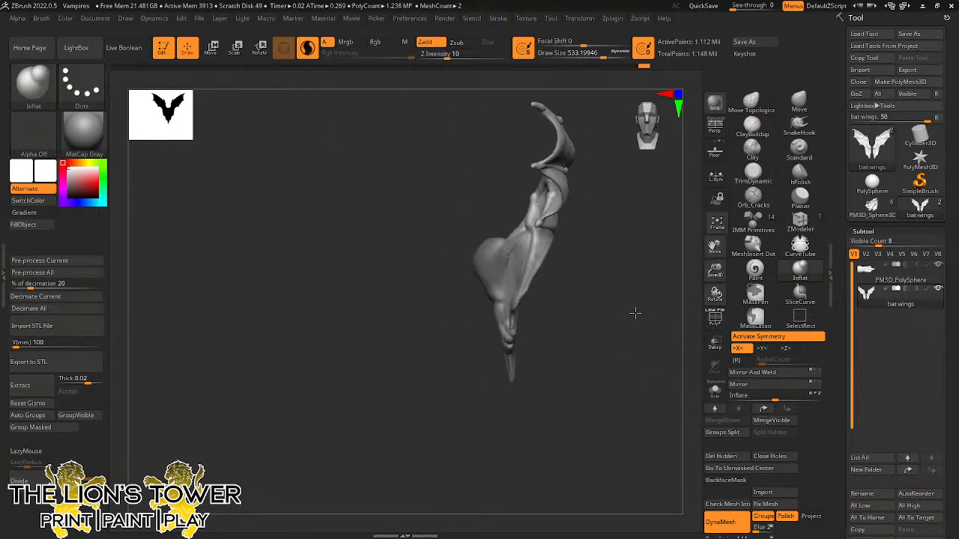
Select the PM3D_PolySphere body and reshape its chest and shoulders toward the wing arms with the Move brush at Draw Size about 734.
left_click(488, 260, "alt")
left_click(800, 98)
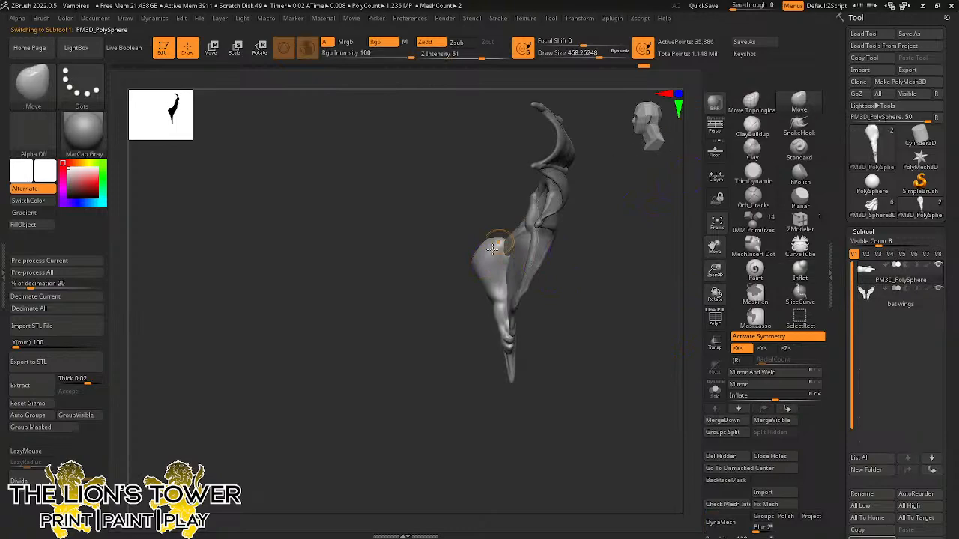
left_click_drag(600, 56, 614, 58)
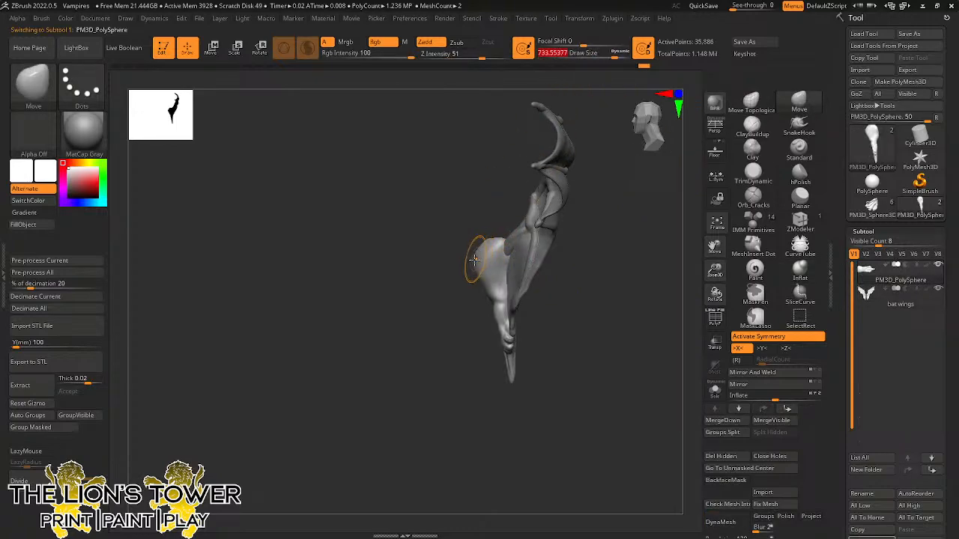
left_click_drag(475, 262, 481, 271)
mouse_move(487, 216)
left_mouse_down()
mouse_move(491, 233)
mouse_move(514, 234)
mouse_move(615, 153)
mouse_move(594, 145)
mouse_move(534, 226)
left_mouse_up()
left_click_drag(564, 172, 530, 224)
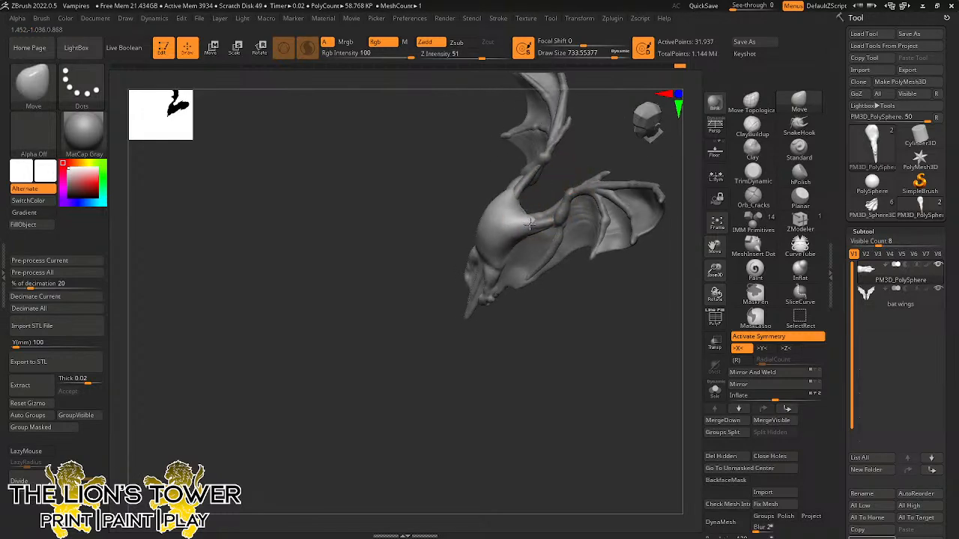
mouse_move(562, 180)
left_mouse_down()
mouse_move(589, 165)
mouse_move(604, 295)
mouse_move(659, 254)
mouse_move(633, 253)
left_mouse_up()
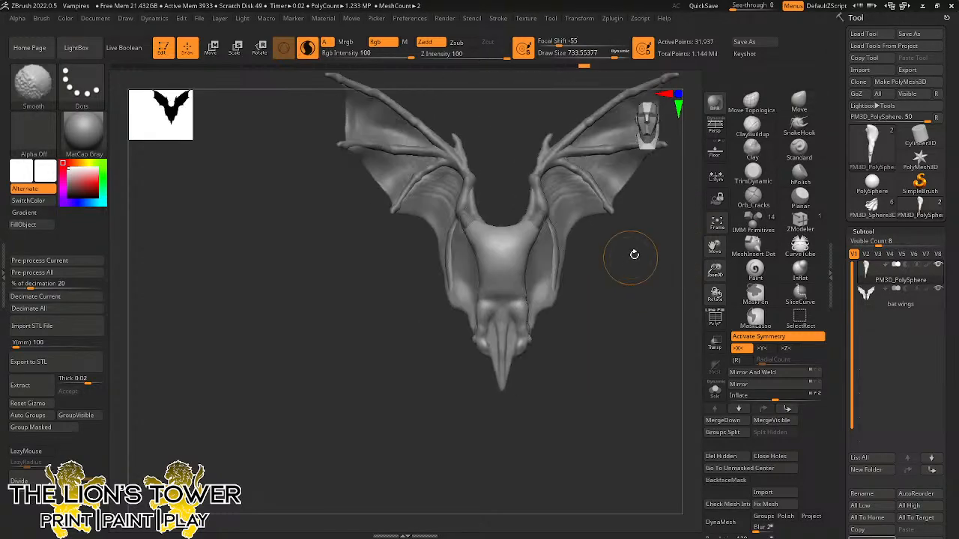
Select the bat wings subtool and turn off dynamic brush sizing for the Move brush.
mouse_move(711, 247)
left_mouse_down()
mouse_move(714, 273)
mouse_move(700, 264)
mouse_move(663, 284)
left_mouse_up()
left_click(611, 256, "alt")
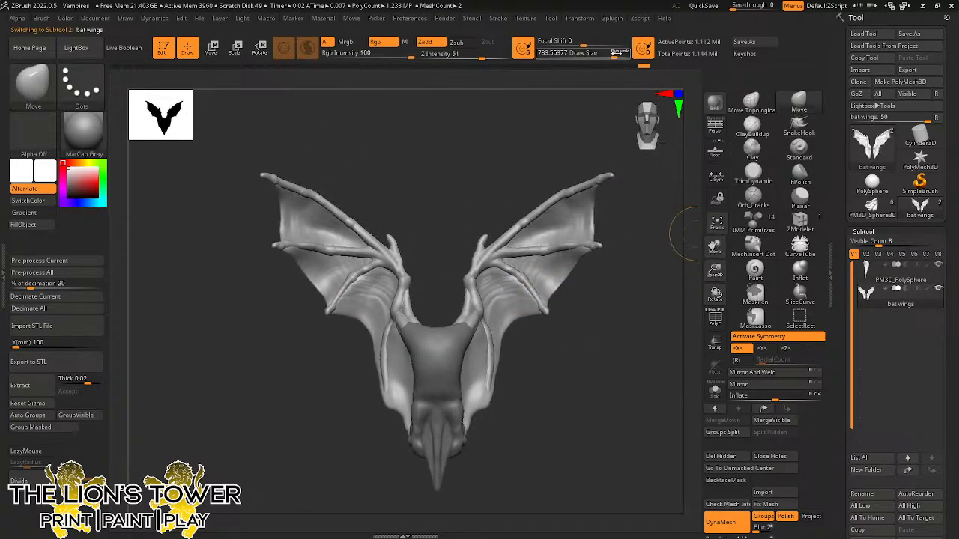
left_click(616, 53)
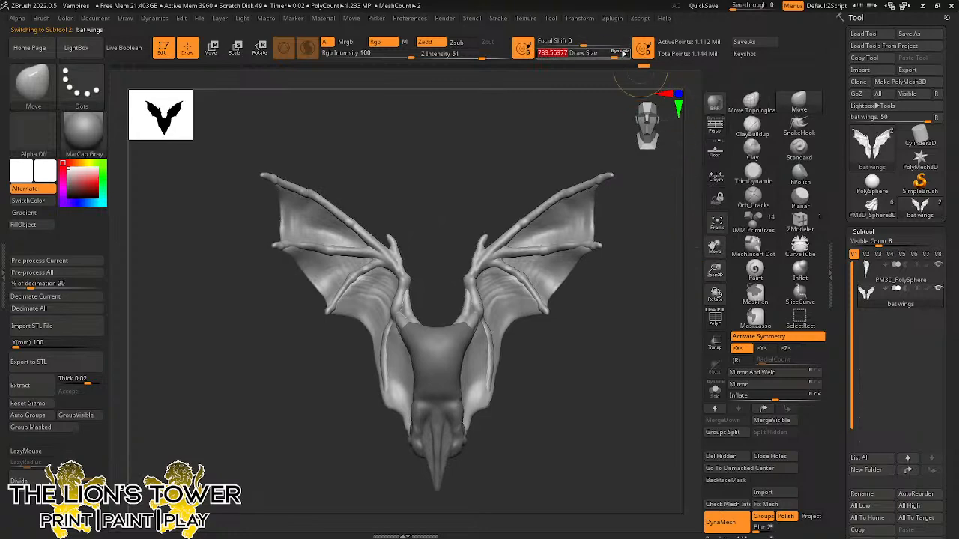
left_click(623, 54)
left_click(623, 54)
left_click(622, 55)
left_click(622, 58)
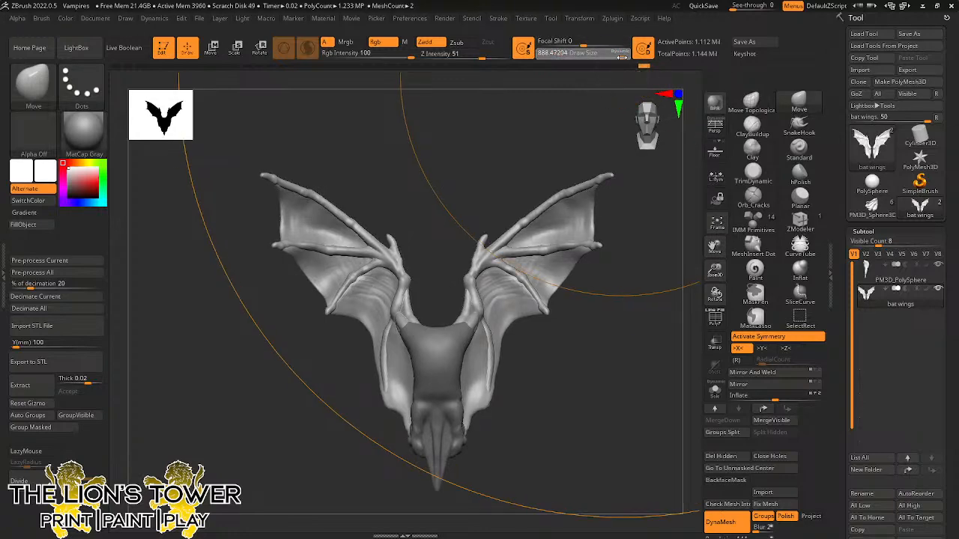
Set the Draw Size to about 245 and pull the upper, middle and lower wing finger tips outward to widen the wings.
left_click_drag(714, 248, 664, 279)
left_click(600, 58)
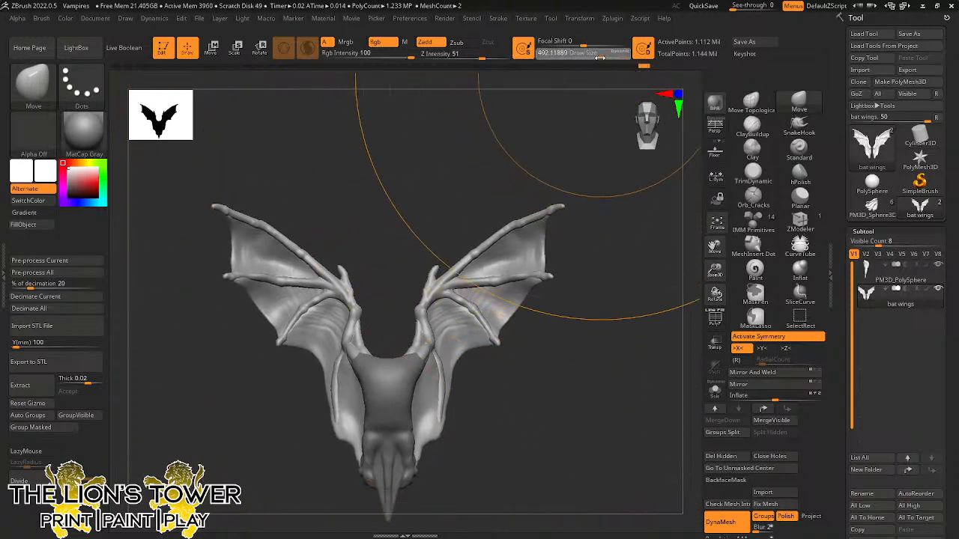
left_click_drag(600, 58, 582, 57)
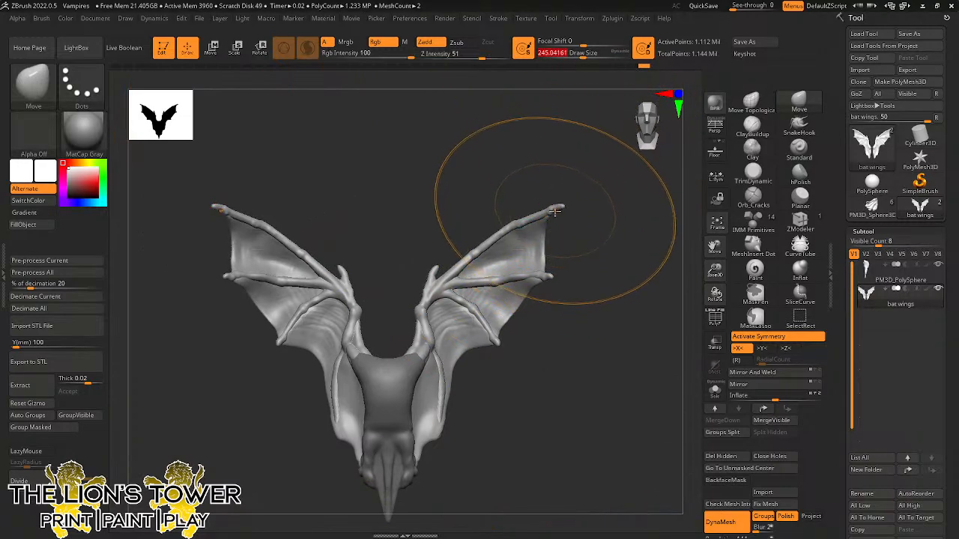
left_click_drag(555, 212, 610, 180)
left_click_drag(567, 267, 614, 314)
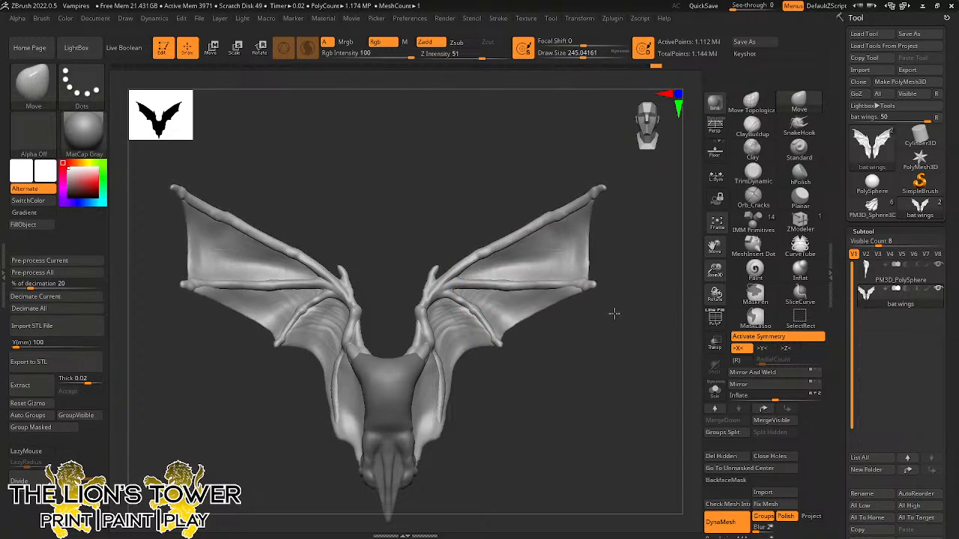
left_click_drag(502, 345, 554, 388)
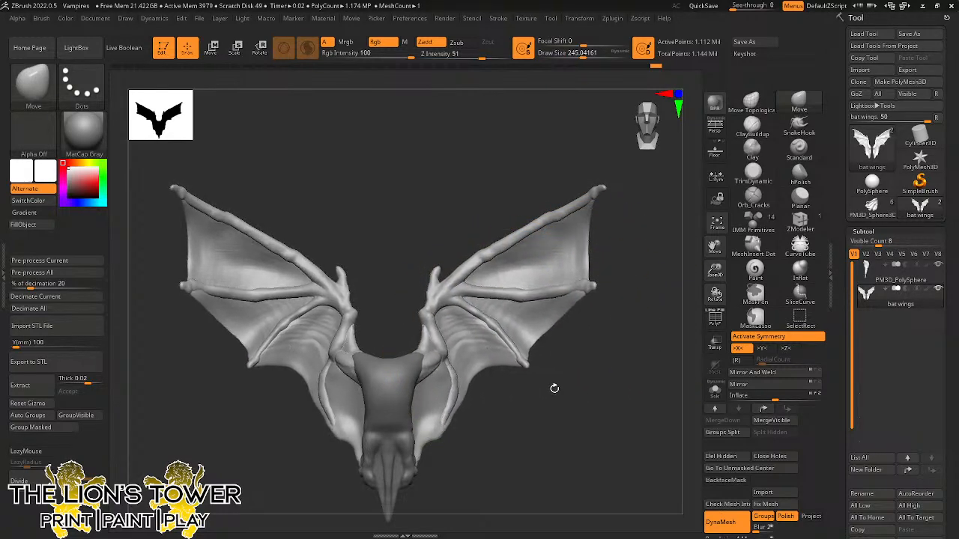
Set the Draw Size to about 77 and pull the lower finger tips and surrounding membrane outward and down.
left_click_drag(584, 56, 563, 56)
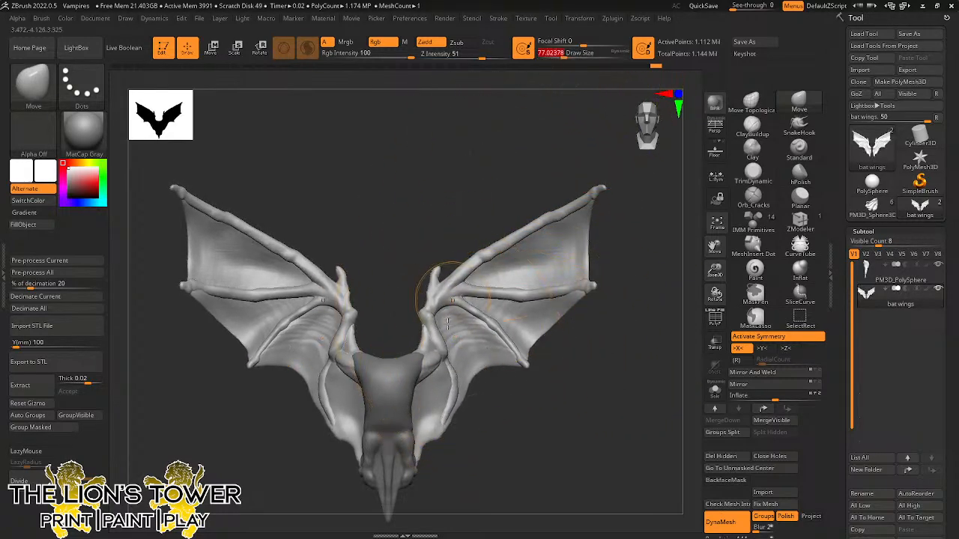
left_click_drag(447, 368, 429, 345)
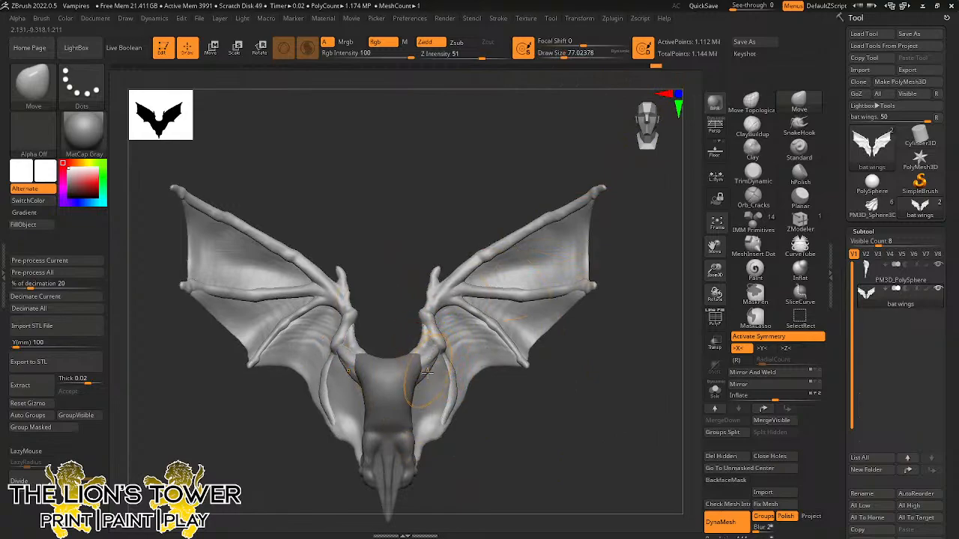
mouse_move(445, 430)
left_mouse_down()
mouse_move(457, 396)
mouse_move(462, 433)
mouse_move(450, 370)
mouse_move(471, 417)
mouse_move(495, 388)
mouse_move(534, 368)
mouse_move(539, 352)
left_mouse_up()
mouse_move(563, 320)
left_mouse_down()
mouse_move(591, 297)
mouse_move(625, 293)
mouse_move(658, 273)
mouse_move(641, 281)
mouse_move(617, 270)
mouse_move(627, 289)
left_mouse_up()
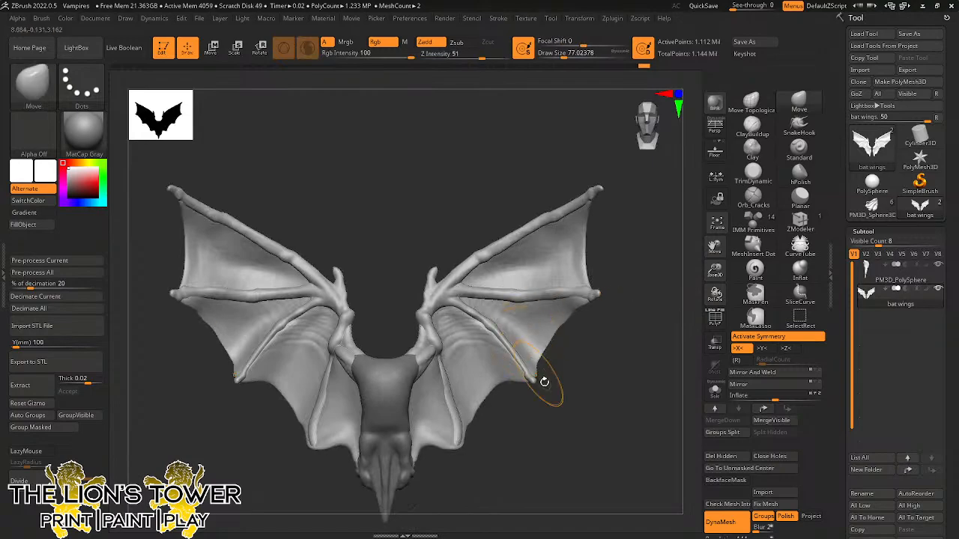
left_click_drag(545, 382, 550, 400)
left_click_drag(540, 353, 543, 368)
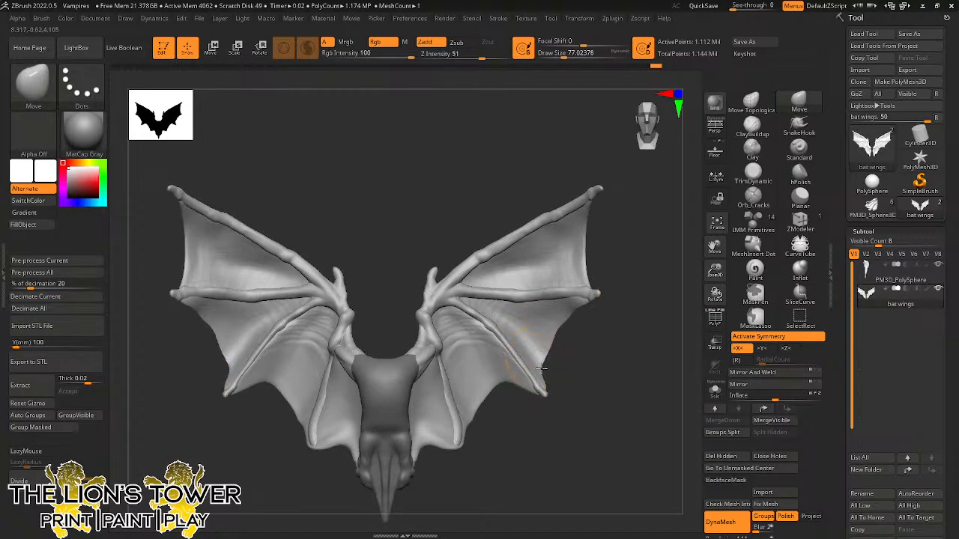
Reshape the lower membrane edges and the innermost finger tip with the Move brush, using Draw Sizes of about 46, 90 and 124.
left_click_drag(571, 54, 558, 56)
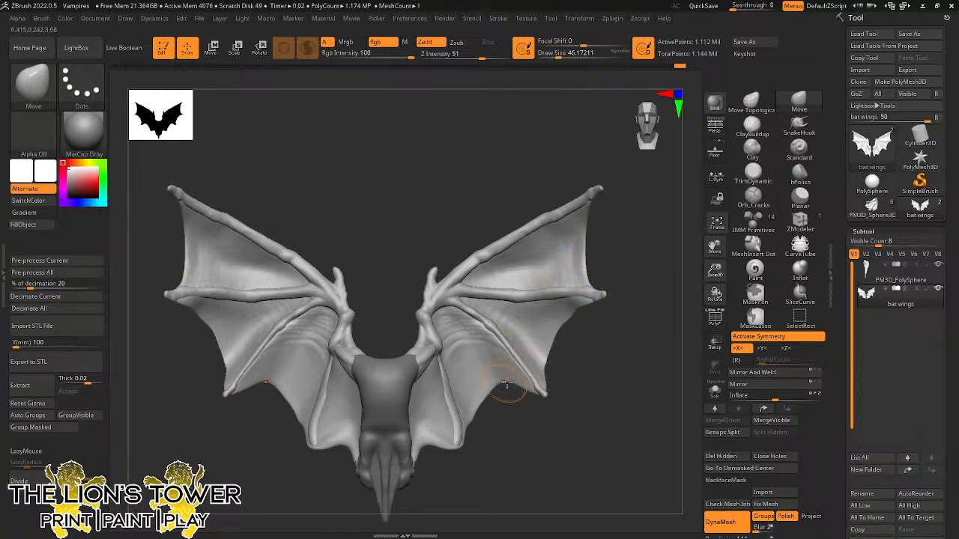
key("Return")
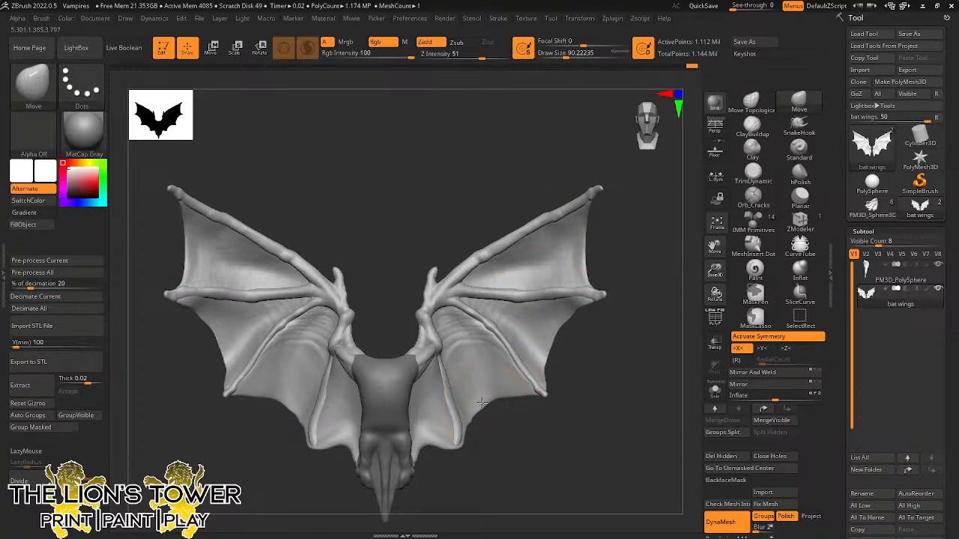
mouse_move(485, 408)
left_mouse_down()
mouse_move(462, 446)
mouse_move(424, 448)
mouse_move(425, 459)
left_mouse_up()
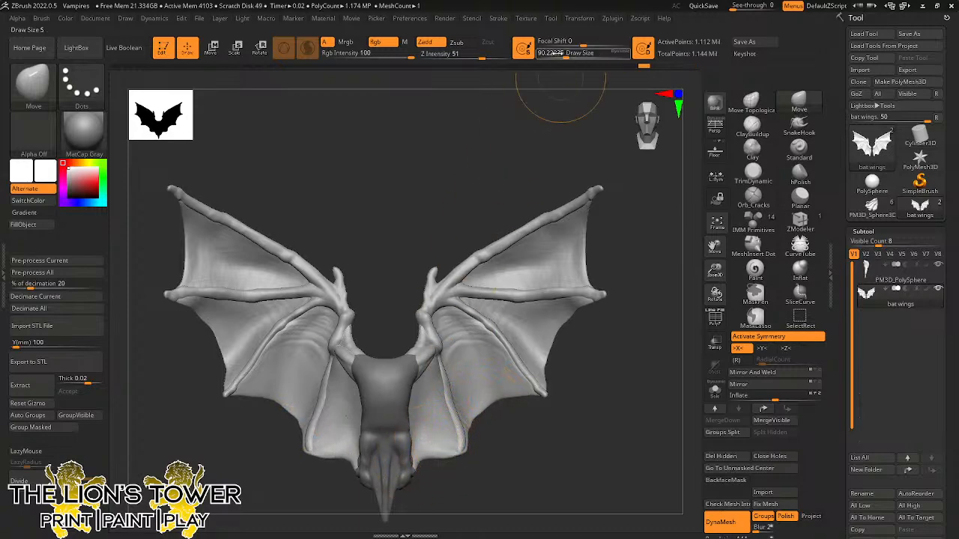
left_click_drag(558, 54, 621, 53)
left_click_drag(464, 445, 454, 426)
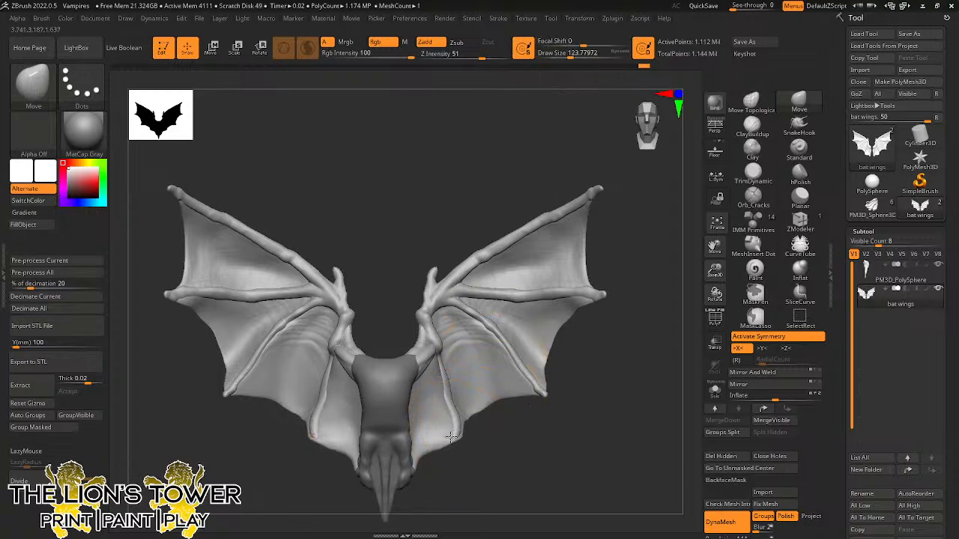
Set the Draw Size to about 68 and adjust the innermost finger and inner membrane beside the body, working from the side.
left_click_drag(575, 54, 567, 55)
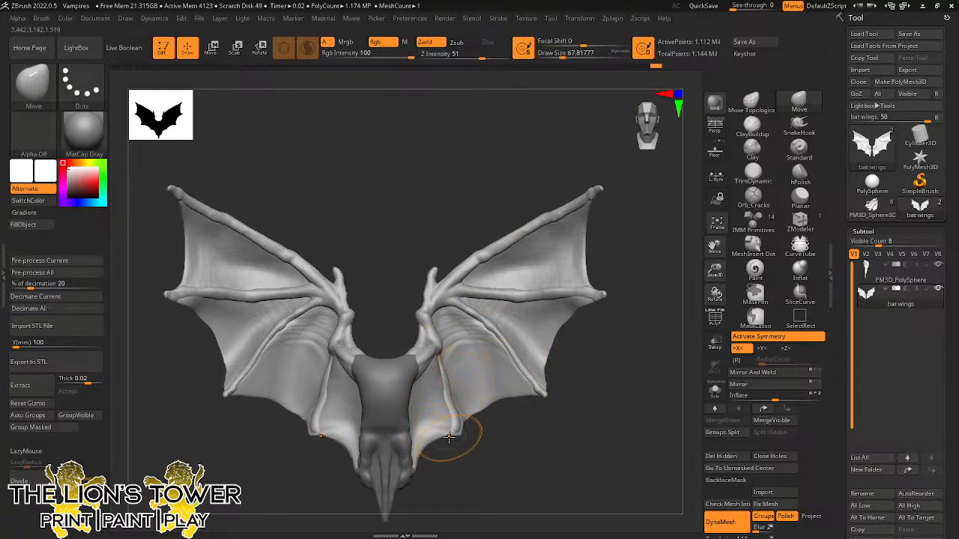
left_click_drag(527, 448, 475, 433)
mouse_move(444, 393)
left_mouse_down()
mouse_move(624, 299)
mouse_move(577, 435)
mouse_move(613, 448)
mouse_move(610, 430)
mouse_move(552, 375)
mouse_move(548, 344)
mouse_move(561, 338)
mouse_move(547, 352)
left_mouse_up()
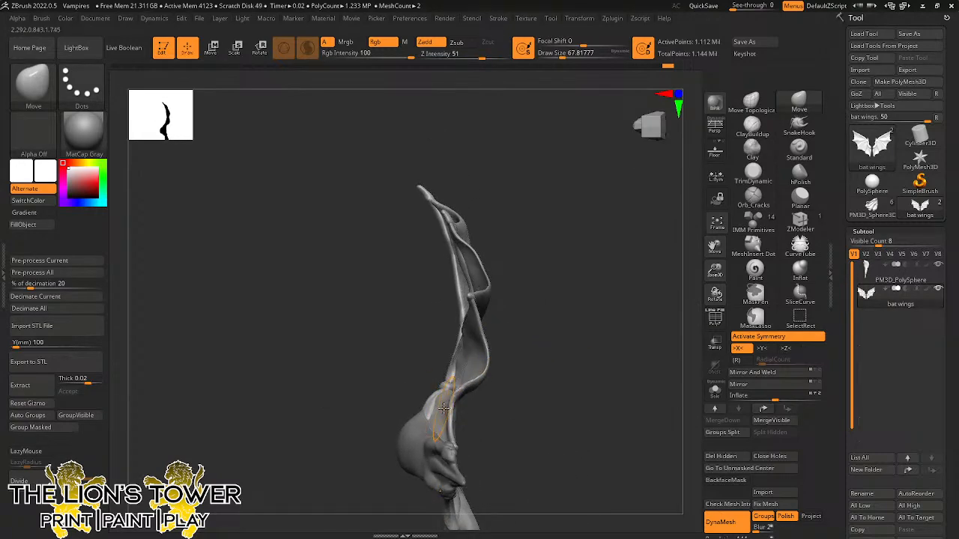
left_click_drag(443, 404, 448, 406)
mouse_move(516, 413)
left_mouse_down()
mouse_move(470, 402)
mouse_move(410, 411)
mouse_move(391, 380)
mouse_move(411, 391)
mouse_move(412, 412)
left_mouse_up()
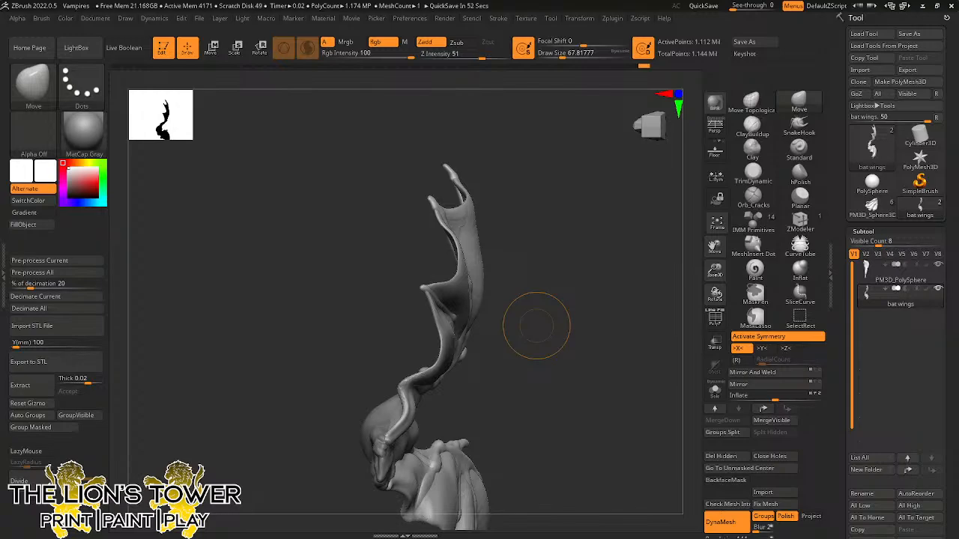
Enlarge the photo of the painted miniature in the browser, examine its banners and throne, and close the browser window.
left_click_drag(240, 1, 408, 10)
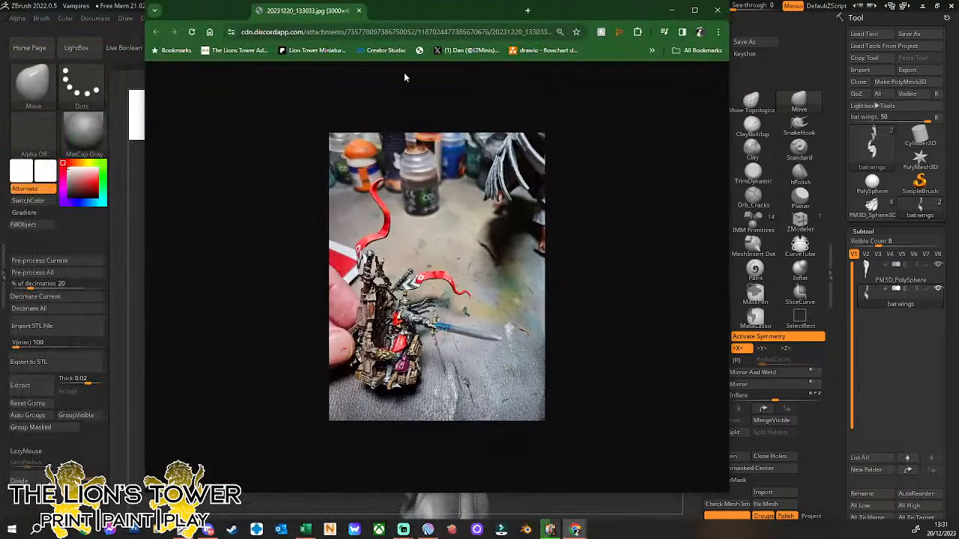
left_click(695, 10)
scroll(434, 359, "up", 1, "ctrl")
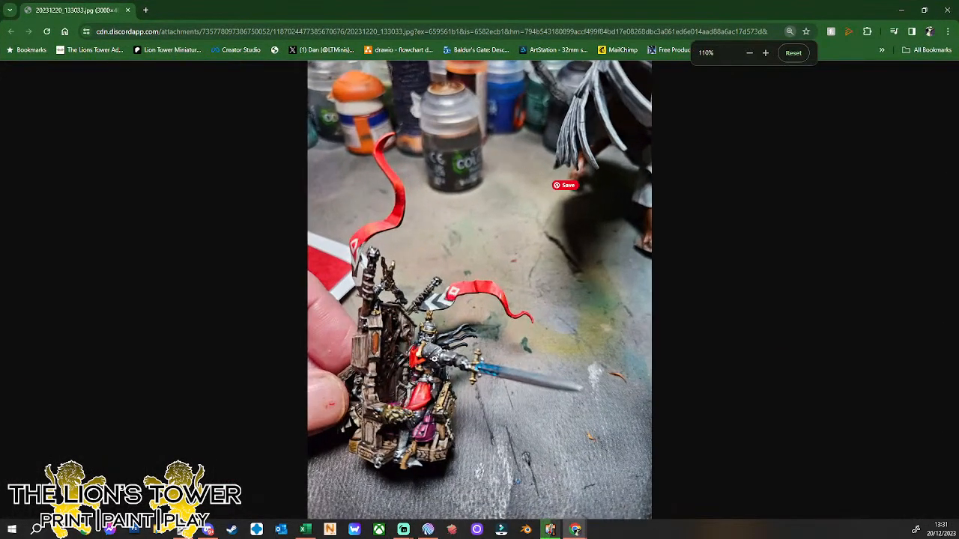
scroll(434, 358, "up", 1, "ctrl")
scroll(433, 359, "down", 2)
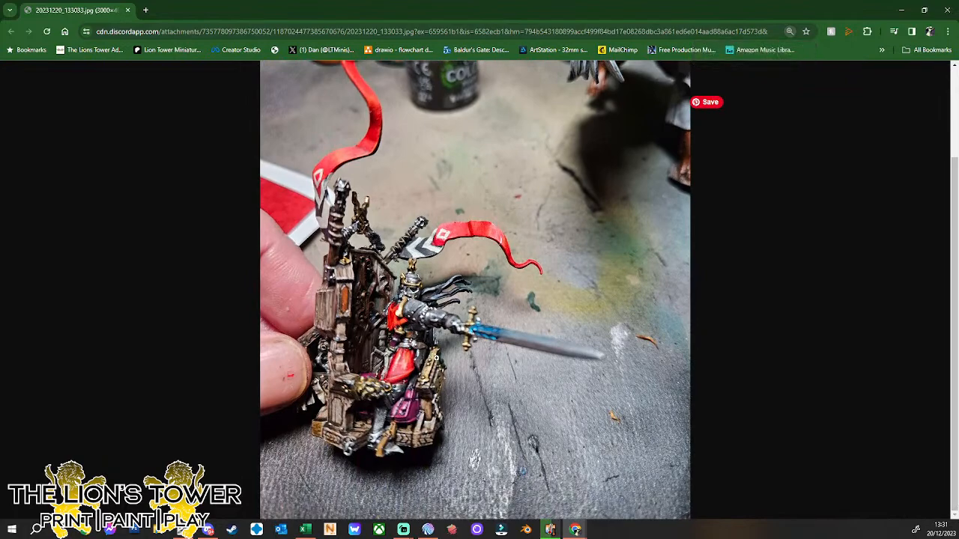
scroll(435, 359, "down", 1, "ctrl")
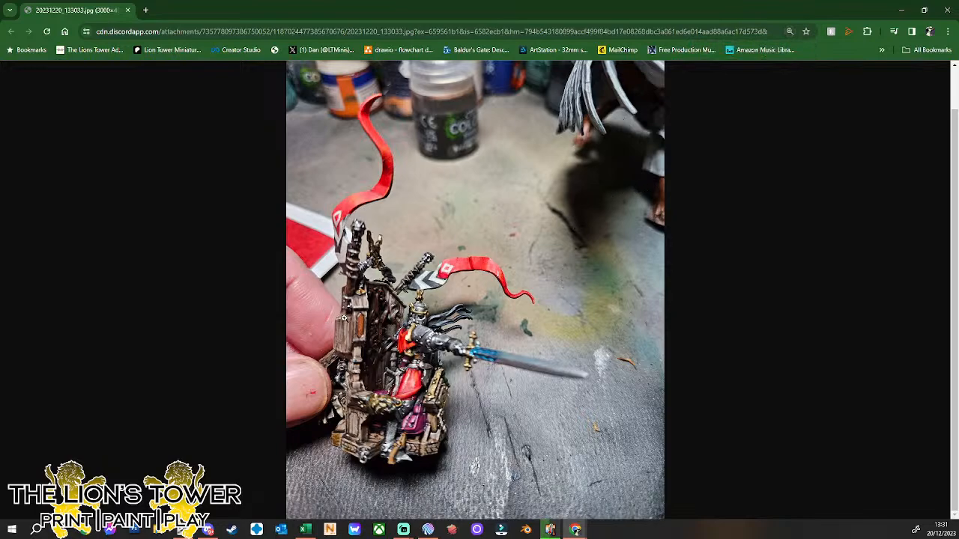
left_click(950, 10)
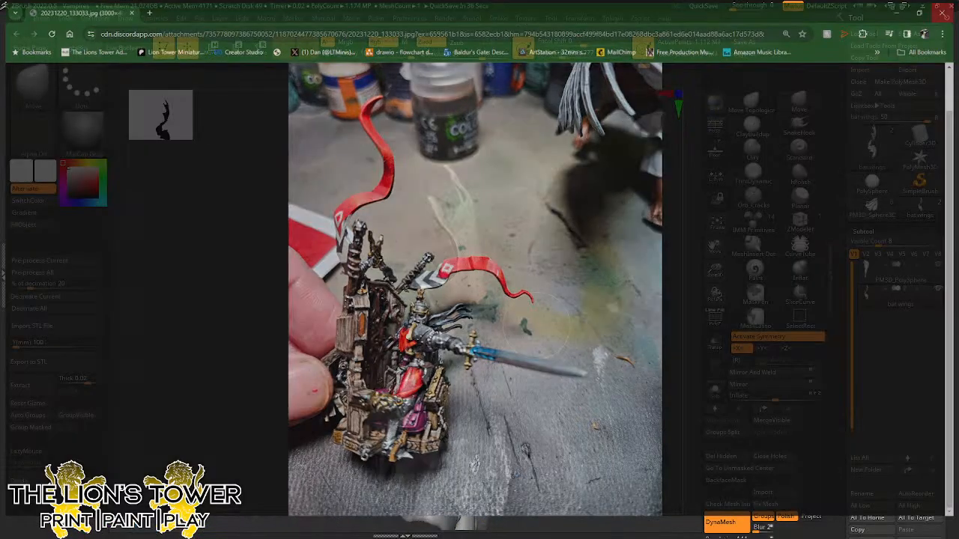
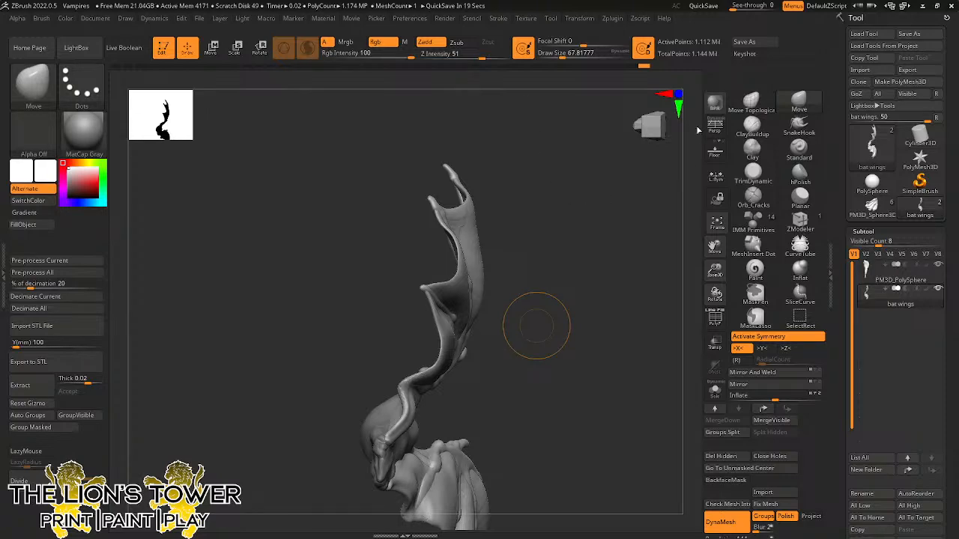
Examine the overall shape of both wings and the body from the side, at an angle and from behind.
left_click_drag(603, 355, 634, 343)
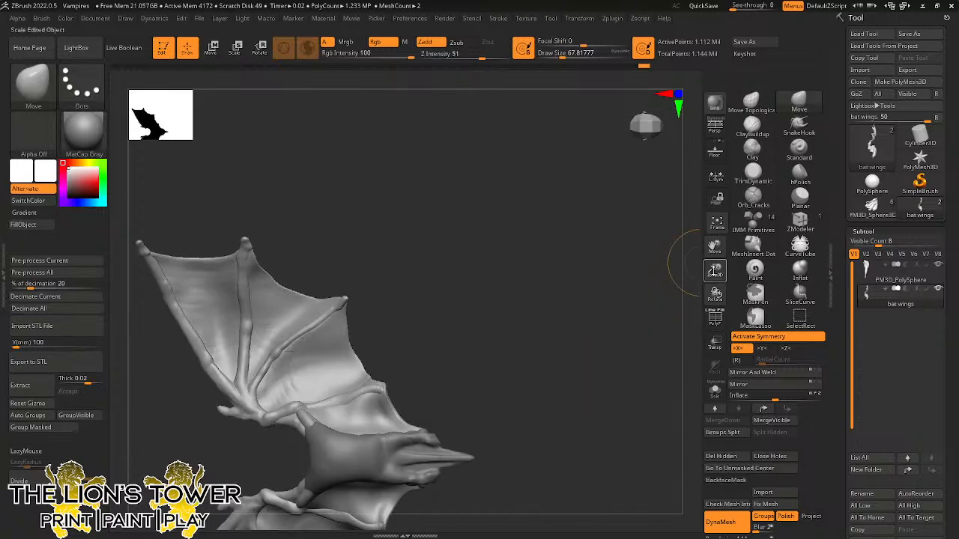
left_click_drag(716, 271, 715, 251)
left_click_drag(715, 247, 782, 167)
left_click_drag(624, 316, 655, 310)
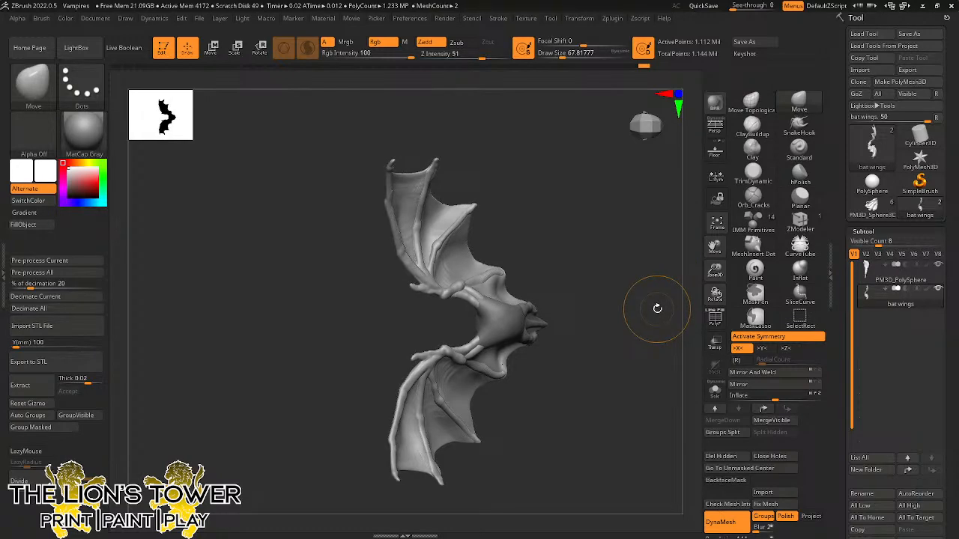
left_click_drag(658, 307, 652, 306)
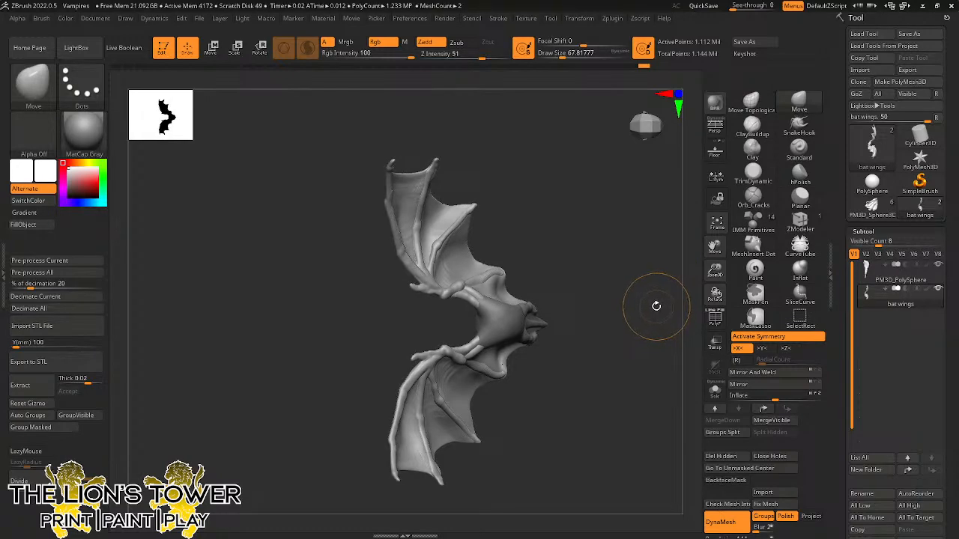
left_click_drag(639, 347, 618, 322)
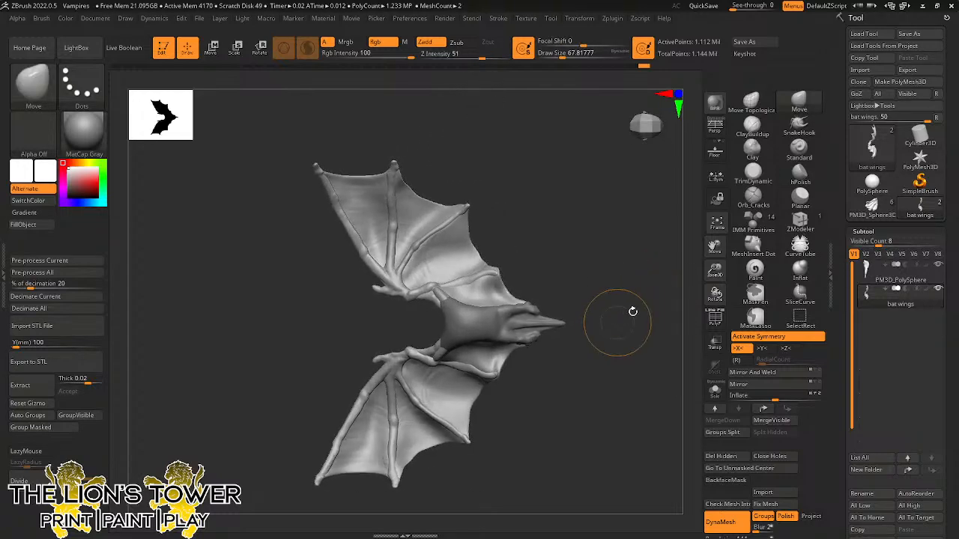
left_click_drag(714, 272, 727, 240)
left_click_drag(715, 293, 716, 224)
left_click_drag(667, 315, 615, 350)
left_click_drag(714, 247, 657, 351)
left_click(631, 346, "ctrl")
left_click(632, 351, "ctrl")
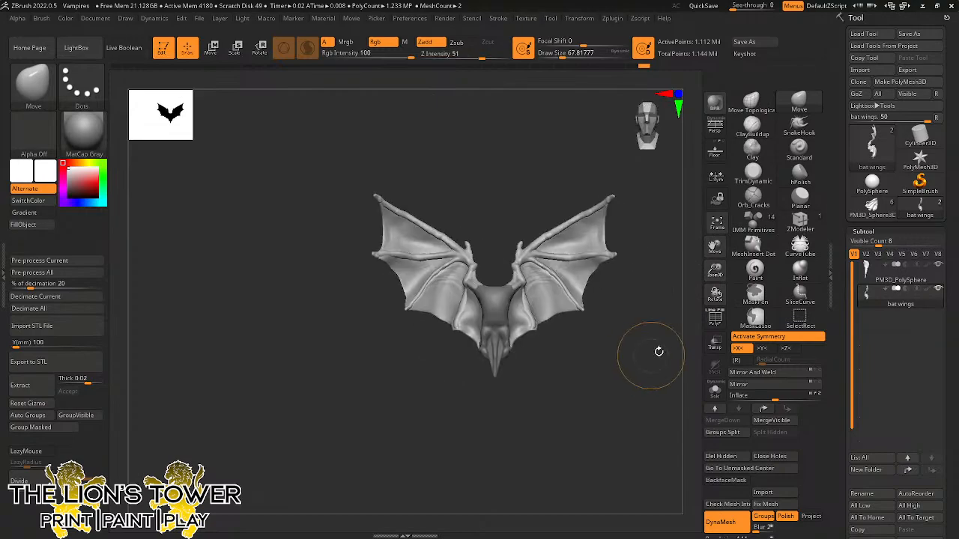
Isolate the wing membranes and body by hiding the finger bones, and turn on BackfaceMask for the ClayBuildup brush.
left_click_drag(716, 275, 596, 384)
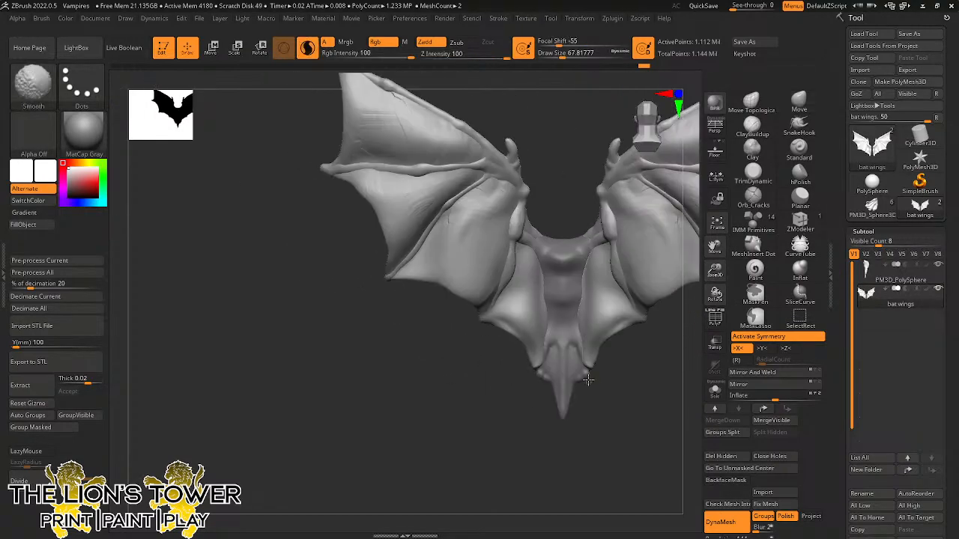
left_click_drag(715, 273, 714, 238)
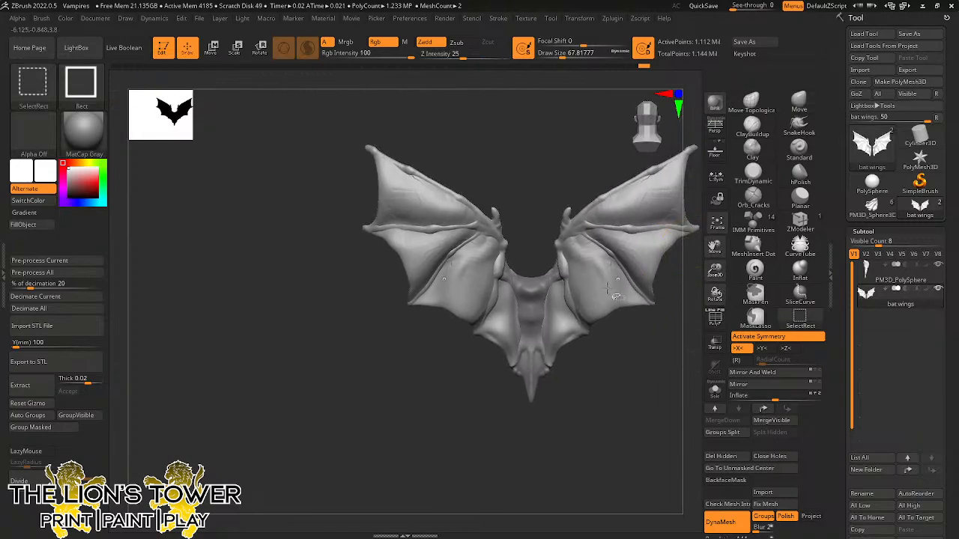
left_click(610, 291, "ctrl+shift")
left_click(725, 480)
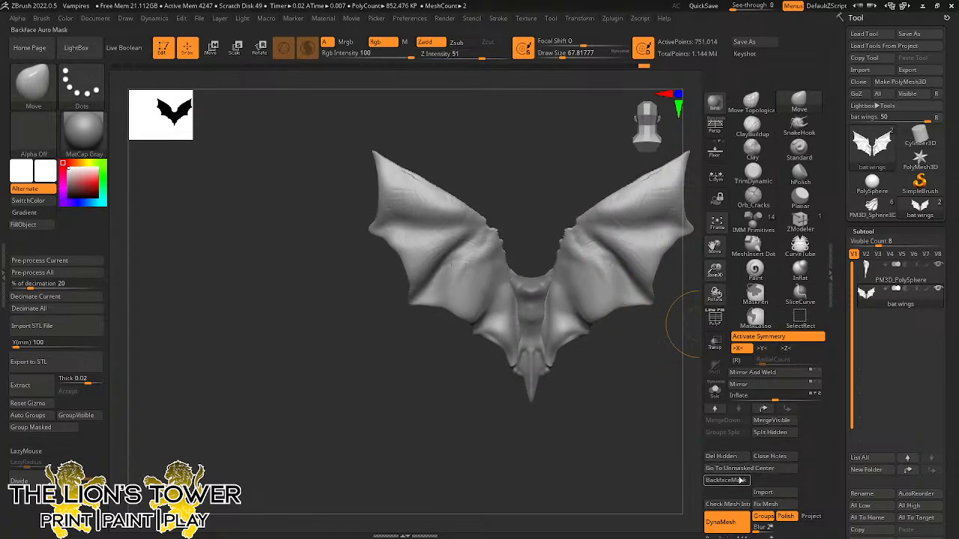
left_click(752, 129)
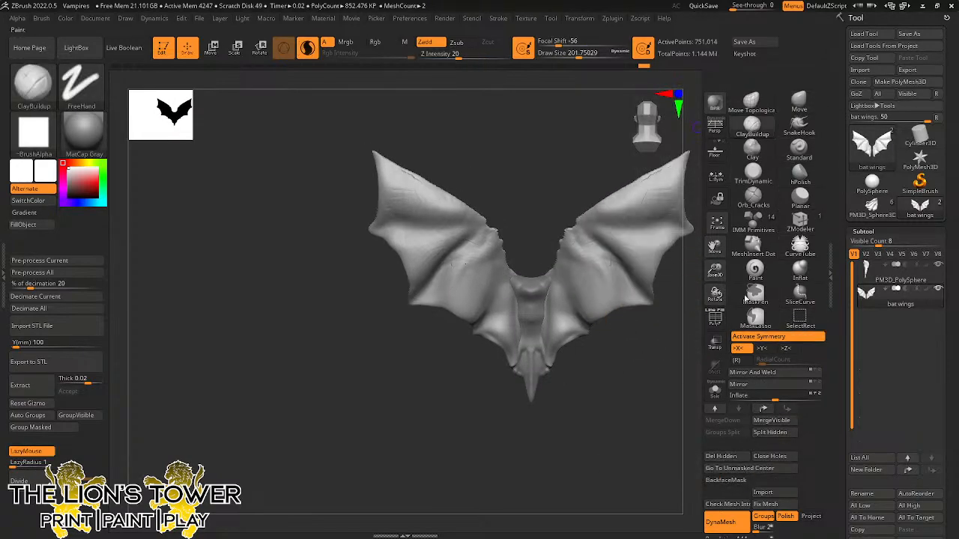
left_click(736, 481)
left_click(798, 102)
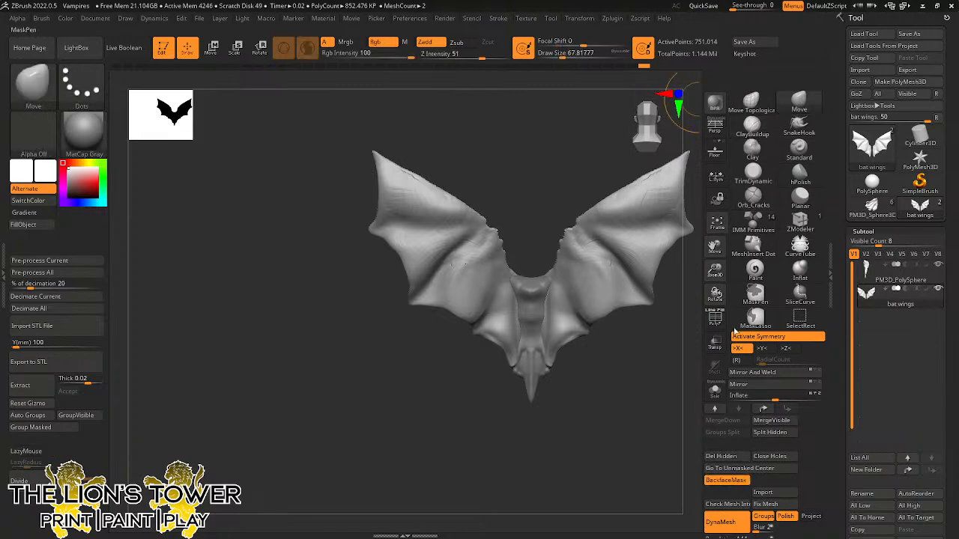
left_click(736, 481)
left_click(752, 130)
left_click(722, 143)
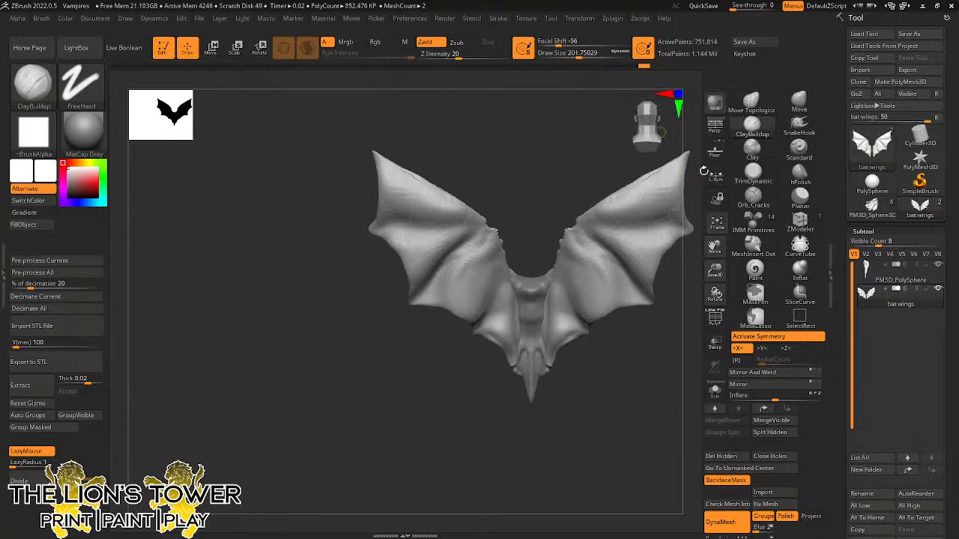
left_click(715, 224)
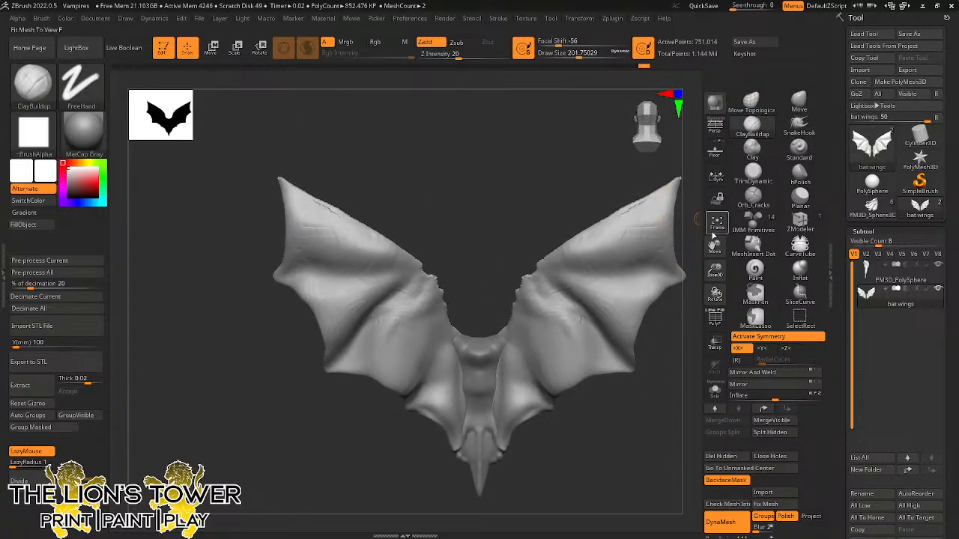
Set the ClayBuildup Draw Size to about 386 and build up fine lengthwise ridges across the uppermost membrane panels.
left_click_drag(715, 269, 707, 256)
left_click_drag(579, 55, 594, 57)
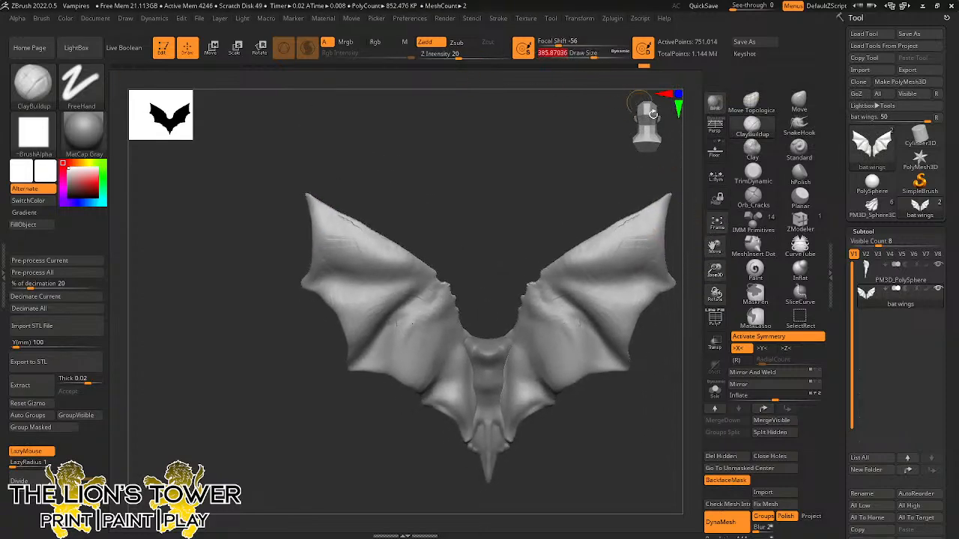
left_click_drag(714, 247, 675, 249)
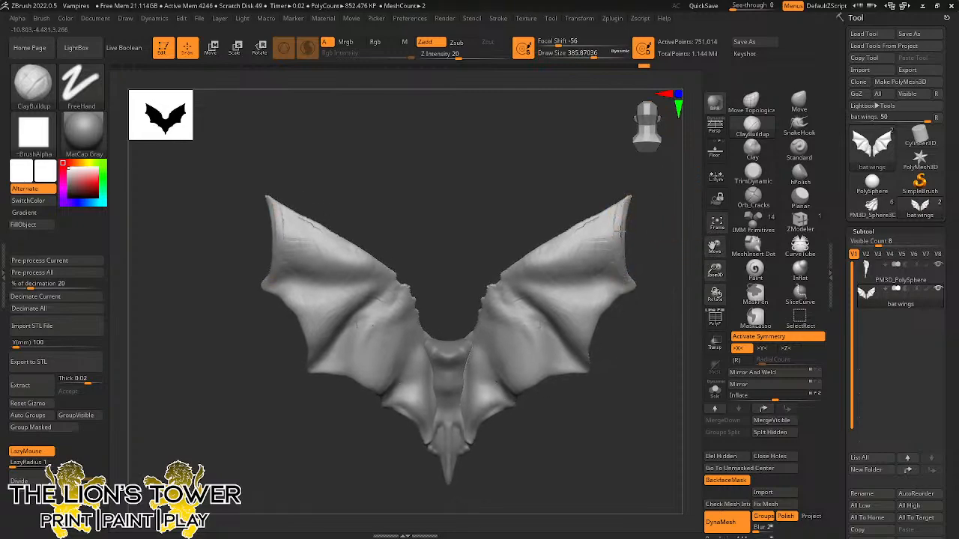
left_click_drag(619, 231, 619, 278)
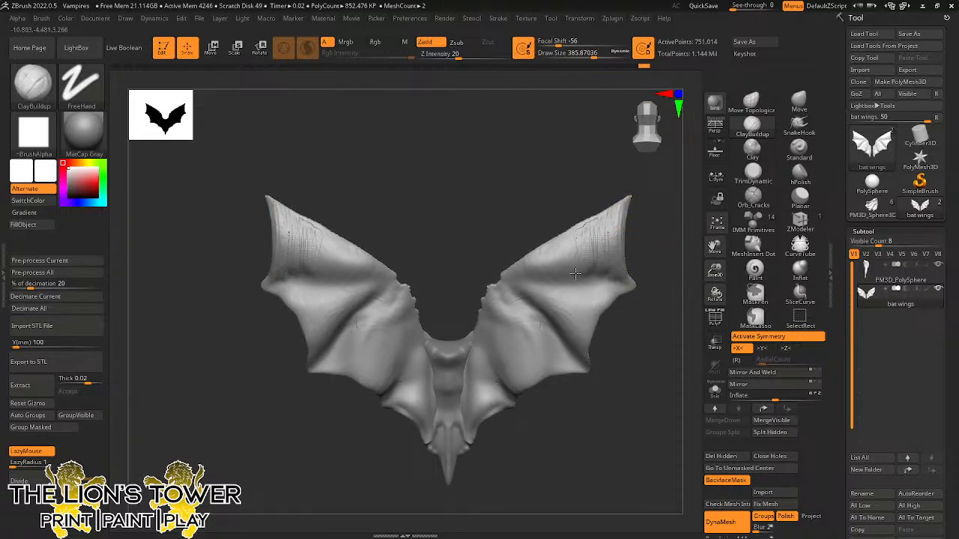
mouse_move(545, 254)
left_mouse_down()
mouse_move(578, 247)
mouse_move(603, 228)
mouse_move(613, 272)
mouse_move(626, 224)
left_mouse_up()
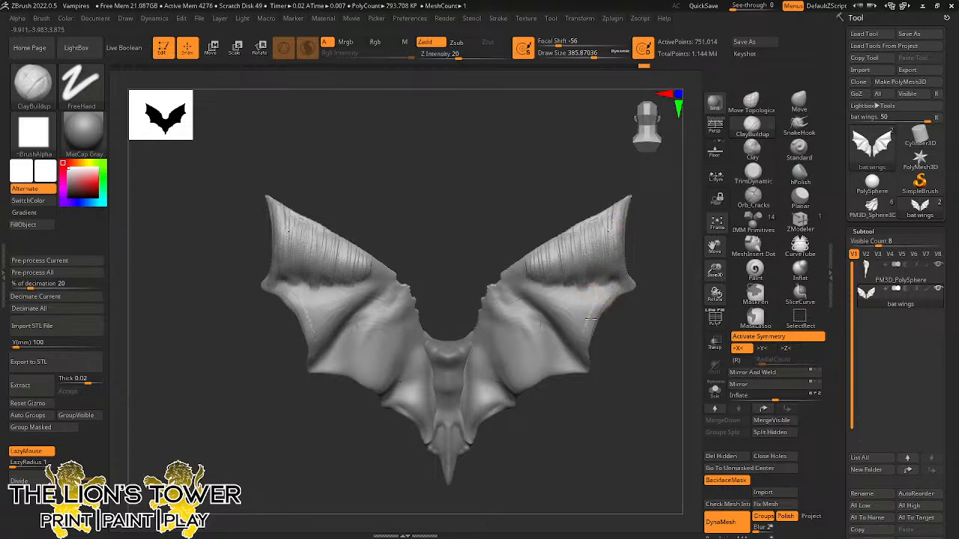
Build up curved skin ridges with ClayBuildup on the middle, lower and innermost membrane panels down to the body.
mouse_move(591, 319)
left_mouse_down()
mouse_move(599, 329)
mouse_move(581, 356)
mouse_move(596, 299)
mouse_move(571, 321)
mouse_move(581, 294)
mouse_move(563, 303)
left_mouse_up()
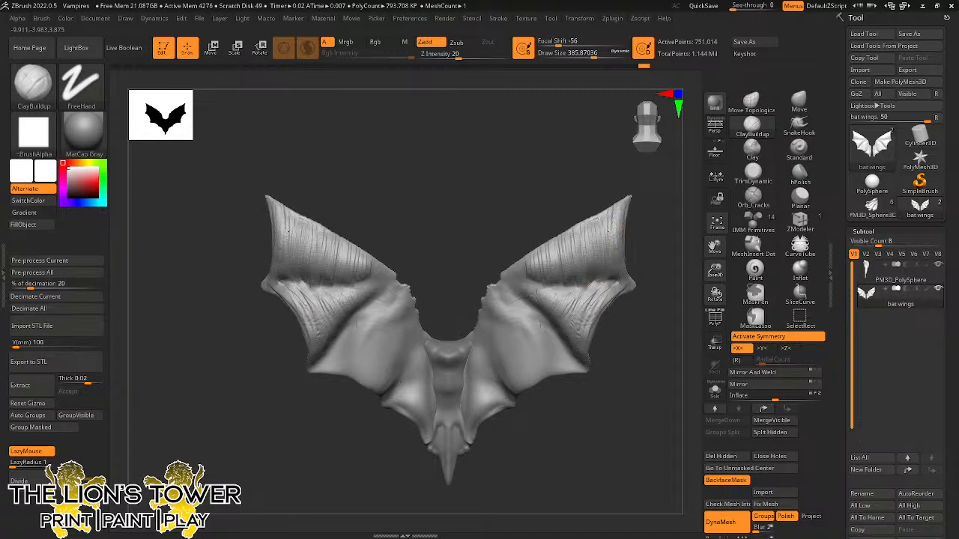
mouse_move(569, 378)
left_mouse_down()
mouse_move(524, 374)
mouse_move(561, 367)
mouse_move(539, 371)
mouse_move(528, 360)
mouse_move(547, 352)
mouse_move(502, 363)
mouse_move(539, 345)
mouse_move(517, 352)
mouse_move(535, 320)
mouse_move(498, 316)
left_mouse_up()
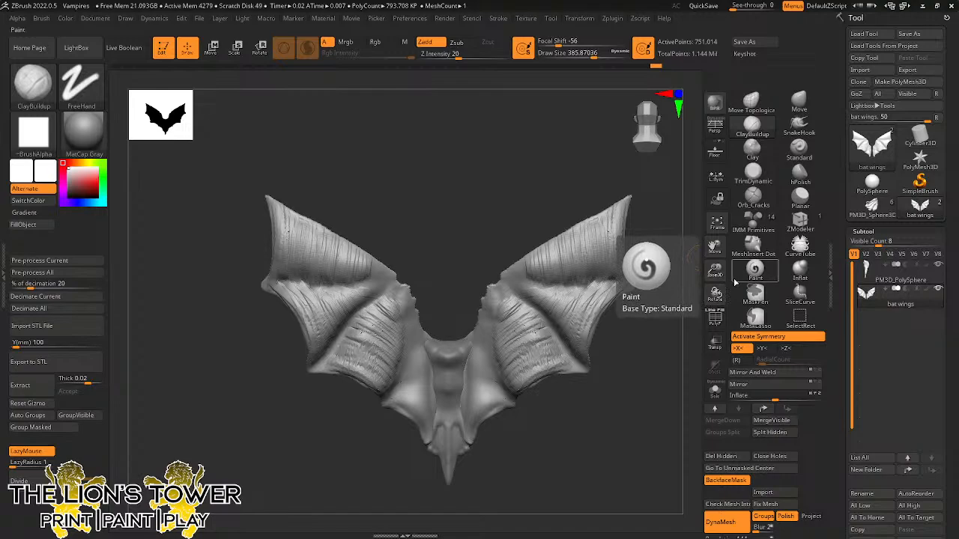
left_click_drag(712, 247, 816, 127)
mouse_move(613, 279)
left_mouse_down()
mouse_move(580, 304)
mouse_move(608, 270)
mouse_move(567, 296)
left_mouse_up()
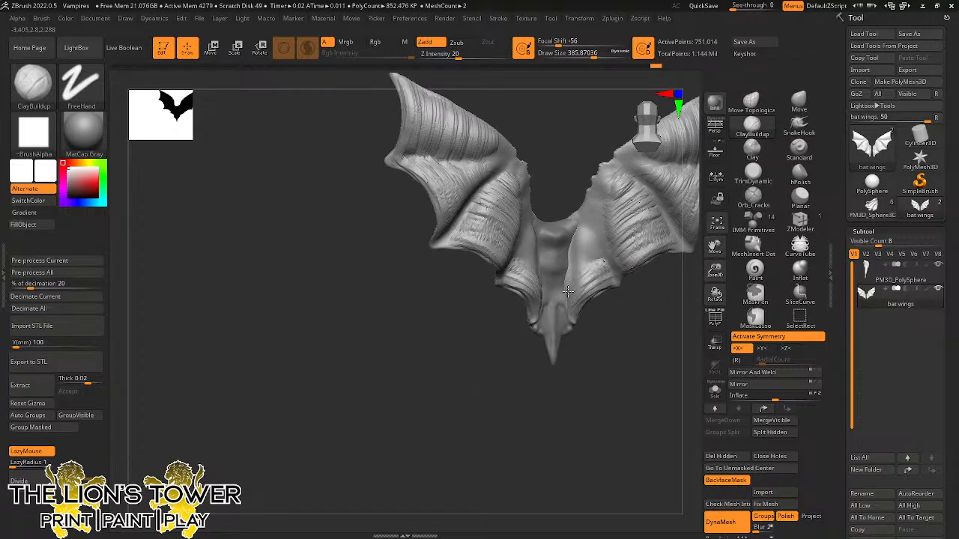
left_click_drag(593, 259, 578, 268)
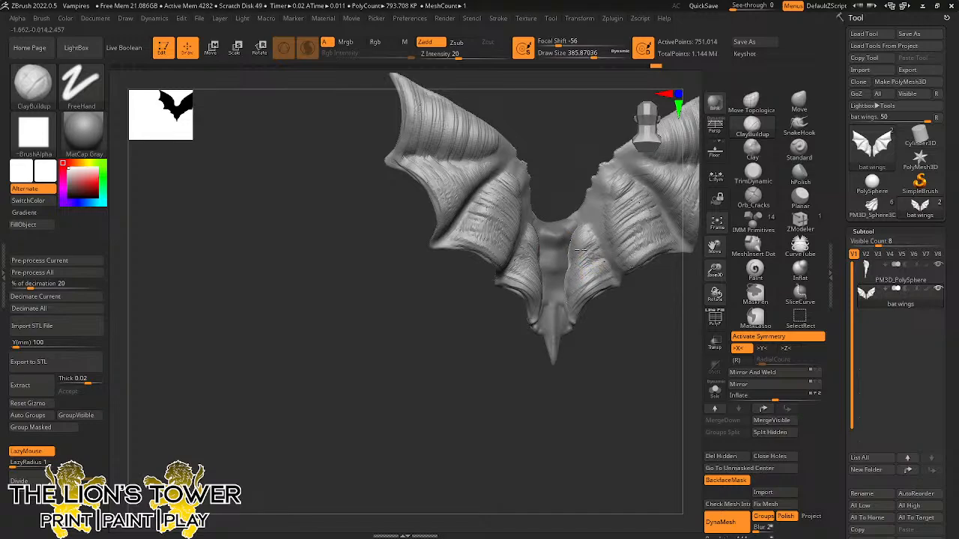
mouse_move(581, 250)
left_mouse_down()
mouse_move(572, 272)
mouse_move(599, 269)
mouse_move(596, 285)
left_mouse_up()
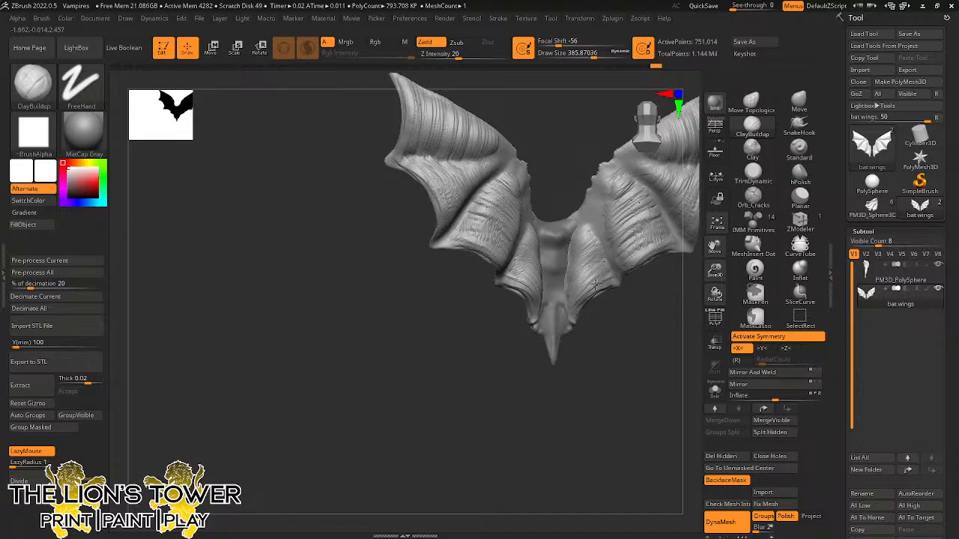
Unhide the finger bones and remesh the unmasked wings with DynaMesh at a higher resolution.
mouse_move(596, 336)
left_mouse_down()
mouse_move(650, 327)
mouse_move(574, 336)
mouse_move(715, 263)
left_mouse_up()
left_click(626, 333, "ctrl")
left_click(627, 331, "ctrl+shift")
left_click(597, 354)
left_click(639, 298)
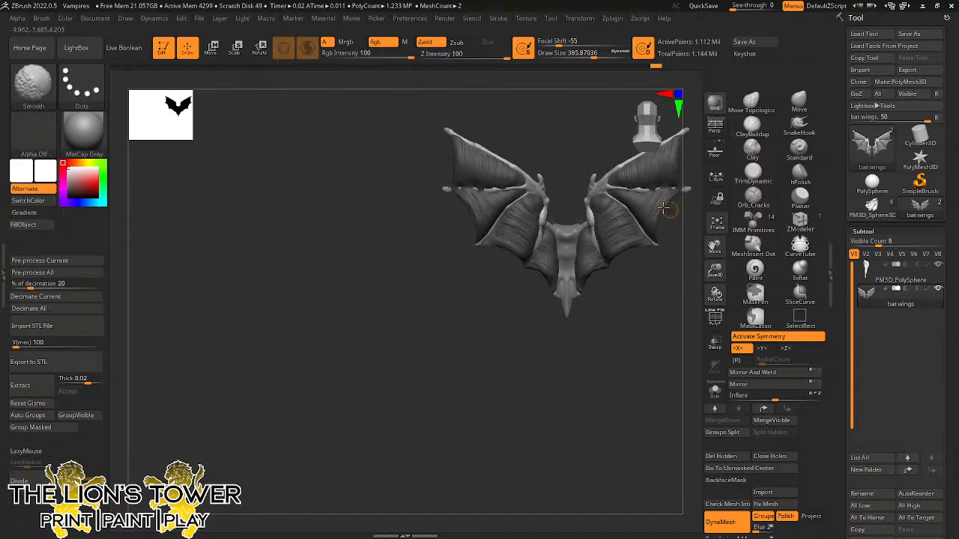
left_click(307, 48, "shift")
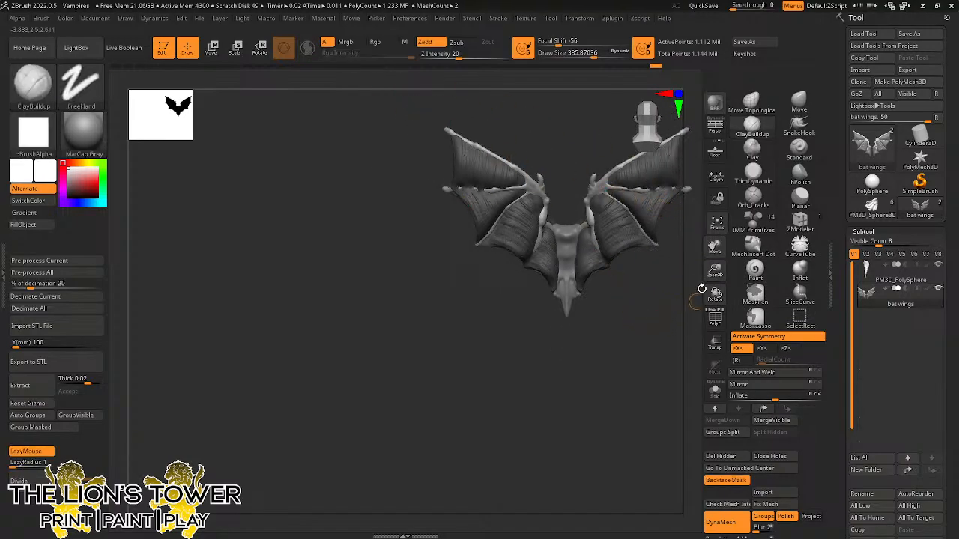
mouse_move(715, 242)
left_mouse_down()
mouse_move(672, 309)
mouse_move(672, 336)
left_mouse_up()
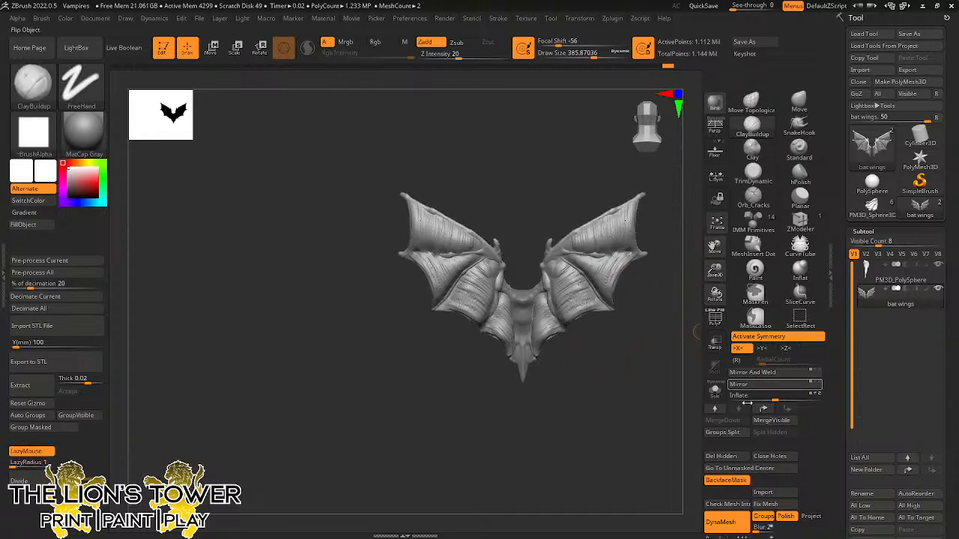
key("ctrl")
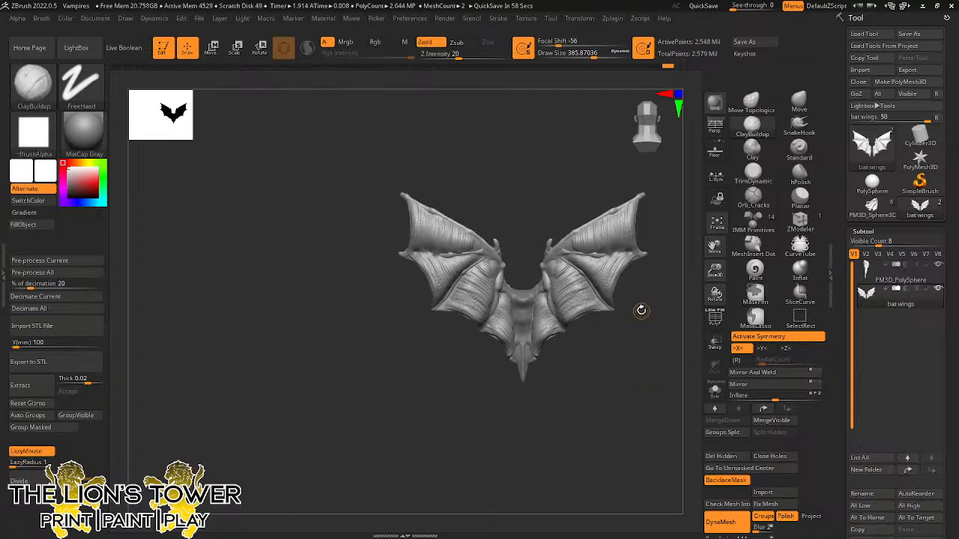
Hide the finger bones on the wings' front side, leaving the membranes and body visible for sculpting.
mouse_move(643, 311)
left_mouse_down()
mouse_move(610, 316)
mouse_move(612, 309)
left_mouse_up()
key("ctrl+shift")
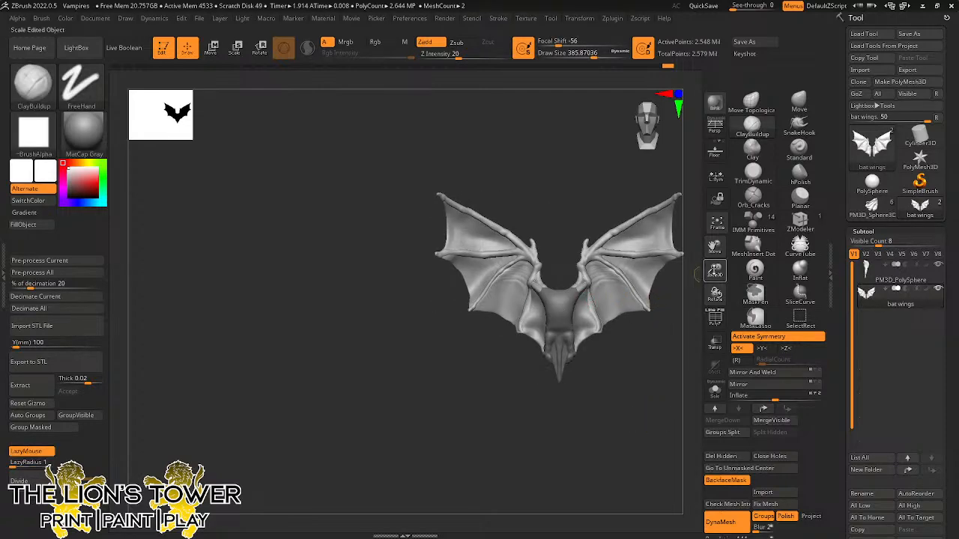
left_click(614, 305, "ctrl+shift")
right_click_drag(704, 299, 697, 304, "ctrl")
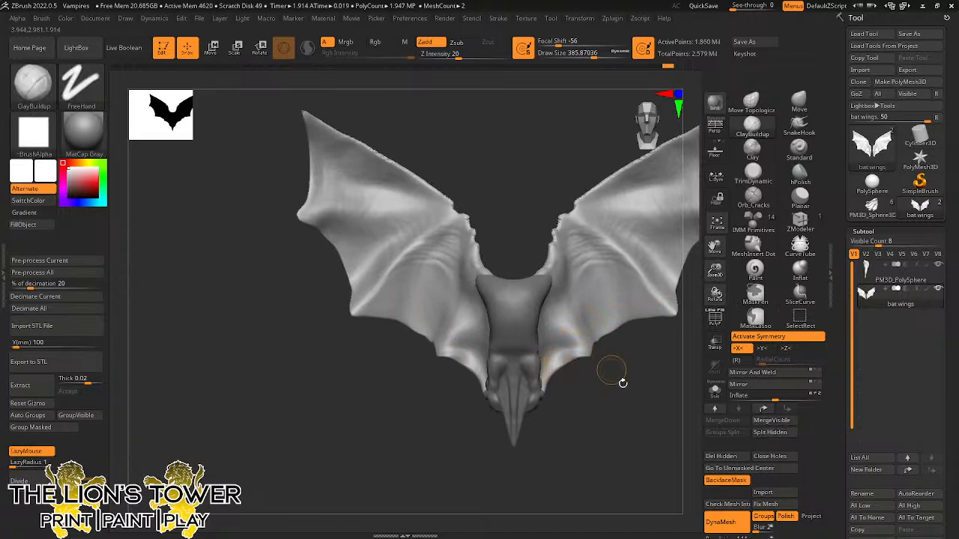
right_click_drag(612, 378, 556, 334)
right_click_drag(568, 377, 565, 369, "shift")
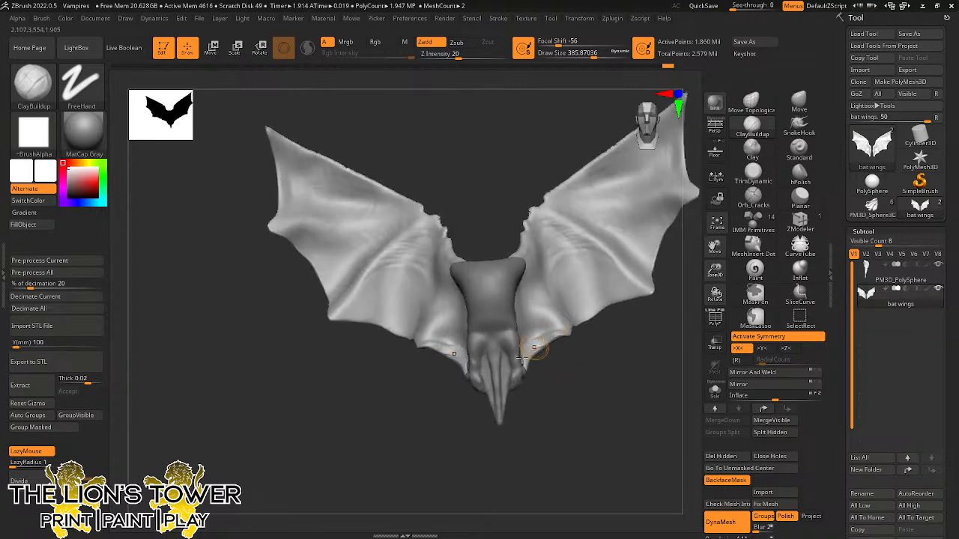
Build up fine curved skin ridges with ClayBuildup across all front membrane panels, then unhide the finger bones.
mouse_move(527, 358)
left_mouse_down()
mouse_move(556, 334)
mouse_move(526, 343)
mouse_move(546, 313)
left_mouse_up()
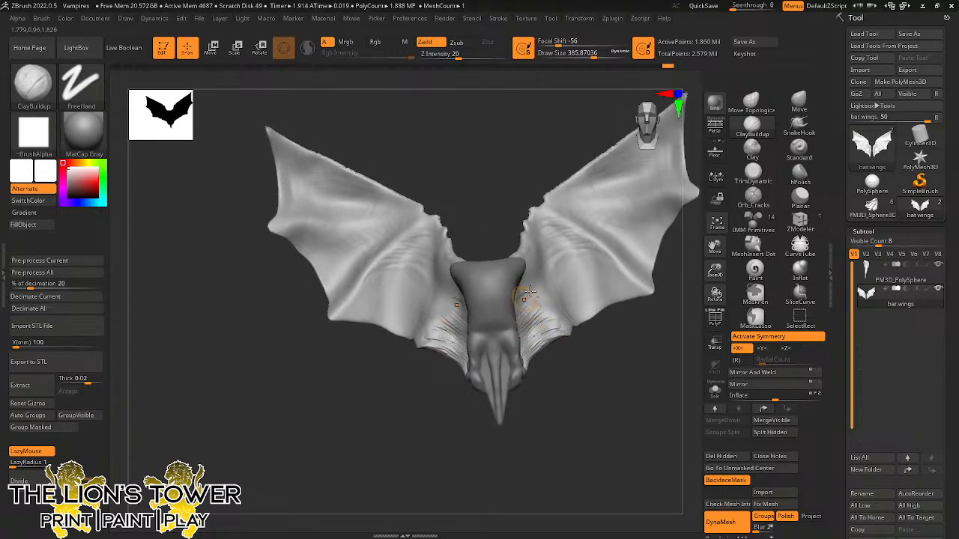
mouse_move(537, 306)
left_mouse_down()
mouse_move(529, 332)
mouse_move(544, 318)
mouse_move(554, 328)
left_mouse_up()
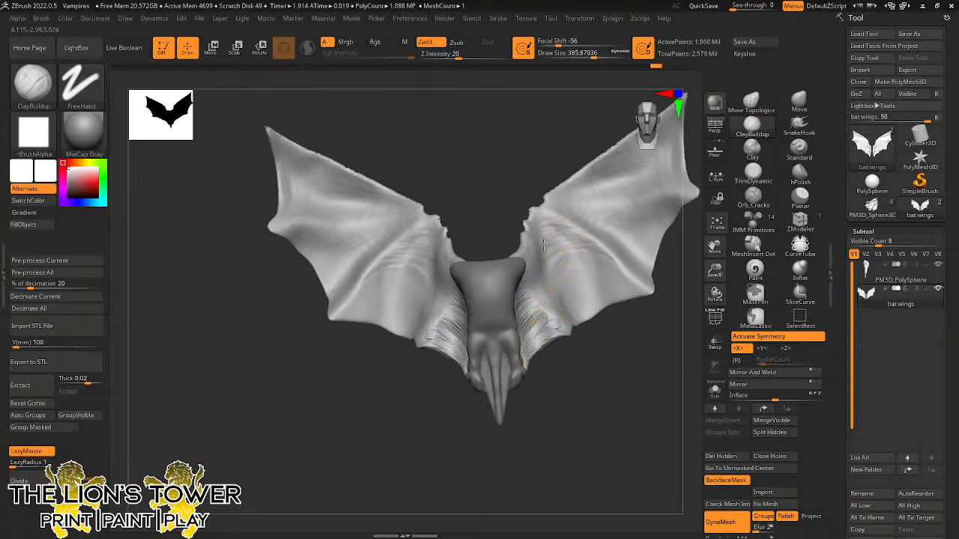
mouse_move(577, 247)
left_mouse_down()
mouse_move(552, 274)
mouse_move(581, 285)
mouse_move(577, 304)
mouse_move(627, 285)
mouse_move(592, 307)
mouse_move(632, 294)
left_mouse_up()
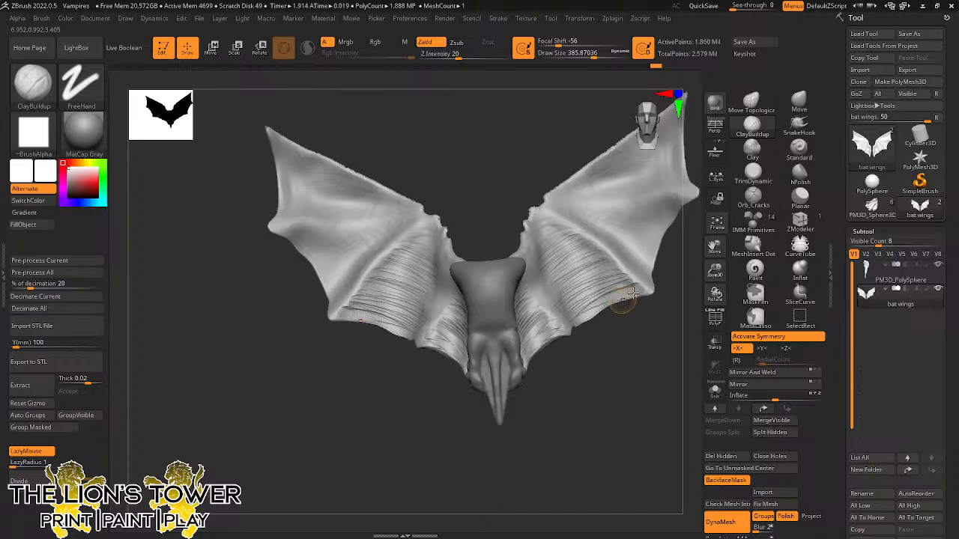
left_click(718, 230)
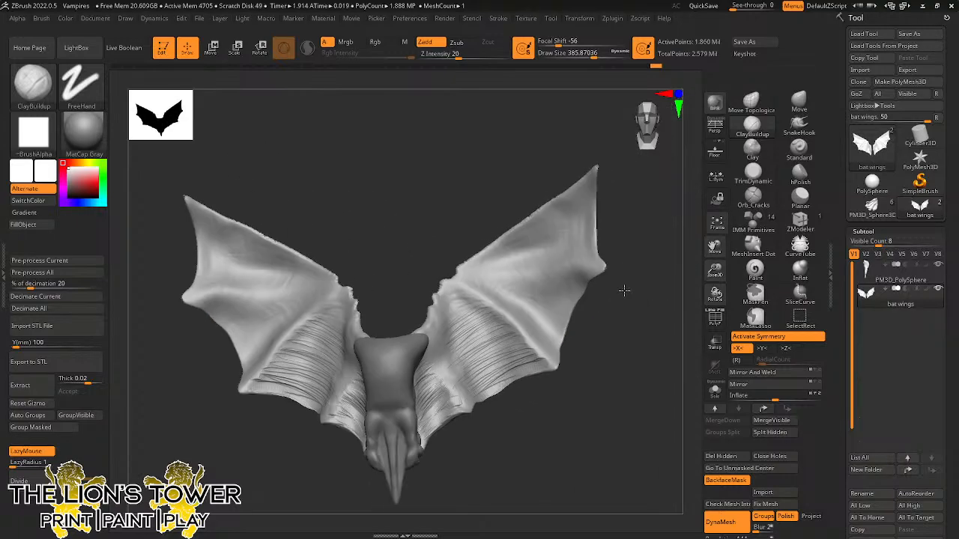
left_click_drag(540, 327, 486, 288, "shift")
mouse_move(592, 179)
left_mouse_down("shift")
mouse_move(590, 210)
mouse_move(582, 197)
mouse_move(576, 219)
mouse_move(566, 209)
mouse_move(561, 239)
mouse_move(515, 245)
left_mouse_up("shift")
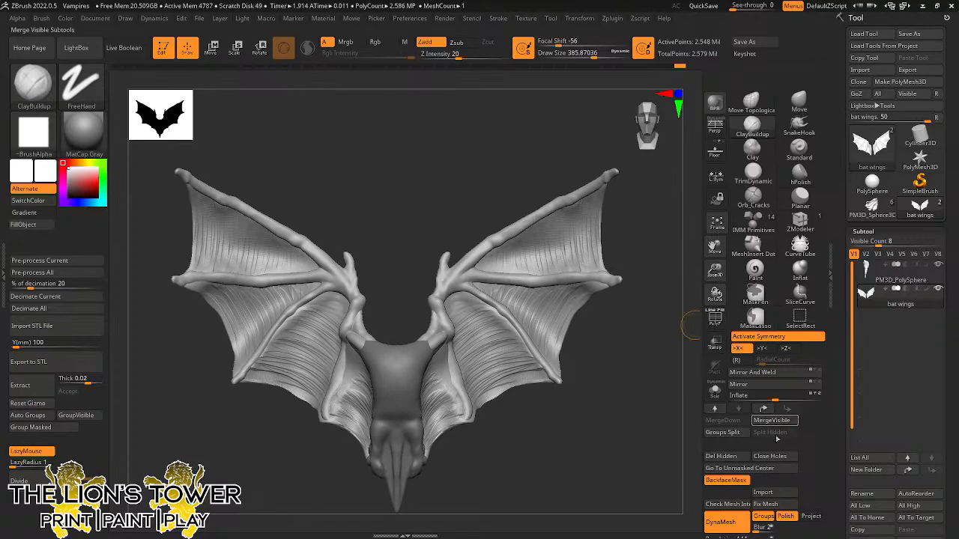
Set the DynaMesh resolution to 88 and remesh the wings.
left_click_drag(819, 442, 820, 342, "ctrl")
left_click(717, 439)
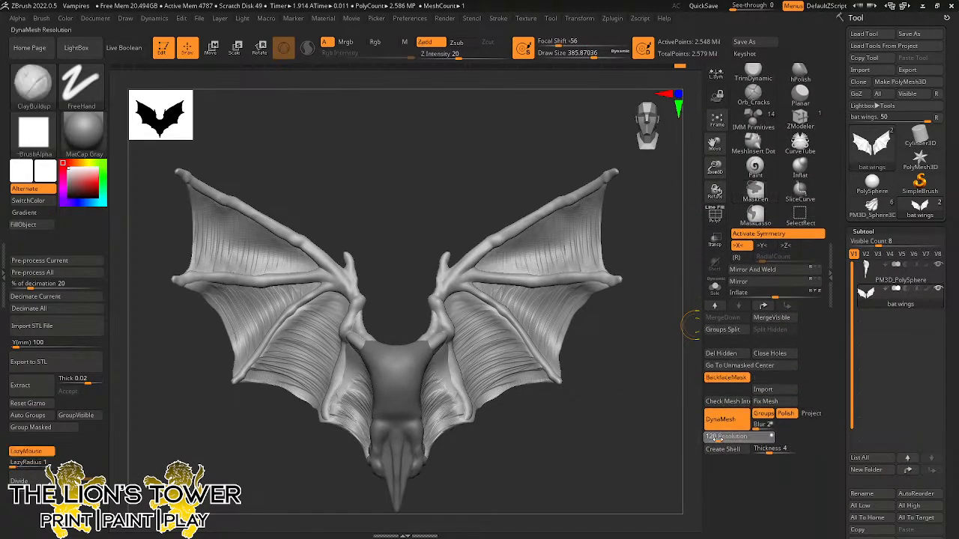
left_click_drag(597, 335, 646, 426, "ctrl")
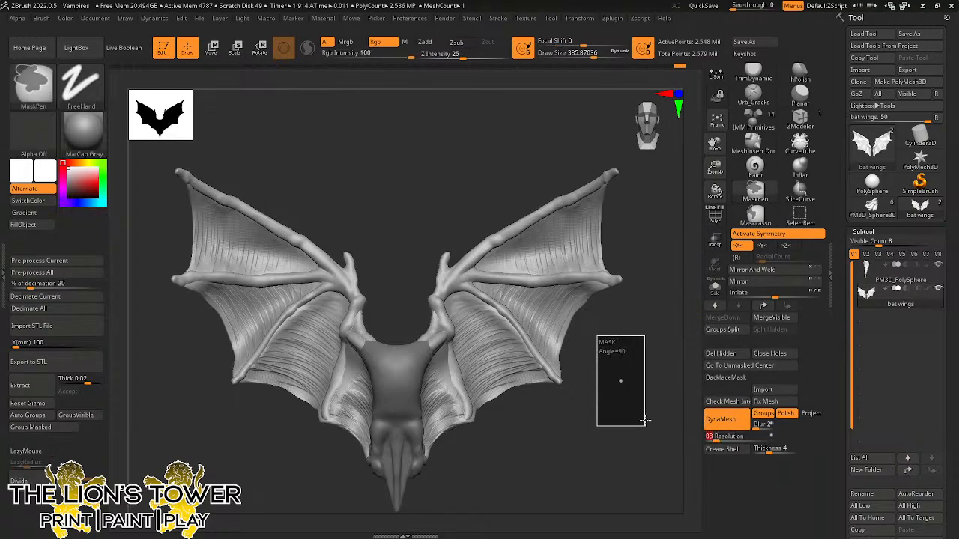
left_click_drag(618, 375, 599, 387)
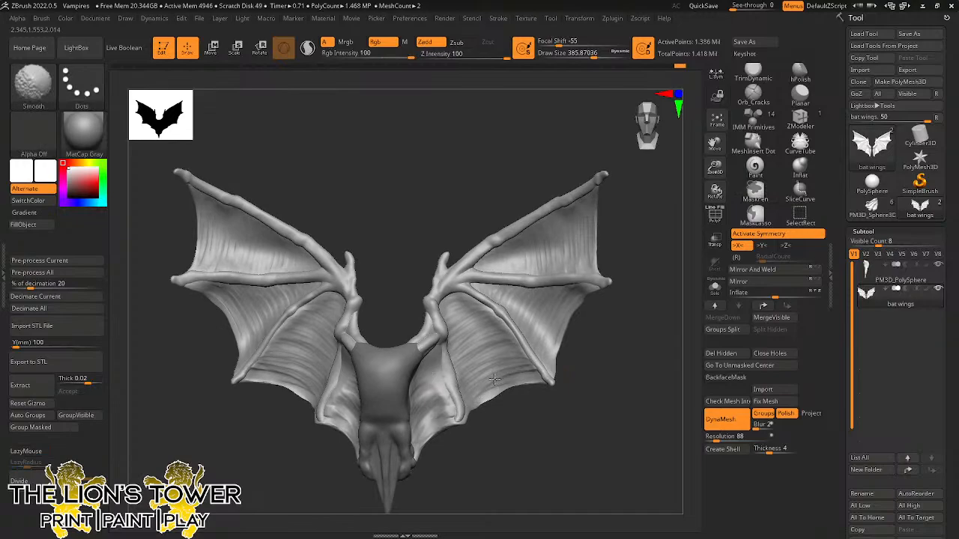
Mask the wing membranes and body, leaving only the finger bones unmasked.
left_click(454, 380, "ctrl+shift")
left_click(490, 429, "ctrl+shift")
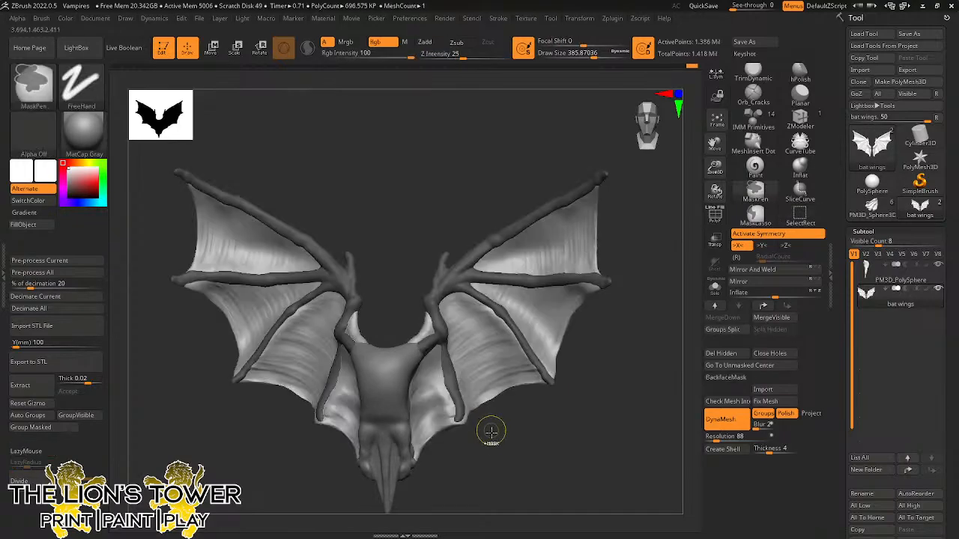
left_click(494, 448, "ctrl")
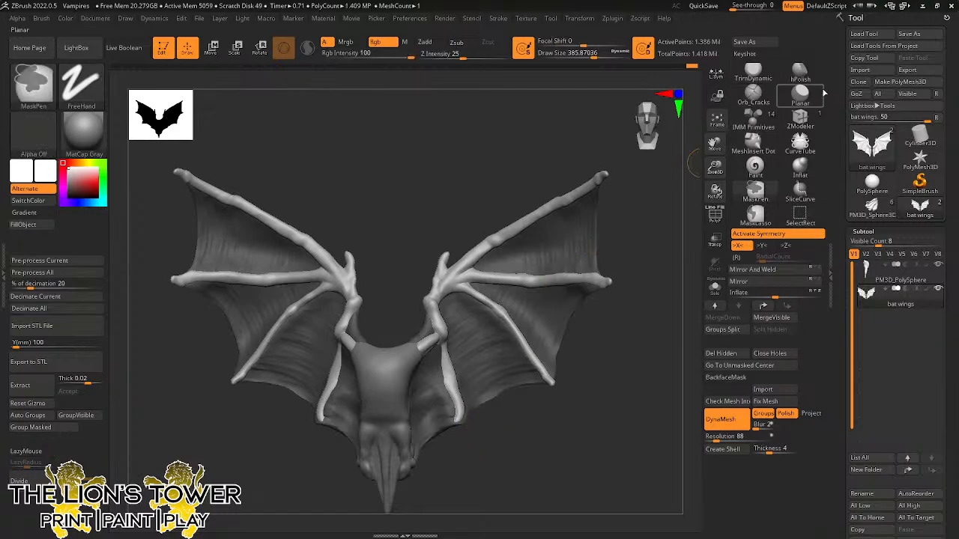
Build up the innermost finger bone and the neighbouring lower finger bone with ClayBuildup on the wings' front side.
scroll(758, 101, "up", 4)
left_click(760, 123)
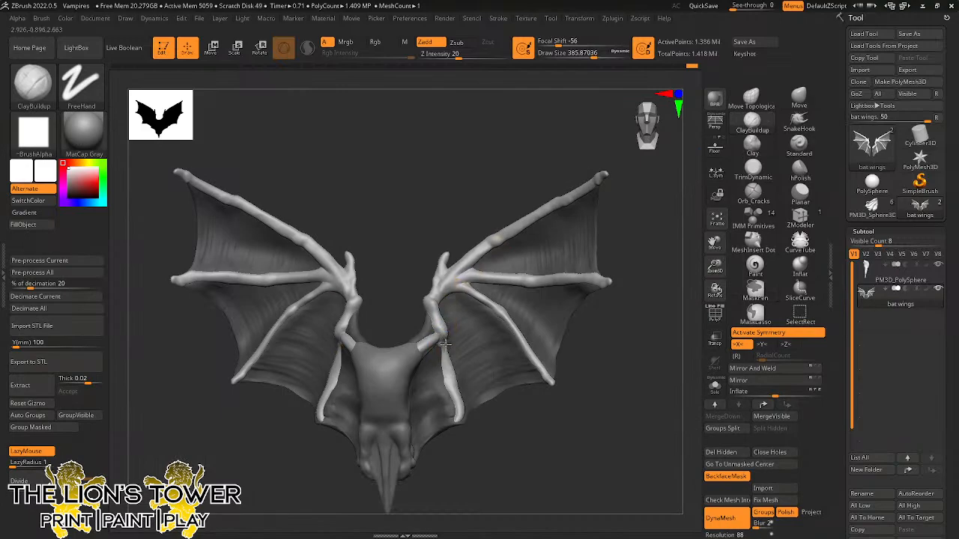
left_click_drag(444, 357, 457, 419)
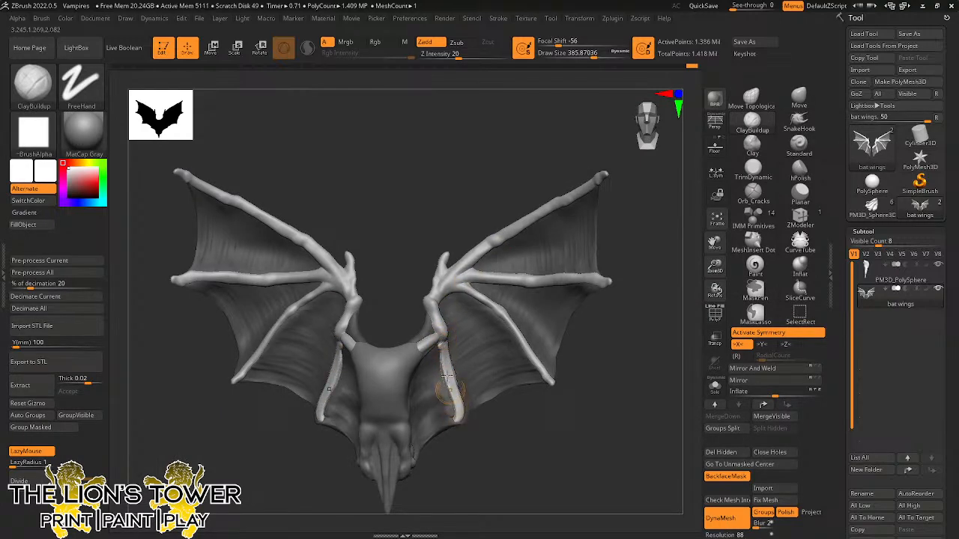
left_click_drag(489, 301, 553, 381)
Thicken the leading-edge bone and the second finger bone with ClayBuildup on the wings' back side, smoothing the strokes.
left_click_drag(599, 308, 303, 329)
left_click_drag(628, 197, 567, 223)
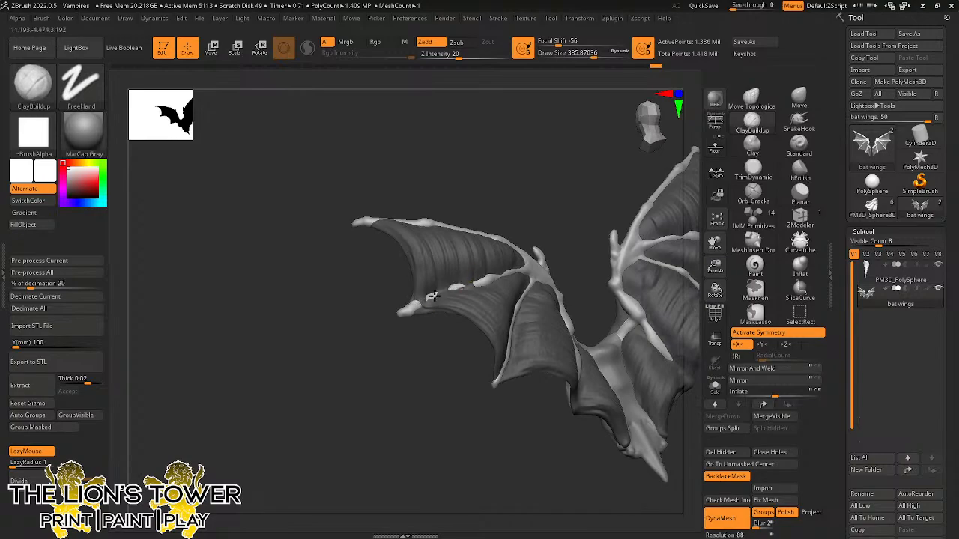
left_click_drag(472, 283, 422, 302)
left_click_drag(554, 230, 539, 239)
left_click_drag(422, 305, 496, 271)
left_click_drag(416, 307, 525, 266)
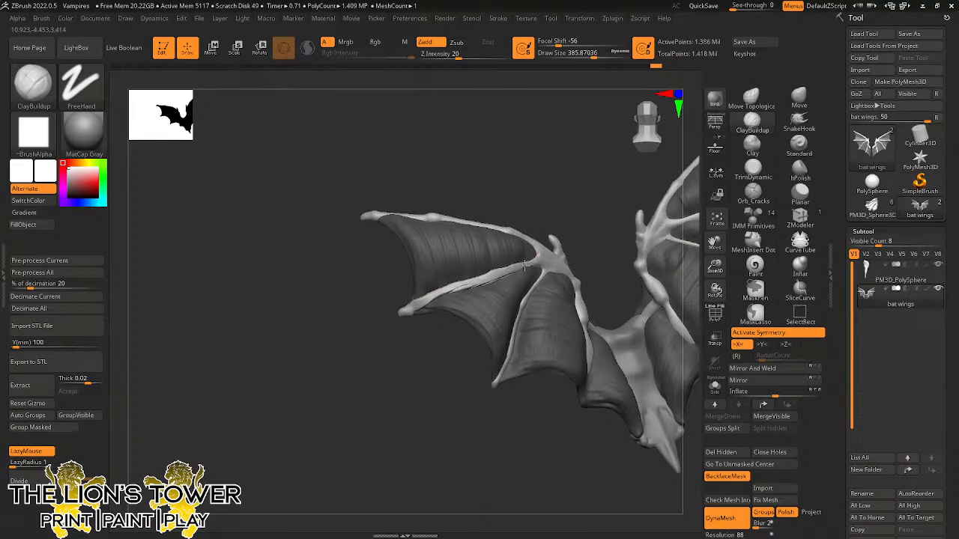
key("shift")
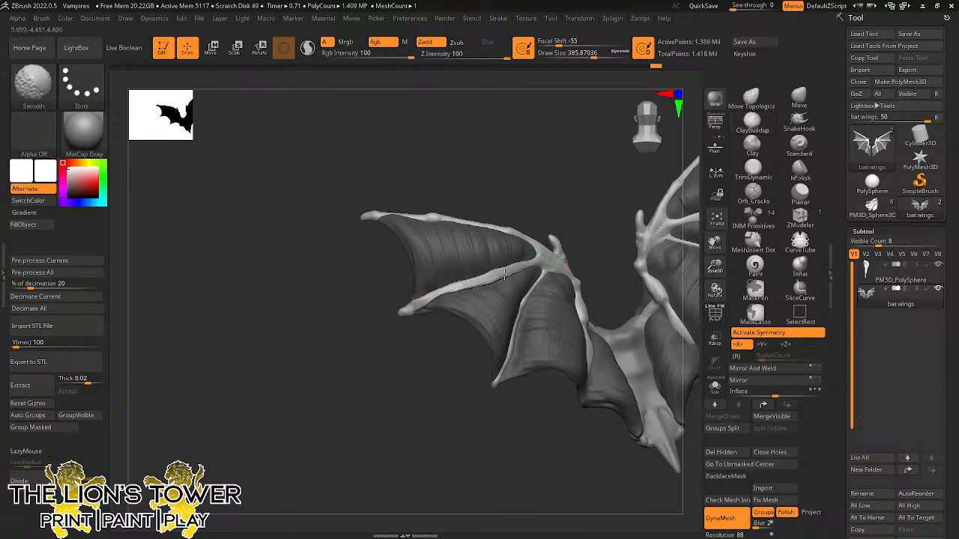
right_click_drag(549, 247, 572, 235)
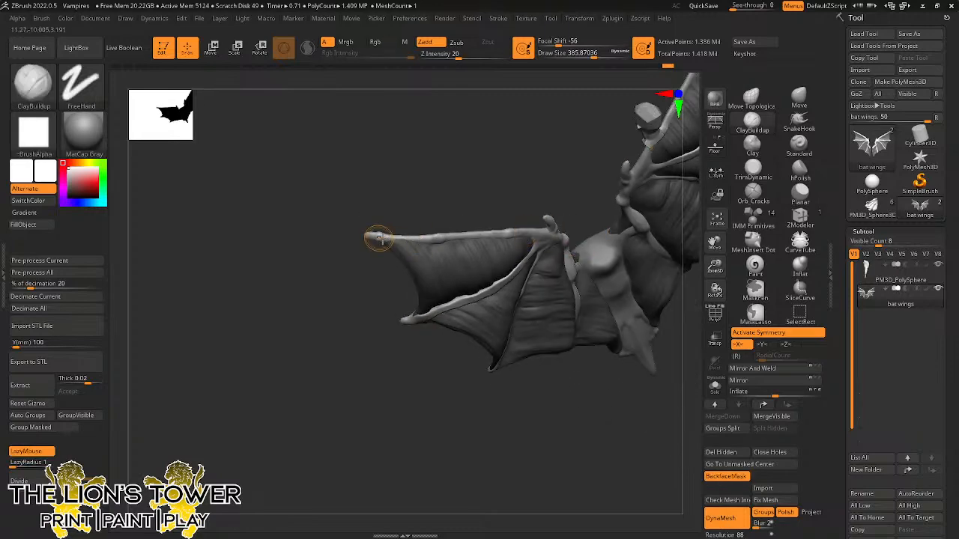
right_click_drag(638, 390, 605, 329)
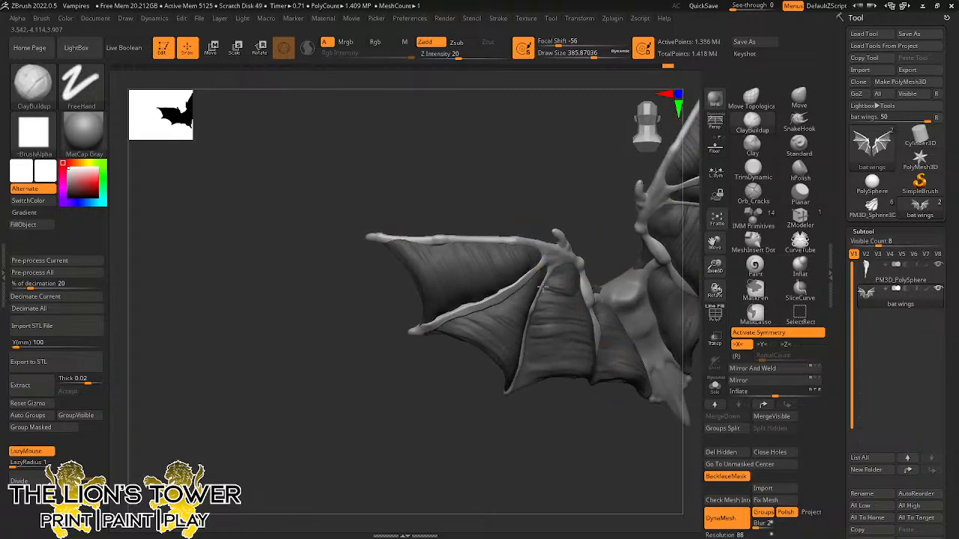
Build up the third finger bone with ClayBuildup from the wrist joint to its tip and smooth it.
right_click_drag(595, 220, 554, 226)
mouse_move(552, 266)
left_mouse_down()
mouse_move(527, 316)
mouse_move(510, 390)
left_mouse_up()
mouse_move(539, 286)
left_mouse_down()
mouse_move(513, 387)
mouse_move(563, 255)
left_mouse_up()
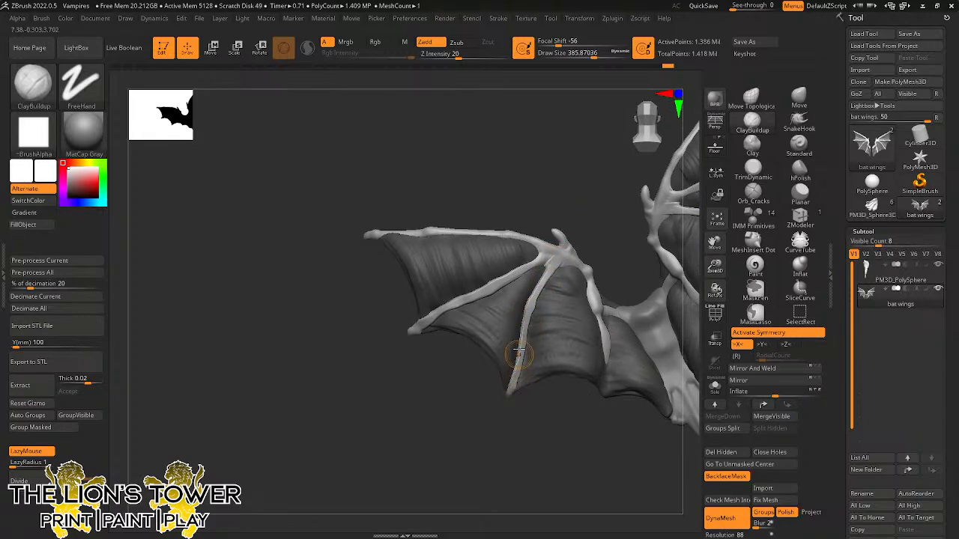
key("shift")
right_click_drag(507, 383, 601, 287)
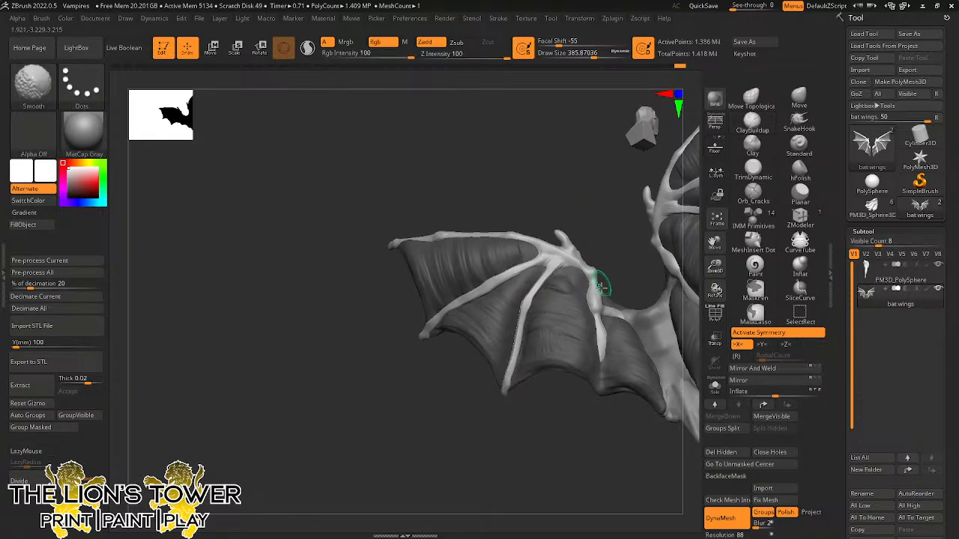
Build up the innermost finger bone and the arm bone joining the body on the wings' back side.
mouse_move(602, 334)
left_mouse_down()
mouse_move(601, 388)
mouse_move(602, 360)
left_mouse_up()
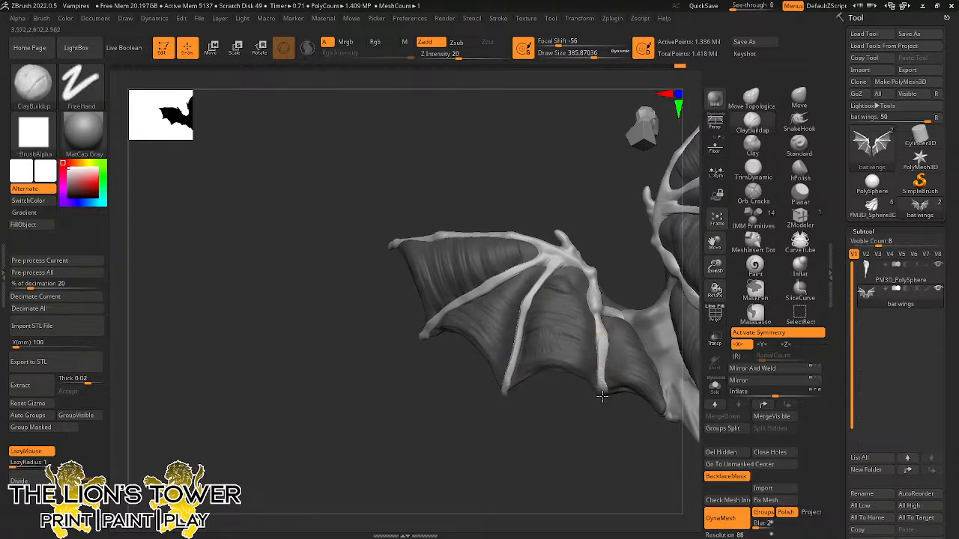
left_click_drag(598, 311, 602, 388)
right_click_drag(627, 241, 623, 318)
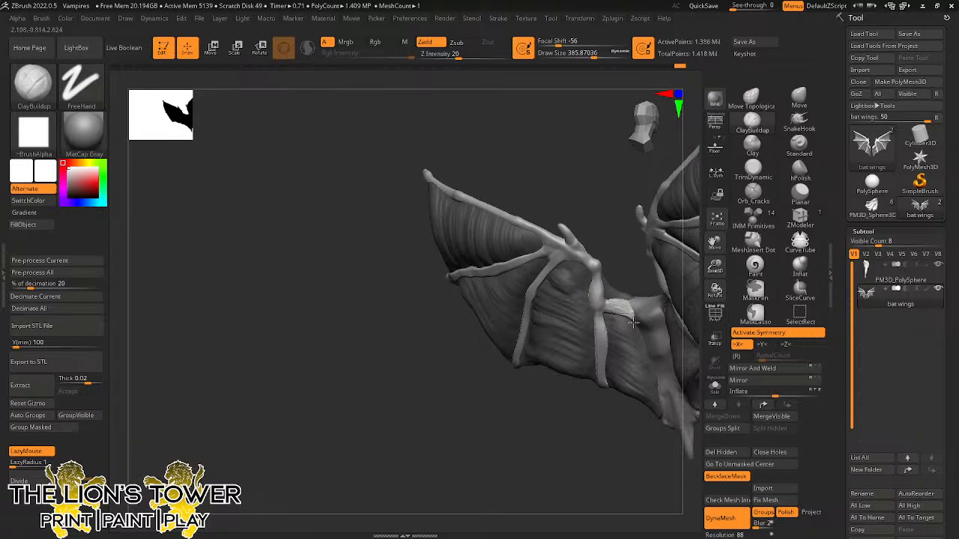
mouse_move(622, 309)
left_mouse_down()
mouse_move(639, 330)
mouse_move(612, 310)
mouse_move(641, 327)
left_mouse_up()
Turn off BackfaceMask and rework the arm bone beside the body with ClayBuildup and smoothing.
mouse_move(714, 267)
left_mouse_down()
mouse_move(712, 247)
mouse_move(627, 167)
left_mouse_up()
left_click(725, 477)
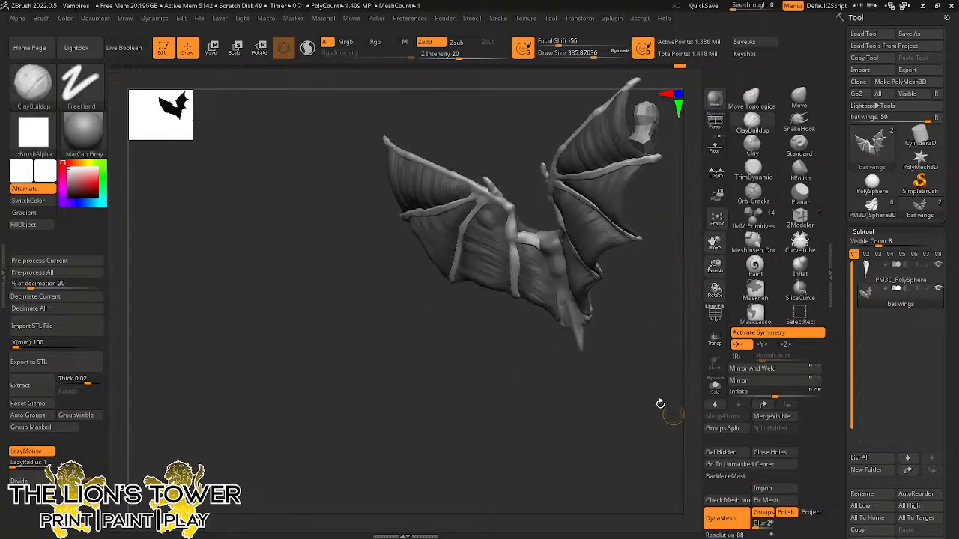
left_click_drag(660, 403, 648, 424)
left_click_drag(527, 237, 532, 240, "shift")
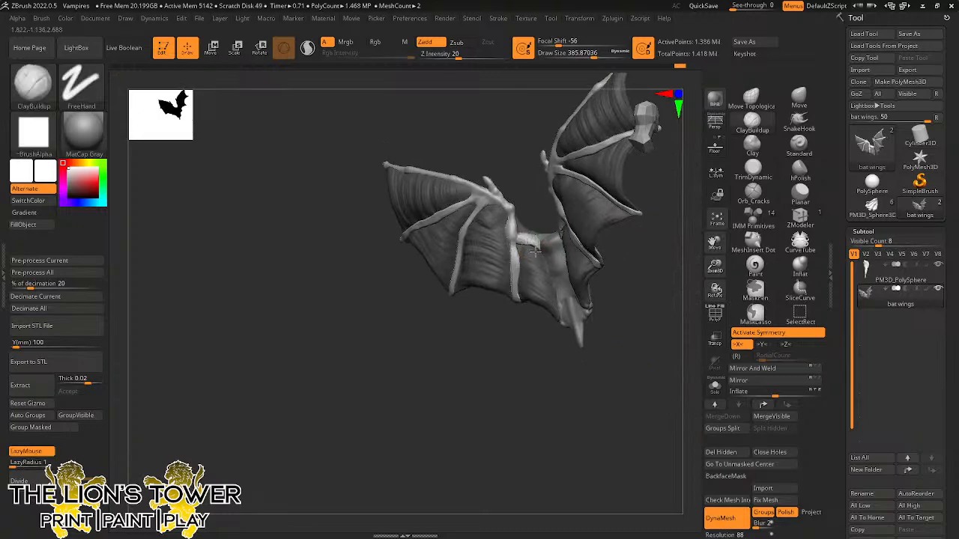
Turn on Solo, isolate the finger and arm bones, and enable Sculptris Pro.
left_click(715, 386)
mouse_move(637, 330)
left_mouse_down()
mouse_move(644, 291)
mouse_move(610, 312)
left_mouse_up()
left_click(593, 226, "ctrl+shift")
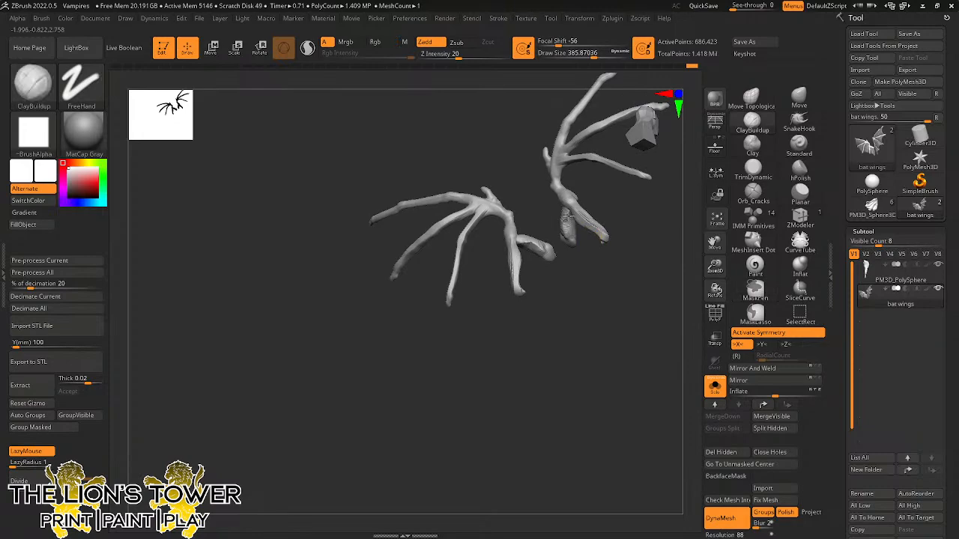
left_click(308, 48)
Smooth the arm bones, the wrist joint and the shorter finger bones.
left_click_drag(591, 293, 591, 262)
mouse_move(567, 219)
left_mouse_down("shift")
mouse_move(567, 235)
mouse_move(697, 213)
mouse_move(646, 276)
left_mouse_up("shift")
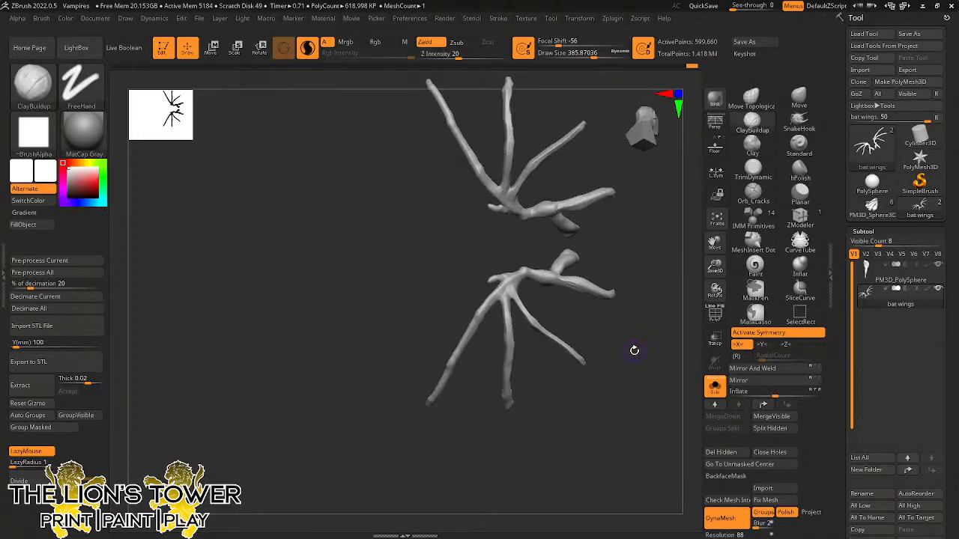
mouse_move(633, 351)
left_mouse_down()
mouse_move(635, 297)
mouse_move(571, 266)
left_mouse_up()
mouse_move(600, 300)
left_mouse_down()
mouse_move(582, 264)
mouse_move(567, 270)
mouse_move(599, 275)
left_mouse_up()
left_click_drag(525, 292, 518, 296, "shift")
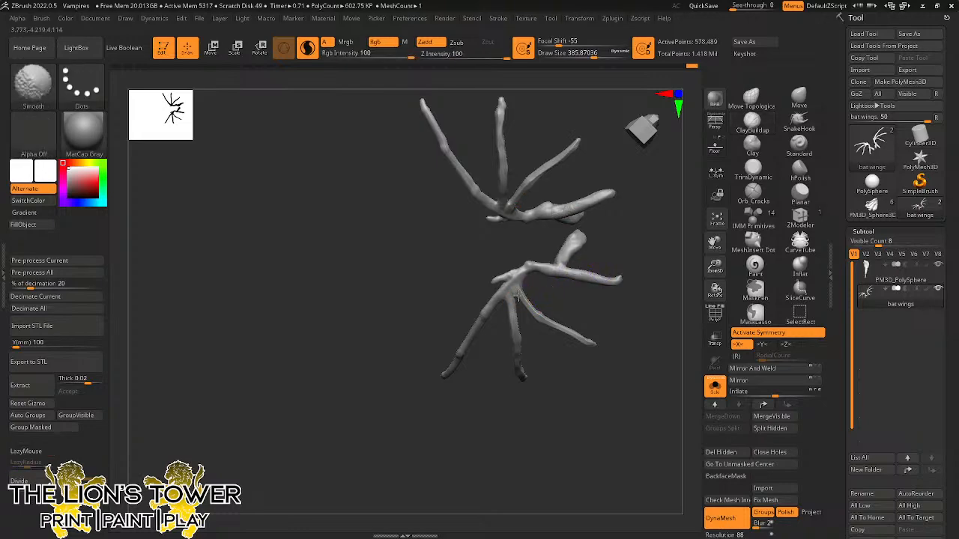
left_click_drag(597, 345, 522, 293, "shift")
Smooth the long finger bones along their lengths to the tips and even out the arm bones.
left_click_drag(585, 397, 565, 411)
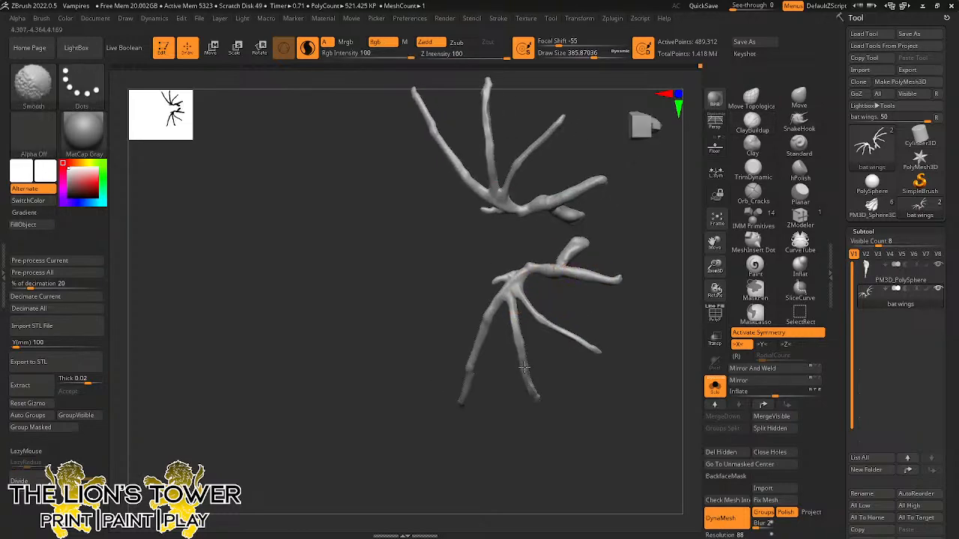
left_click_drag(524, 367, 536, 398, "shift")
left_click_drag(563, 386, 553, 337)
left_click_drag(505, 301, 472, 375, "shift")
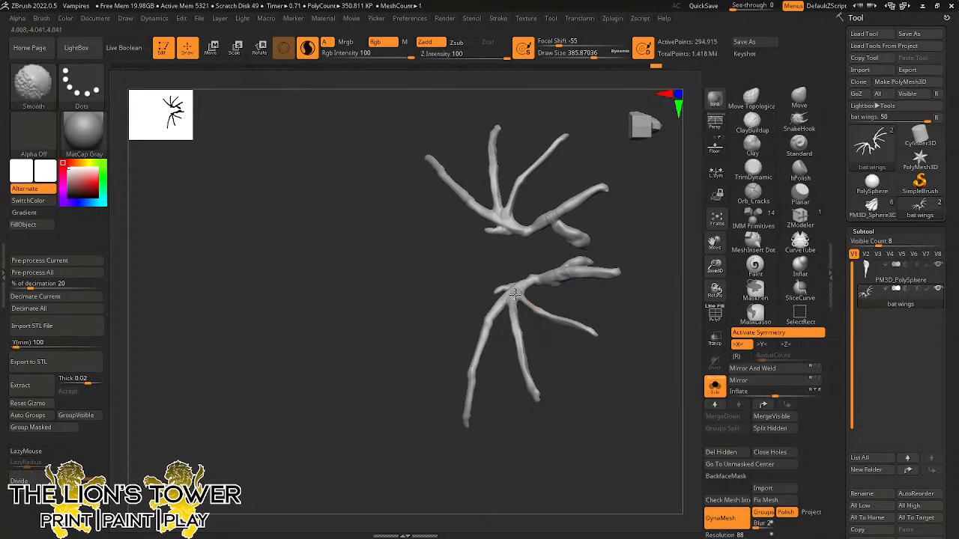
left_click_drag(537, 390, 540, 399, "shift")
left_click_drag(554, 411, 694, 218)
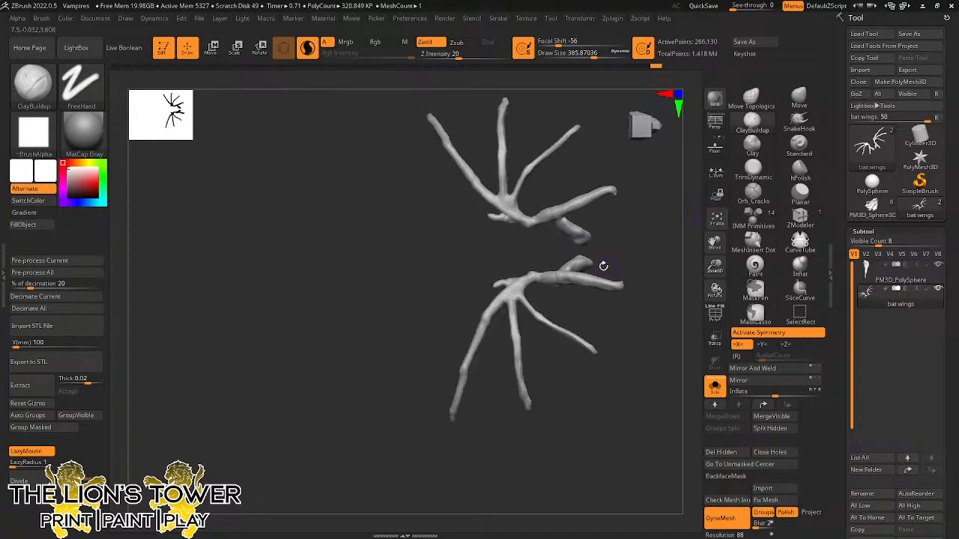
left_click_drag(590, 196, 575, 203, "shift")
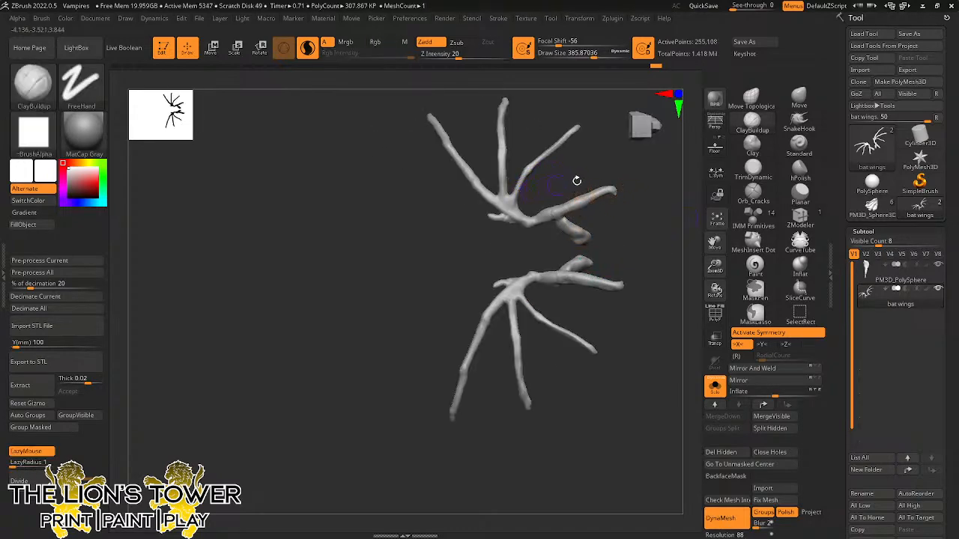
Thicken the thin, short finger bone from its base toward its tip with the Inflat brush.
left_click(802, 245)
left_click(802, 266)
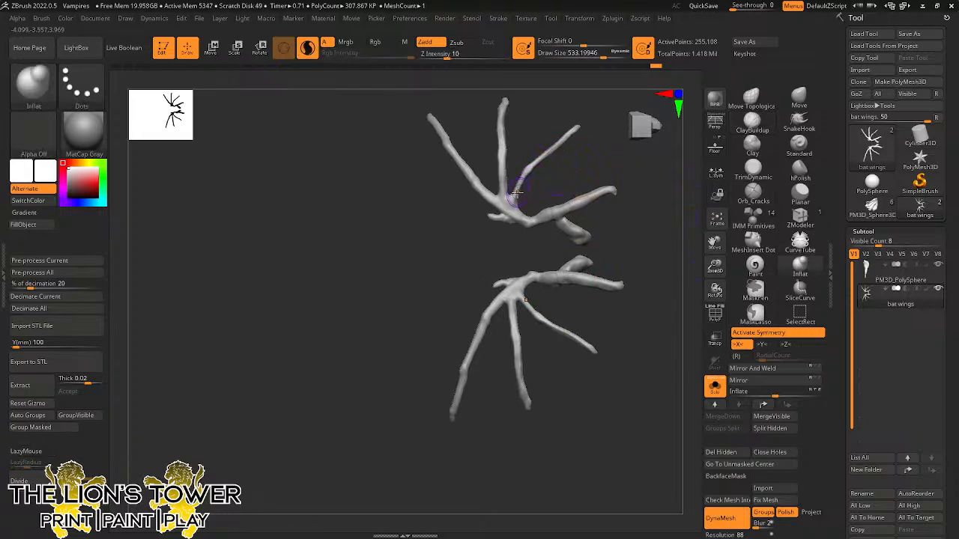
left_click_drag(546, 151, 566, 133)
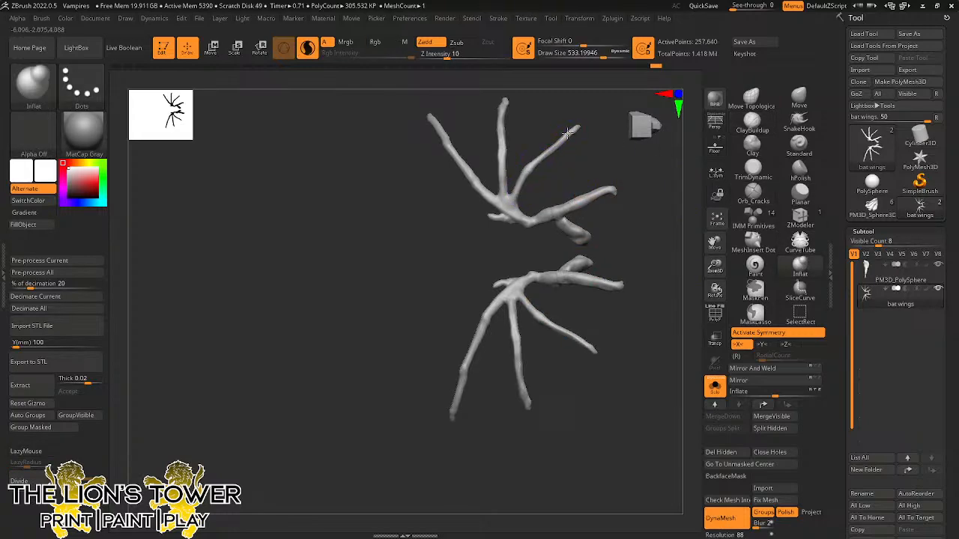
Thicken the thin upper part of the middle finger bone with the Inflat brush and smooth the neighbouring finger bones.
left_click_drag(714, 243, 763, 310)
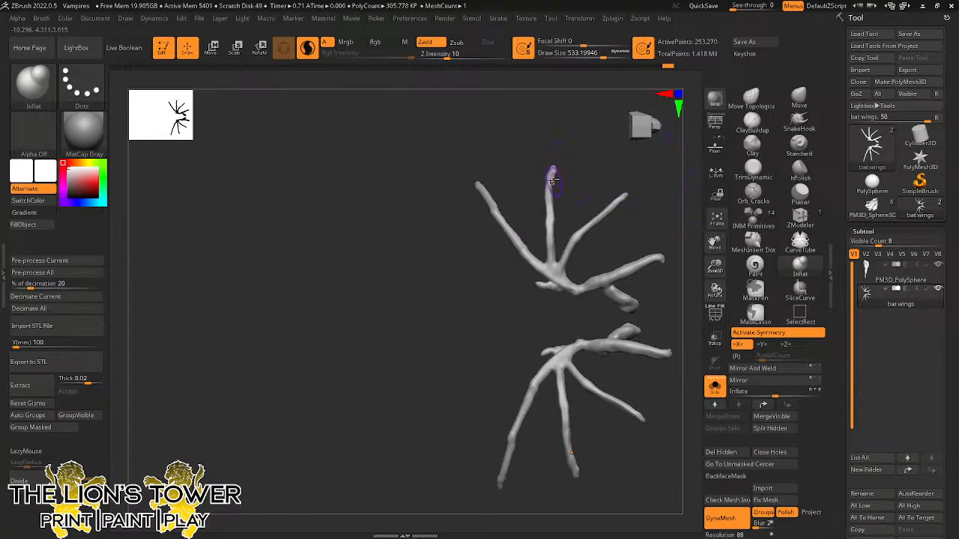
mouse_move(551, 260)
left_mouse_down()
mouse_move(503, 217)
mouse_move(558, 277)
left_mouse_up()
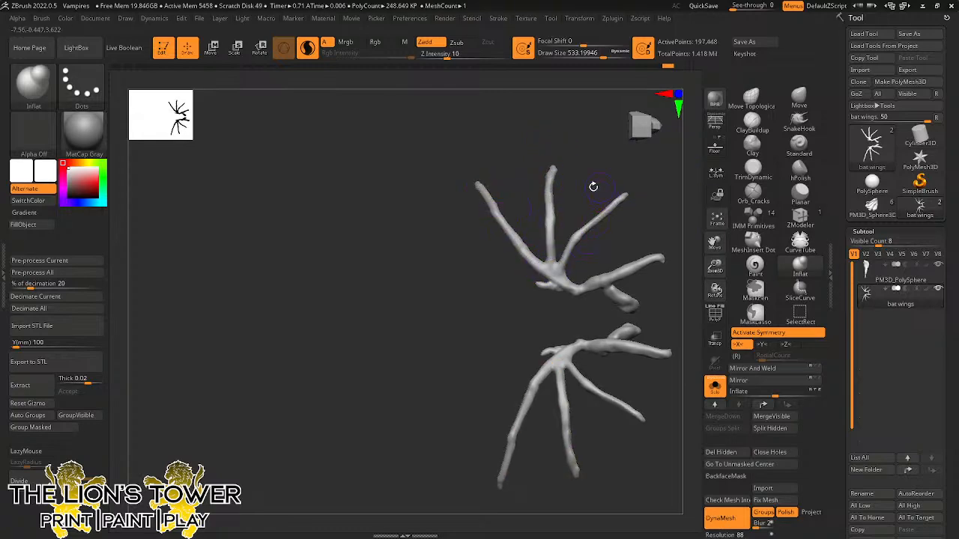
left_click_drag(593, 188, 581, 197, "shift")
left_click_drag(514, 240, 501, 199, "shift")
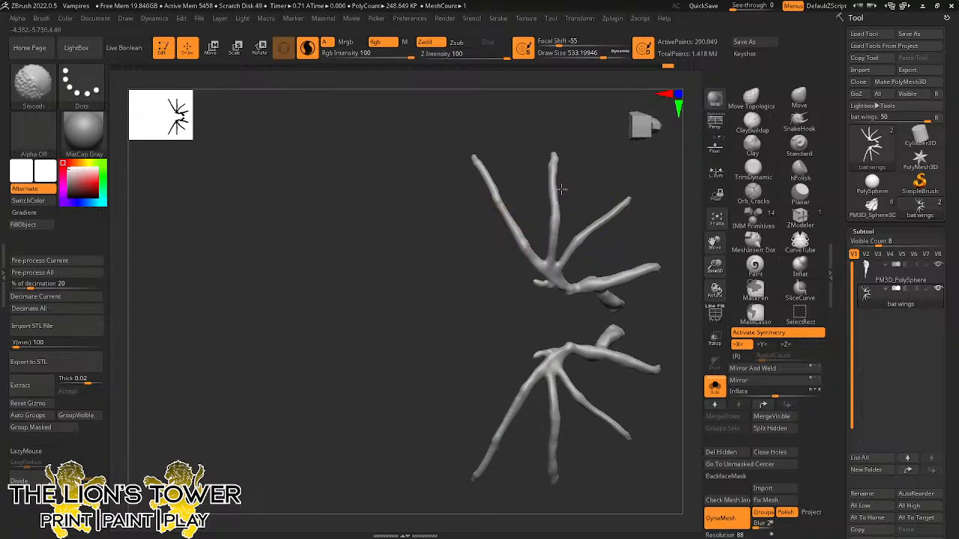
Isolate the finger bones again after checking the membranes, and even out the middle finger bones from the front side.
left_click(663, 234, "ctrl+shift")
mouse_move(660, 233)
left_mouse_down()
mouse_move(677, 242)
mouse_move(678, 264)
left_mouse_up()
left_click(629, 242, "ctrl+shift")
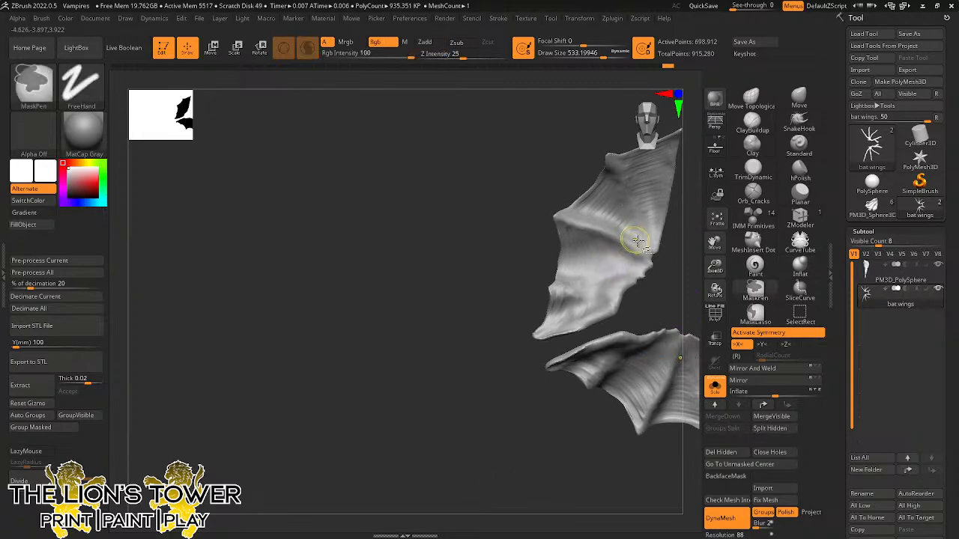
left_click(662, 262, "ctrl+shift")
left_click(644, 255, "ctrl+shift")
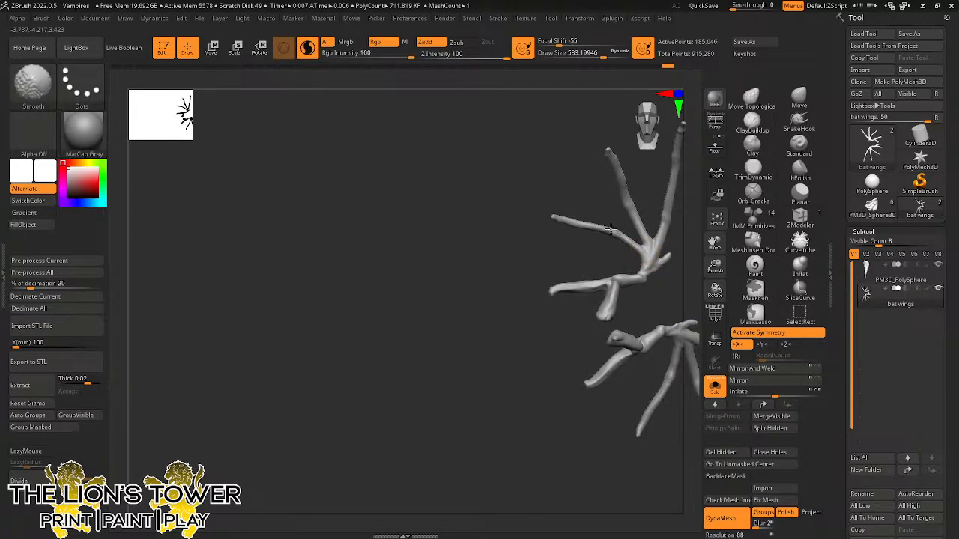
mouse_move(609, 232)
left_mouse_down()
mouse_move(643, 252)
mouse_move(630, 206)
left_mouse_up()
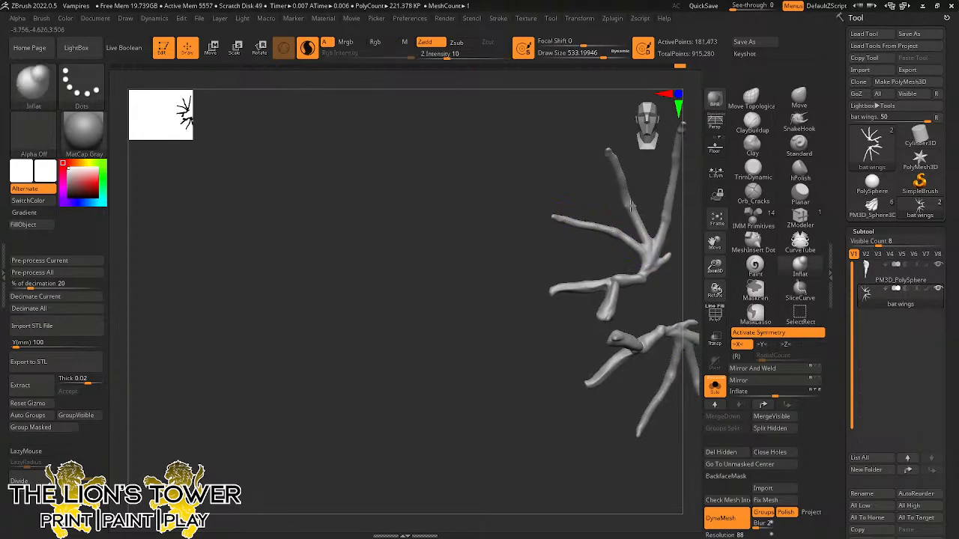
key("shift")
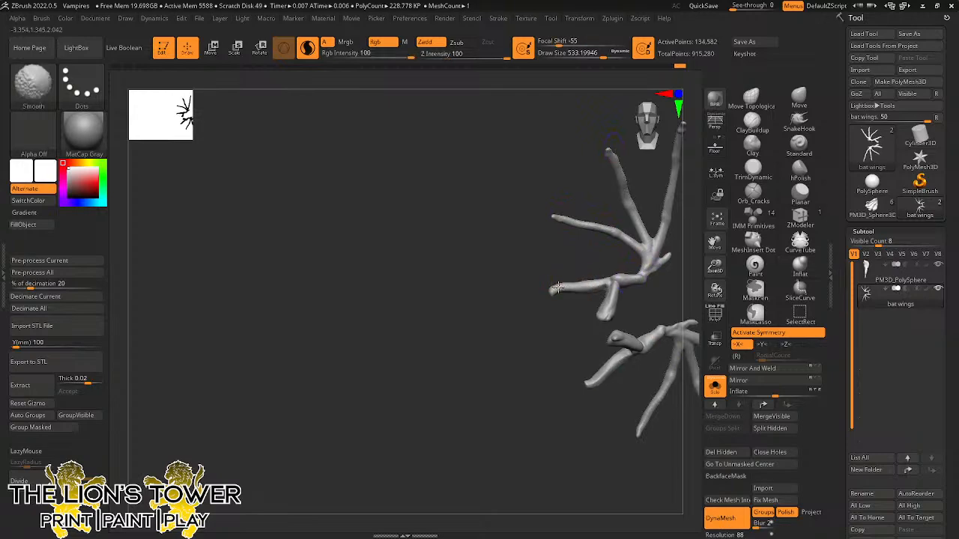
Fill out and smooth the wrist joint and finger bases, and bring the membranes back into view.
left_click_drag(696, 233, 673, 267)
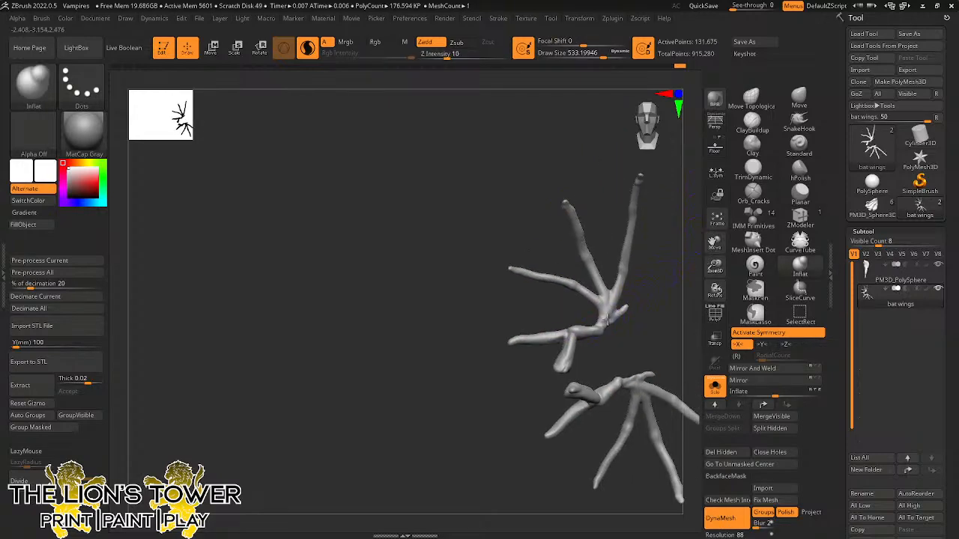
key("shift")
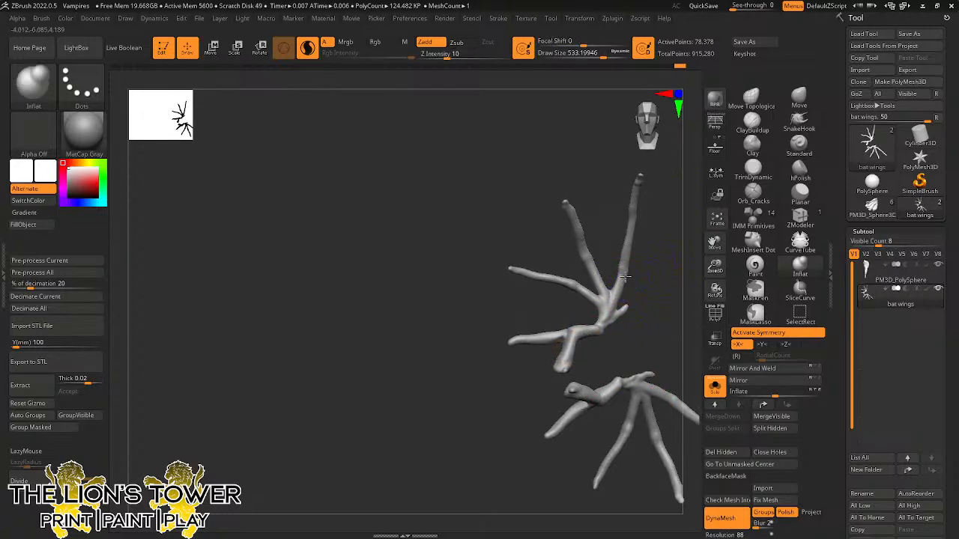
left_click_drag(640, 247, 640, 227)
key("shift")
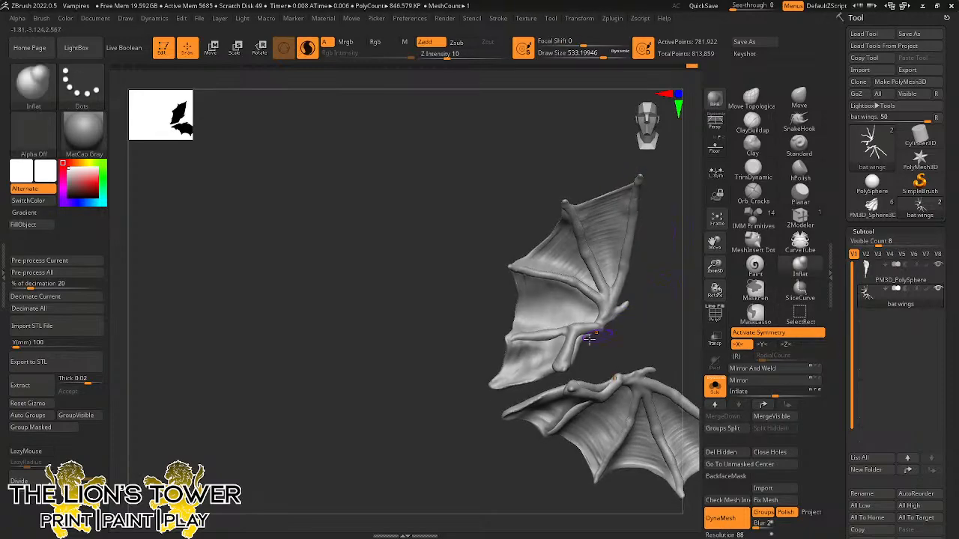
left_click_drag(556, 337, 541, 327, "shift")
Reshape the finger bones and wing edges with the Move Topological brush, working from the front, back and side.
left_click(798, 97)
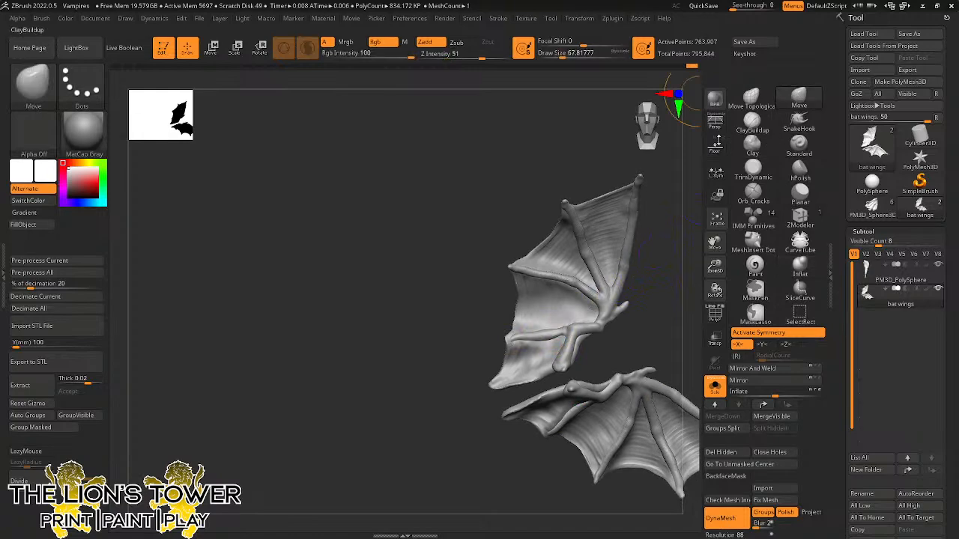
left_click(752, 98)
left_click_drag(654, 294, 649, 302)
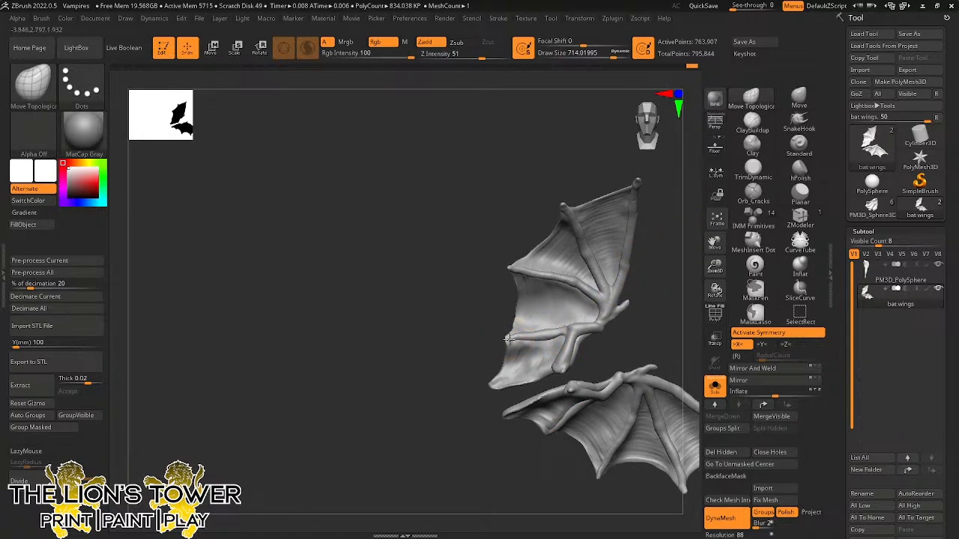
mouse_move(489, 348)
left_mouse_down()
mouse_move(486, 364)
mouse_move(590, 304)
mouse_move(509, 341)
left_mouse_up()
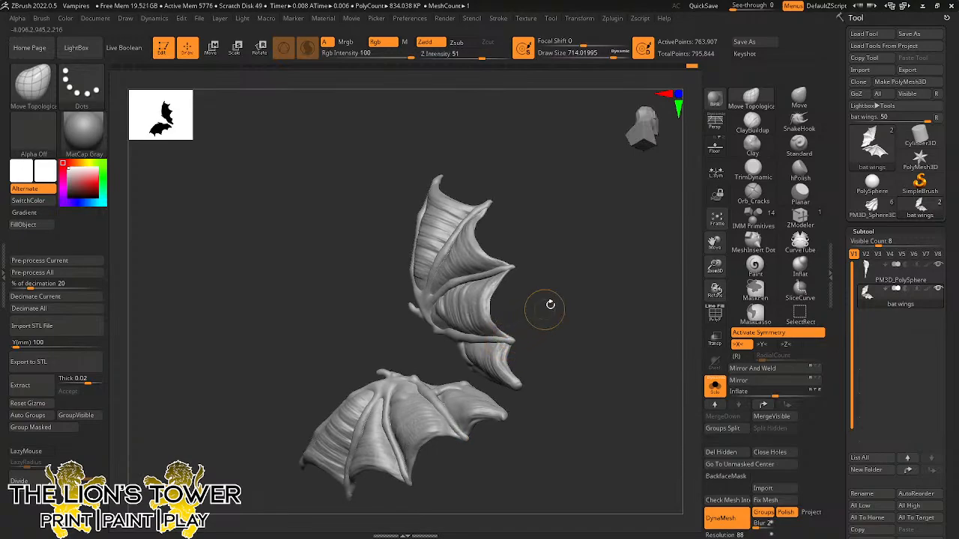
mouse_move(549, 304)
left_mouse_down()
mouse_move(513, 337)
mouse_move(607, 276)
mouse_move(554, 311)
left_mouse_up()
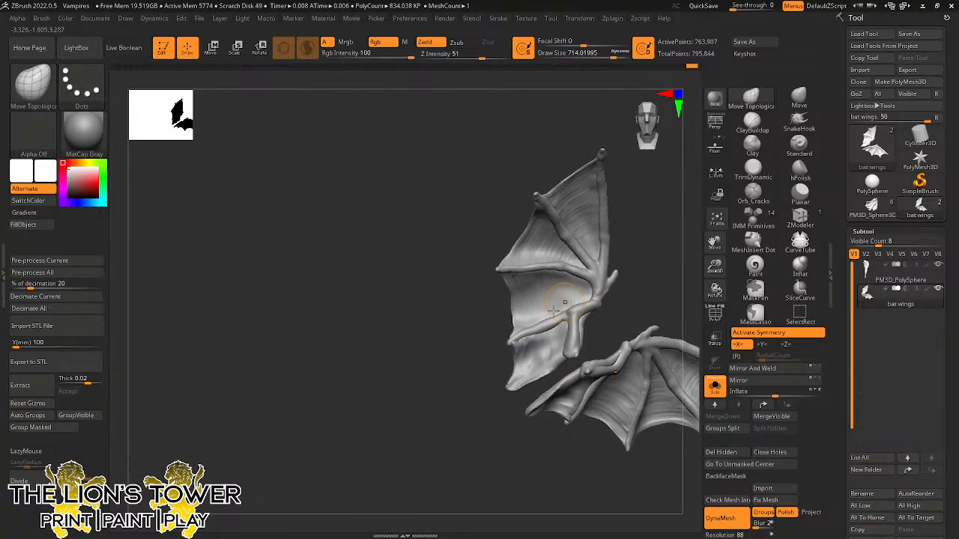
left_click_drag(642, 273, 579, 287)
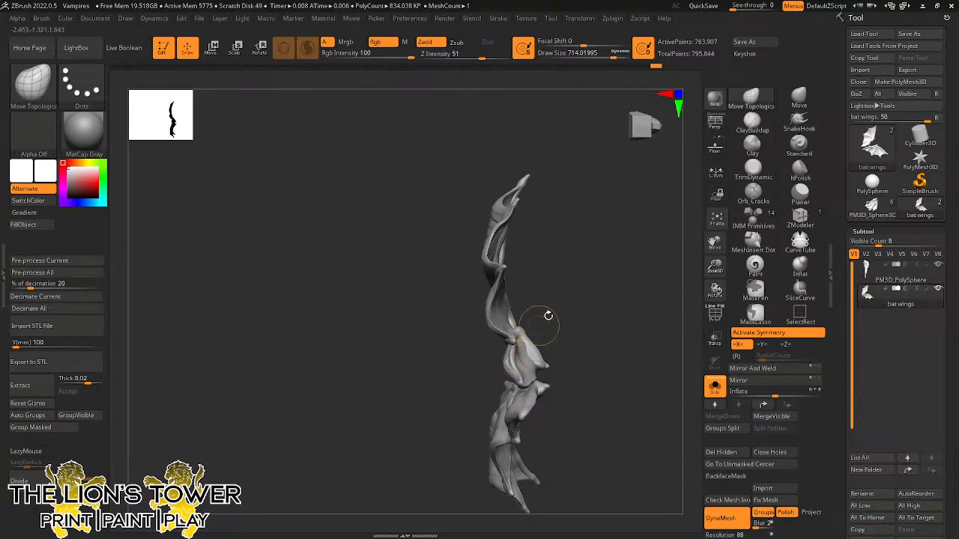
left_click_drag(548, 315, 513, 352)
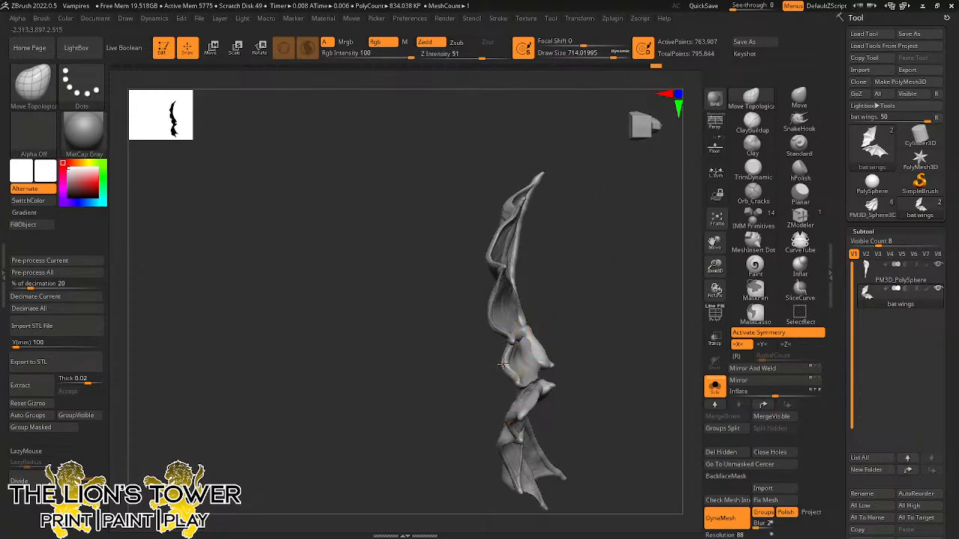
mouse_move(565, 325)
left_mouse_down()
mouse_move(627, 287)
mouse_move(619, 324)
mouse_move(632, 307)
mouse_move(598, 291)
mouse_move(622, 260)
mouse_move(607, 349)
mouse_move(592, 325)
mouse_move(591, 336)
left_mouse_up()
Mask the finger and arm bones so only the membranes stay editable, and choose the Move brush.
left_click(619, 292, "ctrl")
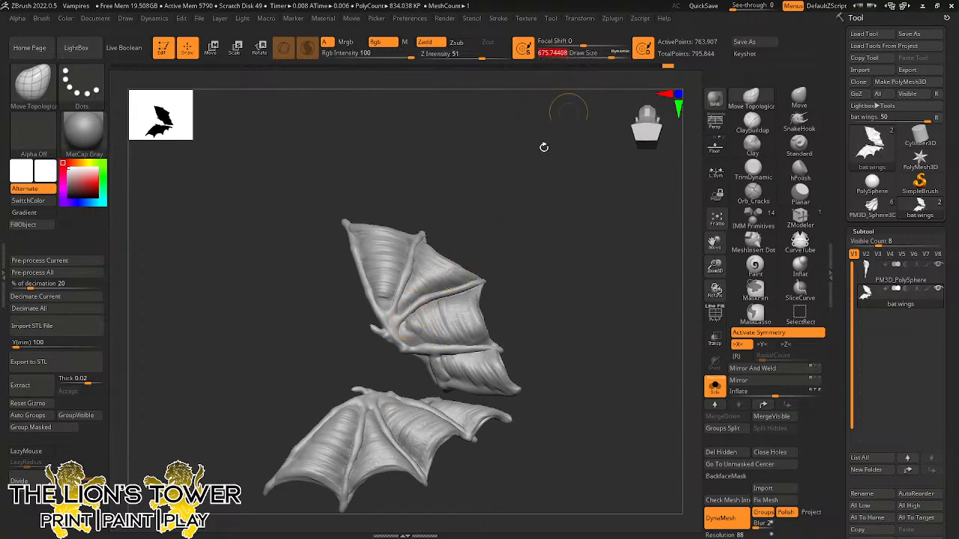
key("ctrl+shift")
left_click(448, 323, "ctrl+shift")
left_click(544, 293, "ctrl")
left_click(543, 293, "ctrl+shift")
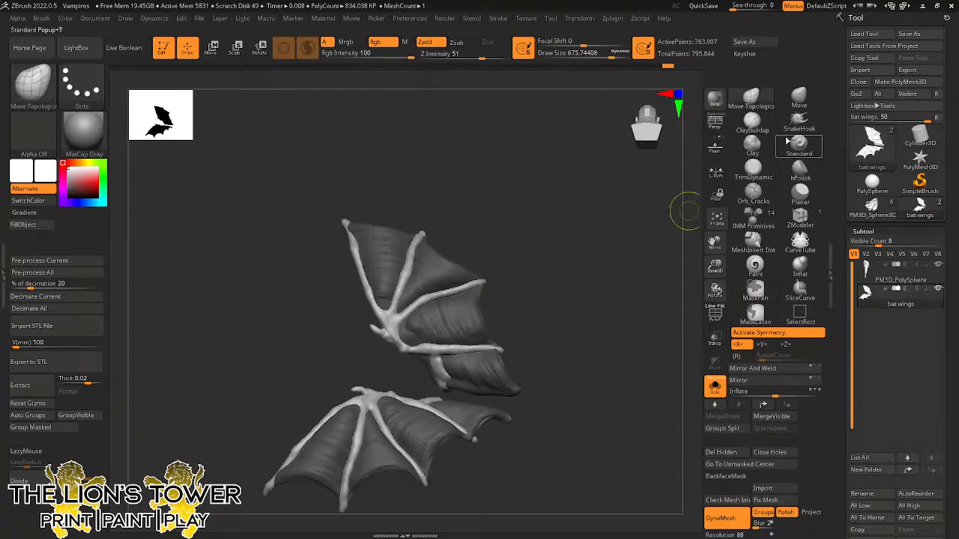
left_click(799, 99)
left_click(532, 304, "ctrl")
Set the Move brush draw size to about 51 and adjust the unmasked membranes around the arm bones.
left_click(566, 57)
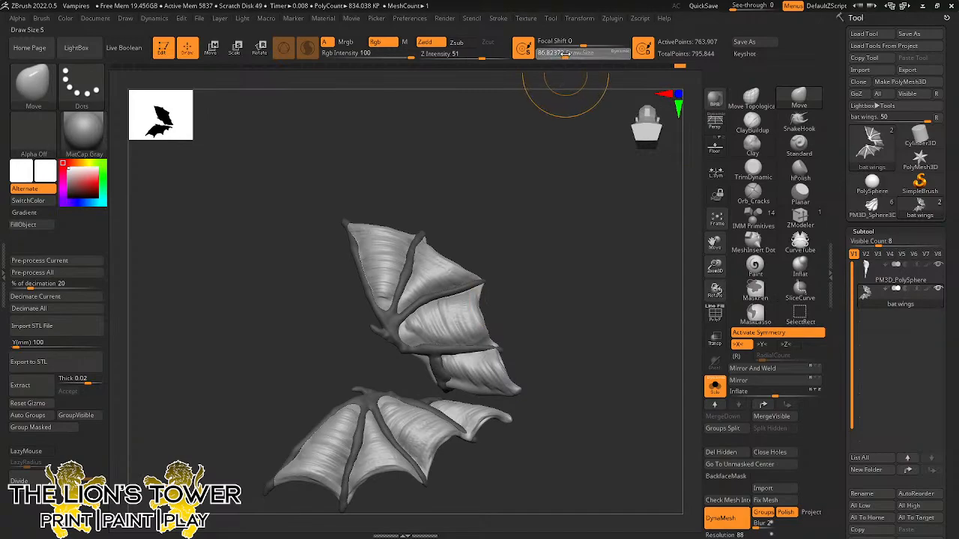
left_click_drag(535, 129, 537, 206)
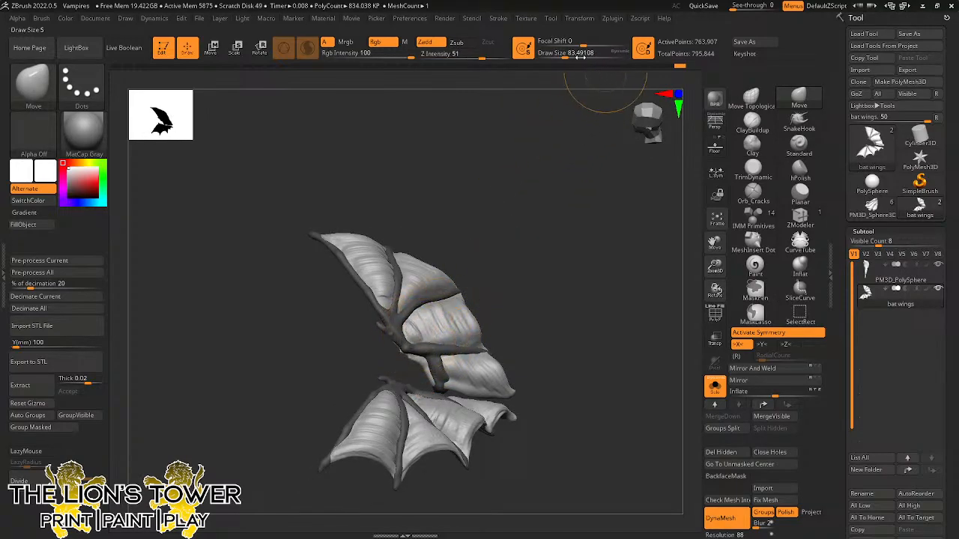
left_click_drag(565, 57, 554, 65)
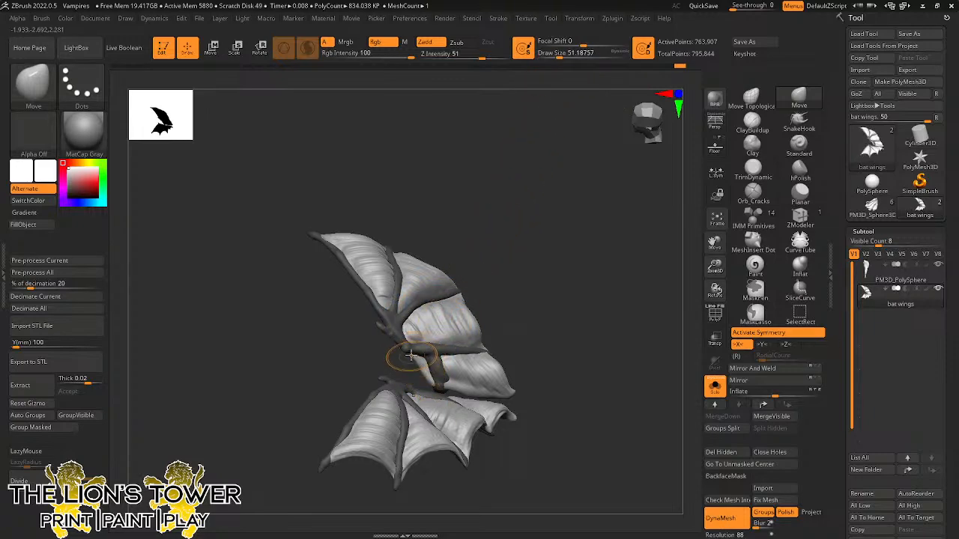
left_click_drag(479, 254, 488, 223)
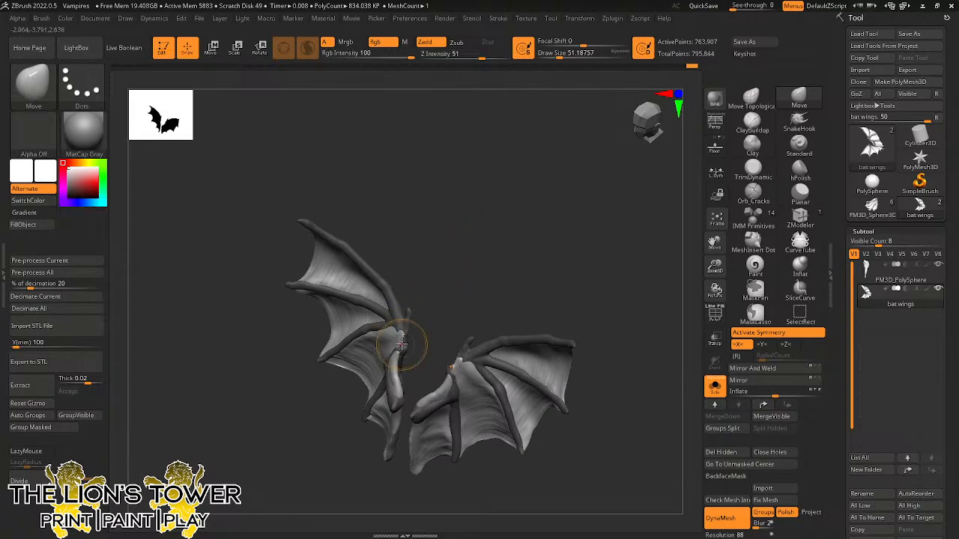
mouse_move(425, 317)
left_mouse_down()
mouse_move(414, 318)
mouse_move(435, 300)
mouse_move(402, 344)
mouse_move(398, 331)
mouse_move(464, 291)
mouse_move(430, 306)
left_mouse_up()
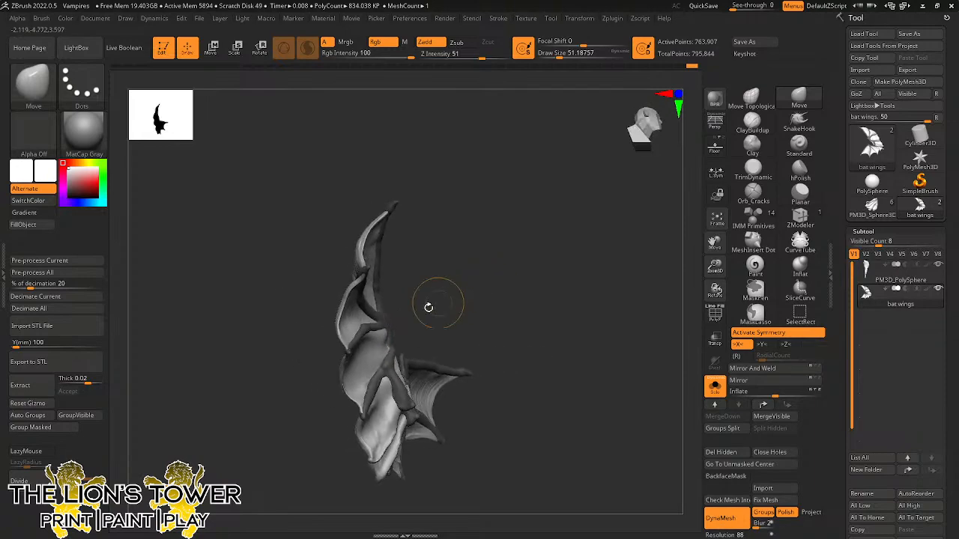
left_click_drag(517, 214, 522, 272)
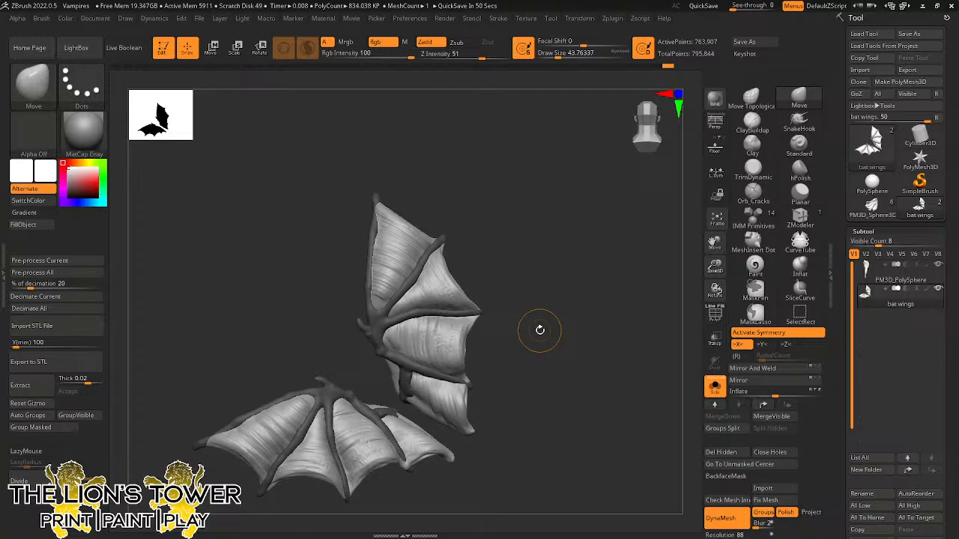
Smooth the membrane next to the longest finger bone and hide the bones to isolate the membranes.
key("shift")
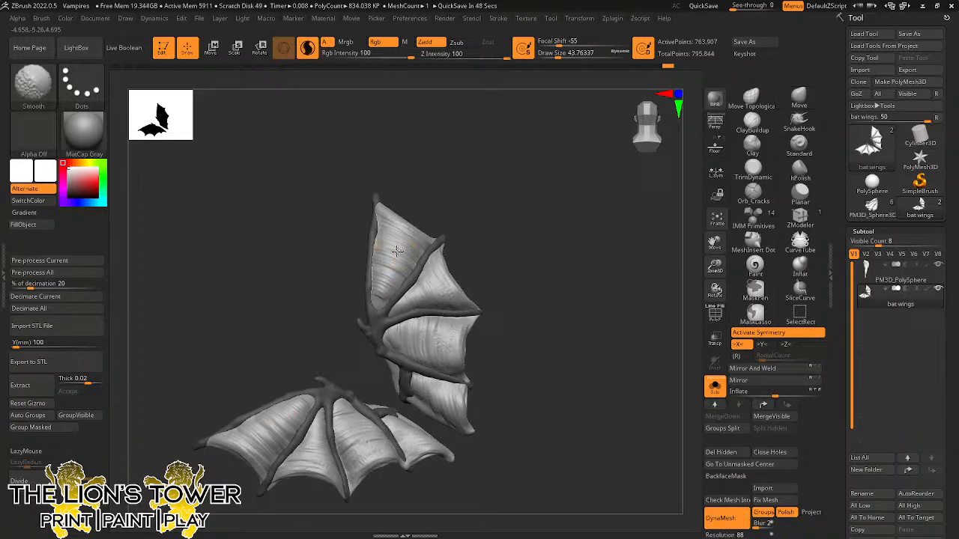
mouse_move(495, 221)
left_mouse_down()
mouse_move(552, 216)
mouse_move(573, 236)
left_mouse_up()
left_click_drag(552, 225, 458, 250)
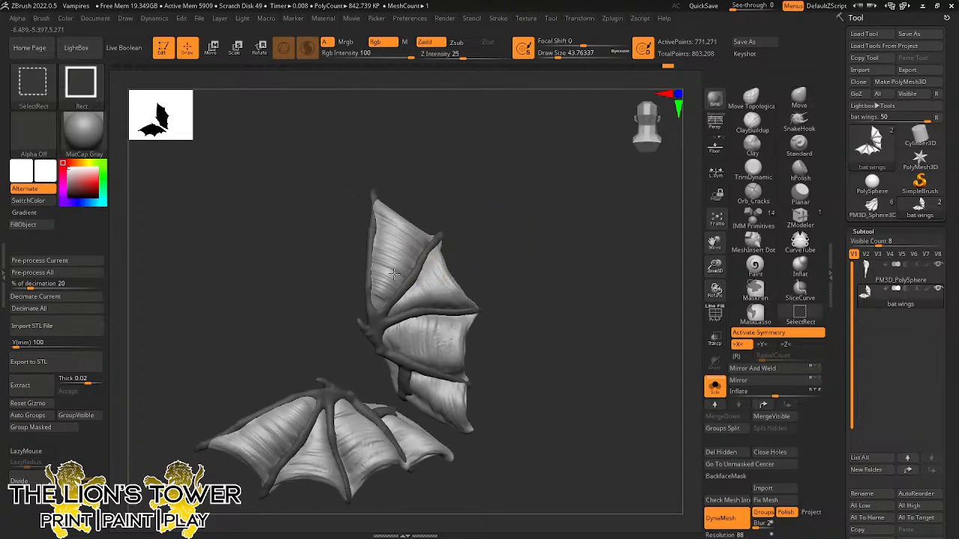
left_click(397, 276, "ctrl+shift")
left_click_drag(383, 226, 383, 215, "shift")
left_click(460, 167, "ctrl+shift")
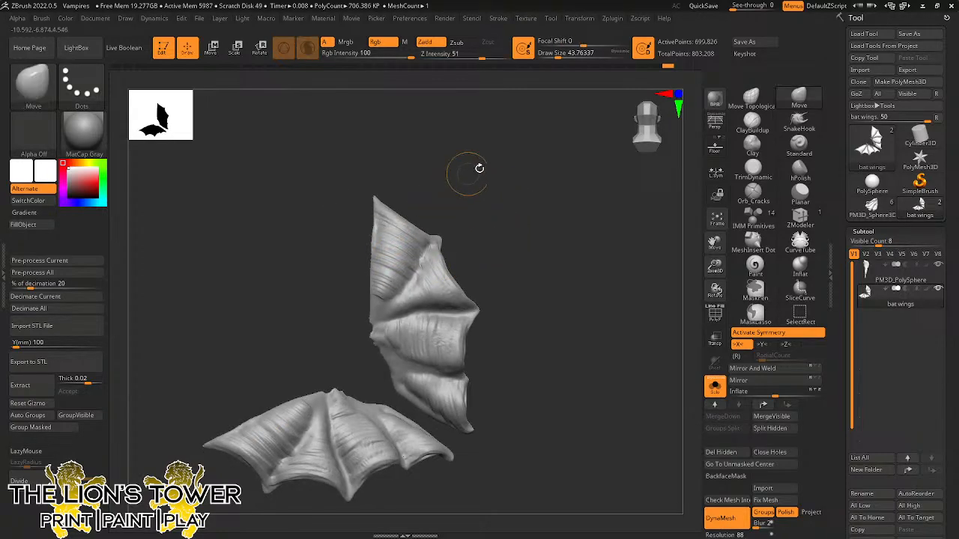
left_click(411, 267, "ctrl+shift")
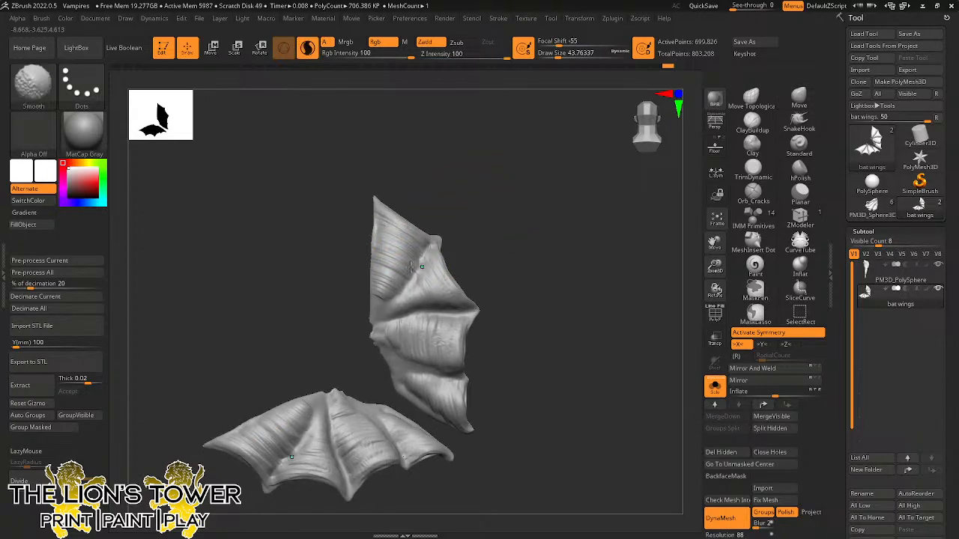
left_click(454, 229, "ctrl+shift")
Smooth the front of the isolated membranes along the upper panel and the ridge beneath it.
left_click_drag(454, 230, 481, 223)
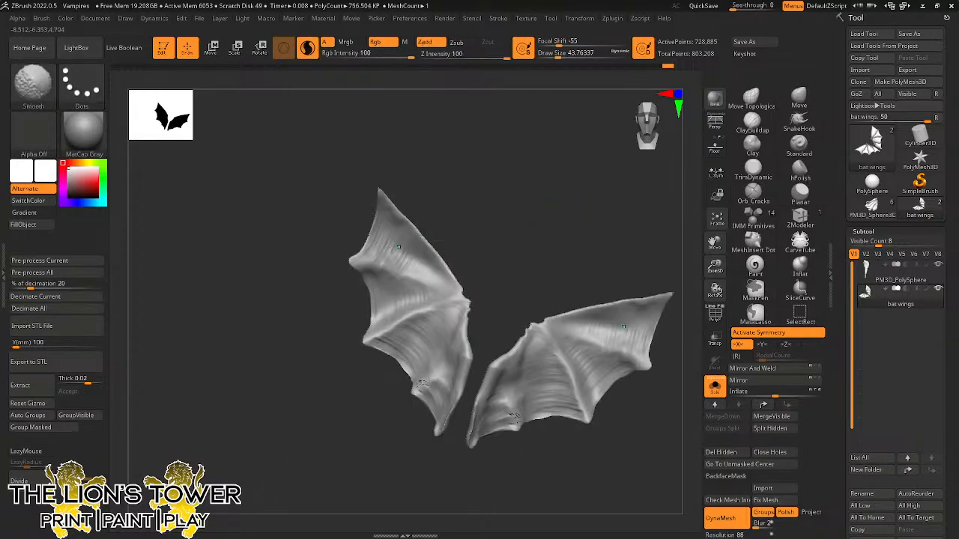
left_click_drag(423, 267, 462, 298, "shift")
left_click_drag(407, 270, 396, 257, "shift")
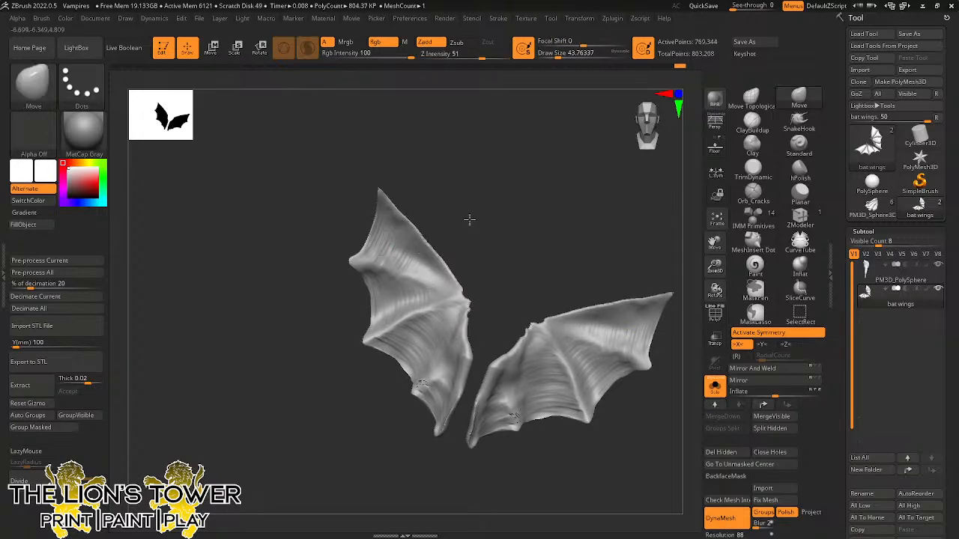
left_click_drag(469, 218, 526, 219)
left_click_drag(715, 265, 718, 311)
left_click_drag(541, 218, 480, 216, "shift")
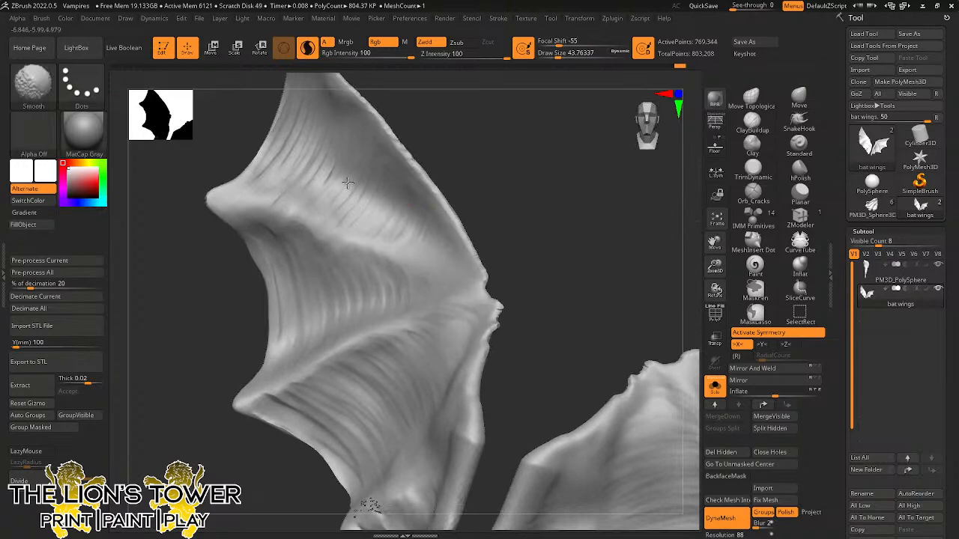
left_click_drag(324, 197, 354, 239, "shift")
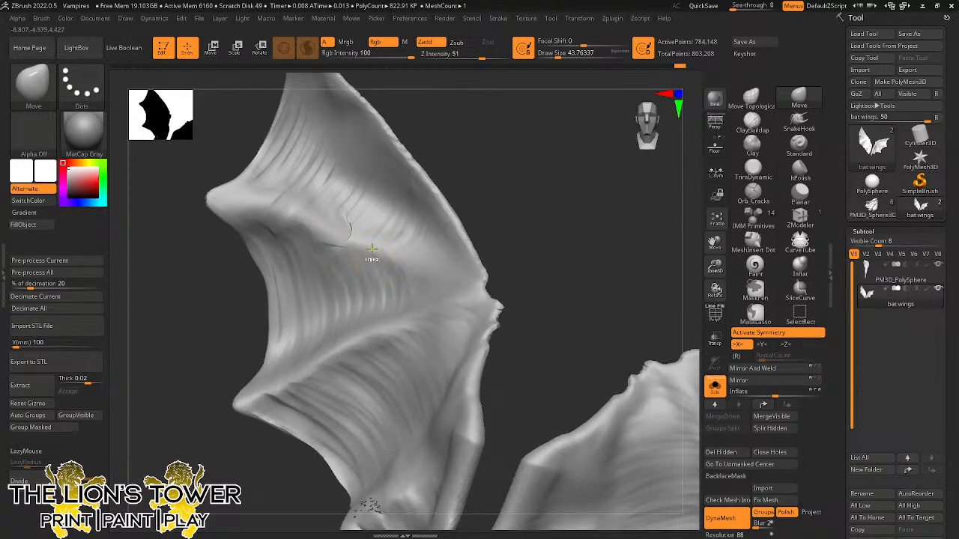
Switch to ClayBuildup, soften the creases across the front of the membranes by smoothing, and show the bones again.
left_click(751, 125)
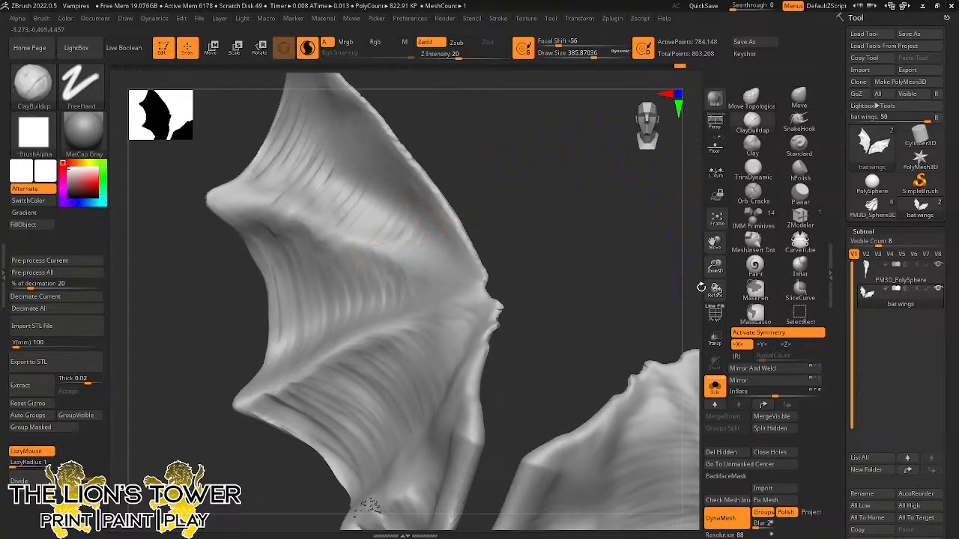
key("shift")
mouse_move(347, 192)
left_mouse_down("shift")
mouse_move(318, 190)
mouse_move(274, 260)
left_mouse_up("shift")
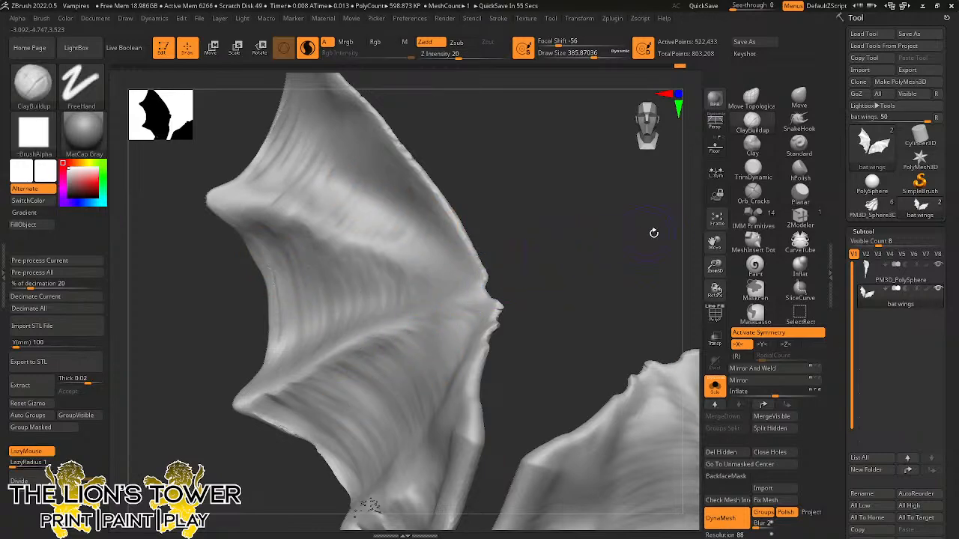
left_click(601, 256, "ctrl+shift")
mouse_move(714, 265)
left_mouse_down()
mouse_move(713, 237)
mouse_move(688, 225)
left_mouse_up()
mouse_move(622, 229)
left_mouse_down()
mouse_move(589, 244)
mouse_move(582, 259)
mouse_move(597, 263)
mouse_move(589, 280)
mouse_move(573, 280)
mouse_move(582, 285)
mouse_move(636, 171)
left_mouse_up()
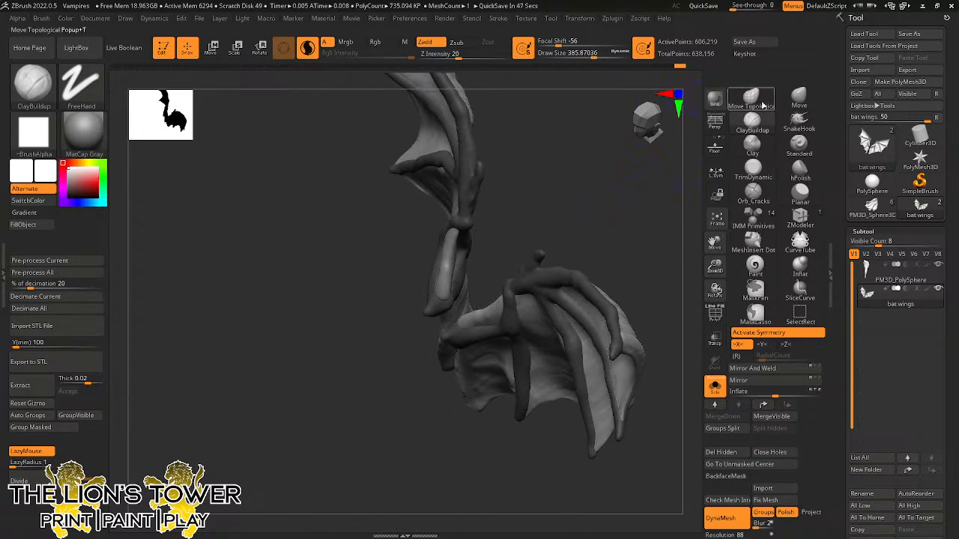
Set the Move brush draw size to about 41 and adjust the membrane edges beside the upper arm bones.
left_click(797, 100)
left_click_drag(554, 54, 550, 54)
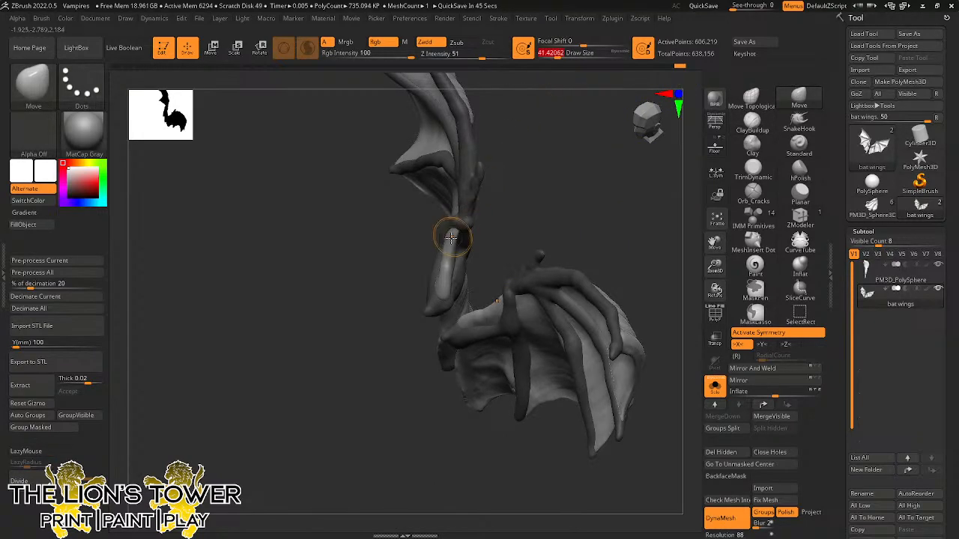
left_click_drag(495, 199, 520, 216)
left_click_drag(444, 296, 444, 279)
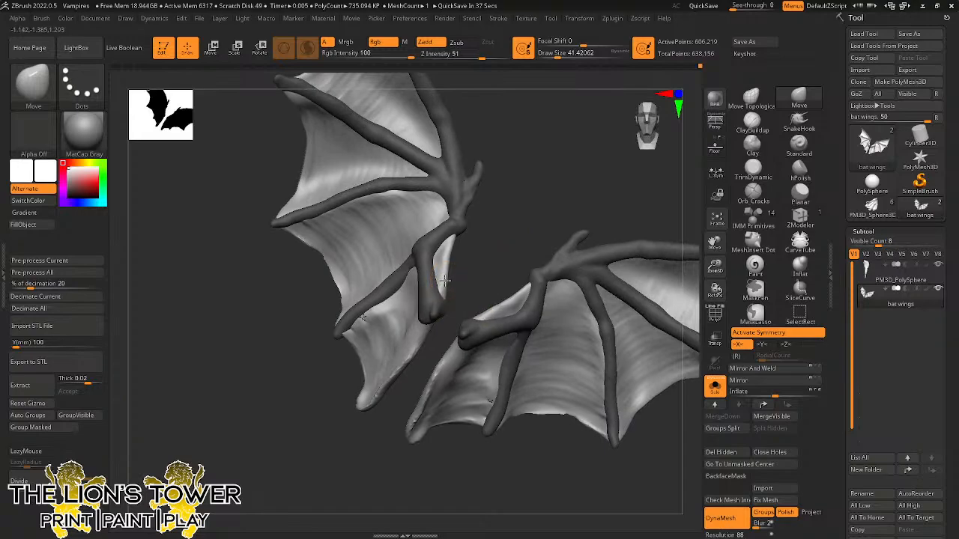
mouse_move(507, 232)
left_mouse_down()
mouse_move(488, 236)
mouse_move(574, 188)
mouse_move(539, 225)
left_mouse_up()
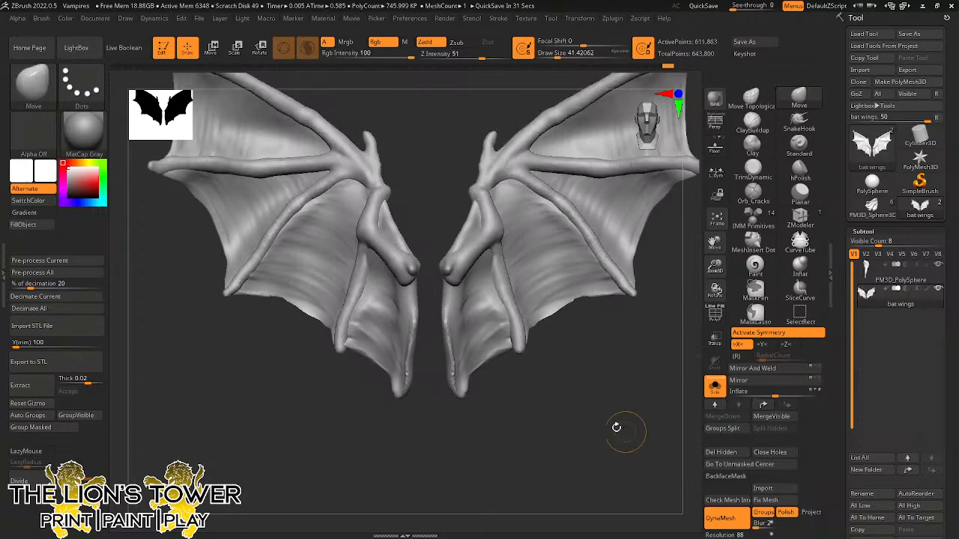
Turn off Solo mode to show the body with the wings and save the project as Vampires.ZPR, overwriting the existing file.
left_click(713, 388)
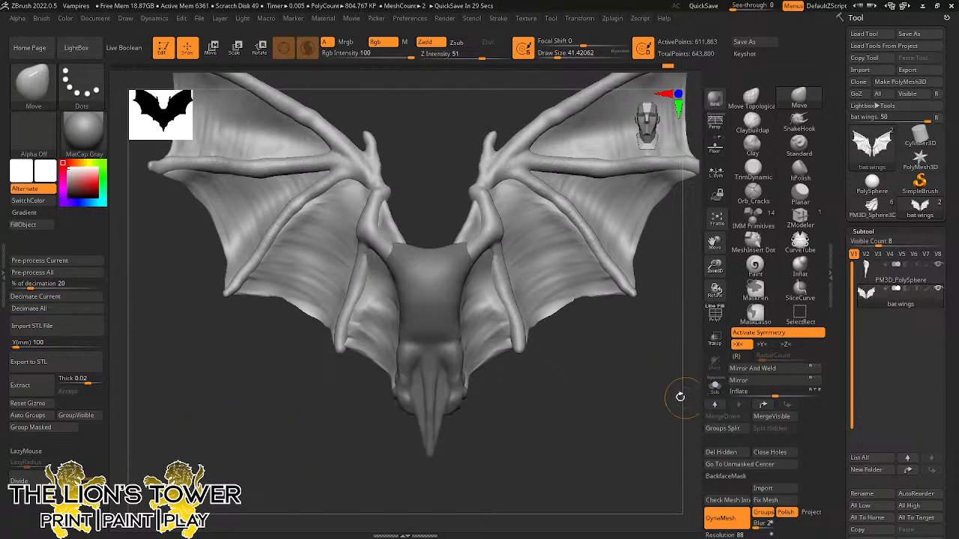
left_click_drag(715, 266, 715, 246)
left_click_drag(714, 242, 691, 319)
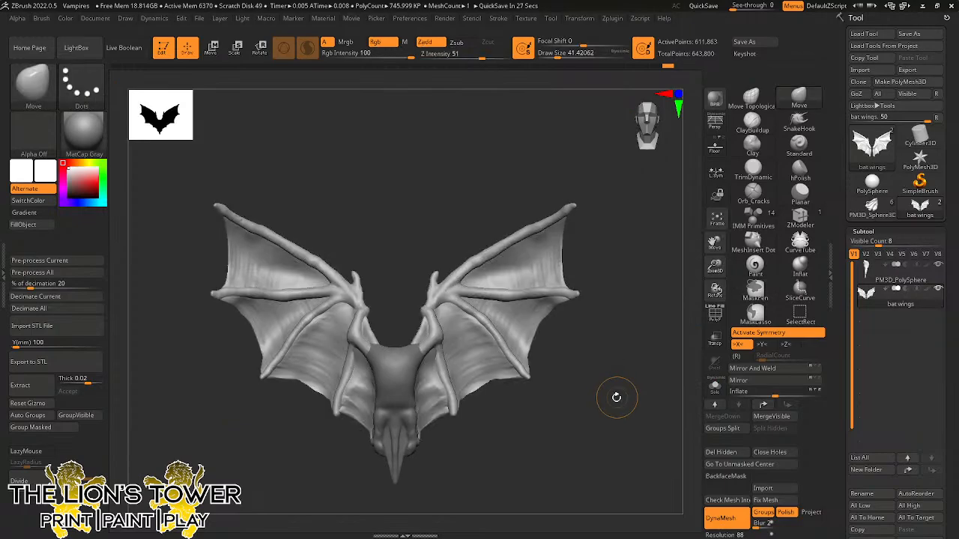
key("ctrl+s")
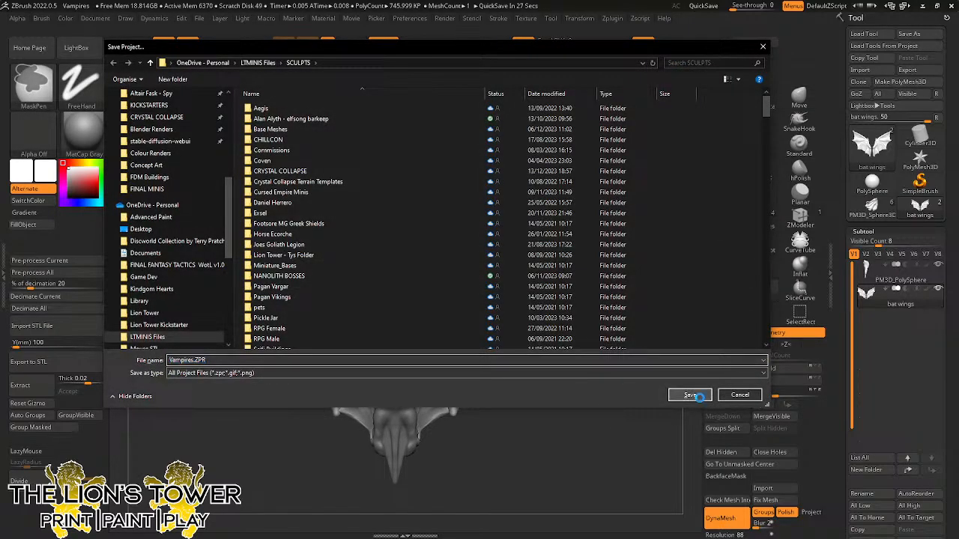
left_click(690, 395)
left_click(499, 265)
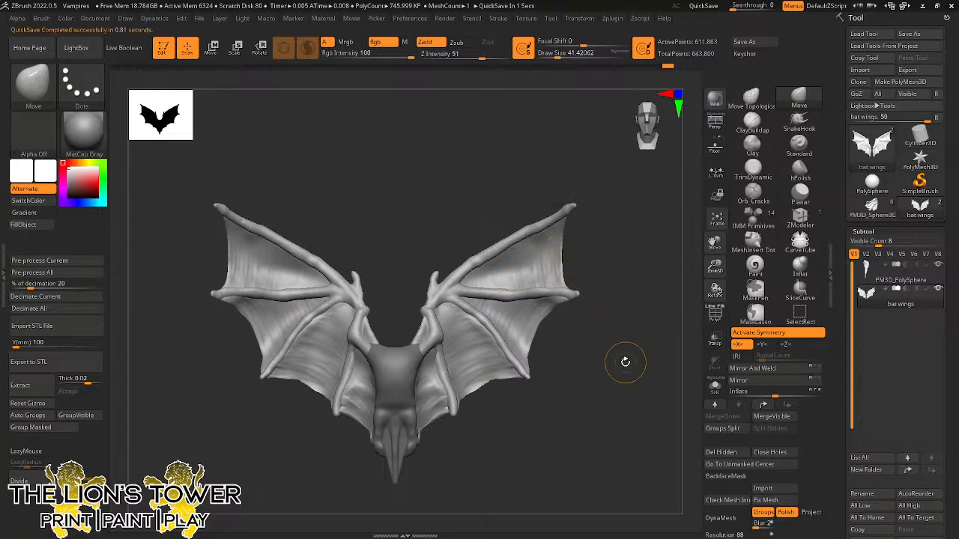
Append a Sphere3D as a new subtool below the bat wings.
left_click_drag(621, 362, 610, 336)
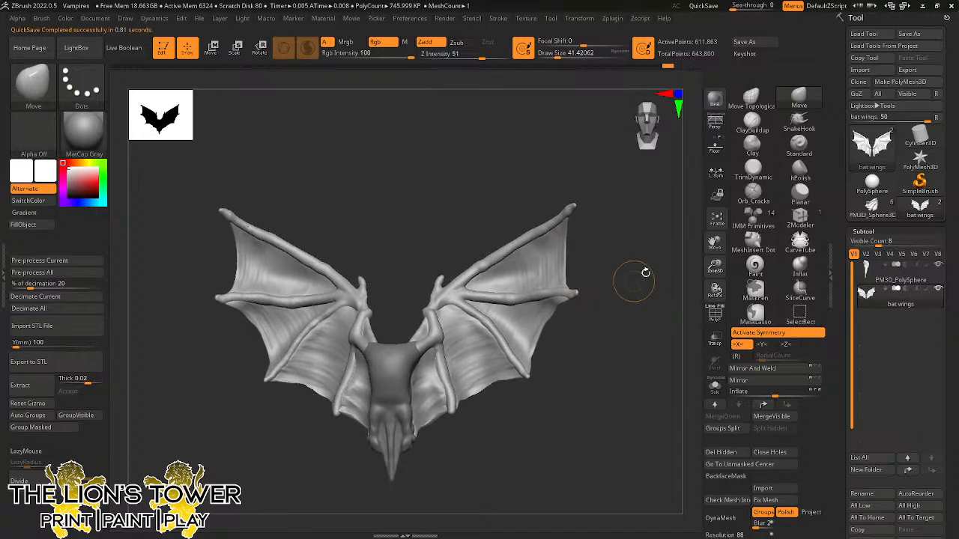
scroll(883, 322, "down", 5)
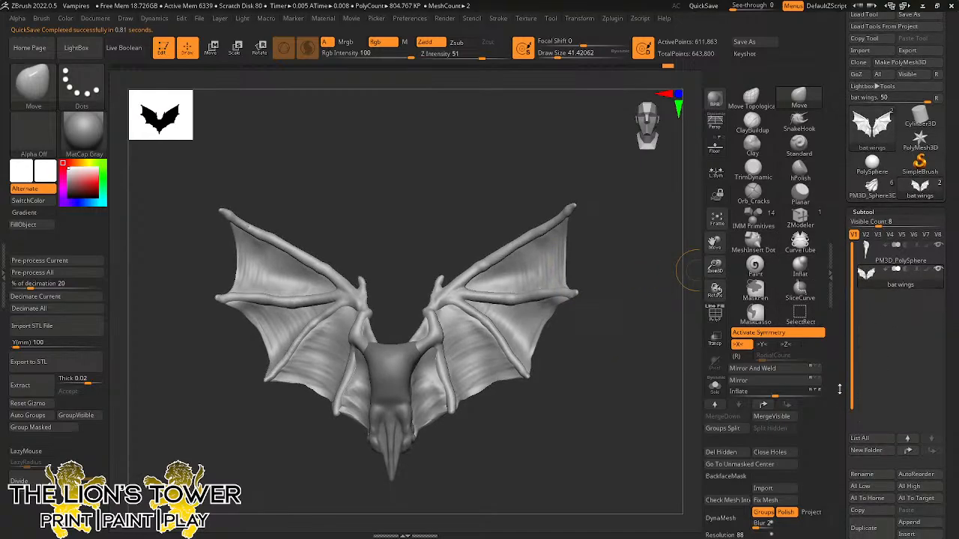
left_click(908, 289)
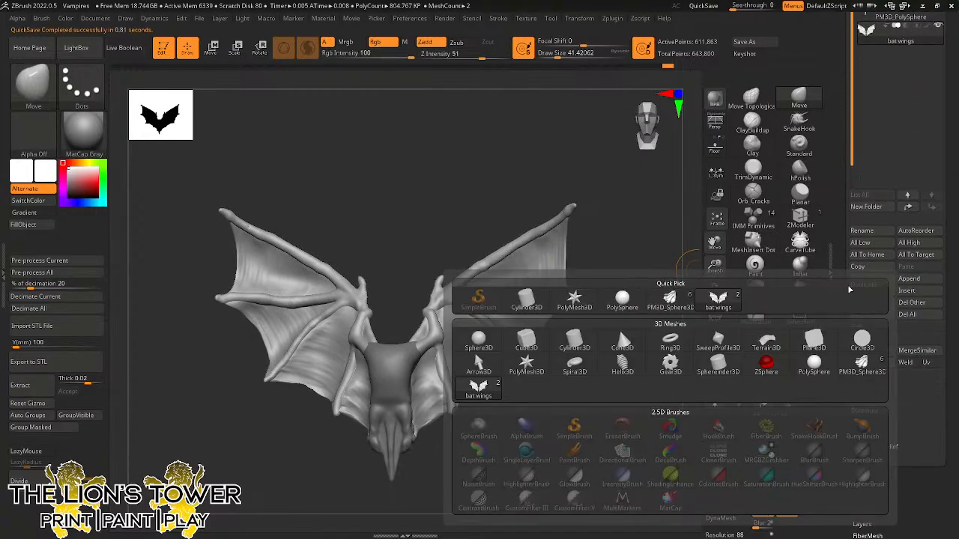
left_click(483, 331)
left_click_drag(419, 244, 432, 227)
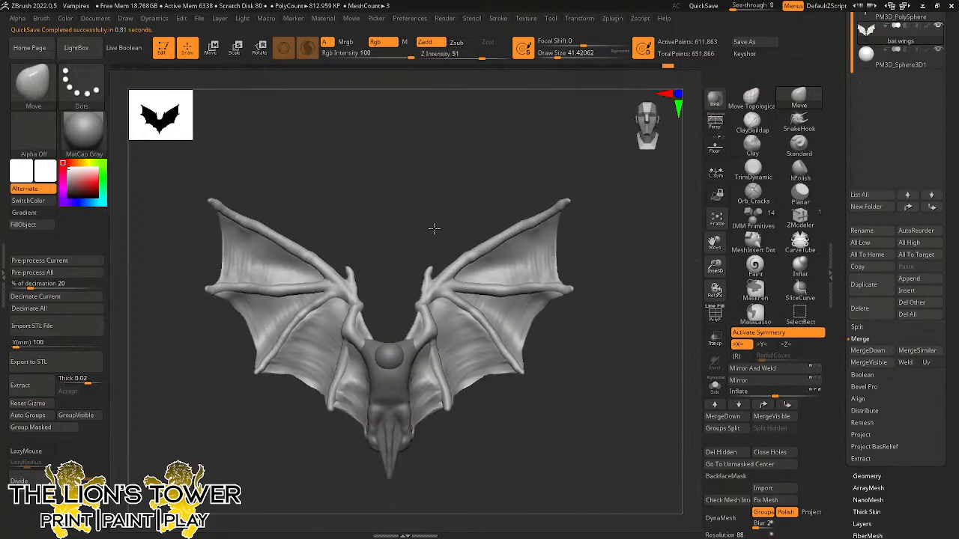
Select the sphere subtool, raise it to the top of the body between the wings and enlarge it as the head.
left_click(259, 48)
left_click(883, 59)
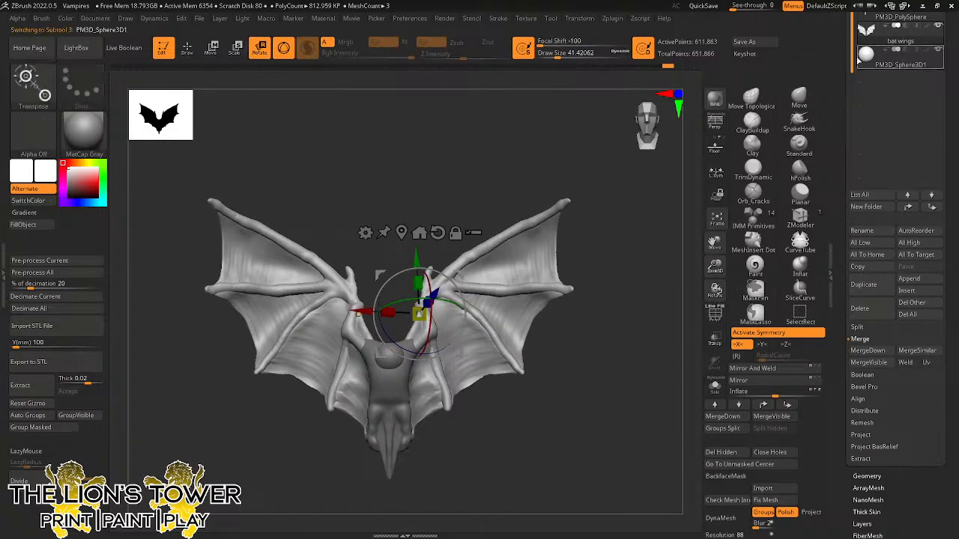
left_click_drag(393, 304, 394, 275)
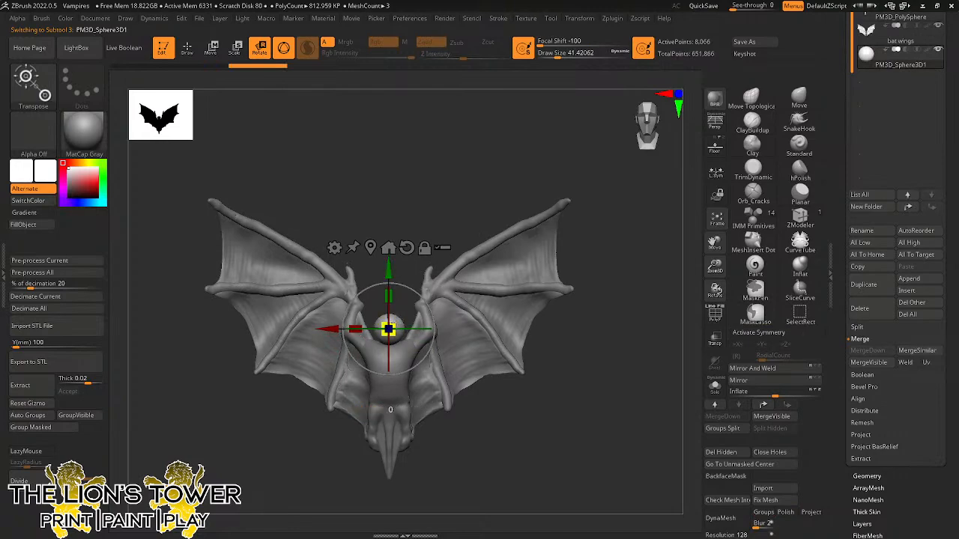
left_click_drag(391, 329, 412, 322)
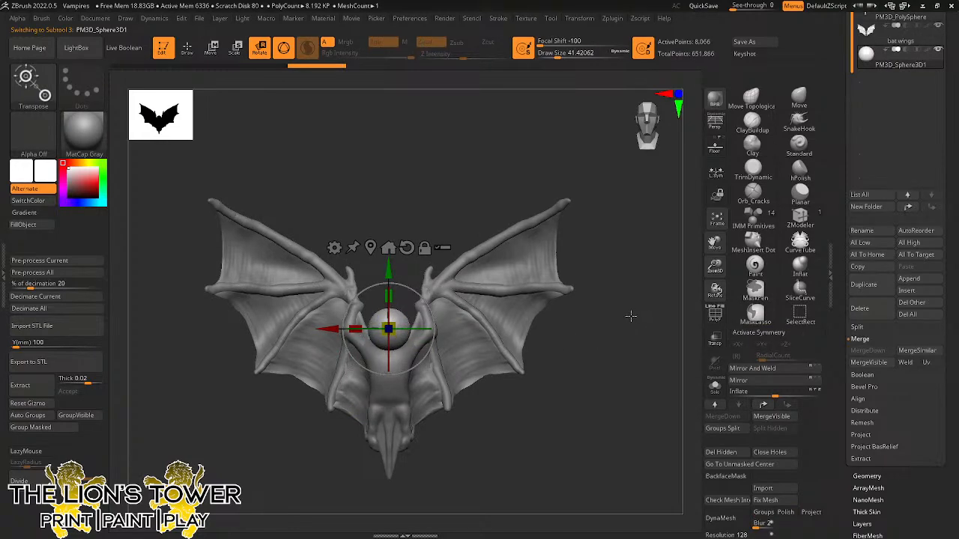
left_click_drag(632, 315, 636, 396)
left_click_drag(715, 268, 728, 316)
Activate X symmetry and pull a pair of broad ears up and outward from the head sphere with the SnakeHook brush.
left_click(800, 123)
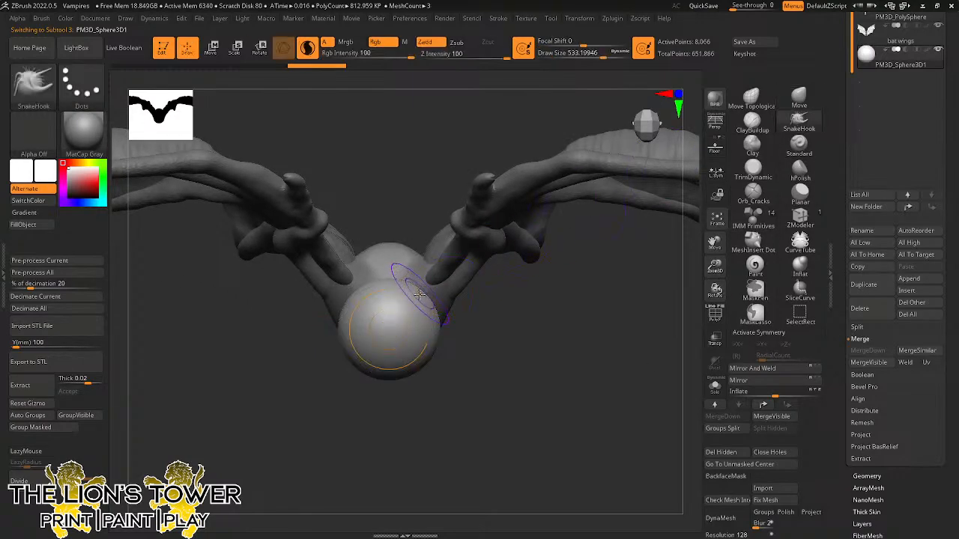
key("x")
mouse_move(423, 300)
left_mouse_down()
mouse_move(446, 258)
mouse_move(454, 265)
mouse_move(447, 295)
mouse_move(457, 297)
left_mouse_up()
mouse_move(524, 315)
left_mouse_down()
mouse_move(476, 311)
mouse_move(480, 330)
left_mouse_up()
mouse_move(511, 425)
left_mouse_down()
mouse_move(512, 388)
mouse_move(508, 397)
left_mouse_up()
mouse_move(475, 298)
left_mouse_down()
mouse_move(467, 278)
mouse_move(472, 297)
mouse_move(474, 285)
left_mouse_up()
left_click_drag(487, 412, 531, 394)
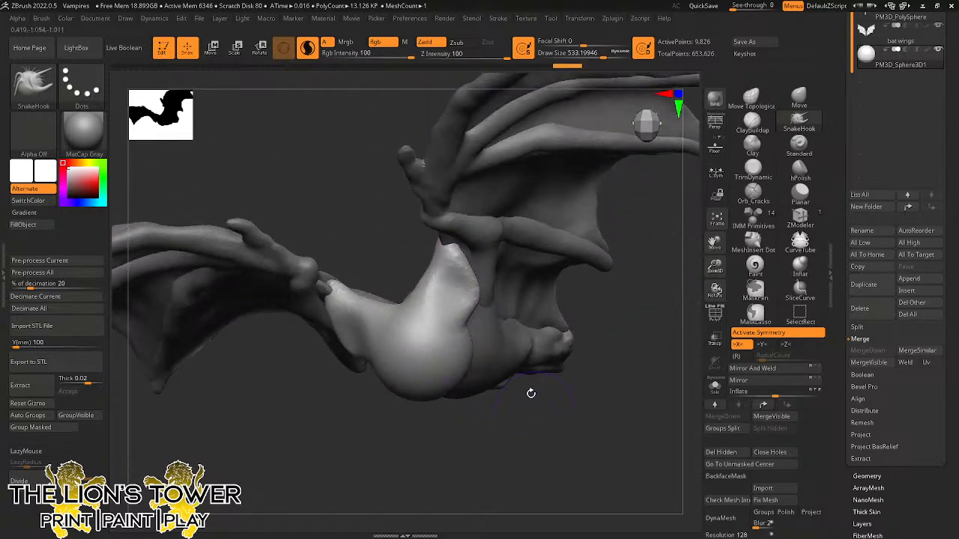
mouse_move(454, 294)
left_mouse_down()
mouse_move(467, 278)
mouse_move(463, 297)
left_mouse_up()
left_click_drag(454, 288, 465, 280)
left_click_drag(615, 243, 635, 237, "shift")
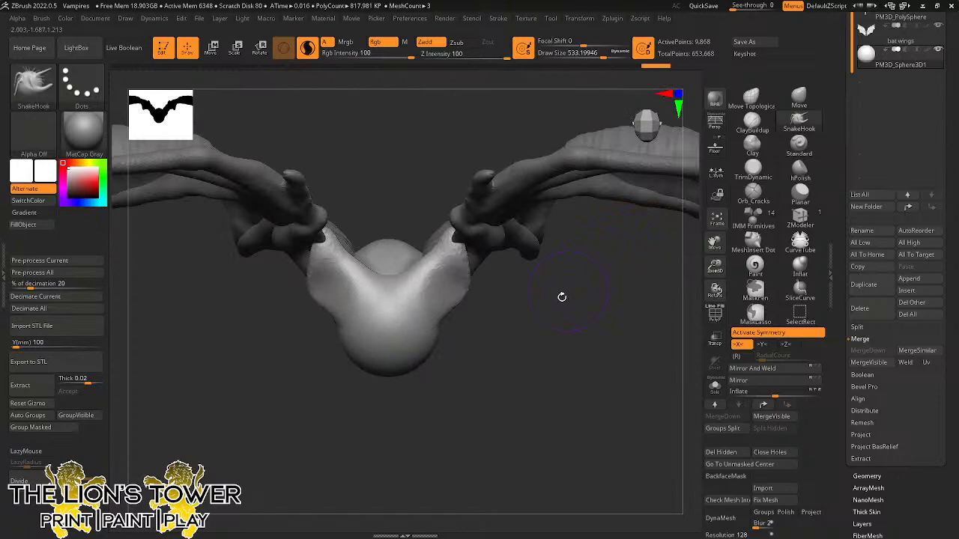
Reduce the SnakeHook draw size to about 468, extend the ear tips and shape the dip between the ears.
left_click_drag(603, 56, 599, 56)
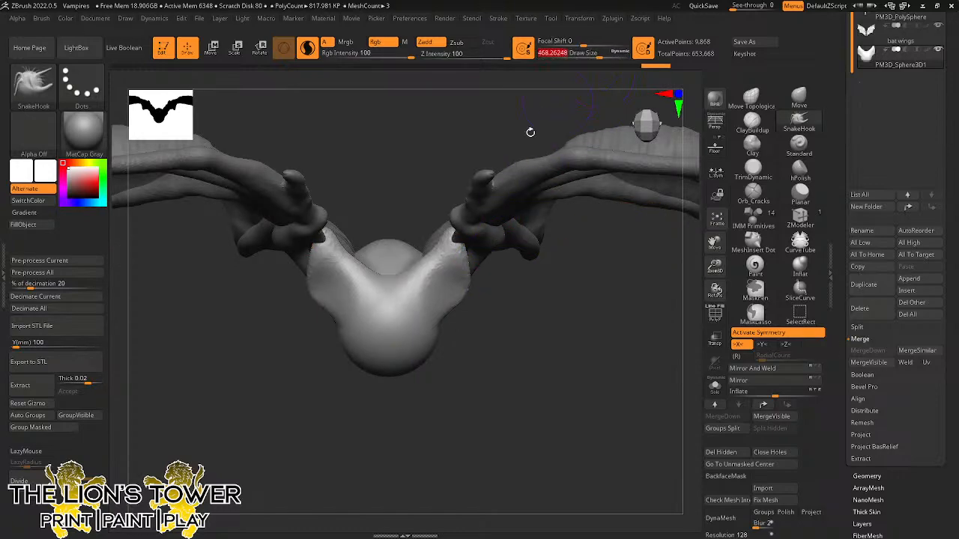
mouse_move(451, 231)
left_mouse_down()
mouse_move(459, 206)
mouse_move(399, 275)
left_mouse_up()
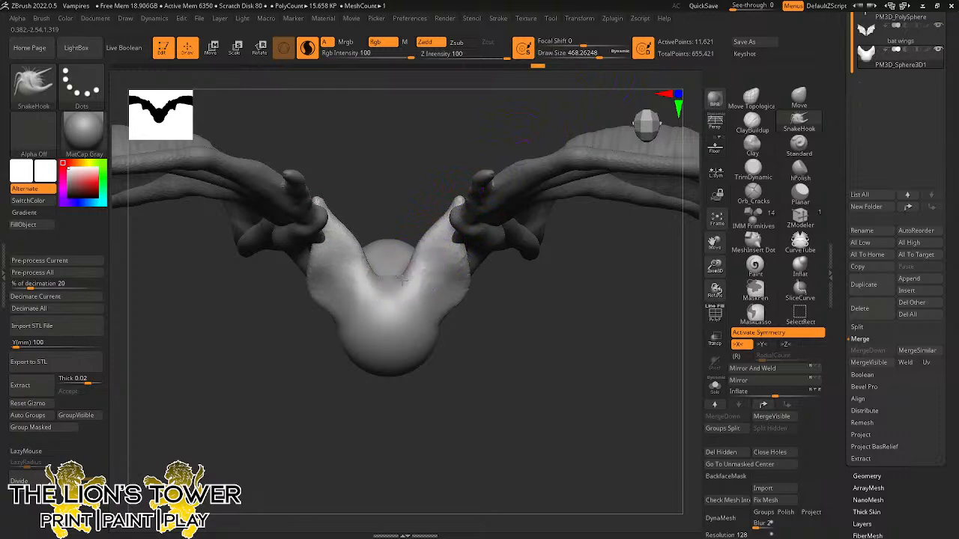
left_click_drag(477, 377, 505, 304, "shift")
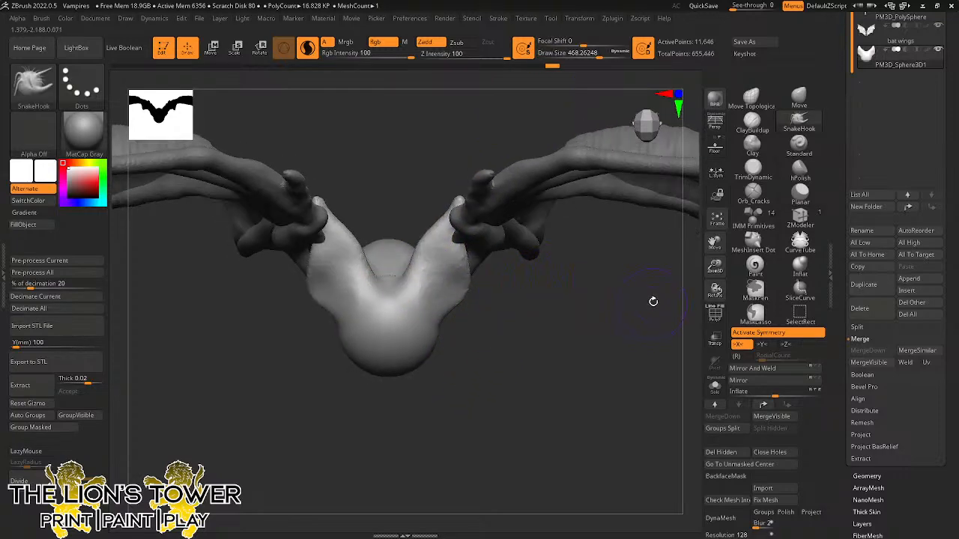
Switch to ClayBuildup with a draw size of about 257 and build up a snout on the front of the head.
left_click(753, 127)
left_click_drag(537, 57, 583, 54)
left_click_drag(379, 340, 389, 315)
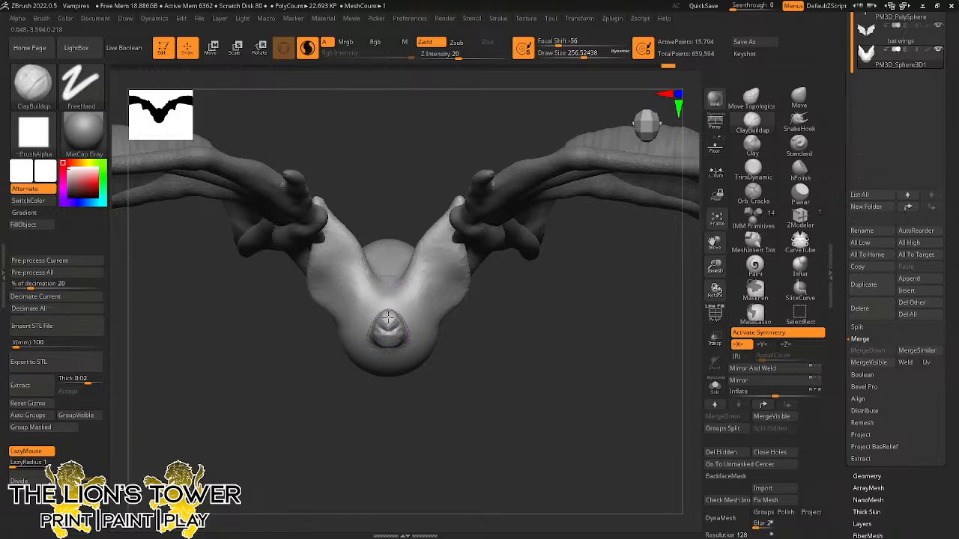
left_click_drag(460, 310, 485, 267)
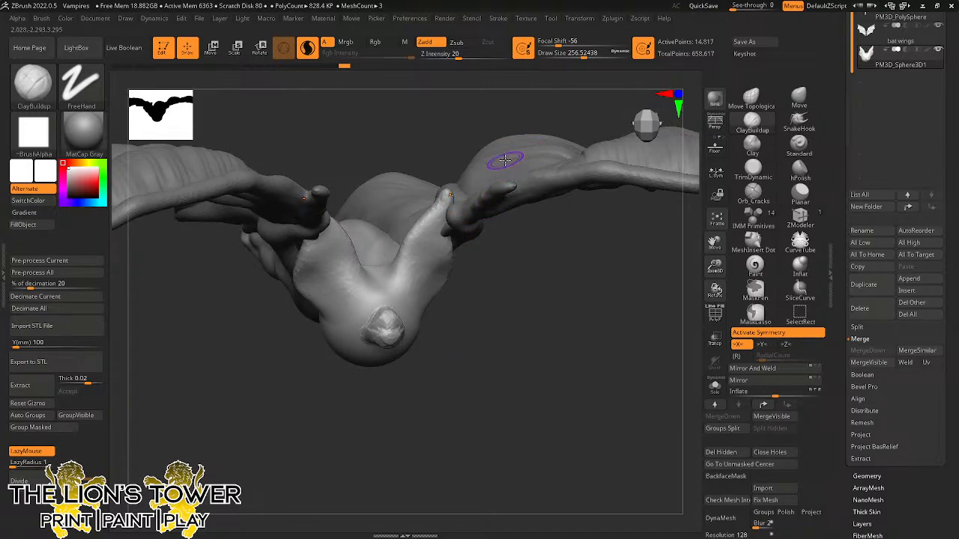
Set the ClayBuildup draw size to about 149, shape the nose and carve eye sockets on both sides of the snout.
left_click_drag(584, 56, 563, 53)
left_click_drag(516, 292, 523, 313)
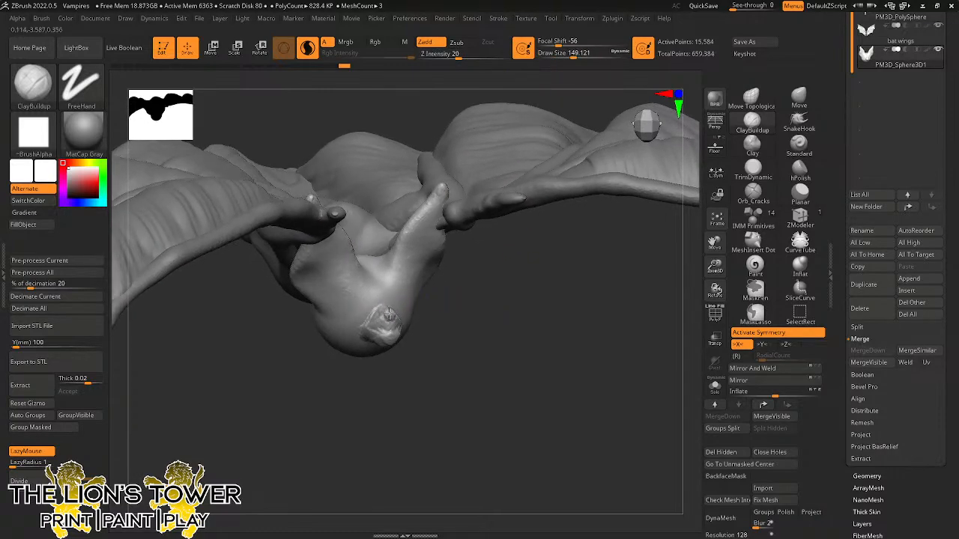
mouse_move(389, 314)
left_mouse_down()
mouse_move(381, 324)
mouse_move(394, 337)
left_mouse_up()
left_click_drag(422, 360, 457, 357)
mouse_move(391, 325)
left_mouse_down()
mouse_move(398, 331)
mouse_move(391, 309)
mouse_move(409, 318)
mouse_move(409, 310)
mouse_move(416, 333)
left_mouse_up()
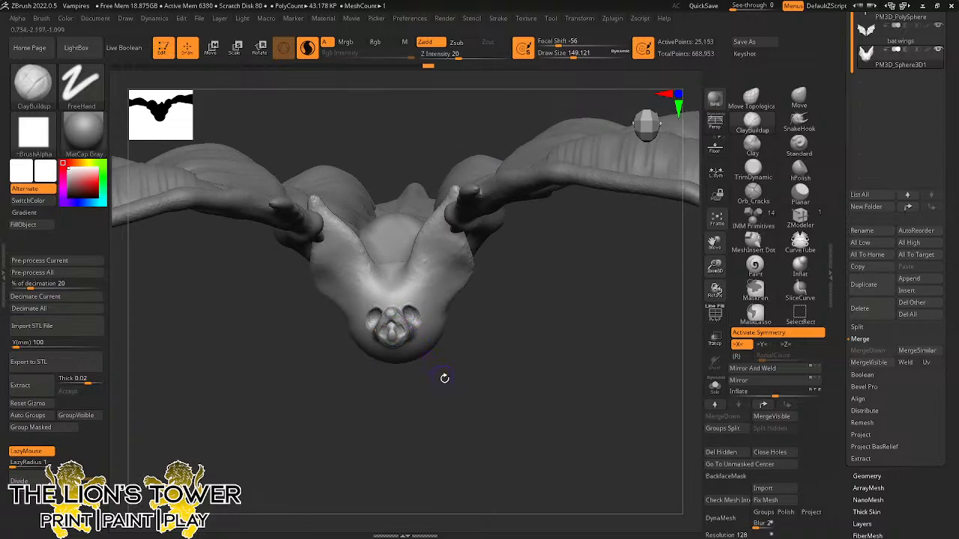
Isolate the head in Solo mode and hollow out the fronts of the ears, setting the ClayBuildup draw size to about 167.
mouse_move(445, 377)
left_mouse_down()
mouse_move(444, 386)
mouse_move(451, 364)
mouse_move(431, 266)
left_mouse_up()
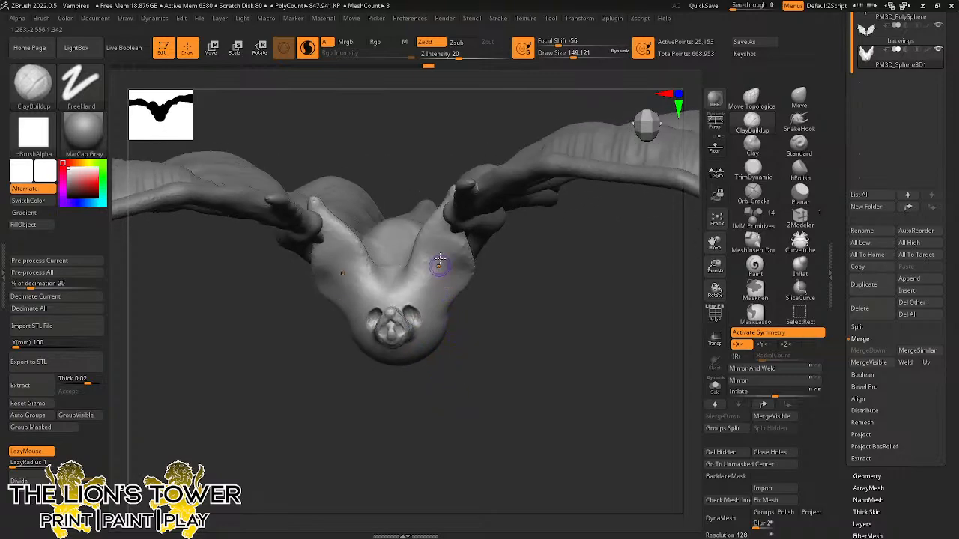
left_click(714, 386)
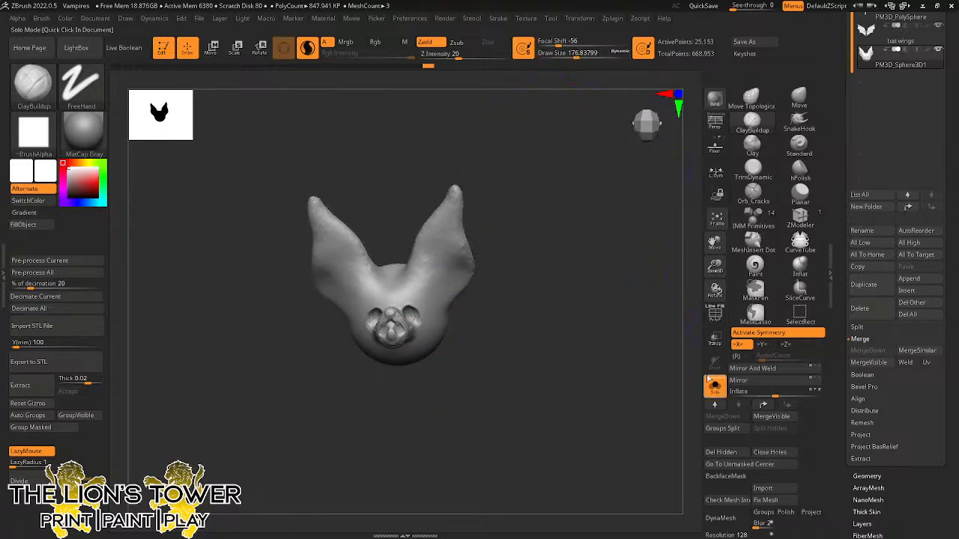
mouse_move(445, 222)
left_mouse_down()
mouse_move(429, 278)
mouse_move(457, 280)
mouse_move(447, 292)
mouse_move(439, 275)
mouse_move(442, 288)
left_mouse_up()
left_click(560, 53)
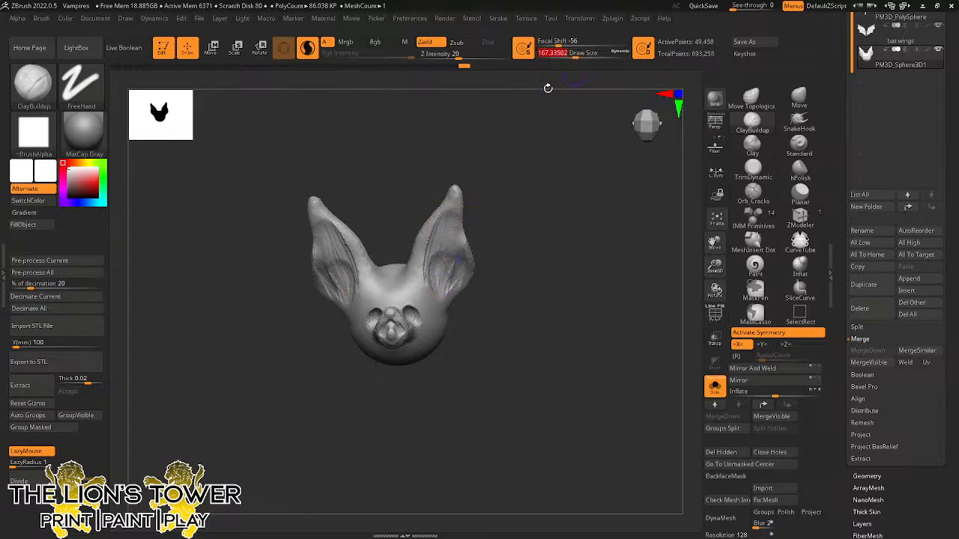
mouse_move(433, 250)
left_mouse_down()
mouse_move(428, 277)
mouse_move(444, 238)
mouse_move(435, 278)
mouse_move(446, 291)
mouse_move(450, 264)
left_mouse_up()
mouse_move(452, 223)
left_mouse_down()
mouse_move(463, 279)
mouse_move(441, 285)
left_mouse_up()
mouse_move(440, 283)
left_mouse_down()
mouse_move(450, 237)
mouse_move(431, 265)
mouse_move(435, 256)
left_mouse_up()
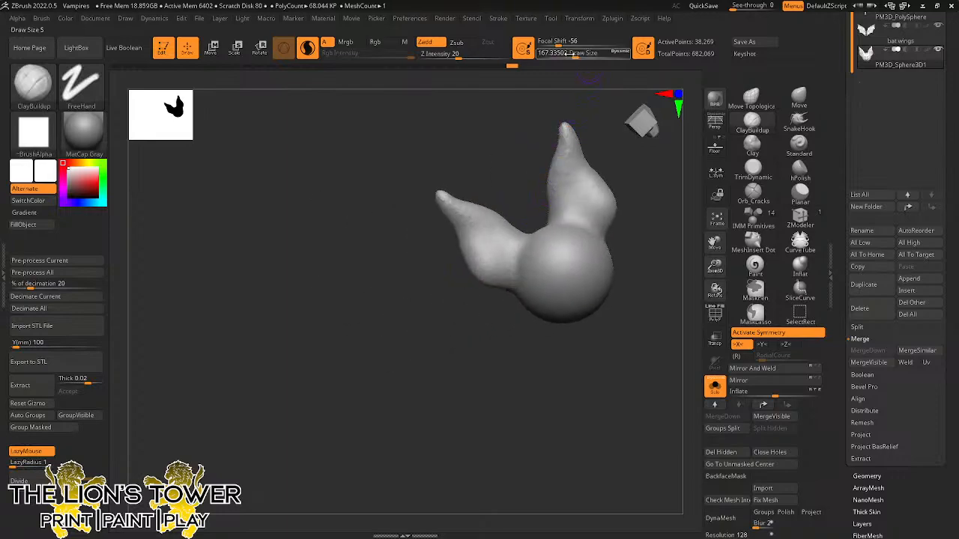
Set the ClayBuildup draw size to about 239, build up the backs of the ears and smooth the ears inside and out.
left_click_drag(570, 53, 582, 54)
mouse_move(467, 210)
left_mouse_down()
mouse_move(473, 222)
mouse_move(483, 213)
mouse_move(478, 238)
mouse_move(485, 217)
mouse_move(493, 255)
mouse_move(498, 233)
mouse_move(516, 255)
mouse_move(518, 238)
mouse_move(509, 224)
mouse_move(502, 276)
mouse_move(504, 225)
mouse_move(494, 259)
mouse_move(487, 203)
mouse_move(478, 229)
mouse_move(460, 214)
mouse_move(494, 188)
mouse_move(456, 218)
mouse_move(484, 225)
mouse_move(520, 258)
mouse_move(527, 230)
mouse_move(472, 201)
left_mouse_up()
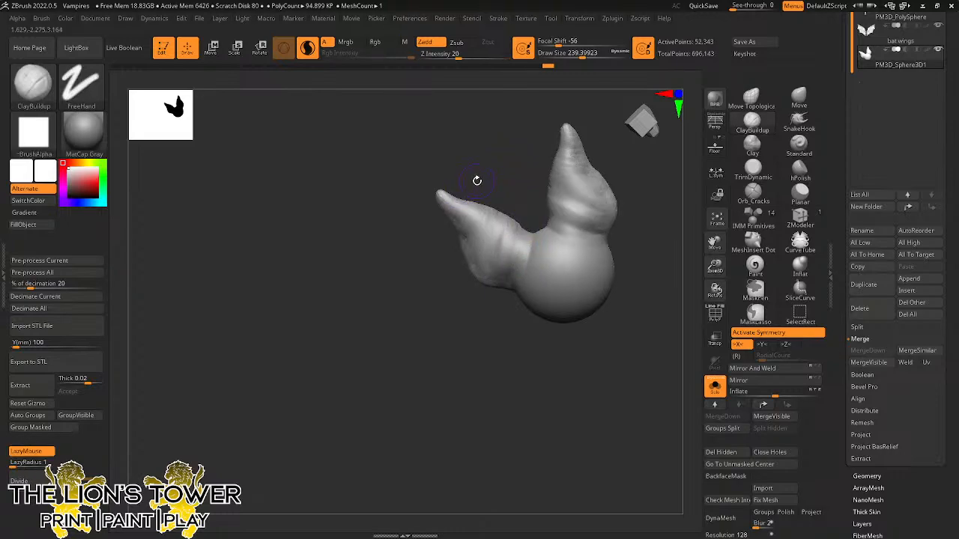
mouse_move(475, 182)
left_mouse_down()
mouse_move(529, 156)
mouse_move(532, 225)
left_mouse_up()
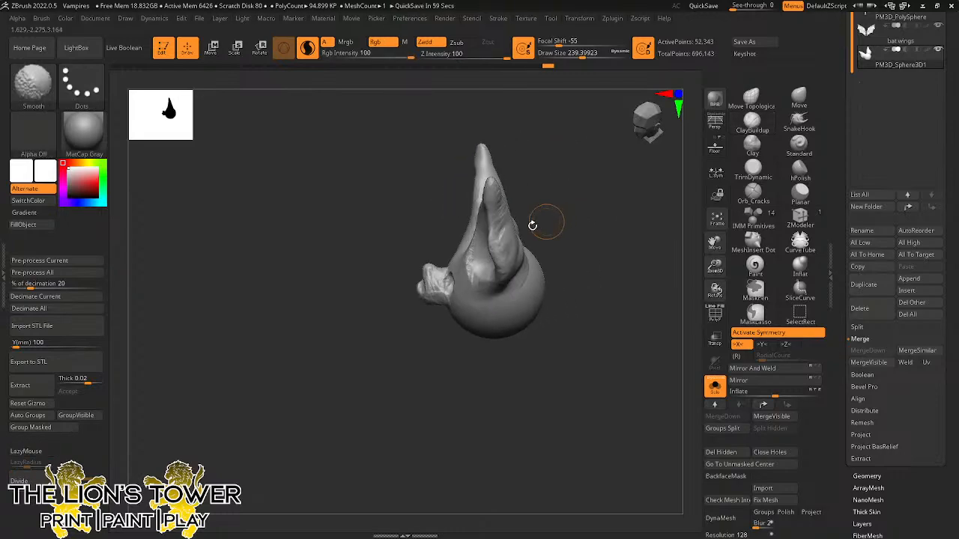
mouse_move(496, 187)
left_mouse_down("shift")
mouse_move(580, 188)
mouse_move(490, 280)
left_mouse_up("shift")
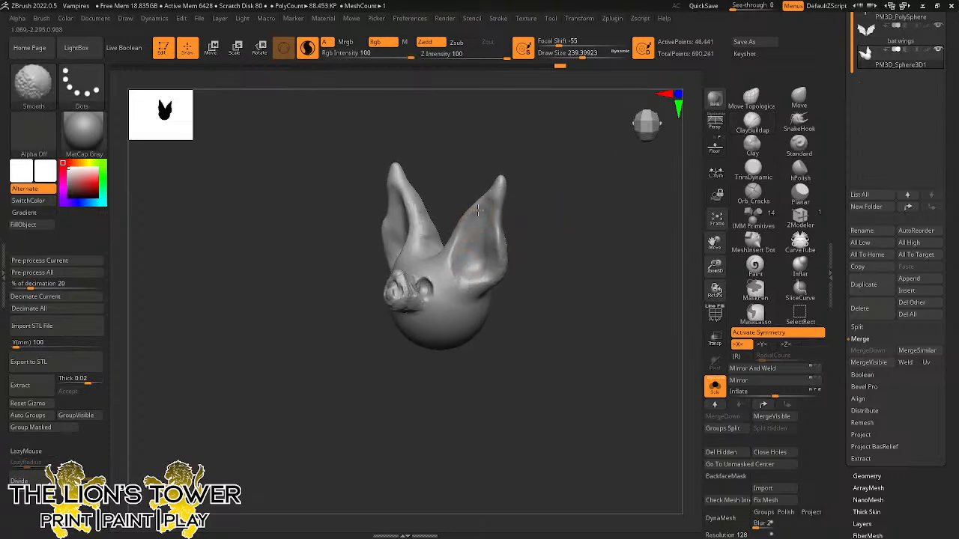
mouse_move(477, 211)
right_mouse_down("shift")
mouse_move(411, 188)
mouse_move(447, 246)
right_mouse_up("shift")
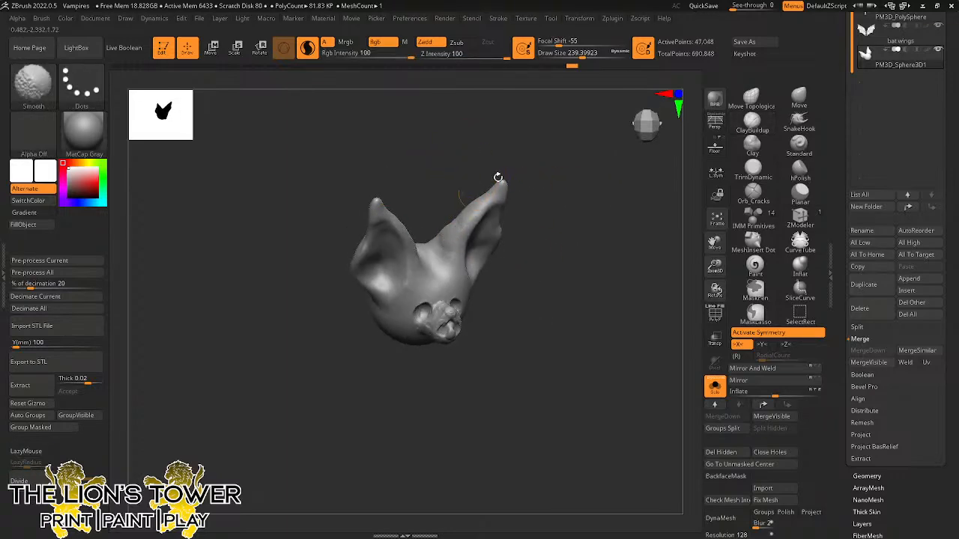
right_click_drag(498, 176, 453, 220)
Build up the bases of the ears where they join the back of the head and smooth the transition.
mouse_move(518, 213)
right_mouse_down()
mouse_move(567, 281)
mouse_move(530, 151)
right_mouse_up()
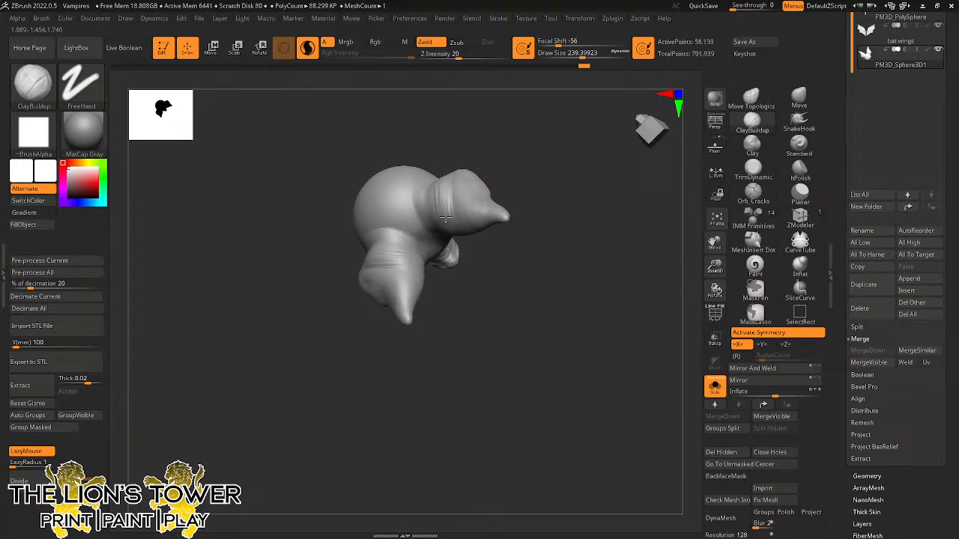
left_click_drag(445, 217, 448, 224)
right_click_drag(448, 169, 454, 178)
mouse_move(454, 166)
left_mouse_down()
mouse_move(451, 201)
mouse_move(464, 207)
mouse_move(479, 187)
mouse_move(478, 223)
left_mouse_up()
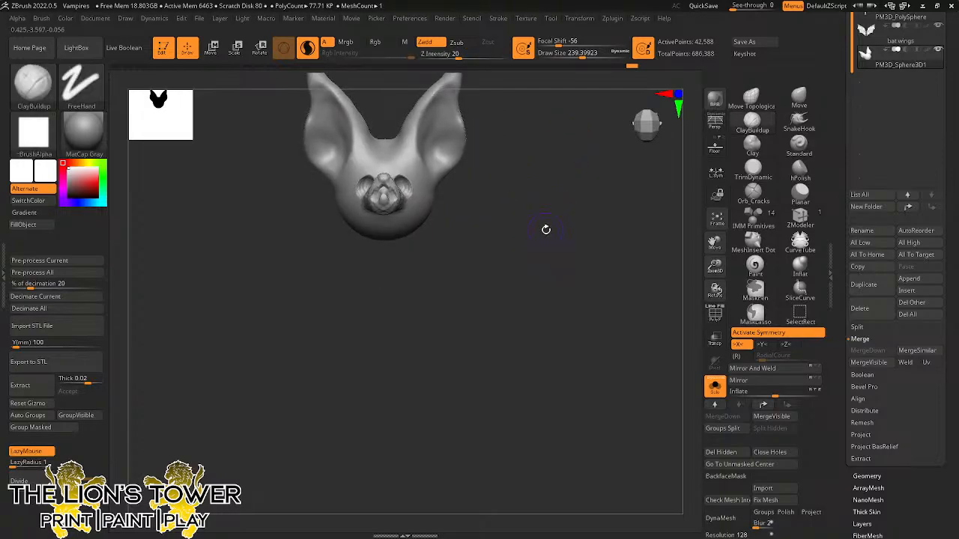
left_click_drag(716, 263, 712, 281)
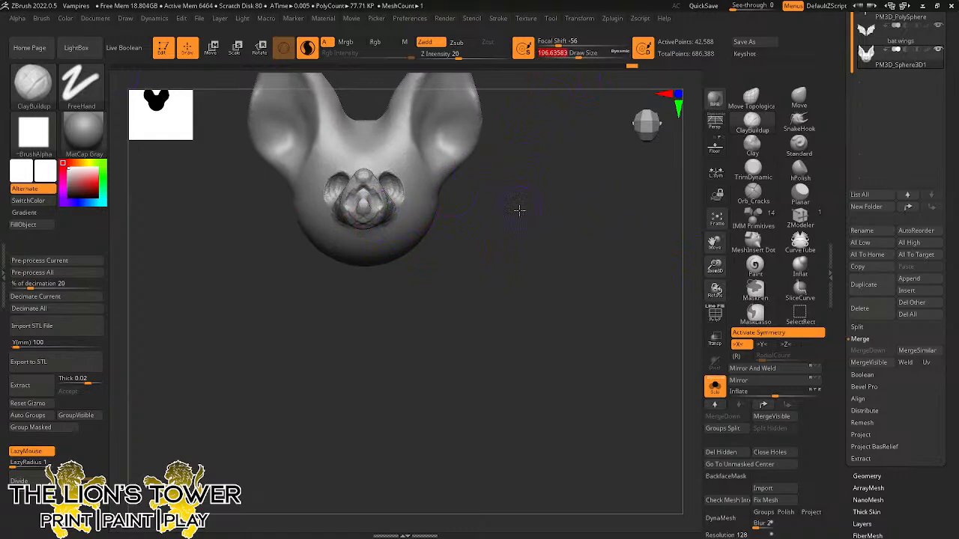
Build up the lower jaw and the cheeks beside the snout with the ClayBuildup brush, setting the draw size to about 197.
left_click_drag(519, 211, 429, 181)
mouse_move(370, 184)
left_mouse_down()
mouse_move(348, 215)
mouse_move(361, 204)
mouse_move(356, 212)
left_mouse_up()
mouse_move(451, 250)
left_mouse_down()
mouse_move(408, 239)
mouse_move(372, 191)
mouse_move(339, 211)
mouse_move(339, 225)
mouse_move(350, 209)
mouse_move(343, 222)
left_mouse_up()
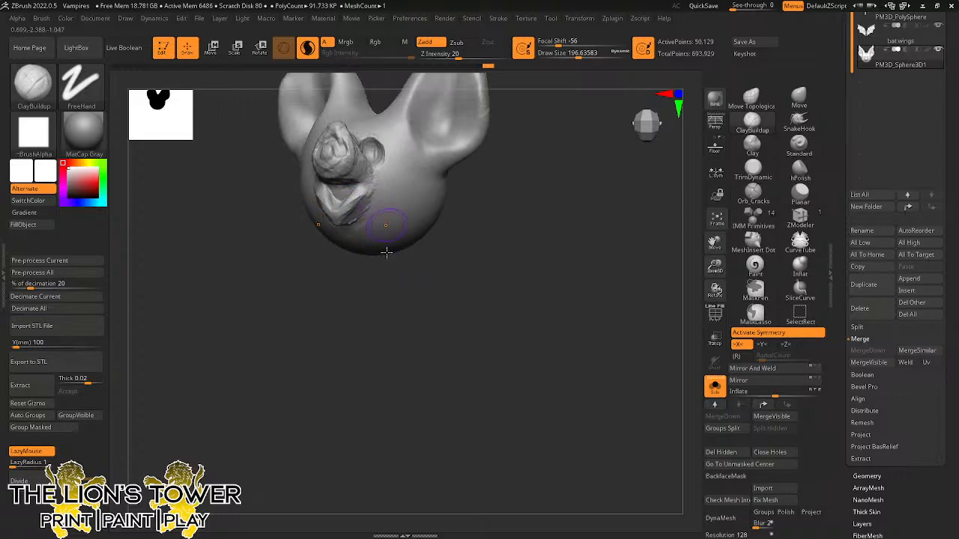
left_click_drag(385, 254, 363, 243)
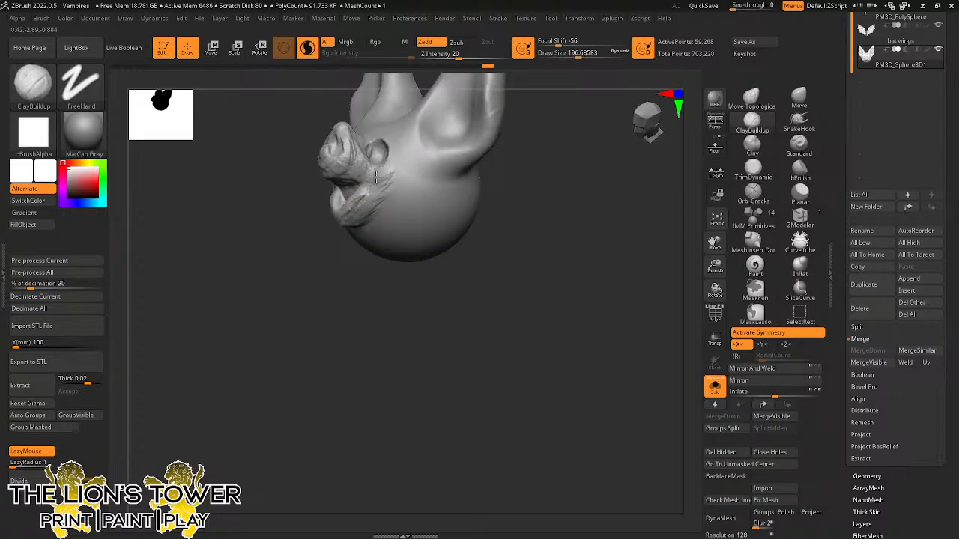
left_click_drag(375, 177, 395, 177)
left_click_drag(408, 142, 421, 143)
Build up clay from the jaw along the cheeks to the ear bases and add volume around the mouth below the snout.
left_click_drag(701, 223, 685, 278, "alt")
left_click_drag(541, 256, 539, 206)
mouse_move(469, 153)
left_mouse_down()
mouse_move(450, 189)
mouse_move(408, 215)
mouse_move(445, 155)
mouse_move(392, 215)
mouse_move(388, 207)
left_mouse_up()
left_click_drag(403, 323, 420, 284)
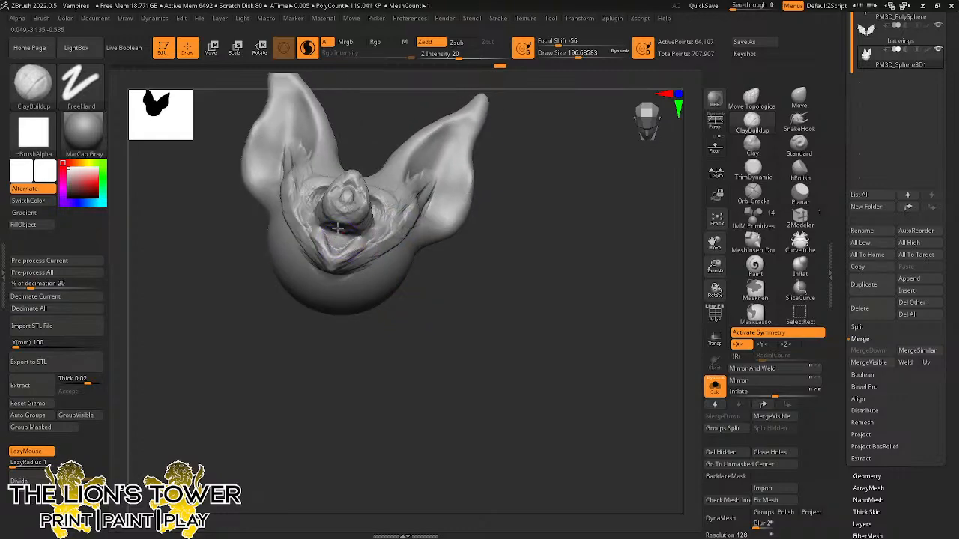
mouse_move(338, 227)
left_mouse_down()
mouse_move(336, 243)
mouse_move(345, 213)
left_mouse_up()
left_click_drag(376, 365, 400, 372)
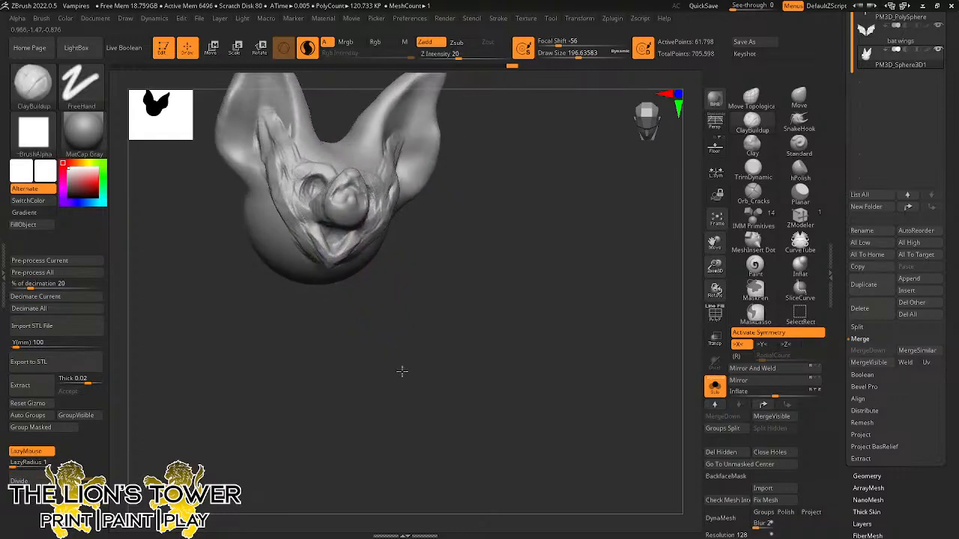
Smooth the cheeks, the mouth and the areas around the eye sockets.
left_click_drag(286, 189, 264, 118, "shift")
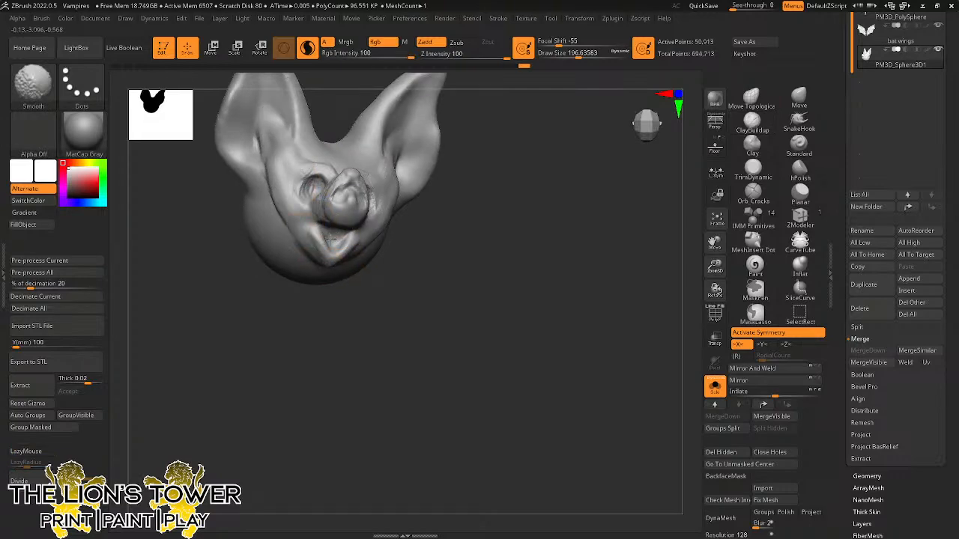
left_click_drag(442, 201, 420, 215)
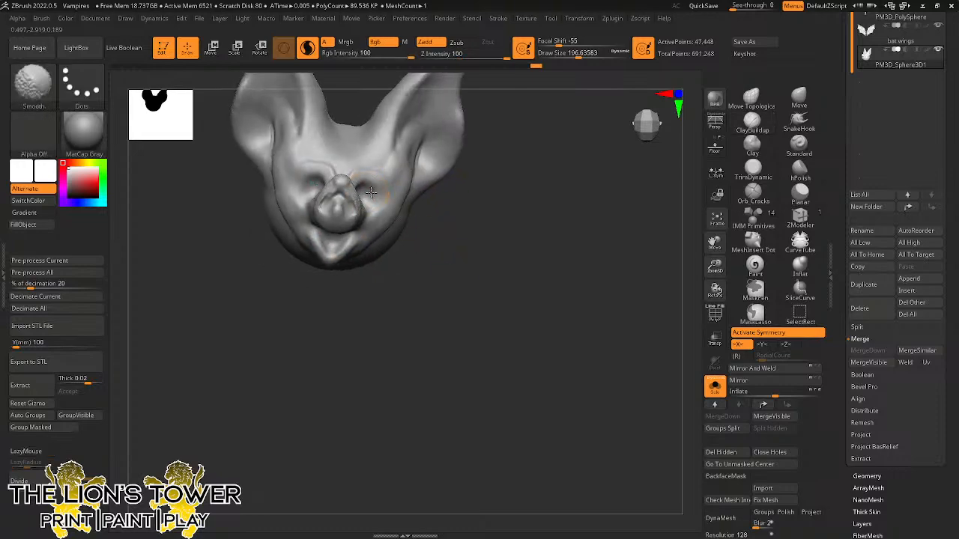
left_click_drag(419, 280, 367, 299)
left_click_drag(364, 180, 369, 184, "shift")
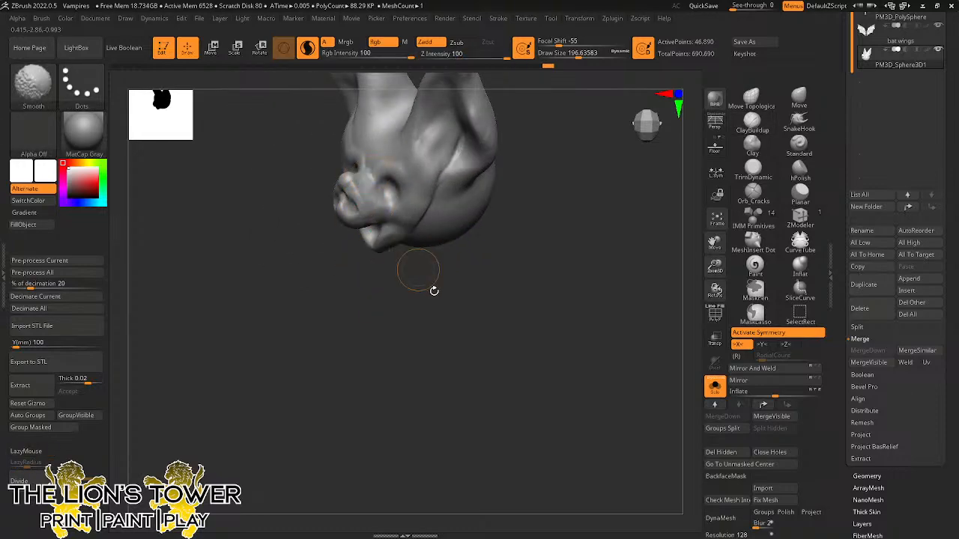
left_click_drag(433, 291, 441, 172)
Carve the first folds inside both ears with the Orb_Cracks brush, setting its draw size to about 145.
left_click(752, 194)
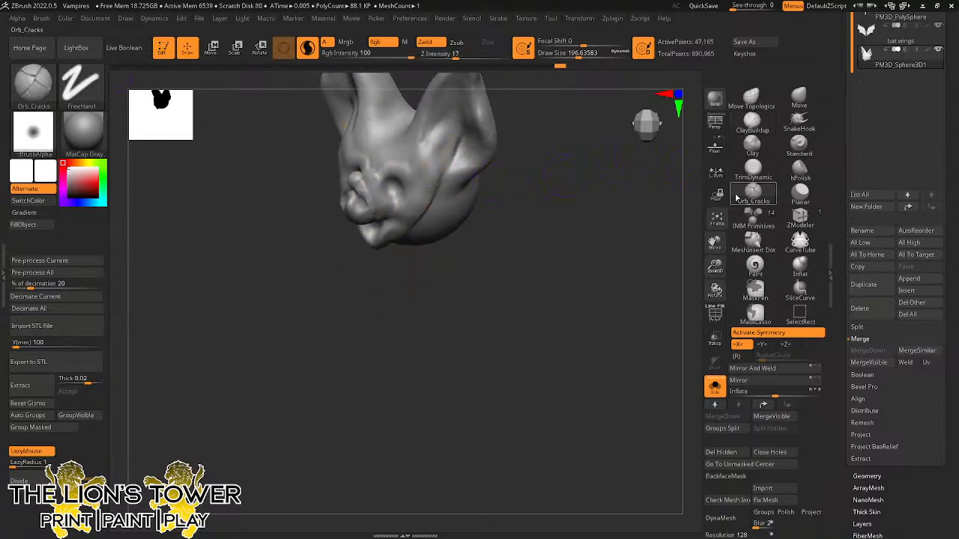
left_click_drag(674, 214, 501, 212)
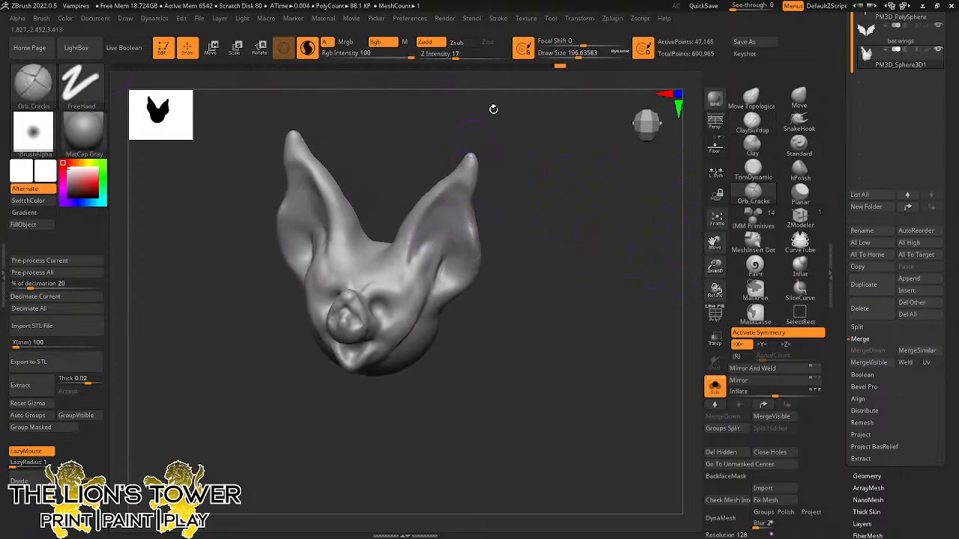
key("bracketleft")
key("bracketleft")
key("bracketleft")
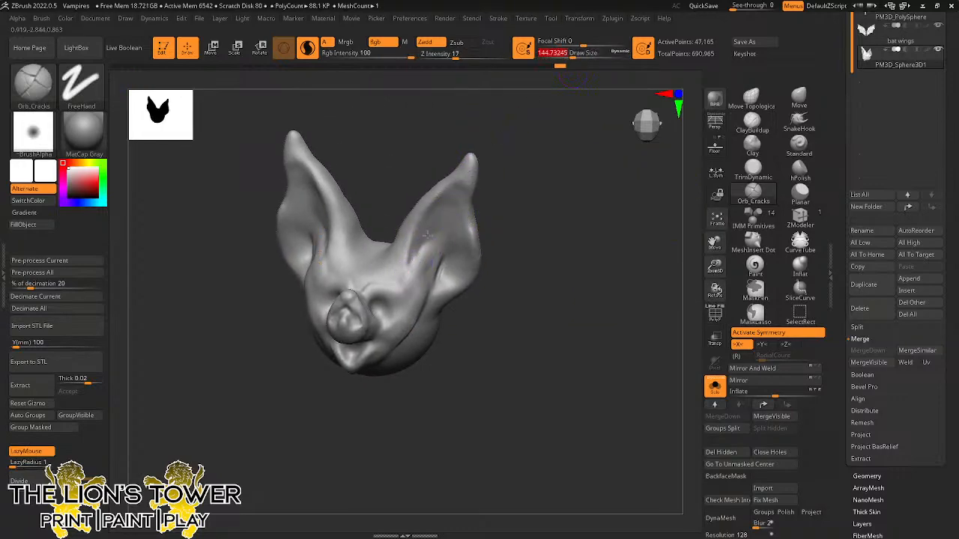
mouse_move(427, 234)
left_mouse_down()
mouse_move(421, 244)
mouse_move(443, 200)
left_mouse_up()
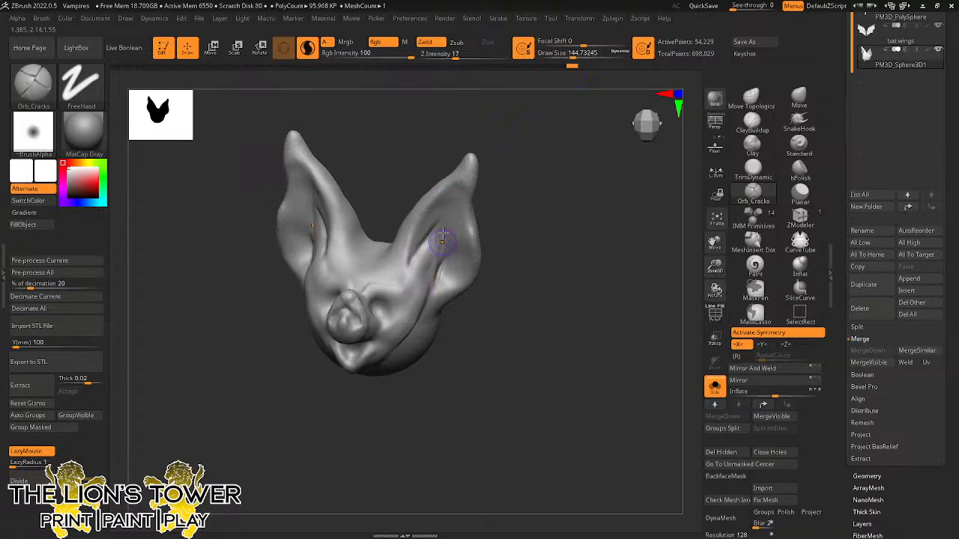
left_click_drag(499, 244, 469, 193)
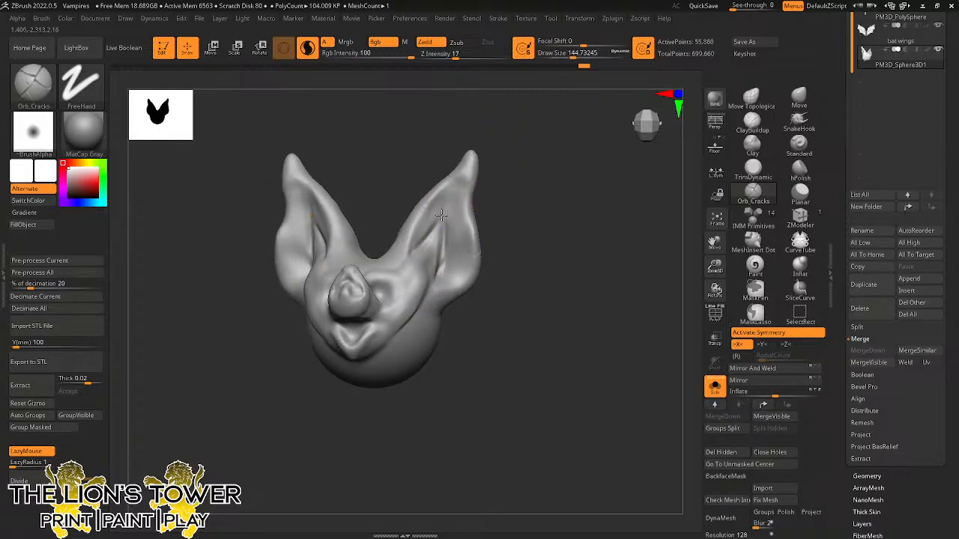
Carve further lengthwise grooves across the inner surface of both ears, running from the bases towards the tips.
mouse_move(443, 275)
left_mouse_down()
mouse_move(441, 213)
mouse_move(457, 277)
mouse_move(452, 183)
mouse_move(468, 241)
mouse_move(456, 173)
left_mouse_up()
mouse_move(464, 216)
left_mouse_down()
mouse_move(461, 226)
mouse_move(467, 203)
left_mouse_up()
left_click_drag(477, 253, 477, 232)
right_click_drag(466, 207, 476, 196)
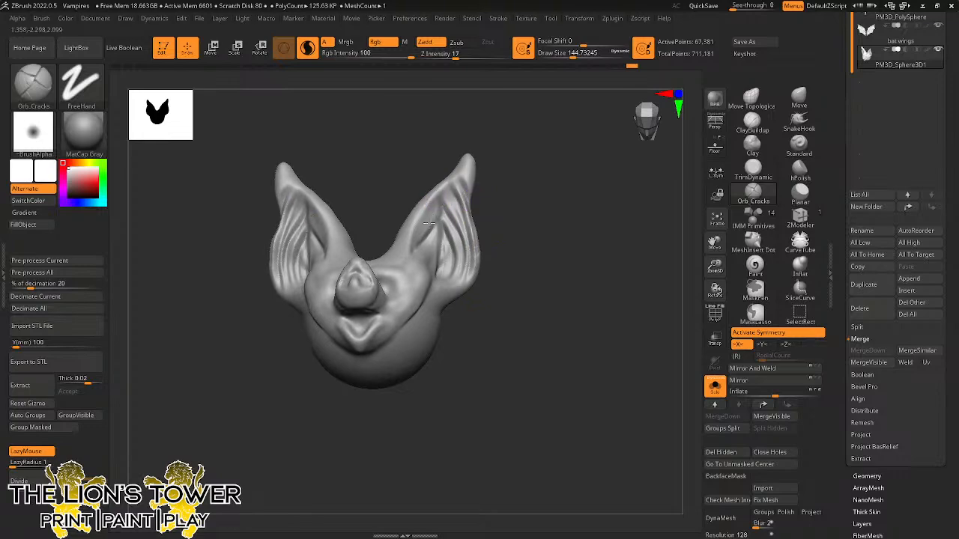
mouse_move(441, 224)
left_mouse_down()
mouse_move(434, 218)
mouse_move(412, 261)
left_mouse_up()
mouse_move(490, 196)
right_mouse_down()
mouse_move(507, 214)
mouse_move(481, 224)
right_mouse_up()
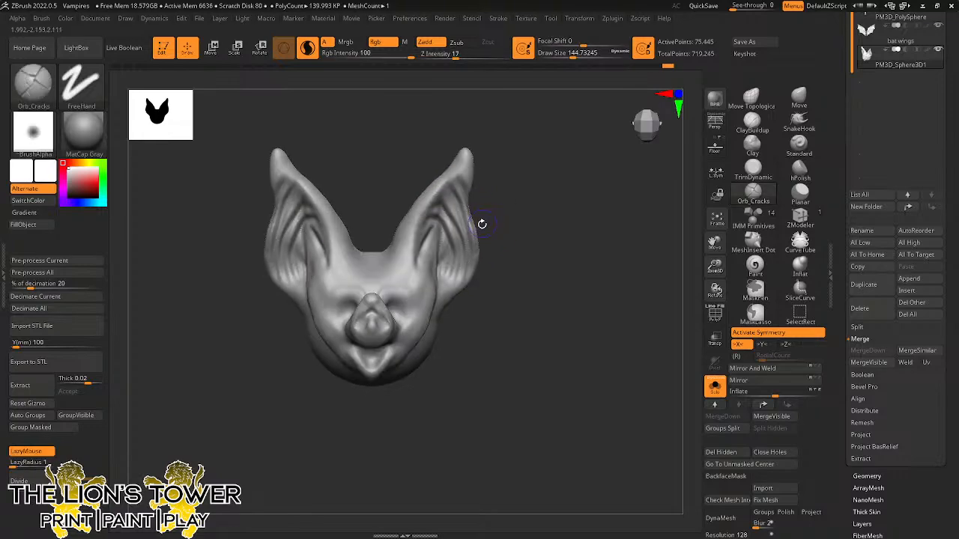
Insert sphere eyeballs symmetrically into both eye sockets with the MeshInsert Dot brush.
left_click(752, 241)
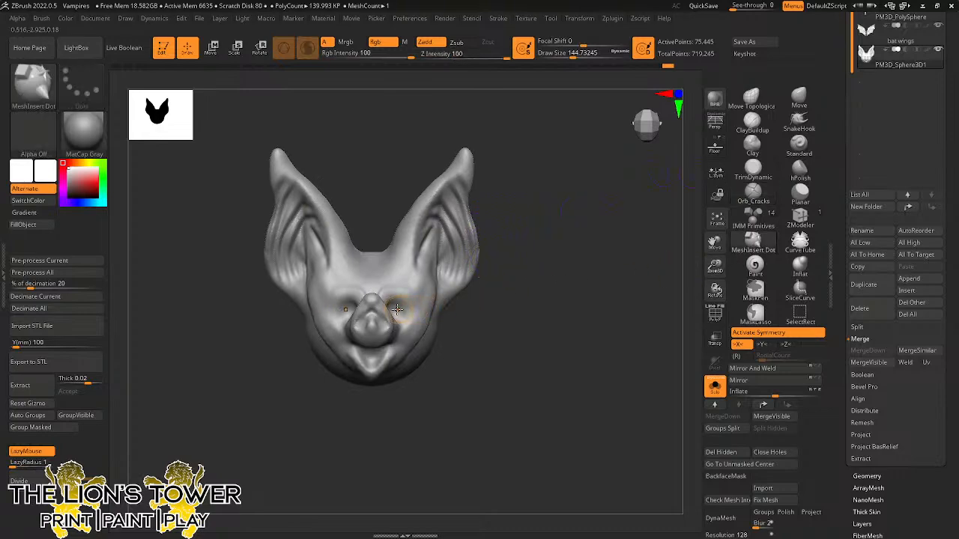
left_click_drag(397, 309, 407, 317)
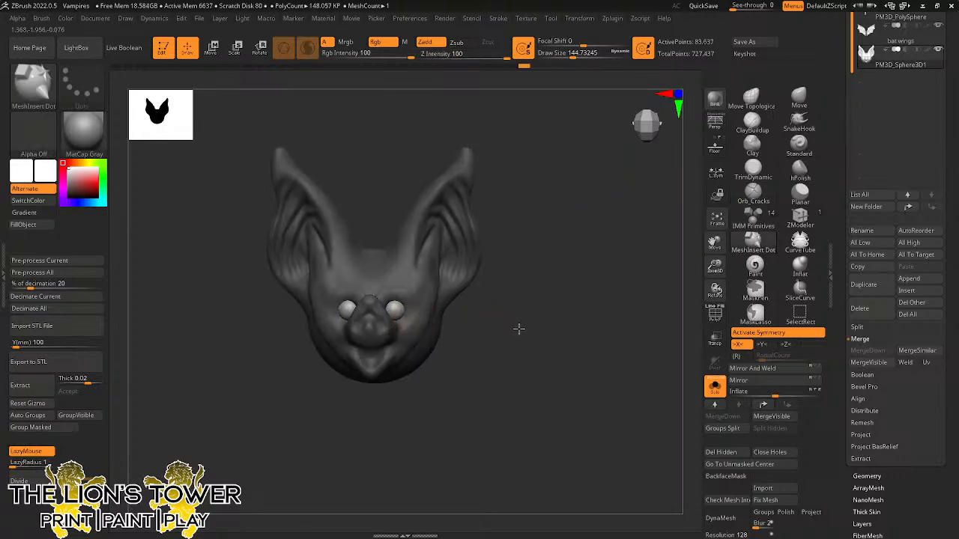
mouse_move(518, 327)
right_mouse_down()
mouse_move(490, 330)
mouse_move(577, 282)
mouse_move(611, 295)
right_mouse_up()
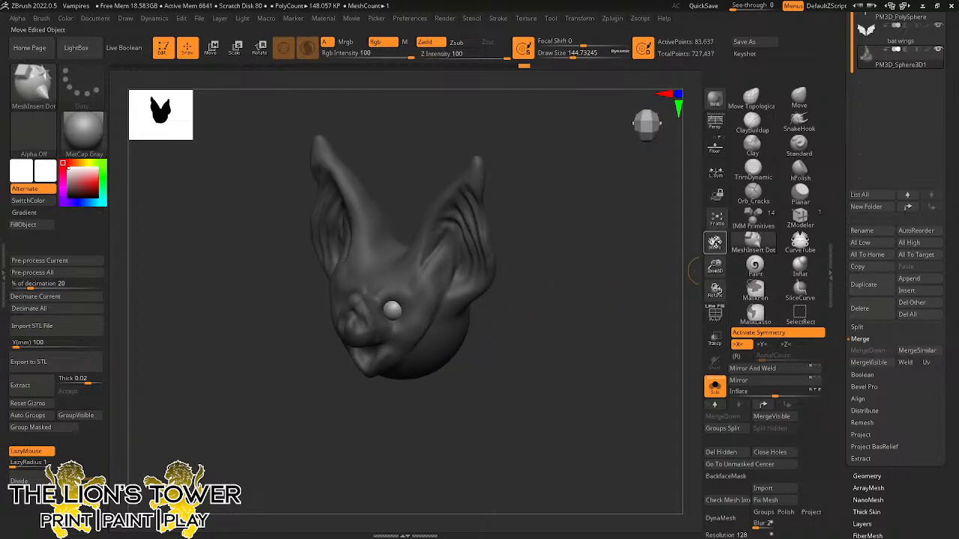
Invert the mask to protect the eyeballs and build up brow ridges above both eyes with the ClayBuildup brush.
key("f")
left_click(752, 140)
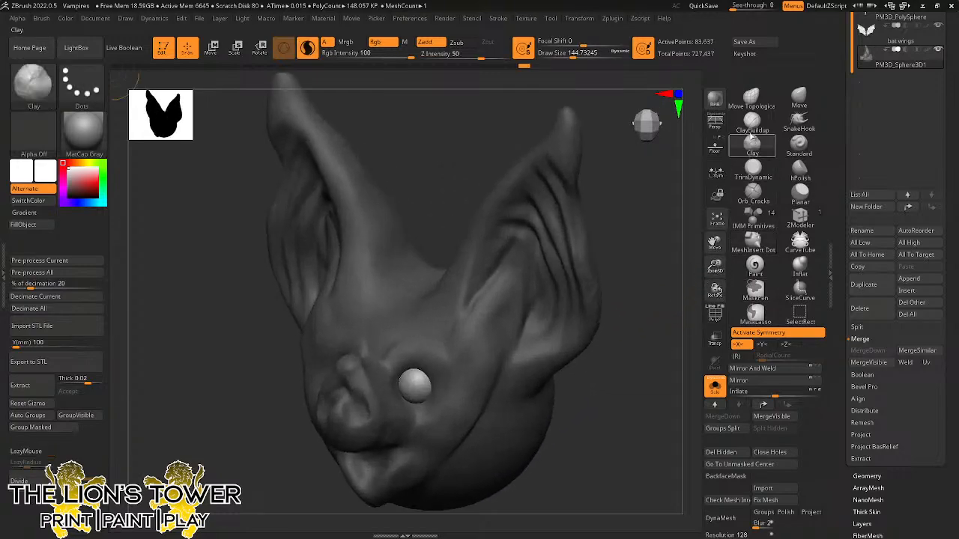
left_click(751, 121)
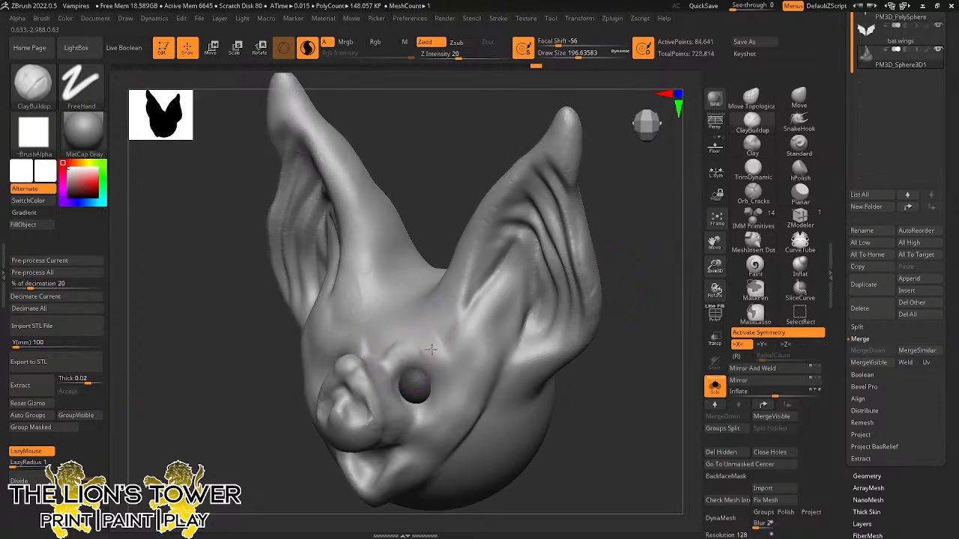
mouse_move(426, 357)
left_mouse_down()
mouse_move(400, 352)
mouse_move(441, 361)
mouse_move(384, 363)
left_mouse_up()
left_click_drag(638, 258, 508, 256)
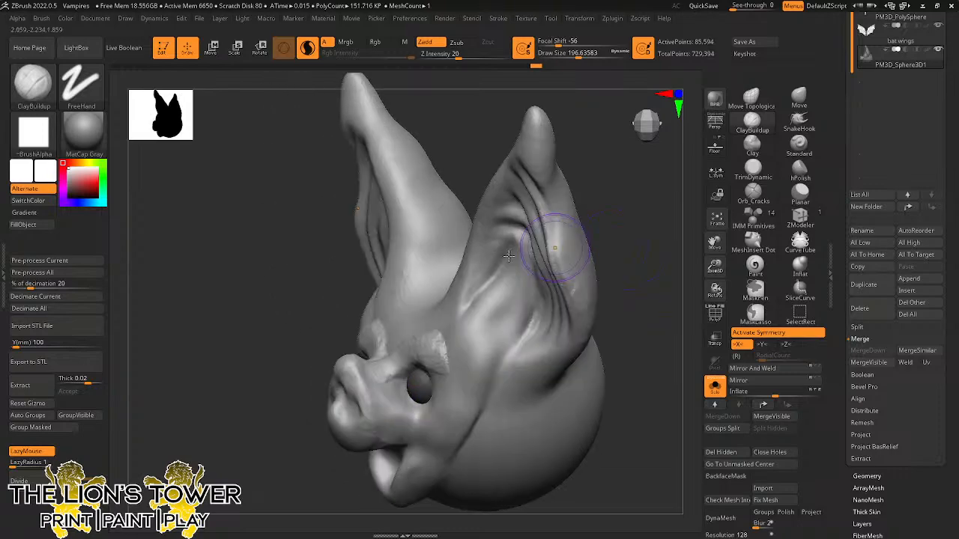
left_click_drag(345, 358, 347, 362)
left_click_drag(473, 154, 448, 216)
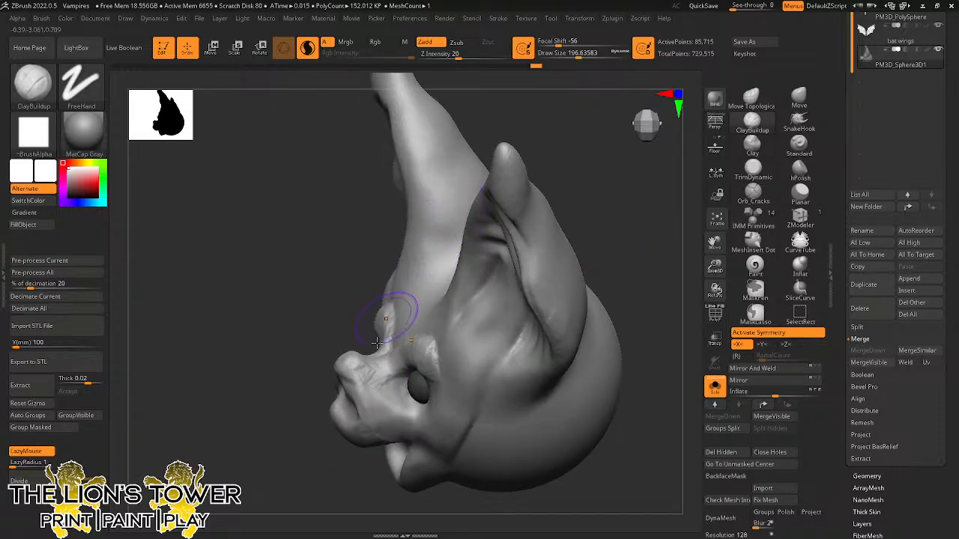
mouse_move(347, 292)
left_mouse_down()
mouse_move(347, 274)
mouse_move(472, 187)
mouse_move(414, 281)
left_mouse_up()
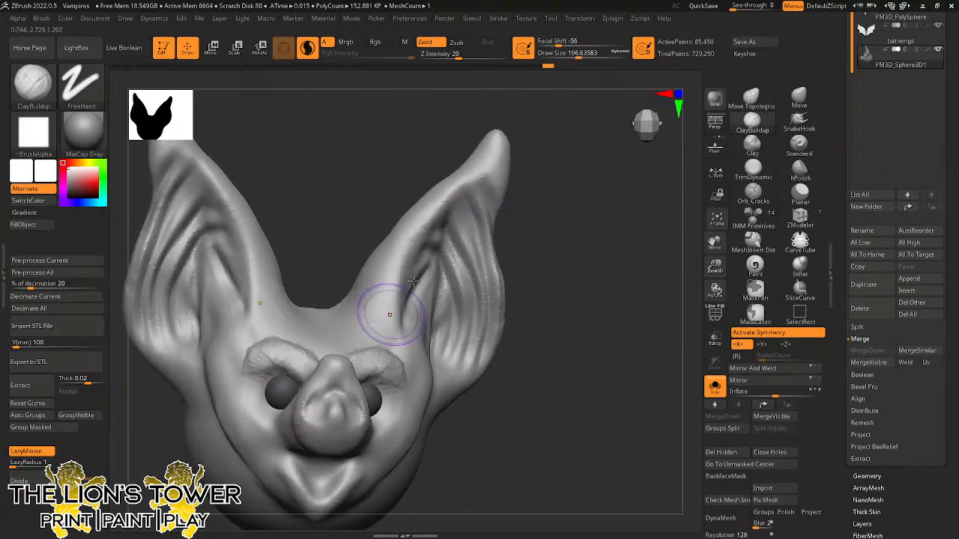
Set the ClayBuildup draw size to about 136 and carve the nostril hollows into the front of the nose.
left_click(572, 55)
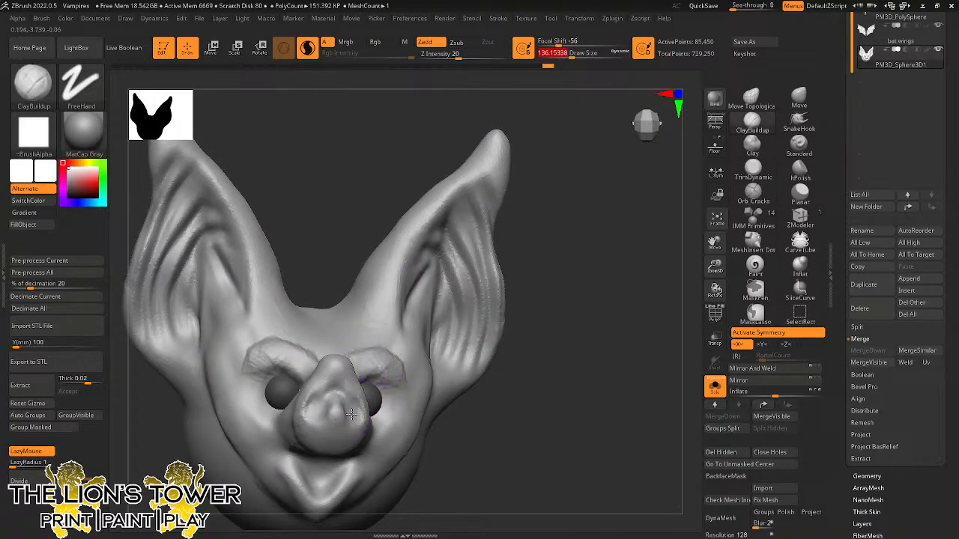
left_click_drag(352, 420, 335, 382)
key("shift")
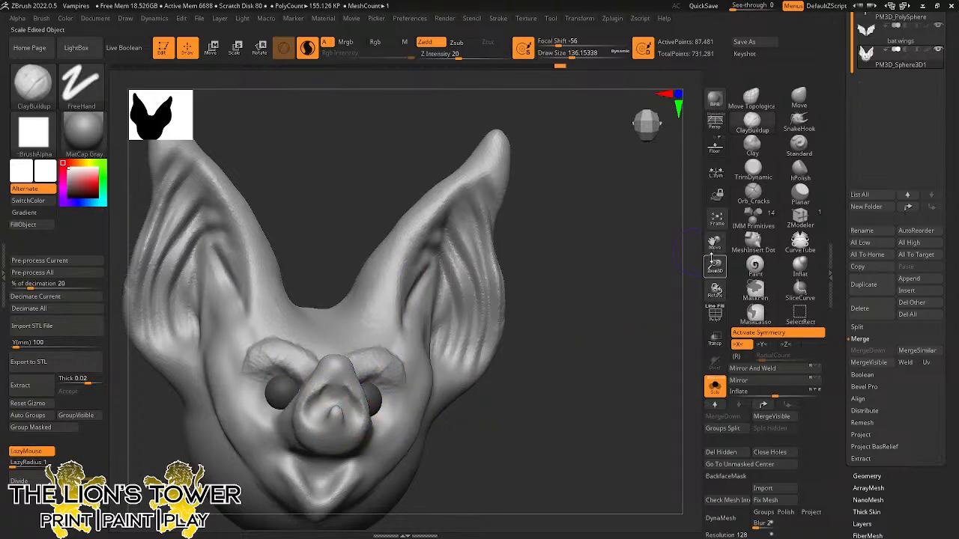
Smooth the brow ridges above the eyes and the adjoining face.
left_click_drag(711, 259, 711, 236)
left_click_drag(591, 247, 577, 263, "ctrl")
left_click_drag(348, 381, 390, 410, "shift")
left_click_drag(479, 441, 451, 439)
left_click_drag(382, 367, 370, 371, "shift")
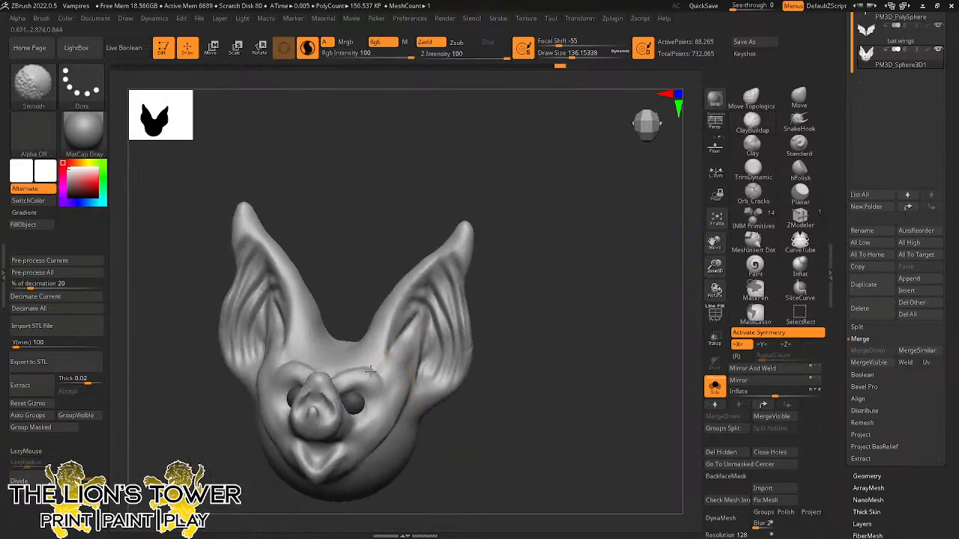
mouse_move(561, 276)
left_mouse_down()
mouse_move(550, 287)
mouse_move(556, 278)
left_mouse_up()
Set the Move brush draw size to about 124 and pull the forehead between the ears forward towards the snout.
left_click(798, 97)
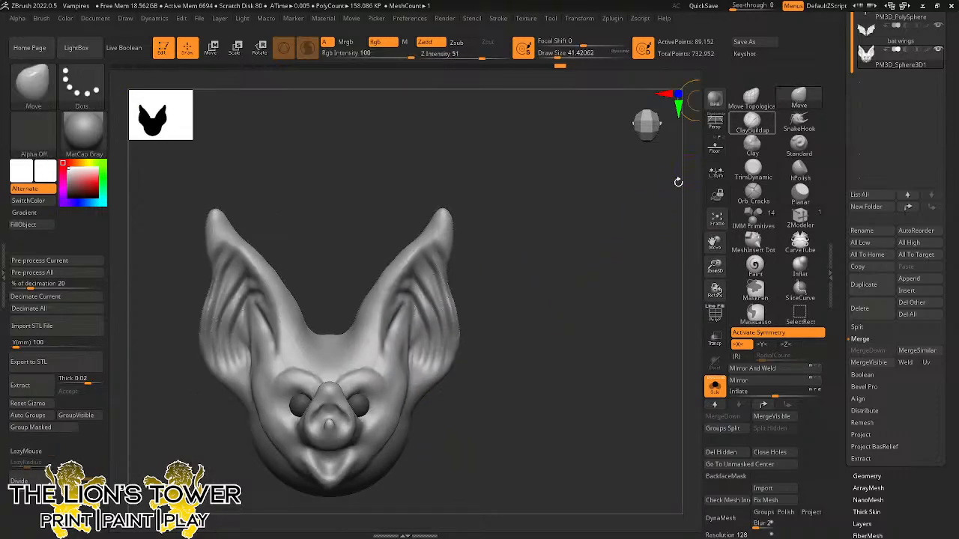
mouse_move(677, 180)
left_mouse_down()
mouse_move(531, 293)
mouse_move(544, 277)
mouse_move(543, 222)
left_mouse_up()
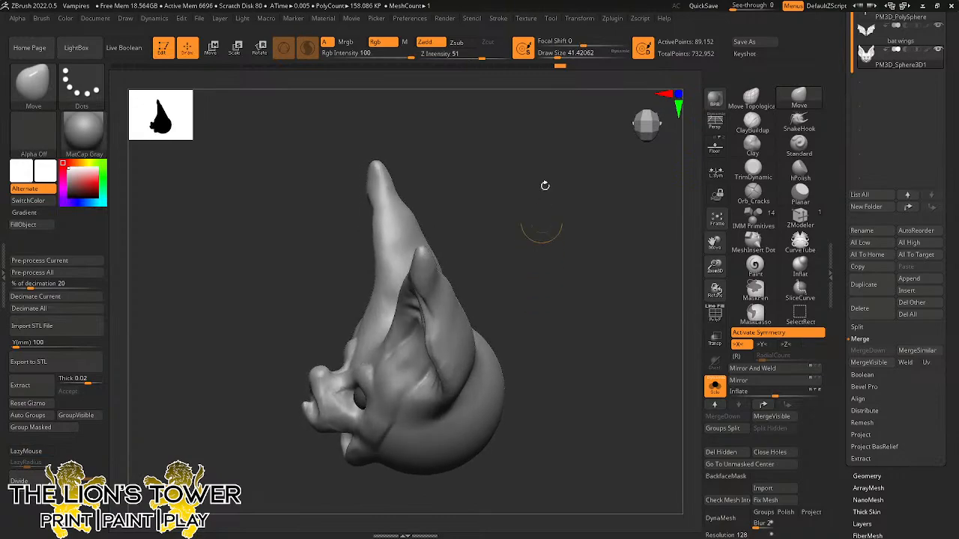
left_click_drag(557, 57, 564, 58)
mouse_move(553, 204)
left_mouse_down()
mouse_move(550, 174)
mouse_move(526, 212)
left_mouse_up()
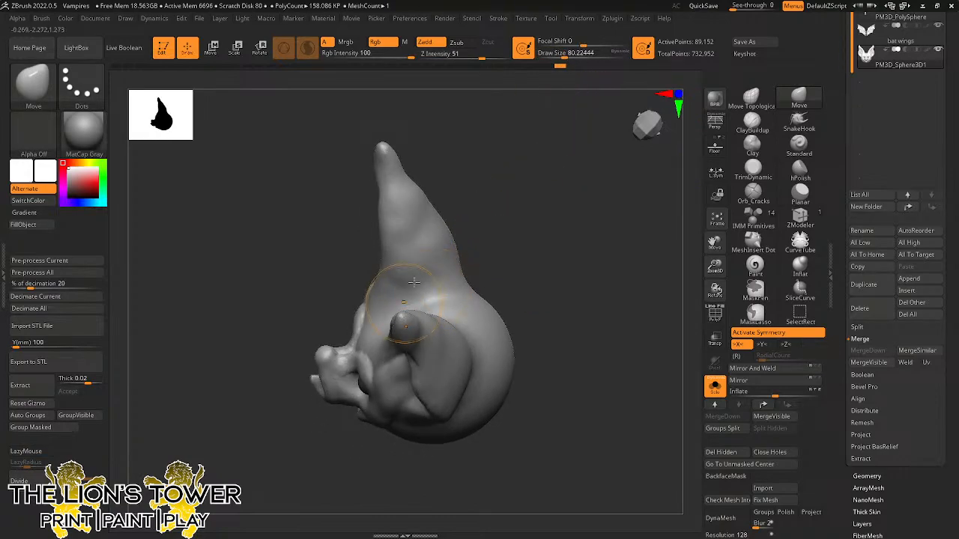
left_click_drag(503, 129, 479, 180)
left_click_drag(564, 58, 570, 58)
left_click_drag(567, 109, 584, 128)
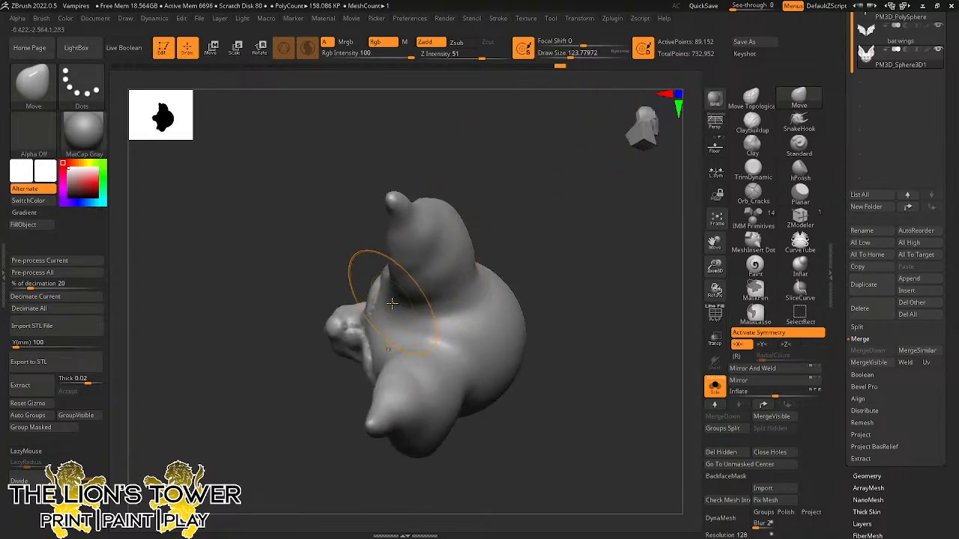
left_click_drag(391, 295, 377, 326)
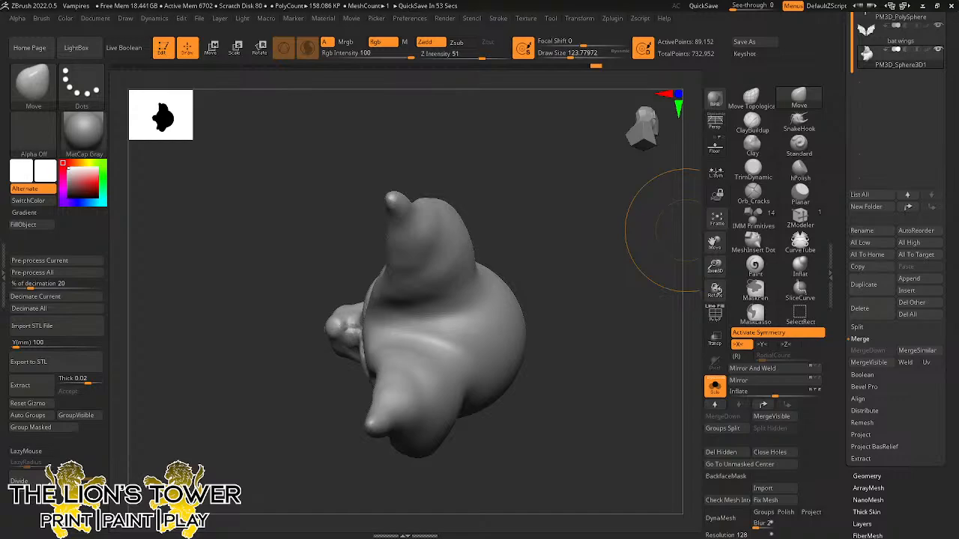
Switch to the browser, study the vampire bat reference photos for the head shape, and return to ZBrush for a side view.
left_click_drag(363, 0, 421, 27)
left_click(165, 281)
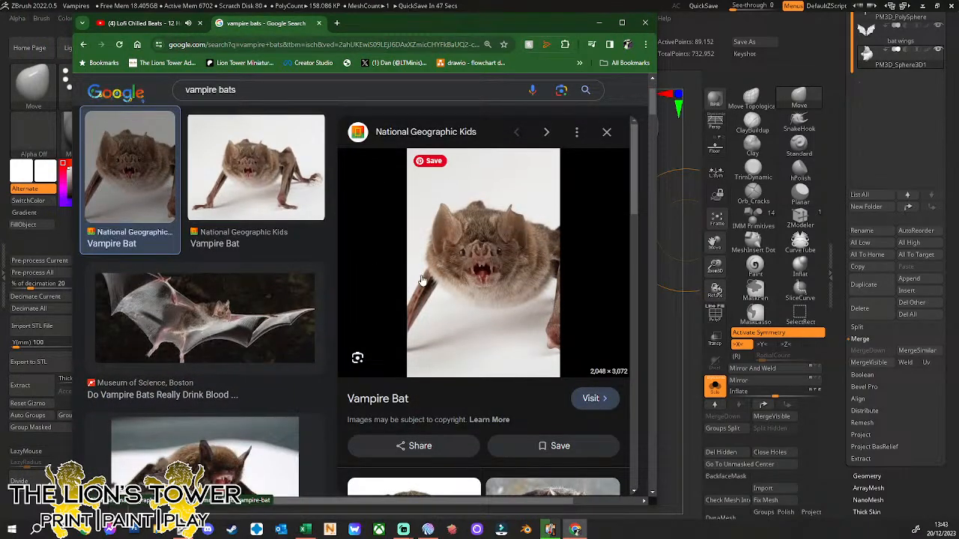
scroll(453, 314, "down", 3)
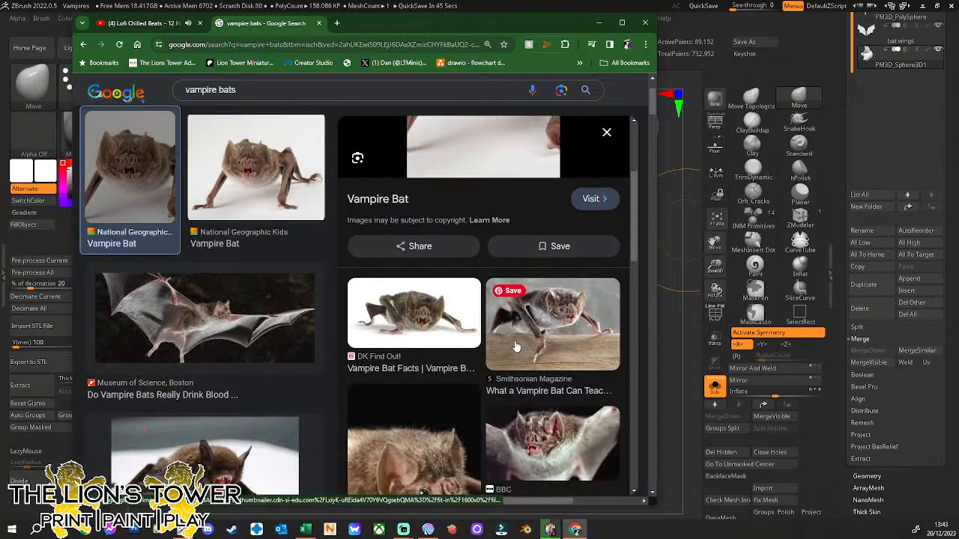
scroll(527, 342, "down", 1)
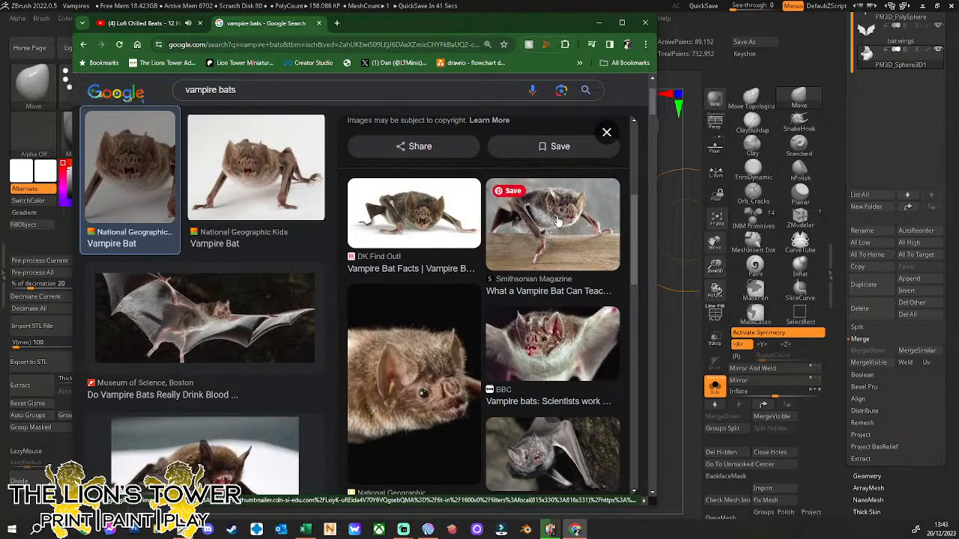
left_click(598, 22)
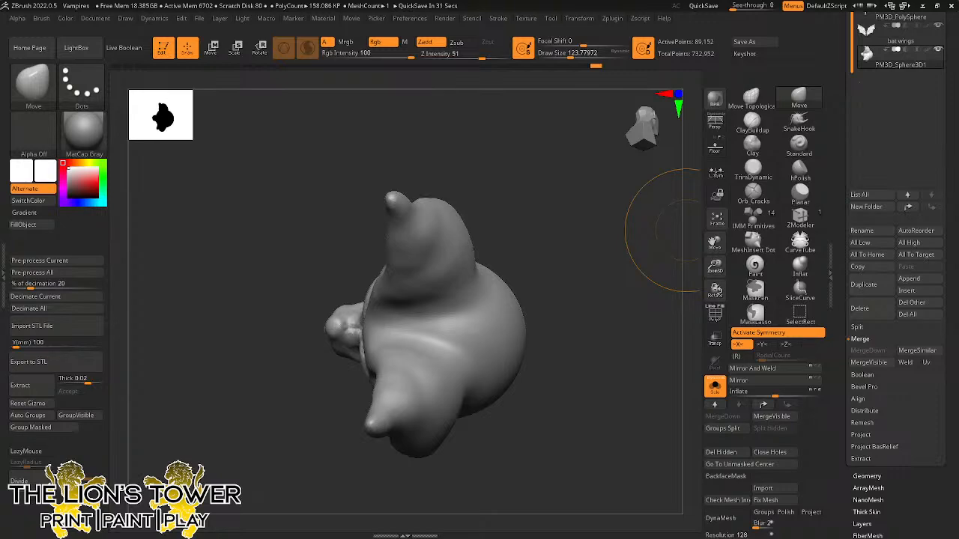
mouse_move(639, 336)
left_mouse_down()
mouse_move(627, 295)
mouse_move(605, 278)
mouse_move(652, 274)
left_mouse_up()
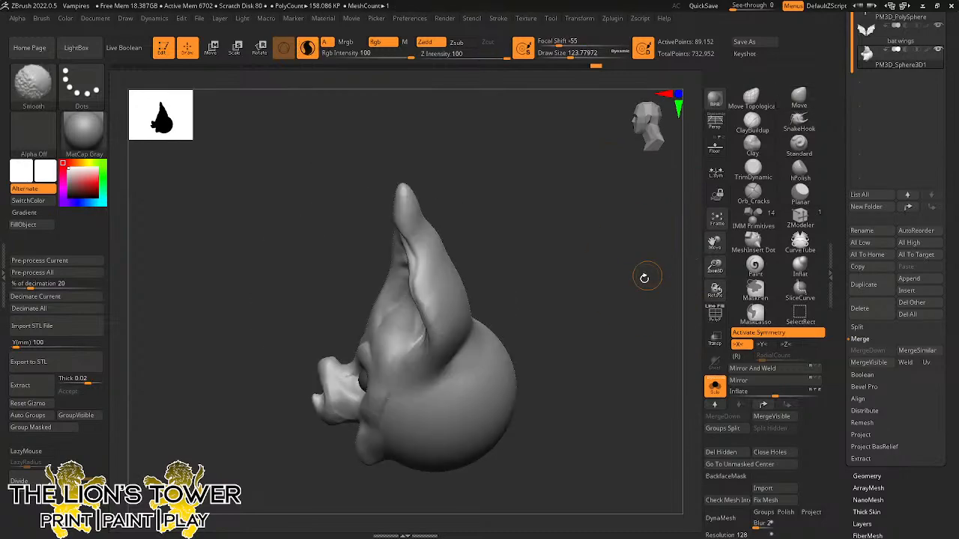
Shorten the ears by pulling their tips down with the Move brush, using draw sizes of about 234 and 167.
left_click_drag(618, 320, 663, 288, "shift")
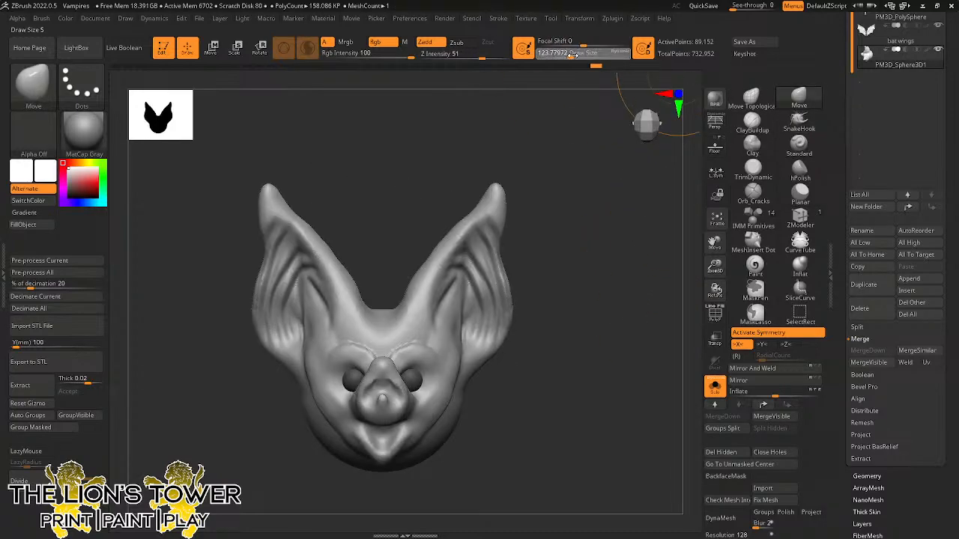
left_click_drag(571, 56, 583, 57)
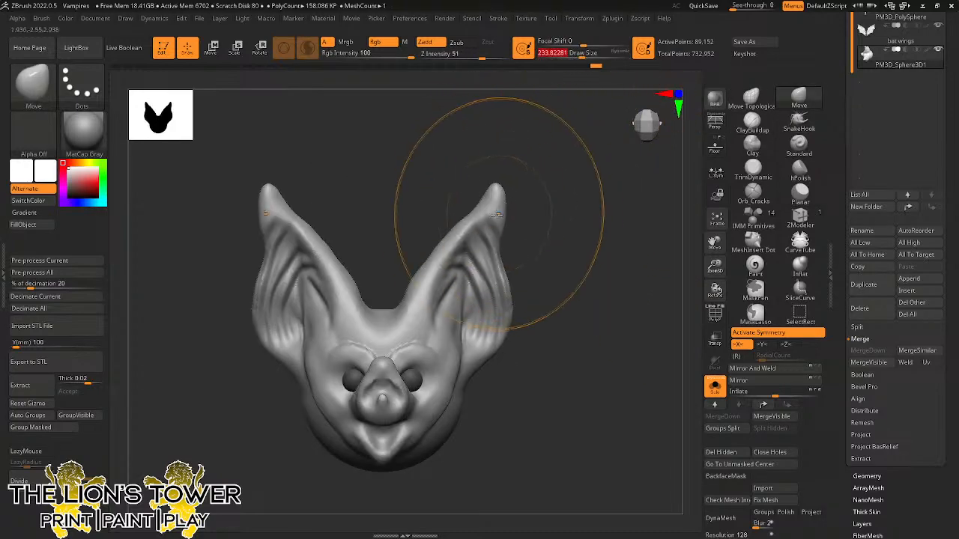
left_click_drag(495, 217, 488, 241)
left_click_drag(441, 273, 448, 292)
left_click_drag(581, 57, 575, 57)
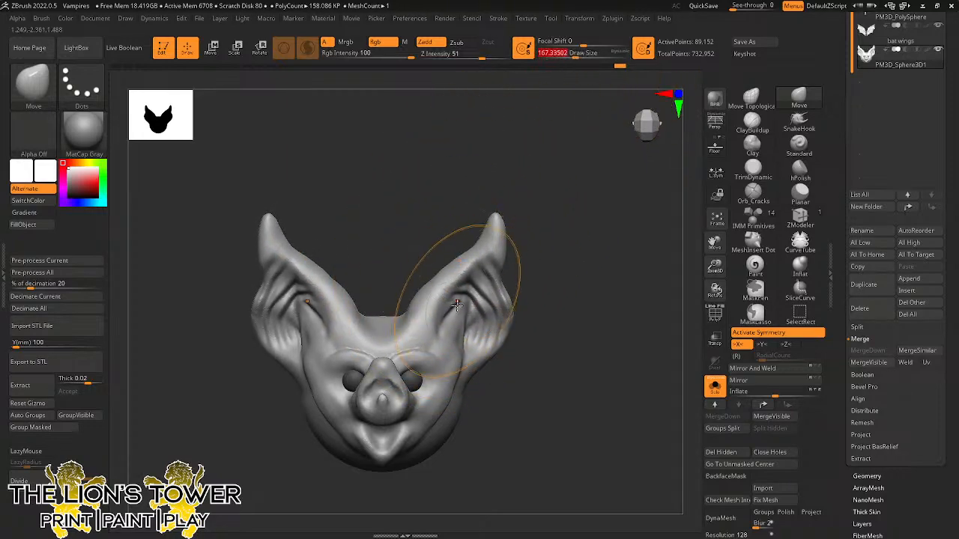
Build up thick curled inner rims on the ears with ClayBuildup at a draw size of about 223.
left_click(752, 120)
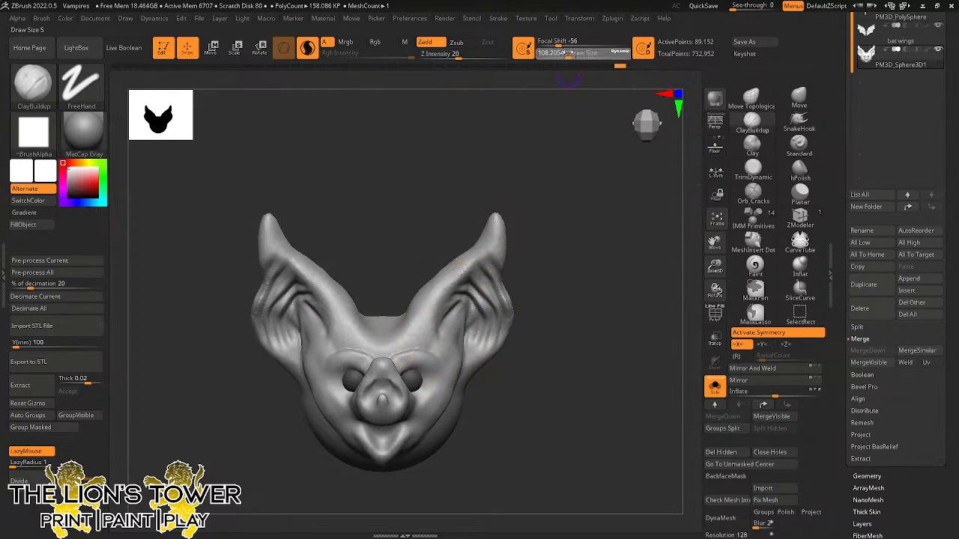
left_click(580, 53)
left_click_drag(541, 122, 520, 140)
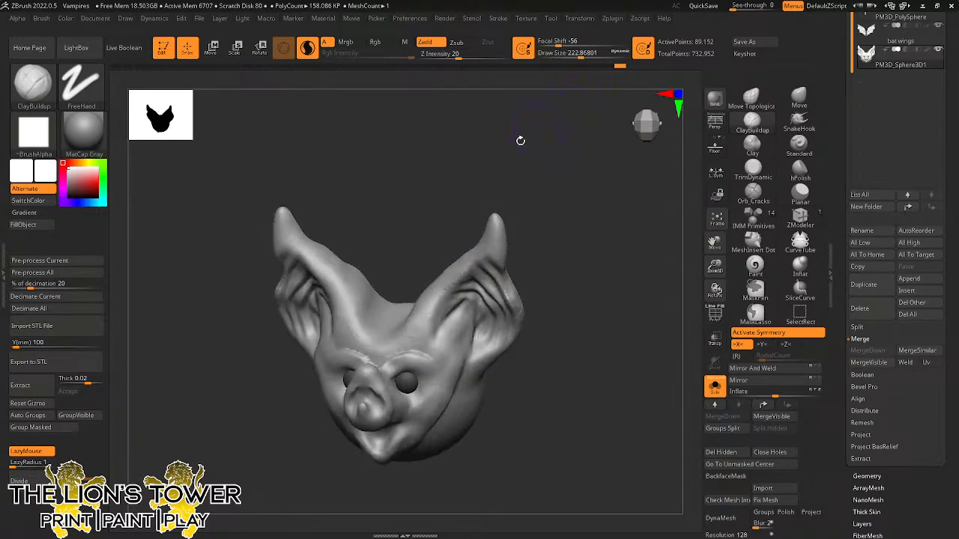
mouse_move(438, 294)
left_mouse_down()
mouse_move(448, 346)
mouse_move(441, 307)
mouse_move(429, 312)
left_mouse_up()
left_click_drag(551, 198, 570, 194)
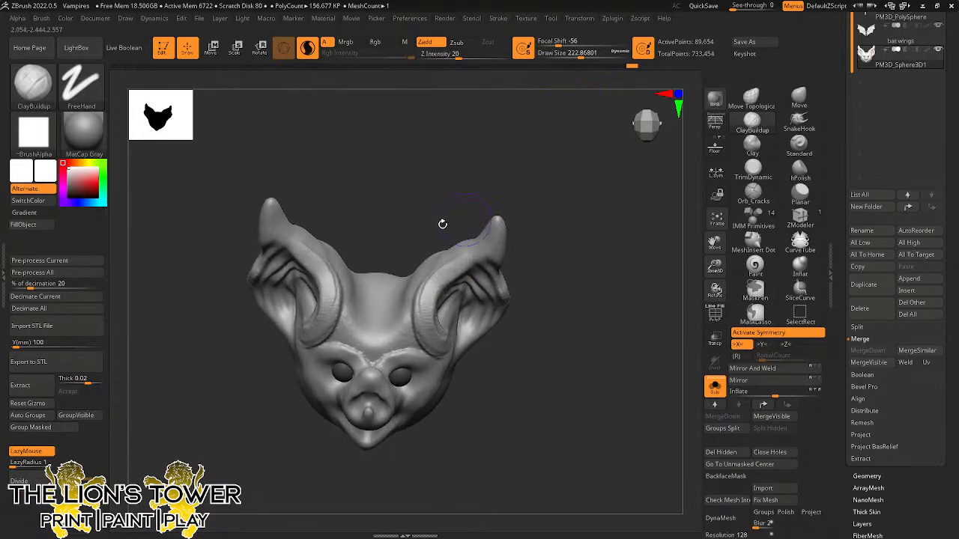
Add ClayBuildup volume across the forehead and crown between the ears.
mouse_move(383, 321)
left_mouse_down()
mouse_move(378, 279)
mouse_move(361, 289)
mouse_move(397, 315)
mouse_move(378, 298)
mouse_move(375, 343)
left_mouse_up()
mouse_move(393, 320)
left_mouse_down()
mouse_move(367, 309)
mouse_move(393, 296)
left_mouse_up()
left_click_drag(409, 177, 409, 225)
mouse_move(367, 329)
left_mouse_down()
mouse_move(386, 296)
mouse_move(386, 232)
left_mouse_up()
left_click_drag(367, 292, 402, 271)
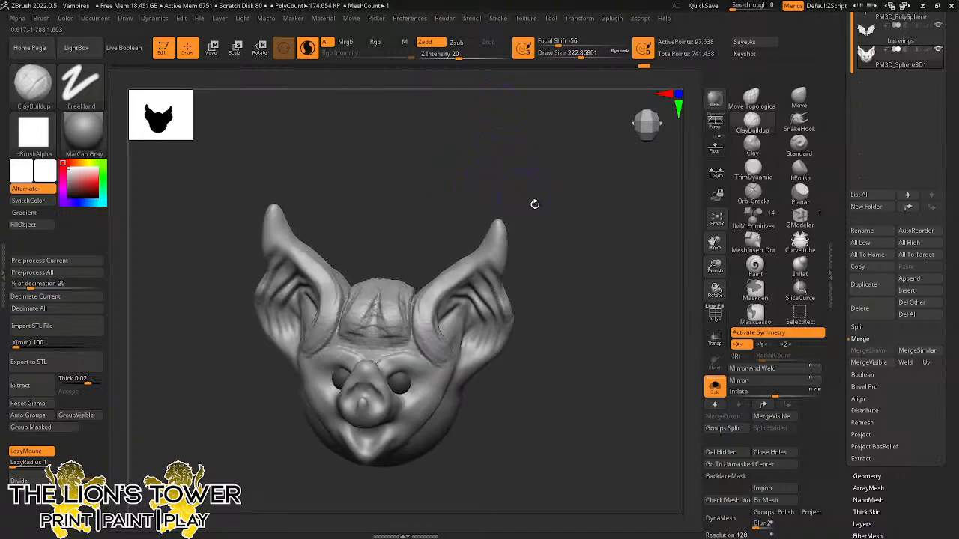
Mask everything except the eyes, move the eyes farther apart symmetrically, and clear the mask.
left_click_drag(532, 203, 683, 237)
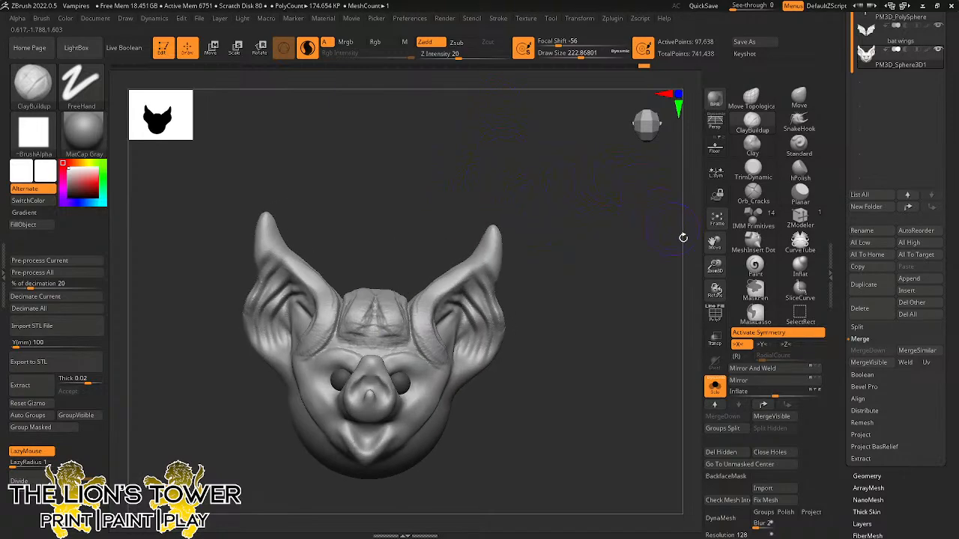
mouse_move(714, 268)
left_mouse_down()
mouse_move(714, 289)
mouse_move(652, 308)
left_mouse_up()
left_click(626, 299, "ctrl")
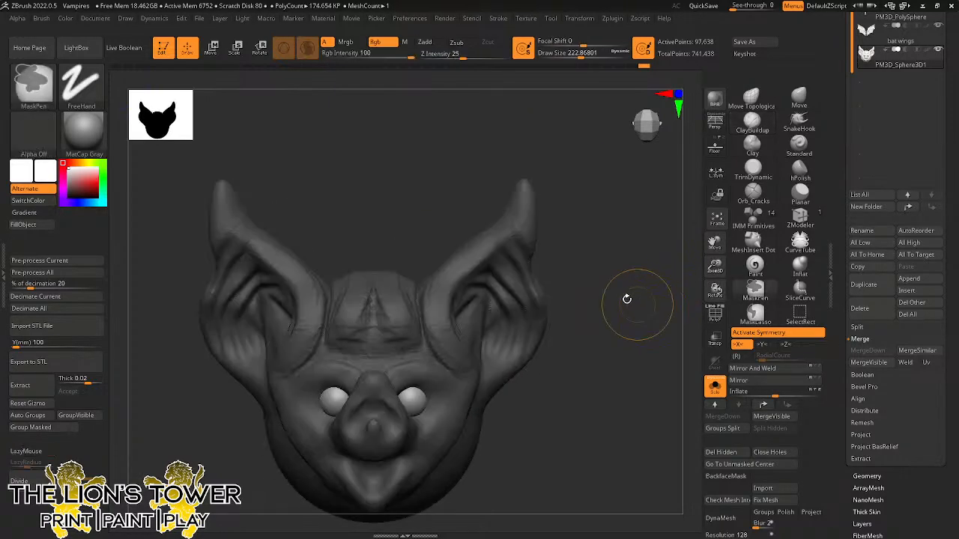
left_click(263, 52)
left_click_drag(453, 363, 465, 363)
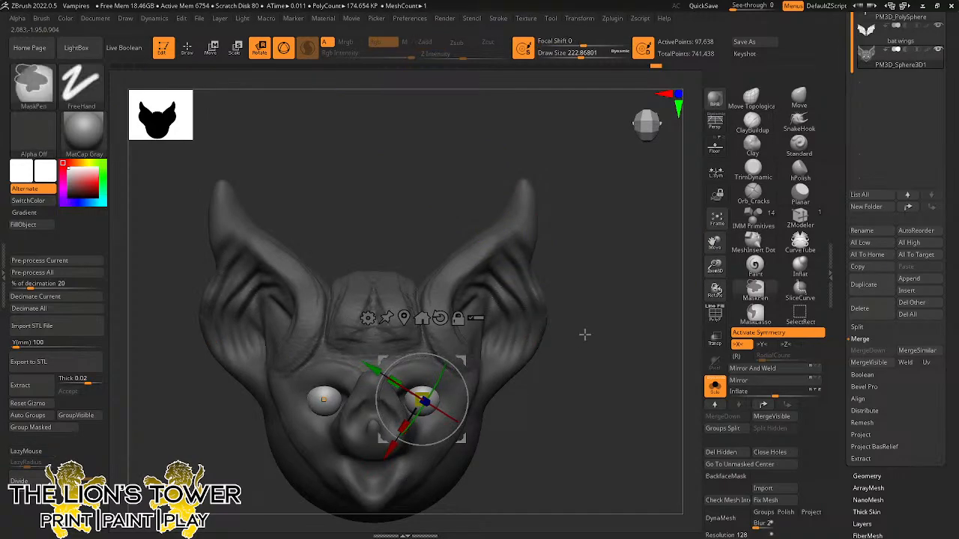
left_click(642, 272, "ctrl")
Build the snout up into a broader, fuller nose with ClayBuildup at a draw size of about 223.
left_click(752, 128)
left_click_drag(666, 267, 582, 301)
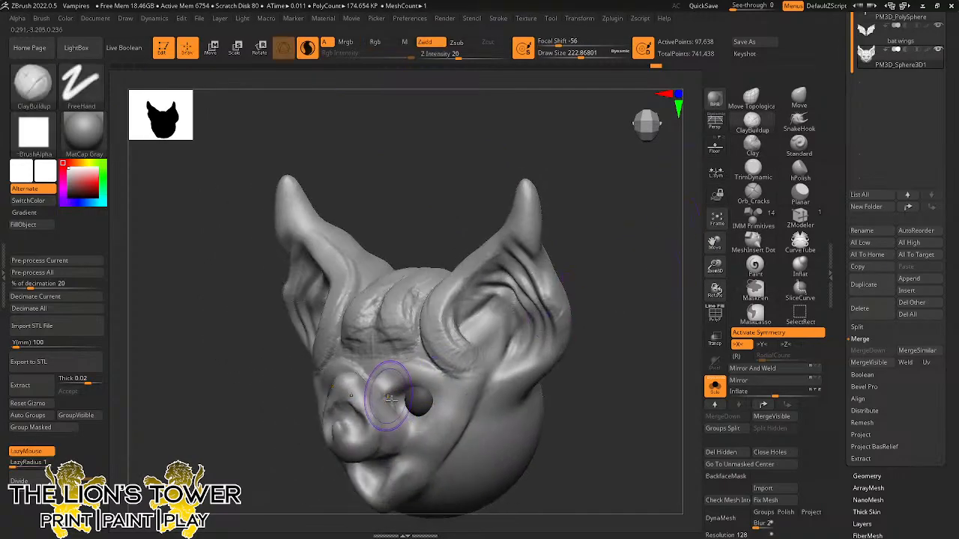
mouse_move(386, 389)
left_mouse_down()
mouse_move(408, 430)
mouse_move(358, 380)
mouse_move(339, 427)
mouse_move(352, 450)
mouse_move(358, 381)
mouse_move(354, 452)
mouse_move(360, 425)
mouse_move(378, 412)
mouse_move(384, 423)
left_mouse_up()
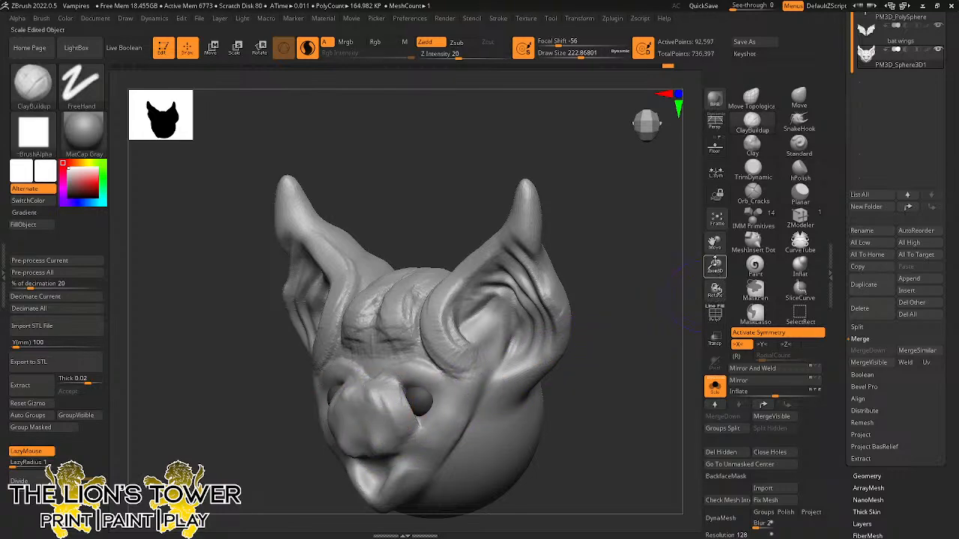
Sculpt the nose-leaf folds with ClayBuildup at a draw size of about 132 and carve the nostril slits at about 68.
left_click_drag(714, 262, 714, 274)
left_click_drag(714, 247, 716, 219)
mouse_move(640, 323)
left_mouse_down()
mouse_move(600, 320)
mouse_move(635, 316)
left_mouse_up()
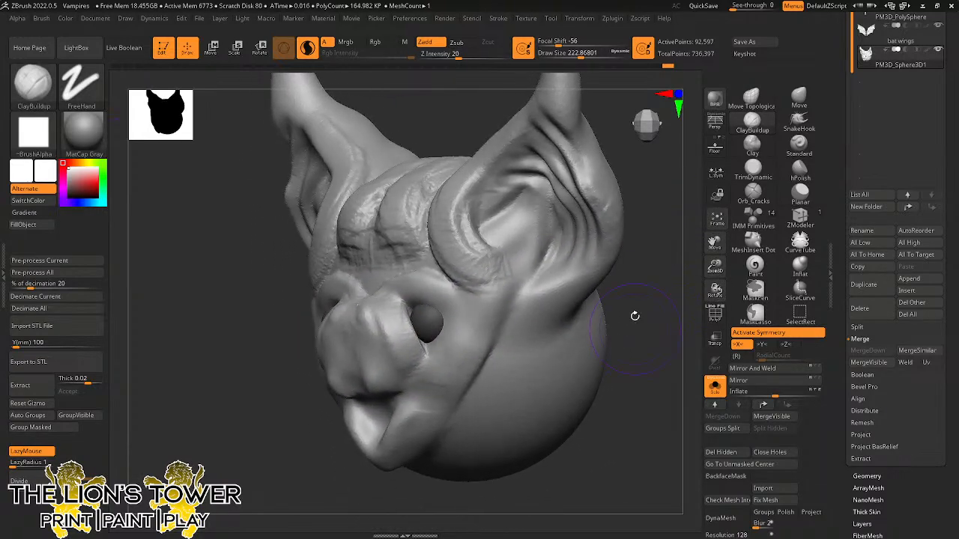
left_click_drag(580, 53, 575, 54)
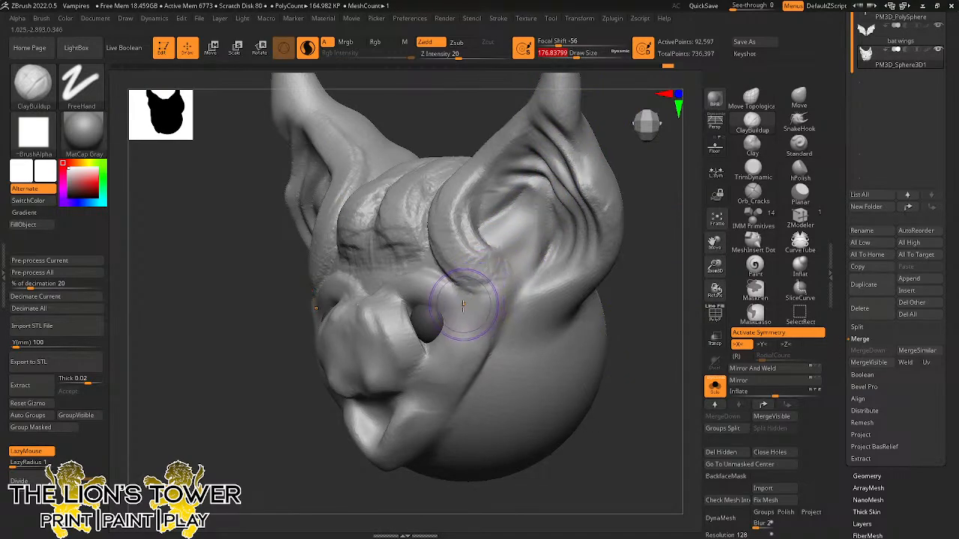
left_click_drag(533, 56, 524, 56)
left_click_drag(545, 366, 630, 326)
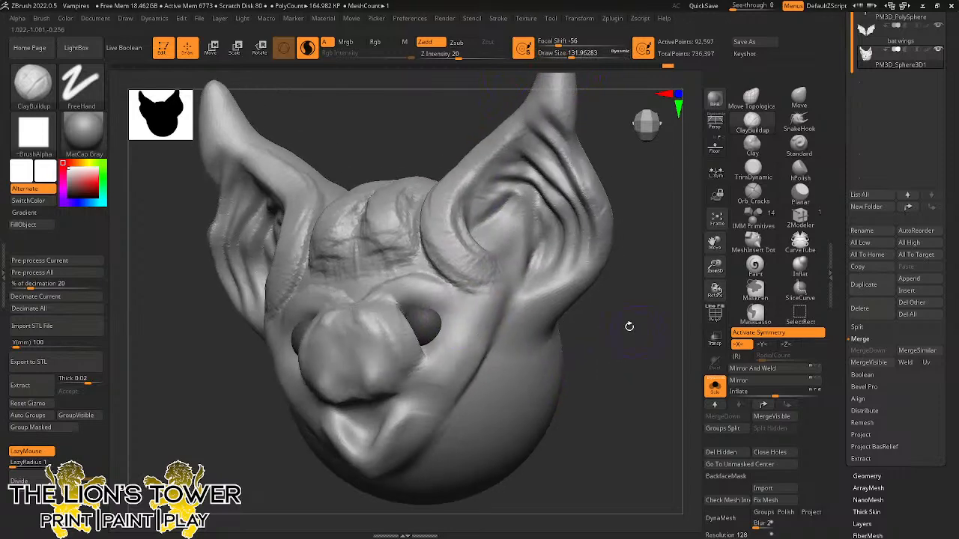
mouse_move(349, 327)
left_mouse_down()
mouse_move(372, 340)
mouse_move(367, 367)
mouse_move(368, 353)
mouse_move(351, 354)
mouse_move(371, 347)
mouse_move(360, 377)
mouse_move(368, 342)
left_mouse_up()
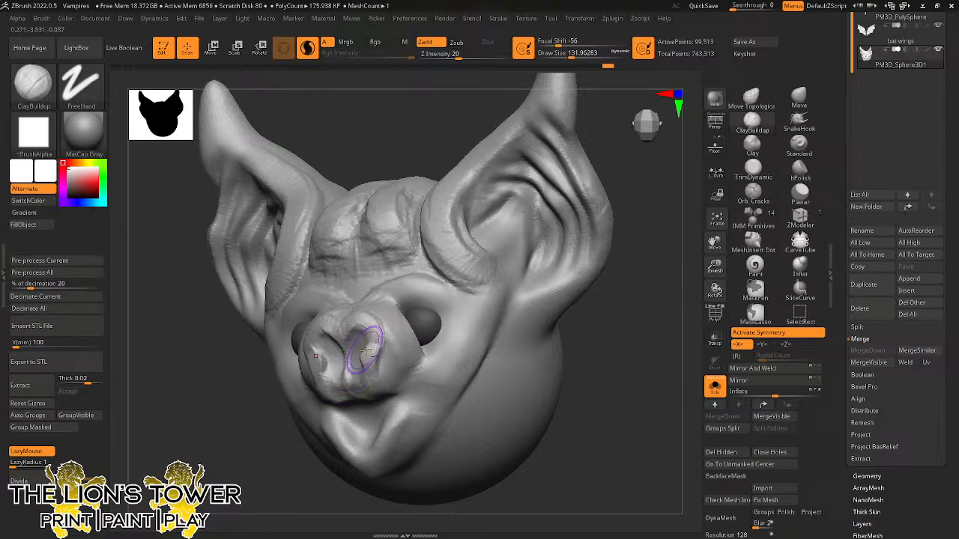
left_click_drag(571, 57, 562, 57)
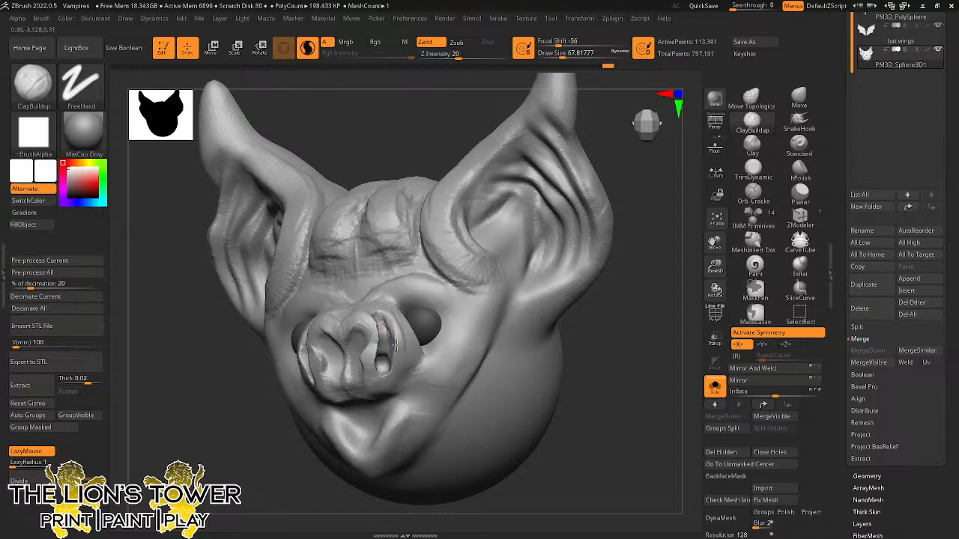
Fill out the sides of the snout and layer hair-like strands over the forehead with ClayBuildup at a draw size of about 120.
mouse_move(611, 350)
left_mouse_down()
mouse_move(598, 354)
mouse_move(589, 330)
left_mouse_up()
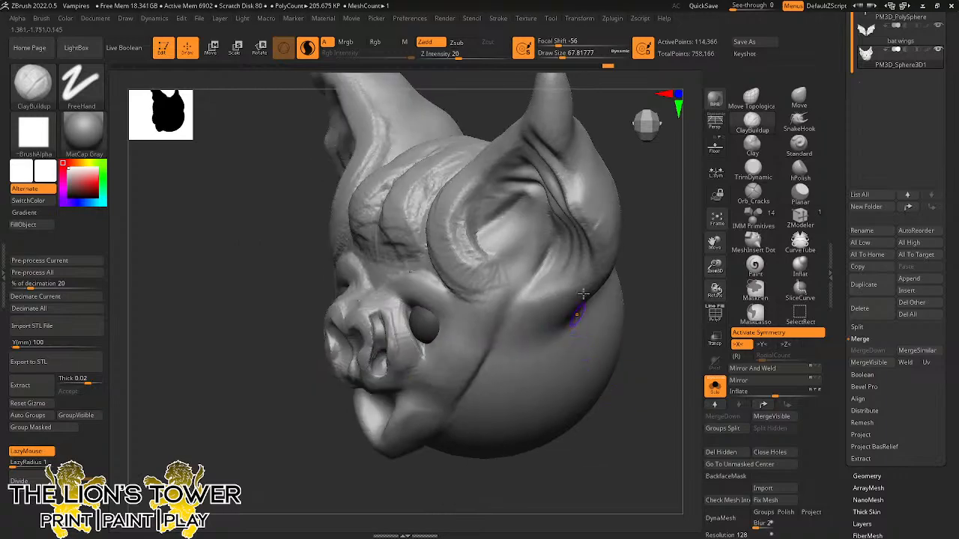
left_click_drag(562, 57, 569, 57)
left_click_drag(299, 300, 452, 281)
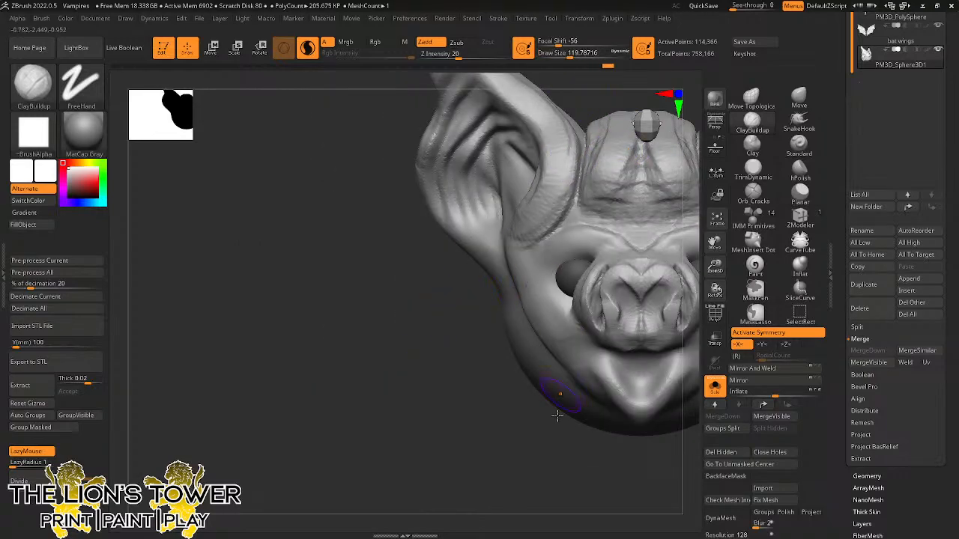
mouse_move(558, 415)
left_mouse_down()
mouse_move(550, 433)
mouse_move(504, 295)
mouse_move(522, 299)
left_mouse_up()
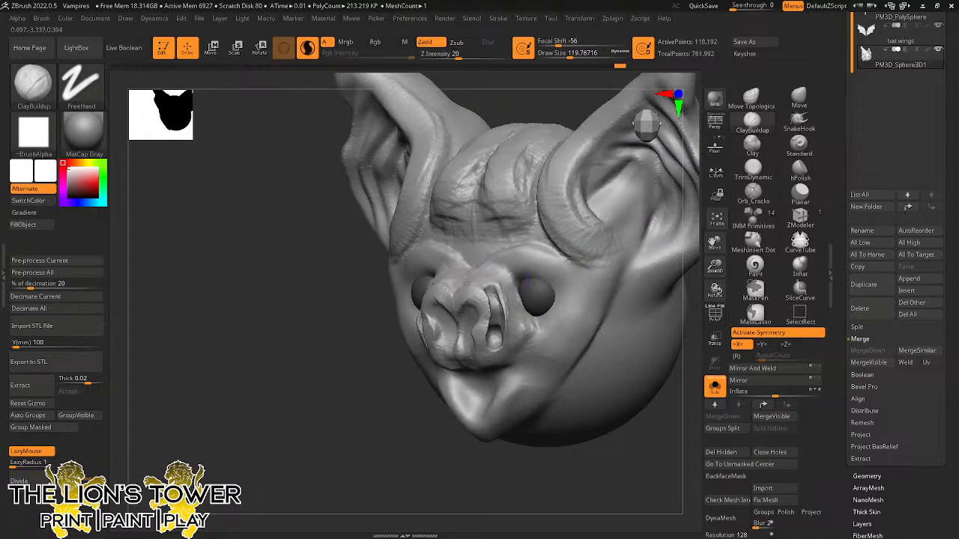
mouse_move(592, 471)
left_mouse_down()
mouse_move(565, 484)
mouse_move(571, 493)
left_mouse_up()
mouse_move(477, 290)
left_mouse_down()
mouse_move(467, 263)
mouse_move(460, 268)
mouse_move(465, 225)
mouse_move(448, 262)
mouse_move(490, 215)
mouse_move(473, 255)
mouse_move(463, 206)
mouse_move(457, 255)
mouse_move(469, 174)
left_mouse_up()
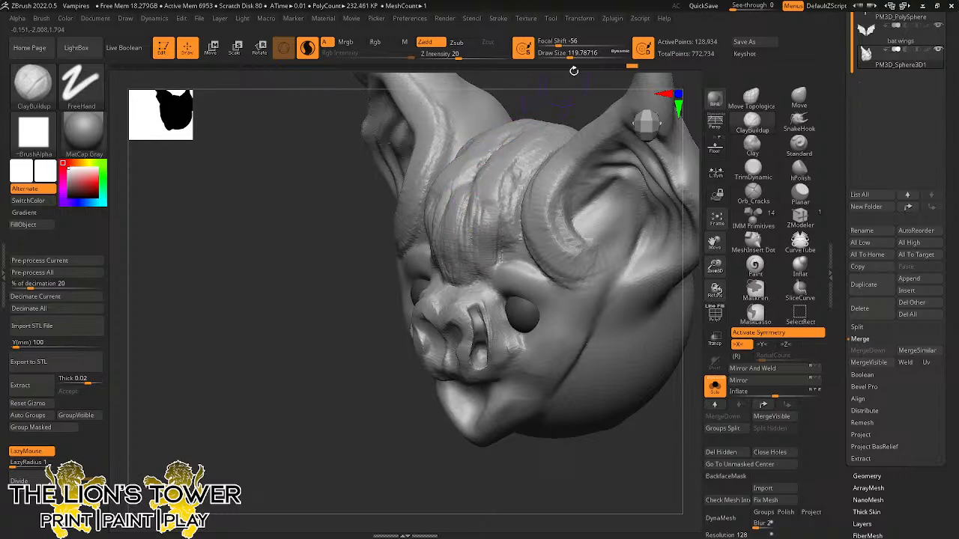
Layer long strand-like strokes over the crown and along the ear rims up to the tips with ClayBuildup at about 136.
left_click_drag(568, 55, 572, 55)
left_click_drag(568, 90, 605, 81)
mouse_move(476, 168)
left_mouse_down()
mouse_move(494, 232)
mouse_move(517, 218)
mouse_move(517, 261)
mouse_move(529, 171)
mouse_move(571, 264)
left_mouse_up()
mouse_move(537, 196)
left_mouse_down()
mouse_move(573, 288)
mouse_move(599, 248)
mouse_move(540, 187)
mouse_move(604, 241)
mouse_move(586, 260)
mouse_move(607, 203)
mouse_move(558, 259)
mouse_move(597, 229)
mouse_move(591, 150)
mouse_move(578, 203)
mouse_move(607, 135)
mouse_move(681, 150)
left_mouse_up()
left_click_drag(716, 246, 650, 310)
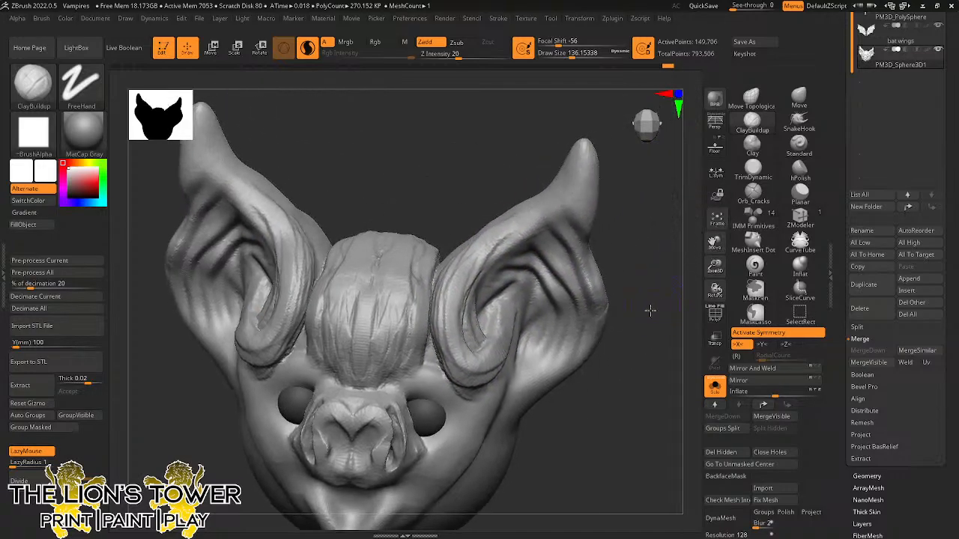
mouse_move(479, 268)
left_mouse_down()
mouse_move(583, 160)
mouse_move(564, 210)
mouse_move(496, 247)
mouse_move(464, 307)
mouse_move(471, 363)
mouse_move(550, 370)
left_mouse_up()
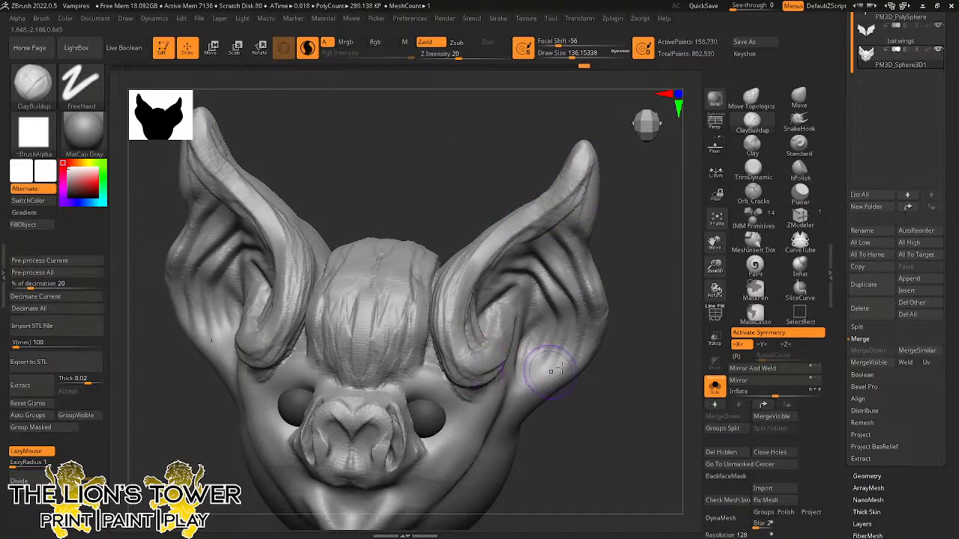
Build up the brows and raised rings around the eyes with ClayBuildup at draw sizes of about 136 and 104.
mouse_move(428, 383)
left_mouse_down()
mouse_move(405, 397)
mouse_move(438, 393)
mouse_move(412, 400)
mouse_move(457, 410)
left_mouse_up()
left_click_drag(714, 242, 761, 111)
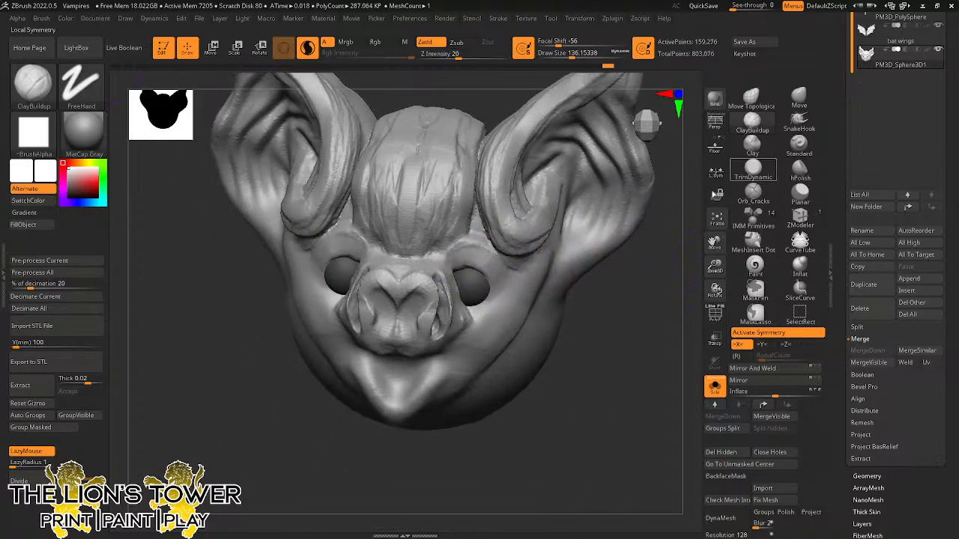
left_click_drag(685, 310, 636, 318)
mouse_move(467, 301)
left_mouse_down()
mouse_move(496, 290)
mouse_move(492, 316)
mouse_move(468, 301)
mouse_move(491, 322)
mouse_move(514, 288)
mouse_move(476, 256)
mouse_move(463, 273)
mouse_move(490, 315)
mouse_move(500, 277)
mouse_move(487, 332)
left_mouse_up()
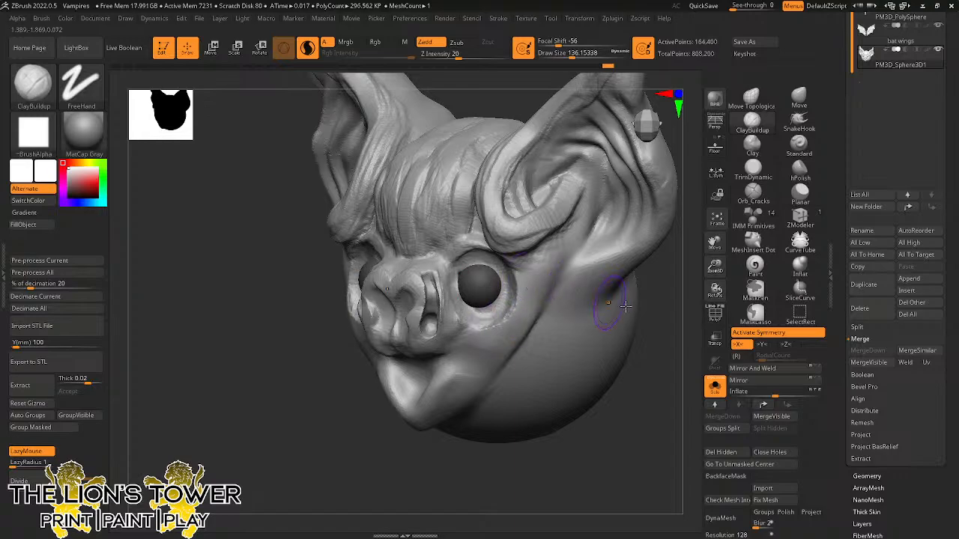
left_click_drag(690, 347, 638, 349)
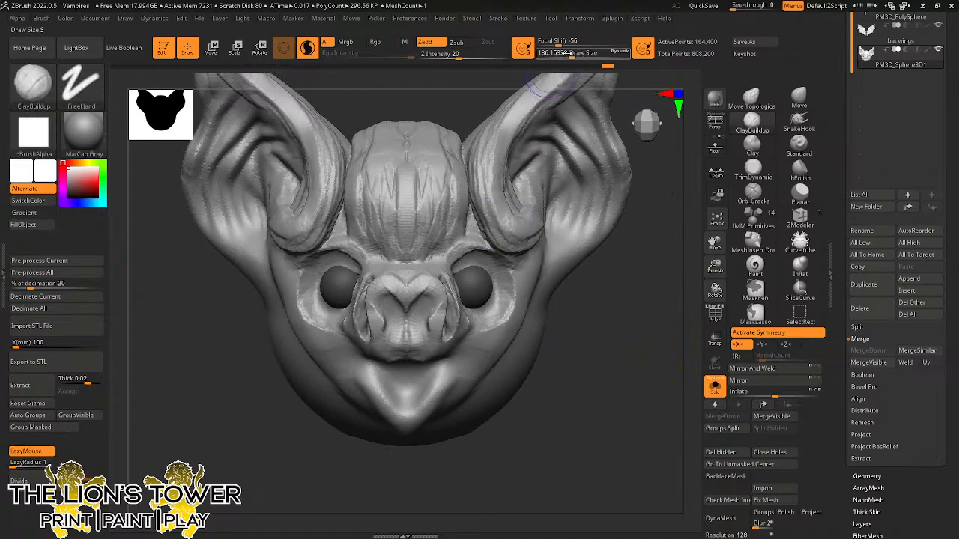
left_click_drag(571, 58, 567, 58)
mouse_move(456, 273)
left_mouse_down()
mouse_move(478, 263)
mouse_move(488, 314)
mouse_move(497, 294)
mouse_move(479, 325)
mouse_move(449, 285)
mouse_move(483, 320)
mouse_move(507, 295)
left_mouse_up()
Mask everything except the eyes, reposition them within their sockets using the gizmo, and clear the mask.
left_click(571, 337, "ctrl")
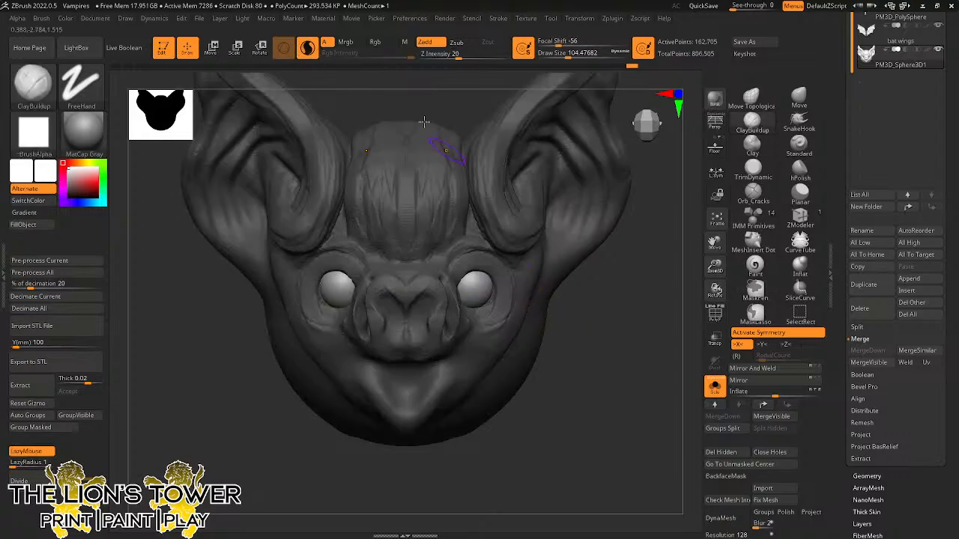
left_click(260, 49)
left_click_drag(618, 297, 565, 257)
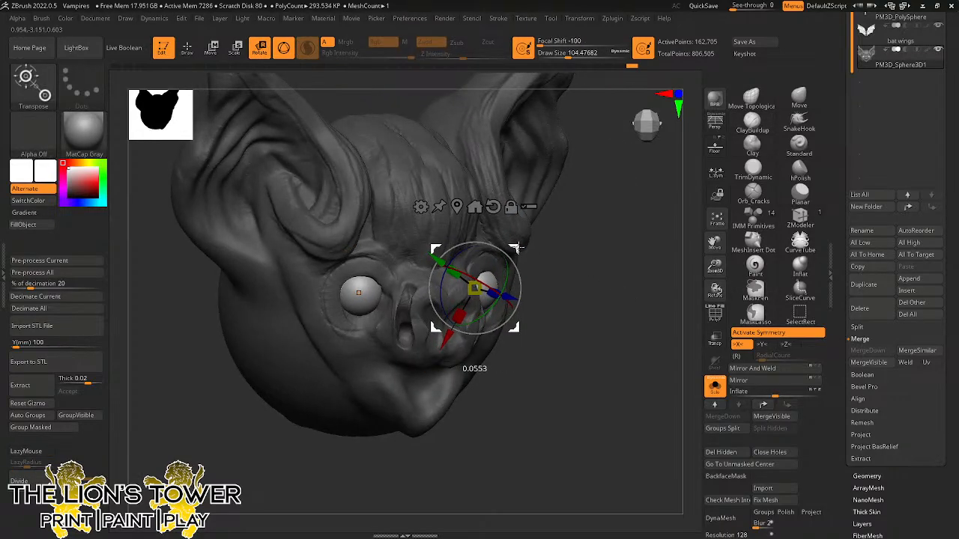
left_click_drag(632, 291, 647, 325)
left_click(647, 325, "ctrl")
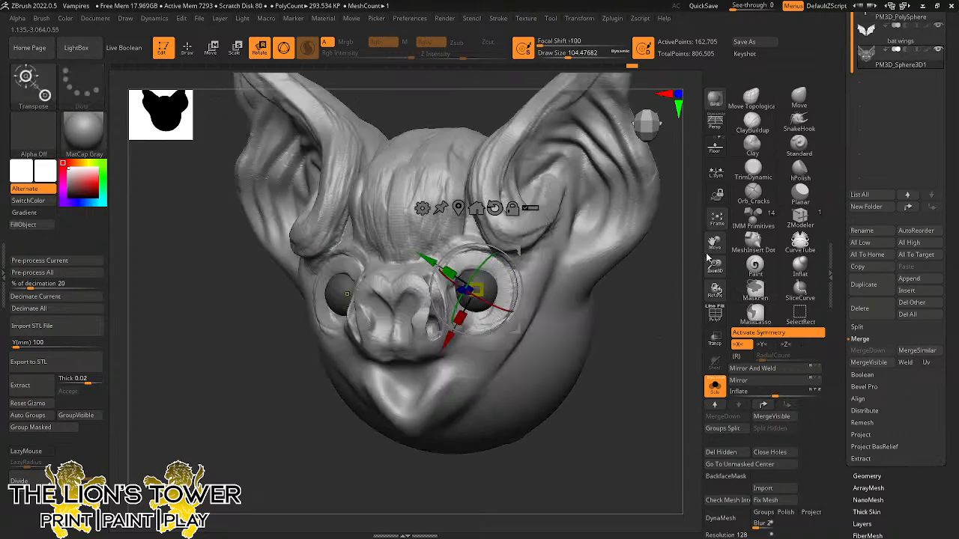
Carve creases around the eye rings with the Orb_Cracks brush at a draw size of 112.
left_click(746, 197)
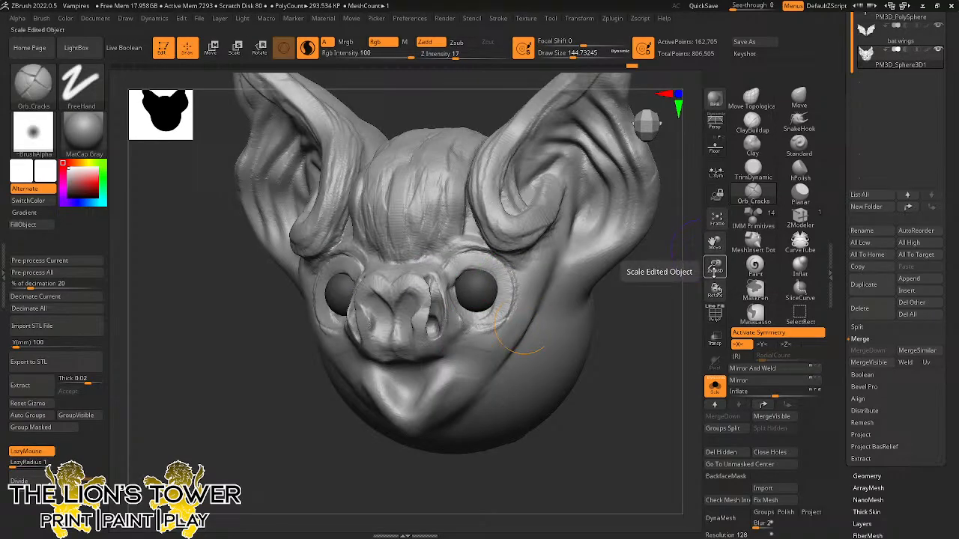
left_click_drag(715, 266, 719, 271)
left_click(570, 53)
left_click_drag(570, 53, 568, 53)
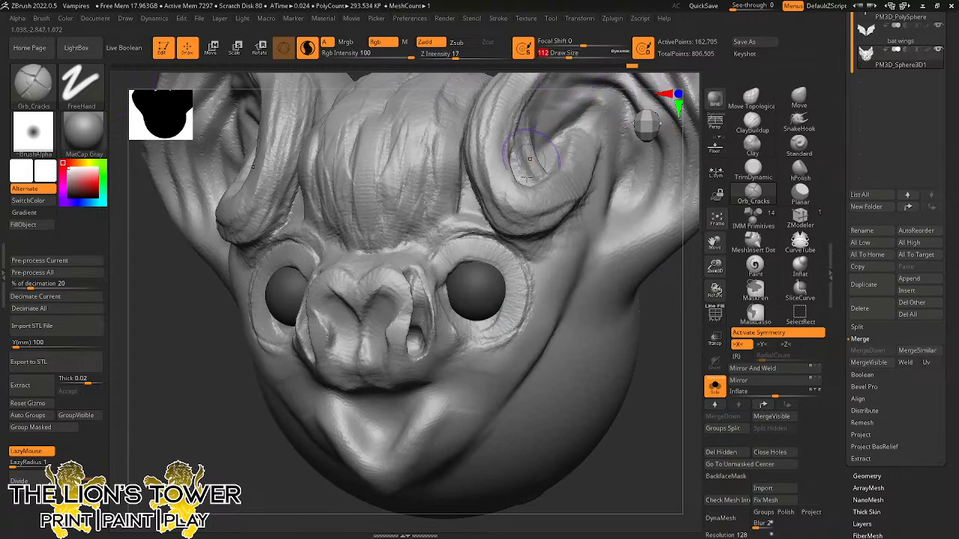
mouse_move(450, 276)
left_mouse_down()
mouse_move(447, 283)
mouse_move(487, 274)
mouse_move(453, 279)
mouse_move(491, 318)
mouse_move(513, 298)
mouse_move(454, 318)
mouse_move(515, 286)
mouse_move(447, 306)
mouse_move(490, 311)
mouse_move(529, 267)
mouse_move(507, 241)
mouse_move(450, 247)
mouse_move(479, 228)
mouse_move(442, 239)
mouse_move(522, 261)
mouse_move(525, 315)
mouse_move(503, 352)
mouse_move(475, 352)
left_mouse_up()
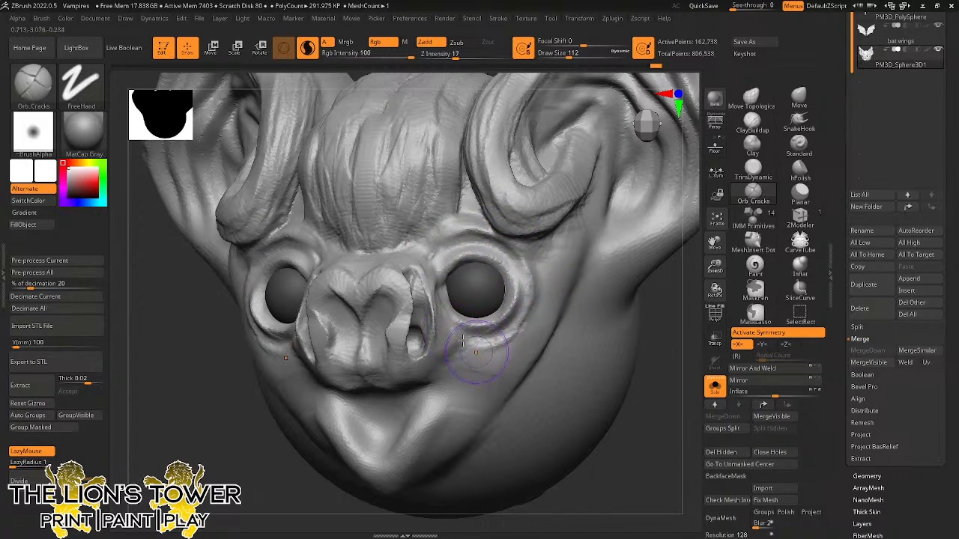
Smooth the nose leaf and sharpen the creases between its folds with Orb_Cracks.
key("shift")
mouse_move(364, 315)
left_mouse_down()
mouse_move(374, 285)
mouse_move(409, 300)
mouse_move(388, 336)
mouse_move(395, 355)
mouse_move(345, 352)
mouse_move(404, 341)
mouse_move(383, 366)
mouse_move(387, 338)
left_mouse_up()
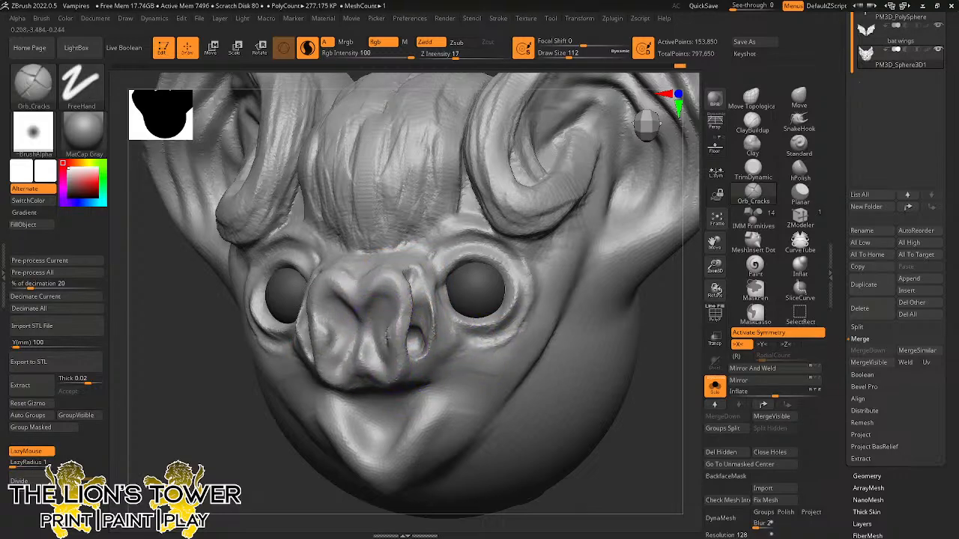
left_click_drag(387, 293, 365, 326)
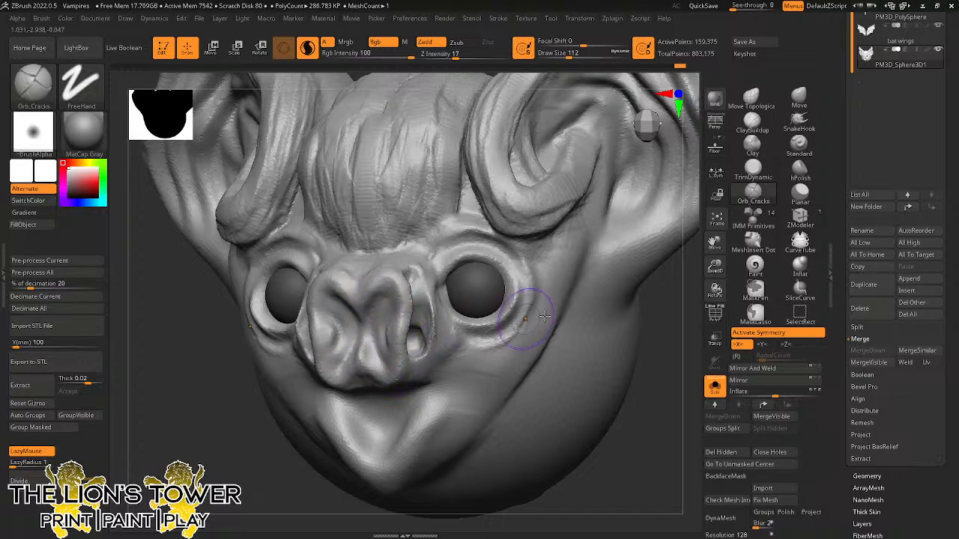
mouse_move(646, 346)
left_mouse_down()
mouse_move(664, 351)
mouse_move(659, 337)
mouse_move(635, 344)
left_mouse_up()
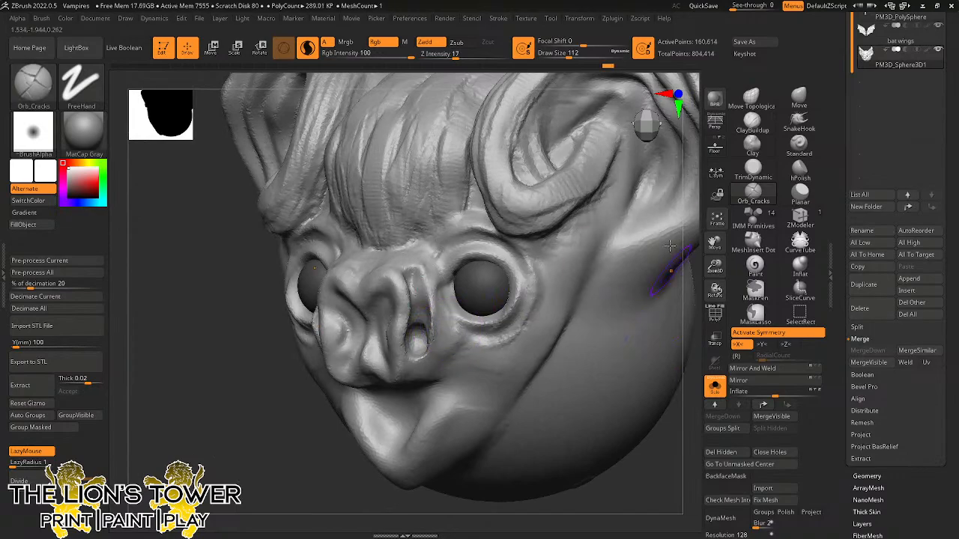
Open up and reshape the bat's mouth, upper lip and lower jaw with the Move brush at a draw size of about 87.
left_click(566, 57)
mouse_move(705, 238)
left_mouse_down()
mouse_move(659, 312)
mouse_move(648, 307)
mouse_move(639, 349)
mouse_move(681, 329)
left_mouse_up()
left_click(797, 99)
left_click_drag(584, 327, 570, 270)
left_click_drag(581, 55, 565, 55)
left_click_drag(560, 303, 530, 350)
mouse_move(360, 405)
left_mouse_down()
mouse_move(364, 378)
mouse_move(374, 375)
left_mouse_up()
left_click_drag(558, 345, 520, 350)
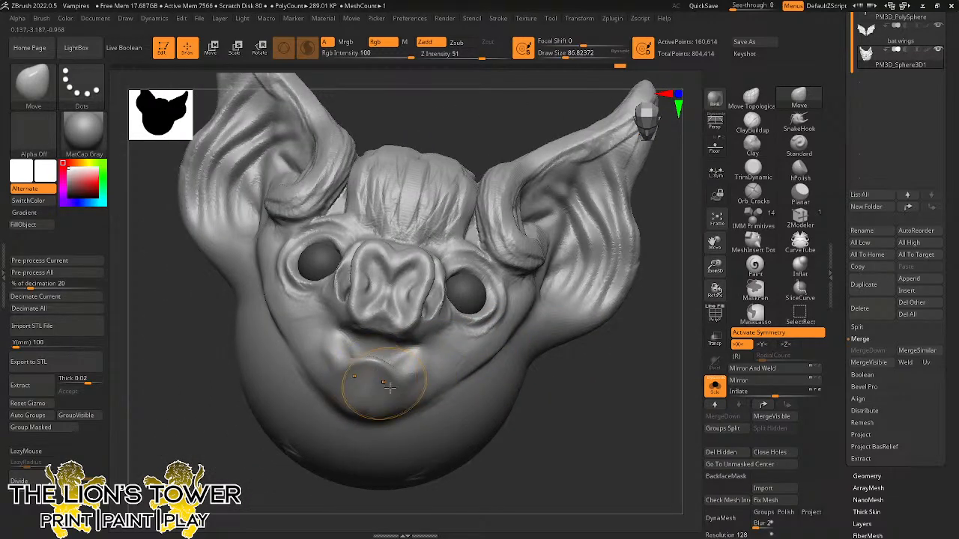
left_click_drag(525, 462, 465, 401)
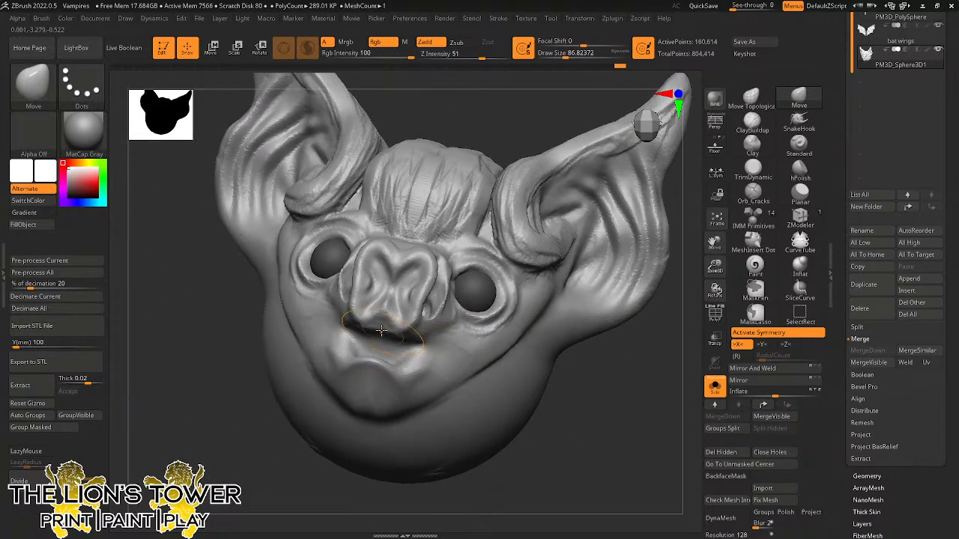
mouse_move(429, 341)
left_mouse_down()
mouse_move(433, 363)
mouse_move(399, 373)
left_mouse_up()
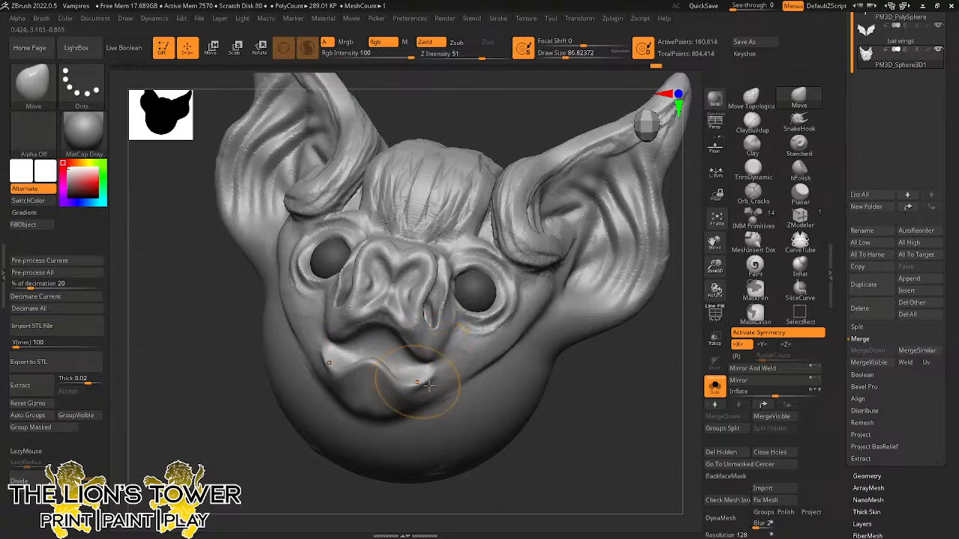
Build up a symmetrical pair of upper fangs with ClayBuildup at a draw size of about 90 and smooth them.
mouse_move(543, 429)
left_mouse_down()
mouse_move(642, 427)
mouse_move(637, 366)
mouse_move(579, 359)
mouse_move(599, 337)
mouse_move(573, 343)
left_mouse_up()
left_click(753, 123)
left_click(566, 54)
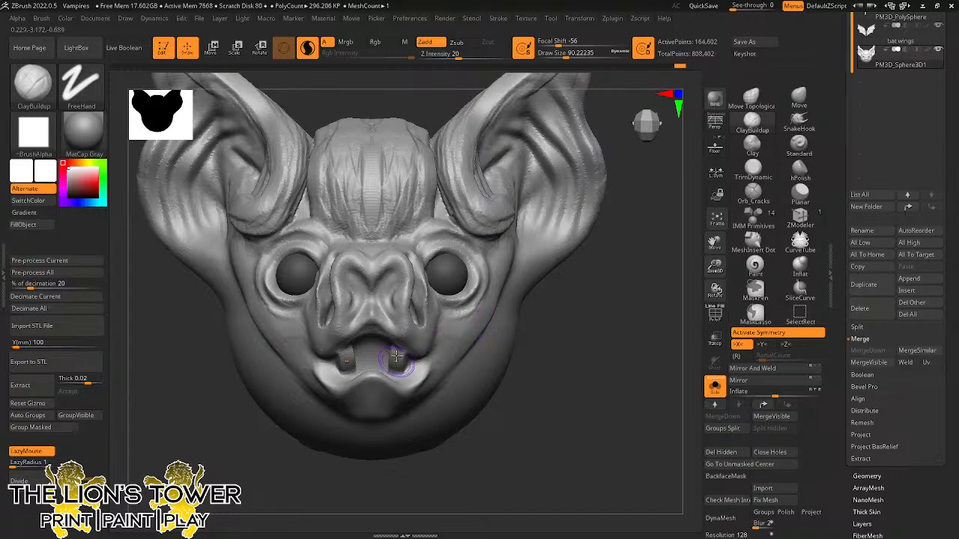
mouse_move(394, 368)
left_mouse_down("shift")
mouse_move(396, 352)
mouse_move(395, 361)
left_mouse_up("shift")
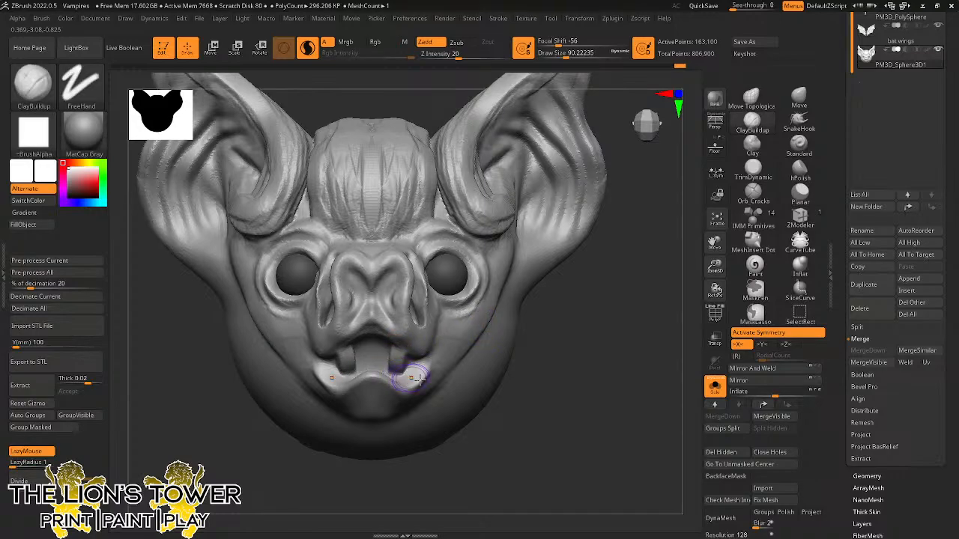
left_click_drag(526, 425, 509, 401)
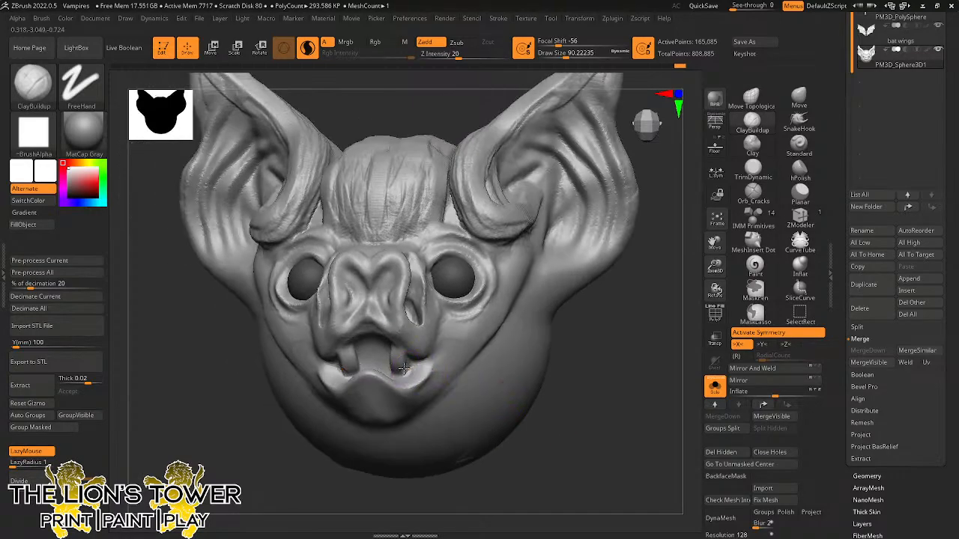
left_click_drag(409, 362, 410, 367, "shift")
mouse_move(607, 336)
left_mouse_down()
mouse_move(527, 331)
mouse_move(582, 310)
mouse_move(558, 319)
left_mouse_up()
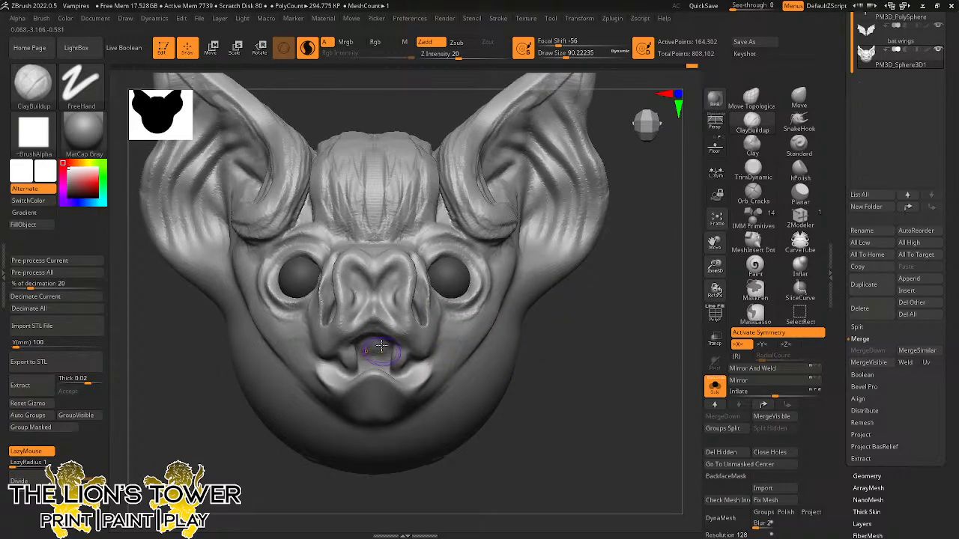
Add small upper front teeth and rounded lower teeth with ClayBuildup at a draw size of about 77, smoothing the lower ones.
left_click_drag(383, 358, 373, 354)
left_click(564, 56)
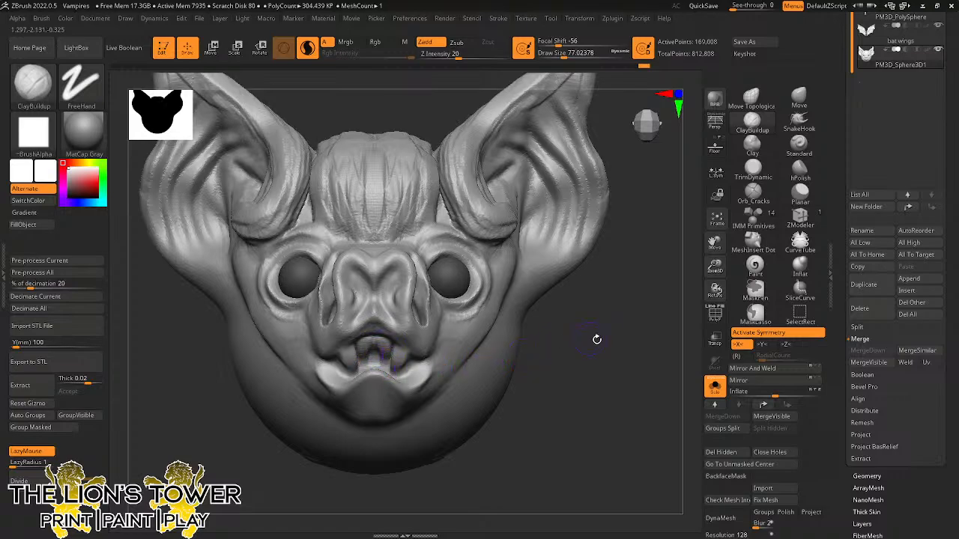
mouse_move(594, 338)
left_mouse_down()
mouse_move(578, 349)
mouse_move(384, 372)
mouse_move(397, 383)
left_mouse_up()
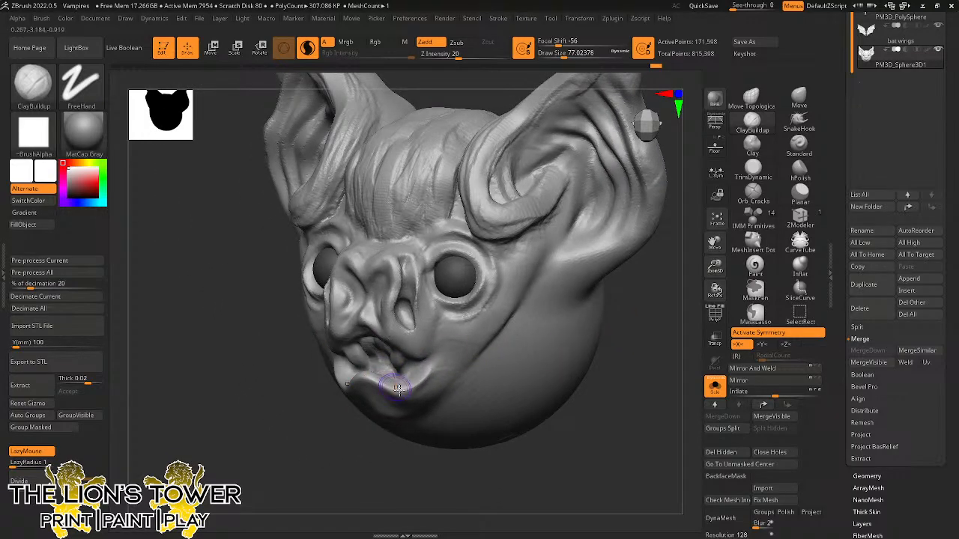
mouse_move(473, 475)
left_mouse_down()
mouse_move(450, 488)
mouse_move(476, 513)
left_mouse_up()
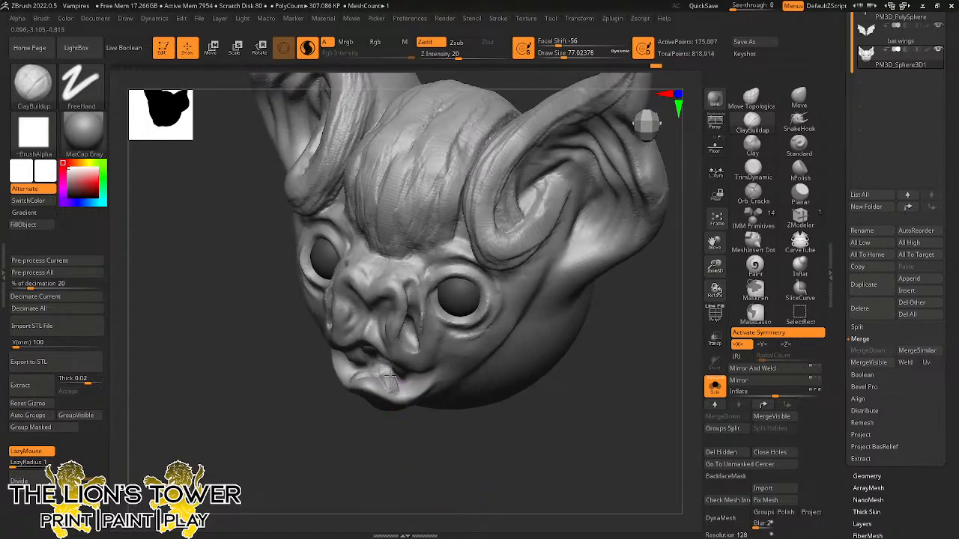
key("shift")
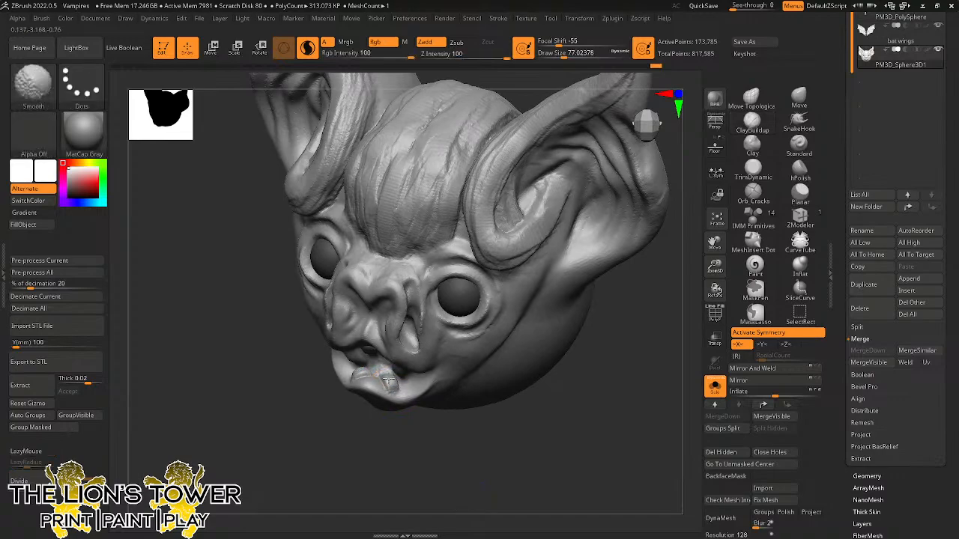
left_click_drag(391, 384, 395, 386, "shift")
left_click_drag(426, 449, 413, 424)
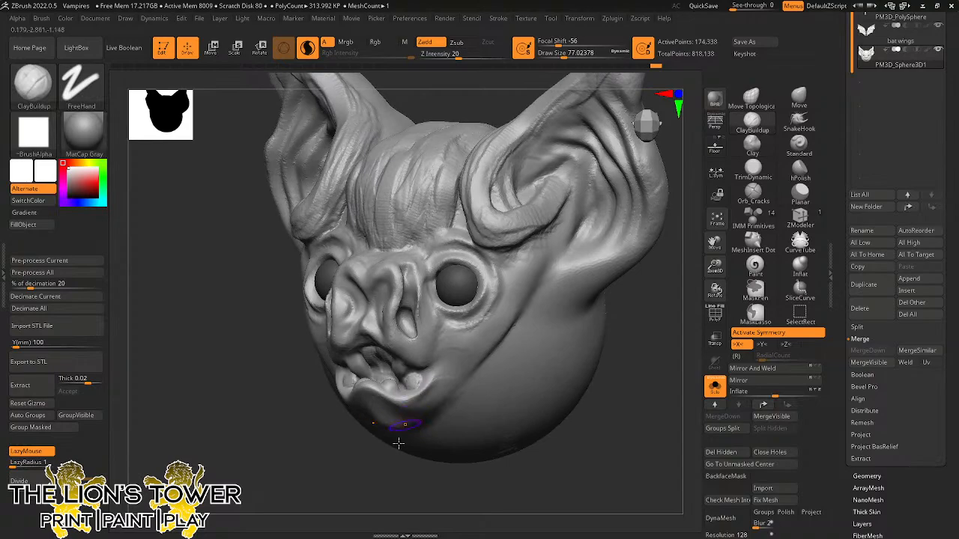
left_click_drag(398, 445, 591, 221, "shift")
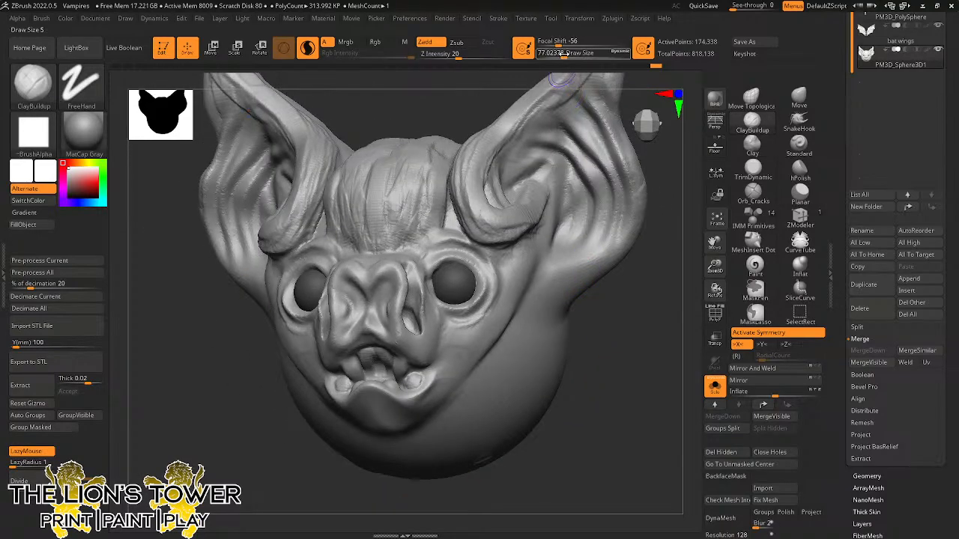
Build up furry volume on the cheeks below the eyes with ClayBuildup at a draw size of about 132.
left_click_drag(563, 53, 569, 53)
mouse_move(643, 358)
left_mouse_down()
mouse_move(532, 363)
mouse_move(458, 352)
mouse_move(506, 346)
mouse_move(525, 330)
mouse_move(451, 339)
mouse_move(533, 304)
mouse_move(501, 288)
mouse_move(472, 329)
mouse_move(443, 338)
mouse_move(482, 340)
left_mouse_up()
left_click_drag(519, 306, 535, 304, "shift")
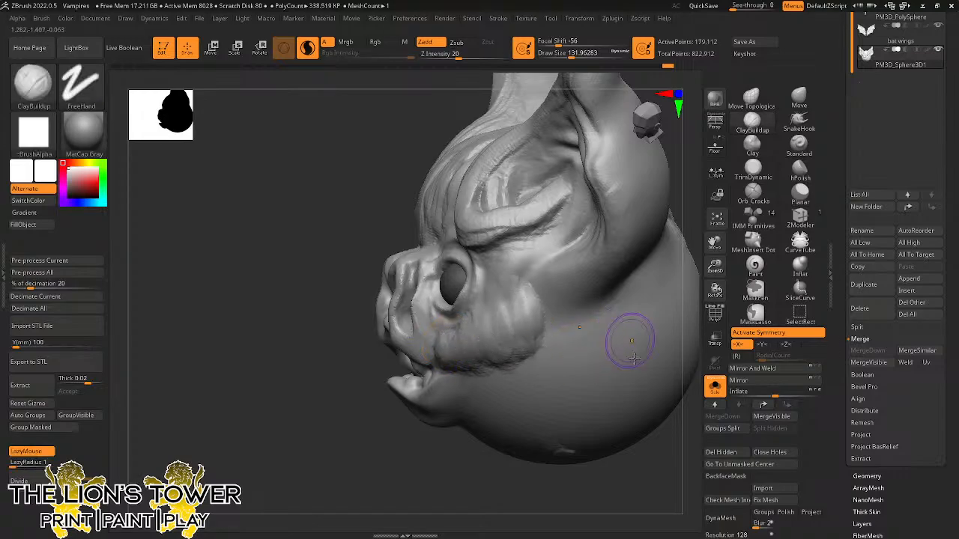
Smooth the surface of the forehead fur and the ears.
left_click_drag(608, 479, 657, 456)
left_click_drag(478, 223, 481, 152, "shift")
left_click_drag(421, 160, 400, 203, "shift")
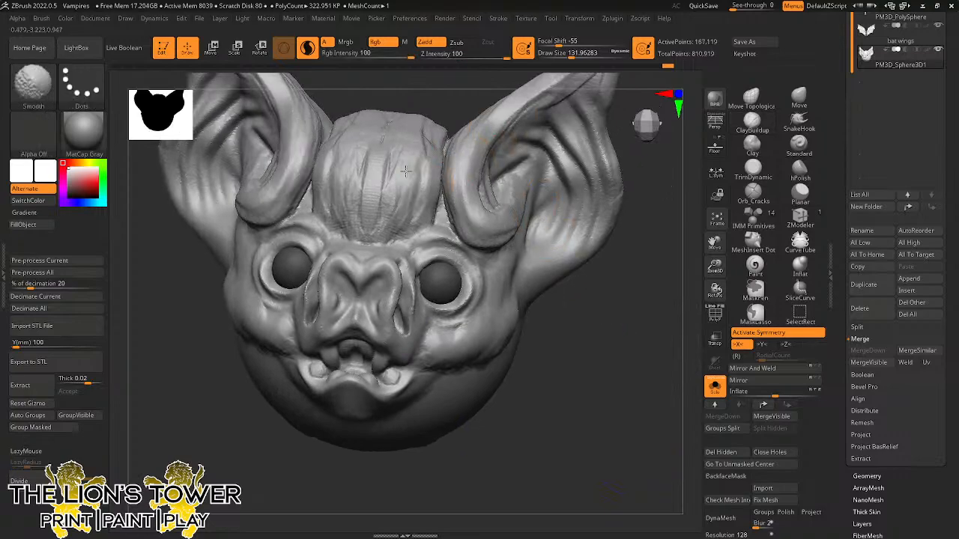
left_click_drag(385, 159, 357, 226, "shift")
left_click(716, 219)
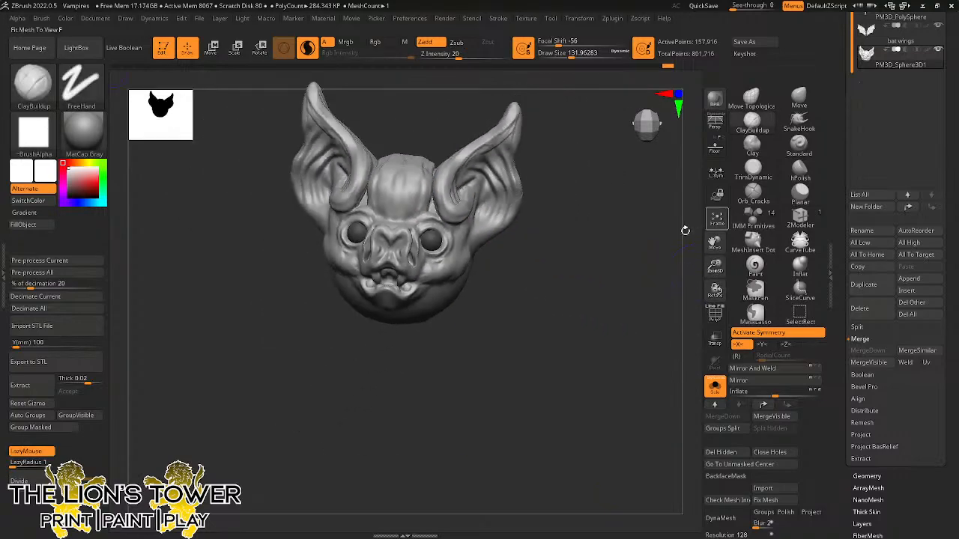
mouse_move(678, 234)
left_mouse_down("shift")
mouse_move(640, 272)
mouse_move(572, 260)
mouse_move(581, 218)
left_mouse_up("shift")
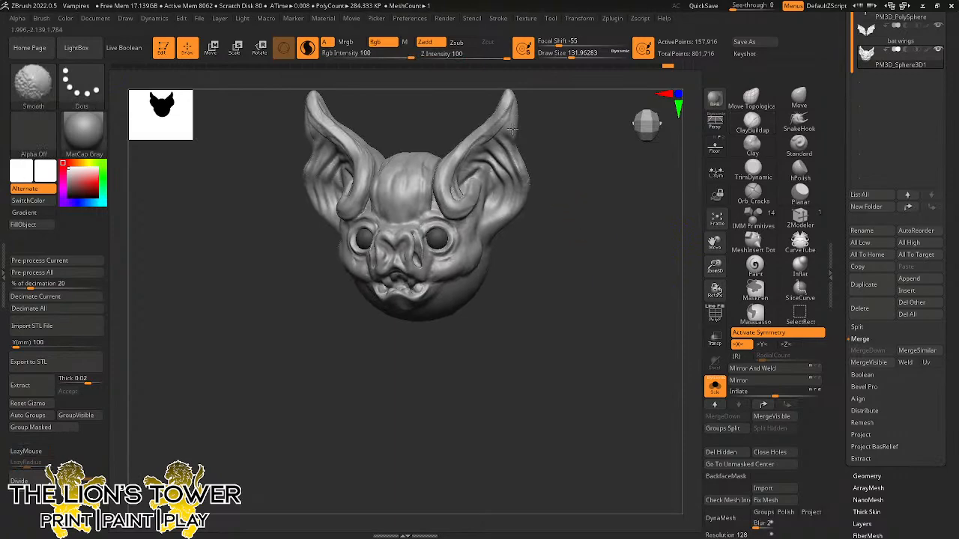
mouse_move(448, 166)
left_mouse_down()
mouse_move(593, 199)
mouse_move(544, 191)
mouse_move(527, 359)
mouse_move(601, 381)
mouse_move(596, 360)
mouse_move(673, 271)
mouse_move(712, 323)
left_mouse_up()
Build up the chin and lower jaw towards the cheeks with ClayBuildup at a draw size of about 132.
mouse_move(651, 345)
left_mouse_down()
mouse_move(646, 312)
mouse_move(615, 300)
left_mouse_up()
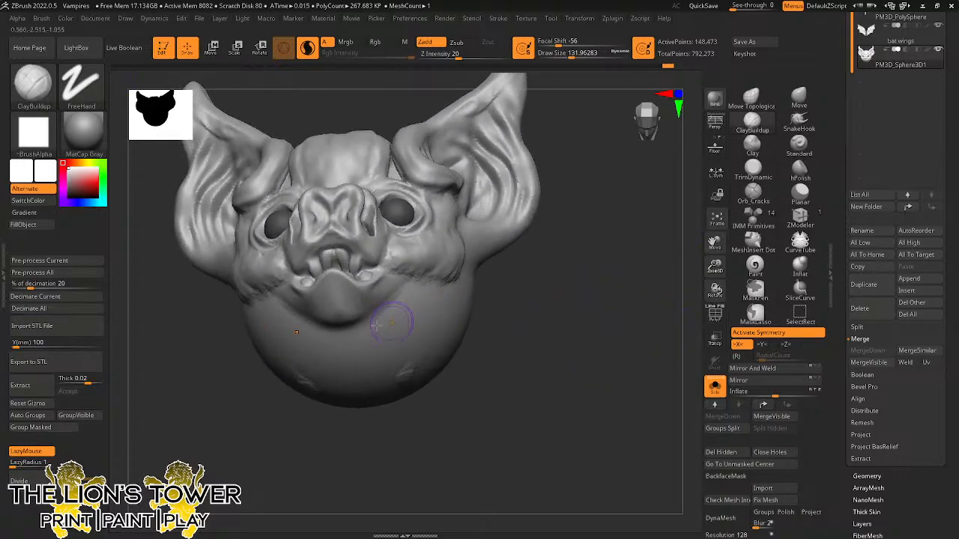
mouse_move(341, 293)
left_mouse_down()
mouse_move(329, 303)
mouse_move(352, 307)
mouse_move(310, 314)
mouse_move(381, 291)
mouse_move(385, 309)
left_mouse_up()
left_click_drag(608, 368, 540, 362)
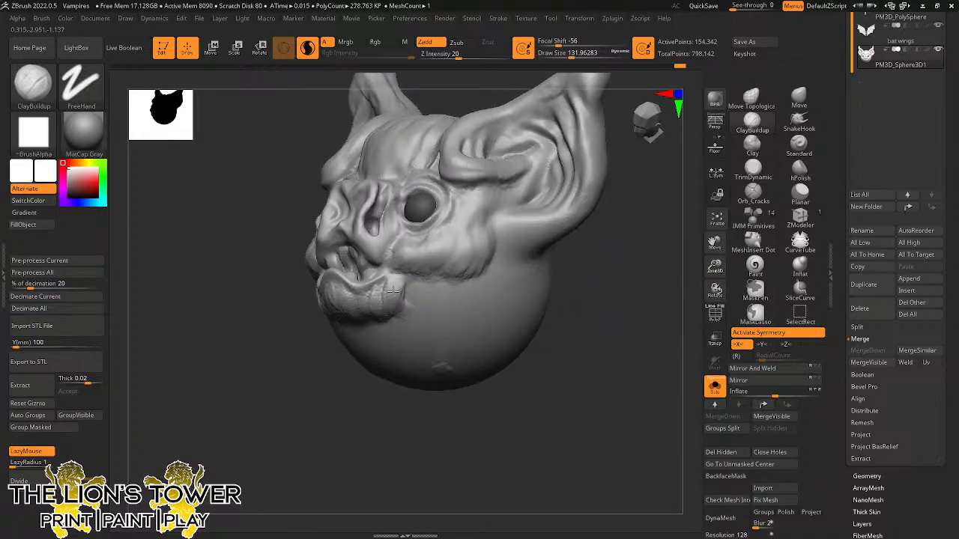
left_click_drag(392, 292, 437, 292)
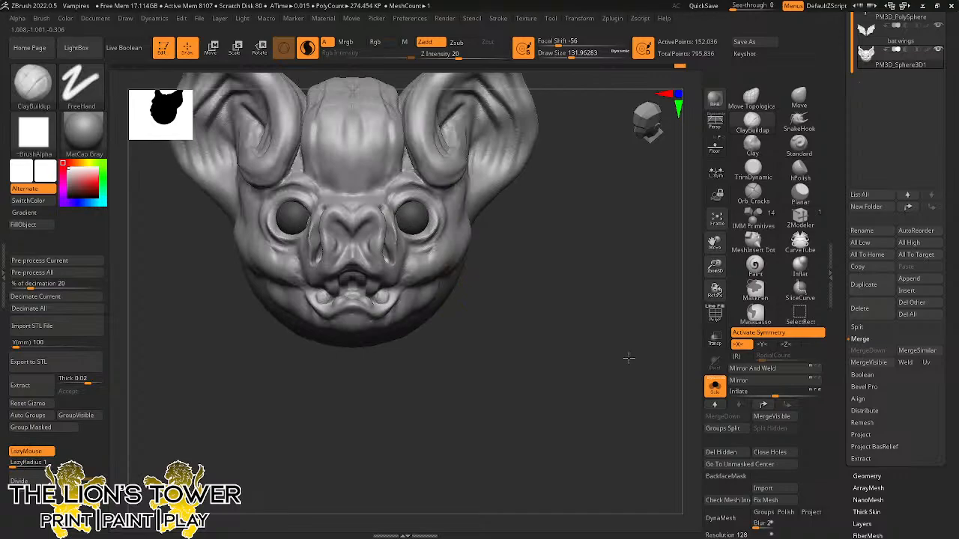
left_click_drag(627, 357, 623, 341, "shift")
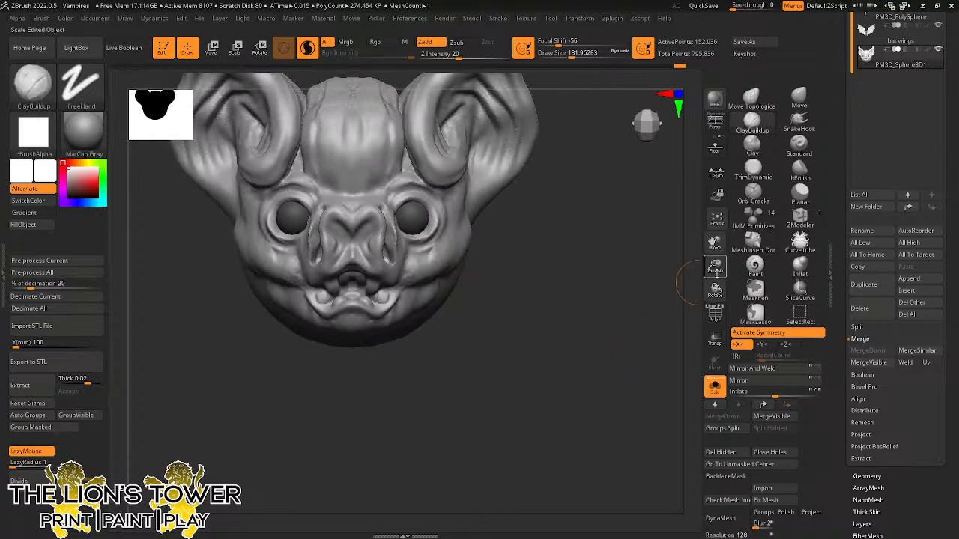
Show the whole creature, turn symmetry off, reset the gizmo's orientation and scale the head uniformly to about 0.79.
left_click_drag(715, 267, 714, 291)
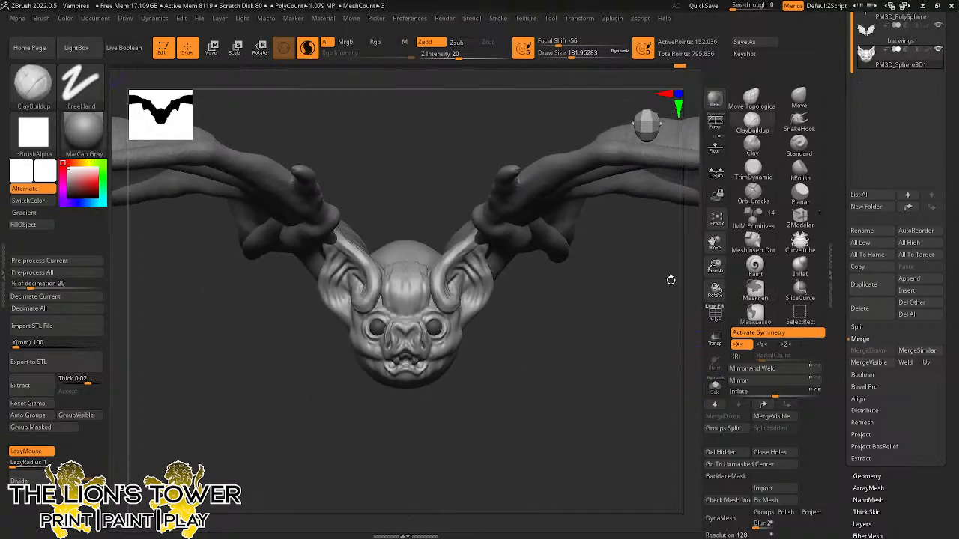
left_click_drag(667, 278, 576, 361)
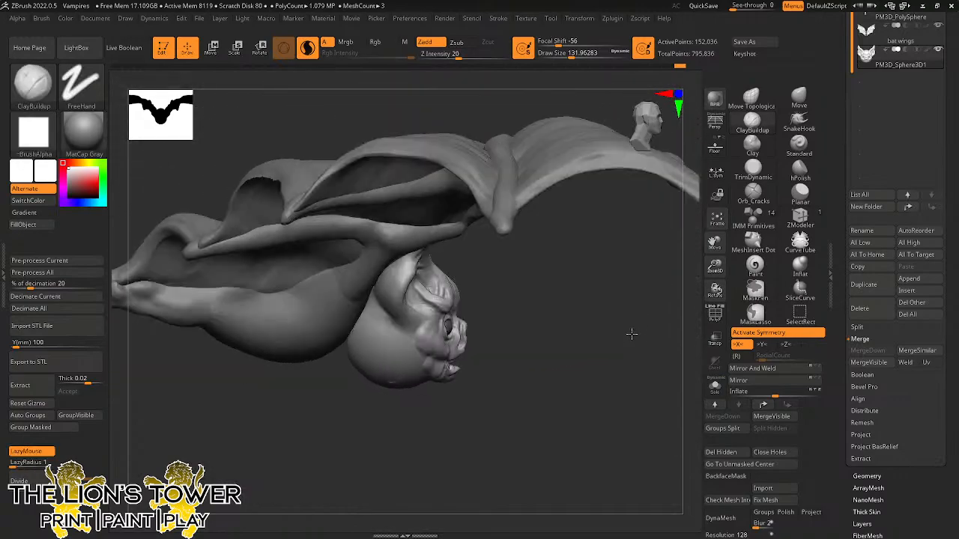
key("r")
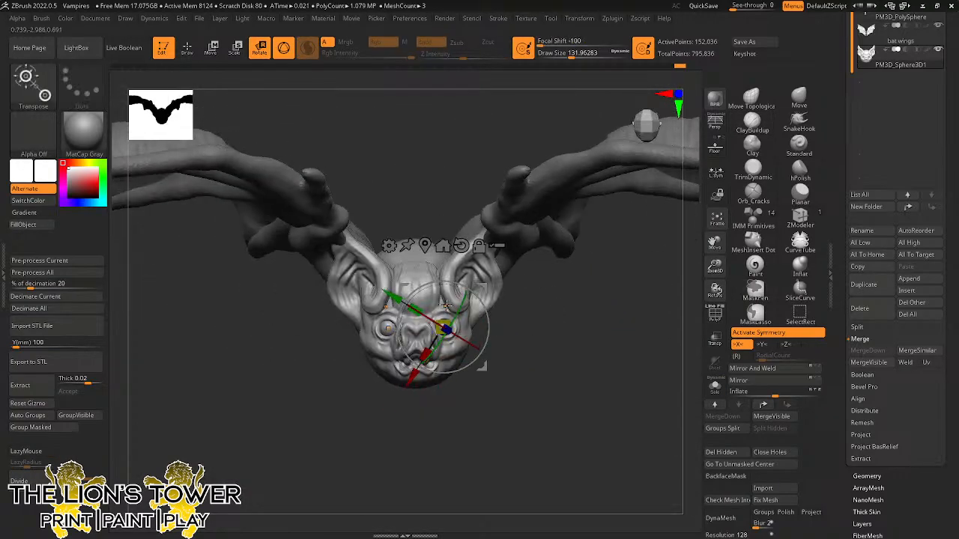
key("x")
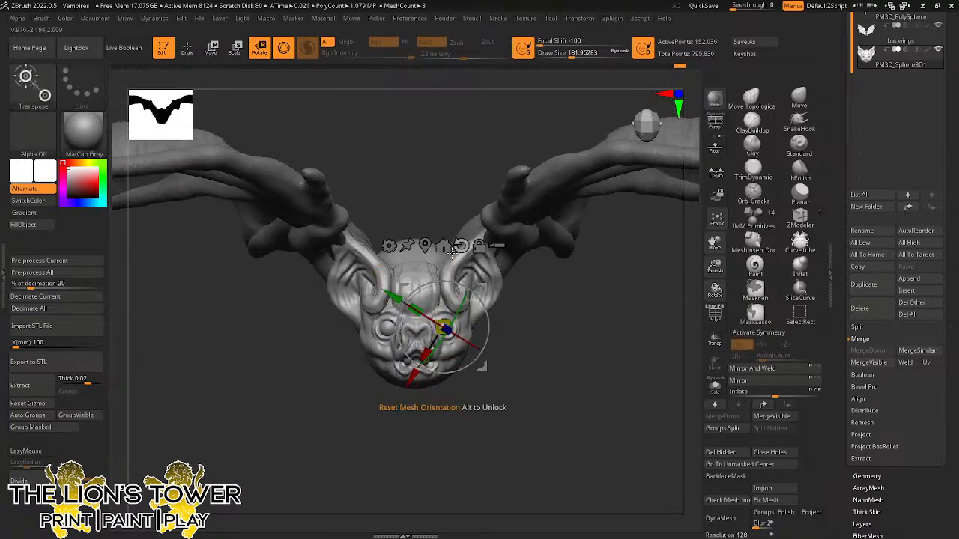
left_click(451, 251)
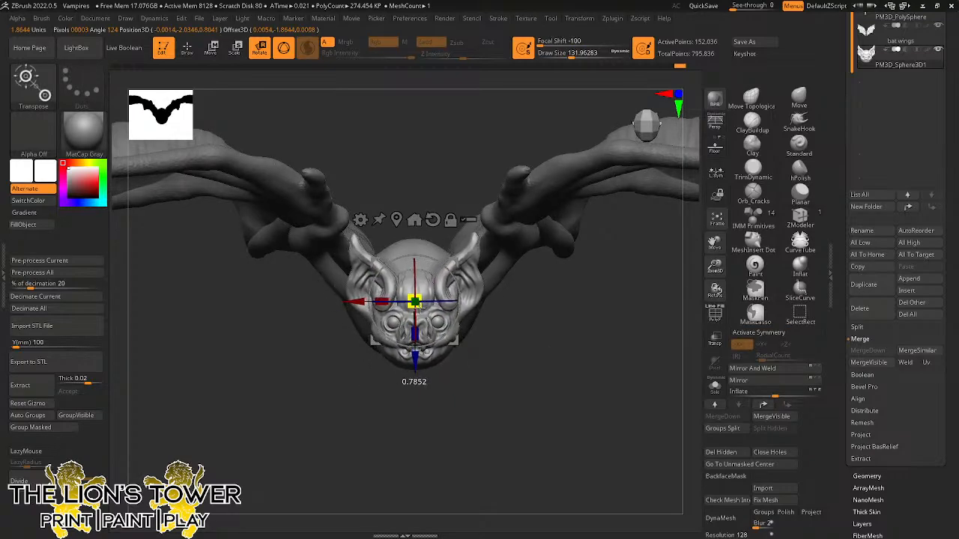
left_click_drag(417, 307, 465, 303)
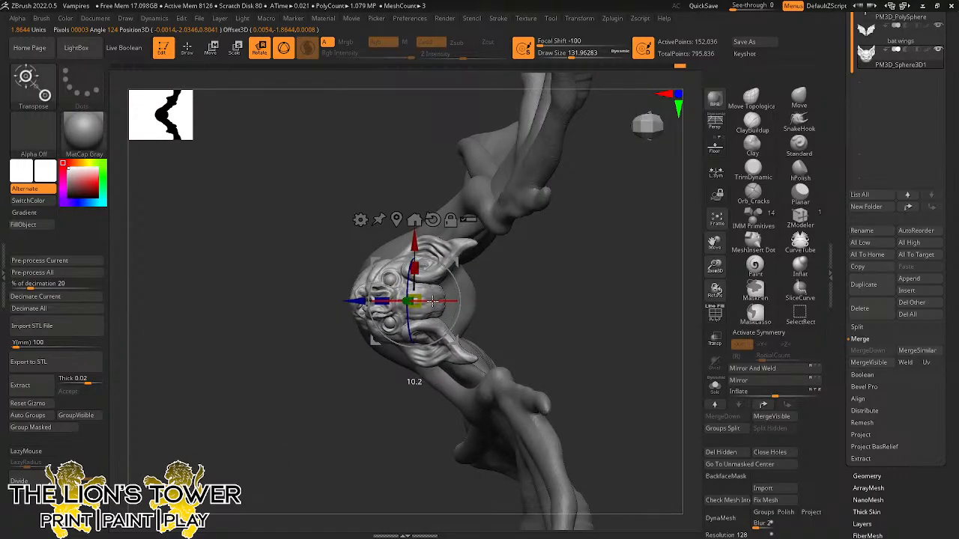
Rotate the head on the body with the gizmo to set its tilt between the wings.
left_click_drag(532, 283, 518, 230)
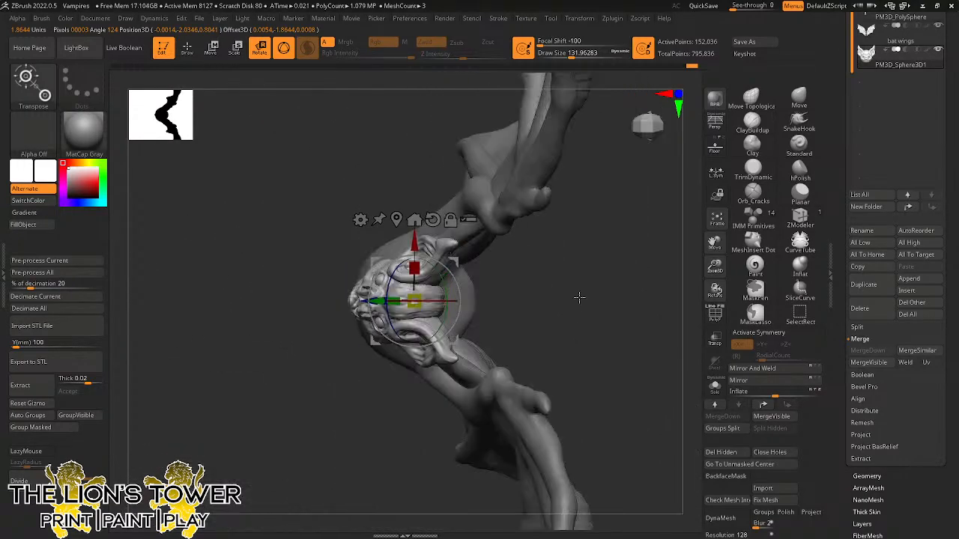
left_click_drag(579, 298, 460, 280)
left_click_drag(567, 217, 621, 279)
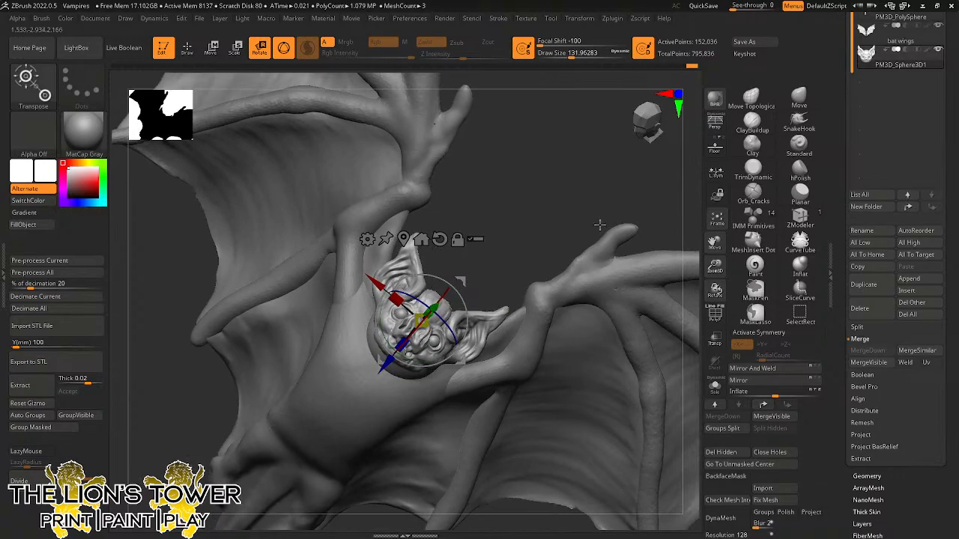
Select the body and reshape its neck and shoulders around the head with the Move brush at a draw size of about 87.
left_click_drag(600, 225, 581, 177)
left_click(423, 370, "alt")
left_click(798, 98)
left_click_drag(628, 211, 599, 229)
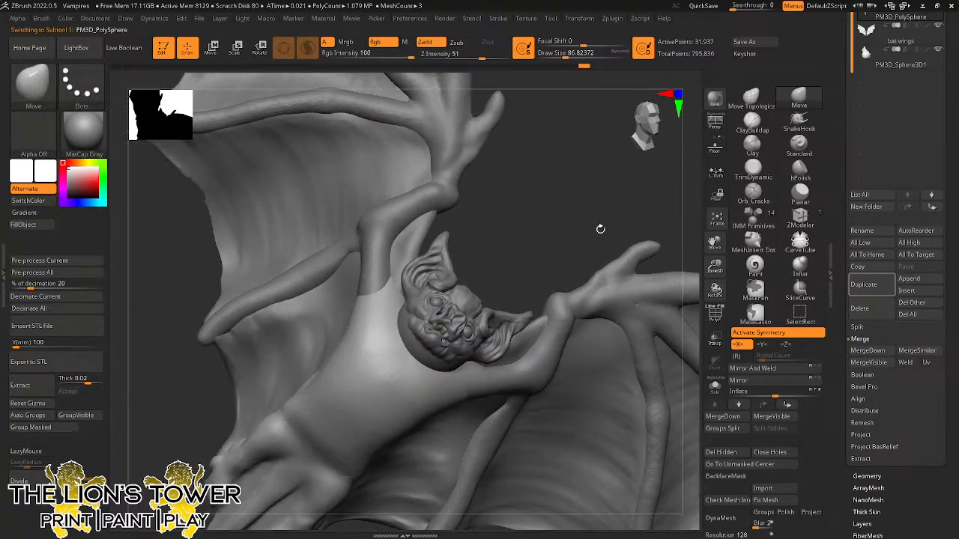
left_click_drag(537, 220, 517, 277)
left_click_drag(479, 248, 487, 206)
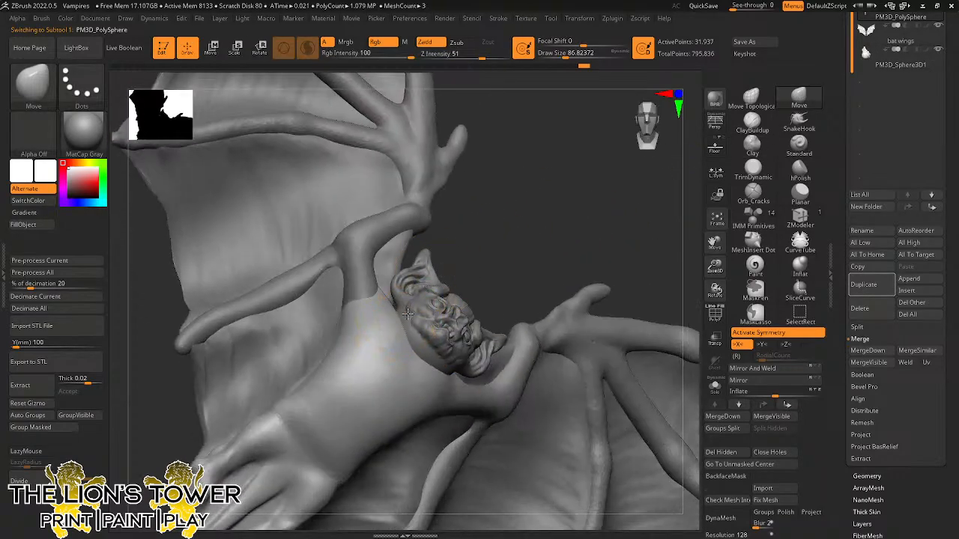
left_click_drag(515, 325, 524, 315, "shift")
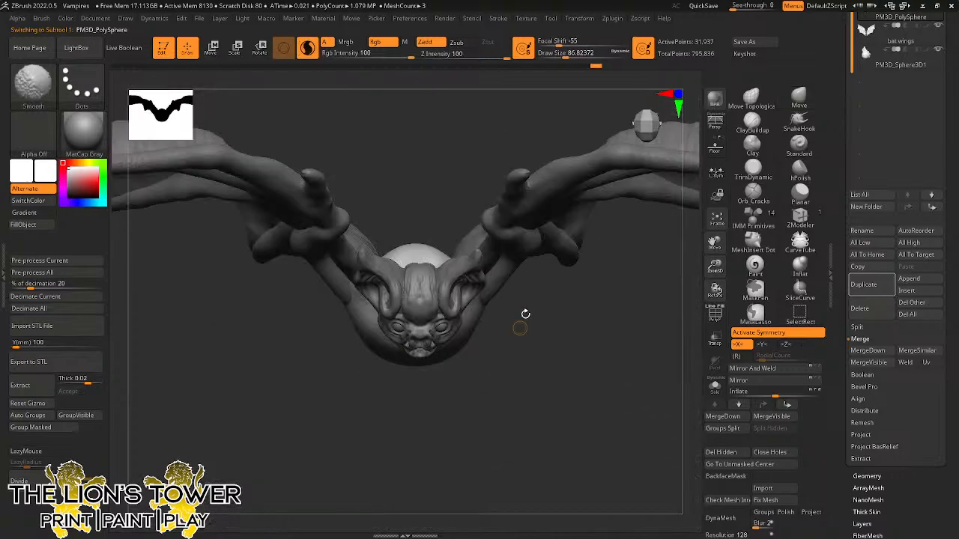
Select the wings, build up the membranes with ClayBuildup at a draw size of about 228 and smooth the strokes.
left_click_drag(662, 368, 679, 262)
left_click(752, 122)
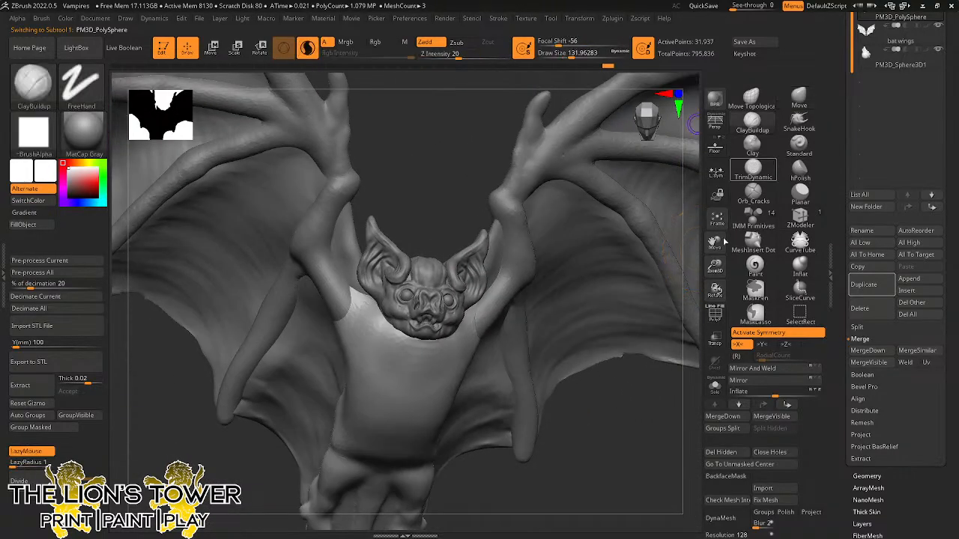
left_click_drag(692, 307, 673, 262, "alt")
left_click_drag(664, 315, 637, 324)
left_click(551, 365, "alt")
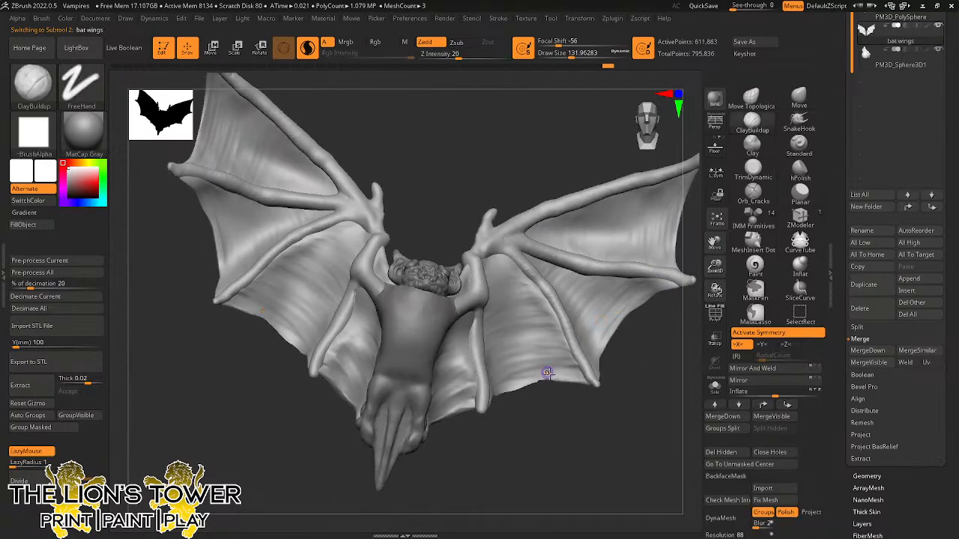
mouse_move(546, 403)
left_mouse_down()
mouse_move(554, 383)
mouse_move(504, 376)
left_mouse_up()
left_click(581, 56)
key("shift")
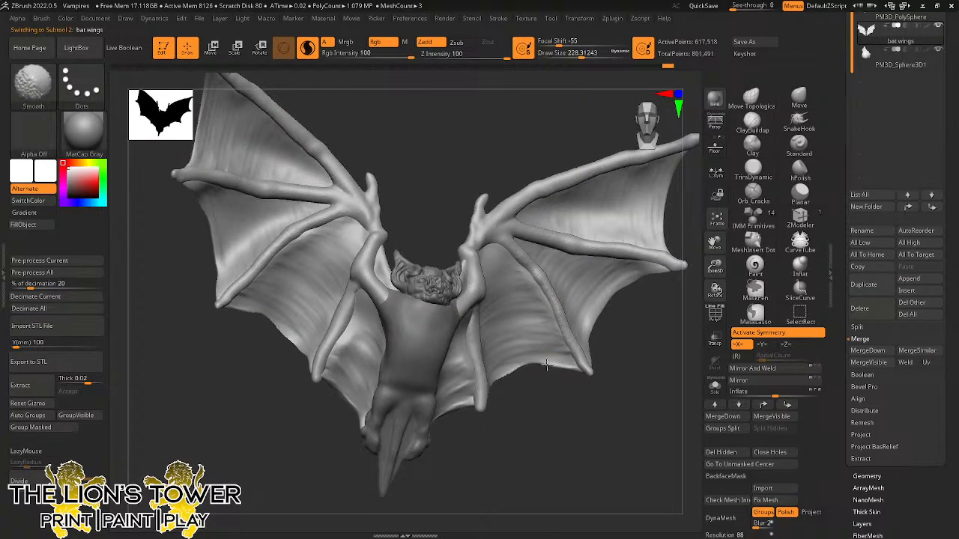
left_click_drag(558, 401, 557, 428, "shift")
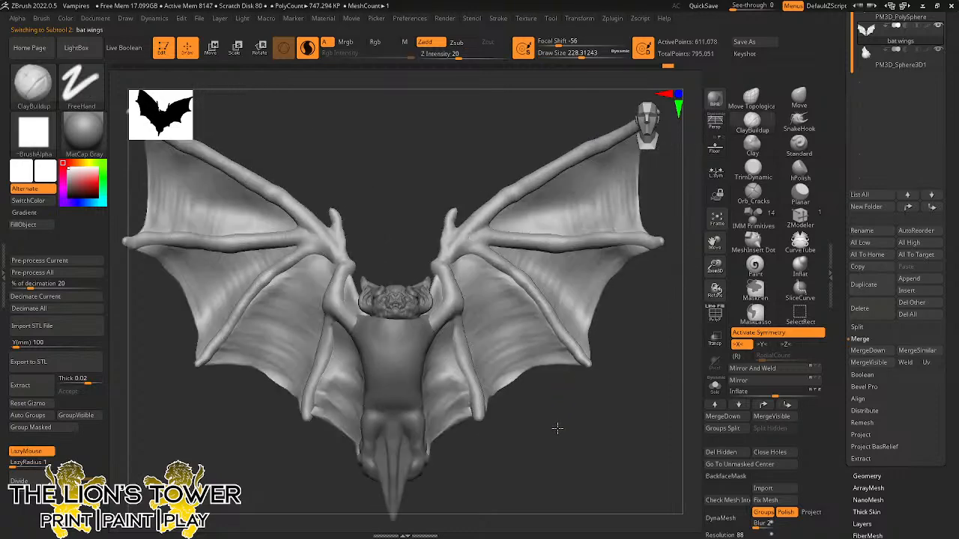
key("shift")
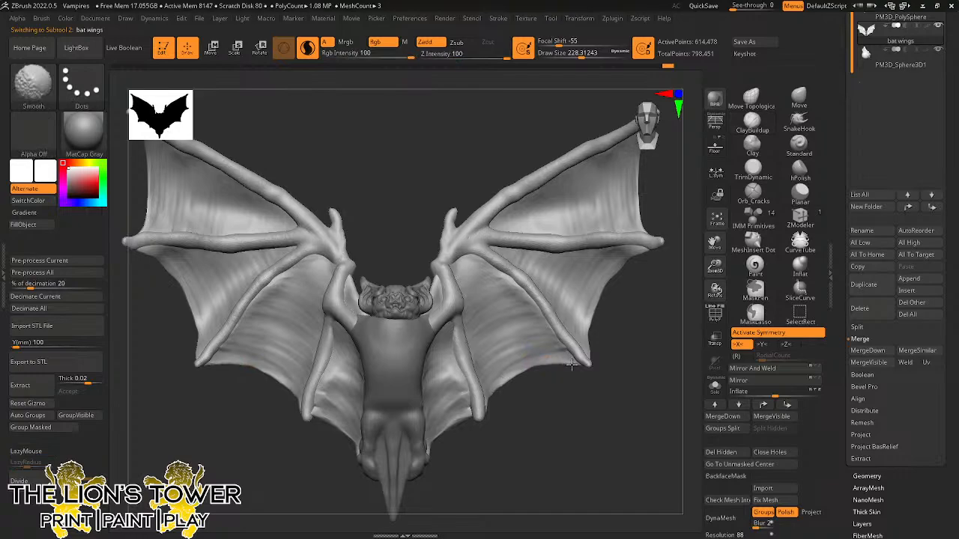
left_click_drag(572, 365, 460, 424, "shift")
Select the body and carve creases between the toes with the Orb_Cracks brush, raising the draw size to about 136.
mouse_move(473, 466)
left_mouse_down()
mouse_move(499, 464)
mouse_move(527, 417)
mouse_move(499, 357)
mouse_move(485, 363)
left_mouse_up()
left_click(442, 407, "alt")
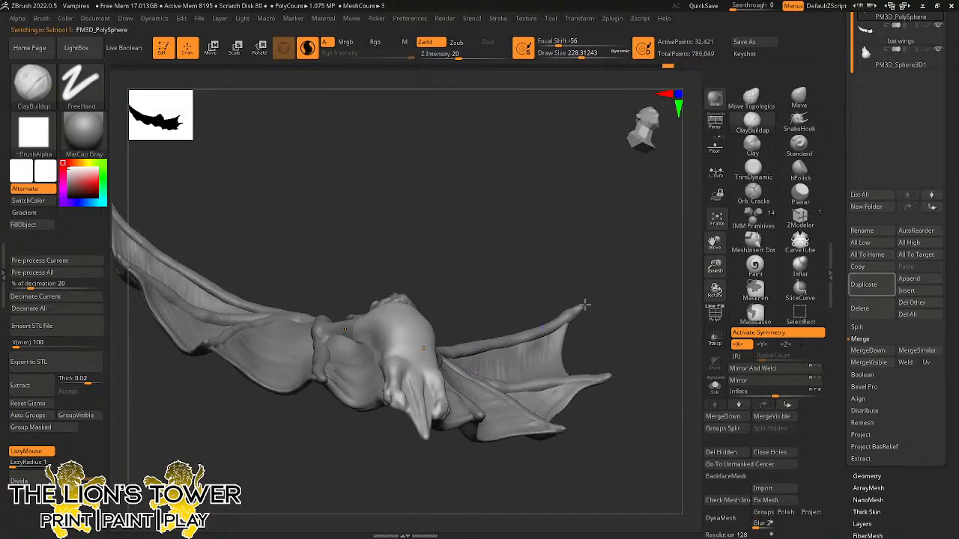
left_click(753, 191)
left_click_drag(719, 274, 707, 241)
left_click_drag(610, 242, 447, 358)
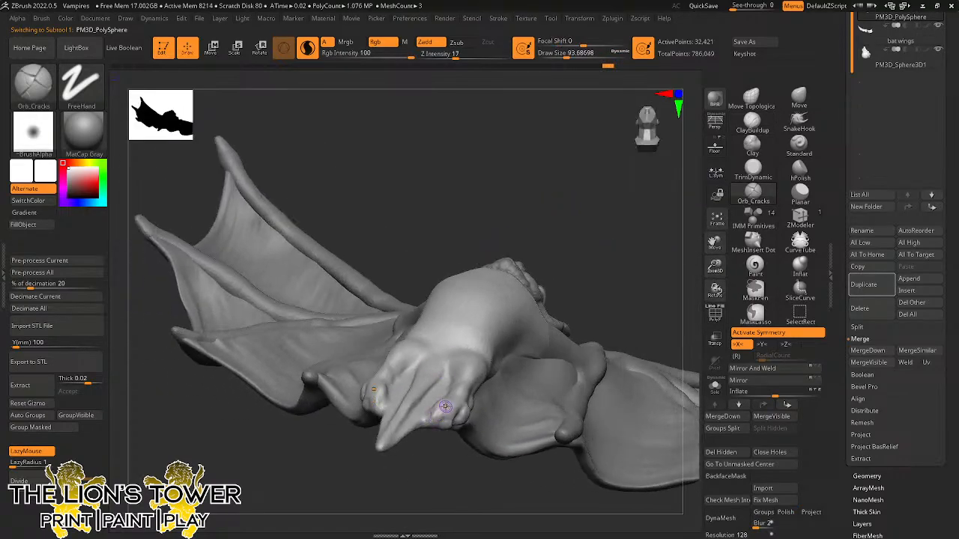
left_click(566, 54)
left_click_drag(572, 56, 573, 57)
left_click_drag(567, 141, 558, 159)
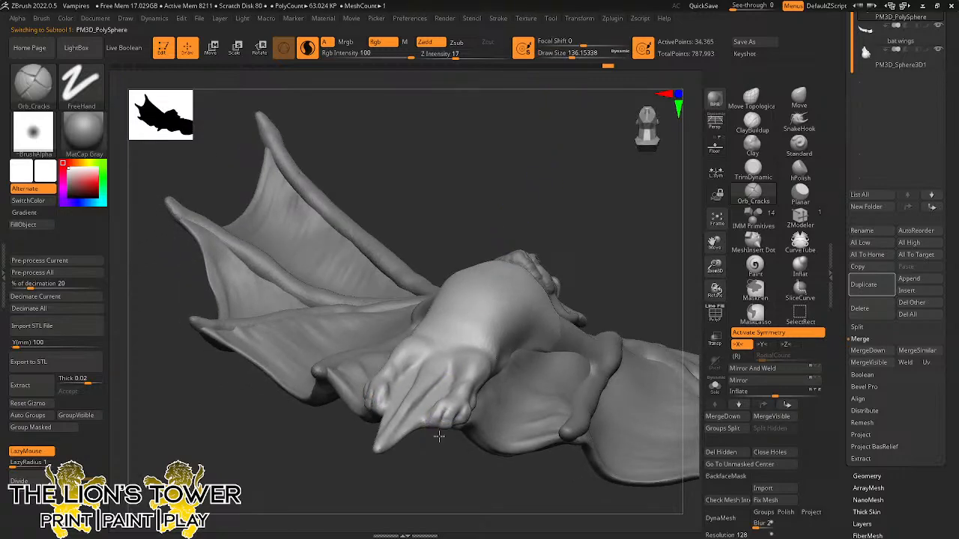
left_click_drag(606, 257, 601, 207)
left_click_drag(457, 425, 472, 398)
left_click_drag(528, 268, 506, 294)
left_click_drag(476, 350, 438, 408)
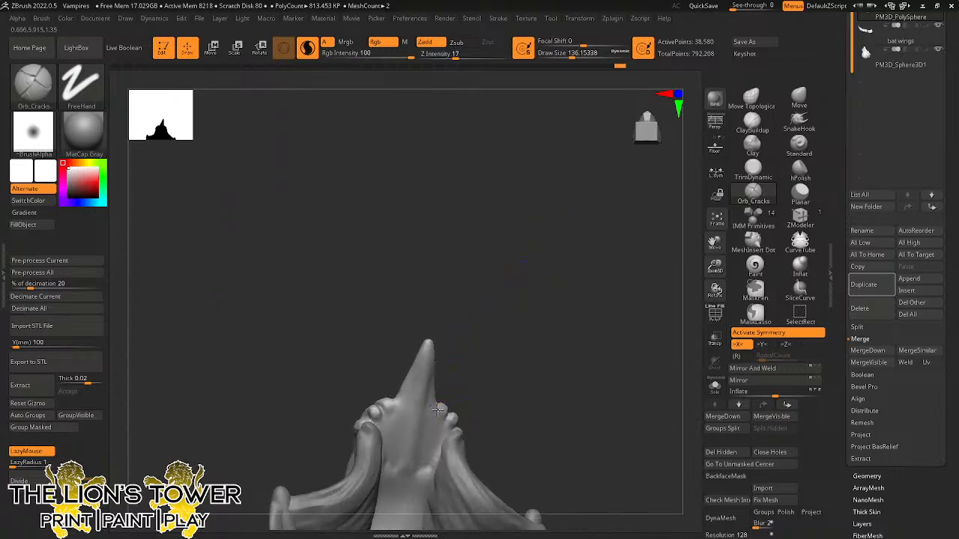
Carve lengthwise grooves beside the tail spike and along the backs of the legs with Orb_Cracks at a draw size of about 223.
left_click_drag(495, 308, 510, 285)
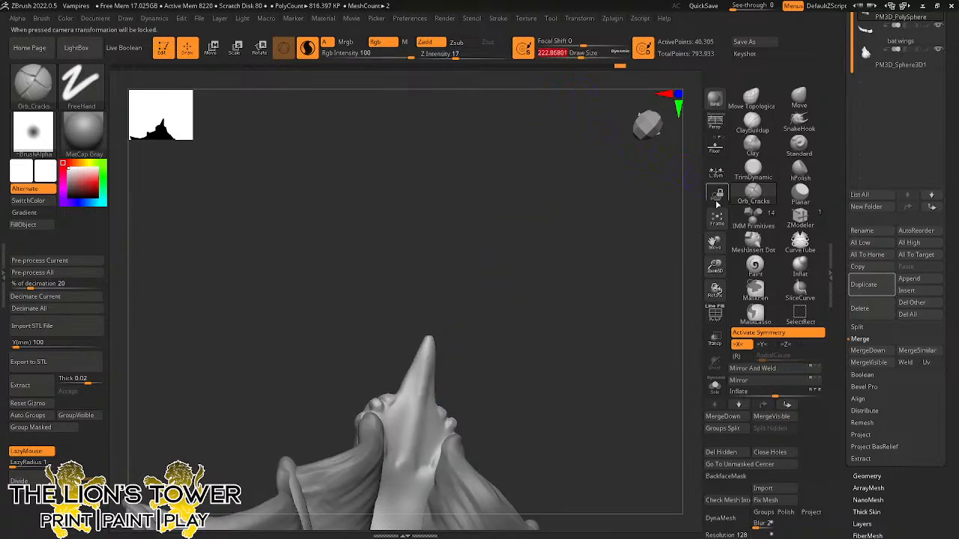
left_click_drag(714, 242, 707, 95)
left_click_drag(559, 172, 535, 166)
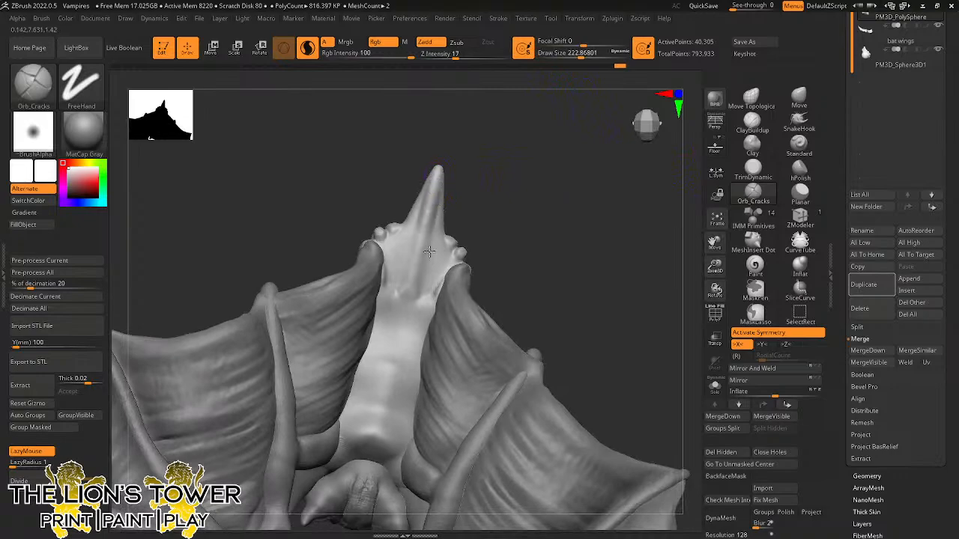
mouse_move(430, 252)
left_mouse_down()
mouse_move(438, 197)
mouse_move(419, 311)
left_mouse_up()
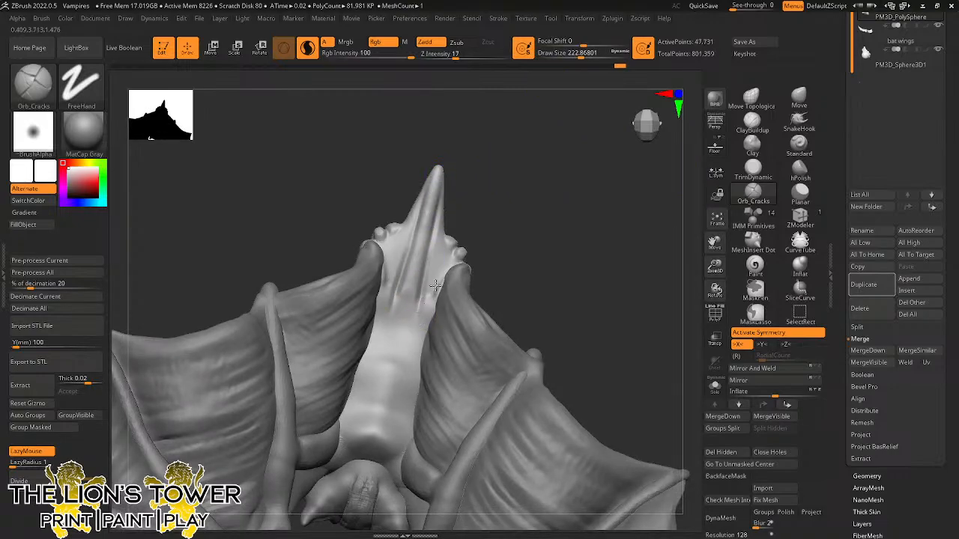
left_click_drag(454, 255, 432, 289)
left_click_drag(486, 251, 516, 258)
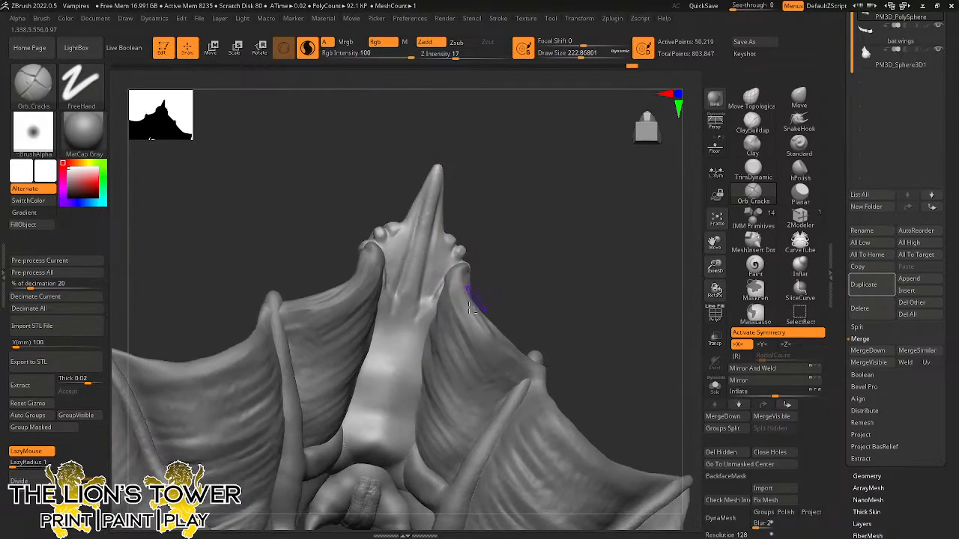
Select the wings and reshape their inner edges beside the feet with the Move brush at a draw size of about 87.
left_click(475, 291, "alt")
left_click(798, 100)
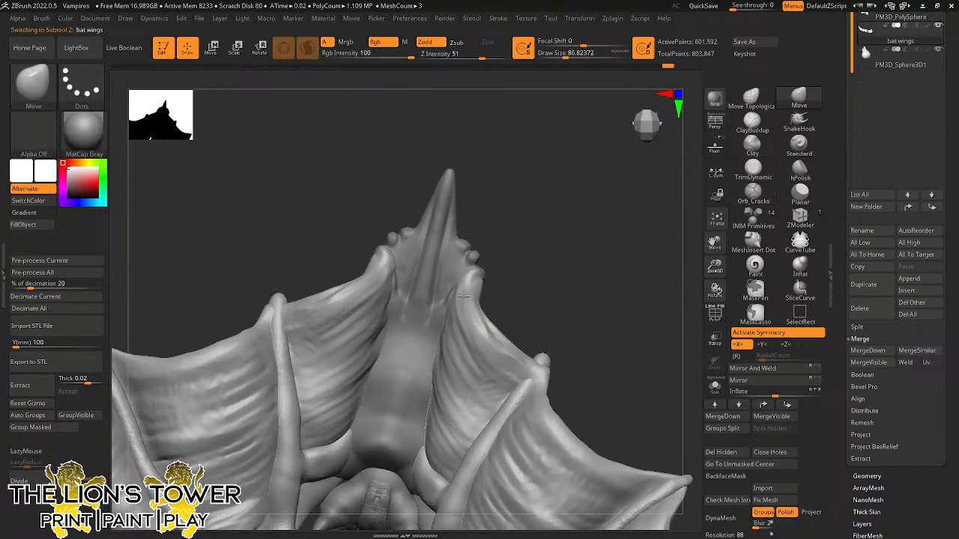
left_click_drag(474, 278, 439, 344)
Select the body and pull its upper back towards the back of the head with the Move brush.
left_click(397, 422, "alt")
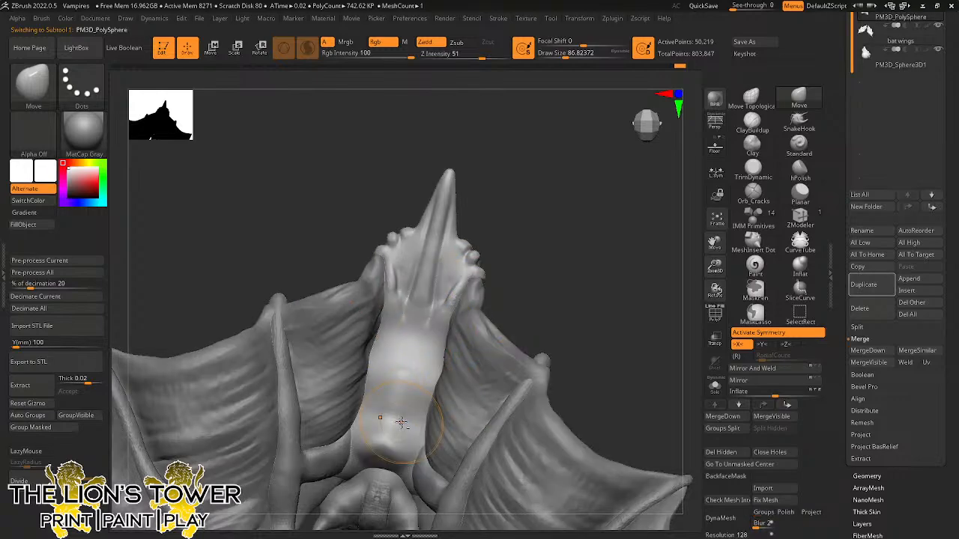
left_click_drag(716, 241, 783, 97)
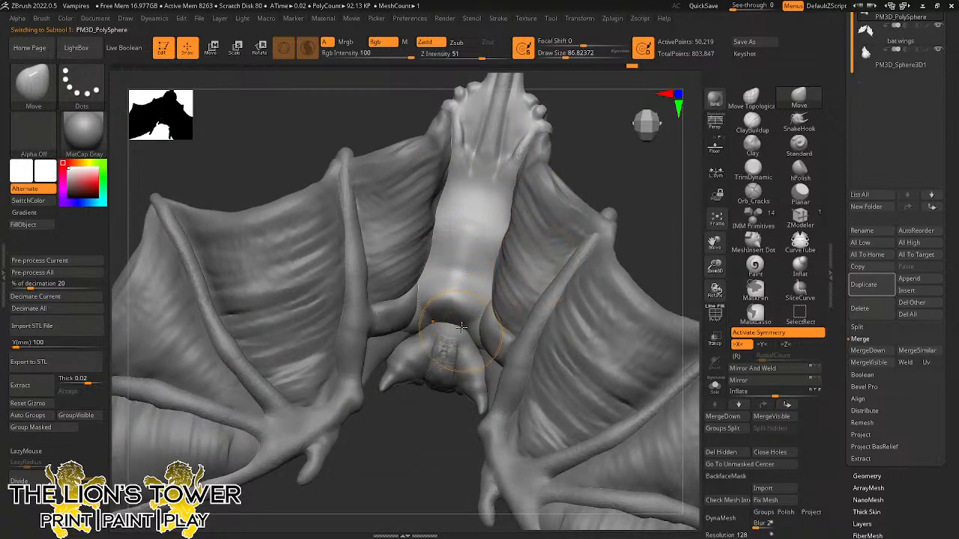
left_click_drag(460, 314, 454, 339)
Build up fur strands across the back of the neck and shoulders with ClayBuildup at a draw size of about 228.
mouse_move(588, 162)
left_mouse_down()
mouse_move(541, 217)
mouse_move(555, 197)
left_mouse_up()
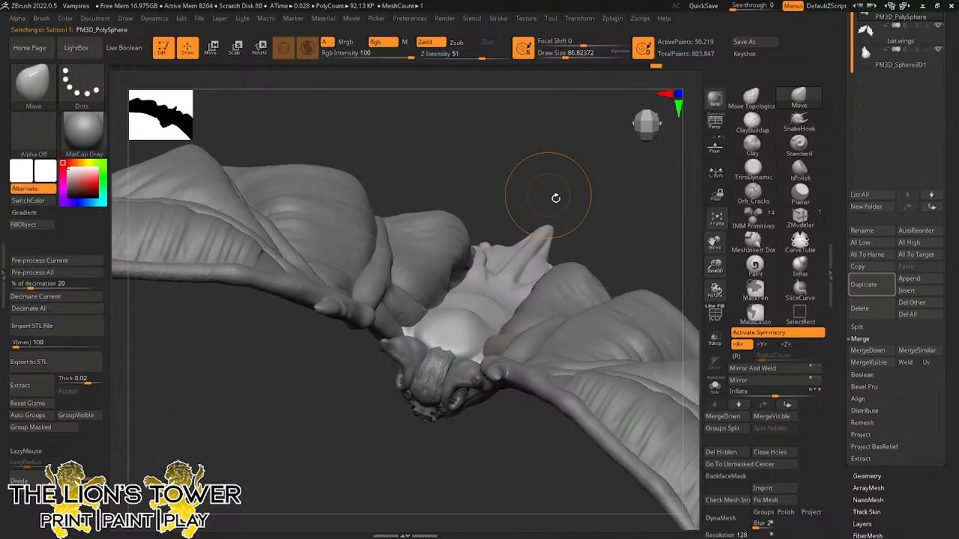
left_click(753, 123)
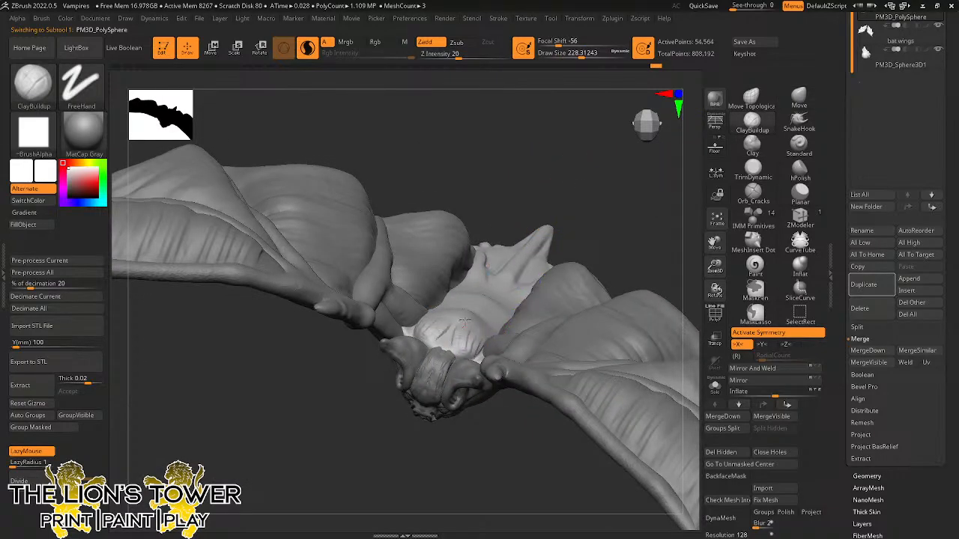
left_click_drag(464, 321, 434, 341)
mouse_move(421, 307)
left_mouse_down()
mouse_move(416, 322)
mouse_move(425, 288)
left_mouse_up()
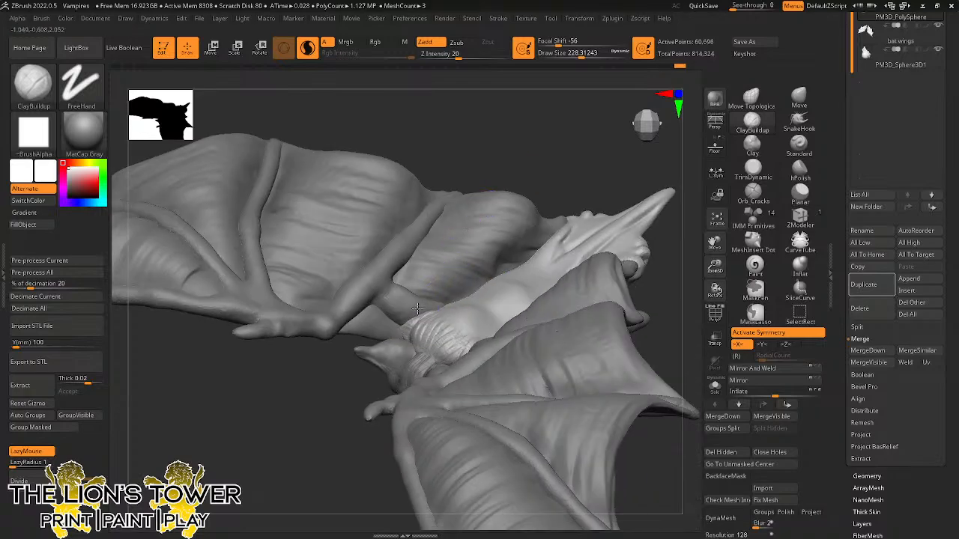
mouse_move(417, 308)
left_mouse_down()
mouse_move(409, 296)
mouse_move(434, 306)
left_mouse_up()
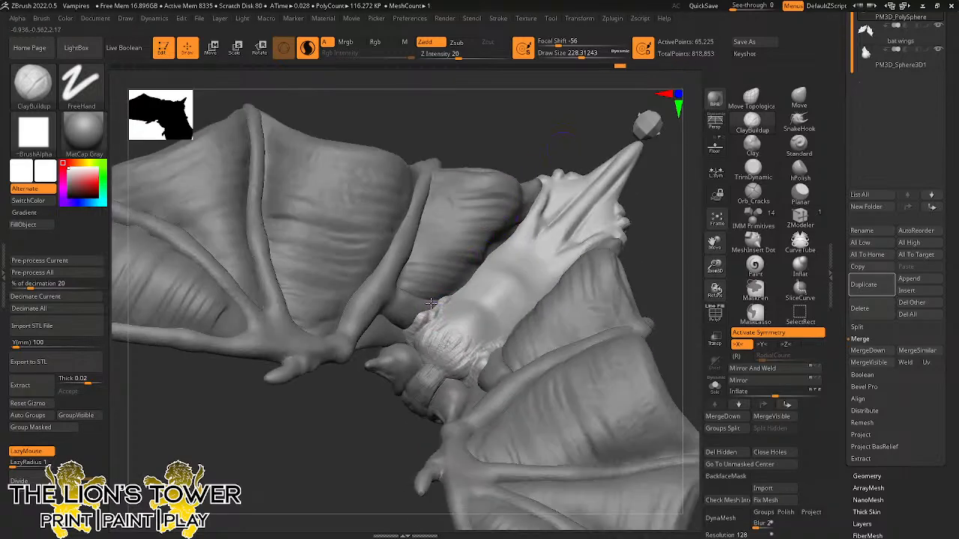
mouse_move(432, 304)
left_mouse_down()
mouse_move(435, 323)
mouse_move(448, 304)
mouse_move(456, 308)
mouse_move(448, 321)
mouse_move(472, 337)
mouse_move(459, 350)
mouse_move(447, 326)
mouse_move(480, 320)
mouse_move(462, 355)
left_mouse_up()
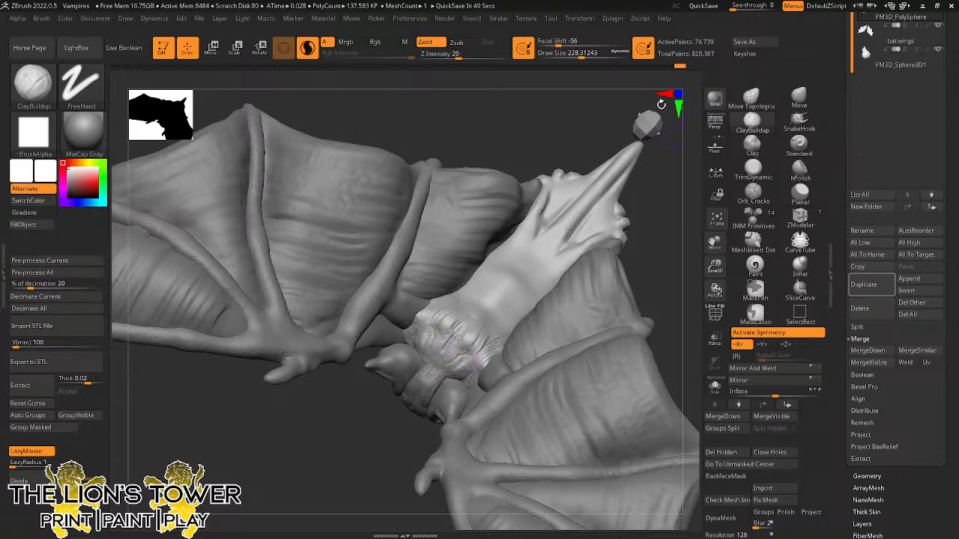
Extend the fur strands from the shoulders down the back with ClayBuildup at a draw size of about 305.
left_click(588, 56)
left_click_drag(637, 93, 649, 158)
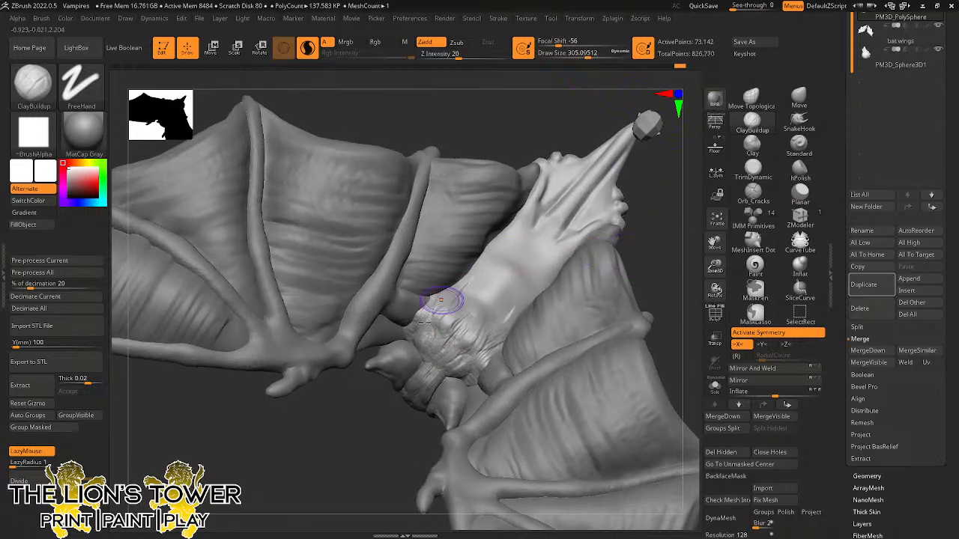
mouse_move(425, 323)
left_mouse_down()
mouse_move(443, 301)
mouse_move(459, 303)
mouse_move(477, 267)
left_mouse_up()
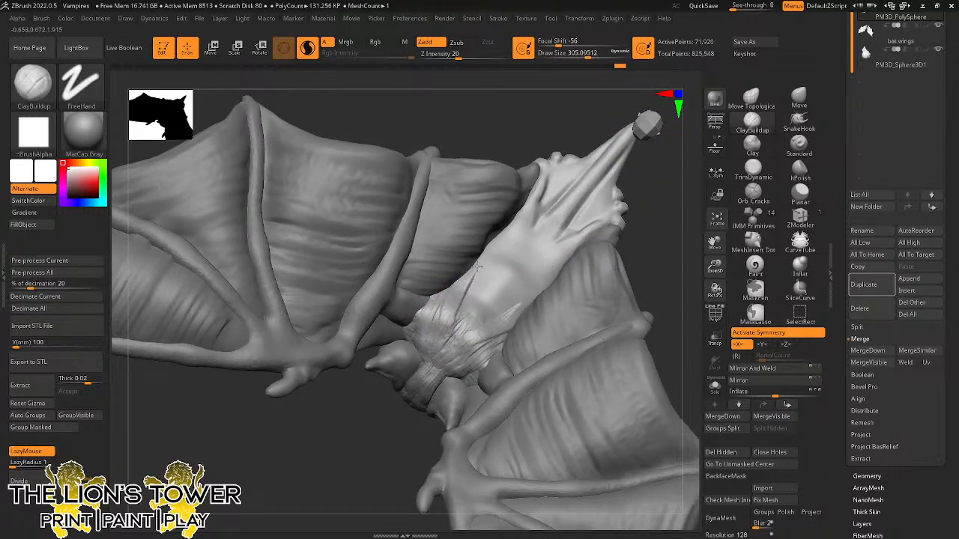
mouse_move(462, 310)
left_mouse_down()
mouse_move(490, 283)
mouse_move(507, 299)
mouse_move(528, 282)
mouse_move(478, 270)
left_mouse_up()
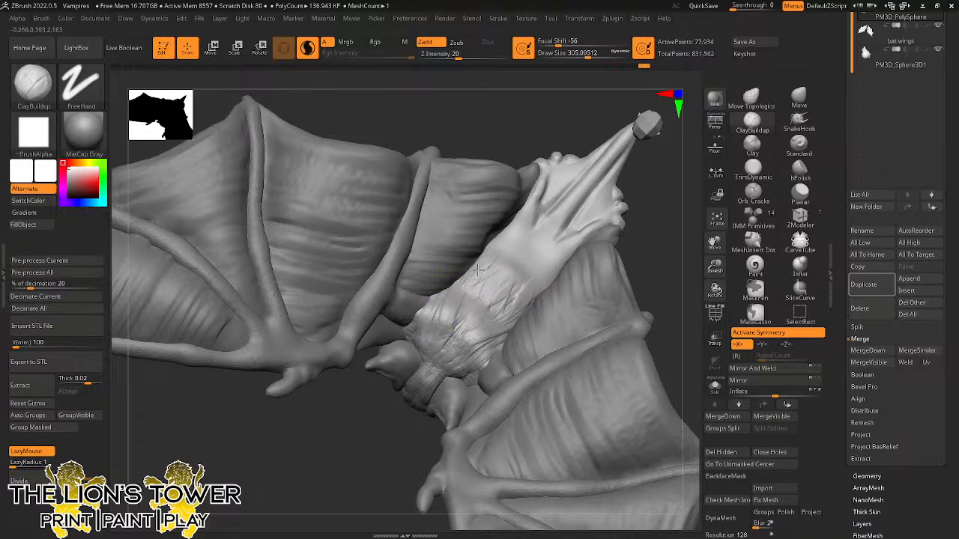
mouse_move(509, 319)
left_mouse_down()
mouse_move(468, 295)
mouse_move(497, 277)
left_mouse_up()
right_click_drag(497, 278, 528, 285)
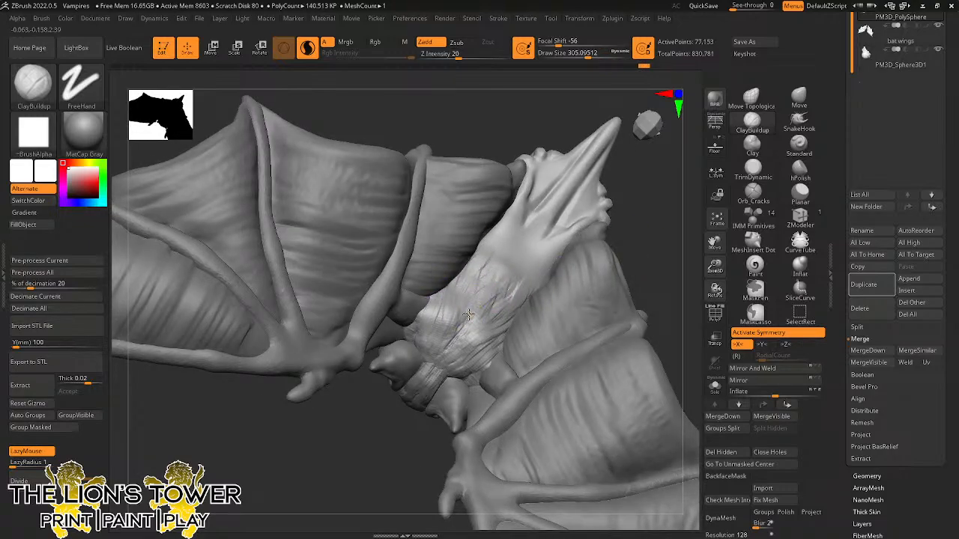
mouse_move(467, 315)
left_mouse_down()
mouse_move(453, 341)
mouse_move(476, 281)
mouse_move(517, 299)
mouse_move(494, 247)
mouse_move(512, 293)
mouse_move(513, 238)
left_mouse_up()
mouse_move(538, 269)
left_mouse_down()
mouse_move(509, 229)
mouse_move(529, 258)
mouse_move(521, 231)
mouse_move(543, 254)
mouse_move(533, 260)
mouse_move(544, 238)
left_mouse_up()
Build up vertical fur strands on the front of the body, from below the chin across the chest and shoulders.
left_click_drag(659, 243, 680, 158)
left_click_drag(602, 285, 603, 213)
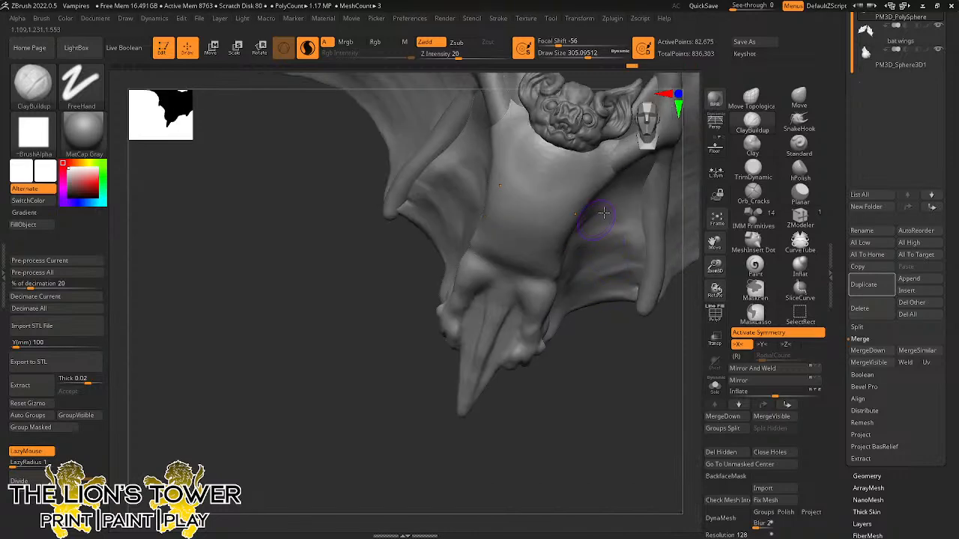
left_click_drag(686, 222, 653, 250, "alt")
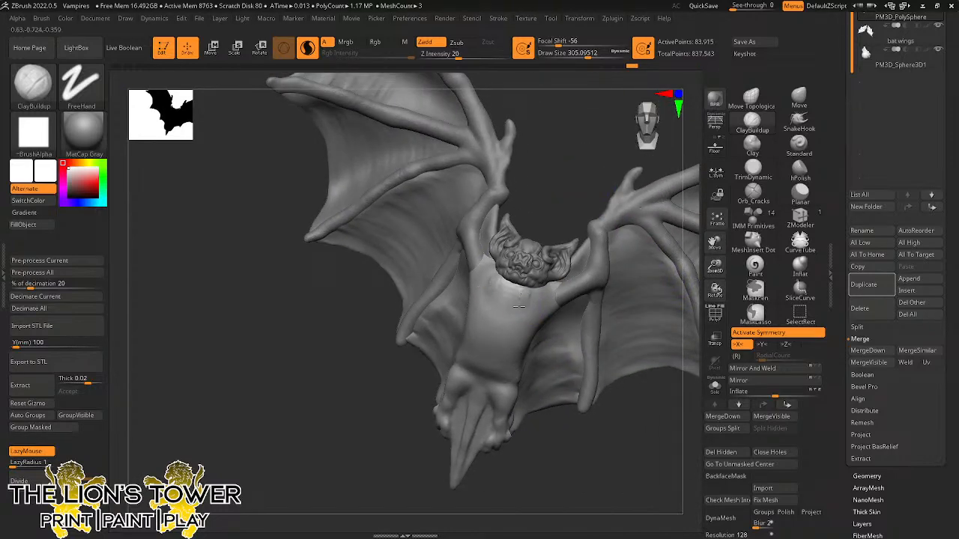
mouse_move(519, 305)
left_mouse_down()
mouse_move(501, 310)
mouse_move(534, 298)
left_mouse_up()
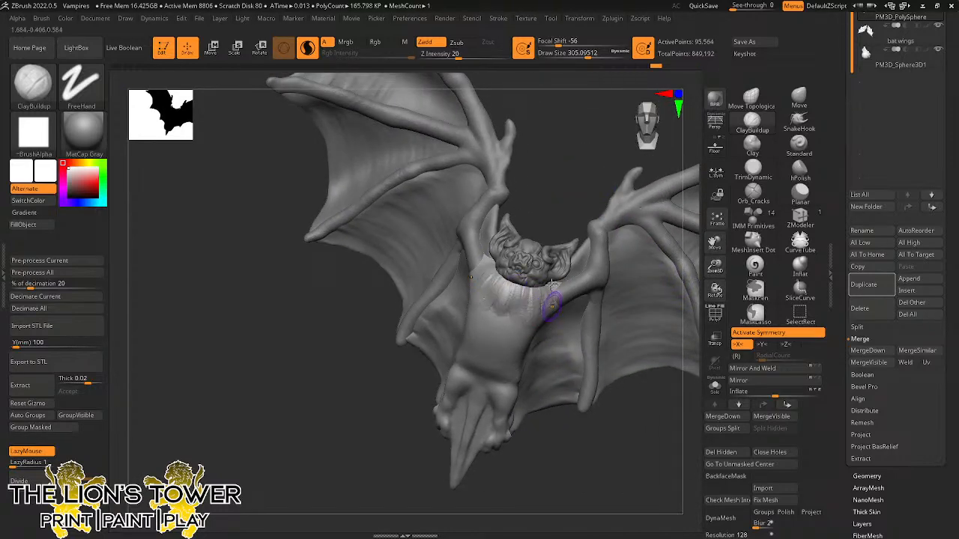
mouse_move(588, 162)
left_mouse_down()
mouse_move(557, 303)
mouse_move(543, 301)
left_mouse_up()
mouse_move(582, 187)
left_mouse_down()
mouse_move(578, 158)
mouse_move(575, 193)
left_mouse_up()
mouse_move(558, 298)
left_mouse_down()
mouse_move(562, 331)
mouse_move(513, 324)
mouse_move(503, 293)
mouse_move(538, 324)
mouse_move(545, 296)
mouse_move(529, 310)
left_mouse_up()
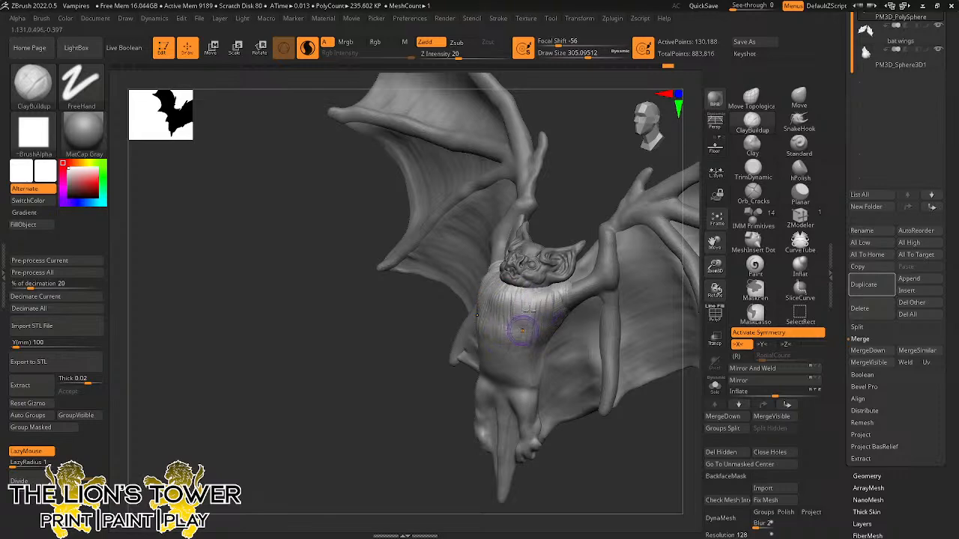
Continue the fur strands down the belly and onto the upper thighs with ClayBuildup.
mouse_move(691, 276)
left_mouse_down()
mouse_move(646, 343)
mouse_move(629, 315)
left_mouse_up()
mouse_move(486, 301)
left_mouse_down()
mouse_move(517, 338)
mouse_move(500, 337)
left_mouse_up()
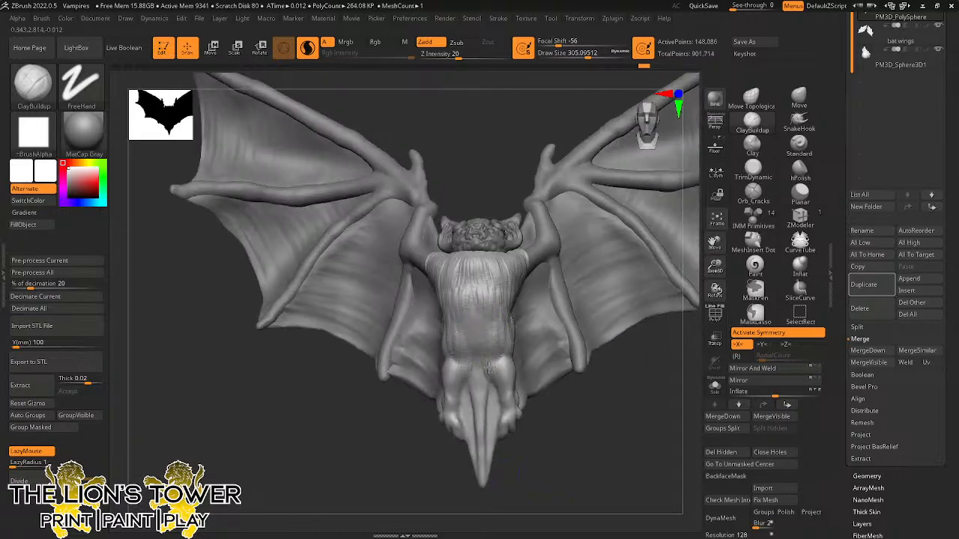
left_click_drag(487, 367, 506, 373)
mouse_move(481, 326)
left_mouse_down()
mouse_move(483, 349)
mouse_move(470, 295)
mouse_move(491, 322)
left_mouse_up()
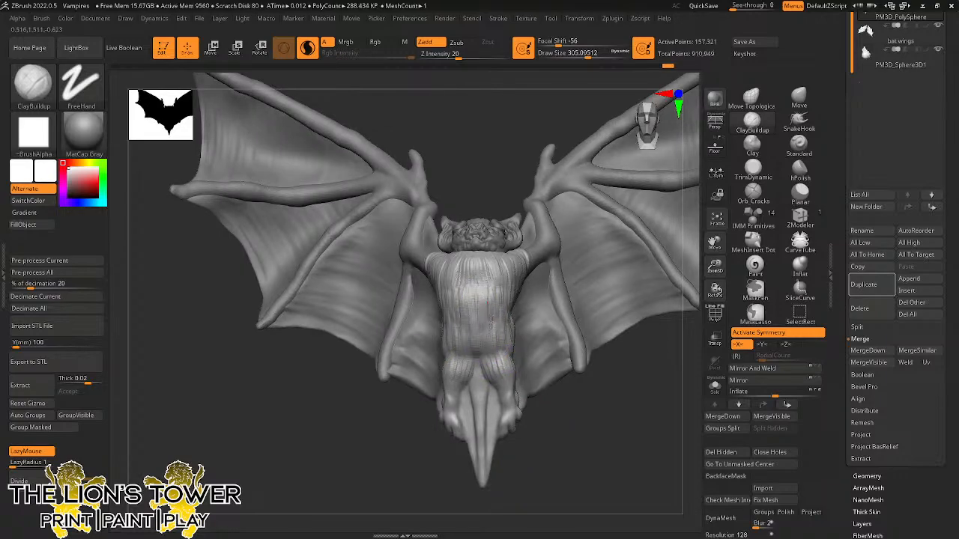
Thicken the fur around the collar and shoulders, then add more strands on the lower belly and legs.
left_click_drag(599, 421, 563, 419)
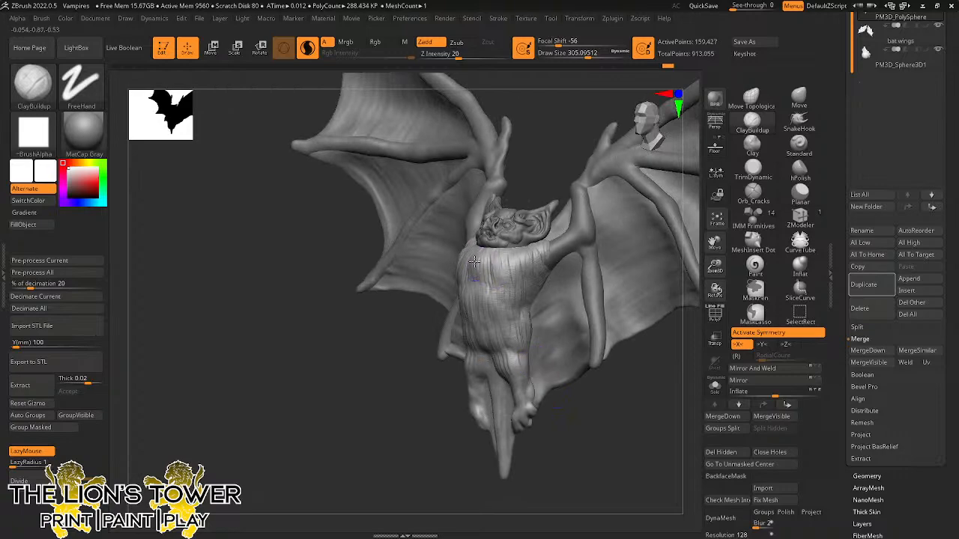
left_click_drag(474, 261, 516, 288)
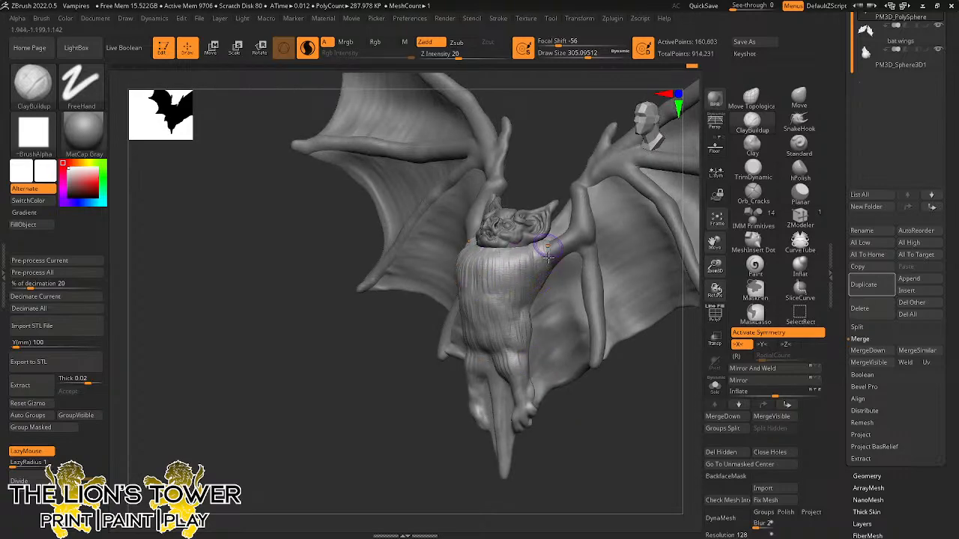
left_click_drag(548, 257, 557, 251)
left_click_drag(614, 431, 580, 405)
mouse_move(494, 341)
left_mouse_down()
mouse_move(500, 370)
mouse_move(524, 367)
left_mouse_up()
left_click_drag(569, 443, 519, 369)
left_click_drag(551, 420, 646, 434)
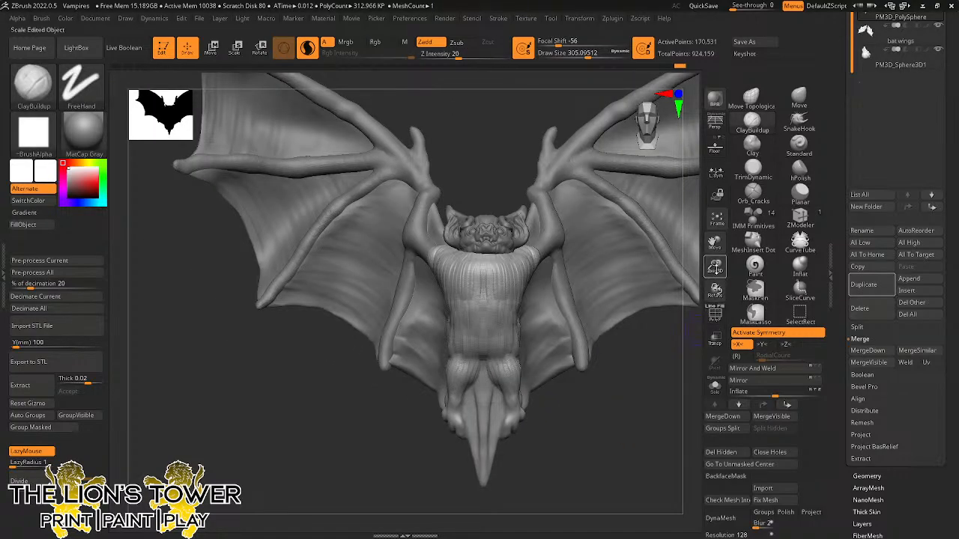
Build up ribbed ridges on both sides of the tail membrane with ClayBuildup at a draw size of about 223, smoothing the central tail.
left_click_drag(715, 267, 713, 240)
left_click_drag(672, 273, 614, 315)
left_click_drag(715, 265, 536, 274)
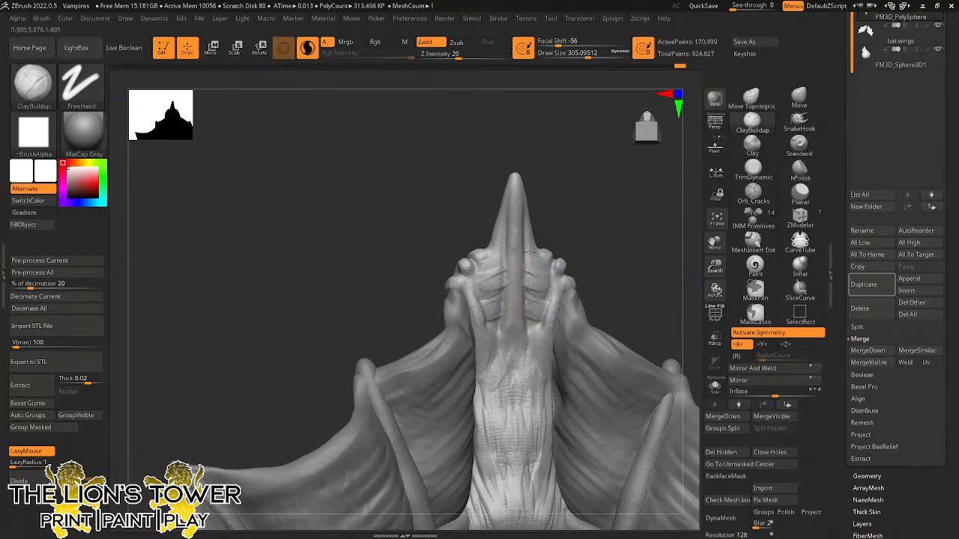
left_click(582, 56)
mouse_move(534, 245)
left_mouse_down()
mouse_move(524, 206)
mouse_move(537, 181)
left_mouse_up()
mouse_move(526, 223)
left_mouse_down()
mouse_move(551, 260)
mouse_move(538, 311)
left_mouse_up()
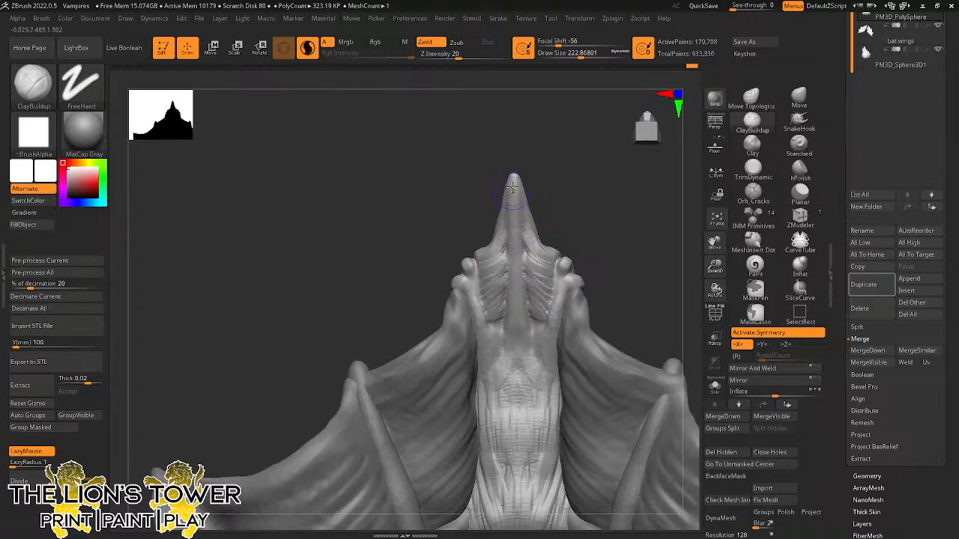
left_click_drag(516, 216, 515, 229)
left_click_drag(522, 338, 514, 322, "shift")
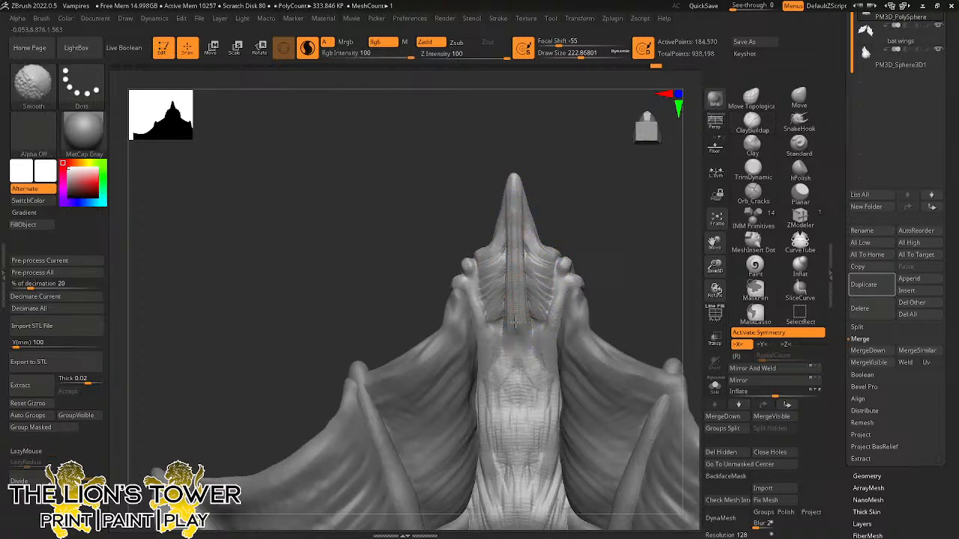
Refine the ridges beside the feet on the tail membrane and smooth their ends.
left_click_drag(598, 189, 539, 217)
mouse_move(538, 258)
left_mouse_down()
mouse_move(583, 303)
mouse_move(615, 266)
mouse_move(596, 252)
left_mouse_up()
left_click_drag(551, 212, 544, 192)
left_click_drag(542, 225, 551, 234, "shift")
left_click_drag(558, 193, 614, 248, "shift")
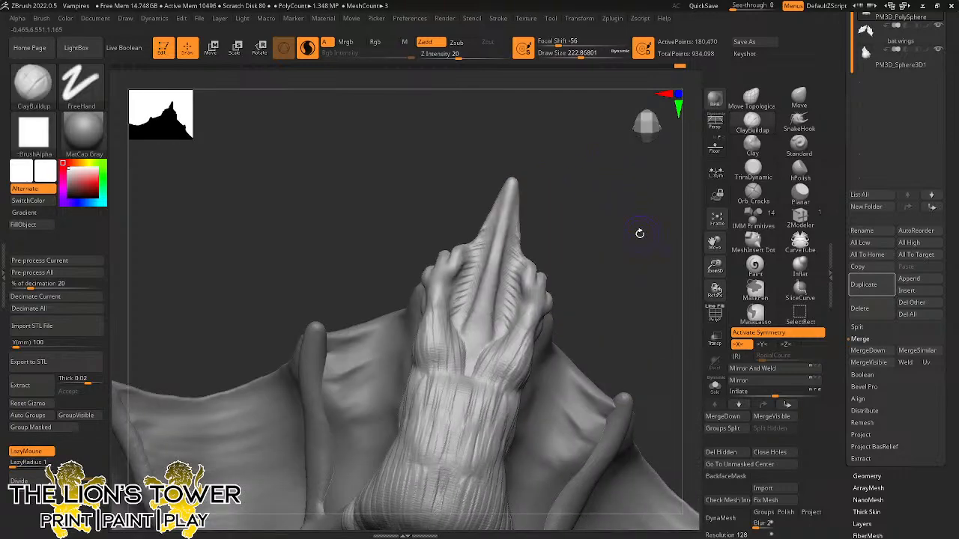
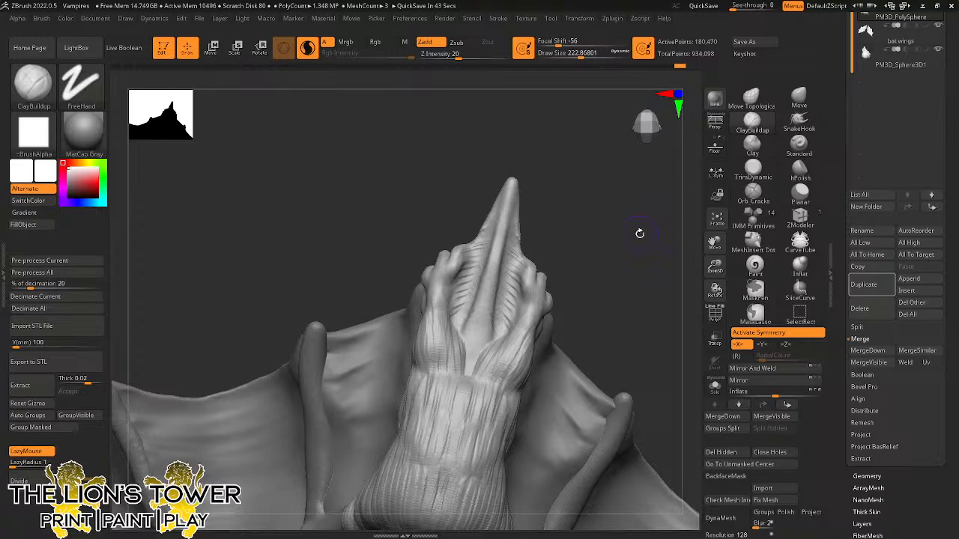
Smooth down the fur strands on the front of the body, across the chest, belly and thighs.
mouse_move(620, 269)
left_mouse_down()
mouse_move(627, 283)
mouse_move(724, 252)
mouse_move(687, 171)
left_mouse_up()
left_click_drag(509, 228, 500, 234, "shift")
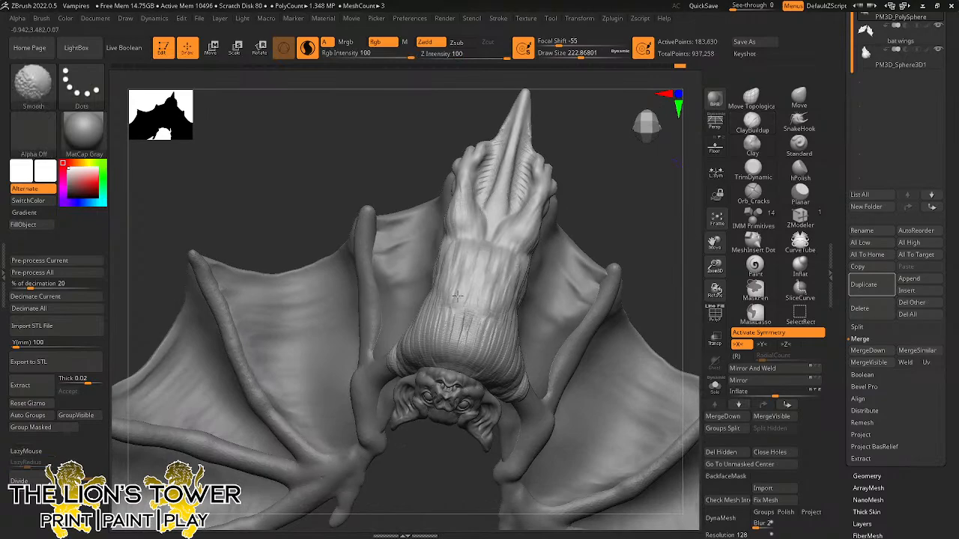
left_click_drag(515, 393, 539, 245, "shift")
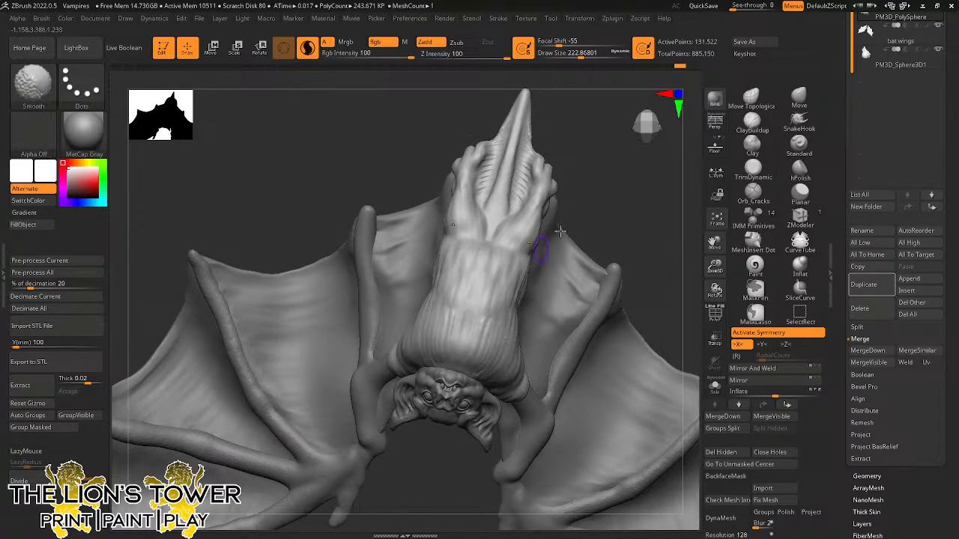
left_click_drag(603, 185, 549, 197)
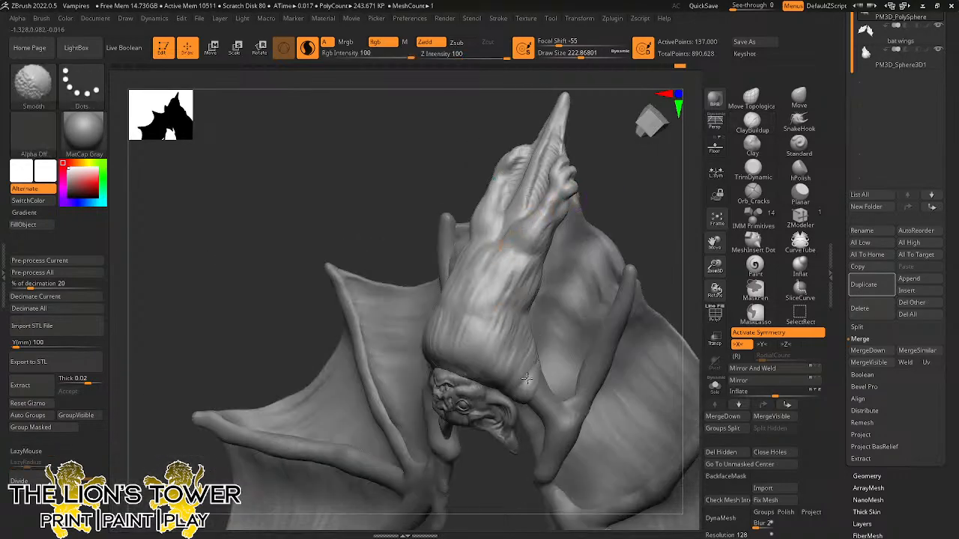
left_click_drag(527, 379, 535, 258, "shift")
left_click_drag(592, 183, 642, 189)
left_click_drag(503, 311, 499, 331, "shift")
Smooth down the remaining fur strands along the back and shoulders.
mouse_move(592, 184)
left_mouse_down()
mouse_move(631, 186)
mouse_move(687, 248)
mouse_move(663, 236)
left_mouse_up()
mouse_move(564, 258)
left_mouse_down("shift")
mouse_move(545, 285)
mouse_move(558, 292)
left_mouse_up("shift")
left_click_drag(622, 304, 638, 298)
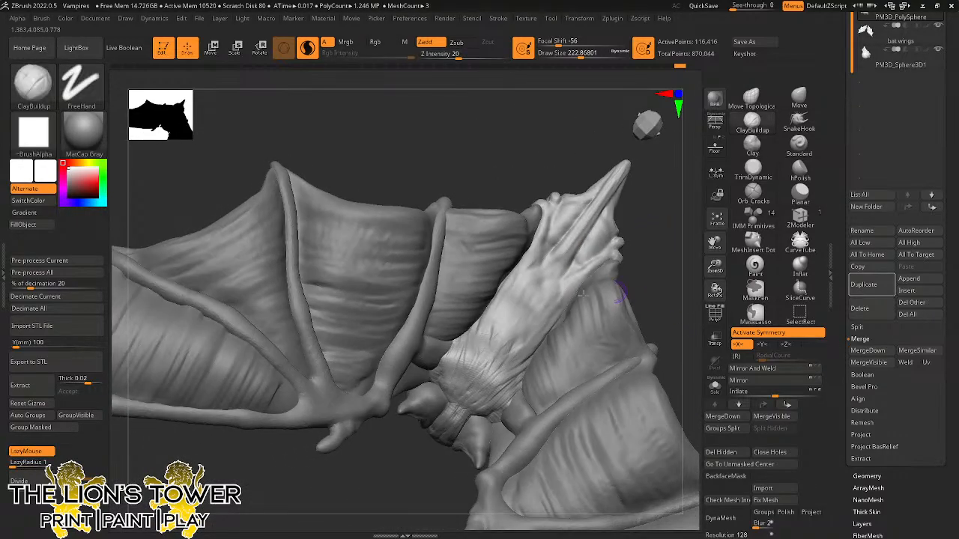
left_click_drag(466, 355, 464, 344, "shift")
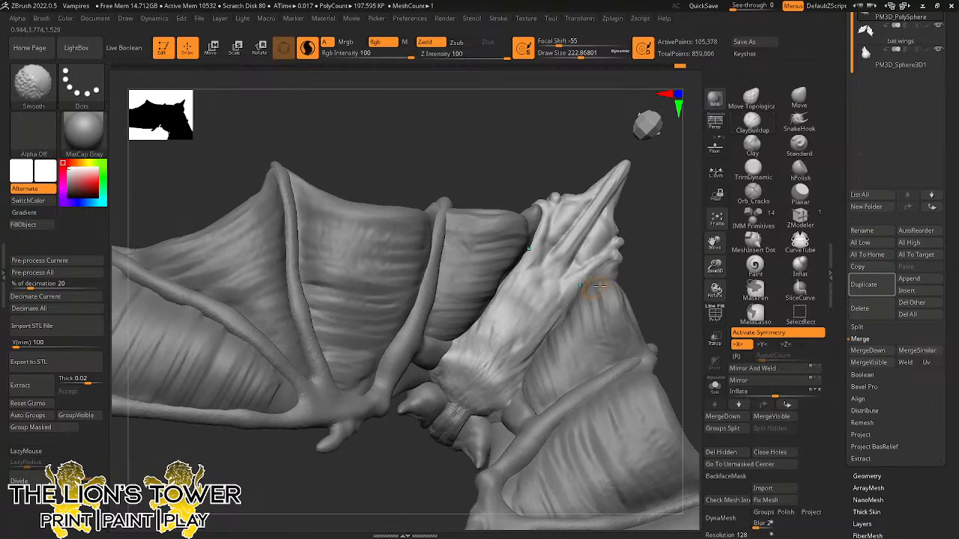
mouse_move(656, 161)
left_mouse_down()
mouse_move(666, 214)
mouse_move(640, 207)
left_mouse_up()
left_click_drag(638, 314, 627, 262)
mouse_move(653, 393)
left_mouse_down()
mouse_move(632, 351)
mouse_move(614, 385)
mouse_move(629, 358)
left_mouse_up()
Merge the PM3D_PolySphere, bat wings and PM3D_Sphere3D1 subtools into a single subtool.
left_click_drag(713, 270, 711, 197)
left_click_drag(631, 259, 680, 197)
left_click_drag(641, 322, 680, 217)
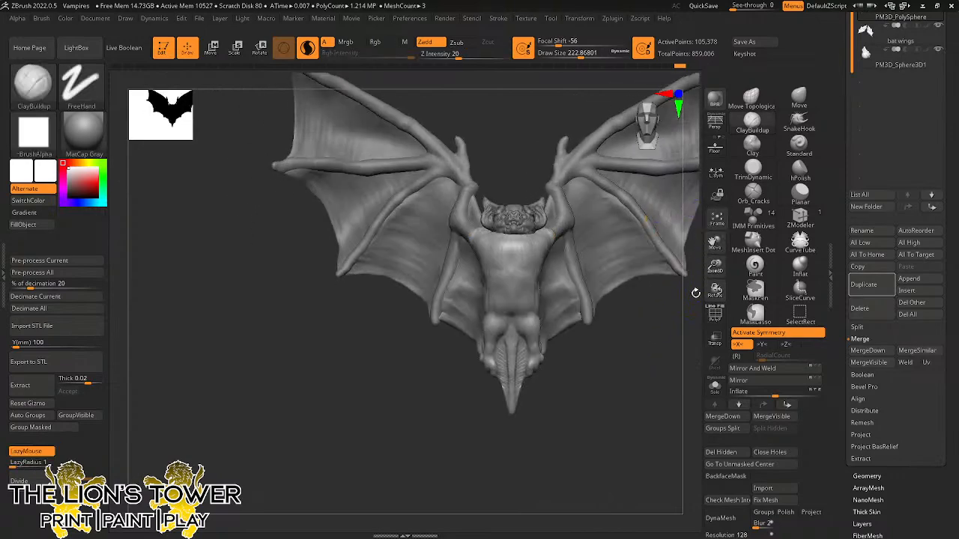
left_click_drag(695, 293, 683, 346)
left_click(834, 170)
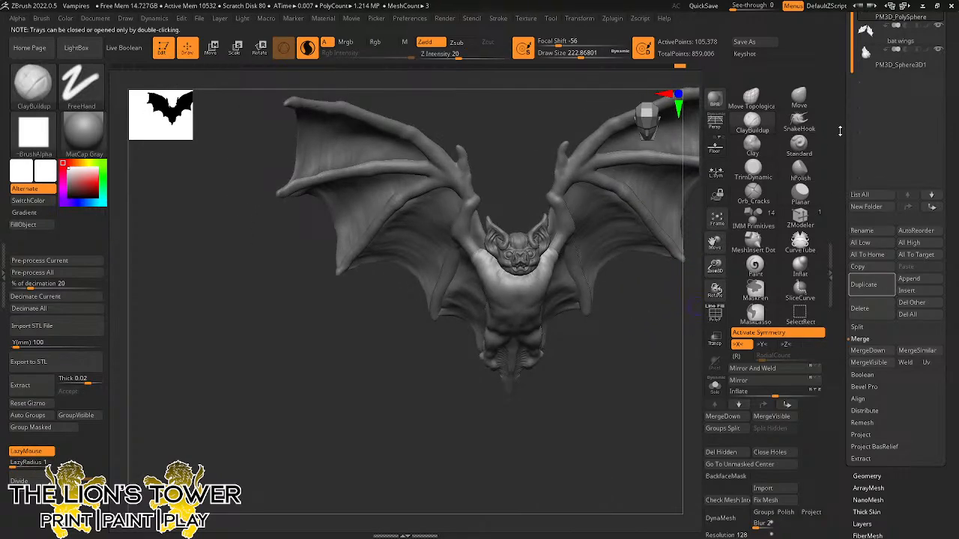
left_click_drag(839, 111, 840, 303, "shift")
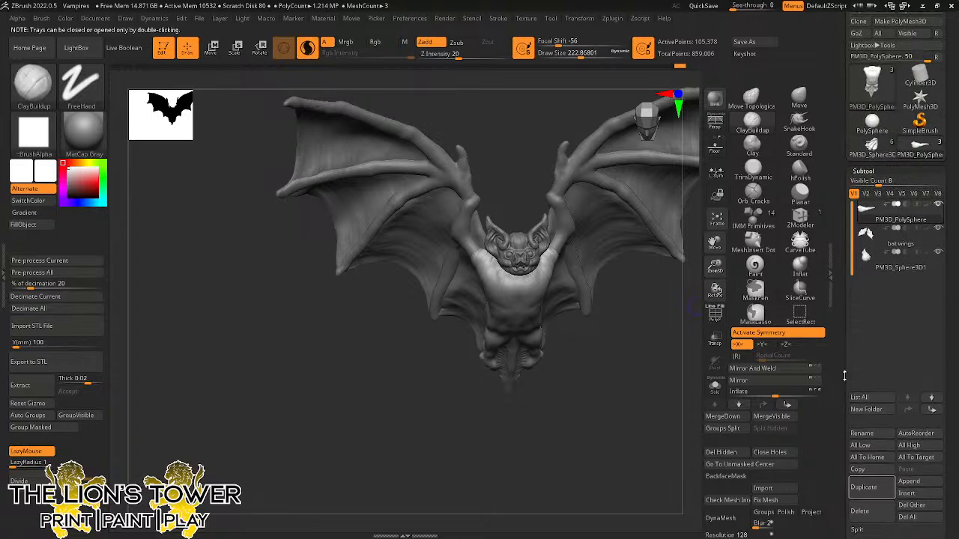
left_click_drag(837, 385, 837, 305)
left_click(878, 475)
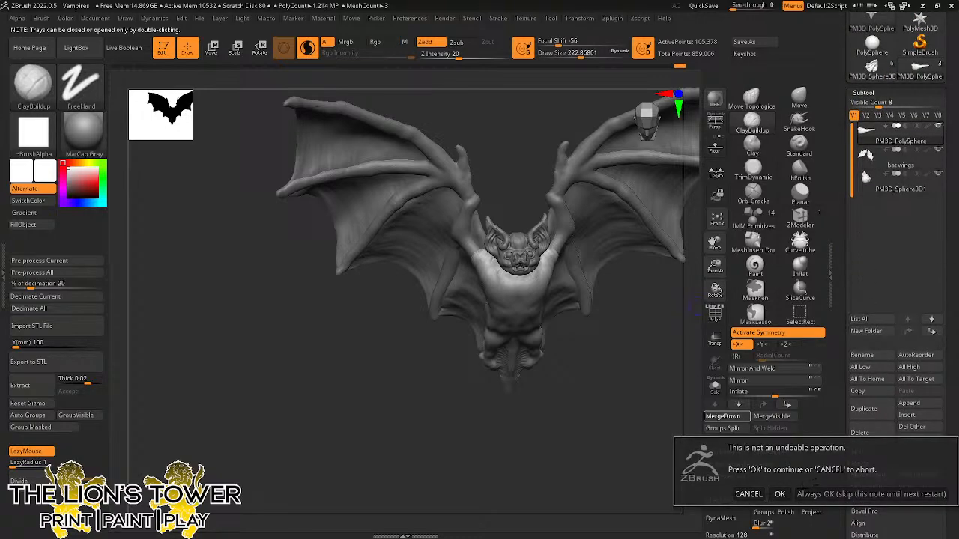
left_click(778, 494)
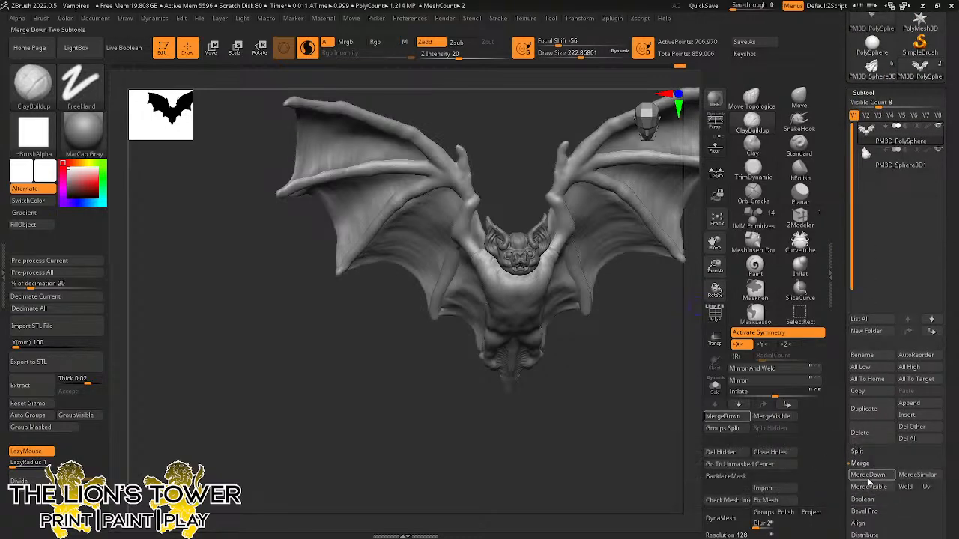
left_click(867, 475)
left_click(779, 497)
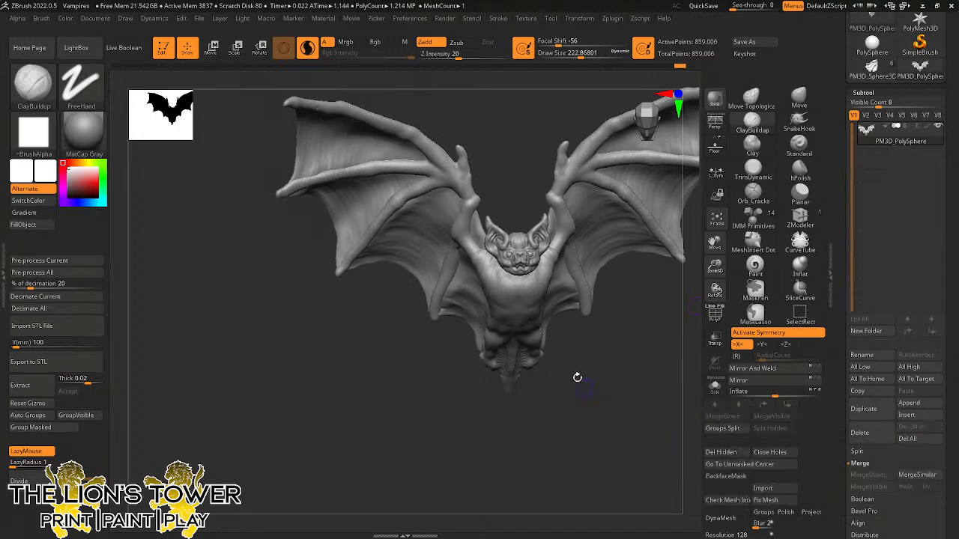
Rename the merged subtool as Vampire Bat.
left_click(608, 375, "ctrl")
left_click_drag(609, 375, 631, 402, "ctrl")
left_click_drag(714, 266, 715, 244)
mouse_move(659, 315)
left_mouse_down()
mouse_move(657, 362)
mouse_move(639, 387)
mouse_move(636, 285)
left_mouse_up()
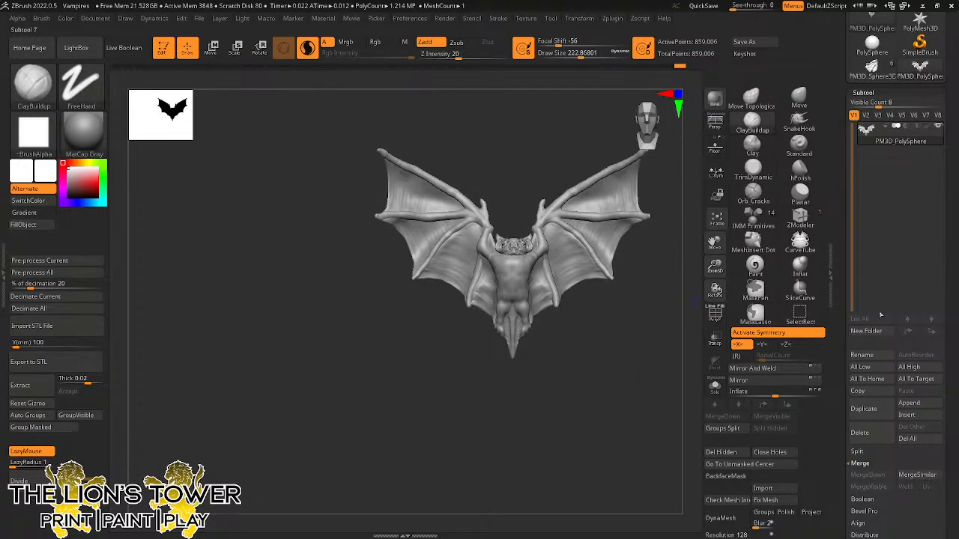
left_click(881, 355)
type("V")
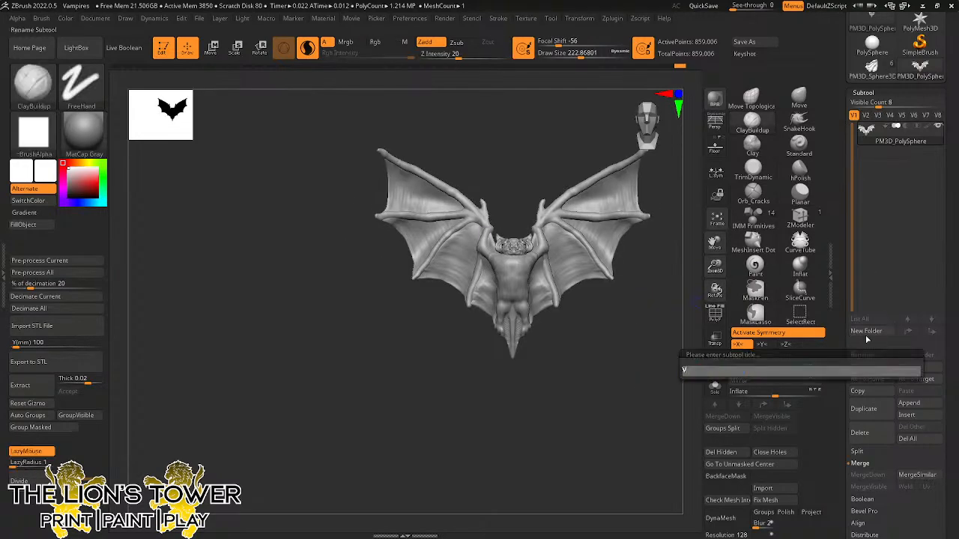
type("ampire Bat")
key("Return")
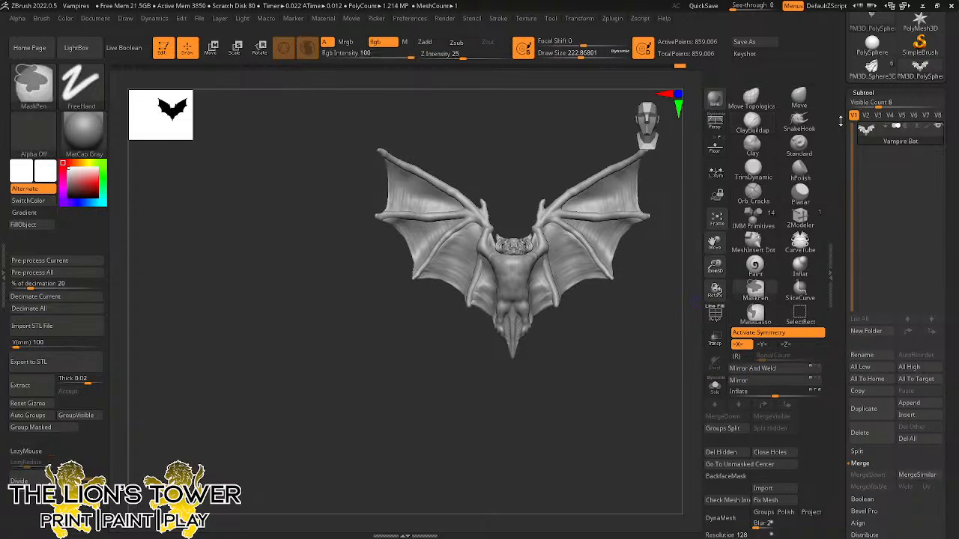
Export the model as Vampire Bat.obj into the Animals folder of the Component Library.
left_click_drag(841, 123, 841, 197)
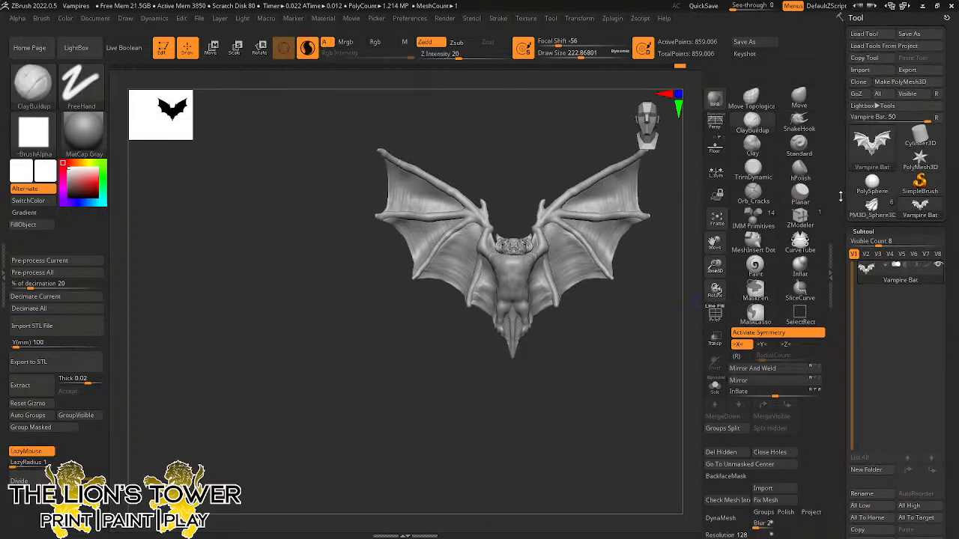
left_click(914, 69)
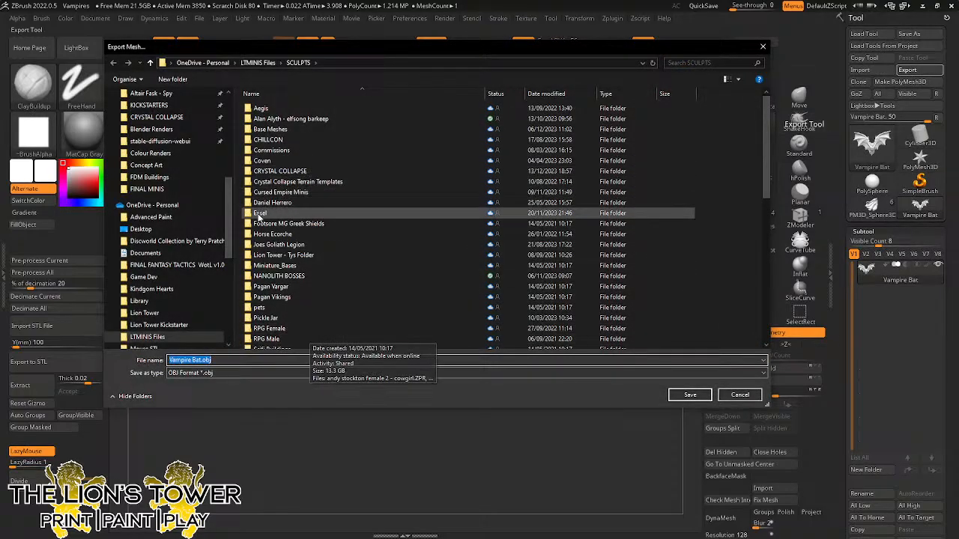
left_click_drag(550, 47, 554, 97)
scroll(182, 251, "up", 4)
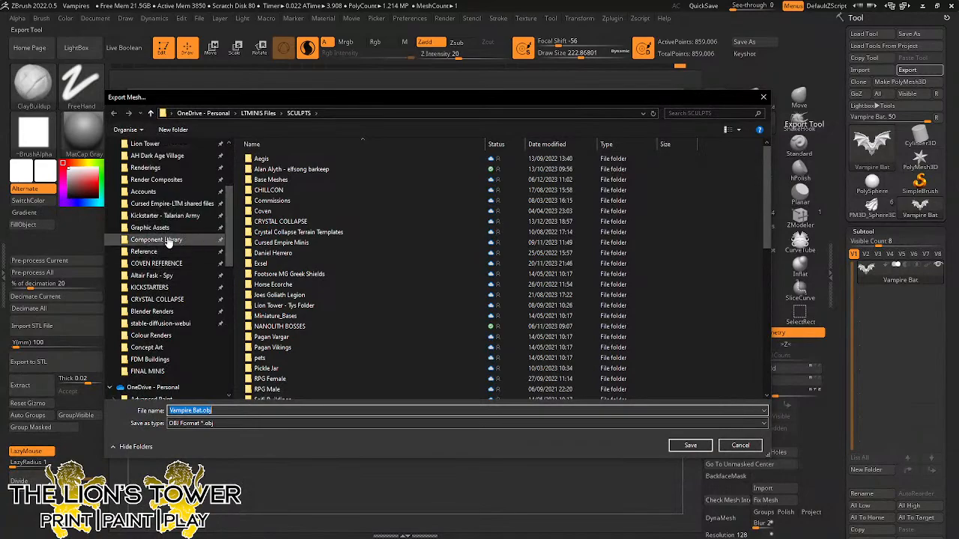
left_click(156, 239)
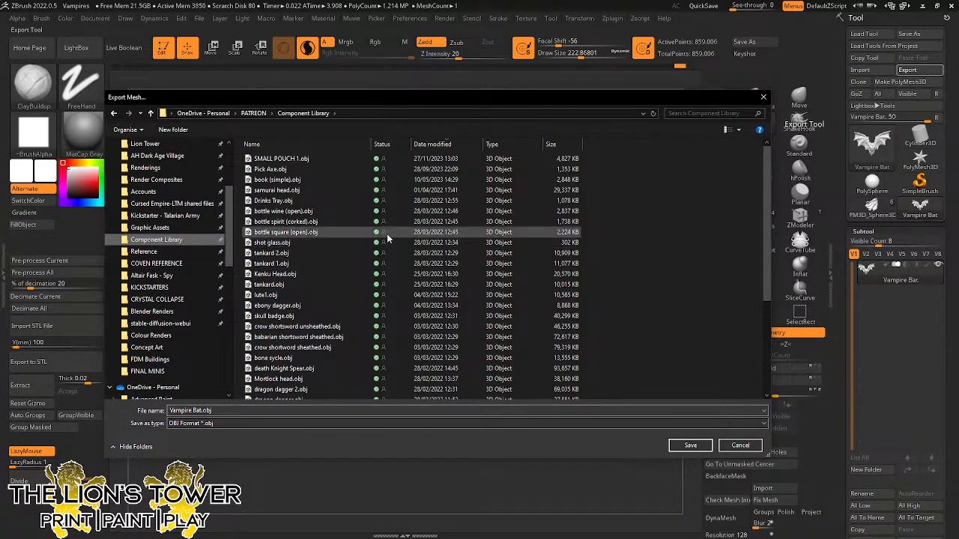
left_click_drag(767, 176, 771, 287)
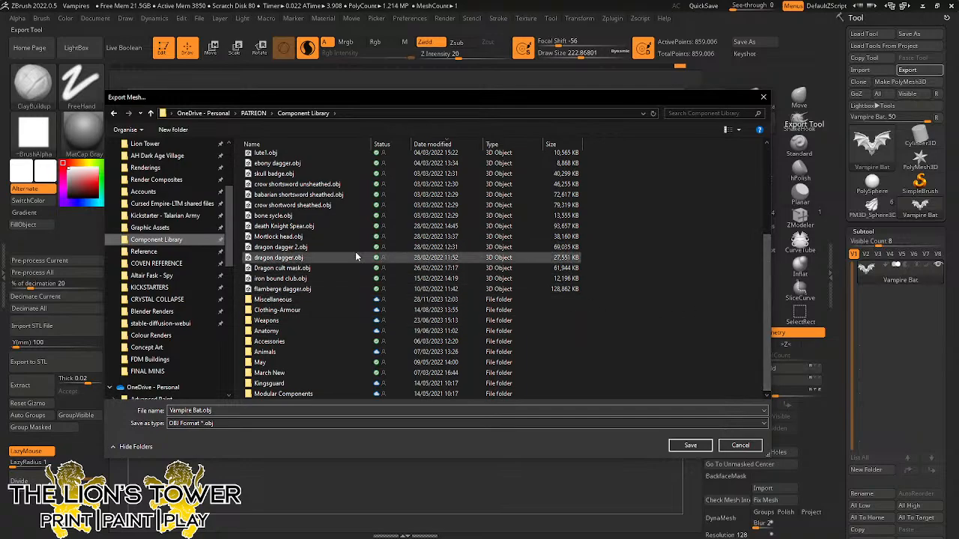
double_click(266, 352)
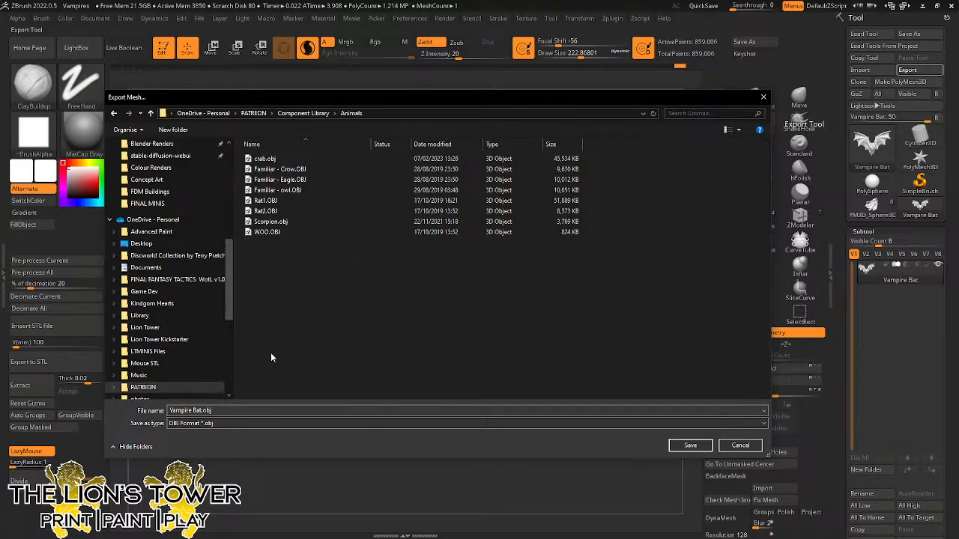
left_click(691, 445)
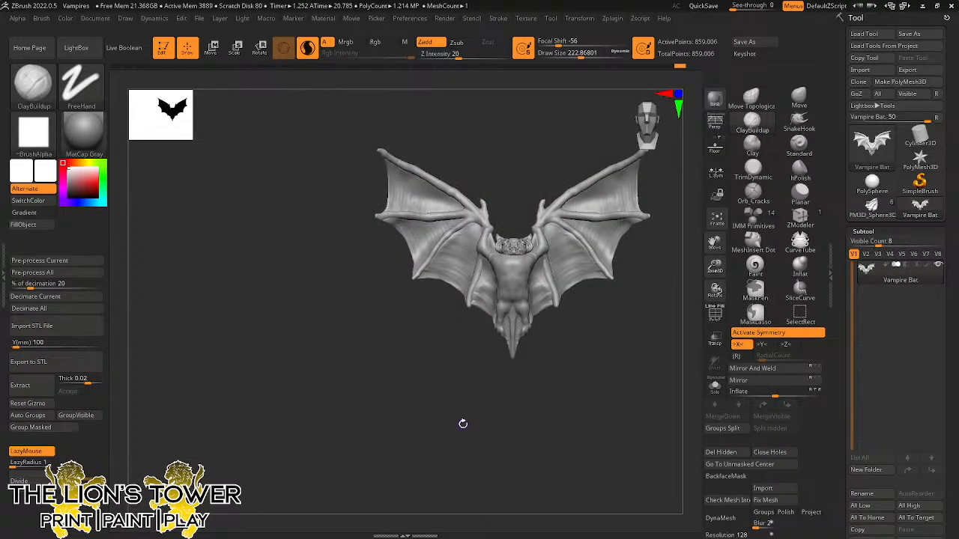
Isolate the wing membranes and adjust them with the Move brush at a draw size of about 46.
mouse_move(679, 271)
left_mouse_down()
mouse_move(661, 381)
mouse_move(664, 364)
mouse_move(708, 403)
mouse_move(618, 257)
mouse_move(631, 244)
mouse_move(614, 347)
mouse_move(621, 280)
mouse_move(639, 362)
mouse_move(641, 347)
left_mouse_up()
left_click(788, 172)
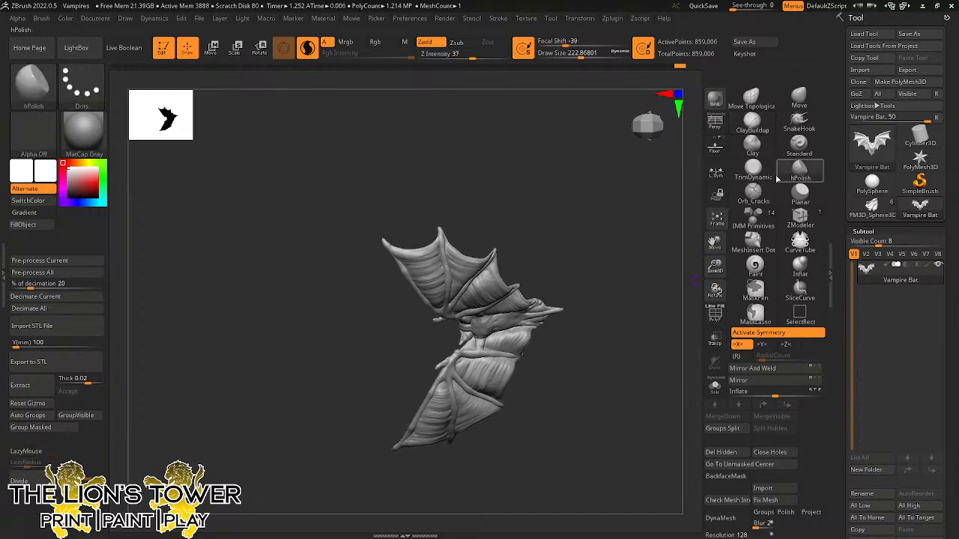
left_click(791, 98)
left_click_drag(714, 262, 712, 318)
mouse_move(672, 337)
left_mouse_down()
mouse_move(659, 263)
mouse_move(641, 268)
left_mouse_up()
left_click(535, 290, "ctrl+shift")
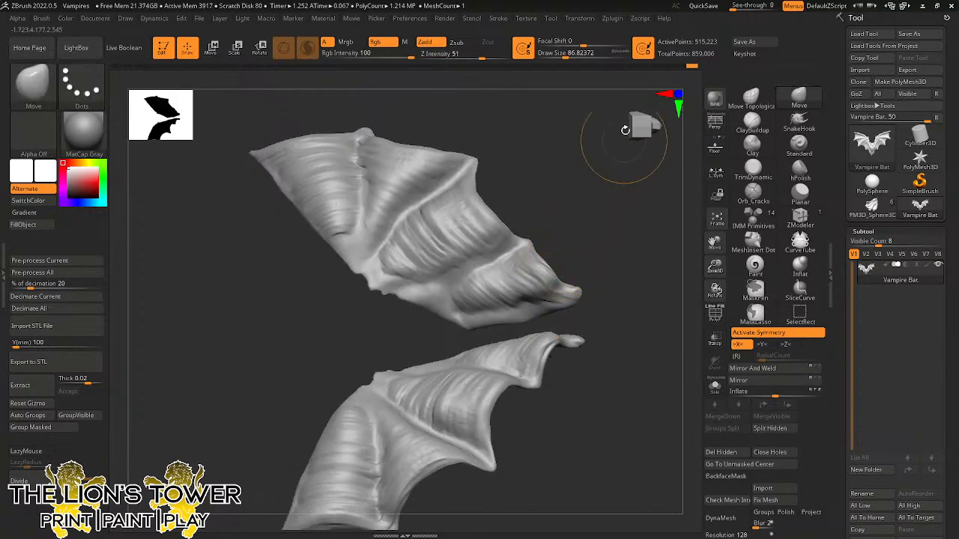
left_click_drag(567, 57, 560, 66)
left_click_drag(567, 161, 573, 185)
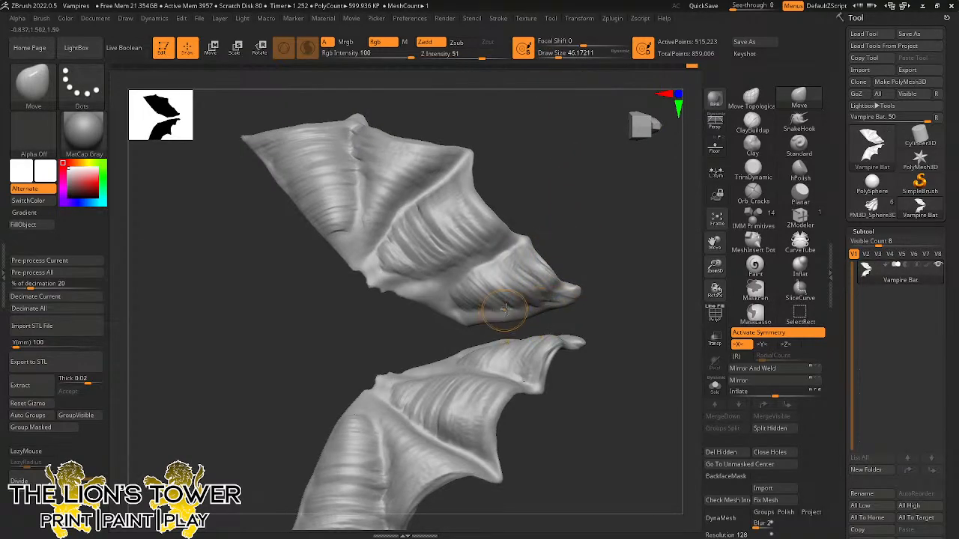
key("shift")
mouse_move(610, 229)
left_mouse_down()
mouse_move(617, 259)
mouse_move(636, 257)
mouse_move(667, 208)
mouse_move(584, 280)
mouse_move(604, 275)
mouse_move(589, 274)
mouse_move(606, 248)
mouse_move(592, 223)
mouse_move(599, 294)
mouse_move(646, 208)
mouse_move(617, 225)
left_mouse_up()
Switch the active tool to PM3D_Sphere3D1, the multi-part figure with the cloak.
left_click_drag(715, 266, 713, 253)
scroll(873, 513, "down", 2)
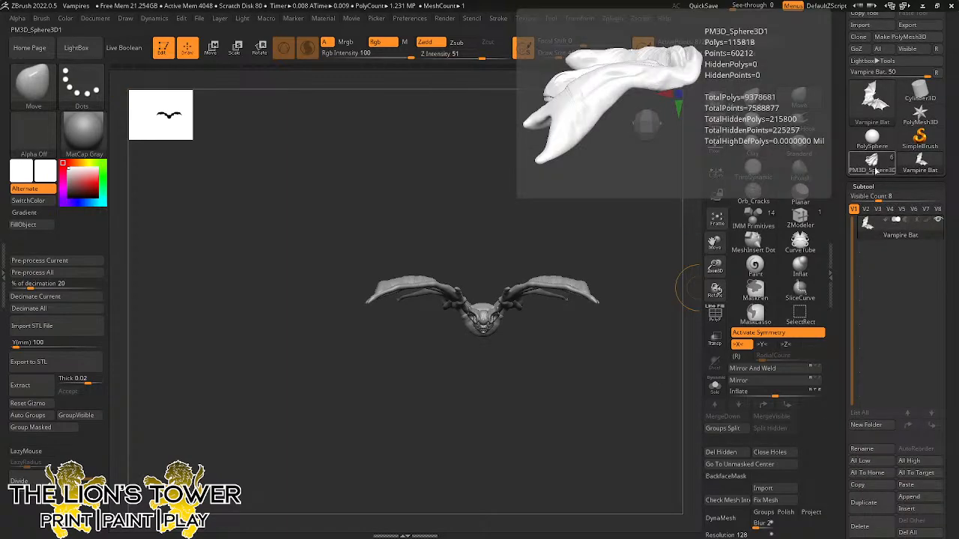
left_click(872, 160)
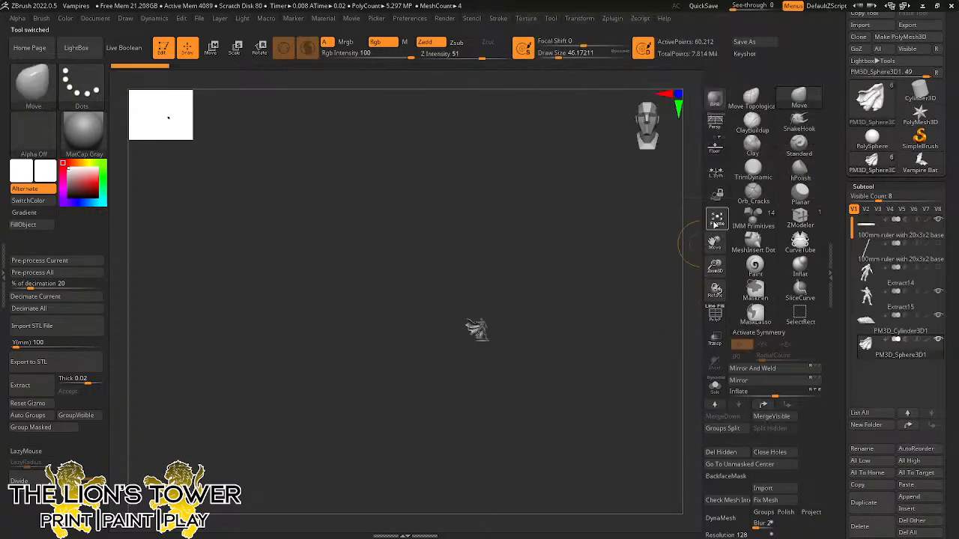
Paste the copied Vampire Bat as a new subtool into the caped figure's model.
left_click(717, 221)
left_click_drag(715, 267, 683, 231)
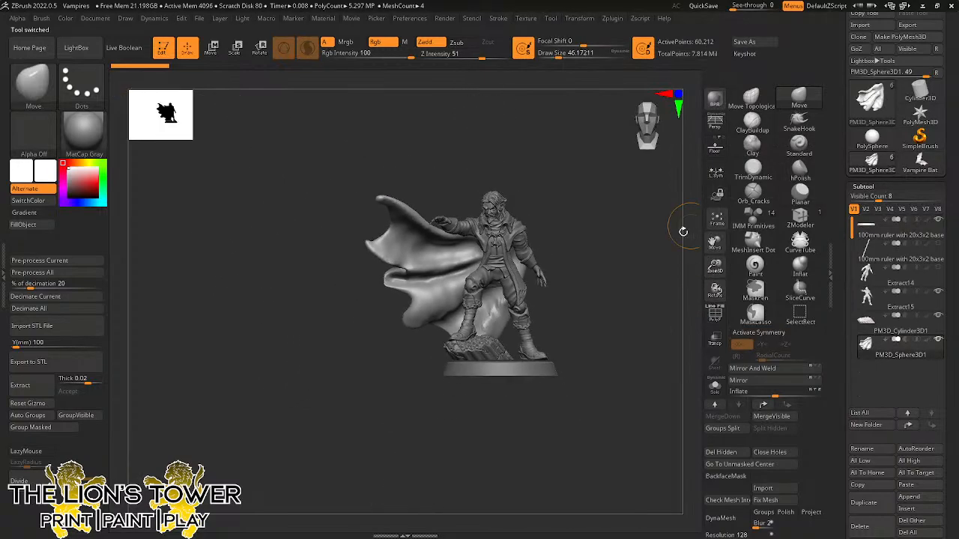
left_click(646, 269, "ctrl")
left_click(648, 273, "ctrl")
mouse_move(657, 316)
left_mouse_down()
mouse_move(639, 304)
mouse_move(654, 308)
left_mouse_up()
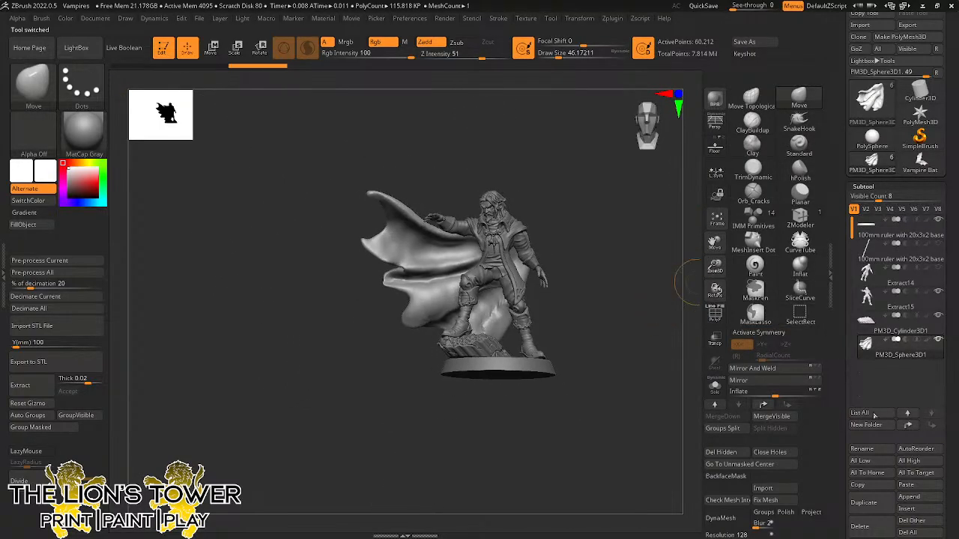
left_click(915, 485)
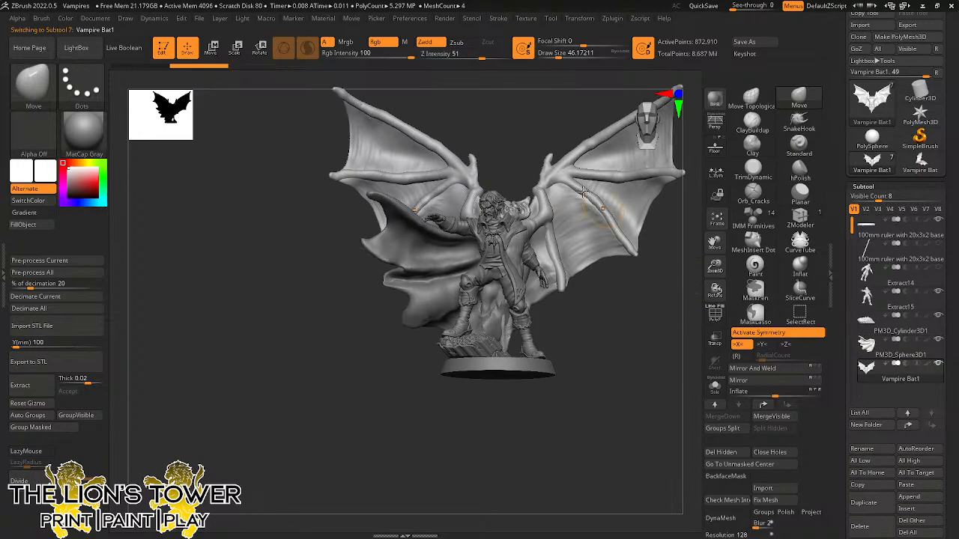
Scale the pasted bat down uniformly so it is only about as wide as the figure's torso.
left_click(237, 48)
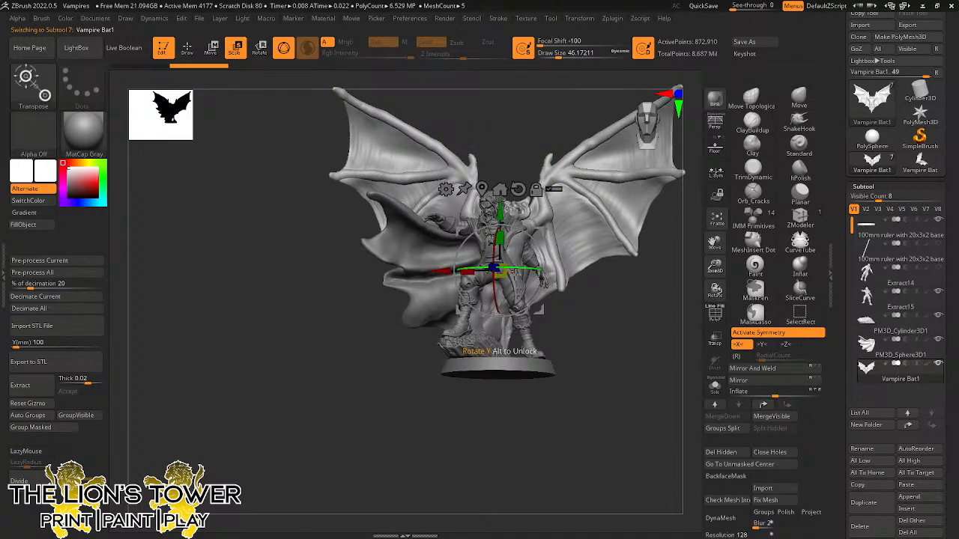
key("x")
left_click_drag(500, 273, 463, 339)
right_click_drag(573, 256, 543, 254, "shift")
left_click_drag(539, 231, 475, 208)
left_click_drag(558, 201, 488, 202, "shift")
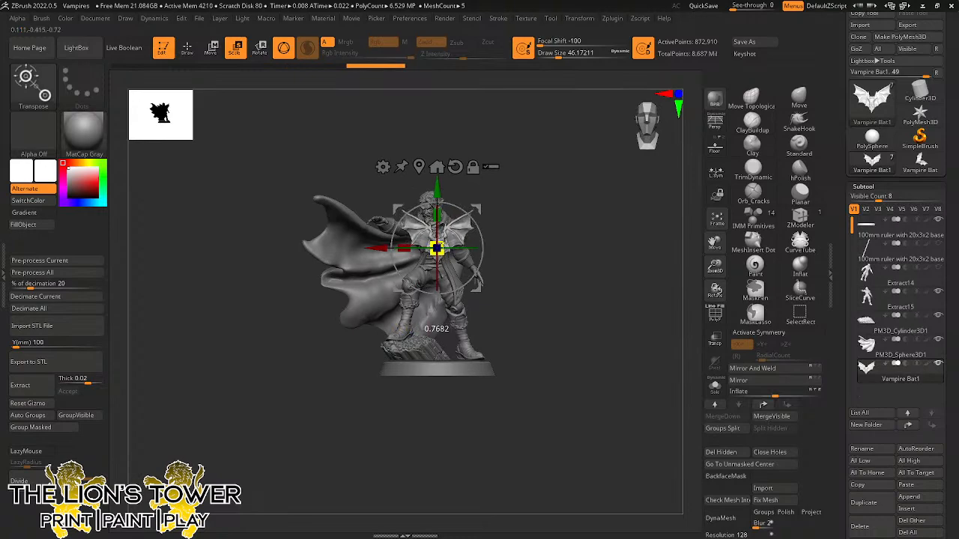
left_click_drag(442, 241, 444, 239)
right_click_drag(458, 187, 469, 212, "ctrl")
right_click_drag(469, 212, 598, 213, "alt")
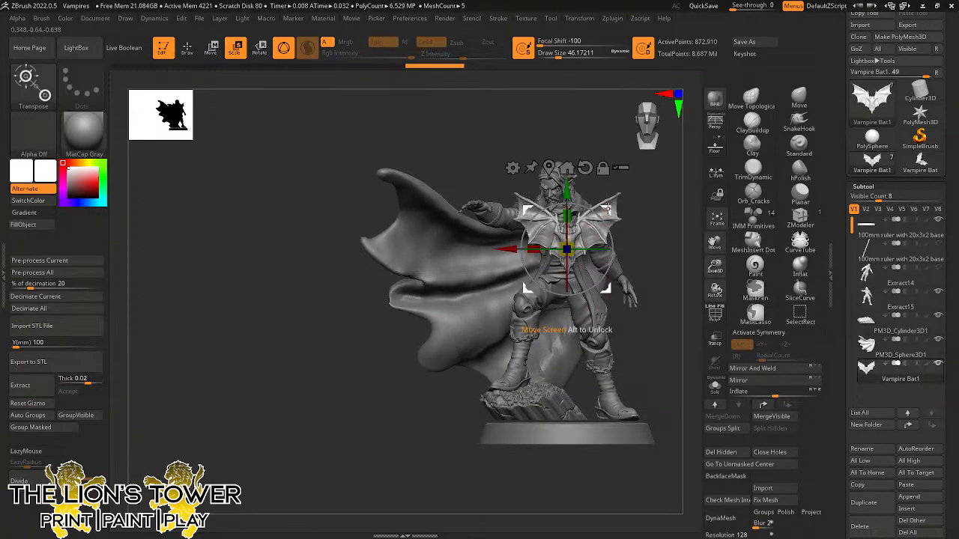
Move the bat away from the figure's chest to the cape's outer upper part and rotate it to a new heading.
left_click_drag(567, 248, 399, 234)
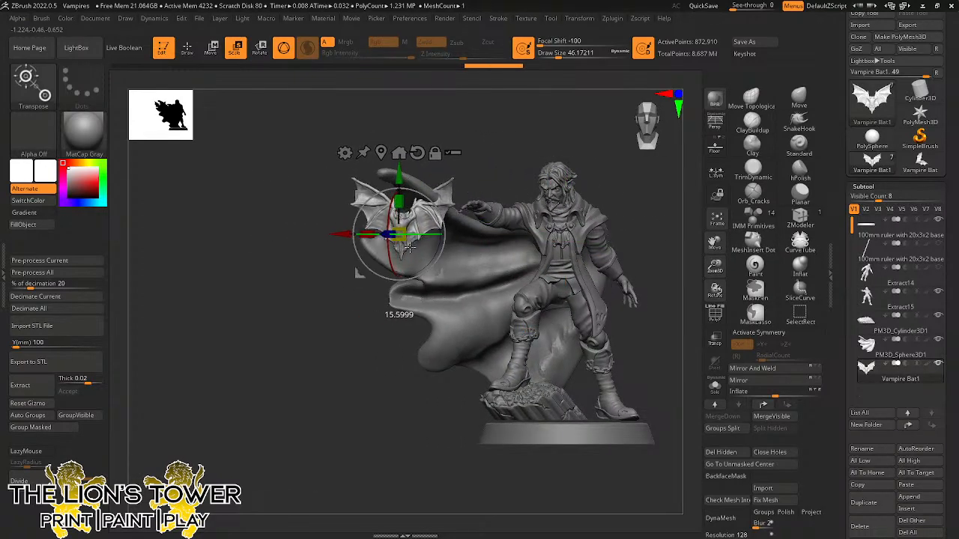
left_click_drag(380, 287, 363, 222)
left_click_drag(359, 269, 361, 269)
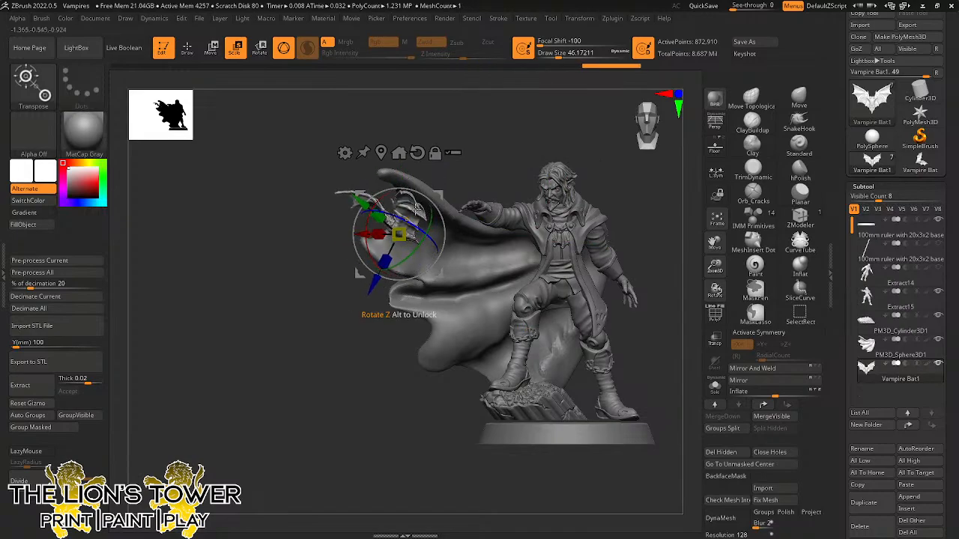
mouse_move(466, 153)
right_mouse_down()
mouse_move(512, 150)
mouse_move(481, 154)
right_mouse_up()
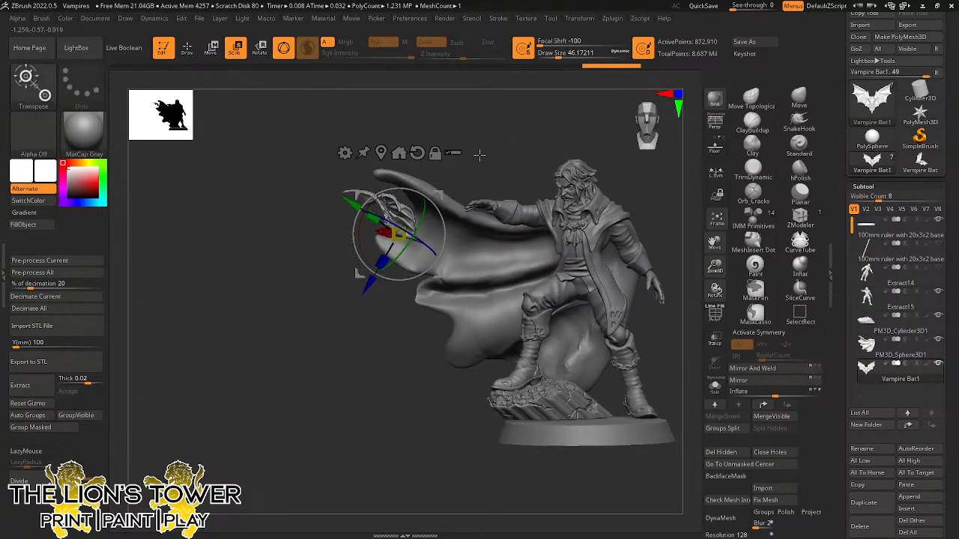
Place the bat at the cape's upper tip and rotate it so its wings spread outward, away from the figure.
left_click_drag(444, 194, 446, 174)
right_click_drag(498, 173, 480, 160)
left_click_drag(445, 174, 421, 155)
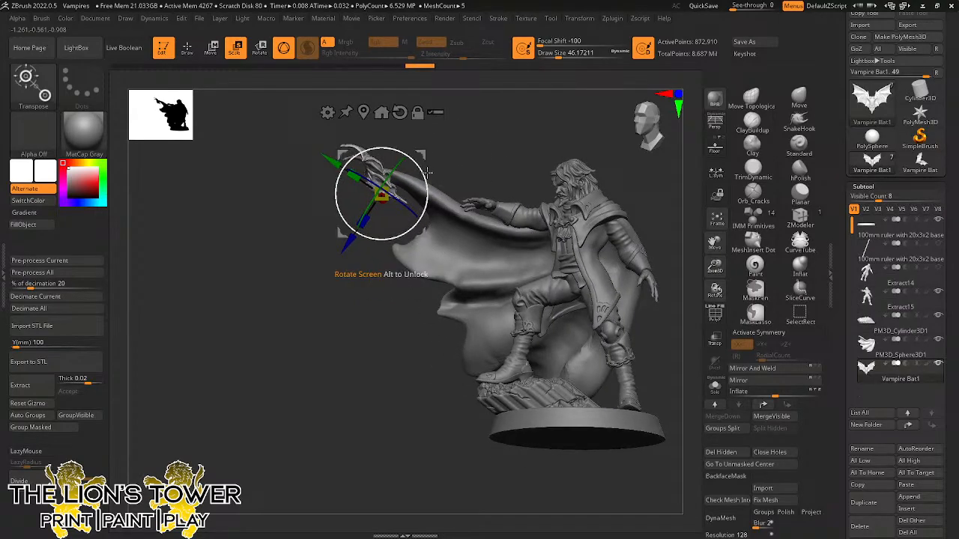
right_click_drag(445, 157, 459, 154)
left_click_drag(403, 162, 416, 144)
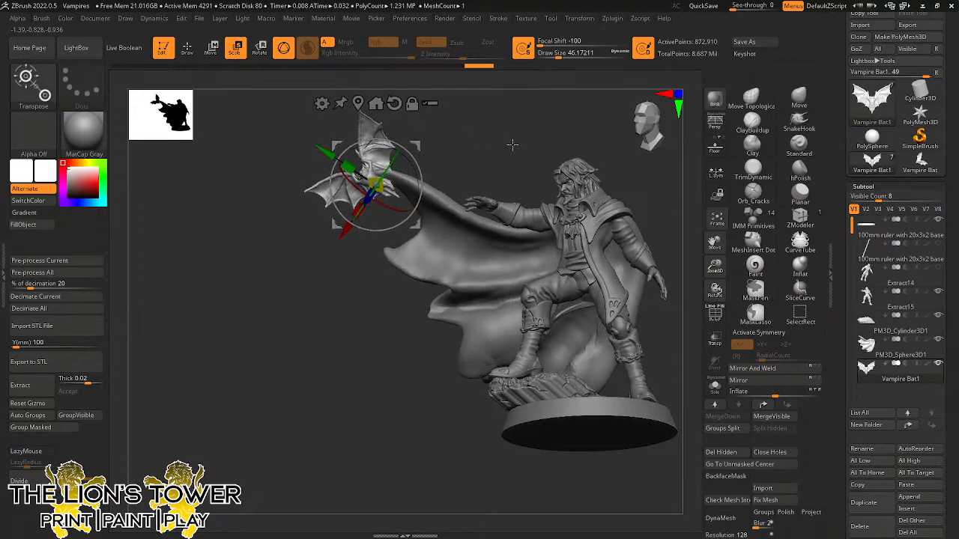
right_click_drag(588, 143, 465, 144)
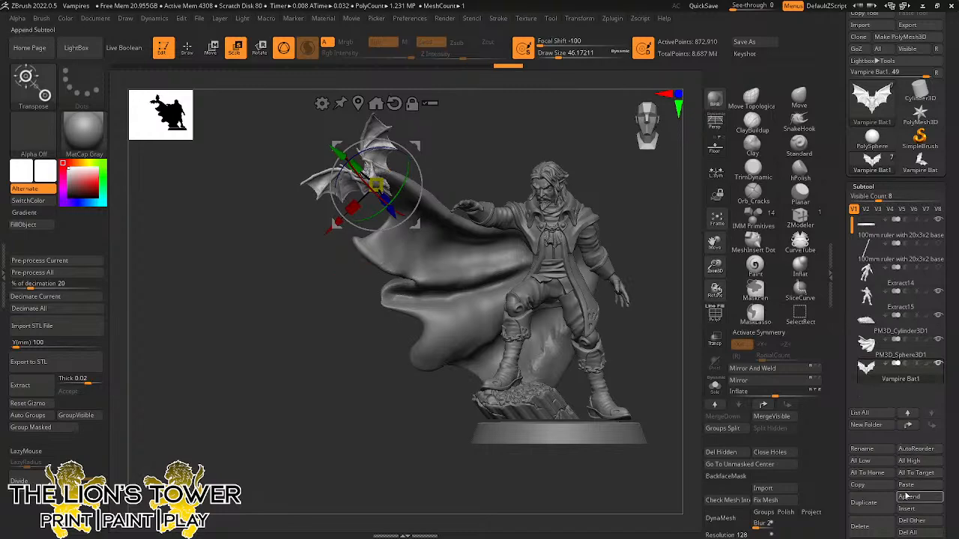
Duplicate the bat, move the copy below the first one on the cape and rotate it to a different angle.
left_click(863, 503)
right_click_drag(579, 168, 500, 172)
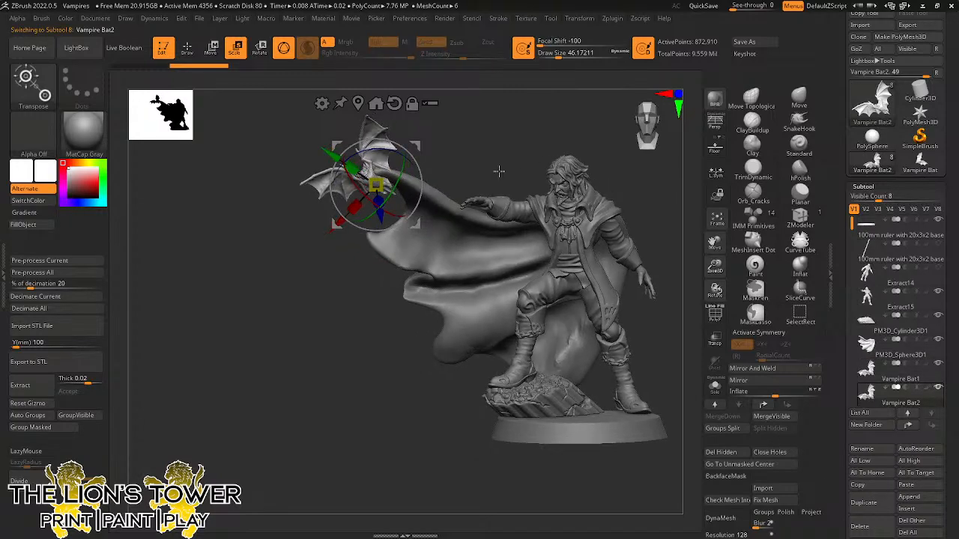
left_click_drag(417, 146, 462, 197)
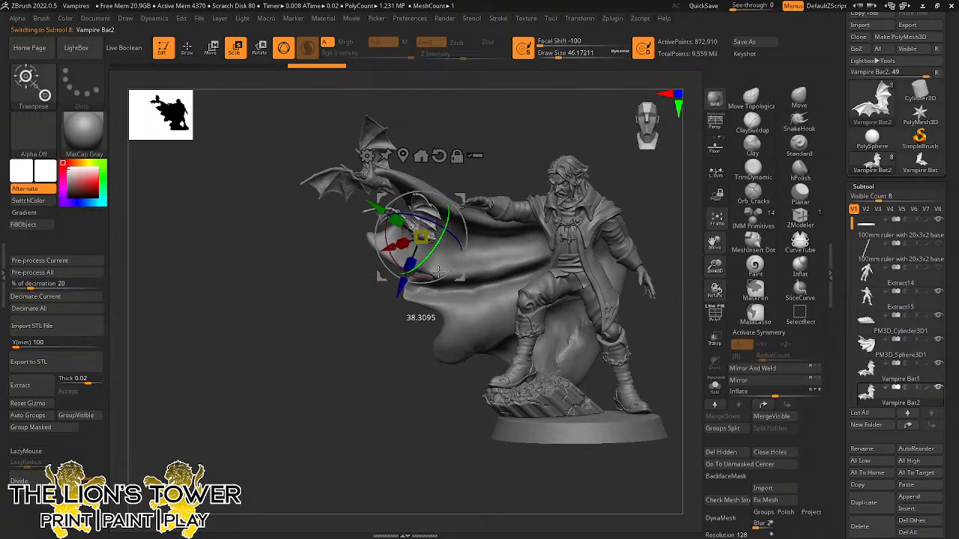
left_click_drag(438, 272, 440, 270)
right_click_drag(499, 141, 473, 181)
left_click_drag(467, 189, 487, 170)
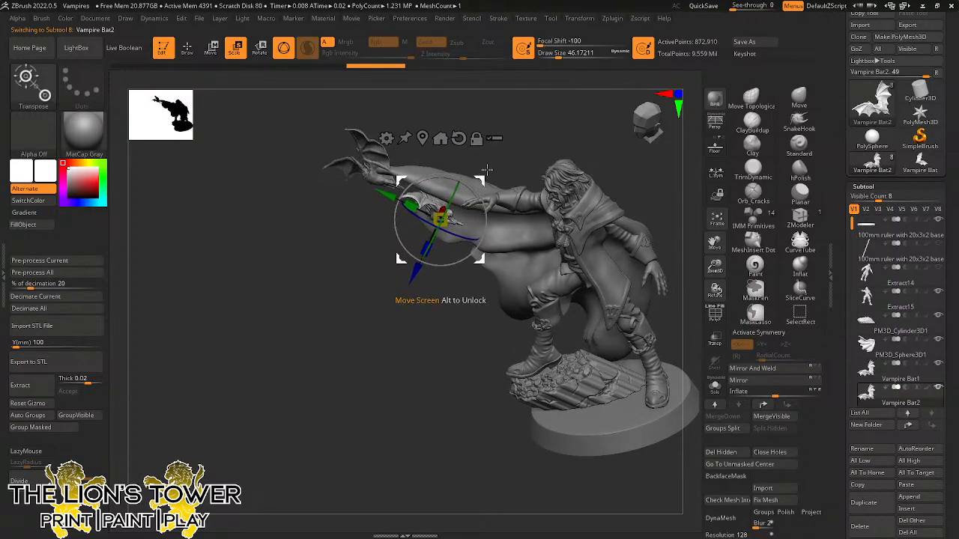
Reposition the second bat at the cape's outer edge, just beneath the first bat, checking its depth from several angles.
right_click_drag(487, 170, 507, 137)
left_click_drag(479, 181, 443, 212)
mouse_move(444, 209)
right_mouse_down()
mouse_move(477, 194)
mouse_move(444, 209)
right_mouse_up()
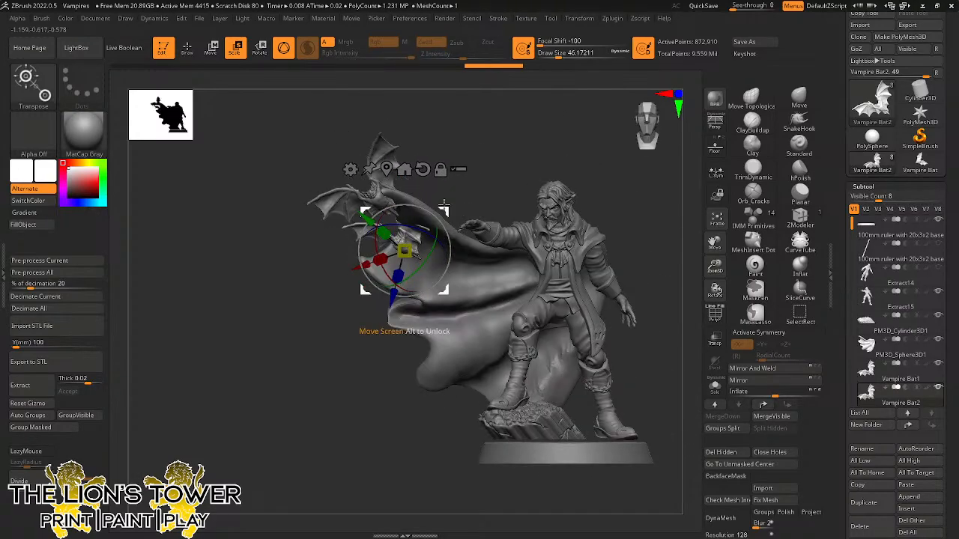
left_click_drag(444, 214, 435, 221)
right_click_drag(466, 167, 424, 200)
left_click_drag(423, 216, 406, 231)
right_click_drag(434, 206, 460, 173)
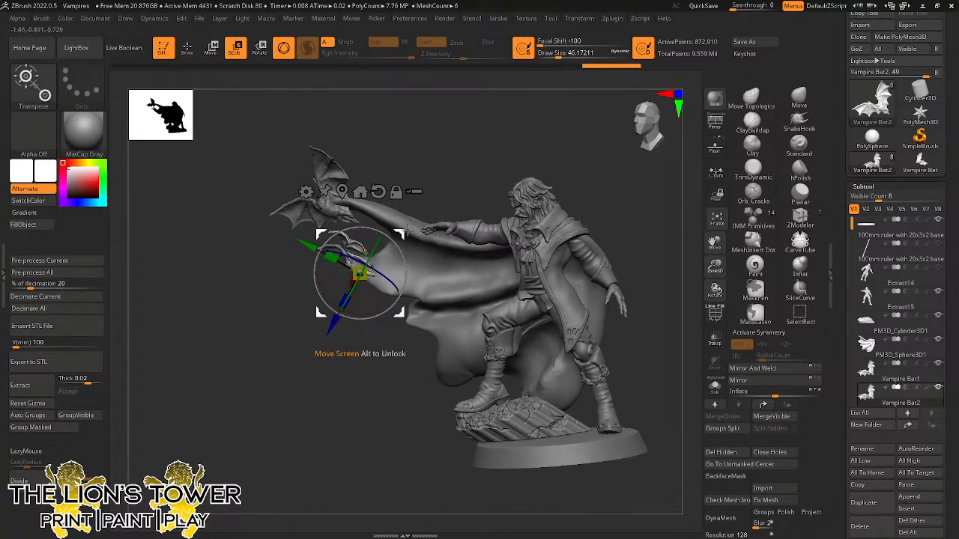
left_click_drag(404, 235, 402, 245)
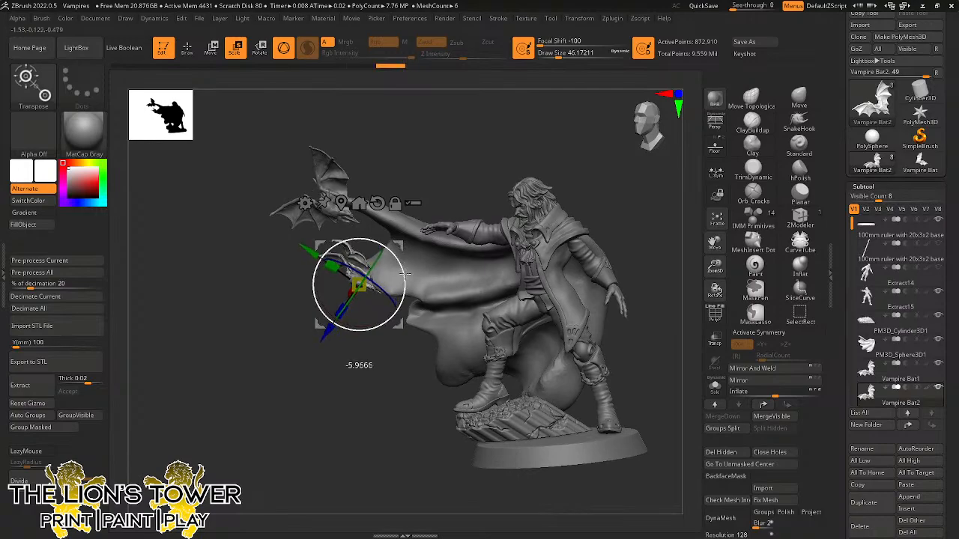
Rotate the second bat so it appears to fly out from the cape's edge.
left_click_drag(480, 161, 501, 193)
left_click_drag(391, 274, 385, 274)
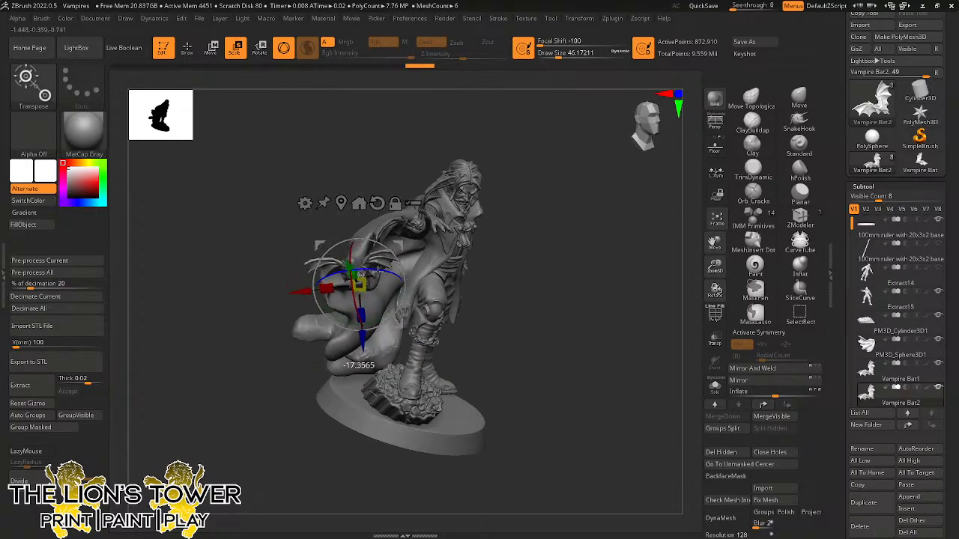
mouse_move(550, 167)
left_mouse_down()
mouse_move(531, 97)
mouse_move(528, 159)
mouse_move(552, 177)
left_mouse_up()
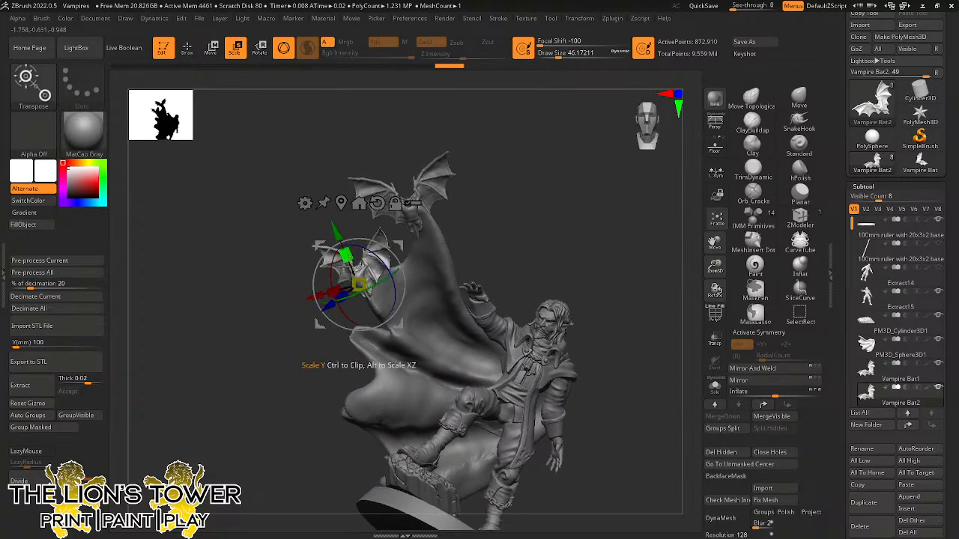
left_click_drag(391, 276, 387, 282)
mouse_move(541, 199)
left_mouse_down()
mouse_move(573, 223)
mouse_move(564, 179)
mouse_move(581, 193)
mouse_move(561, 202)
left_mouse_up()
Duplicate the second bat and move the copy inward over the middle of the cape.
left_click(858, 484)
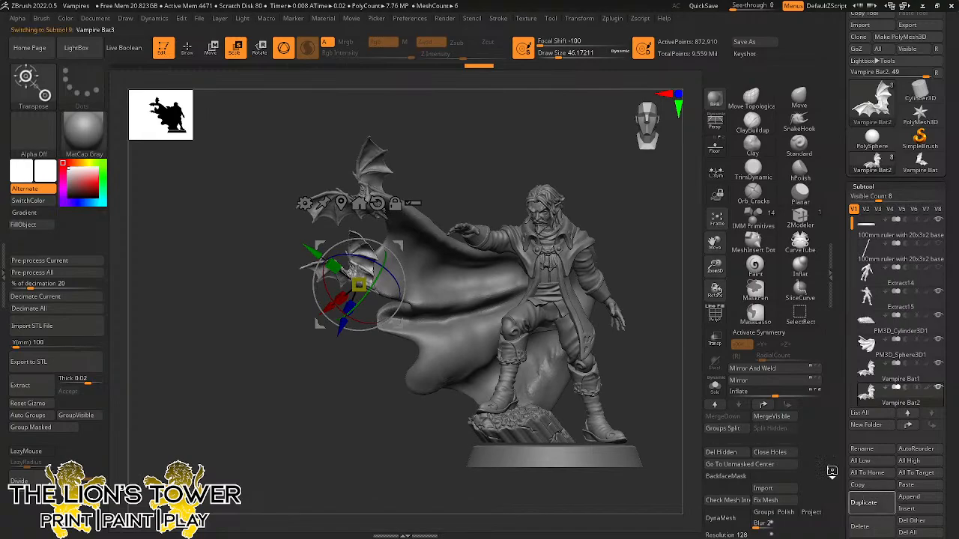
left_click(905, 485)
left_click_drag(358, 285, 440, 285)
left_click_drag(481, 245, 481, 245)
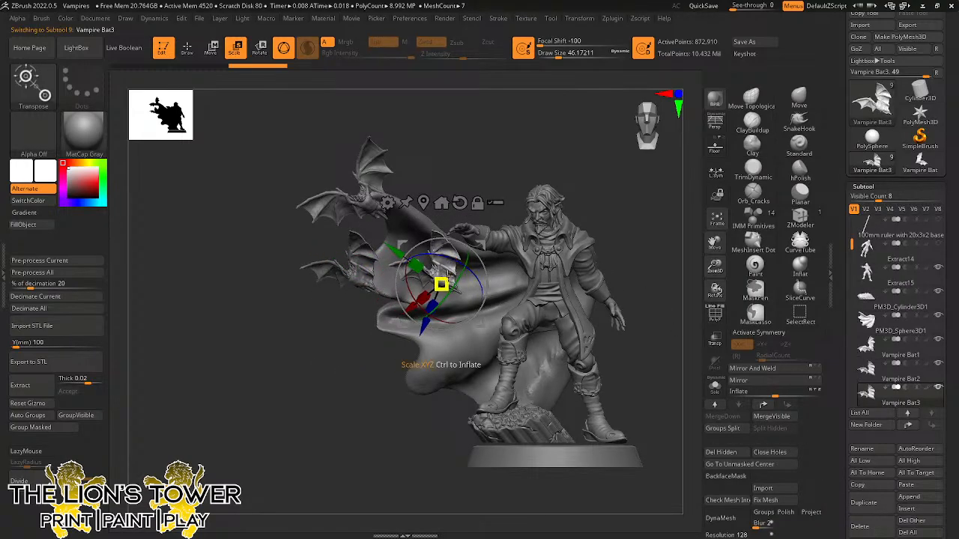
mouse_move(441, 285)
left_mouse_down()
mouse_move(469, 270)
mouse_move(440, 286)
left_mouse_up()
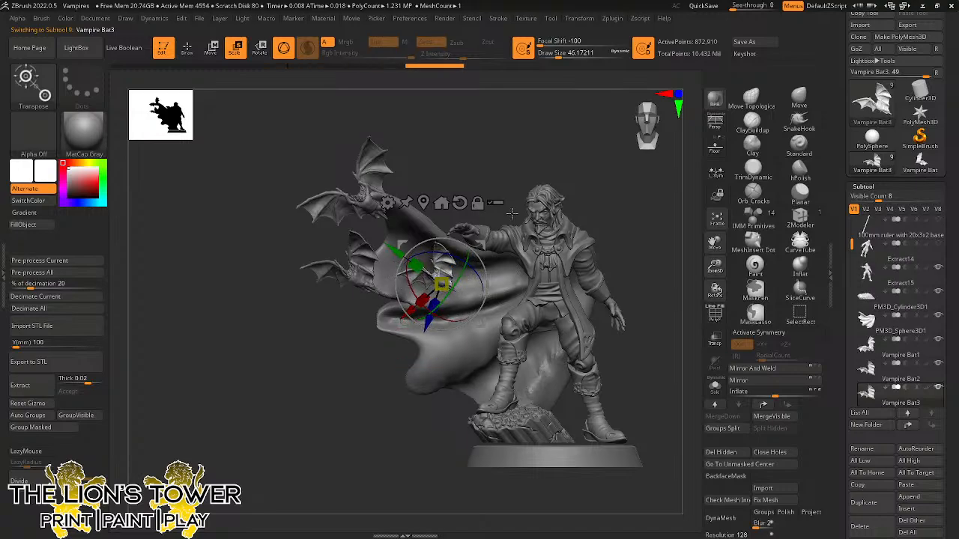
Shift the third bat lower and outward so it emerges from the cape's inner surface above the large fold.
left_click_drag(551, 155, 569, 128)
left_click_drag(390, 323, 367, 342)
left_click_drag(505, 177, 530, 196)
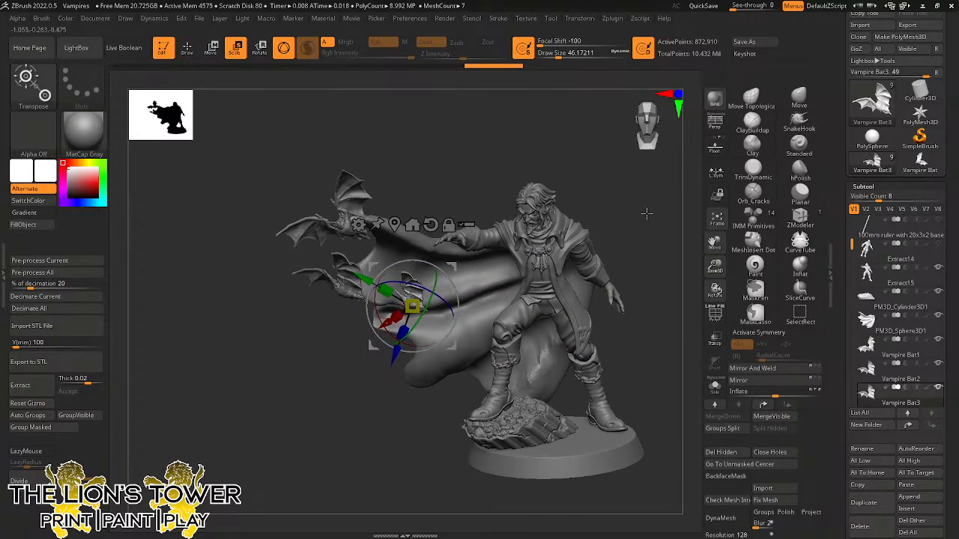
left_click_drag(646, 212, 558, 249)
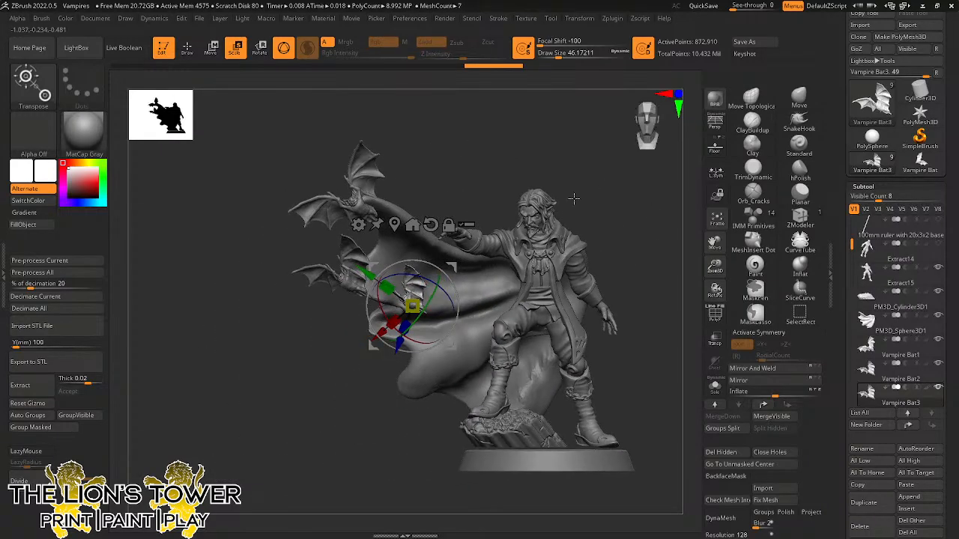
Copy the third bat within its own subtool, place the copy closer to the figure and rotate it.
left_click_drag(453, 267, 529, 247, "ctrl")
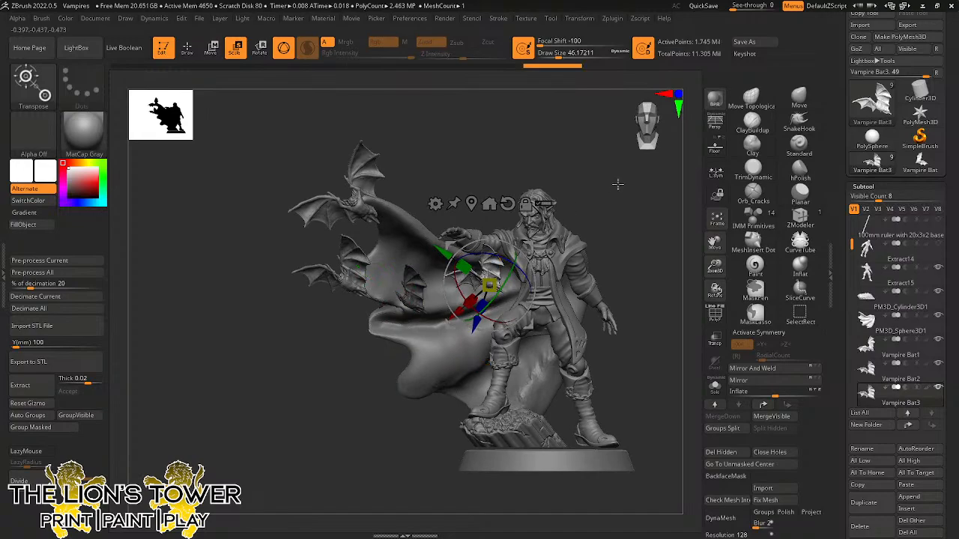
mouse_move(619, 184)
left_mouse_down()
mouse_move(599, 210)
mouse_move(625, 190)
left_mouse_up()
left_click_drag(530, 246, 503, 246)
left_click_drag(578, 190, 574, 222)
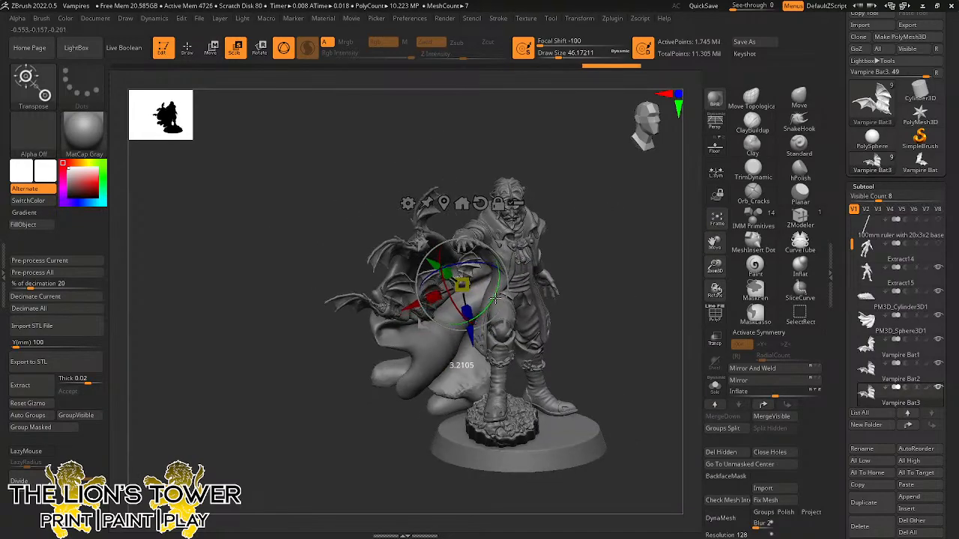
left_click_drag(497, 272, 488, 301)
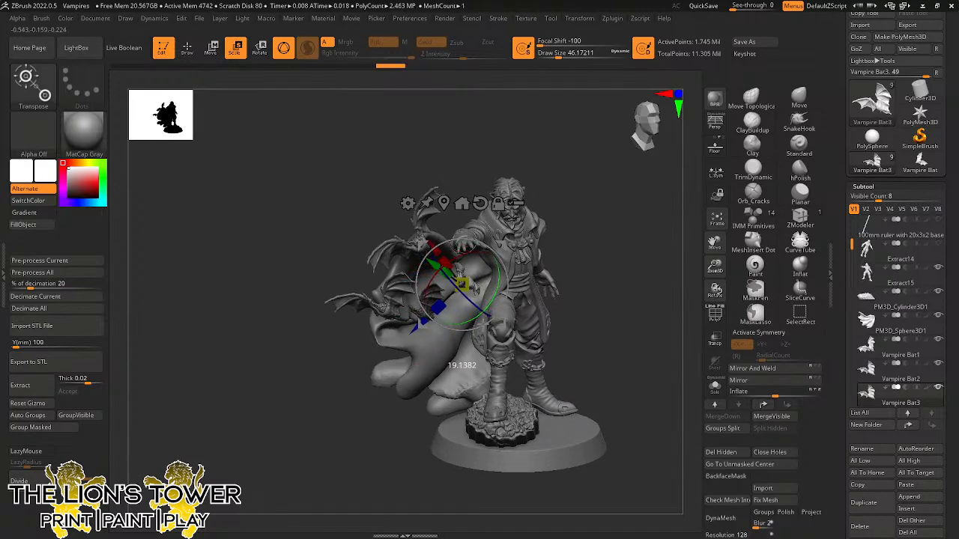
mouse_move(575, 213)
left_mouse_down()
mouse_move(577, 175)
mouse_move(558, 206)
left_mouse_up()
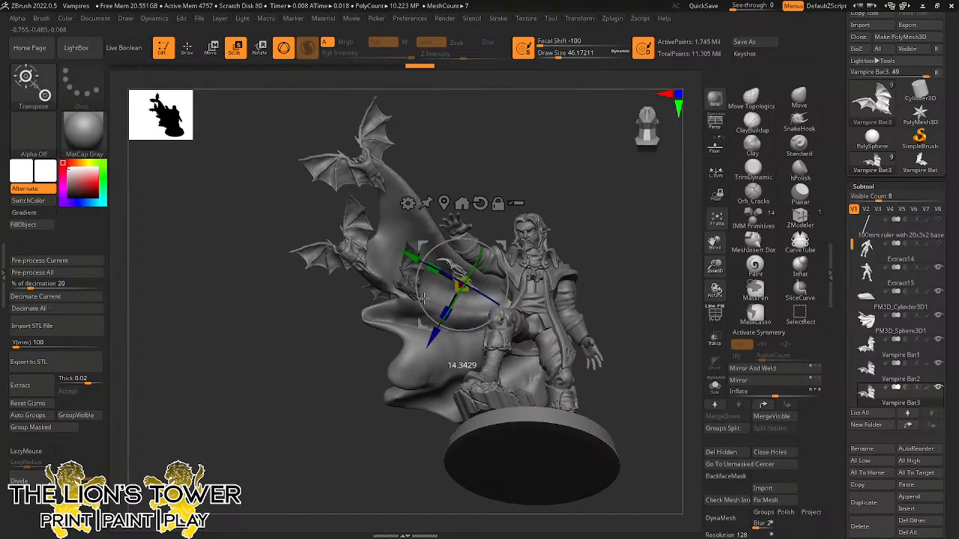
Move the fourth bat against the cape above the figure's raised knee and rotate it to face outward.
mouse_move(579, 179)
left_mouse_down()
mouse_move(589, 203)
mouse_move(579, 185)
mouse_move(566, 186)
left_mouse_up()
left_click_drag(508, 246, 448, 266)
left_click_drag(592, 138, 595, 170)
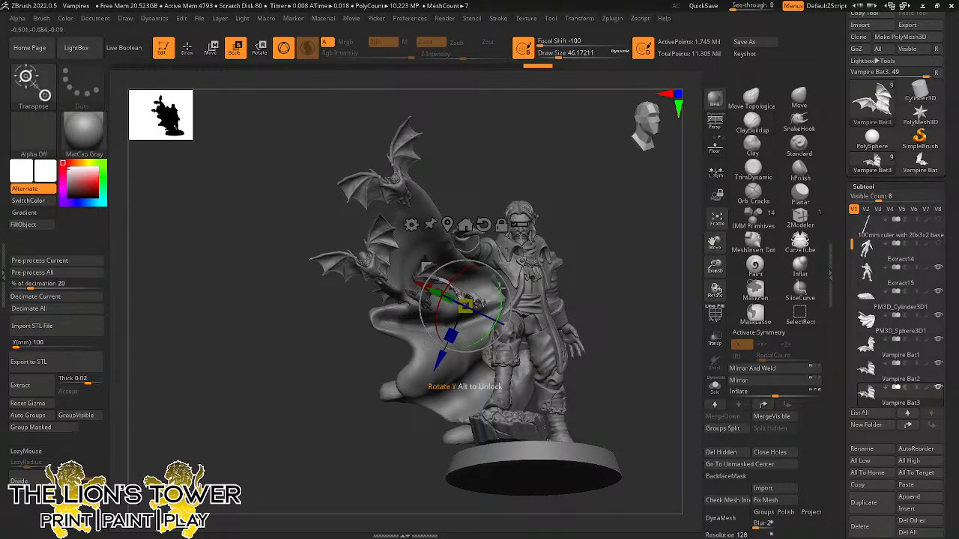
left_click_drag(502, 301, 501, 263)
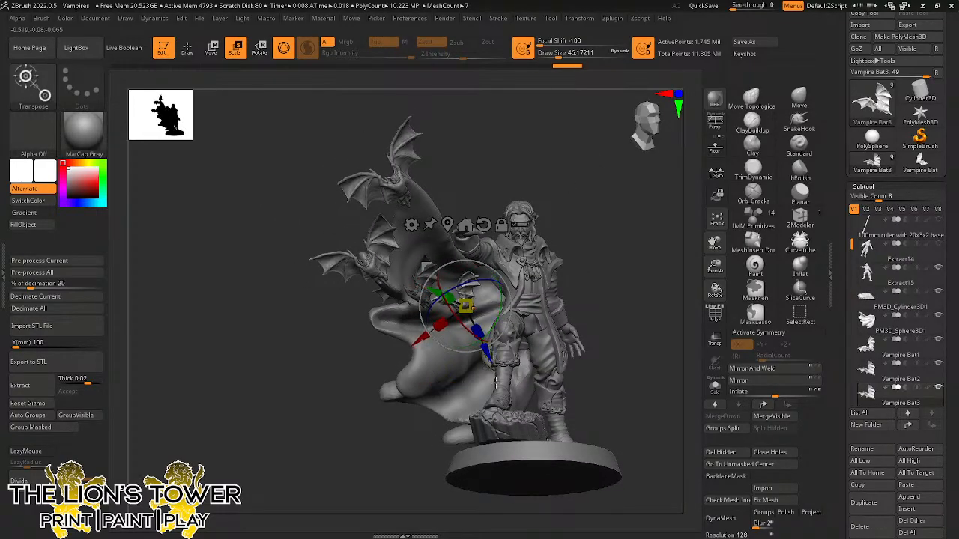
key("q")
key("e")
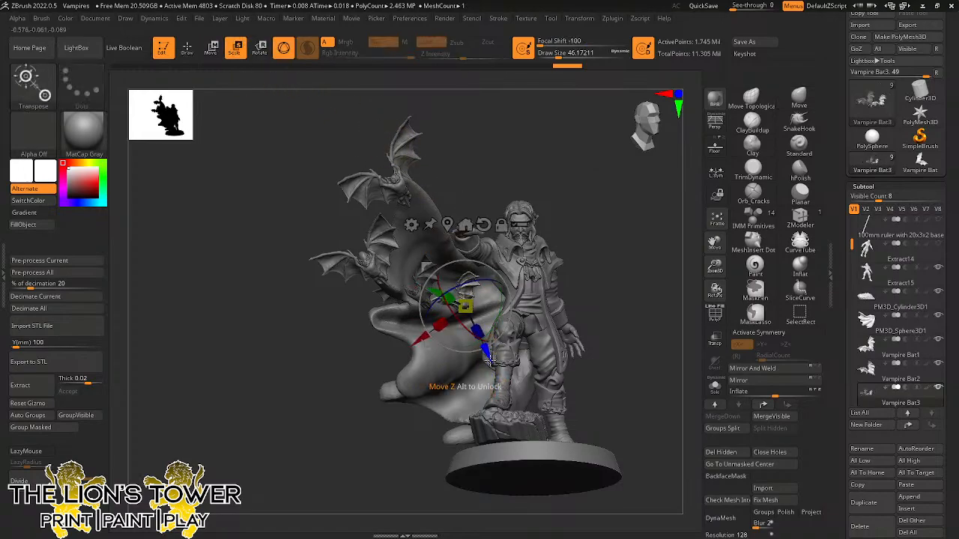
left_click_drag(495, 369, 507, 343)
Fine-tune the fourth bat's size, position and tilt against the inner cape above the raised knee.
right_click_drag(561, 262, 552, 308)
left_click_drag(489, 303, 486, 298)
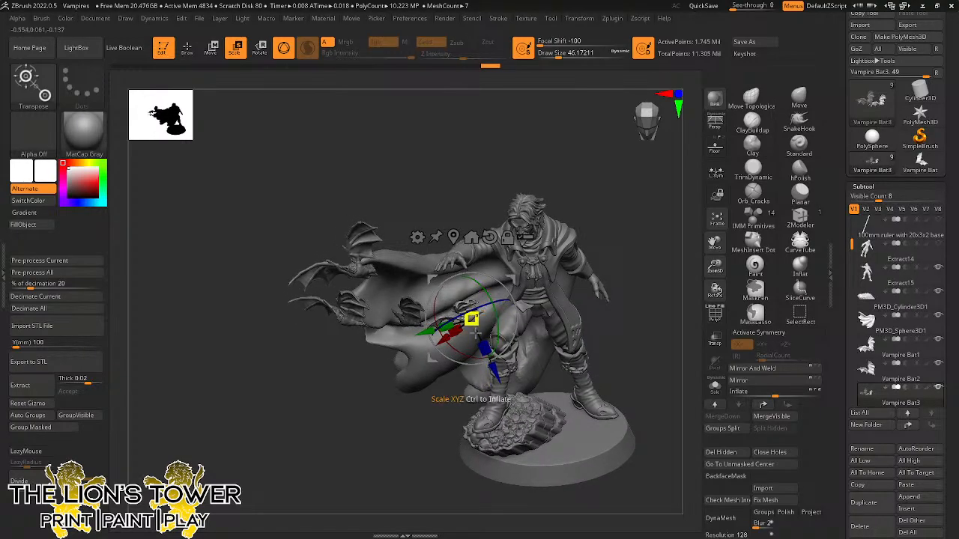
left_click_drag(449, 345, 495, 365)
right_click_drag(605, 232, 698, 161)
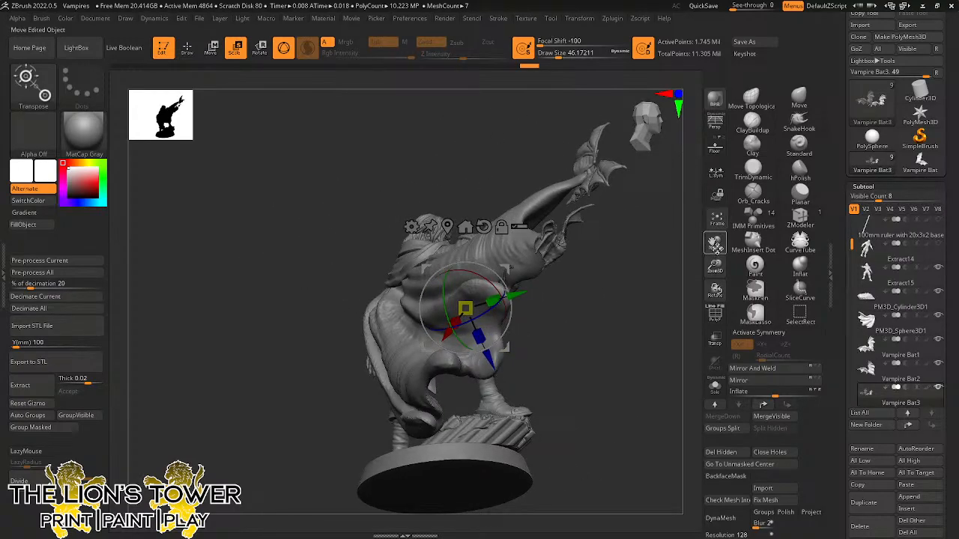
right_click_drag(659, 267, 569, 262)
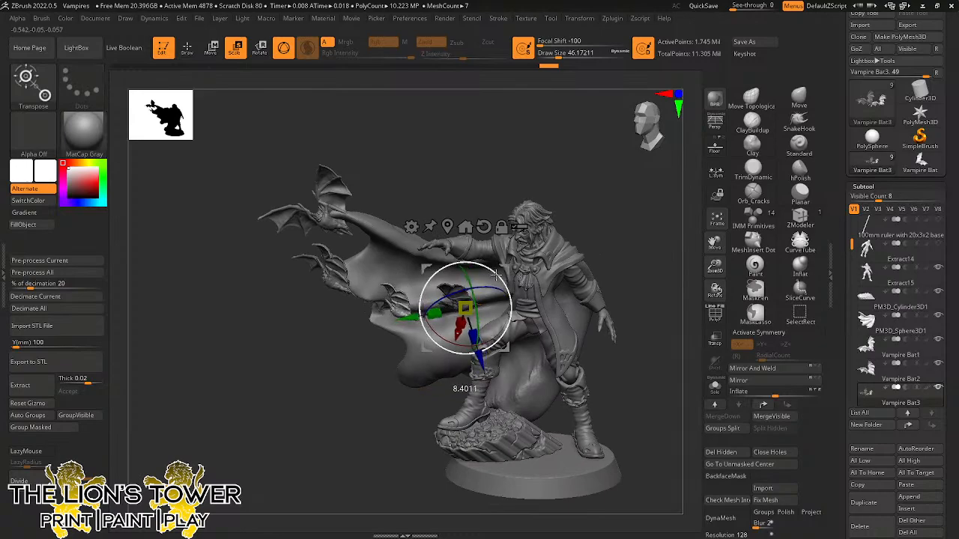
right_click_drag(600, 188, 549, 238)
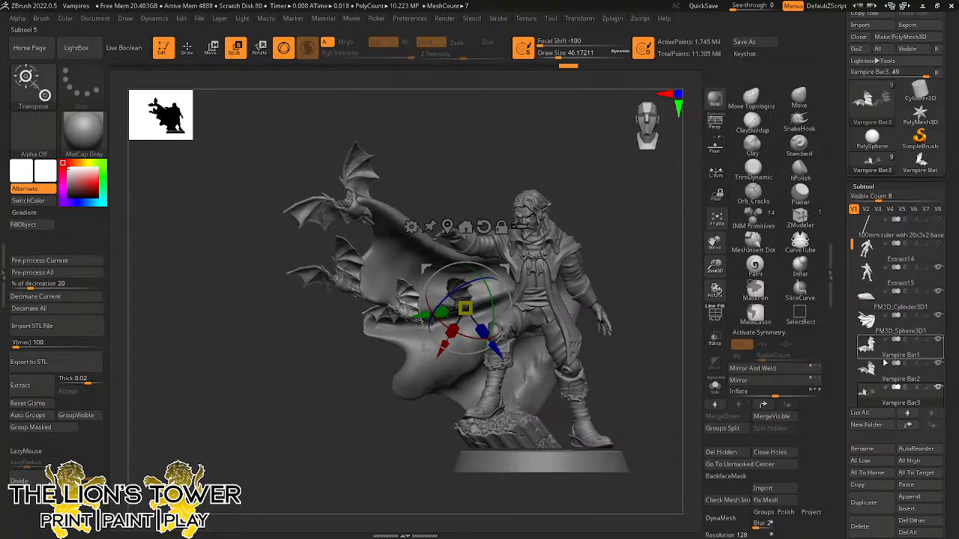
left_click(898, 279)
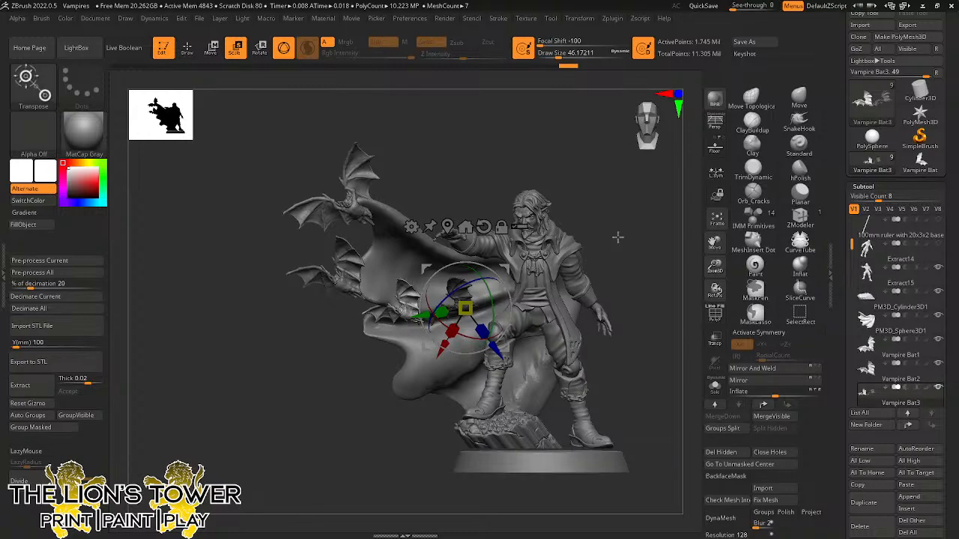
left_click_drag(617, 237, 608, 270)
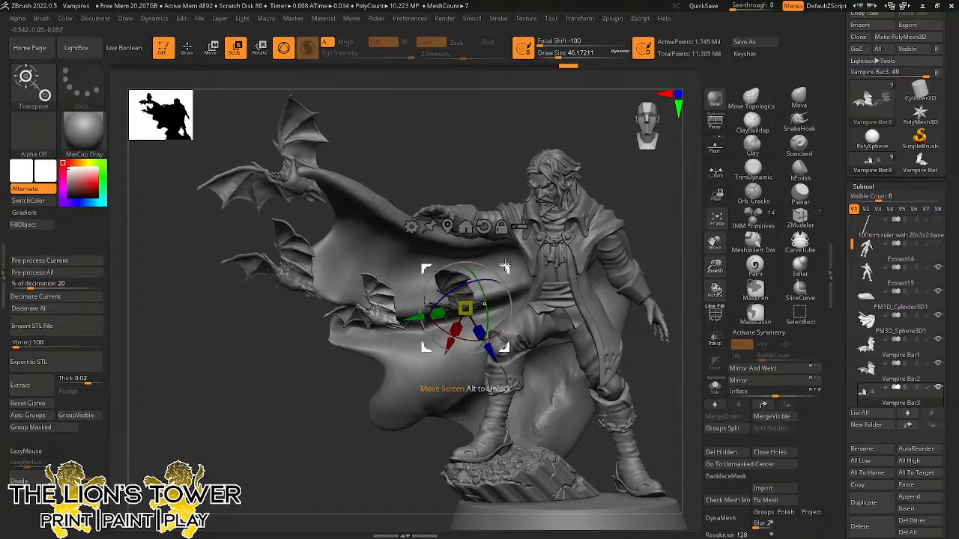
left_click_drag(504, 263, 477, 230)
key("ctrl+z")
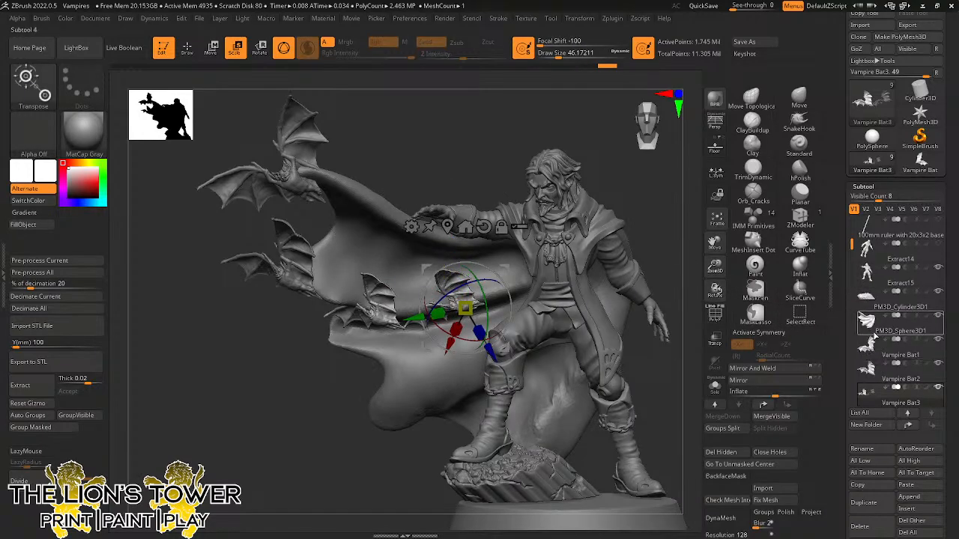
Duplicate the Vampire Bat2 subtool and move the copy down to the cape's lower outer edge.
left_click(871, 368)
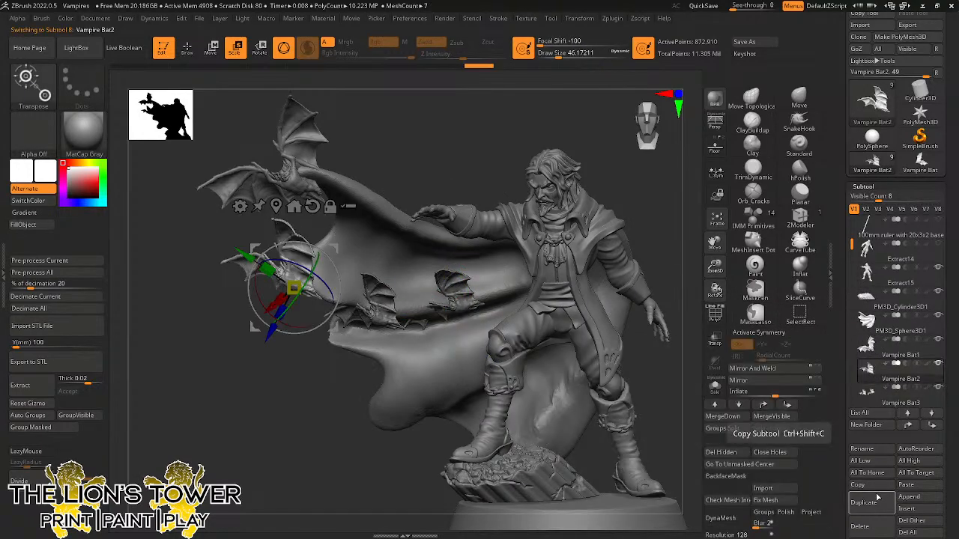
left_click(863, 503)
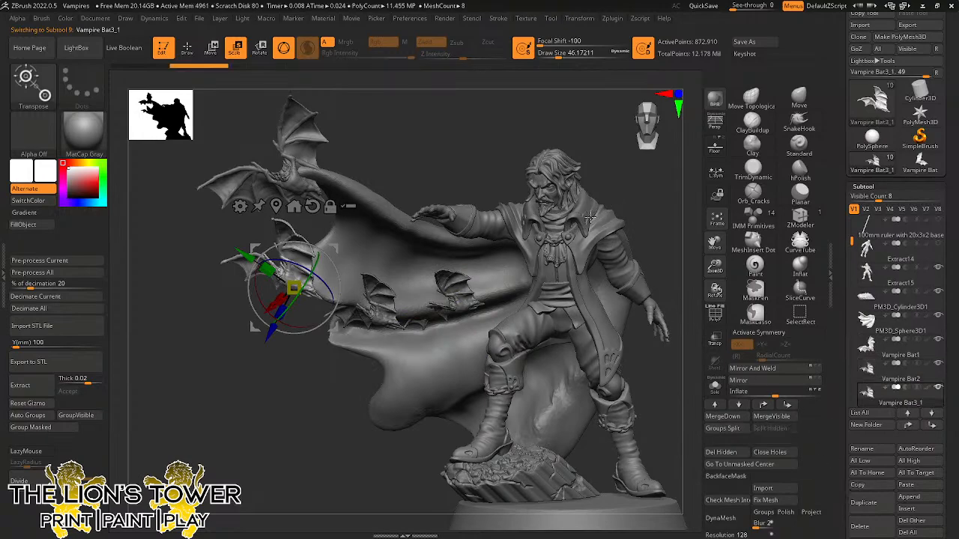
left_click_drag(331, 248, 465, 351)
left_click_drag(630, 186, 488, 358)
left_click_drag(524, 305, 660, 217)
left_click_drag(466, 349, 413, 375)
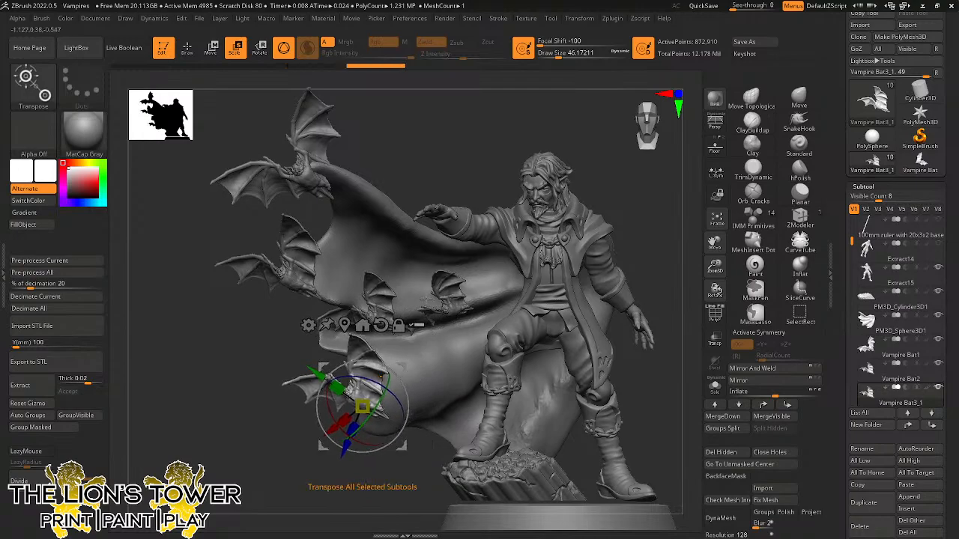
Rotate the lower bat so its wings spread nearly level and it flies outward from the cape's lower edge.
left_click_drag(599, 113, 386, 376)
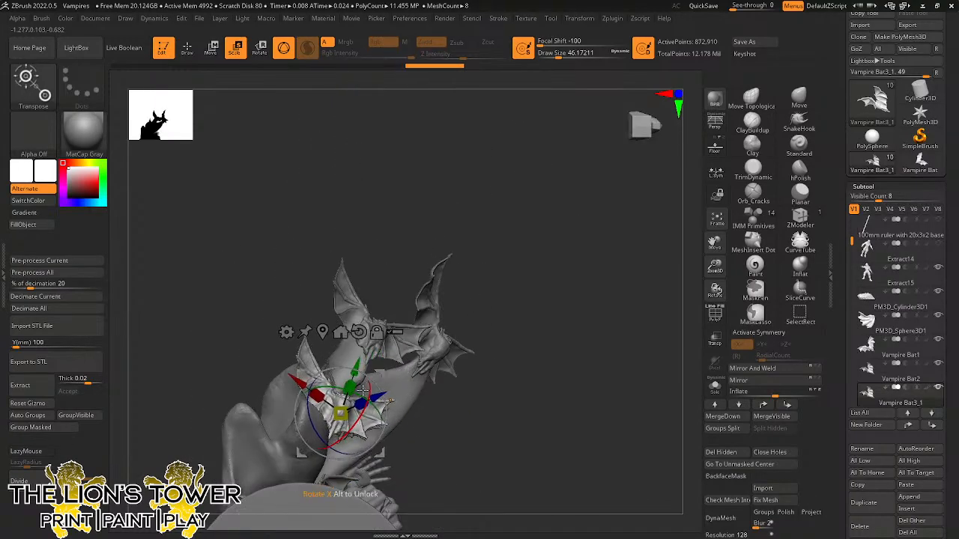
left_click_drag(367, 416, 353, 440)
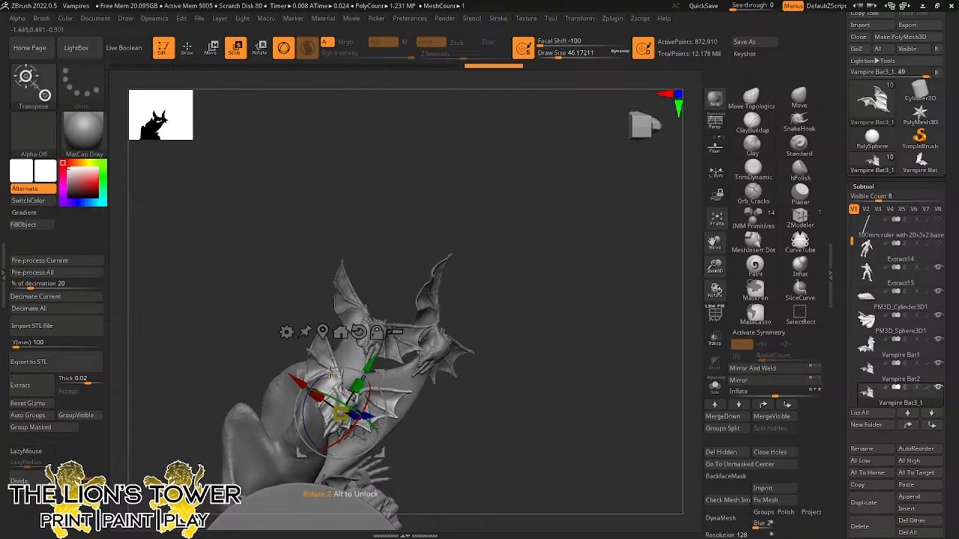
left_click_drag(304, 411, 307, 427)
left_click_drag(483, 214, 383, 394)
left_click_drag(490, 366, 405, 376)
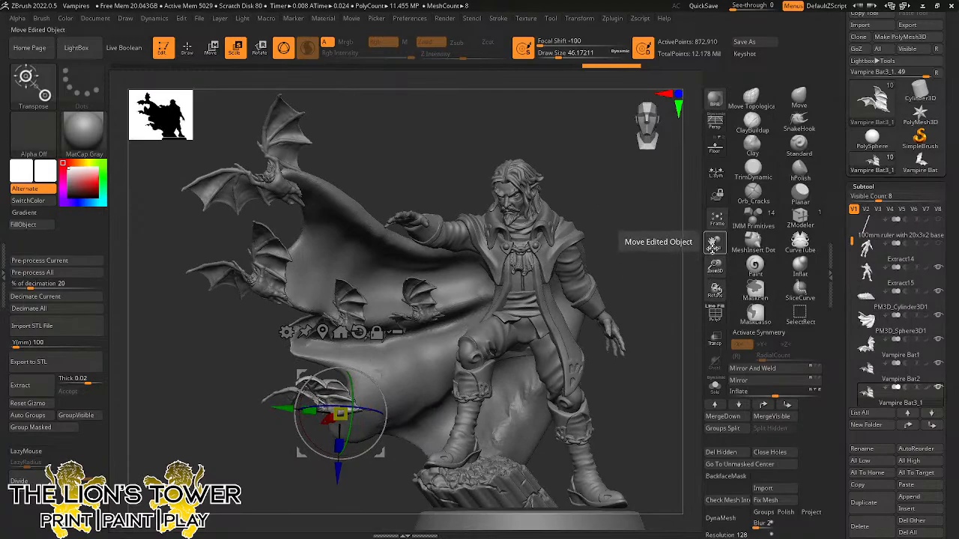
left_click_drag(716, 241, 727, 223)
left_click_drag(652, 204, 599, 206)
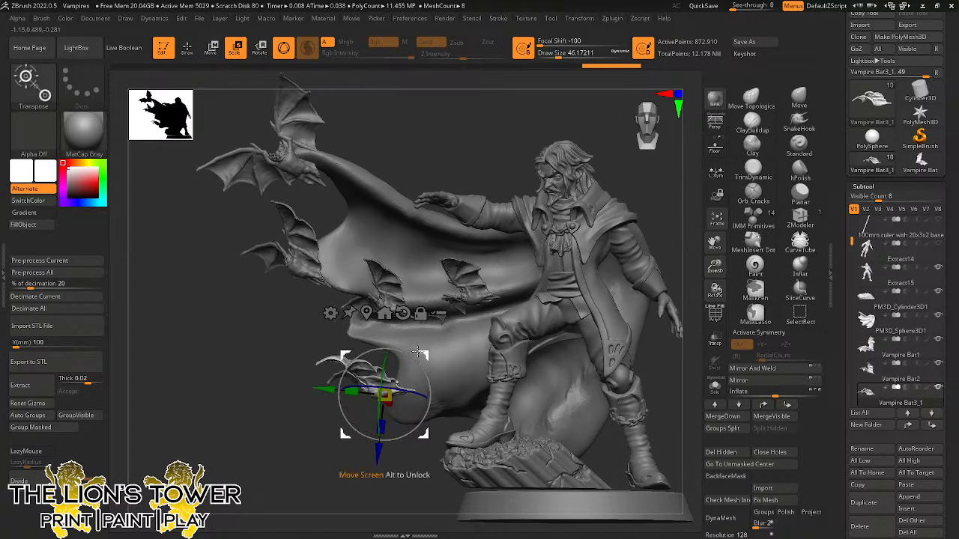
Duplicate the lower bat as a separate subtool and place the copy on the cape fold beside the raised shin.
left_click_drag(422, 350, 515, 303, "ctrl")
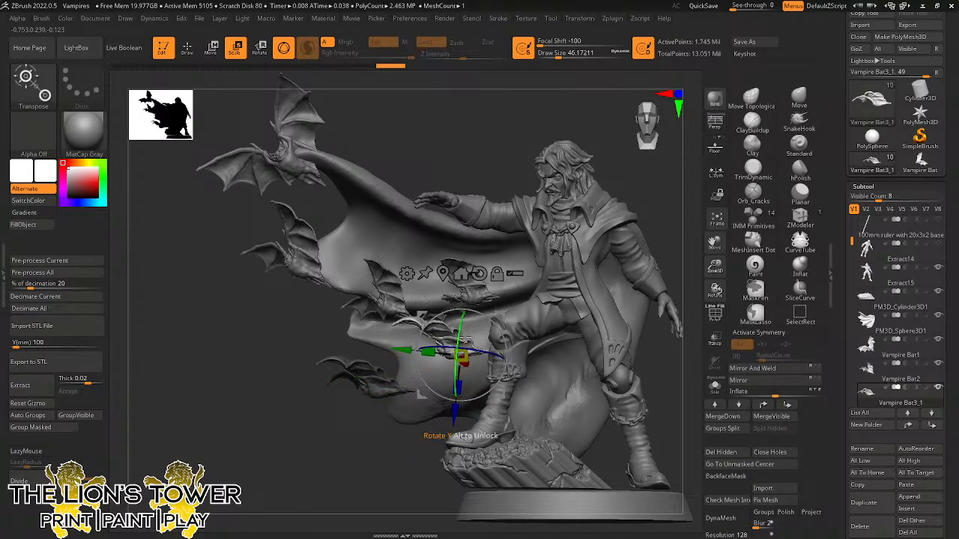
key("ctrl+z")
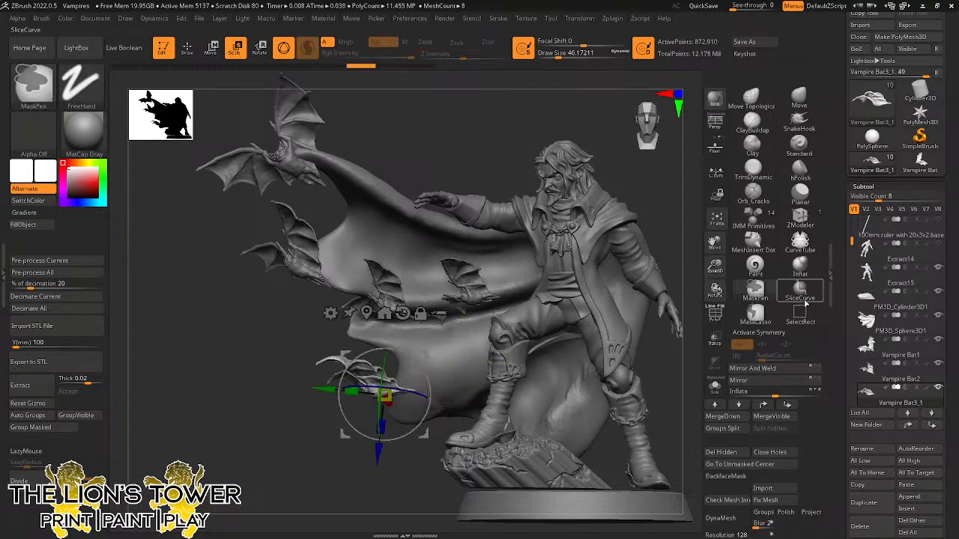
left_click(863, 502)
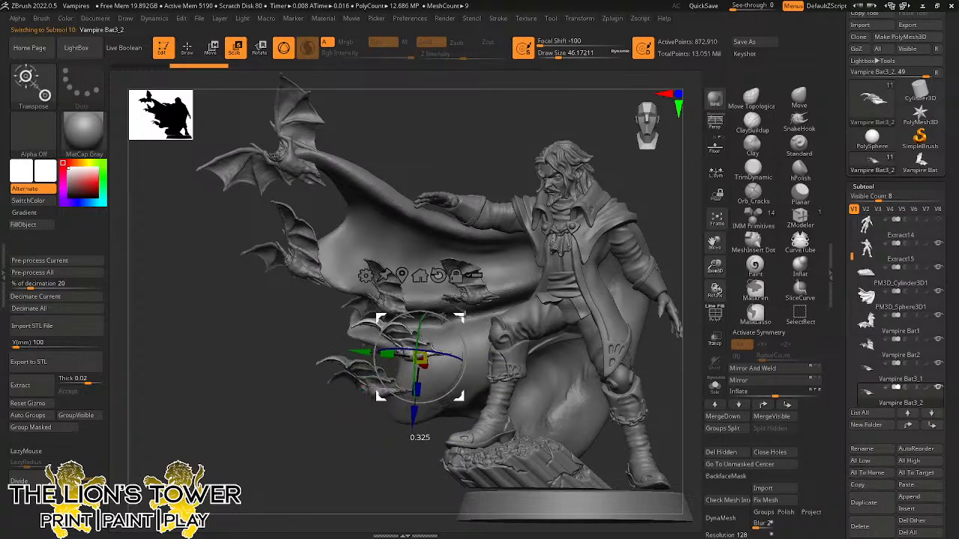
left_click_drag(409, 367, 514, 408)
left_click_drag(629, 183, 637, 214)
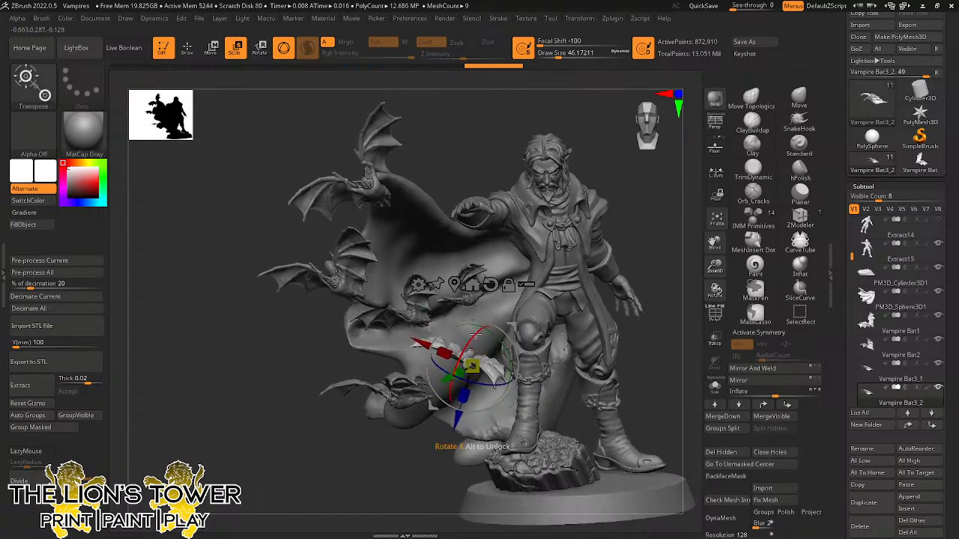
Rotate the bat beside the shin and push it against the cape so its wings spread over the lower fold.
left_click_drag(458, 416, 463, 407)
left_click_drag(672, 227, 668, 195)
left_click_drag(462, 417, 454, 427)
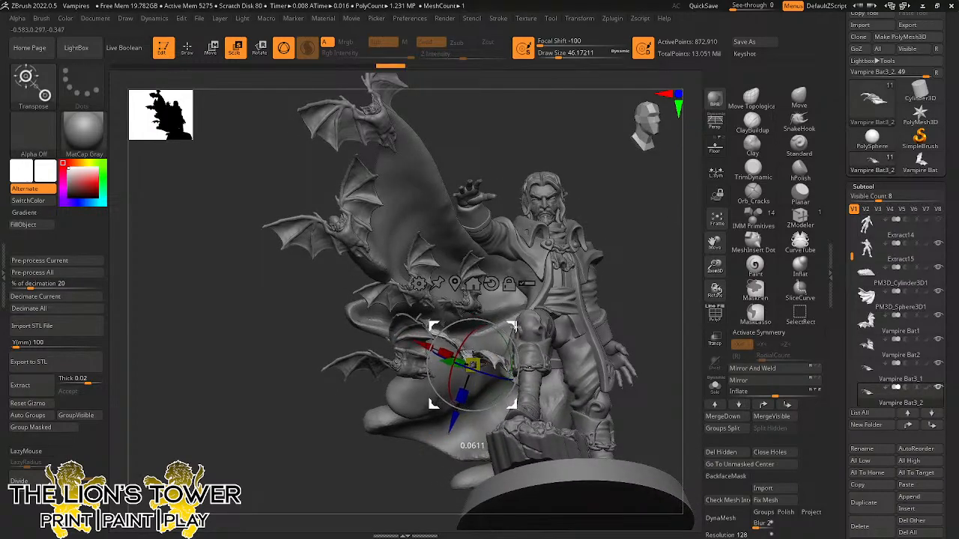
left_click_drag(516, 326, 516, 328)
left_click_drag(653, 251, 599, 280)
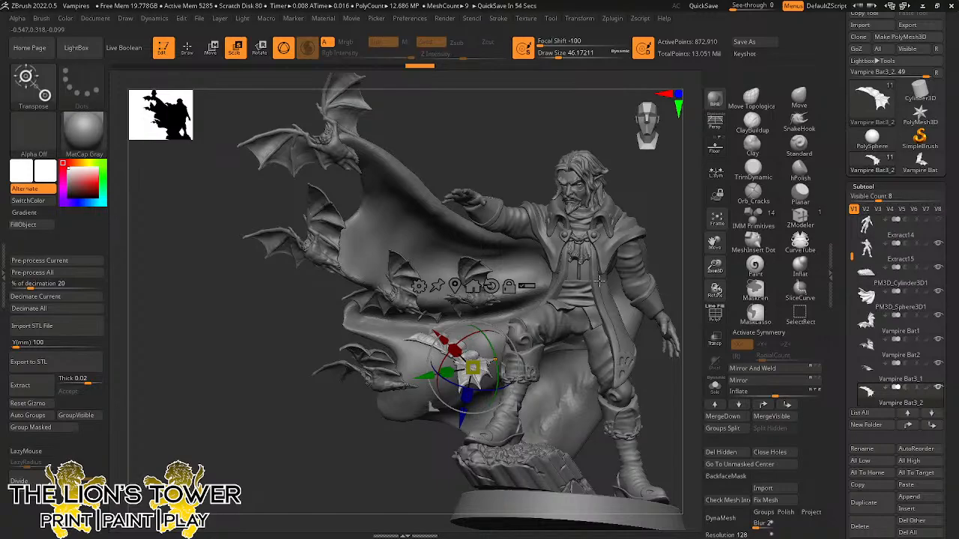
left_click_drag(662, 192, 592, 251)
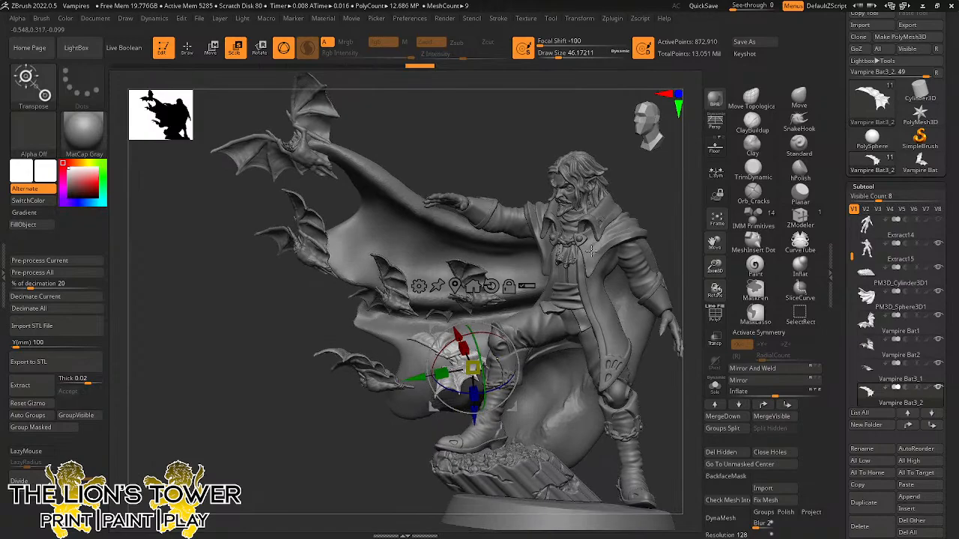
Duplicate the bat beside the shin, move the copy up near the cape's upper edge and rotate it to face outward.
left_click(867, 508)
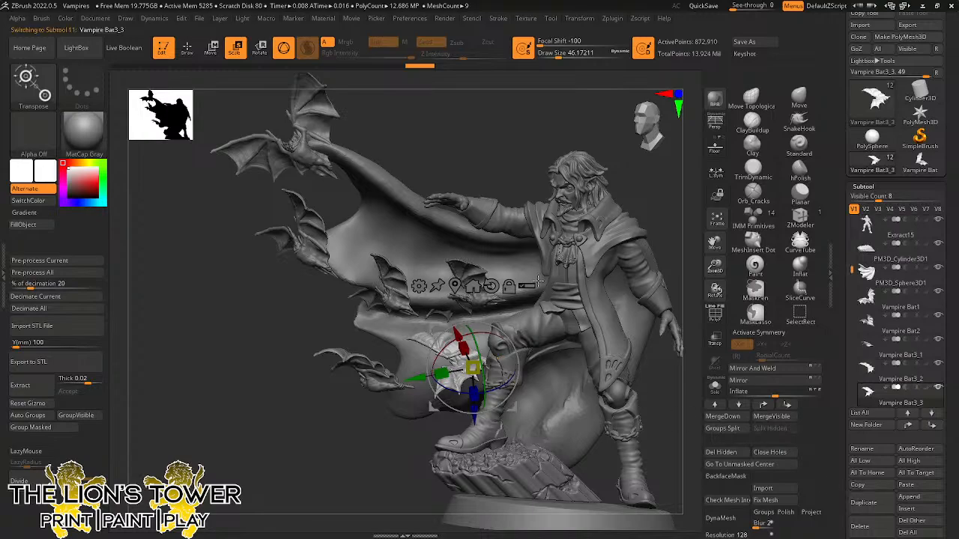
left_click_drag(639, 188, 603, 223)
left_click_drag(512, 327, 428, 200)
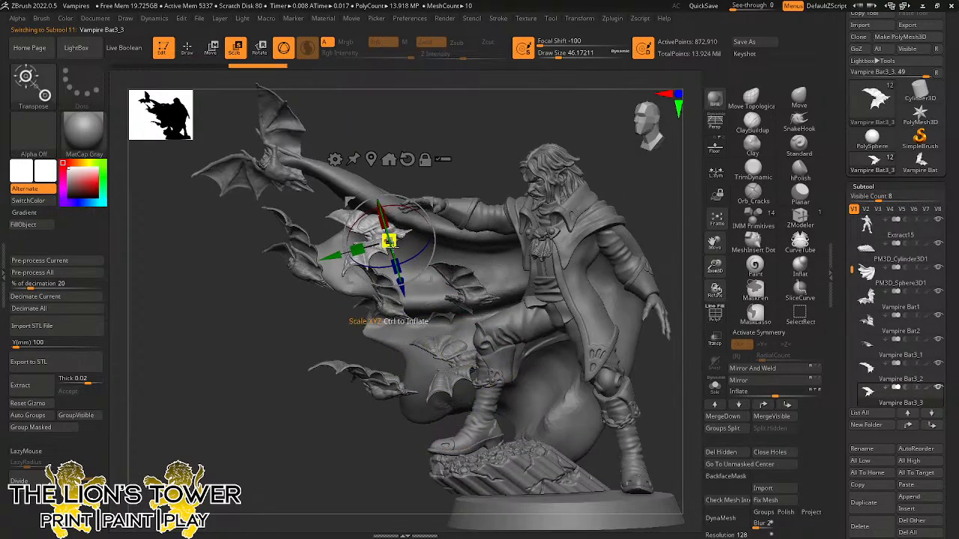
left_click_drag(393, 254, 397, 272)
left_click_drag(388, 227, 420, 208)
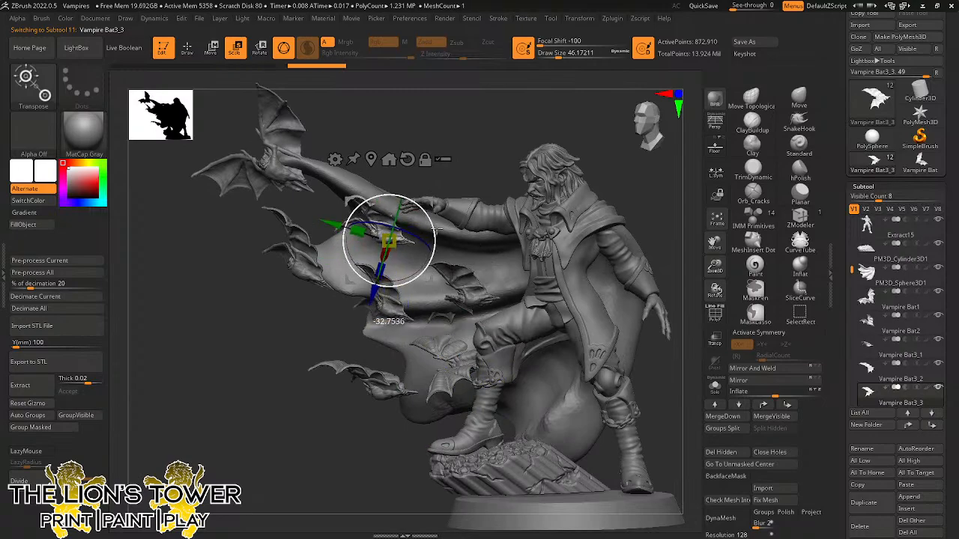
Shift the upper bat against the cape's top edge, just beyond the outstretched hand.
left_click_drag(462, 161, 487, 143)
left_click_drag(431, 200, 447, 182)
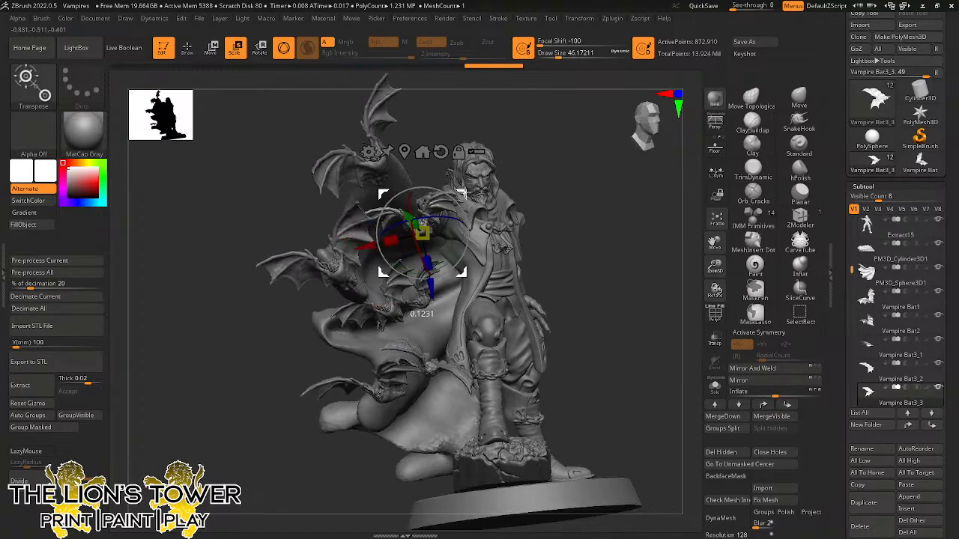
left_click_drag(464, 190, 491, 181)
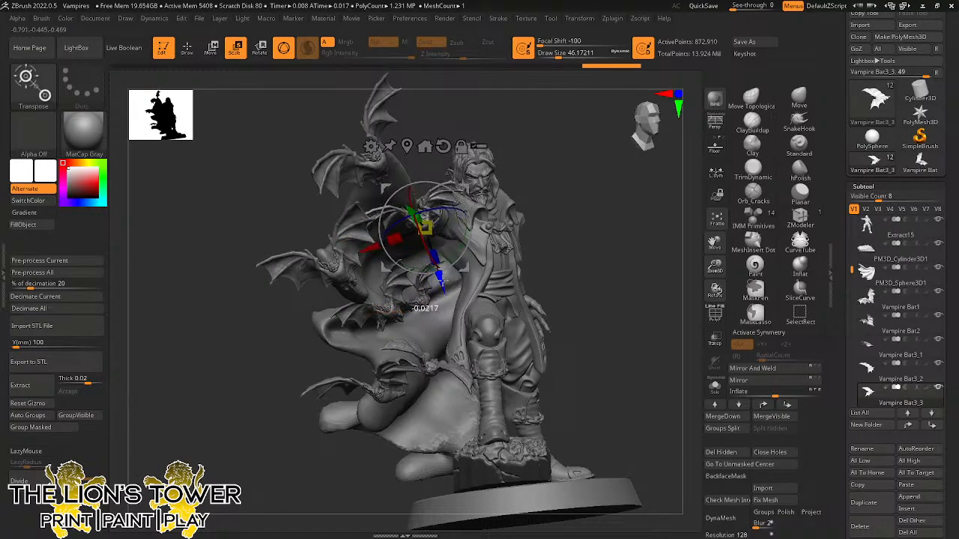
mouse_move(552, 180)
left_mouse_down()
mouse_move(533, 152)
mouse_move(483, 202)
mouse_move(444, 166)
mouse_move(431, 171)
mouse_move(446, 180)
mouse_move(427, 194)
mouse_move(431, 215)
left_mouse_up()
left_click_drag(524, 148, 469, 152)
Duplicate the upper bat, place the copy over the middle of the inner cape, then scale and rotate it.
left_click(865, 502)
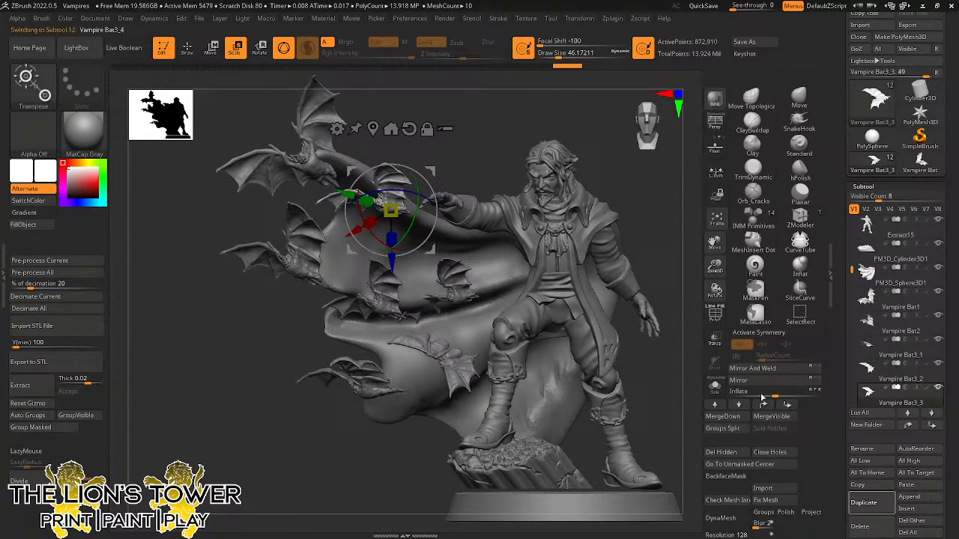
left_click_drag(677, 223, 494, 219)
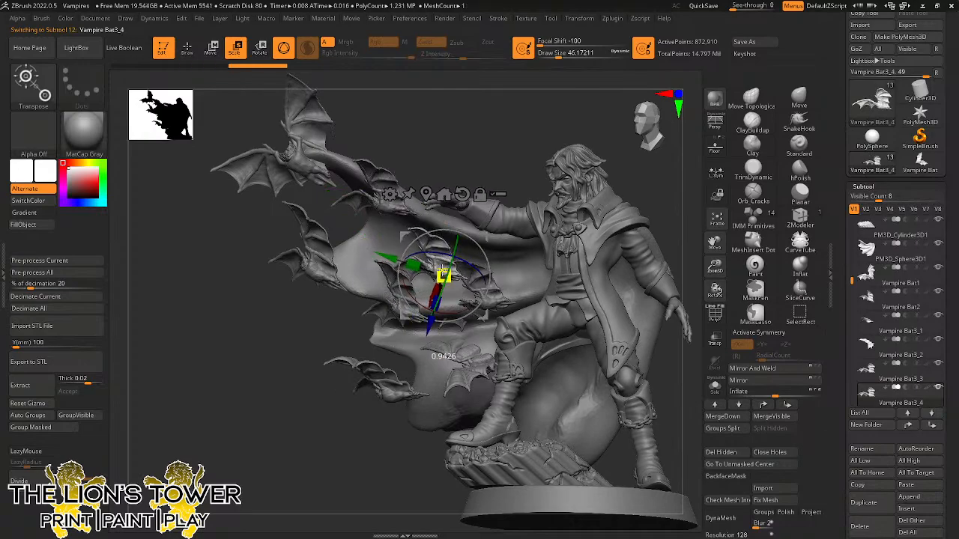
left_click_drag(490, 136, 585, 180)
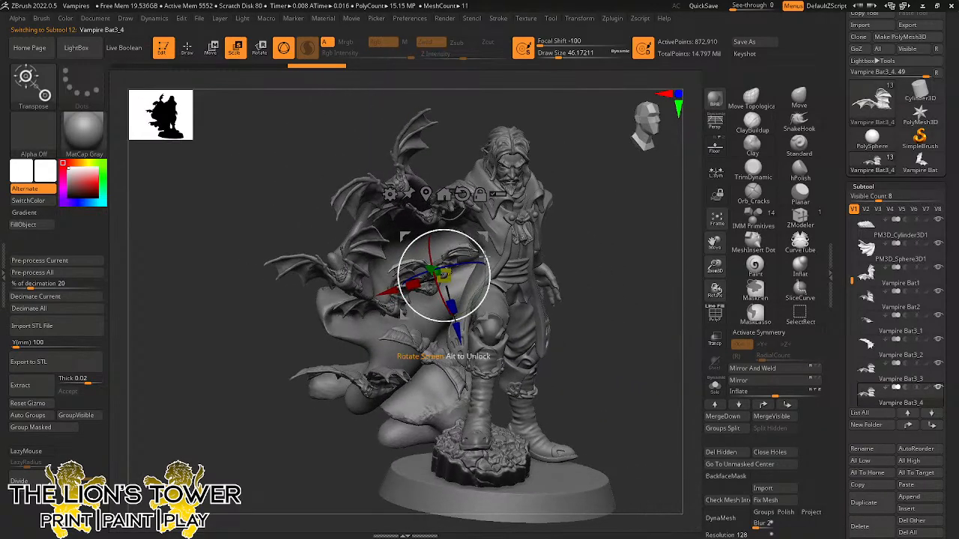
left_click_drag(480, 292, 449, 310)
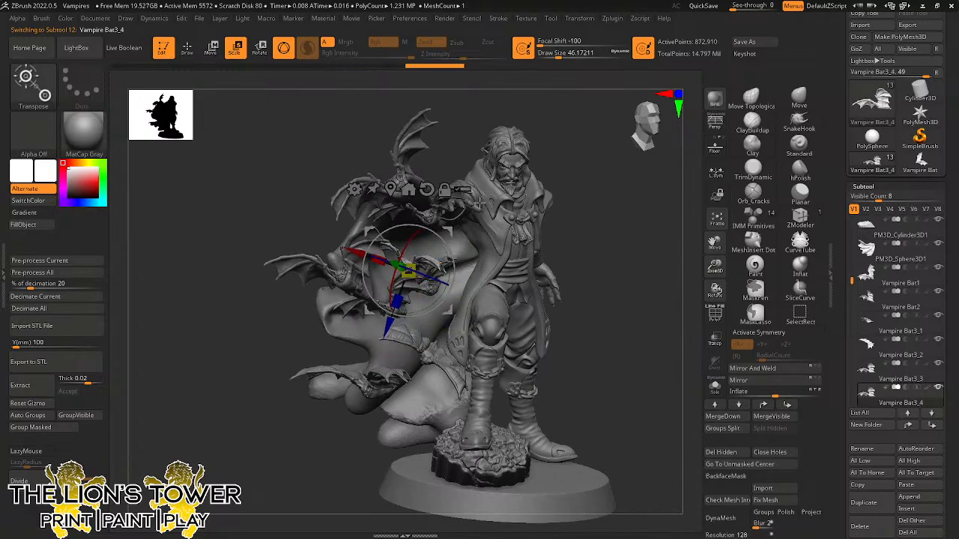
left_click_drag(588, 198, 590, 262)
left_click_drag(448, 311, 429, 295)
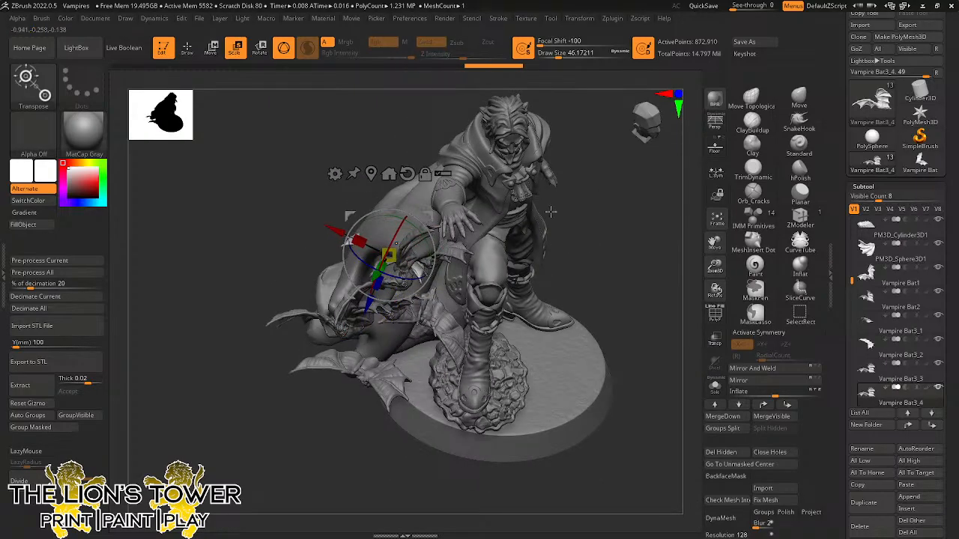
Nudge the middle bat slightly toward the figure, into the gap above the two bats at the large fold.
left_click_drag(563, 211, 656, 230)
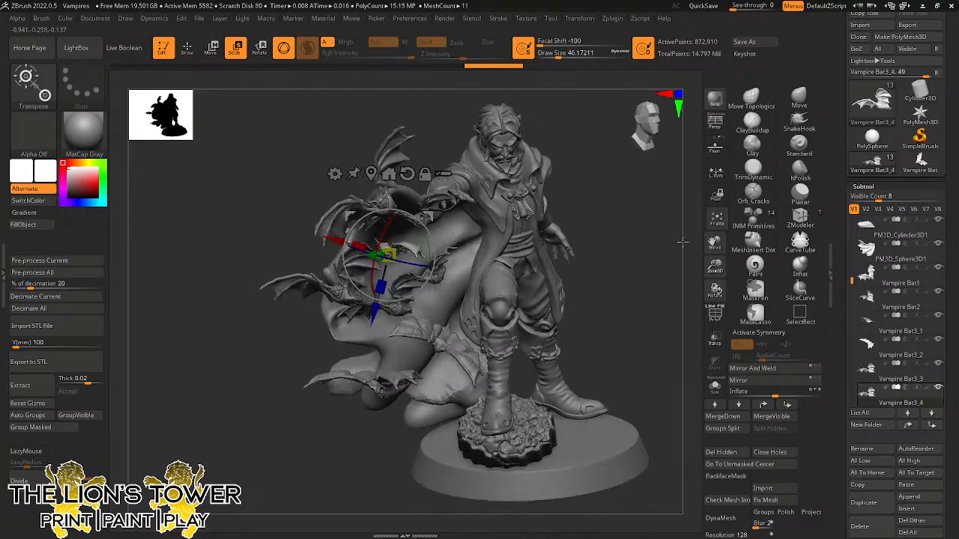
left_click_drag(715, 264, 725, 300)
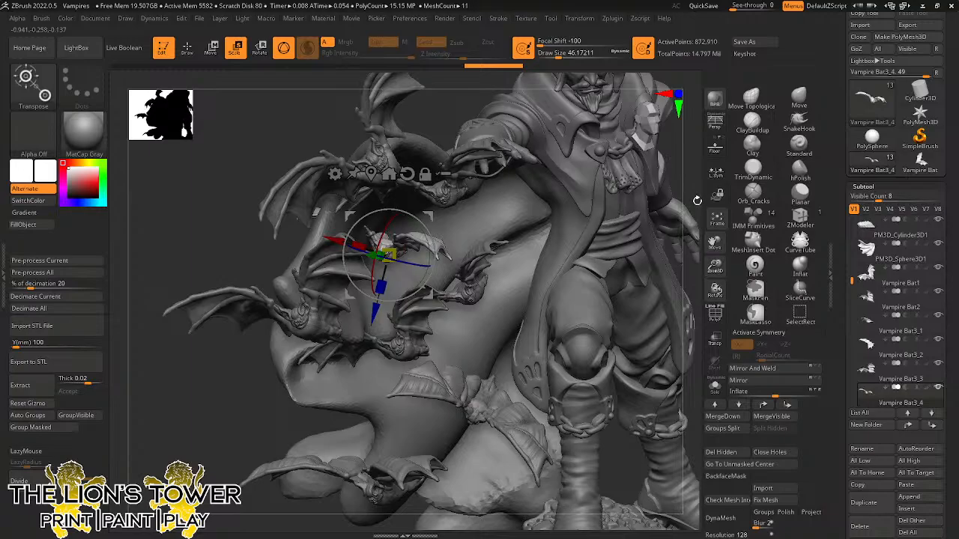
left_click_drag(701, 189, 683, 157)
mouse_move(430, 217)
left_mouse_down()
mouse_move(454, 225)
mouse_move(448, 219)
left_mouse_up()
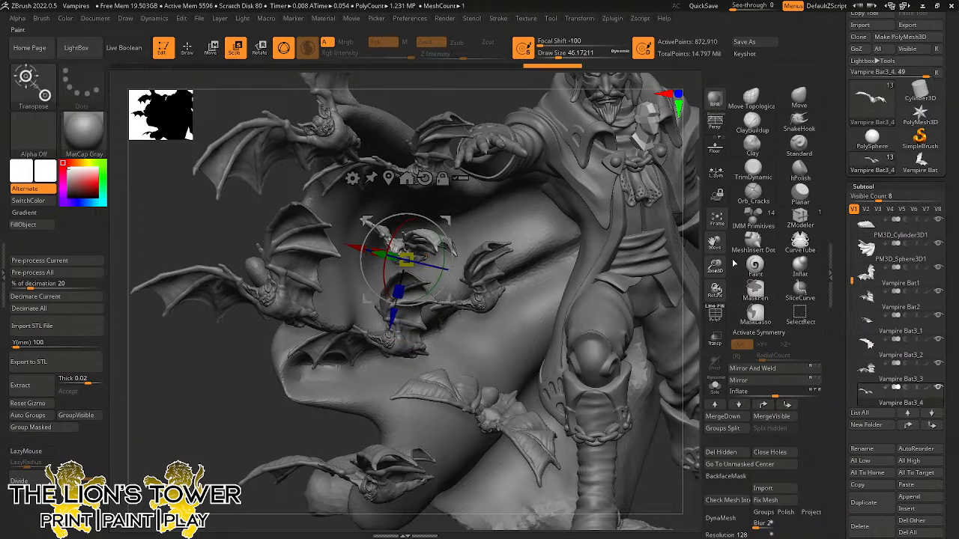
left_click_drag(714, 265, 707, 225)
left_click_drag(659, 222, 633, 208)
left_click_drag(715, 266, 712, 296)
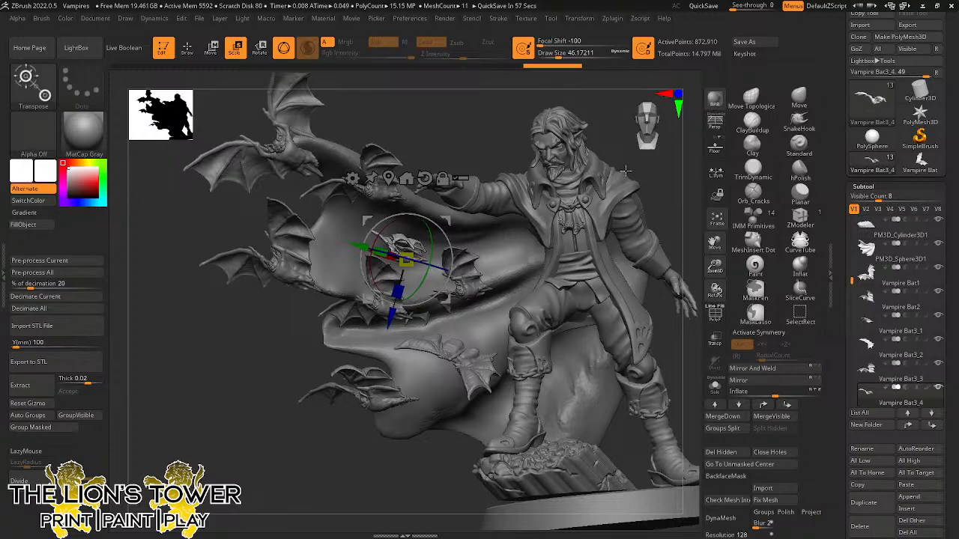
Duplicate the bat over the middle of the inner cape, move the copy toward the figure's torso, and adjust its scale and rotation.
left_click_drag(625, 171, 667, 225)
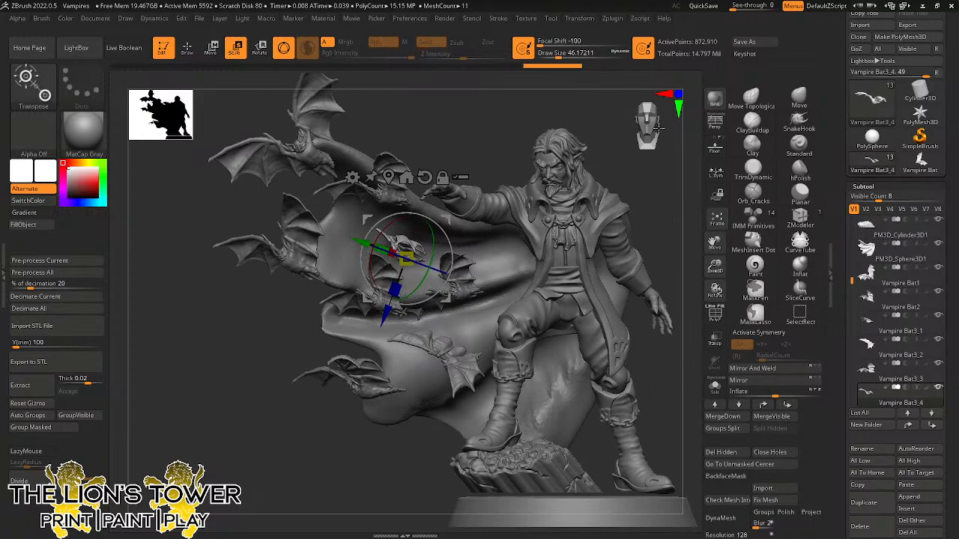
mouse_move(672, 212)
left_mouse_down()
mouse_move(674, 226)
mouse_move(676, 206)
mouse_move(693, 203)
mouse_move(642, 240)
mouse_move(712, 243)
mouse_move(661, 243)
left_mouse_up()
left_click(659, 209, "ctrl")
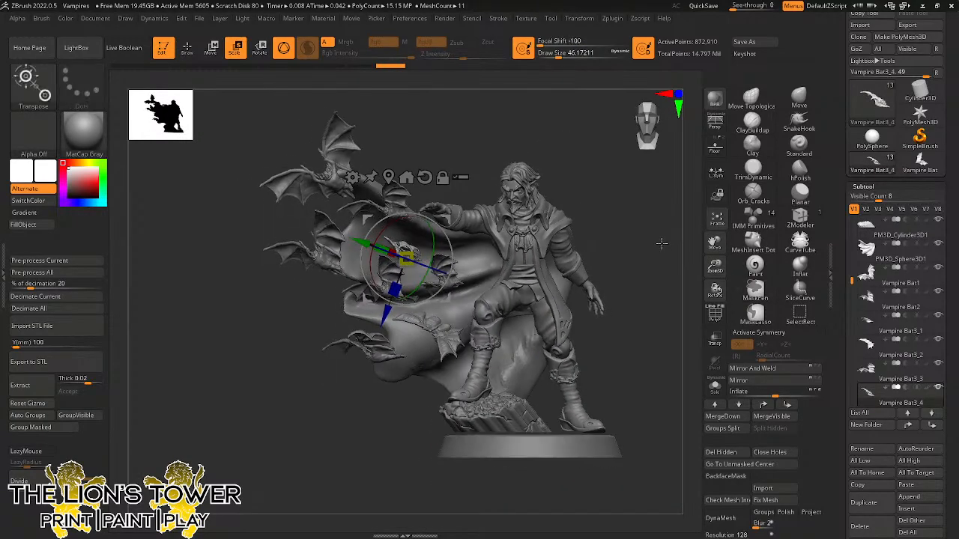
left_click(863, 503)
left_click_drag(637, 198, 493, 211)
left_click_drag(405, 258, 412, 261)
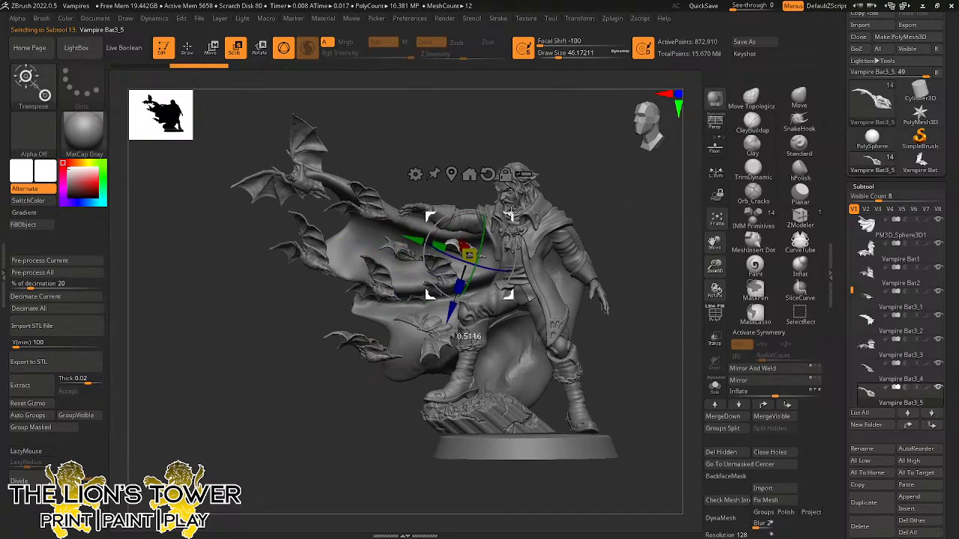
left_click_drag(511, 214, 513, 213)
left_click_drag(472, 256, 480, 259)
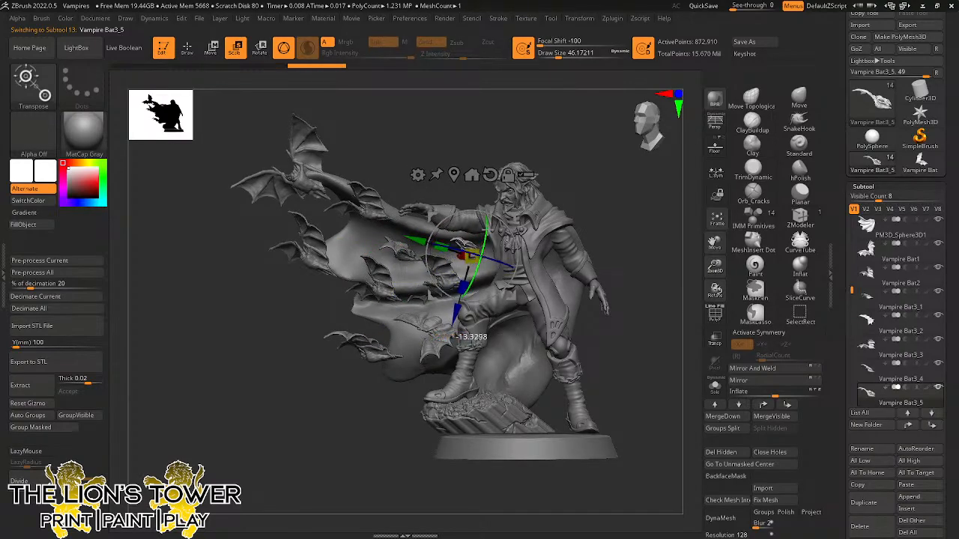
Rotate and nudge the new bat so it sits in the cape hollow beneath the outstretched arm.
left_click_drag(715, 264, 714, 268)
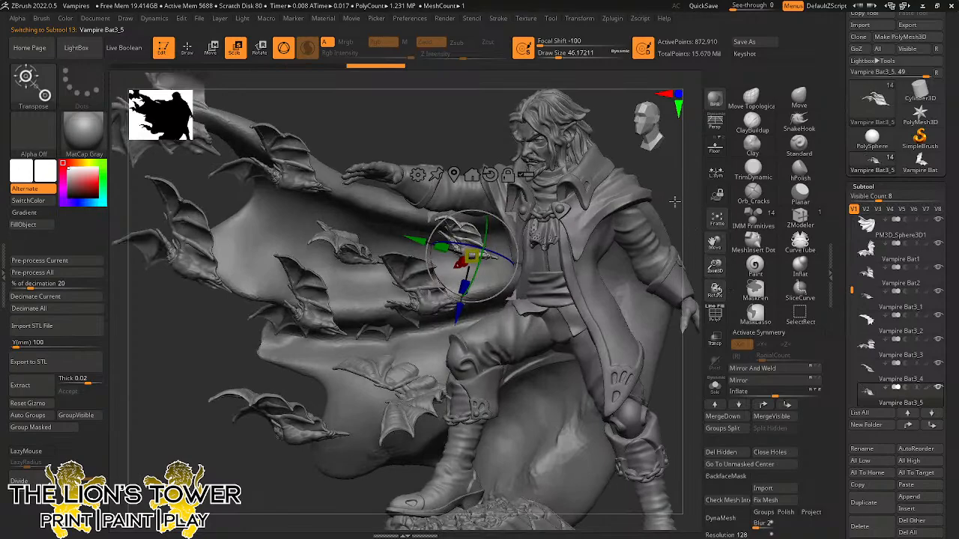
left_click_drag(674, 200, 541, 239)
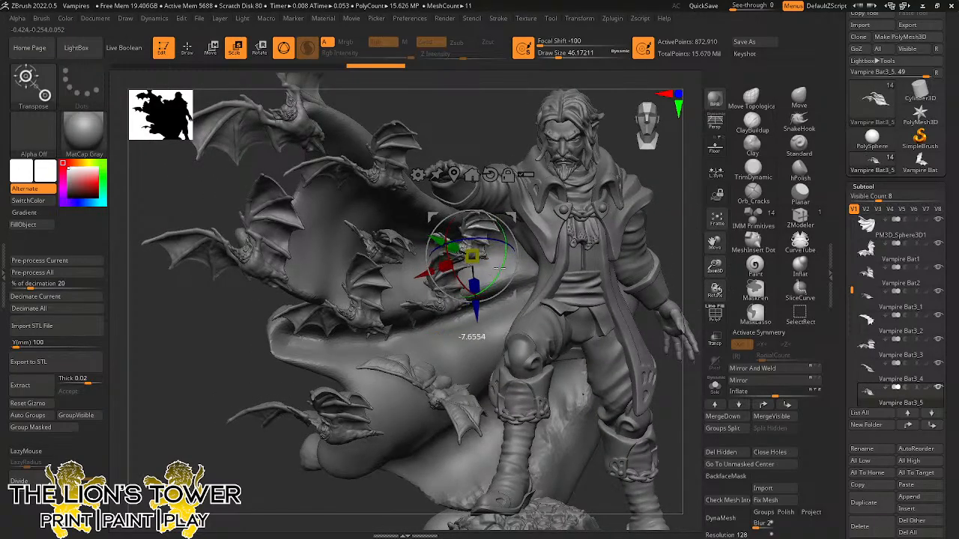
left_click_drag(501, 266, 502, 266)
left_click_drag(691, 178, 645, 179)
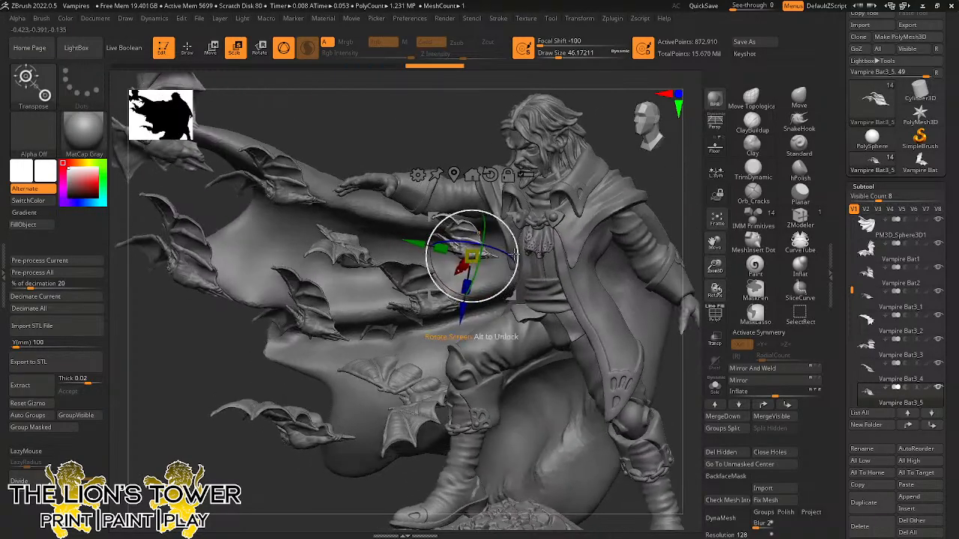
left_click_drag(512, 277, 513, 236)
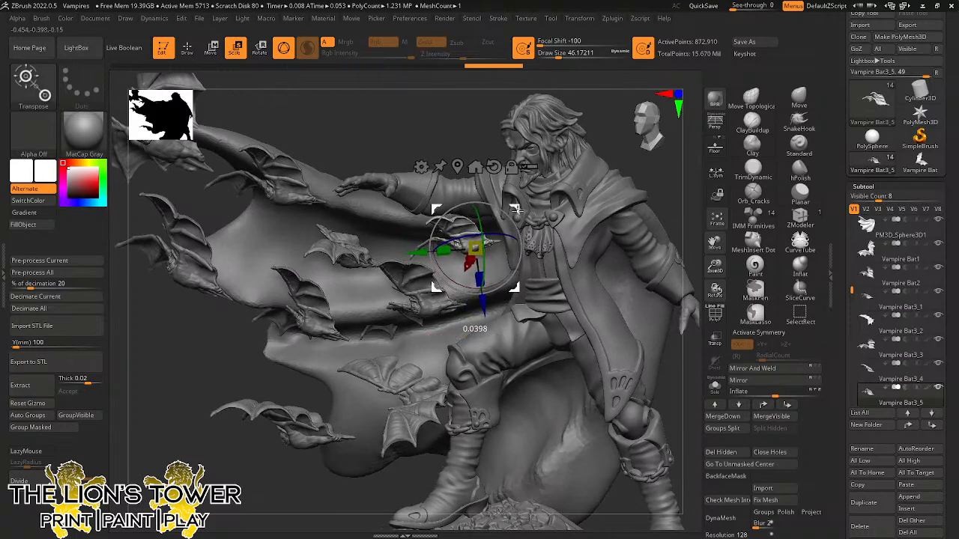
left_click_drag(634, 175, 681, 156)
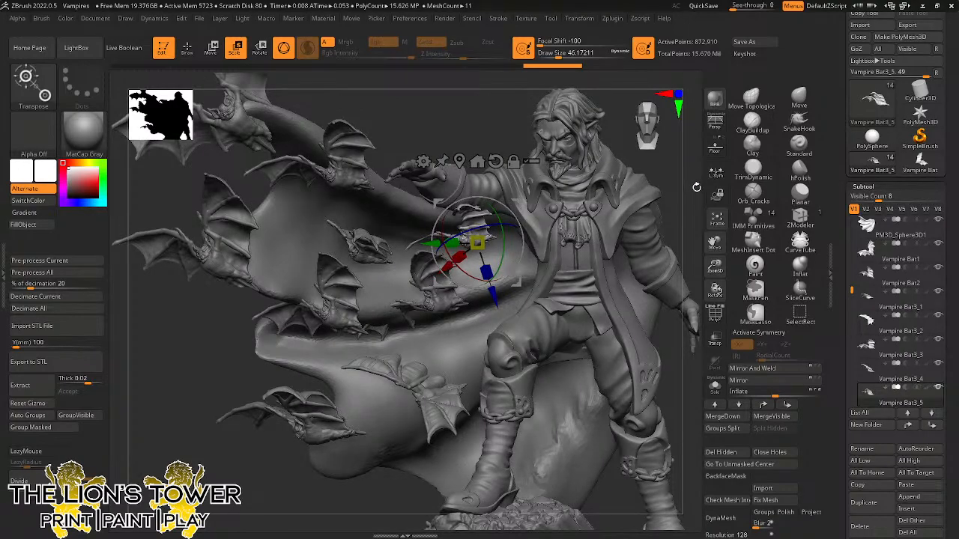
Pull the cape's lower outer tip outward into a long point using the SnakeHook brush at draw size about 136.
left_click_drag(715, 267, 771, 278)
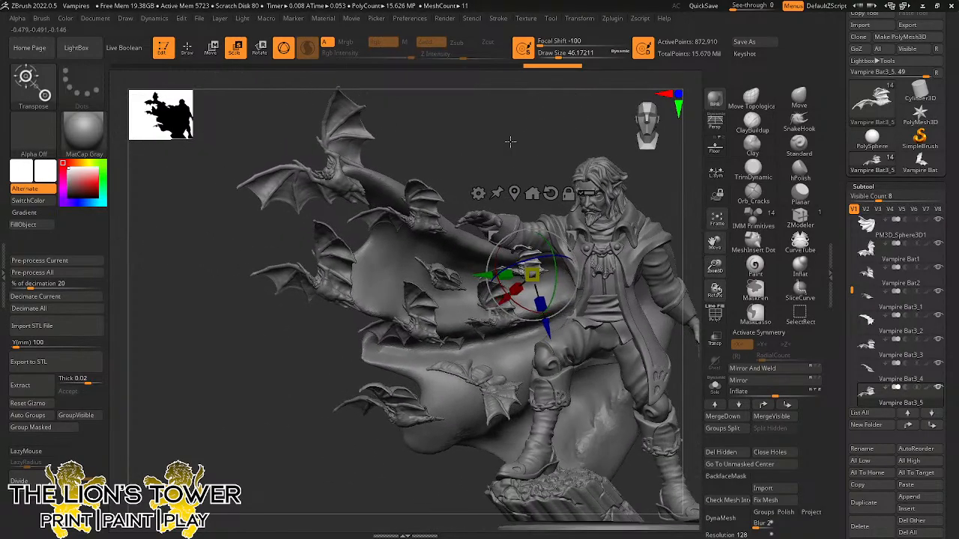
left_click_drag(510, 141, 339, 278)
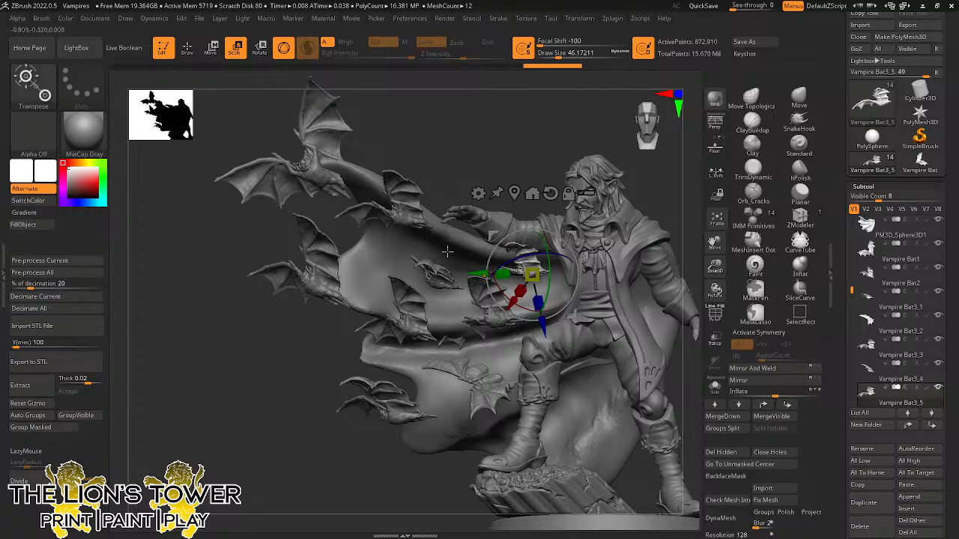
left_click_drag(713, 265, 706, 241)
mouse_move(642, 201)
left_mouse_down()
mouse_move(657, 196)
mouse_move(660, 208)
mouse_move(657, 179)
mouse_move(633, 191)
left_mouse_up()
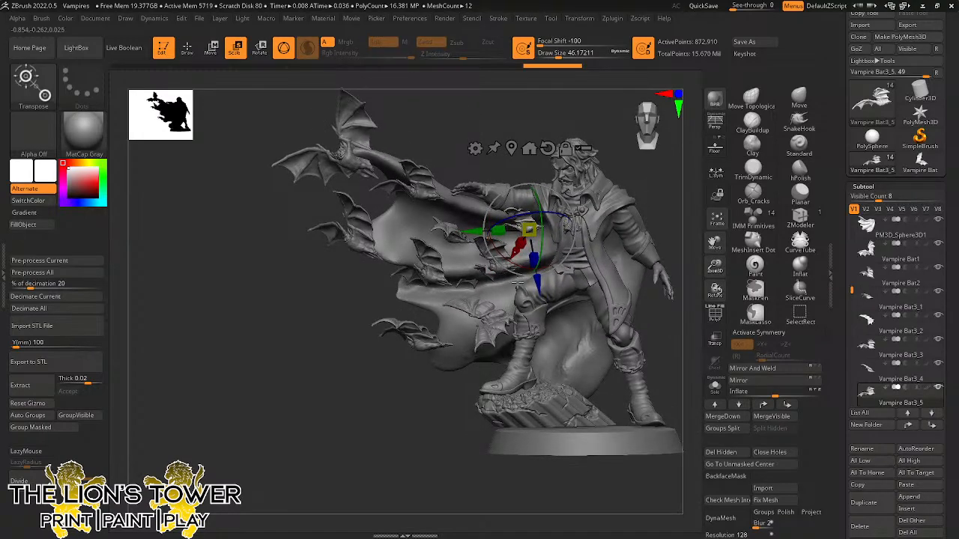
left_click(799, 124)
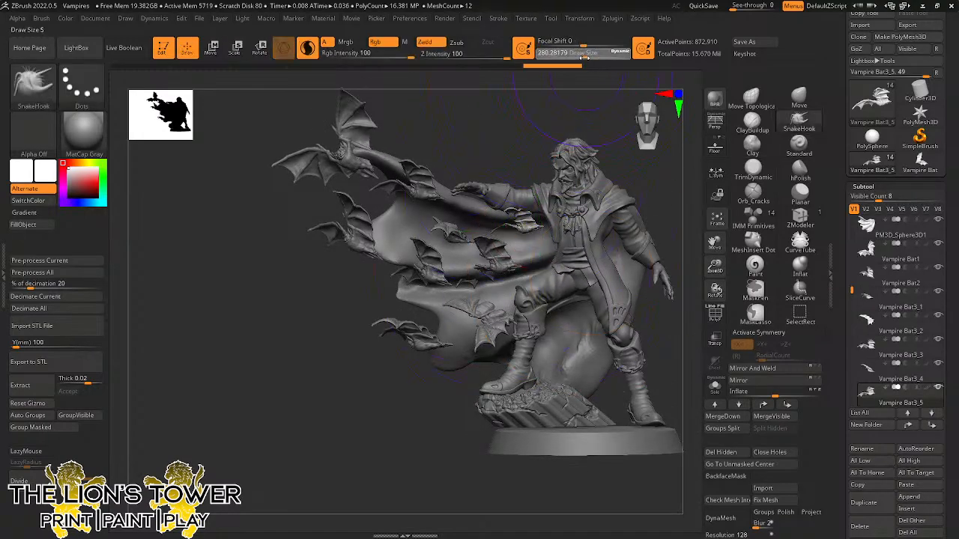
left_click(528, 256, "alt")
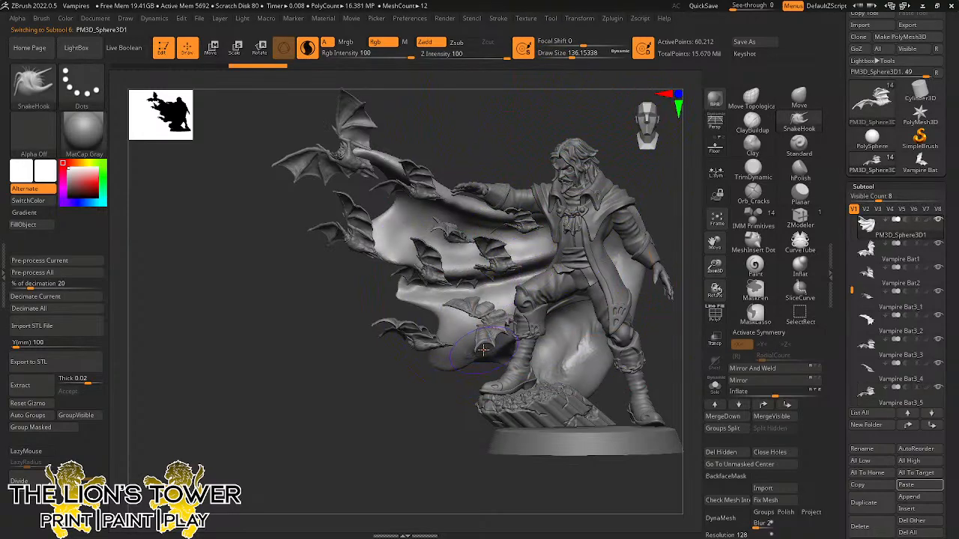
left_click_drag(476, 357, 399, 369)
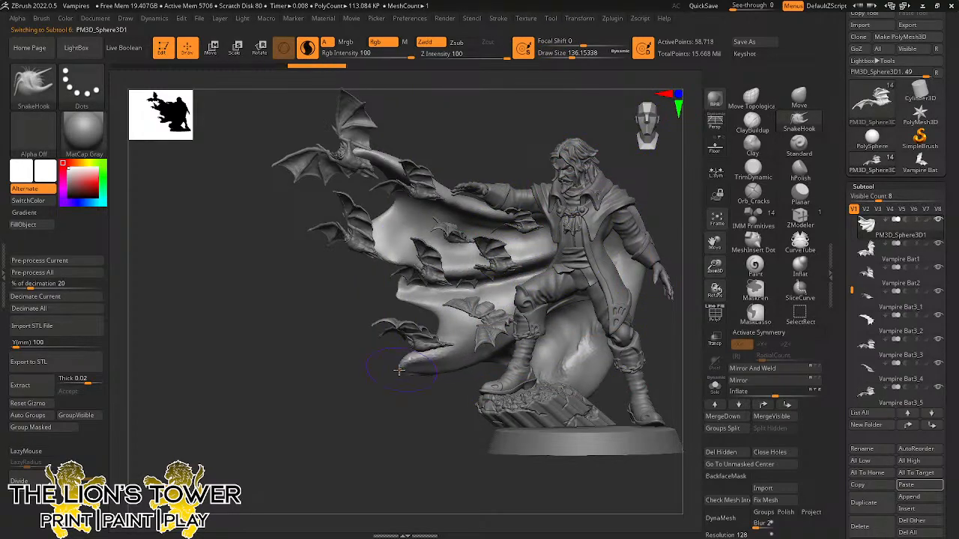
Reduce the draw size to about 101 and reshape the lower cape tip into a thinner, curling point beneath the lowest bat.
key("bracketleft")
key("bracketleft")
key("bracketleft")
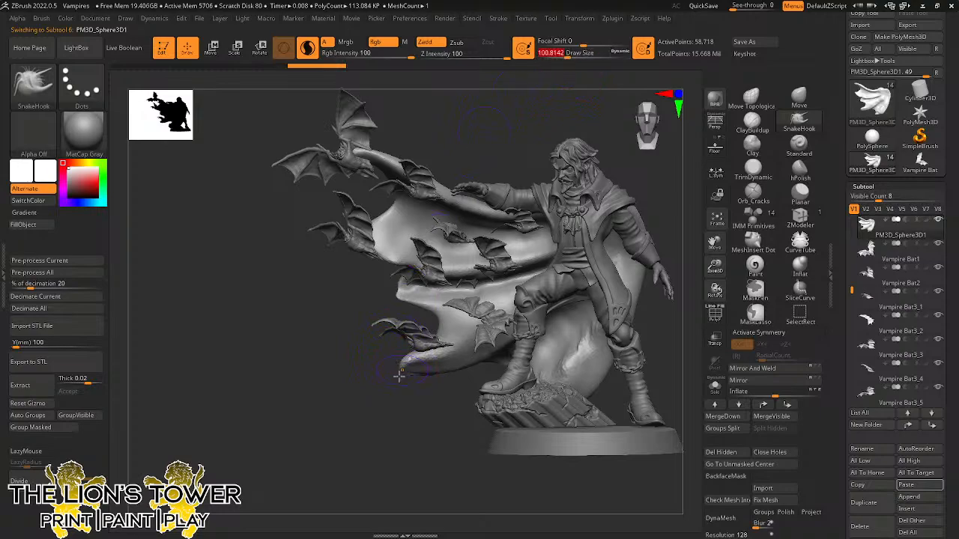
mouse_move(402, 367)
left_mouse_down()
mouse_move(384, 385)
mouse_move(408, 366)
mouse_move(438, 371)
mouse_move(434, 350)
left_mouse_up()
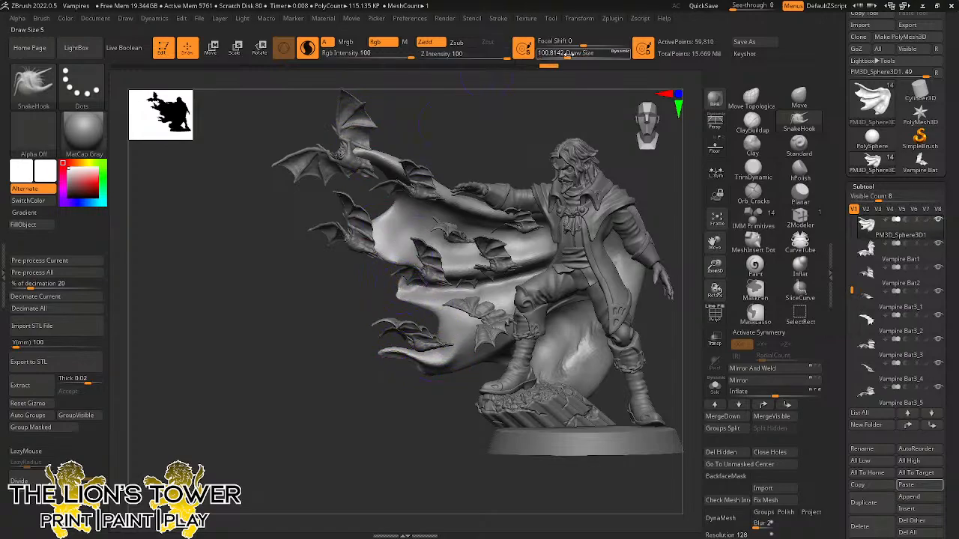
Set the draw size to about 77 and pull the large fold's corner and the upper outer cape edge into pointed tips.
left_click(563, 56)
mouse_move(396, 300)
left_mouse_down()
mouse_move(387, 287)
mouse_move(400, 283)
left_mouse_up()
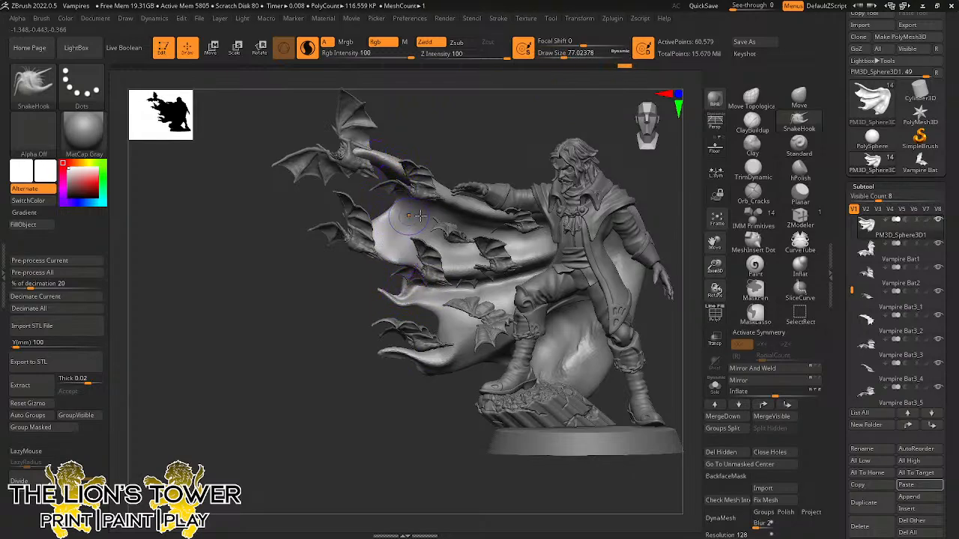
mouse_move(419, 216)
right_mouse_down()
mouse_move(462, 188)
mouse_move(462, 220)
mouse_move(426, 207)
mouse_move(417, 251)
mouse_move(454, 153)
mouse_move(462, 96)
mouse_move(466, 113)
mouse_move(405, 187)
right_mouse_up()
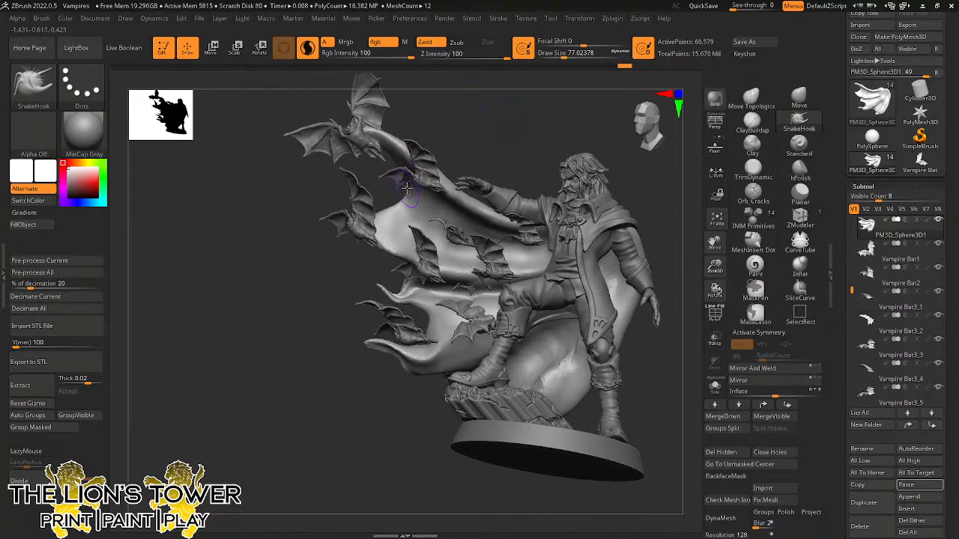
mouse_move(392, 191)
left_mouse_down()
mouse_move(369, 176)
mouse_move(376, 180)
left_mouse_up()
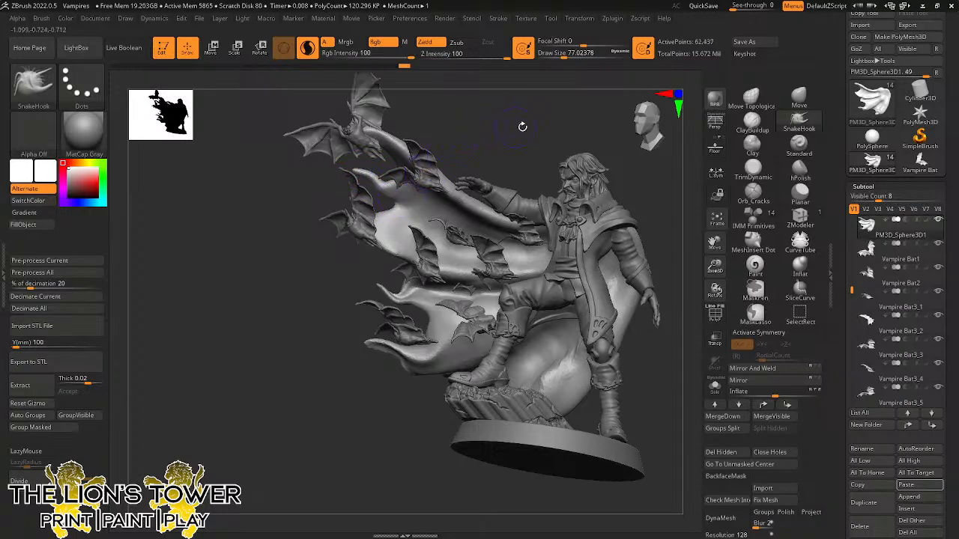
Adjust the upper cape tips from behind so the cape's outer edge flows into the bats.
left_click_drag(526, 116, 581, 117)
mouse_move(714, 267)
left_mouse_down()
mouse_move(666, 248)
mouse_move(680, 237)
mouse_move(803, 291)
left_mouse_up()
mouse_move(622, 278)
left_mouse_down()
mouse_move(701, 253)
mouse_move(603, 257)
mouse_move(606, 237)
mouse_move(516, 234)
left_mouse_up()
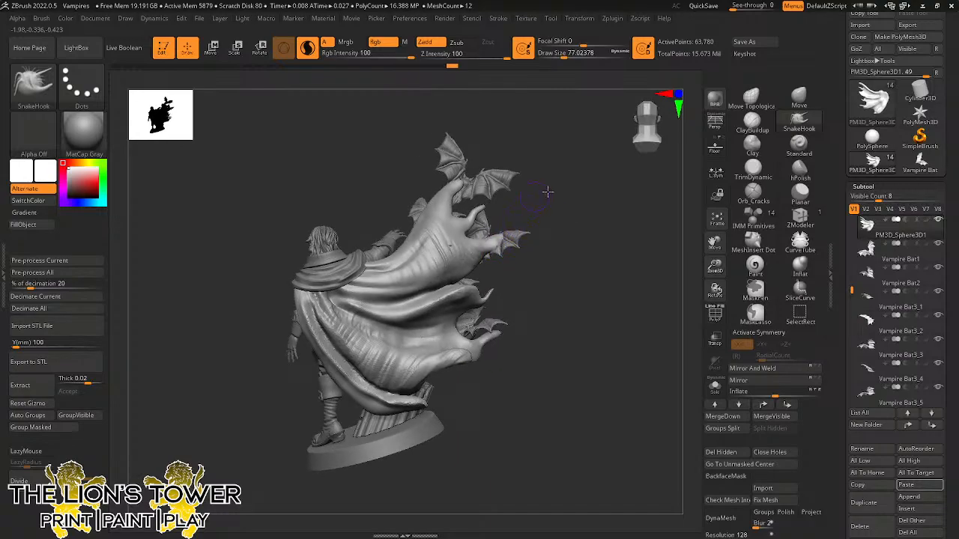
mouse_move(548, 192)
left_mouse_down()
mouse_move(501, 242)
mouse_move(537, 154)
left_mouse_up()
left_click_drag(571, 255, 506, 238)
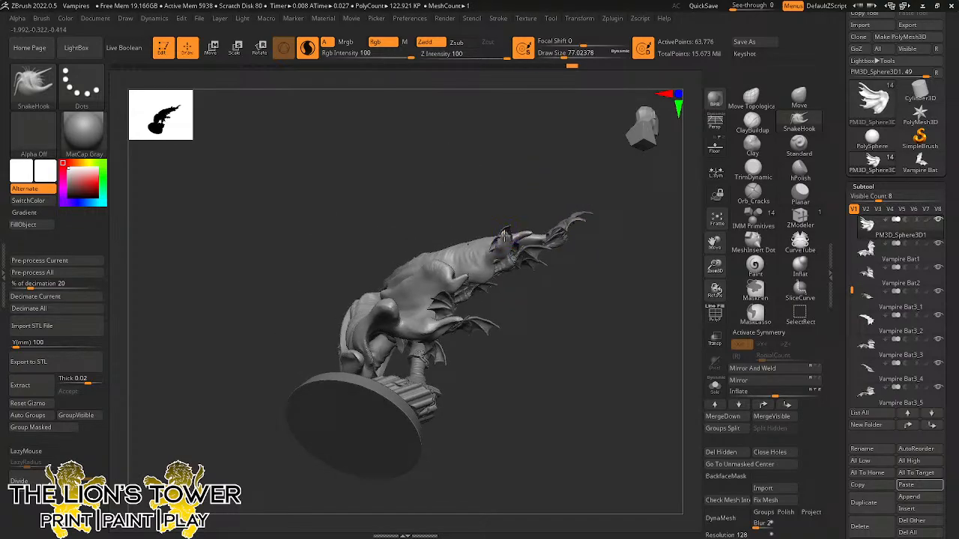
mouse_move(524, 187)
left_mouse_down()
mouse_move(498, 213)
mouse_move(573, 280)
mouse_move(494, 247)
left_mouse_up()
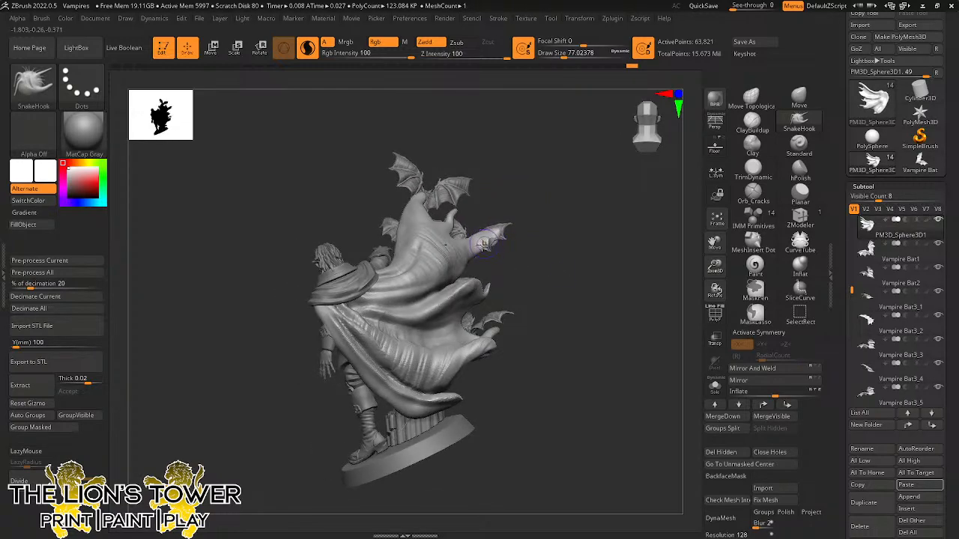
Pull the edge of the middle cape fold toward the bats around it, shaping it from behind and below.
mouse_move(483, 243)
right_mouse_down()
mouse_move(533, 240)
mouse_move(489, 247)
mouse_move(531, 257)
mouse_move(488, 253)
mouse_move(632, 162)
mouse_move(619, 149)
mouse_move(677, 227)
right_mouse_up()
left_click_drag(715, 246, 705, 113)
mouse_move(690, 215)
right_mouse_down()
mouse_move(632, 226)
mouse_move(465, 150)
mouse_move(507, 180)
mouse_move(419, 161)
right_mouse_up()
left_click(405, 159, "alt")
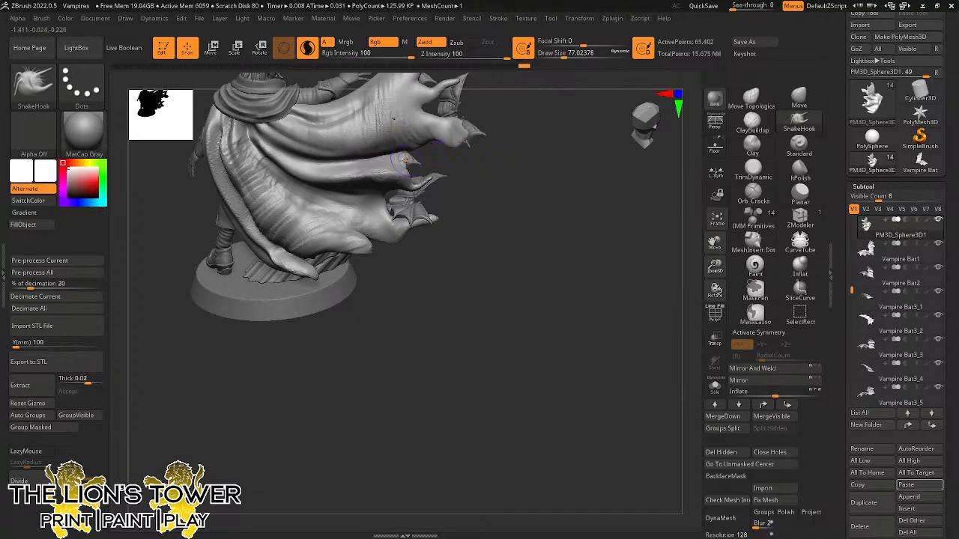
right_click_drag(464, 171, 433, 165)
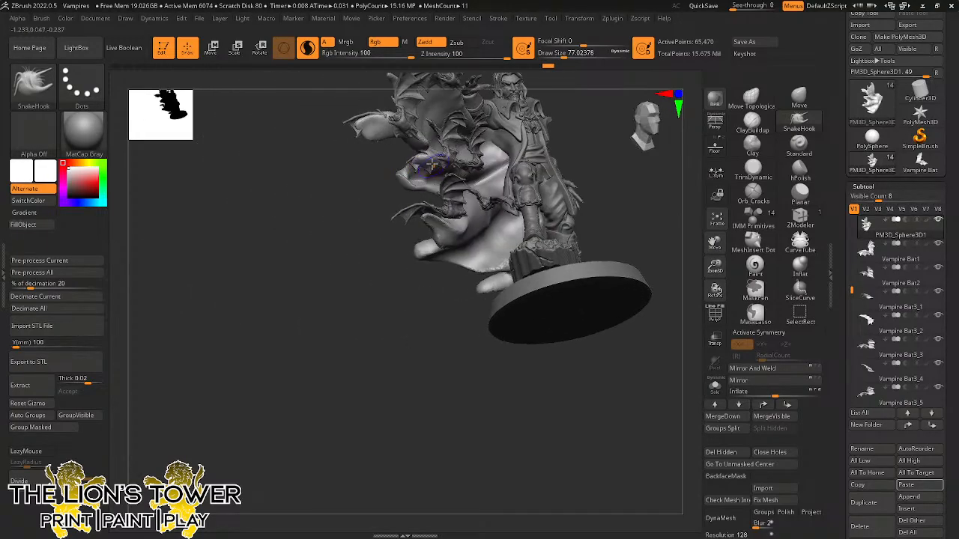
left_click(428, 156, "alt")
left_click_drag(432, 160, 442, 152)
Reshape the middle fold's surface from underneath so the cape meets the bats resting along it.
left_click_drag(554, 134, 591, 108)
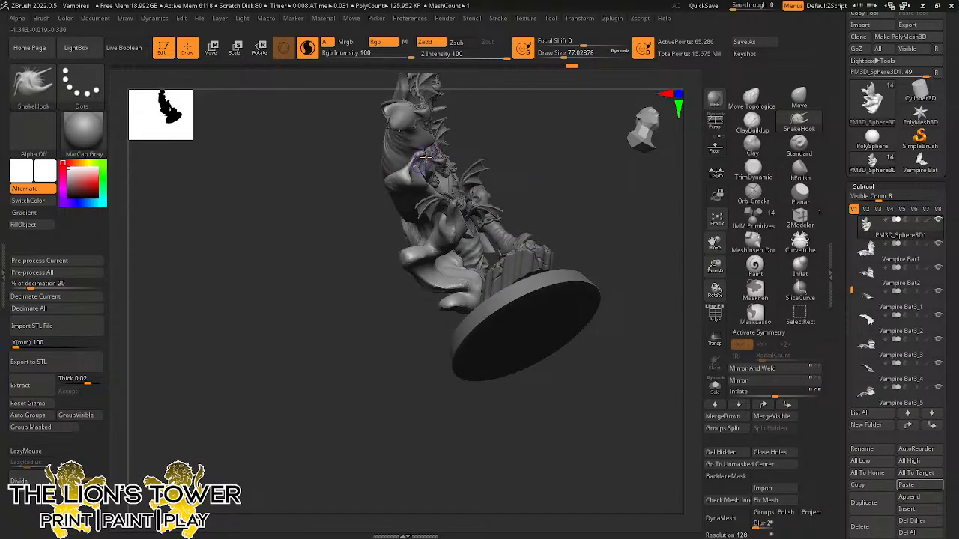
left_click_drag(424, 157, 425, 162)
left_click_drag(502, 119, 412, 158)
mouse_move(339, 173)
left_mouse_down()
mouse_move(400, 142)
mouse_move(375, 152)
left_mouse_up()
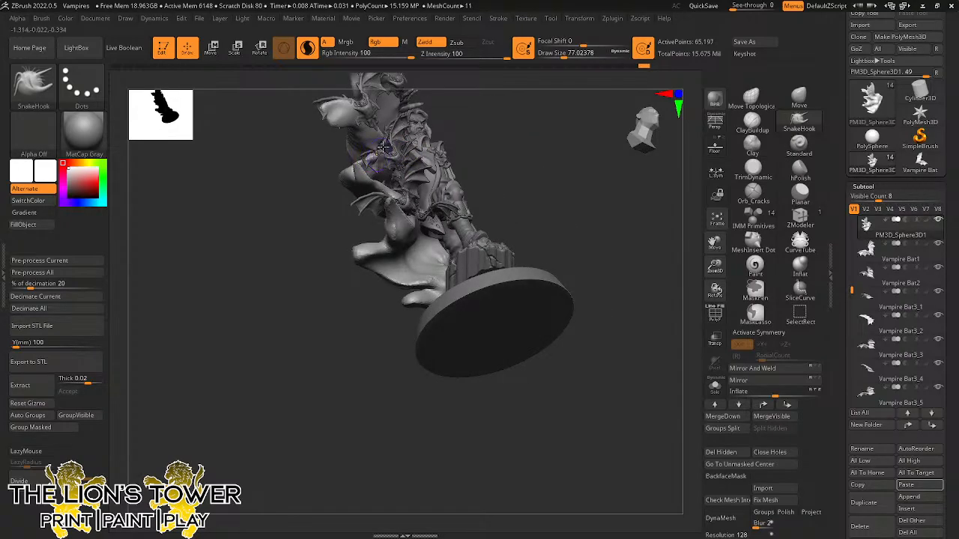
mouse_move(532, 94)
left_mouse_down()
mouse_move(483, 100)
mouse_move(419, 134)
left_mouse_up()
left_click_drag(367, 161, 371, 150)
left_click_drag(401, 133, 536, 99)
left_click_drag(376, 159, 372, 158)
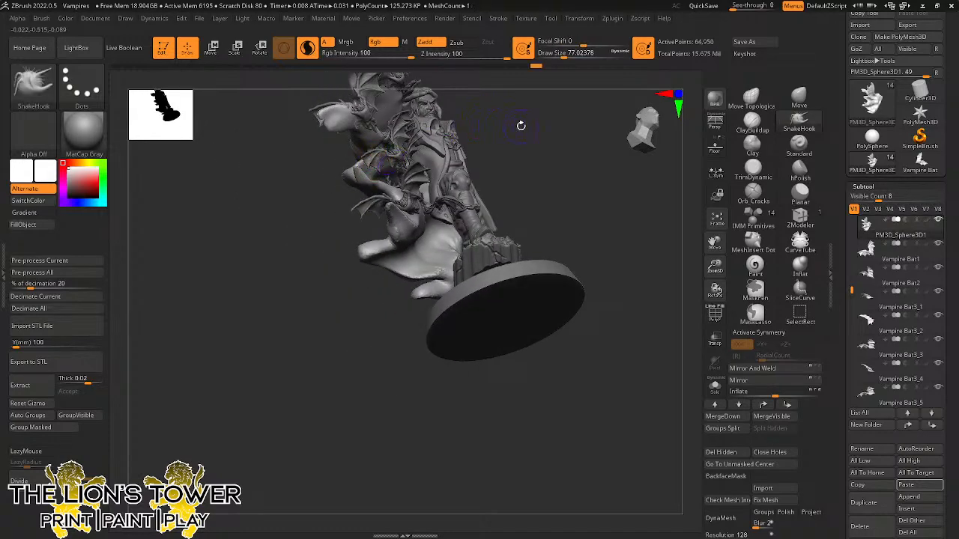
Pull the cape surface with the SnakeHook brush toward the bats beside the raised knee, shaping it from the front and from below.
left_click_drag(587, 187, 318, 76, "shift")
left_click_drag(399, 258, 423, 199)
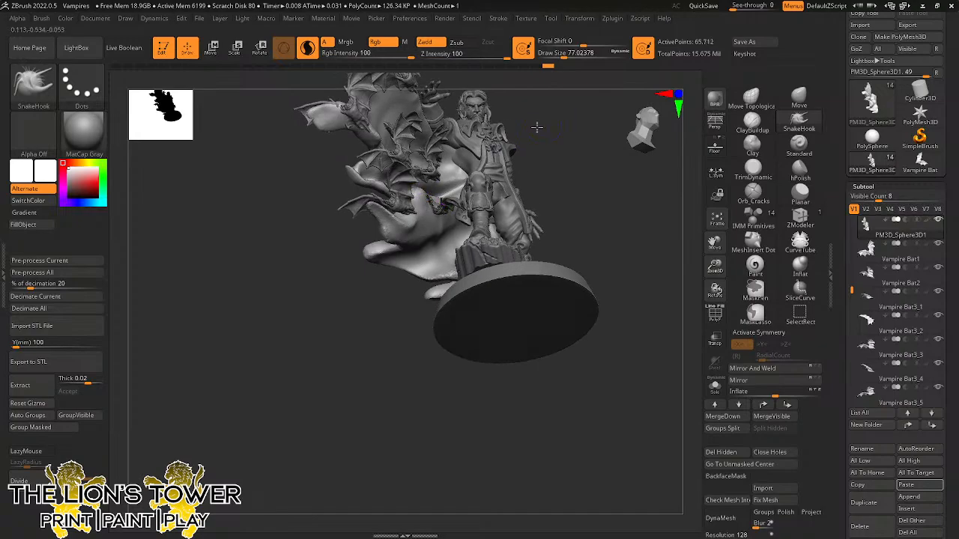
left_click_drag(536, 128, 418, 149)
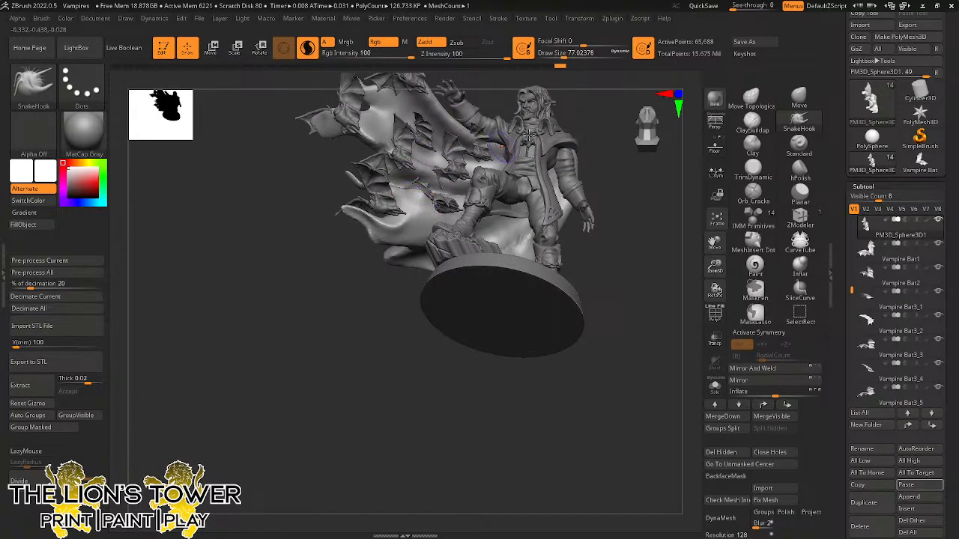
left_click_drag(594, 113, 452, 134)
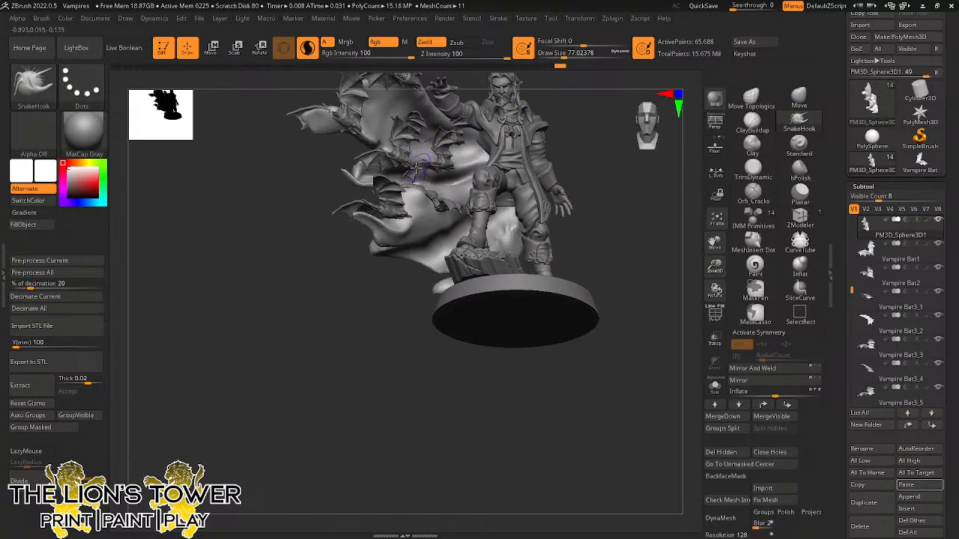
left_click_drag(592, 118, 470, 165)
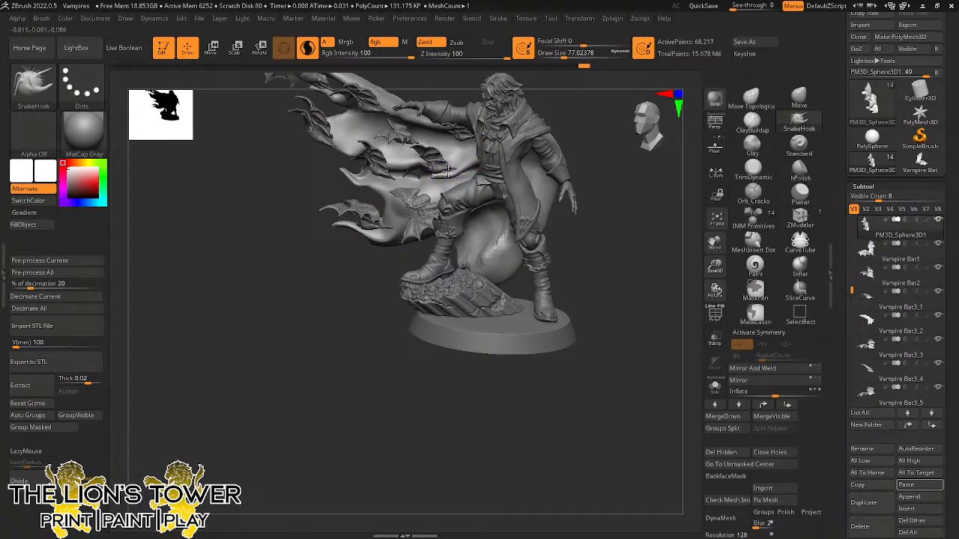
right_click_drag(501, 147, 455, 142)
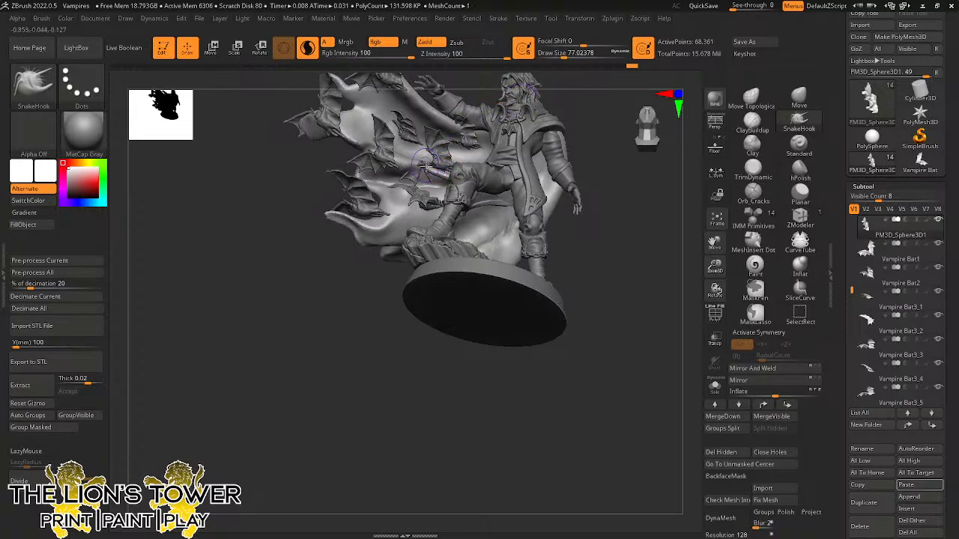
right_click_drag(589, 105, 505, 150)
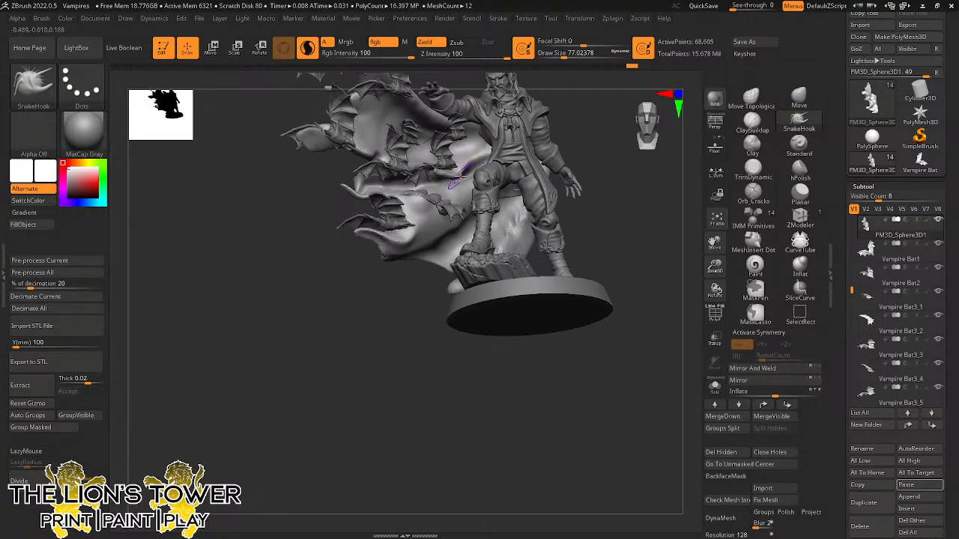
right_click_drag(594, 143, 450, 189)
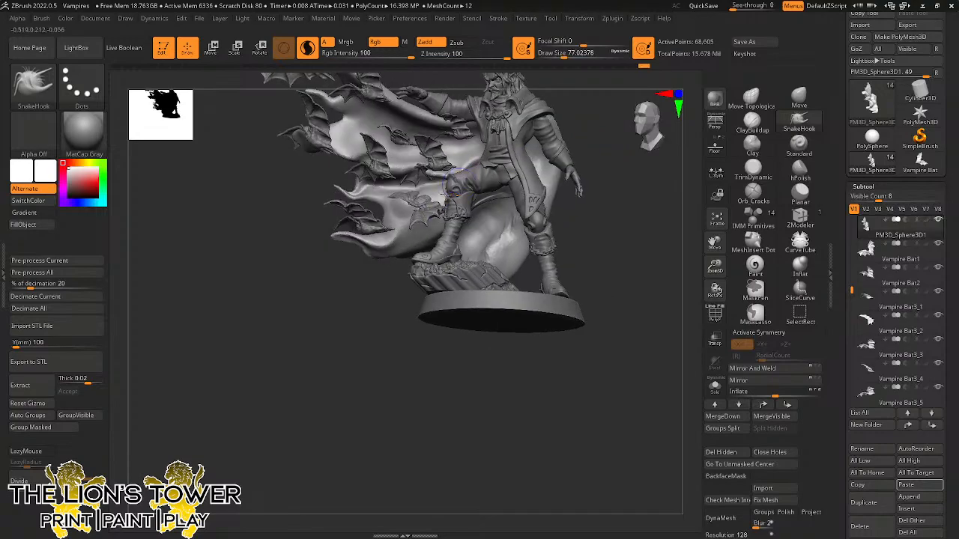
Set the draw size to about 71 and pull the lower fold's surface toward the bat next to the raised shin.
left_click(563, 56)
left_click_drag(581, 123, 612, 137)
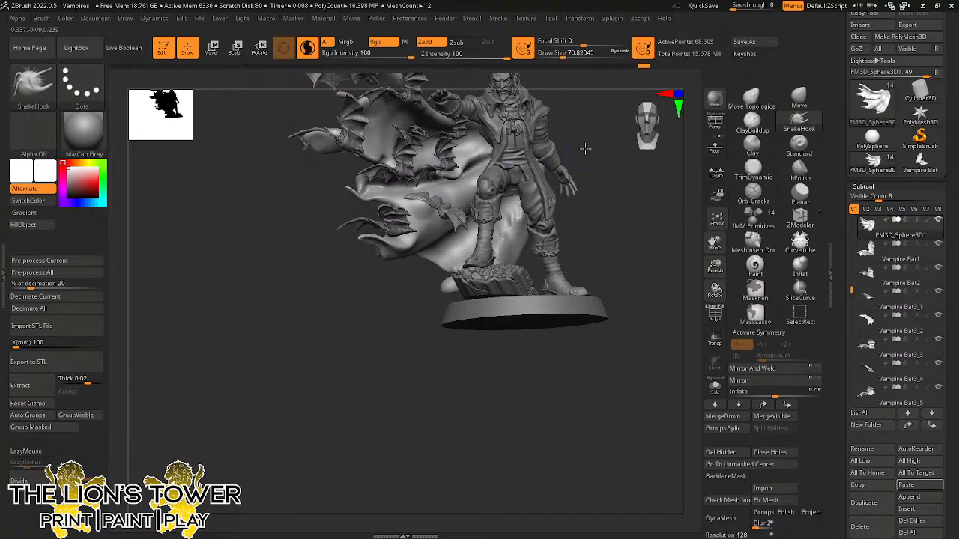
right_click_drag(585, 149, 449, 227)
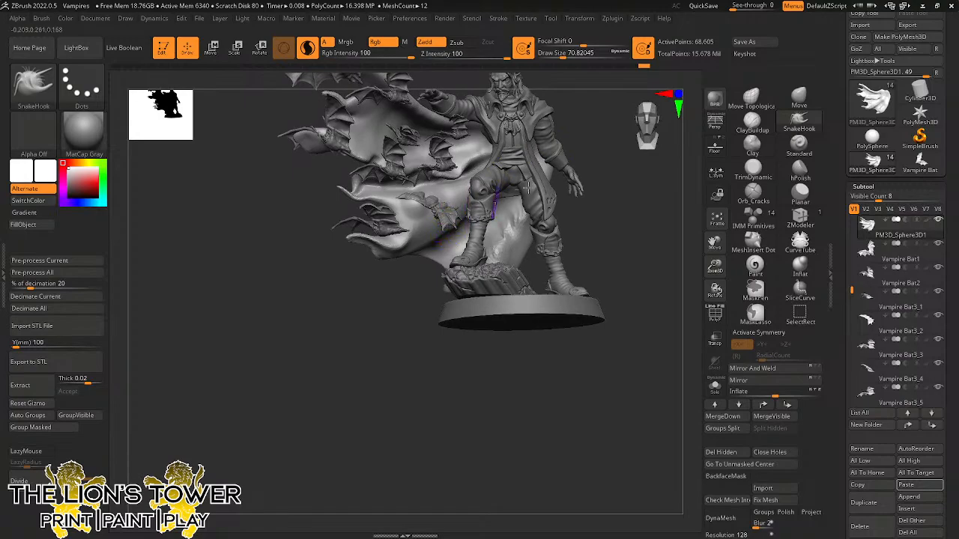
right_click_drag(528, 186, 454, 214)
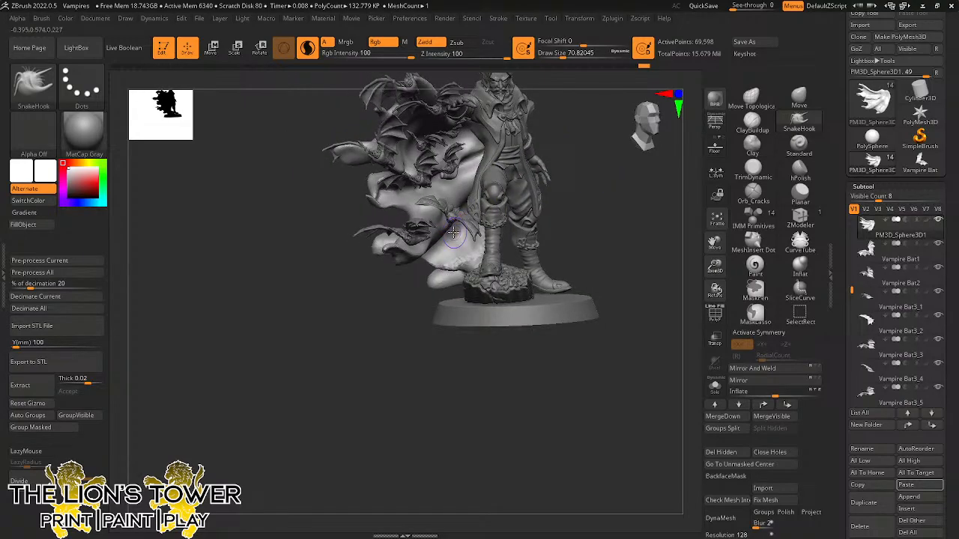
right_click_drag(530, 189, 489, 195)
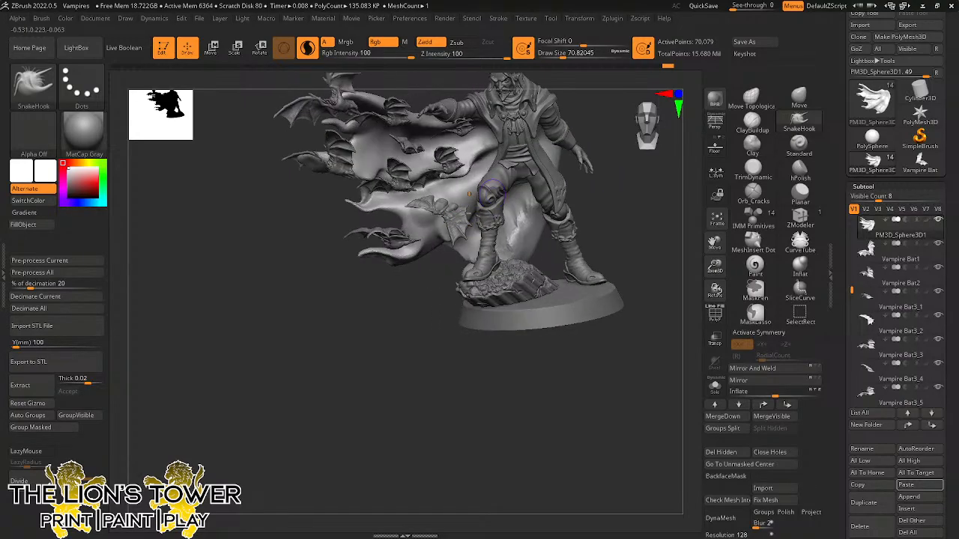
mouse_move(447, 234)
right_mouse_down()
mouse_move(421, 304)
mouse_move(407, 281)
mouse_move(418, 295)
mouse_move(453, 233)
right_mouse_up()
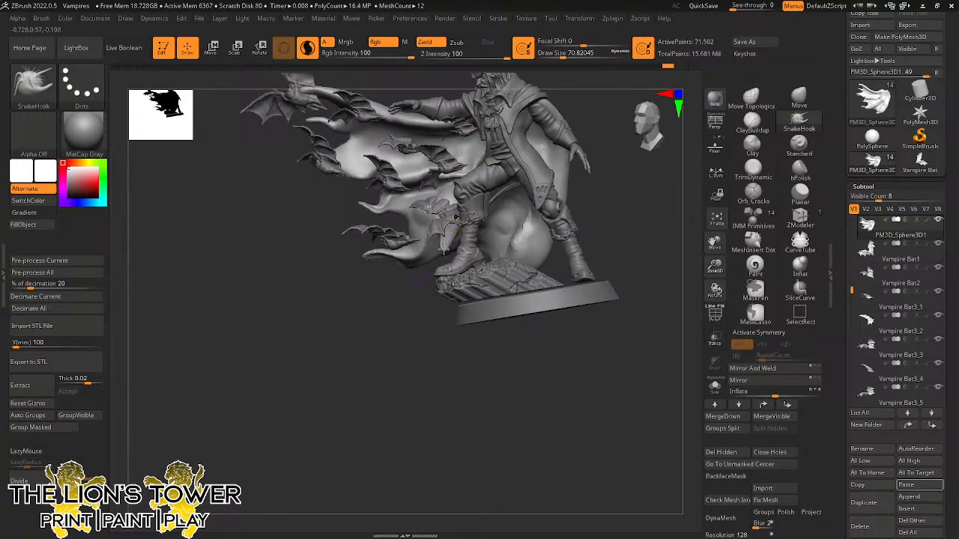
Draw a thin strand out of the lower cape fold near the raised foot and smooth it from below.
left_click_drag(438, 247, 442, 238)
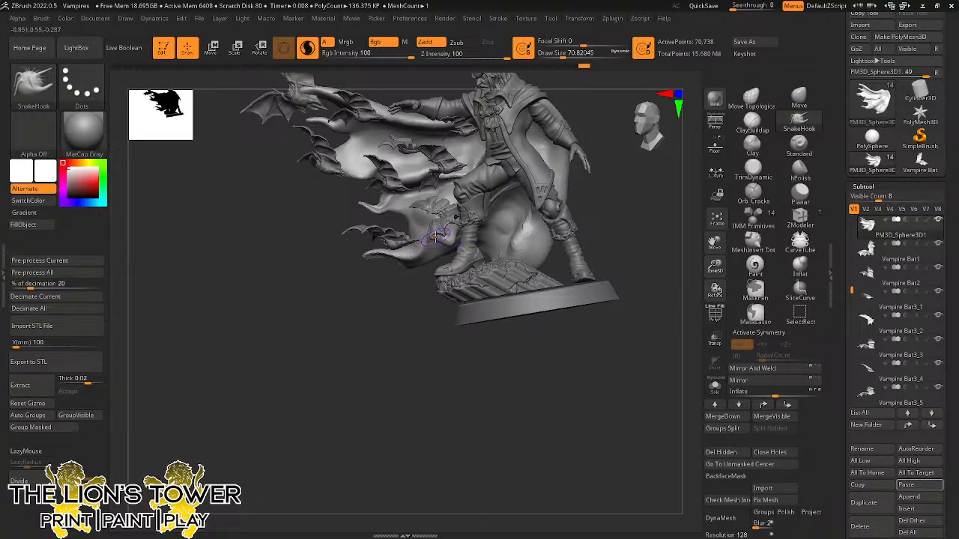
left_click_drag(421, 312, 432, 240)
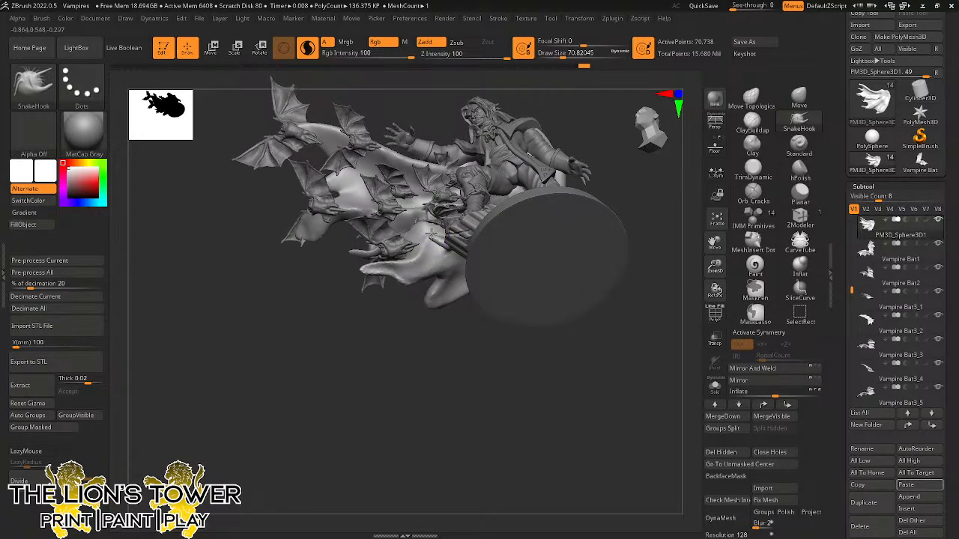
key("shift")
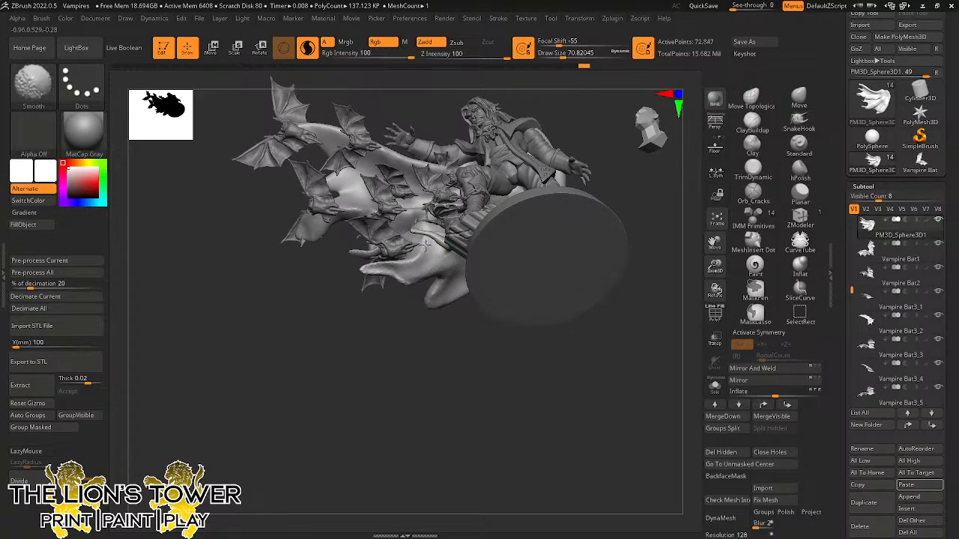
key("shift")
mouse_move(556, 105)
left_mouse_down()
mouse_move(539, 189)
mouse_move(432, 241)
left_mouse_up()
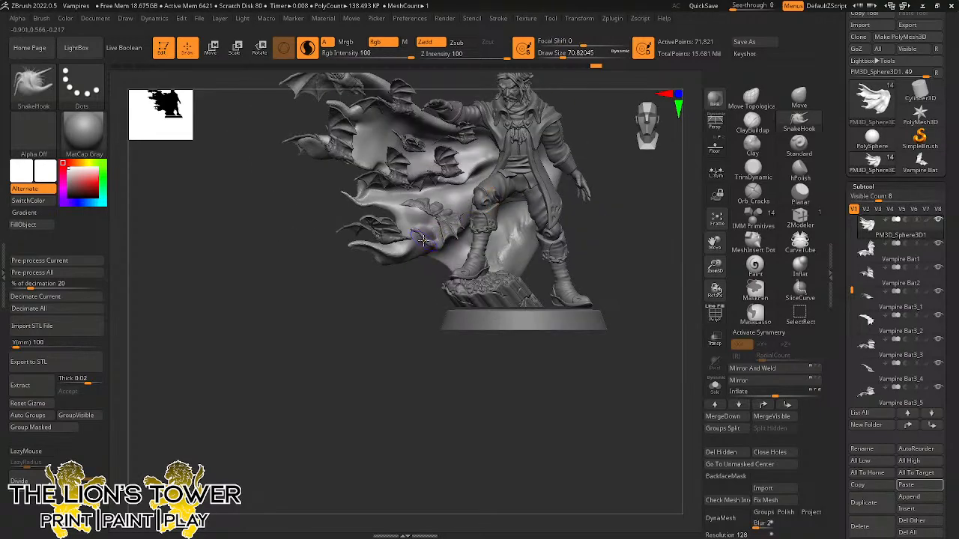
Extend the thin strand from the lower fold with SnakeHook so it reaches up to the outer lower bat's wing.
left_click_drag(413, 310, 431, 265)
left_click_drag(516, 163, 500, 119)
key("shift")
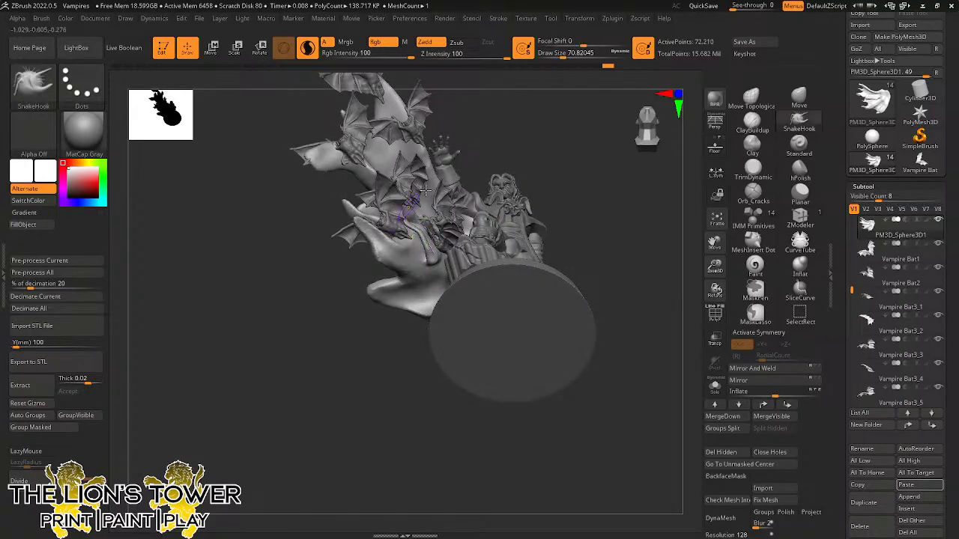
left_click_drag(488, 142, 398, 238)
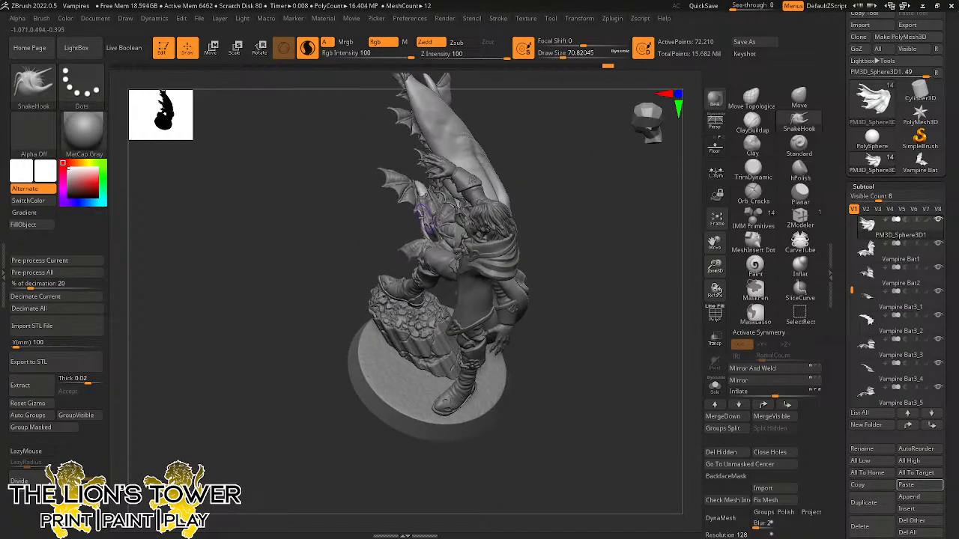
left_click_drag(410, 201, 424, 213)
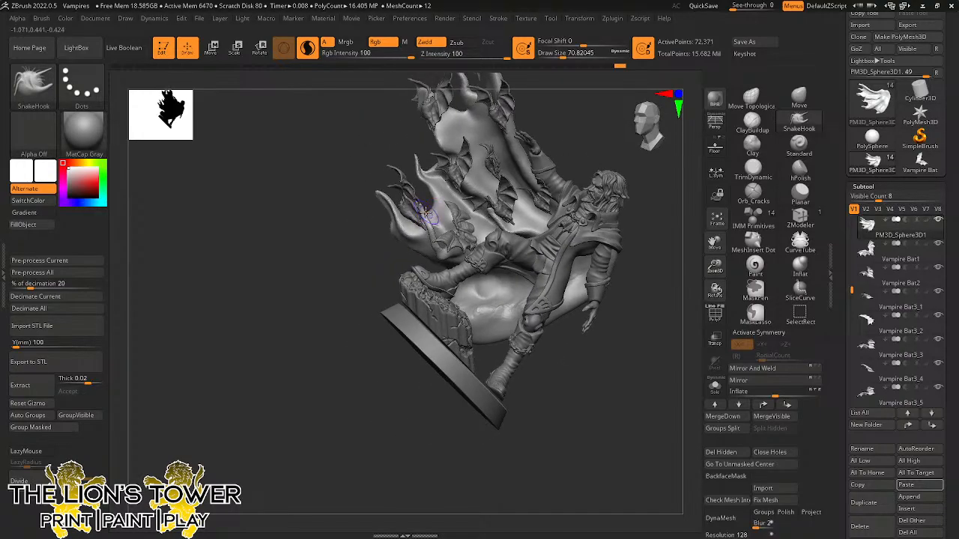
left_click_drag(421, 177, 423, 201)
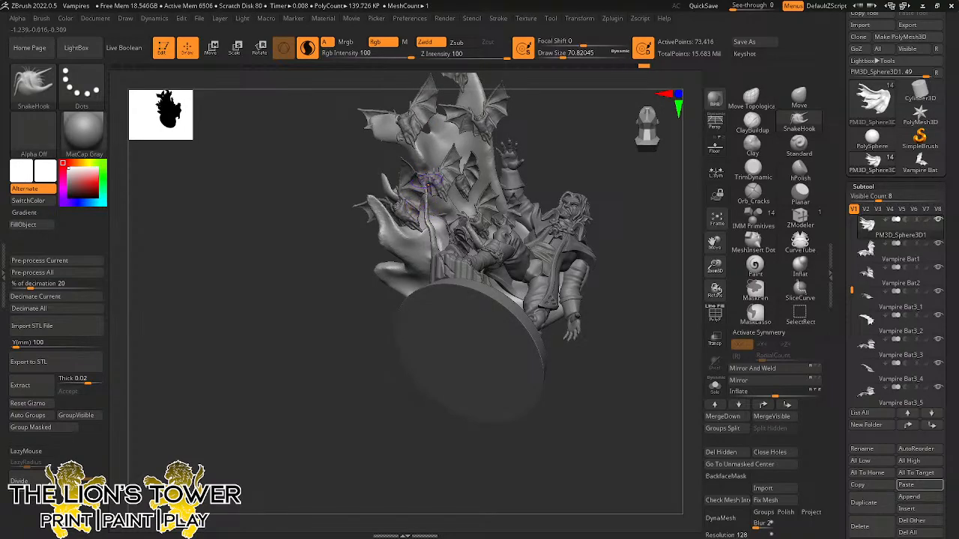
left_click_drag(554, 118, 458, 155)
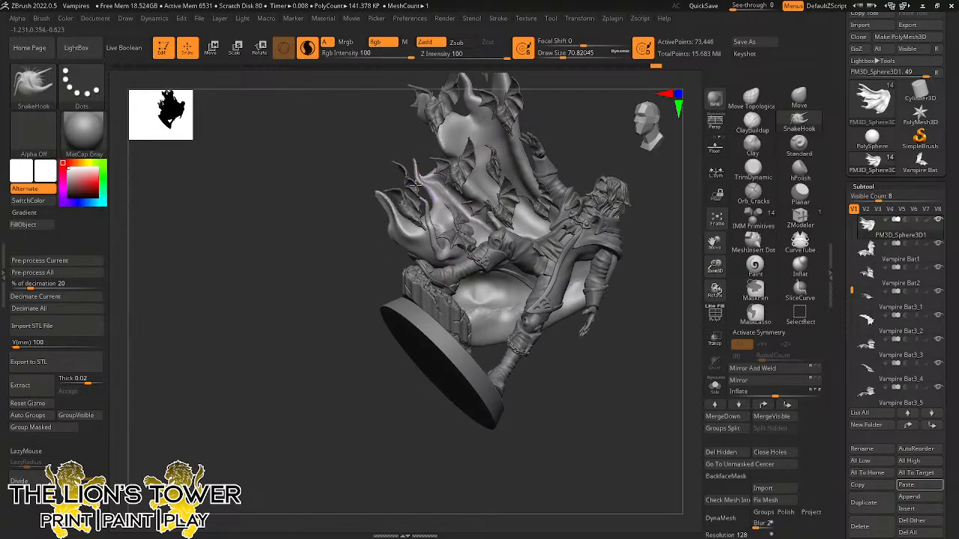
mouse_move(414, 183)
left_mouse_down()
mouse_move(429, 206)
mouse_move(413, 145)
mouse_move(432, 135)
mouse_move(420, 195)
left_mouse_up()
Reduce the draw size to 28.75, smooth the strand's upper end and pull a side branch from it toward the bat.
mouse_move(531, 137)
left_mouse_down()
mouse_move(563, 152)
mouse_move(550, 122)
left_mouse_up()
left_click_drag(562, 53, 557, 53)
mouse_move(716, 247)
left_mouse_down()
mouse_move(609, 240)
mouse_move(616, 249)
left_mouse_up()
left_click_drag(566, 148, 550, 135)
left_click_drag(557, 53, 554, 53)
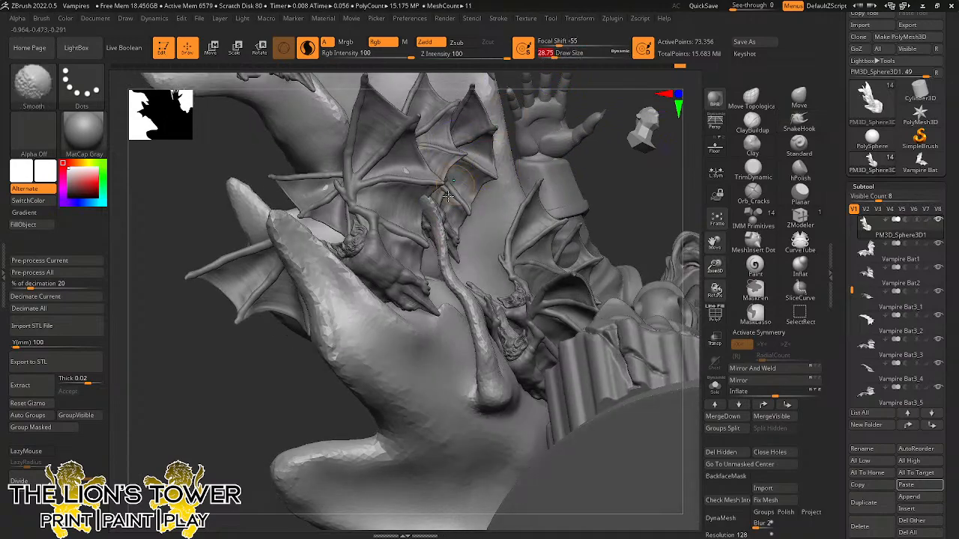
mouse_move(429, 203)
left_mouse_down("shift")
mouse_move(453, 275)
mouse_move(421, 245)
mouse_move(428, 240)
left_mouse_up("shift")
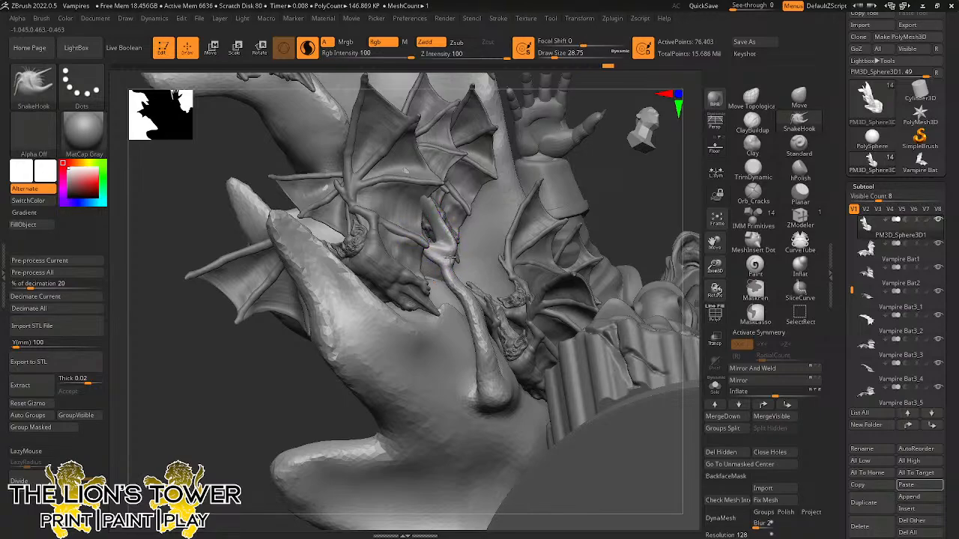
Thicken the strand's fork and upper tip with the ClayBuildup brush at a draw size of about 20.
left_click(752, 120)
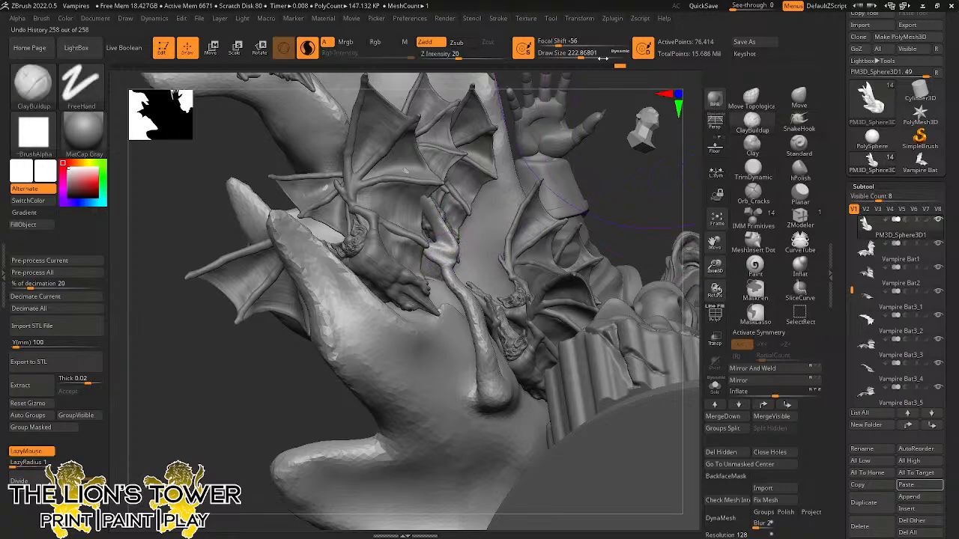
mouse_move(603, 58)
left_mouse_down()
mouse_move(556, 100)
mouse_move(521, 96)
left_mouse_up()
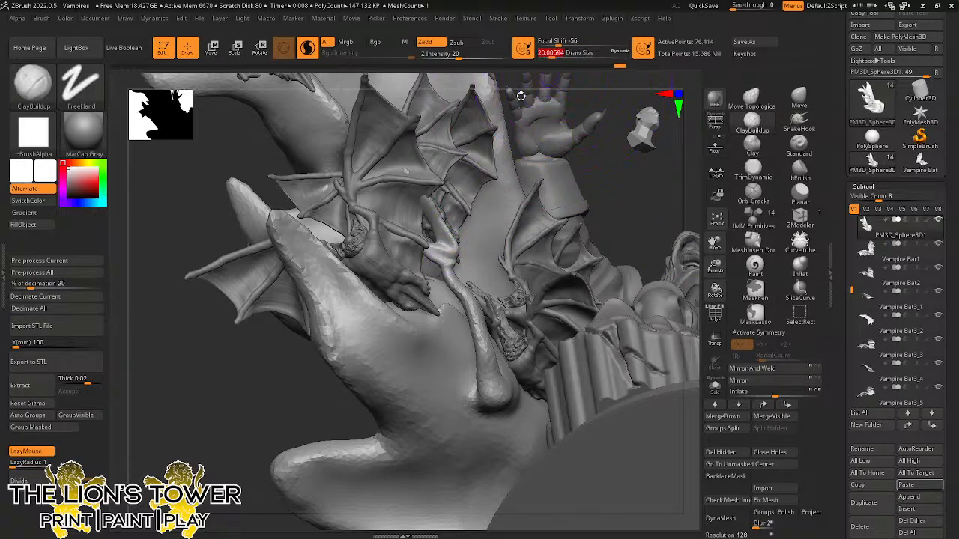
left_click_drag(448, 253, 451, 246)
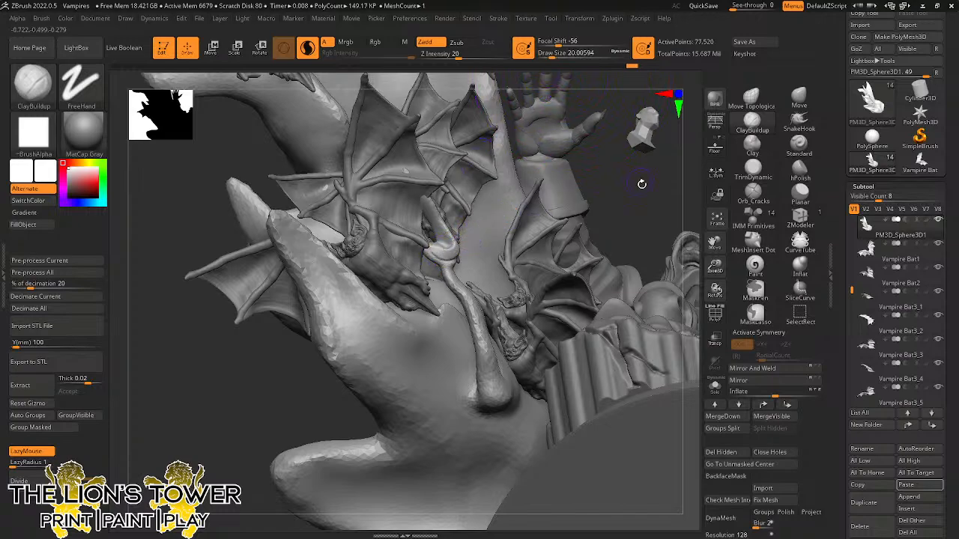
left_click_drag(641, 184, 554, 213)
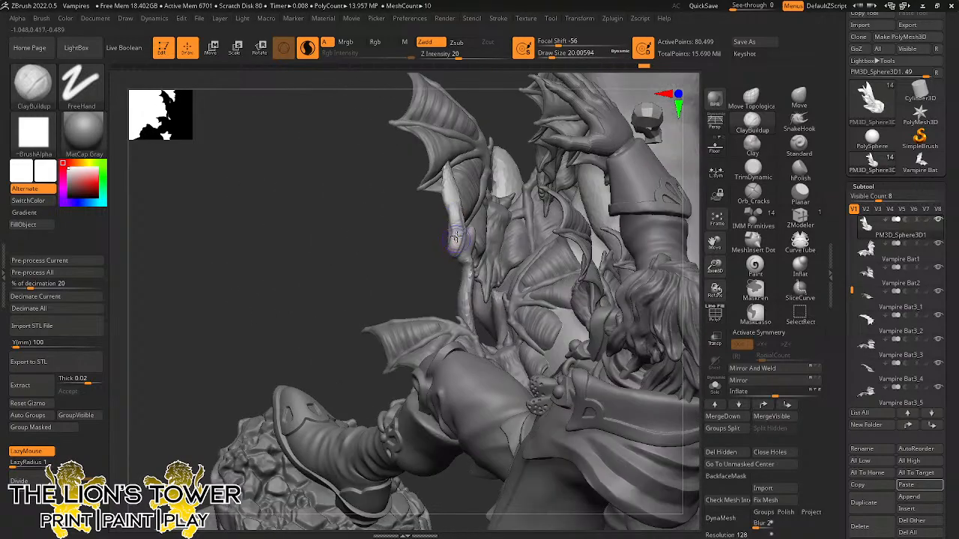
left_click_drag(454, 246, 448, 180)
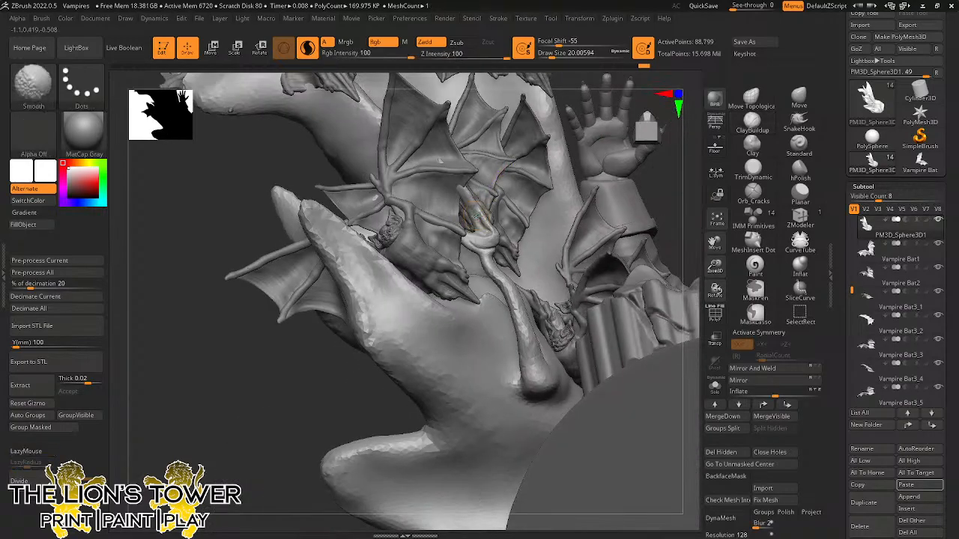
Smooth the strand's upper prong and build up clay where the two prongs meet.
mouse_move(480, 216)
left_mouse_down()
mouse_move(466, 195)
mouse_move(482, 231)
mouse_move(459, 183)
left_mouse_up()
left_click_drag(470, 219, 462, 185)
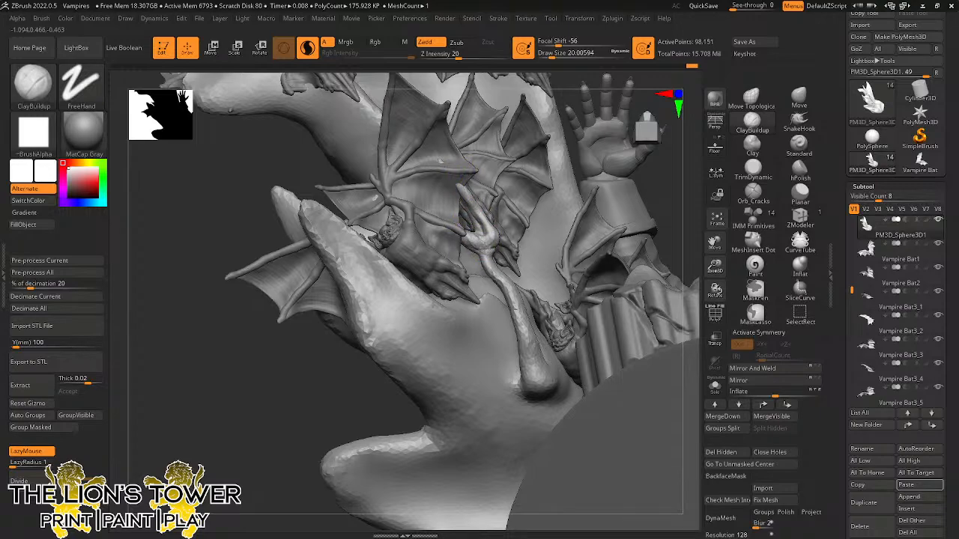
left_click_drag(466, 213, 483, 233)
Shift the strand's side prong against the bat's wing with the Move brush and smooth the join.
mouse_move(669, 195)
left_mouse_down()
mouse_move(570, 247)
mouse_move(524, 258)
mouse_move(599, 225)
left_mouse_up()
left_click(799, 98)
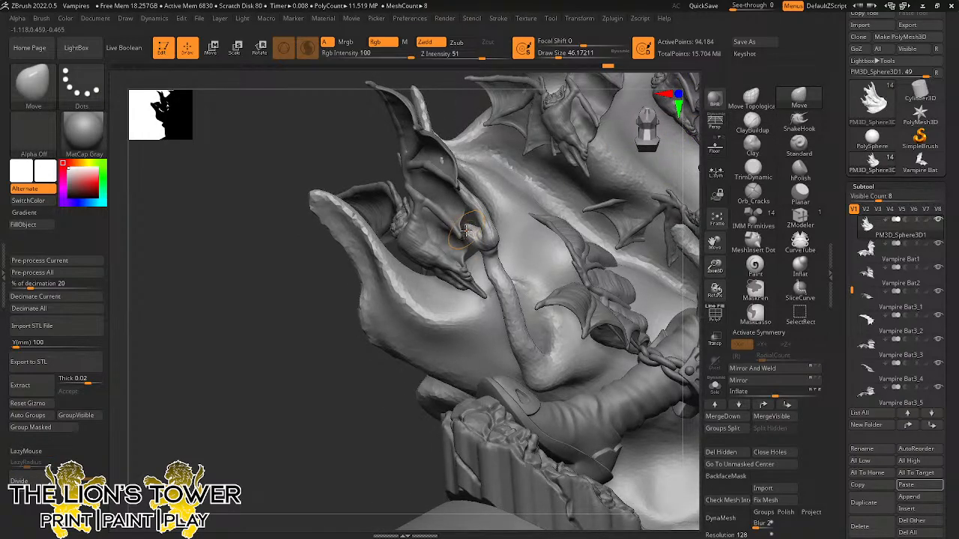
mouse_move(453, 233)
left_mouse_down()
mouse_move(465, 207)
mouse_move(454, 217)
left_mouse_up()
left_click_drag(352, 309, 456, 255)
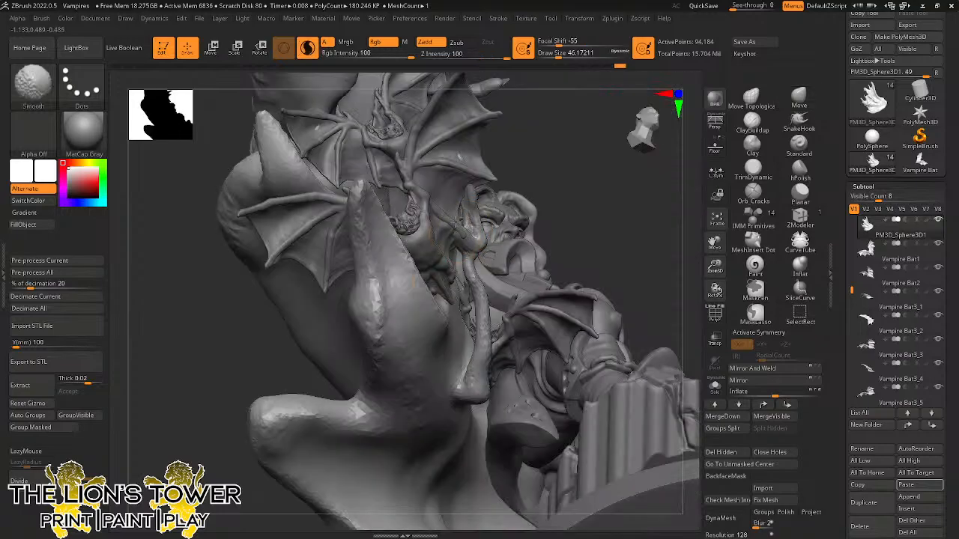
left_click_drag(574, 147, 606, 156)
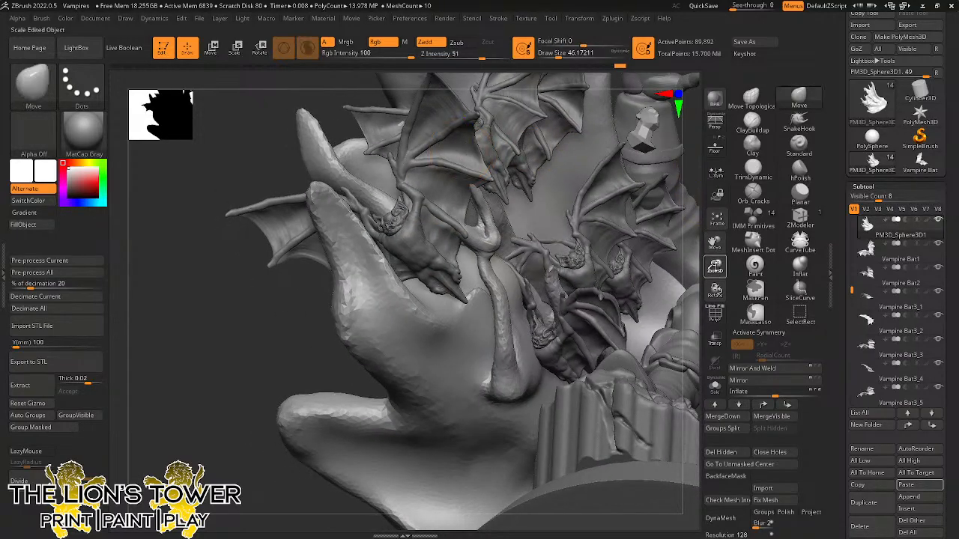
left_click_drag(714, 266, 712, 241)
Refine the strand's shape and smooth its length and base into the lower fold, checking it against the whole cape.
left_click_drag(644, 207, 534, 329)
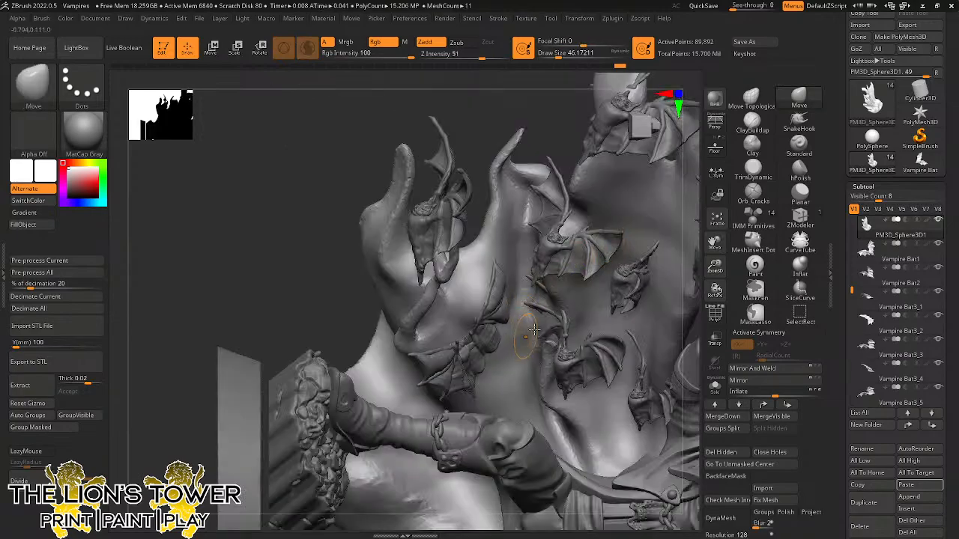
mouse_move(550, 122)
left_mouse_down()
mouse_move(507, 118)
mouse_move(509, 176)
mouse_move(450, 330)
left_mouse_up()
left_click_drag(485, 225, 517, 259)
left_click_drag(459, 334, 459, 351, "shift")
mouse_move(494, 162)
left_mouse_down()
mouse_move(519, 230)
mouse_move(495, 299)
left_mouse_up()
left_click_drag(425, 372, 427, 384, "shift")
mouse_move(678, 254)
left_mouse_down()
mouse_move(685, 261)
mouse_move(664, 282)
mouse_move(575, 148)
mouse_move(569, 98)
mouse_move(638, 166)
left_mouse_up()
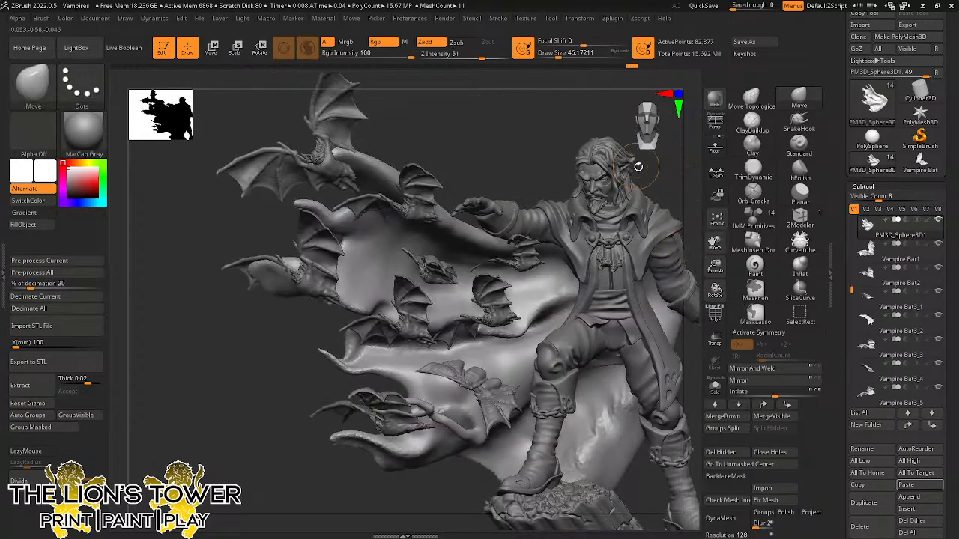
left_click(716, 218)
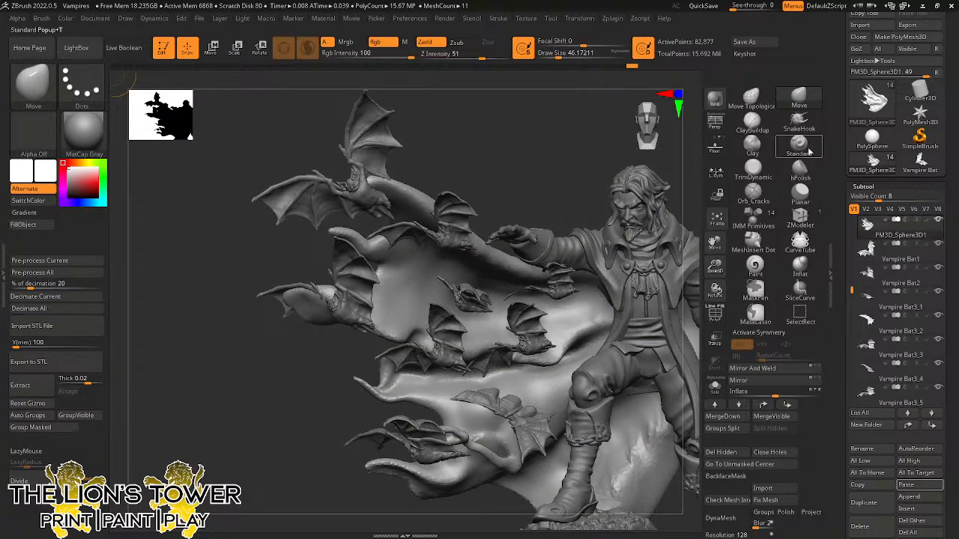
Set up the CurveTube brush with a draw size of about 25 and a size falloff from full at the start to zero at the end.
left_click(800, 240)
mouse_move(560, 54)
left_mouse_down()
mouse_move(587, 54)
mouse_move(553, 54)
left_mouse_up()
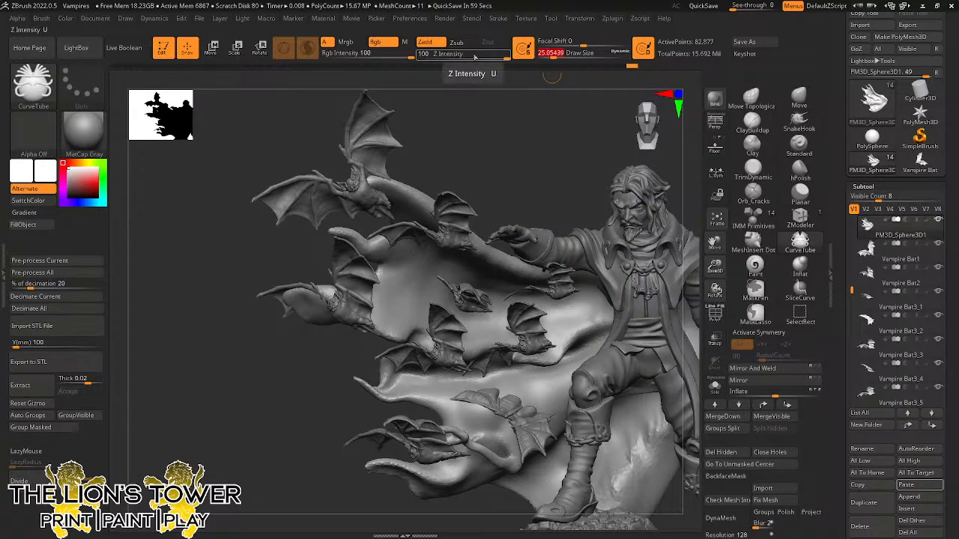
left_click(499, 19)
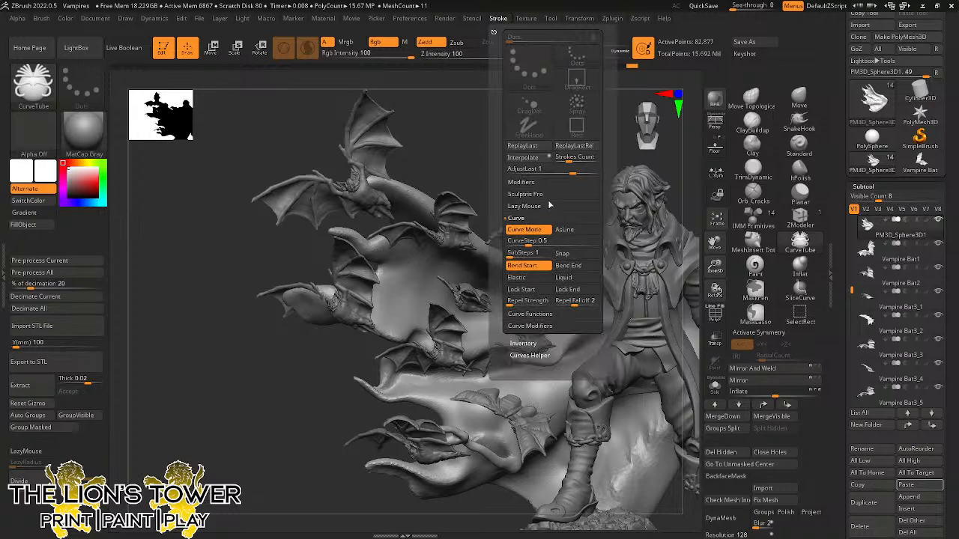
left_click(538, 326)
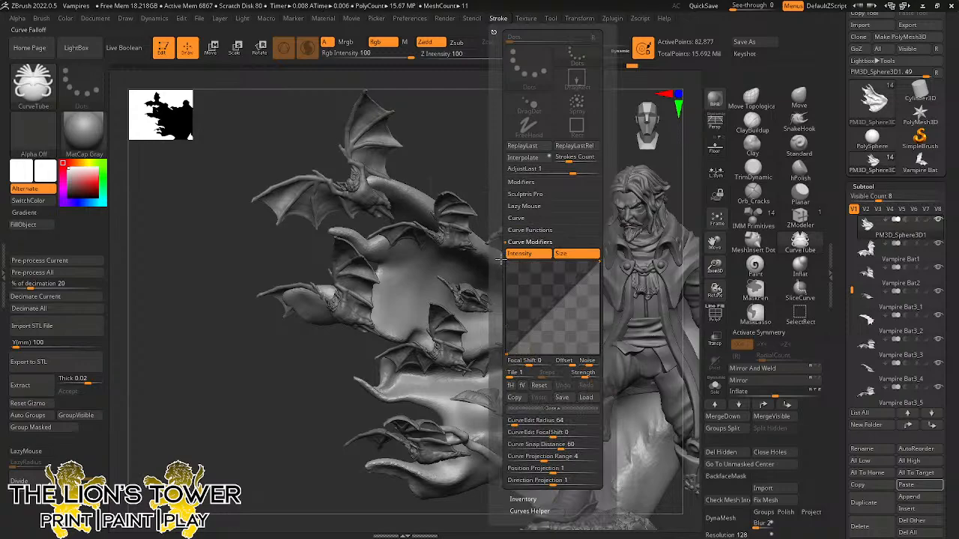
left_click_drag(505, 353, 510, 266)
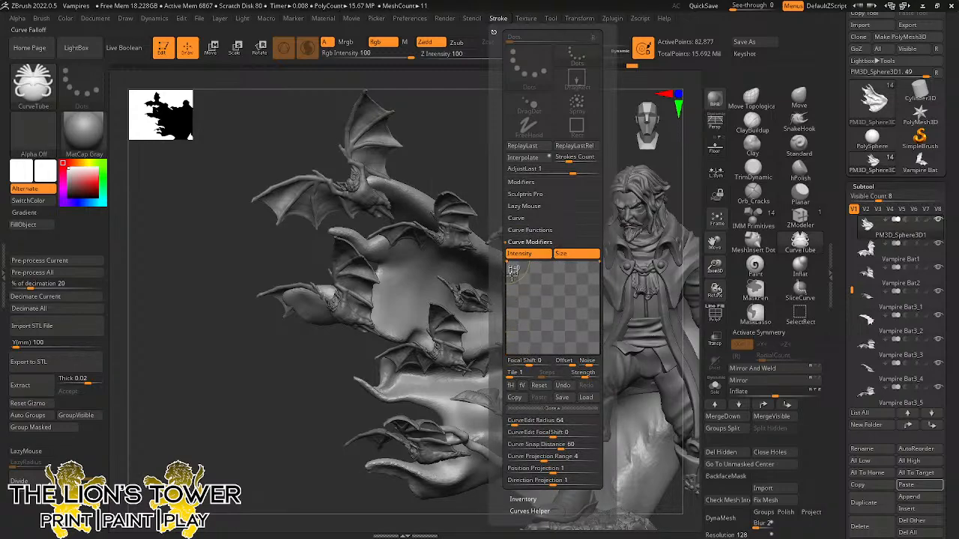
left_click_drag(599, 271, 599, 352)
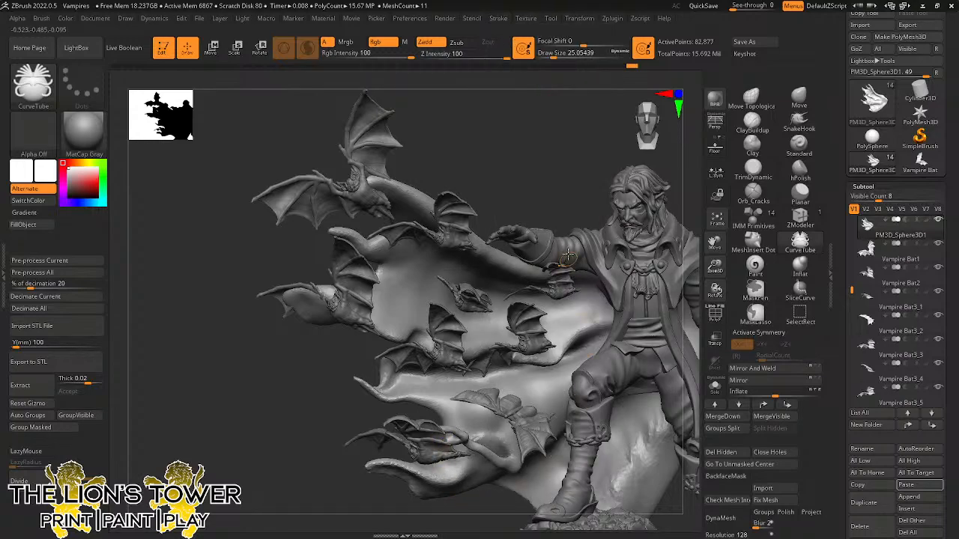
Draw a curved, tapering tube strand across the middle of the cape from the vampire's side to the small central bat.
mouse_move(582, 178)
left_mouse_down()
mouse_move(567, 155)
mouse_move(597, 291)
left_mouse_up()
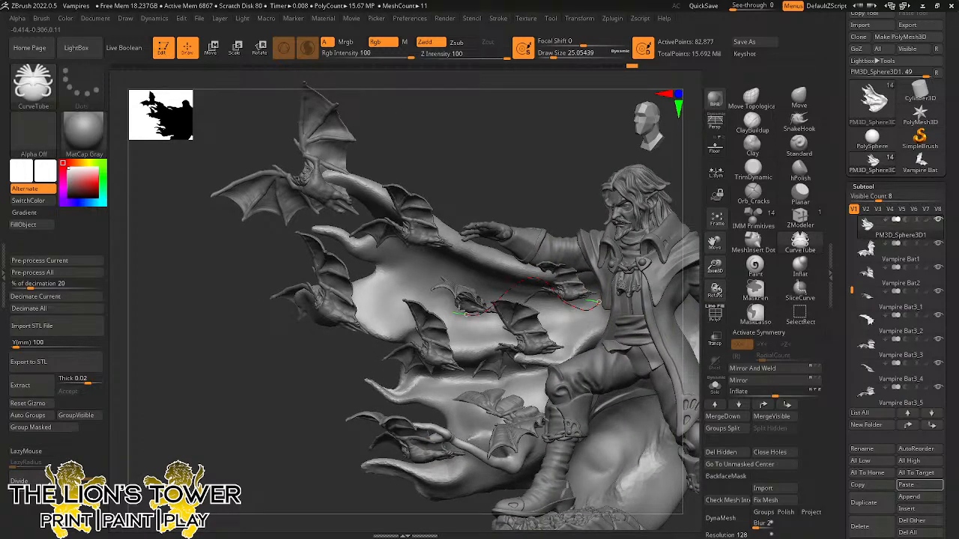
left_click_drag(465, 314, 454, 287)
mouse_move(565, 164)
left_mouse_down()
mouse_move(597, 161)
mouse_move(673, 203)
left_mouse_up()
mouse_move(717, 243)
left_mouse_down()
mouse_move(659, 244)
mouse_move(651, 190)
left_mouse_up()
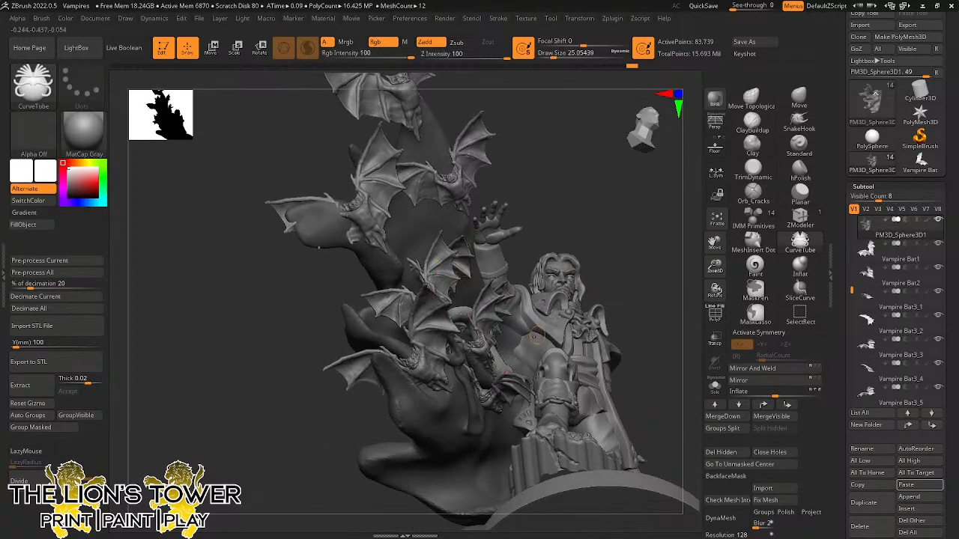
mouse_move(675, 220)
left_mouse_down()
mouse_move(648, 254)
mouse_move(603, 262)
mouse_move(595, 273)
left_mouse_up()
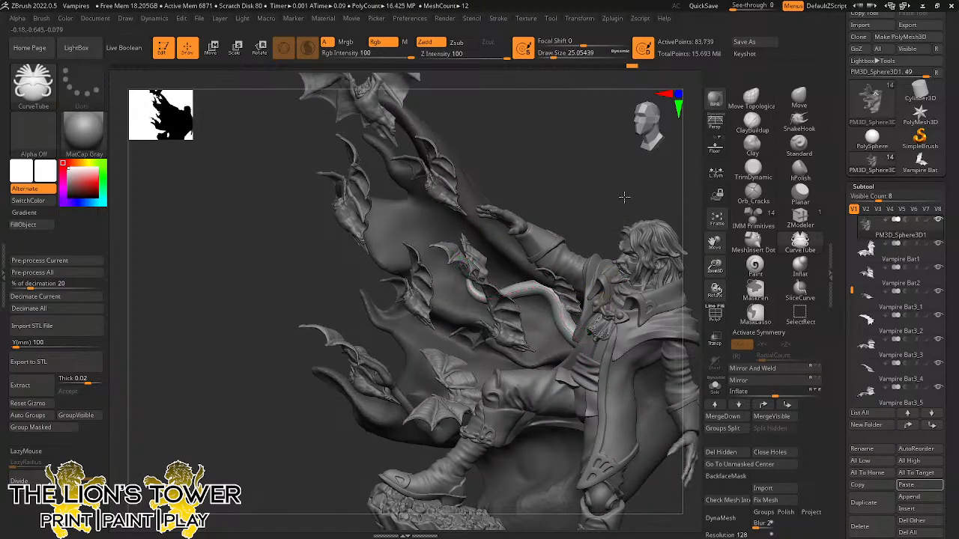
Bend the strand's curve and reposition its thin end so it meets the small central bat's body.
mouse_move(623, 198)
left_mouse_down()
mouse_move(644, 198)
mouse_move(640, 213)
mouse_move(634, 196)
mouse_move(622, 199)
mouse_move(631, 197)
mouse_move(589, 336)
left_mouse_up()
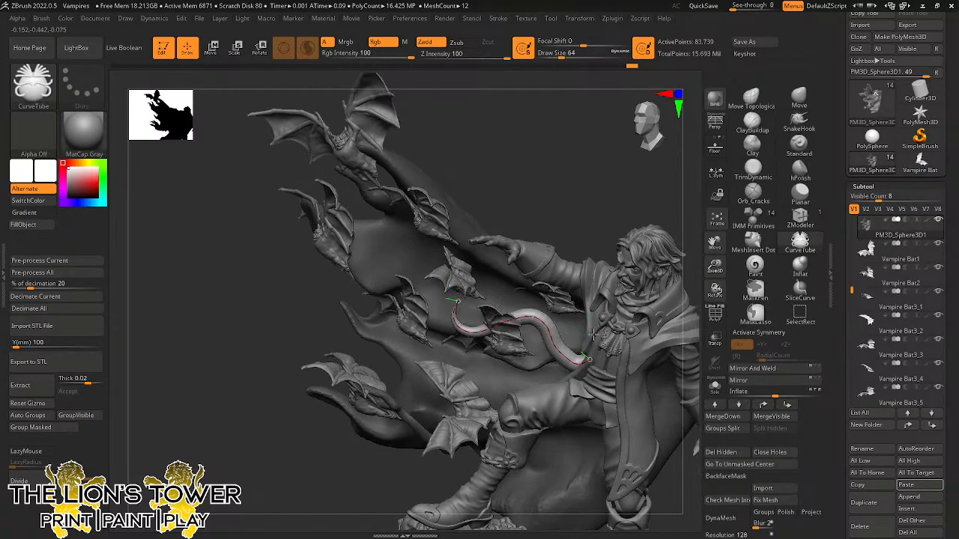
left_click_drag(606, 214, 647, 218)
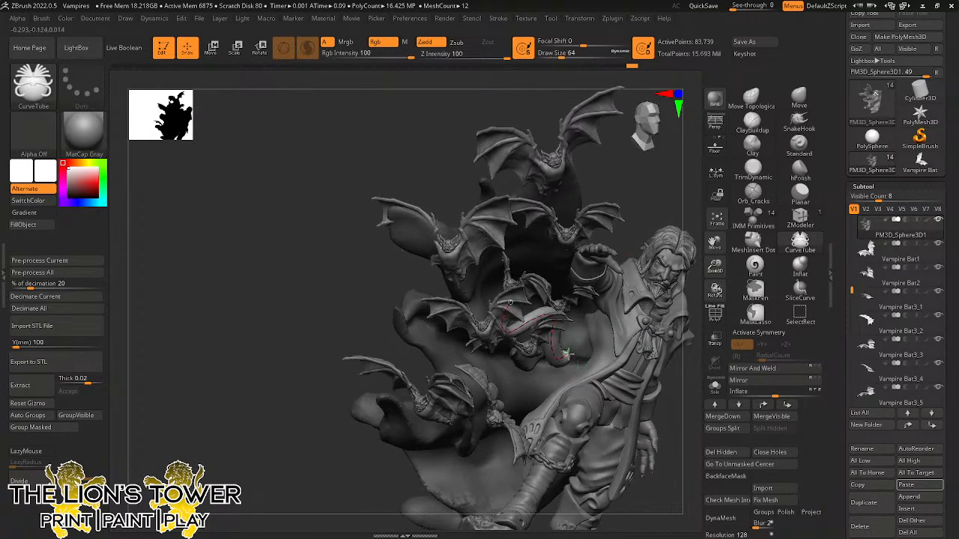
mouse_move(652, 185)
left_mouse_down()
mouse_move(632, 186)
mouse_move(633, 199)
left_mouse_up()
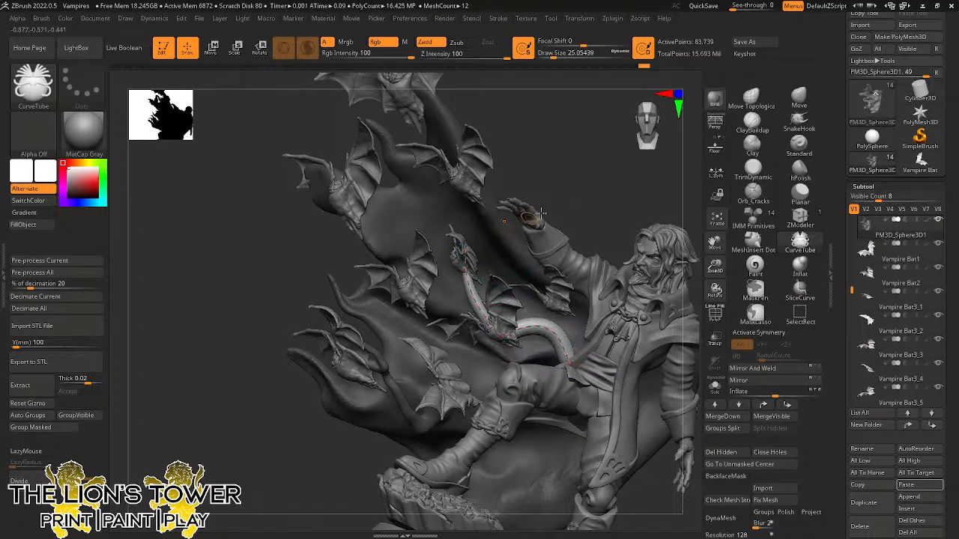
left_click_drag(597, 193, 703, 54)
Smooth the tube strand towards the small central bat with a brush size of 29 and check its flow across the cape.
left_click_drag(556, 107, 490, 177, "shift")
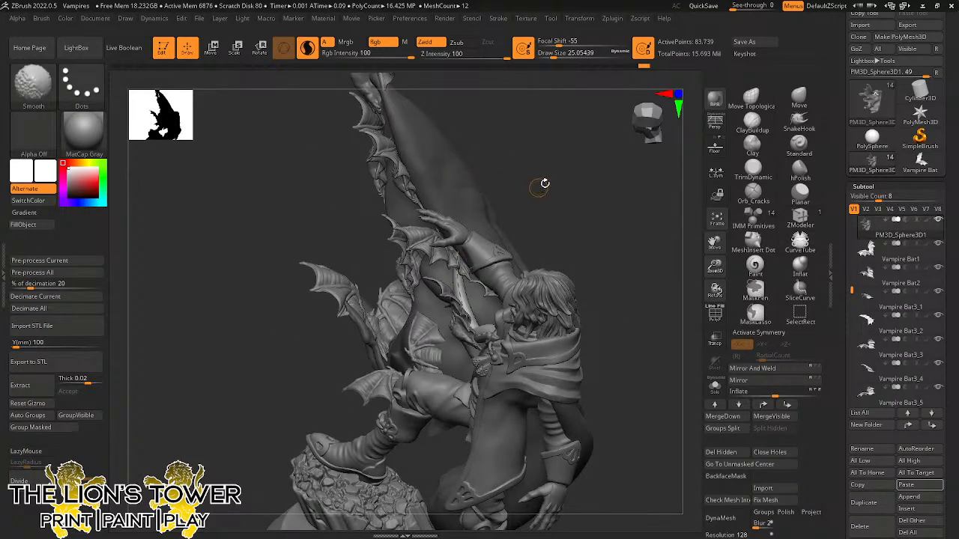
left_click_drag(554, 55, 552, 55)
mouse_move(558, 101)
left_mouse_down("shift")
mouse_move(541, 145)
mouse_move(491, 213)
left_mouse_up("shift")
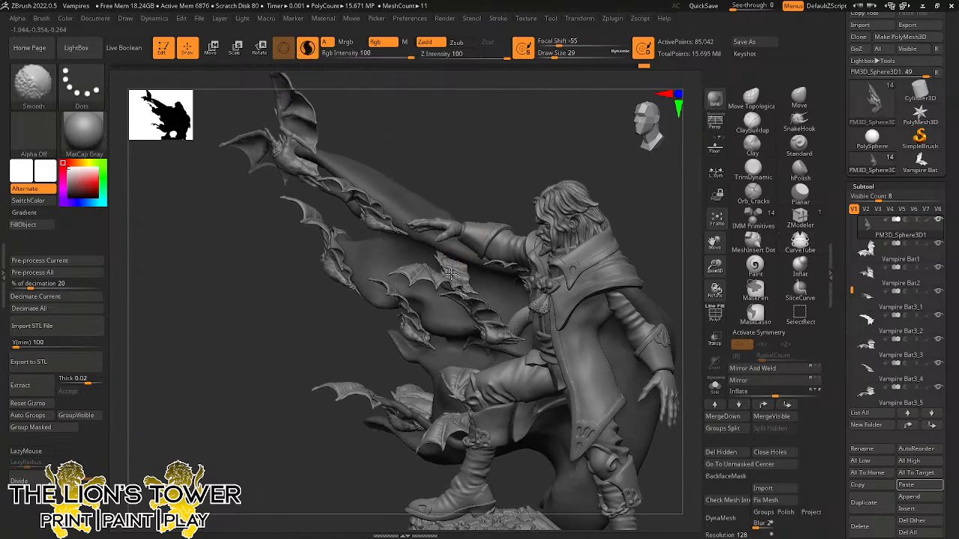
left_click_drag(451, 274, 455, 271, "shift")
left_click_drag(511, 144, 552, 140)
left_click_drag(715, 267, 712, 289)
left_click_drag(632, 204, 609, 185)
Select the Vampire Bat3_3 subtool near the vampire's outstretched hand, hide its wing groups and mask around the remaining body.
left_click(491, 178, "alt")
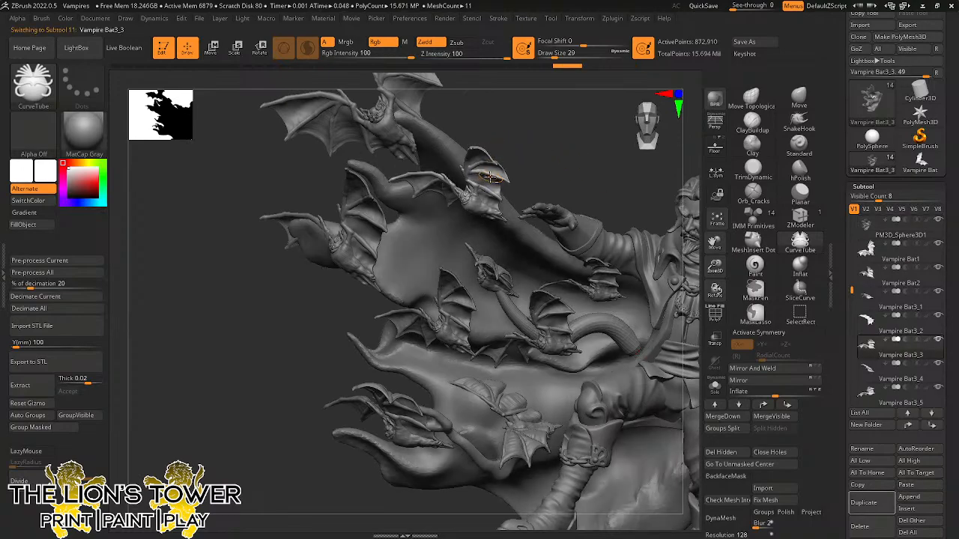
left_click(492, 186, "ctrl+shift")
left_click(493, 188, "ctrl+shift")
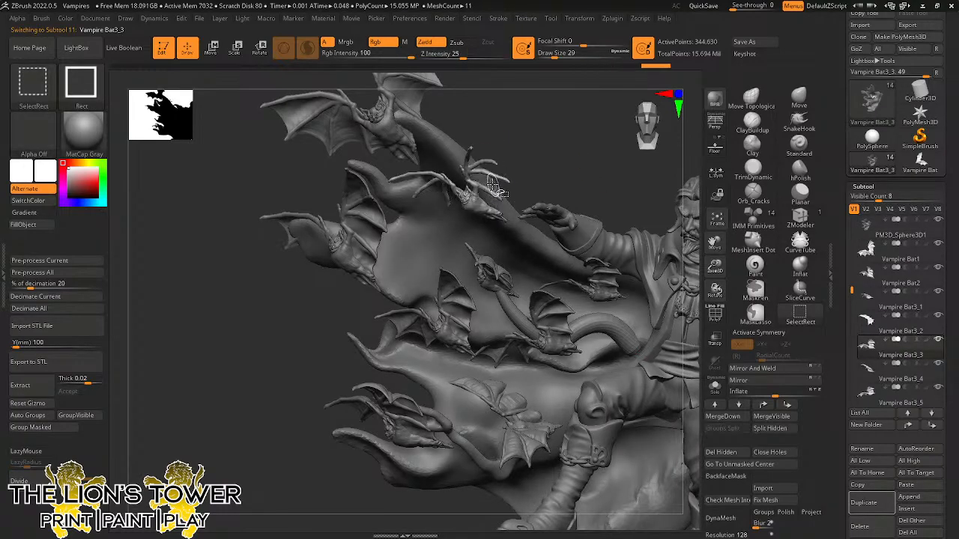
left_click(491, 172, "ctrl+shift")
left_click_drag(520, 166, 557, 162)
left_click(554, 161, "ctrl")
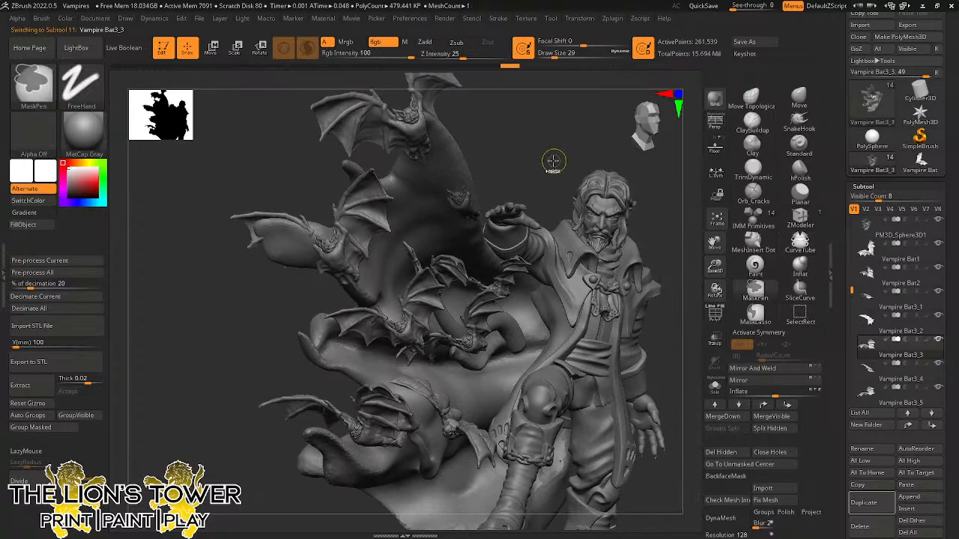
left_click(536, 167, "ctrl")
left_click_drag(613, 173, 588, 258, "alt")
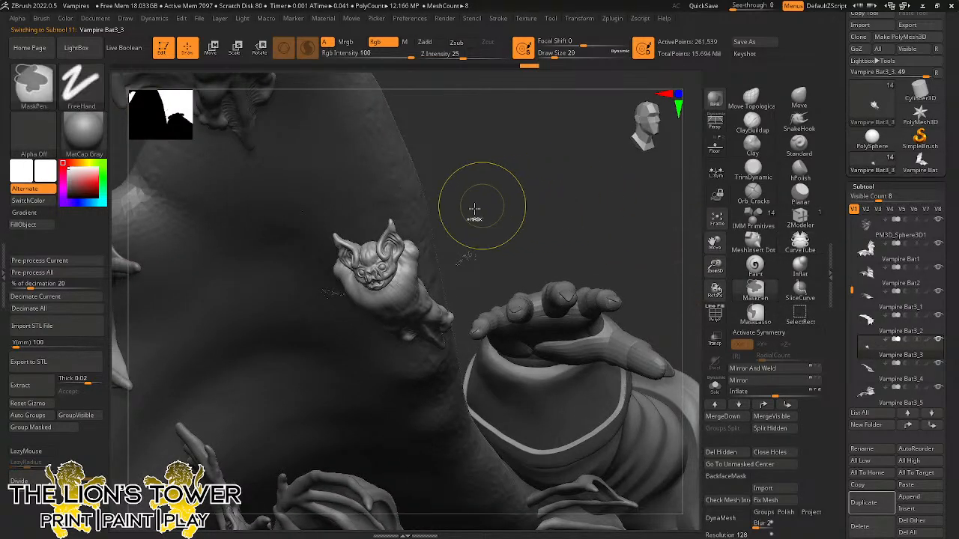
mouse_move(495, 233)
left_mouse_down("ctrl")
mouse_move(488, 282)
mouse_move(443, 281)
mouse_move(497, 211)
left_mouse_up("ctrl")
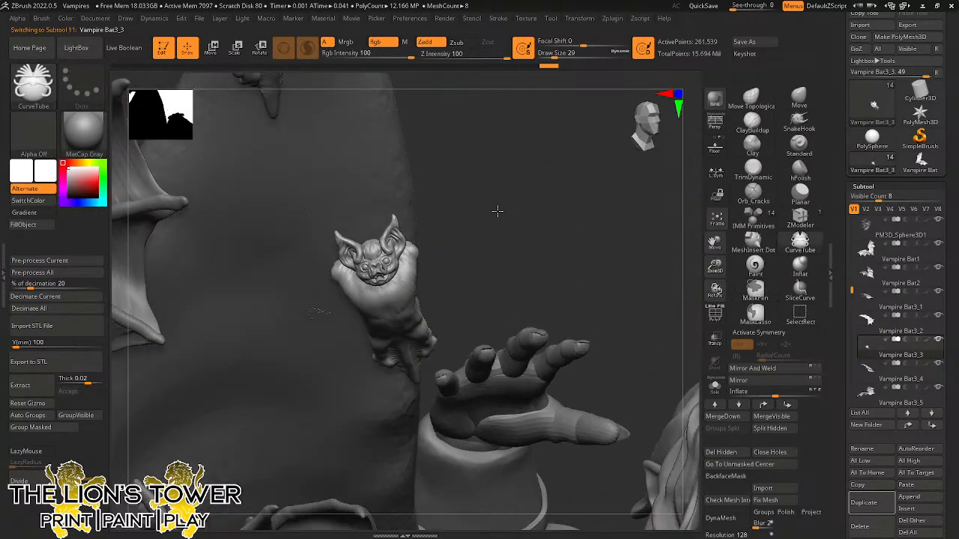
Isolate this bat from the other subtools and show its hidden wings again, keeping them masked.
left_click(714, 385)
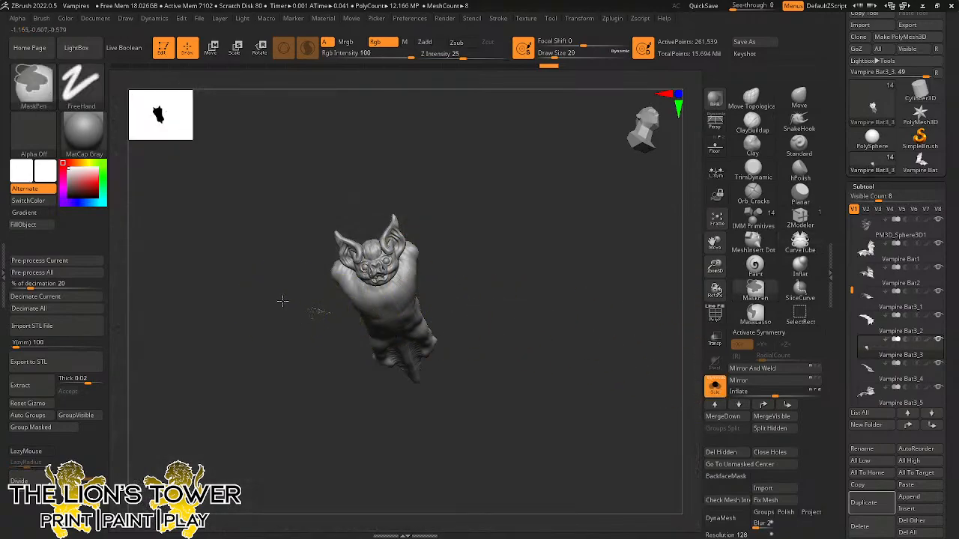
left_click_drag(527, 268, 434, 318, "ctrl+shift")
left_click(540, 277, "ctrl")
left_click(539, 282, "ctrl+shift")
key("b")
key("c")
key("t")
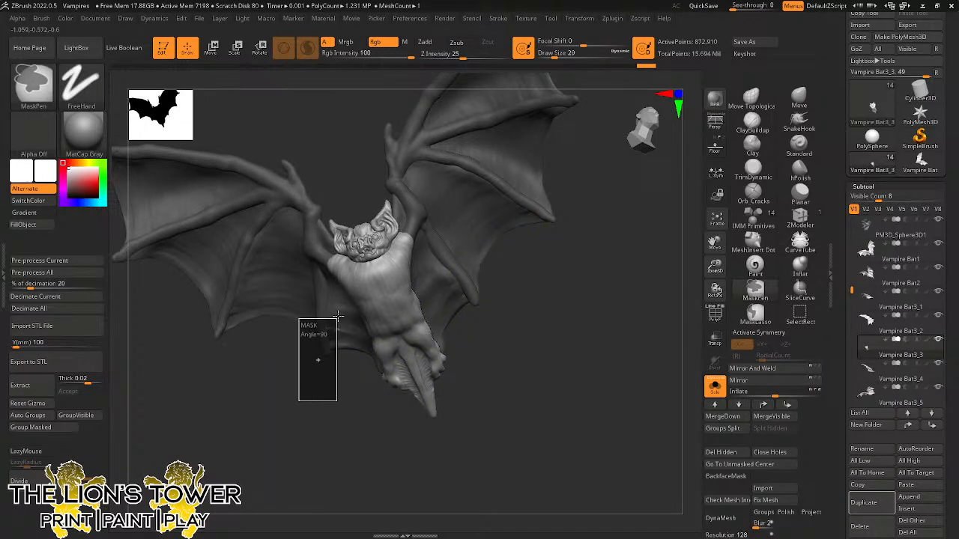
left_click_drag(681, 330, 625, 362)
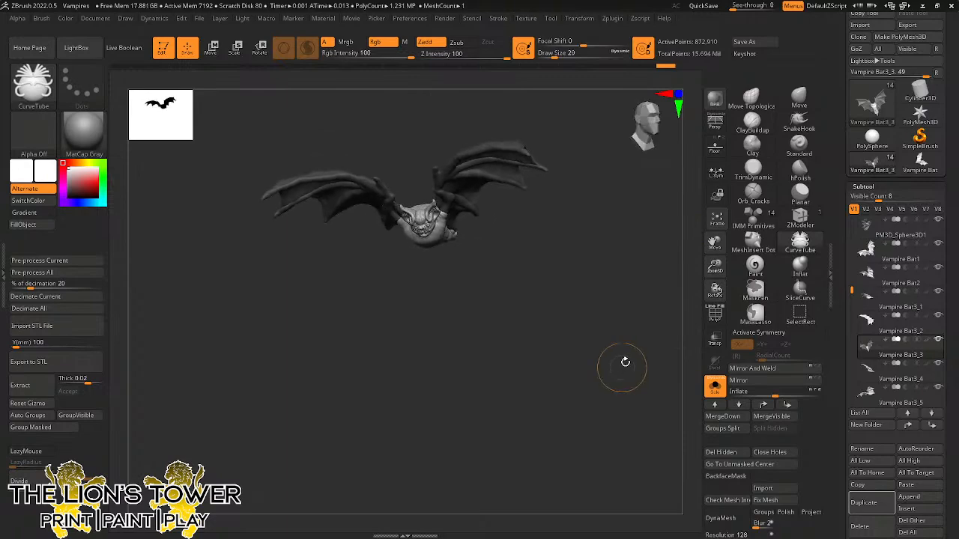
Bring up the rotation gizmo on the bat, enable local symmetry and clear the mask.
left_click(260, 50)
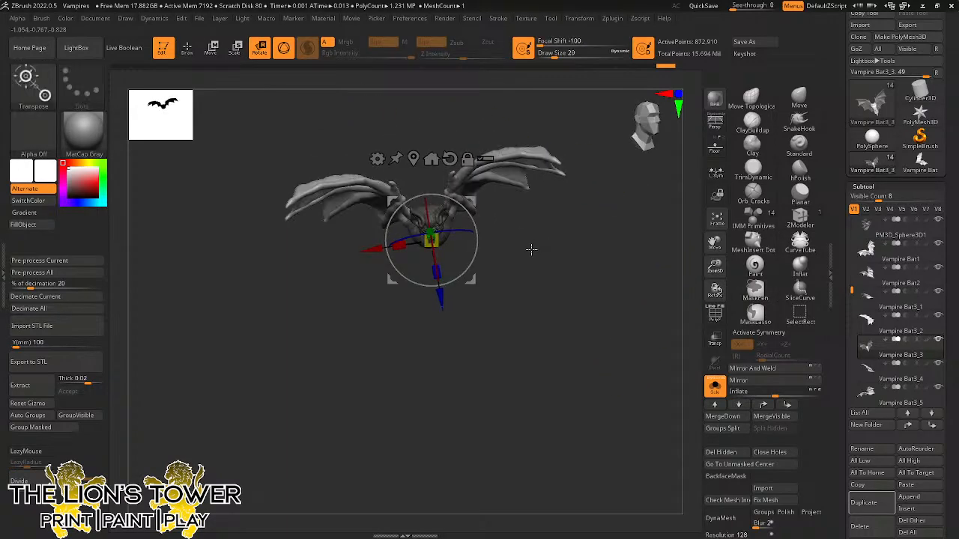
left_click_drag(531, 250, 640, 213)
left_click(716, 174)
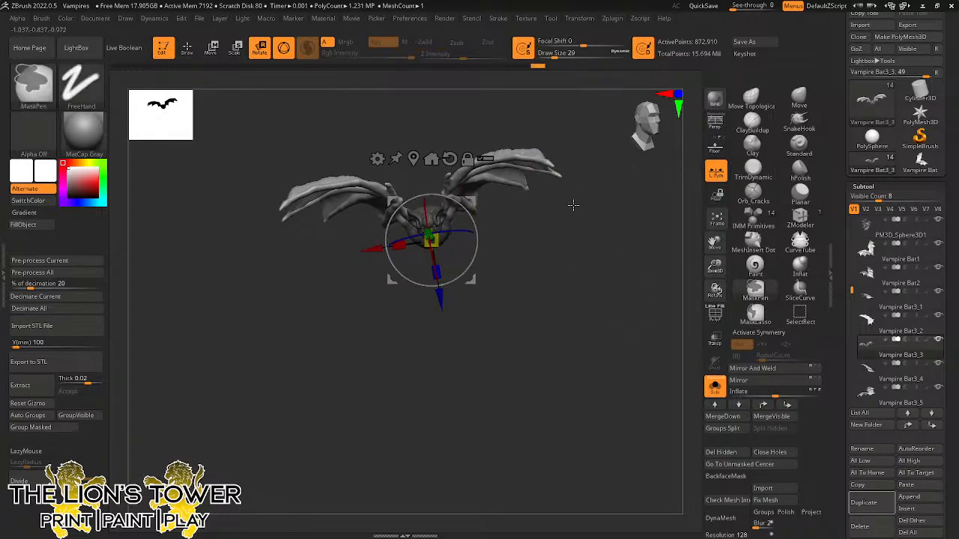
left_click(519, 241, "ctrl")
left_click_drag(520, 242, 514, 285, "ctrl")
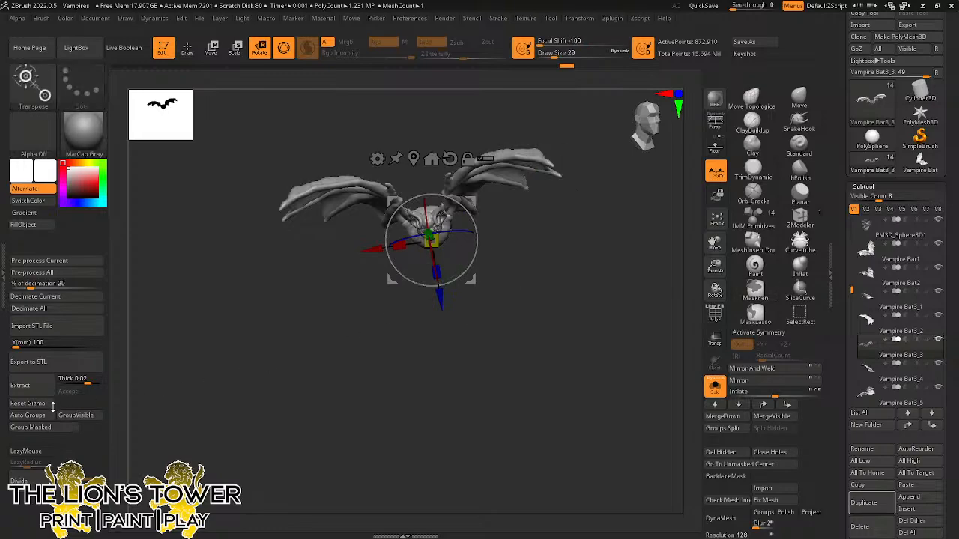
Use the bat's polygroups to mask its body and one wing, leaving only the other wing free.
left_click(185, 53)
left_click(463, 204, "ctrl+shift")
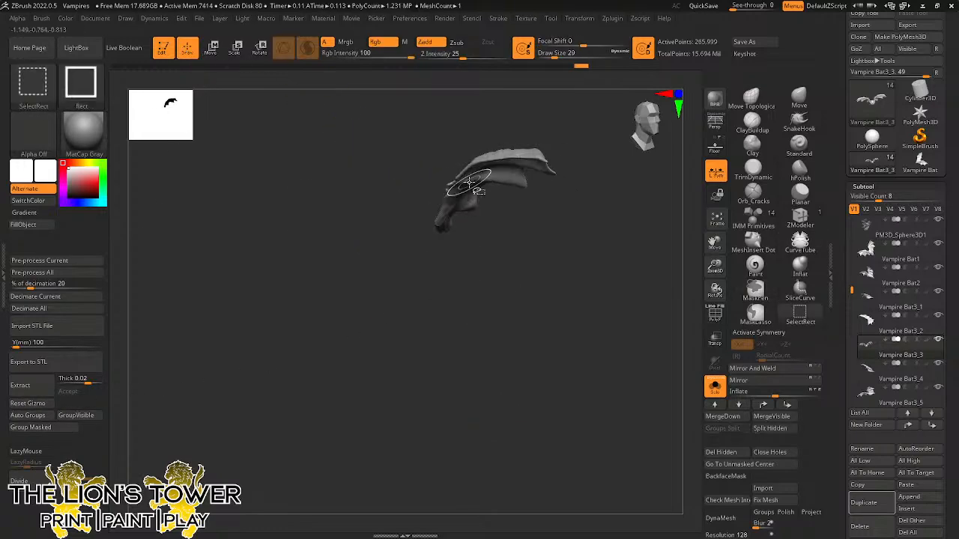
left_click(463, 204, "ctrl+shift")
left_click(463, 202, "ctrl+shift")
left_click(497, 241, "ctrl")
left_click(497, 240, "ctrl+shift")
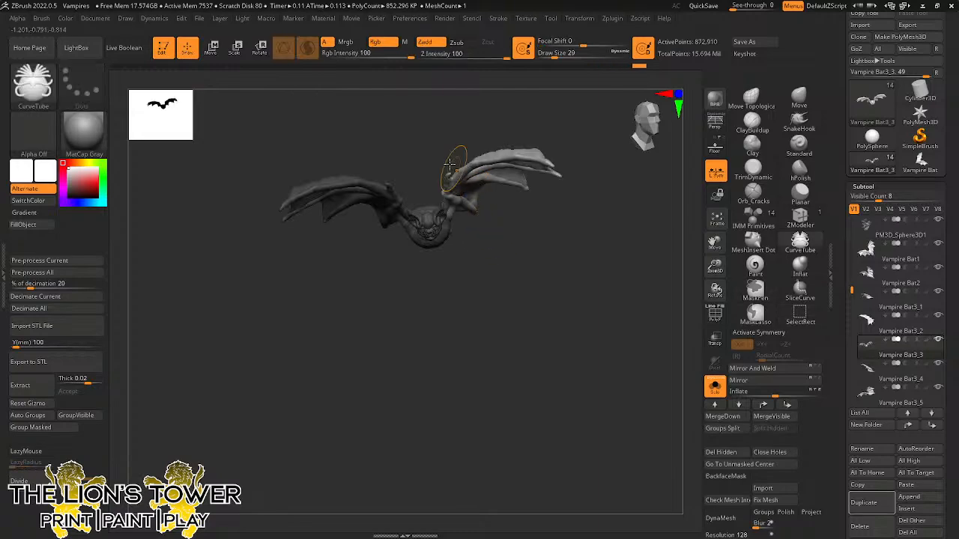
Place the gizmo at the unmasked wing's shoulder and rotate the wing about that joint.
left_click(257, 48)
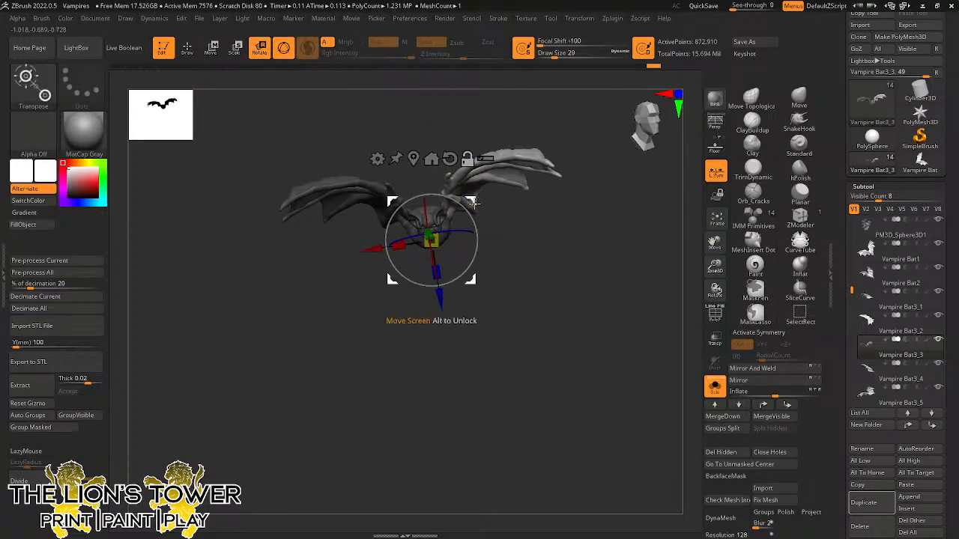
left_click_drag(472, 202, 539, 212, "alt")
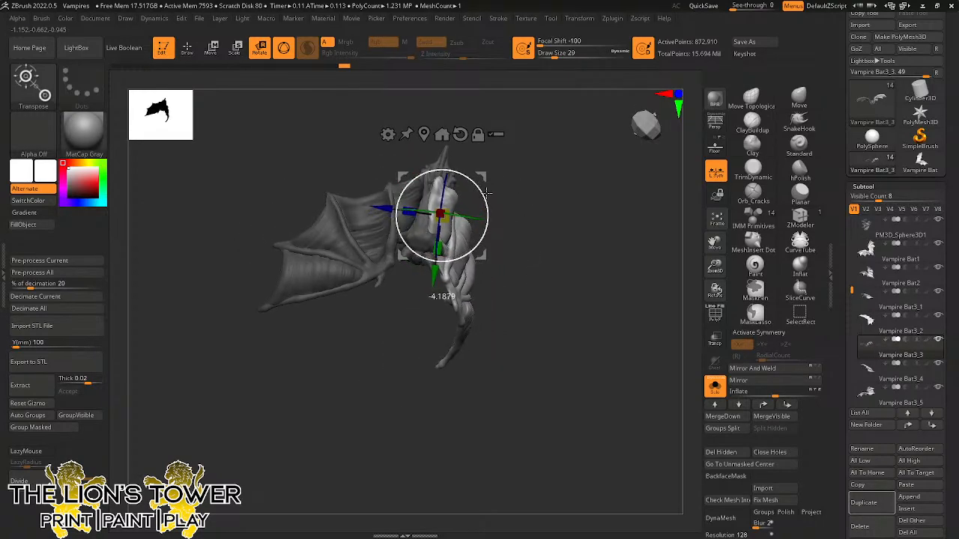
left_click_drag(492, 192, 535, 217)
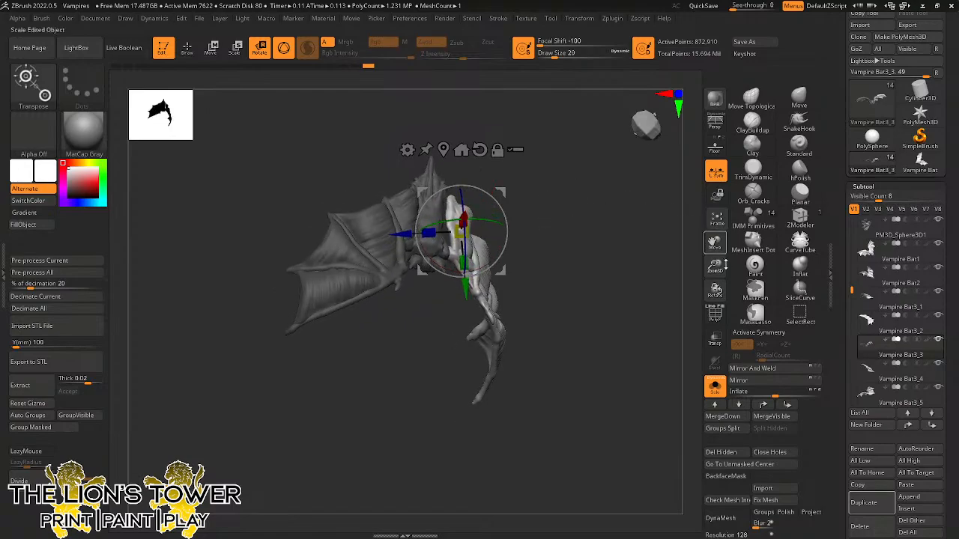
left_click_drag(714, 264, 703, 278)
left_click_drag(623, 250, 528, 165)
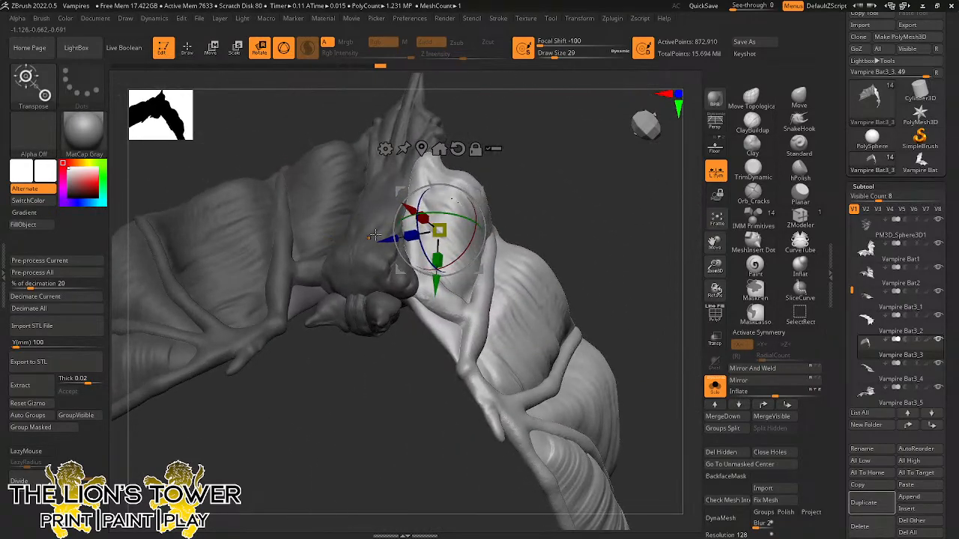
Isolate the opposite wing's membrane, clear its mask and show the whole bat again.
left_click_drag(697, 244, 760, 191, "alt")
left_click(392, 198, "ctrl")
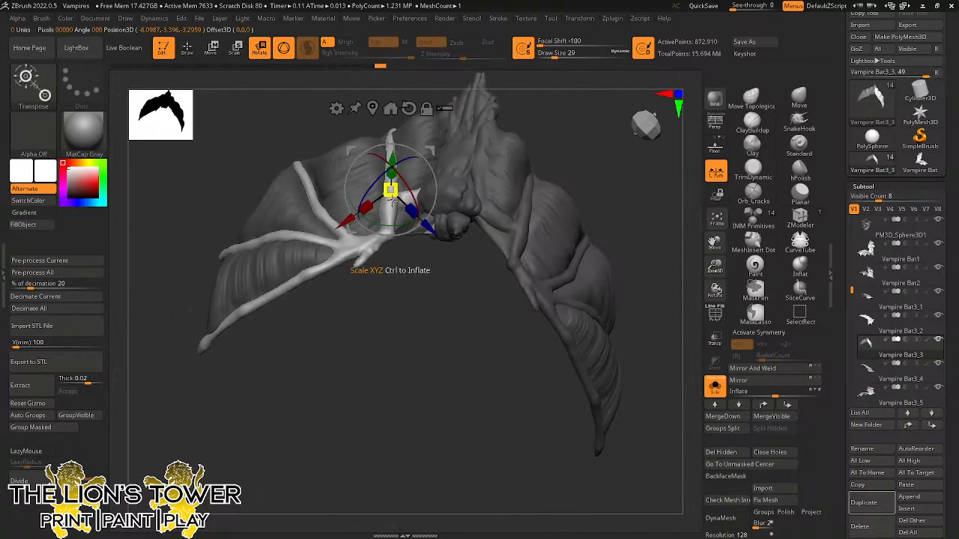
left_click(187, 48)
left_click(358, 180, "ctrl+shift")
left_click_drag(381, 276, 392, 299, "ctrl")
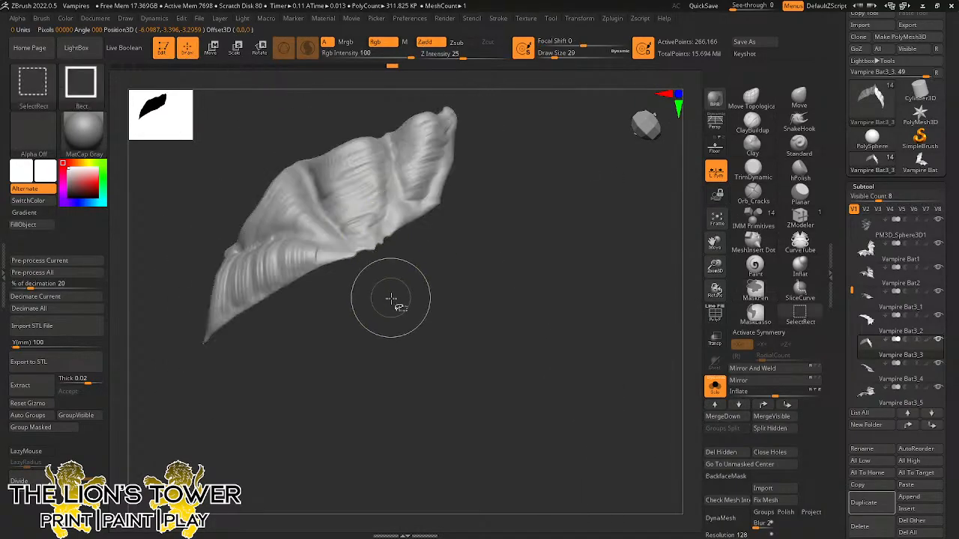
left_click(400, 310, "ctrl+shift")
mouse_move(436, 358)
left_mouse_down()
mouse_move(443, 304)
mouse_move(462, 294)
left_mouse_up()
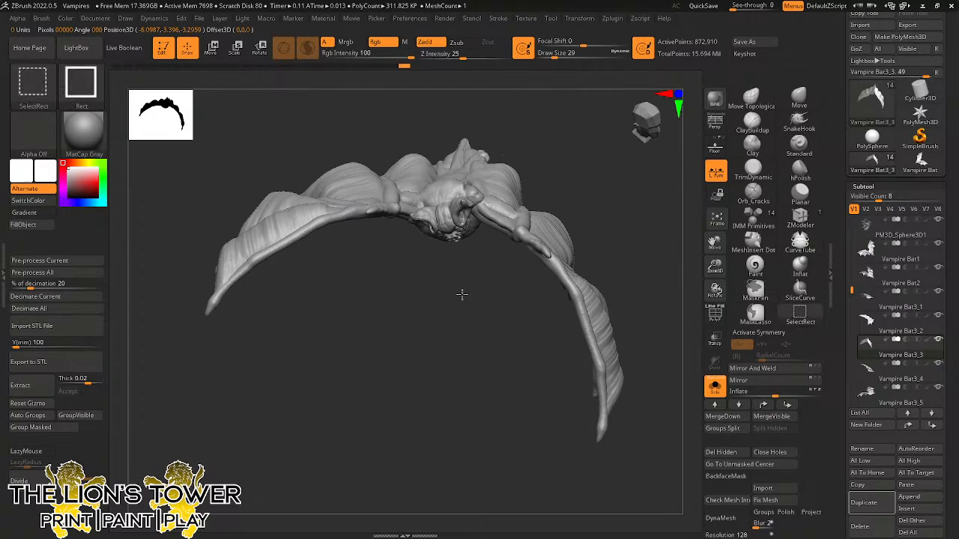
Use the bat's polygroups to mask its body and the already posed wing, then show the whole bat with the opposite wing free.
left_click(405, 206, "ctrl+shift")
left_click(405, 206, "ctrl+shift")
left_click(398, 202, "ctrl+shift")
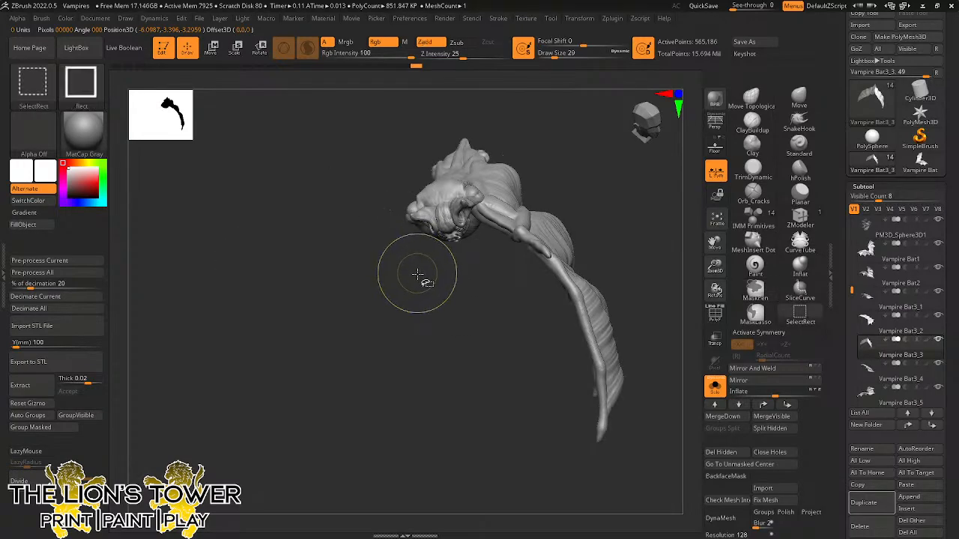
left_click(418, 277, "ctrl+shift")
key("ctrl+z")
key("ctrl+shift+z")
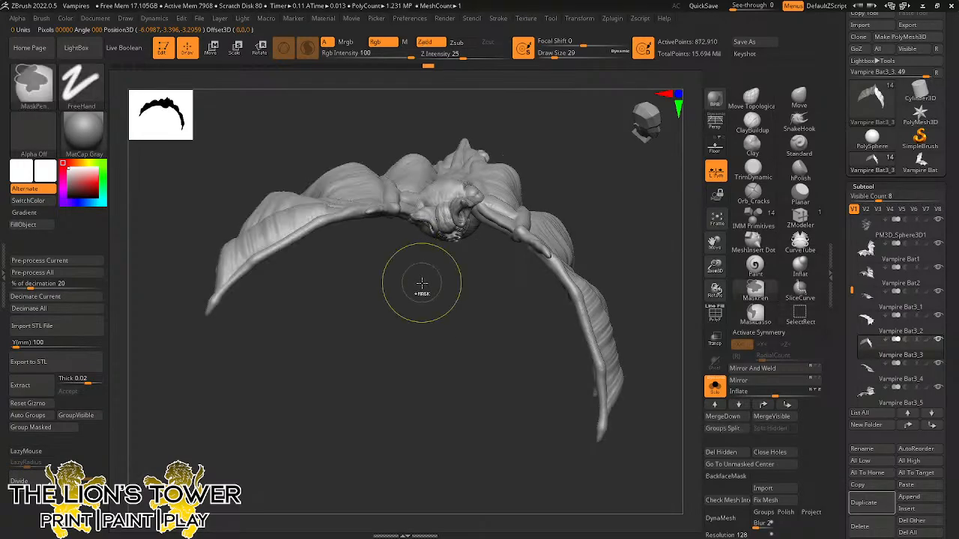
key("ctrl+z")
left_click(422, 283, "ctrl")
left_click(422, 284, "ctrl+shift")
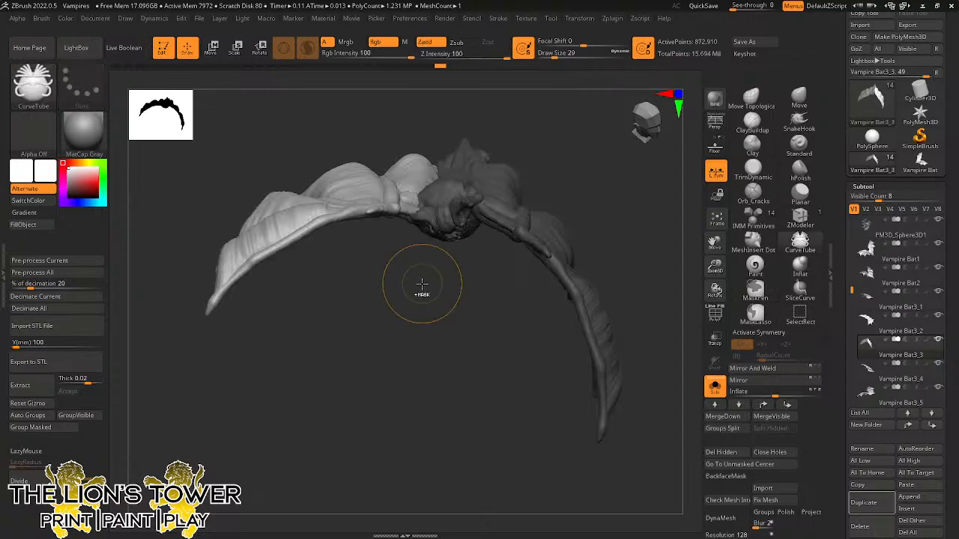
Save the project as Vampires.ZPR, replacing the existing file.
key("ctrl+s")
key("Return")
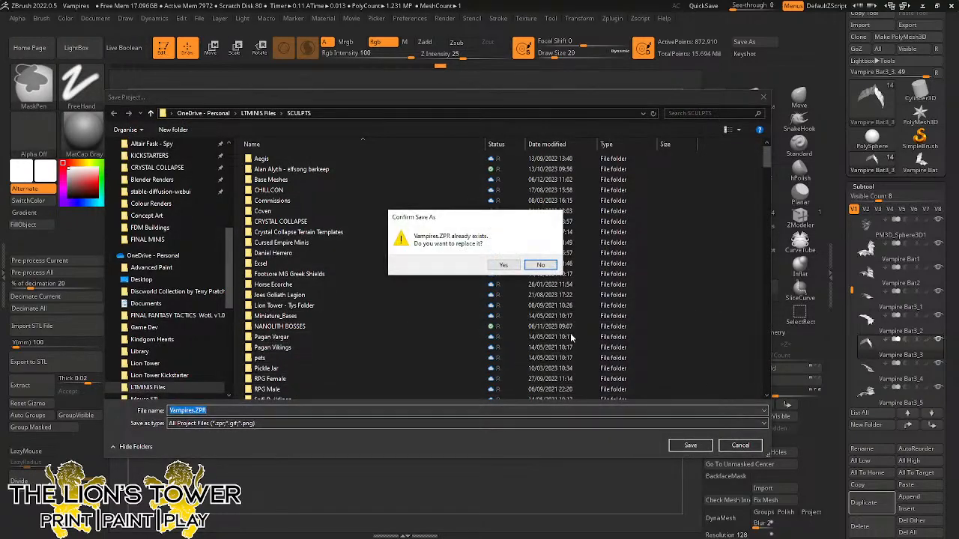
left_click(503, 265)
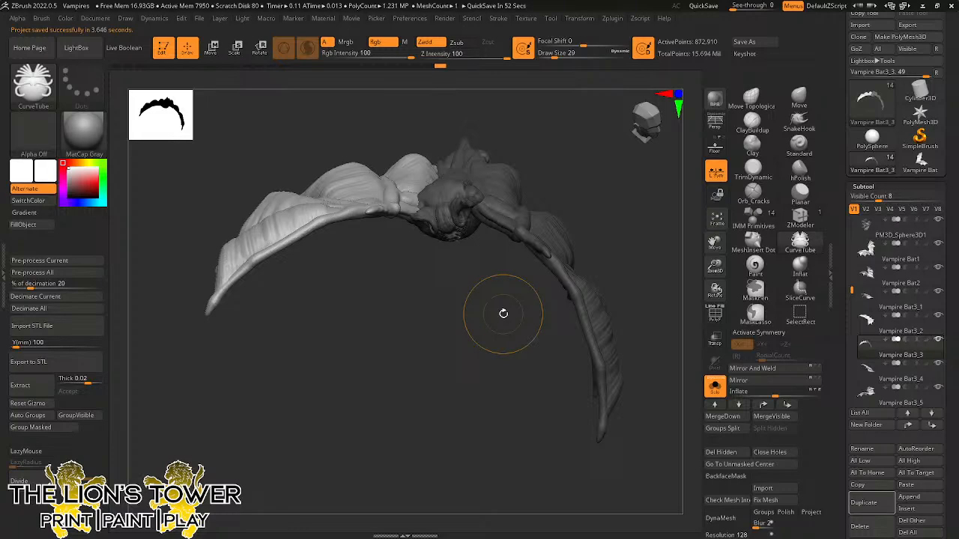
Place the gizmo at the unmasked wing's shoulder joint and rotate the wing down towards the bat's body.
left_click_drag(503, 313, 605, 199)
key("r")
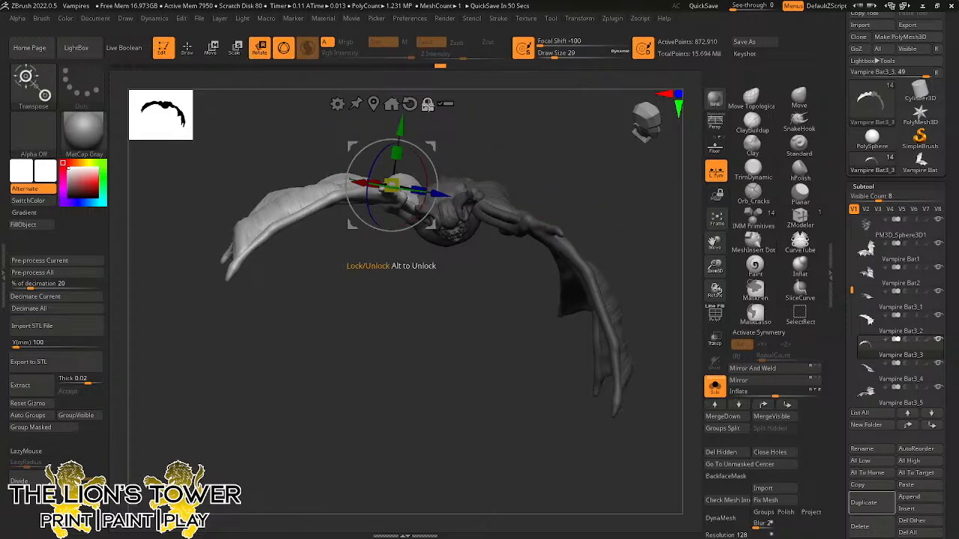
left_click(428, 104)
left_click_drag(431, 146, 458, 174)
left_click_drag(514, 119, 465, 221)
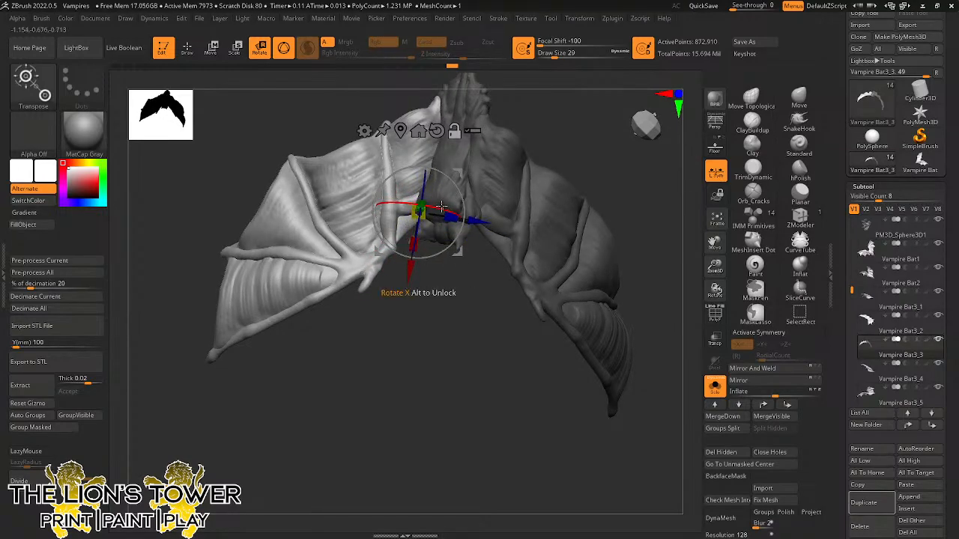
left_click_drag(459, 166, 460, 160)
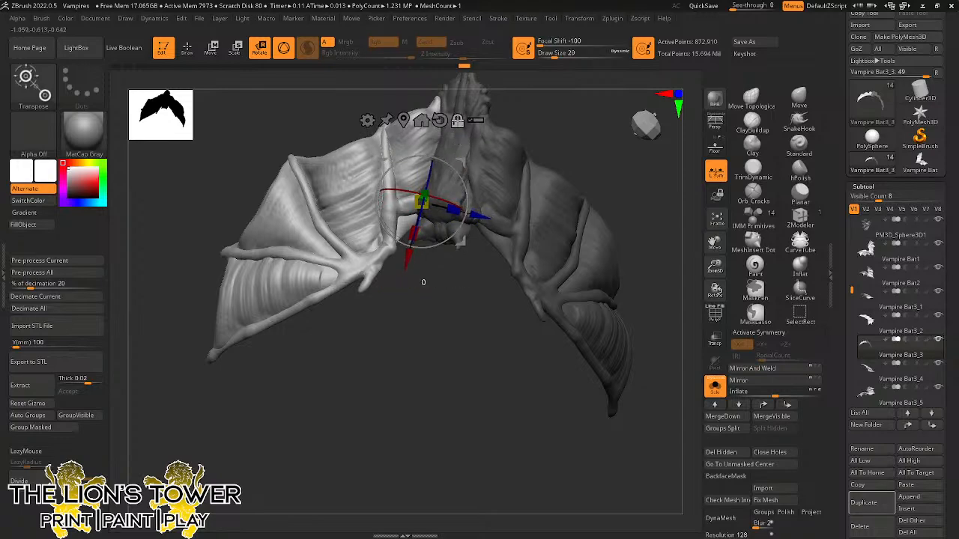
left_click_drag(445, 200, 446, 247)
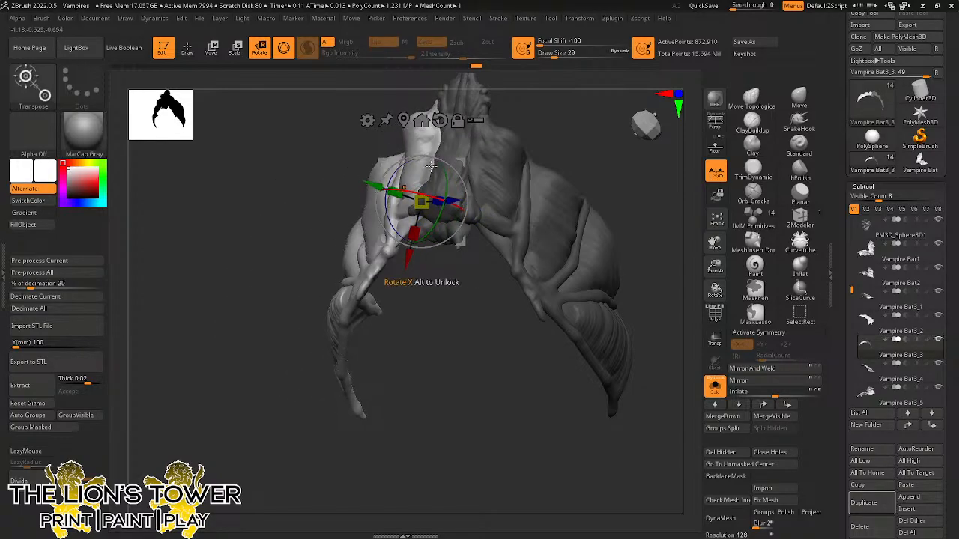
left_click_drag(568, 131, 559, 215)
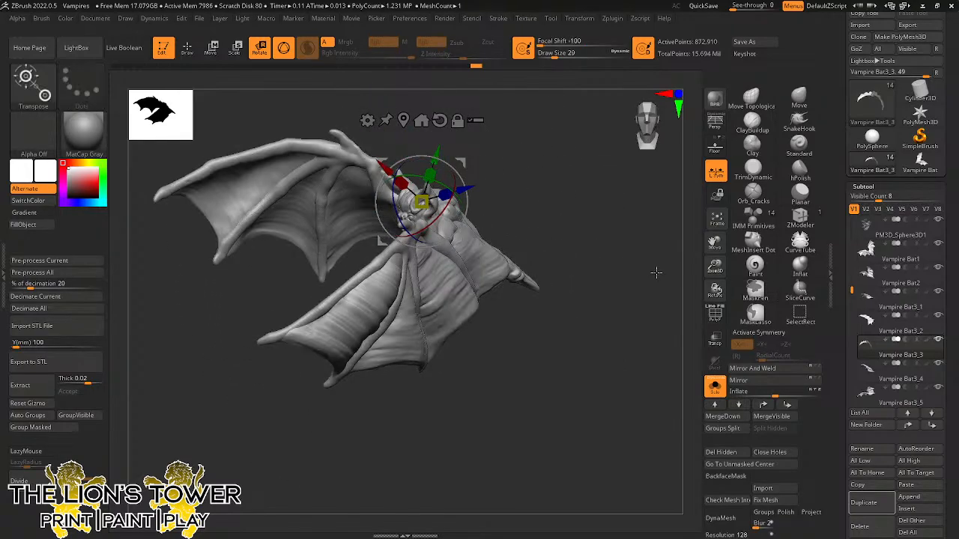
Show the full miniature again and rotate the bat's unmasked wing about 27 degrees to fit against the cape.
left_click(717, 396)
left_click_drag(715, 270, 435, 243)
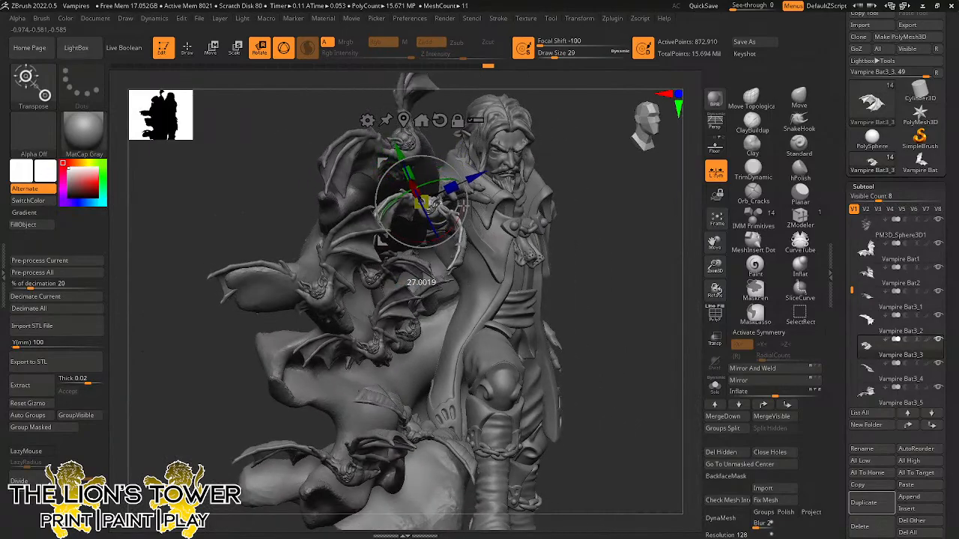
mouse_move(605, 195)
left_mouse_down()
mouse_move(577, 189)
mouse_move(597, 208)
mouse_move(608, 208)
mouse_move(618, 187)
mouse_move(608, 192)
left_mouse_up()
key("q")
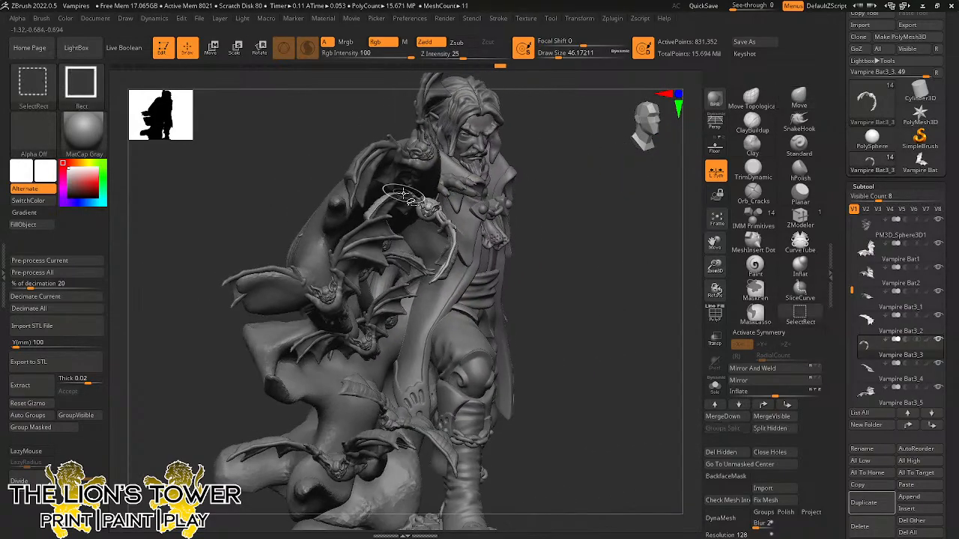
Mask the bat except one wing's polygroup and reshape that wing with the Move brush at a draw size of about 120.
left_click(403, 193, "ctrl+shift")
left_click(556, 155, "ctrl+shift")
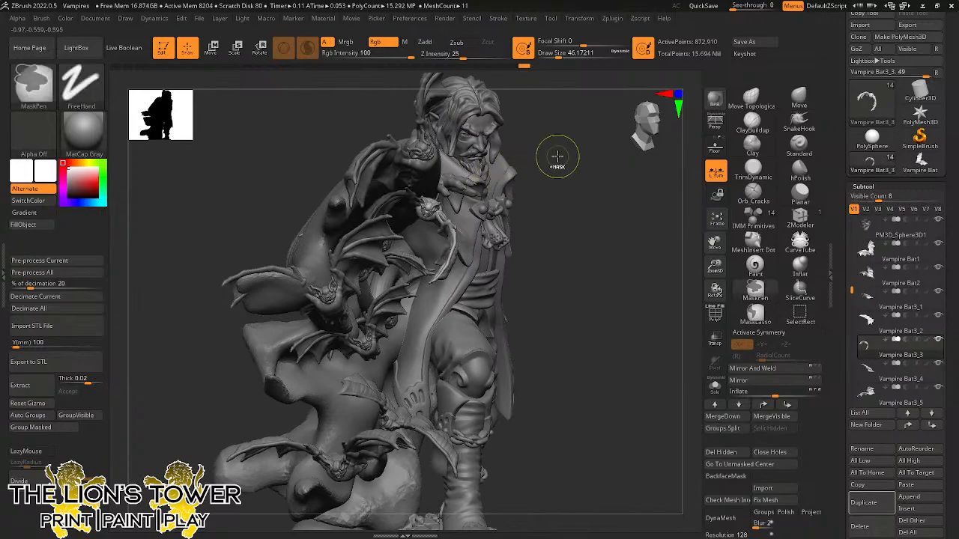
left_click_drag(559, 57, 570, 56)
left_click_drag(572, 90, 557, 109)
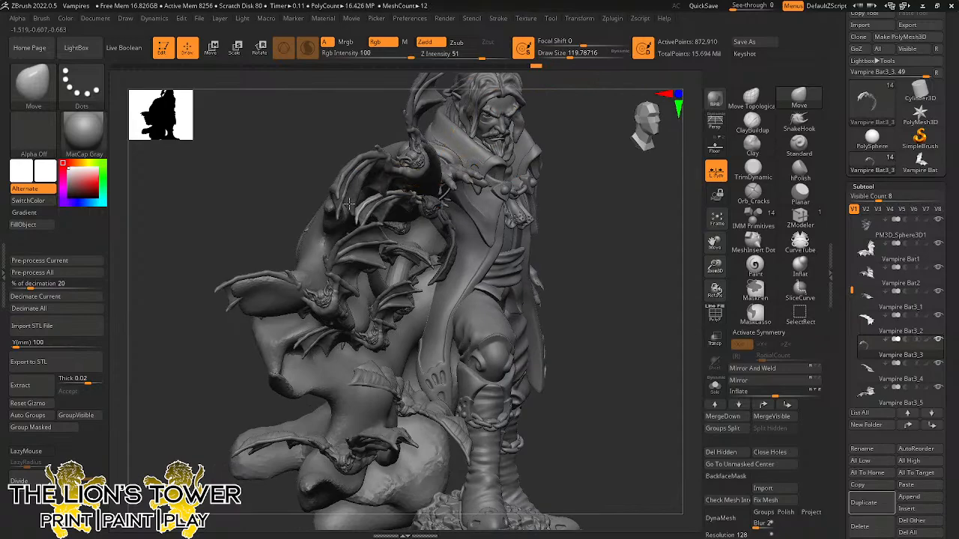
mouse_move(570, 162)
left_mouse_down()
mouse_move(567, 132)
mouse_move(541, 143)
mouse_move(537, 98)
mouse_move(513, 107)
mouse_move(510, 97)
mouse_move(522, 96)
left_mouse_up()
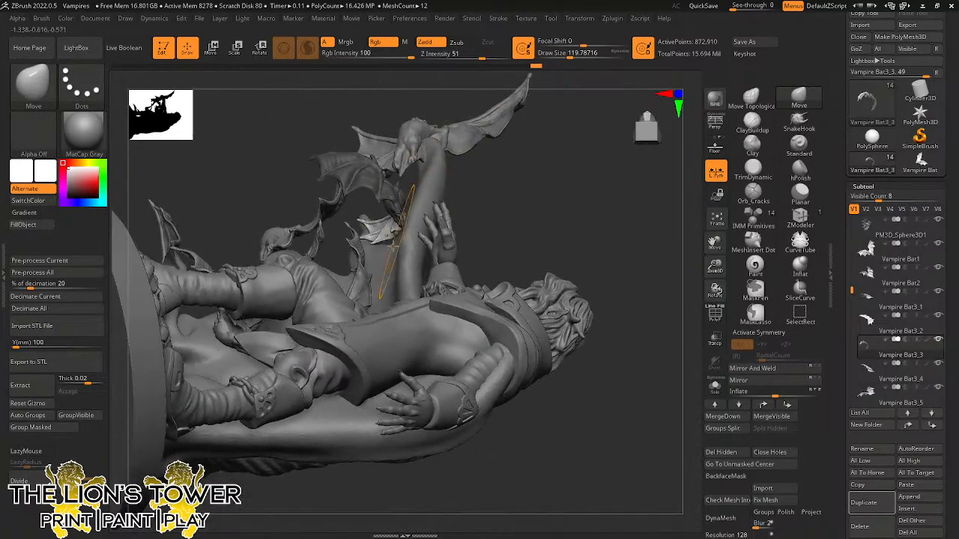
mouse_move(517, 215)
left_mouse_down()
mouse_move(552, 220)
mouse_move(523, 194)
mouse_move(420, 234)
mouse_move(536, 195)
left_mouse_up()
left_click_drag(561, 183, 405, 234)
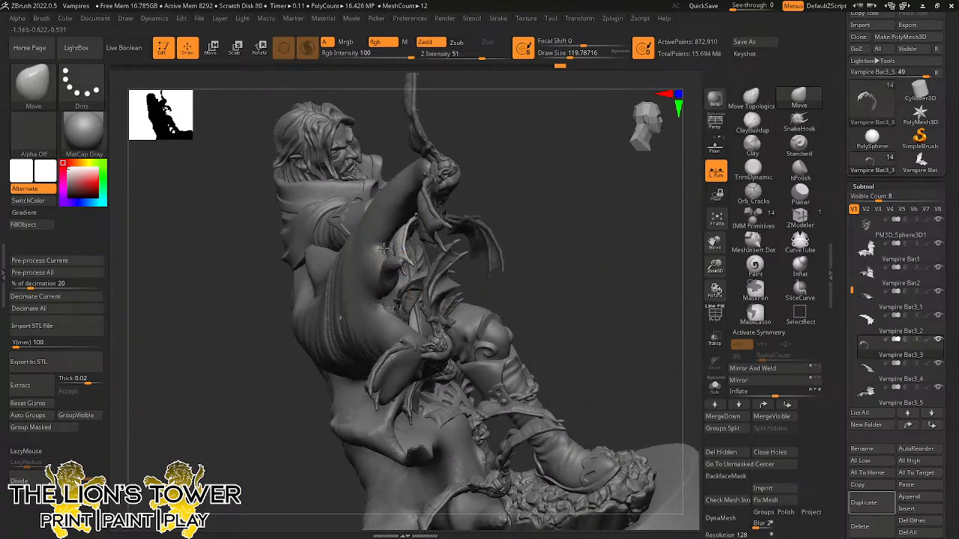
left_click_drag(542, 154, 401, 257)
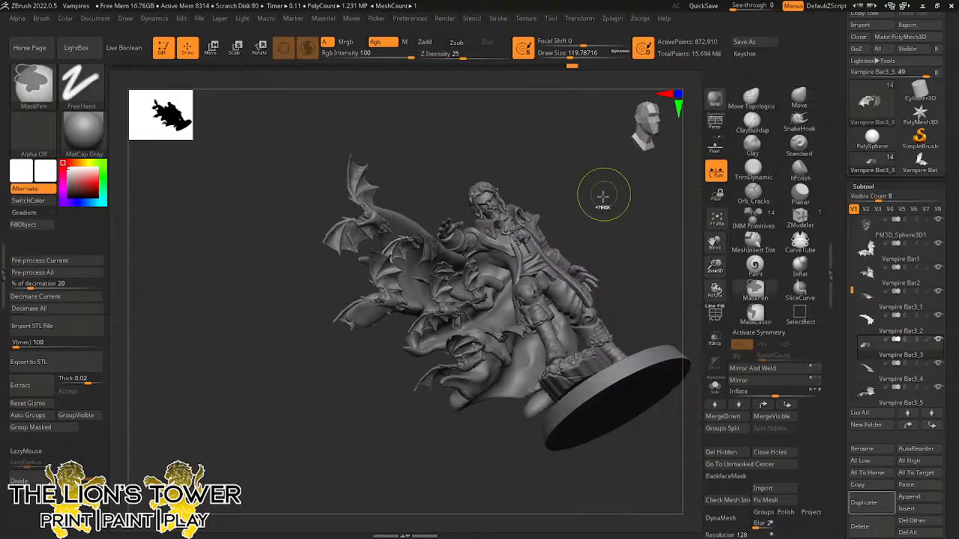
Clear the bat's mask and make the small bat below the vampire's outstretched arm, Vampire Bat3_5, the active subtool.
left_click_drag(627, 225, 610, 203)
left_click_drag(715, 268, 736, 324)
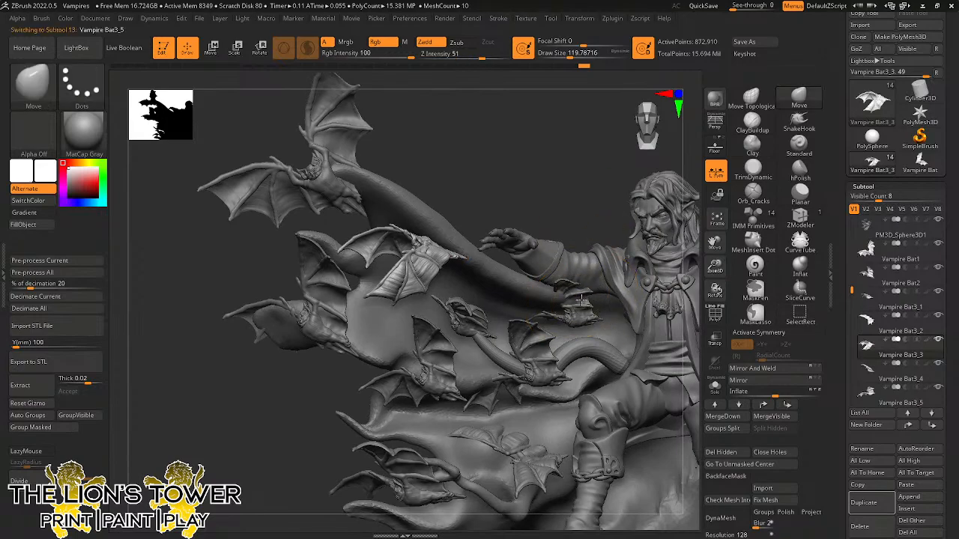
mouse_move(593, 214)
left_mouse_down()
mouse_move(555, 214)
mouse_move(608, 193)
left_mouse_up()
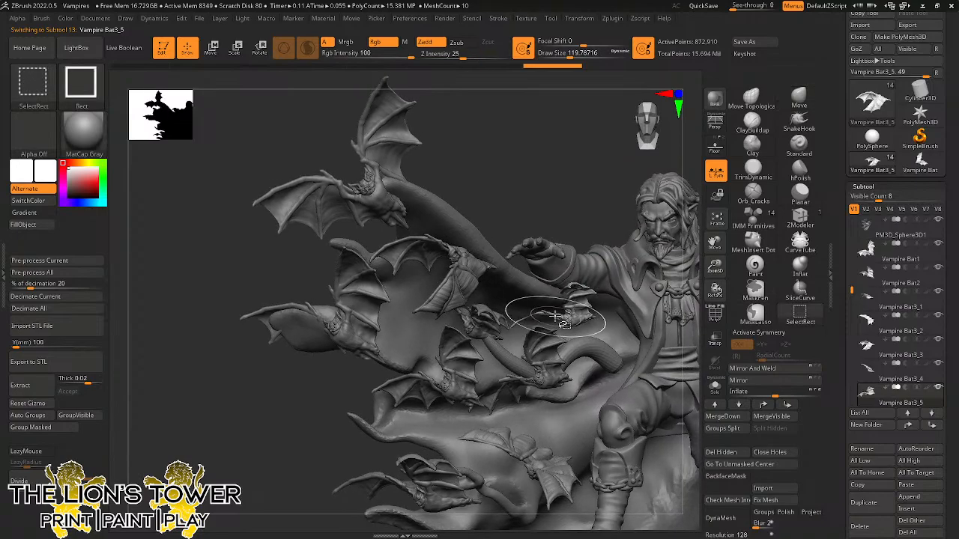
Auto-group the small bat's separate parts and mask everything except one wing.
left_click(567, 188, "ctrl+shift")
left_click(42, 415)
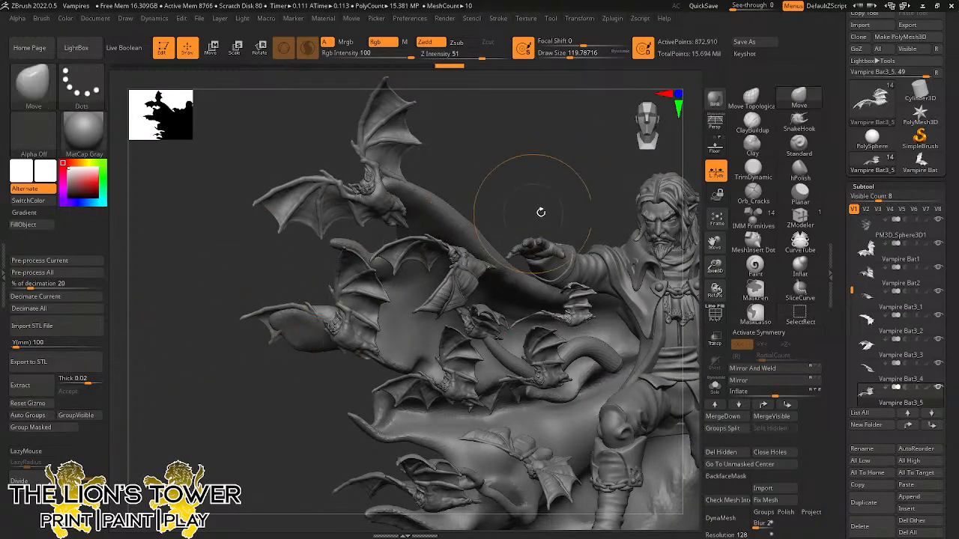
key("ctrl+shift")
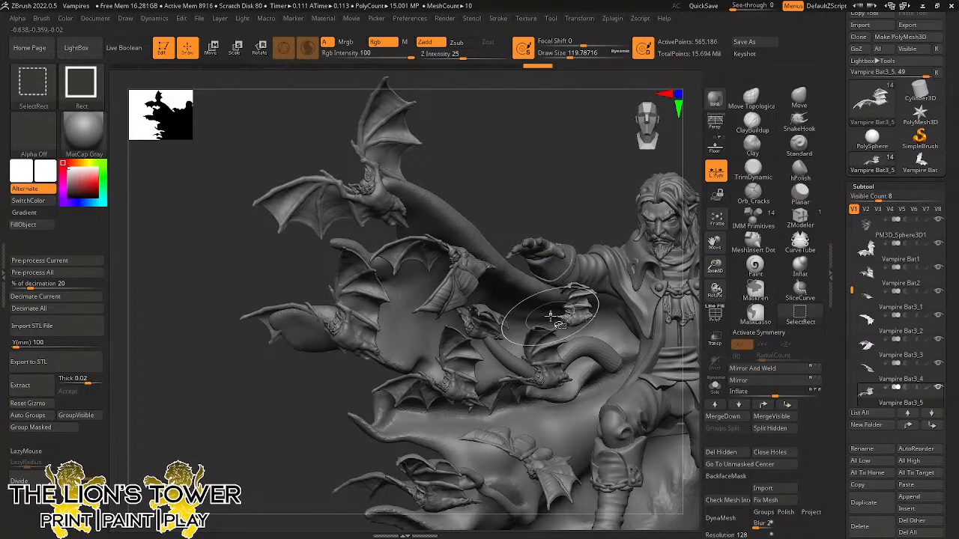
Solo the small bat, place the gizmo at its unmasked wing's shoulder and rotate that wing downward about the joint.
left_click(714, 386)
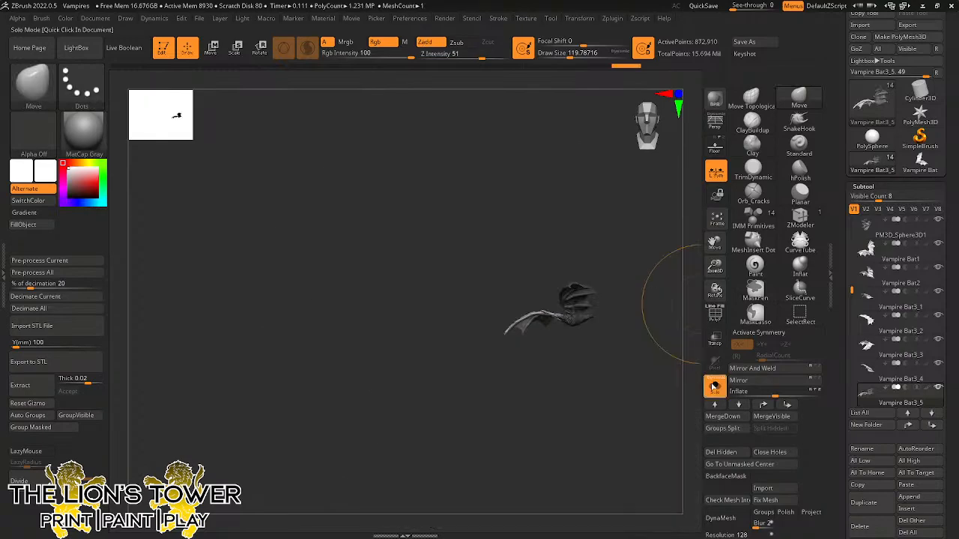
left_click_drag(681, 355, 646, 297)
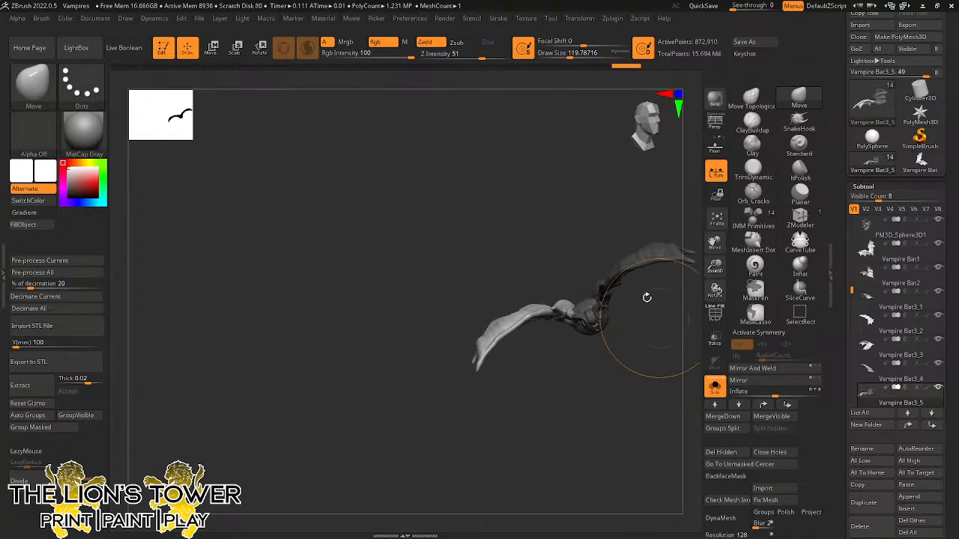
key("r")
left_click(628, 239)
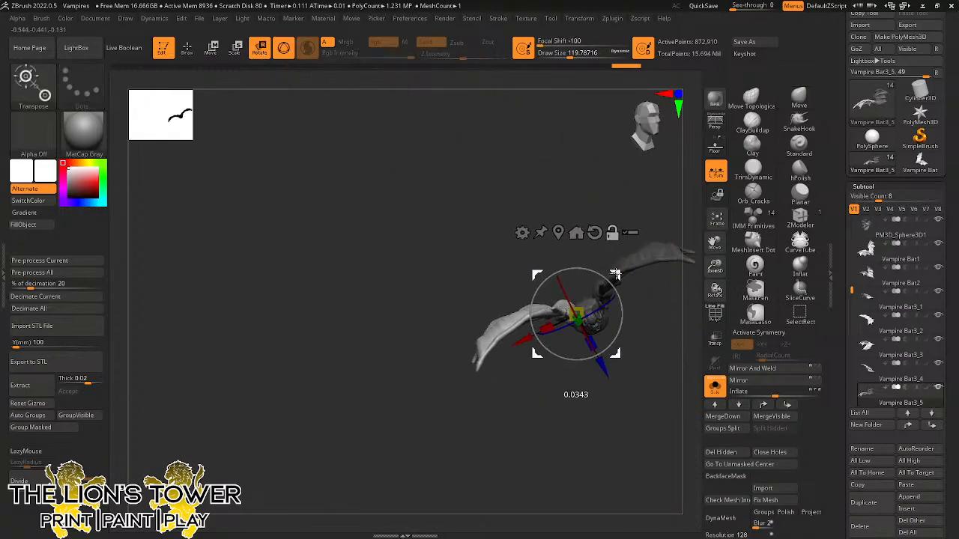
left_click_drag(615, 295, 567, 264)
mouse_move(638, 337)
left_mouse_down()
mouse_move(677, 334)
mouse_move(665, 345)
mouse_move(653, 327)
left_mouse_up()
left_click_drag(613, 282, 615, 287)
mouse_move(650, 334)
left_mouse_down()
mouse_move(664, 377)
mouse_move(645, 344)
left_mouse_up()
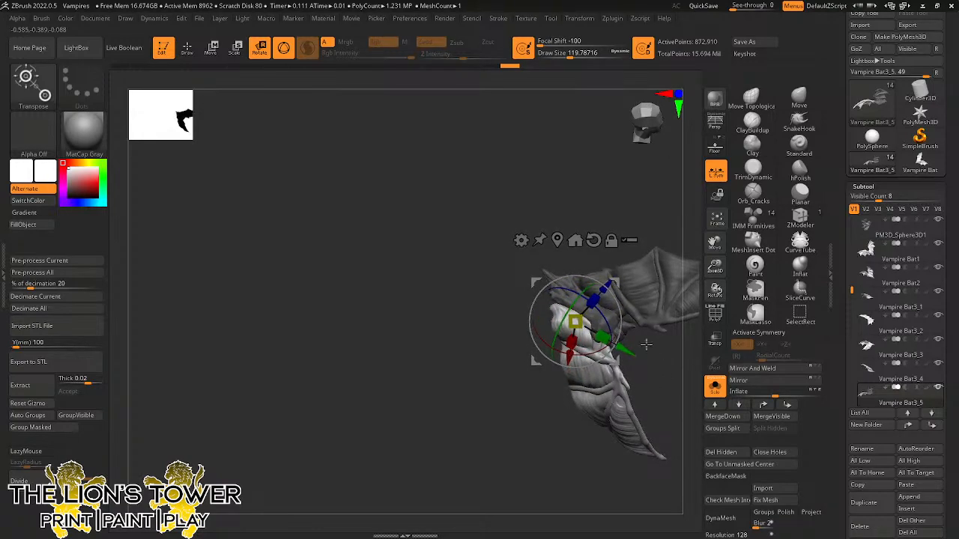
Pull the rotated wing's root back against the bat's body with the Move brush at a draw size of about 44.
left_click(796, 99)
left_click_drag(569, 55, 558, 55)
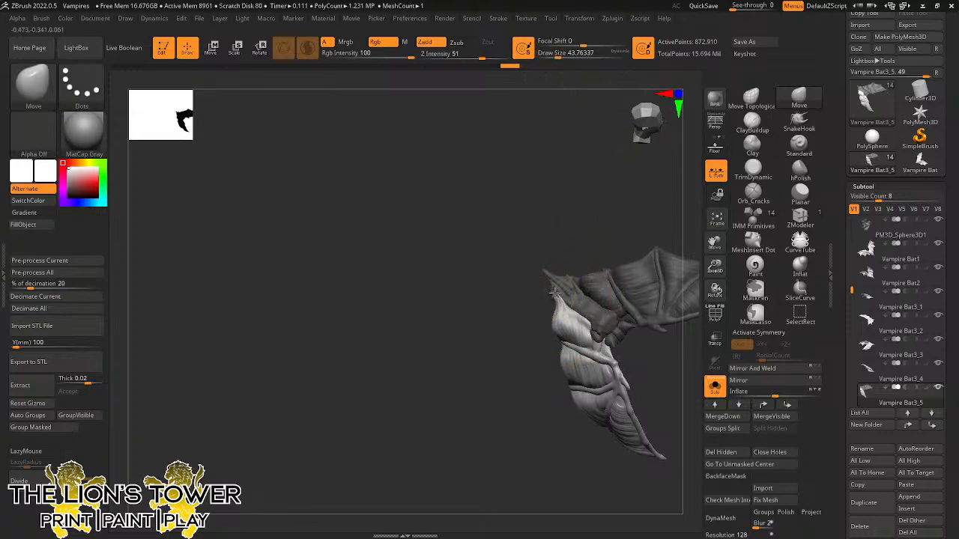
left_click_drag(576, 235, 566, 287)
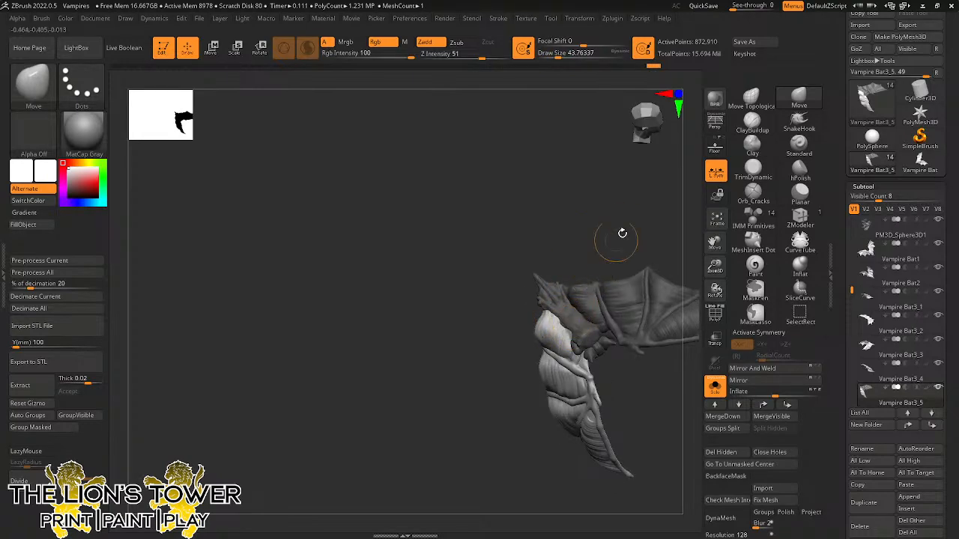
Show the full miniature again and adjust the small bat's position with the gizmo so it sits against the cape.
left_click_drag(622, 233, 634, 220)
left_click(714, 383)
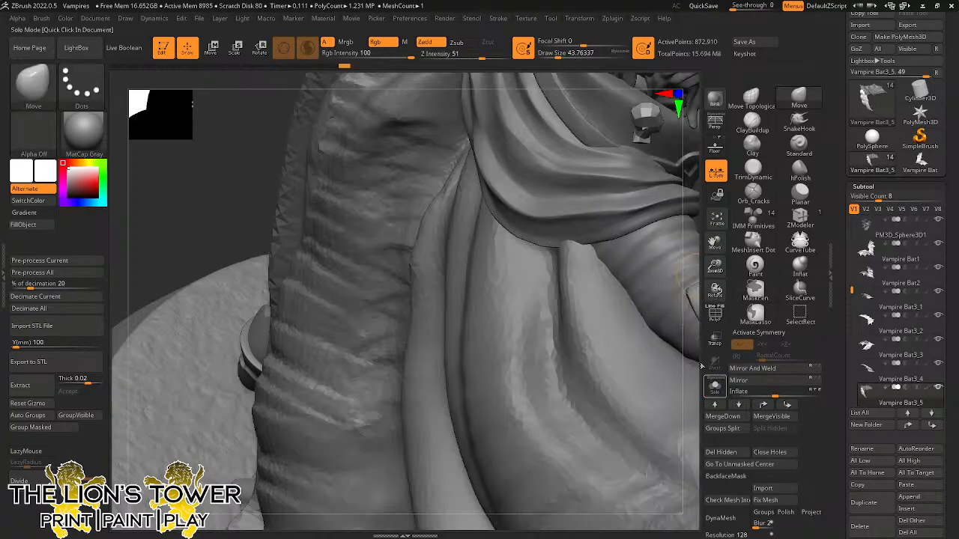
left_click_drag(714, 267, 681, 182)
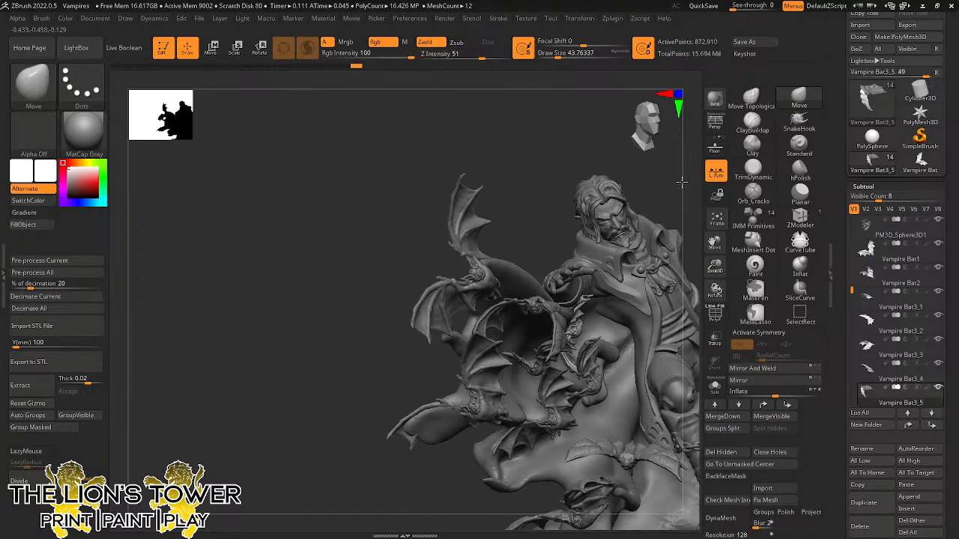
key("r")
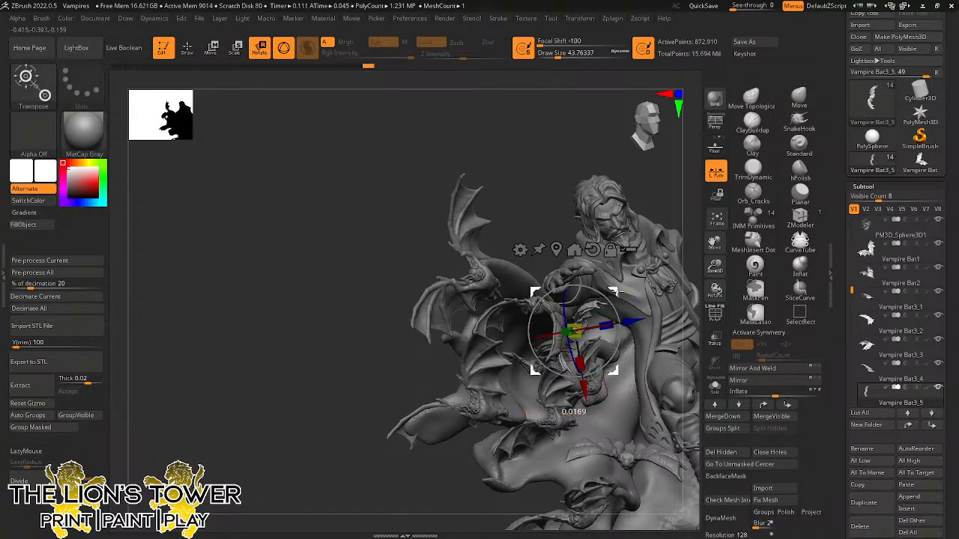
left_click_drag(689, 203, 711, 288)
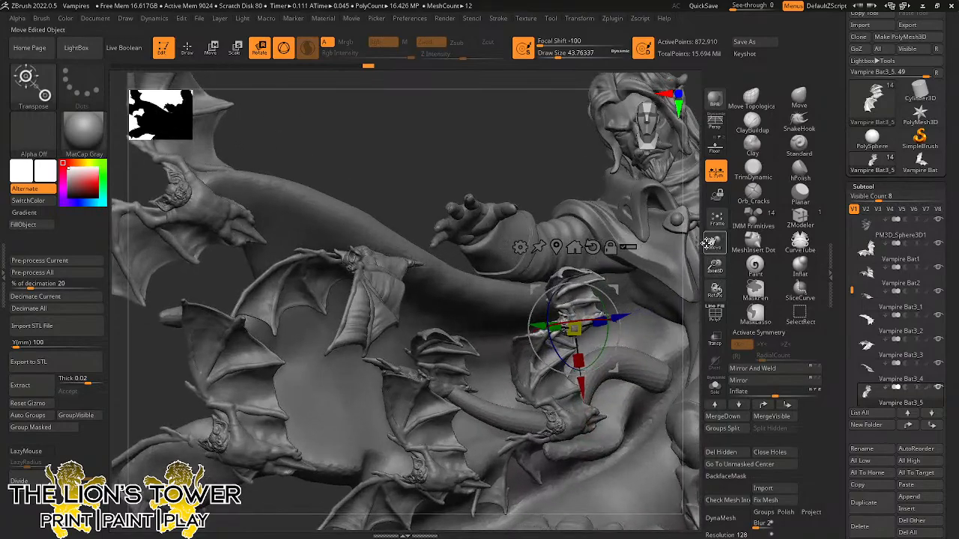
left_click_drag(711, 244, 706, 237)
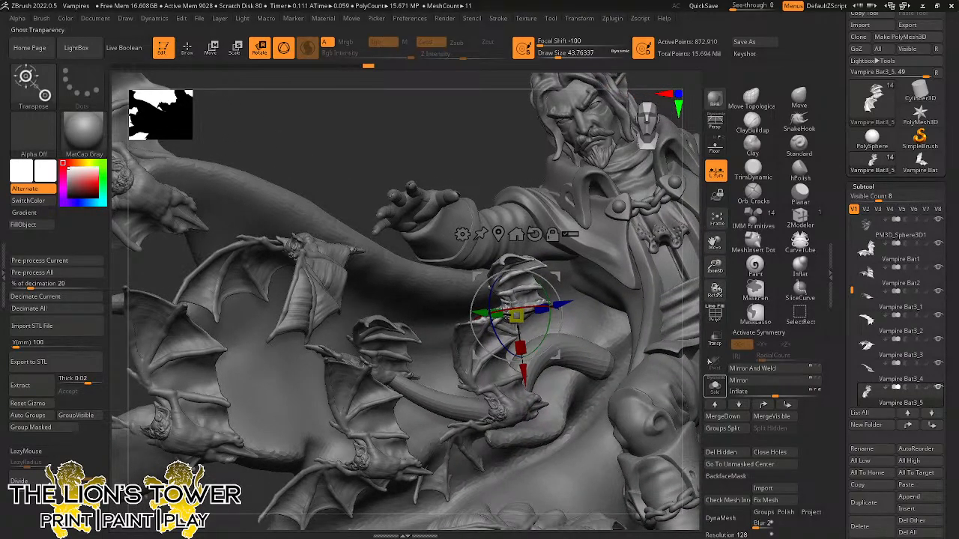
left_click_drag(715, 286, 650, 239)
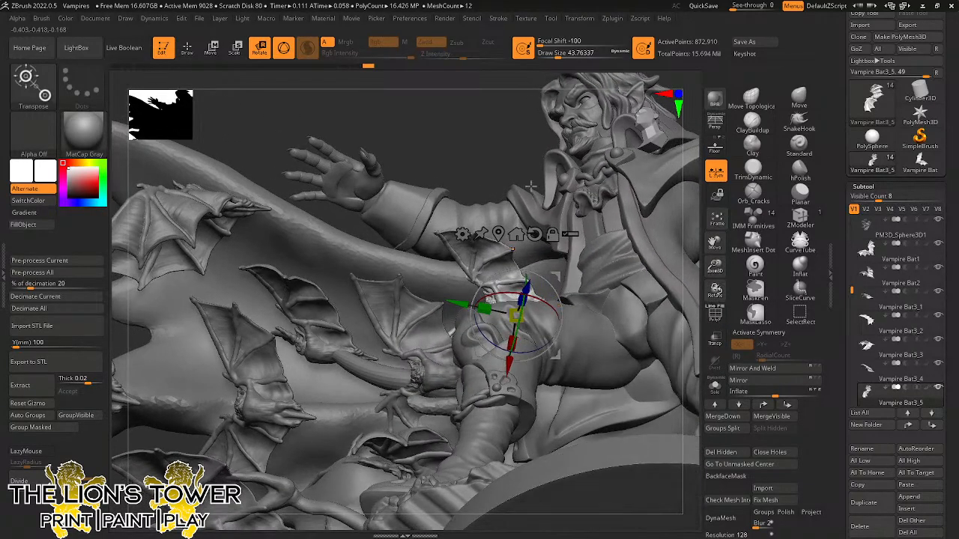
Mask the small bat's body and lower wing using MaskLasso, leaving only its raised upper wing unmasked.
key("ctrl")
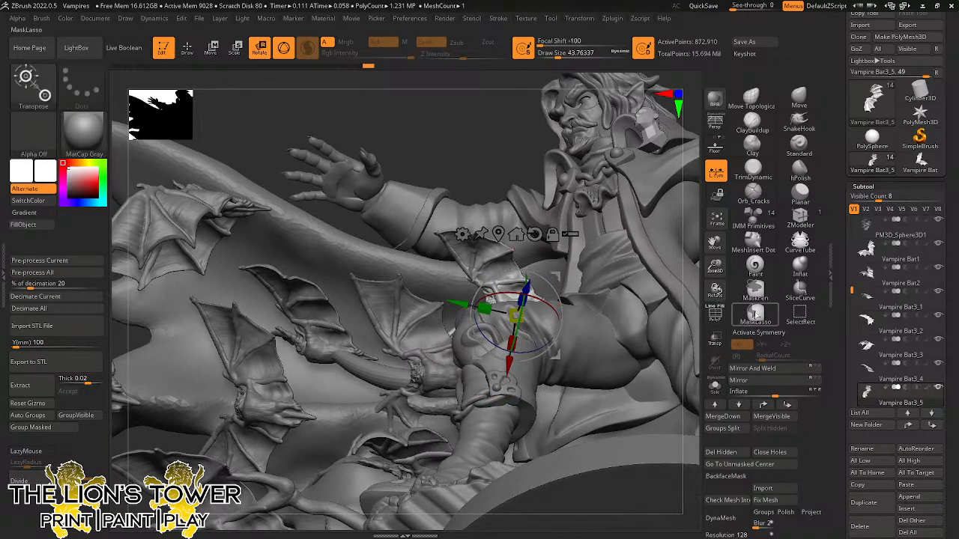
left_click(755, 315)
left_click(723, 335)
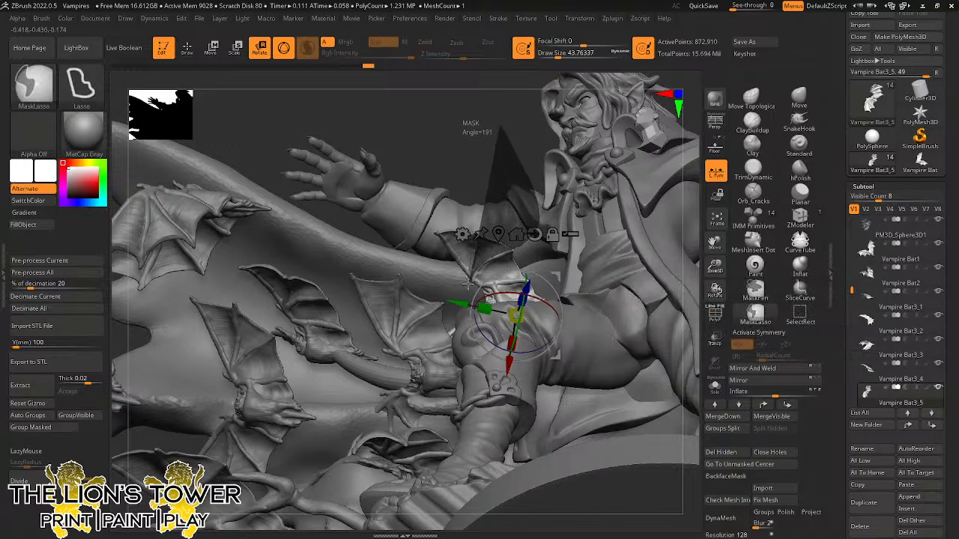
mouse_move(468, 284)
left_mouse_down("ctrl")
mouse_move(428, 242)
mouse_move(496, 133)
mouse_move(508, 150)
mouse_move(528, 140)
mouse_move(584, 157)
left_mouse_up("ctrl")
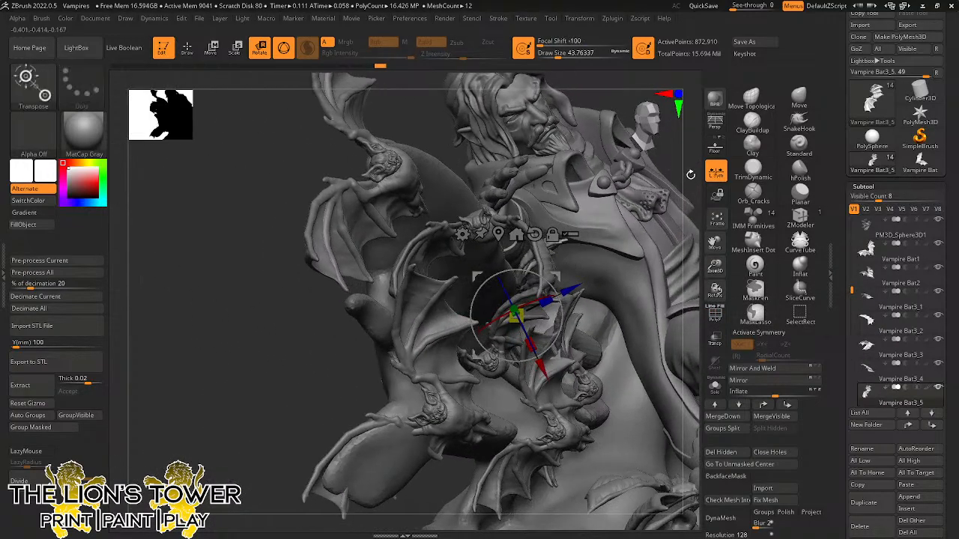
Place the gizmo at the root of the soloed bat's unmasked wing and rotate that wing about the joint within the full miniature.
left_click(714, 386)
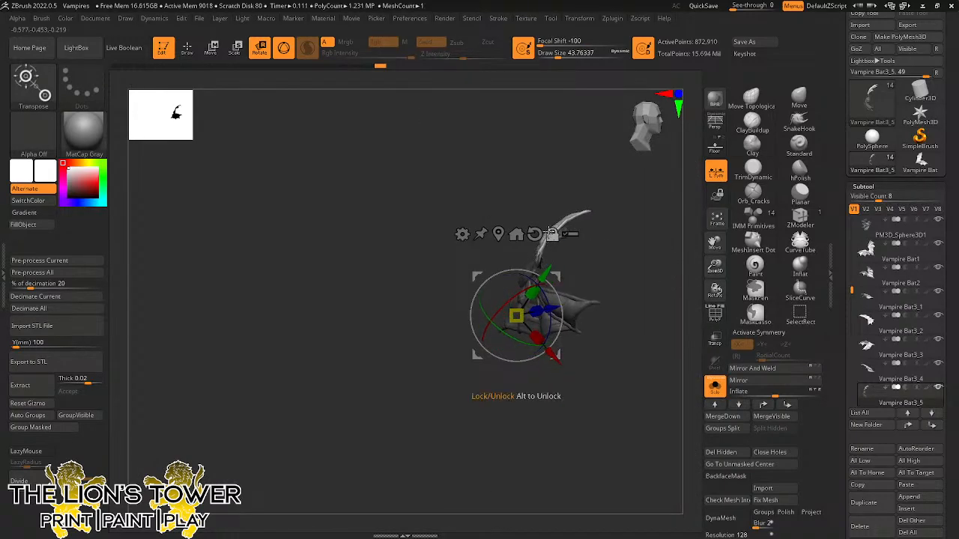
left_click_drag(556, 275, 577, 219)
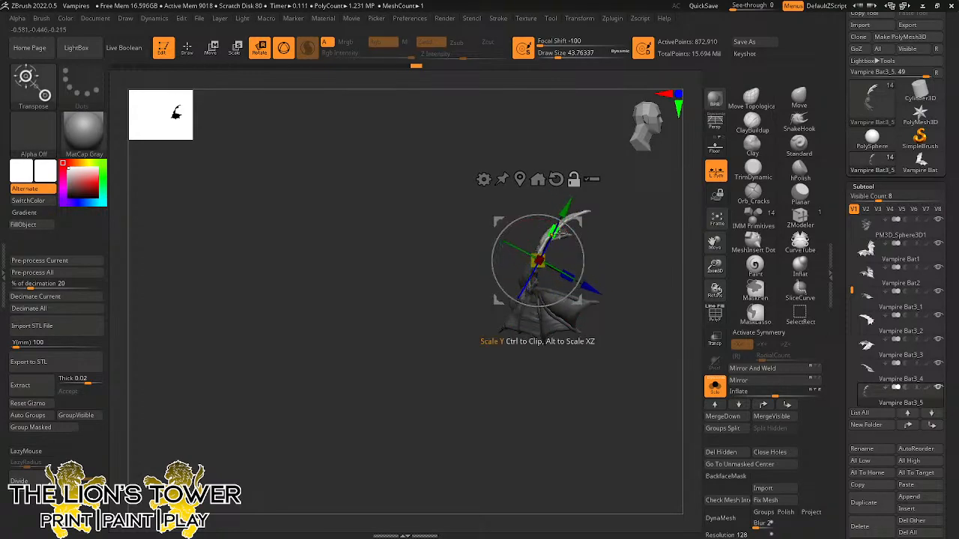
left_click_drag(664, 250, 625, 235)
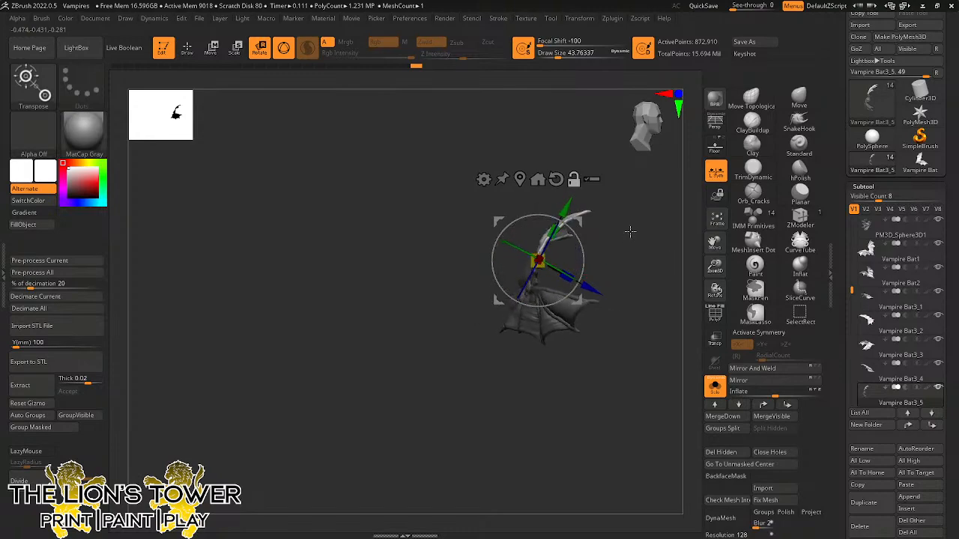
left_click(712, 384)
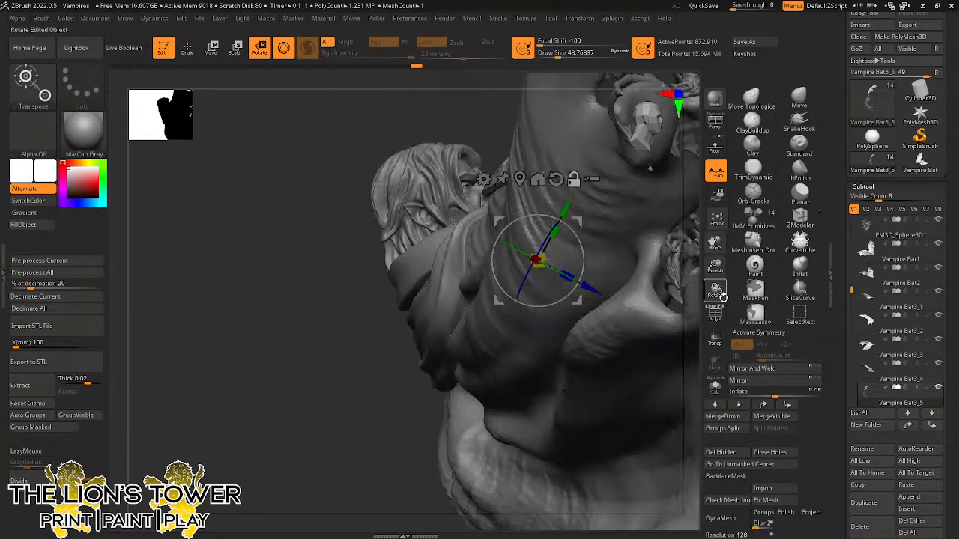
left_click_drag(716, 290, 577, 257)
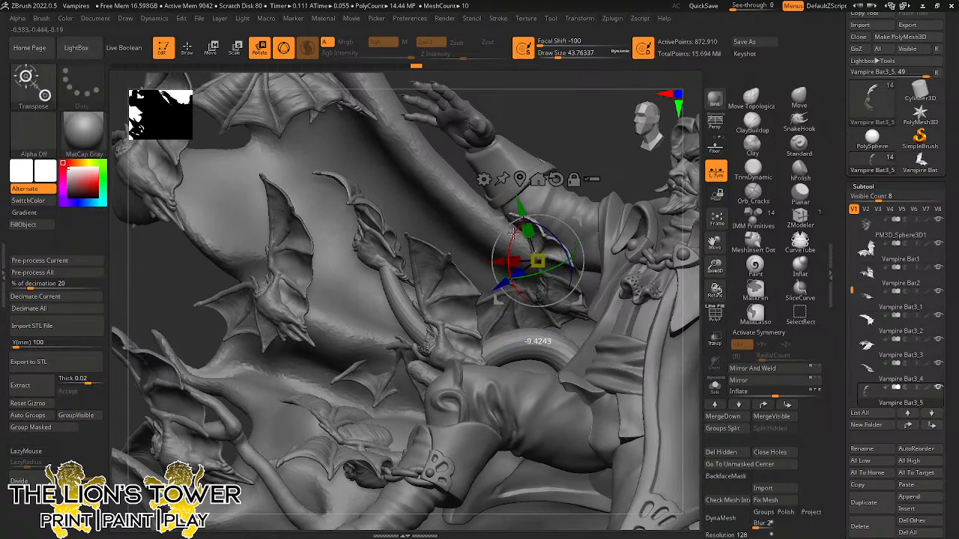
left_click_drag(587, 193, 583, 240)
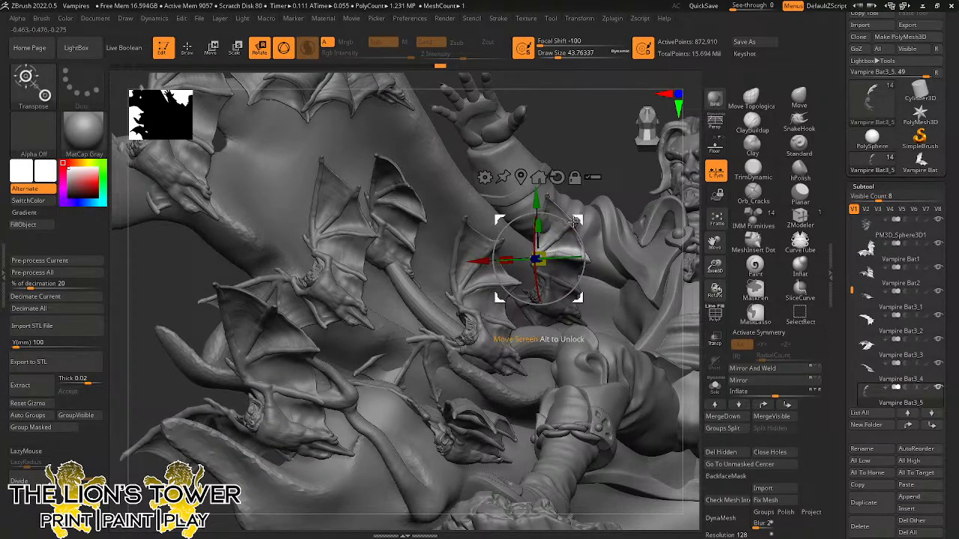
left_click_drag(620, 173, 661, 176)
Reshape the small bat's upper wing with the Move brush, using draw sizes of about 116 and 65.
left_click(799, 98)
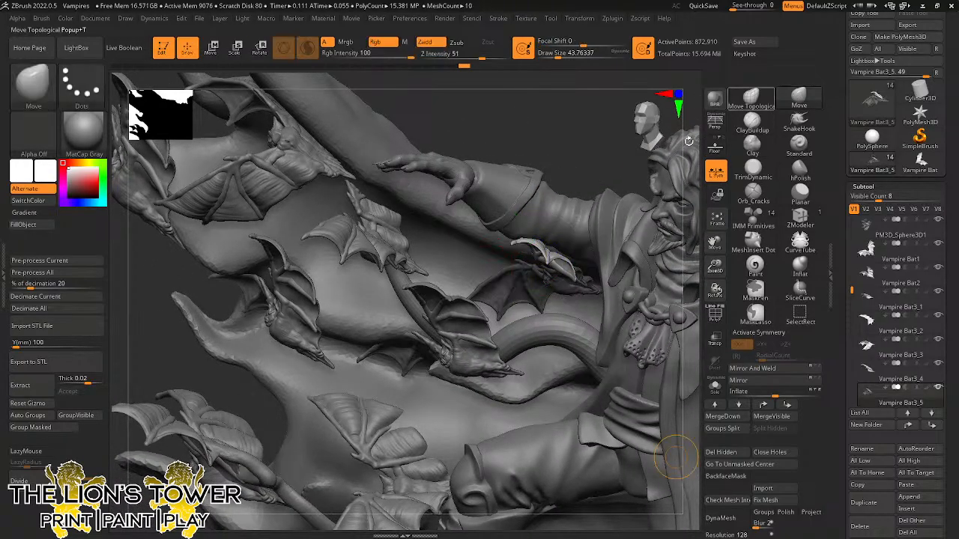
left_click(571, 55)
mouse_move(567, 96)
left_mouse_down()
mouse_move(571, 146)
mouse_move(588, 113)
left_mouse_up()
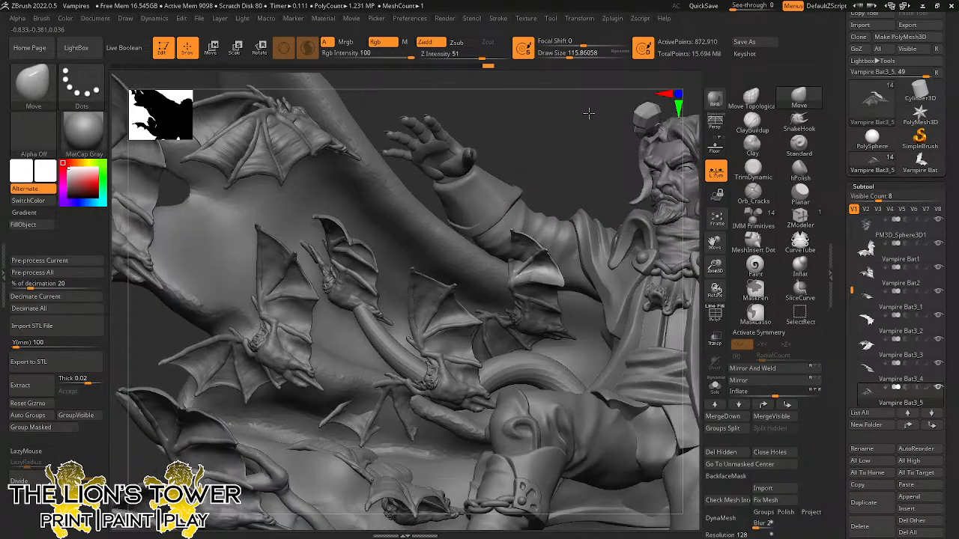
left_click_drag(578, 158, 554, 201)
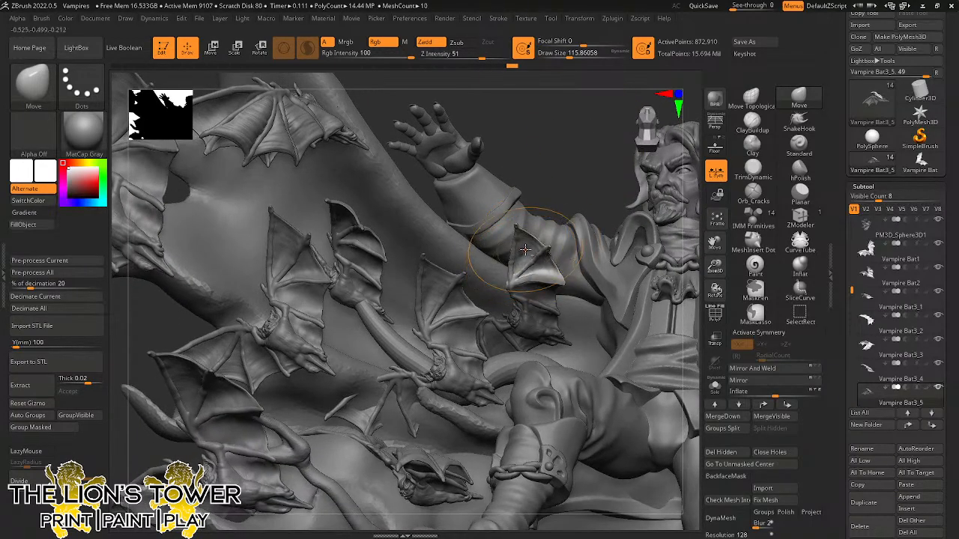
mouse_move(581, 166)
left_mouse_down()
mouse_move(577, 189)
mouse_move(590, 129)
mouse_move(633, 187)
mouse_move(636, 219)
mouse_move(627, 224)
mouse_move(640, 130)
left_mouse_up()
mouse_move(570, 54)
left_mouse_down()
mouse_move(562, 54)
mouse_move(570, 124)
left_mouse_up()
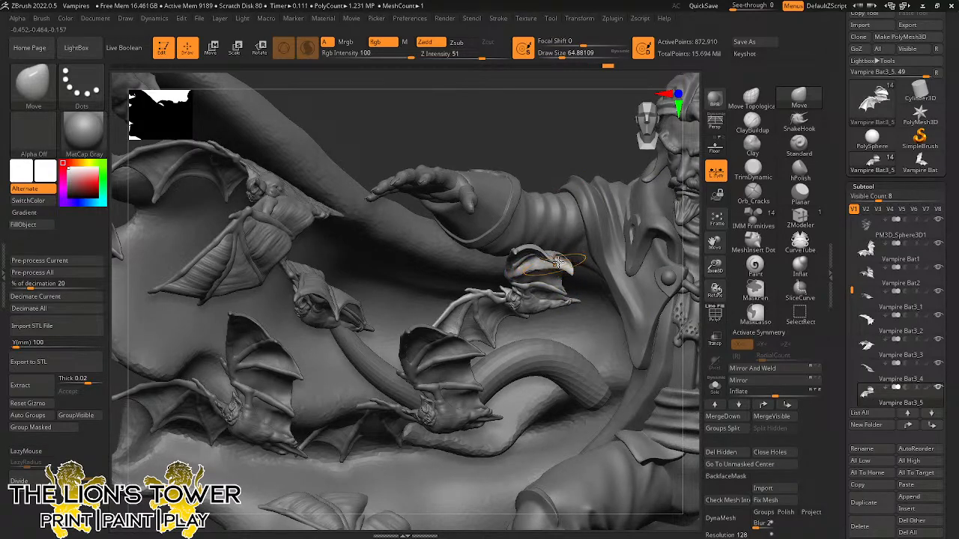
mouse_move(579, 147)
left_mouse_down()
mouse_move(565, 152)
mouse_move(584, 98)
mouse_move(578, 110)
left_mouse_up()
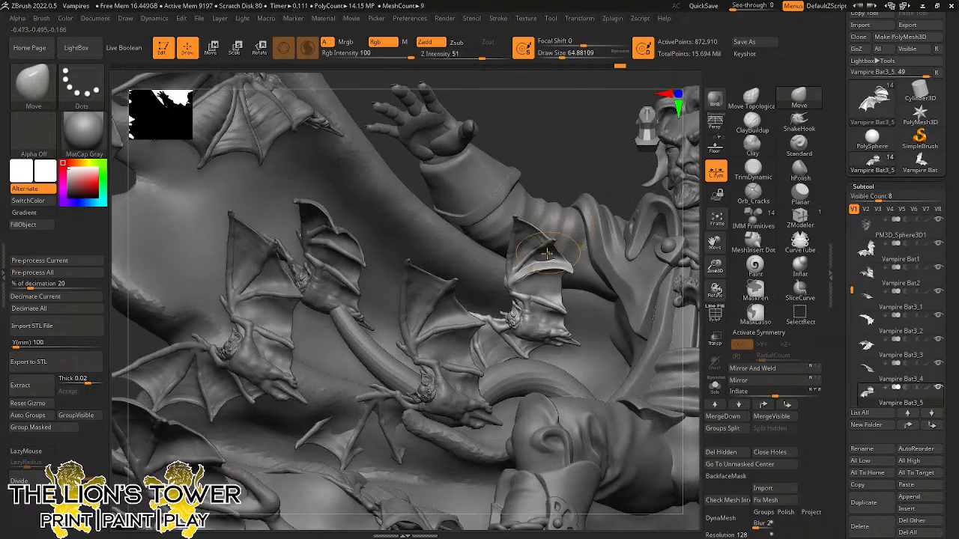
left_click_drag(605, 182, 609, 94)
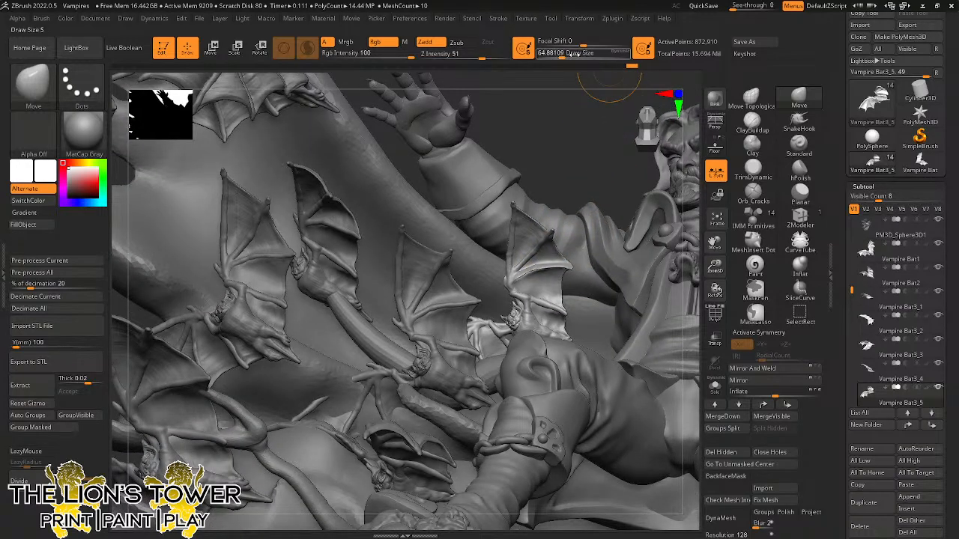
Smooth the small bat's wing at a draw size of about 17 and refine its shape with Move at about 39 and 77.
left_click_drag(561, 54, 550, 55)
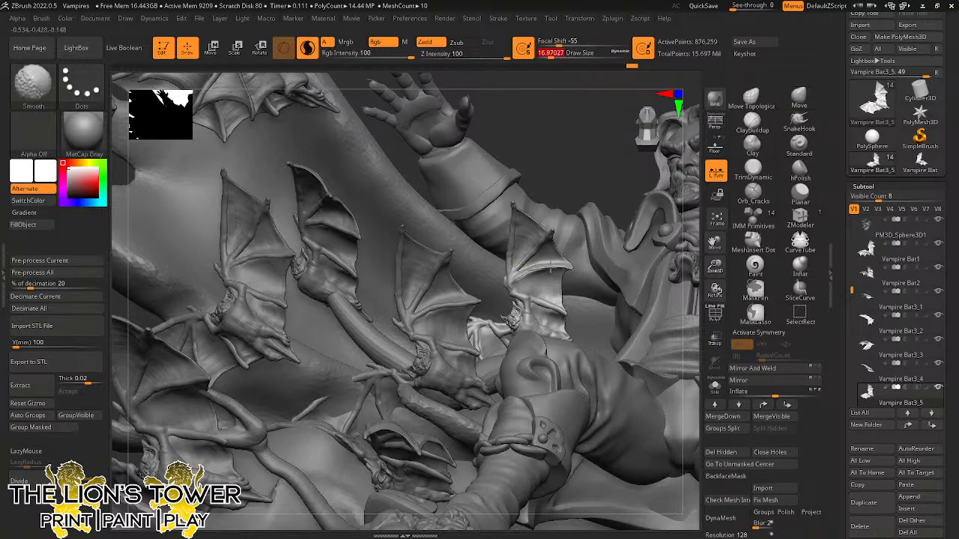
mouse_move(586, 182)
left_mouse_down()
mouse_move(563, 196)
mouse_move(562, 228)
mouse_move(584, 305)
left_mouse_up()
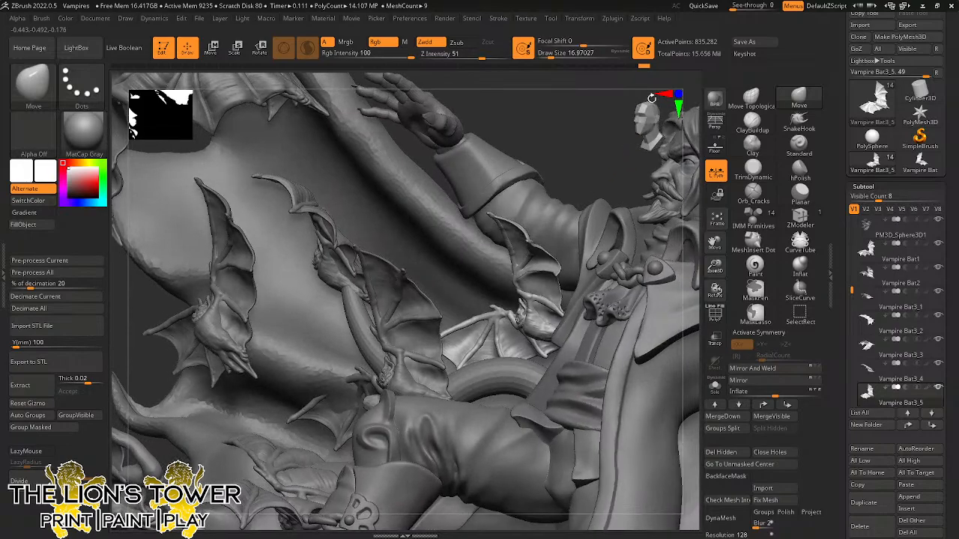
left_click_drag(566, 54, 571, 54)
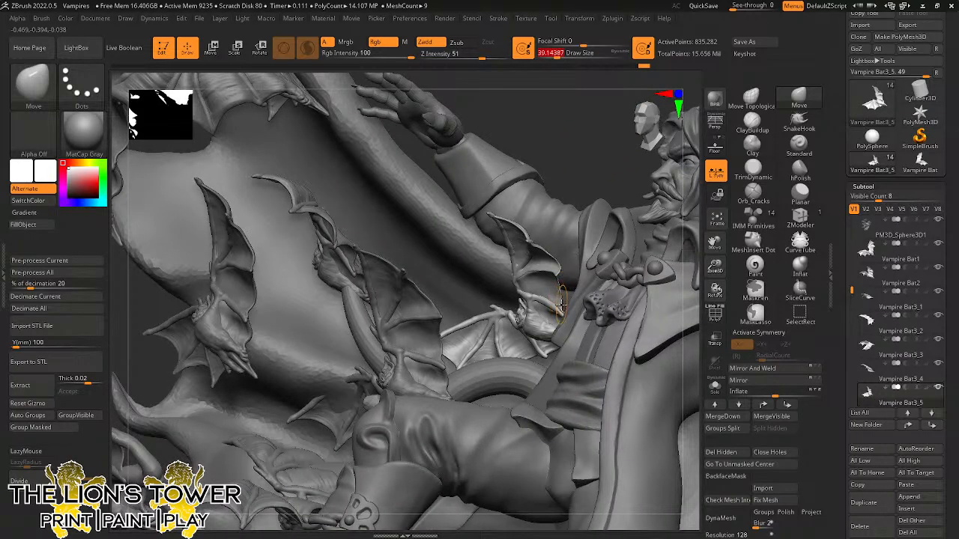
left_click(563, 56)
mouse_move(597, 135)
left_mouse_down()
mouse_move(585, 162)
mouse_move(631, 165)
mouse_move(642, 136)
left_mouse_up()
right_click_drag(642, 136, 619, 129, "ctrl")
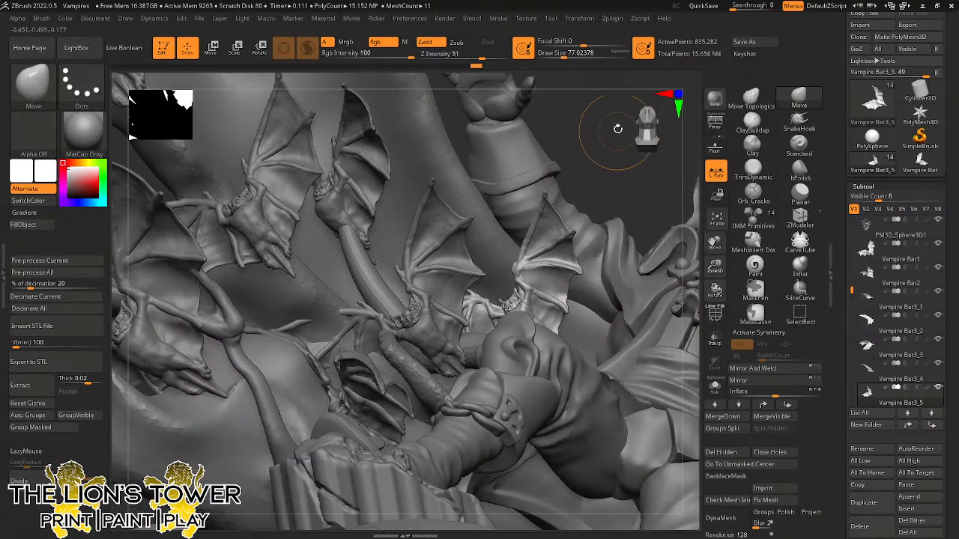
Select the Vampire Bat3_2 subtool beside the vampire's raised leg and auto-group its separate parts.
mouse_move(668, 199)
right_mouse_down("ctrl")
mouse_move(696, 180)
mouse_move(679, 184)
right_mouse_up("ctrl")
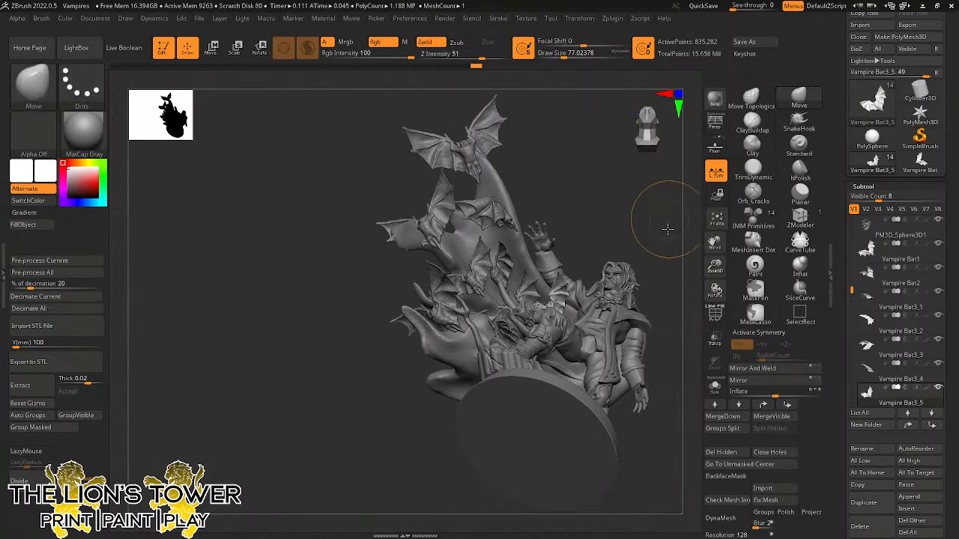
mouse_move(667, 222)
left_mouse_down()
mouse_move(672, 235)
mouse_move(663, 212)
left_mouse_up()
mouse_move(679, 310)
right_mouse_down("alt")
mouse_move(677, 191)
mouse_move(661, 184)
mouse_move(686, 181)
mouse_move(604, 273)
right_mouse_up("alt")
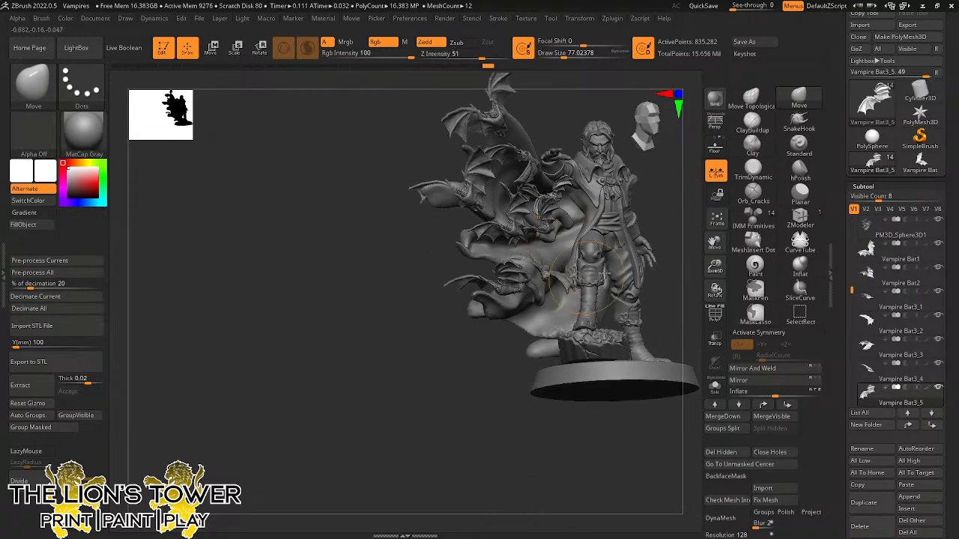
left_click_drag(713, 275, 711, 322)
left_click(564, 384, "alt")
key("ctrl+shift+d")
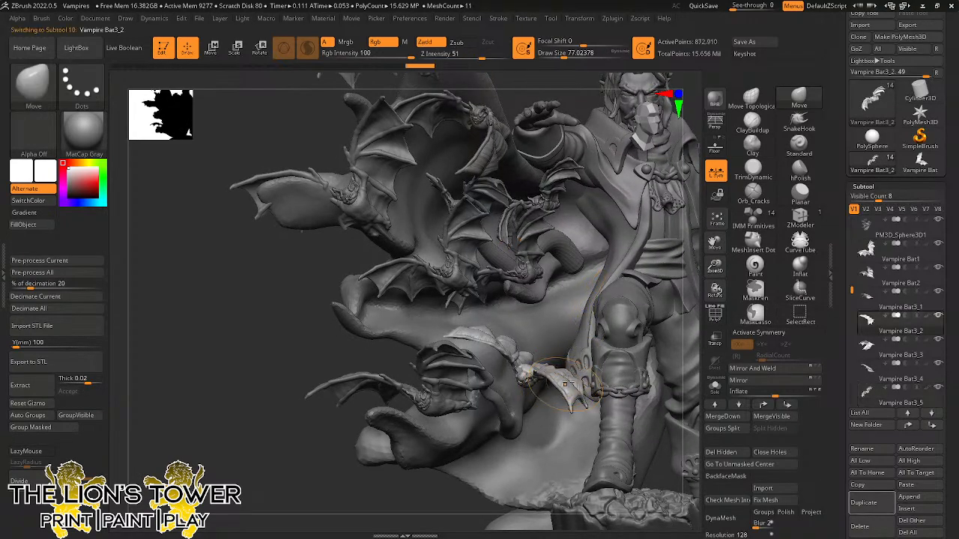
left_click_drag(717, 270, 716, 287)
left_click_drag(713, 242, 610, 176)
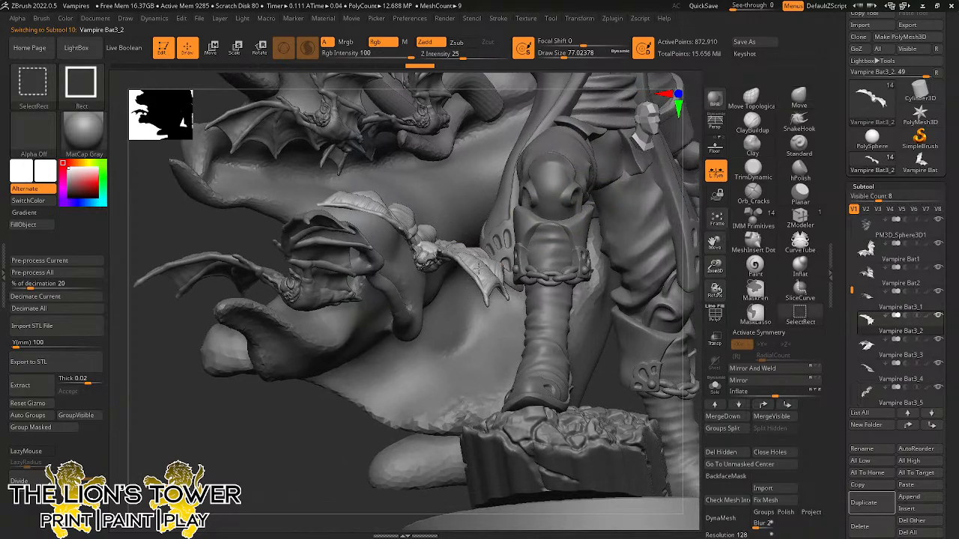
left_click(488, 278, "ctrl+shift")
left_click(488, 279, "ctrl+shift")
left_click(303, 439, "ctrl+shift")
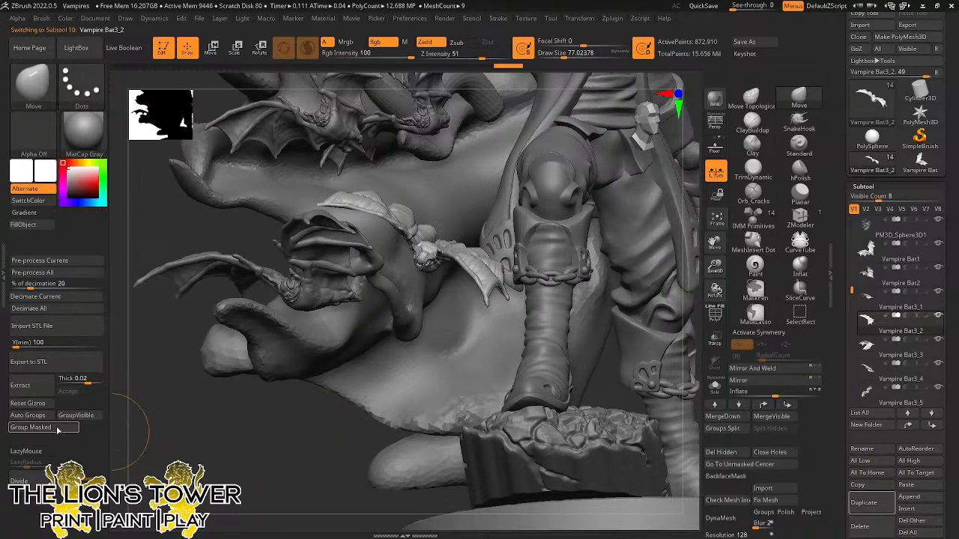
Isolate the wing nearest the vampire's leg by its polygroup and mask the rest of that bat.
left_click(487, 281, "ctrl+shift")
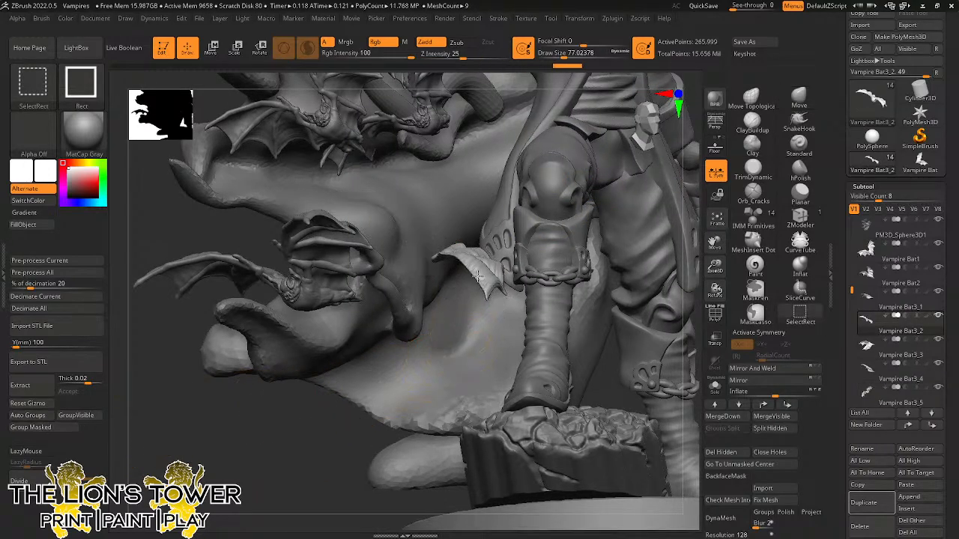
left_click(338, 449, "ctrl+shift")
left_click_drag(716, 271, 716, 291)
Place the gizmo at the unmasked wing's shoulder and rotate the wing upward, away from the vampire's leg.
left_click(284, 53)
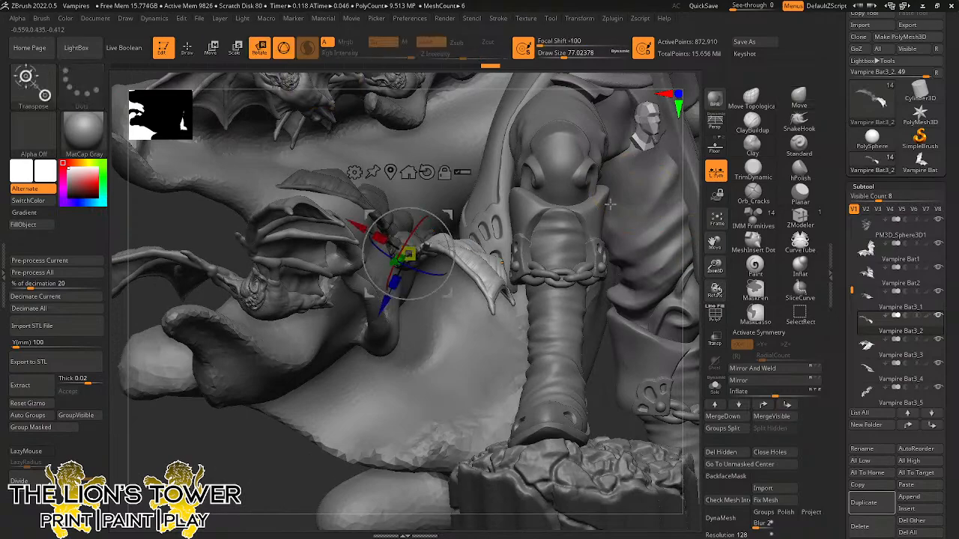
left_click_drag(608, 377, 619, 363)
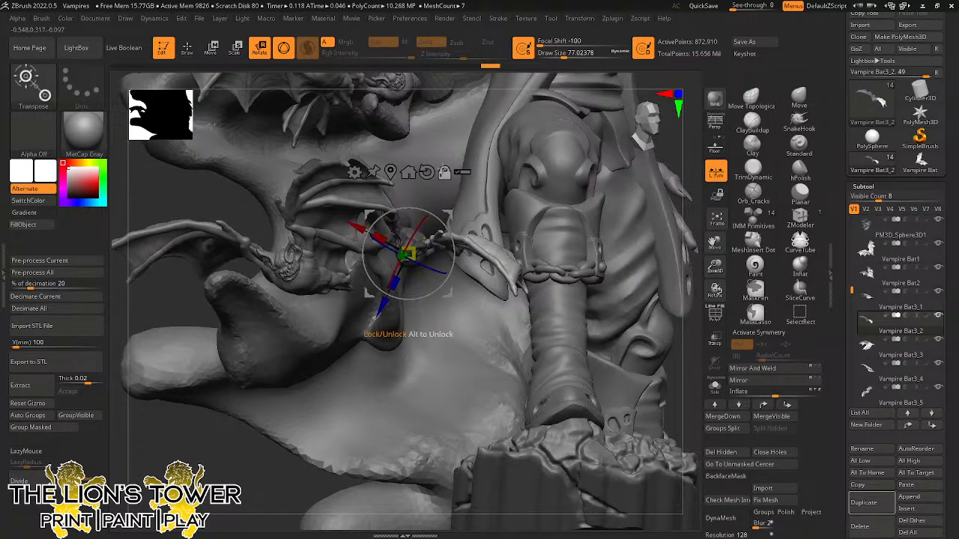
left_click_drag(450, 214, 469, 210)
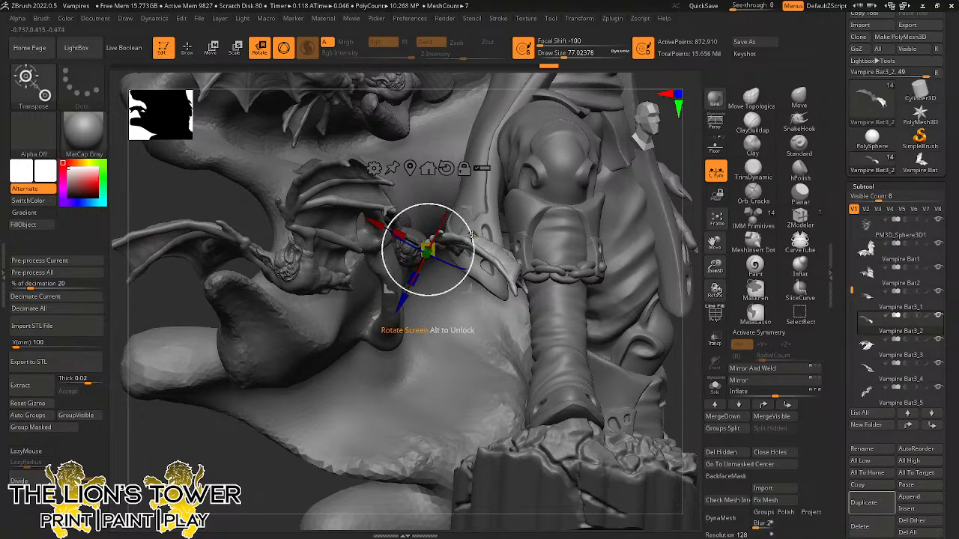
left_click_drag(472, 262, 496, 208)
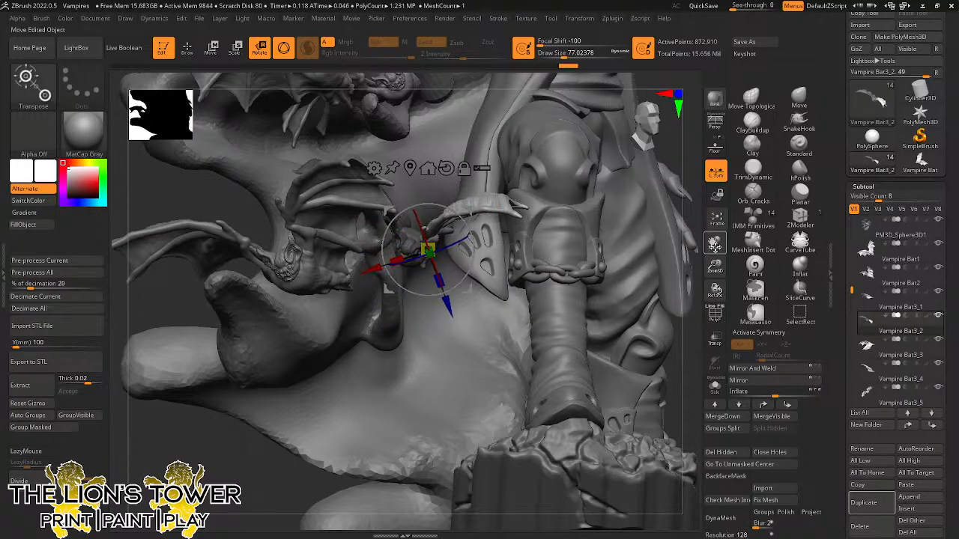
Fine-tune the lower bat's wing angle with the gizmo so it stands raised beside the boot, and clear the mask.
left_click_drag(716, 243, 621, 292)
left_click_drag(659, 265, 517, 244)
left_click_drag(372, 263, 371, 255)
left_click_drag(375, 293, 324, 327)
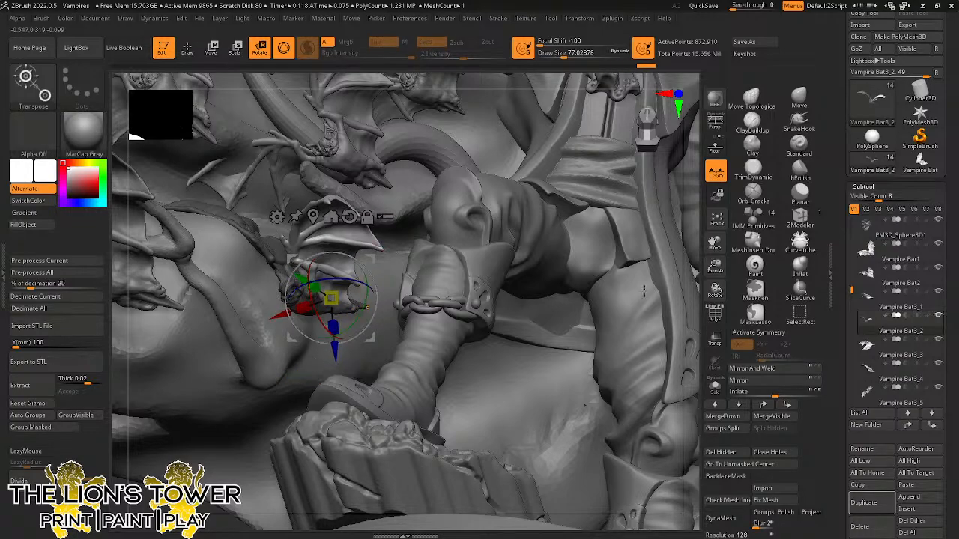
right_click_drag(644, 292, 646, 299, "ctrl")
left_click_drag(658, 305, 682, 300)
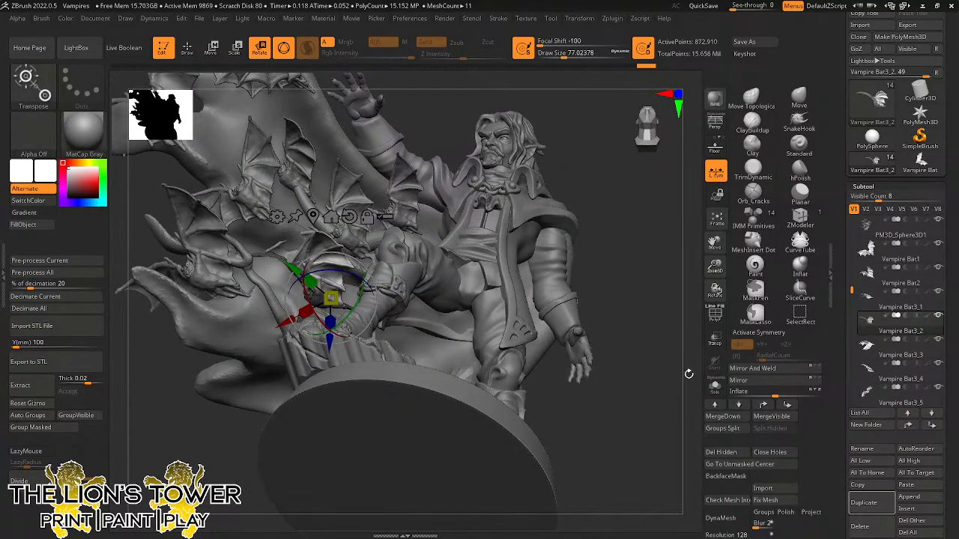
left_click(732, 458)
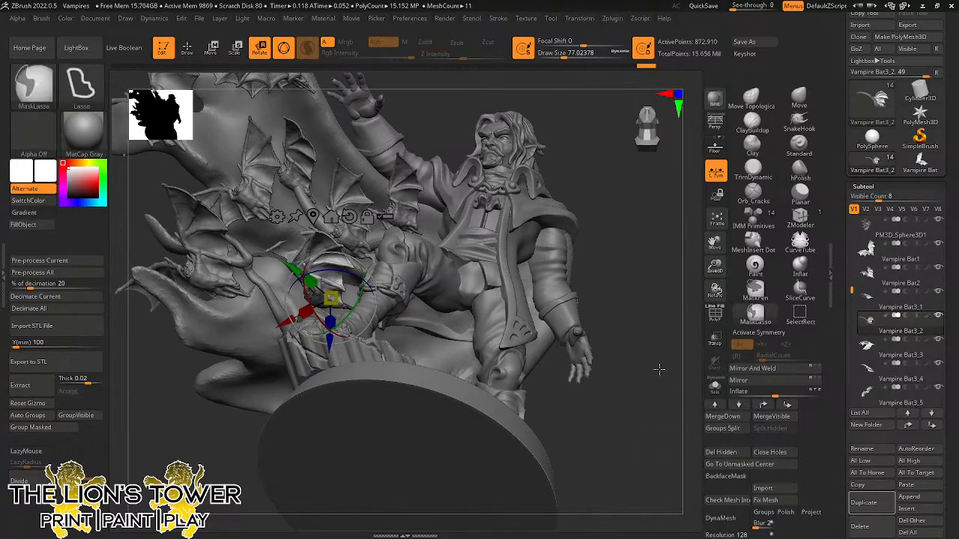
left_click_drag(659, 368, 636, 372)
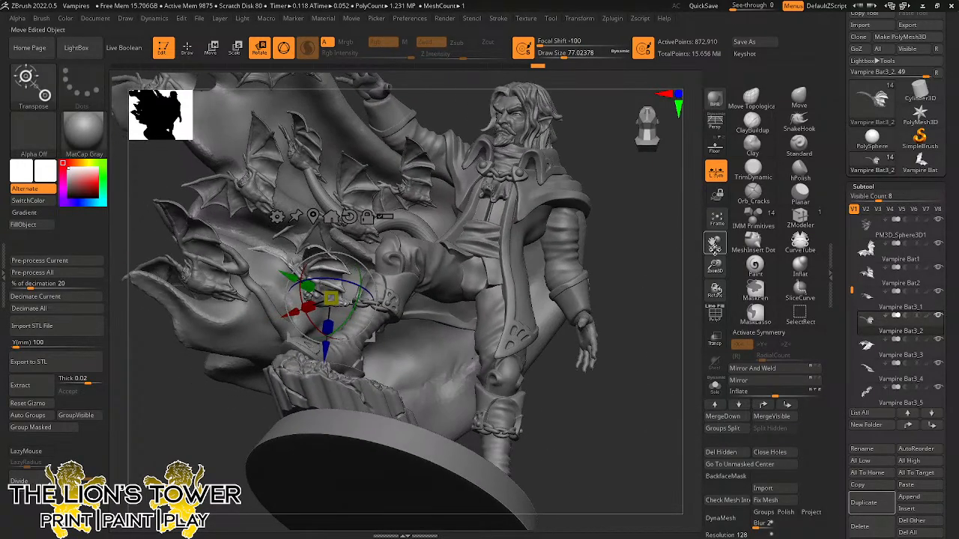
Select the Vampire Bat3 subtool over the flowing cape and auto-group its separate parts.
left_click_drag(720, 249, 871, 343)
left_click(413, 253, "alt")
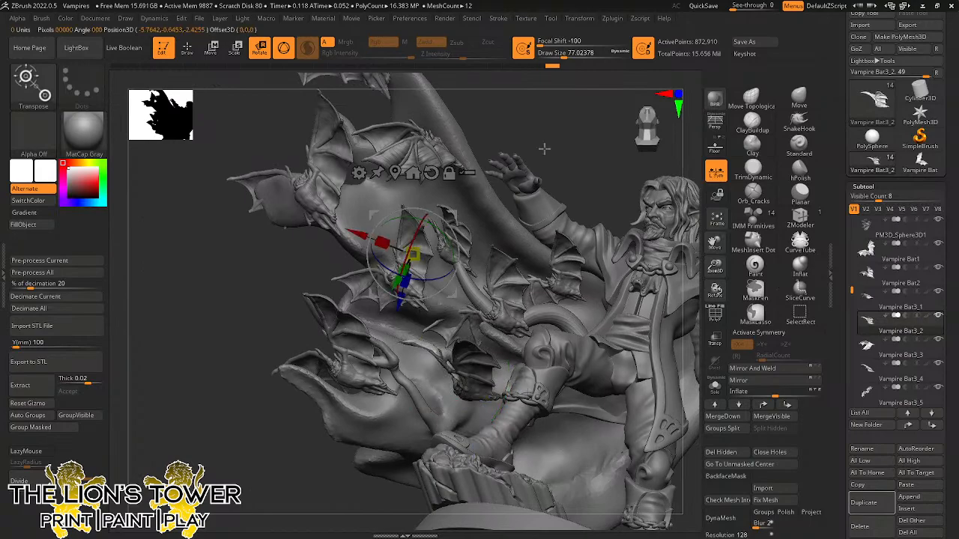
left_click_drag(544, 148, 533, 161)
left_click(377, 287, "alt")
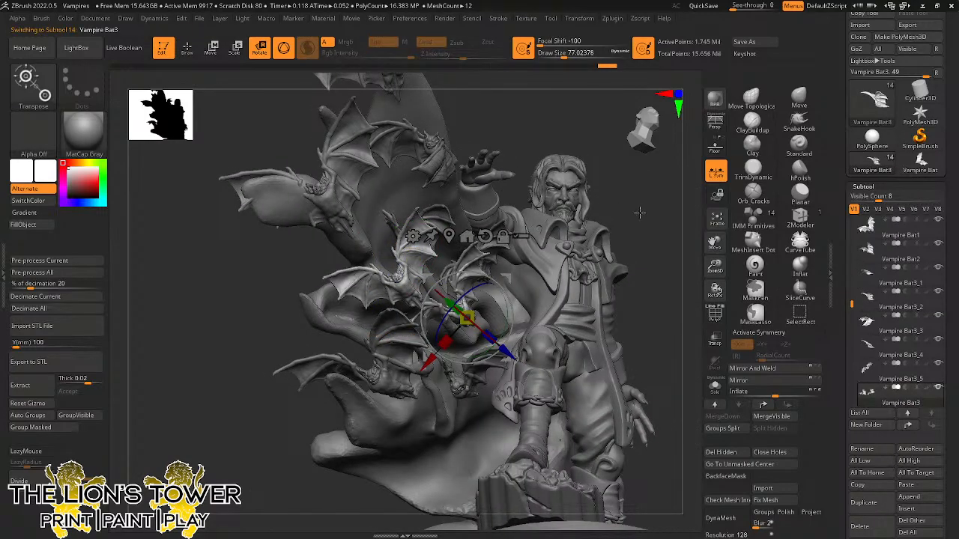
left_click(36, 414)
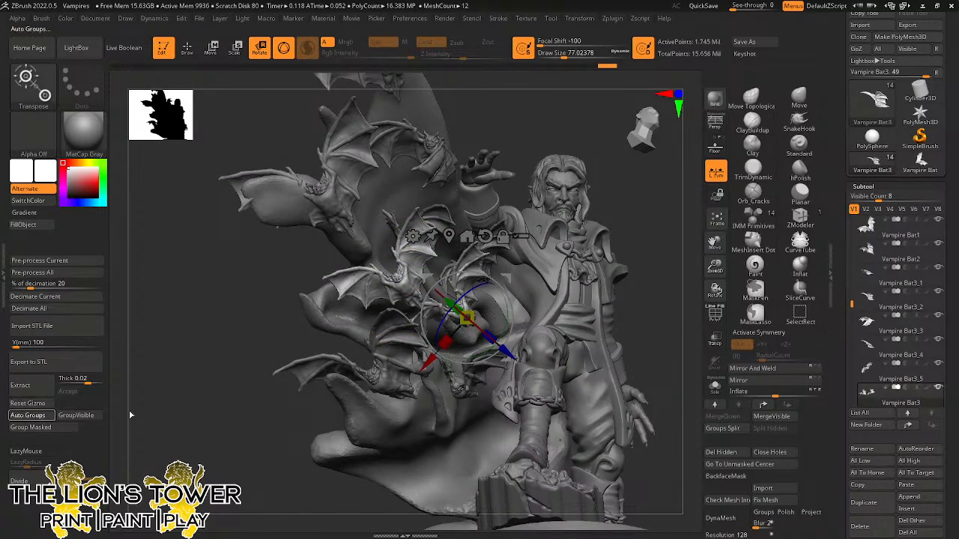
Isolate the Vampire Bat3 subtool, leave only its outer bat visible, and split the hidden bat into its own subtool.
left_click_drag(682, 253, 661, 293)
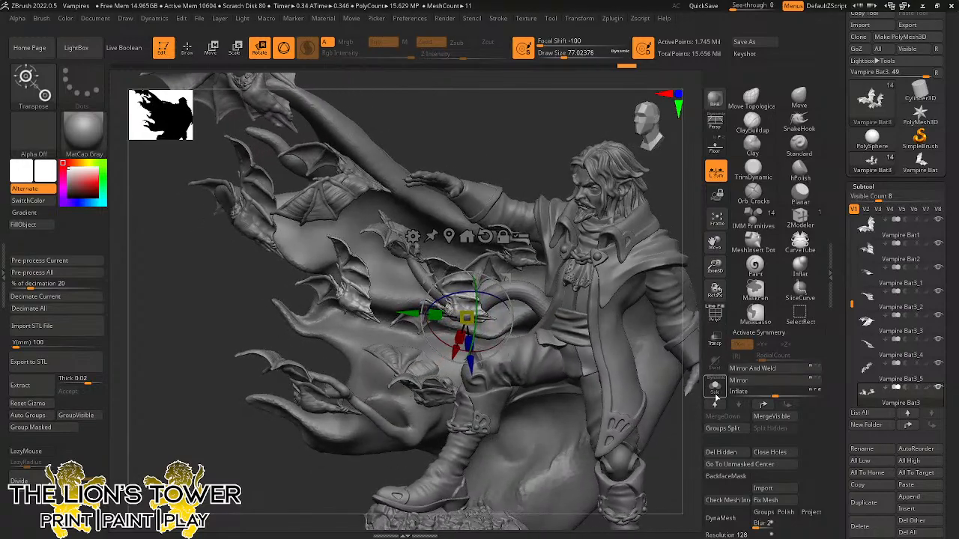
left_click(715, 386)
mouse_move(641, 334)
left_mouse_down()
mouse_move(604, 316)
mouse_move(640, 325)
mouse_move(582, 231)
mouse_move(529, 364)
mouse_move(374, 399)
mouse_move(383, 401)
left_mouse_up()
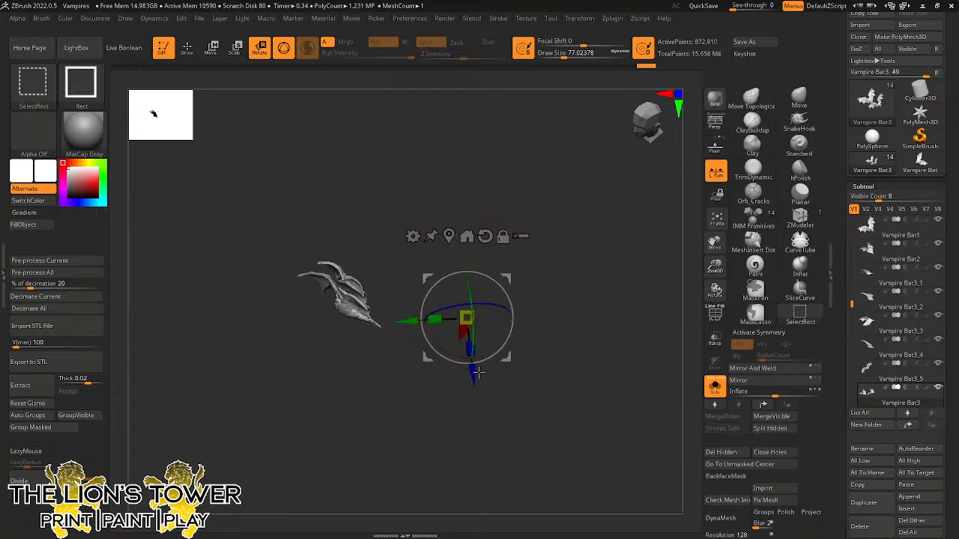
left_click(769, 429)
left_click_drag(578, 339, 606, 345)
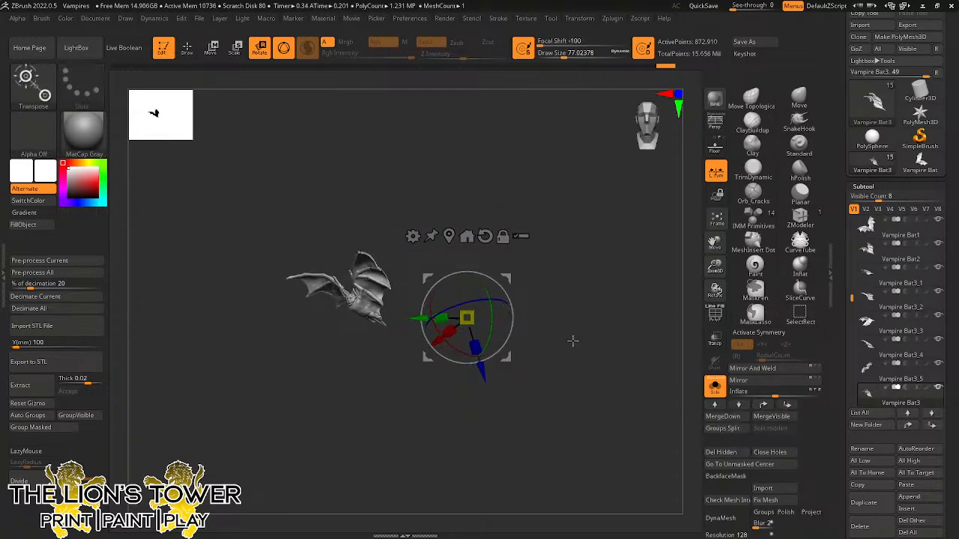
Show the whole miniature again and make the outer Vampire Bat3 the active subtool instead of Vampire Bat4.
left_click(715, 383)
left_click(464, 286, "alt")
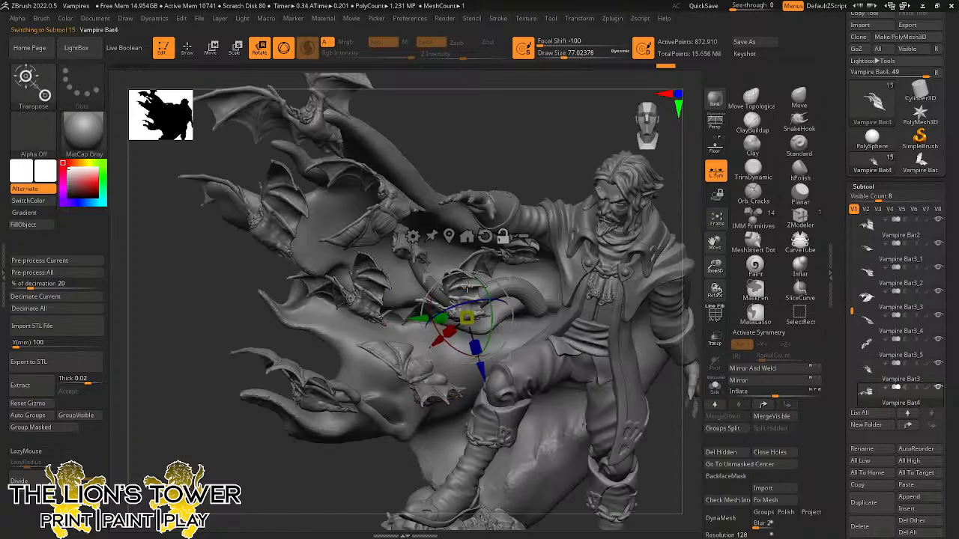
left_click_drag(692, 235, 682, 225)
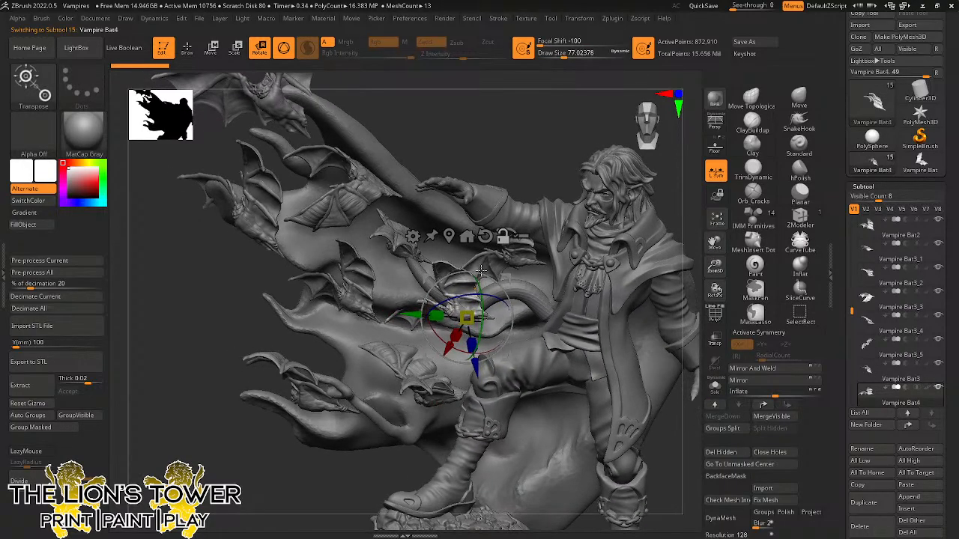
left_click(357, 293, "alt")
Mask the raised wing of Vampire Bat3 with the MaskLasso brush, undoing the first attempt and redrawing the lasso.
left_click_drag(715, 267, 731, 305)
left_click_drag(715, 241, 815, 288)
left_click_drag(579, 137, 605, 176)
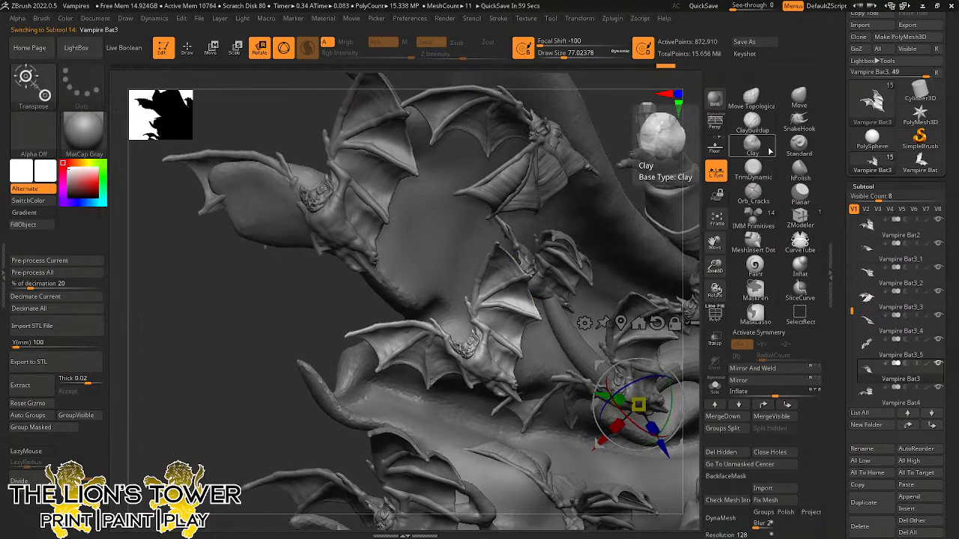
left_click_drag(634, 186, 612, 160)
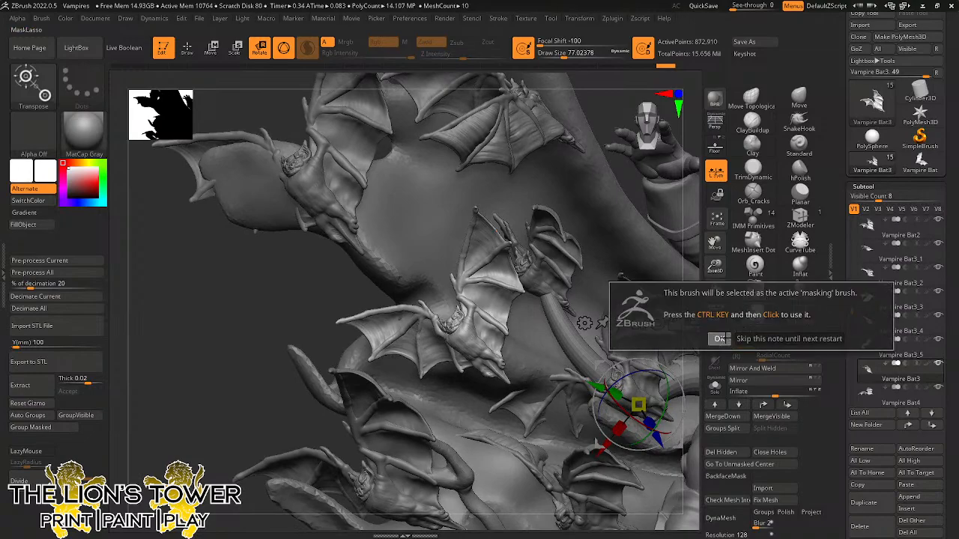
left_click_drag(608, 129, 596, 114)
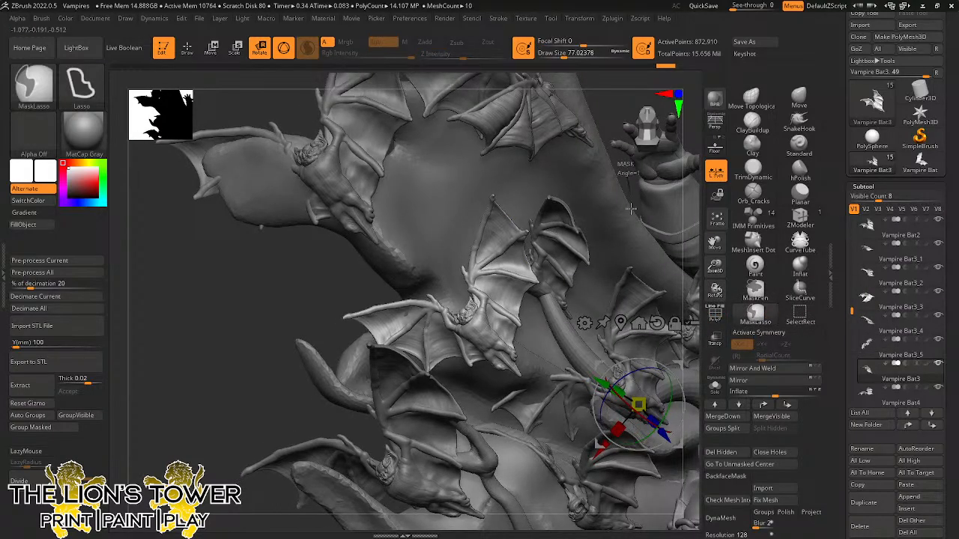
mouse_move(627, 167)
left_mouse_down("ctrl")
mouse_move(584, 279)
mouse_move(536, 290)
mouse_move(475, 280)
mouse_move(491, 161)
mouse_move(591, 133)
left_mouse_up("ctrl")
left_click(613, 188, "ctrl")
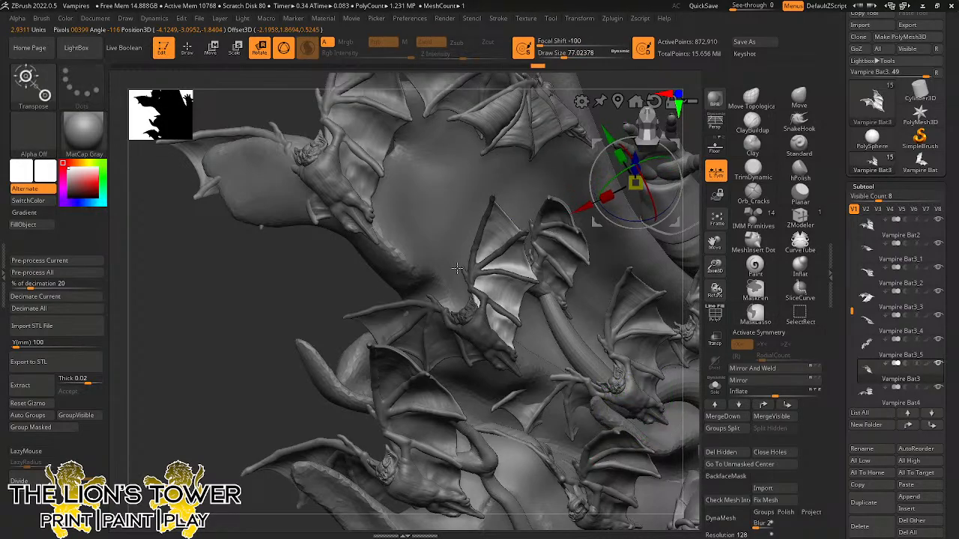
key("ctrl+z")
mouse_move(593, 126)
left_mouse_down("ctrl")
mouse_move(597, 206)
mouse_move(539, 292)
mouse_move(514, 278)
mouse_move(474, 284)
mouse_move(460, 276)
mouse_move(484, 200)
left_mouse_up("ctrl")
Invert the mask, place the gizmo at the raised wing's shoulder, repose the wing sideways over the cape, and invert the mask back.
left_click(236, 47)
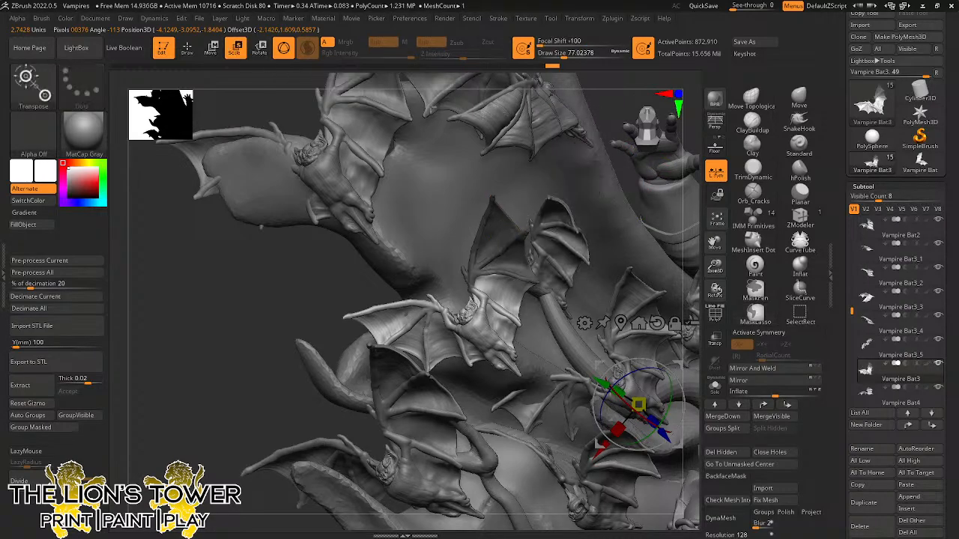
key("ctrl")
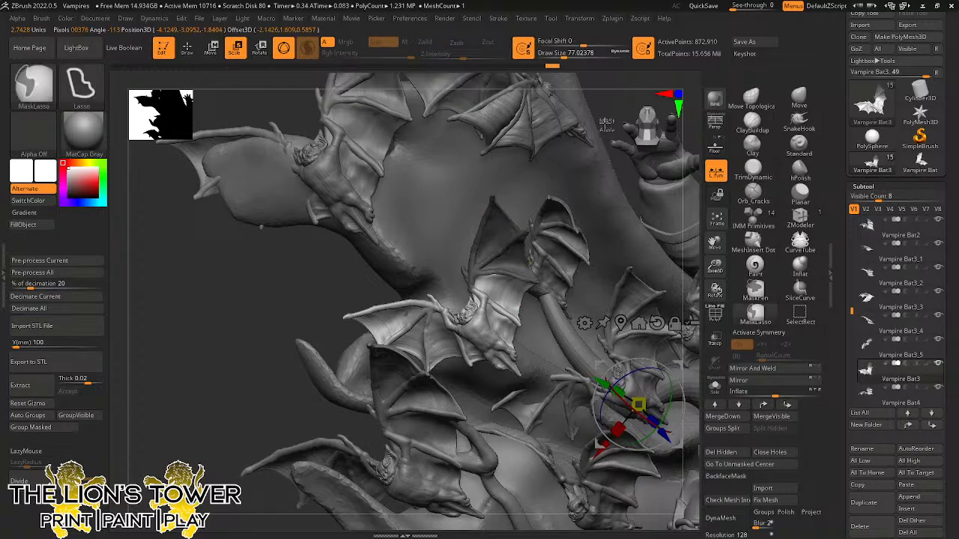
left_click(605, 124, "ctrl")
left_click_drag(677, 365, 519, 278, "alt")
left_click(495, 206, "alt")
mouse_move(623, 168)
left_mouse_down()
mouse_move(627, 191)
mouse_move(674, 166)
mouse_move(610, 131)
left_mouse_up()
left_click(629, 131, "ctrl")
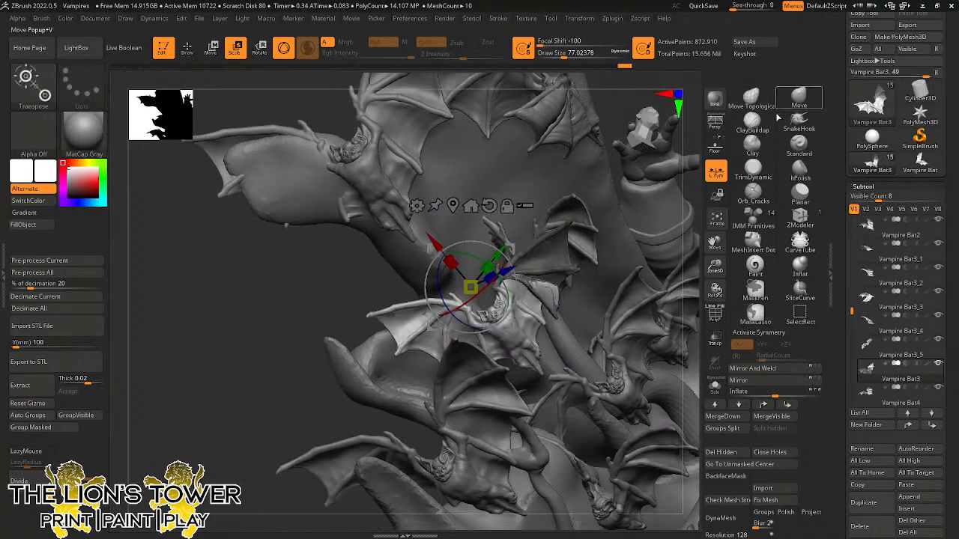
Pull the bat's body-side membrane toward the masked wing with the Move Topological brush at a draw size of about 35.
left_click(751, 98)
left_click_drag(543, 166, 545, 145)
left_click_drag(608, 55, 573, 56)
left_click_drag(621, 98, 602, 93)
left_click_drag(521, 265, 525, 270)
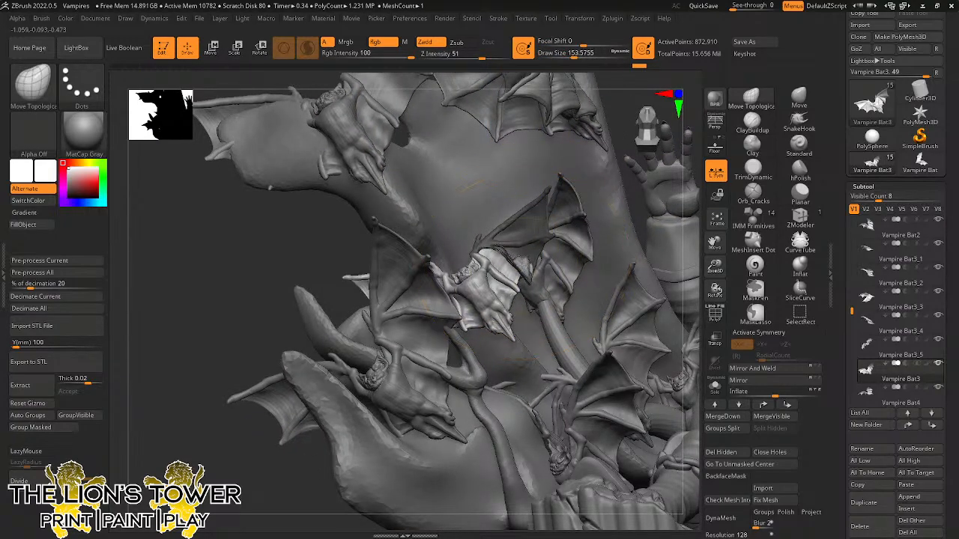
key("ctrl+z")
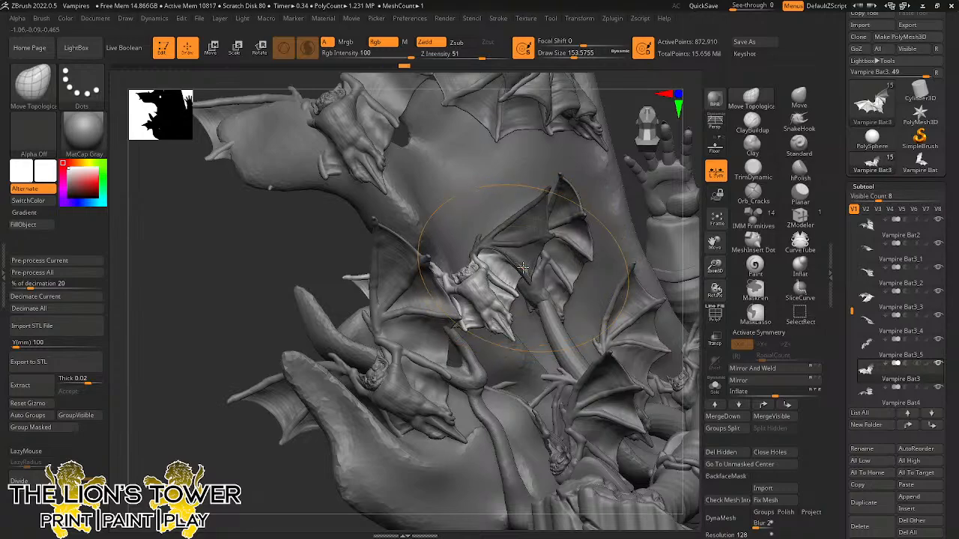
mouse_move(622, 143)
left_mouse_down()
mouse_move(588, 145)
mouse_move(554, 174)
left_mouse_up()
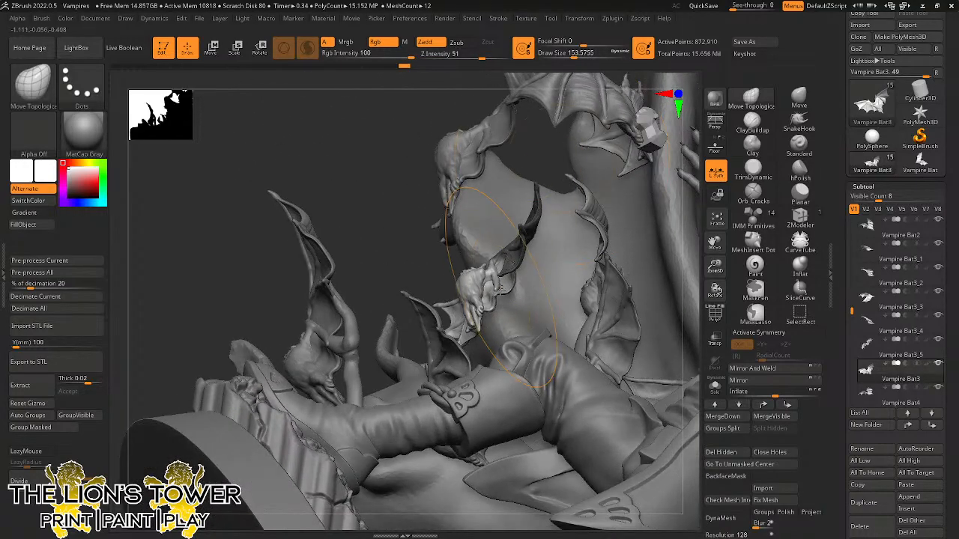
left_click(555, 56)
right_click_drag(456, 197, 498, 241)
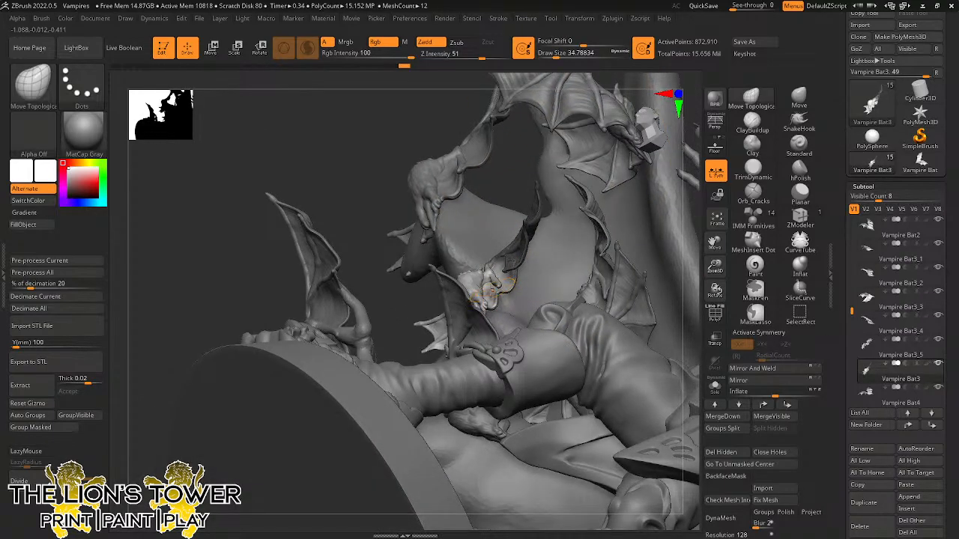
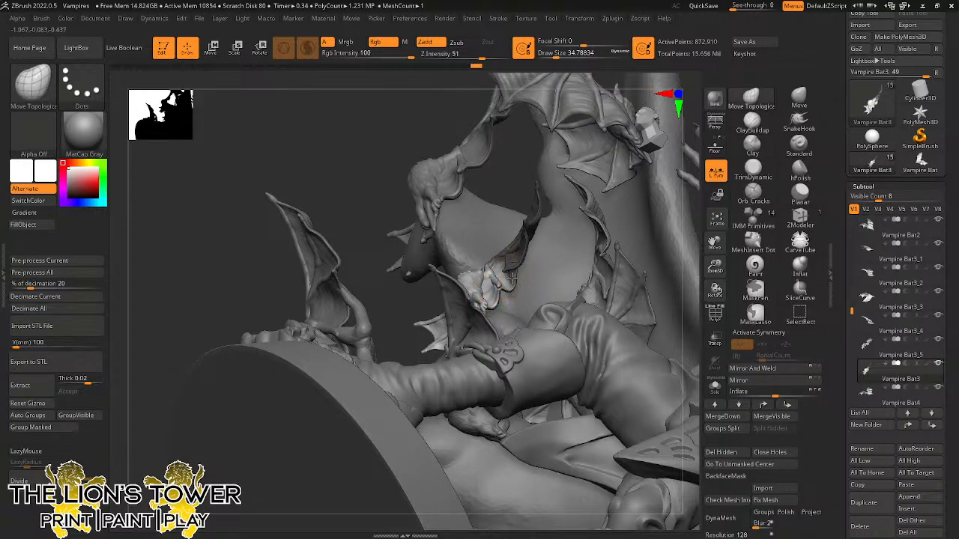
Smooth and nudge the membrane where the bat's body meets its masked wing.
key("shift")
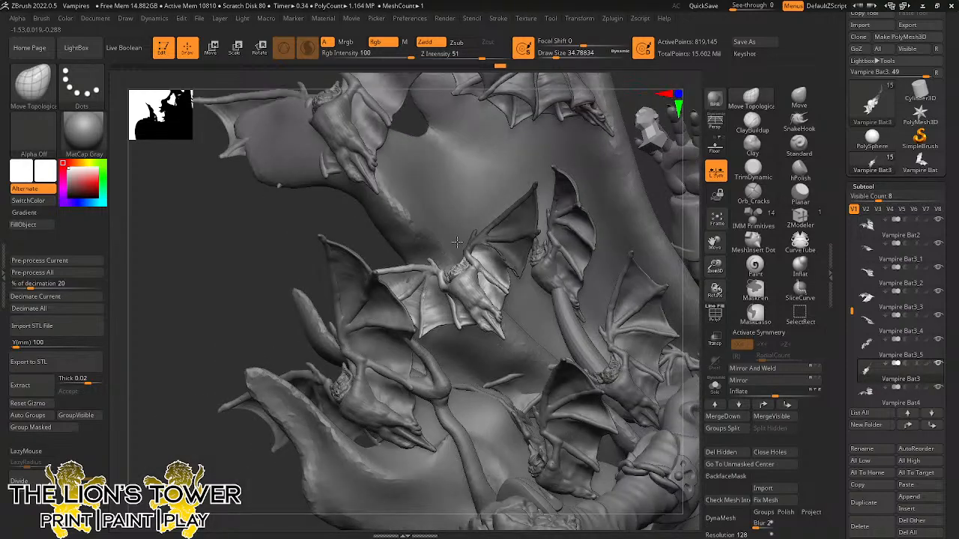
left_click_drag(519, 280, 509, 269, "shift")
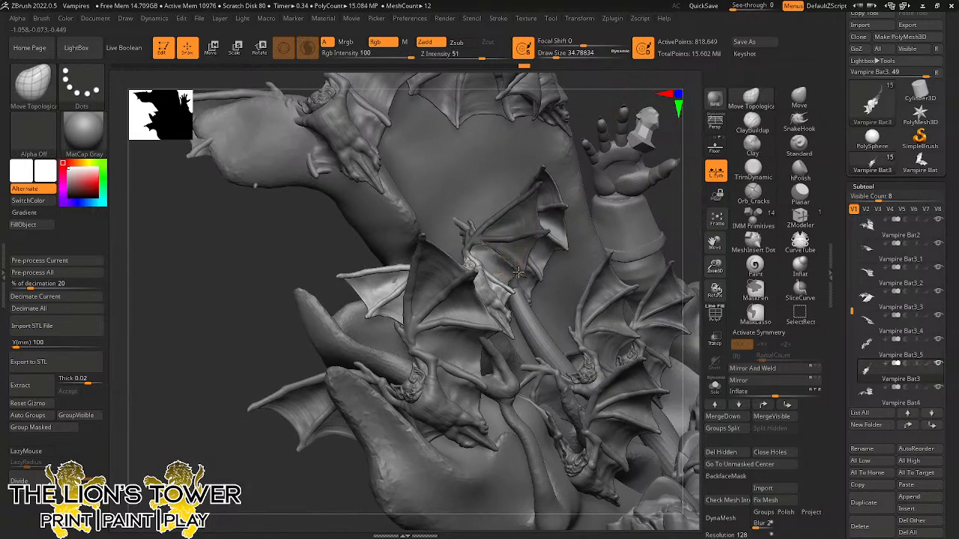
left_click_drag(518, 272, 517, 275)
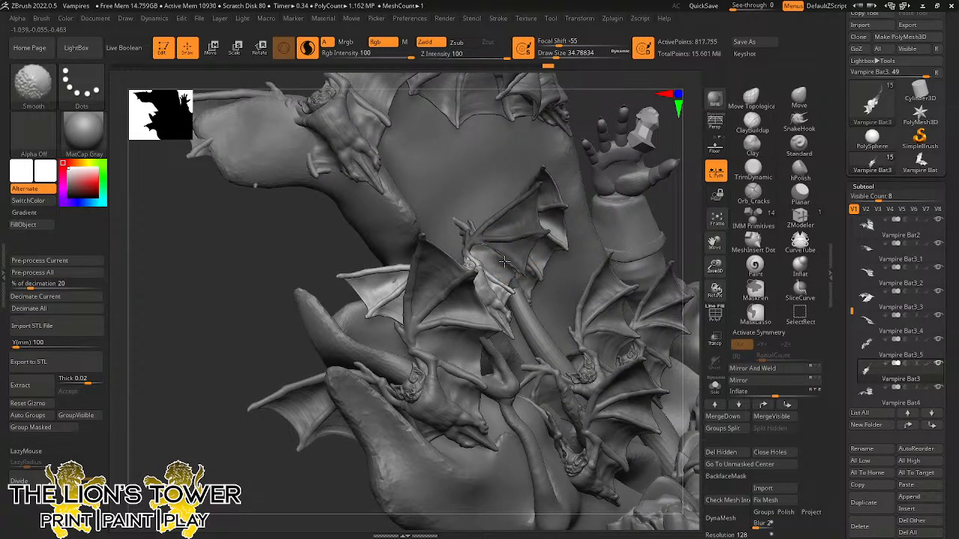
left_click_drag(515, 274, 520, 272, "shift")
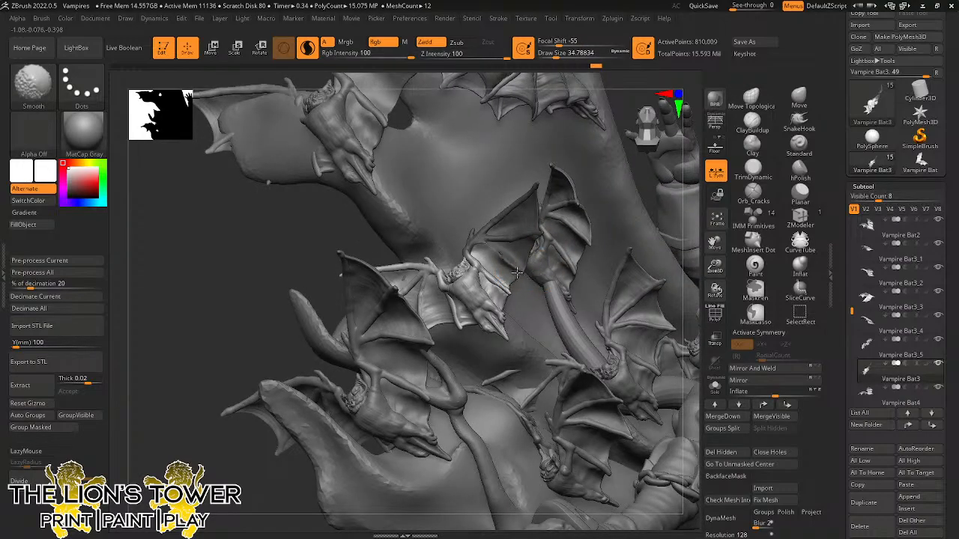
left_click_drag(514, 270, 518, 276, "shift")
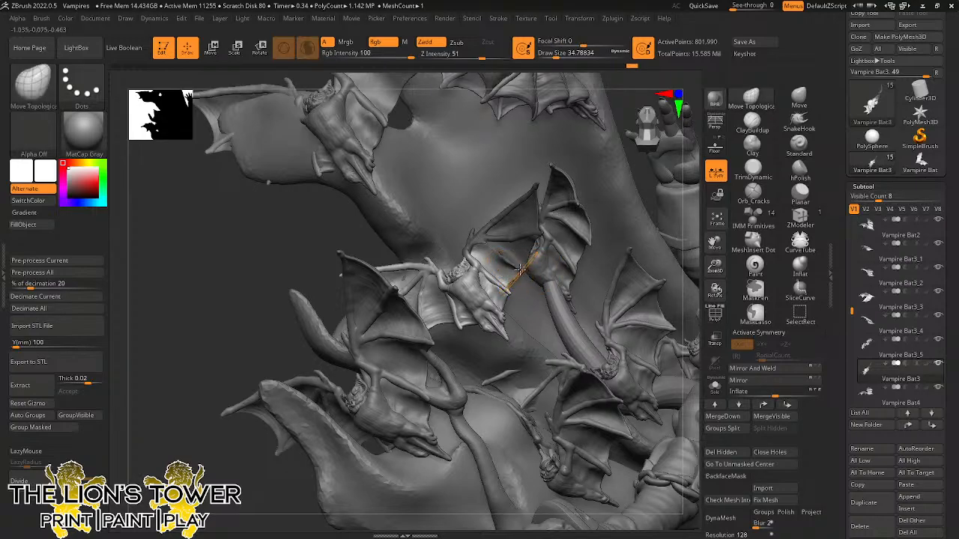
Clear the mask and smooth the seam between the reposed wing and the bat's body.
left_click(621, 99, "ctrl")
left_click_drag(621, 99, 626, 107, "ctrl")
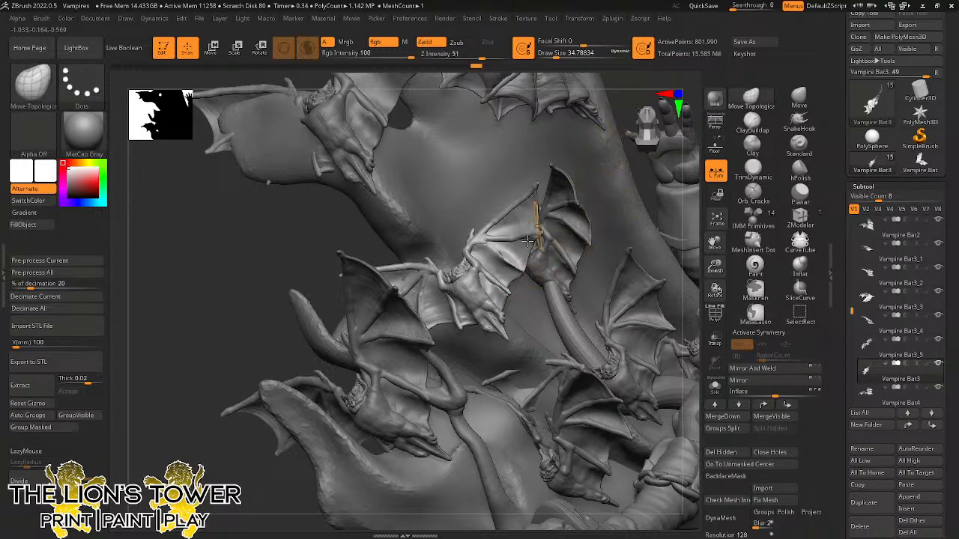
left_click_drag(503, 267, 512, 273, "shift")
Lasso-mask the bat beside its raised wing and invert the mask so that only the wing stays editable.
left_click_drag(627, 104, 616, 109)
left_click(717, 225)
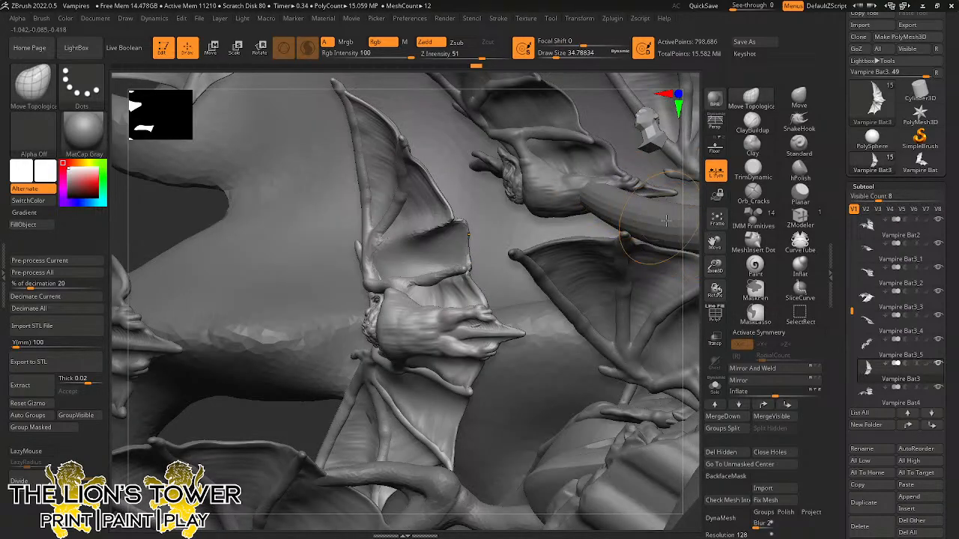
left_click_drag(714, 265, 576, 374)
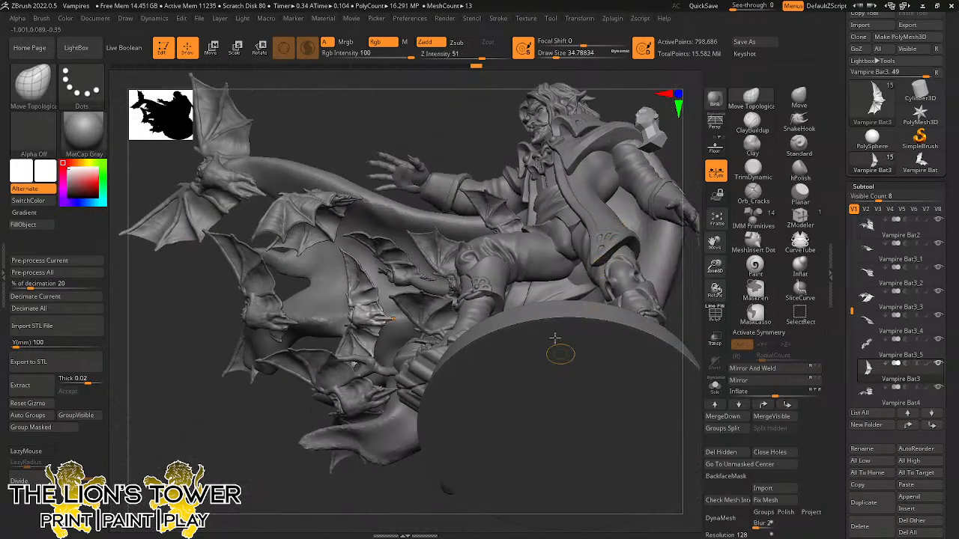
mouse_move(479, 114)
left_mouse_down()
mouse_move(508, 103)
mouse_move(539, 115)
left_mouse_up()
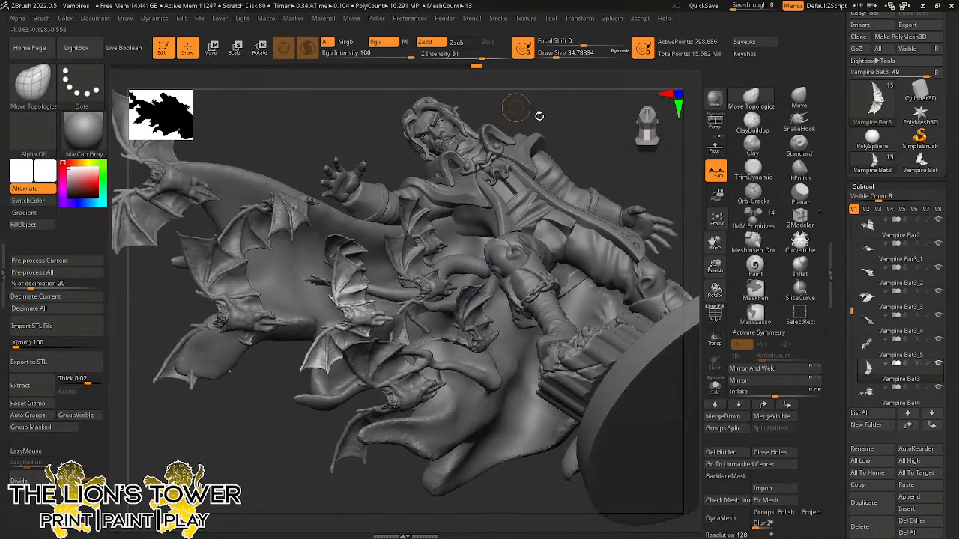
left_click_drag(715, 266, 600, 182)
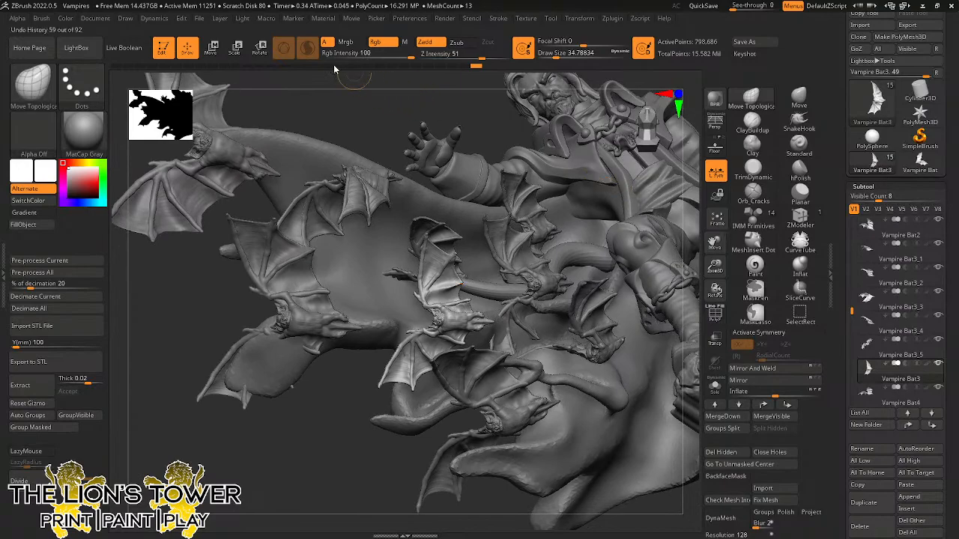
key("ctrl")
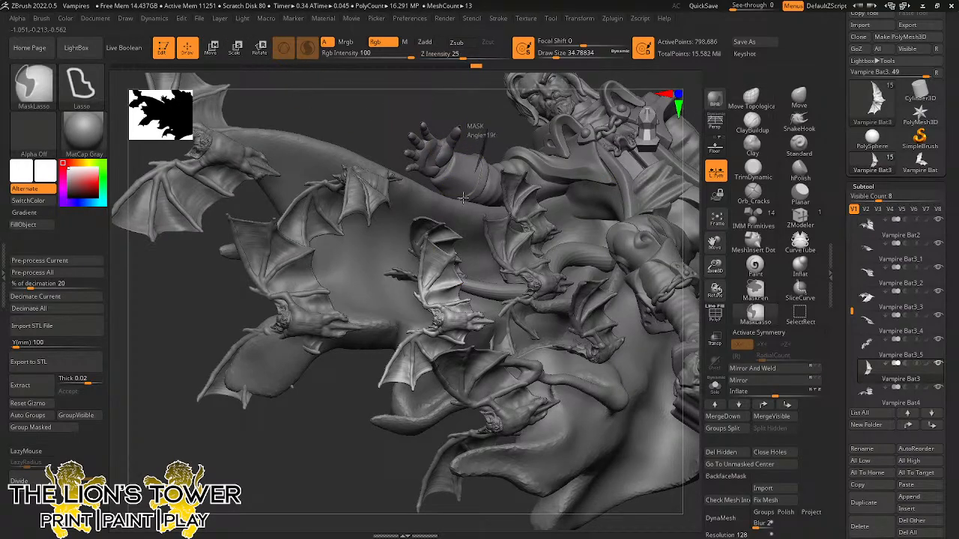
mouse_move(481, 161)
left_mouse_down("ctrl")
mouse_move(431, 292)
mouse_move(411, 306)
mouse_move(405, 225)
mouse_move(433, 163)
left_mouse_up("ctrl")
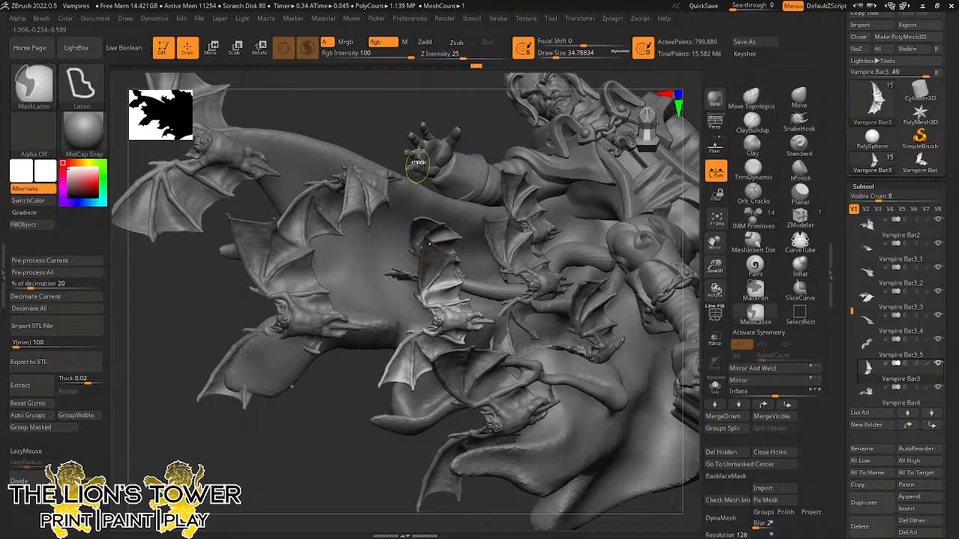
mouse_move(431, 97)
left_mouse_down("ctrl")
mouse_move(405, 173)
mouse_move(415, 283)
mouse_move(430, 97)
mouse_move(409, 199)
mouse_move(416, 283)
mouse_move(437, 126)
left_mouse_up("ctrl")
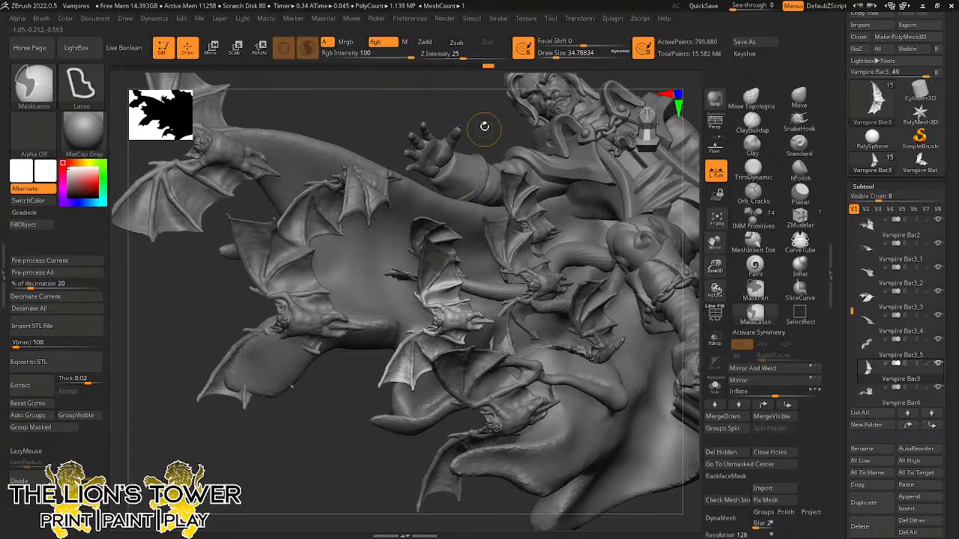
left_click_drag(452, 241, 438, 251, "ctrl")
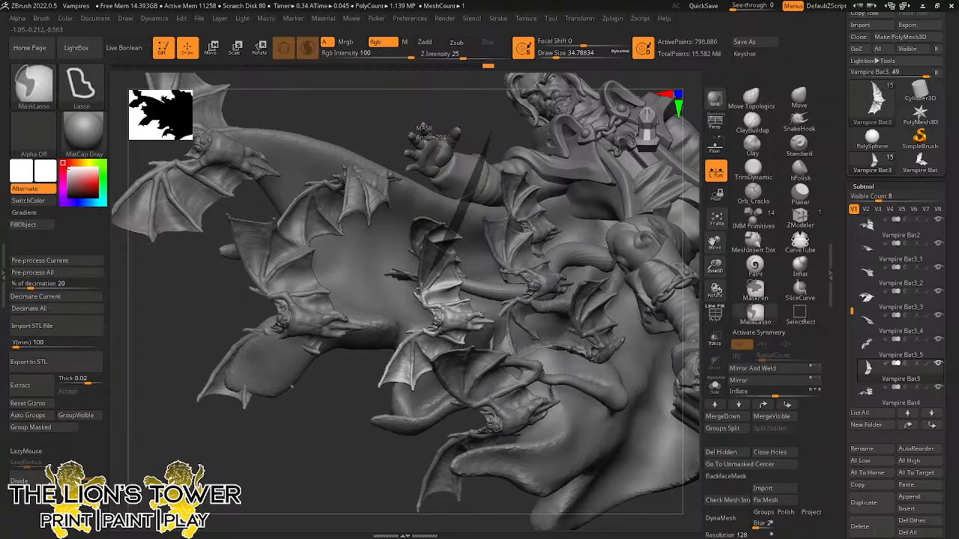
left_click_drag(436, 292, 460, 282, "ctrl")
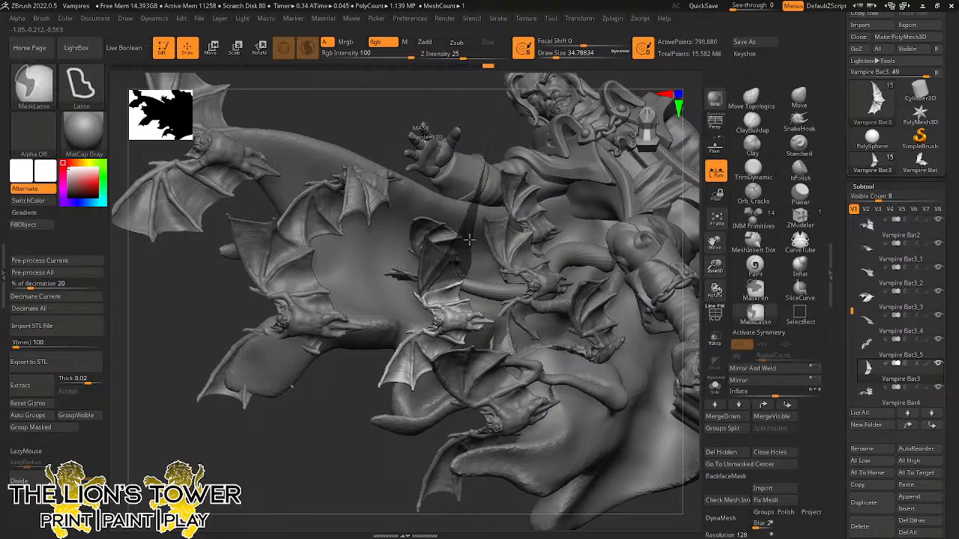
left_click_drag(469, 239, 464, 234, "ctrl")
Rotate the unmasked raised wing toward the cape, extending the lasso mask between rotations so the outer part bends further.
key("r")
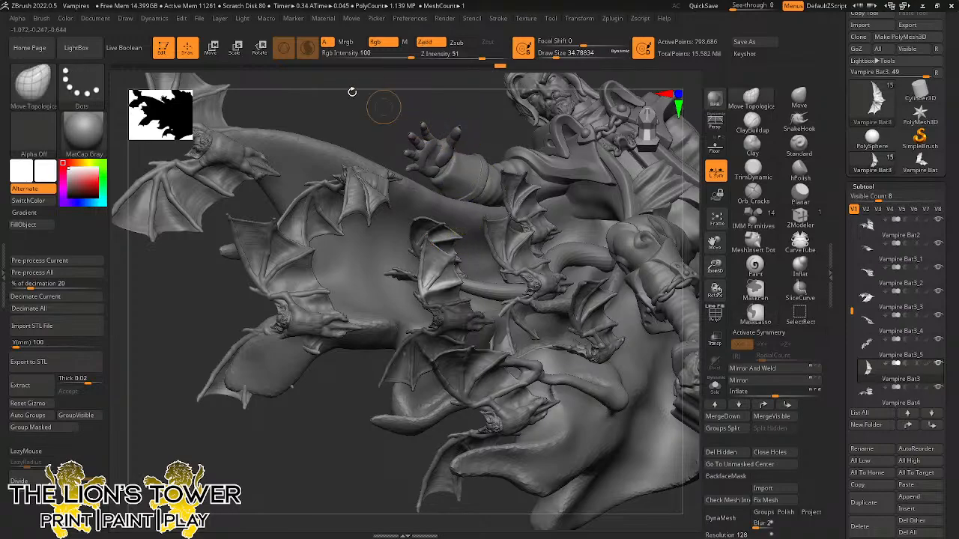
mouse_move(491, 121)
left_mouse_down("ctrl")
mouse_move(495, 203)
mouse_move(463, 275)
mouse_move(420, 290)
mouse_move(450, 324)
left_mouse_up("ctrl")
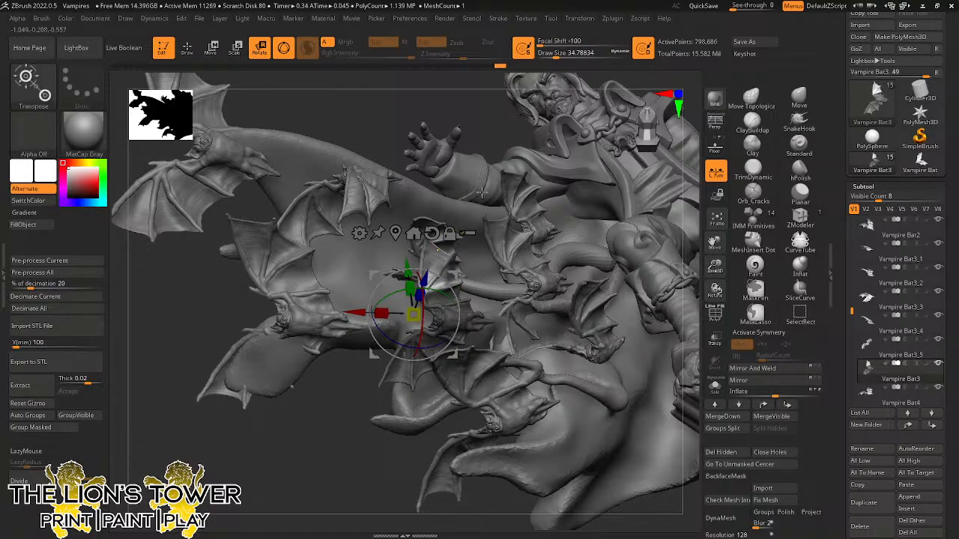
mouse_move(490, 125)
left_mouse_down("ctrl")
mouse_move(463, 259)
mouse_move(421, 336)
mouse_move(556, 219)
mouse_move(499, 125)
left_mouse_up("ctrl")
mouse_move(508, 174)
left_mouse_down("ctrl")
mouse_move(453, 274)
mouse_move(428, 292)
mouse_move(401, 293)
mouse_move(454, 301)
left_mouse_up("ctrl")
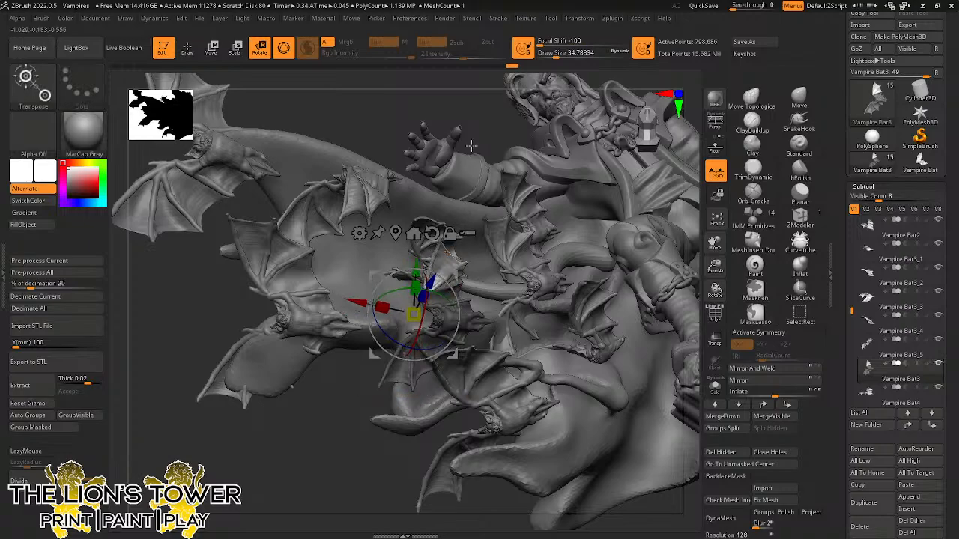
Isolate the bat in Solo mode, place the gizmo at the raised wing's joint, and rotate the outer wing around it.
left_click_drag(472, 146, 530, 121)
left_click(715, 386)
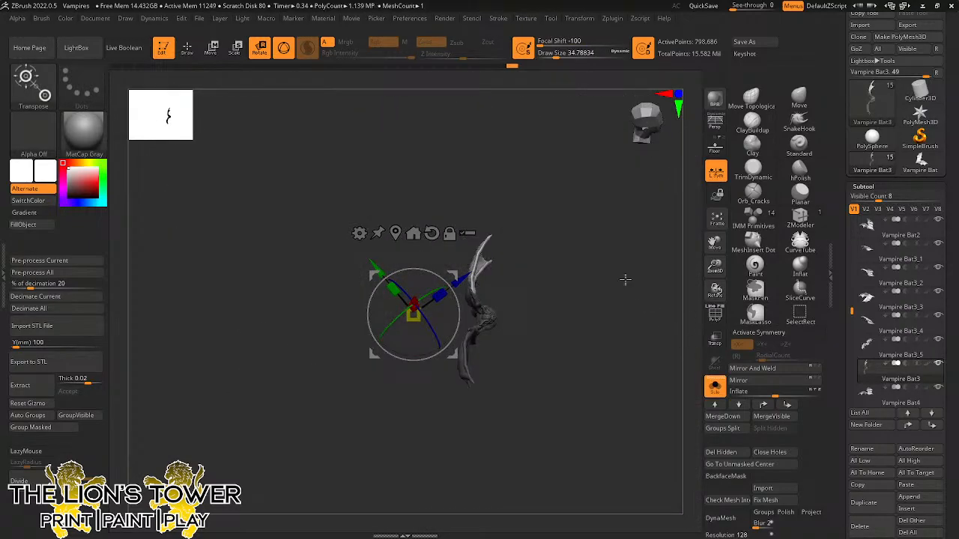
left_click_drag(708, 274, 636, 274)
left_click_drag(452, 274, 589, 253)
left_click(591, 174)
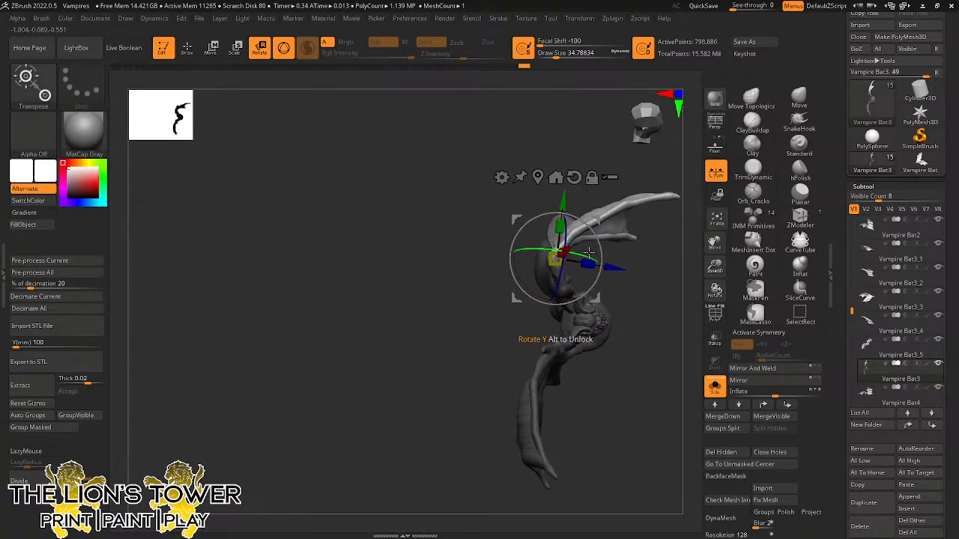
left_click_drag(635, 176, 595, 218)
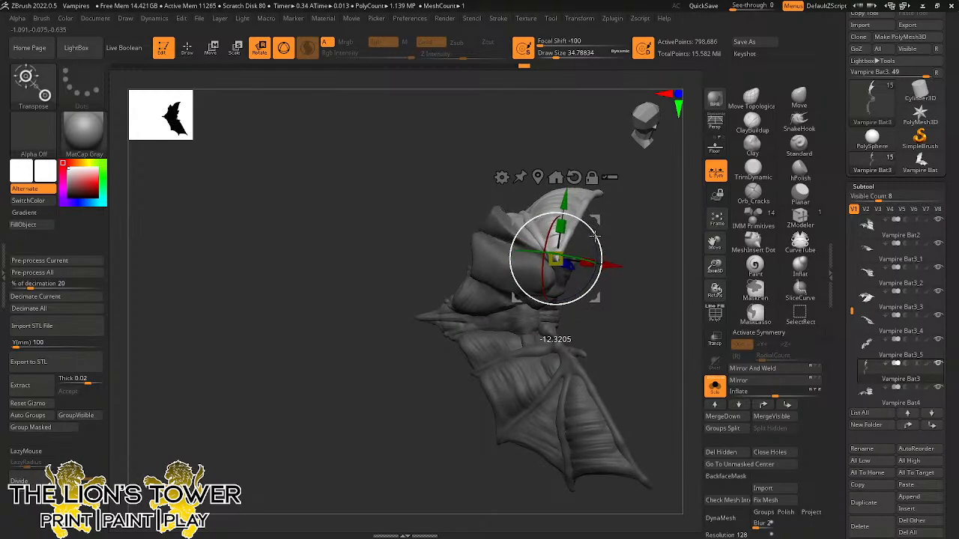
Refine the lasso mask and rotate the outer wing from several angles until it folds down beside the bat's body.
mouse_move(591, 233)
left_mouse_down()
mouse_move(670, 205)
mouse_move(620, 193)
left_mouse_up()
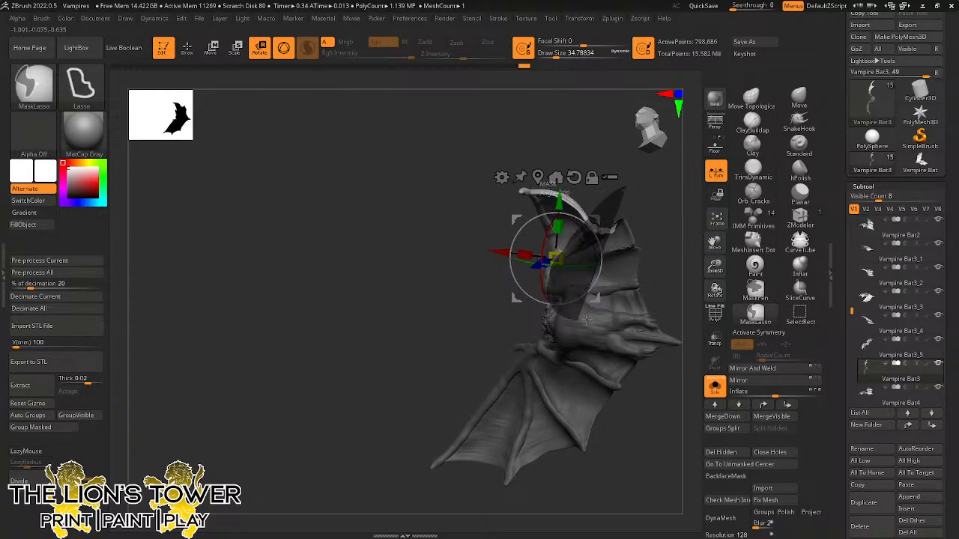
mouse_move(656, 240)
left_mouse_down()
mouse_move(640, 220)
mouse_move(682, 238)
mouse_move(665, 241)
left_mouse_up()
left_click_drag(600, 246, 609, 264)
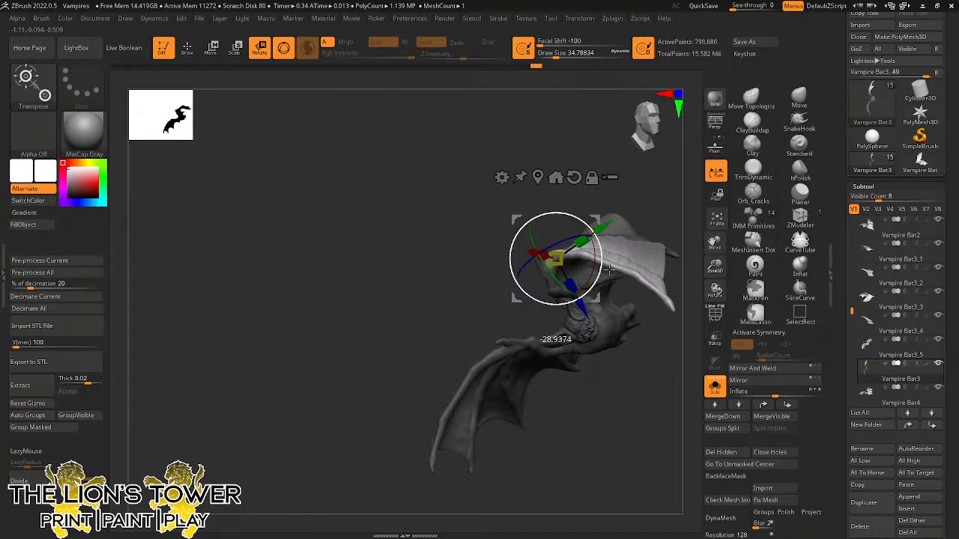
left_click_drag(675, 205, 644, 193)
left_click_drag(601, 215, 596, 221)
left_click_drag(670, 216, 663, 245)
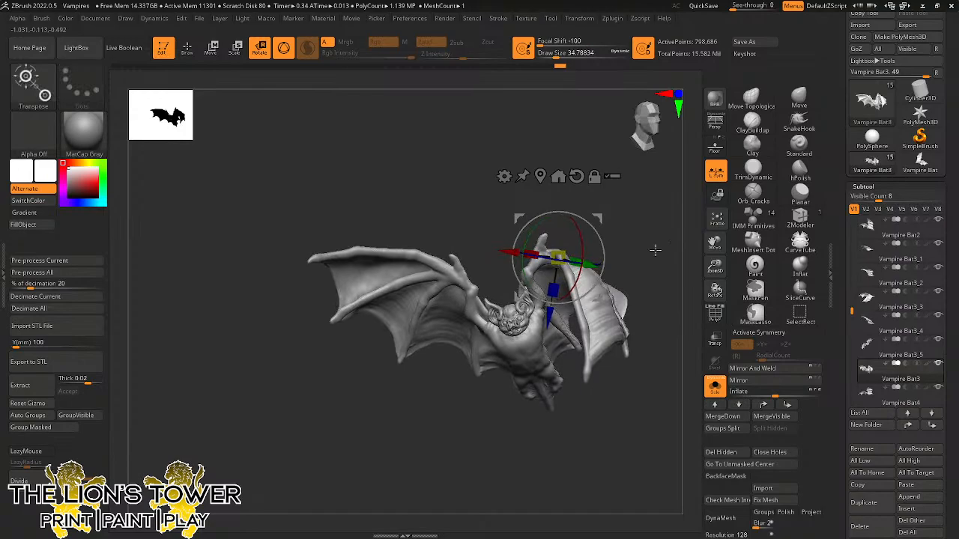
Return to sculpting mode and save the project, replacing the existing Vampires.ZPR file.
key("q")
mouse_move(627, 259)
left_mouse_down()
mouse_move(649, 312)
mouse_move(642, 326)
left_mouse_up()
key("ctrl+s")
key("Return")
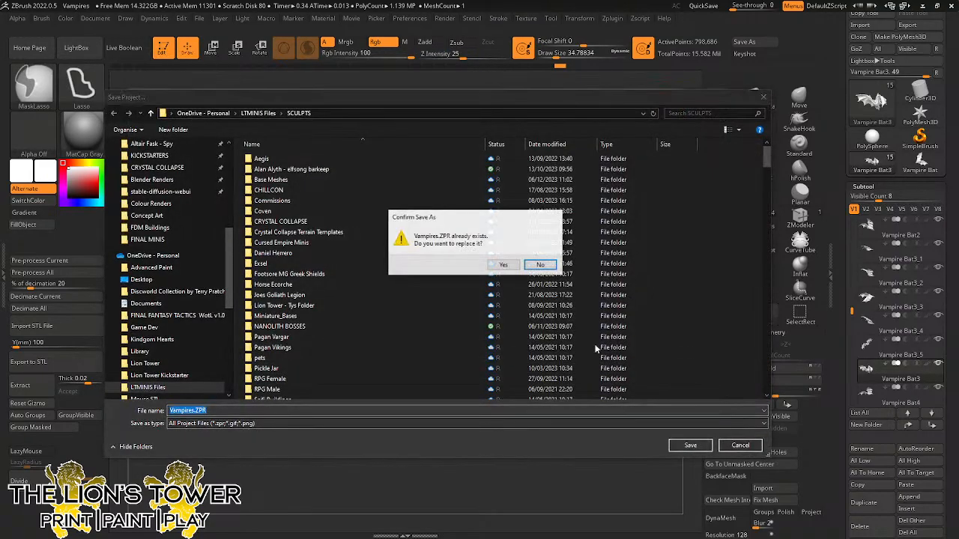
left_click(502, 266)
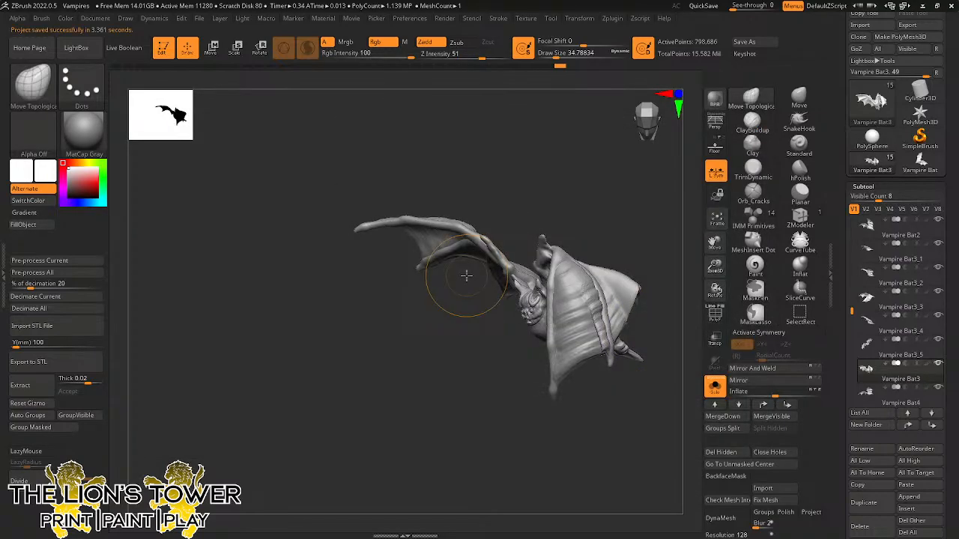
Isolate the folded wing's membrane and build up its outer surface with the ClayBuildup brush at a draw size of about 20.
left_click(553, 54)
left_click_drag(604, 149, 579, 272)
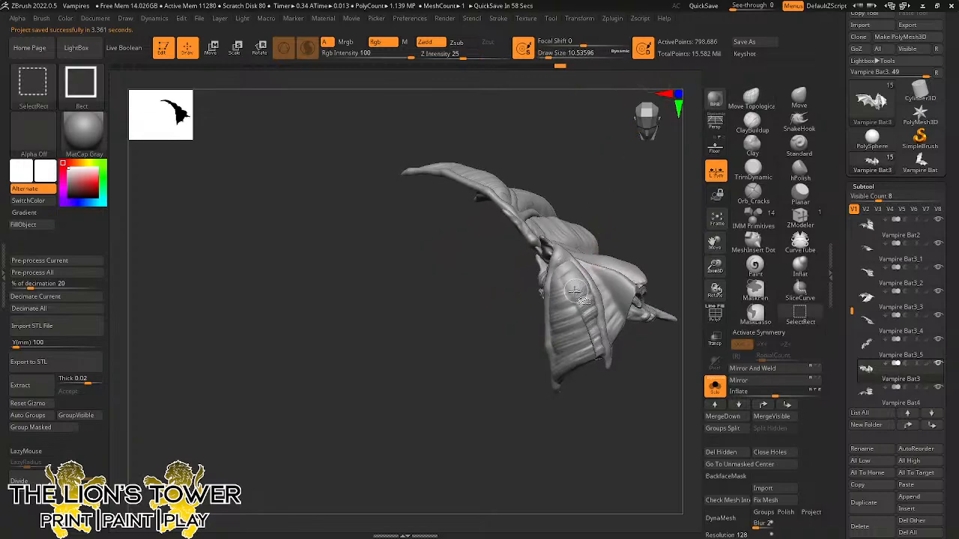
left_click(579, 271, "ctrl+shift")
left_click(757, 124)
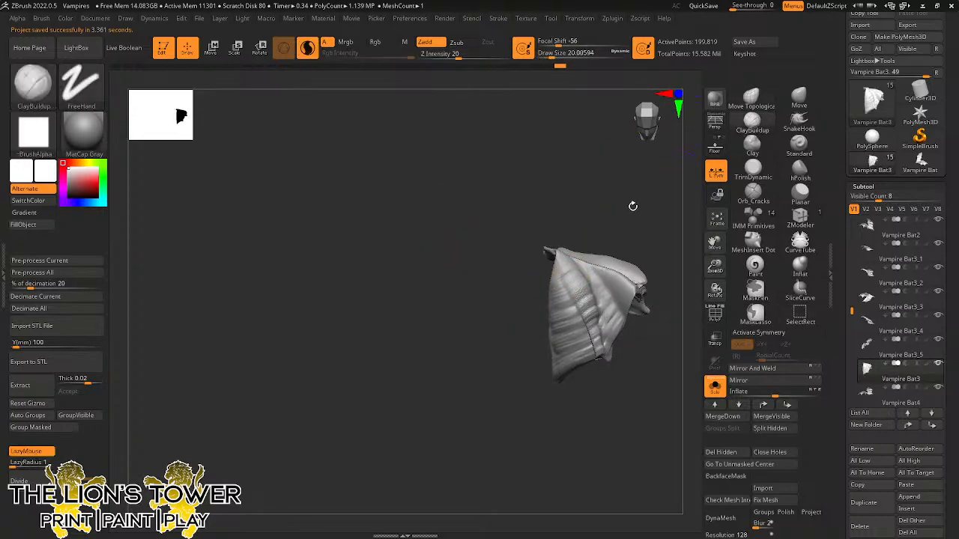
mouse_move(580, 267)
left_mouse_down()
mouse_move(563, 281)
mouse_move(587, 358)
mouse_move(559, 298)
left_mouse_up()
left_click_drag(580, 337, 567, 301)
left_click_drag(611, 226, 686, 282)
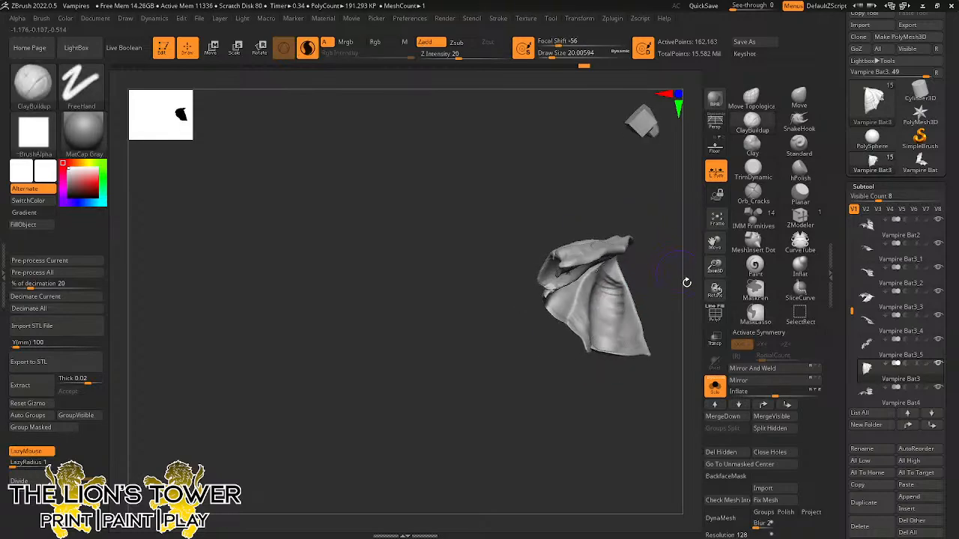
Enable backface masking, then smooth the inner side of the folded membrane and build up its creases with ClayBuildup.
left_click(725, 477)
mouse_move(677, 348)
left_mouse_down()
mouse_move(610, 287)
mouse_move(581, 309)
left_mouse_up()
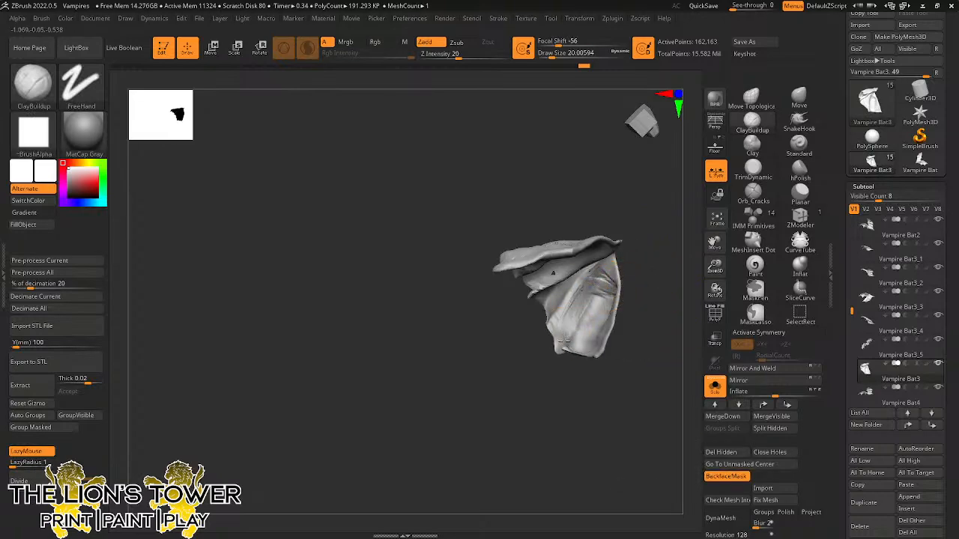
key("ctrl")
key("shift")
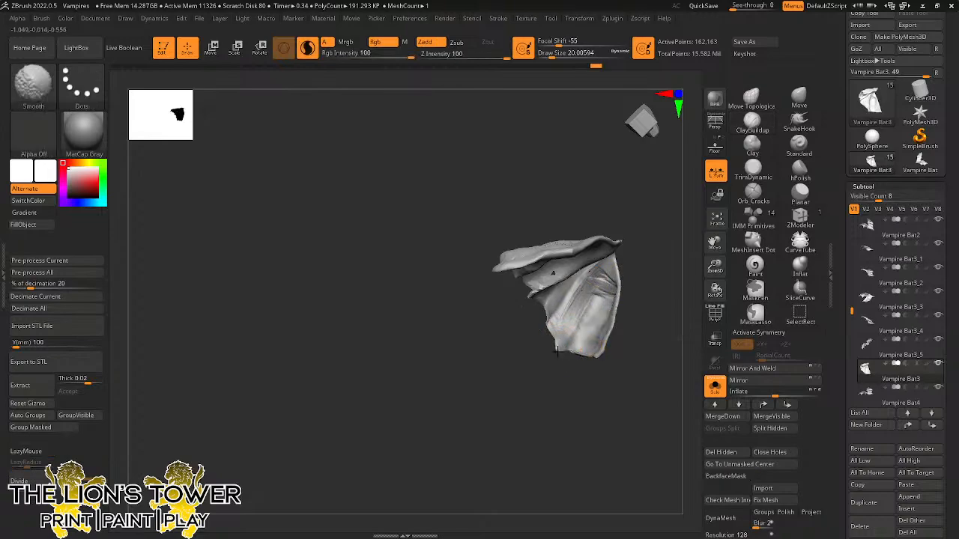
left_click_drag(653, 311, 573, 347)
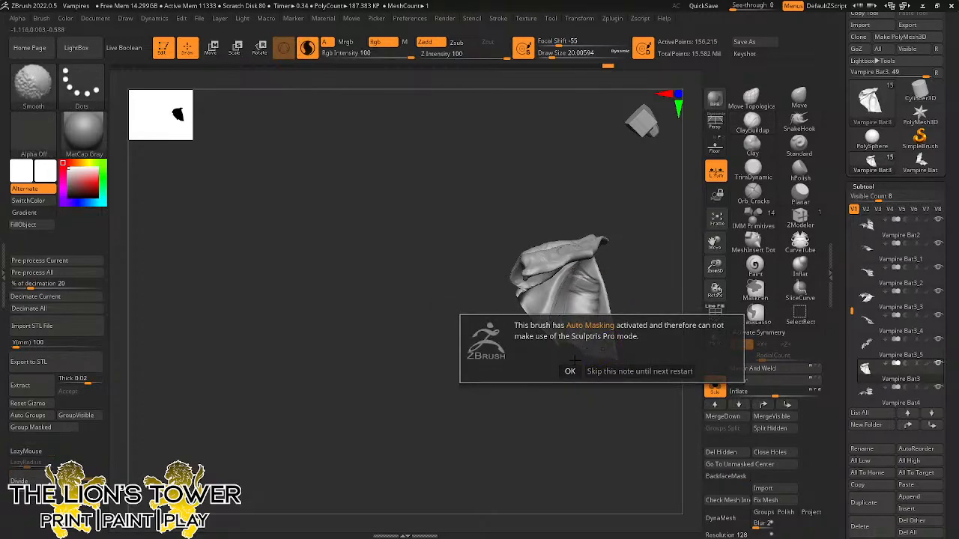
left_click_drag(637, 280, 615, 315)
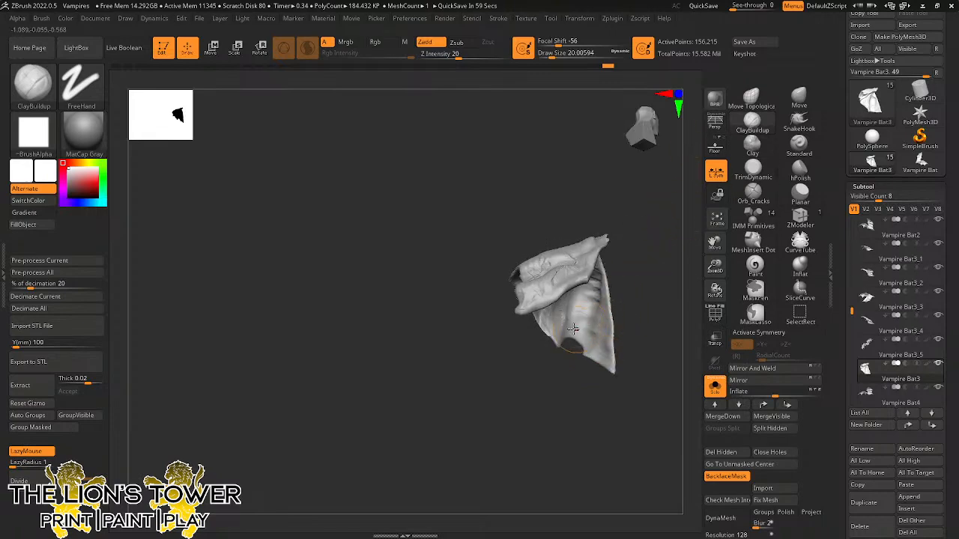
mouse_move(618, 262)
left_mouse_down()
mouse_move(600, 277)
mouse_move(617, 263)
mouse_move(592, 266)
mouse_move(589, 334)
left_mouse_up()
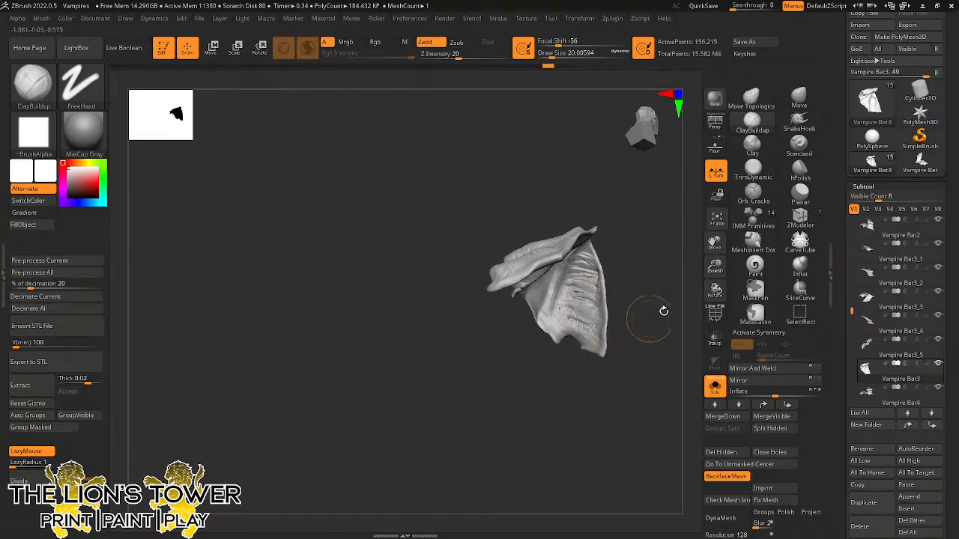
Add ClayBuildup strokes across the outer membrane panels of the folded wing to strengthen their folds.
mouse_move(664, 313)
left_mouse_down()
mouse_move(622, 330)
mouse_move(593, 323)
mouse_move(577, 342)
mouse_move(589, 369)
left_mouse_up()
mouse_move(586, 316)
left_mouse_down()
mouse_move(552, 317)
mouse_move(553, 302)
left_mouse_up()
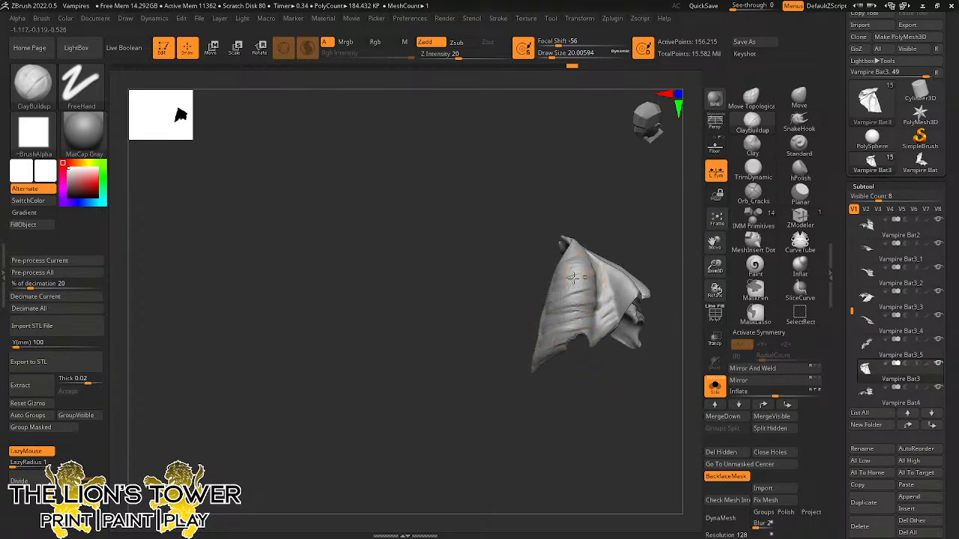
left_click_drag(641, 240, 614, 256)
left_click_drag(648, 329, 671, 318)
mouse_move(628, 287)
left_mouse_down()
mouse_move(609, 321)
mouse_move(608, 305)
left_mouse_up()
mouse_move(635, 261)
left_mouse_down()
mouse_move(657, 275)
mouse_move(608, 303)
mouse_move(645, 227)
mouse_move(659, 225)
left_mouse_up()
mouse_move(630, 289)
left_mouse_down()
mouse_move(642, 291)
mouse_move(635, 307)
left_mouse_up()
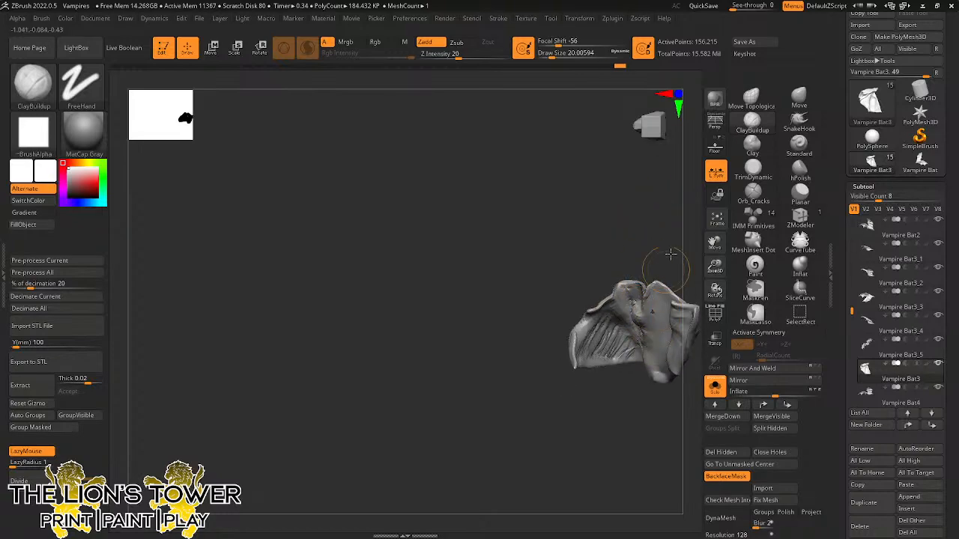
Build up the membrane around the wing's fold and along its lower scalloped edge with ClayBuildup strokes.
mouse_move(663, 253)
left_mouse_down()
mouse_move(695, 259)
mouse_move(598, 246)
mouse_move(608, 270)
left_mouse_up()
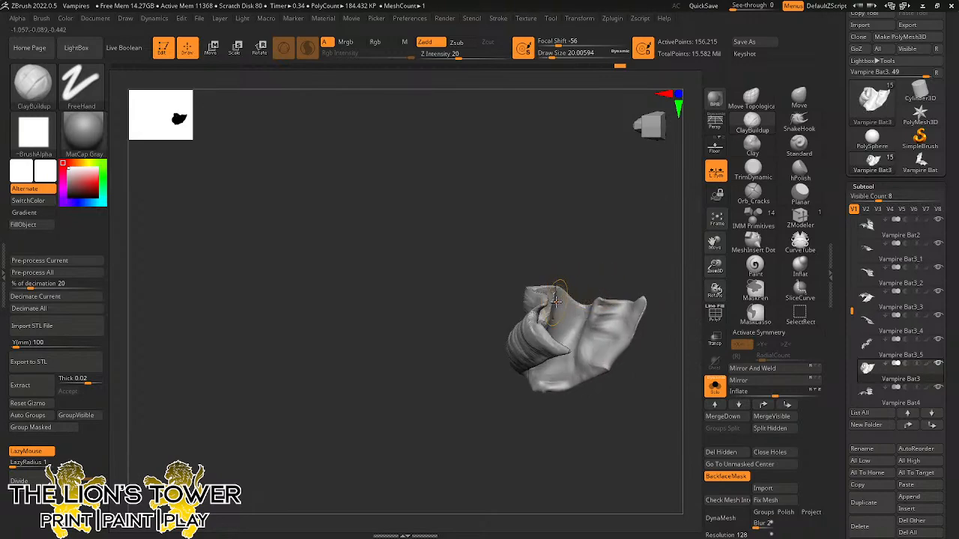
mouse_move(556, 302)
left_mouse_down()
mouse_move(581, 303)
mouse_move(562, 319)
left_mouse_up()
left_click_drag(602, 257, 588, 262)
mouse_move(567, 325)
left_mouse_down()
mouse_move(556, 323)
mouse_move(558, 347)
left_mouse_up()
mouse_move(580, 298)
left_mouse_down()
mouse_move(601, 353)
mouse_move(644, 311)
mouse_move(642, 335)
left_mouse_up()
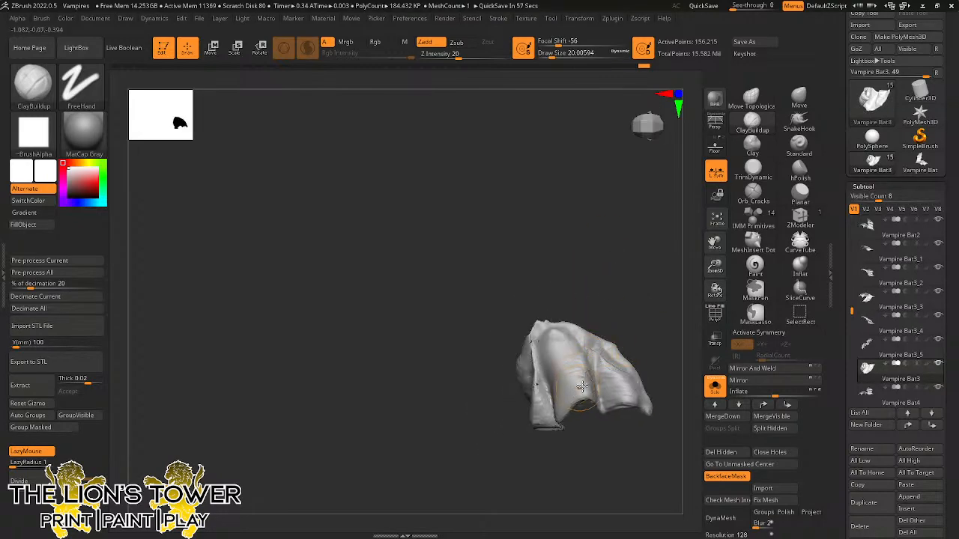
left_click_drag(580, 397, 568, 399)
left_click_drag(650, 310, 624, 339)
mouse_move(578, 397)
left_mouse_down()
mouse_move(575, 368)
mouse_move(566, 377)
mouse_move(551, 336)
left_mouse_up()
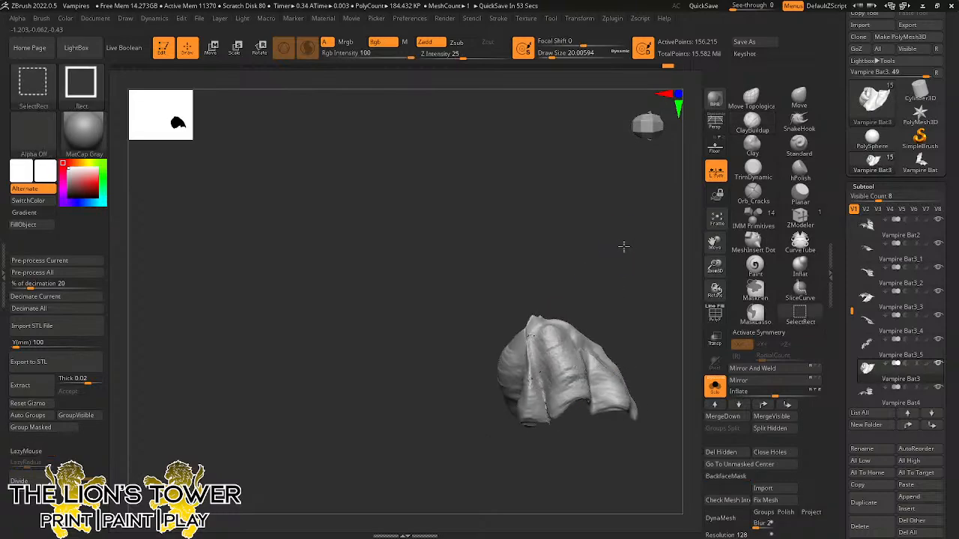
Unhide the whole bat and set the Move Topological brush's draw size to about 35.
left_click(622, 246, "ctrl+shift")
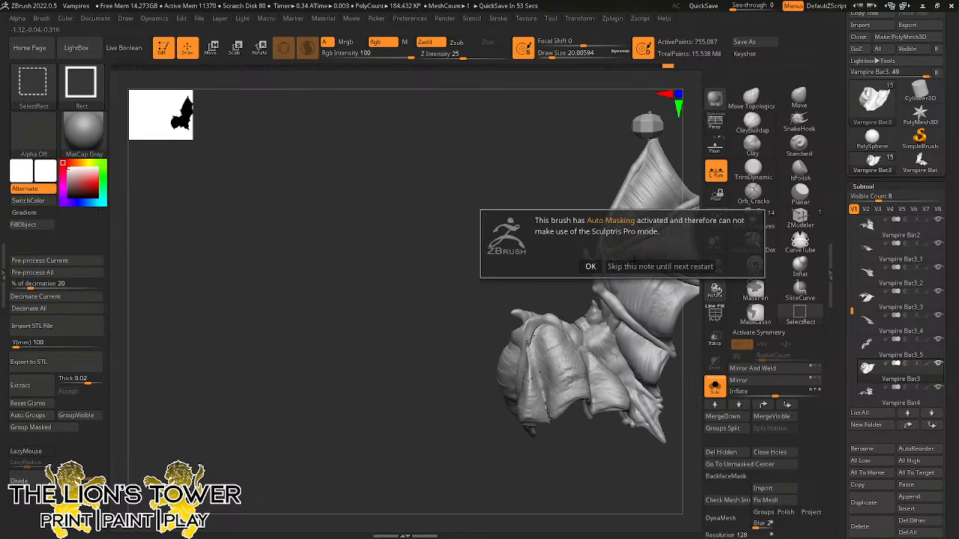
left_click(590, 267)
left_click(752, 98)
left_click_drag(590, 201, 574, 173)
left_click_drag(579, 317, 574, 333)
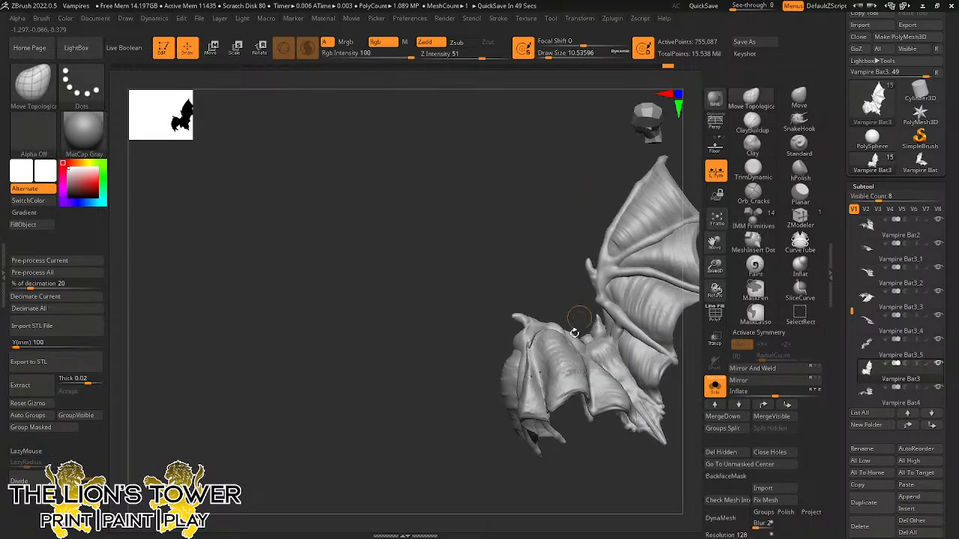
left_click(555, 57)
mouse_move(548, 171)
left_mouse_down()
mouse_move(567, 265)
mouse_move(594, 163)
mouse_move(610, 165)
mouse_move(576, 152)
mouse_move(584, 165)
left_mouse_up()
Build up the finger ridge down the folded wing with ClayBuildup at a draw size of about 9.4, then smooth it.
left_click(752, 123)
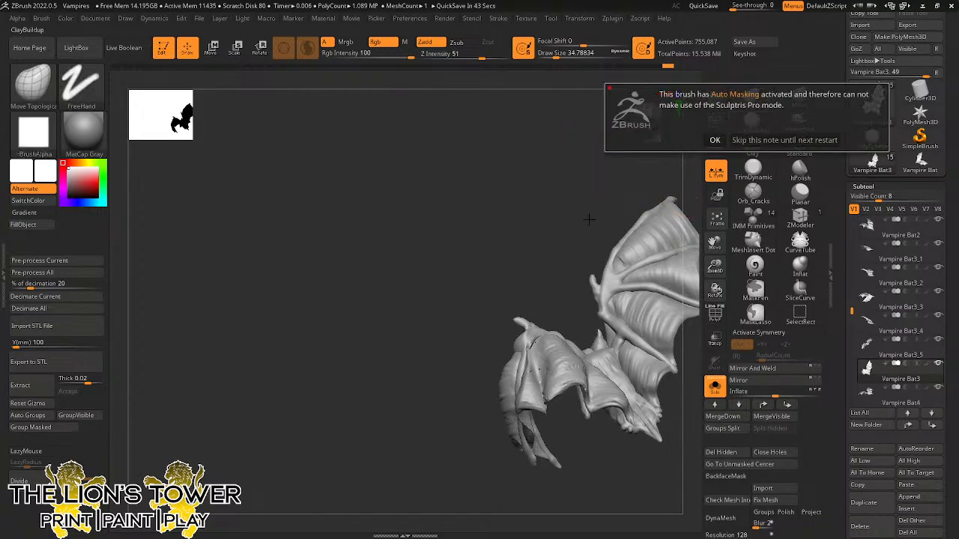
left_click_drag(589, 220, 574, 257)
left_click_drag(552, 54, 548, 54)
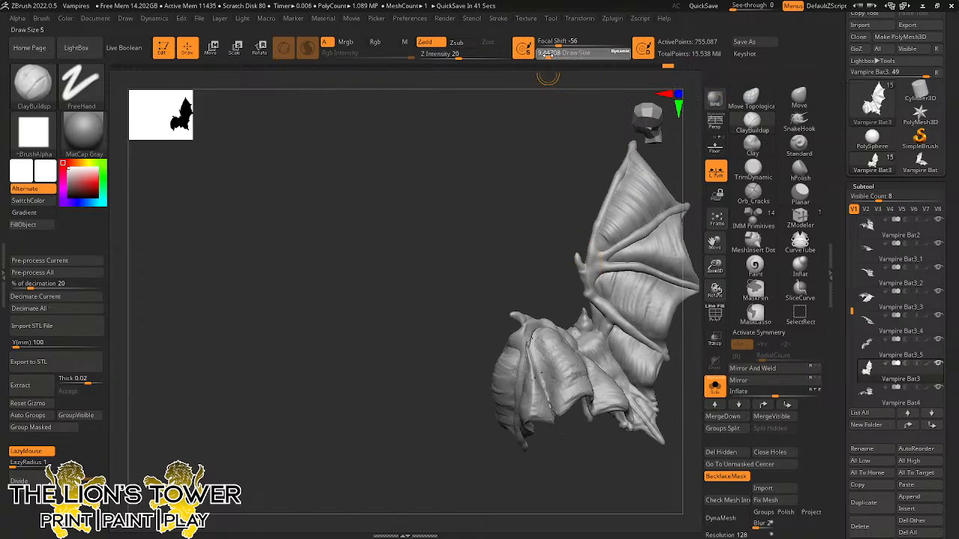
left_click_drag(528, 229, 517, 272)
left_click_drag(529, 342, 551, 401)
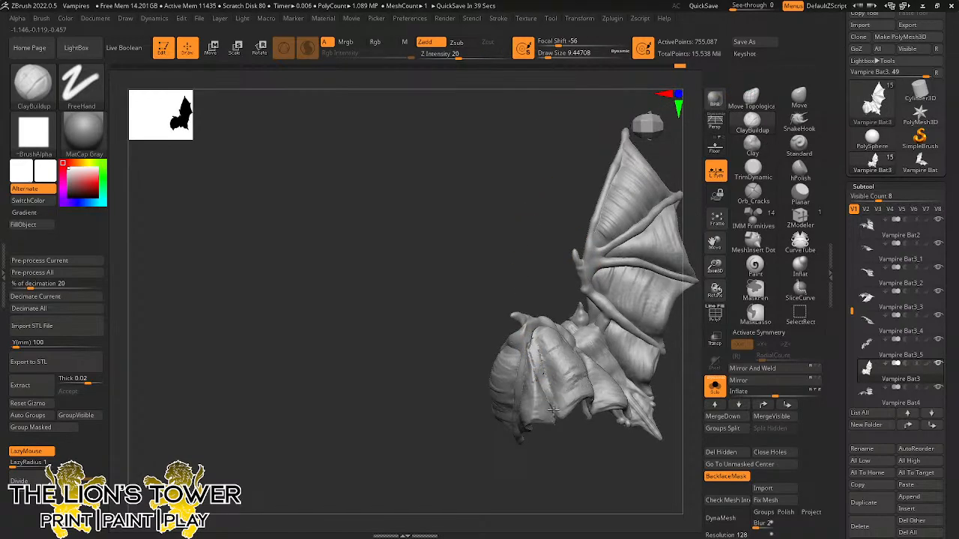
left_click_drag(531, 346, 552, 411)
mouse_move(538, 255)
left_mouse_down()
mouse_move(565, 192)
mouse_move(574, 220)
mouse_move(565, 248)
left_mouse_up()
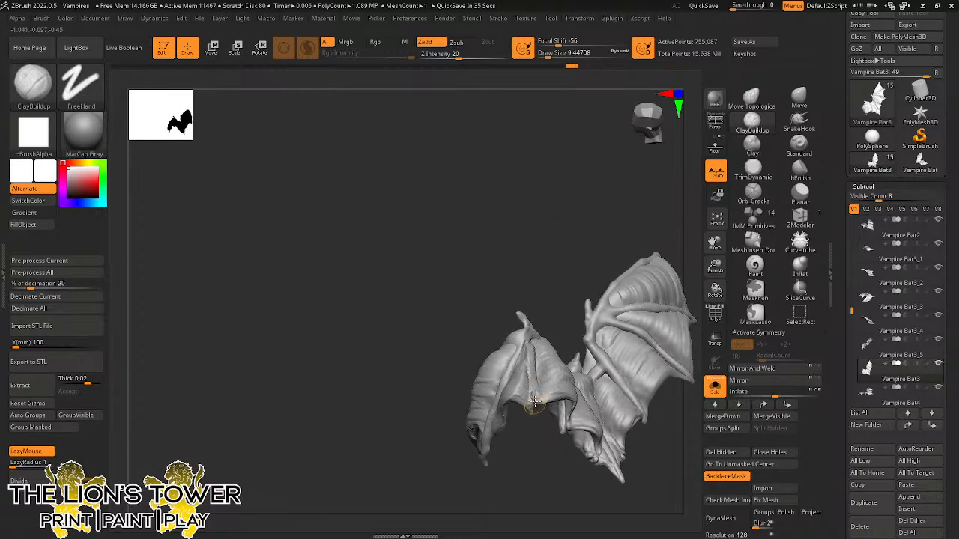
key("shift")
left_click_drag(531, 373, 531, 405, "shift")
left_click(501, 424)
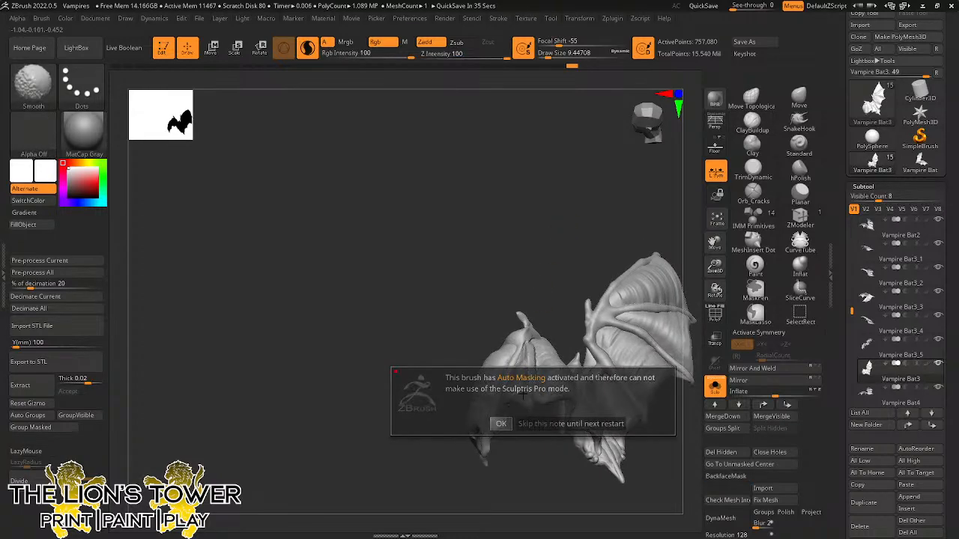
Extend the ClayBuildup strokes along the neighbouring finger ridges of the folded wing, from the wrist to the membrane's lower edge.
right_click_drag(532, 326, 534, 353)
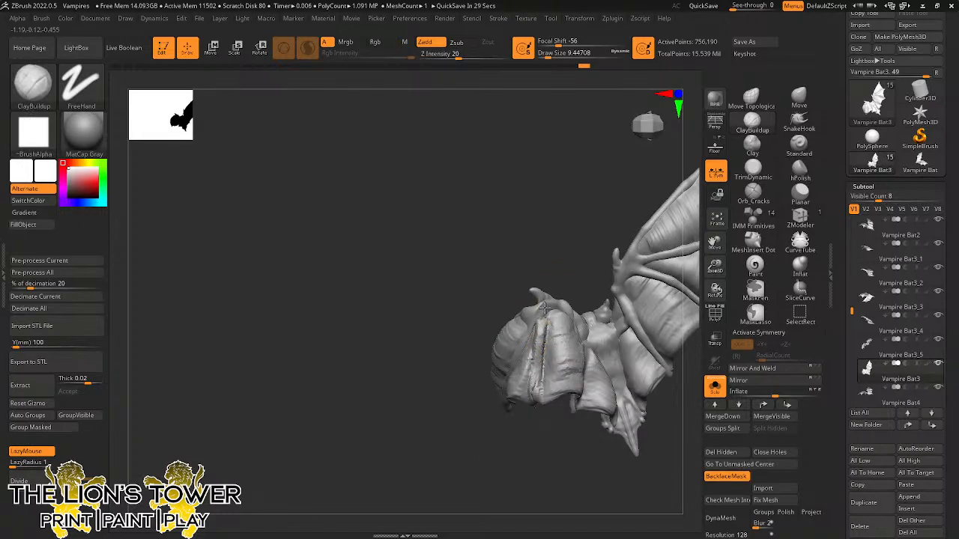
right_click_drag(540, 324, 576, 283)
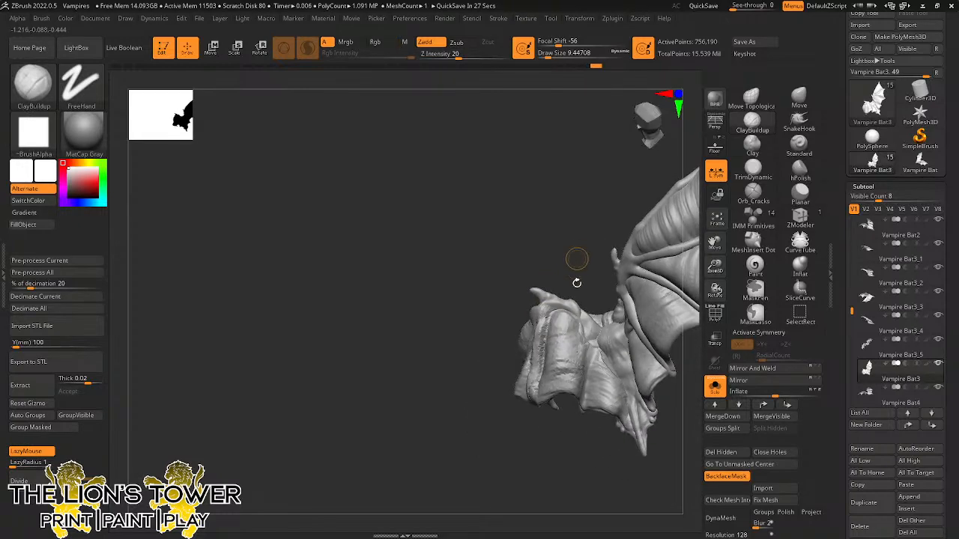
right_click_drag(581, 382, 580, 255)
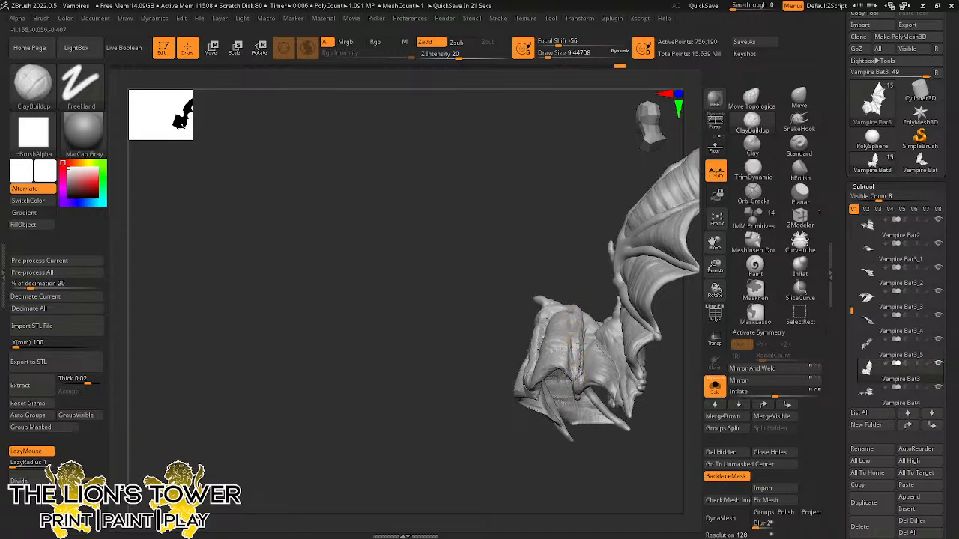
right_click_drag(579, 352, 696, 296)
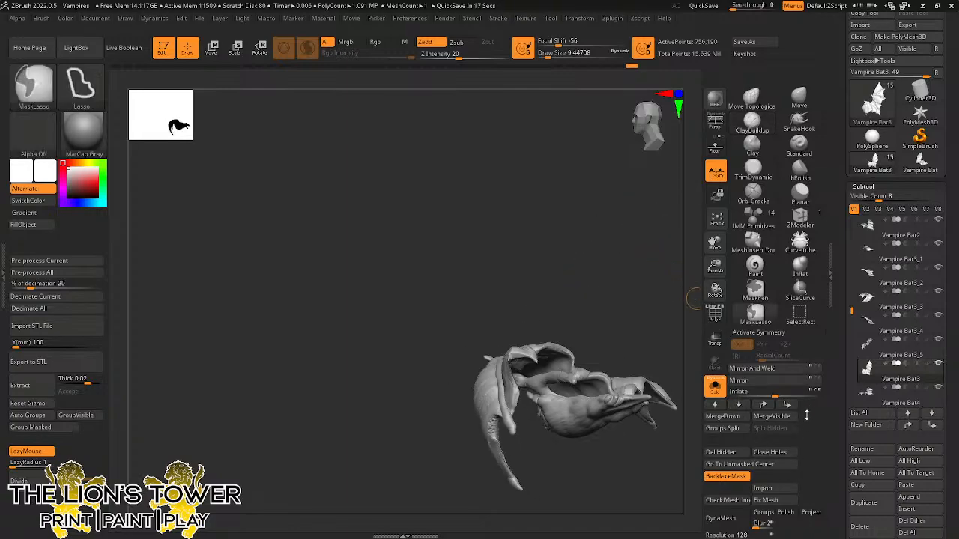
Enable the Groups option for DynaMesh, set the resolution to 760 and clear the bat's mask.
left_click_drag(806, 452, 807, 370, "ctrl")
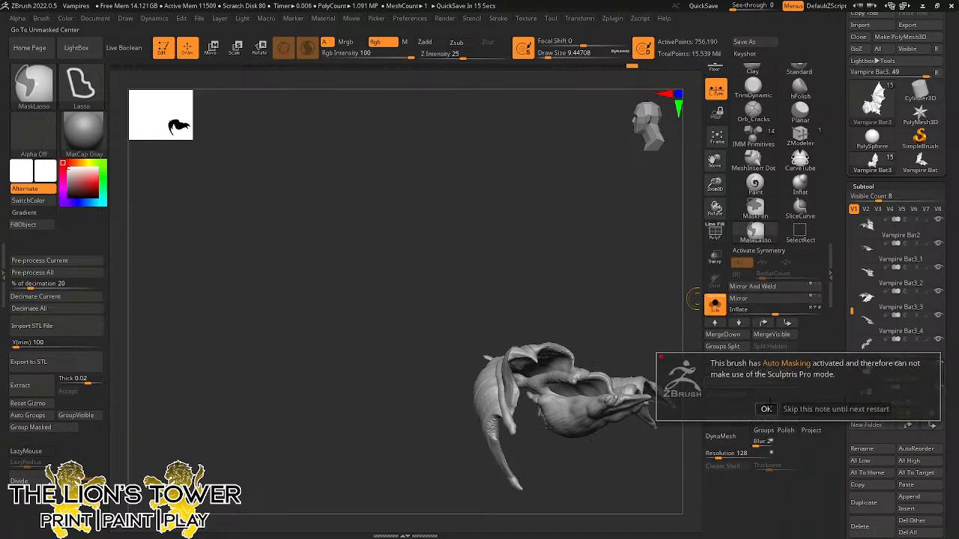
left_click(766, 409)
left_click(764, 430)
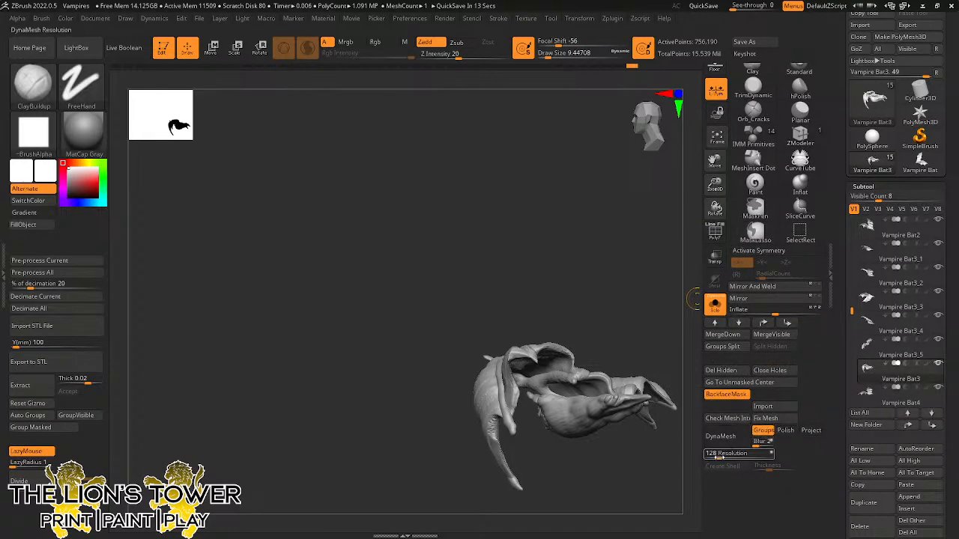
left_click_drag(719, 456, 730, 454)
left_click(720, 436)
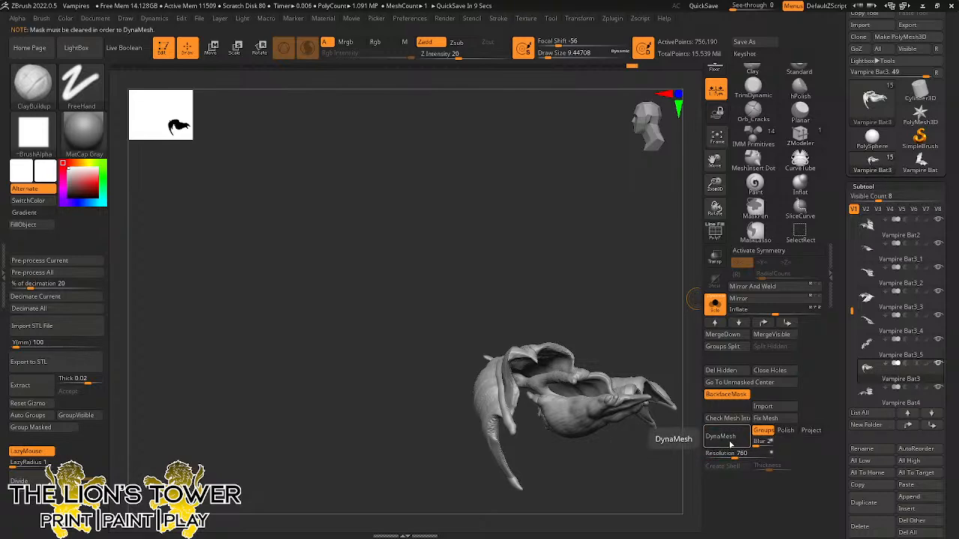
left_click(657, 335, "ctrl")
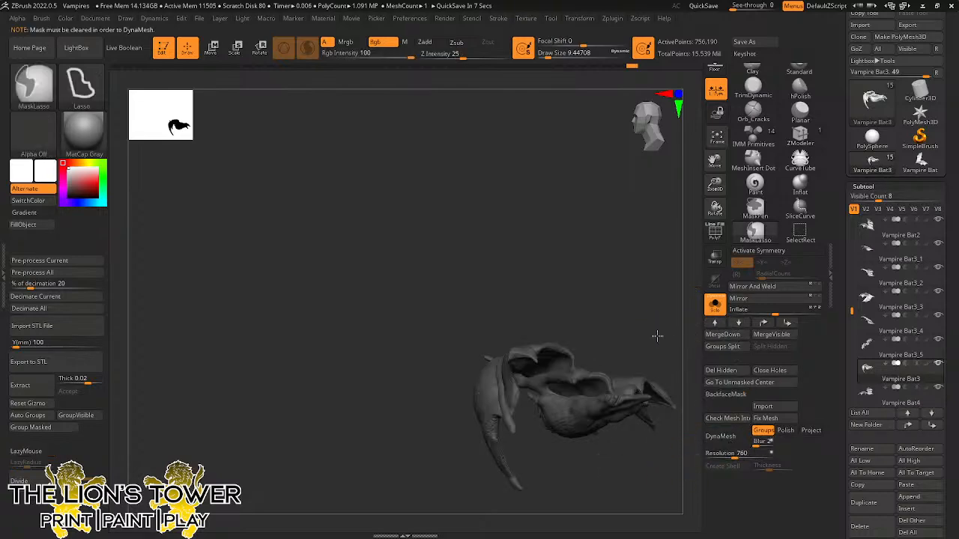
mouse_move(657, 336)
left_mouse_down("ctrl")
mouse_move(691, 433)
mouse_move(673, 449)
mouse_move(677, 424)
left_mouse_up("ctrl")
left_click(635, 374)
Remesh the bat with DynaMesh at resolution 760, then undo the remesh.
left_click(726, 442)
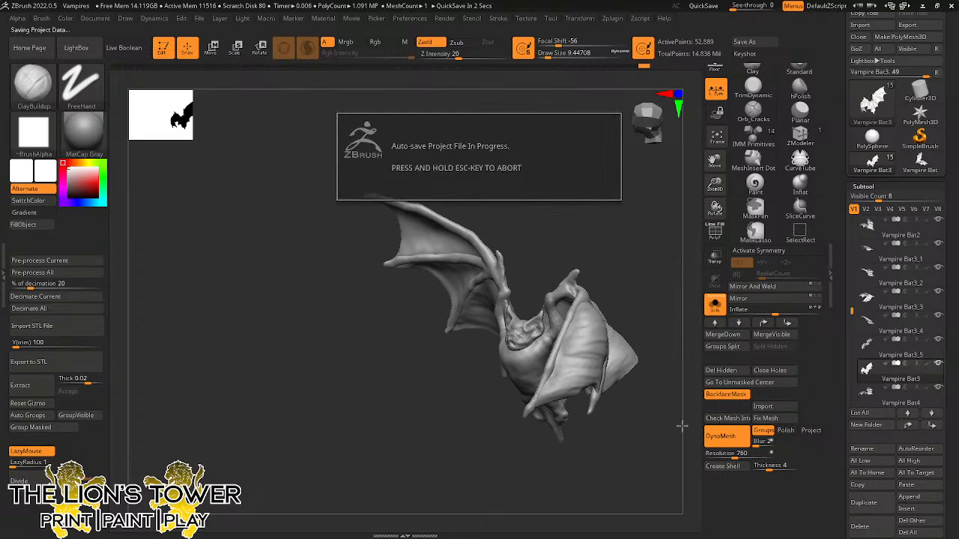
key("ctrl")
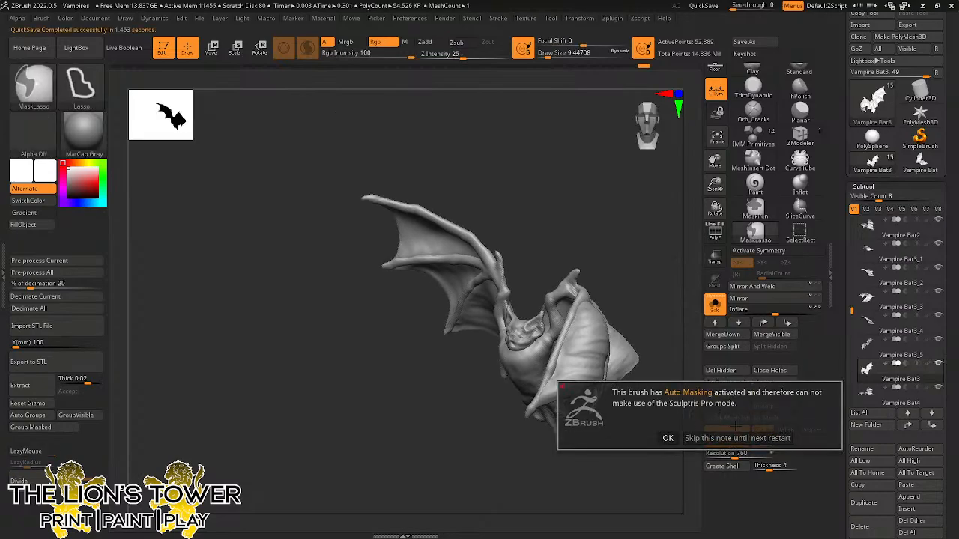
left_click(668, 438)
key("ctrl+z")
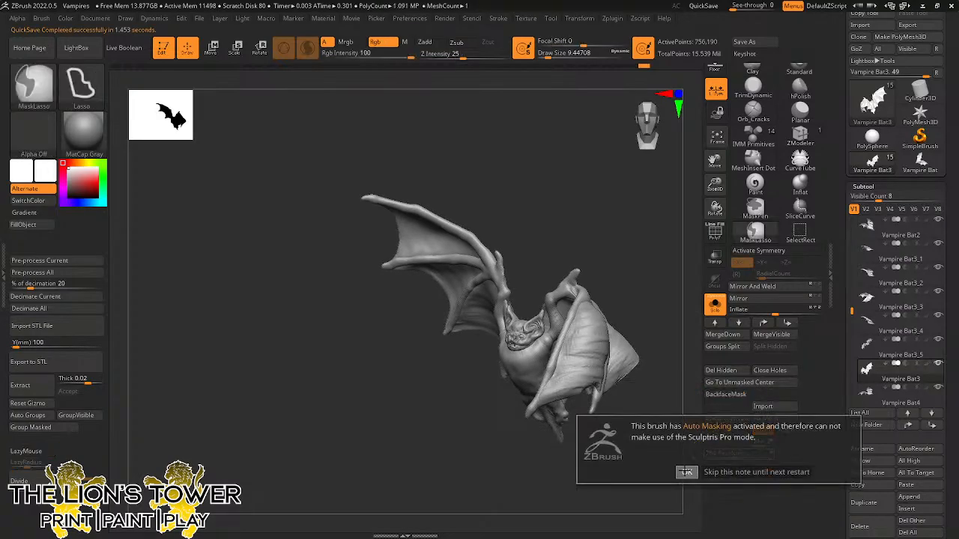
left_click(686, 472)
Turn off backface masking and remesh the bat with DynaMesh at resolution 1456.
left_click(725, 394)
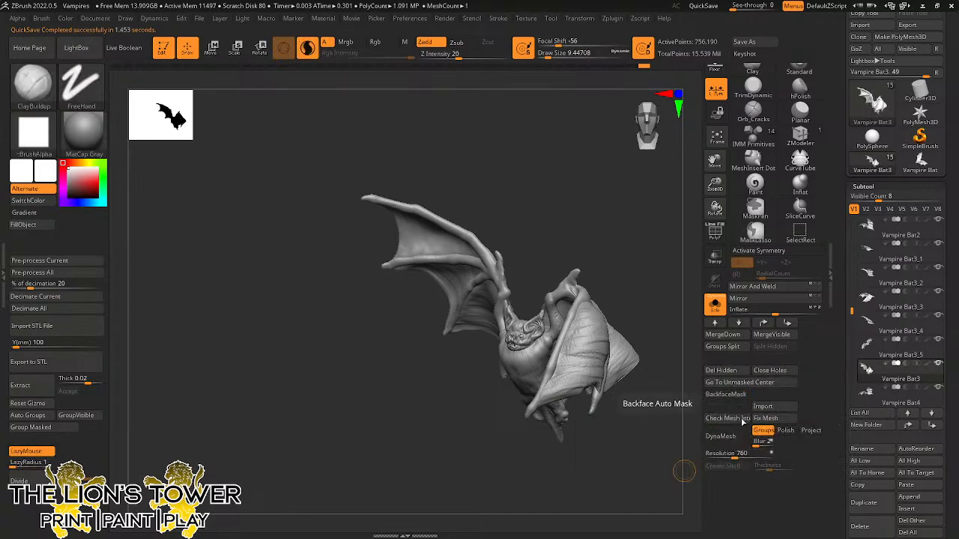
left_click_drag(741, 457, 745, 456)
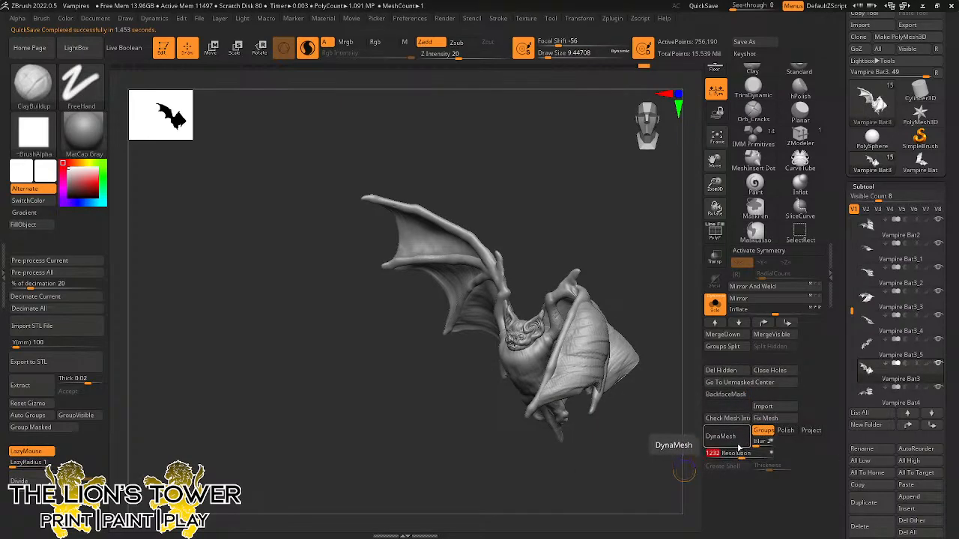
left_click(736, 436)
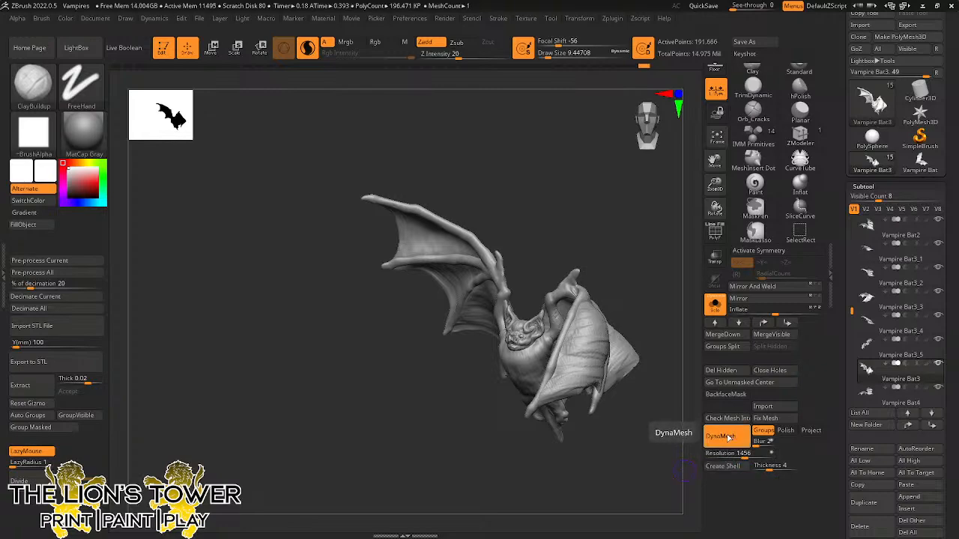
Smooth the finger ridges on the folded wing's outer side and rebuild them with long ClayBuildup strokes.
mouse_move(652, 307)
left_mouse_down()
mouse_move(621, 332)
mouse_move(655, 385)
left_mouse_up()
mouse_move(513, 310)
left_mouse_down()
mouse_move(532, 390)
mouse_move(568, 363)
left_mouse_up()
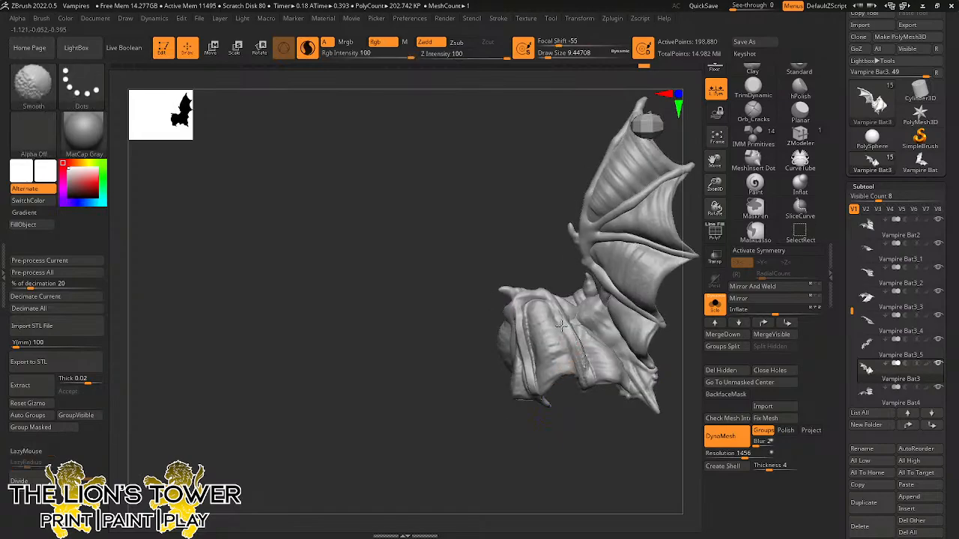
left_click_drag(560, 325, 591, 386)
left_click_drag(572, 328, 558, 283)
left_click_drag(539, 242, 551, 250)
left_click_drag(546, 295, 583, 374)
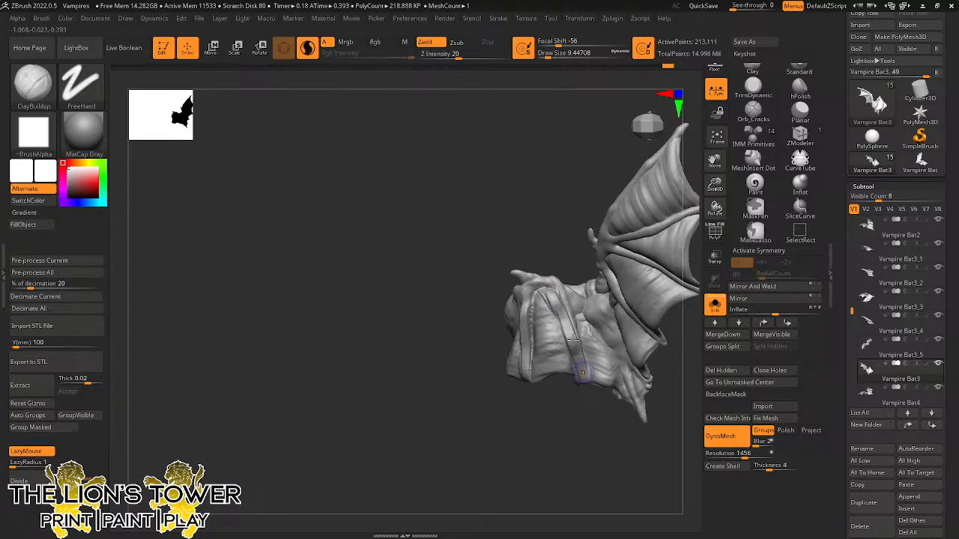
left_click_drag(567, 297, 583, 363)
Add ClayBuildup folds to the membrane panel between the folded wing's inner finger and the body, then smooth them.
mouse_move(560, 234)
left_mouse_down()
mouse_move(572, 226)
mouse_move(575, 266)
left_mouse_up()
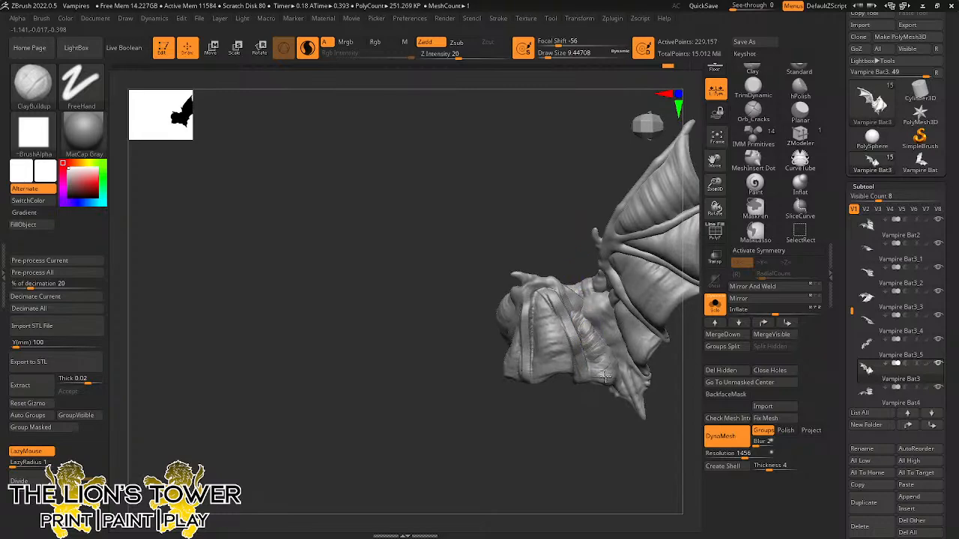
left_click_drag(597, 359, 588, 314, "shift")
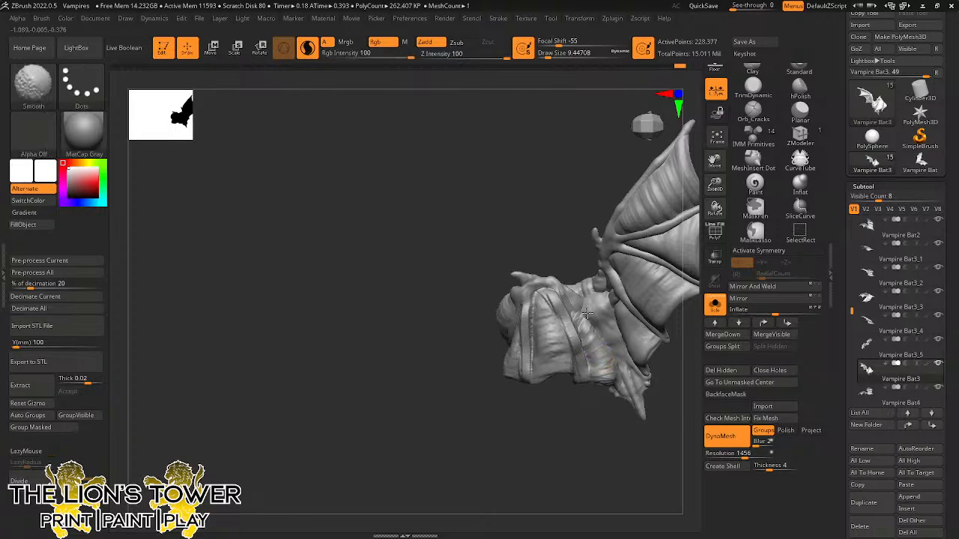
left_click_drag(582, 405, 604, 445)
Sculpt folds across the folded wing's central membrane panel with ClayBuildup and soften them with Smooth.
left_click_drag(552, 250, 546, 304)
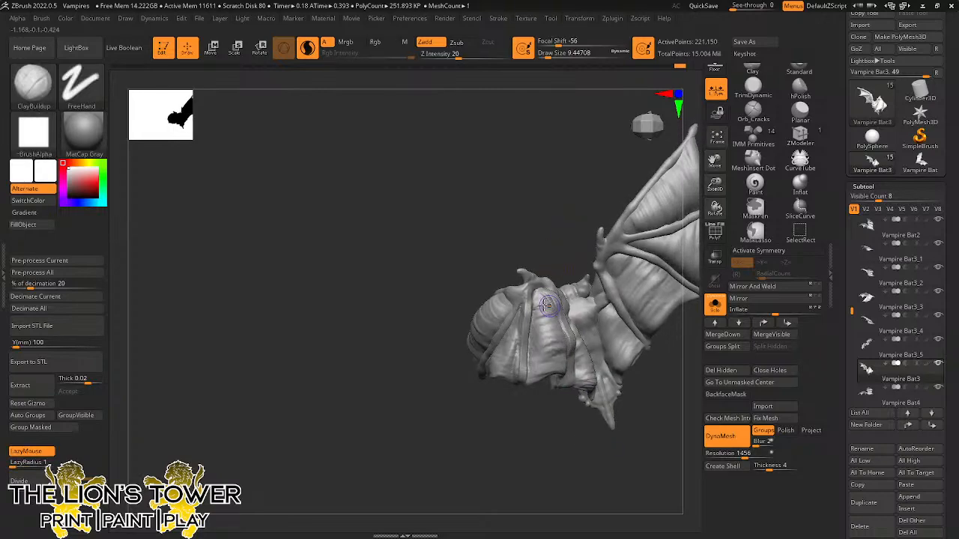
mouse_move(552, 341)
left_mouse_down()
mouse_move(545, 362)
mouse_move(554, 364)
left_mouse_up()
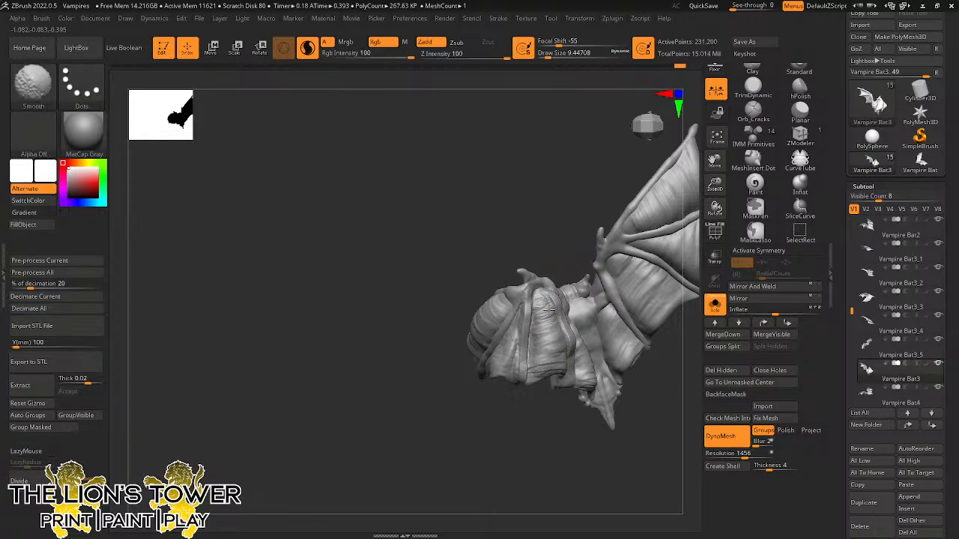
mouse_move(561, 311)
left_mouse_down()
mouse_move(569, 197)
mouse_move(578, 371)
mouse_move(577, 209)
mouse_move(577, 318)
left_mouse_up()
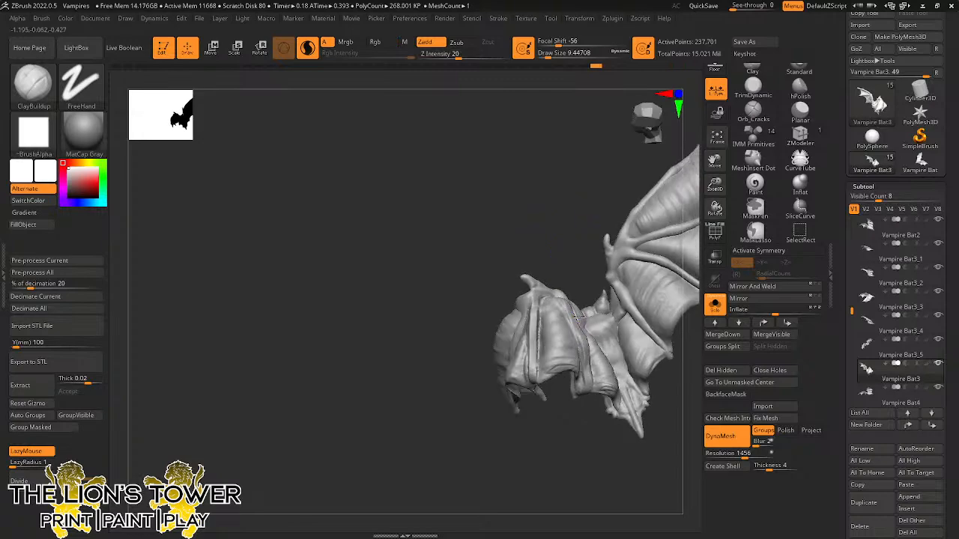
Build up the folded wing's central finger ridge from the wrist to the lower membrane edge, smoothing it between ClayBuildup strokes.
mouse_move(569, 222)
left_mouse_down()
mouse_move(553, 300)
mouse_move(547, 288)
left_mouse_up()
mouse_move(553, 269)
left_mouse_down()
mouse_move(545, 293)
mouse_move(576, 232)
mouse_move(538, 302)
left_mouse_up()
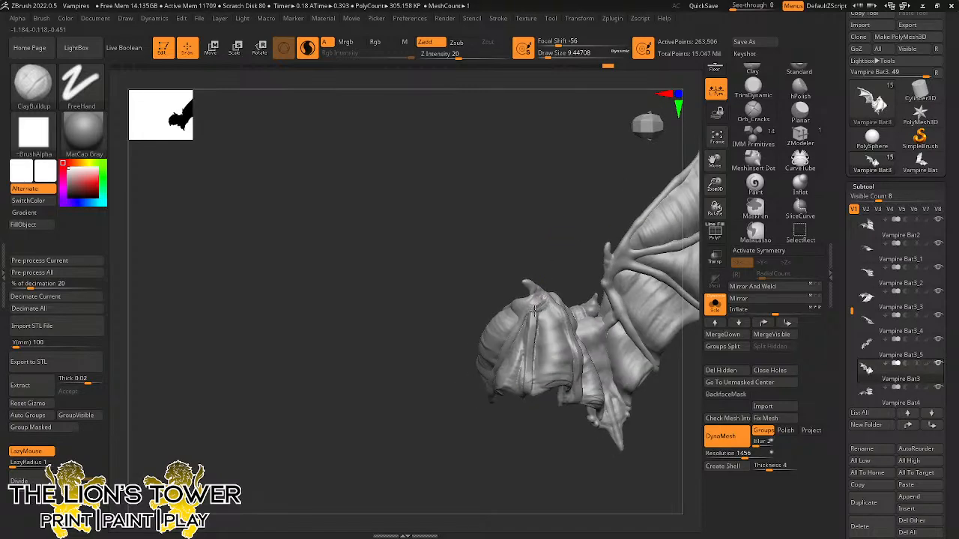
key("shift")
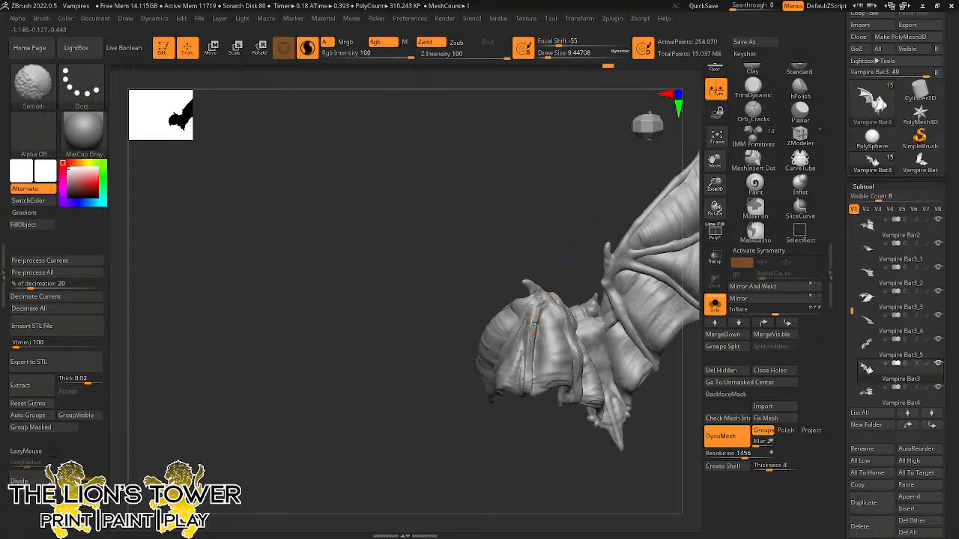
left_click_drag(536, 311, 536, 406, "shift")
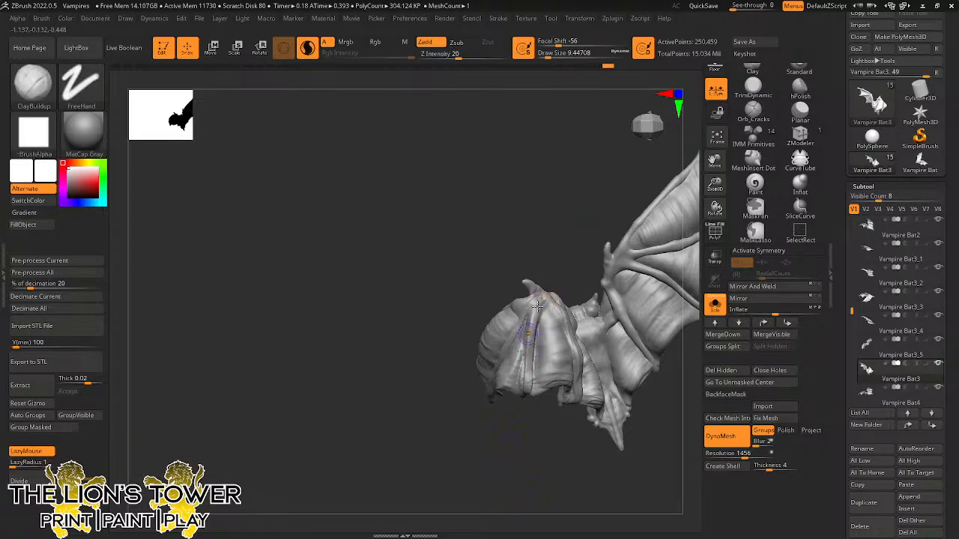
mouse_move(552, 268)
left_mouse_down()
mouse_move(573, 237)
mouse_move(567, 245)
left_mouse_up()
mouse_move(529, 363)
left_mouse_down()
mouse_move(531, 344)
mouse_move(526, 394)
left_mouse_up()
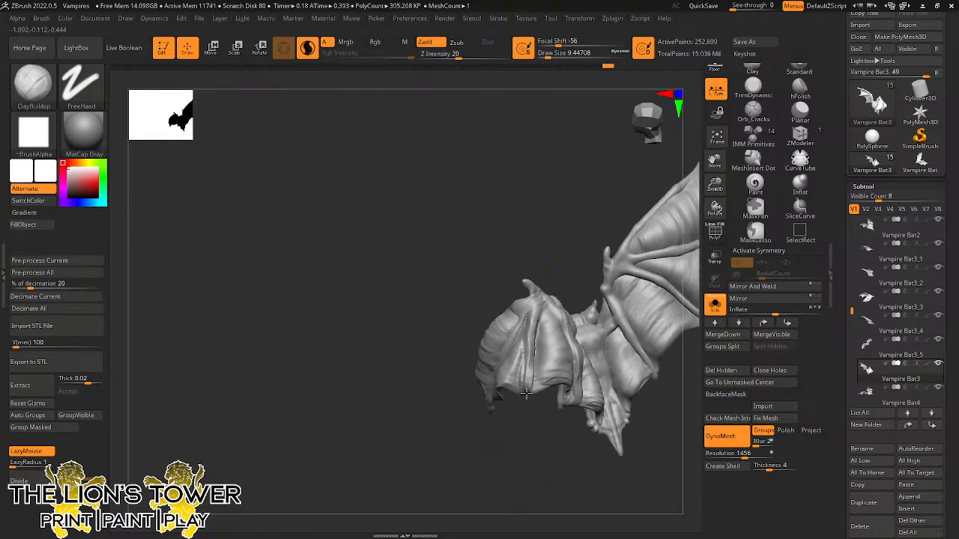
Add ClayBuildup folds across the triangular membrane panel between the folded wing's outer and central fingers, up to the wrist.
left_click_drag(545, 264, 581, 224)
mouse_move(552, 265)
left_mouse_down()
mouse_move(523, 378)
mouse_move(579, 263)
left_mouse_up()
left_click_drag(517, 374, 478, 396)
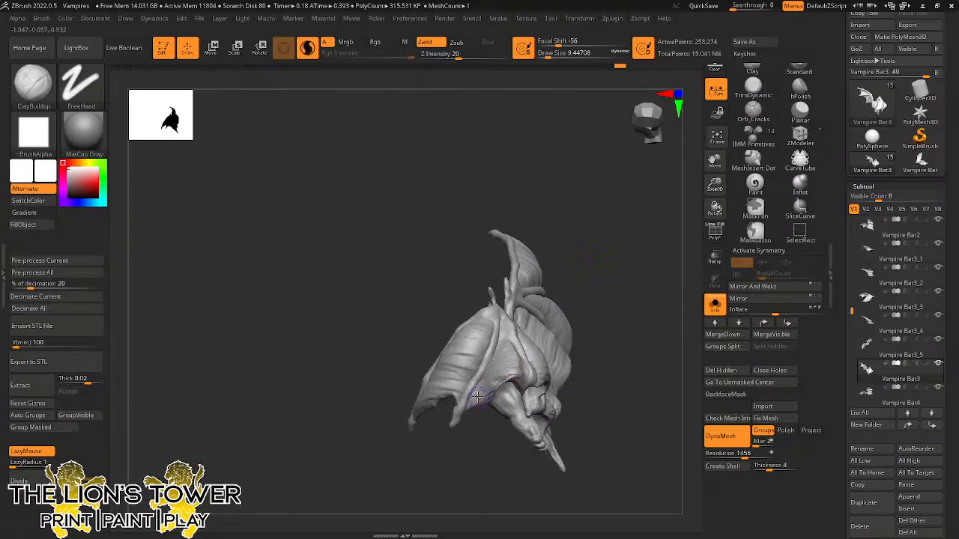
left_click_drag(570, 269, 592, 314)
left_click_drag(518, 375, 485, 381)
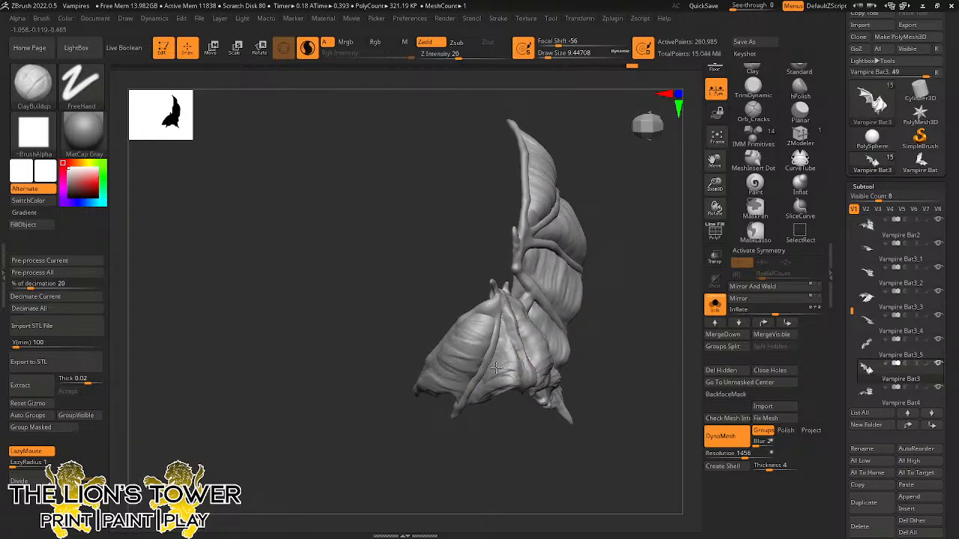
left_click_drag(506, 339, 510, 321)
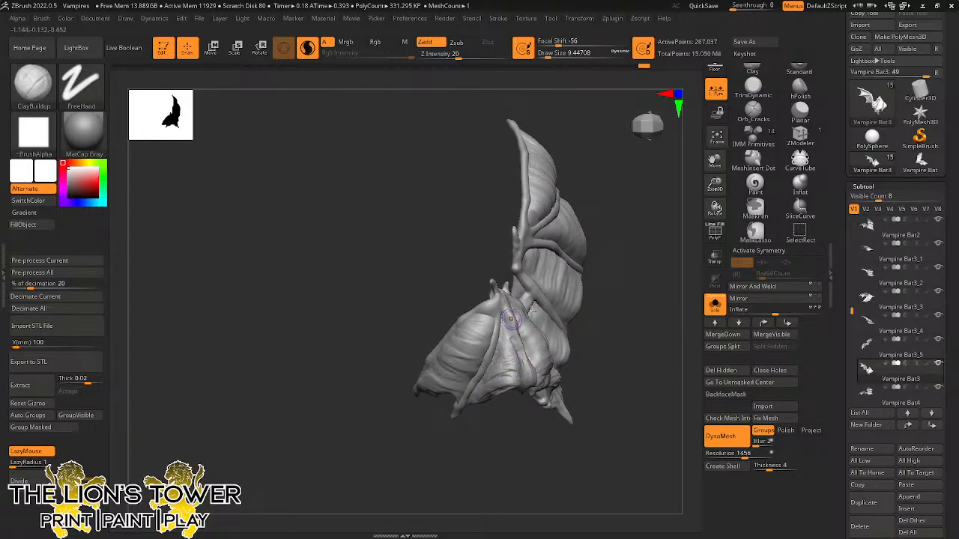
Thicken the thin membrane on the folded wing's inner face using the Inflat brush at a draw size of about 20.
left_click_drag(636, 274, 632, 239)
left_click_drag(549, 286, 509, 343)
mouse_move(685, 259)
left_mouse_down()
mouse_move(674, 164)
mouse_move(589, 212)
mouse_move(480, 313)
left_mouse_up()
left_click(800, 184)
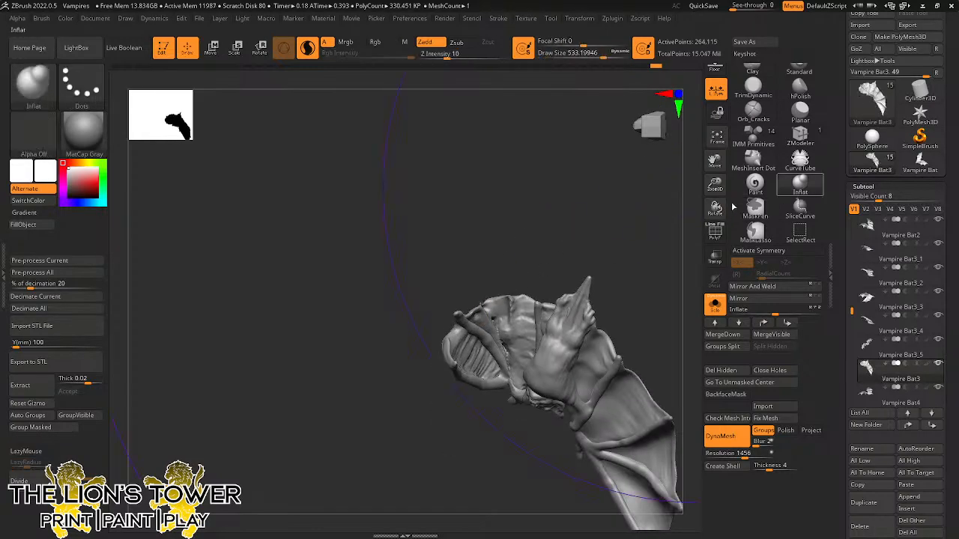
left_click_drag(674, 225, 588, 250)
left_click_drag(574, 55, 541, 55)
left_click_drag(485, 311, 477, 313)
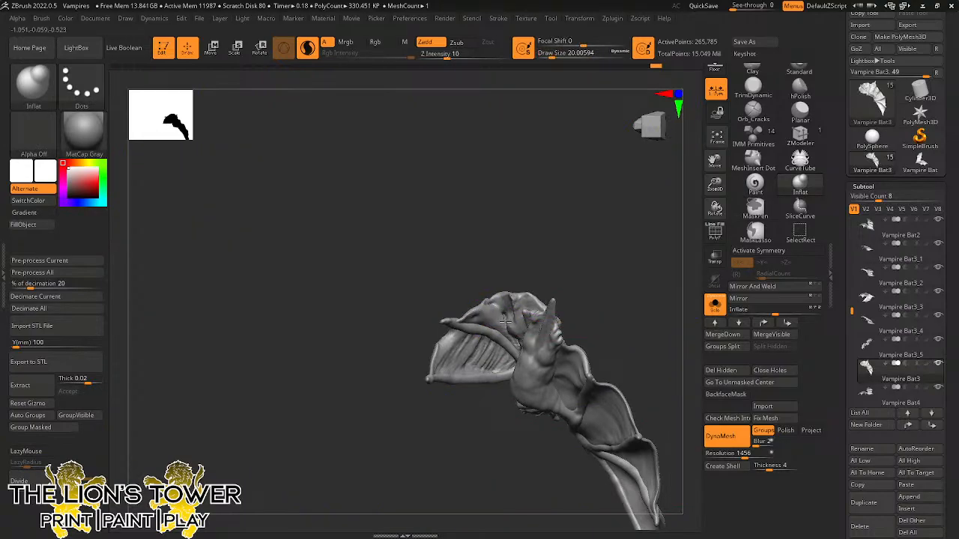
Smooth the inflated membrane on the folded wing's inner face and remesh the bat with DynaMesh.
left_click_drag(525, 289, 538, 263)
left_click_drag(493, 319, 501, 313, "shift")
left_click_drag(528, 265, 518, 293)
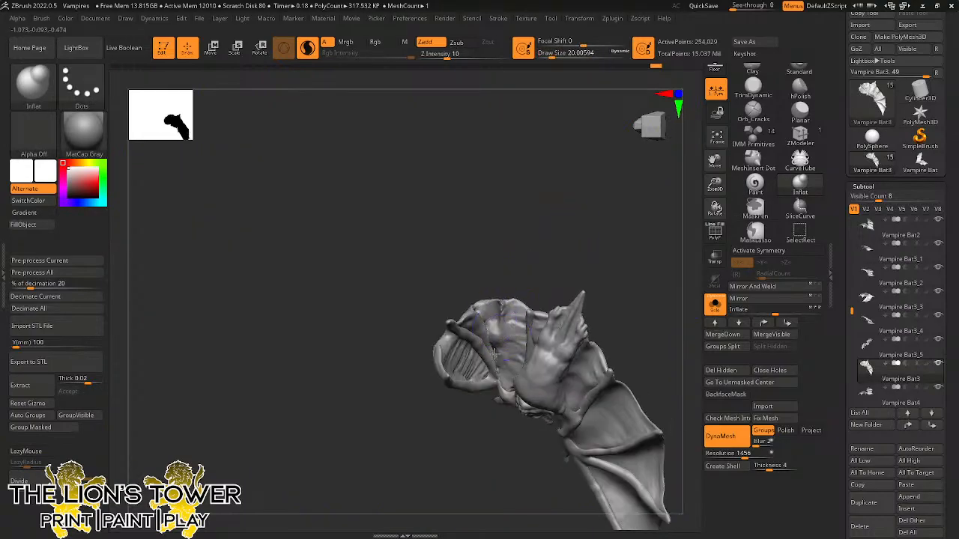
left_click_drag(562, 191, 583, 247, "ctrl")
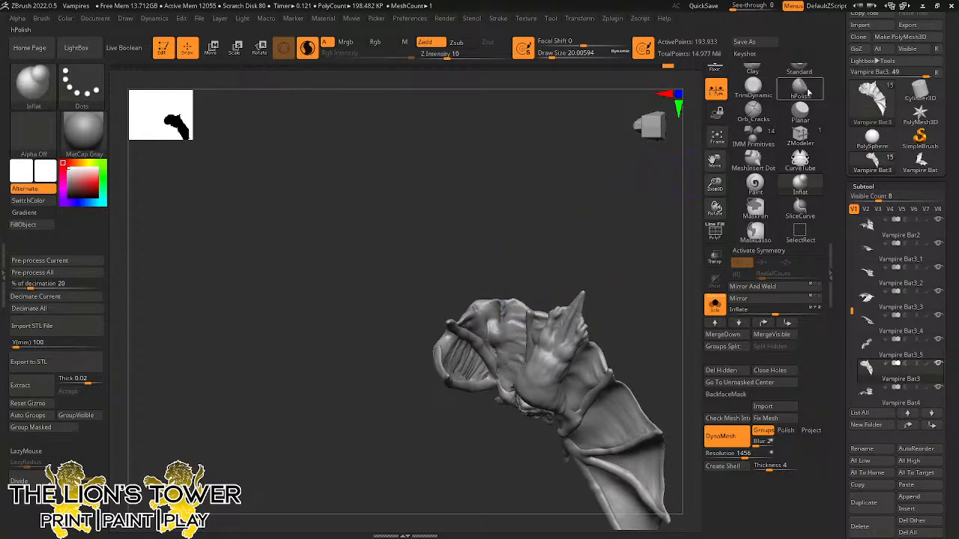
Sculpt ClayBuildup folds on the folded wing's inner face beside the outer finger and soften them with Smooth.
scroll(754, 90, "up", 2)
left_click(753, 87)
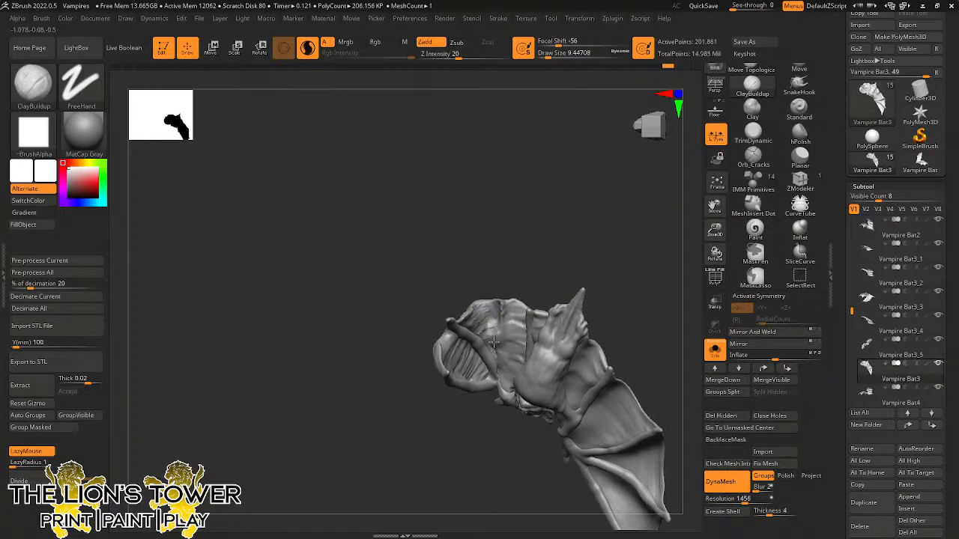
mouse_move(548, 253)
left_mouse_down()
mouse_move(522, 285)
mouse_move(497, 259)
left_mouse_up()
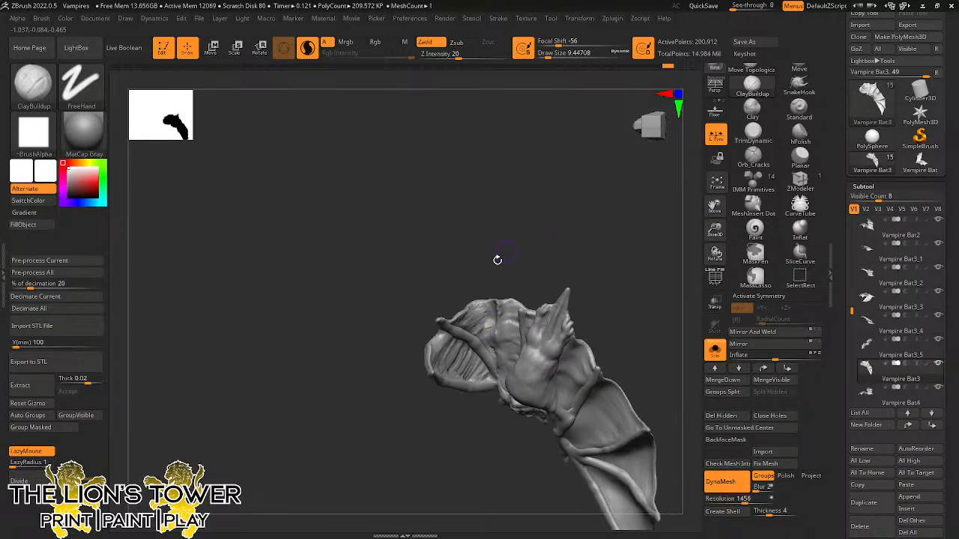
key("shift")
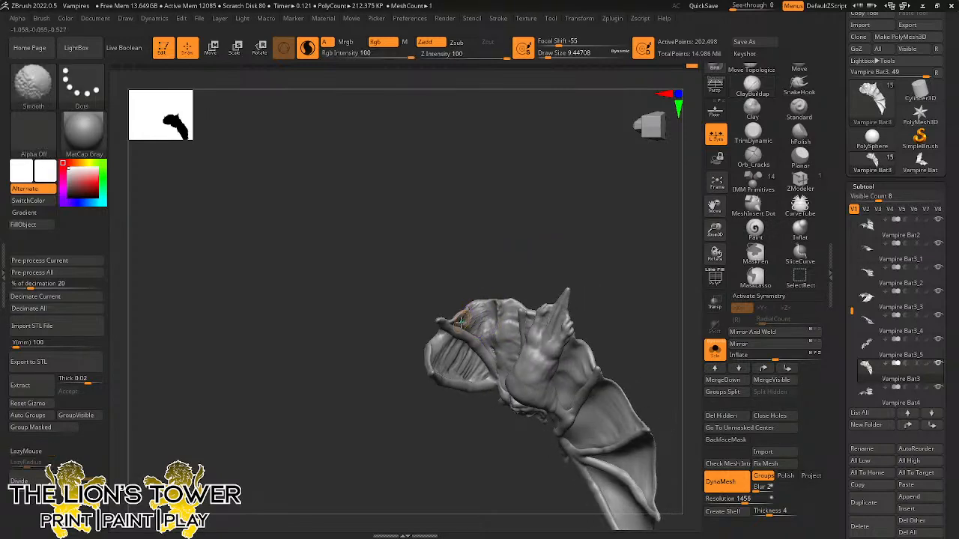
left_click_drag(480, 307, 487, 318, "shift")
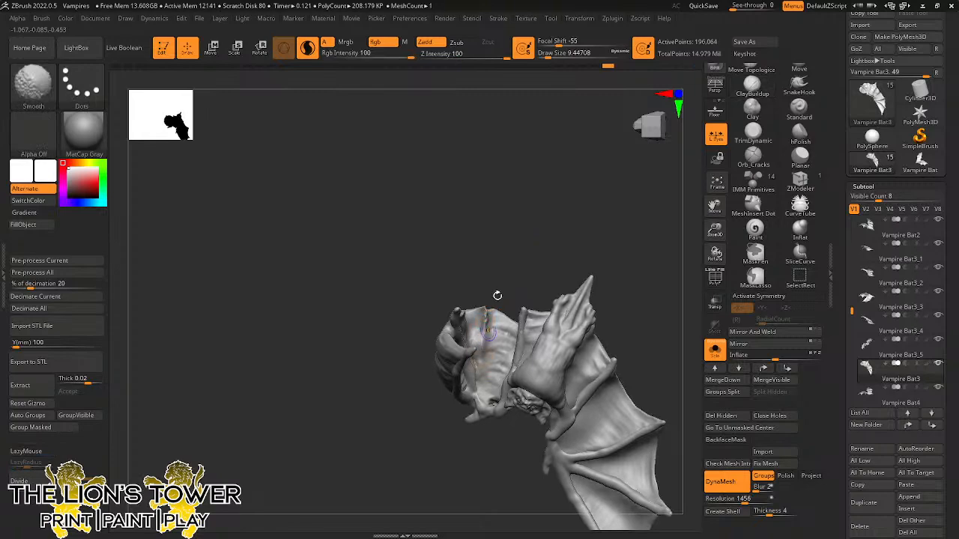
Smooth the central panel on the folded wing's inner face and build up its finger ridge with ClayBuildup.
left_click_drag(497, 295, 483, 288)
left_click_drag(485, 325, 481, 355, "shift")
left_click_drag(504, 269, 511, 265)
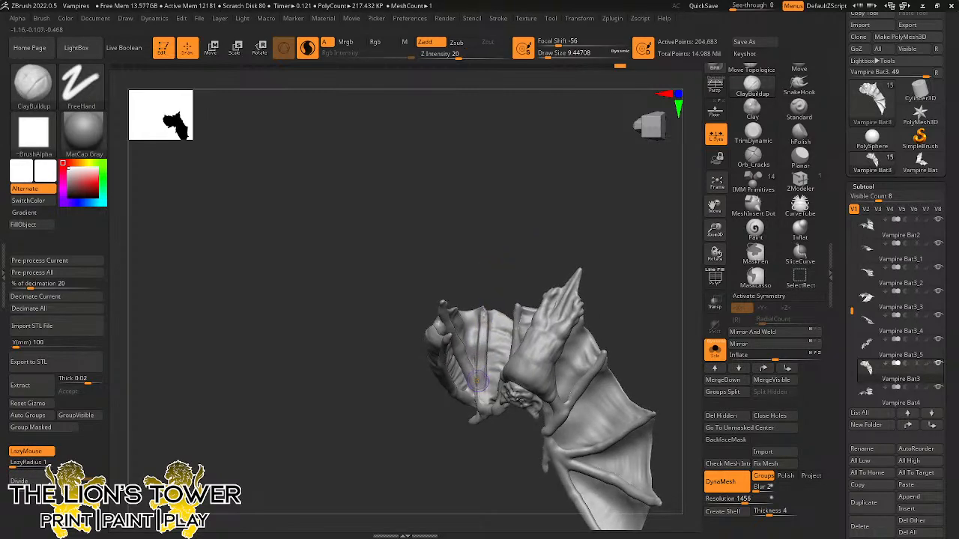
mouse_move(487, 298)
left_mouse_down()
mouse_move(533, 221)
mouse_move(552, 285)
mouse_move(498, 314)
left_mouse_up()
mouse_move(544, 259)
left_mouse_down()
mouse_move(533, 289)
mouse_move(542, 260)
left_mouse_up()
left_click_drag(527, 303, 524, 344)
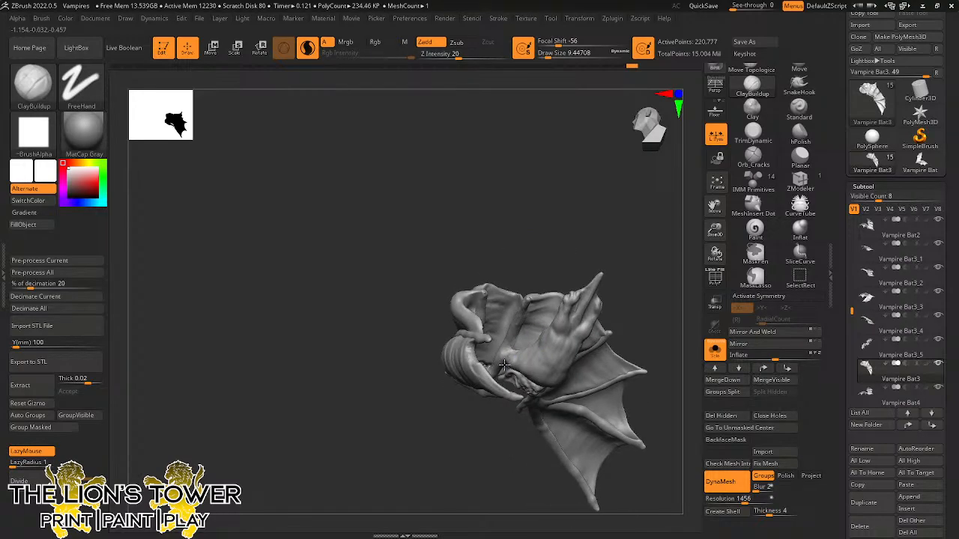
Build up the folded wing's outer membrane folds and free edge with ClayBuildup, working around the wing.
left_click_drag(548, 280, 510, 352)
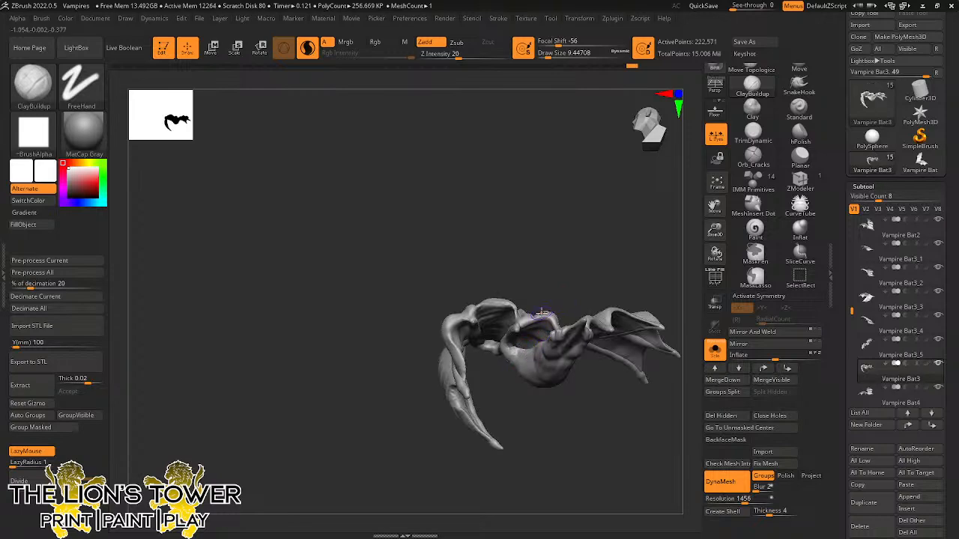
left_click_drag(527, 232, 519, 321)
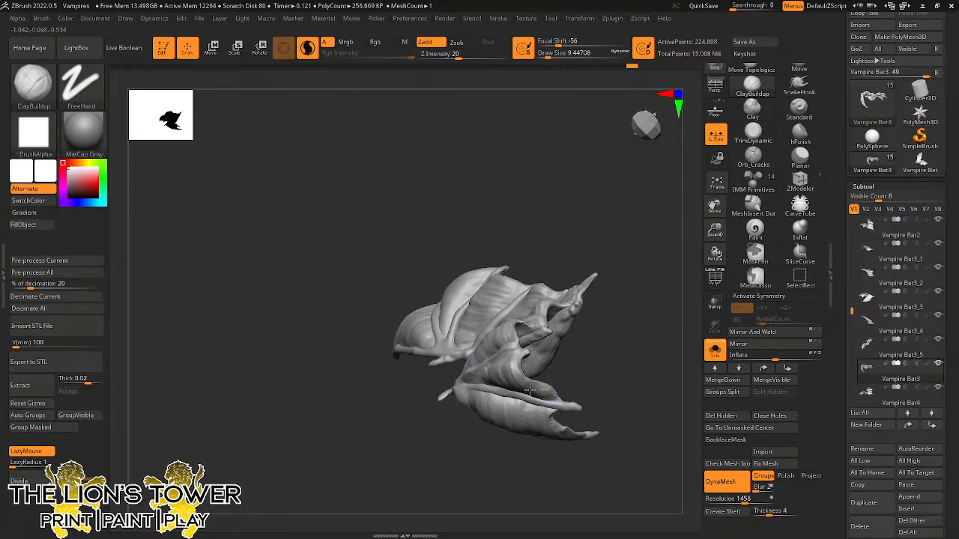
left_click_drag(620, 228, 518, 343)
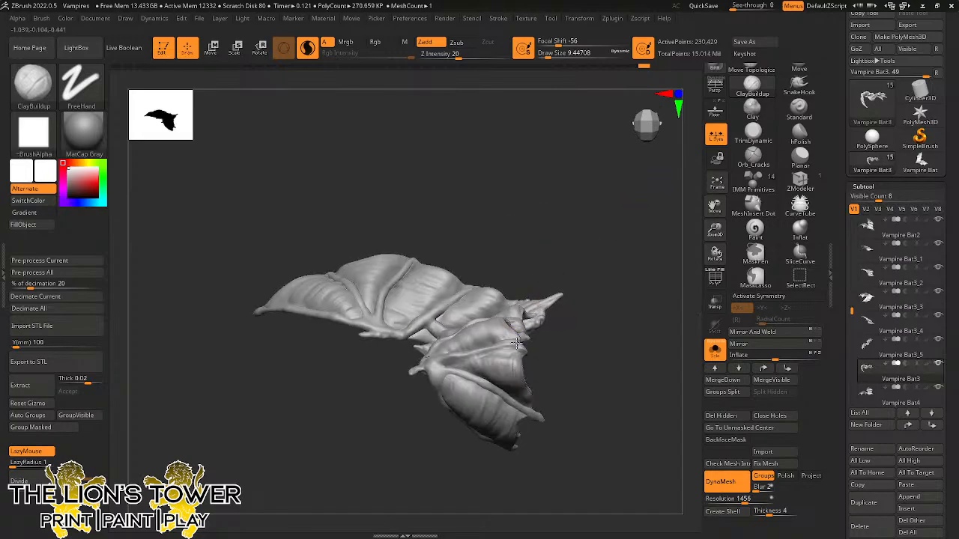
left_click_drag(574, 238, 496, 342)
Touch up the lower end of the folded wing's fingers and close the holes in the bat's mesh.
mouse_move(593, 288)
left_mouse_down()
mouse_move(614, 327)
mouse_move(441, 386)
mouse_move(447, 374)
left_mouse_up()
key("shift")
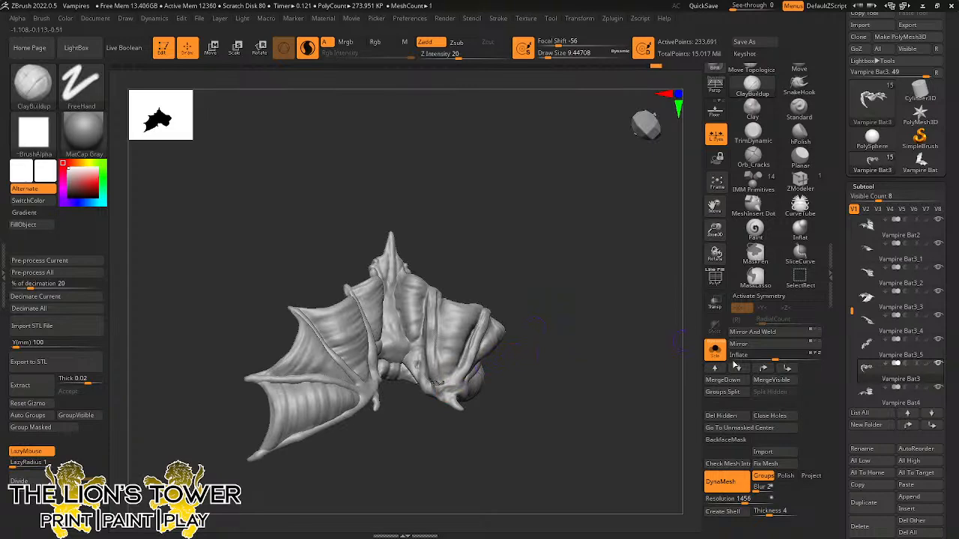
left_click(781, 416)
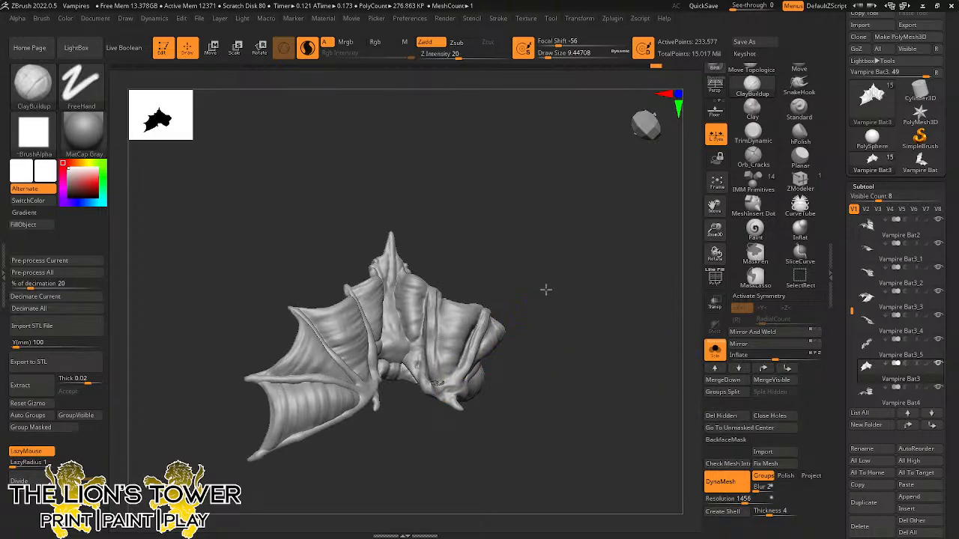
Thicken thin spots around the isolated bat's folded wing with the Inflat brush at draw size 6.57639, and remesh it with DynaMesh.
left_click_drag(545, 289, 554, 389)
left_click(800, 229)
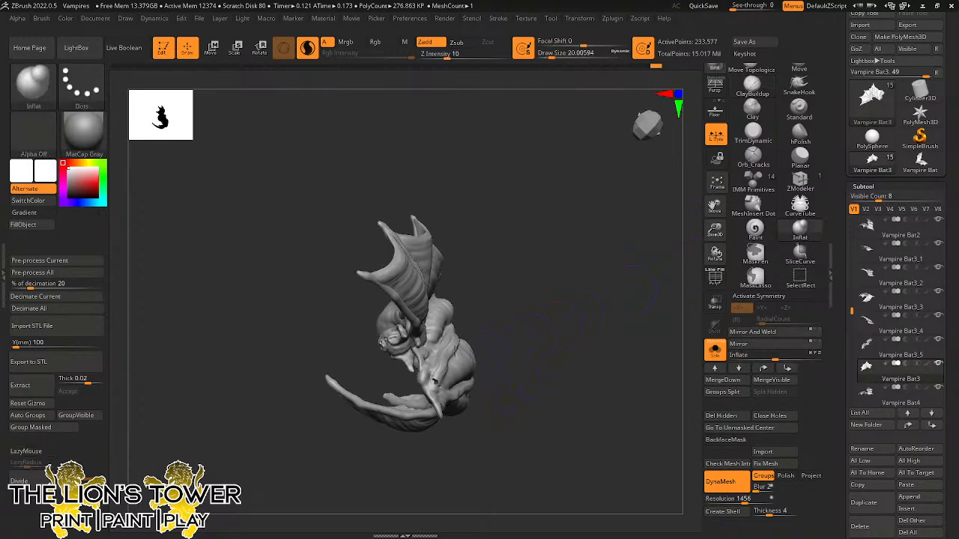
left_click_drag(548, 54, 546, 54)
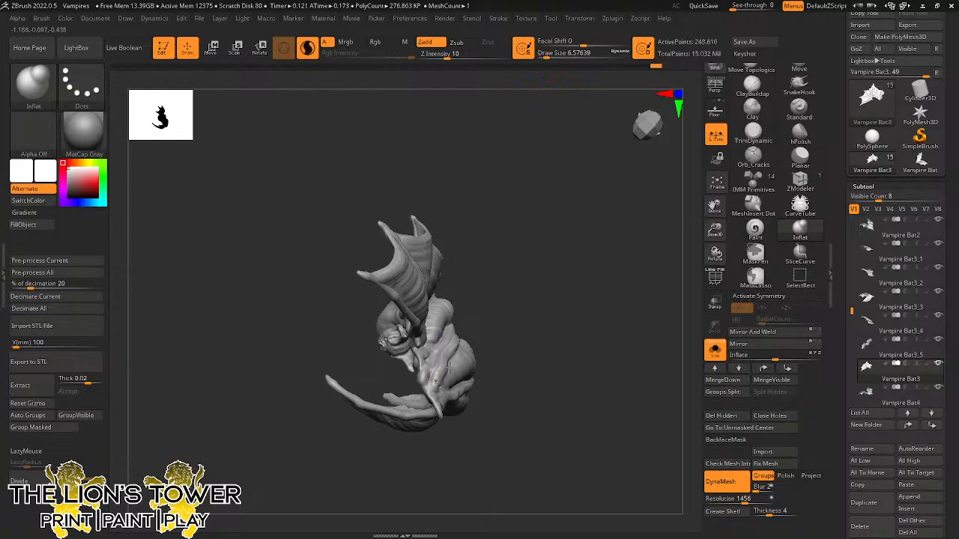
right_click_drag(449, 366, 475, 360)
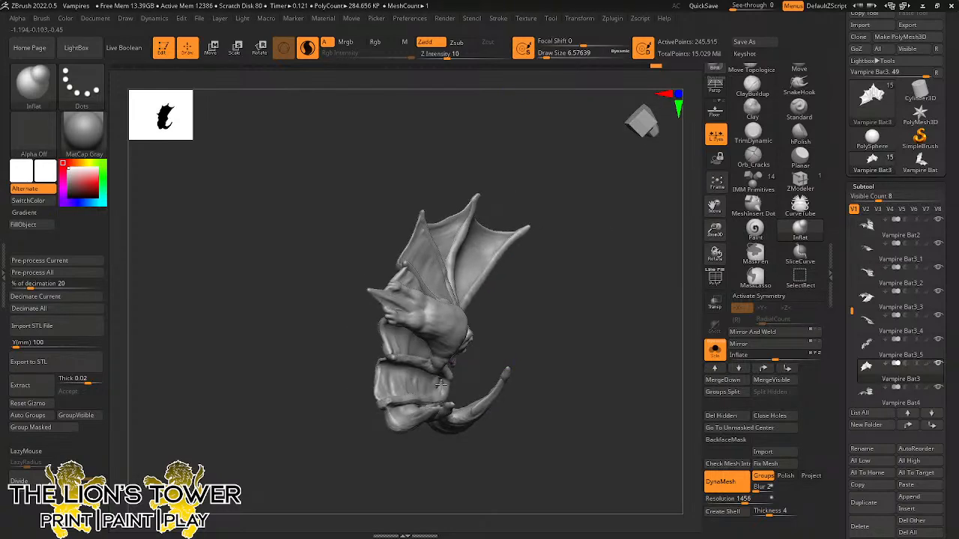
key("ctrl")
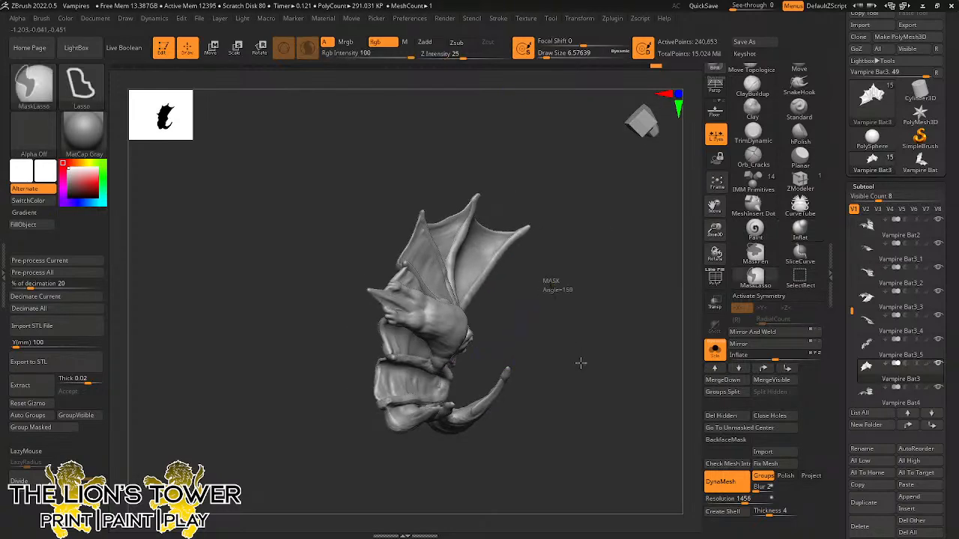
left_click_drag(587, 390, 574, 377, "ctrl")
Smooth the inflated area where the bat's folded wing meets the body.
right_click_drag(574, 378, 525, 359, "shift")
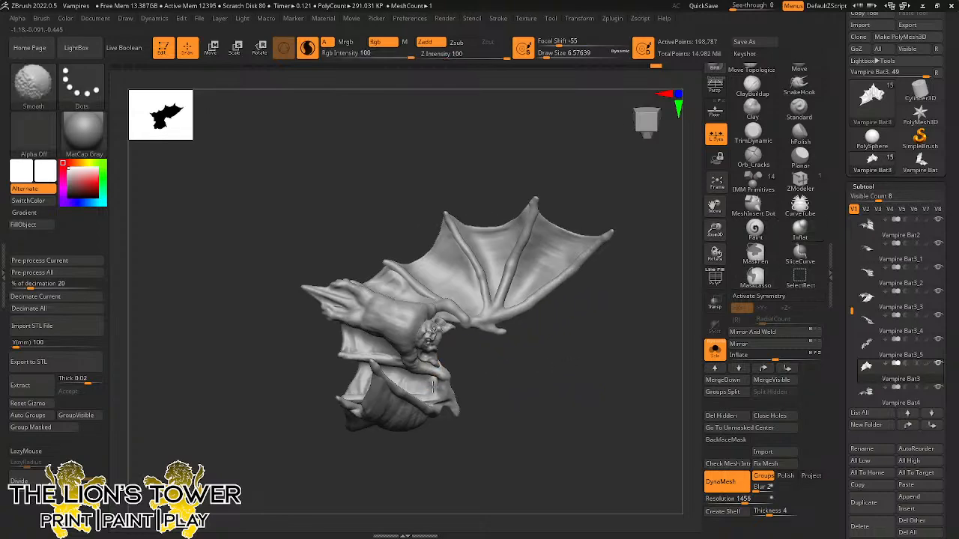
mouse_move(432, 384)
right_mouse_down()
mouse_move(484, 360)
mouse_move(432, 385)
right_mouse_up()
left_click_drag(435, 383, 448, 363, "shift")
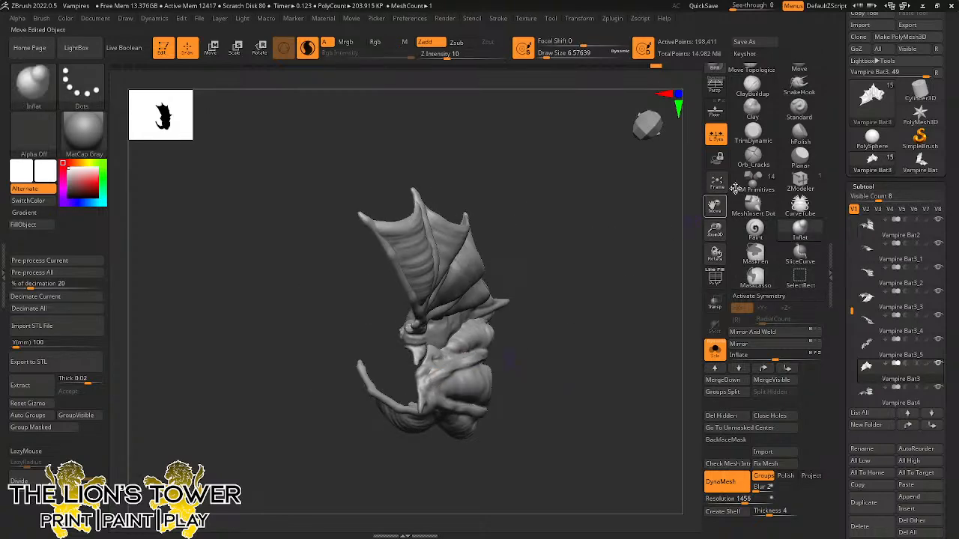
Build up the bat's wing joint and the nearby wing membrane from several sides with the ClayBuildup brush.
left_click(752, 87)
right_click_drag(540, 337, 454, 357)
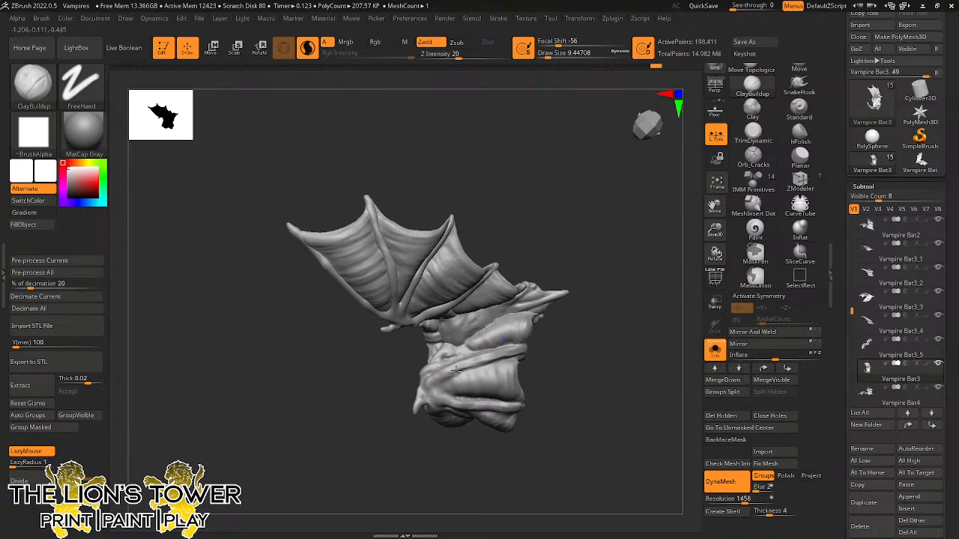
mouse_move(581, 319)
right_mouse_down()
mouse_move(592, 259)
mouse_move(443, 342)
right_mouse_up()
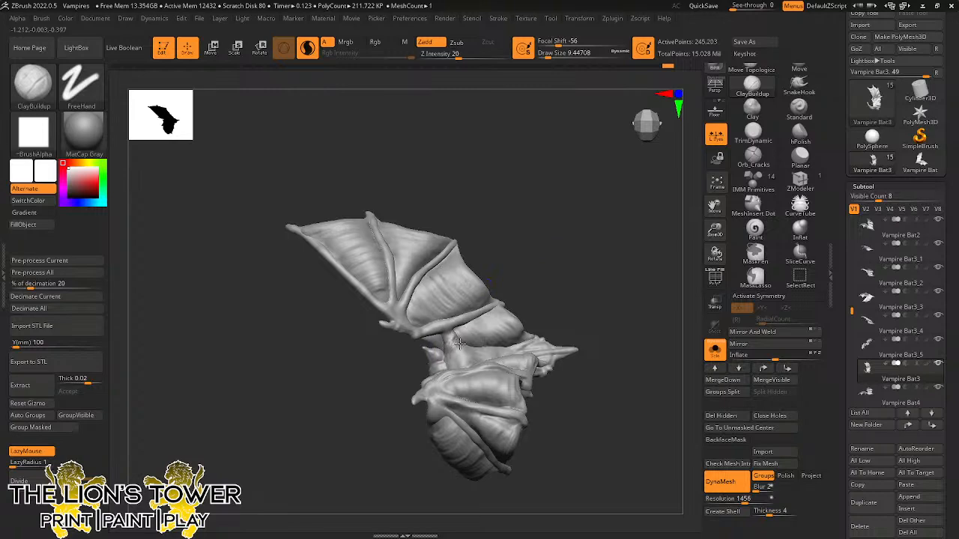
right_click_drag(458, 339, 420, 347)
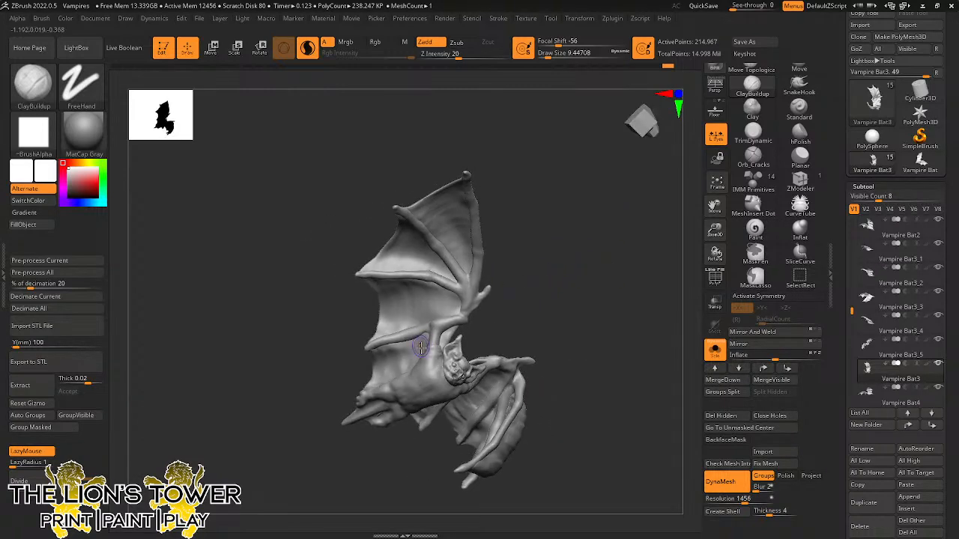
right_click_drag(501, 305, 532, 308)
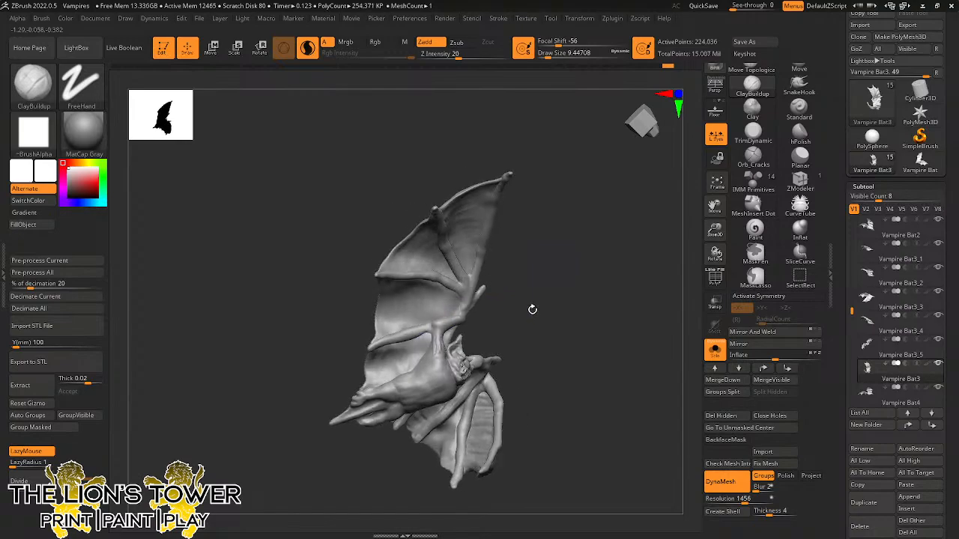
Smooth the built-up area between the bat's wing arm and its body.
left_click_drag(448, 325, 436, 345, "shift")
right_click_drag(503, 315, 546, 313)
left_click_drag(452, 329, 439, 359, "shift")
right_click_drag(531, 308, 584, 318)
Show the full vampire sculpture and examine how the edited bat sits among the other bats and the cape.
left_click(710, 349)
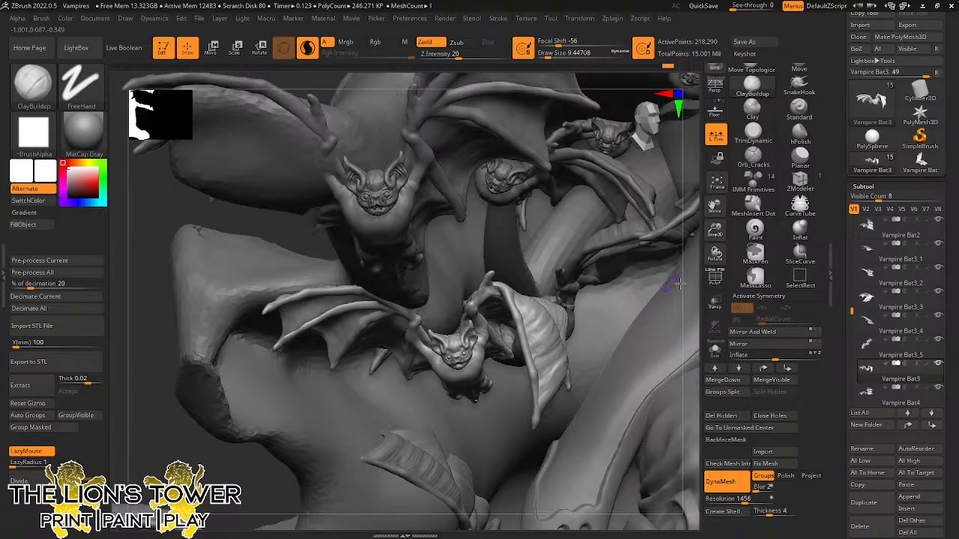
right_click_drag(667, 284, 655, 212)
left_click_drag(716, 231, 677, 208)
right_click_drag(656, 254, 634, 297, "shift")
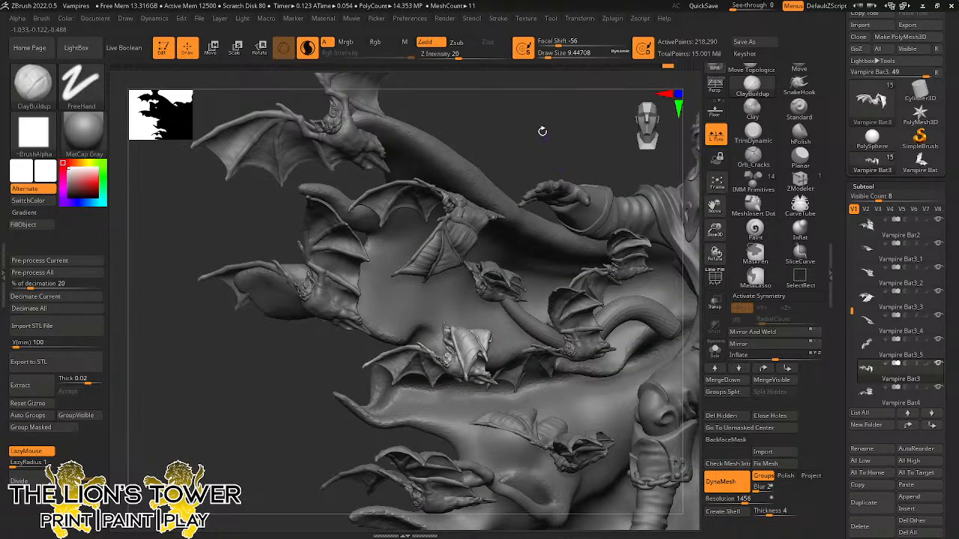
mouse_move(542, 131)
right_mouse_down()
mouse_move(591, 131)
mouse_move(603, 329)
mouse_move(567, 340)
right_mouse_up()
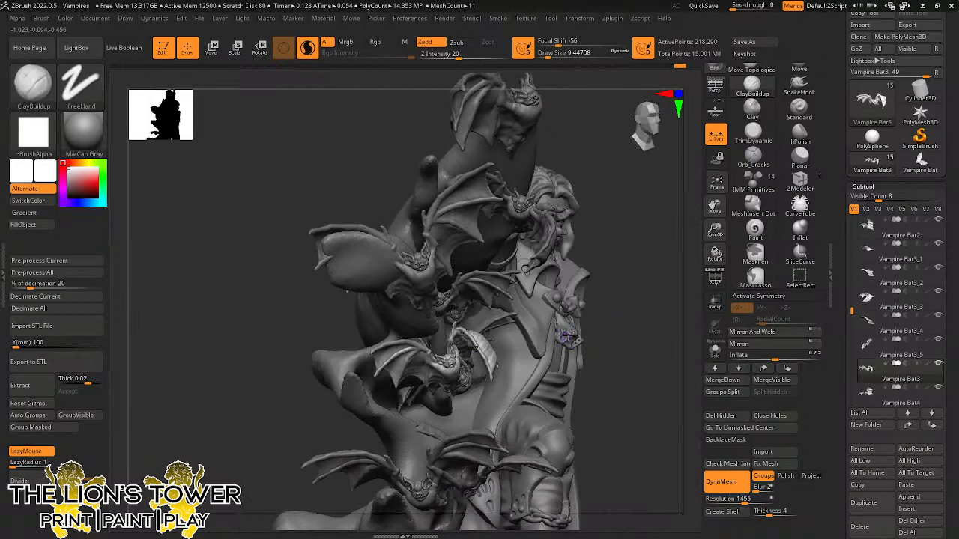
right_click_drag(643, 297, 572, 322)
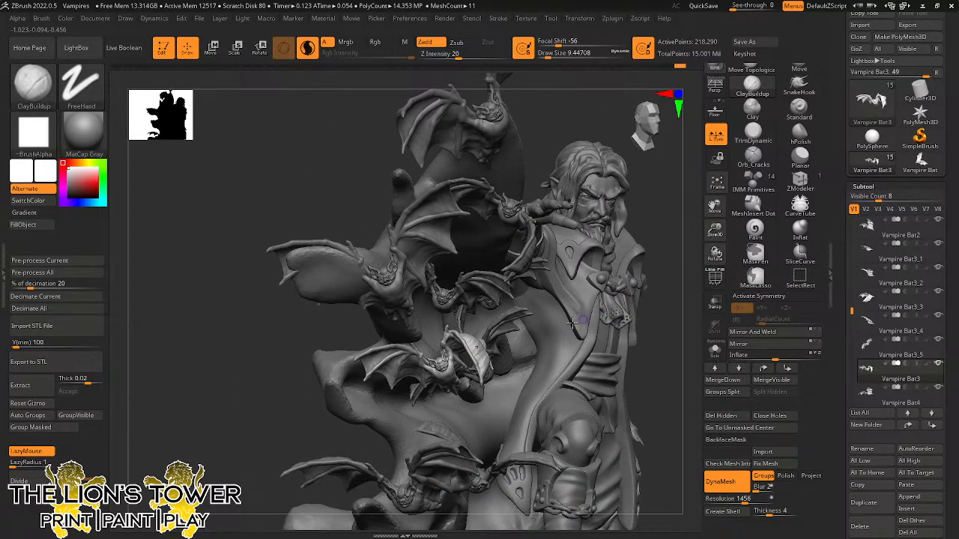
Isolate the bat, hide its folded wing along with the small leftovers, and split the hidden part into its own subtool.
left_click(716, 350)
right_click_drag(659, 361, 623, 342)
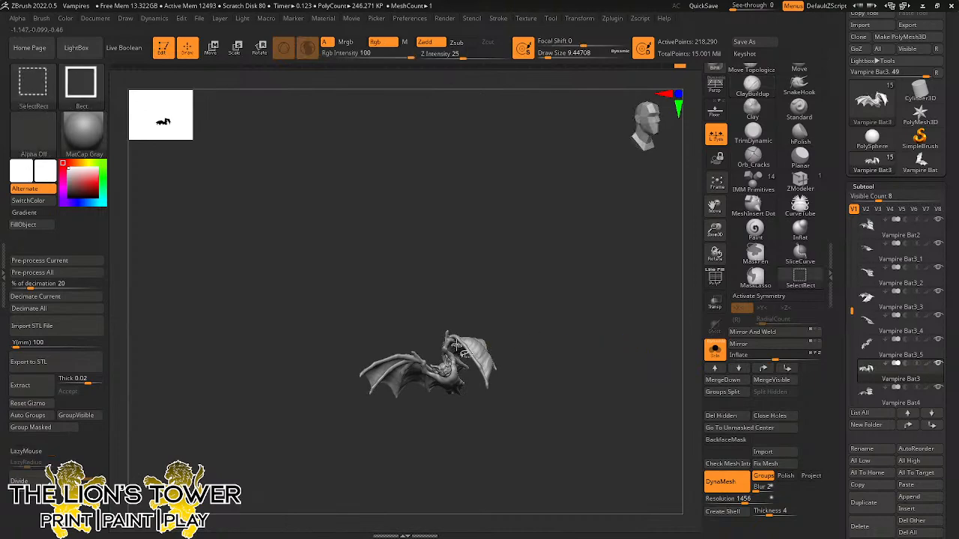
left_click(450, 345, "ctrl+shift")
left_click(451, 344, "ctrl+shift")
left_click(475, 346, "ctrl+shift")
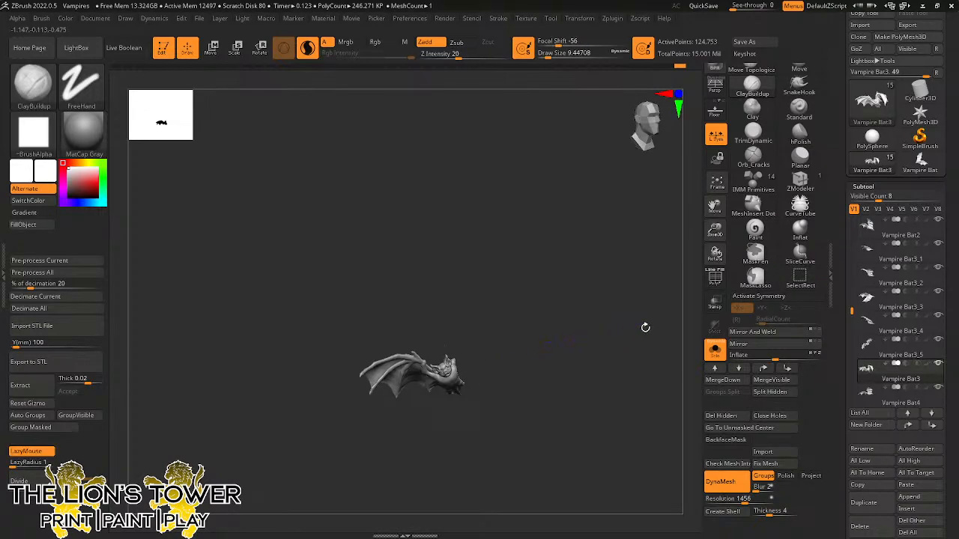
key("ctrl+shift")
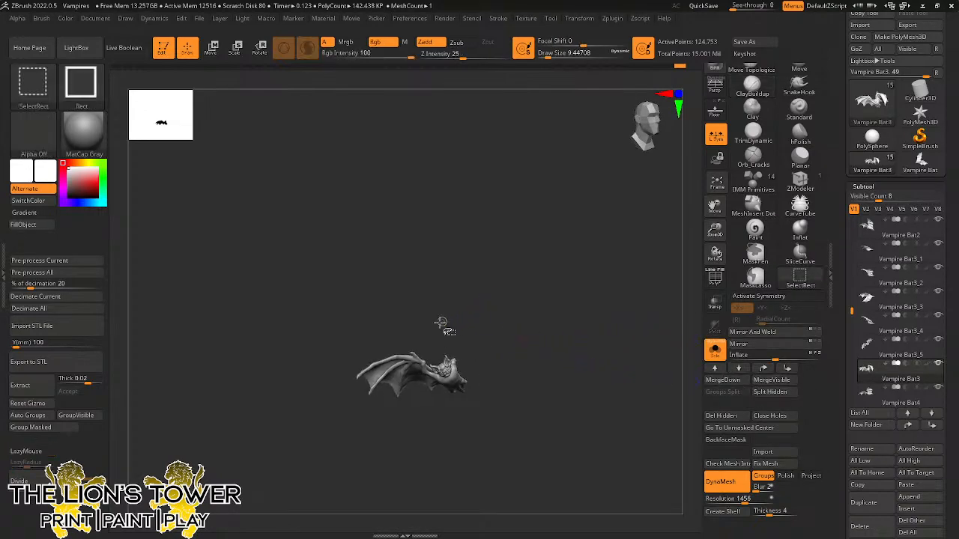
mouse_move(497, 336)
left_mouse_down()
mouse_move(520, 336)
mouse_move(482, 308)
mouse_move(542, 381)
mouse_move(632, 317)
left_mouse_up()
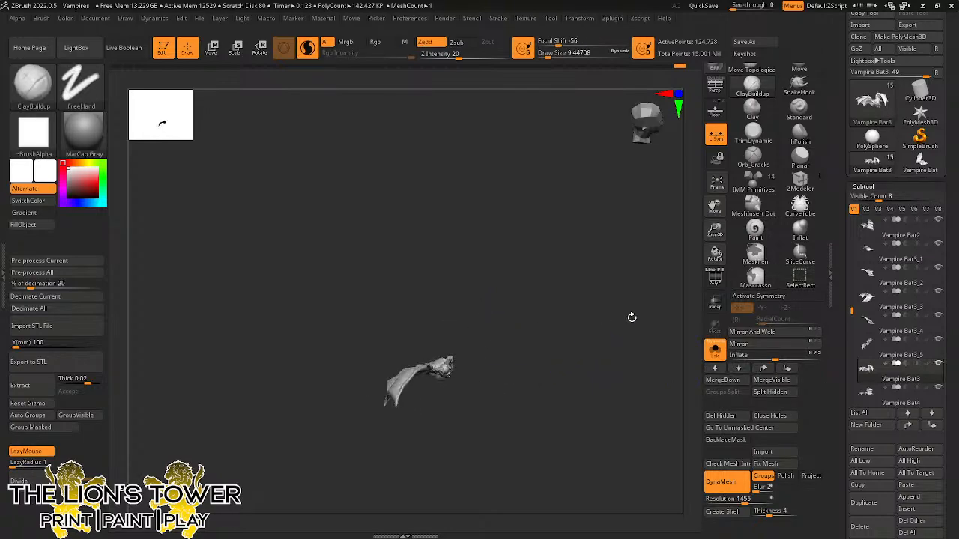
left_click(776, 392)
Select the split-off wing subtool, duplicate it, and mirror the duplicate.
mouse_move(868, 368)
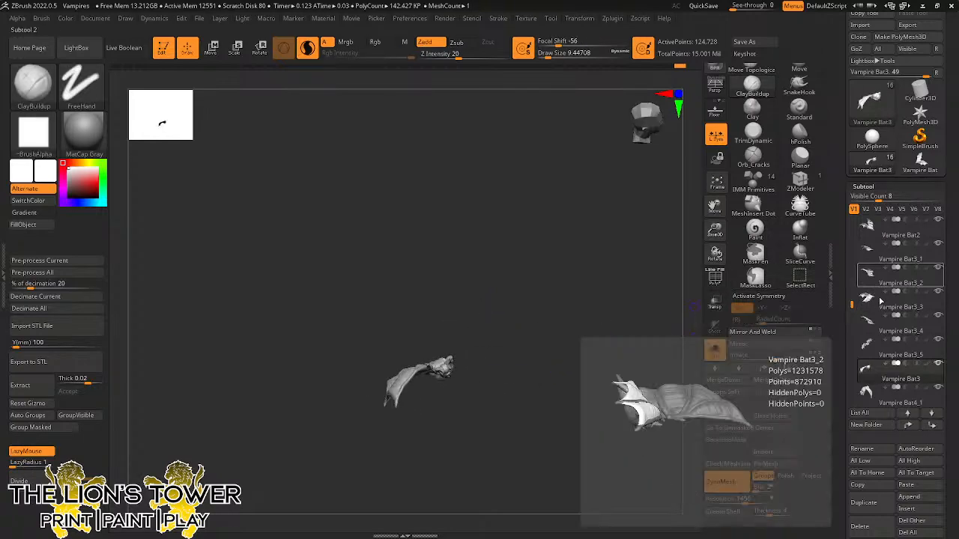
left_click(873, 397)
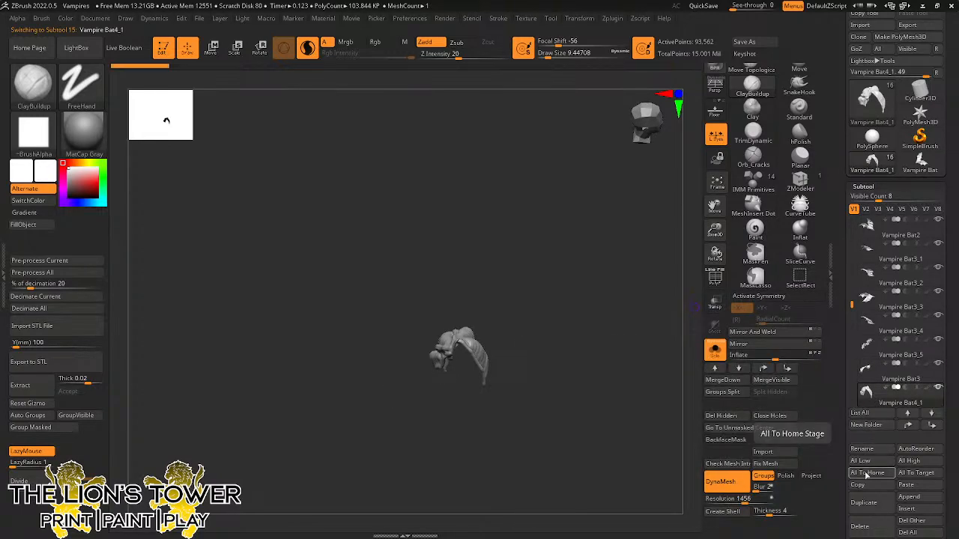
left_click(862, 502)
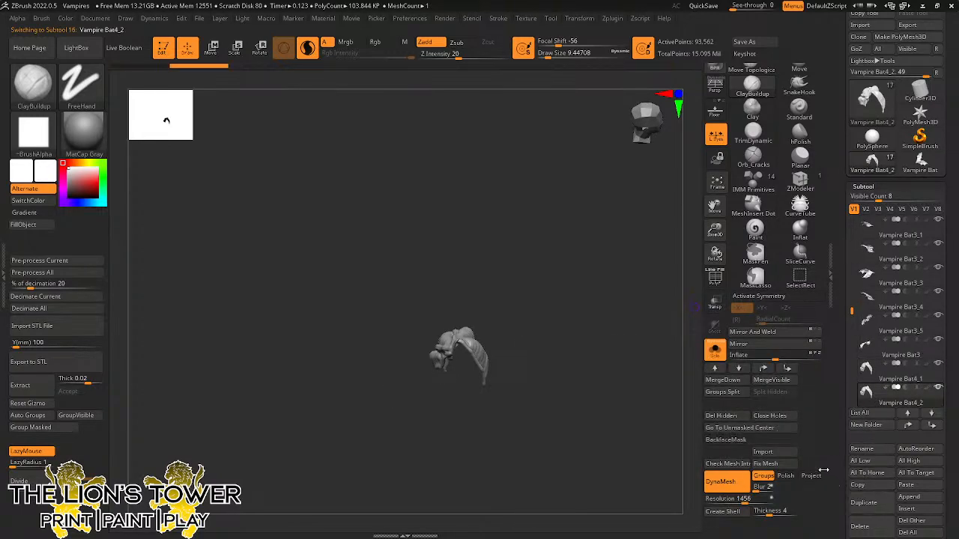
left_click(759, 347)
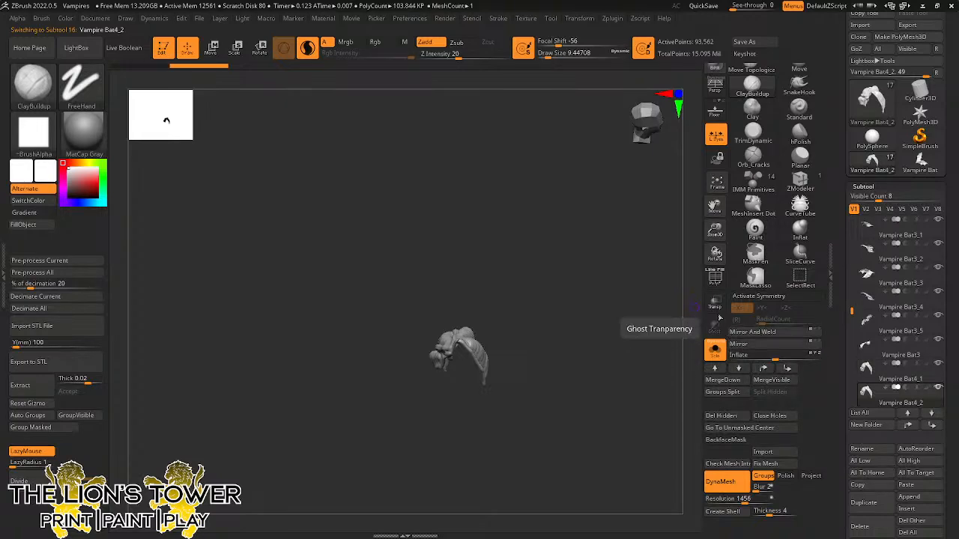
left_click(758, 347)
Show all subtools, centre the gizmo on the mirrored wing, and move it along X back to the bats by the cape.
left_click(711, 352)
mouse_move(655, 301)
left_mouse_down()
mouse_move(599, 288)
mouse_move(624, 292)
mouse_move(648, 274)
left_mouse_up()
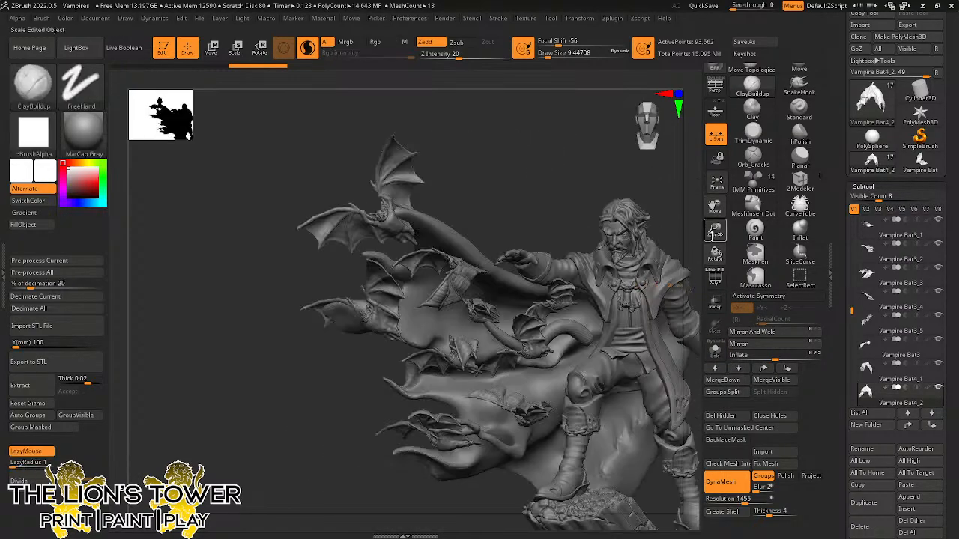
left_click_drag(715, 230, 709, 206)
left_click_drag(713, 206, 595, 243)
key("e")
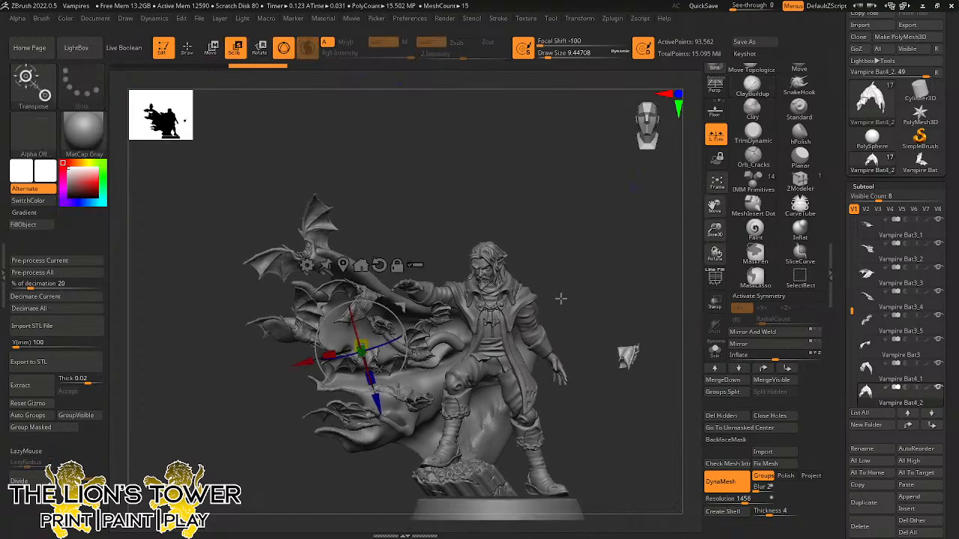
left_click(343, 262)
left_click(664, 277)
left_click(645, 276)
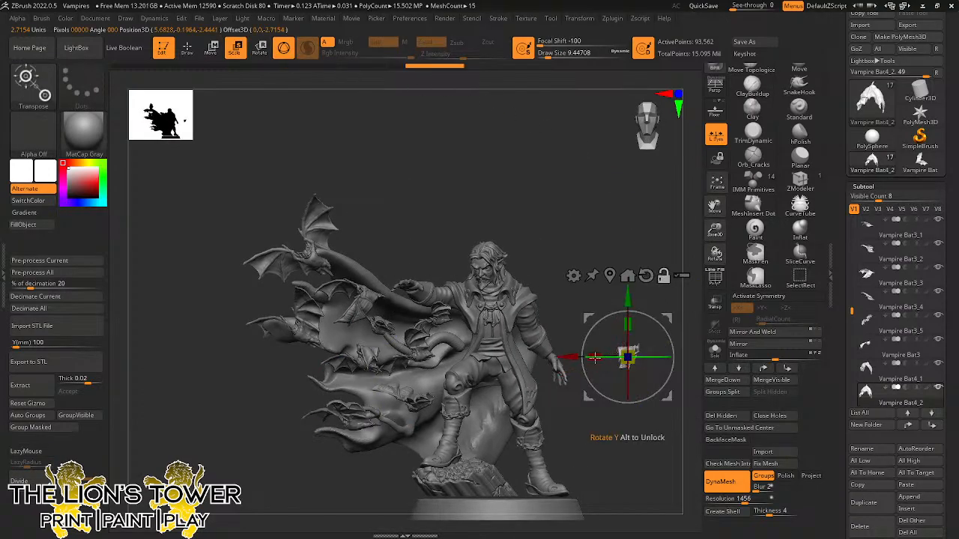
left_click_drag(569, 357, 391, 365)
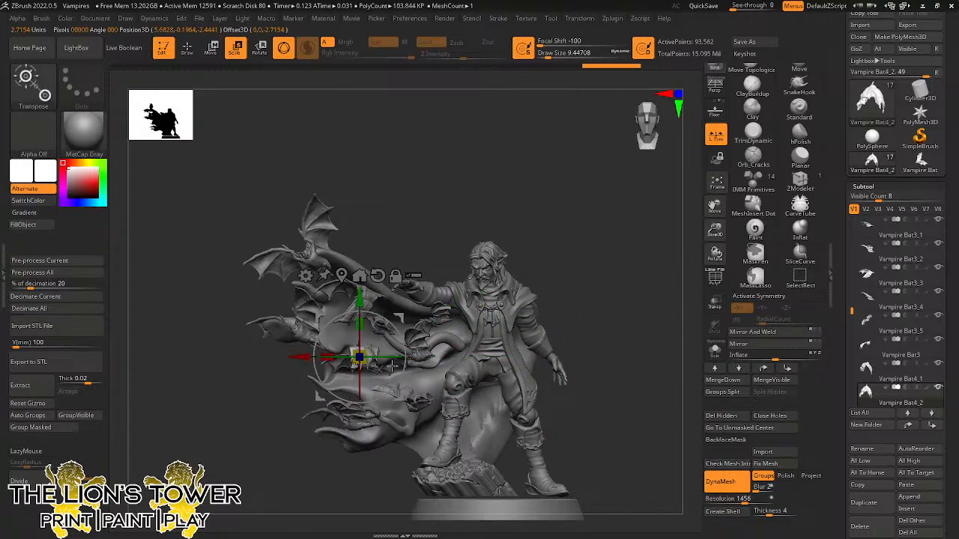
Move the mirrored wing in depth and position it beside the bat's body, over the outstretched wing on the opposite side.
left_click_drag(716, 234, 716, 263)
left_click_drag(484, 107, 561, 112)
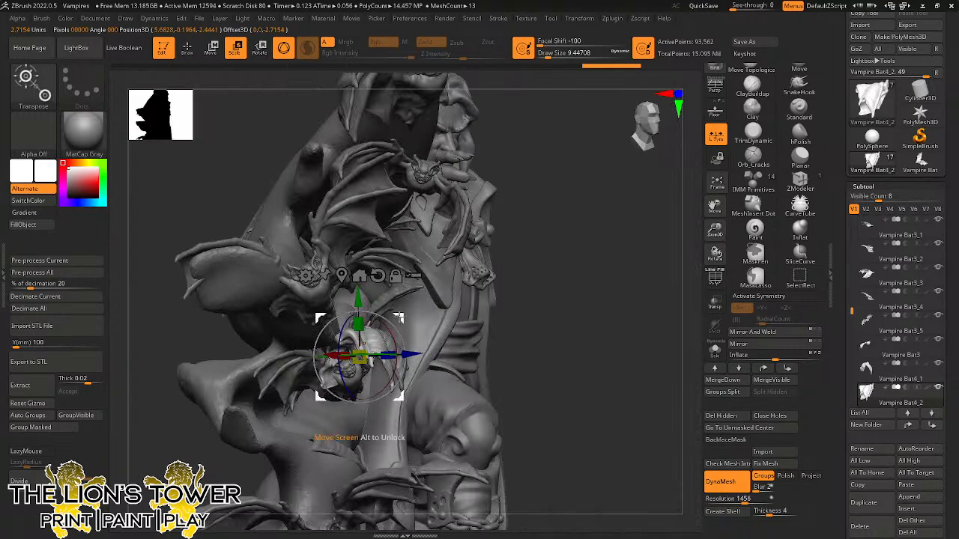
left_click_drag(359, 355, 179, 367)
left_click_drag(714, 207, 832, 179)
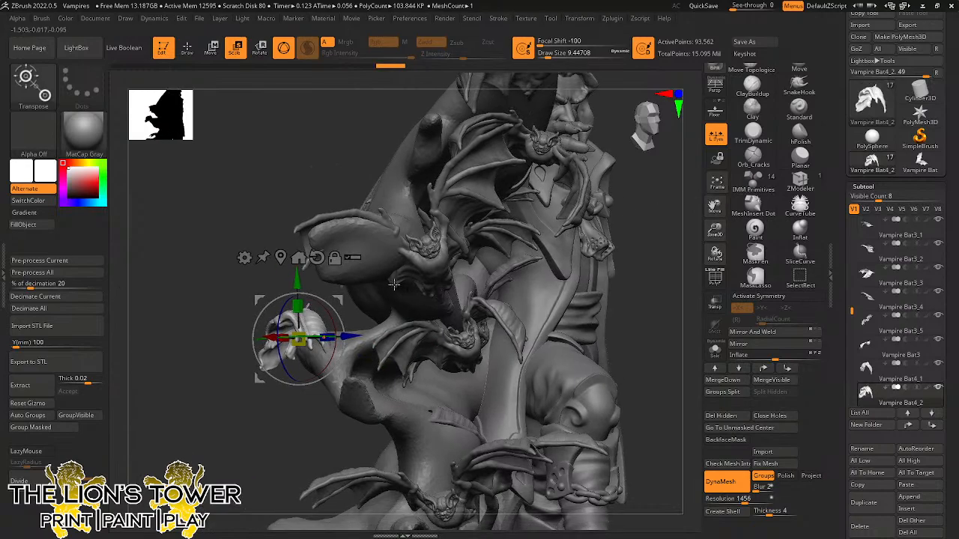
left_click_drag(309, 338, 209, 405)
left_click_drag(345, 327, 472, 315)
Select and isolate the bat's body subtool, hide its outstretched wing, and delete the hidden geometry.
left_click(483, 304, "alt")
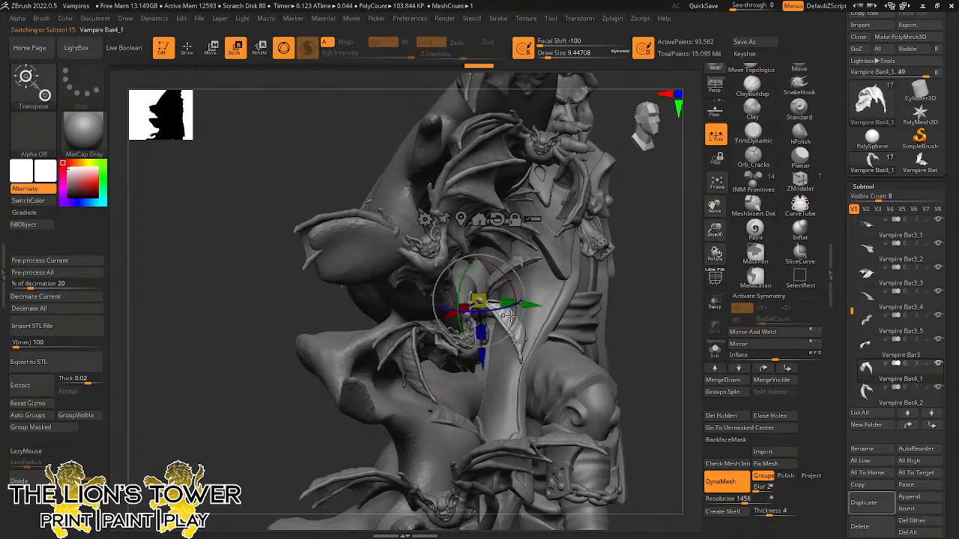
left_click(465, 364, "alt")
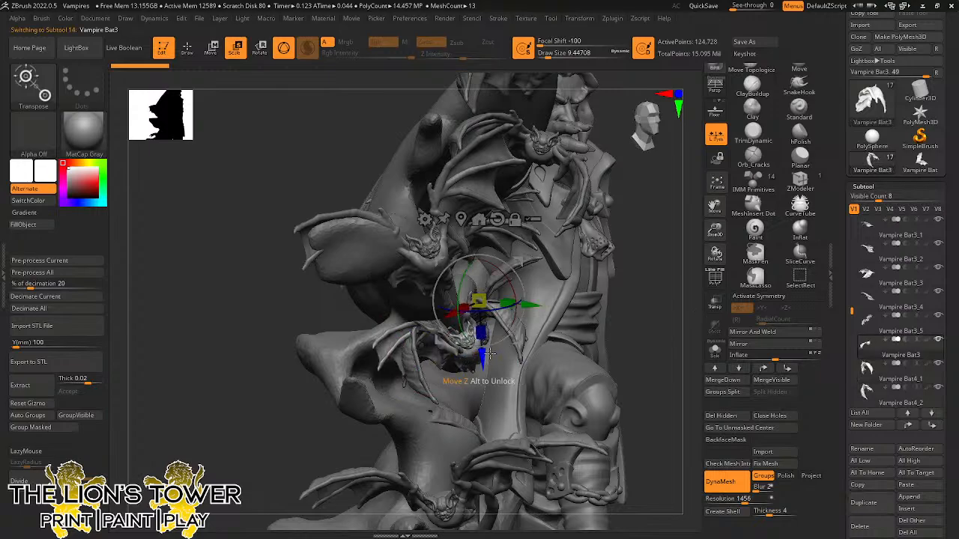
left_click(715, 350)
key("q")
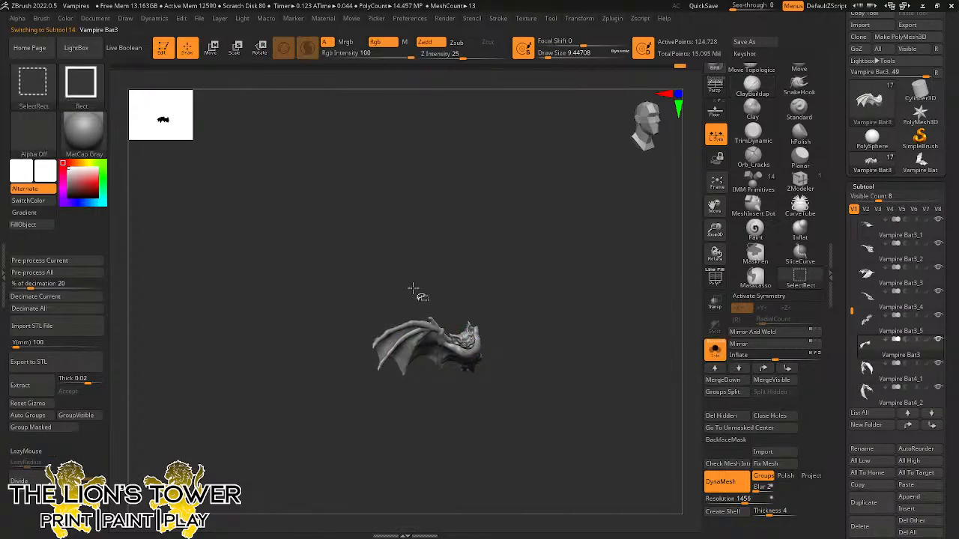
left_click(448, 352, "ctrl+shift")
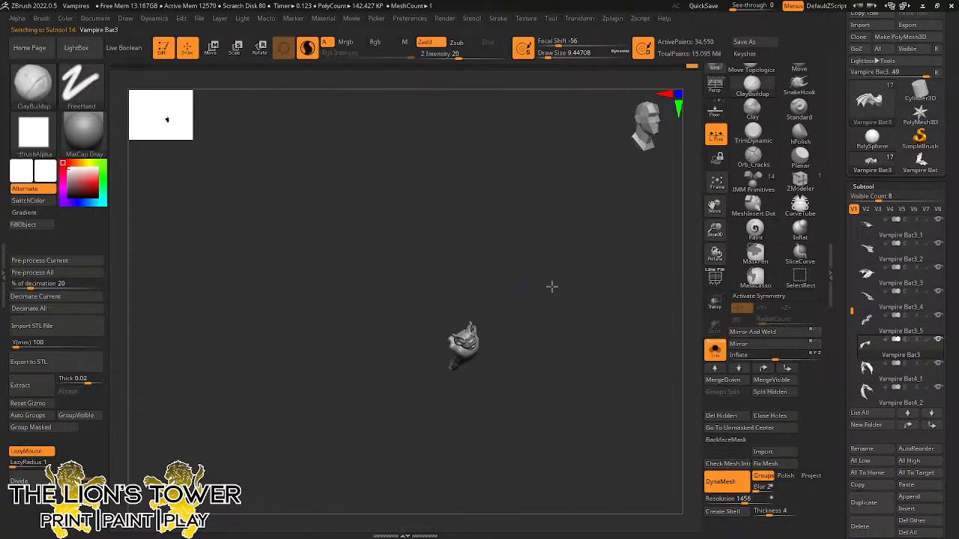
mouse_move(552, 285)
left_mouse_down()
mouse_move(572, 312)
mouse_move(728, 400)
left_mouse_up()
left_click(724, 419)
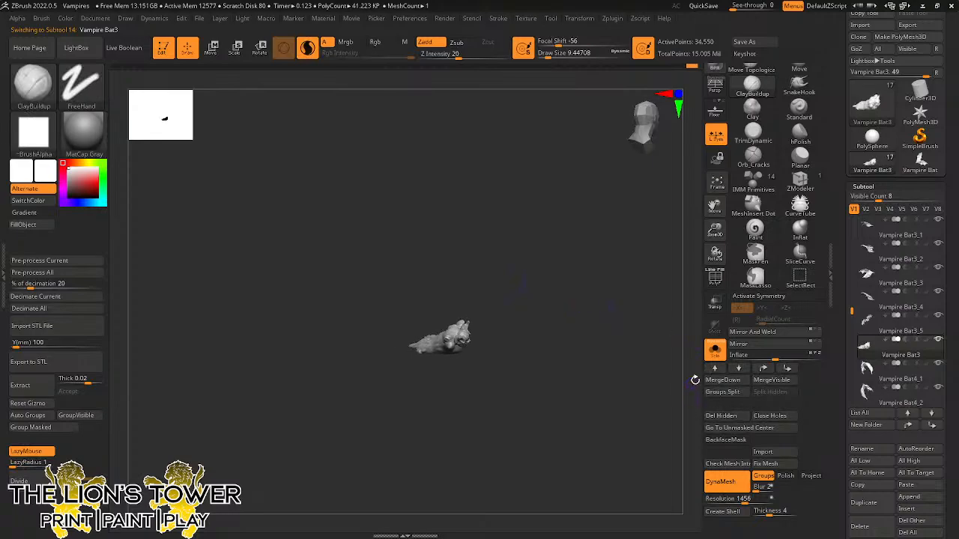
Show all subtools, select the mirrored wing, and rotate and move it until it meets the bat's shoulder beside the cape.
left_click(715, 350)
left_click_drag(657, 337, 641, 298)
left_click(454, 346, "alt")
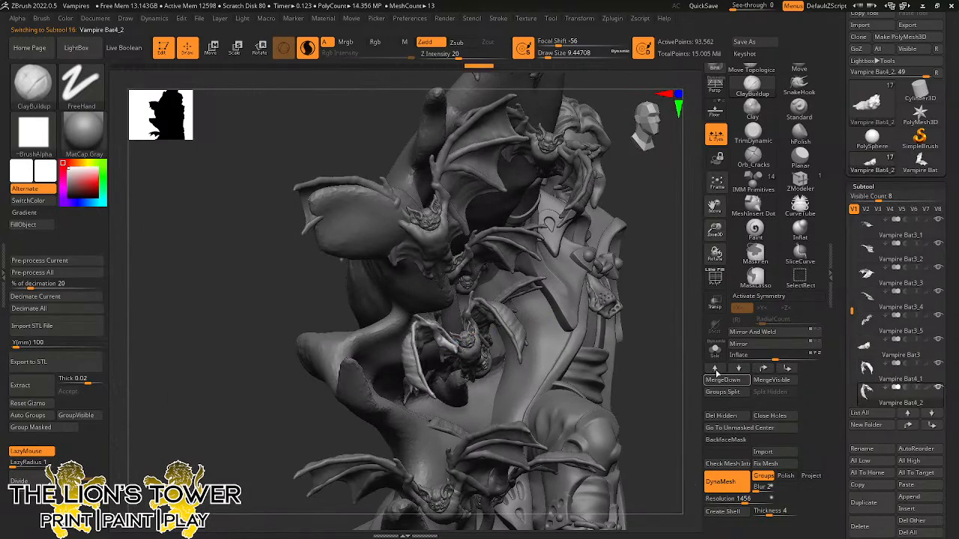
left_click_drag(674, 374, 512, 217)
key("r")
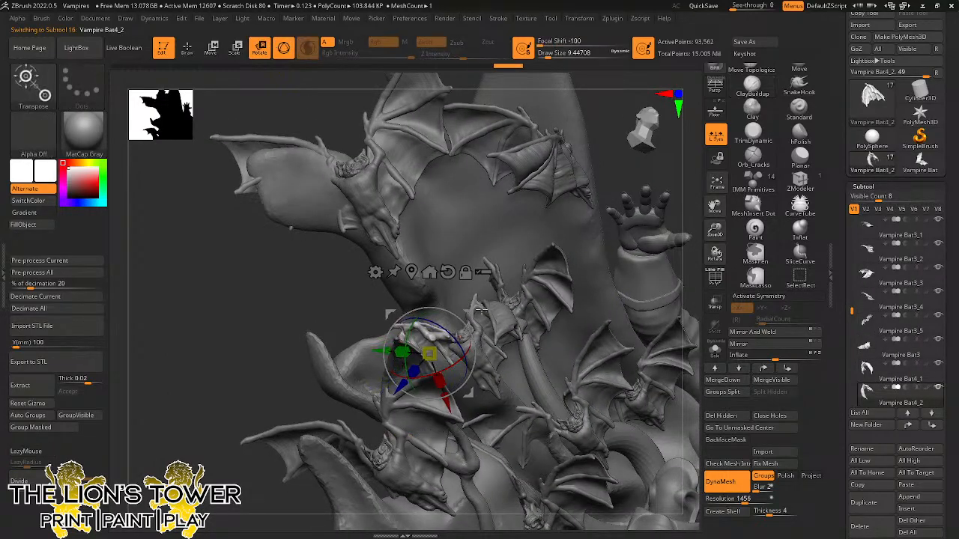
left_click_drag(618, 188, 641, 238)
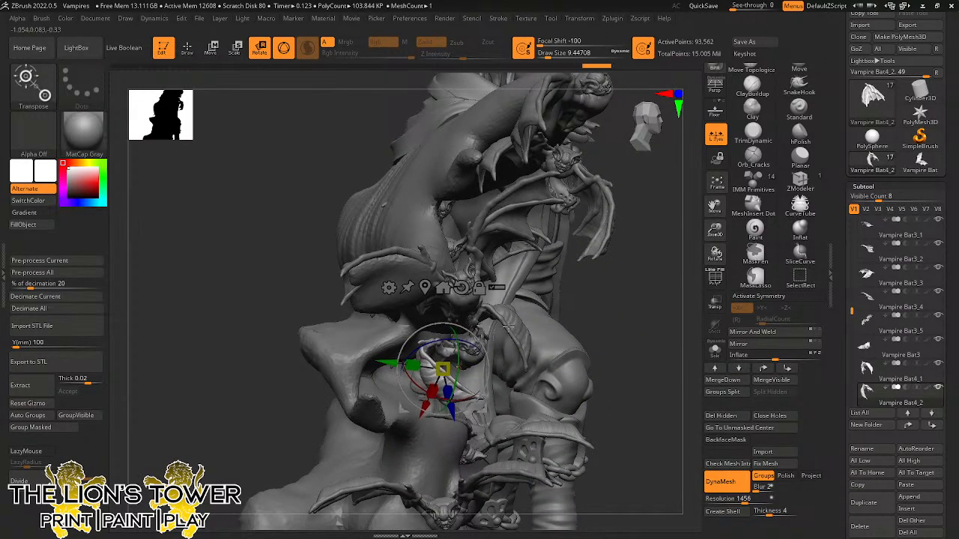
left_click_drag(619, 294, 496, 311)
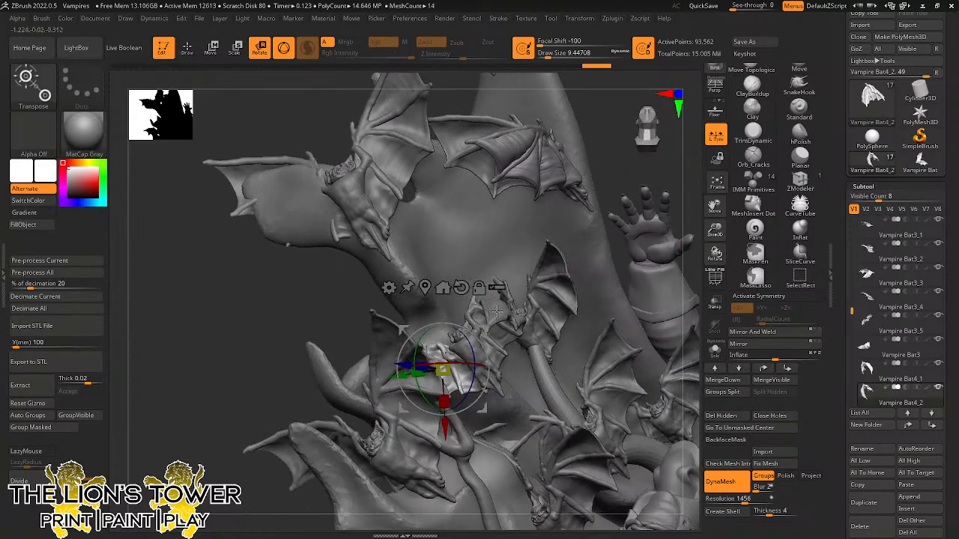
mouse_move(614, 185)
left_mouse_down()
mouse_move(646, 232)
mouse_move(489, 312)
left_mouse_up()
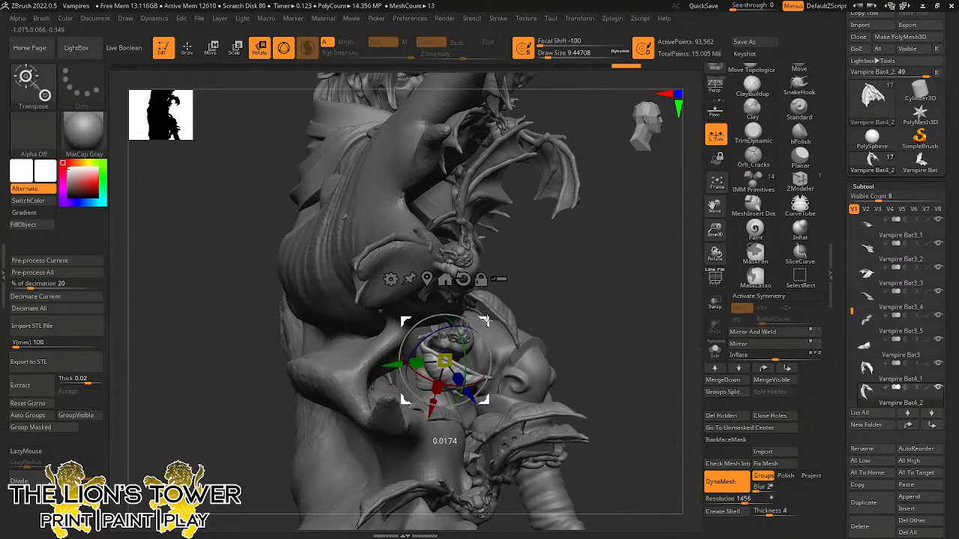
mouse_move(589, 274)
left_mouse_down()
mouse_move(538, 279)
mouse_move(547, 265)
mouse_move(545, 232)
mouse_move(487, 262)
left_mouse_up()
left_click_drag(491, 299, 656, 262)
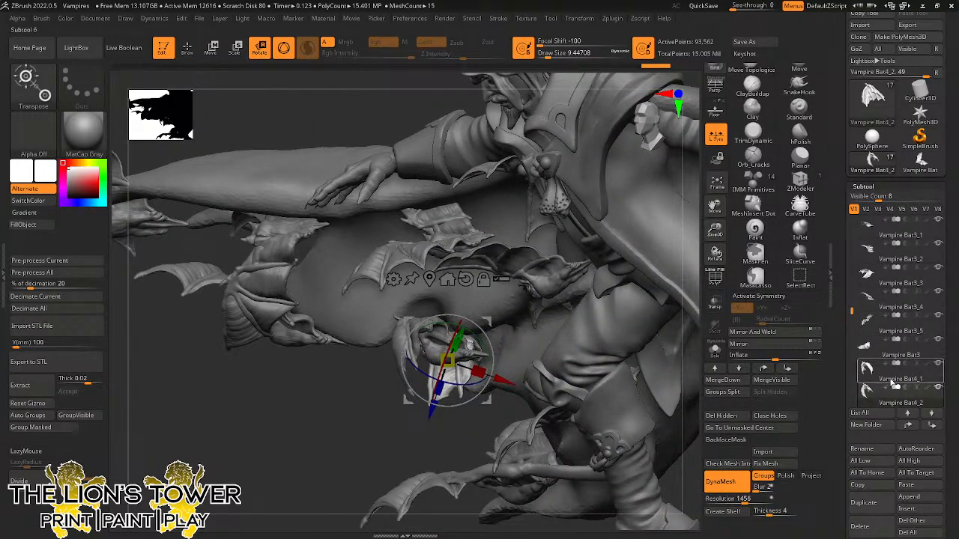
Merge the Vampire Bat3 body subtool down with both wing subtools, Vampire Bat4_1 and Vampire Bat4_2.
left_click(873, 354)
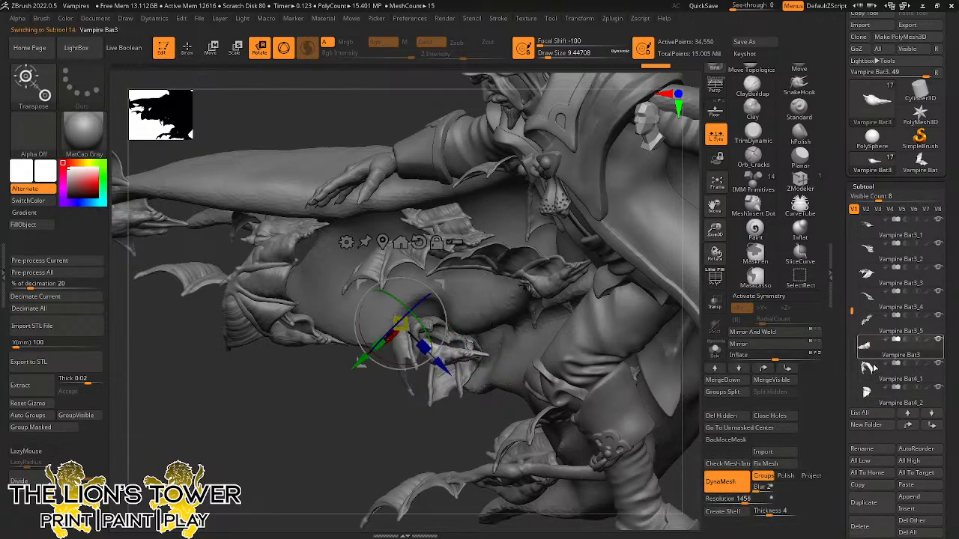
scroll(871, 367, "down", 4)
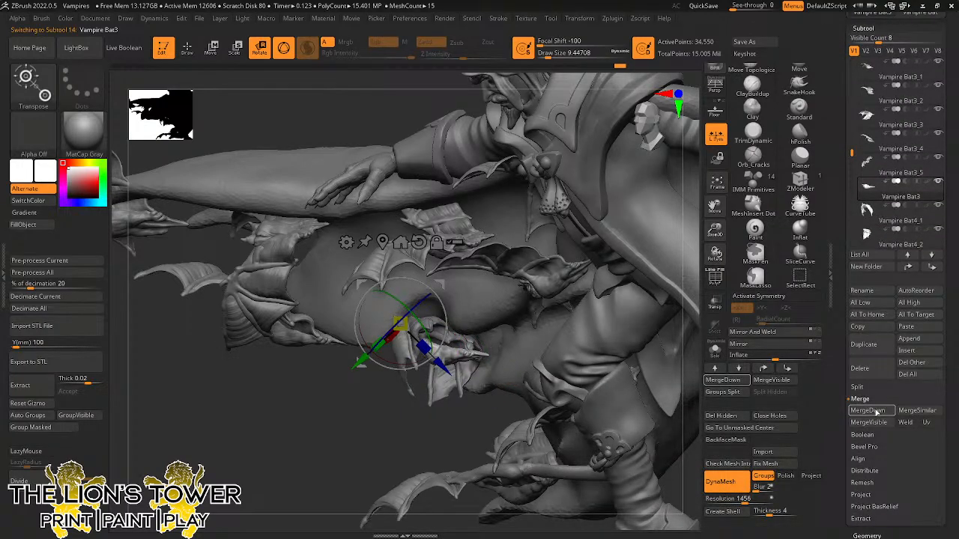
left_click(862, 368)
key("Return")
left_click(867, 411)
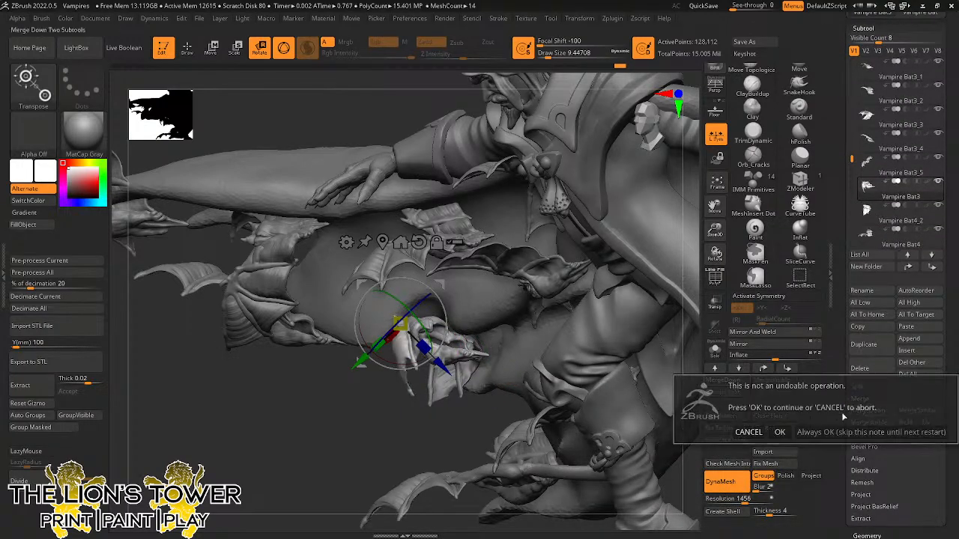
key("Return")
Isolate the merged bat and assign its body and wings to separate polygroups with Auto Groups.
left_click_drag(600, 376, 530, 319)
left_click_drag(717, 233, 693, 199)
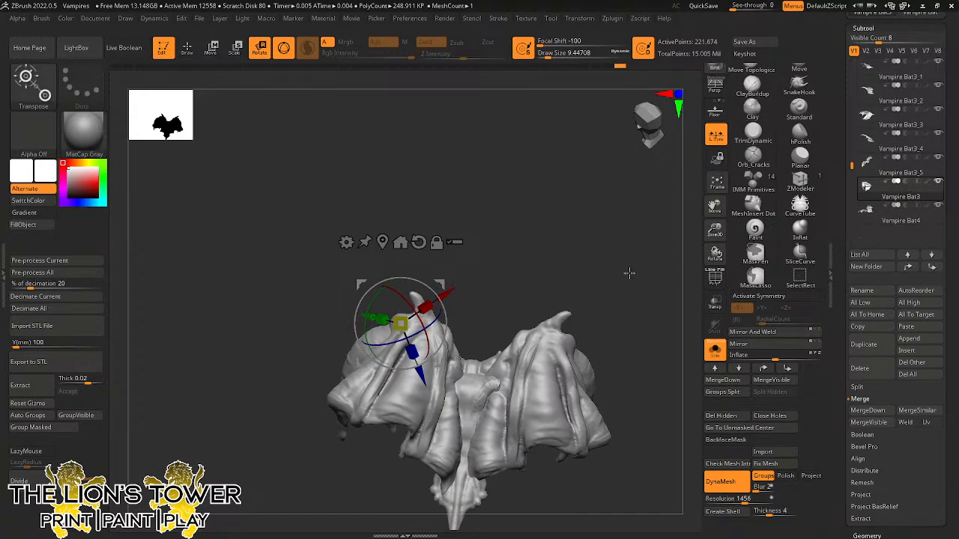
left_click_drag(598, 283, 554, 300)
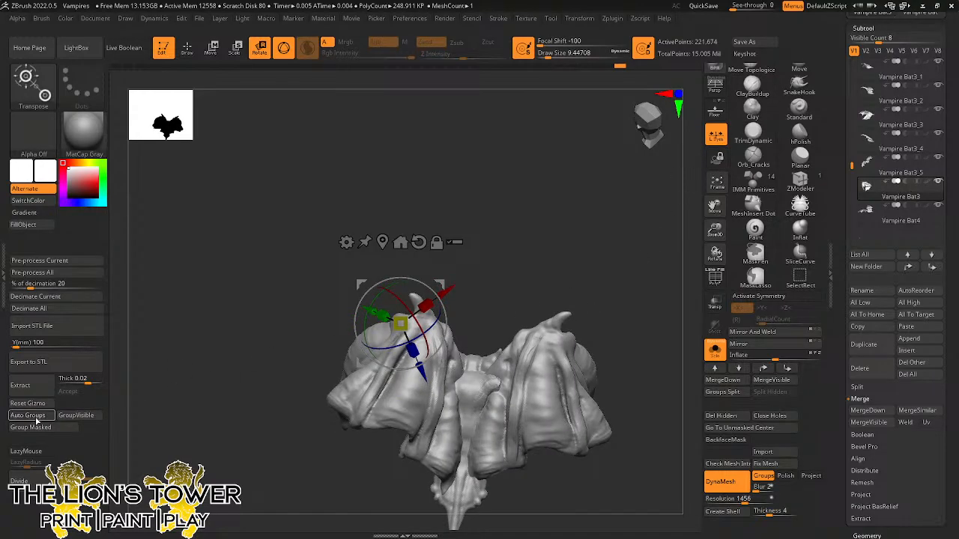
Mask the bat's body and one wing by polygroup visibility, leaving only the opposite folded wing unmasked.
left_click(193, 47)
left_click(442, 358, "ctrl+shift")
left_click(445, 360, "ctrl+shift")
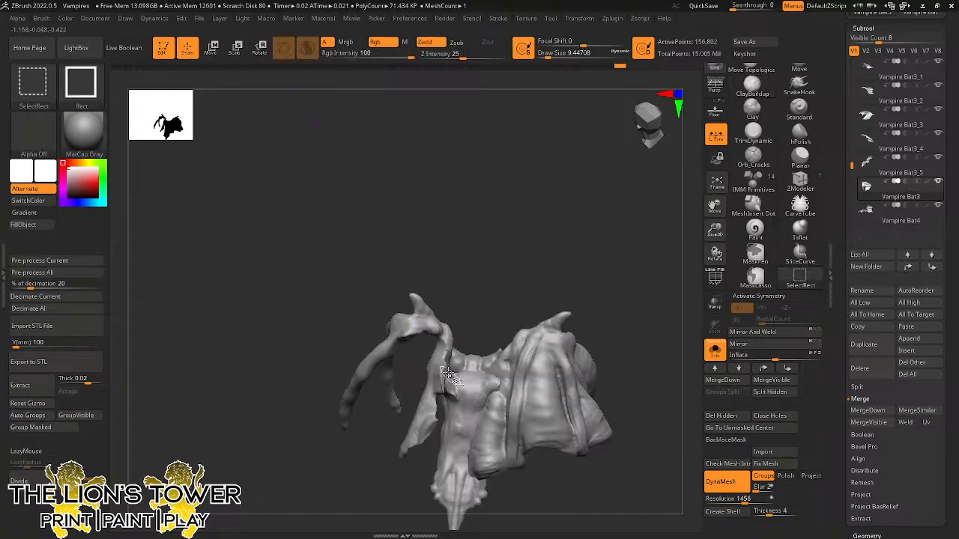
left_click(449, 362, "ctrl+shift")
left_click(477, 300, "ctrl+shift")
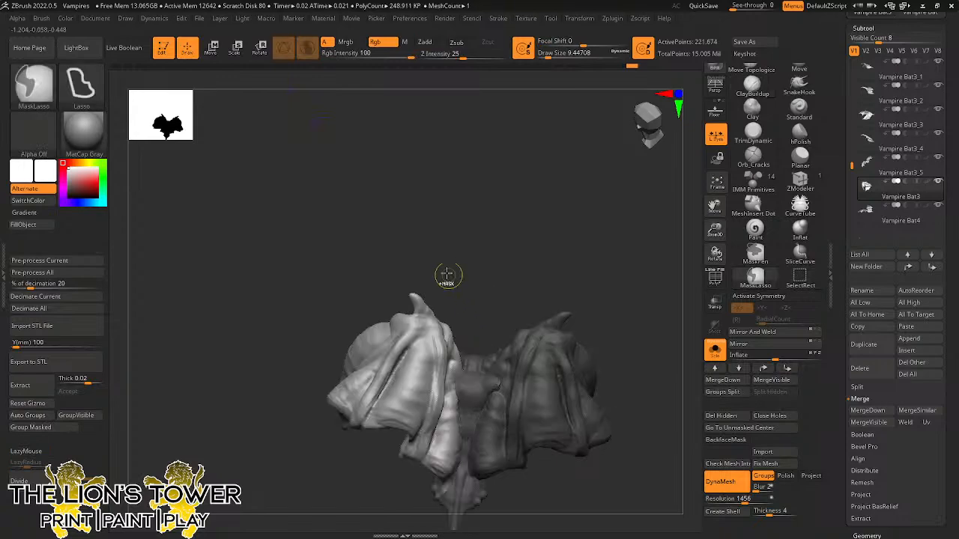
mouse_move(391, 378)
left_mouse_down("ctrl")
mouse_move(355, 263)
mouse_move(373, 245)
left_mouse_up("ctrl")
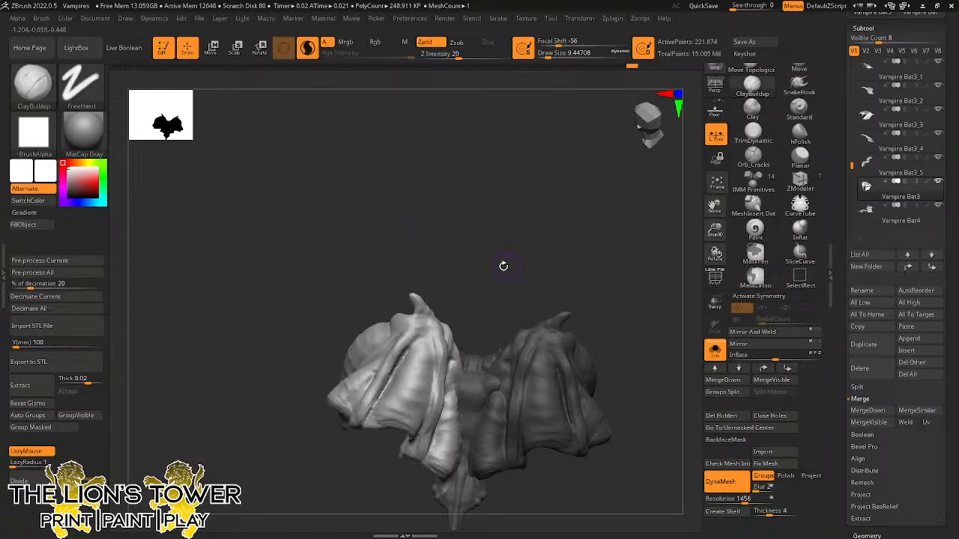
Rotate the unmasked wing around its shoulder joint and adjust its shape against the body with the Move brush.
left_click(260, 48)
left_click_drag(445, 277, 491, 346)
left_click_drag(531, 276, 561, 282)
left_click_drag(487, 406, 483, 410)
left_click_drag(556, 333, 632, 229)
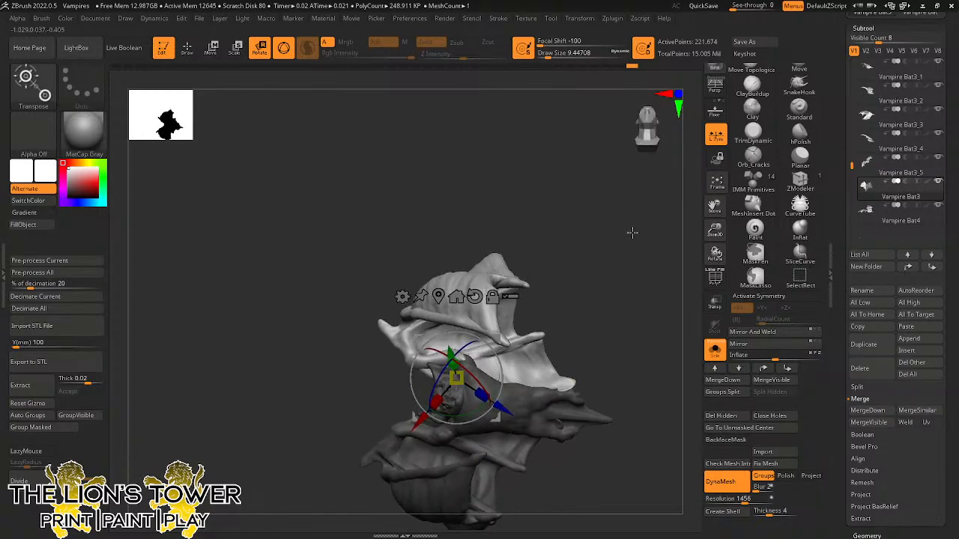
left_click(798, 68)
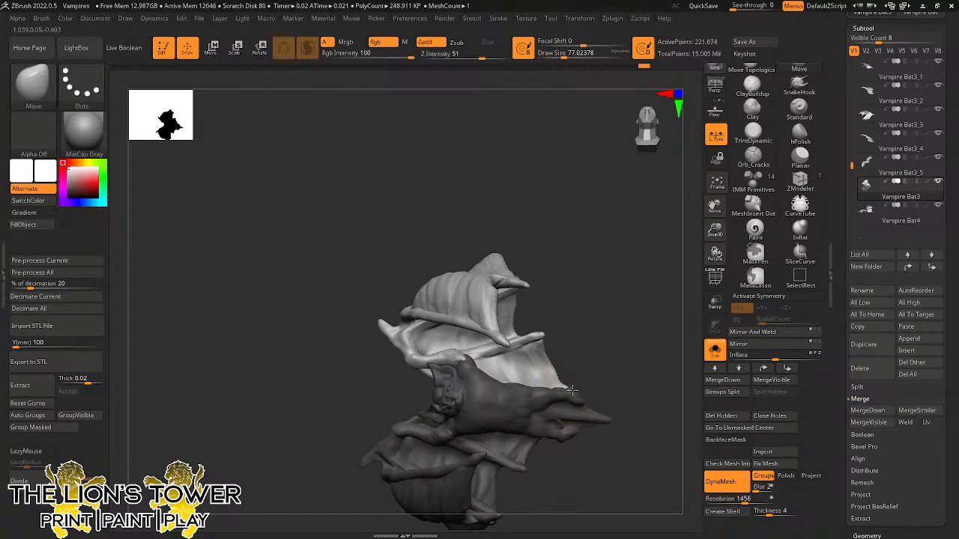
left_click_drag(621, 363, 622, 341)
Switch the mask so that only the bat's other wing stays unmasked.
key("ctrl+w")
left_click(447, 427, "ctrl+shift")
left_click(448, 427, "ctrl+shift")
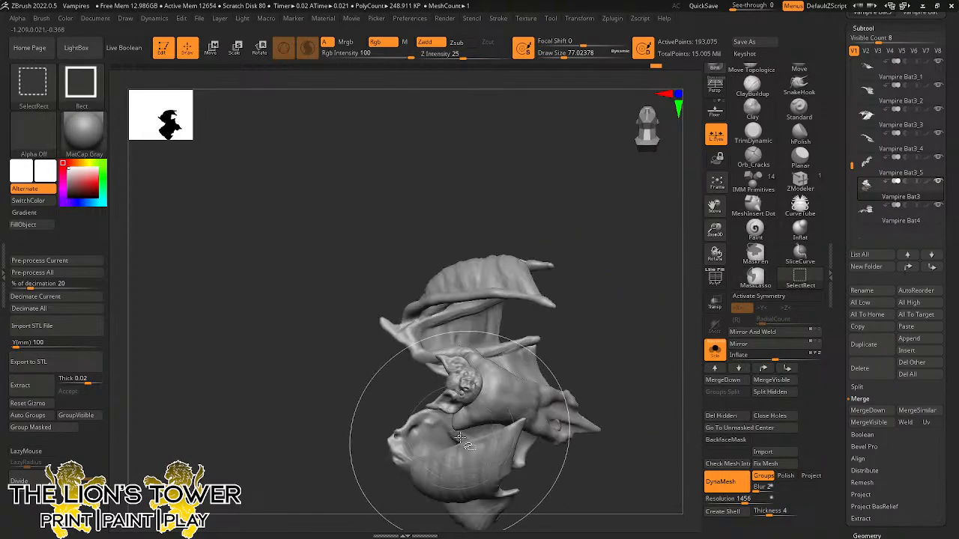
left_click(474, 443, "ctrl+shift")
left_click(610, 340, "ctrl")
left_click(610, 339, "ctrl+shift")
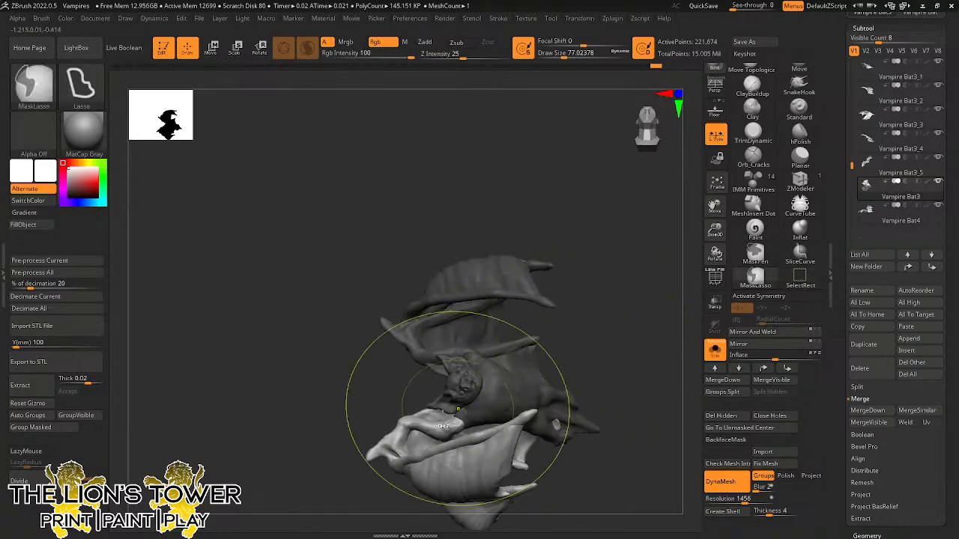
left_click_drag(625, 340, 624, 339)
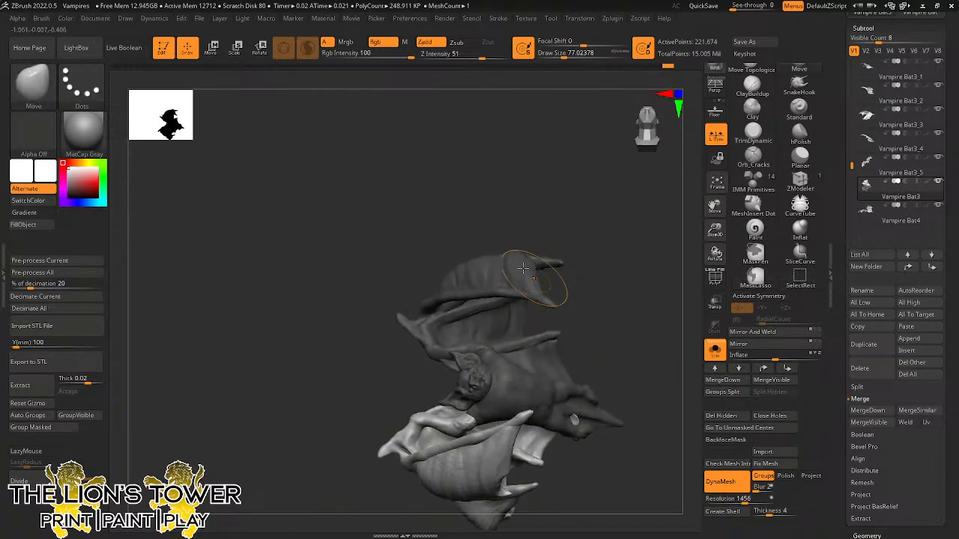
Rotate the other wing at its shoulder, pull its edge into place with the Move brush, and clear the mask.
left_click(259, 48)
left_click_drag(514, 332, 508, 389, "alt")
left_click(489, 331, "alt")
mouse_move(600, 431)
left_mouse_down()
mouse_move(679, 422)
mouse_move(670, 319)
mouse_move(641, 227)
left_mouse_up()
left_click(799, 69)
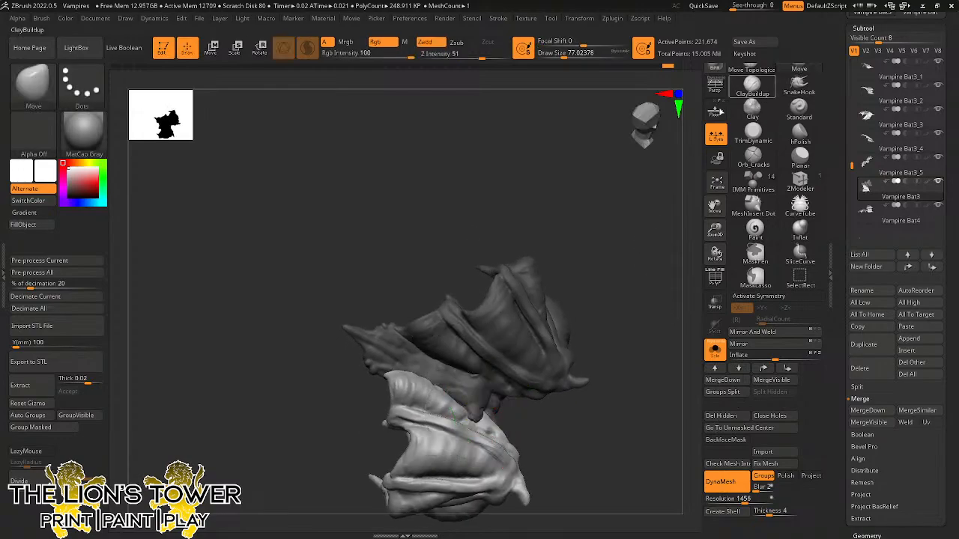
left_click_drag(411, 370, 411, 374)
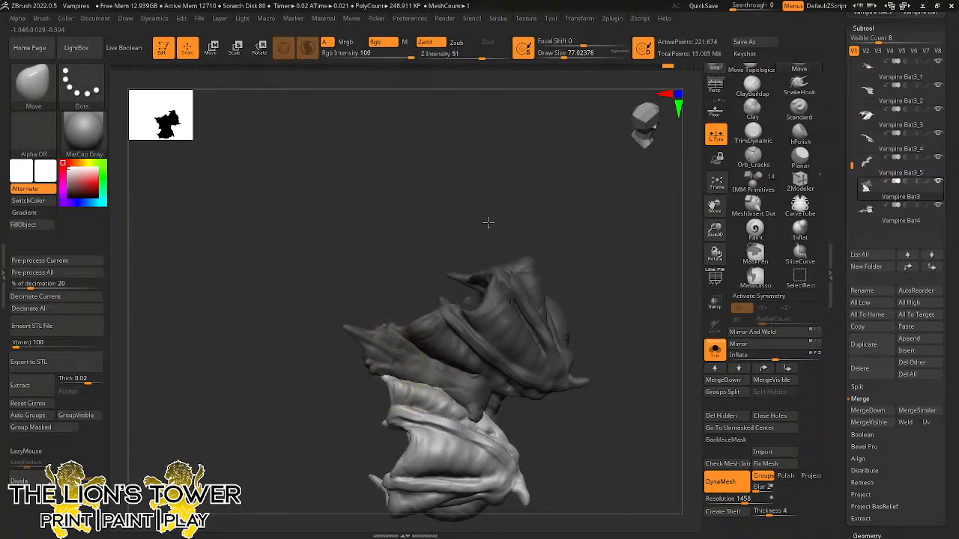
left_click_drag(487, 222, 426, 290)
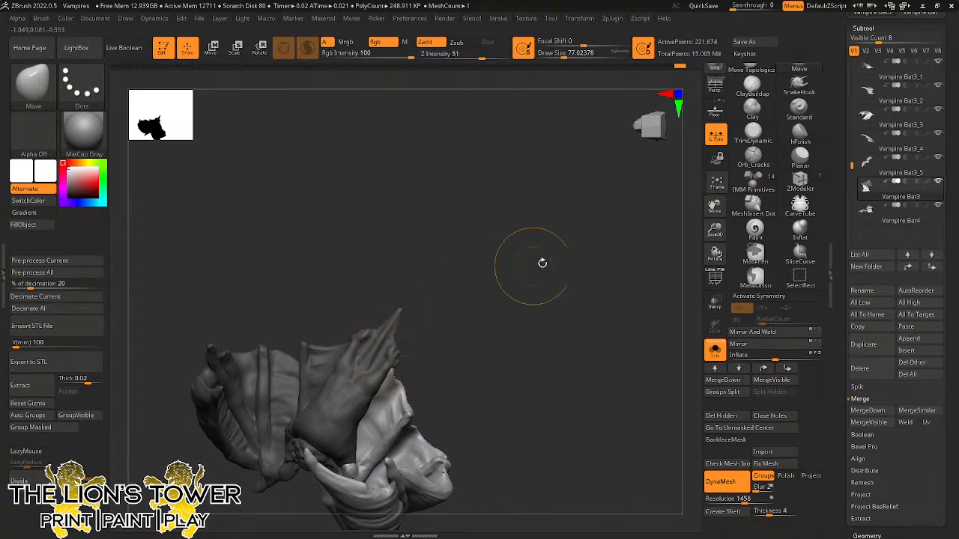
left_click_drag(539, 268, 629, 186)
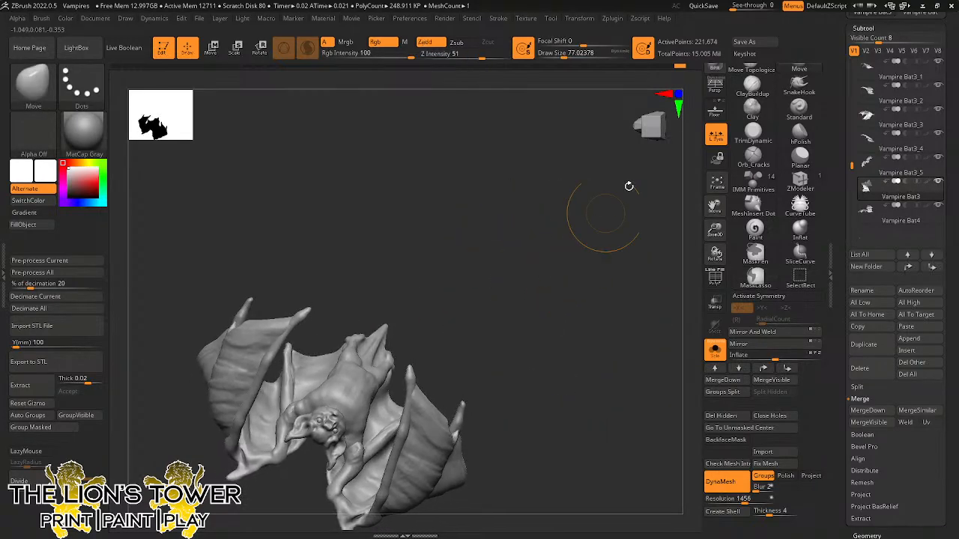
Reshape the bat's body and wing roots with the Move Topological brush so that the parts fit together.
left_click(751, 69)
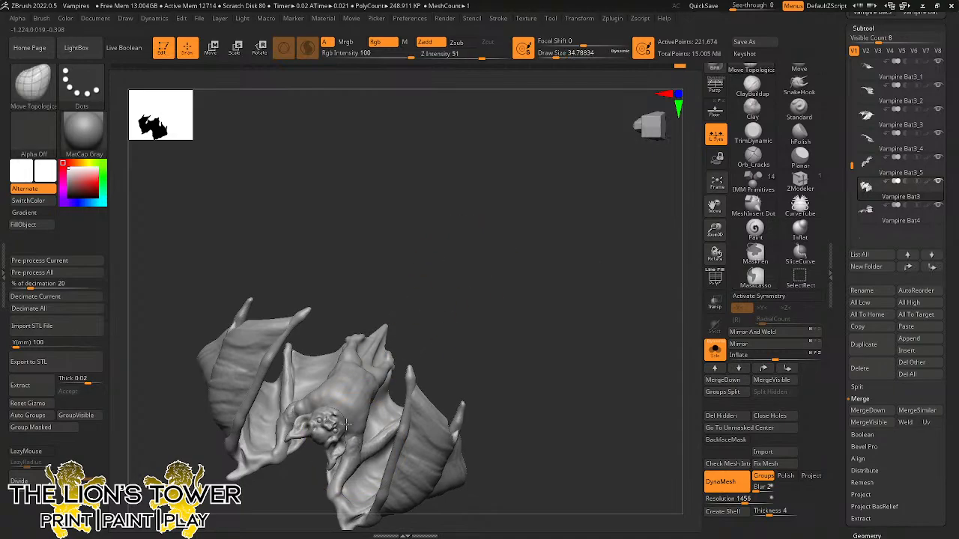
left_click_drag(323, 349, 371, 346)
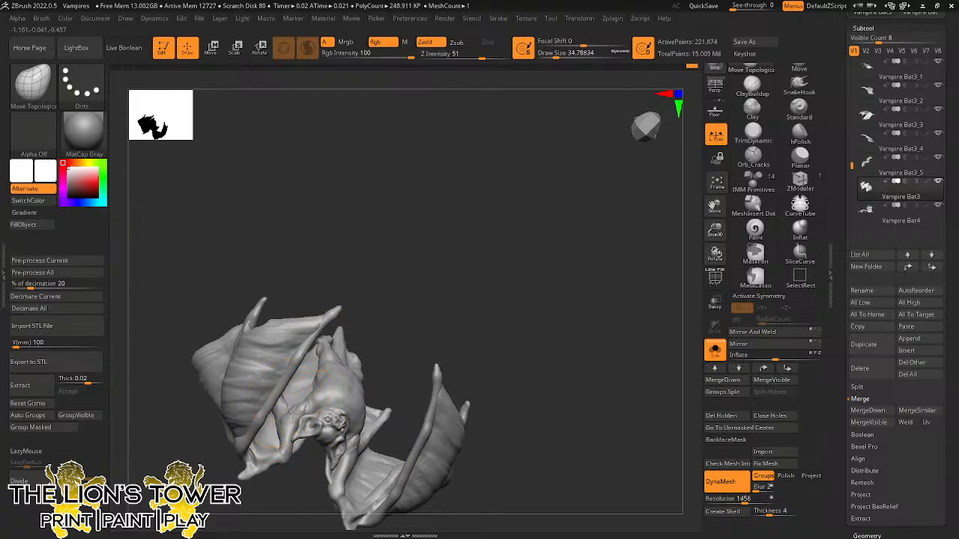
left_click_drag(416, 272, 359, 270)
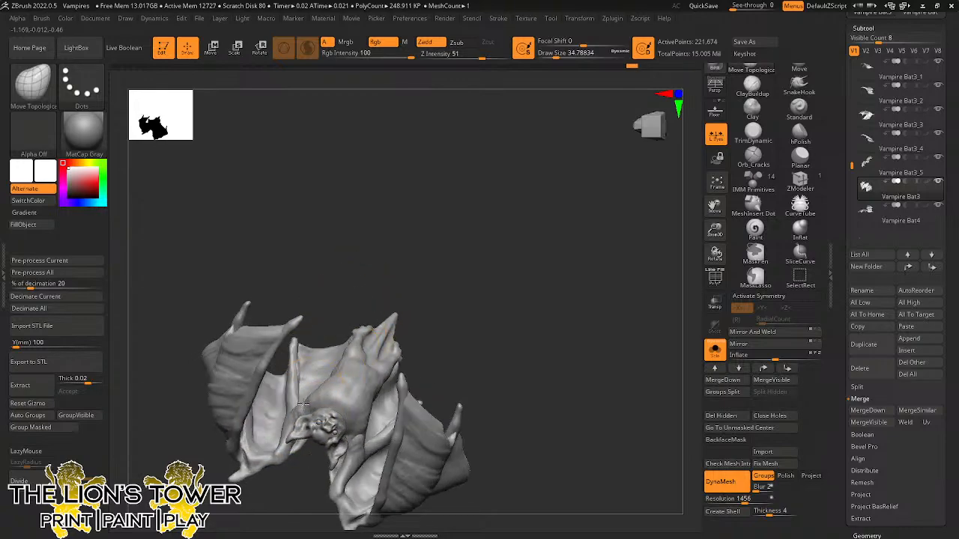
left_click_drag(490, 292, 568, 469)
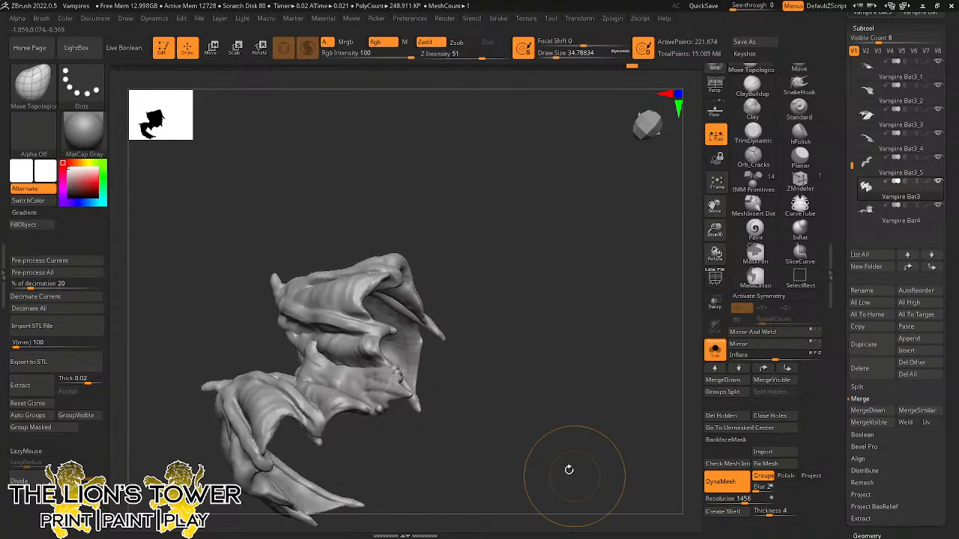
left_click_drag(647, 327, 666, 211)
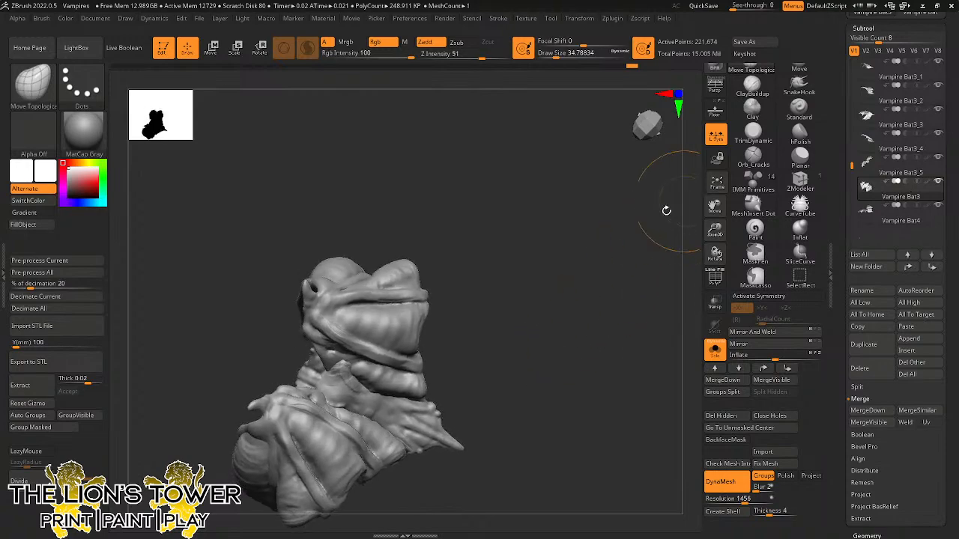
Build up the bat's upper back with ClayBuildup, filling the areas where the wings join the body.
left_click(343, 385, "ctrl+shift")
left_click(752, 86)
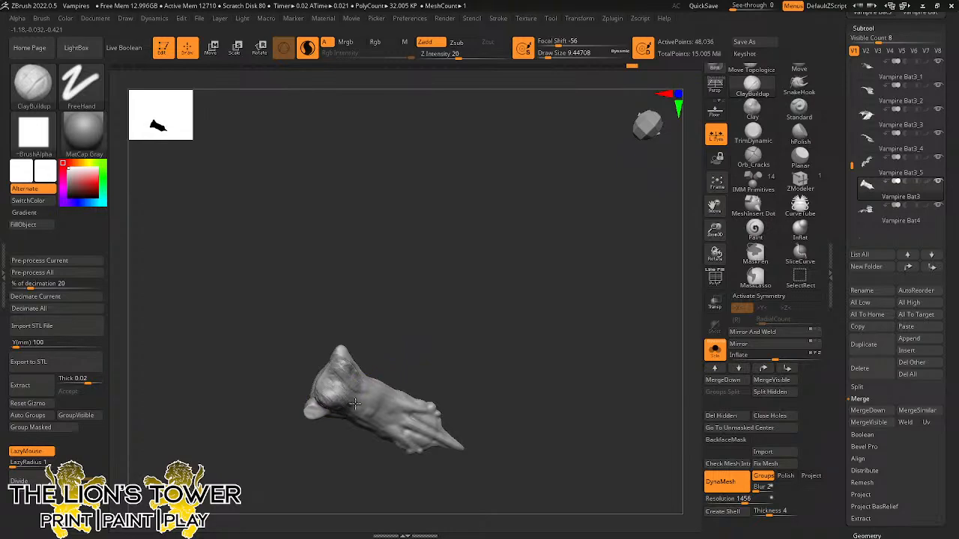
left_click(346, 329, "ctrl+shift")
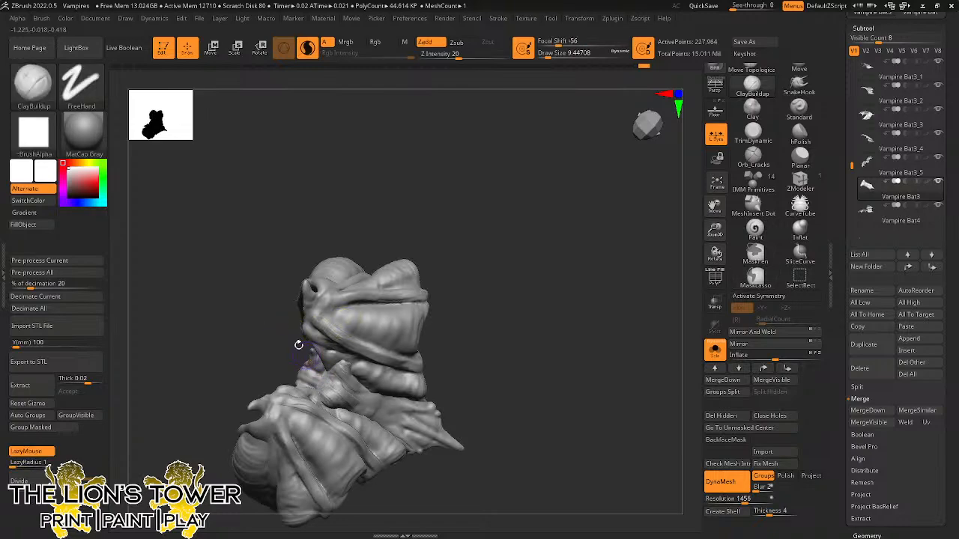
left_click_drag(298, 344, 323, 382)
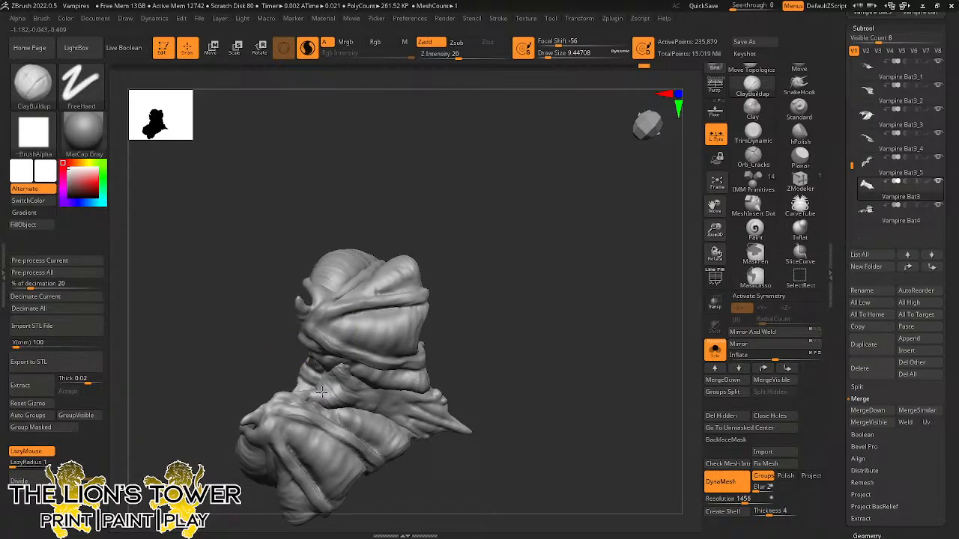
right_click_drag(343, 399, 343, 345)
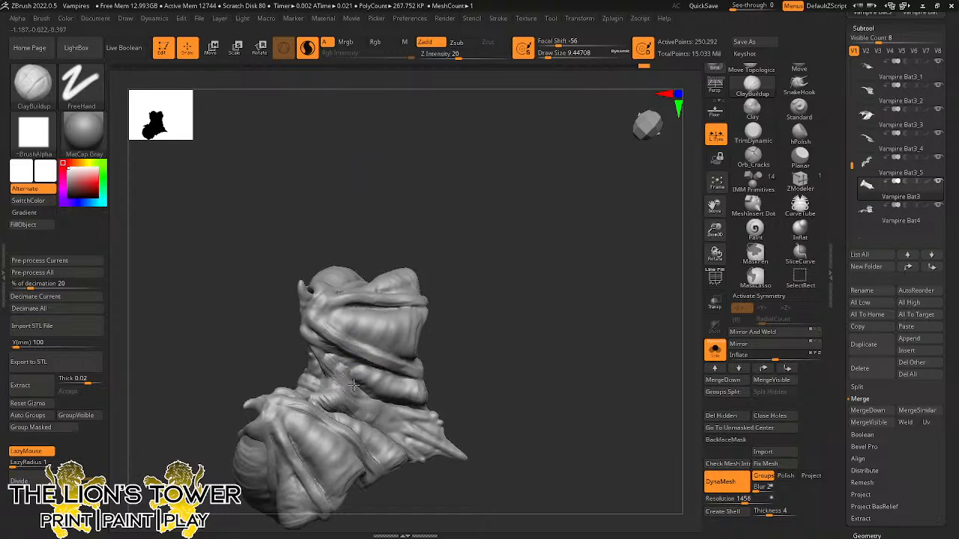
Smooth the built-up wing joints on the bat's back and choose the Inflate brush.
key("shift")
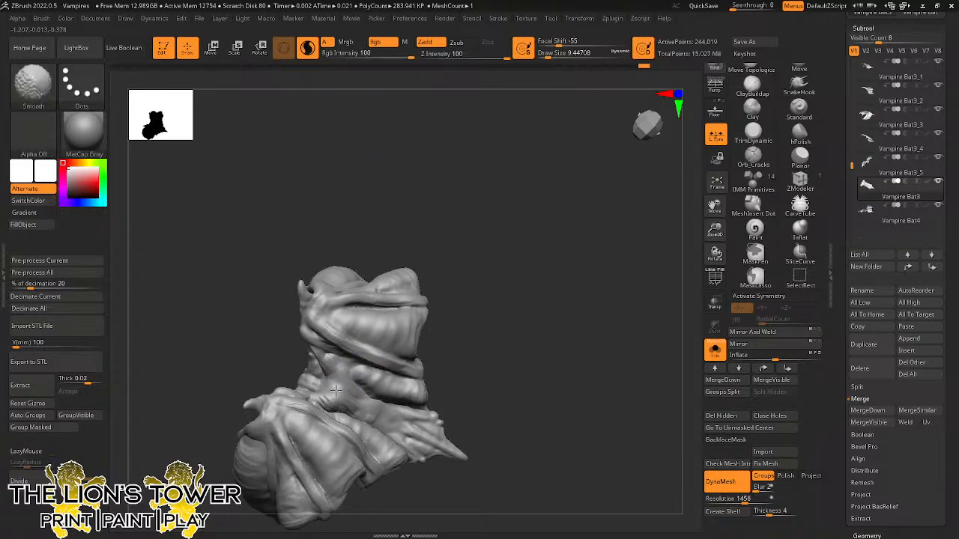
left_click_drag(356, 408, 341, 393, "shift")
mouse_move(493, 308)
left_mouse_down()
mouse_move(501, 225)
mouse_move(484, 301)
left_mouse_up()
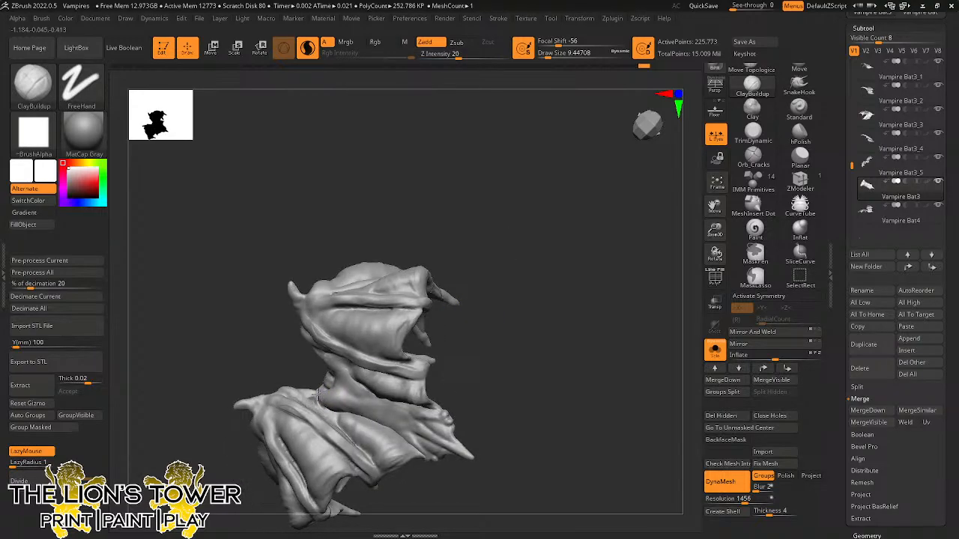
left_click_drag(322, 391, 336, 387, "shift")
mouse_move(287, 340)
left_mouse_down()
mouse_move(352, 351)
mouse_move(421, 402)
mouse_move(349, 385)
mouse_move(338, 392)
mouse_move(394, 370)
mouse_move(393, 358)
left_mouse_up()
left_click(799, 230)
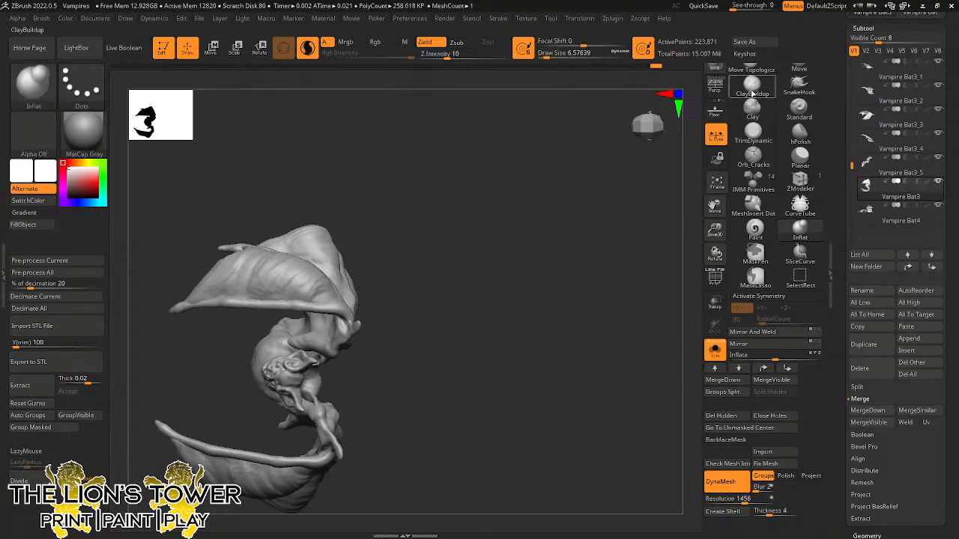
Refine the bat's wing roots and body shape from several sides with the Move Topological brush.
left_click(749, 70)
mouse_move(407, 299)
left_mouse_down()
mouse_move(376, 330)
mouse_move(409, 340)
mouse_move(365, 348)
mouse_move(411, 361)
mouse_move(449, 354)
mouse_move(468, 367)
mouse_move(471, 259)
mouse_move(396, 338)
mouse_move(319, 391)
mouse_move(329, 393)
mouse_move(464, 240)
mouse_move(467, 272)
mouse_move(501, 235)
mouse_move(471, 276)
mouse_move(447, 267)
mouse_move(437, 319)
mouse_move(291, 405)
left_mouse_up()
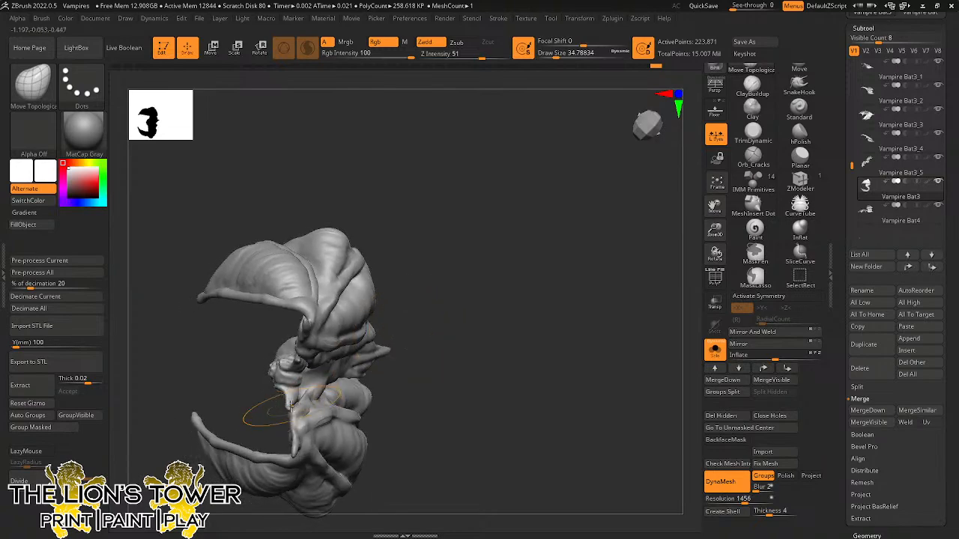
mouse_move(450, 306)
left_mouse_down()
mouse_move(501, 272)
mouse_move(285, 414)
mouse_move(340, 357)
left_mouse_up()
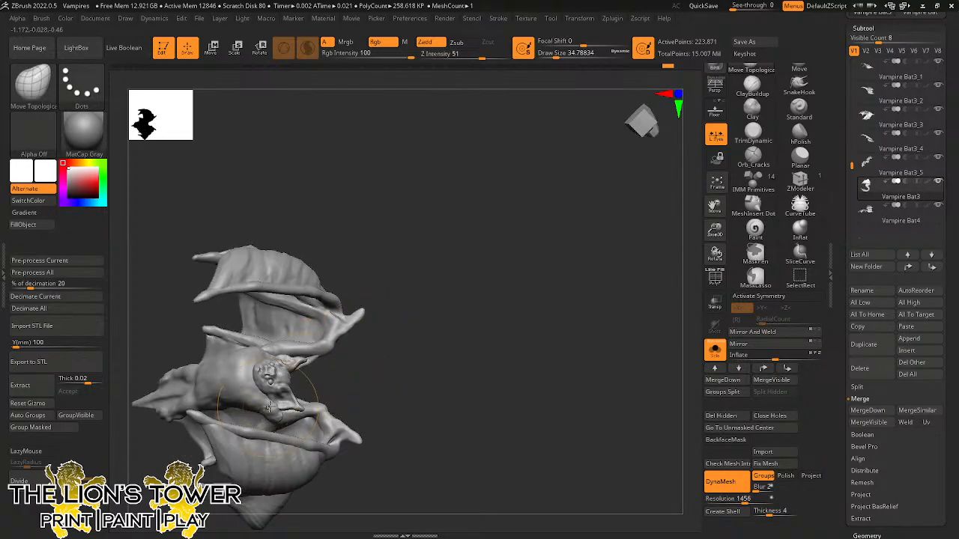
mouse_move(445, 366)
left_mouse_down()
mouse_move(503, 325)
mouse_move(526, 349)
mouse_move(531, 305)
mouse_move(552, 338)
mouse_move(516, 338)
mouse_move(516, 325)
mouse_move(527, 325)
mouse_move(557, 285)
left_mouse_up()
Show the whole sculpture again and save the project over the existing Vampires.ZPR file.
left_click(715, 350)
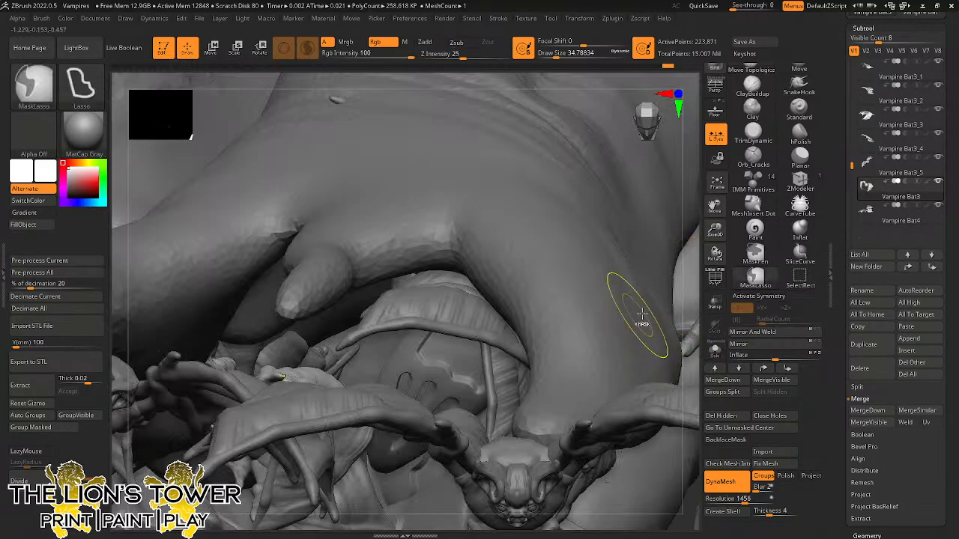
mouse_move(711, 234)
left_mouse_down()
mouse_move(674, 277)
mouse_move(626, 280)
mouse_move(598, 218)
mouse_move(608, 231)
left_mouse_up()
key("ctrl+s")
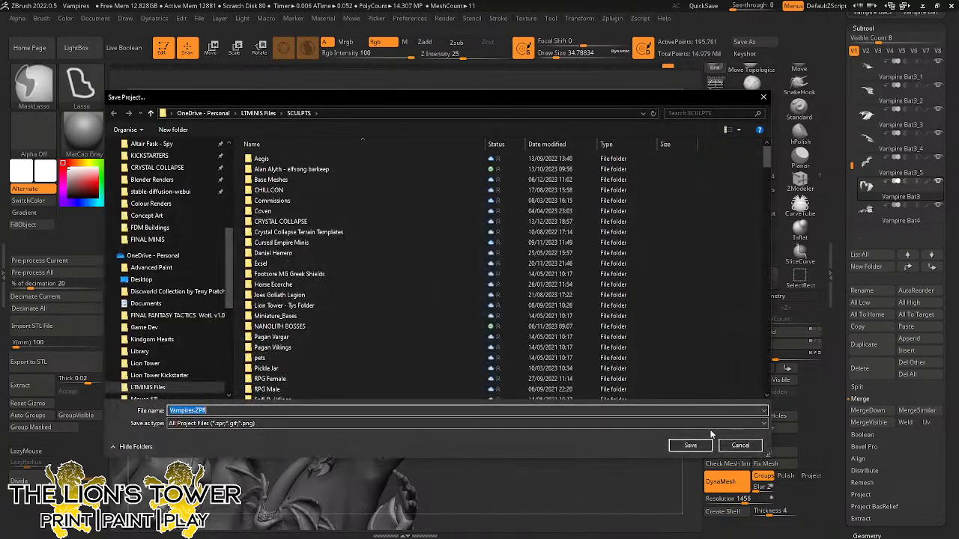
left_click(689, 445)
left_click(540, 265)
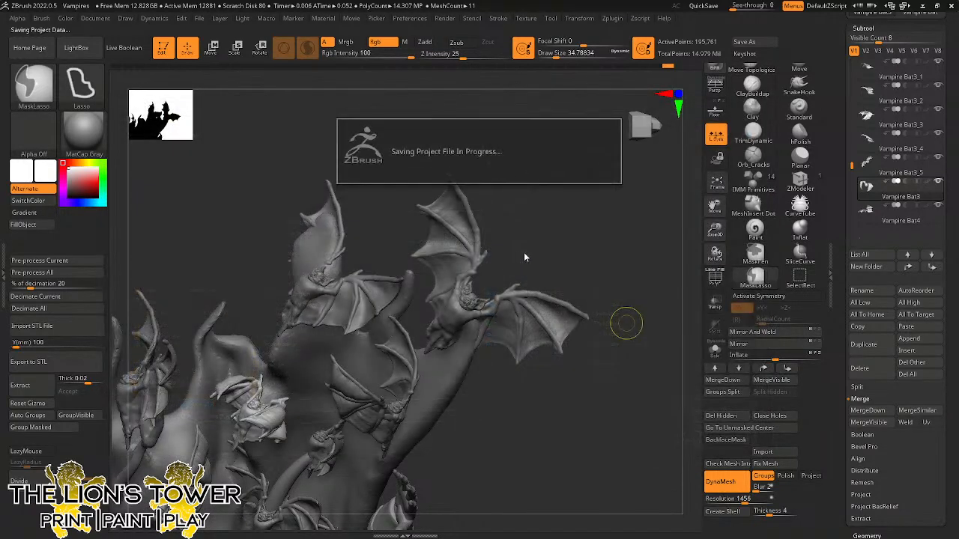
Duplicate the finished bat and move the copy across the cape to beside the vampire's raised leg.
left_click(869, 347)
left_click_drag(716, 232, 715, 211)
left_click_drag(714, 205, 517, 214)
left_click(238, 49)
left_click_drag(400, 138, 367, 196)
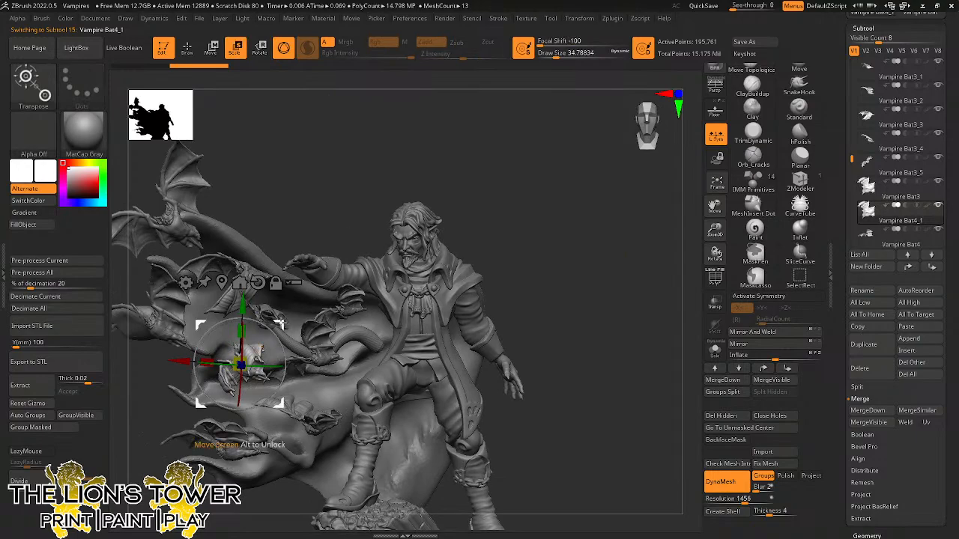
left_click_drag(262, 355, 376, 361)
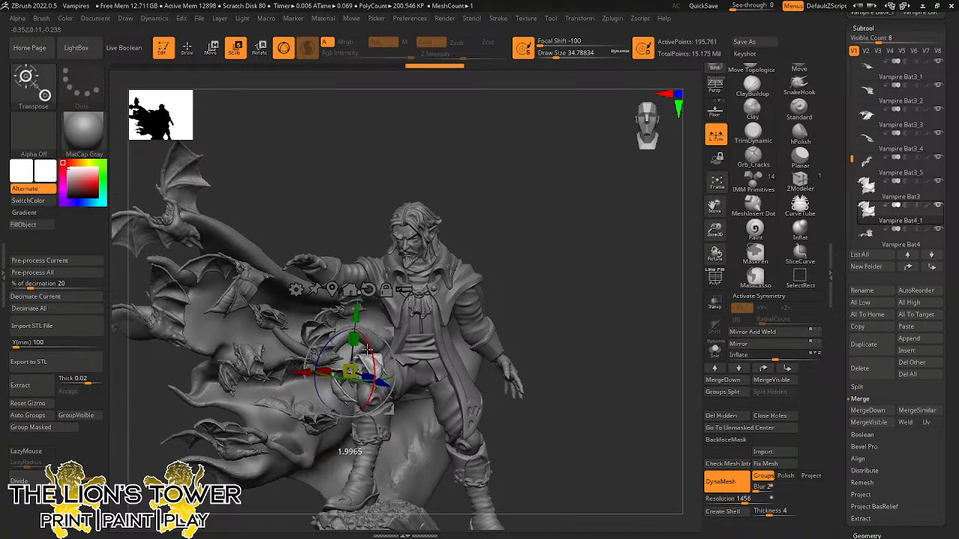
left_click_drag(350, 370, 348, 373)
Shift the copied bat toward the curled tendril below the vampire's outstretched hand, checking its depth from the side.
mouse_move(529, 258)
left_mouse_down()
mouse_move(548, 248)
mouse_move(504, 262)
mouse_move(520, 244)
mouse_move(513, 250)
left_mouse_up()
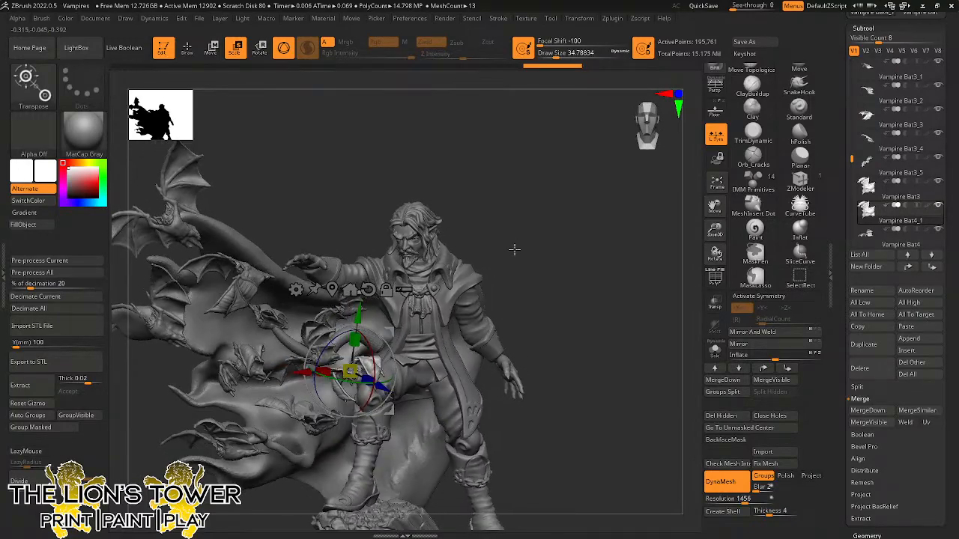
left_click_drag(357, 379, 339, 211)
left_click_drag(389, 171, 347, 158)
left_click_drag(342, 214, 423, 305)
left_click_drag(572, 257, 592, 263)
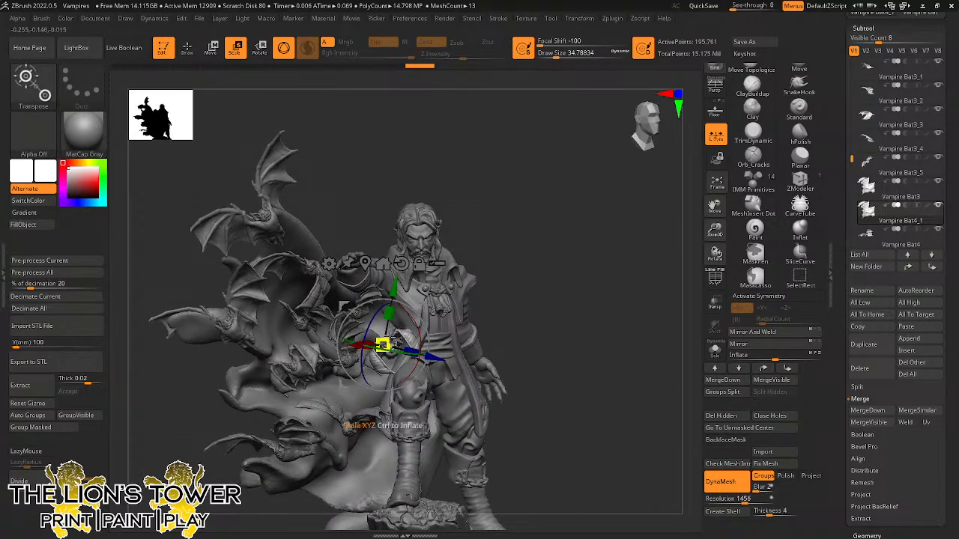
Rotate and nudge the copied bat so that it emerges from the curled tendril's end beside the coat.
left_click_drag(715, 230, 711, 275)
left_click_drag(654, 263, 644, 283)
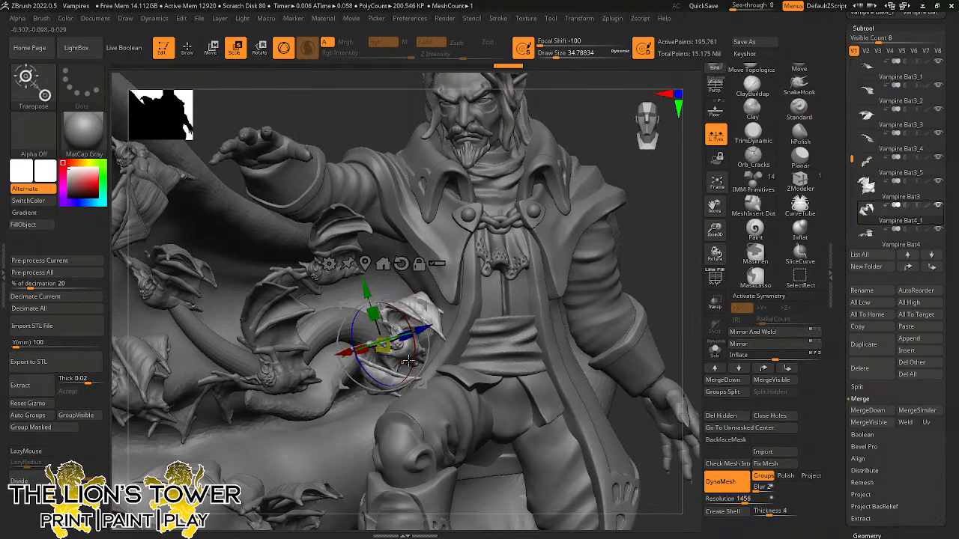
left_click_drag(659, 256, 678, 268)
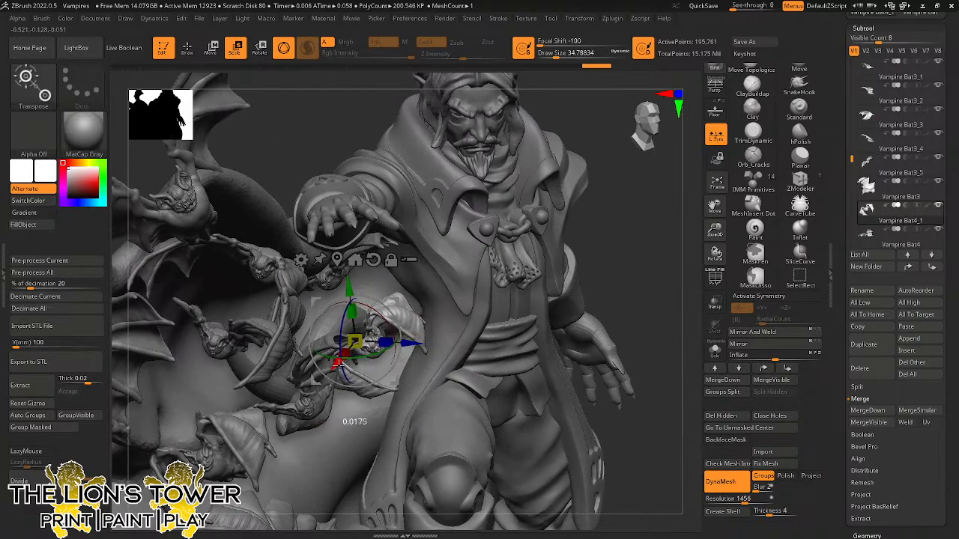
mouse_move(659, 251)
left_mouse_down()
mouse_move(645, 246)
mouse_move(653, 264)
left_mouse_up()
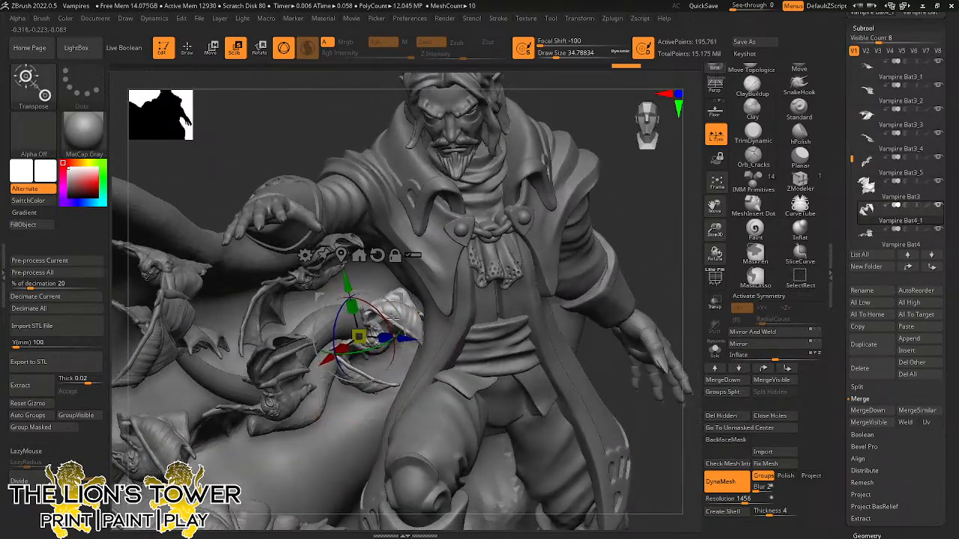
left_click_drag(662, 220, 474, 229)
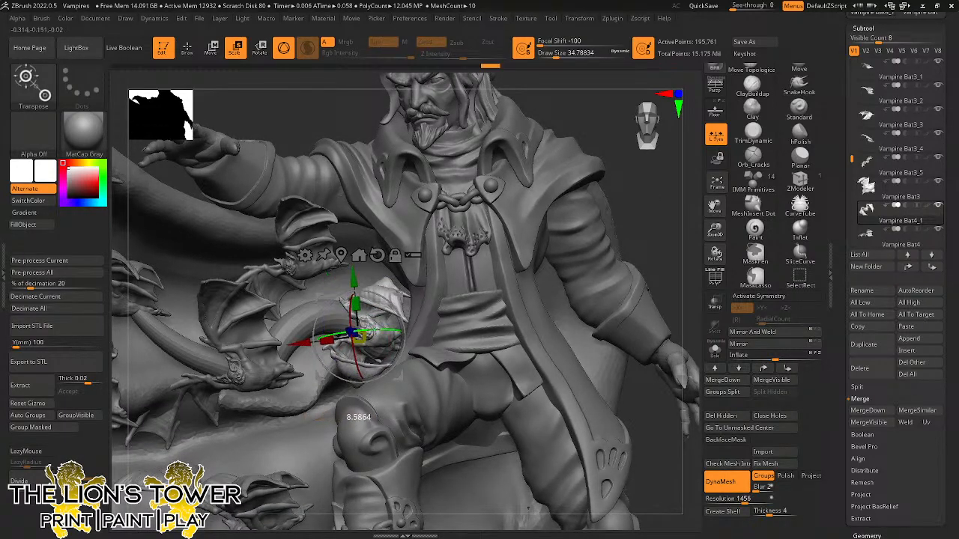
left_click_drag(658, 174, 669, 209)
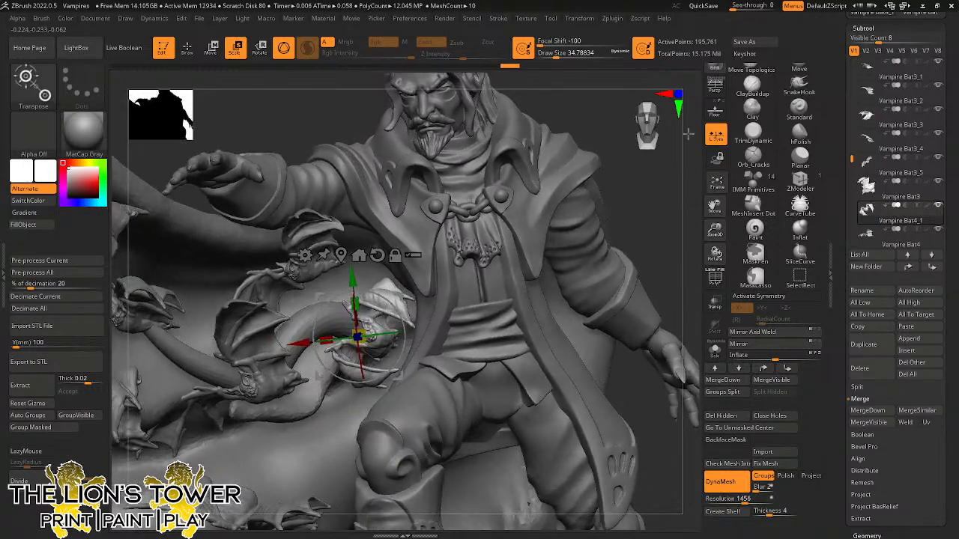
Reshape the copied bat's wings beside the coat with the Move brush, raising the draw size to about 108.
left_click(799, 68)
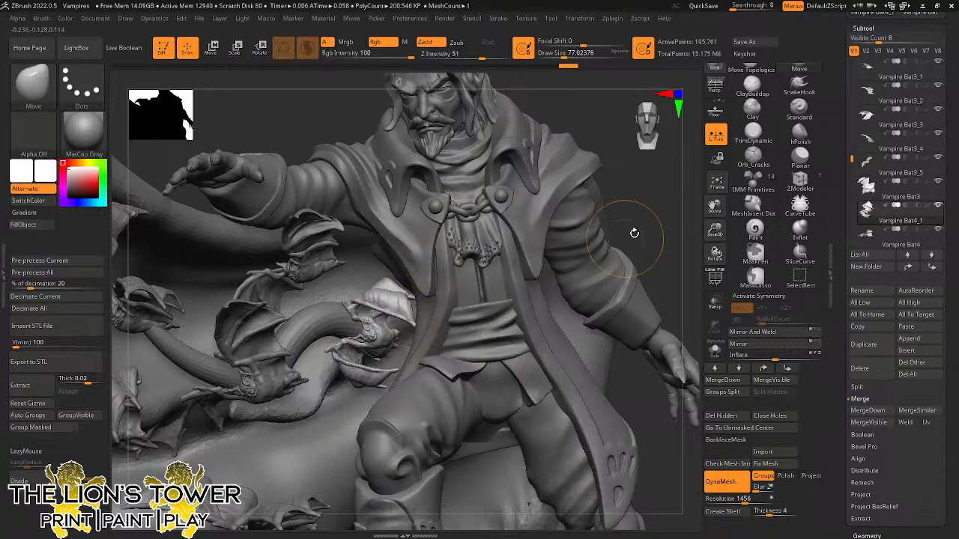
left_click_drag(636, 220, 399, 370)
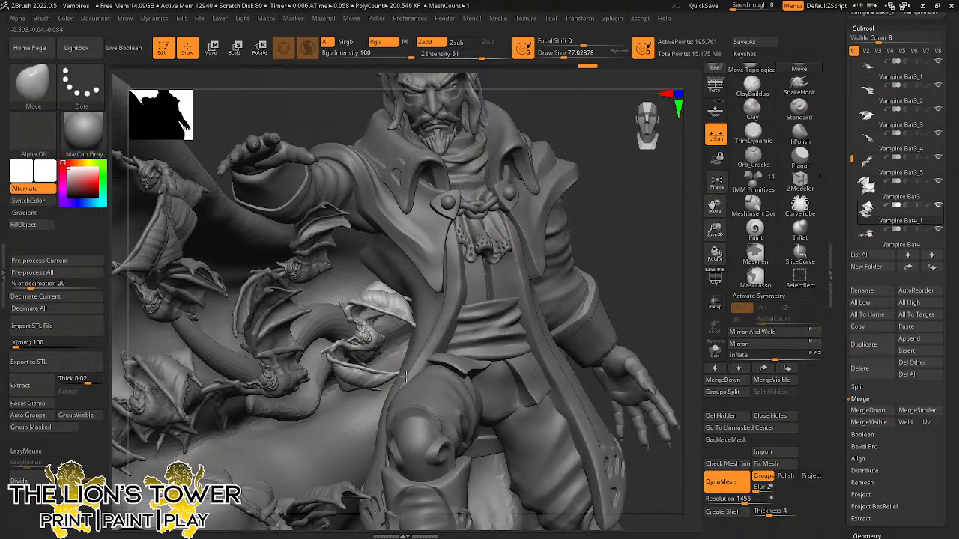
left_click_drag(633, 244, 474, 300)
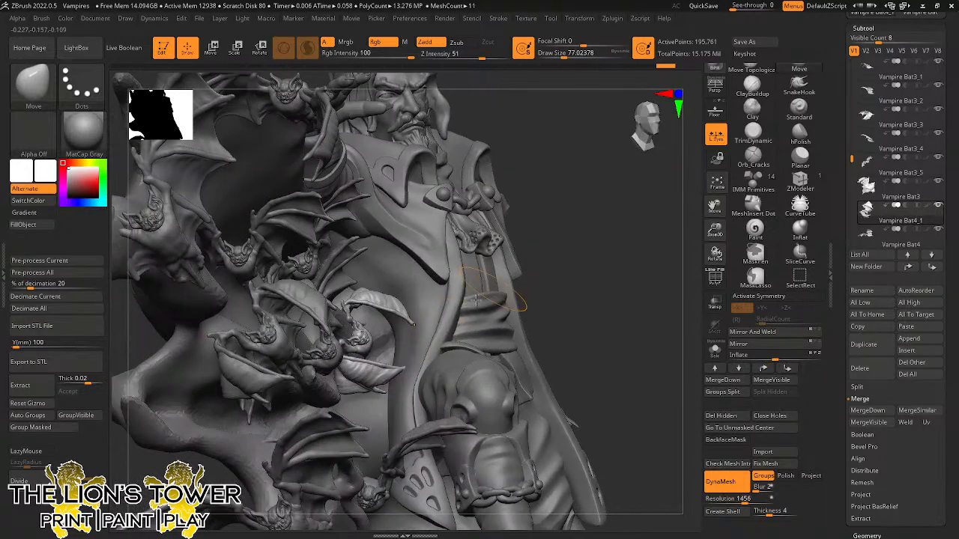
left_click(358, 406, "alt")
left_click(353, 381, "alt")
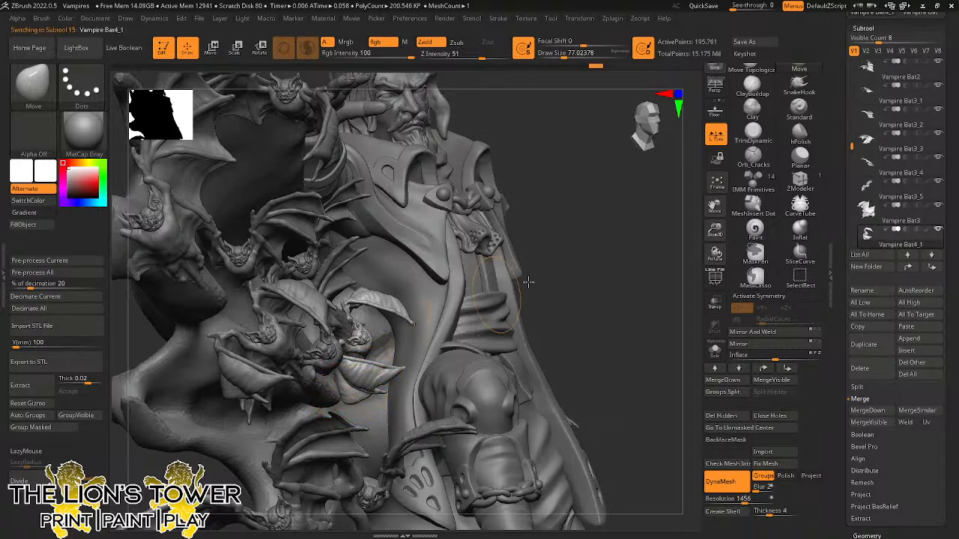
left_click_drag(528, 282, 590, 259)
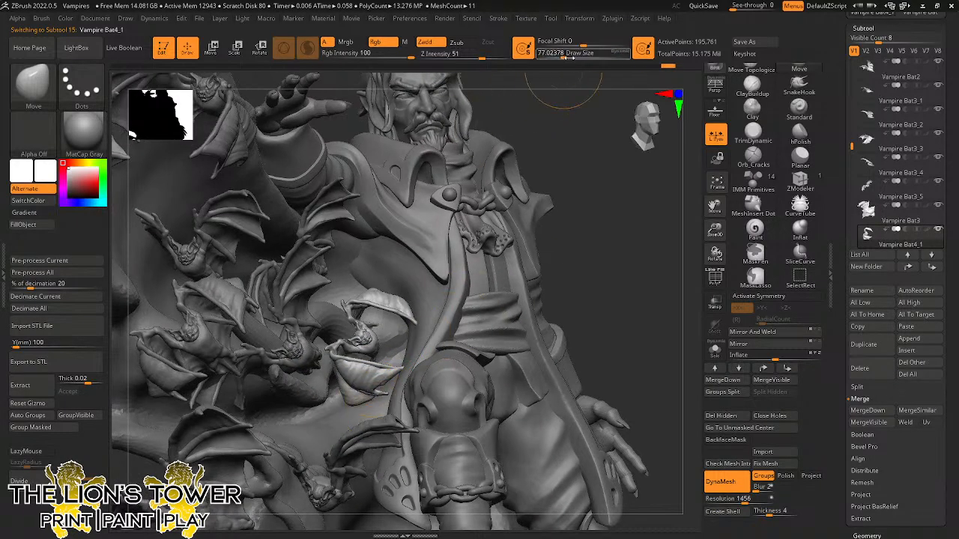
left_click_drag(564, 58, 569, 58)
left_click_drag(588, 145, 600, 166)
left_click_drag(353, 390, 352, 409)
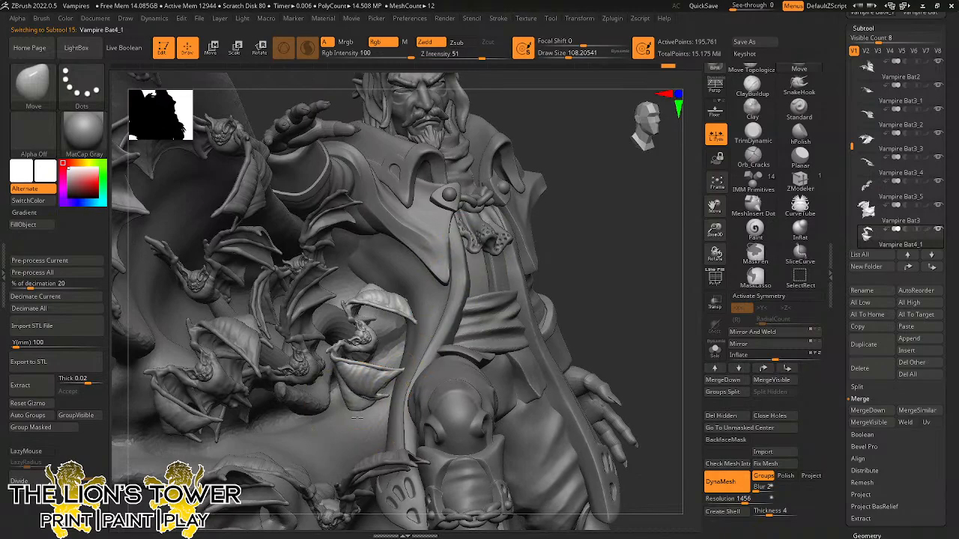
Select the cape with its tendrils, check it around the new bat, and clear its mask.
left_click_drag(575, 276, 500, 262)
left_click(374, 360, "alt")
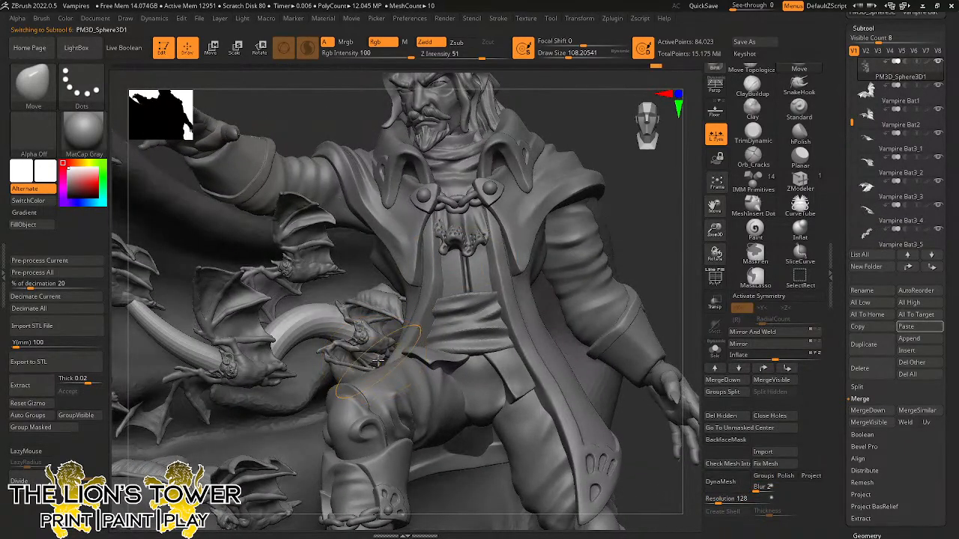
left_click_drag(636, 228, 693, 236)
left_click_drag(603, 278, 524, 292)
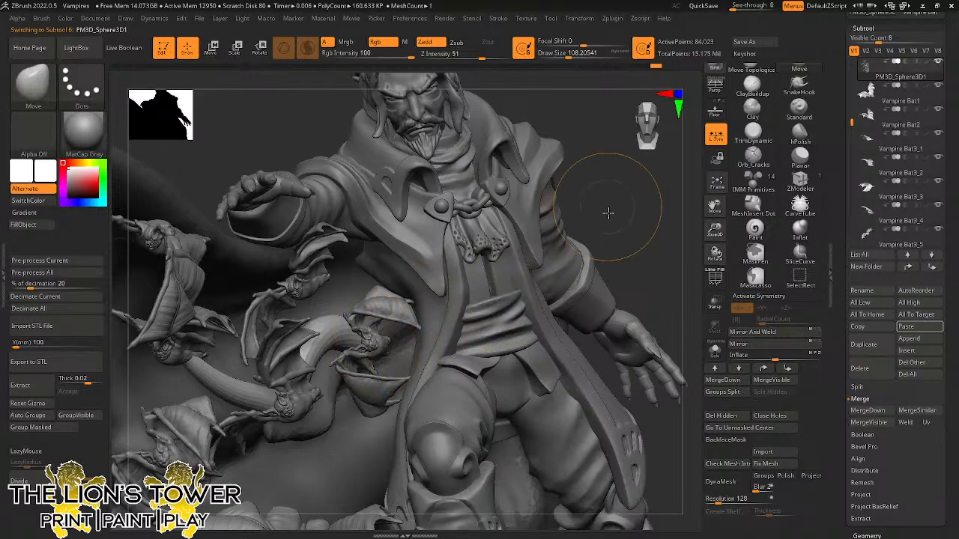
left_click_drag(608, 213, 428, 323)
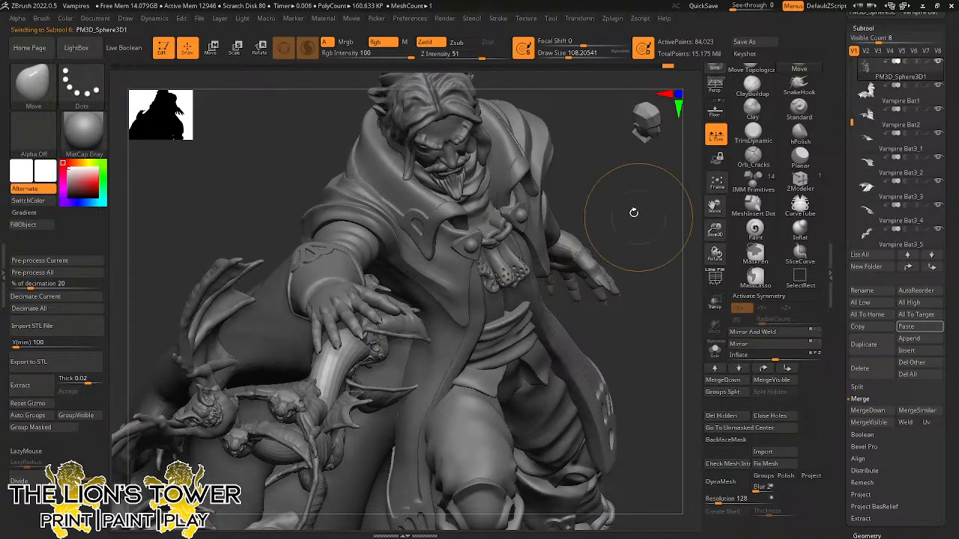
left_click_drag(633, 212, 380, 350)
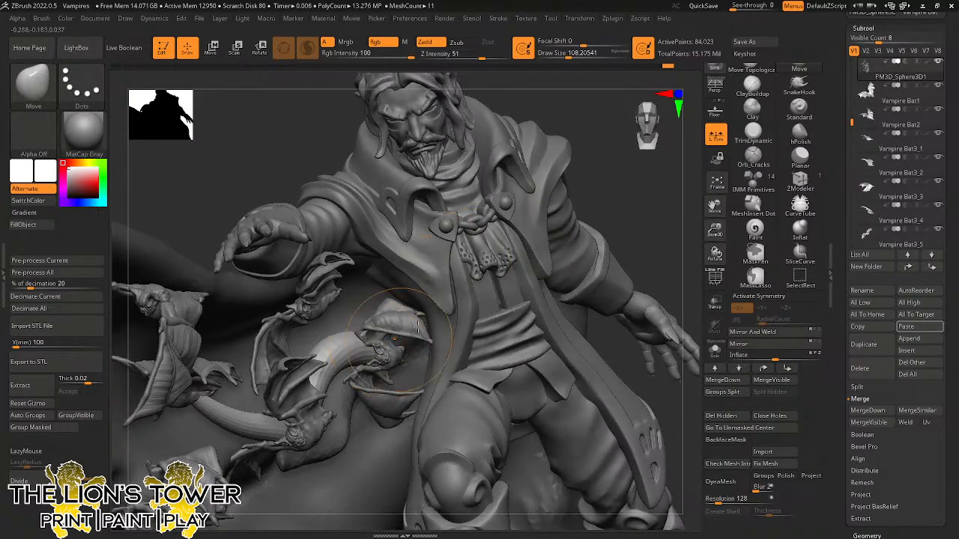
left_click_drag(714, 229, 715, 273)
left_click_drag(611, 213, 601, 224, "ctrl")
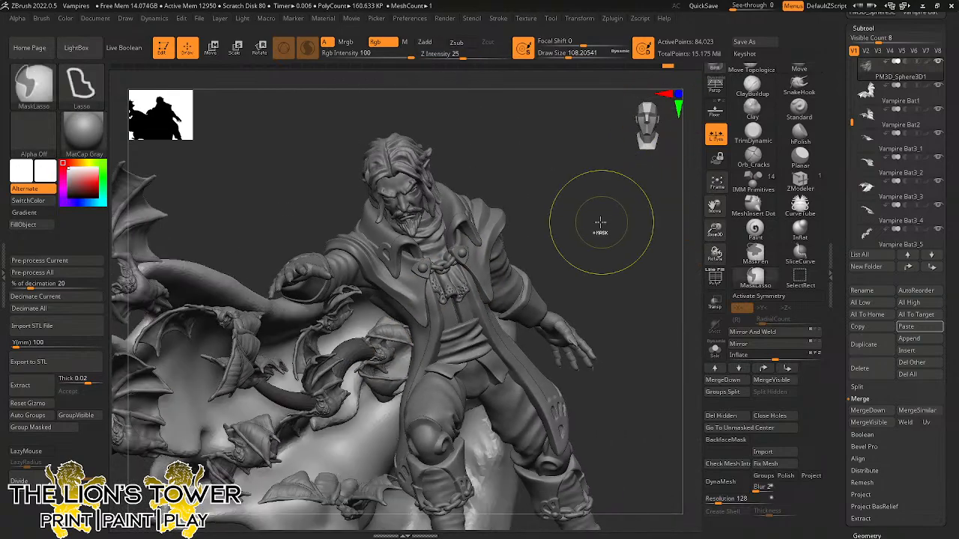
right_click_drag(602, 224, 584, 232, "ctrl")
mouse_move(714, 207)
left_mouse_down()
mouse_move(784, 163)
mouse_move(678, 161)
left_mouse_up()
left_click_drag(715, 228, 714, 273)
left_click(616, 188, "ctrl")
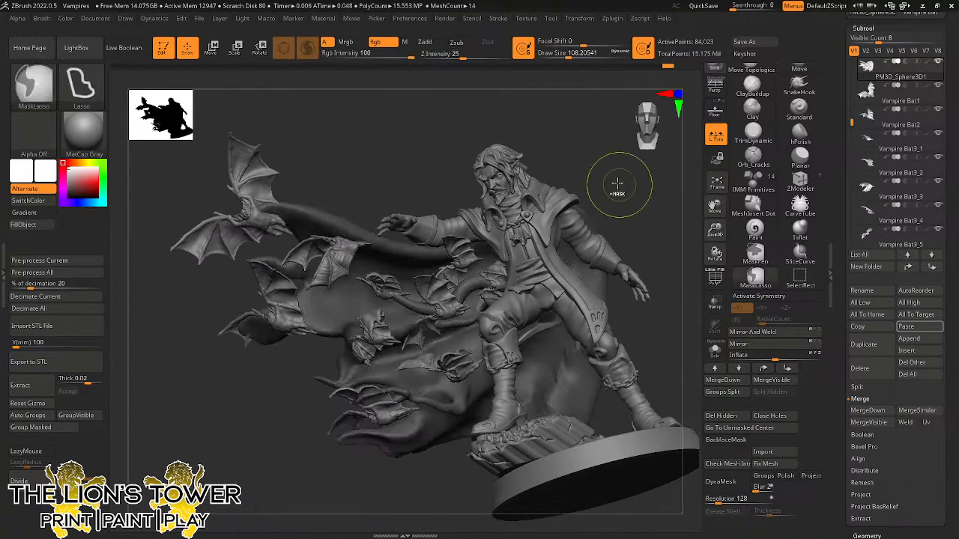
left_click(618, 190, "ctrl")
Try to draw a curved tube from beside the raised knee across the lower cape with CurveTube at draw size 29.
mouse_move(631, 210)
left_mouse_down()
mouse_move(642, 220)
mouse_move(642, 212)
left_mouse_up()
mouse_move(716, 229)
left_mouse_down()
mouse_move(716, 219)
mouse_move(764, 198)
left_mouse_up()
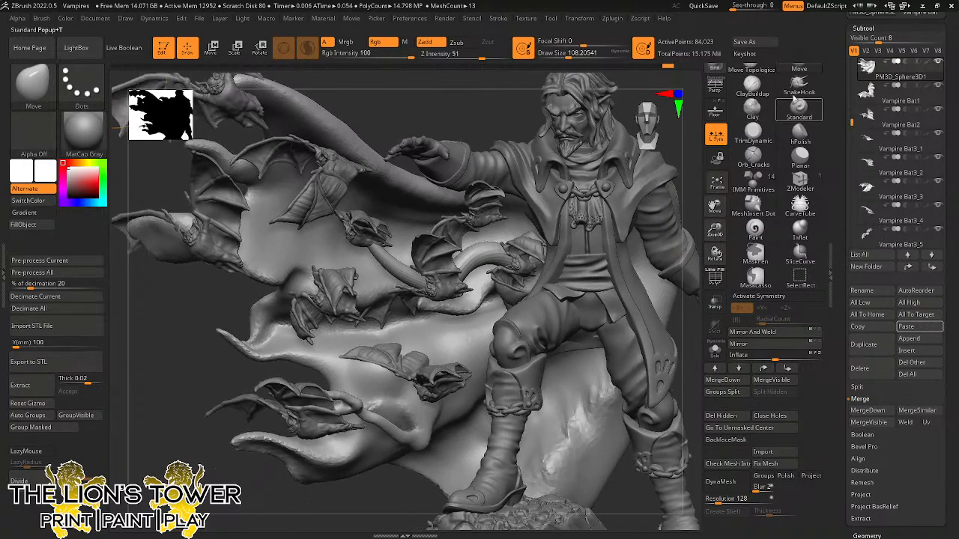
left_click(799, 86)
left_click(799, 203)
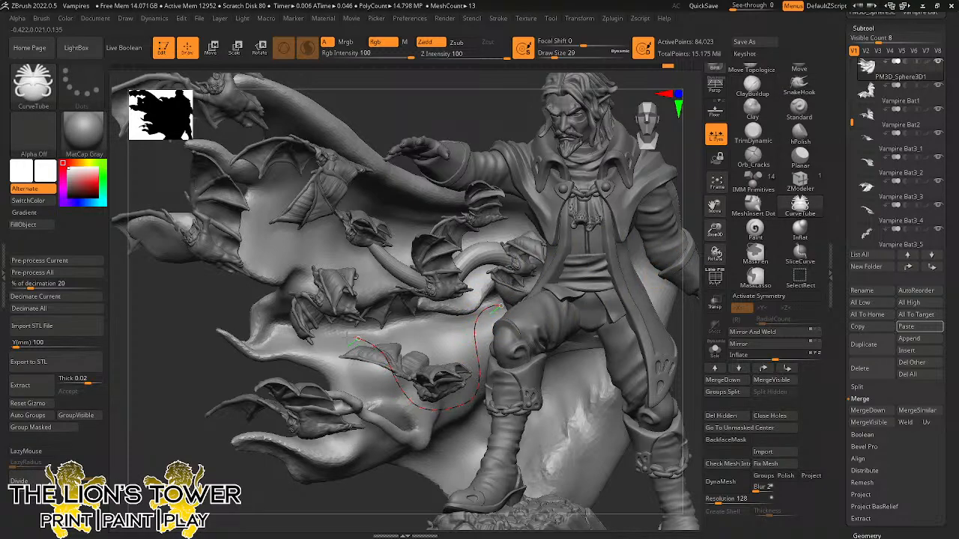
left_click_drag(429, 217, 444, 230)
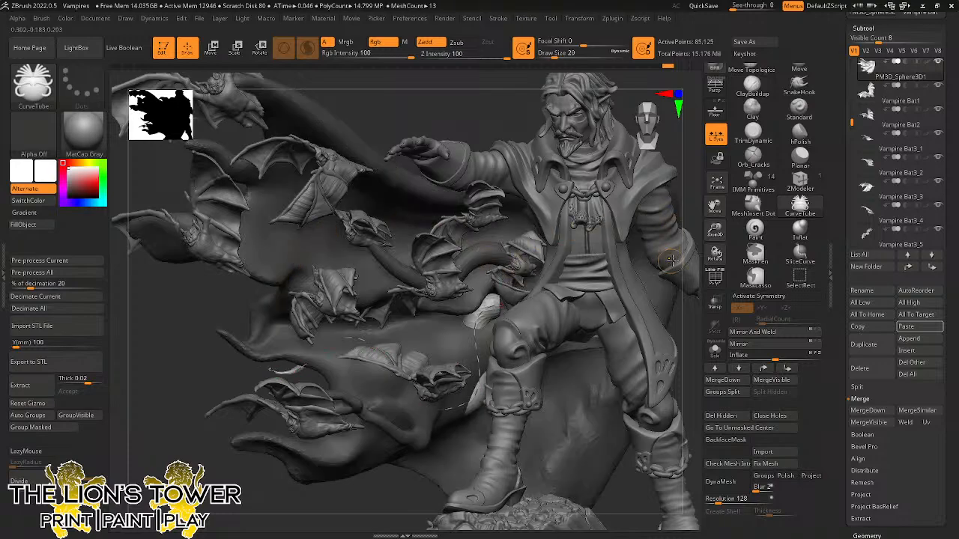
Turn on bending at the curve's end and lock its start and end in the stroke's curve settings.
left_click(497, 21)
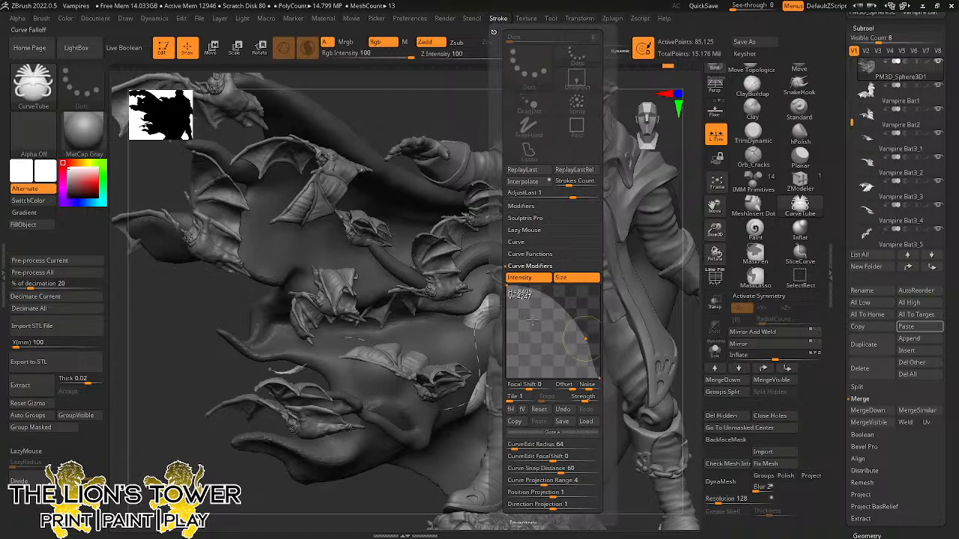
left_click(533, 245)
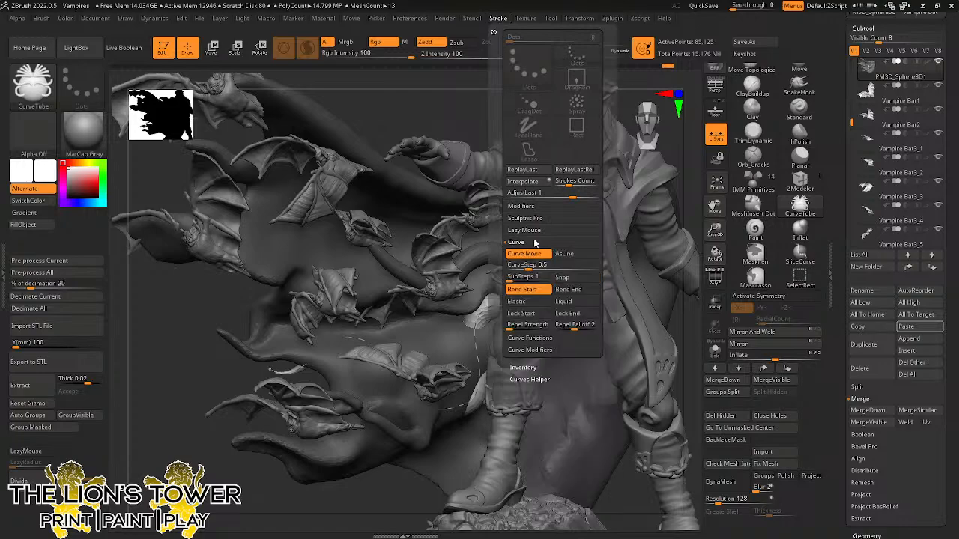
left_click(567, 296)
left_click(522, 313)
left_click(567, 313)
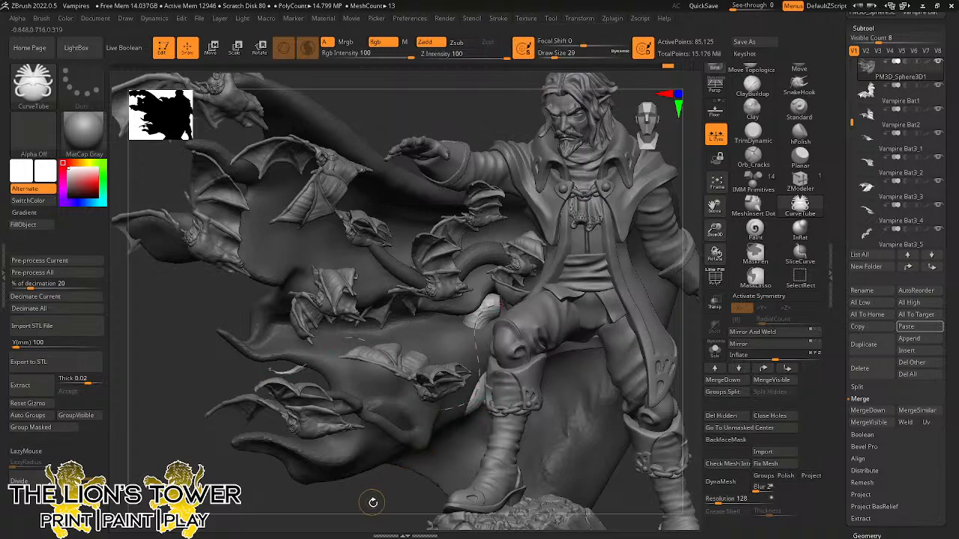
Try to adjust the end of the tube's curve beside the vampire's raised knee.
left_click_drag(371, 502, 445, 491)
left_click_drag(682, 269, 673, 260)
left_click_drag(511, 304, 510, 311)
left_click_drag(686, 202, 734, 204)
left_click_drag(512, 327, 515, 328)
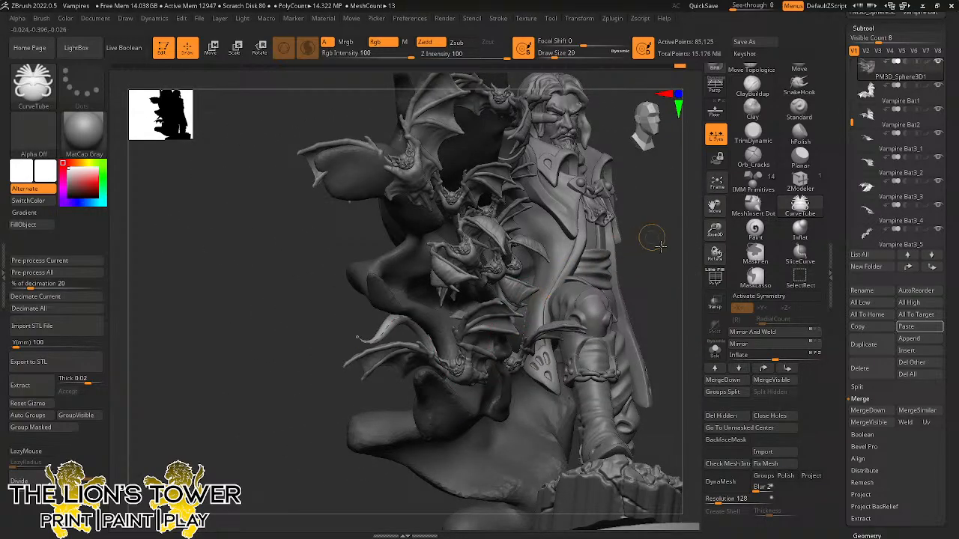
Reposition the ends of the lower CurveTube so it runs from the vampire's raised knee across the lower cape.
left_click_drag(654, 239, 704, 258)
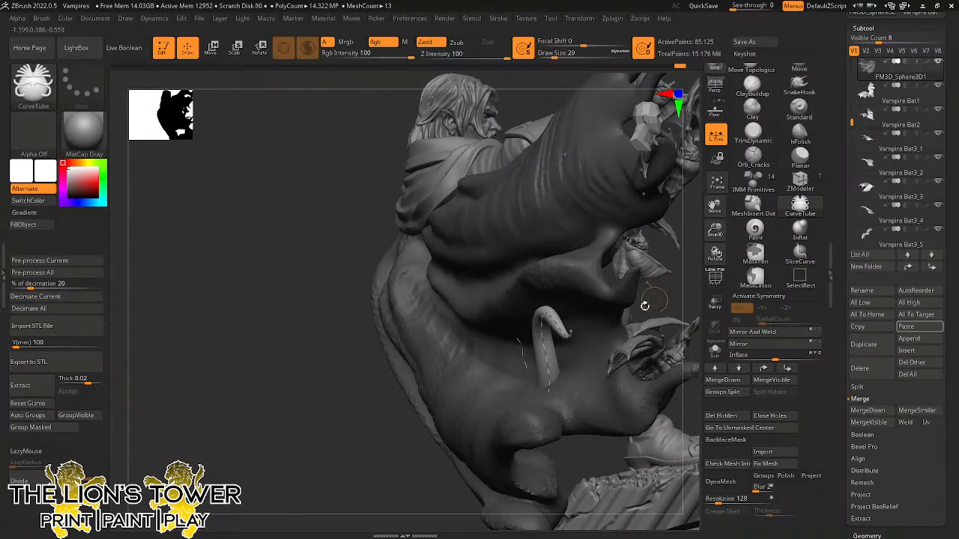
left_click_drag(662, 291, 664, 292)
left_click_drag(713, 206, 578, 247)
left_click_drag(613, 283, 488, 346)
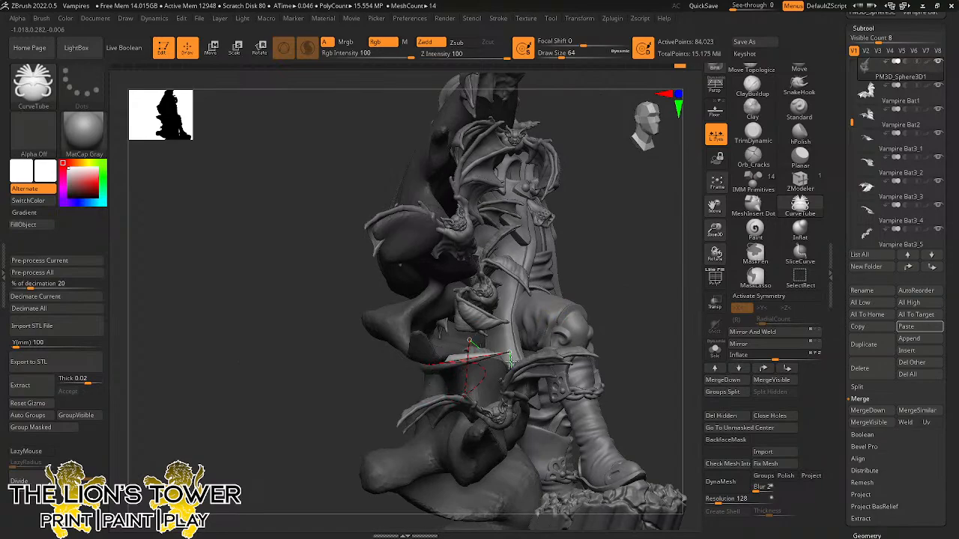
left_click_drag(642, 268, 607, 302)
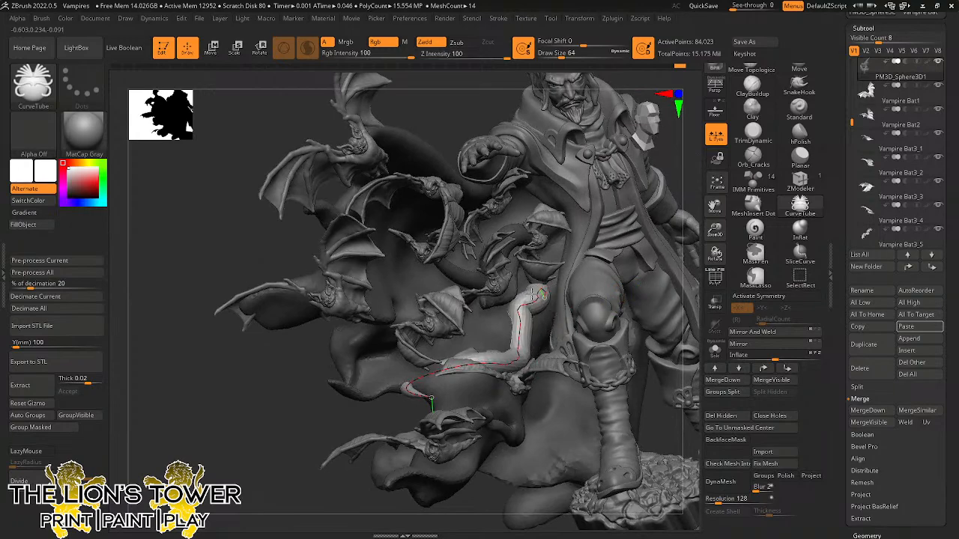
left_click_drag(689, 177, 655, 197)
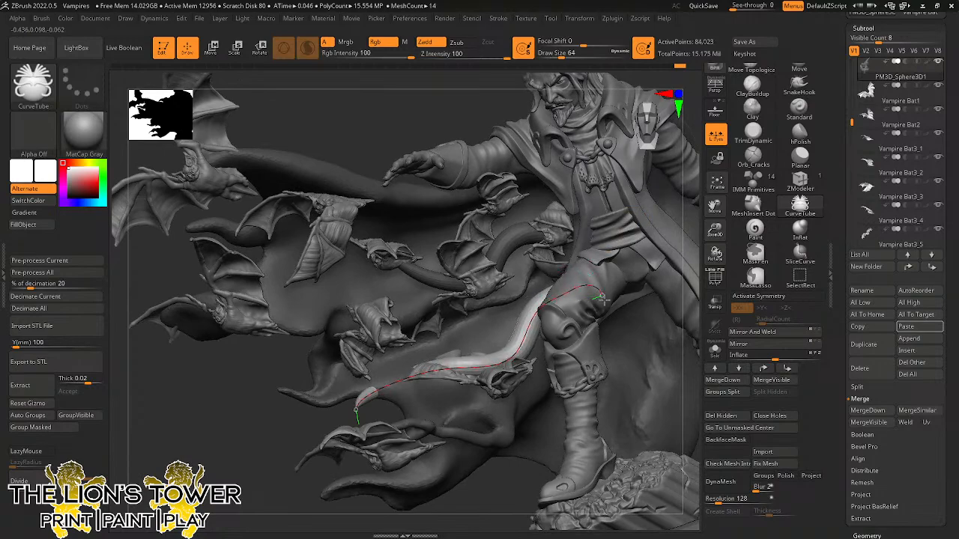
Shape the lower tube into a smooth S-curve starting behind the raised knee, and clear the mask.
left_click_drag(602, 298, 541, 332)
mouse_move(470, 508)
left_mouse_down()
mouse_move(463, 500)
mouse_move(472, 503)
left_mouse_up()
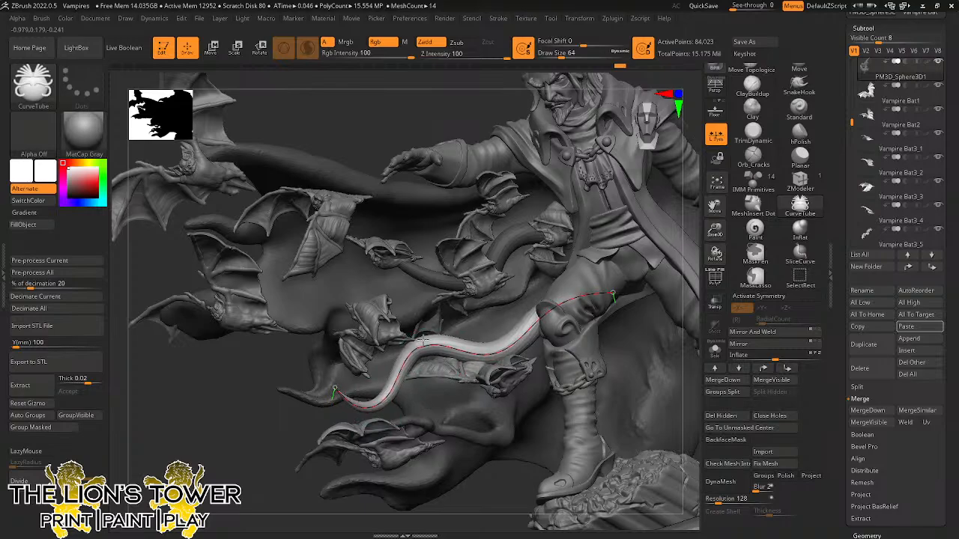
left_click_drag(494, 514, 521, 480)
left_click_drag(667, 266, 655, 322)
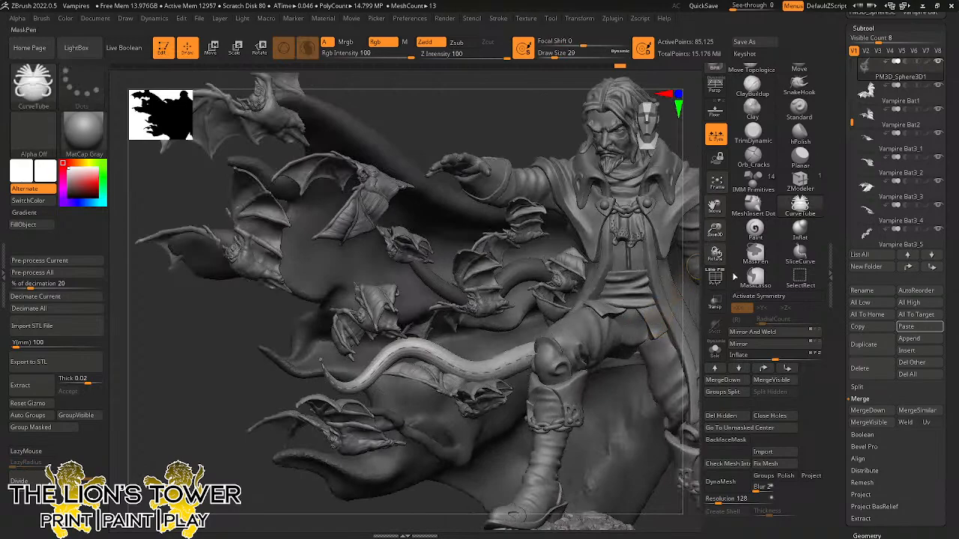
left_click_drag(714, 231, 711, 192)
left_click_drag(596, 169, 604, 174, "ctrl")
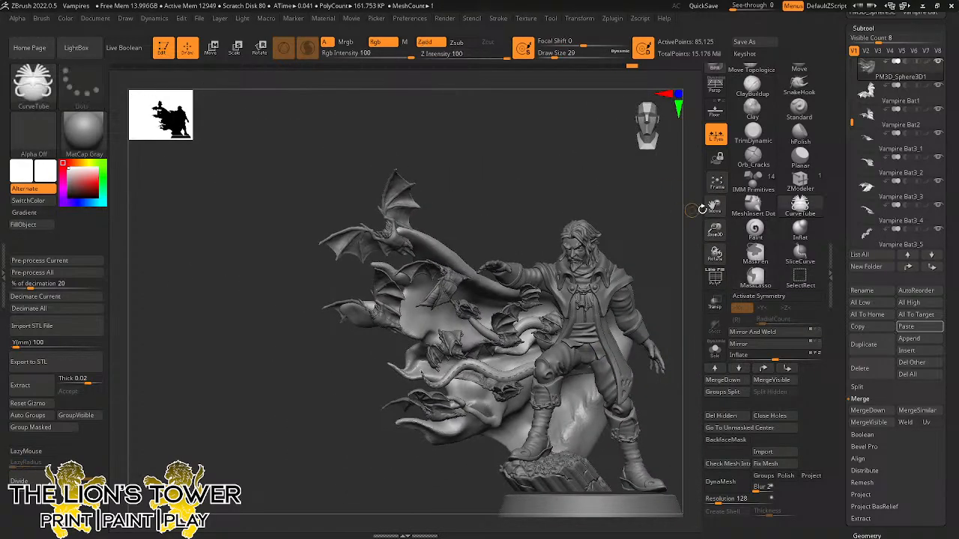
Draw another CurveTube from the upper cape past the topmost bat, arching outward beyond its wing.
left_click_drag(713, 208, 817, 203)
left_click_drag(619, 181, 578, 274)
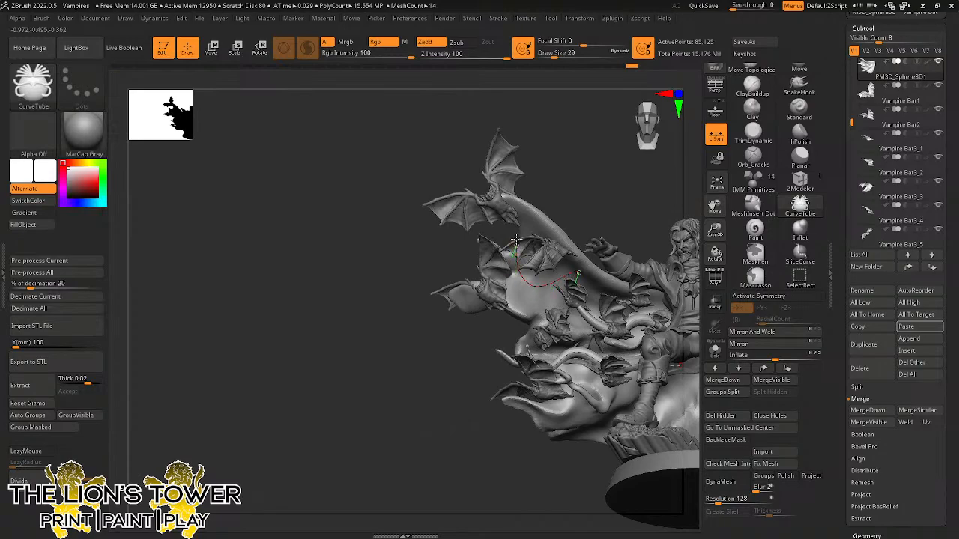
left_click_drag(447, 193, 453, 303)
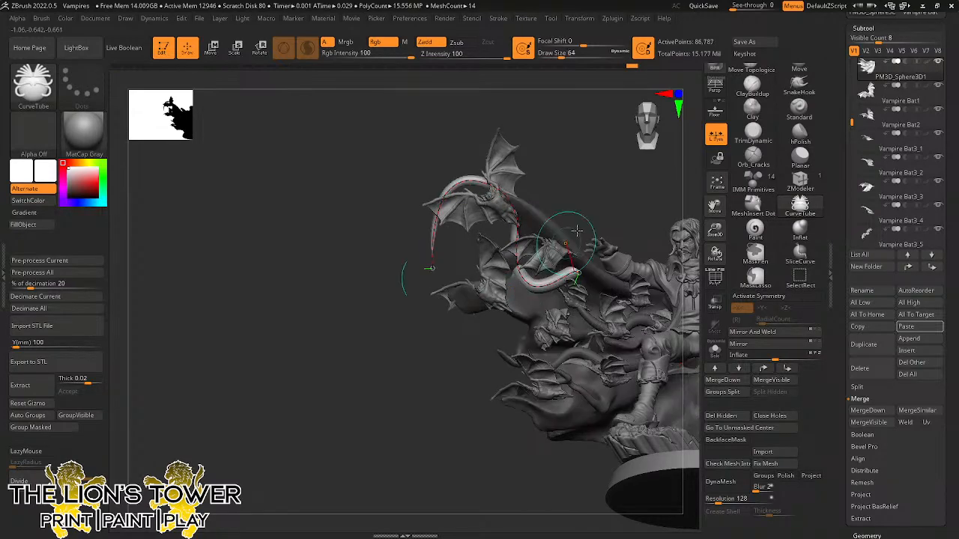
mouse_move(601, 182)
left_mouse_down()
mouse_move(603, 208)
mouse_move(678, 203)
mouse_move(738, 227)
mouse_move(664, 226)
mouse_move(627, 305)
left_mouse_up()
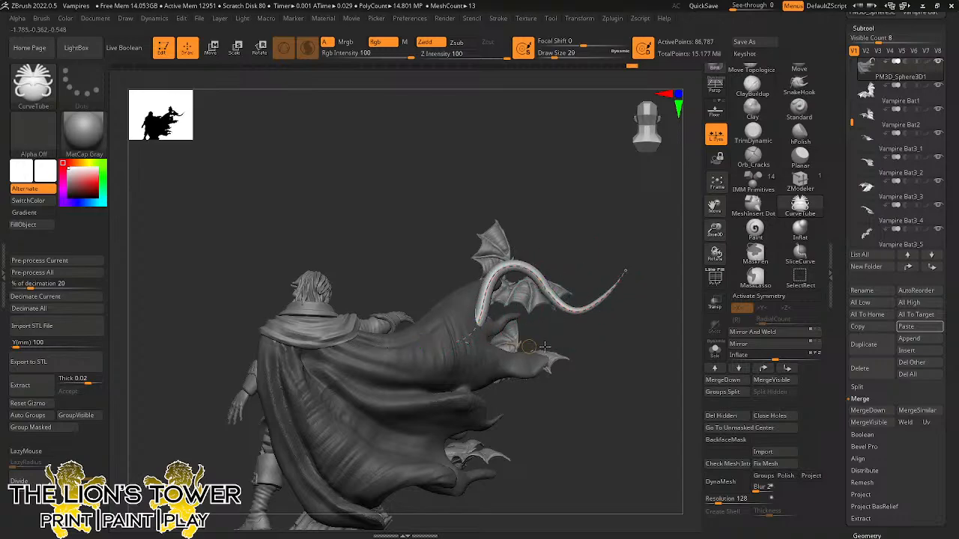
mouse_move(585, 238)
left_mouse_down()
mouse_move(541, 232)
mouse_move(540, 212)
mouse_move(546, 288)
left_mouse_up()
key("bracketleft")
key("bracketleft")
key("bracketright")
key("bracketright")
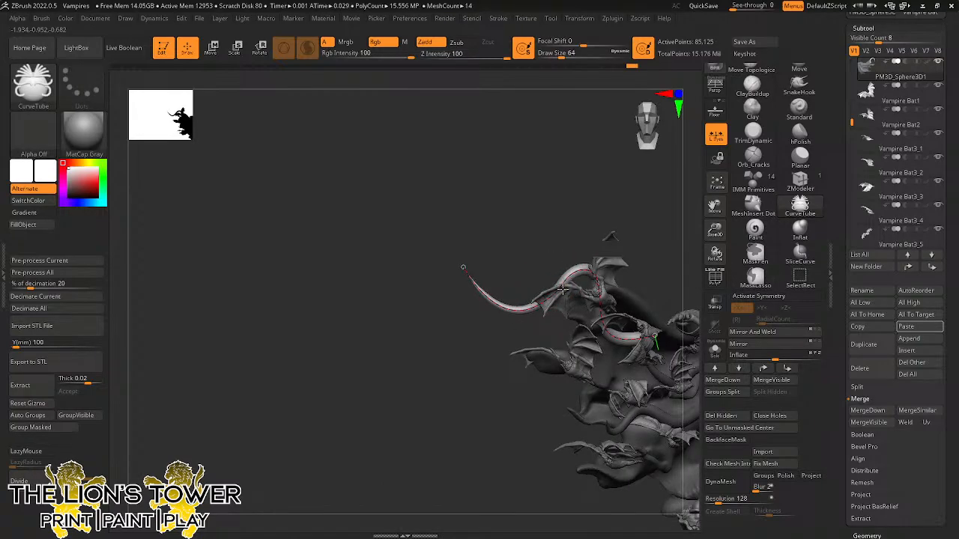
Bend the upper tube's curve from front and back so it passes behind the topmost bat.
left_click_drag(663, 261, 501, 316)
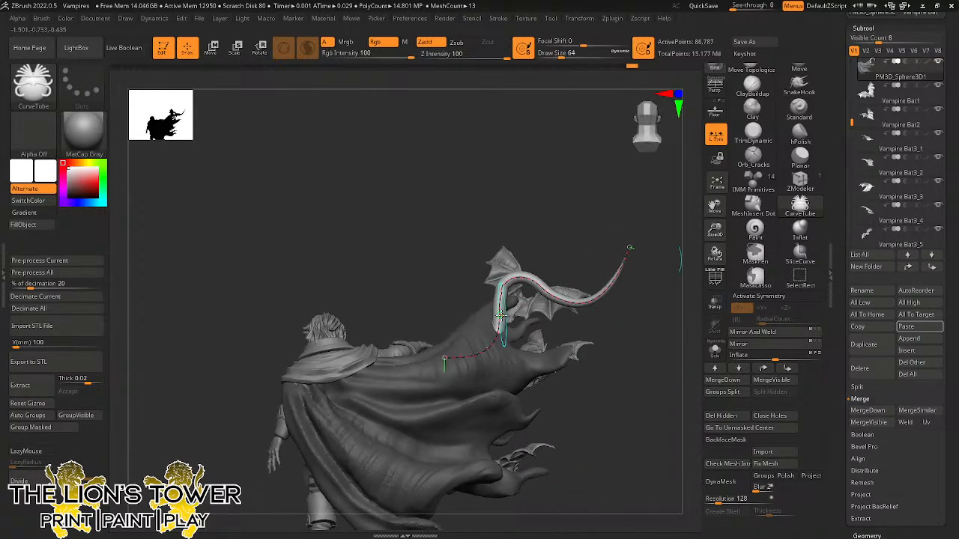
left_click_drag(554, 341, 526, 317)
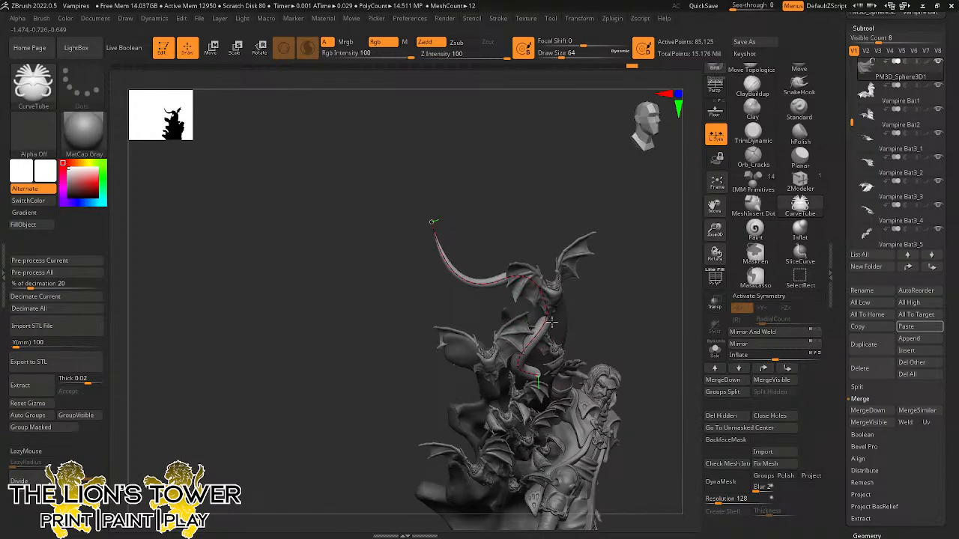
left_click_drag(622, 298, 512, 275)
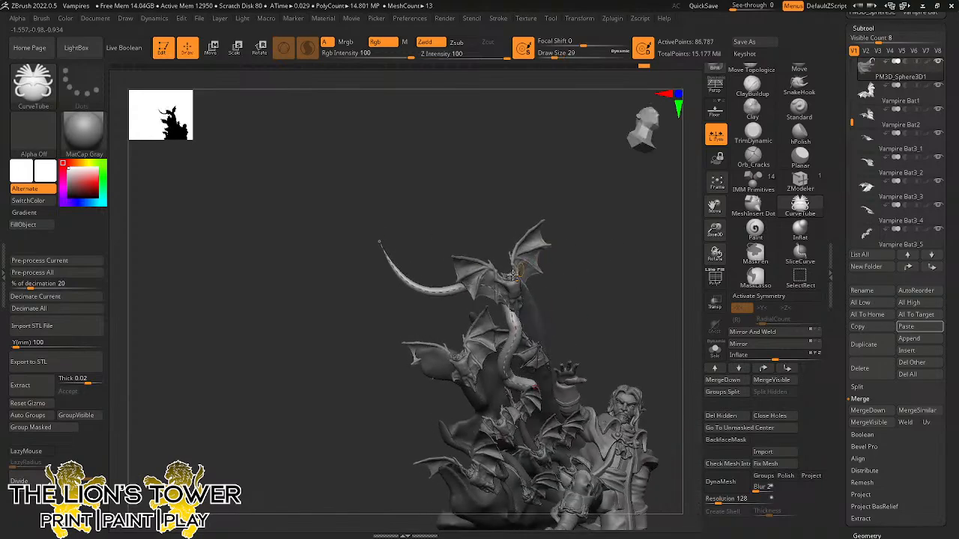
left_click_drag(597, 247, 635, 246)
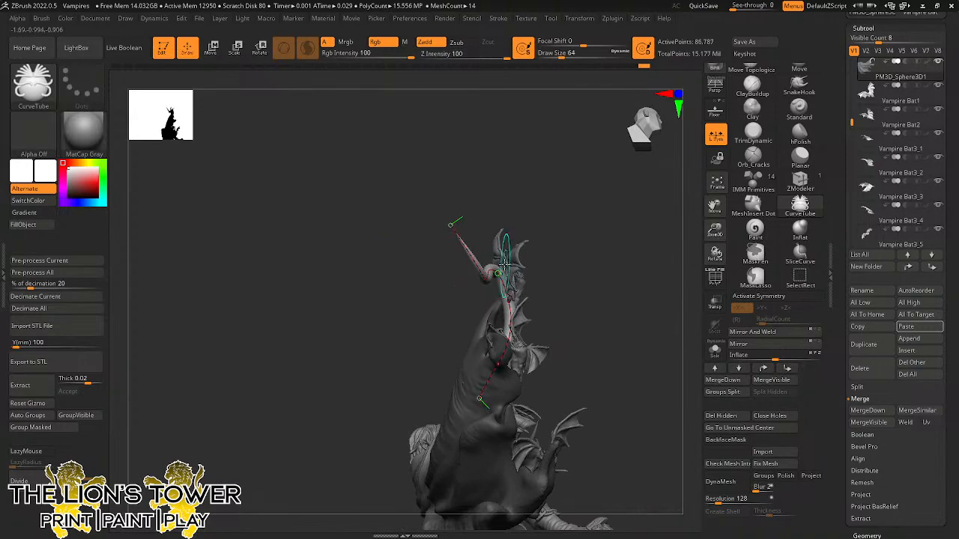
left_click_drag(494, 240, 502, 258)
left_click_drag(570, 236, 636, 228)
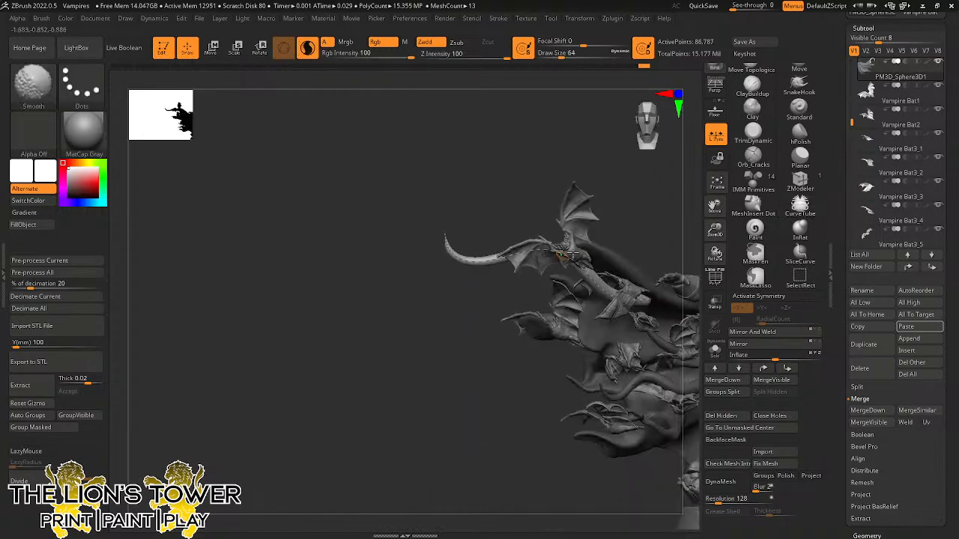
left_click_drag(715, 205, 672, 225)
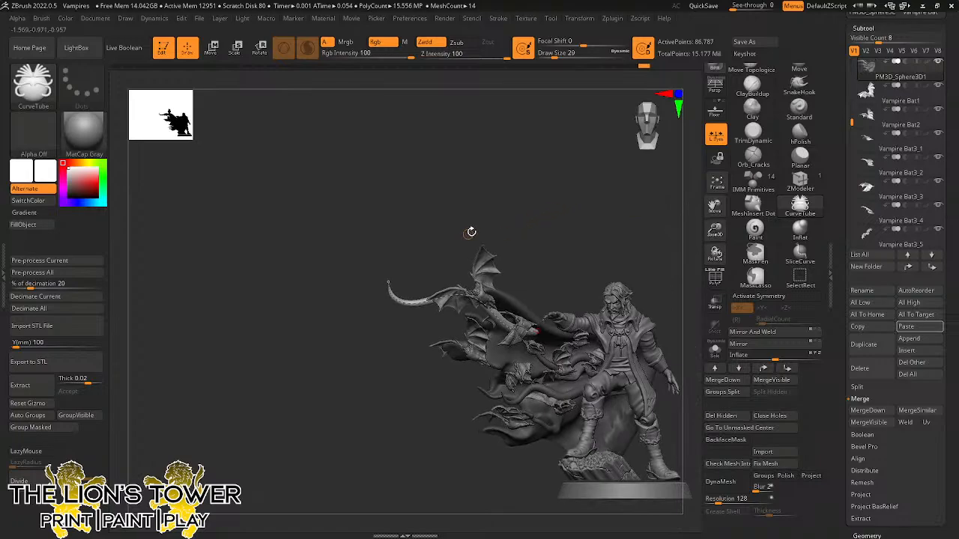
Pull the upper tube's outer tip inward and extend its base across the cape towards the vampire's waist.
mouse_move(388, 282)
left_mouse_down()
mouse_move(439, 311)
mouse_move(499, 286)
mouse_move(506, 336)
mouse_move(537, 371)
mouse_move(549, 328)
left_mouse_up()
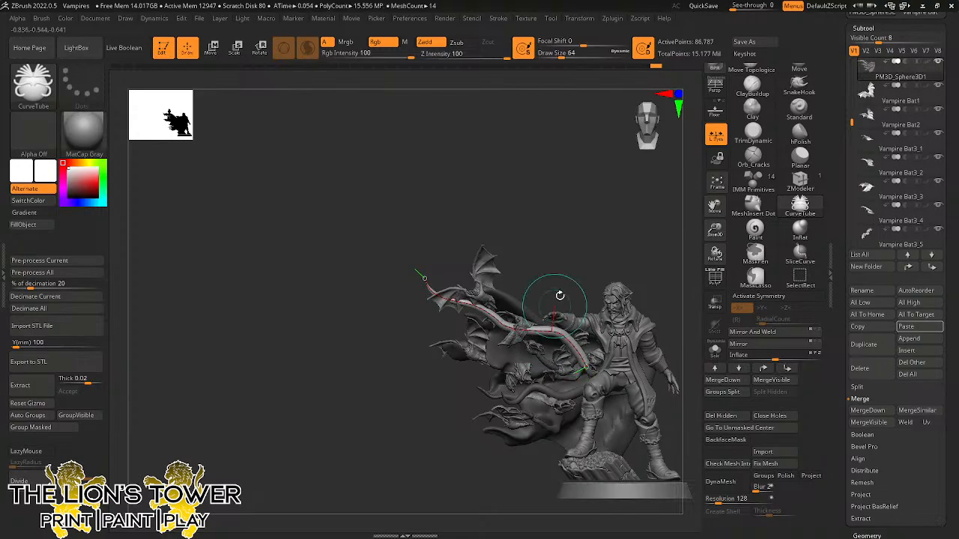
mouse_move(556, 290)
left_mouse_down()
mouse_move(563, 339)
mouse_move(598, 299)
left_mouse_up()
left_click_drag(601, 241, 602, 163)
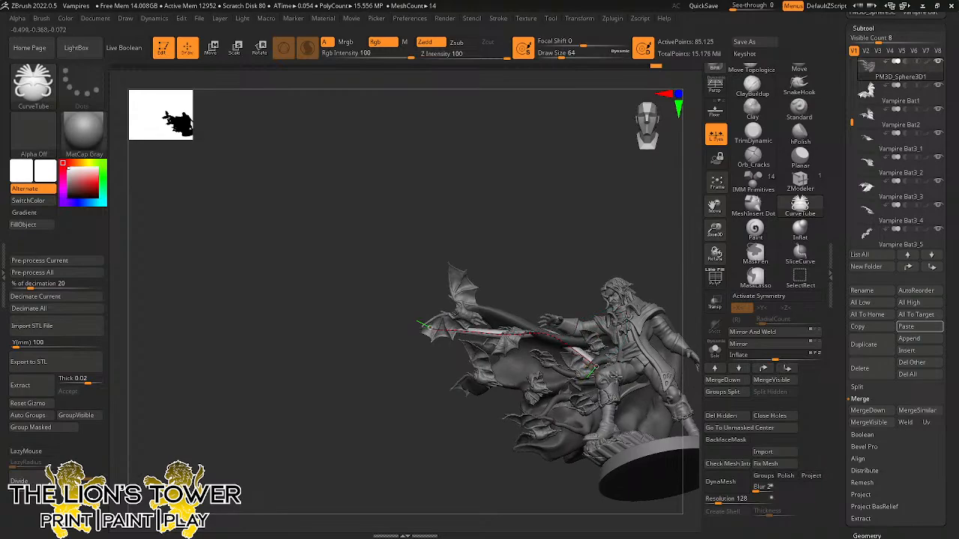
mouse_move(625, 239)
left_mouse_down()
mouse_move(602, 352)
mouse_move(586, 346)
left_mouse_up()
left_click_drag(645, 256, 573, 311)
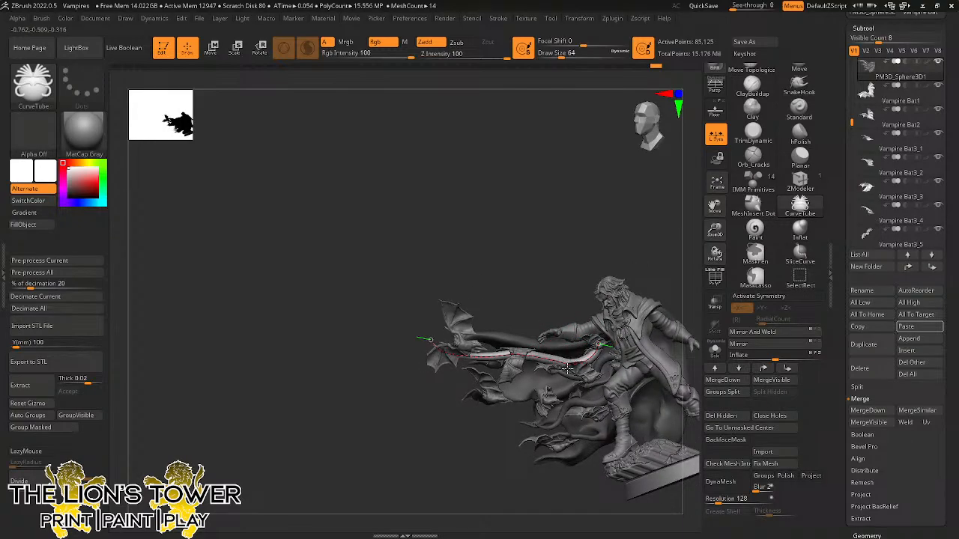
left_click_drag(567, 364, 567, 363)
Adjust the middle of the upper tube so it follows the cape below the vampire's outstretched arm.
left_click_drag(576, 248, 642, 197)
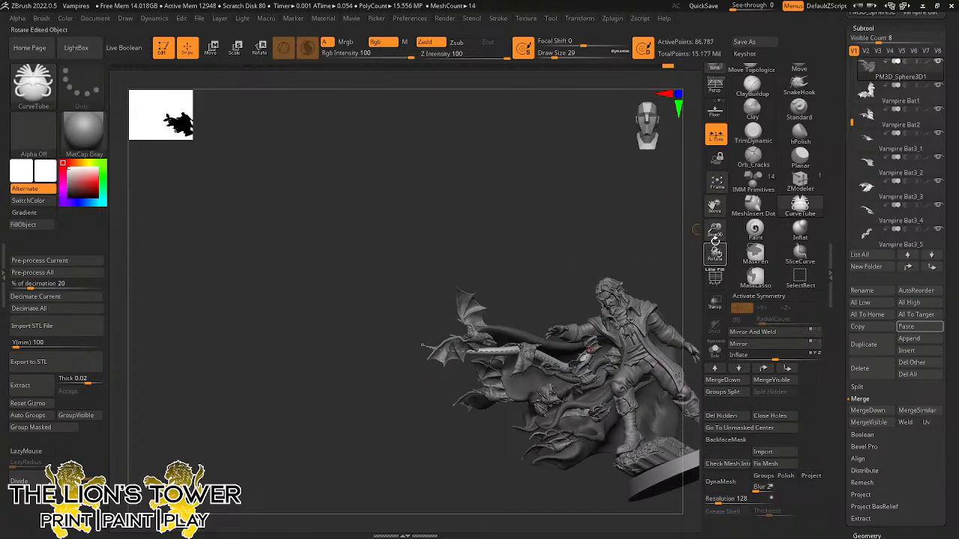
left_click_drag(715, 240, 708, 256)
left_click_drag(622, 243, 522, 280)
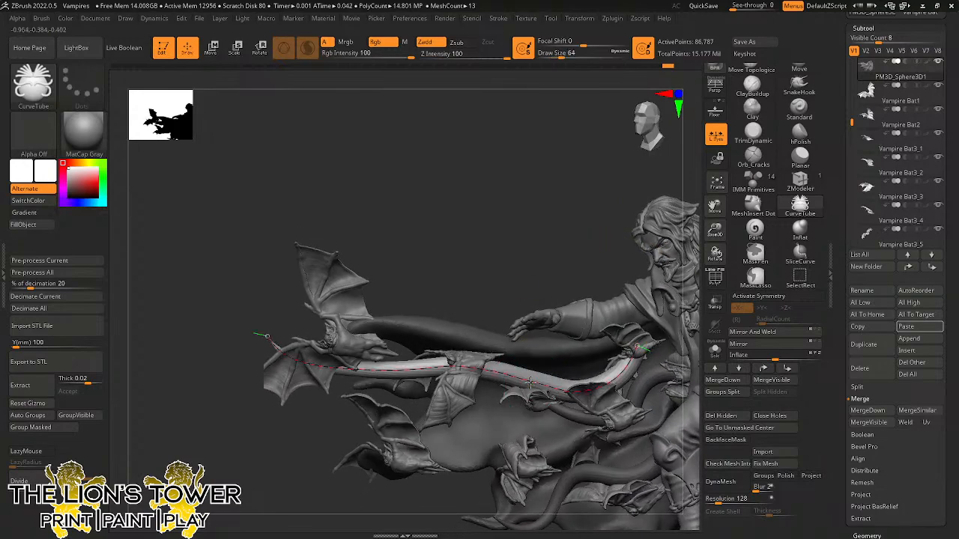
left_click_drag(523, 388, 524, 385)
mouse_move(496, 254)
left_mouse_down()
mouse_move(518, 233)
mouse_move(542, 234)
mouse_move(527, 270)
mouse_move(532, 244)
mouse_move(522, 227)
mouse_move(505, 247)
mouse_move(531, 212)
mouse_move(488, 214)
mouse_move(590, 168)
left_mouse_up()
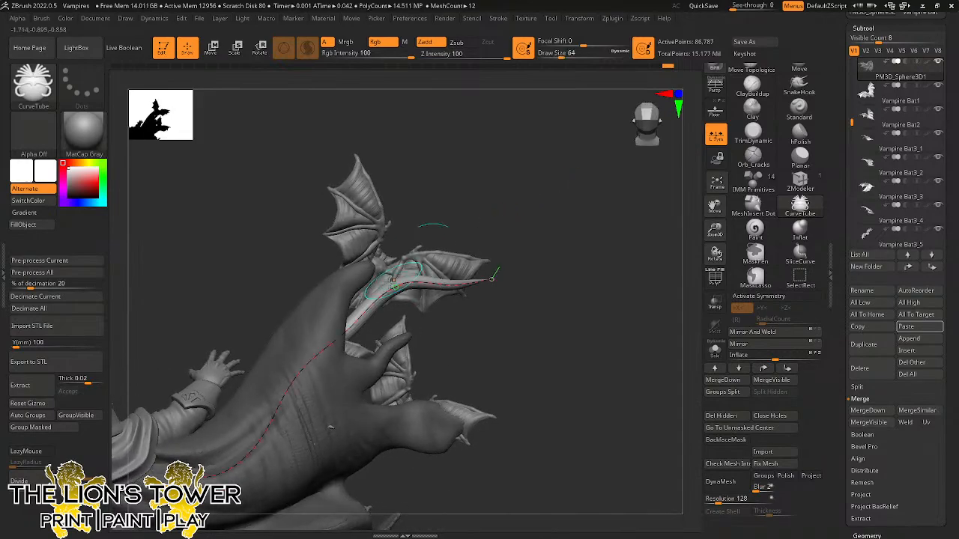
Curl the upper tube's free tip into a hook beyond the topmost bat's outer wing.
left_click_drag(507, 183, 429, 219)
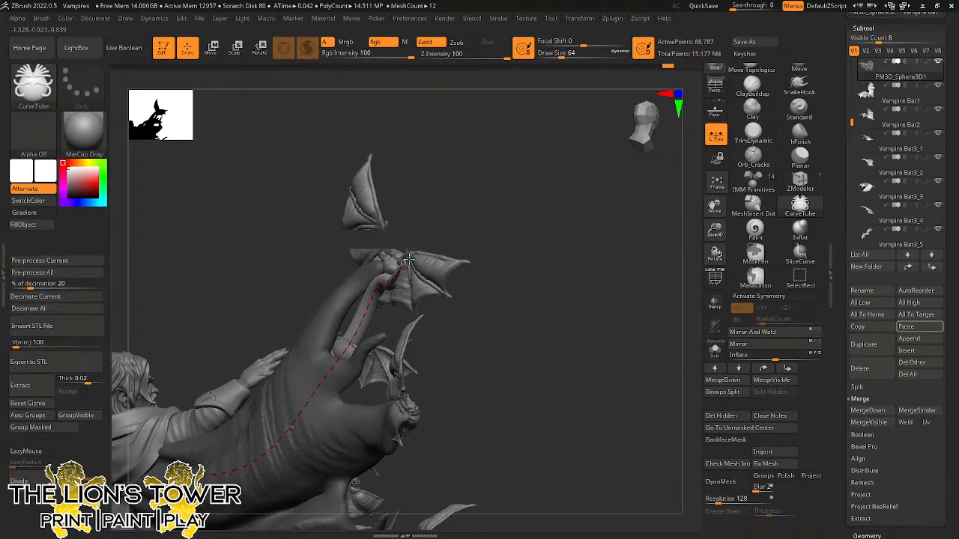
left_click_drag(520, 223, 479, 226)
left_click_drag(715, 227, 715, 208)
left_click_drag(714, 207, 809, 219)
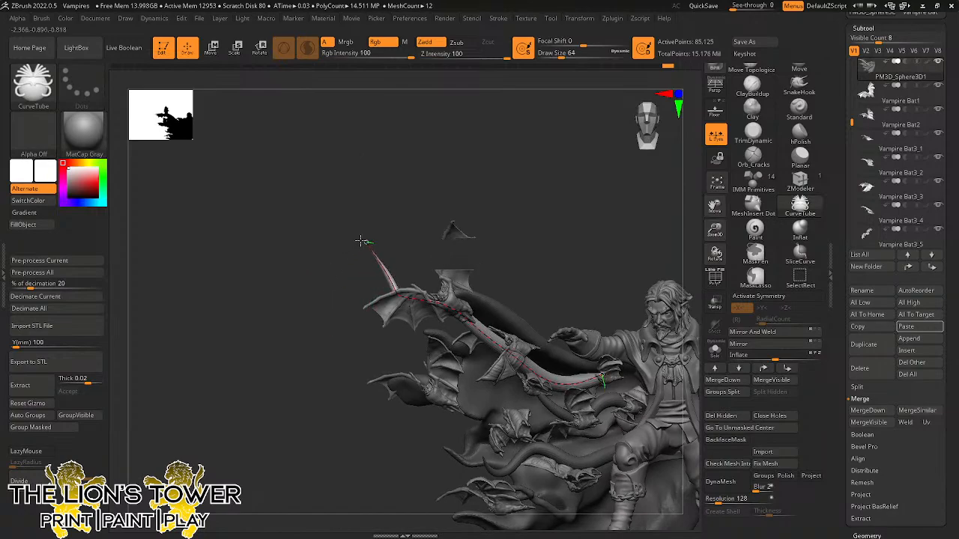
left_click_drag(361, 241, 385, 240)
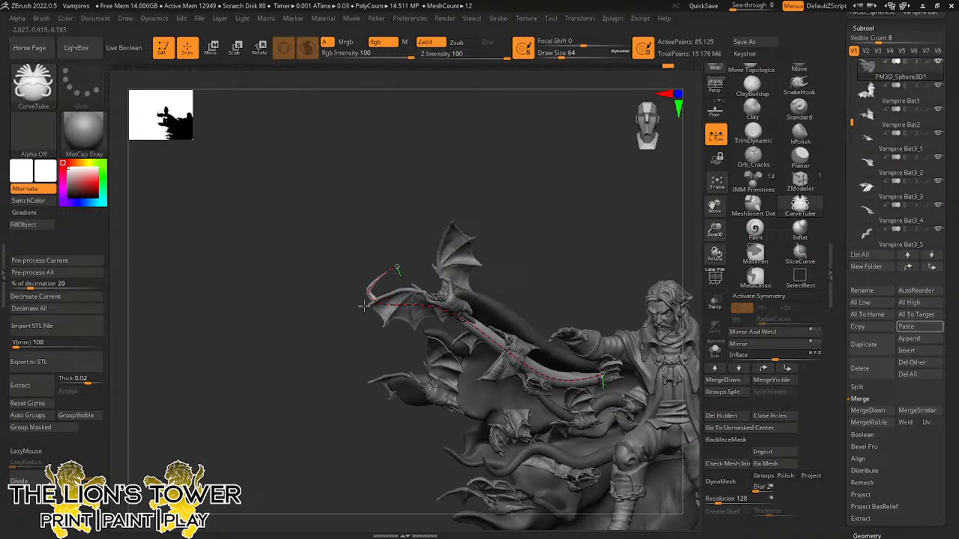
left_click_drag(364, 305, 380, 316)
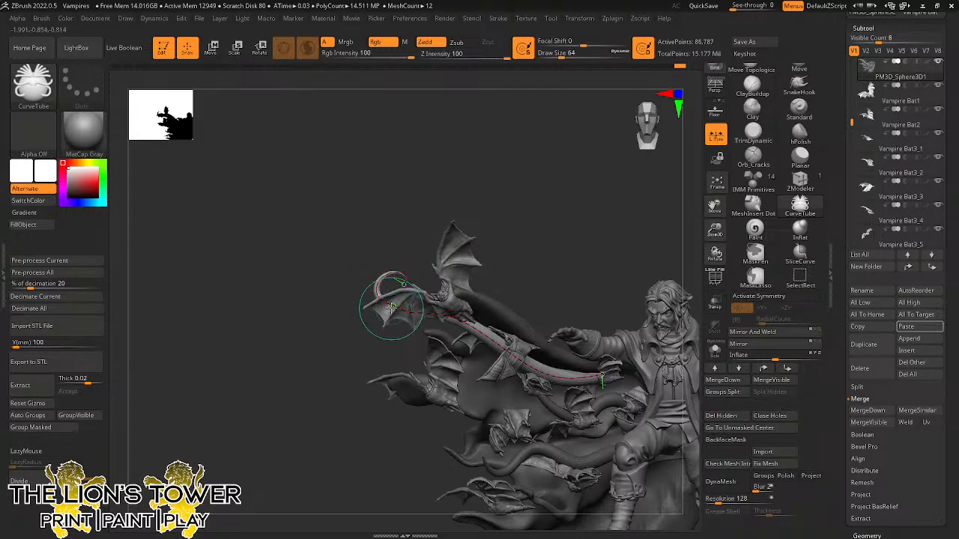
left_click_drag(516, 242, 463, 244)
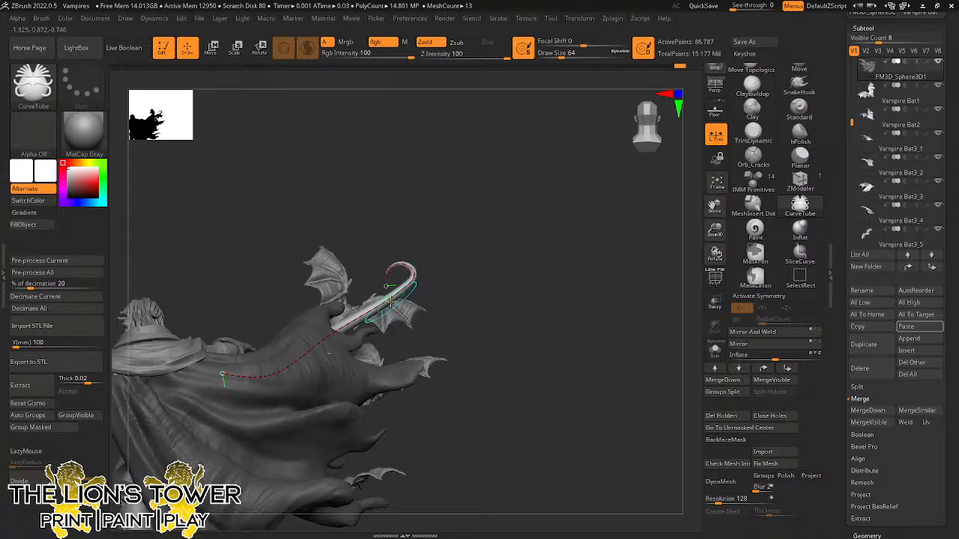
left_click_drag(390, 272, 428, 267)
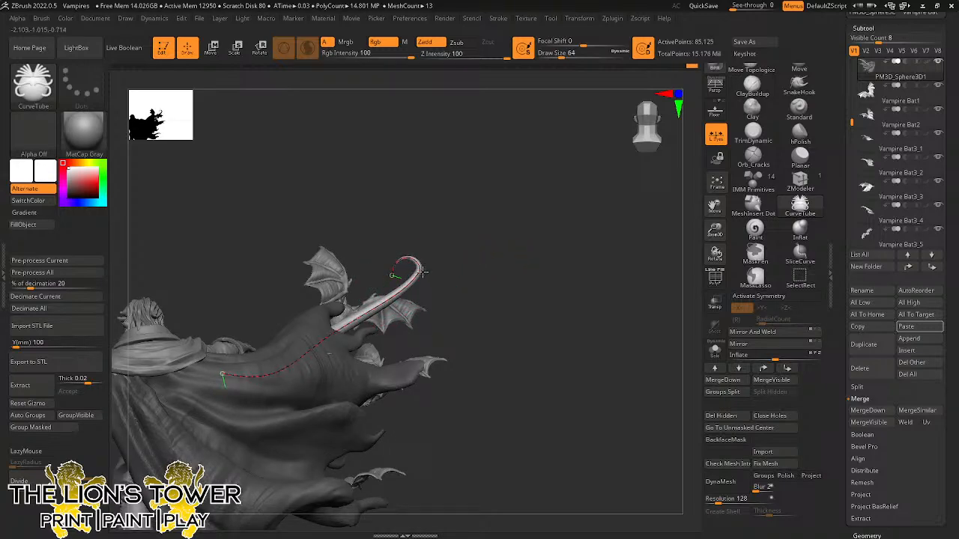
Clear the cape's mask around the finished upper tube and switch to the SnakeHook brush.
left_click_drag(539, 252, 624, 208)
left_click_drag(714, 207, 621, 205)
key("ctrl")
mouse_move(634, 235)
left_mouse_down()
mouse_move(687, 229)
mouse_move(621, 214)
mouse_move(626, 222)
mouse_move(661, 210)
mouse_move(654, 221)
left_mouse_up()
mouse_move(654, 220)
right_mouse_down("ctrl")
mouse_move(732, 218)
mouse_move(881, 153)
right_mouse_up("ctrl")
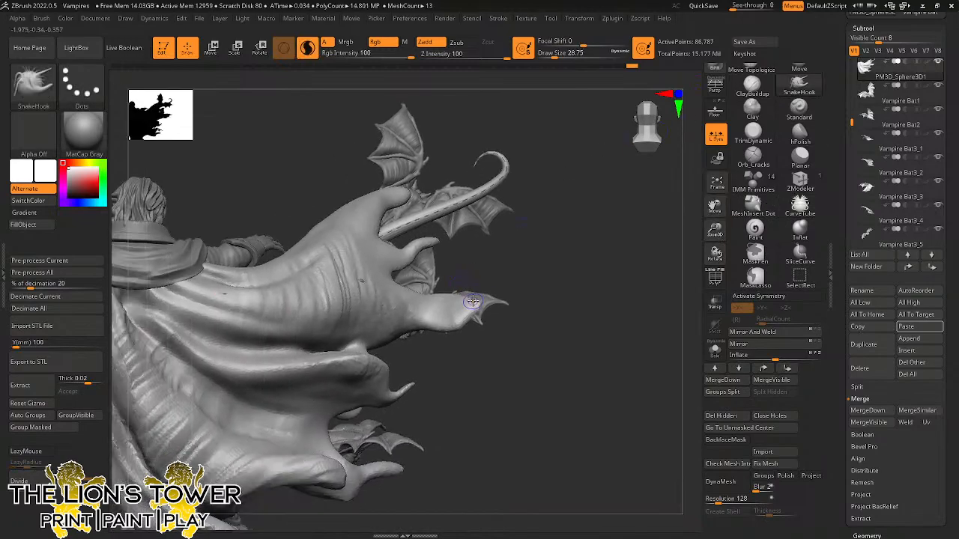
Pull the fold at the cape's middle outer edge into a new tendril using SnakeHook at draw size about 101.
left_click_drag(556, 54, 553, 54)
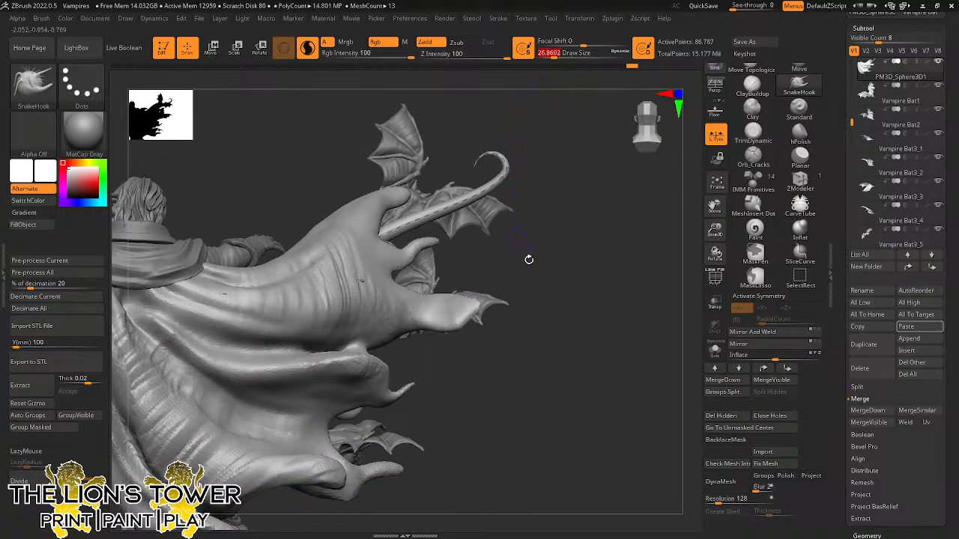
mouse_move(527, 262)
left_mouse_down()
mouse_move(477, 343)
mouse_move(492, 376)
mouse_move(400, 346)
left_mouse_up()
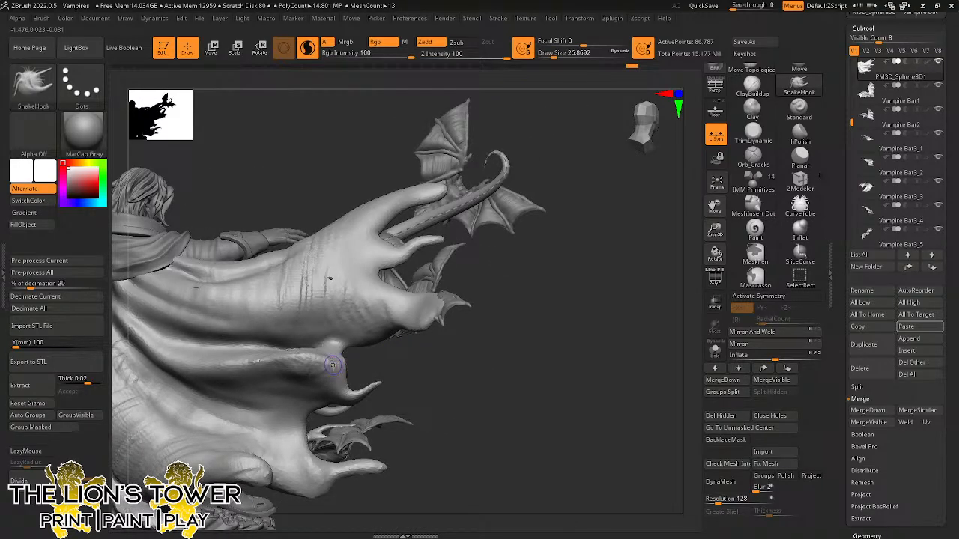
left_click(567, 53)
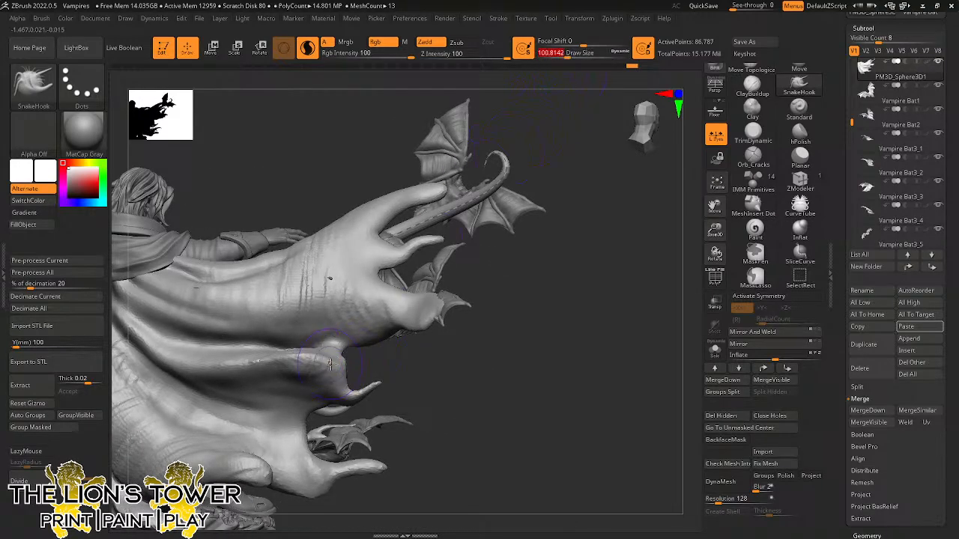
mouse_move(330, 365)
left_mouse_down()
mouse_move(391, 356)
mouse_move(440, 364)
left_mouse_up()
Pull small pointed tips from the cape's outer edge and upper tendril between the bats using SnakeHook at draw size about 39.
left_click(565, 56)
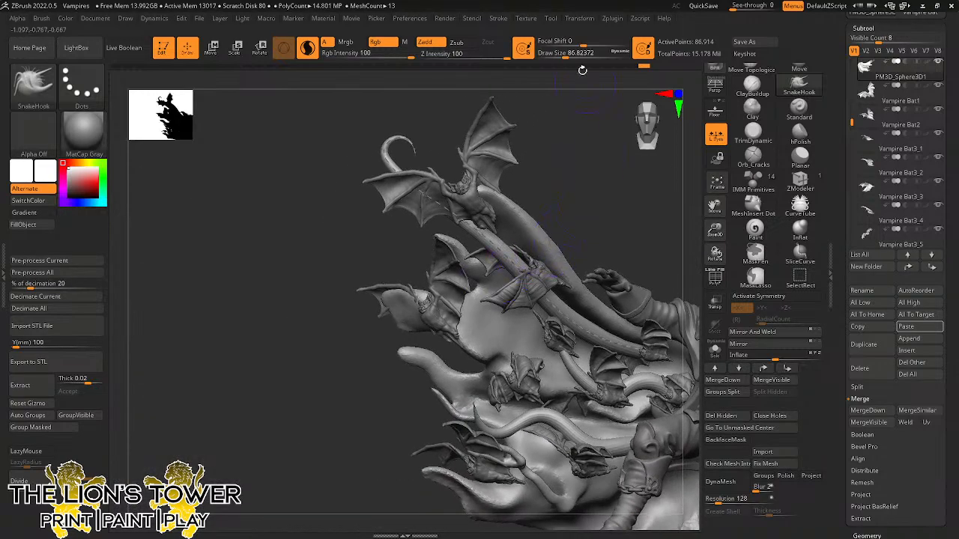
left_click(558, 54)
left_click(557, 55)
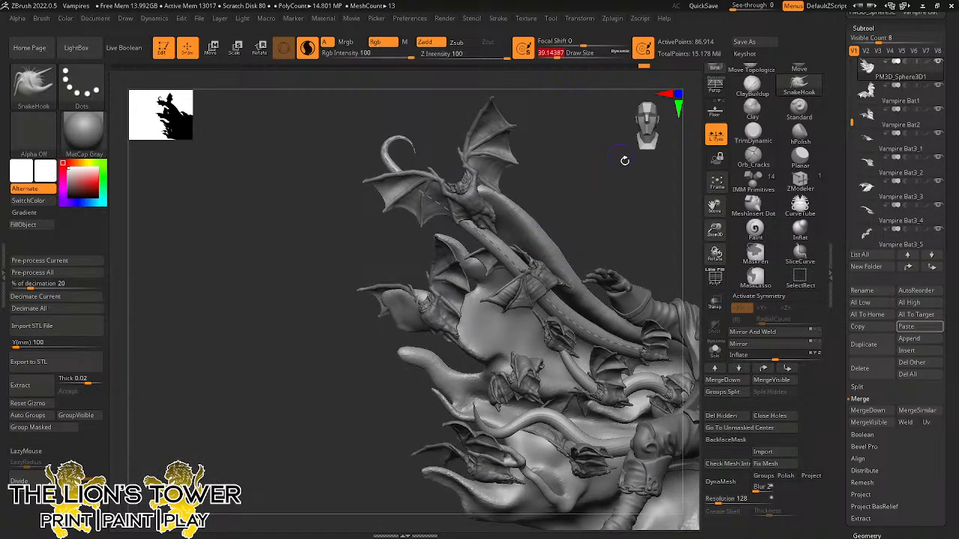
mouse_move(681, 254)
left_mouse_down("alt")
mouse_move(640, 178)
mouse_move(637, 186)
left_mouse_up("alt")
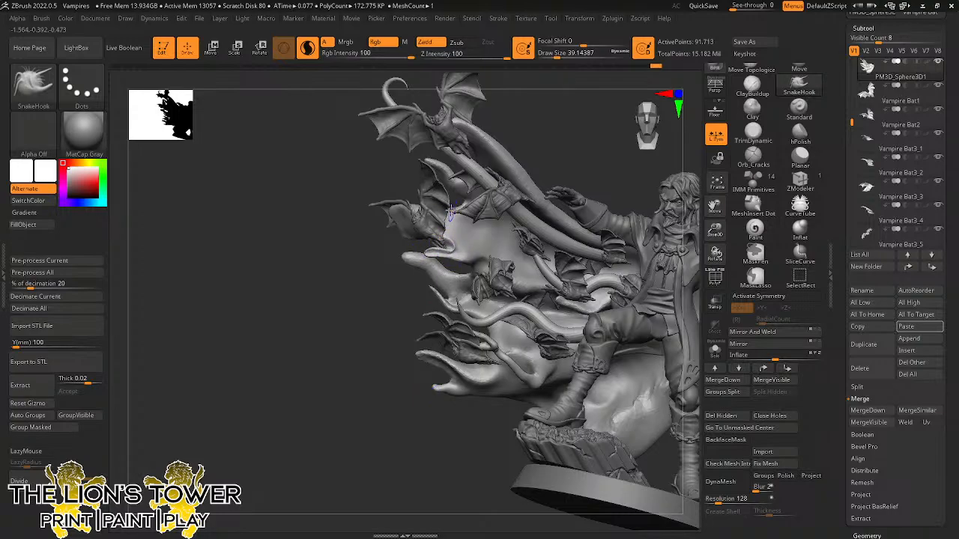
mouse_move(548, 131)
left_mouse_down()
mouse_move(556, 118)
mouse_move(509, 143)
left_mouse_up()
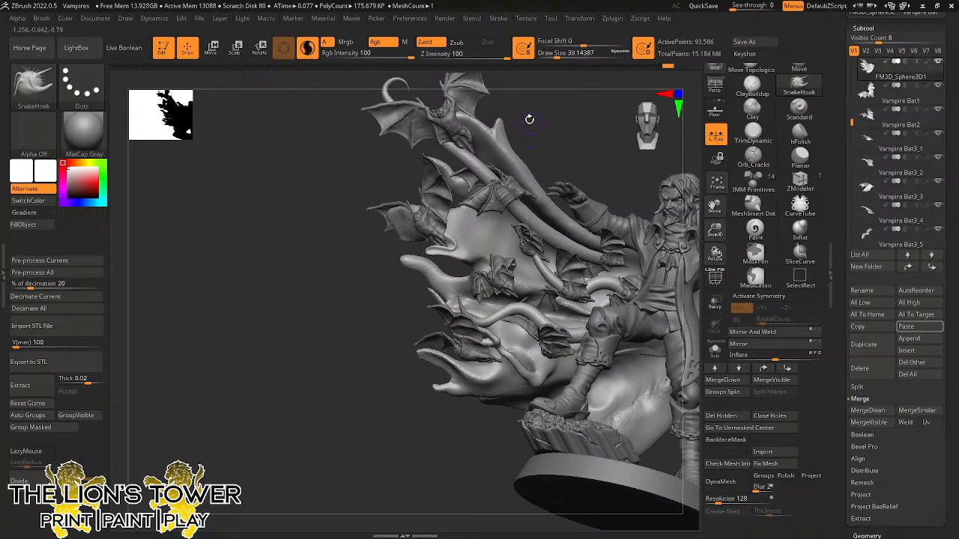
left_click_drag(528, 119, 546, 110)
key("ctrl")
key("ctrl")
key("ctrl")
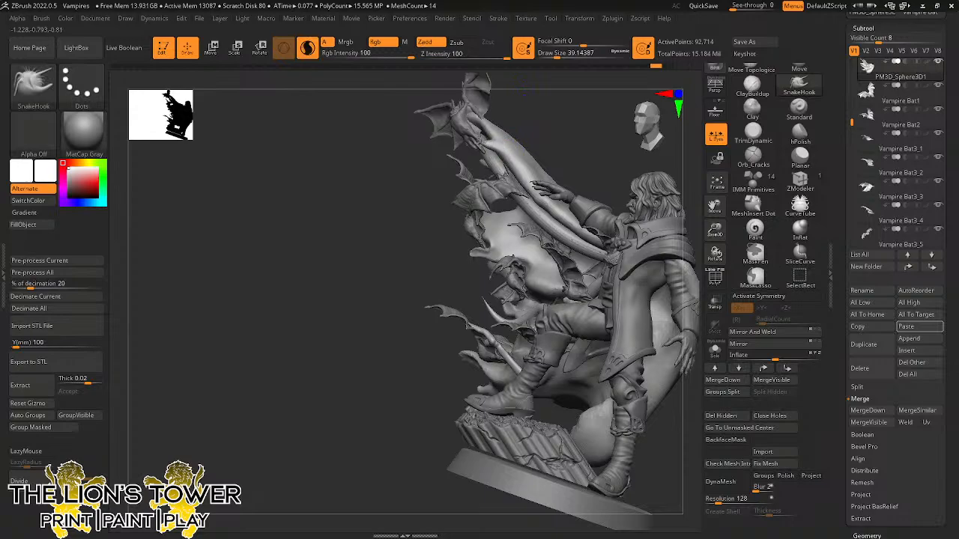
mouse_move(491, 124)
left_mouse_down()
mouse_move(536, 85)
mouse_move(529, 124)
mouse_move(542, 149)
mouse_move(517, 177)
mouse_move(562, 137)
mouse_move(594, 129)
mouse_move(600, 89)
mouse_move(597, 117)
mouse_move(592, 107)
mouse_move(582, 118)
mouse_move(591, 155)
mouse_move(687, 173)
left_mouse_up()
left_click_drag(714, 230, 701, 246)
mouse_move(714, 207)
left_mouse_down()
mouse_move(663, 220)
mouse_move(610, 207)
mouse_move(513, 258)
mouse_move(508, 241)
mouse_move(563, 291)
mouse_move(547, 272)
left_mouse_up()
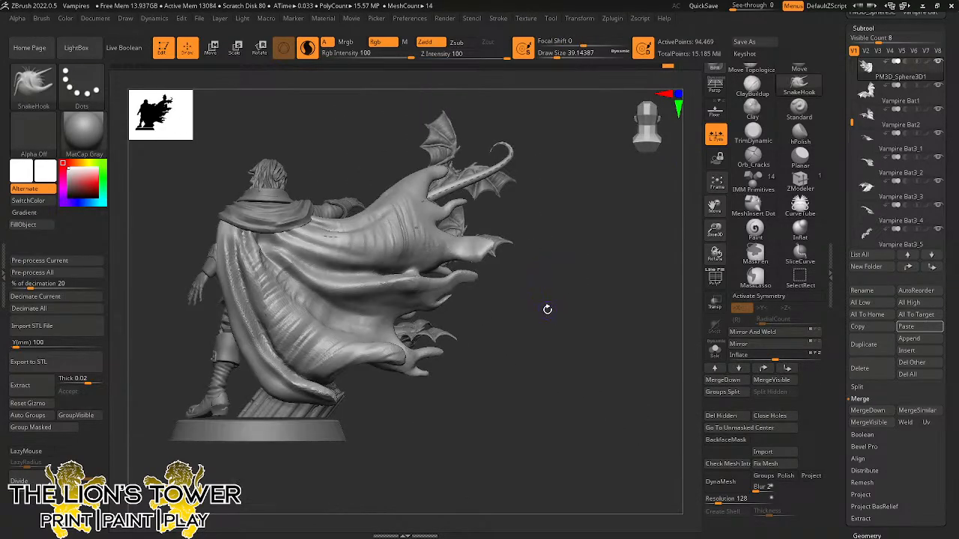
mouse_move(566, 300)
left_mouse_down()
mouse_move(537, 307)
mouse_move(545, 313)
left_mouse_up()
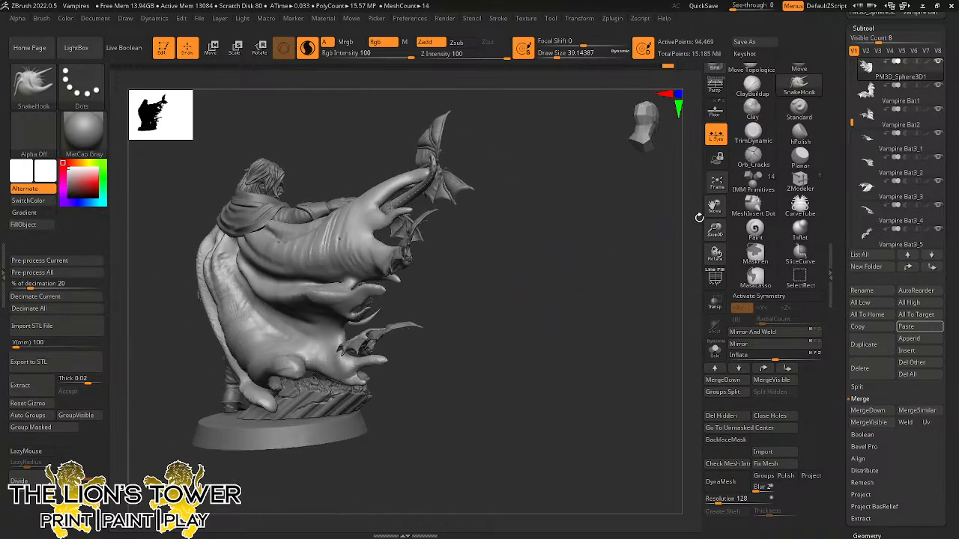
Try Orb_Cracks creases on the cape's lower back panel and set the brush's Z Intensity to 12.
left_click(753, 156)
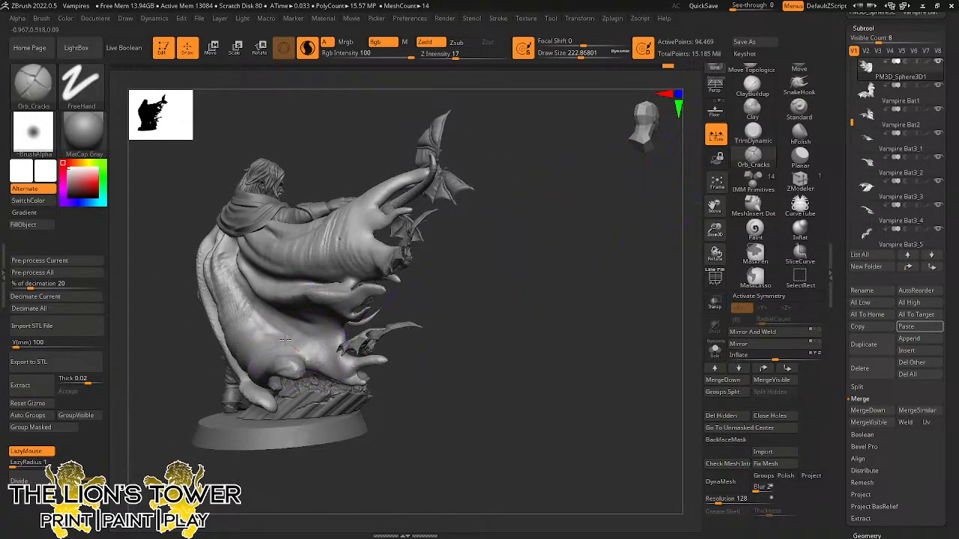
left_click_drag(286, 340, 269, 325)
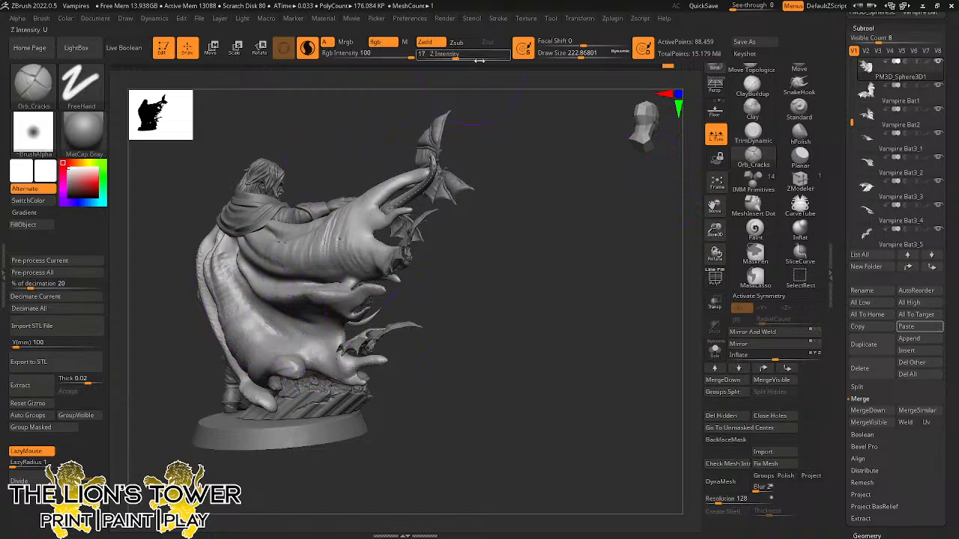
left_click_drag(479, 60, 474, 60)
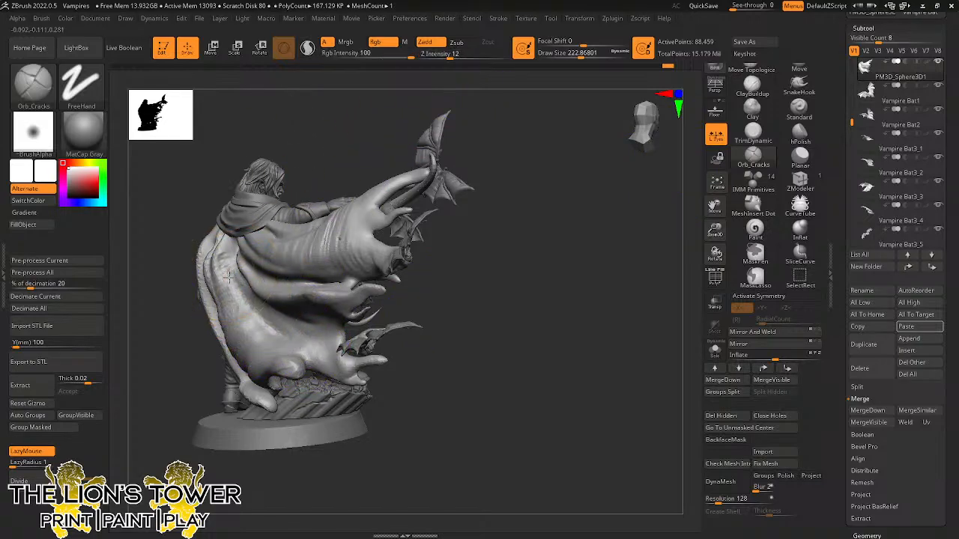
key("ctrl+z")
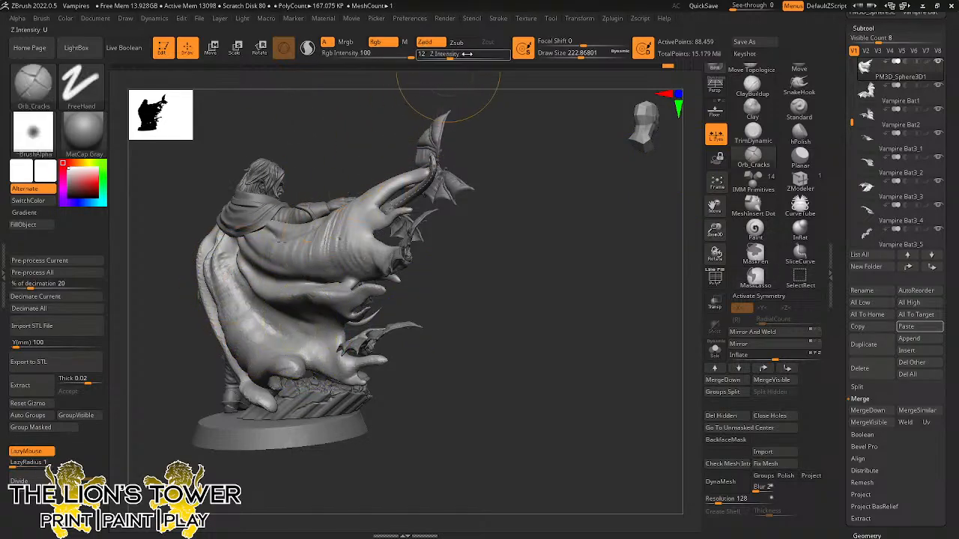
Remesh the cape with DynaMesh at resolution 816 with Polish enabled.
left_click_drag(571, 55, 564, 54)
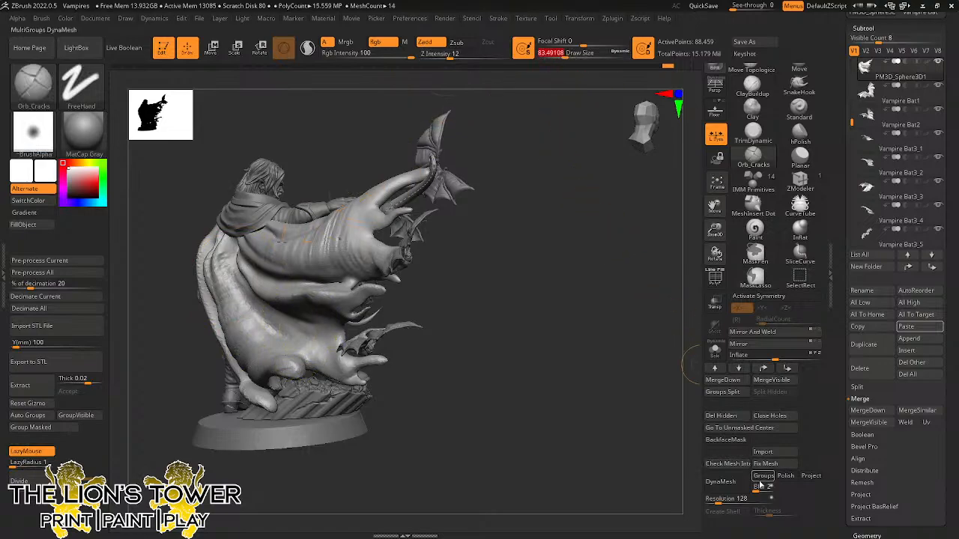
left_click(785, 476)
left_click_drag(721, 499, 741, 500)
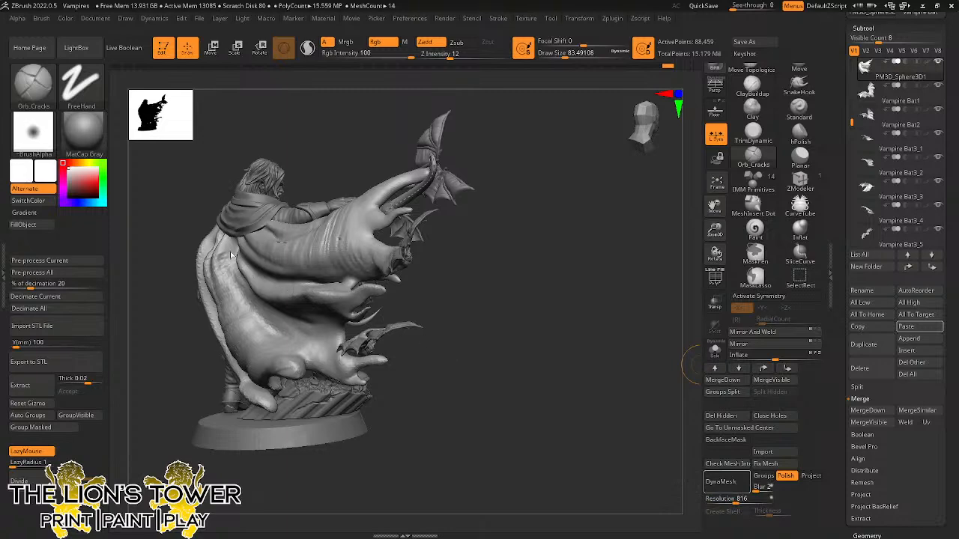
Carve long fold creases down the back of the cape with Orb_Cracks at draw size 112.
left_click(569, 56)
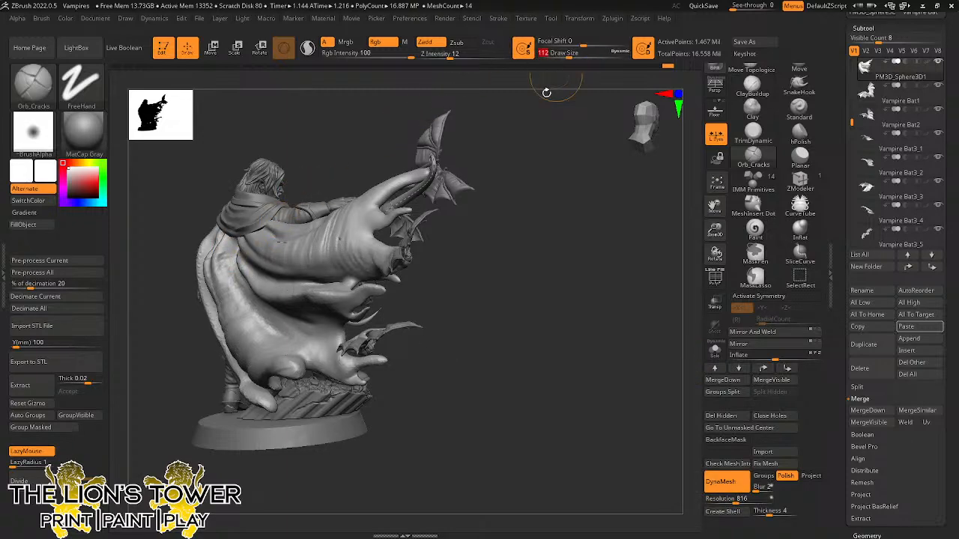
left_click_drag(536, 105, 472, 120)
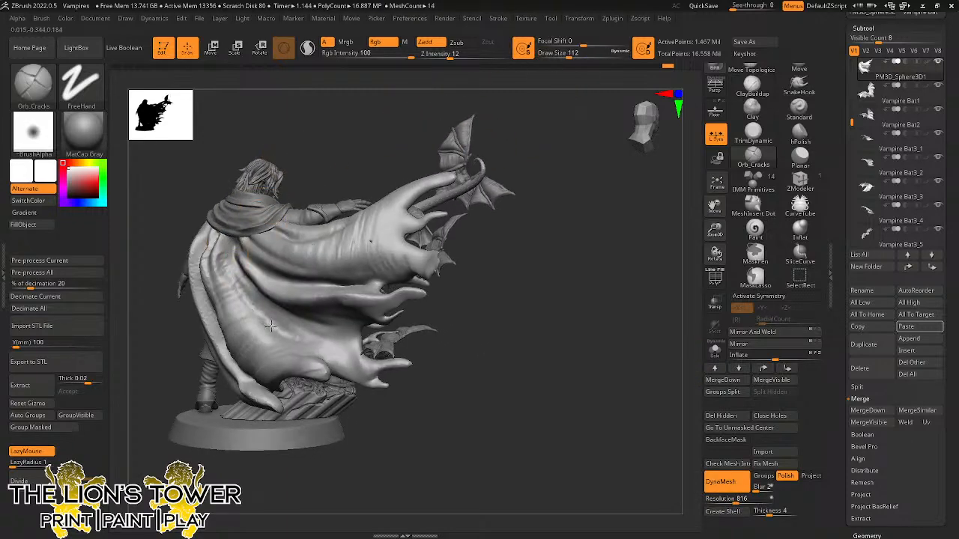
left_click_drag(317, 171, 273, 329)
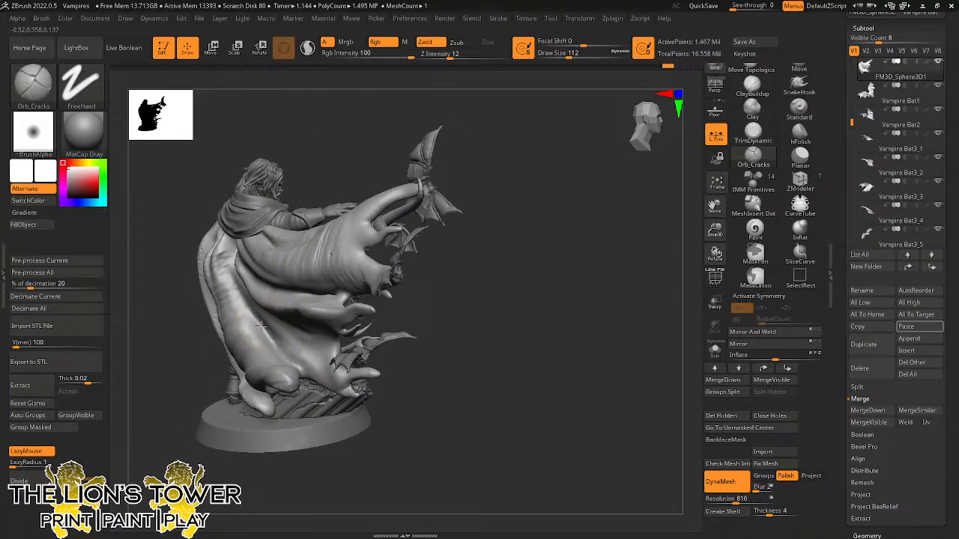
mouse_move(274, 198)
left_mouse_down()
mouse_move(315, 143)
mouse_move(292, 167)
mouse_move(421, 188)
mouse_move(411, 165)
mouse_move(465, 147)
mouse_move(266, 322)
left_mouse_up()
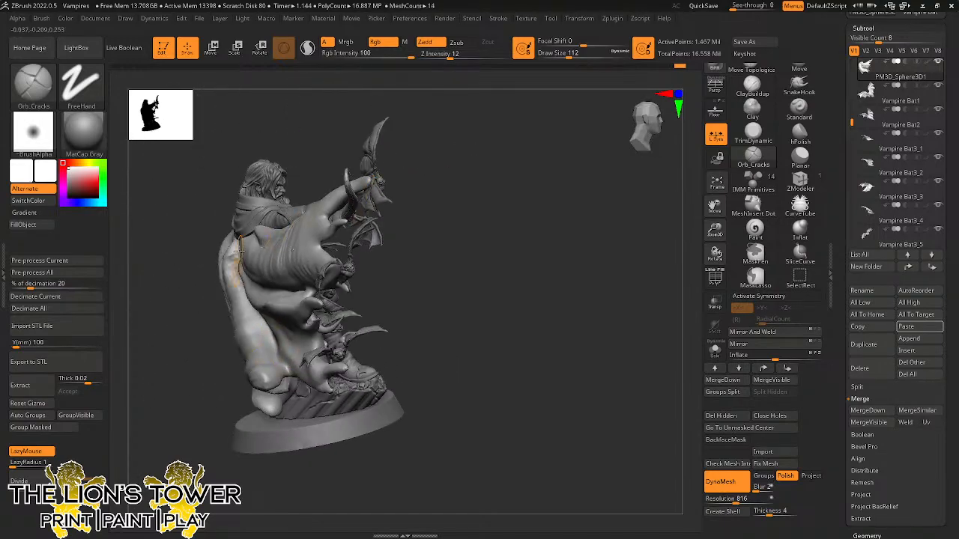
mouse_move(238, 251)
left_mouse_down()
mouse_move(299, 152)
mouse_move(221, 251)
left_mouse_up()
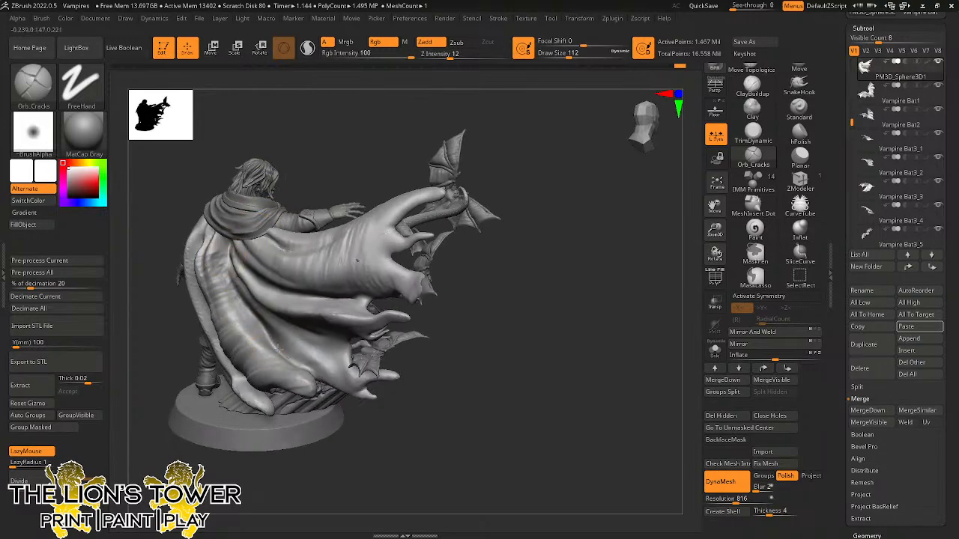
Switch to the Move brush and mask the cape's upper folds and outer tendrils, leaving the lower back panel free.
left_click(798, 69)
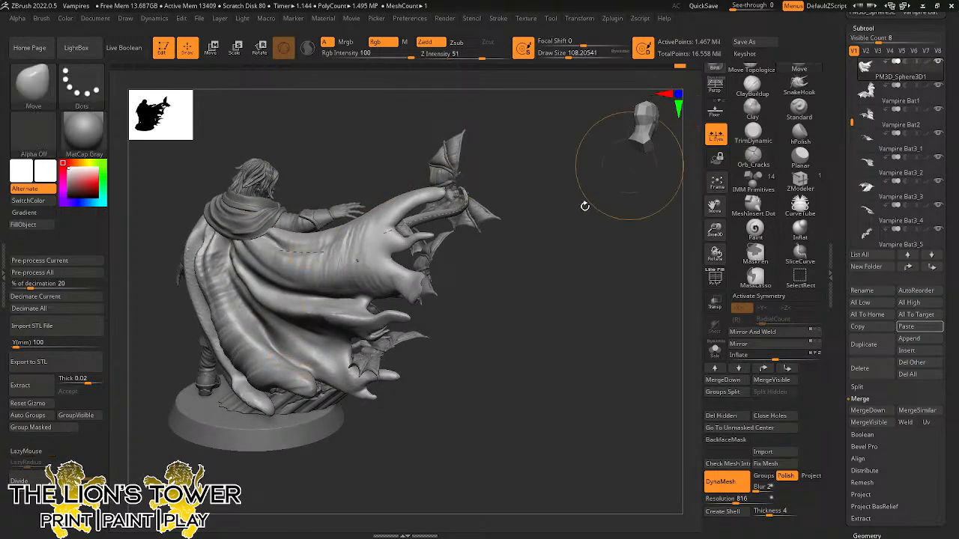
mouse_move(584, 206)
left_mouse_down()
mouse_move(487, 328)
mouse_move(495, 310)
left_mouse_up()
mouse_move(500, 196)
left_mouse_down("ctrl")
mouse_move(453, 141)
mouse_move(224, 125)
mouse_move(225, 288)
mouse_move(259, 346)
mouse_move(322, 408)
left_mouse_up("ctrl")
Pull the unmasked back panel outward with the Move brush so its lower corners flare away from the legs.
left_click_drag(435, 353, 332, 278)
mouse_move(355, 321)
left_mouse_down()
mouse_move(347, 292)
mouse_move(353, 303)
mouse_move(321, 314)
mouse_move(262, 314)
left_mouse_up()
left_click_drag(289, 380, 288, 369)
left_click_drag(403, 374, 319, 384)
left_click_drag(510, 315, 414, 214)
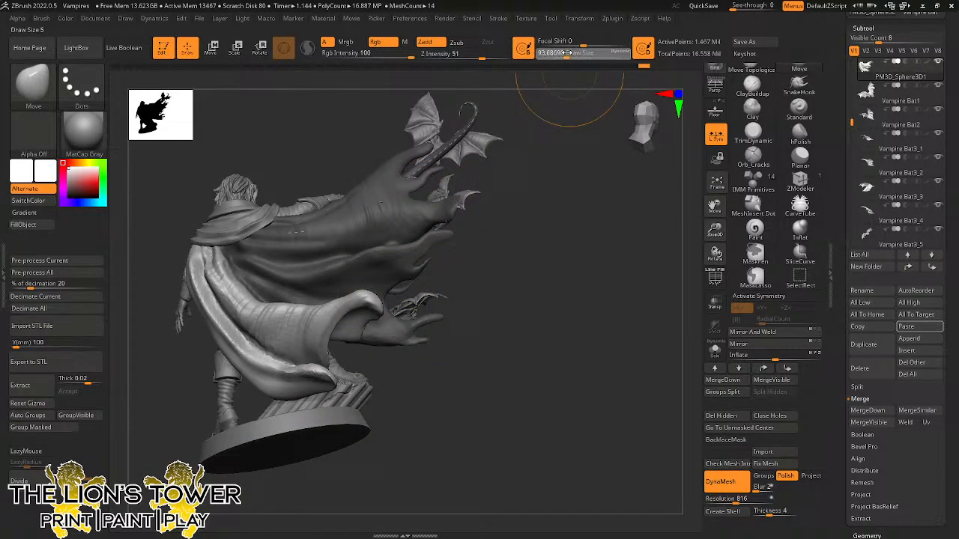
Refine the back panel's lowest corner into a pointed tip at draw size about 56 and smooth it with Sculptris Pro enabled.
left_click_drag(568, 54, 560, 55)
left_click_drag(486, 179, 442, 225)
mouse_move(319, 370)
left_mouse_down()
mouse_move(365, 379)
mouse_move(355, 382)
left_mouse_up()
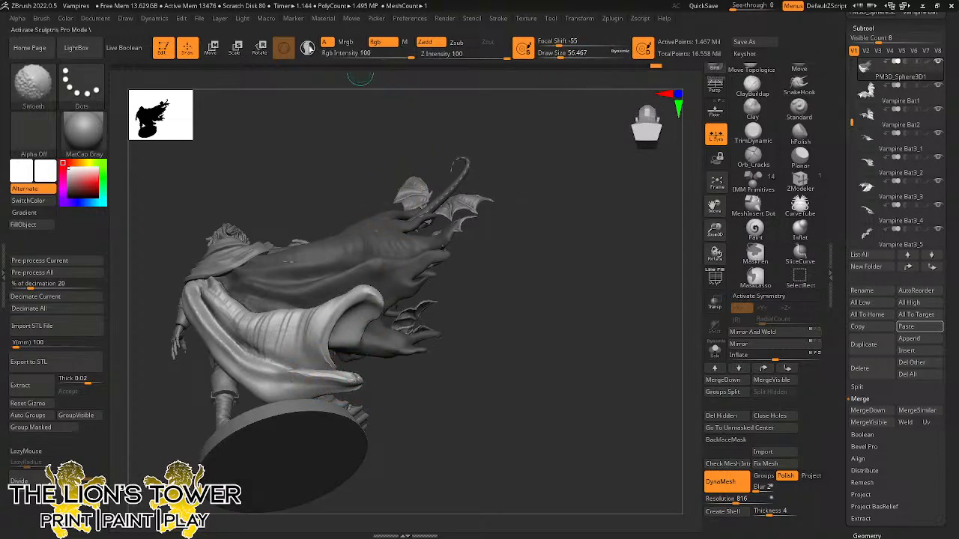
left_click(307, 48)
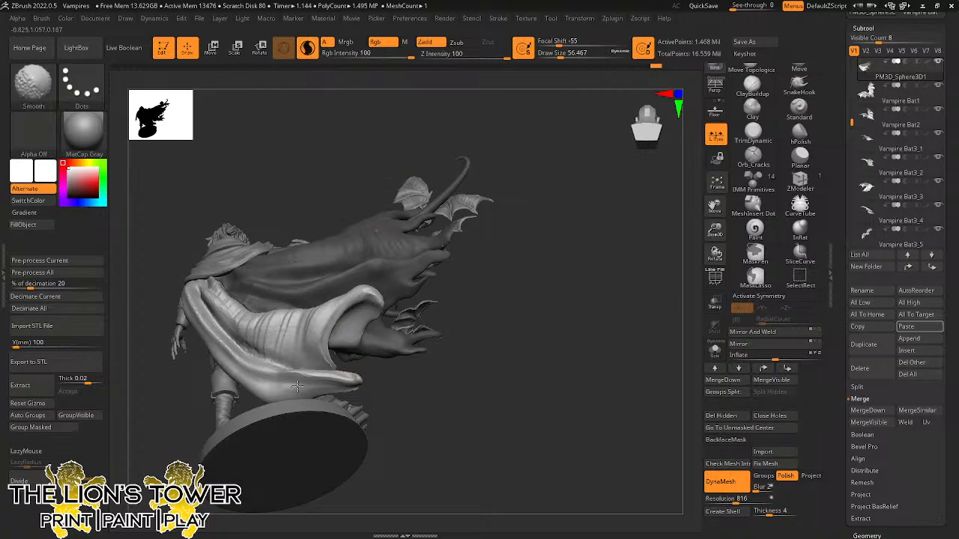
mouse_move(396, 363)
left_mouse_down()
mouse_move(439, 421)
mouse_move(435, 208)
left_mouse_up()
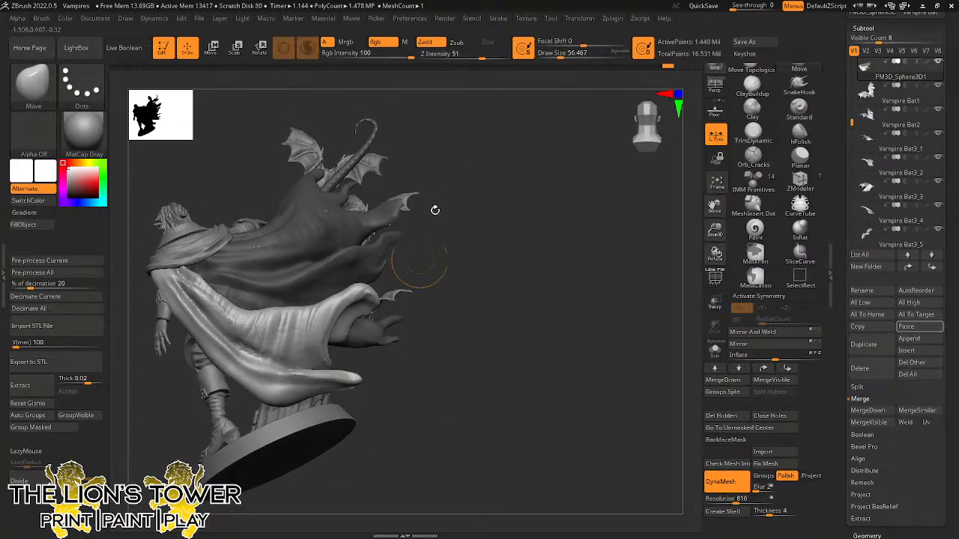
Shape the free back panel's curve and outer lobe from several angles using the Move brush at draw size about 97.
left_click_drag(552, 54, 560, 53)
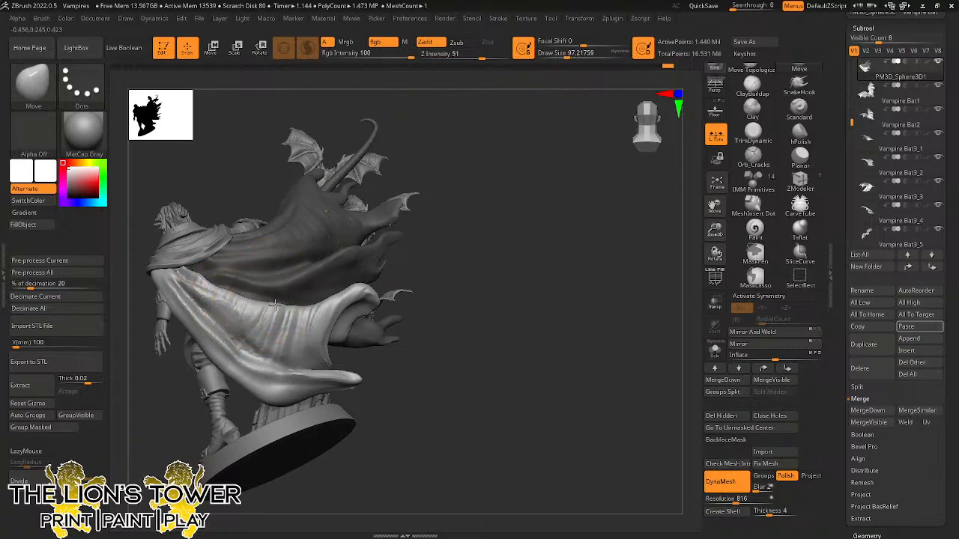
left_click_drag(321, 300, 330, 297)
mouse_move(465, 240)
left_mouse_down()
mouse_move(463, 204)
mouse_move(445, 195)
mouse_move(356, 332)
left_mouse_up()
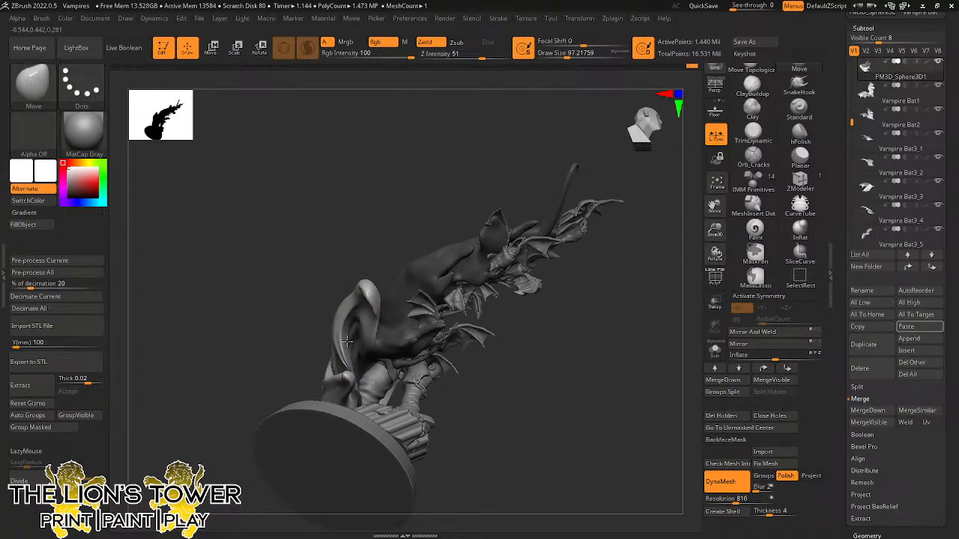
left_click_drag(386, 265, 341, 343)
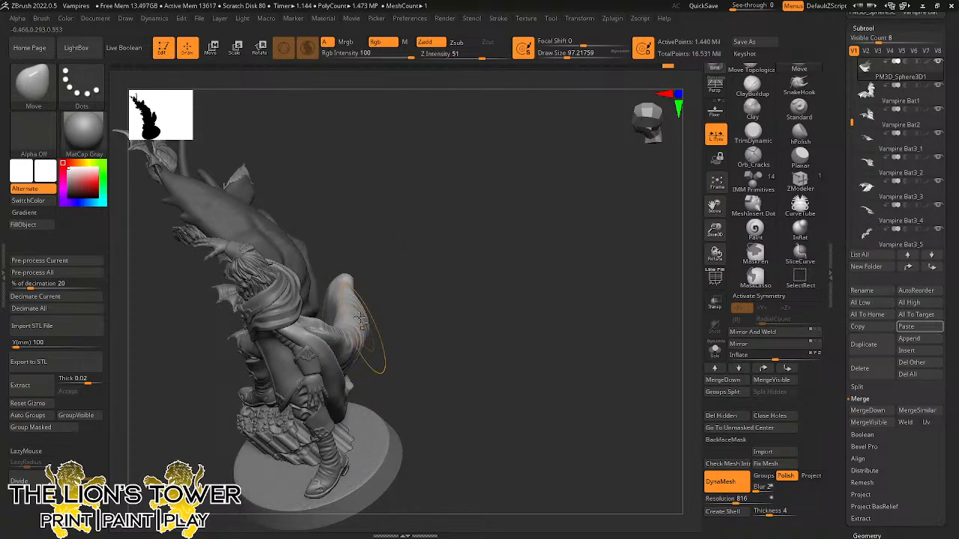
left_click_drag(360, 321, 360, 306)
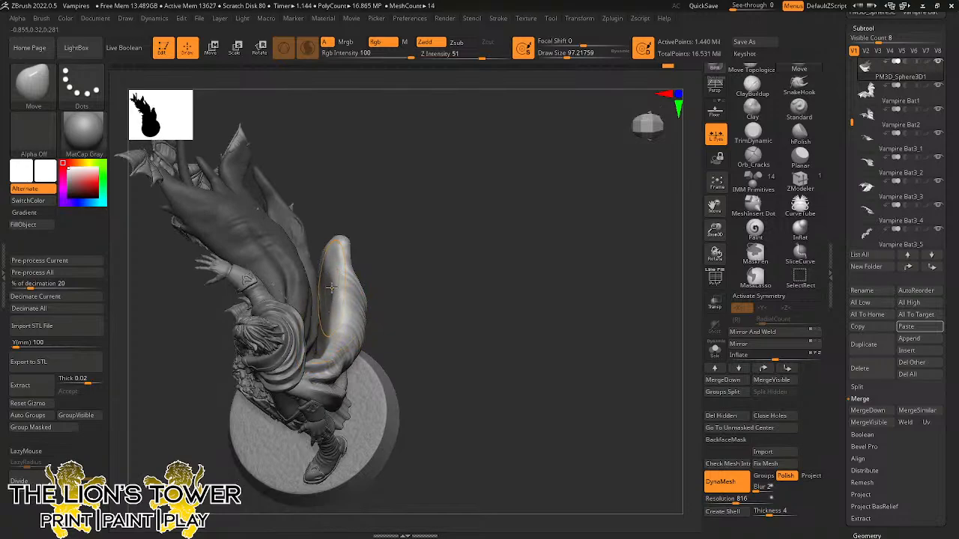
left_click_drag(378, 262, 385, 254)
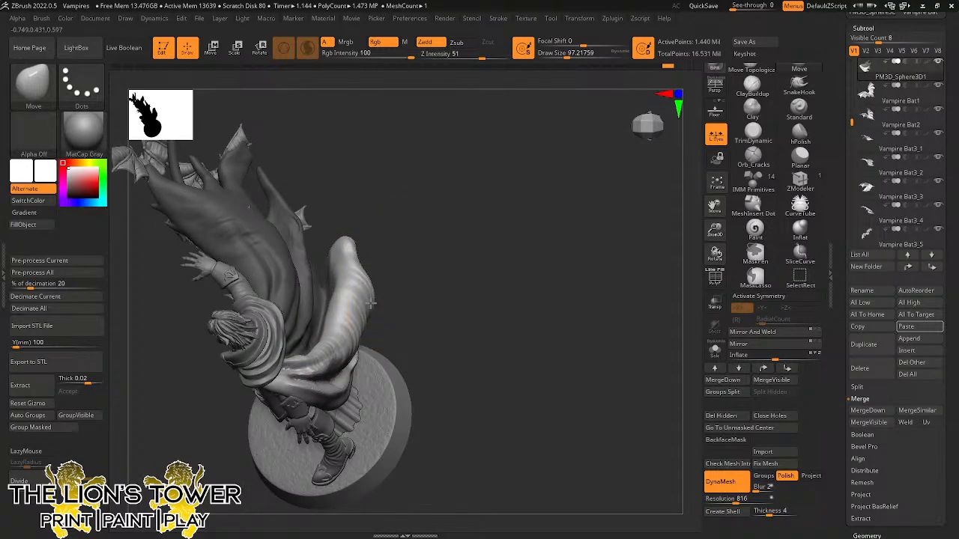
mouse_move(449, 234)
left_mouse_down()
mouse_move(458, 203)
mouse_move(481, 235)
mouse_move(466, 274)
mouse_move(442, 271)
mouse_move(567, 250)
mouse_move(573, 260)
mouse_move(564, 264)
left_mouse_up()
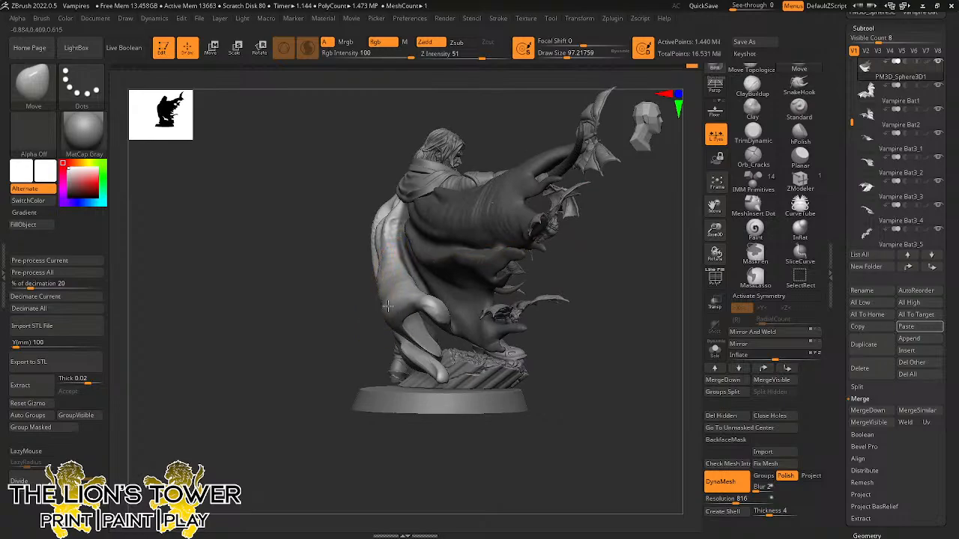
left_click_drag(338, 393, 387, 312)
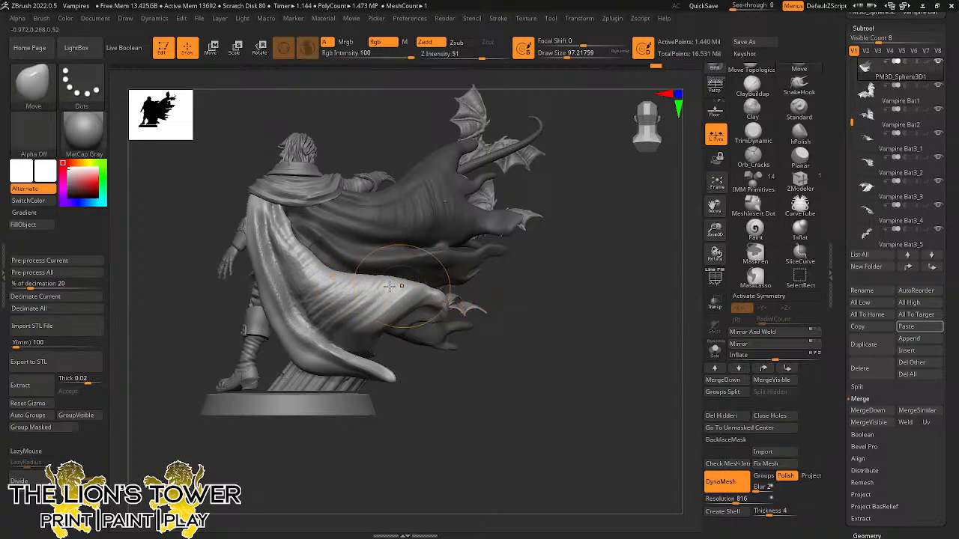
Invert the cape's mask and reshape the upper and middle folds behind the back panel, reducing the Move brush to draw size about 77.
mouse_move(519, 276)
left_mouse_down()
mouse_move(533, 308)
mouse_move(467, 263)
mouse_move(505, 255)
left_mouse_up()
left_click(531, 275, "ctrl")
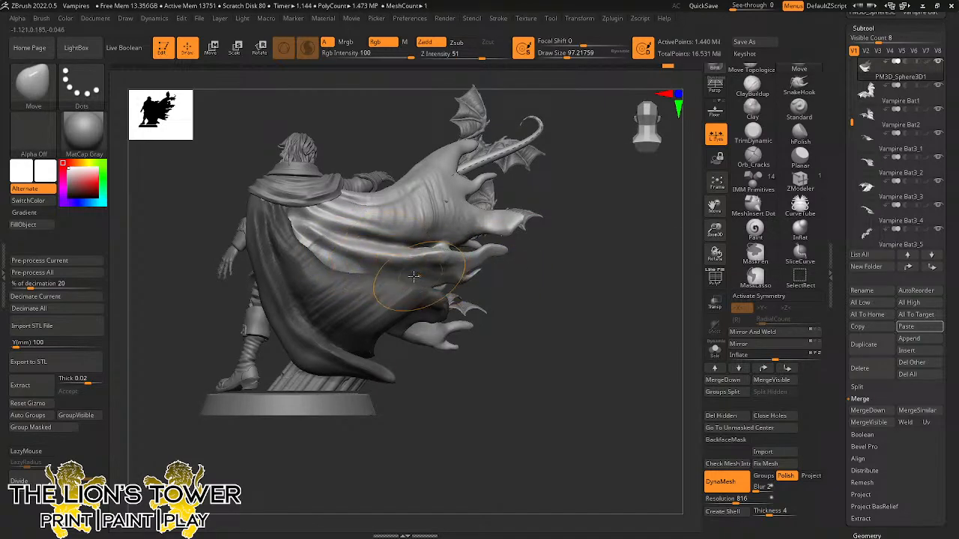
left_click_drag(339, 255, 340, 260)
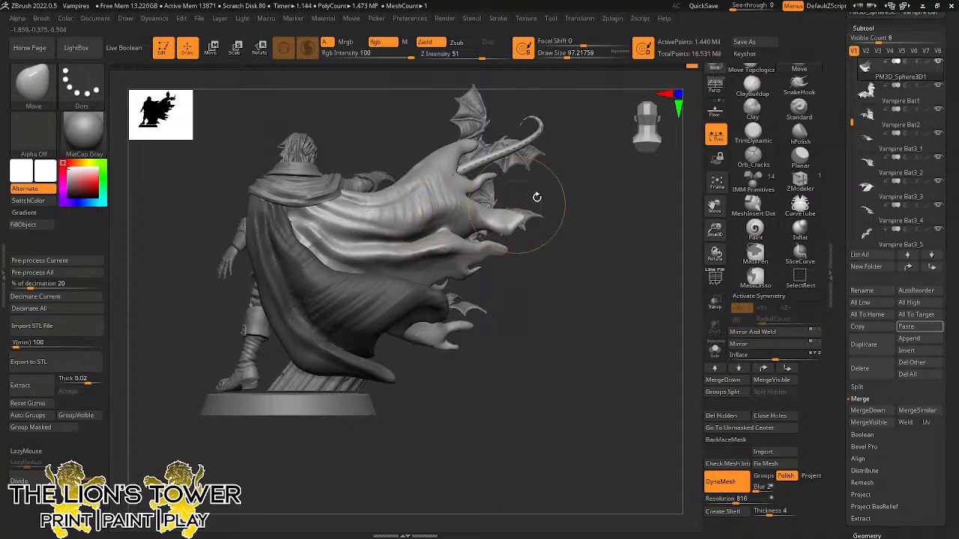
left_click_drag(536, 197, 579, 215)
left_click(563, 56)
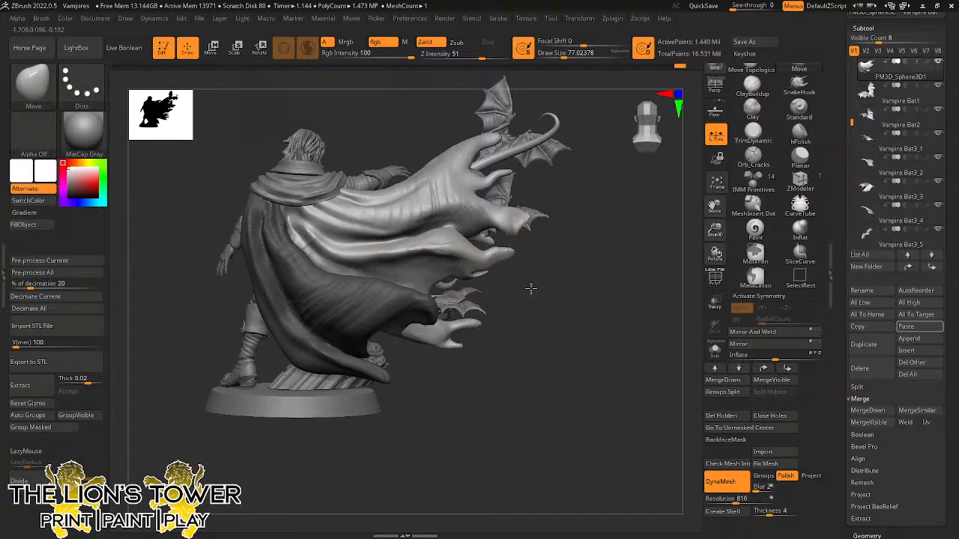
Clear the mask from the whole cape.
left_click_drag(531, 289, 569, 264)
left_click(506, 384, "ctrl")
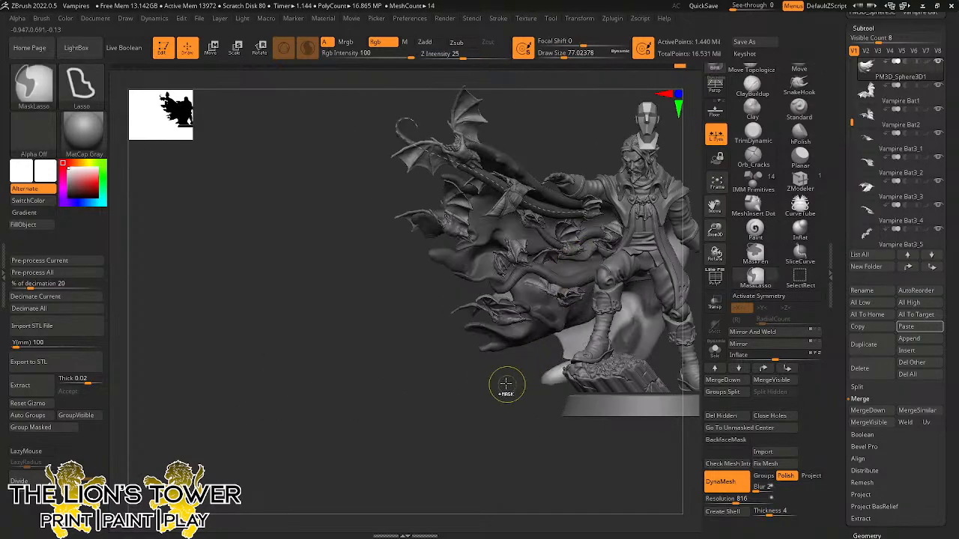
mouse_move(507, 384)
left_mouse_down("ctrl")
mouse_move(499, 397)
mouse_move(517, 395)
left_mouse_up("ctrl")
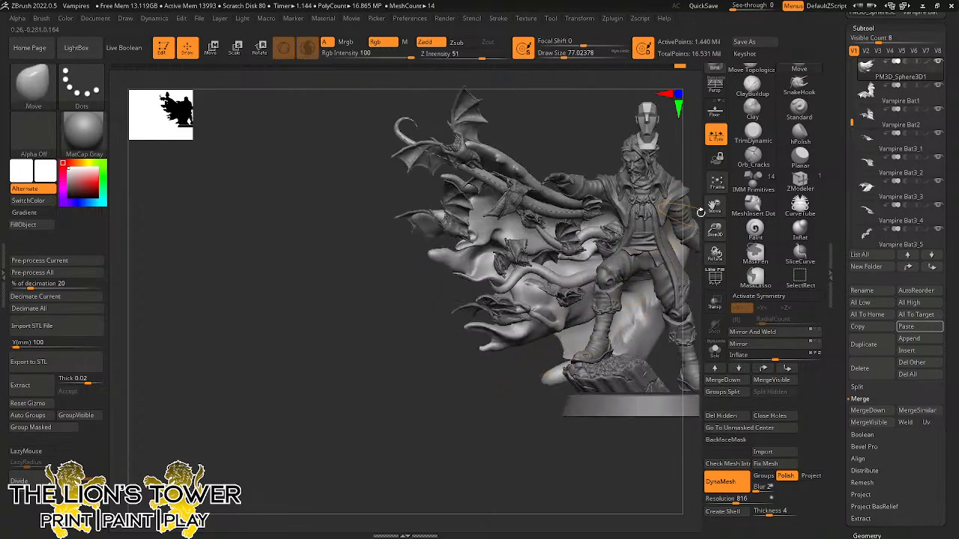
Hide the loose tendrils crossing the front of the cape and delete the hidden geometry.
left_click_drag(715, 231, 667, 278)
left_click(569, 194, "ctrl")
left_click_drag(569, 194, 572, 229, "ctrl")
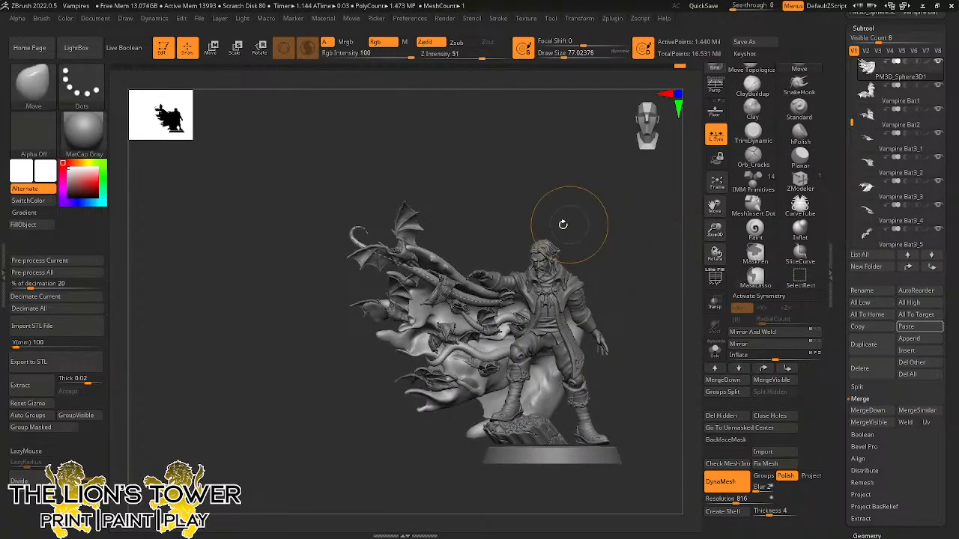
left_click(498, 354, "ctrl+shift")
left_click(497, 353, "ctrl+shift")
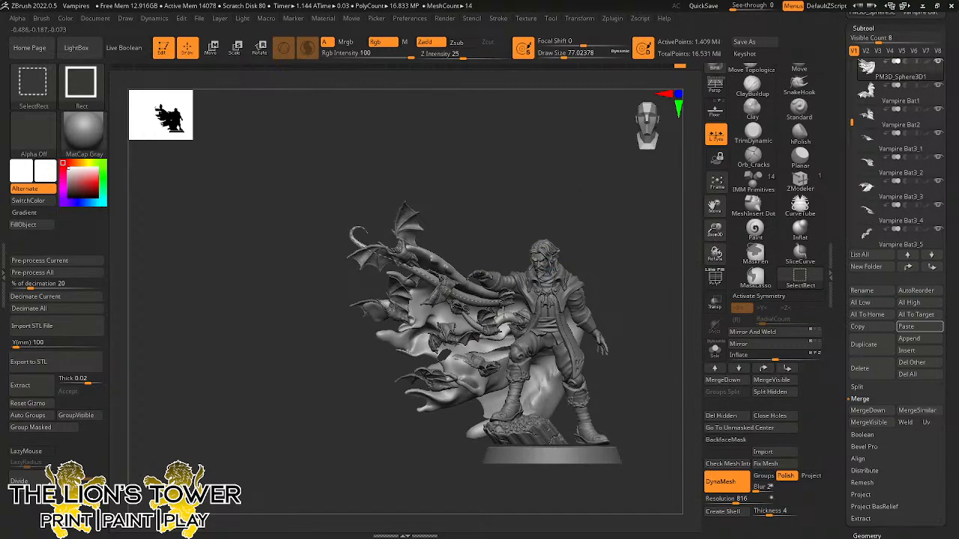
left_click(470, 297, "ctrl+shift")
left_click_drag(582, 215, 573, 215)
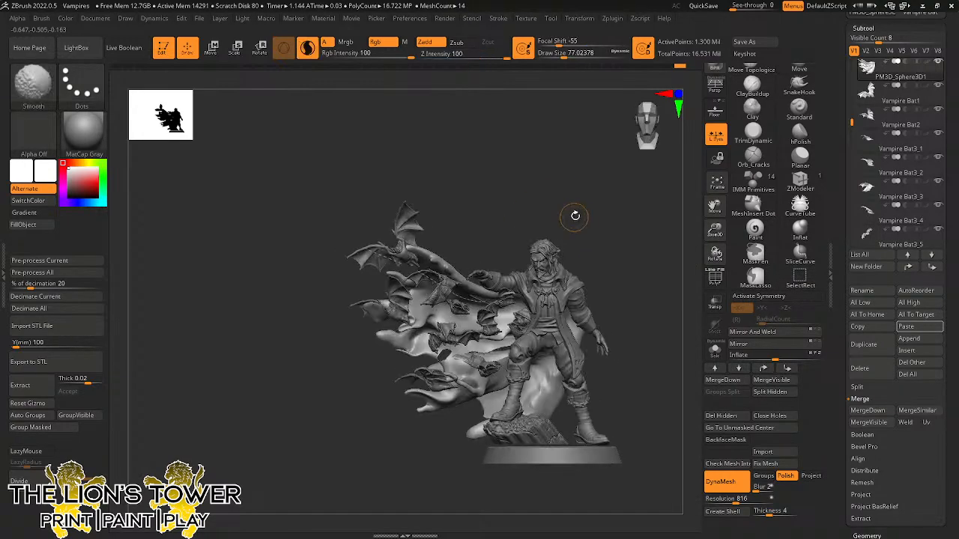
left_click(721, 416)
Close the holes left in the cape mesh and smooth the cape's inner surface behind the bats.
mouse_move(674, 330)
left_mouse_down()
mouse_move(659, 293)
mouse_move(631, 317)
mouse_move(618, 283)
mouse_move(677, 287)
mouse_move(676, 342)
mouse_move(614, 304)
mouse_move(632, 286)
mouse_move(621, 293)
mouse_move(632, 294)
left_mouse_up()
mouse_move(690, 245)
left_mouse_down("alt")
mouse_move(674, 259)
mouse_move(622, 209)
mouse_move(652, 224)
left_mouse_up("alt")
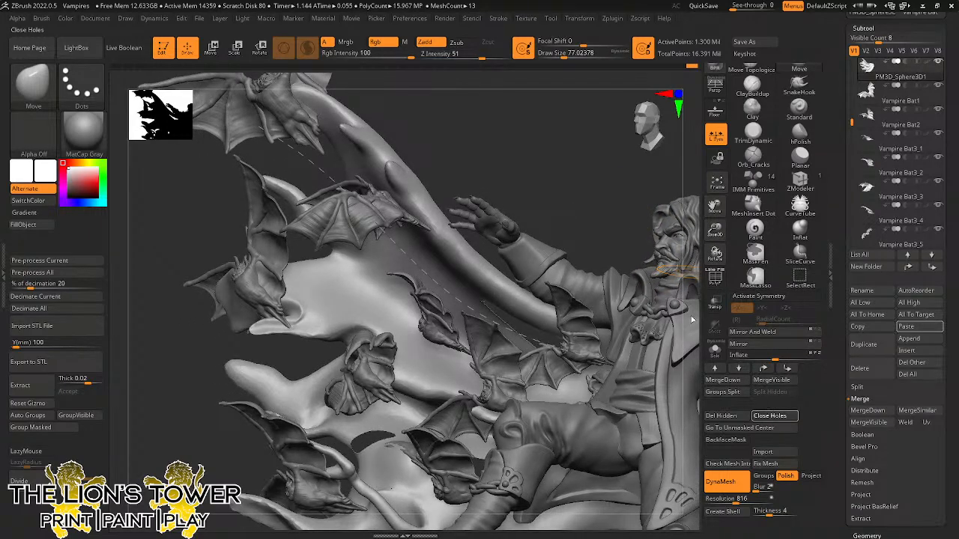
left_click(771, 416)
mouse_move(561, 167)
left_mouse_down()
mouse_move(574, 180)
mouse_move(516, 259)
left_mouse_up()
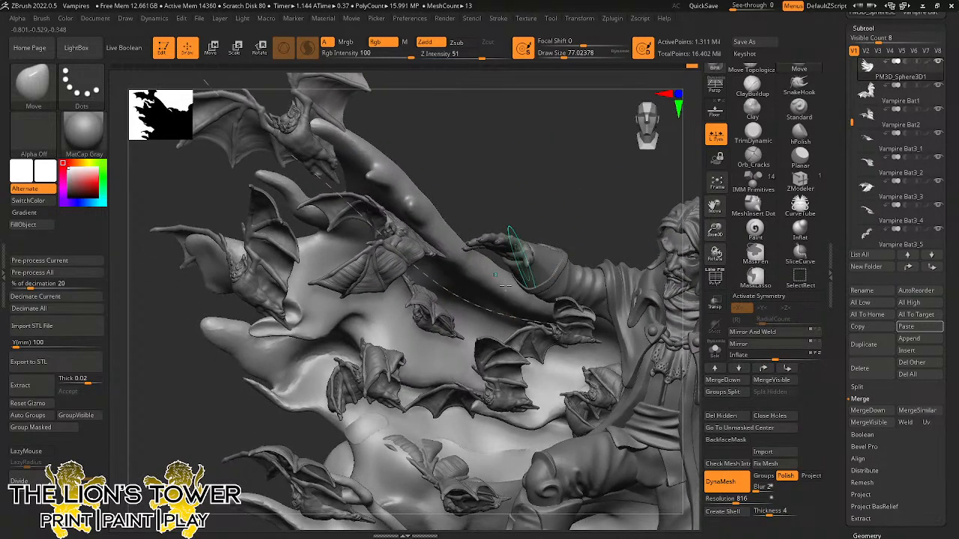
key("shift")
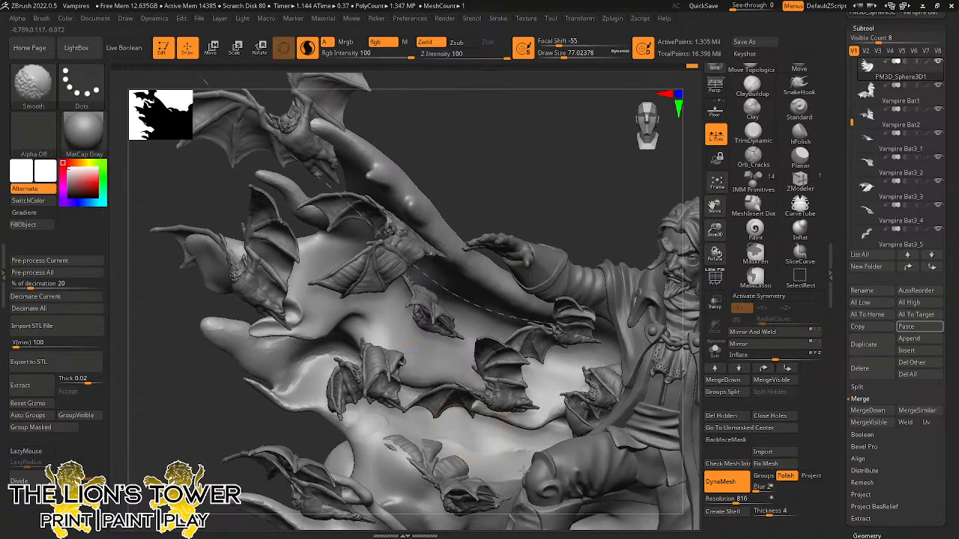
left_click_drag(528, 198, 530, 217)
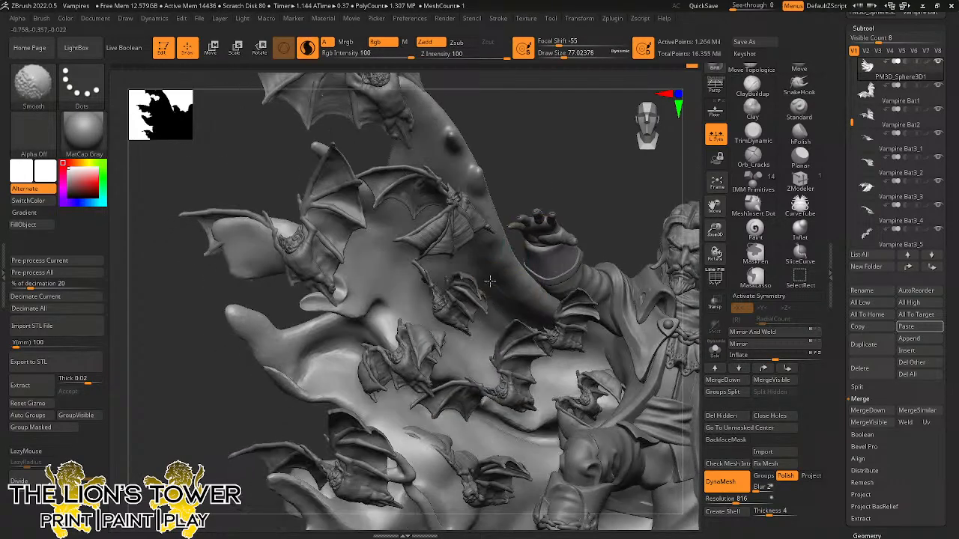
Choose the SnakeHook brush at draw size about 80 and smooth the cape's lower lobes beside the bats.
left_click_drag(714, 205, 713, 186)
mouse_move(648, 177)
left_mouse_down()
mouse_move(593, 182)
mouse_move(602, 227)
mouse_move(610, 180)
mouse_move(610, 197)
mouse_move(640, 201)
mouse_move(574, 196)
mouse_move(509, 225)
mouse_move(554, 217)
mouse_move(596, 95)
left_mouse_up()
left_click(799, 86)
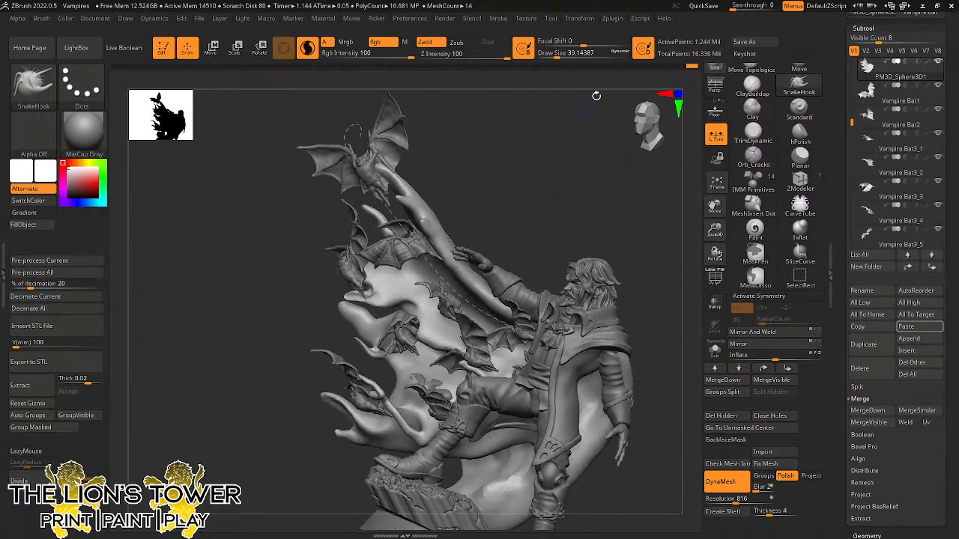
left_click(564, 55)
left_click_drag(561, 155, 587, 109)
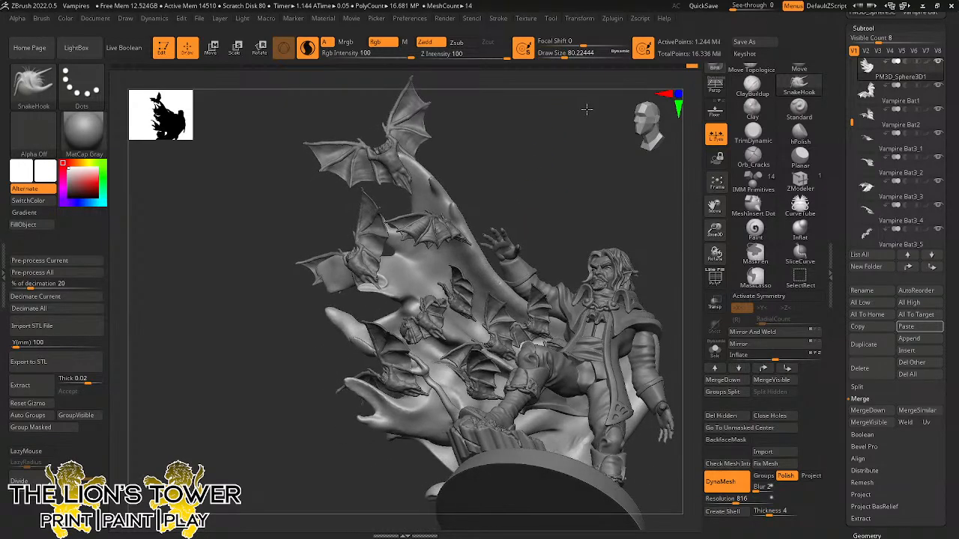
mouse_move(531, 229)
left_mouse_down()
mouse_move(548, 188)
mouse_move(538, 196)
mouse_move(584, 179)
left_mouse_up()
left_click_drag(496, 311, 488, 312, "shift")
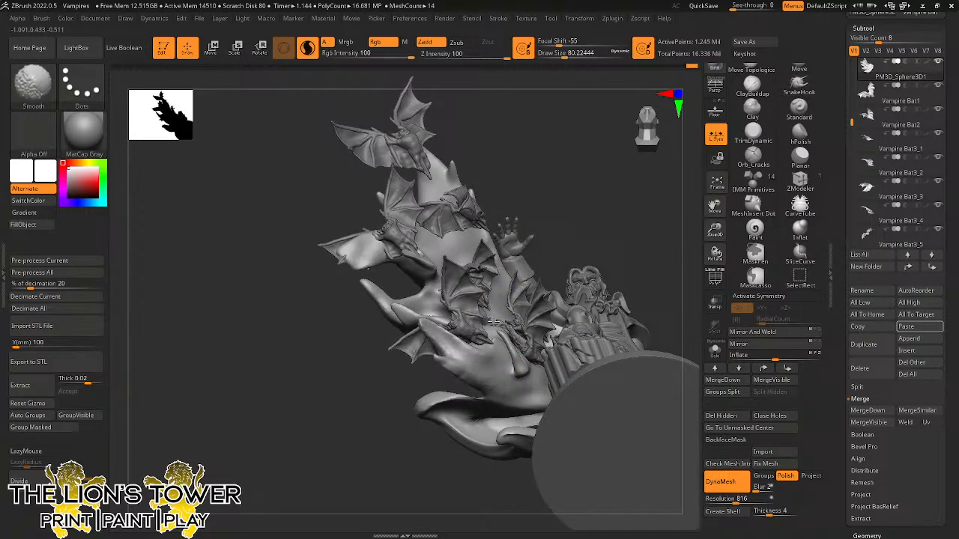
left_click_drag(516, 358, 516, 365, "shift")
left_click_drag(558, 246, 607, 195)
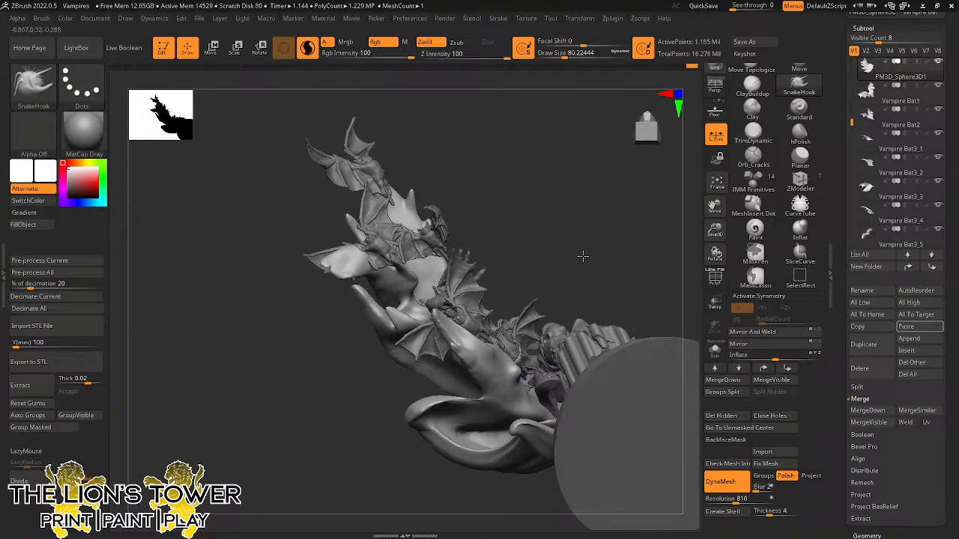
Refine the cape's lower forked lobe from several angles with SnakeHook and smoothing strokes at draw size about 80.
left_click_drag(582, 257, 406, 195)
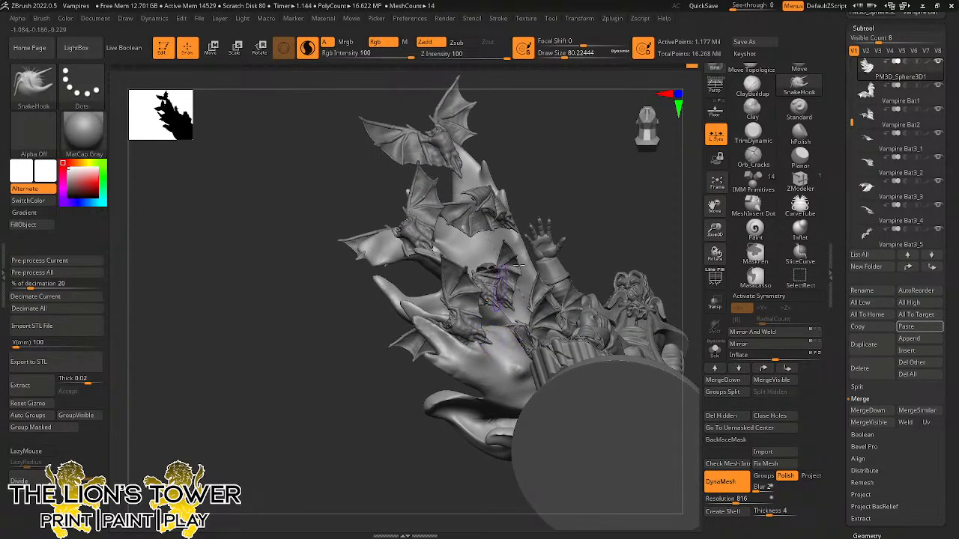
left_click_drag(577, 227, 499, 351)
left_click_drag(404, 258, 457, 292)
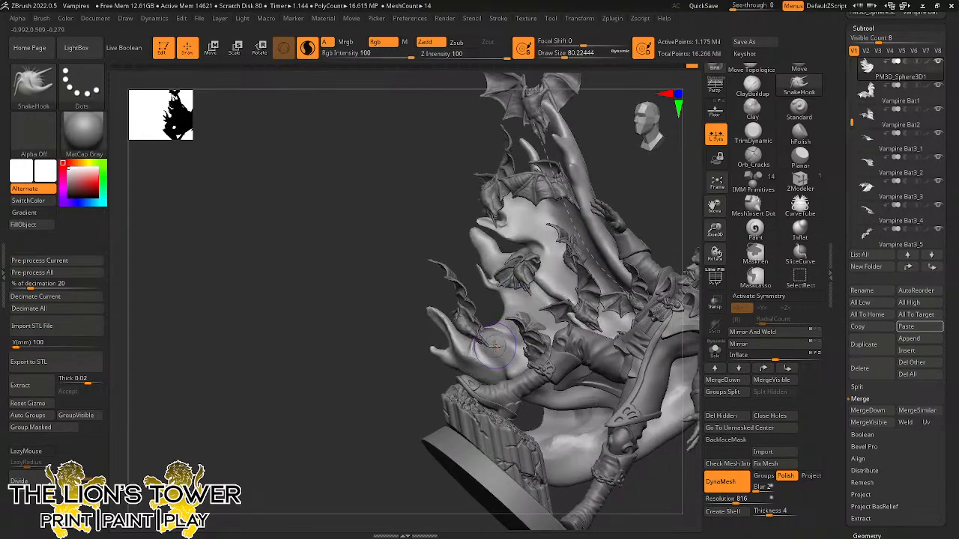
left_click_drag(628, 191, 487, 330)
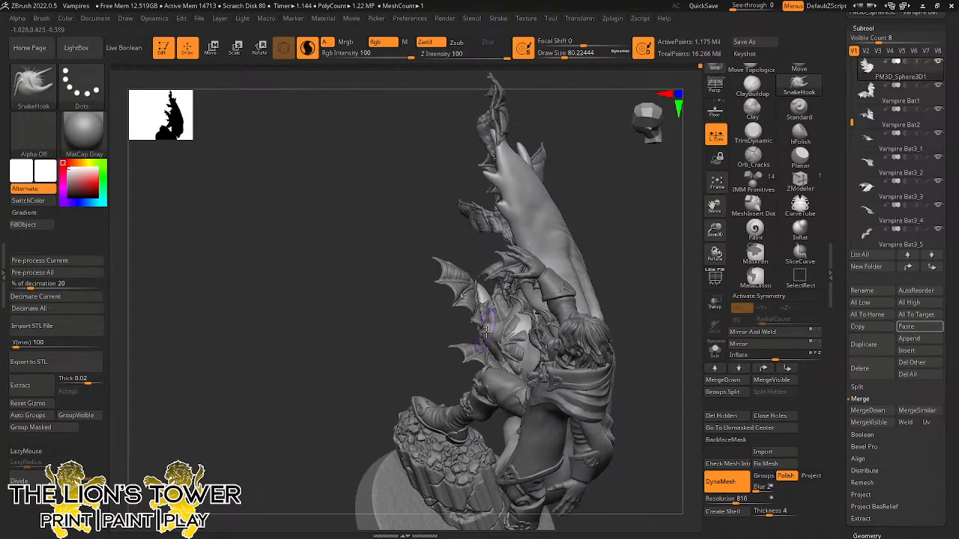
left_click_drag(629, 247, 638, 192)
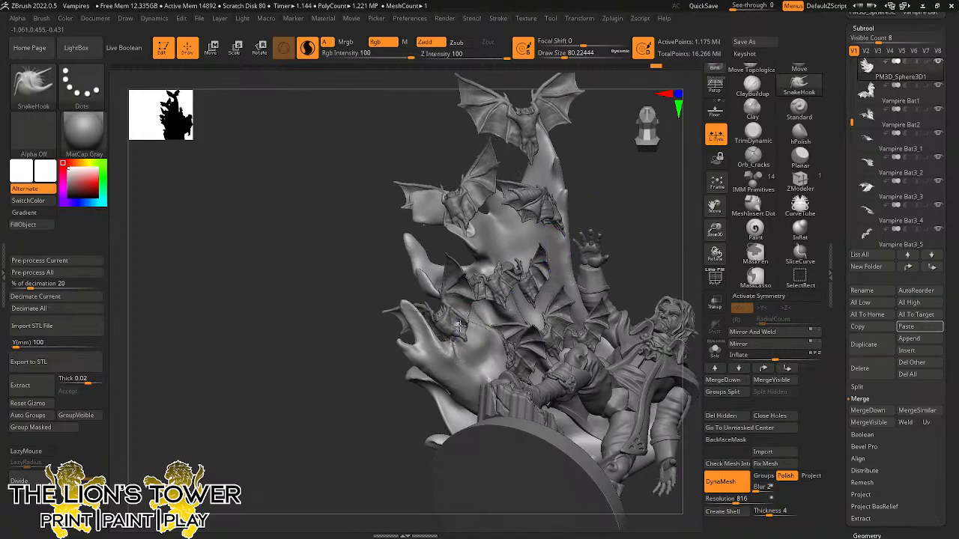
left_click_drag(460, 326, 457, 339)
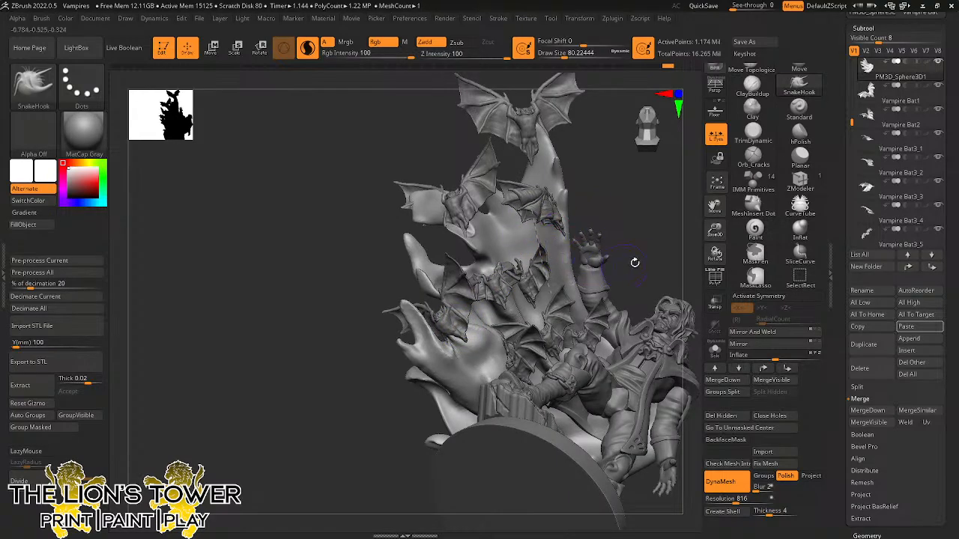
left_click_drag(713, 205, 741, 200)
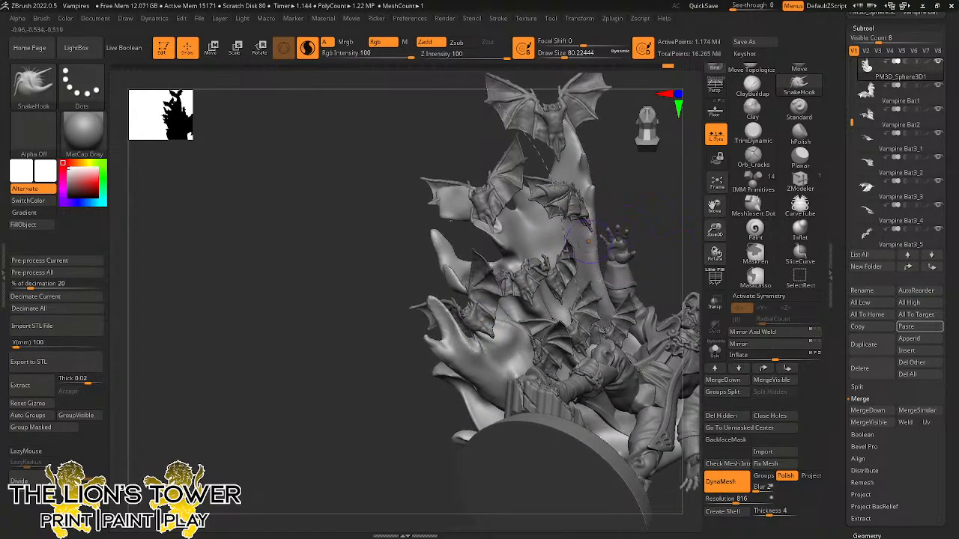
key("shift")
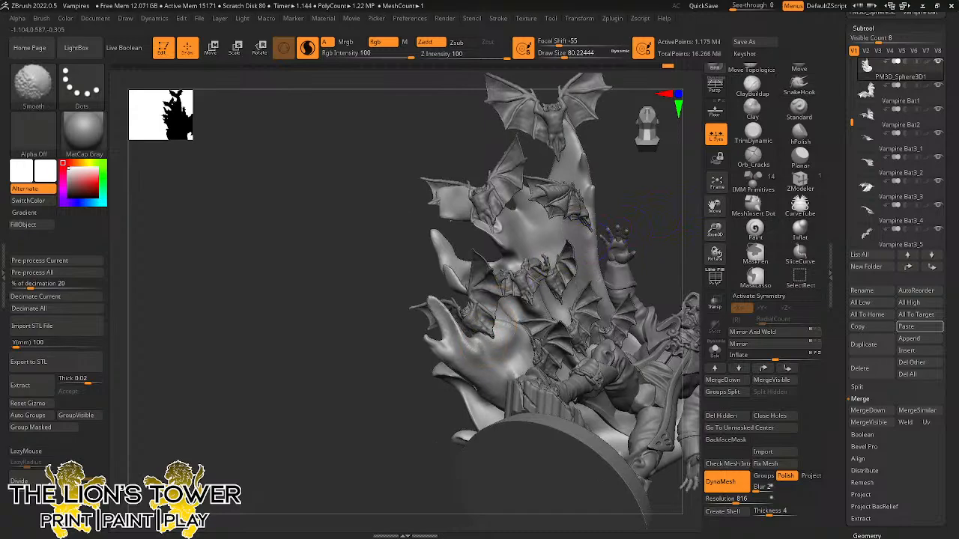
left_click_drag(656, 205, 562, 257)
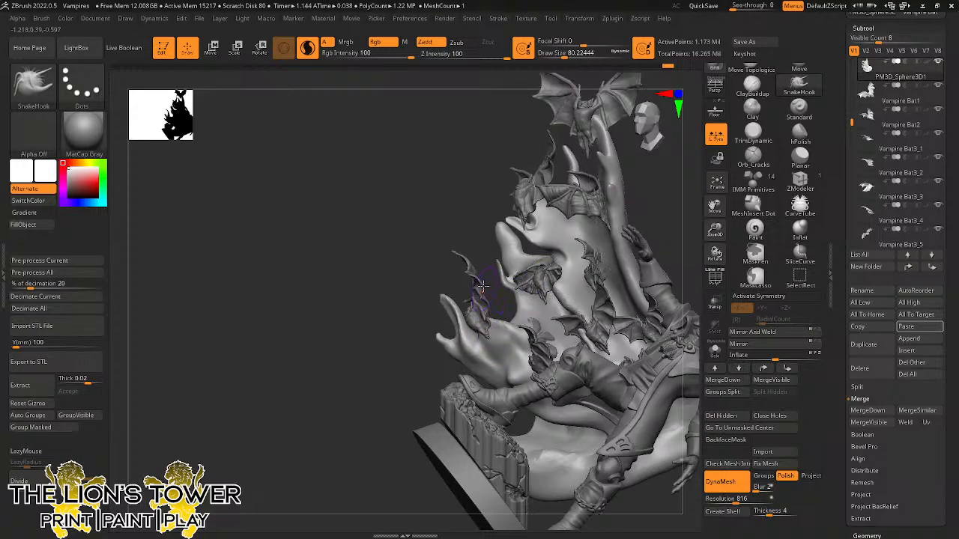
Save the project as Vampires.ZPR in the SCULPTS folder, overwriting the existing file.
key("ctrl+s")
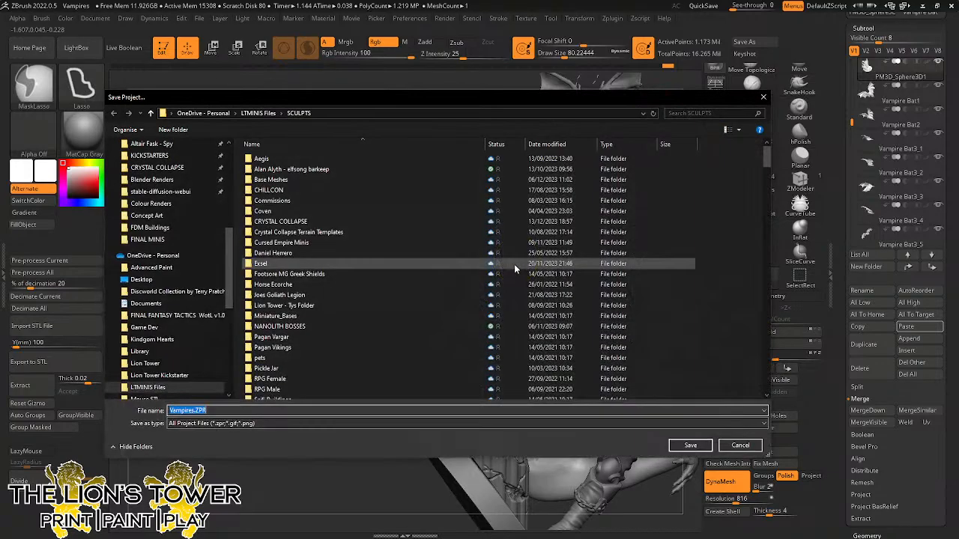
left_click(682, 445)
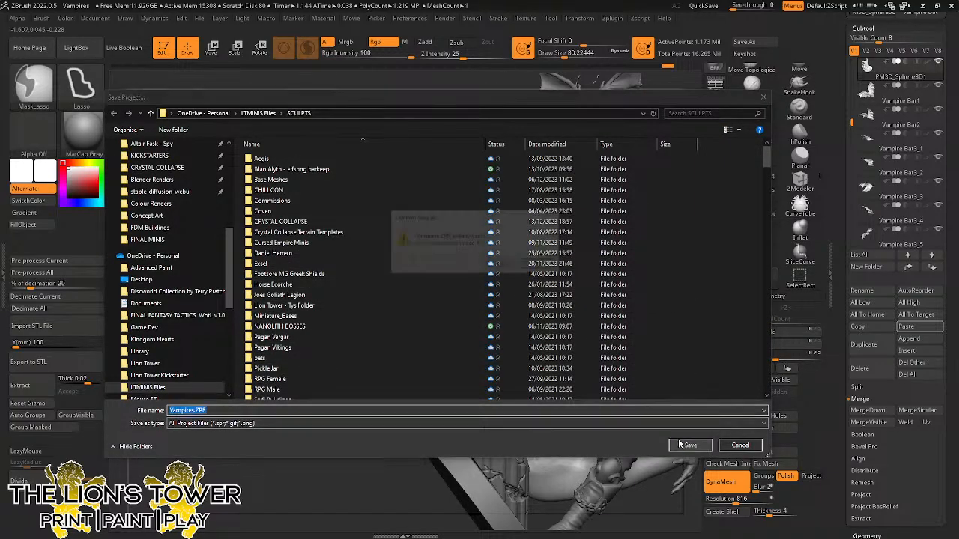
left_click(507, 262)
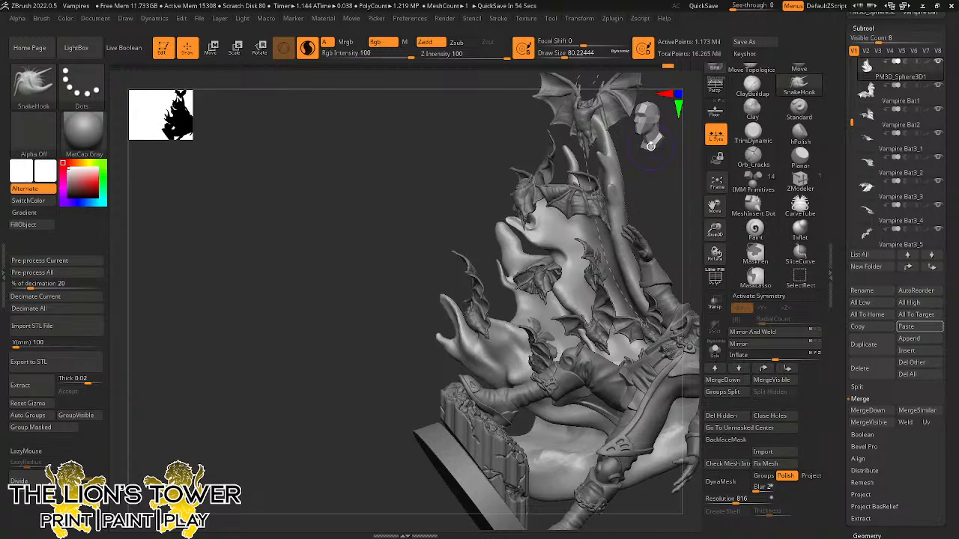
left_click_drag(274, 312, 516, 269)
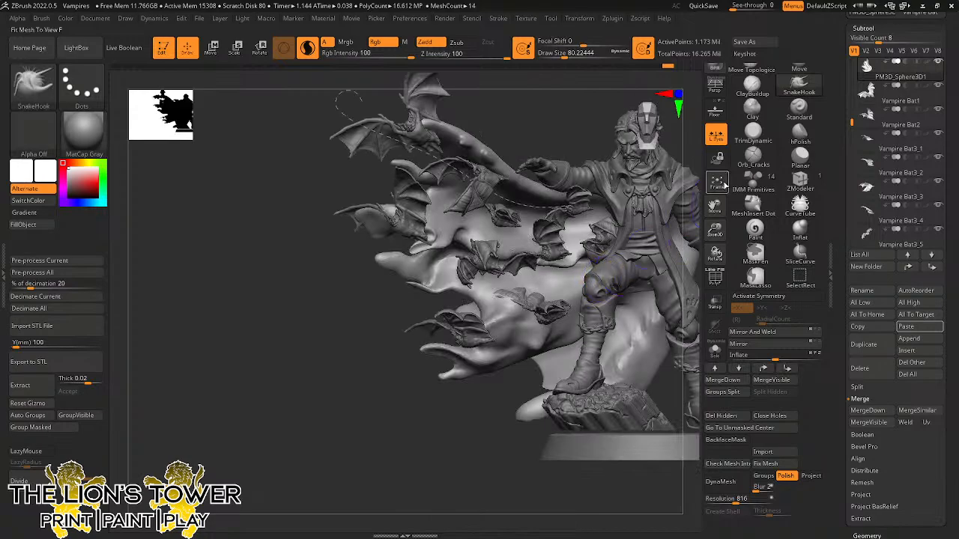
left_click_drag(716, 208, 655, 209)
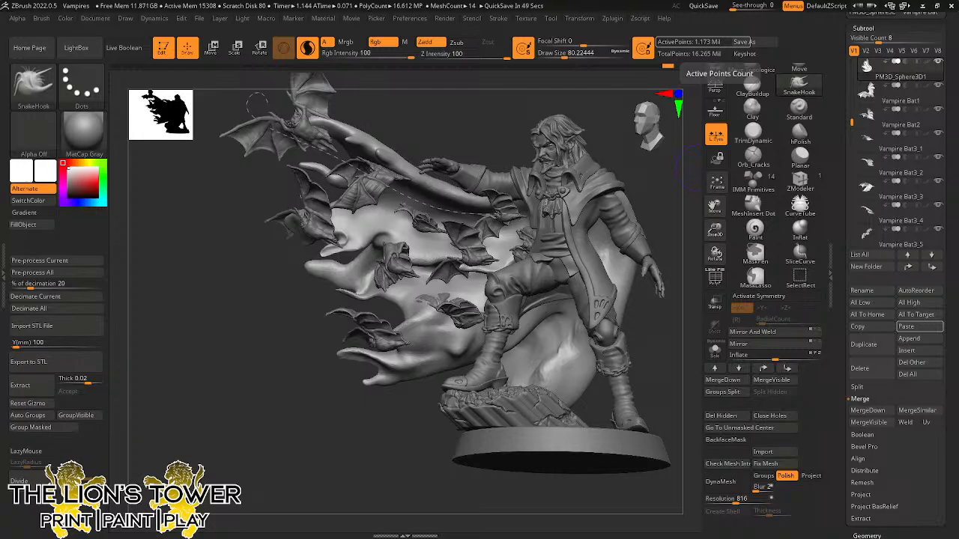
mouse_move(642, 191)
left_mouse_down()
mouse_move(712, 206)
mouse_move(683, 220)
mouse_move(701, 204)
left_mouse_up()
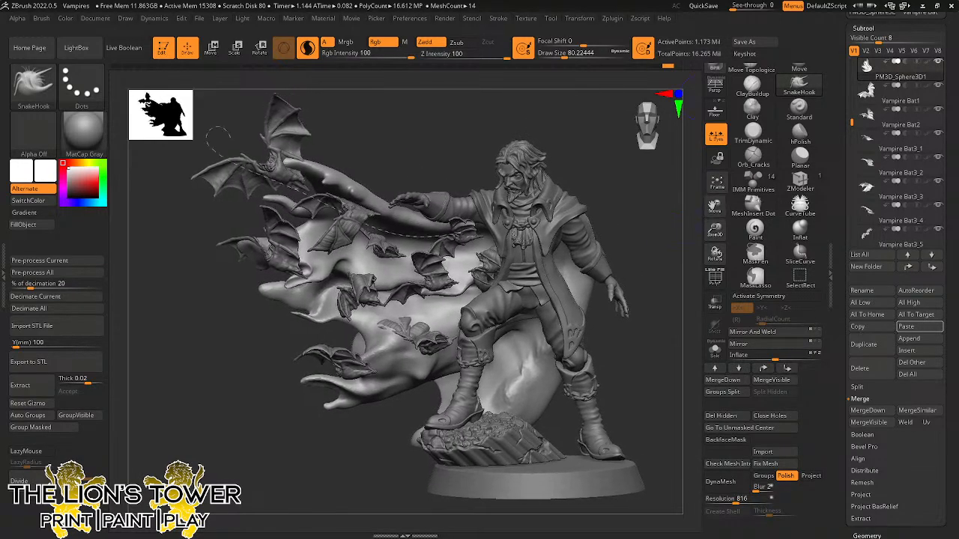
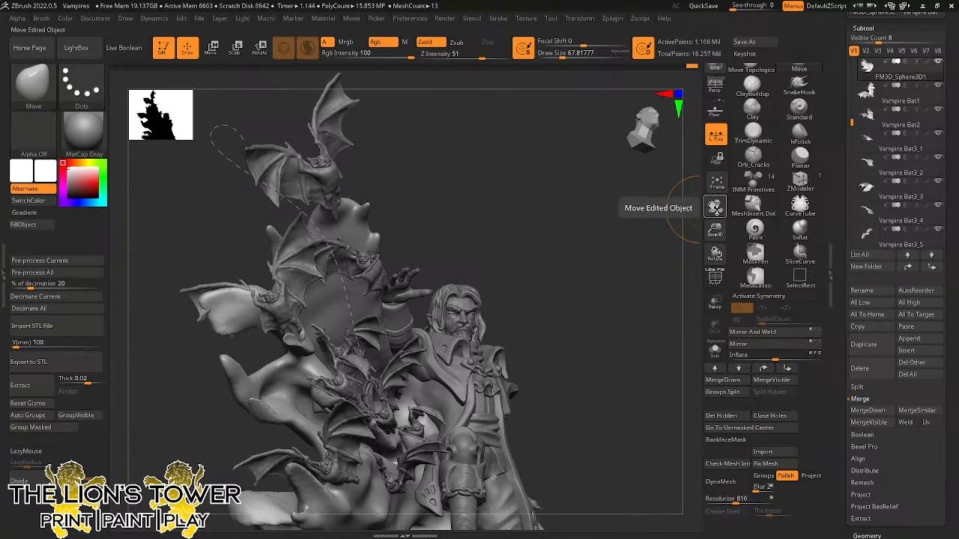
Delete the Vampire Bat3_4 subtool, the small bat in the middle of the cape below the outstretched arm.
left_click_drag(714, 208, 734, 213)
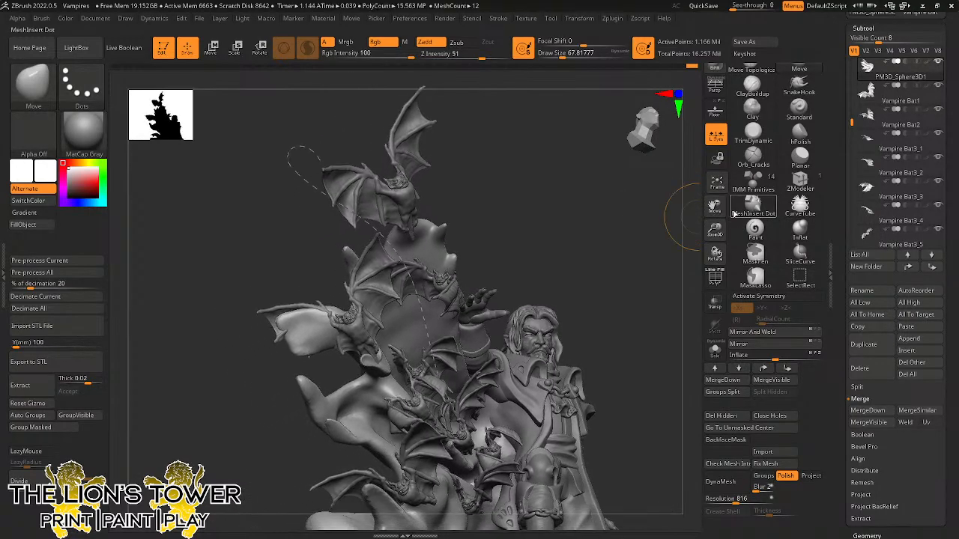
mouse_move(658, 229)
left_mouse_down()
mouse_move(642, 238)
mouse_move(624, 225)
mouse_move(655, 232)
mouse_move(649, 221)
mouse_move(644, 248)
mouse_move(657, 237)
mouse_move(657, 195)
mouse_move(591, 268)
mouse_move(610, 229)
left_mouse_up()
mouse_move(715, 209)
left_mouse_down()
mouse_move(728, 173)
mouse_move(621, 187)
mouse_move(612, 206)
mouse_move(554, 236)
left_mouse_up()
left_click_drag(615, 191, 541, 269)
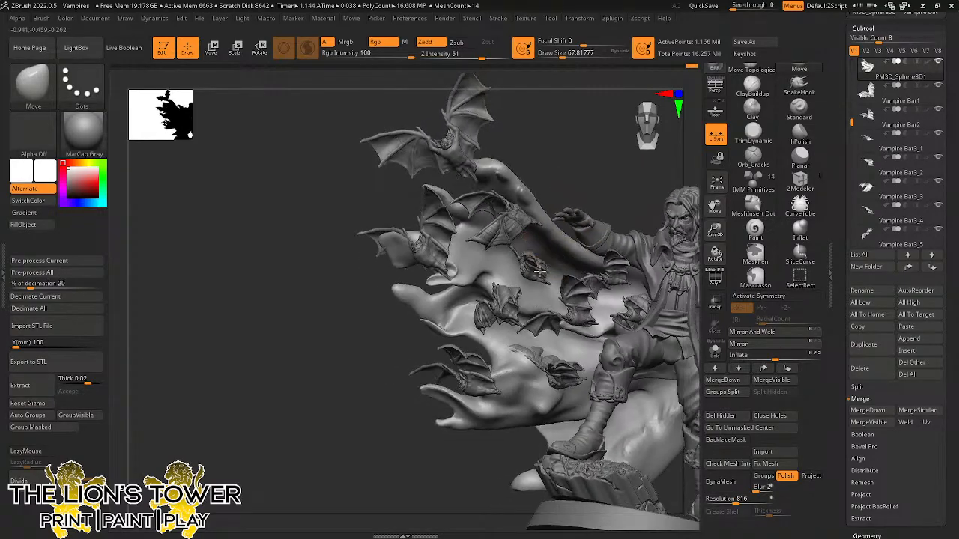
left_click(540, 270, "alt")
mouse_move(636, 172)
left_mouse_down()
mouse_move(638, 184)
mouse_move(649, 178)
mouse_move(628, 184)
left_mouse_up()
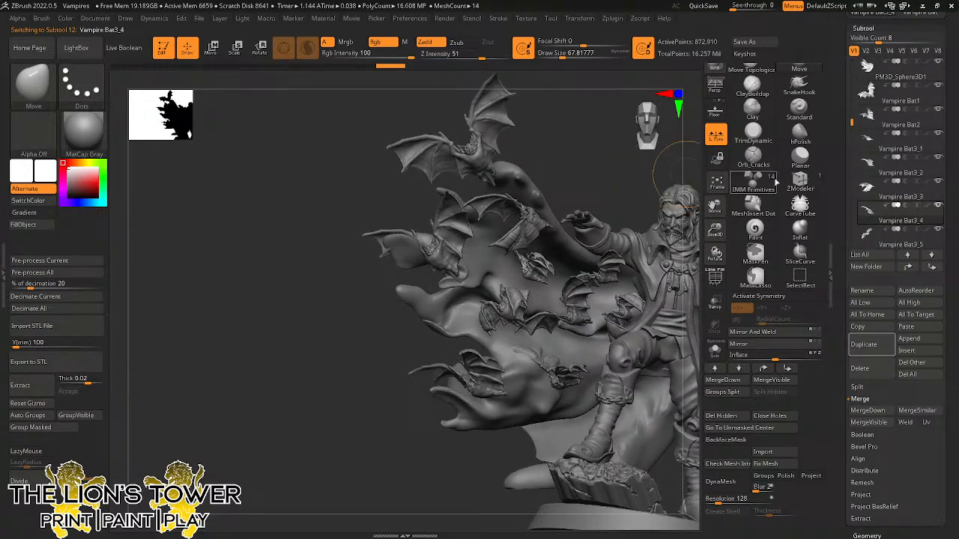
left_click(872, 370)
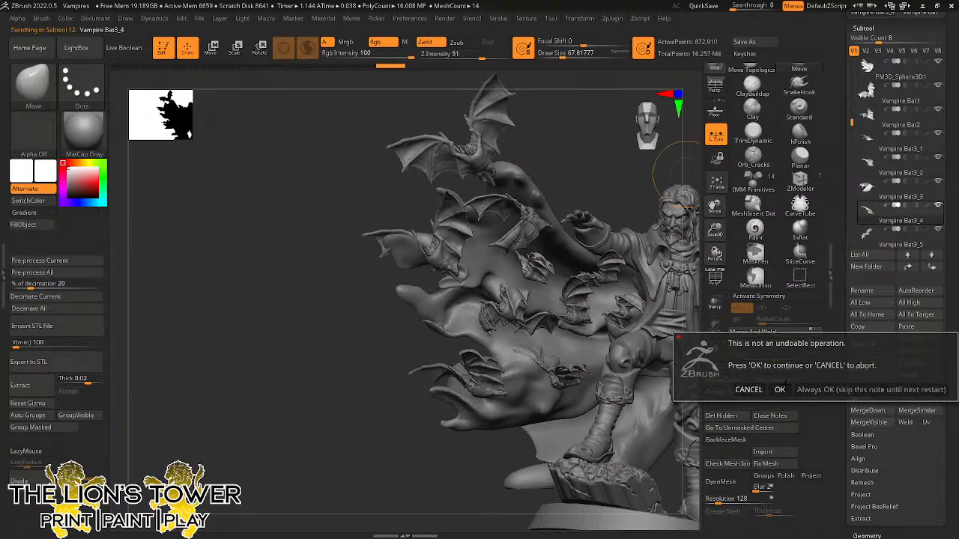
left_click(779, 390)
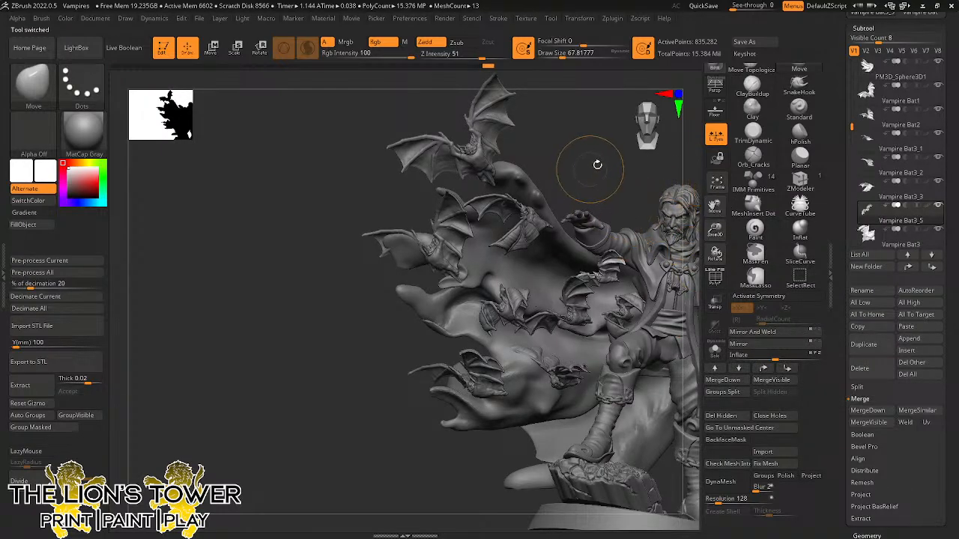
Duplicate the Vampire Bat3_3 subtool, the bat just below the cape's upper edge near the outstretched hand.
mouse_move(588, 167)
left_mouse_down()
mouse_move(609, 175)
mouse_move(609, 167)
left_mouse_up()
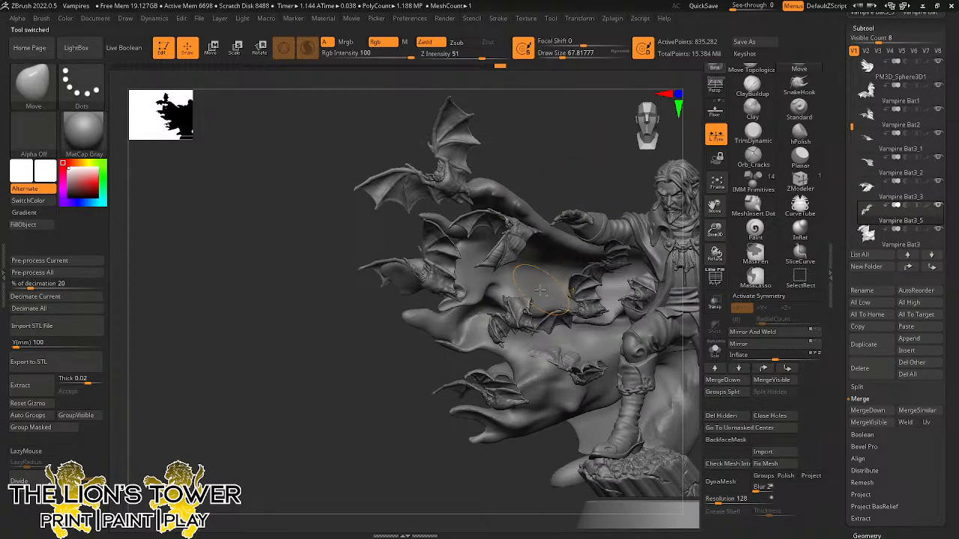
mouse_move(611, 185)
left_mouse_down()
mouse_move(593, 170)
mouse_move(532, 239)
left_mouse_up()
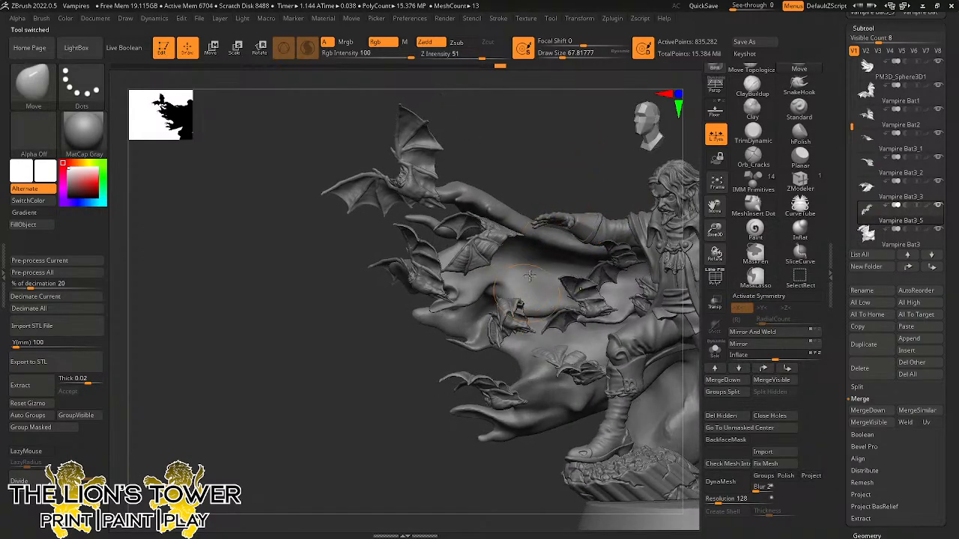
left_click(499, 237, "alt")
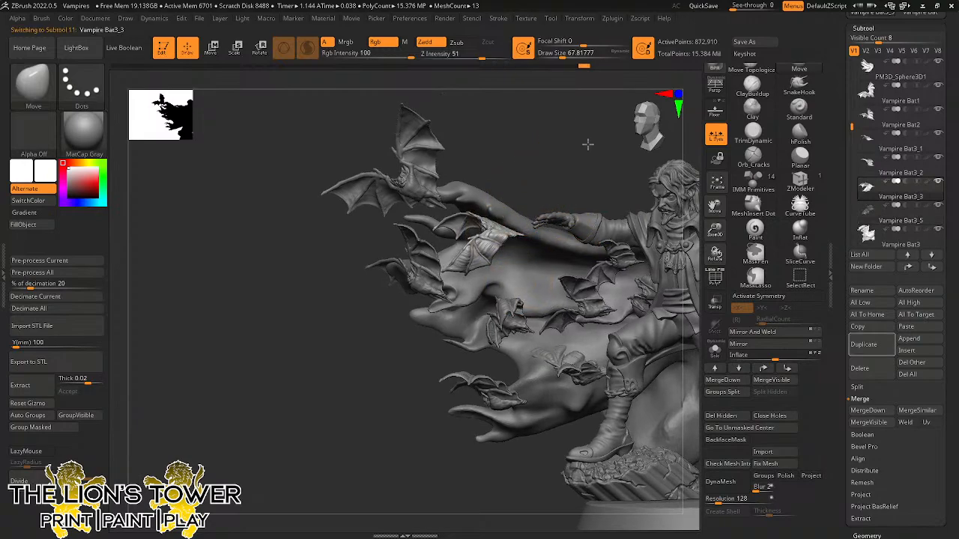
left_click_drag(588, 145, 589, 144, "shift")
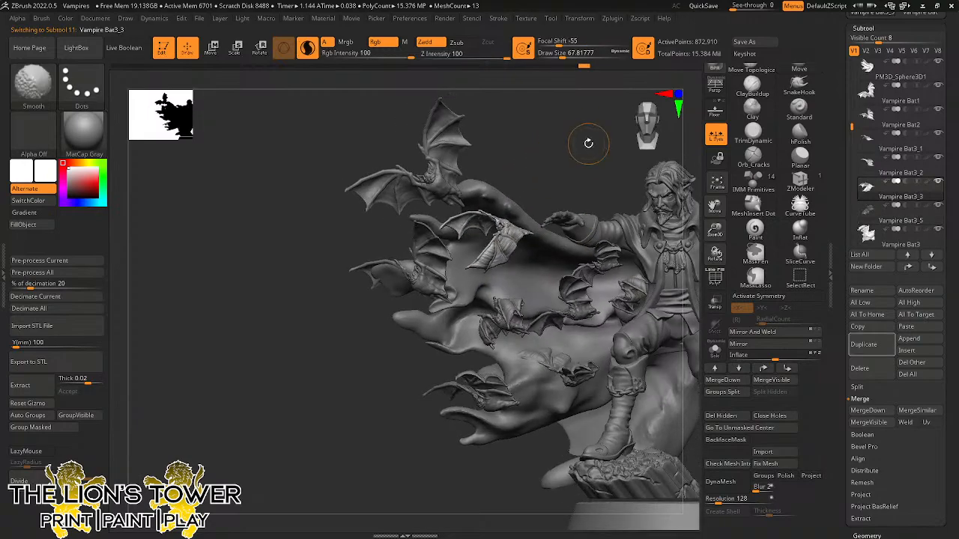
left_click(870, 349)
Move the copied bat onto the bare middle of the cape below the outstretched hand, shrink it slightly and rotate it to face differently.
left_click(259, 47)
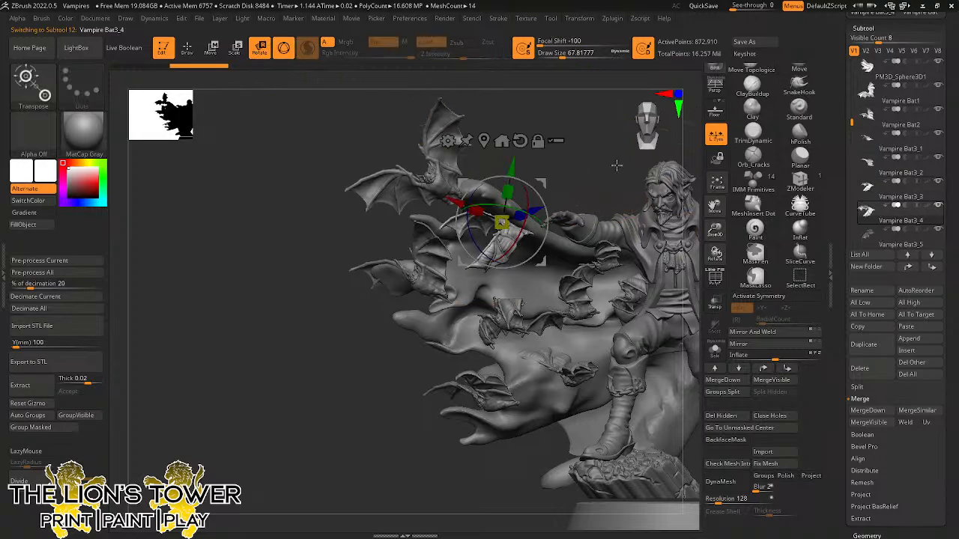
left_click_drag(616, 165, 601, 169)
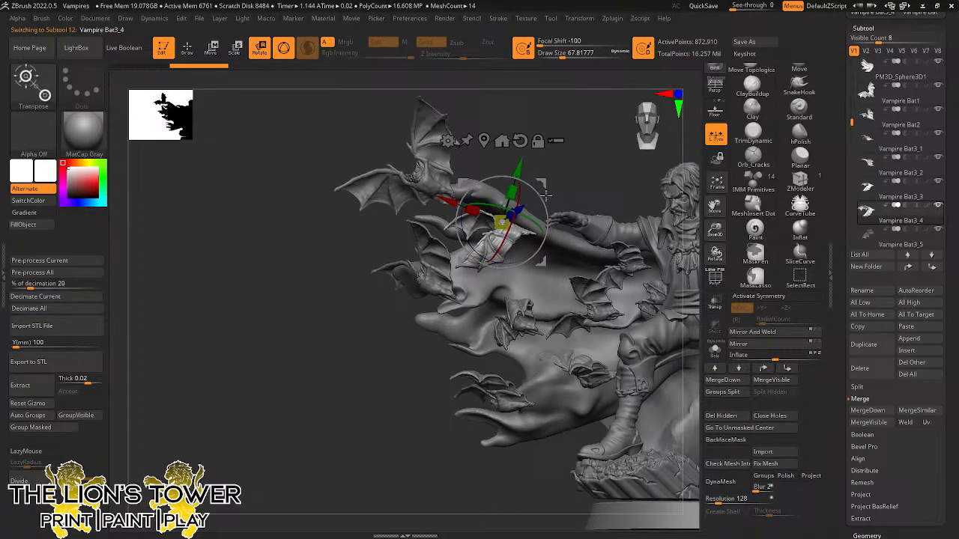
left_click_drag(546, 194, 600, 235)
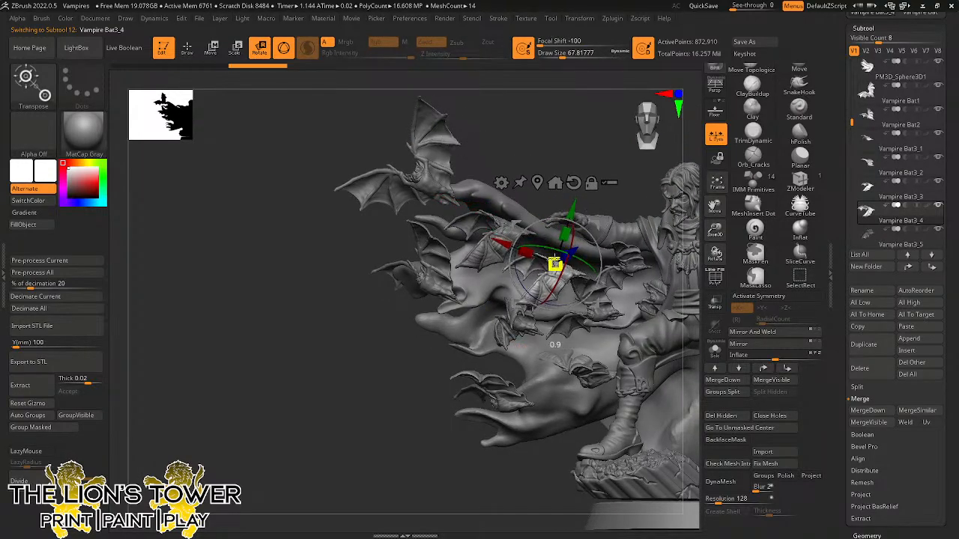
left_click_drag(554, 262, 567, 262)
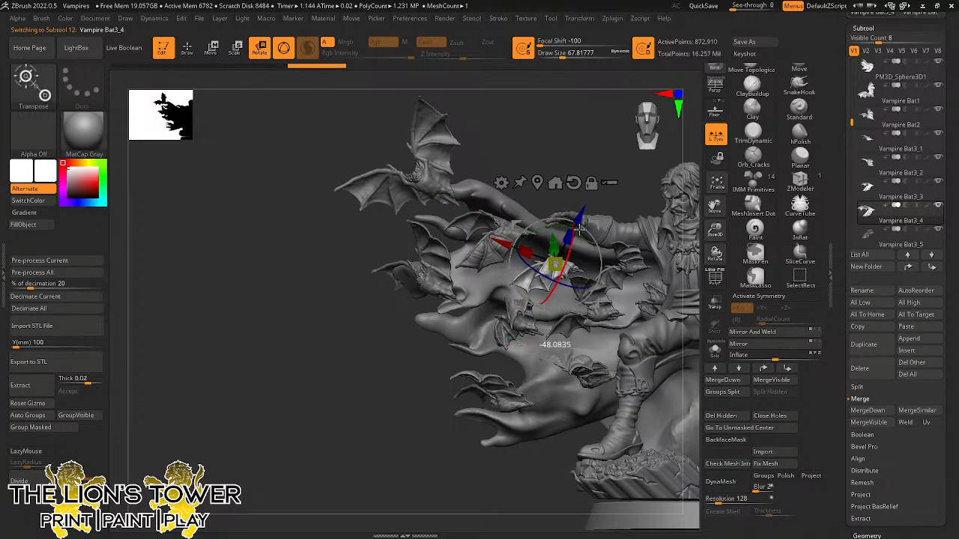
mouse_move(579, 227)
left_mouse_down()
mouse_move(596, 224)
mouse_move(561, 230)
left_mouse_up()
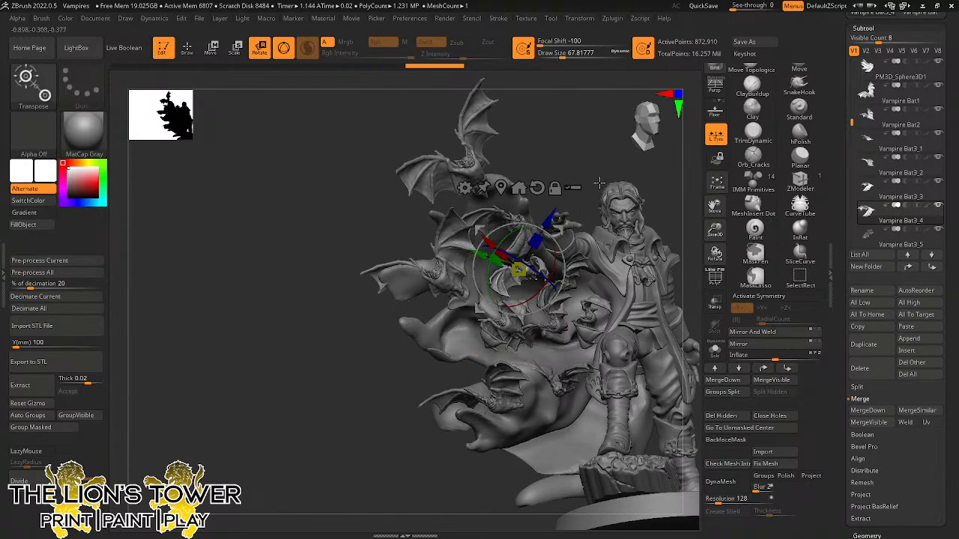
key("q")
left_click_drag(606, 154, 524, 150)
Fine-tune the copied bat's scale, position and angle so it sits against the cape surface beside the original bat.
left_click(244, 47)
left_click_drag(593, 247, 600, 244)
left_click_drag(658, 233, 587, 225)
left_click_drag(660, 166, 635, 182)
left_click_drag(712, 235, 632, 226)
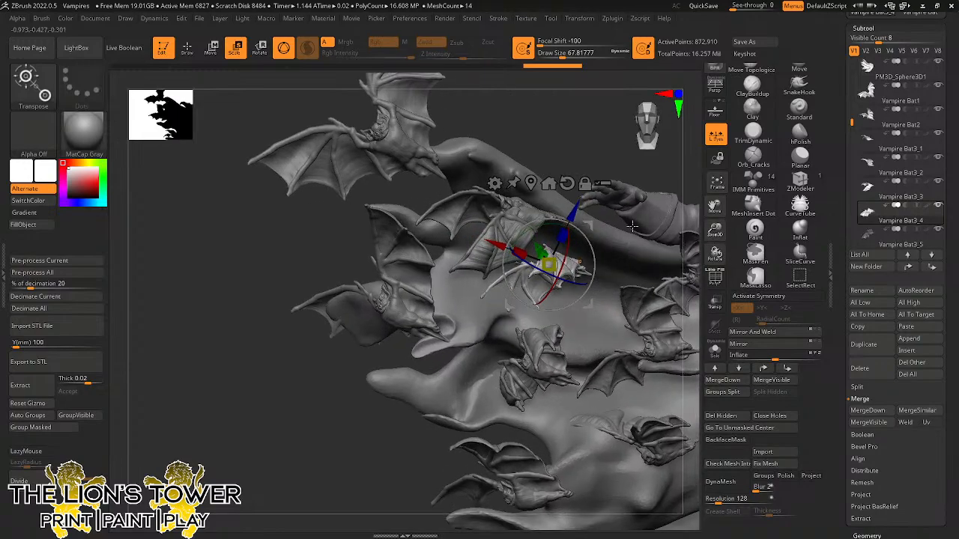
left_click_drag(552, 257, 554, 255)
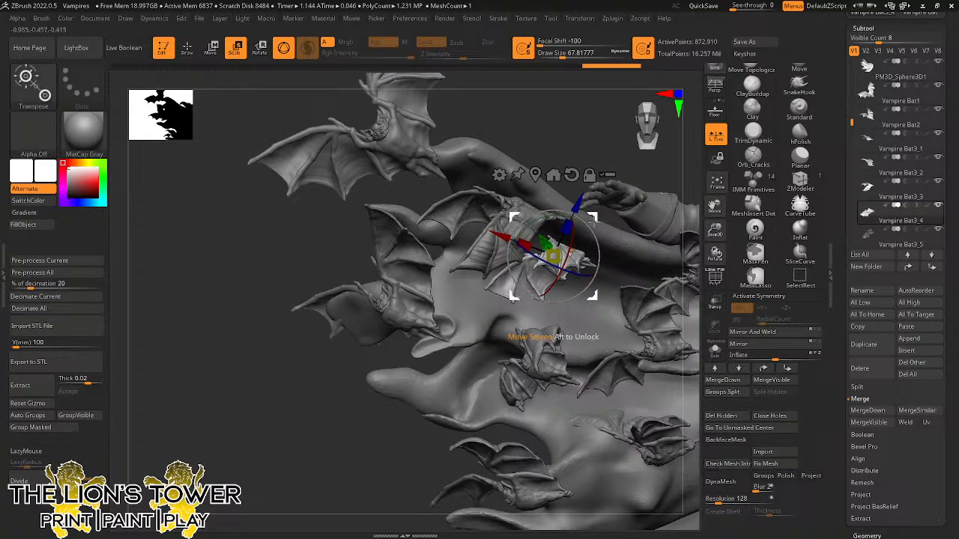
left_click_drag(593, 220, 593, 217)
left_click_drag(633, 159, 600, 167)
mouse_move(565, 219)
left_mouse_down()
mouse_move(601, 191)
mouse_move(626, 128)
mouse_move(638, 203)
mouse_move(674, 243)
mouse_move(619, 263)
mouse_move(633, 286)
mouse_move(616, 122)
left_mouse_up()
Shape the PM3D_Sphere3D1 cape around the copied bat using the SnakeHook brush at draw size about 62.
left_click(791, 88)
left_click(612, 212, "alt")
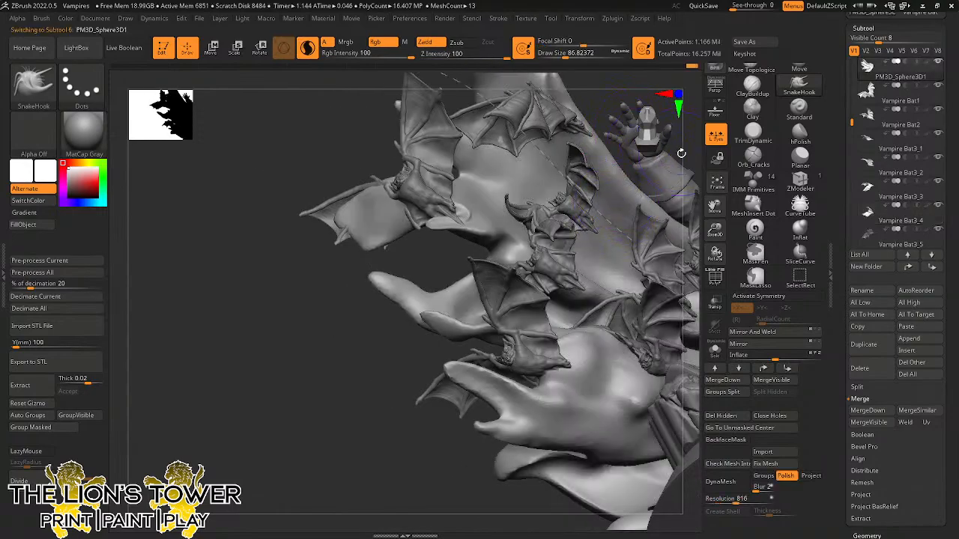
left_click_drag(681, 153, 605, 193)
mouse_move(655, 162)
left_mouse_down()
mouse_move(627, 182)
mouse_move(552, 80)
mouse_move(561, 54)
left_mouse_up()
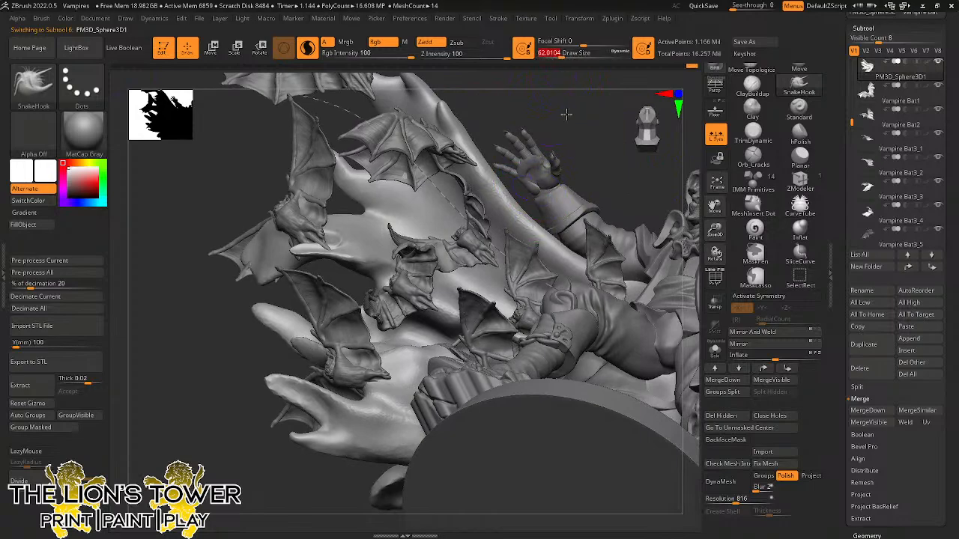
left_click_drag(566, 114, 516, 193)
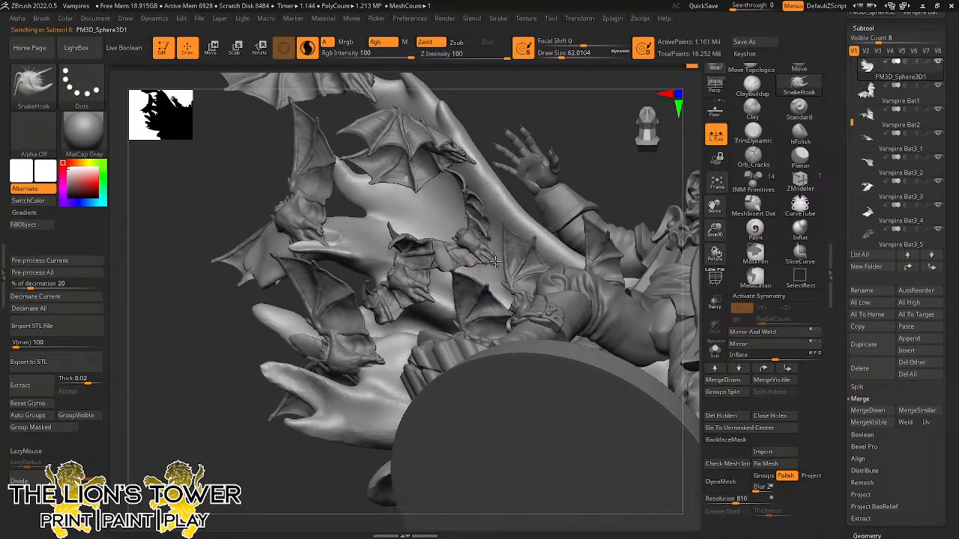
Adjust the cape surface beneath the copied bat with the Move brush at draw size about 68, checking it from several angles.
left_click(799, 68)
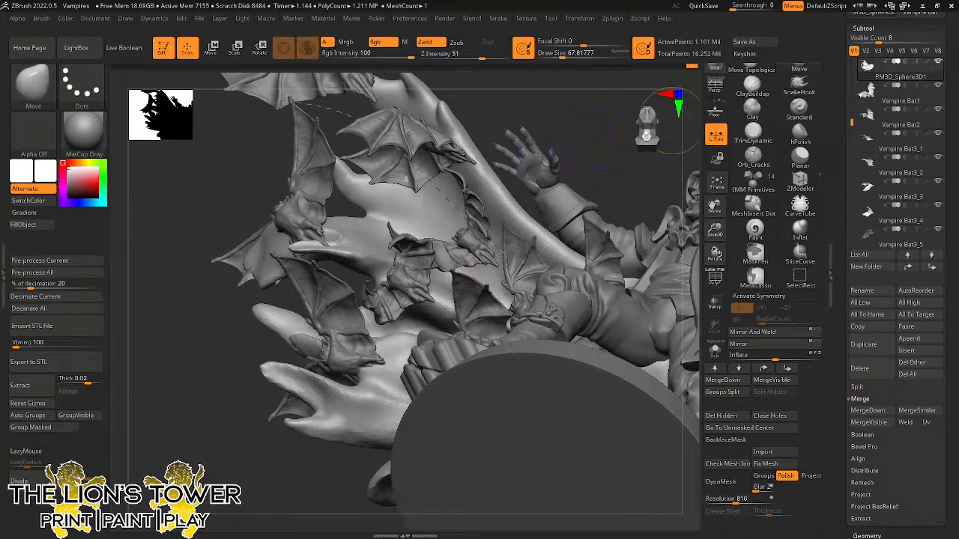
left_click_drag(625, 112, 511, 212)
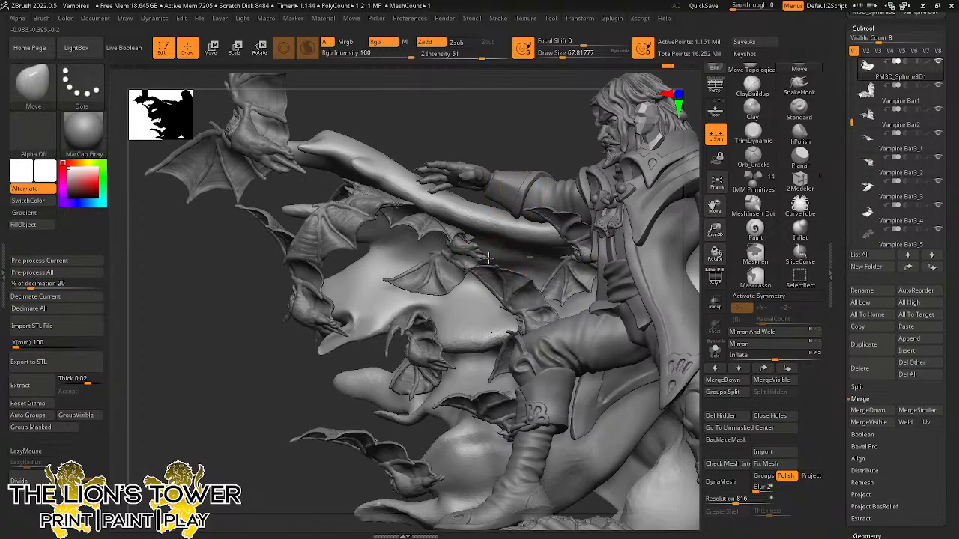
mouse_move(485, 230)
left_mouse_down()
mouse_move(540, 107)
mouse_move(503, 241)
left_mouse_up()
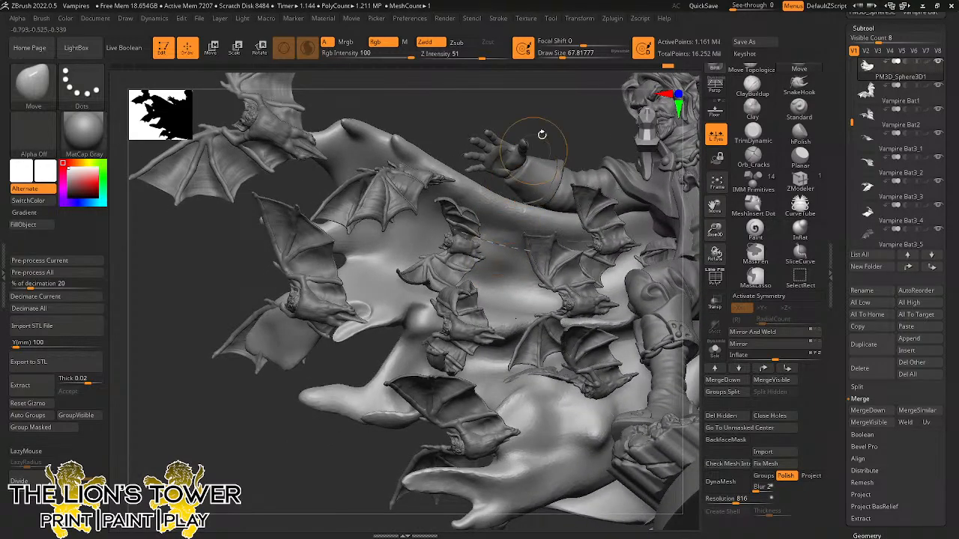
left_click_drag(714, 229, 685, 178)
left_click_drag(645, 148, 680, 154)
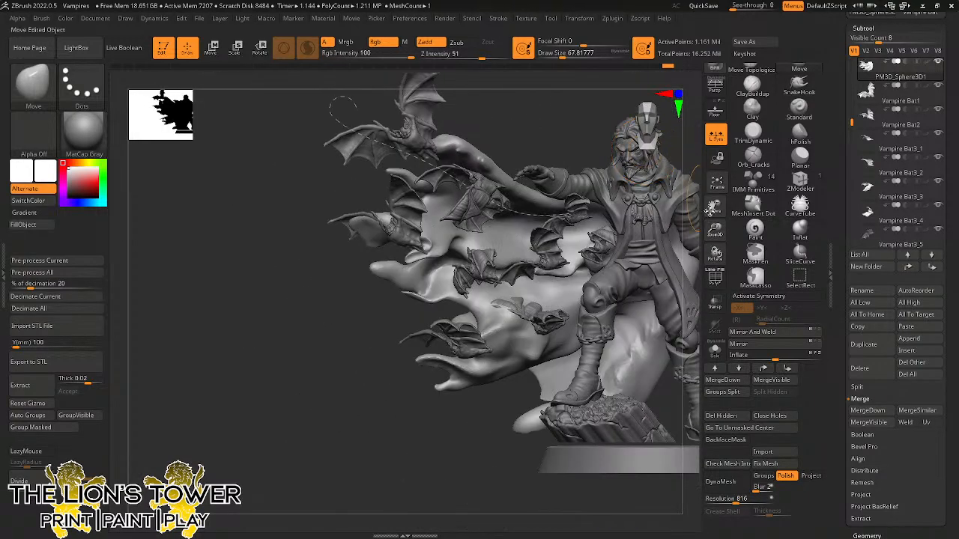
mouse_move(715, 230)
left_mouse_down()
mouse_move(652, 205)
mouse_move(608, 216)
mouse_move(645, 240)
left_mouse_up()
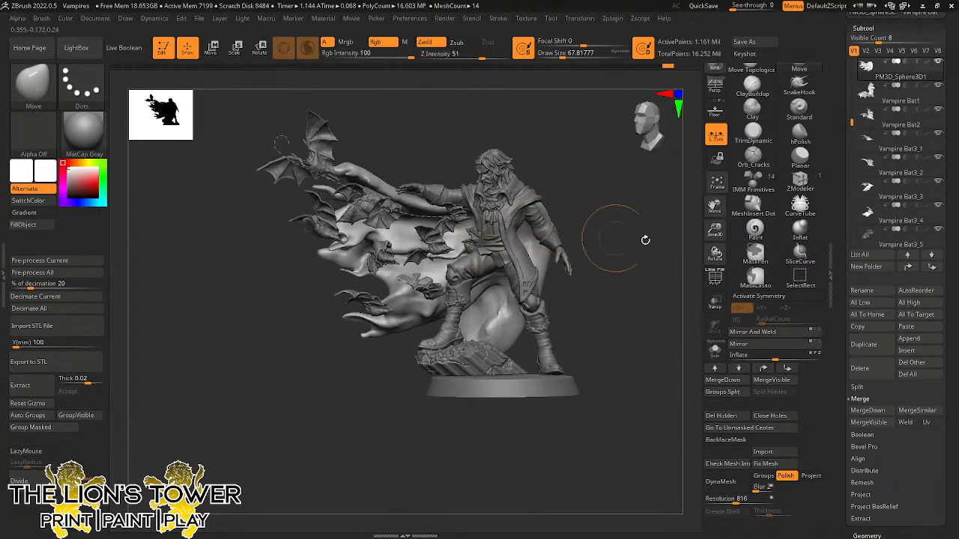
Merge the PM3D_Sphere3D1 cape down with all the bat subtools below it, from Vampire Bat1 through Vampire Bat4.
scroll(848, 231, "up", 2)
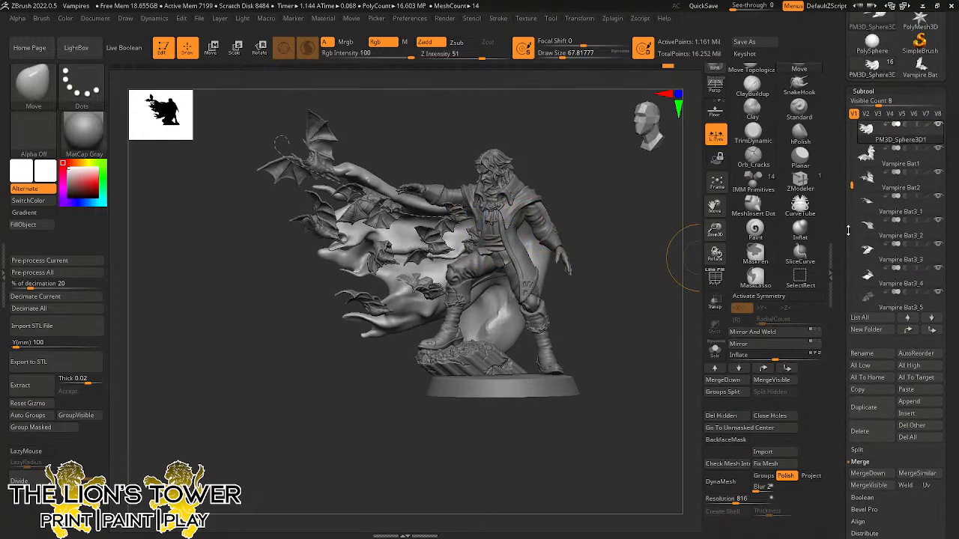
mouse_move(886, 165)
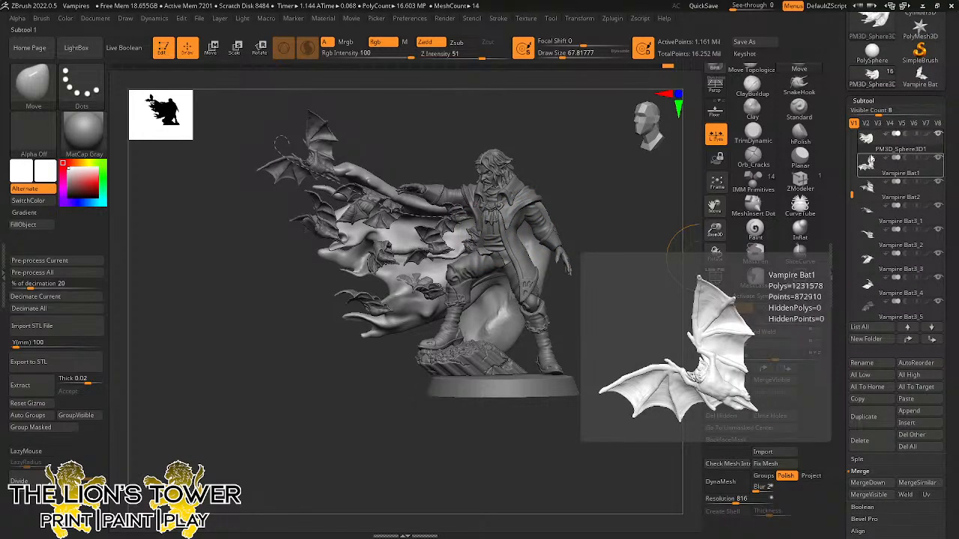
left_click_drag(841, 357, 841, 349)
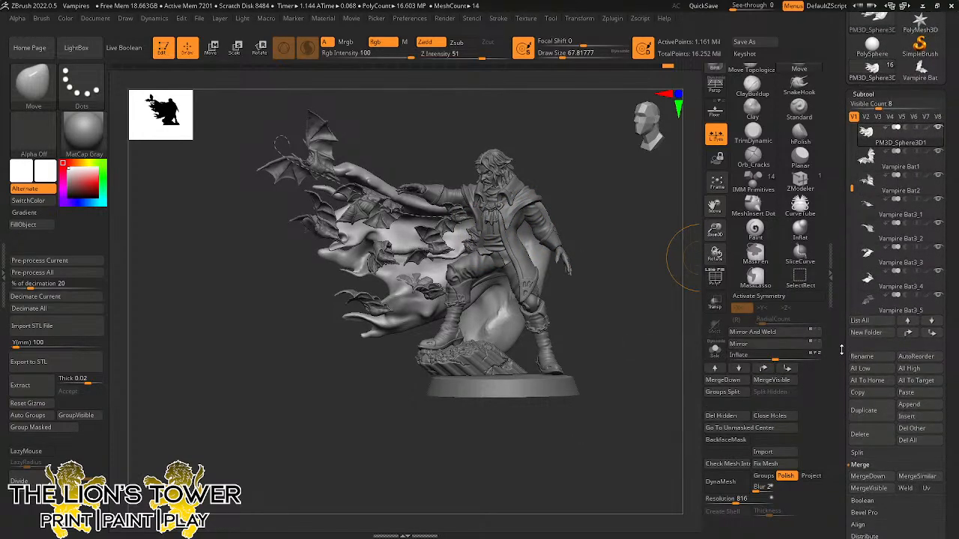
scroll(869, 359, "down", 2)
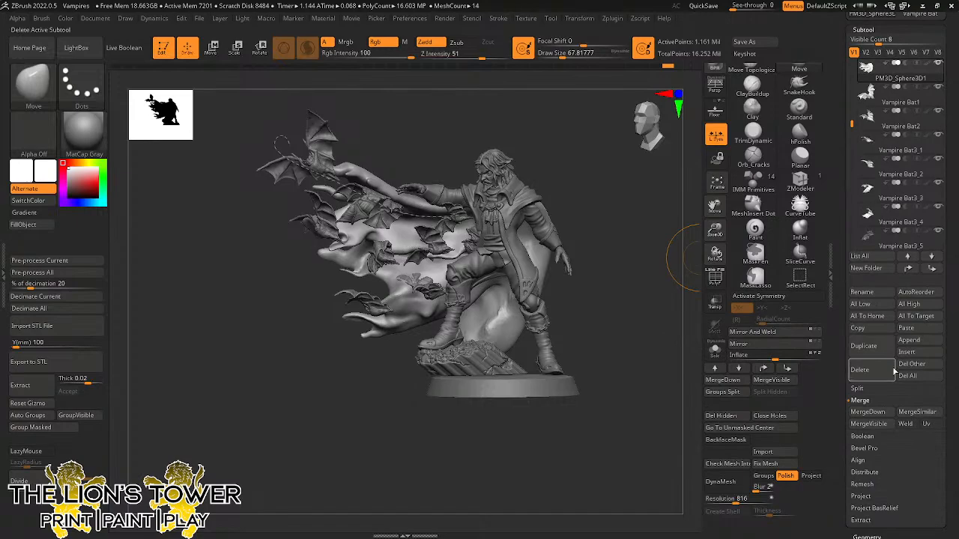
left_click(879, 412)
left_click(873, 433)
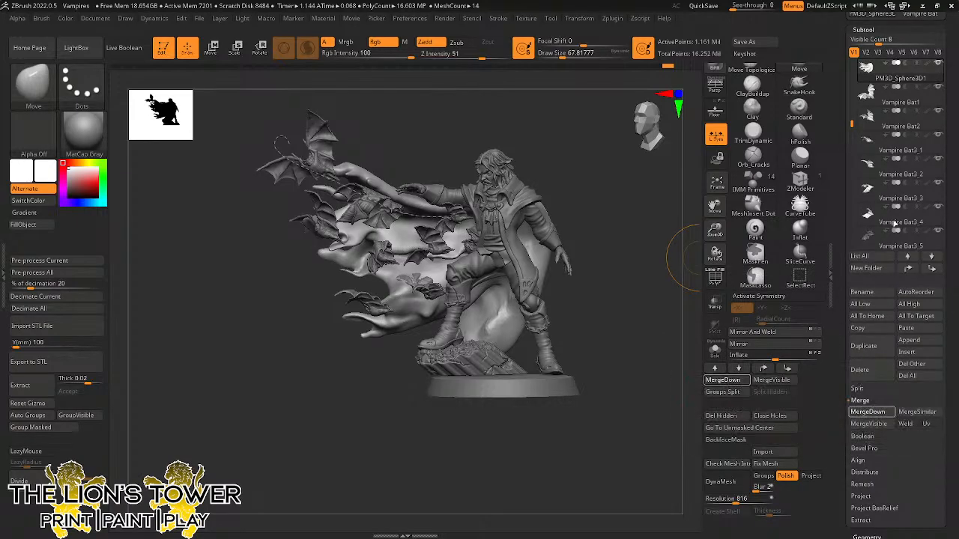
left_click(875, 412)
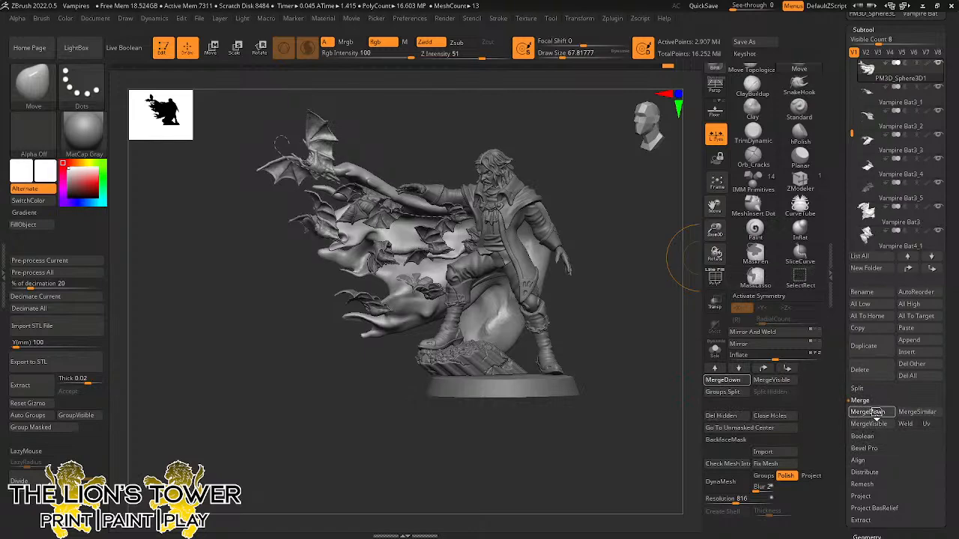
left_click(876, 412)
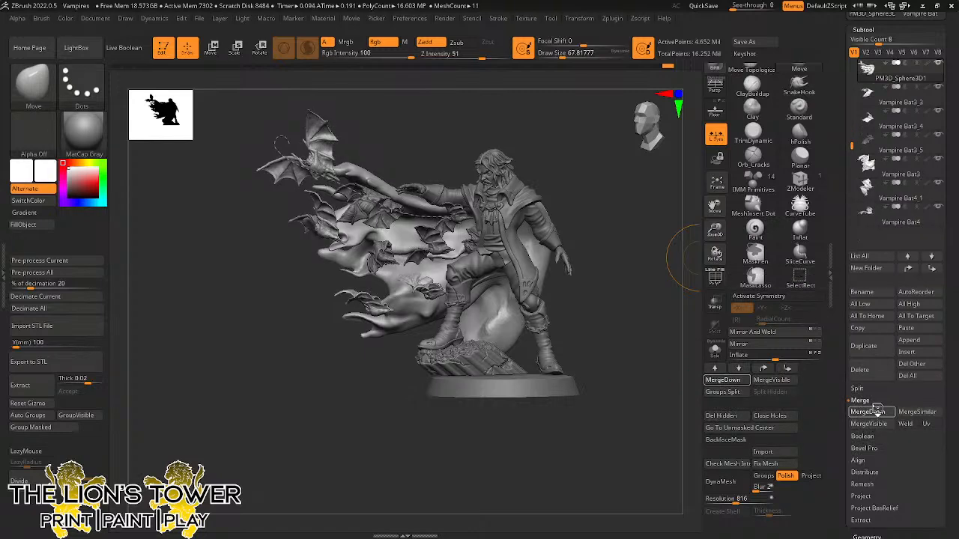
left_click(880, 411)
left_click(877, 410)
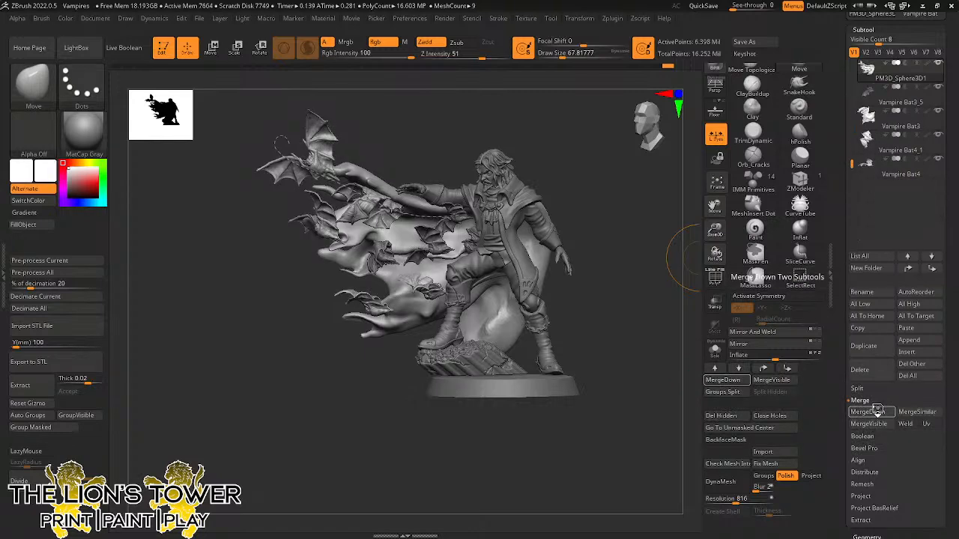
left_click(876, 411)
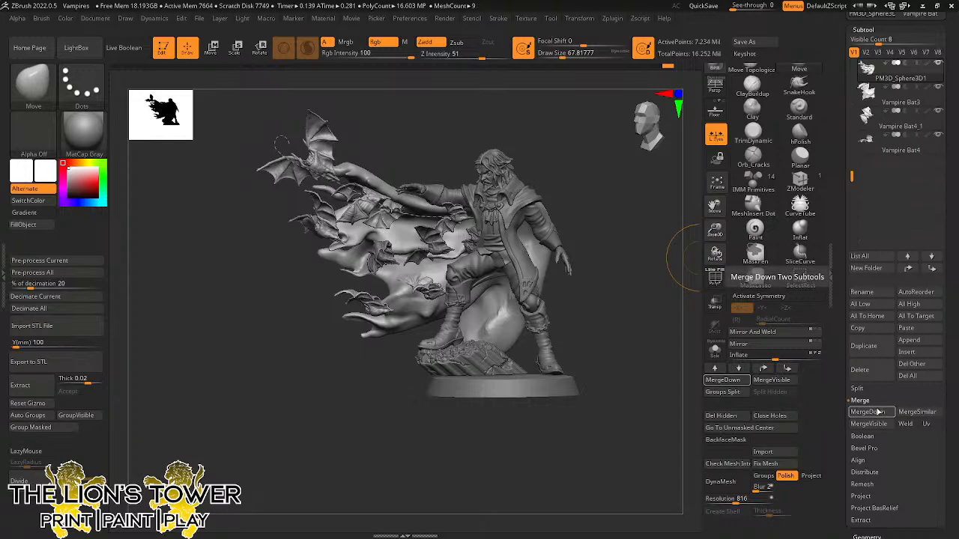
left_click(877, 410)
left_click(878, 411)
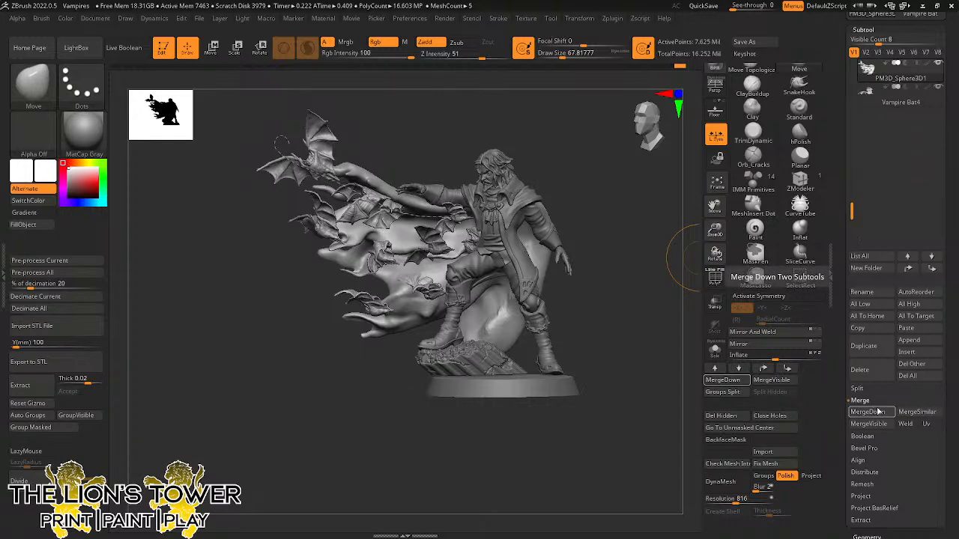
left_click(878, 411)
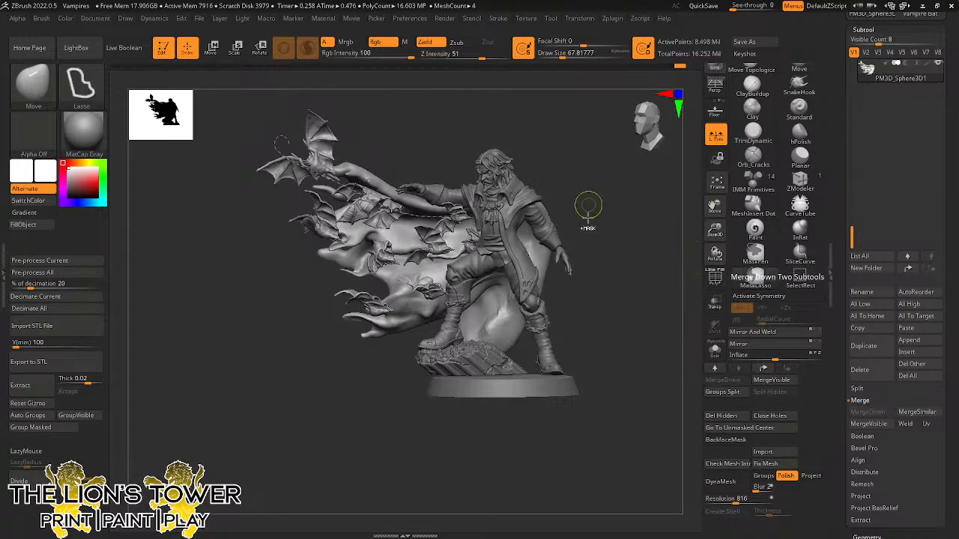
Duplicate the merged cape-and-bats subtool and isolate the copy in Solo mode.
left_click(590, 237, "ctrl")
left_click(650, 279, "ctrl")
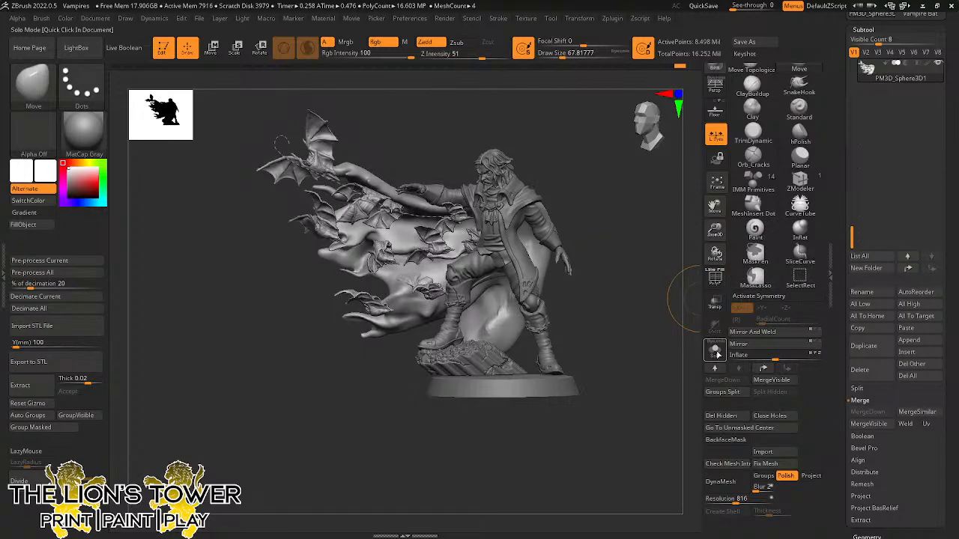
left_click(716, 350)
left_click(635, 310, "ctrl")
left_click(643, 314, "ctrl")
left_click_drag(653, 317, 735, 254, "alt")
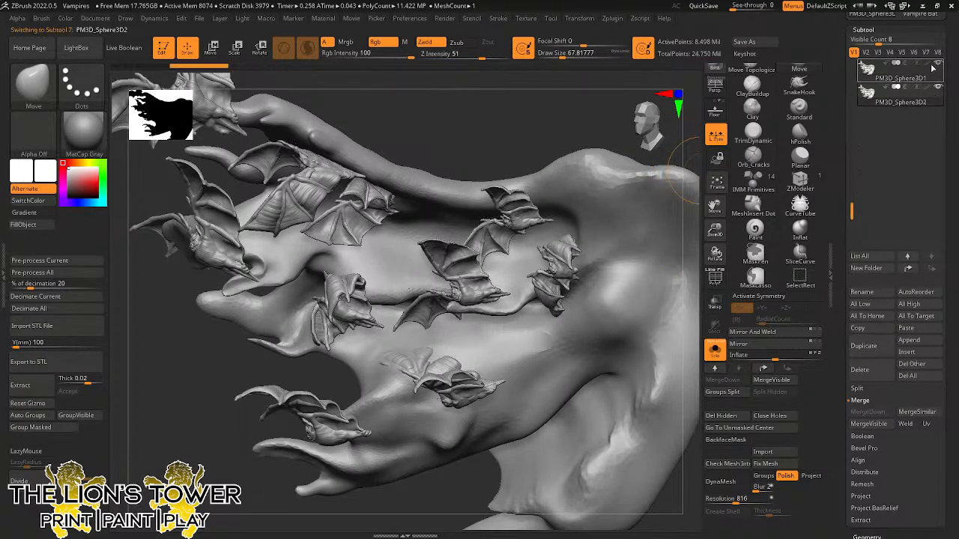
left_click_drag(723, 236, 660, 219)
left_click_drag(538, 139, 541, 197)
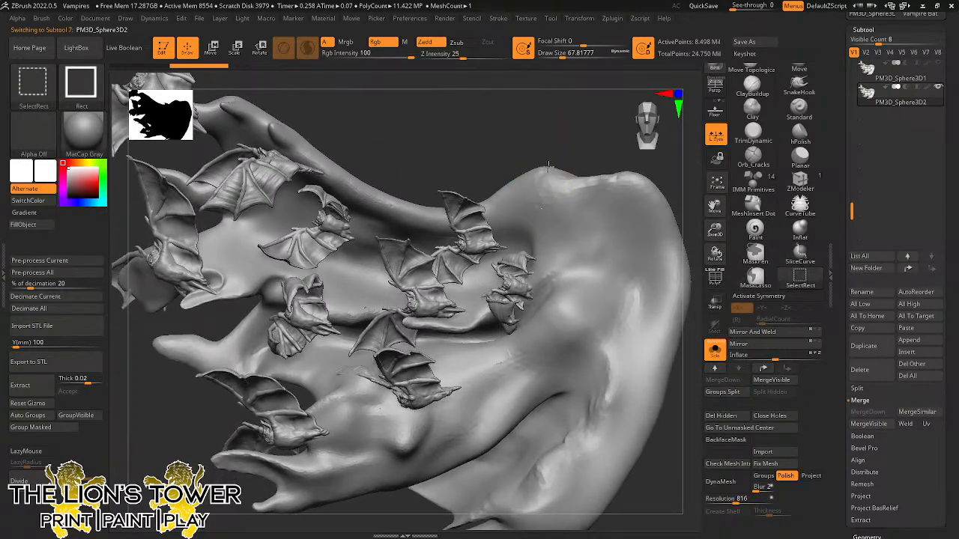
Mask the cape mesh separately from the bats on the copy and run Auto Groups to assign polygroups.
left_click(542, 208, "ctrl+shift")
left_click(566, 130, "ctrl+shift")
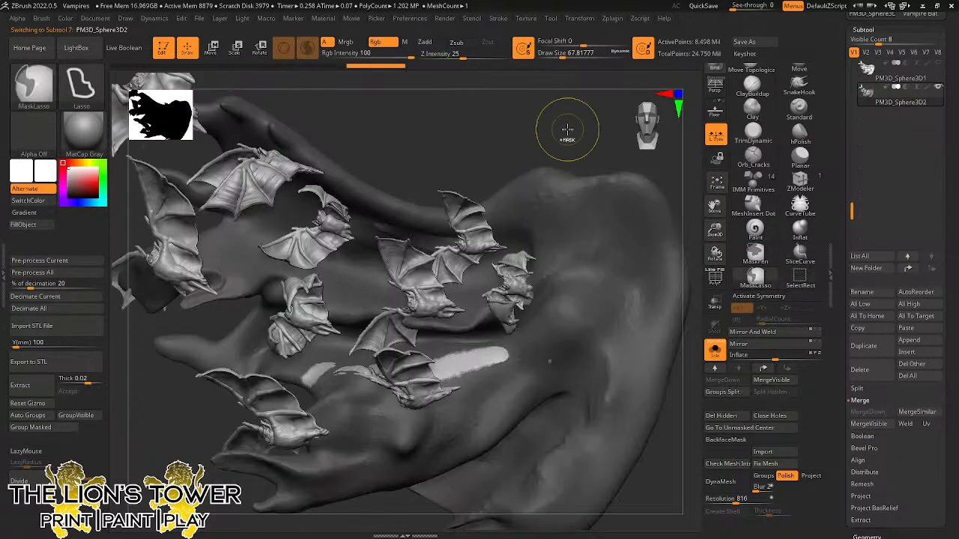
left_click(34, 416)
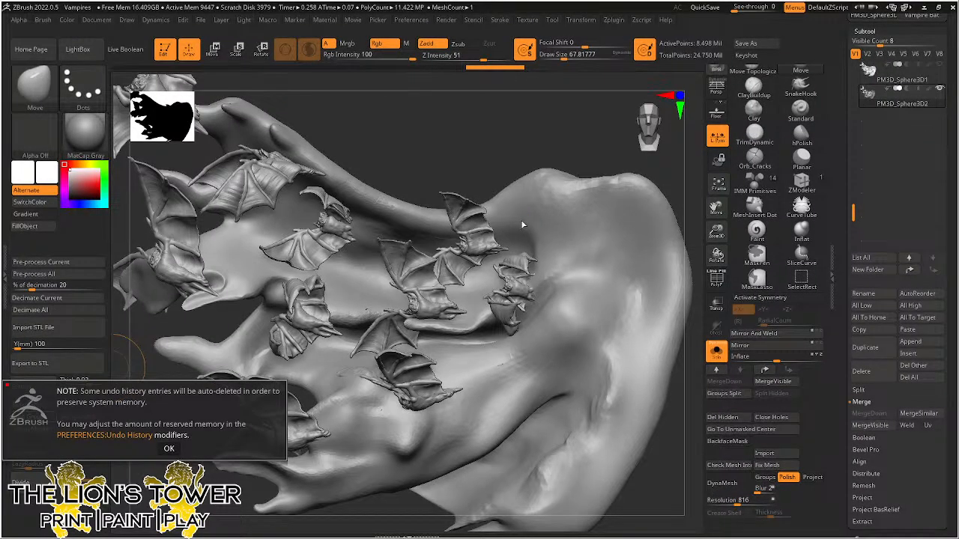
Mask all the bats on the copy by isolating and masking the cape, restoring full visibility and inverting the mask.
left_click(169, 448)
key("ctrl+shift")
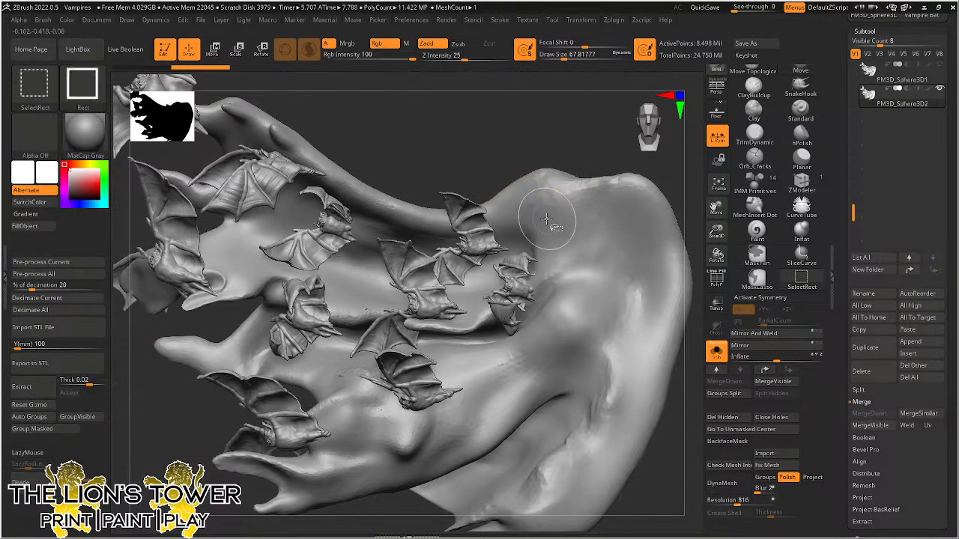
left_click(547, 213, "ctrl+shift")
left_click(578, 144, "ctrl")
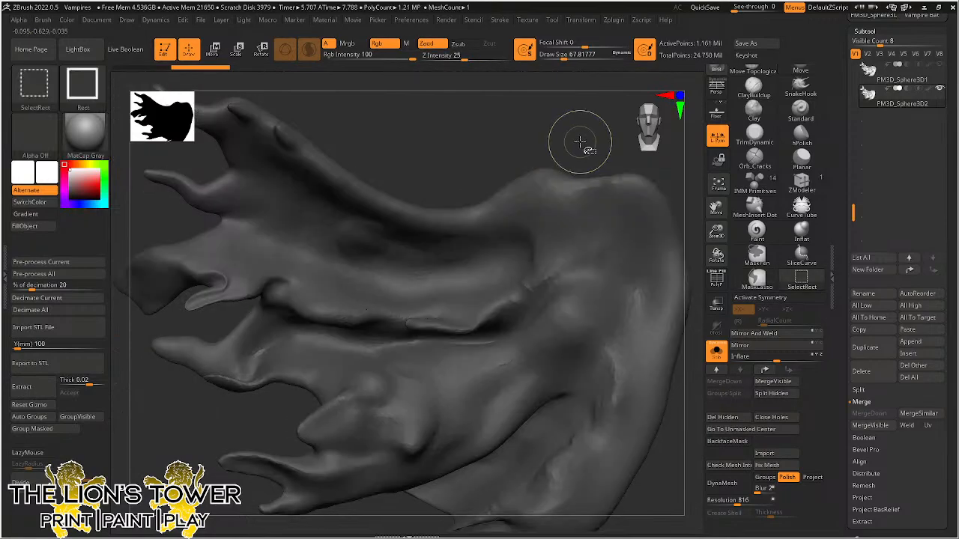
left_click(579, 144, "ctrl+shift")
left_click(574, 143, "ctrl")
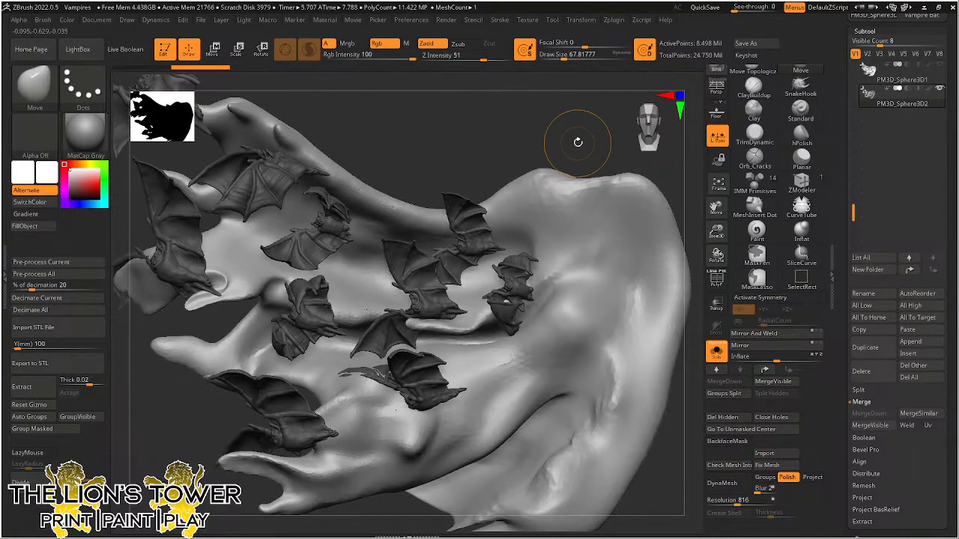
Adjust the unmasked cape surface beneath the bats nearest the broad end with the Move brush at draw size about 68.
left_click_drag(570, 178, 610, 126)
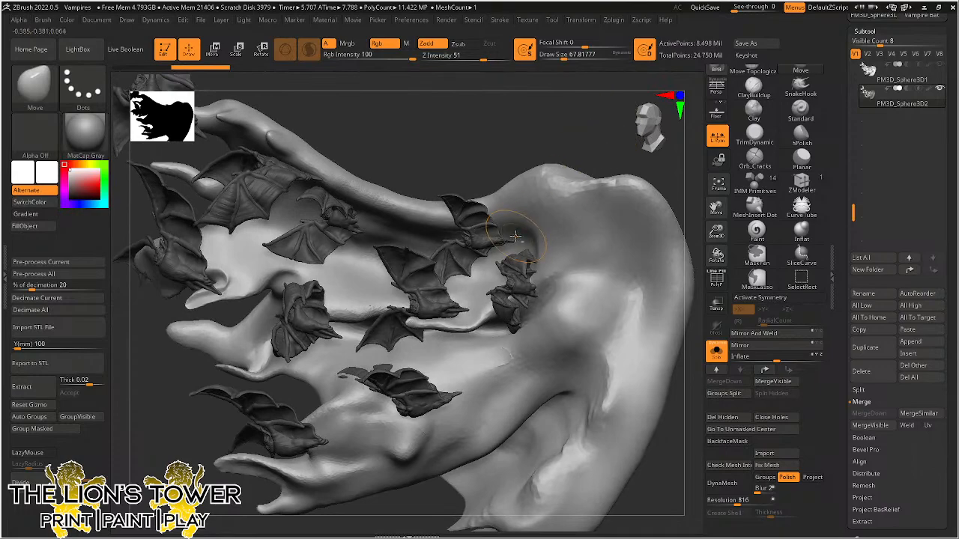
left_click_drag(526, 184, 501, 238)
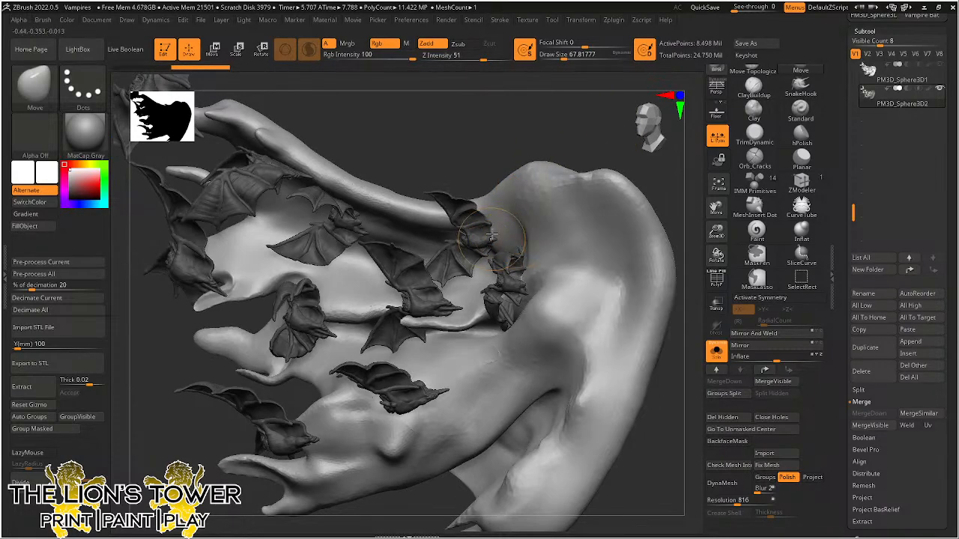
mouse_move(542, 141)
left_mouse_down()
mouse_move(567, 126)
mouse_move(541, 184)
left_mouse_up()
left_click_drag(603, 140, 558, 193)
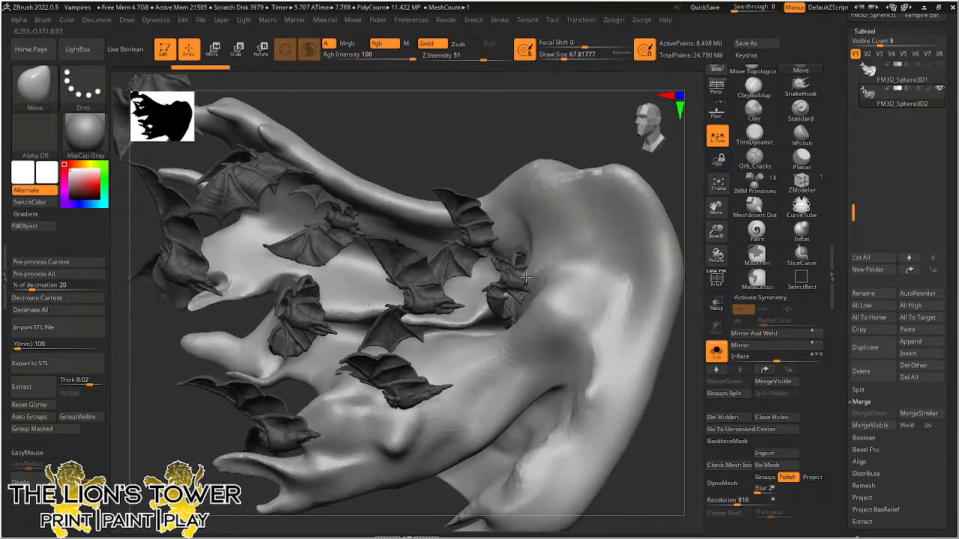
left_click_drag(600, 122, 629, 128)
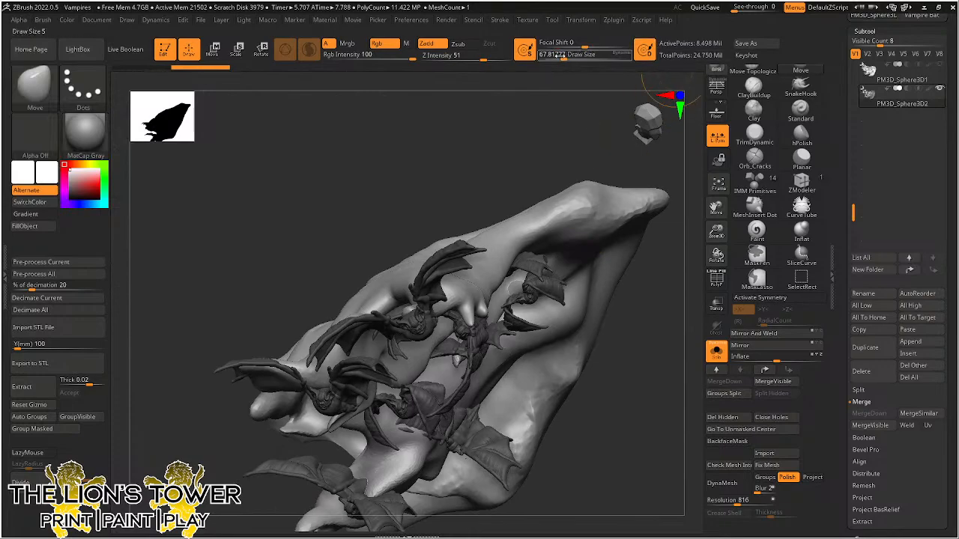
Shape the cape closely around the small bat nearest the broad end with the Move brush at draw size about 37.
left_click_drag(564, 59, 558, 59)
mouse_move(548, 139)
left_mouse_down()
mouse_move(515, 283)
mouse_move(589, 145)
mouse_move(607, 178)
mouse_move(591, 214)
left_mouse_up()
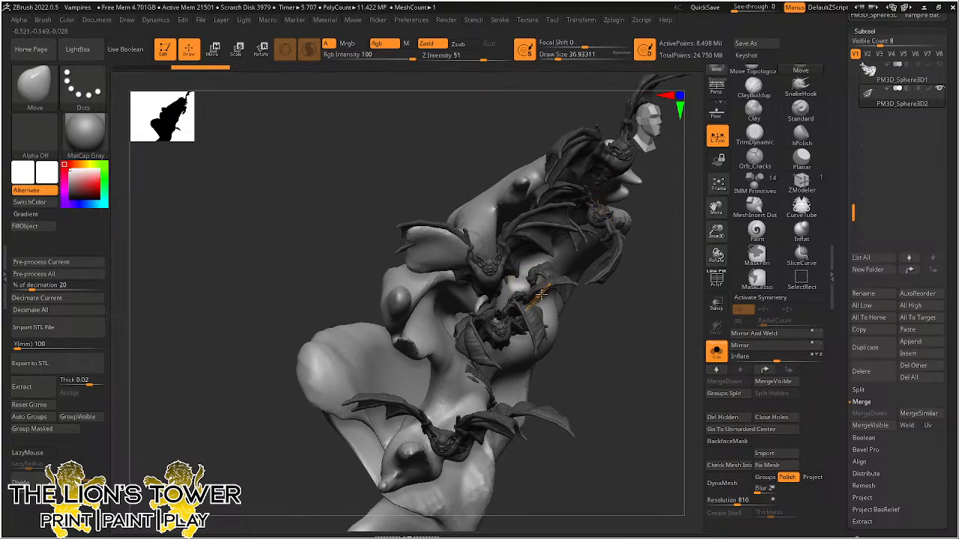
mouse_move(631, 285)
left_mouse_down()
mouse_move(636, 306)
mouse_move(543, 279)
left_mouse_up()
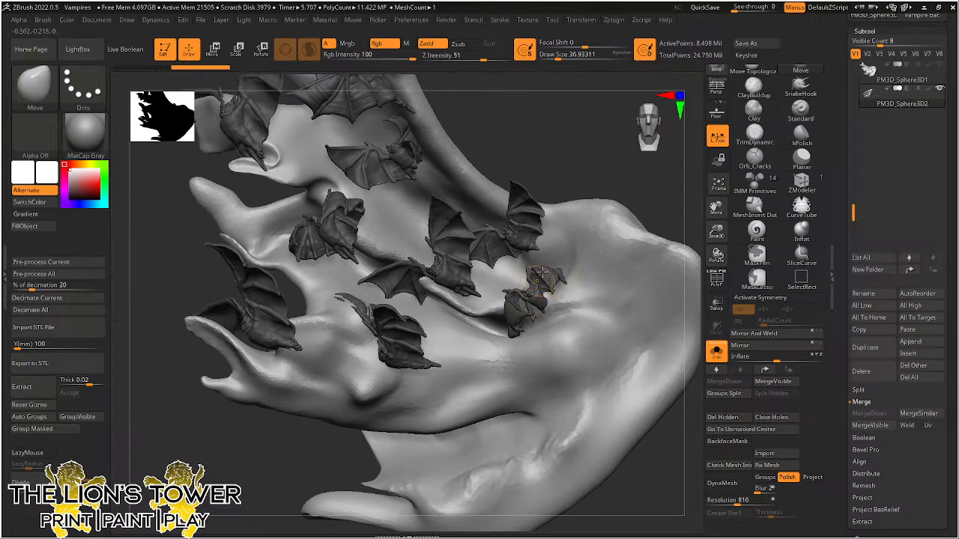
left_click_drag(542, 272, 540, 232)
mouse_move(539, 297)
left_mouse_down()
mouse_move(642, 150)
mouse_move(627, 182)
mouse_move(635, 170)
mouse_move(442, 229)
left_mouse_up()
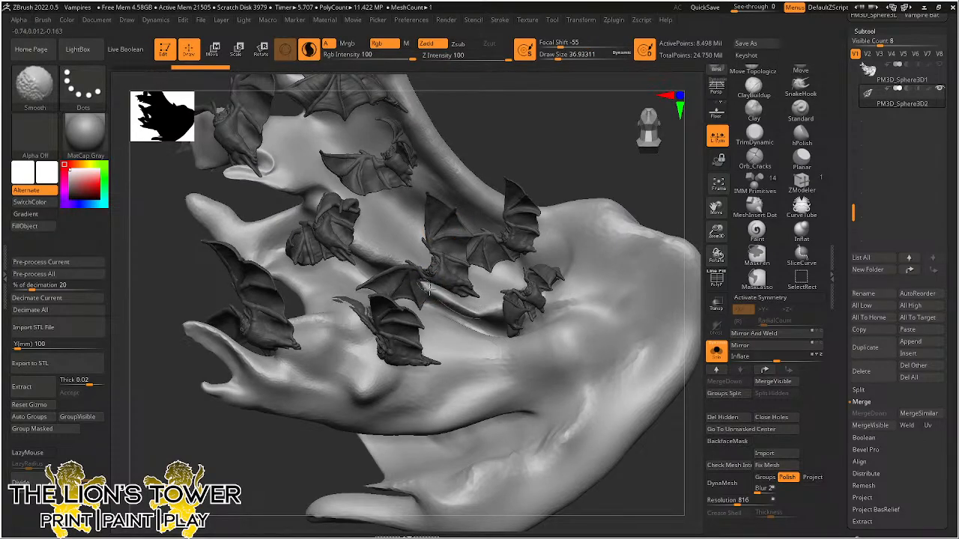
Smooth the cape fold beneath the central bat at draw size about 37 and check it from several angles.
left_click_drag(444, 299, 473, 295, "shift")
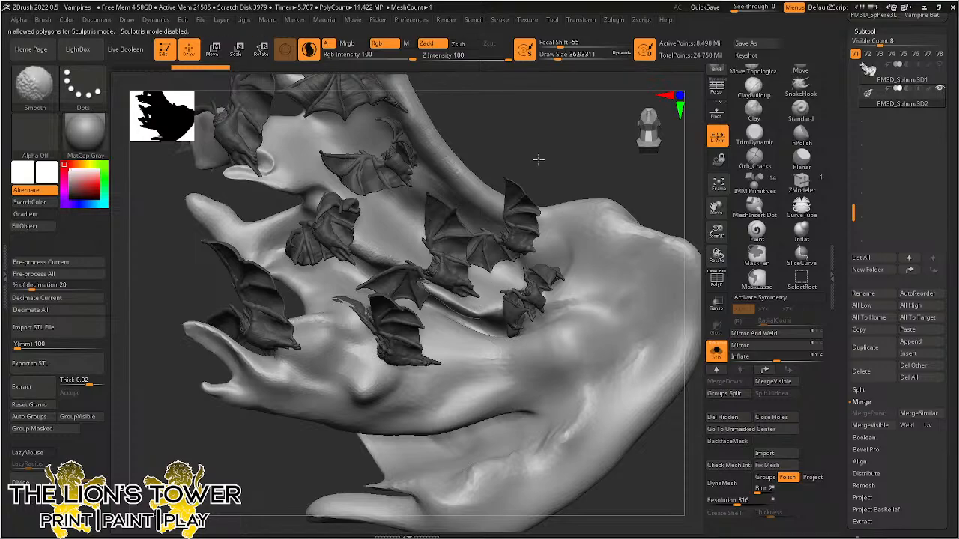
mouse_move(539, 158)
left_mouse_down()
mouse_move(559, 130)
mouse_move(538, 156)
left_mouse_up()
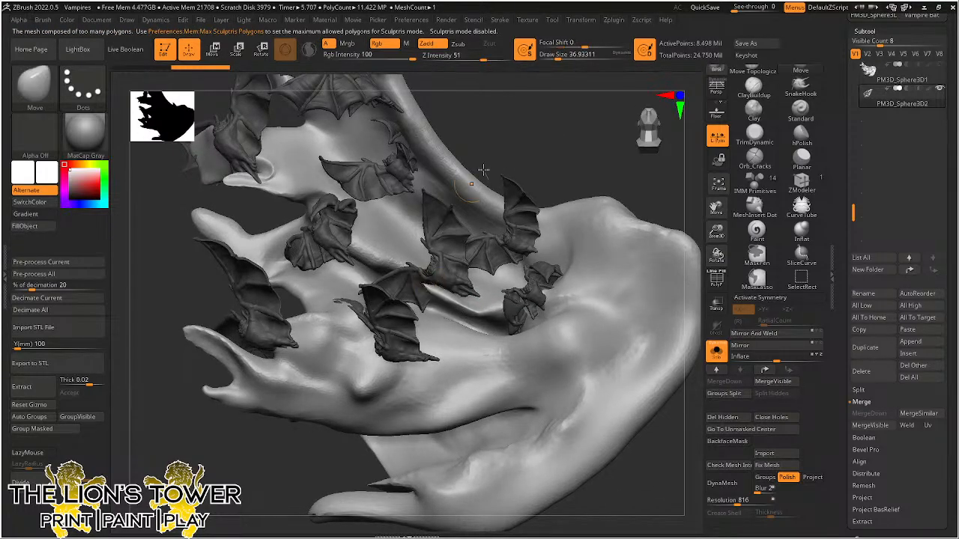
left_click_drag(494, 159, 448, 178)
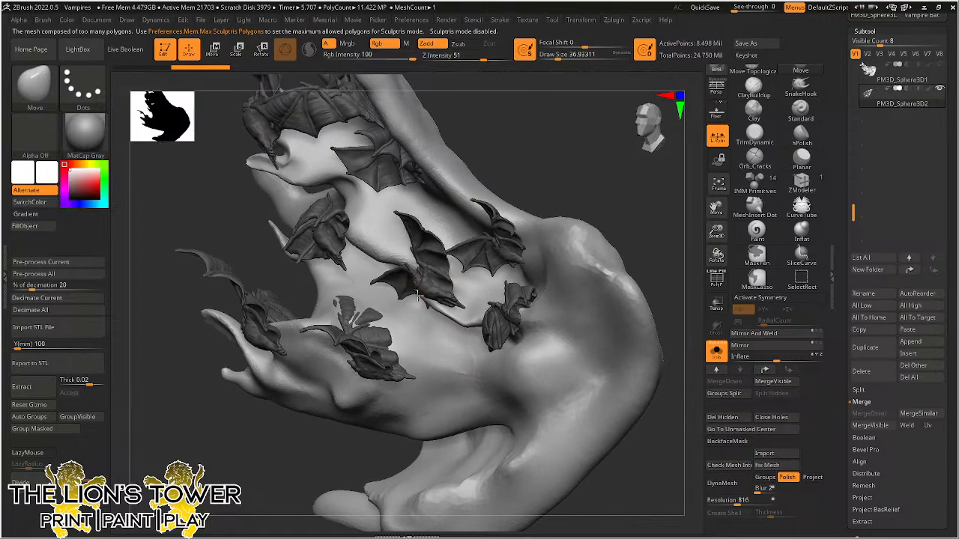
mouse_move(513, 163)
left_mouse_down()
mouse_move(552, 128)
mouse_move(462, 219)
left_mouse_up()
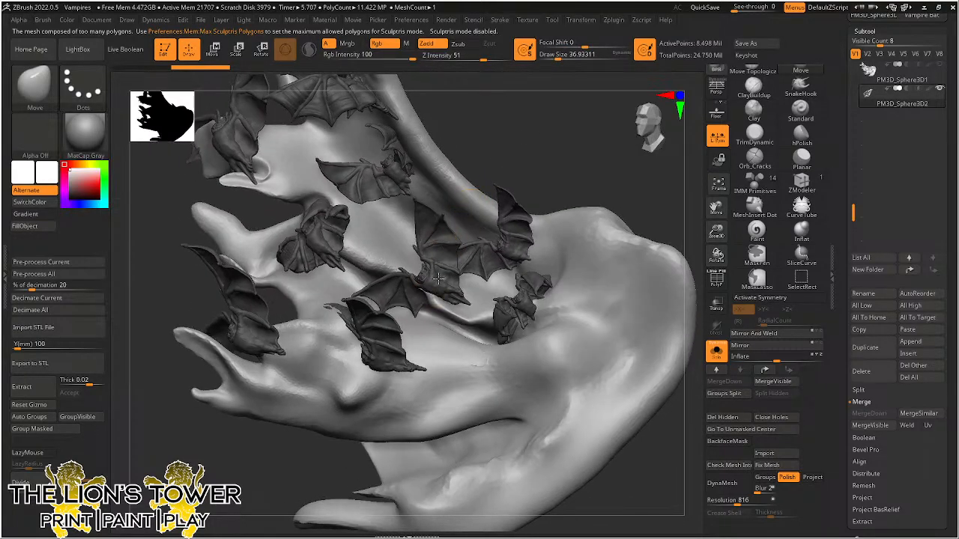
Reshape the fold between the central bats with the Move brush at draw size about 80 and smooth it at about 51.
left_click_drag(558, 59, 566, 59)
left_click_drag(540, 134, 522, 147)
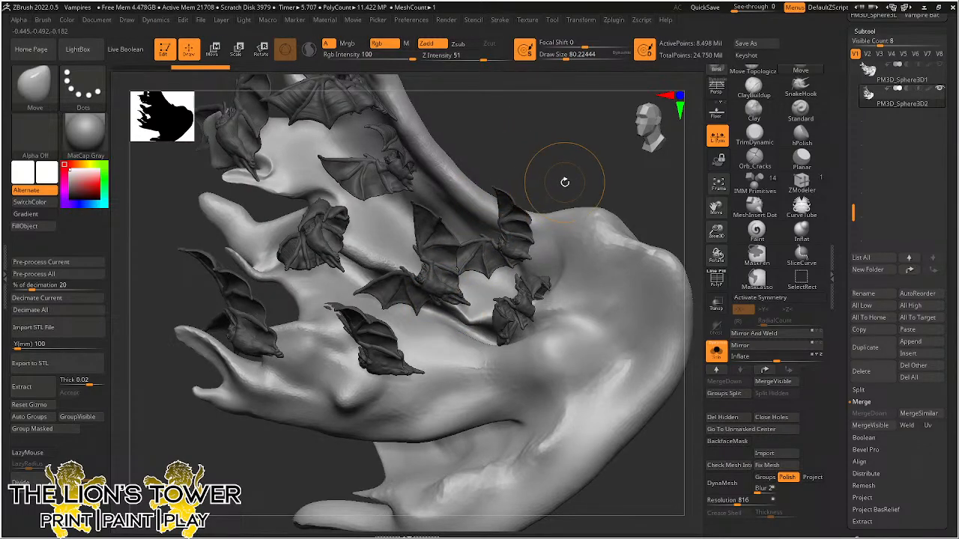
mouse_move(557, 167)
left_mouse_down()
mouse_move(563, 156)
mouse_move(560, 168)
left_mouse_up()
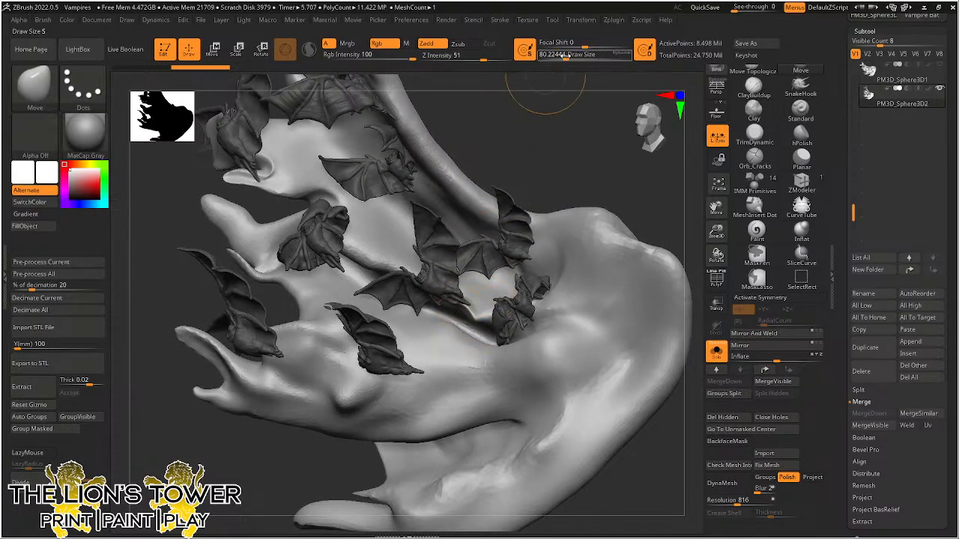
left_click(554, 56)
left_click_drag(546, 87, 550, 87)
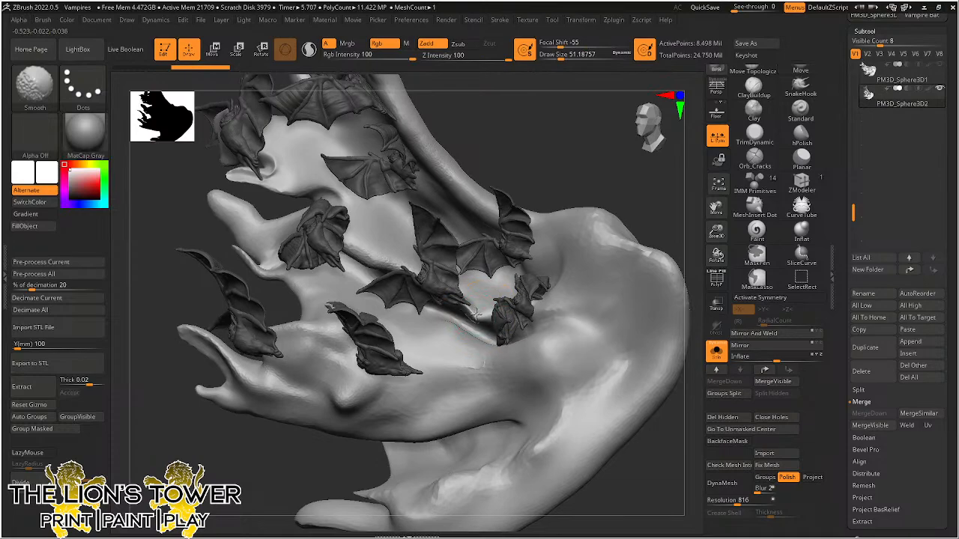
mouse_move(519, 161)
left_mouse_down()
mouse_move(561, 142)
mouse_move(474, 207)
mouse_move(447, 305)
mouse_move(519, 300)
mouse_move(444, 310)
left_mouse_up()
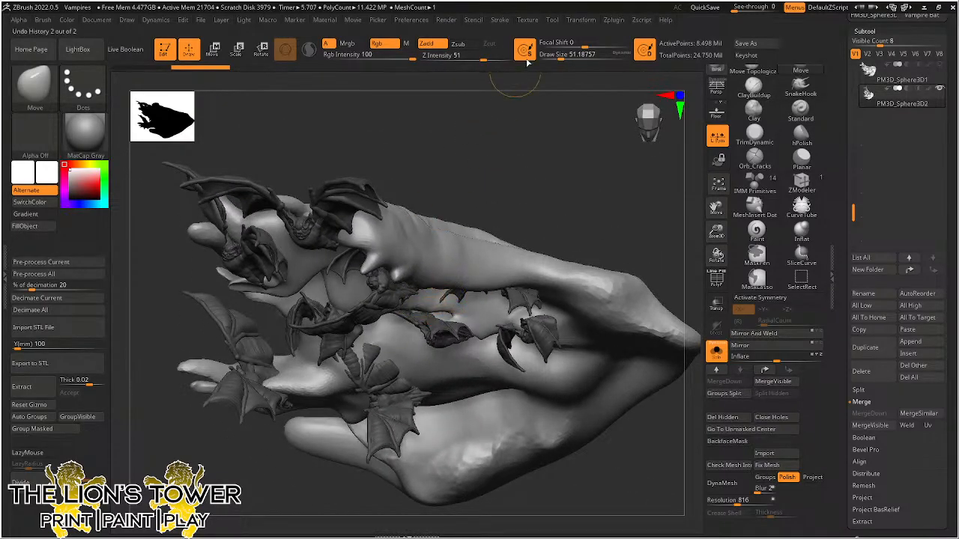
Move the larger cape folds around the central bats into place with the Move brush at draw size about 94.
left_click_drag(540, 57, 568, 58)
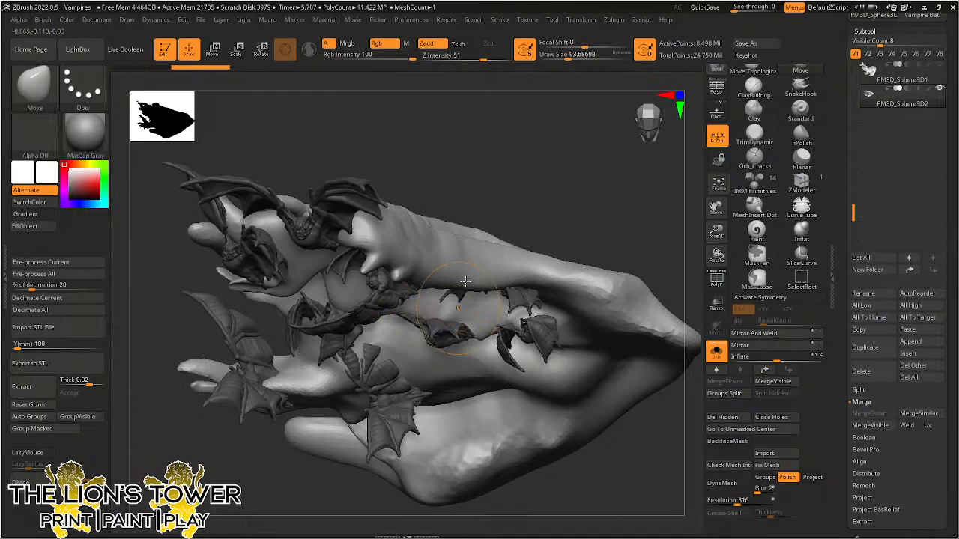
mouse_move(465, 280)
left_mouse_down()
mouse_move(513, 210)
mouse_move(476, 280)
left_mouse_up()
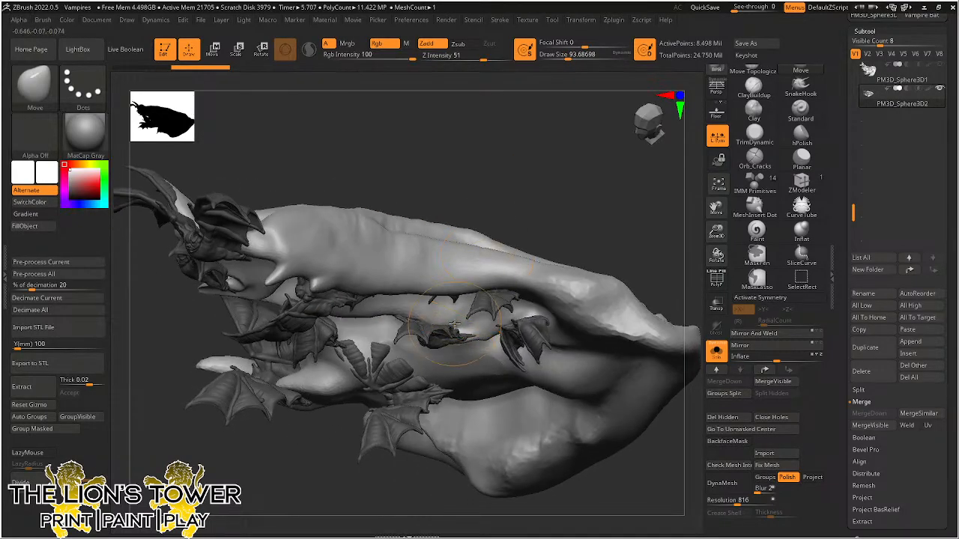
mouse_move(454, 324)
left_mouse_down()
mouse_move(509, 218)
mouse_move(469, 327)
mouse_move(526, 107)
mouse_move(519, 155)
mouse_move(432, 341)
left_mouse_up()
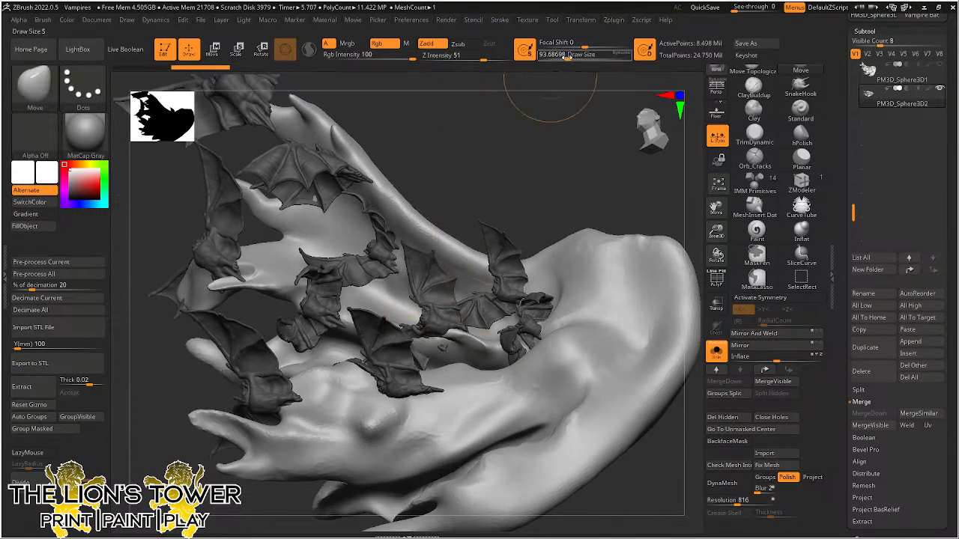
Refine the cape fold under the central bat's wing with the Move brush at draw size about 46.
left_click(564, 57)
left_click_drag(544, 83, 513, 143)
left_click(559, 56)
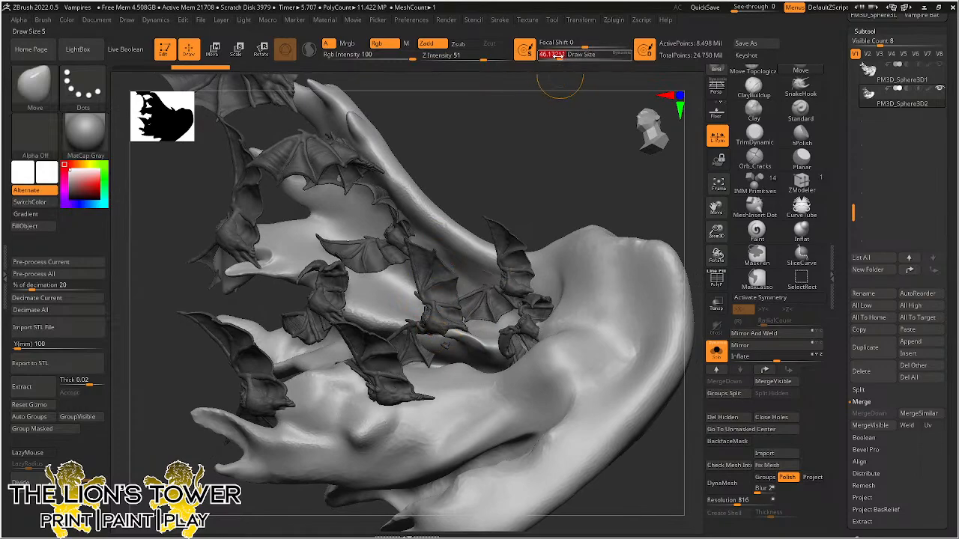
left_click_drag(546, 86, 516, 142)
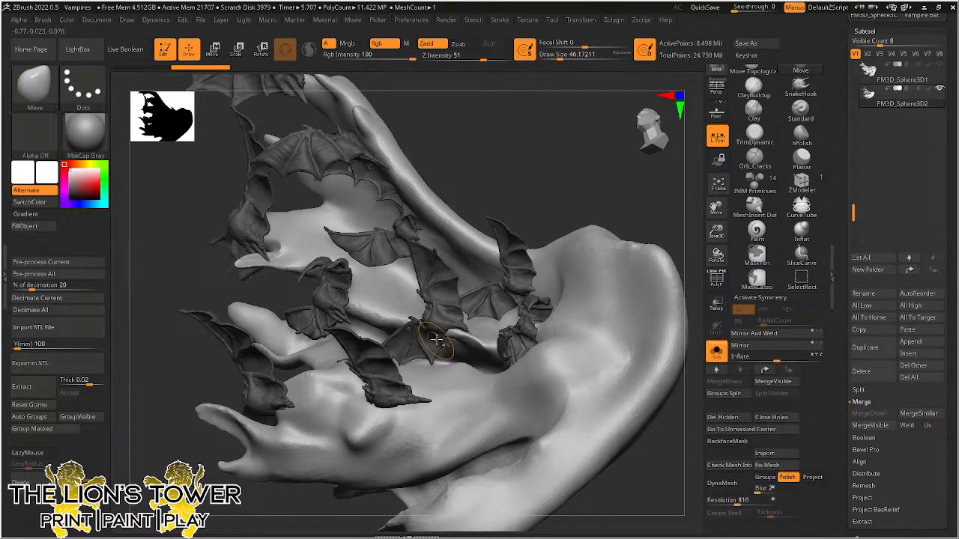
mouse_move(494, 191)
left_mouse_down()
mouse_move(514, 157)
mouse_move(451, 267)
left_mouse_up()
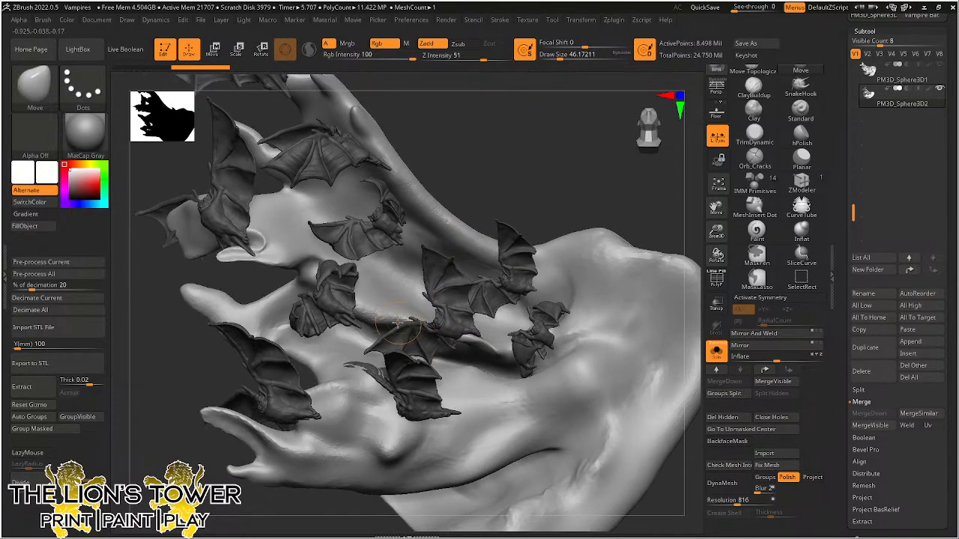
key("shift")
mouse_move(445, 173)
left_mouse_down()
mouse_move(457, 193)
mouse_move(484, 199)
mouse_move(513, 189)
mouse_move(468, 188)
mouse_move(469, 158)
mouse_move(494, 158)
mouse_move(472, 160)
left_mouse_up()
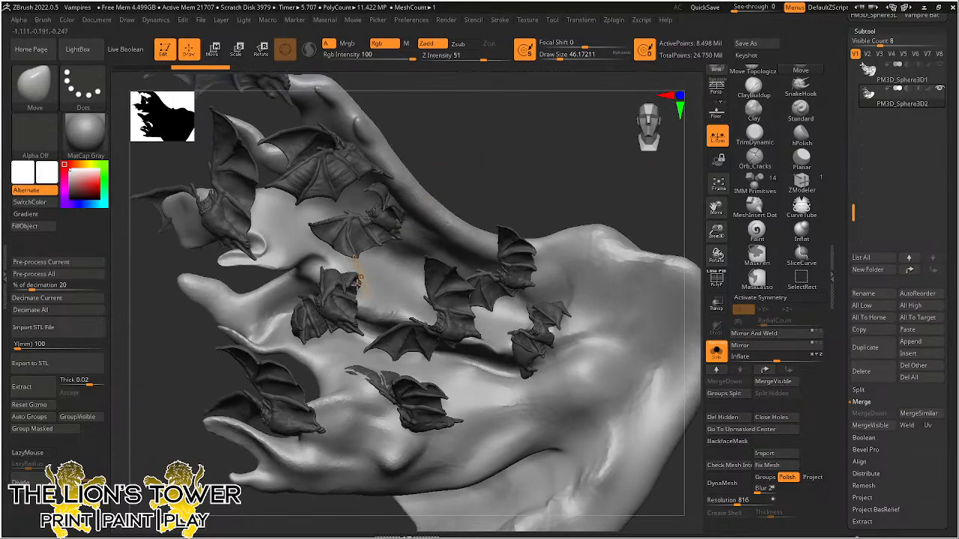
Clear the mask and hide the separate polygroups of the bat in the middle of the cape one by one.
left_click(486, 147, "ctrl")
key("ctrl+w")
left_click(334, 284, "ctrl+shift")
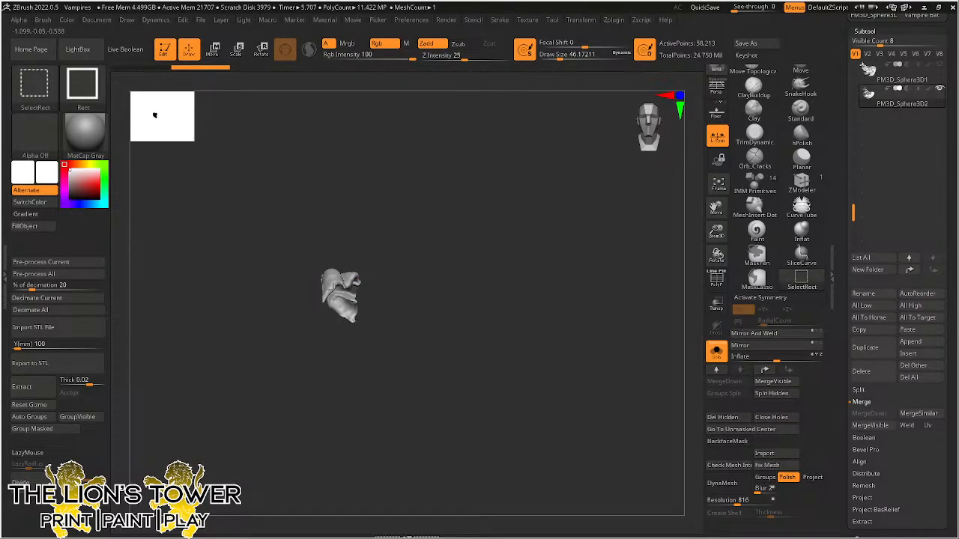
left_click(334, 264, "ctrl+shift")
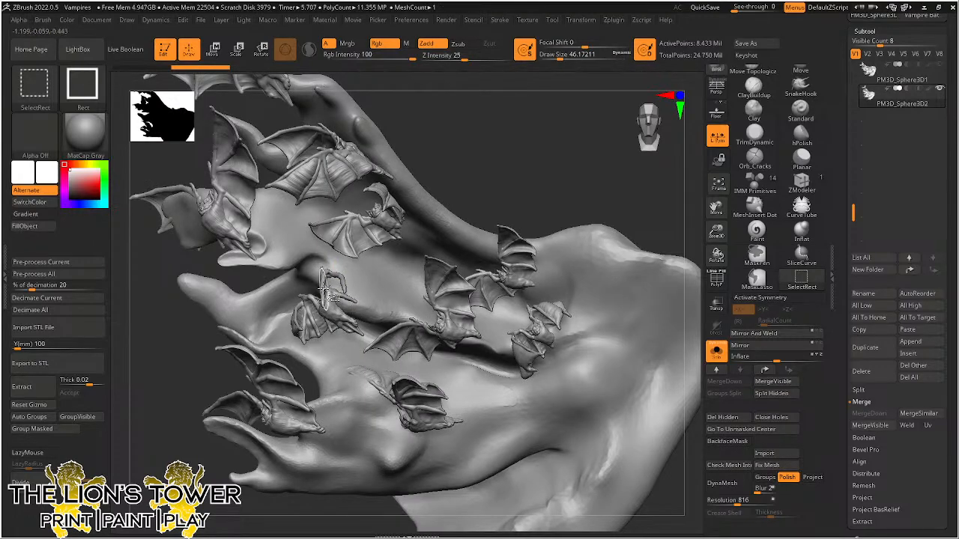
left_click(329, 327, "ctrl+shift")
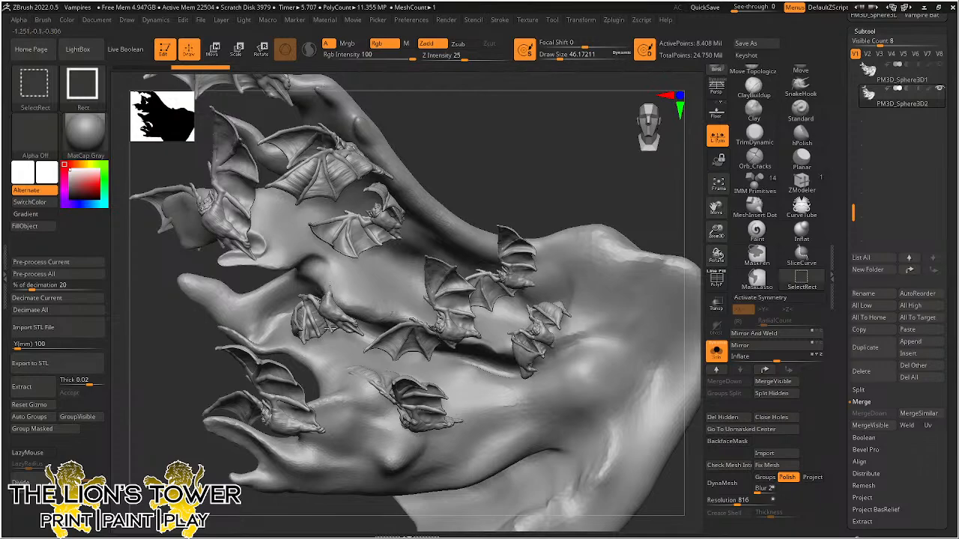
left_click(342, 337, "ctrl+shift")
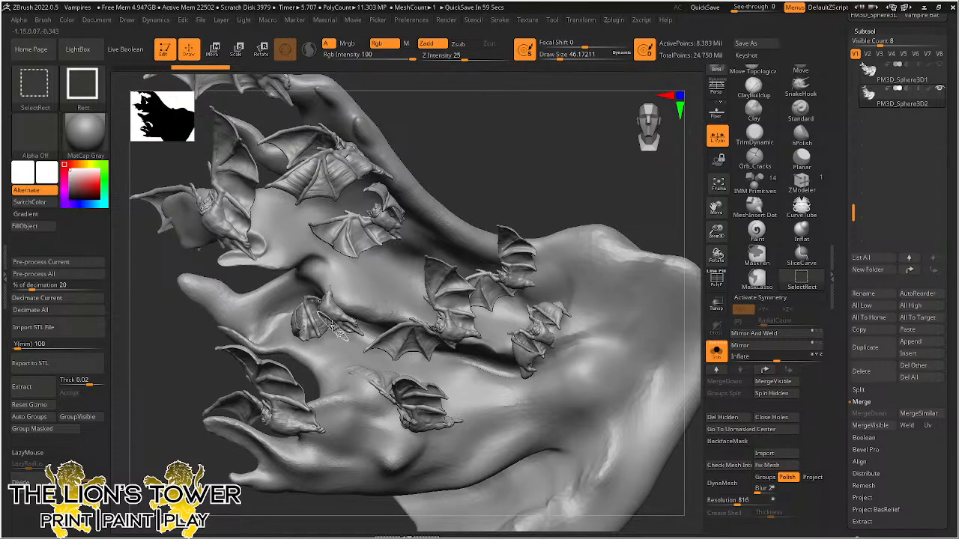
left_click(329, 312, "ctrl+shift")
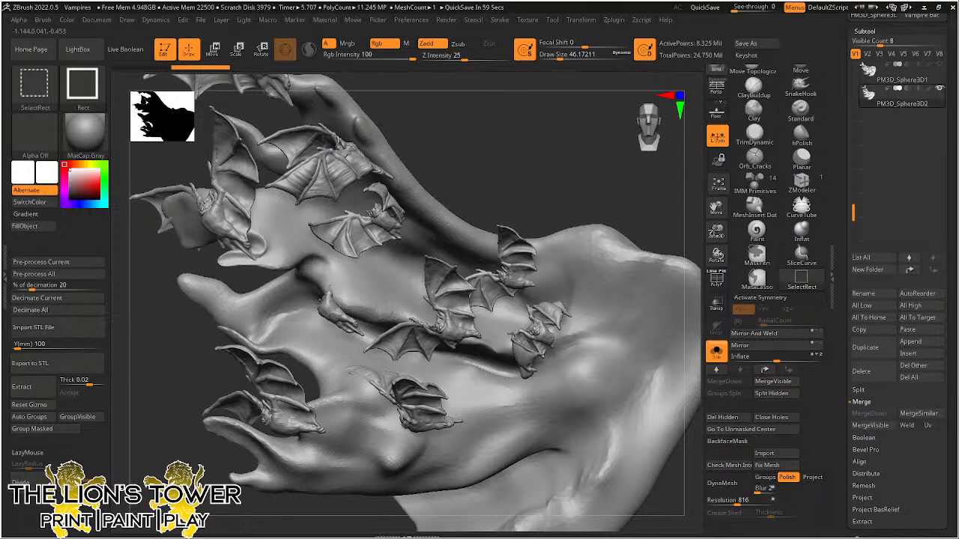
left_click(332, 308, "ctrl+shift")
Hide the bat's last stray fragment, mask everything still visible and restore full visibility so only that bat stays unmasked.
left_click_drag(716, 231, 716, 283)
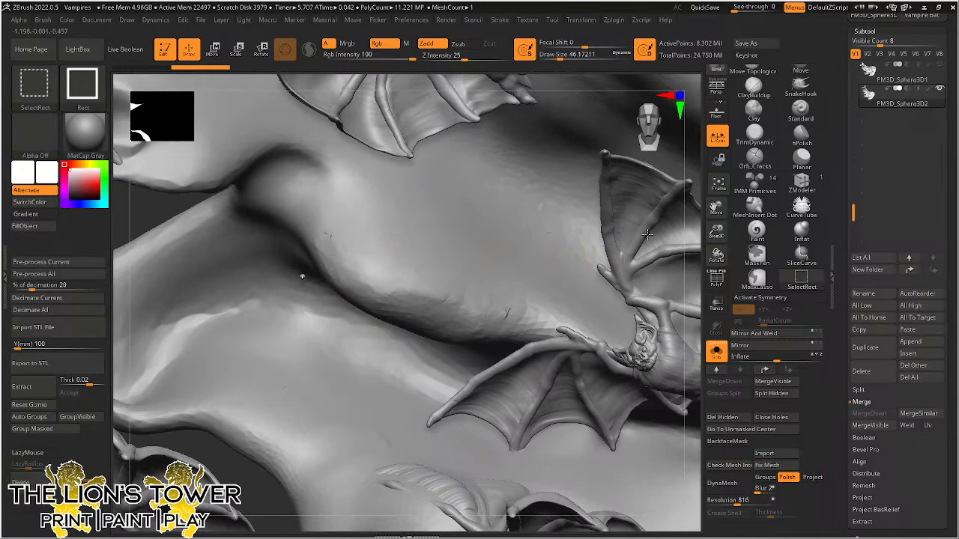
left_click_drag(168, 204, 141, 209)
mouse_move(250, 439)
left_mouse_down()
mouse_move(241, 458)
mouse_move(252, 470)
mouse_move(238, 473)
mouse_move(241, 462)
left_mouse_up()
mouse_move(361, 283)
left_mouse_down("ctrl+shift")
mouse_move(371, 285)
mouse_move(344, 286)
left_mouse_up("ctrl+shift")
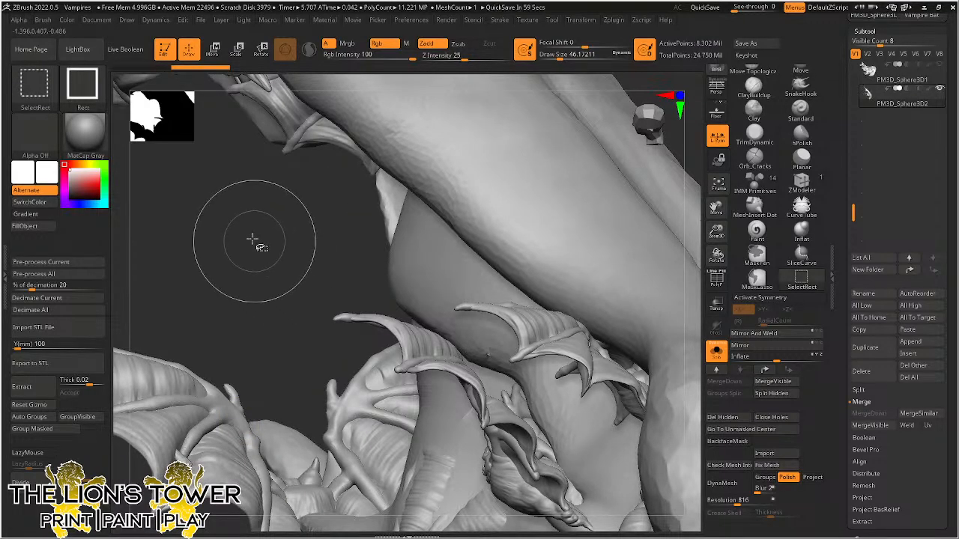
left_click_drag(245, 240, 374, 288, "ctrl+shift")
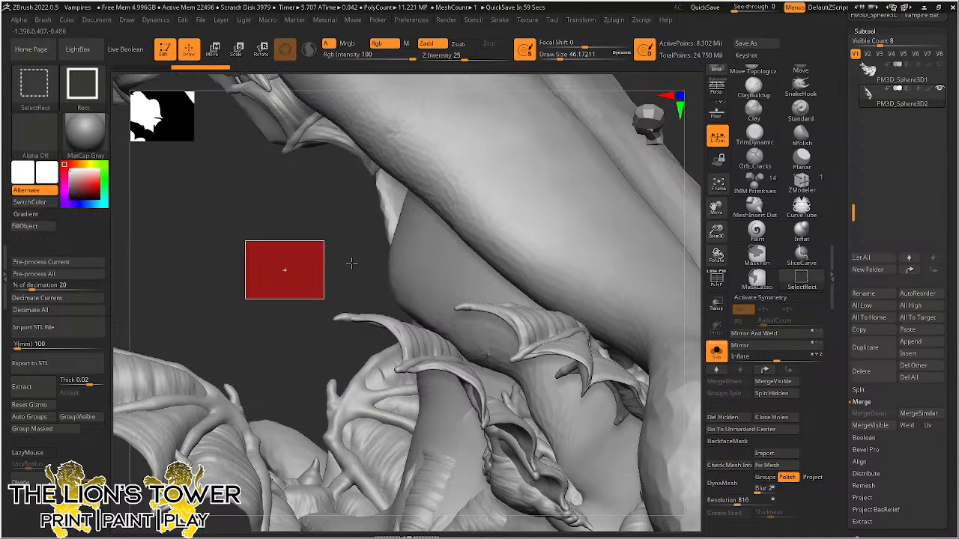
left_click(348, 272, "ctrl")
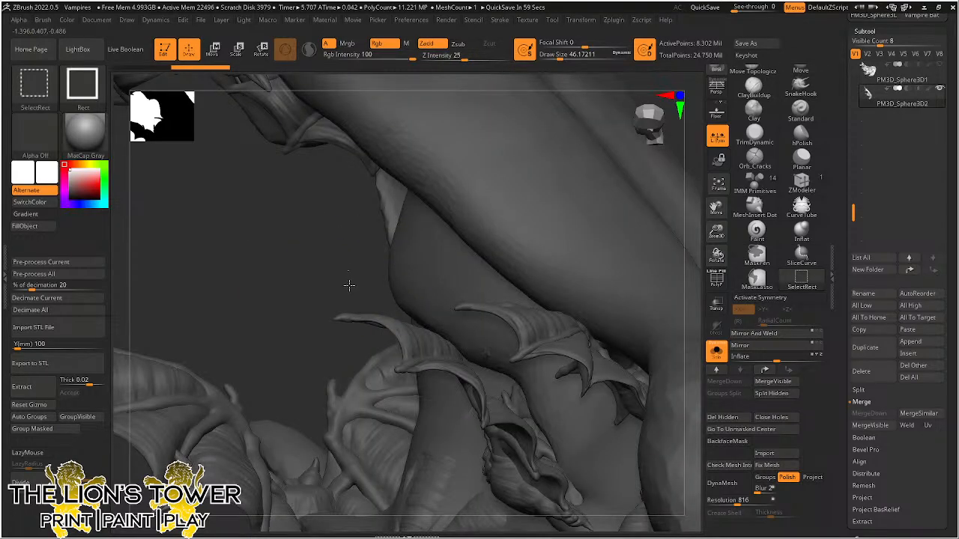
left_click(348, 285, "ctrl+shift")
mouse_move(290, 391)
left_mouse_down()
mouse_move(300, 385)
mouse_move(295, 363)
left_mouse_up()
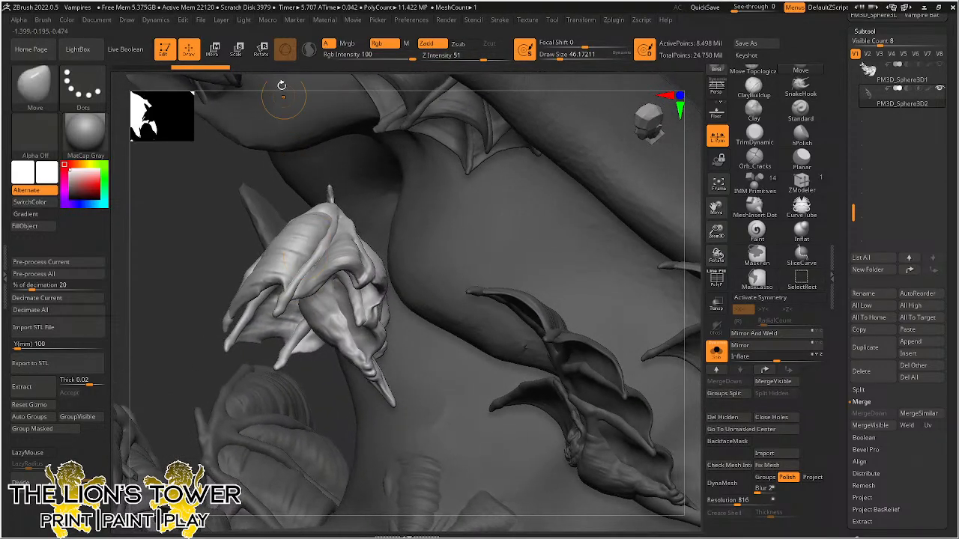
Centre the gizmo on the unmasked bat and move it inward so it sits against the cape folds.
left_click(260, 50)
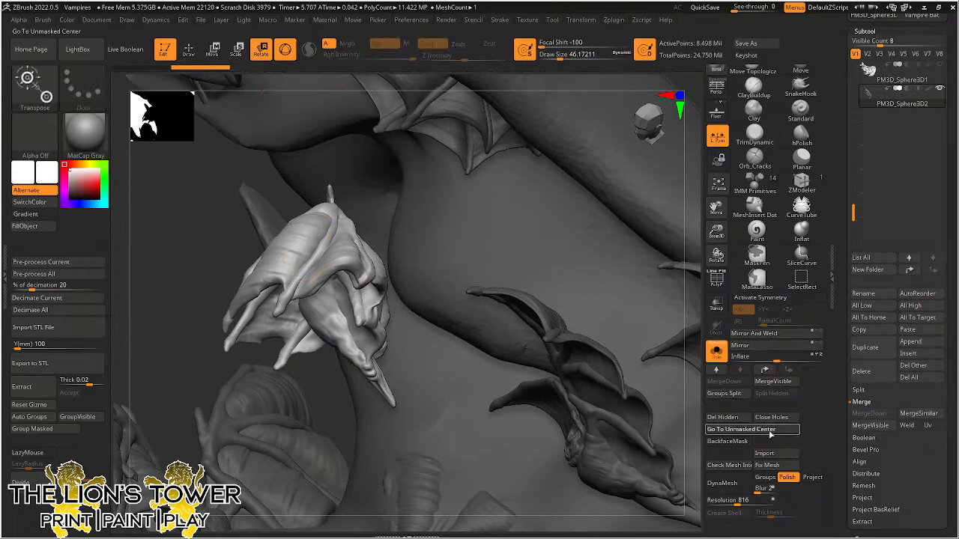
left_click(741, 429)
left_click_drag(353, 260, 420, 215)
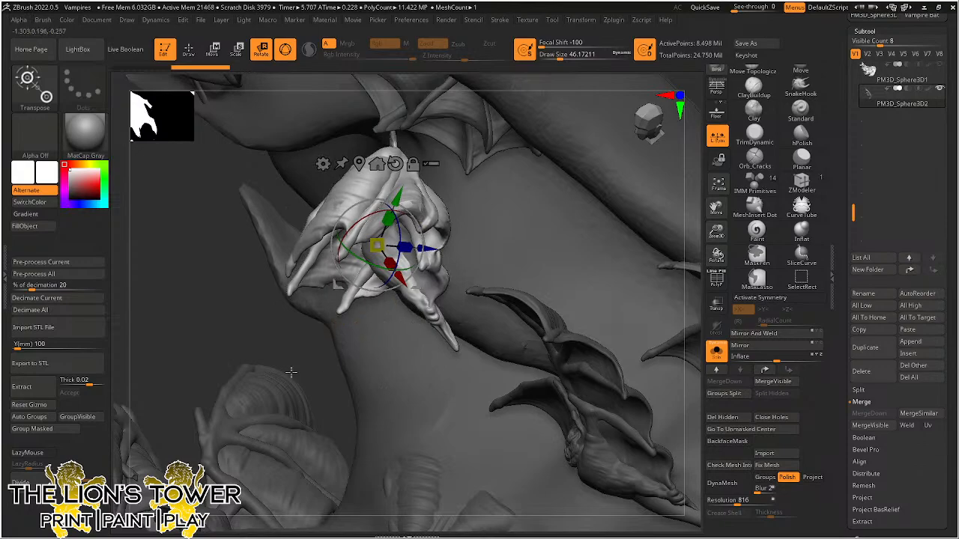
left_click_drag(291, 371, 445, 237)
left_click_drag(416, 197, 391, 203)
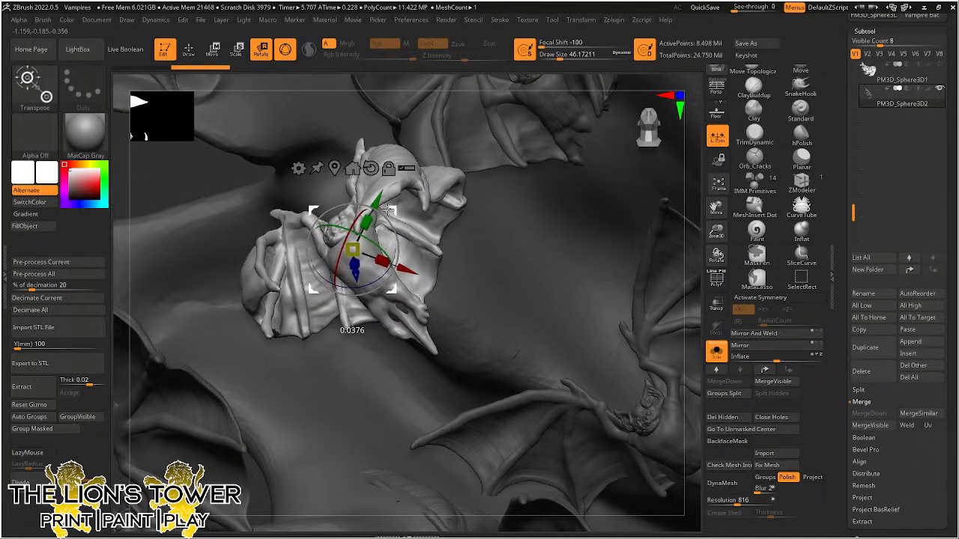
left_click_drag(717, 231, 694, 149)
left_click_drag(608, 180, 588, 188)
left_click_drag(543, 160, 515, 184)
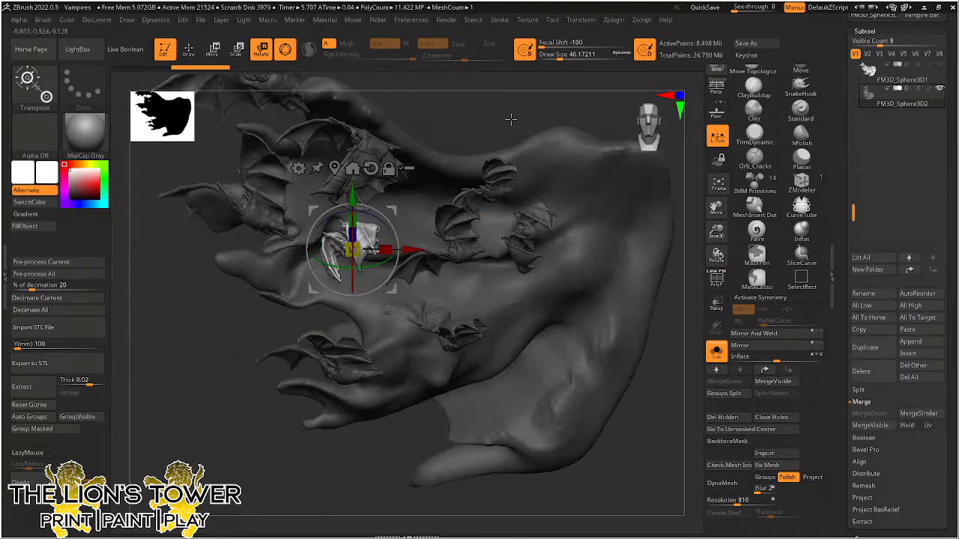
mouse_move(510, 118)
left_mouse_down()
mouse_move(502, 133)
mouse_move(528, 111)
mouse_move(463, 178)
left_mouse_up()
Mask all the bats so that only the cape surface stays unmasked.
key("ctrl")
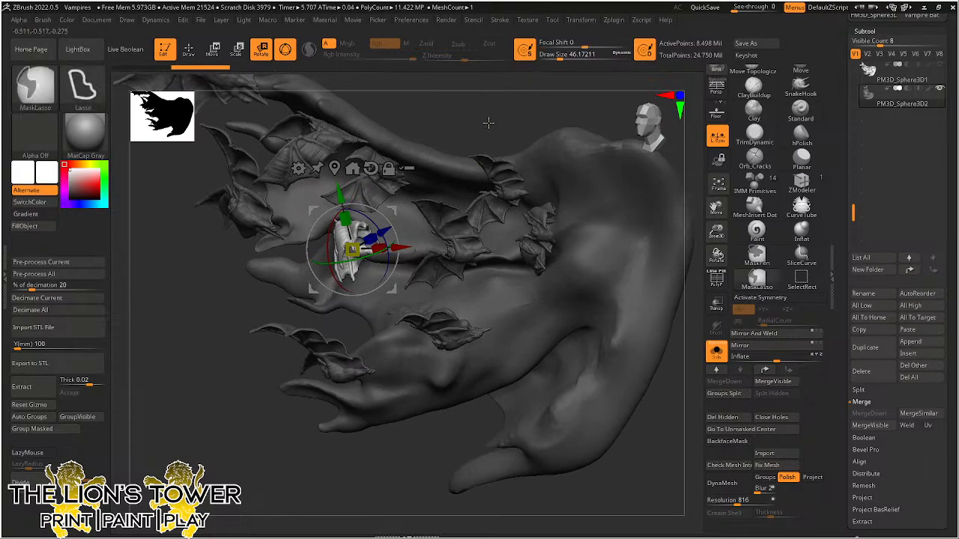
left_click(487, 122, "ctrl")
left_click(422, 235, "ctrl")
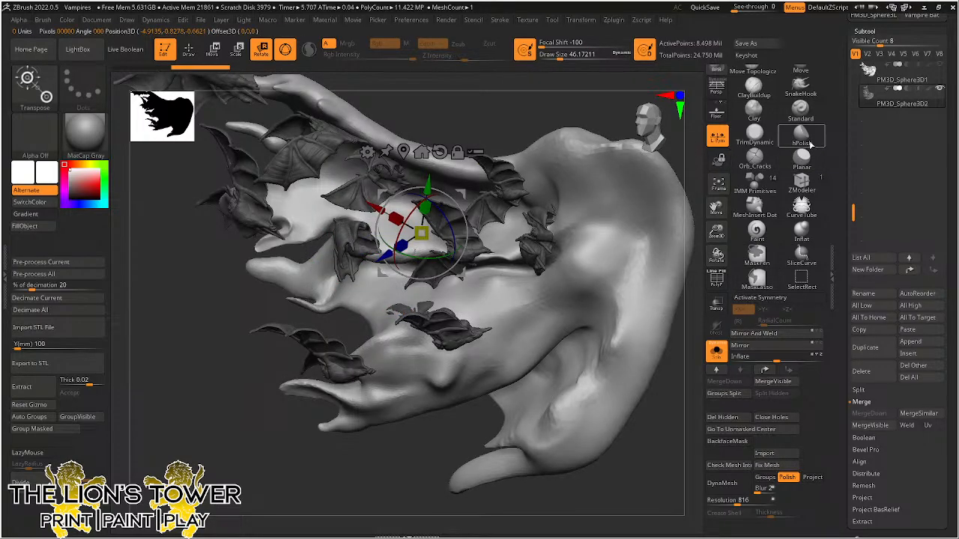
Pull the small cape tip in under the outer bat with the Move brush at draw size about 74 and smooth it.
left_click(800, 71)
left_click_drag(560, 56, 565, 57)
mouse_move(552, 90)
left_mouse_down()
mouse_move(483, 105)
mouse_move(458, 95)
mouse_move(459, 112)
left_mouse_up()
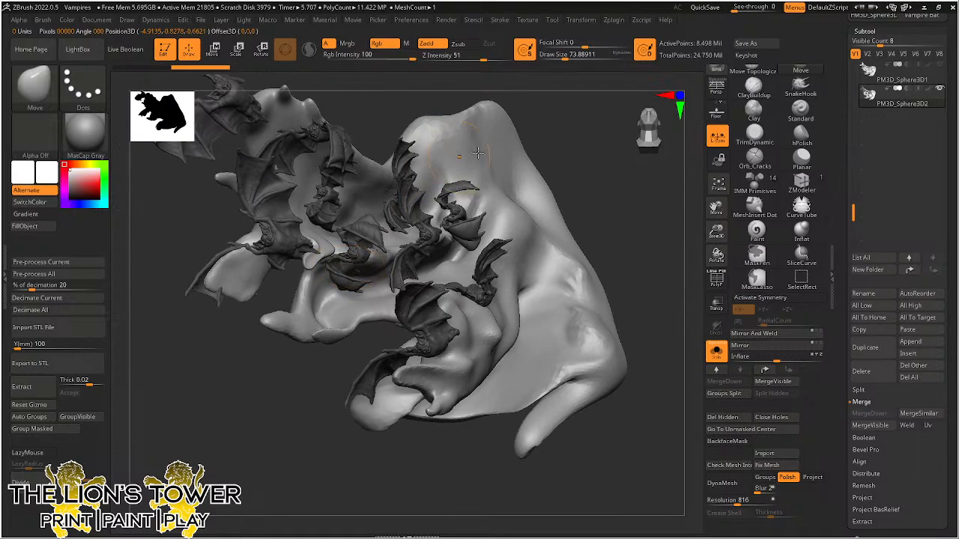
mouse_move(578, 158)
left_mouse_down()
mouse_move(569, 197)
mouse_move(550, 202)
left_mouse_up()
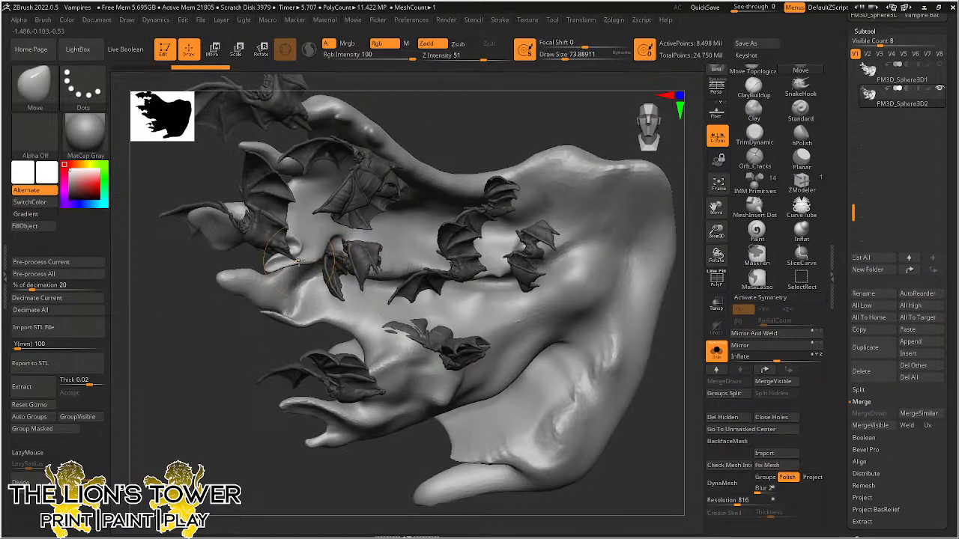
left_click_drag(302, 259, 269, 255)
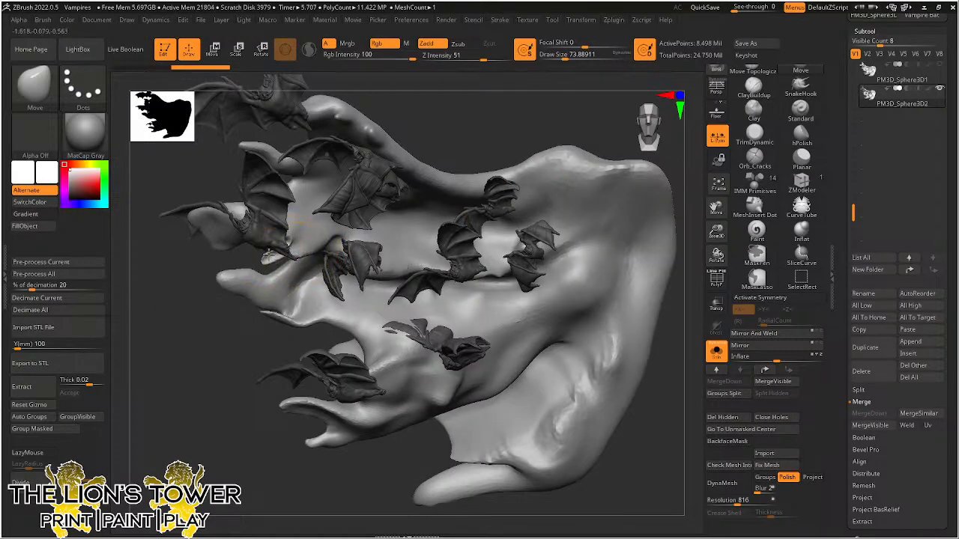
left_click_drag(406, 107, 293, 232)
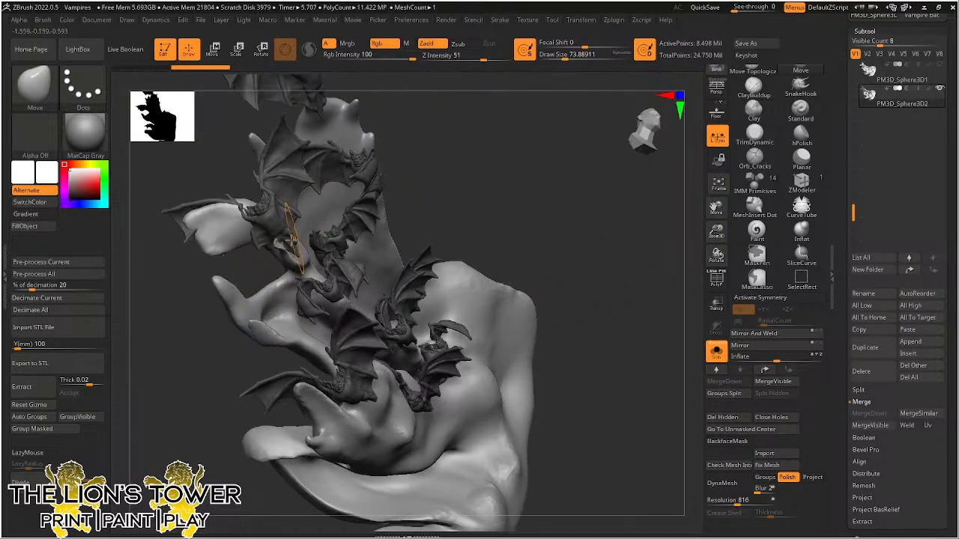
key("shift")
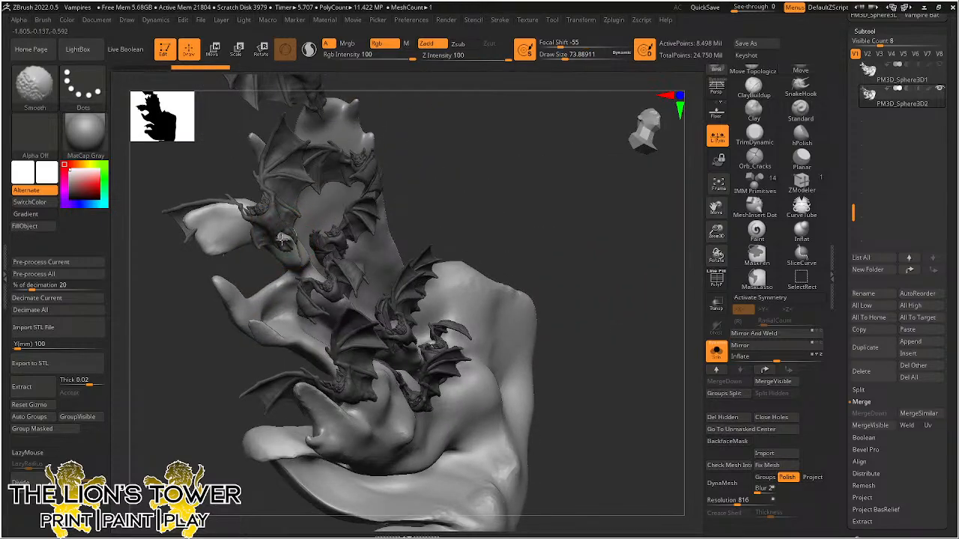
Push the cape tip poking past the outer bat's wing back behind that wing with the Move brush.
mouse_move(445, 172)
left_mouse_down()
mouse_move(520, 161)
mouse_move(498, 150)
mouse_move(488, 96)
mouse_move(460, 128)
mouse_move(264, 207)
left_mouse_up()
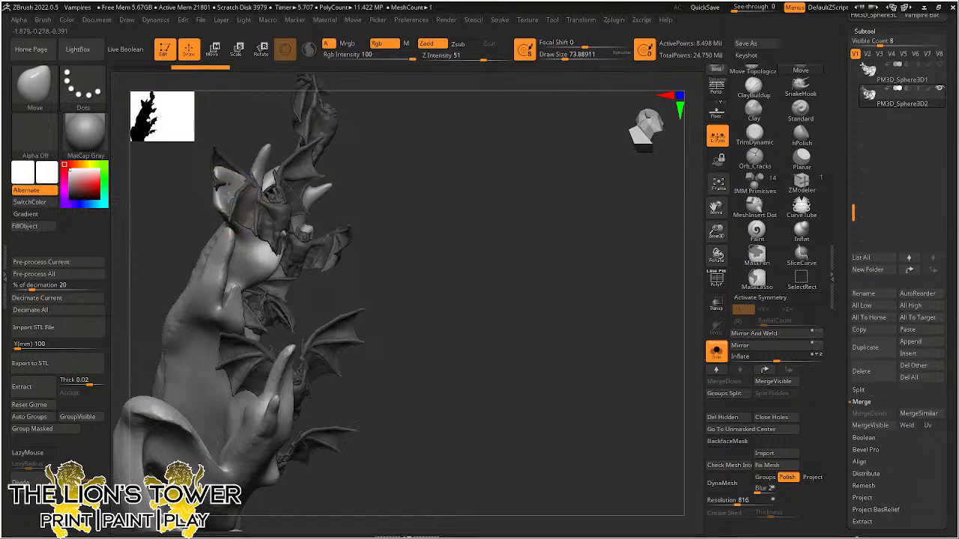
left_click_drag(225, 198, 221, 209)
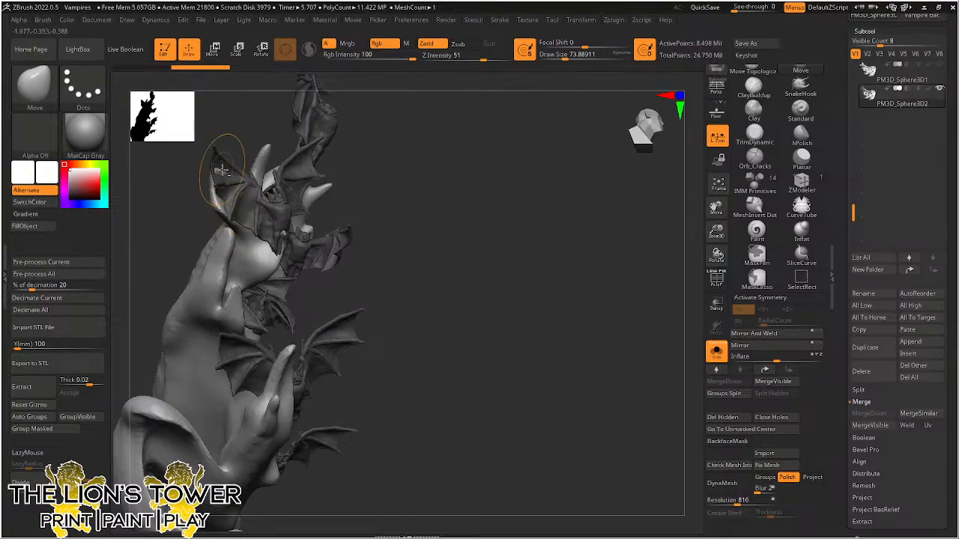
mouse_move(238, 124)
left_mouse_down()
mouse_move(279, 95)
mouse_move(310, 135)
mouse_move(338, 133)
left_mouse_up()
mouse_move(563, 210)
left_mouse_down()
mouse_move(405, 158)
mouse_move(240, 193)
left_mouse_up()
Isolate the cape, smooth down its tallest tip with Sculptris Pro enabled, and show the masked bats again.
left_click(245, 198, "ctrl+shift")
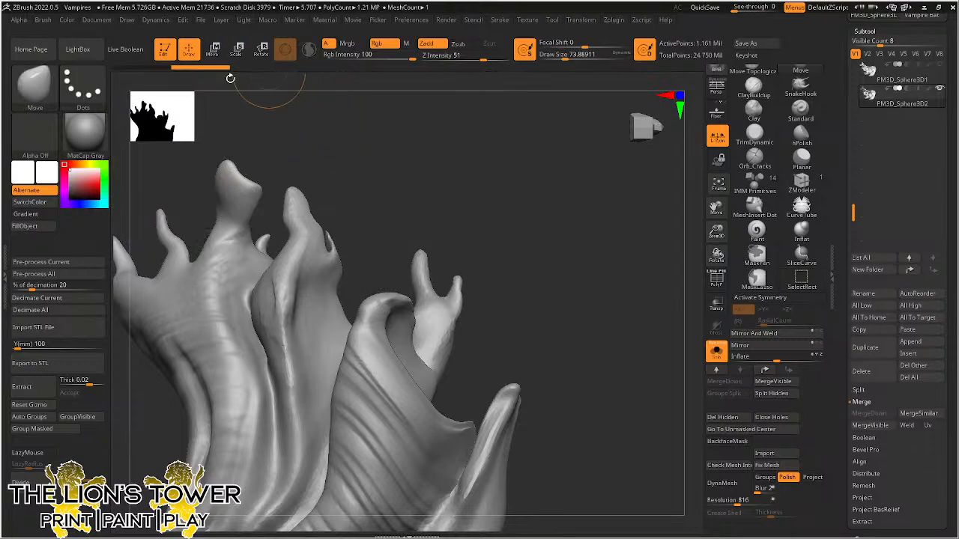
left_click(306, 52, "shift")
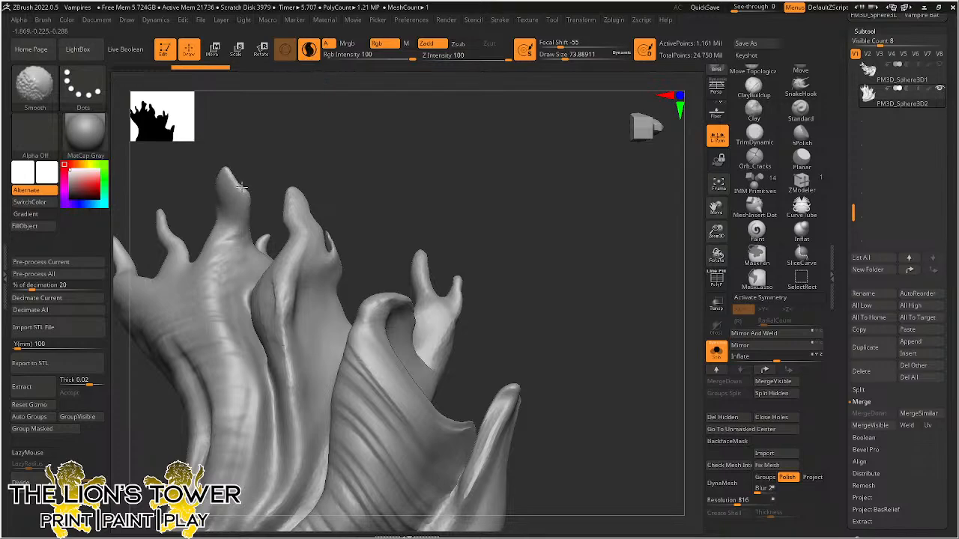
key("ctrl+shift")
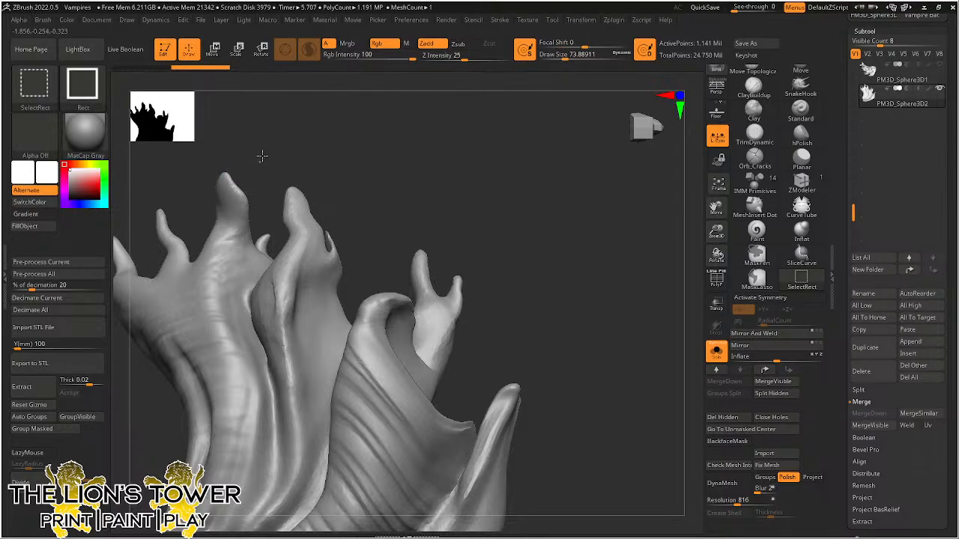
left_click(402, 151, "ctrl+shift")
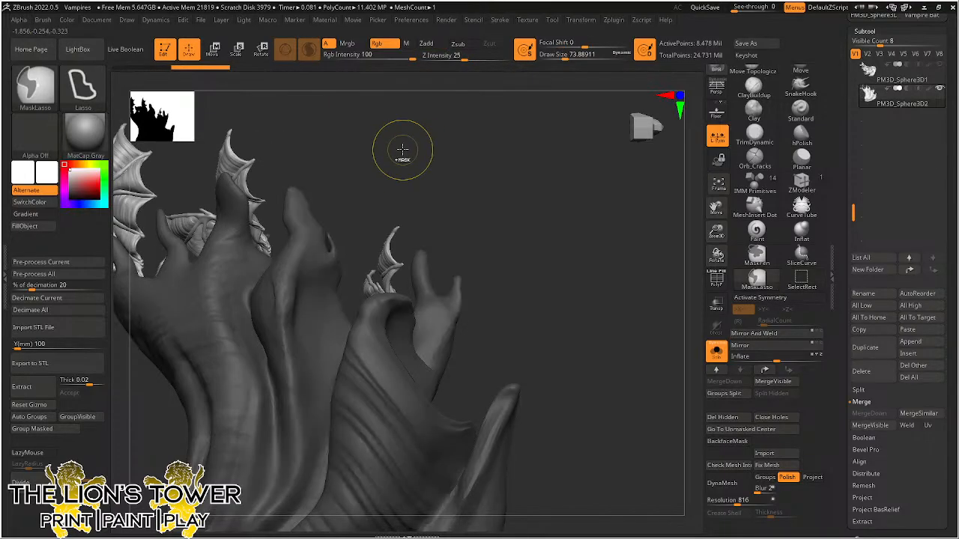
left_click_drag(394, 151, 349, 90)
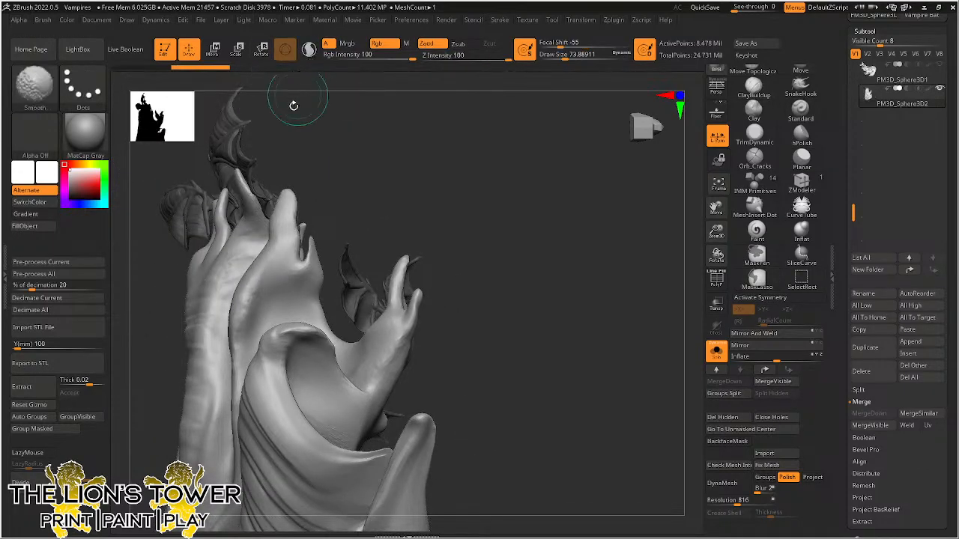
Refine the cape tip behind the outer bat with the Move brush at draw size about 37 and smooth the nub below its body.
left_click_drag(280, 143, 299, 145)
left_click_drag(567, 58, 558, 58)
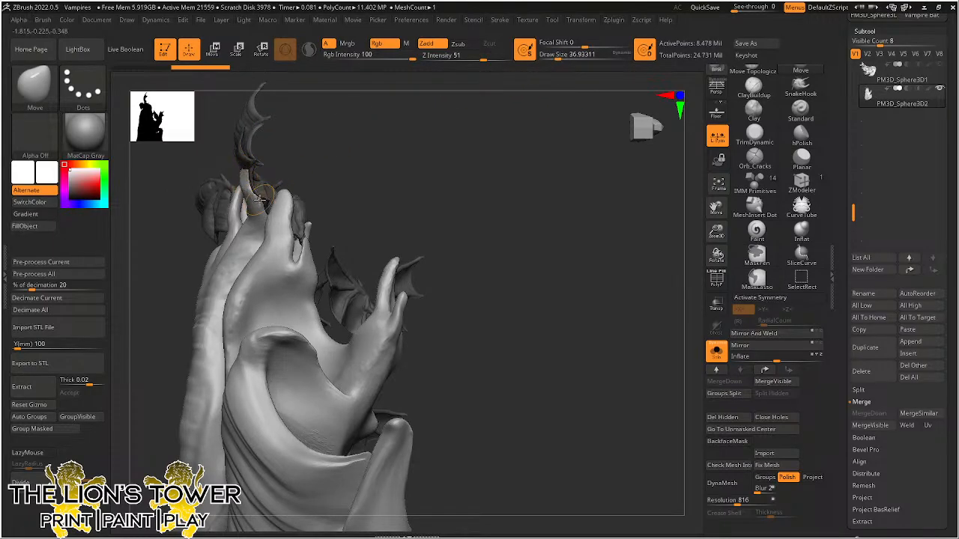
mouse_move(248, 192)
left_mouse_down()
mouse_move(300, 154)
mouse_move(254, 185)
left_mouse_up()
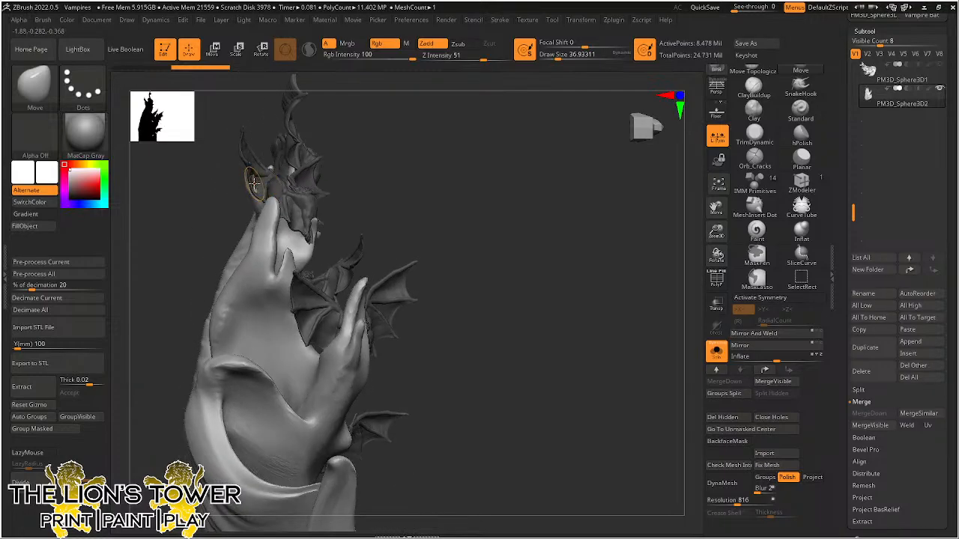
mouse_move(364, 108)
left_mouse_down()
mouse_move(244, 149)
mouse_move(248, 169)
left_mouse_up()
mouse_move(477, 168)
left_mouse_down()
mouse_move(477, 235)
mouse_move(482, 175)
mouse_move(472, 180)
left_mouse_up()
key("shift")
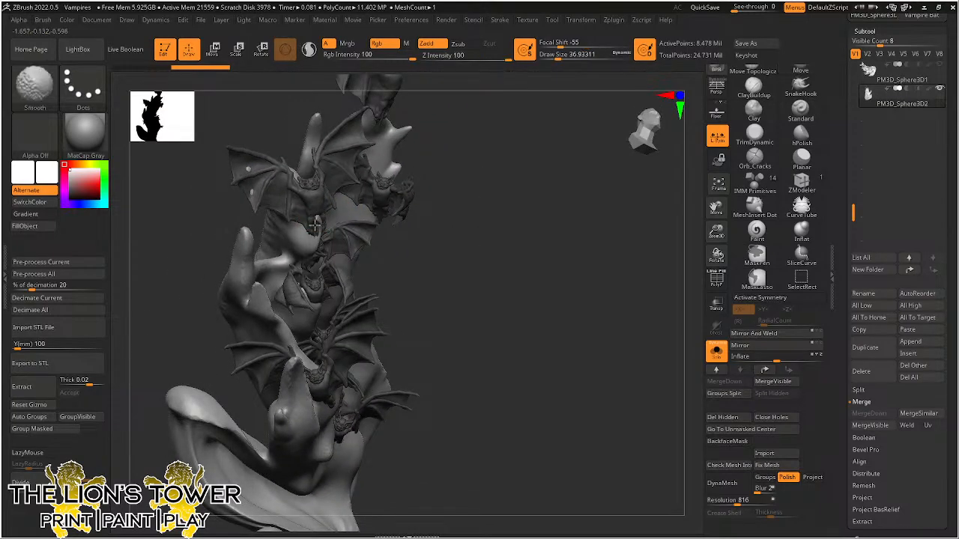
Pull the edge of the tall cape fold toward the neighbouring bat with the SnakeHook brush at draw size about 62.
mouse_move(499, 255)
left_mouse_down()
mouse_move(601, 229)
mouse_move(598, 215)
mouse_move(557, 227)
mouse_move(614, 172)
left_mouse_up()
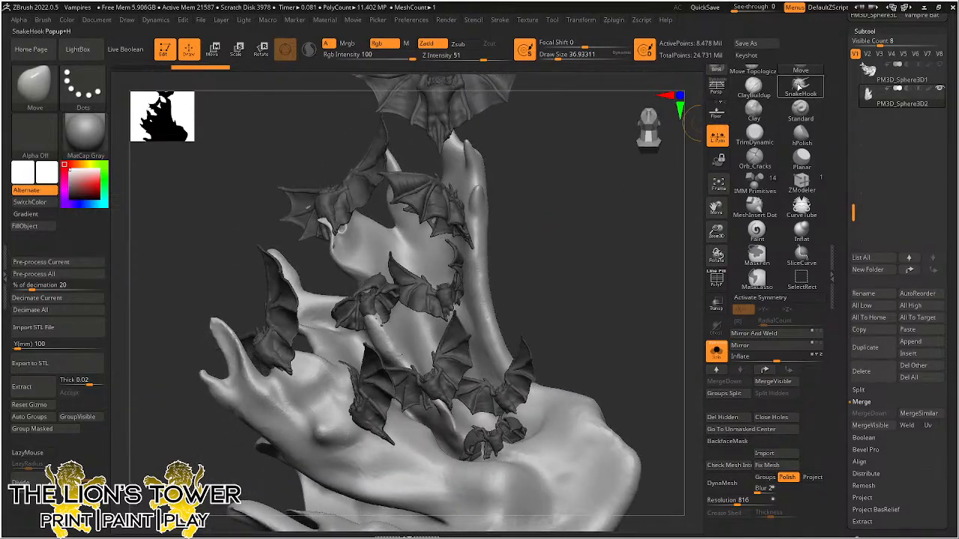
left_click(798, 87)
left_click(764, 108)
mouse_move(513, 179)
left_mouse_down()
mouse_move(522, 191)
mouse_move(466, 227)
left_mouse_up()
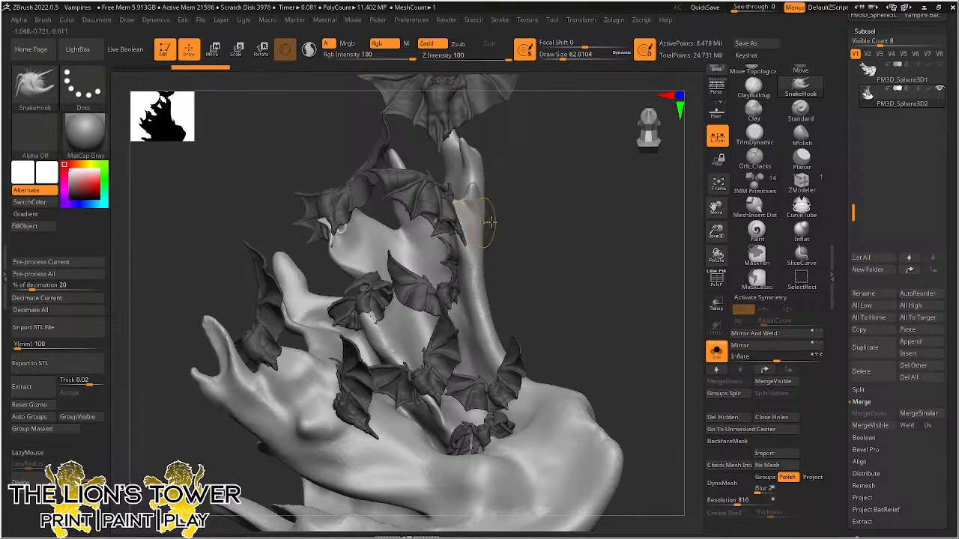
left_click_drag(488, 222, 463, 237)
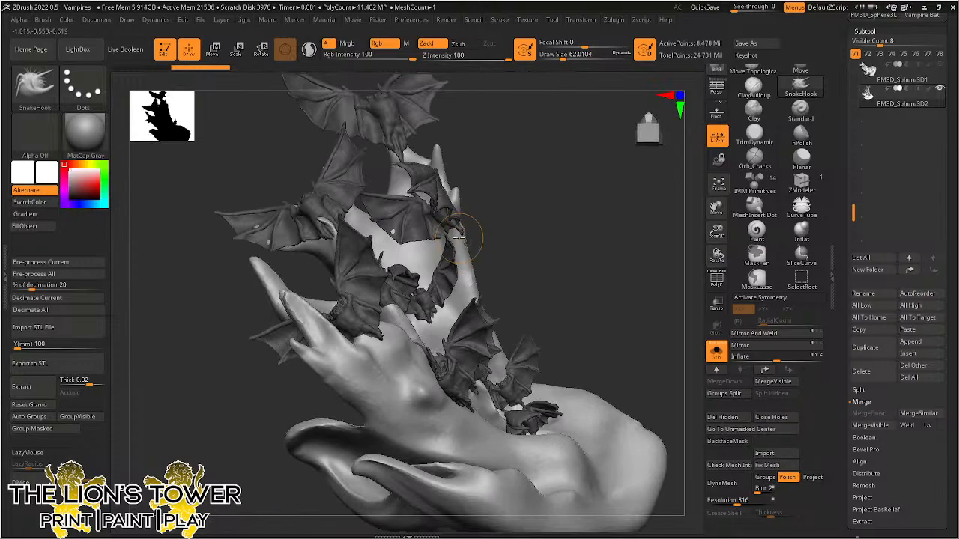
mouse_move(527, 195)
left_mouse_down()
mouse_move(497, 214)
mouse_move(541, 216)
left_mouse_up()
left_click_drag(715, 229, 712, 199)
mouse_move(613, 228)
left_mouse_down()
mouse_move(569, 234)
mouse_move(615, 207)
mouse_move(552, 205)
mouse_move(586, 197)
mouse_move(581, 184)
mouse_move(589, 185)
mouse_move(569, 188)
mouse_move(531, 214)
mouse_move(522, 242)
mouse_move(543, 282)
mouse_move(548, 267)
mouse_move(522, 255)
mouse_move(522, 265)
mouse_move(557, 257)
left_mouse_up()
Clear the mask, isolate the cape polygroup and split the hidden bats off into their own subtool.
left_click(541, 245, "ctrl")
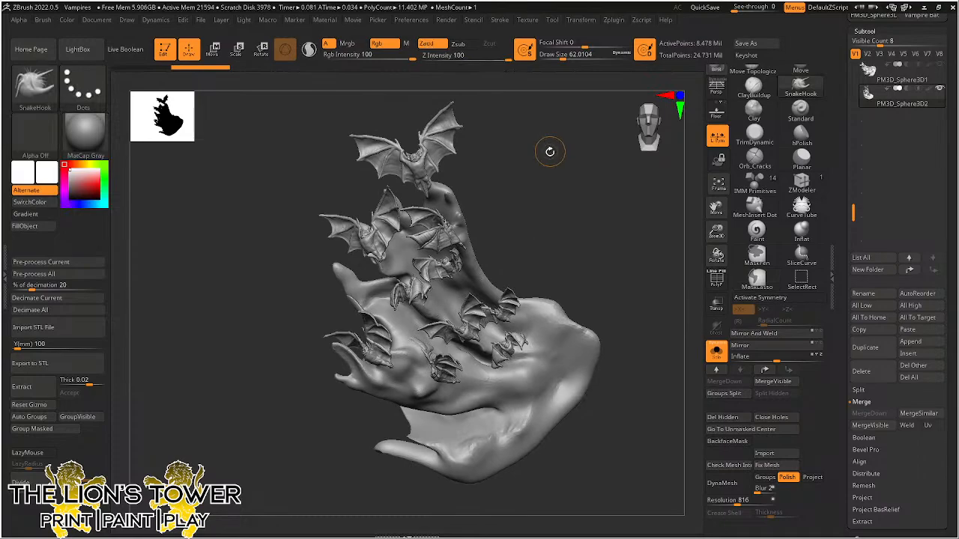
left_click(558, 190, "ctrl")
left_click_drag(558, 195, 568, 216, "ctrl")
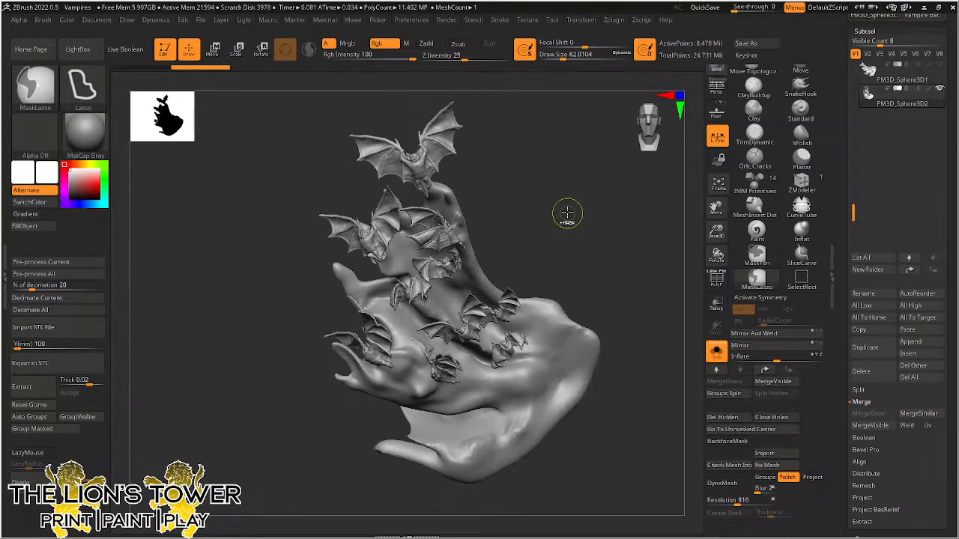
key("ctrl+shift")
left_click(545, 304, "ctrl+shift")
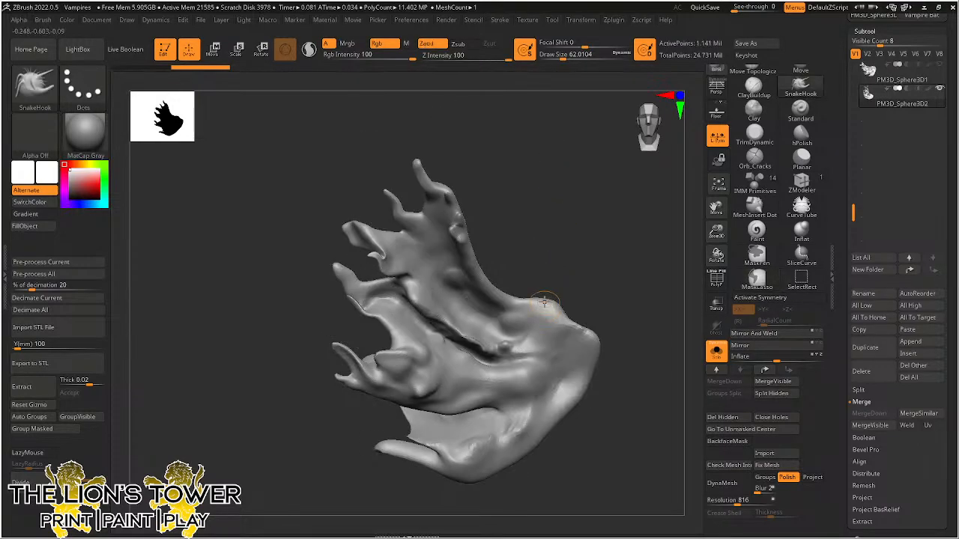
left_click(858, 390)
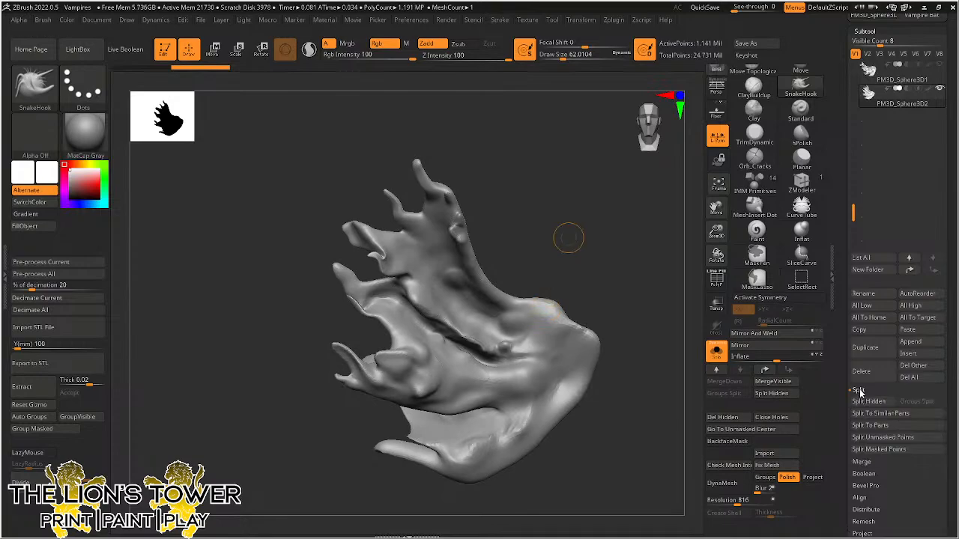
left_click(873, 402)
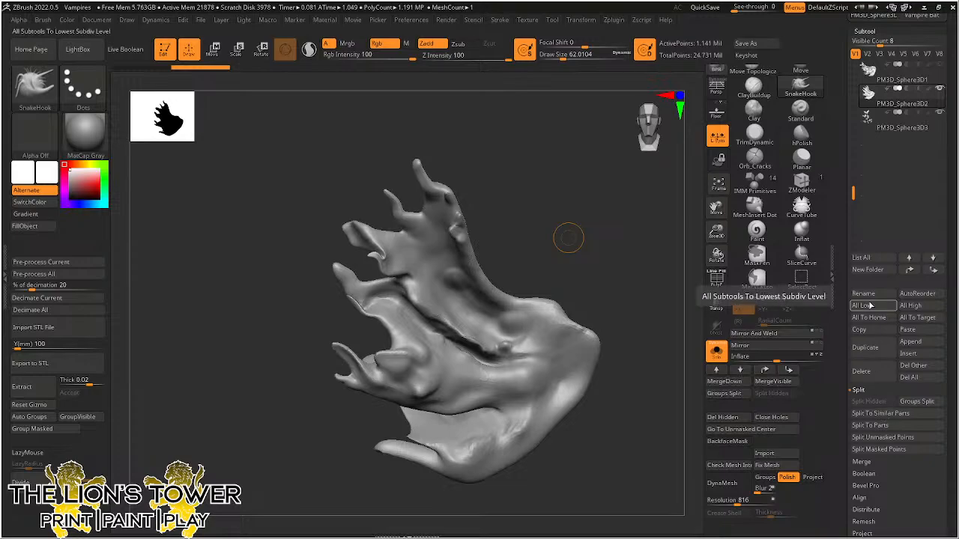
Move the cape subtool below the bats in the subtool order and save the project over Vampires.ZPR.
mouse_move(904, 123)
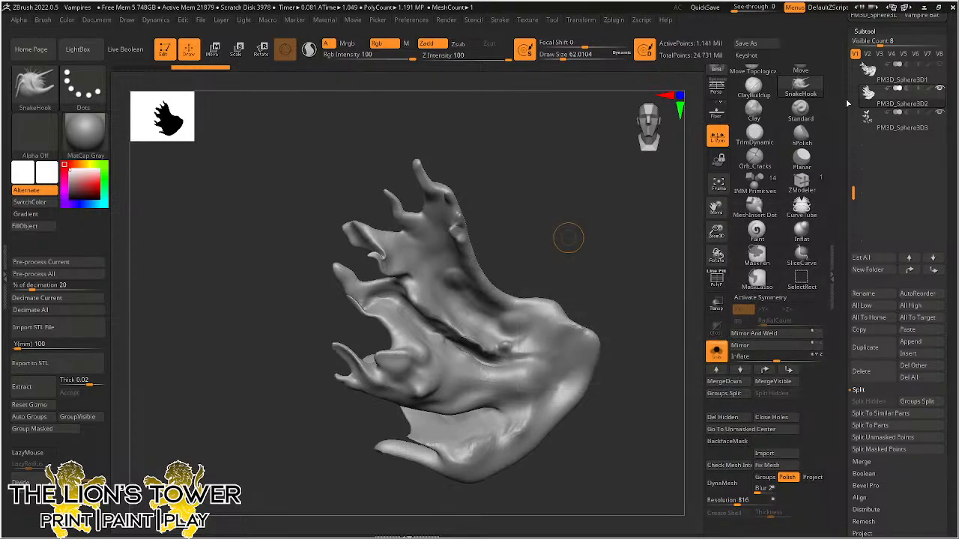
left_click(933, 270)
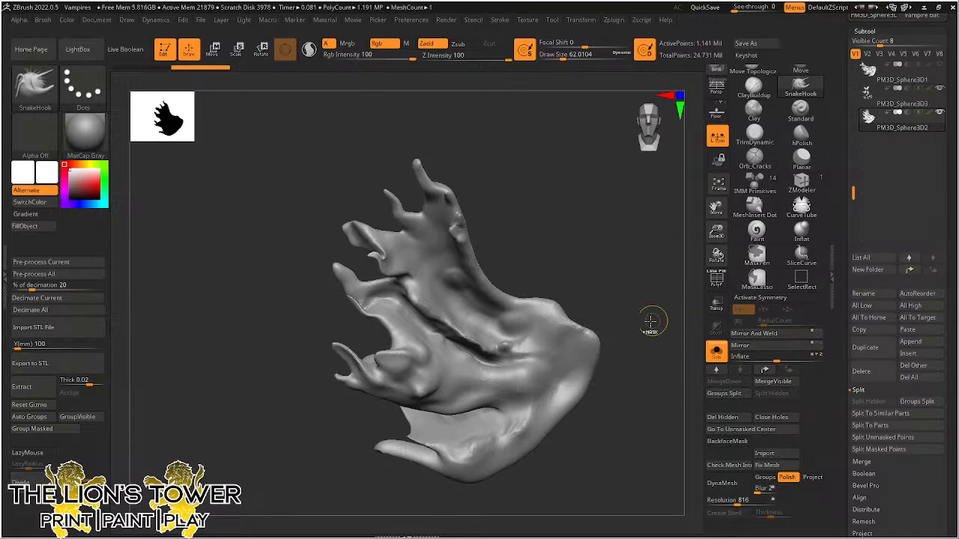
key("ctrl+s")
key("Return")
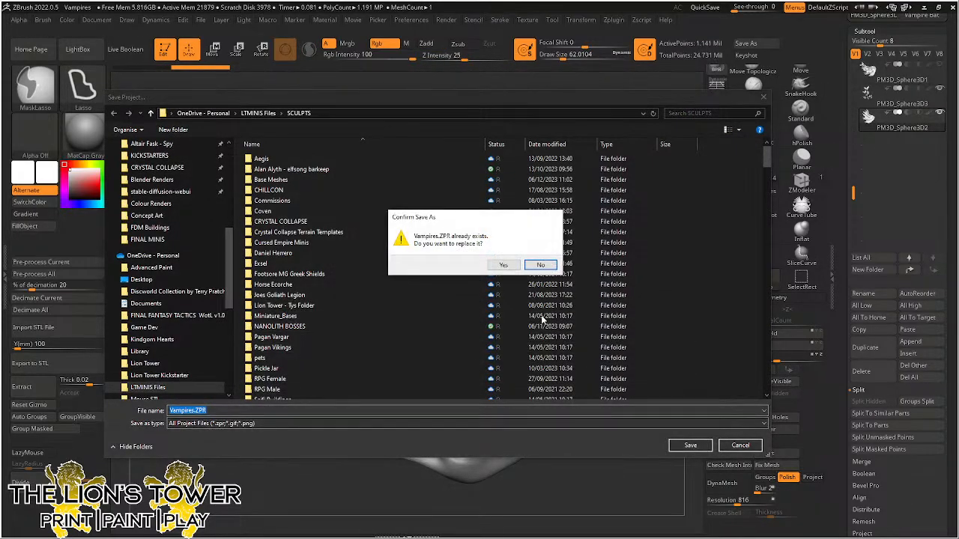
left_click(501, 265)
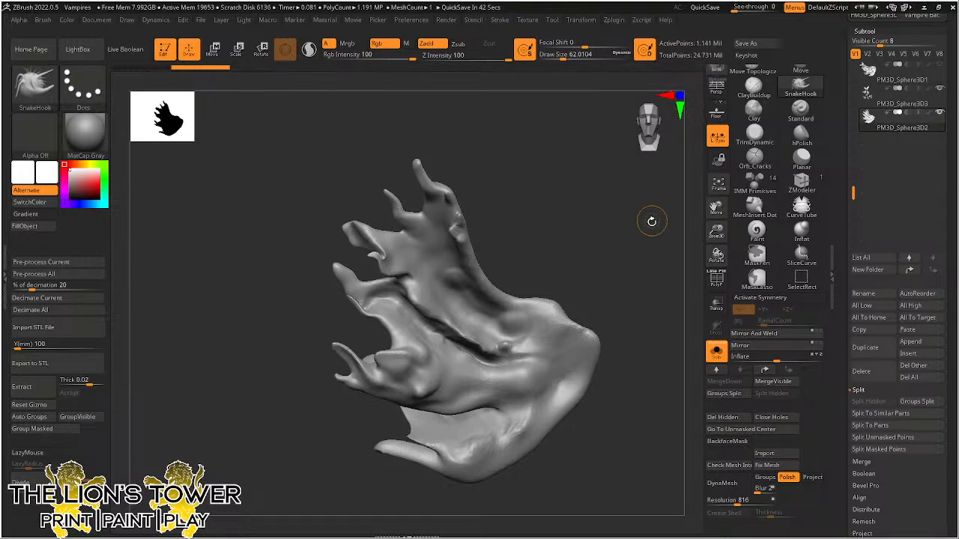
Turn off Solo mode and frame the vampire figure together with the cape and bats.
mouse_move(663, 287)
left_mouse_down()
mouse_move(637, 325)
mouse_move(634, 302)
mouse_move(637, 312)
left_mouse_up()
mouse_move(701, 279)
left_mouse_down()
mouse_move(666, 261)
mouse_move(697, 300)
mouse_move(661, 284)
left_mouse_up()
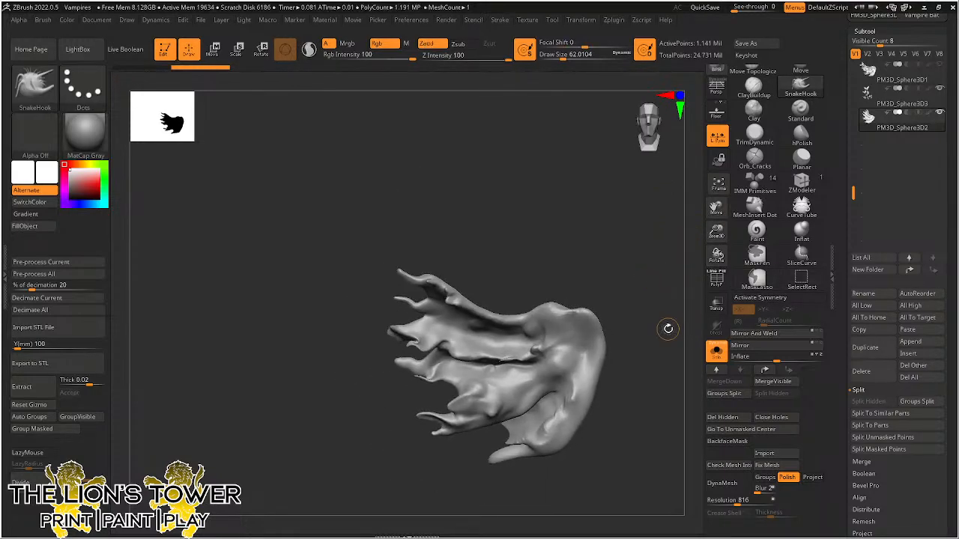
left_click(716, 353)
left_click_drag(664, 288, 676, 303)
mouse_move(716, 231)
left_mouse_down()
mouse_move(674, 252)
mouse_move(678, 232)
mouse_move(680, 253)
left_mouse_up()
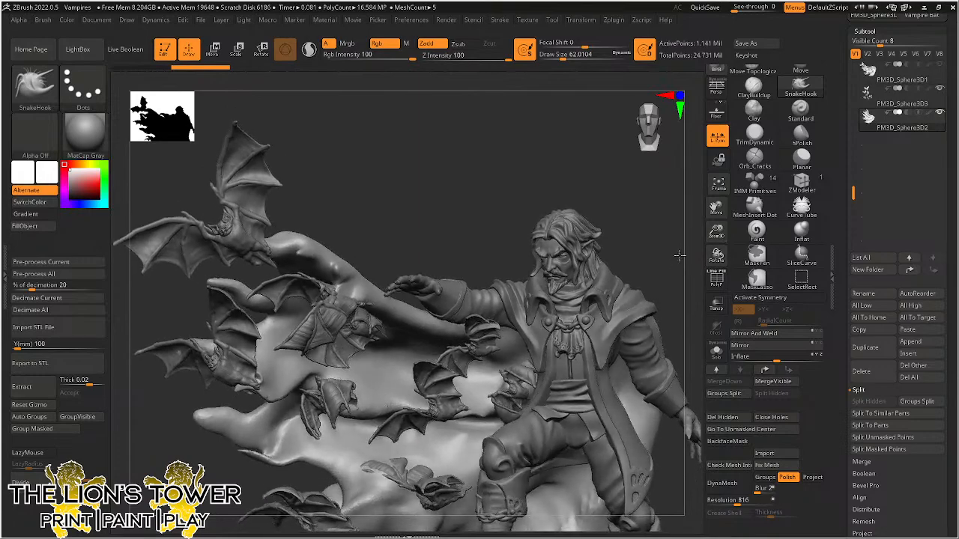
Choose the hPolish brush at draw size about 65 and frame the vampire's full figure with the cape.
left_click(801, 135)
left_click_drag(584, 57, 564, 57)
left_click_drag(713, 215, 711, 94)
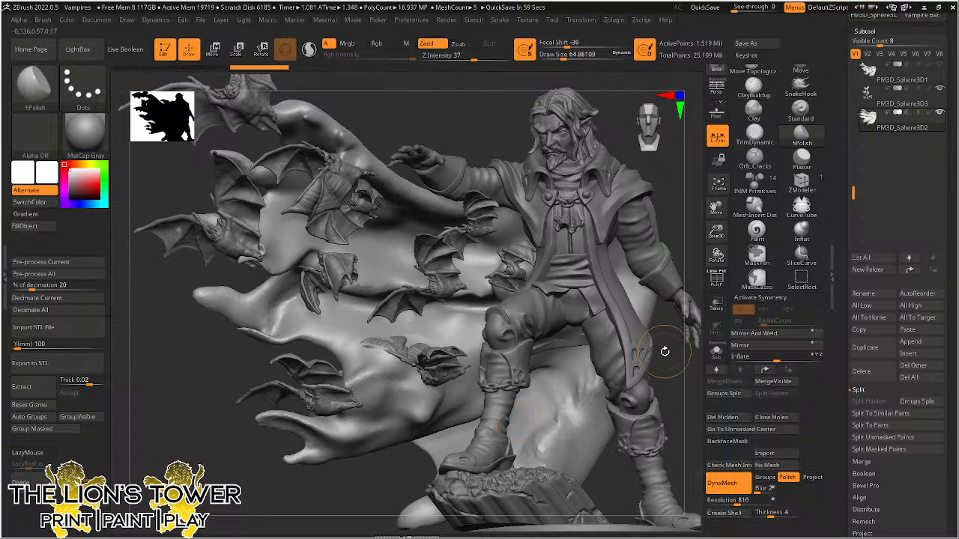
Undo the cape's remesh at resolution 816 and DynaMesh it at resolution 488.
left_click_drag(665, 352, 670, 354)
key("ctrl+z")
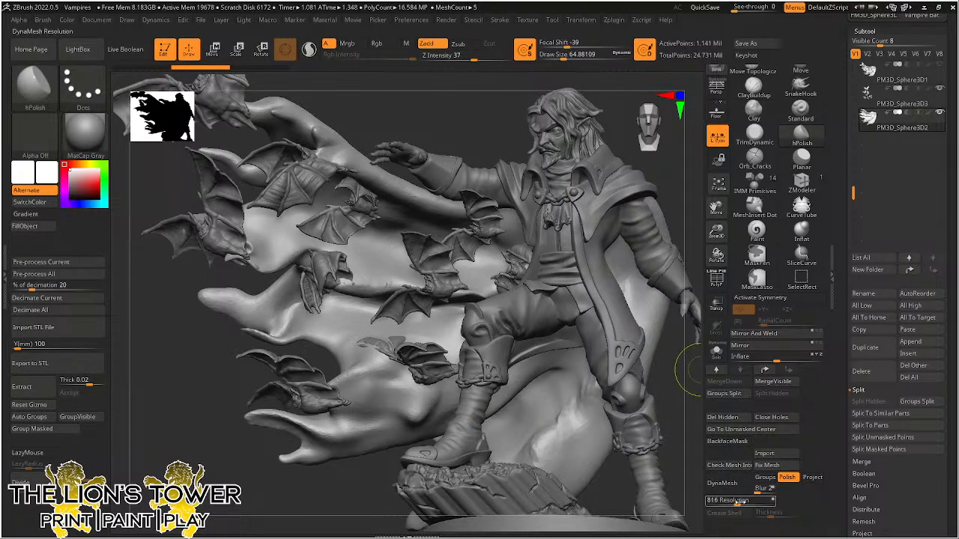
left_click_drag(737, 503, 729, 503)
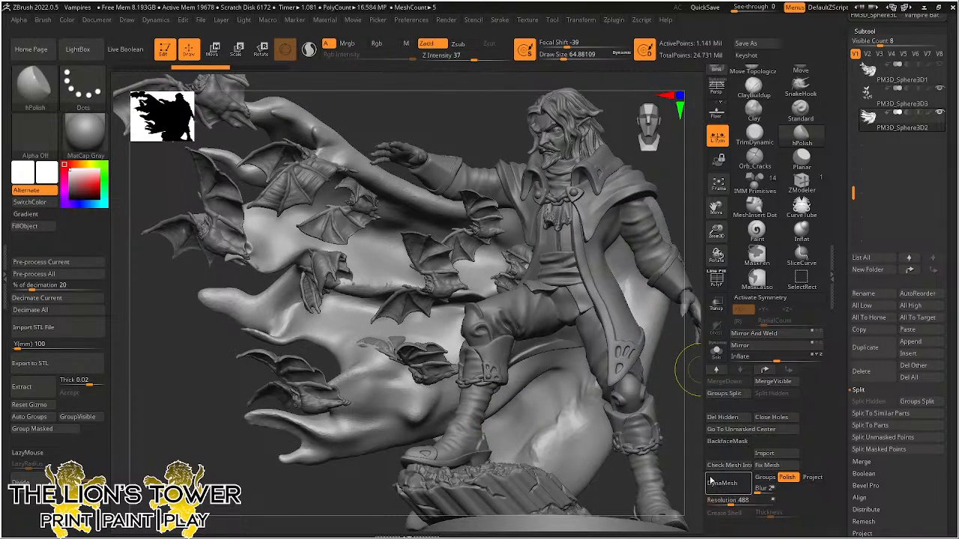
left_click(721, 483)
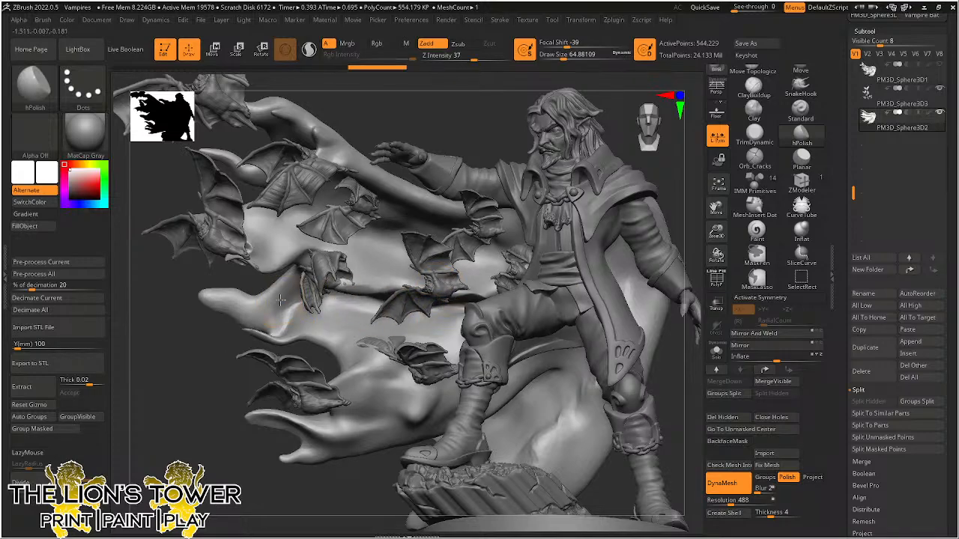
Polish and smooth the pointed cape fold below the outer bats with hPolish at draw size about 65.
mouse_move(289, 312)
left_mouse_down()
mouse_move(276, 319)
mouse_move(291, 315)
left_mouse_up()
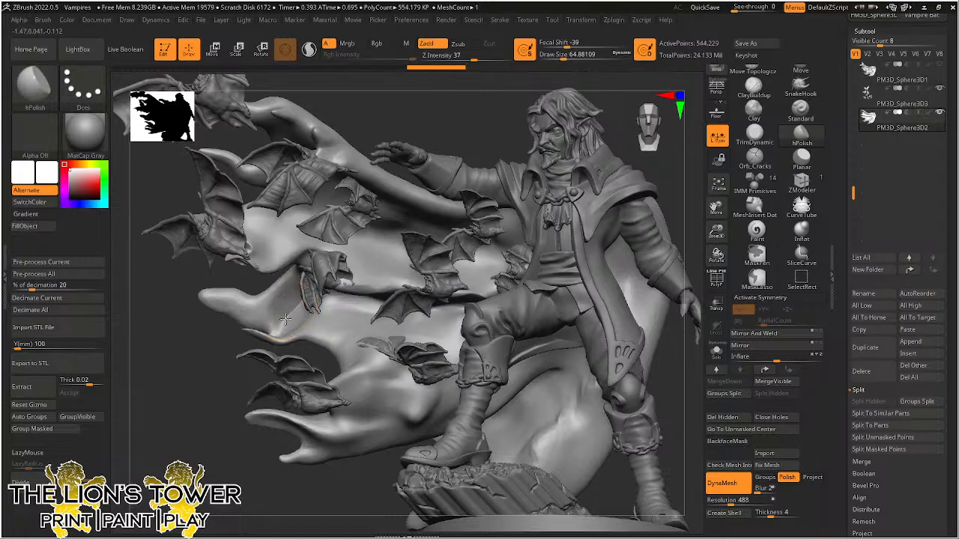
key("shift")
left_click_drag(285, 317, 289, 313, "shift")
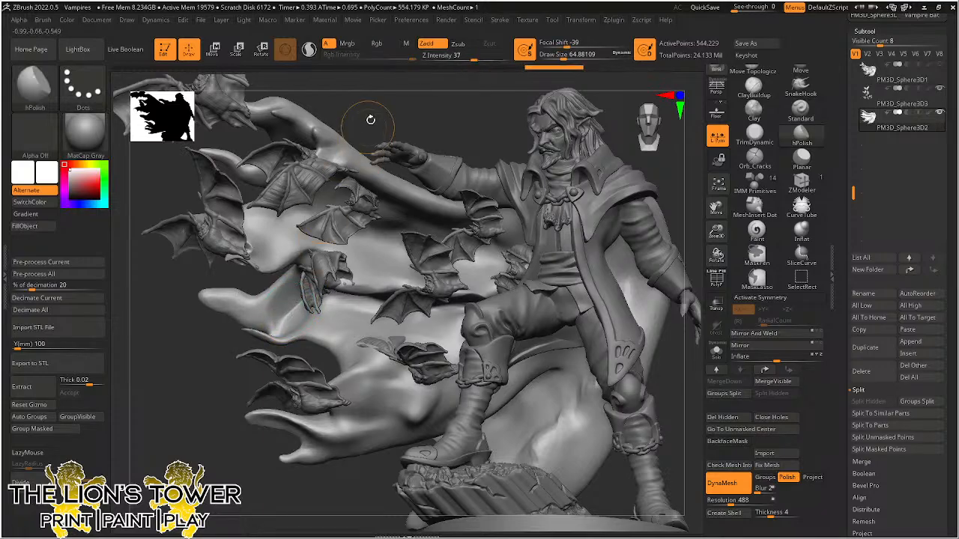
mouse_move(370, 119)
left_mouse_down()
mouse_move(434, 123)
mouse_move(472, 139)
mouse_move(404, 124)
mouse_move(367, 134)
left_mouse_up()
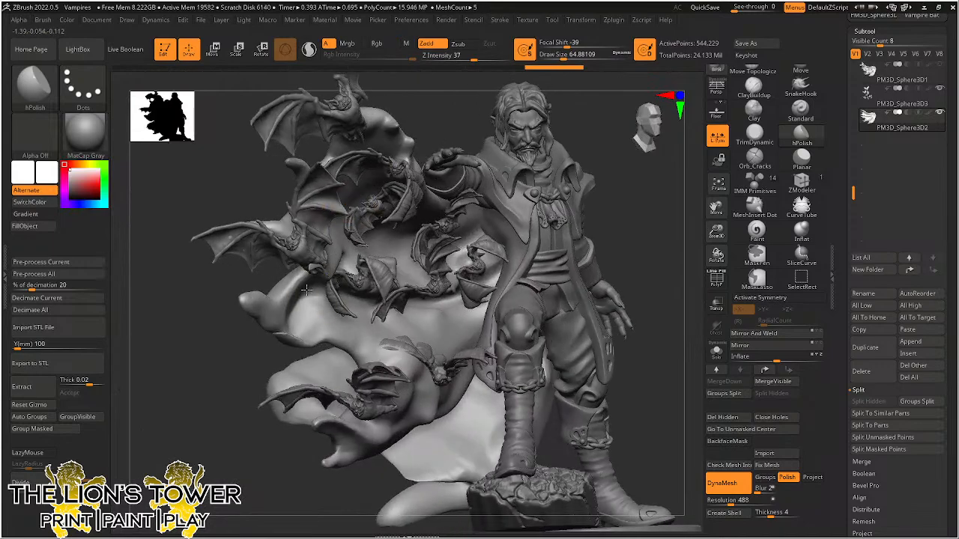
mouse_move(307, 288)
left_mouse_down()
mouse_move(299, 308)
mouse_move(295, 301)
left_mouse_up()
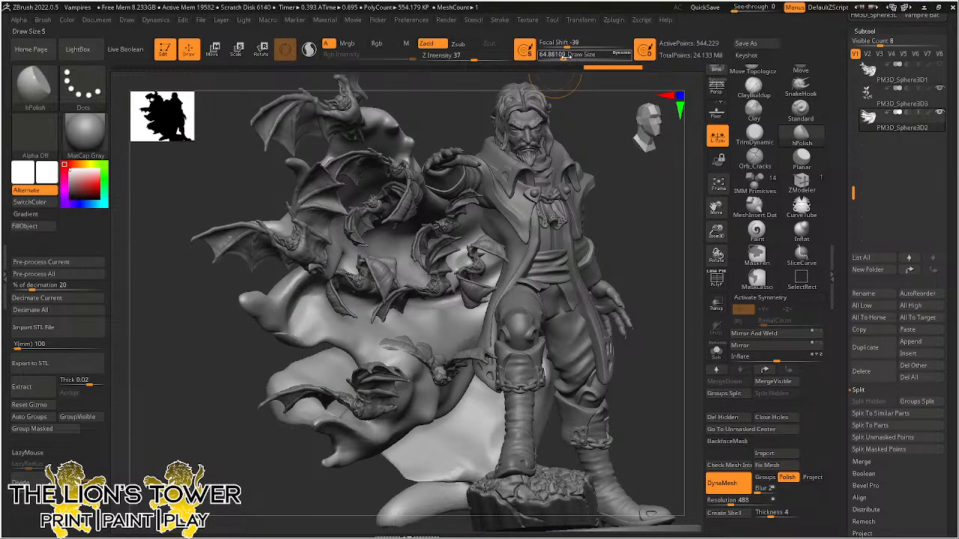
Refine the ridge of the pointed cape fold with hPolish at draw size about 33.
left_click(556, 57)
left_click_drag(607, 163, 597, 161)
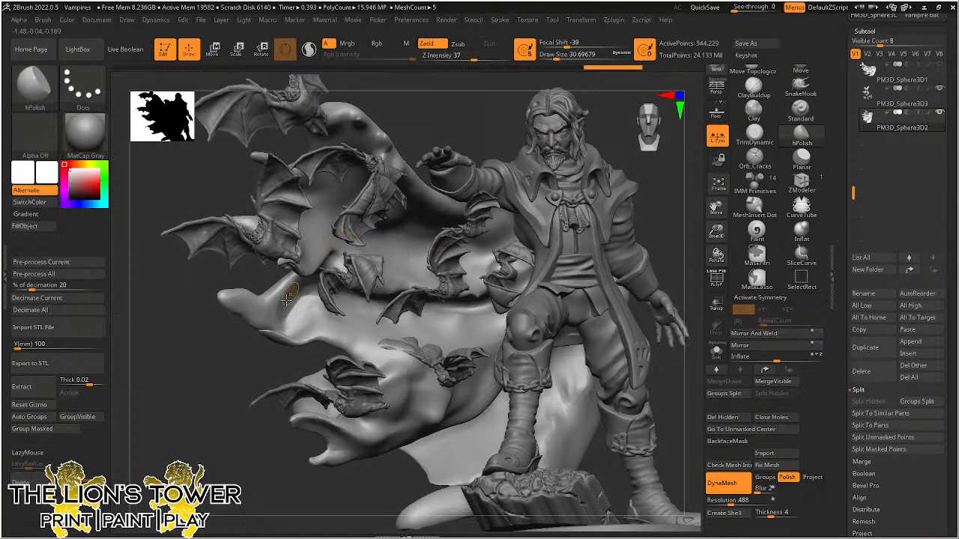
left_click(557, 59)
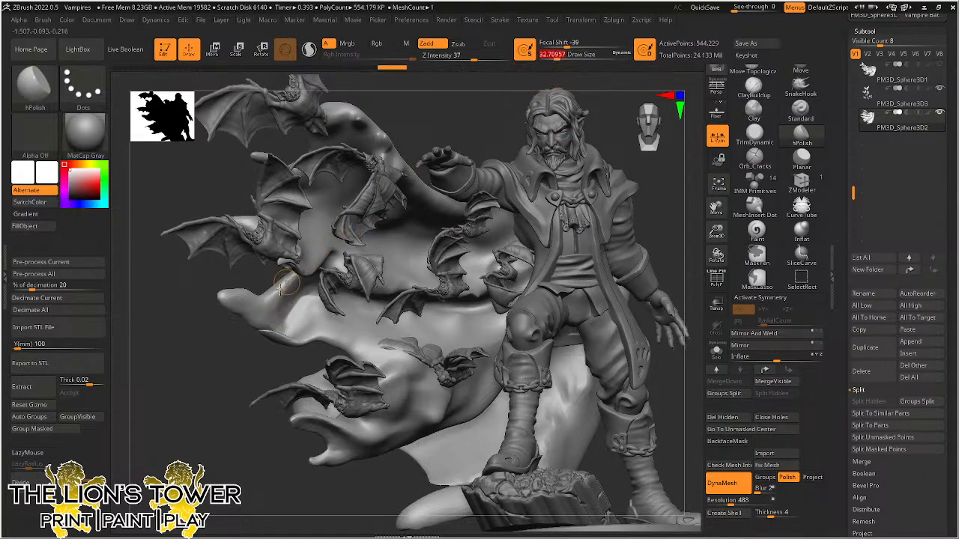
mouse_move(274, 309)
left_mouse_down()
mouse_move(255, 313)
mouse_move(264, 315)
left_mouse_up()
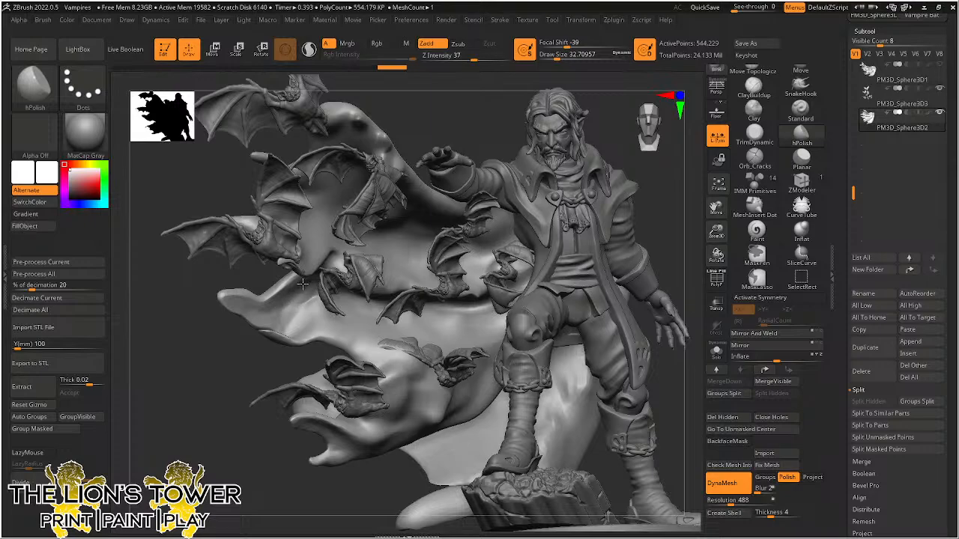
Polish the fold ridges near the cape's outer edge on its back side at draw size about 33.
left_click_drag(240, 310, 408, 233)
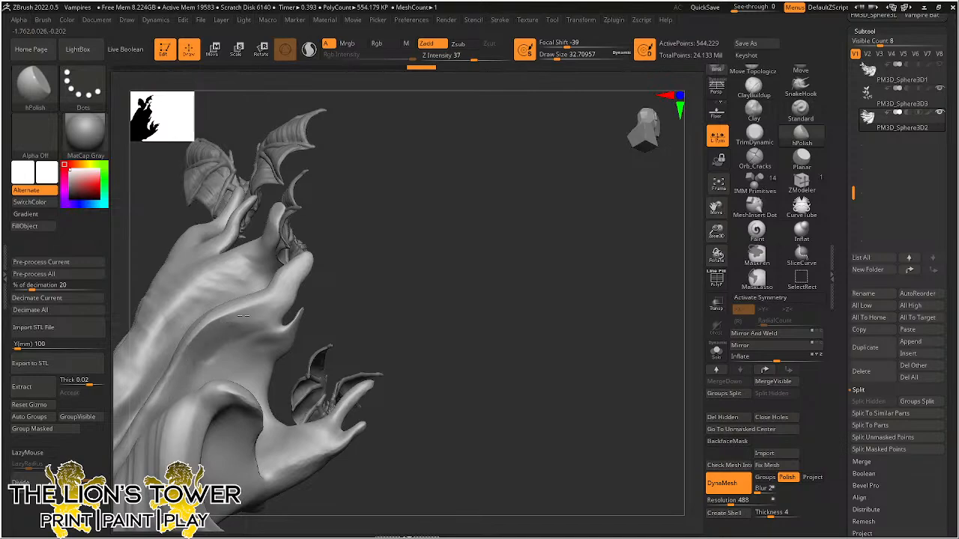
mouse_move(274, 329)
left_mouse_down()
mouse_move(394, 278)
mouse_move(269, 302)
left_mouse_up()
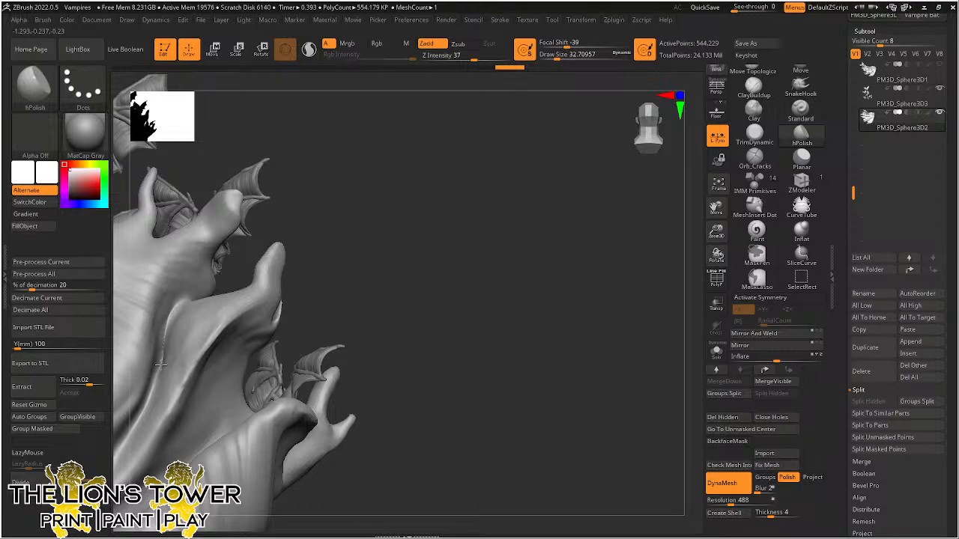
left_click_drag(163, 342, 161, 351)
left_click_drag(716, 209, 756, 164)
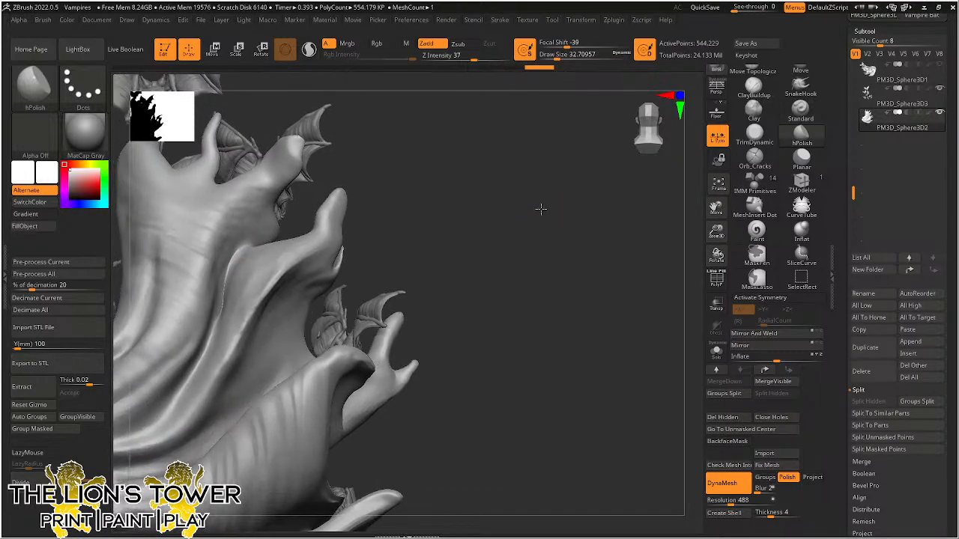
mouse_move(539, 208)
left_mouse_down()
mouse_move(391, 208)
mouse_move(225, 283)
left_mouse_up()
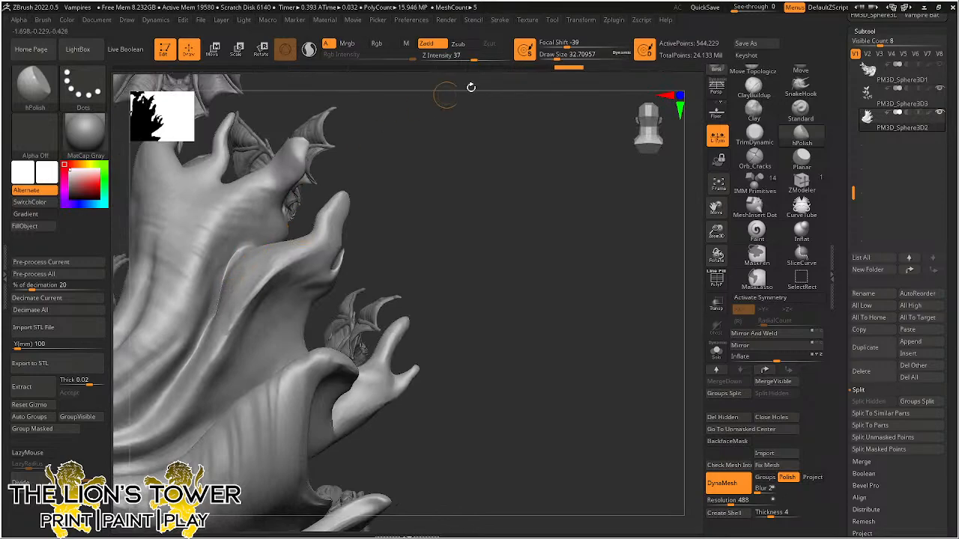
Set the draw size to about 62 and smooth the crease between the pointed folds on the cape's back.
left_click_drag(543, 54, 562, 54)
key("shift")
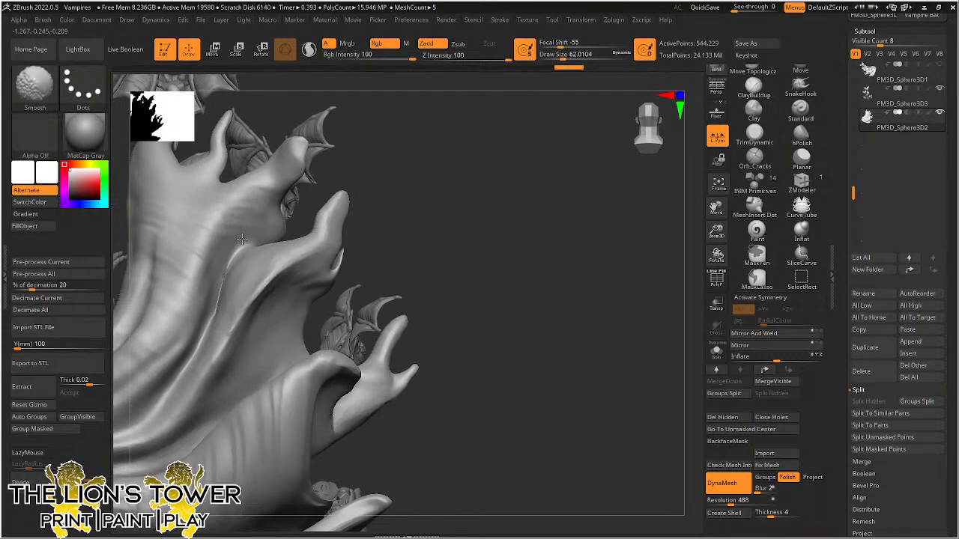
left_click_drag(242, 239, 240, 222, "shift")
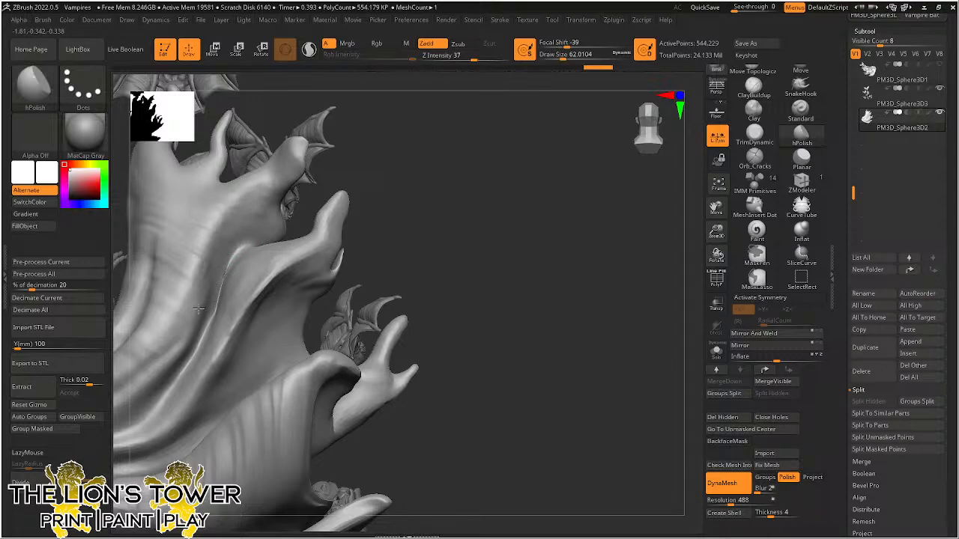
Polish the long folds running from the shoulder up the cape's back with hPolish, undoing the last stroke.
left_click_drag(614, 195, 561, 201)
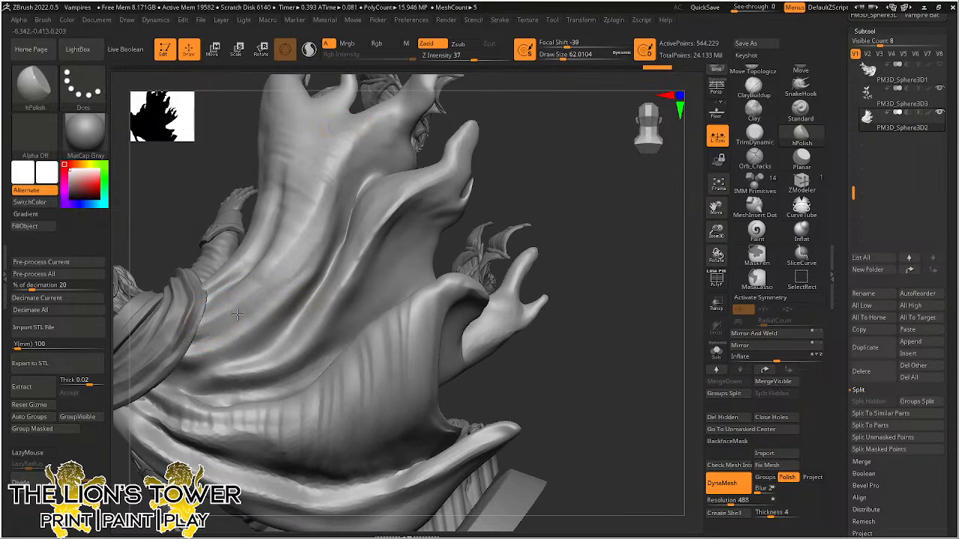
left_click_drag(237, 315, 360, 126)
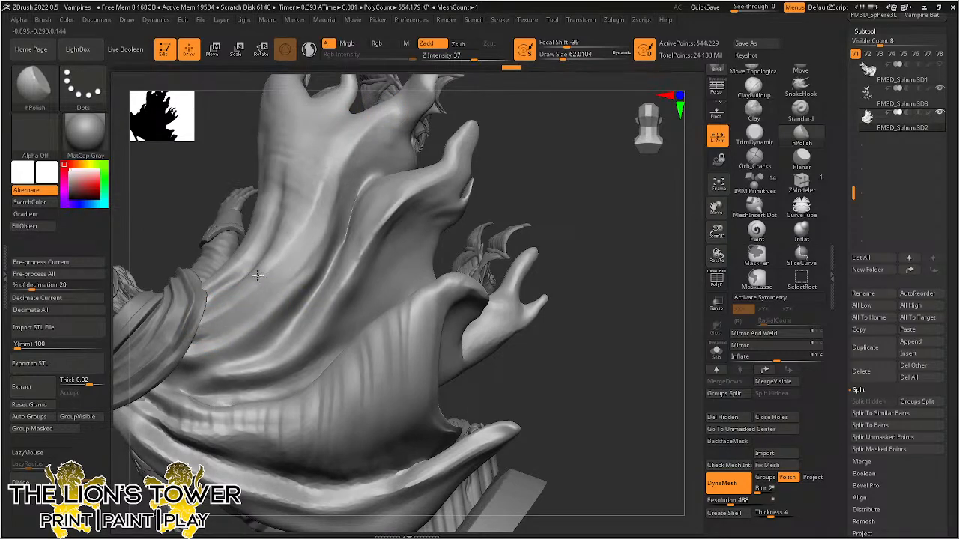
left_click_drag(257, 275, 346, 133)
mouse_move(237, 292)
left_mouse_down()
mouse_move(312, 195)
mouse_move(341, 139)
left_mouse_up()
left_click_drag(255, 291, 336, 133)
left_click_drag(295, 243, 343, 137)
key("ctrl+z")
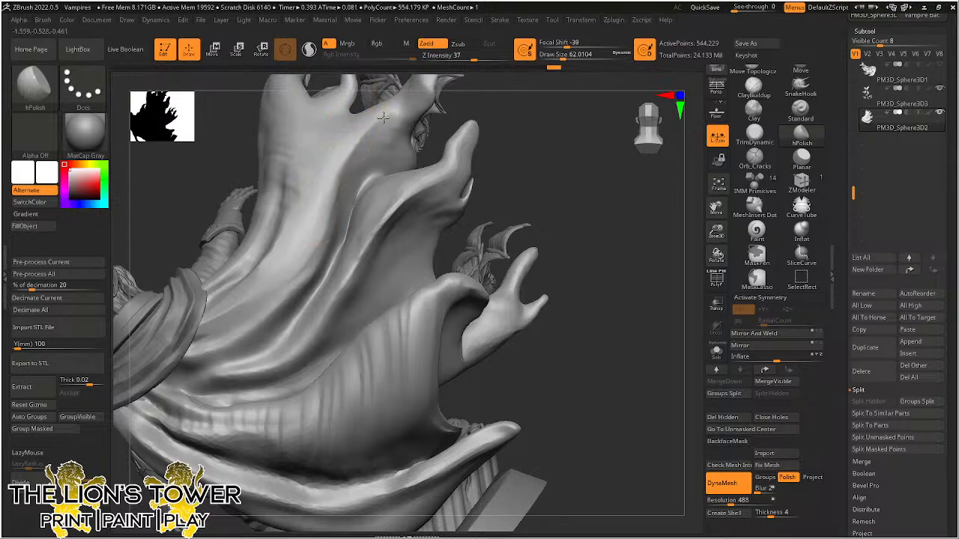
Flatten the long ridge leading to the upper cape point and the neighbouring back folds with hPolish.
left_click_drag(336, 176, 388, 125)
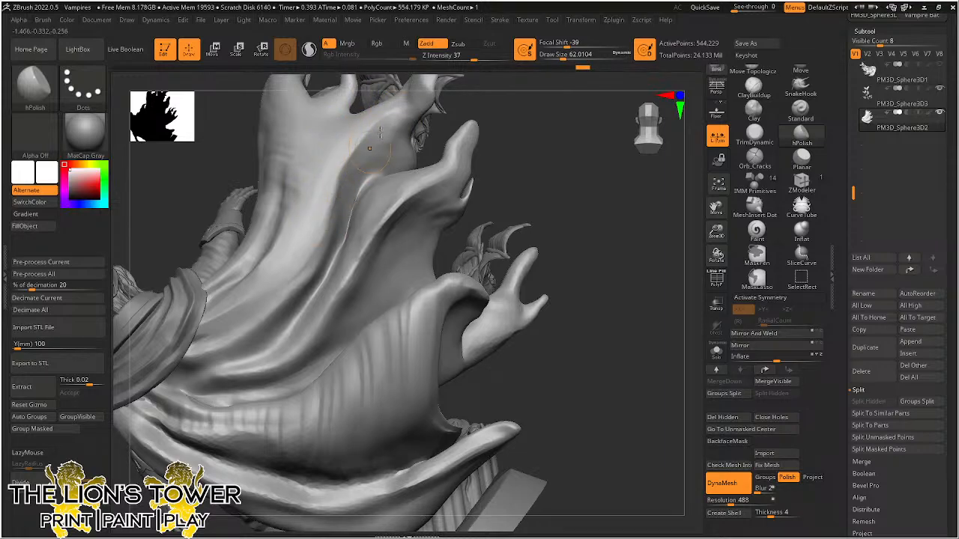
left_click_drag(340, 184, 353, 167)
left_click_drag(303, 267, 339, 196)
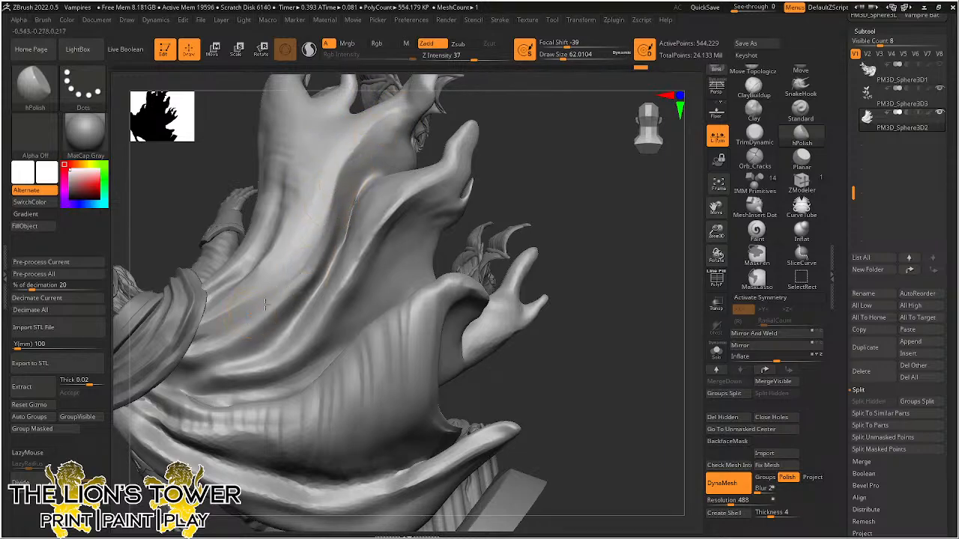
mouse_move(479, 138)
left_mouse_down()
mouse_move(238, 301)
mouse_move(282, 213)
left_mouse_up()
mouse_move(274, 274)
left_mouse_down()
mouse_move(299, 189)
mouse_move(265, 272)
mouse_move(287, 191)
mouse_move(284, 209)
left_mouse_up()
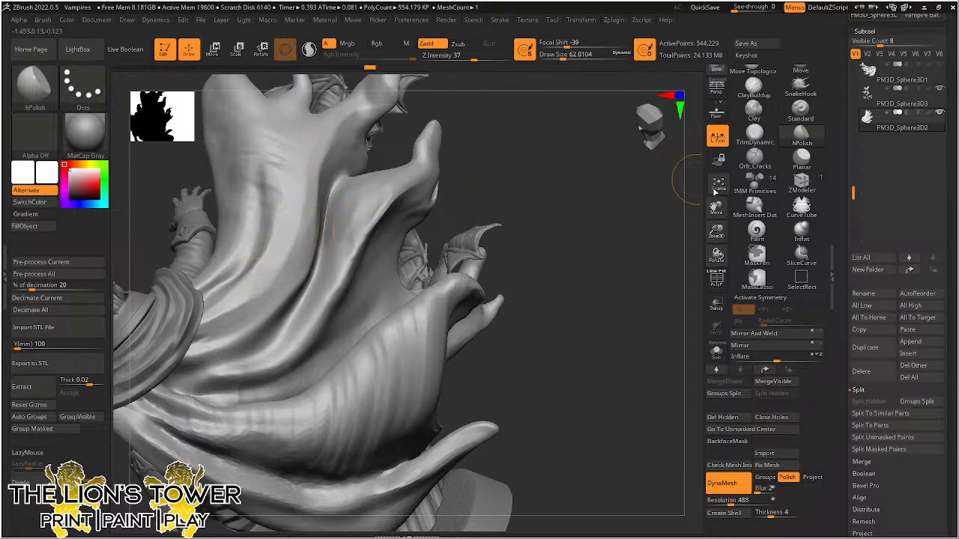
Polish the middle of the cape's upper back, below the raised points, with hPolish at draw size about 62.
left_click_drag(716, 209, 738, 283)
left_click_drag(501, 253, 509, 257)
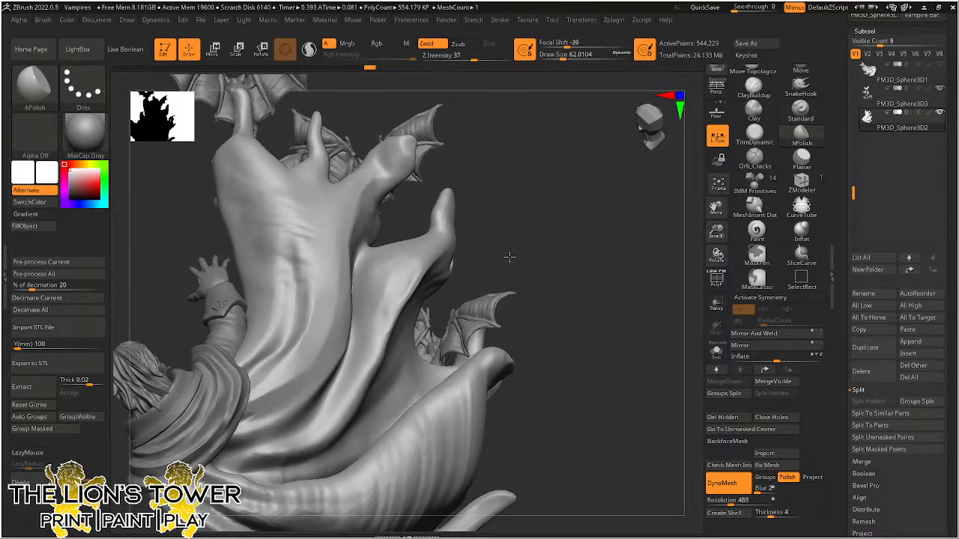
left_click_drag(311, 200, 295, 321)
left_click_drag(298, 257, 301, 278)
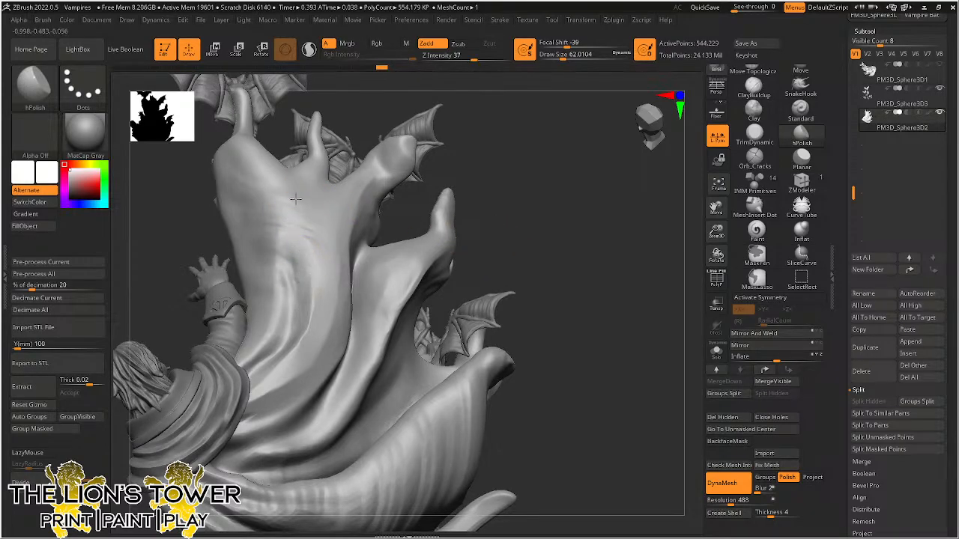
left_click_drag(296, 199, 296, 205)
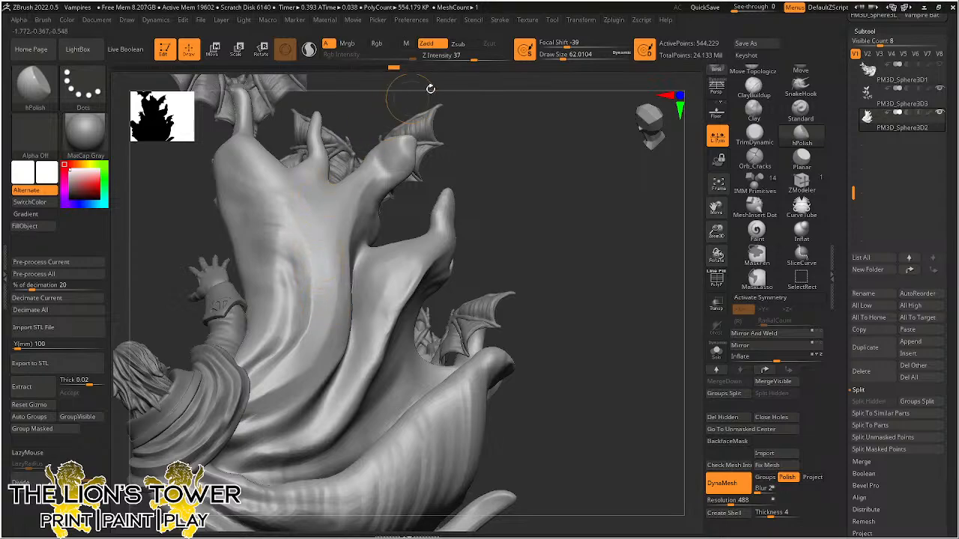
Polish the tall rounded cape fold above the vampire's raised hand at draw size about 56.
left_click_drag(560, 55, 561, 56)
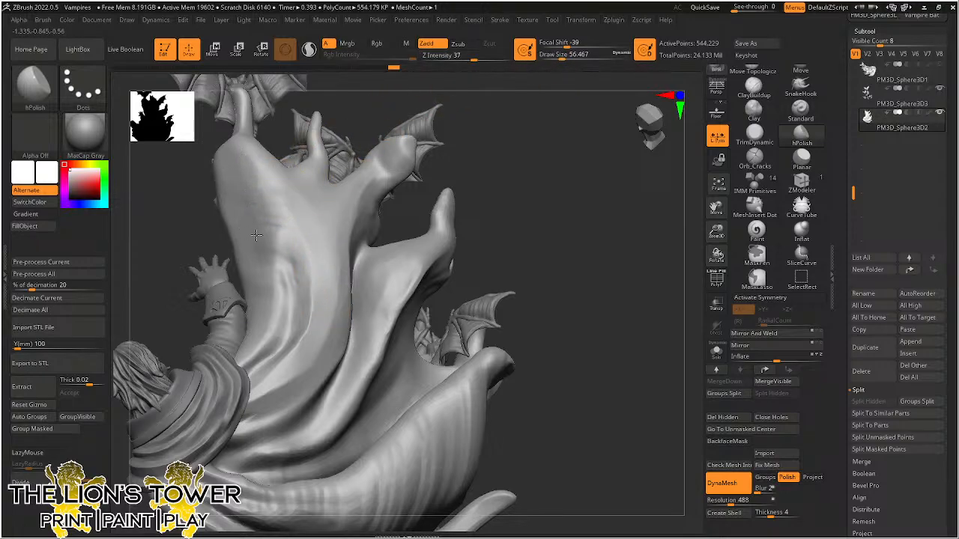
left_click_drag(262, 200, 260, 217)
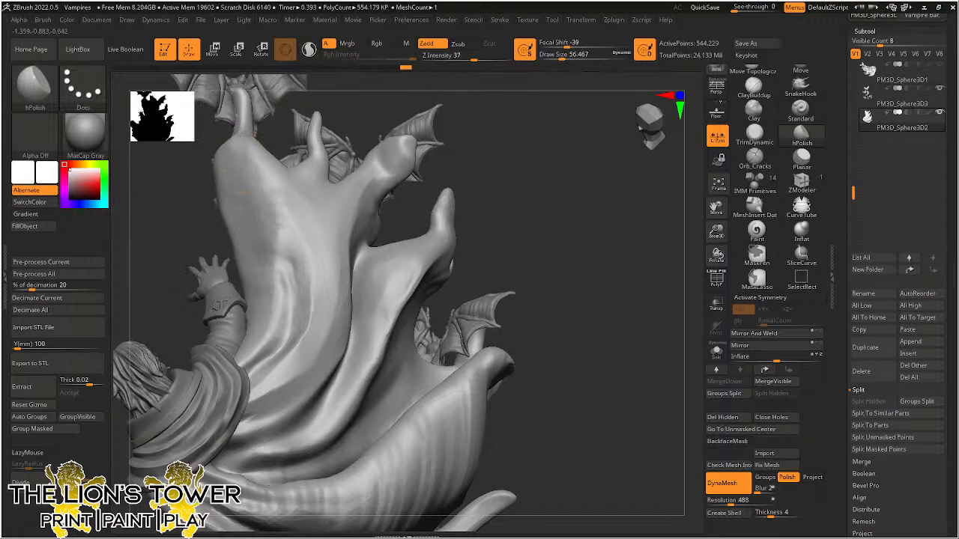
left_click_drag(244, 148, 282, 241)
left_click_drag(247, 184, 259, 204)
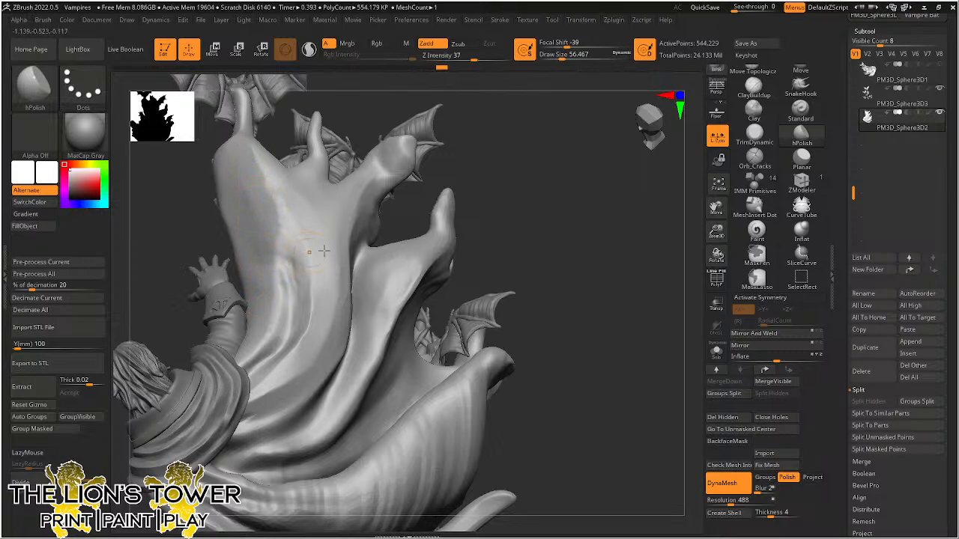
left_click_drag(321, 250, 346, 227)
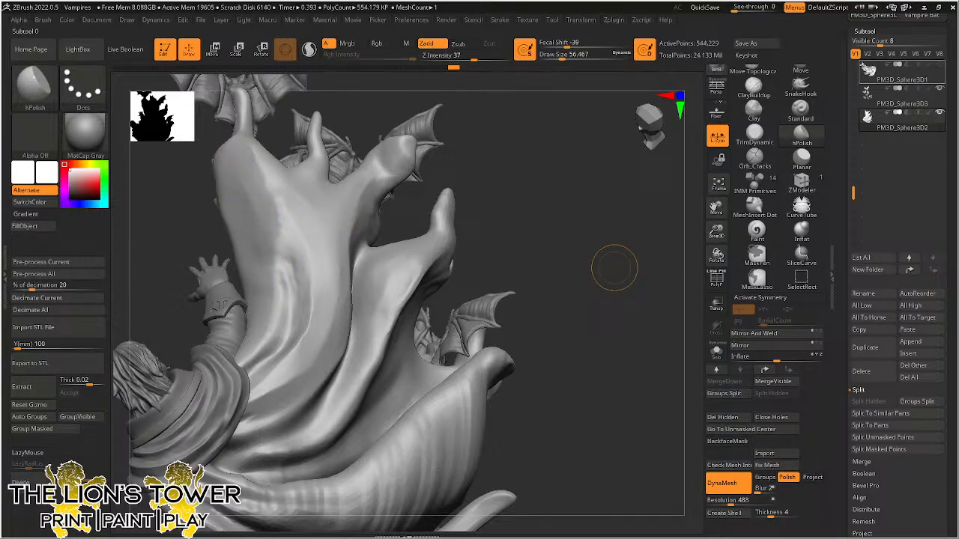
Save the project over the existing Vampires.ZPR file.
mouse_move(869, 72)
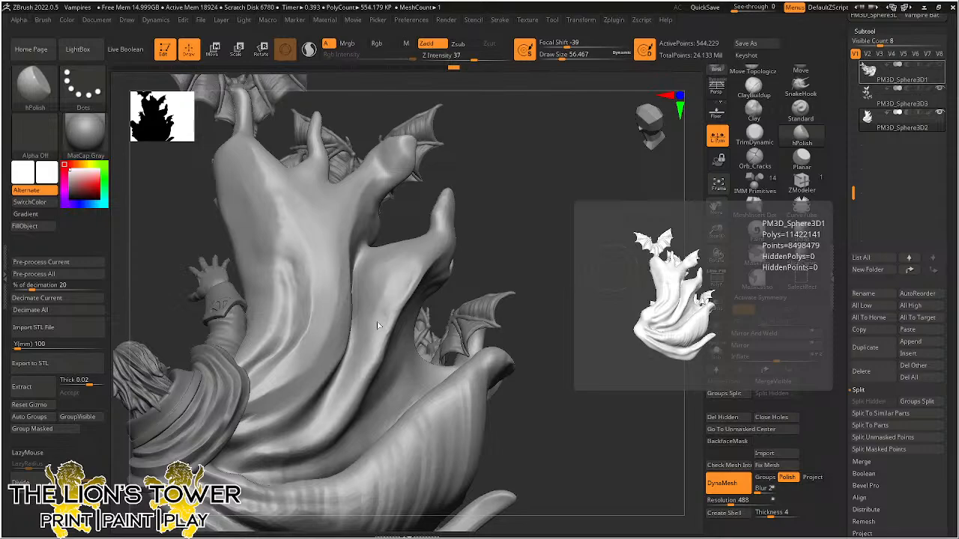
left_click(770, 46)
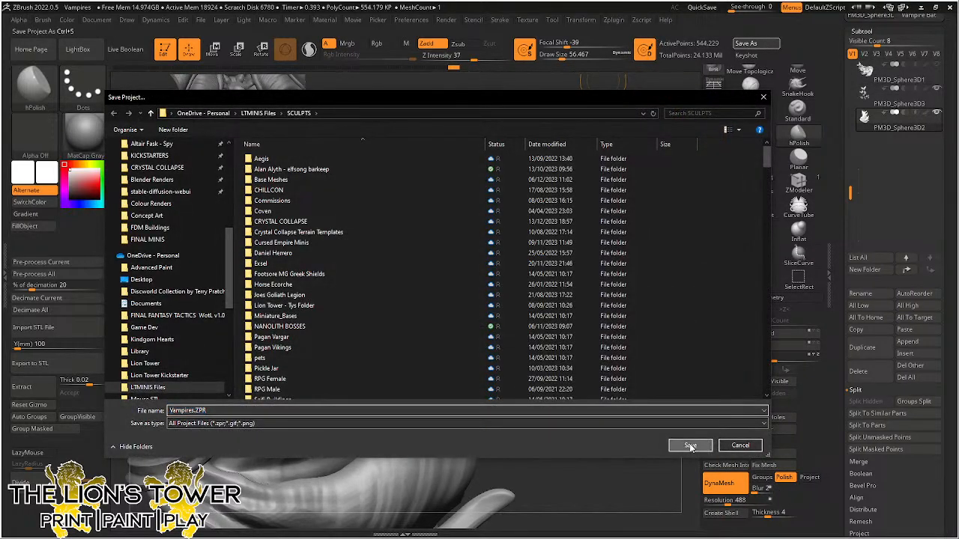
left_click(690, 447)
left_click(504, 267)
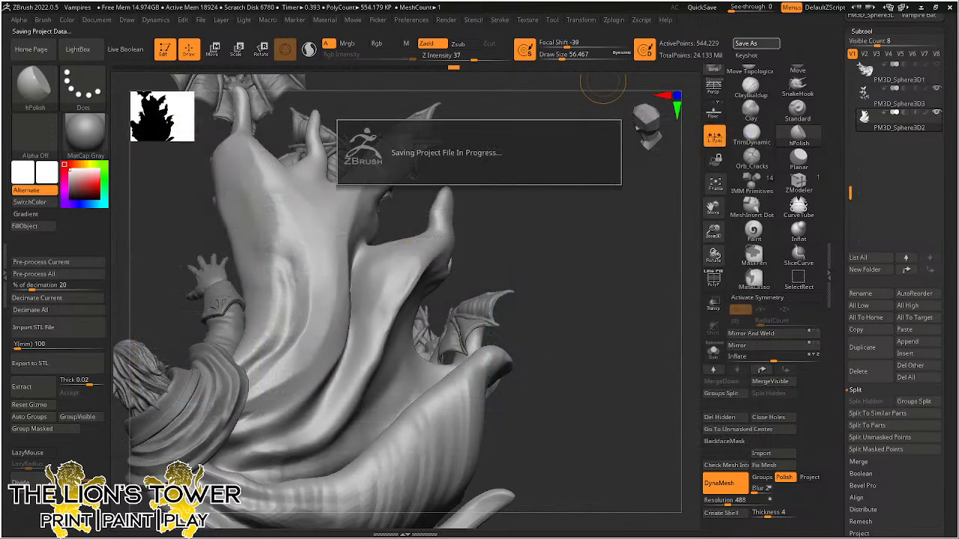